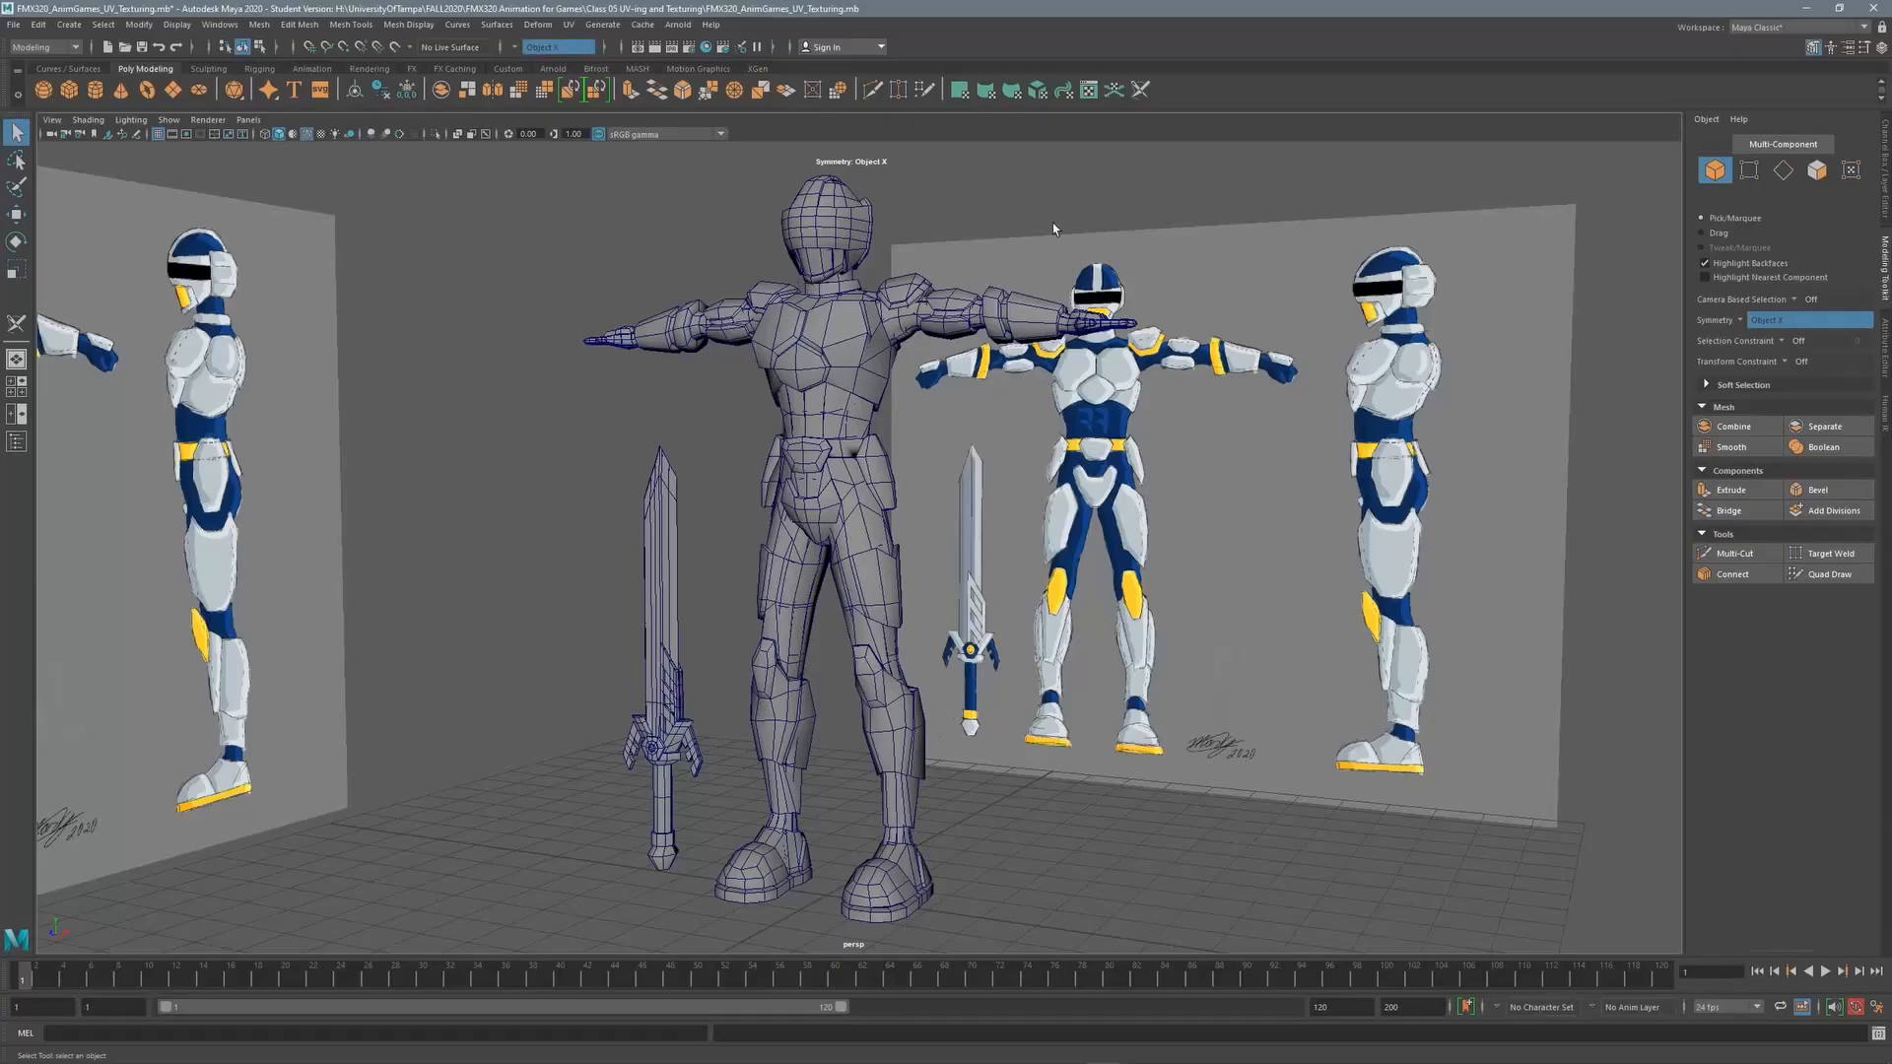
right_click_drag(861, 353, 862, 346, "alt")
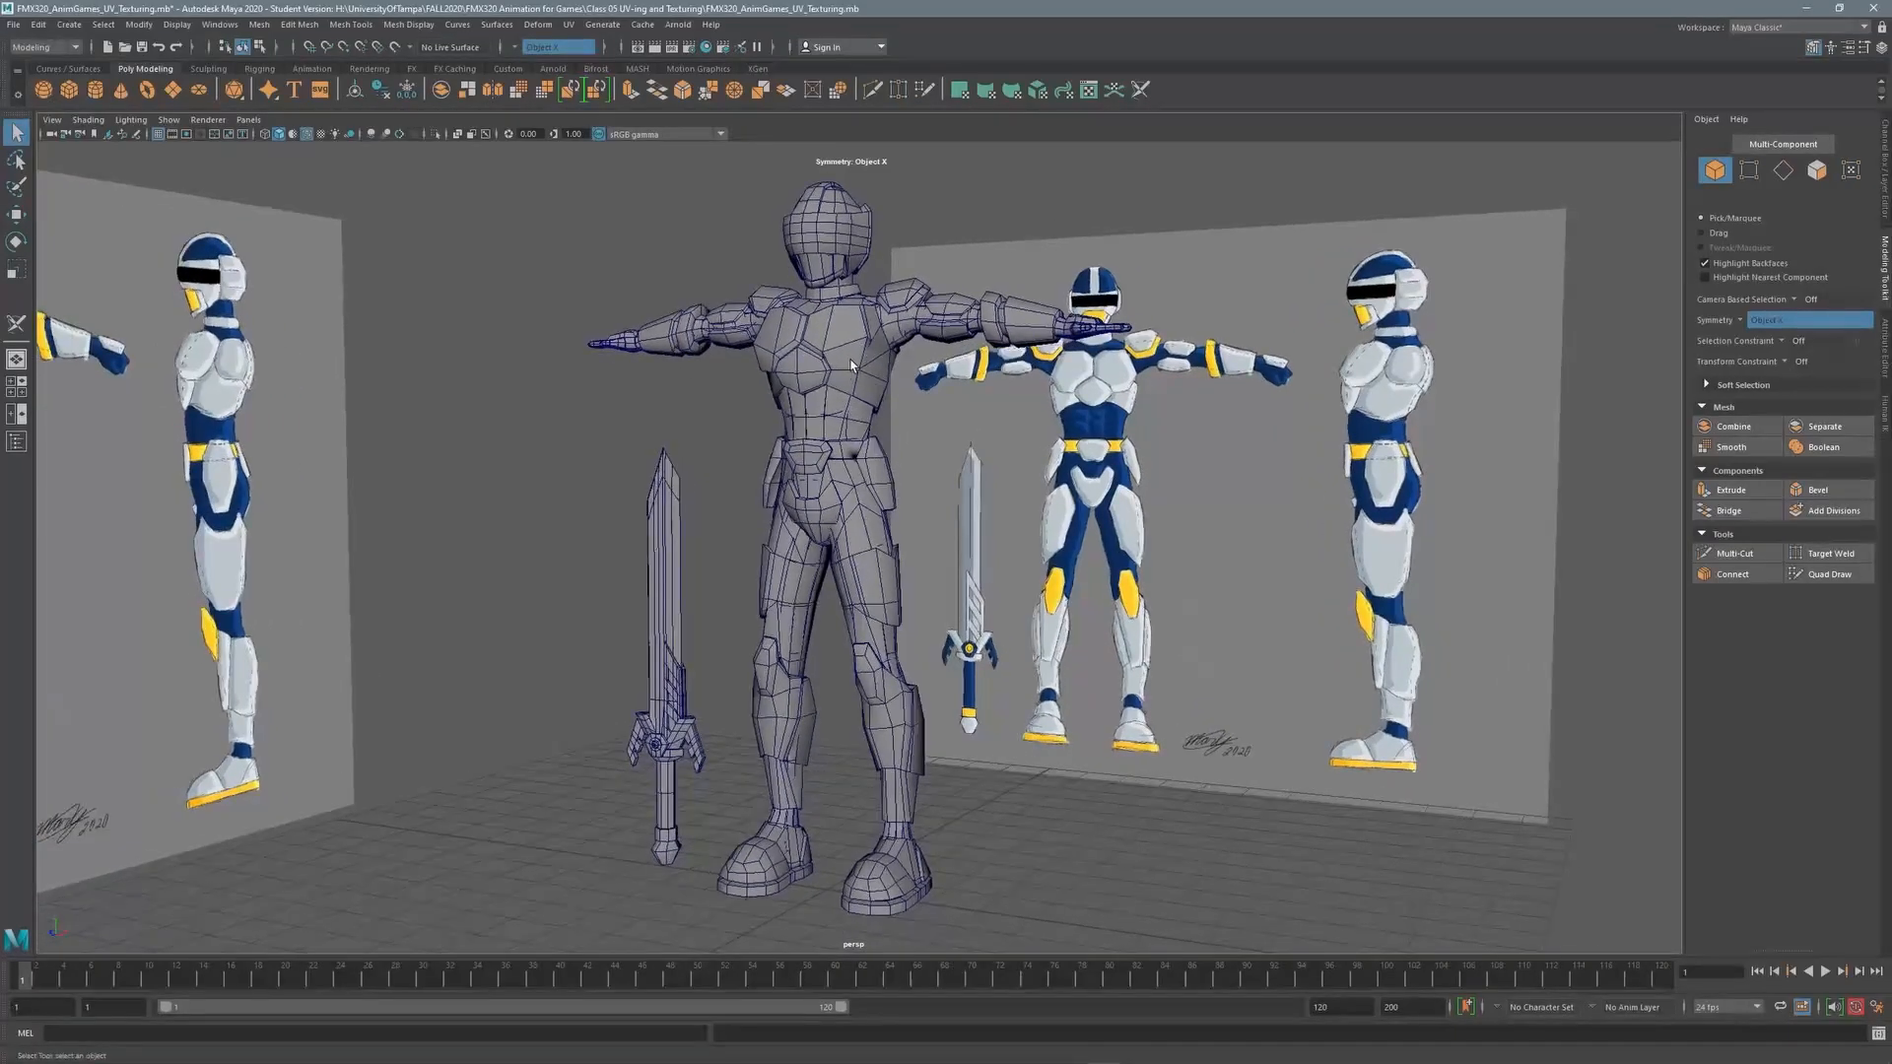
middle_click_drag(842, 357, 853, 408, "alt")
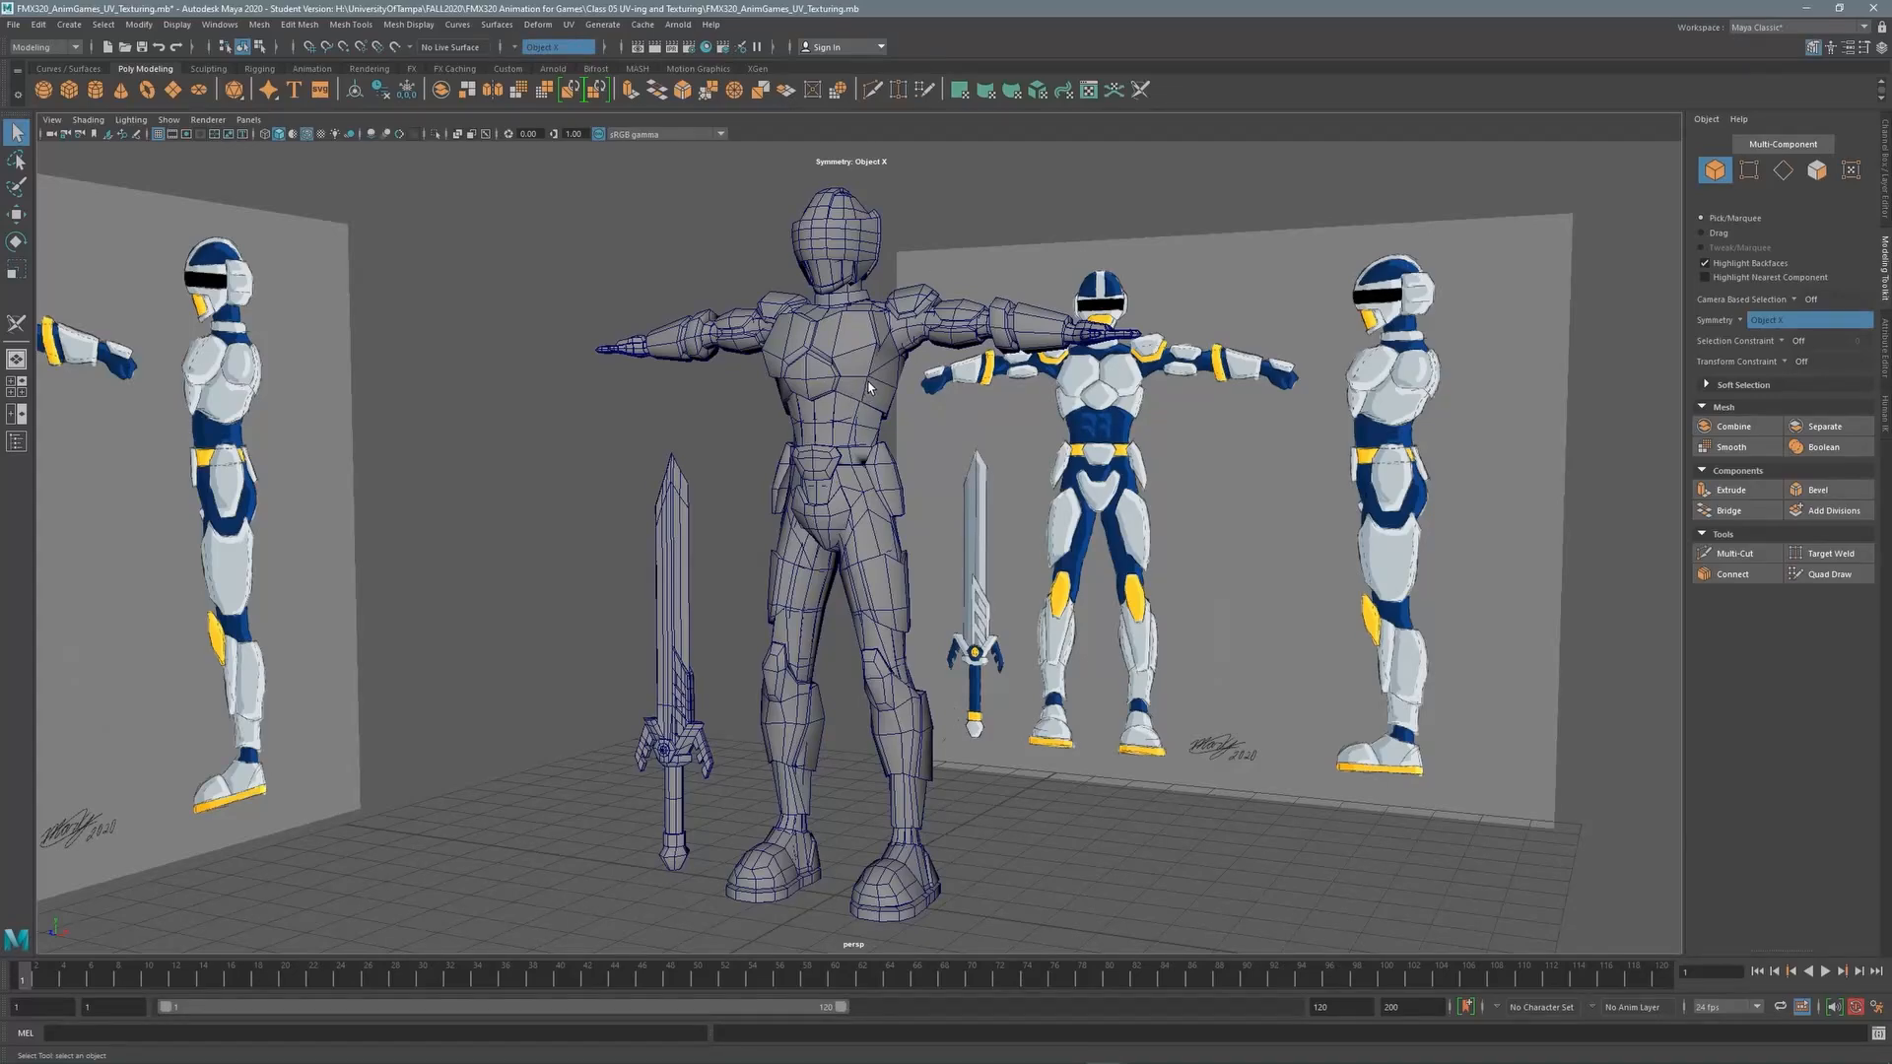
left_click_drag(869, 370, 833, 365, "alt")
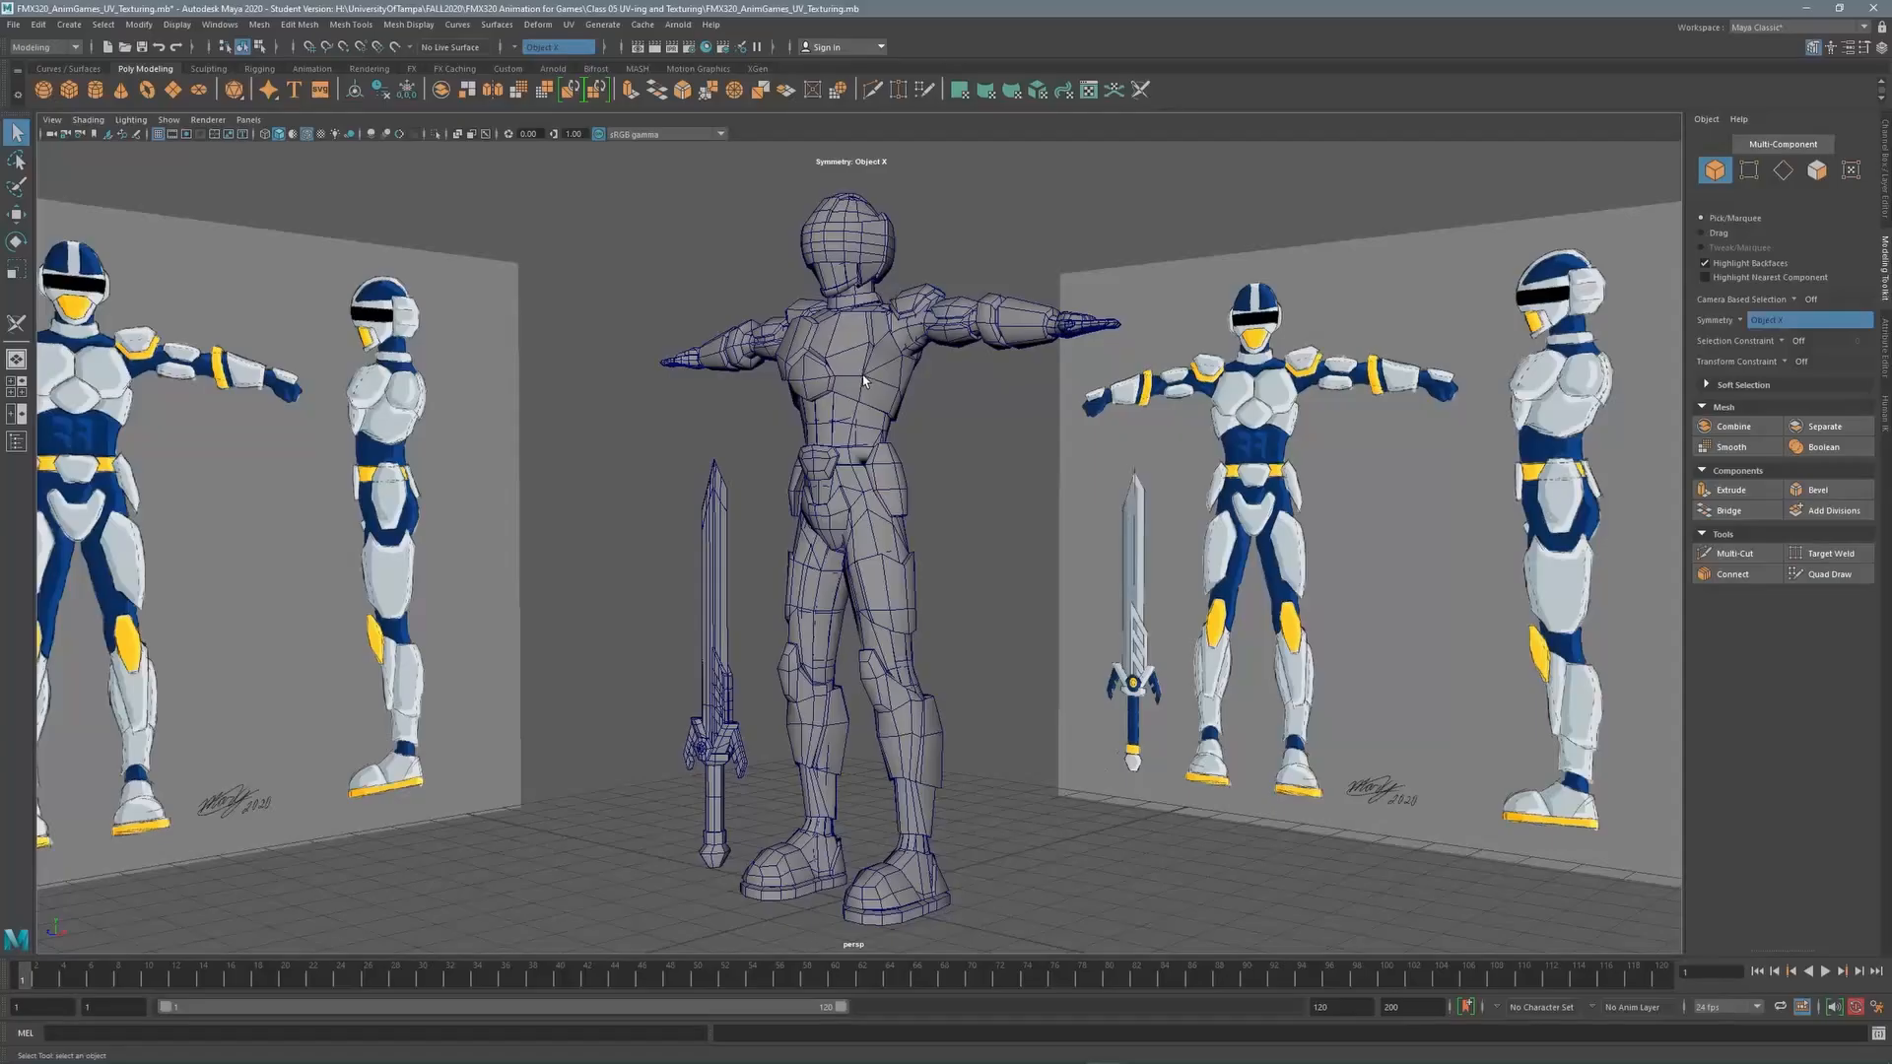
left_click_drag(916, 364, 797, 363, "alt")
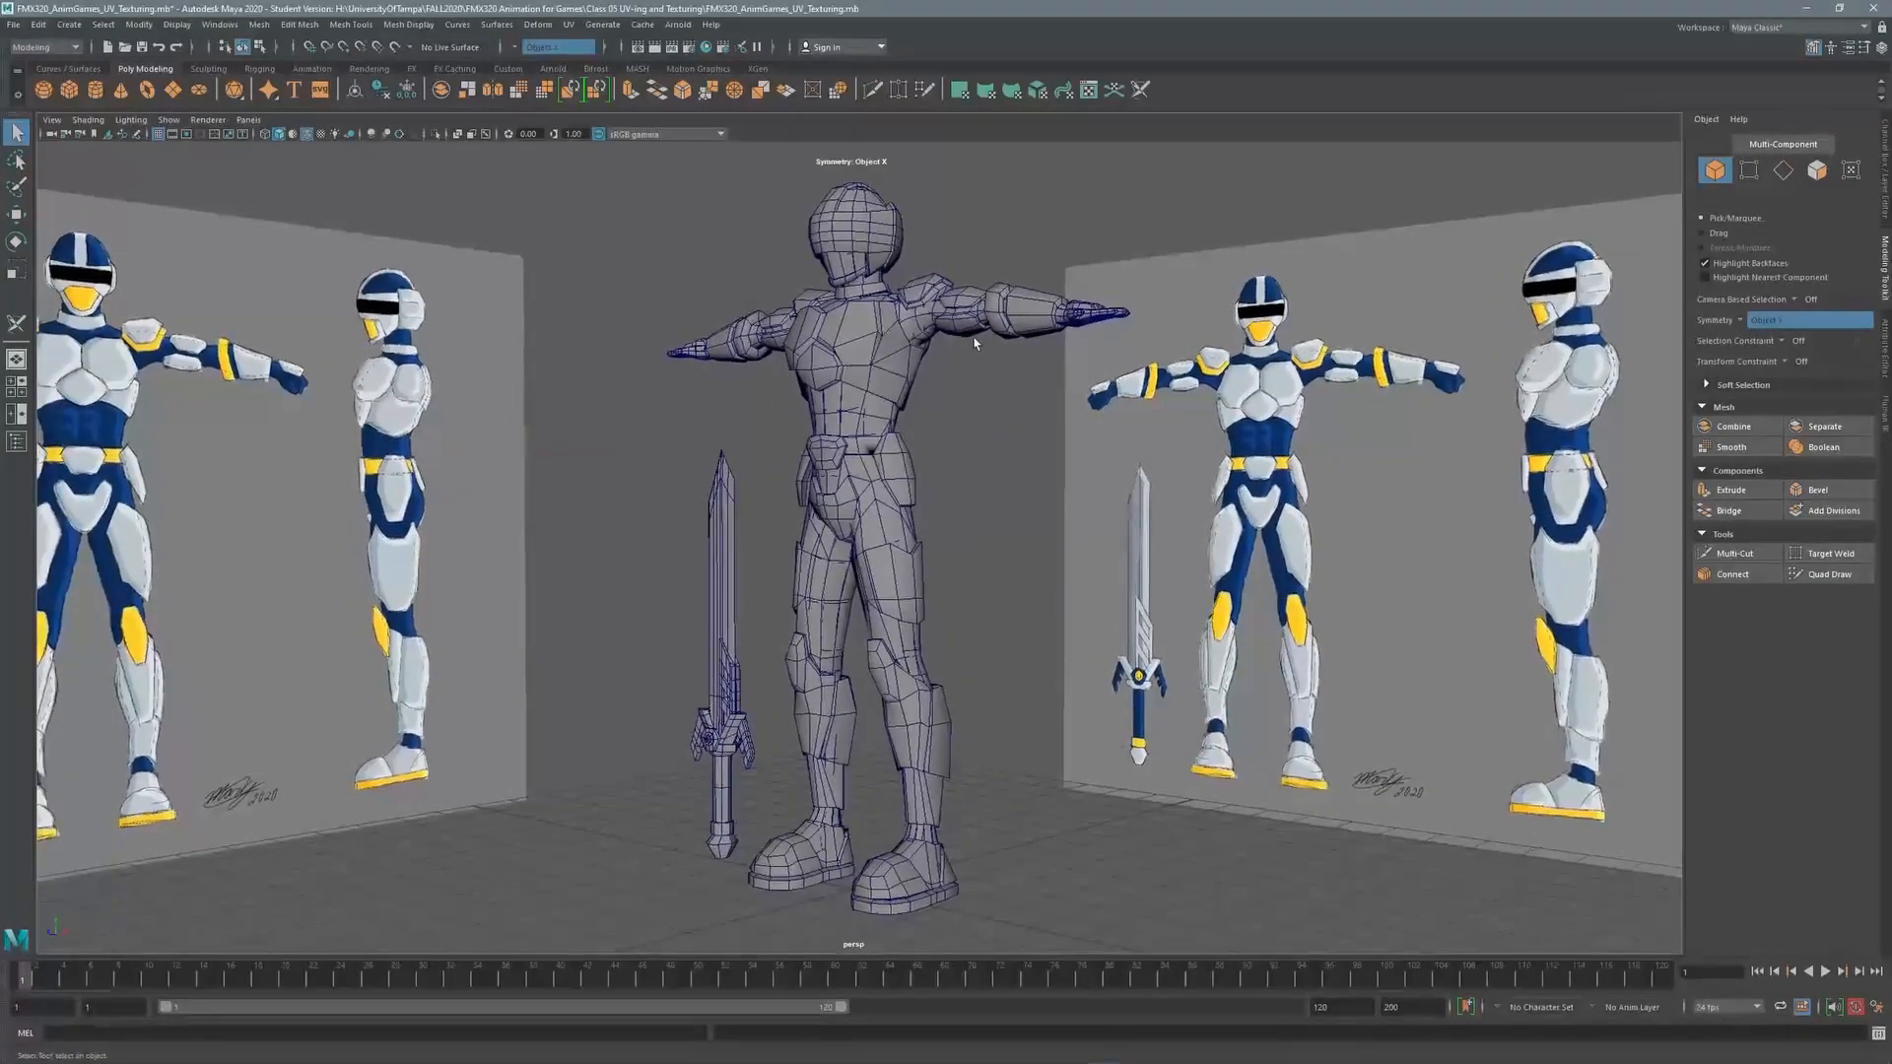
left_click_drag(914, 340, 869, 337, "alt")
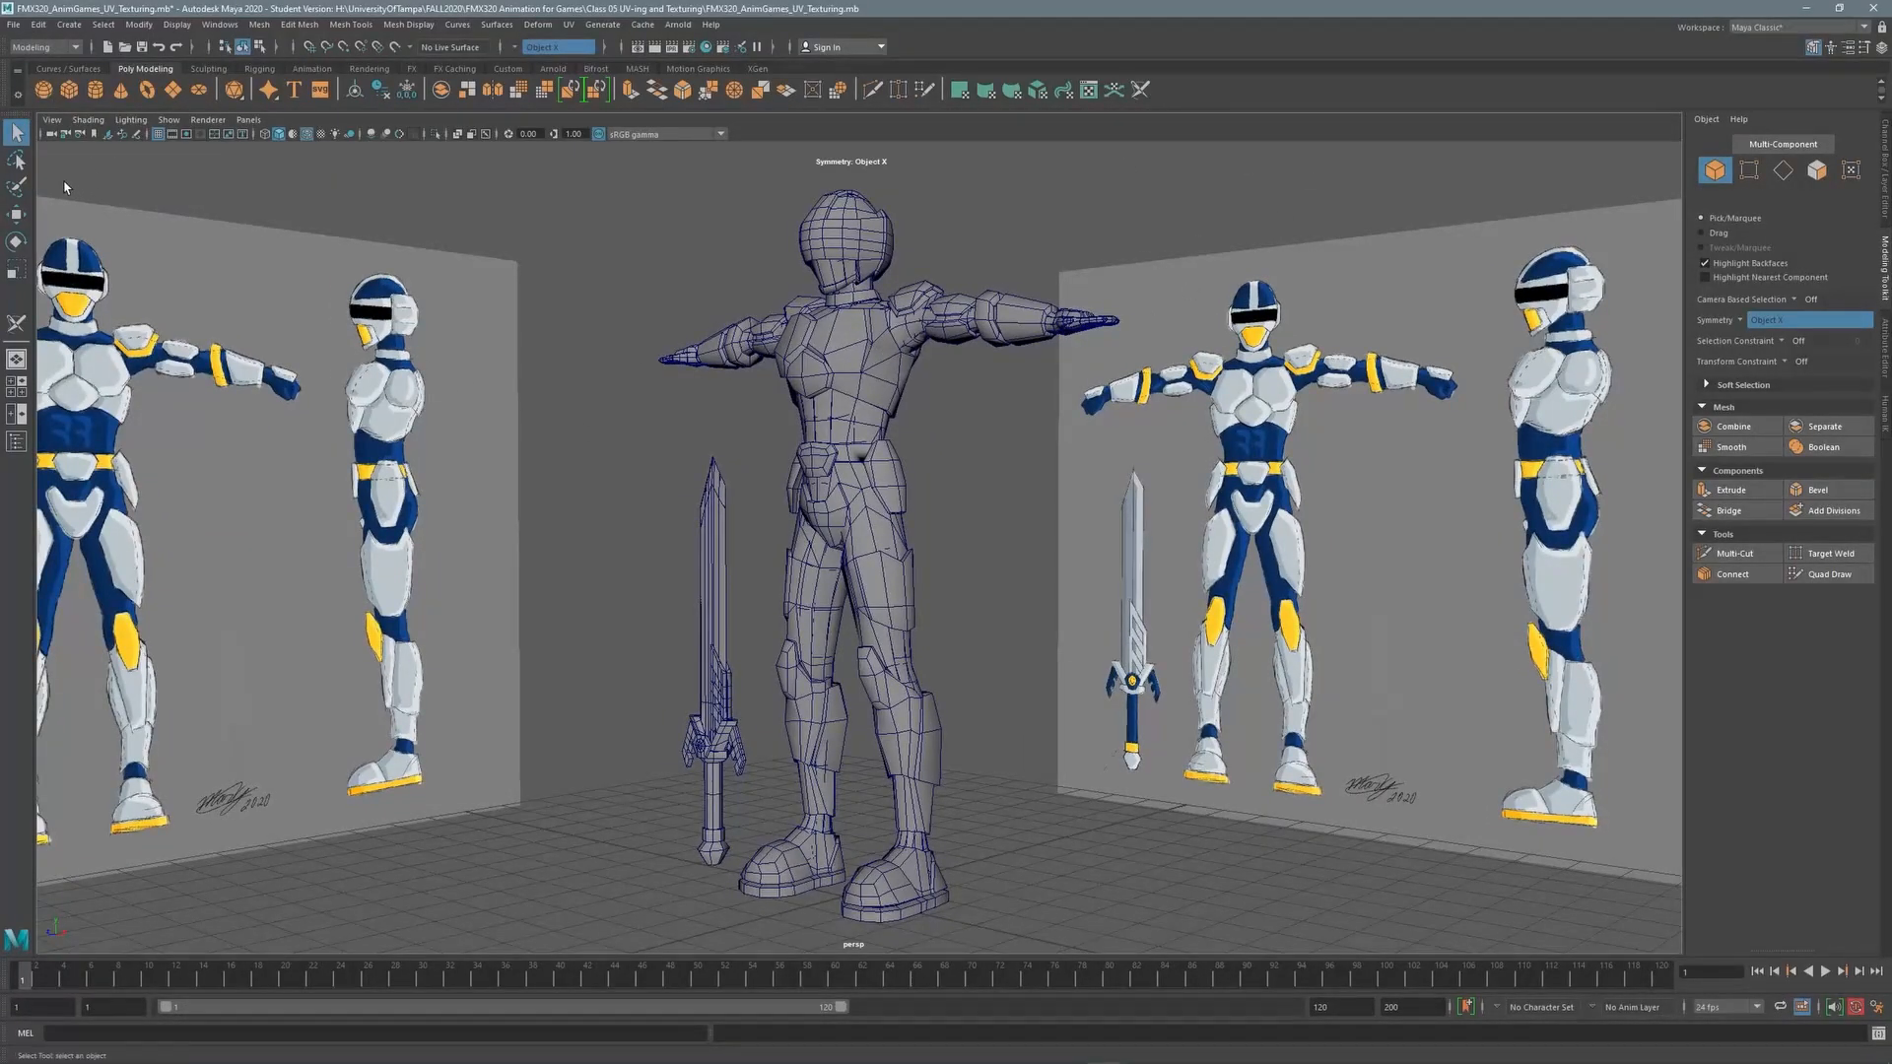
Hide the GameGuy_Armor mesh so only the body and sword show, displaying the Outliner just for this change
left_click(16, 441)
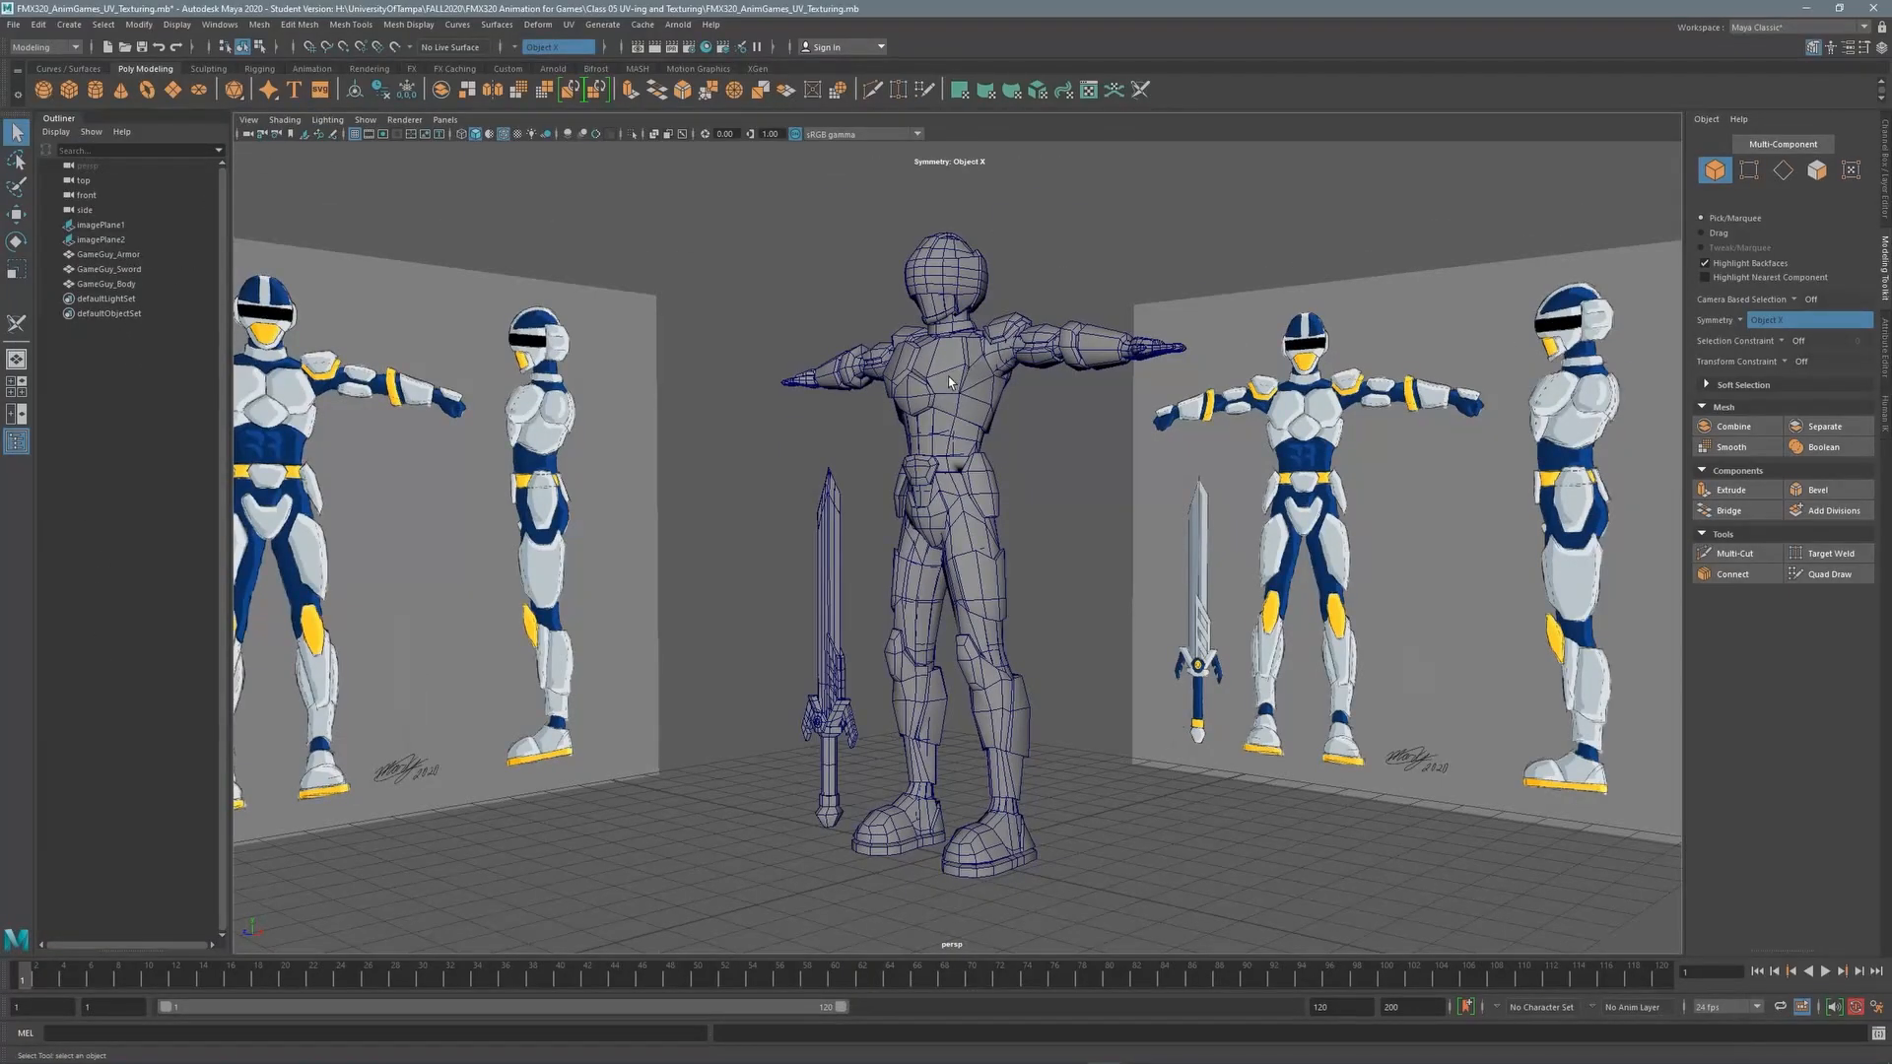
left_click(927, 483)
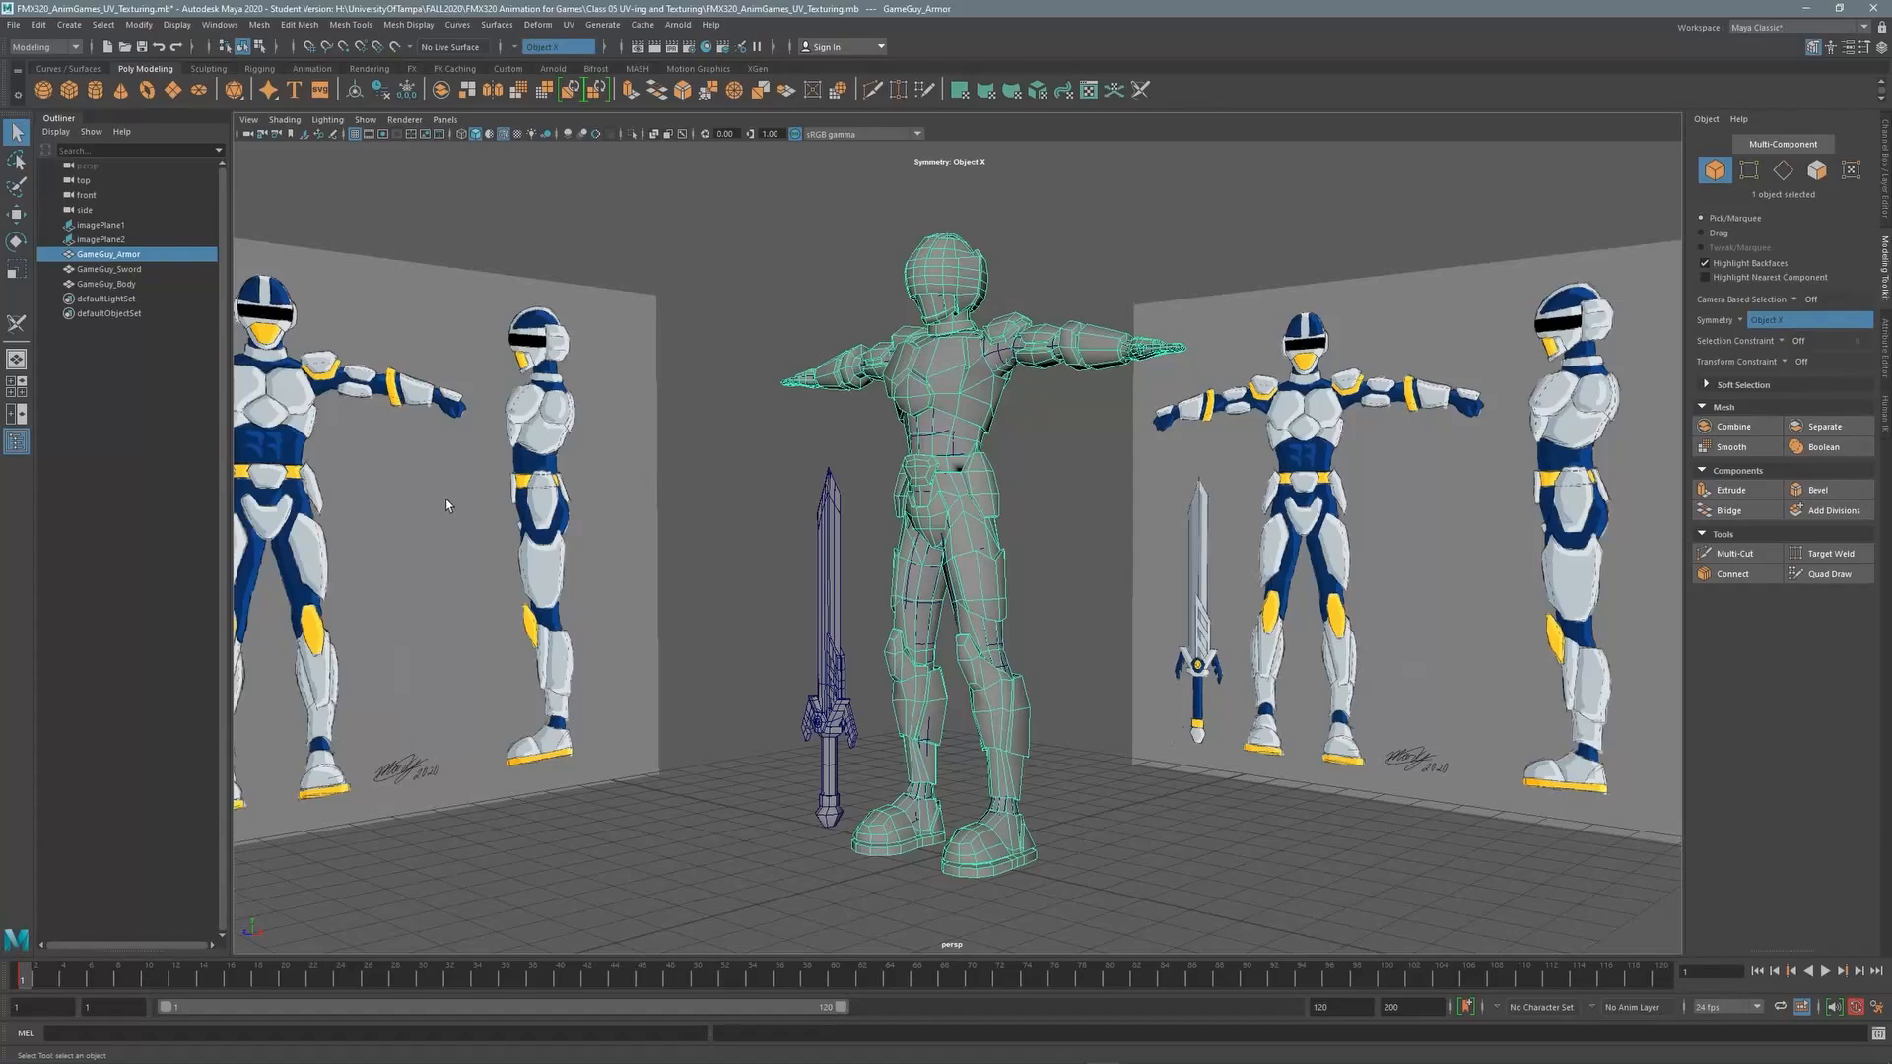
key("ctrl+h")
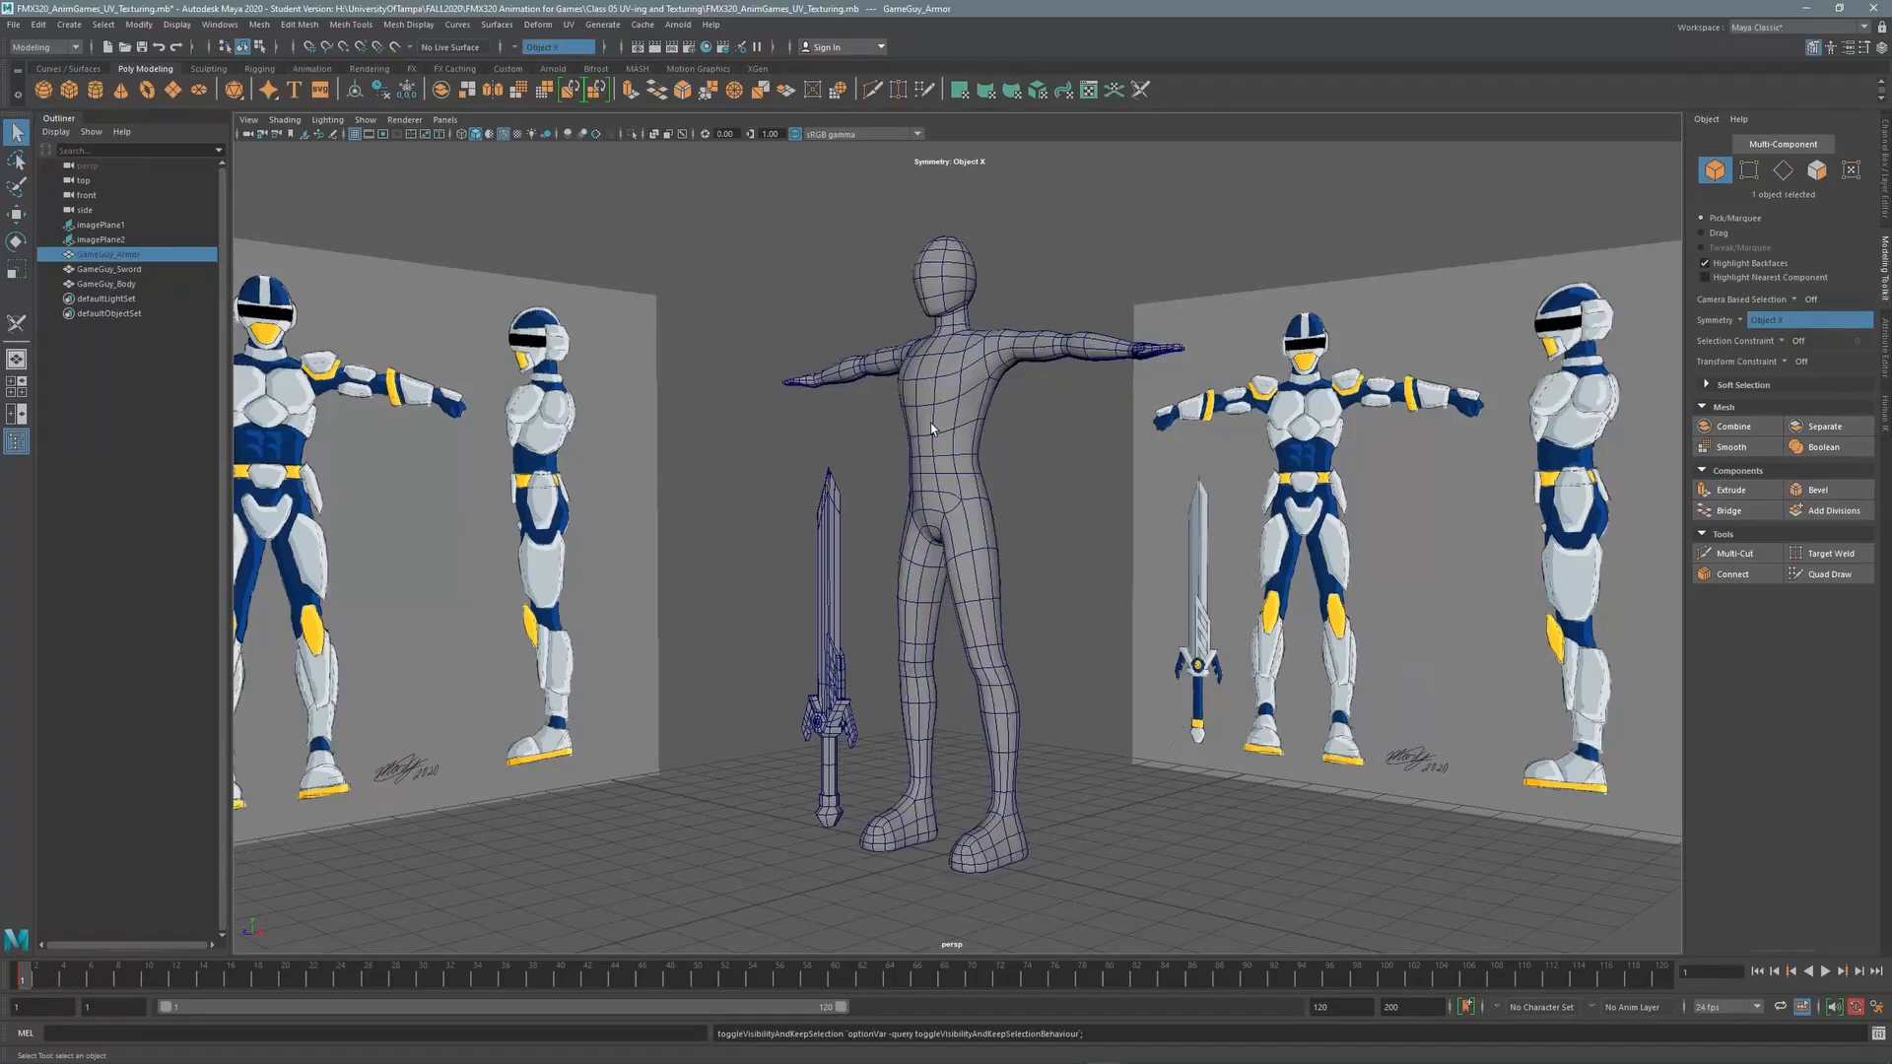
left_click_drag(930, 423, 960, 398, "alt")
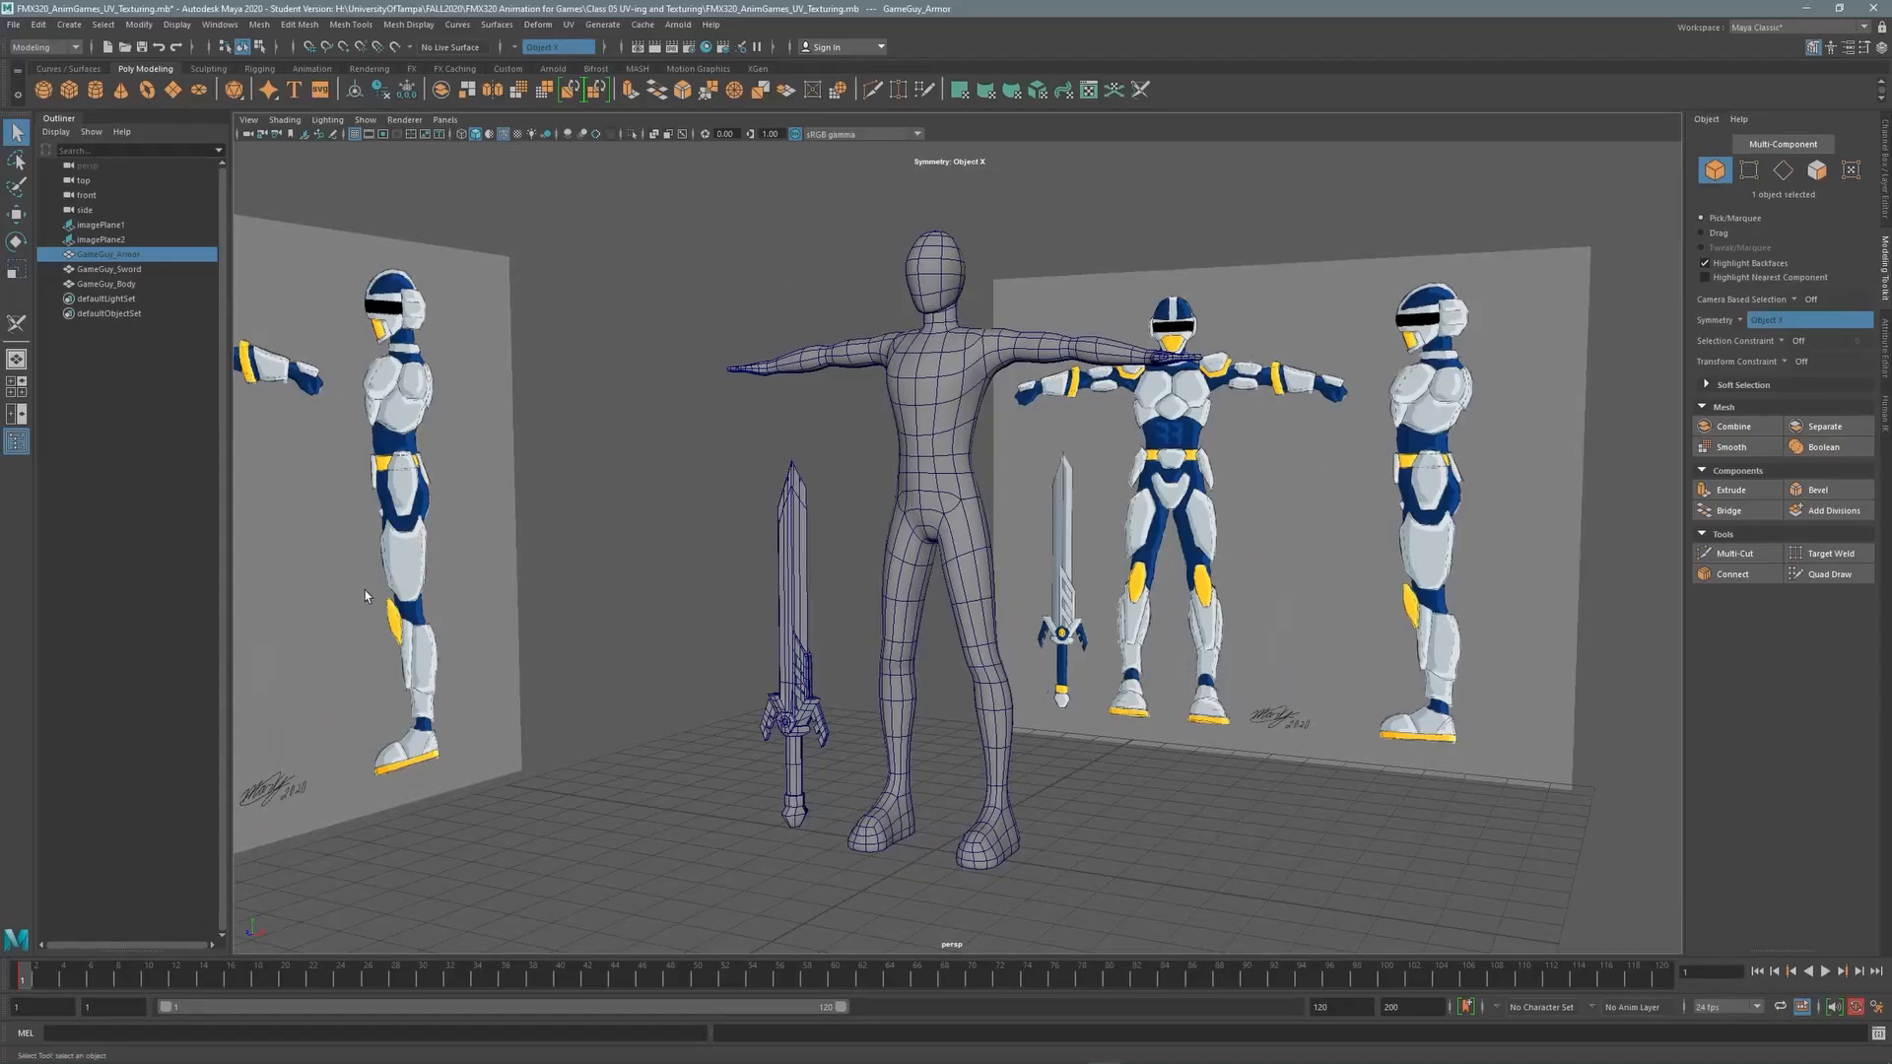
left_click(16, 442)
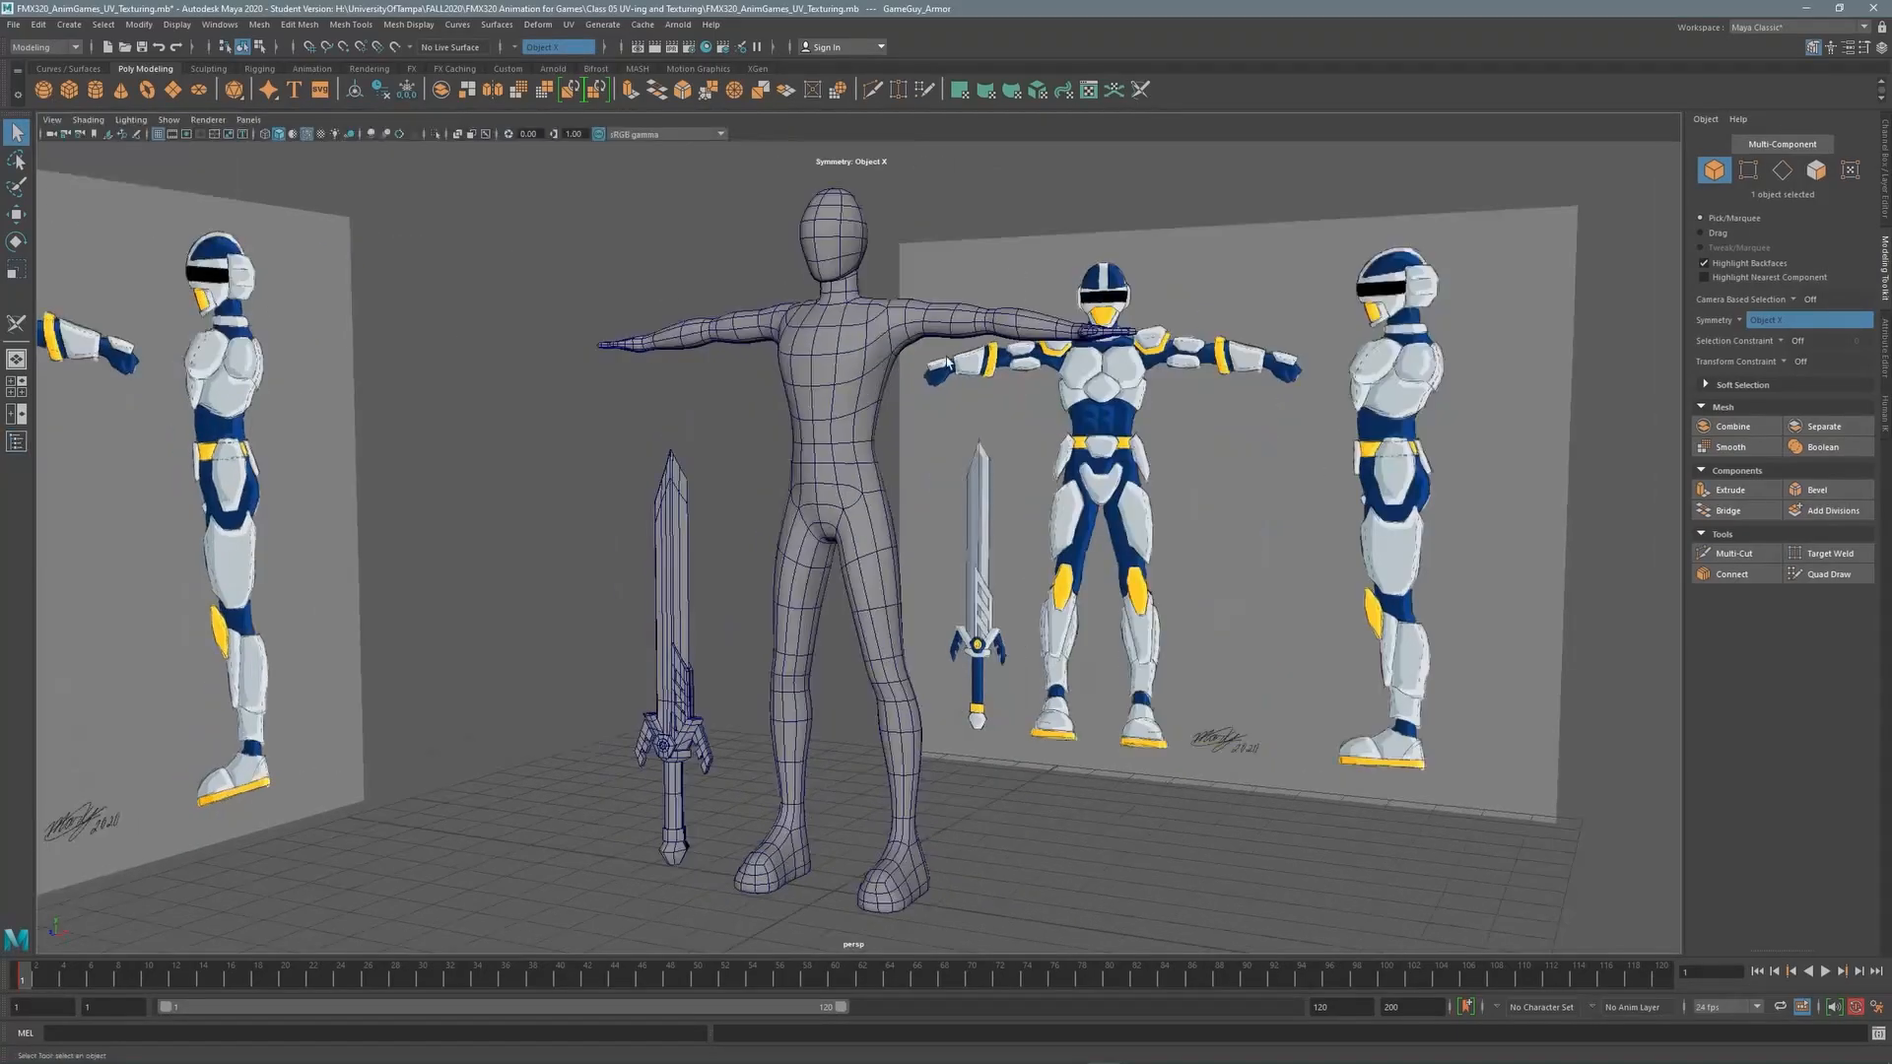
Switch the workspace from Maya Classic to UV Editing
middle_click_drag(948, 362, 921, 380, "alt")
right_click_drag(921, 380, 1005, 365, "alt")
middle_click_drag(1006, 276, 1005, 379, "alt")
right_click_drag(1006, 379, 1084, 340, "alt")
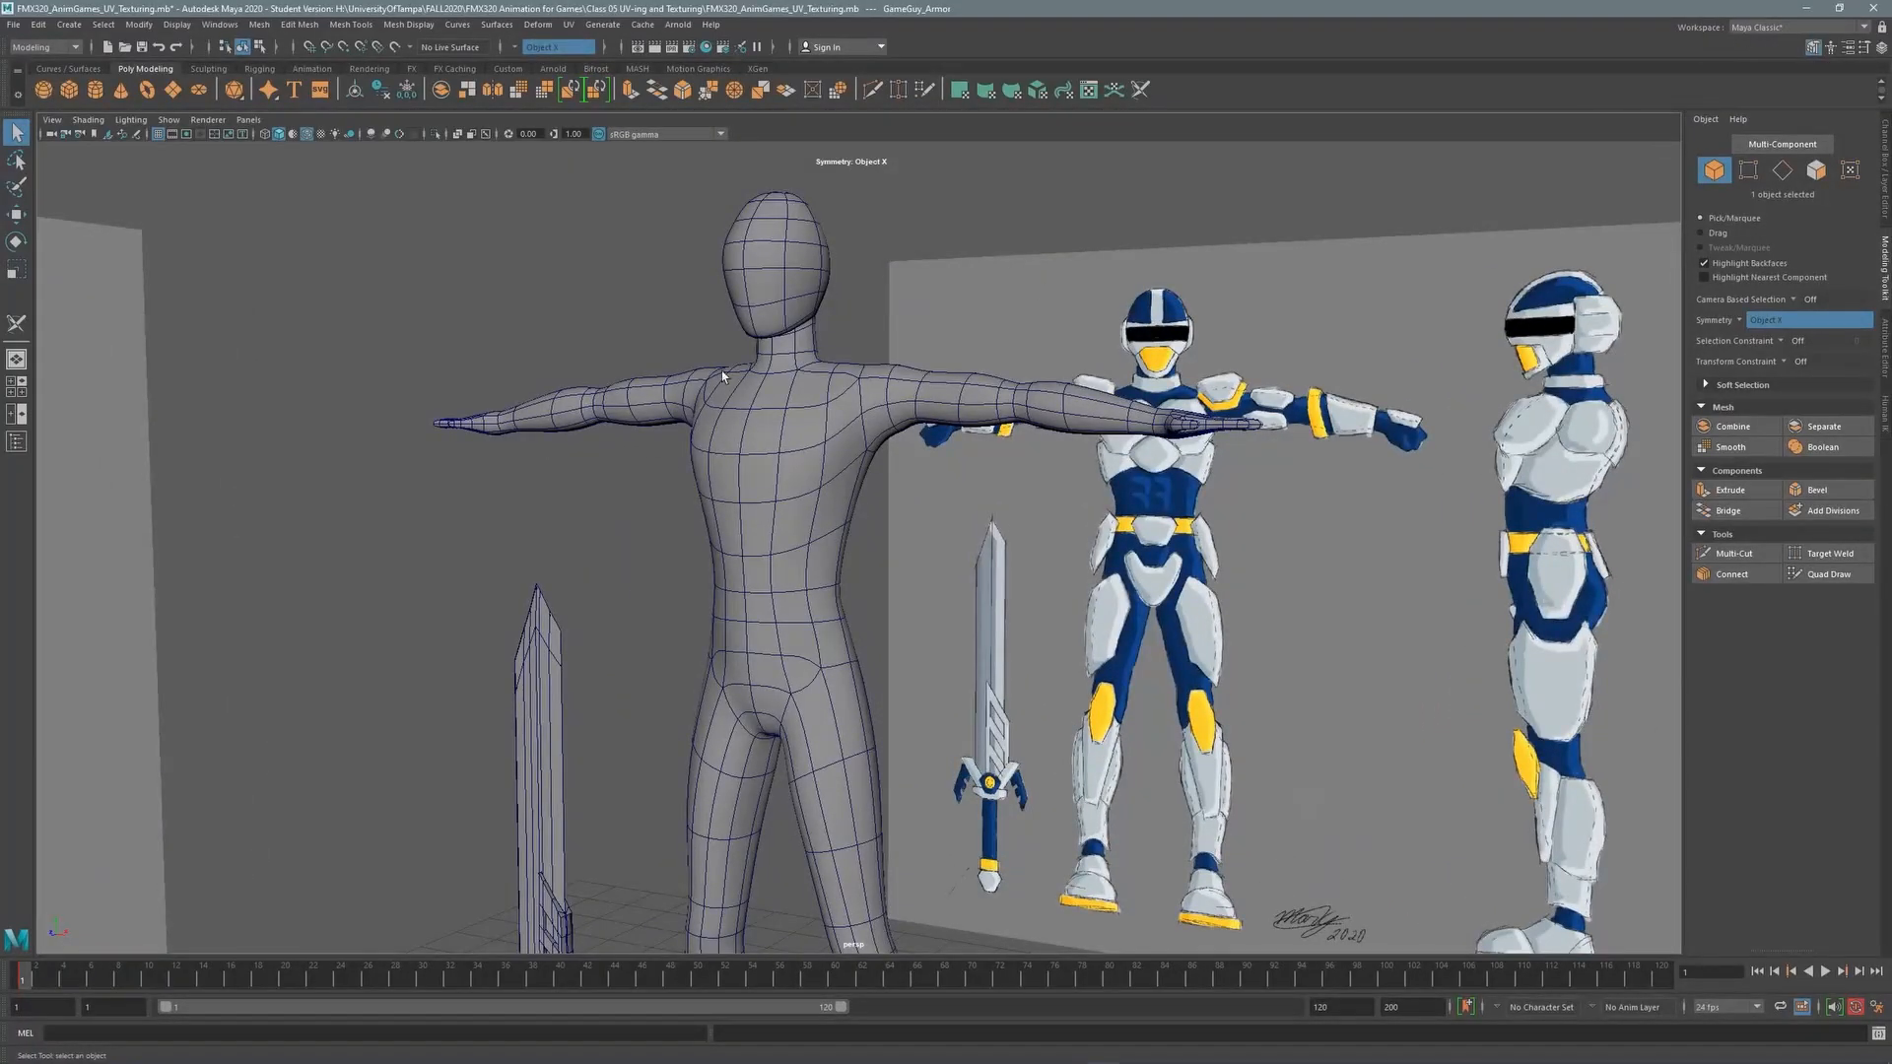
left_click(1778, 29)
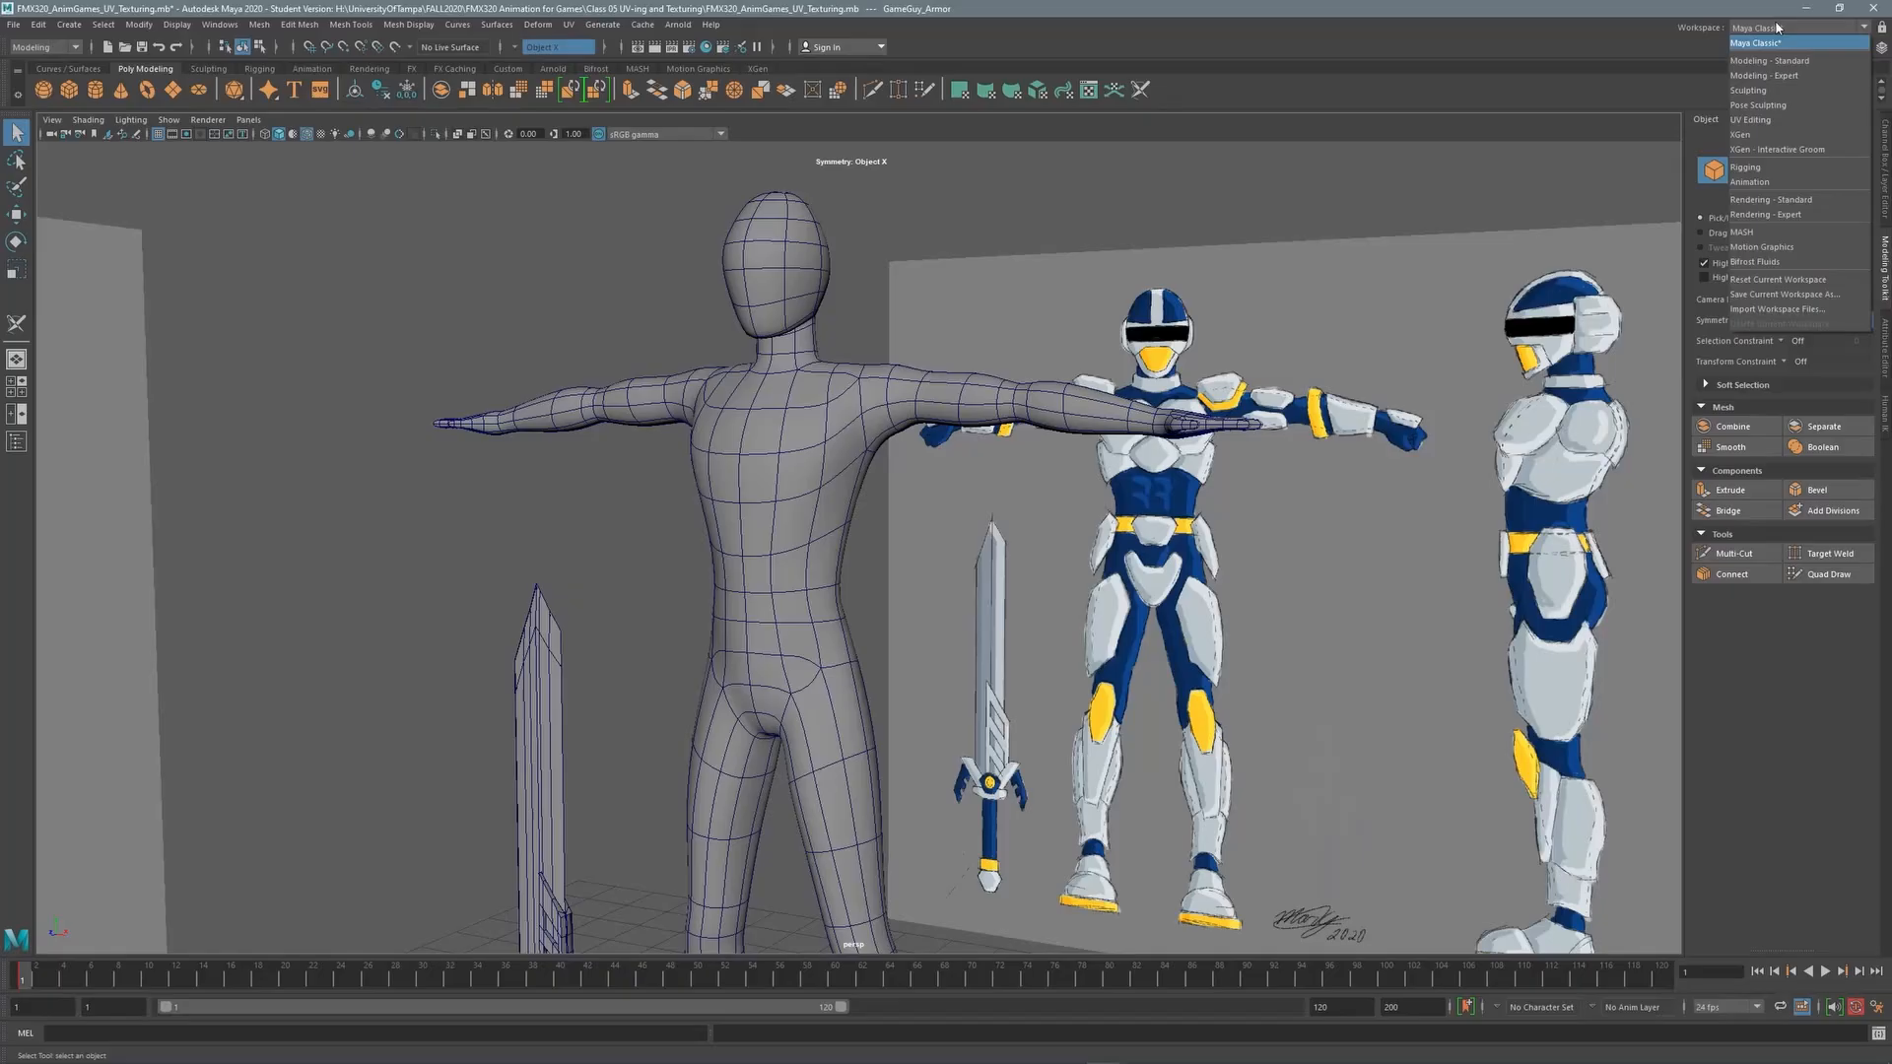
left_click(1769, 120)
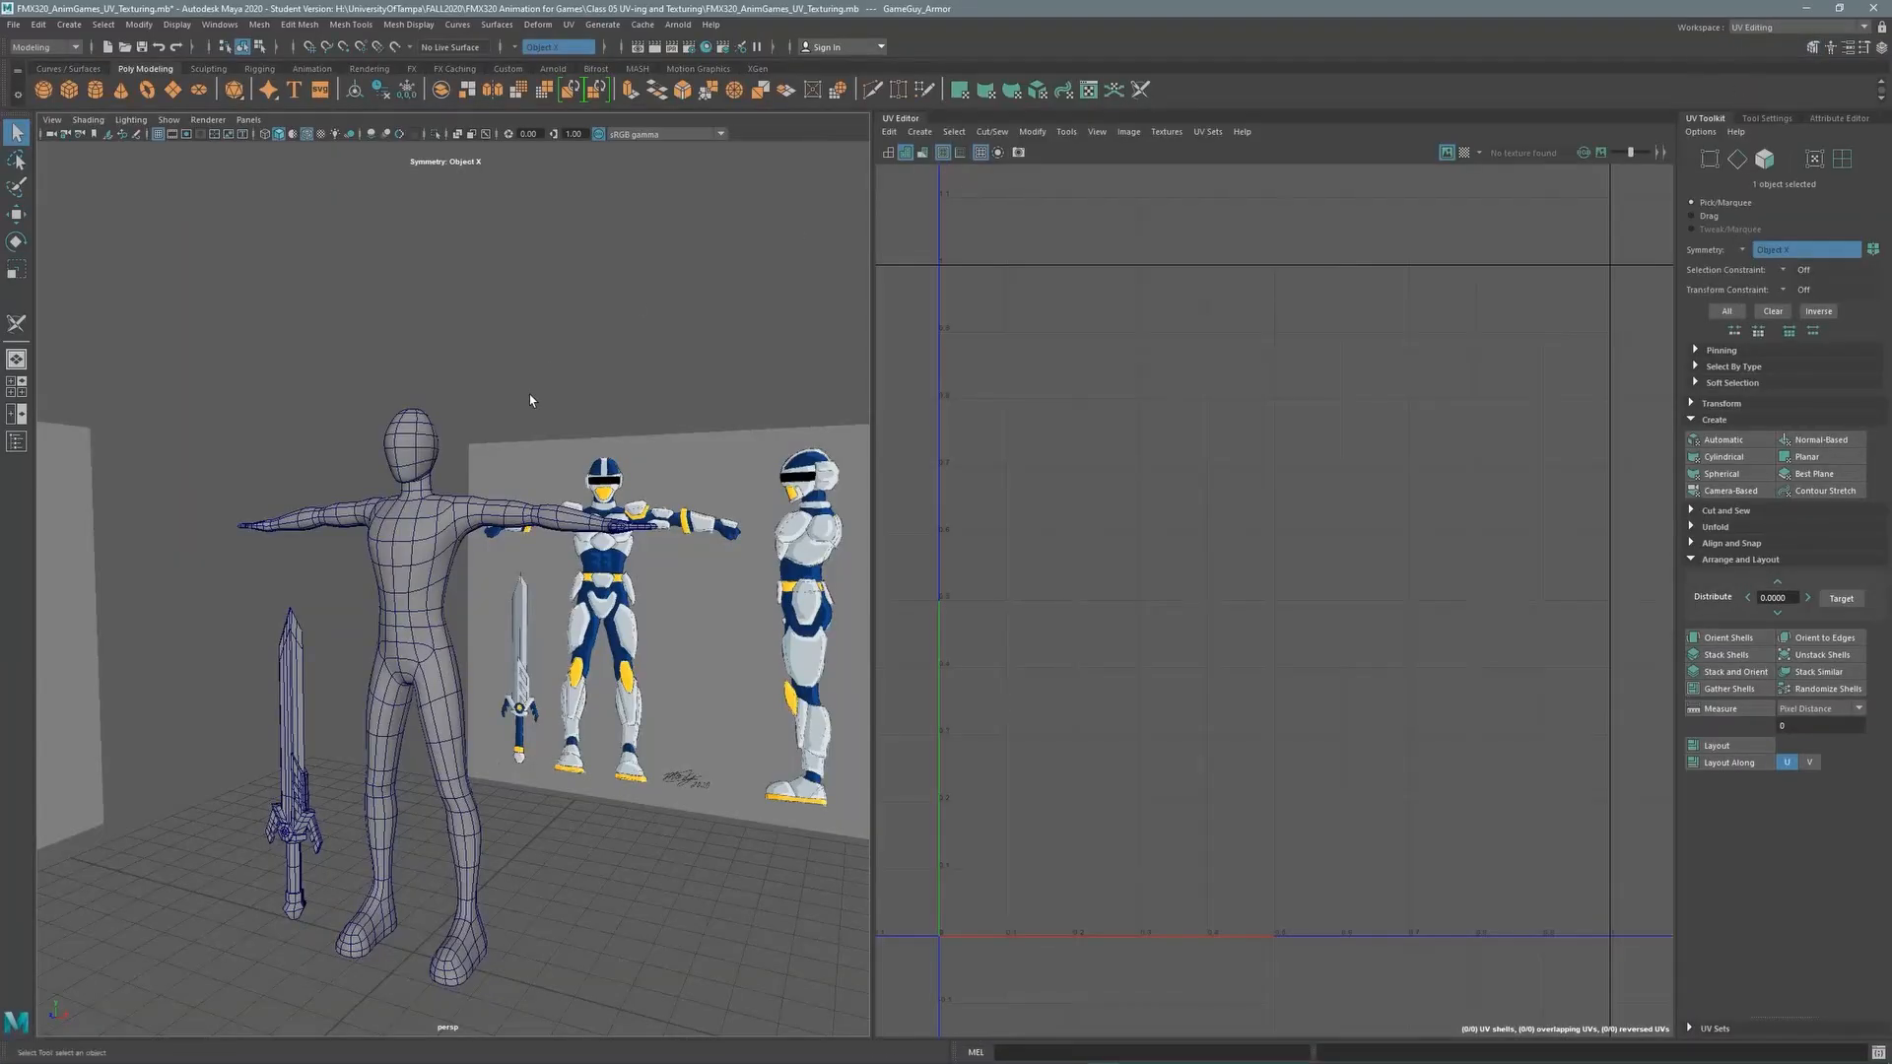
Select the GameGuy_Body mesh and fit its existing UVs comfortably in the UV Editor
middle_click_drag(518, 353, 624, 235, "alt")
right_click_drag(624, 235, 538, 396, "alt")
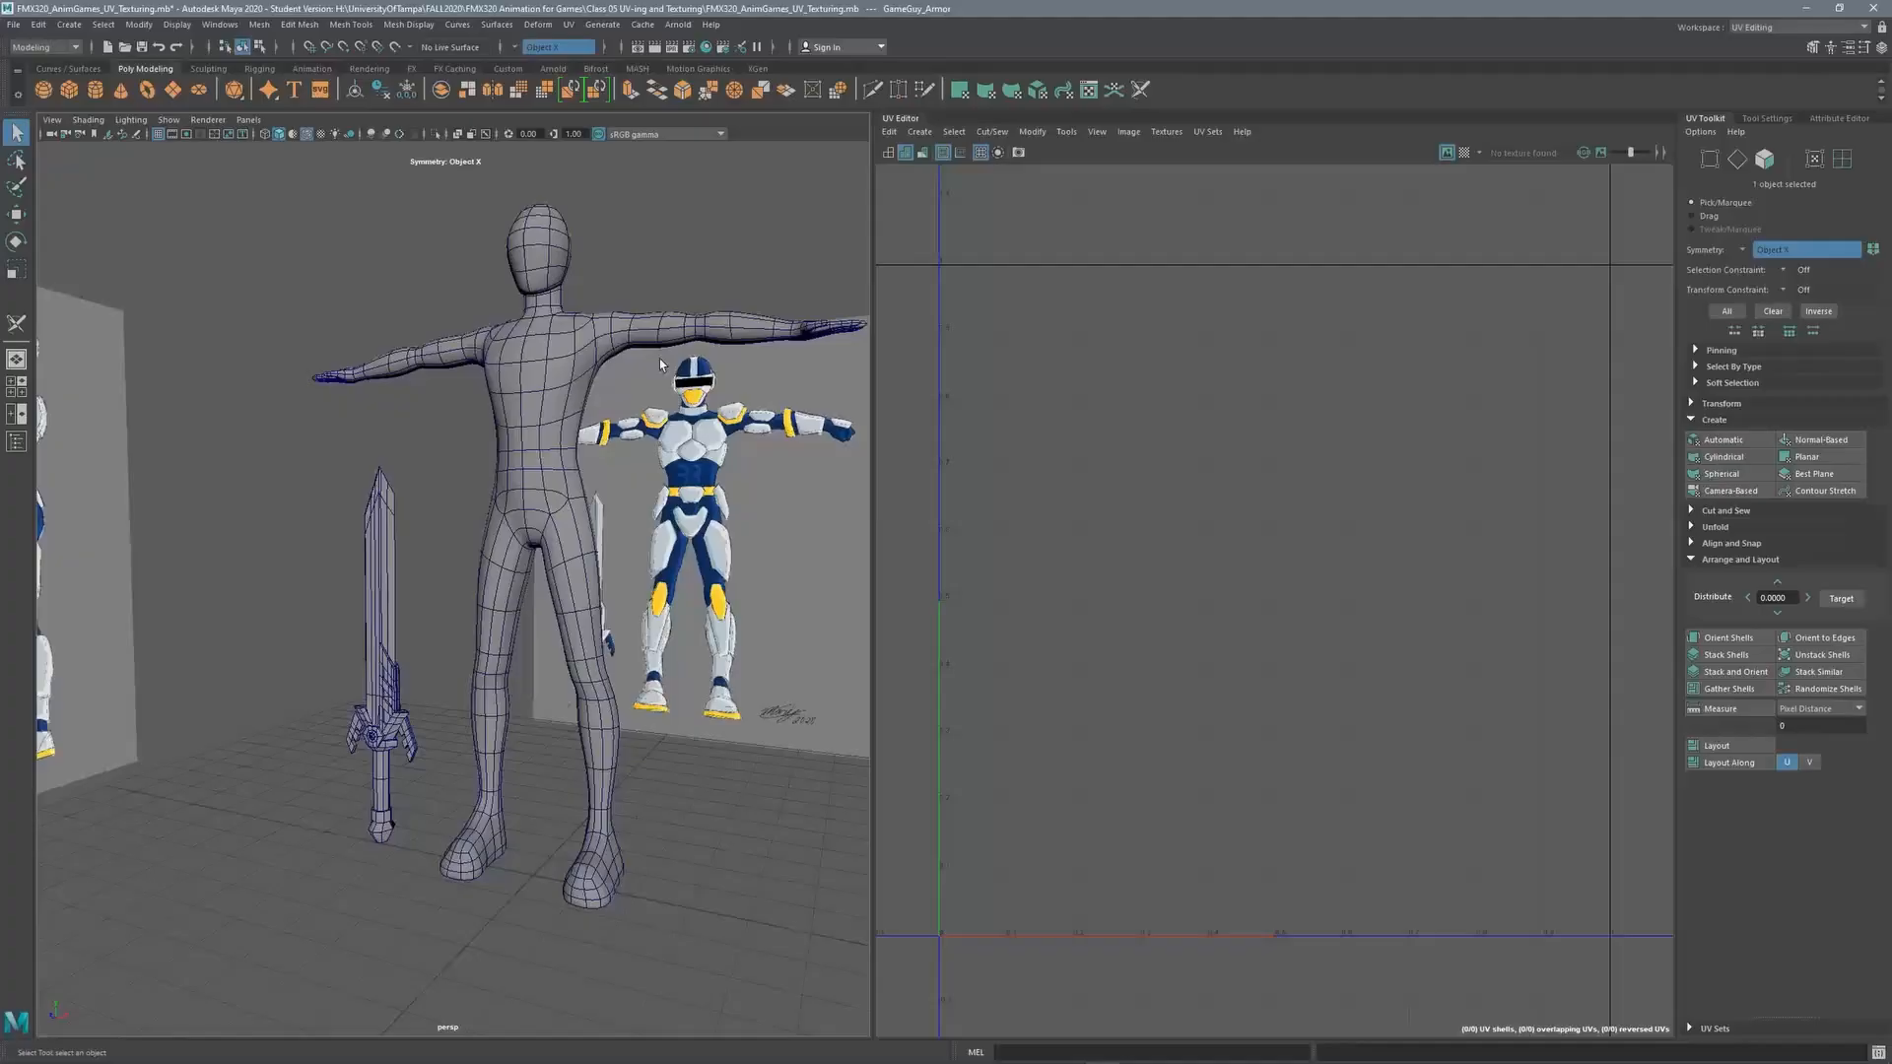
left_click(560, 369)
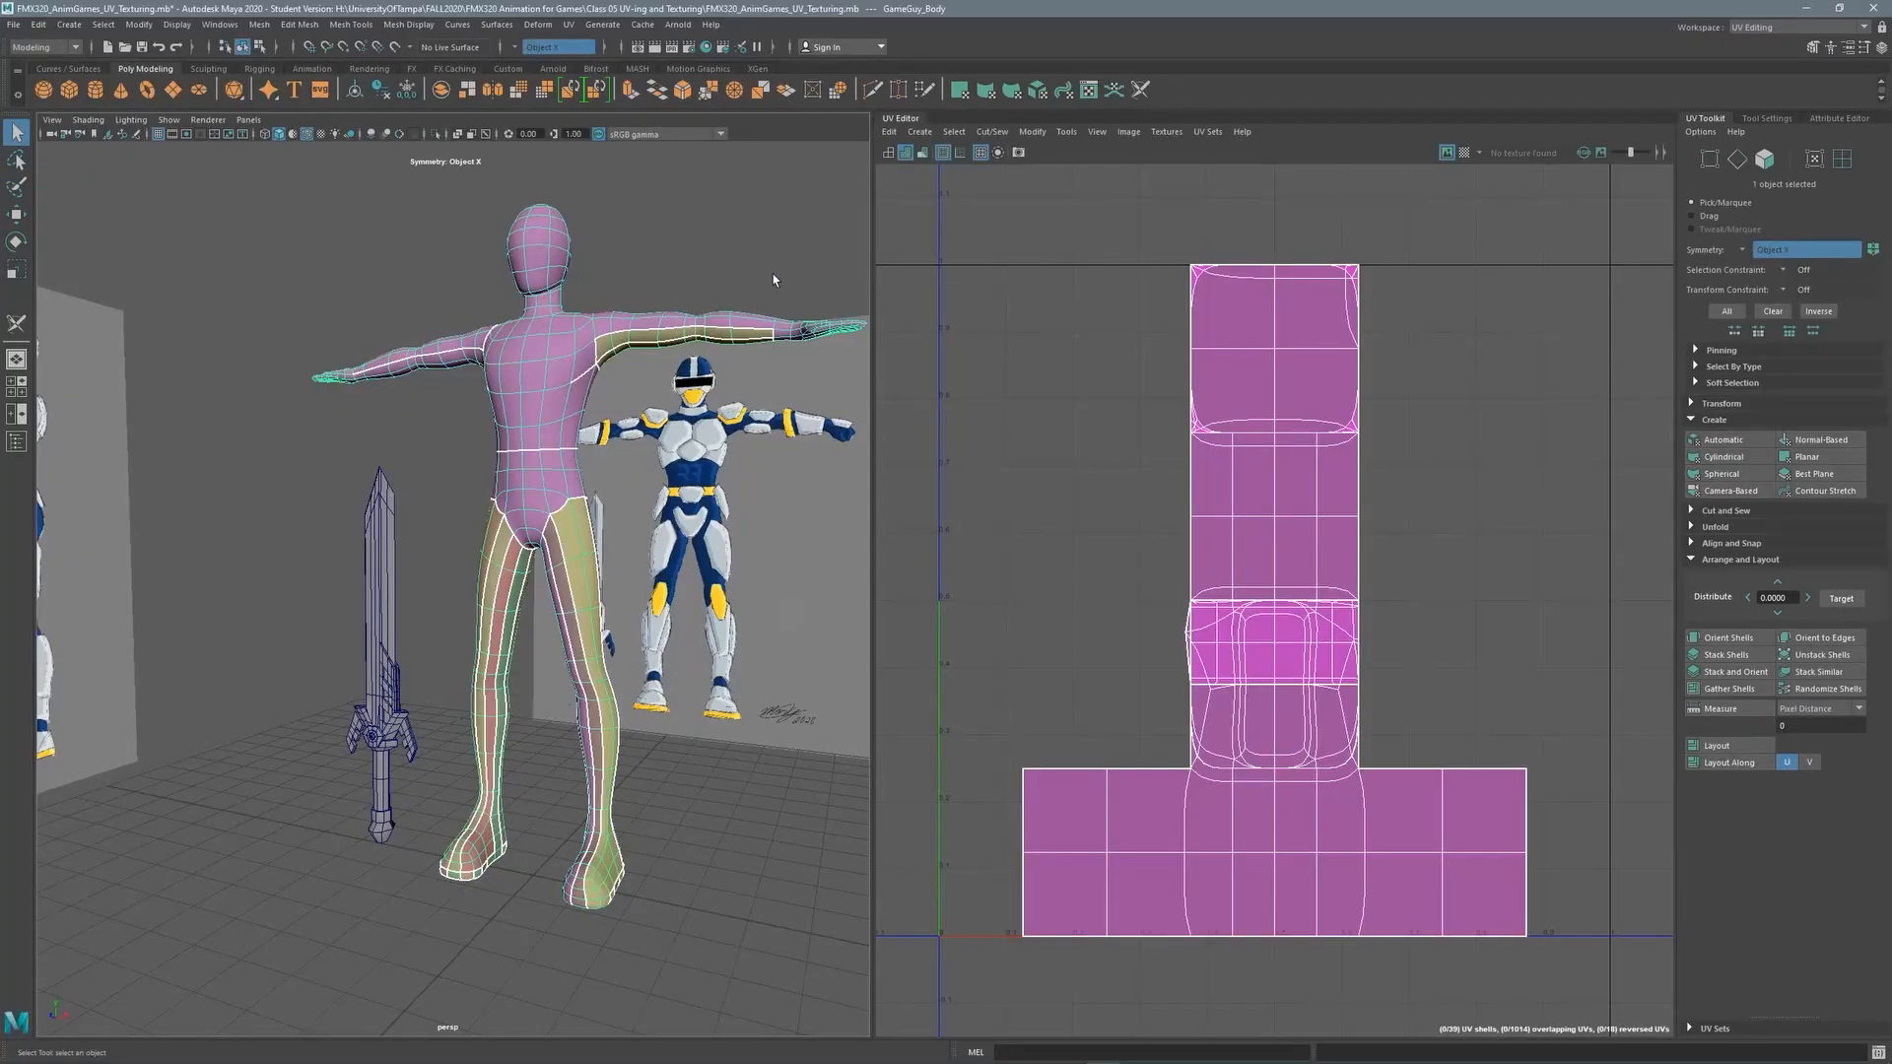
scroll(1369, 311, "down", 3)
middle_click_drag(1200, 371, 1132, 414, "alt")
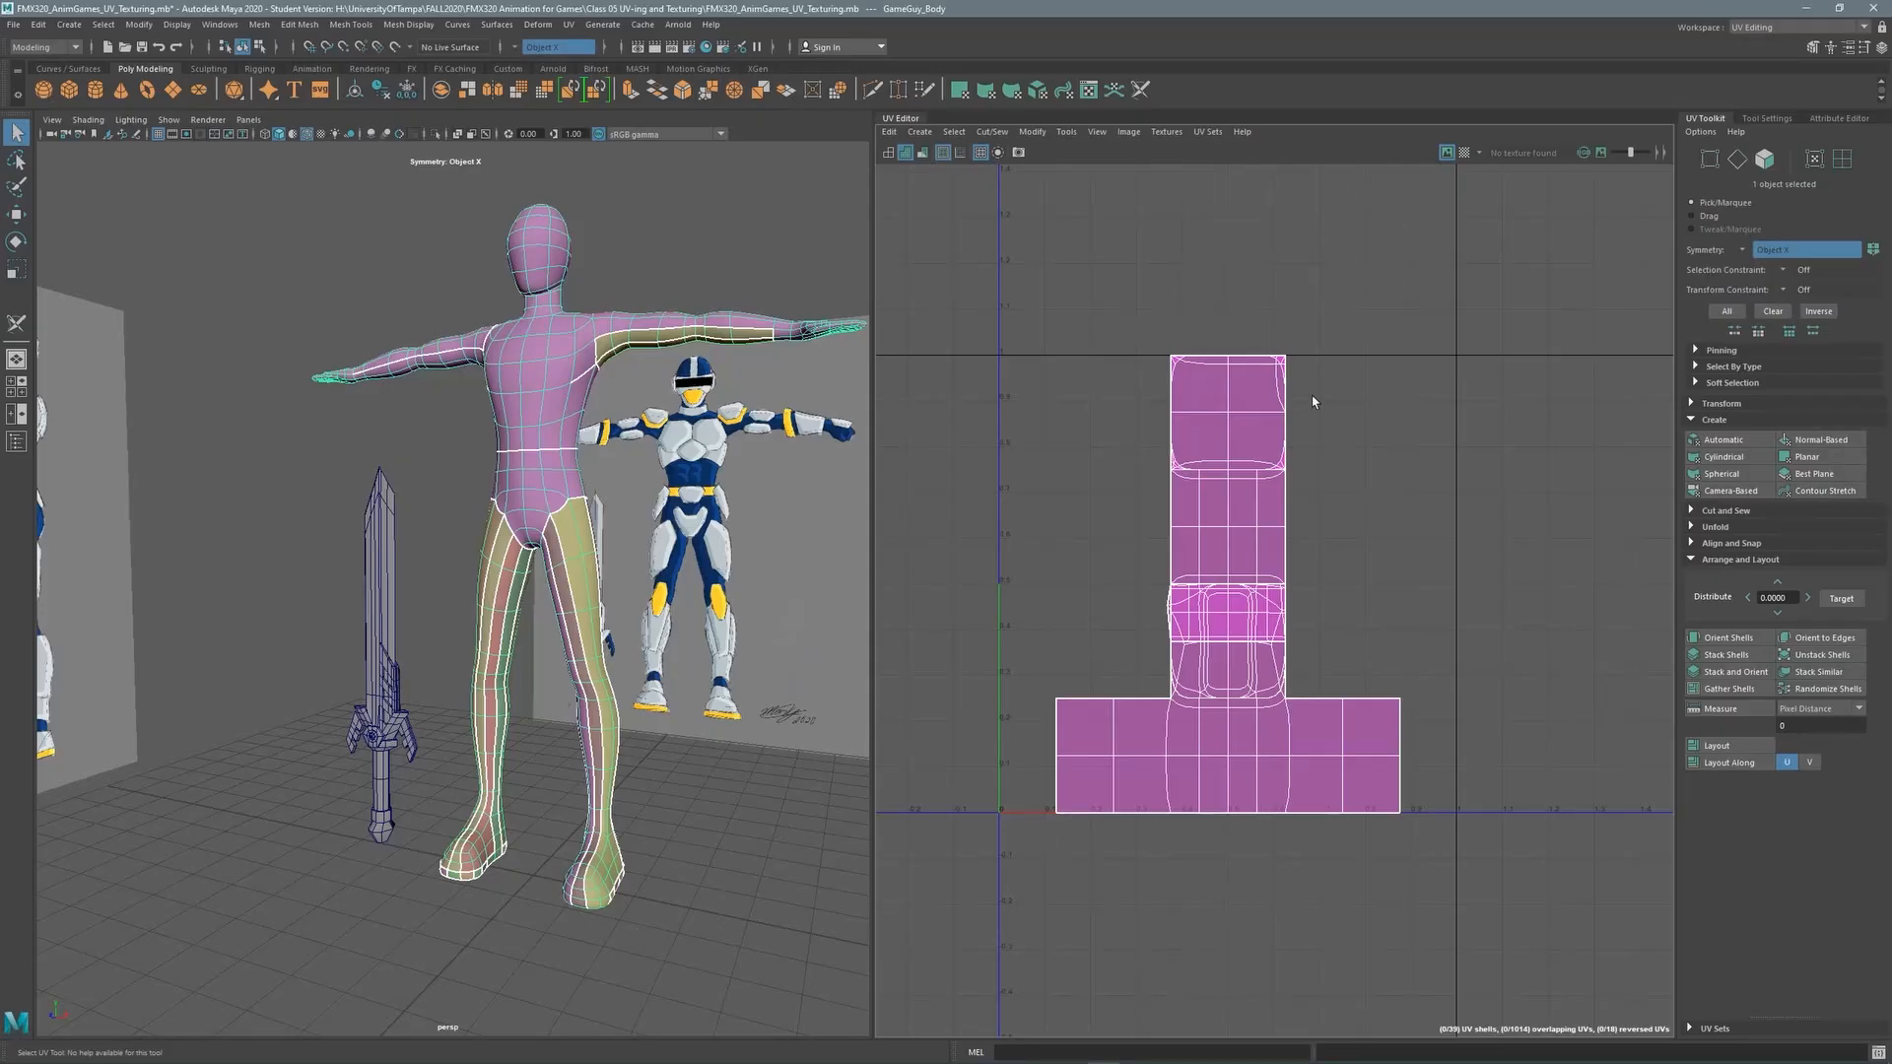
scroll(1217, 529, "up", 1)
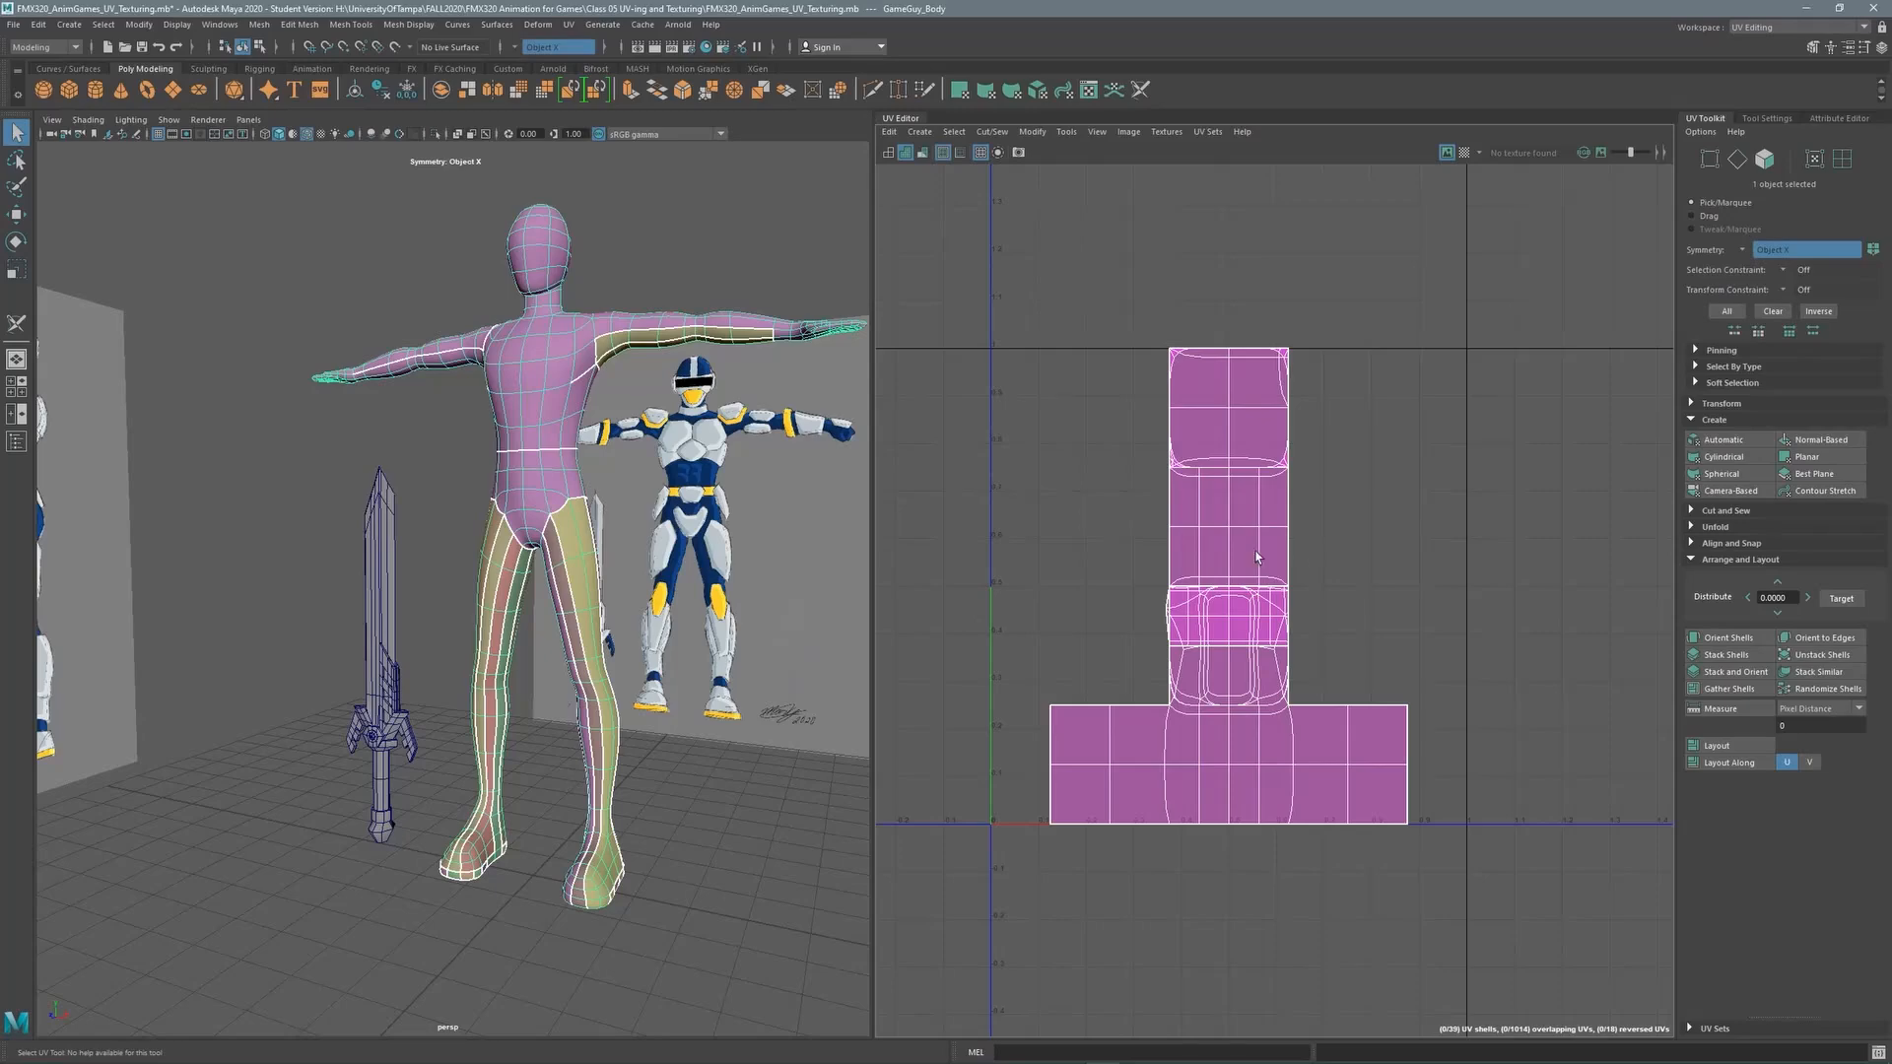
Set the UV Editor's display of the body's UVs to Wireframe
mouse_move(745, 560)
left_mouse_down("alt")
mouse_move(537, 559)
mouse_move(724, 551)
left_mouse_up("alt")
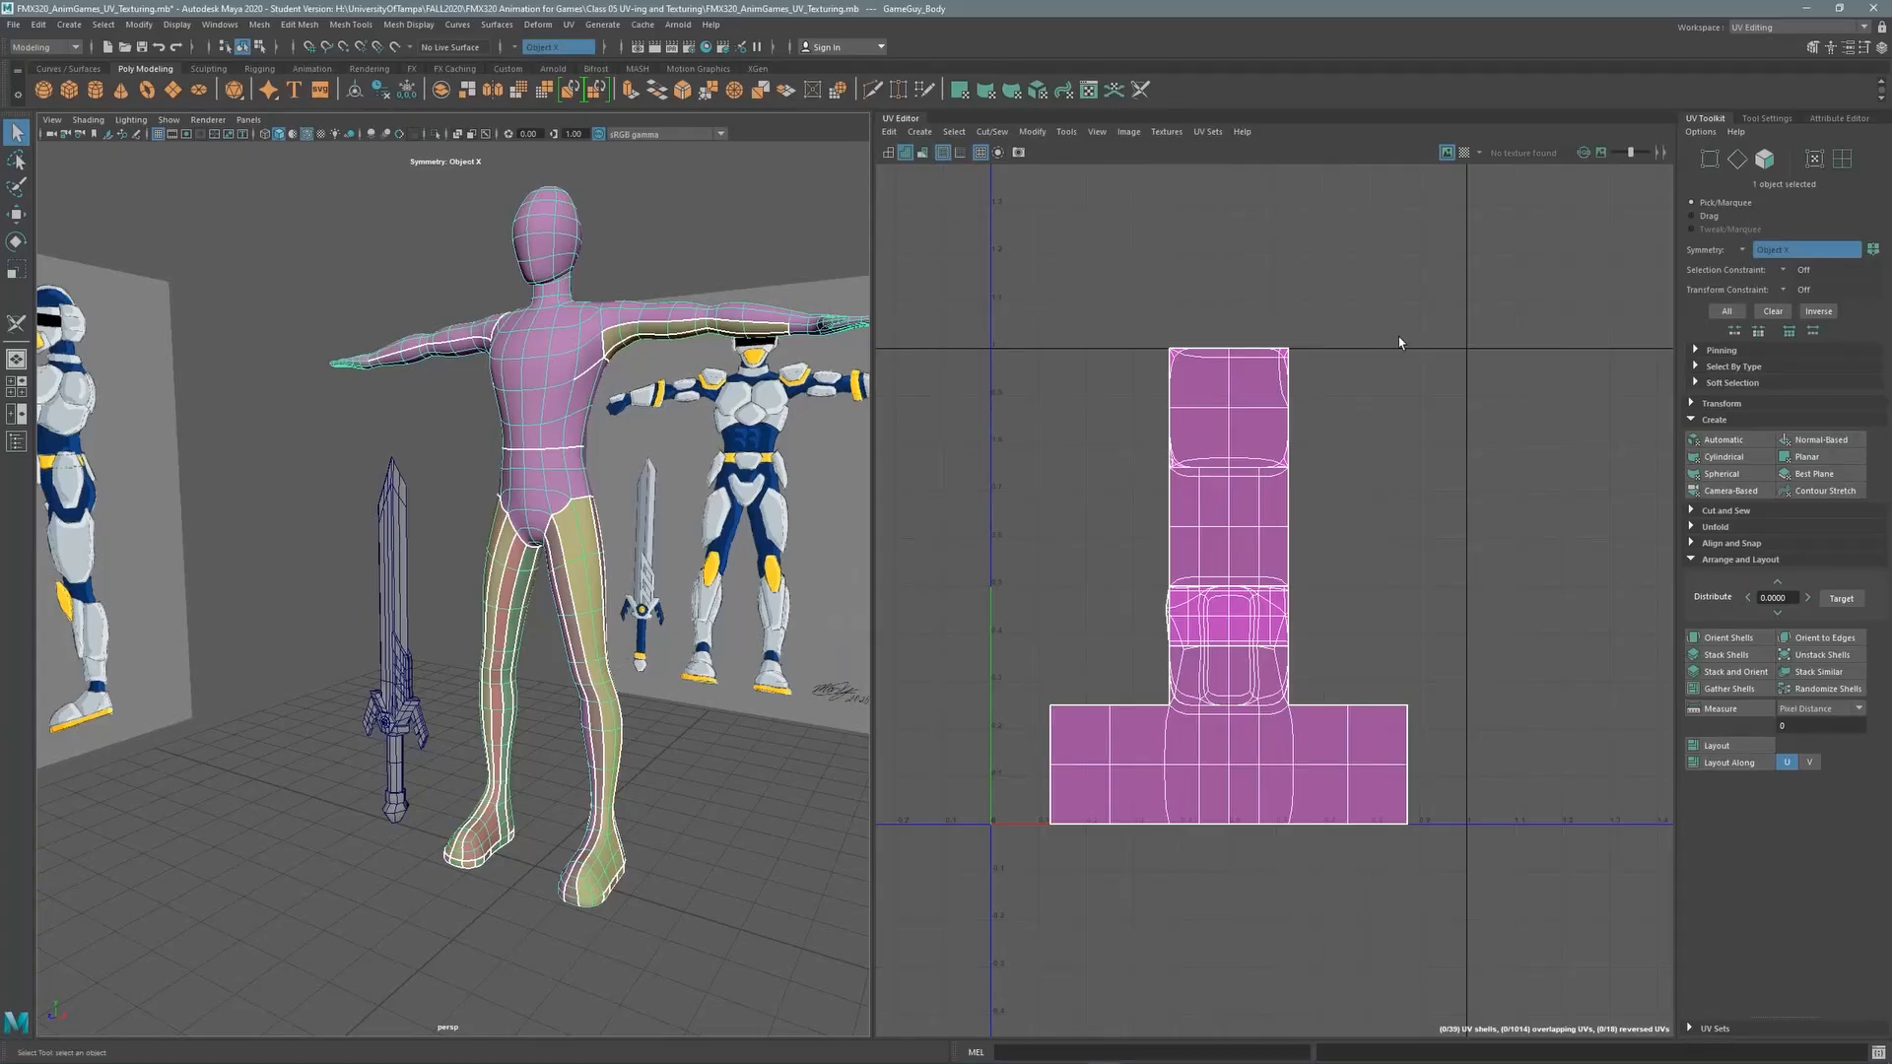
left_click(1098, 133)
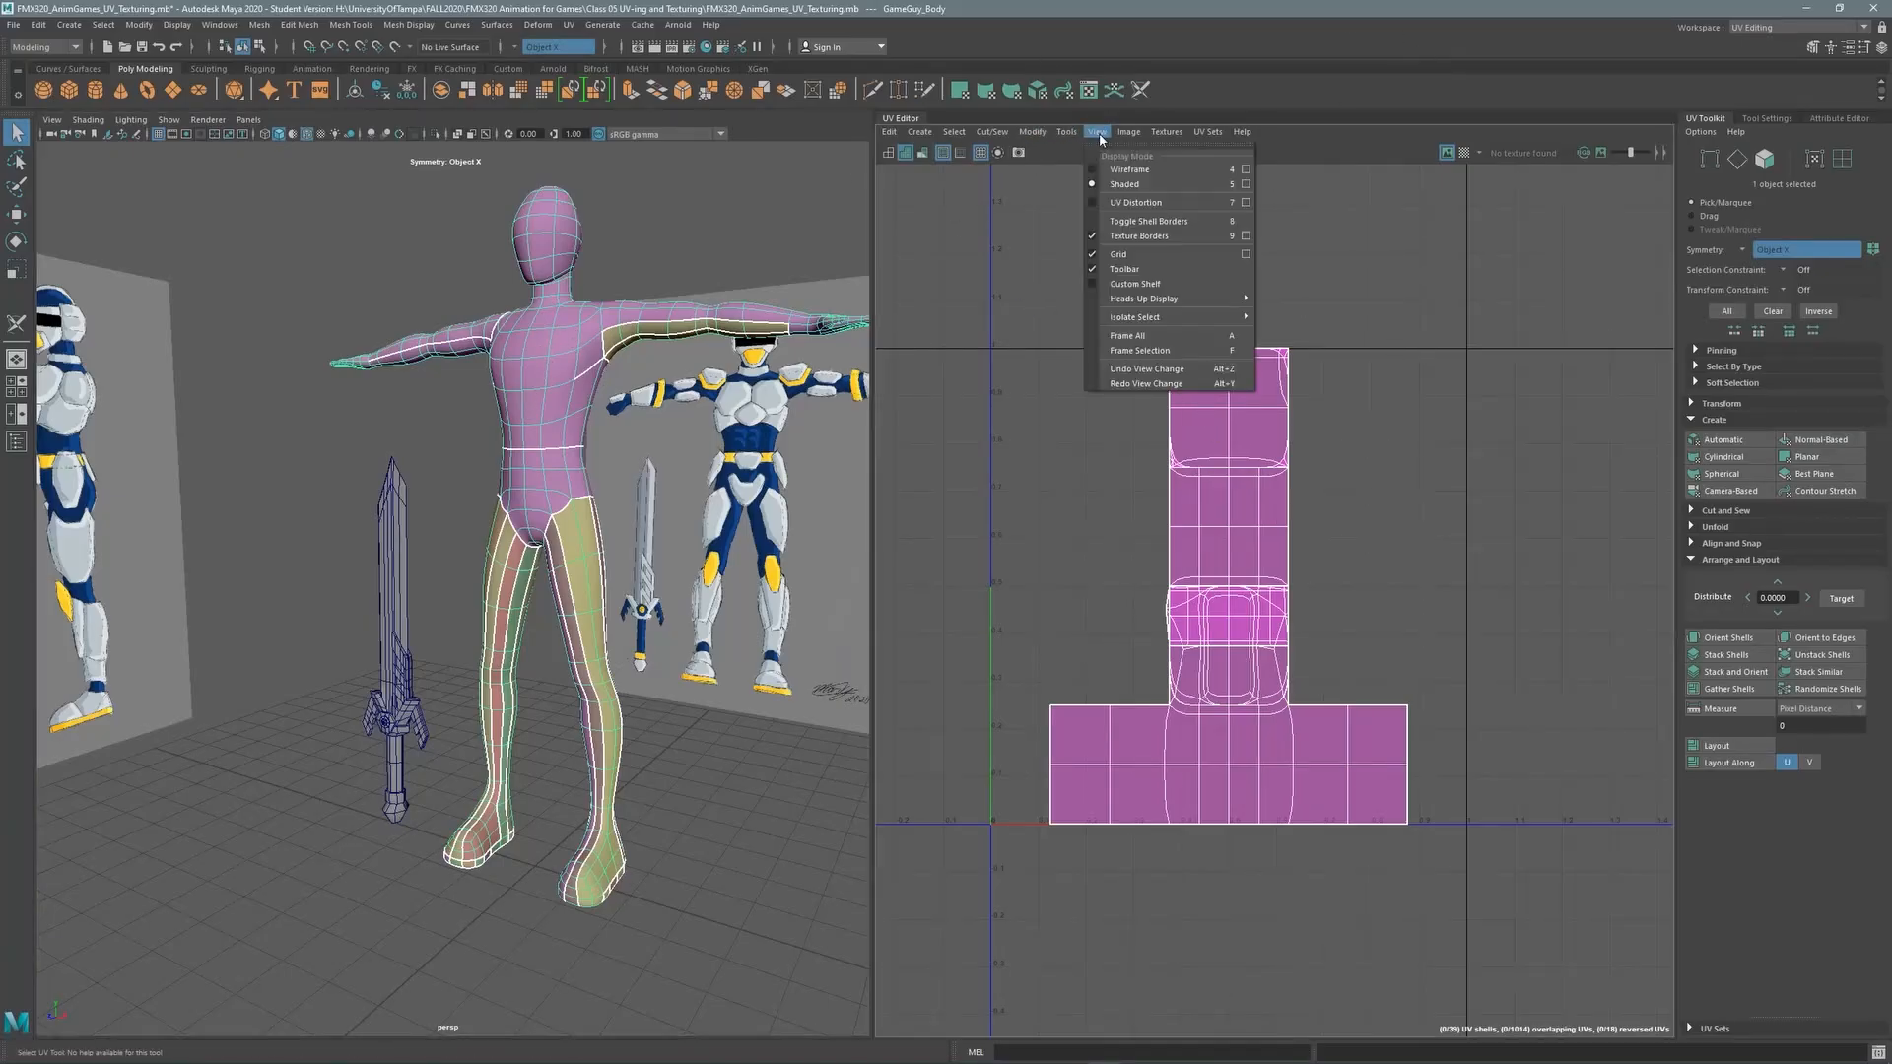
left_click(1113, 174)
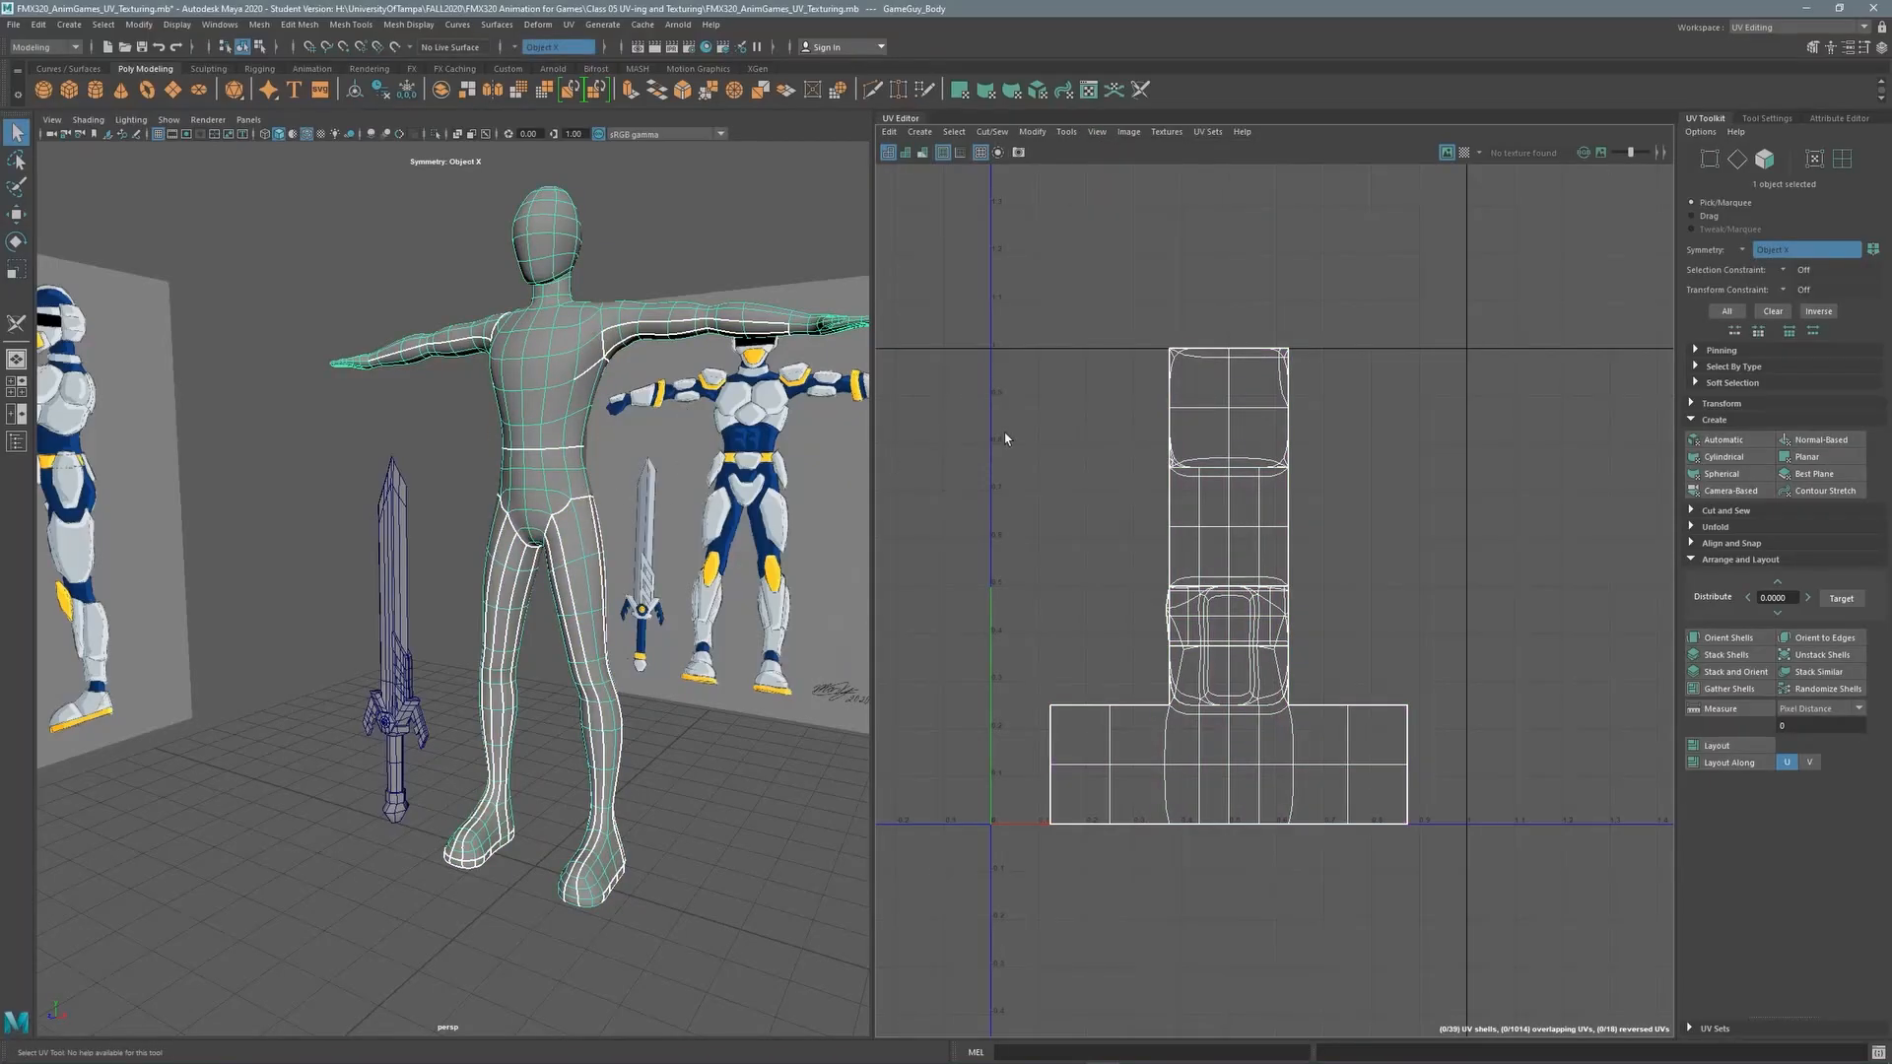
Turn on the checker map and examine how the pattern stretches across the body's torso, arms and legs
left_click(1466, 155)
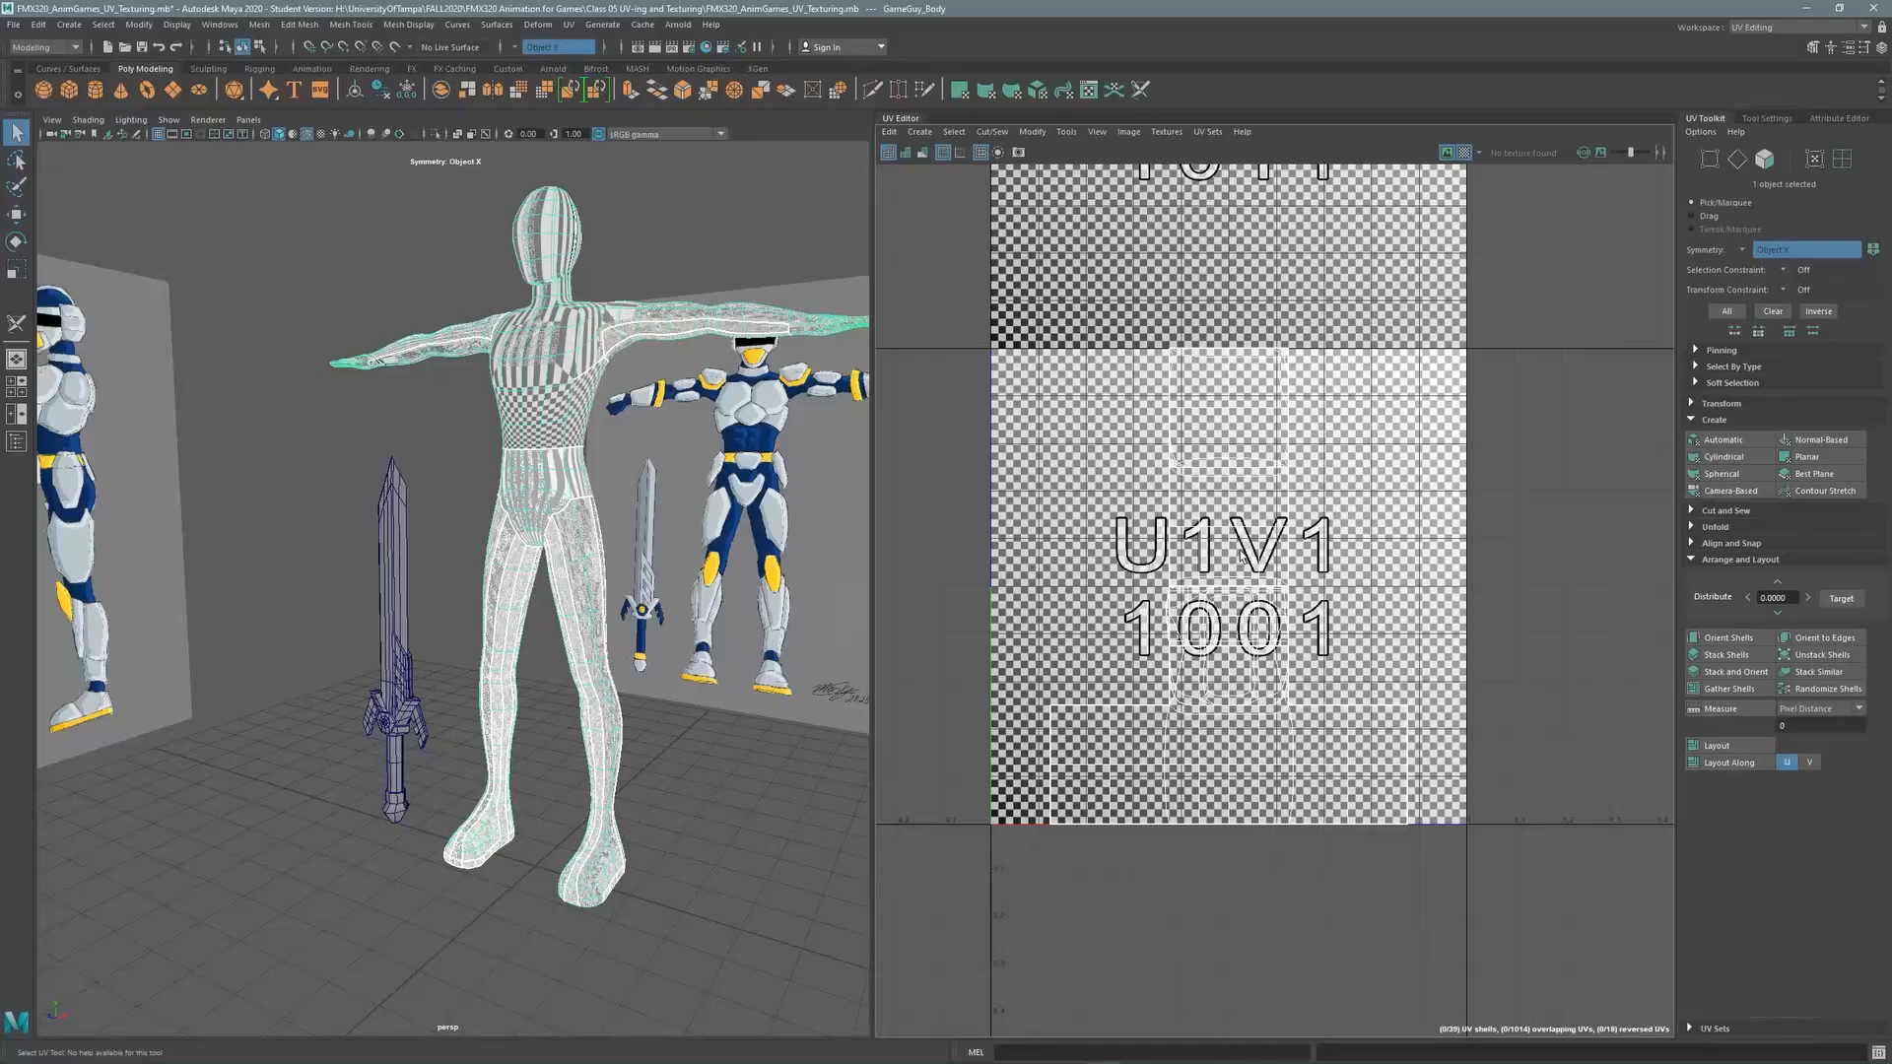
scroll(1204, 418, "up", 3)
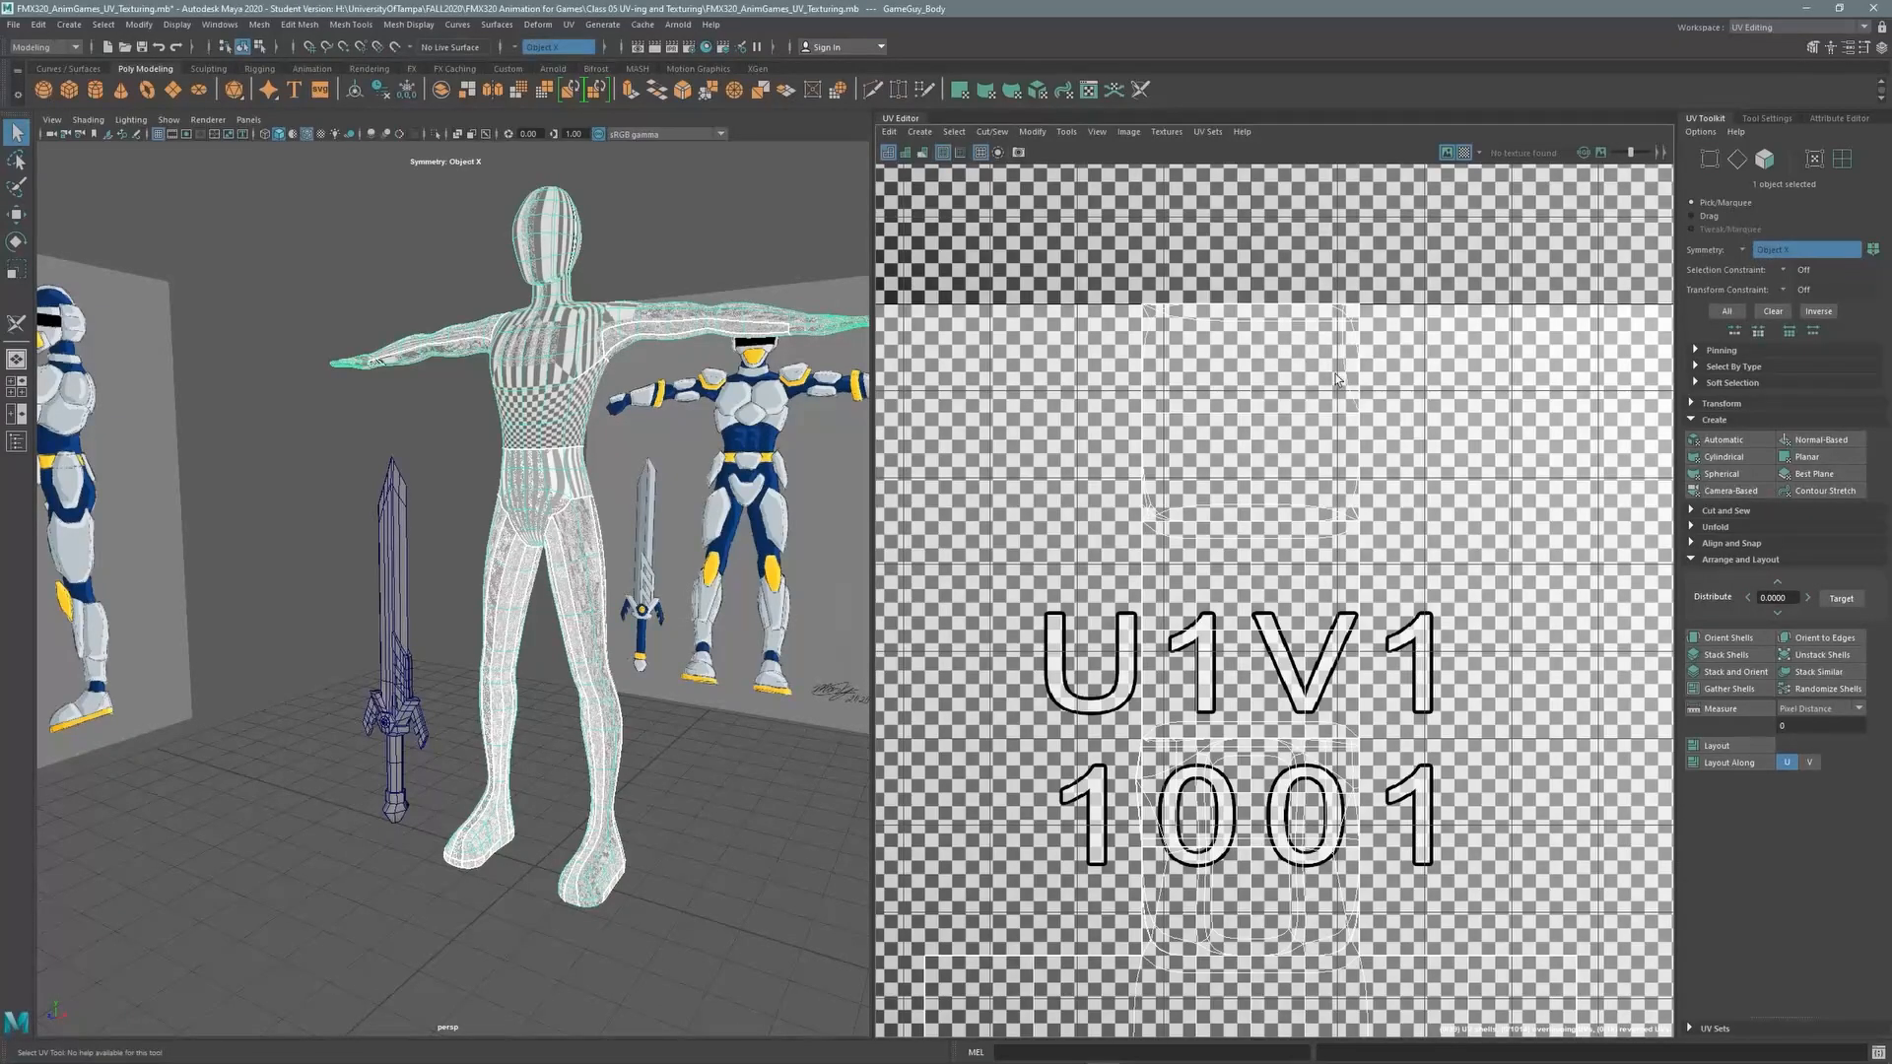
scroll(1256, 354, "down", 2)
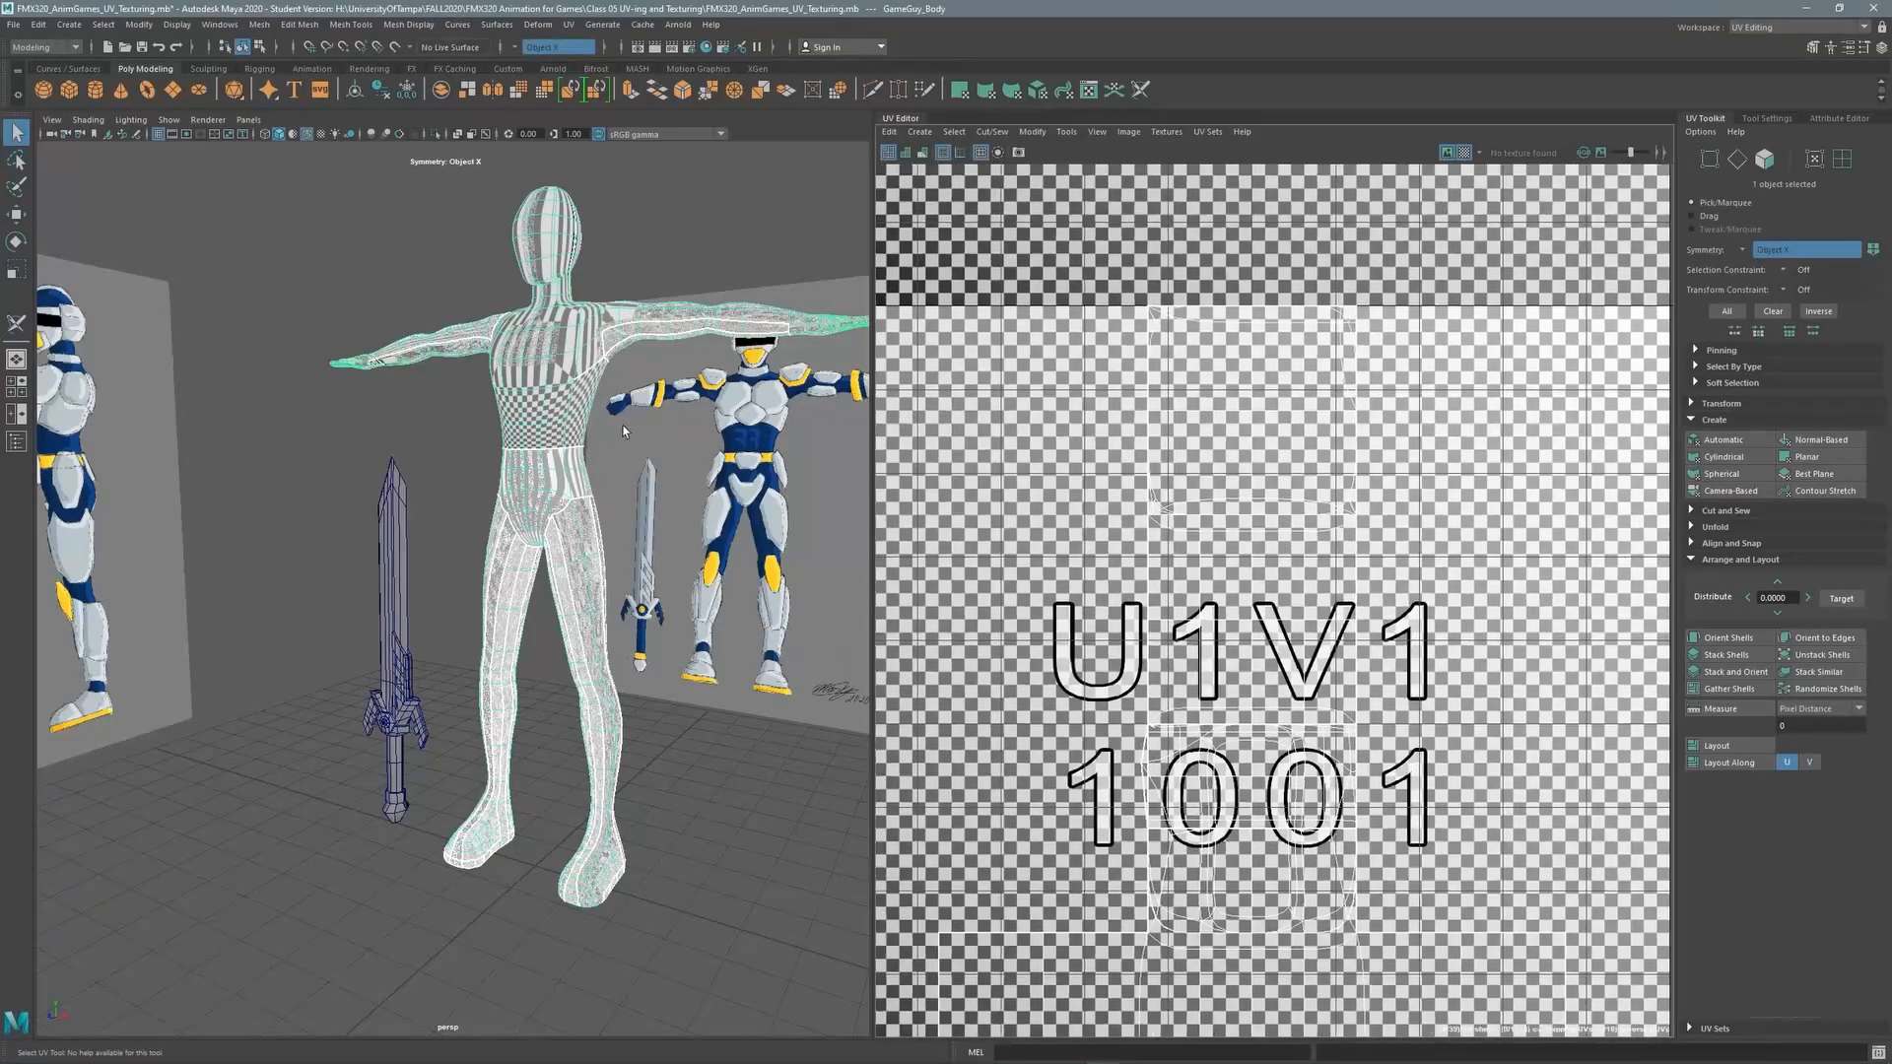
mouse_move(524, 409)
left_mouse_down("alt")
mouse_move(596, 427)
mouse_move(539, 441)
left_mouse_up("alt")
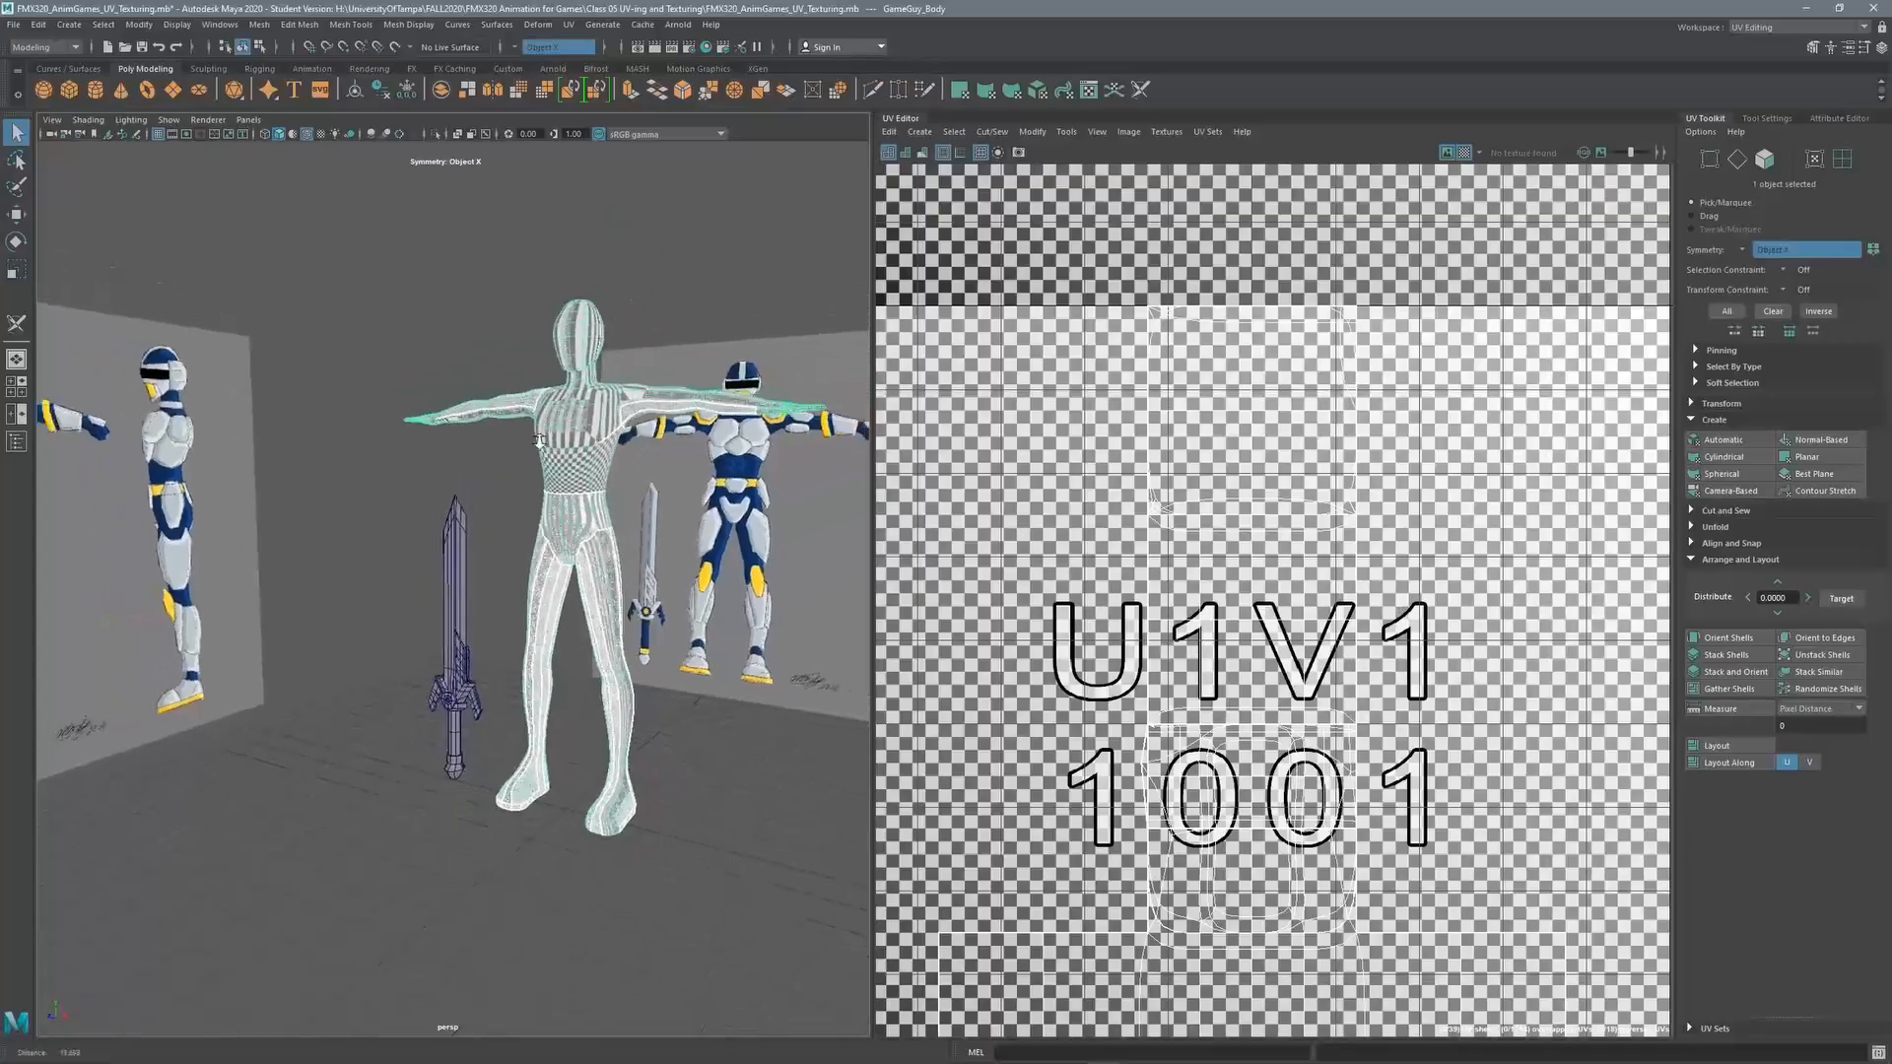
right_click_drag(539, 441, 676, 404, "alt")
middle_click_drag(675, 404, 585, 473, "alt")
mouse_move(585, 473)
left_mouse_down("alt")
mouse_move(633, 467)
mouse_move(569, 463)
left_mouse_up("alt")
right_click_drag(570, 463, 597, 309, "alt")
middle_click_drag(597, 310, 492, 392, "alt")
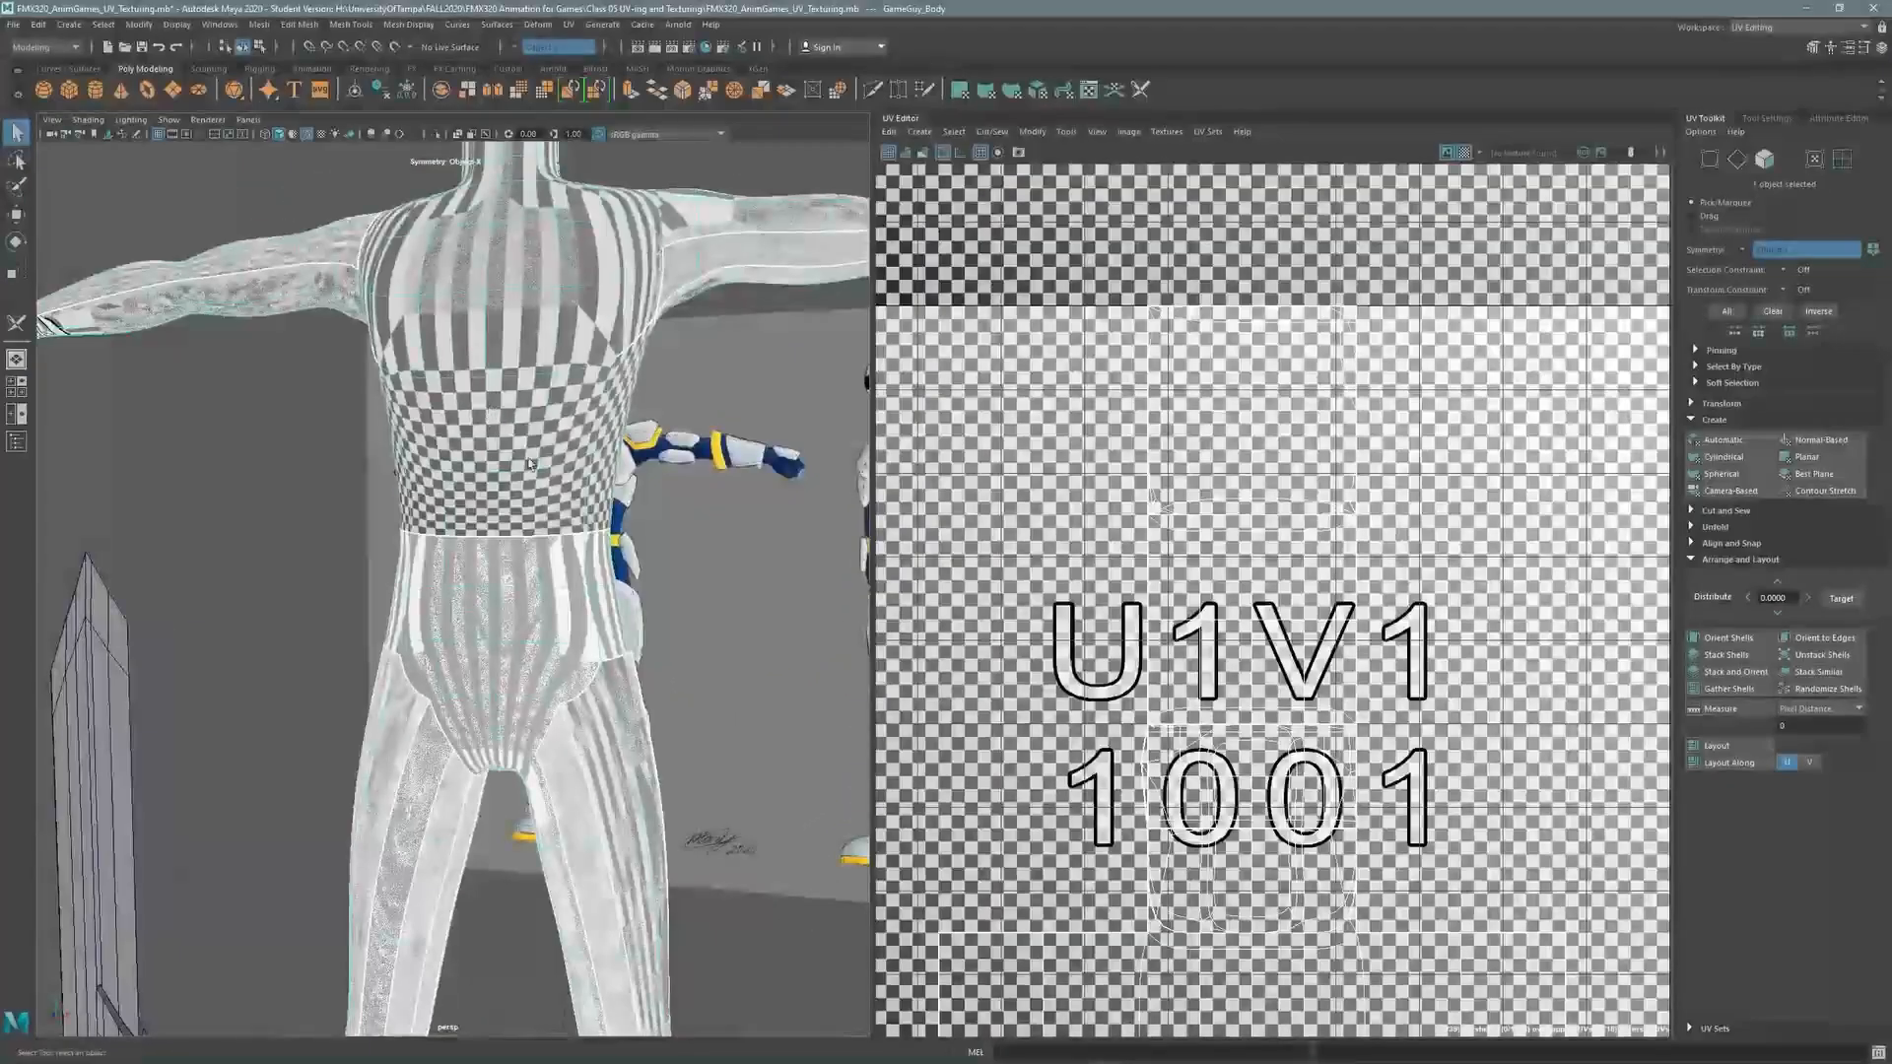
left_click_drag(544, 426, 616, 393, "alt")
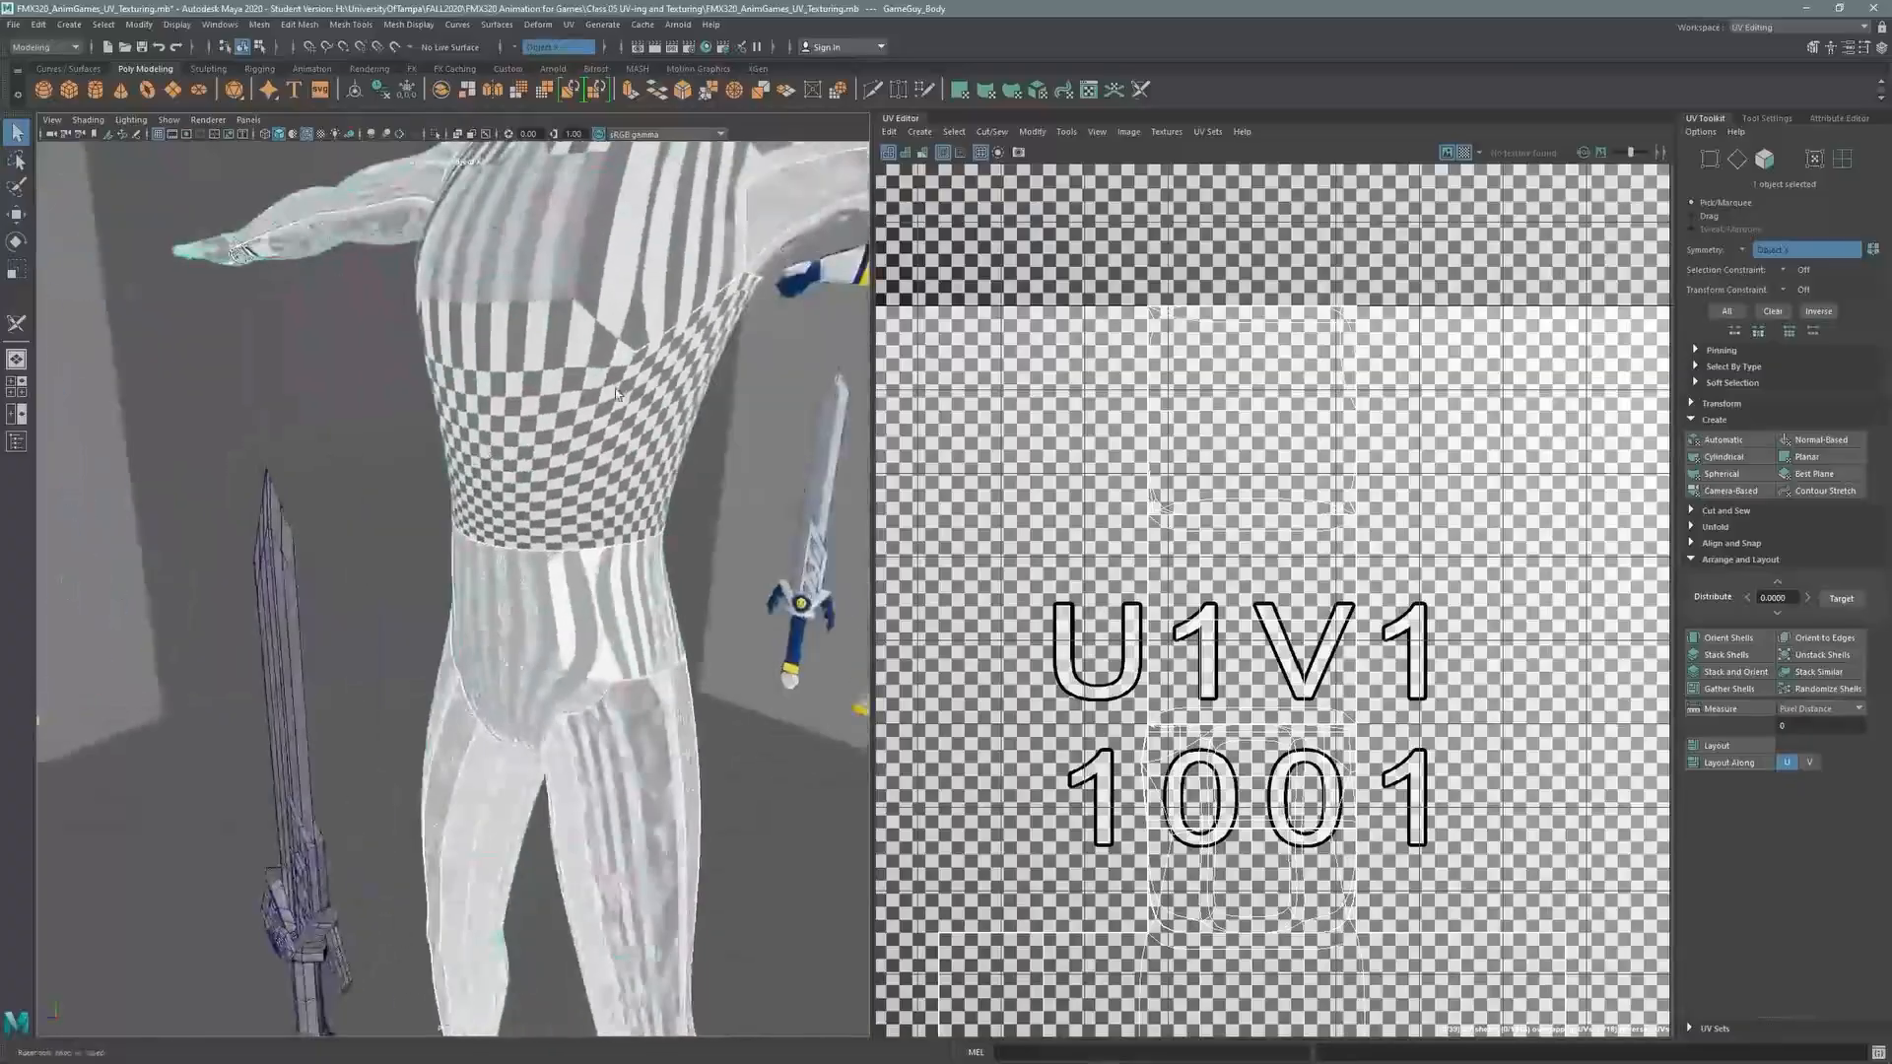
scroll(617, 393, "down", 6)
middle_click_drag(611, 396, 455, 357, "alt")
right_click_drag(359, 535, 631, 439, "alt")
middle_click_drag(572, 503, 667, 412, "alt")
left_click_drag(666, 433, 892, 449, "alt")
scroll(848, 451, "down", 3)
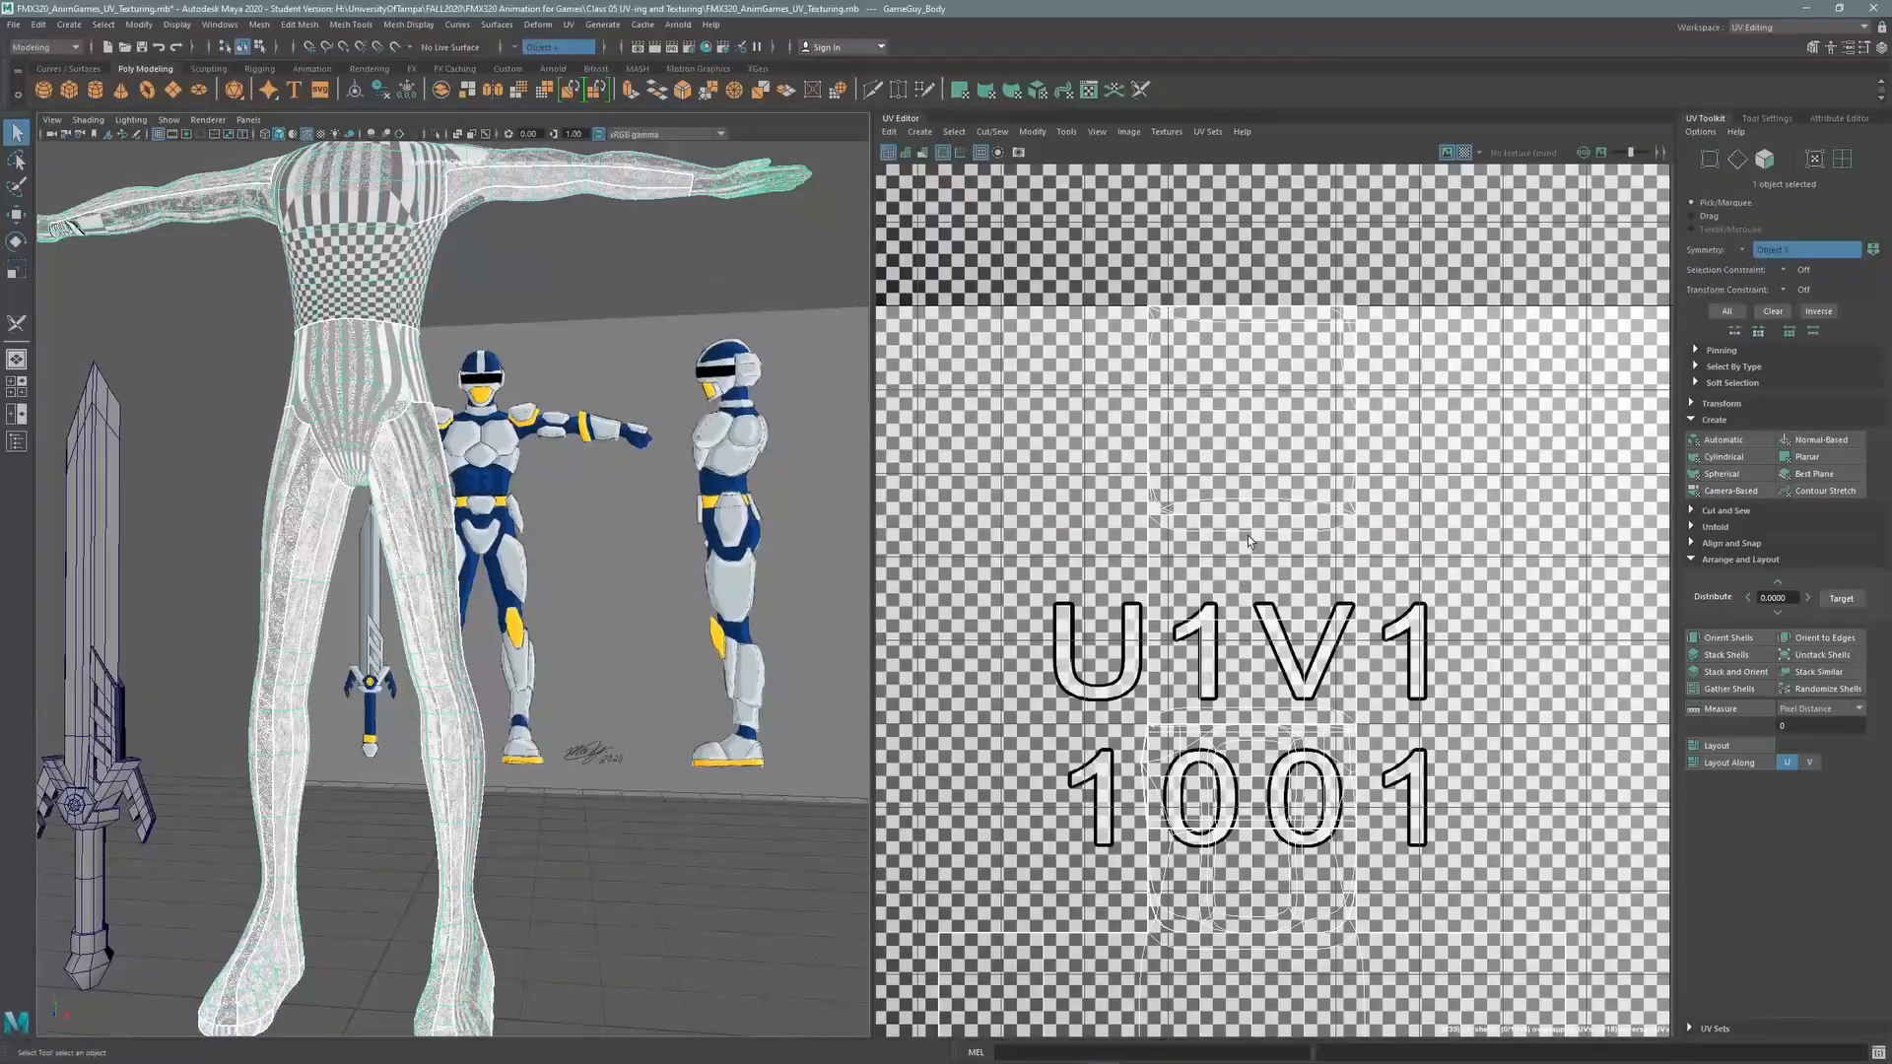
scroll(1311, 398, "down", 2)
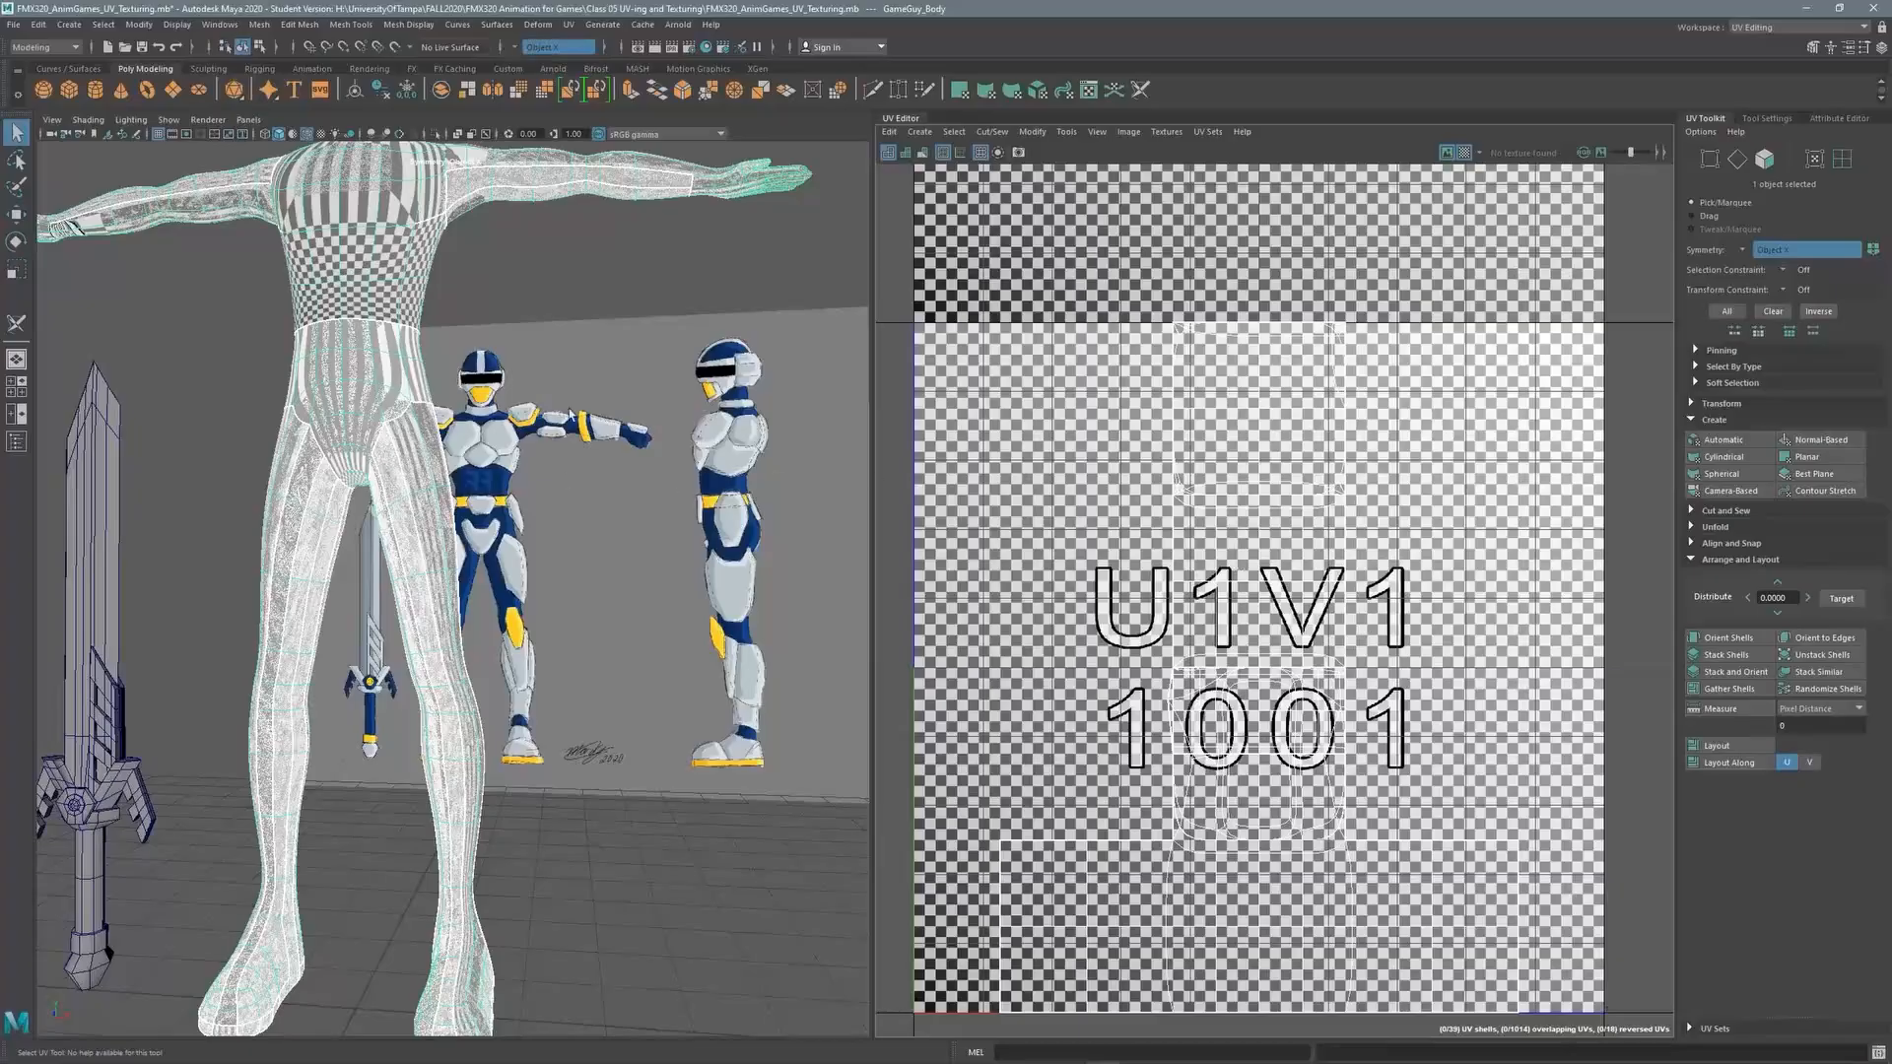
Switch the perspective viewport to the front view and frame the whole scene
key("a")
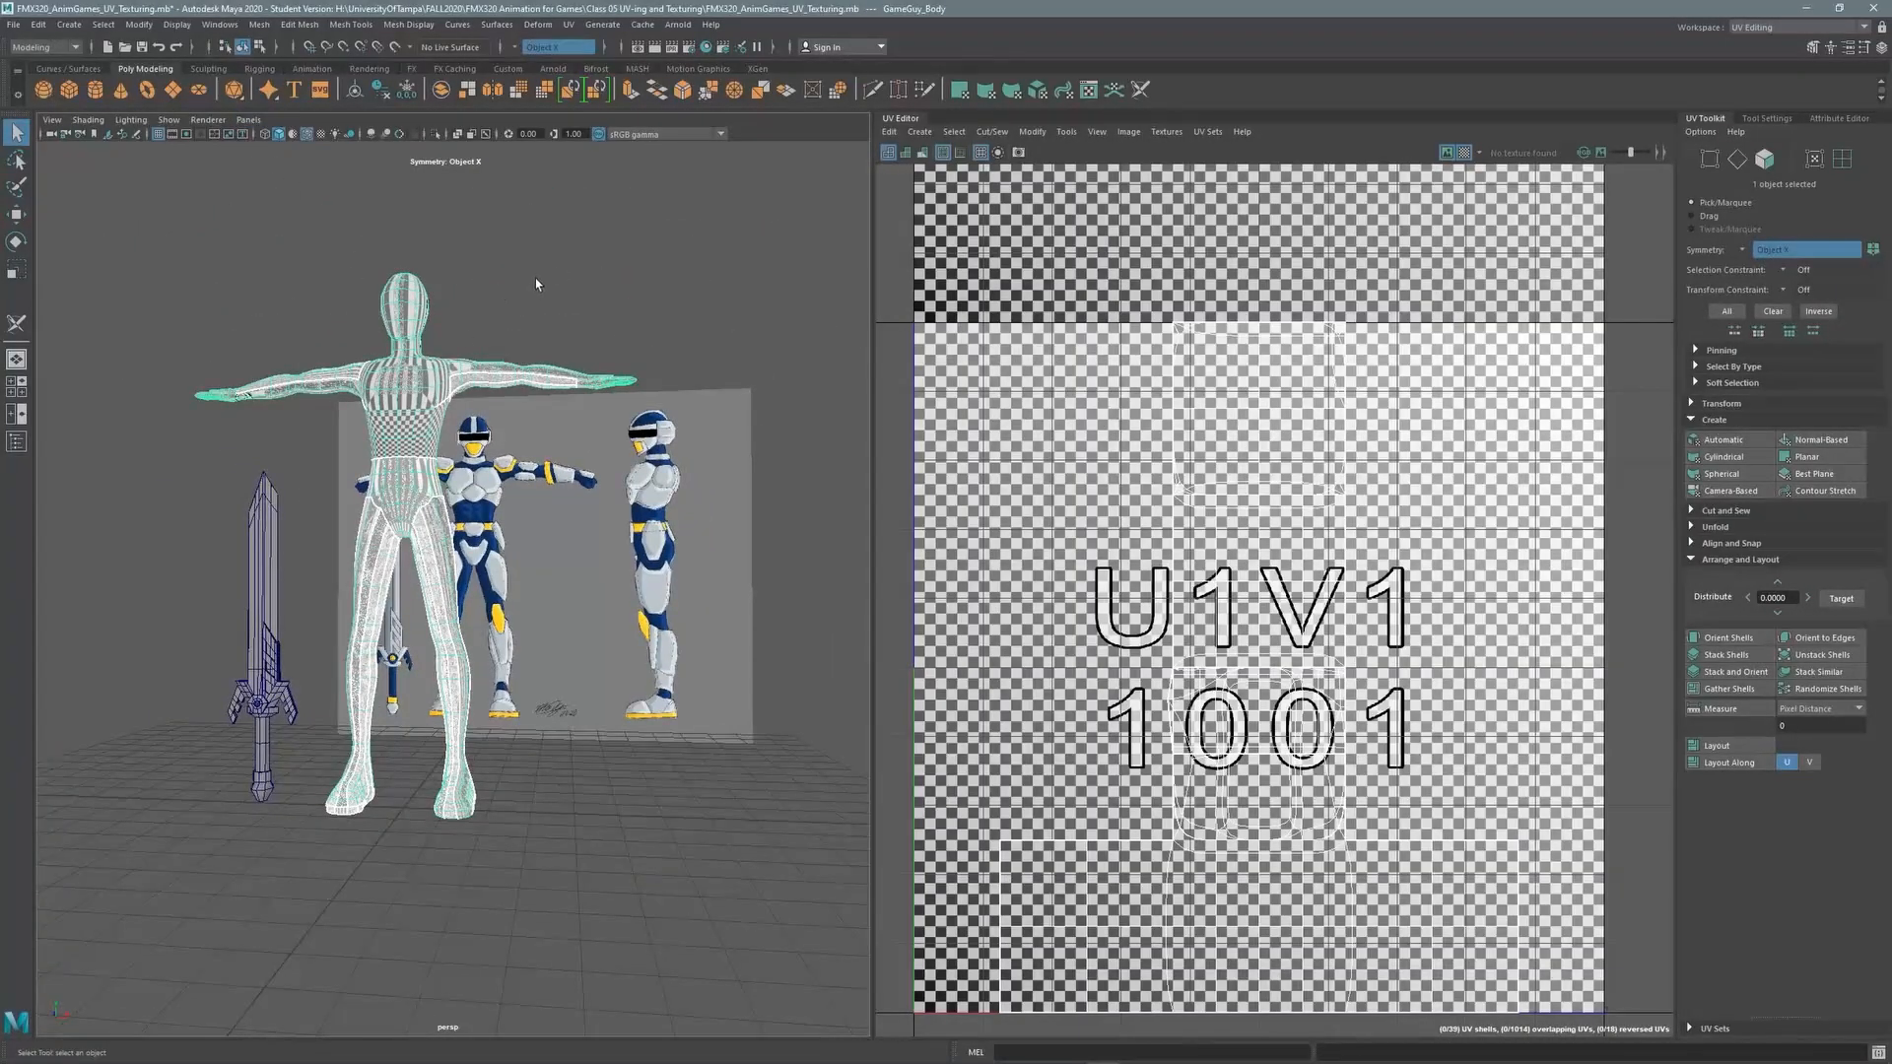
key("space")
left_click_drag(536, 283, 535, 330)
key("a")
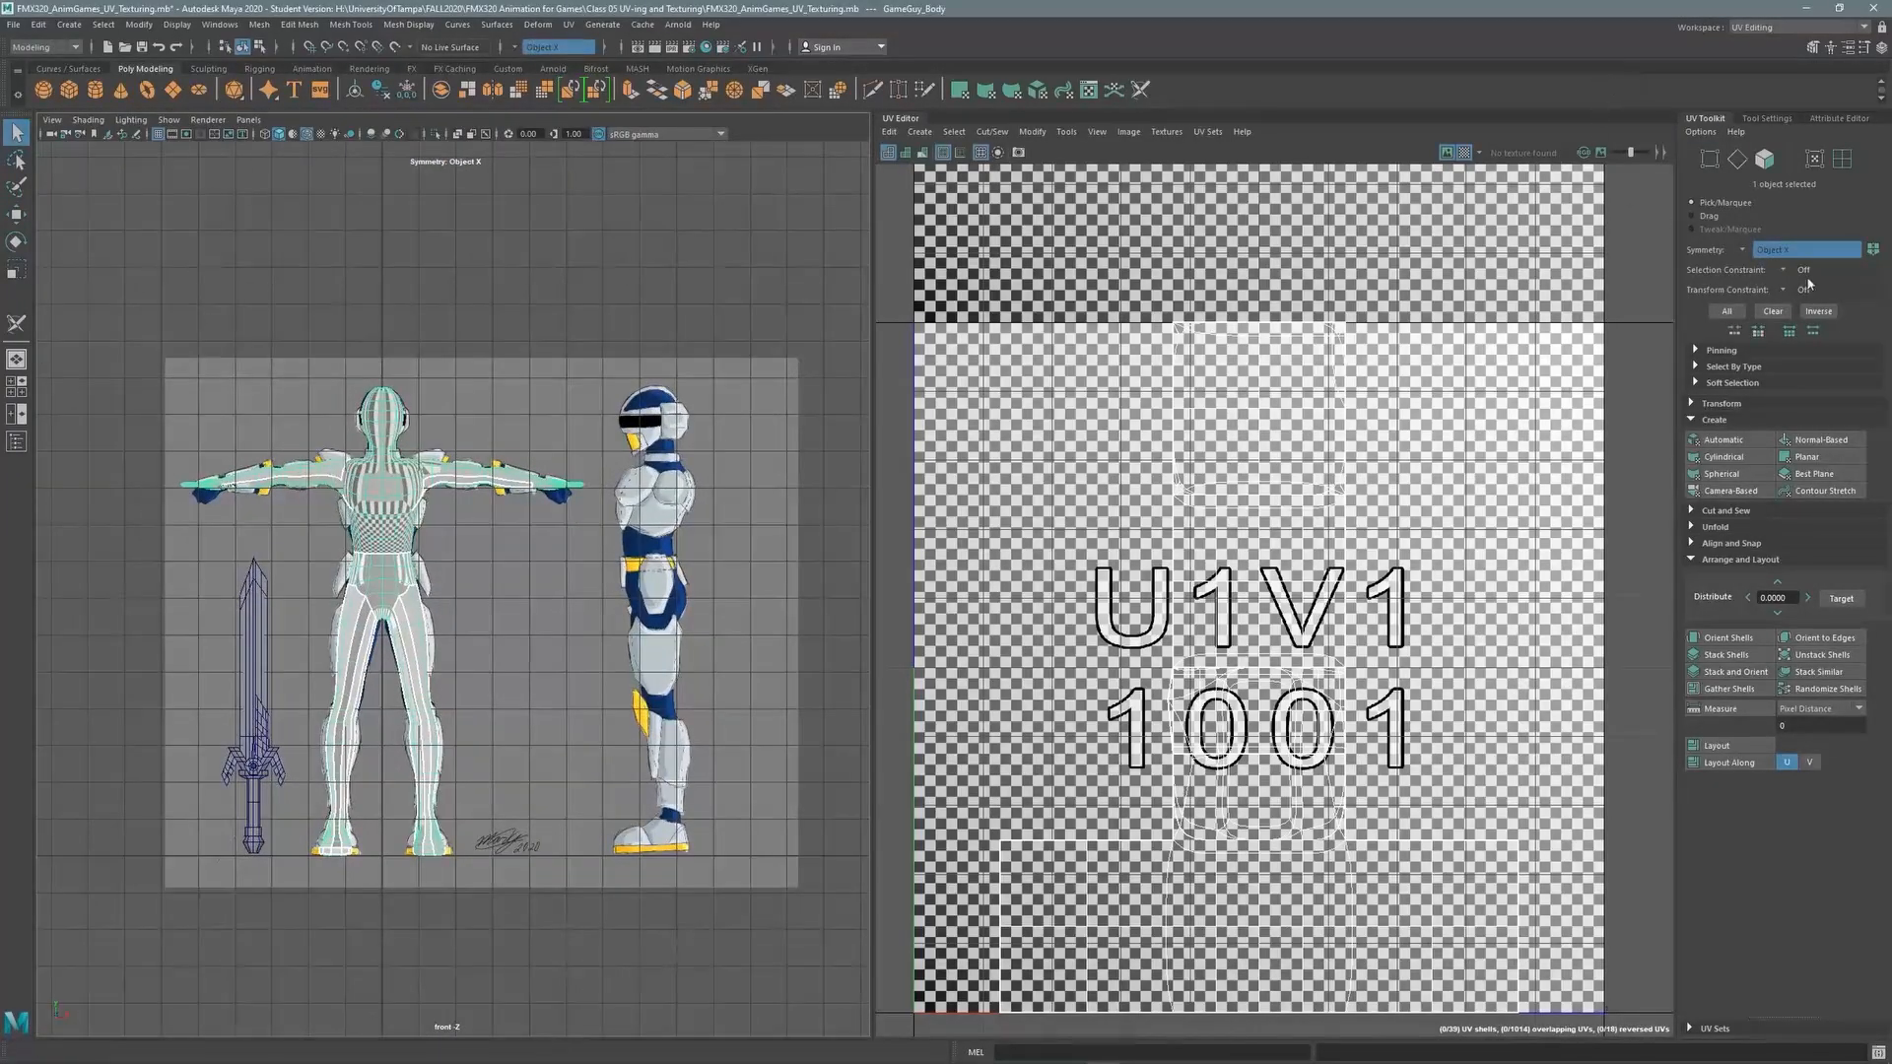
Turn off the checker map and apply a Camera-Based UV projection to the body mesh from the front view
left_click(1466, 154)
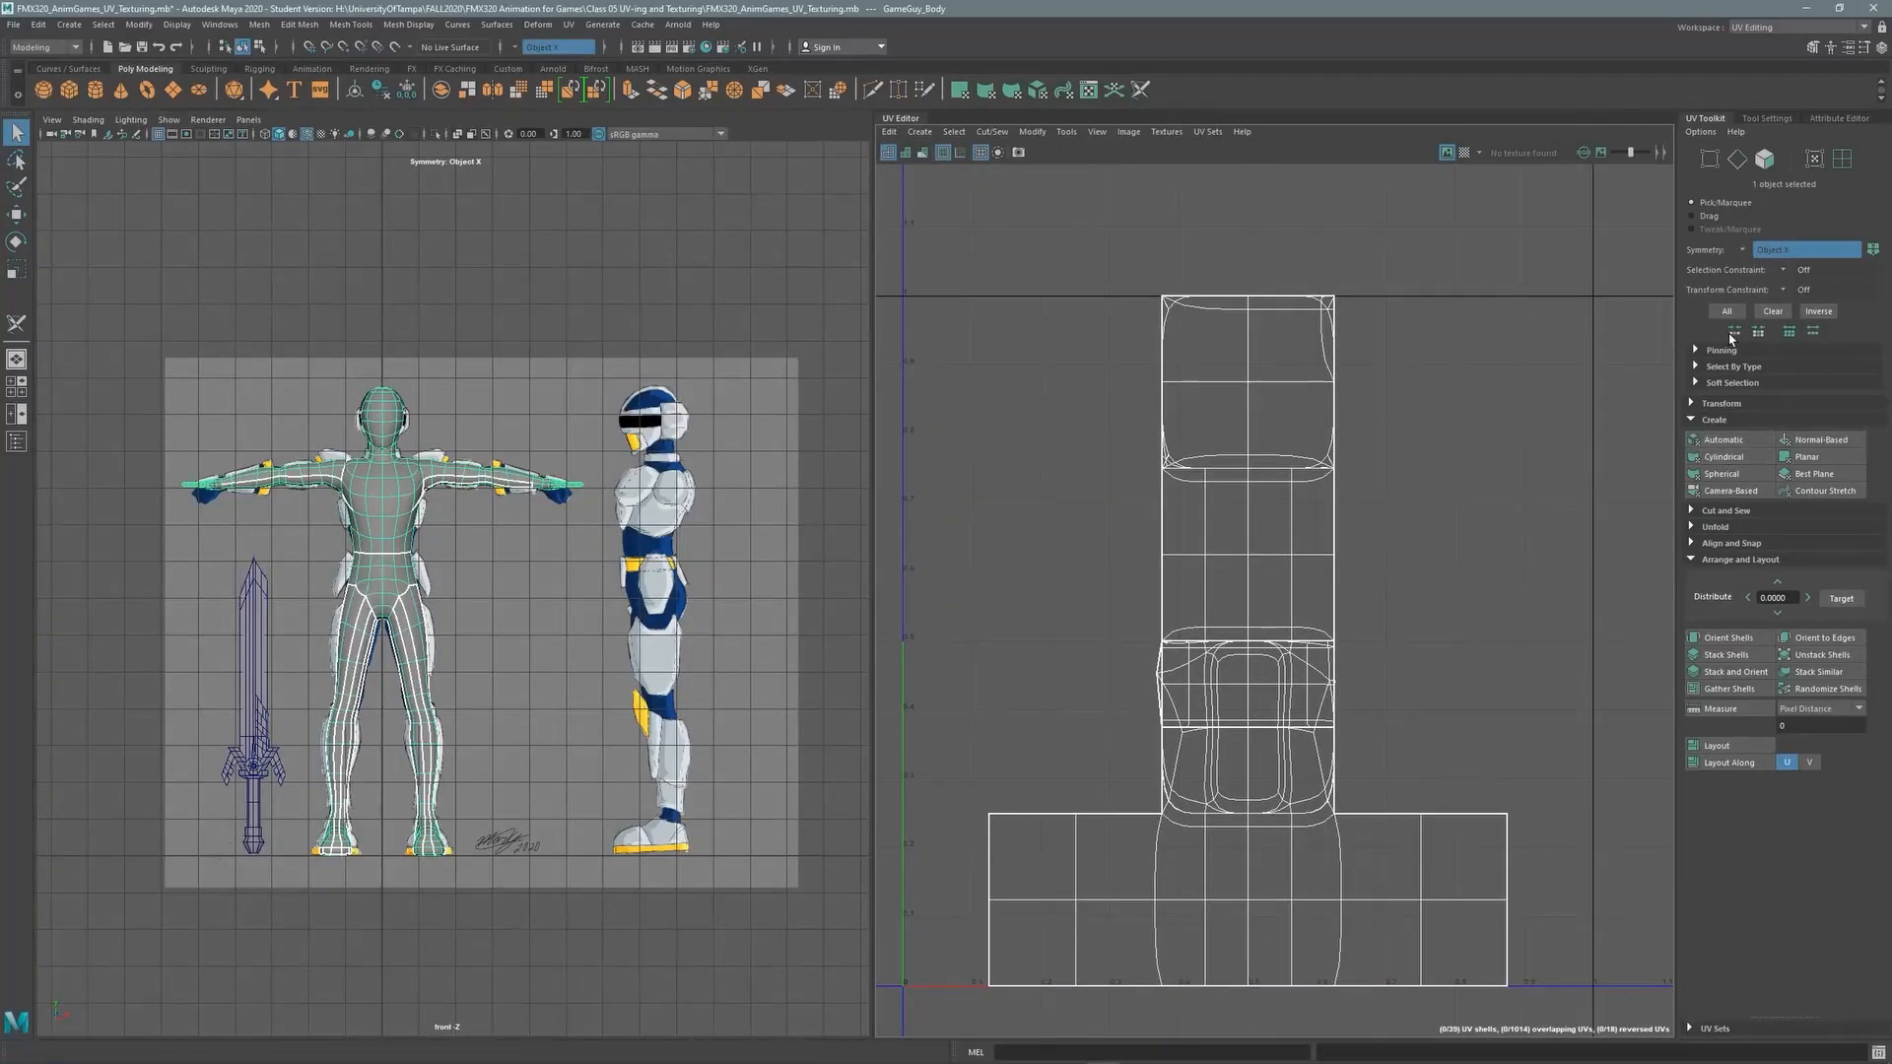
left_click(1697, 422)
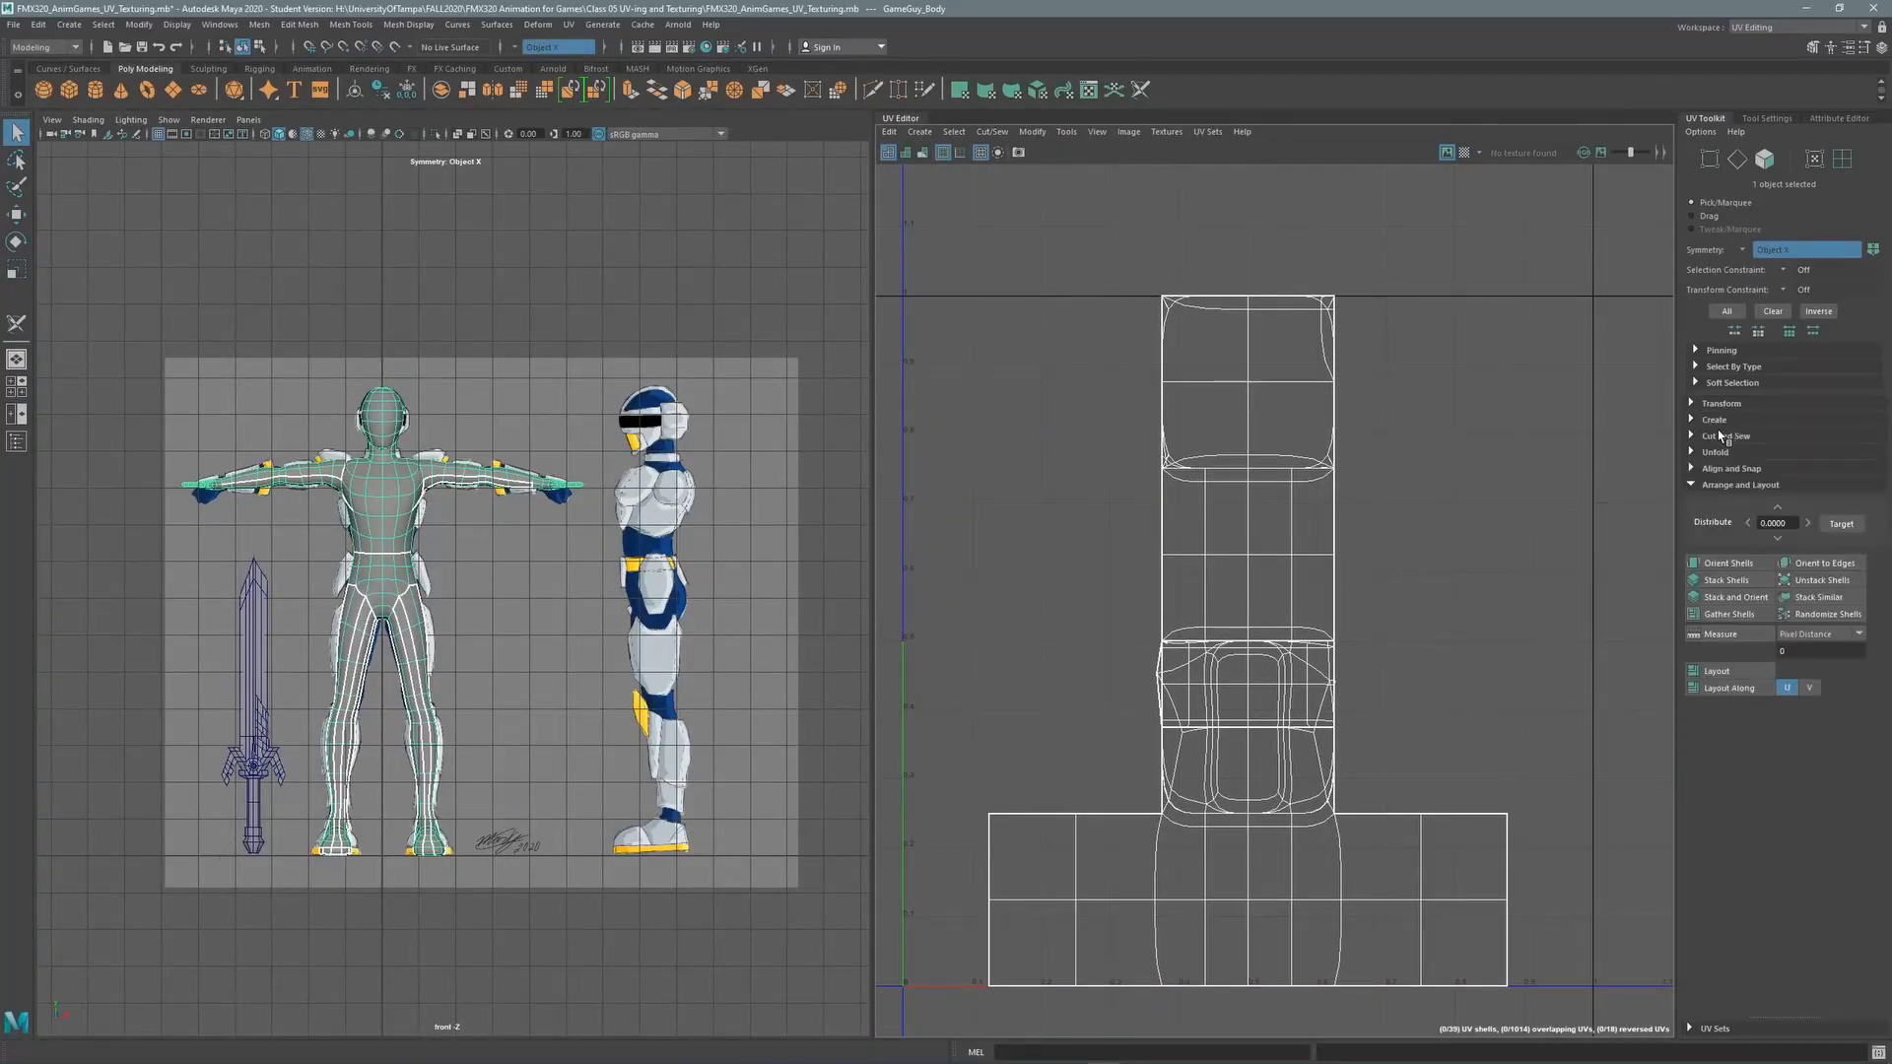
left_click(1700, 421)
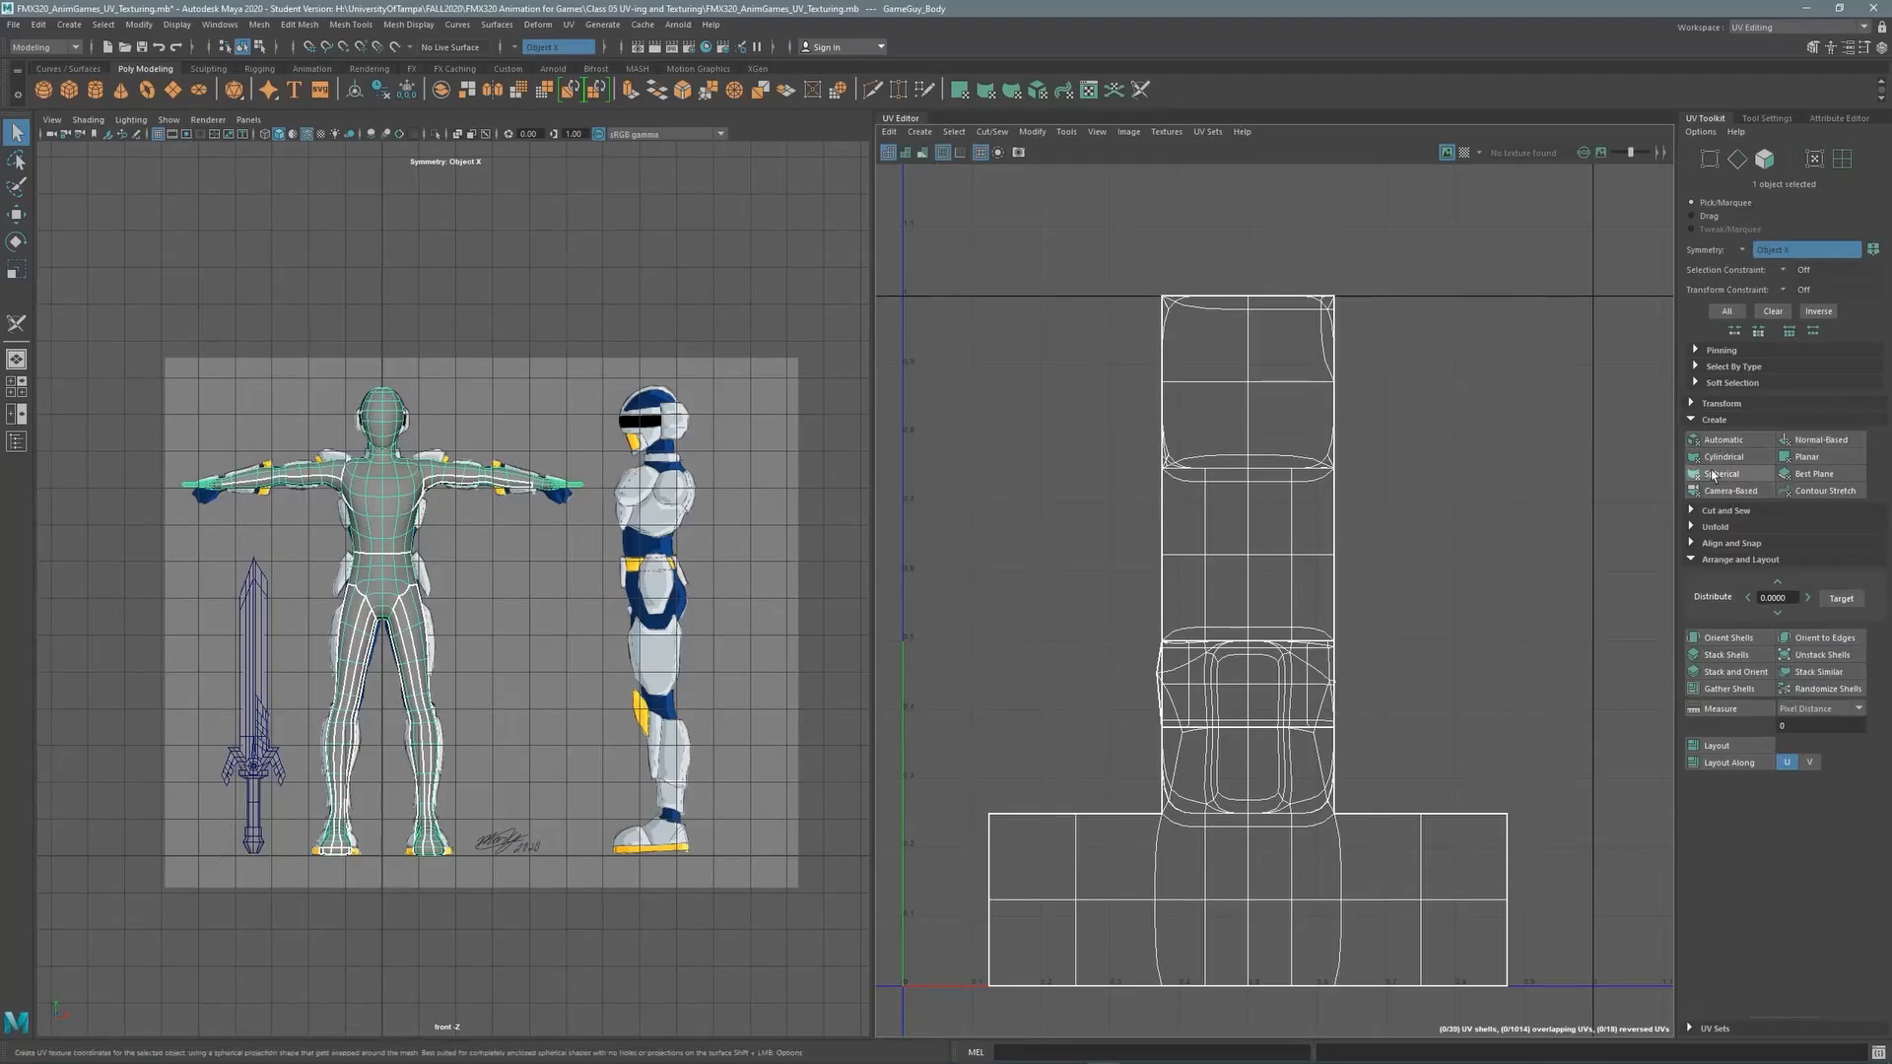
left_click(1726, 489)
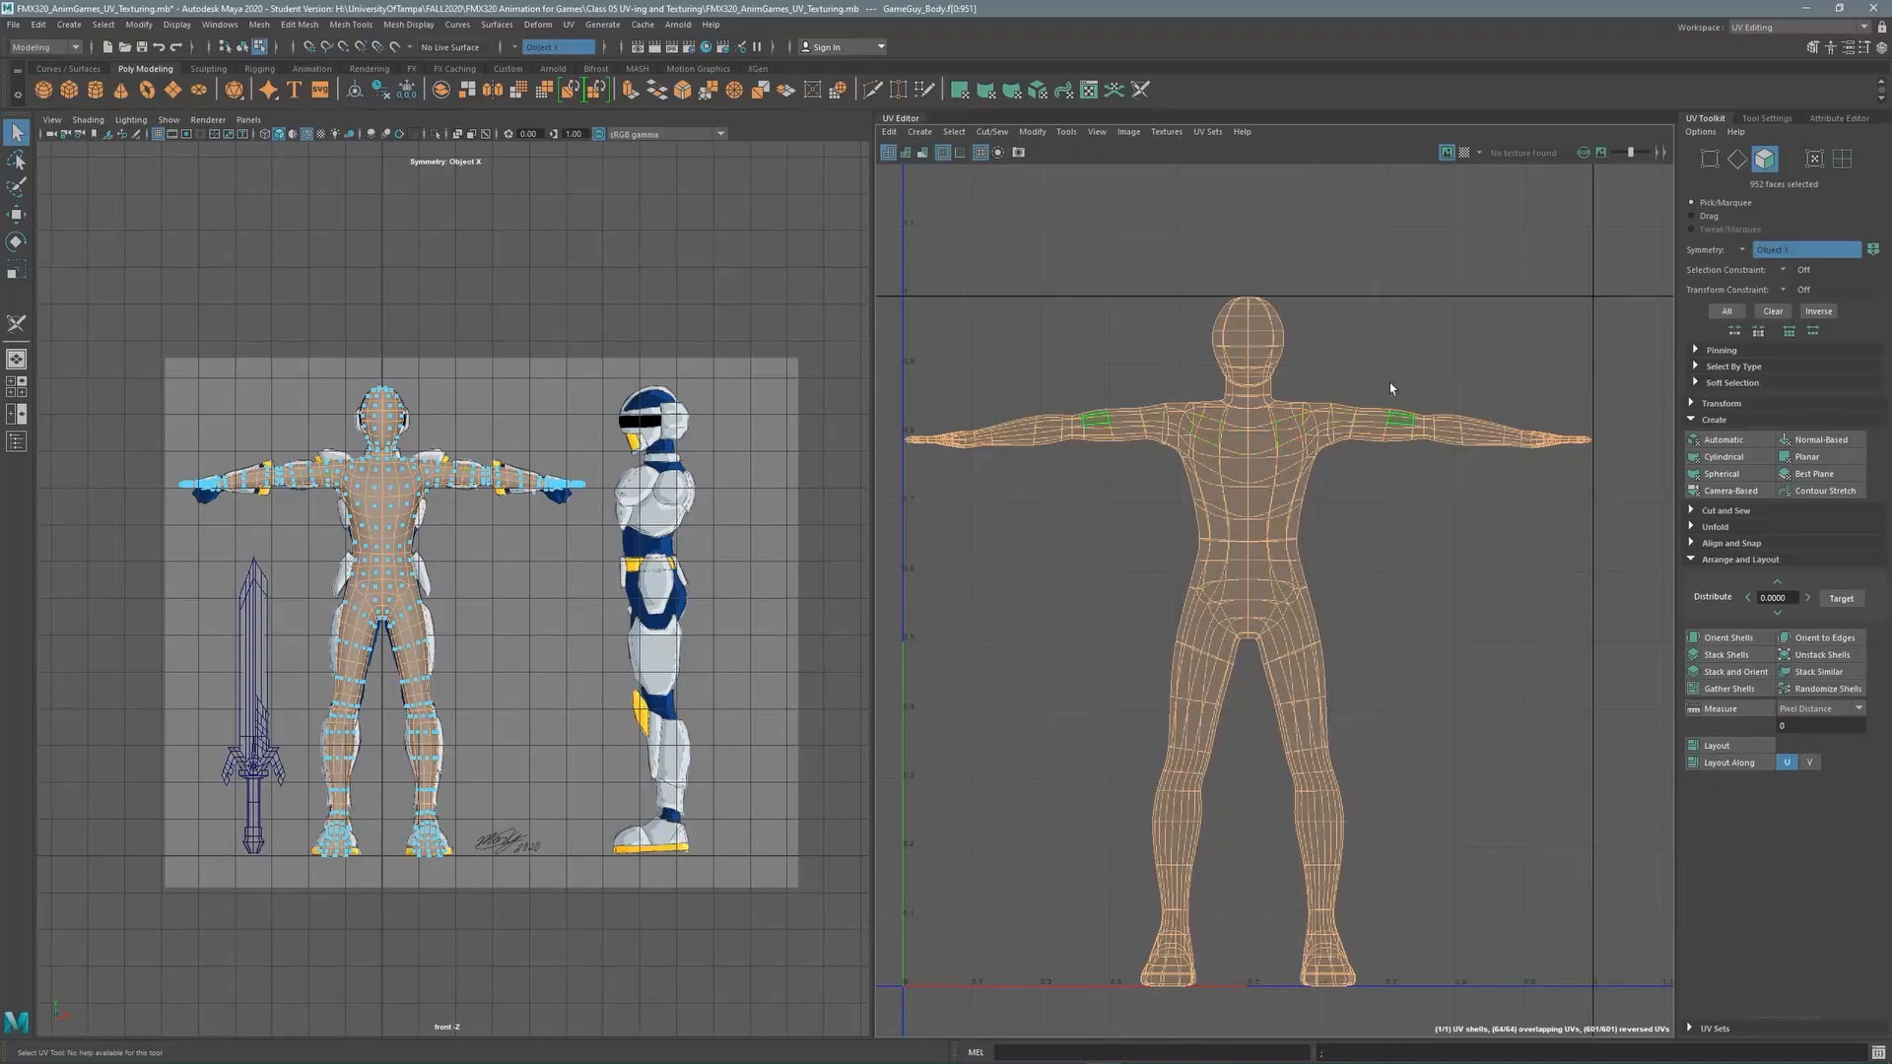
right_click_drag(1393, 388, 1372, 333, "alt")
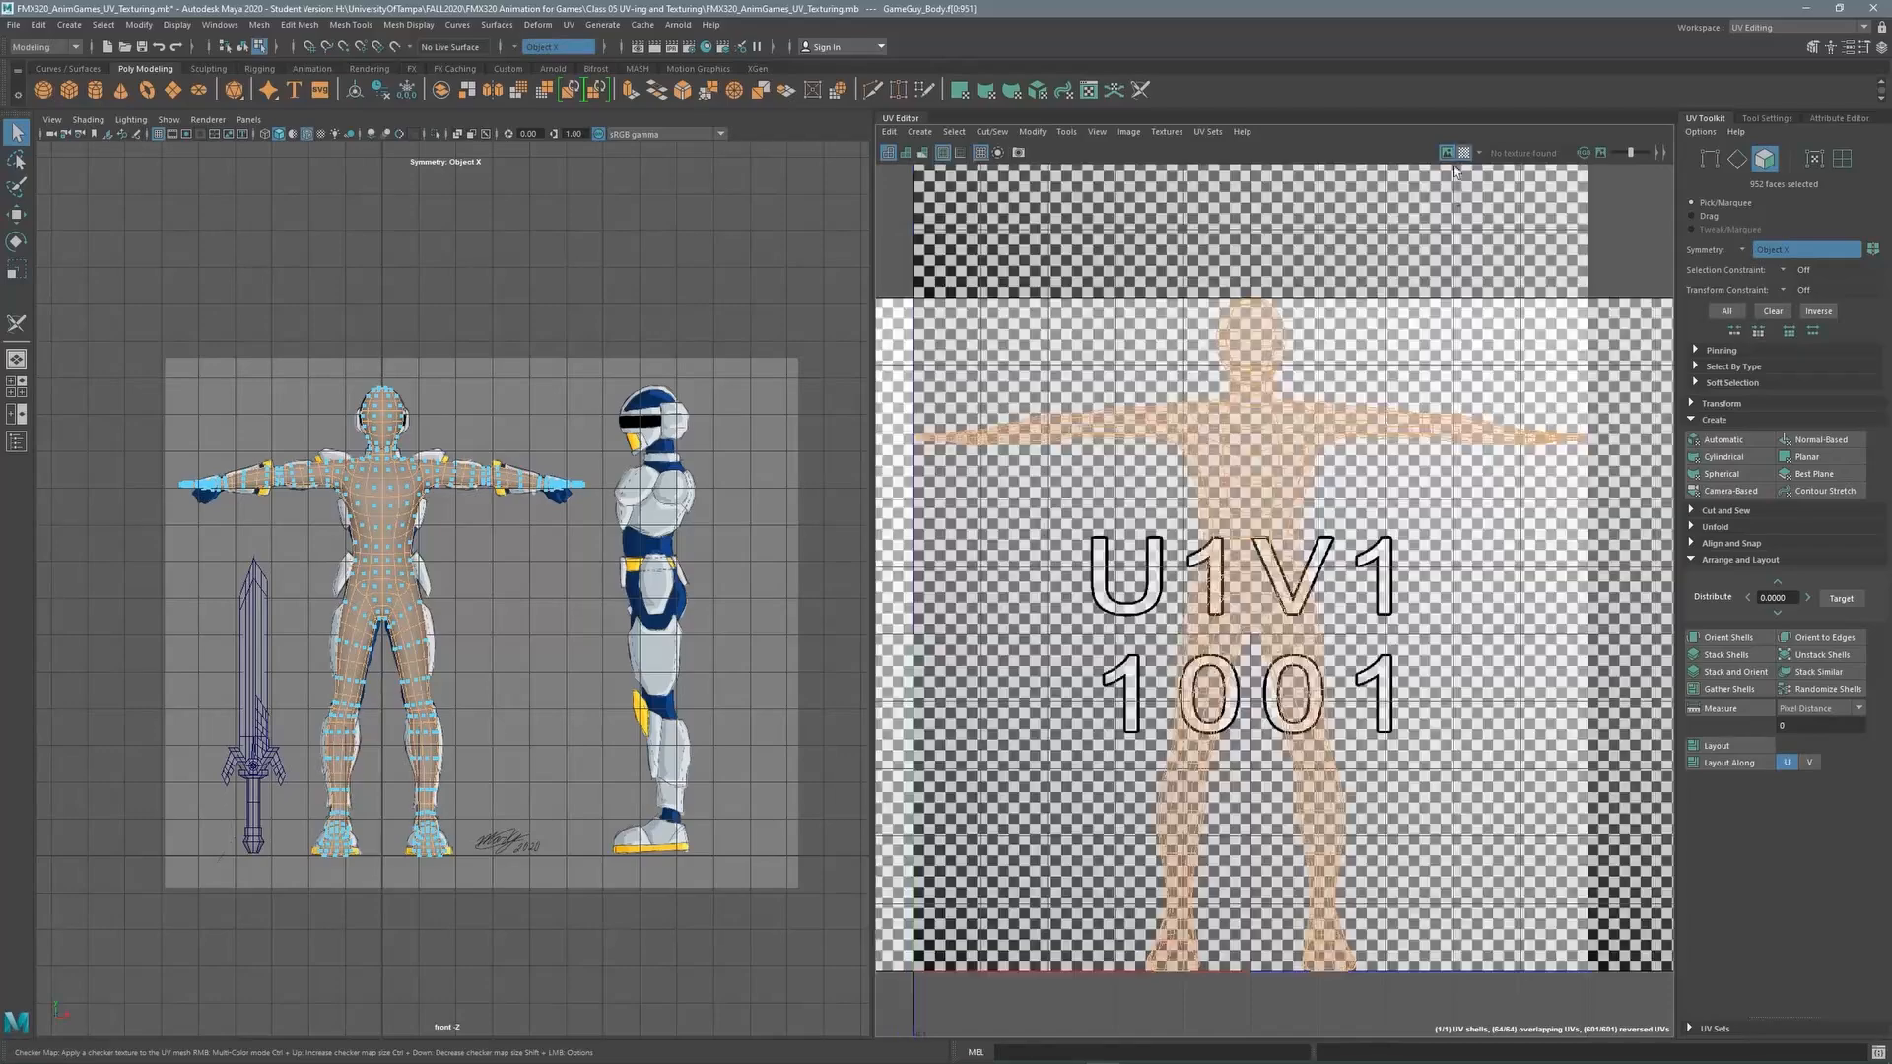
Turn on the checker map and switch the front viewport back to the perspective view
left_click(1464, 153)
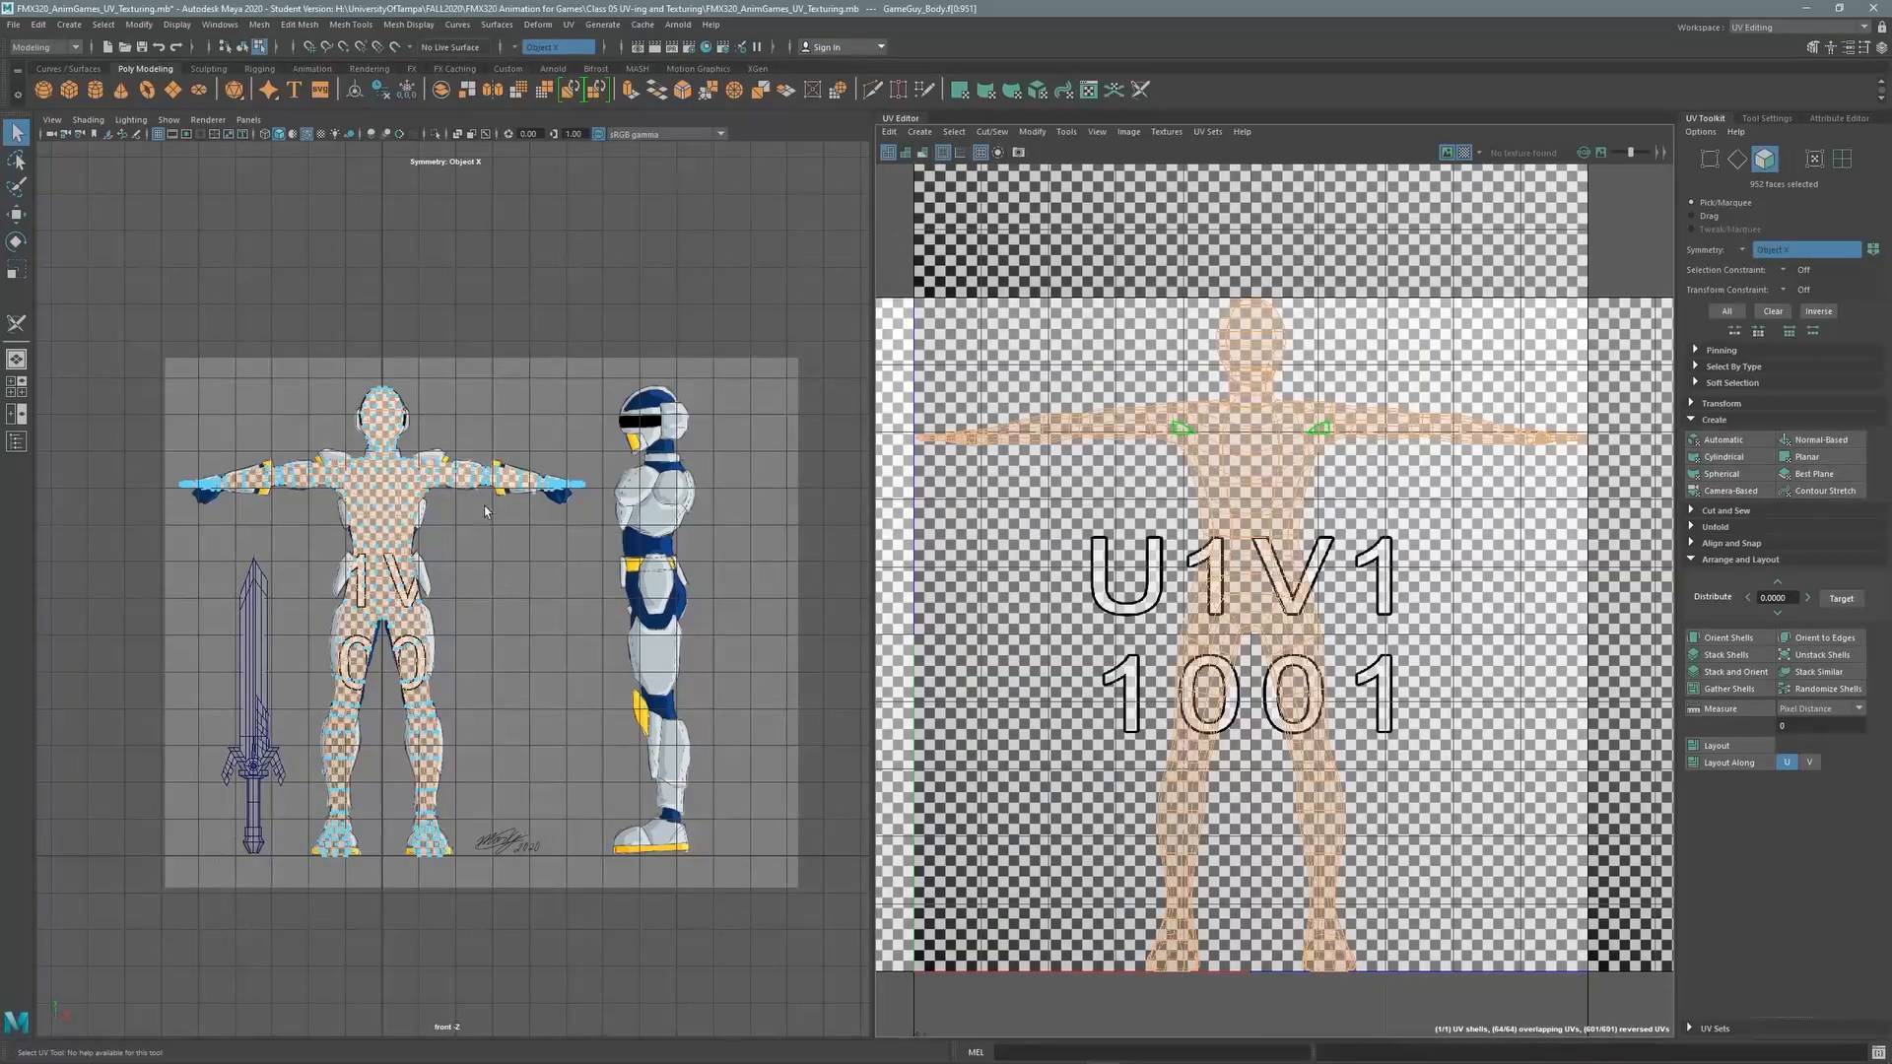
key("space")
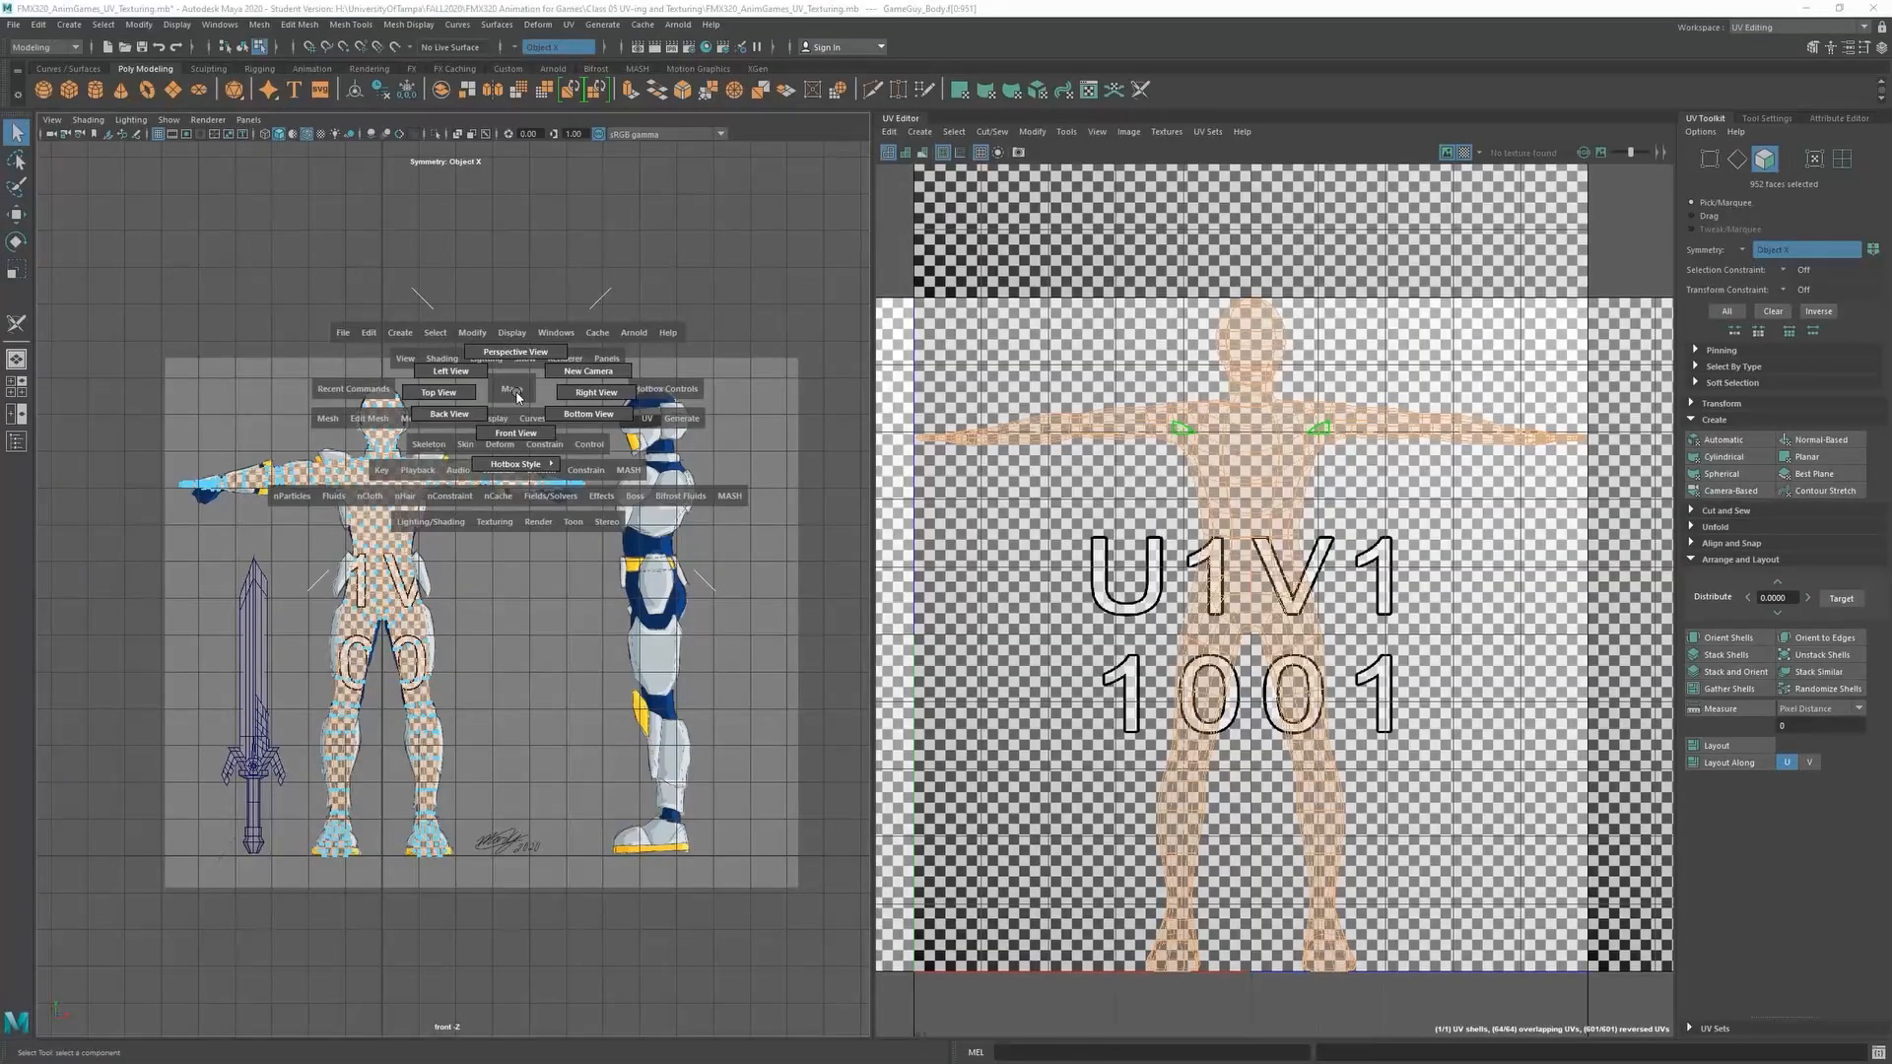
left_click_drag(517, 397, 463, 394)
left_click(538, 348)
Examine how the checker pattern falls on the body's front and sides from several angles, continuing past the Student Version File notice
right_click_drag(464, 394, 523, 399, "alt")
middle_click_drag(483, 399, 562, 414, "alt")
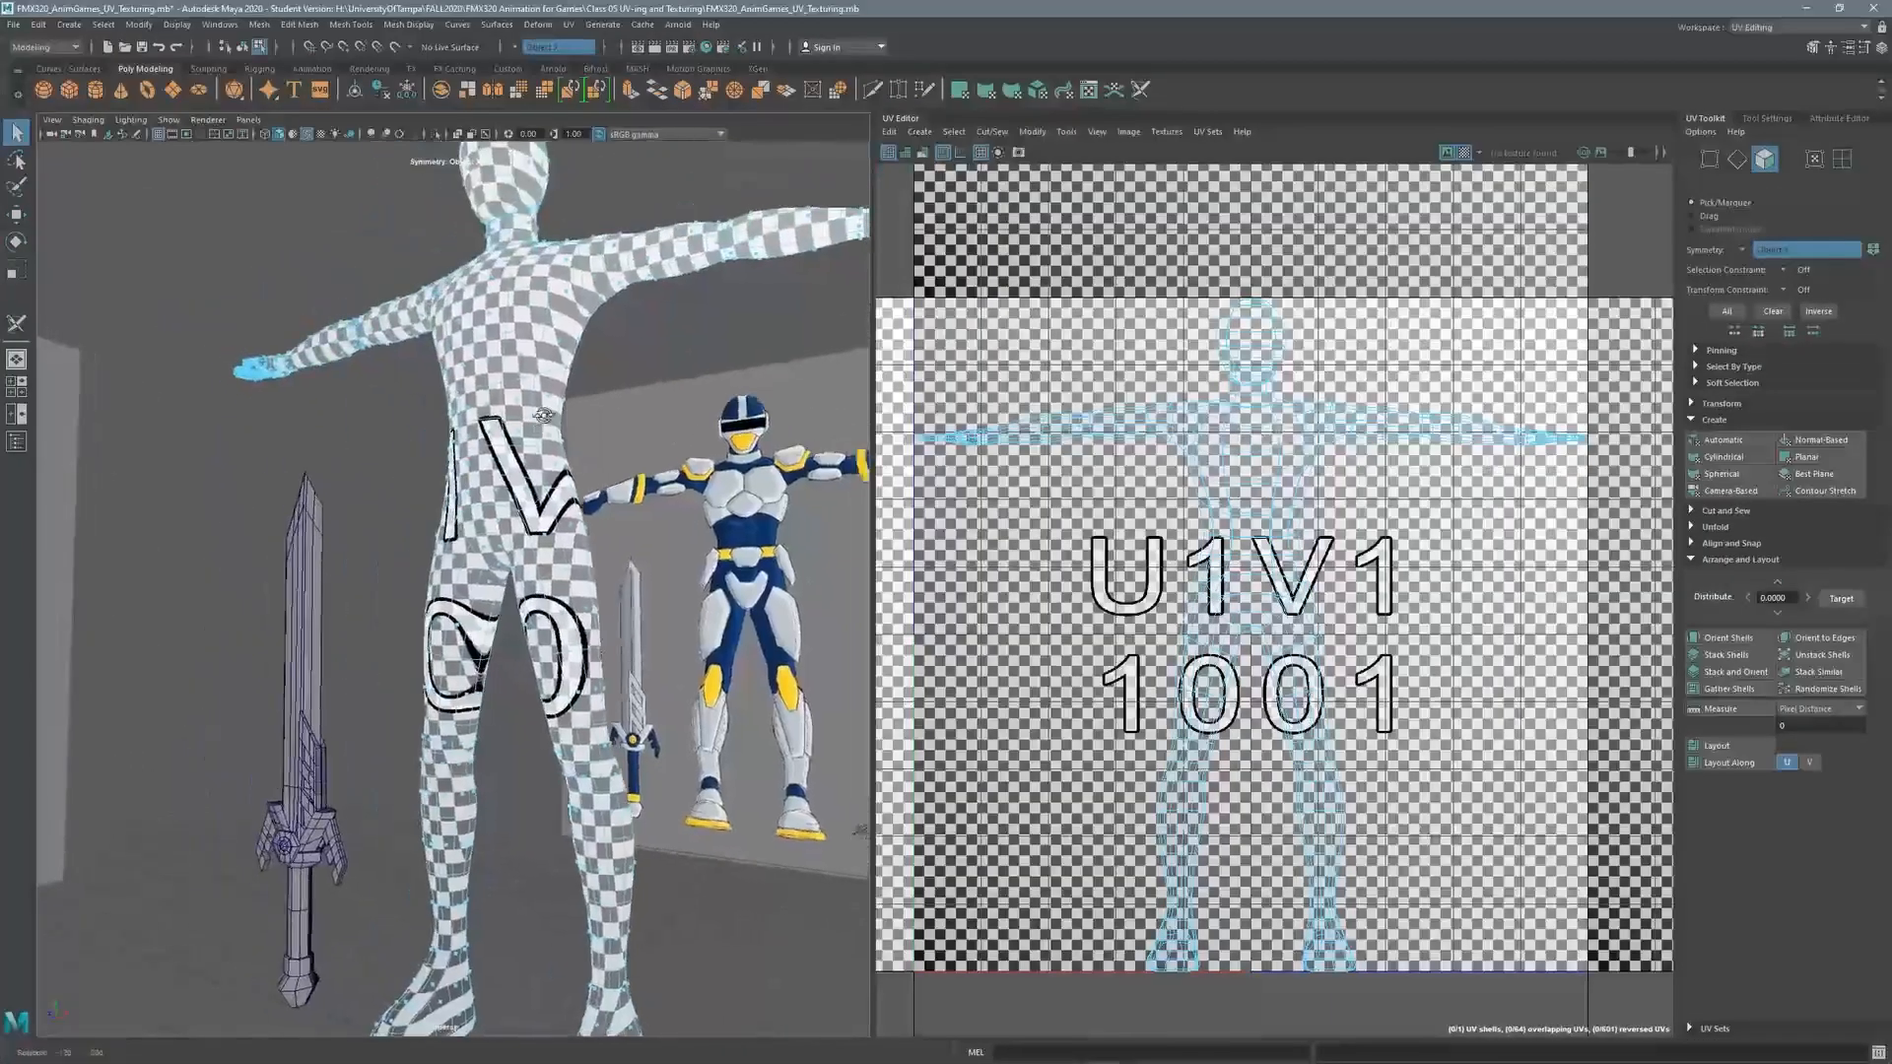
left_click_drag(523, 414, 600, 420, "alt")
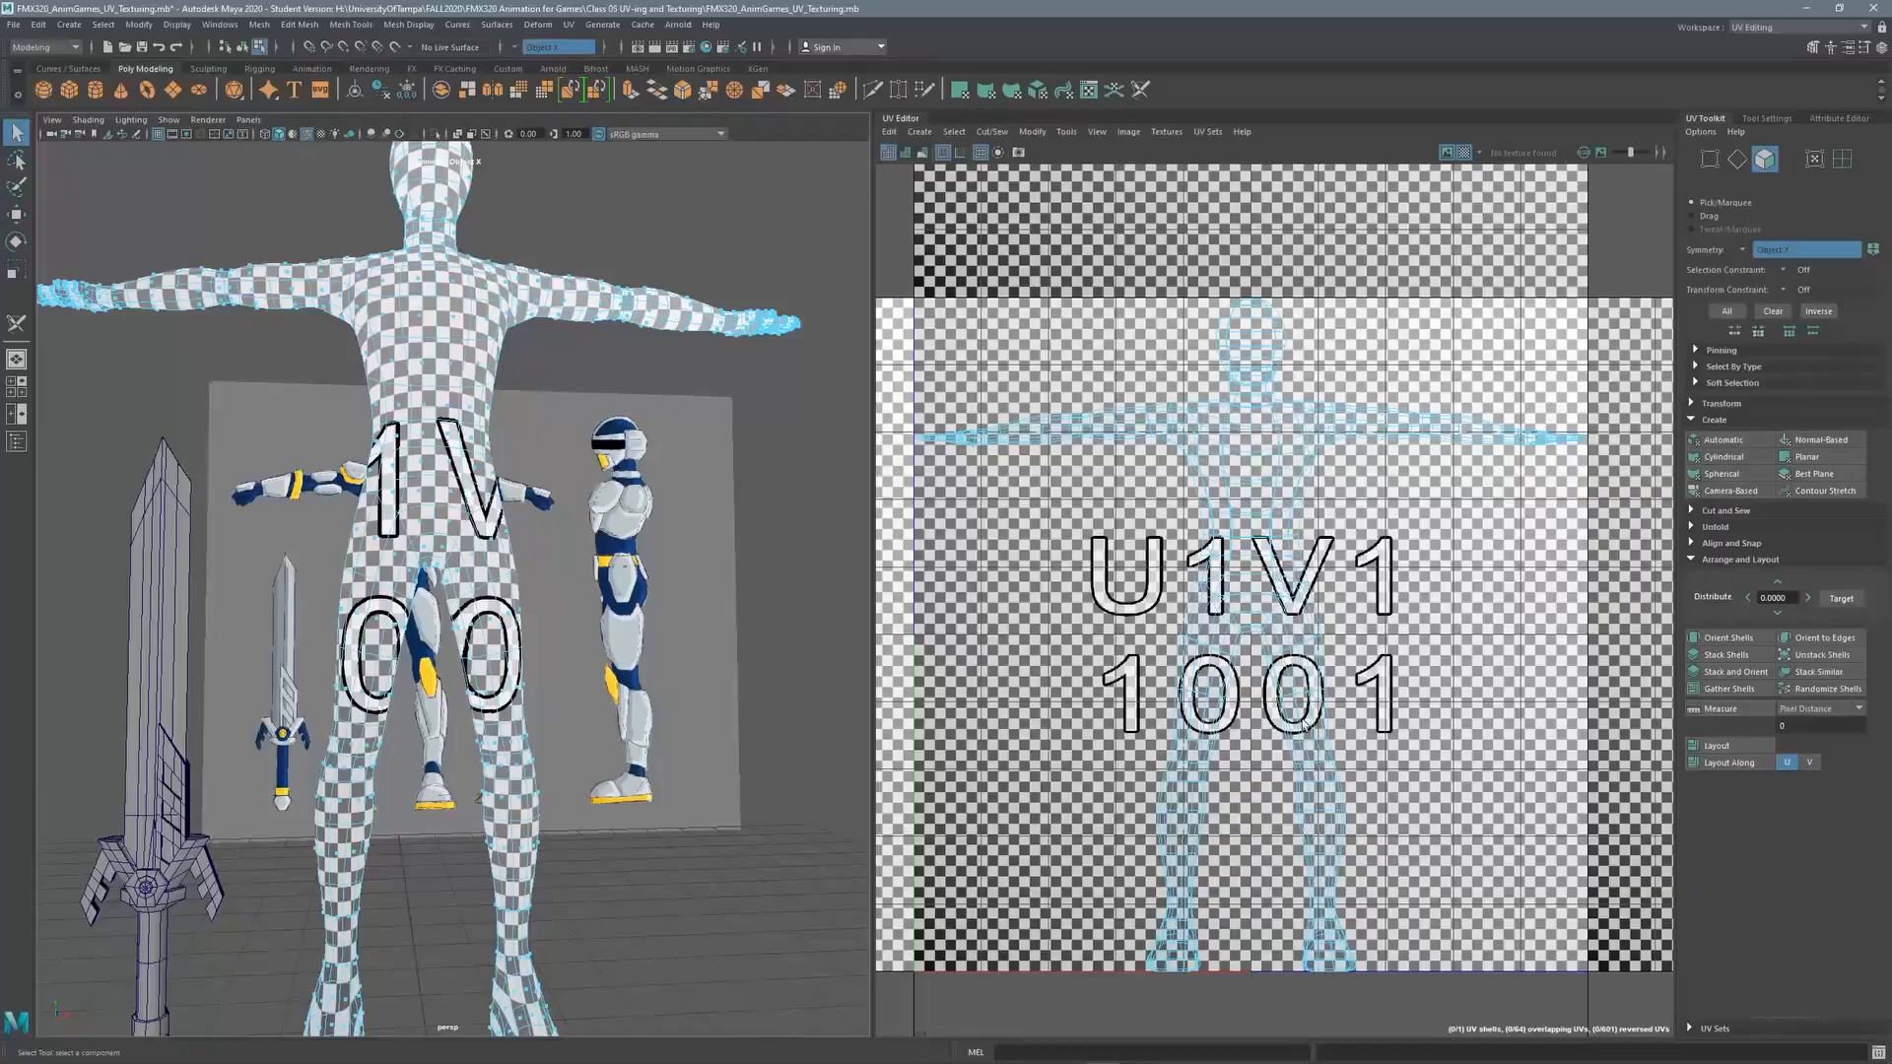
left_click_drag(581, 168, 374, 187, "alt")
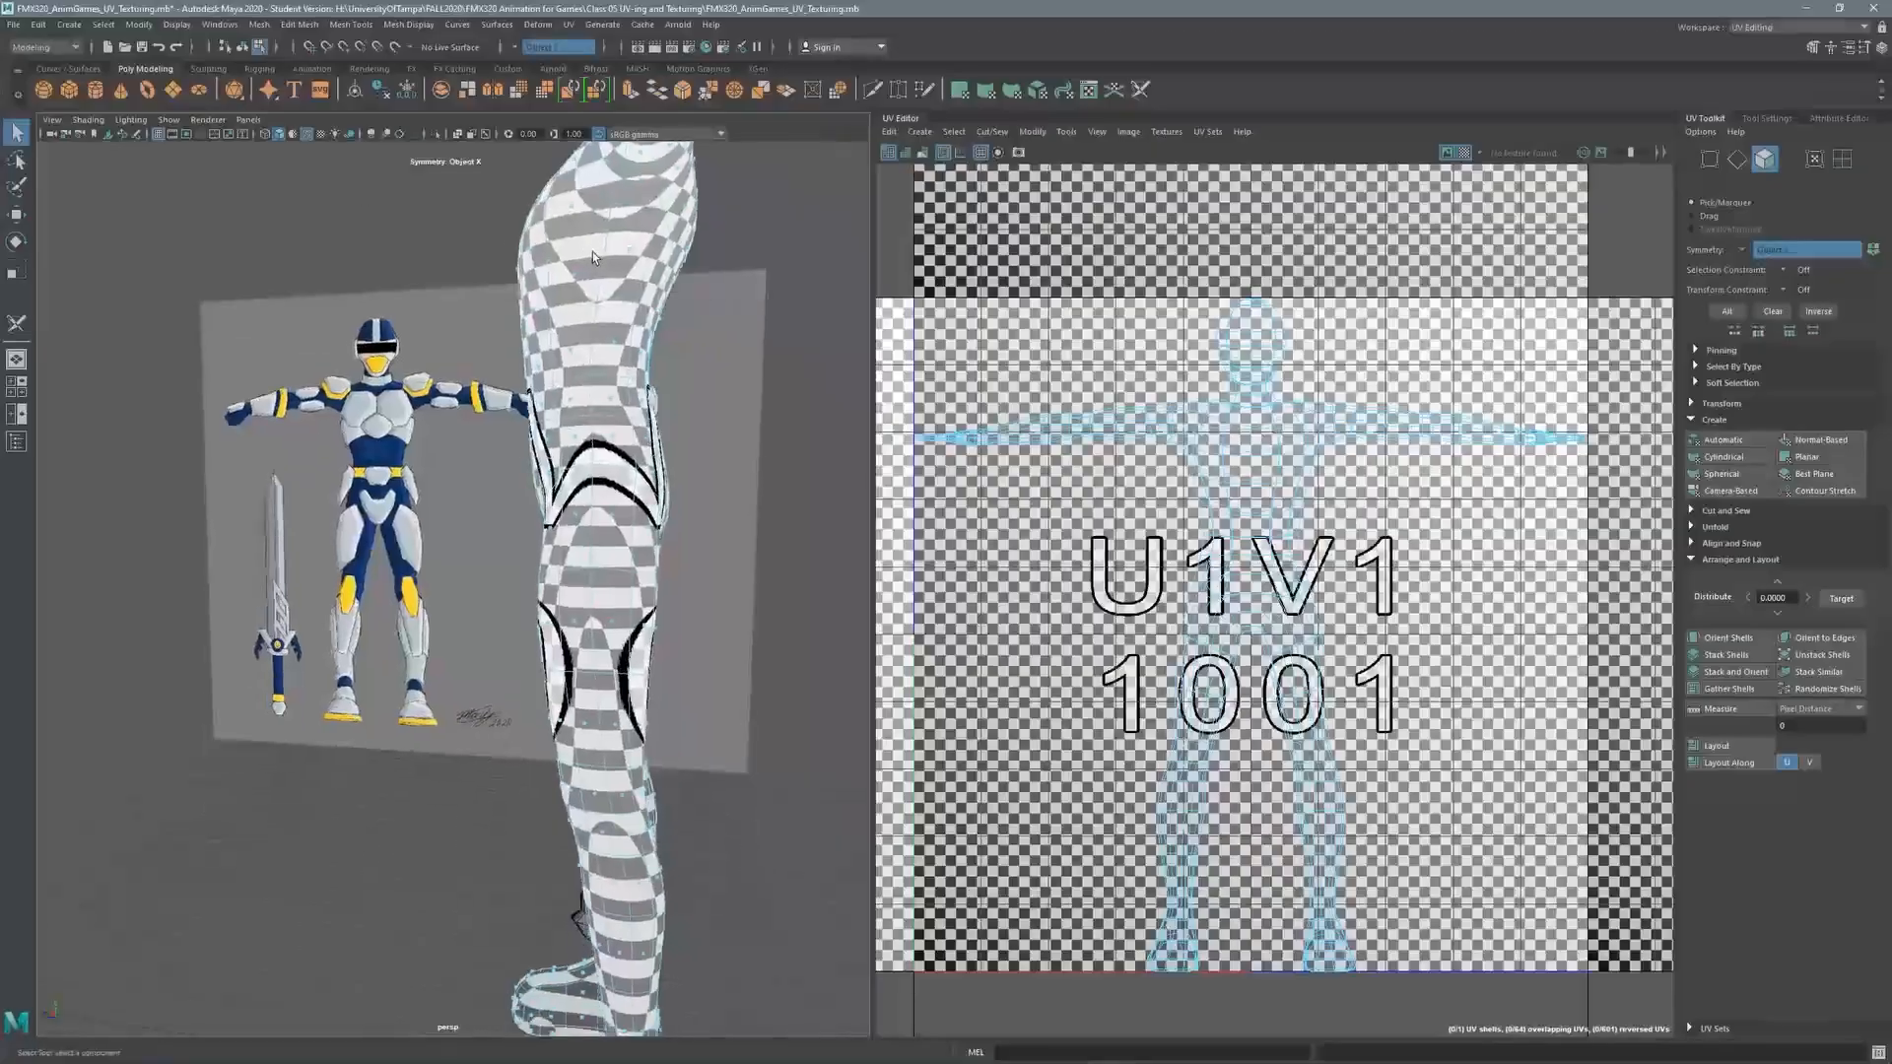
right_click_drag(594, 252, 451, 279, "alt")
middle_click_drag(512, 300, 523, 339, "alt")
left_click_drag(540, 313, 592, 313, "alt")
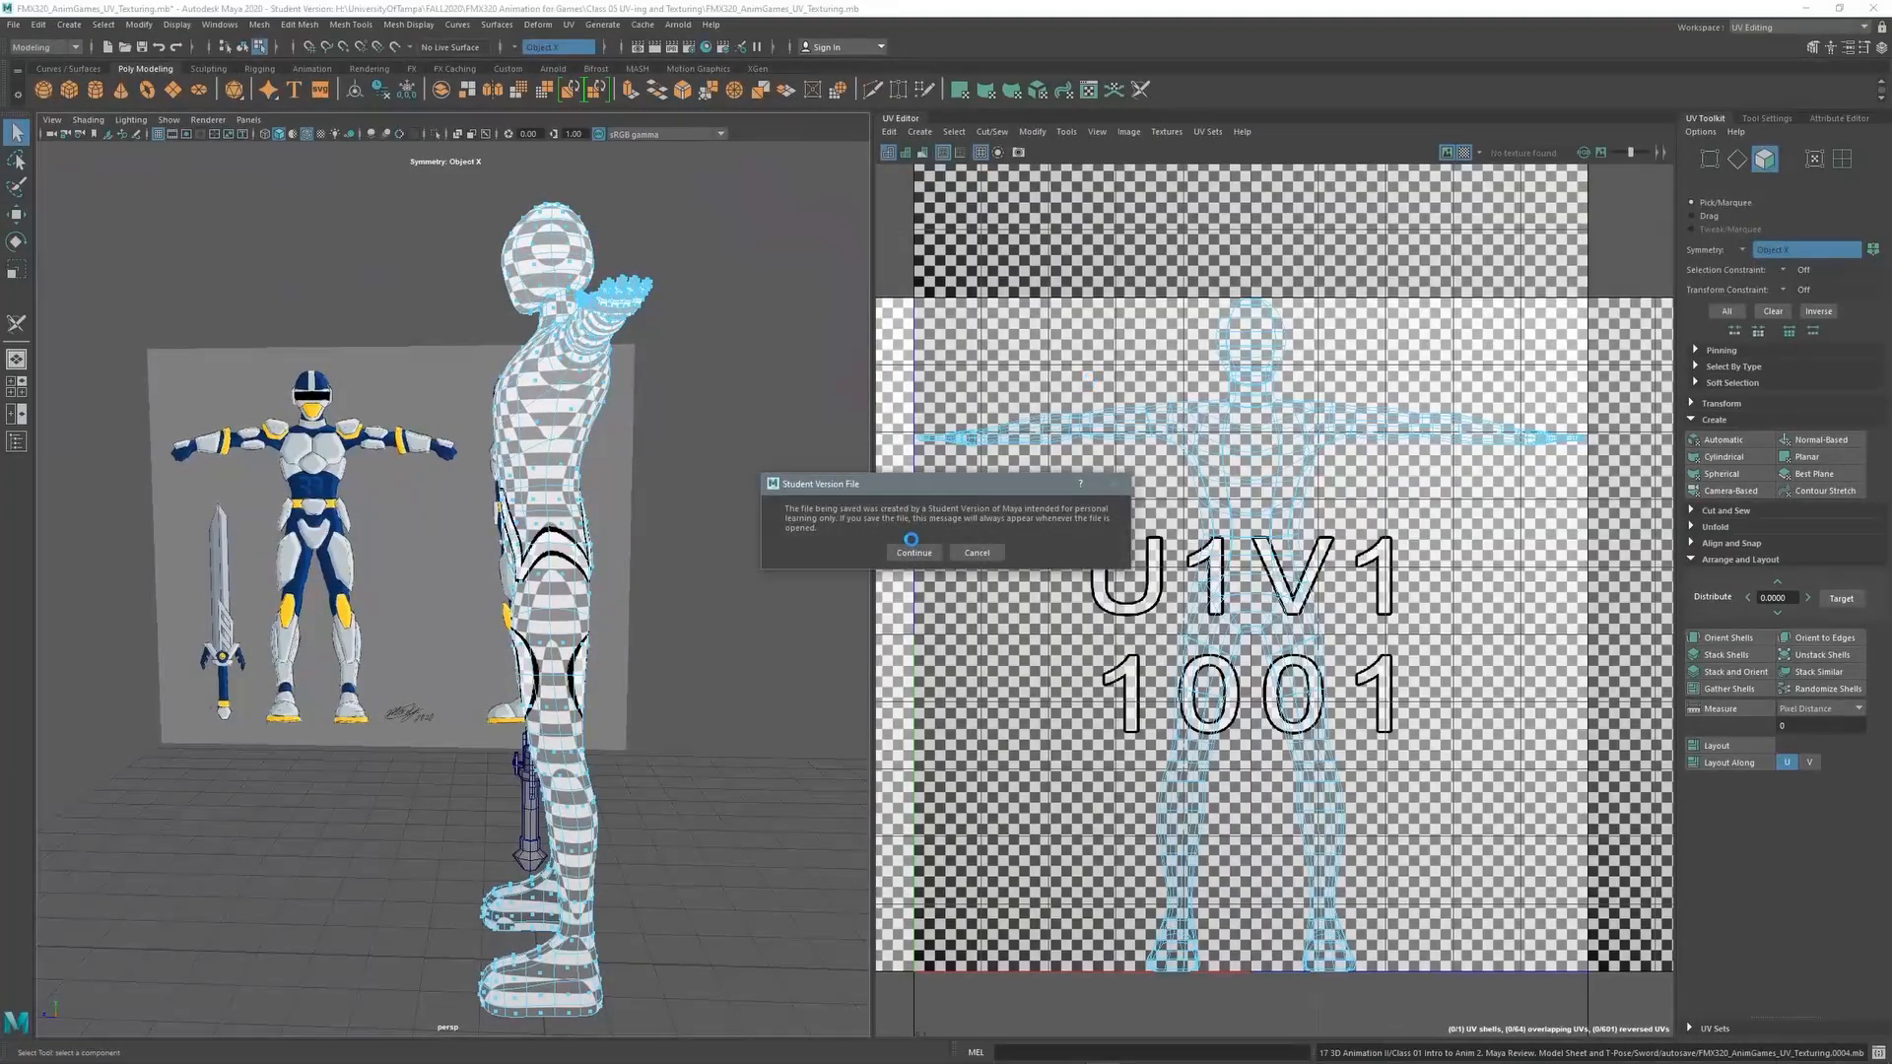
left_click(913, 550)
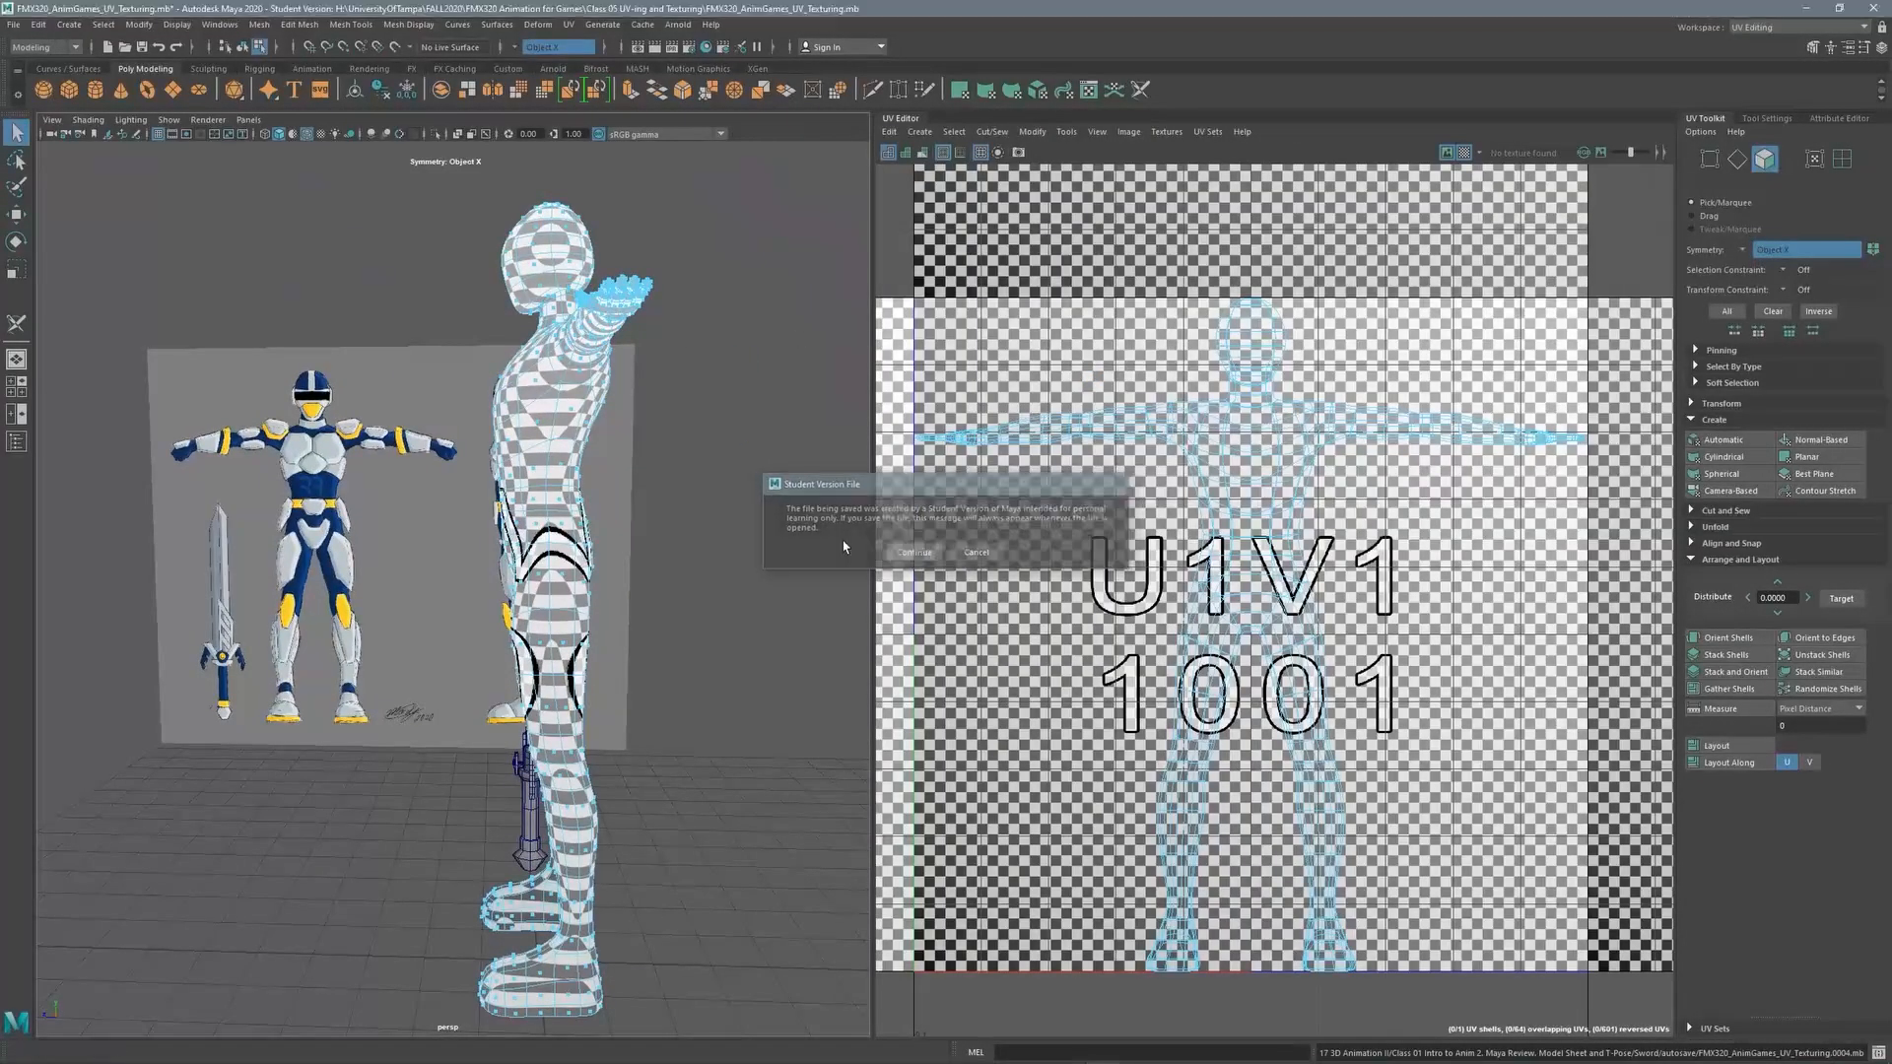
left_click_drag(602, 492, 564, 331, "alt")
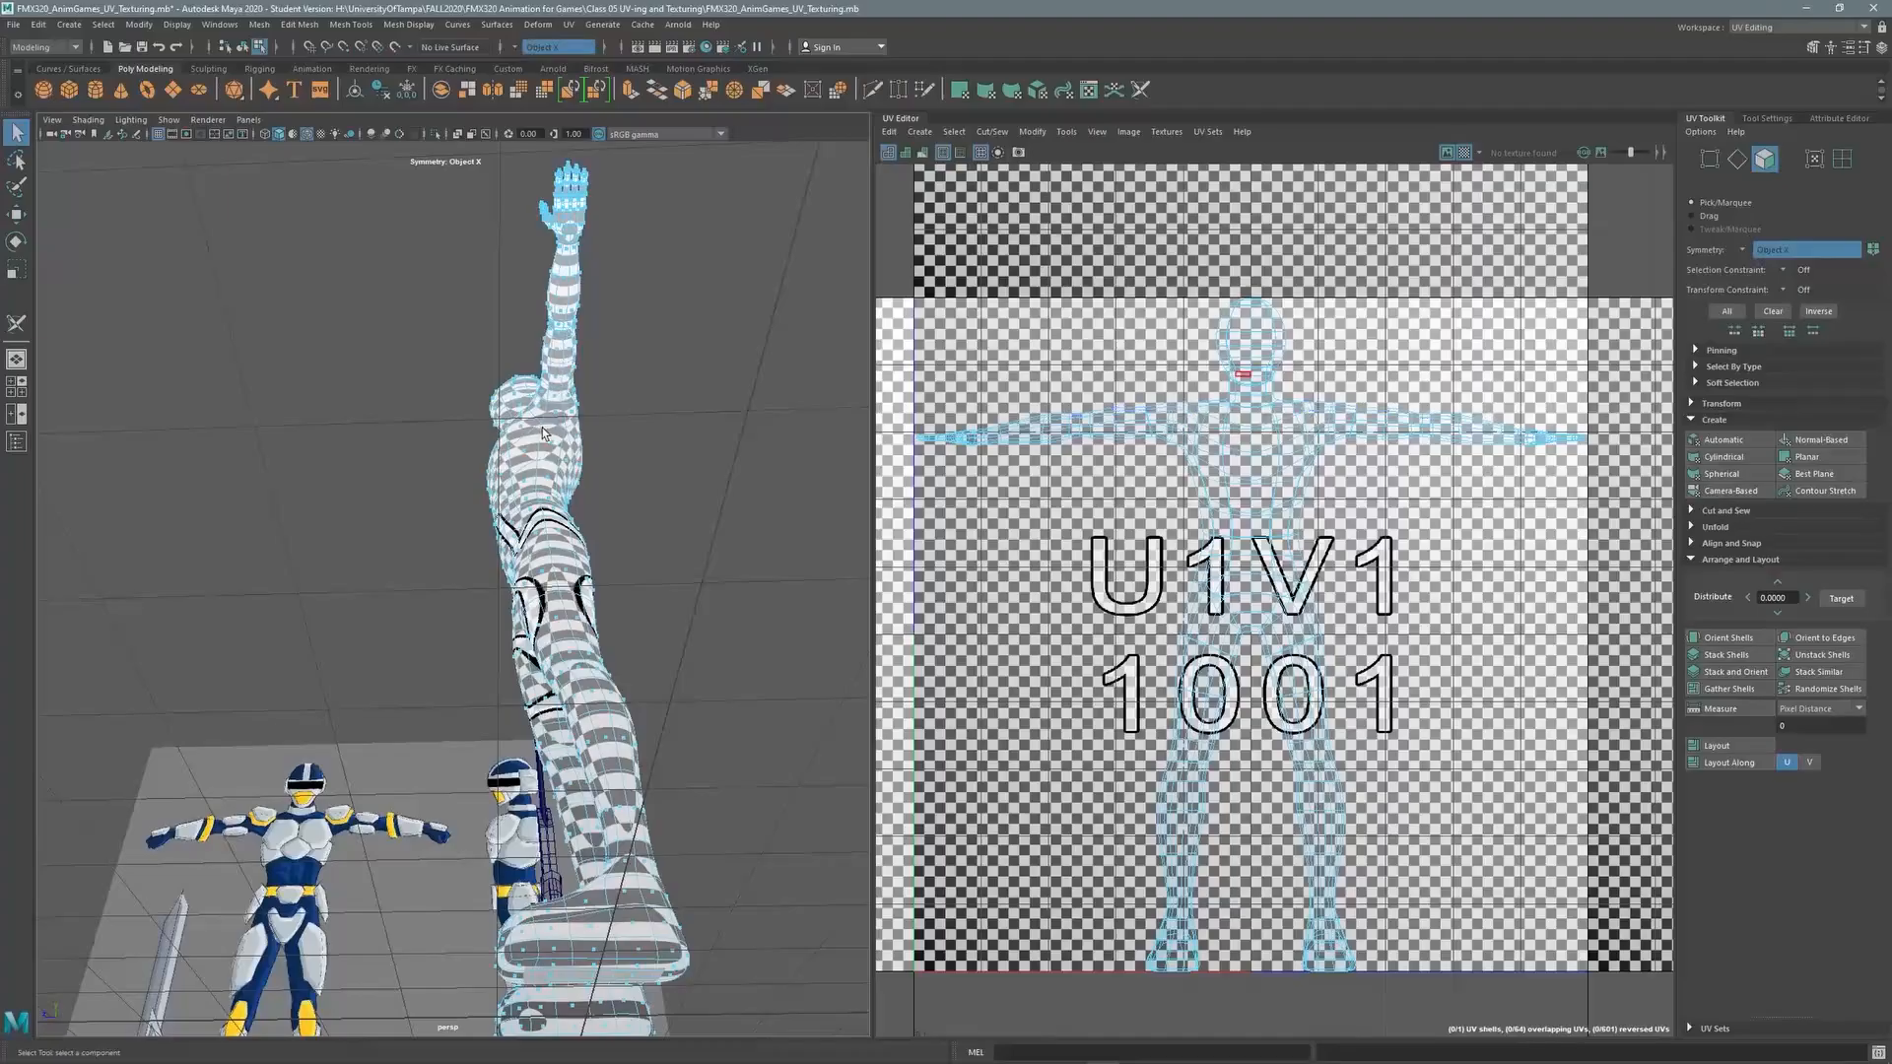
left_click_drag(578, 651, 739, 704, "alt")
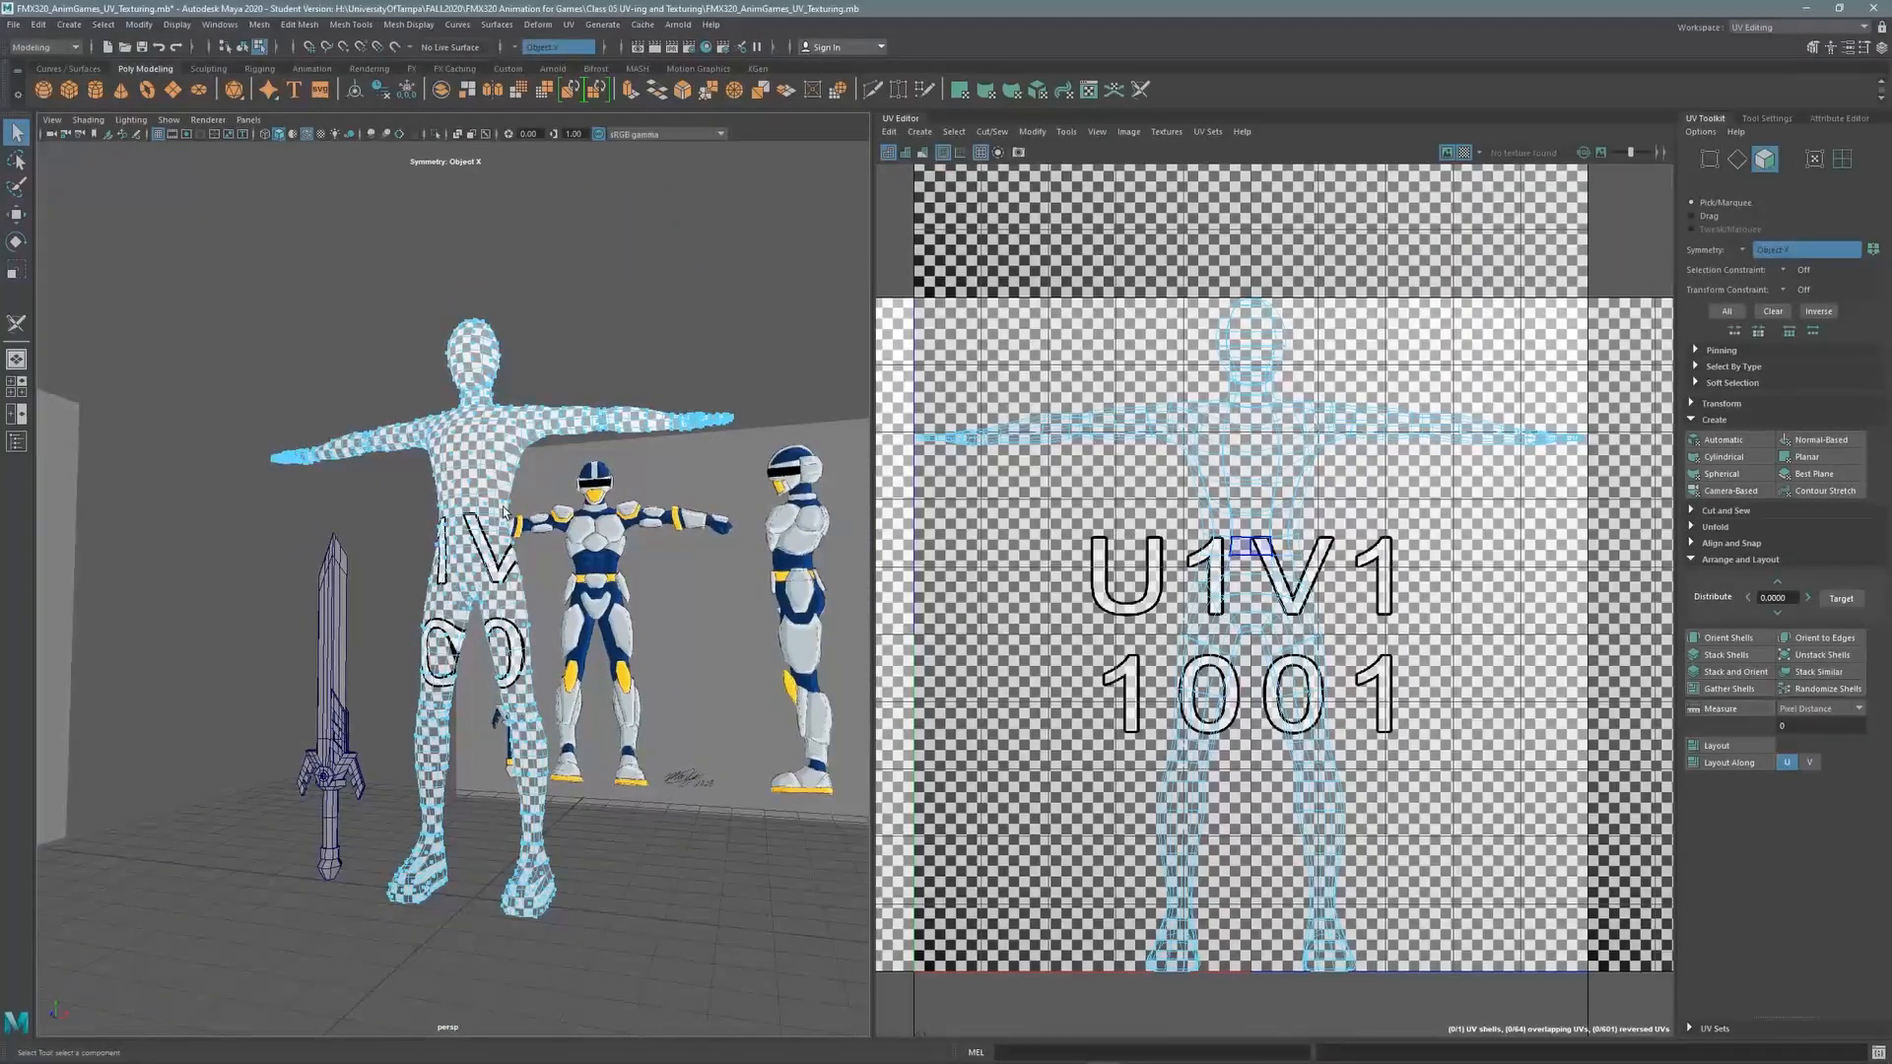
left_click_drag(472, 487, 456, 451, "alt")
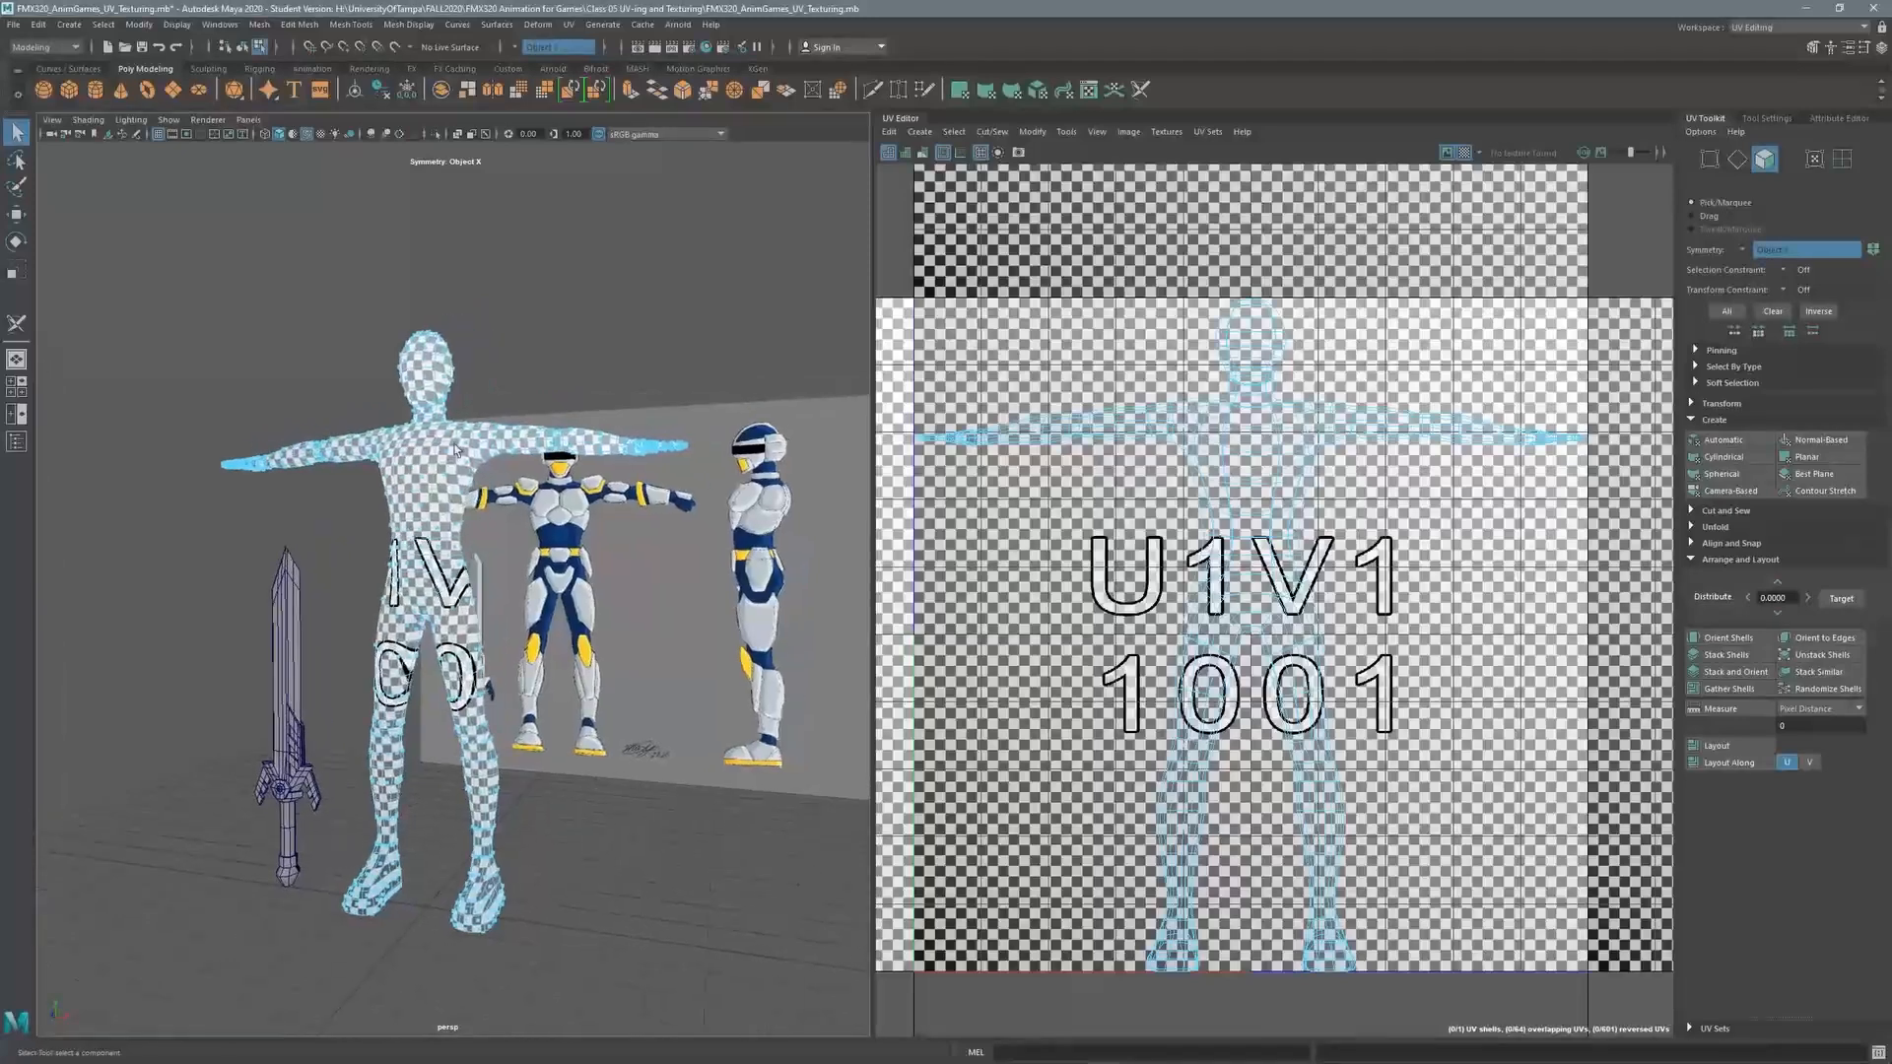
Turn off the checker map and frame the plain body mesh more closely
left_click(1465, 153)
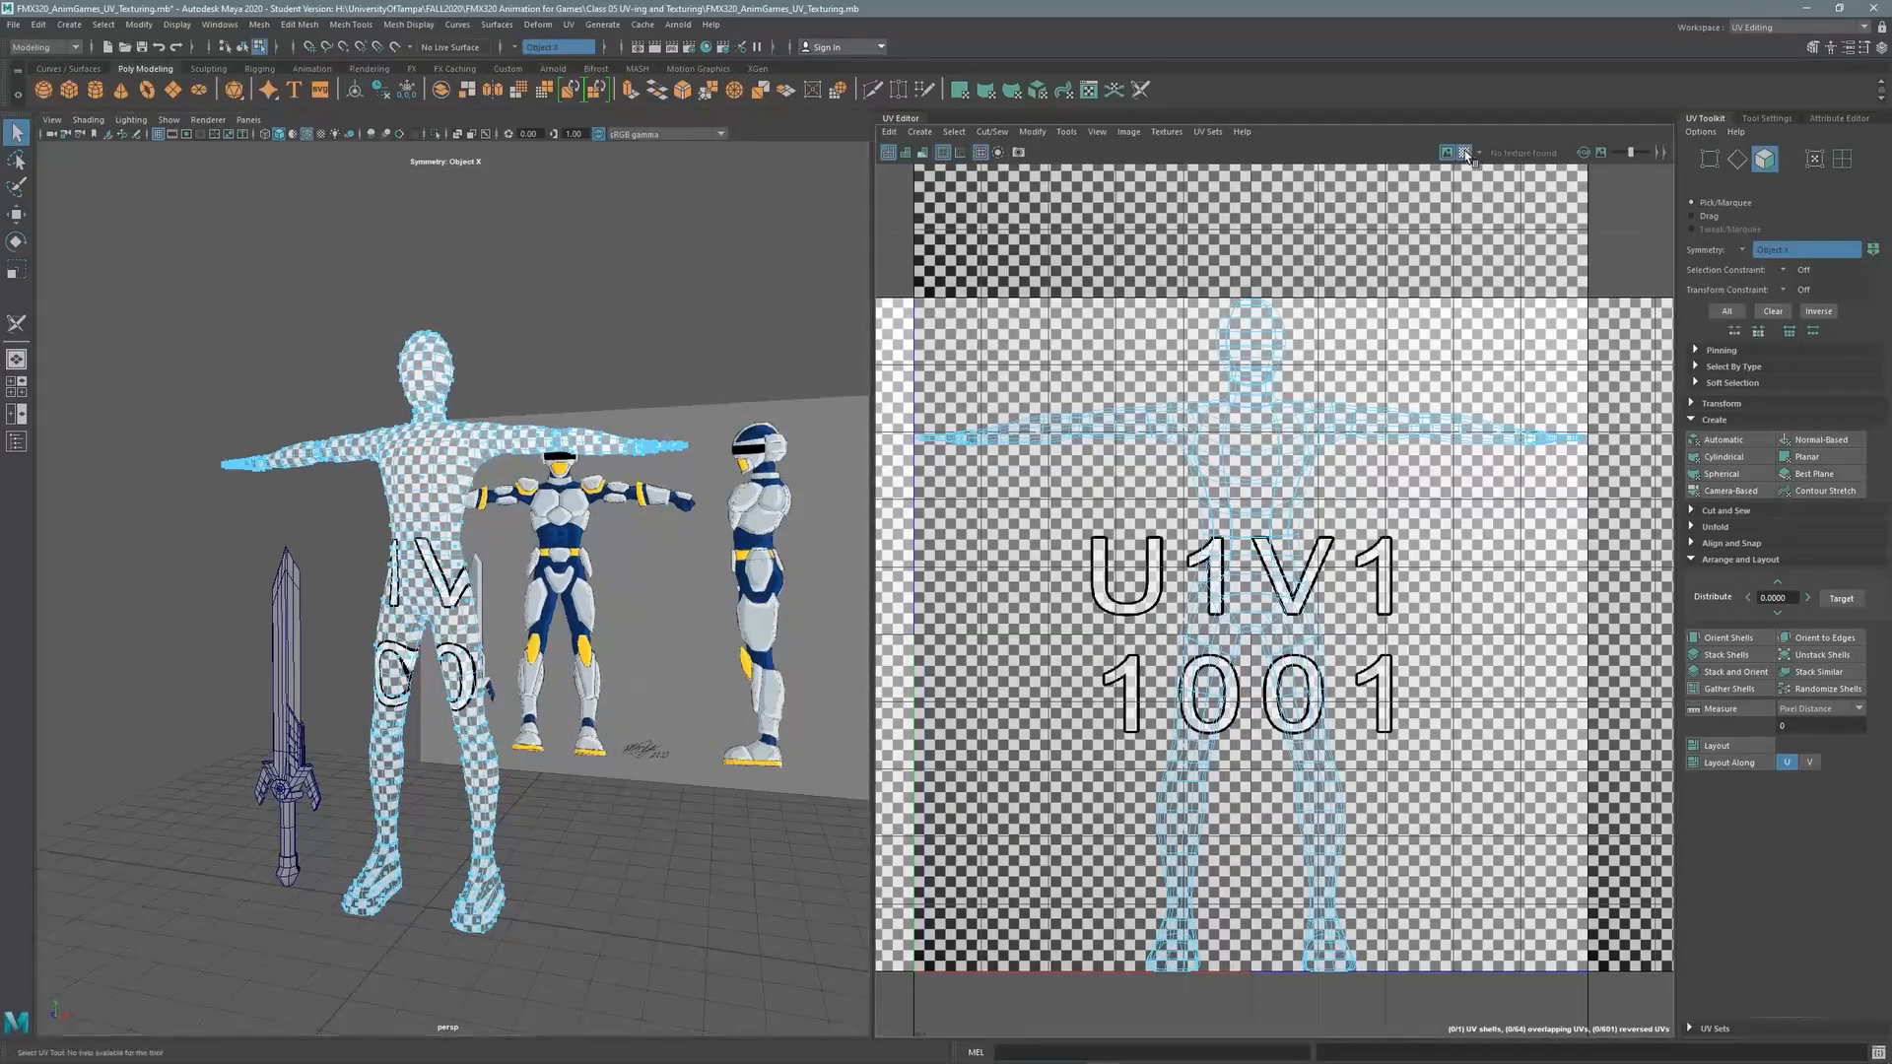
left_click_drag(489, 430, 525, 407, "alt")
right_click_drag(525, 407, 696, 386, "alt")
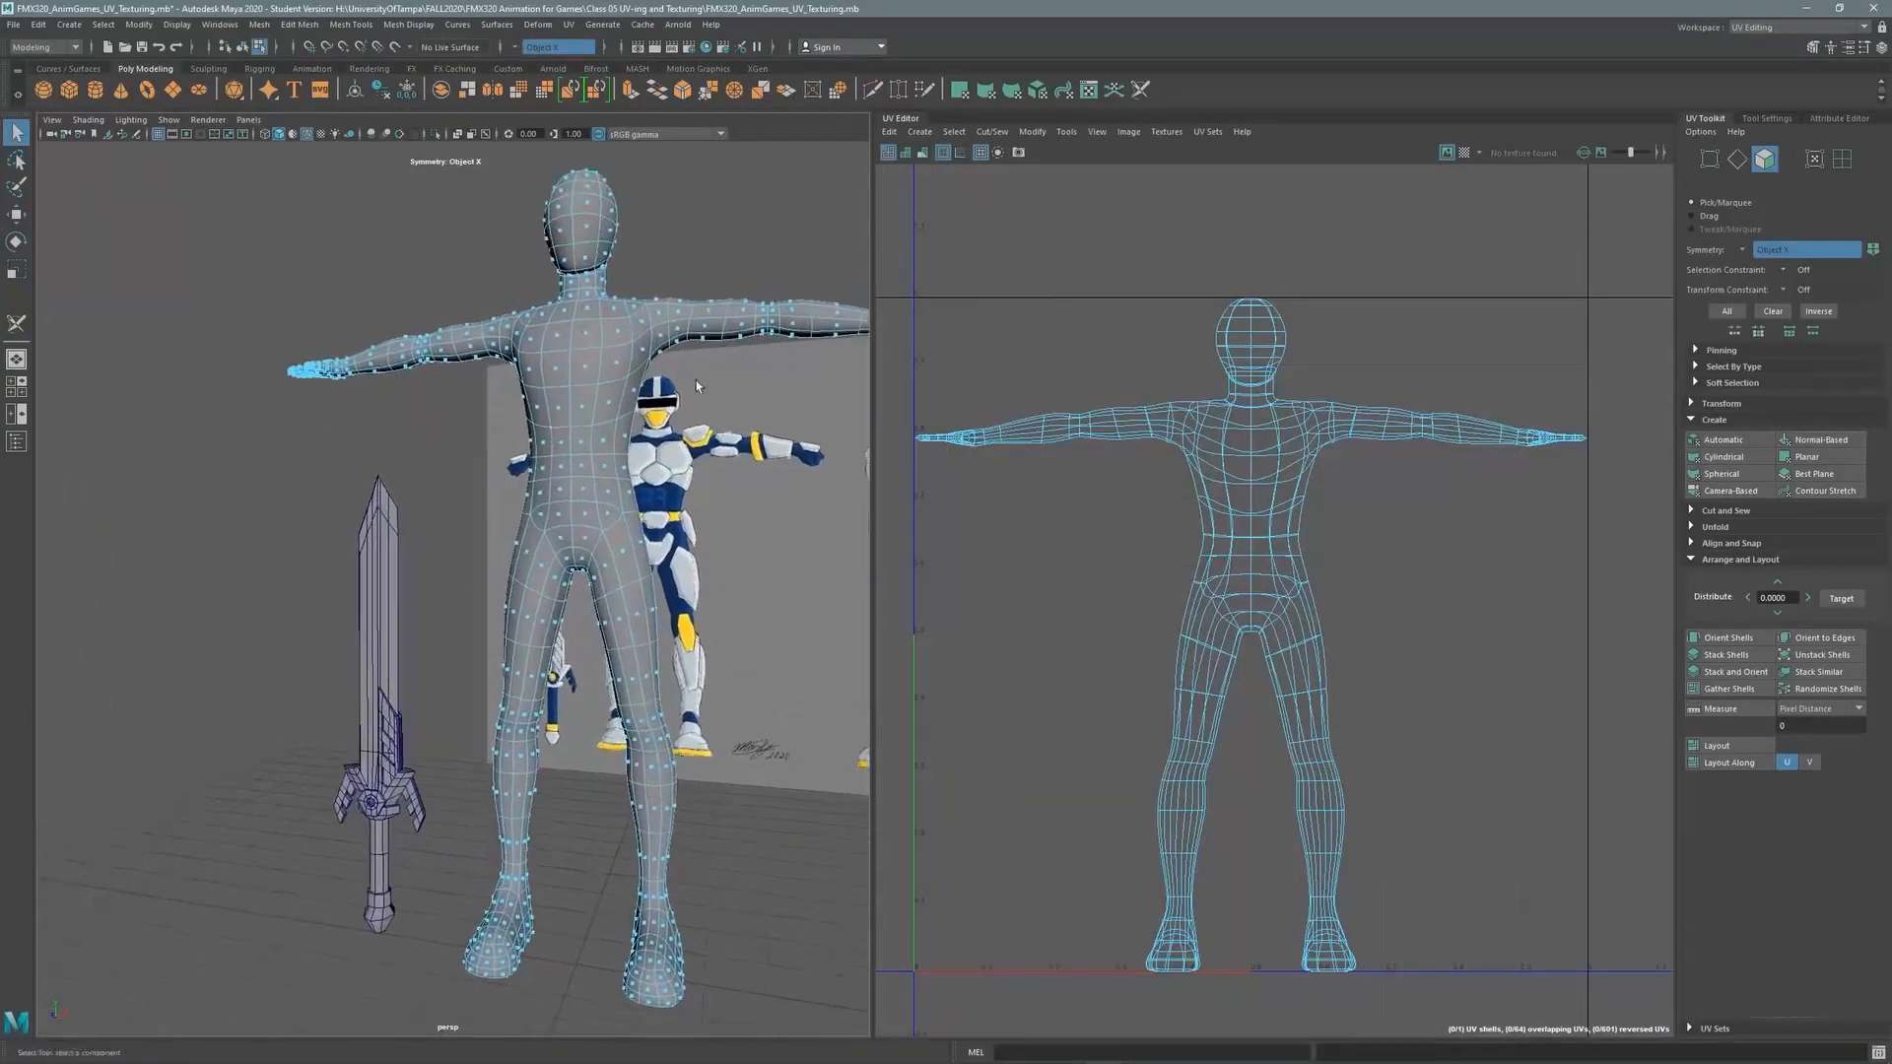
Select the edges outlining a small rectangular patch of faces on the chest and cut the UVs along them
left_click(1738, 158)
left_click(597, 367)
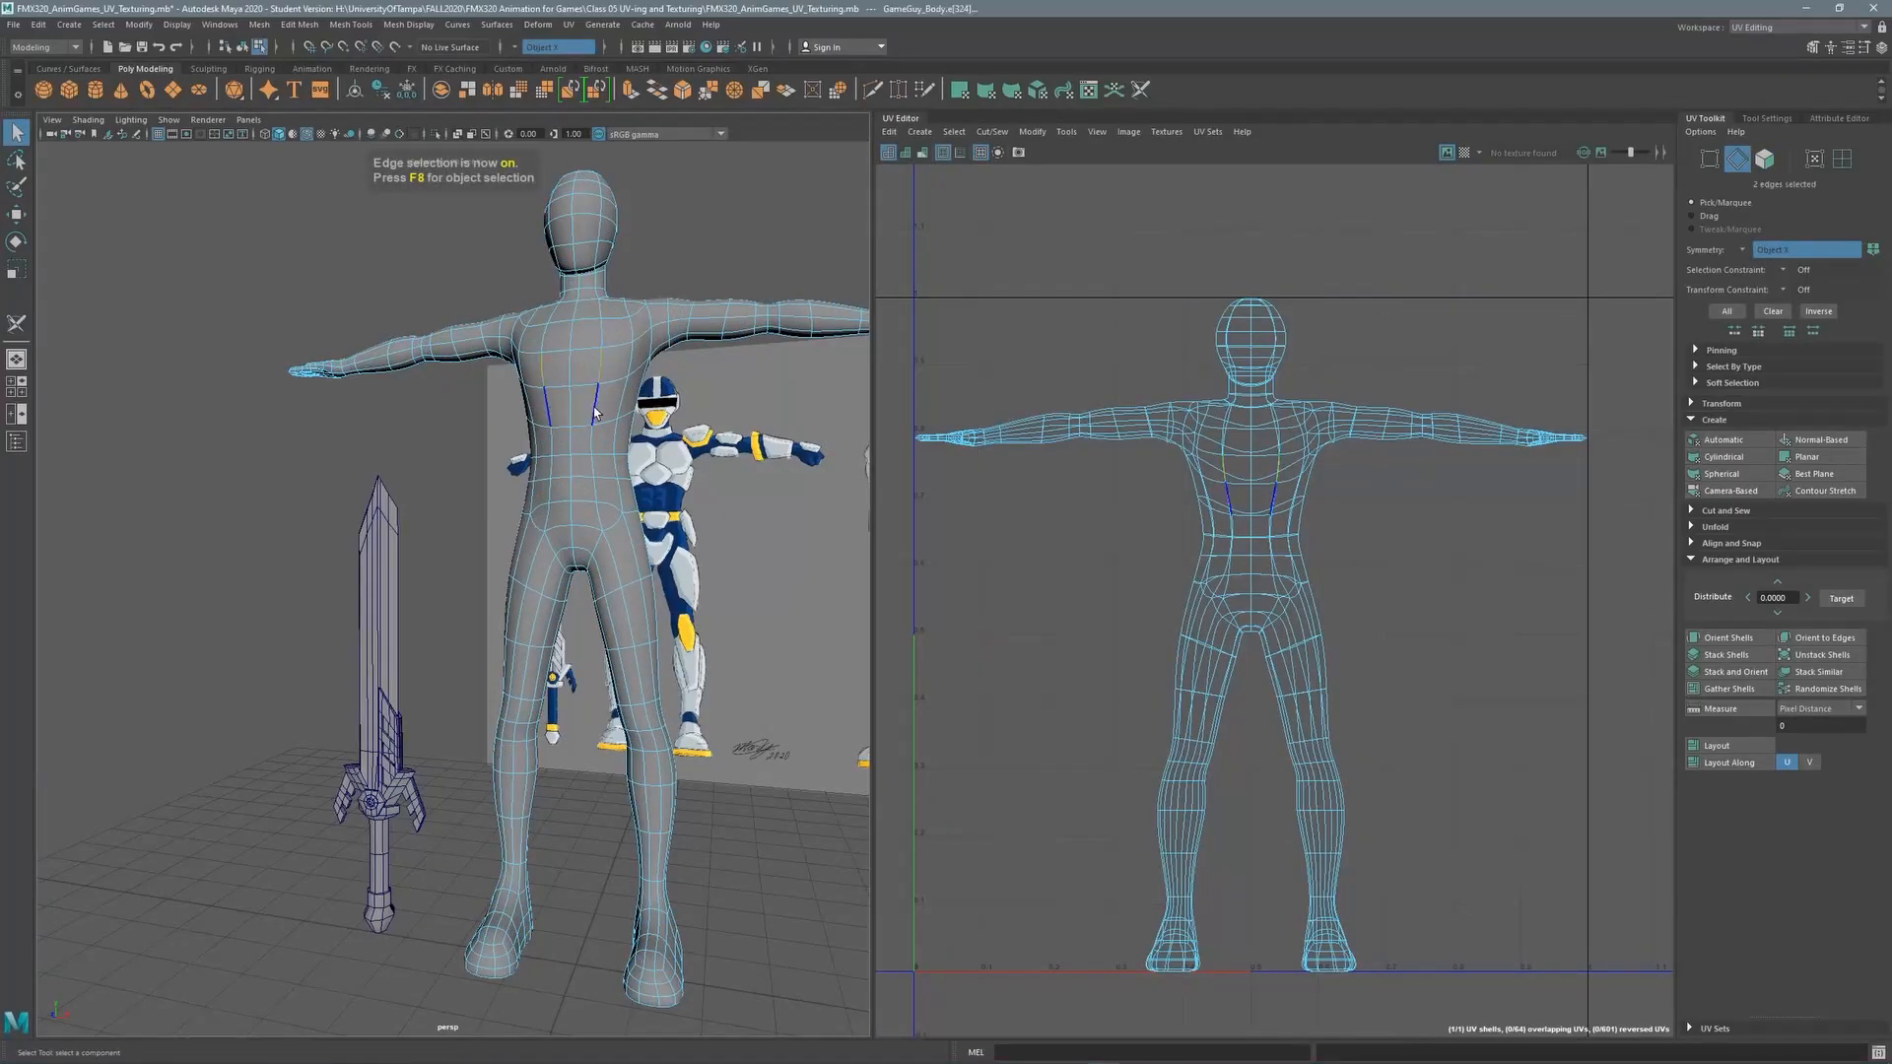
left_click(593, 440, "shift")
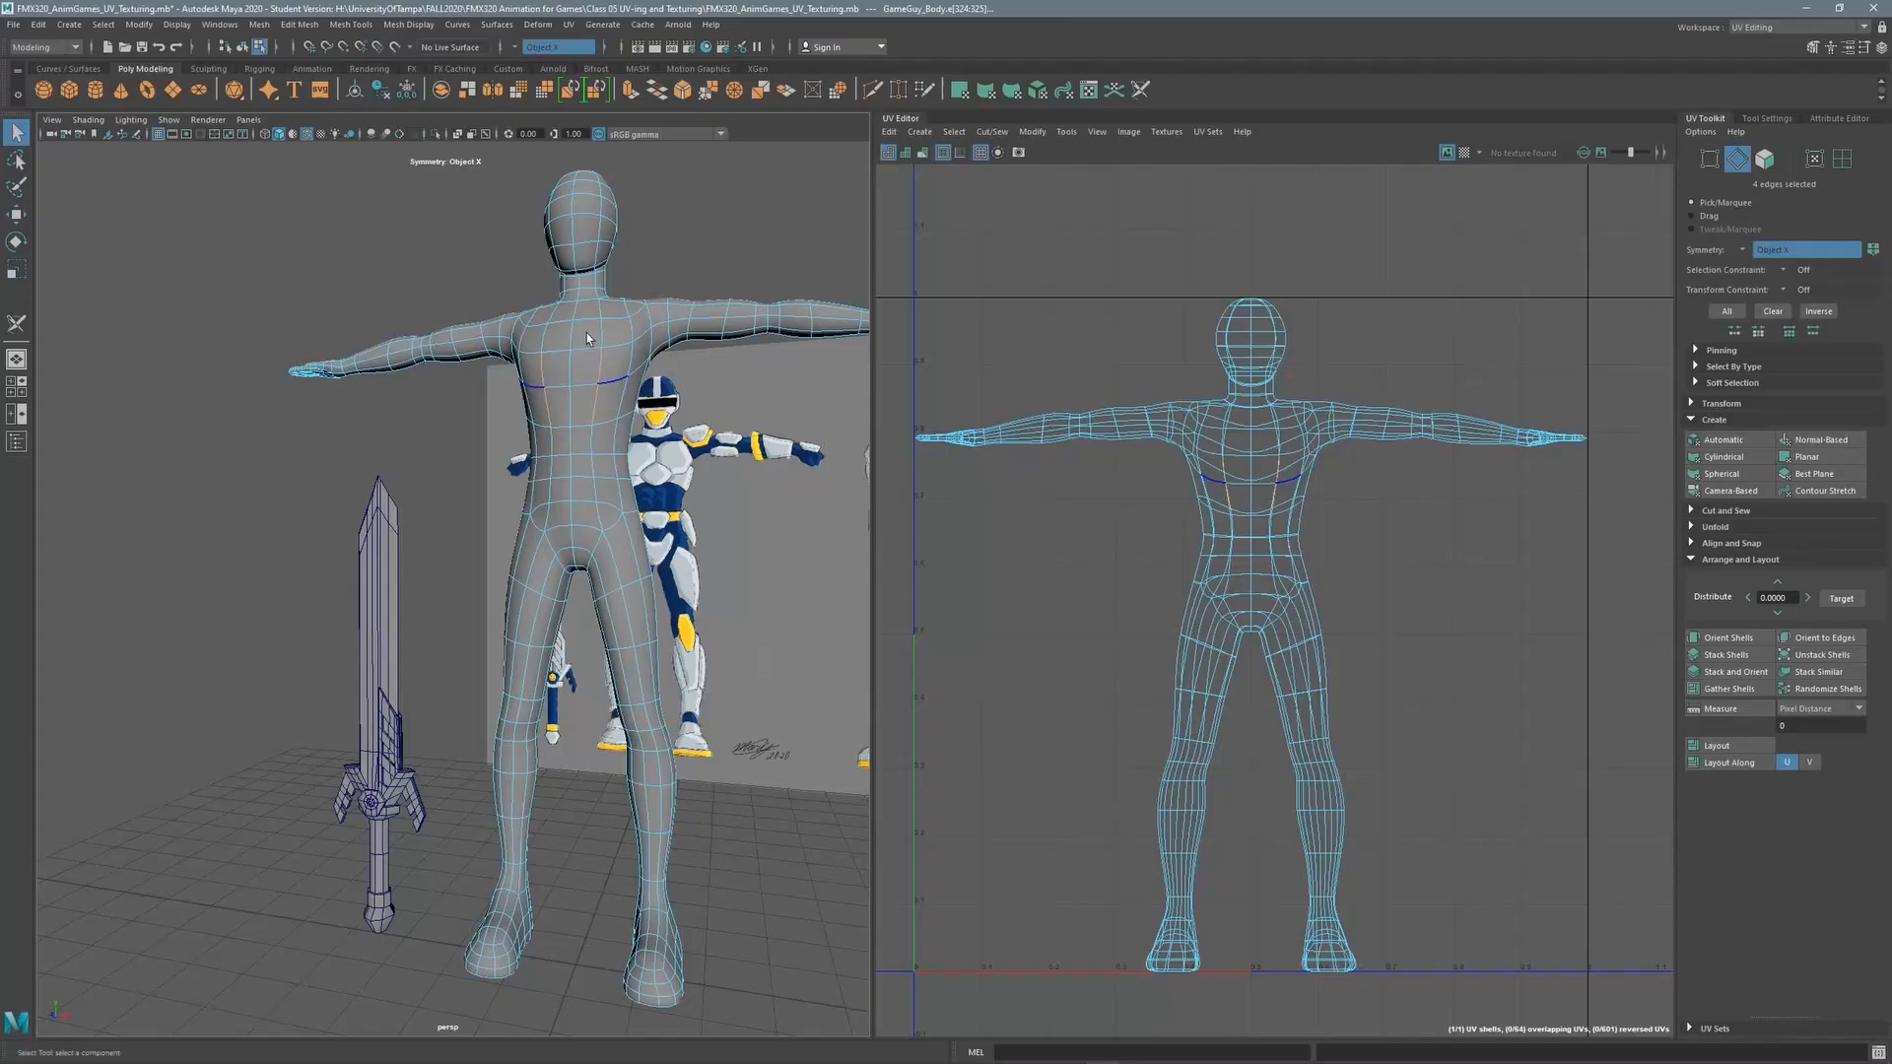
scroll(611, 384, "up", 4)
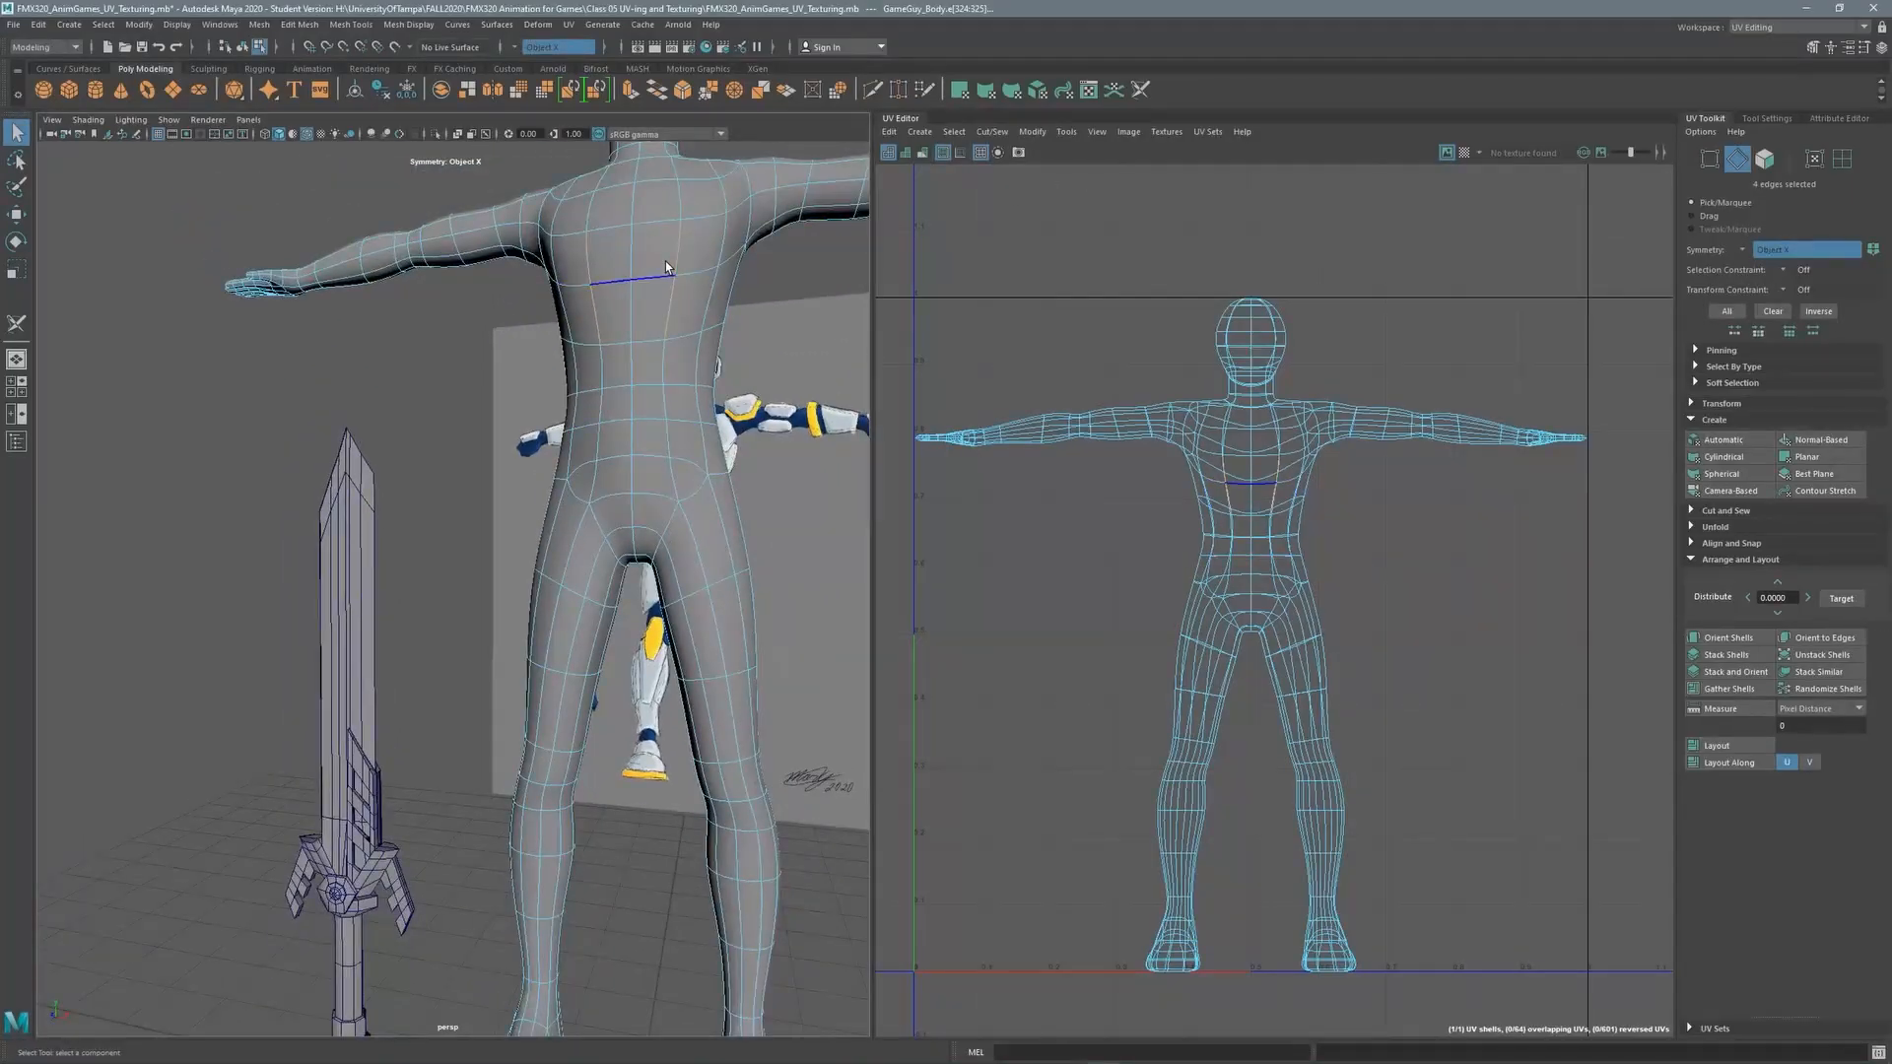
scroll(665, 263, "down", 4)
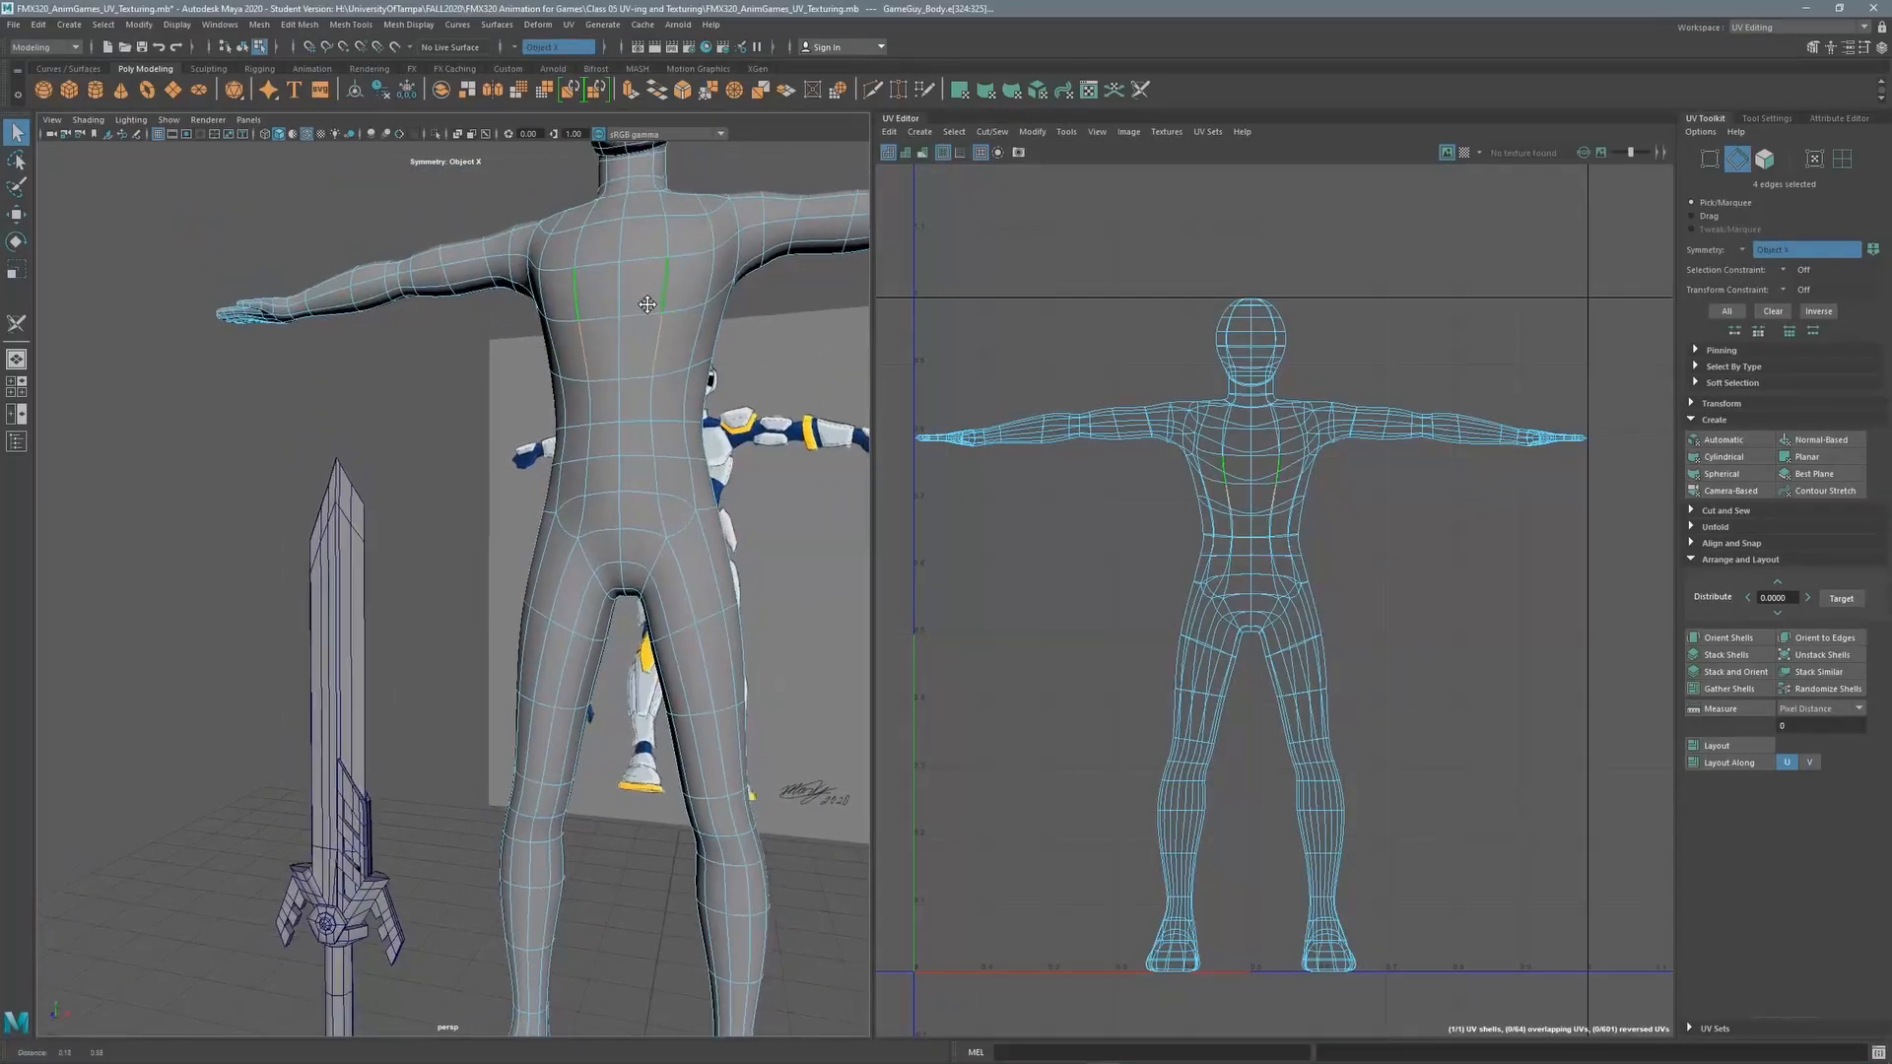
left_click(613, 456, "shift")
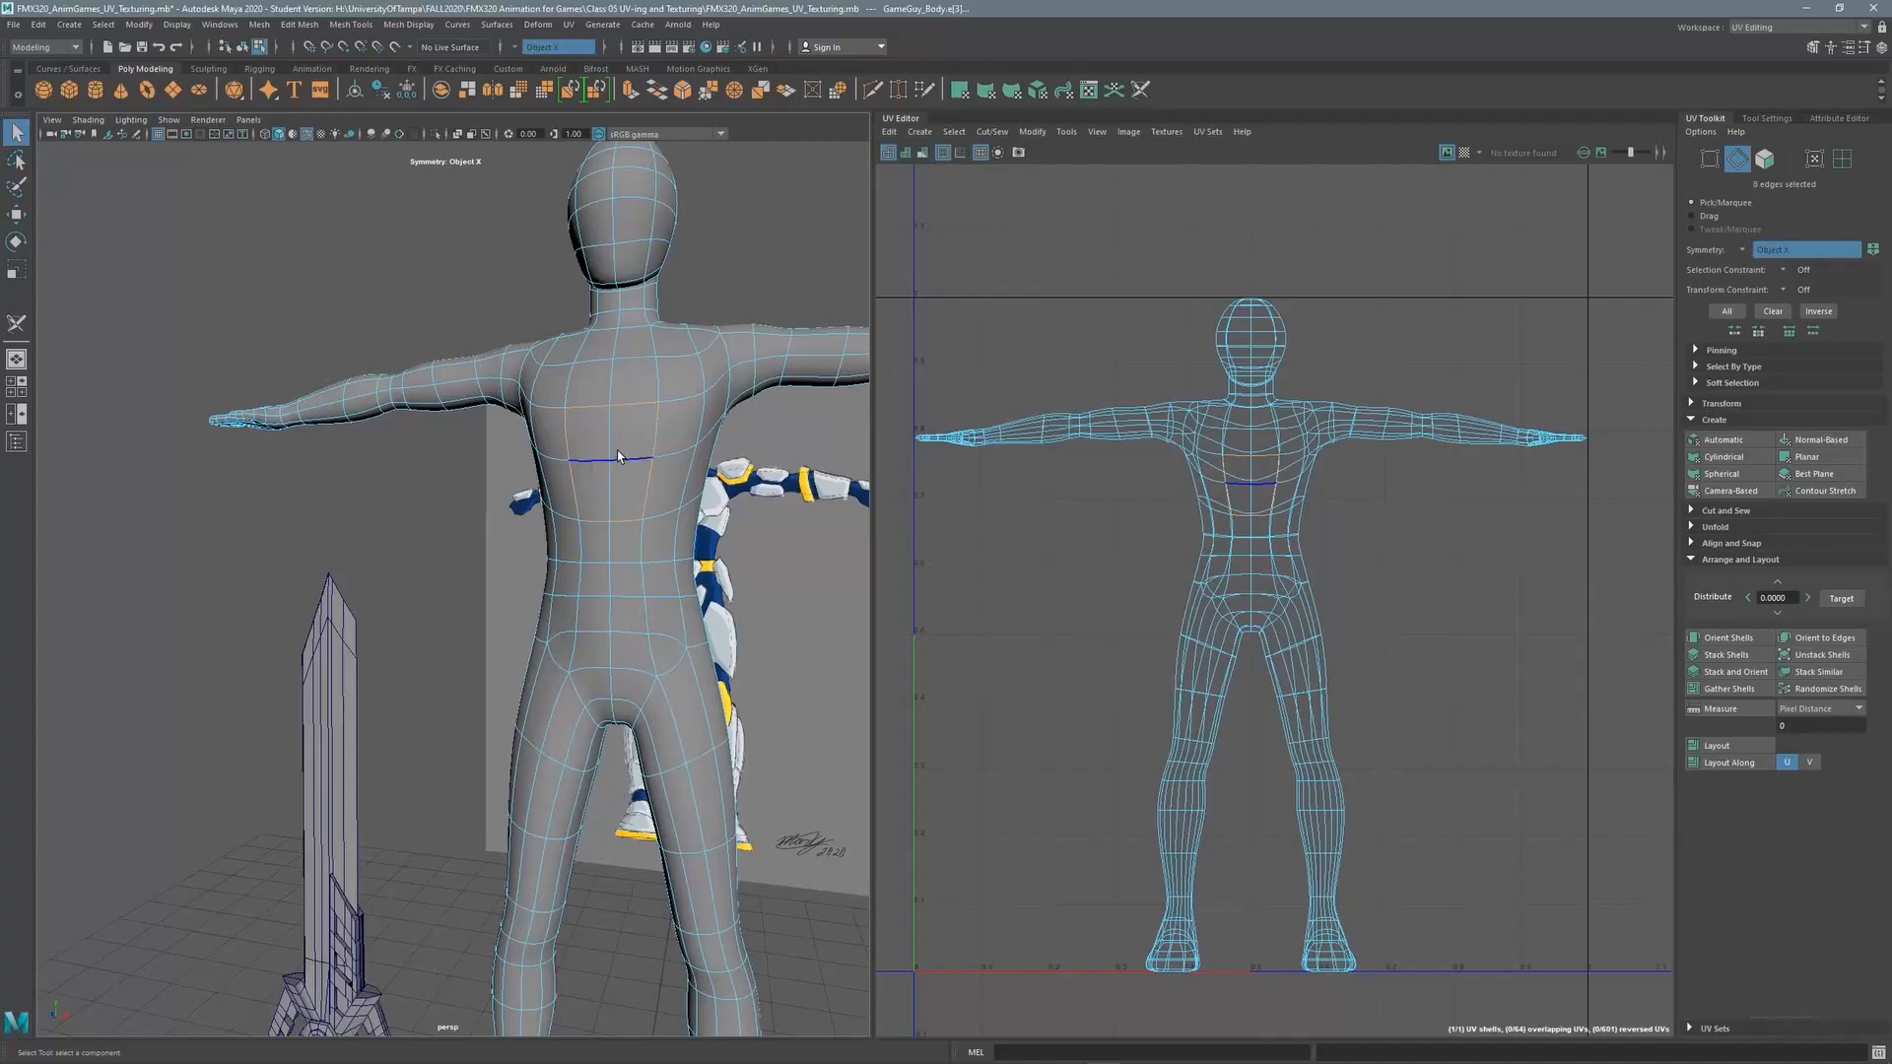
left_click(1691, 511)
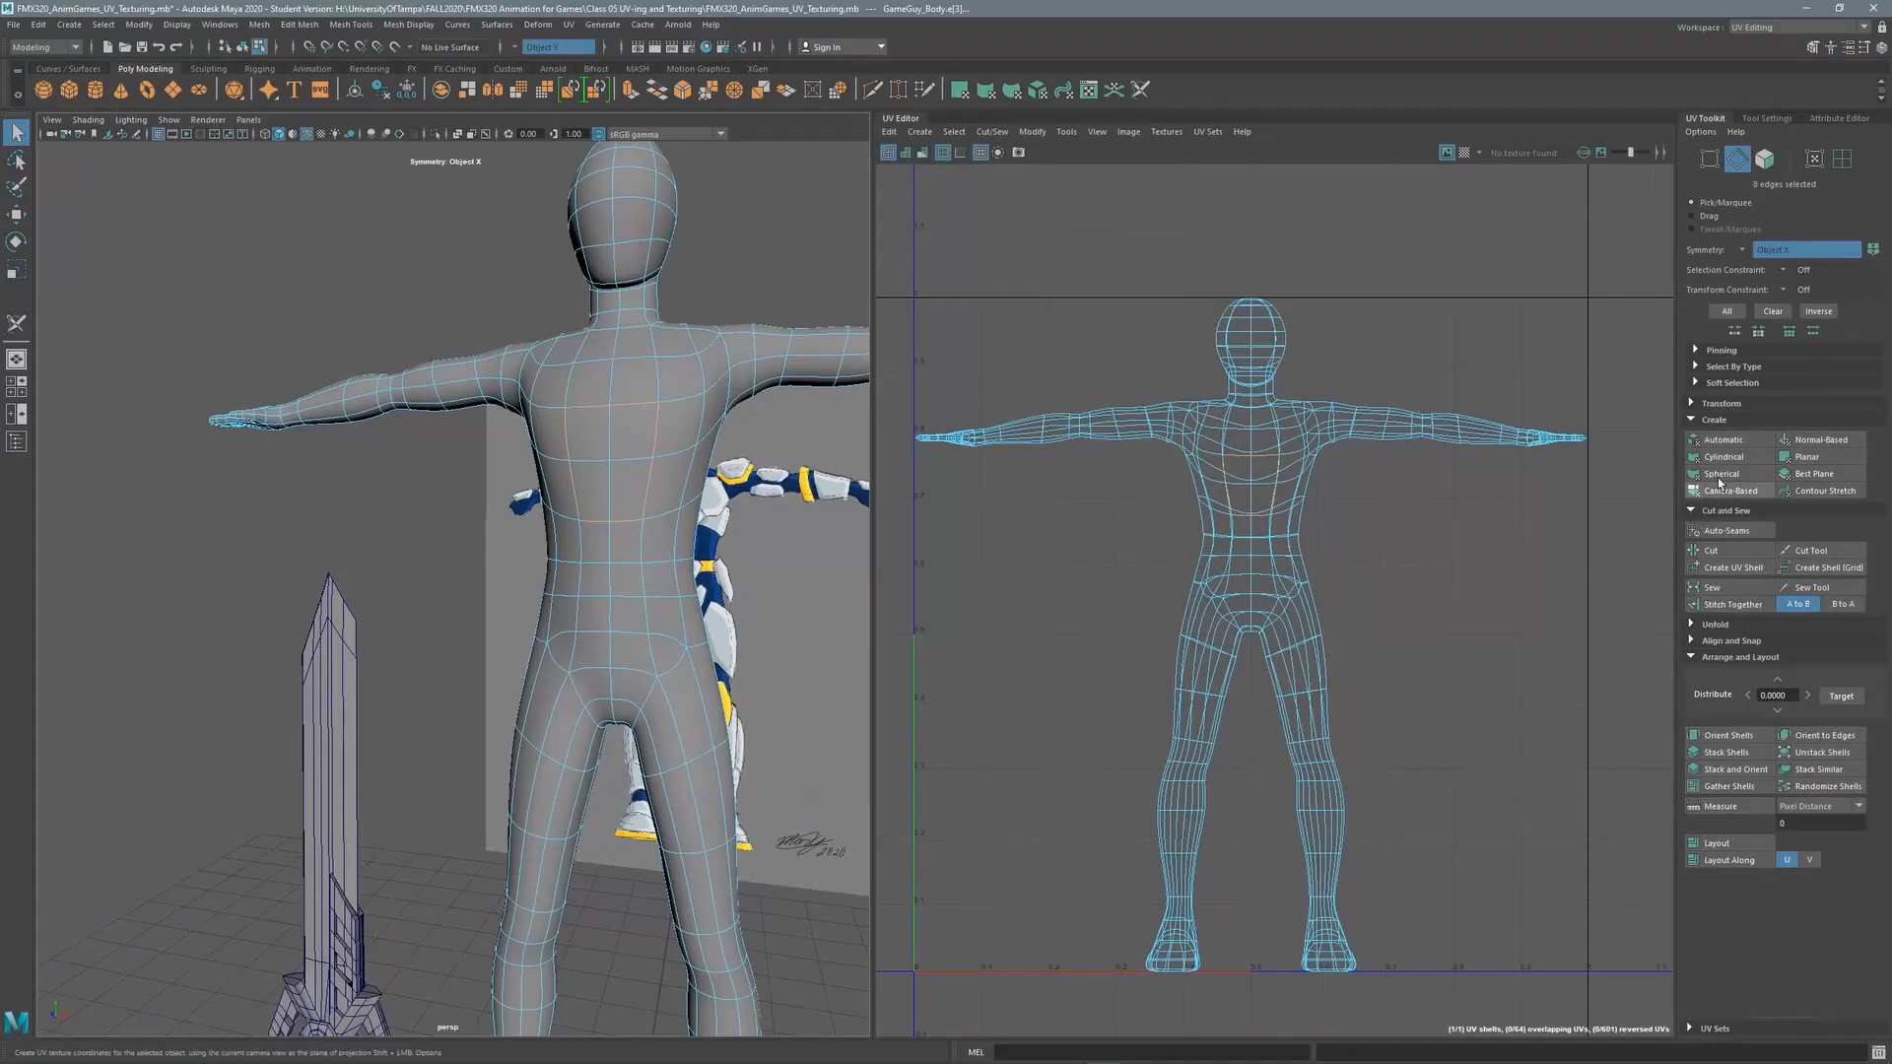
left_click(1731, 551)
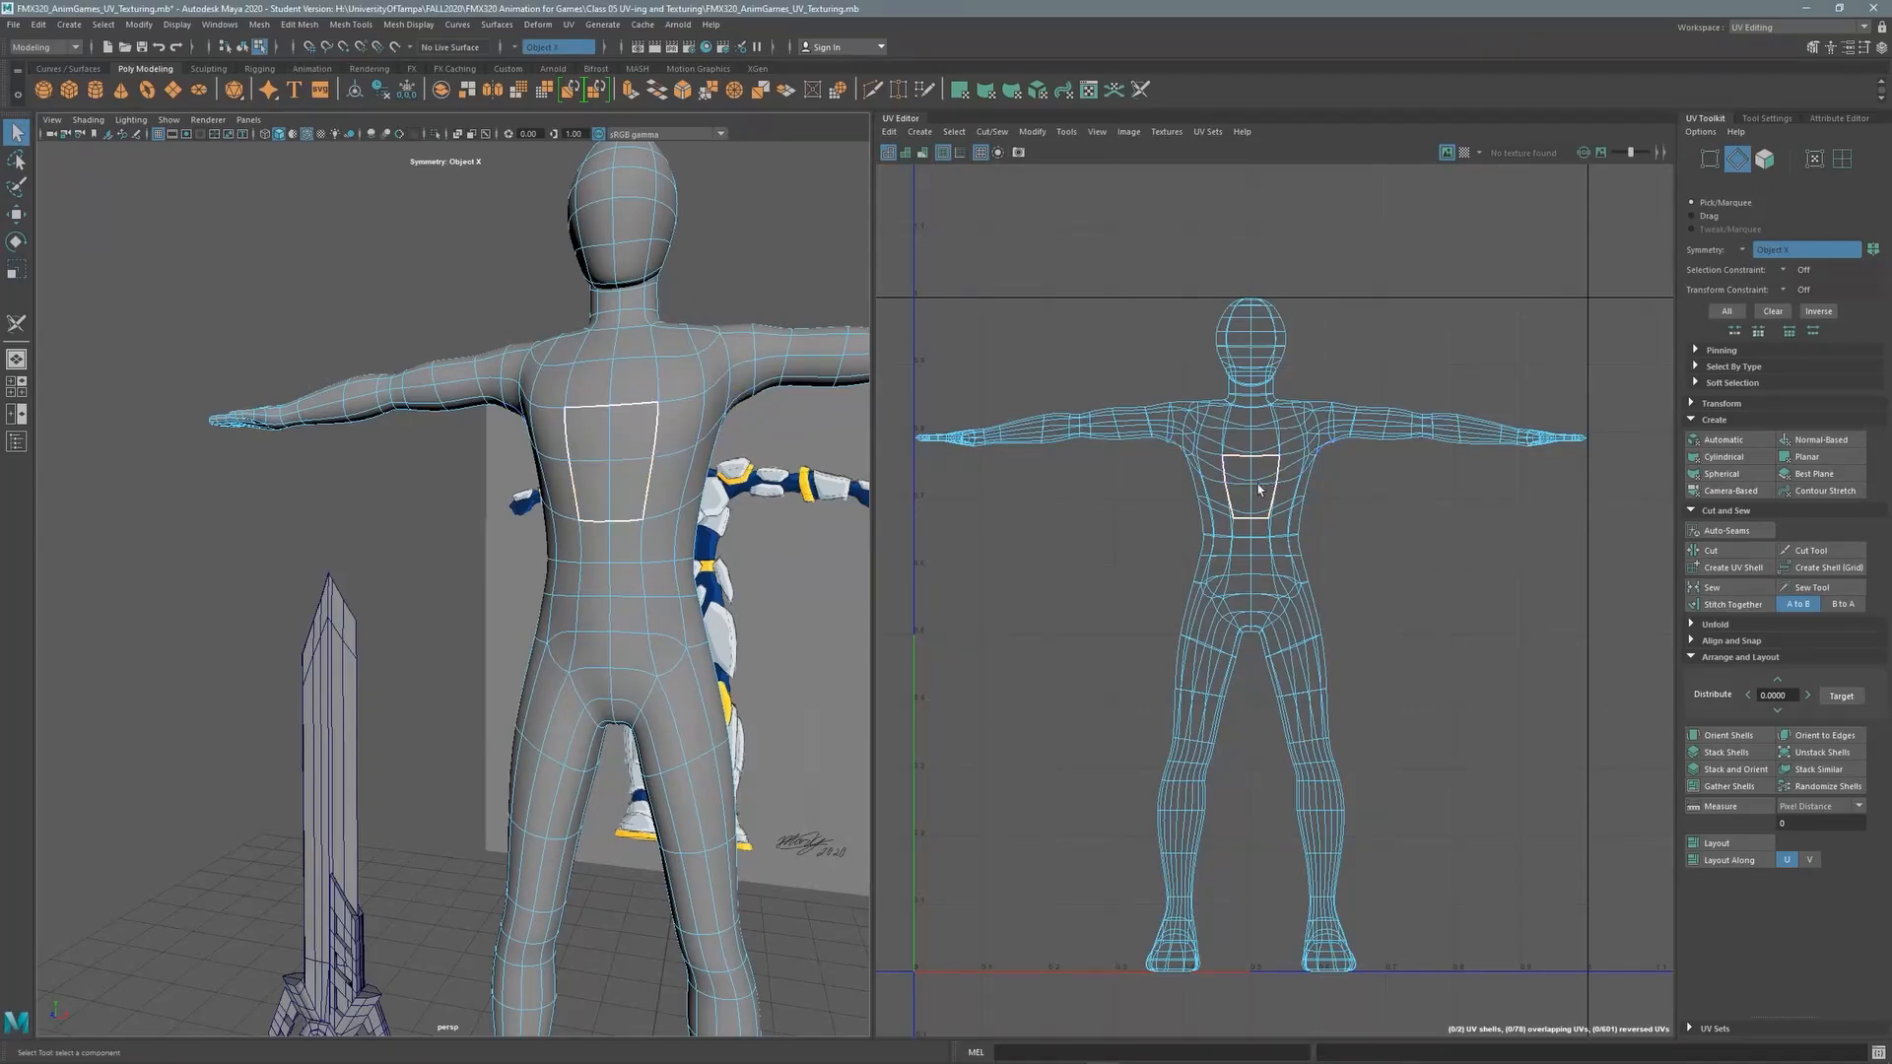
Switch to UV shell selection and select the main body shell, followed by the separate chest patch shell
left_click(1842, 159)
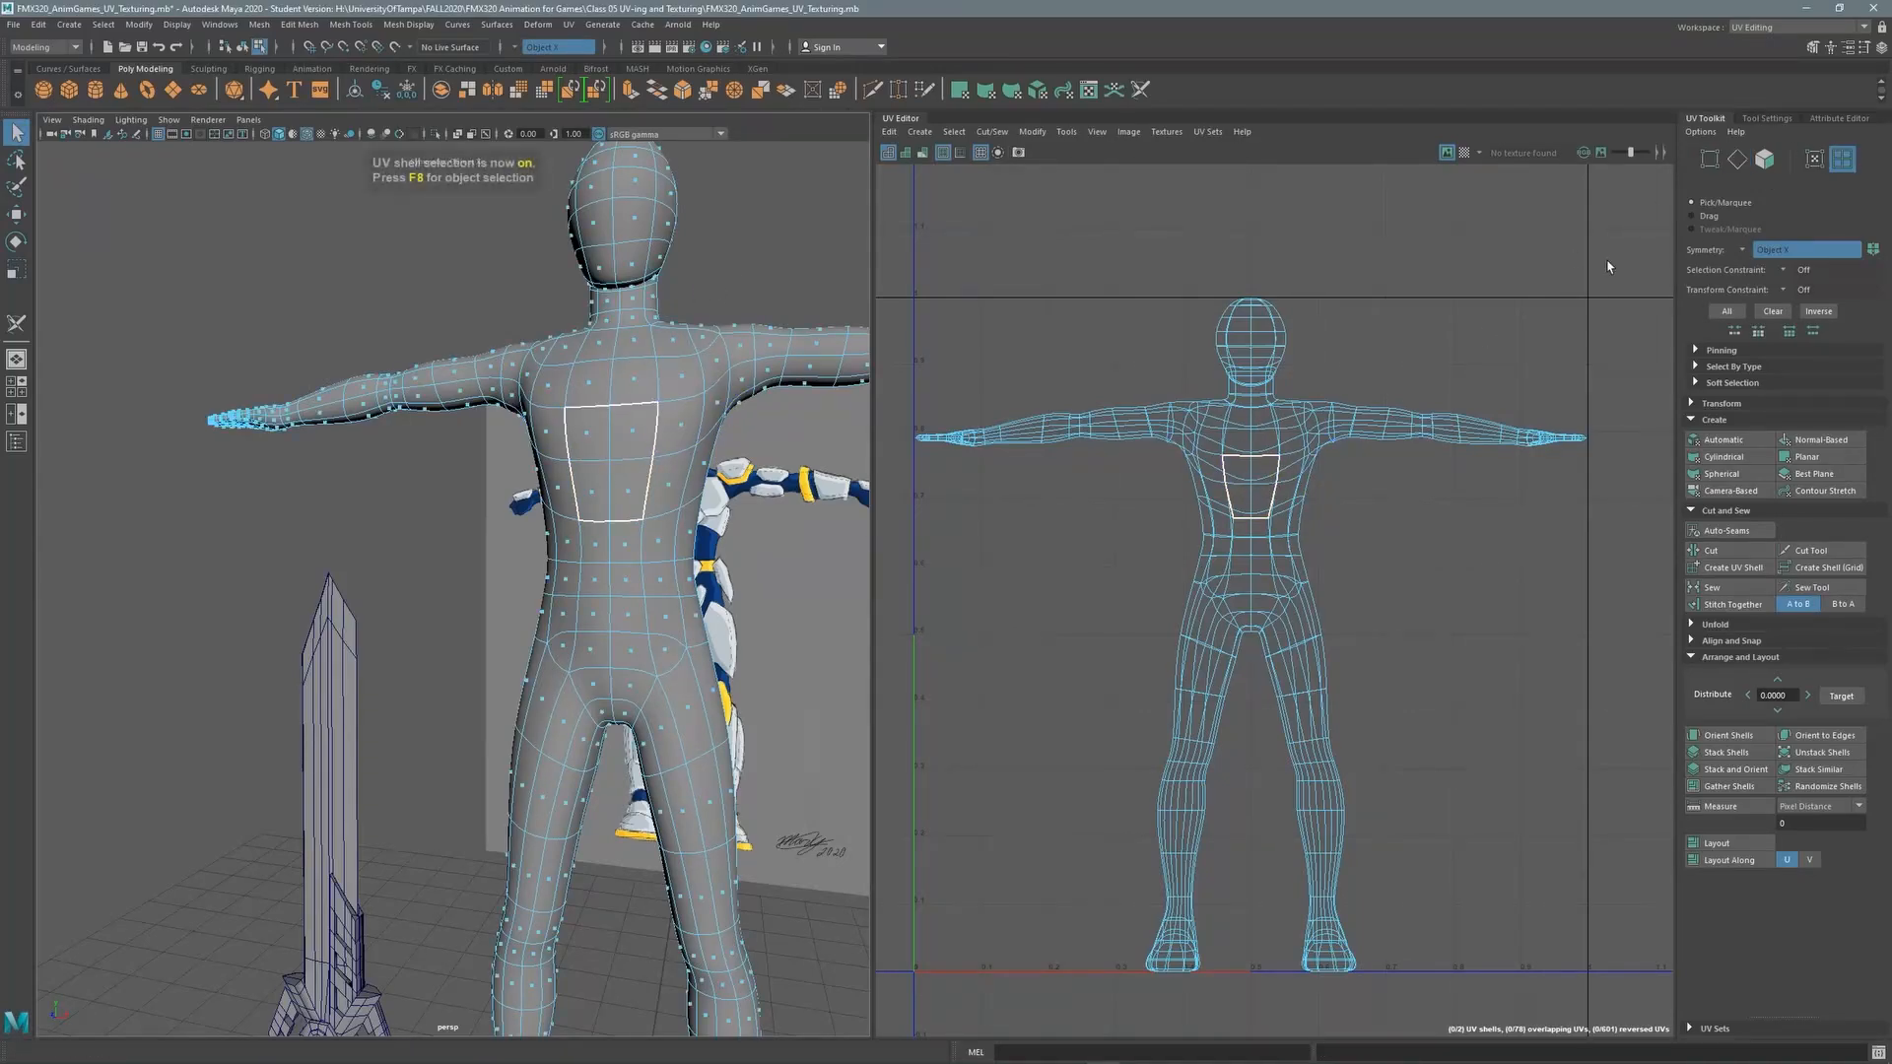
left_click(1254, 493)
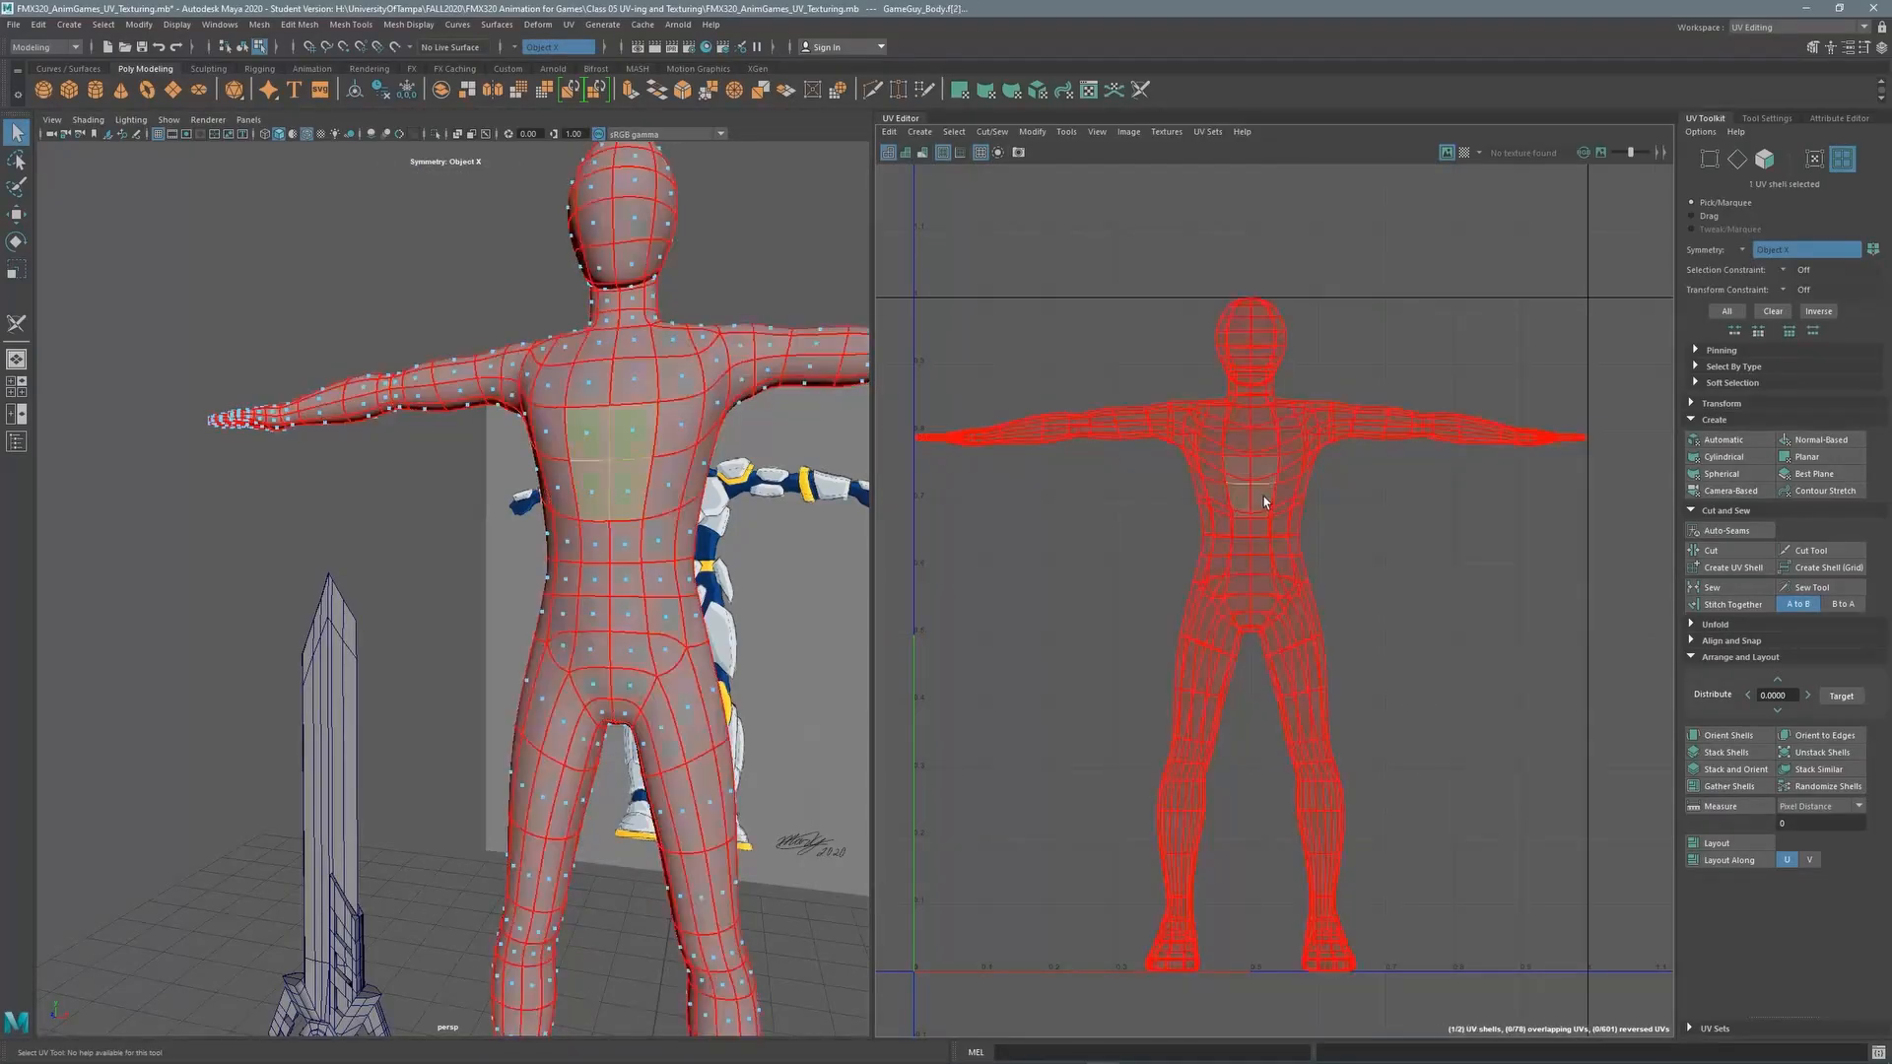
left_click(1265, 460)
left_click(1735, 604)
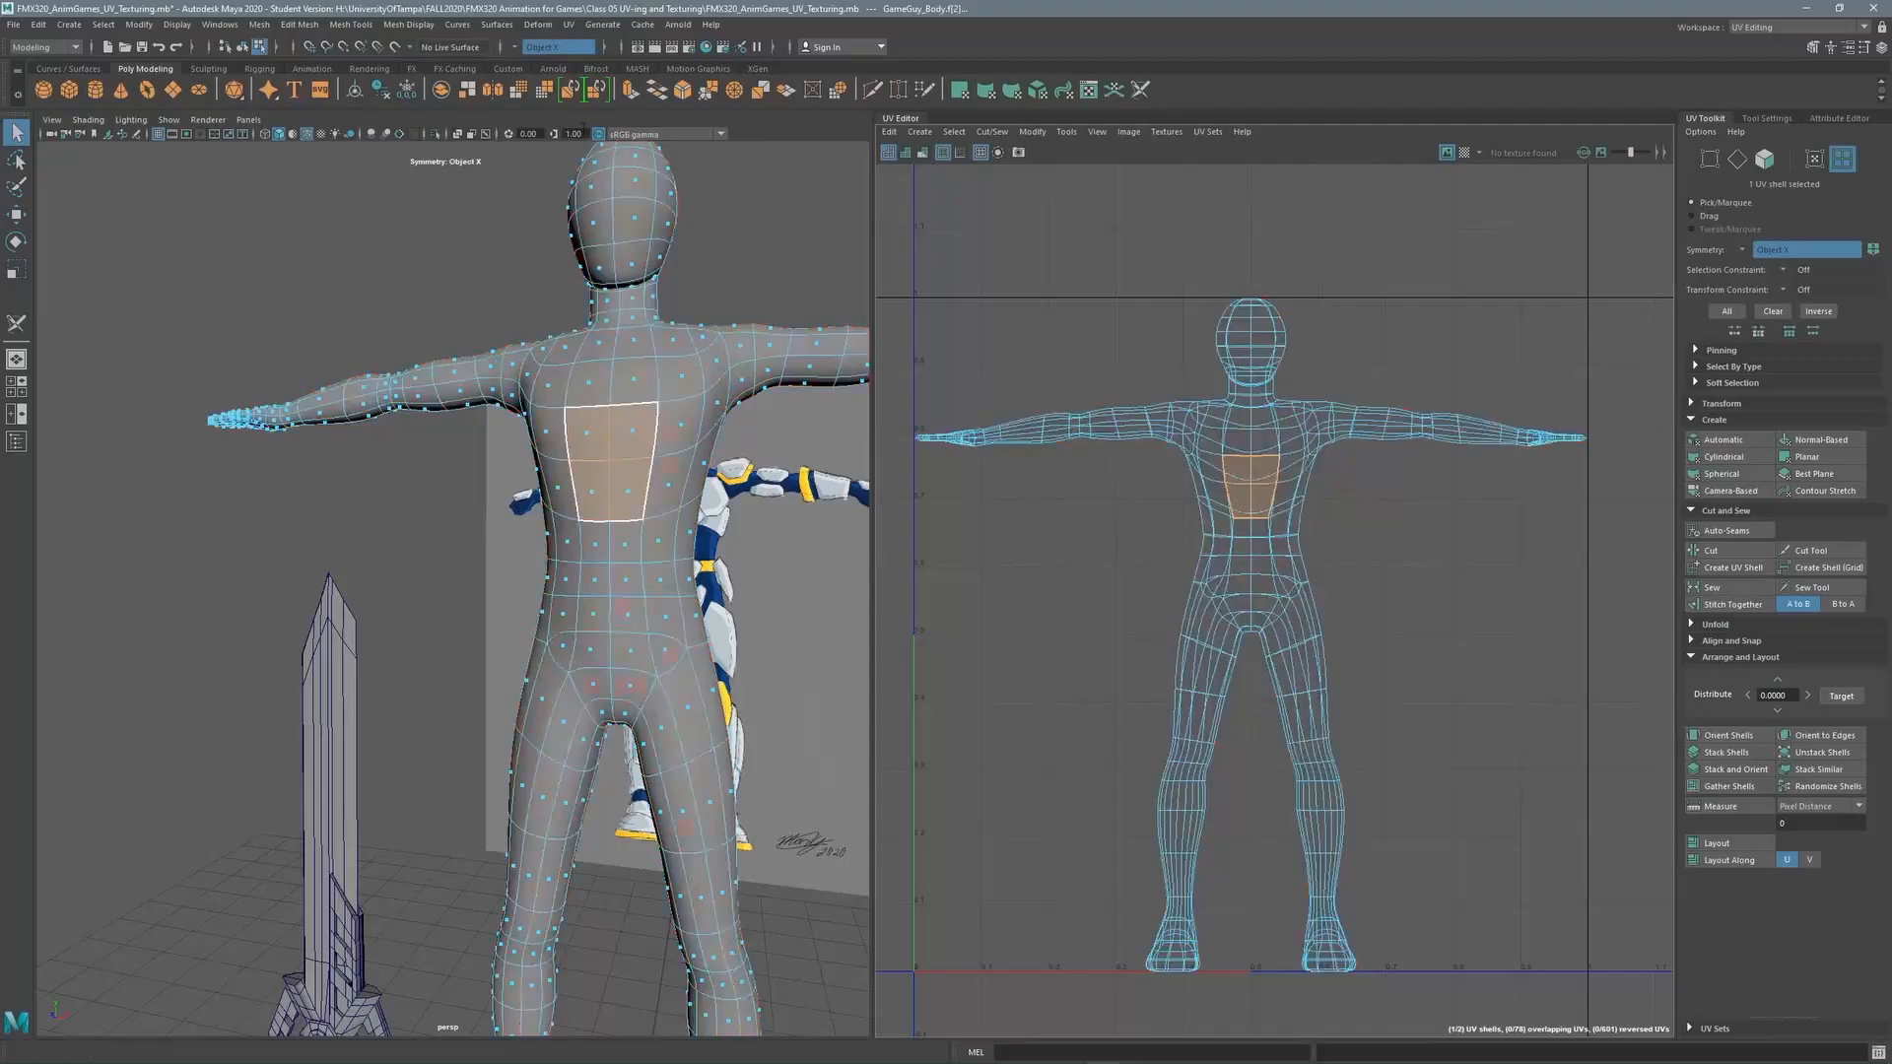
Undo the shell selections and the UV cut around the chest patch, and clear the selection
key("ctrl+z")
key("ctrl+z")
key("ctrl+z")
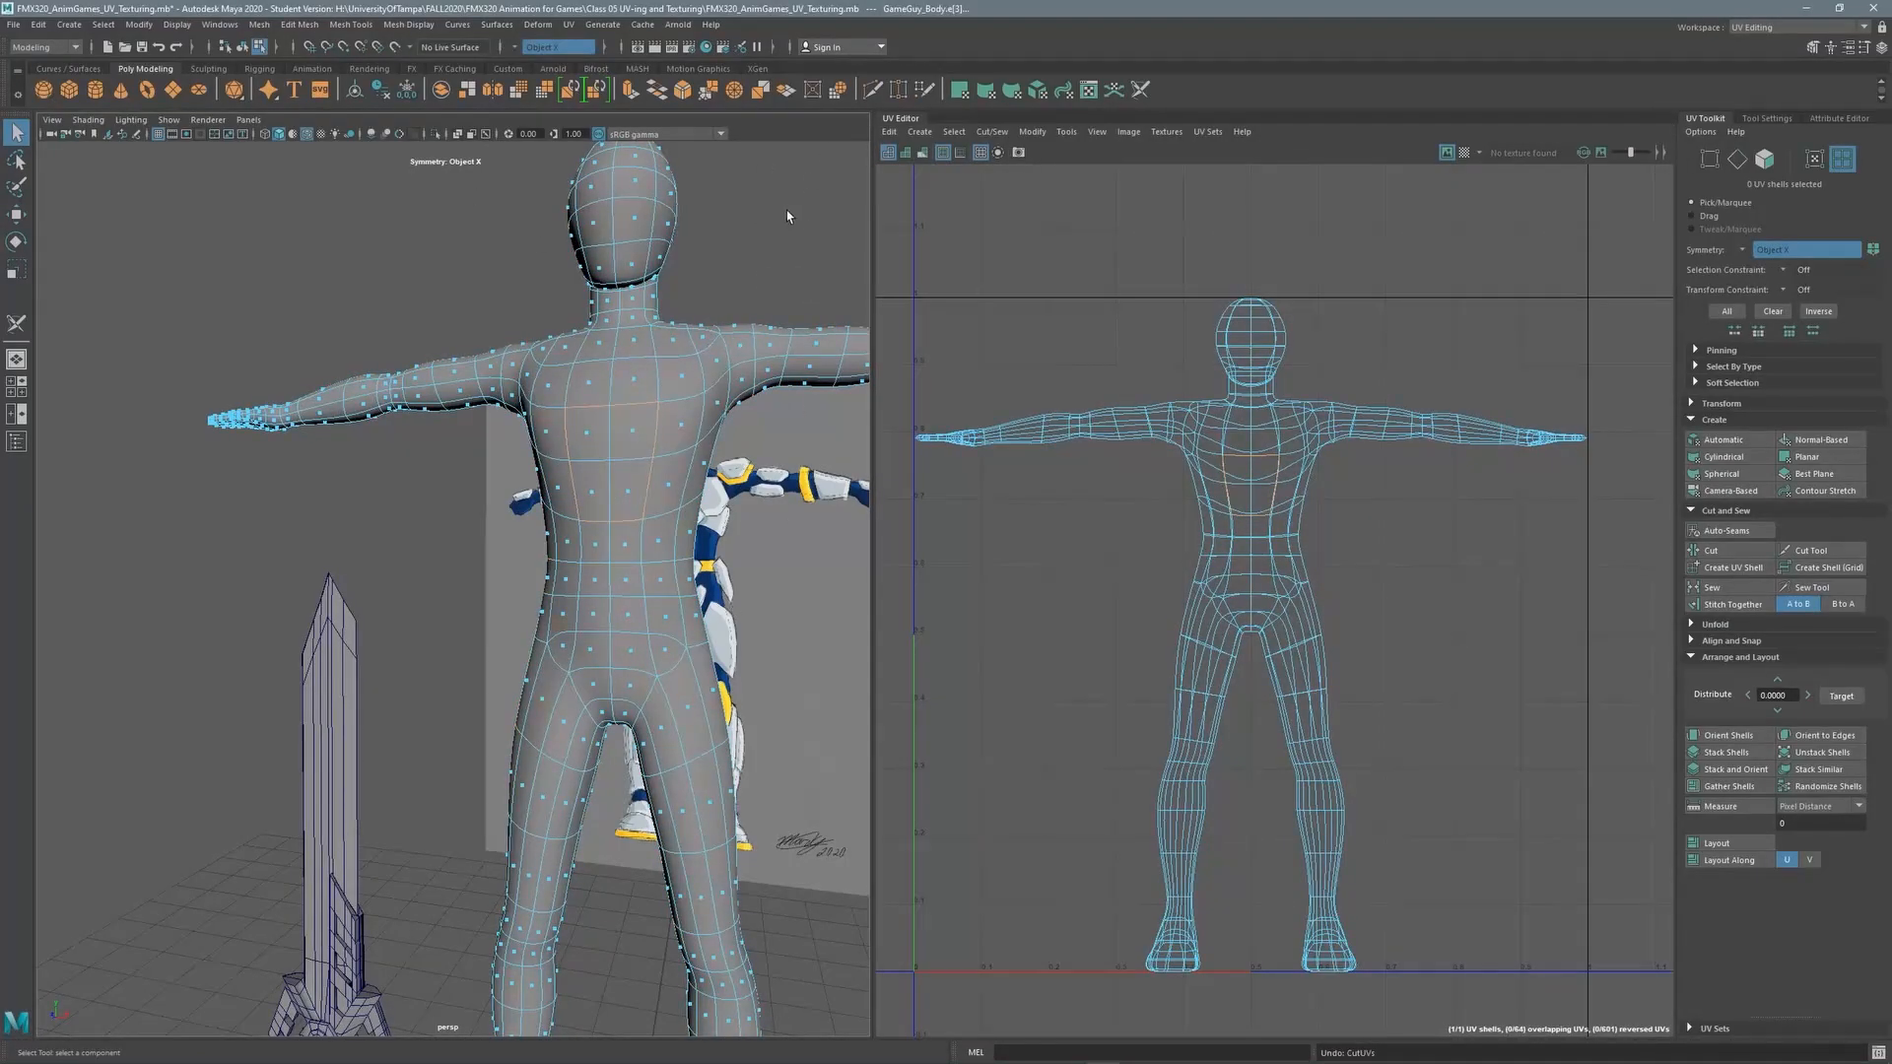
left_click(771, 273)
middle_click_drag(727, 277, 525, 442, "alt")
right_click_drag(581, 404, 500, 412, "alt")
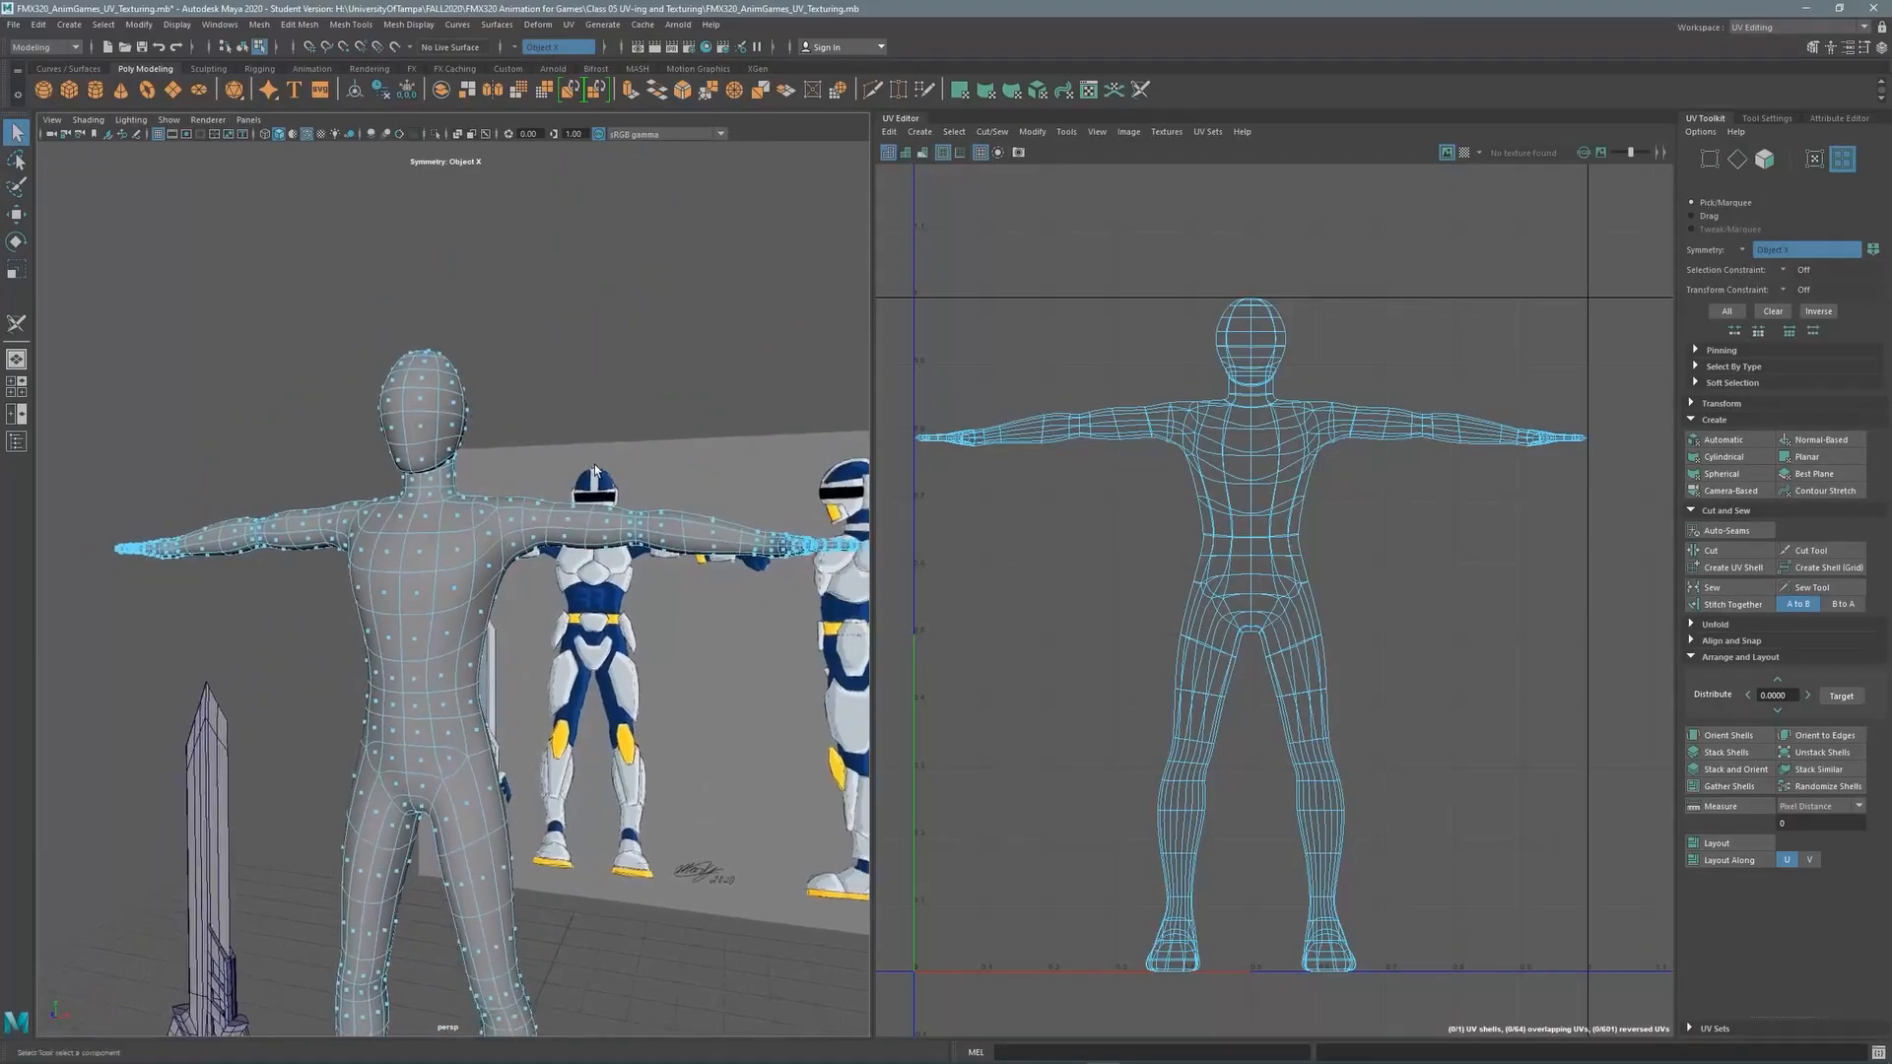
middle_click_drag(500, 446, 547, 387, "alt")
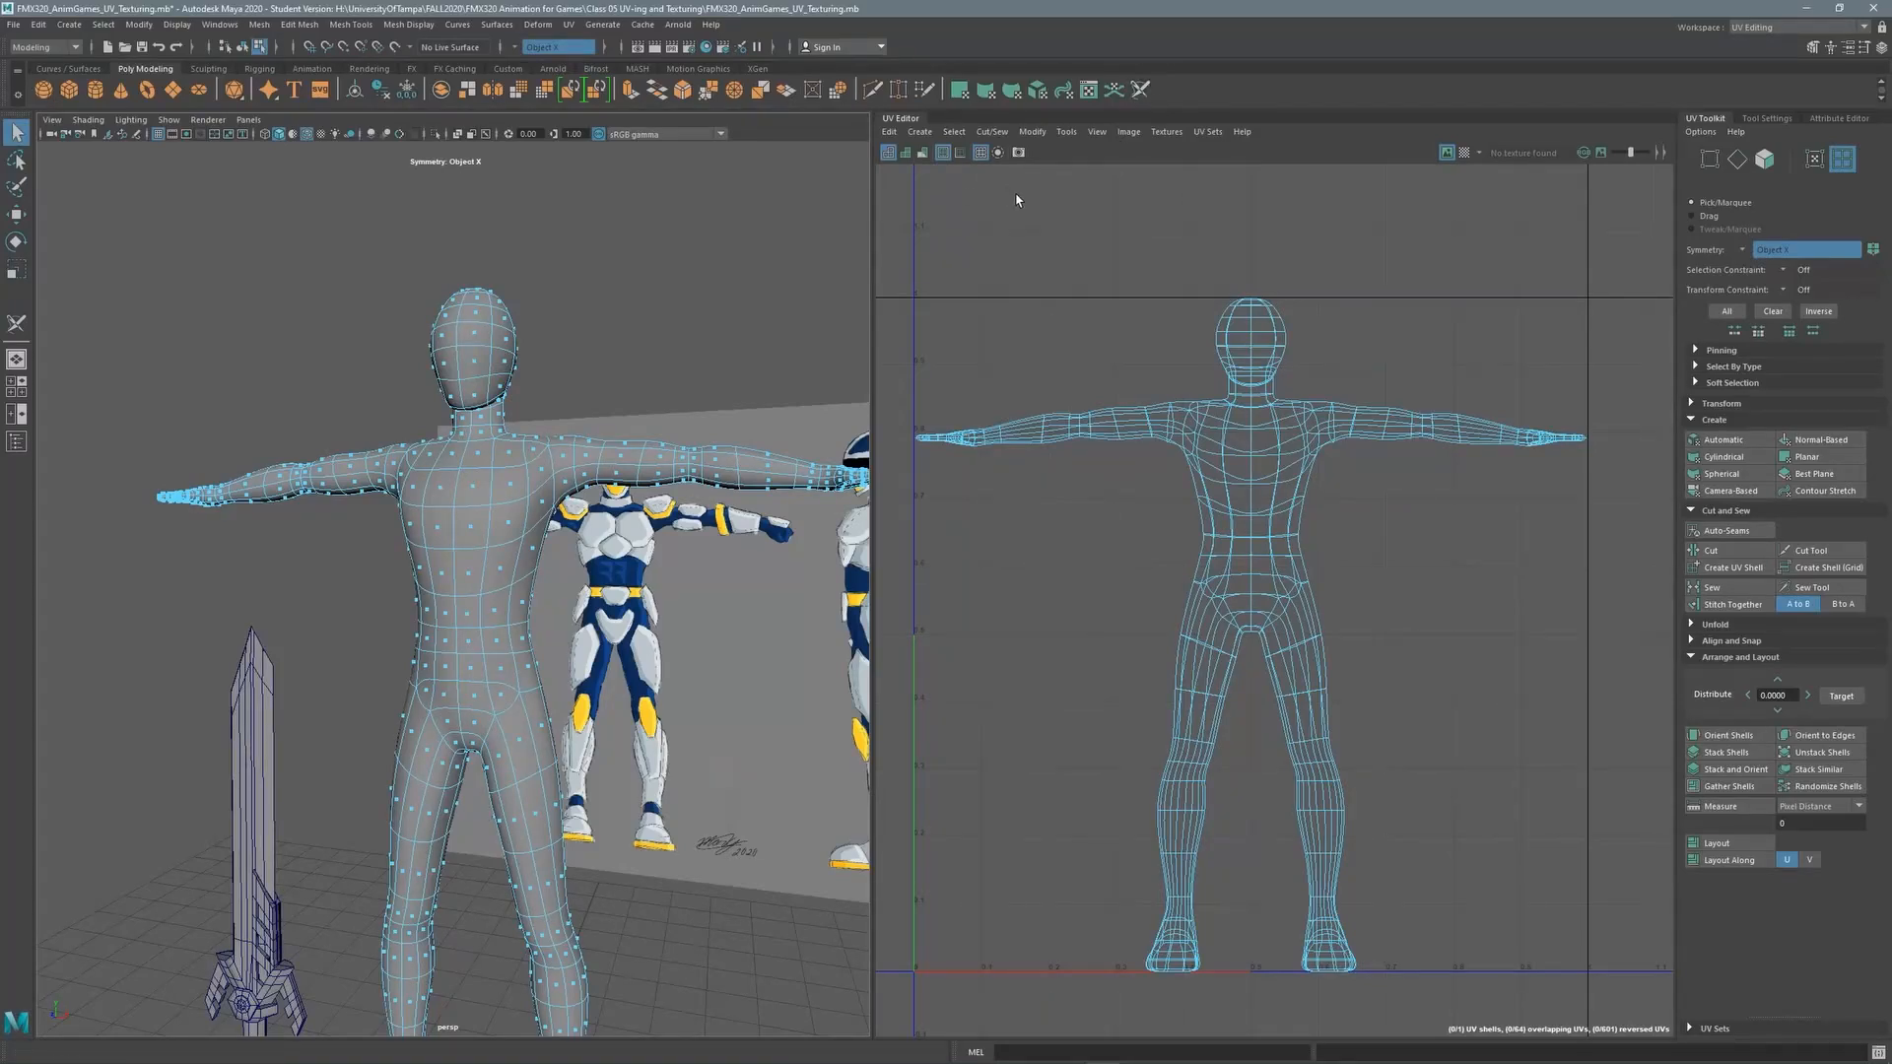
In edge mode, use the 3D Cut and Sew UV Tool to cut symmetrical seams down the front of the shoulders to the armpits
left_click(569, 24)
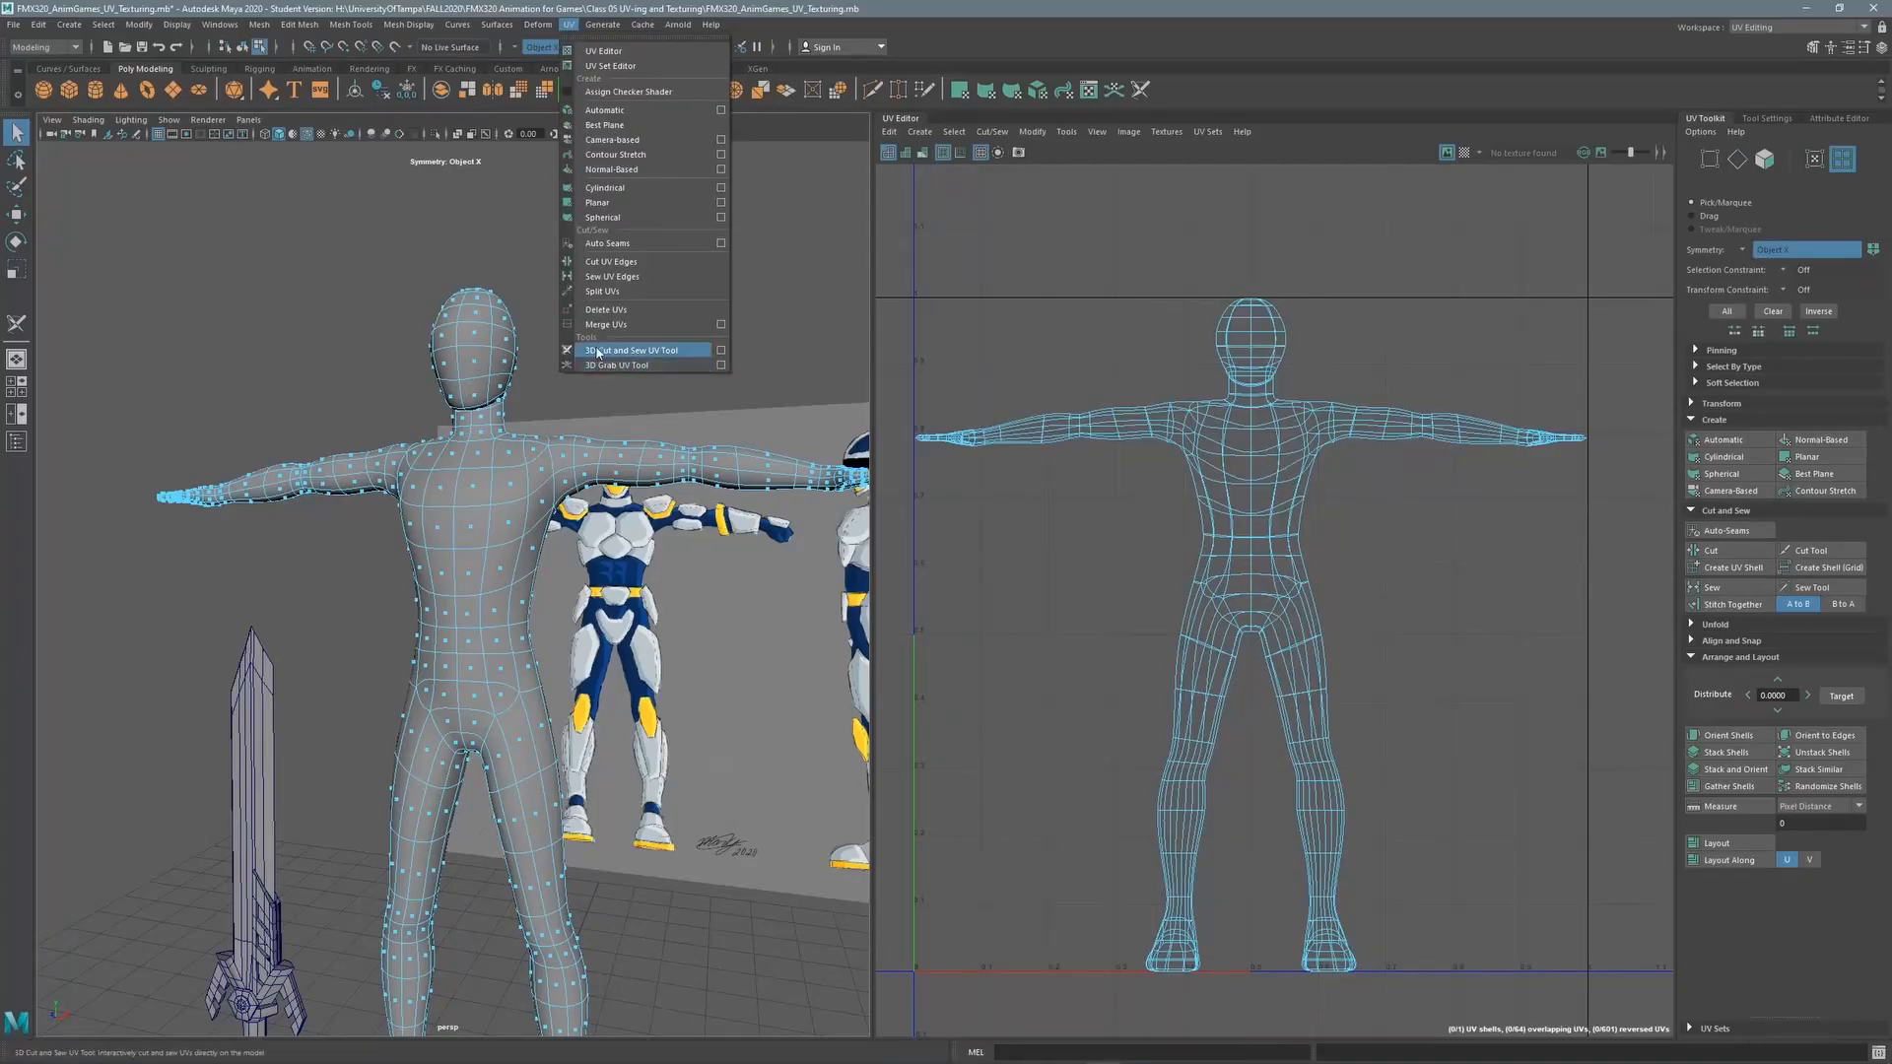
left_click(1196, 56)
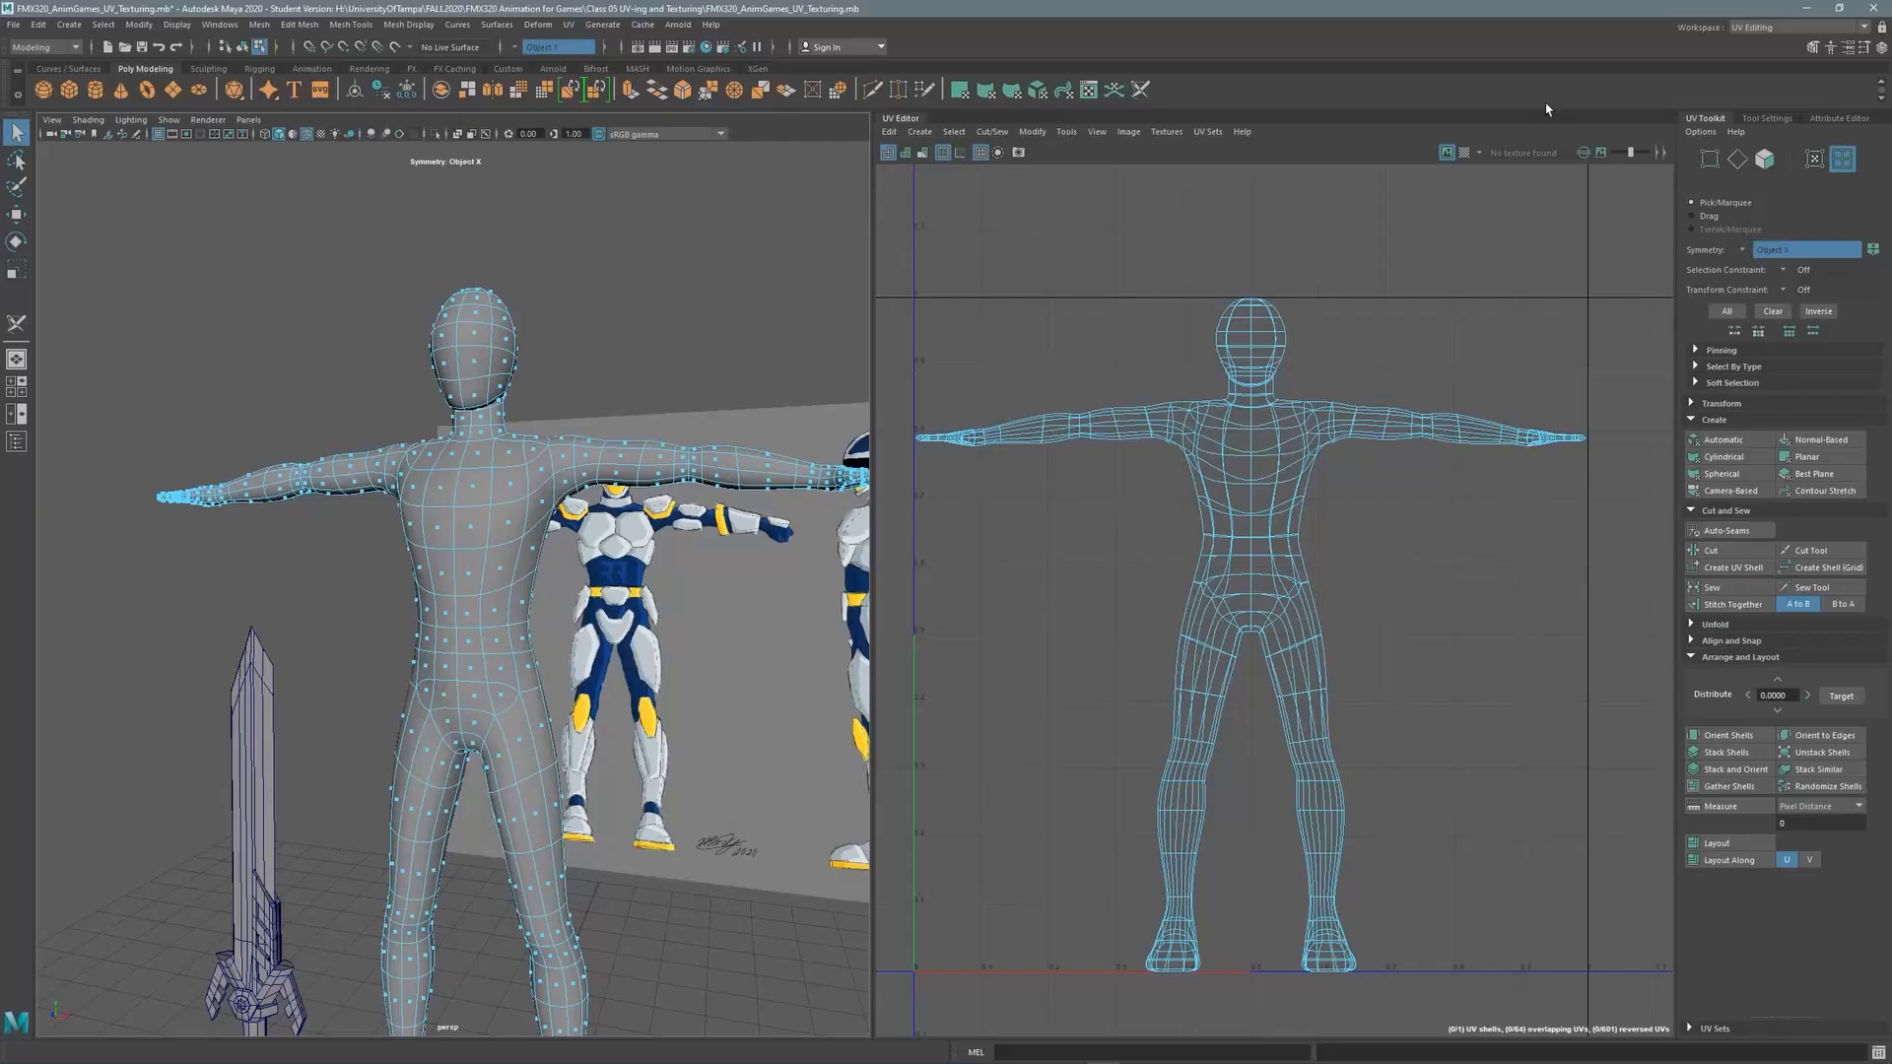
left_click(1737, 159)
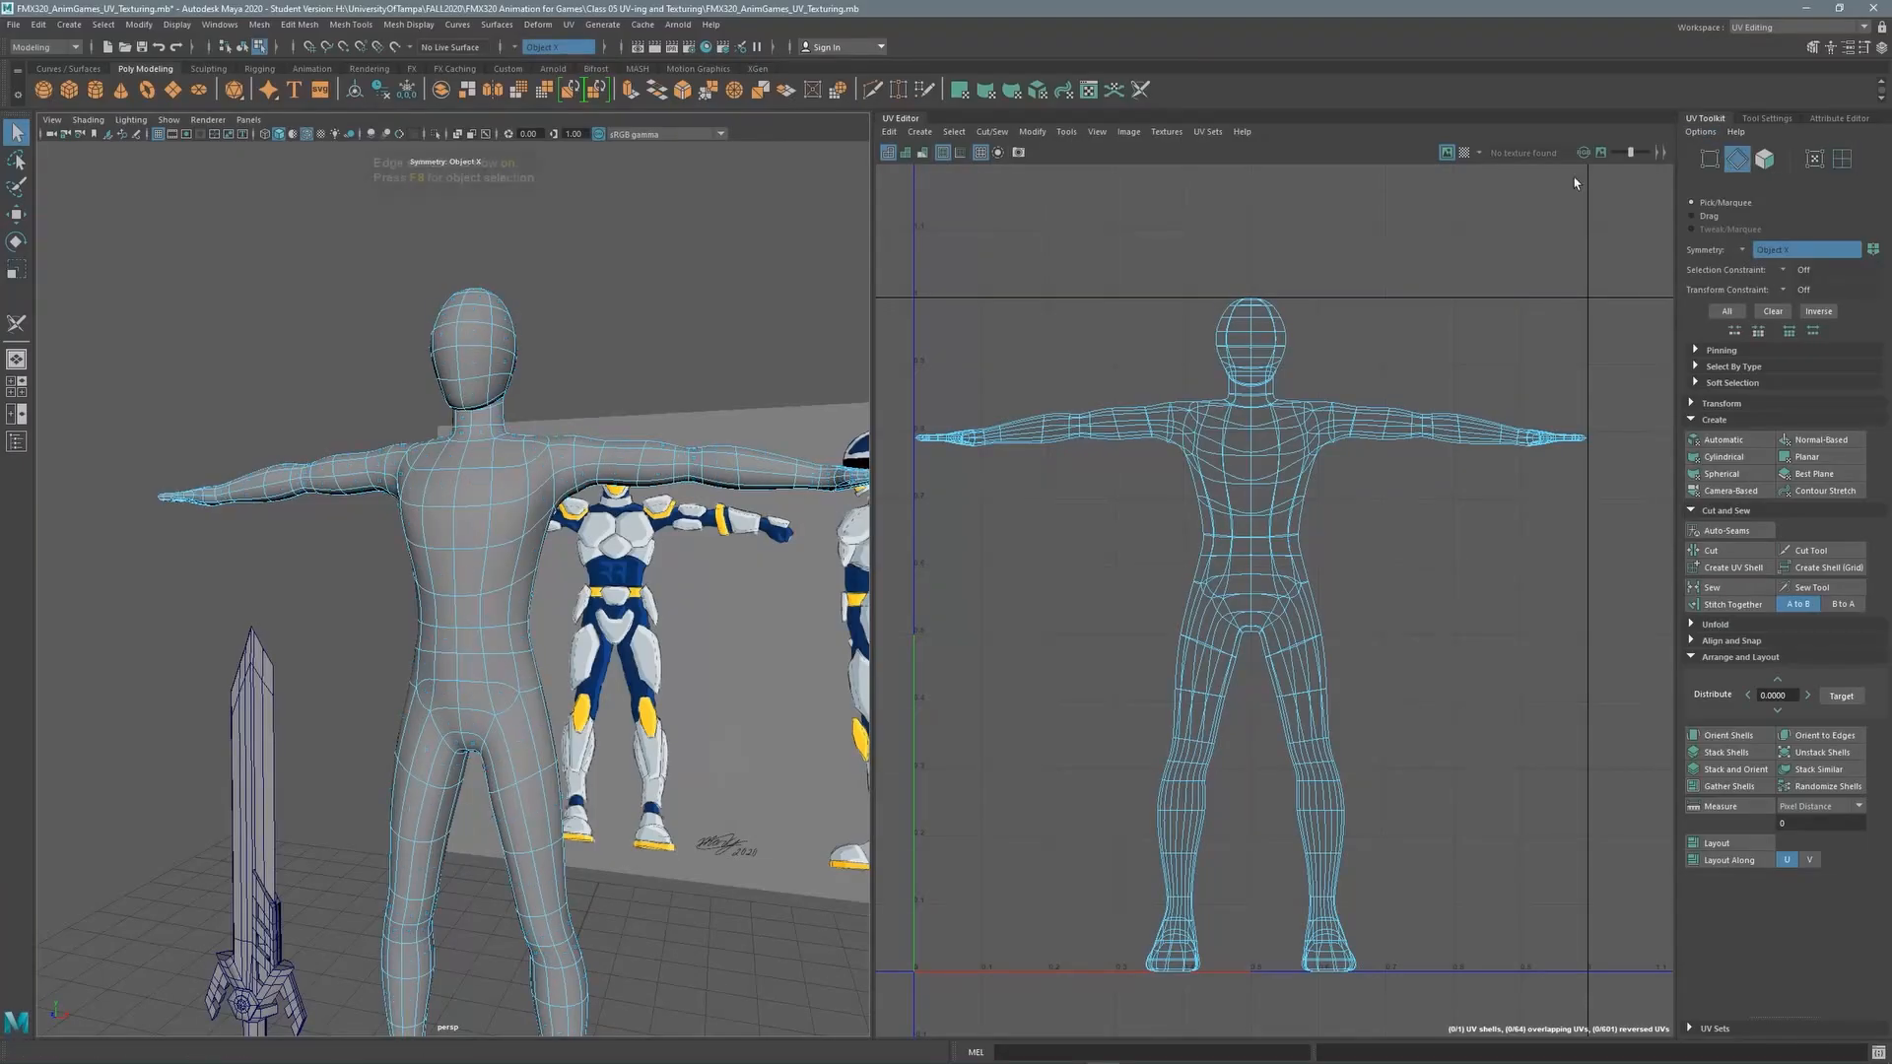
left_click(1114, 90)
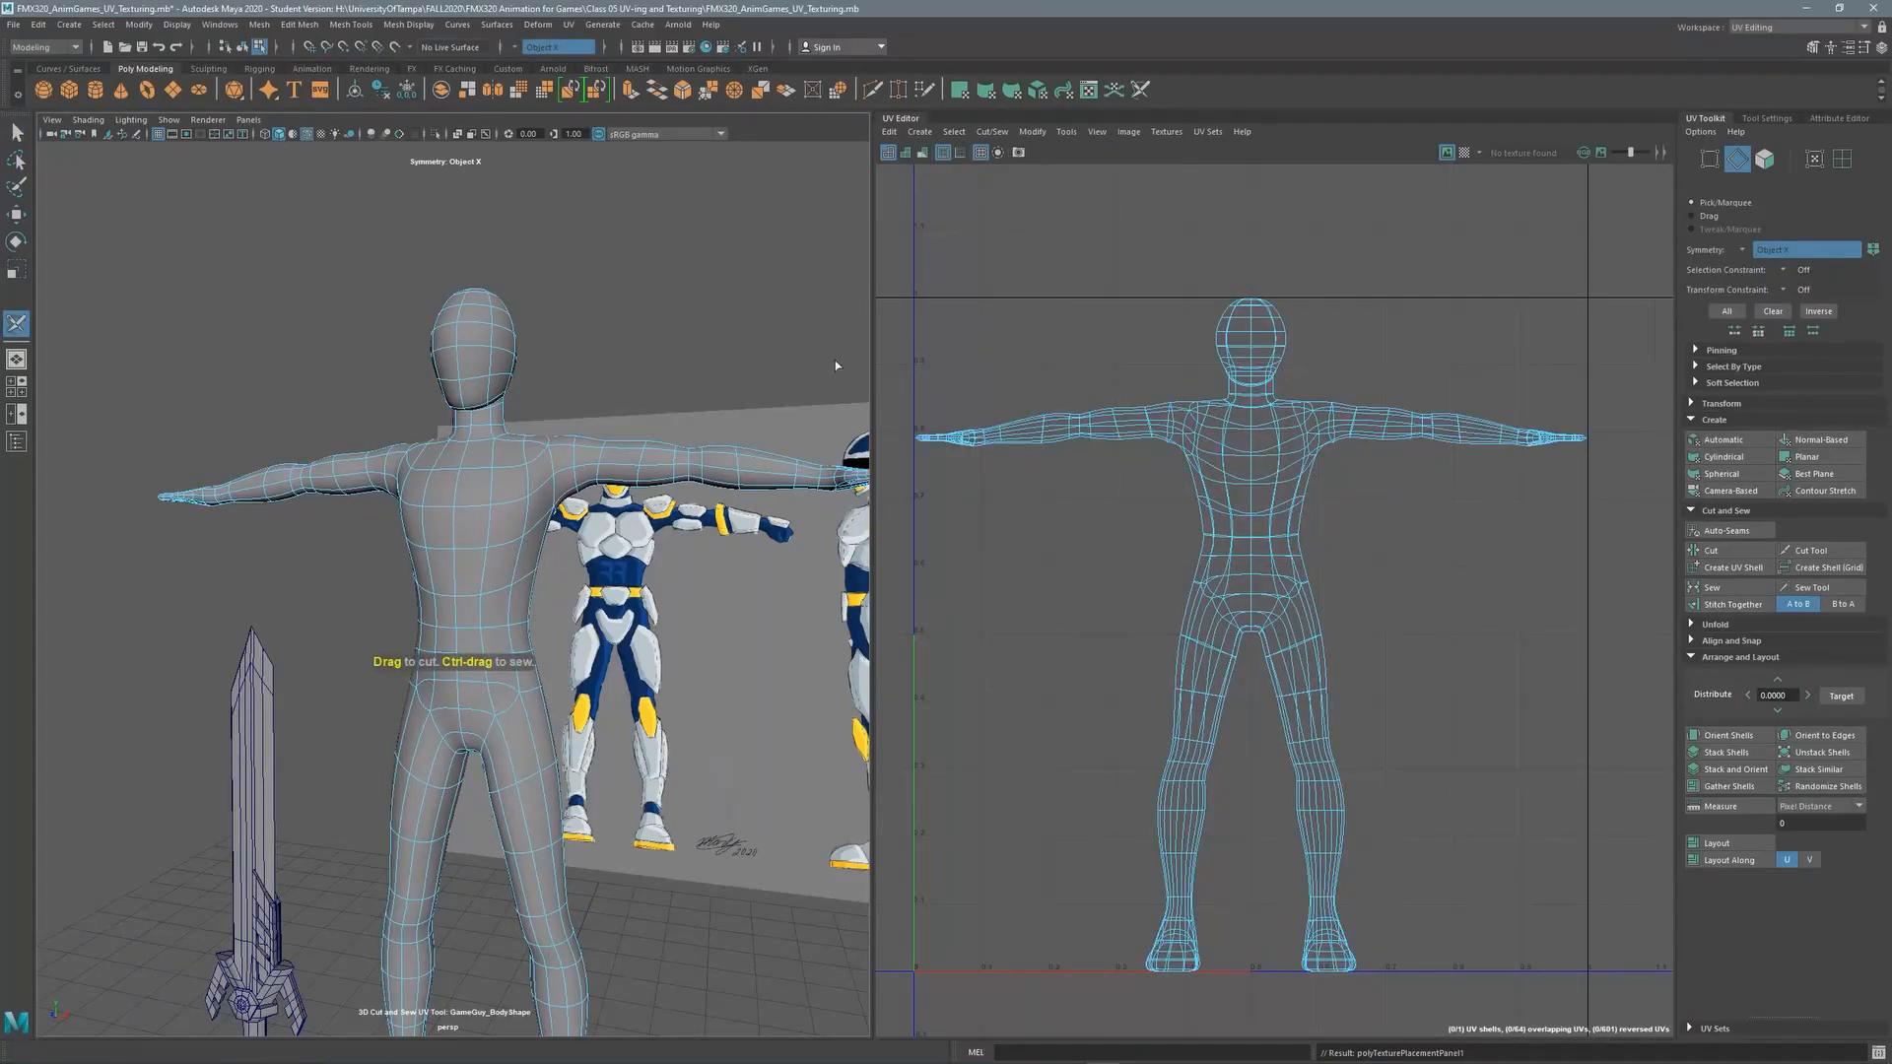
left_click_drag(527, 483, 482, 400, "alt")
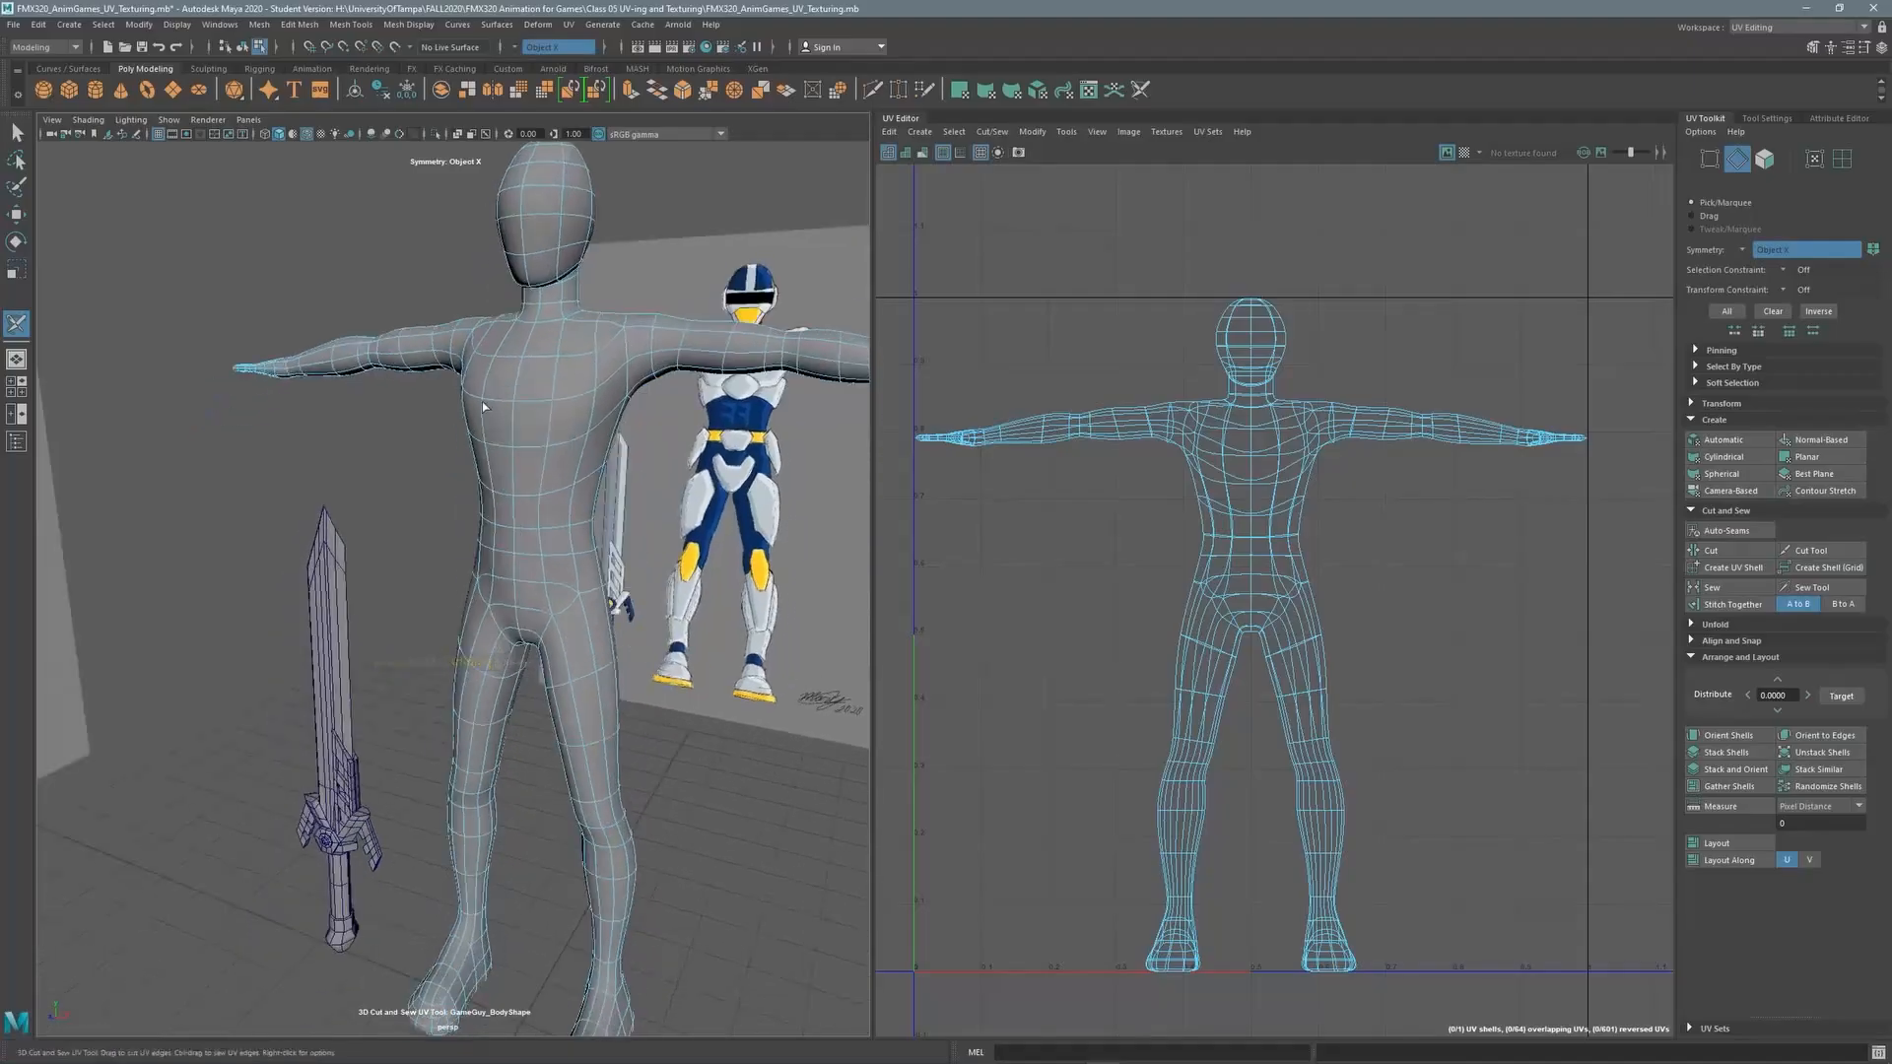
right_click_drag(482, 400, 625, 329, "alt")
middle_click_drag(625, 329, 522, 414, "alt")
left_click_drag(522, 414, 509, 456)
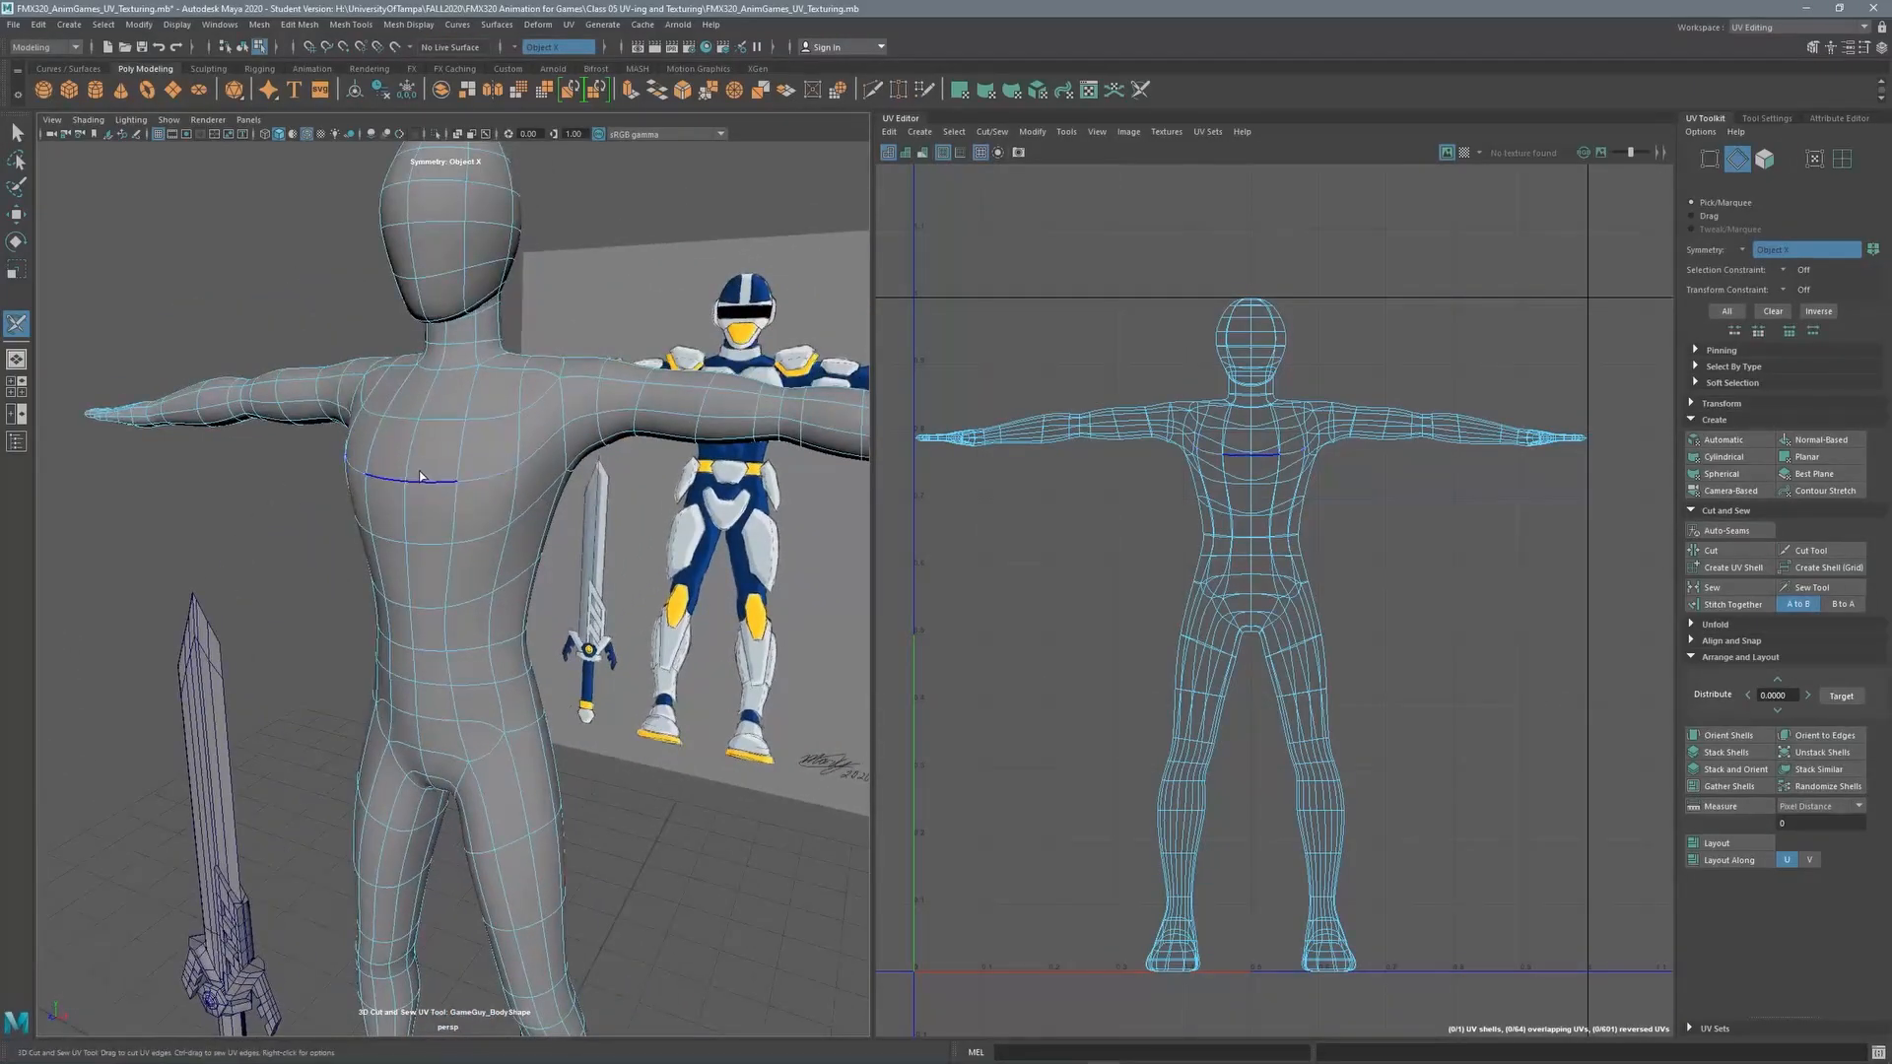
scroll(493, 414, "up", 5)
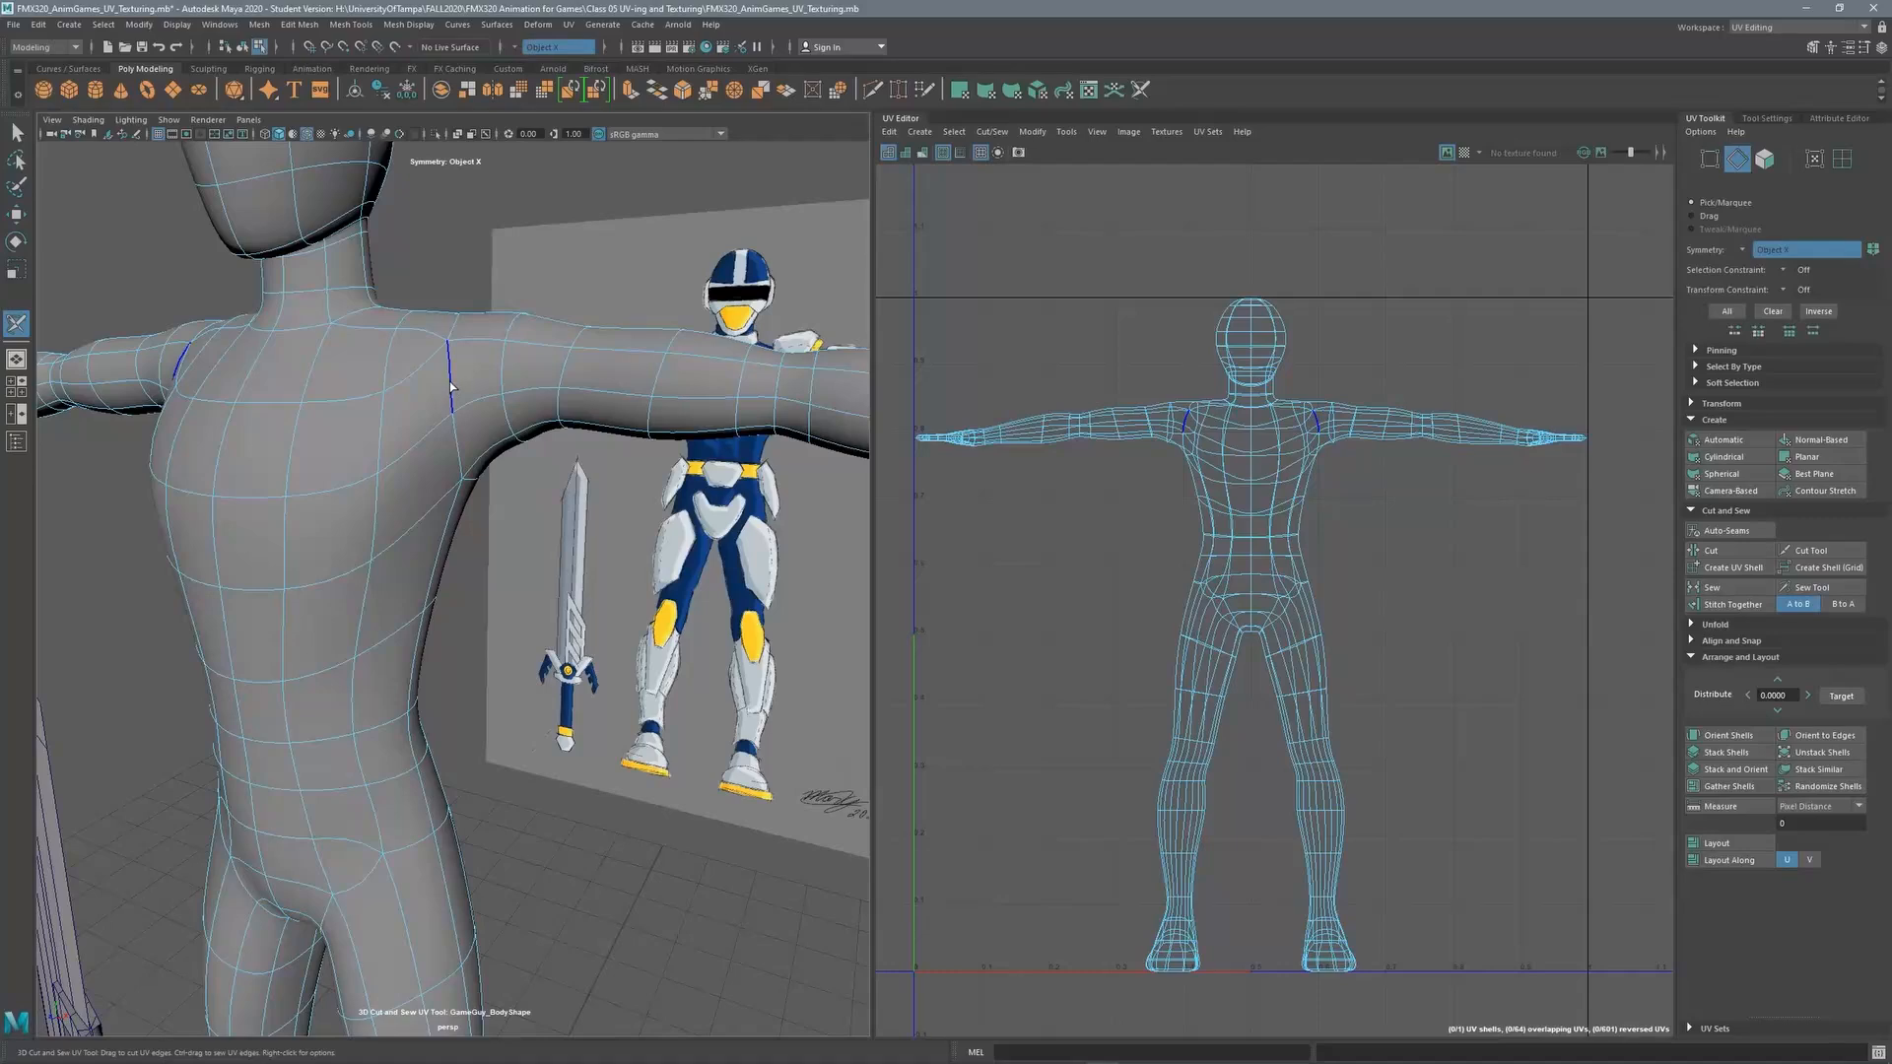
left_click(451, 388)
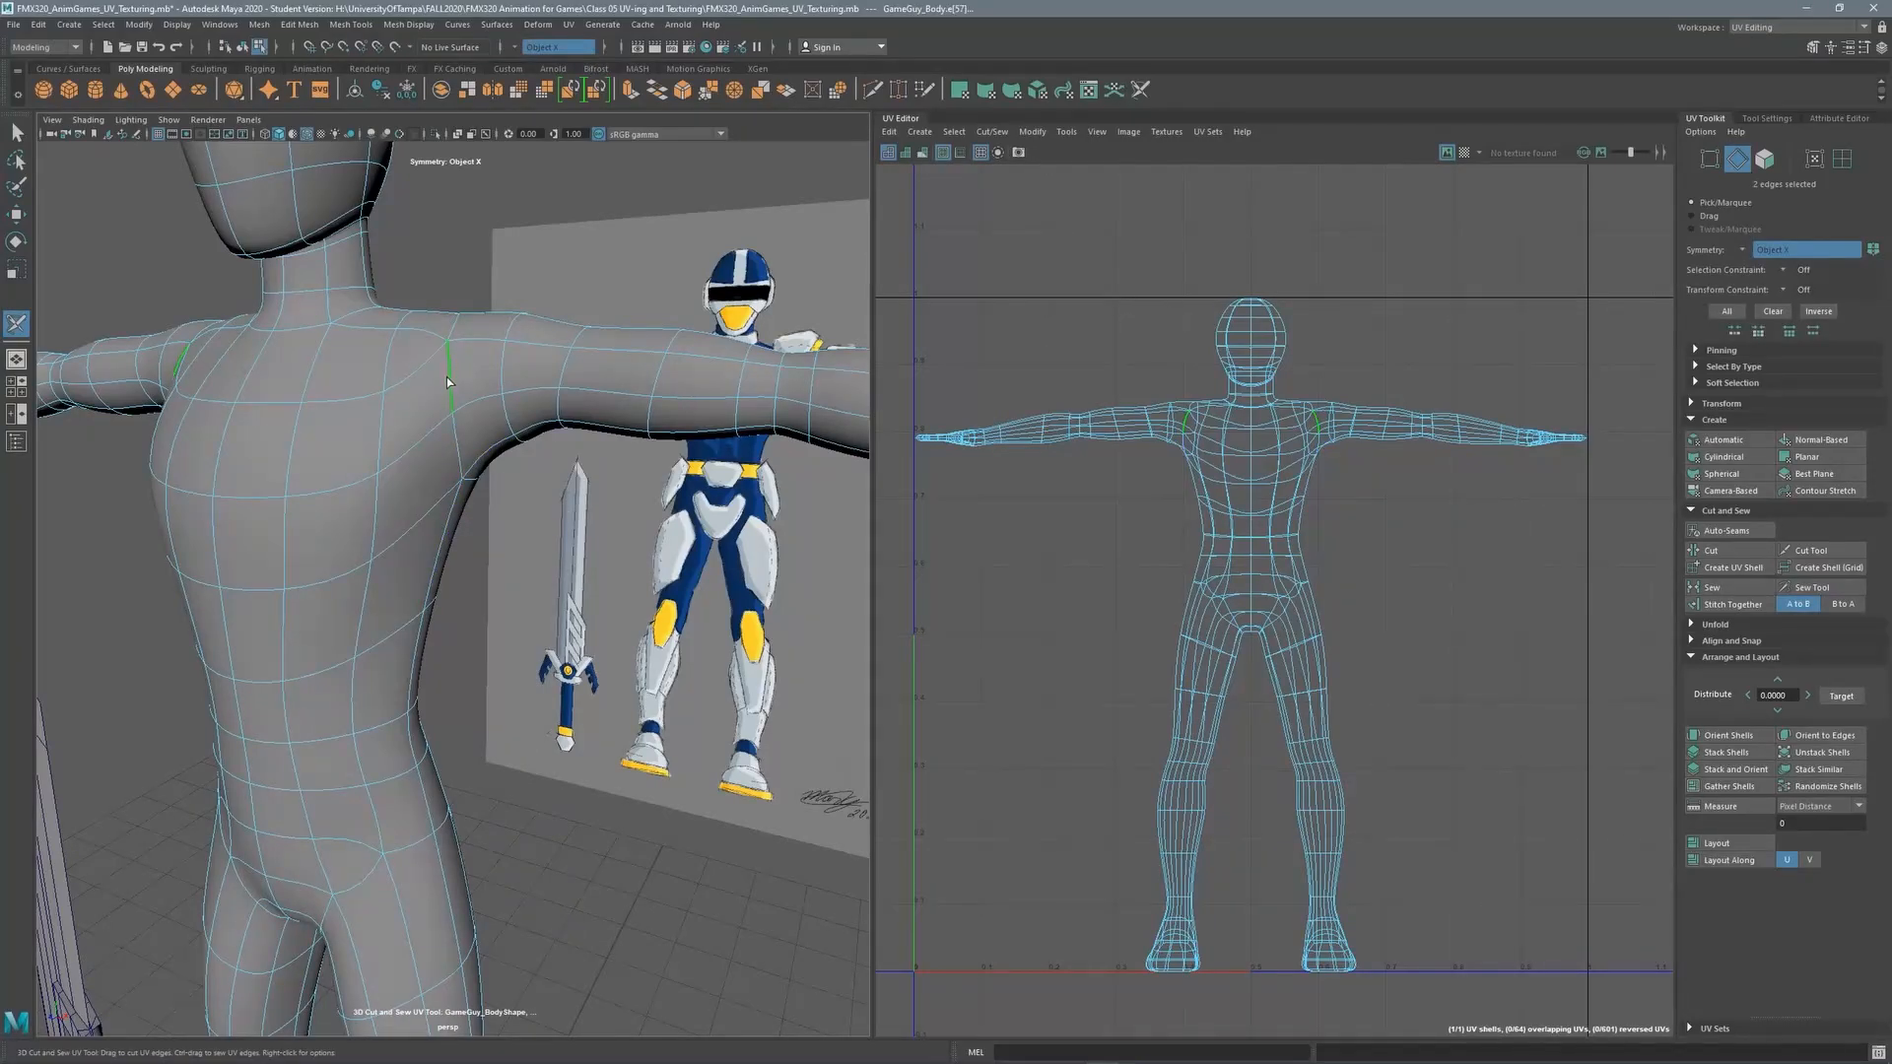
left_click_drag(454, 419, 460, 455)
left_click_drag(459, 455, 460, 461)
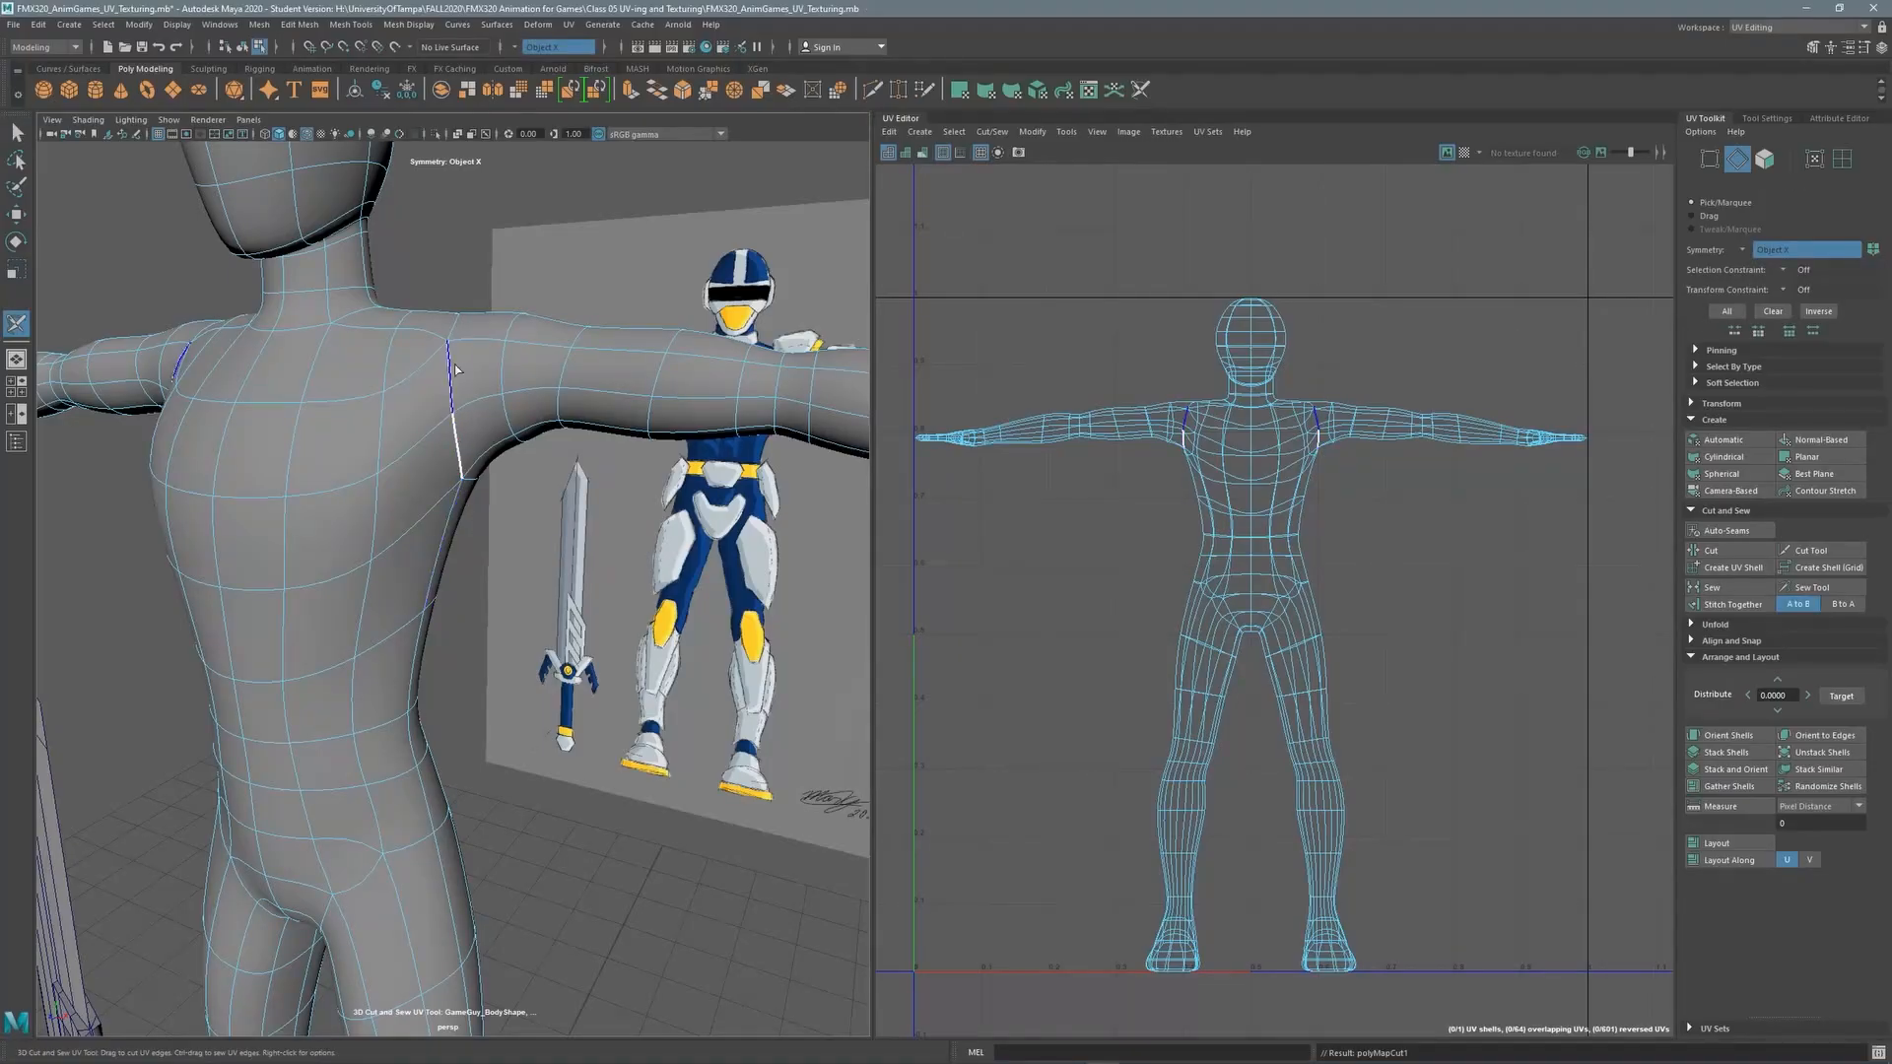
Continue the shoulder cuts under the armpits, up the back and over the top to close the seams around both arms
mouse_move(463, 394)
left_mouse_down("alt")
mouse_move(428, 368)
mouse_move(475, 442)
mouse_move(435, 530)
mouse_move(467, 364)
mouse_move(272, 352)
left_mouse_up("alt")
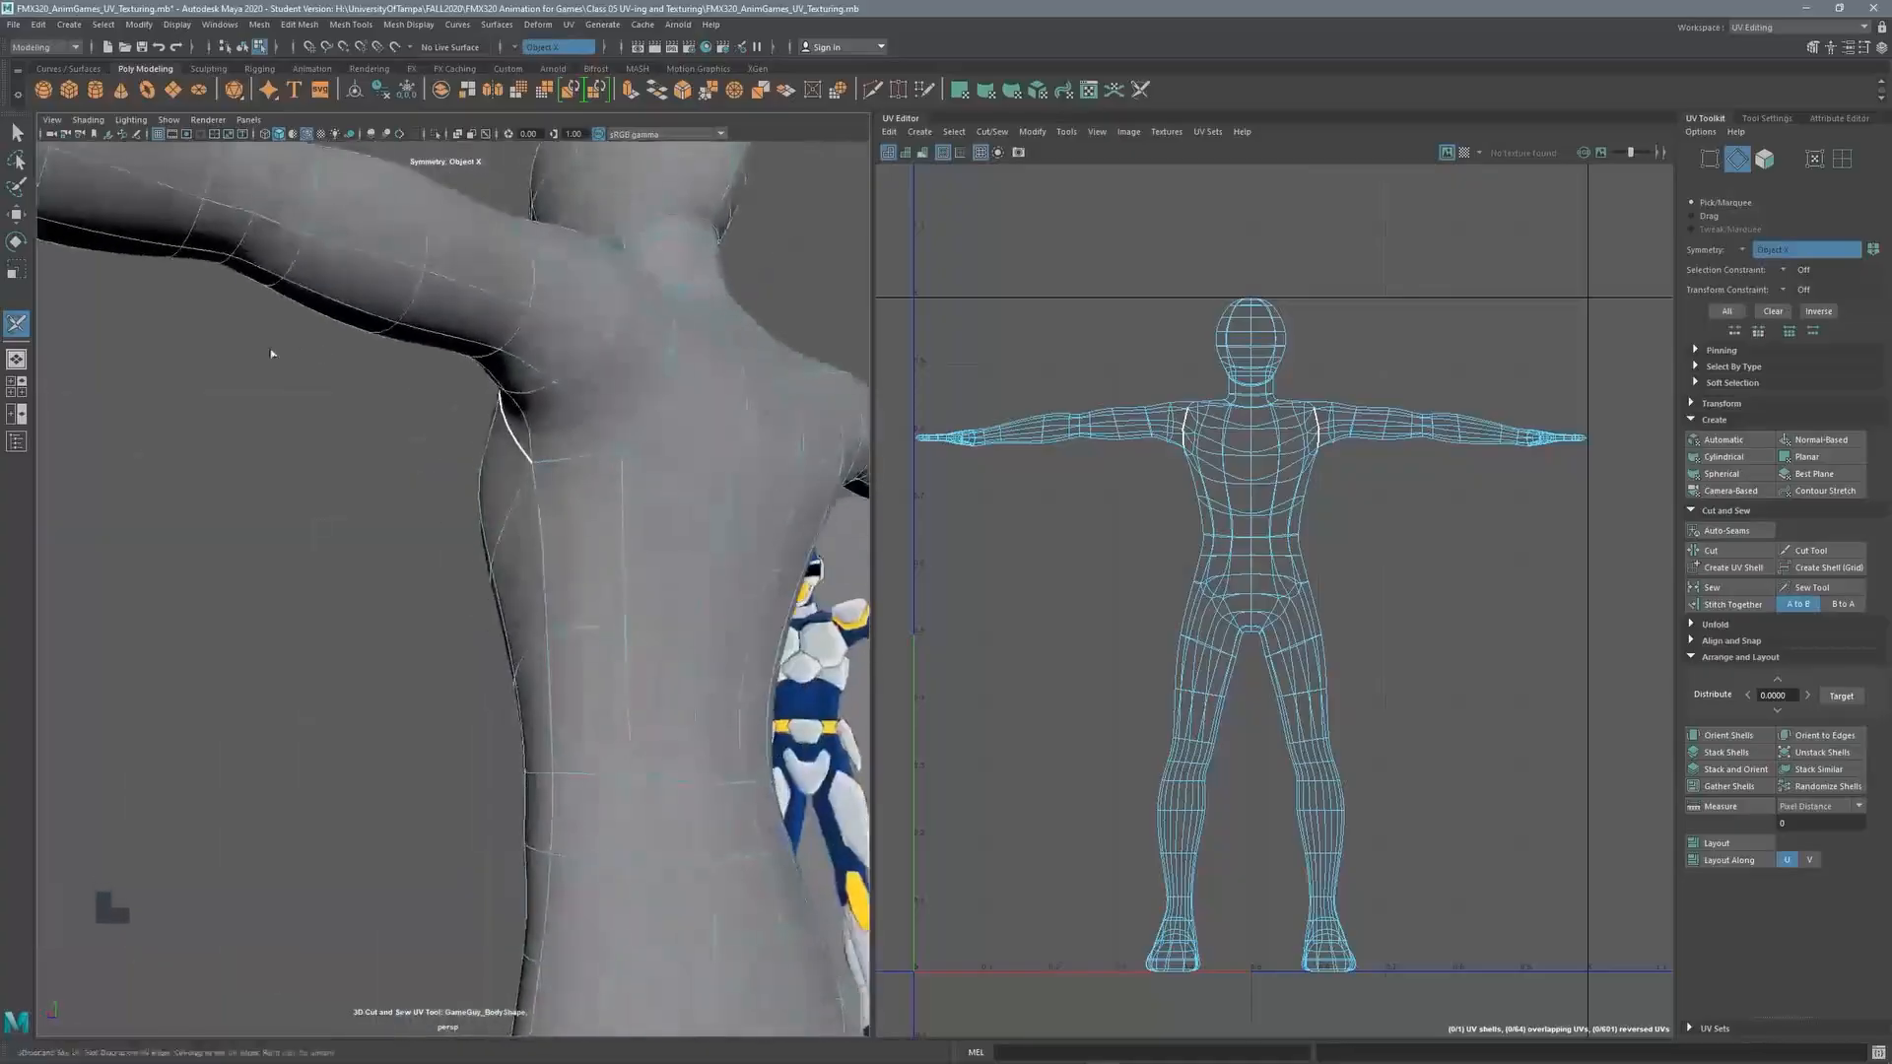
left_click_drag(638, 314, 487, 551, "alt")
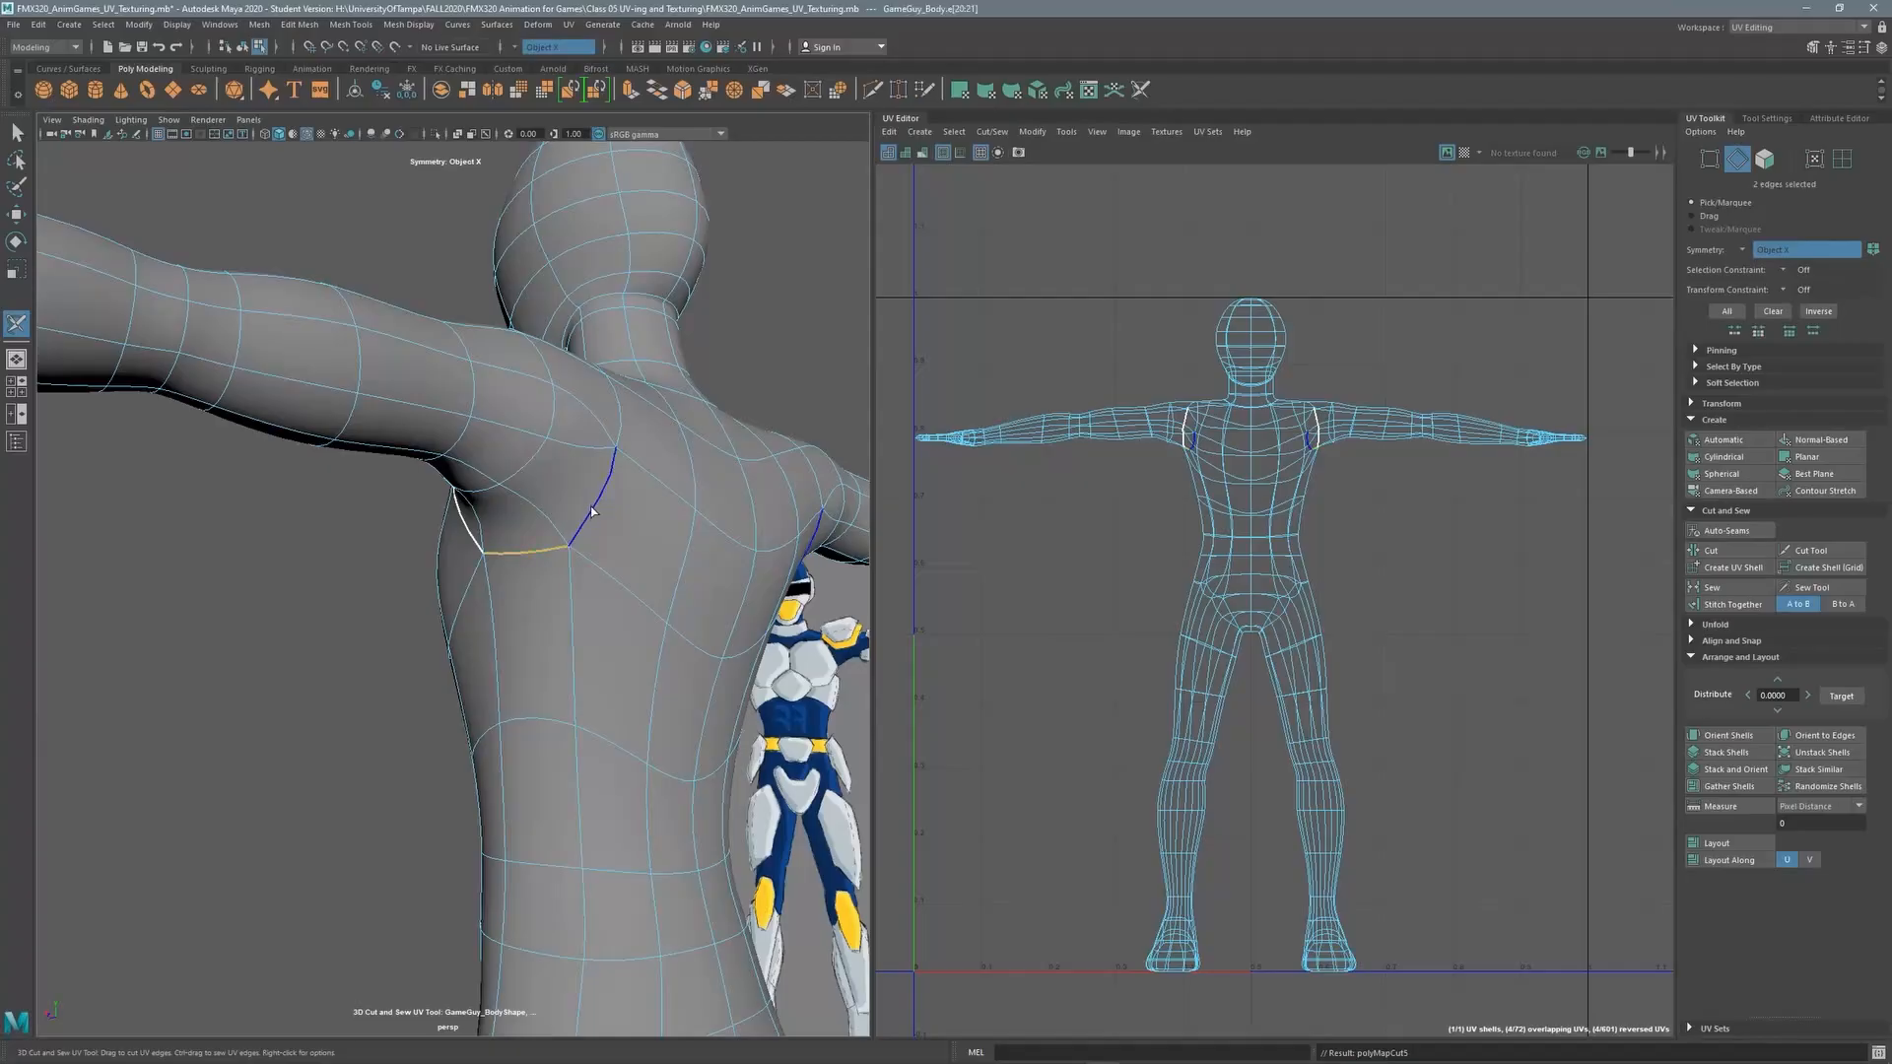
mouse_move(595, 513)
left_mouse_down()
mouse_move(615, 443)
mouse_move(580, 463)
left_mouse_up()
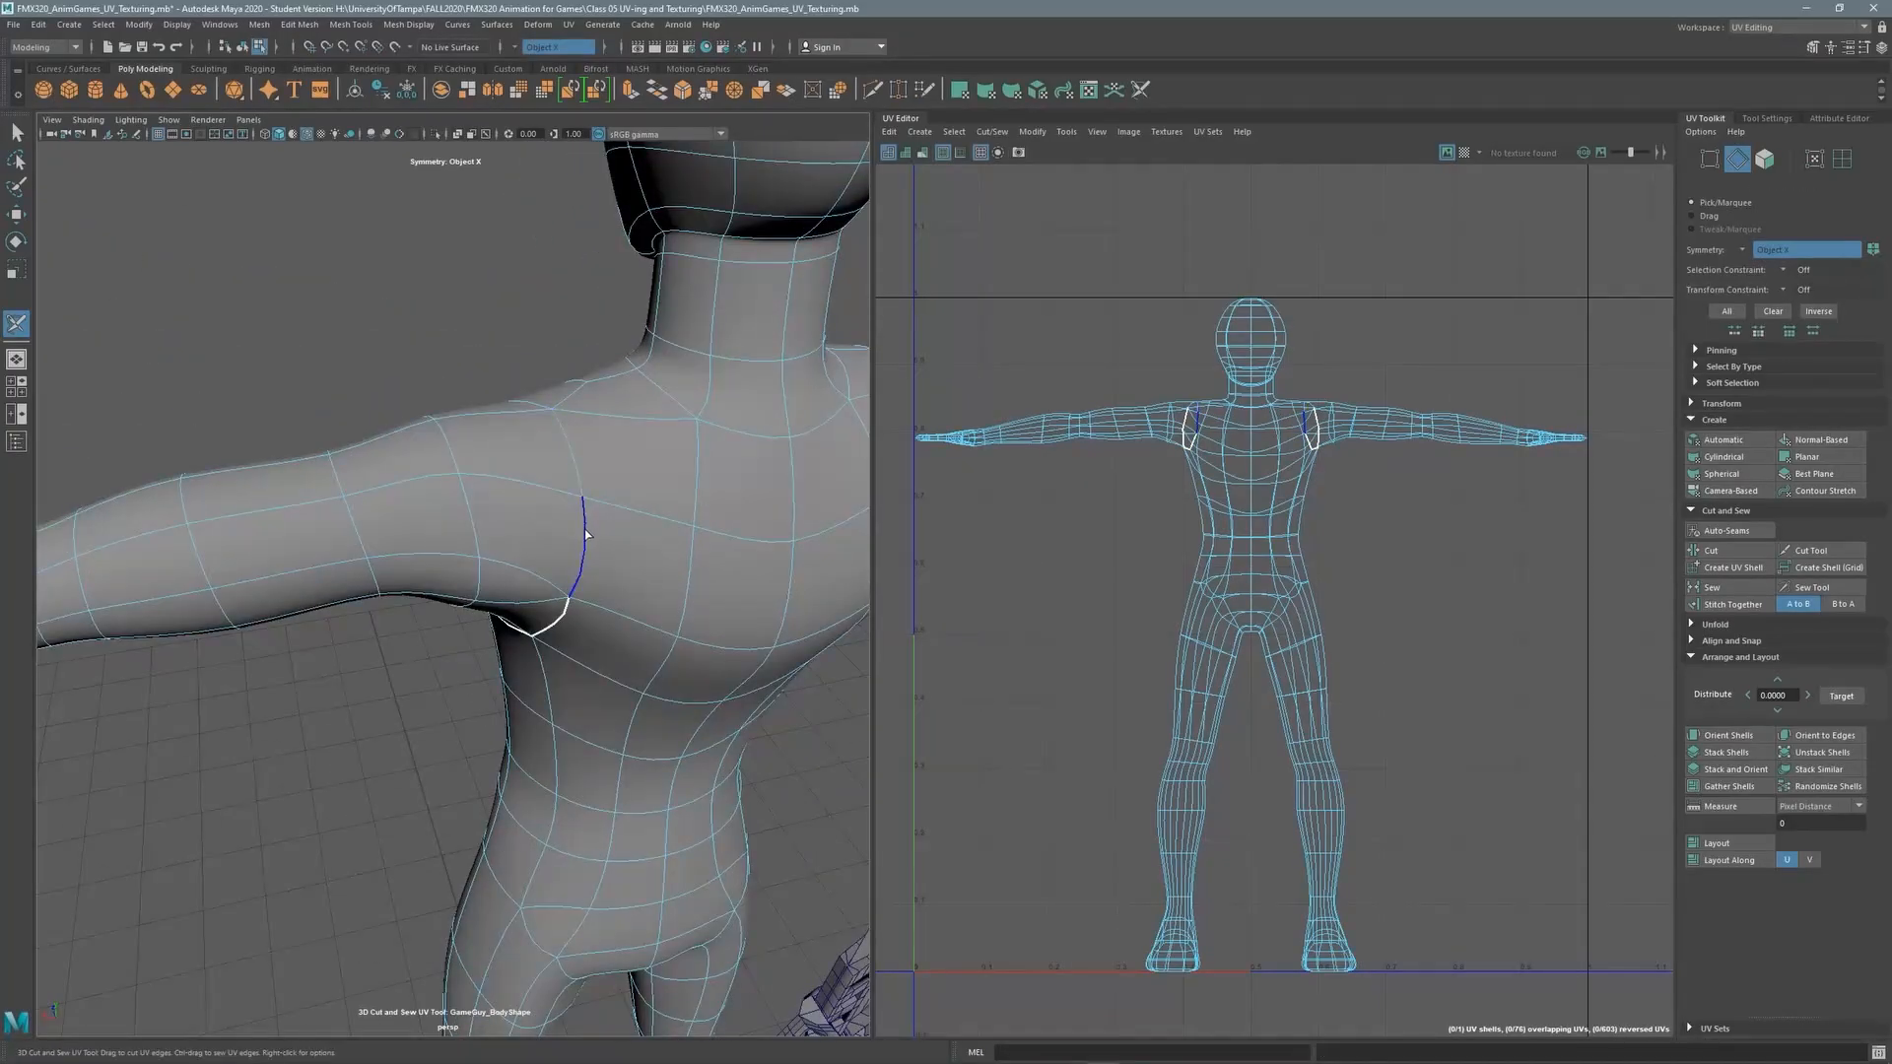
mouse_move(583, 542)
left_mouse_down()
mouse_move(580, 479)
mouse_move(519, 382)
mouse_move(393, 439)
mouse_move(582, 477)
mouse_move(523, 463)
mouse_move(559, 454)
left_mouse_up()
left_click(503, 369)
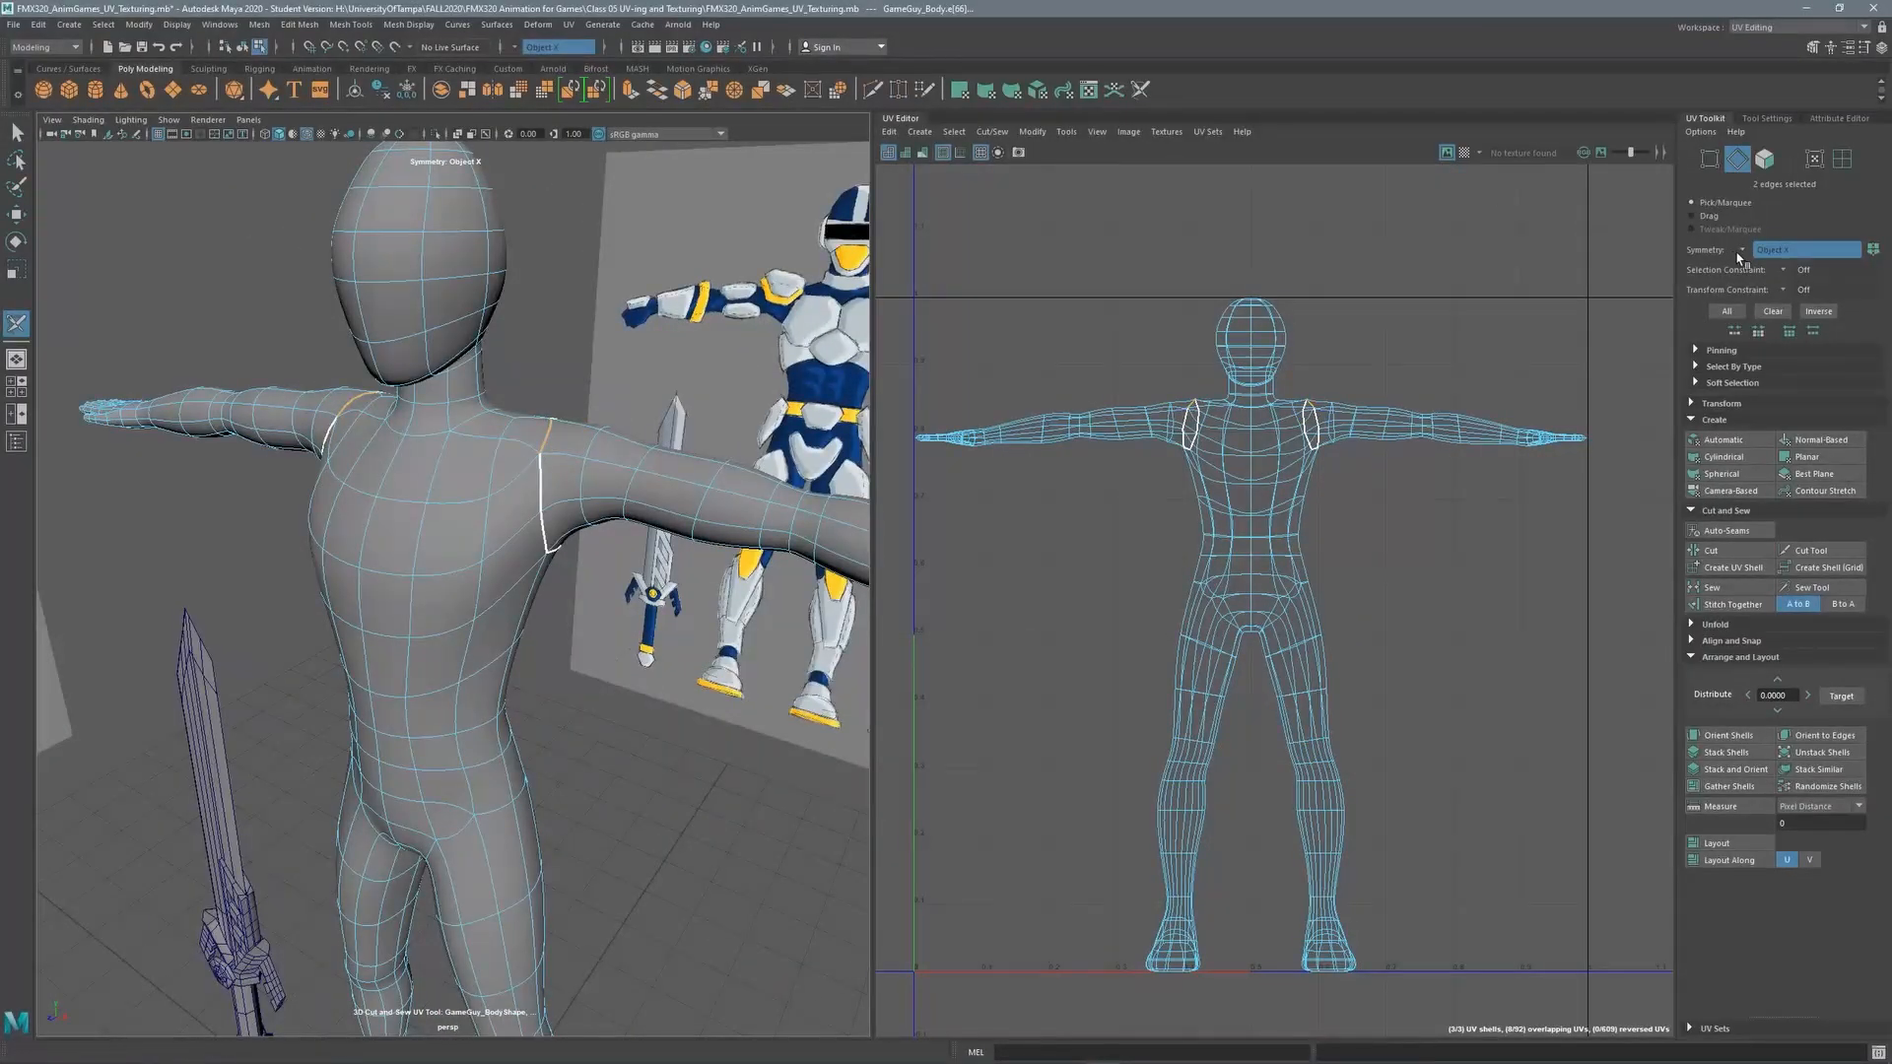
Cut the UVs along the horizontal edge loop around the waist
middle_click_drag(460, 541, 566, 355, "alt")
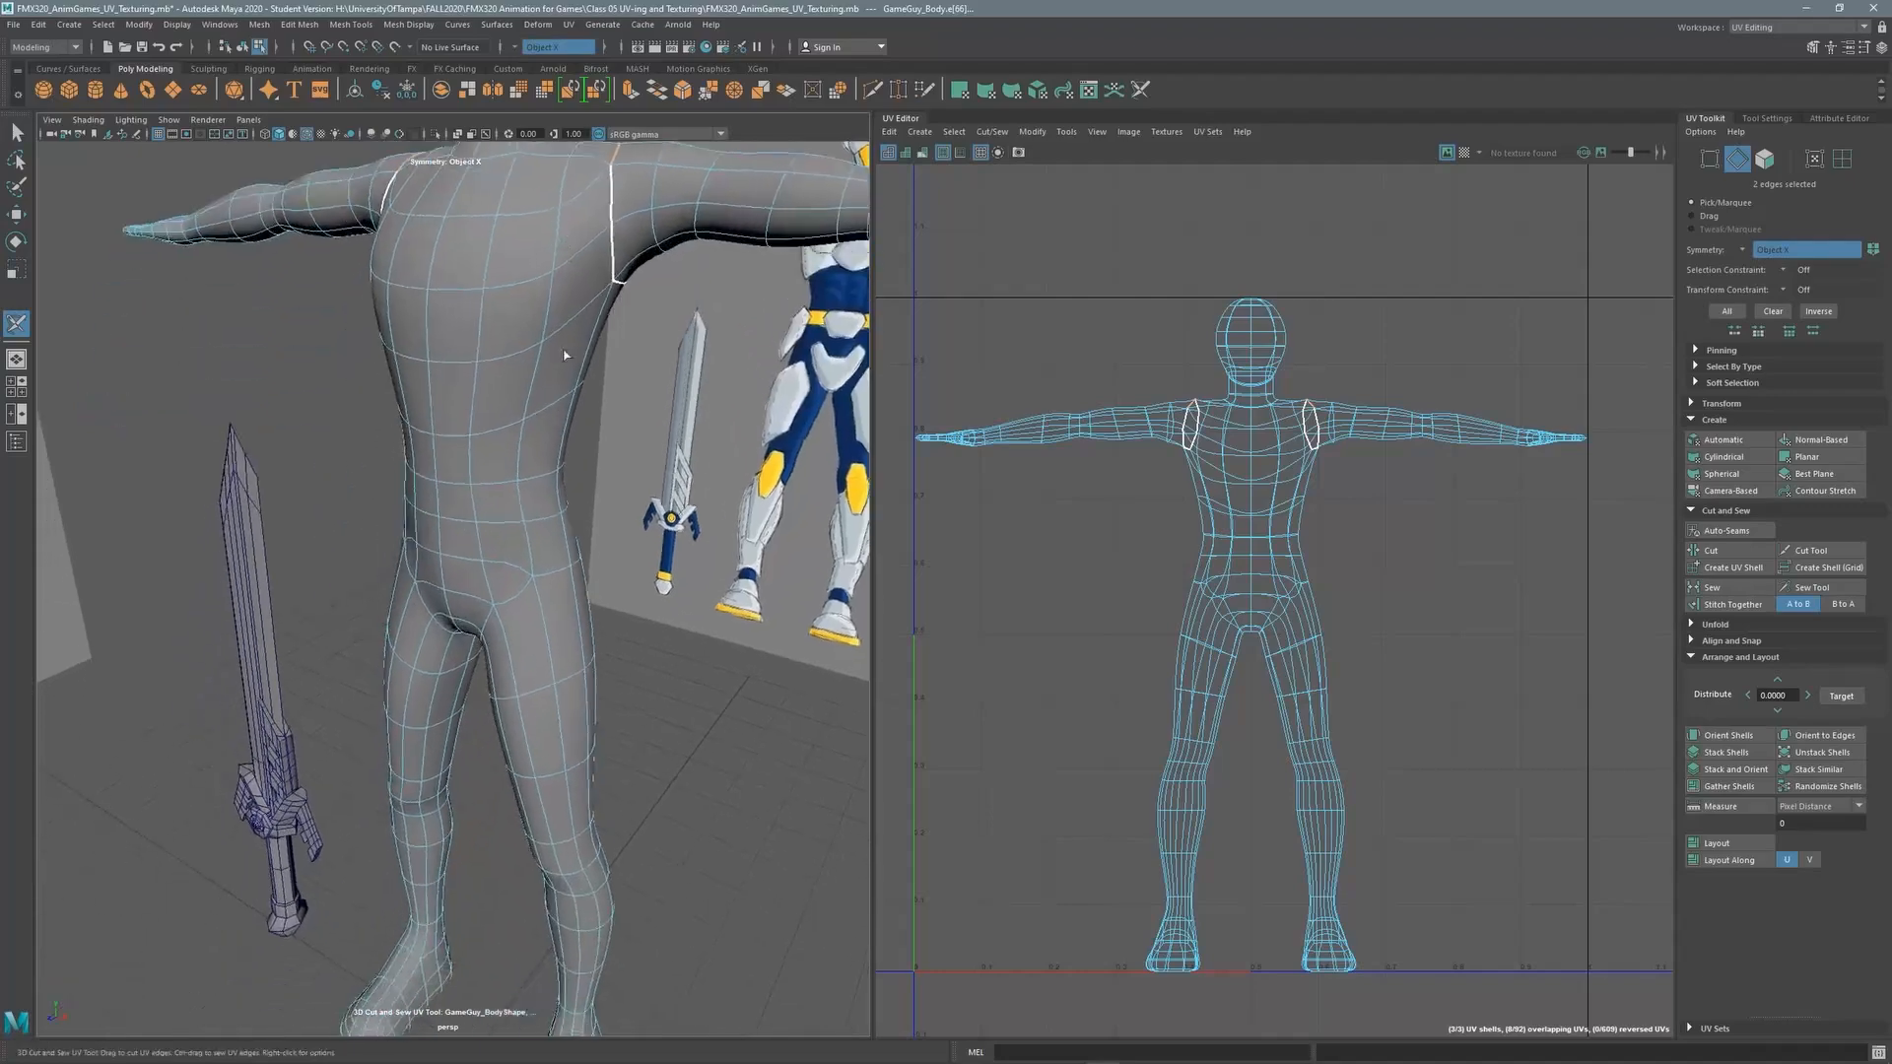
left_click_drag(789, 394, 551, 414, "alt")
right_click_drag(552, 414, 656, 414, "alt")
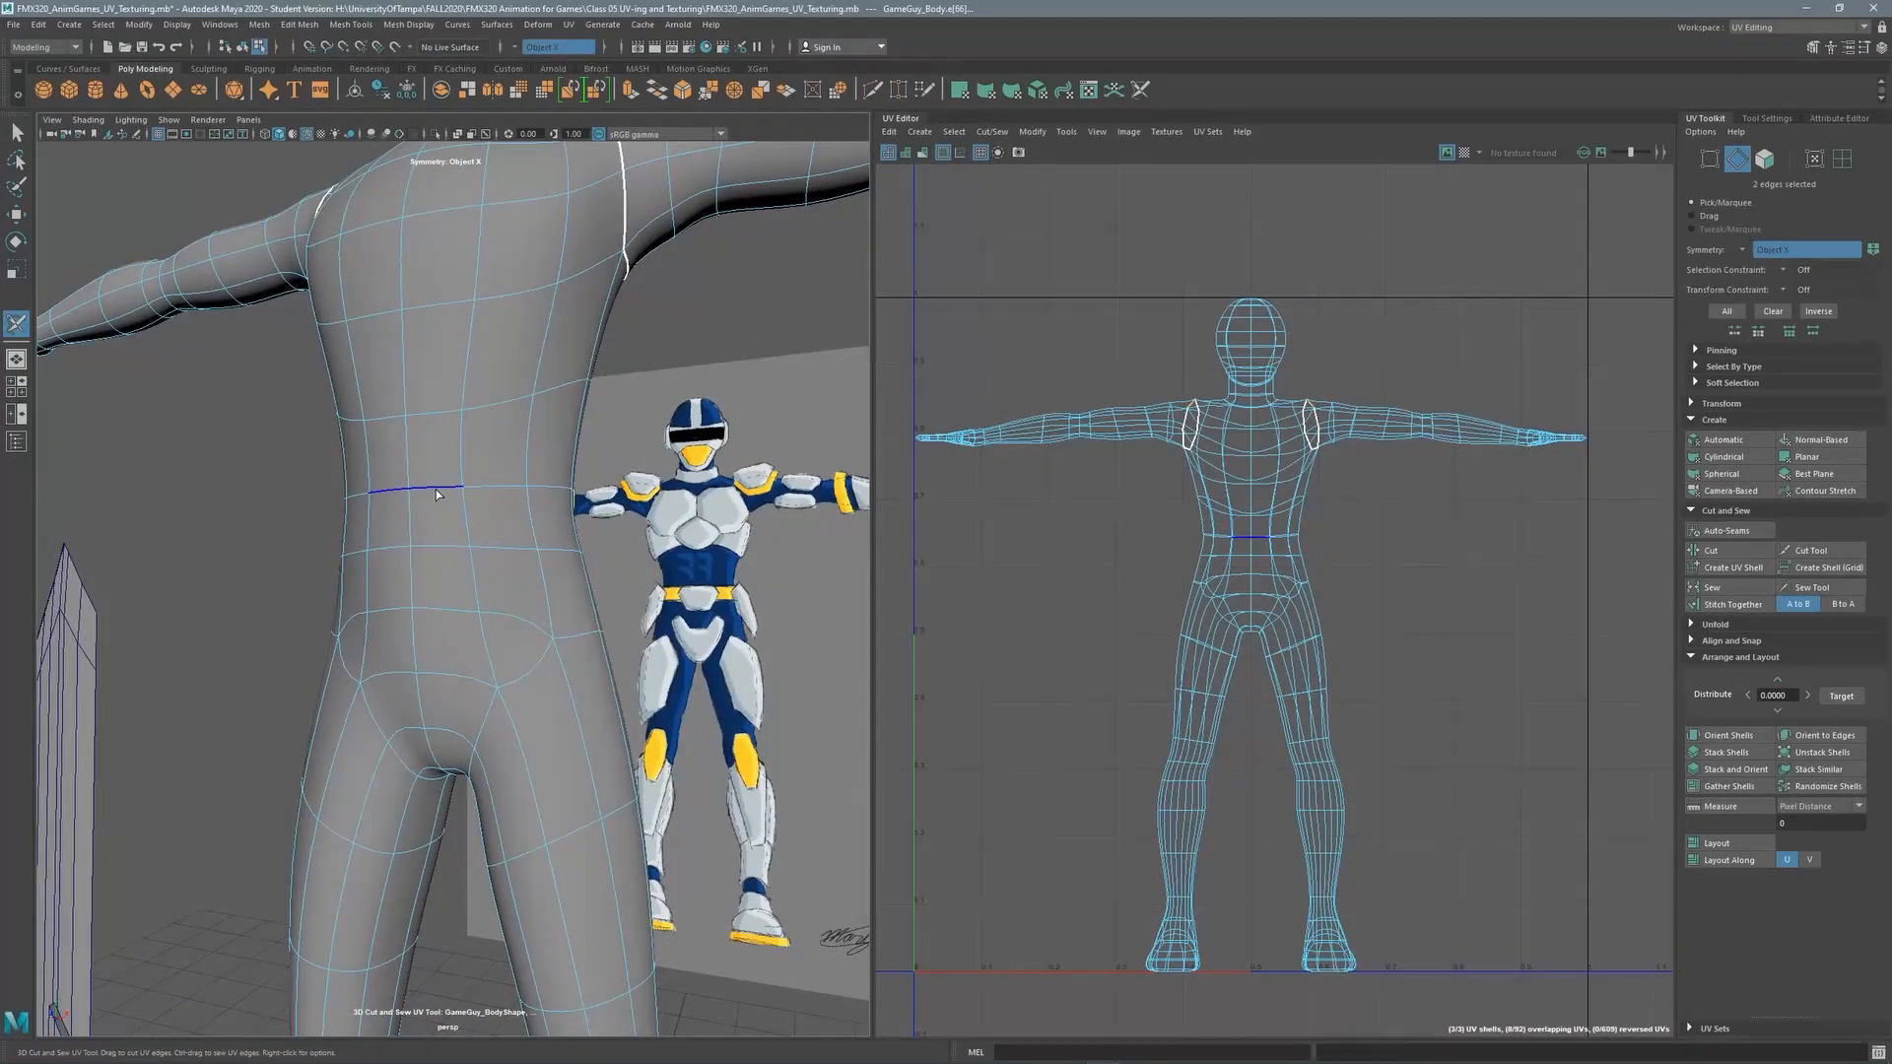
double_click(497, 485)
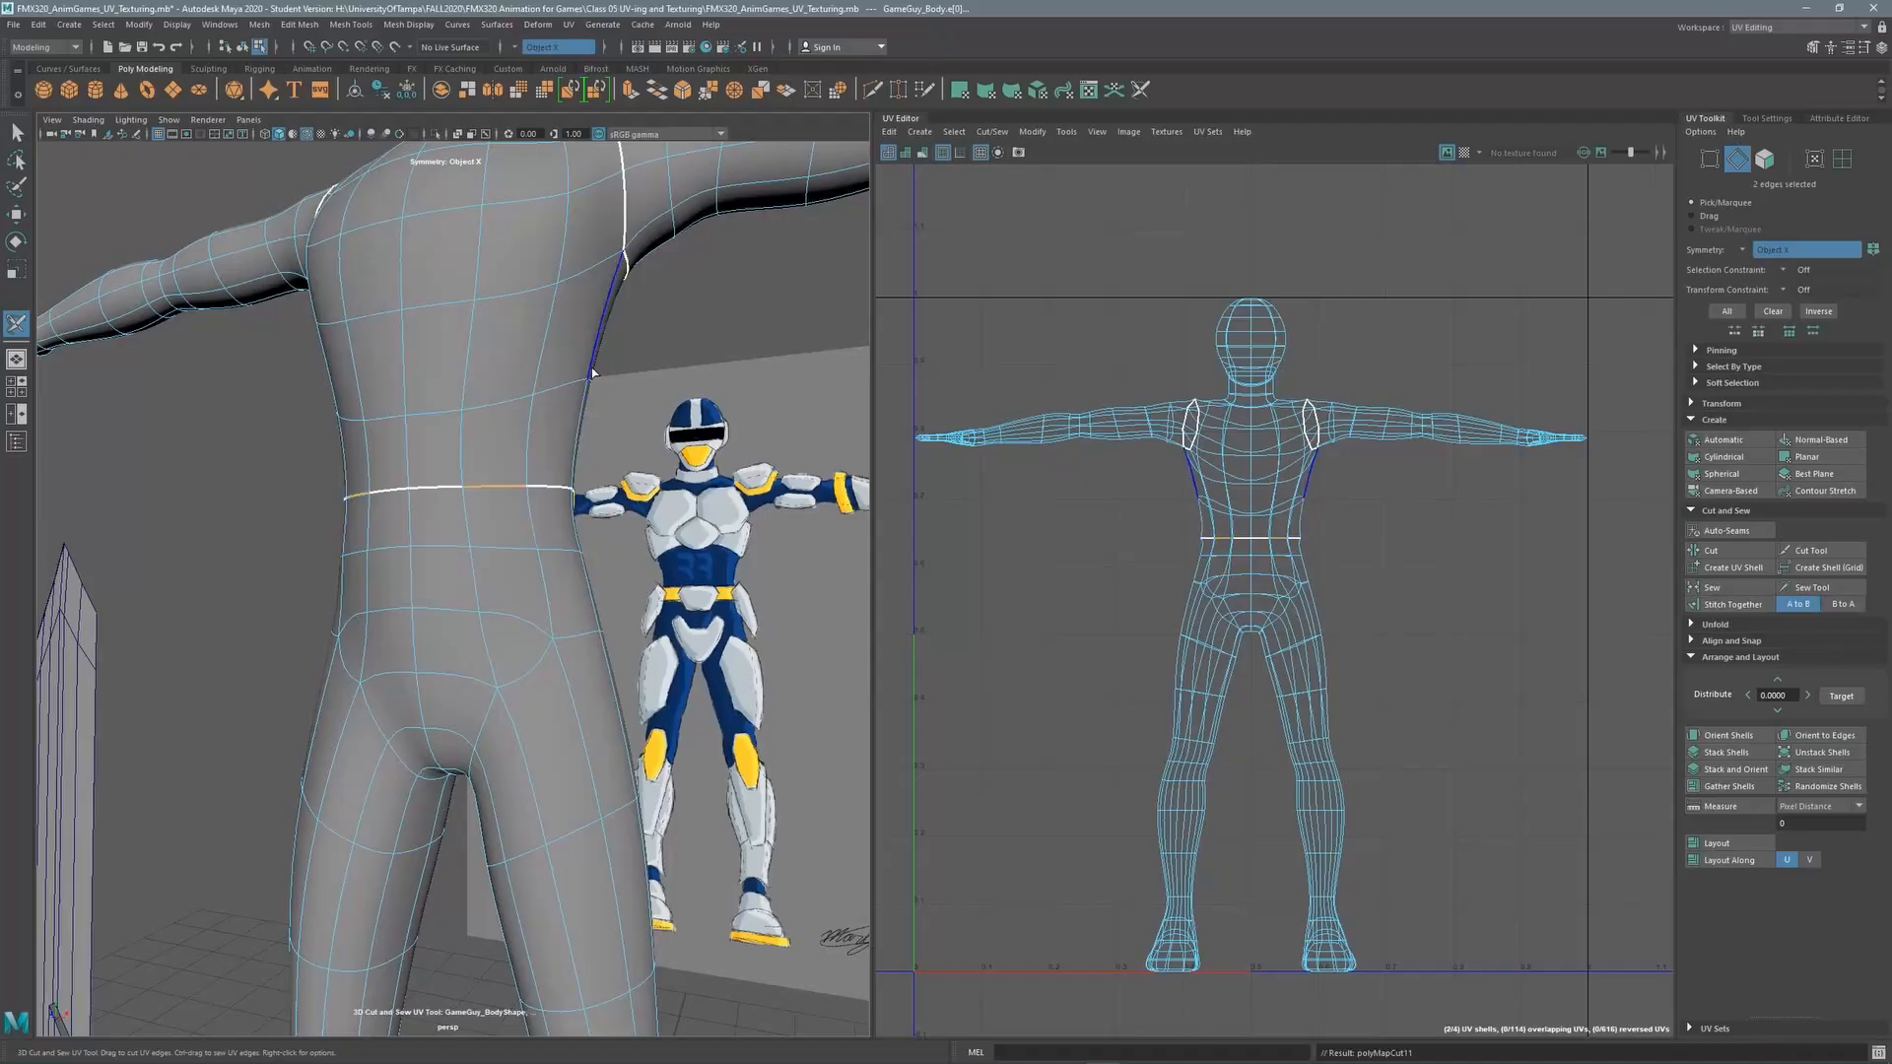
Cut seams from the crotch up over the hips, front and back, to separate both legs from the pelvis
left_click_drag(601, 316, 534, 453, "alt")
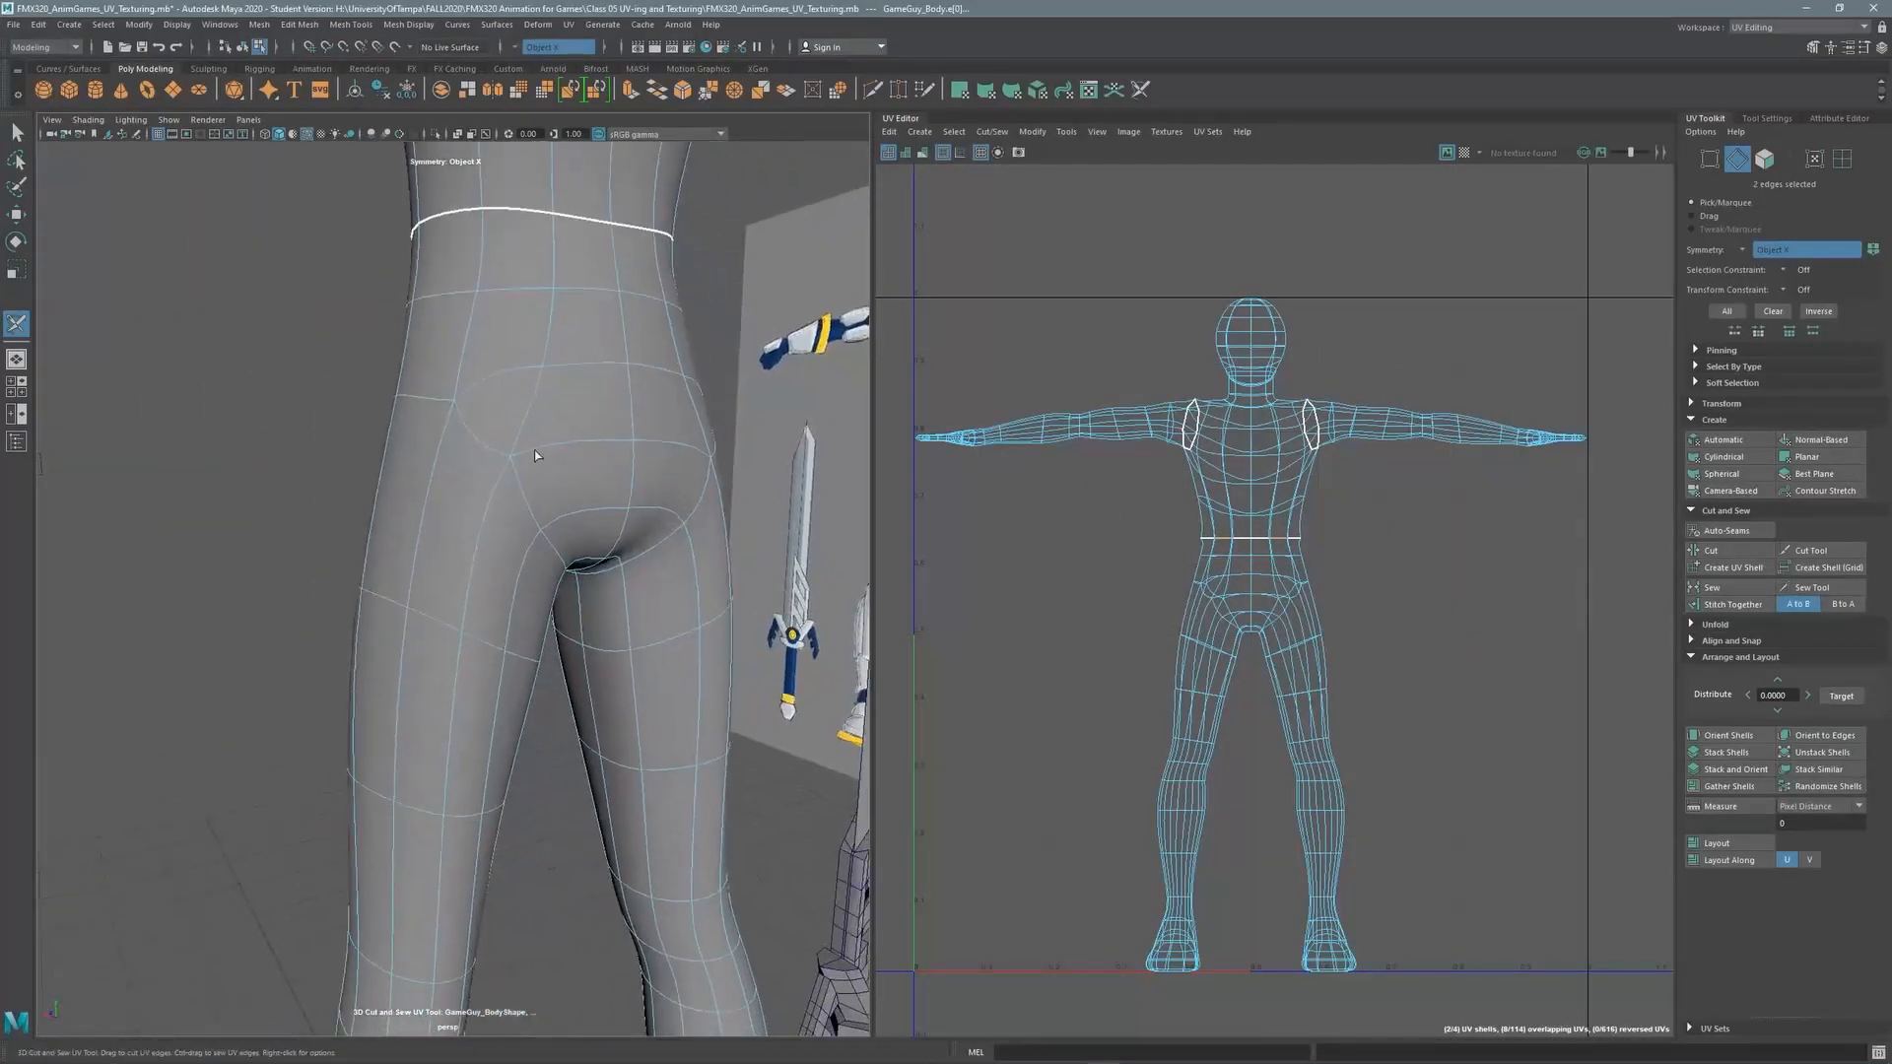
double_click(555, 555)
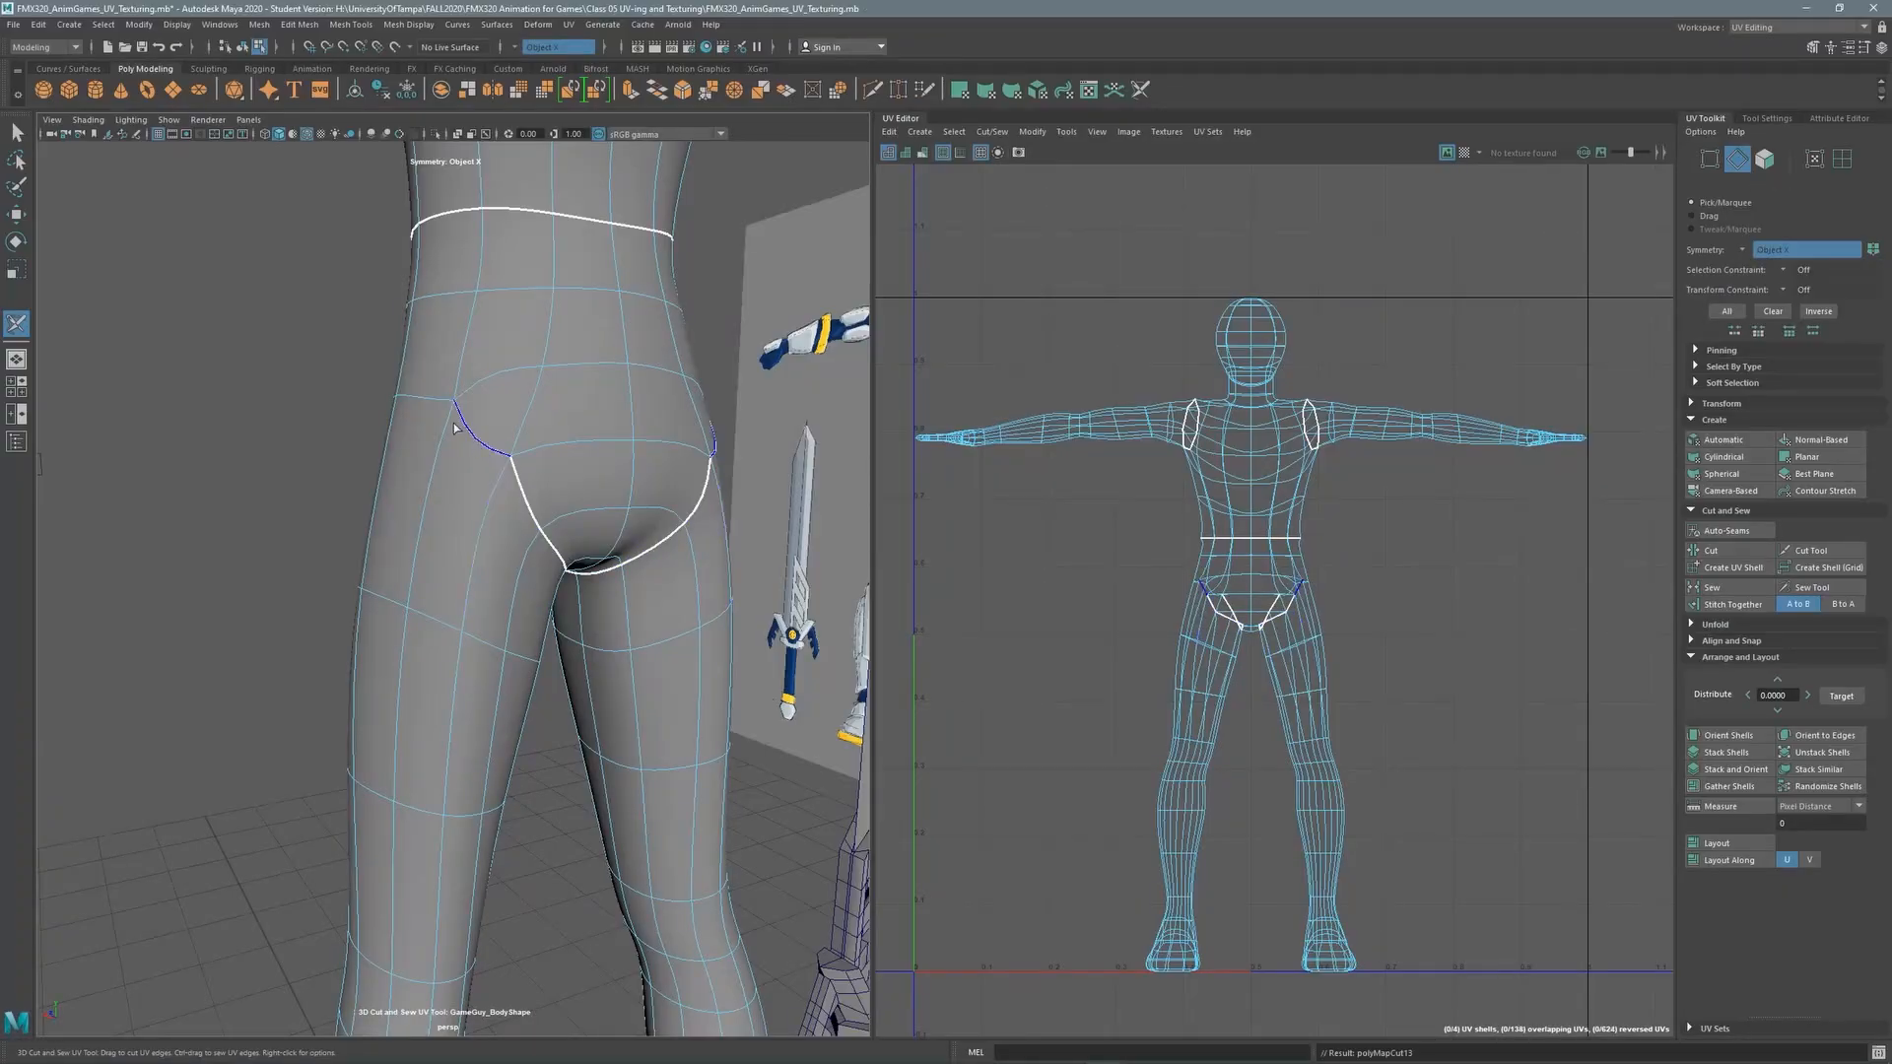
double_click(416, 398)
left_click_drag(424, 414, 611, 439, "alt")
middle_click_drag(178, 458, 690, 345, "alt")
left_click_drag(512, 349, 615, 347, "alt")
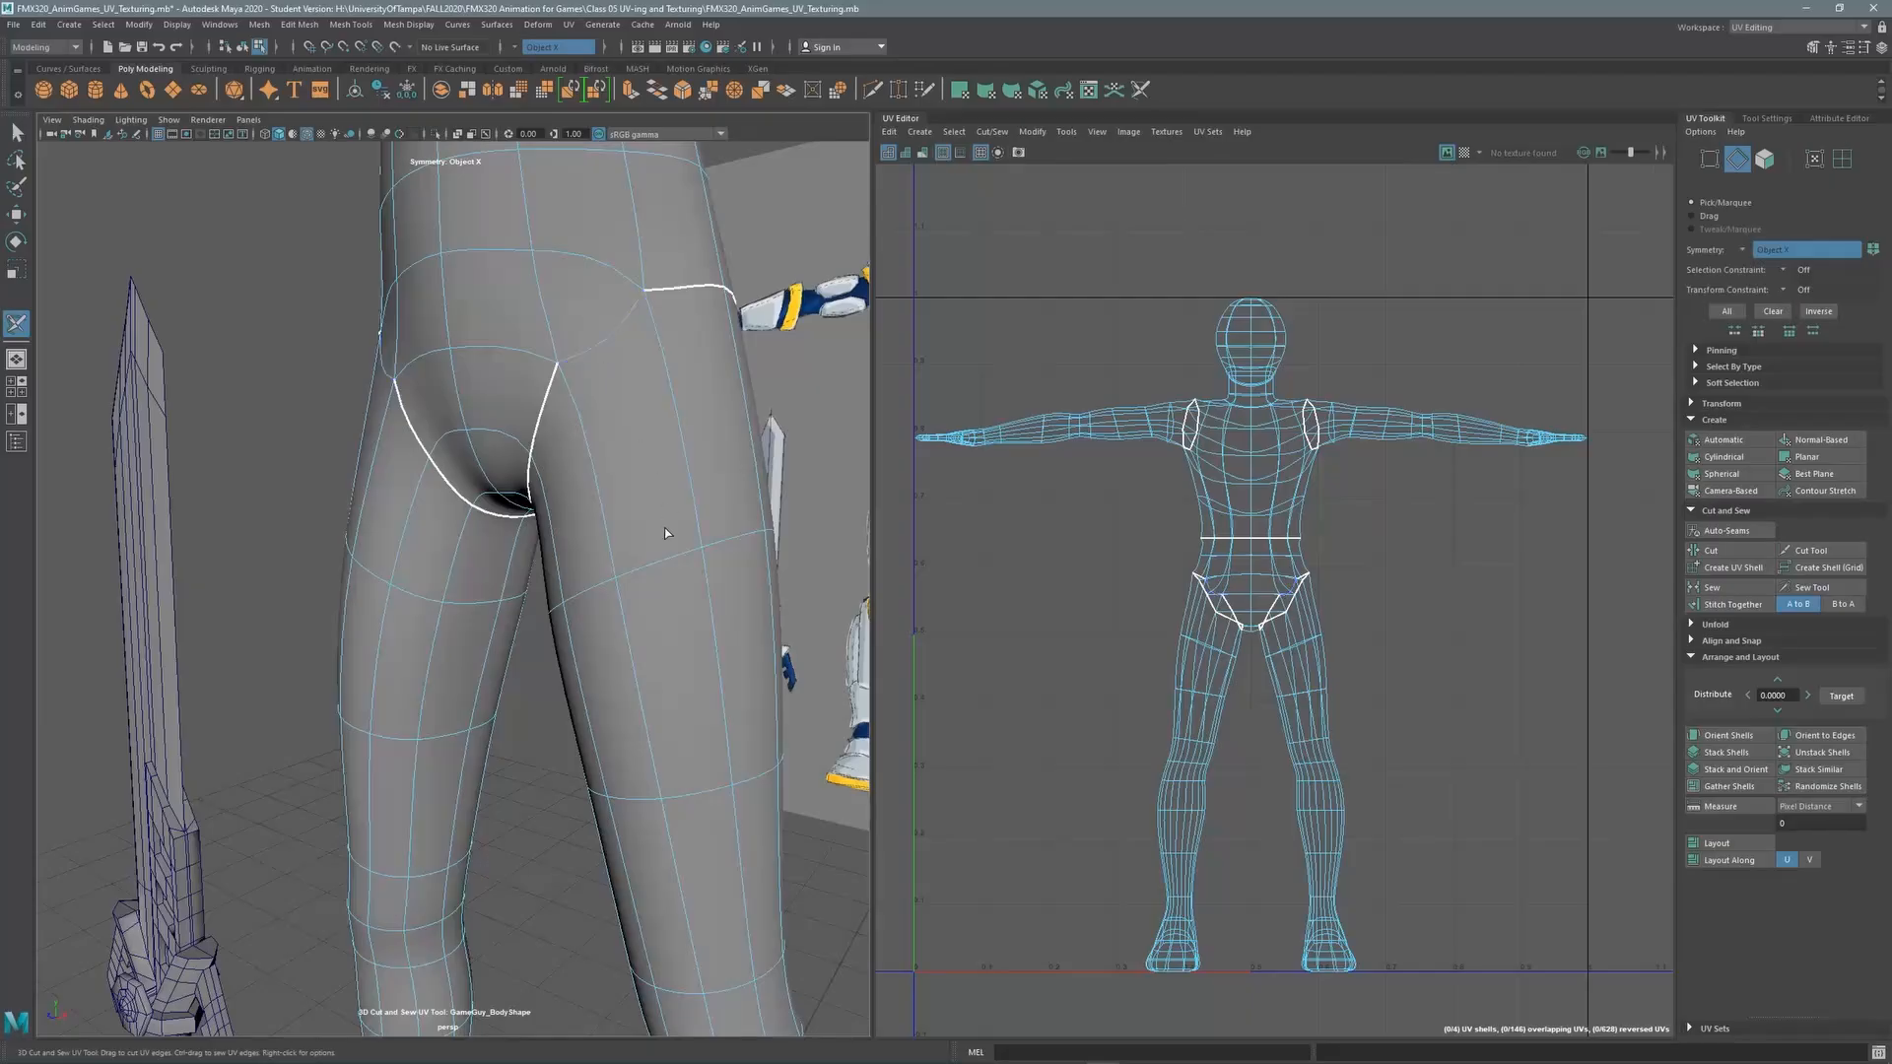
left_click(606, 341)
Cut the UVs along the edge loop around both ankles to separate the feet from the legs
right_click_drag(593, 359, 394, 456, "alt")
middle_click_drag(571, 631, 485, 261, "alt")
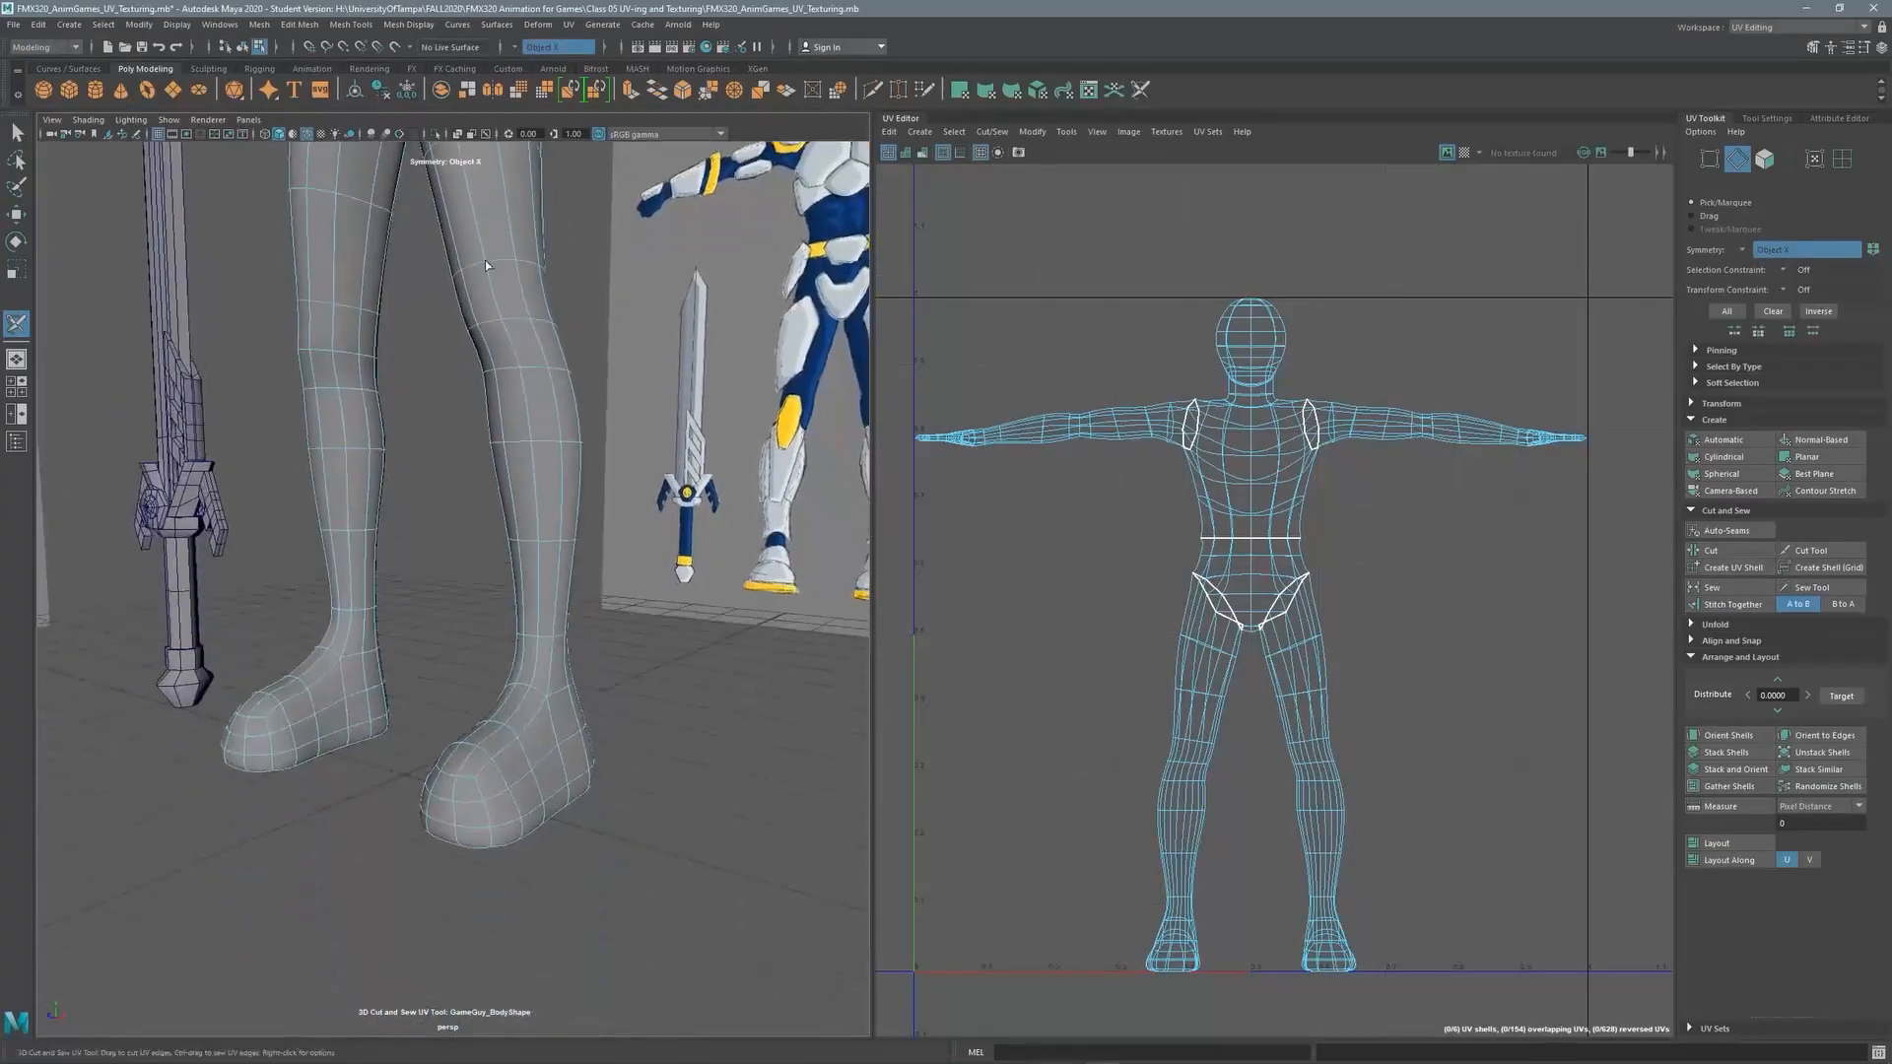
right_click_drag(485, 260, 561, 502, "alt")
middle_click_drag(561, 503, 490, 388, "alt")
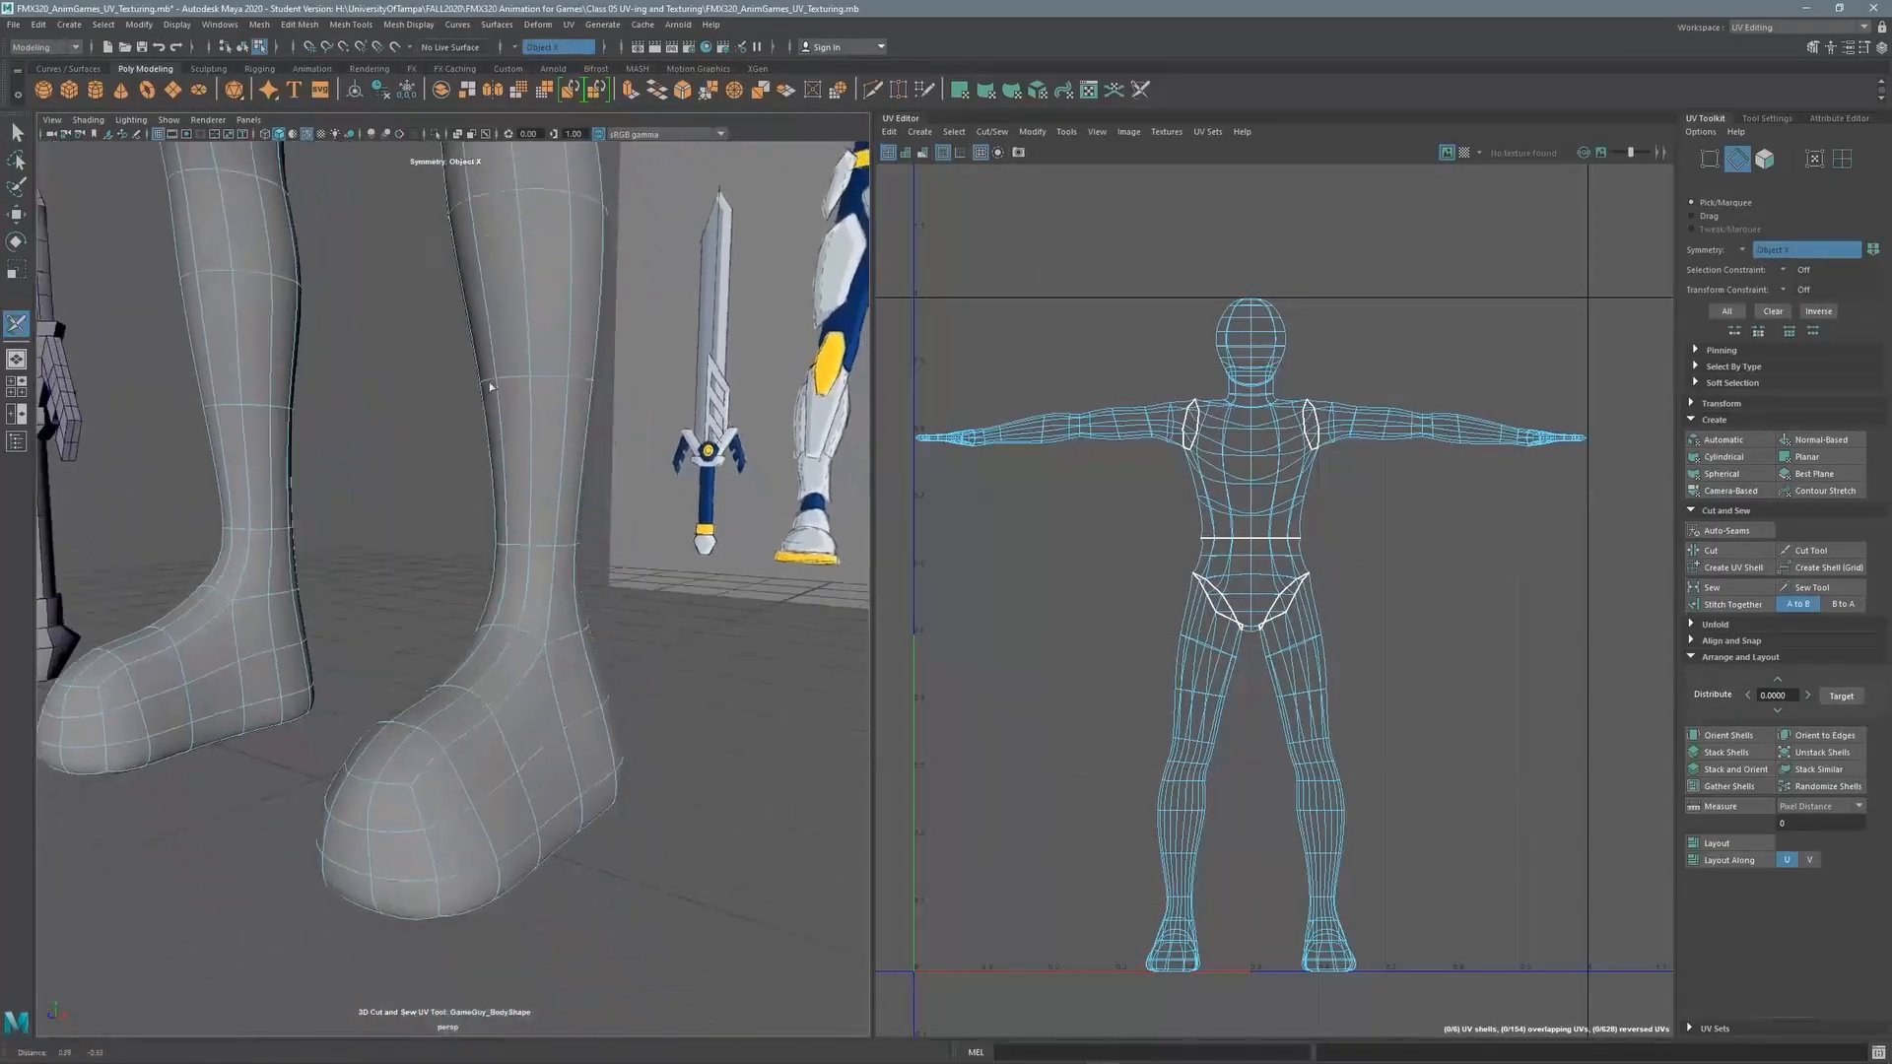
left_click(541, 544)
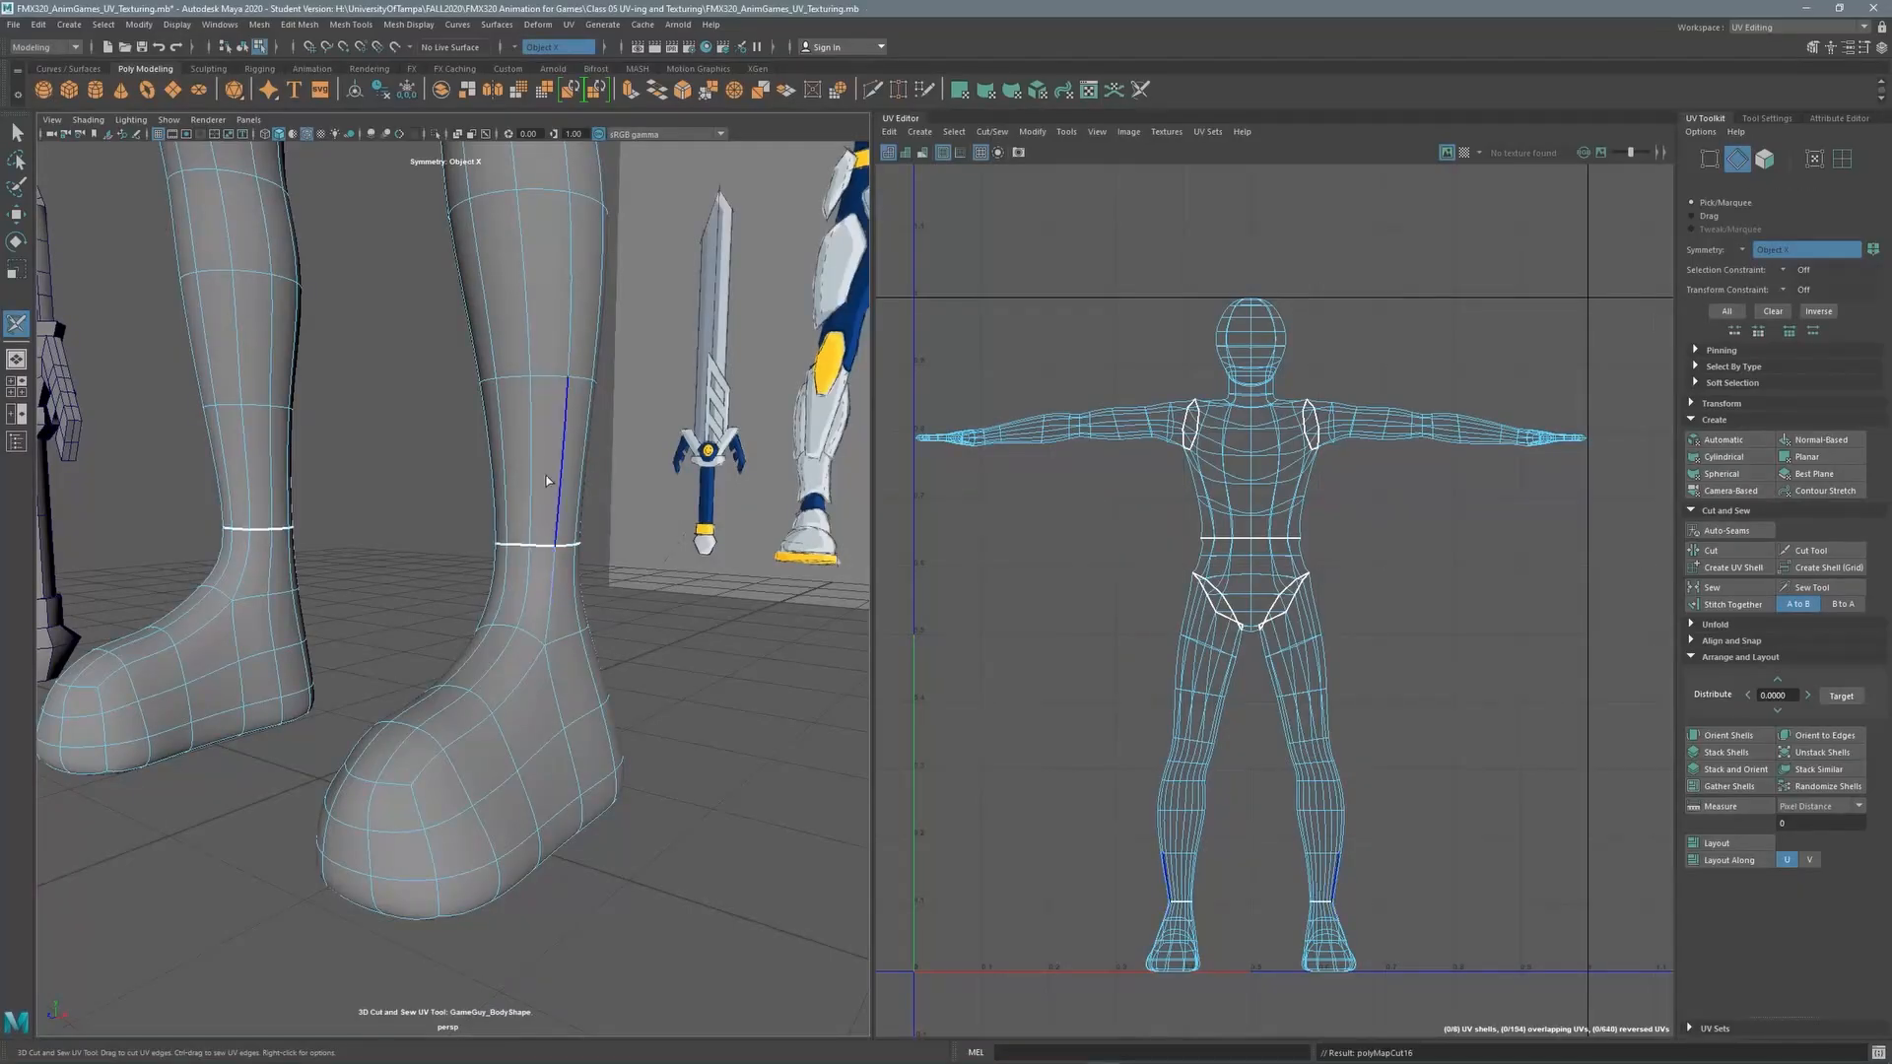
left_click_drag(541, 545, 404, 510, "alt")
key("ctrl+z")
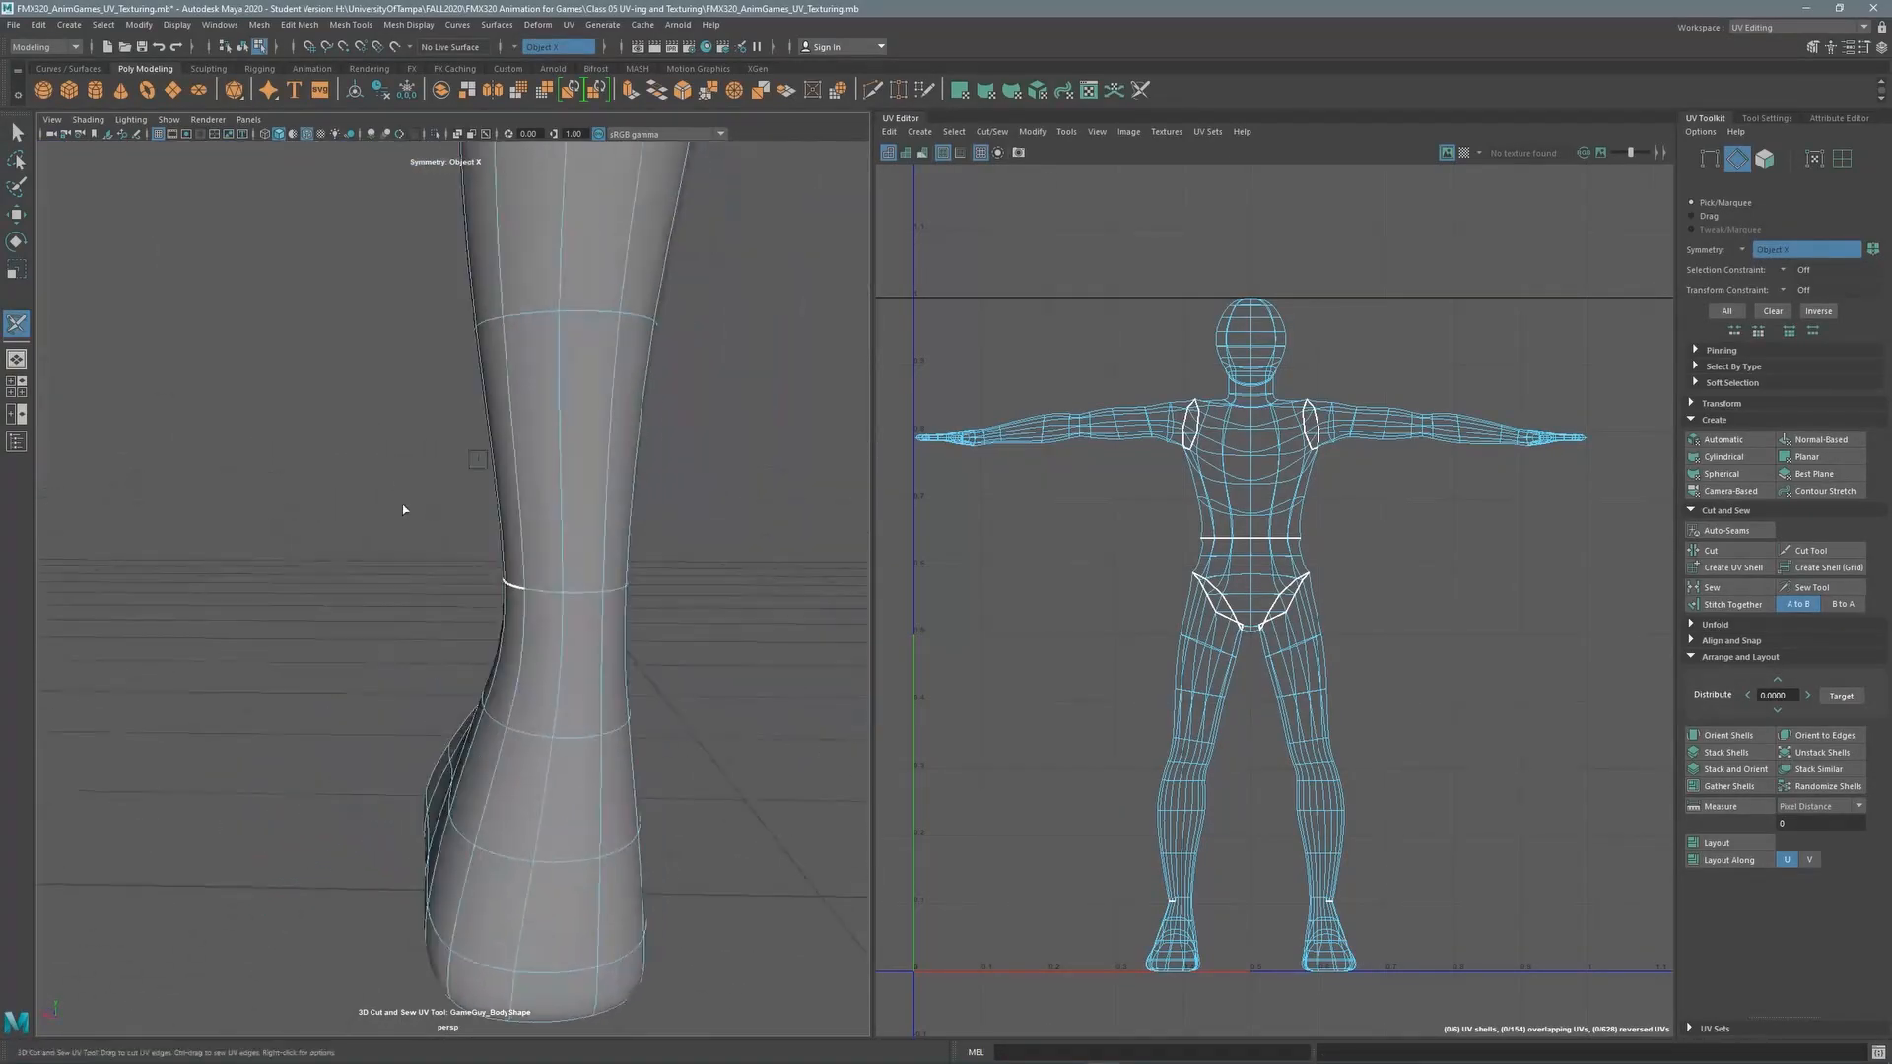
left_click_drag(626, 593, 536, 364, "alt")
left_click(366, 565)
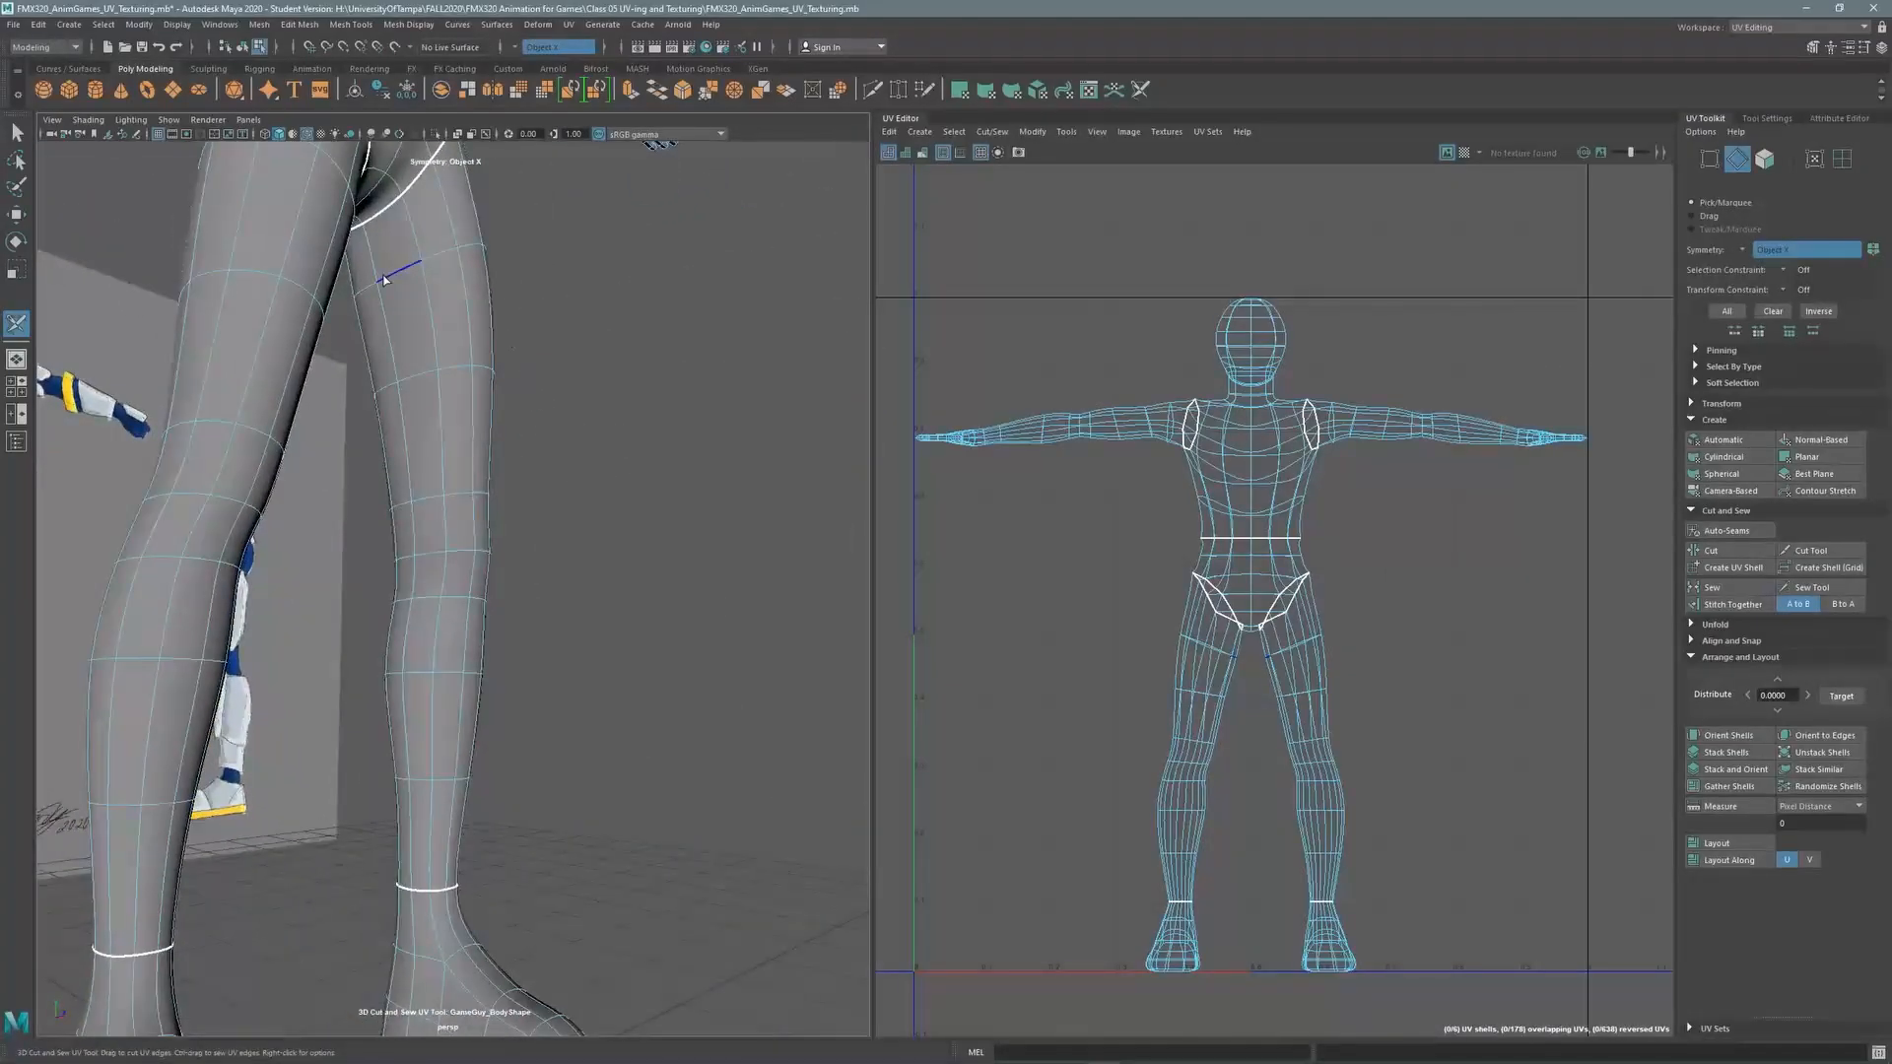
Cut a vertical seam down the inside of both legs from the crotch to the ankle seams
left_click(393, 359)
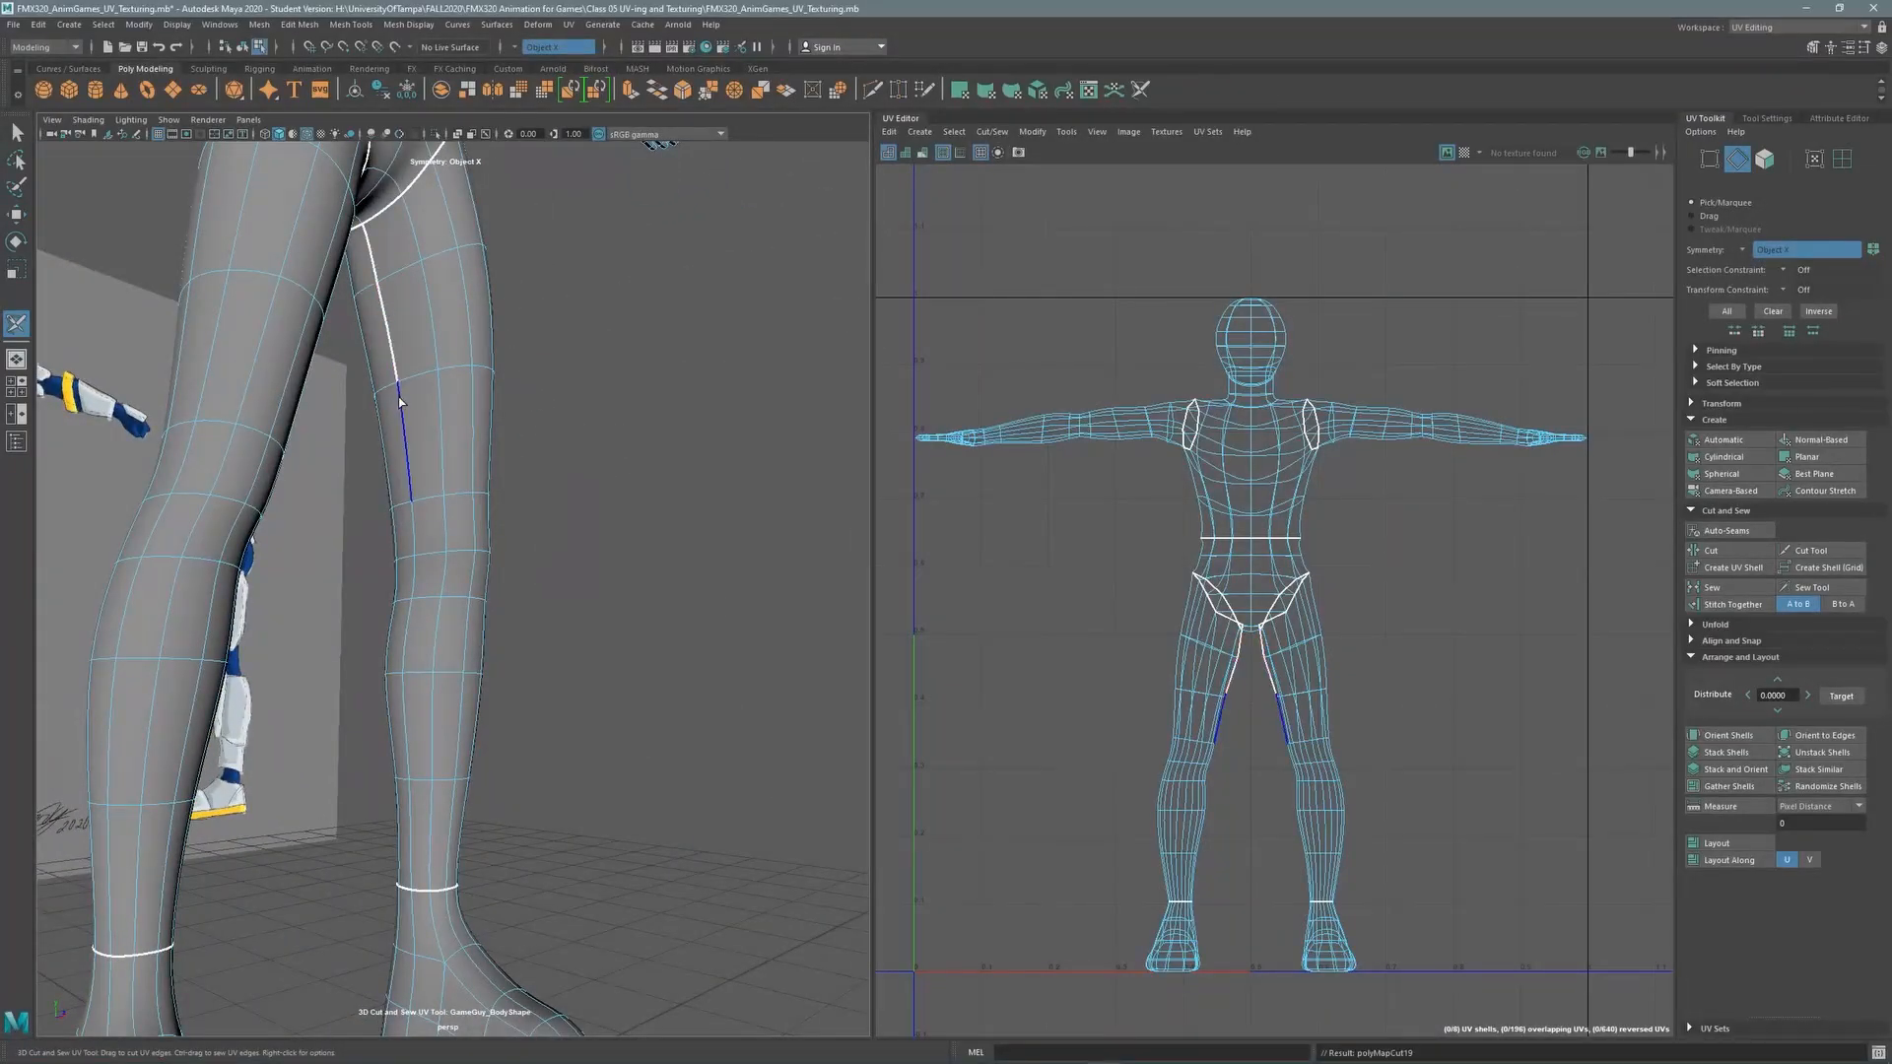
left_click(405, 433)
double_click(415, 527)
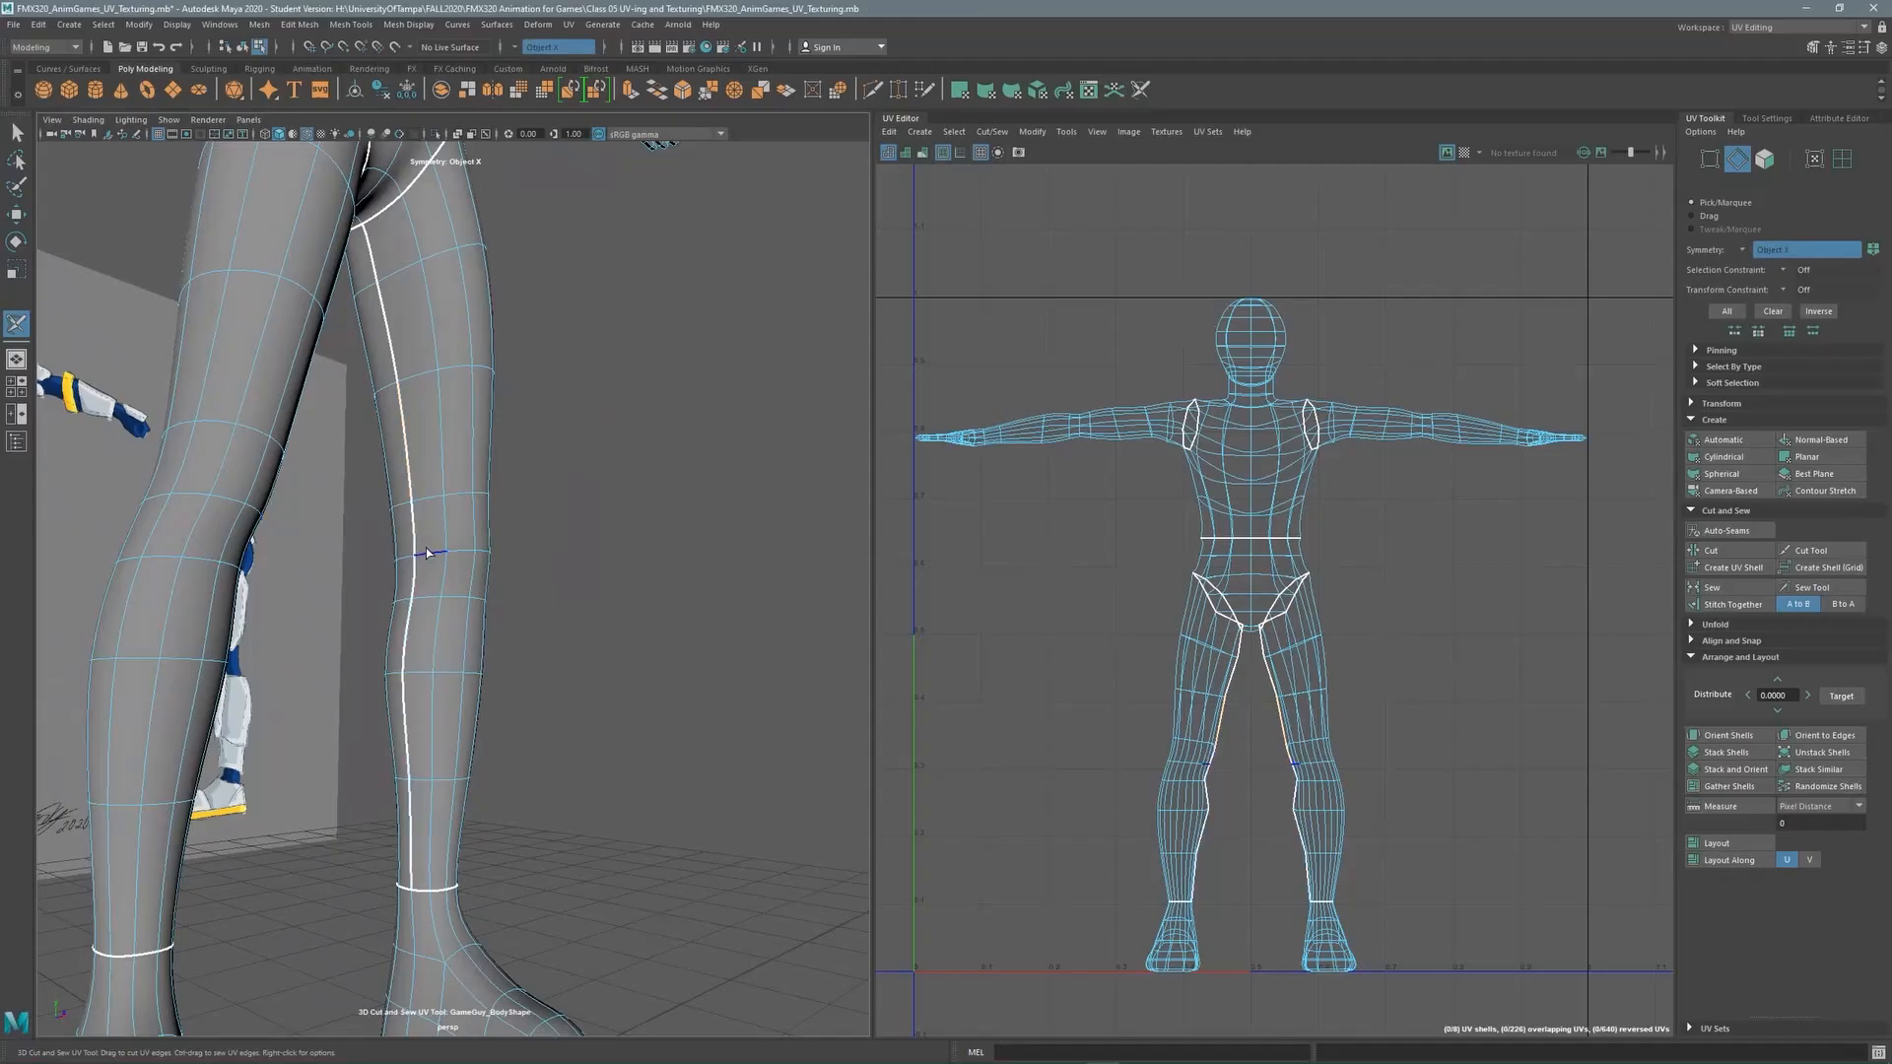
Cut side seams down the torso from the armpits through the waist seam to the hip seams
left_click_drag(532, 493, 347, 434, "alt")
middle_click_drag(421, 310, 463, 817, "alt")
scroll(463, 818, "down", 2)
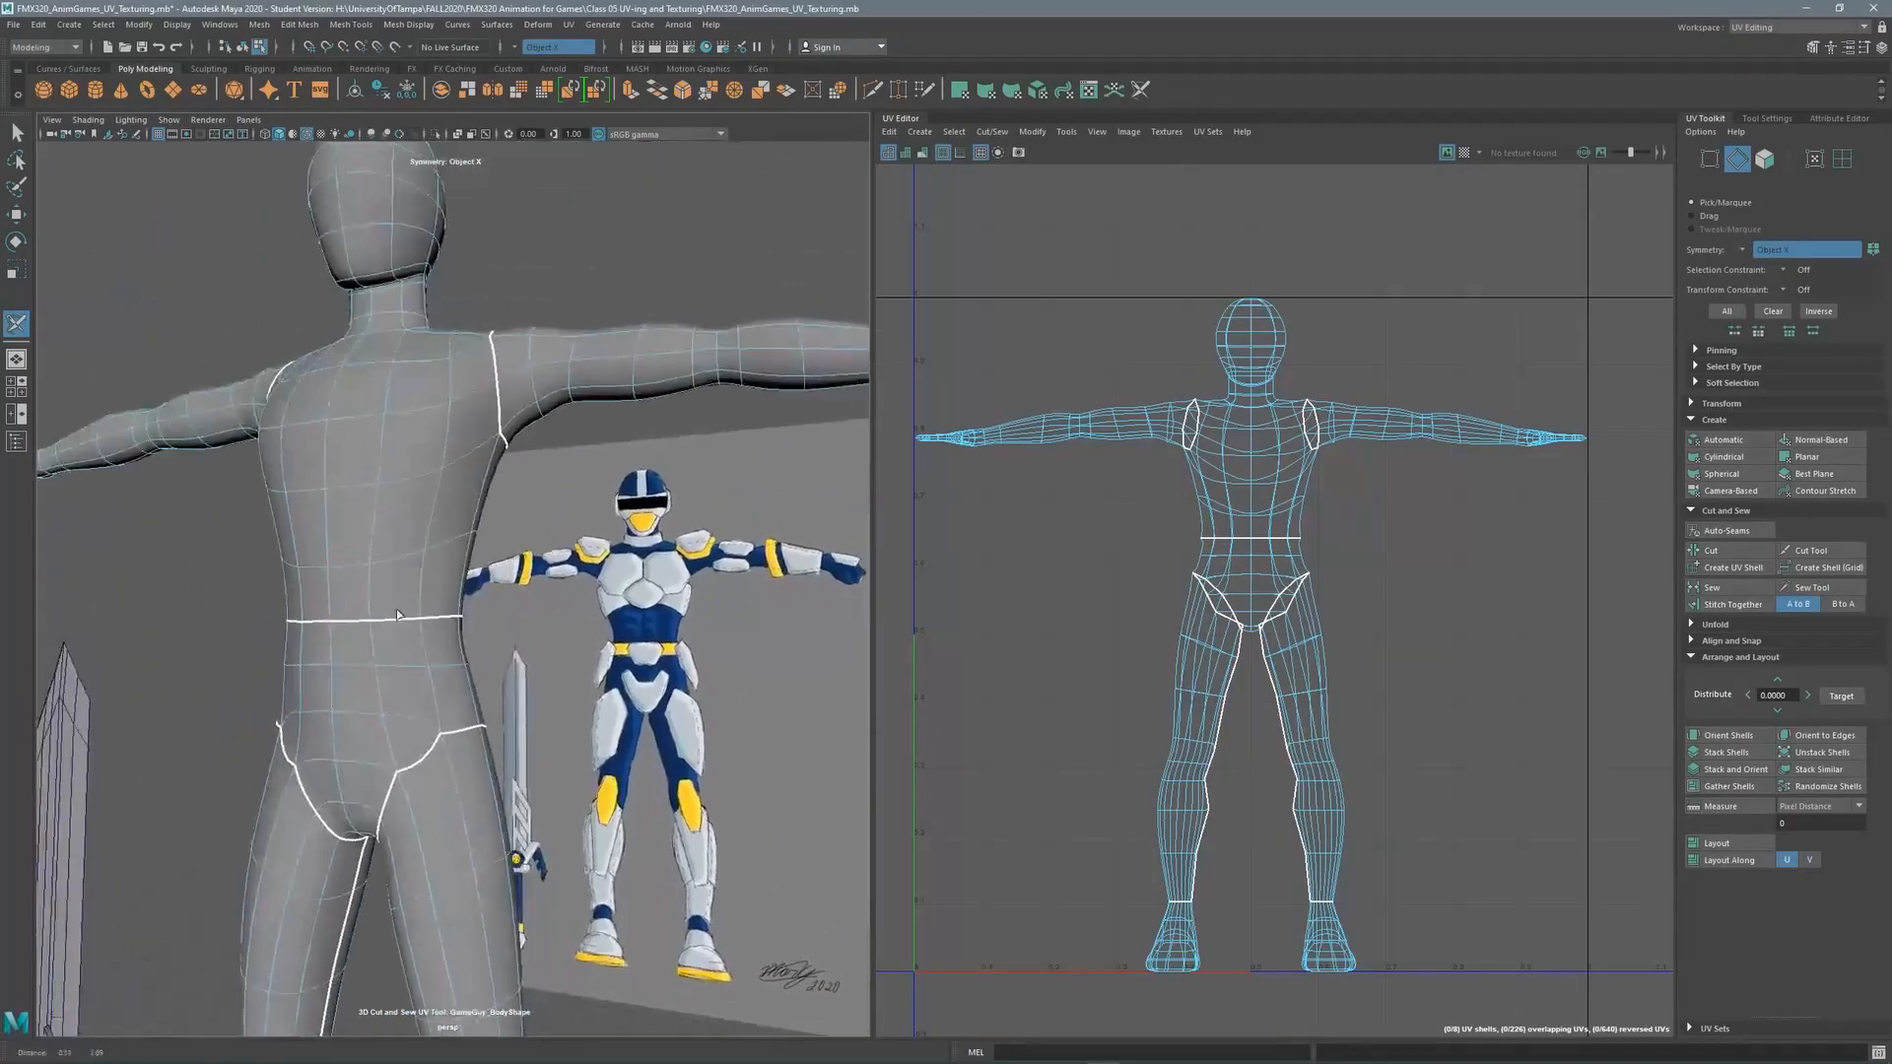
left_click_drag(631, 552, 434, 537, "alt")
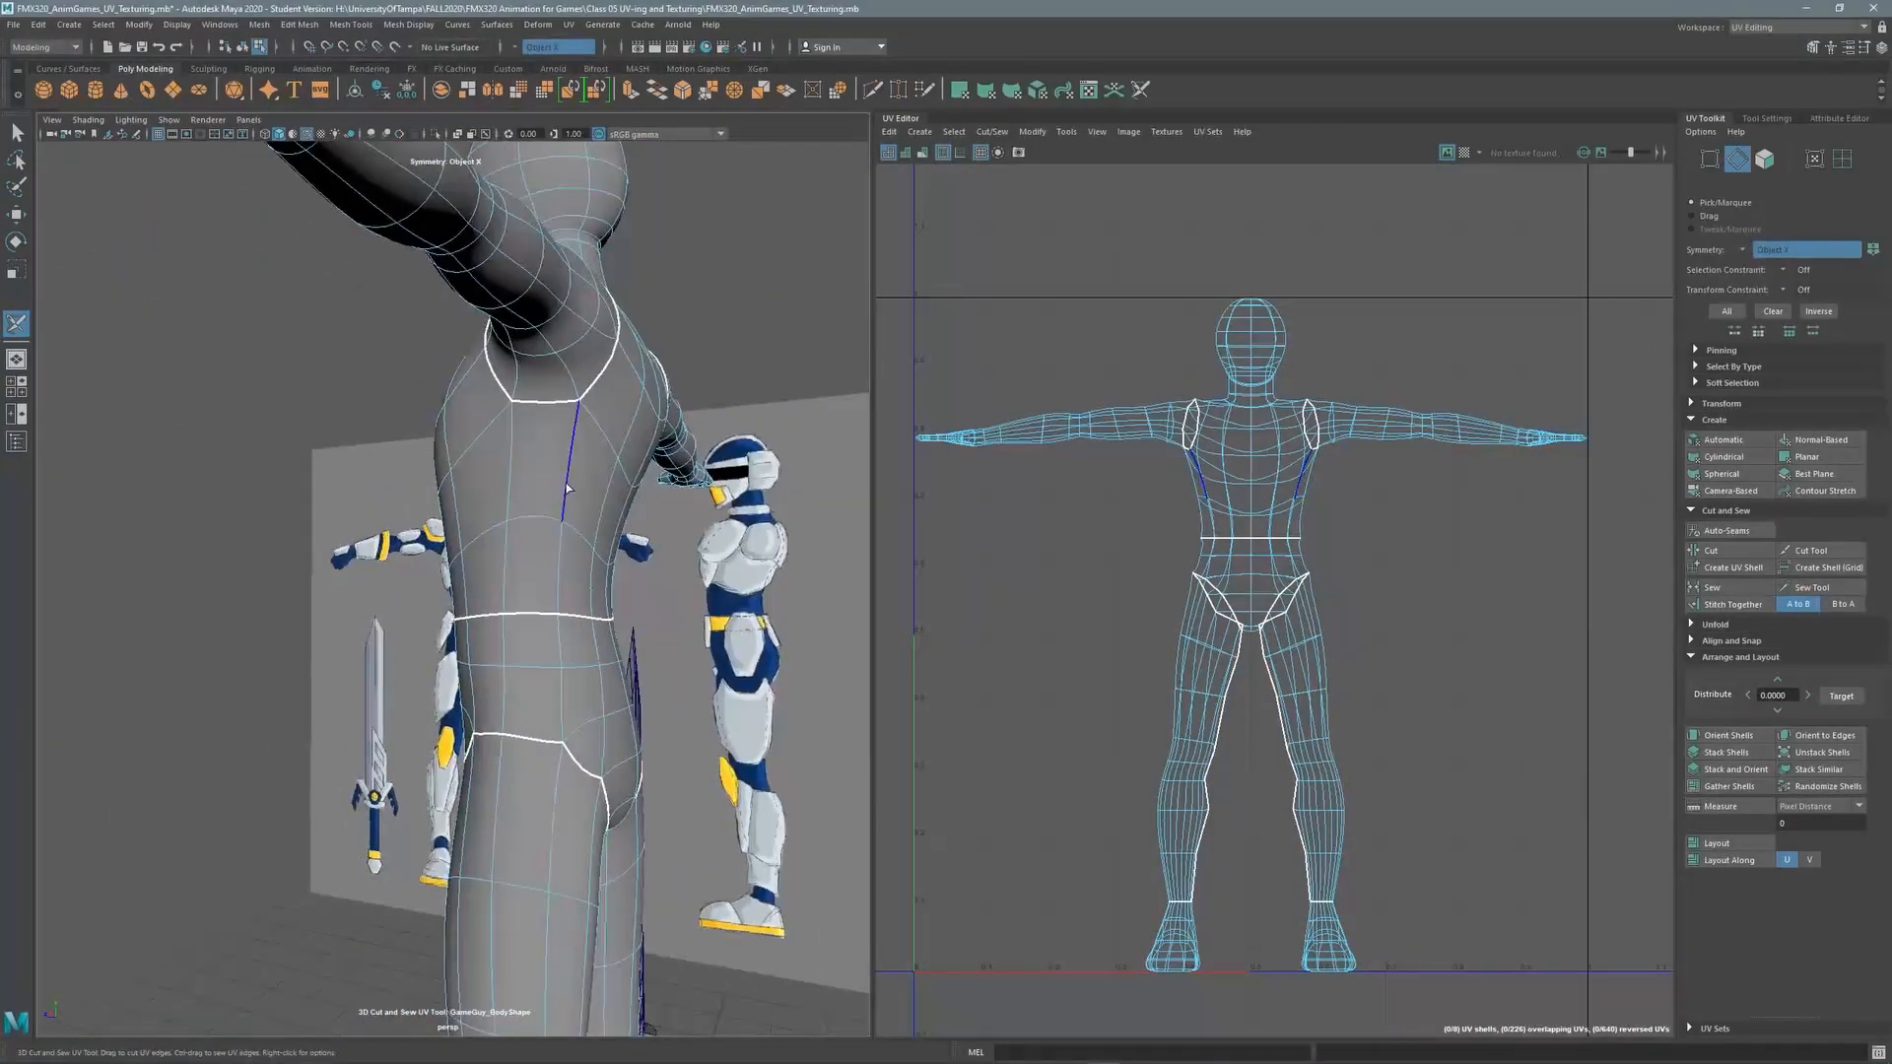
mouse_move(570, 485)
left_mouse_down()
mouse_move(559, 606)
mouse_move(525, 501)
mouse_move(562, 724)
left_mouse_up()
Cut the UVs along the edge loop around the base of the neck
left_click_drag(583, 552, 424, 537, "alt")
middle_click_drag(463, 344, 473, 522, "alt")
left_click_drag(473, 424, 575, 488, "alt")
left_click(578, 489)
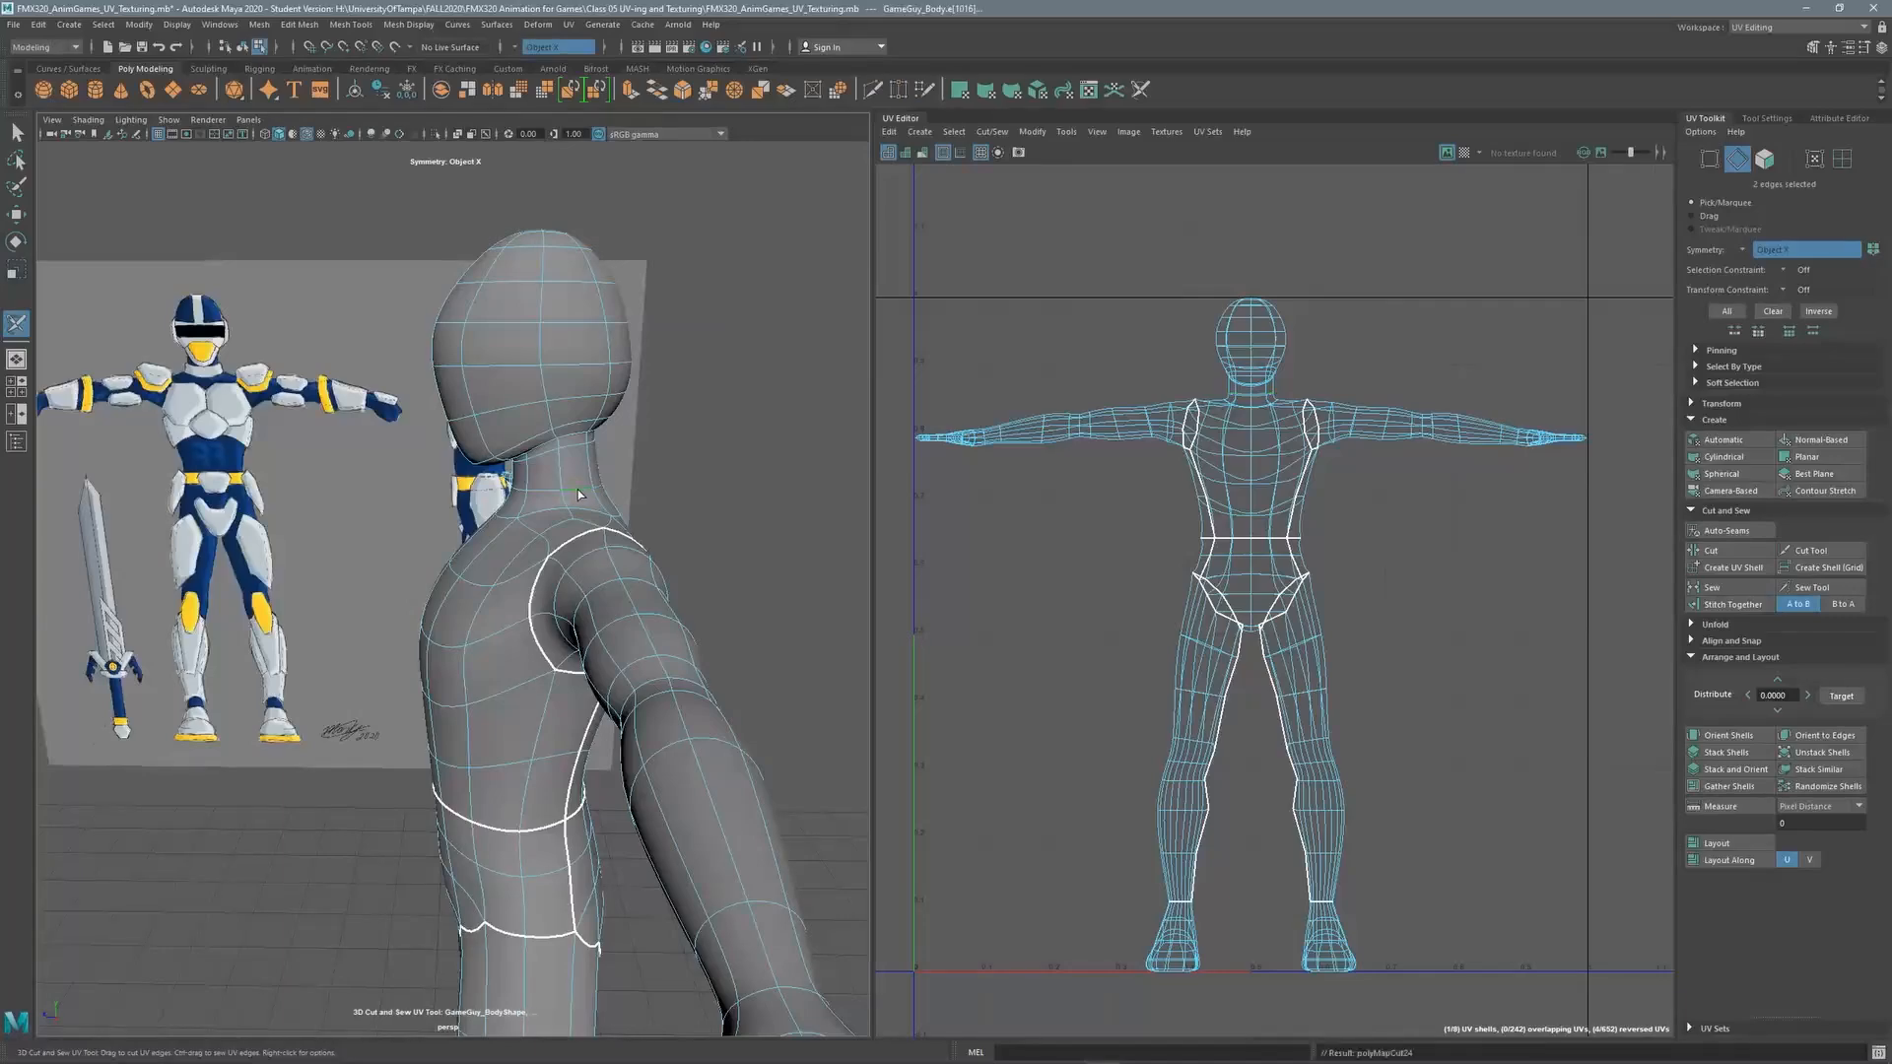
double_click(577, 489)
Cut seams along the tops of the shoulders from the arm seams to the neck seam, undoing the cut that runs over the head
left_click_drag(487, 540, 448, 570, "alt")
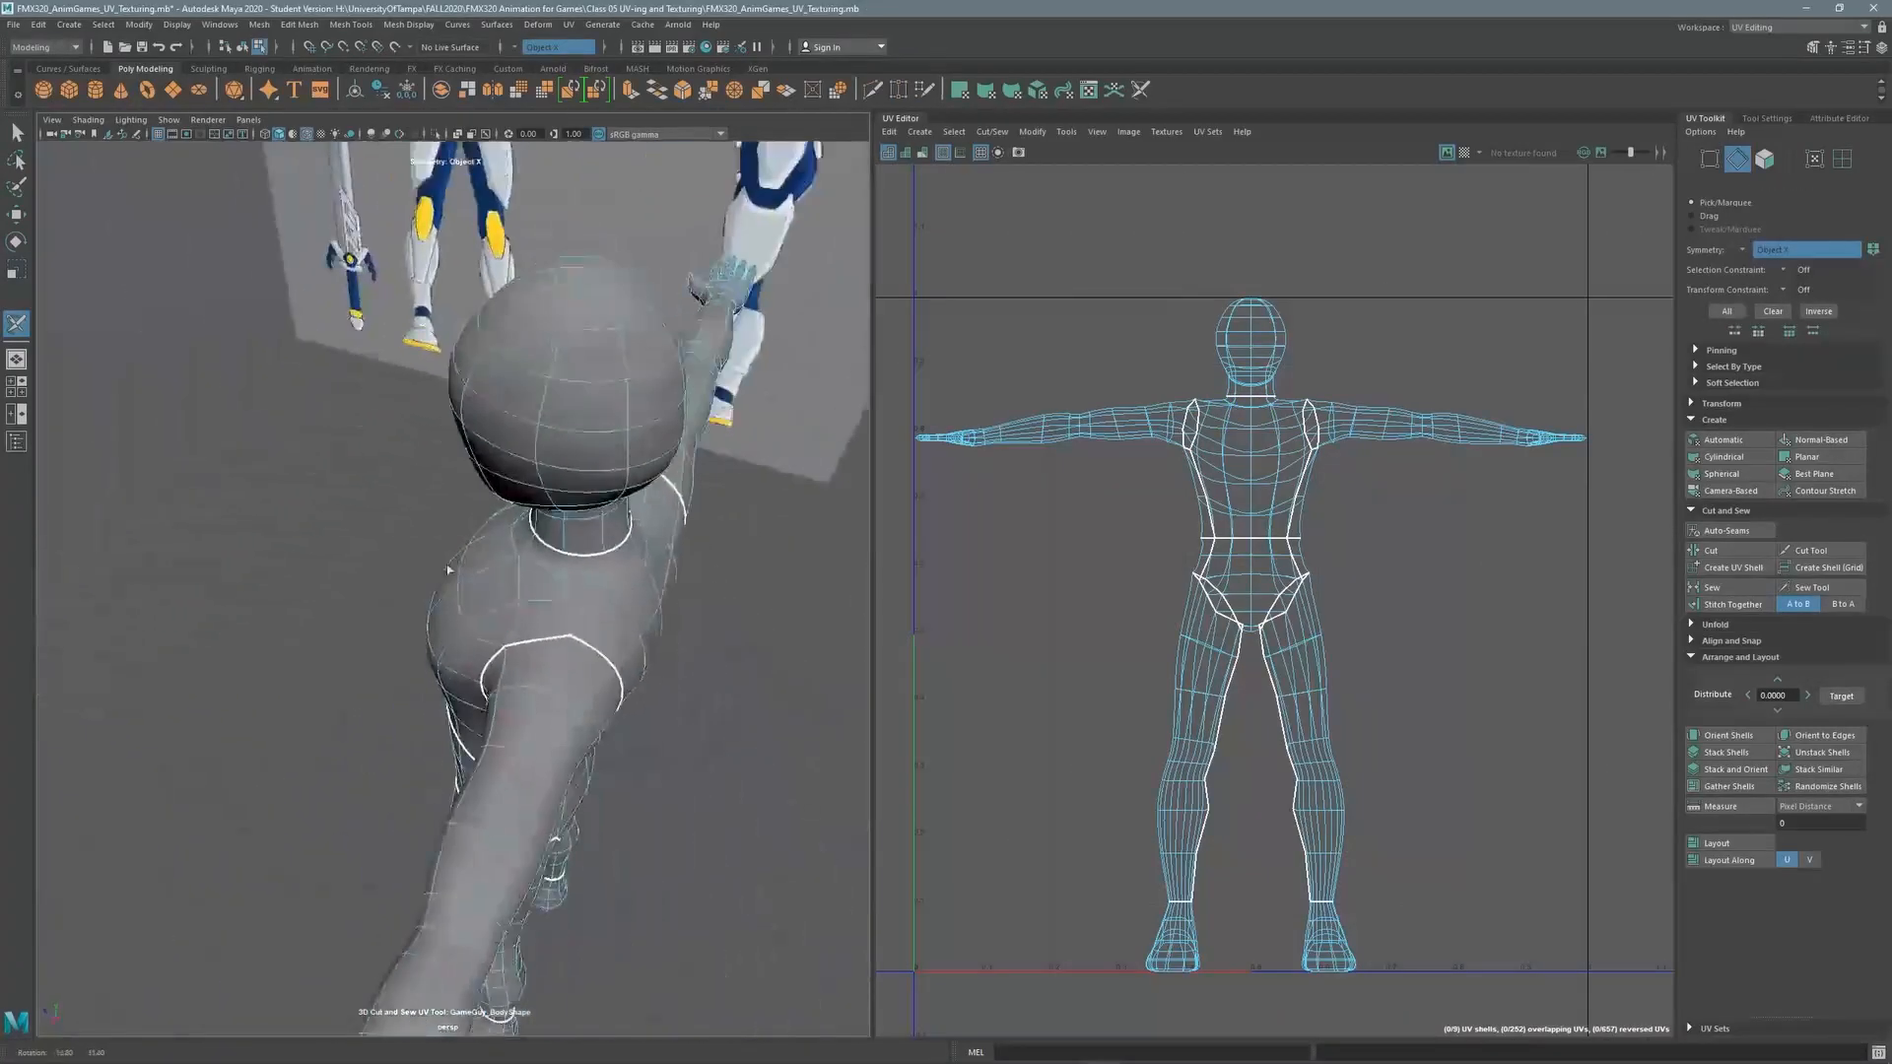
left_click(588, 617)
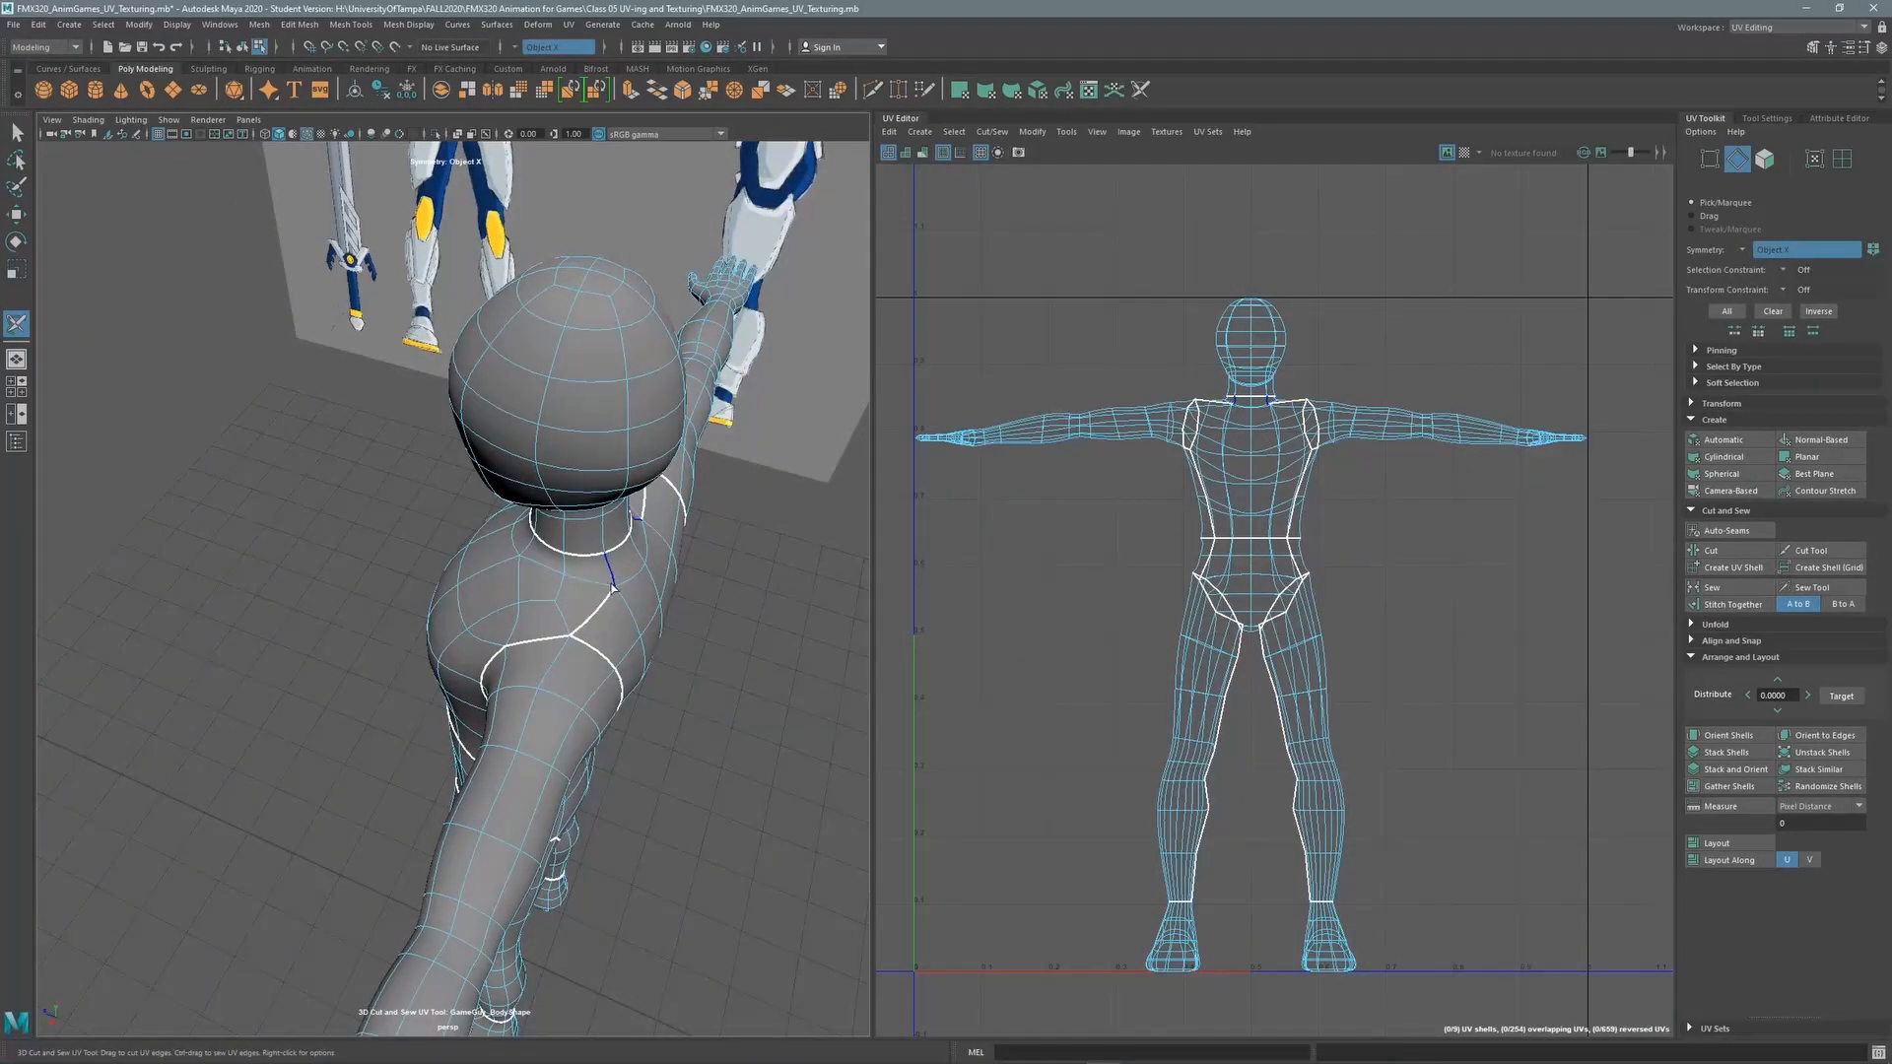
double_click(614, 596)
left_click_drag(615, 597, 477, 504, "alt")
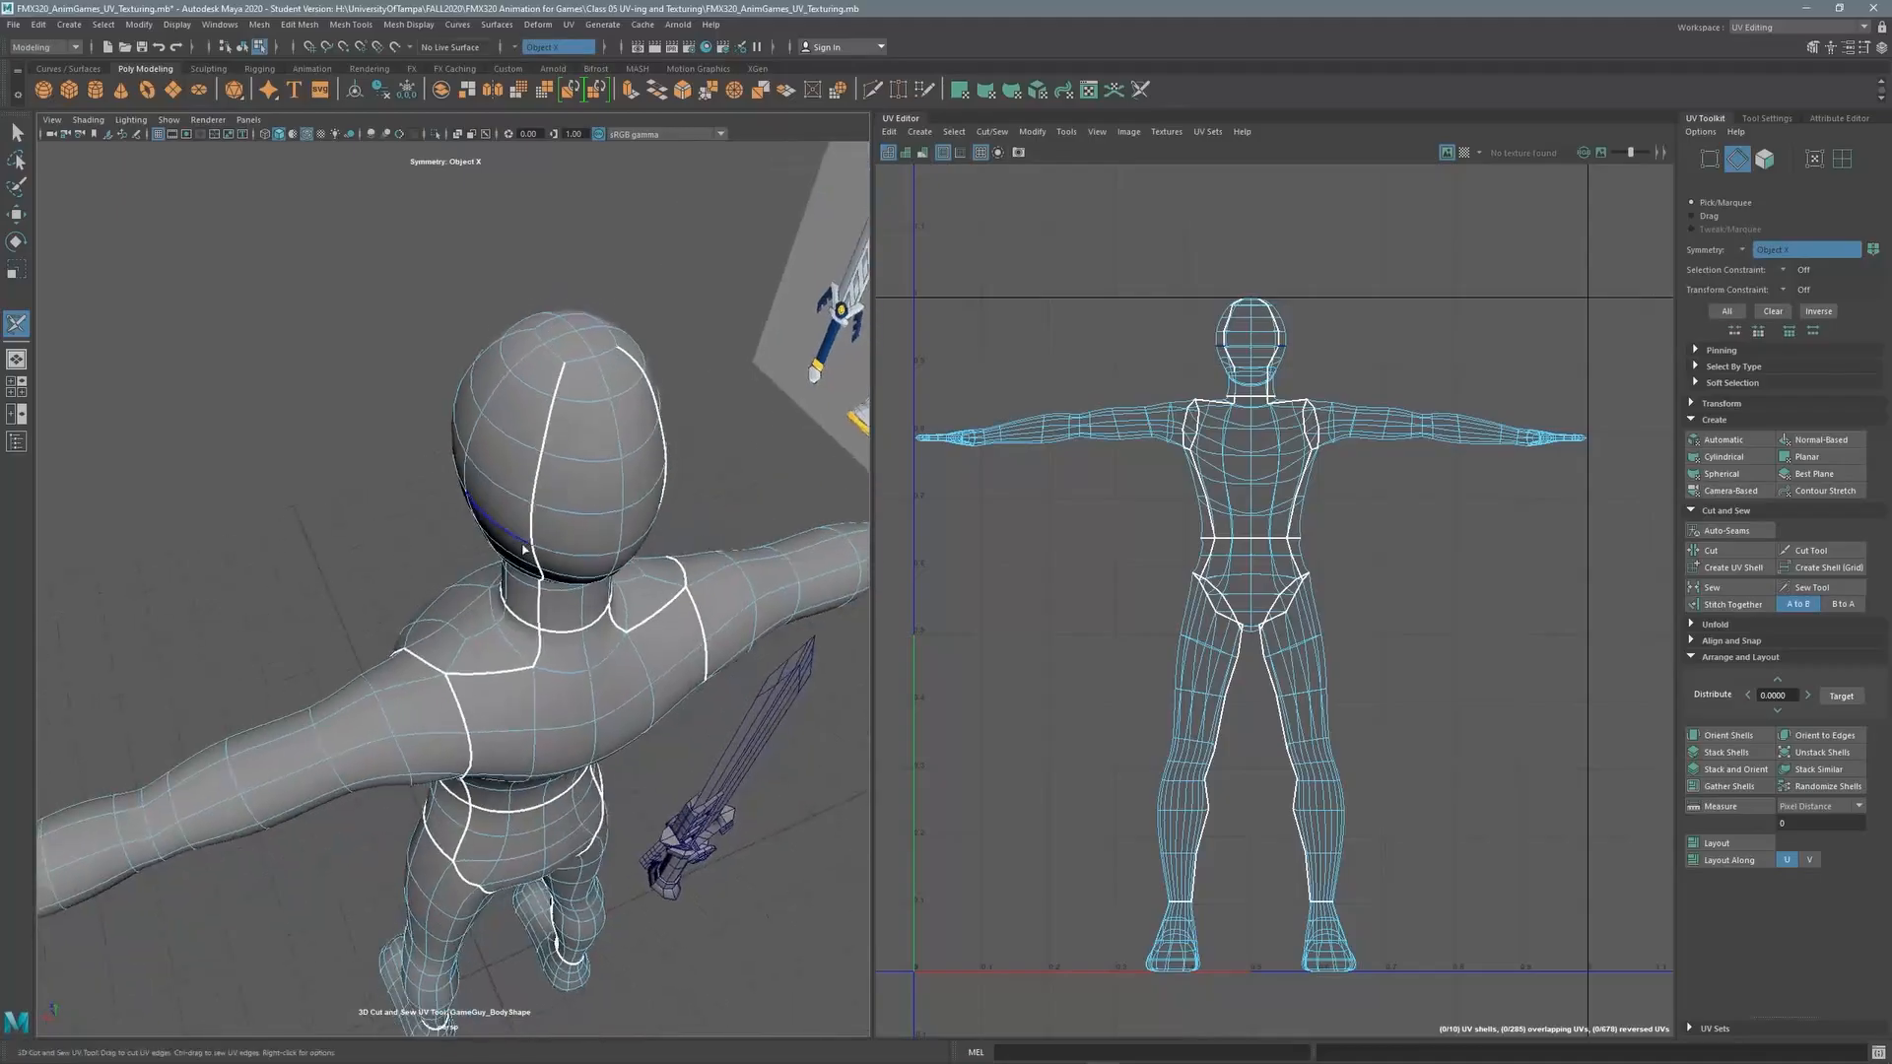
key("ctrl+z")
left_click(544, 648)
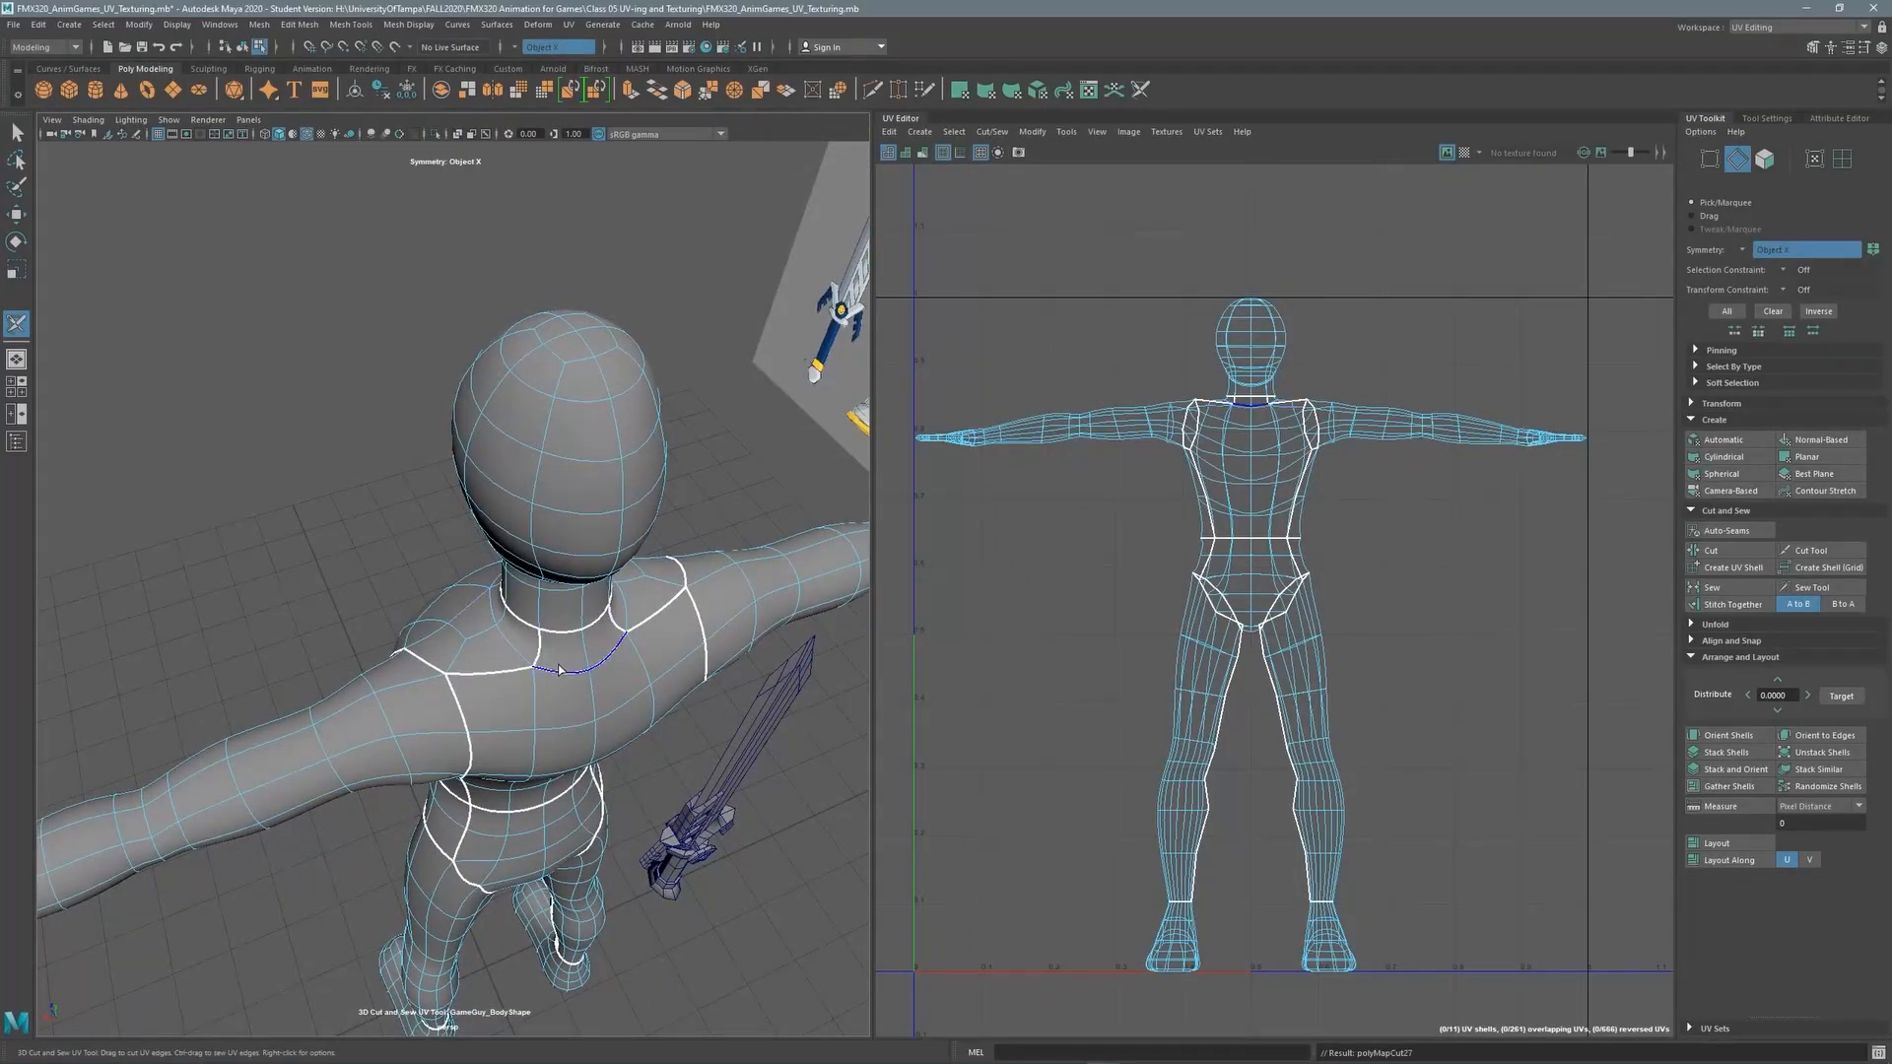
Try cutting and sewing the curved edges just below the neck between the two shoulder seams
middle_click_drag(594, 678, 499, 509, "alt")
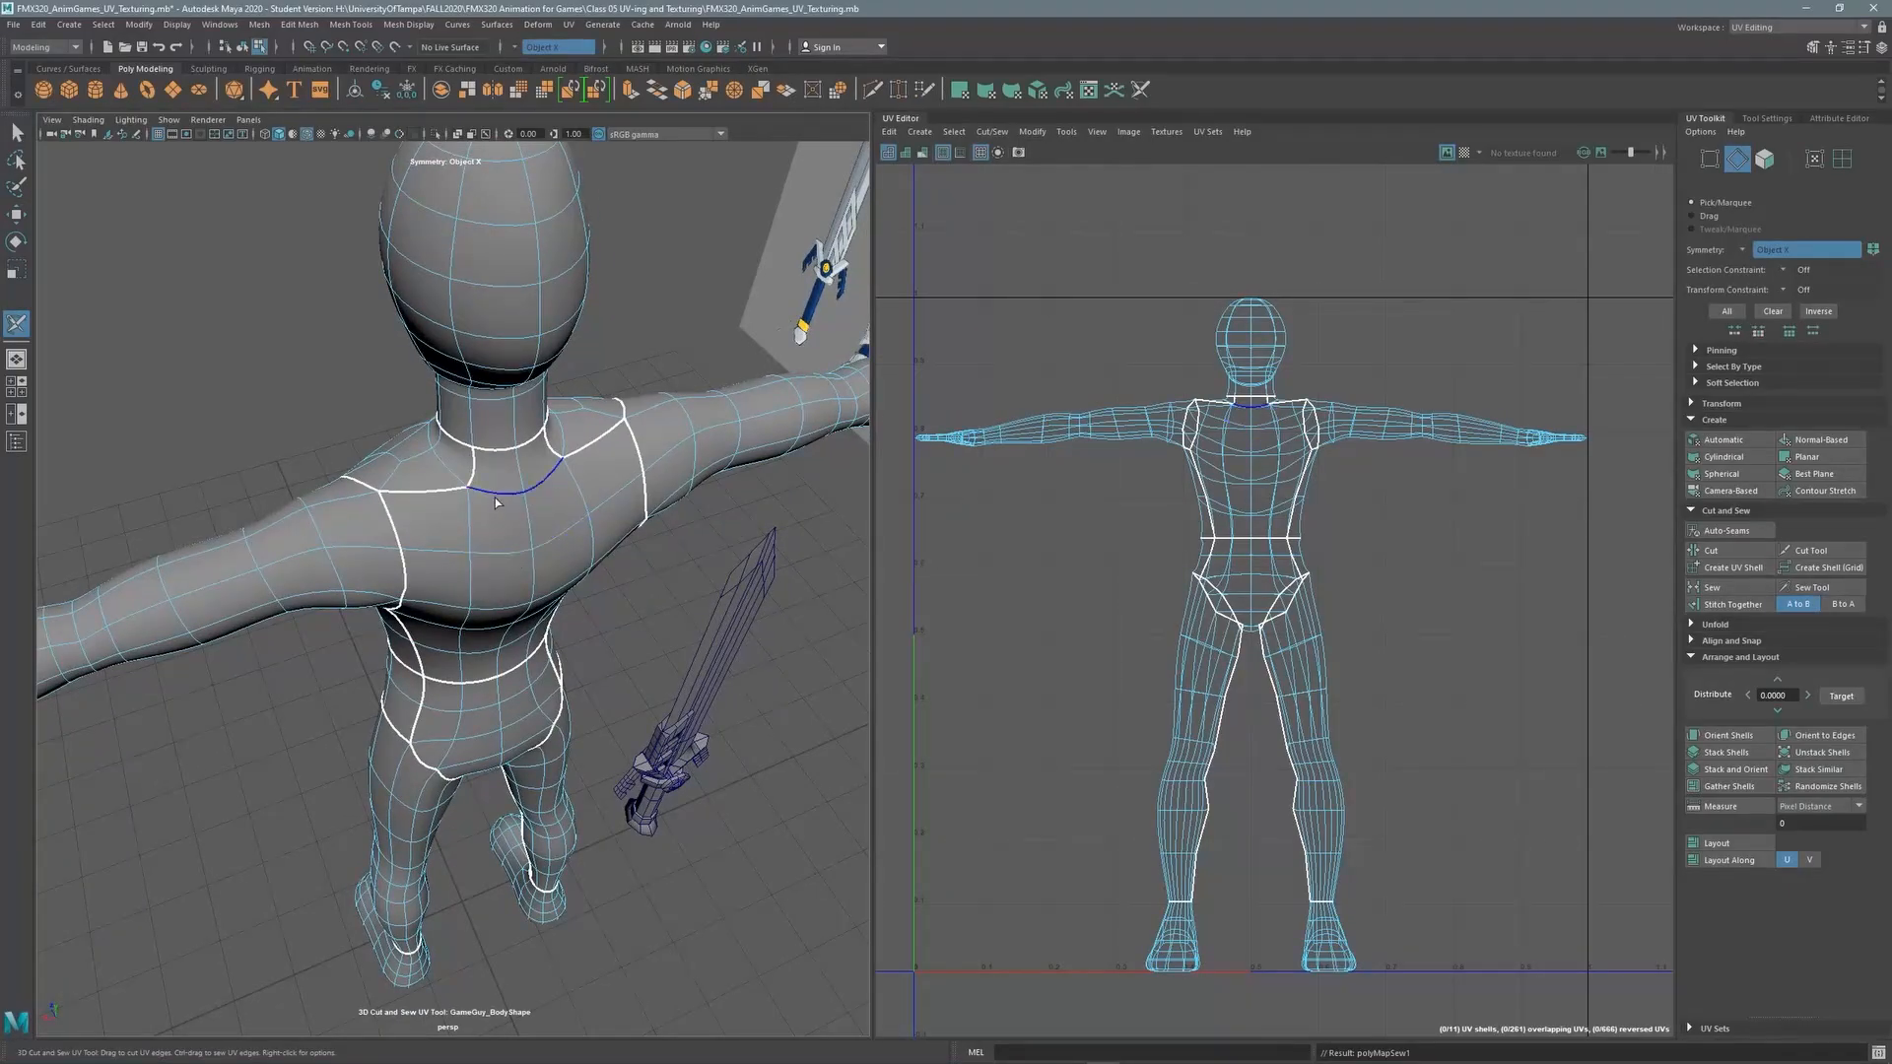
key("ctrl+z")
mouse_move(524, 511)
left_mouse_down()
mouse_move(497, 502)
mouse_move(494, 460)
mouse_move(399, 417)
mouse_move(567, 463)
mouse_move(593, 335)
mouse_move(443, 338)
mouse_move(547, 325)
left_mouse_up()
left_click(496, 500, "ctrl")
middle_click_drag(547, 326, 503, 384, "alt")
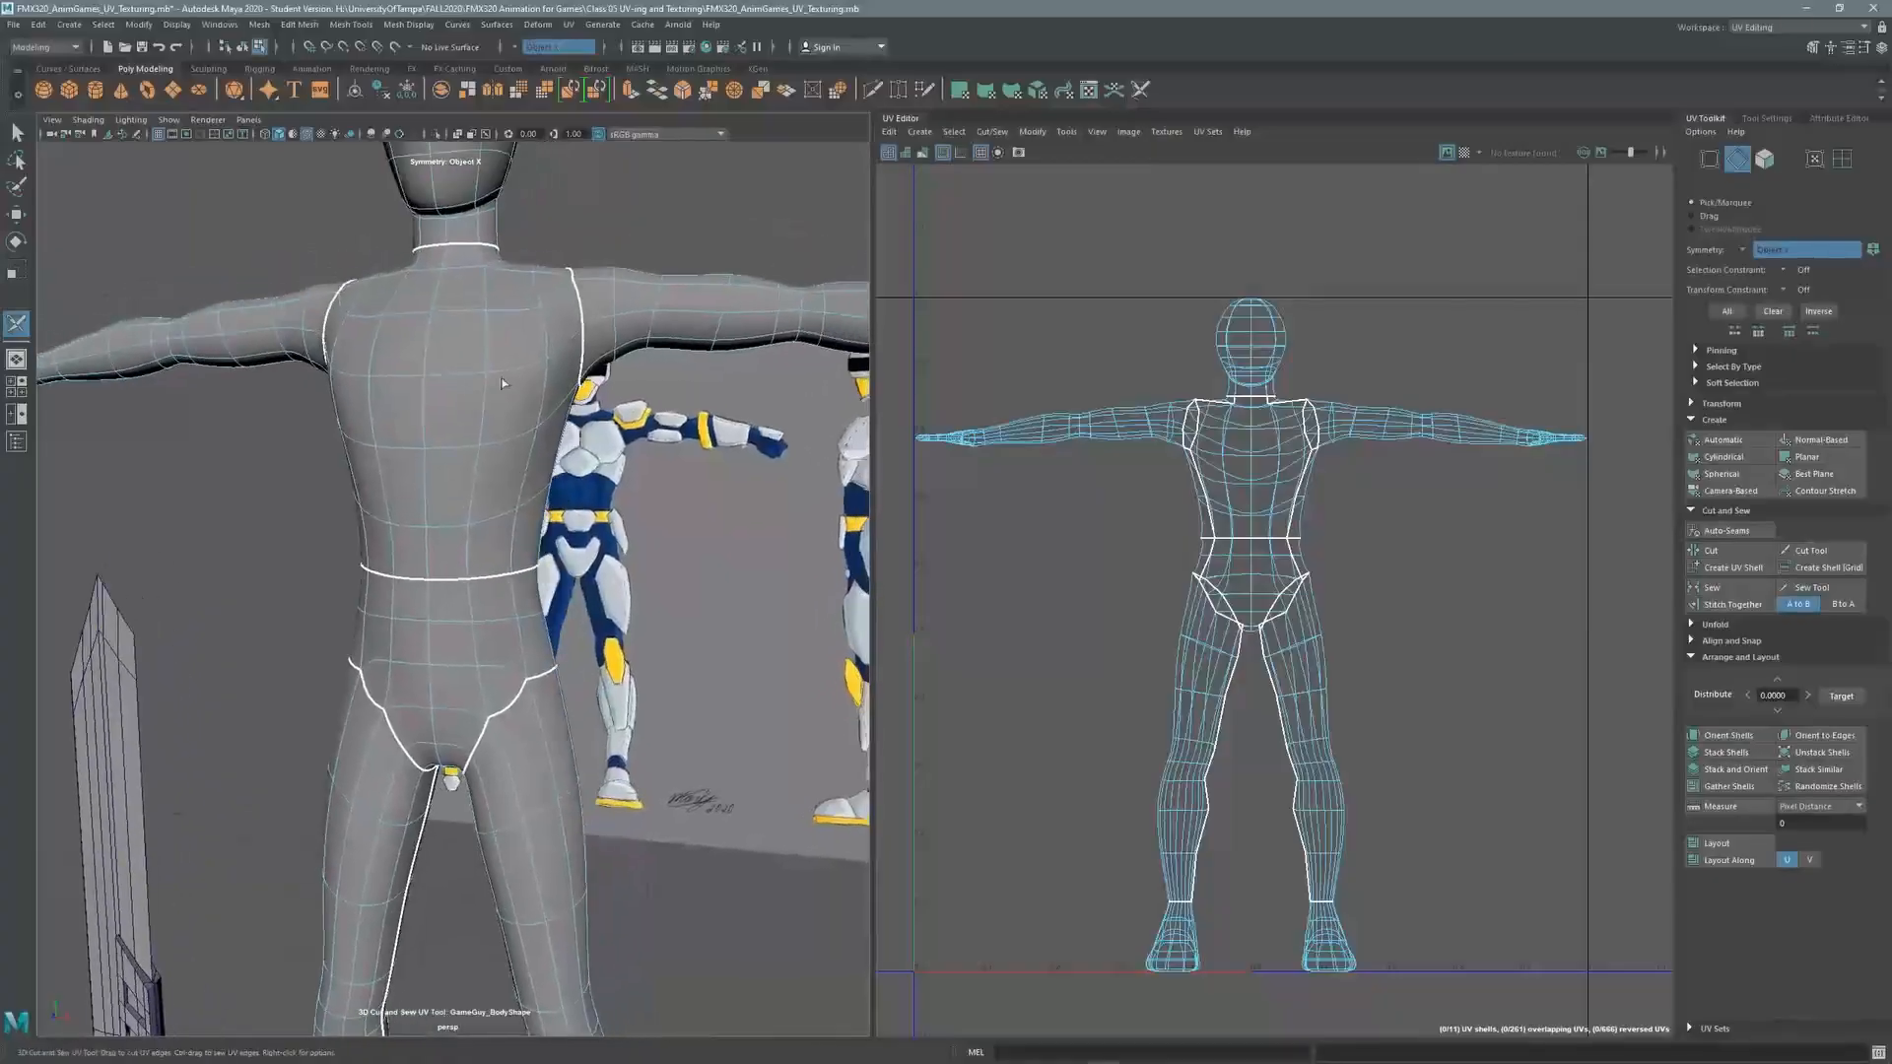
Display the body's UV shells in shaded colours in the UV Editor
right_click_drag(503, 384, 296, 433, "alt")
left_click_drag(295, 432, 444, 402, "alt")
middle_click_drag(443, 401, 550, 375, "alt")
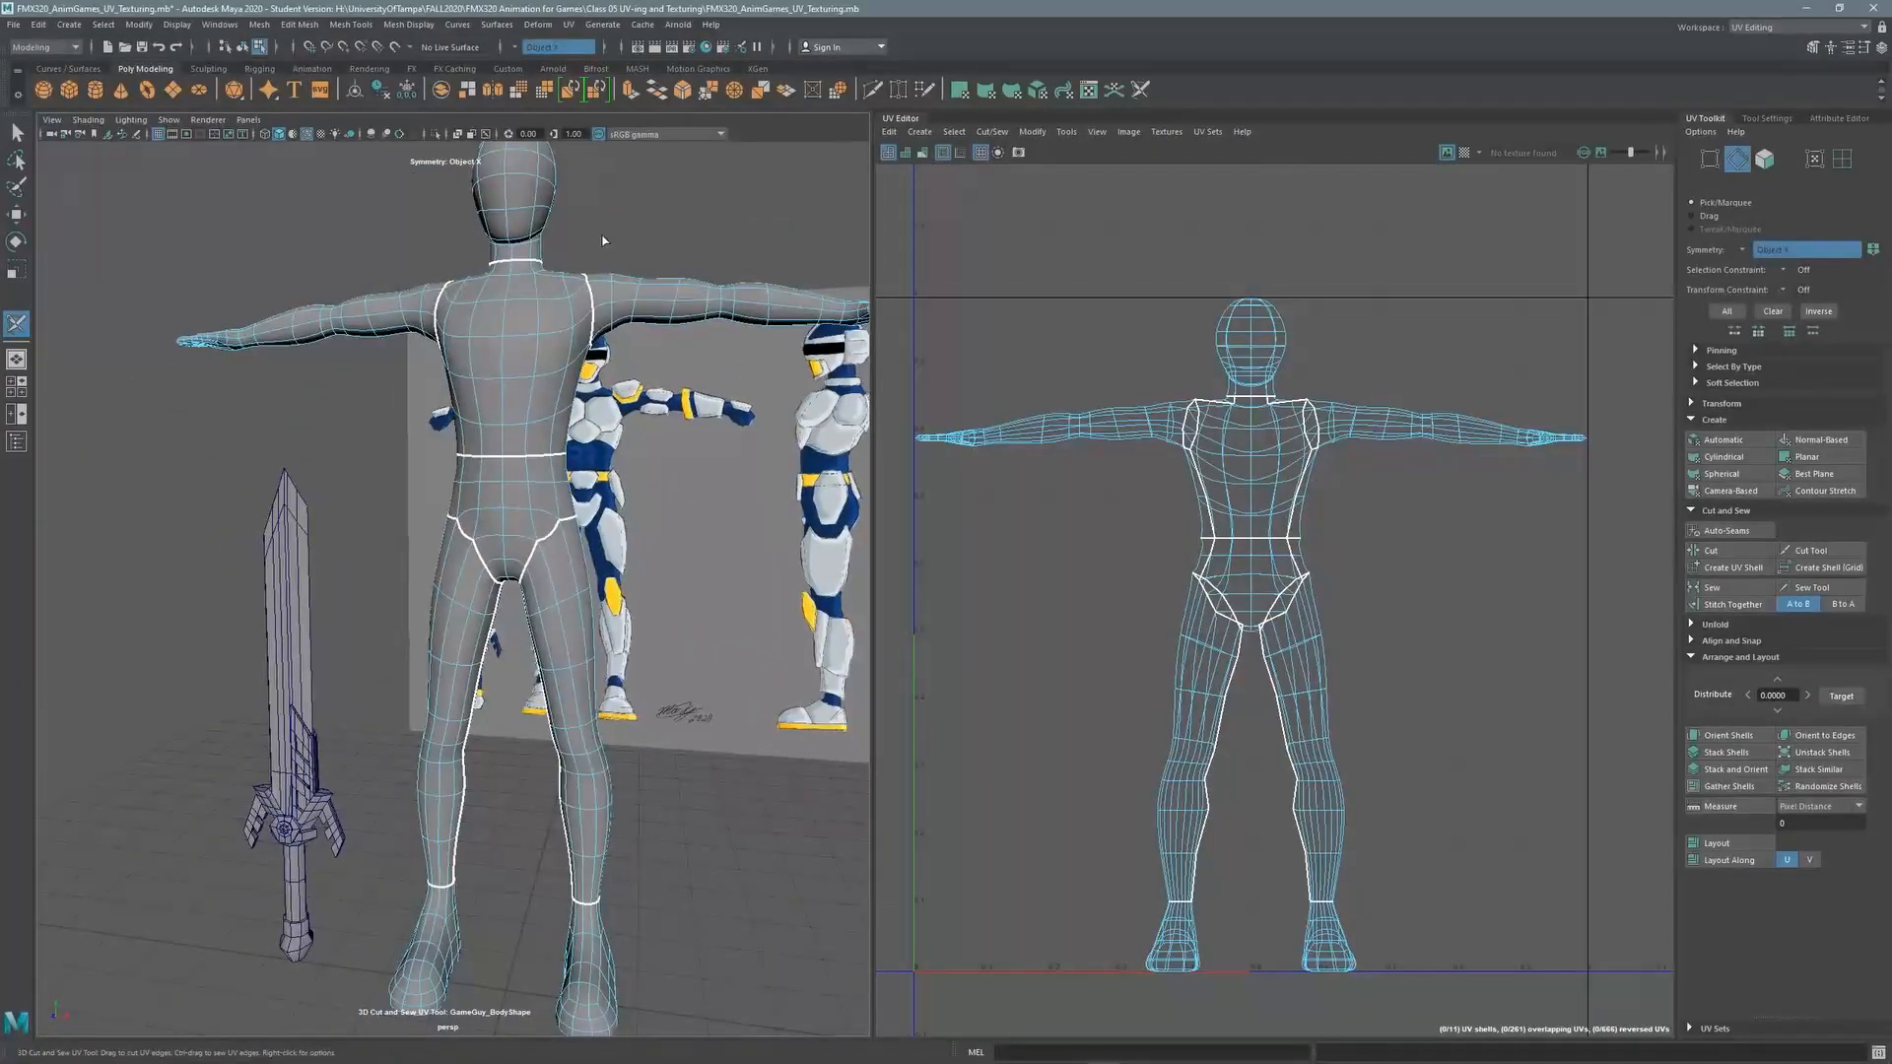
left_click(1098, 133)
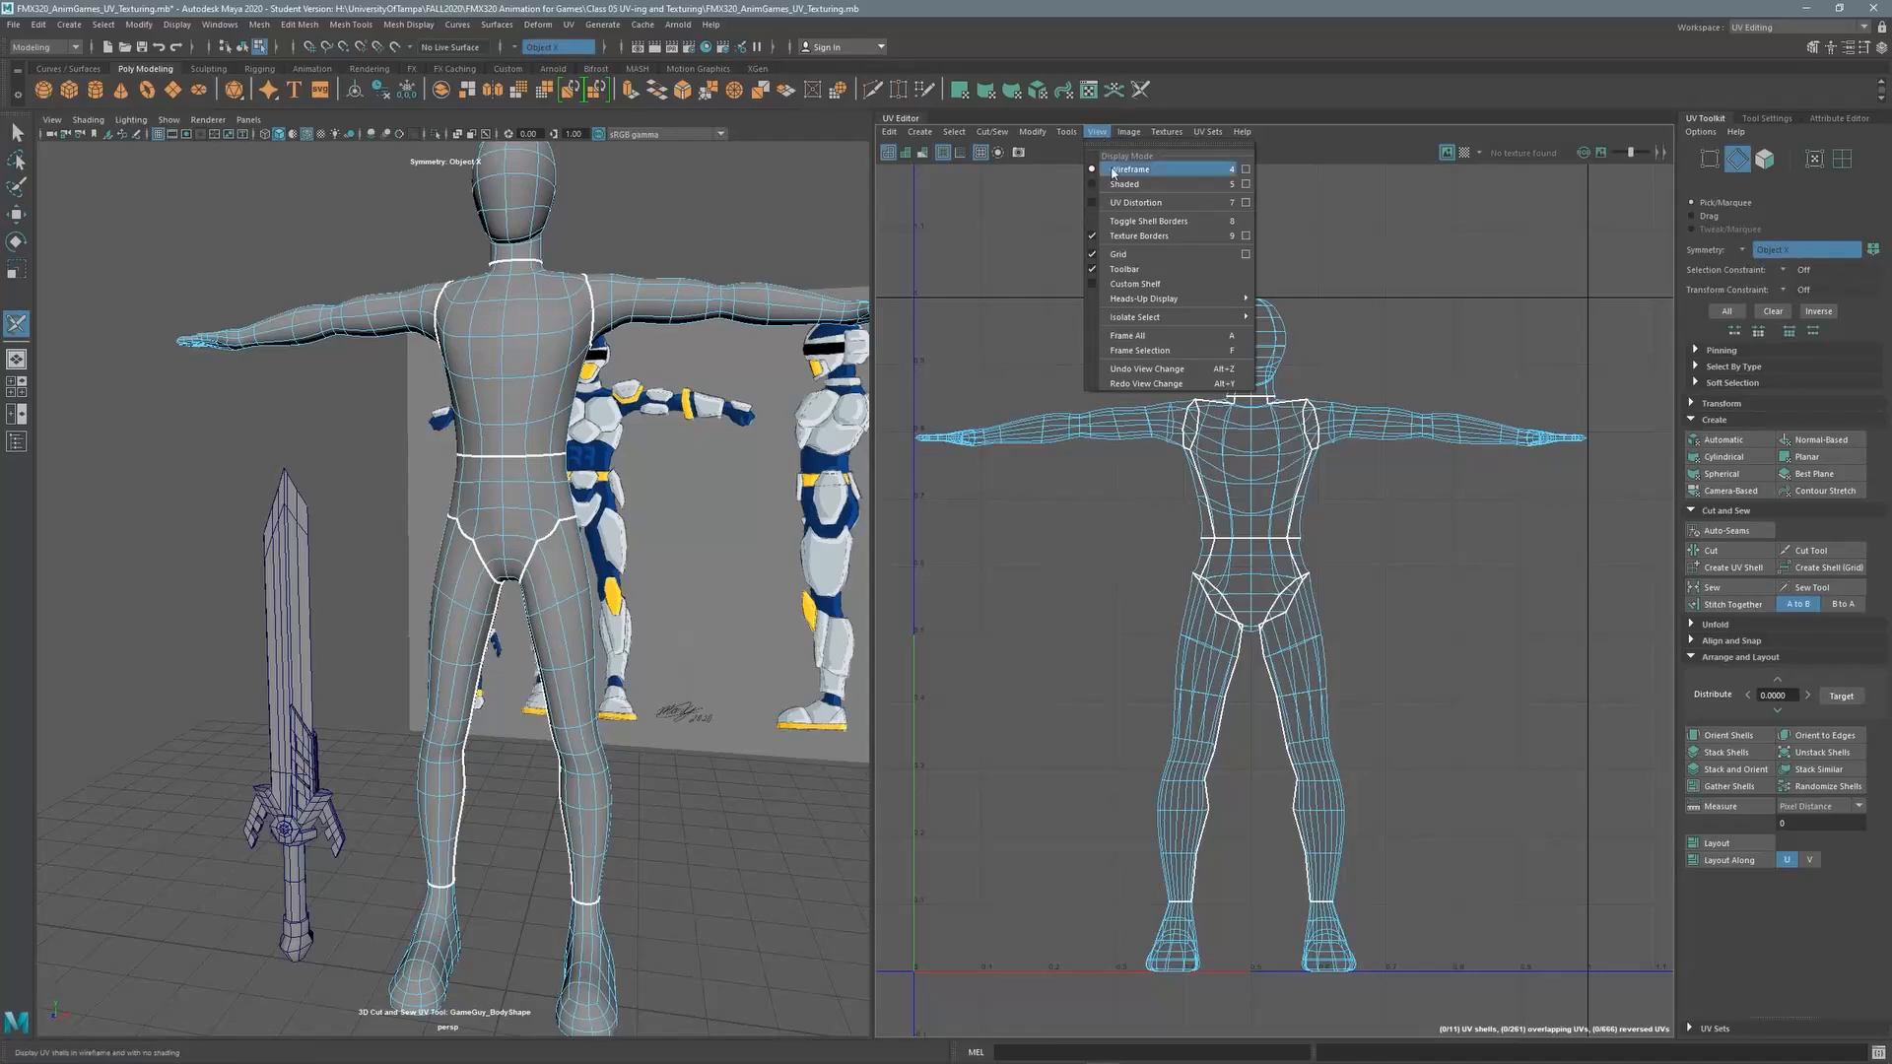
left_click(1096, 185)
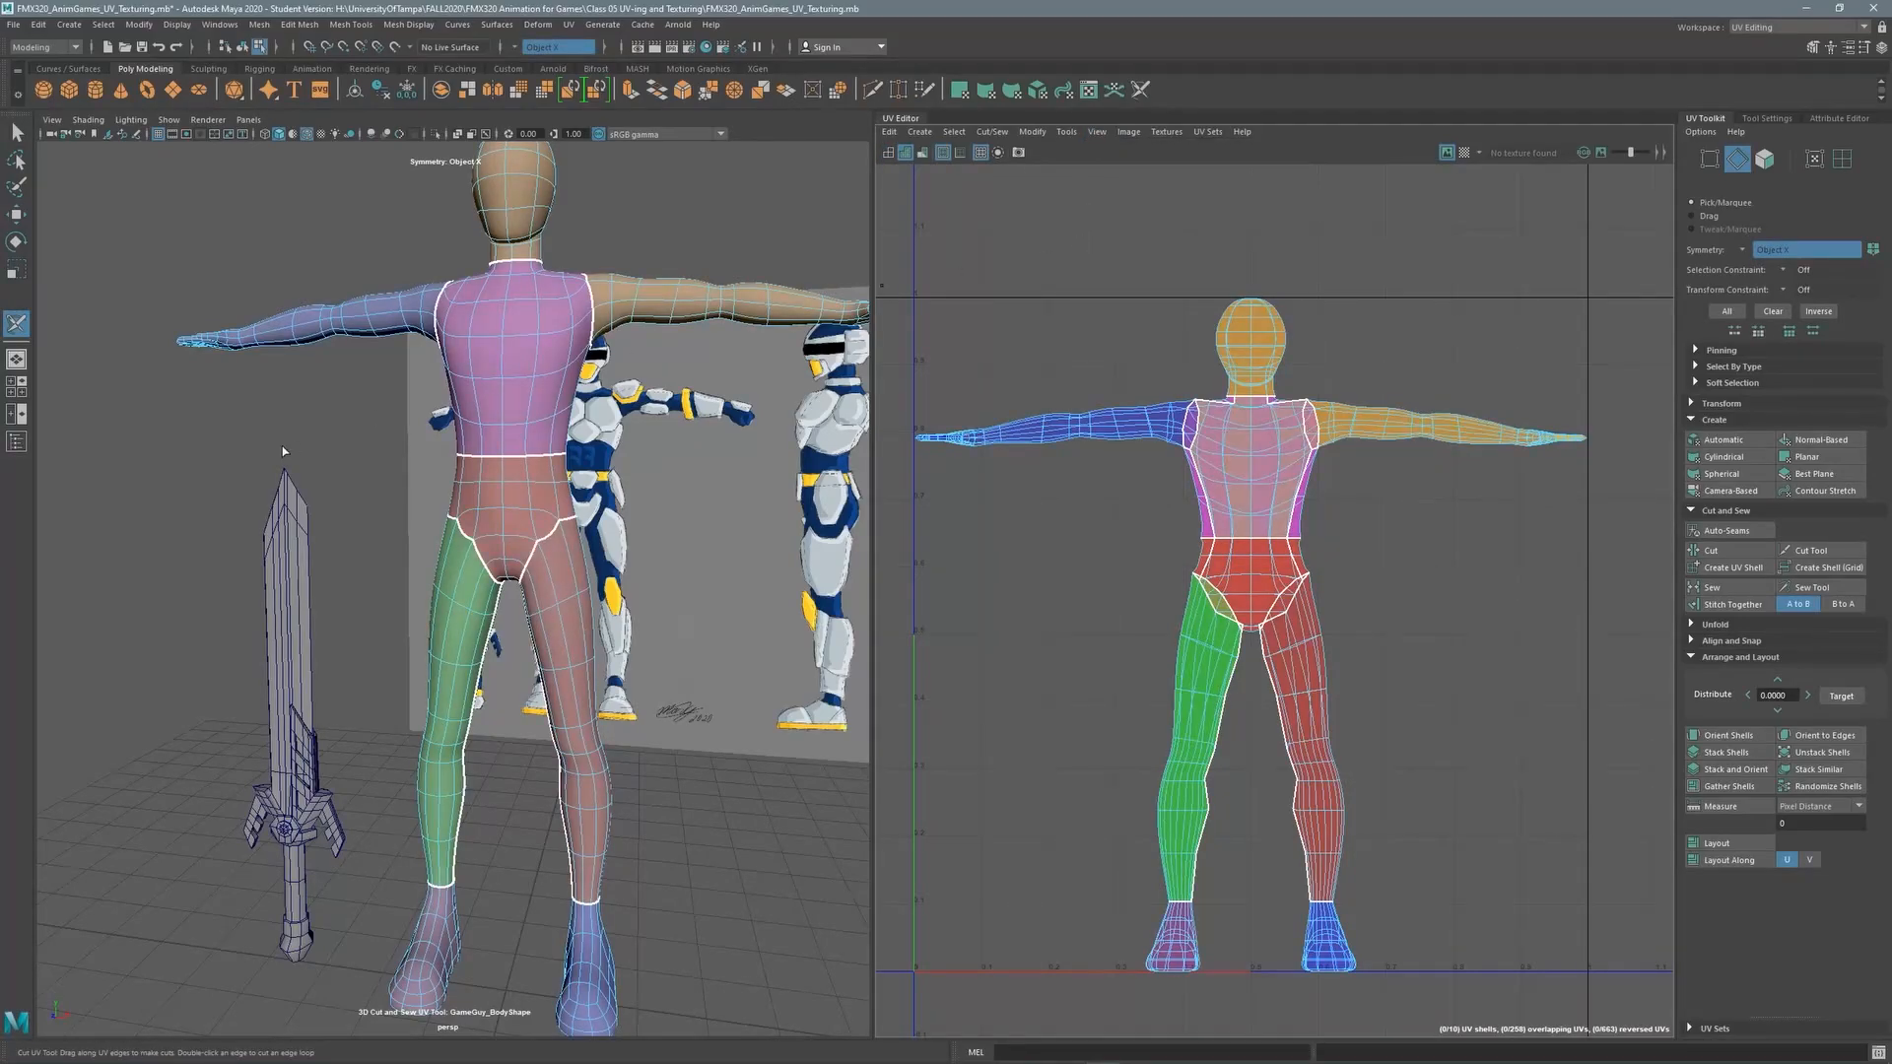
Examine the coloured UV shells on the torso, arms, pelvis, legs and feet for correct separation
middle_click_drag(493, 380, 504, 202, "alt")
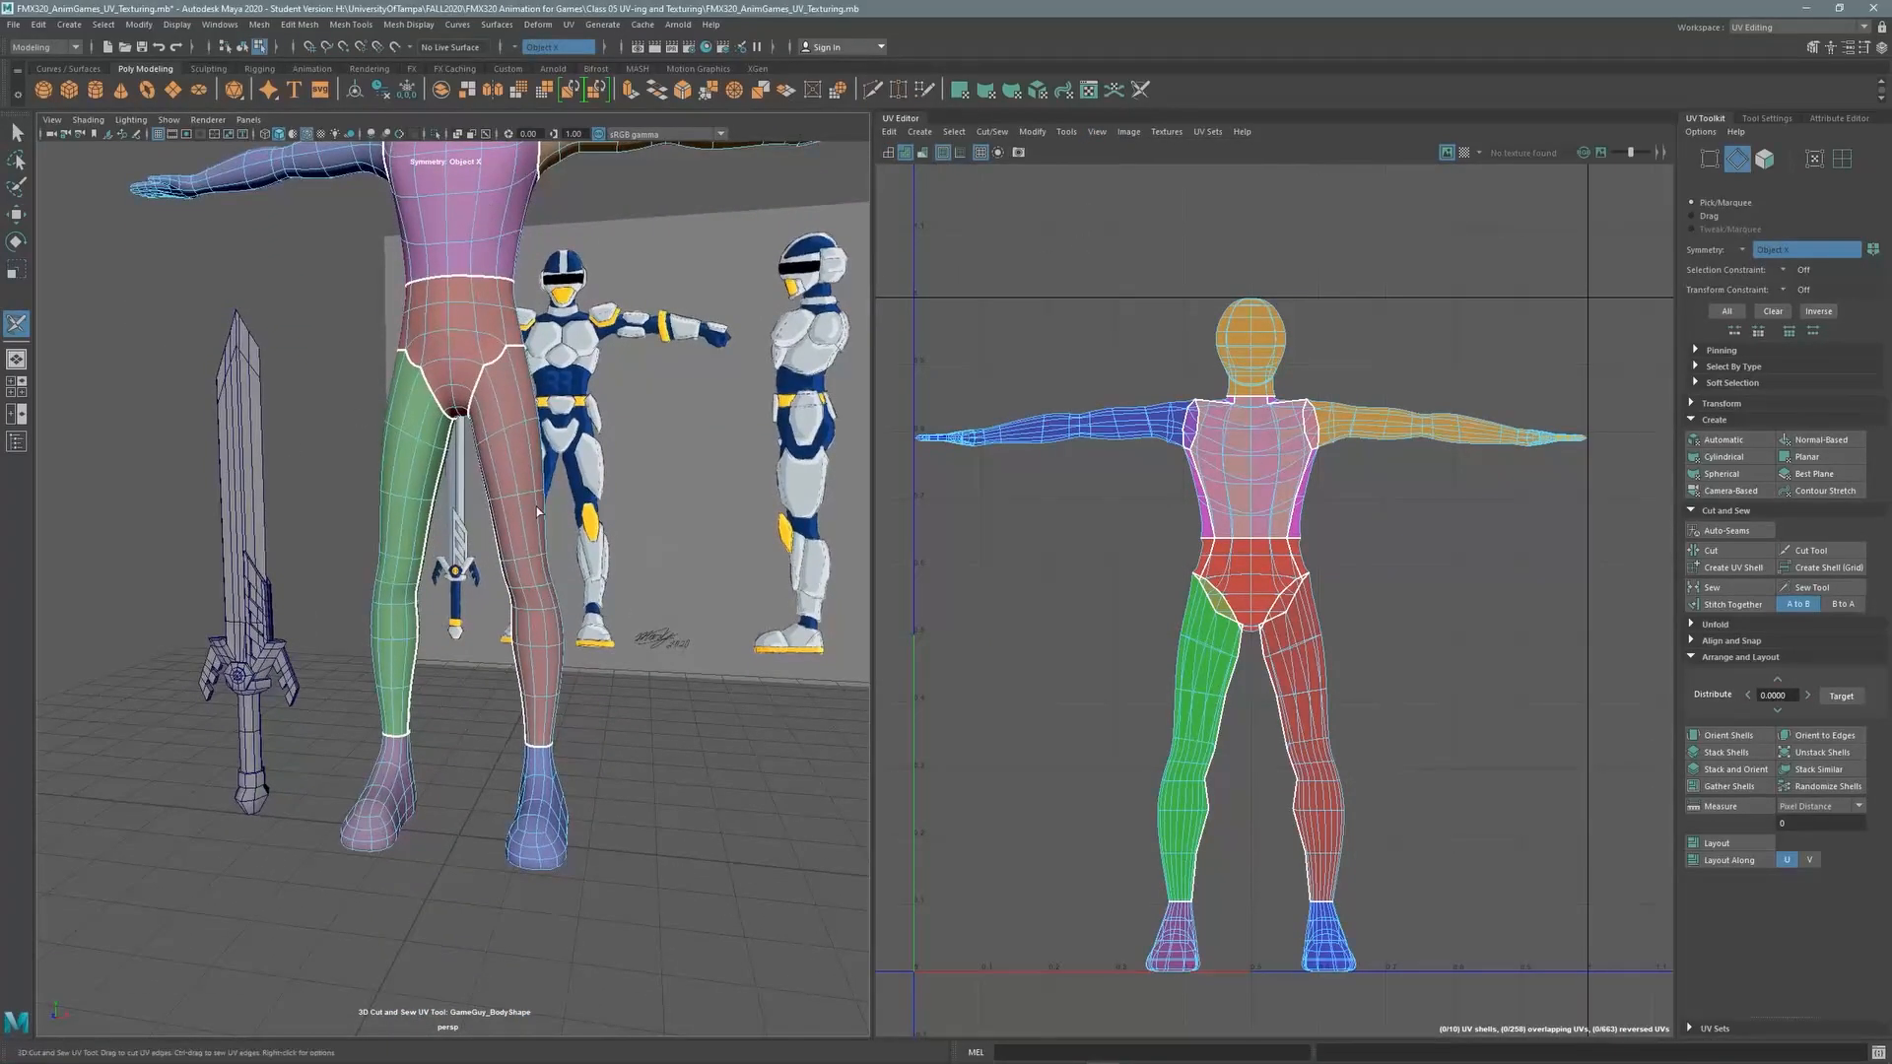
mouse_move(536, 507)
left_mouse_down("alt")
mouse_move(481, 511)
mouse_move(516, 500)
left_mouse_up("alt")
middle_click_drag(497, 353, 498, 478, "alt")
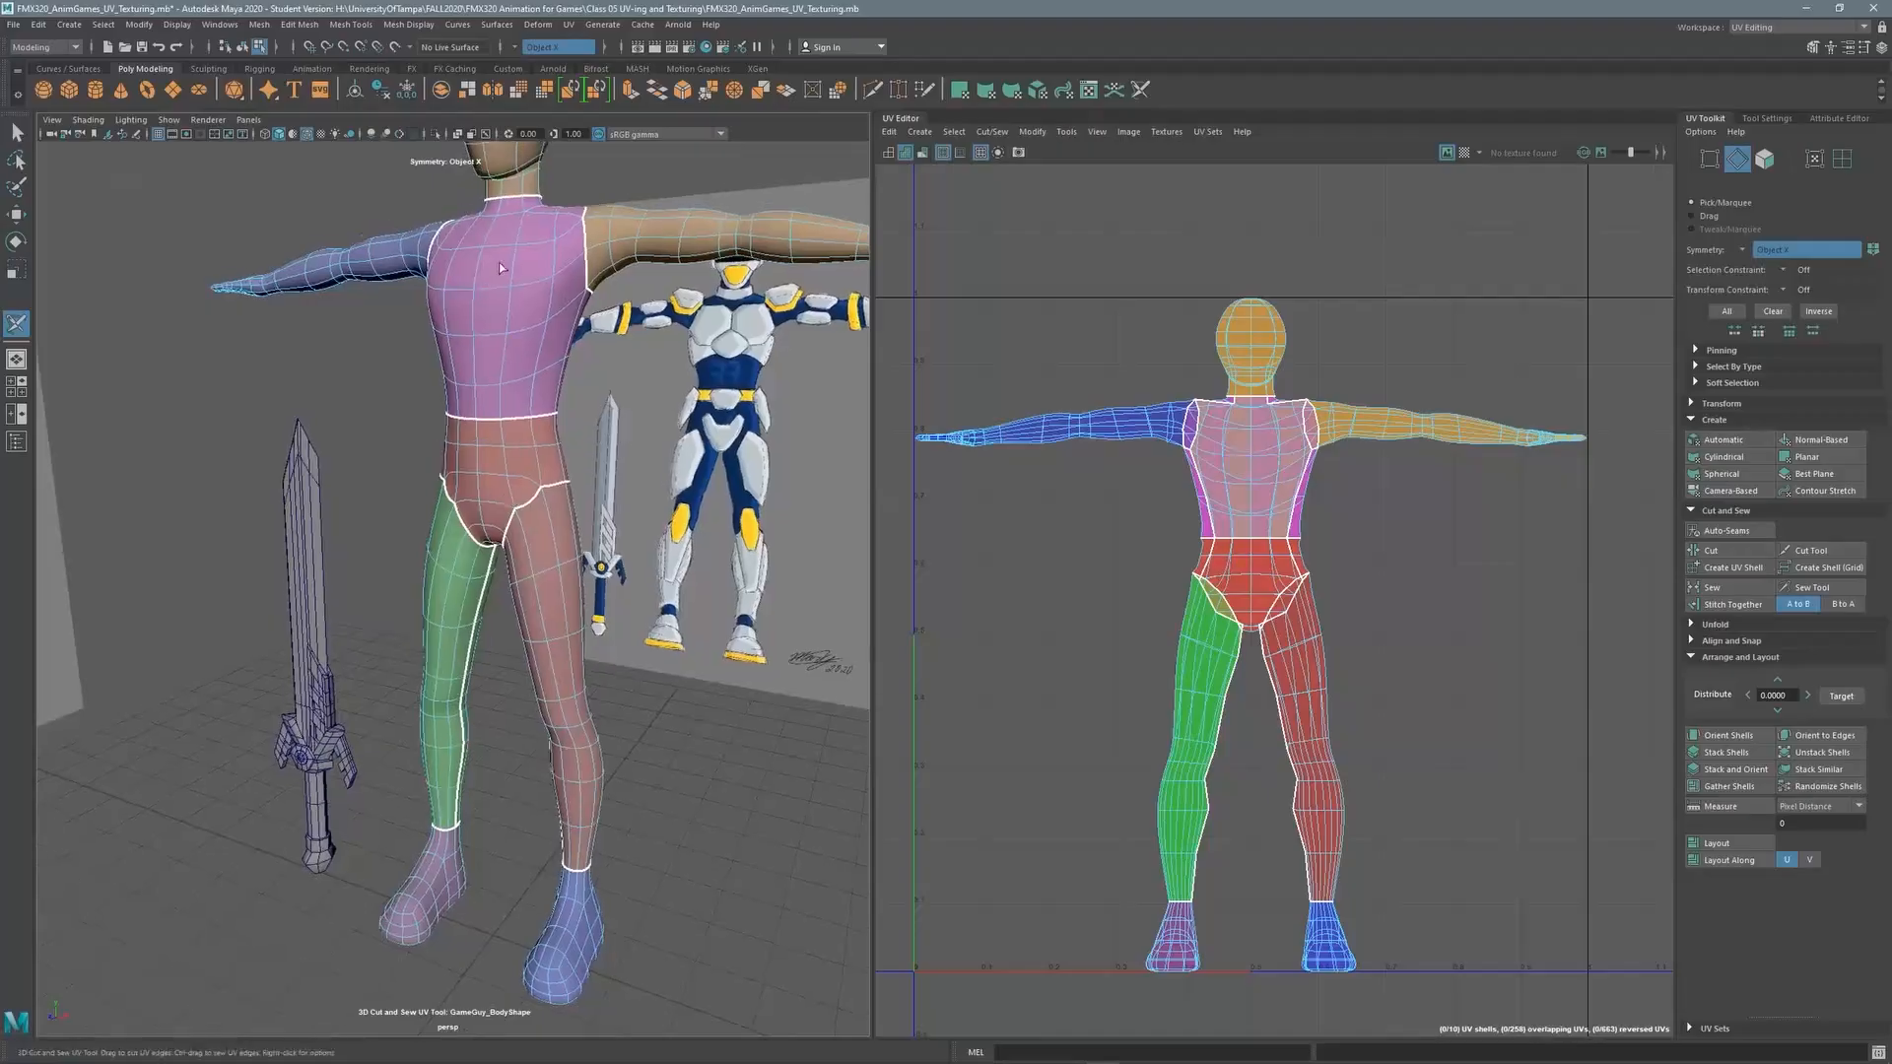
left_click_drag(529, 465, 533, 446, "alt")
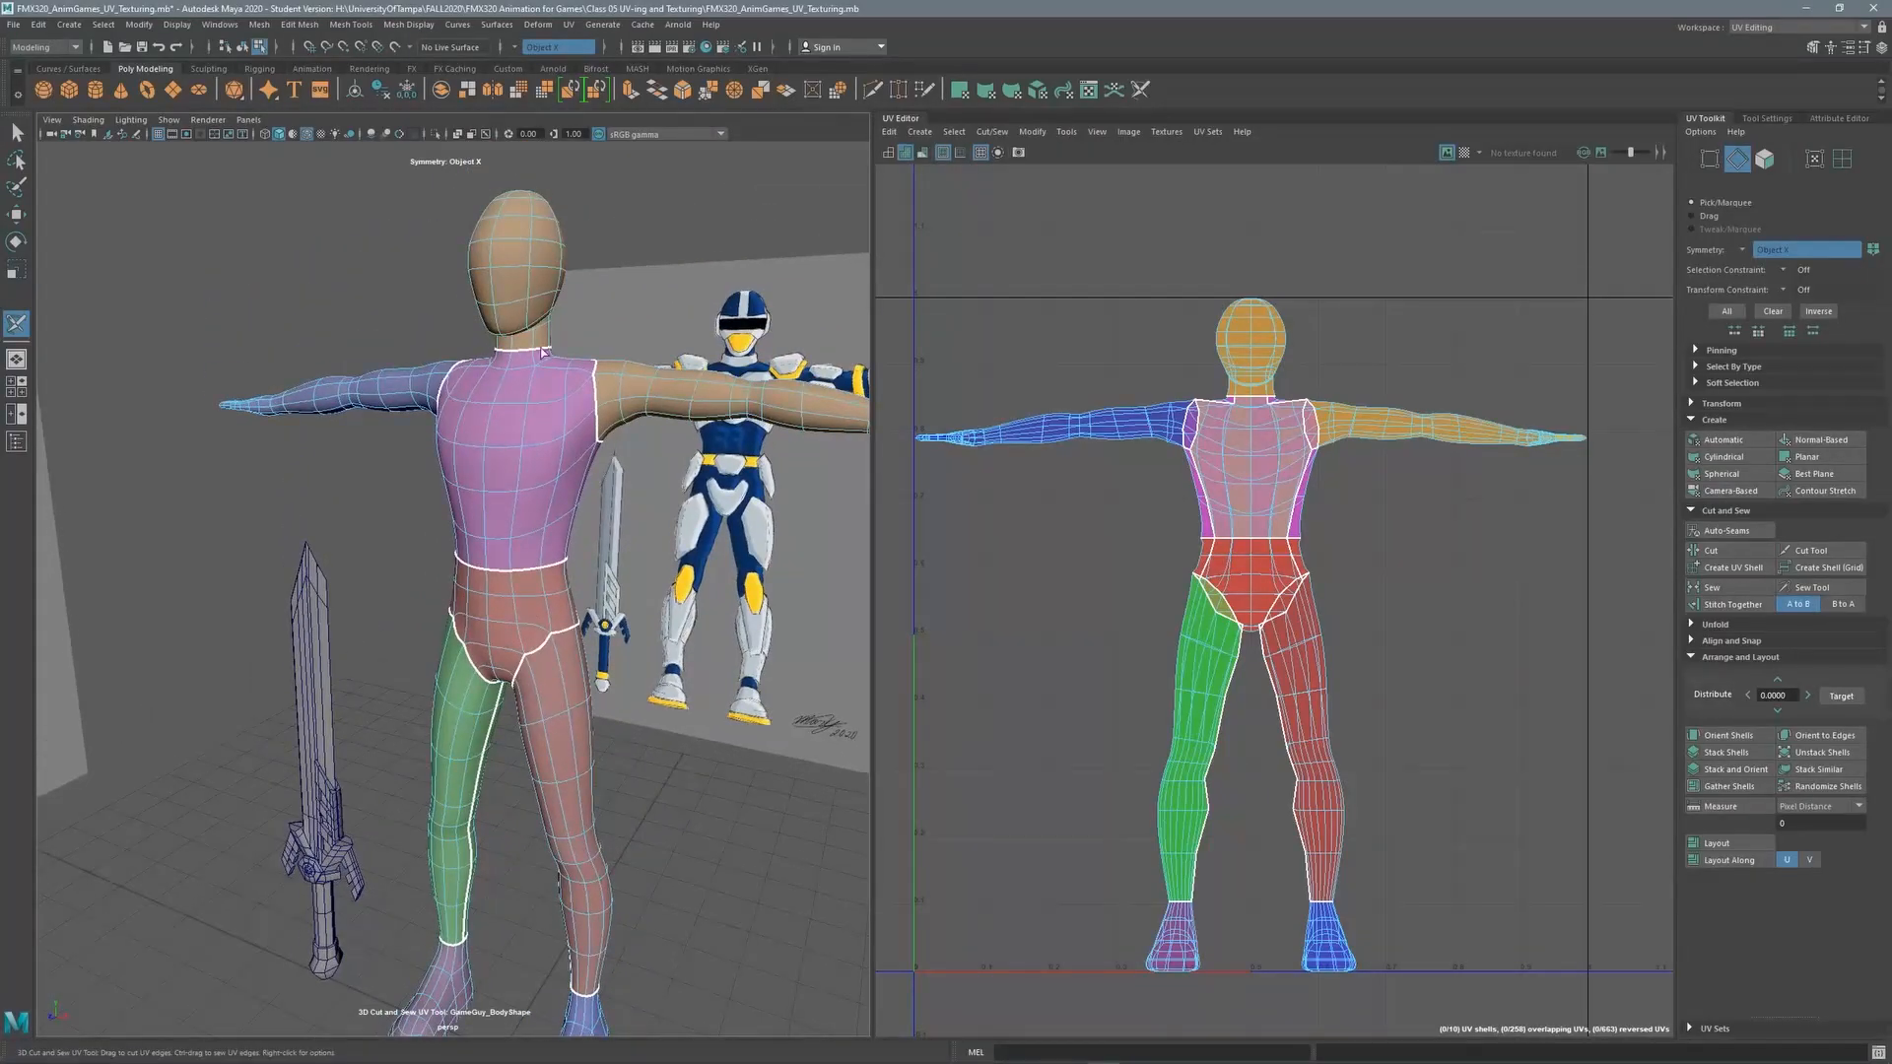
left_click_drag(543, 352, 541, 529, "alt")
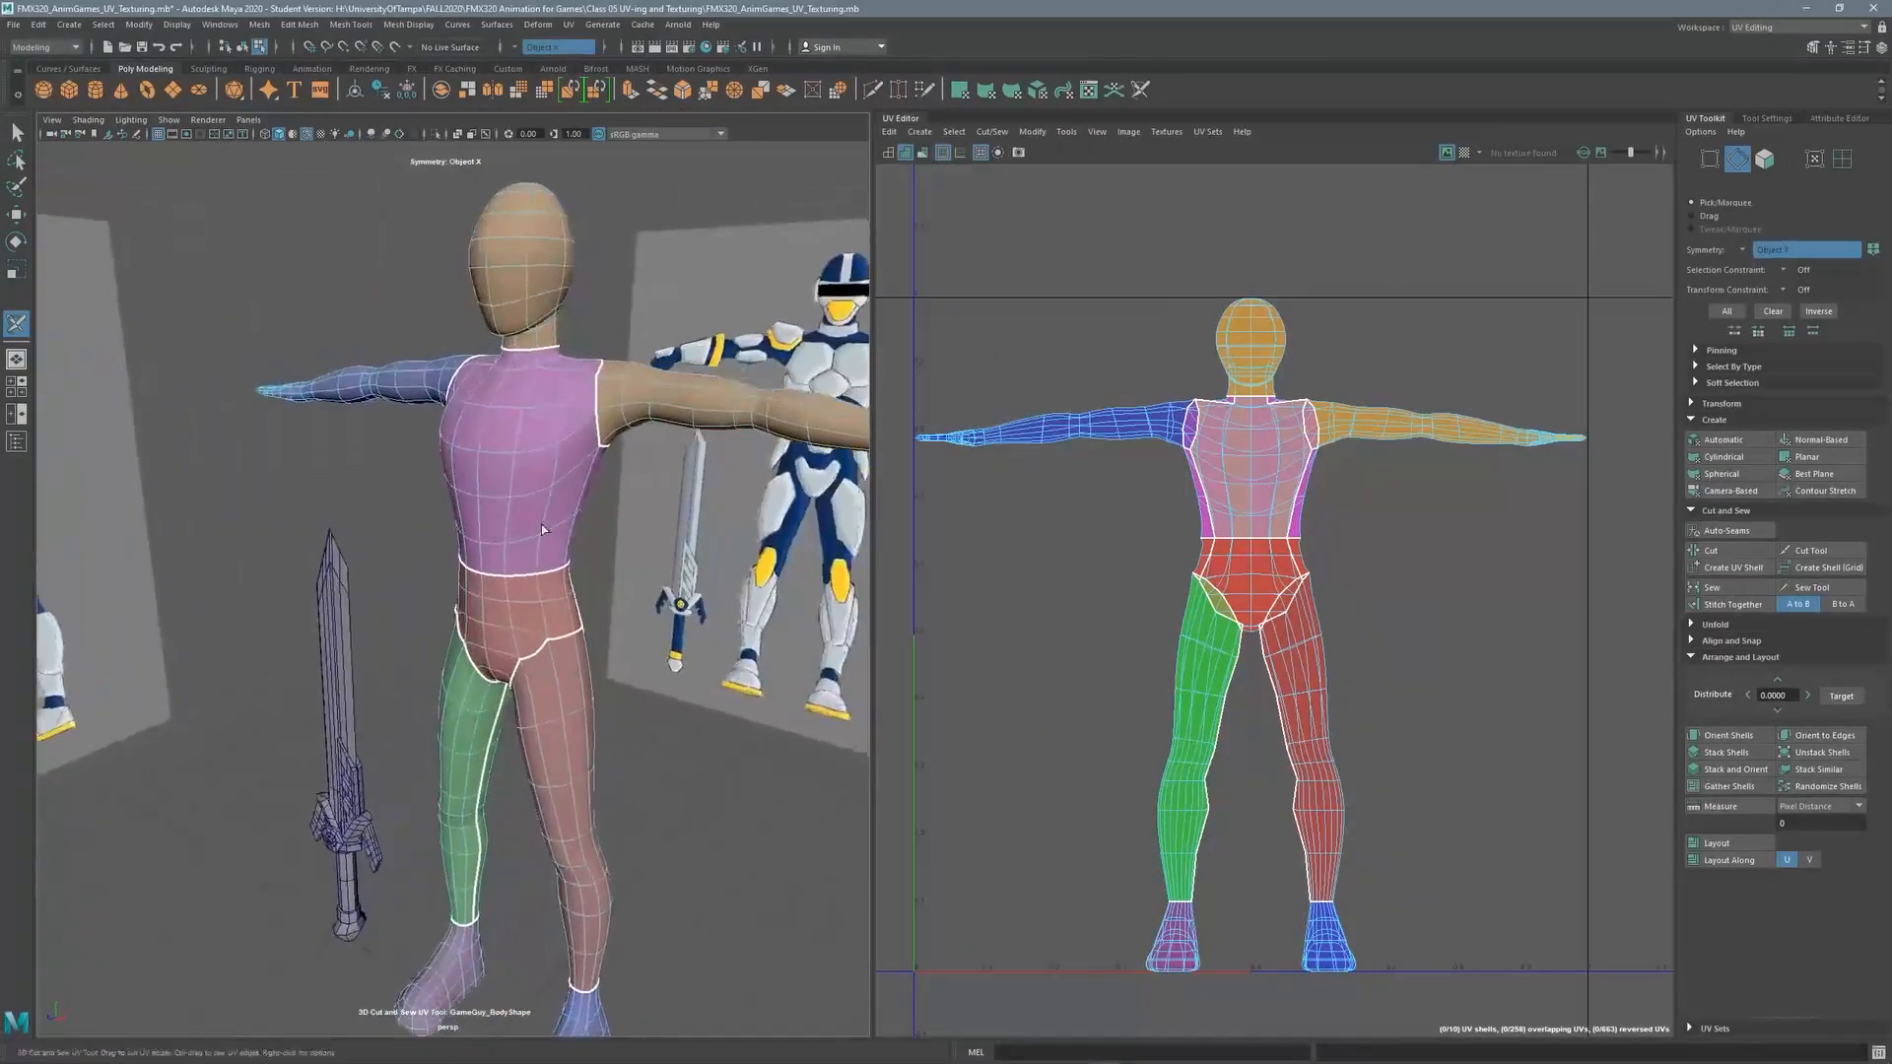
middle_click_drag(541, 530, 507, 301, "alt")
middle_click_drag(542, 565, 542, 374, "alt")
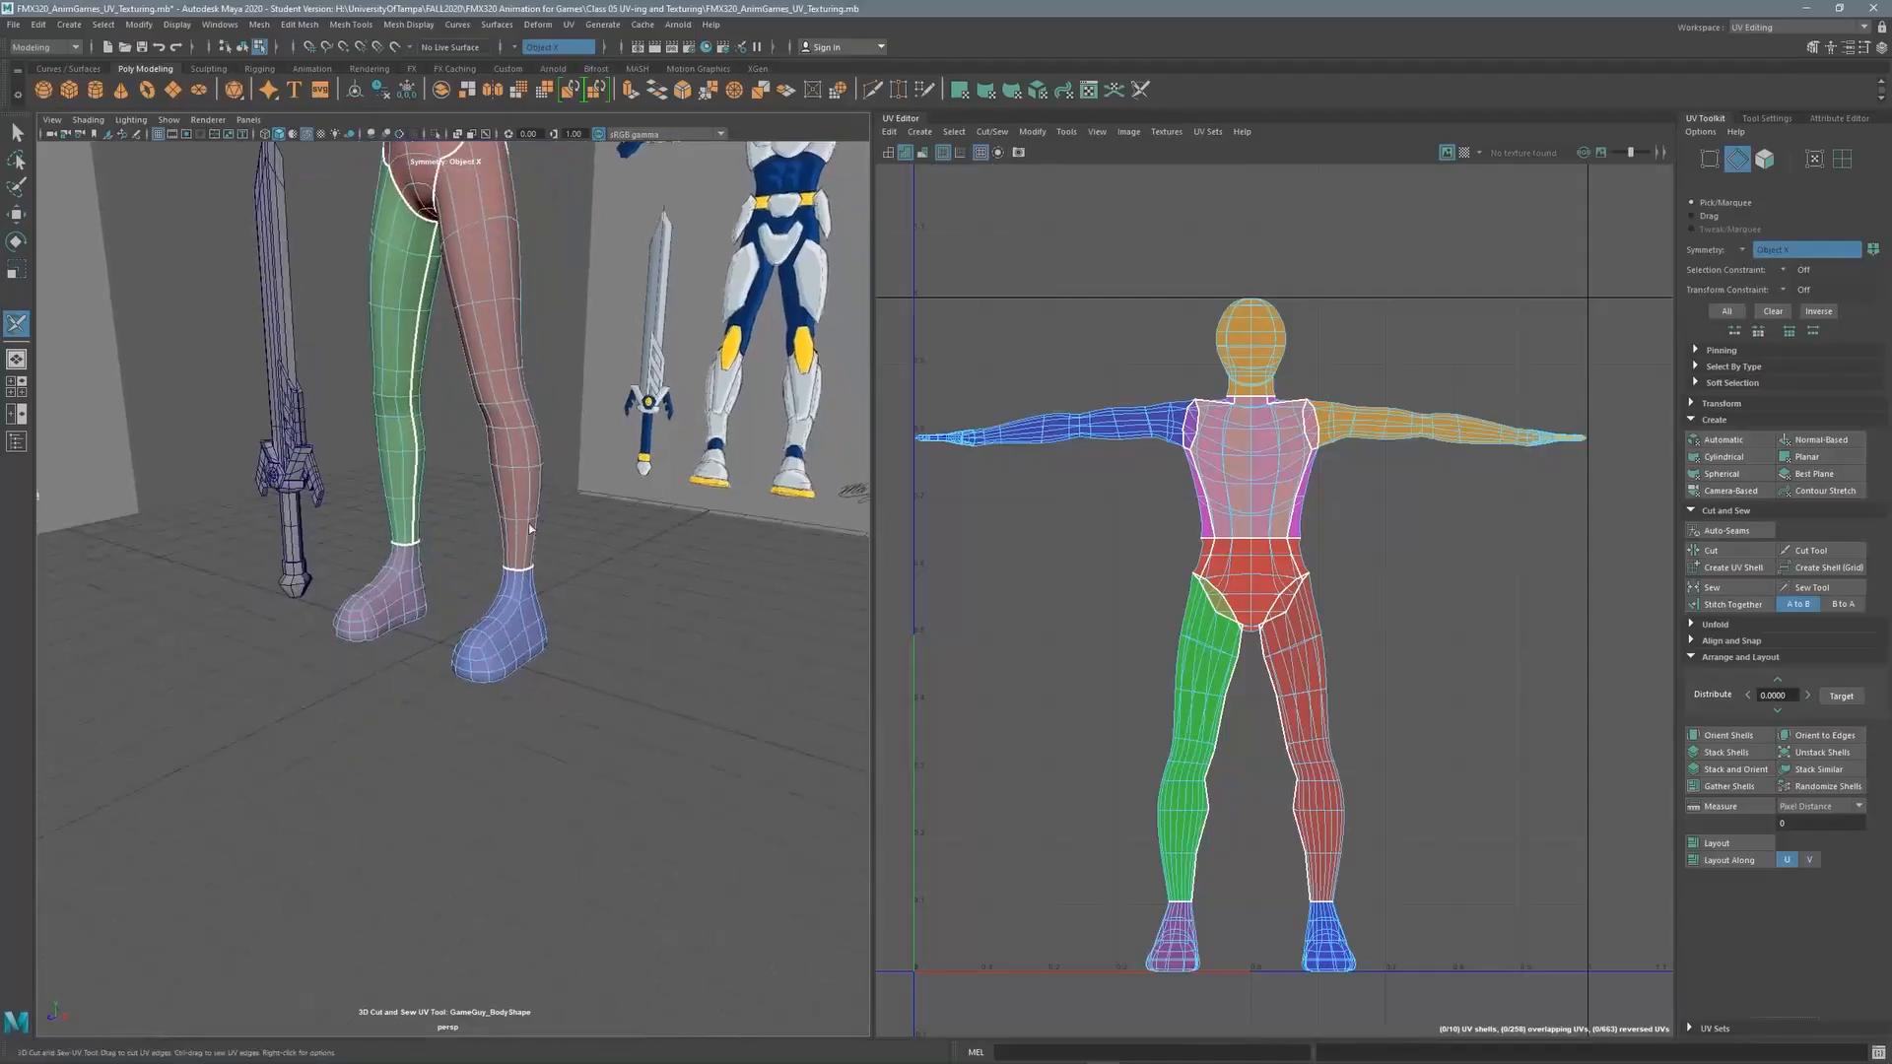
Cut a symmetrical seam around the perimeter of each foot's sole to separate it from the upper foot
left_click_drag(552, 680, 532, 499, "alt")
middle_click_drag(532, 499, 494, 329, "alt")
right_click_drag(493, 329, 640, 404, "alt")
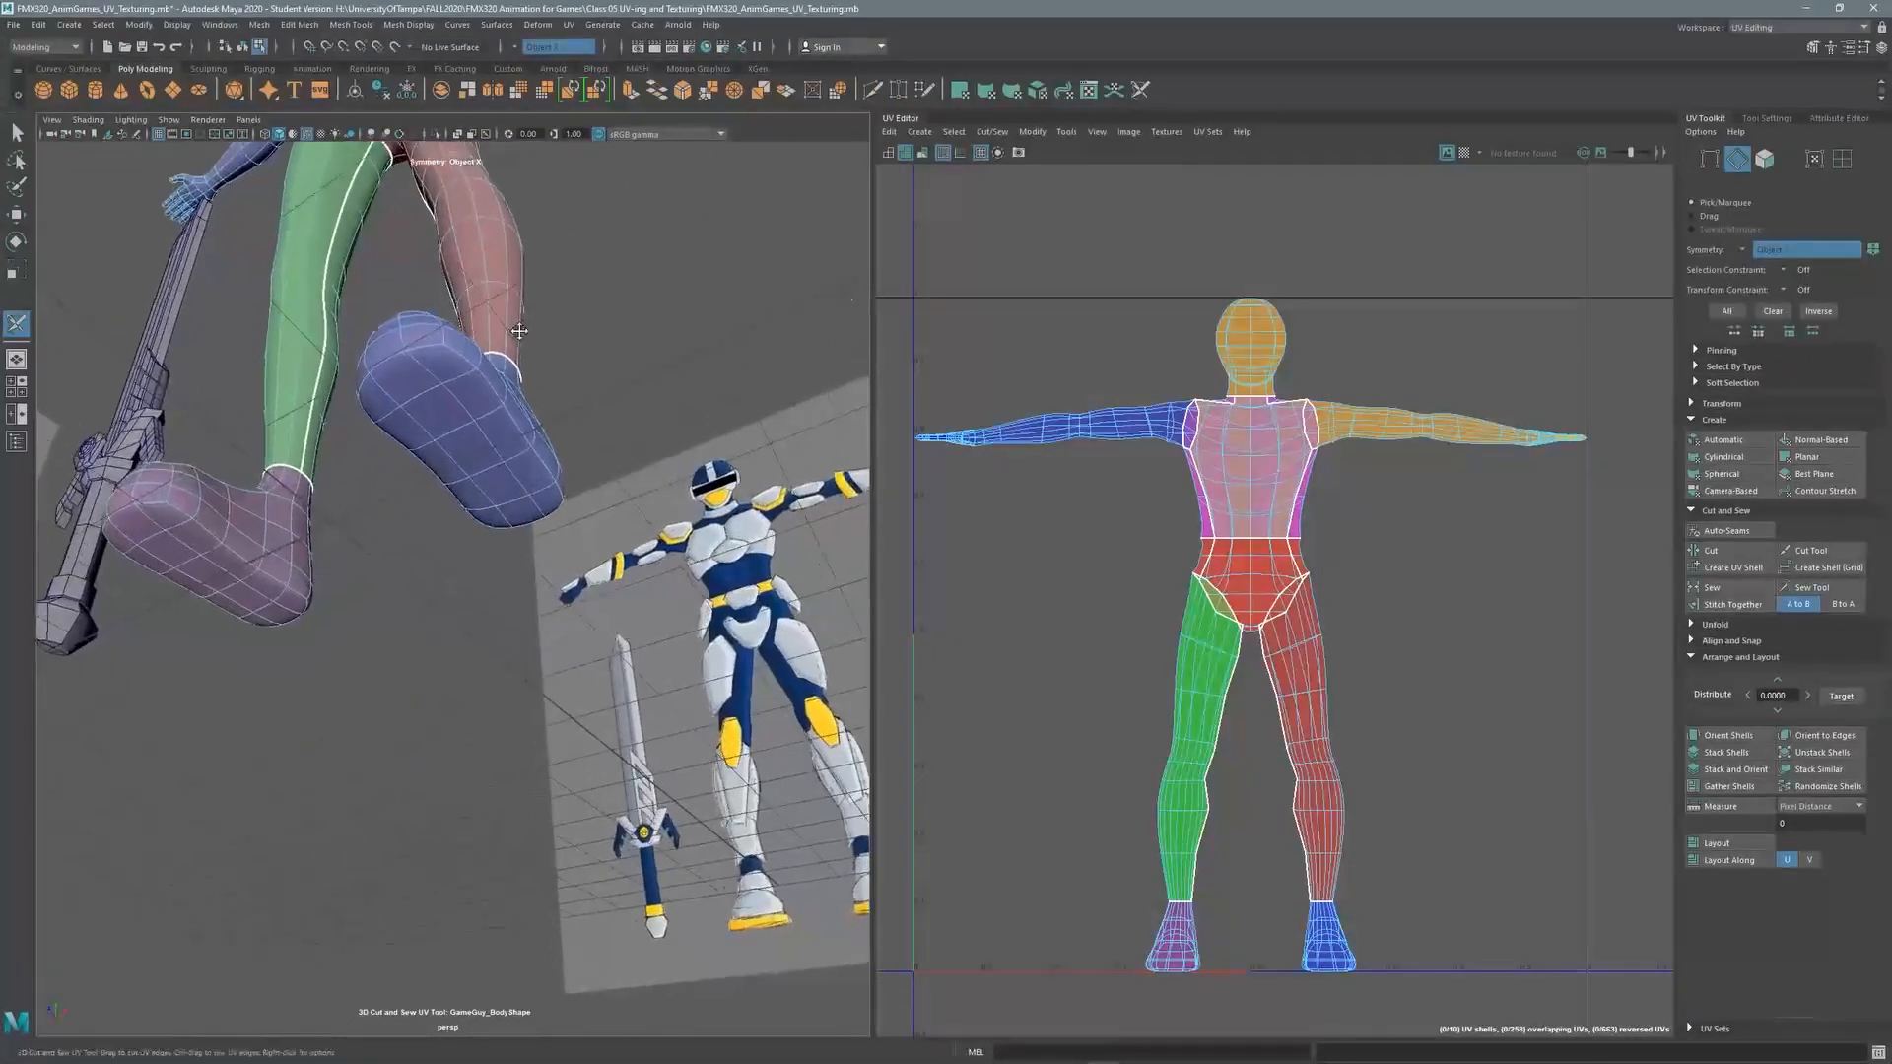
middle_click_drag(520, 329, 562, 389, "alt")
right_click_drag(557, 345, 640, 369, "alt")
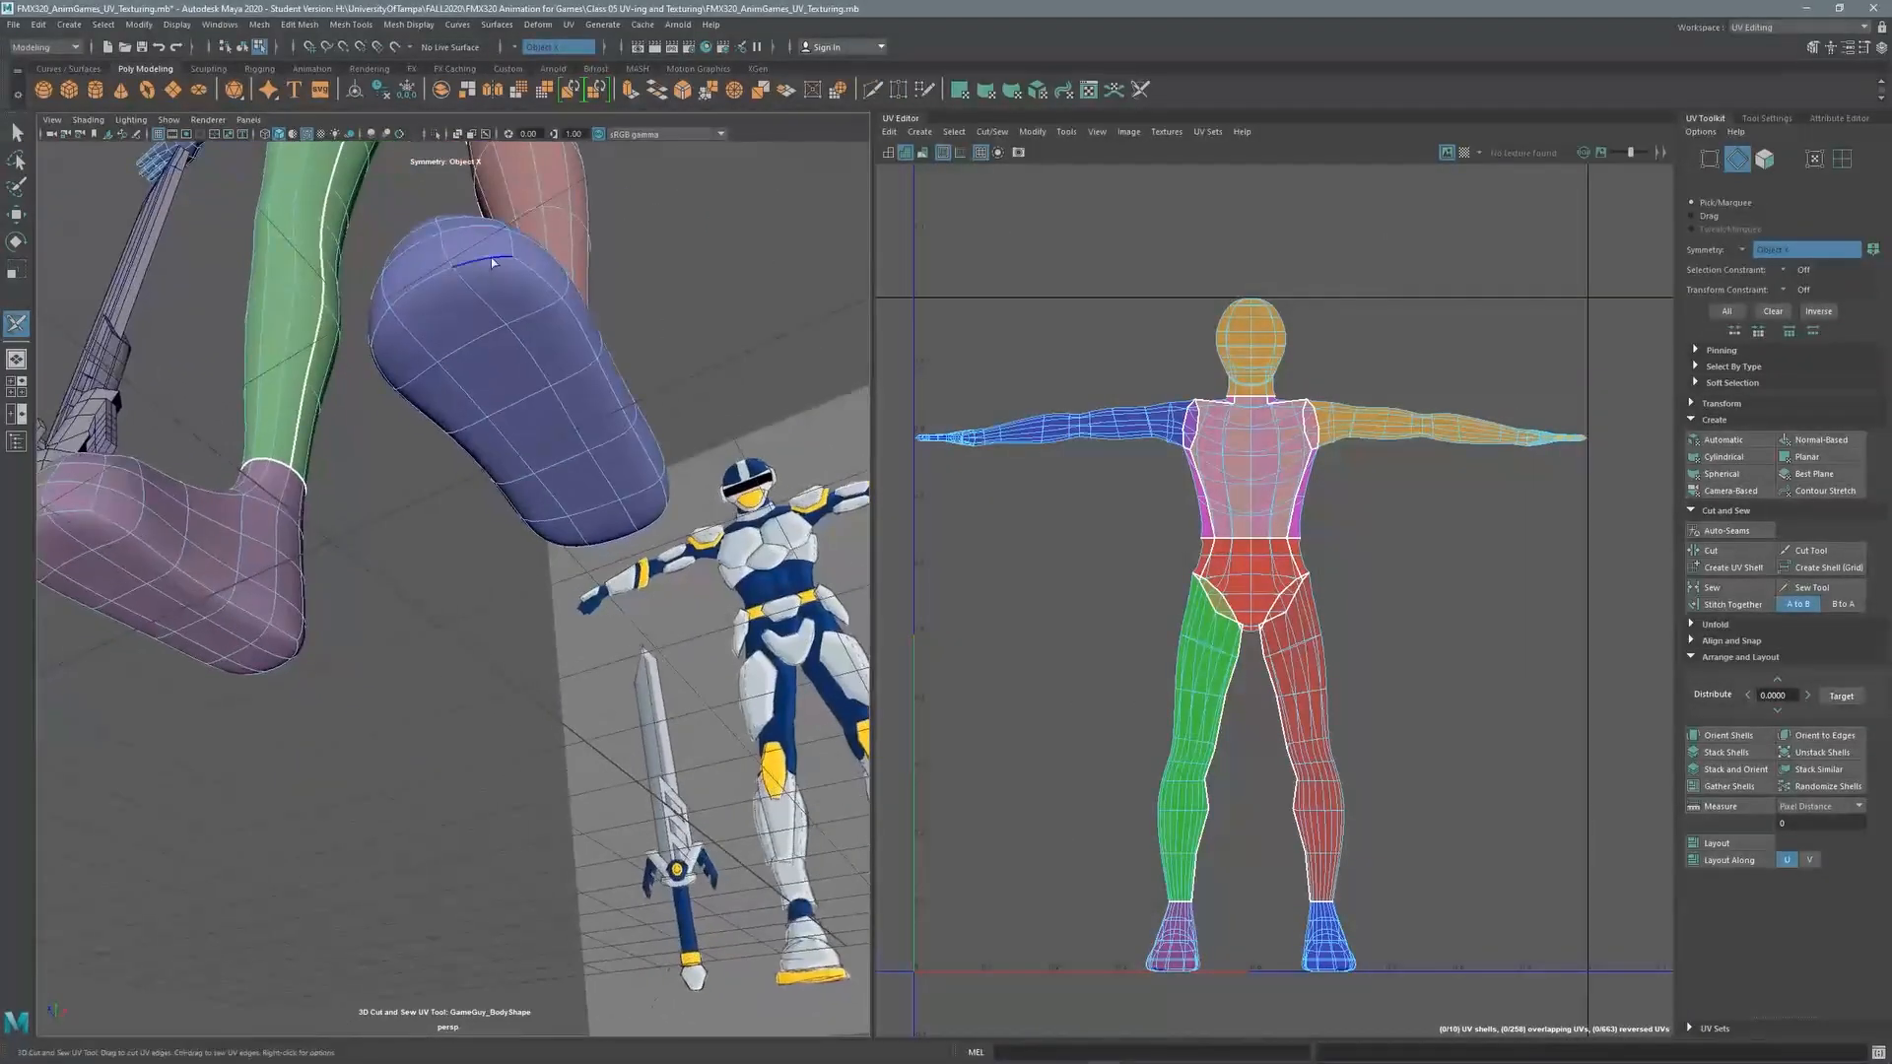
double_click(427, 286)
double_click(548, 291)
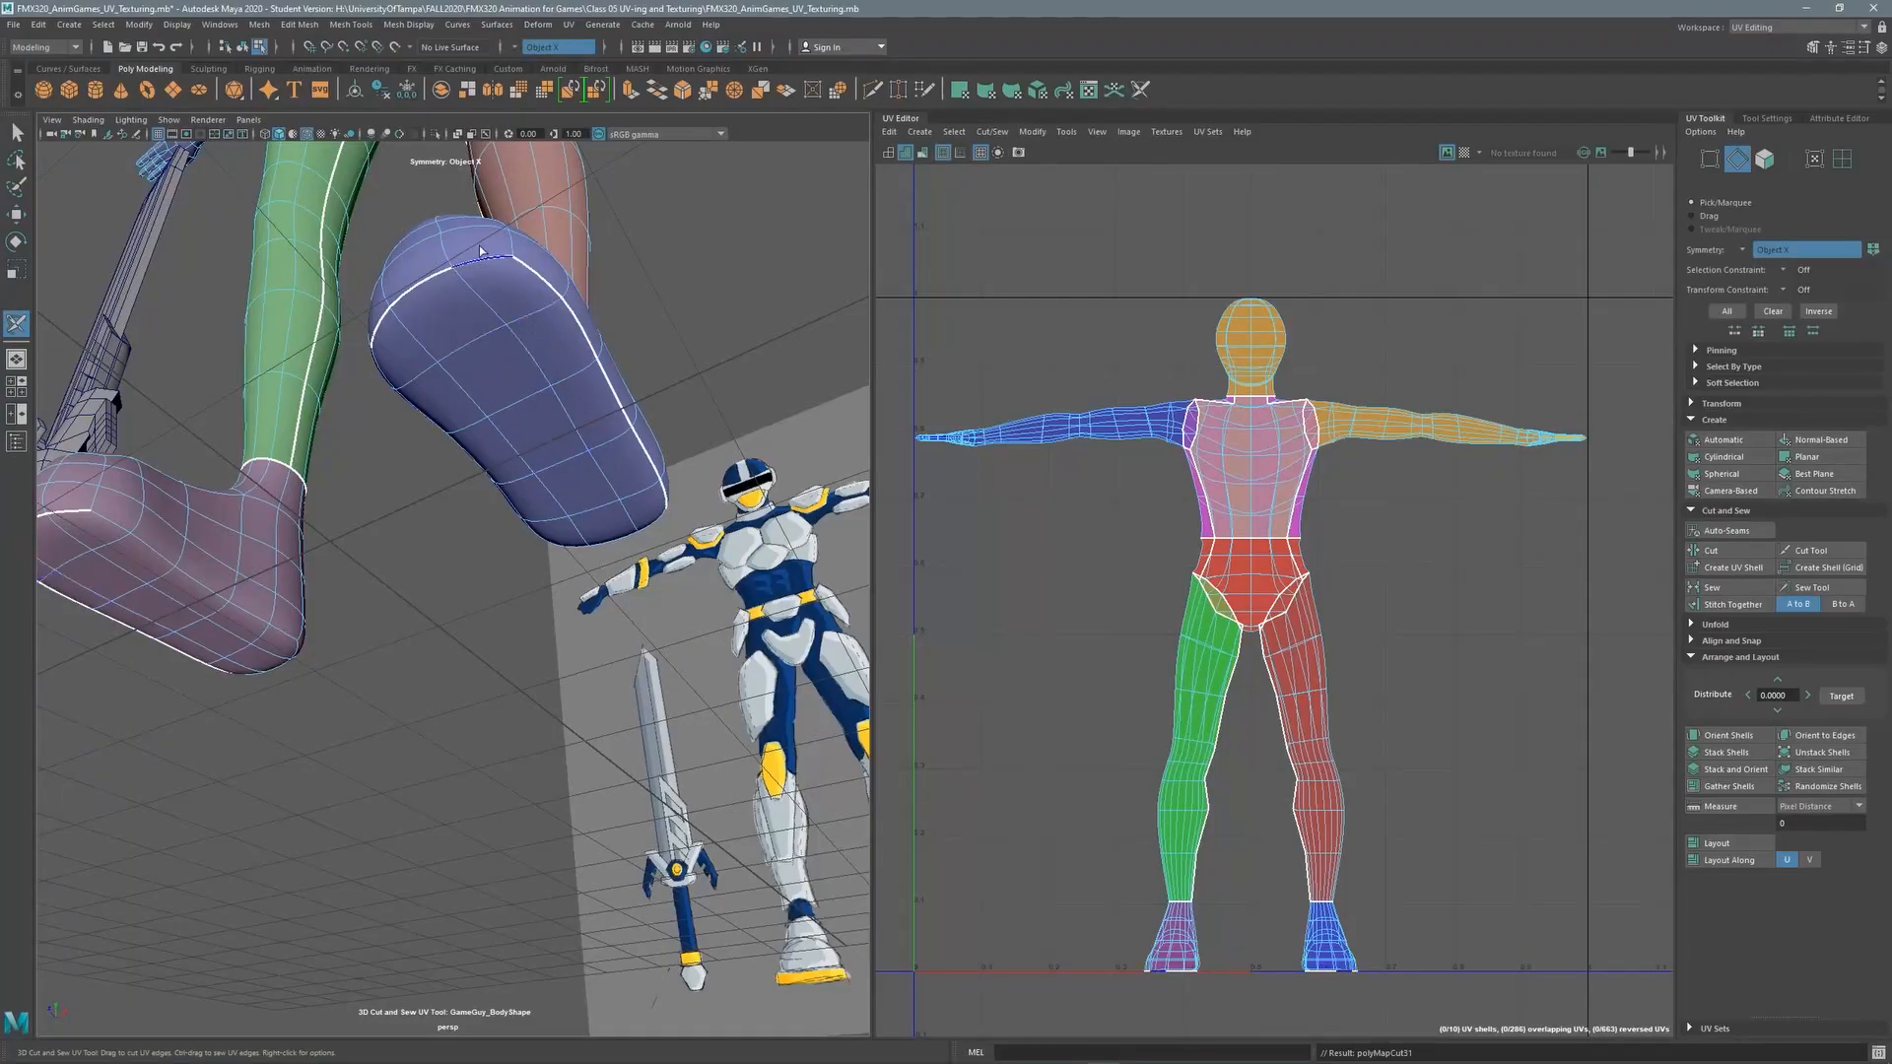
left_click_drag(533, 355, 591, 386, "alt")
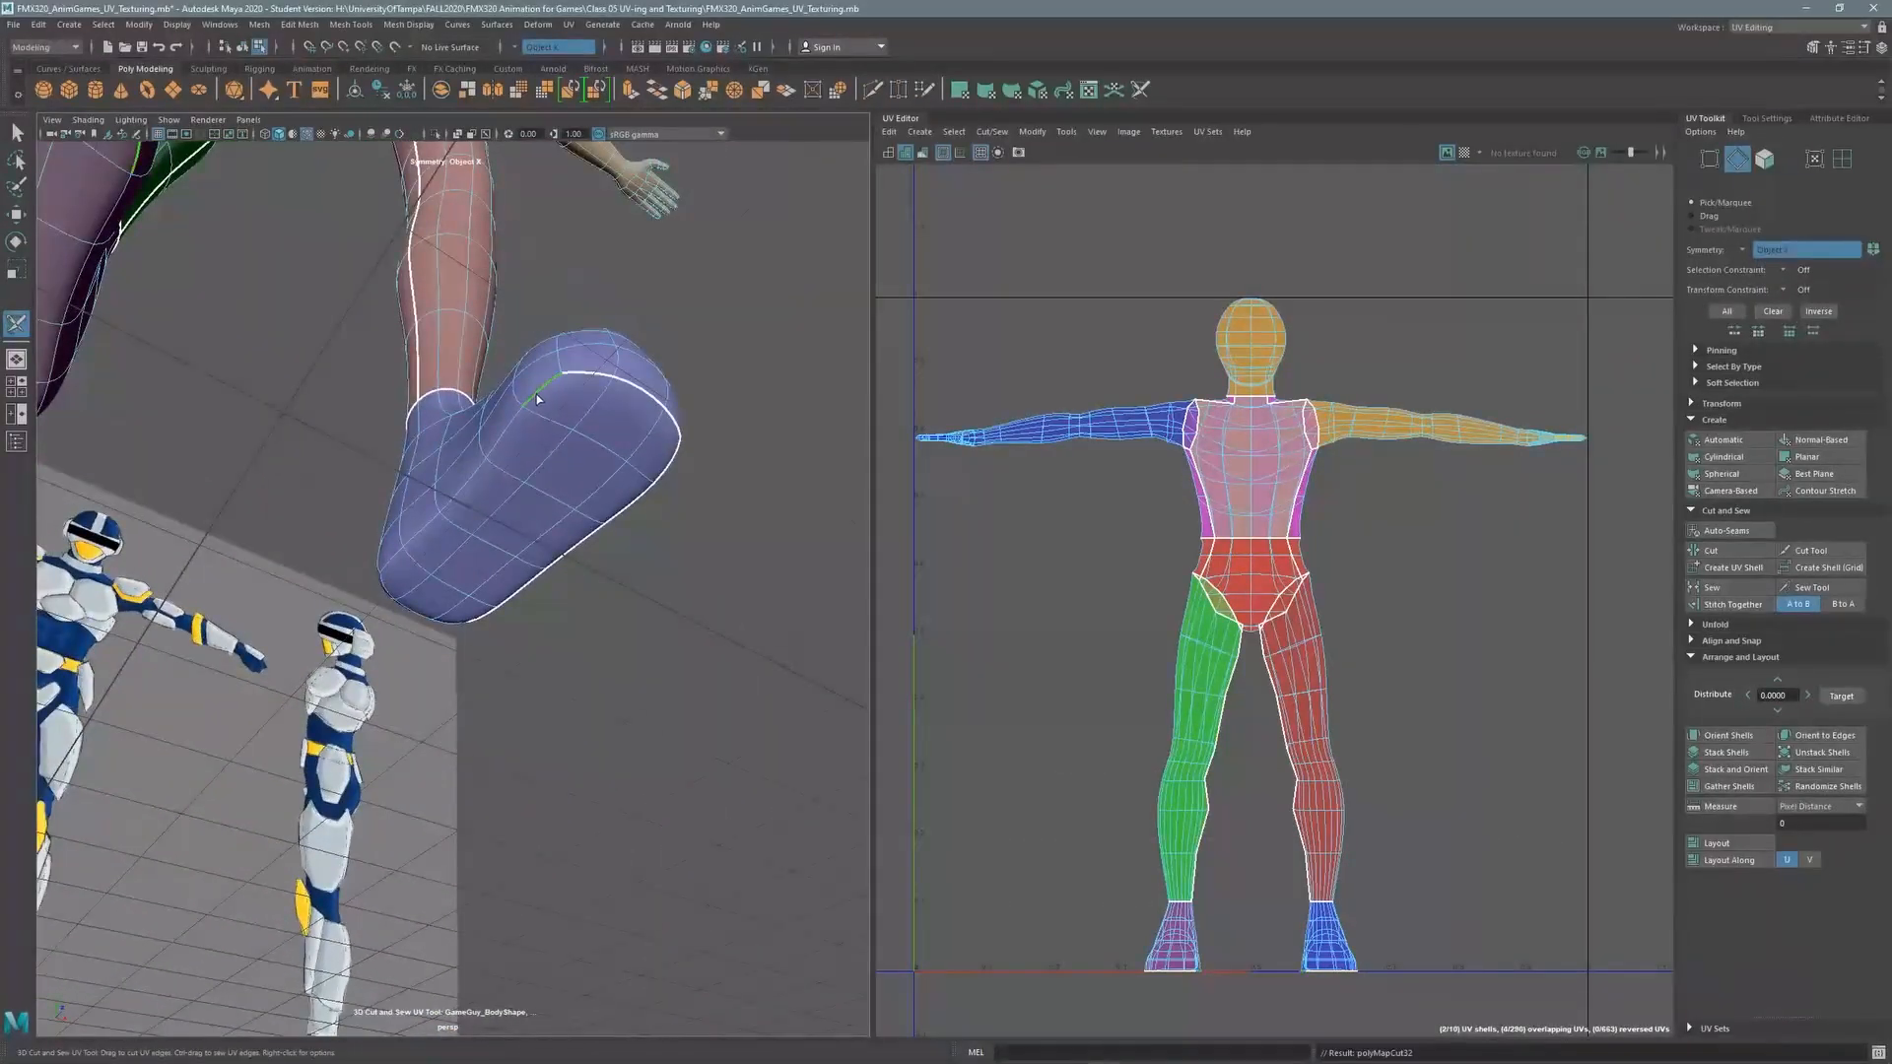
left_click_drag(516, 483, 628, 395, "alt")
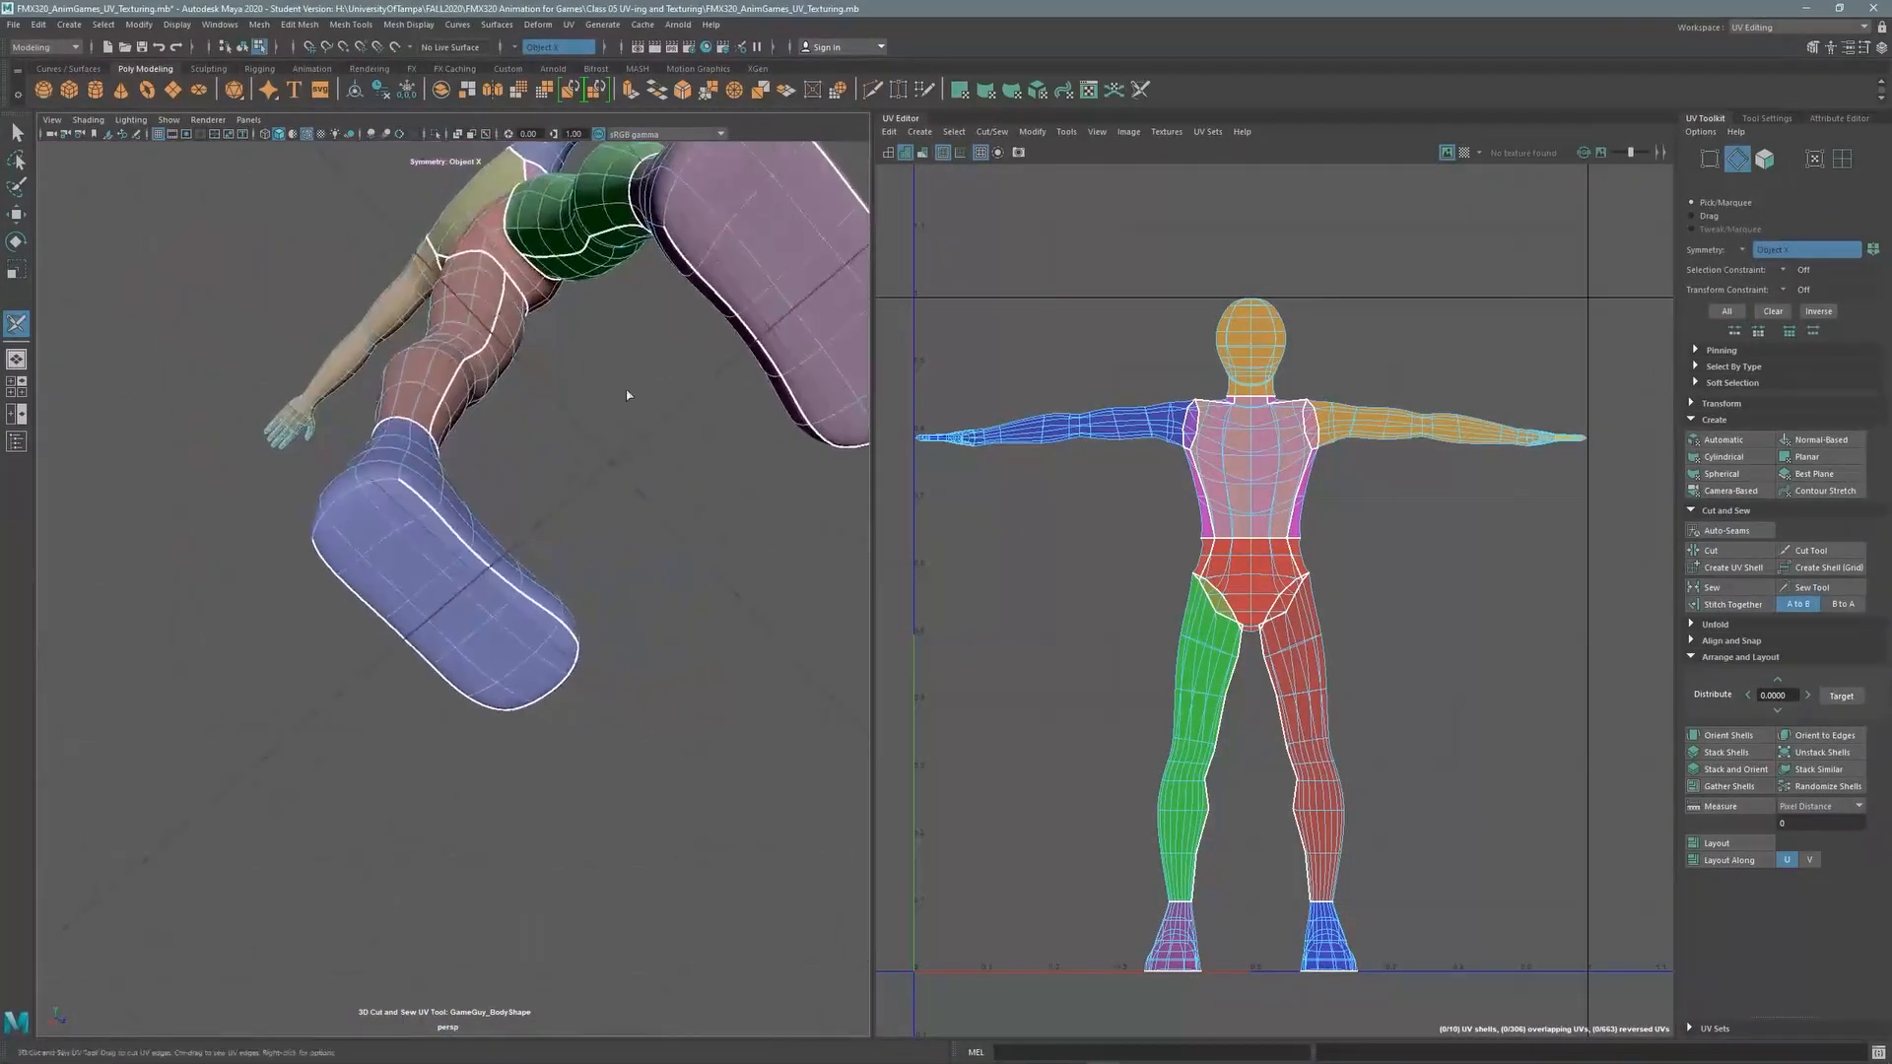
double_click(389, 483)
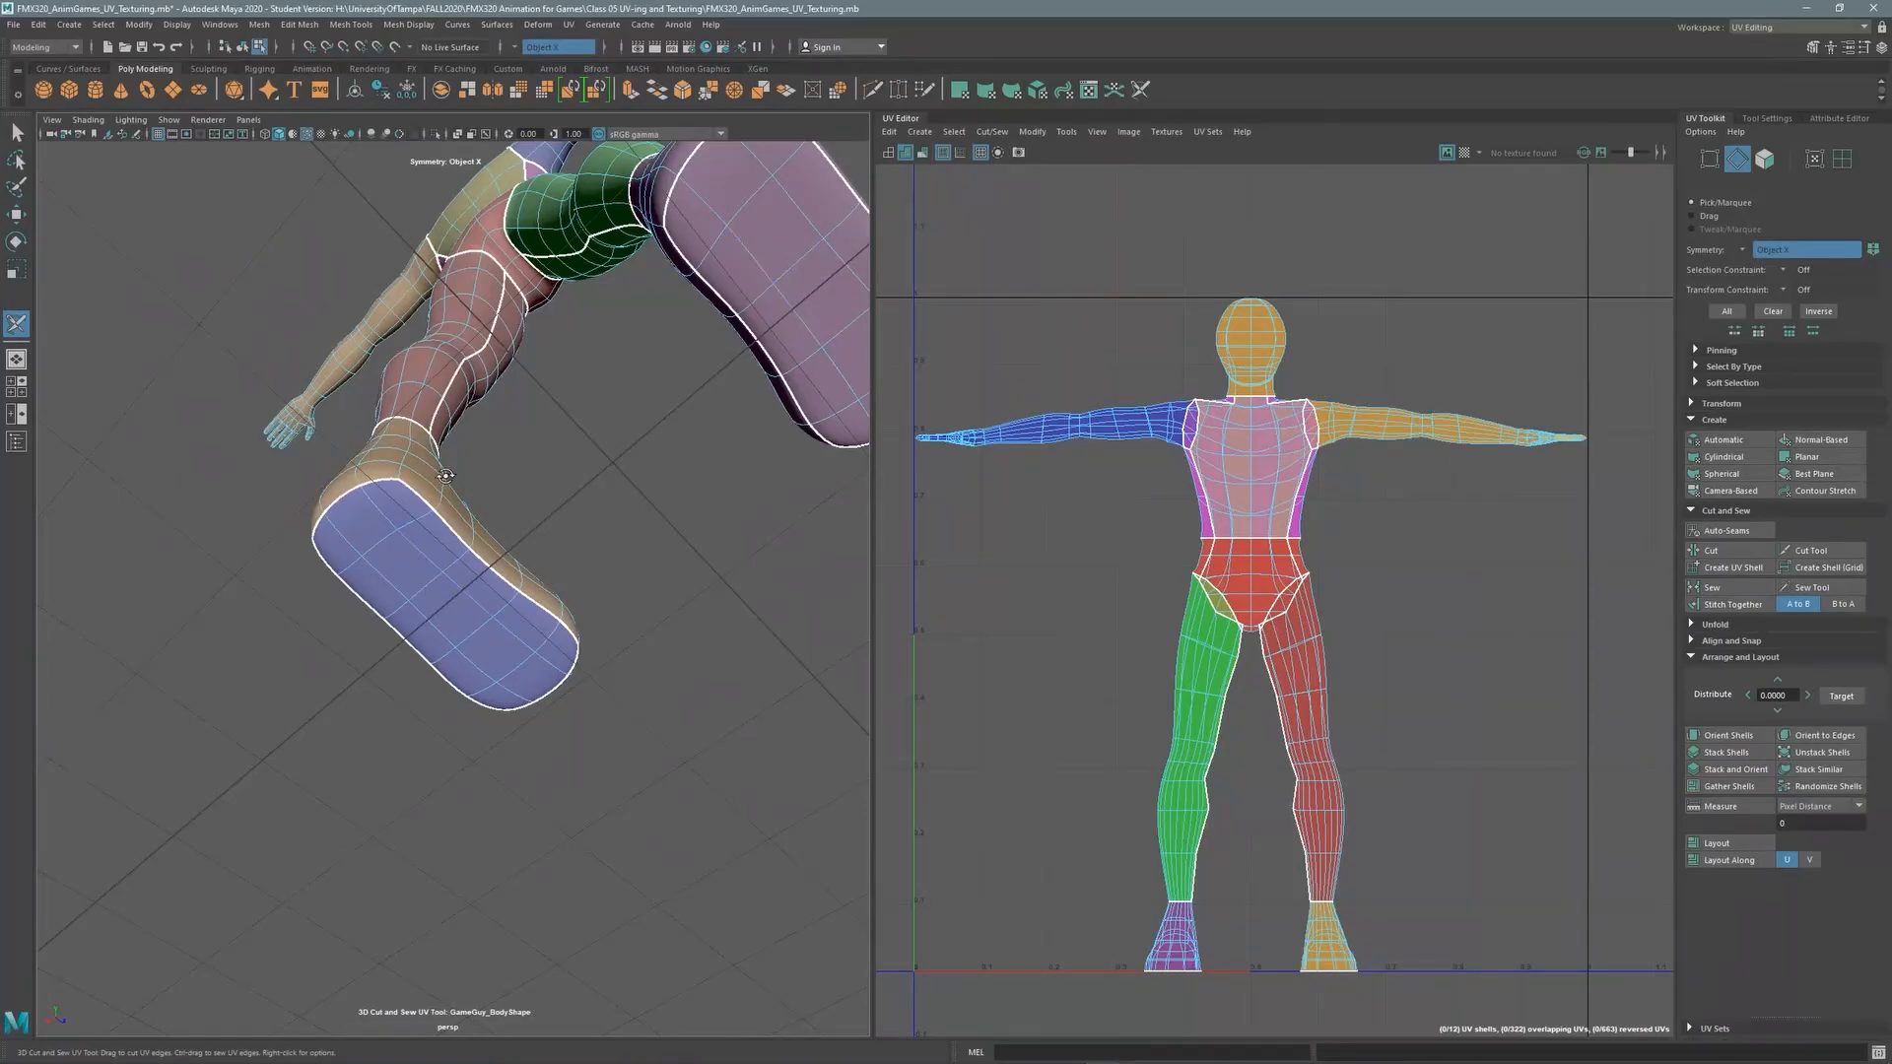
Examine the new foot shells and the seams across the whole body from several angles
left_click_drag(445, 478, 565, 473, "alt")
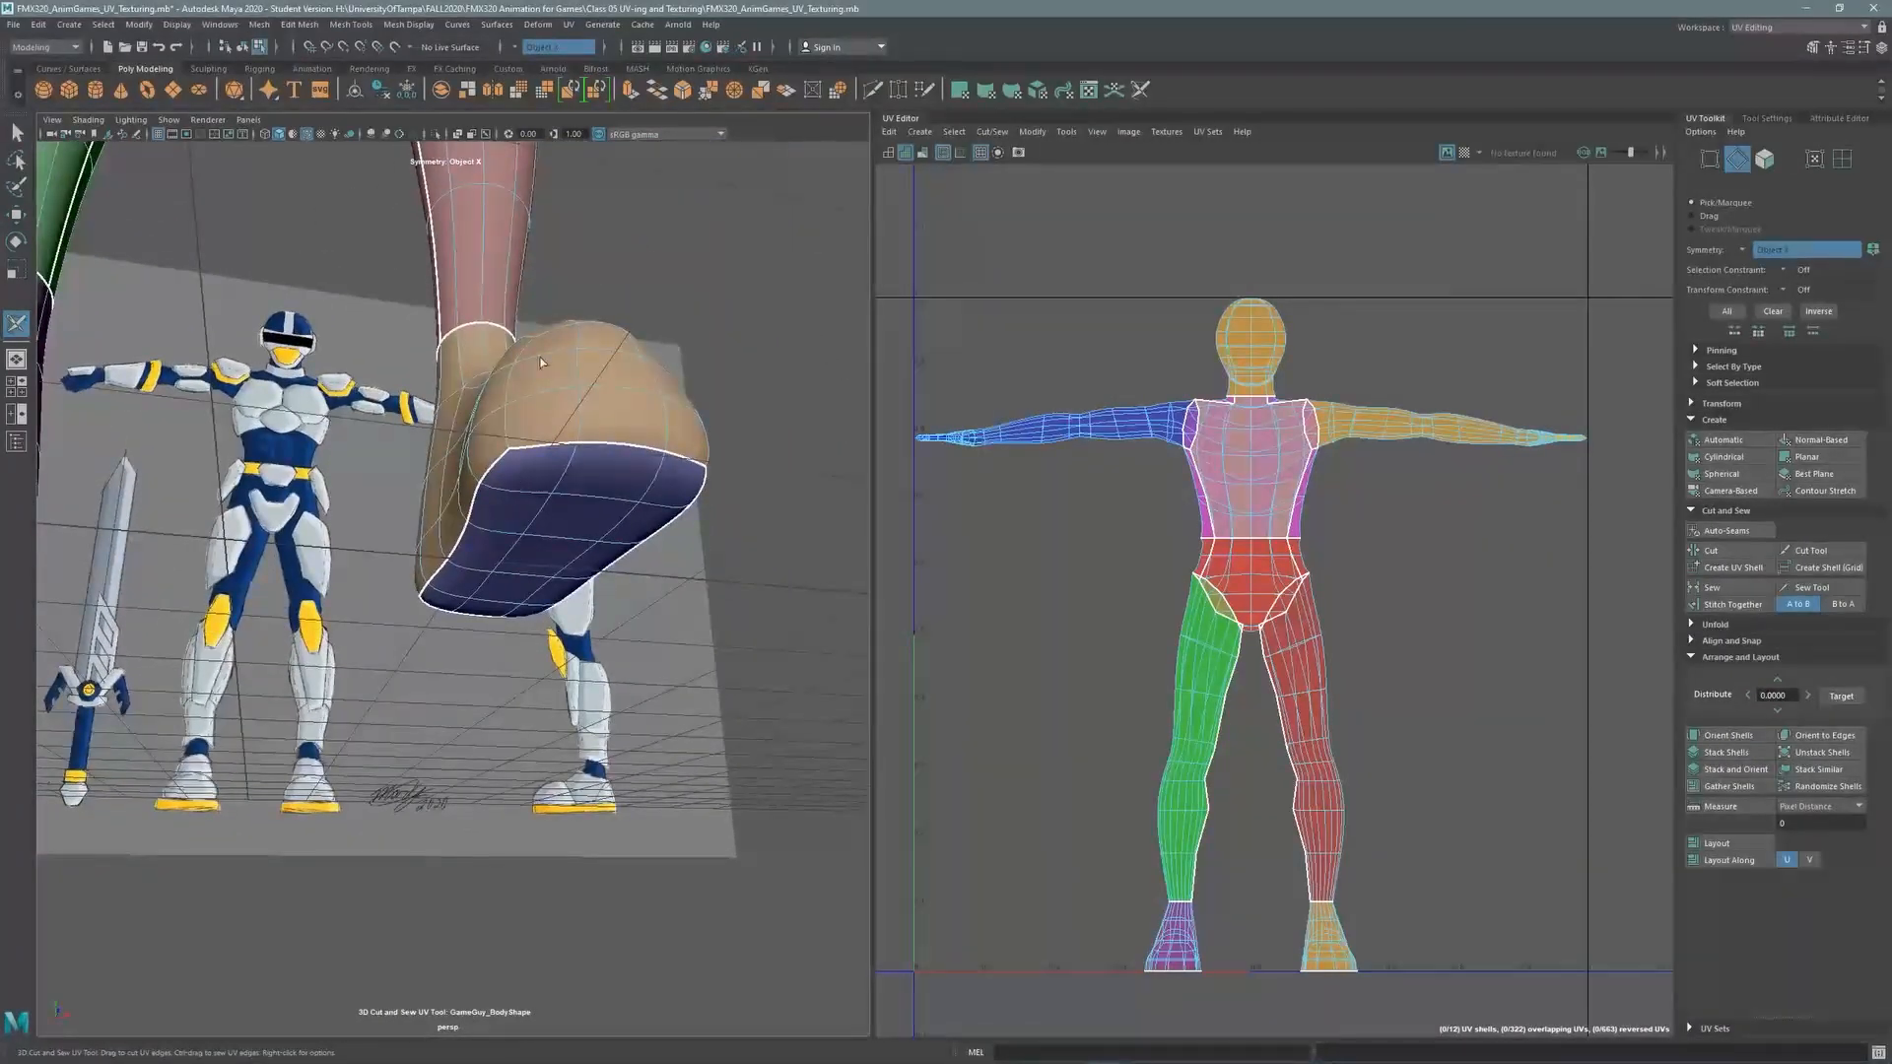
left_click_drag(617, 344, 678, 298, "alt")
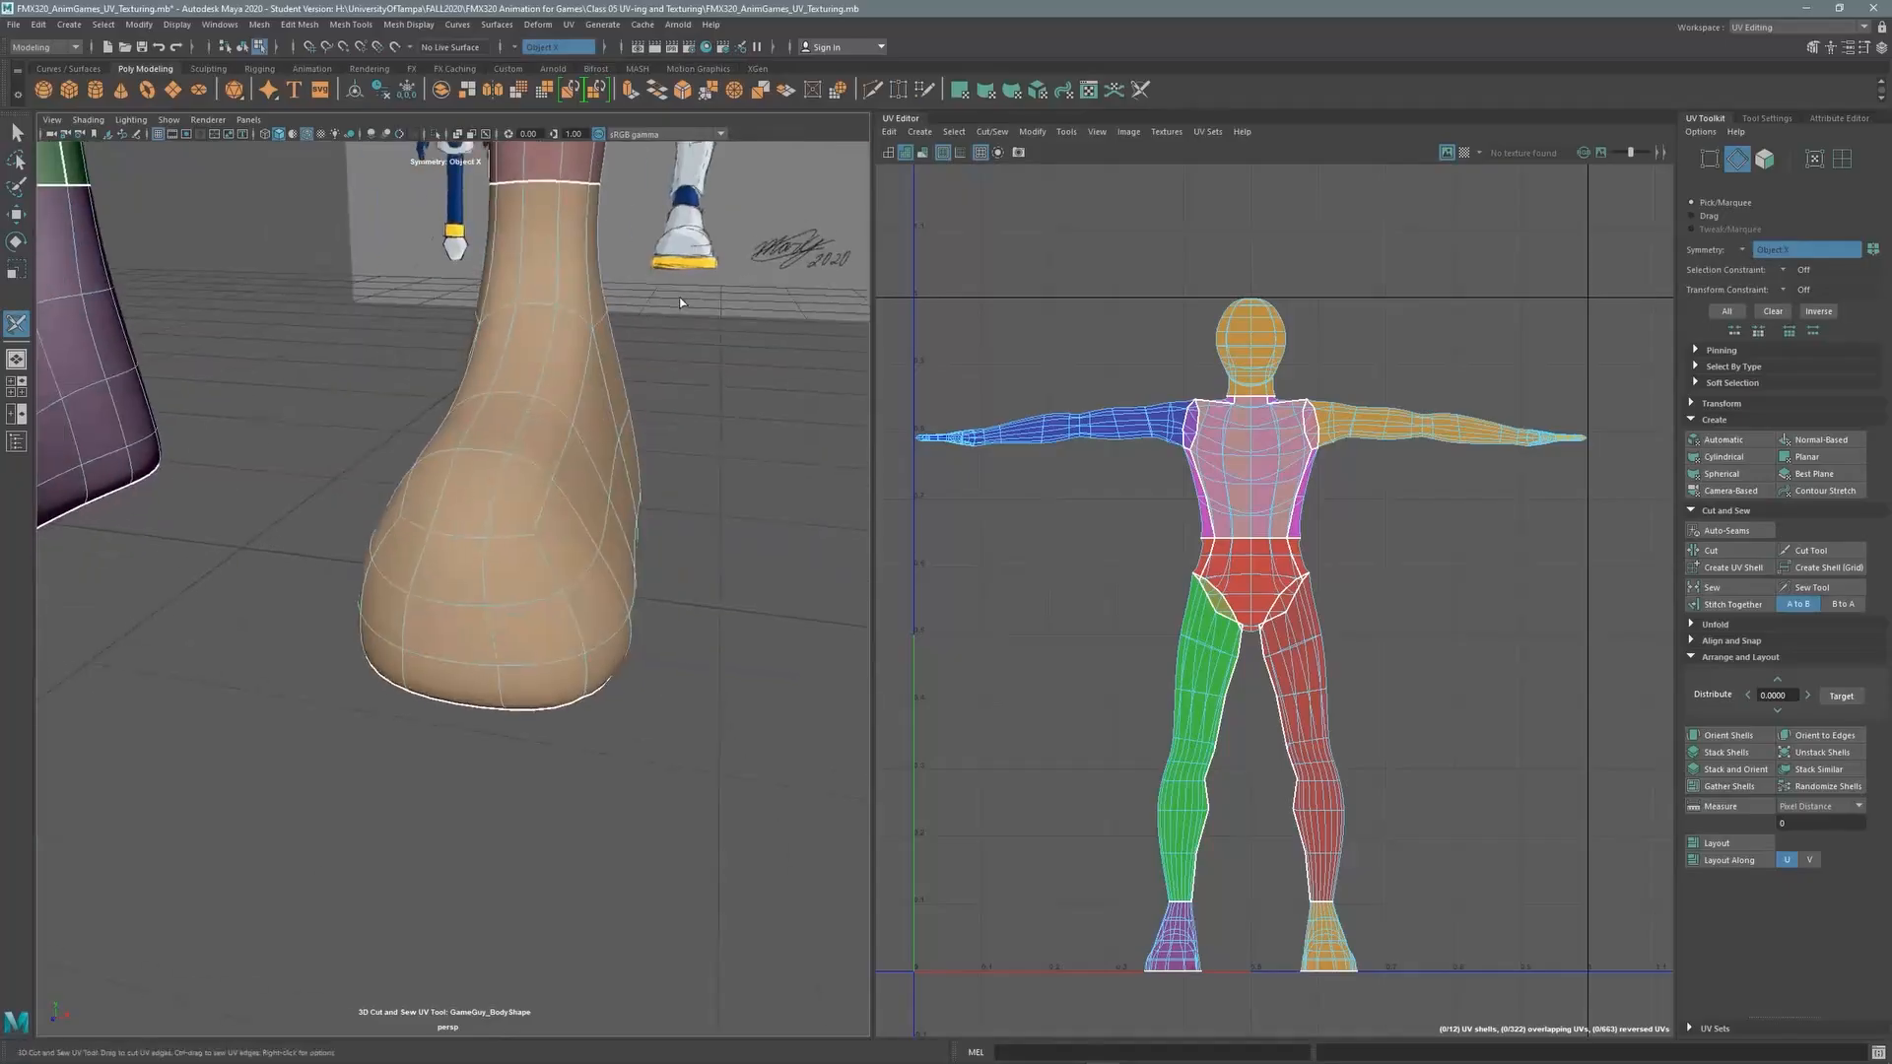
right_click_drag(678, 297, 585, 252, "alt")
middle_click_drag(585, 253, 648, 351, "alt")
right_click_drag(648, 351, 503, 217, "alt")
middle_click_drag(503, 216, 538, 365, "alt")
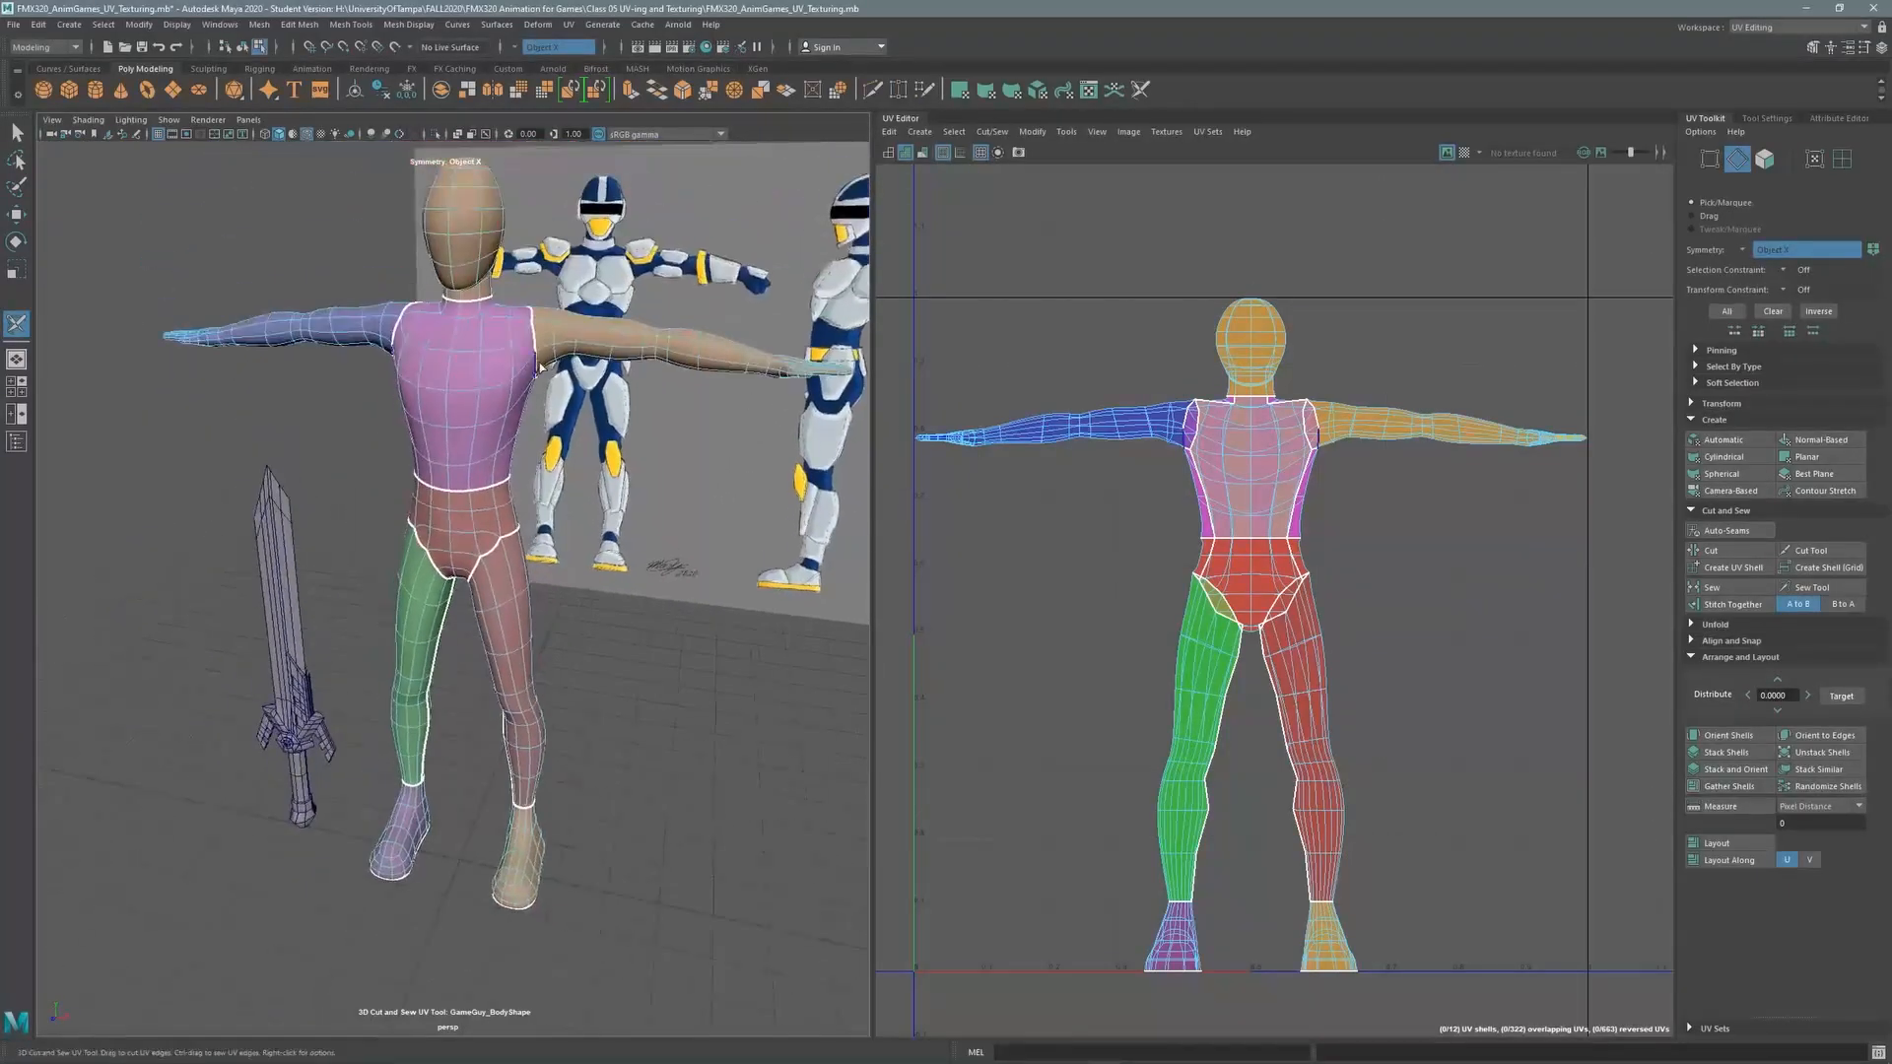
left_click_drag(477, 399, 494, 357, "alt")
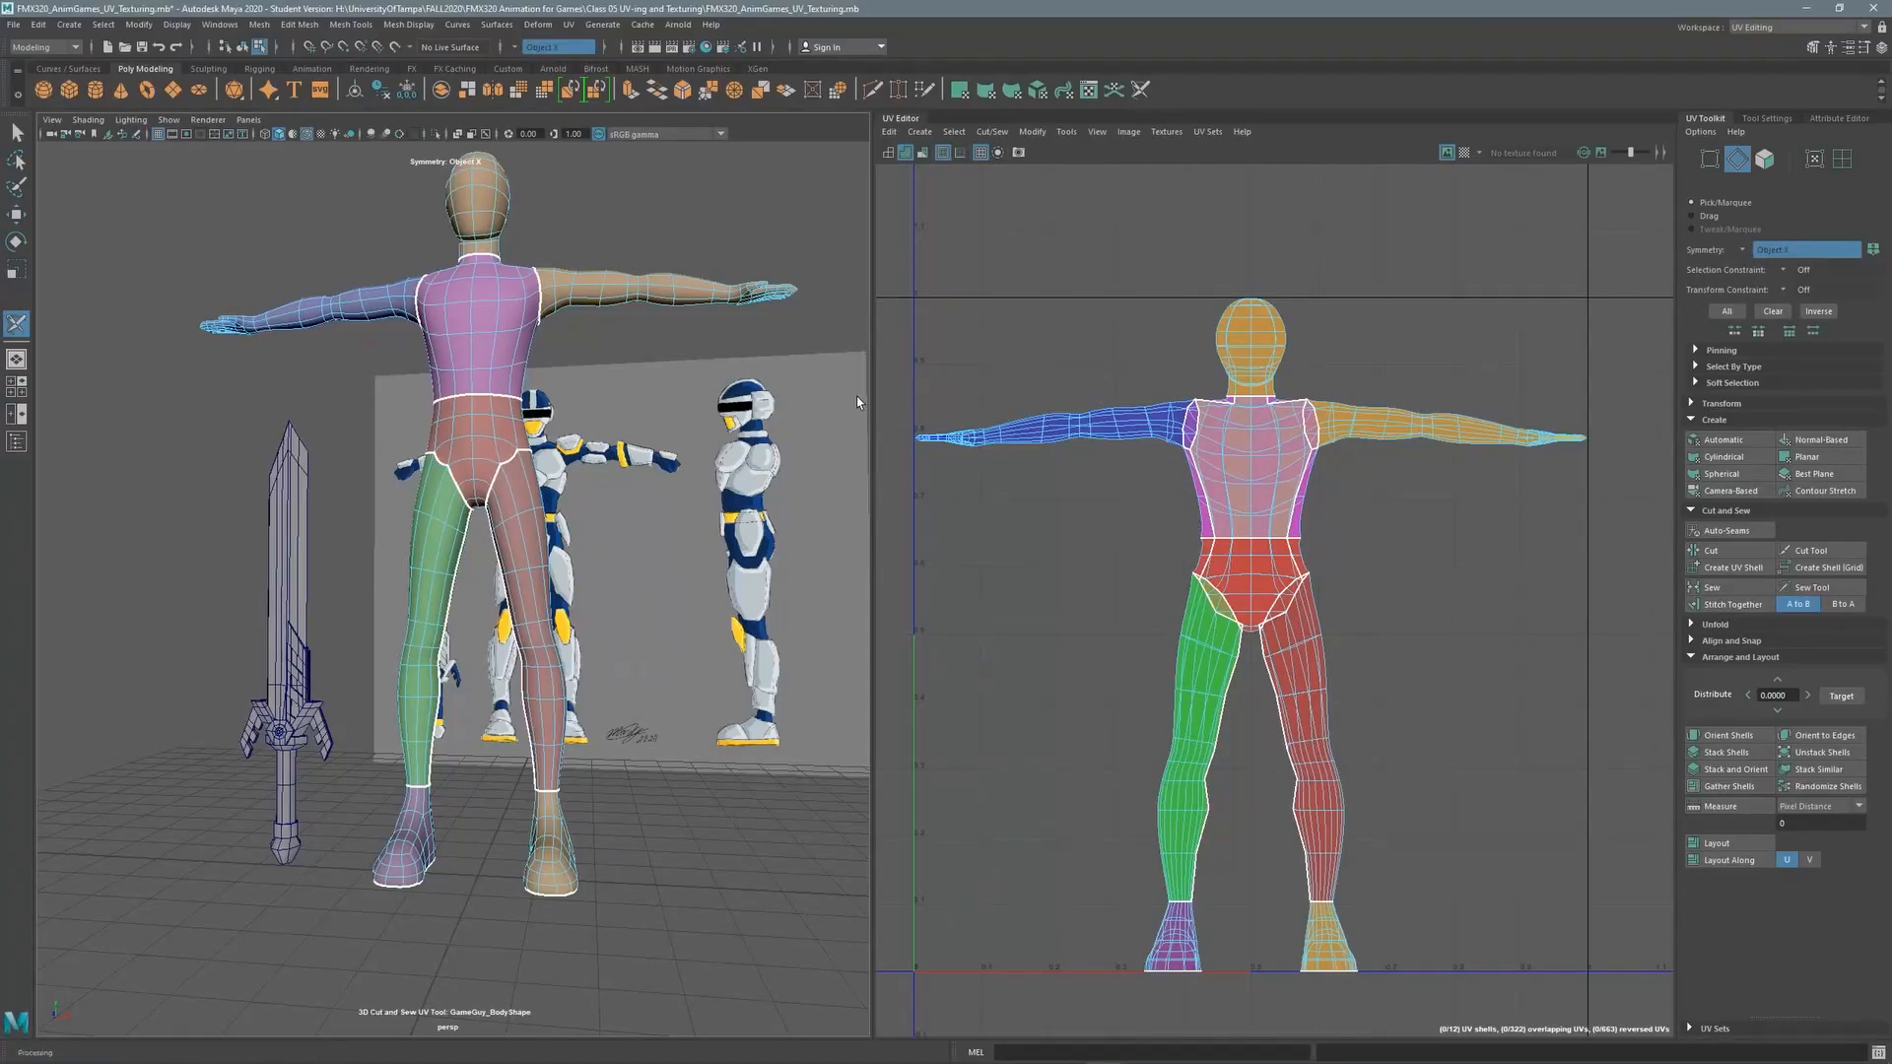
left_click_drag(855, 396, 818, 318, "alt")
Select the chest's UV shell and unfold it
left_click(1842, 159)
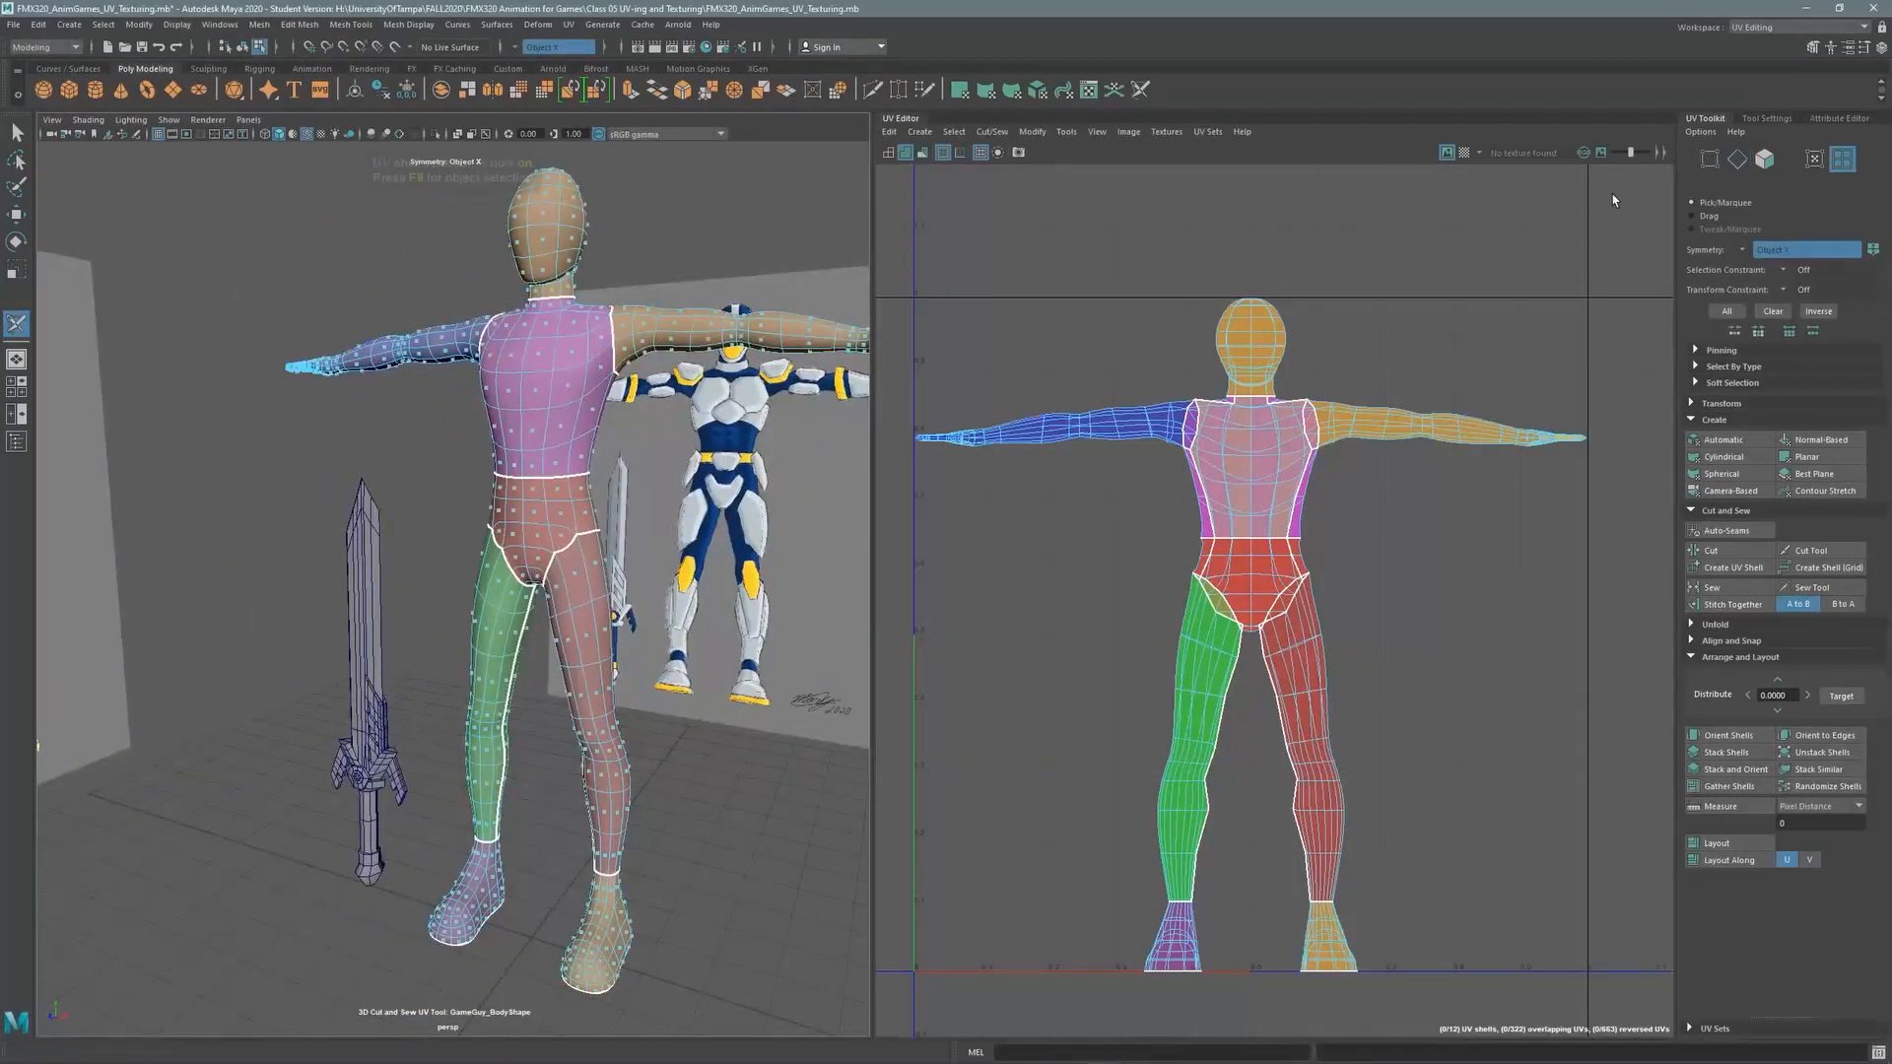
left_click(544, 406)
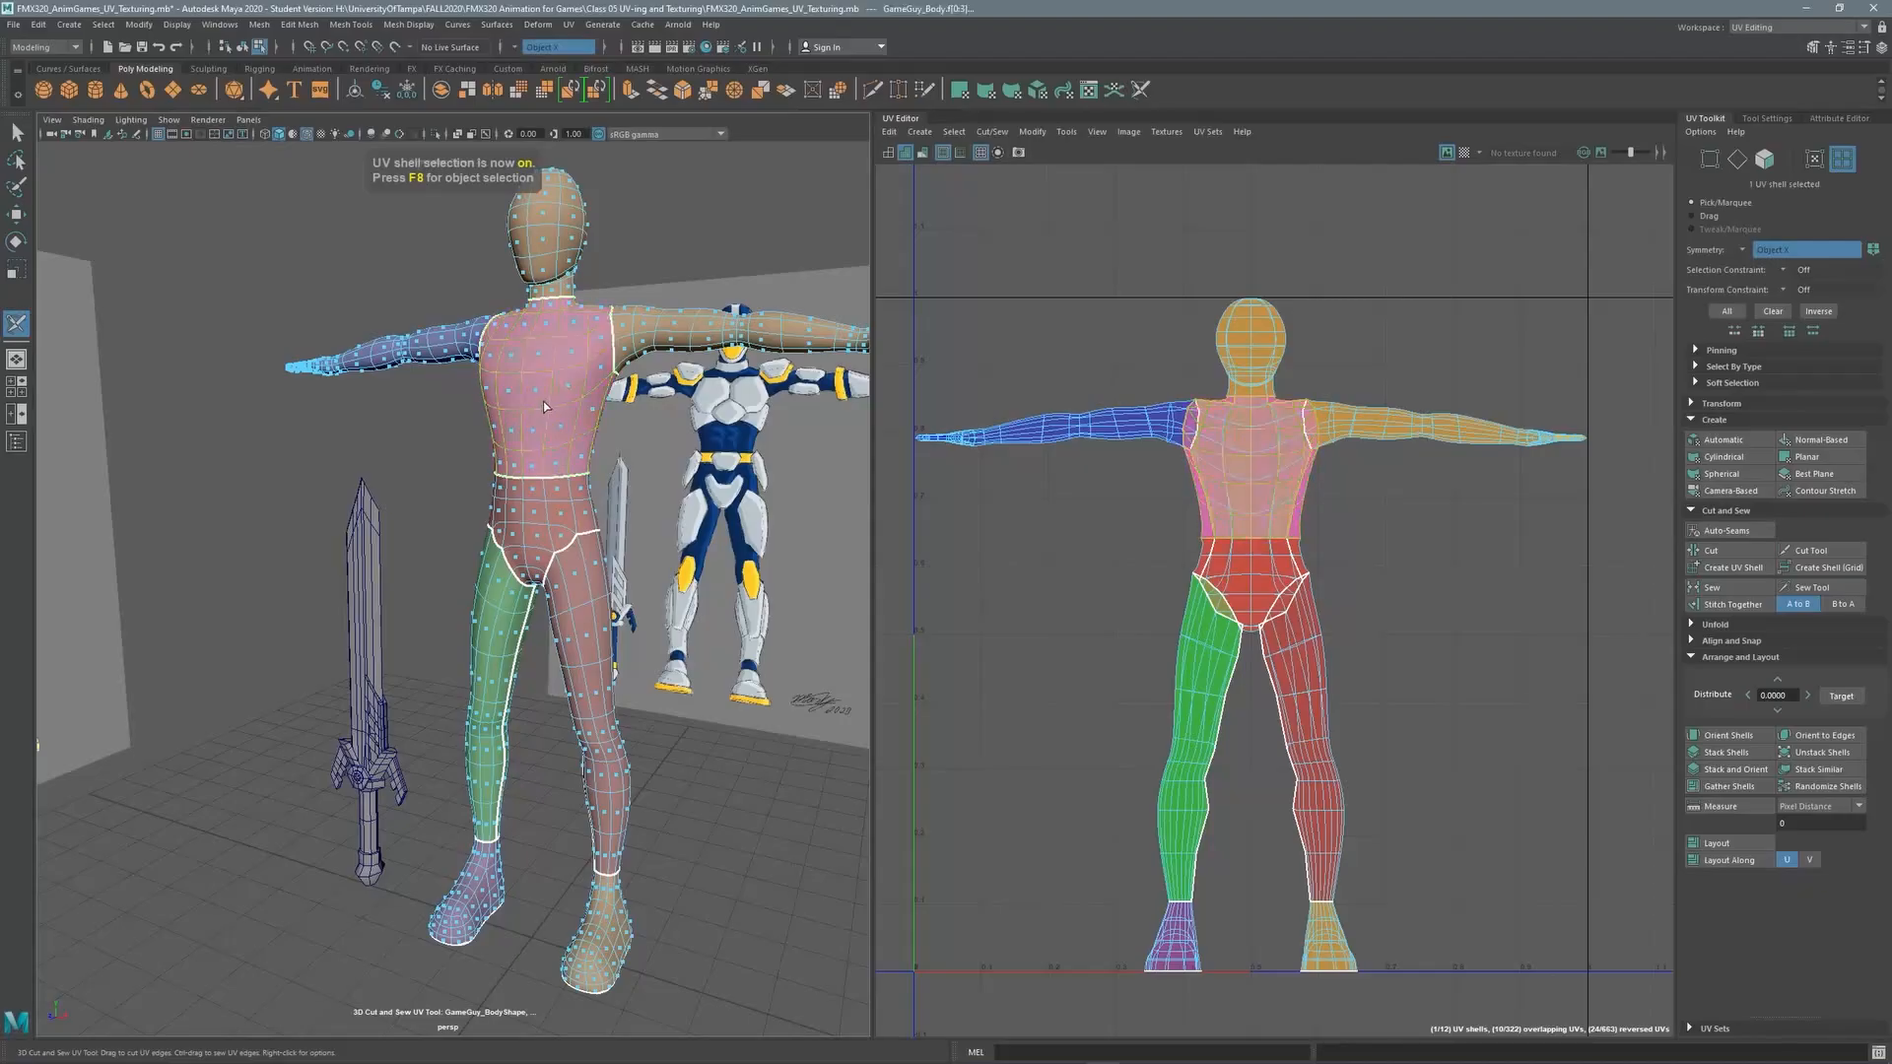
left_click(1699, 626)
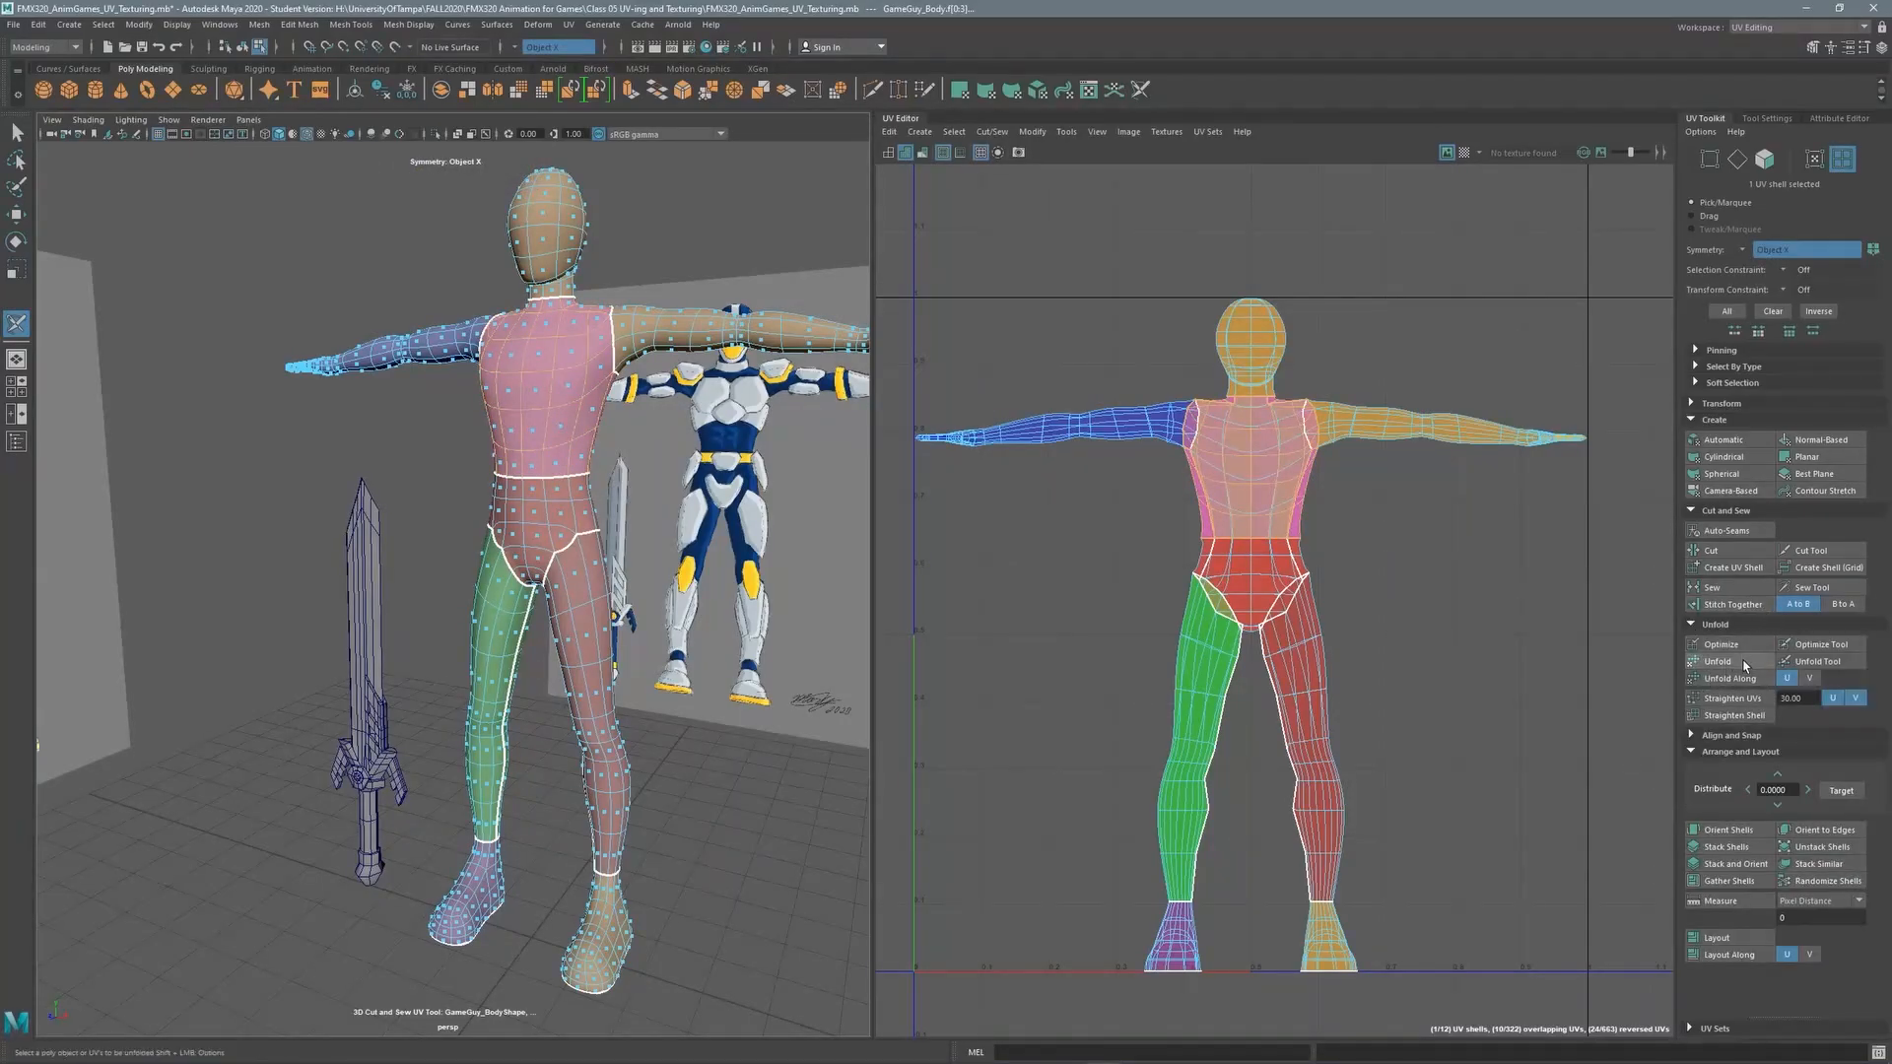
left_click(1713, 661)
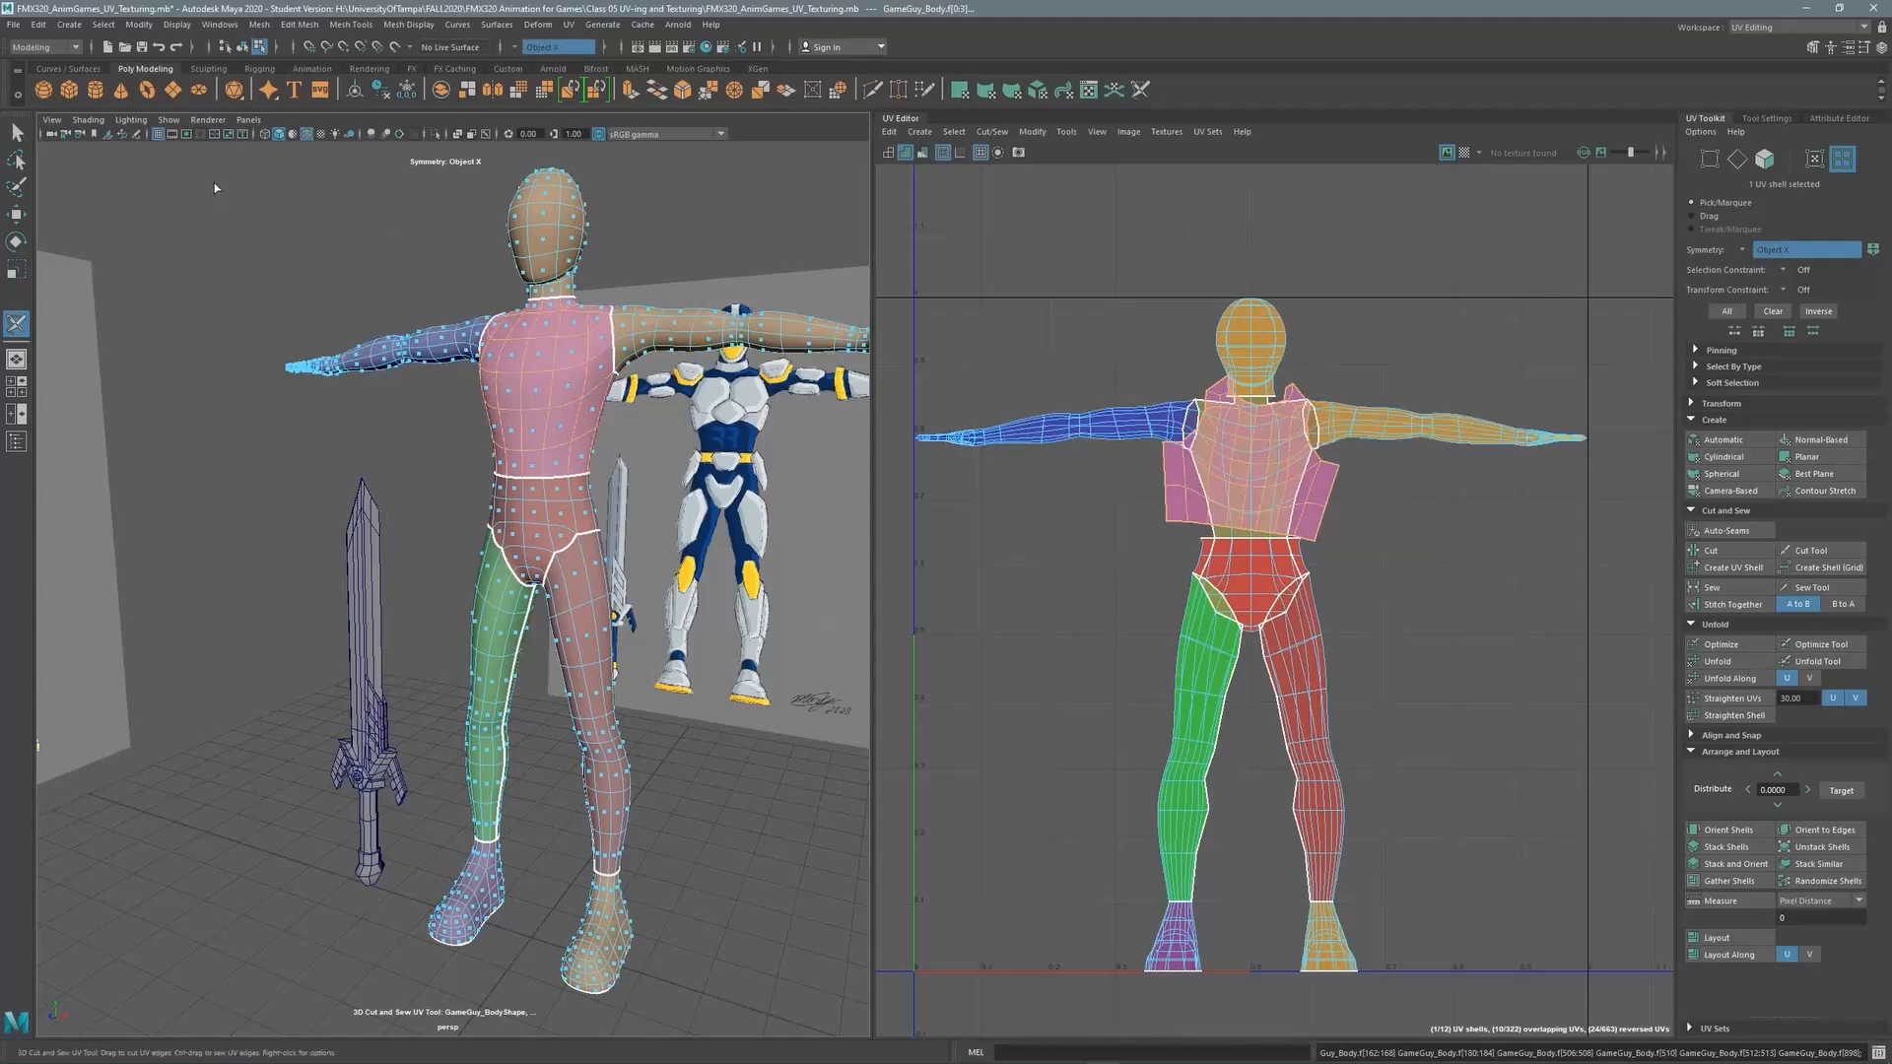
Move the unfolded chest shell clear of the body layout, to the empty area beside the legs
left_click(17, 217)
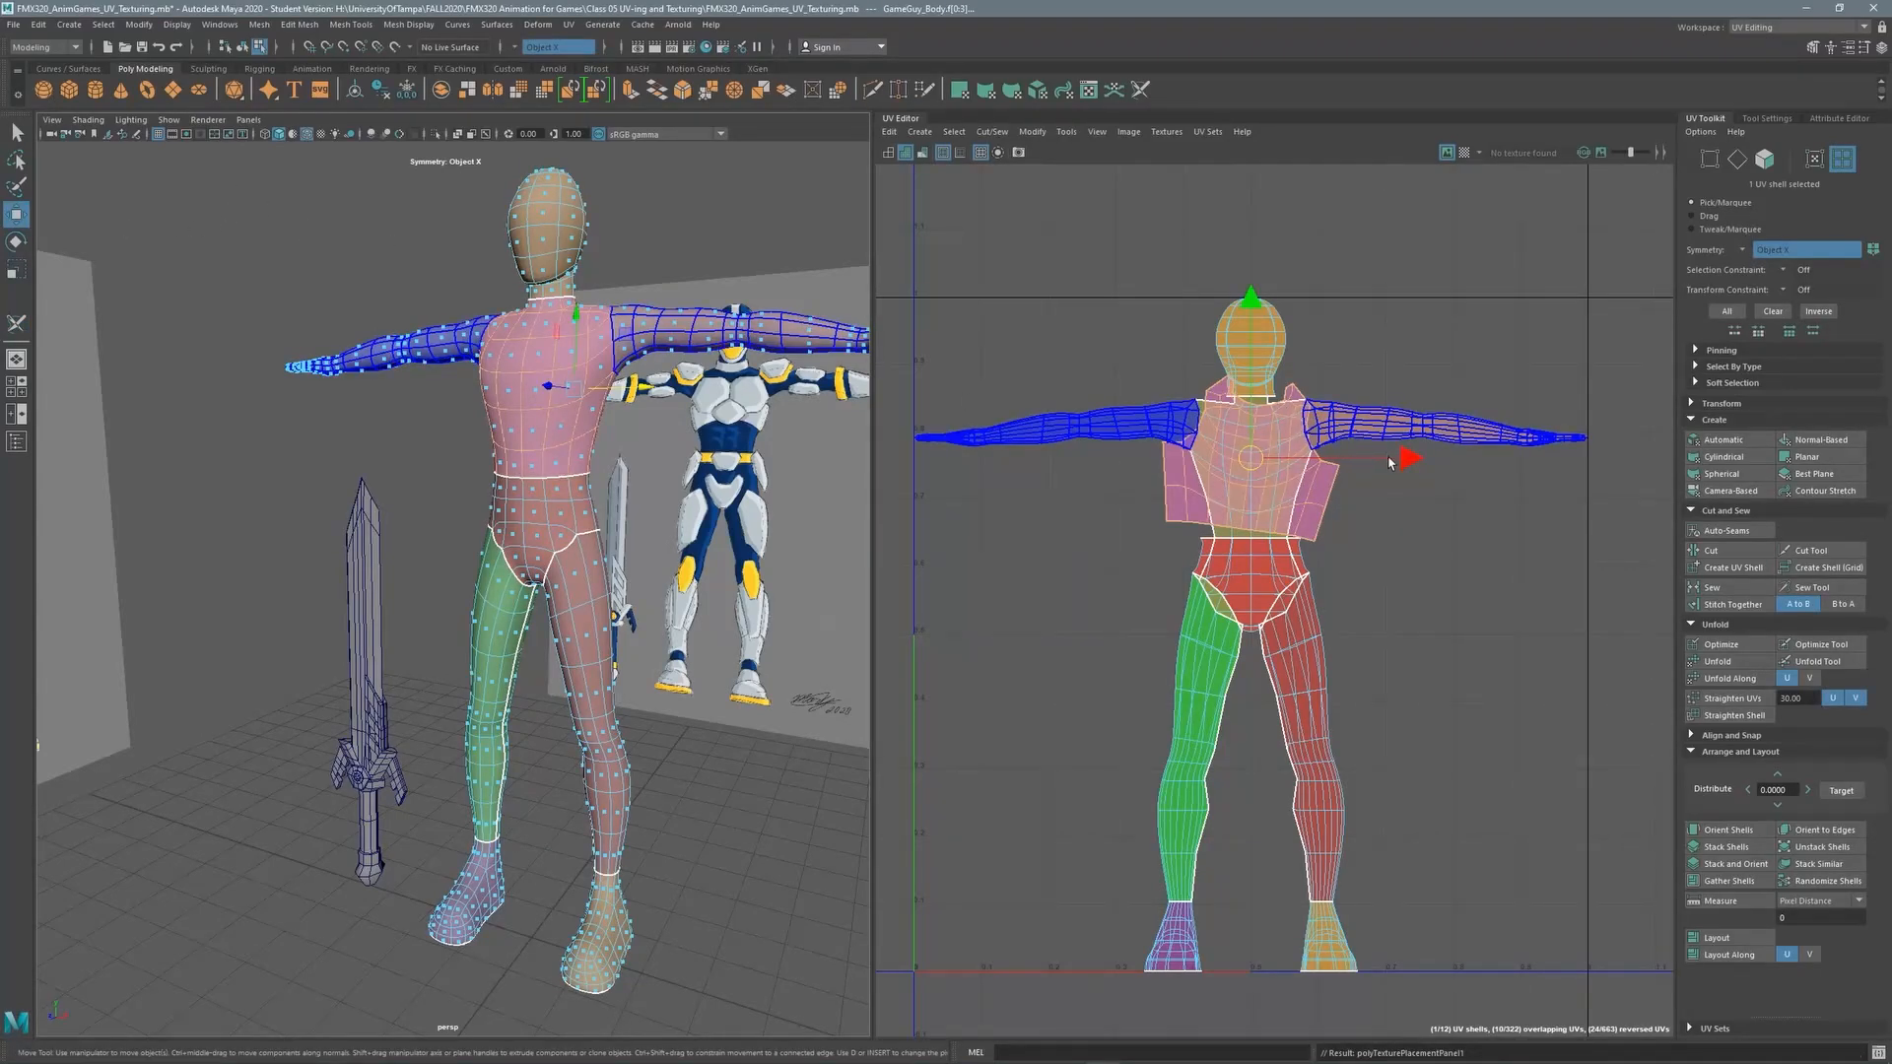
left_click_drag(1390, 463, 1564, 458)
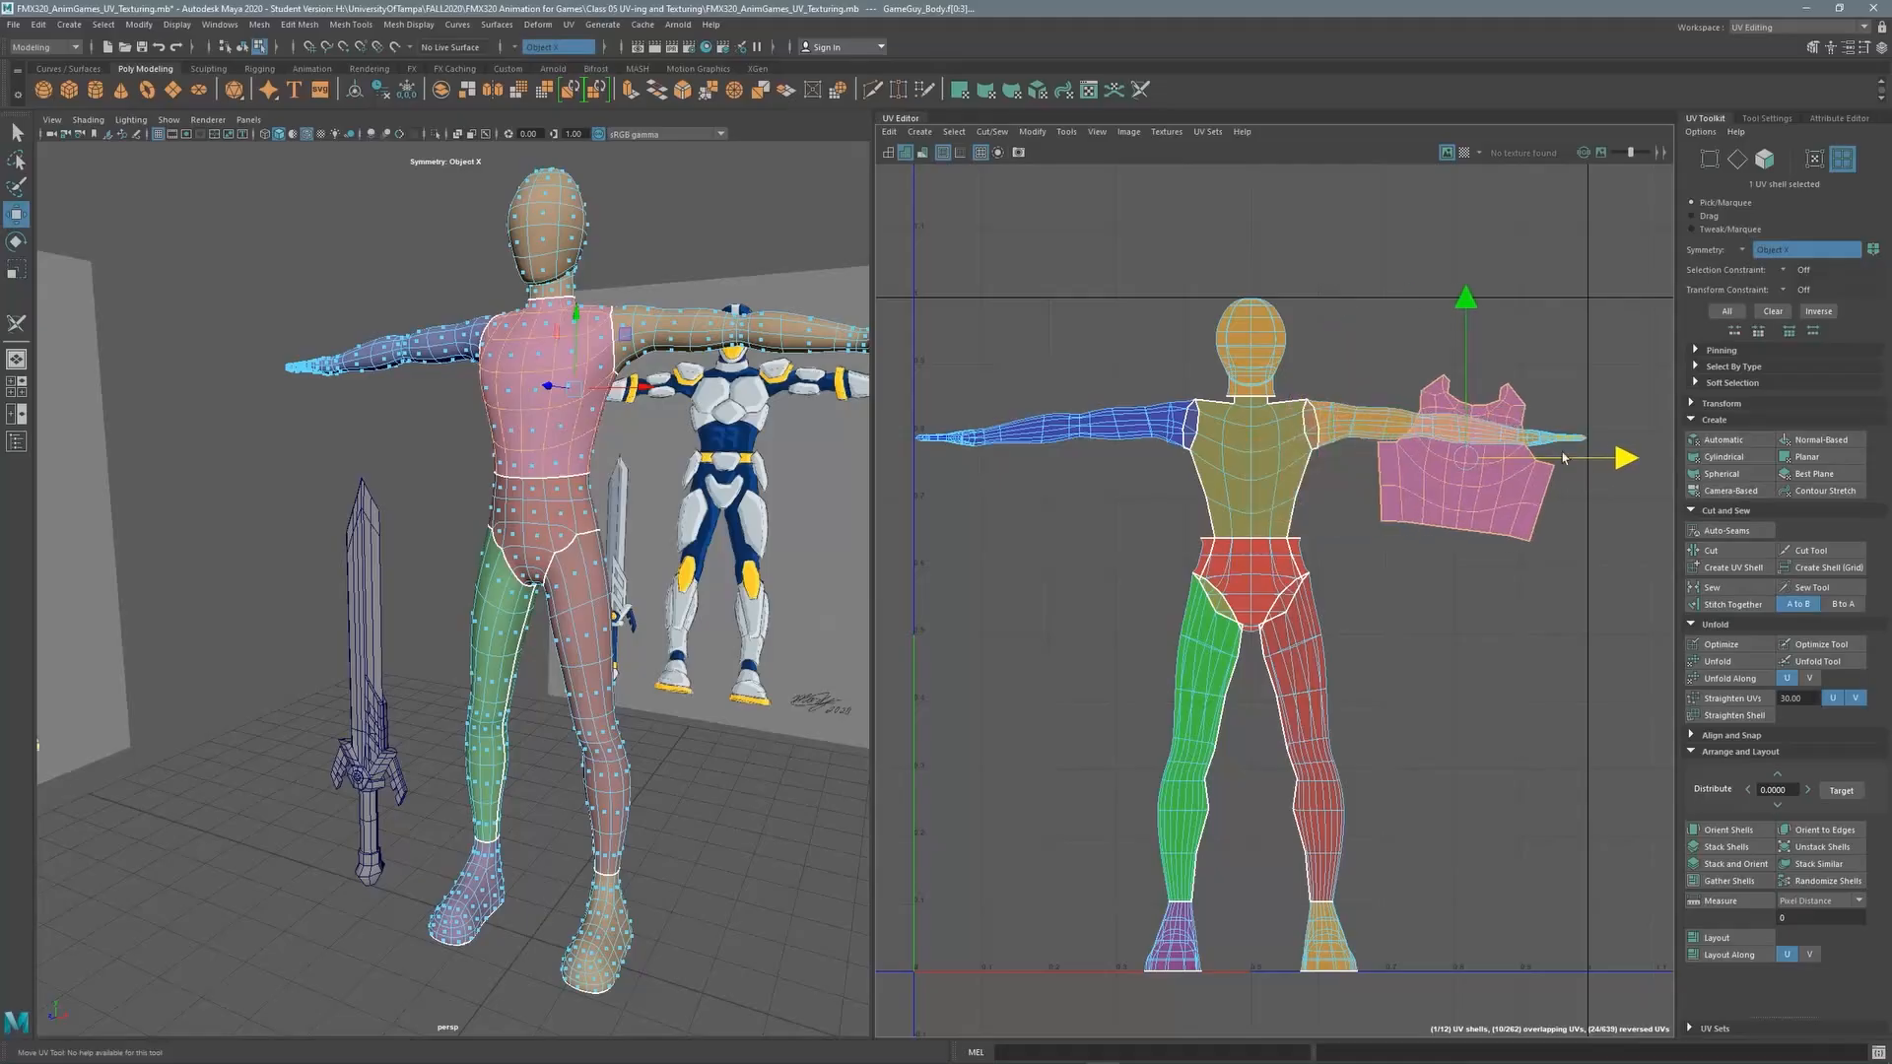
left_click_drag(1465, 358, 1466, 550)
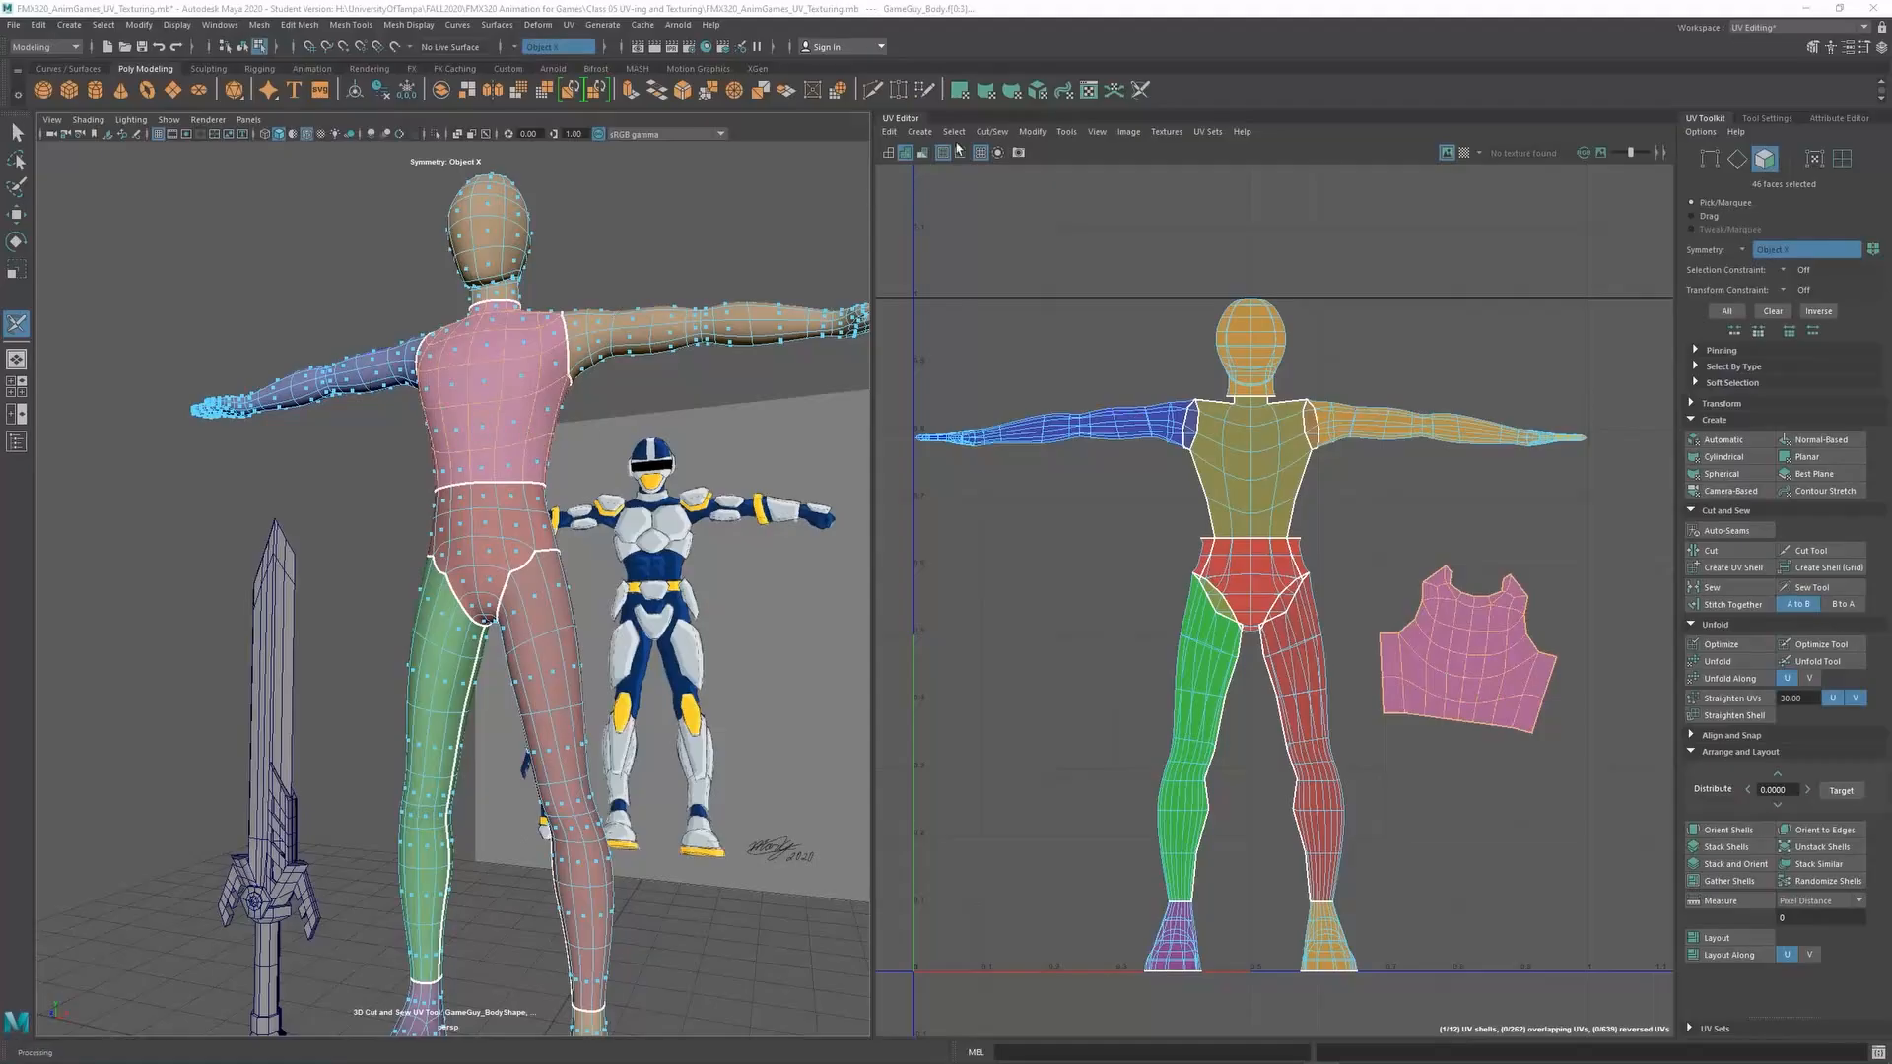
Select both leg UV shells, unfold them and lay them out
left_click(1140, 90)
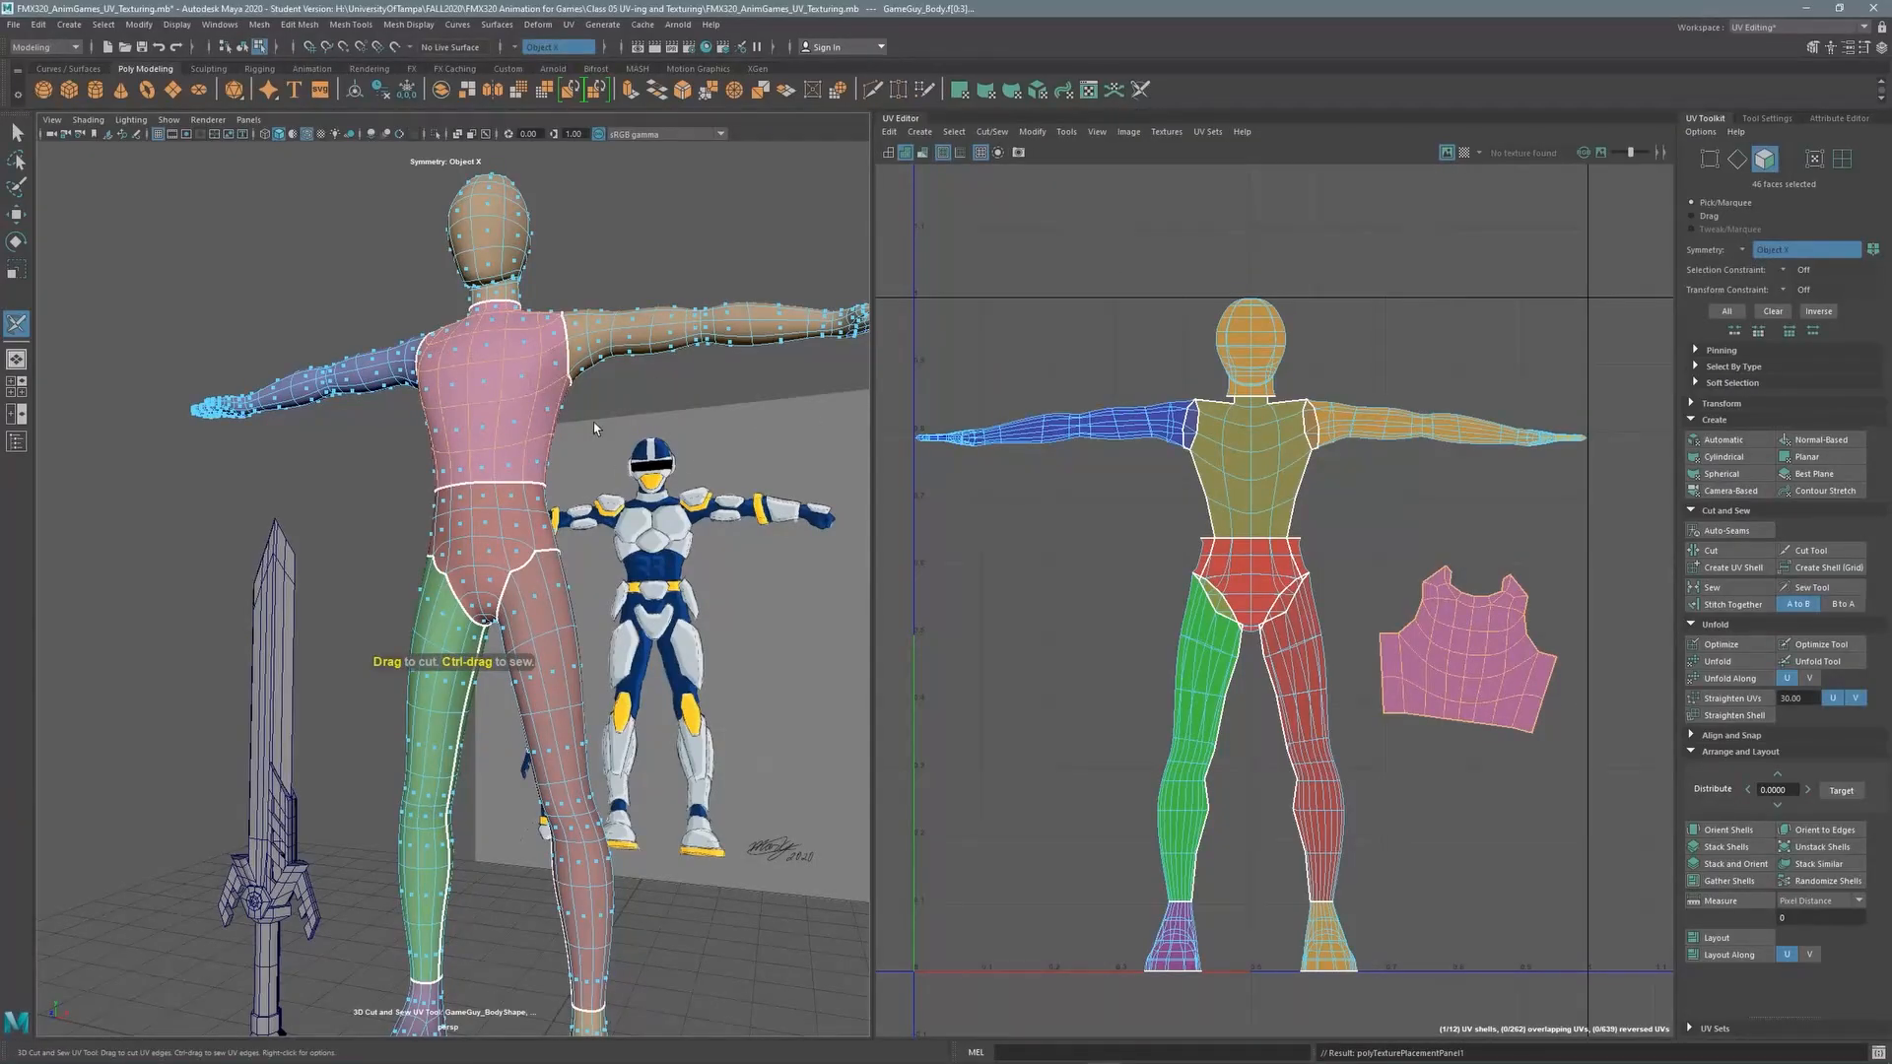
left_click(1841, 160)
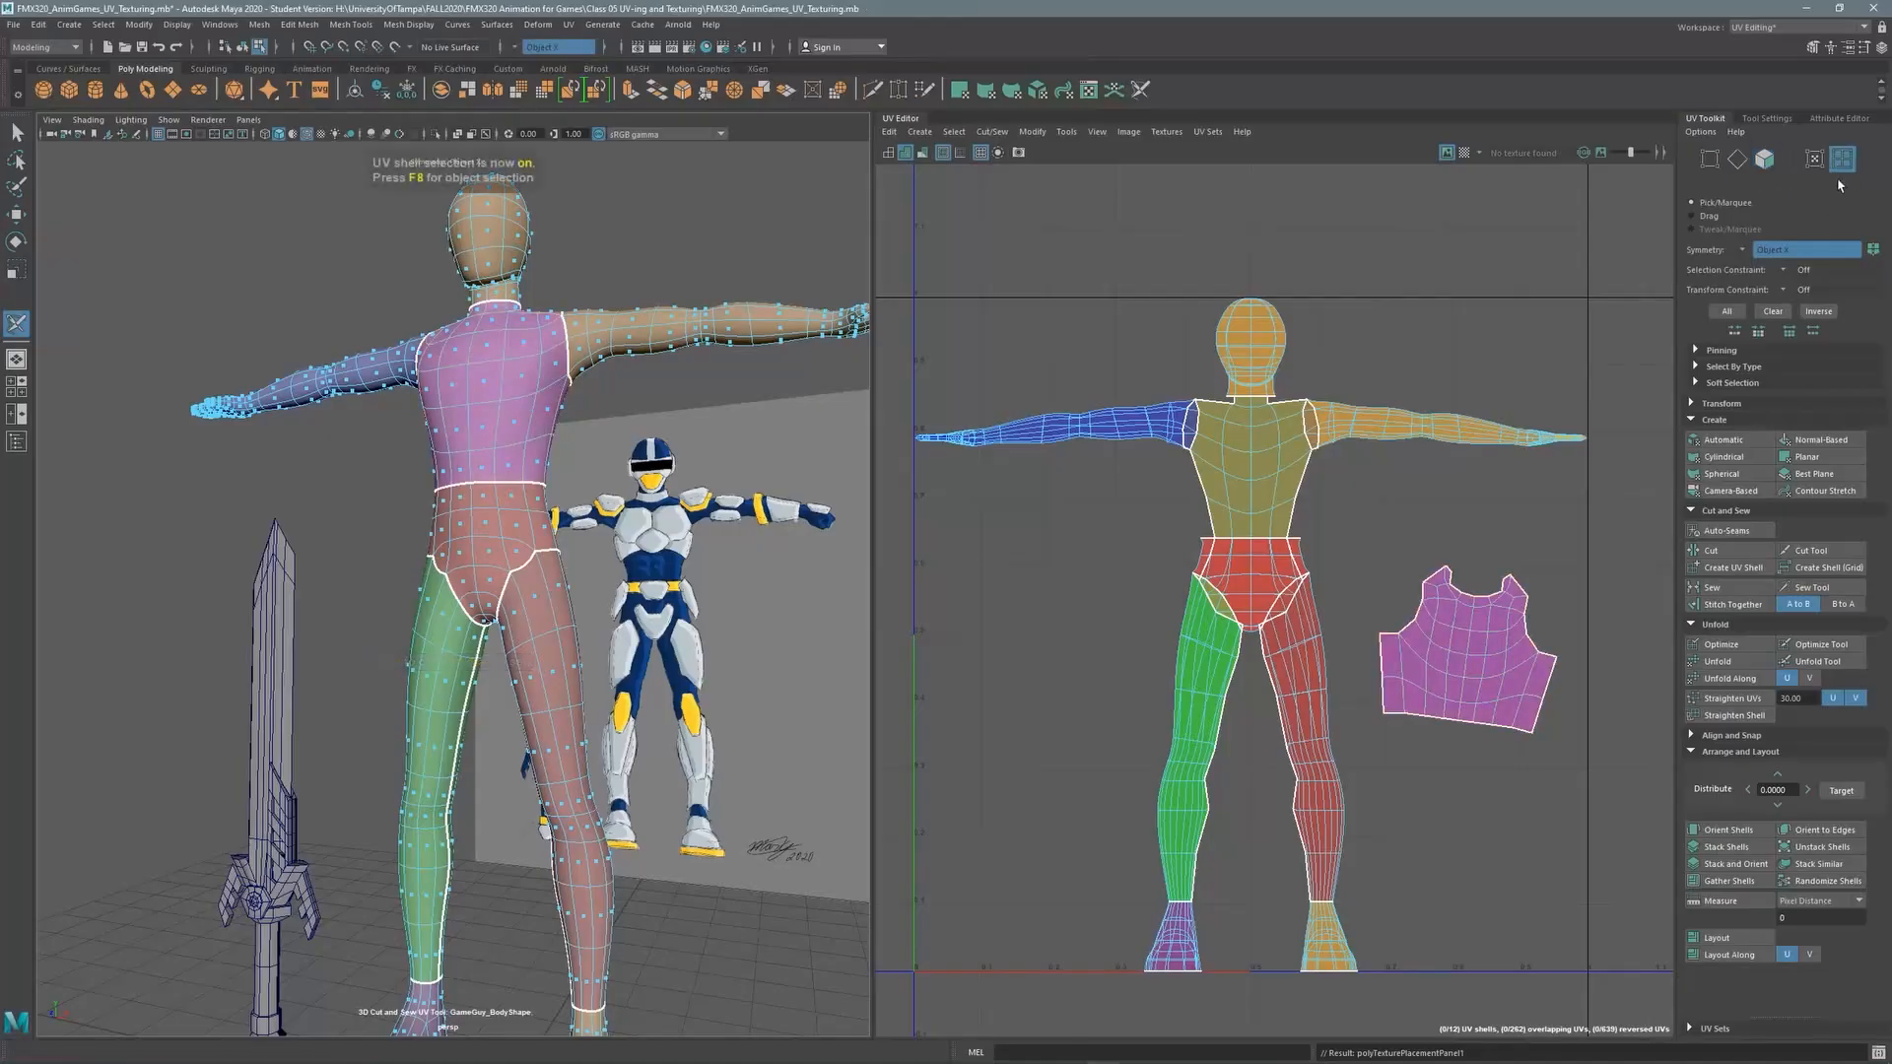
middle_click_drag(552, 372, 522, 328, "alt")
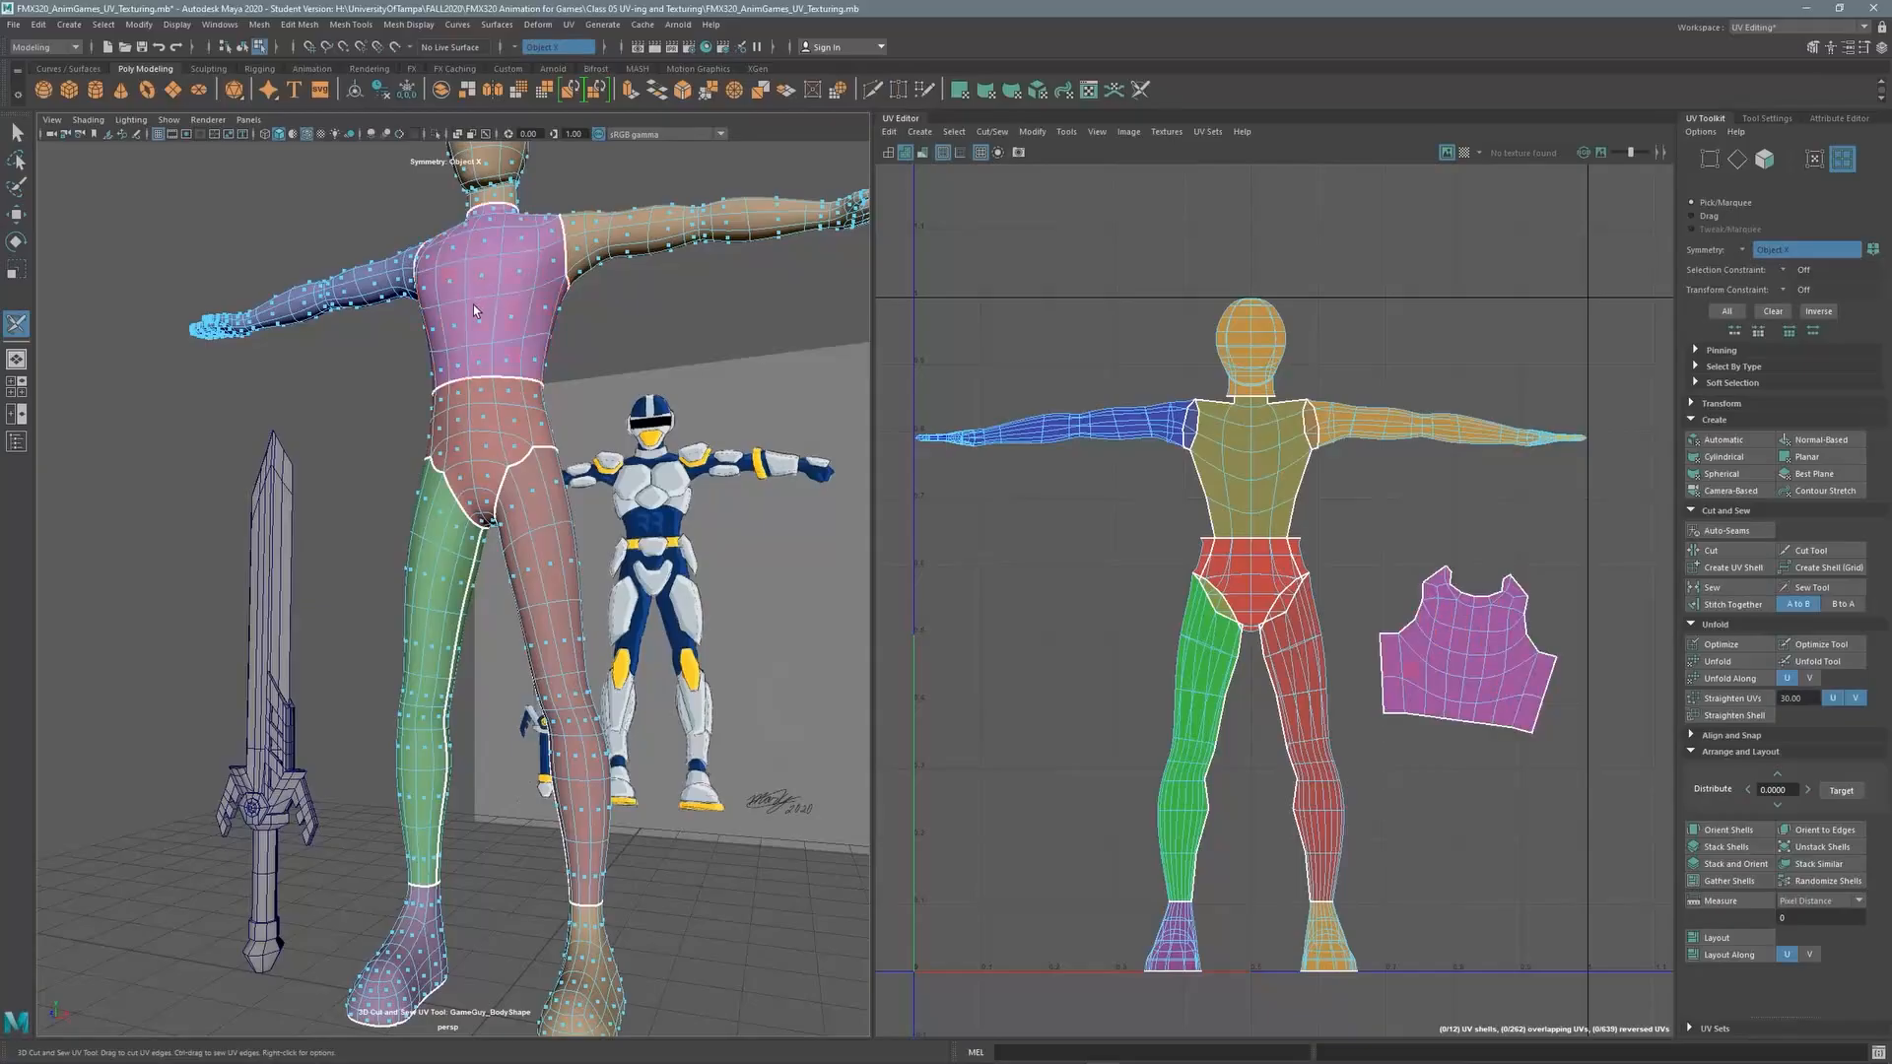
left_click(532, 495)
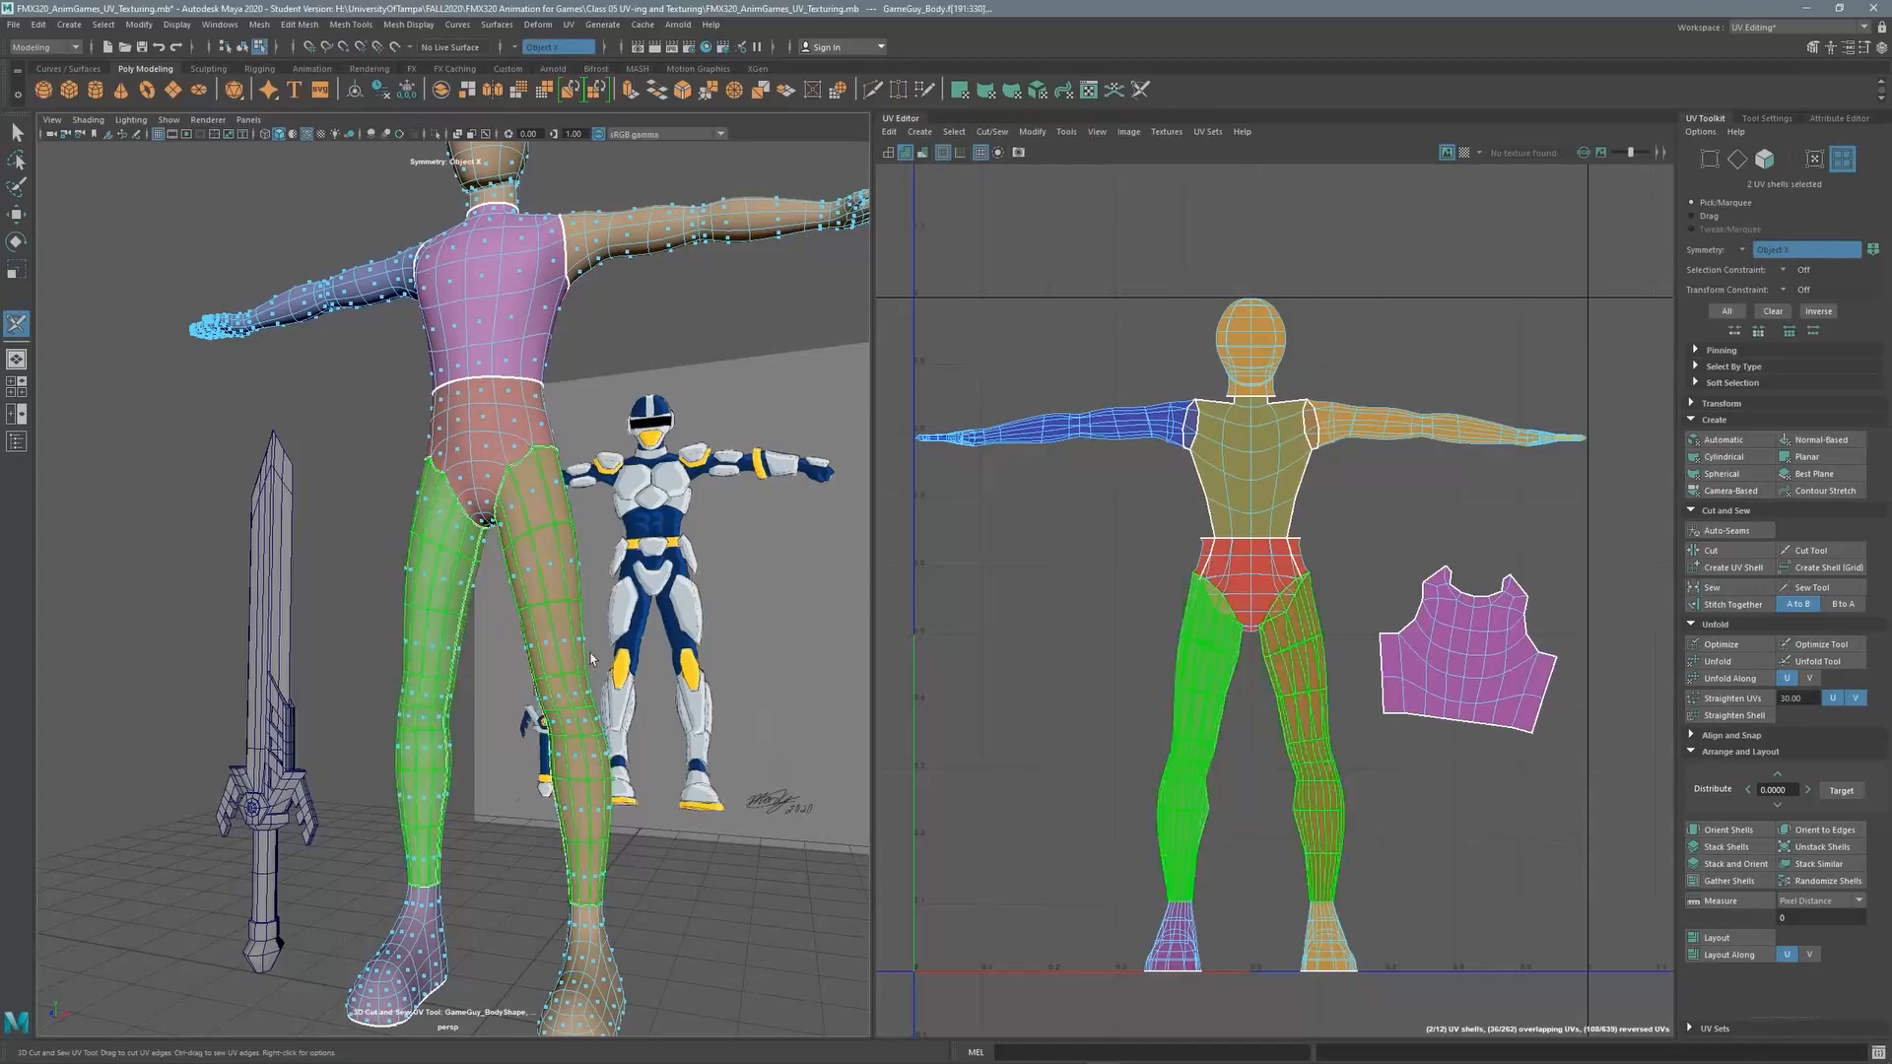
middle_click_drag(471, 568, 478, 380, "alt")
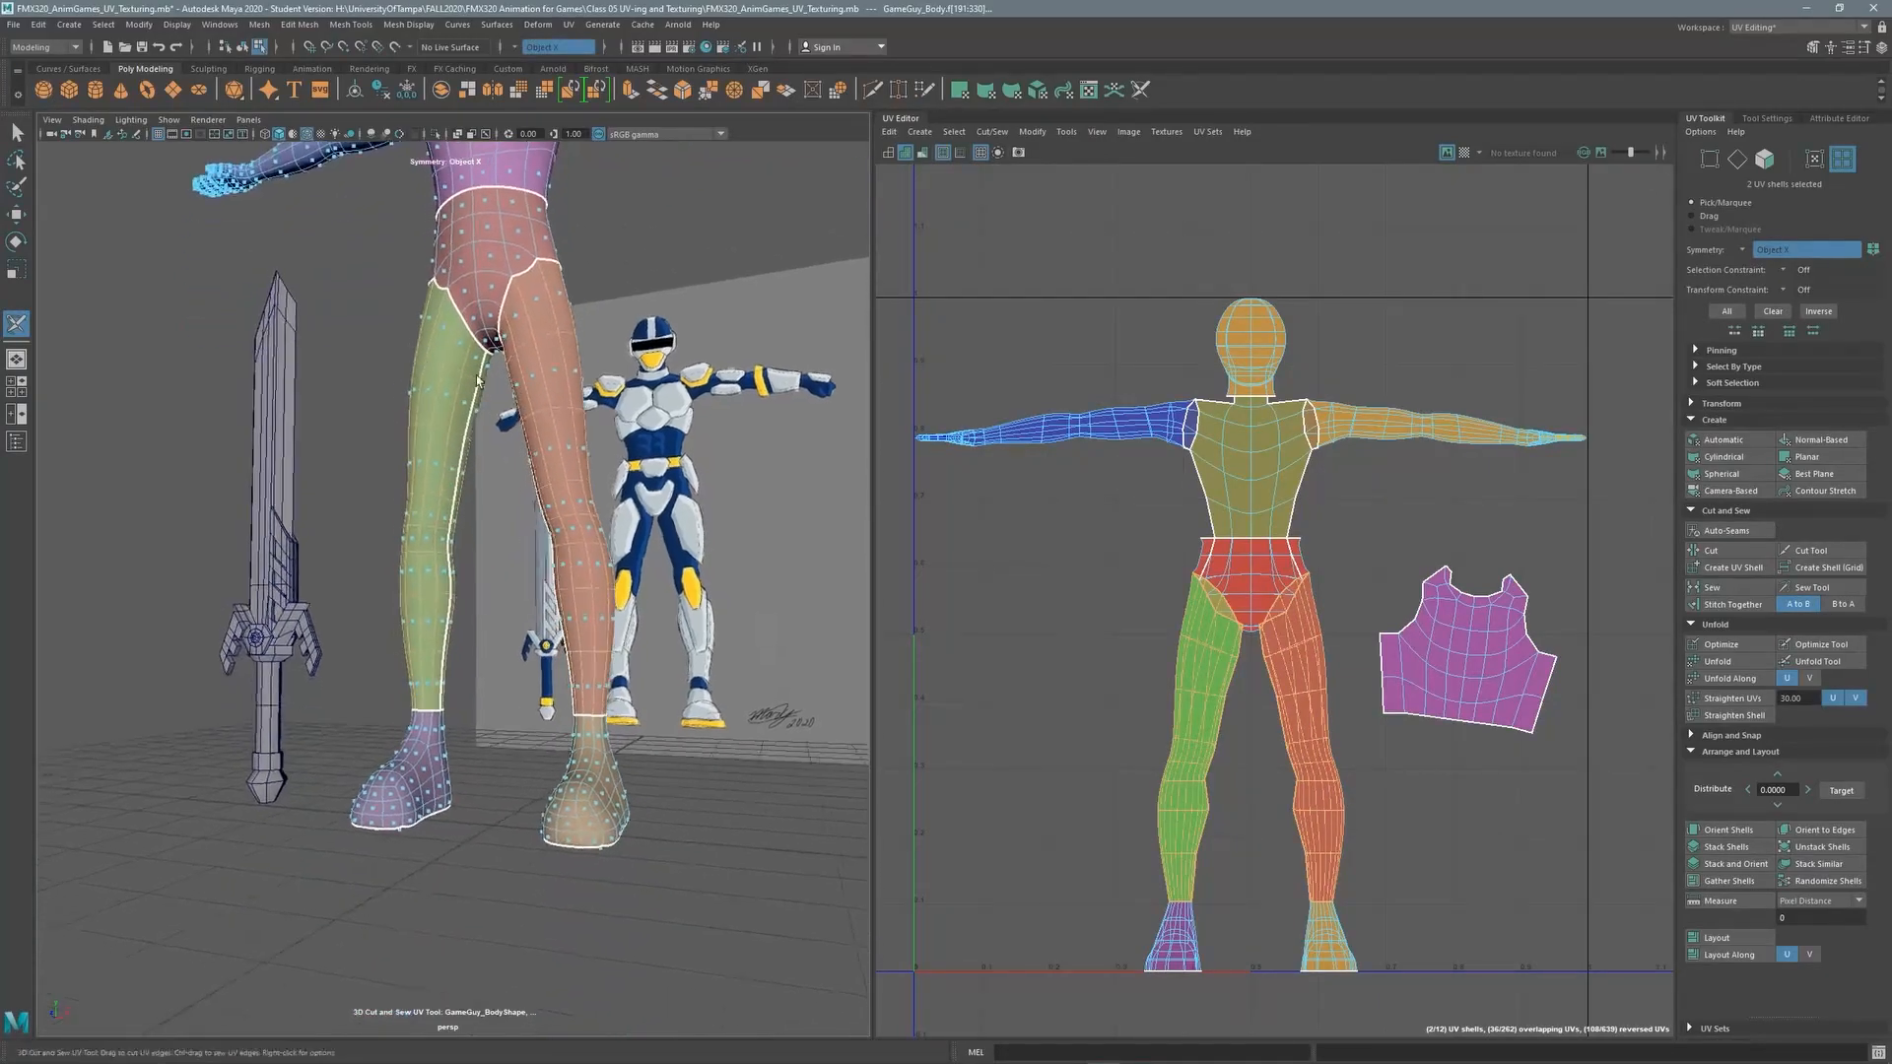
left_click_drag(495, 438, 671, 453, "alt")
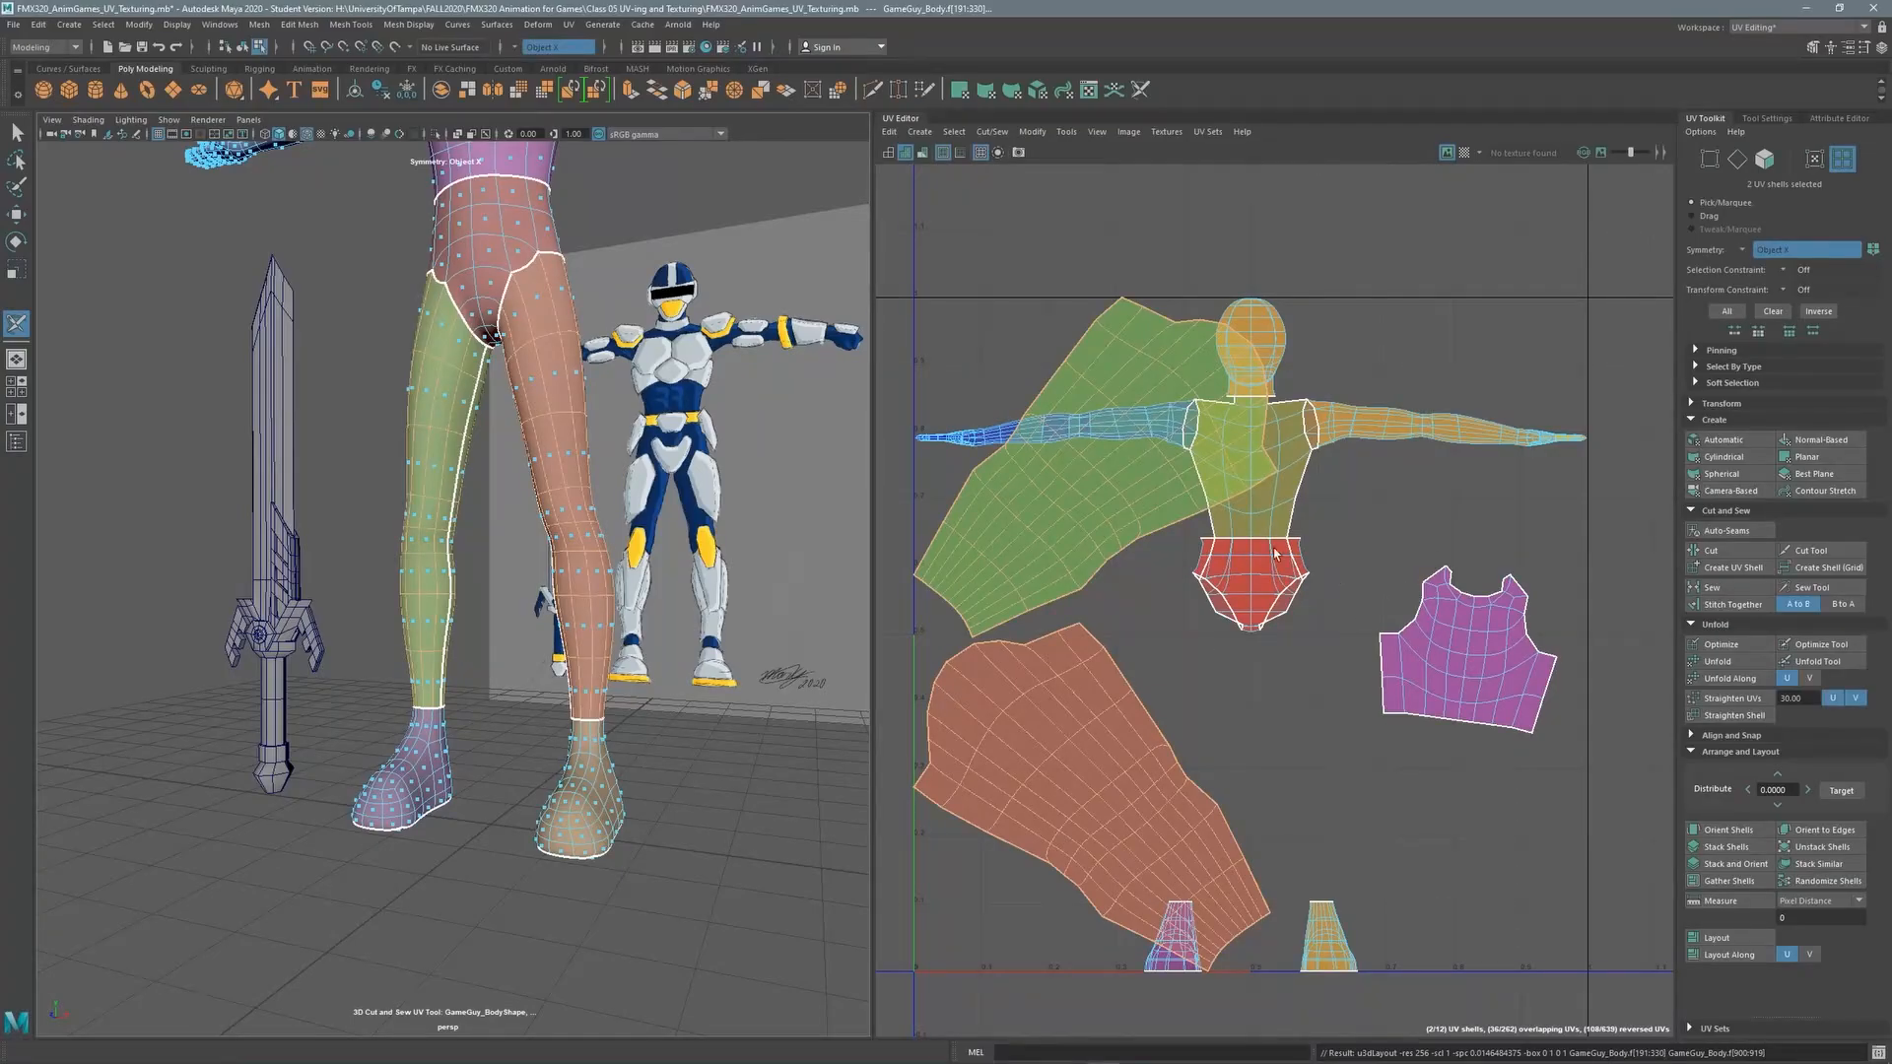
Undo the layout of the unfolded leg shells and check the seams around the hips and inner legs
key("f")
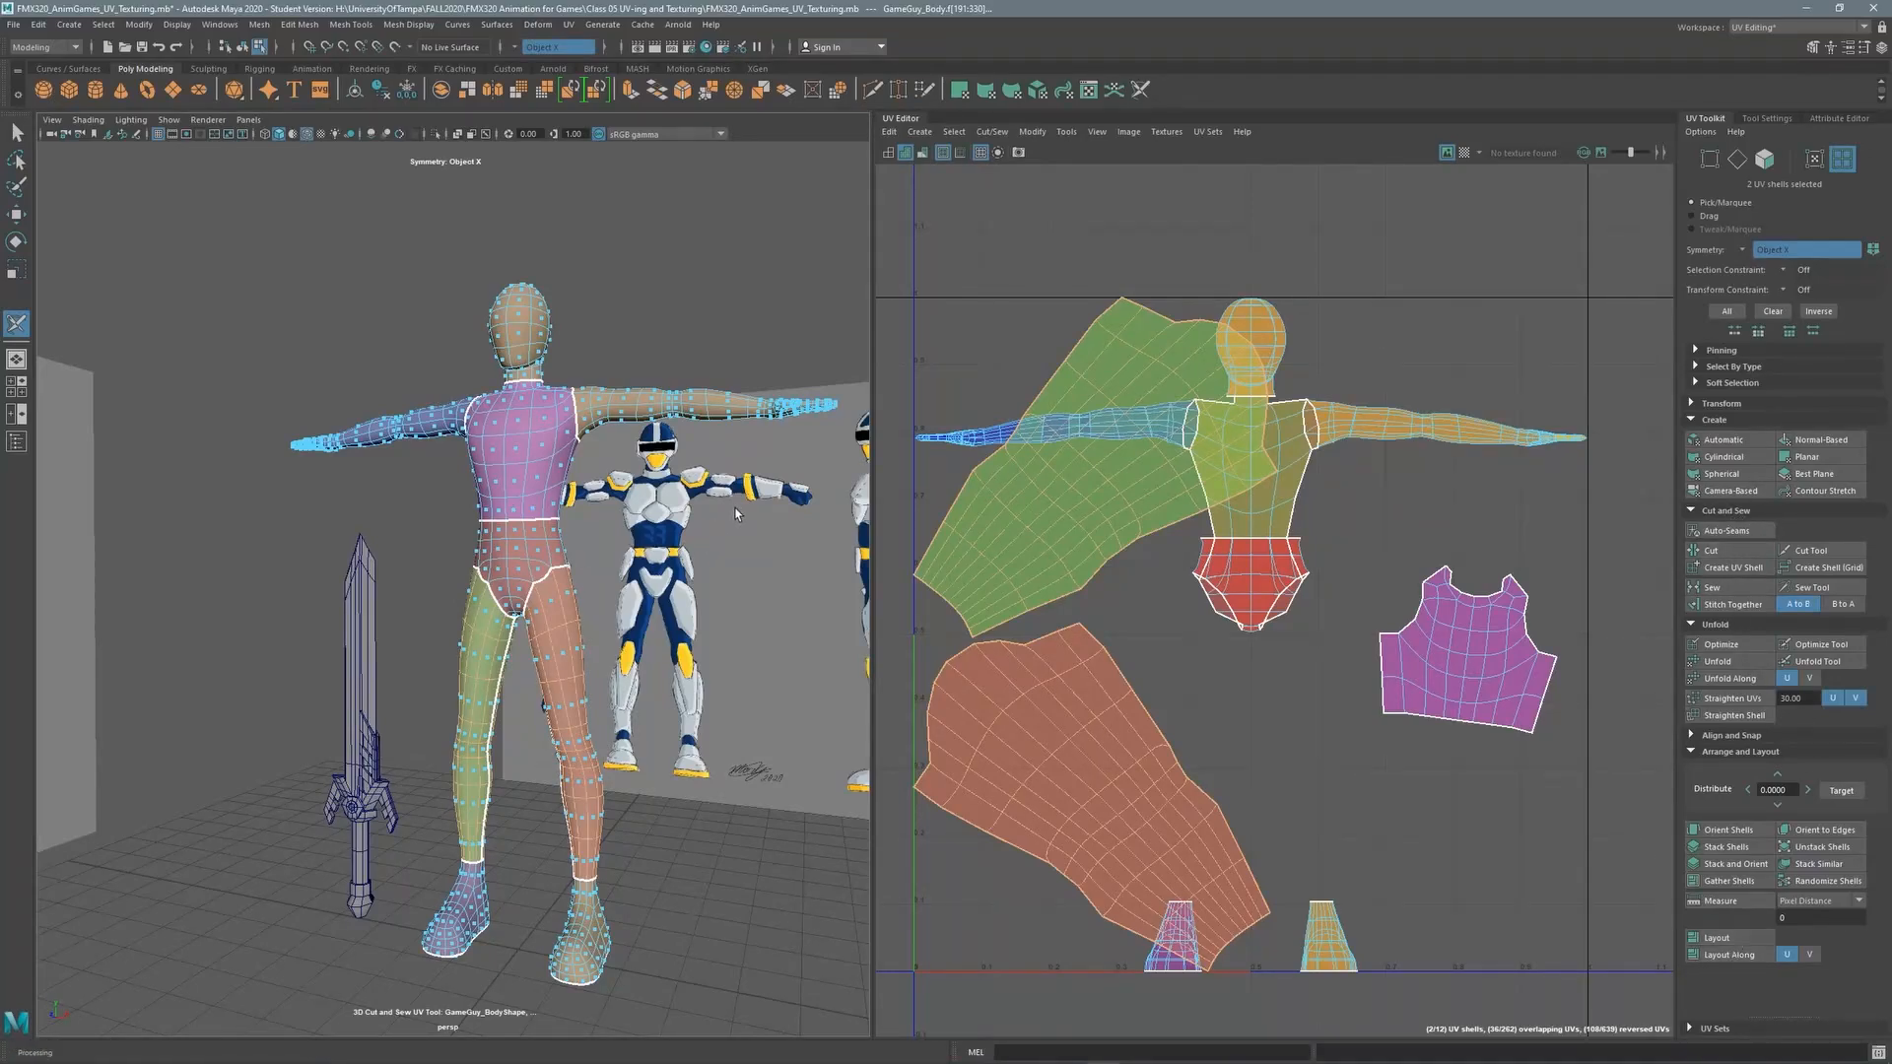
key("ctrl+z")
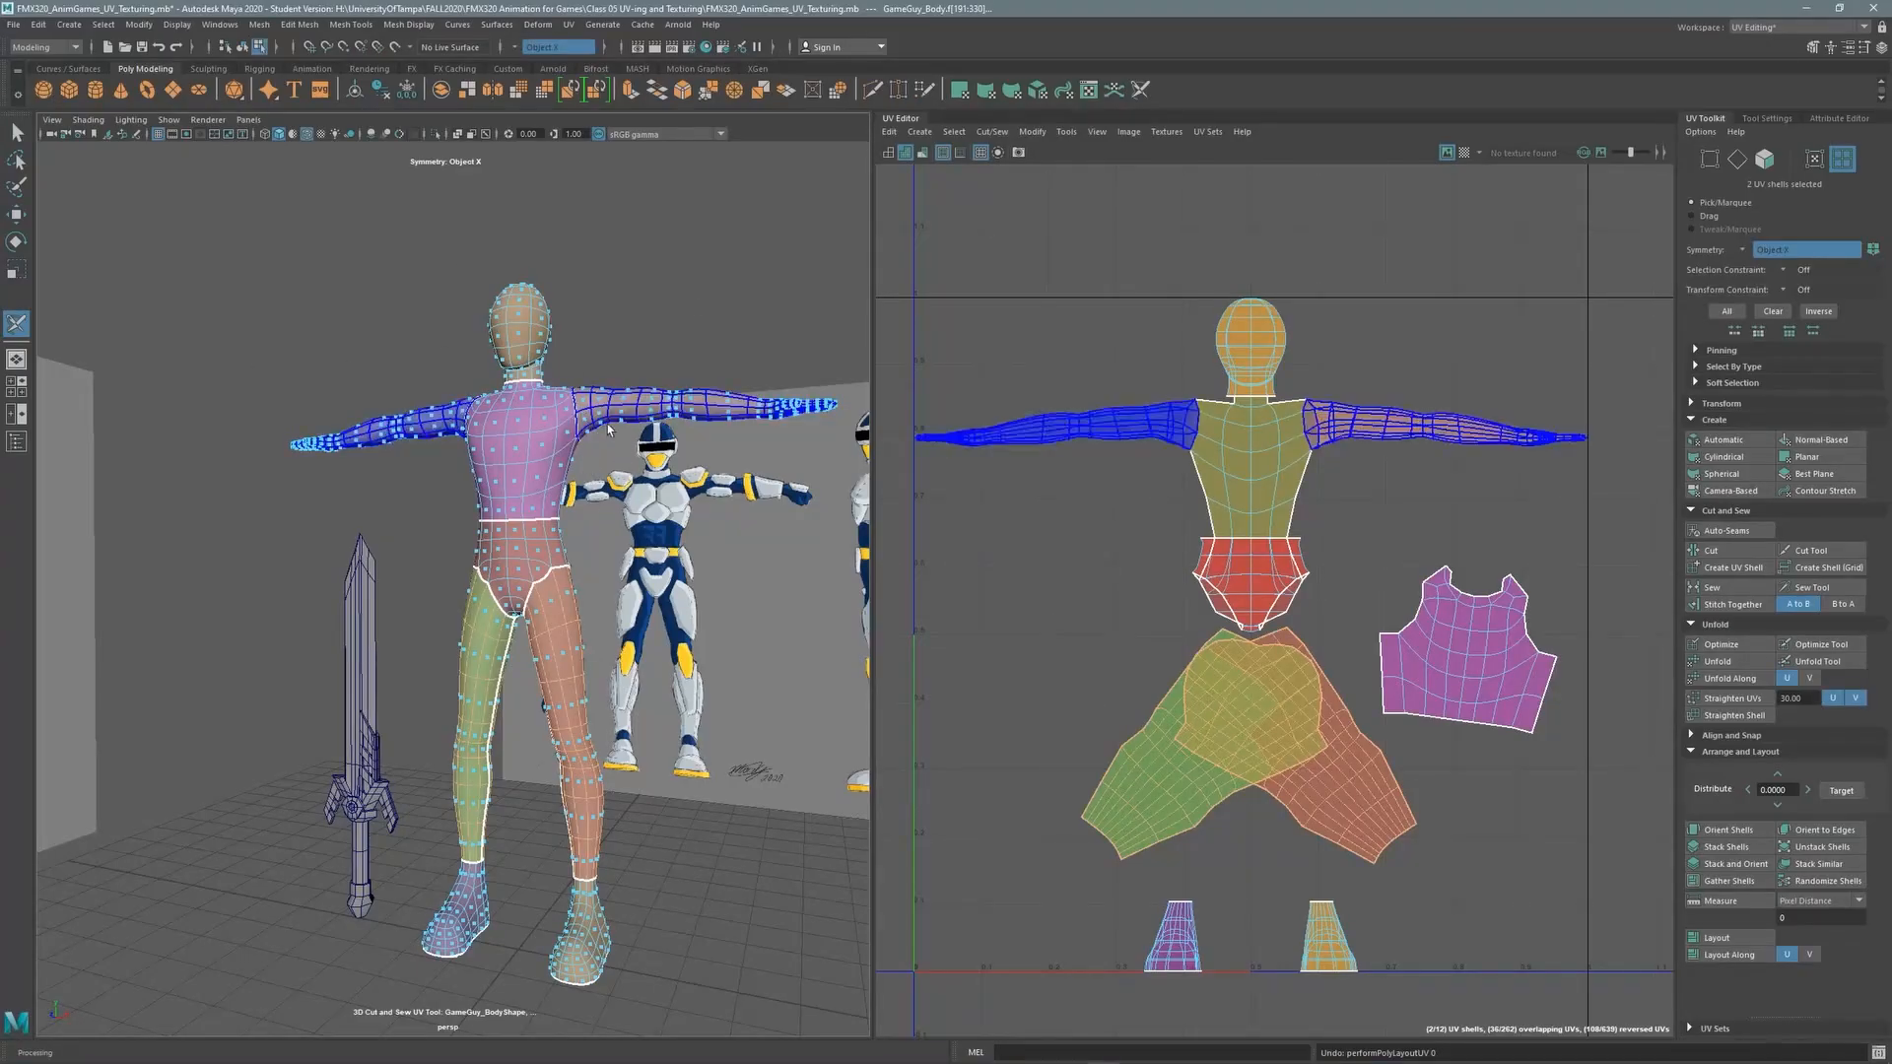
left_click_drag(607, 430, 409, 450, "alt")
right_click_drag(424, 463, 624, 481, "alt")
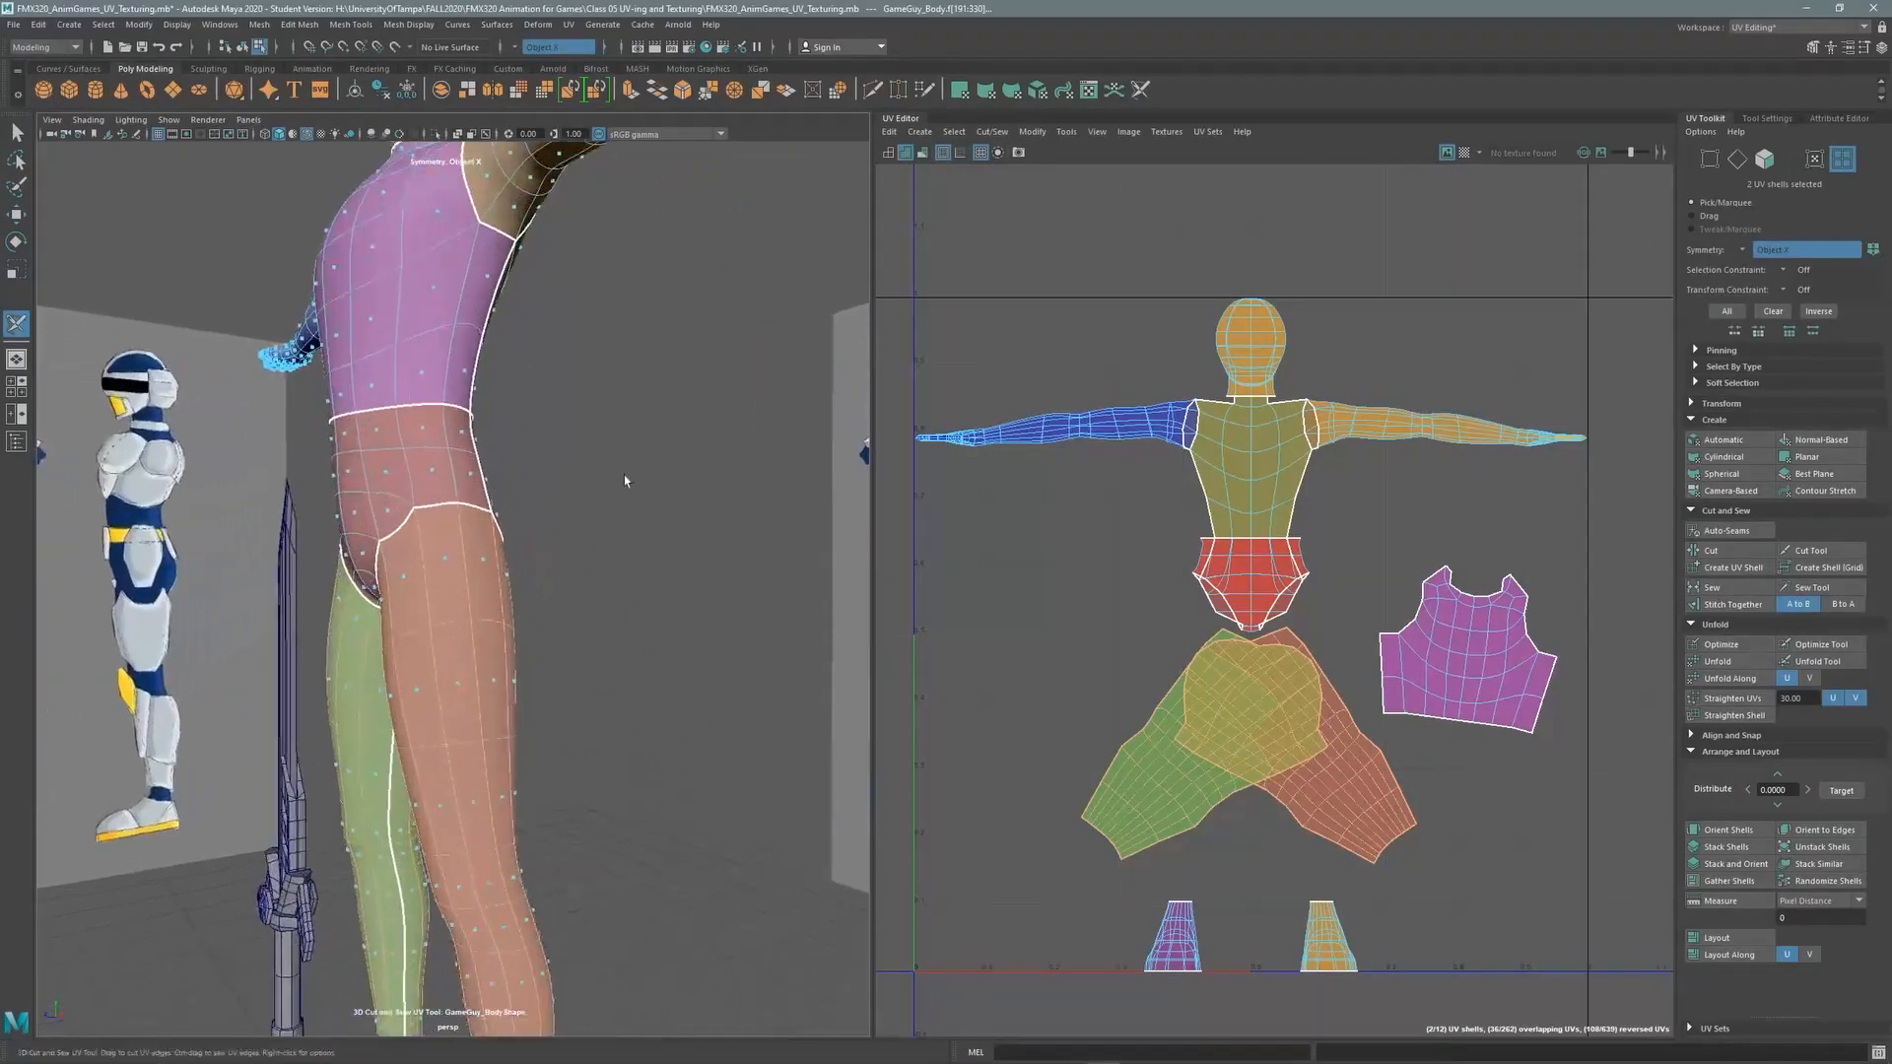
left_click_drag(624, 481, 719, 360, "alt")
right_click_drag(552, 374, 636, 372, "alt")
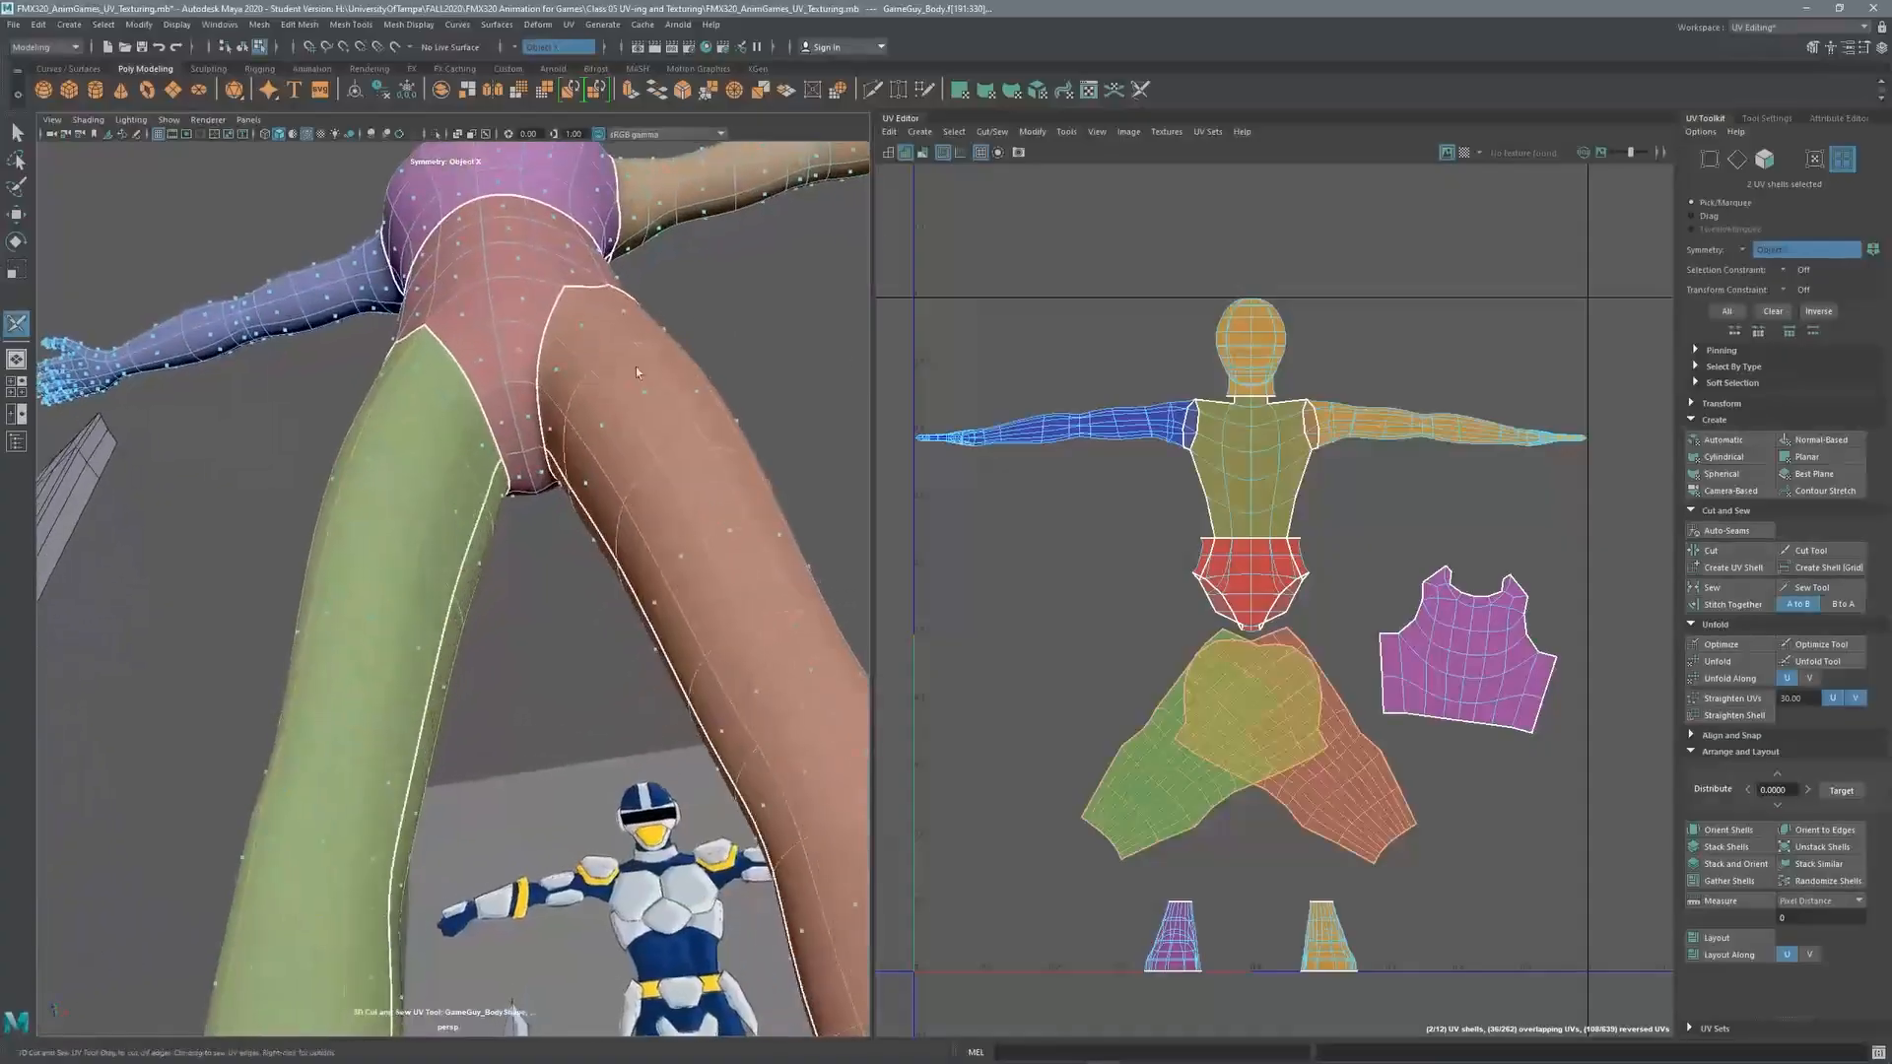
Cut a seam across the crotch between the two leg seams to split the pelvis into front and back shells
middle_click_drag(635, 372, 680, 374, "alt")
right_click_drag(592, 423, 658, 427, "alt")
left_click(636, 448)
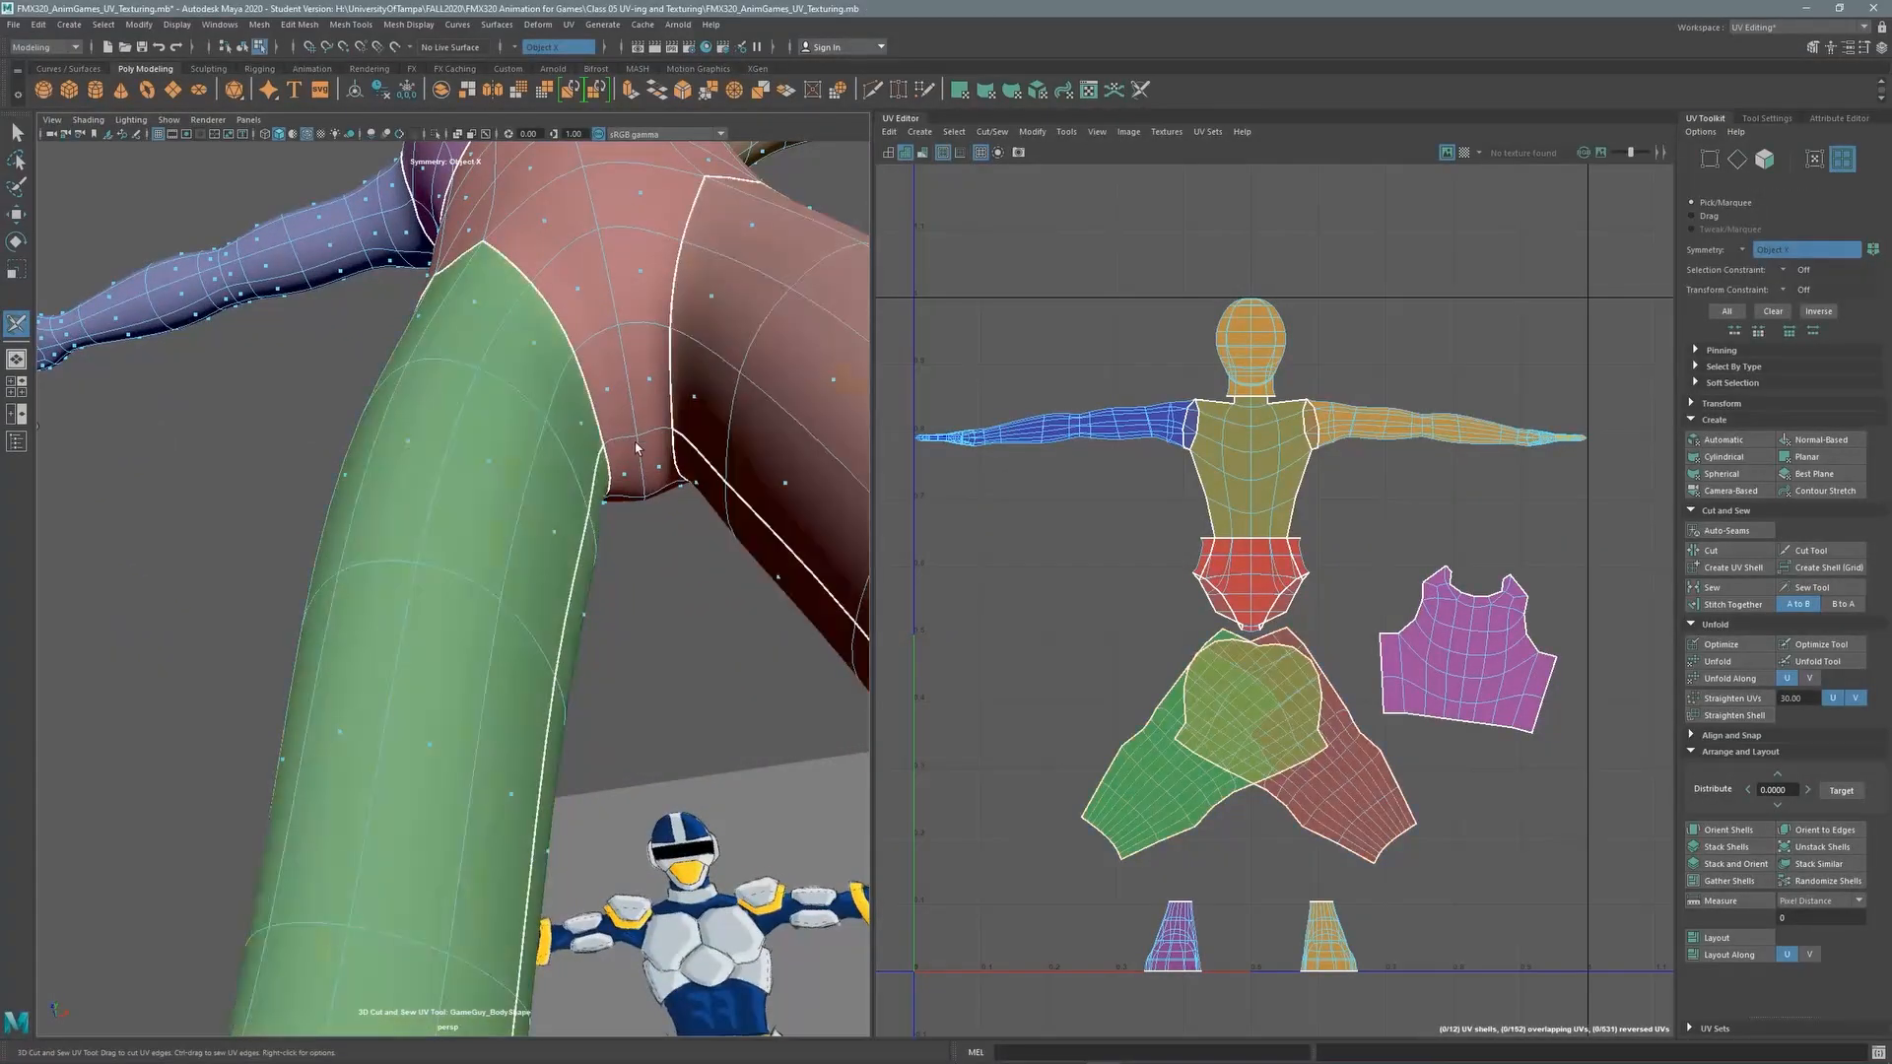
key("F10")
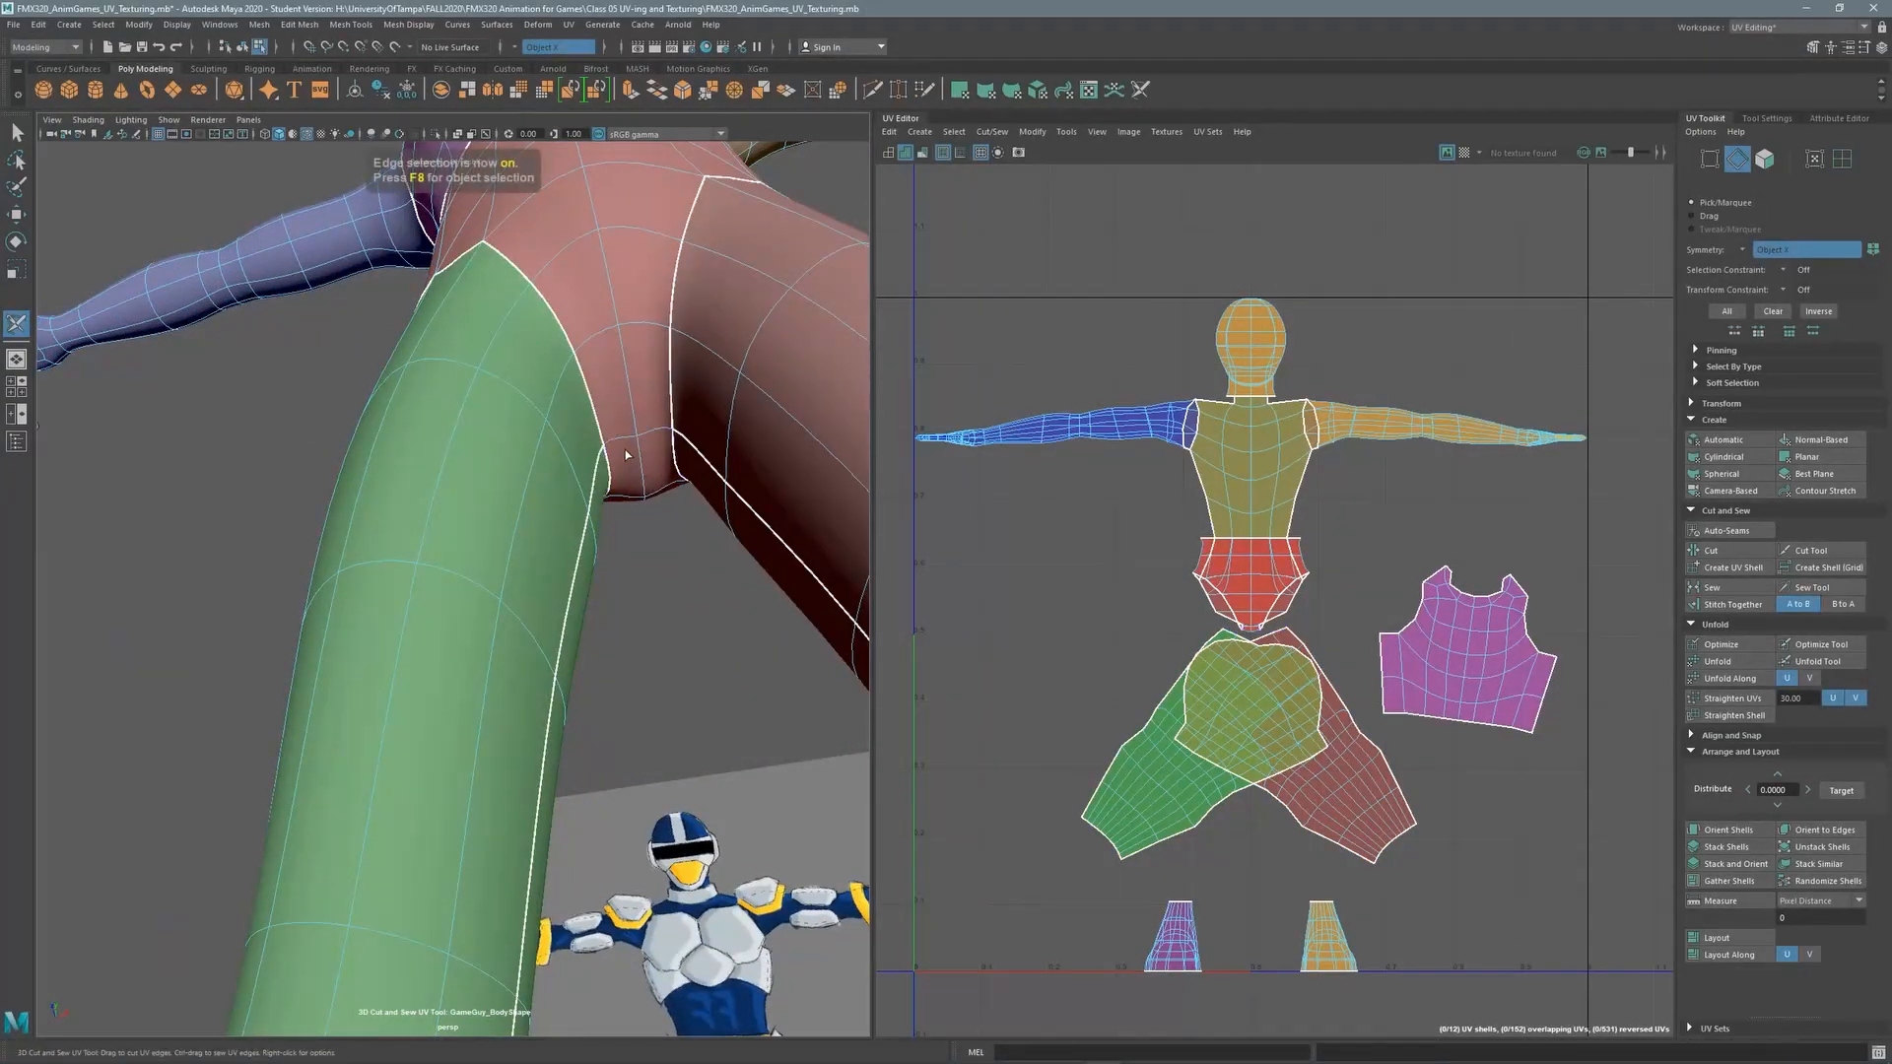
left_click_drag(620, 440, 674, 430)
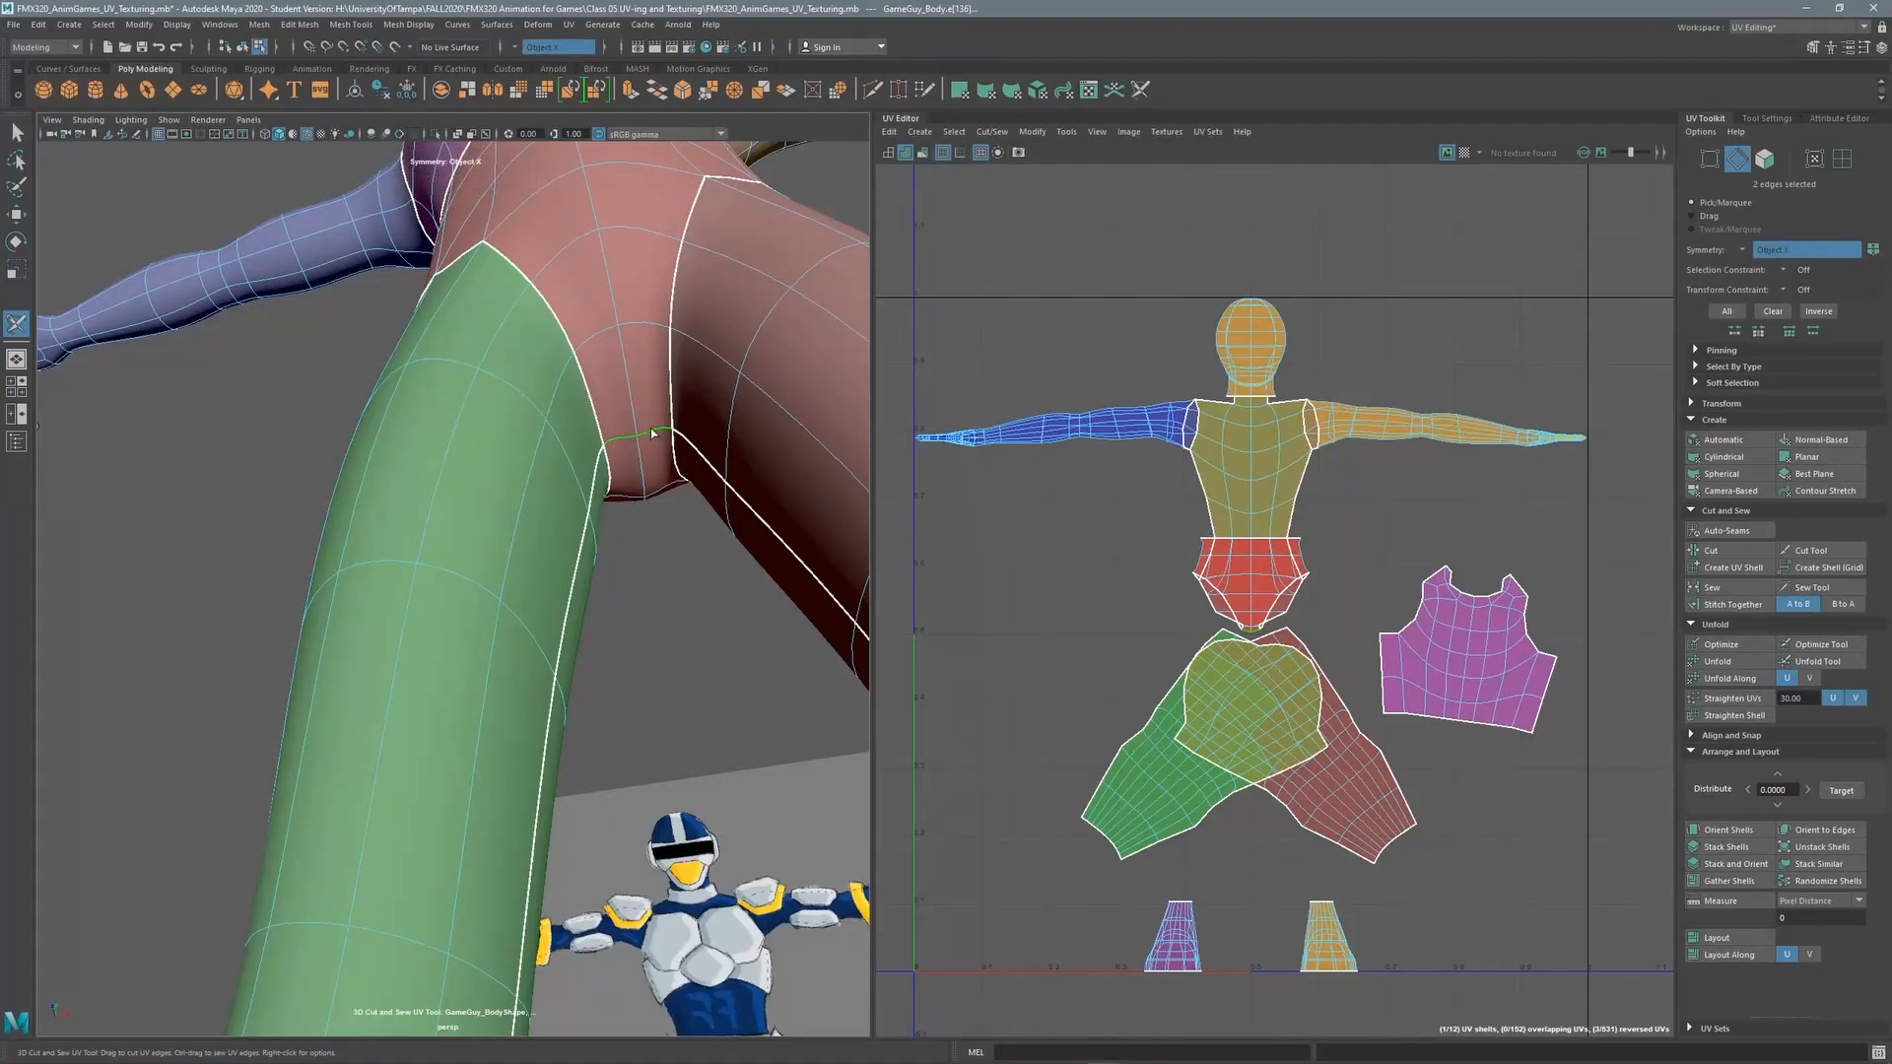
left_click(651, 432)
Cut a seam around the wrist edge loop to separate the hands from the arms
left_click_drag(653, 287, 291, 420, "alt")
middle_click_drag(362, 326, 490, 710, "alt")
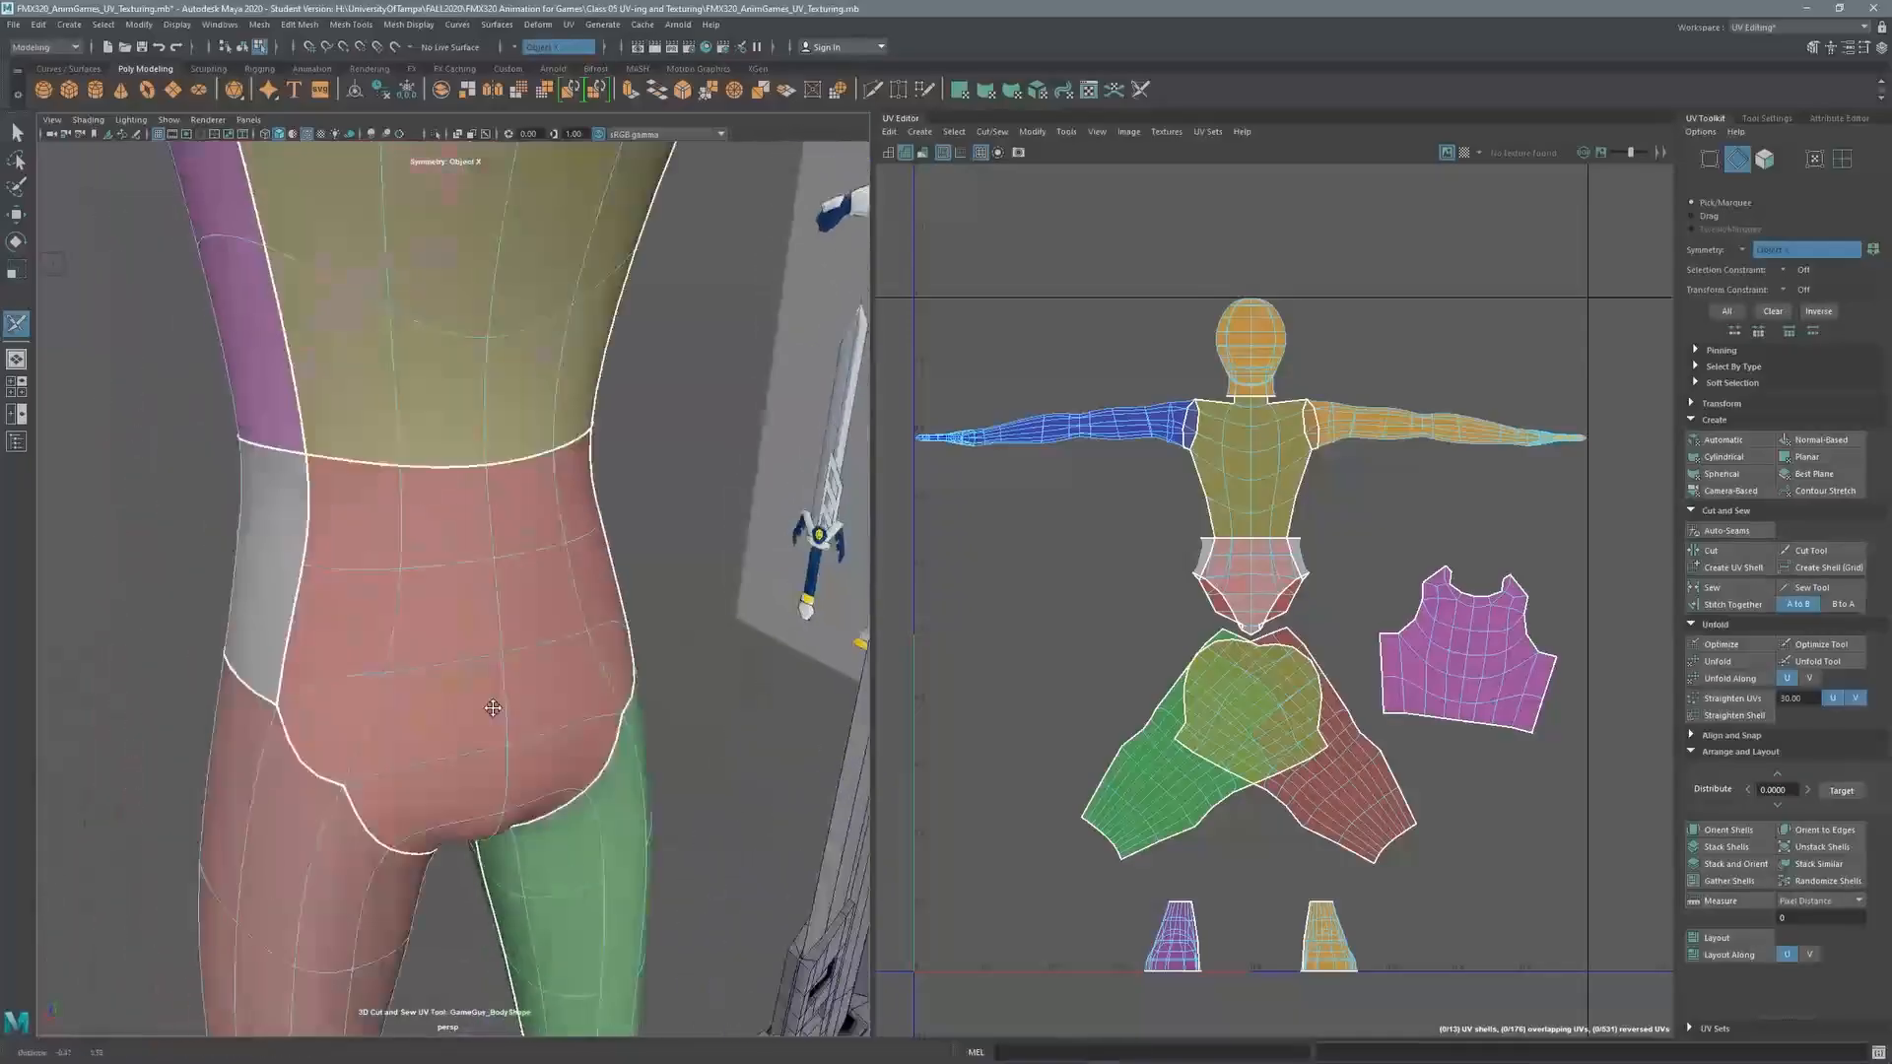
middle_click_drag(493, 246, 535, 560, "alt")
right_click_drag(536, 560, 330, 443, "alt")
middle_click_drag(448, 399, 464, 489, "alt")
mouse_move(465, 493)
left_mouse_down("alt")
mouse_move(557, 435)
mouse_move(448, 507)
left_mouse_up("alt")
left_click_drag(591, 503, 581, 582, "alt")
middle_click_drag(581, 533, 532, 523, "alt")
right_click_drag(532, 414, 661, 371, "alt")
middle_click_drag(661, 371, 631, 503, "alt")
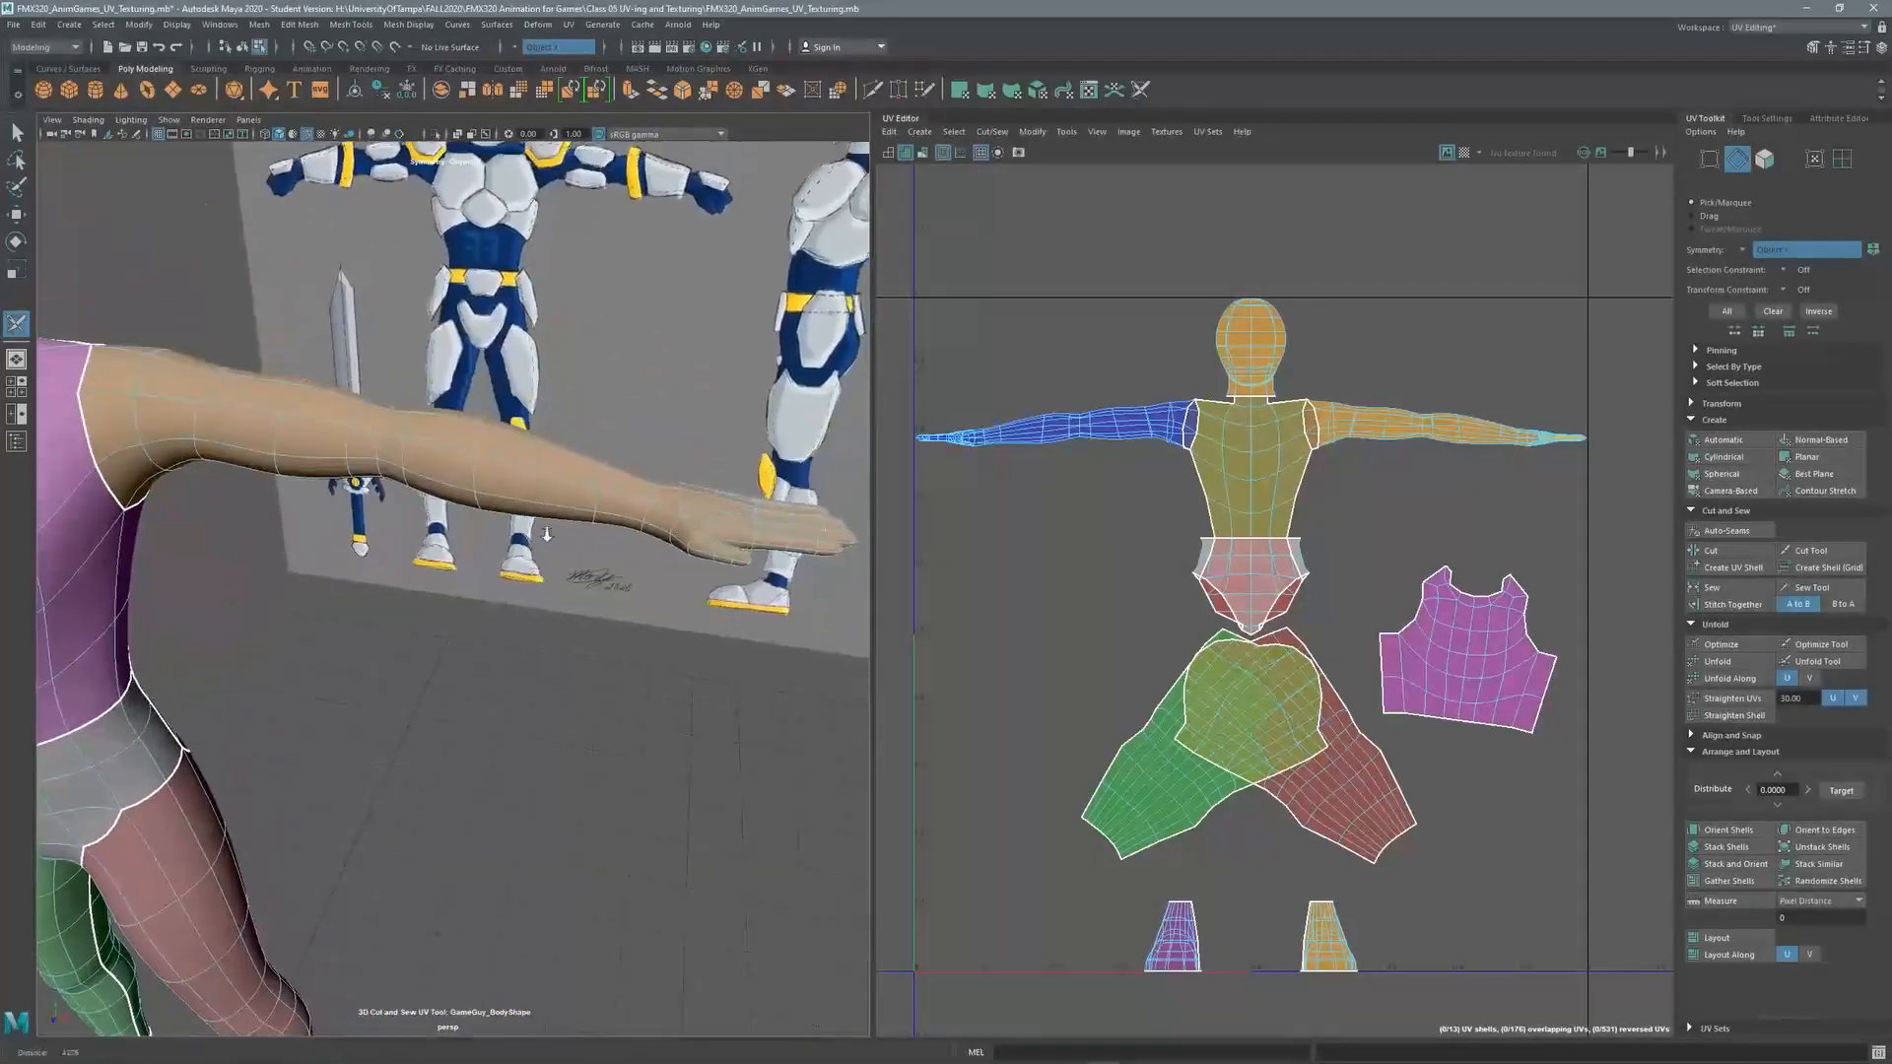
right_click_drag(631, 503, 709, 485, "alt")
double_click(710, 490)
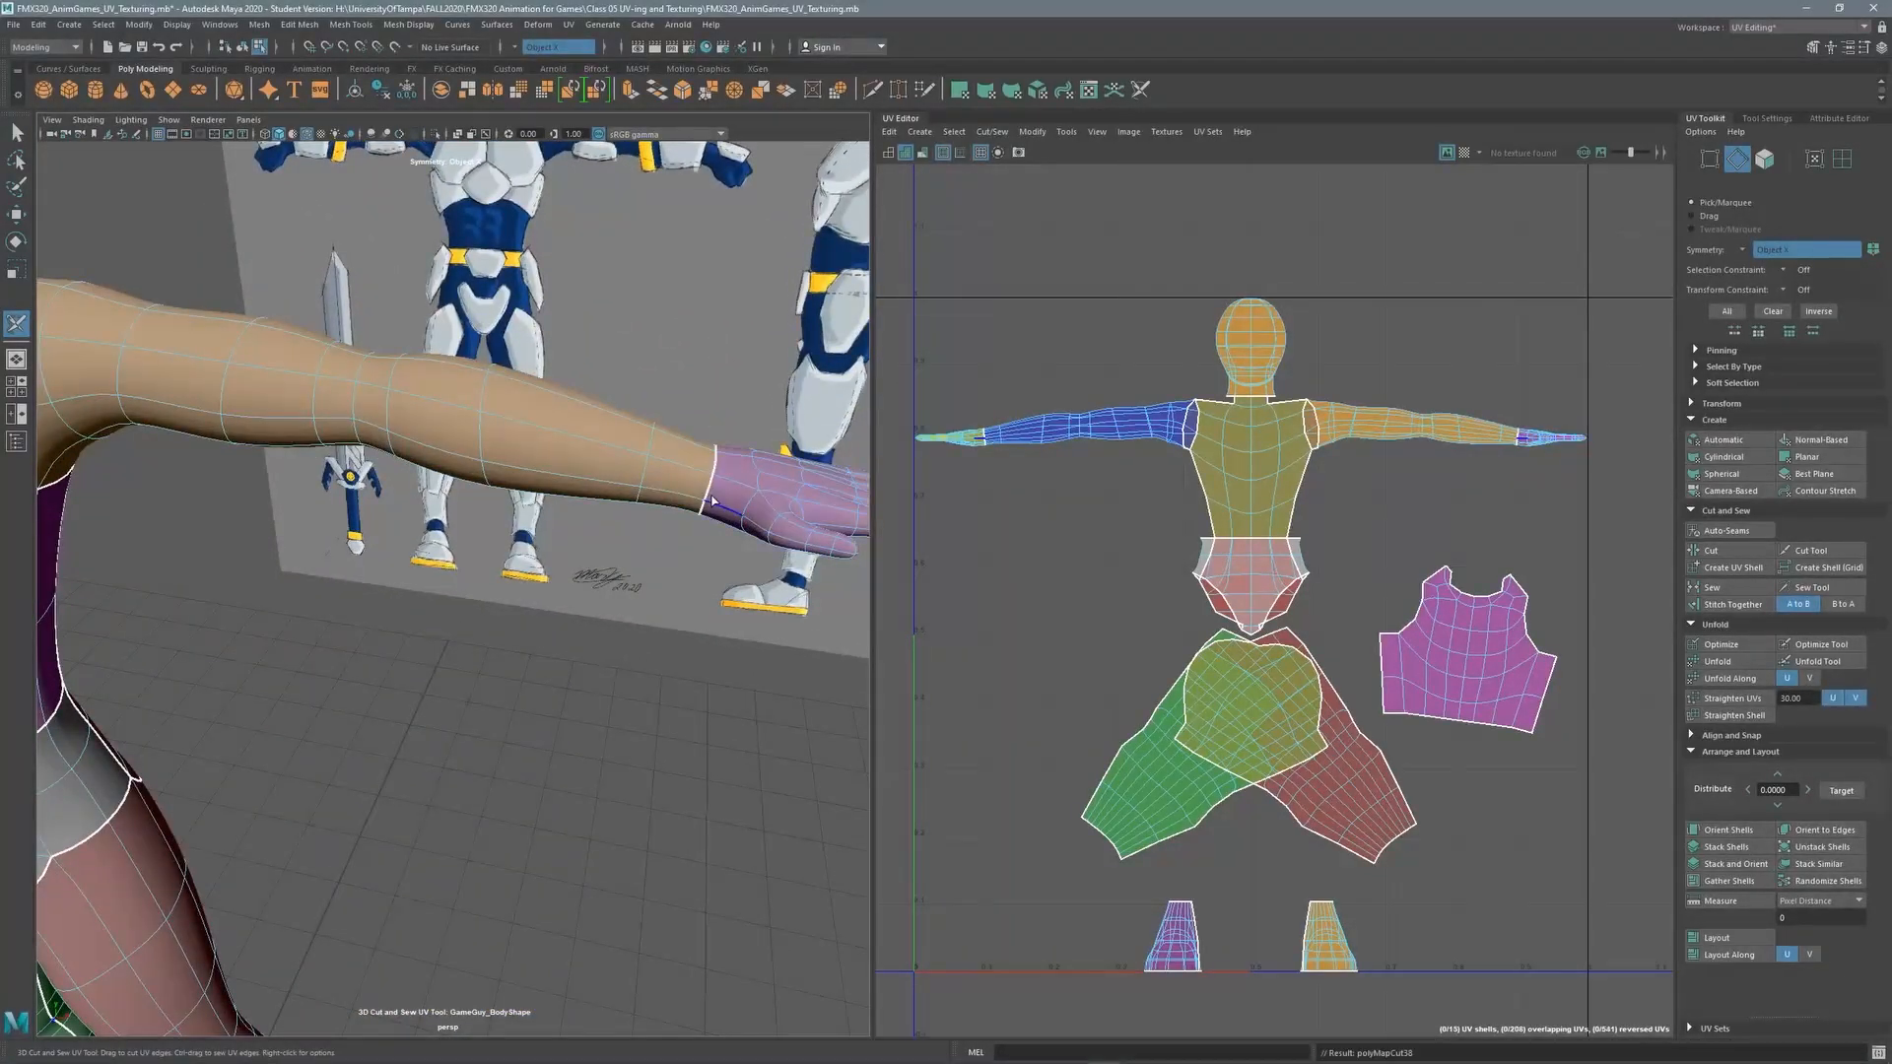
Cut a lengthwise seam along the underside of the arm from the shoulder to the wrist
middle_click_drag(661, 441, 719, 473, "alt")
right_click_drag(719, 473, 315, 451, "alt")
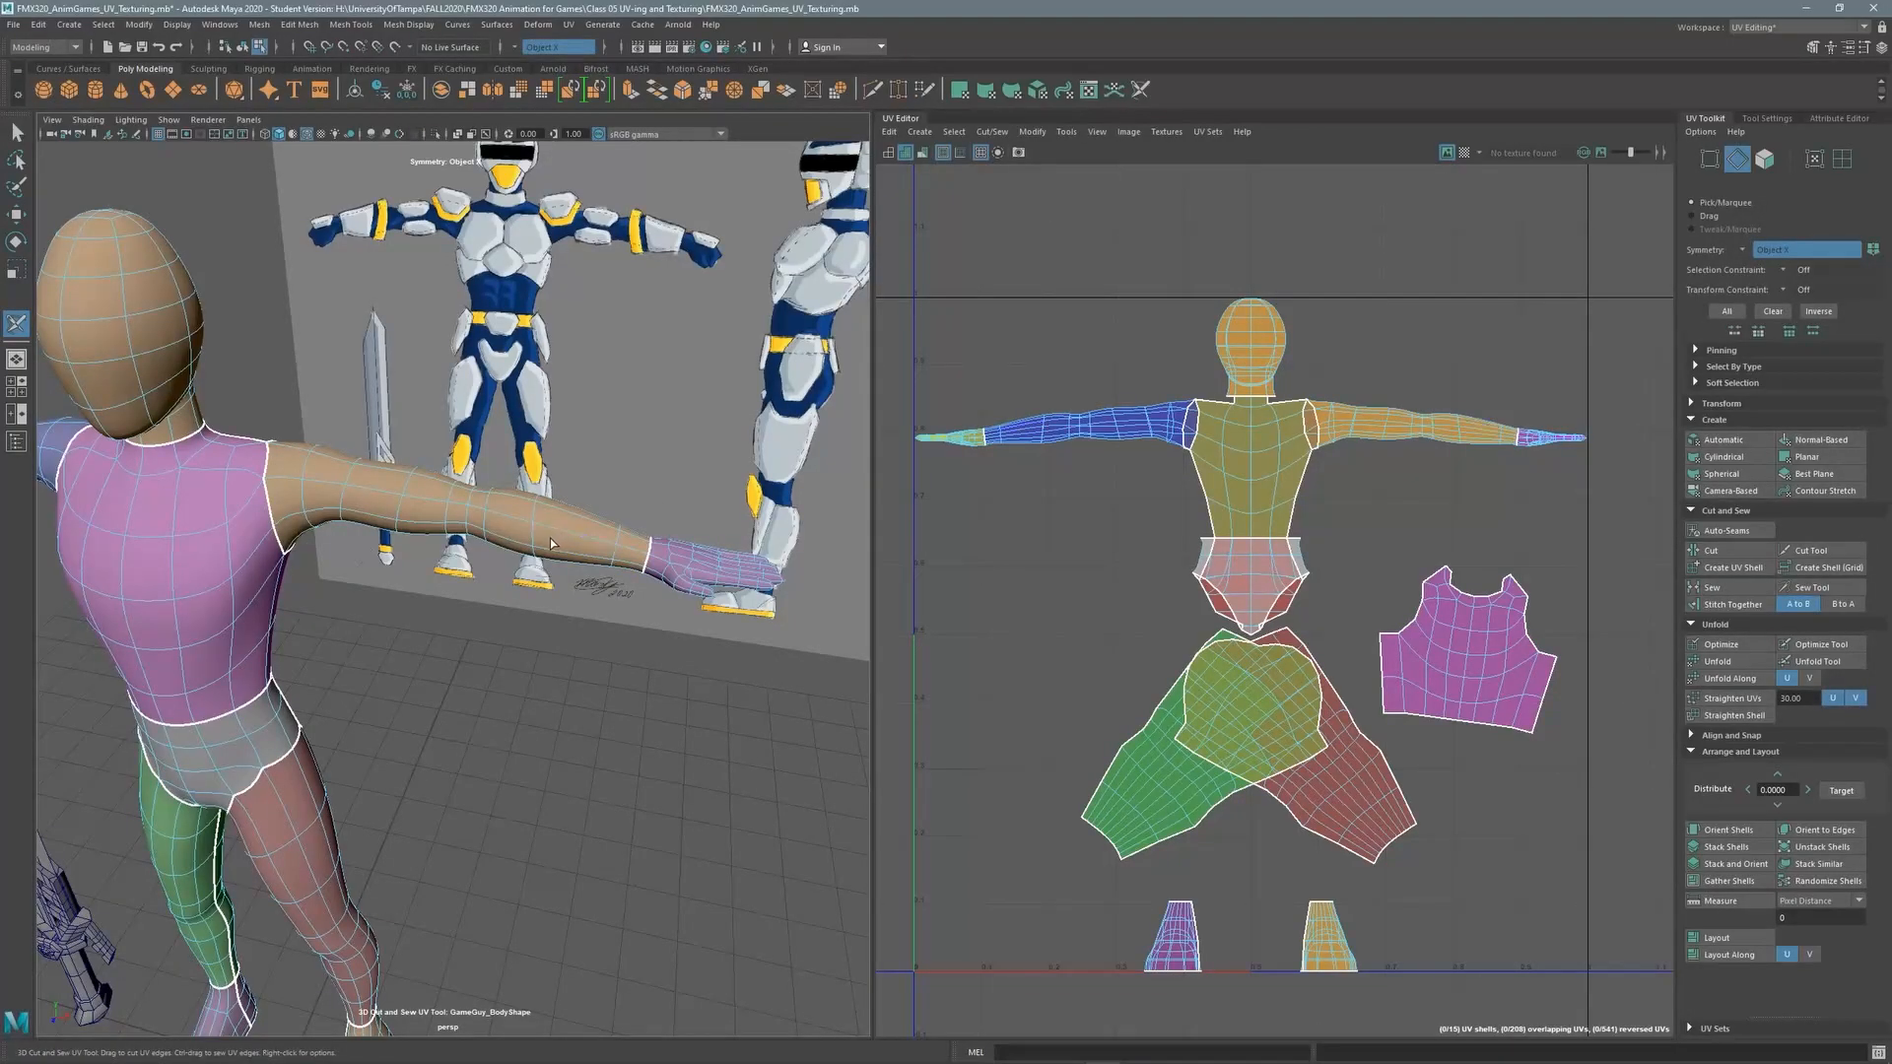
left_click_drag(550, 538, 369, 734, "alt")
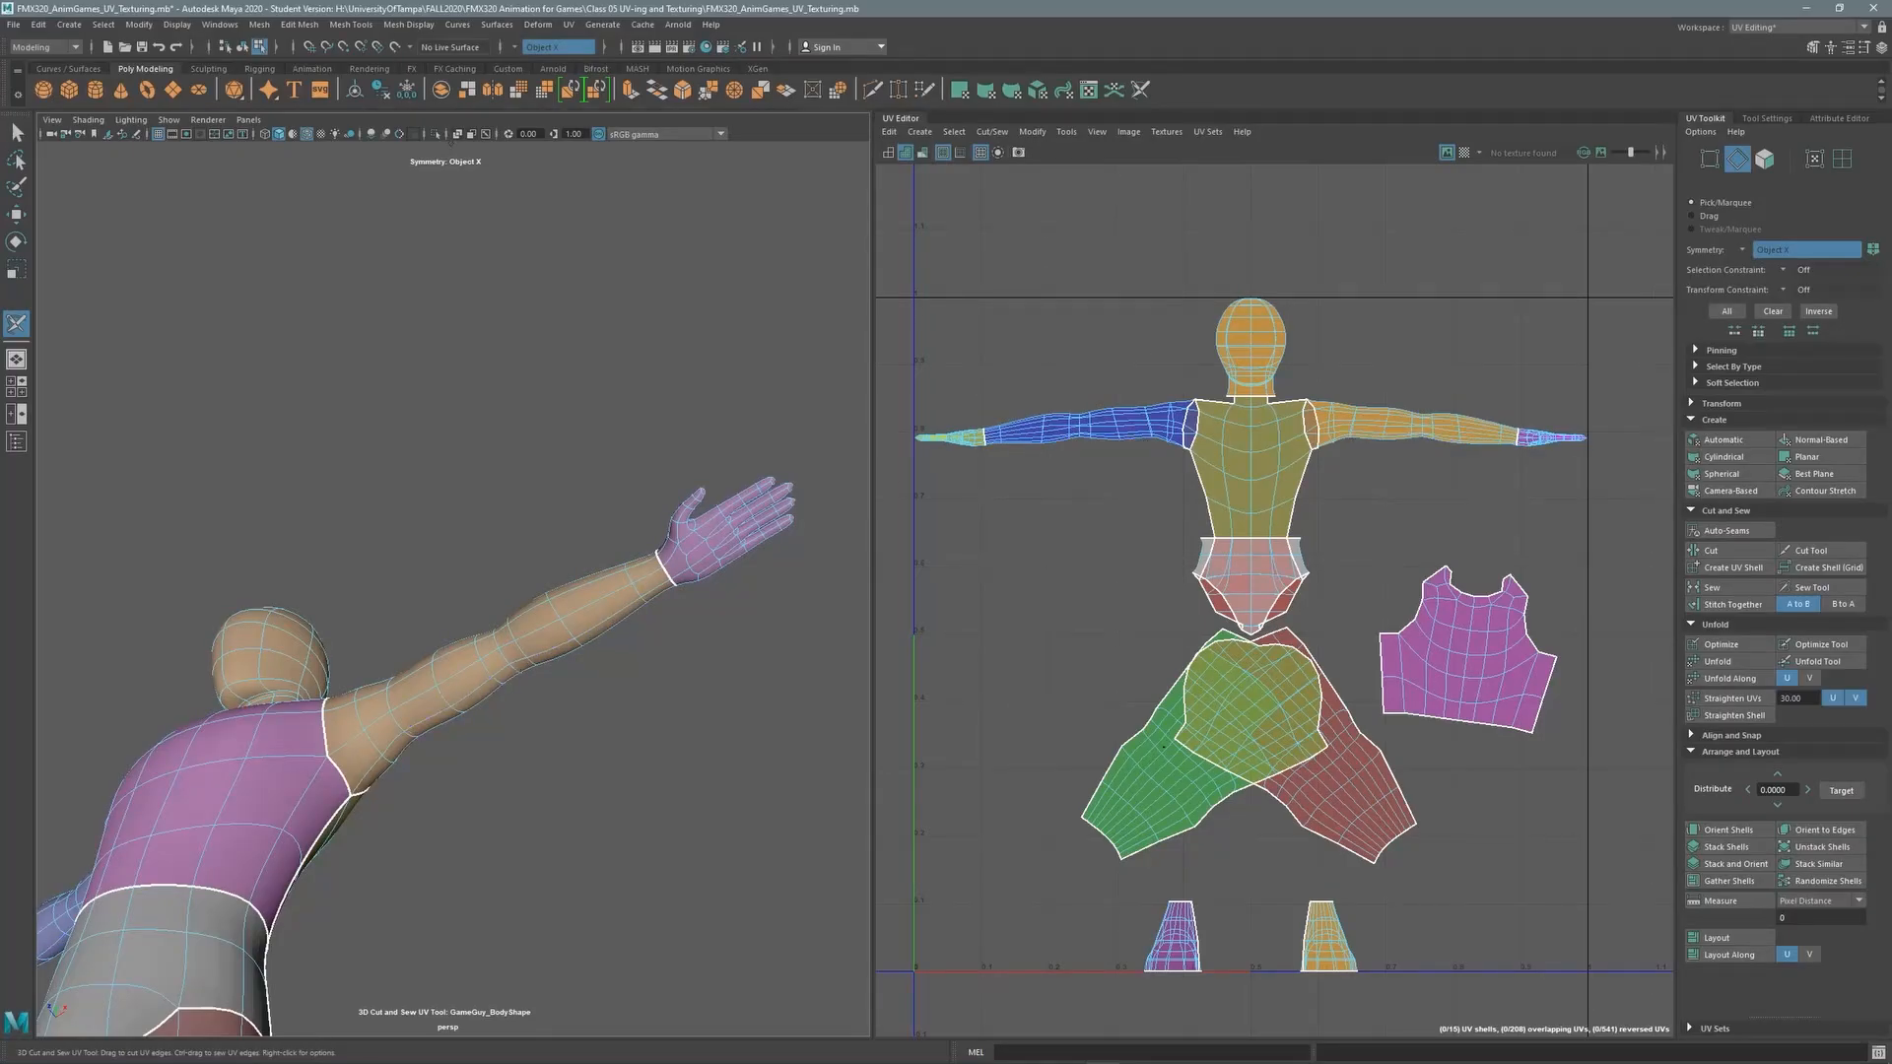
left_click_drag(400, 722, 364, 696, "alt")
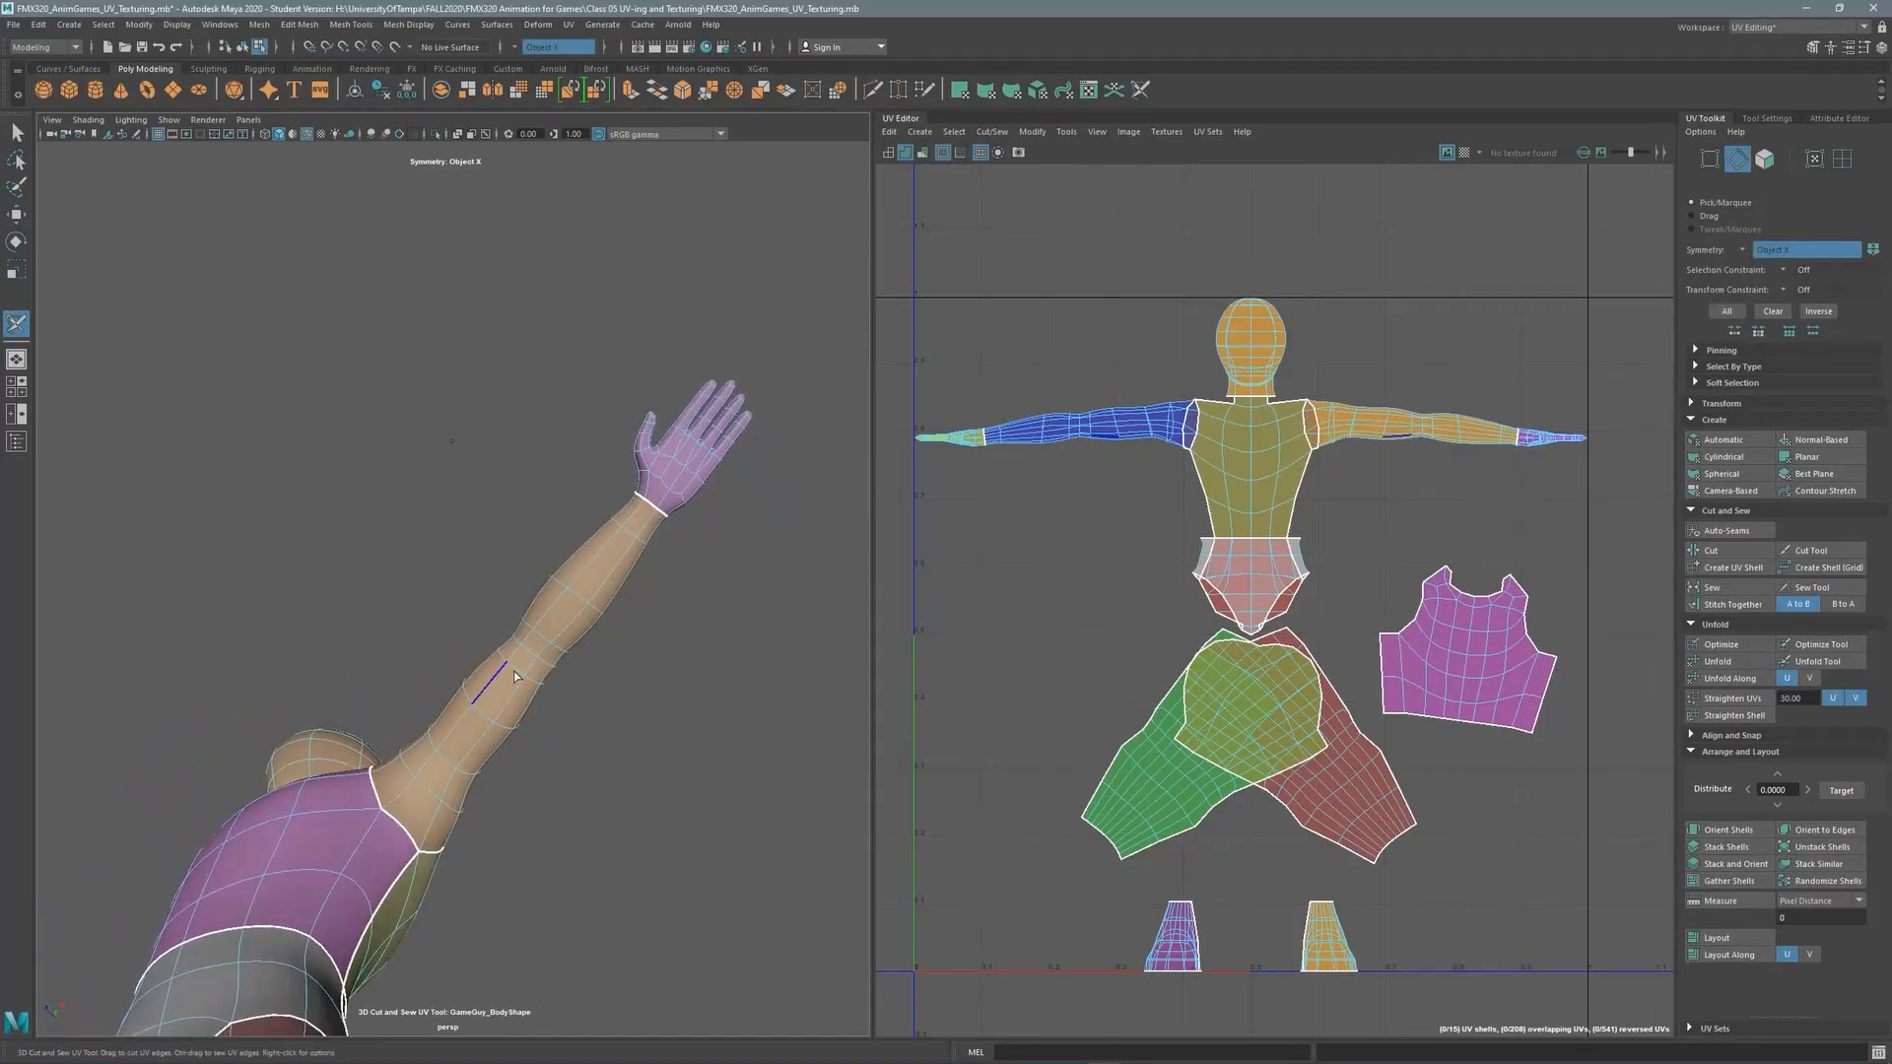
double_click(609, 570)
Undo the last head cut and cut the head open along its centre line from the crown to the neck
left_click_drag(471, 701, 567, 487, "alt")
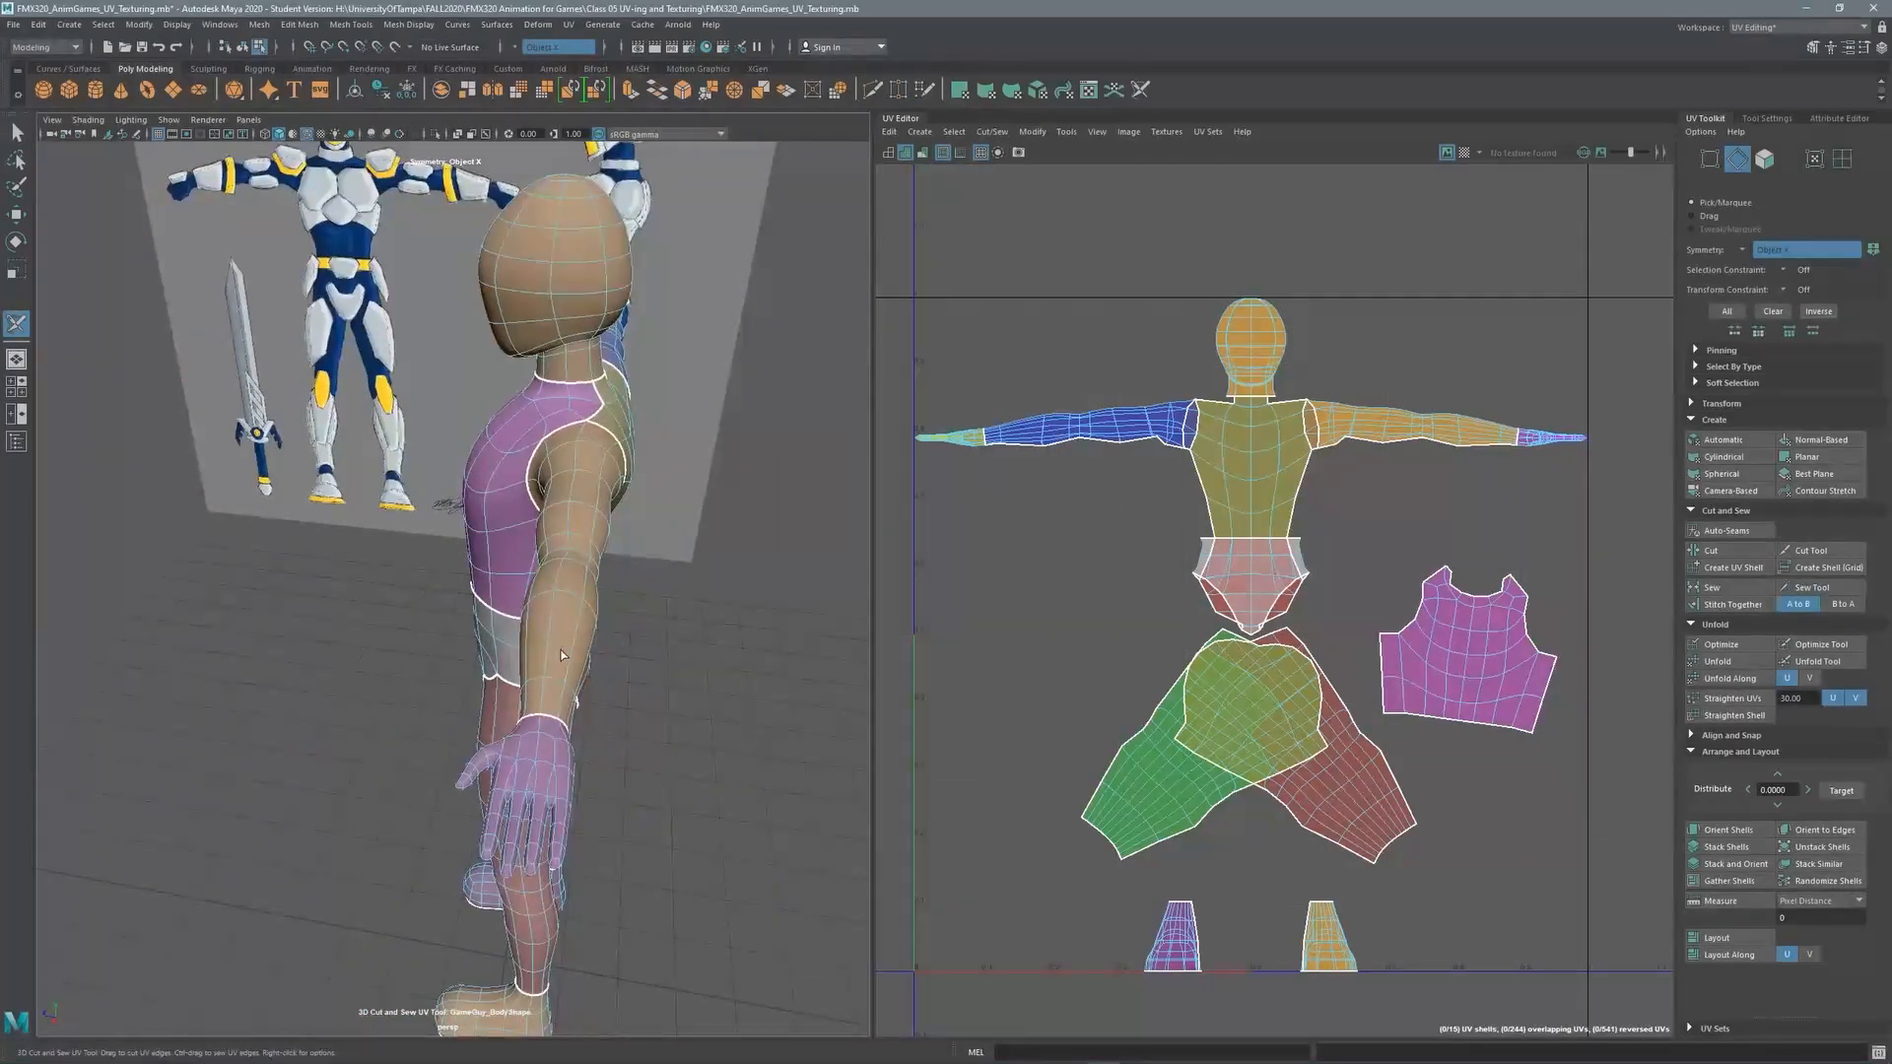
mouse_move(561, 656)
middle_mouse_down("alt")
mouse_move(563, 582)
mouse_move(571, 690)
middle_mouse_up("alt")
right_click_drag(551, 591, 591, 532, "alt")
middle_click_drag(591, 497, 607, 554, "alt")
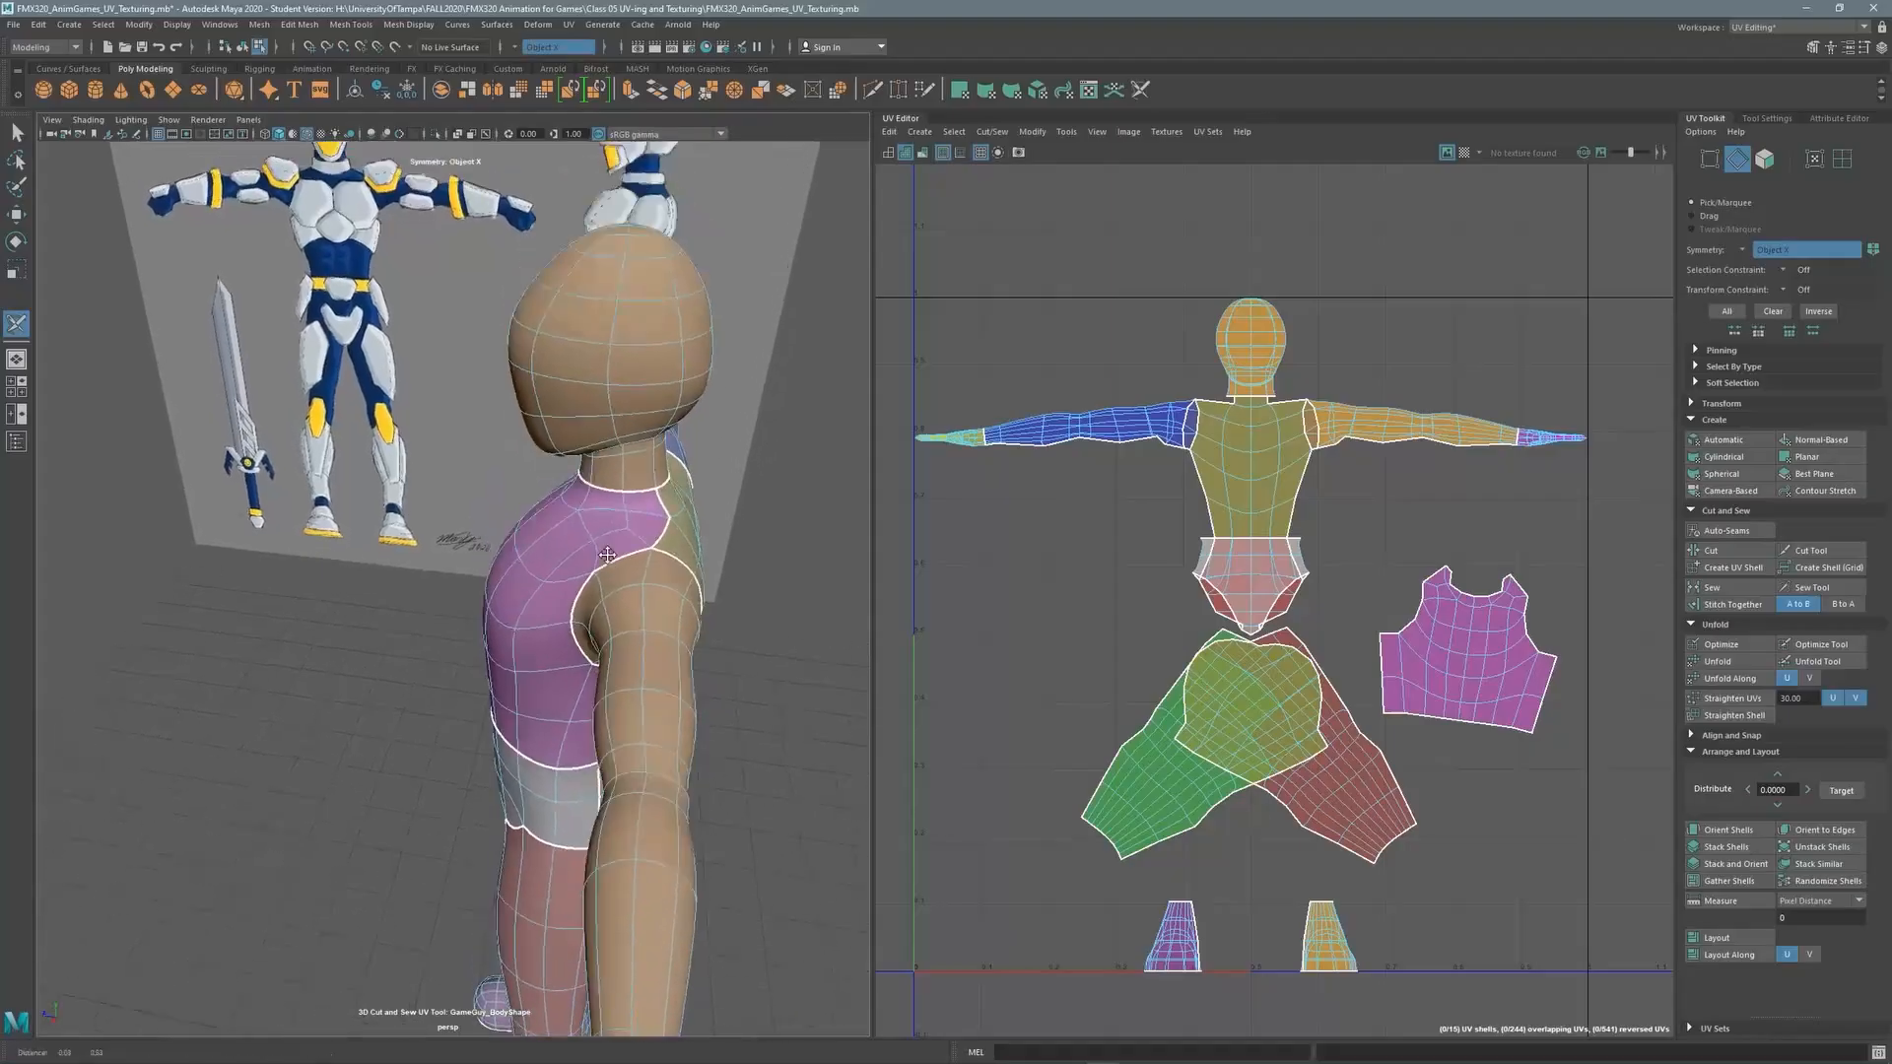
left_click_drag(607, 555, 498, 625, "alt")
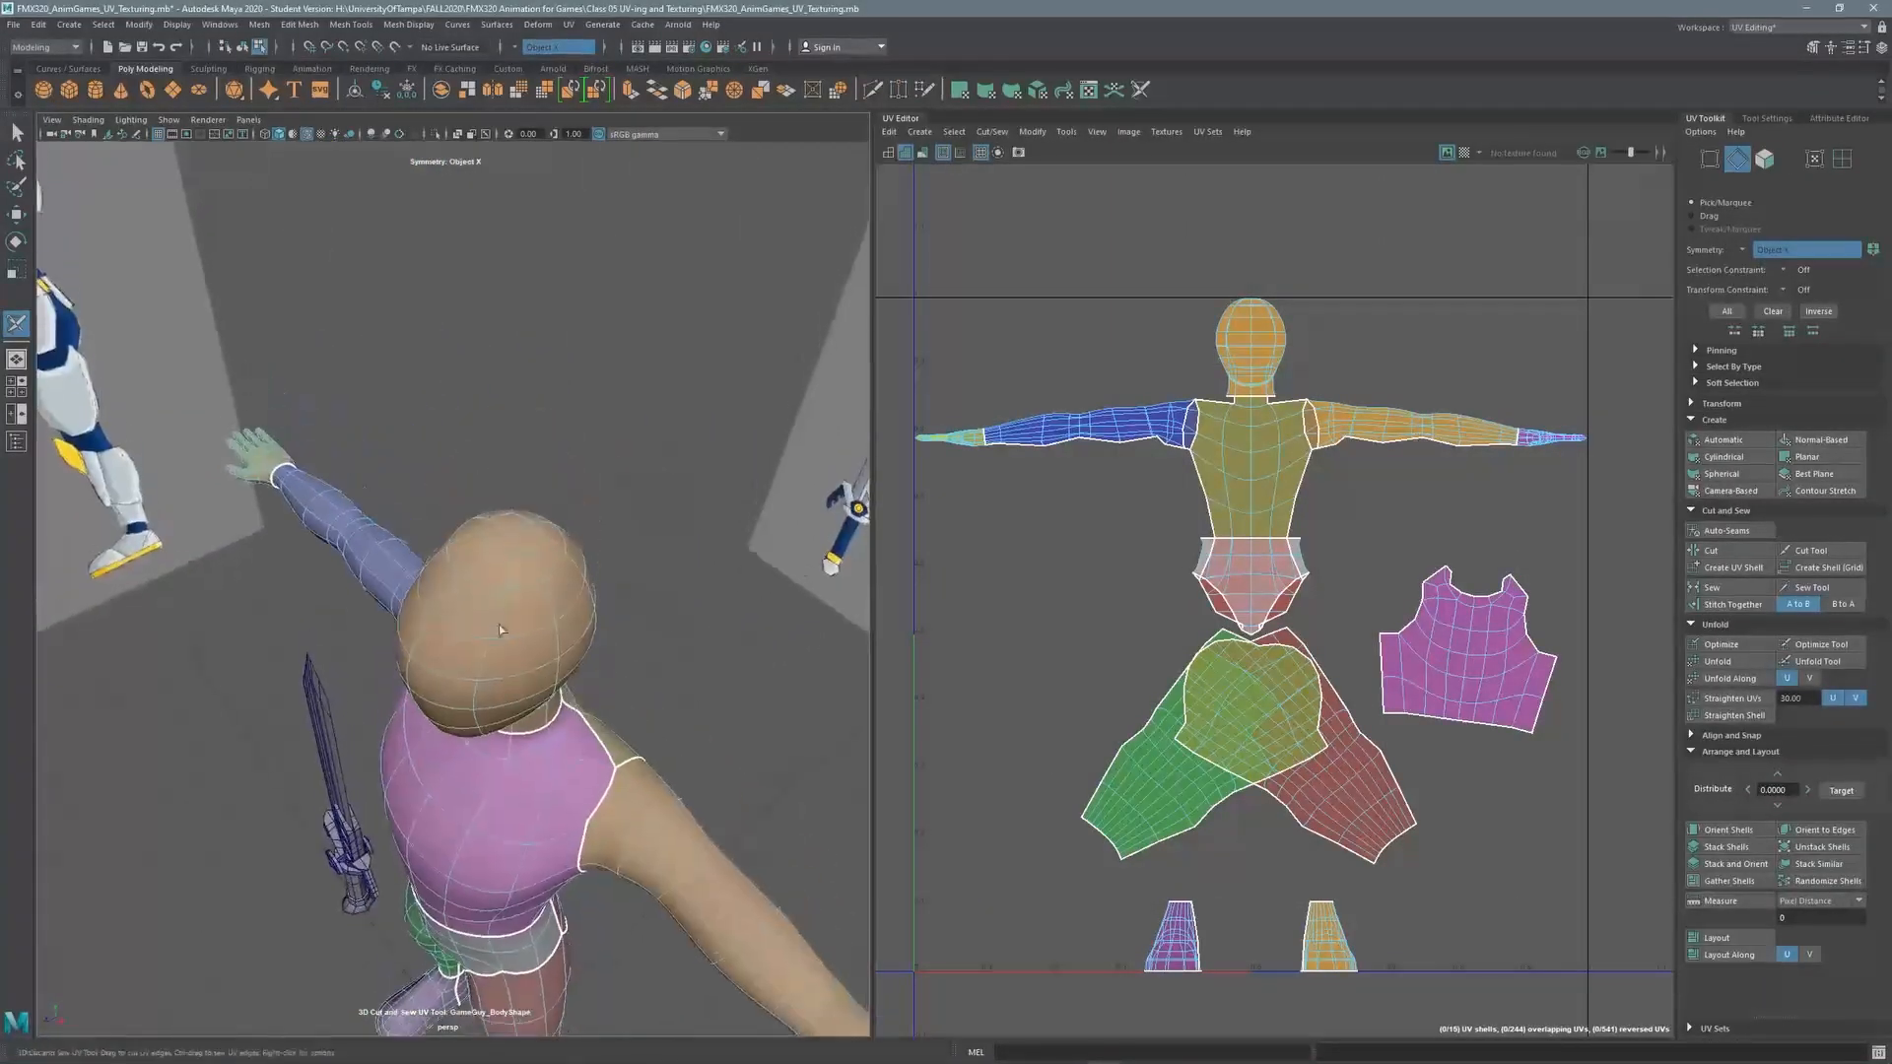
right_click_drag(500, 630, 784, 477, "alt")
mouse_move(474, 555)
left_mouse_down("alt")
mouse_move(582, 482)
mouse_move(465, 553)
mouse_move(550, 515)
mouse_move(562, 486)
mouse_move(524, 449)
mouse_move(533, 605)
mouse_move(528, 503)
left_mouse_up("alt")
key("ctrl+z")
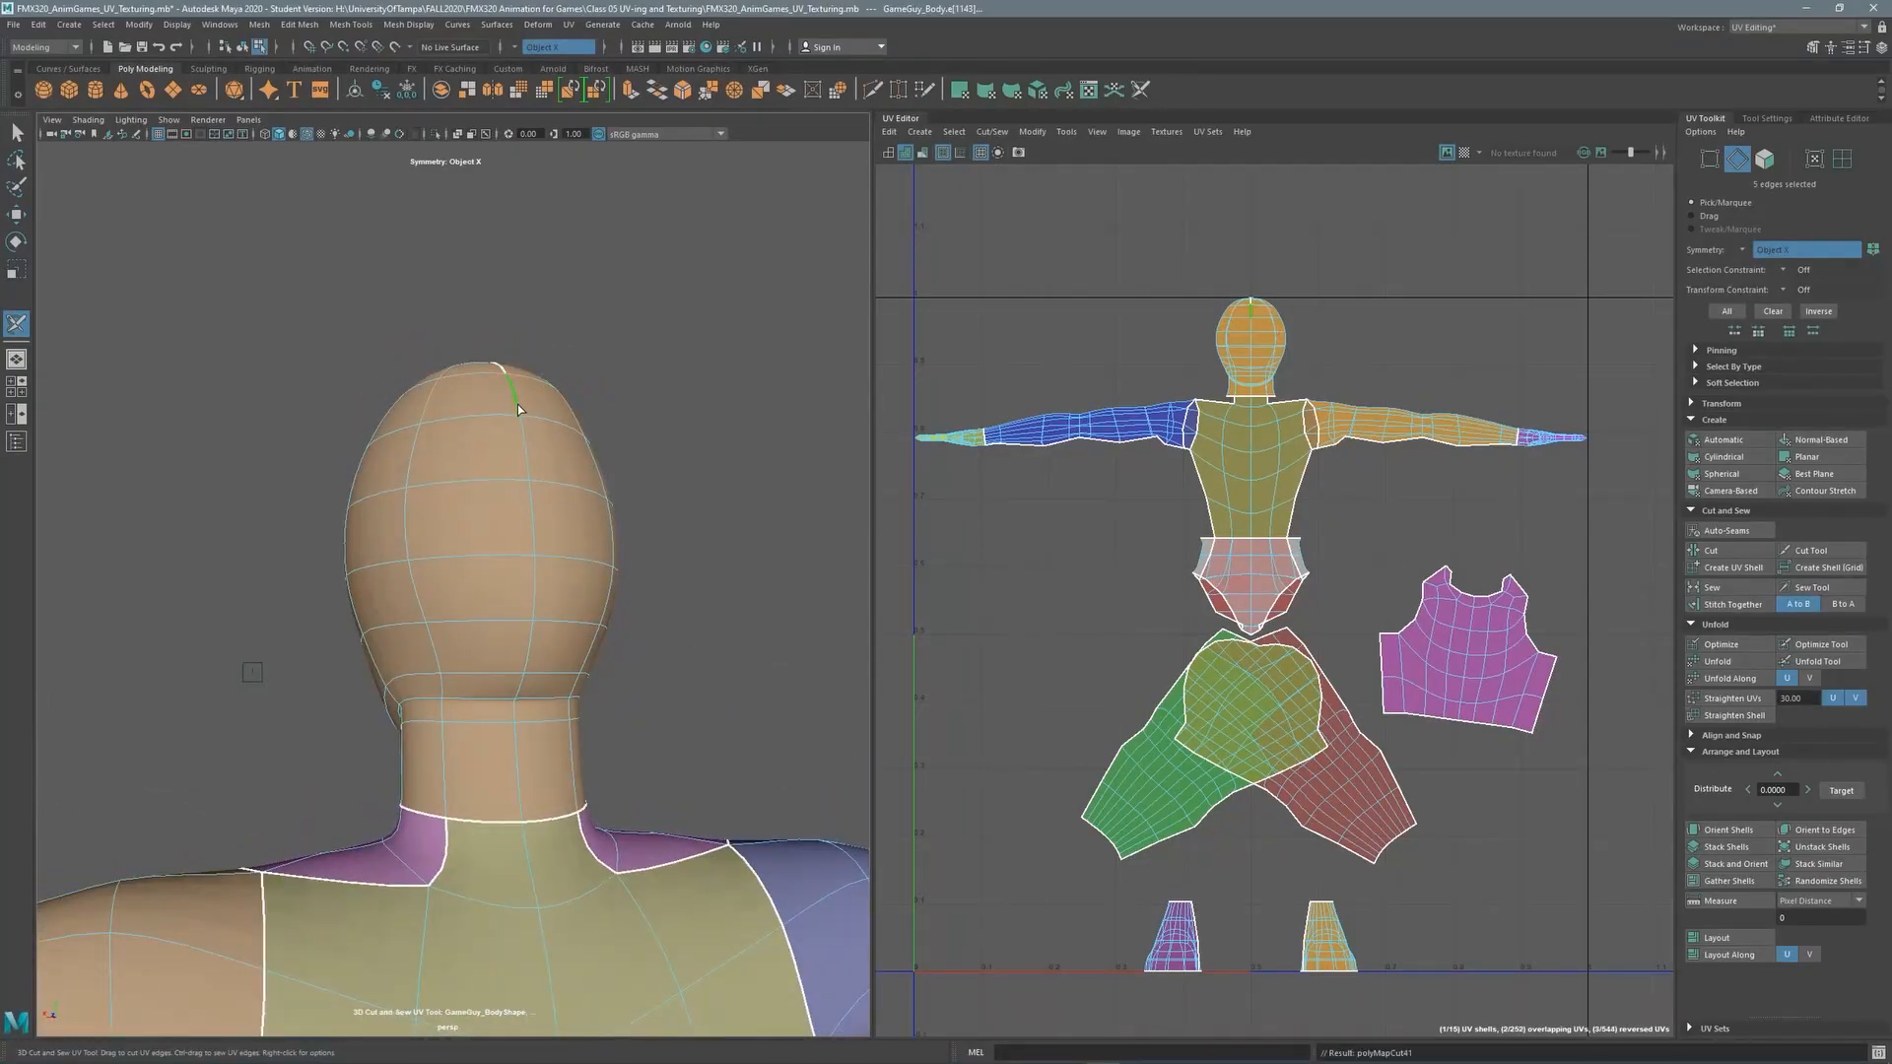
mouse_move(520, 405)
left_mouse_down()
mouse_move(528, 818)
mouse_move(611, 641)
mouse_move(687, 582)
mouse_move(513, 596)
mouse_move(501, 632)
left_mouse_up()
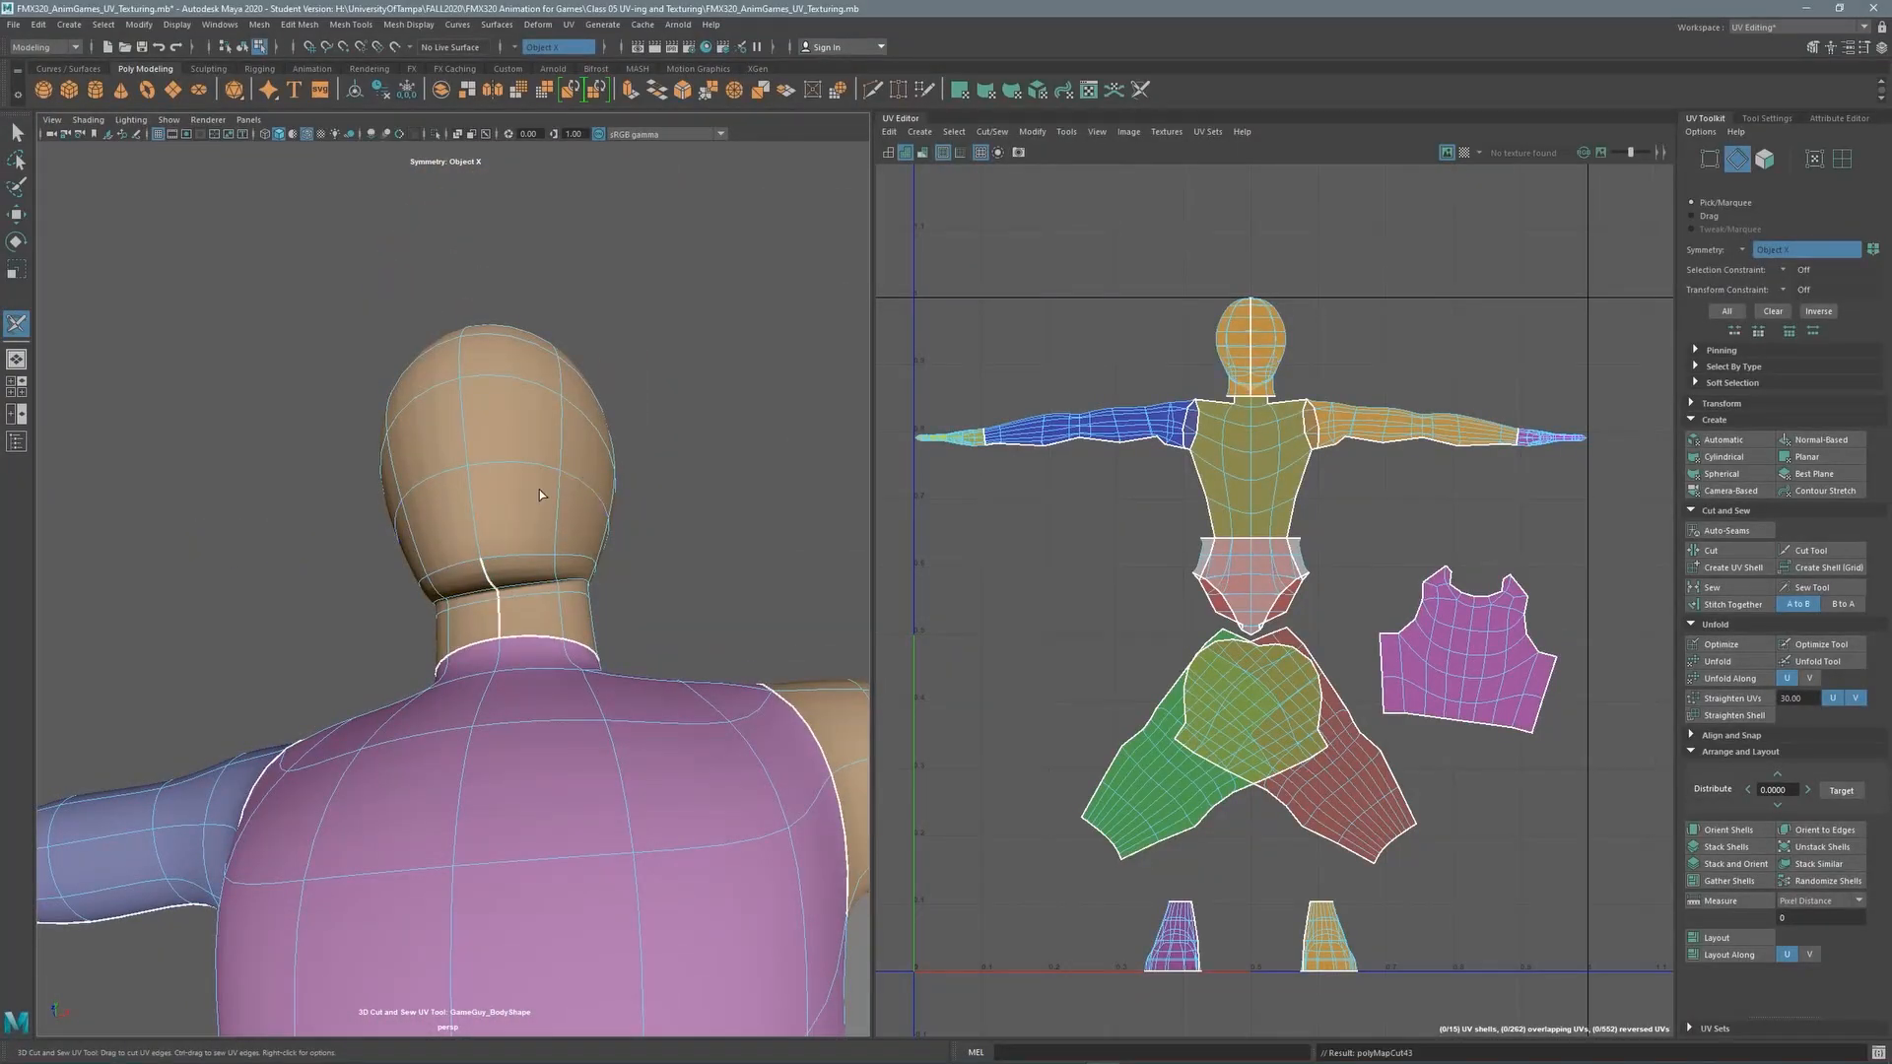
Check the existing seams on the arms, legs and feet
left_click_drag(540, 489, 277, 561, "alt")
right_click_drag(277, 562, 138, 581, "alt")
middle_click_drag(640, 630, 440, 543, "alt")
right_click_drag(440, 543, 513, 548, "alt")
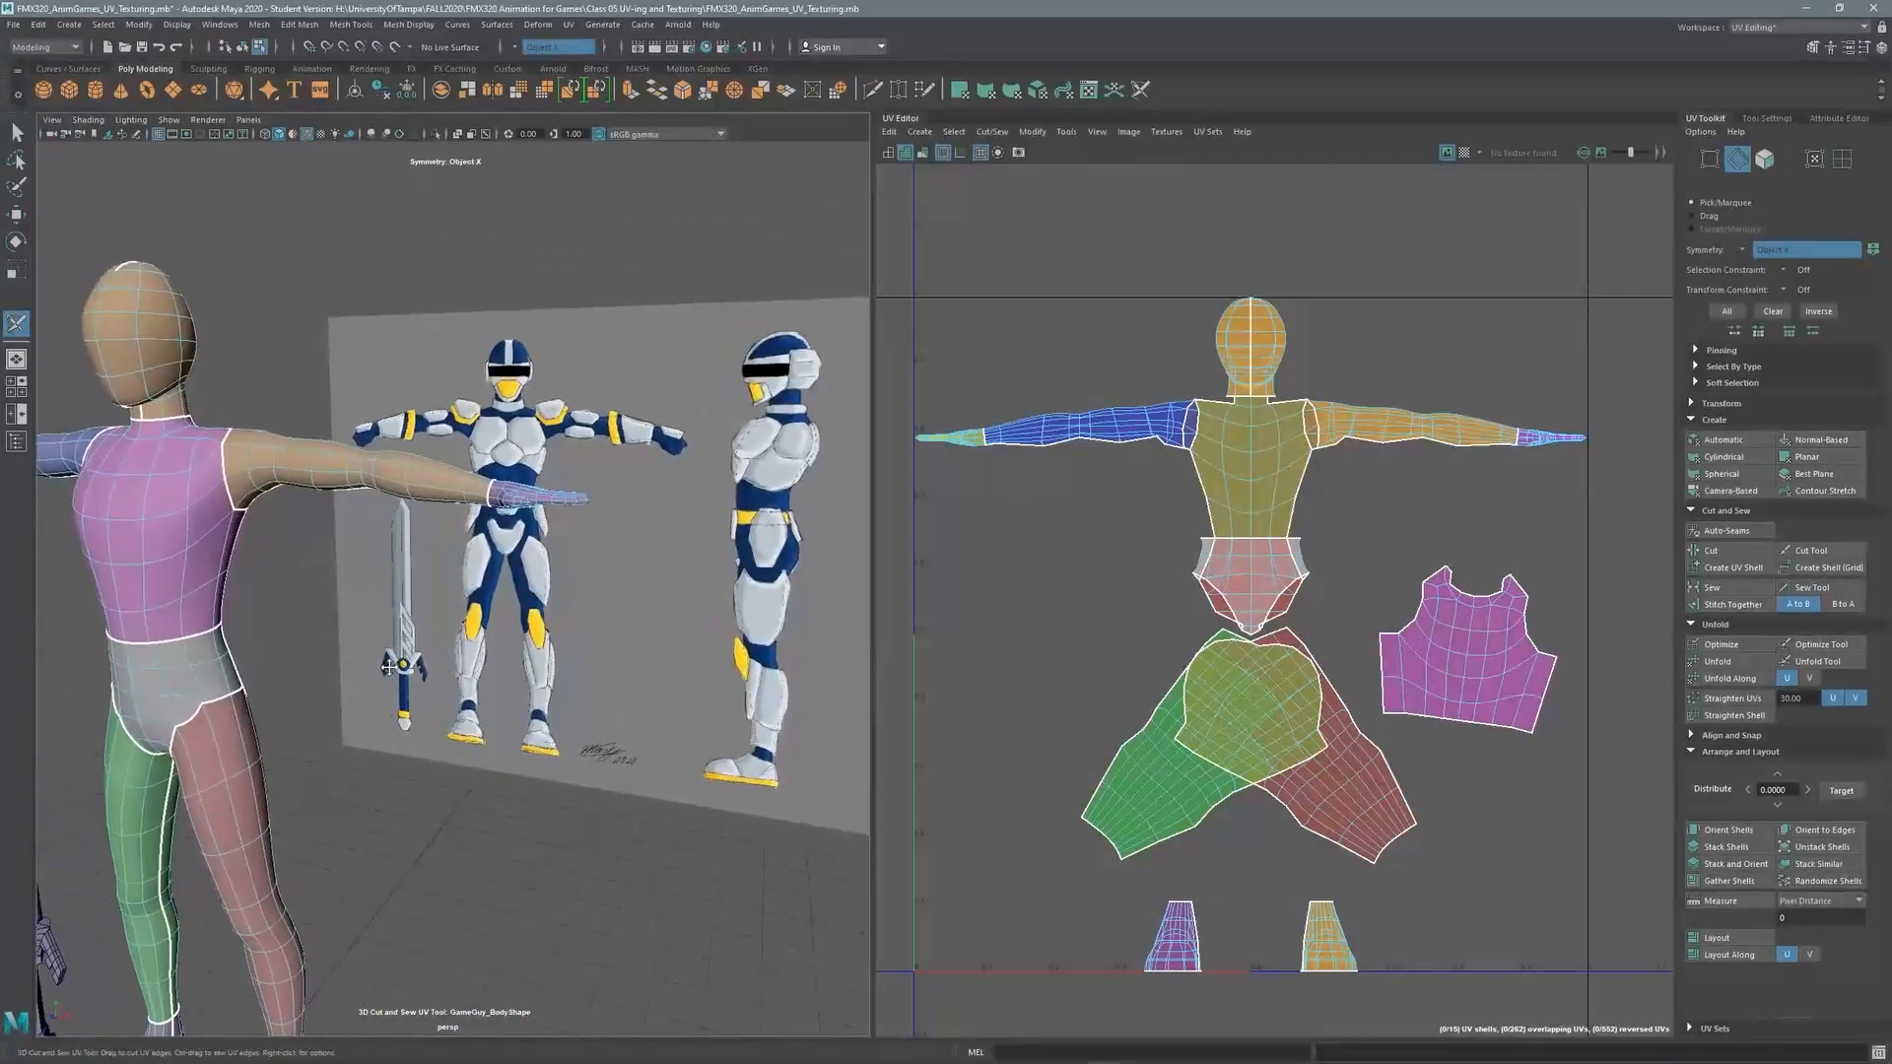
middle_click_drag(246, 966, 617, 599, "alt")
left_click_drag(679, 639, 837, 631, "alt")
left_click_drag(443, 709, 281, 702, "alt")
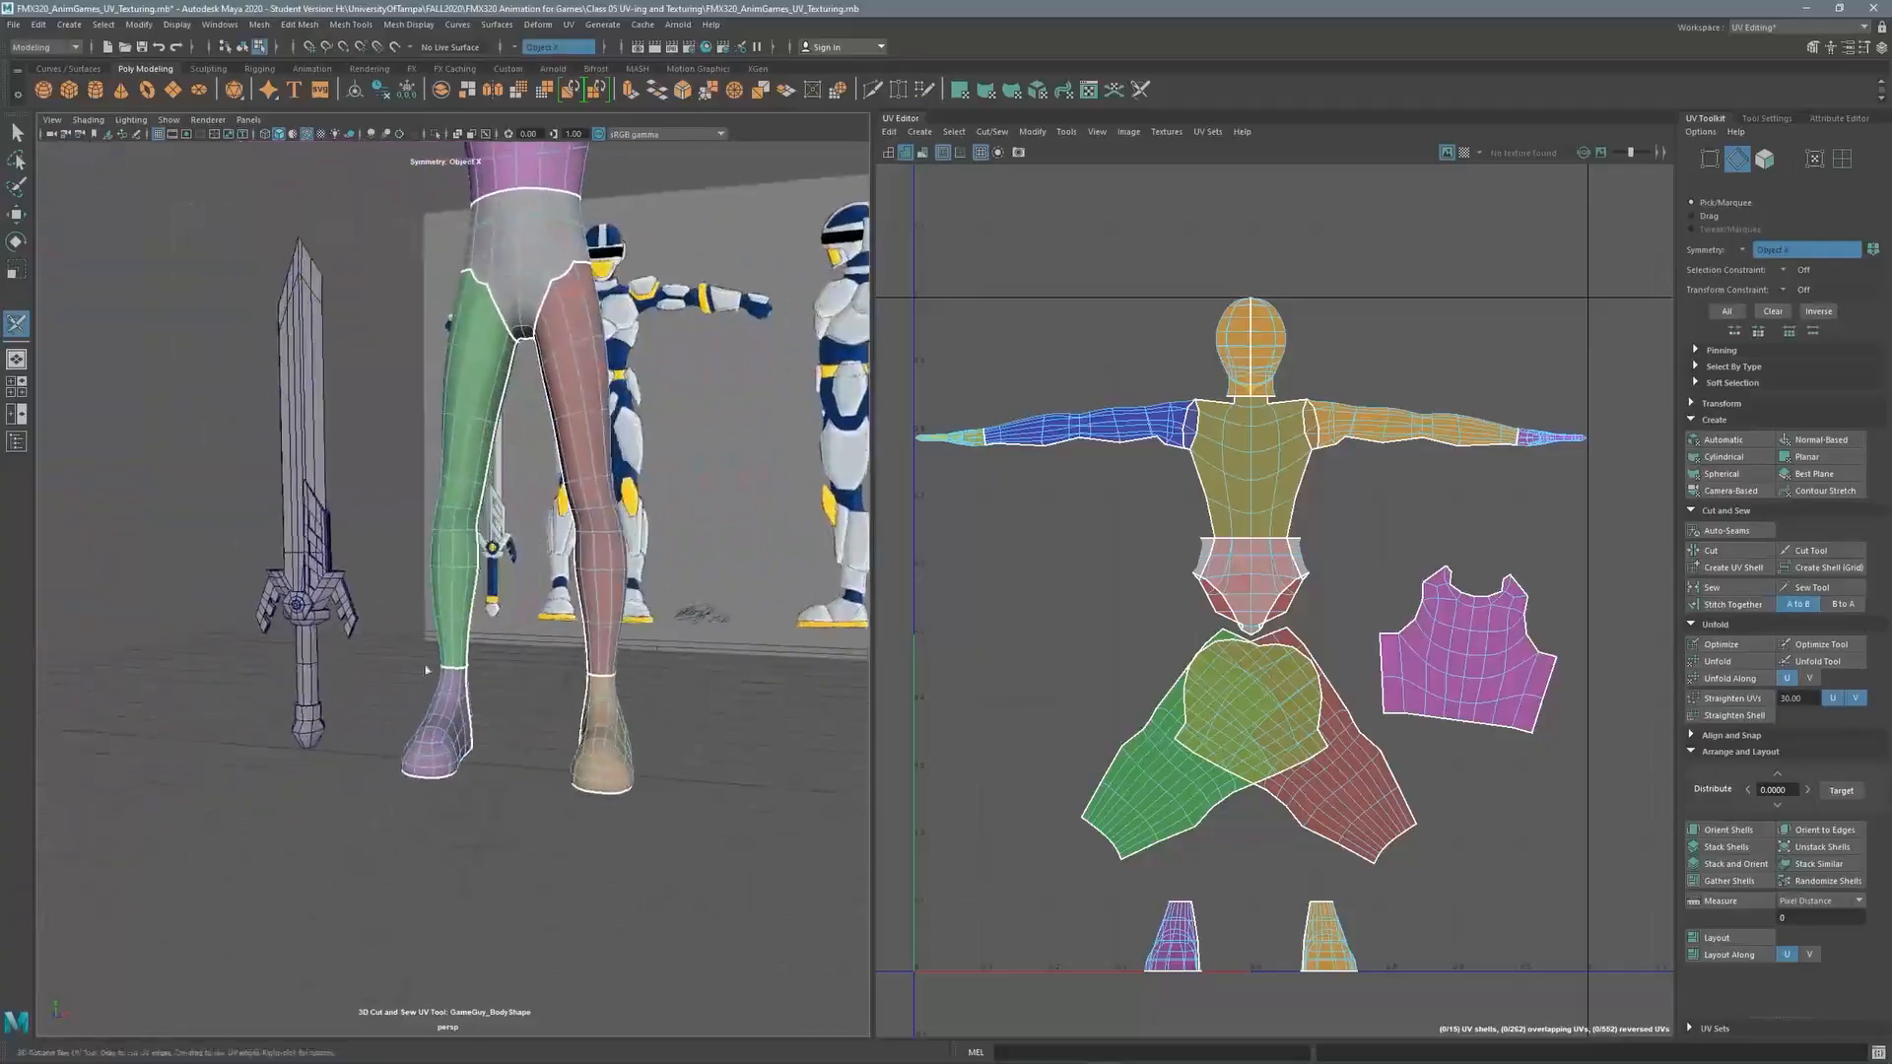
right_click_drag(513, 592, 424, 592, "alt")
middle_click_drag(463, 473, 424, 710, "alt")
Continue past the student-version notice and cut a seam around the hand and fingers to separate the palm from the back
right_click_drag(670, 434, 1007, 420, "alt")
middle_click_drag(290, 235, 99, 365, "alt")
right_click_drag(552, 522, 660, 515, "alt")
left_click_drag(296, 478, 372, 541, "alt")
left_click(921, 555)
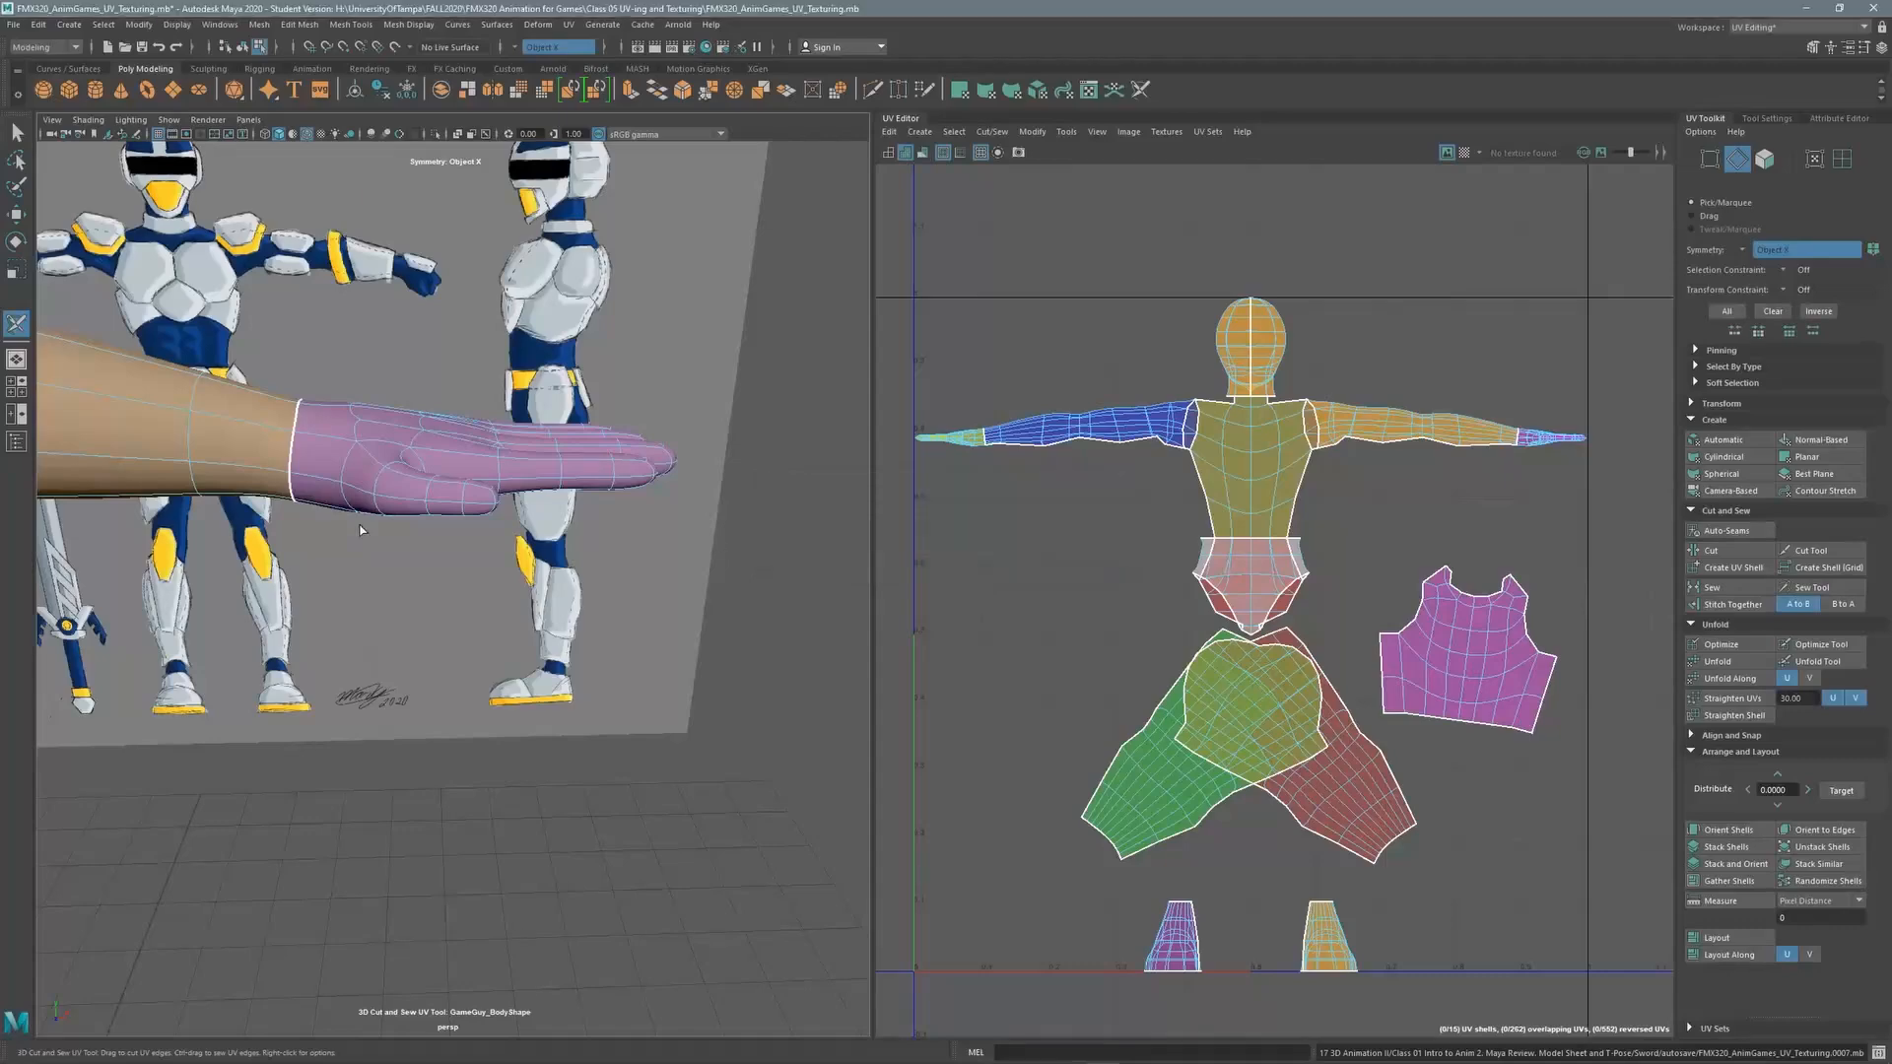
middle_click_drag(363, 522, 424, 582, "alt")
right_click_drag(371, 553, 511, 512, "alt")
mouse_move(473, 532)
left_mouse_down("alt")
mouse_move(442, 502)
mouse_move(512, 527)
mouse_move(444, 532)
left_mouse_up("alt")
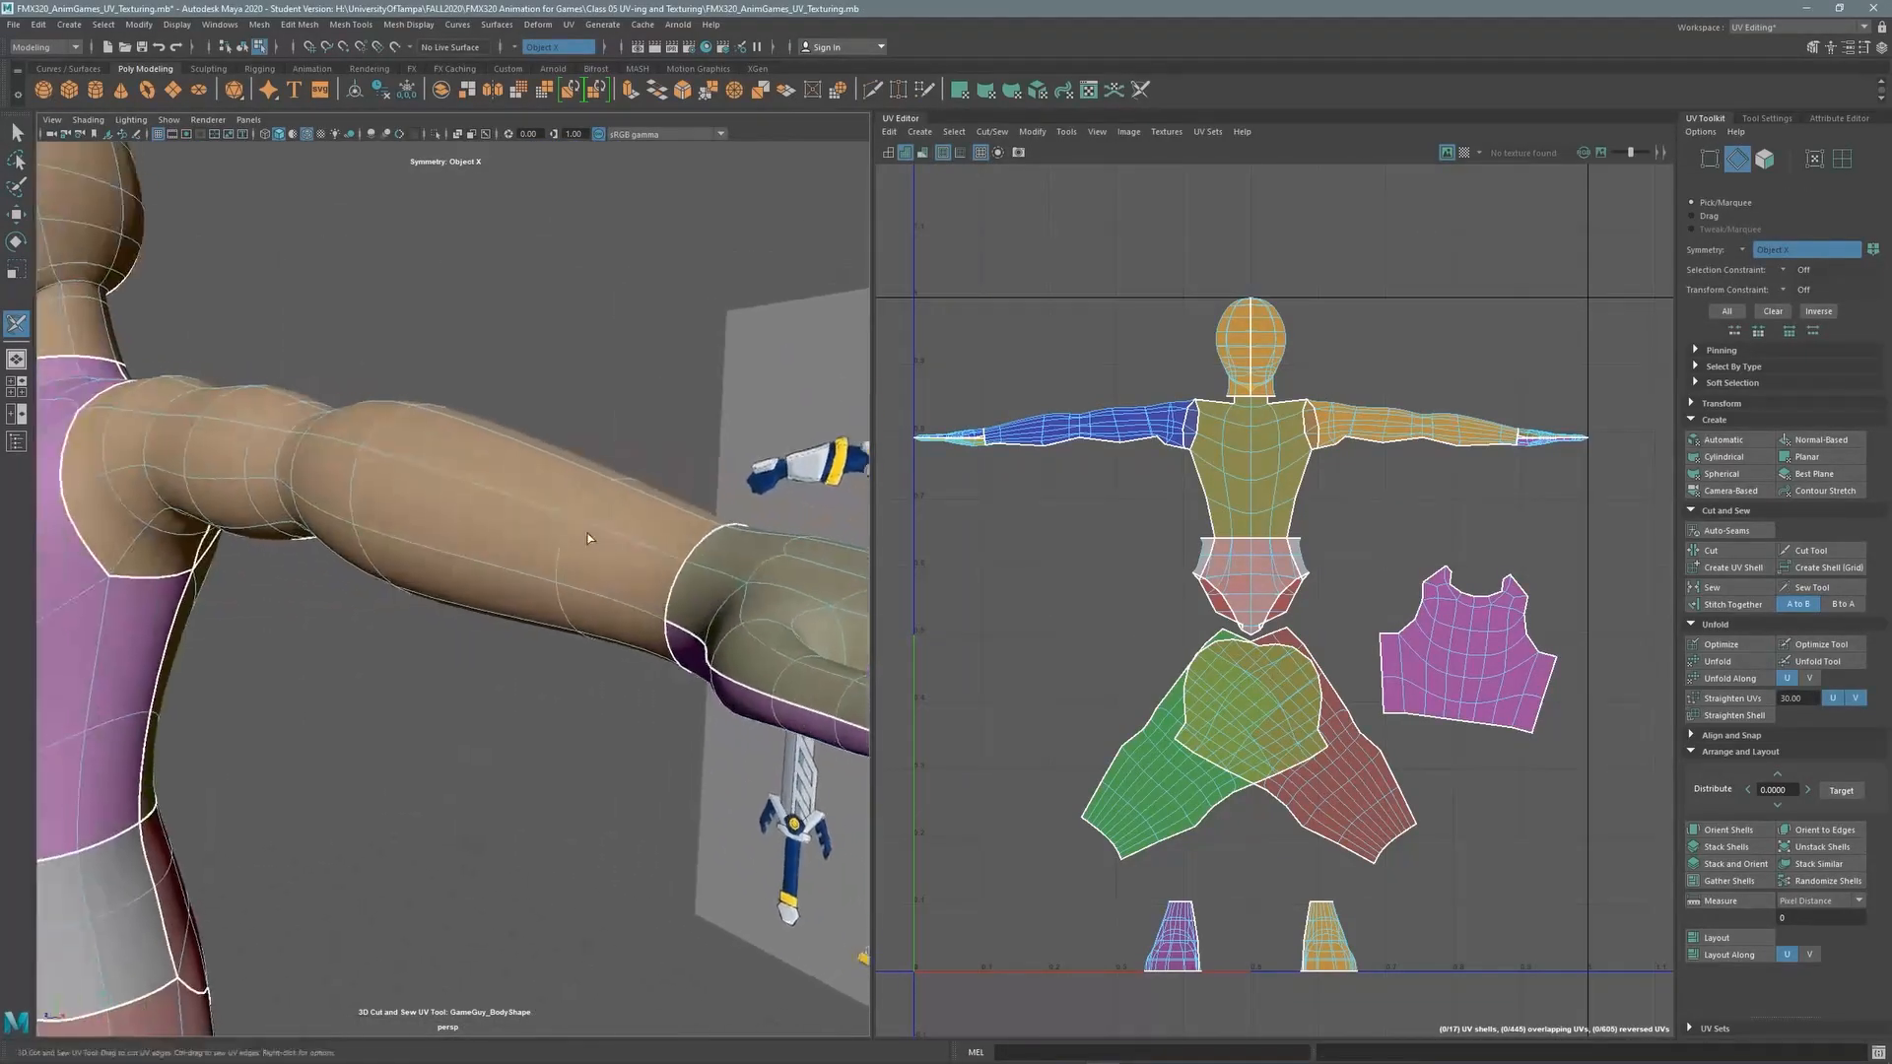
Check the hand seam and the seams over the whole body
mouse_move(705, 567)
middle_mouse_down("alt")
mouse_move(118, 457)
mouse_move(596, 477)
mouse_move(696, 548)
middle_mouse_up("alt")
left_click_drag(695, 548, 637, 589, "alt")
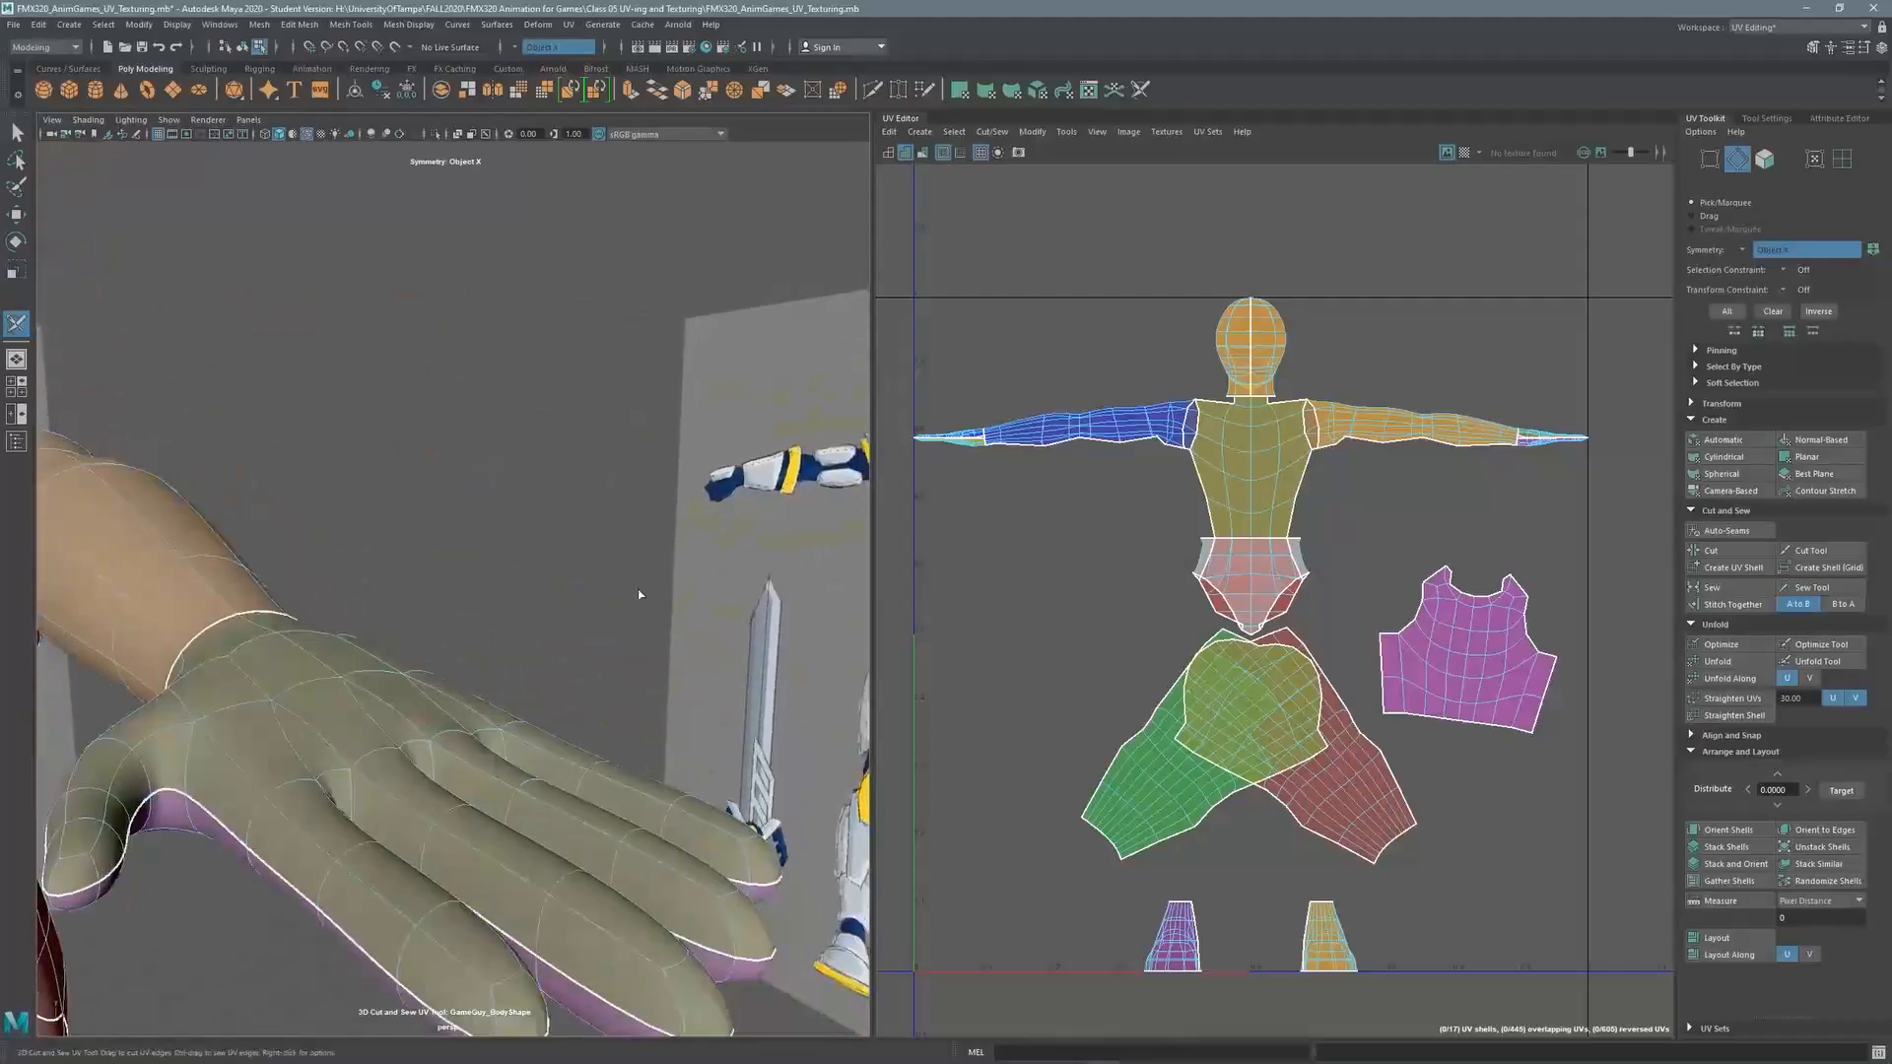
right_click_drag(637, 589, 388, 642, "alt")
left_click_drag(368, 587, 476, 581, "alt")
right_click_drag(326, 527, 528, 491, "alt")
middle_click_drag(527, 491, 611, 455, "alt")
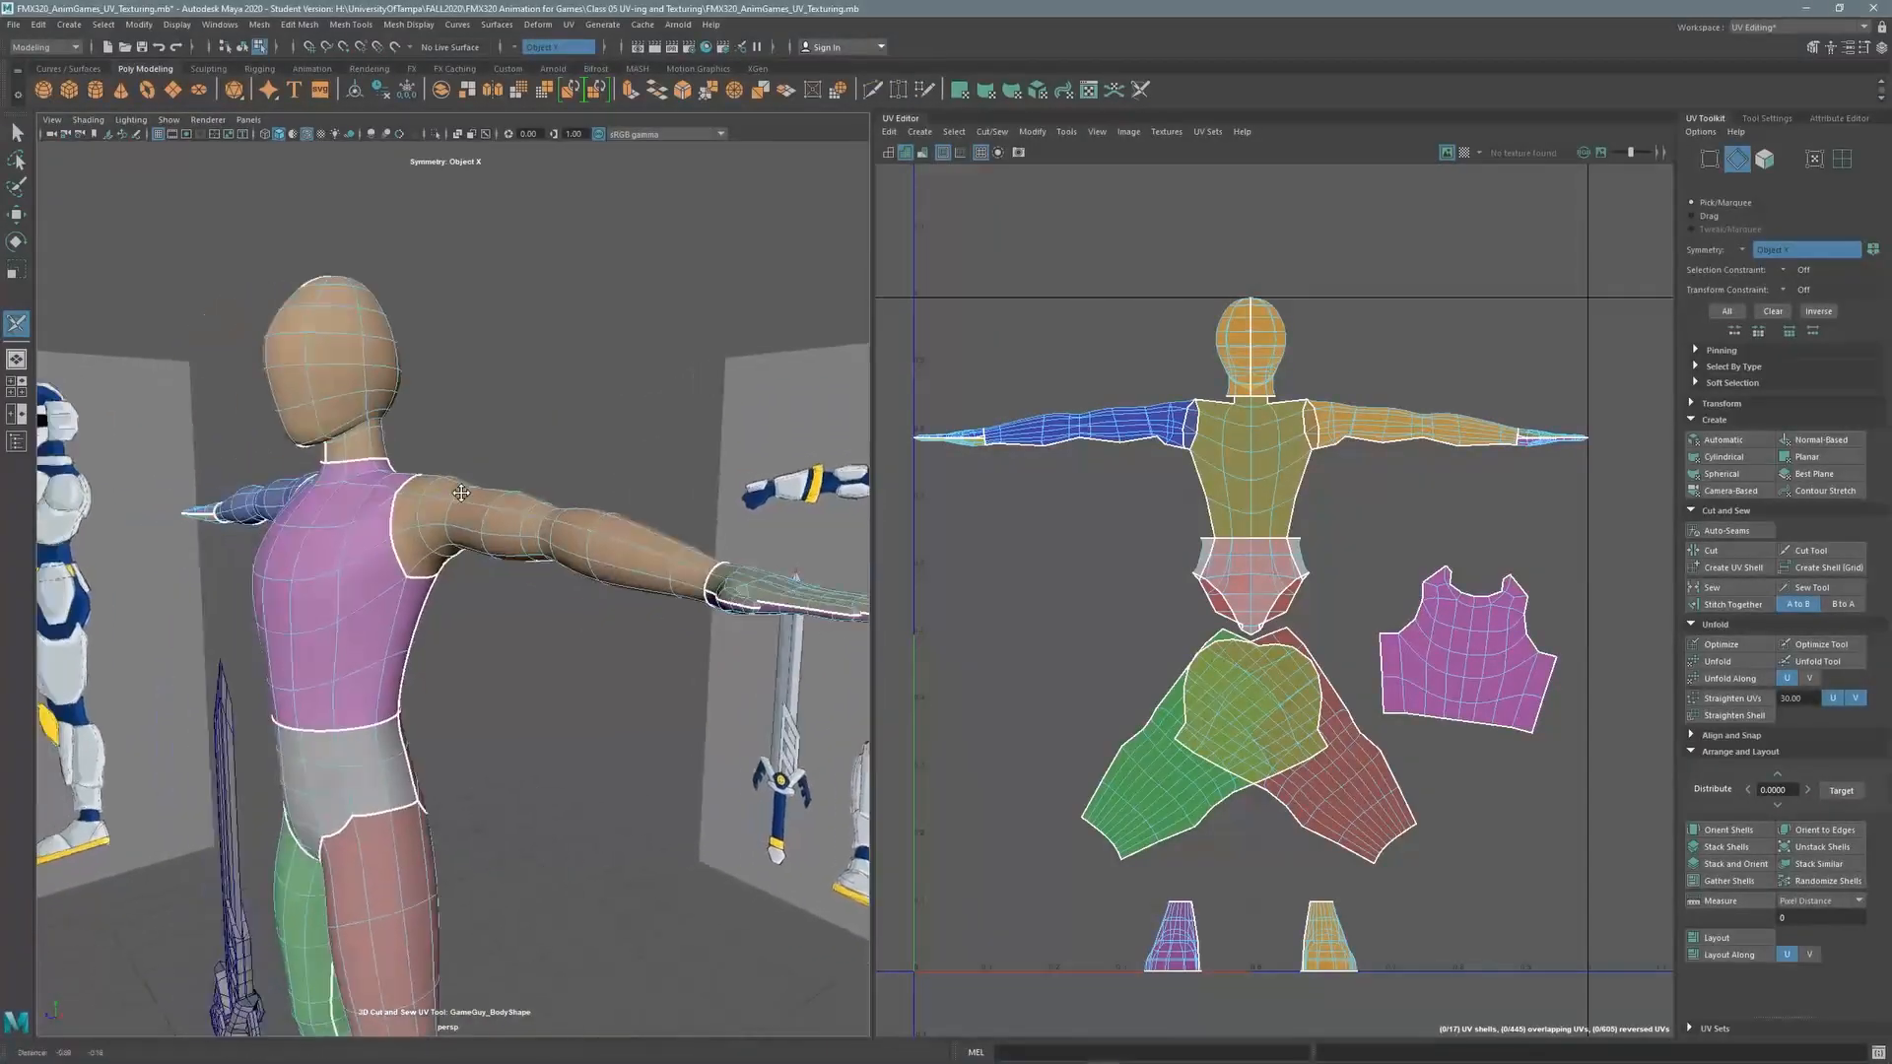
right_click_drag(423, 532, 168, 617, "alt")
middle_click_drag(475, 459, 544, 397, "alt")
right_click_drag(544, 397, 360, 552, "alt")
left_click_drag(296, 522, 516, 491, "alt")
middle_click_drag(516, 491, 538, 491, "alt")
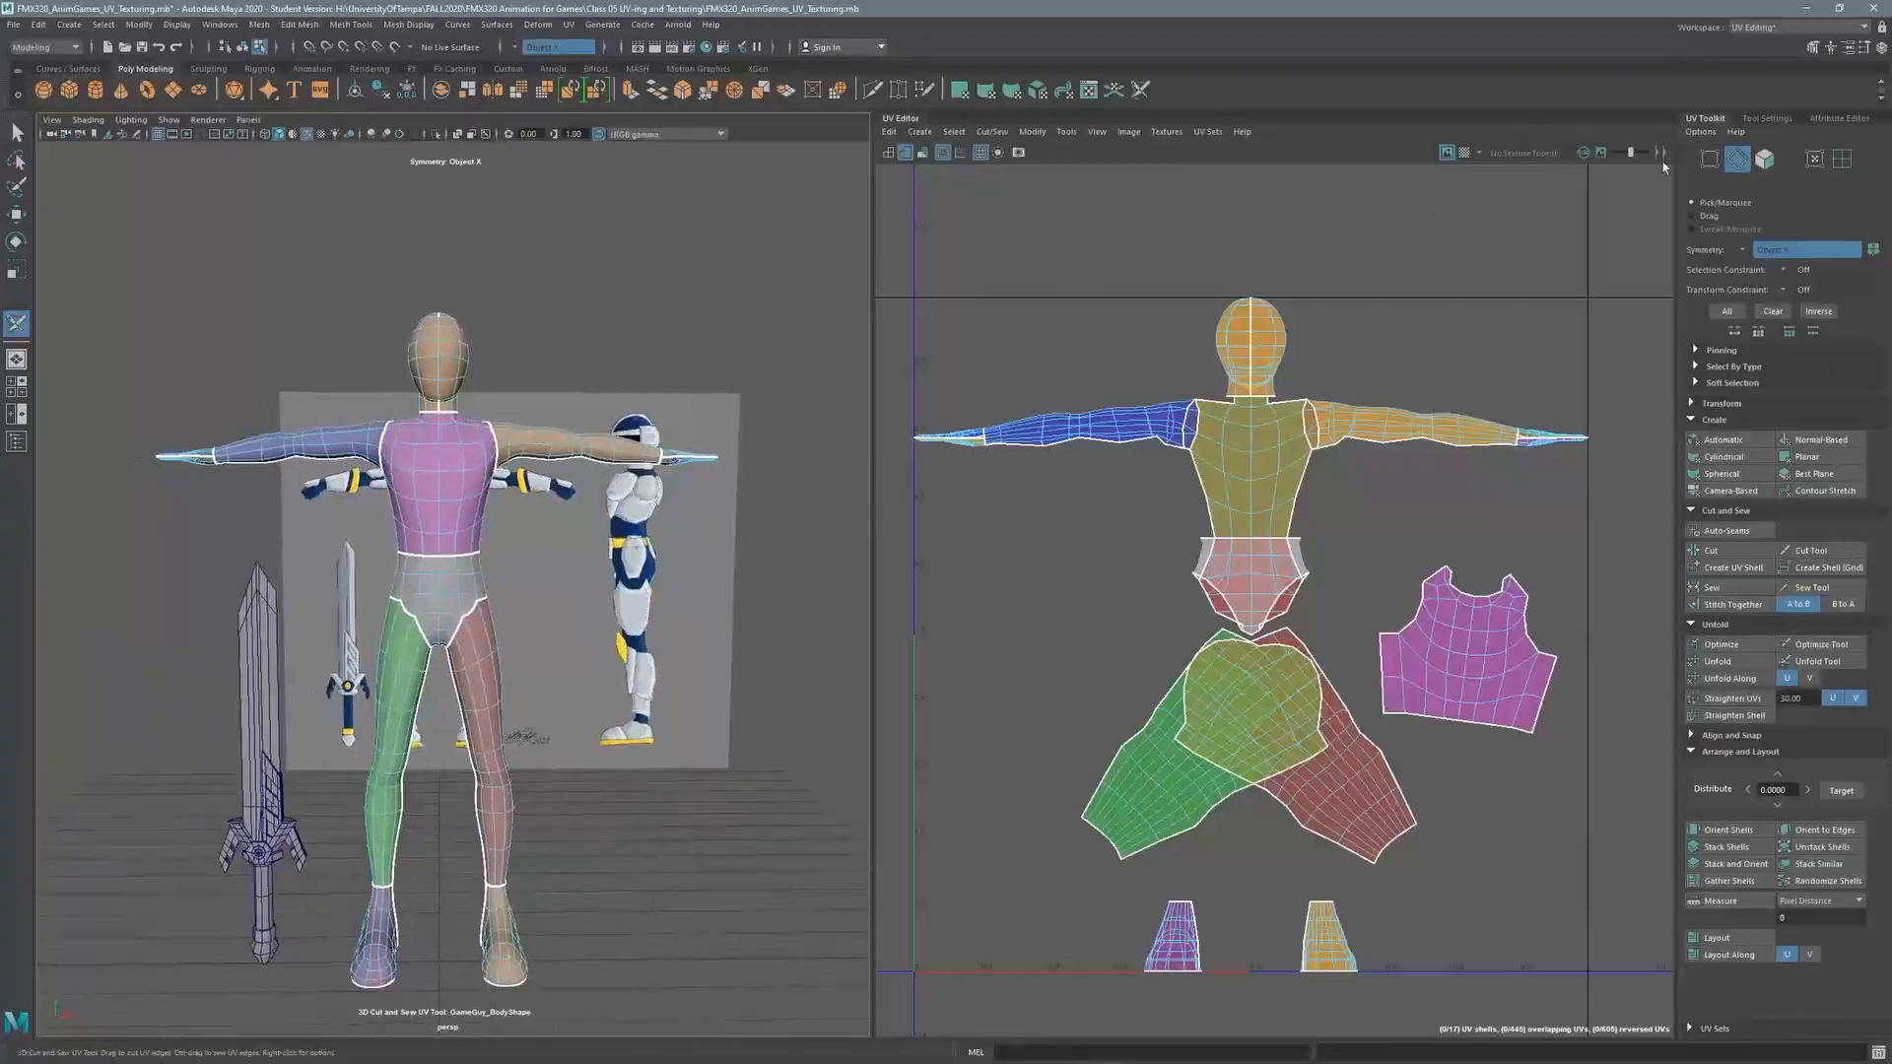
Select all of the body's UV shells, unfold them and lay them out in the UV tile, finishing with nothing selected
left_click(1841, 161)
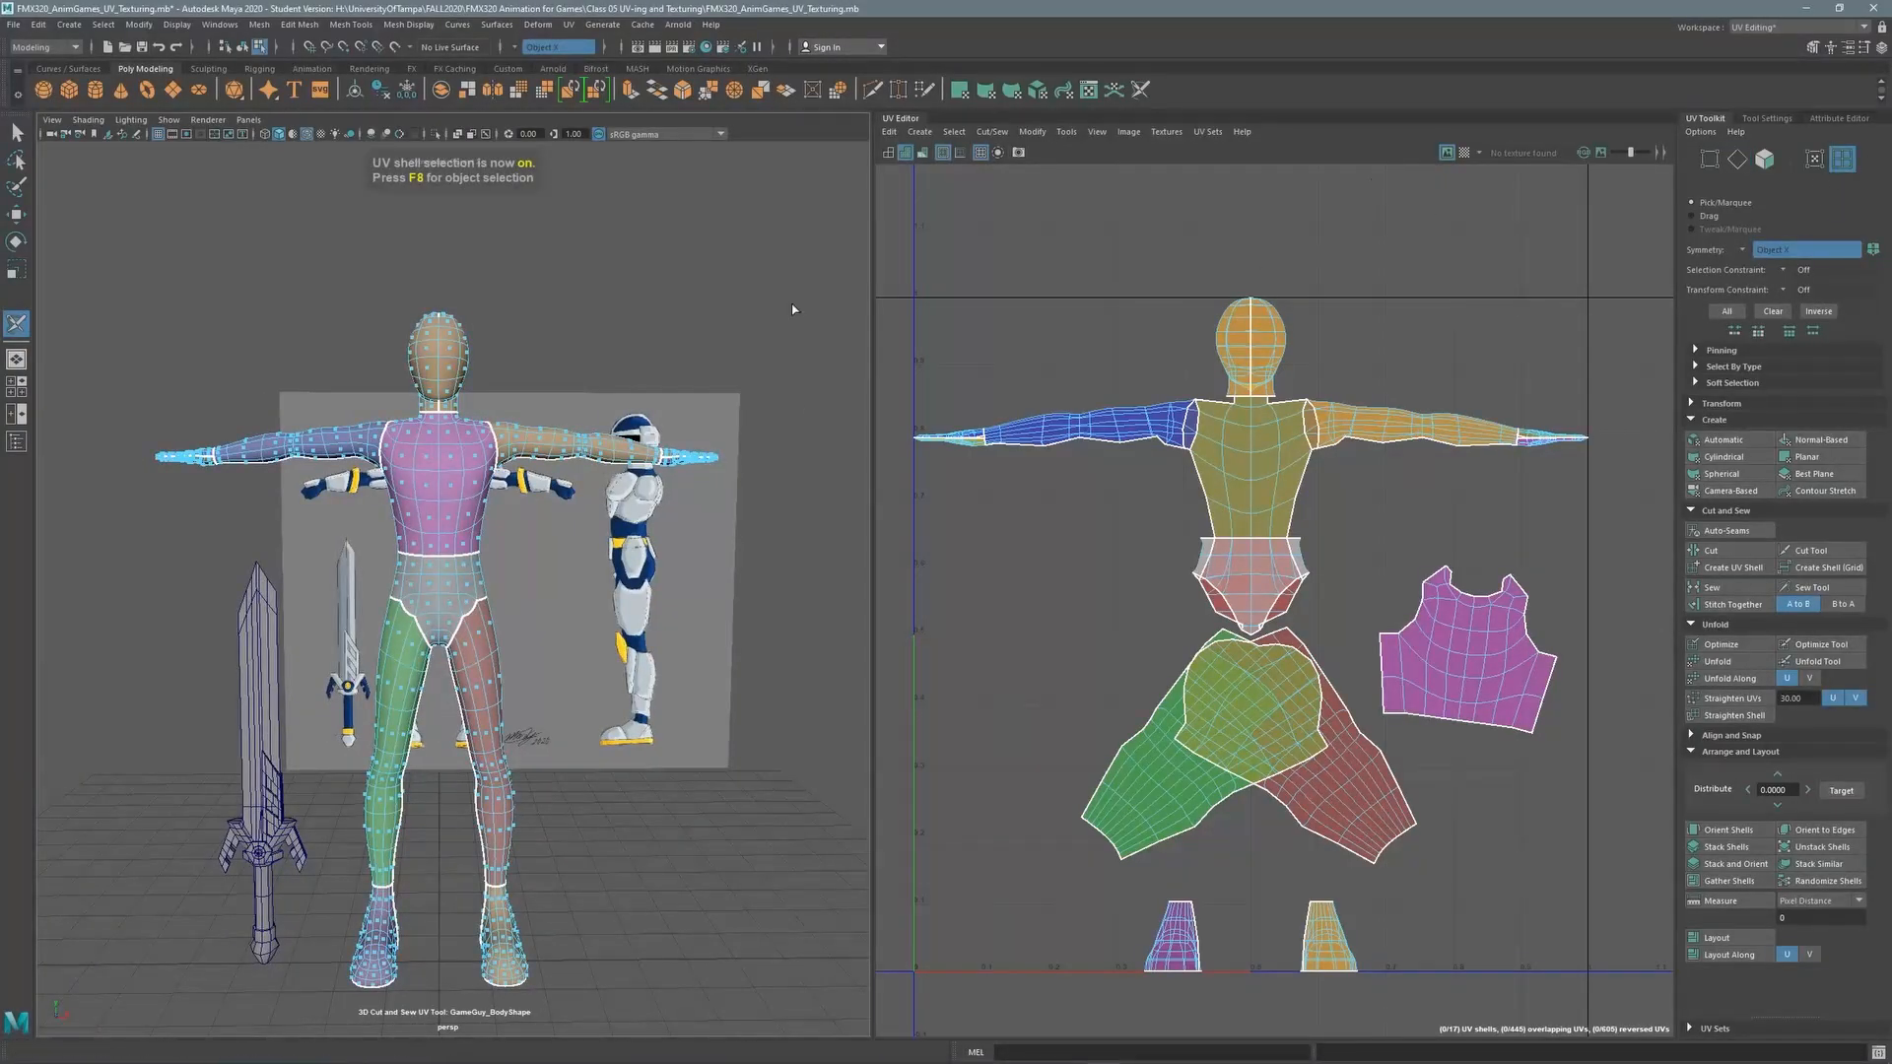
left_click_drag(109, 238, 788, 1020)
left_click_drag(701, 639, 636, 480, "alt")
key("ctrl+u")
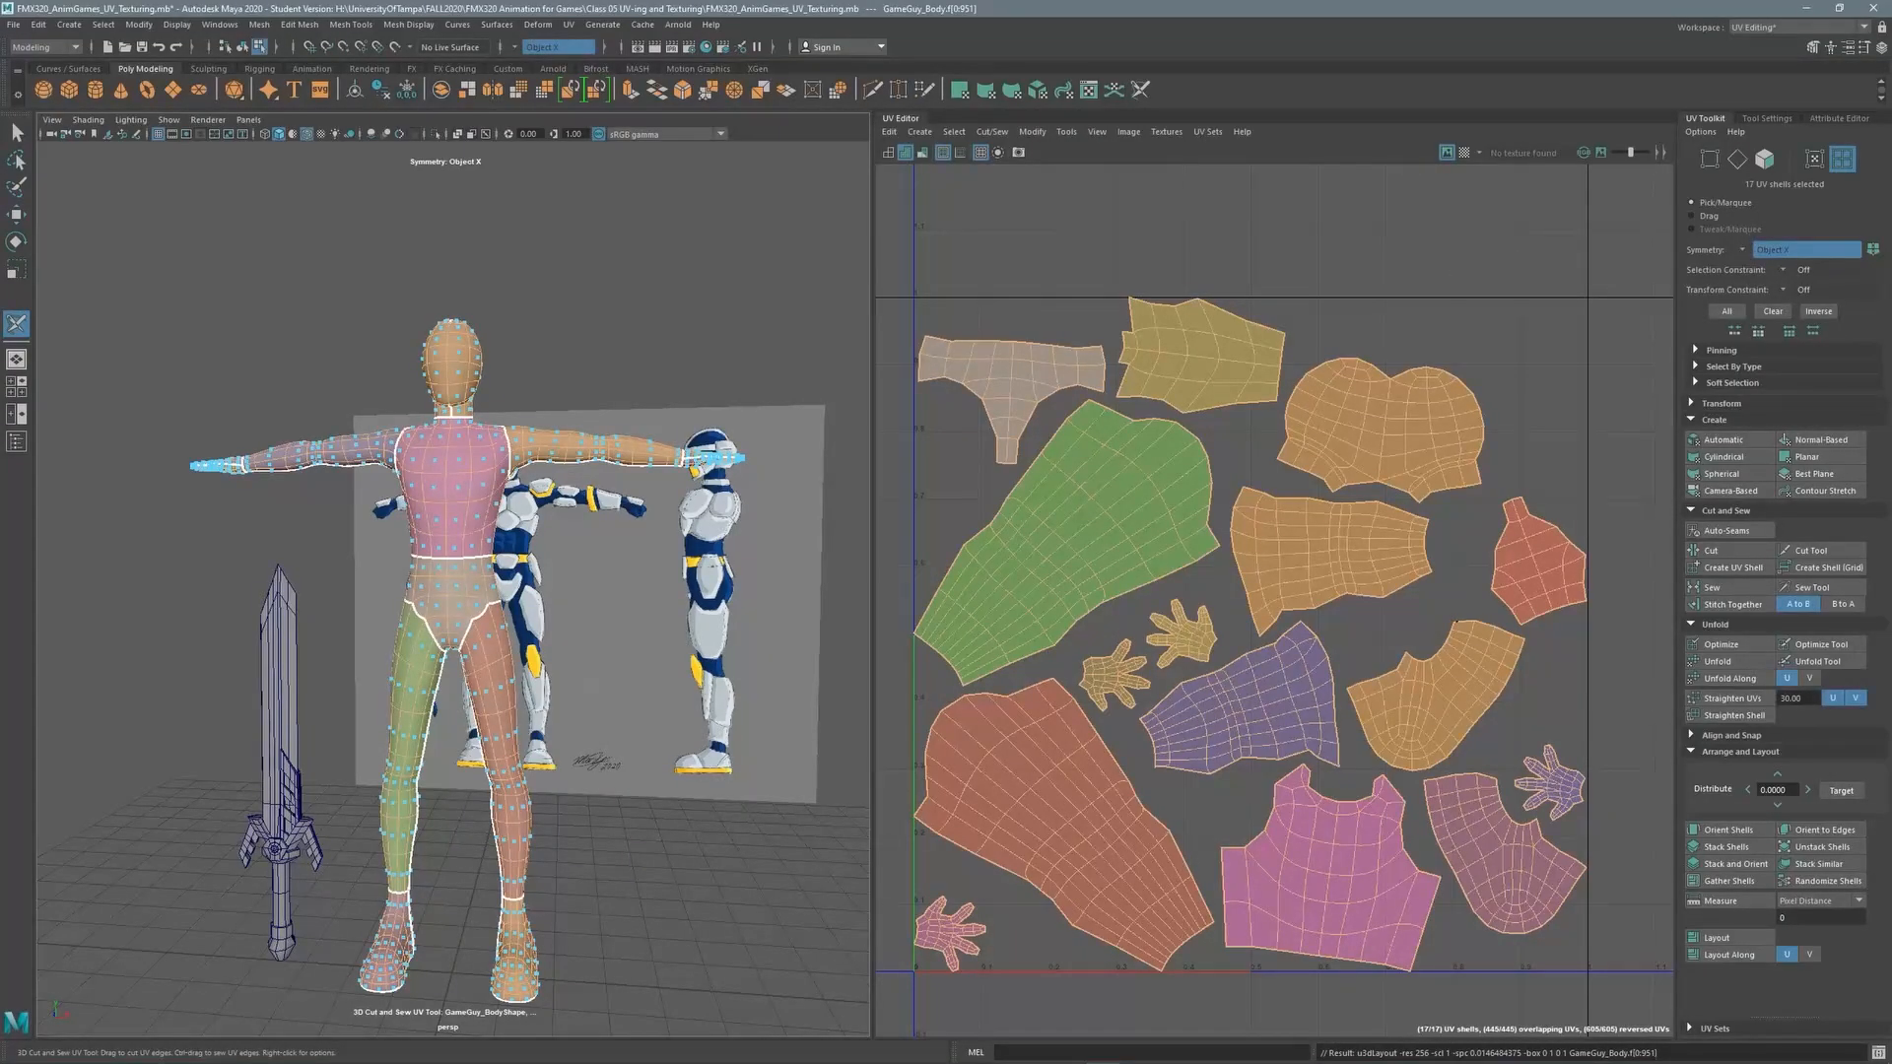
middle_click_drag(591, 552, 625, 461, "alt")
right_click_drag(1369, 476, 1100, 482, "alt")
key("f")
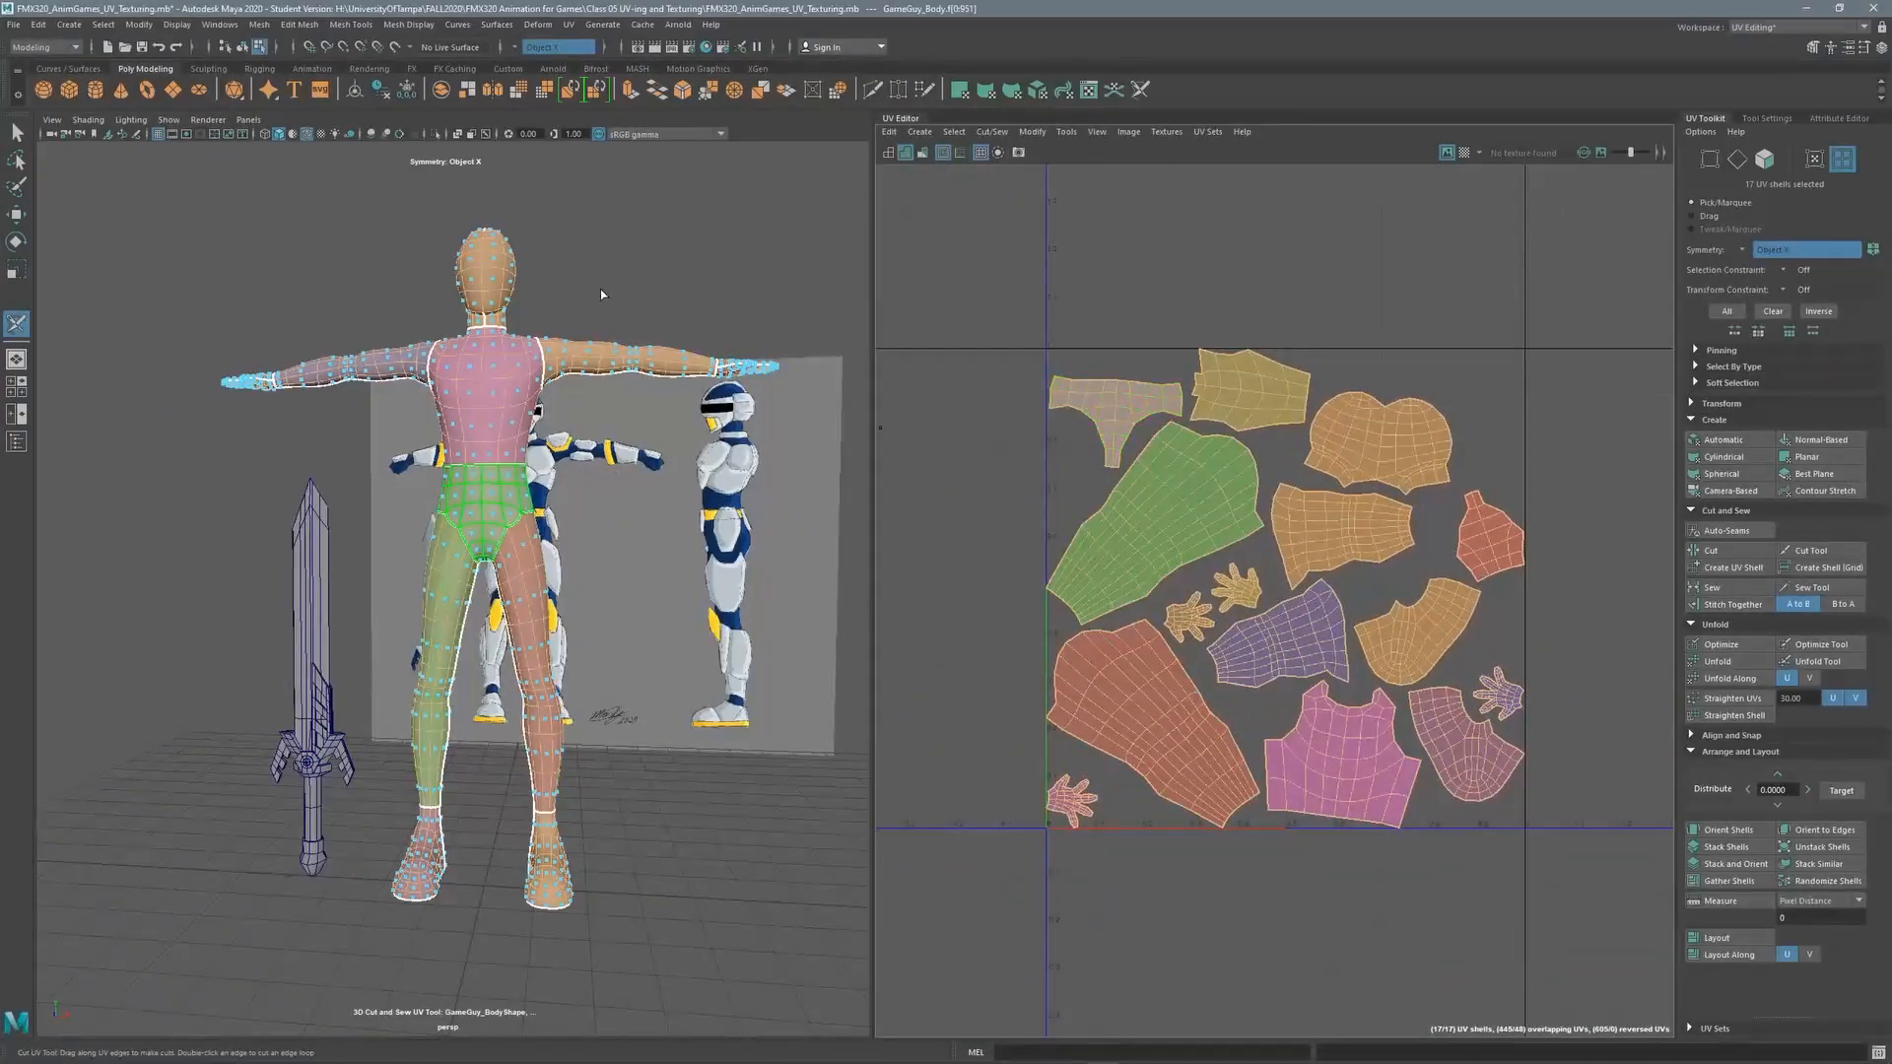
left_click(18, 131)
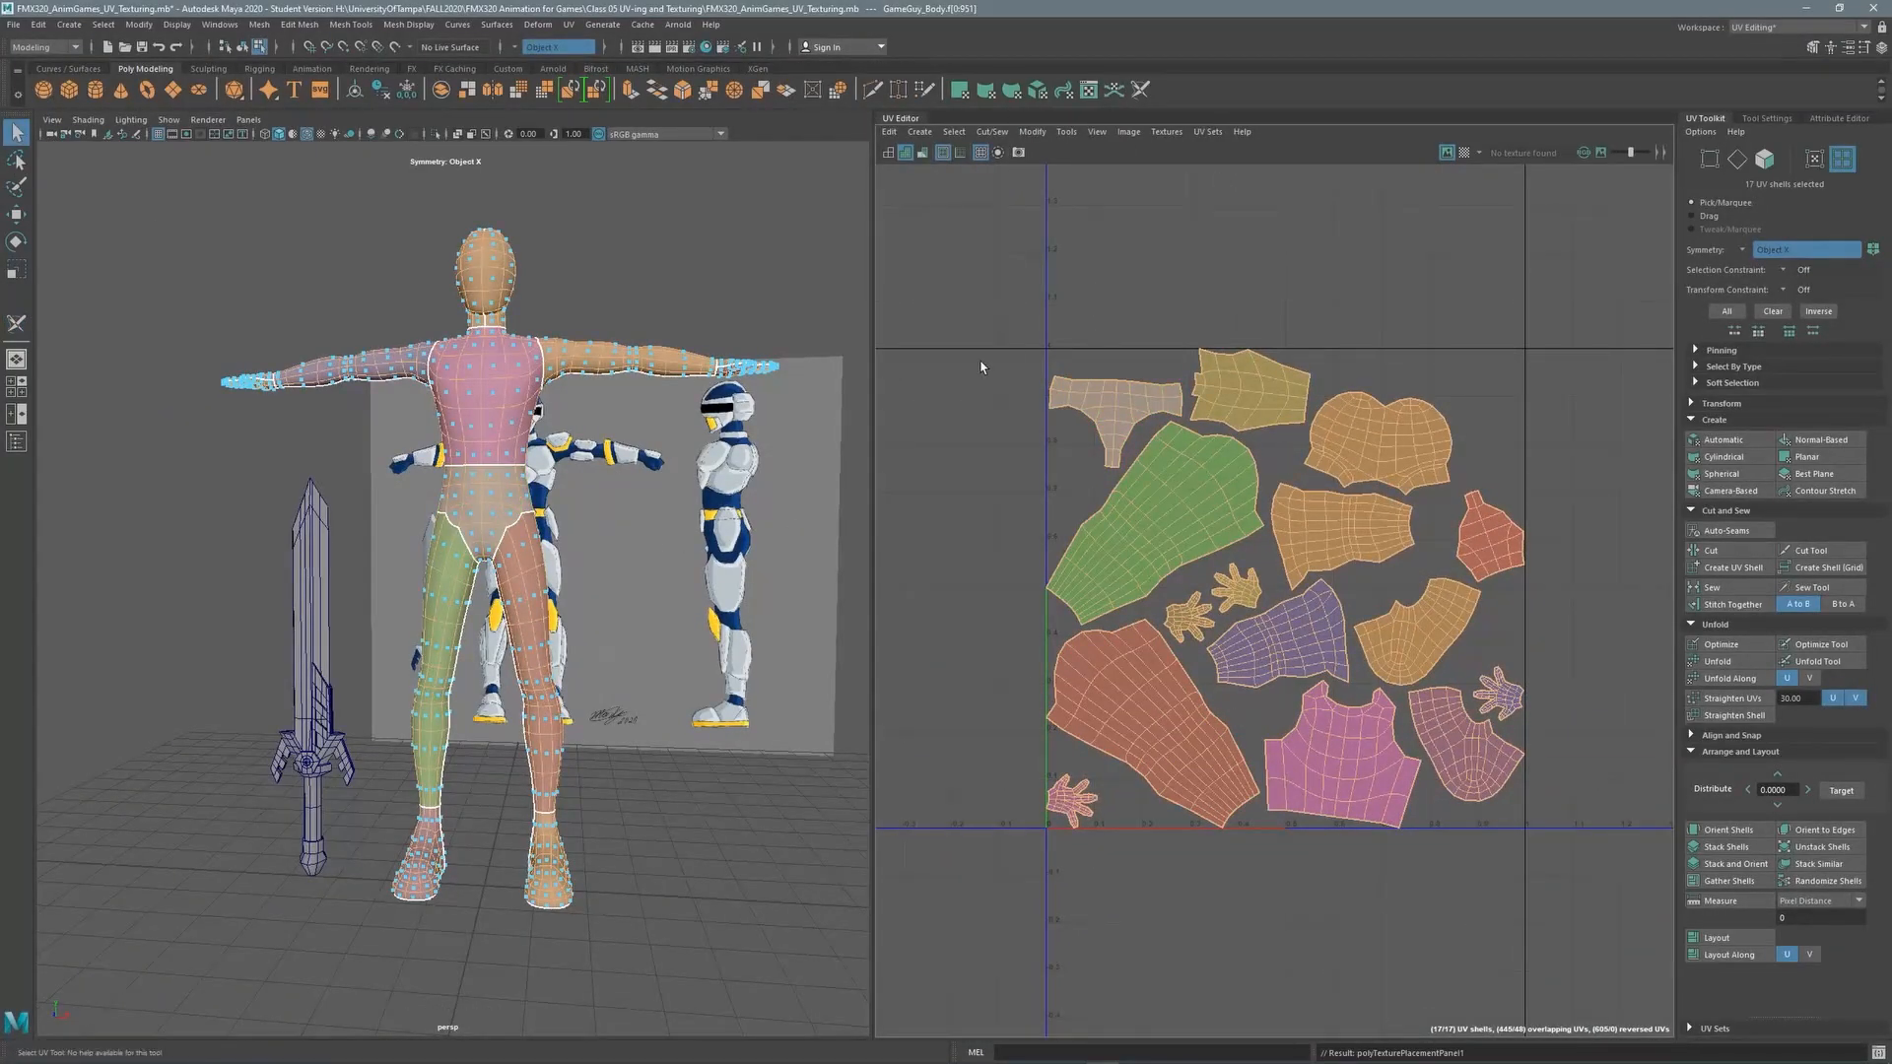
left_click(1090, 294)
Preview the checker map on the body to examine the UV distortion, and hide it again
left_click_drag(589, 457, 547, 449, "alt")
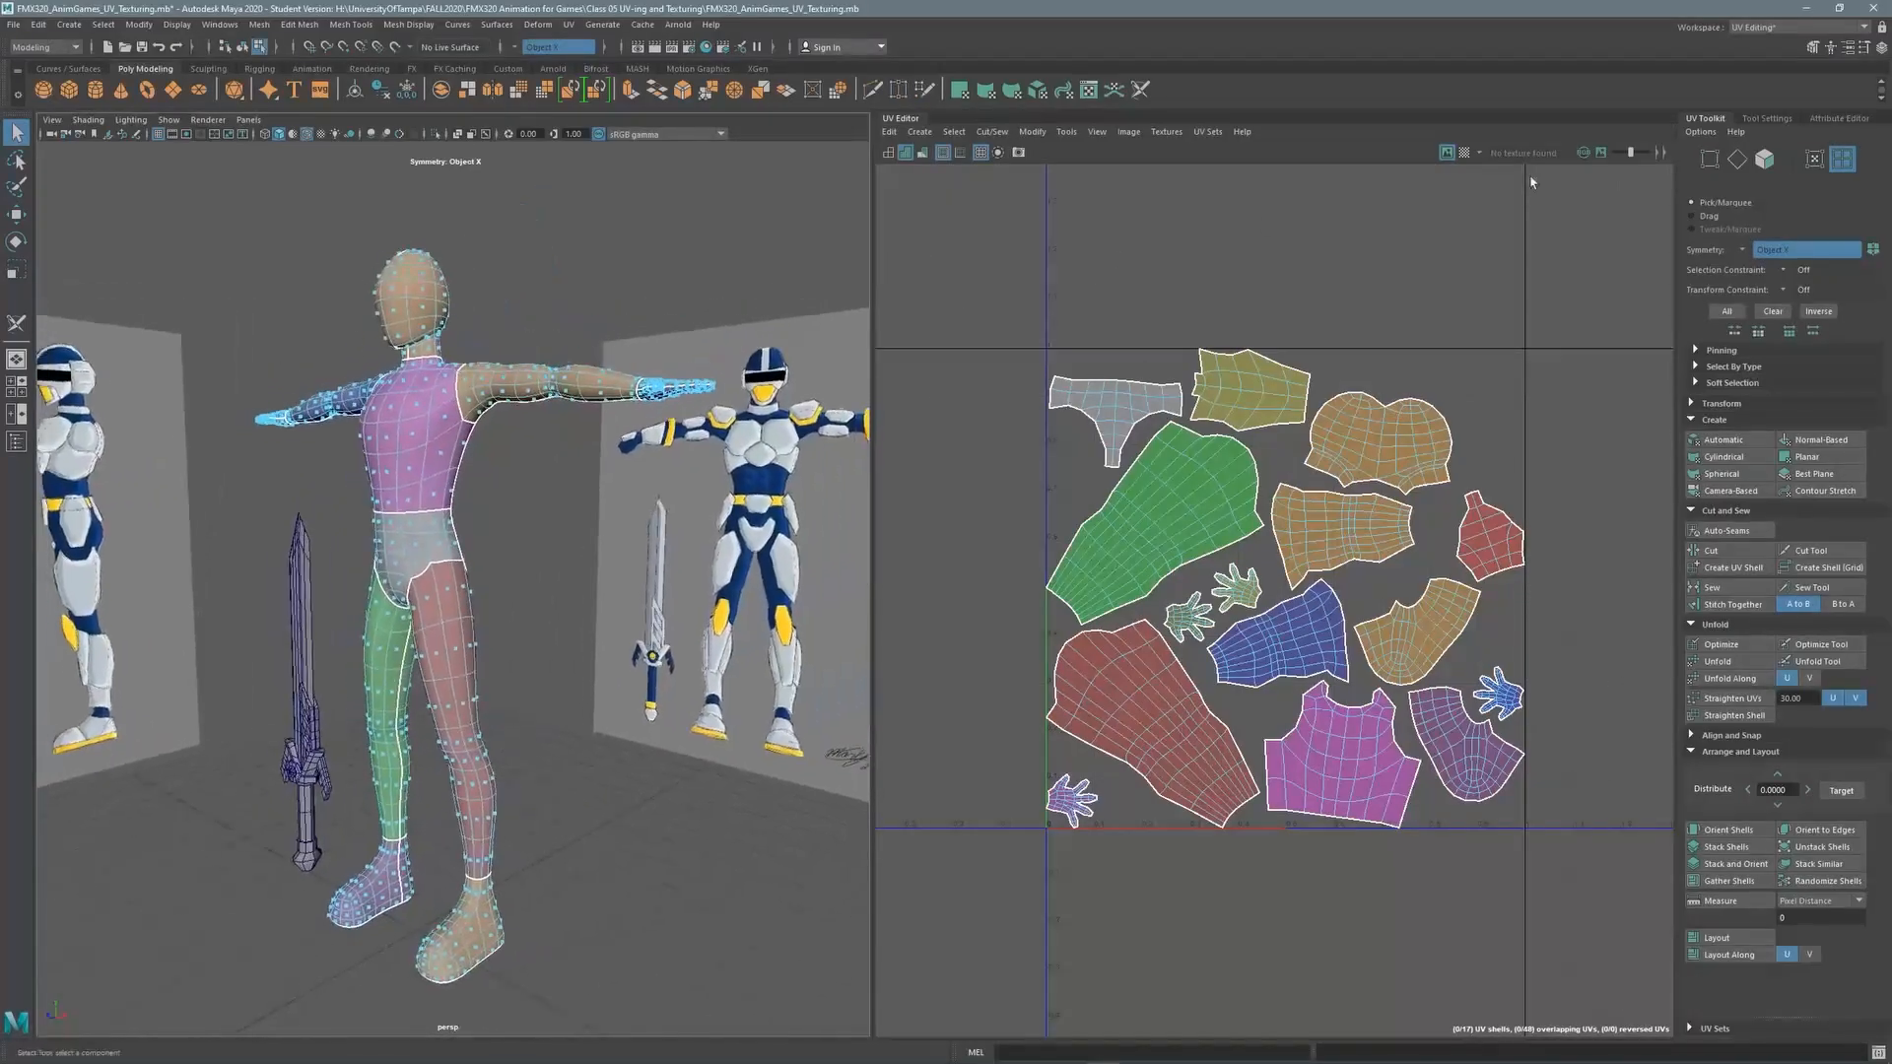
left_click(1466, 154)
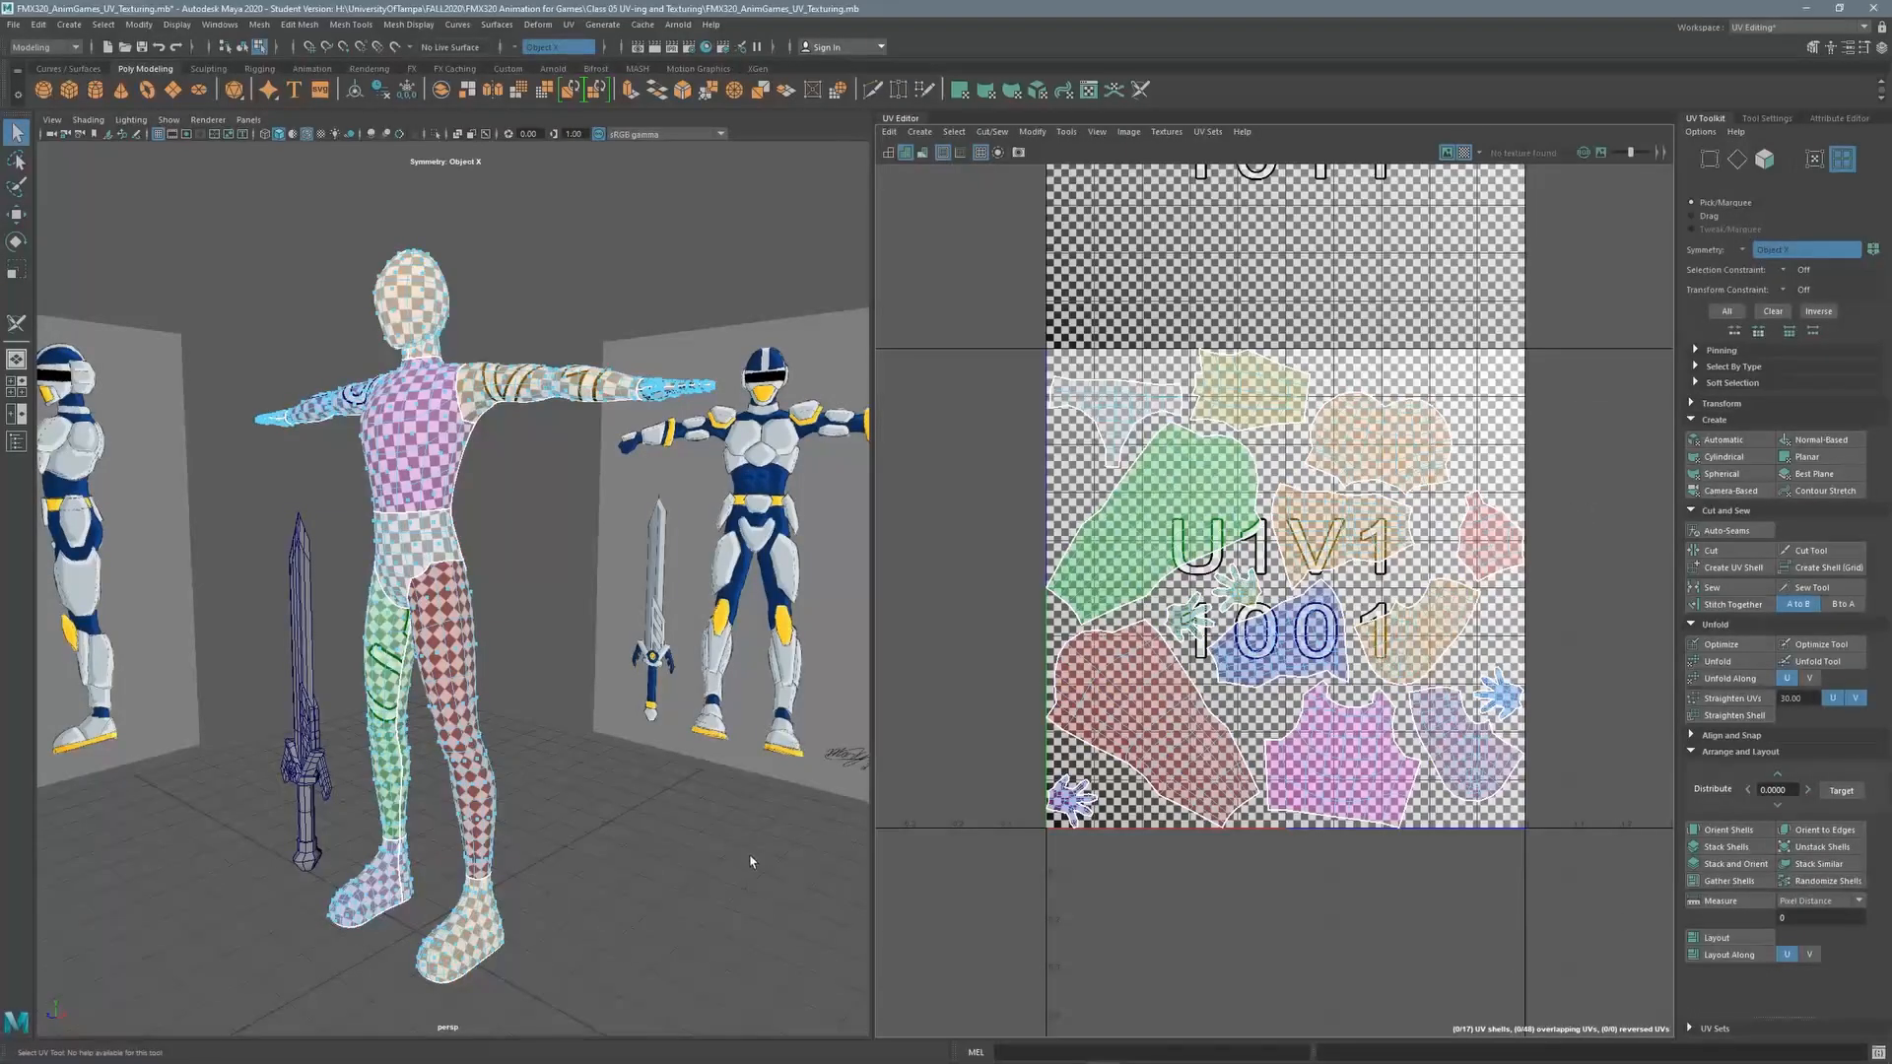
left_click(1465, 154)
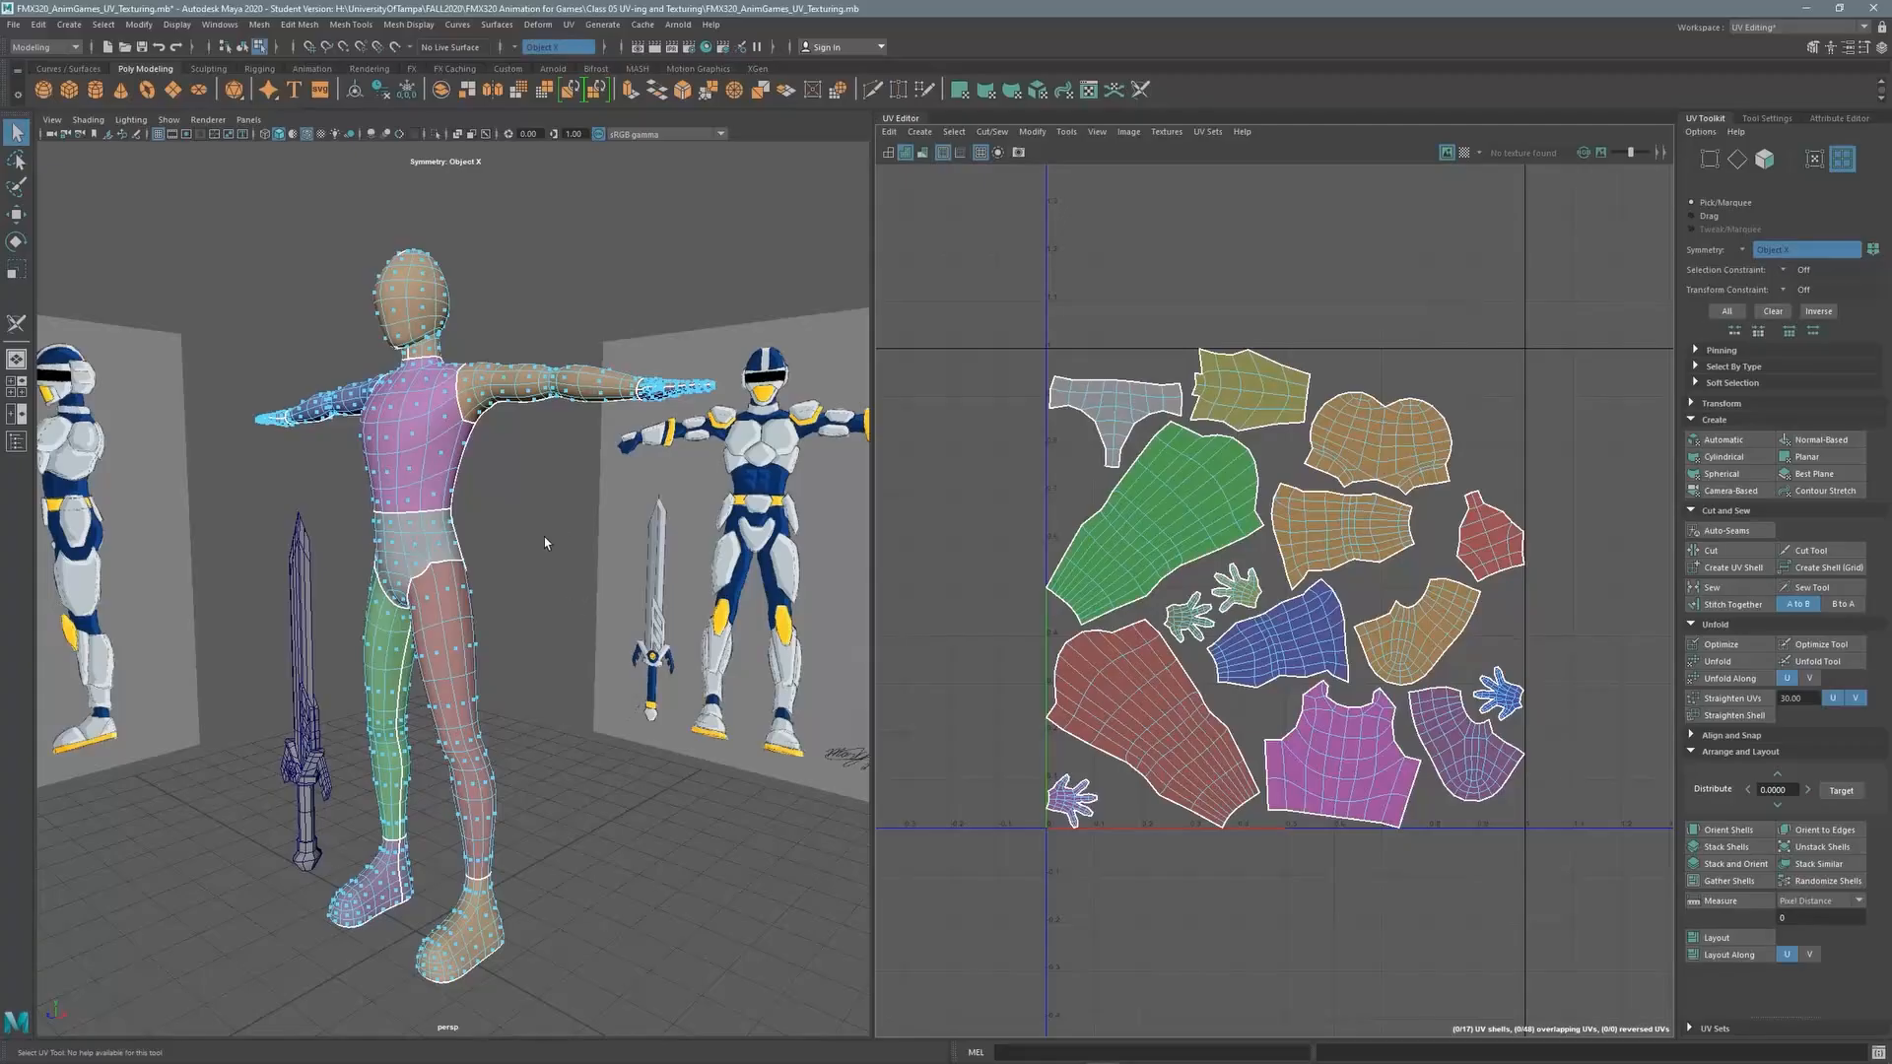
left_click_drag(566, 541, 608, 529, "alt")
middle_click_drag(608, 528, 712, 495, "alt")
left_click_drag(711, 495, 540, 503, "alt")
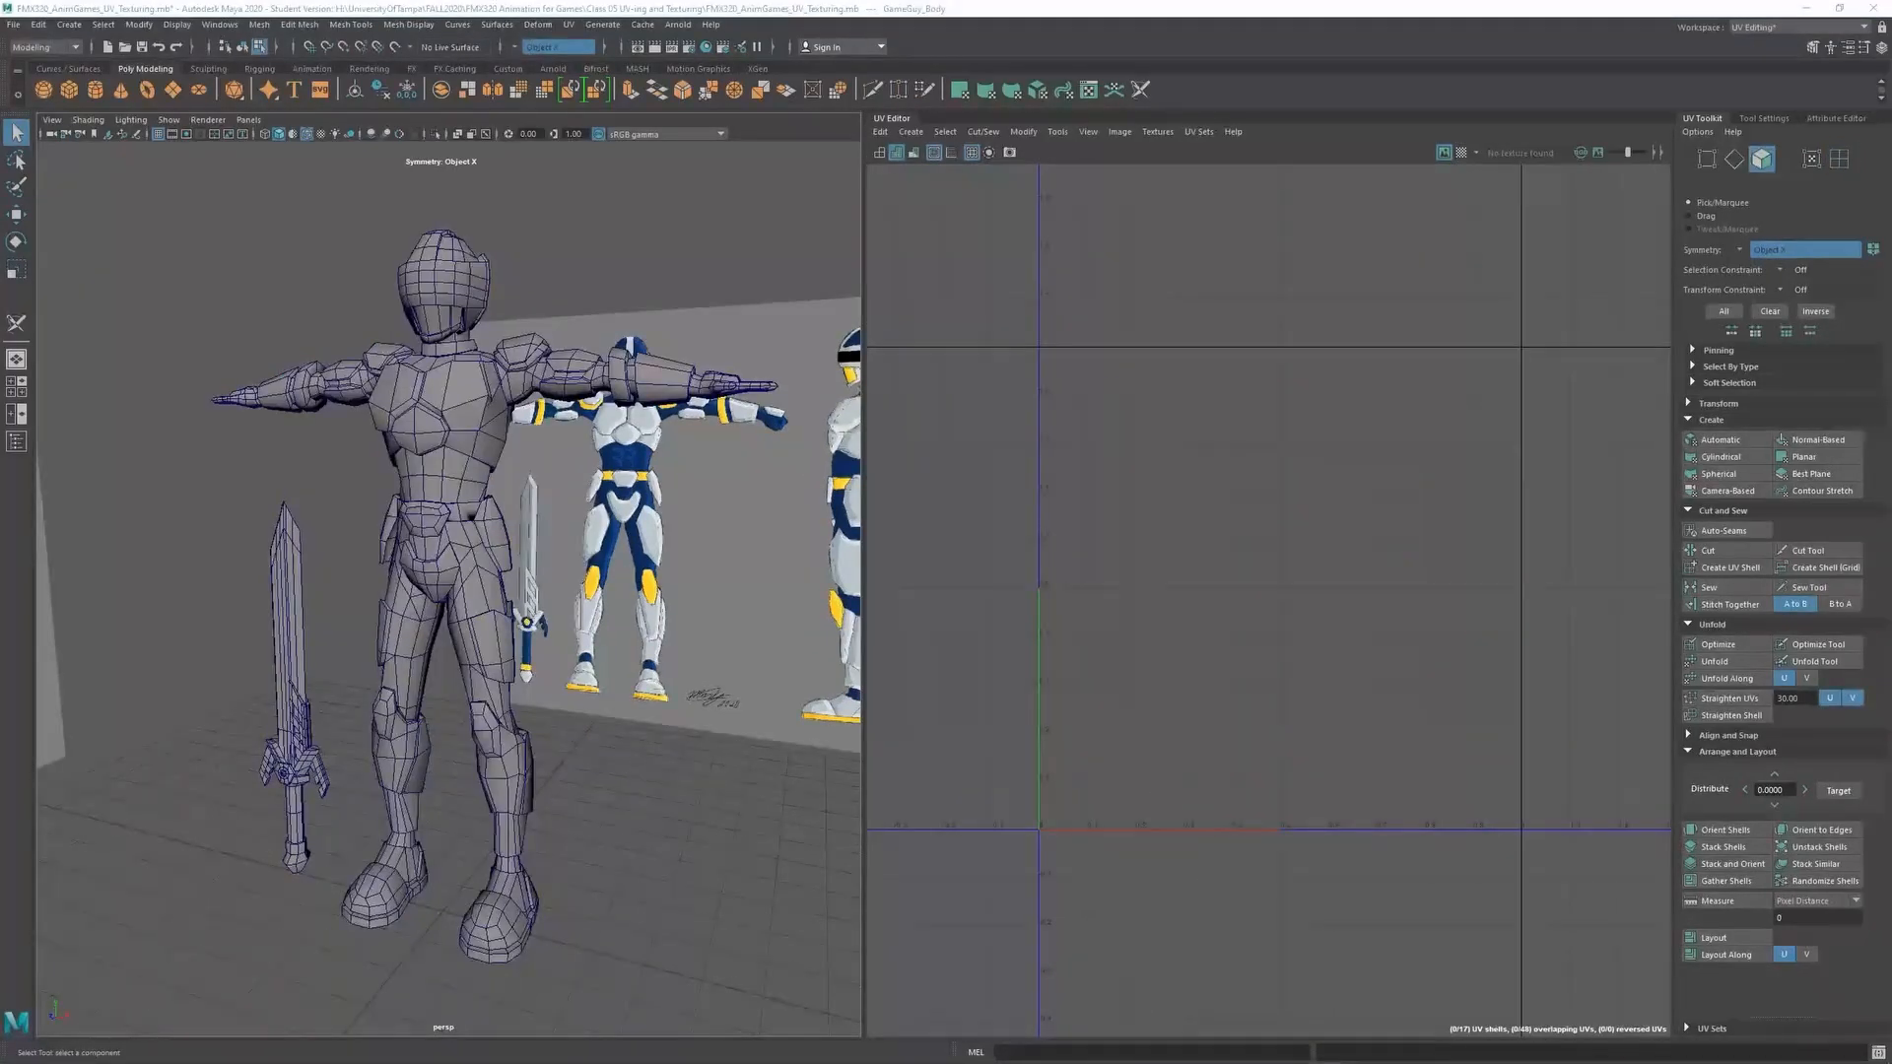
Continue past the student-version notice and display the armoured character's UVs in the UV Editor
middle_click_drag(437, 418, 479, 407, "alt")
scroll(535, 400, "down", 3)
scroll(476, 400, "up", 3)
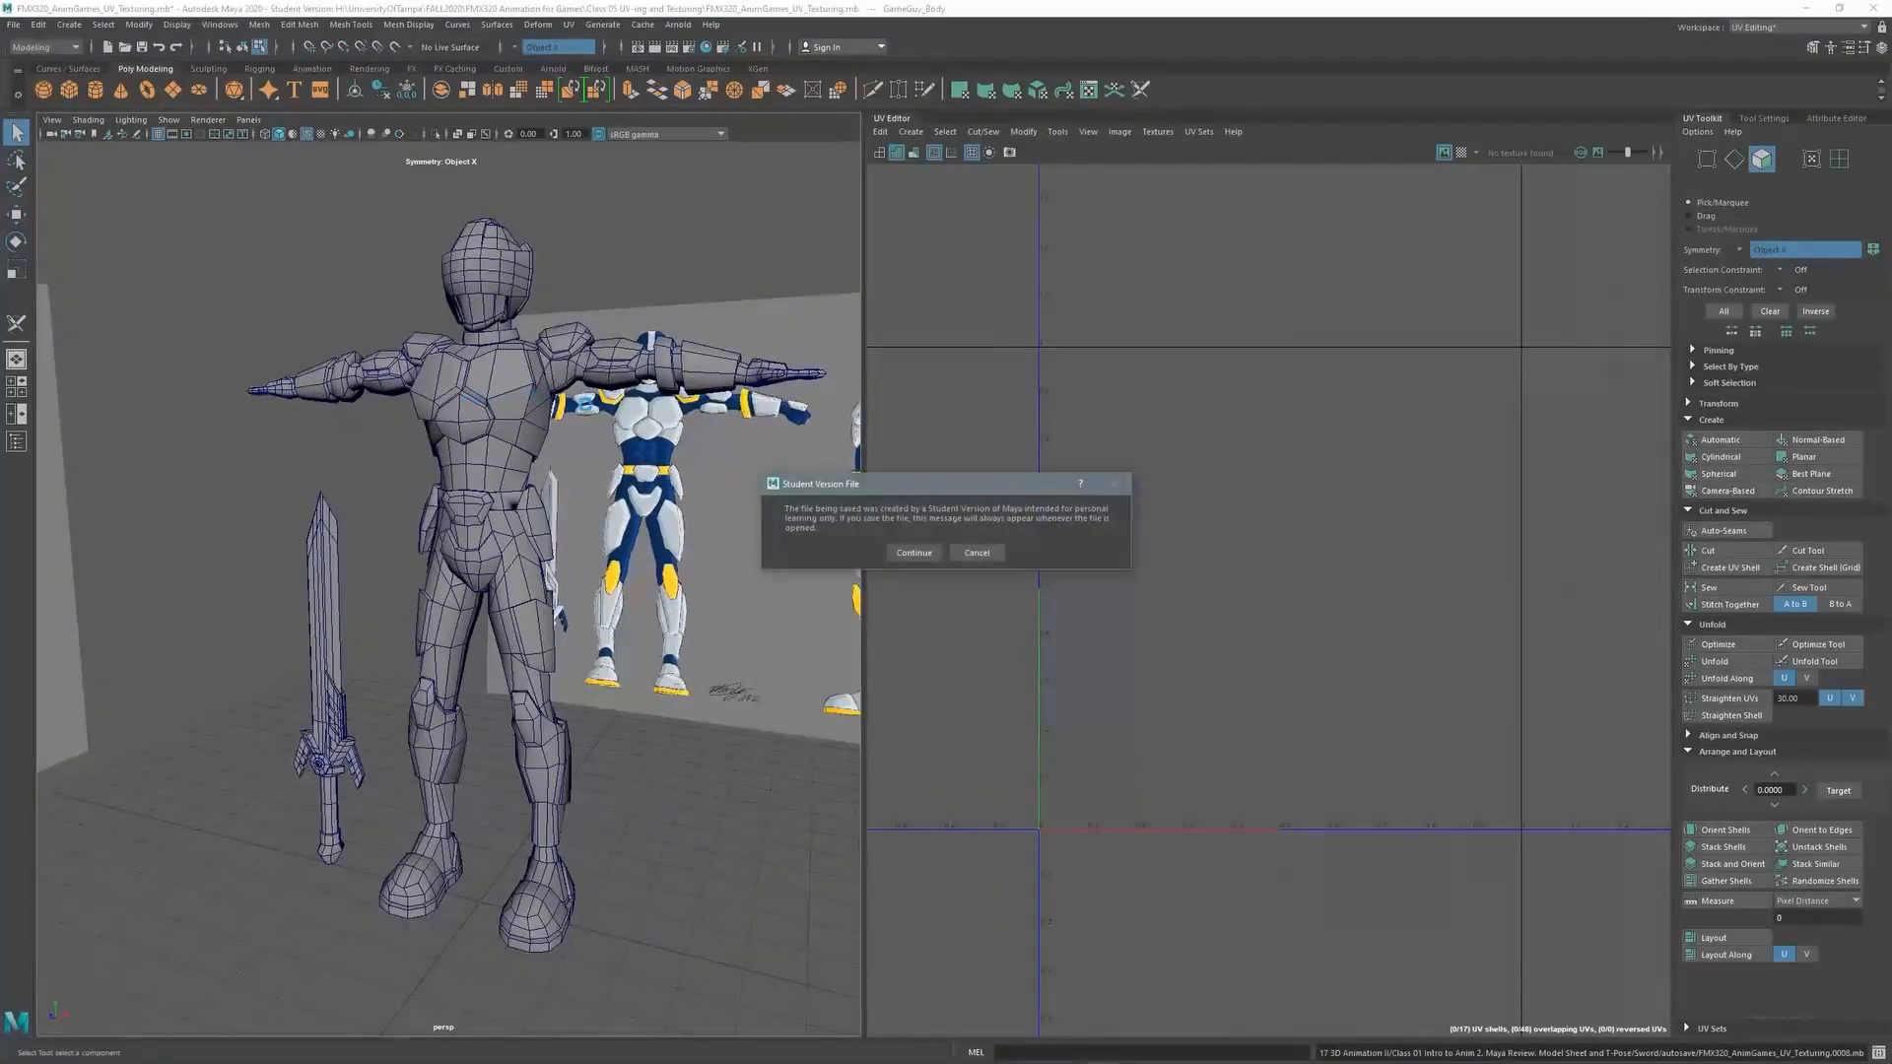
left_click(914, 552)
mouse_move(470, 431)
left_mouse_down("alt")
mouse_move(532, 418)
mouse_move(414, 434)
mouse_move(455, 436)
left_mouse_up("alt")
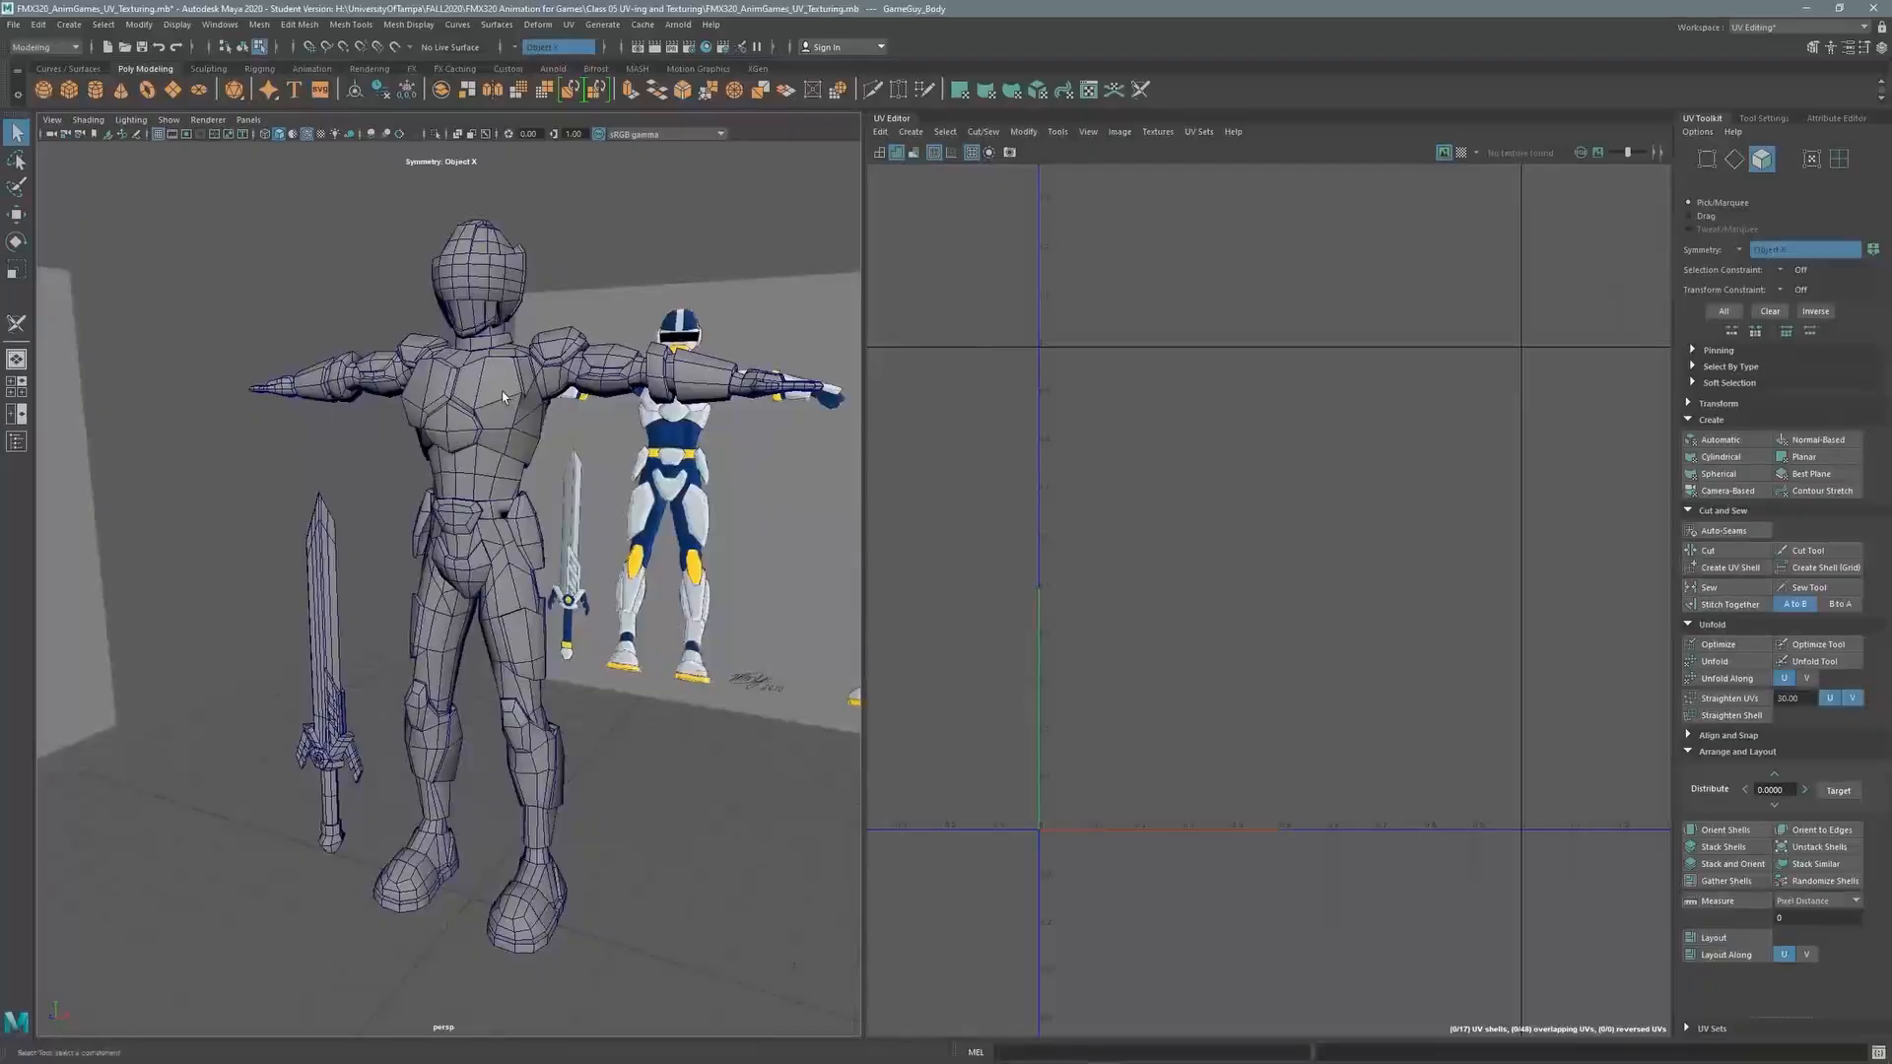
left_click(506, 599)
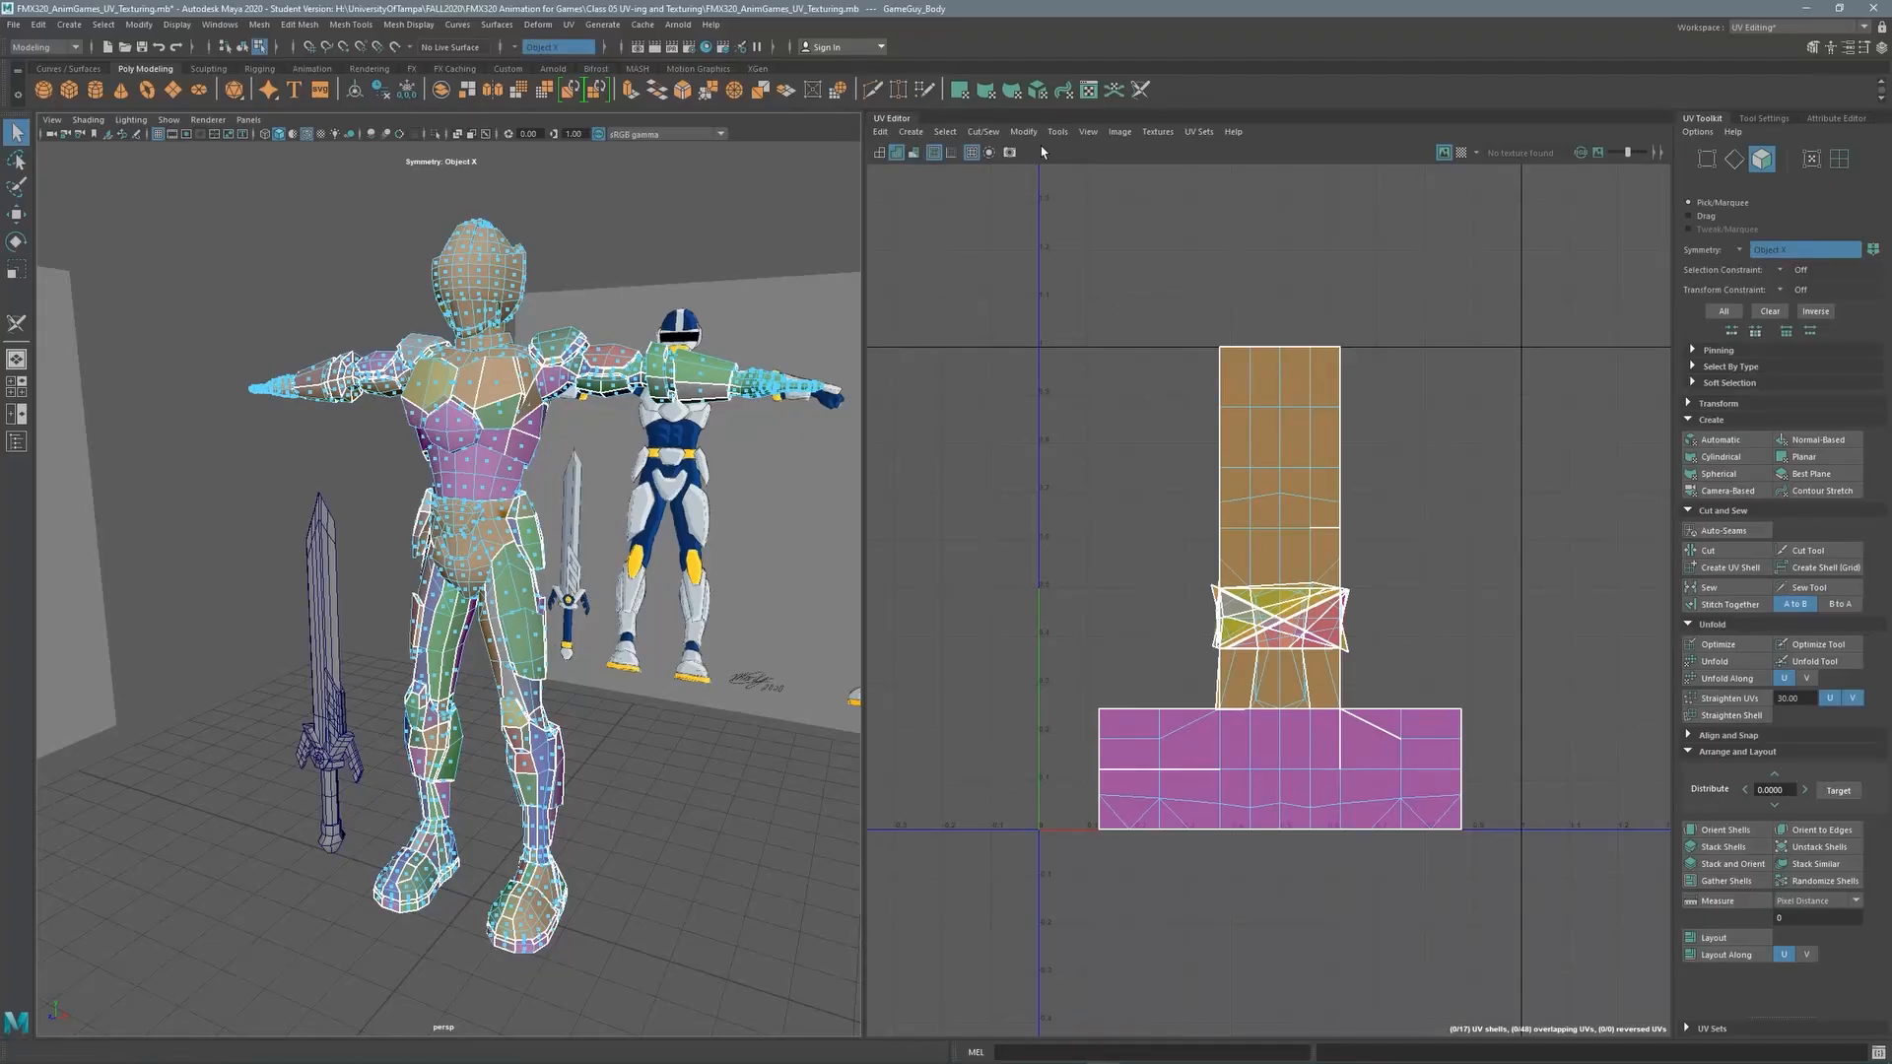
Switch the UV display to wireframe and show the checker map on the armoured character
left_click(1088, 131)
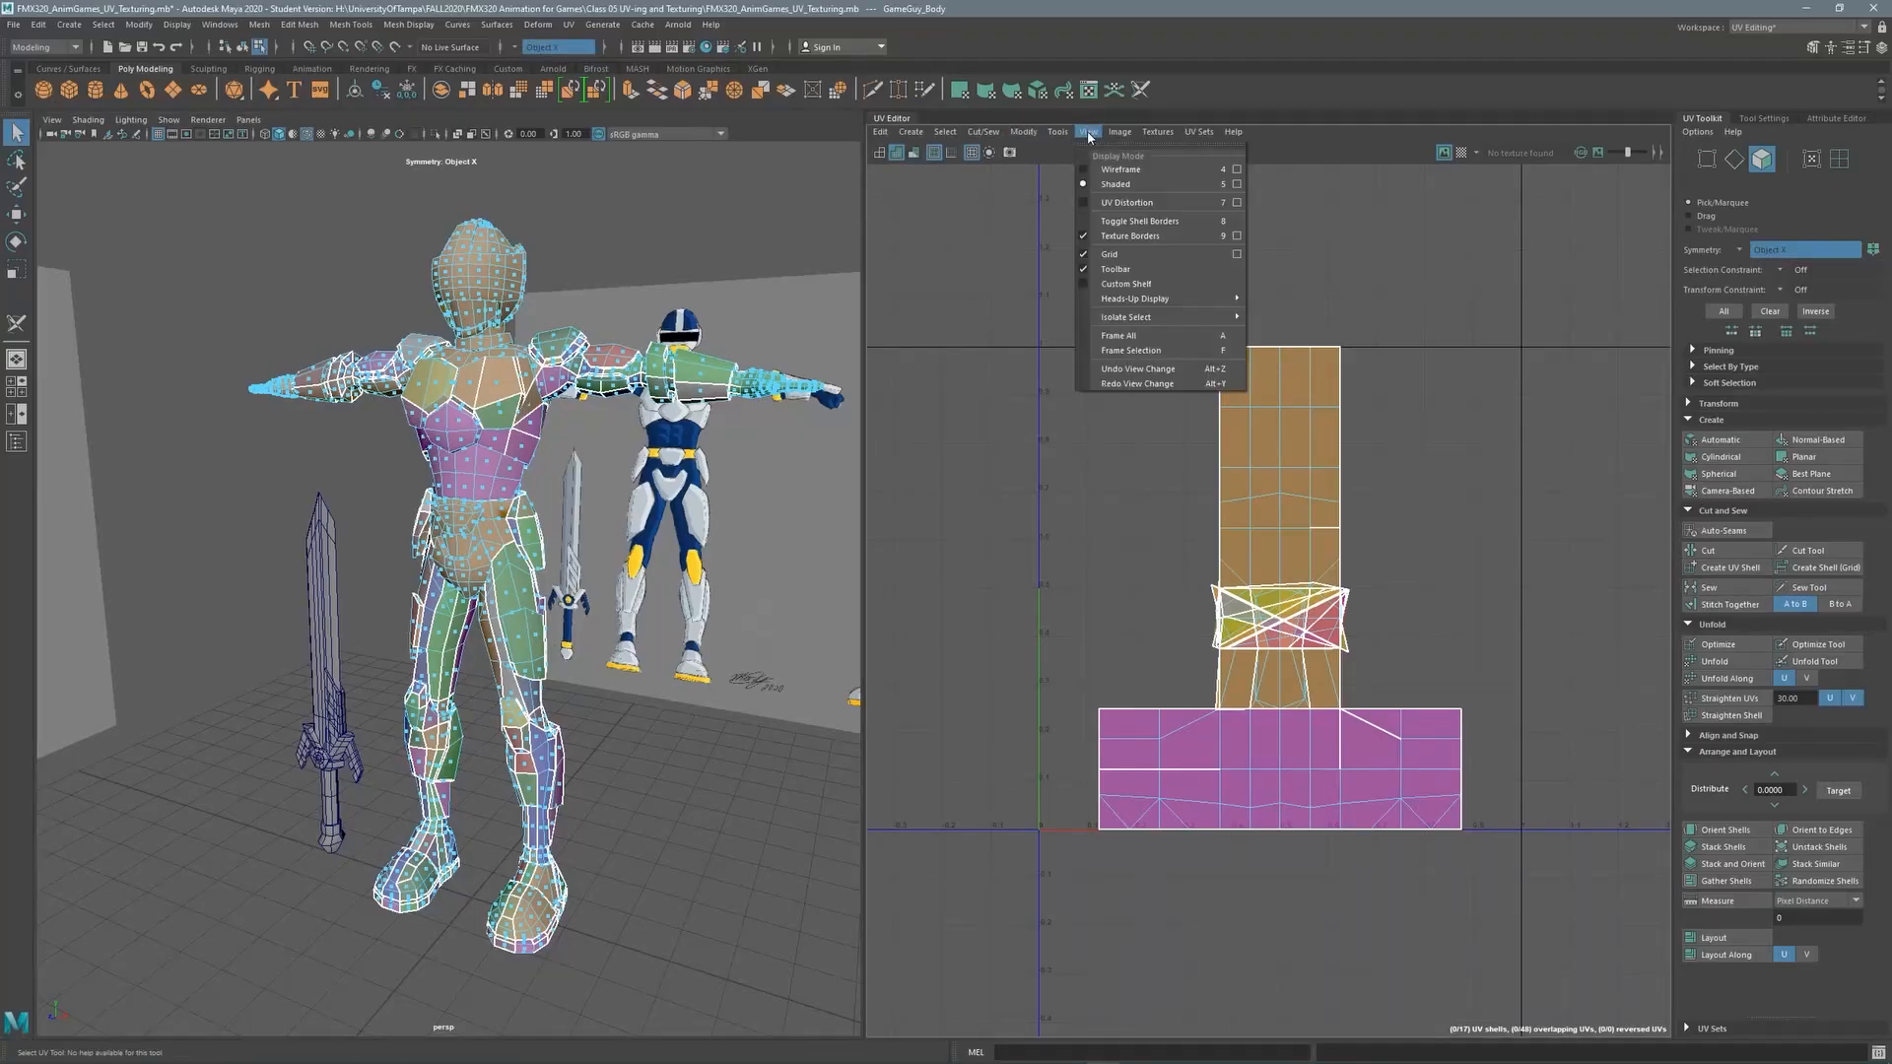
left_click(1119, 170)
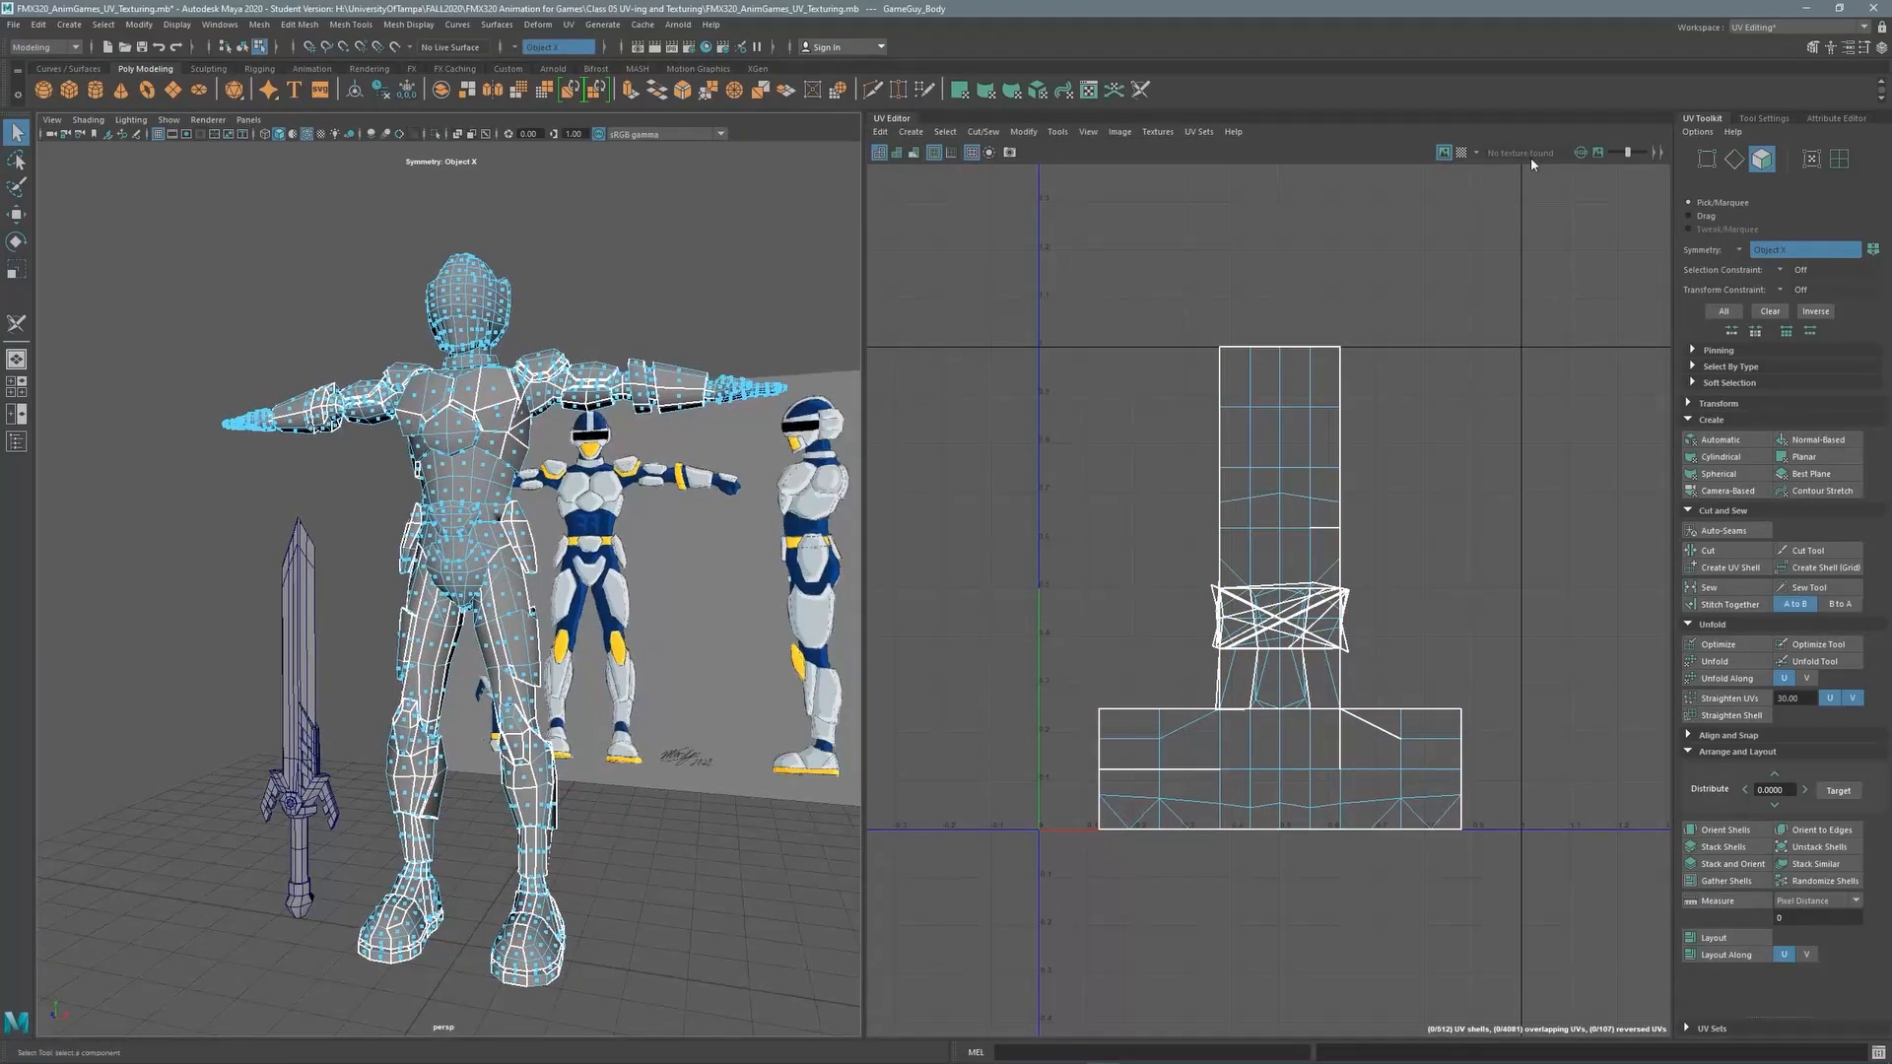
left_click(1461, 153)
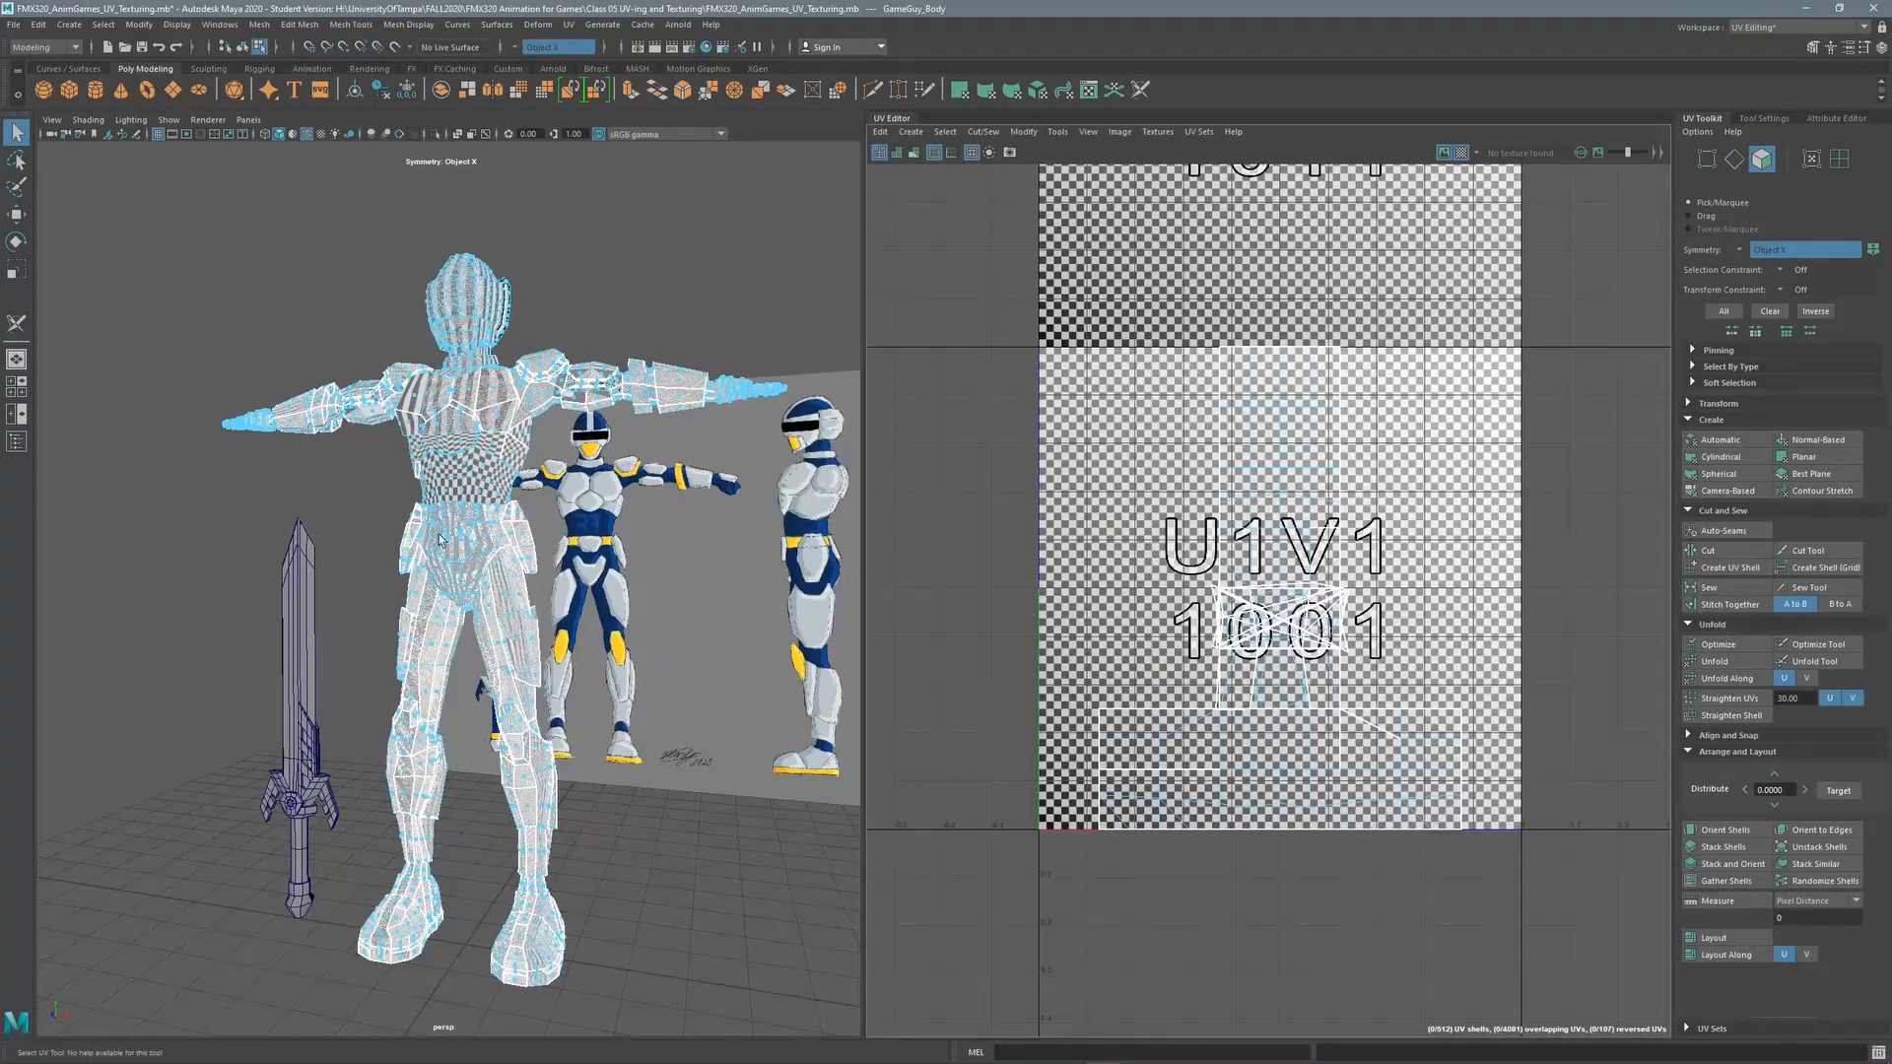
Examine the checker map's stretching on the armoured character's head, torso and legs, and hide the checker map again
scroll(472, 420, "up", 10)
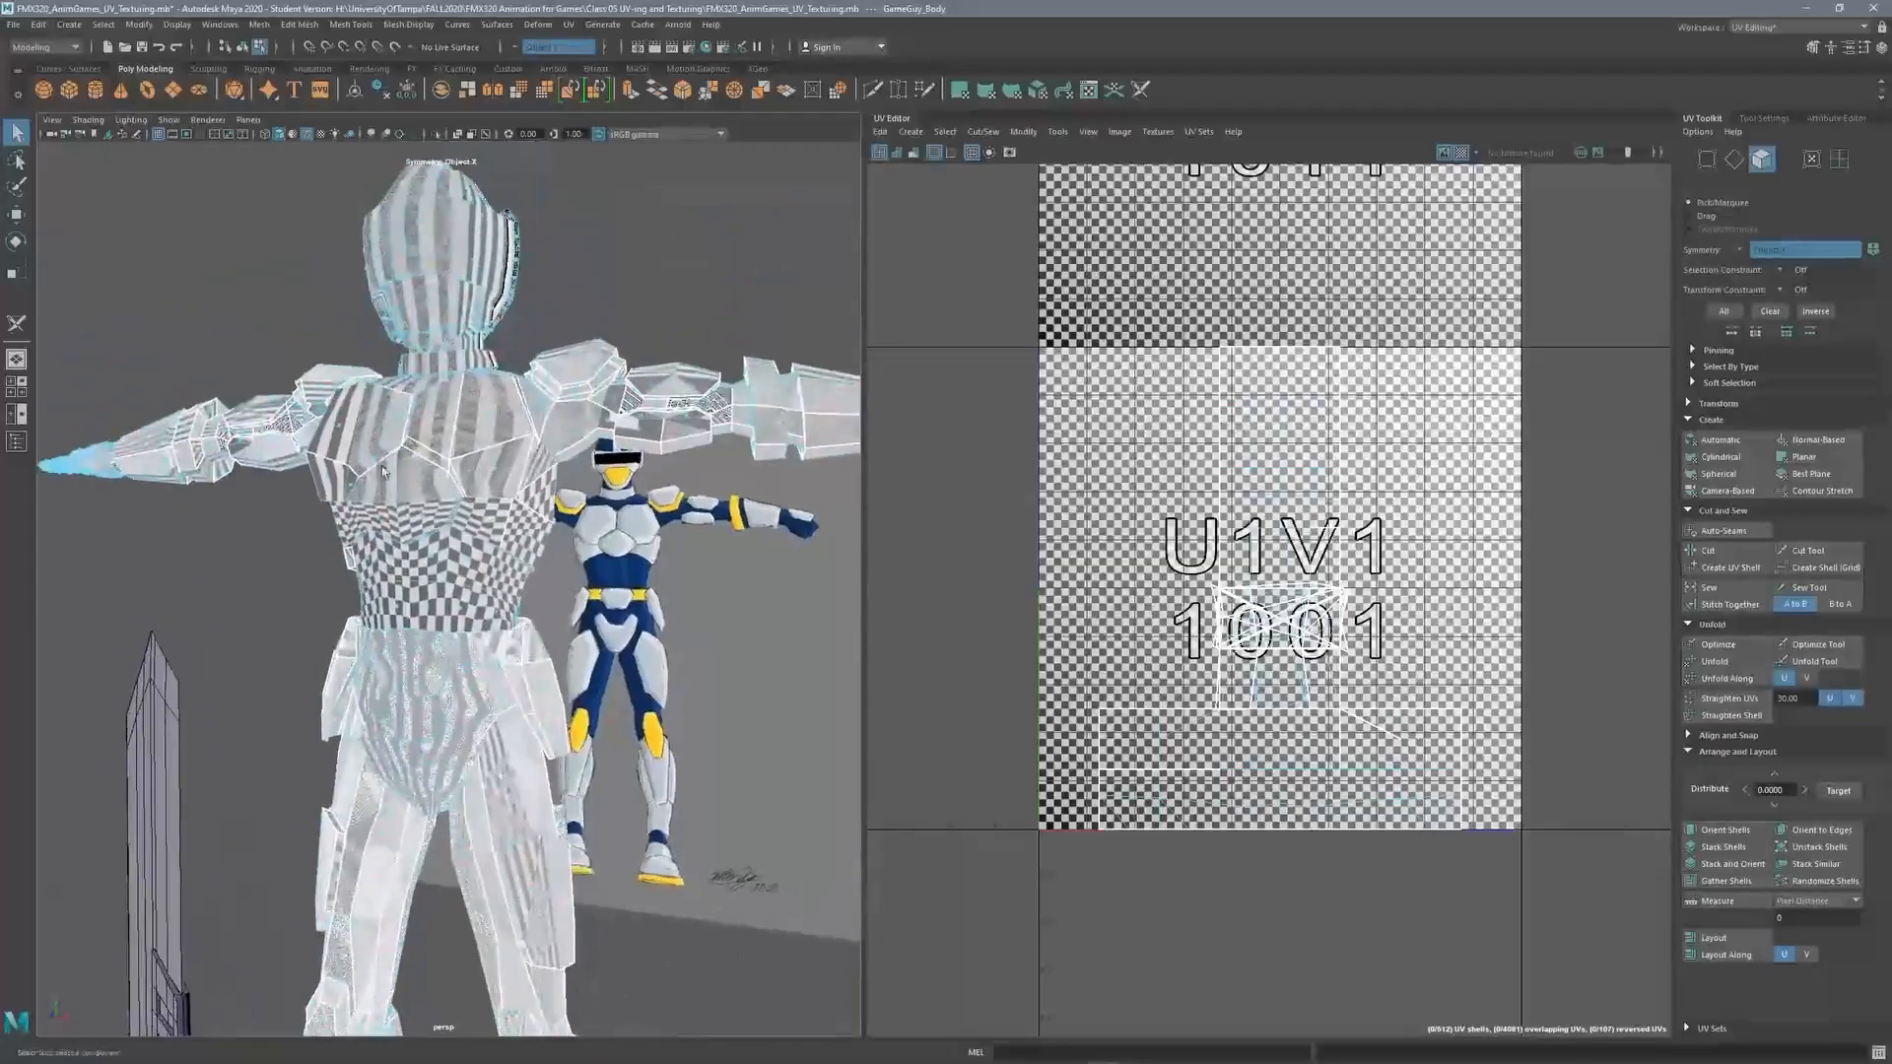
left_click_drag(451, 400, 345, 439, "alt")
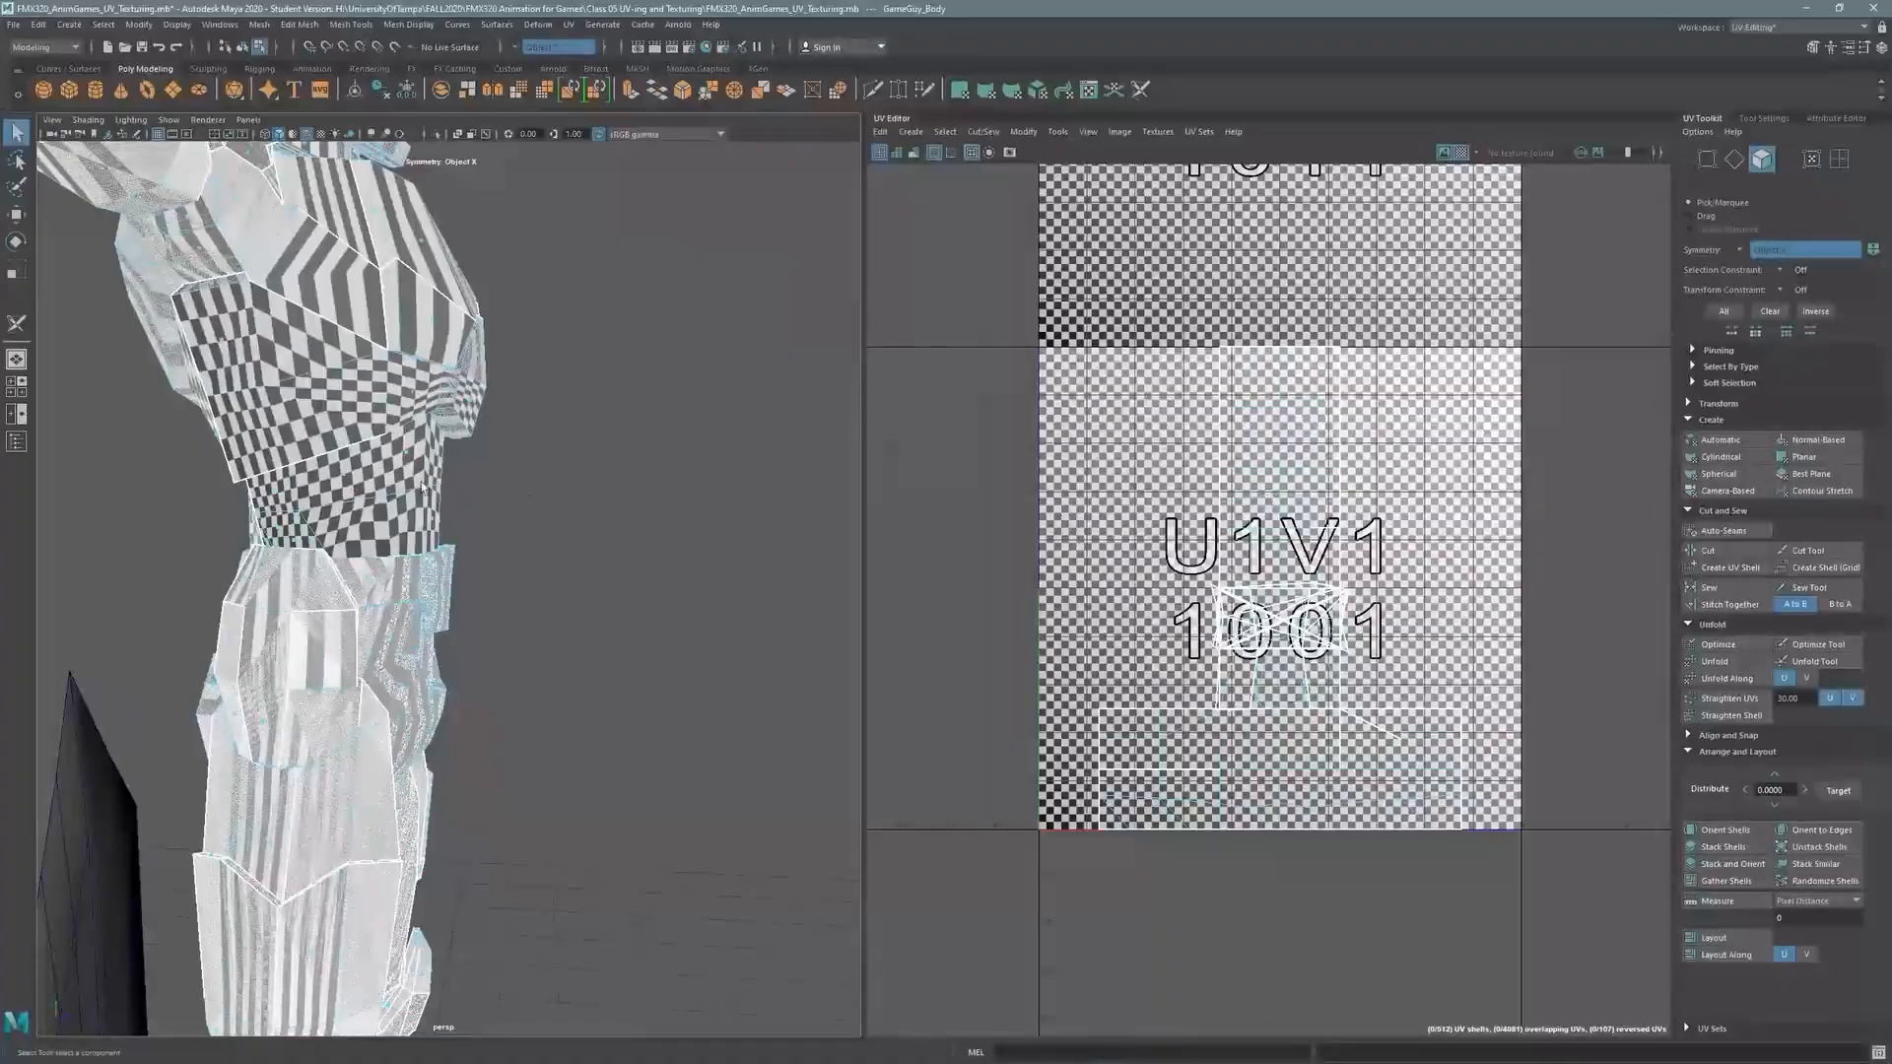
left_click_drag(422, 488, 513, 453, "alt")
right_click_drag(513, 453, 448, 438, "alt")
left_click_drag(449, 438, 296, 365, "alt")
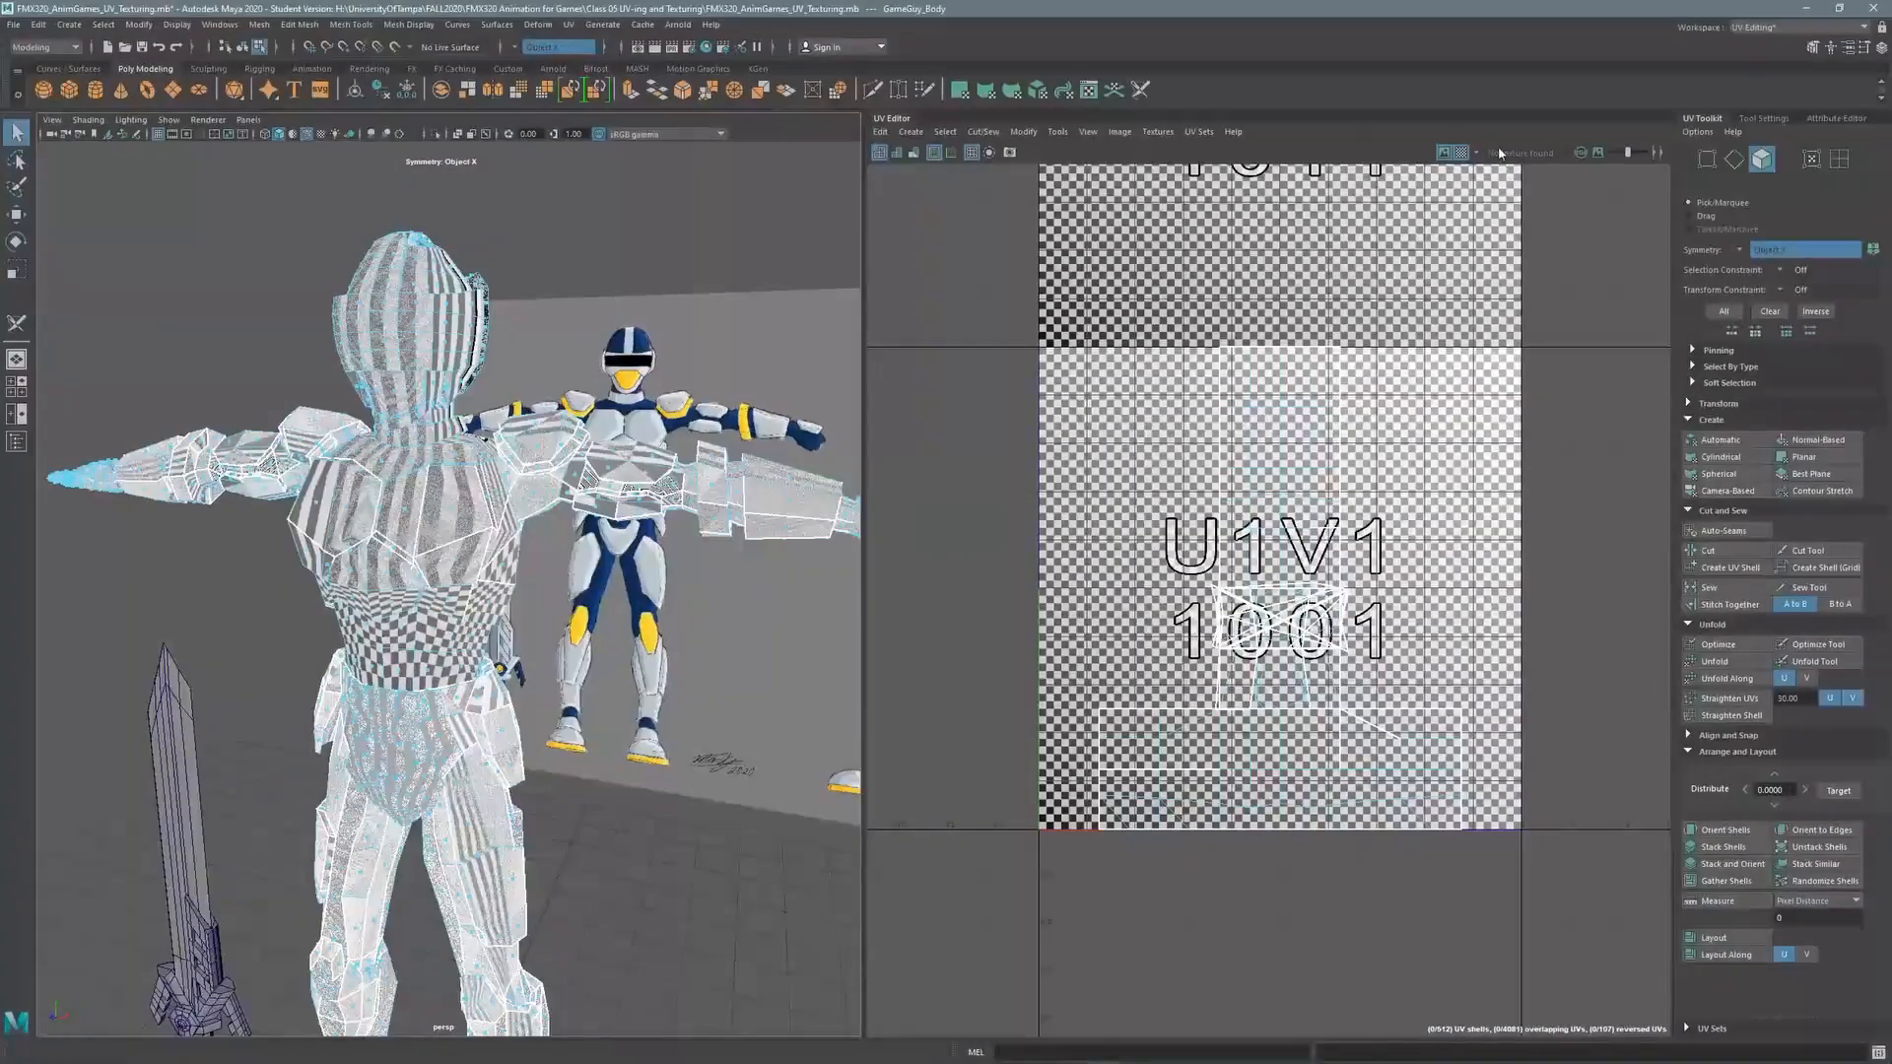
left_click(1461, 152)
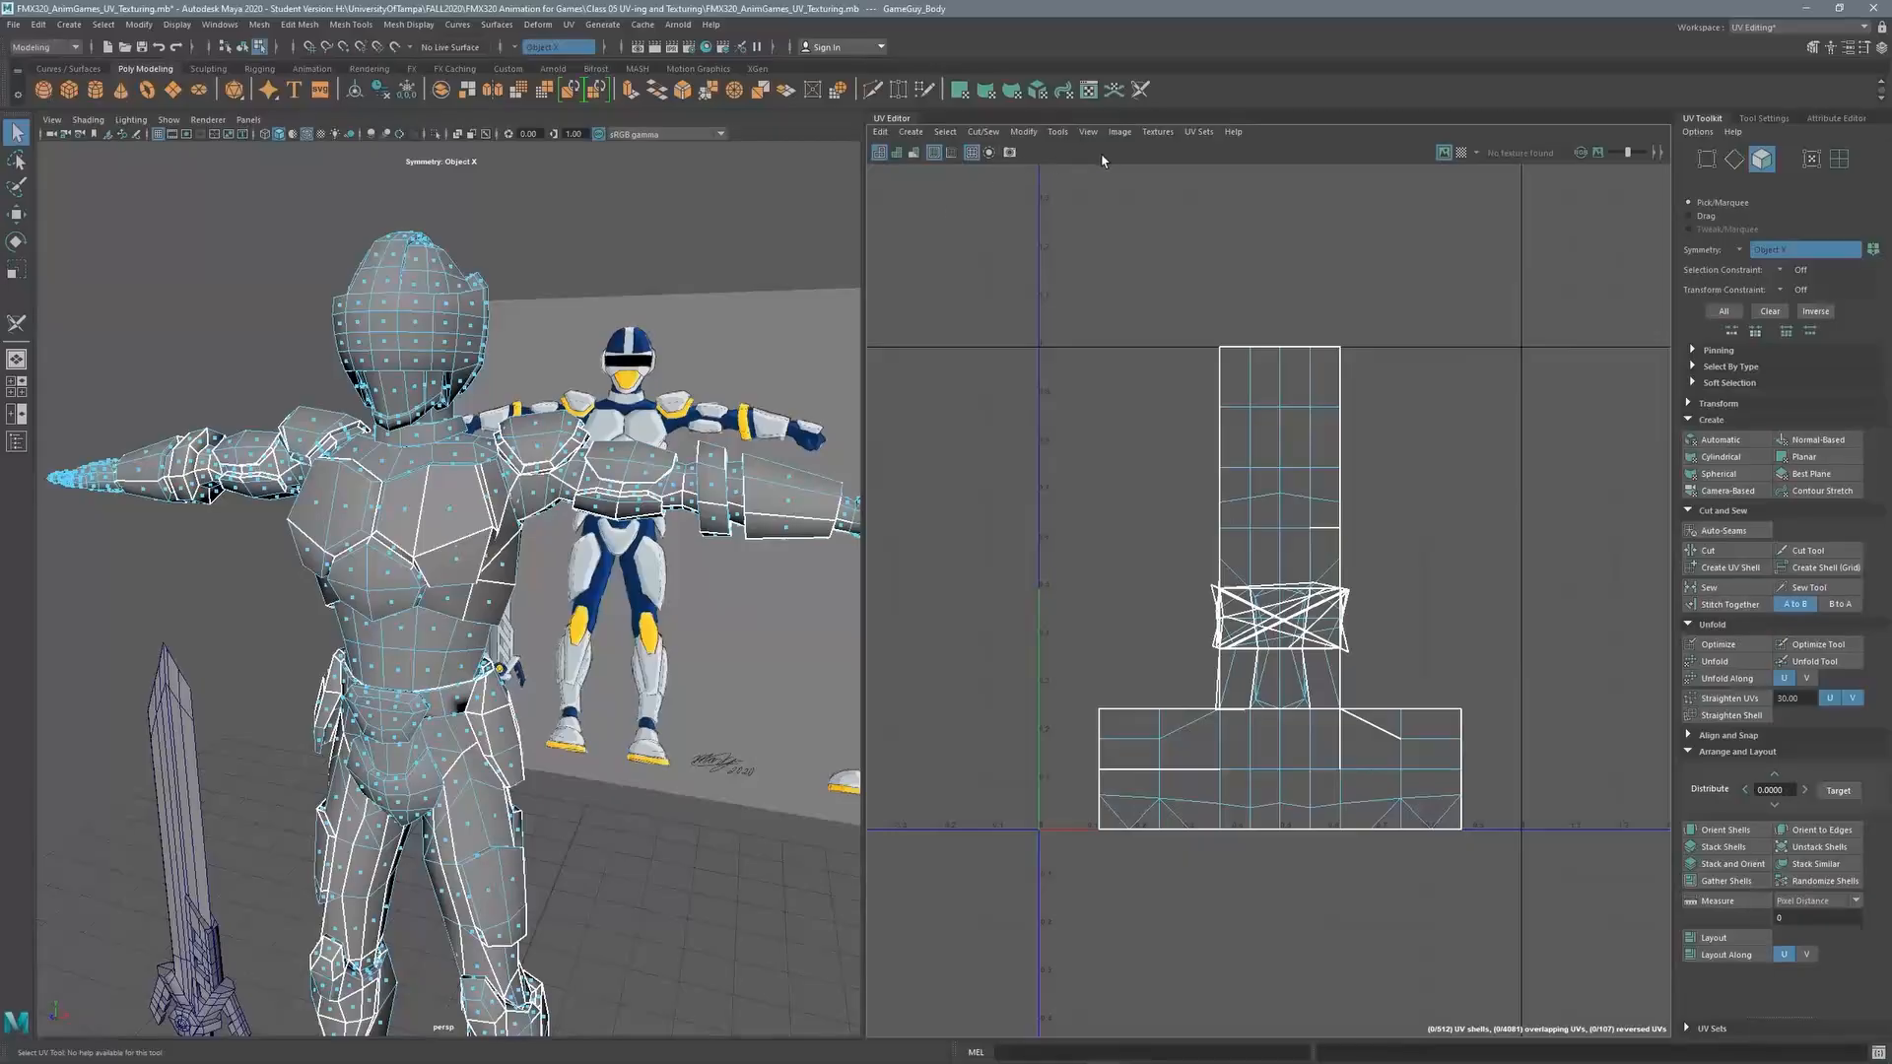
Switch the UV display mode to Shaded so the armoured character's UV shells are colour-coded
left_click(1088, 131)
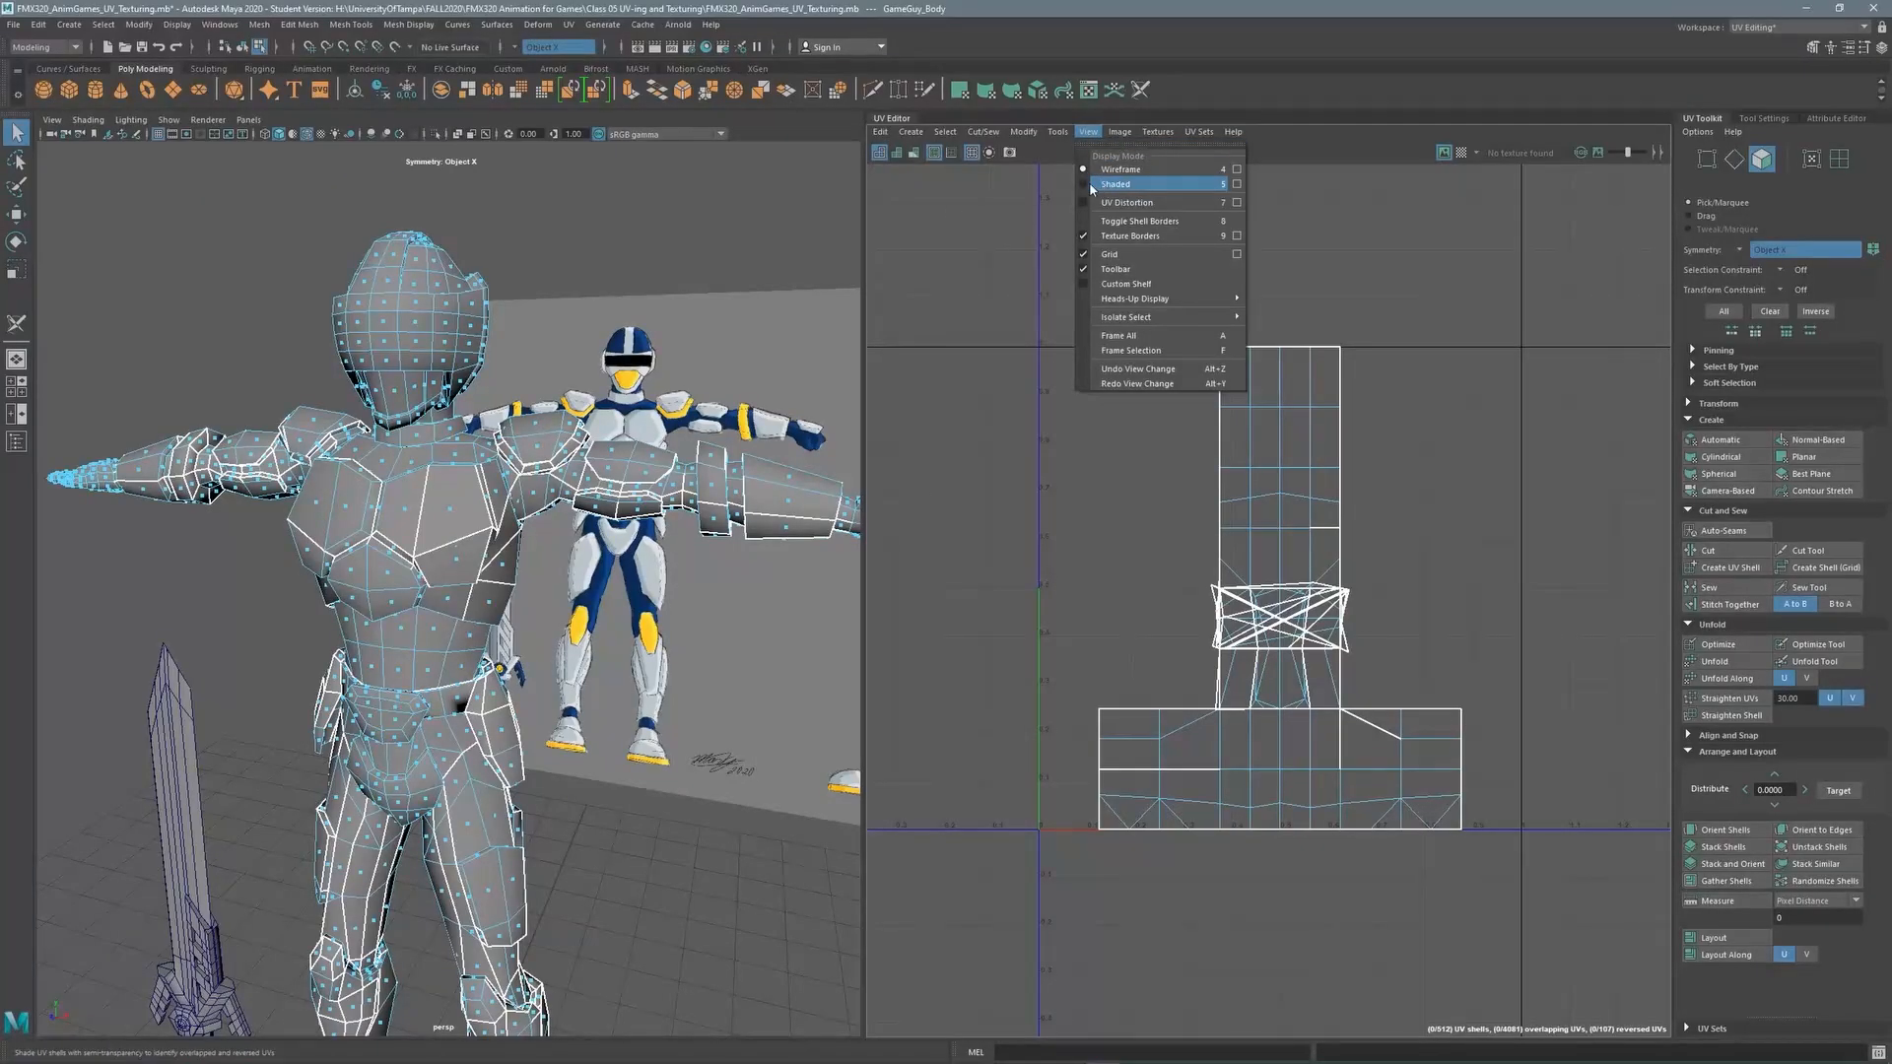
left_click(1114, 185)
middle_click_drag(554, 548, 631, 455, "alt")
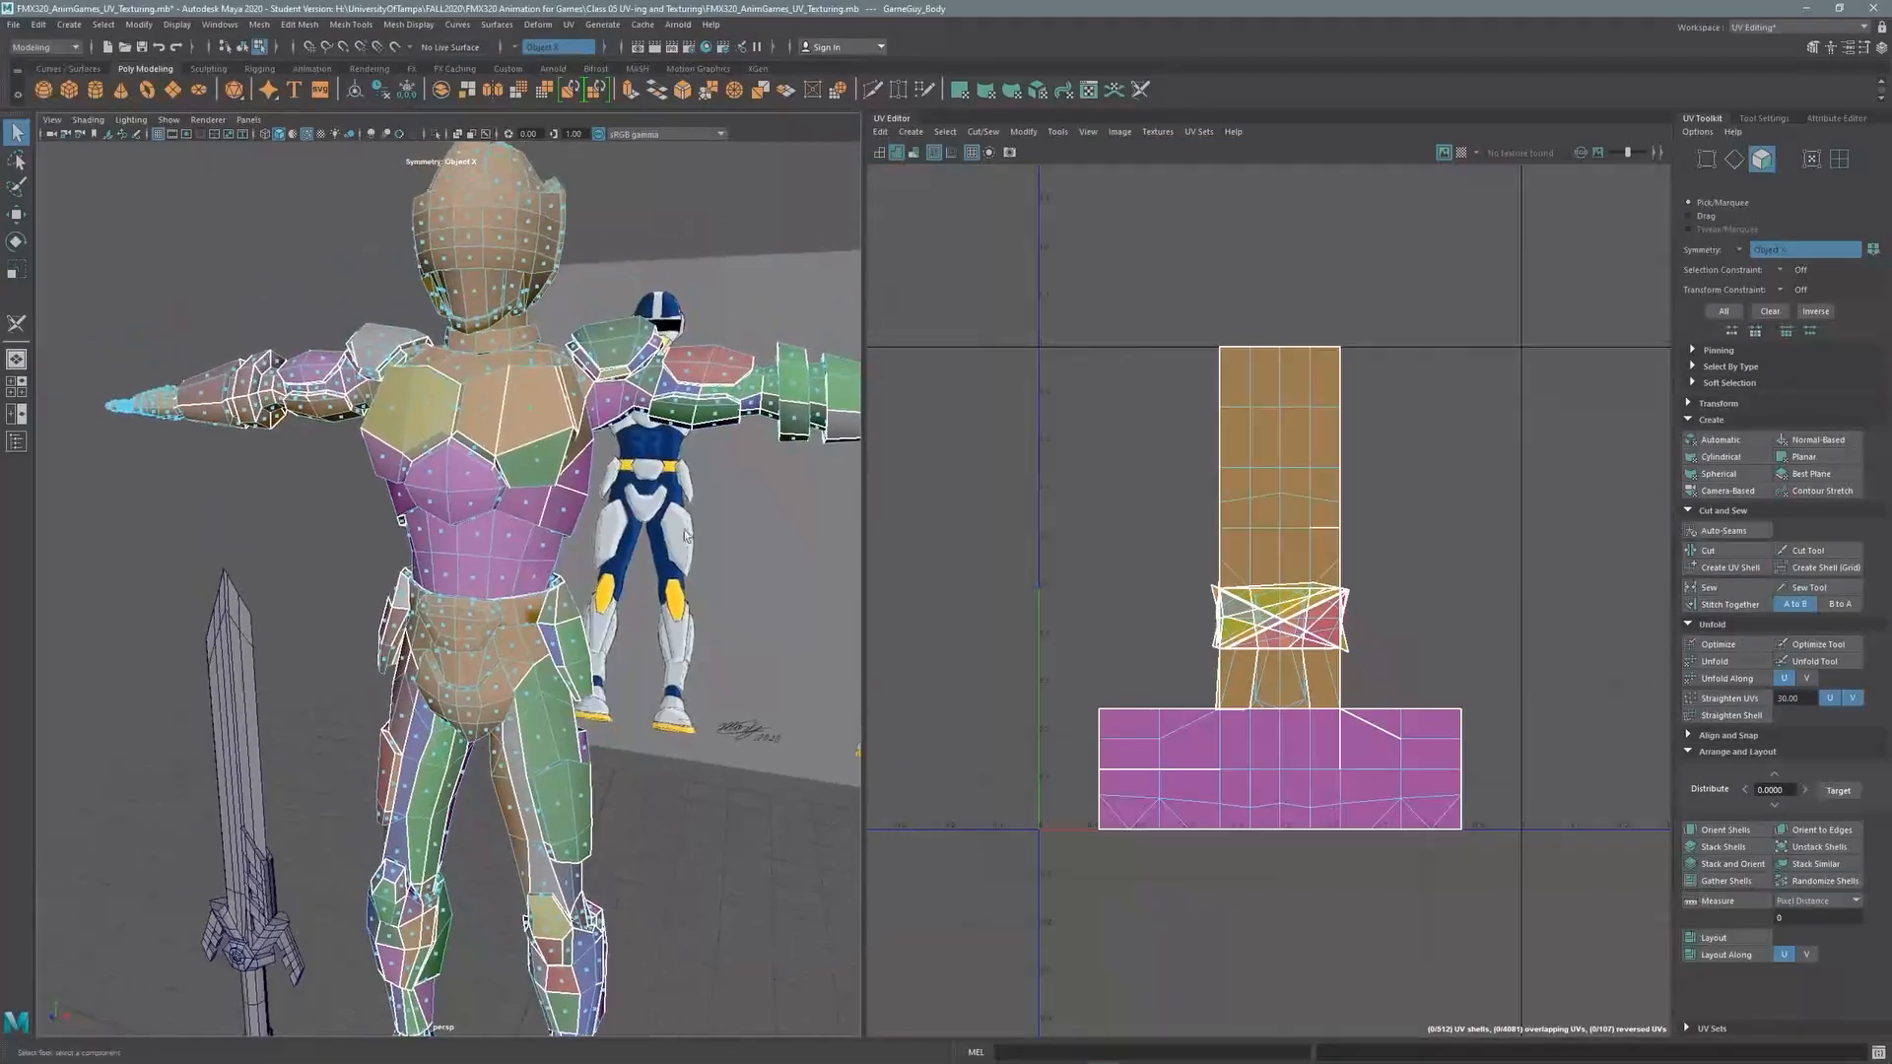
From the front view, select the body and armour objects and create camera-based UVs for them
key("space")
left_click_drag(656, 499, 673, 566)
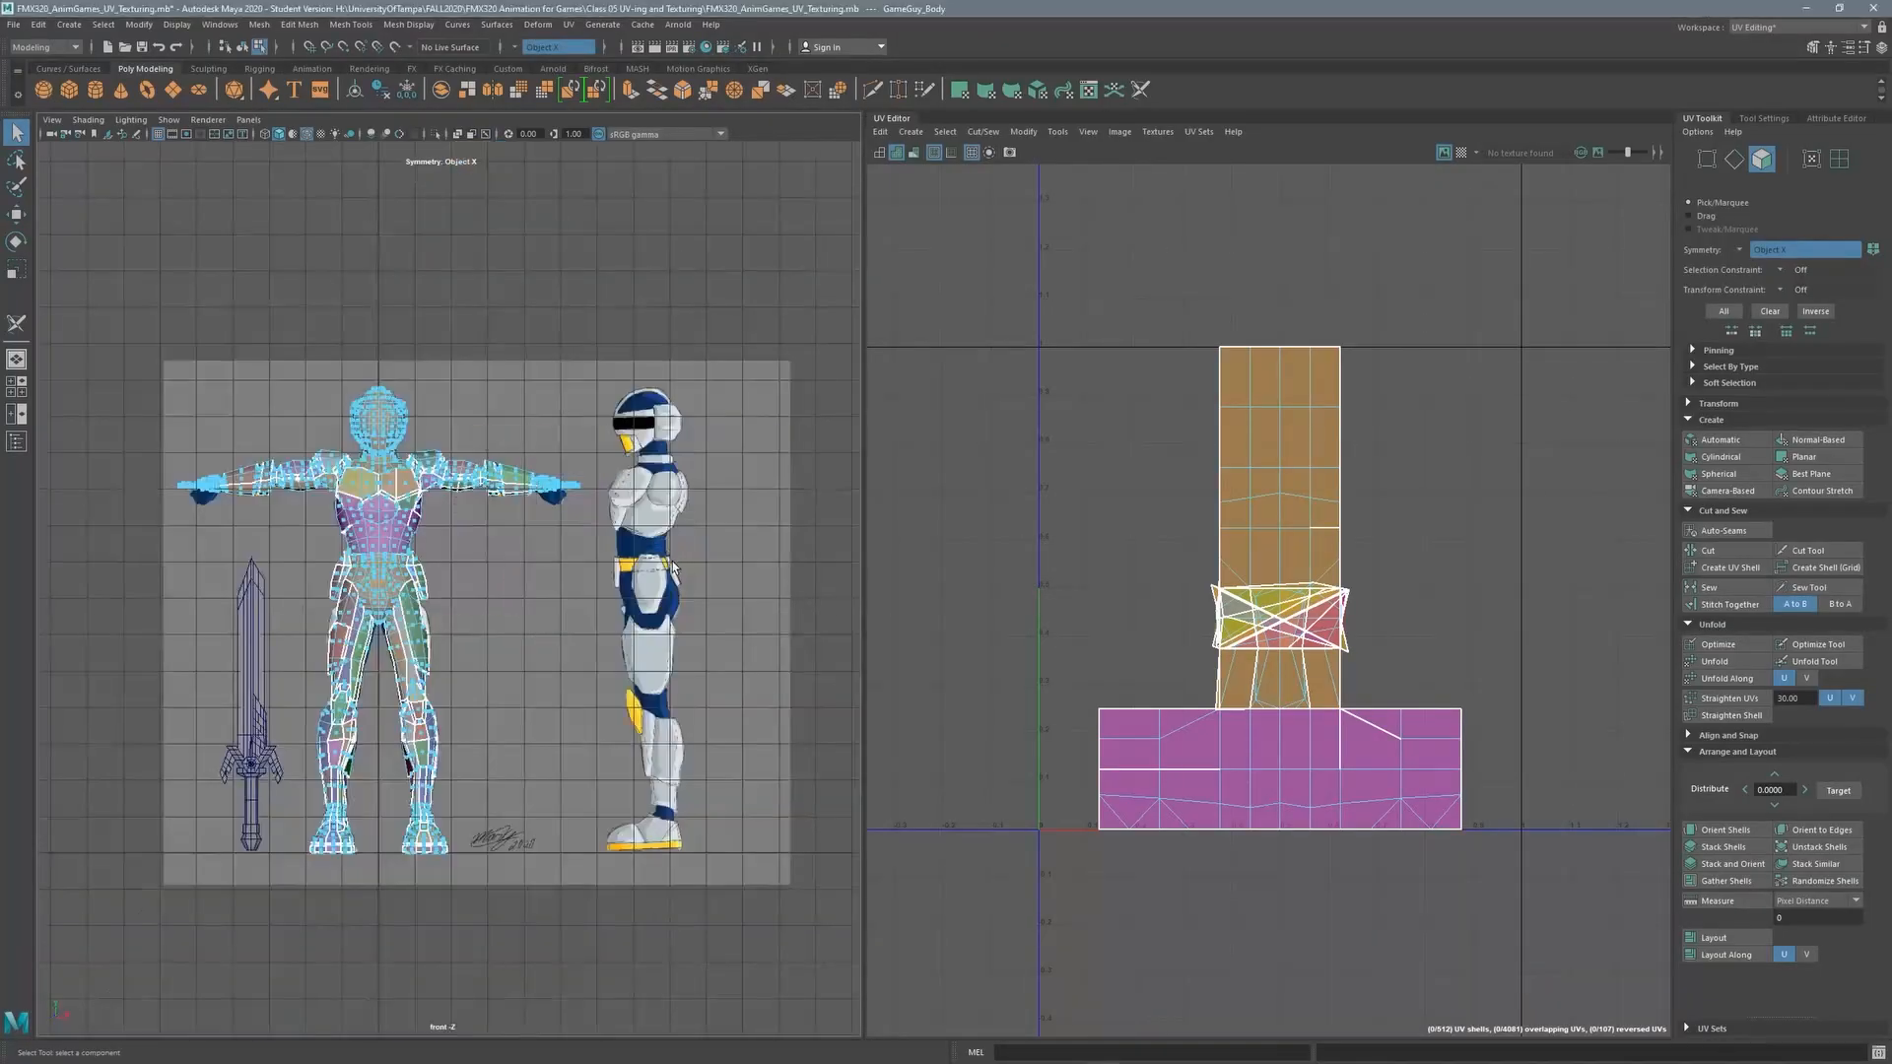
right_click_drag(380, 507, 428, 489)
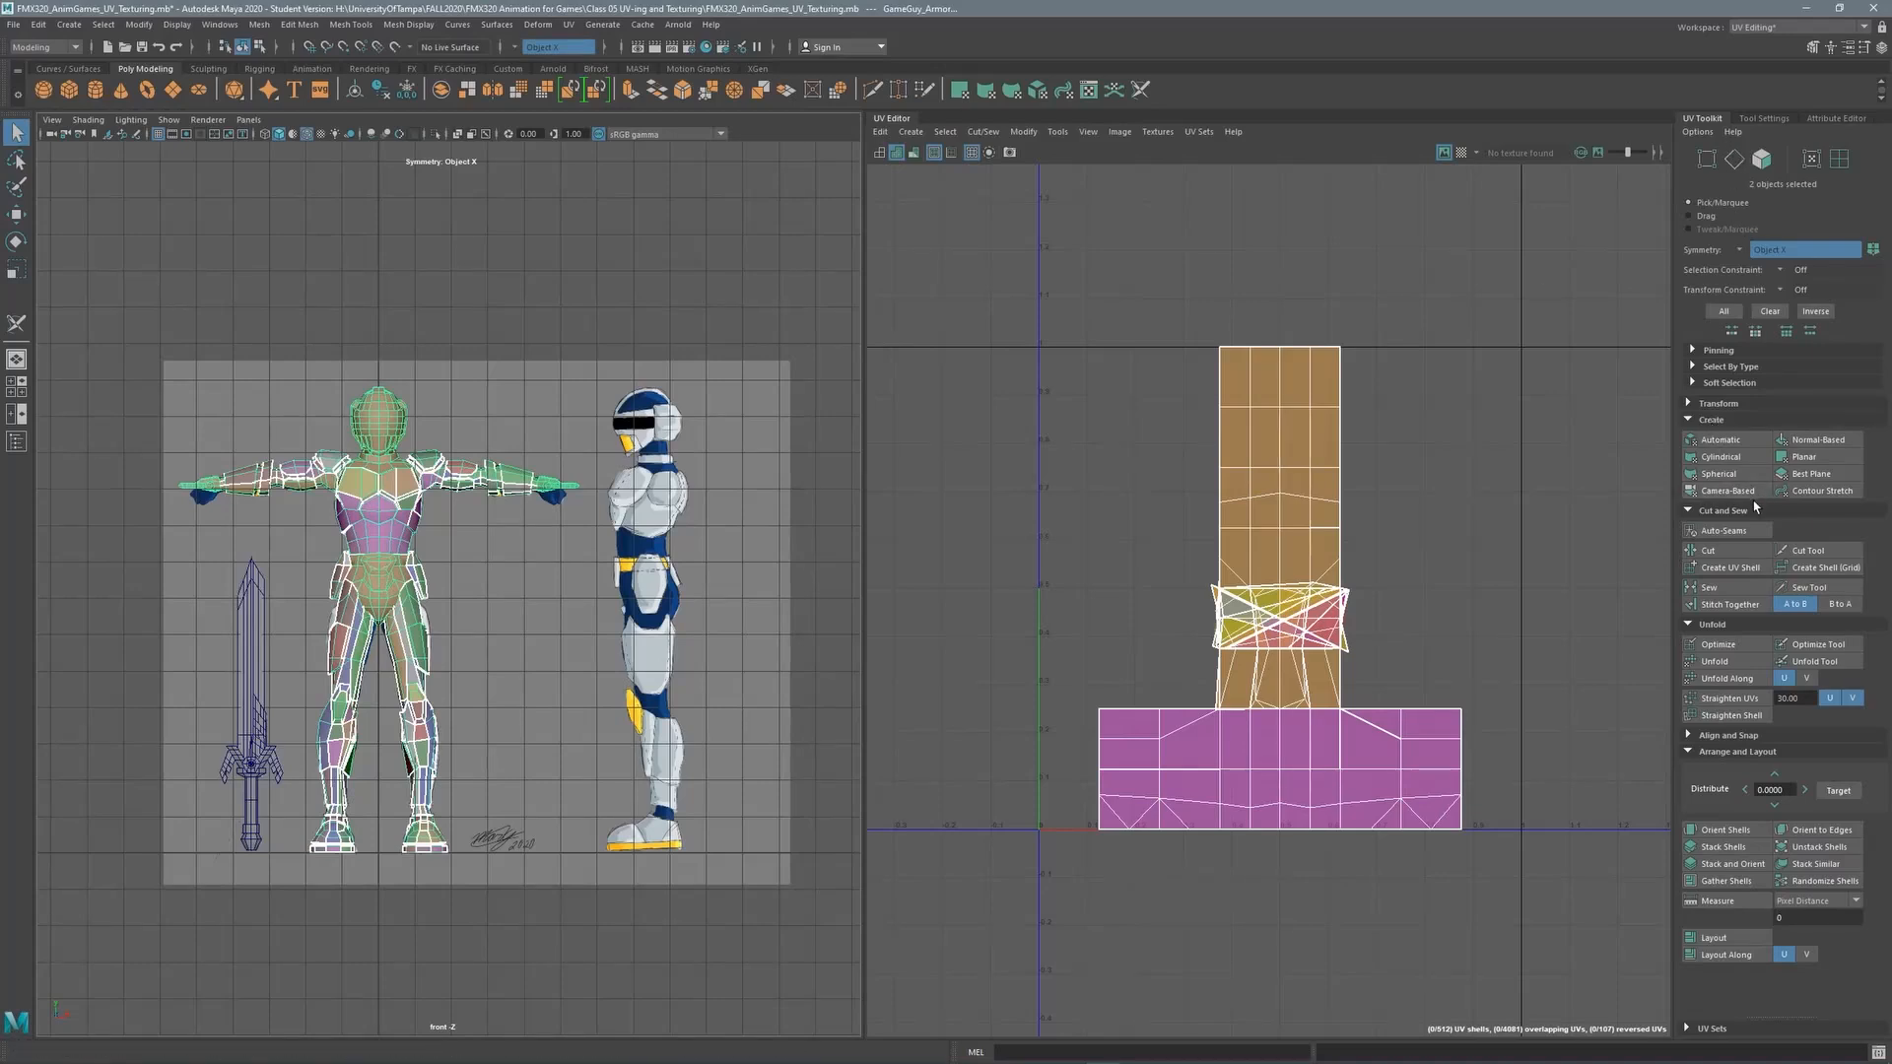
left_click(1751, 492)
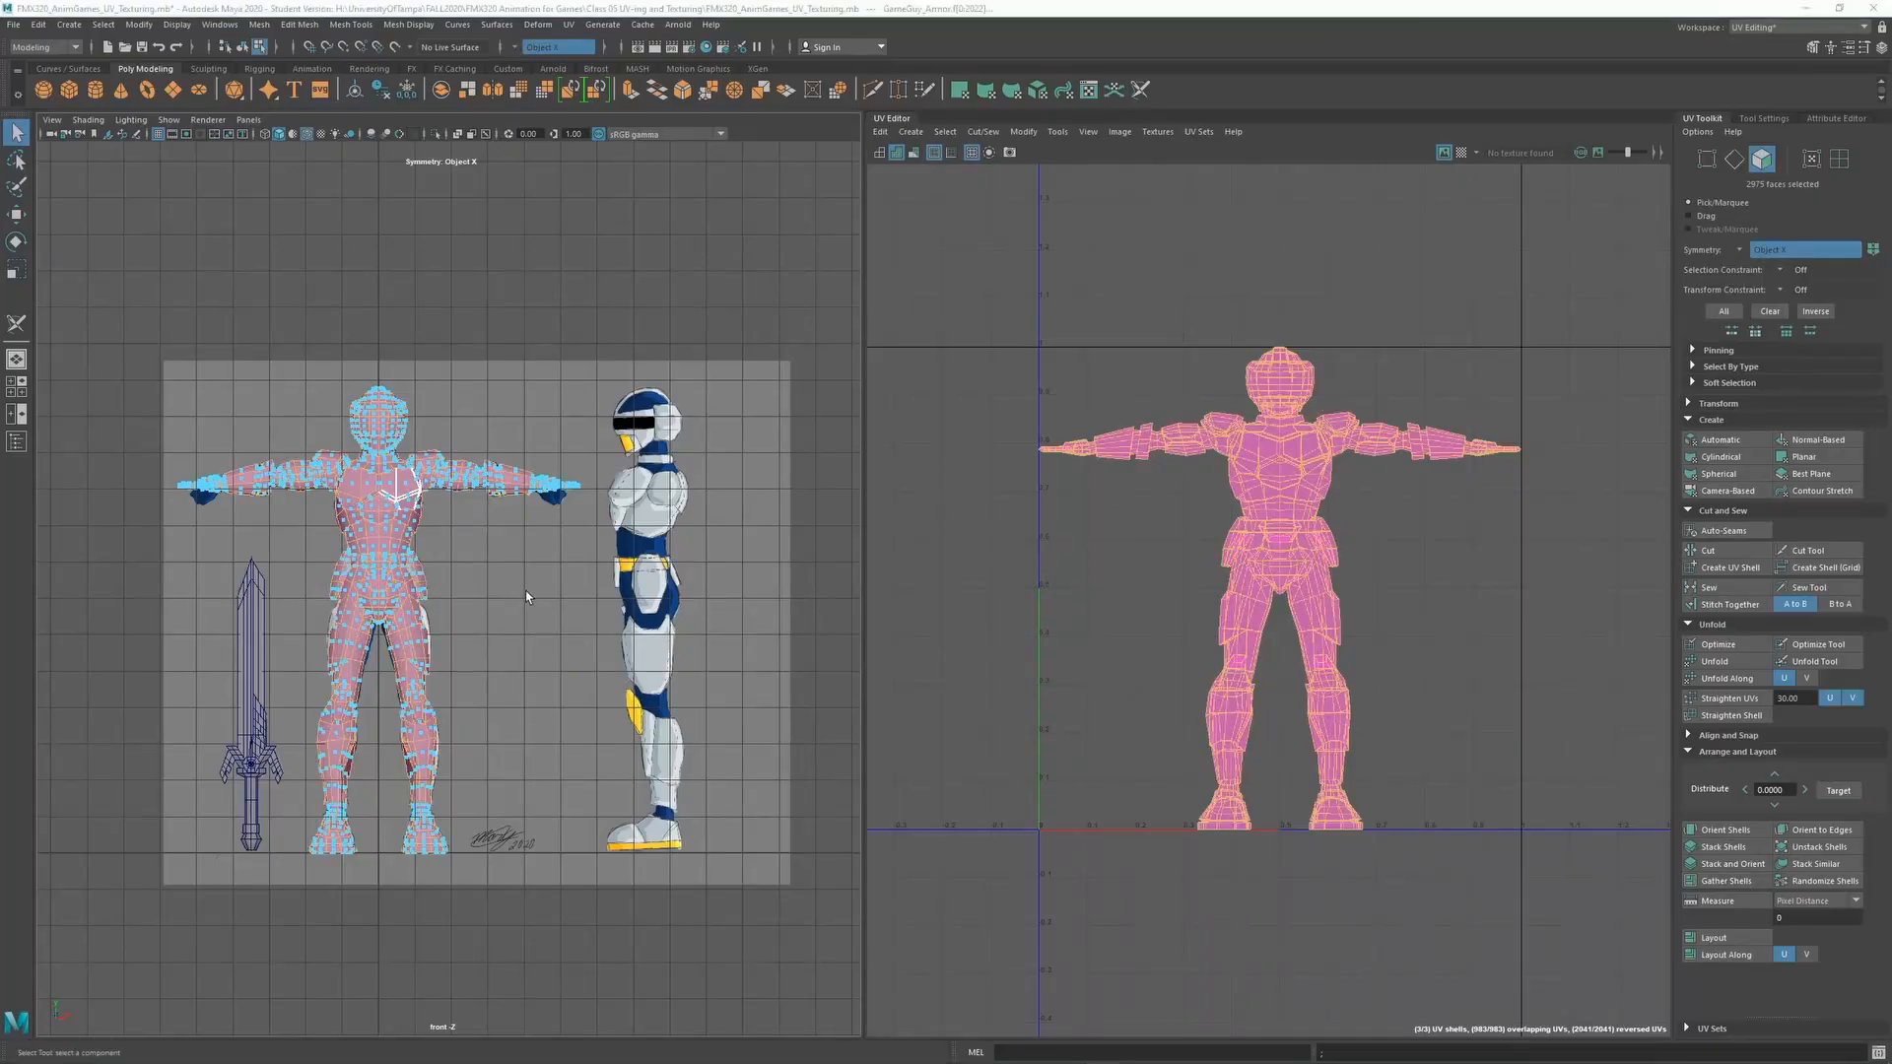
Activate the 3D Cut and Sew UV Tool on the armour and return to the perspective view
key("space")
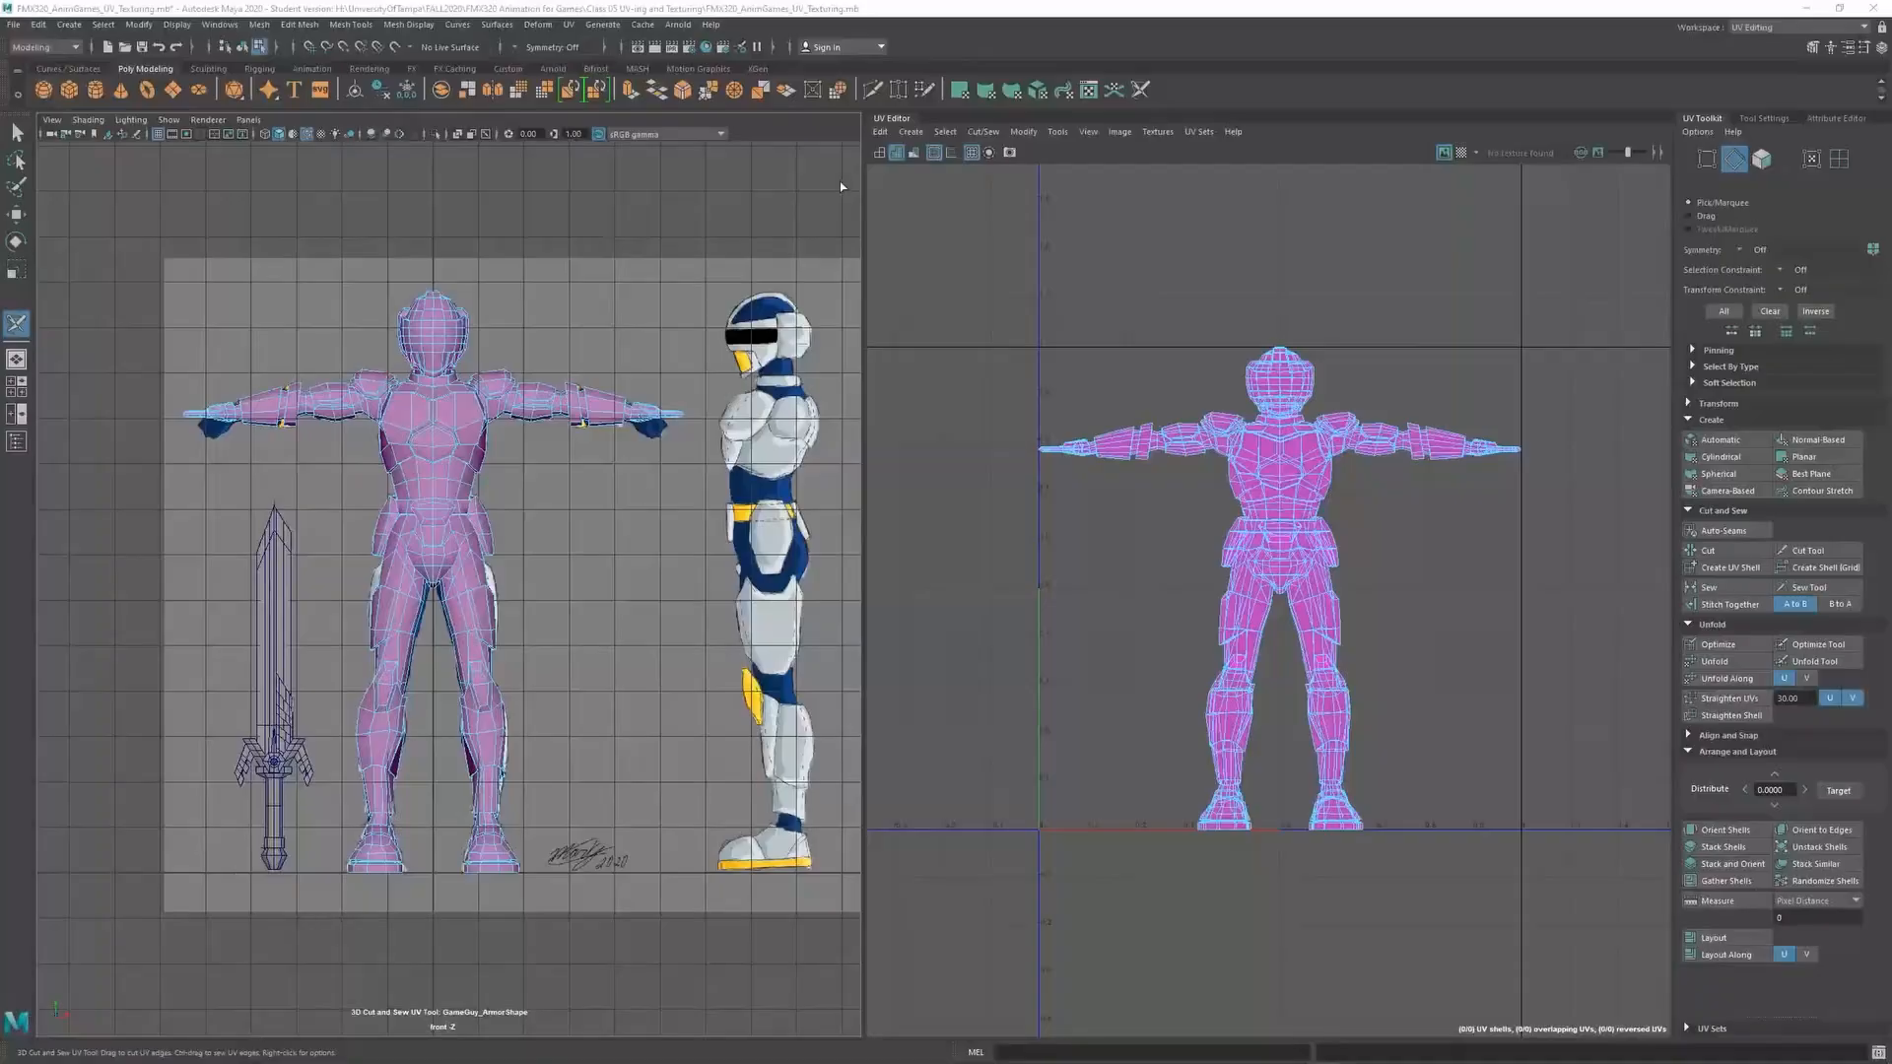
left_click(930, 23)
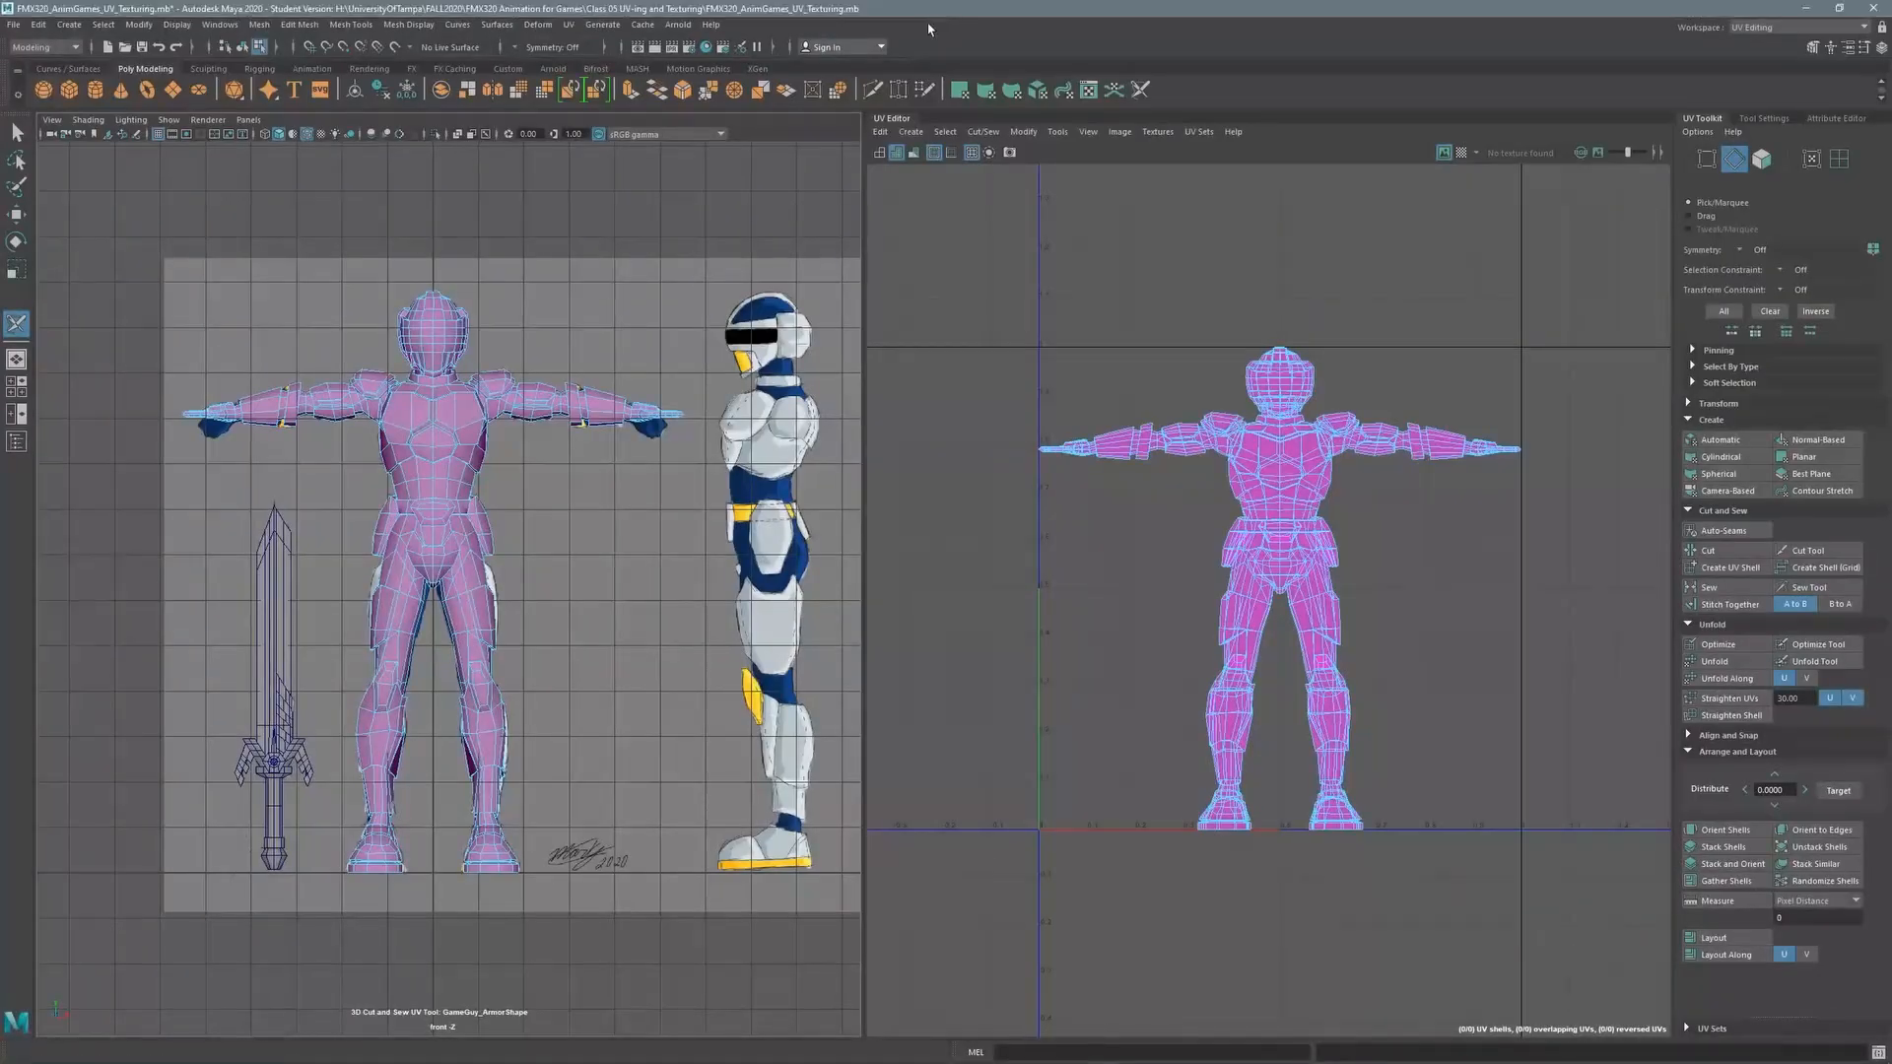
key("space")
left_click(585, 552)
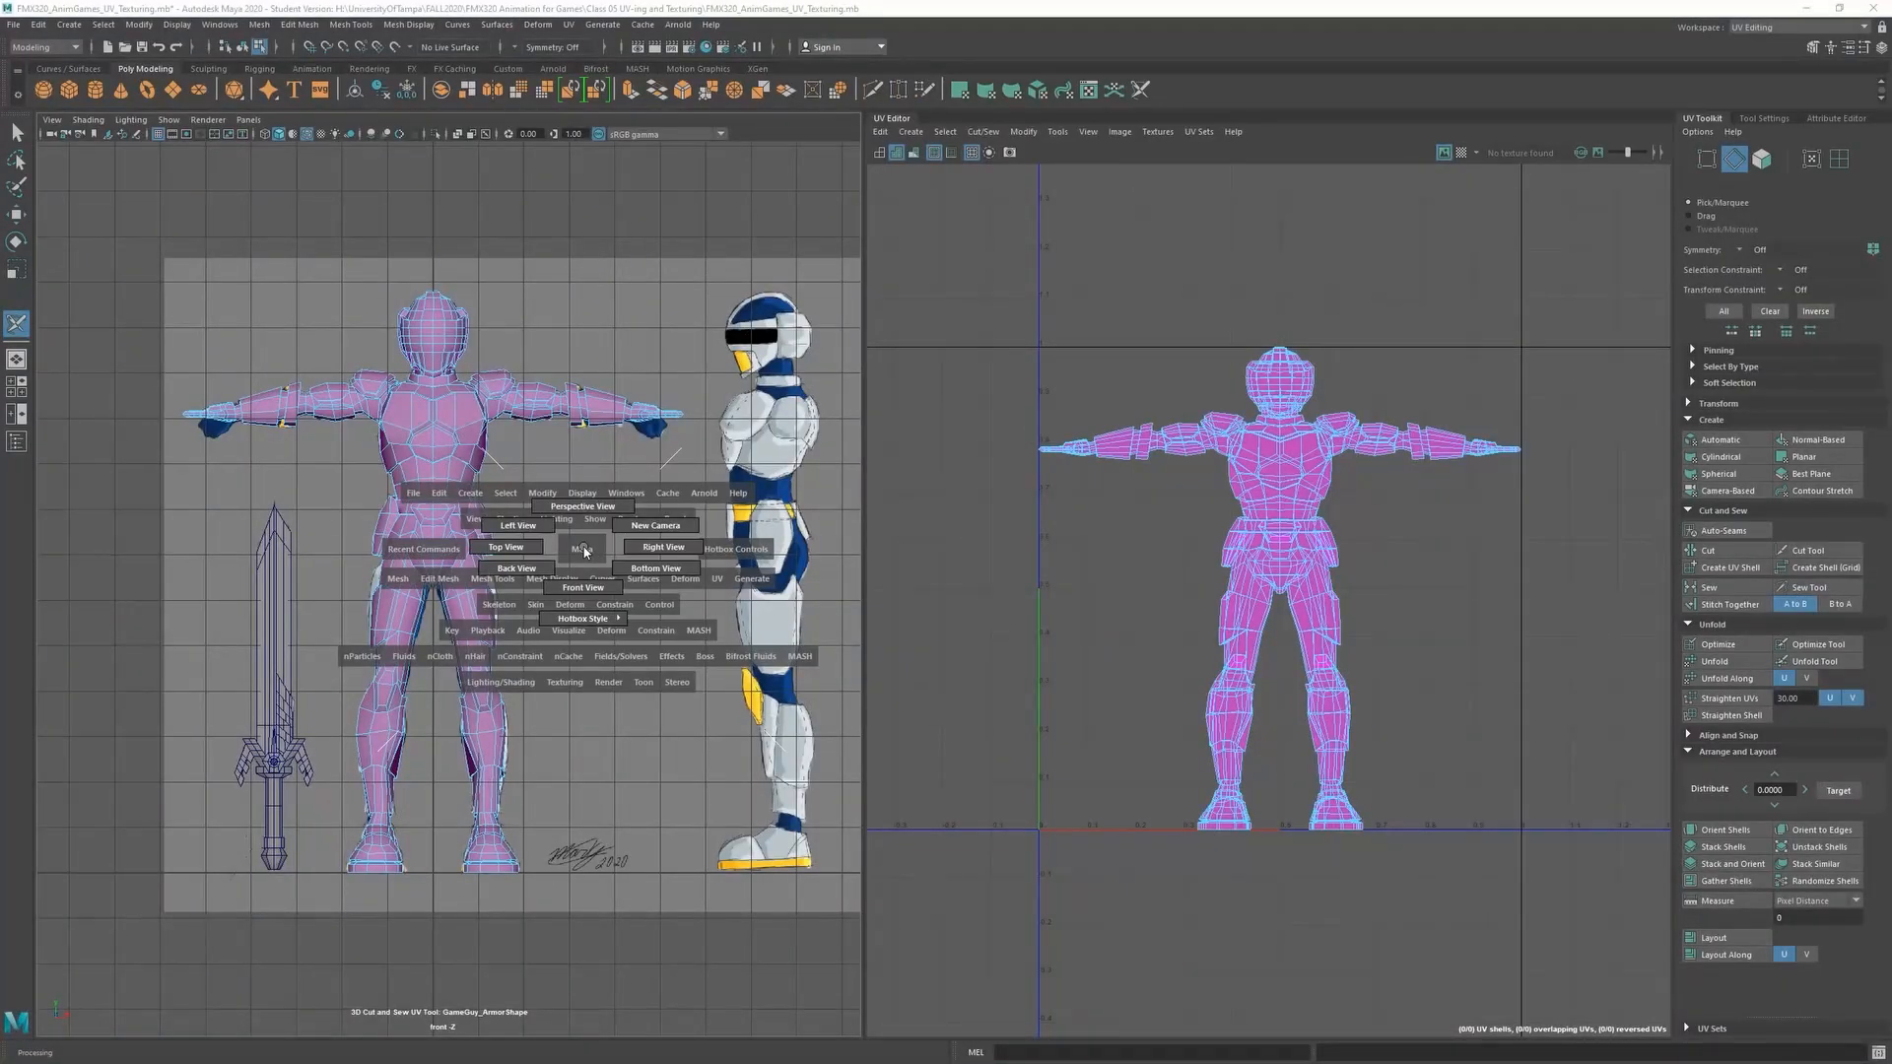
left_click_drag(585, 552, 595, 509)
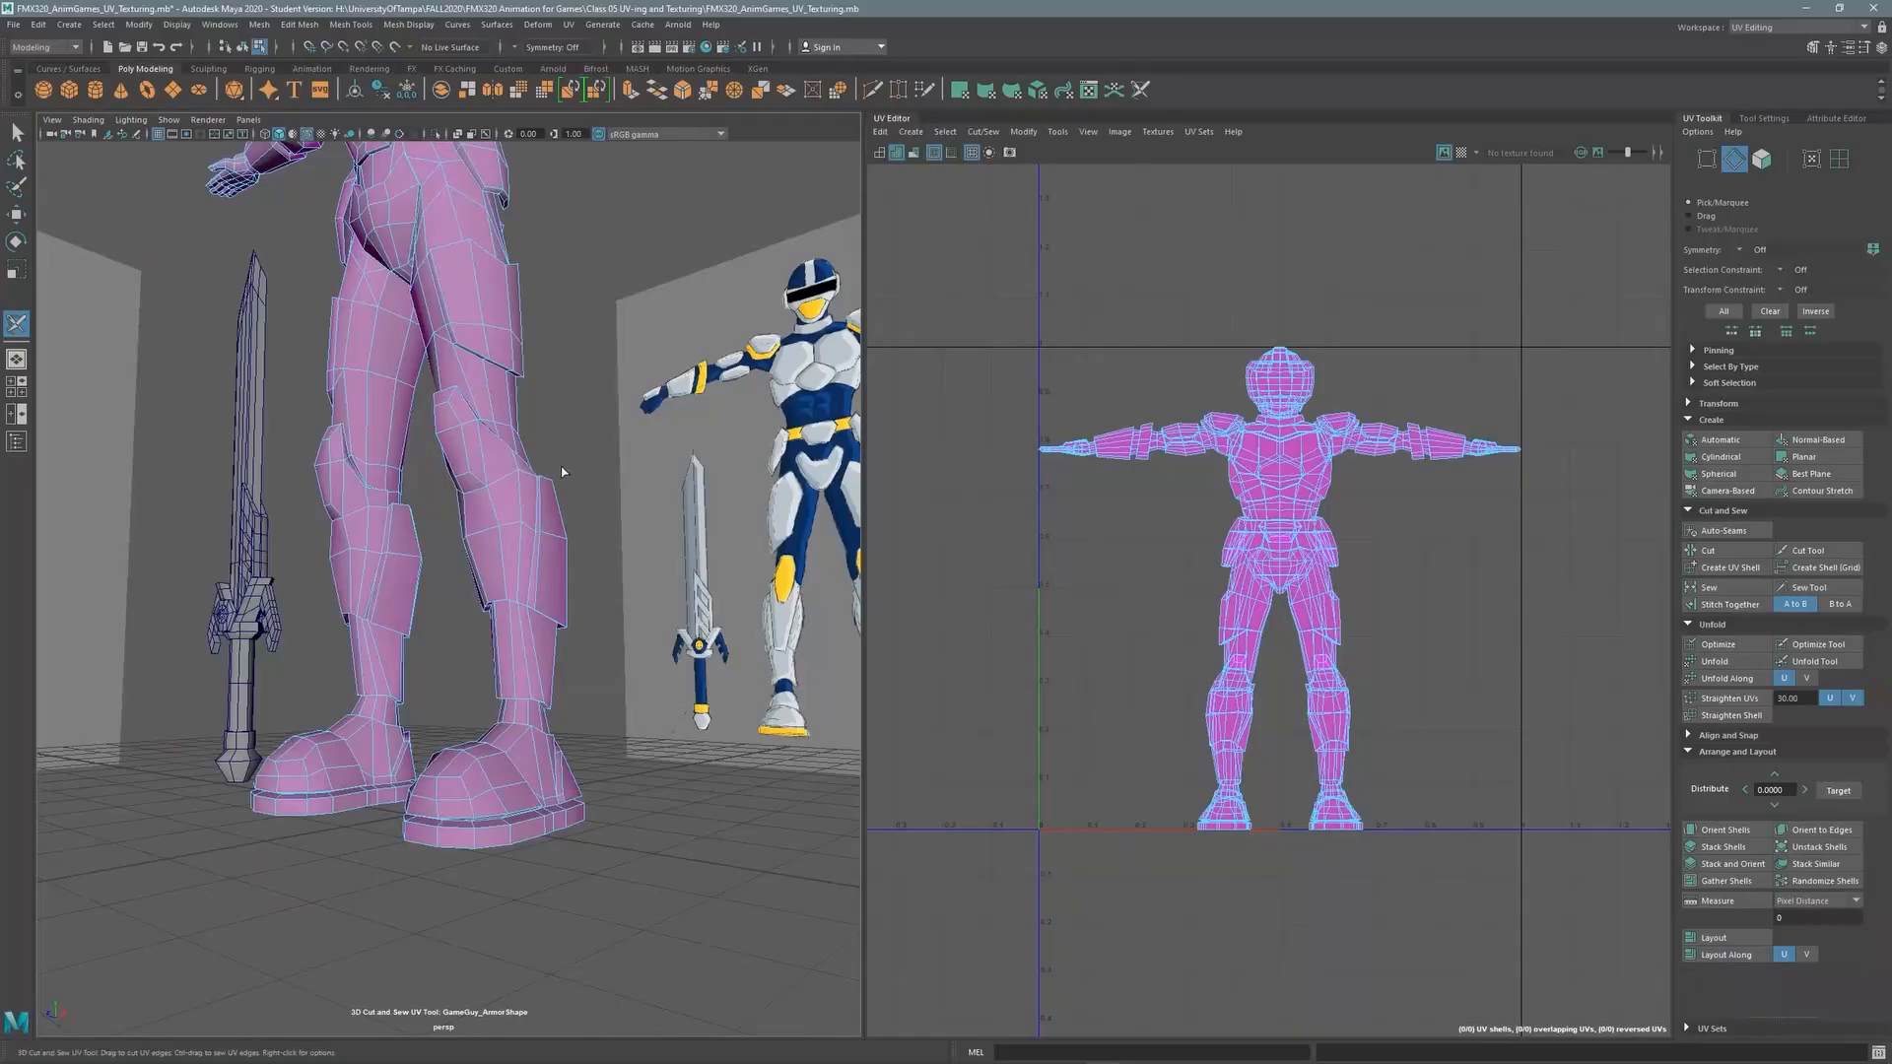
Examine the armour's legs, knees and boots from several angles for places to cut UV seams
middle_click_drag(474, 348, 517, 513, "alt")
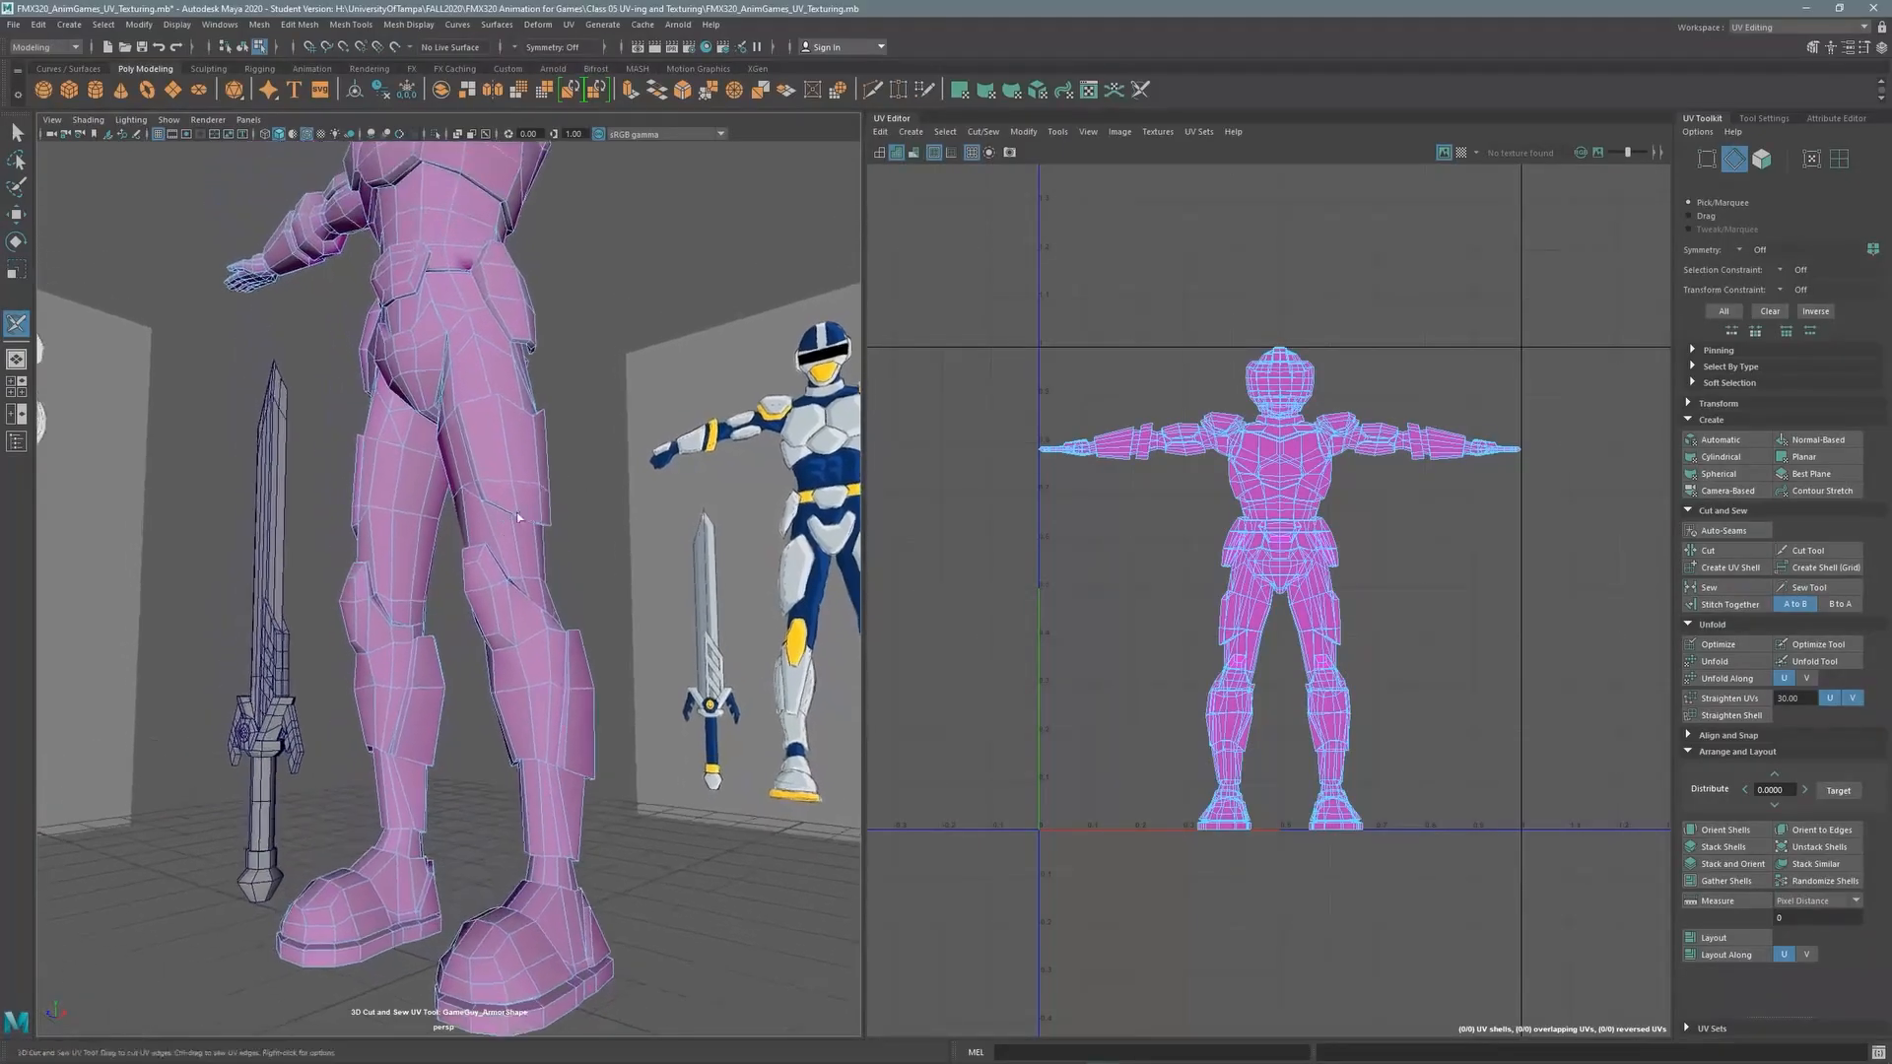
right_click_drag(558, 462, 584, 429, "alt")
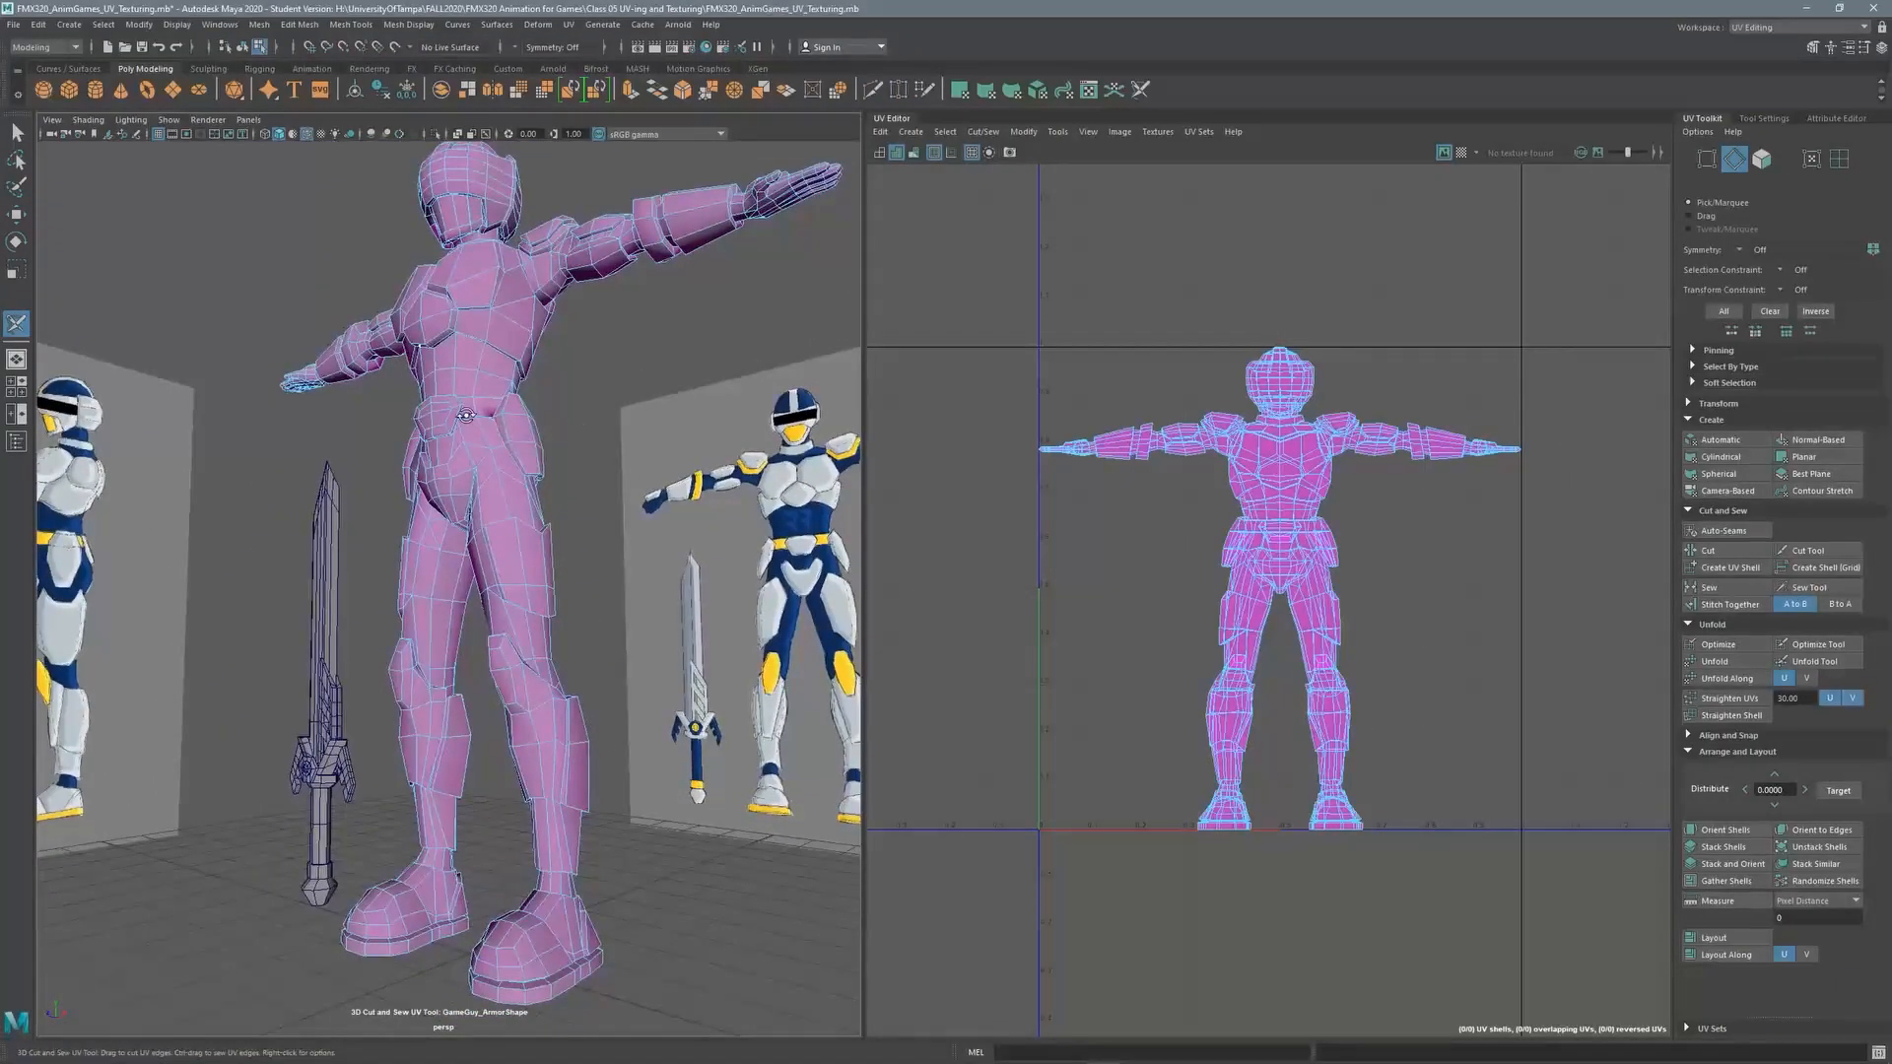
mouse_move(465, 414)
left_mouse_down("alt")
mouse_move(387, 418)
mouse_move(471, 446)
left_mouse_up("alt")
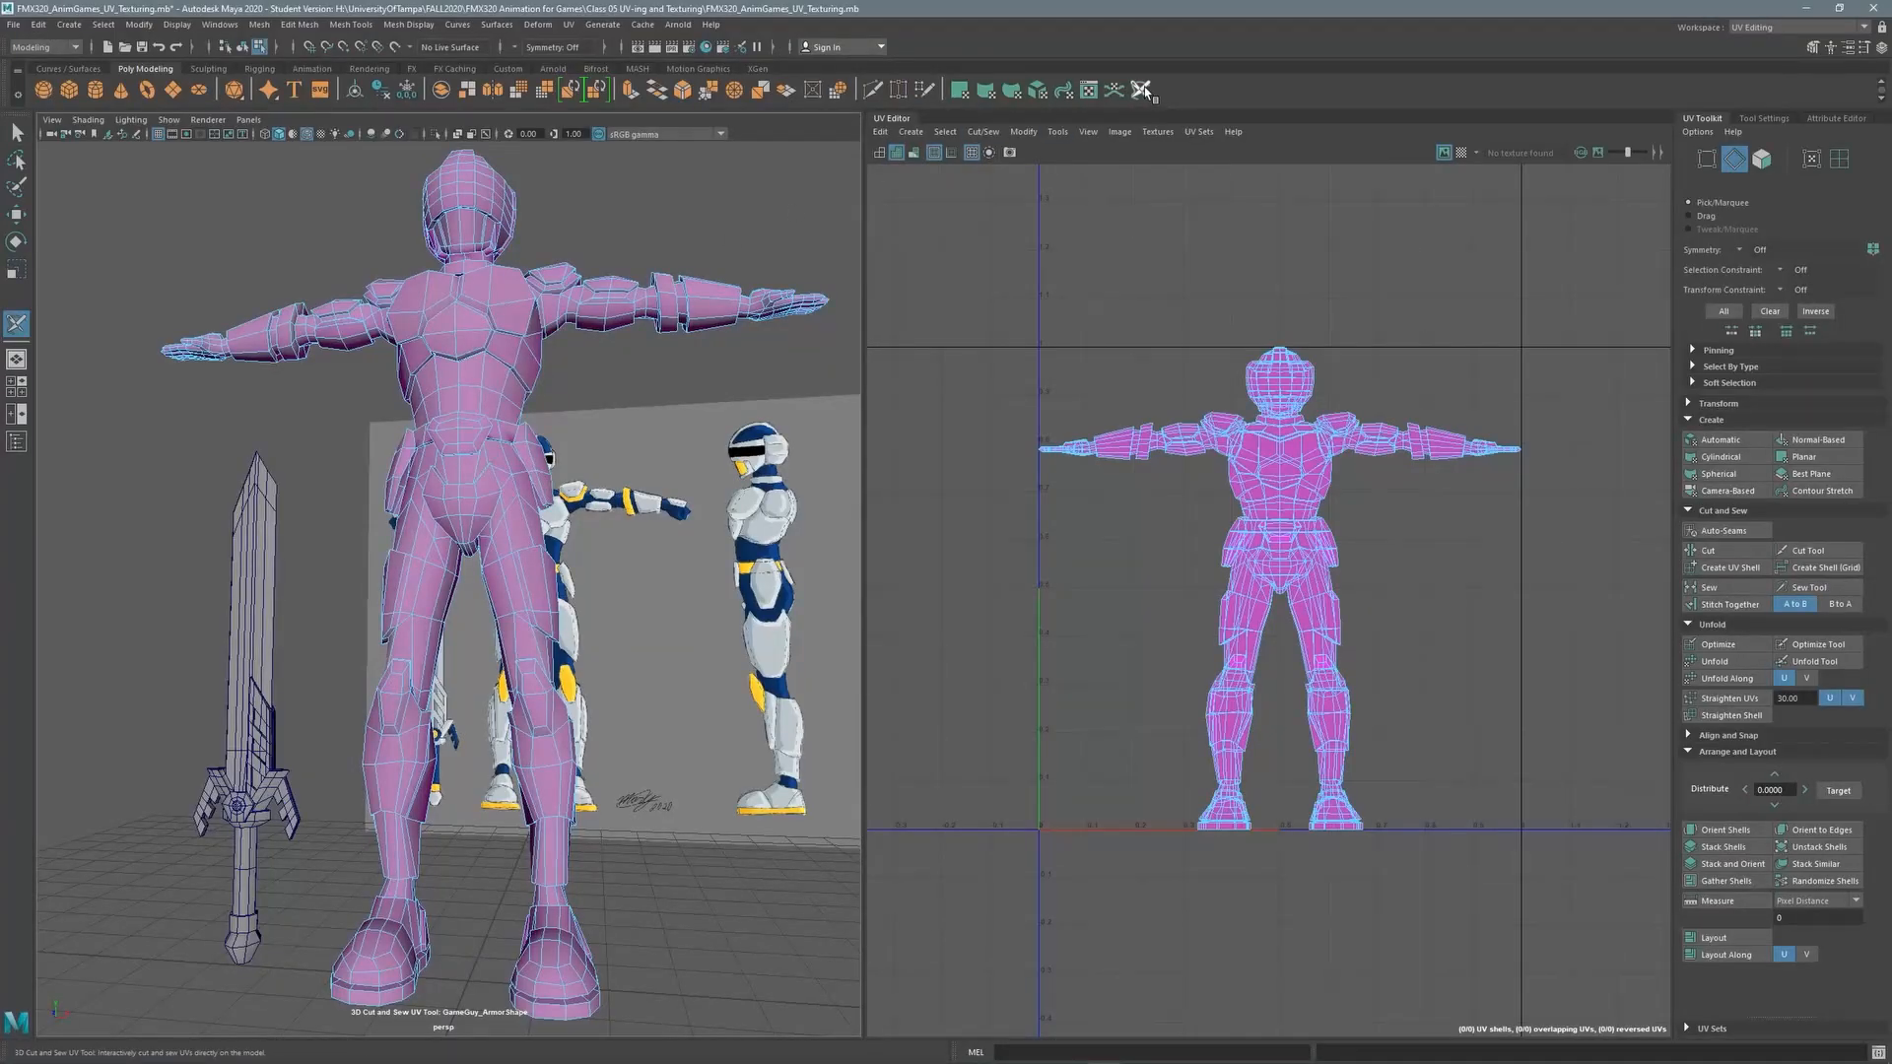
right_click_drag(364, 648, 861, 495, "alt")
left_click_drag(861, 495, 397, 638, "alt")
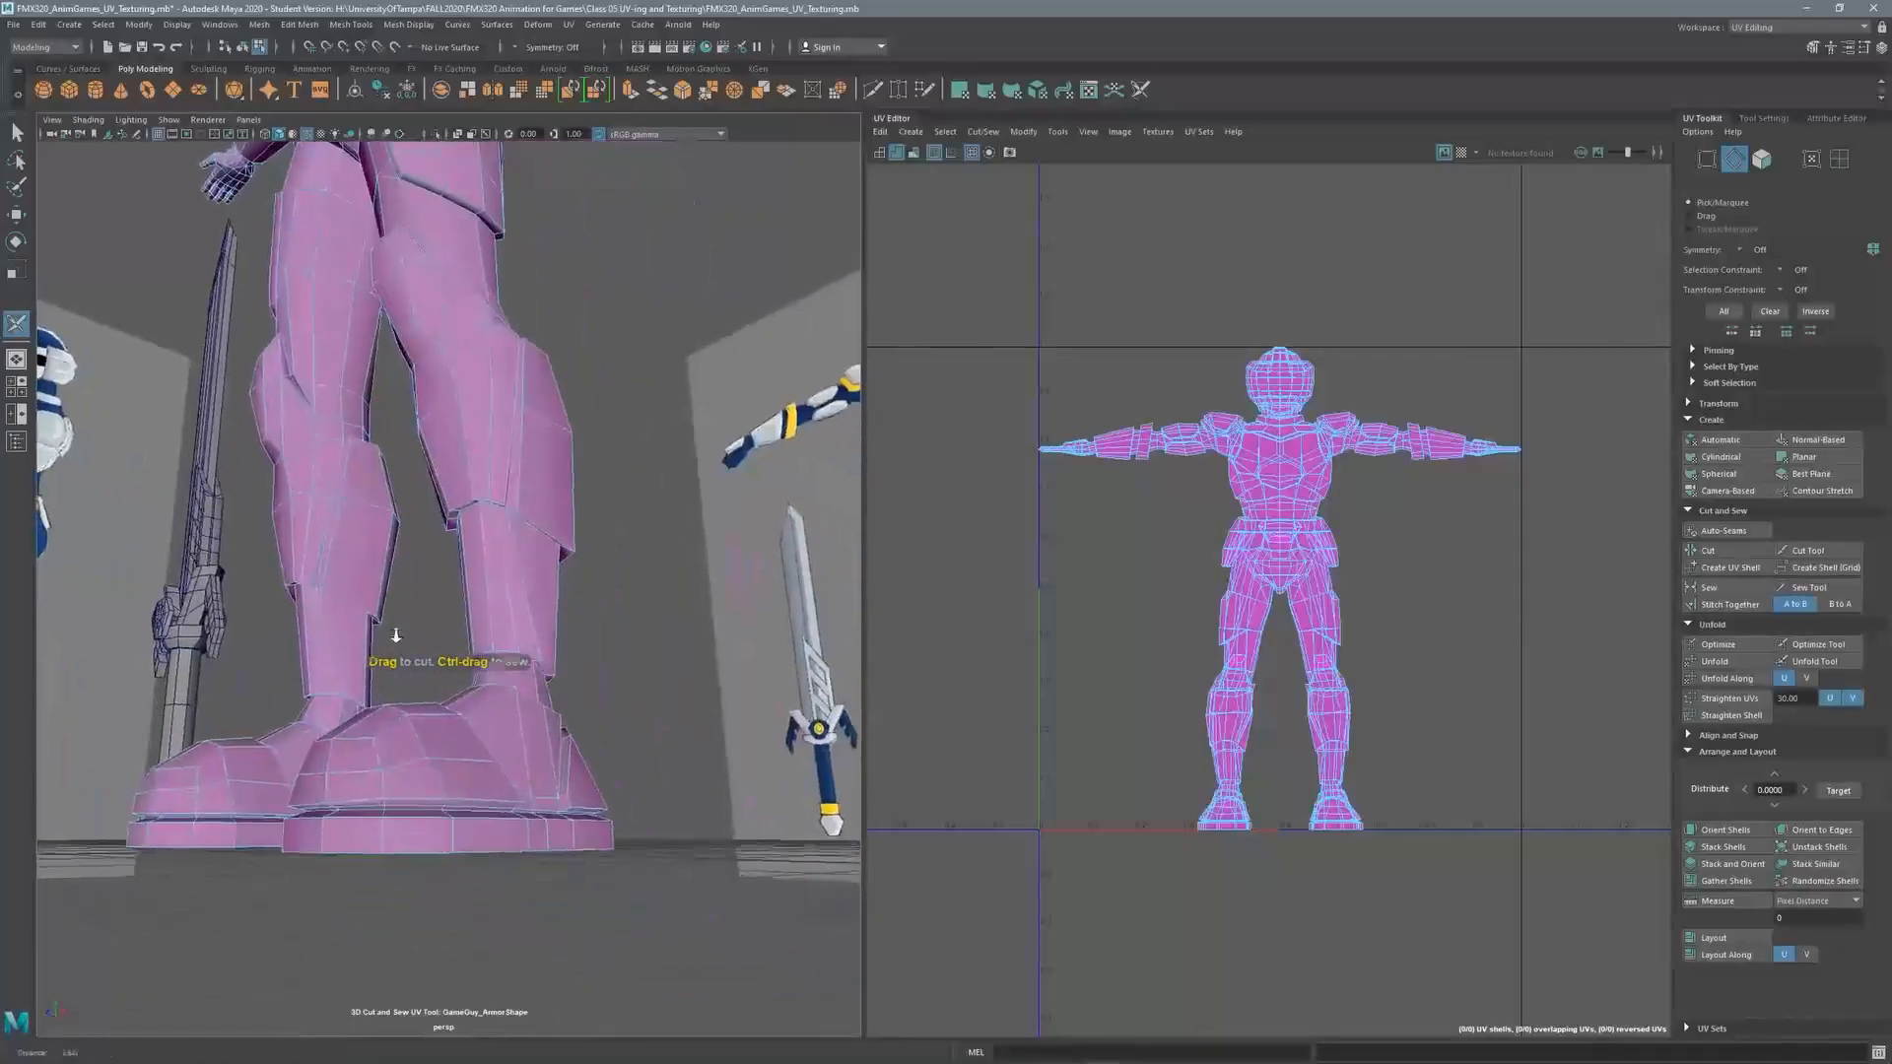
right_click_drag(397, 637, 513, 582, "alt")
middle_click_drag(513, 582, 450, 559, "alt")
right_click_drag(451, 559, 491, 611, "alt")
right_click_drag(513, 594, 118, 625, "alt")
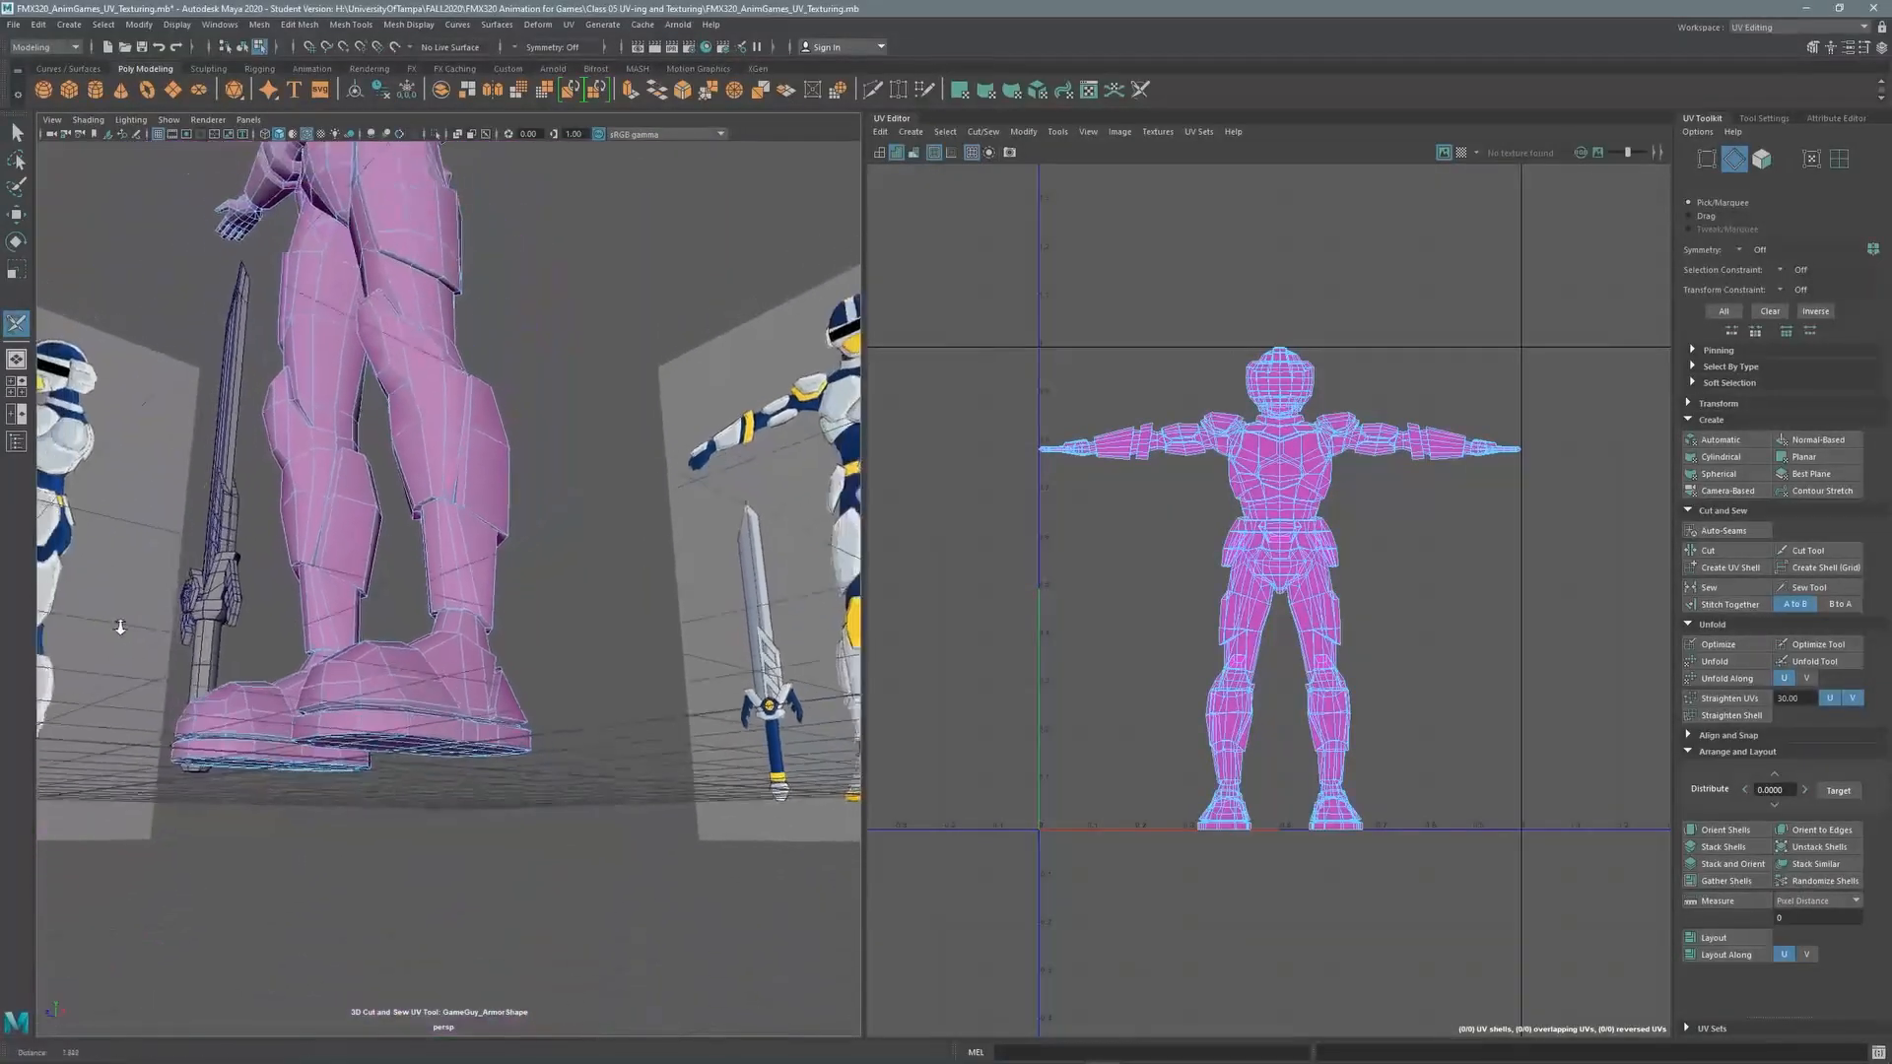
middle_click_drag(473, 581, 537, 771, "alt")
left_click_drag(537, 771, 662, 777, "alt")
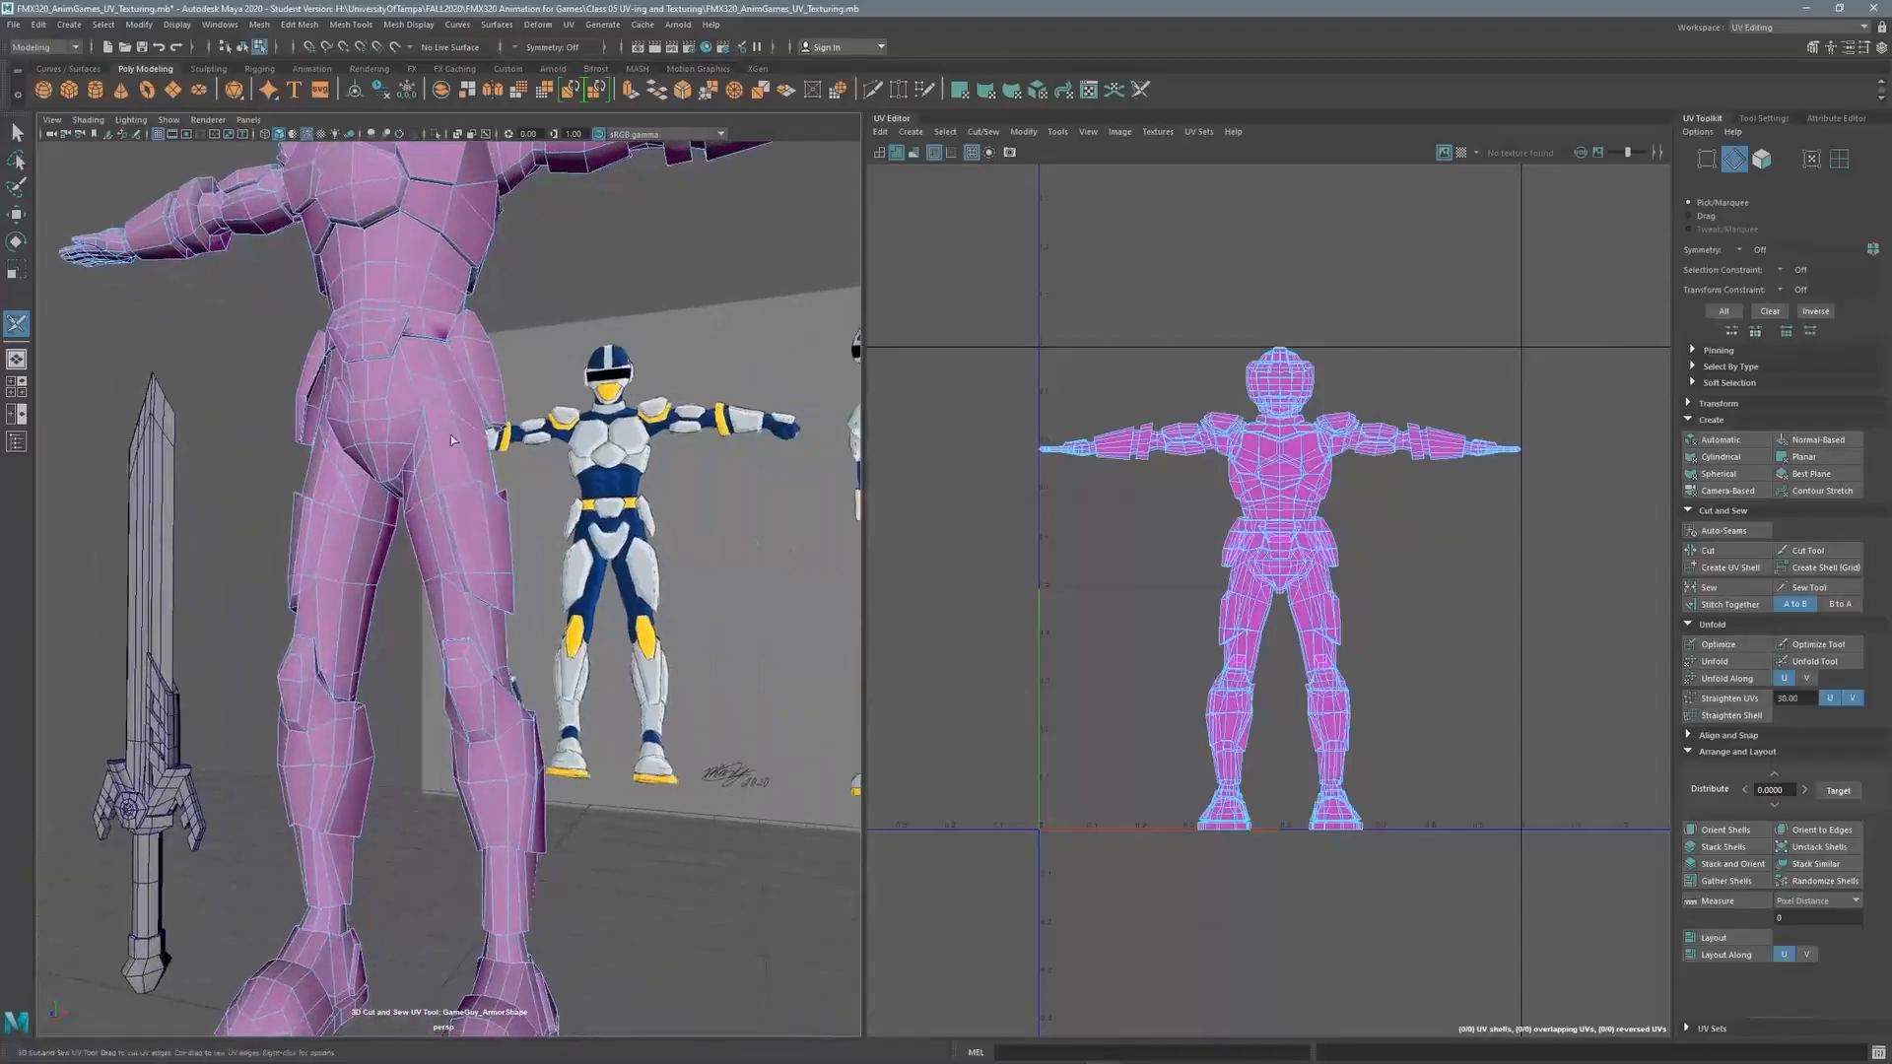
Examine the armour's torso, chest plates and waist from several angles to plan the UV seams
middle_click_drag(434, 345, 448, 468, "alt")
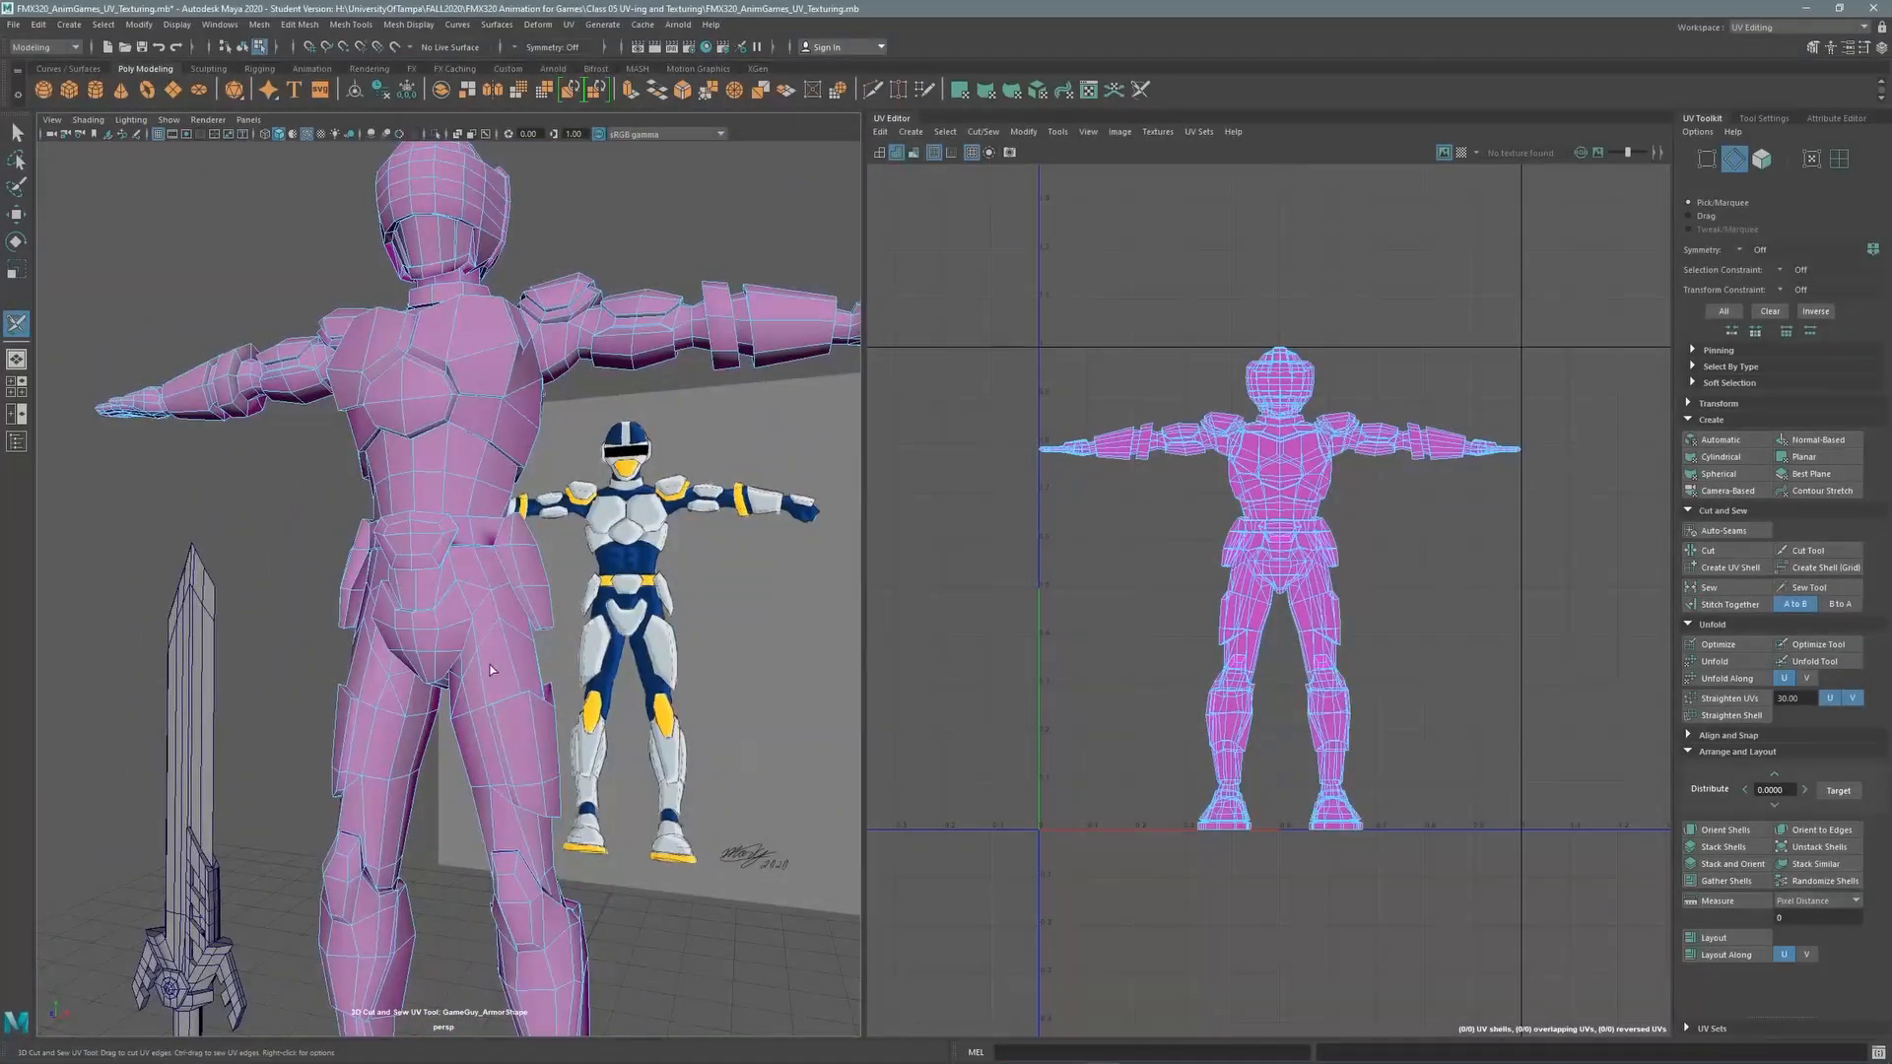
middle_click_drag(490, 670, 515, 498, "alt")
right_click_drag(550, 547, 754, 469, "alt")
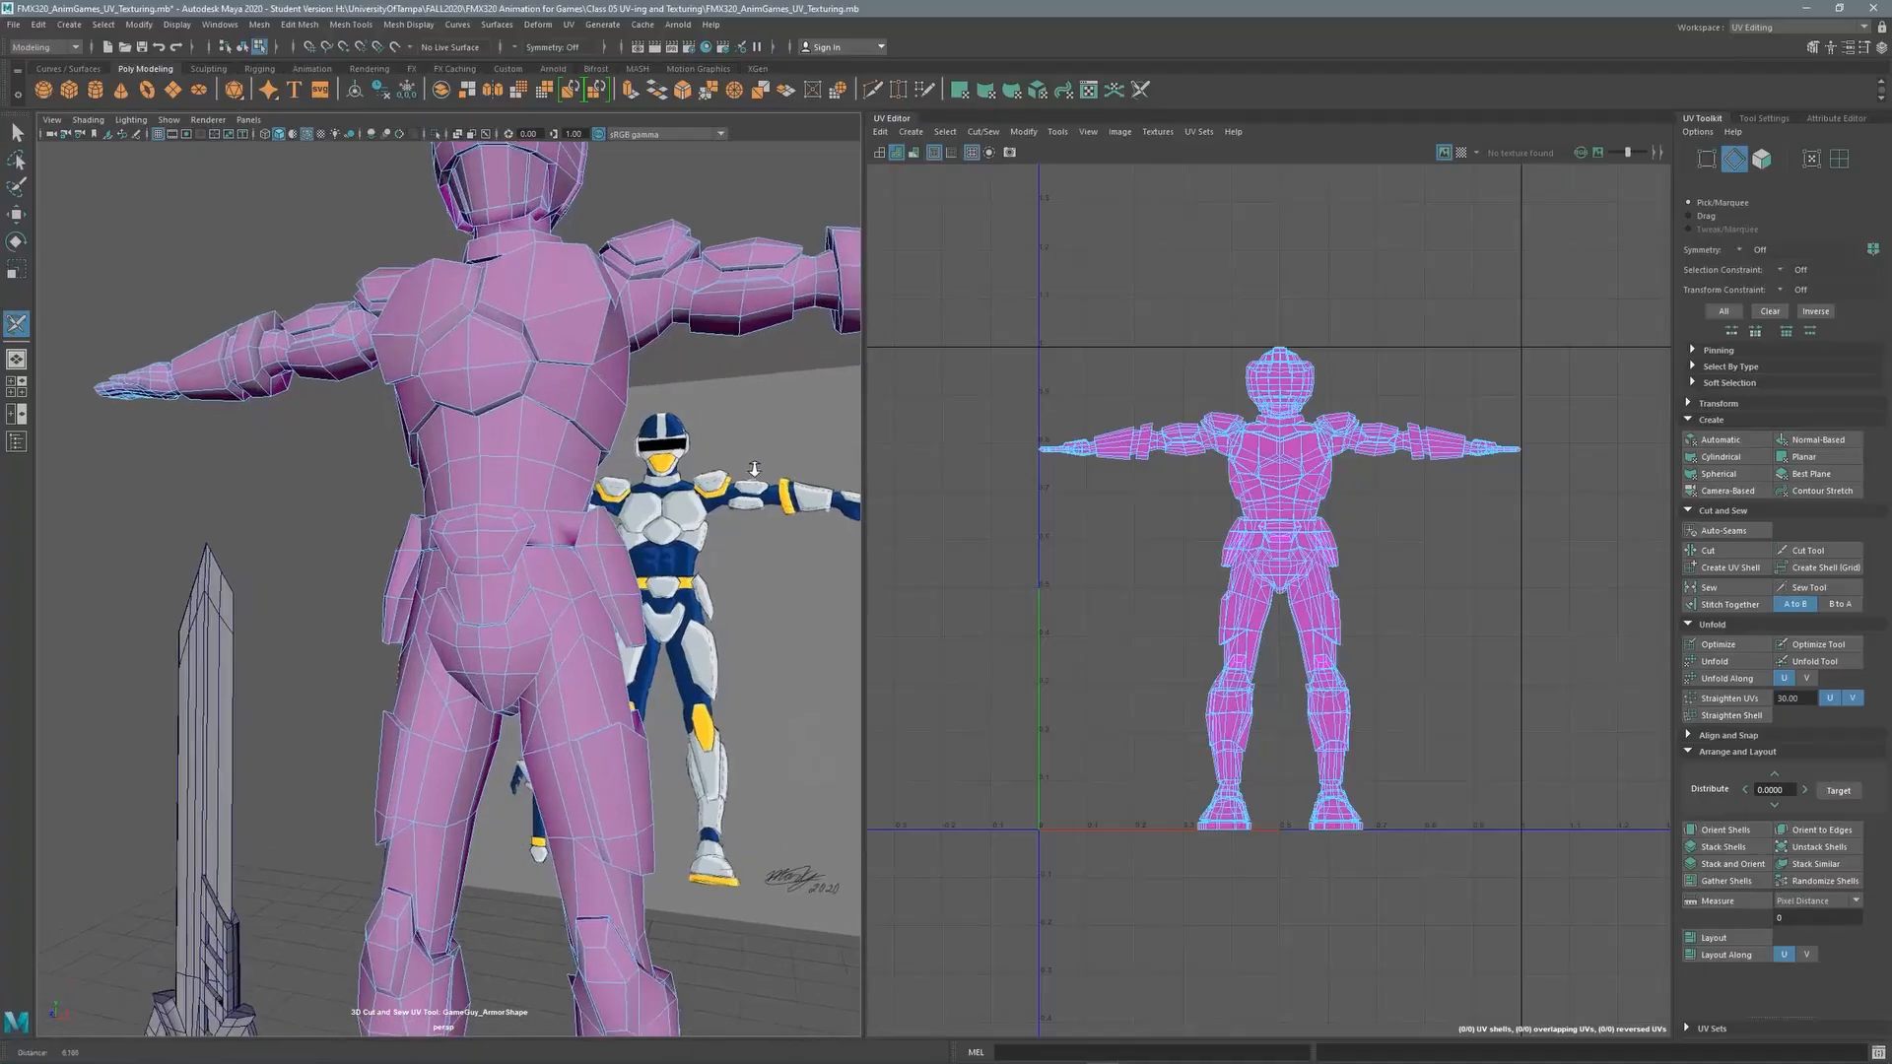
left_click_drag(754, 469, 443, 478, "alt")
right_click_drag(497, 562, 419, 582, "alt")
middle_click_drag(419, 581, 340, 586, "alt")
left_click_drag(375, 591, 545, 610, "alt")
middle_click_drag(545, 610, 501, 576, "alt")
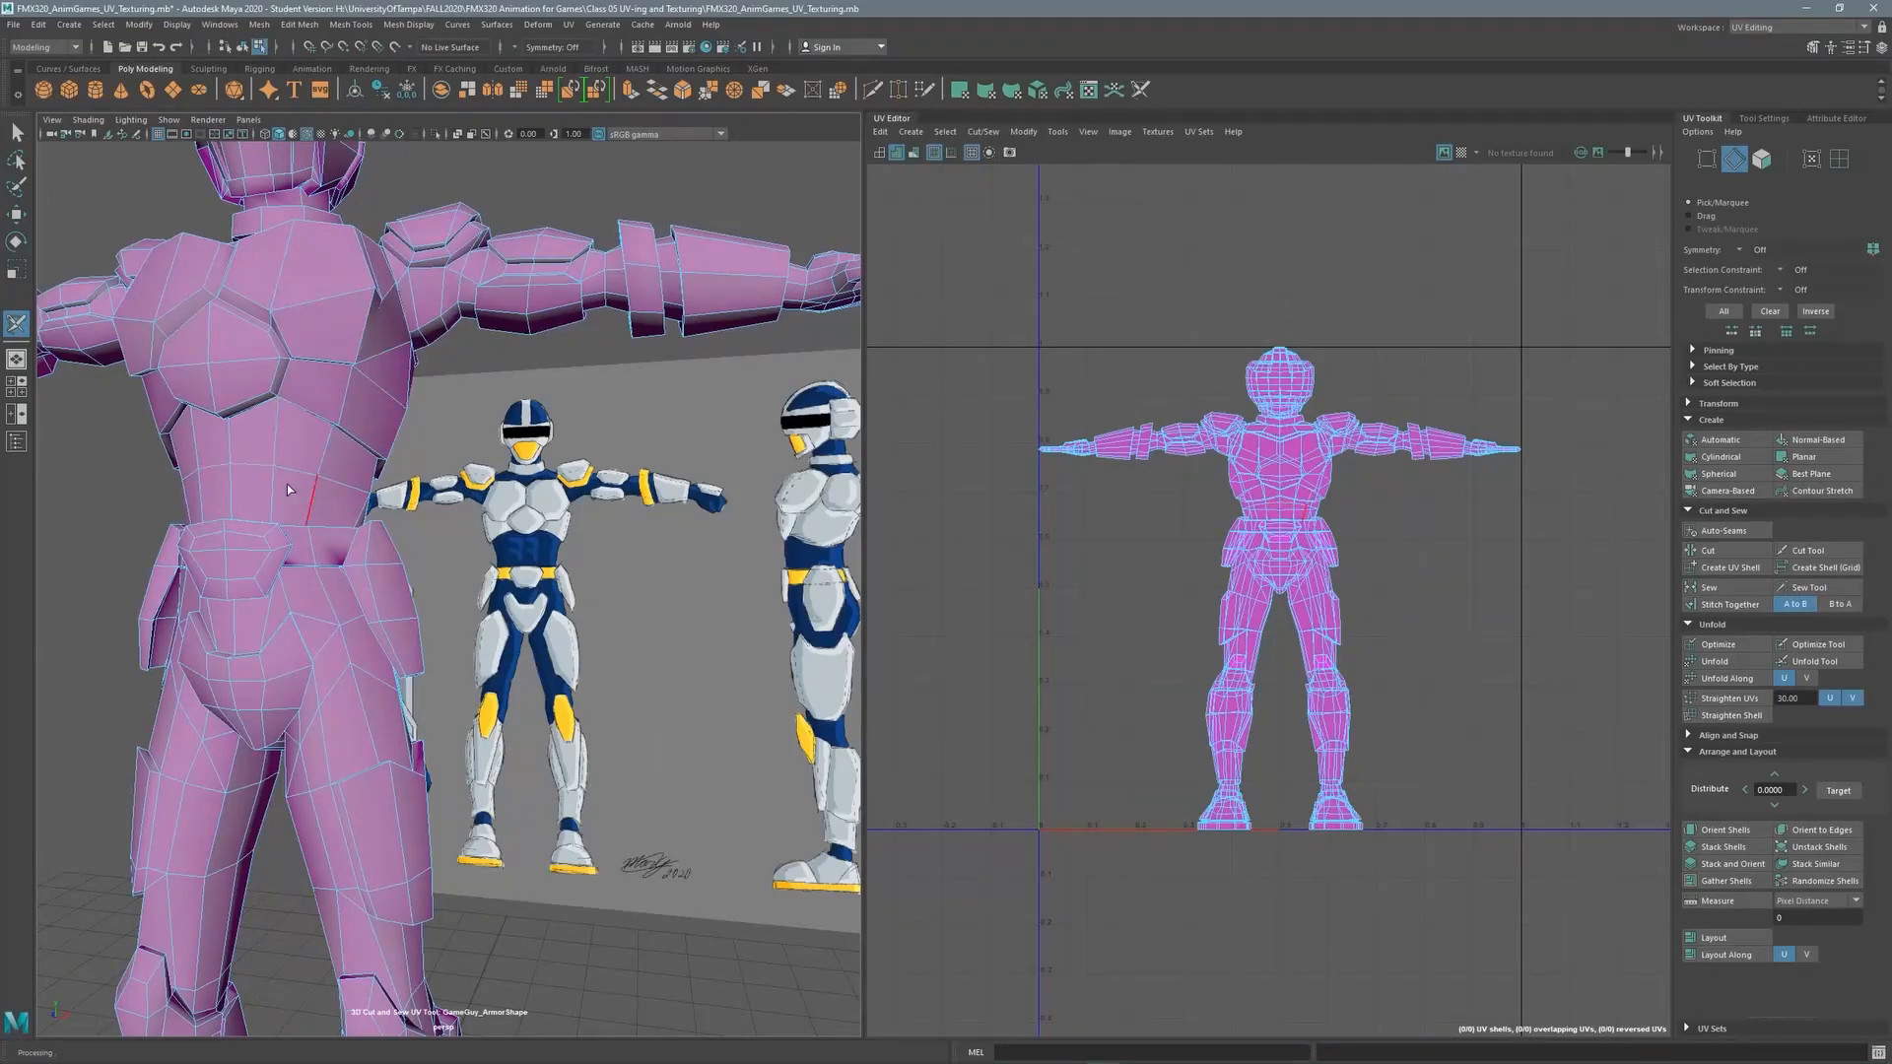
middle_click_drag(475, 573, 533, 463, "alt")
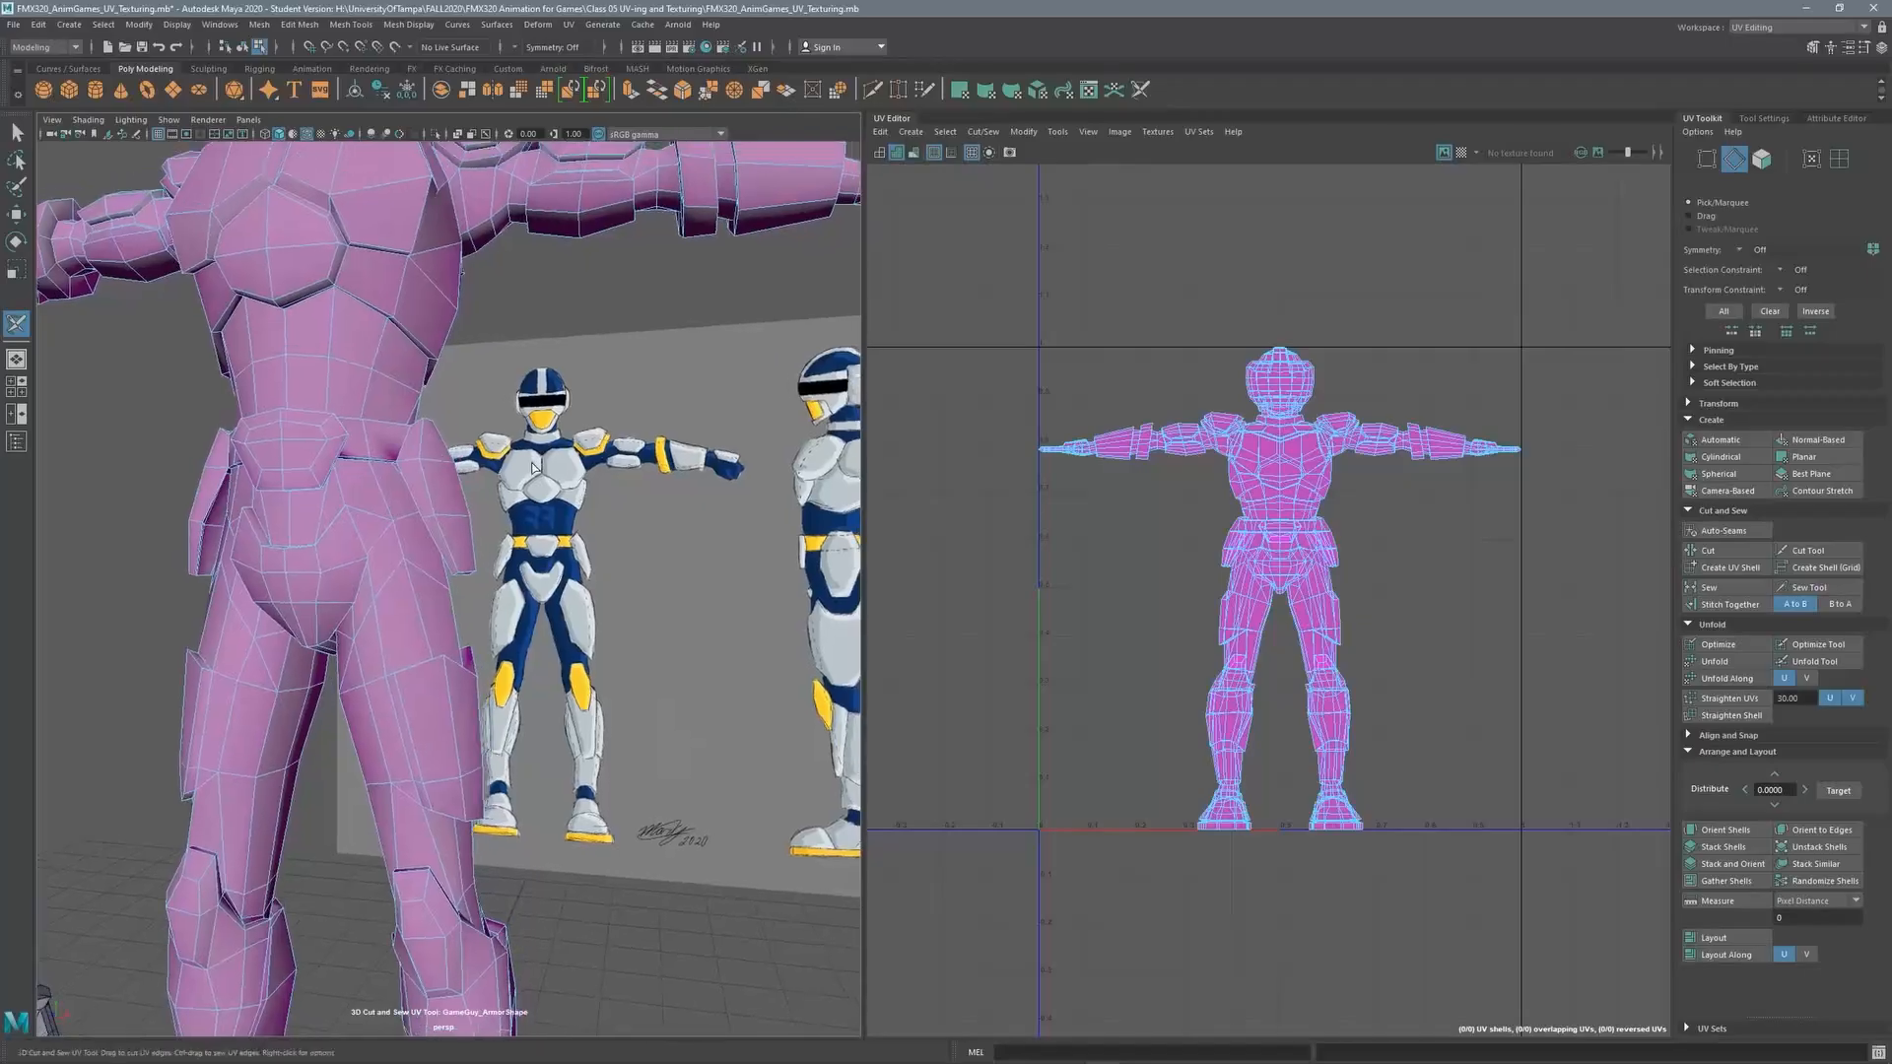
Look over the knees, arms and helmet of the armoured character to plan its remaining UV seams
left_click_drag(532, 463, 419, 542, "alt")
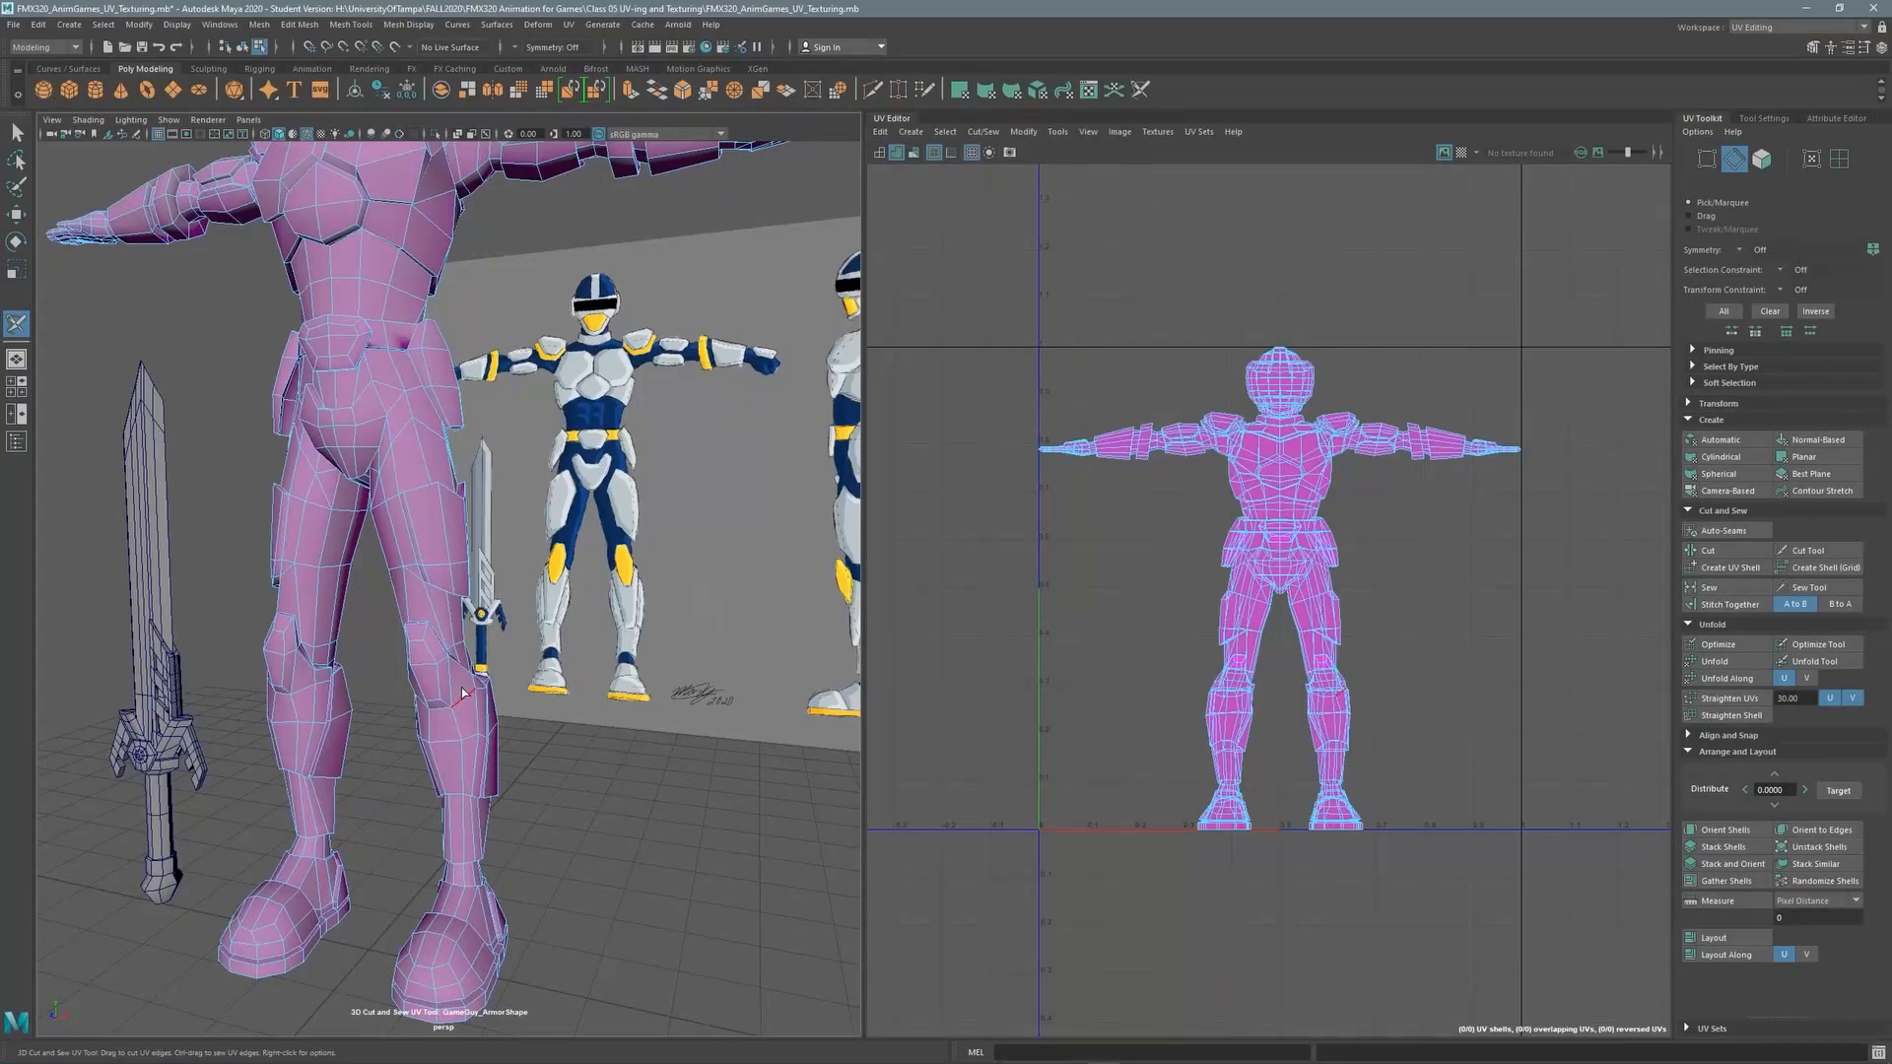
left_click_drag(452, 298, 517, 431, "alt")
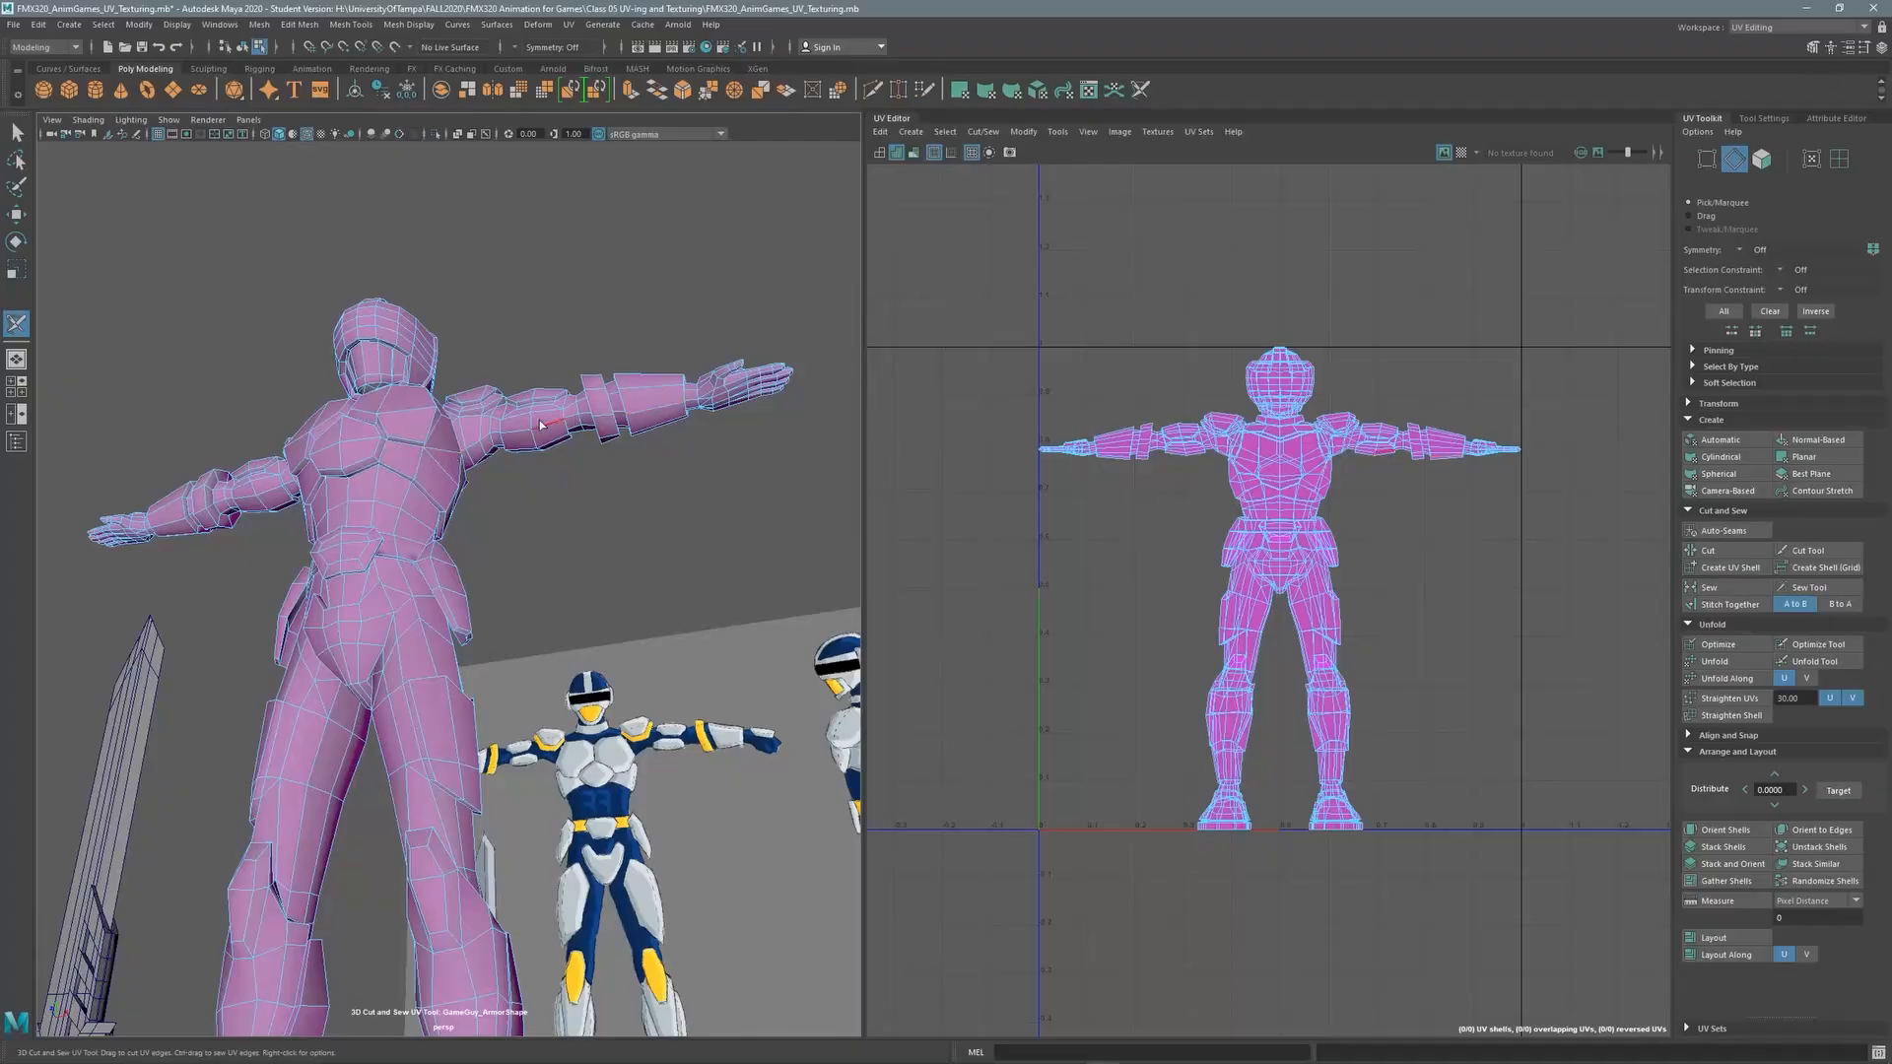
left_click_drag(474, 570, 429, 402, "alt")
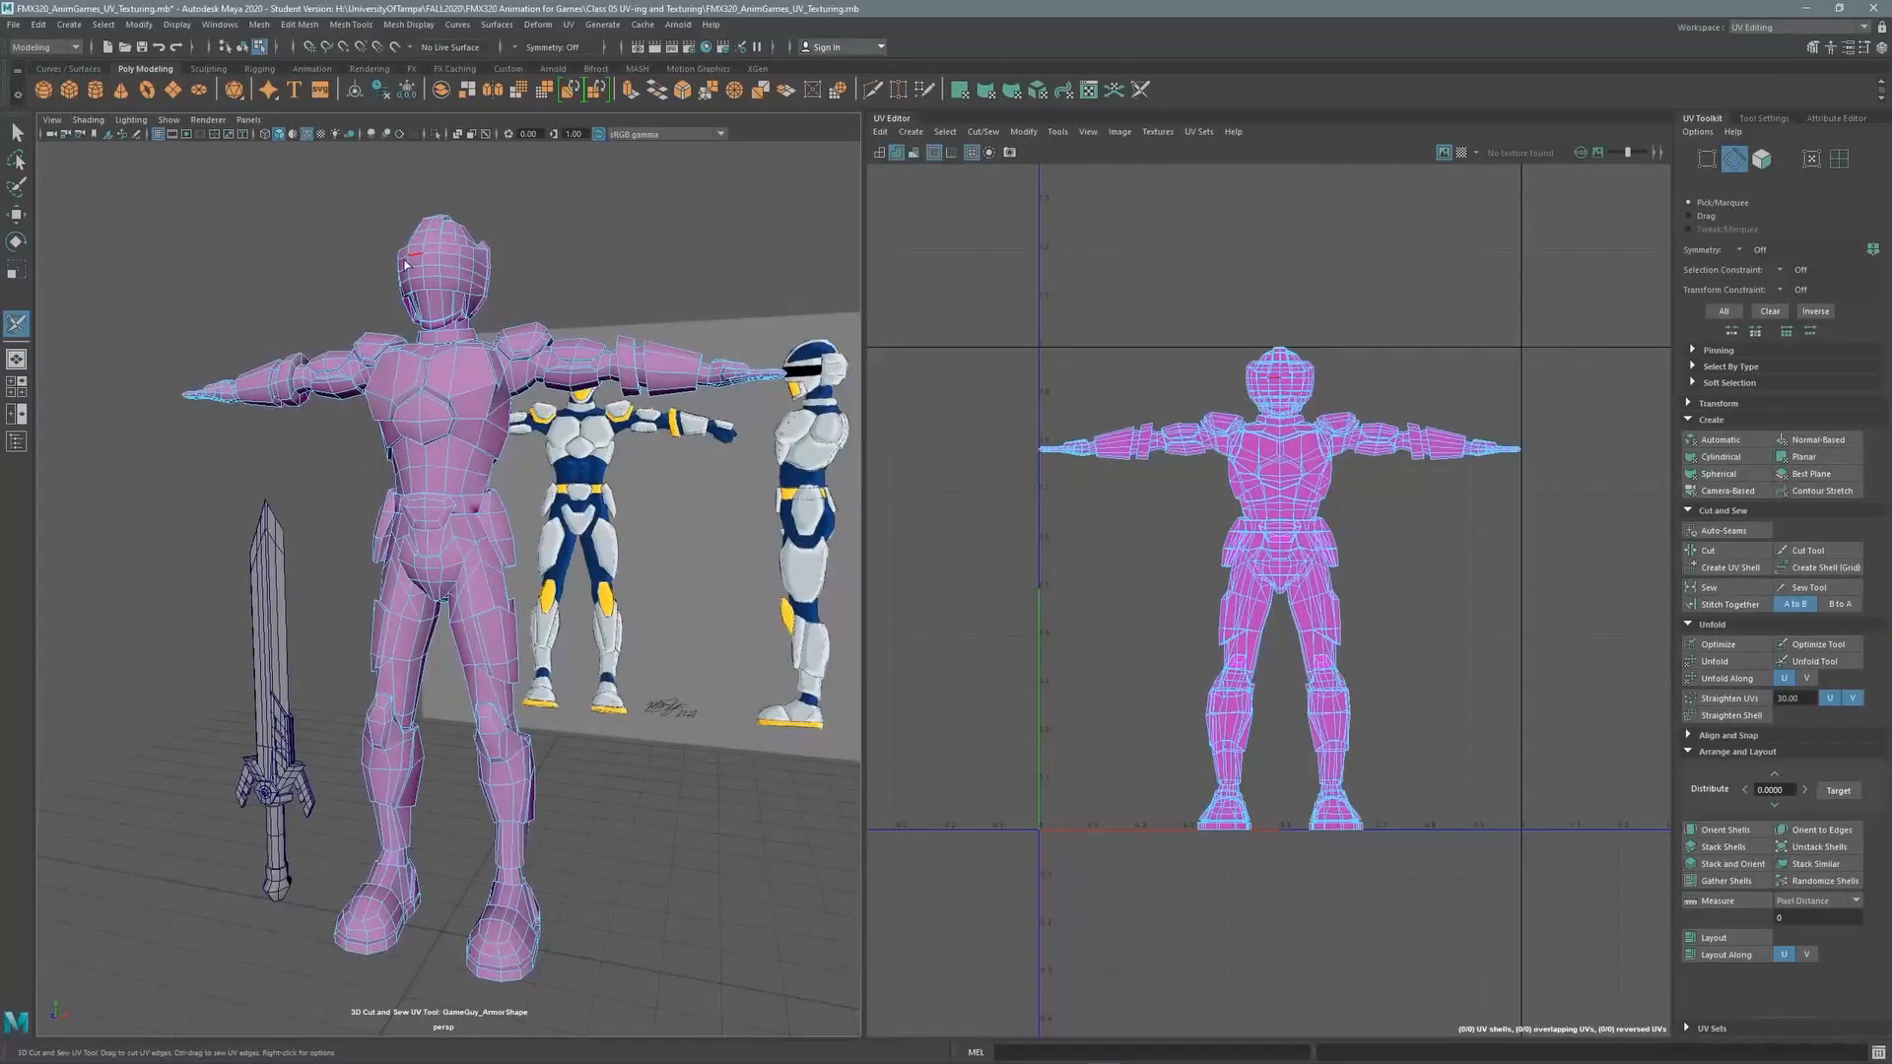
left_click_drag(498, 351, 810, 485, "alt")
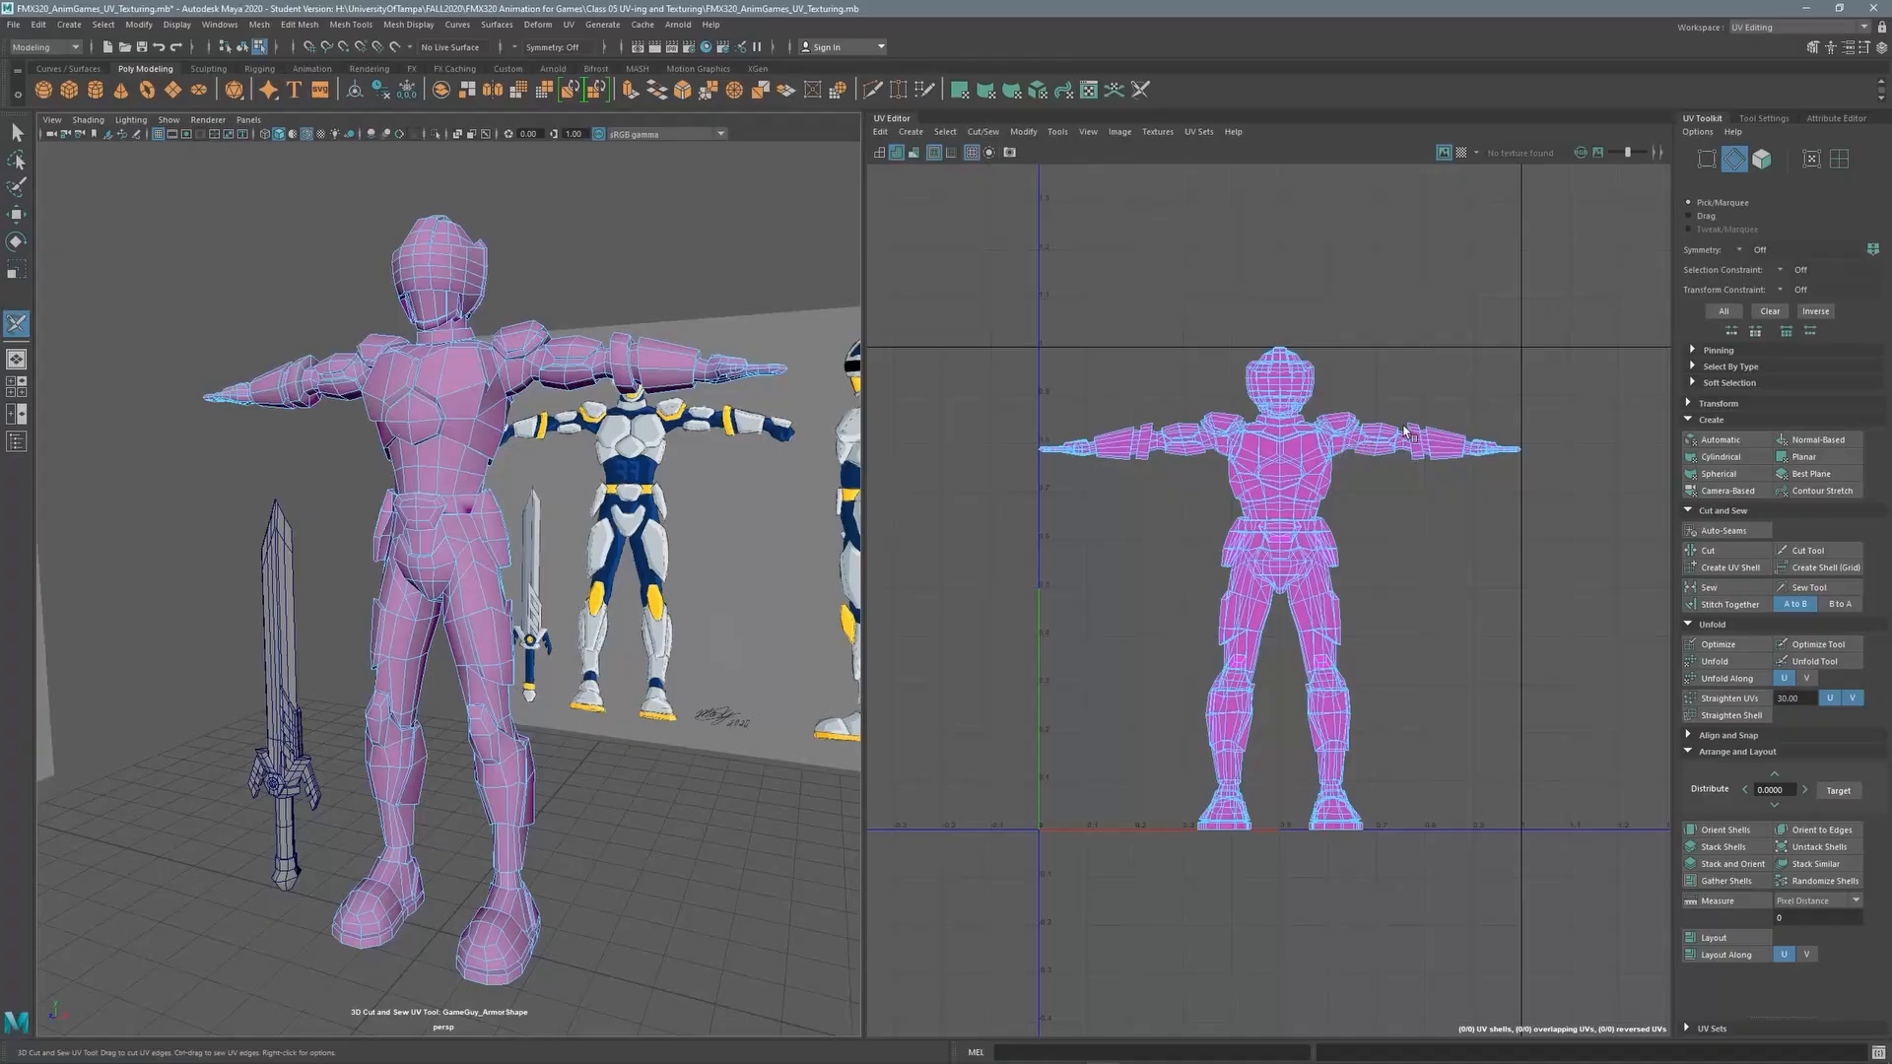
left_click(424, 417)
left_click(913, 552)
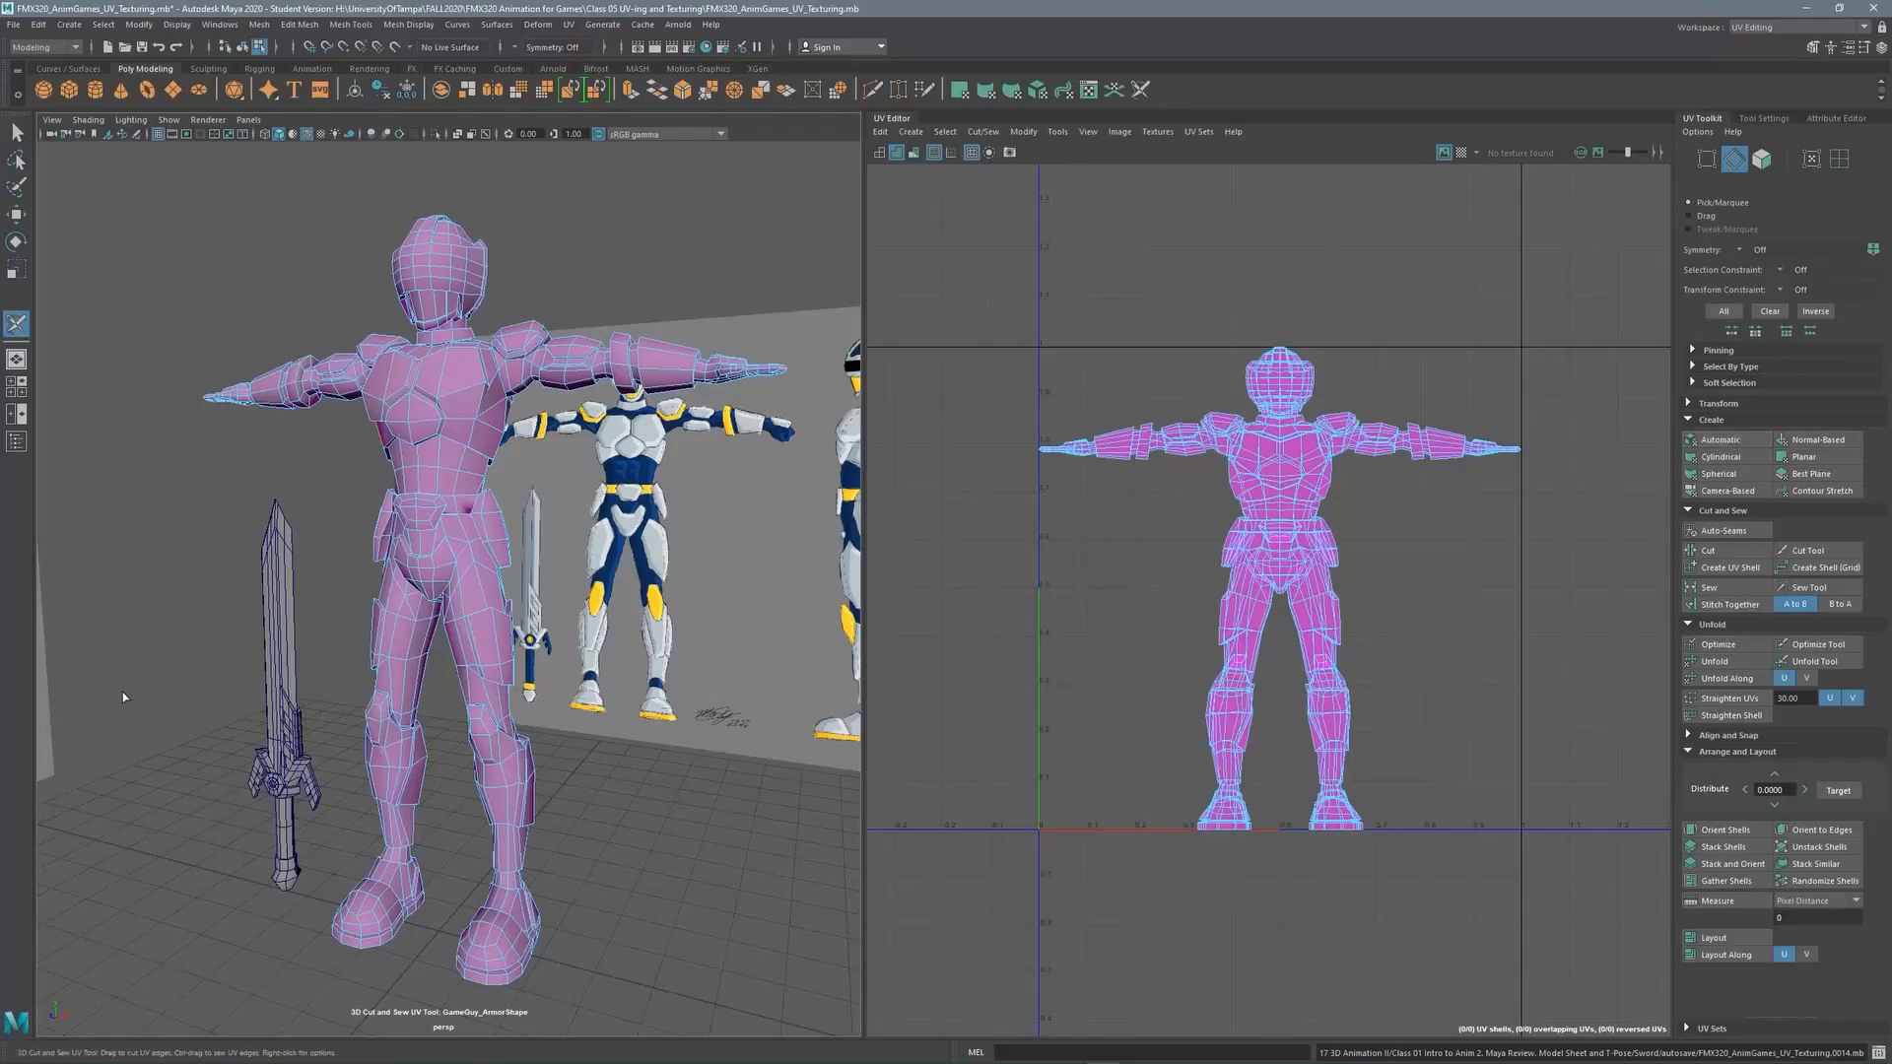
Inspect the armour again from the chest and waist down to the thighs, shins and boots for seam locations
scroll(290, 674, "up", 3)
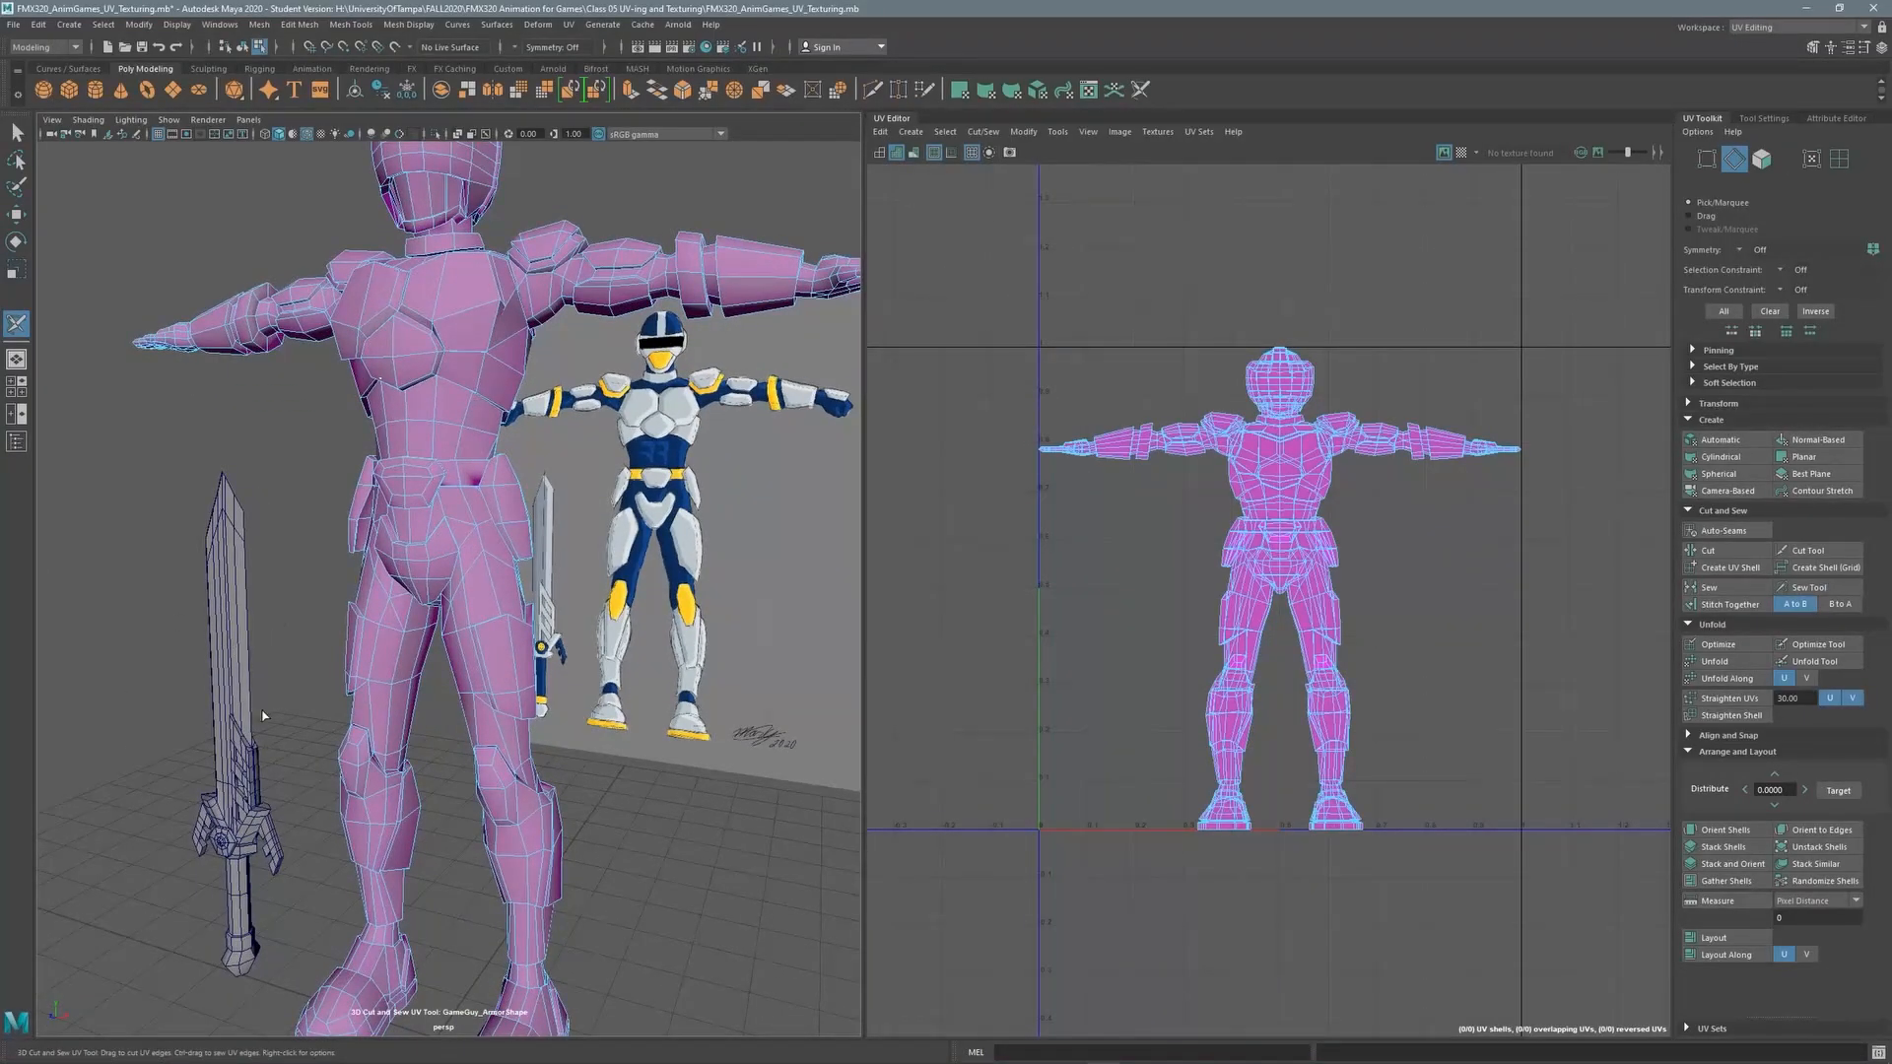
middle_click_drag(259, 737, 454, 576, "alt")
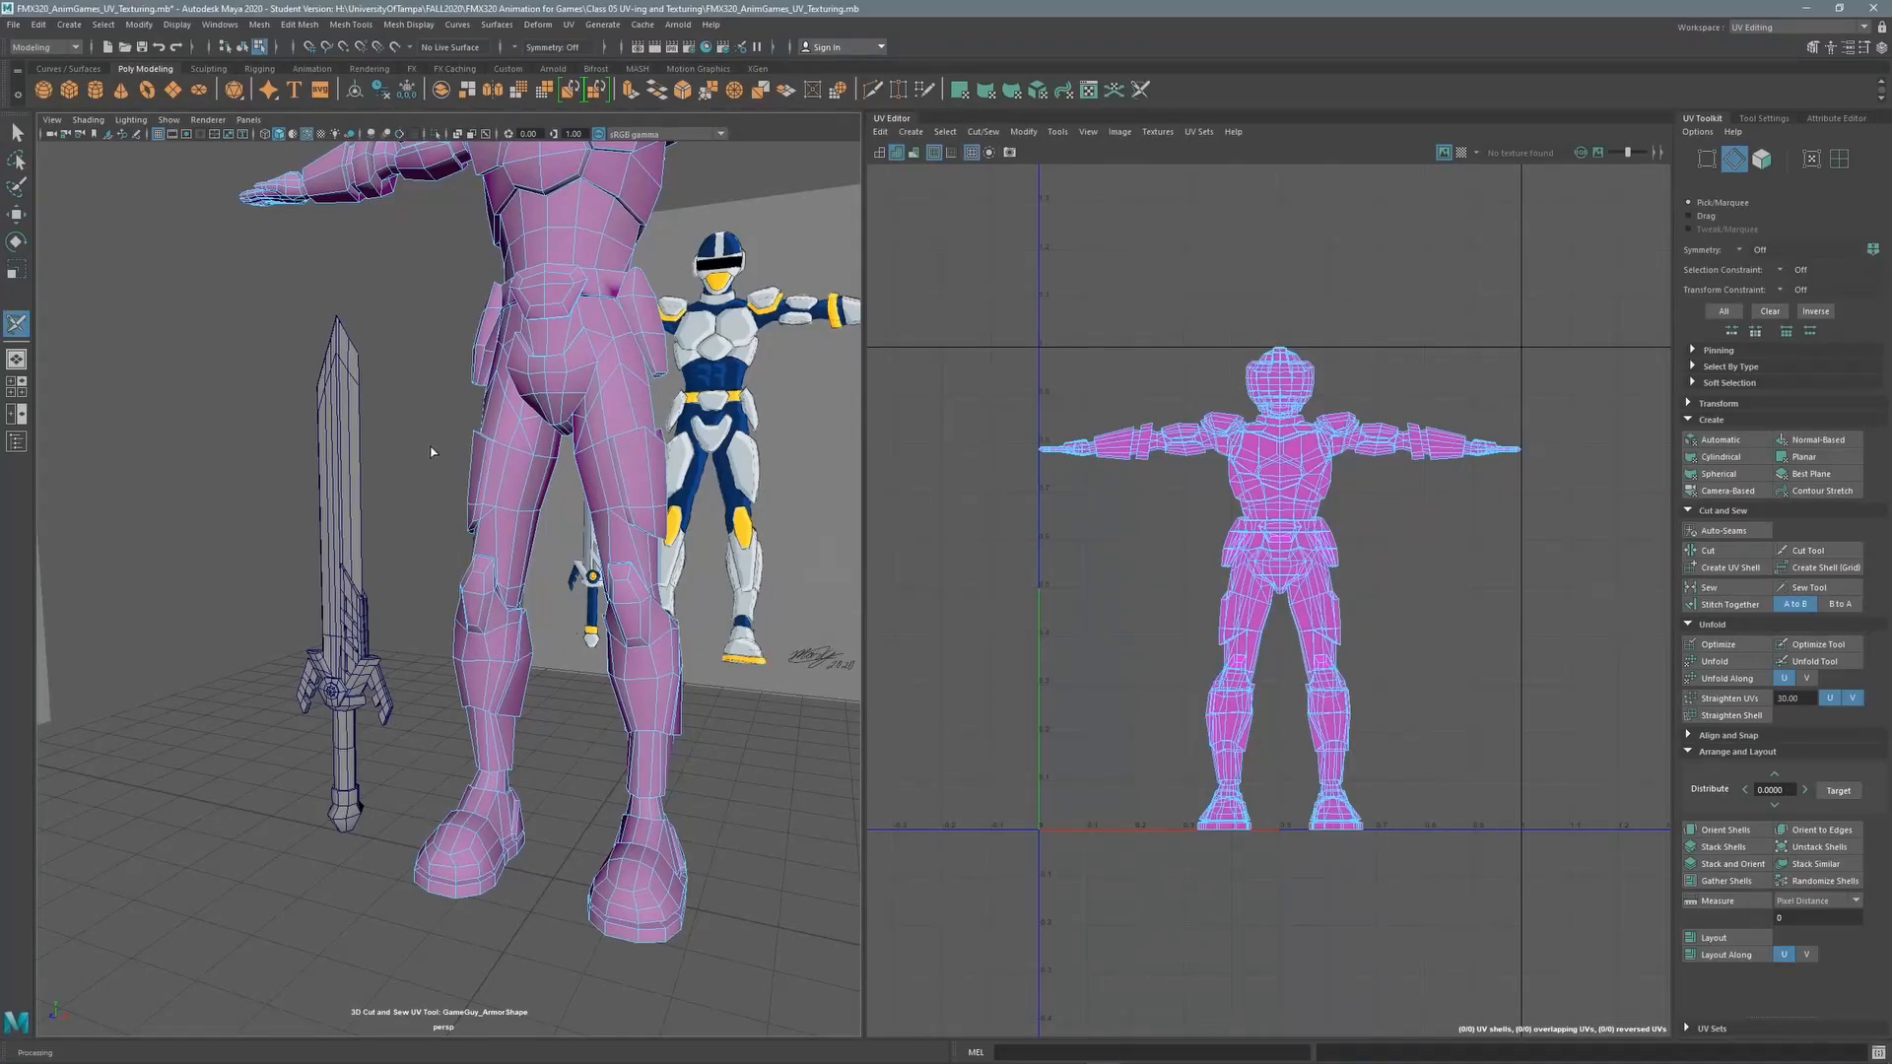
middle_click_drag(583, 325, 520, 514, "alt")
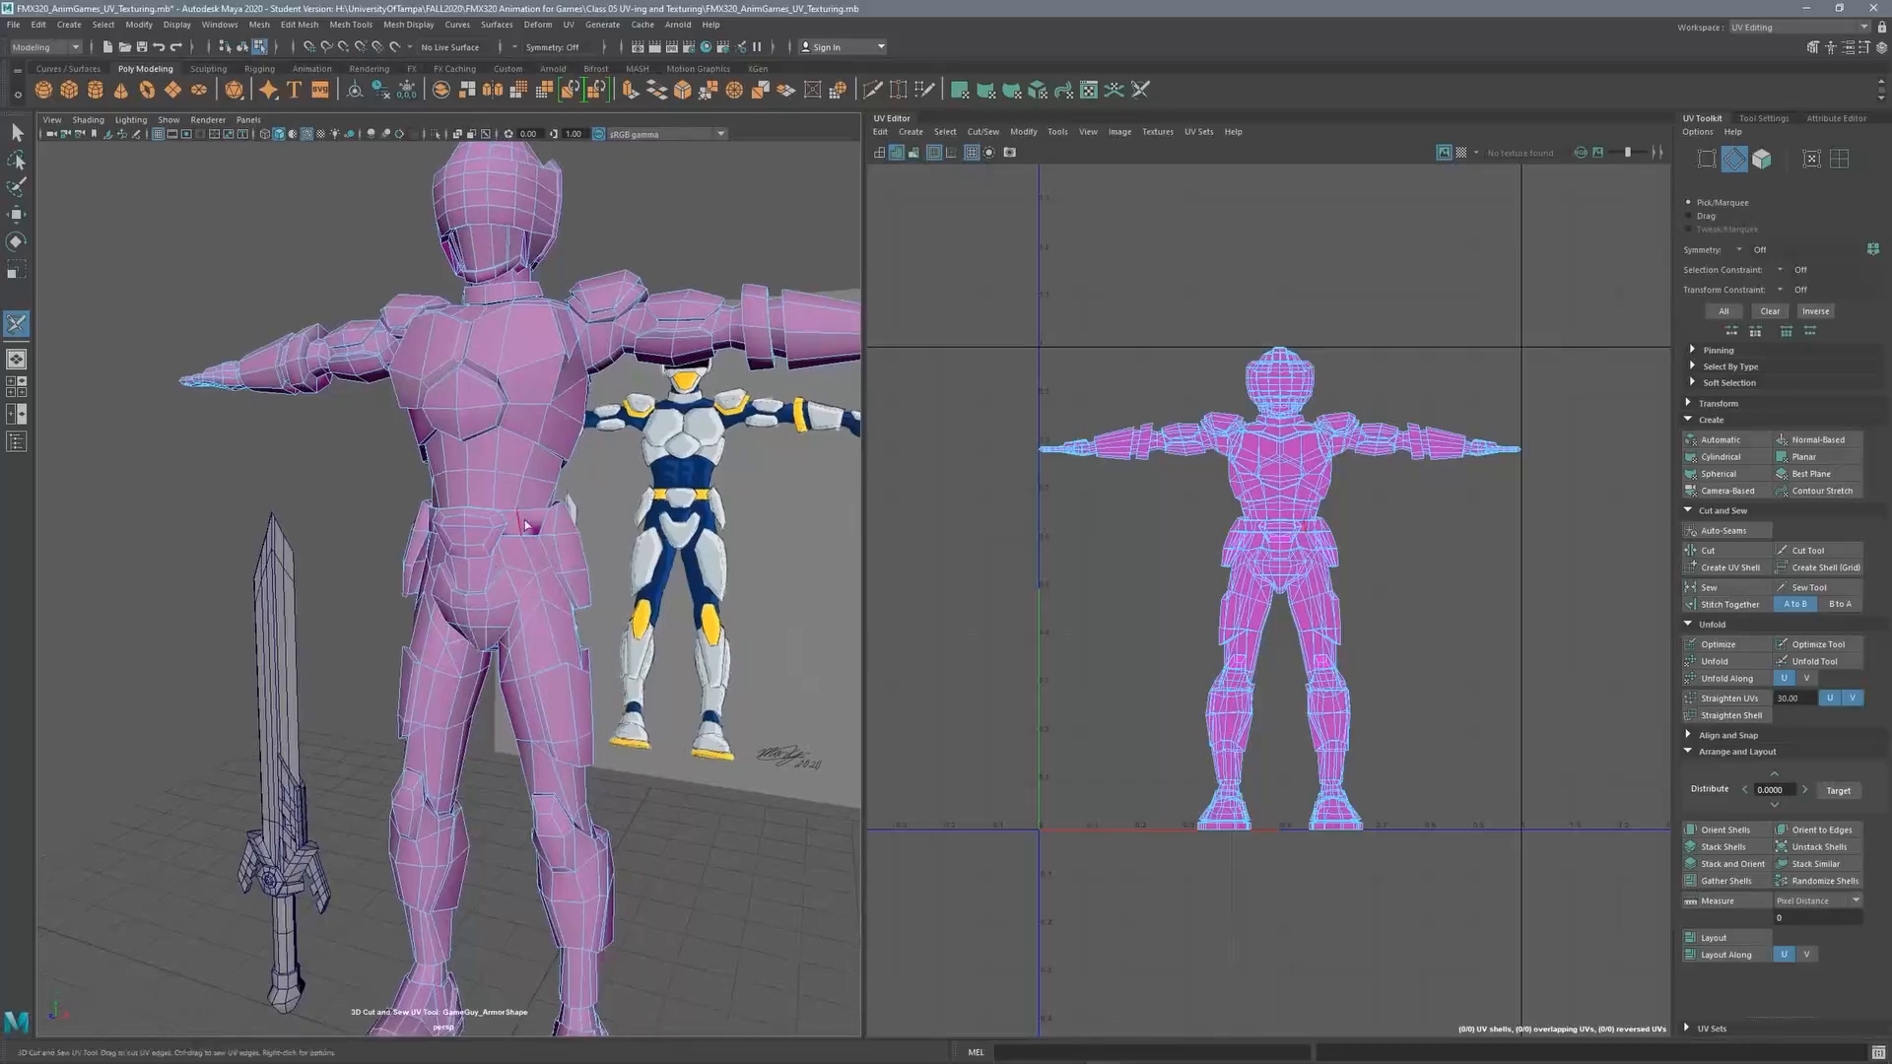
mouse_move(512, 444)
left_mouse_down("alt")
mouse_move(552, 449)
mouse_move(518, 452)
left_mouse_up("alt")
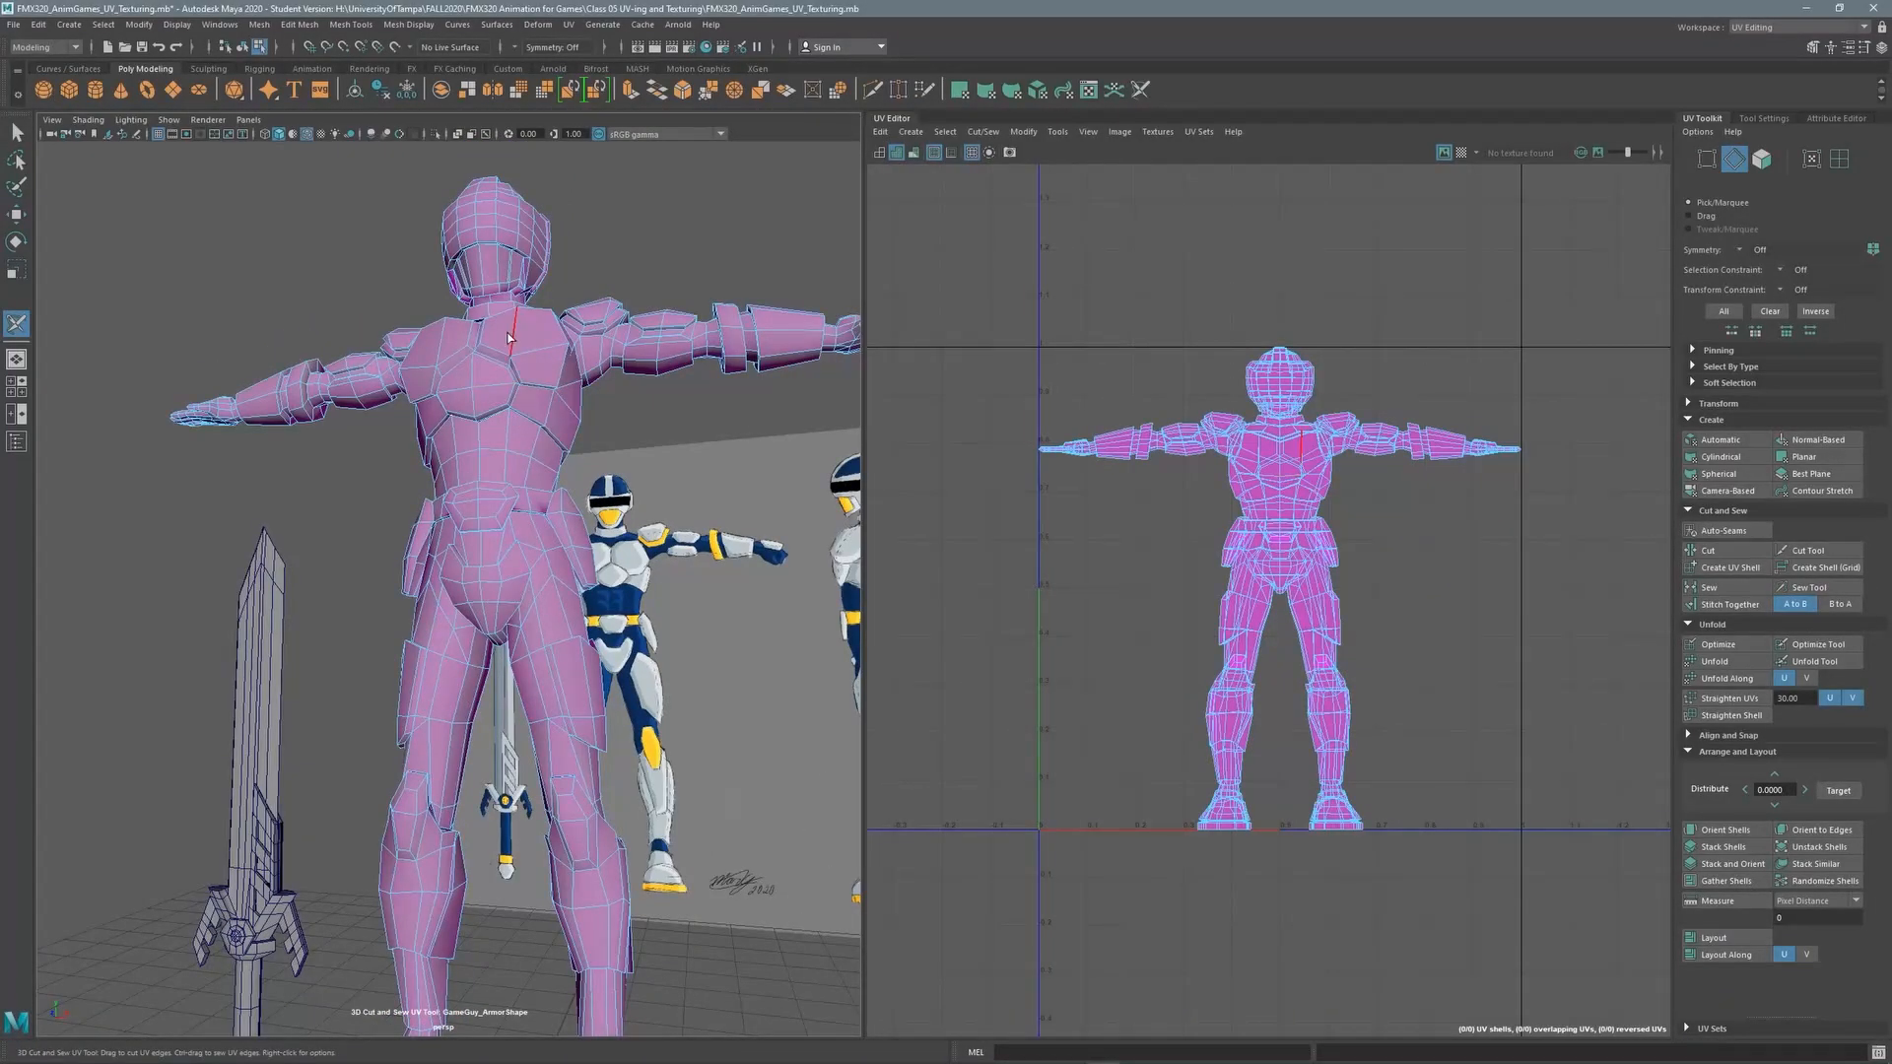
right_click_drag(511, 389, 558, 414, "alt")
middle_click_drag(558, 601, 546, 480, "alt")
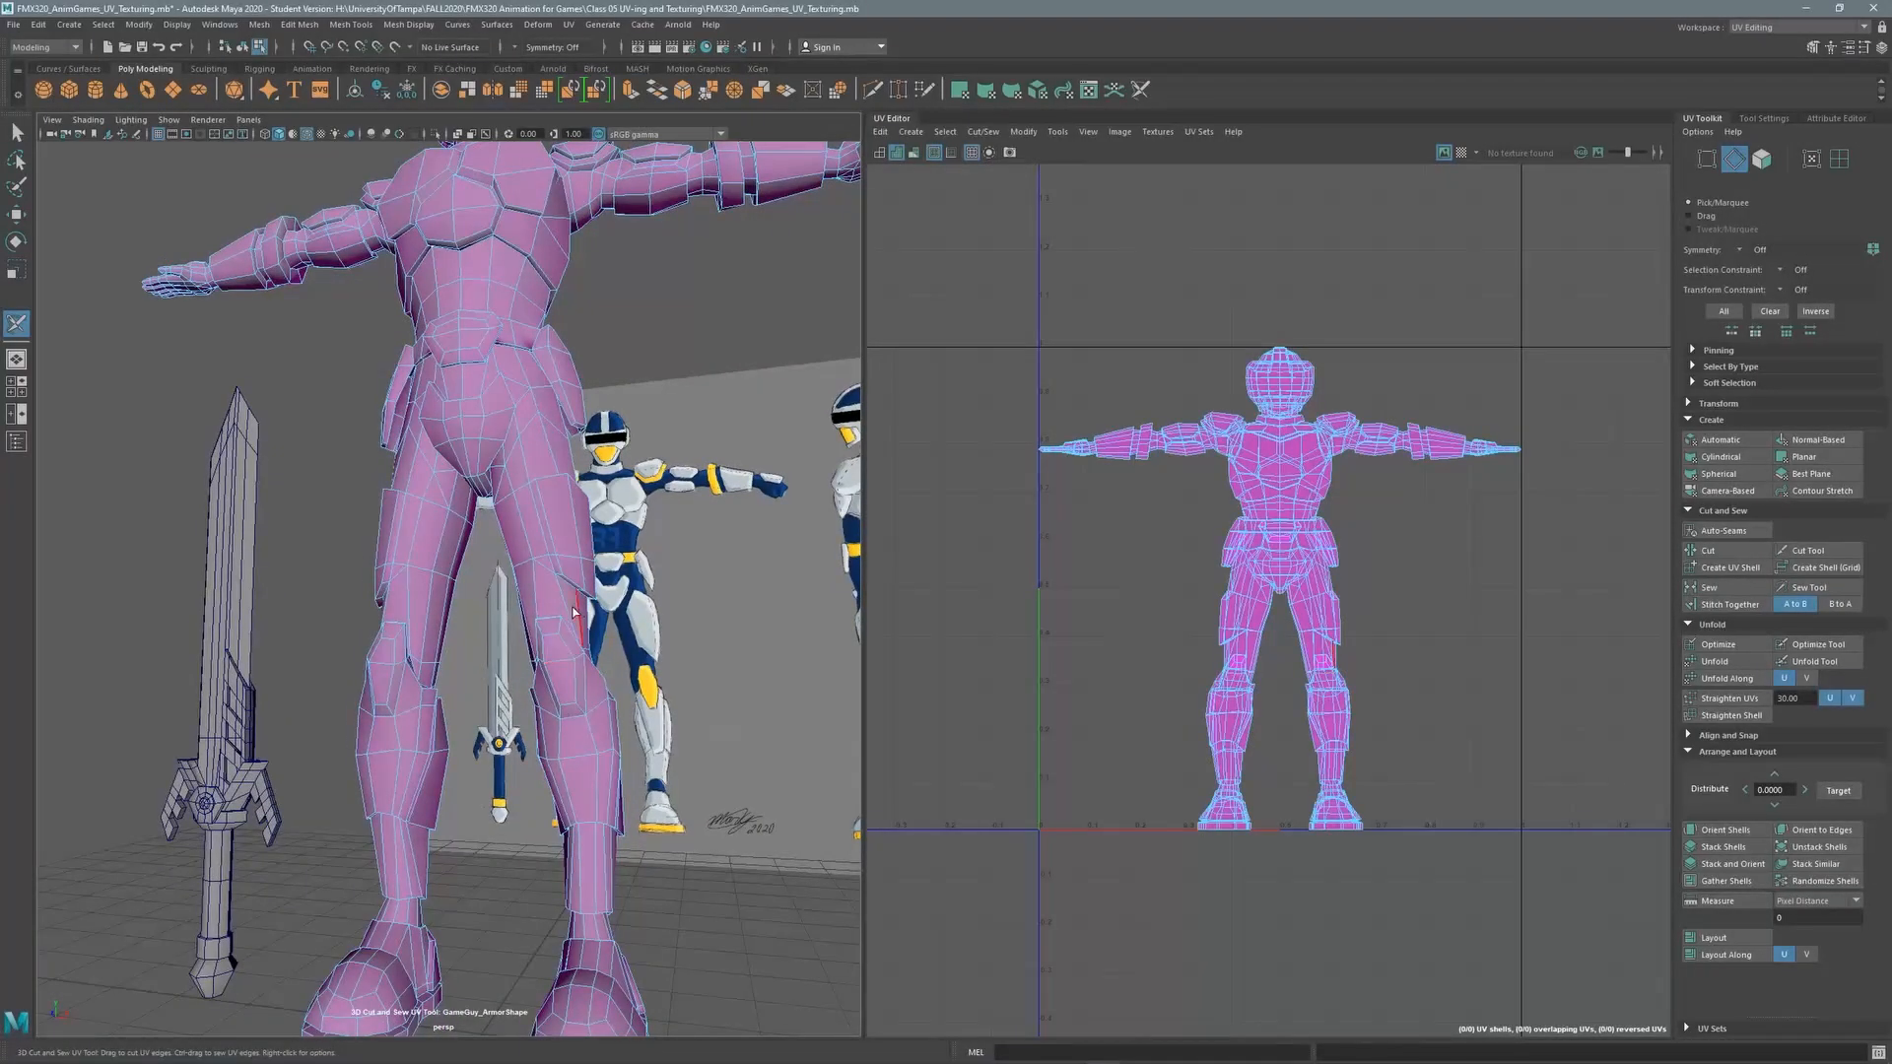
middle_click_drag(558, 605, 541, 573, "alt")
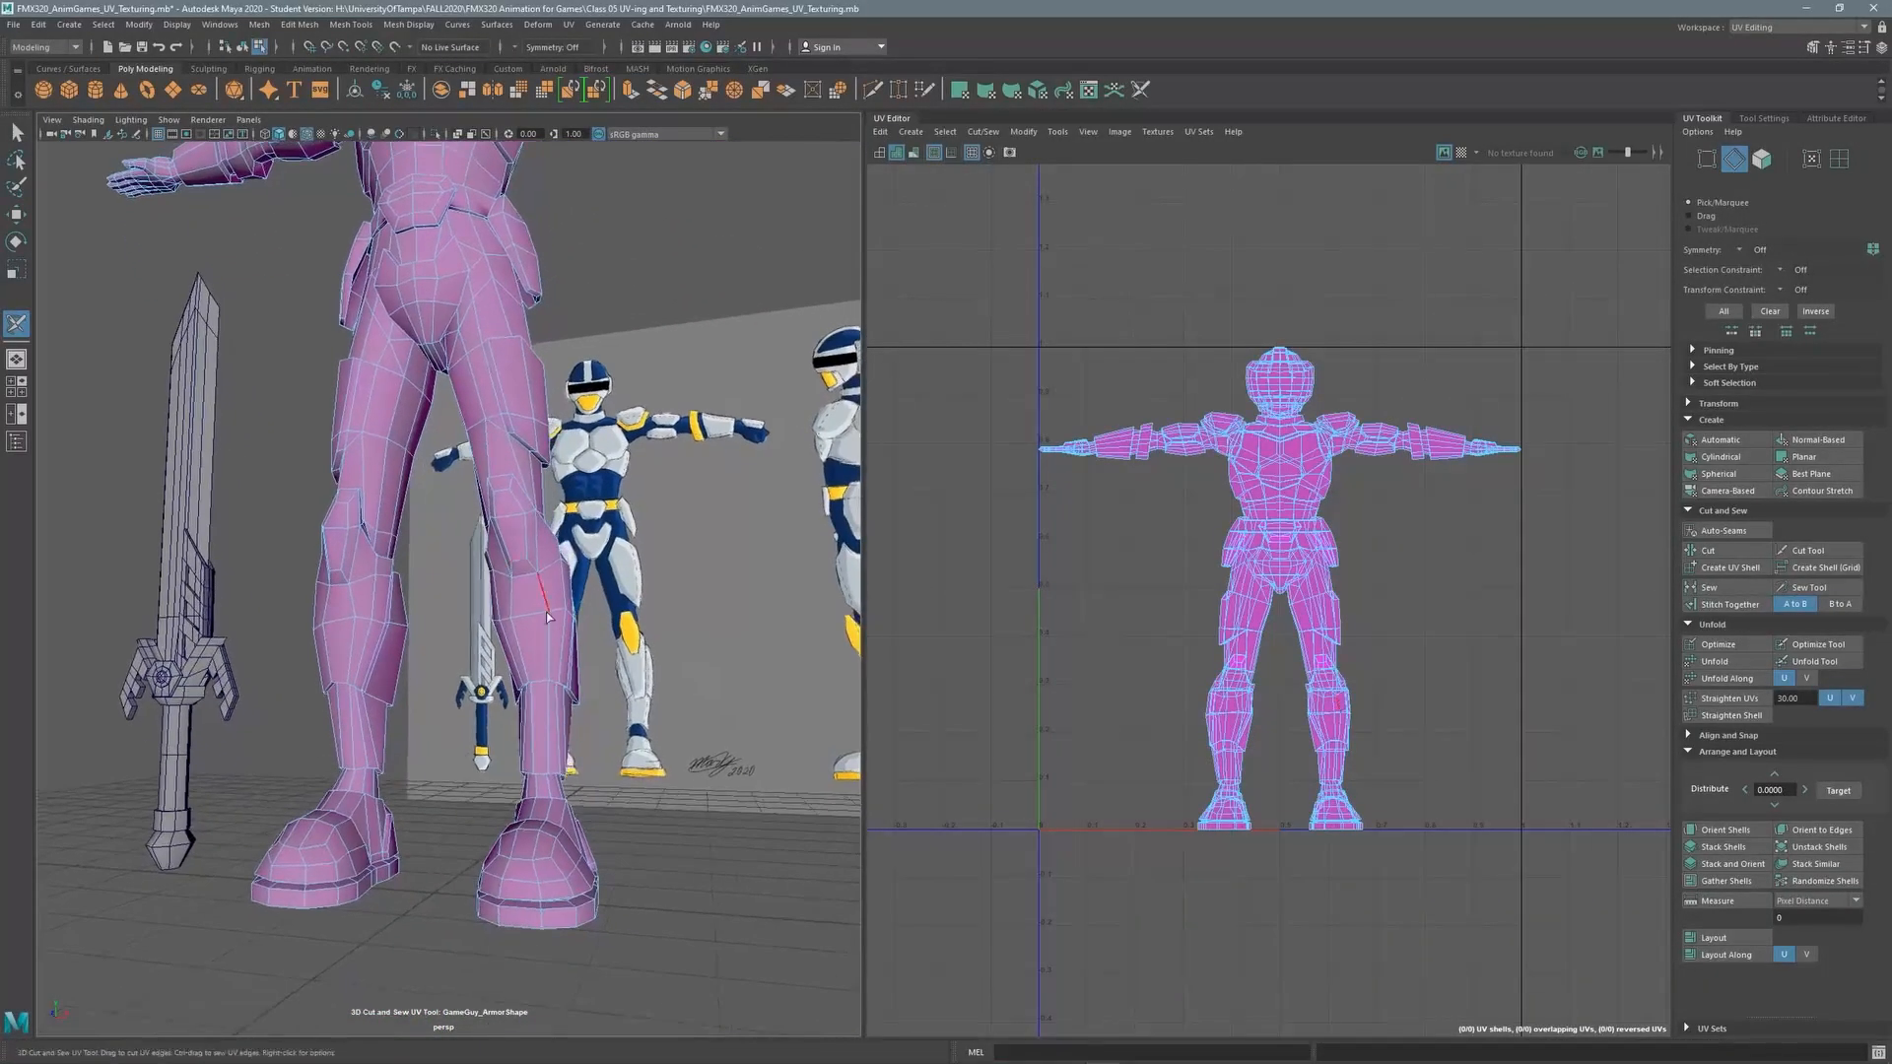
right_click_drag(540, 617, 600, 572, "alt")
middle_click_drag(601, 572, 518, 483, "alt")
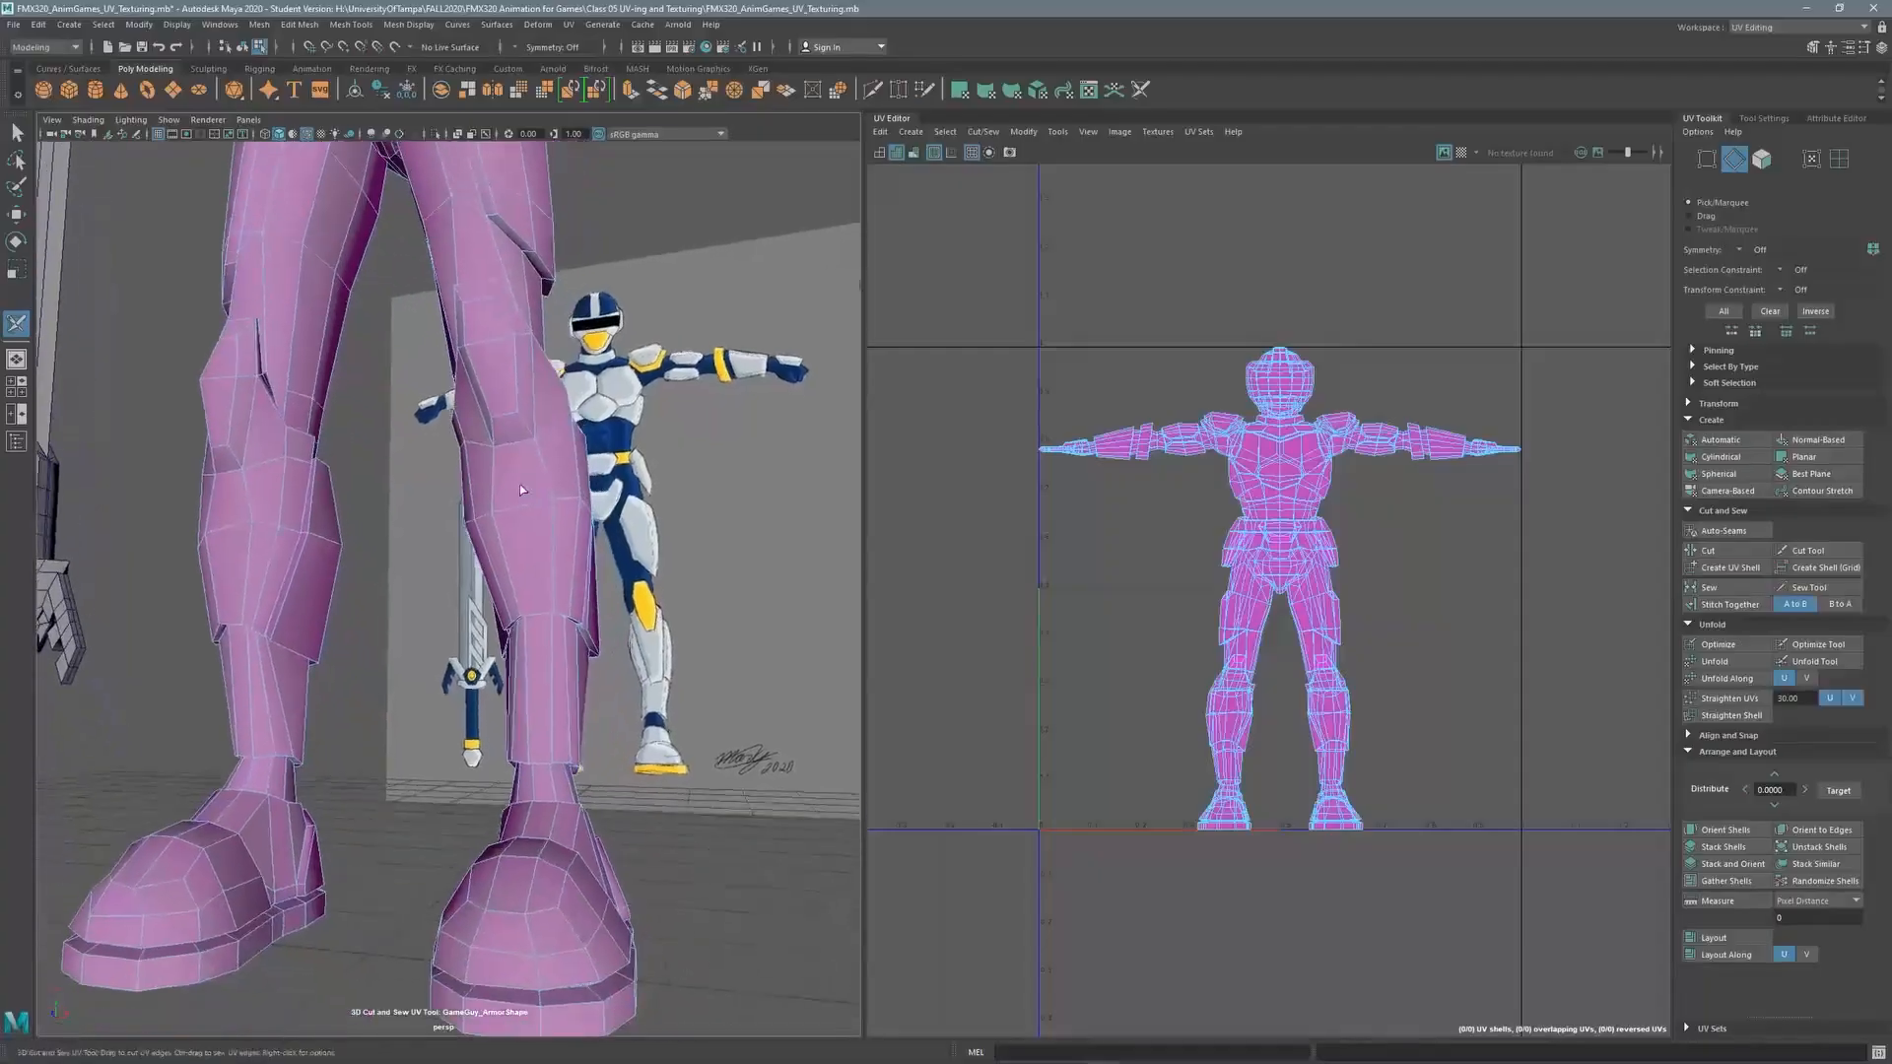
Cut a UV seam loop around the ankle where the boot emerges from beneath the shin, using the 3D Cut and Sew UV tool
left_click_drag(563, 528, 506, 508, "alt")
middle_click_drag(505, 508, 586, 379, "alt")
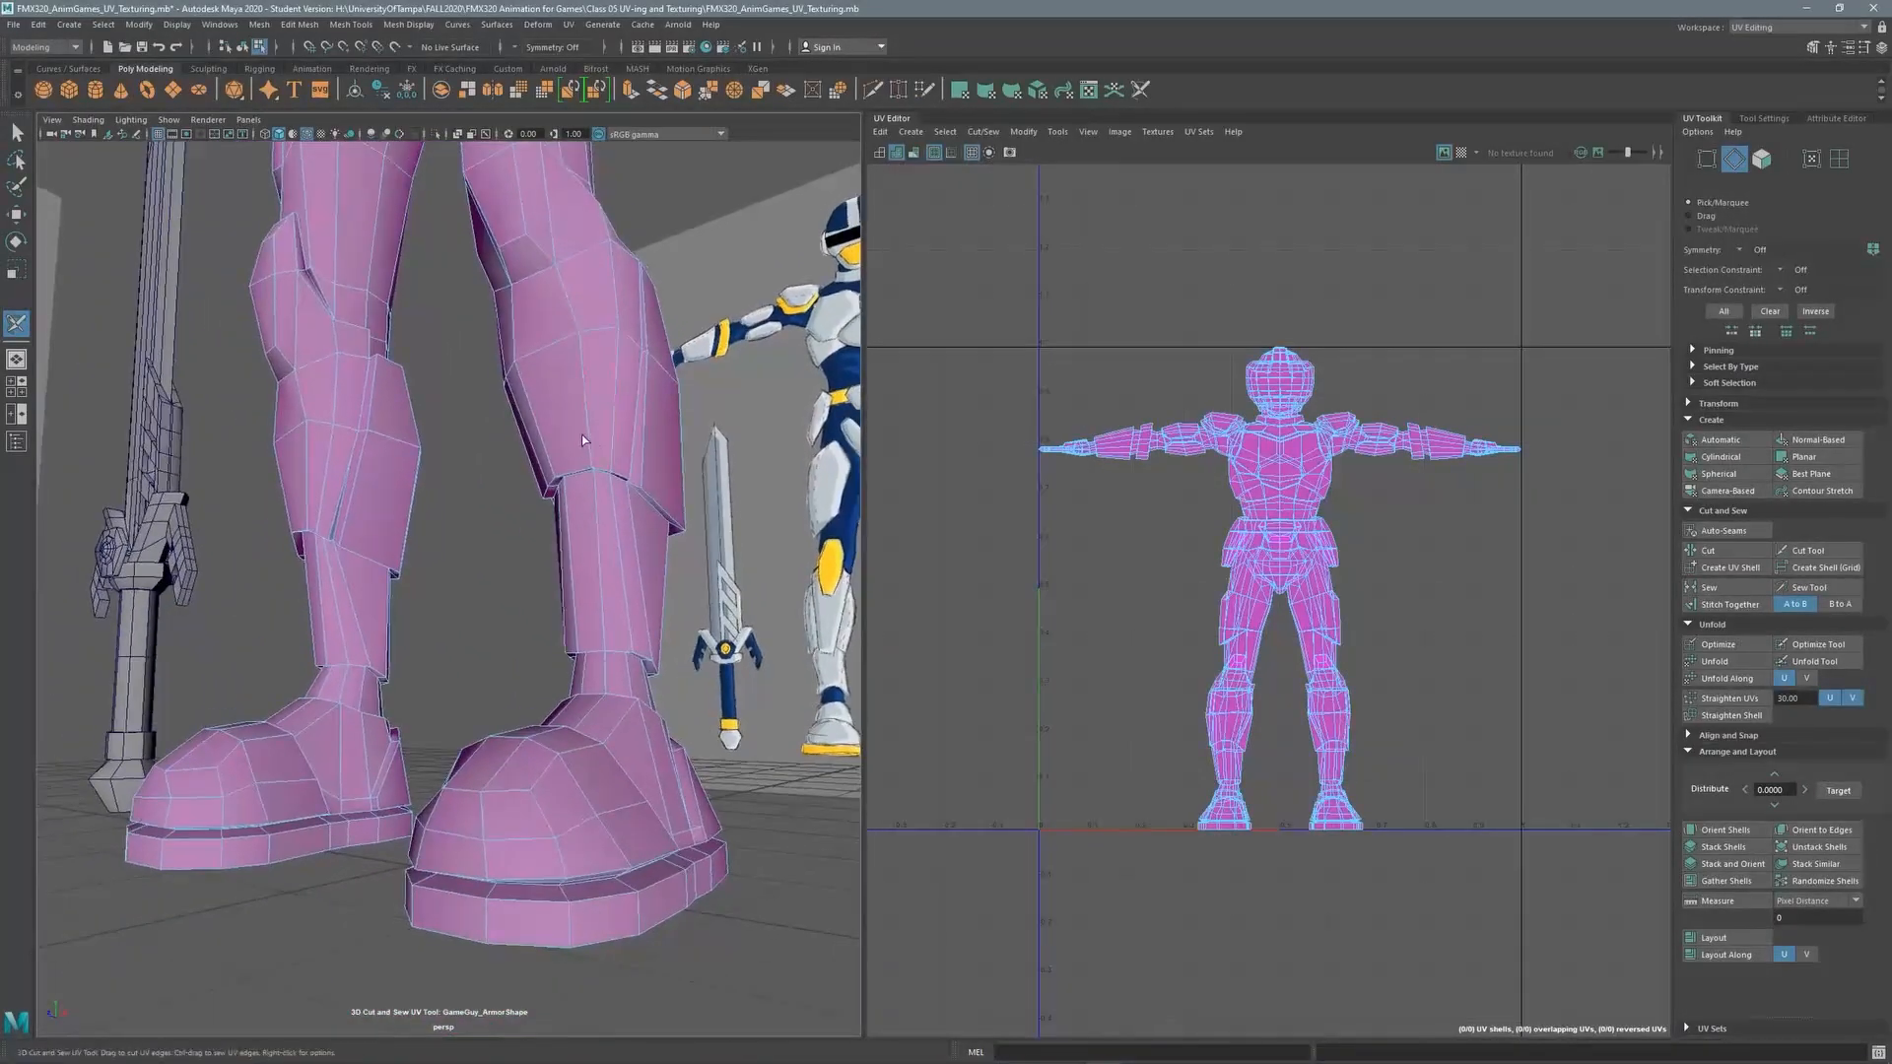
left_click_drag(582, 435, 556, 433, "alt")
middle_click_drag(462, 431, 415, 490, "alt")
right_click_drag(498, 459, 690, 357, "alt")
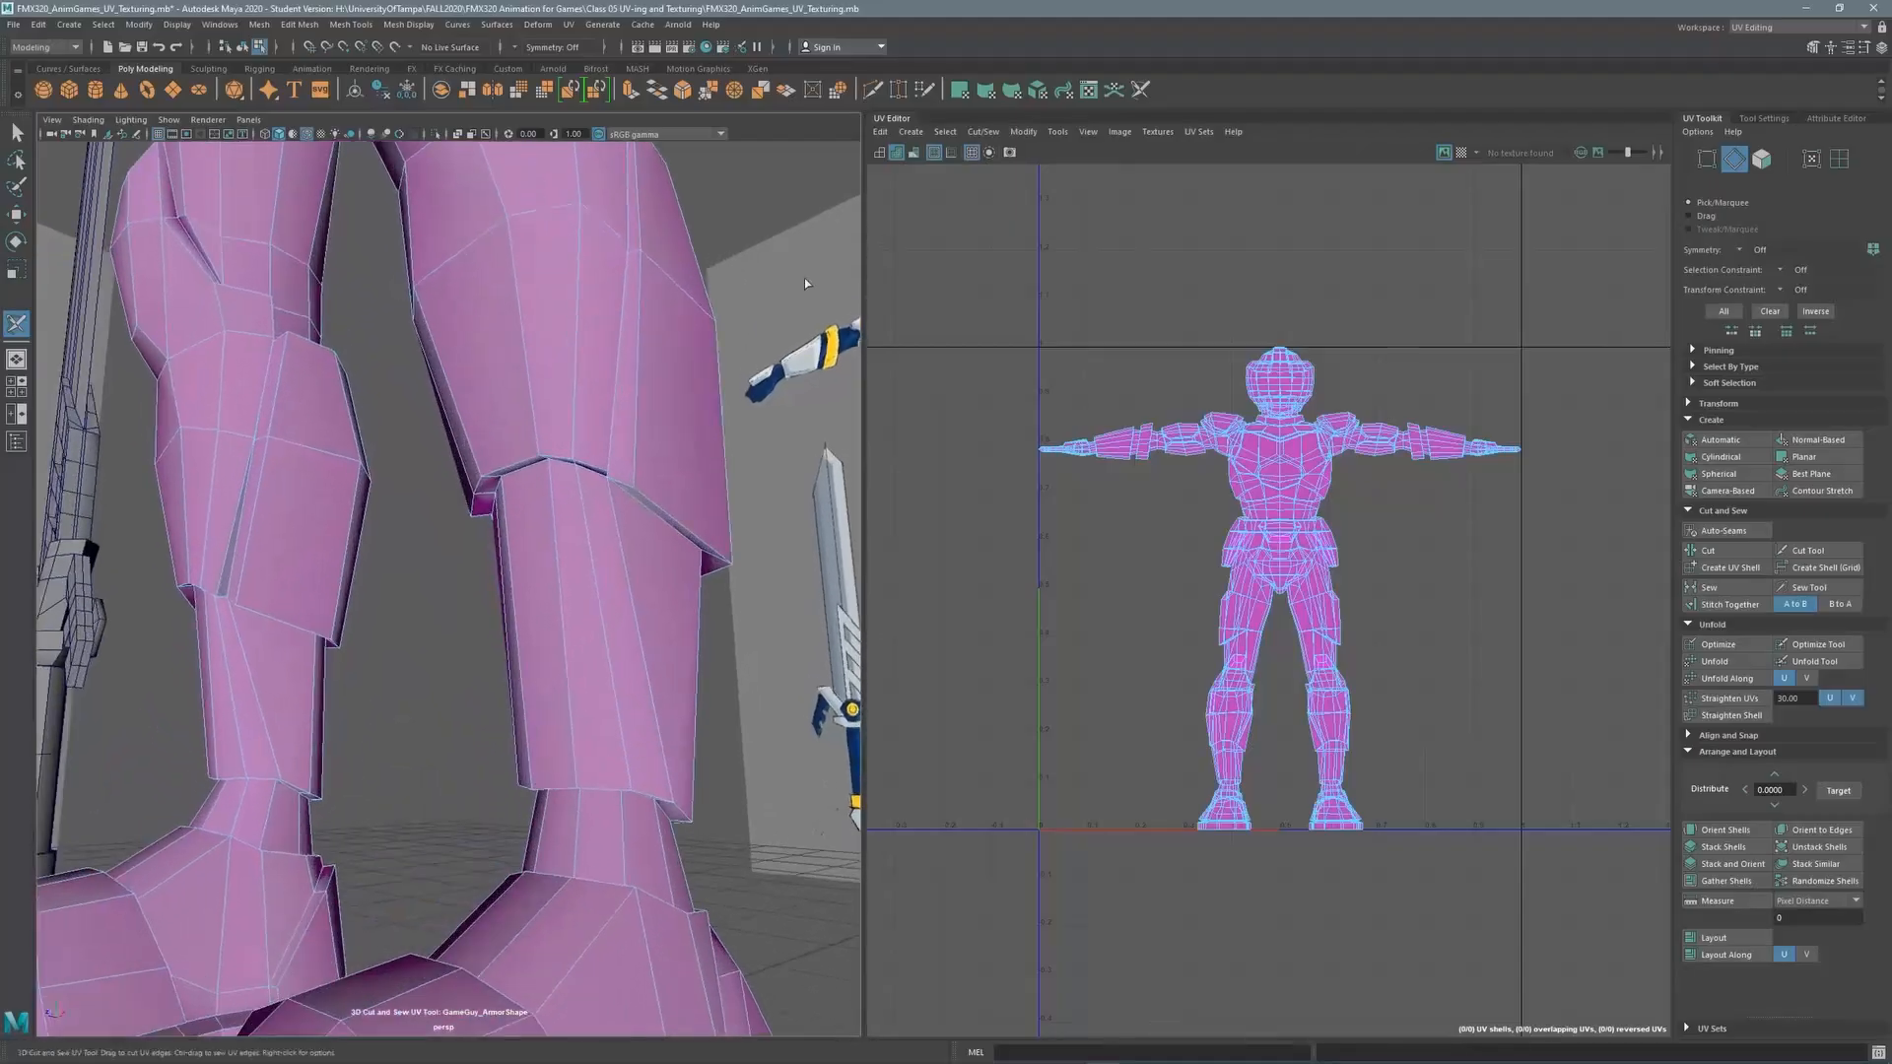
left_click(1143, 89)
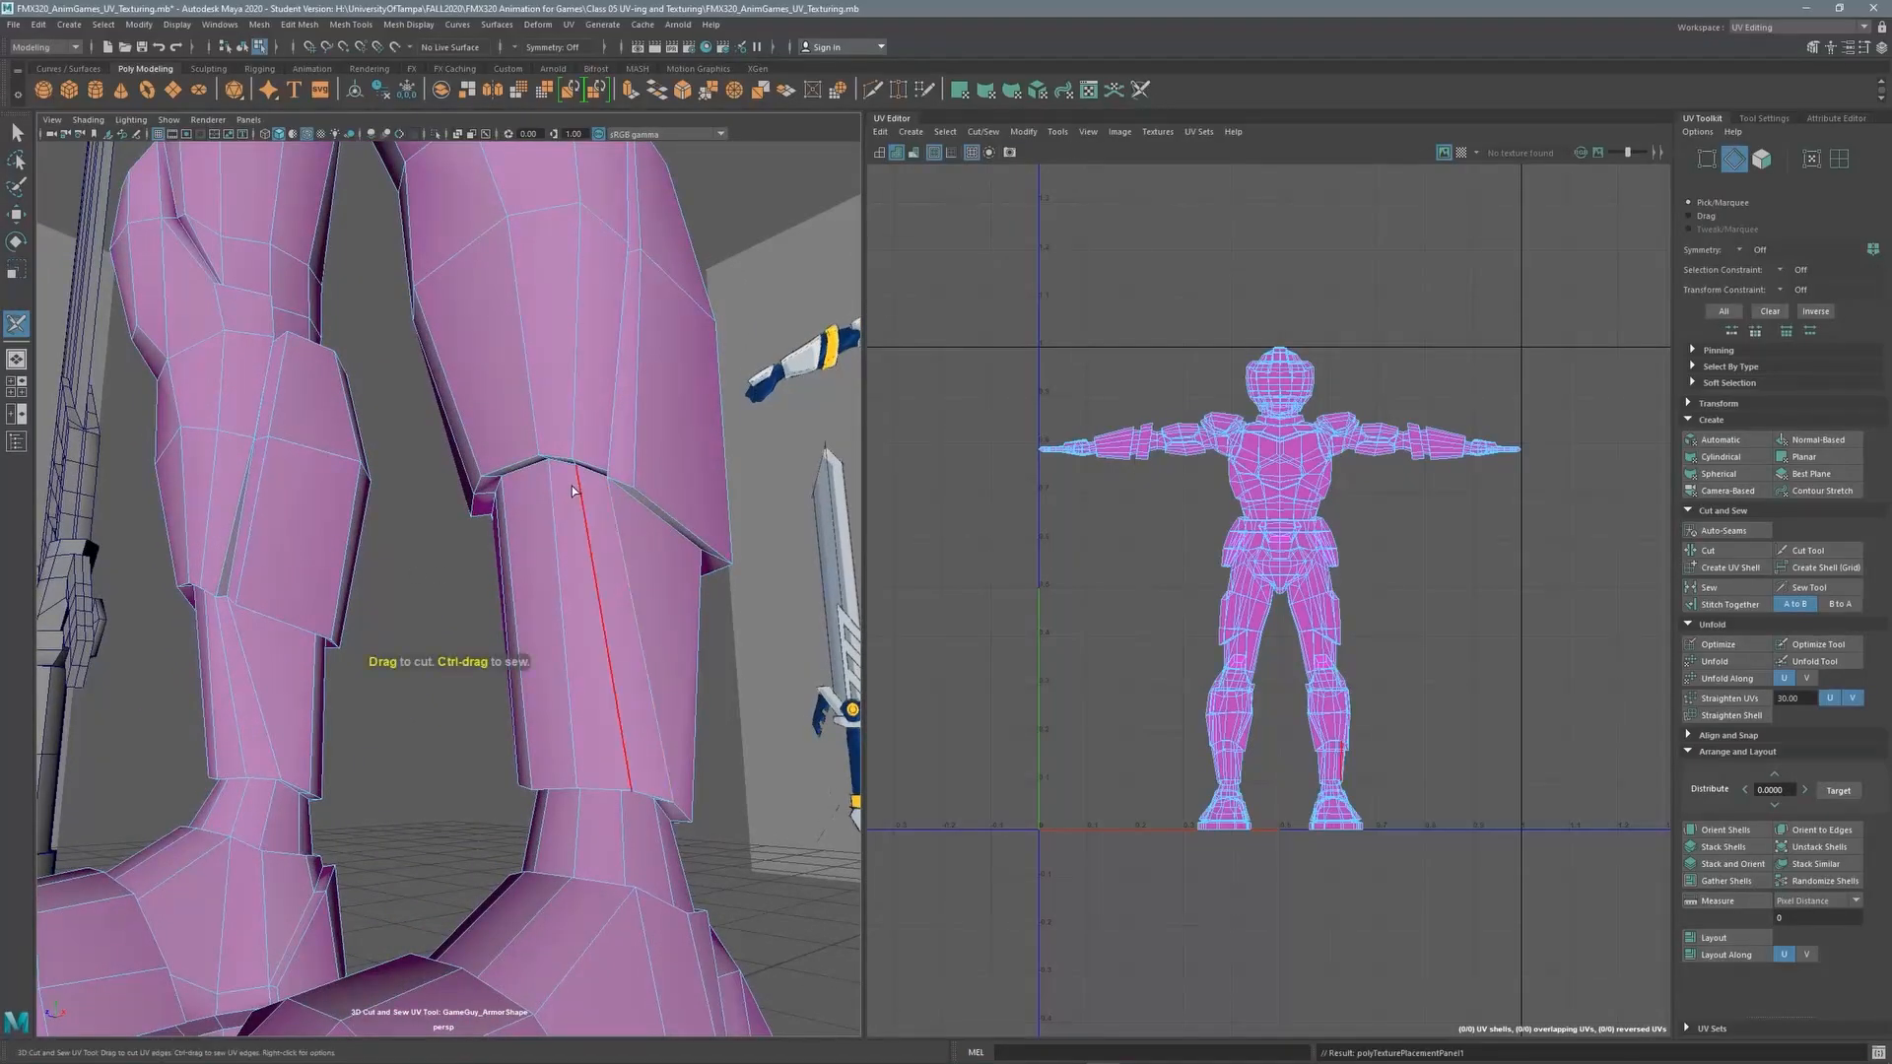
left_click_drag(553, 477, 627, 459, "alt")
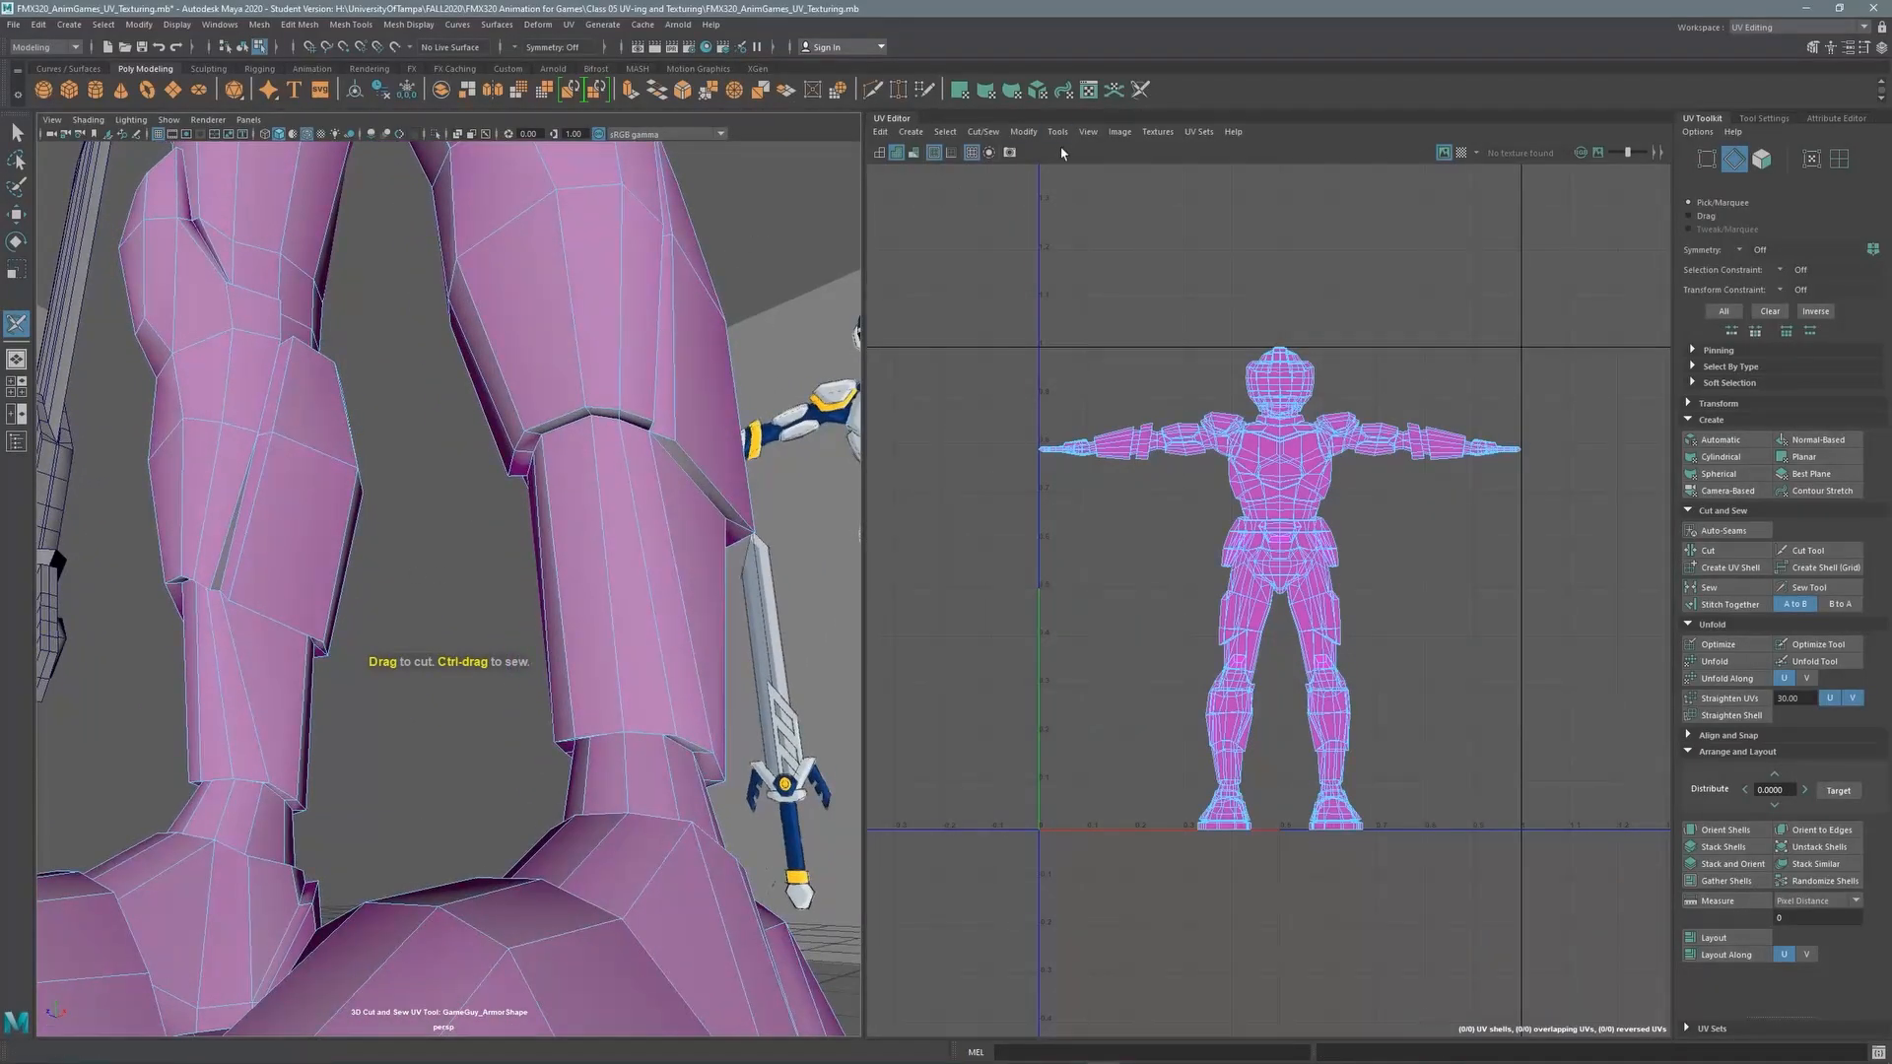
middle_click_drag(626, 460, 470, 453, "alt")
right_click_drag(470, 454, 719, 371, "alt")
middle_click_drag(719, 372, 554, 463, "alt")
right_click_drag(617, 424, 434, 502, "alt")
middle_click_drag(435, 502, 493, 372, "alt")
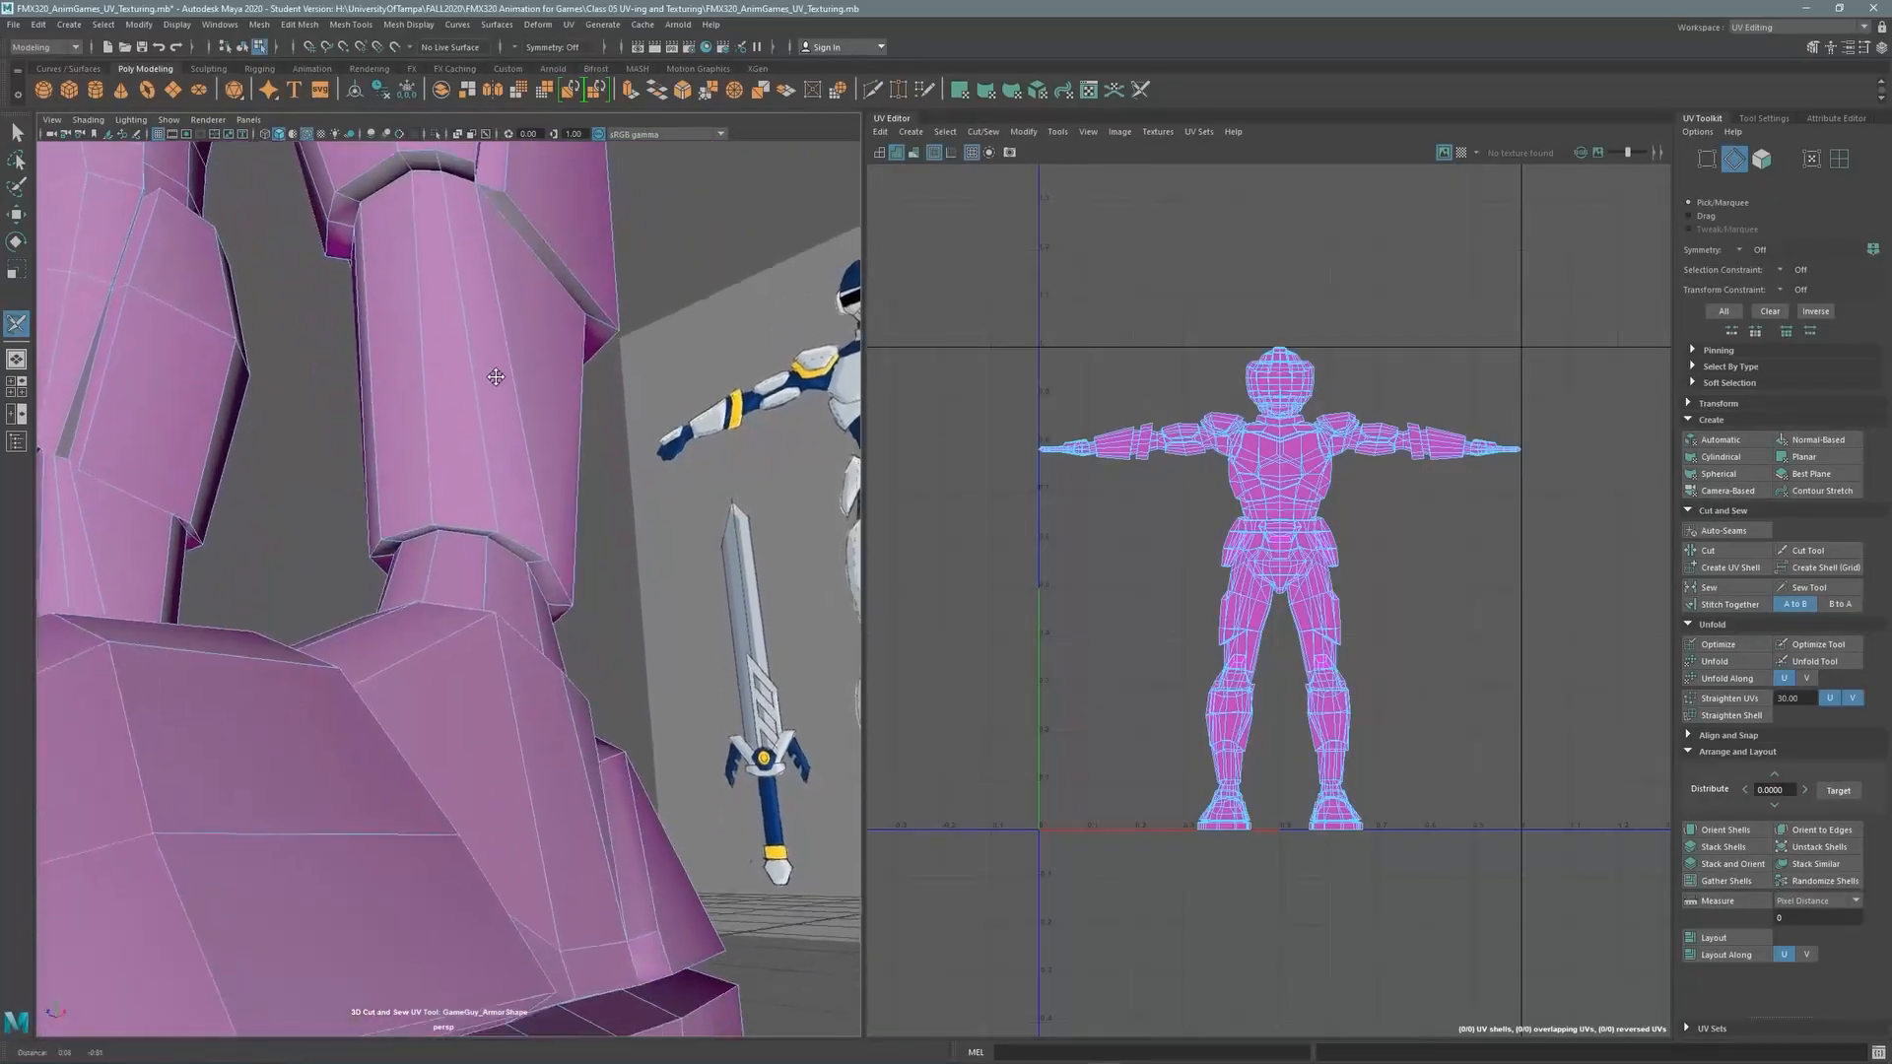
right_click_drag(493, 372, 501, 567, "alt")
double_click(509, 560)
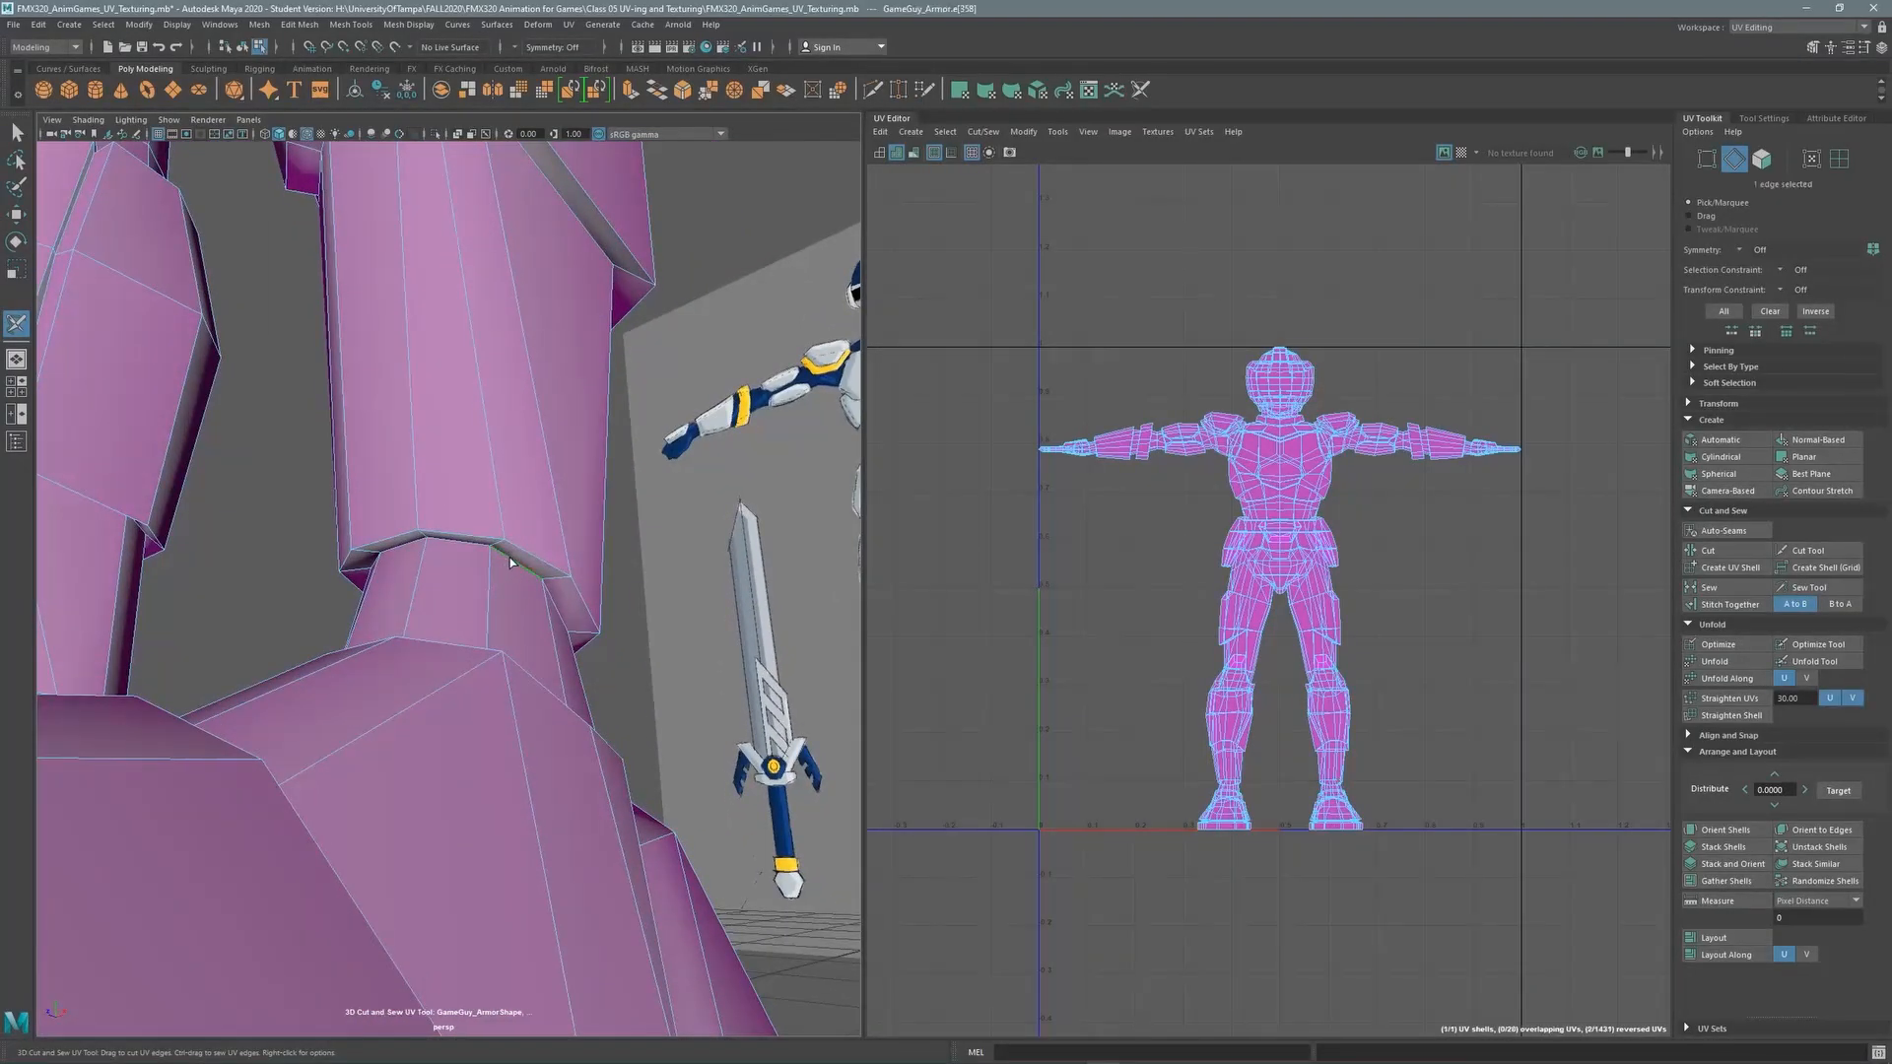
Examine the cut-off boot, ankle and lower leg from close up and farther away to check the new seam
left_click_drag(508, 485, 490, 524, "alt")
middle_click_drag(490, 523, 591, 254, "alt")
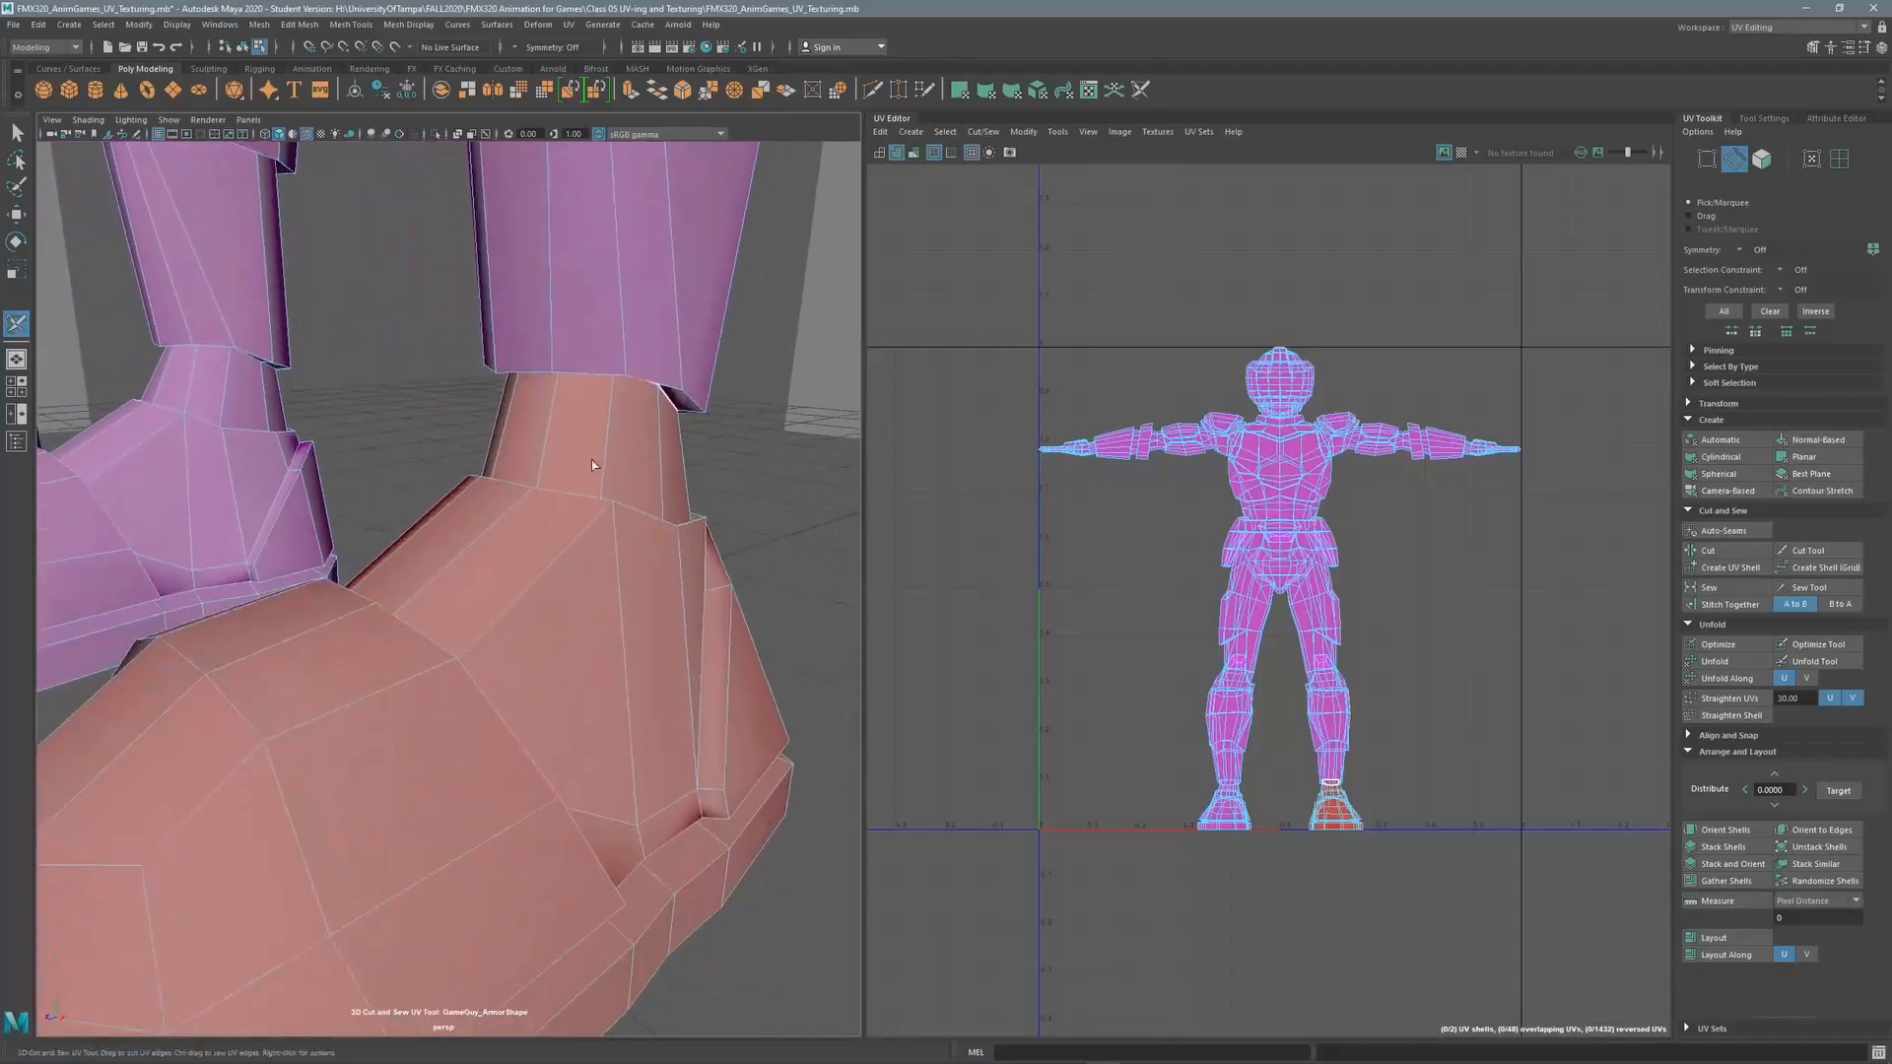
left_click_drag(618, 447, 621, 410, "alt")
right_click_drag(621, 410, 395, 414, "alt")
middle_click_drag(395, 413, 419, 602, "alt")
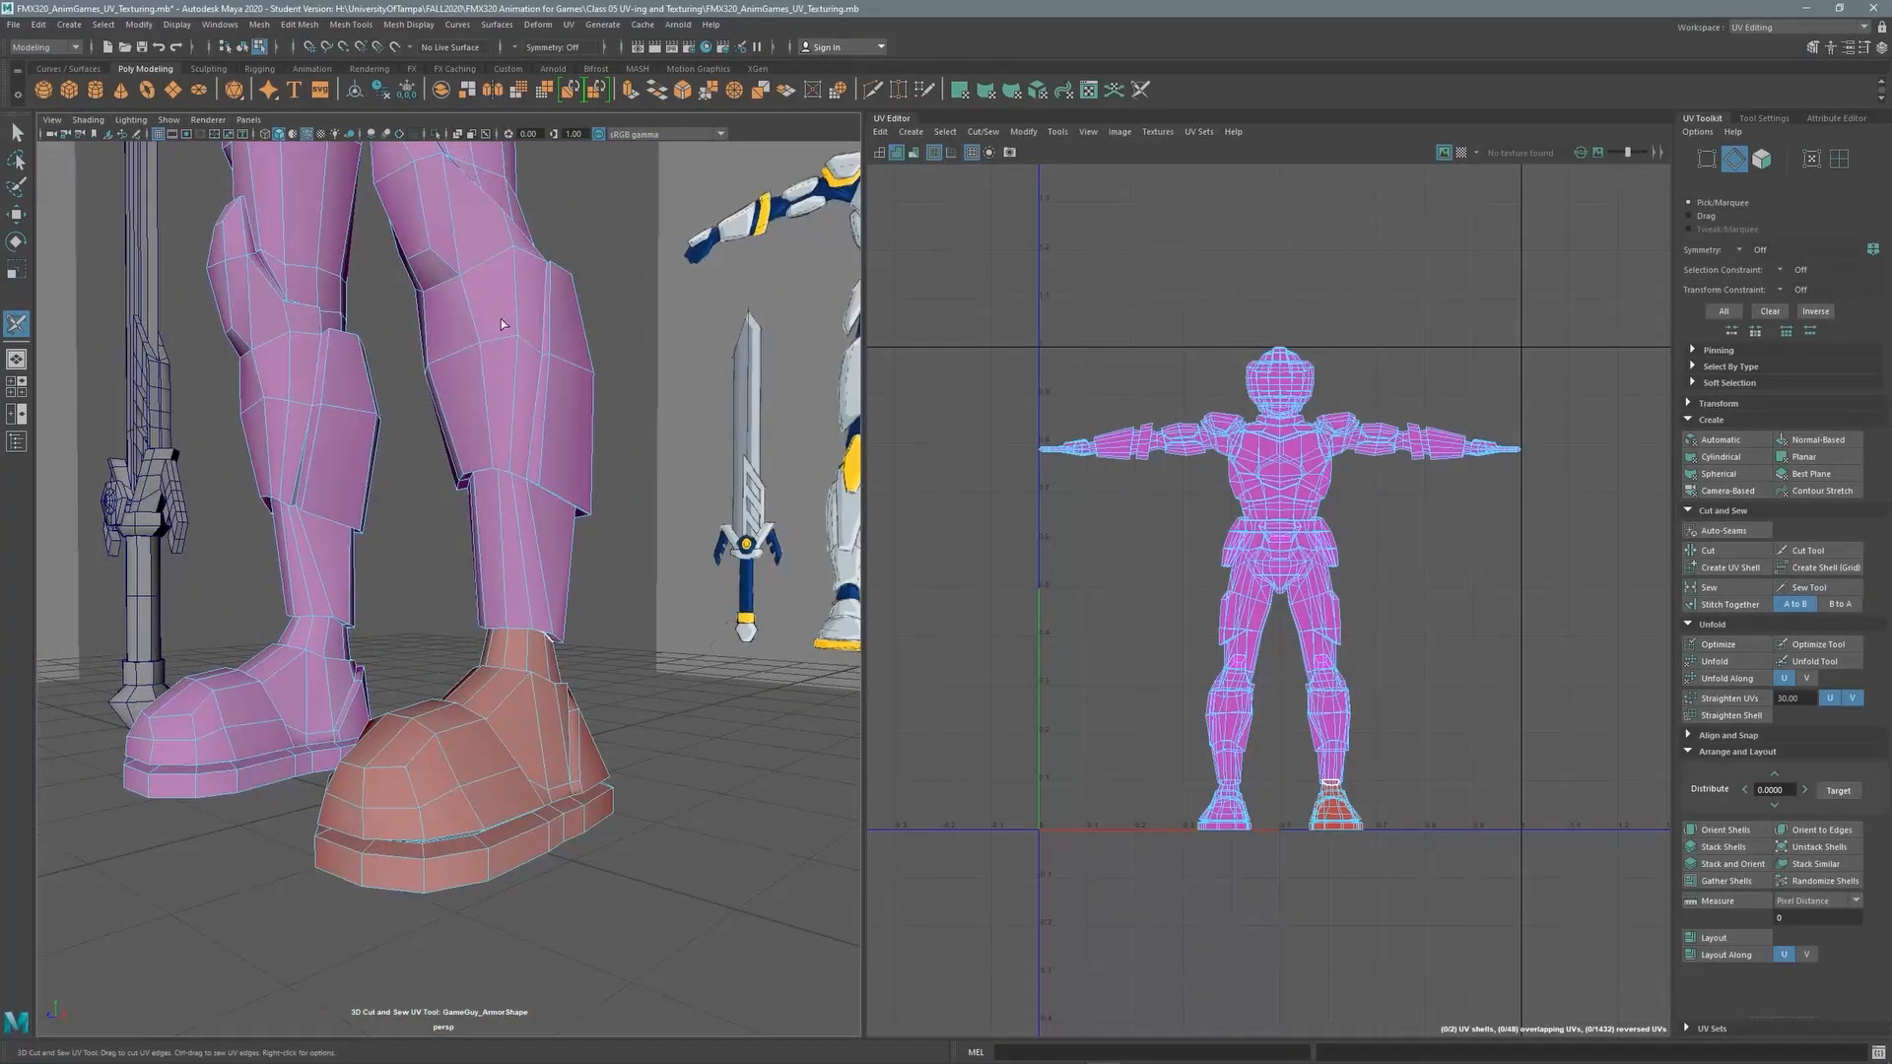
right_click_drag(506, 710, 422, 485, "alt")
middle_click_drag(422, 485, 493, 570, "alt")
right_click_drag(493, 570, 464, 557, "alt")
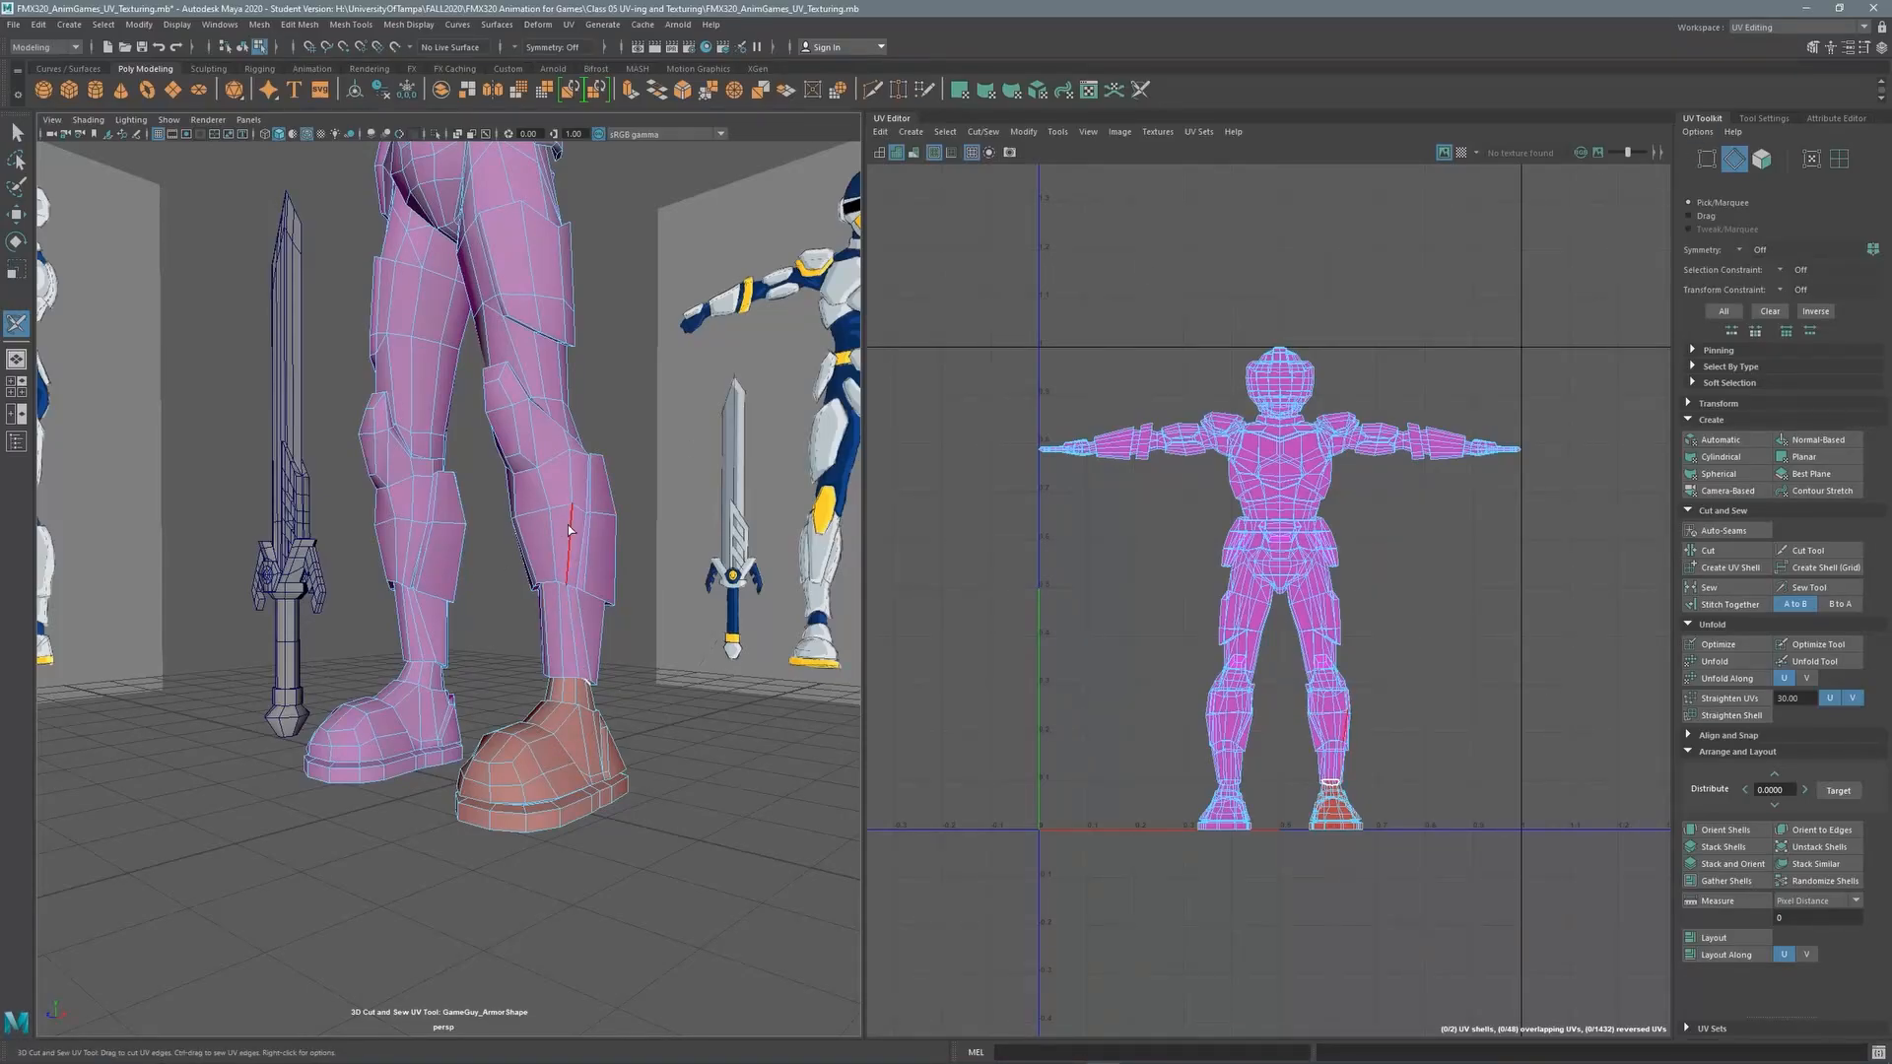
Select the body and boot UV shells in turn to check their separation, and return to edge selection
left_click(1840, 161)
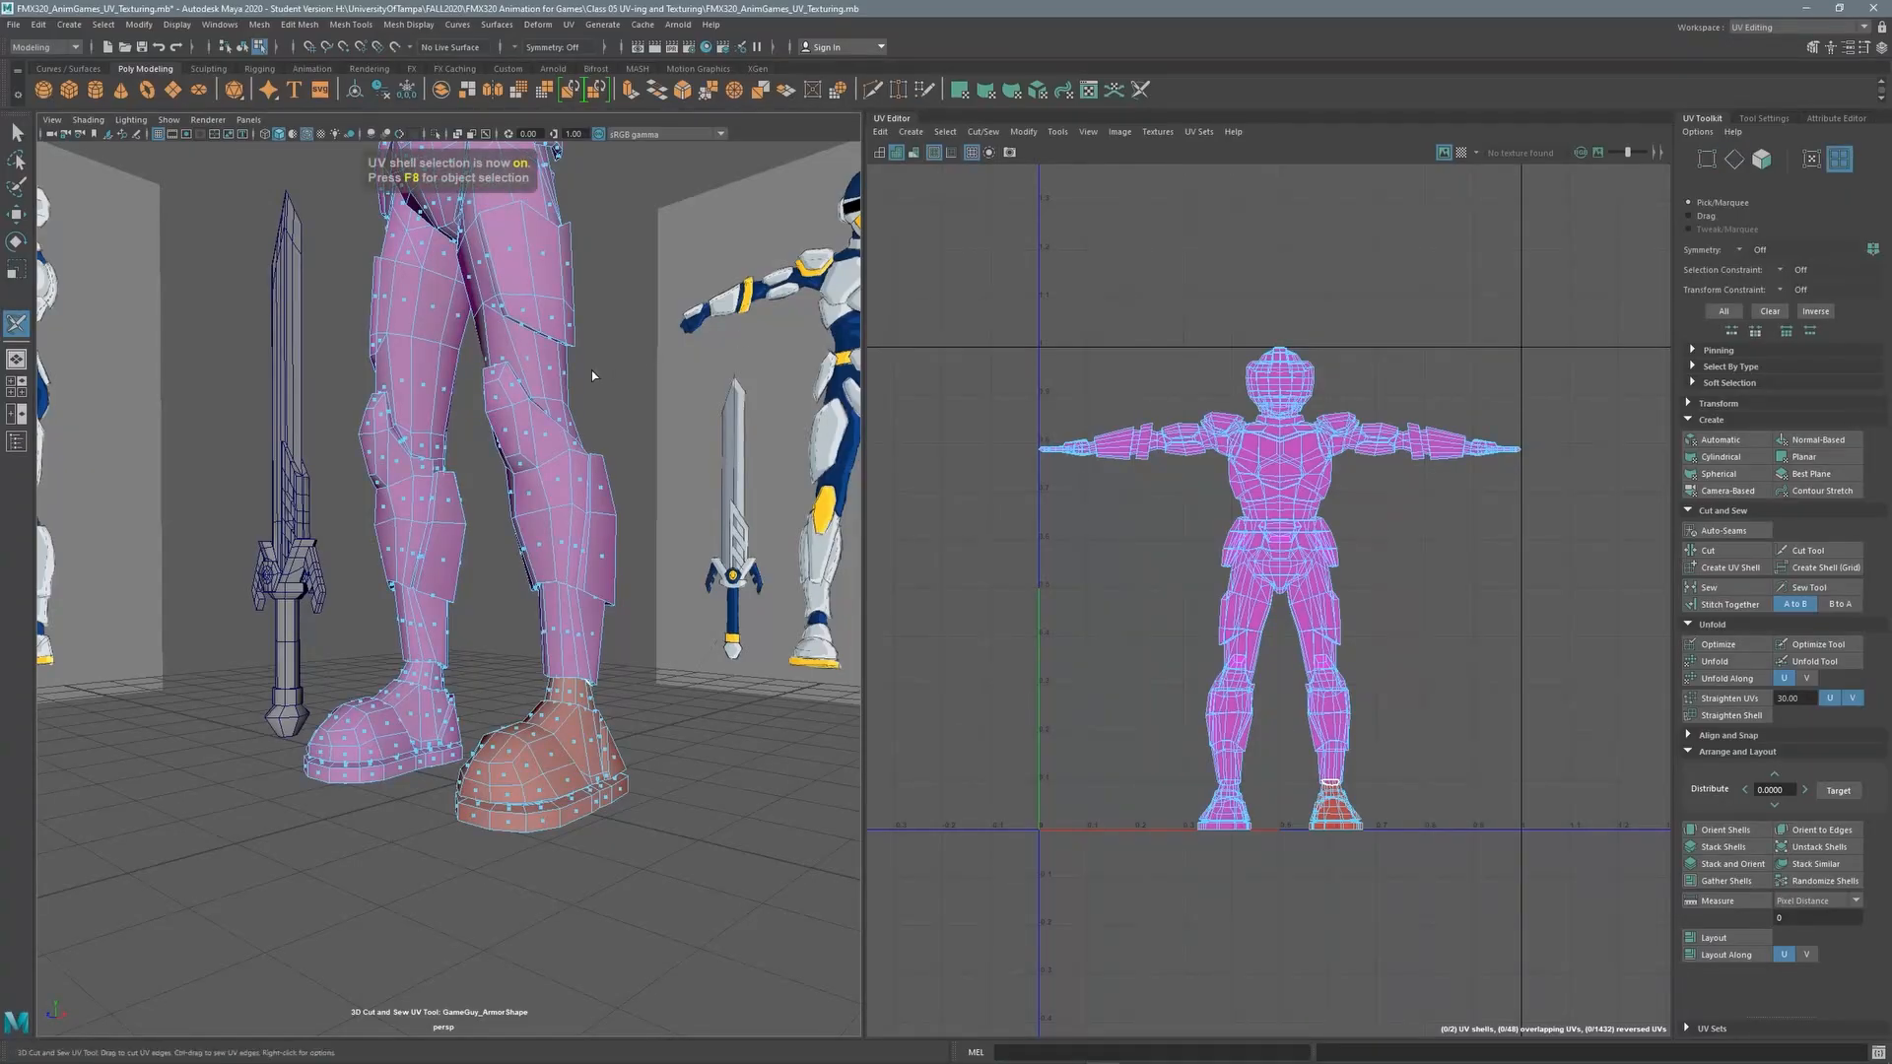
left_click(535, 400)
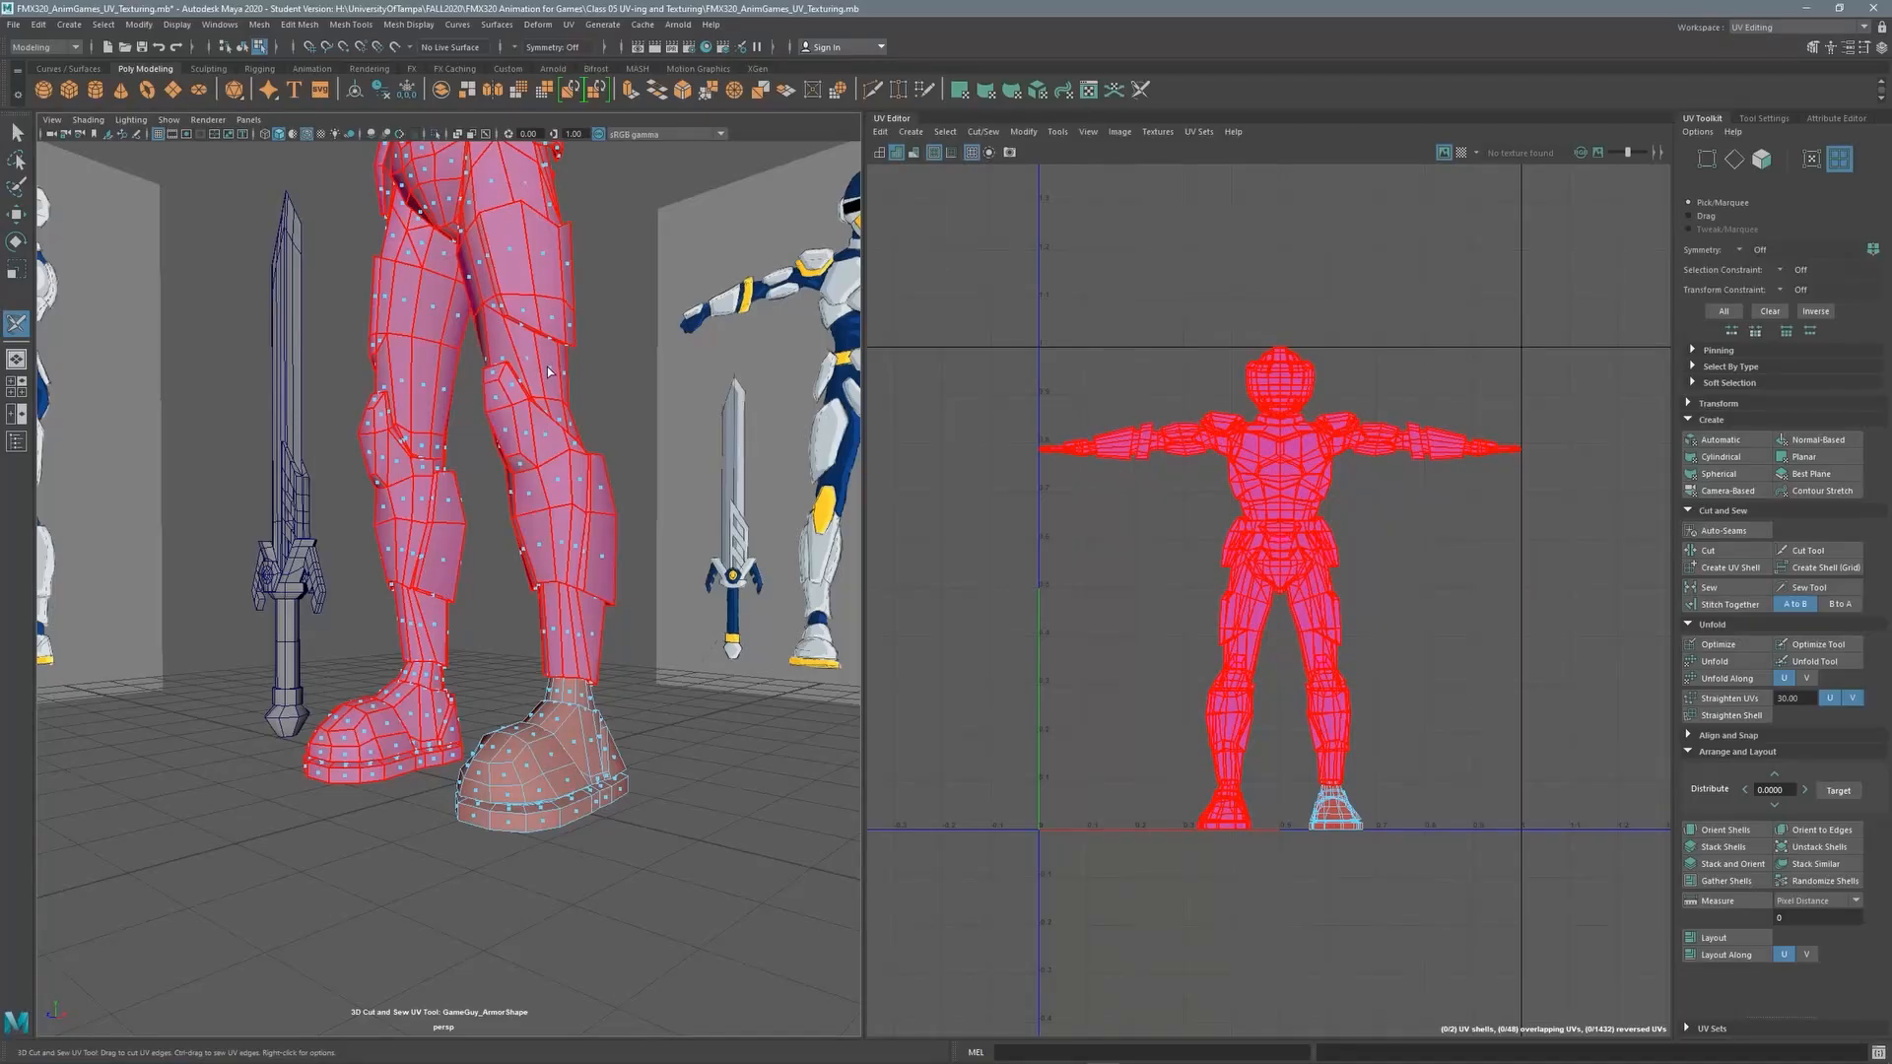
left_click(595, 754)
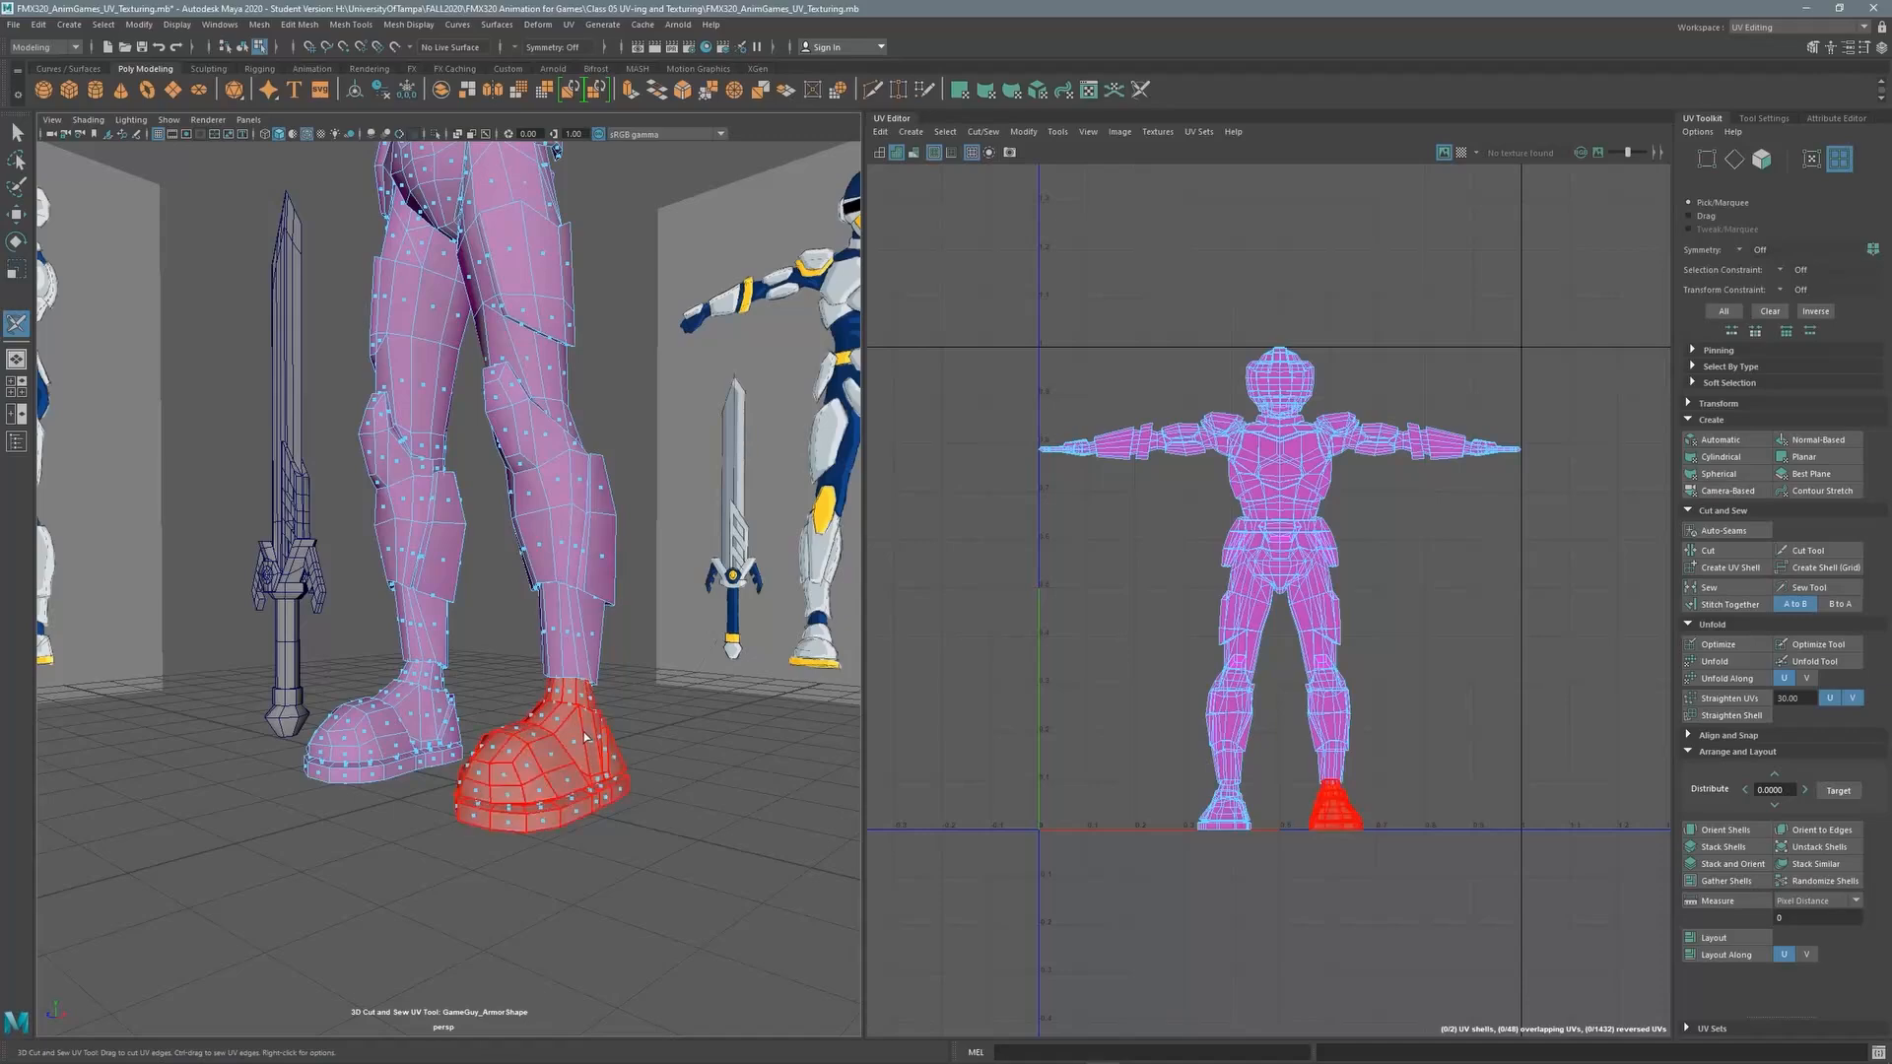
key("F10")
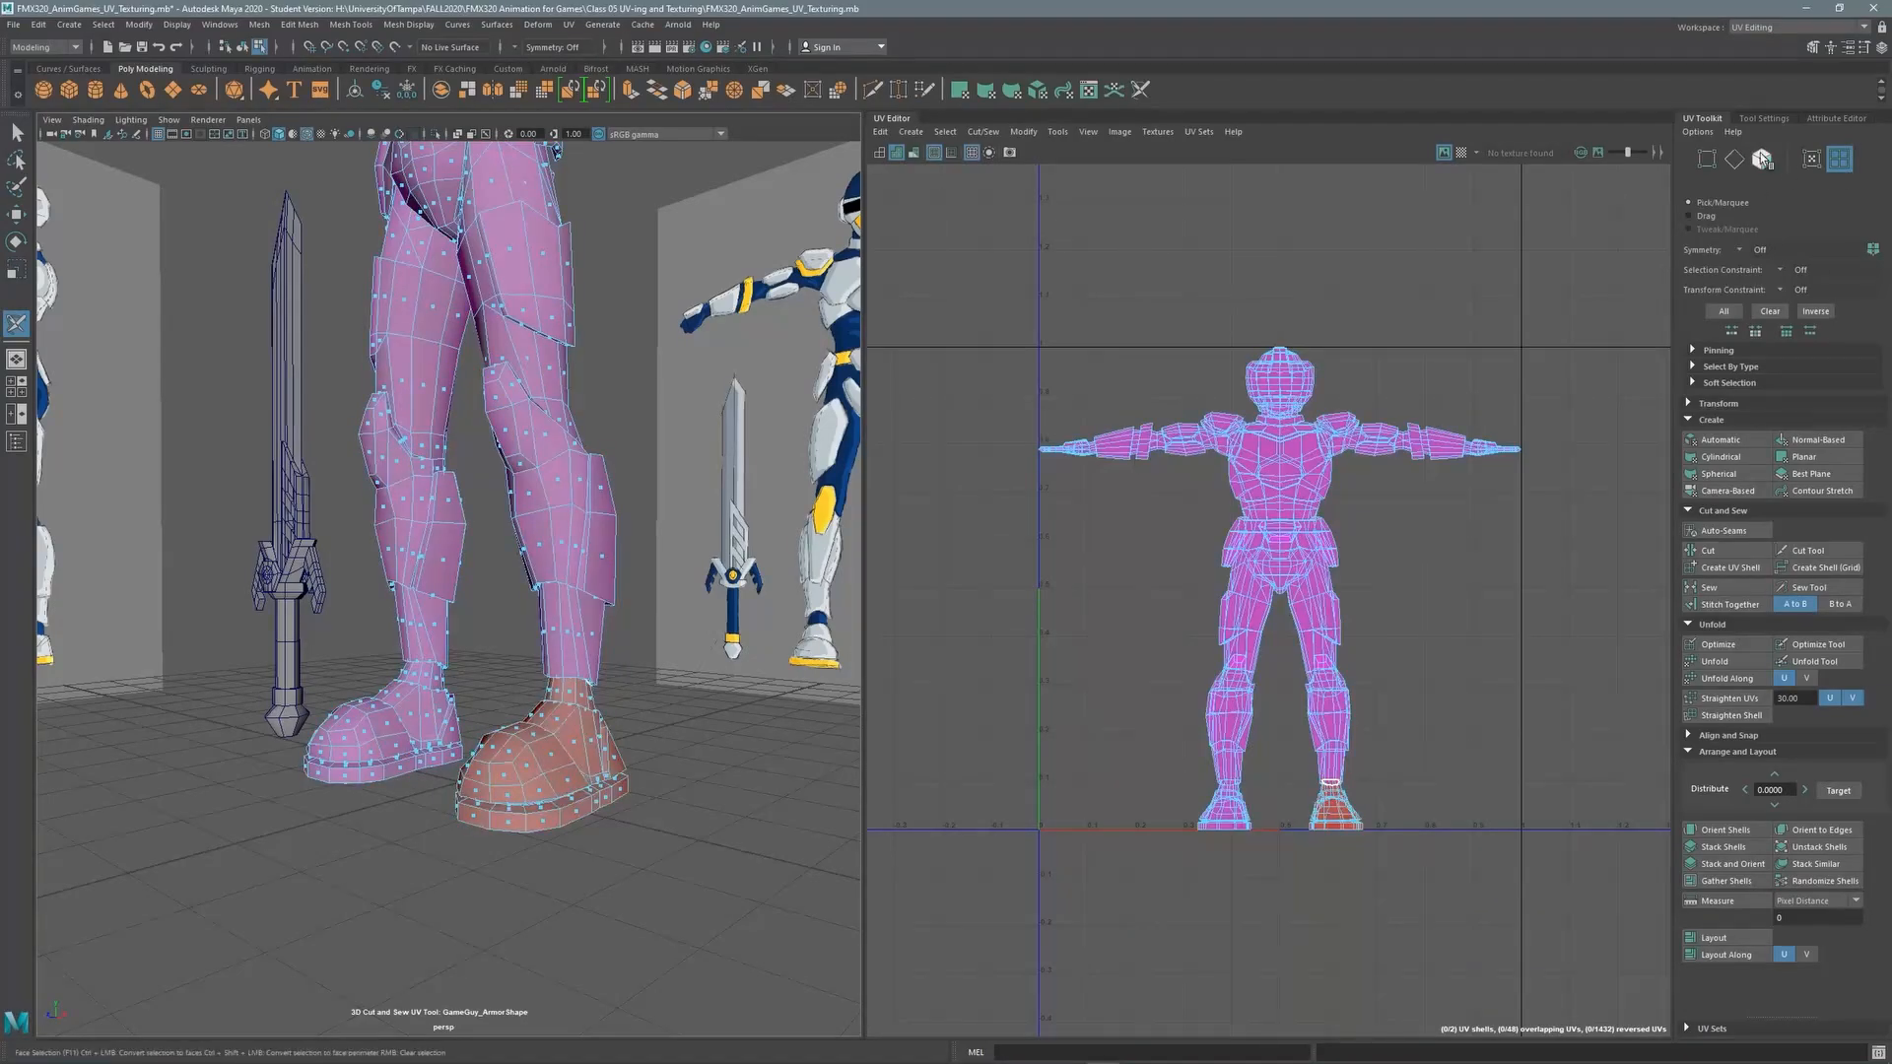
Set the UV symmetry to Object X so that seam cuts are mirrored on both legs
middle_click_drag(493, 630, 498, 506, "alt")
right_click_drag(498, 507, 947, 482, "alt")
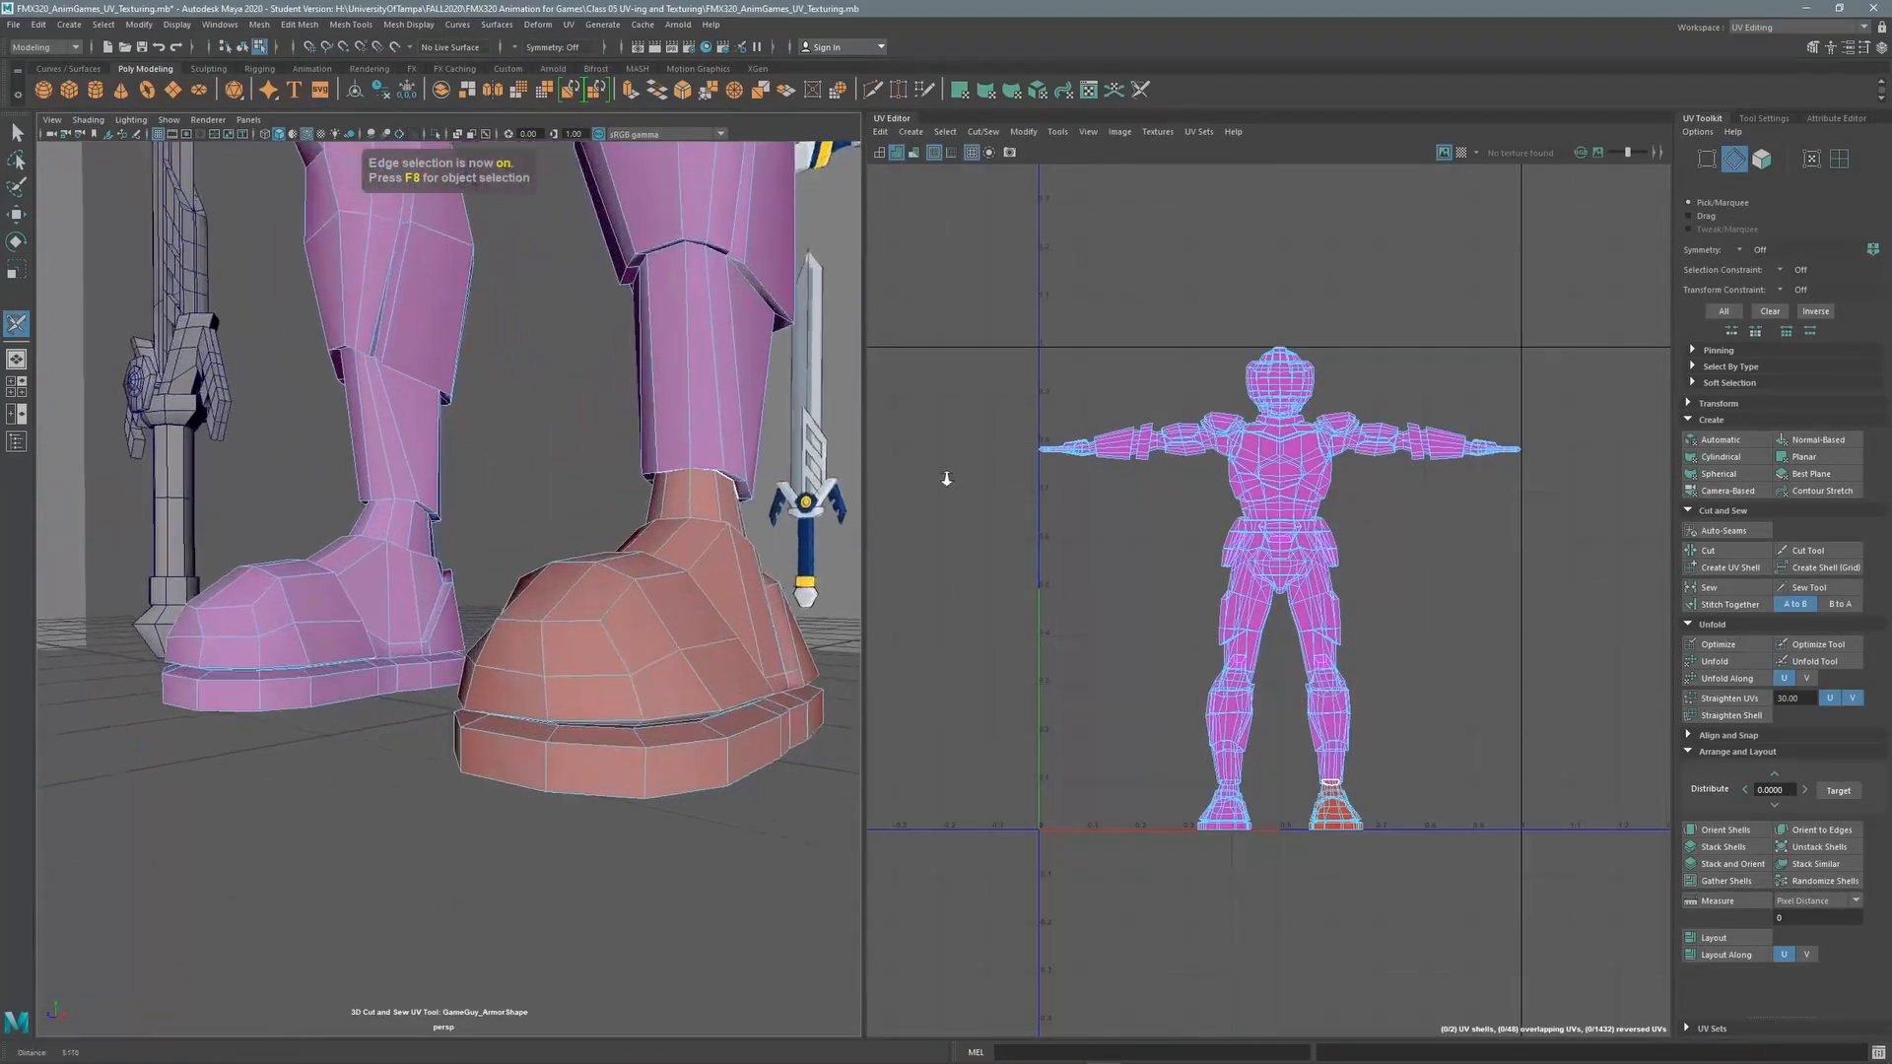
middle_click_drag(611, 463, 523, 477, "alt")
left_click_drag(523, 477, 516, 597, "alt")
right_click_drag(517, 597, 619, 538, "alt")
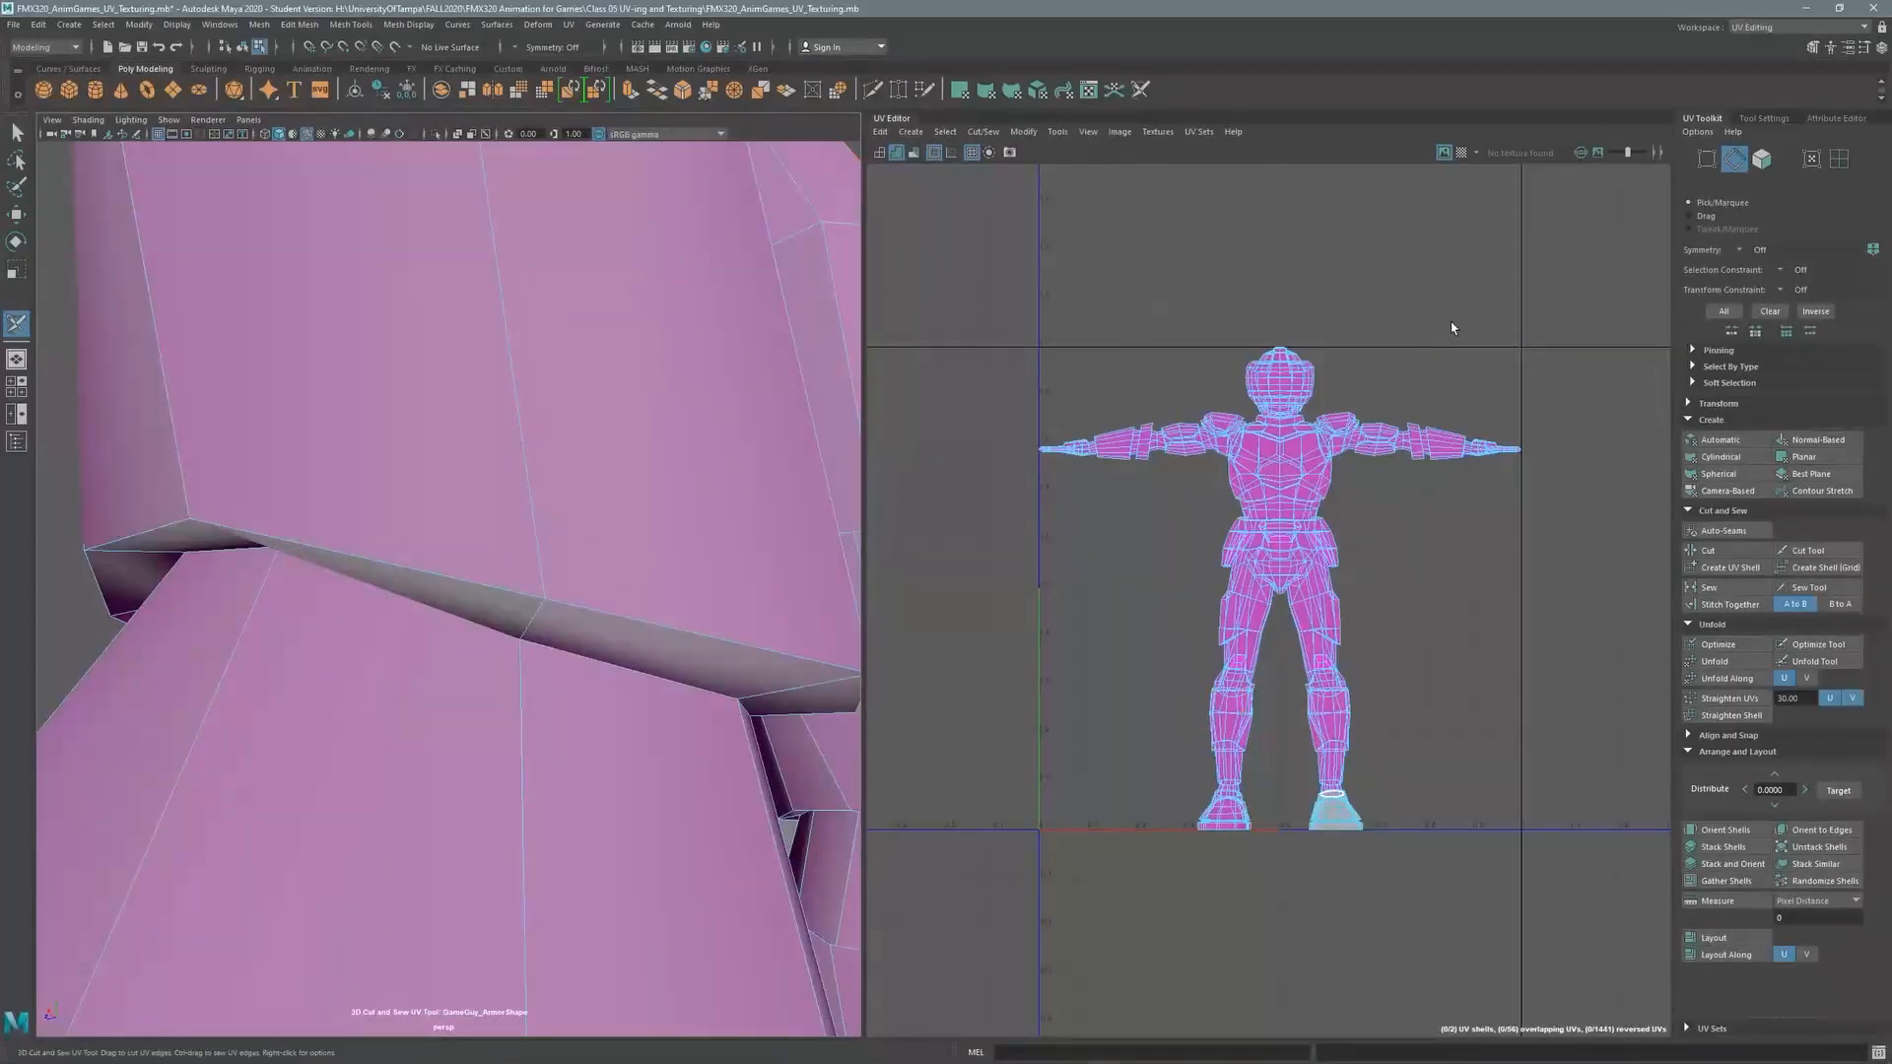
left_click(1738, 251)
left_click(1761, 276)
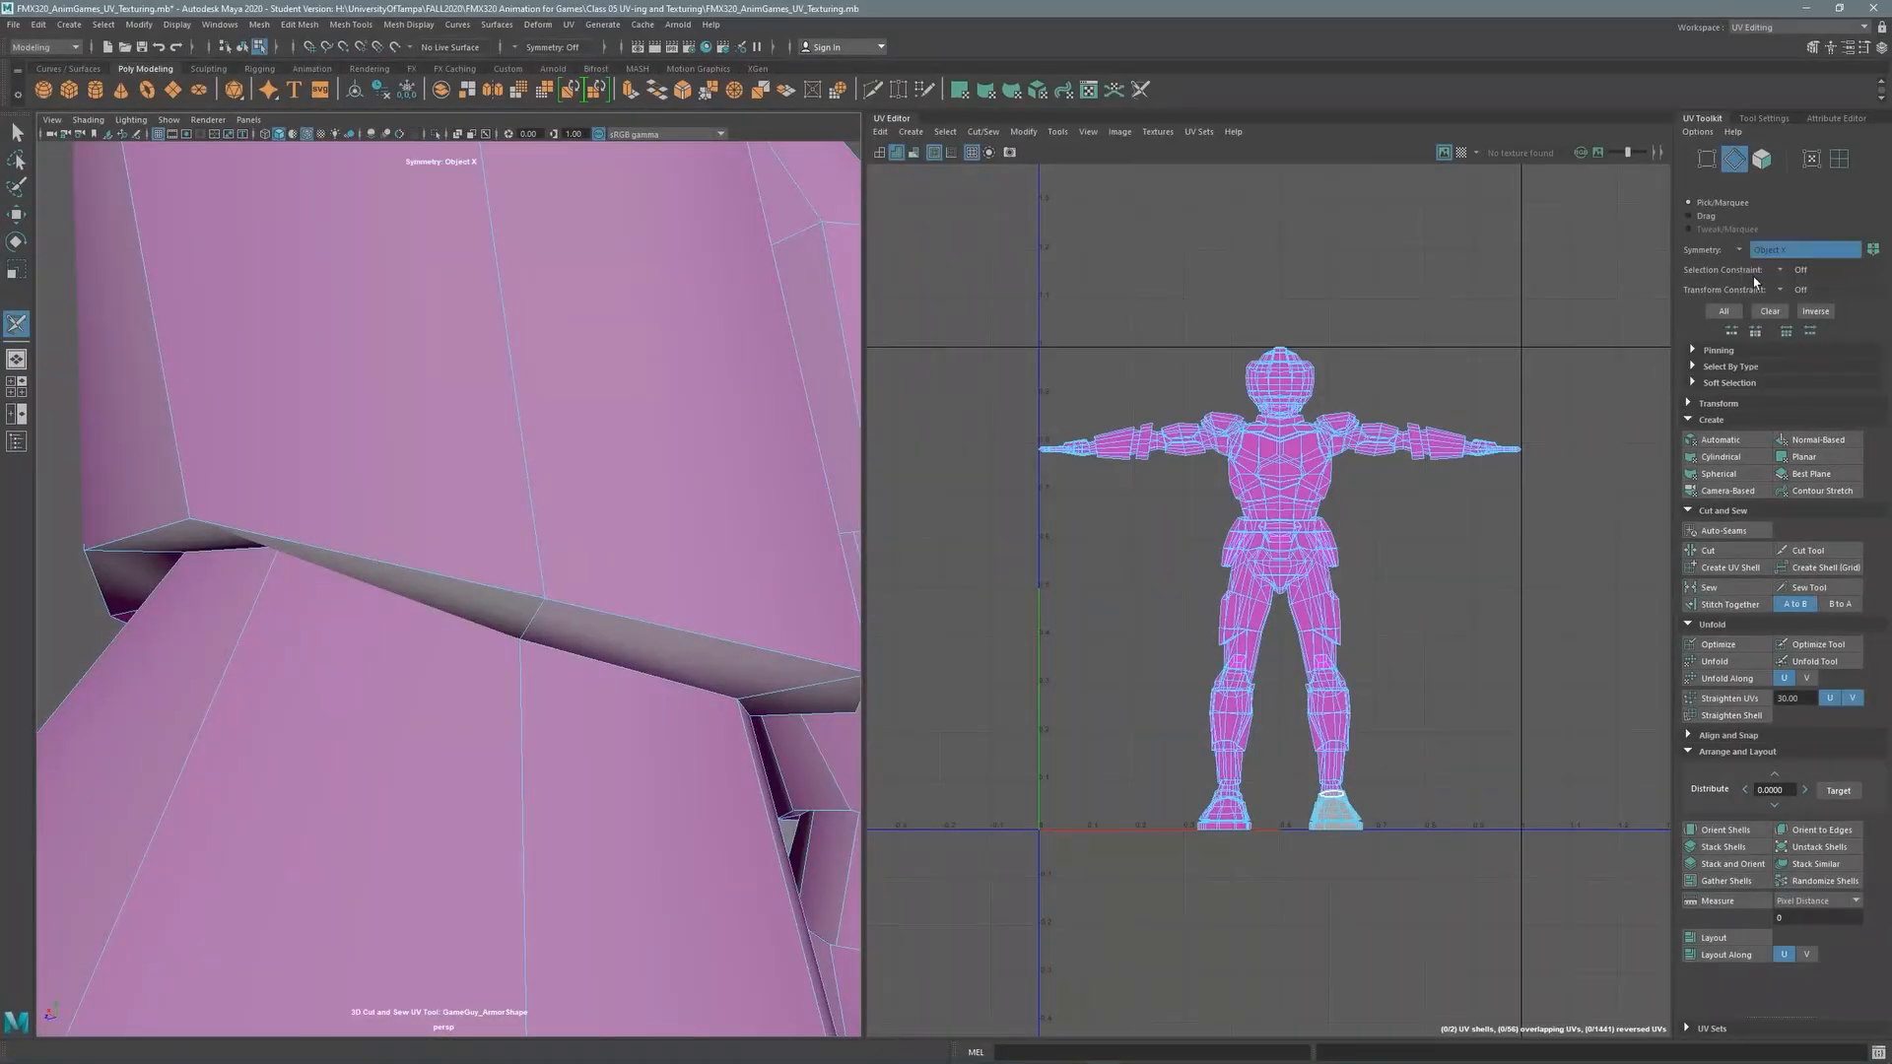
Cut mirrored seams around the ankles and along the boots' heel panels, undoing the last stray cut
right_click_drag(552, 631, 313, 700, "alt")
left_click_drag(312, 701, 419, 636, "alt")
double_click(583, 689)
double_click(566, 443)
right_click_drag(418, 635, 511, 606, "alt")
double_click(512, 606)
left_click_drag(511, 606, 653, 515, "alt")
left_click(627, 454)
key("ctrl+z")
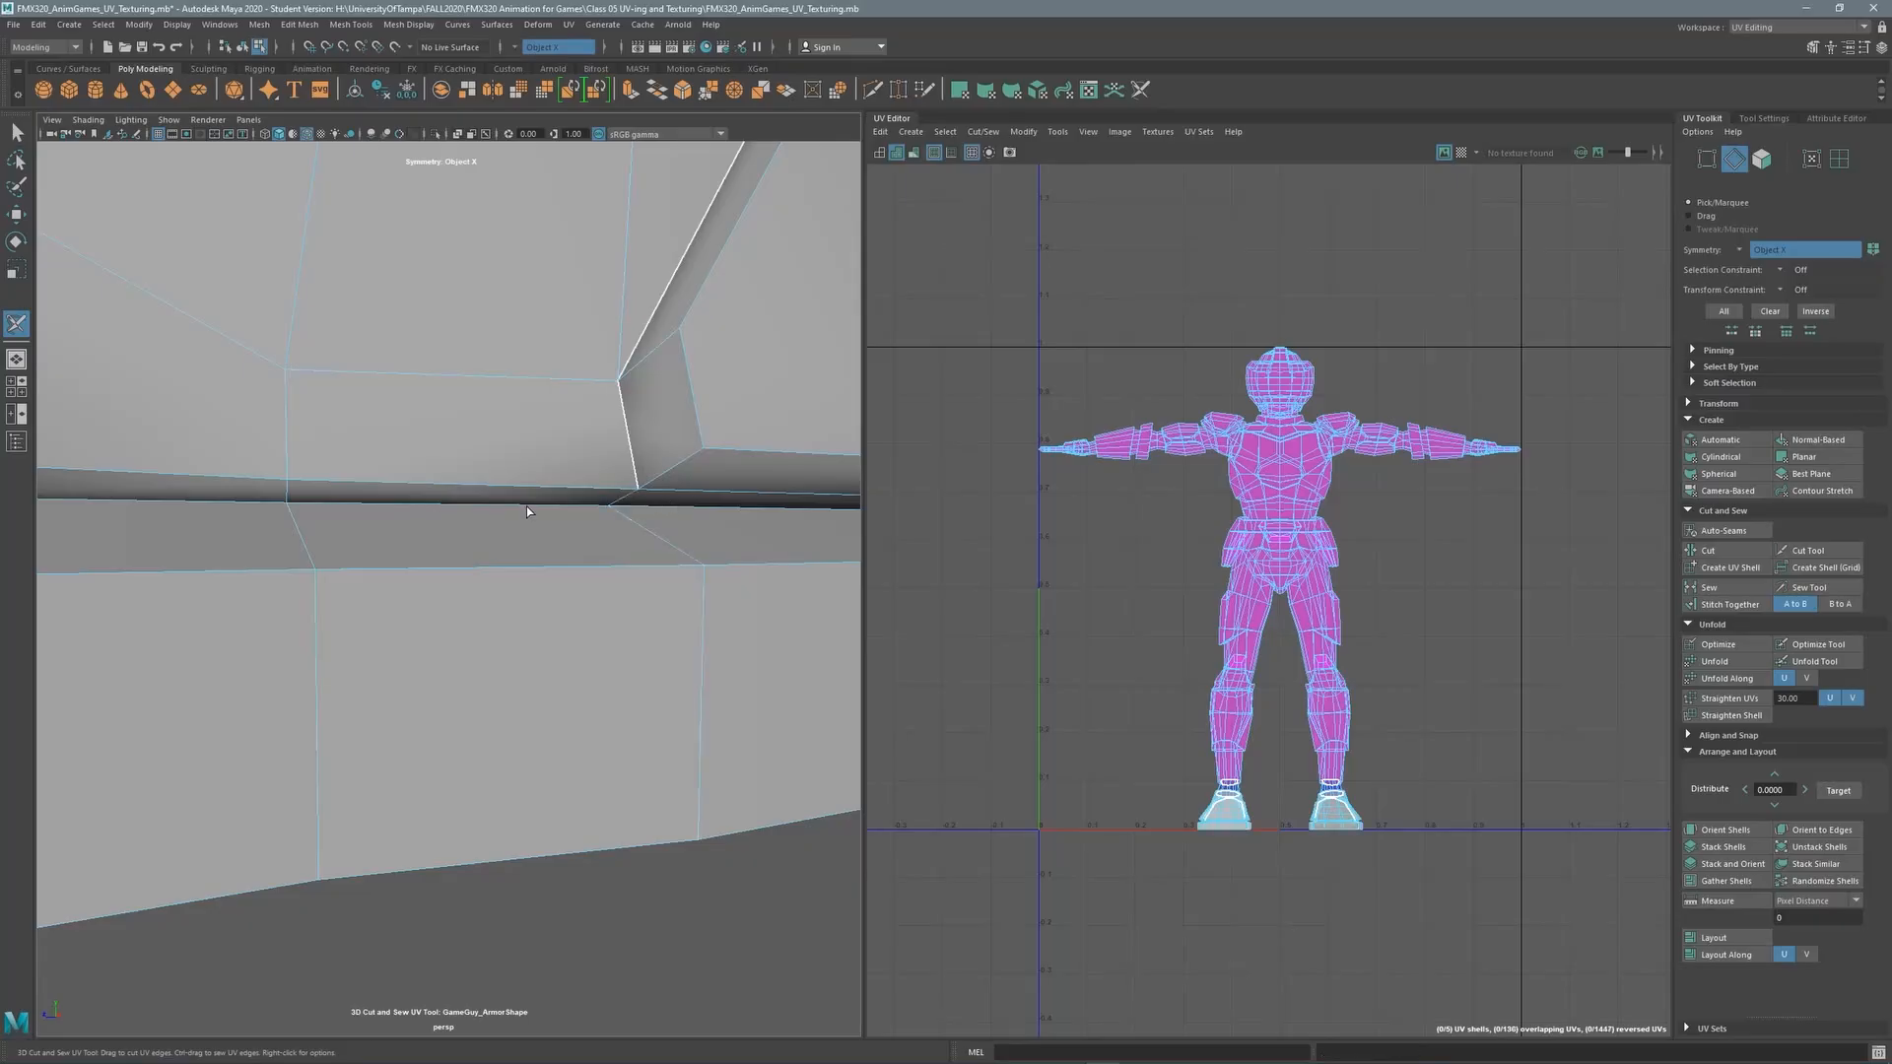
Cut a seam loop along the gap between the upper boots and their soles on both feet
double_click(528, 505)
left_click(625, 498)
right_click_drag(624, 498, 550, 383, "alt")
left_click_drag(550, 383, 426, 542, "alt")
right_click_drag(583, 378, 464, 394, "alt")
left_click_drag(463, 394, 325, 395, "alt")
right_click_drag(414, 434, 719, 499, "alt")
left_click_drag(720, 498, 631, 533, "alt")
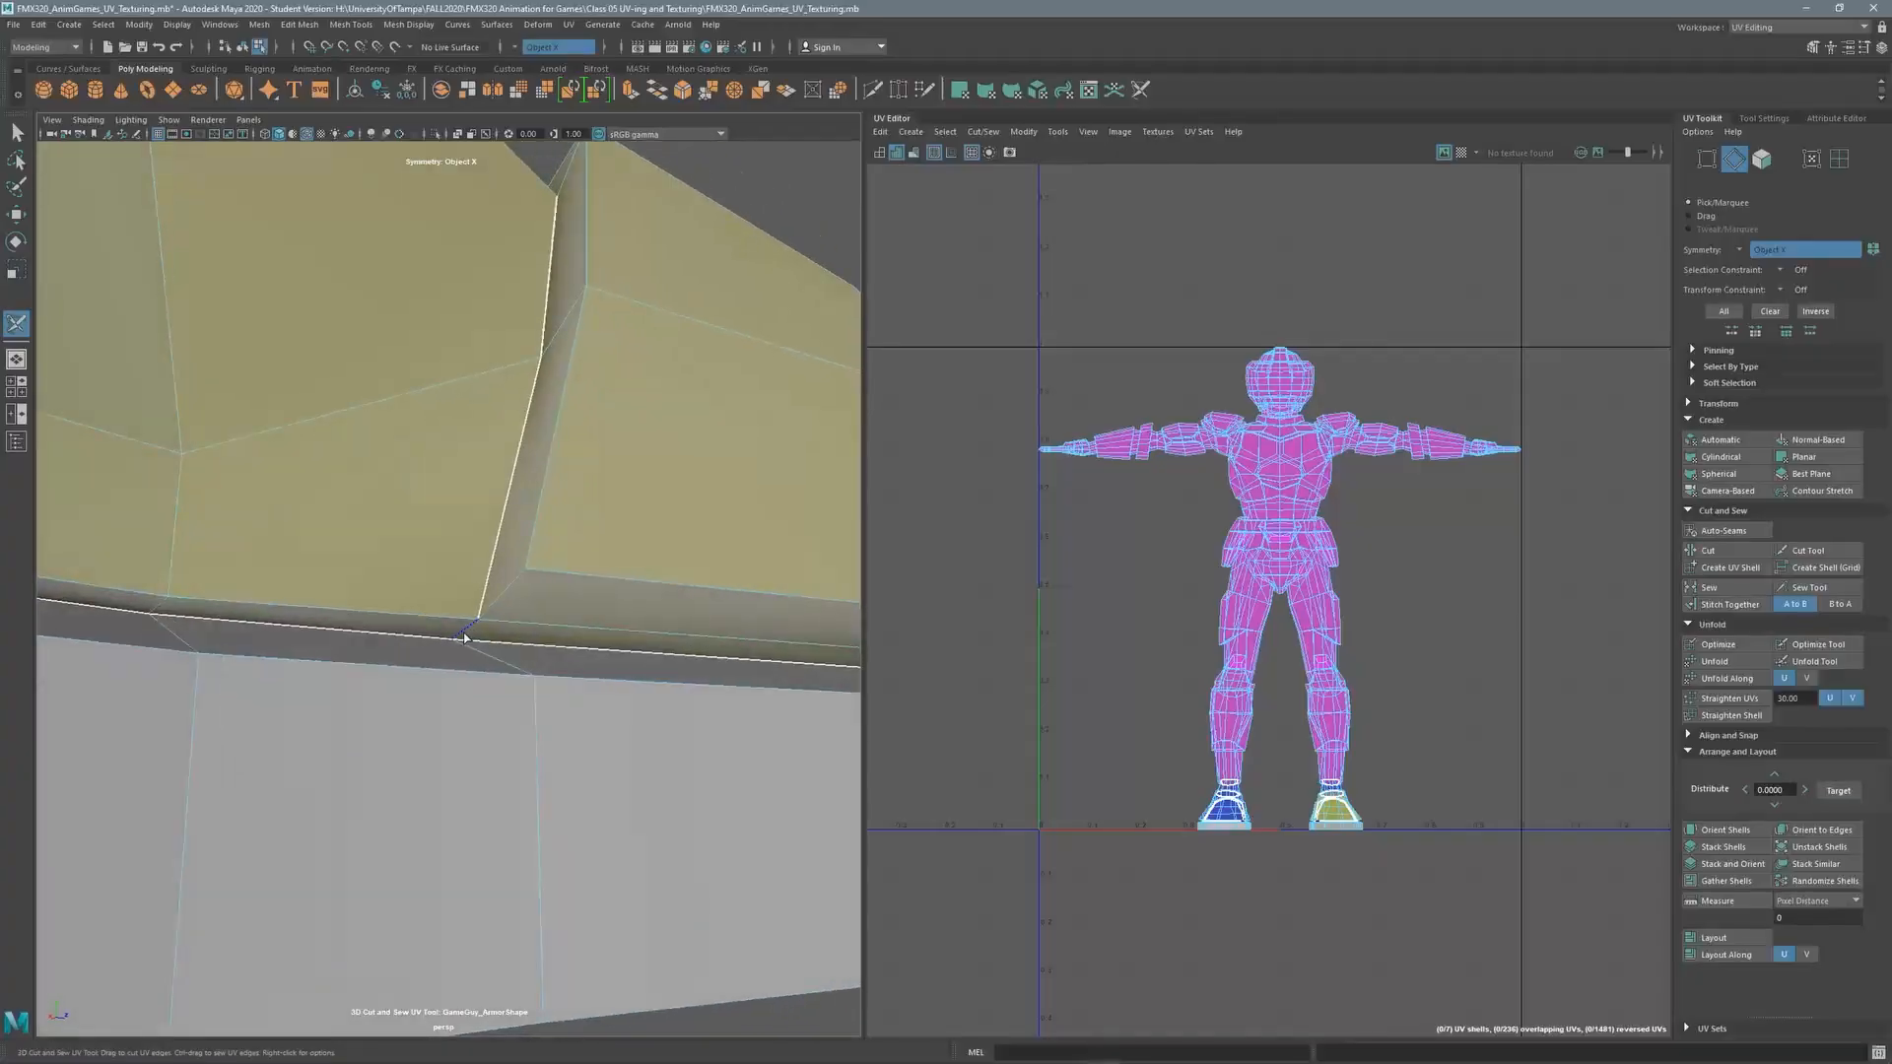
Cut the short edge next to the sole that closes the toe cap's seam on both boots
left_click(465, 637)
left_click_drag(473, 631, 536, 549, "alt")
right_click_drag(536, 549, 404, 591, "alt")
middle_click_drag(404, 591, 483, 552, "alt")
right_click_drag(532, 547, 699, 535, "alt")
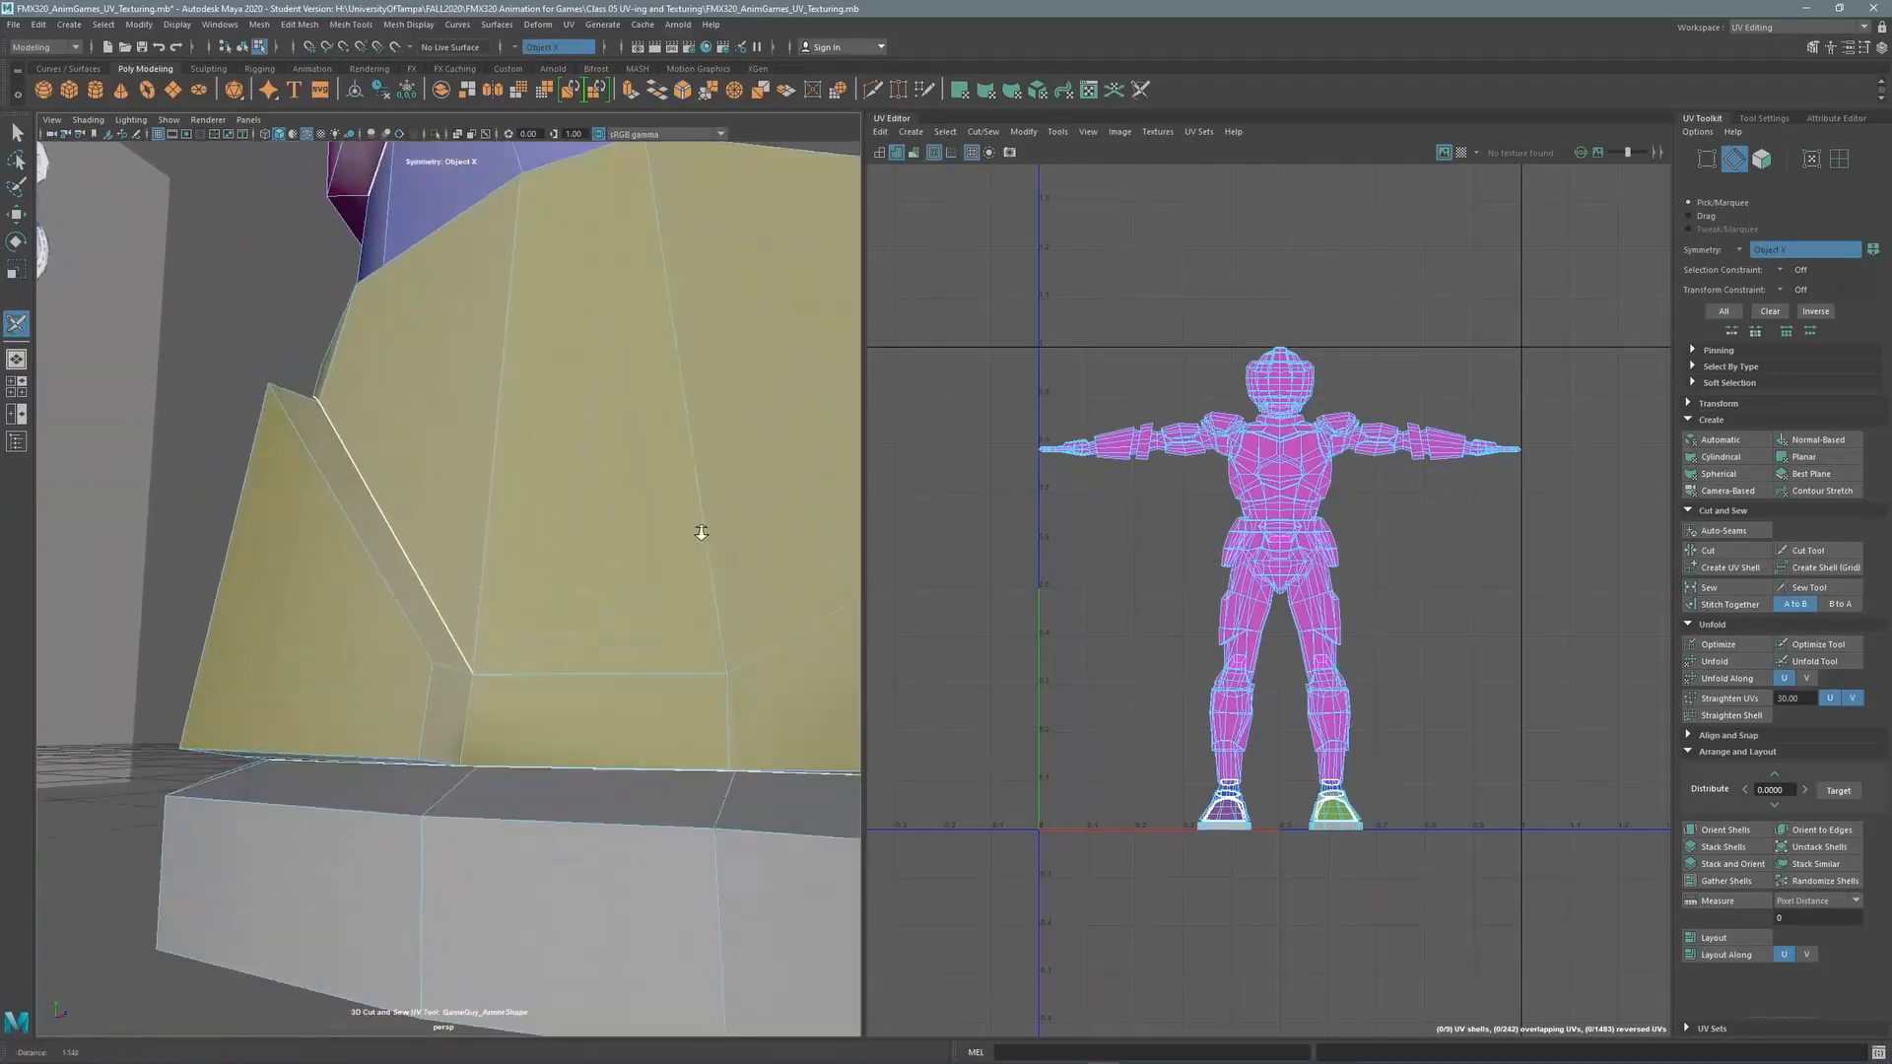
Cut the edge beside the heel panel's lower corner to join its seam to the sole seam
middle_click_drag(567, 646, 591, 548, "alt")
right_click_drag(592, 548, 651, 544, "alt")
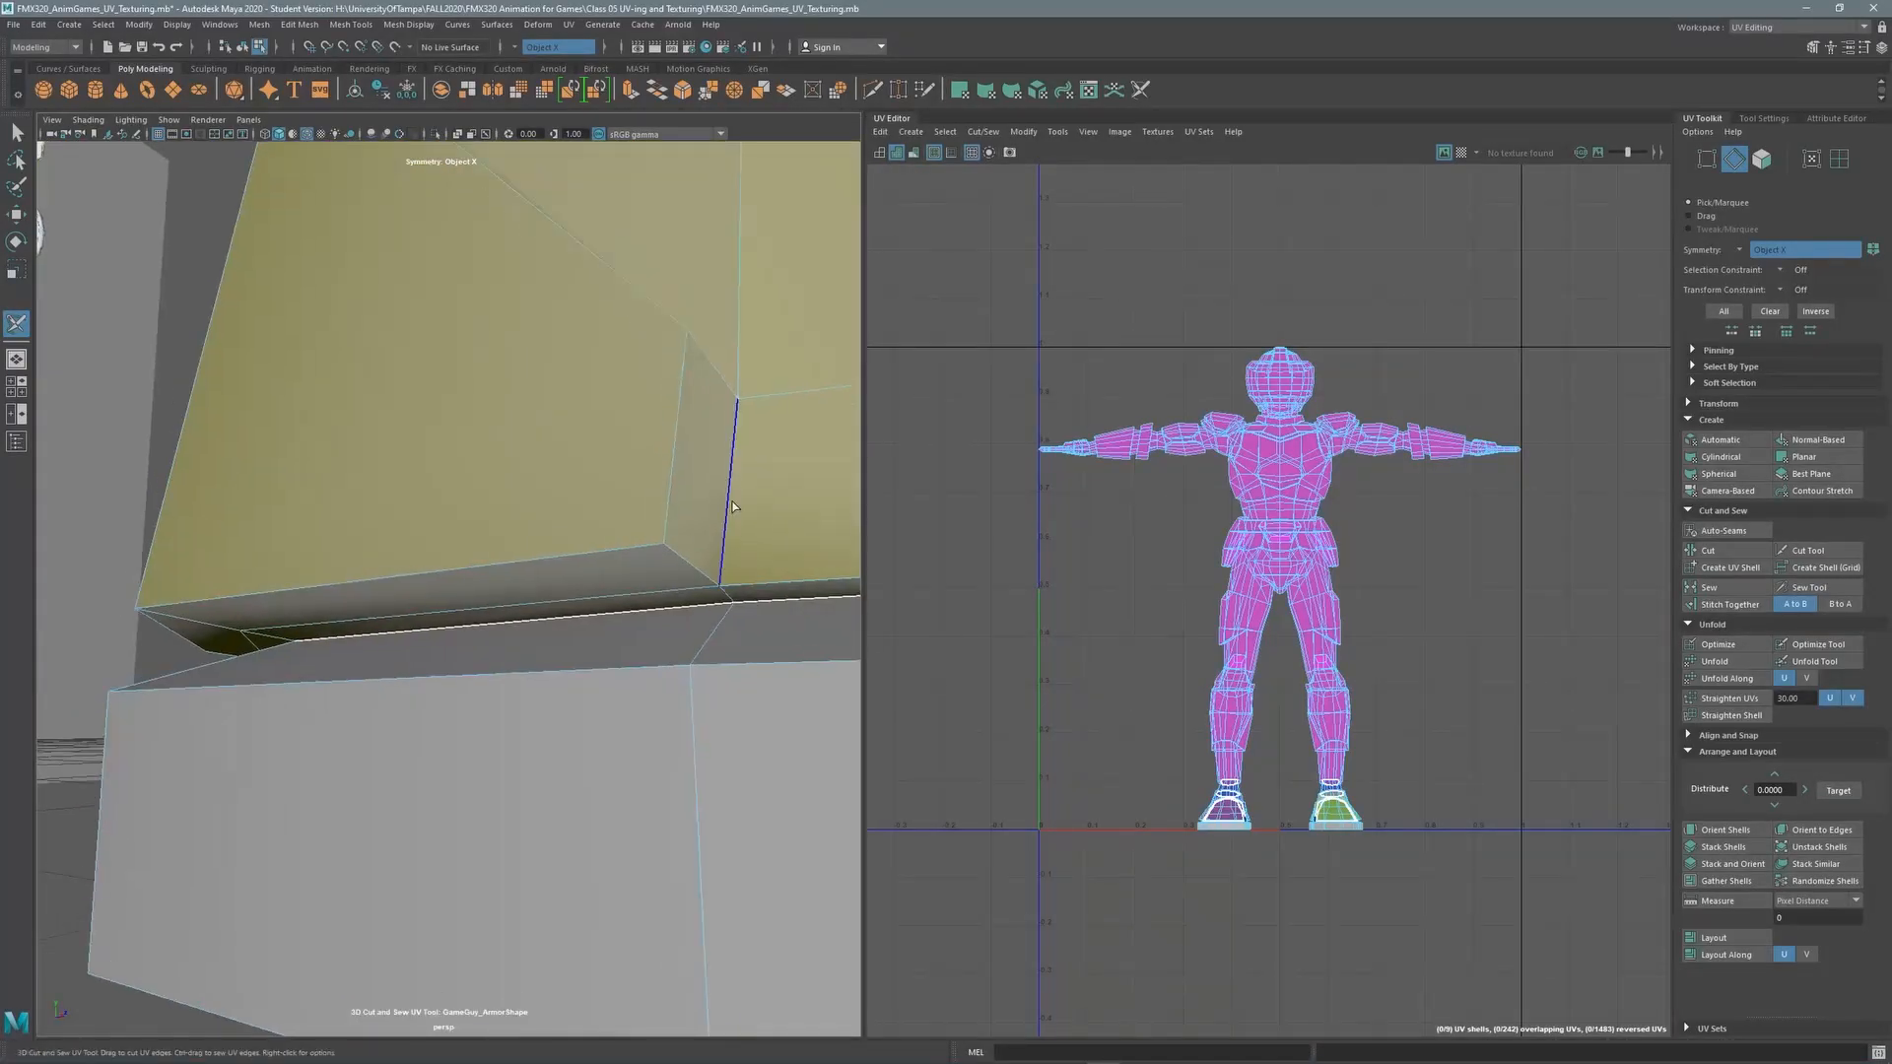
left_click(727, 597)
right_click_drag(728, 597, 697, 516, "alt")
left_click_drag(696, 515, 588, 552, "alt")
right_click_drag(587, 553, 532, 547, "alt")
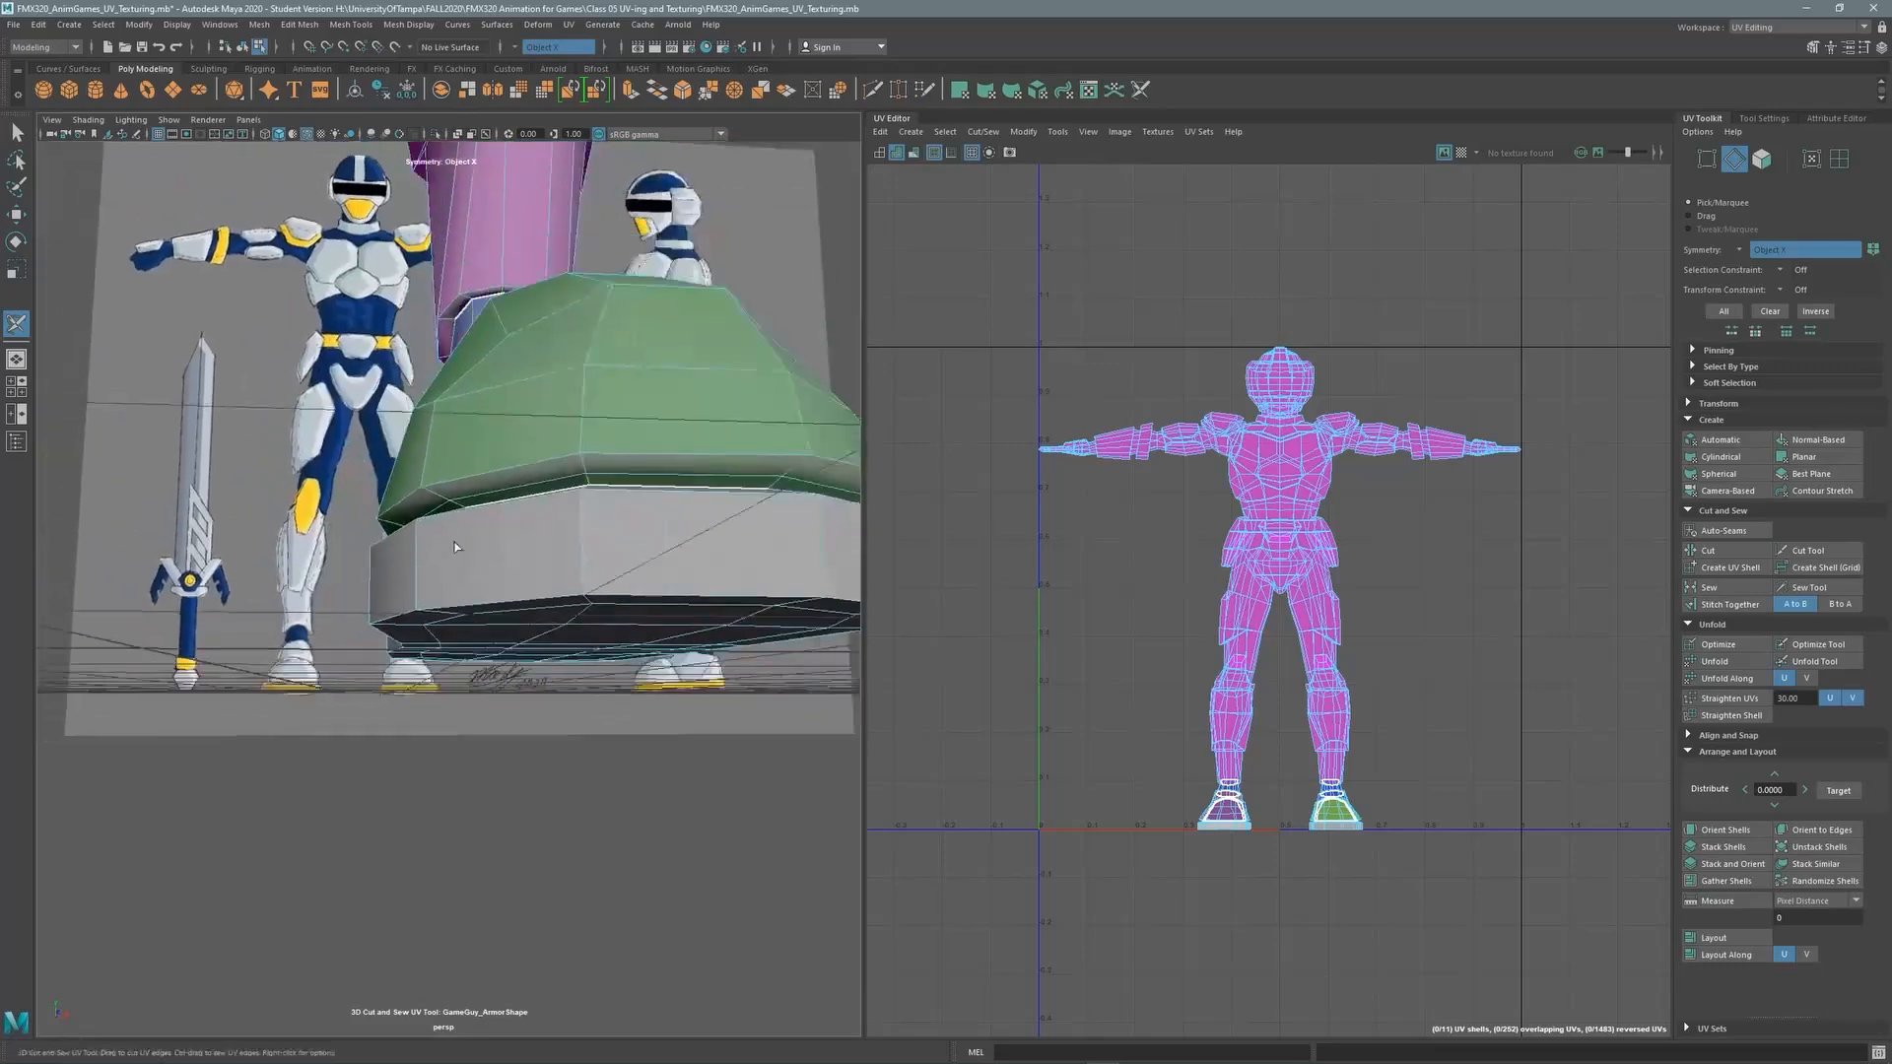
Cut a mirrored seam loop around the soles of the boots
left_click_drag(591, 547, 506, 540, "alt")
double_click(507, 540)
right_click_drag(506, 541, 372, 481, "alt")
left_click_drag(371, 481, 173, 601, "alt")
Cut a seam loop around both lower shins just beneath the calf armour's lower rim
left_click_drag(493, 552, 512, 385, "alt")
right_click_drag(511, 384, 591, 386, "alt")
middle_click_drag(504, 387, 508, 567, "alt")
right_click_drag(510, 394, 579, 387, "alt")
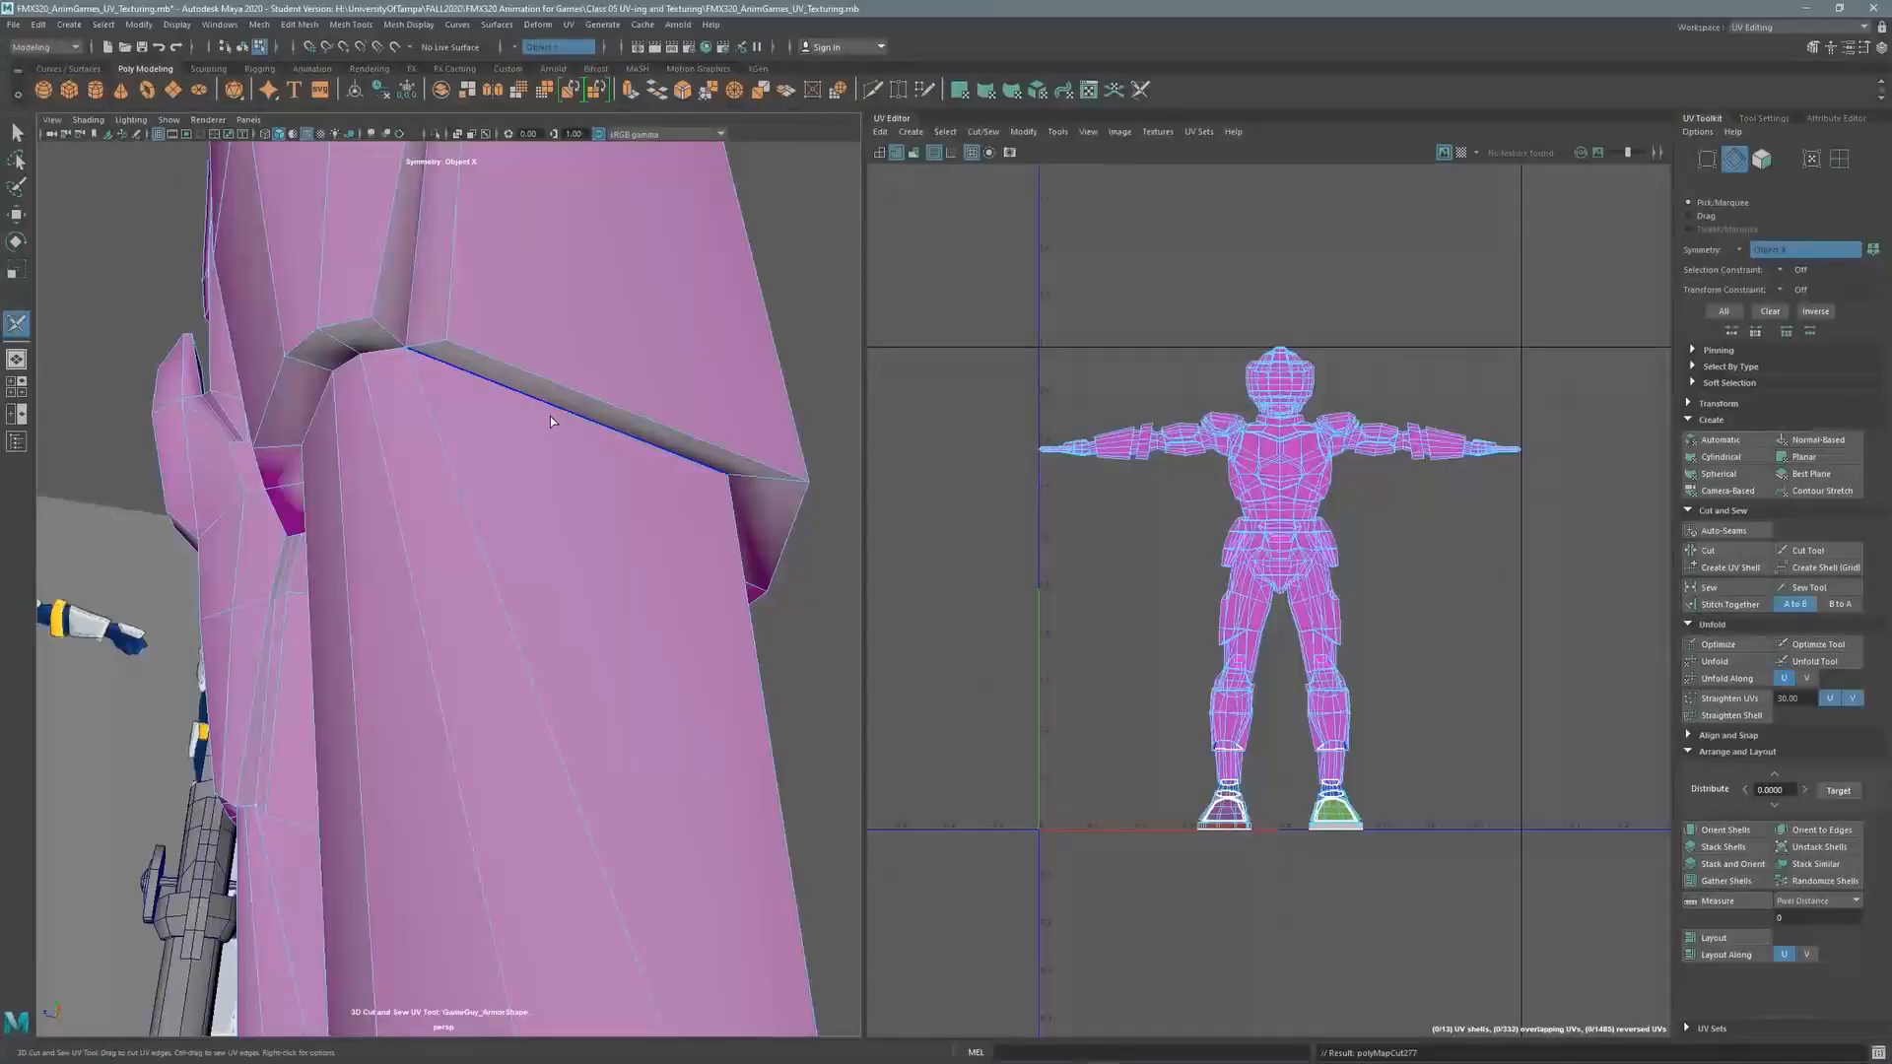
left_click_drag(383, 360, 428, 621, "alt")
left_click(404, 552)
Cut seams along the calf armour's upper rim and around its outer side plate on both legs
left_click_drag(404, 552, 621, 463, "alt")
left_click_drag(477, 370, 515, 510, "alt")
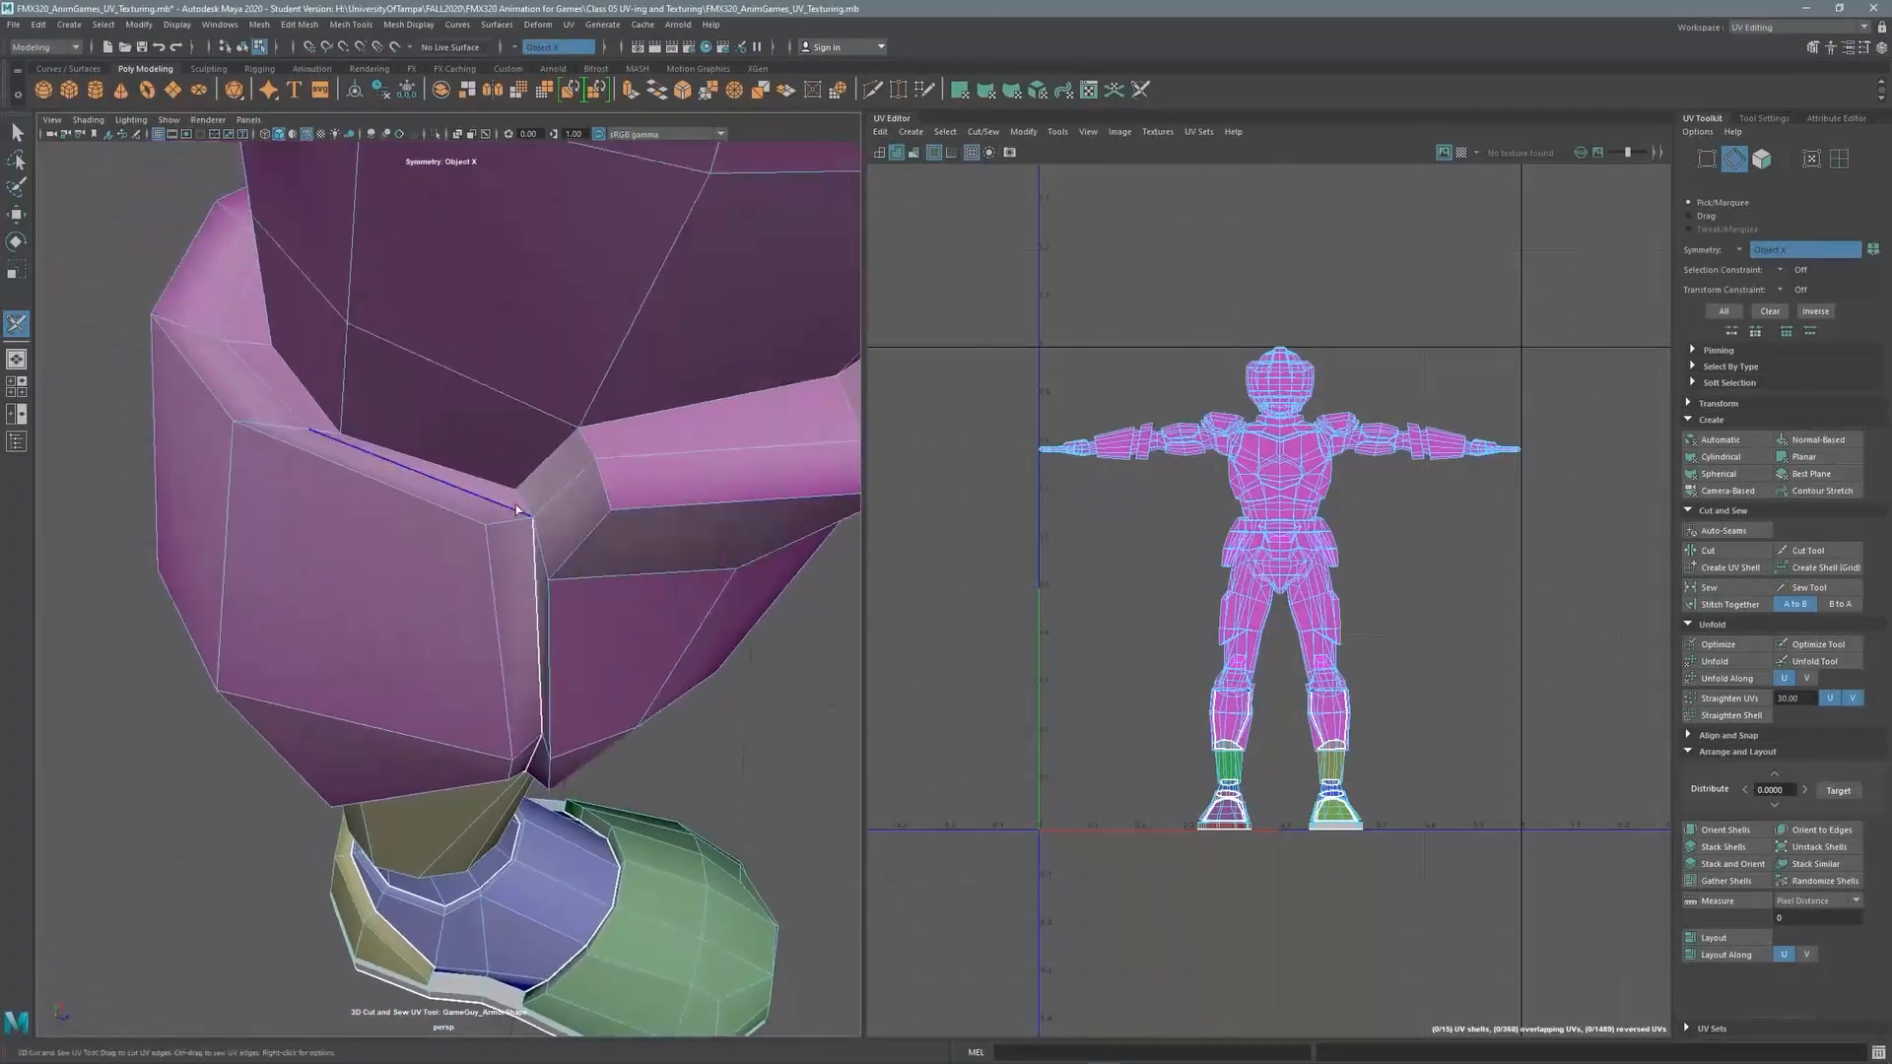
left_click(622, 424)
left_click_drag(622, 425, 443, 498, "alt")
left_click(710, 394)
left_click_drag(579, 422, 635, 460, "alt")
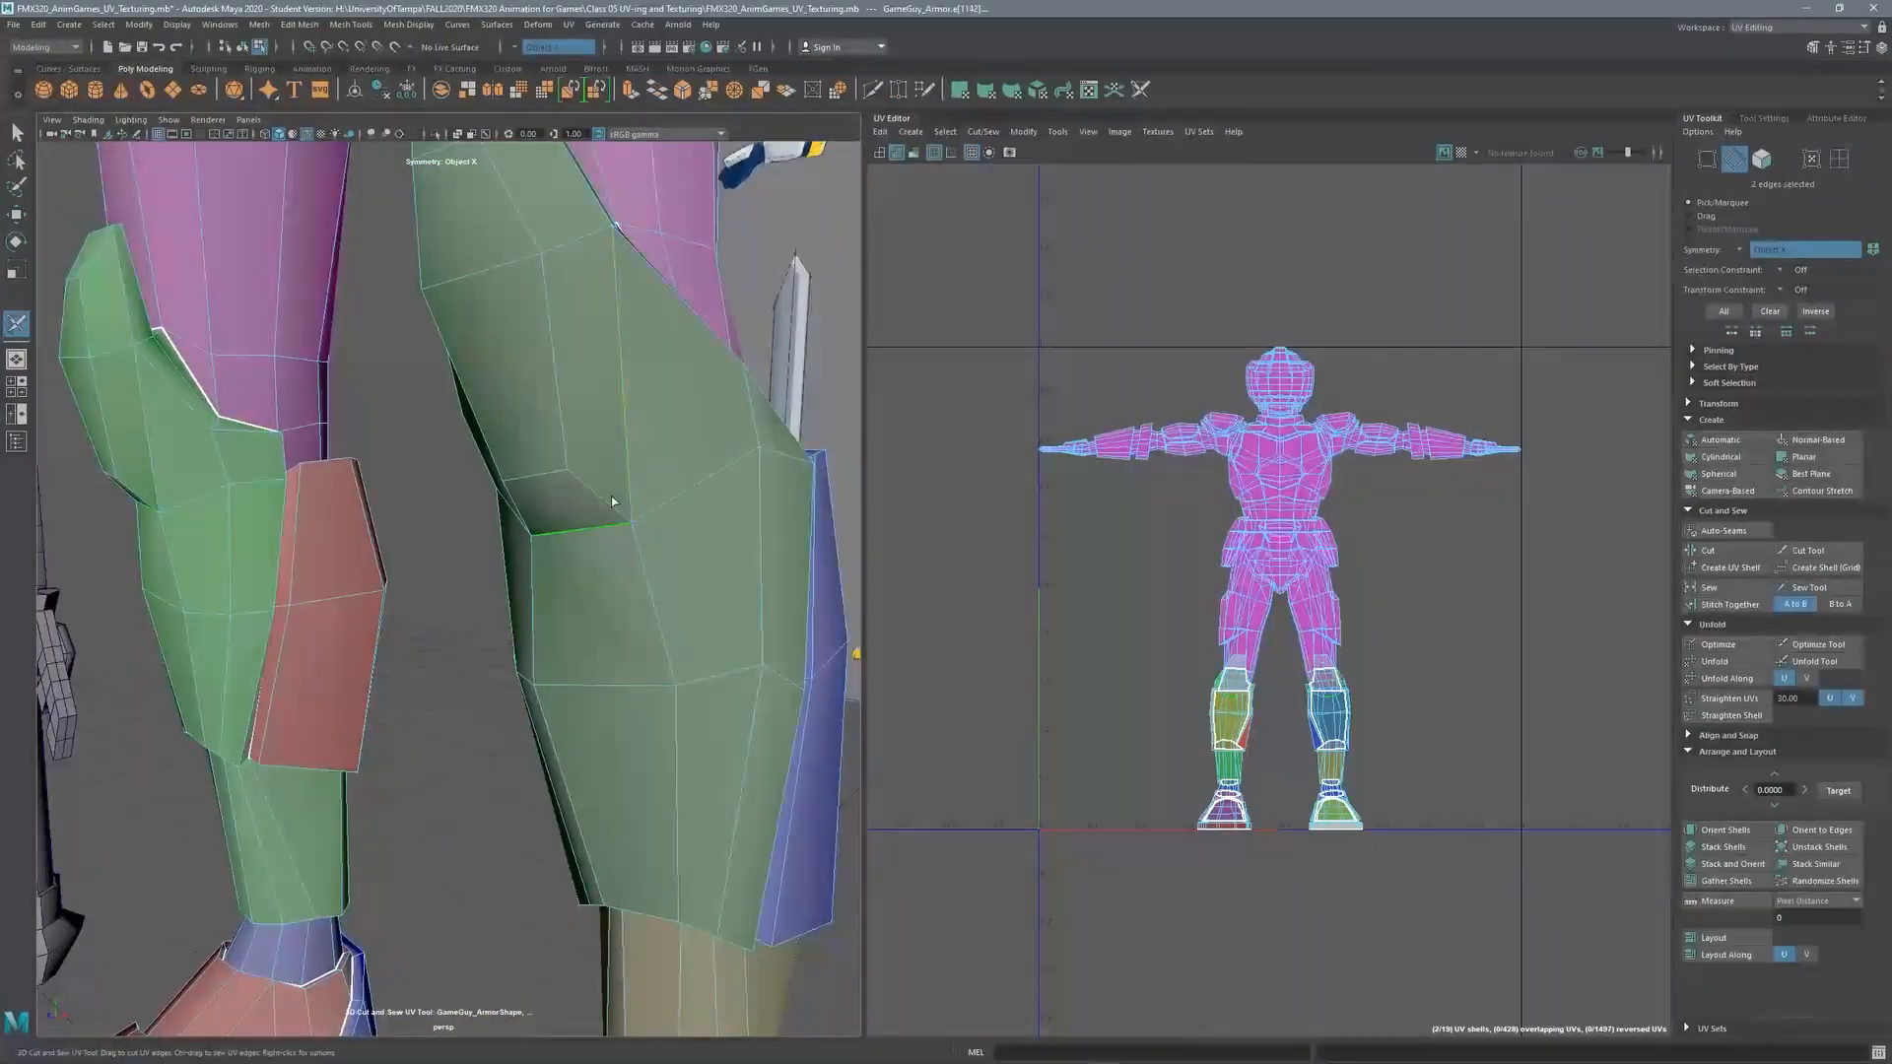
Cut seams along the knee guards' lower edges on both legs, undoing a stray edge cut
left_click(589, 532)
left_click_drag(589, 532, 549, 587, "alt")
key("ctrl+z")
left_click_drag(522, 380, 643, 358, "alt")
scroll(642, 359, "up", 5)
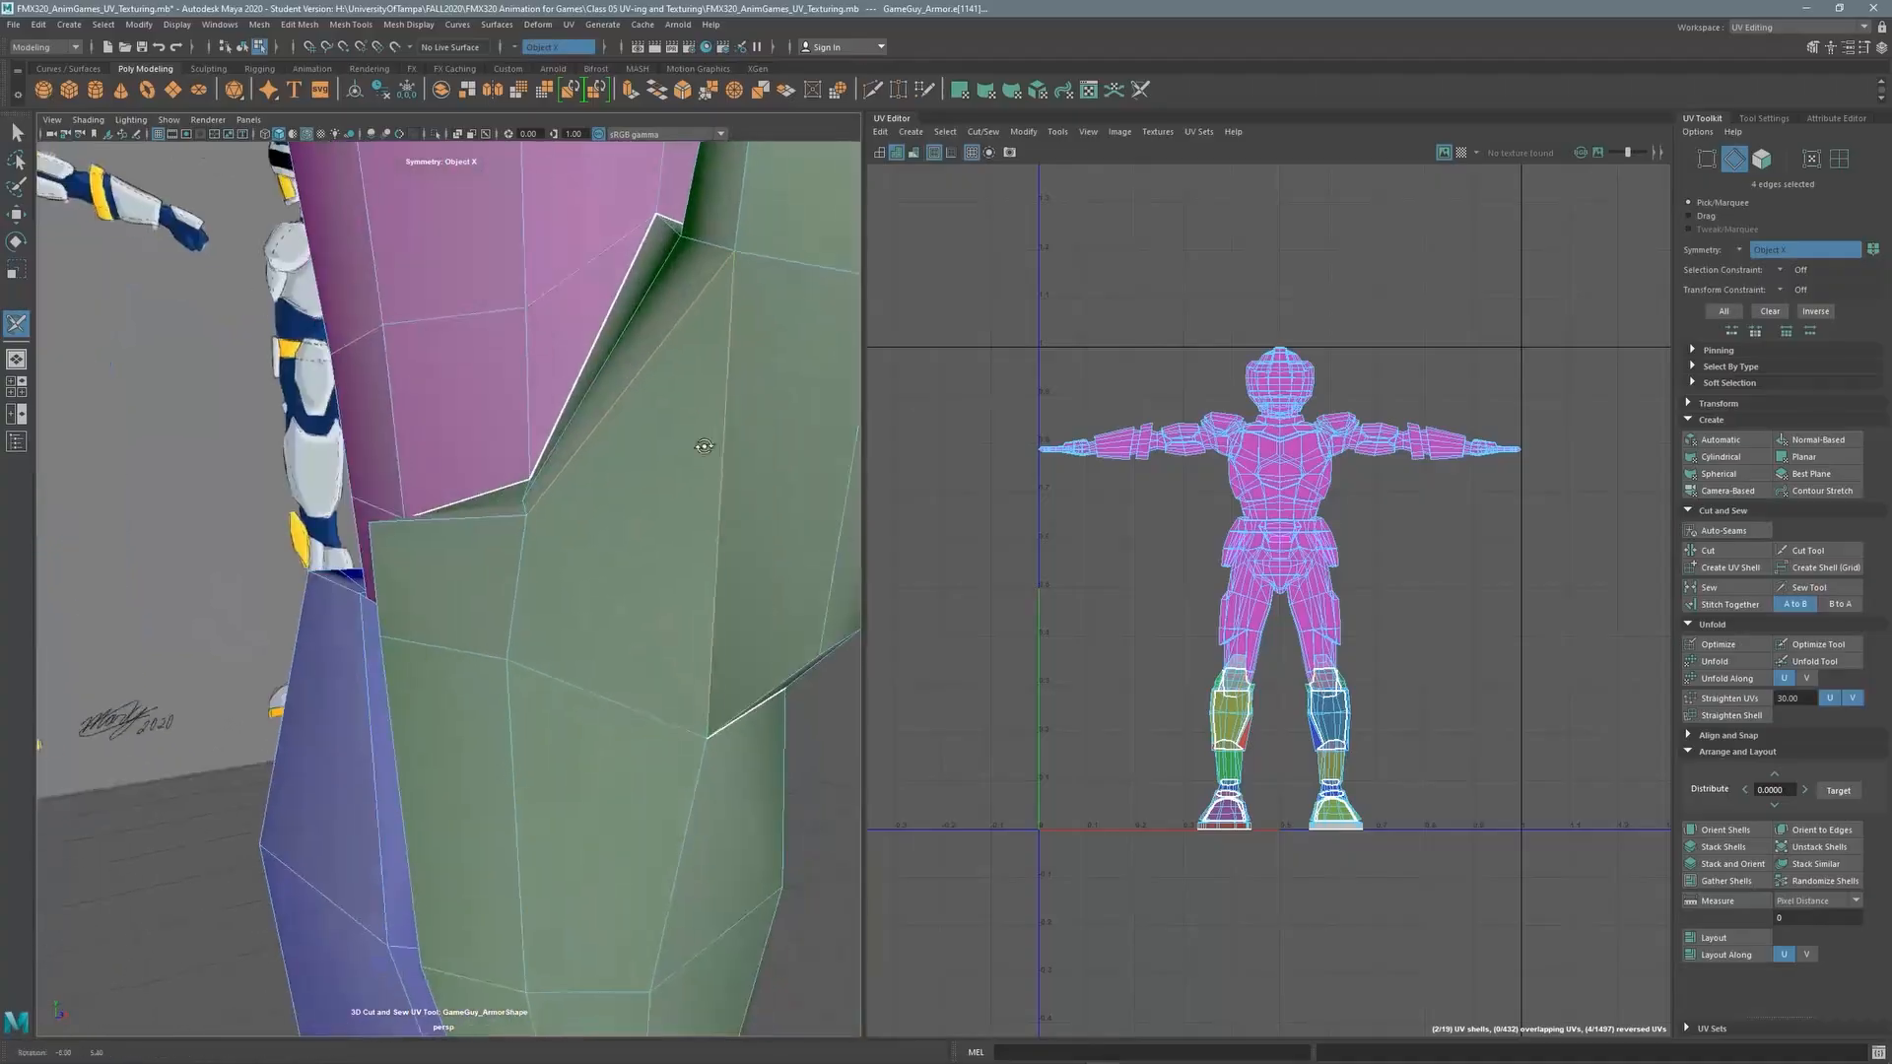
middle_click_drag(676, 379, 673, 547, "alt")
left_click(673, 547)
Cut the remaining side and inner edges of the knee guards to separate them from the calf armour
left_click_drag(673, 547, 449, 532, "alt")
middle_click_drag(485, 298, 511, 427, "alt")
scroll(512, 427, "up", 3)
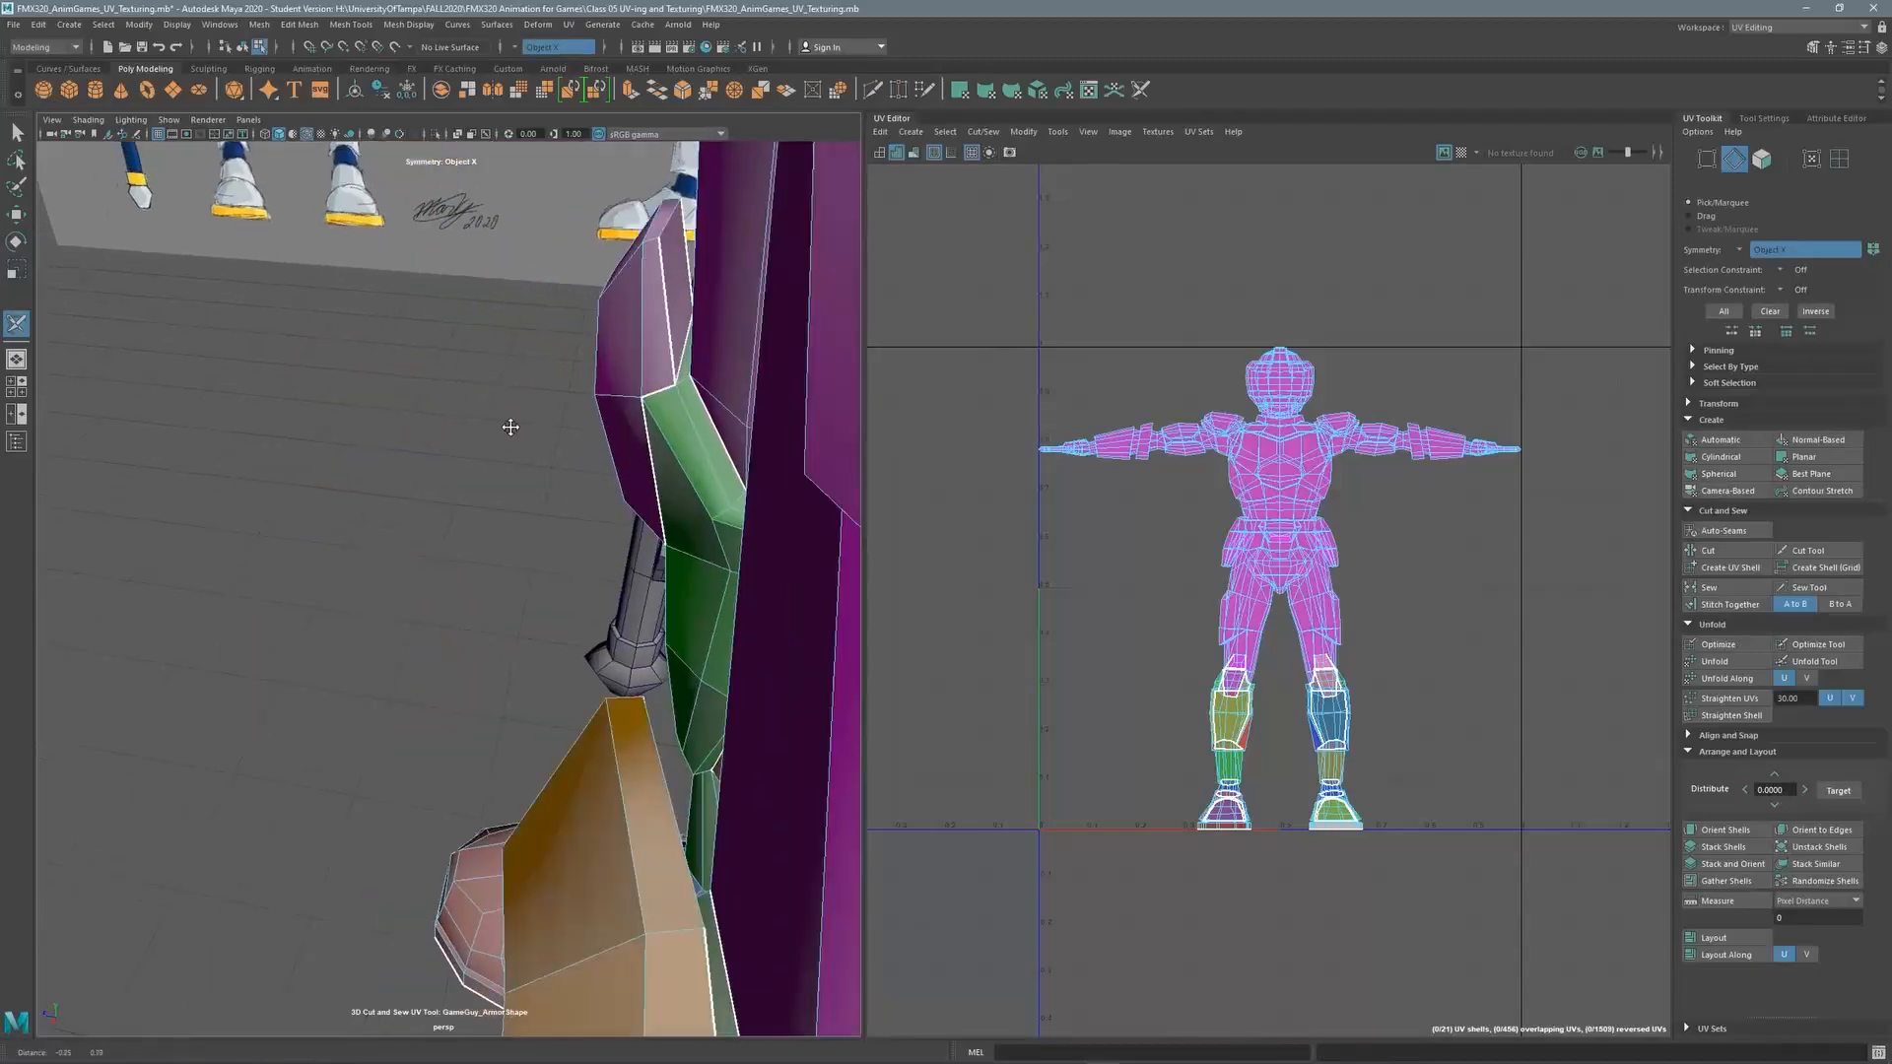
scroll(511, 426, "down", 3)
left_click(389, 477)
scroll(404, 490, "down", 2)
middle_click_drag(409, 656, 531, 518, "alt")
scroll(418, 566, "up", 4)
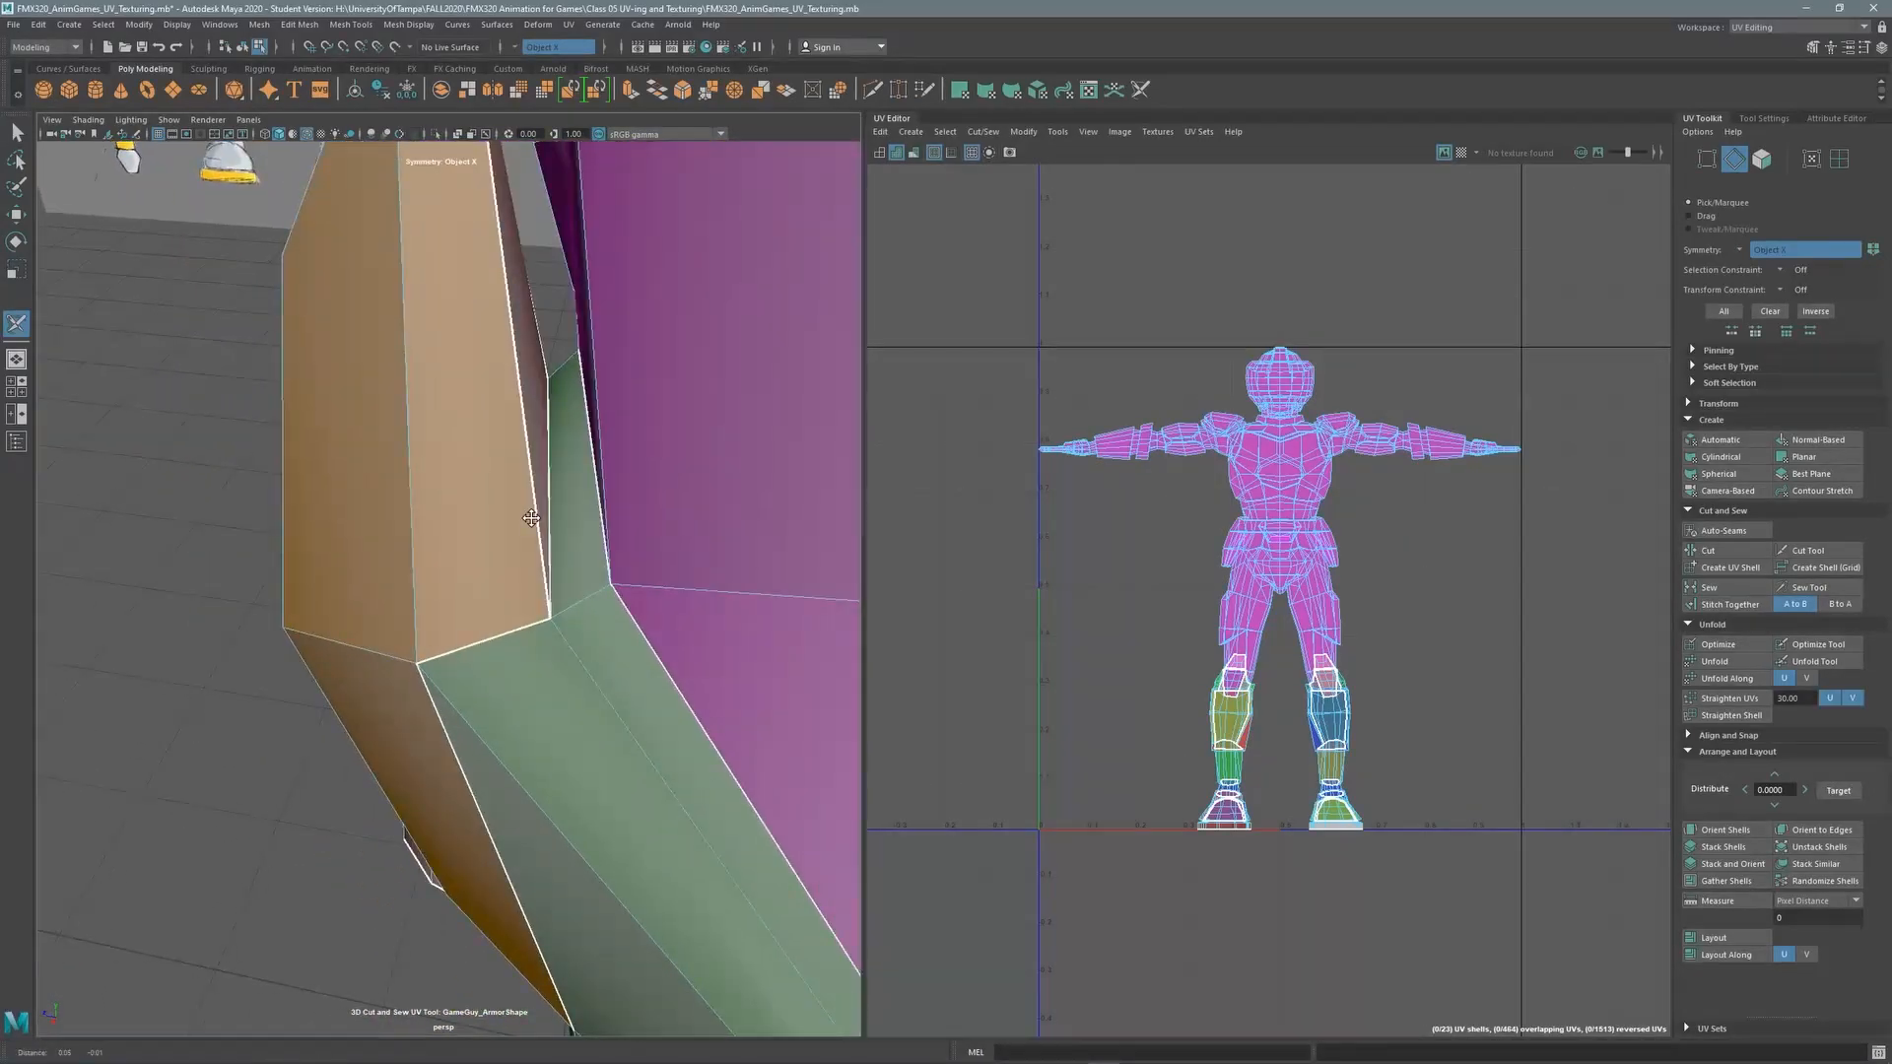
left_click(560, 375)
scroll(519, 490, "down", 5)
left_click_drag(520, 490, 656, 414, "alt")
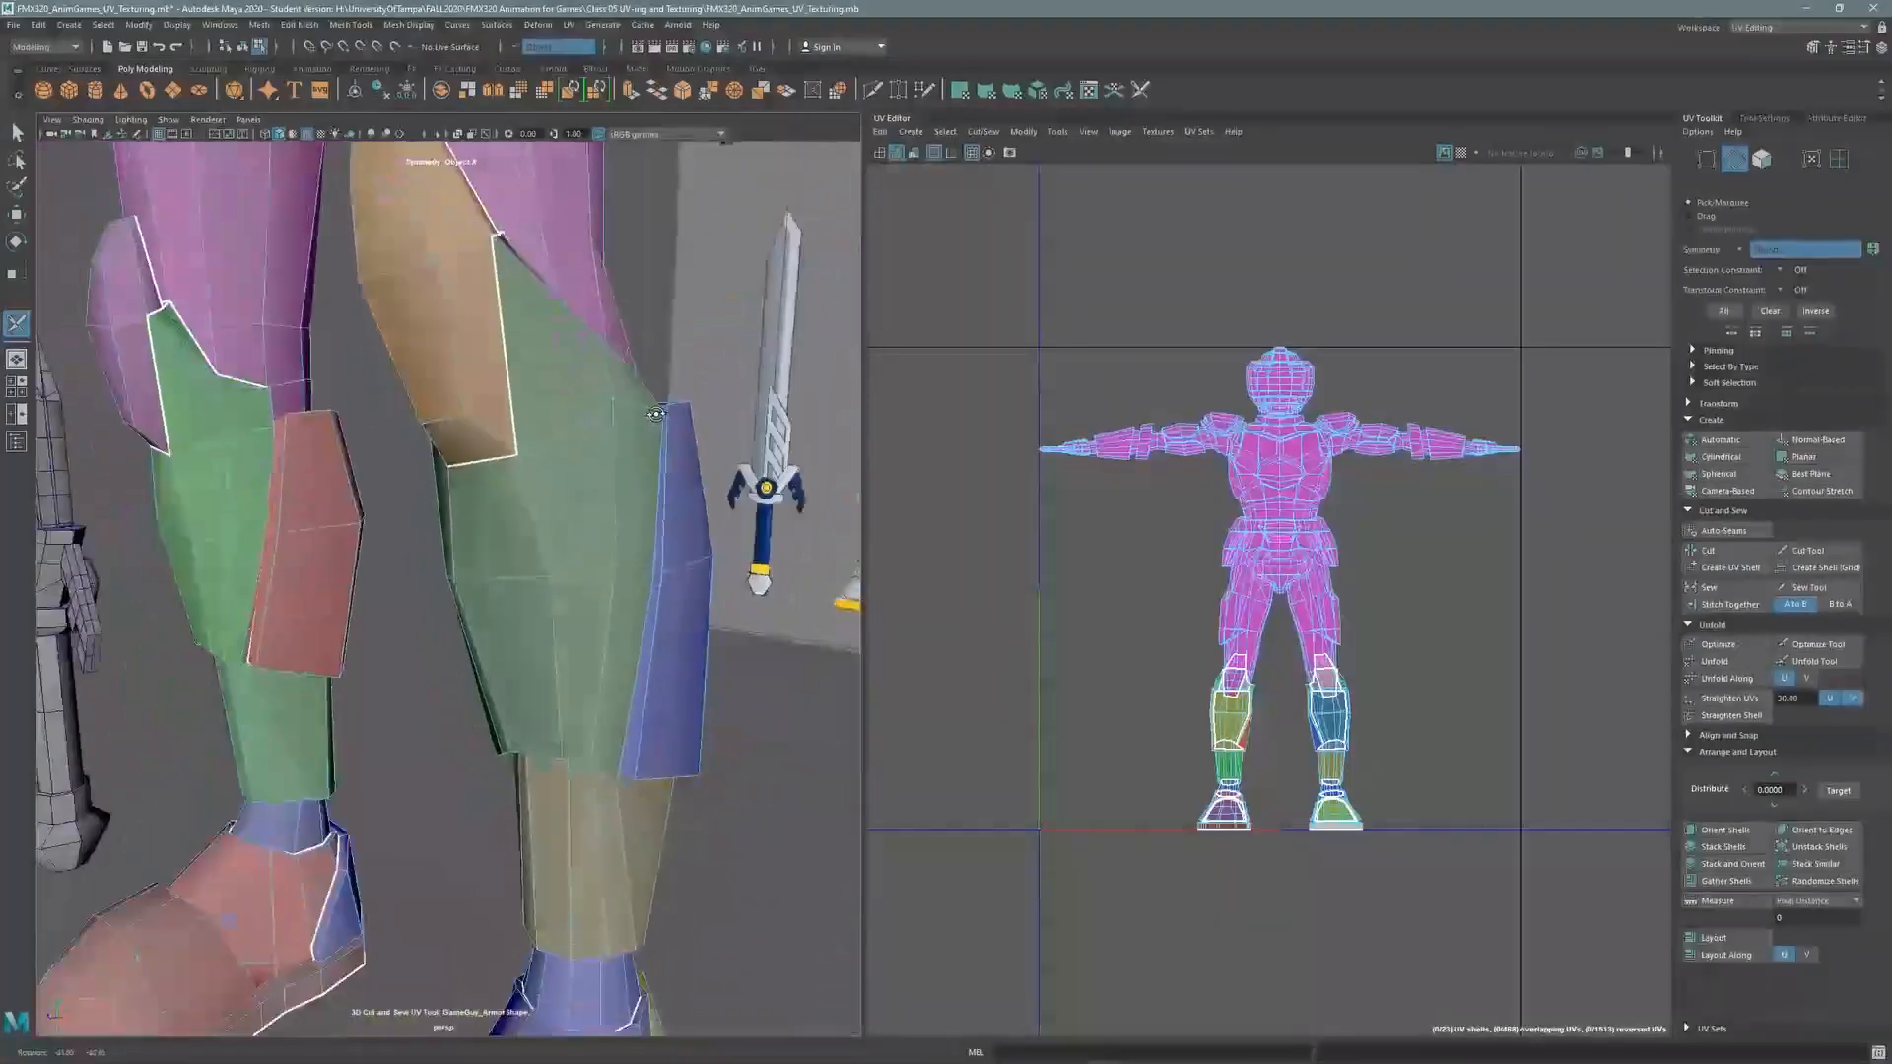
Check the boot and knee UV shells, and cut the first seam edges along the outer thigh plates
scroll(656, 414, "down", 3)
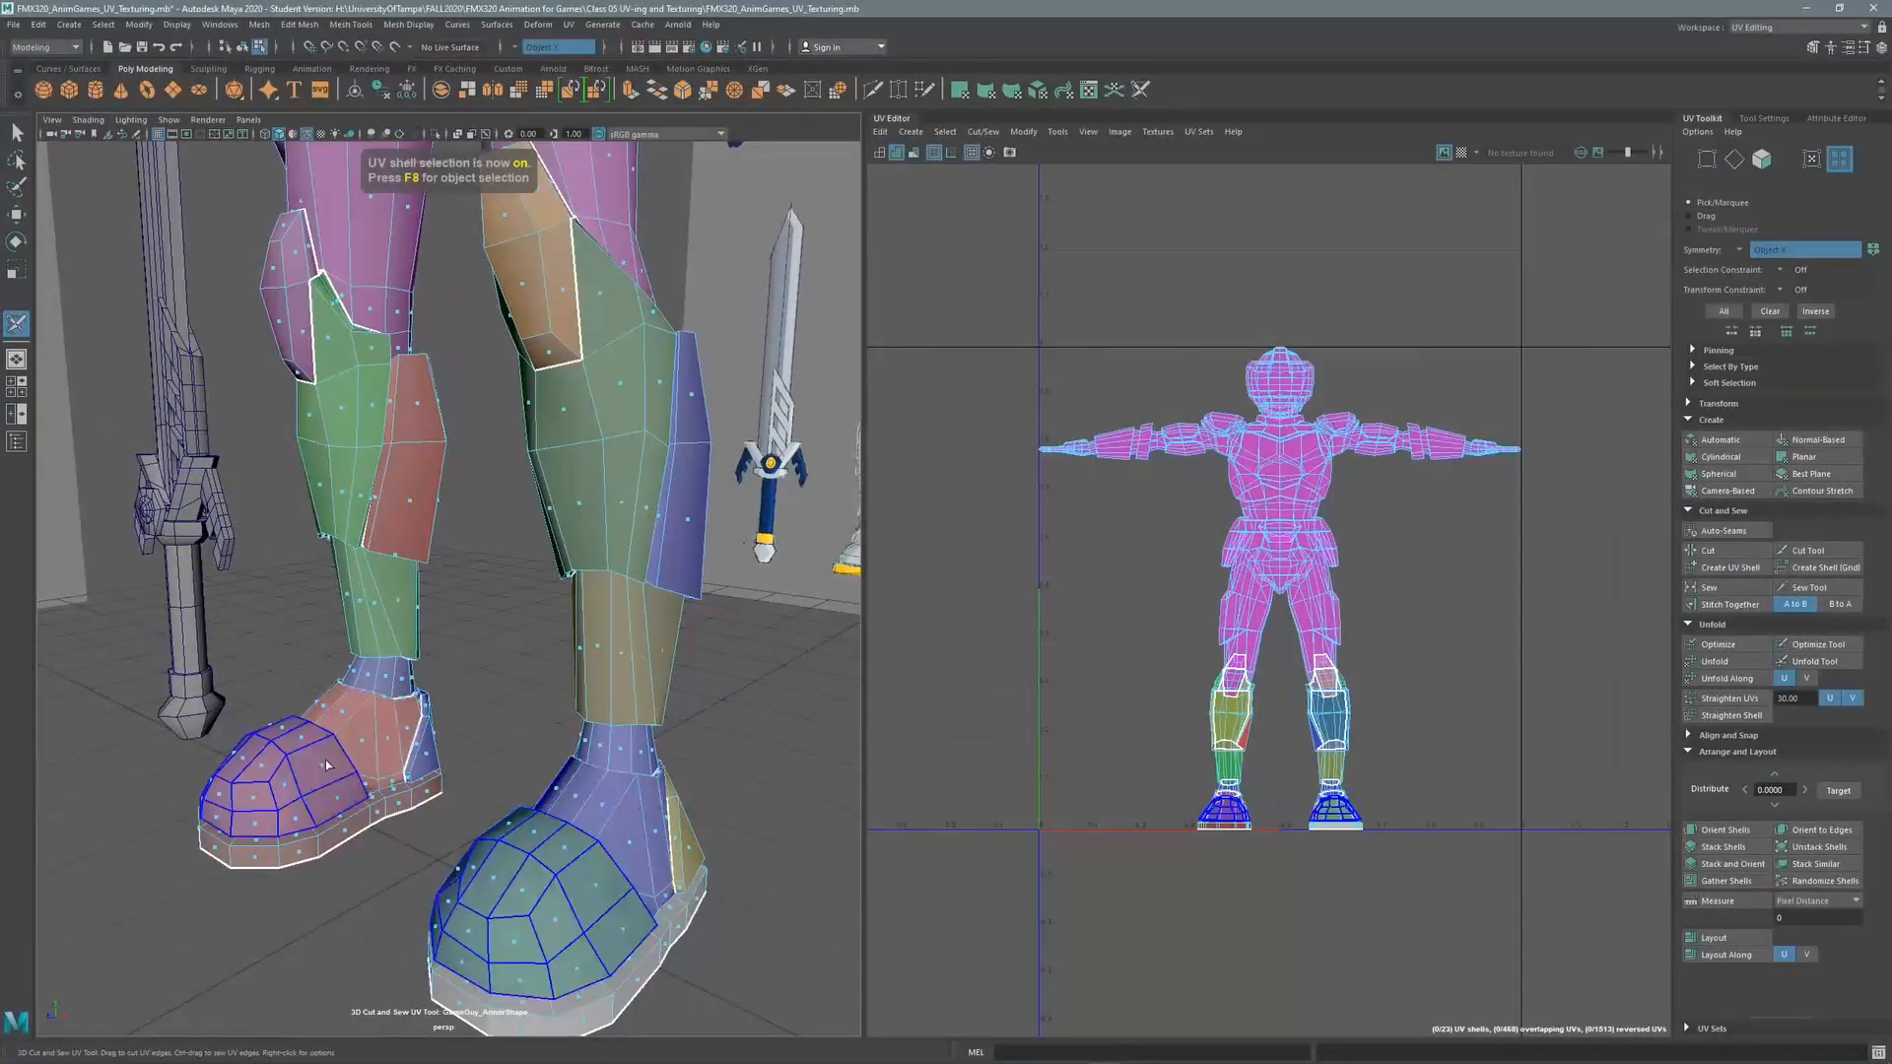
middle_click_drag(687, 304, 695, 651, "alt")
left_click_drag(694, 650, 778, 424, "alt")
right_click_drag(778, 424, 845, 390, "alt")
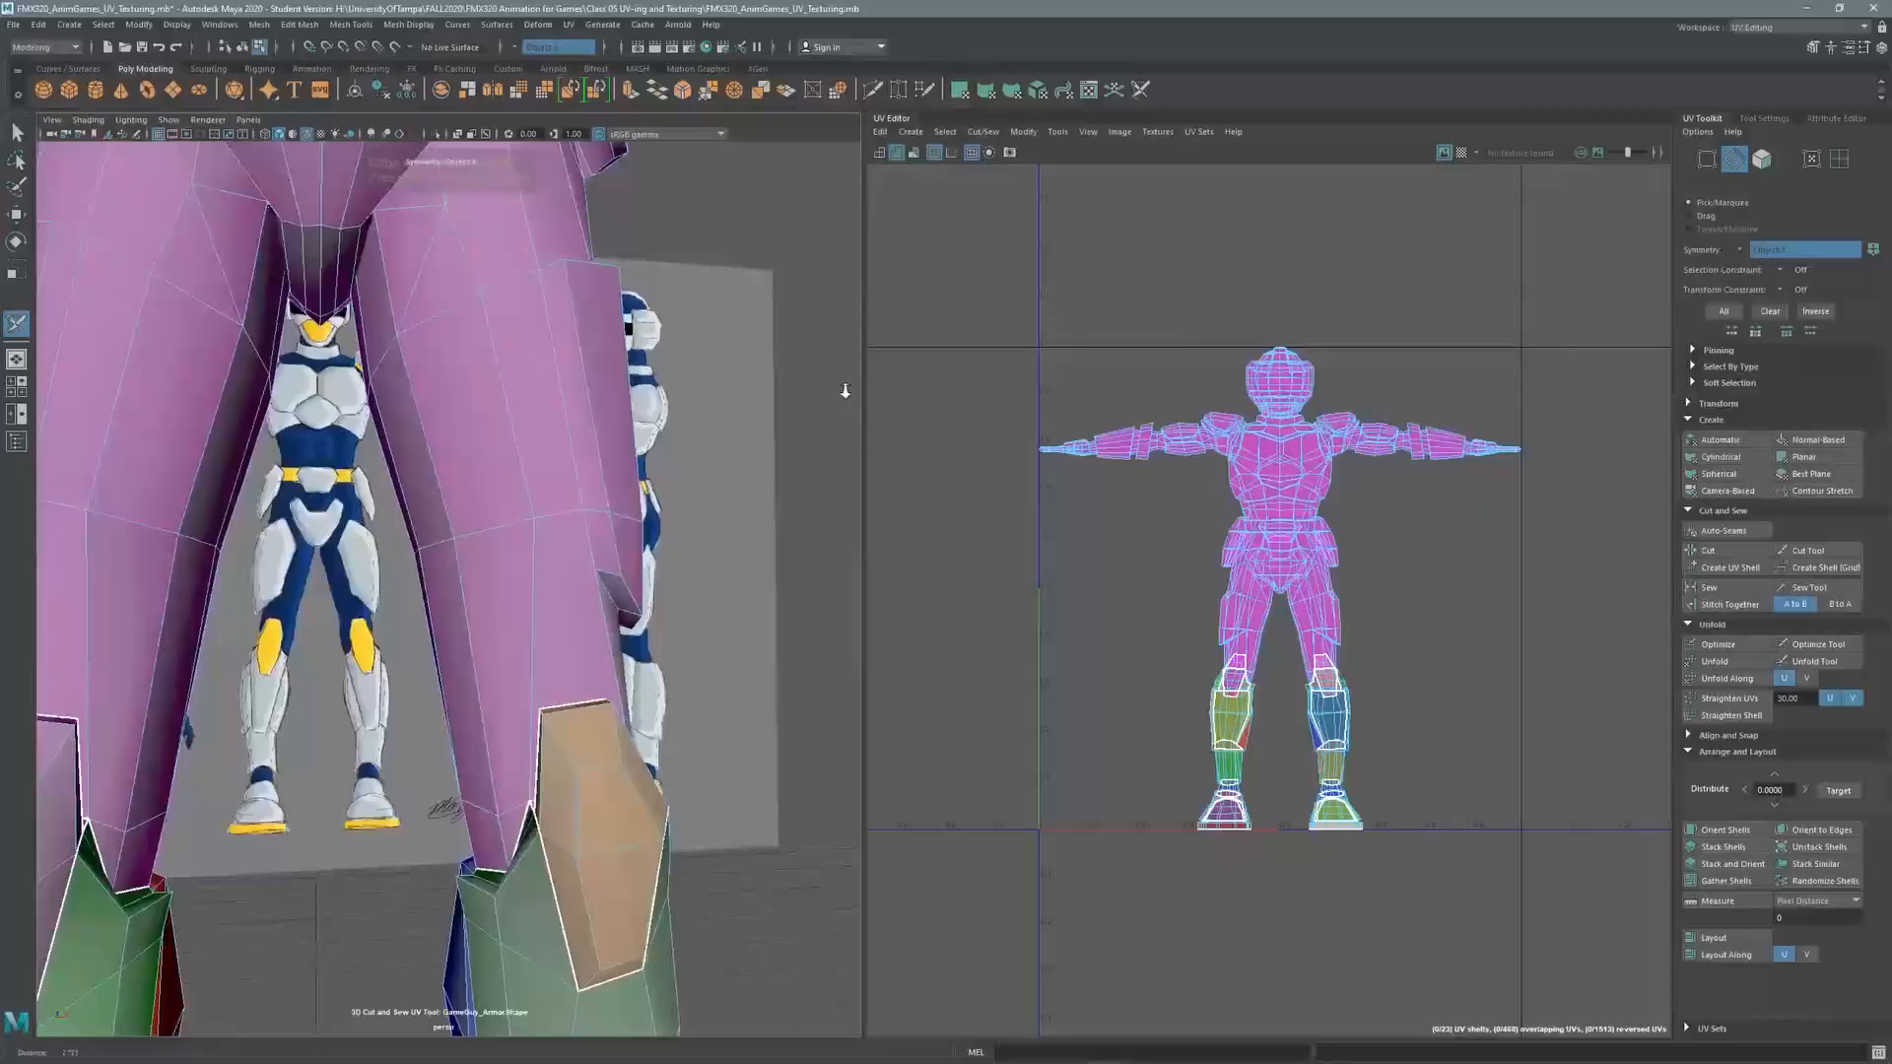
left_click(590, 538)
left_click_drag(591, 538, 586, 601, "alt")
middle_click_drag(582, 375, 566, 493, "alt")
left_click(564, 493)
left_click_drag(564, 493, 503, 384, "alt")
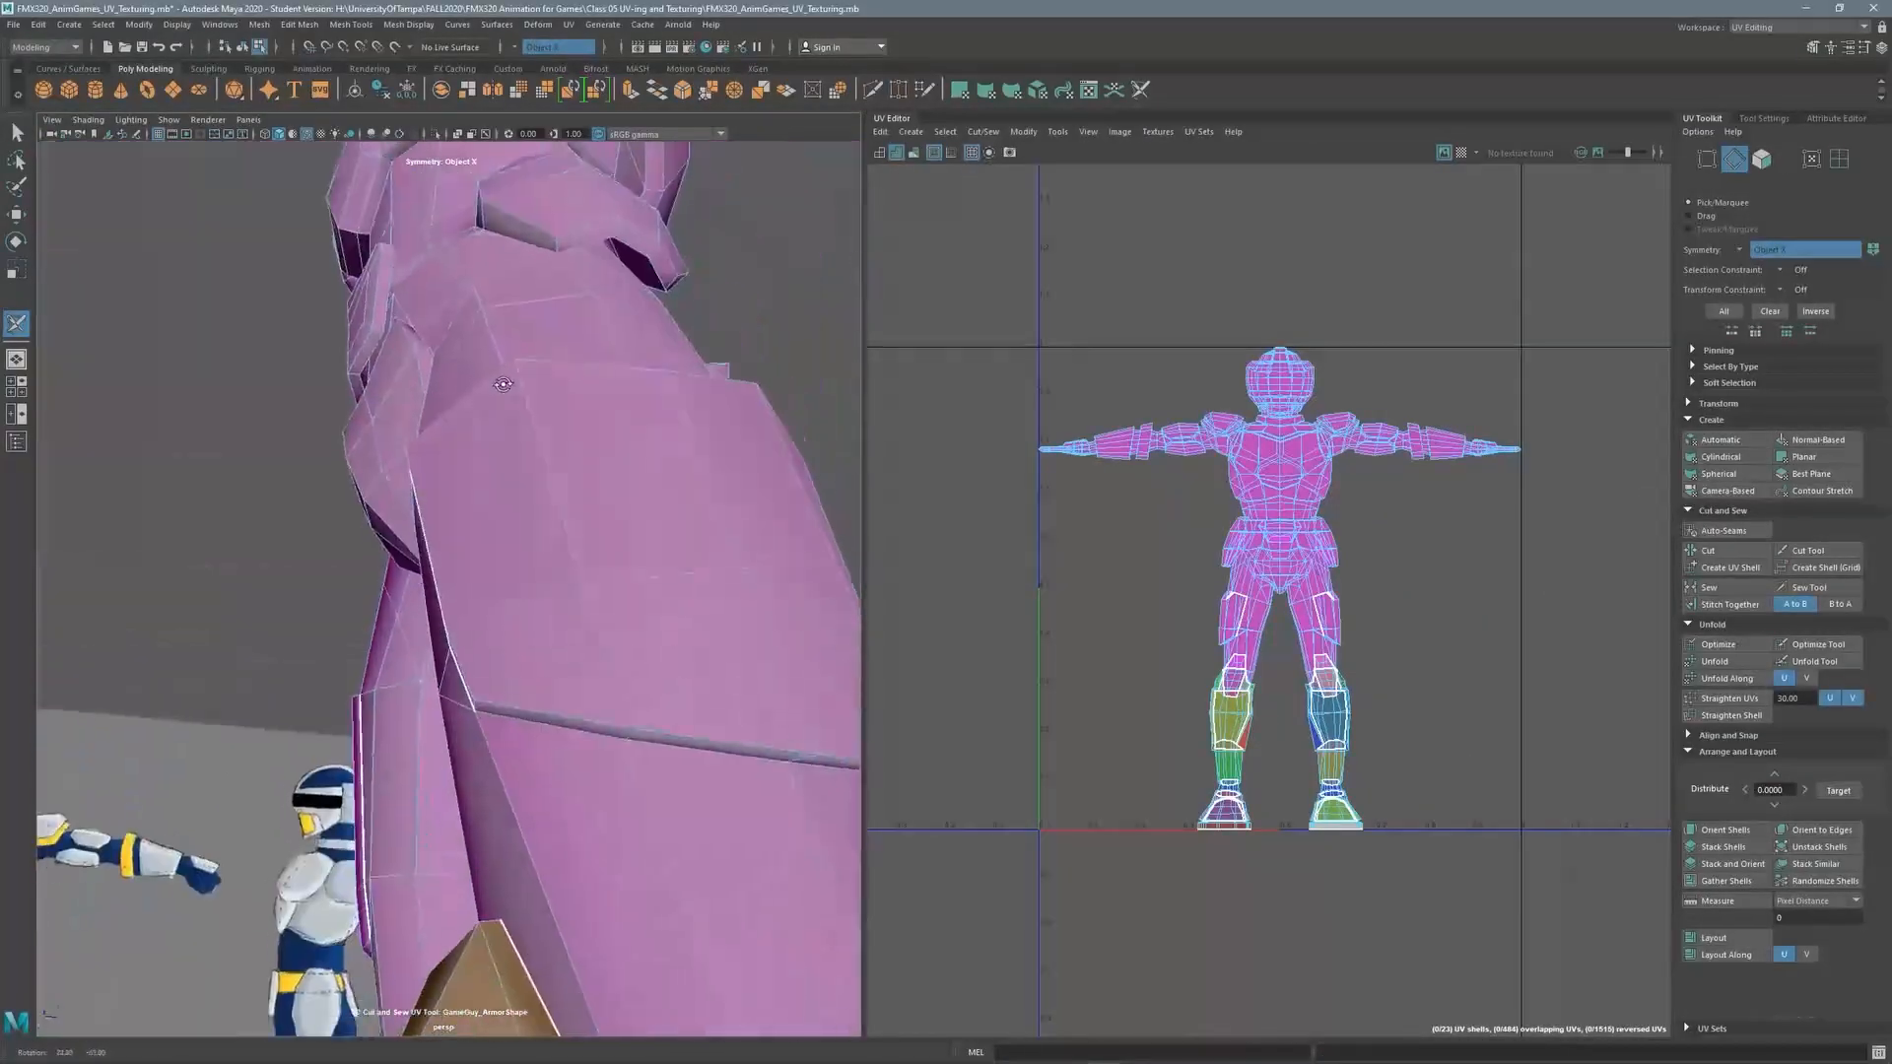
Cut the remaining long side edge of the thigh plates to separate them from the thighs
left_click_drag(548, 724, 443, 559, "alt")
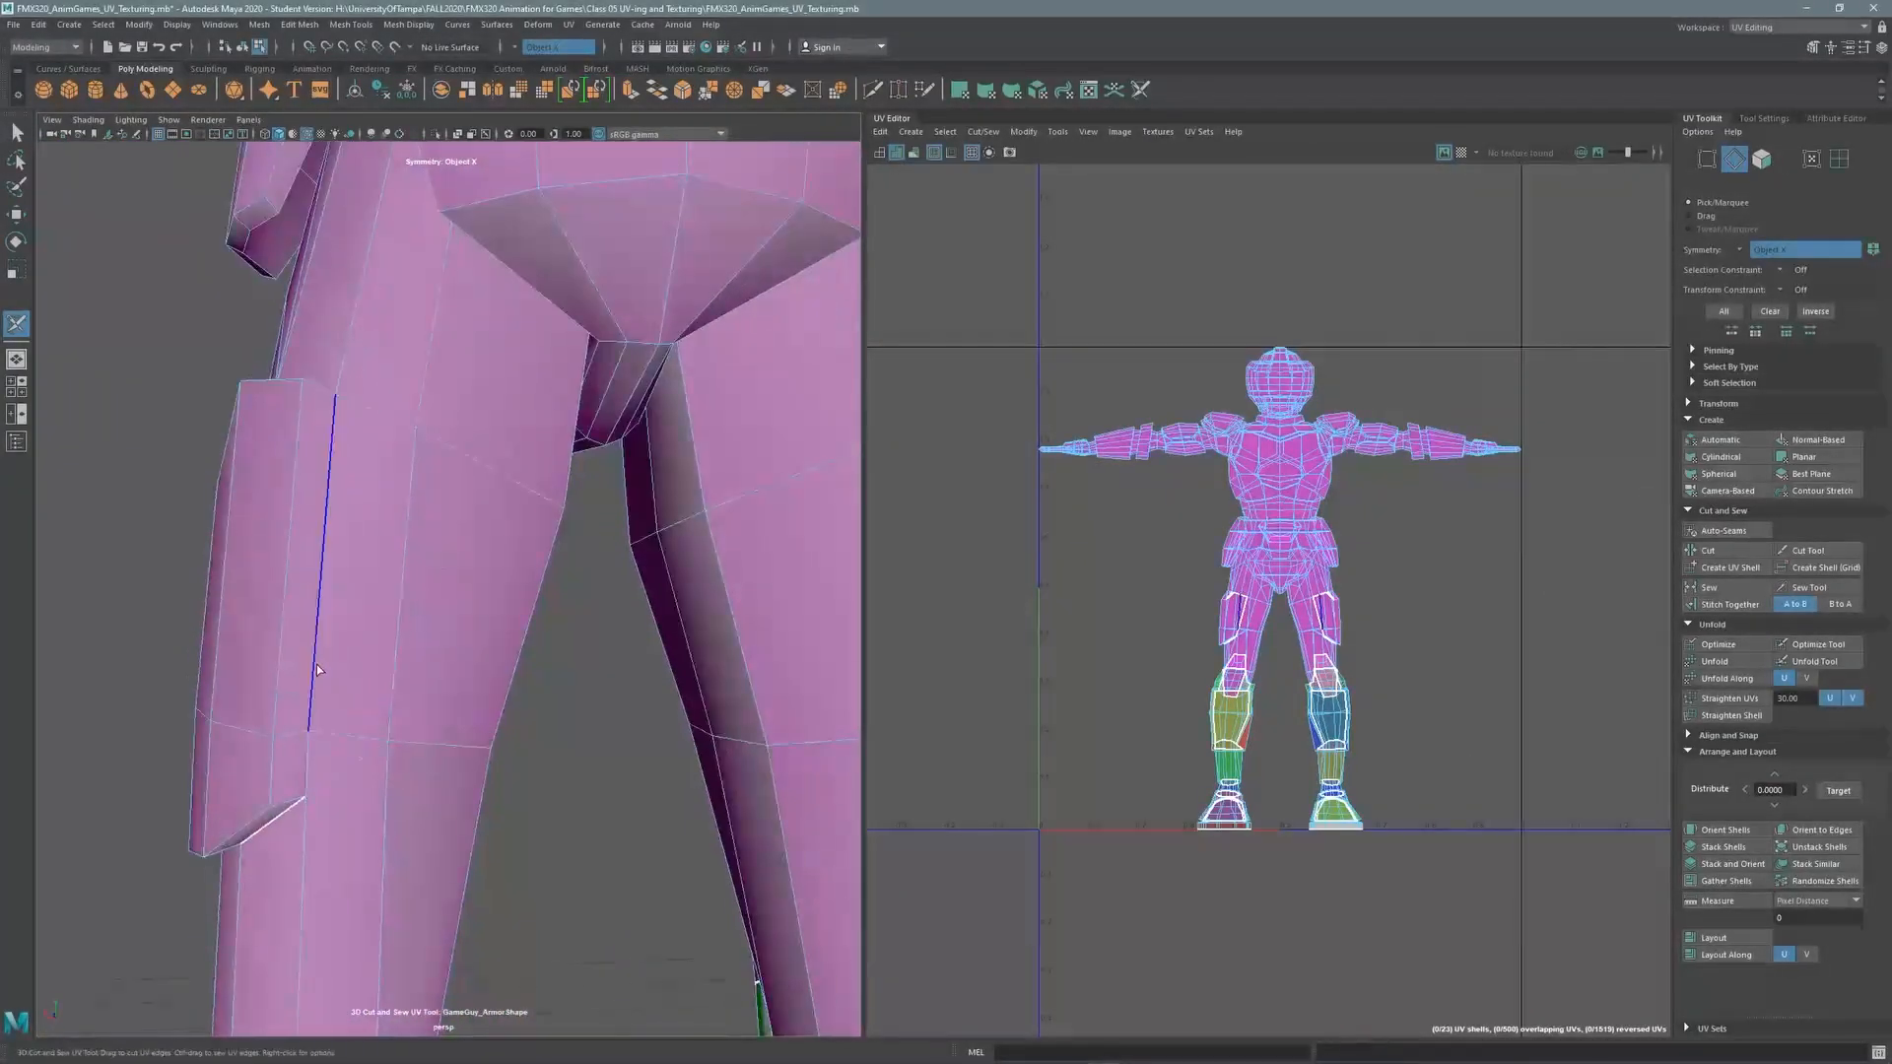
left_click(310, 764)
left_click_drag(330, 581, 413, 623, "alt")
right_click_drag(413, 623, 449, 641, "alt")
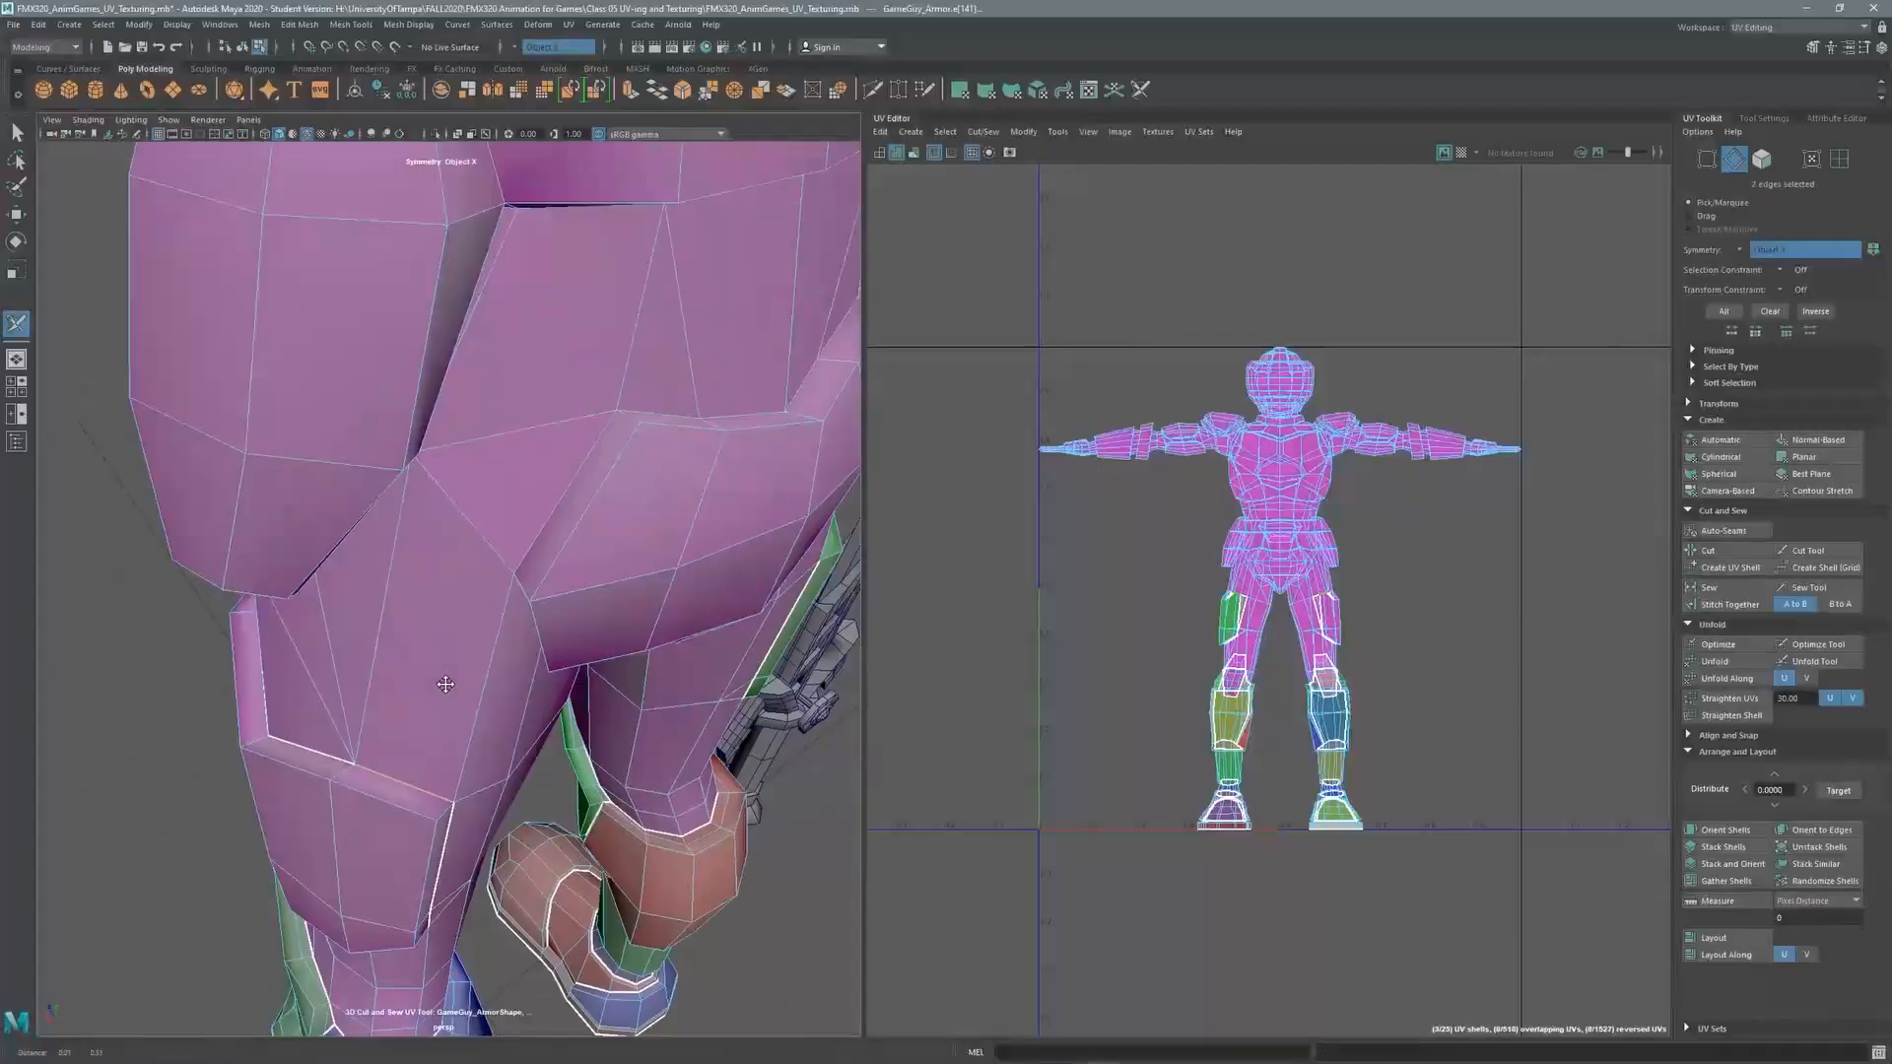
Cut the first mirrored seam edges along the sides of the groin armour plate
left_click_drag(448, 641, 578, 329, "alt")
left_click(690, 557)
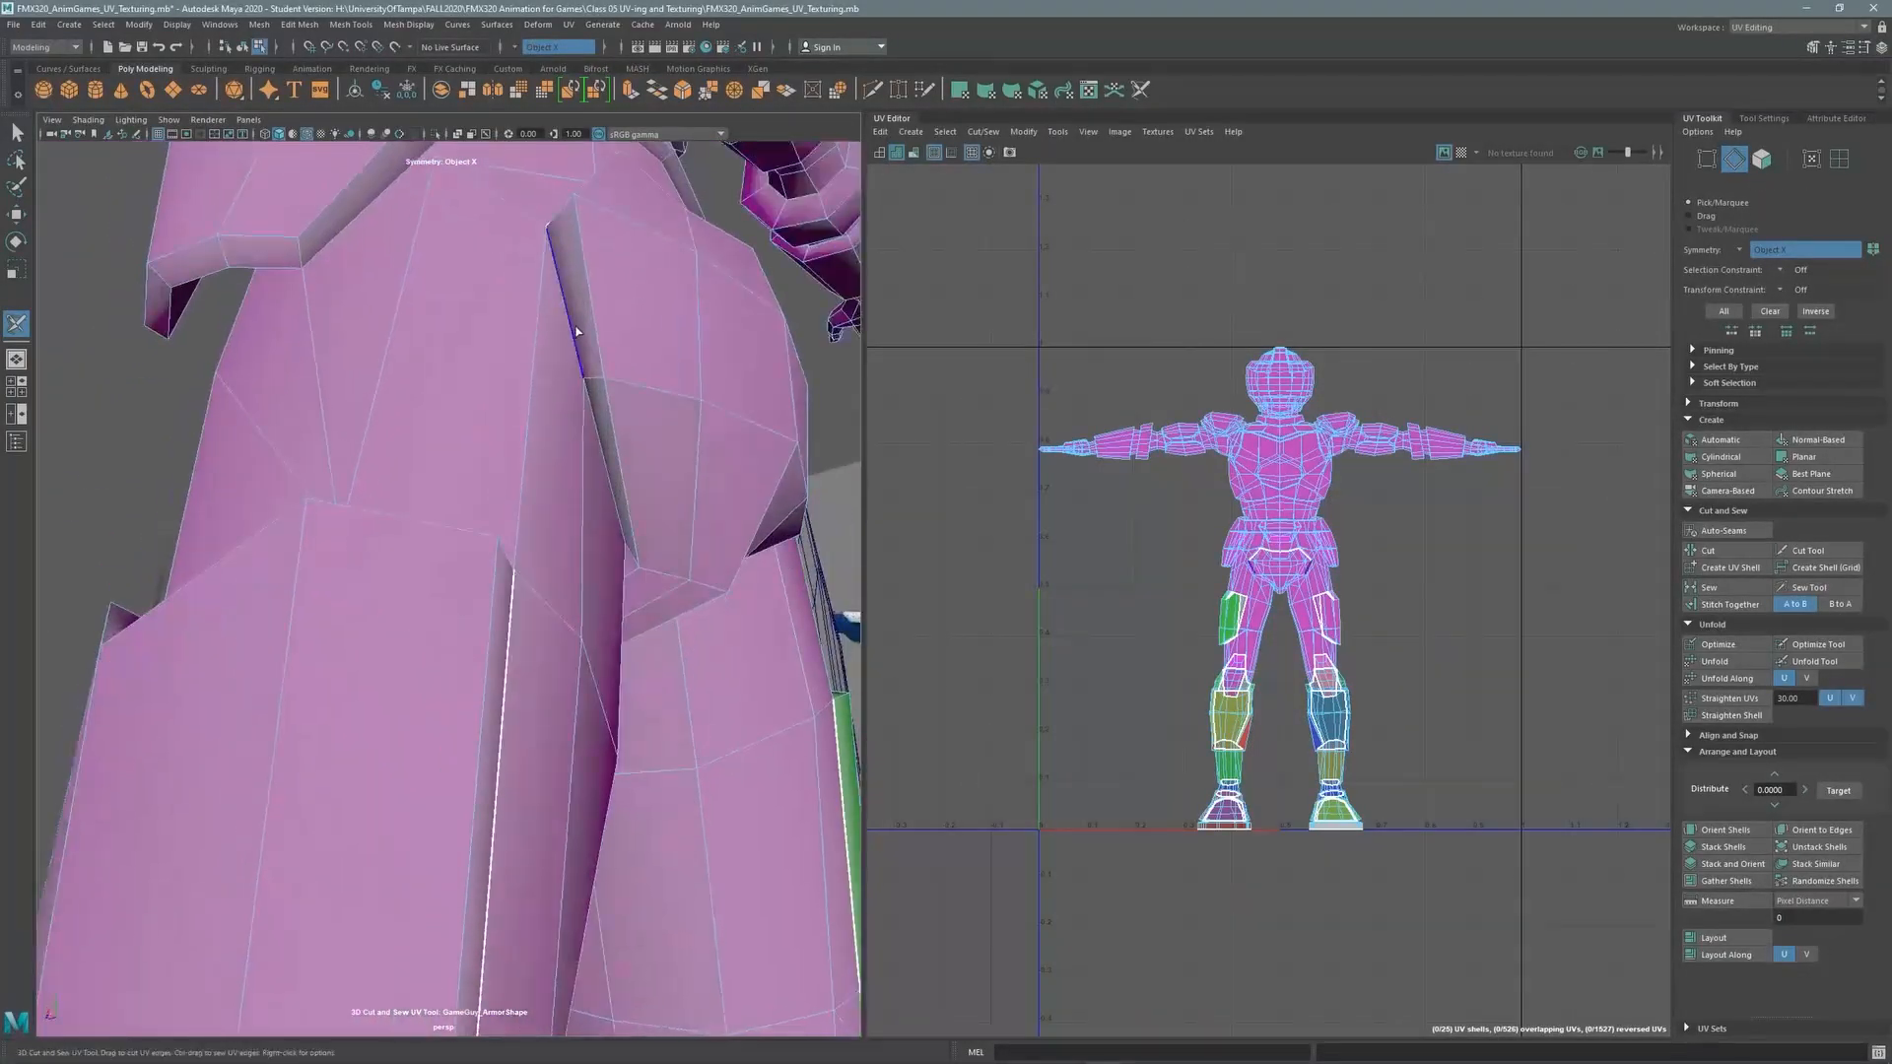
left_click(604, 459)
left_click_drag(616, 492, 397, 723, "alt")
scroll(489, 591, "up", 5)
left_click(397, 722)
Cut the remaining edges around the groin plate to separate it from the pelvis and thighs
left_click_drag(533, 586, 598, 555, "alt")
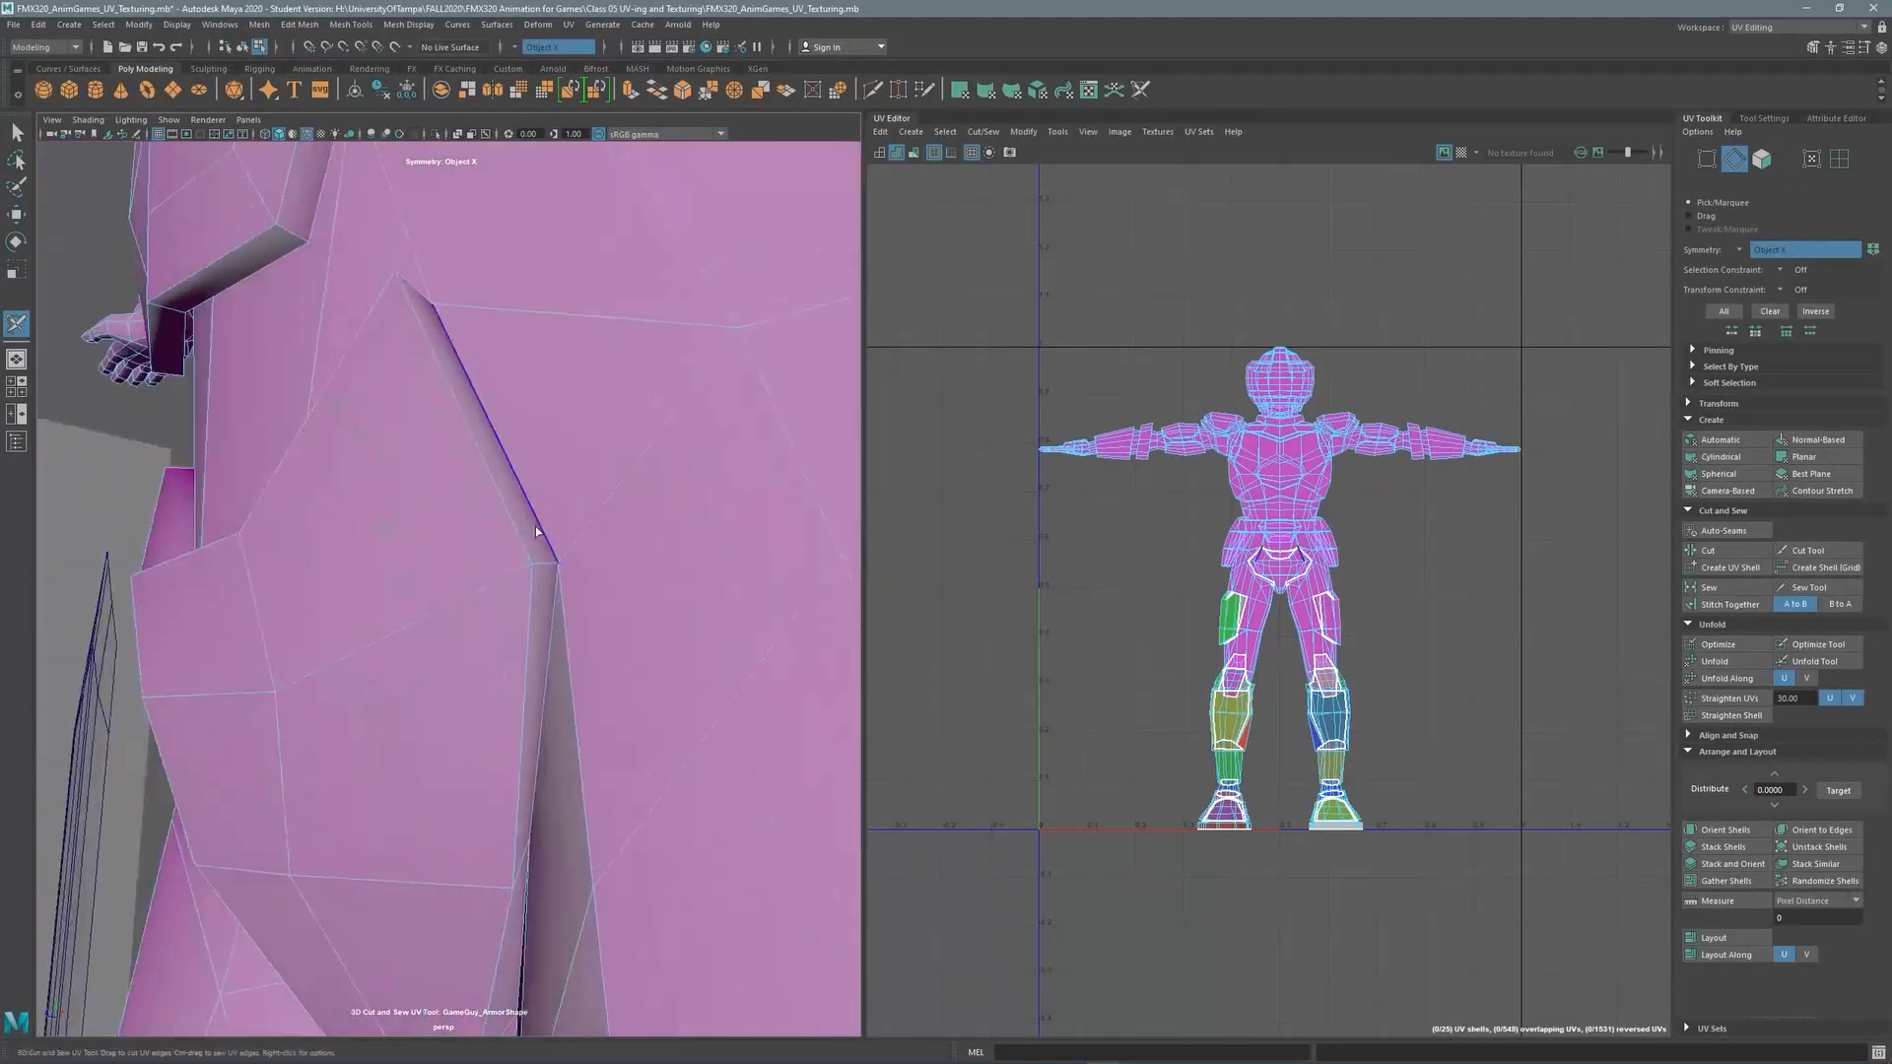
left_click(549, 663)
left_click_drag(549, 662, 621, 542, "alt")
left_click(490, 368)
left_click_drag(491, 369, 434, 414, "alt")
left_click(692, 495)
Cut the seams that separate both thighs from the pelvis
left_click_drag(691, 494, 632, 237, "alt")
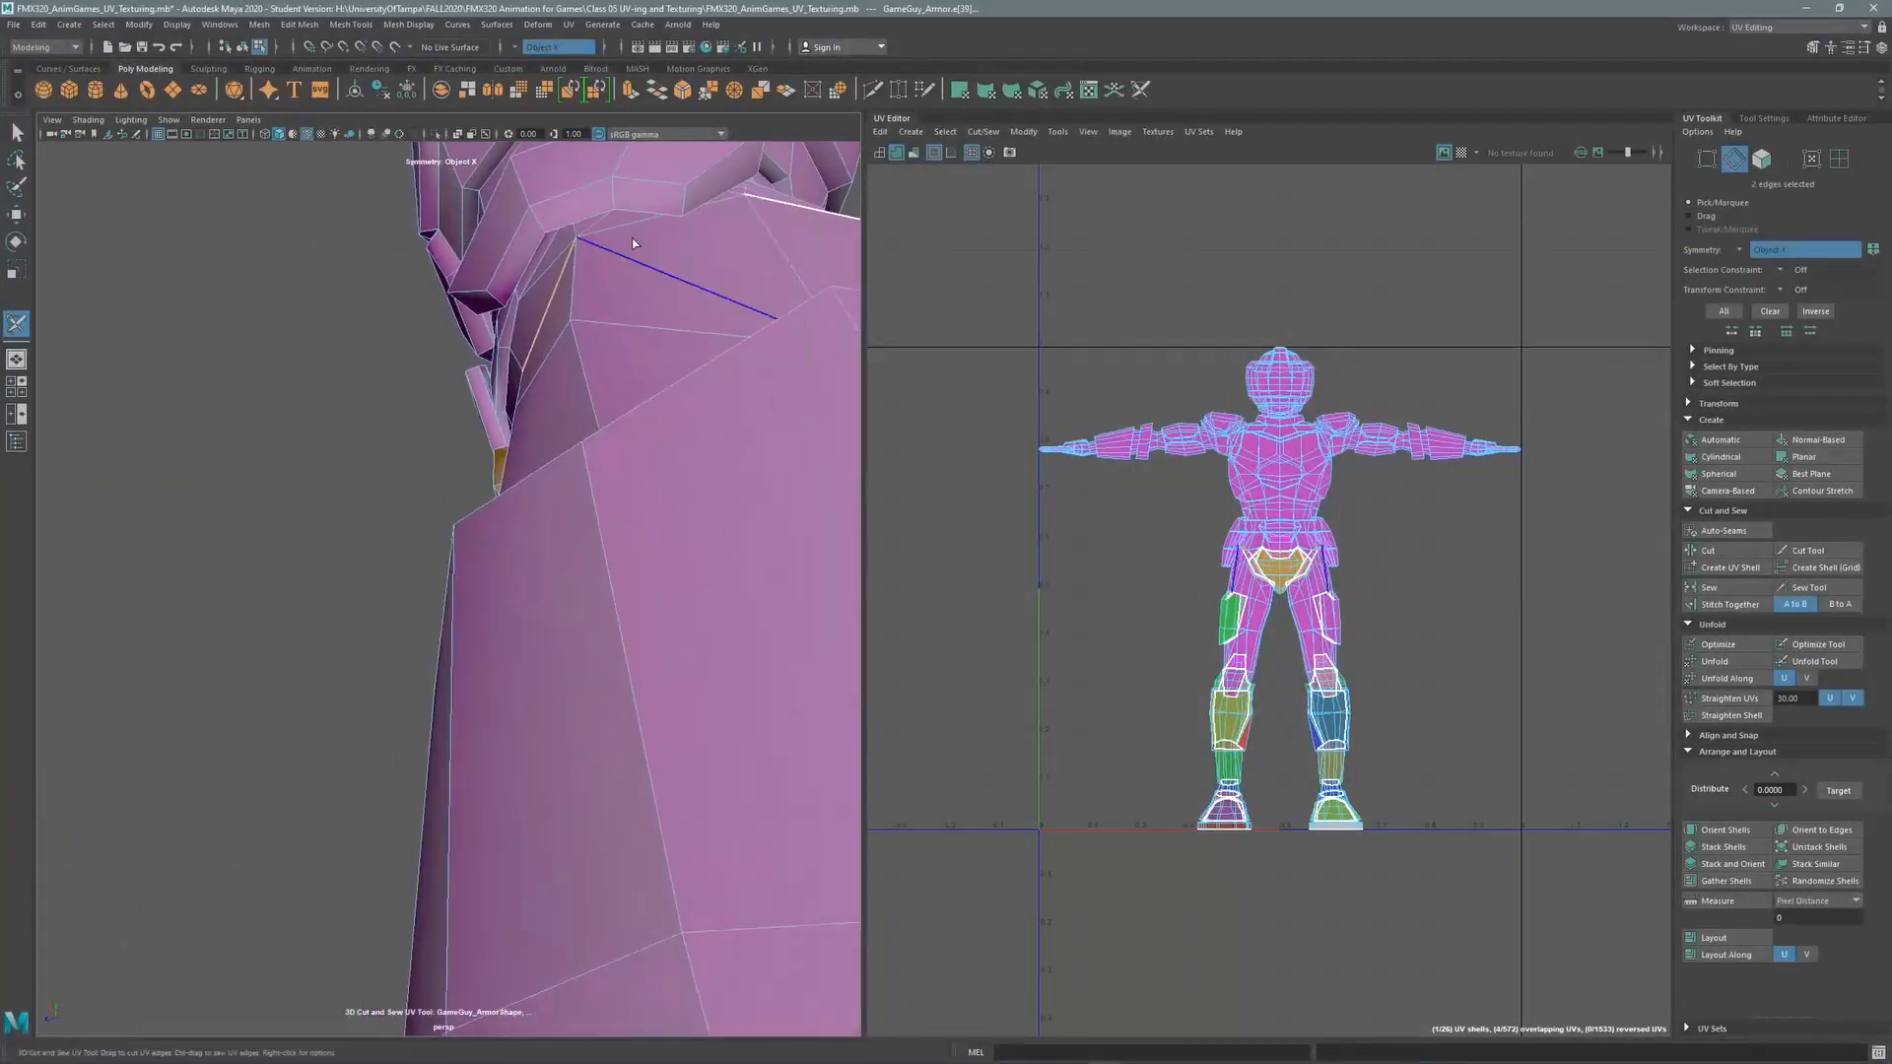
left_click_drag(621, 322, 451, 600, "alt")
left_click(608, 678)
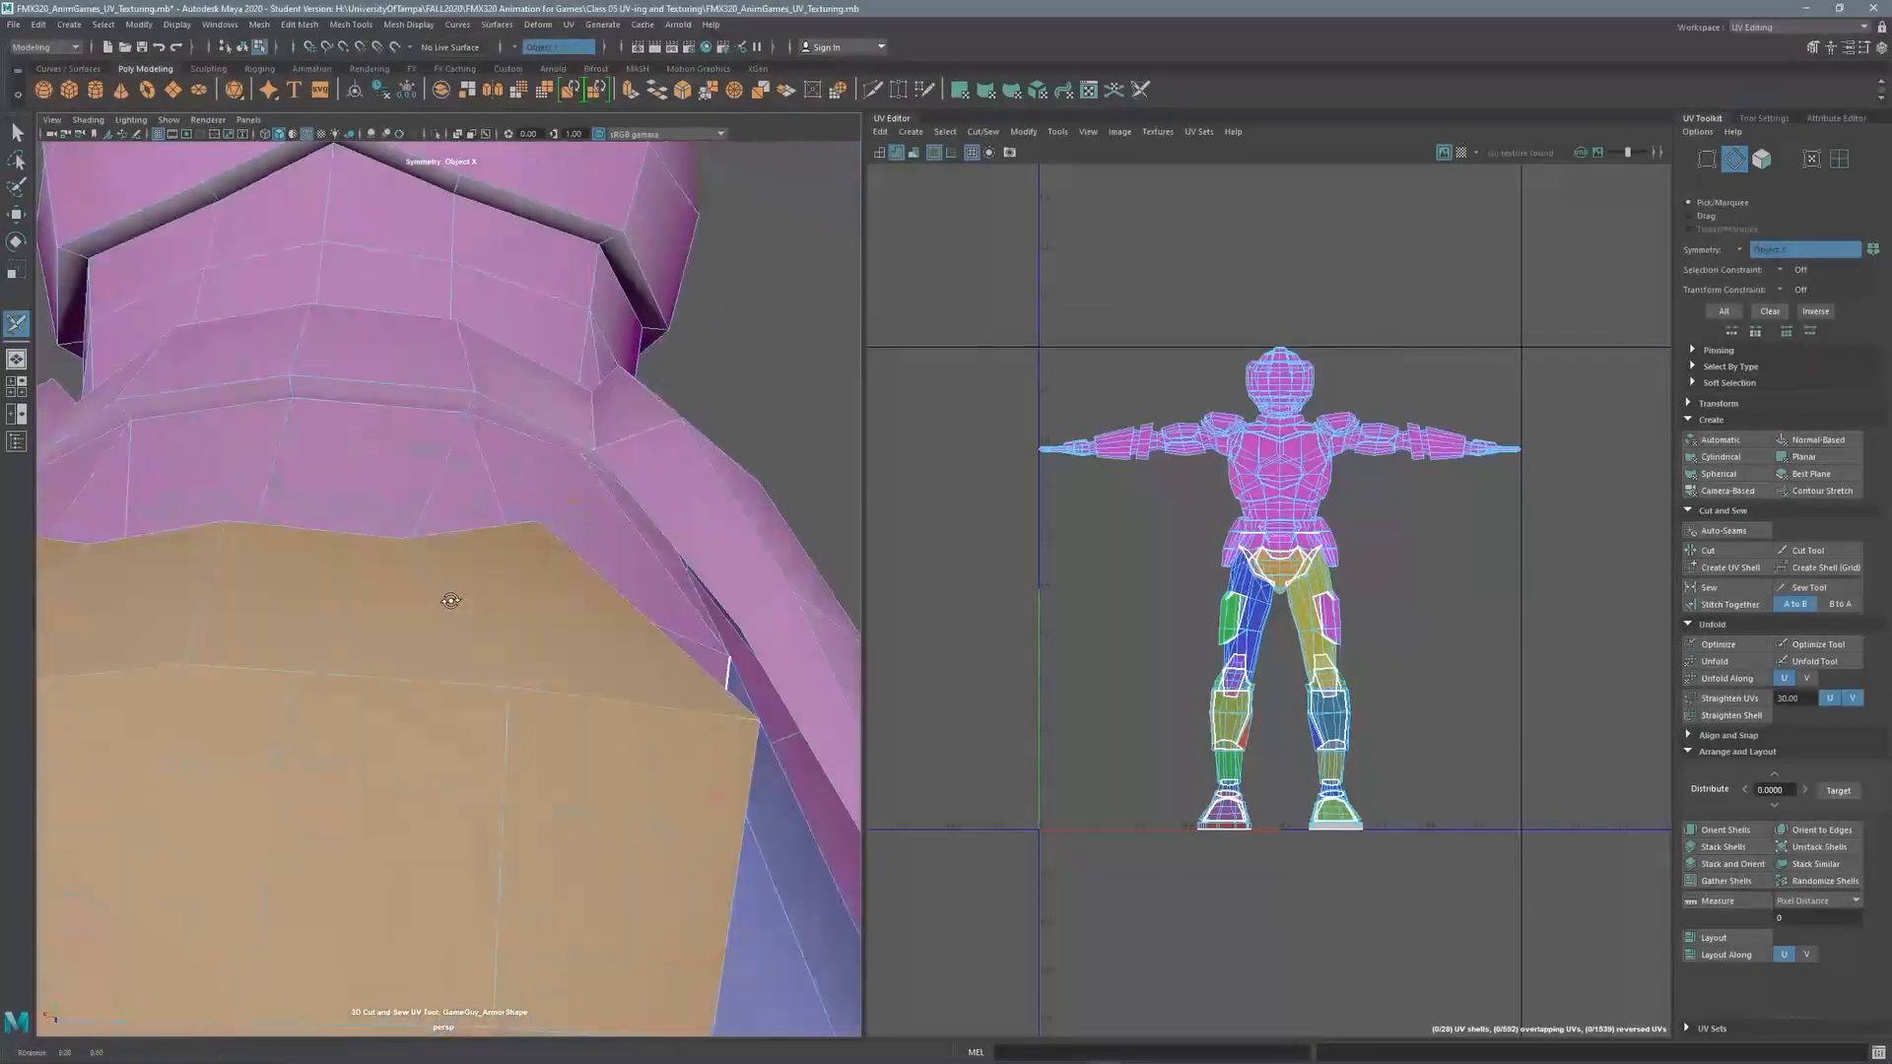
Cut the seam along the belt's upper edge to separate the belt from the abdomen
left_click_drag(538, 493, 606, 373, "alt")
right_click_drag(607, 372, 648, 536, "alt")
left_click_drag(647, 536, 284, 601, "alt")
left_click(590, 542)
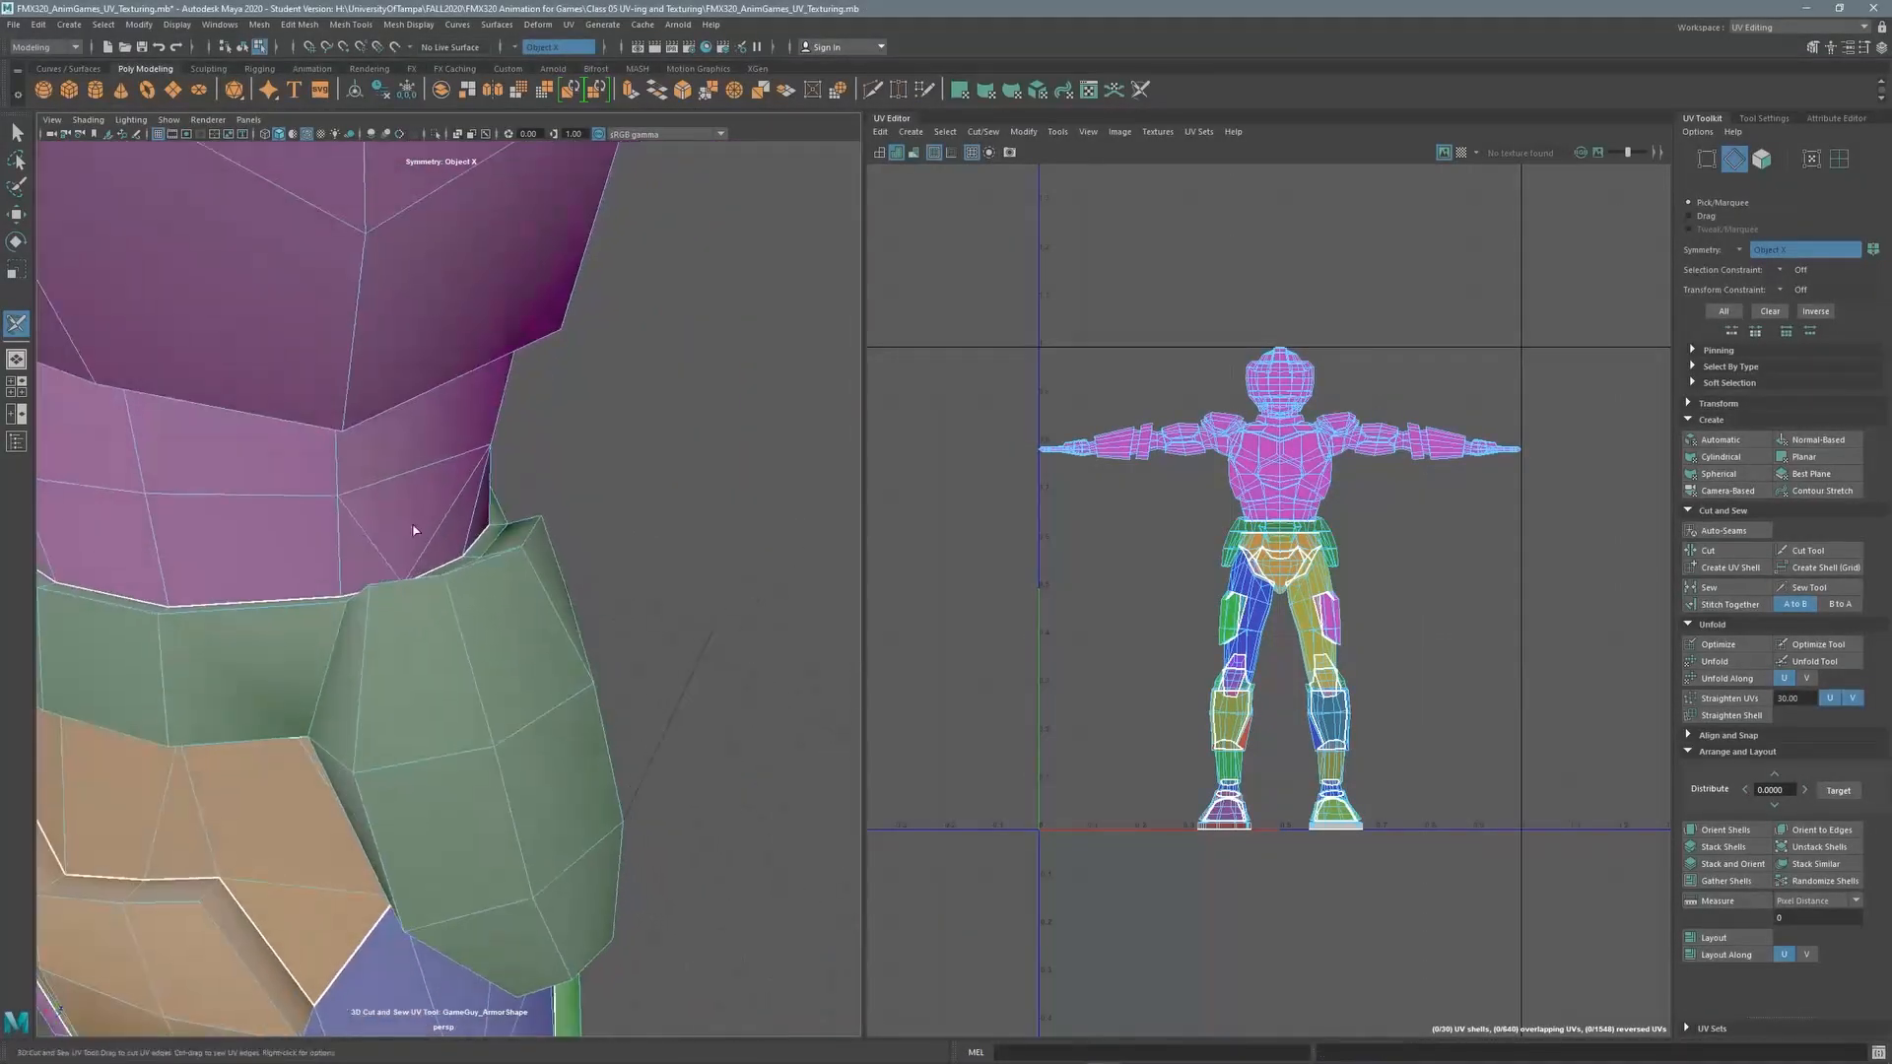
Cut the inner edges joining the hip plates to the belt on both sides, undoing a stray loop cut
left_click_drag(414, 531, 454, 518, "alt")
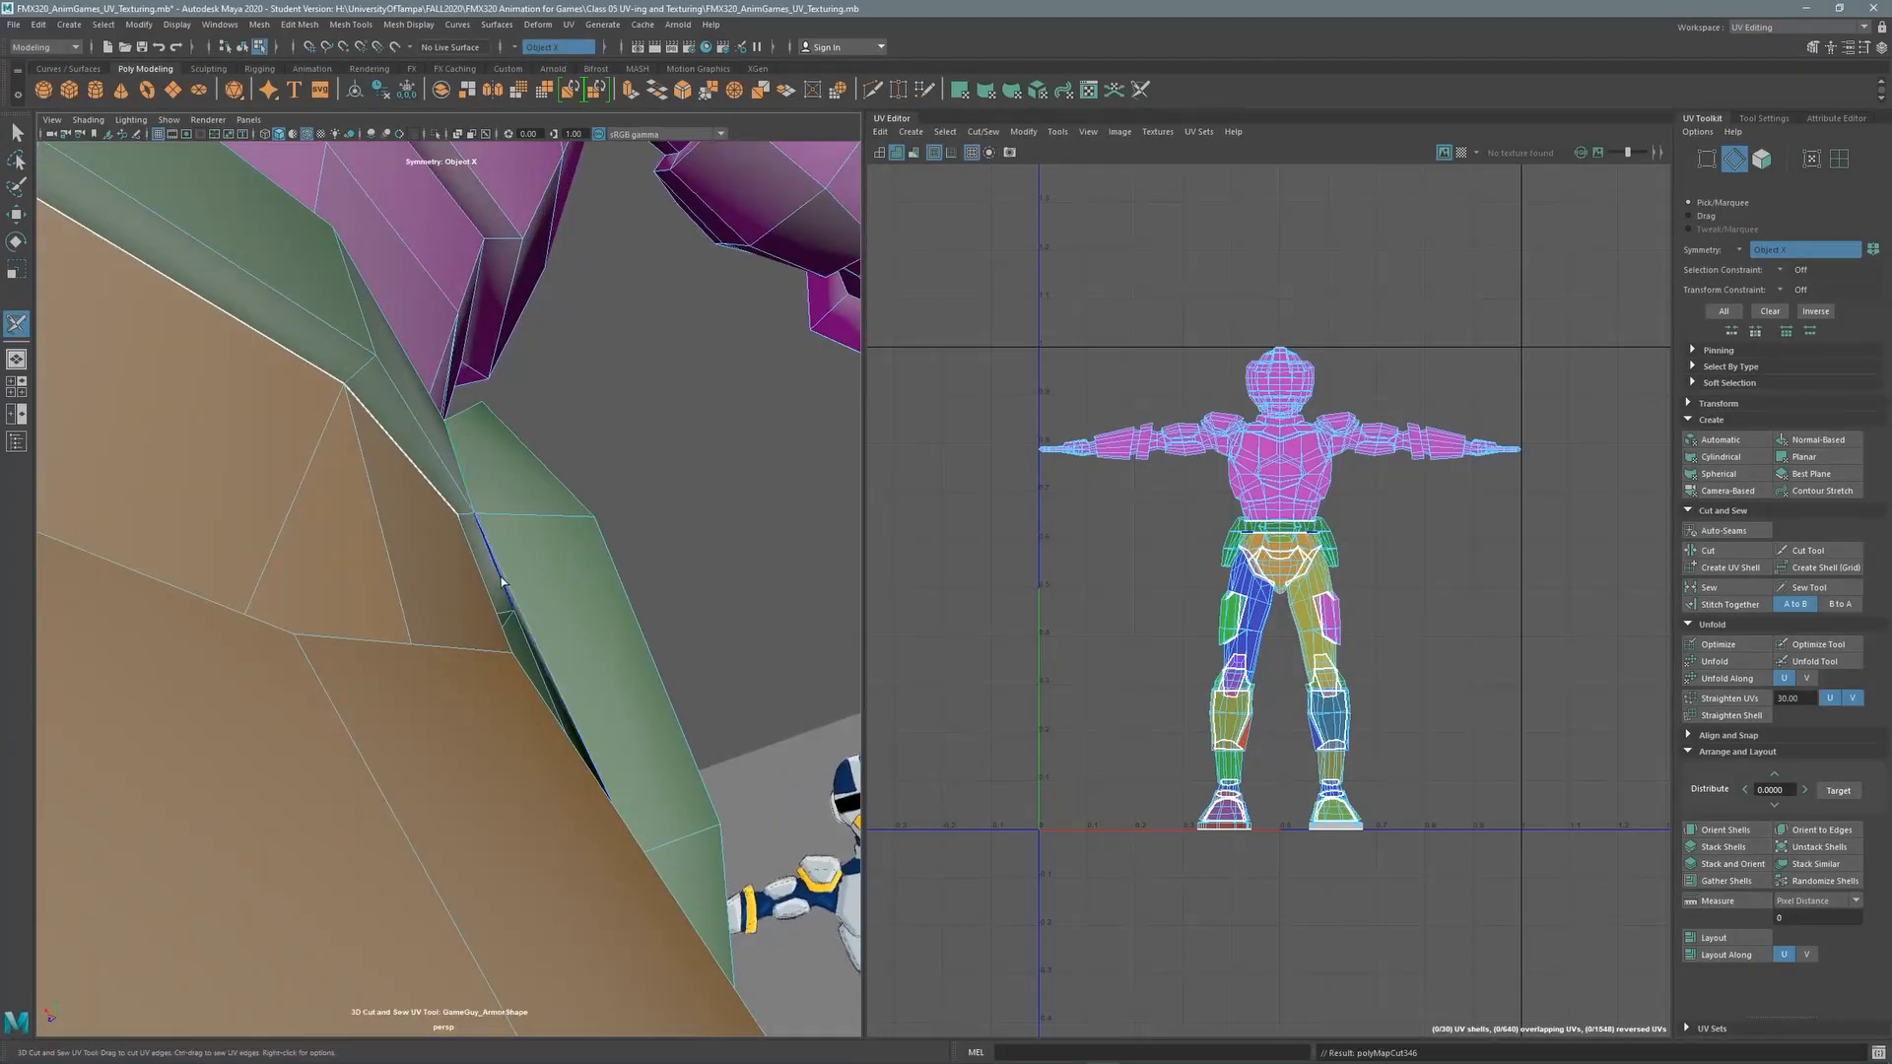
left_click_drag(550, 504, 203, 546, "alt")
left_click_drag(625, 596, 682, 555, "alt")
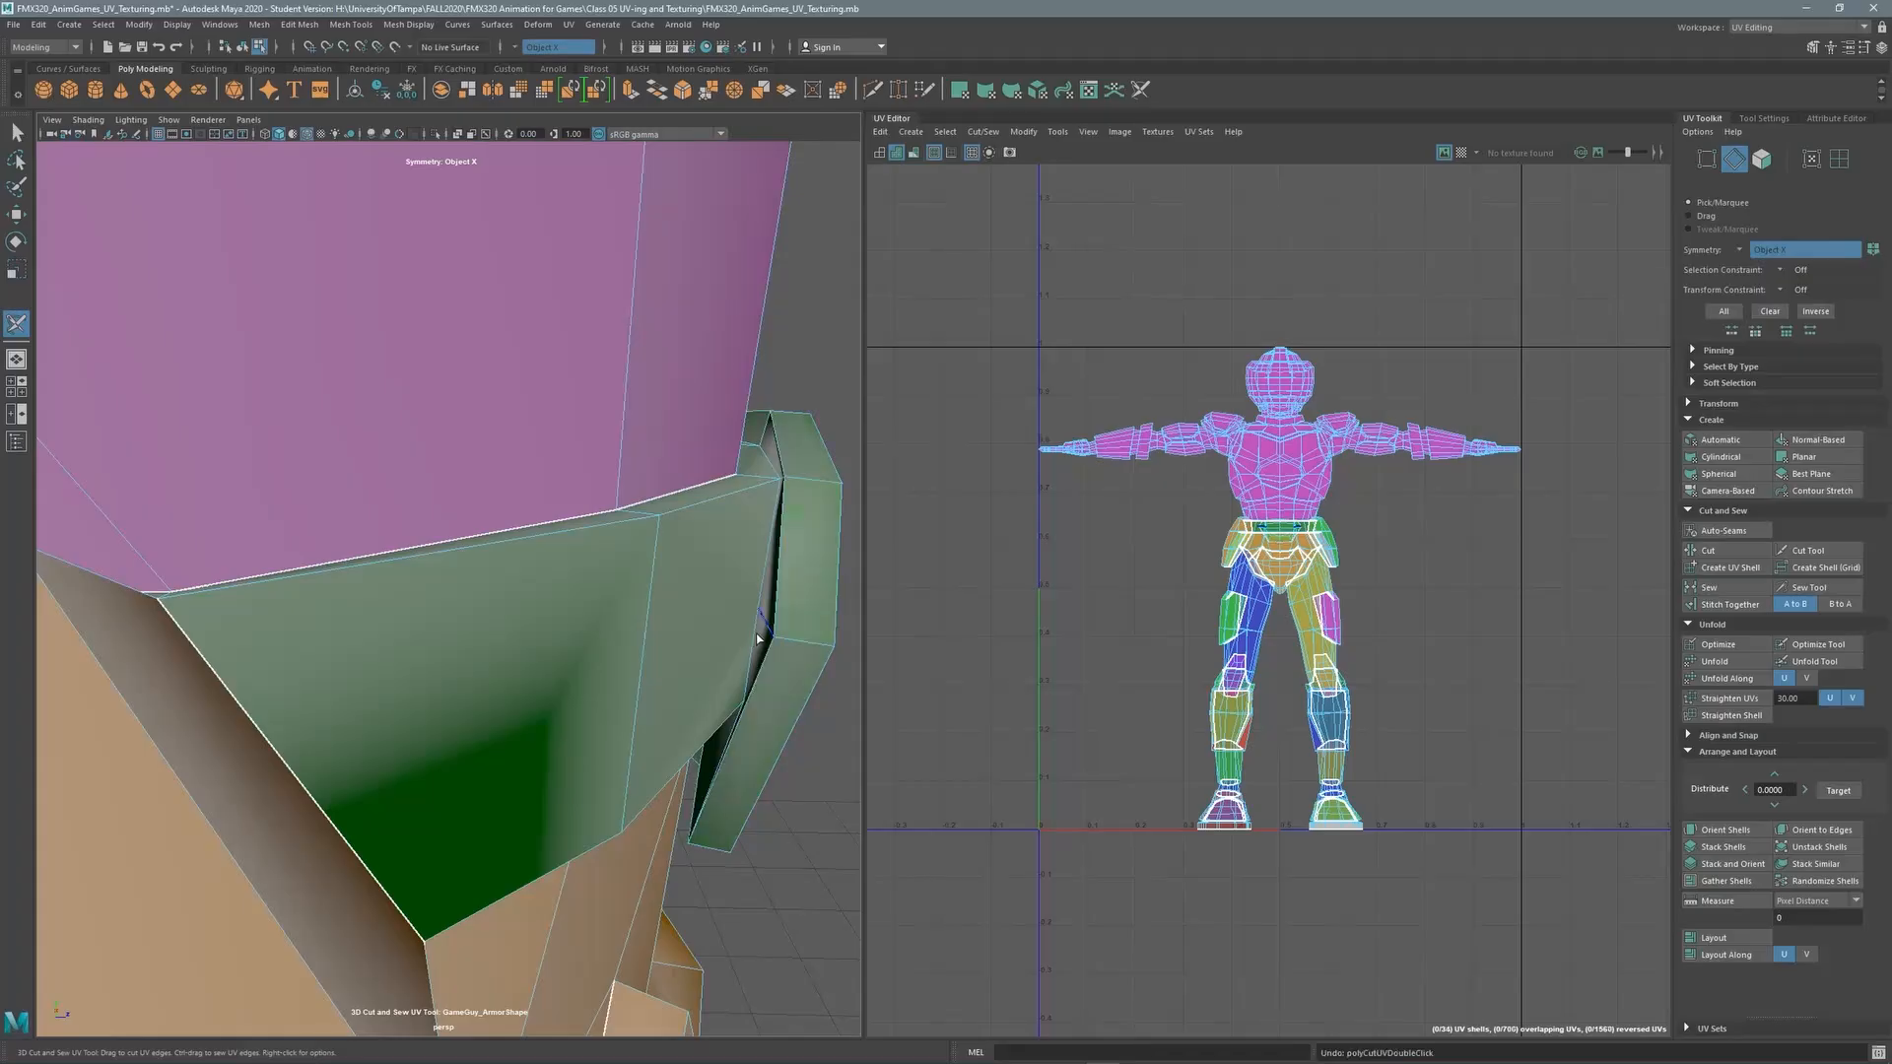
left_click_drag(758, 638, 676, 578, "alt")
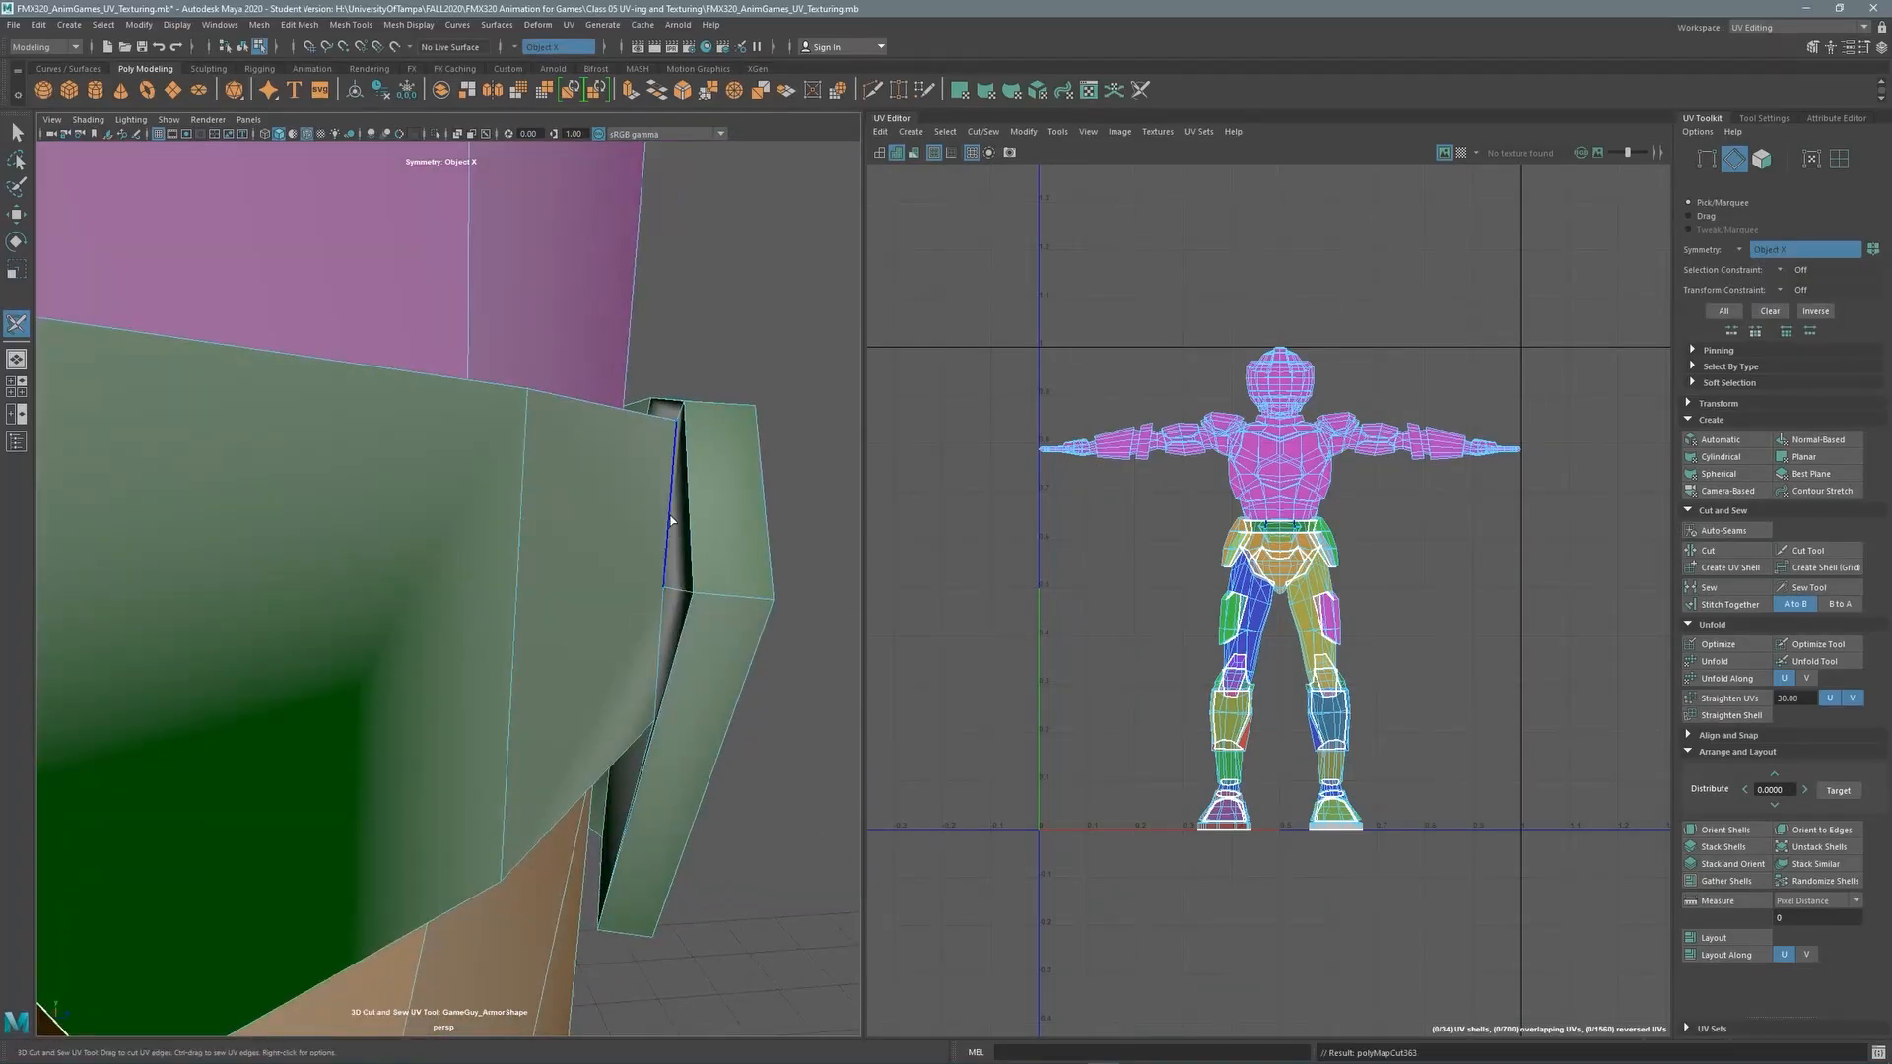
left_click_drag(666, 633, 733, 503, "alt")
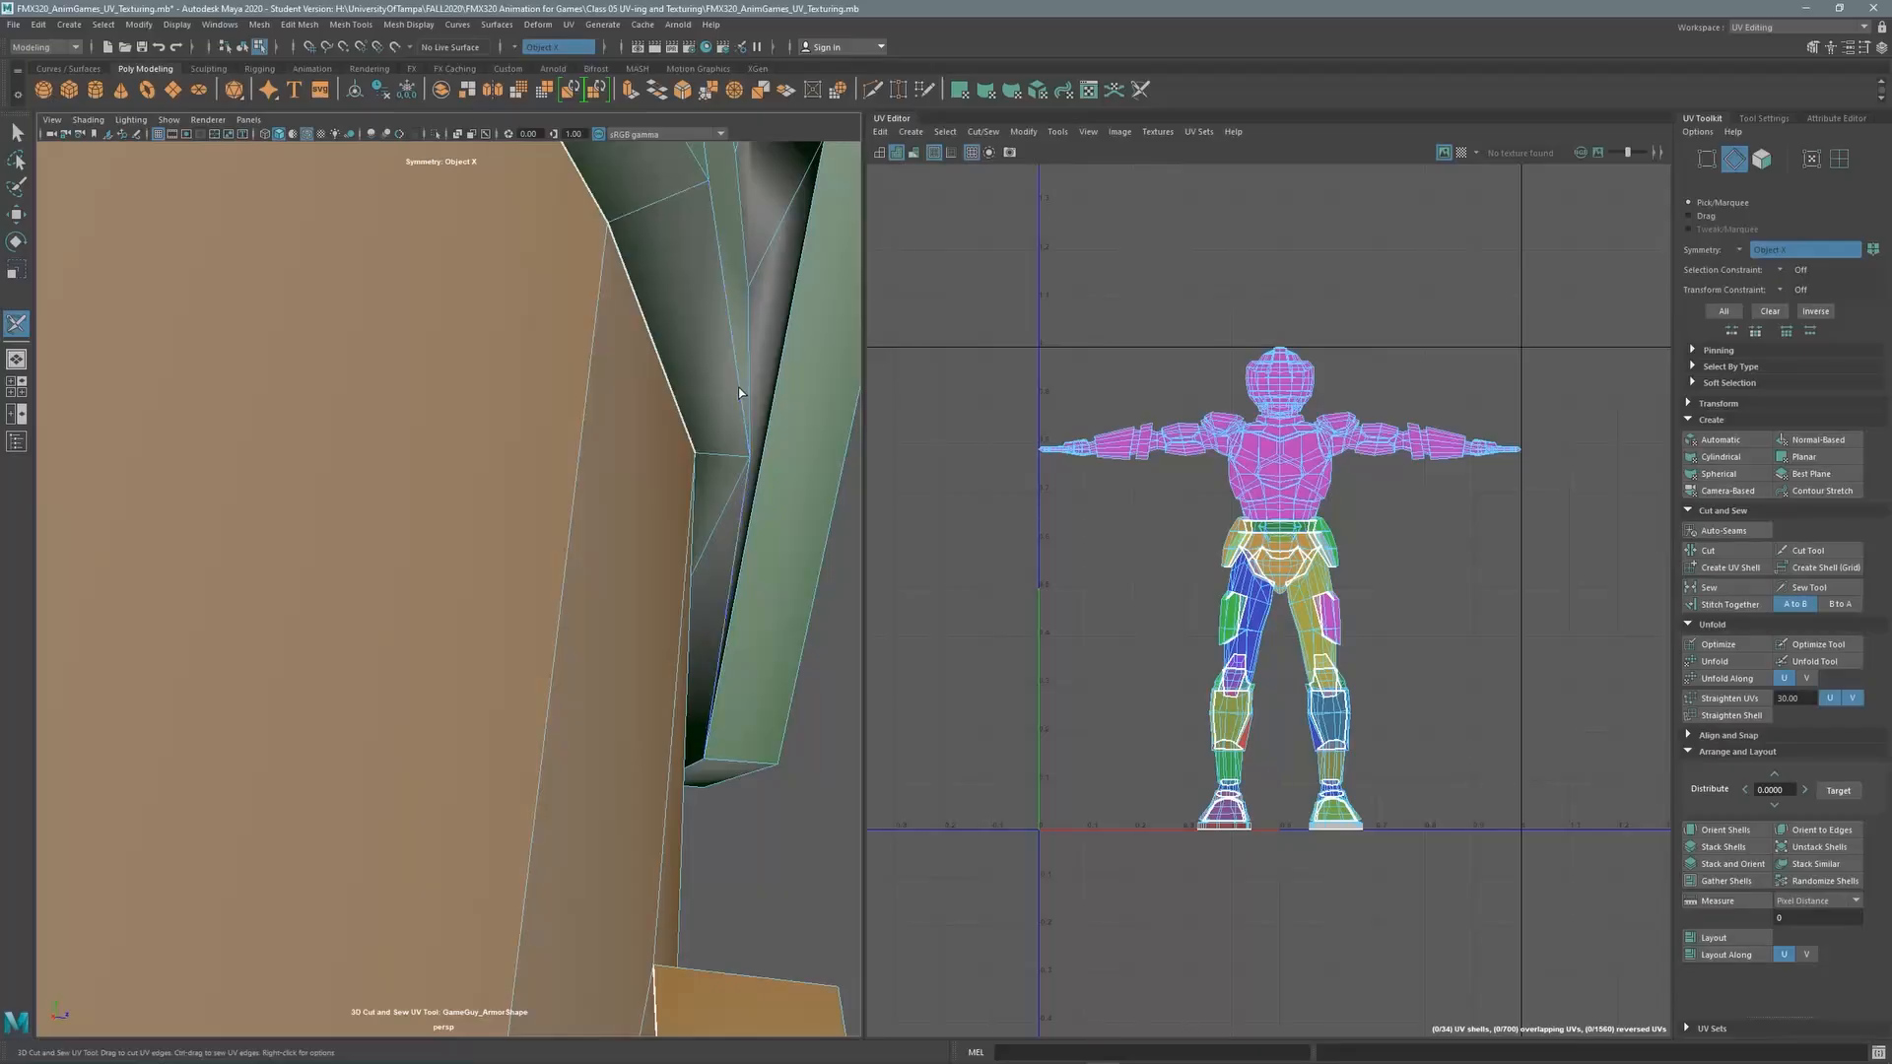
left_click_drag(740, 392, 730, 389, "alt")
Save the scene and sew a stray cut edge where the hip plates meet the belt
left_click_drag(732, 519, 466, 524, "alt")
key("ctrl+s")
left_click(905, 547)
right_click_drag(468, 524, 828, 461, "alt")
left_click_drag(604, 580, 634, 609, "alt")
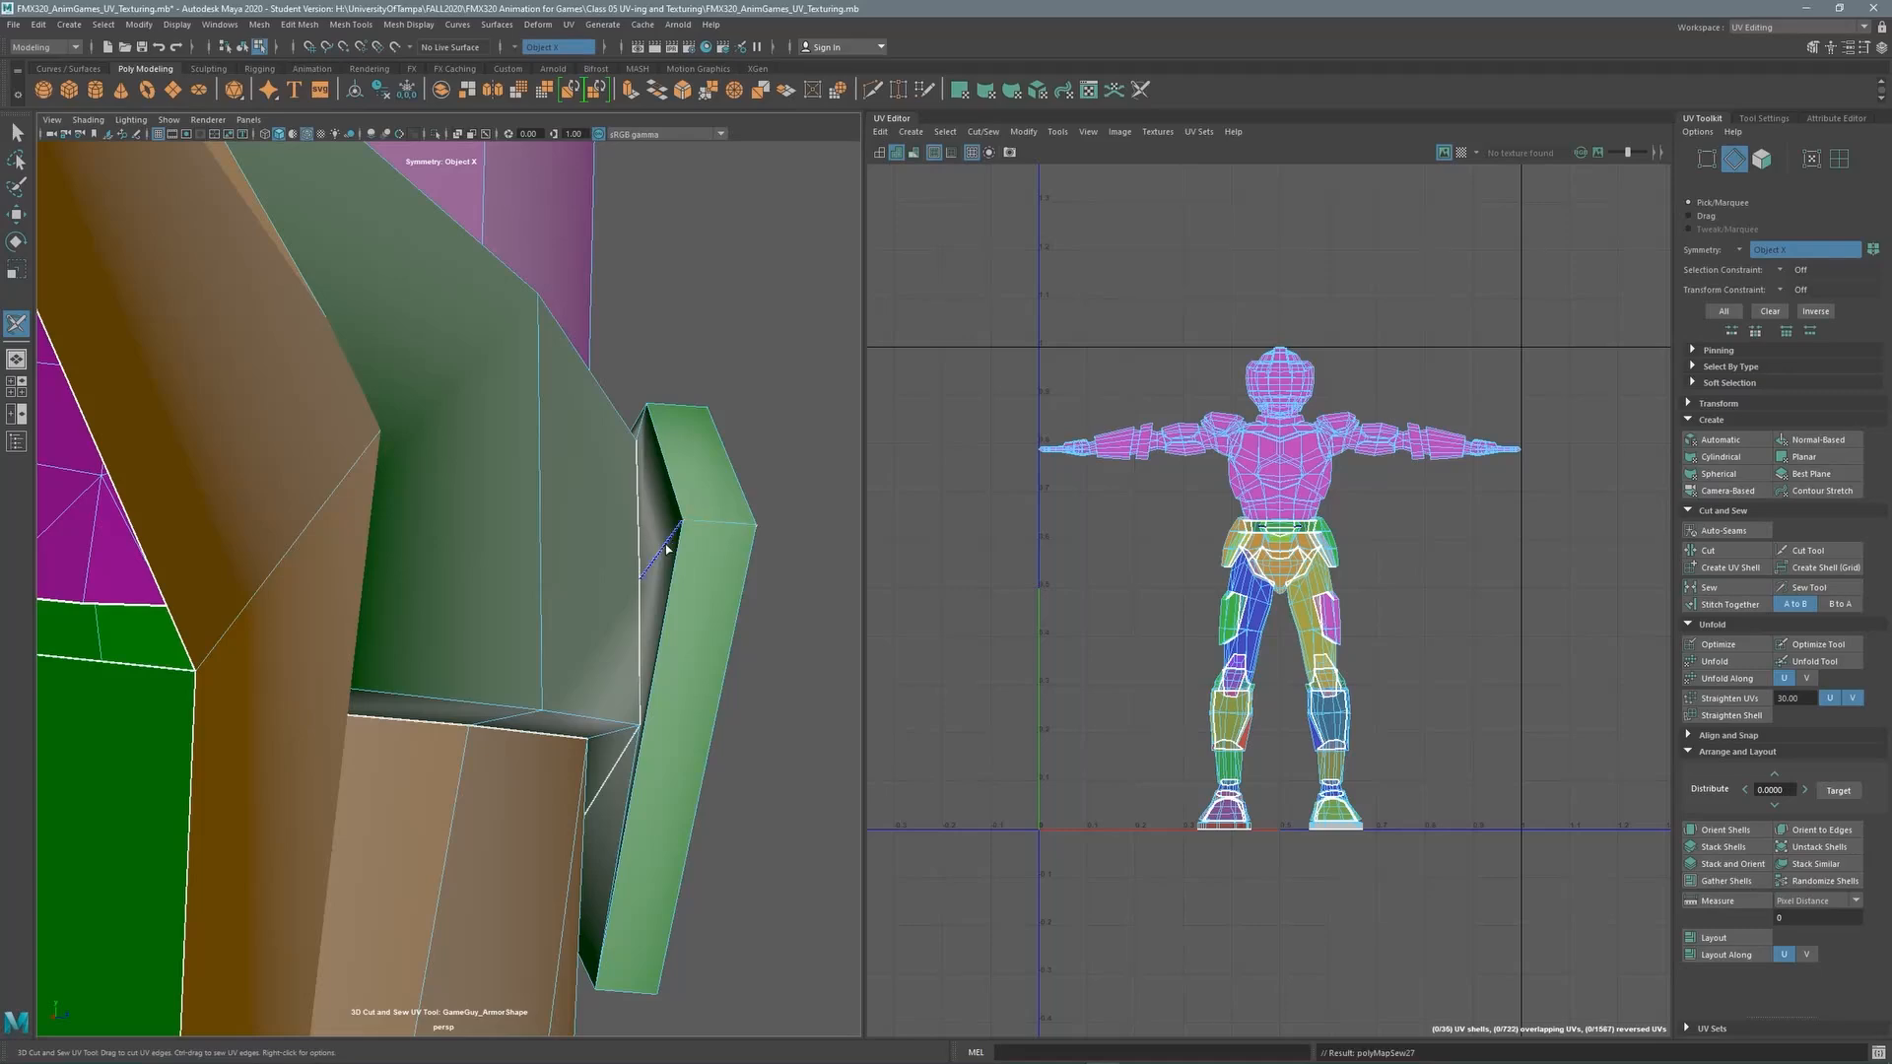
left_click_drag(689, 521, 720, 611, "alt")
Cut the remaining edges that free the hip plates from the belt, and split the belt at its rear centre edge
left_click(1734, 159)
left_click_drag(335, 473, 253, 470, "alt")
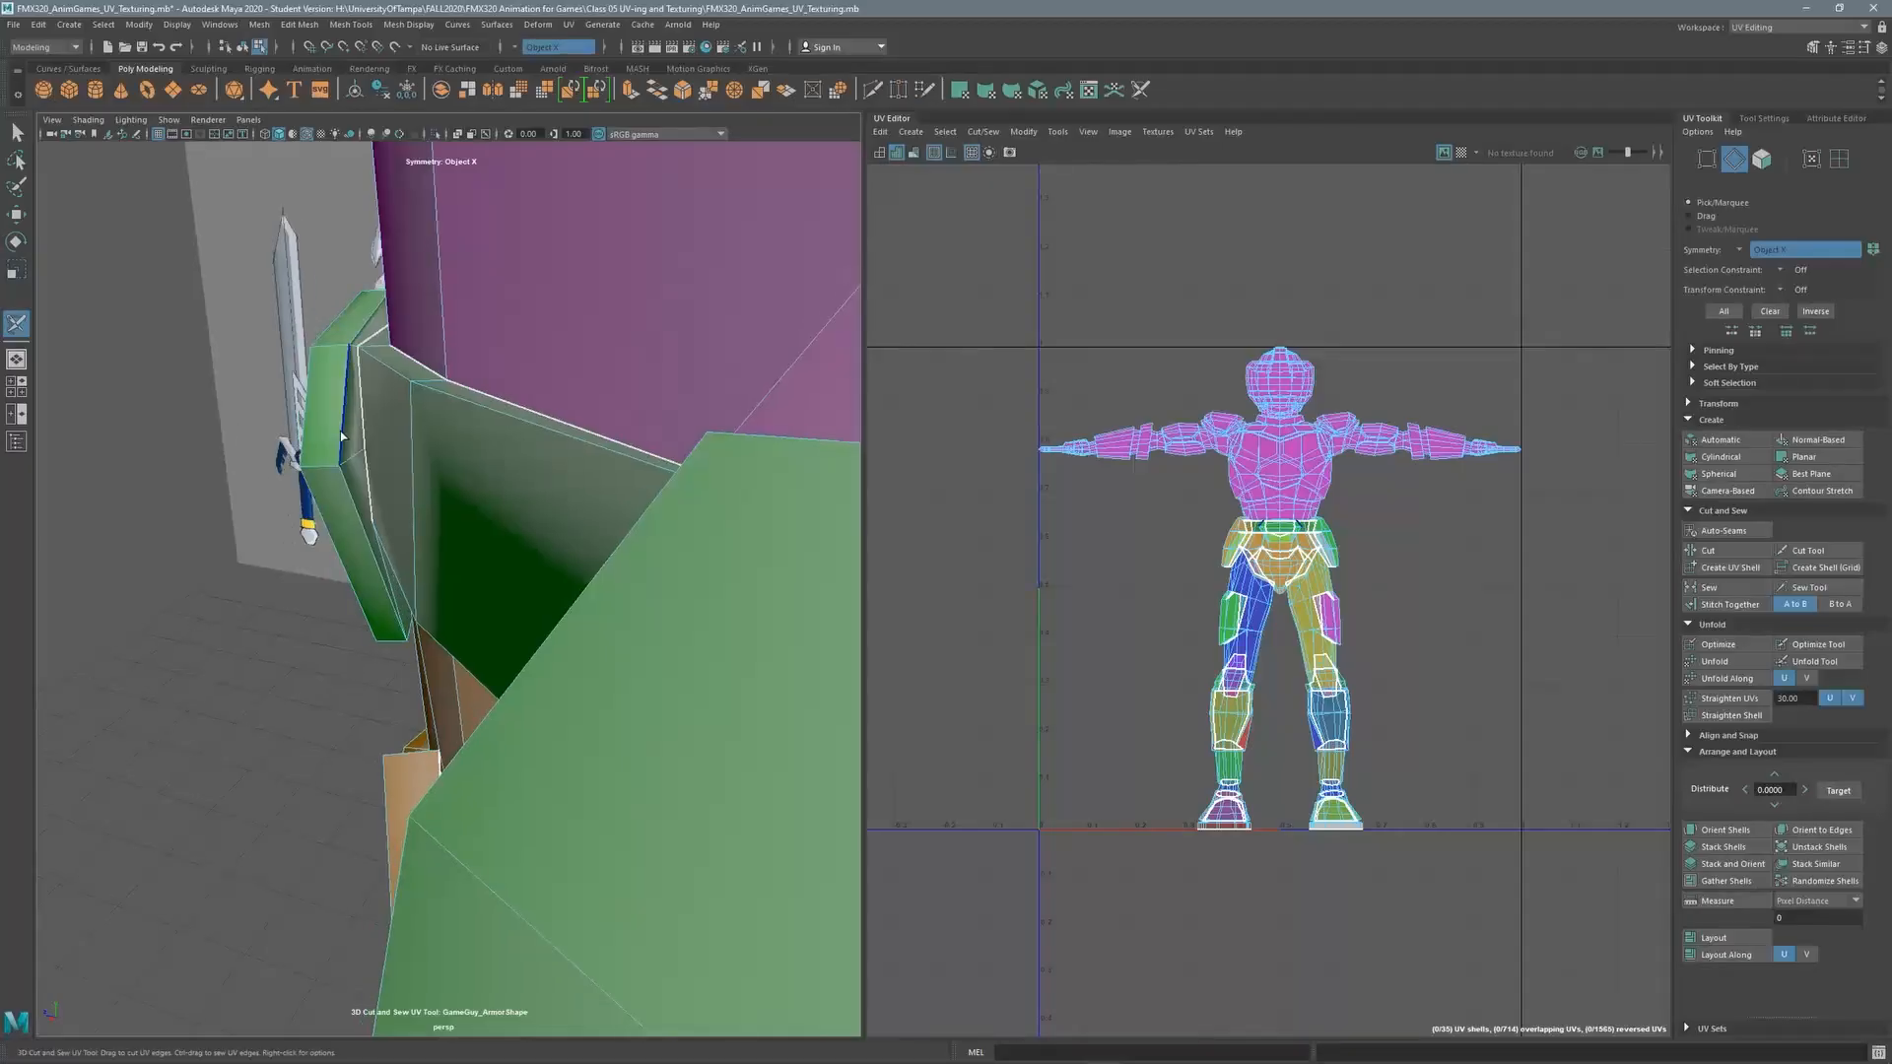
left_click_drag(367, 323, 512, 394, "alt")
right_click_drag(513, 395, 477, 456, "alt")
left_click_drag(477, 456, 415, 582, "alt")
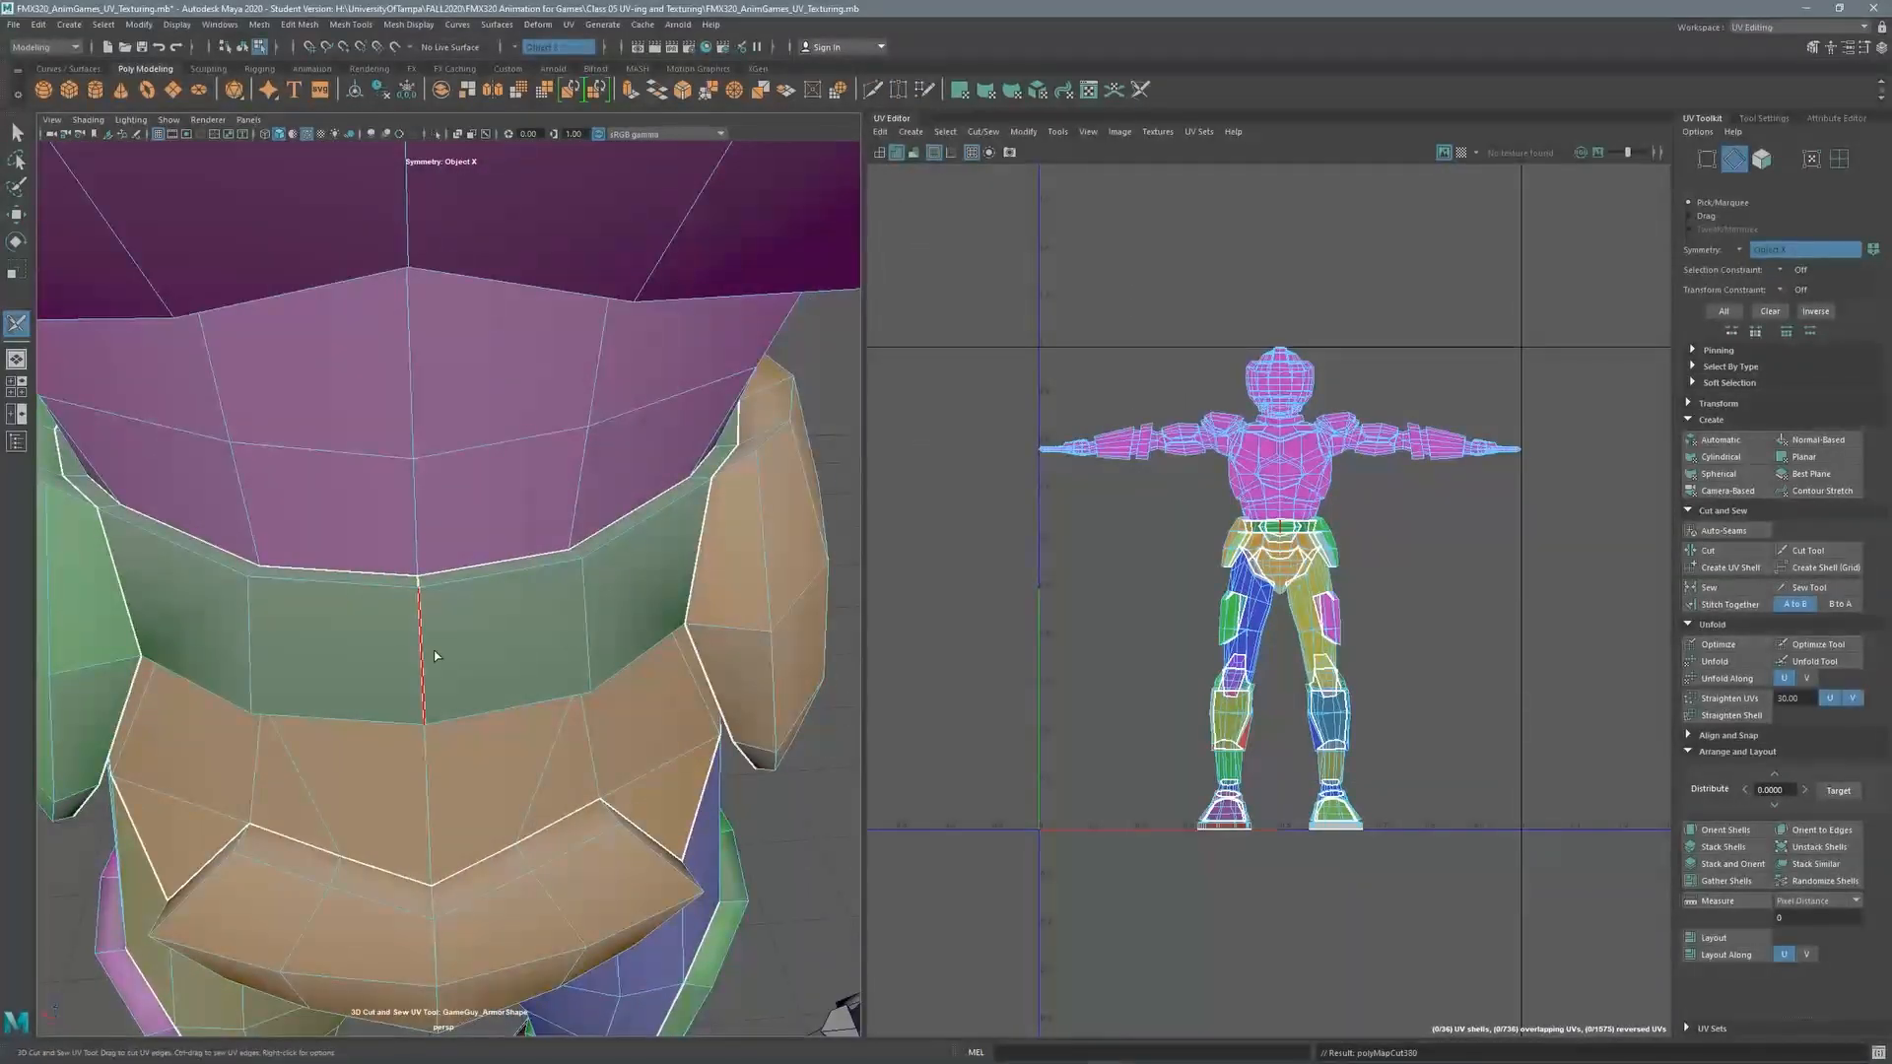
Check the pelvis armour's UV shells and cut the seam between the abdomen and the chest armour
left_click_drag(434, 650, 394, 601, "alt")
right_click_drag(394, 601, 325, 551, "alt")
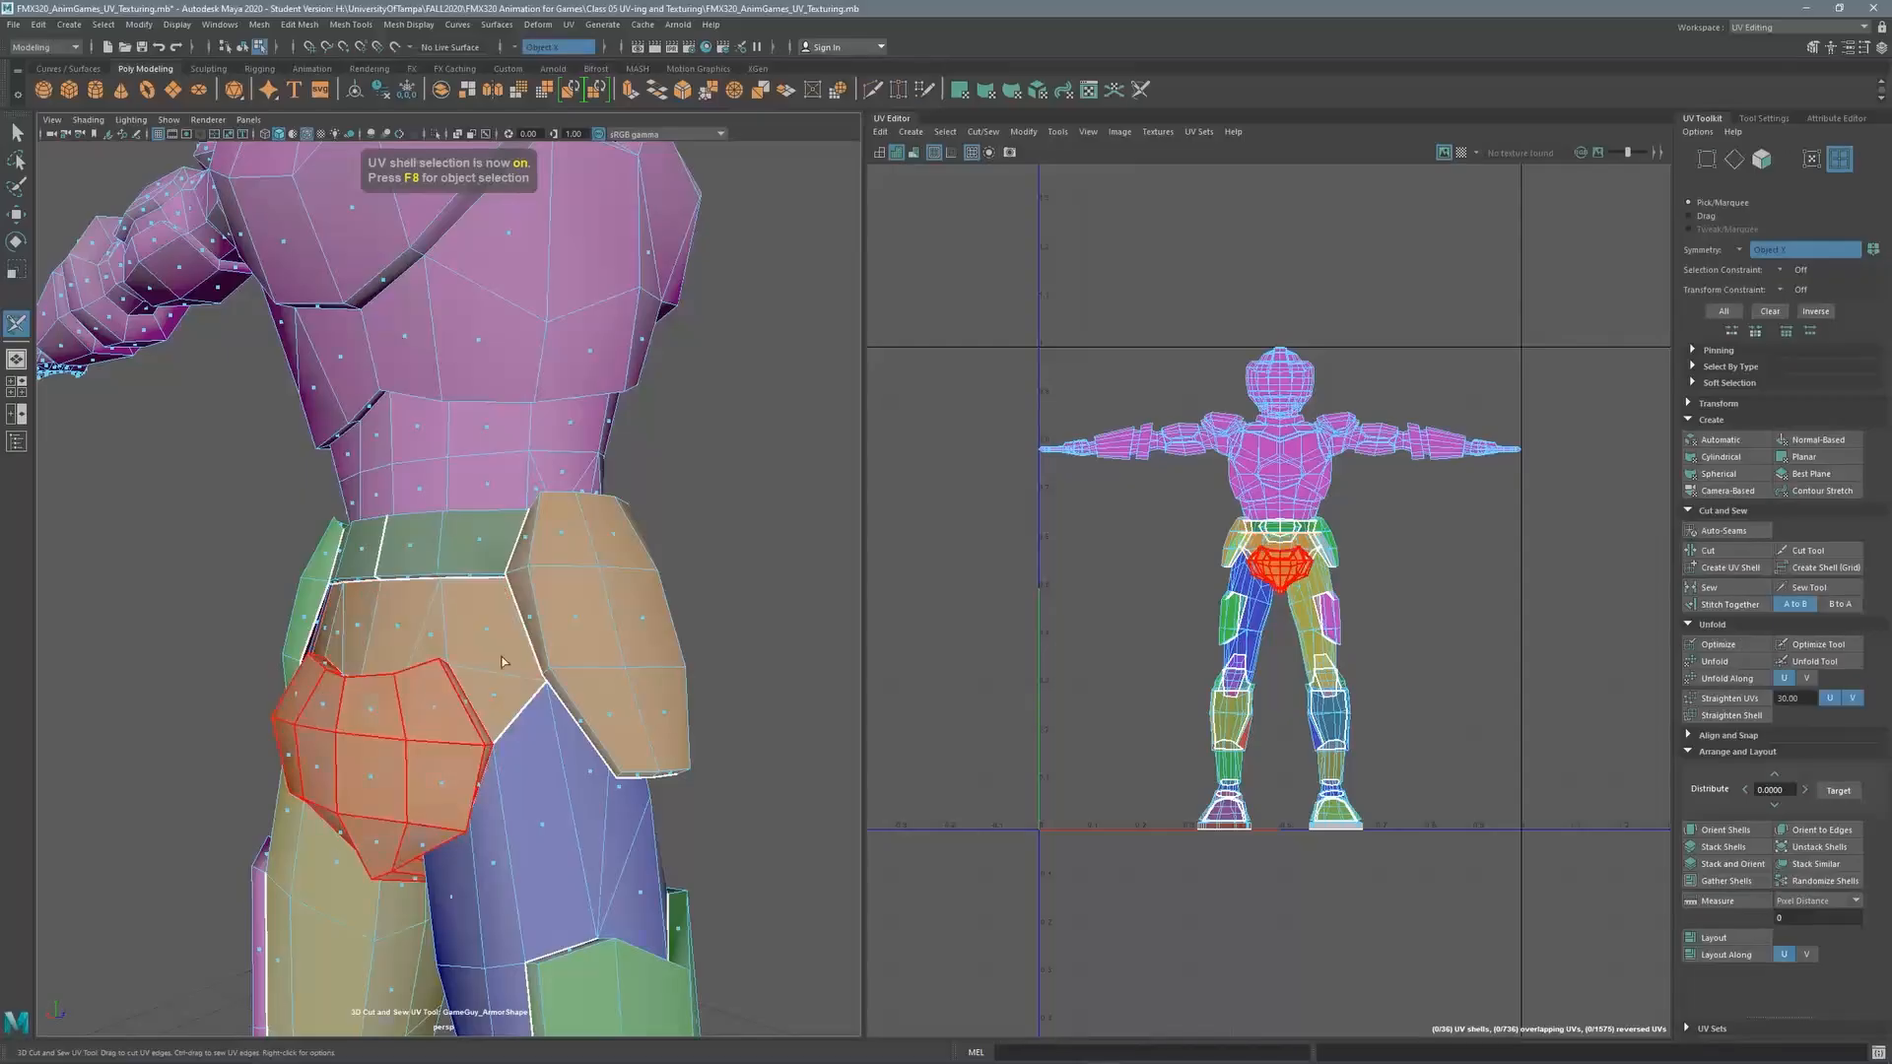
left_click_drag(641, 411, 571, 655, "alt")
double_click(629, 608)
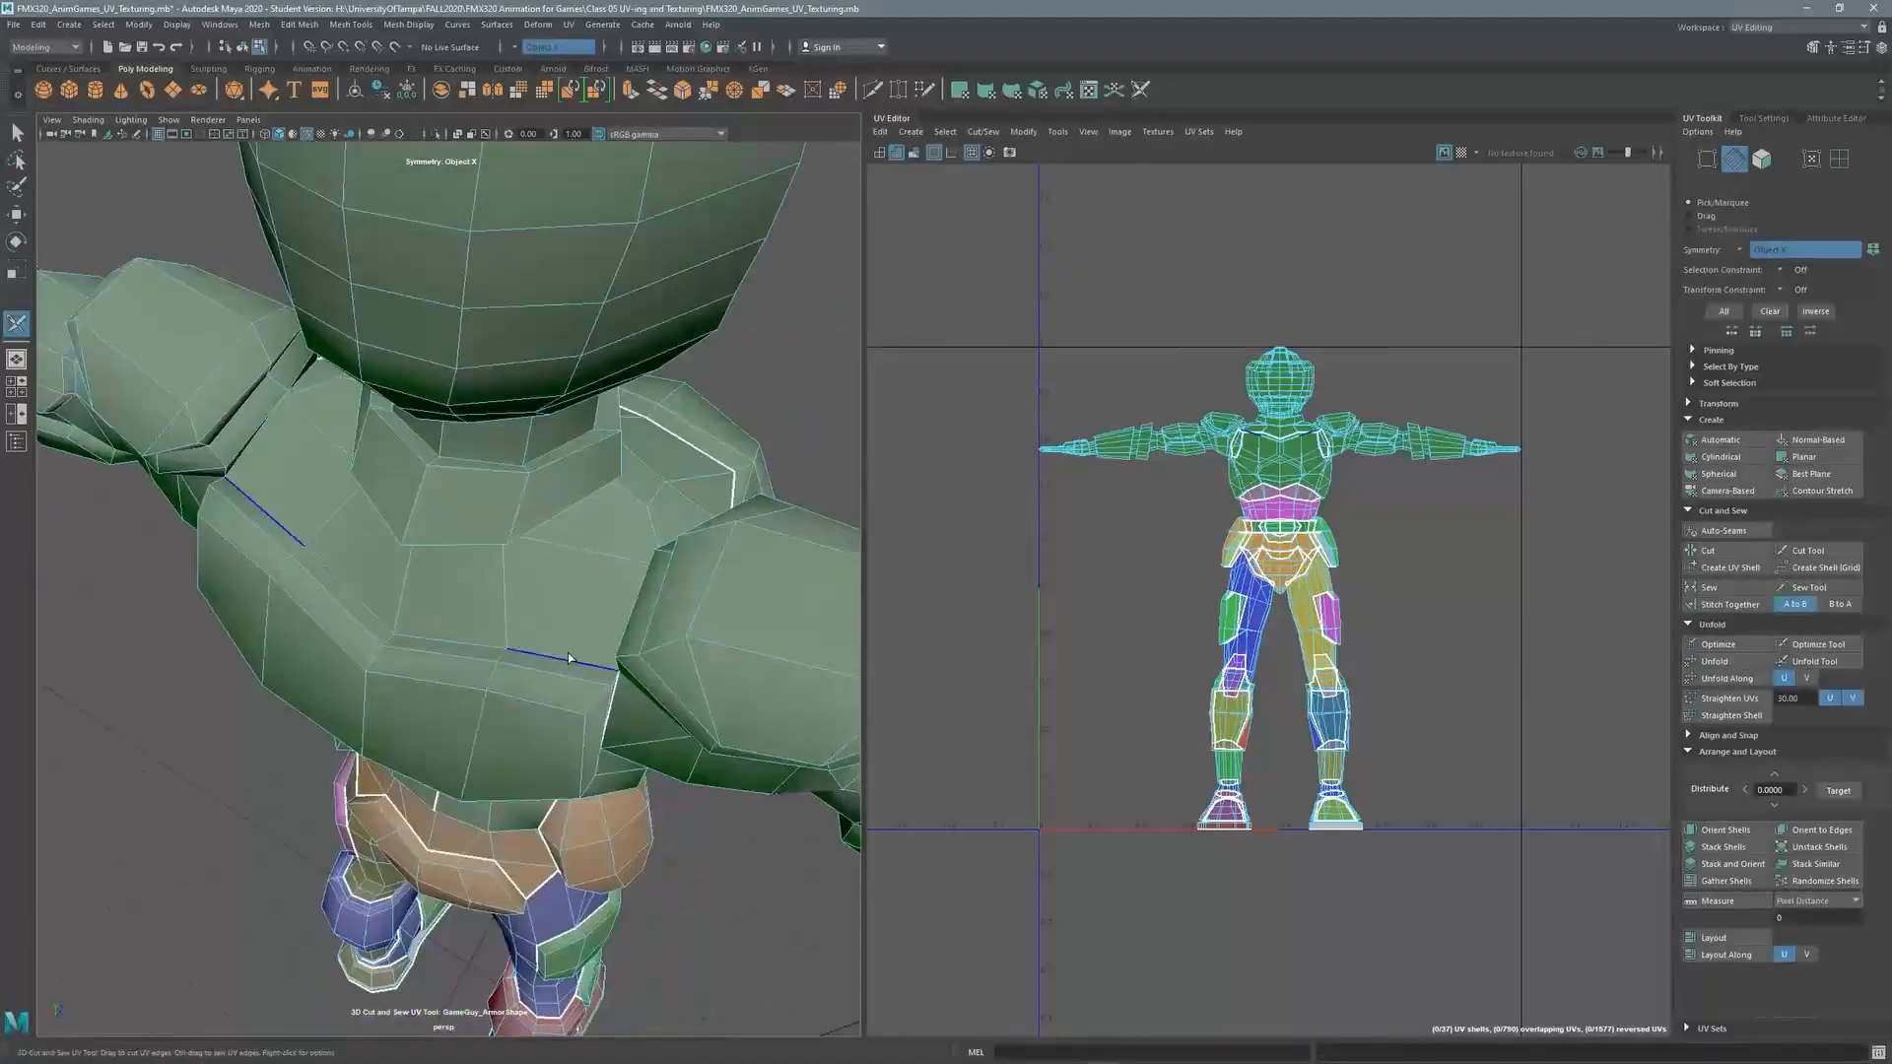
Cut the seams around the chest and back armour and the collar to separate them from the arms and head
double_click(571, 656)
left_click_drag(502, 554, 480, 438, "alt")
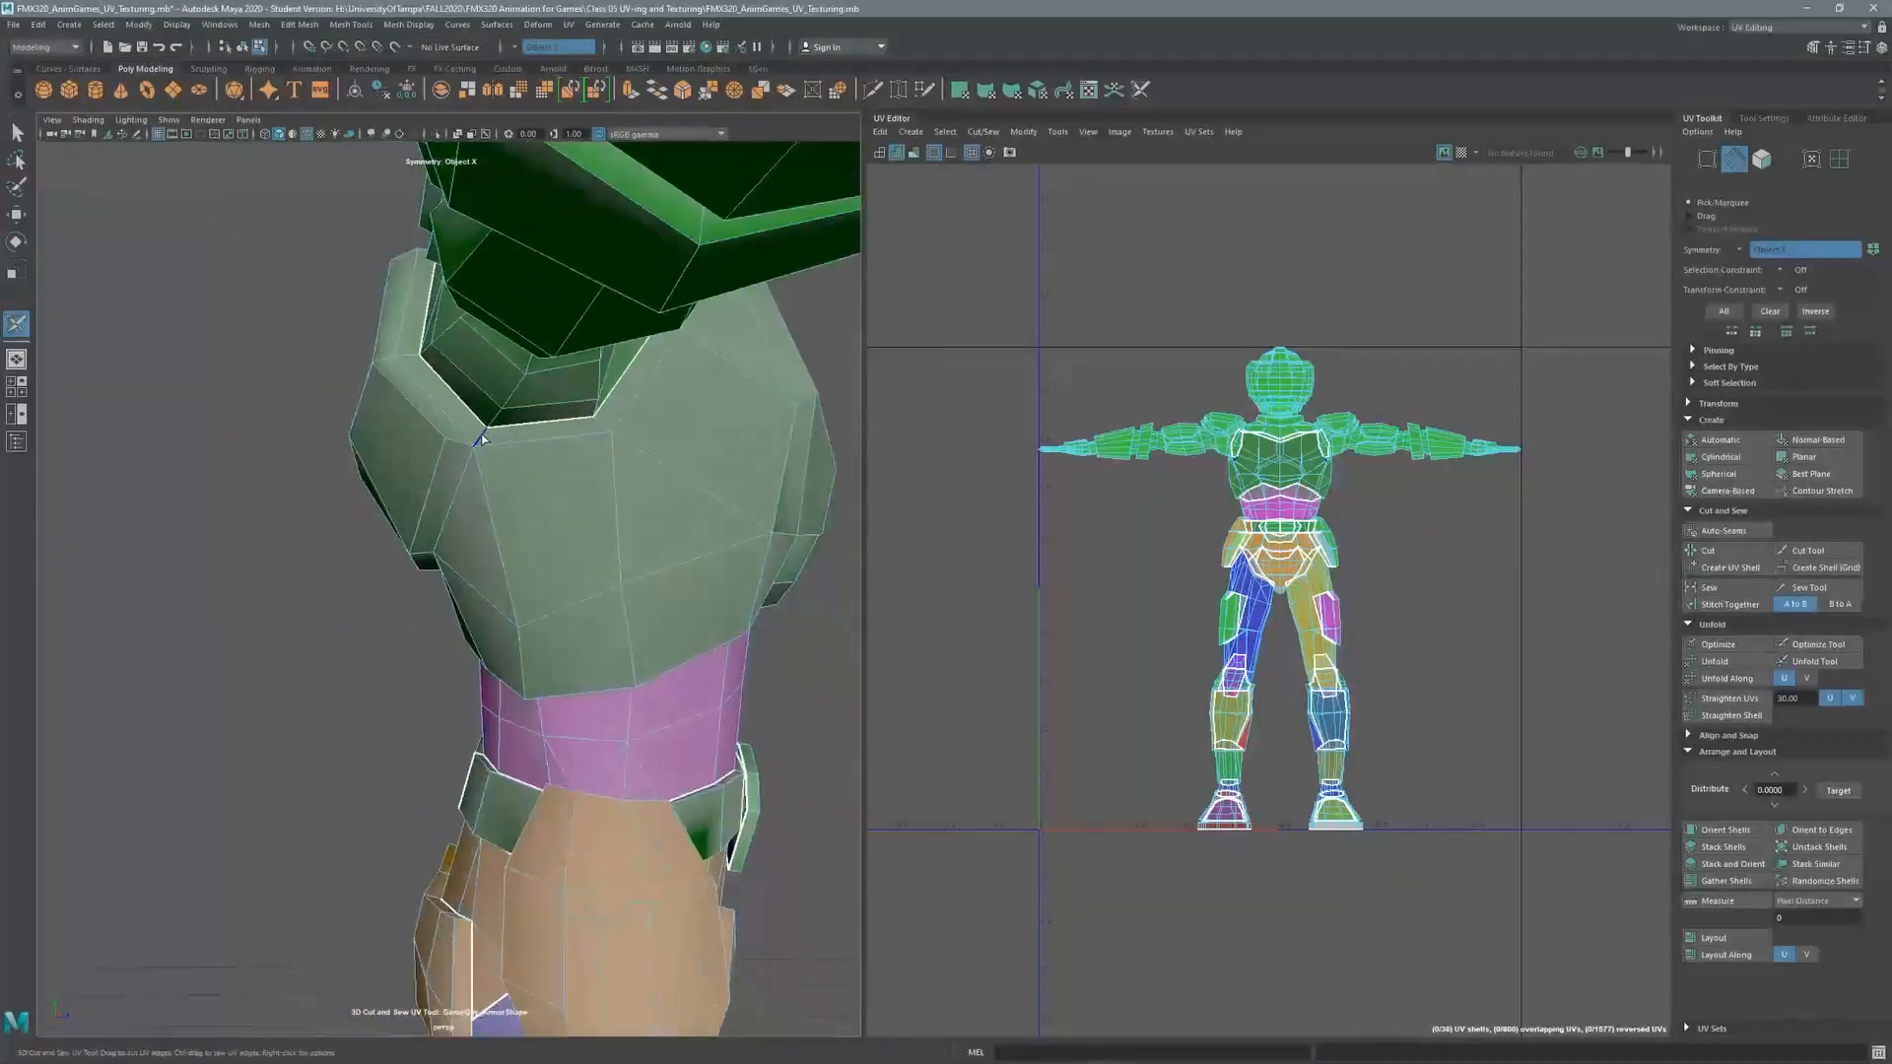
left_click_drag(525, 636, 592, 435, "alt")
double_click(714, 421)
left_click_drag(714, 421, 638, 549, "alt")
double_click(638, 549)
right_click_drag(638, 549, 423, 460, "alt")
left_click_drag(423, 461, 535, 542, "alt")
Cut the edges around both layers of the shoulder pads to separate them from the upper arms
left_click_drag(420, 572, 528, 563, "alt")
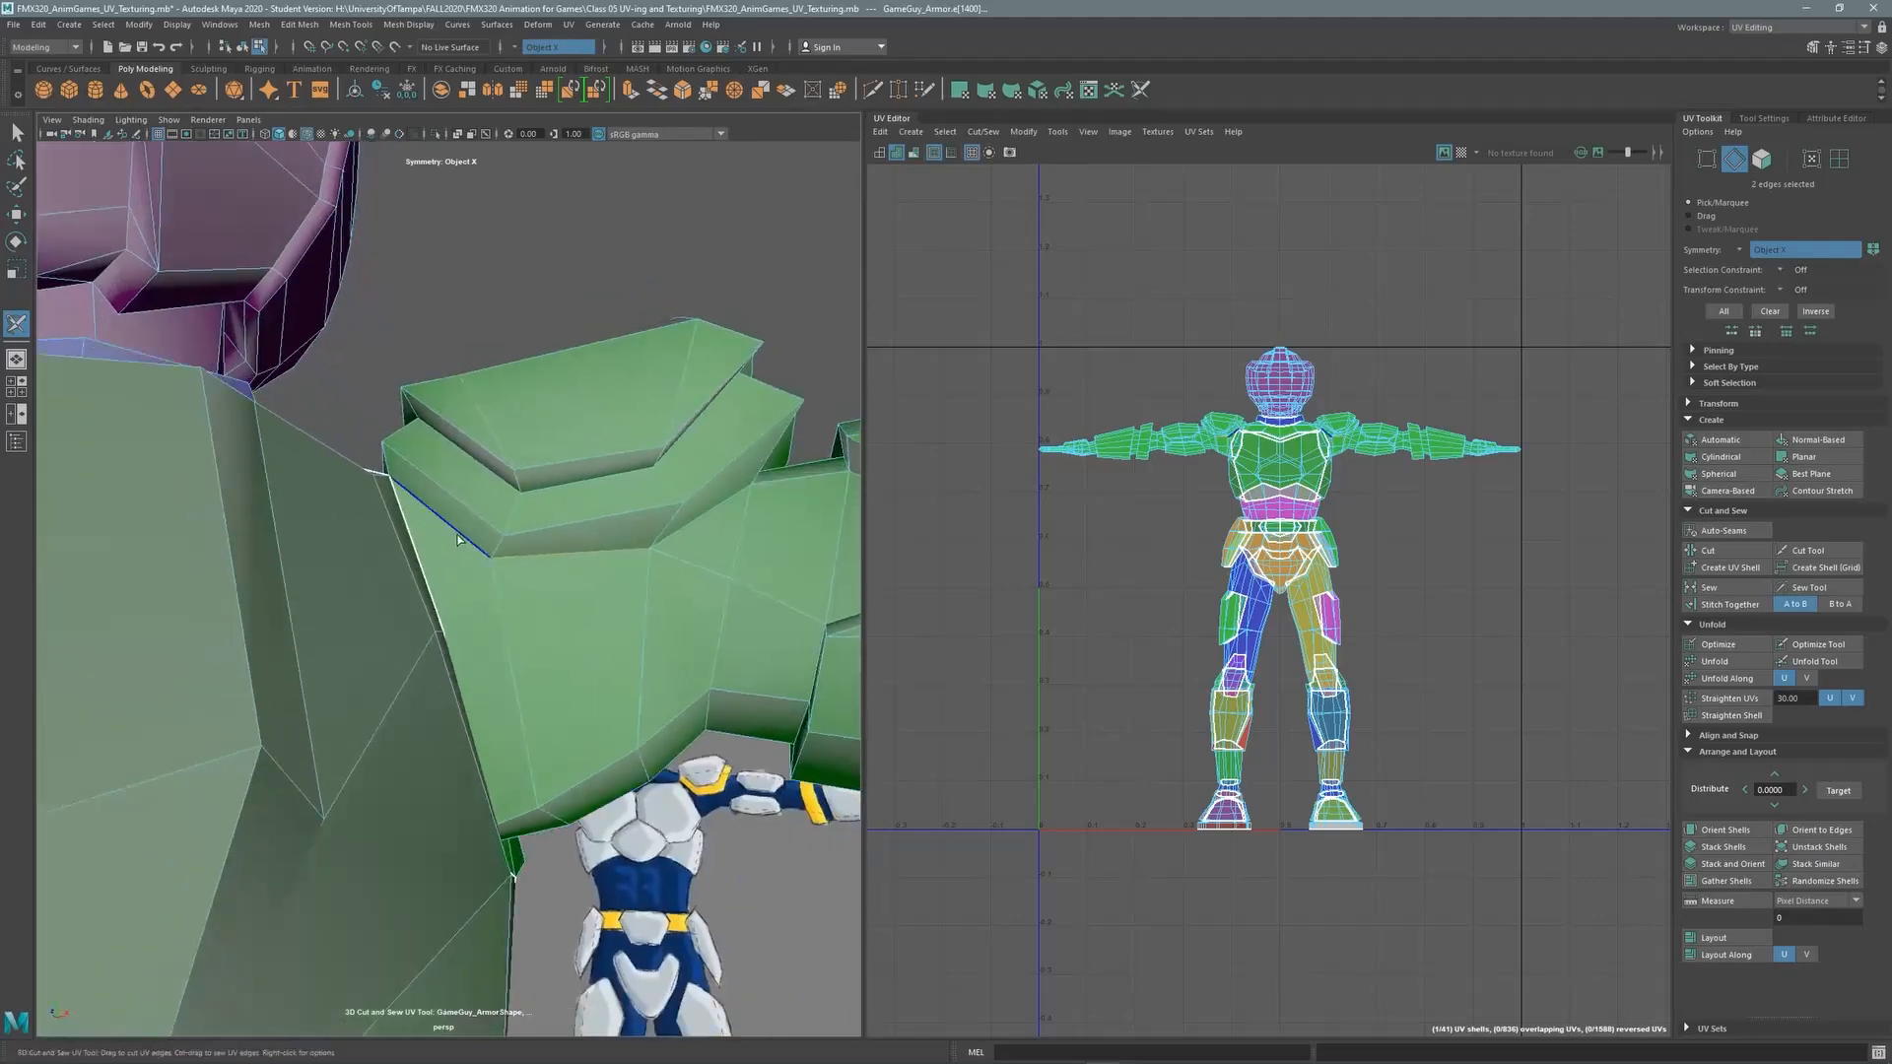
left_click_drag(695, 527, 697, 440, "alt")
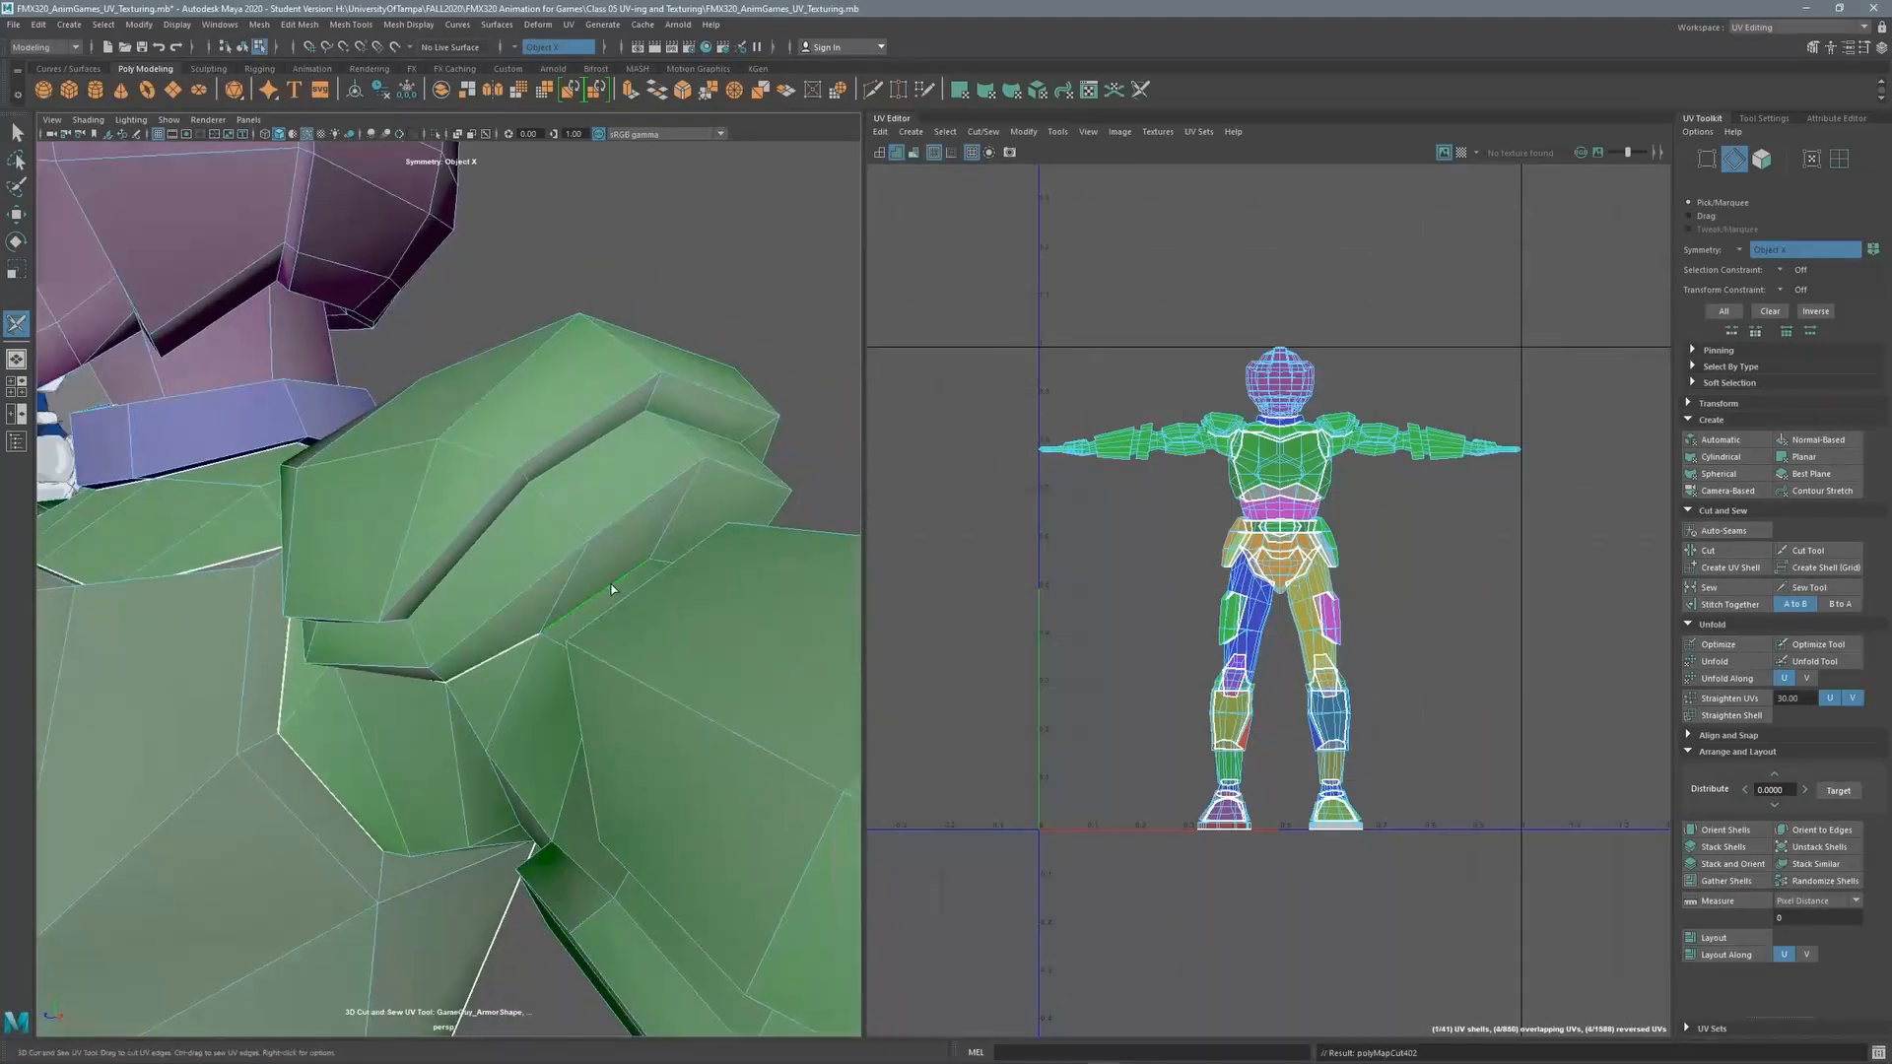
left_click_drag(611, 589, 292, 574, "alt")
left_click(417, 536)
left_click_drag(451, 522, 452, 434, "alt")
left_click(456, 560)
Separate the upper-arm plates and forearms, and cut a lengthwise seam along the upper arms
middle_click_drag(452, 434, 454, 533, "alt")
left_click_drag(454, 534, 369, 599, "alt")
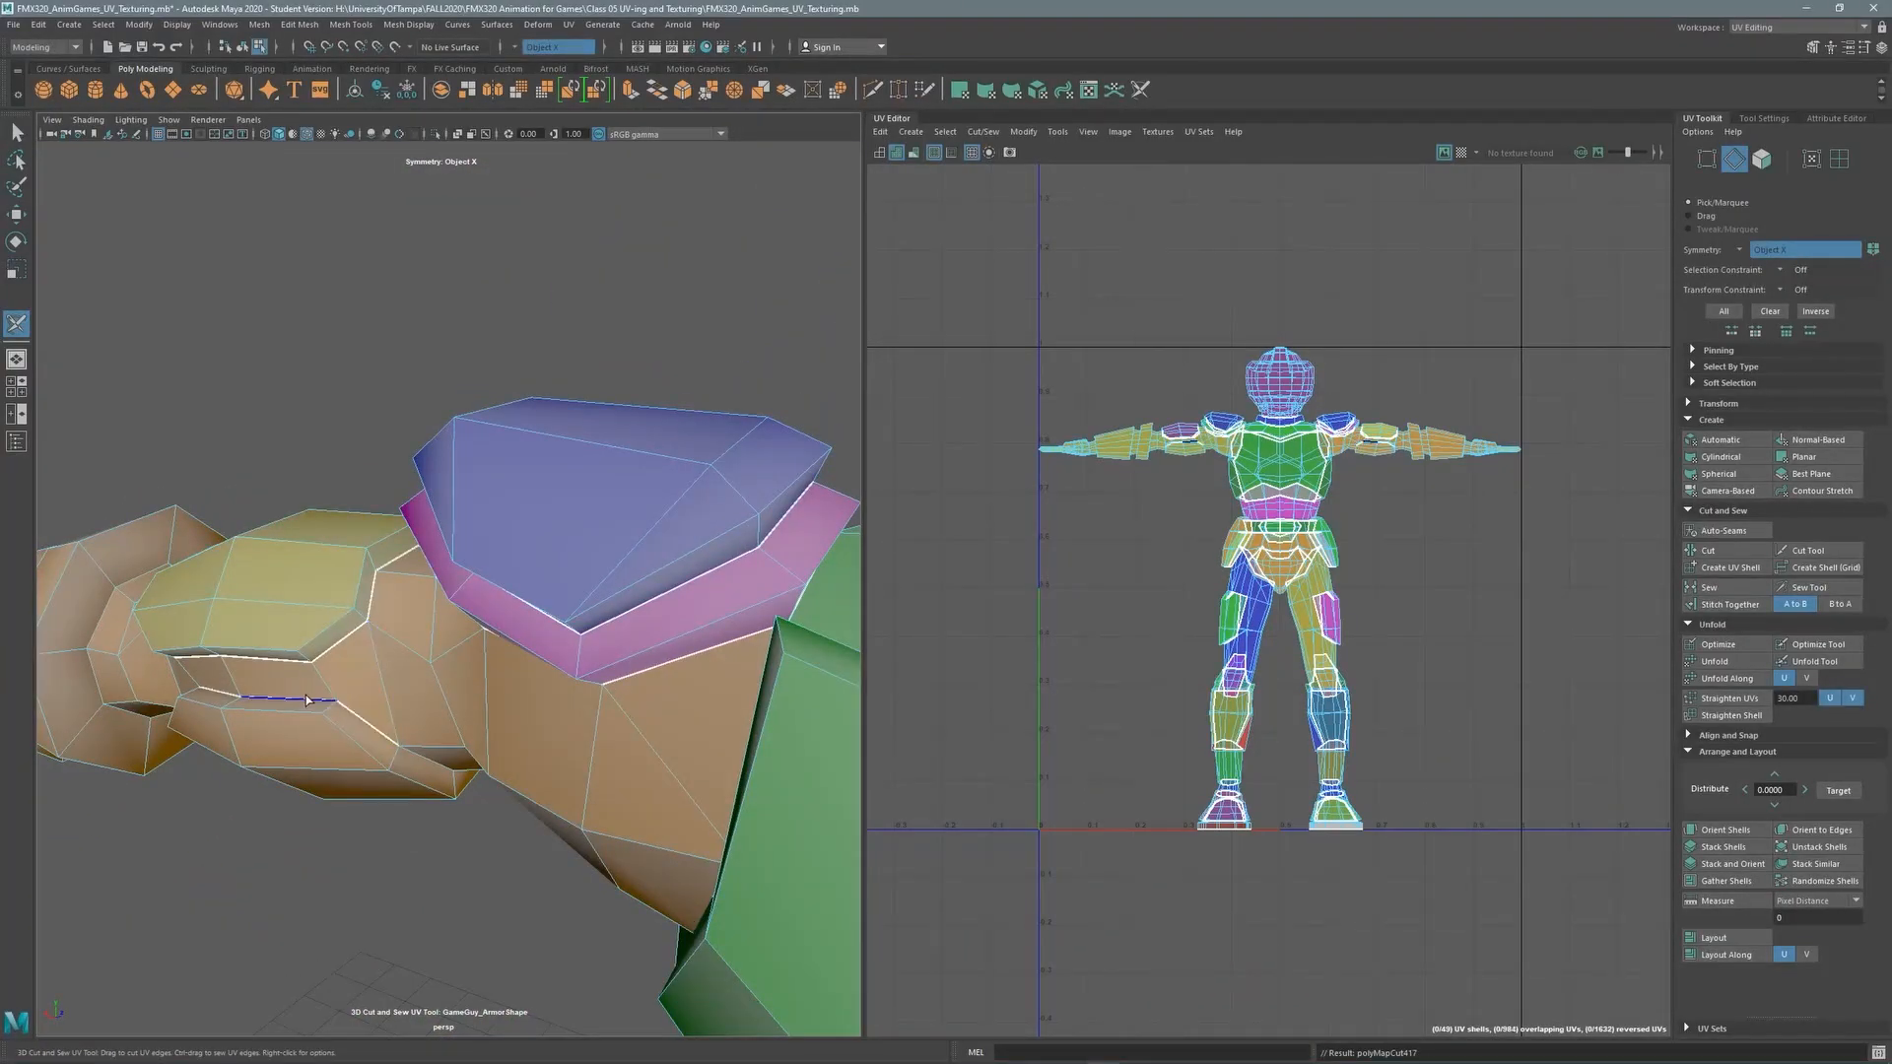
left_click_drag(418, 764, 523, 449, "alt")
double_click(512, 516)
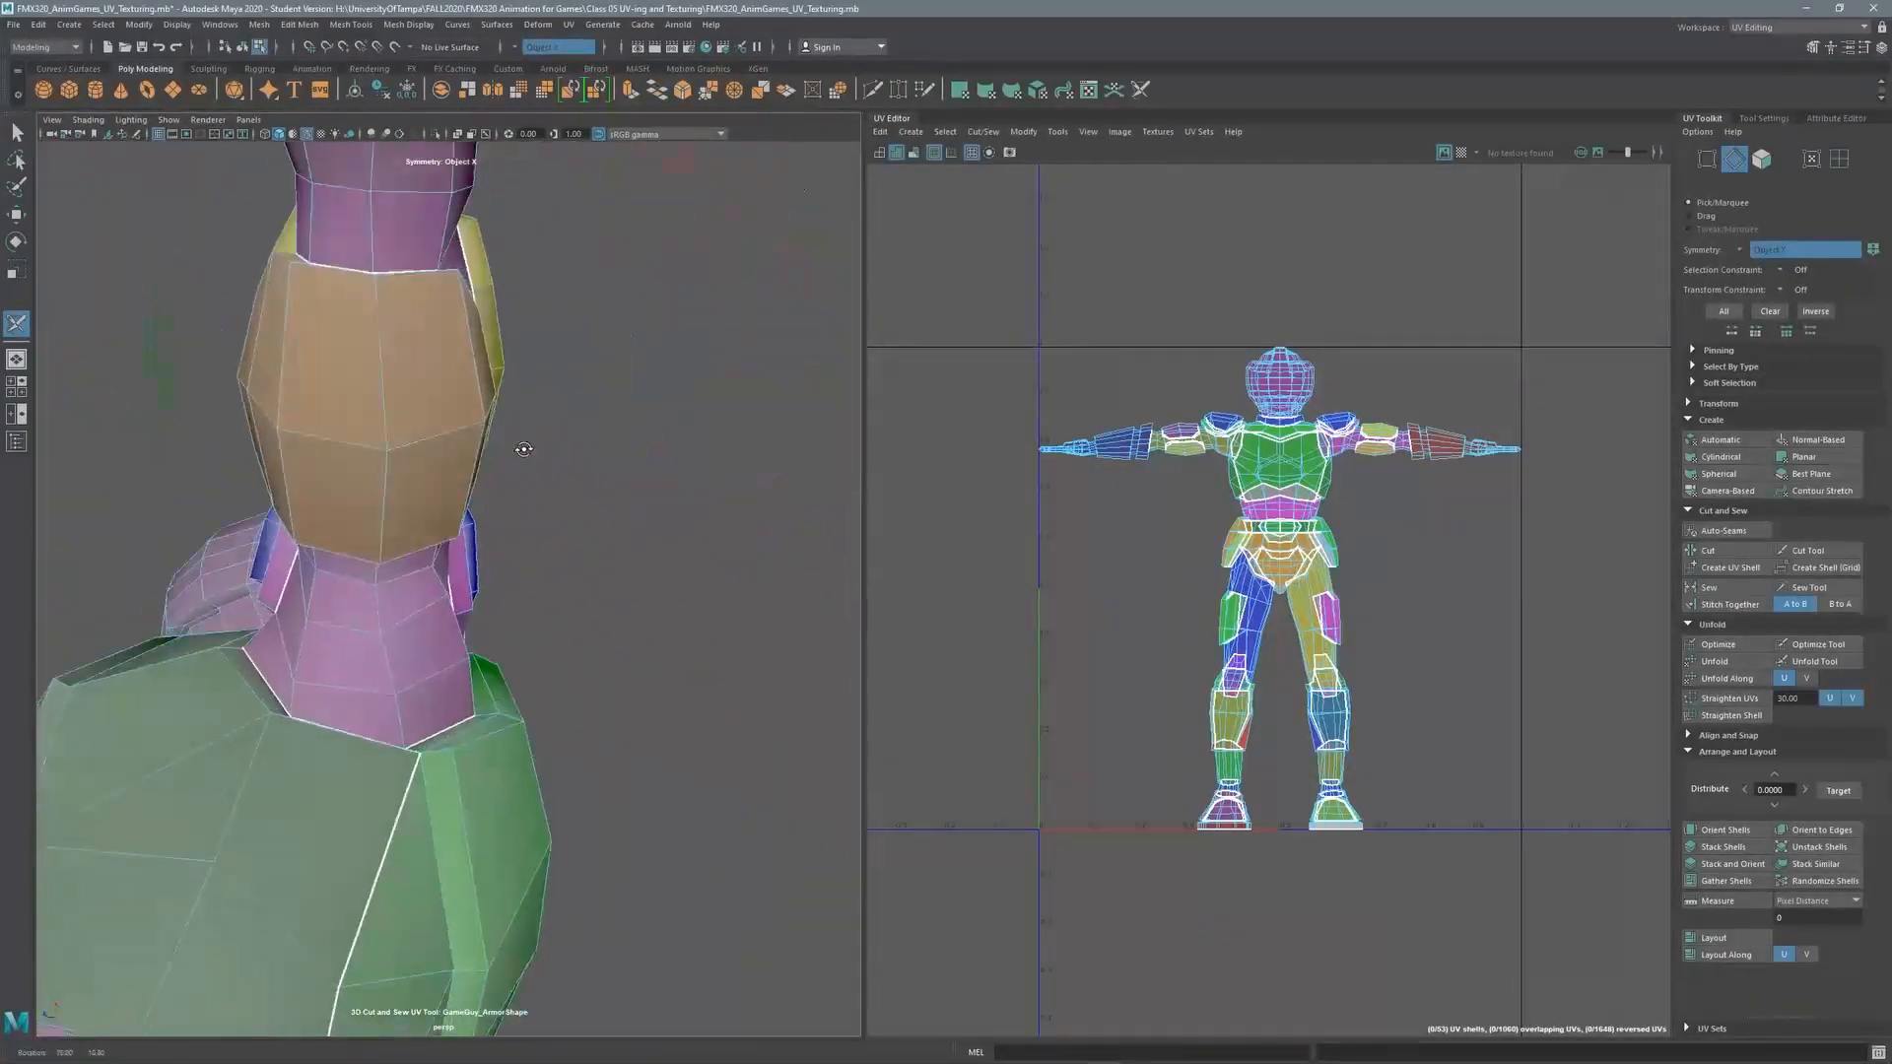
left_click_drag(392, 716, 378, 563)
Cut the edge loops around the elbow cuffs and forearm armour to split them into separate shells
left_click_drag(378, 564, 451, 477, "alt")
left_click_drag(607, 335, 695, 414, "alt")
left_click(1733, 159)
middle_click_drag(690, 473, 423, 510, "alt")
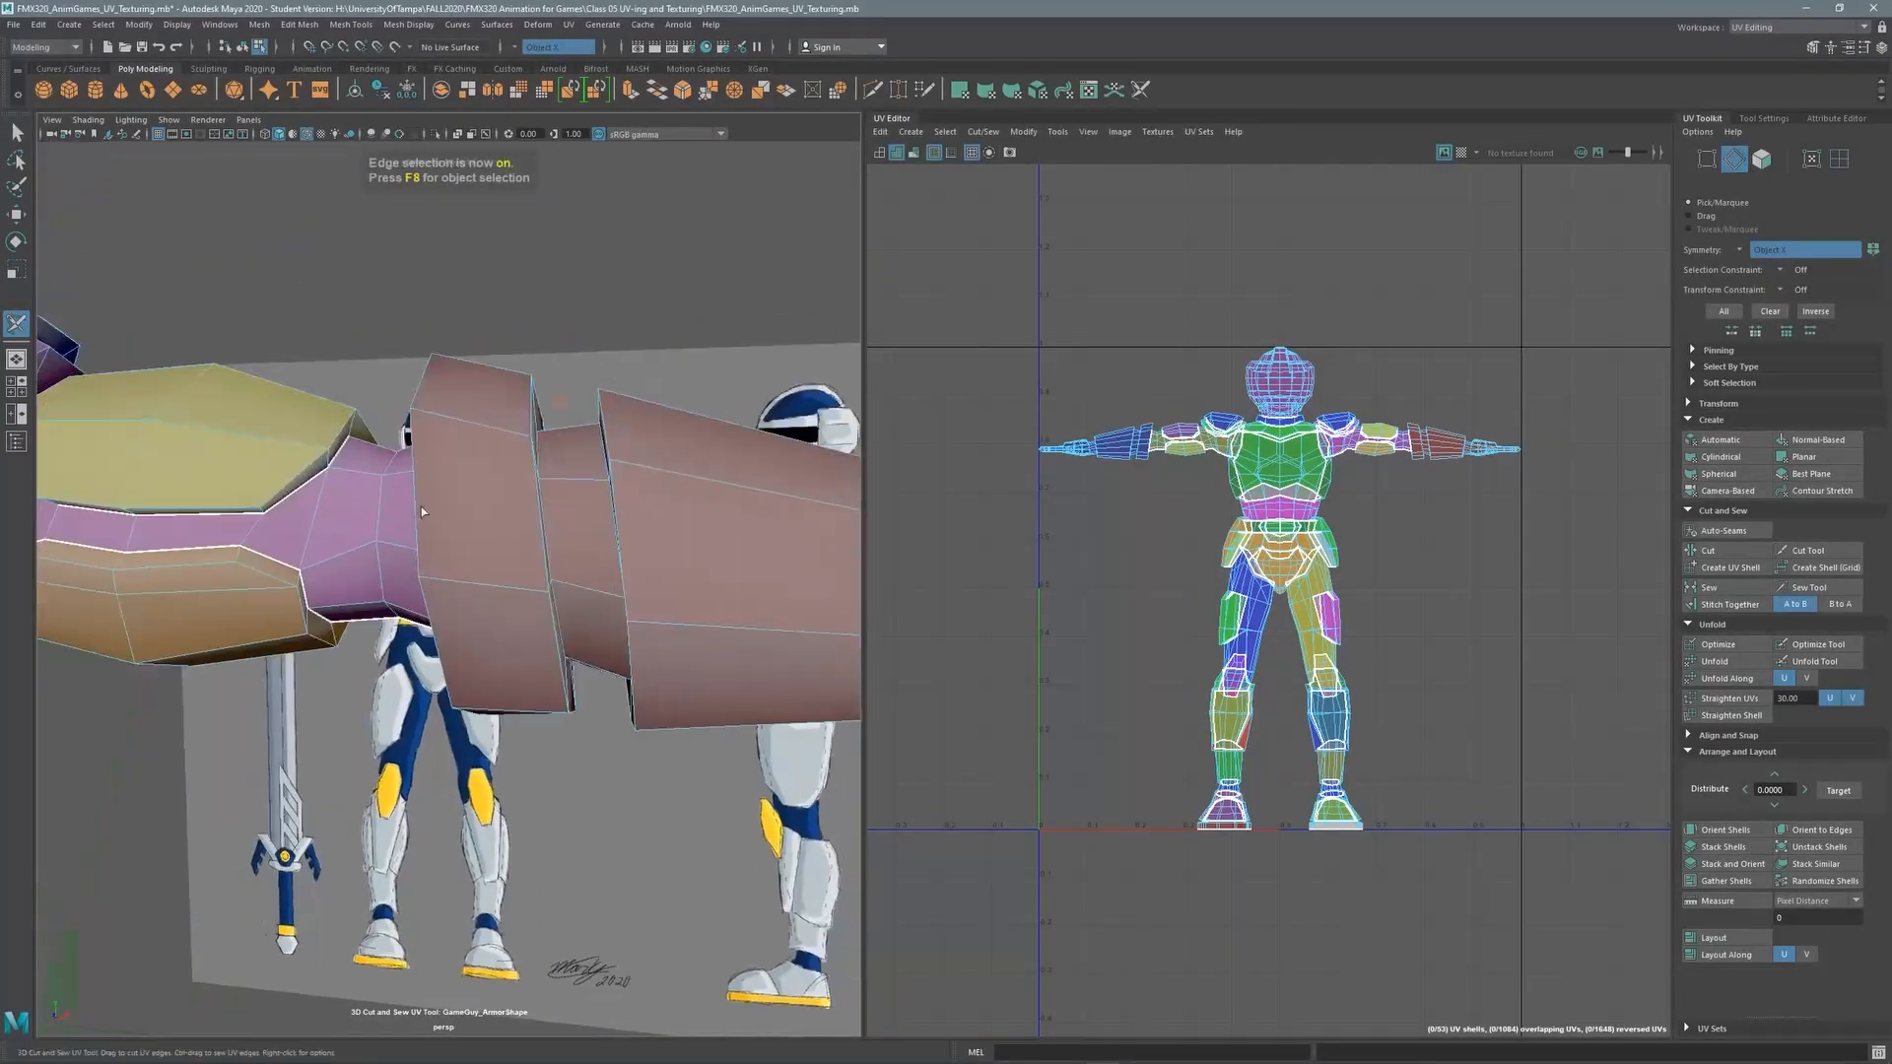
left_click_drag(424, 511, 687, 440, "alt")
double_click(443, 478)
double_click(700, 495)
left_click(614, 557)
Cut the lengthwise seams of the forearm armour and the side seam along the hands
left_click_drag(614, 556, 521, 659, "alt")
left_click(544, 412)
double_click(544, 412)
double_click(577, 353)
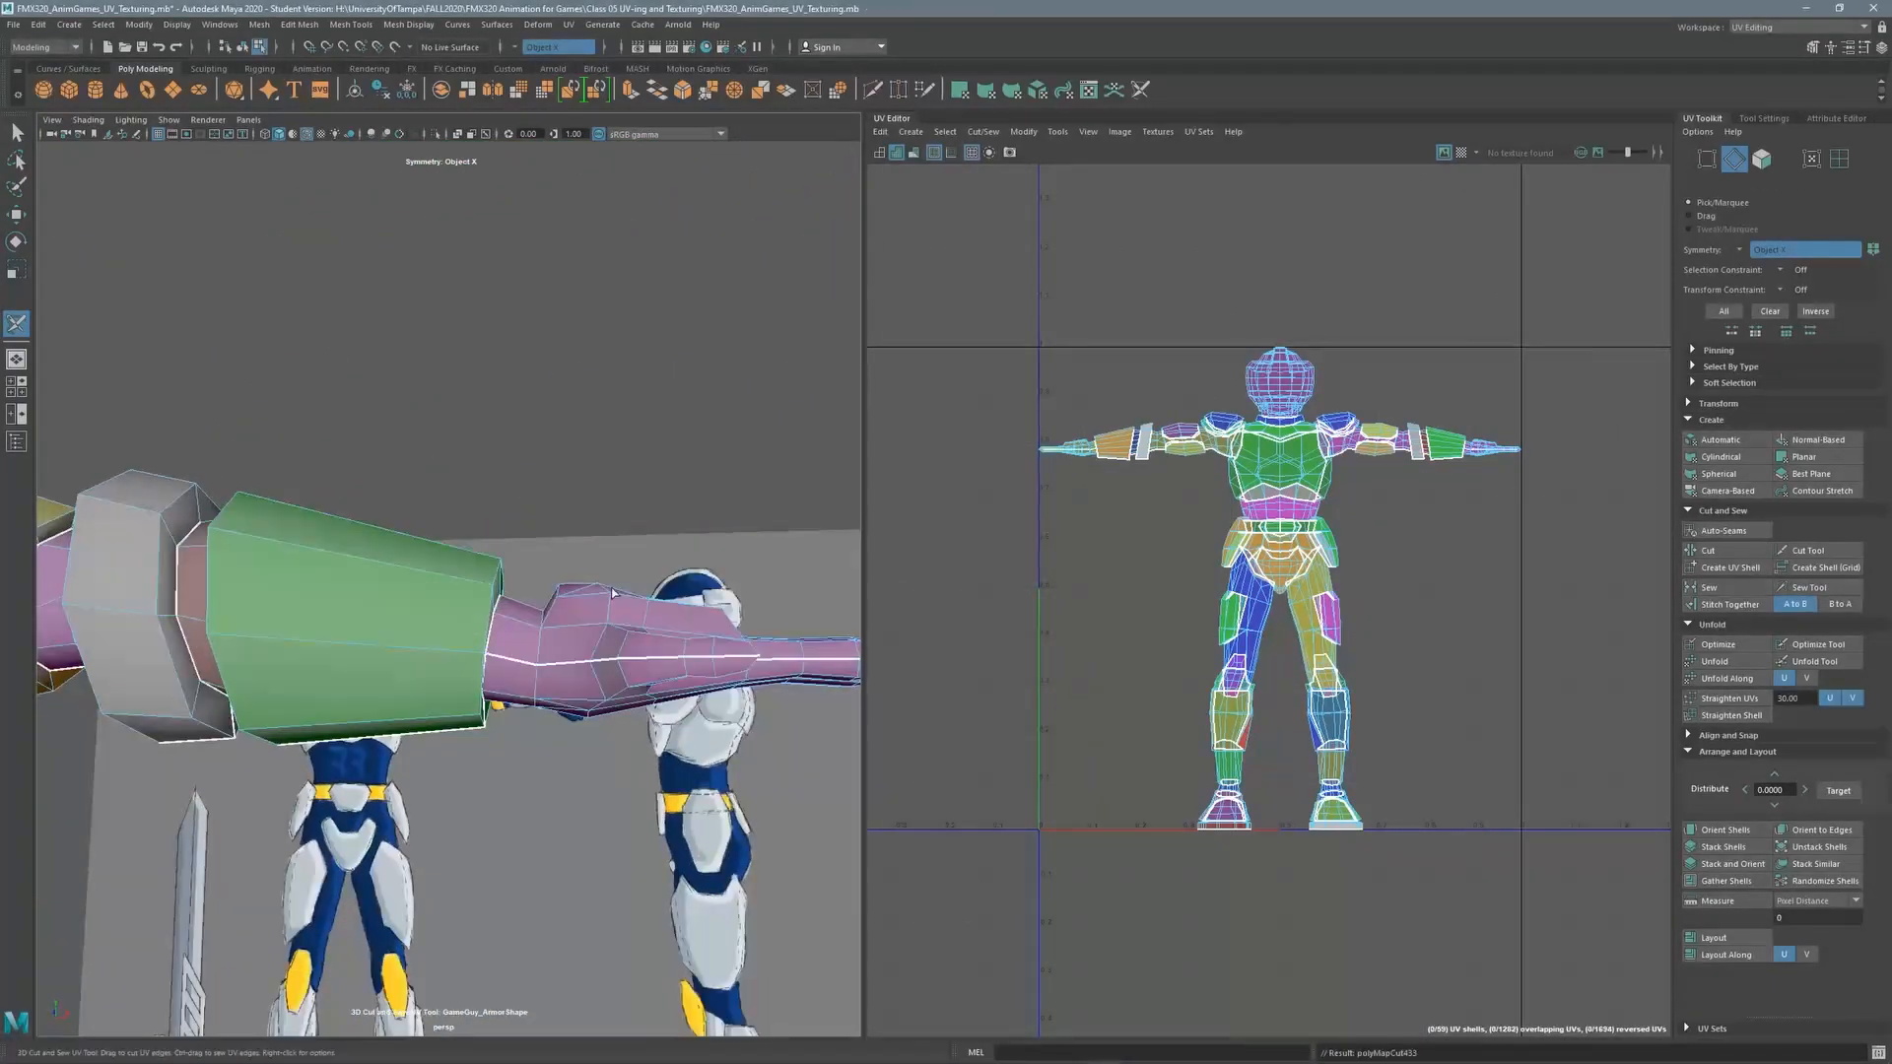
Continue the seam around the fingertips to split the backs of the hands from the palms
mouse_move(613, 592)
left_mouse_down("alt")
mouse_move(572, 611)
mouse_move(621, 577)
left_mouse_up("alt")
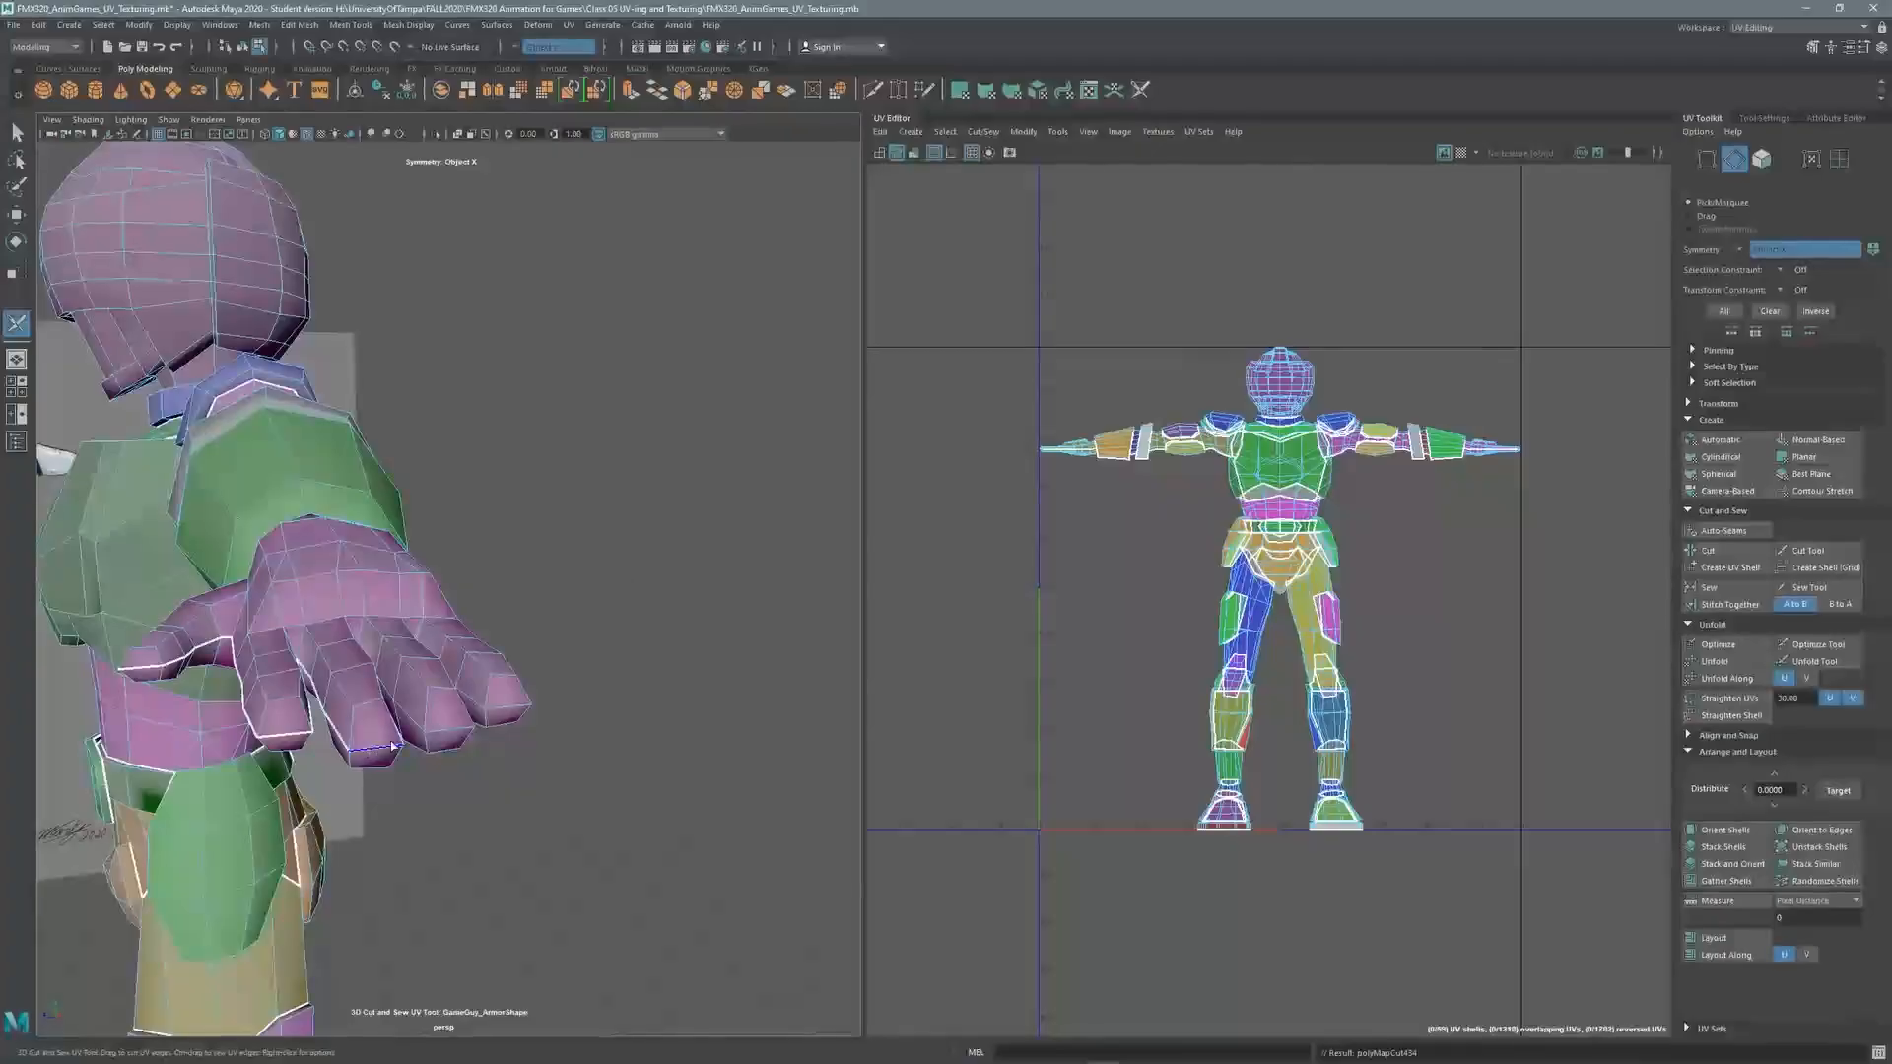
double_click(506, 709)
left_click_drag(505, 709, 558, 574, "alt")
Cut the seam around the helmet's front visor to separate it from the face opening
middle_click_drag(246, 567, 540, 689, "alt")
right_click_drag(540, 690, 874, 464, "alt")
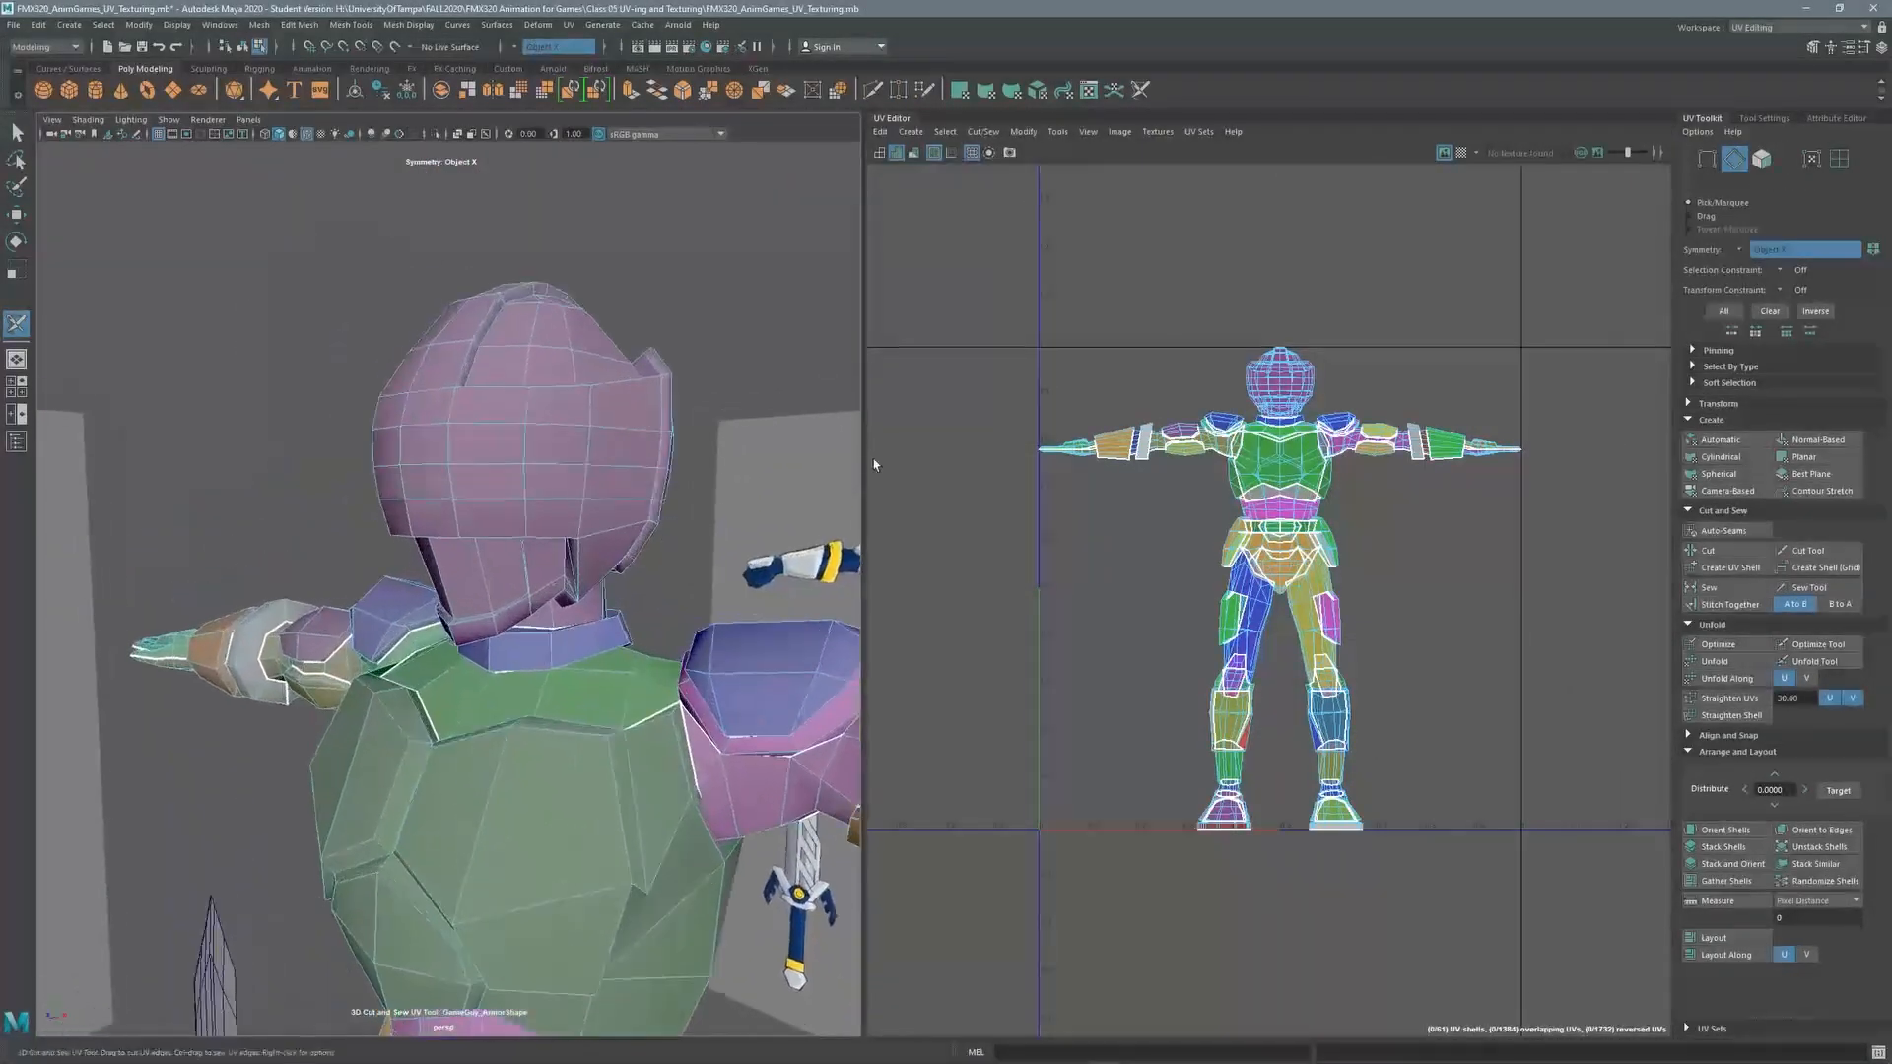
scroll(506, 569, "up", 5)
left_click_drag(475, 520, 416, 561, "alt")
double_click(463, 559)
double_click(394, 784)
scroll(416, 567, "up", 3)
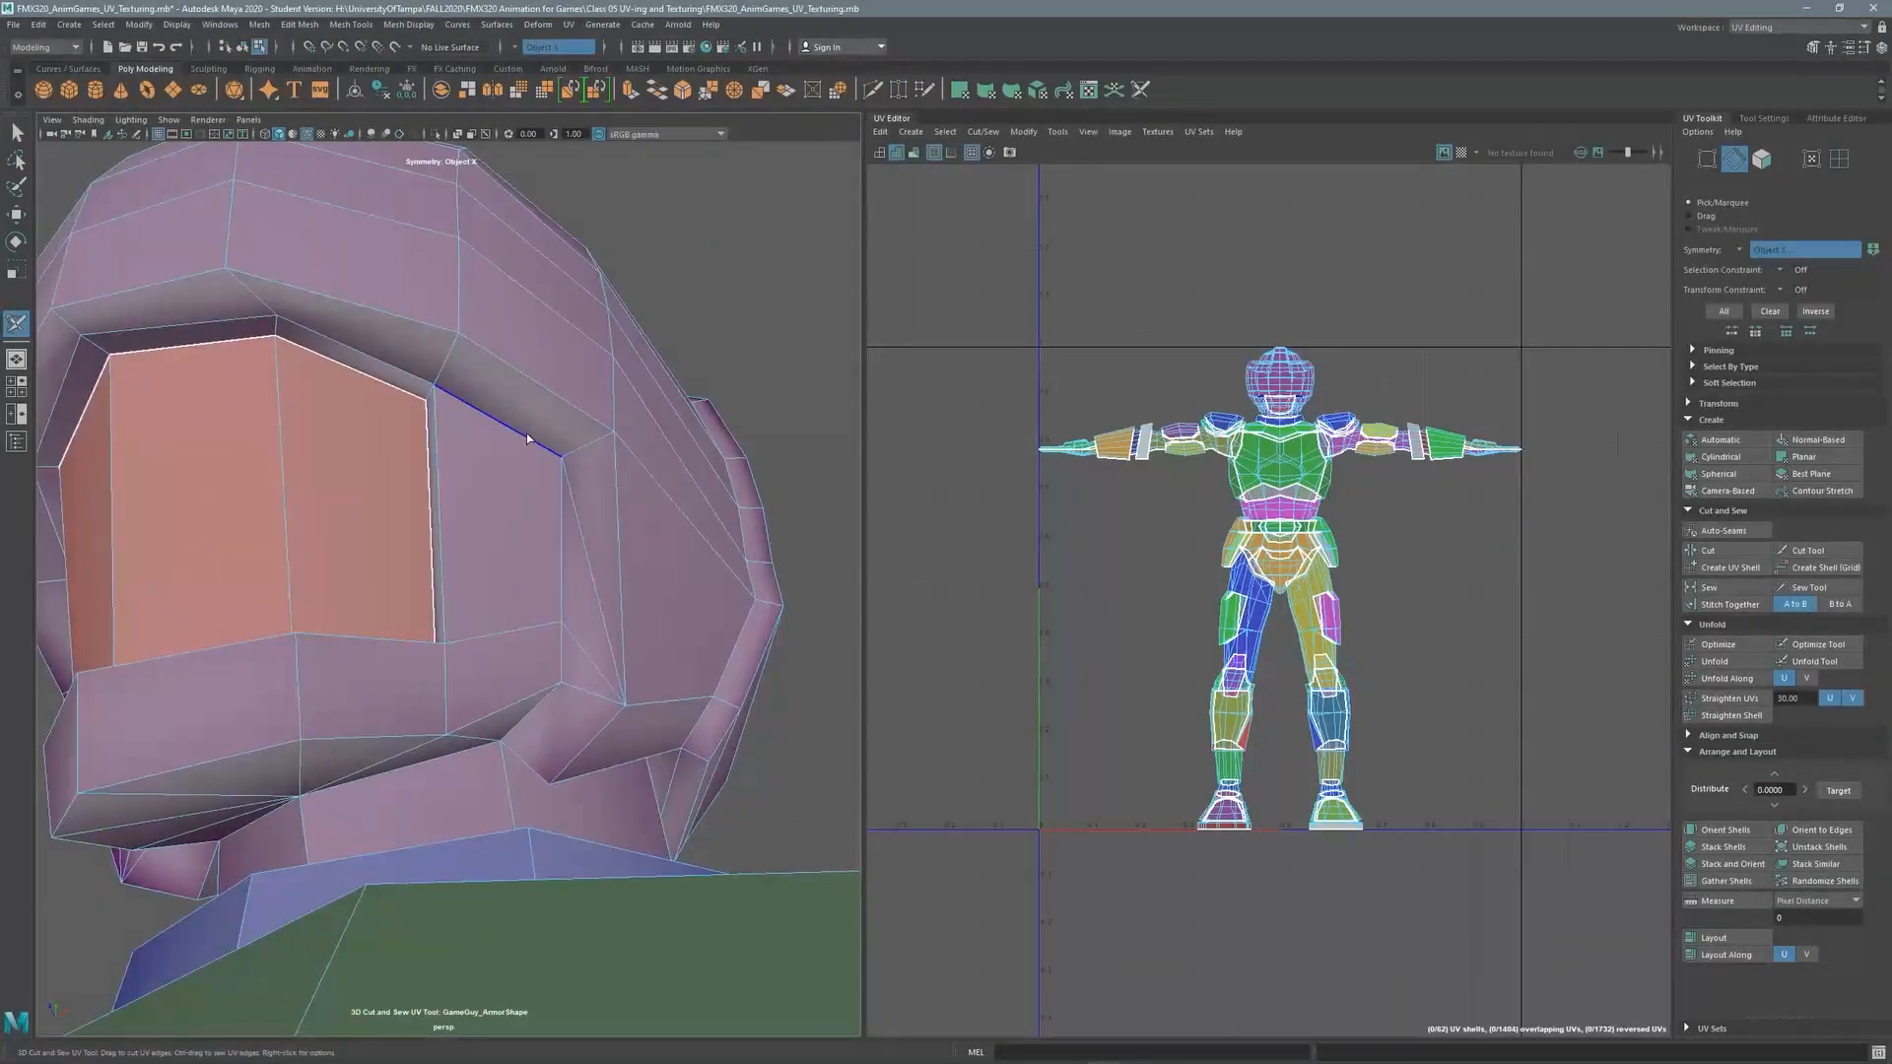
double_click(527, 439)
key("ctrl+z")
double_click(558, 651)
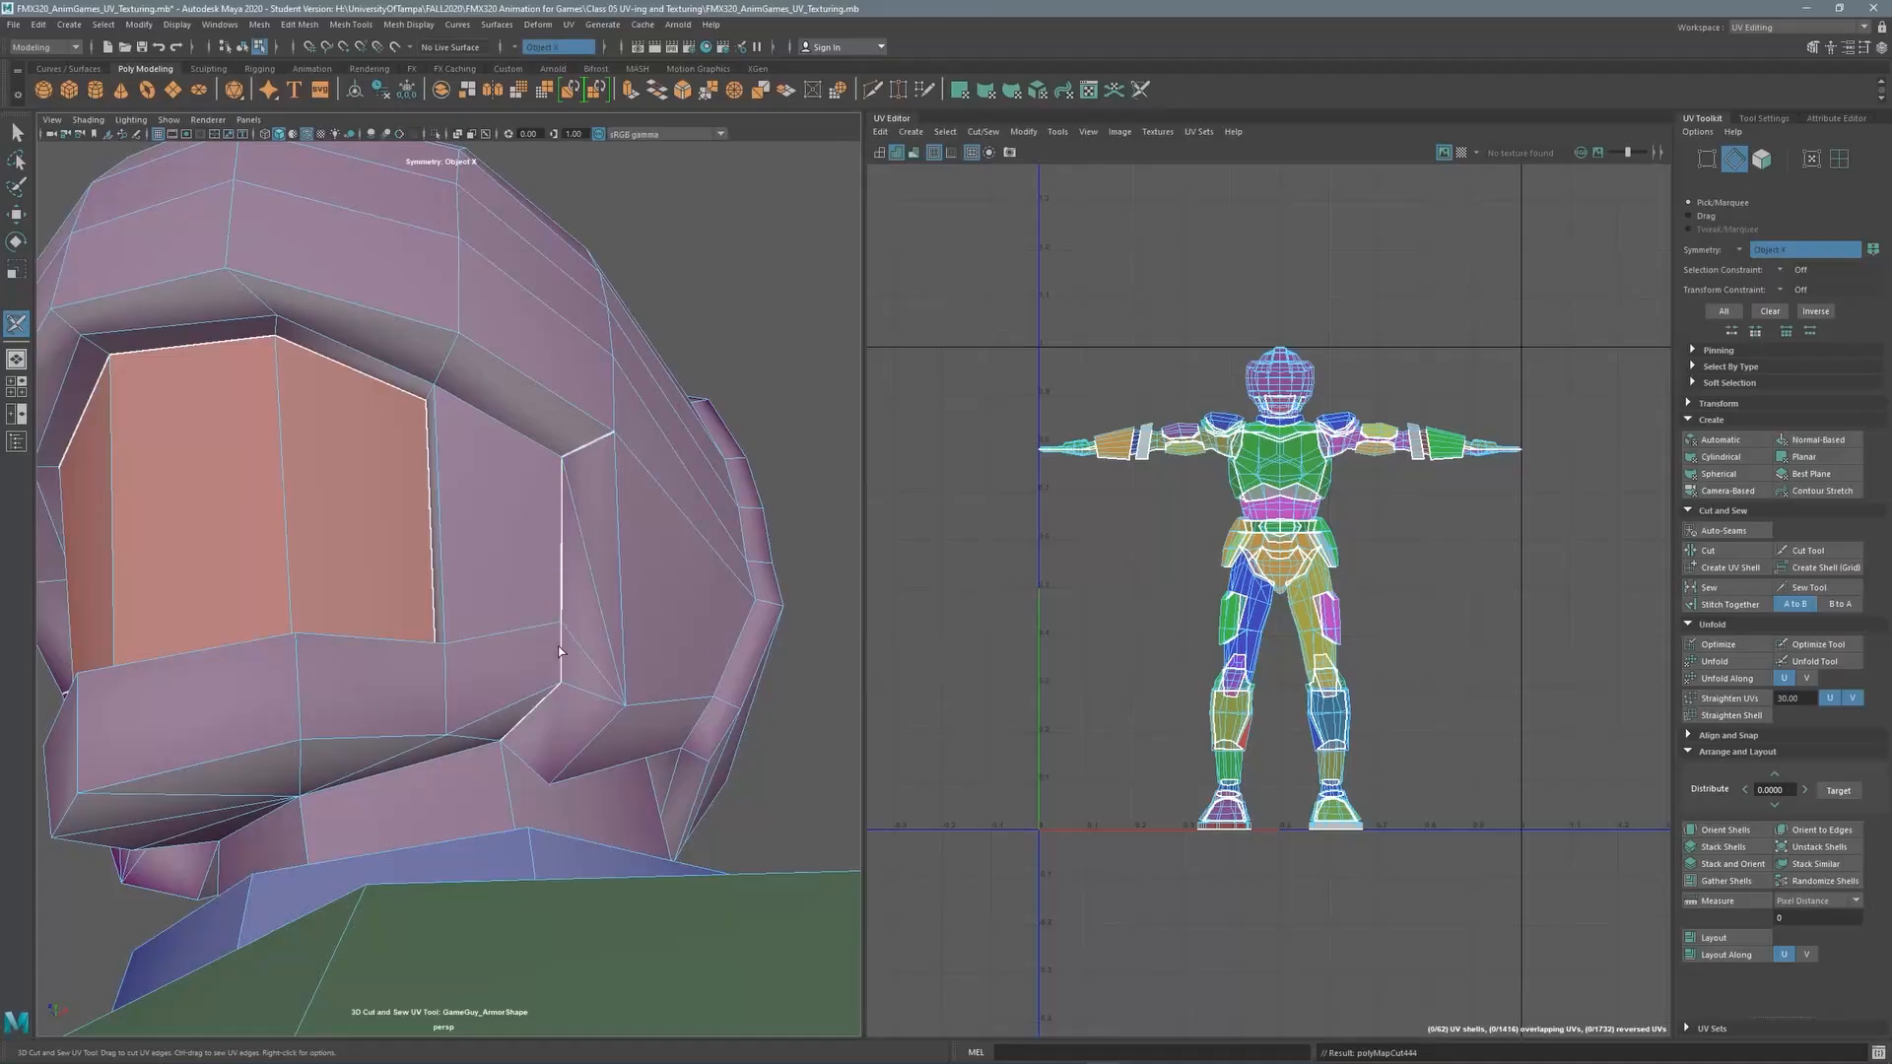
key("ctrl+z")
Cut the side edges of the face opening beside the visor, and the edges of the chin guard
scroll(575, 680, "up", 2)
left_click_drag(596, 670, 540, 650, "alt")
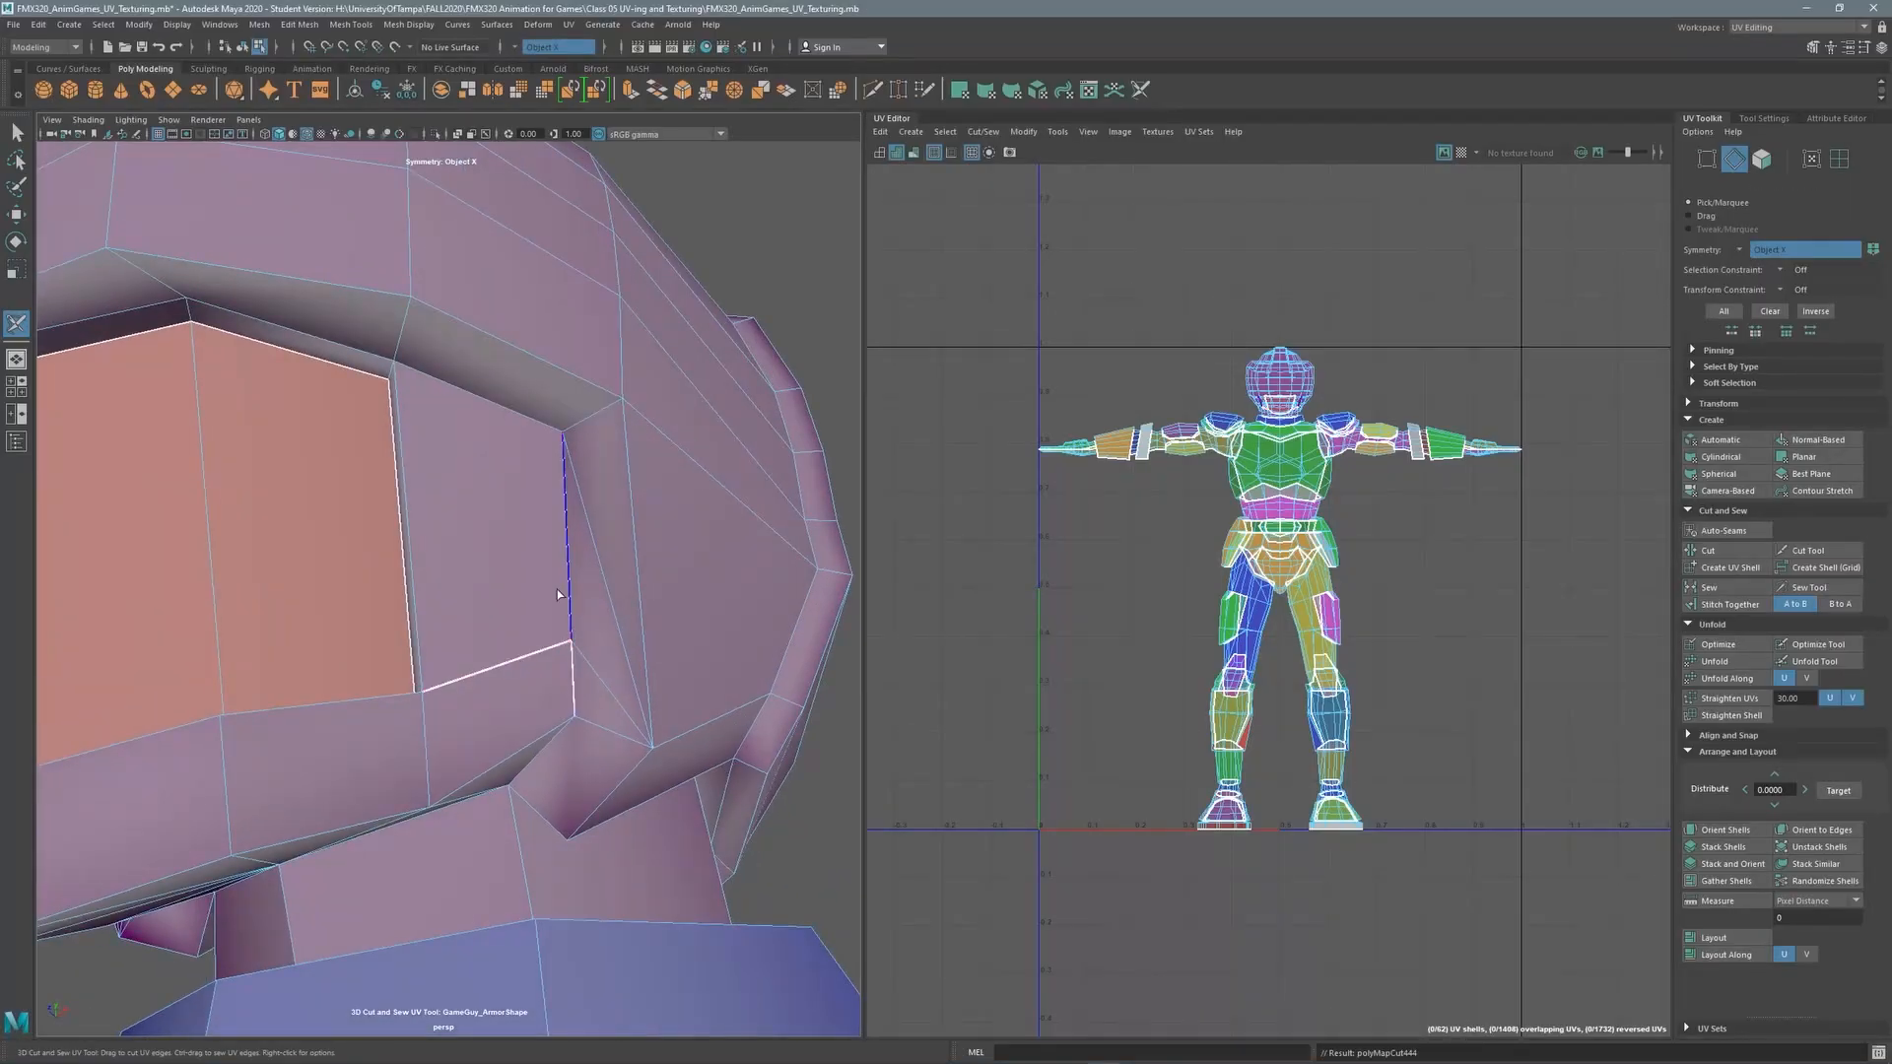
left_click(557, 596)
left_click_drag(520, 733, 558, 606, "alt")
left_click(630, 654)
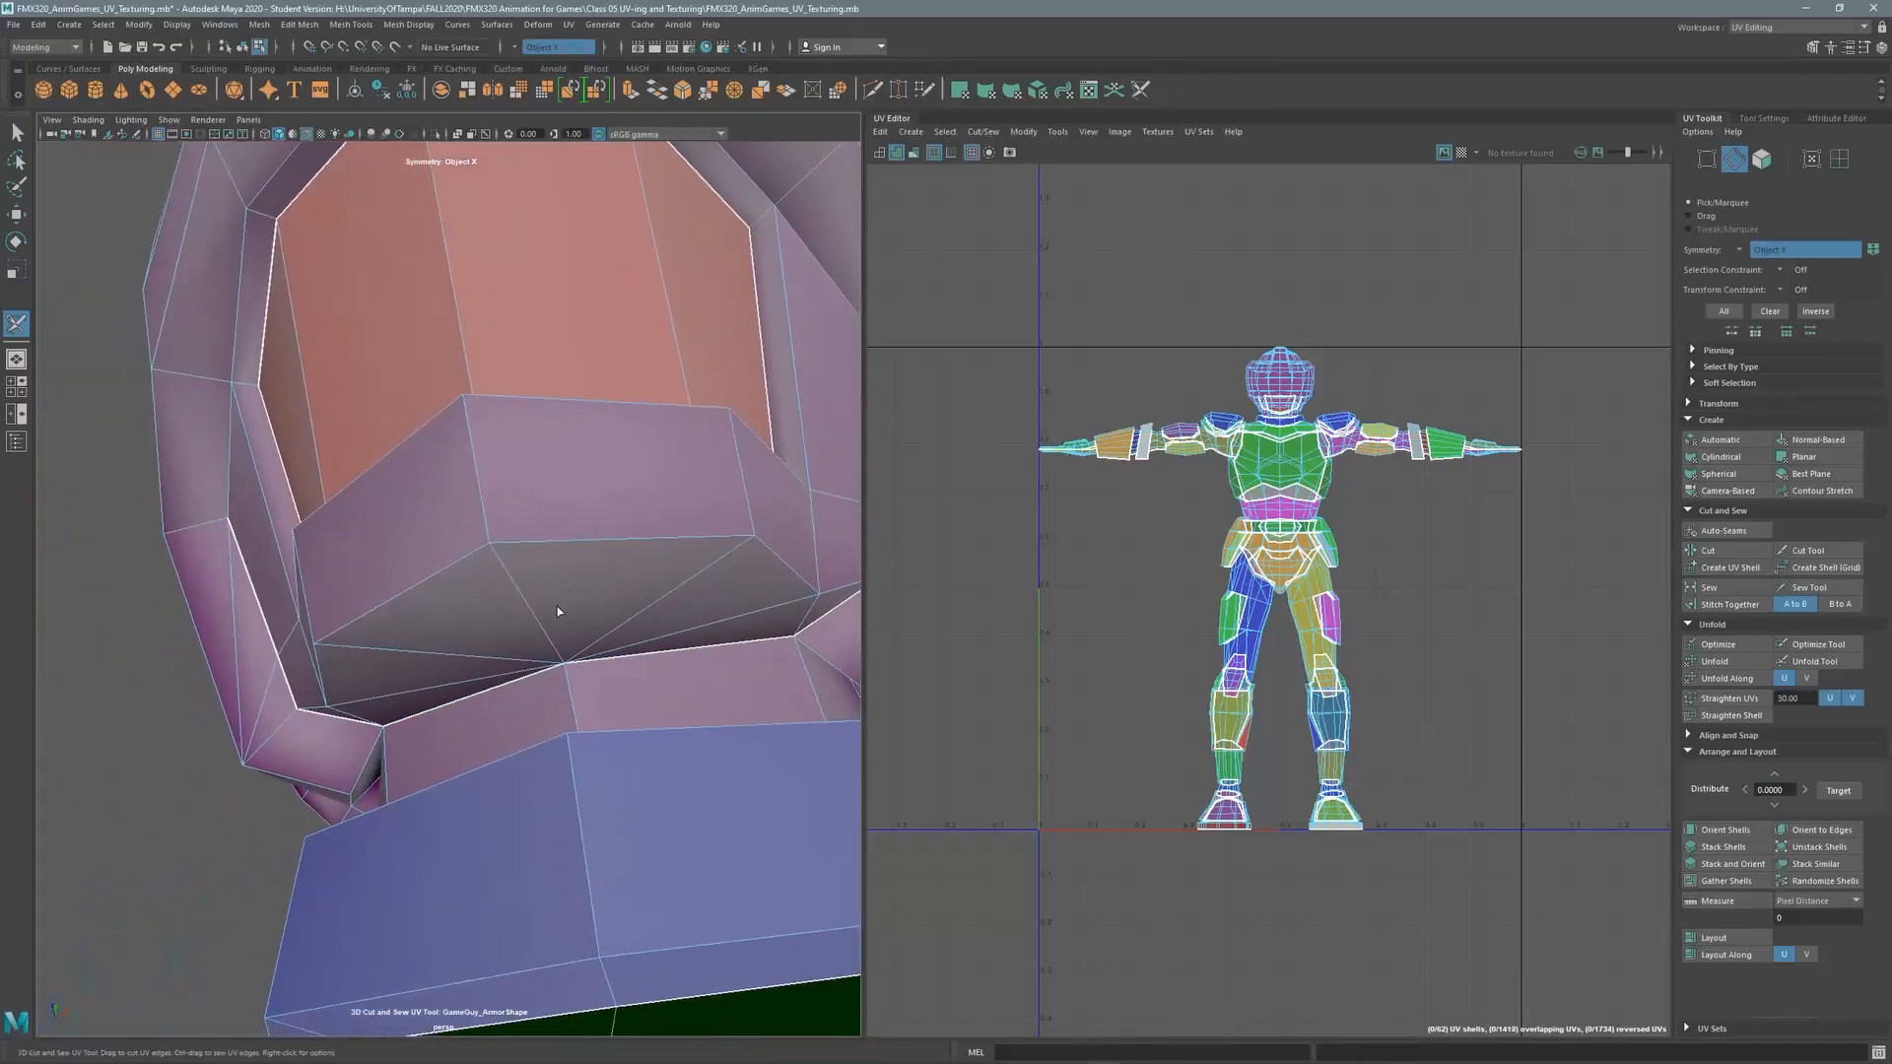
left_click(478, 494)
left_click_drag(478, 494, 517, 498, "alt")
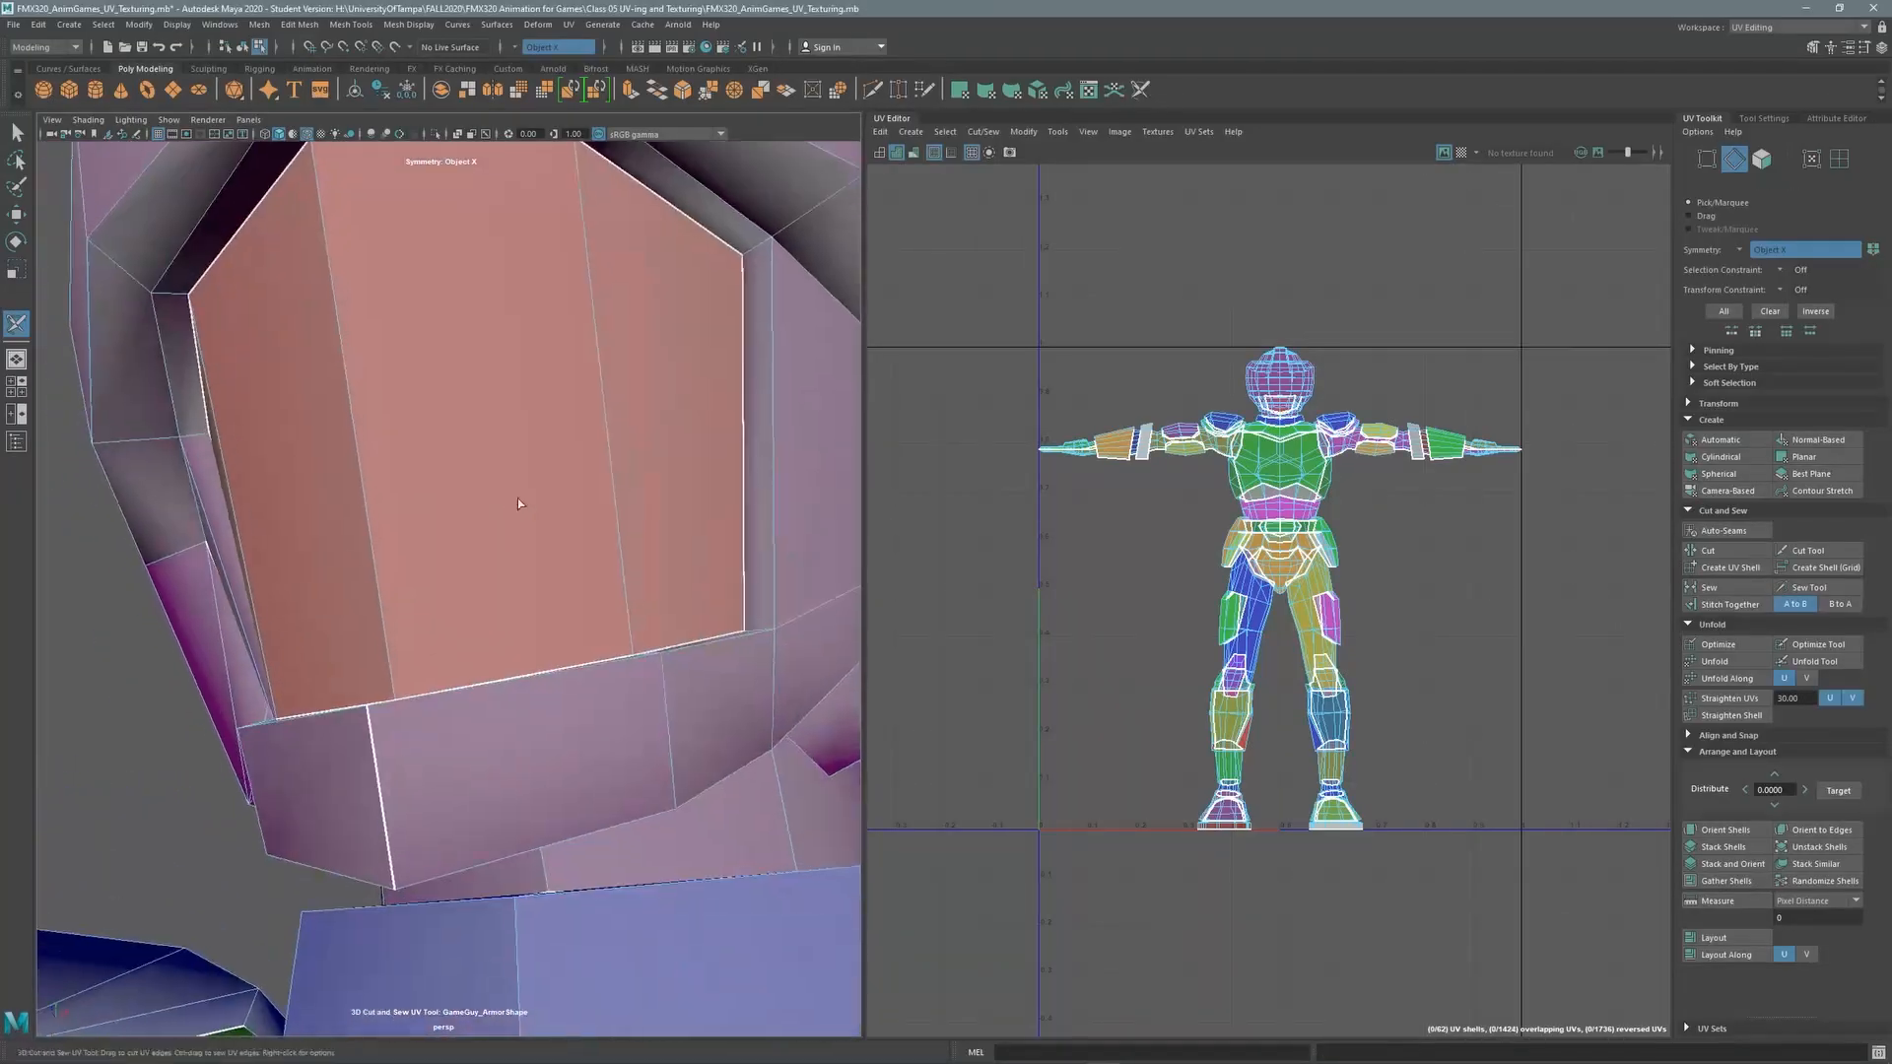
middle_click_drag(518, 499, 402, 464, "alt")
mouse_move(102, 349)
left_mouse_down()
mouse_move(250, 264)
mouse_move(586, 340)
mouse_move(713, 436)
left_mouse_up()
right_click_drag(714, 437, 697, 609, "alt")
key("ctrl+z")
key("ctrl+z")
left_click_drag(672, 549, 633, 507, "alt")
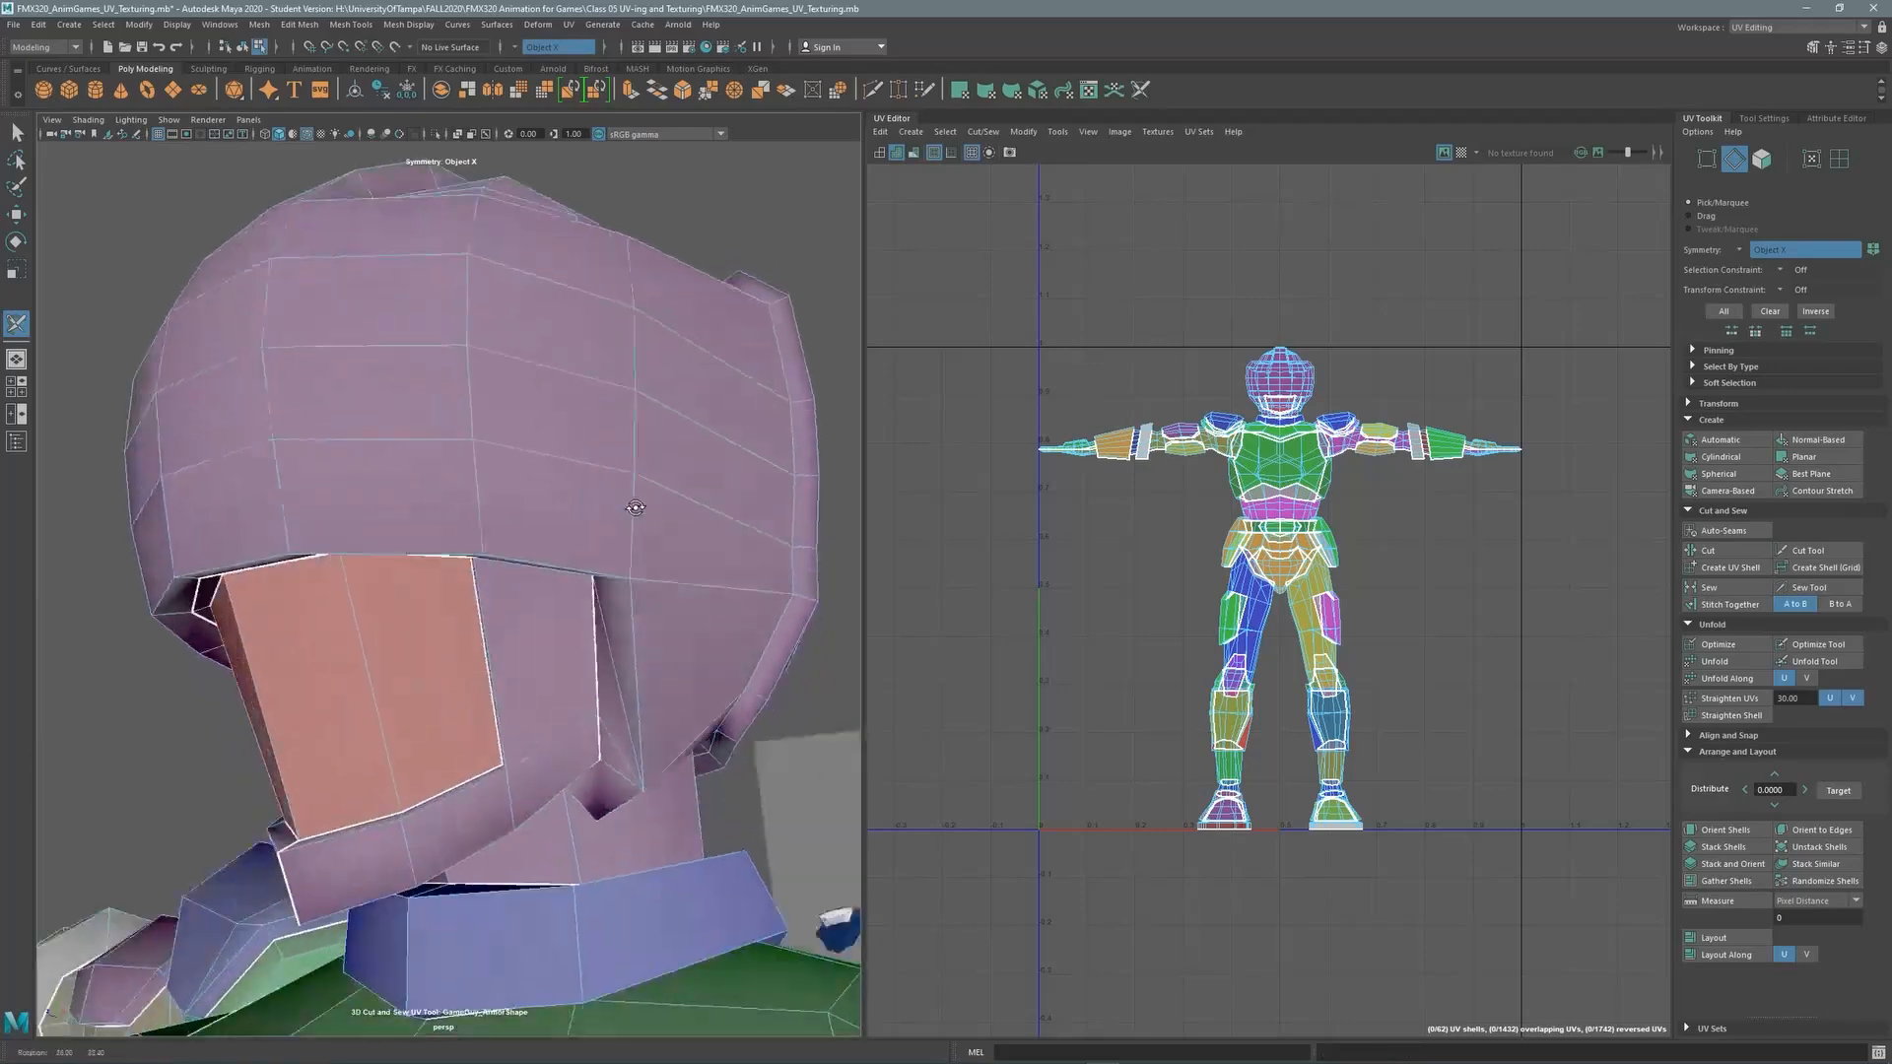
right_click_drag(633, 507, 753, 533, "alt")
key("ctrl+z")
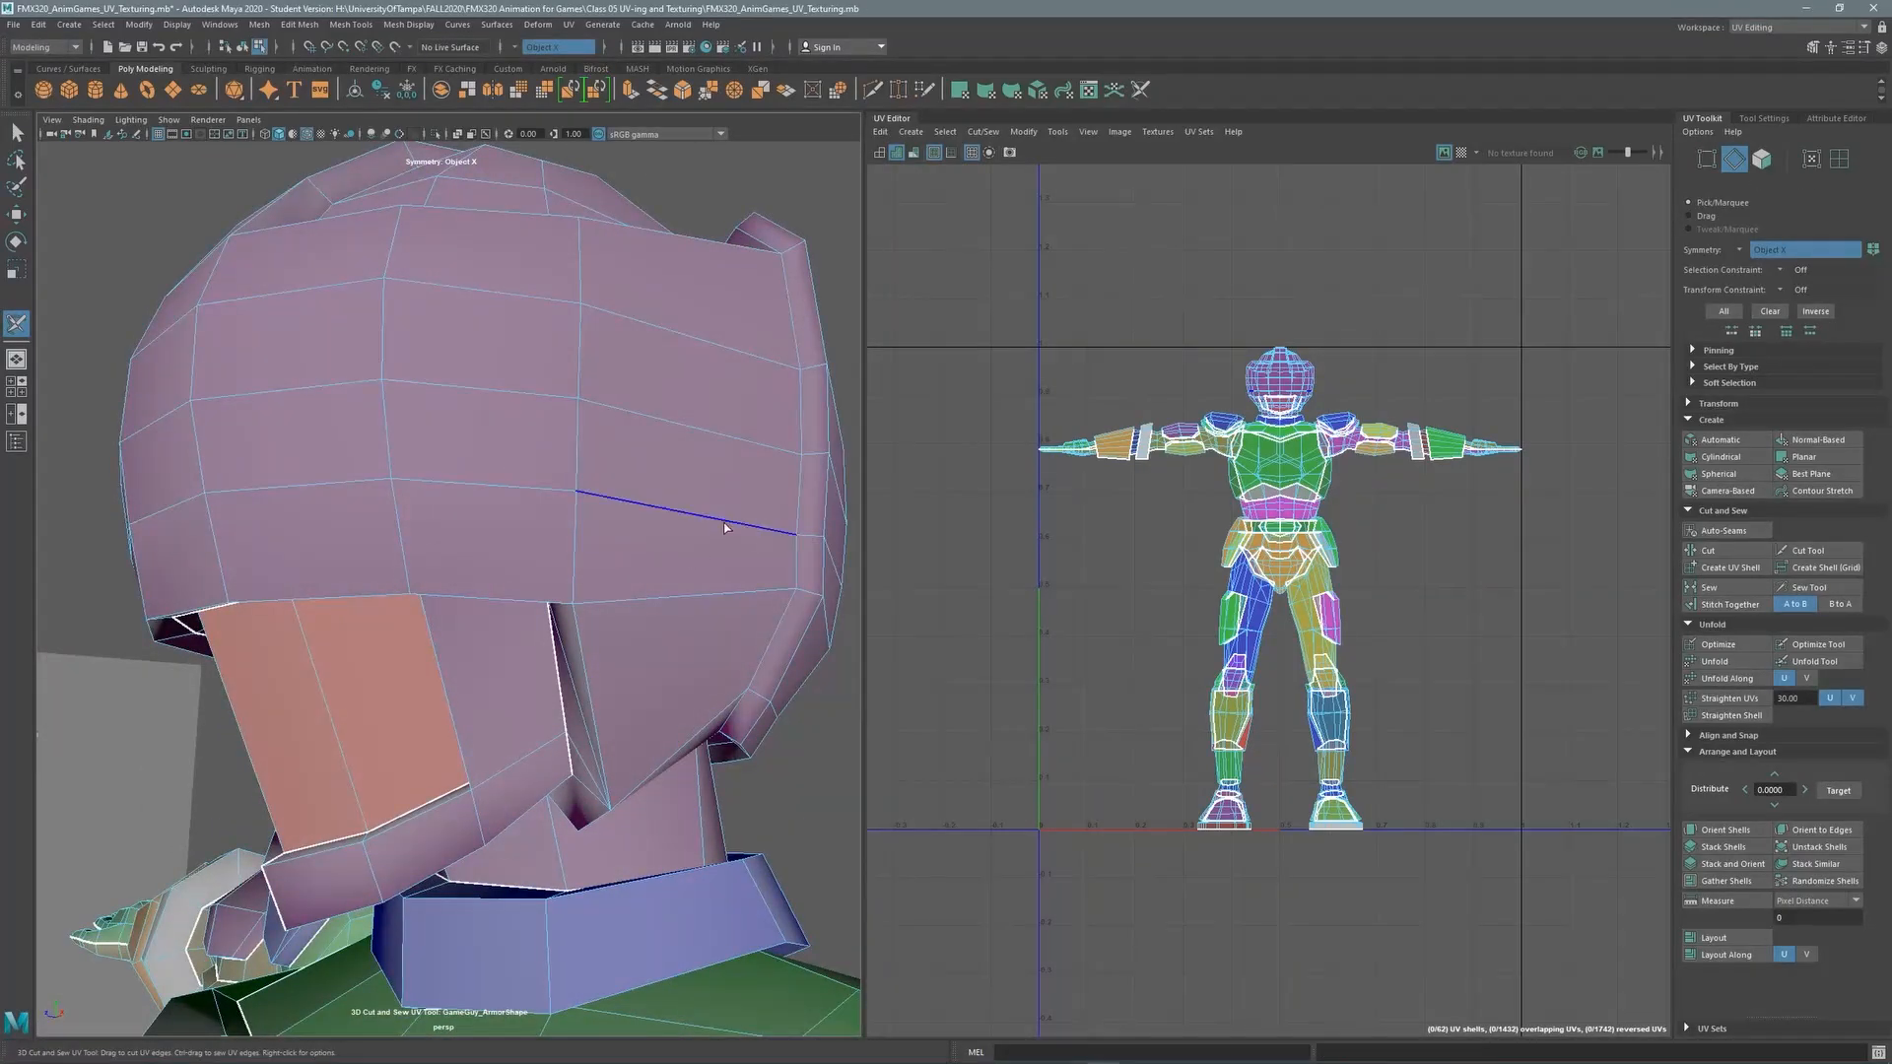
mouse_move(790, 535)
left_mouse_down()
mouse_move(346, 482)
mouse_move(146, 518)
mouse_move(235, 494)
mouse_move(338, 537)
mouse_move(389, 439)
mouse_move(615, 463)
mouse_move(713, 520)
left_mouse_up()
key("ctrl+z")
key("ctrl+z")
key("ctrl+z")
key("ctrl+z")
Cut the seam between the helmet and the neck, redoing one misplaced loop cut
left_click_drag(701, 412, 628, 428, "alt")
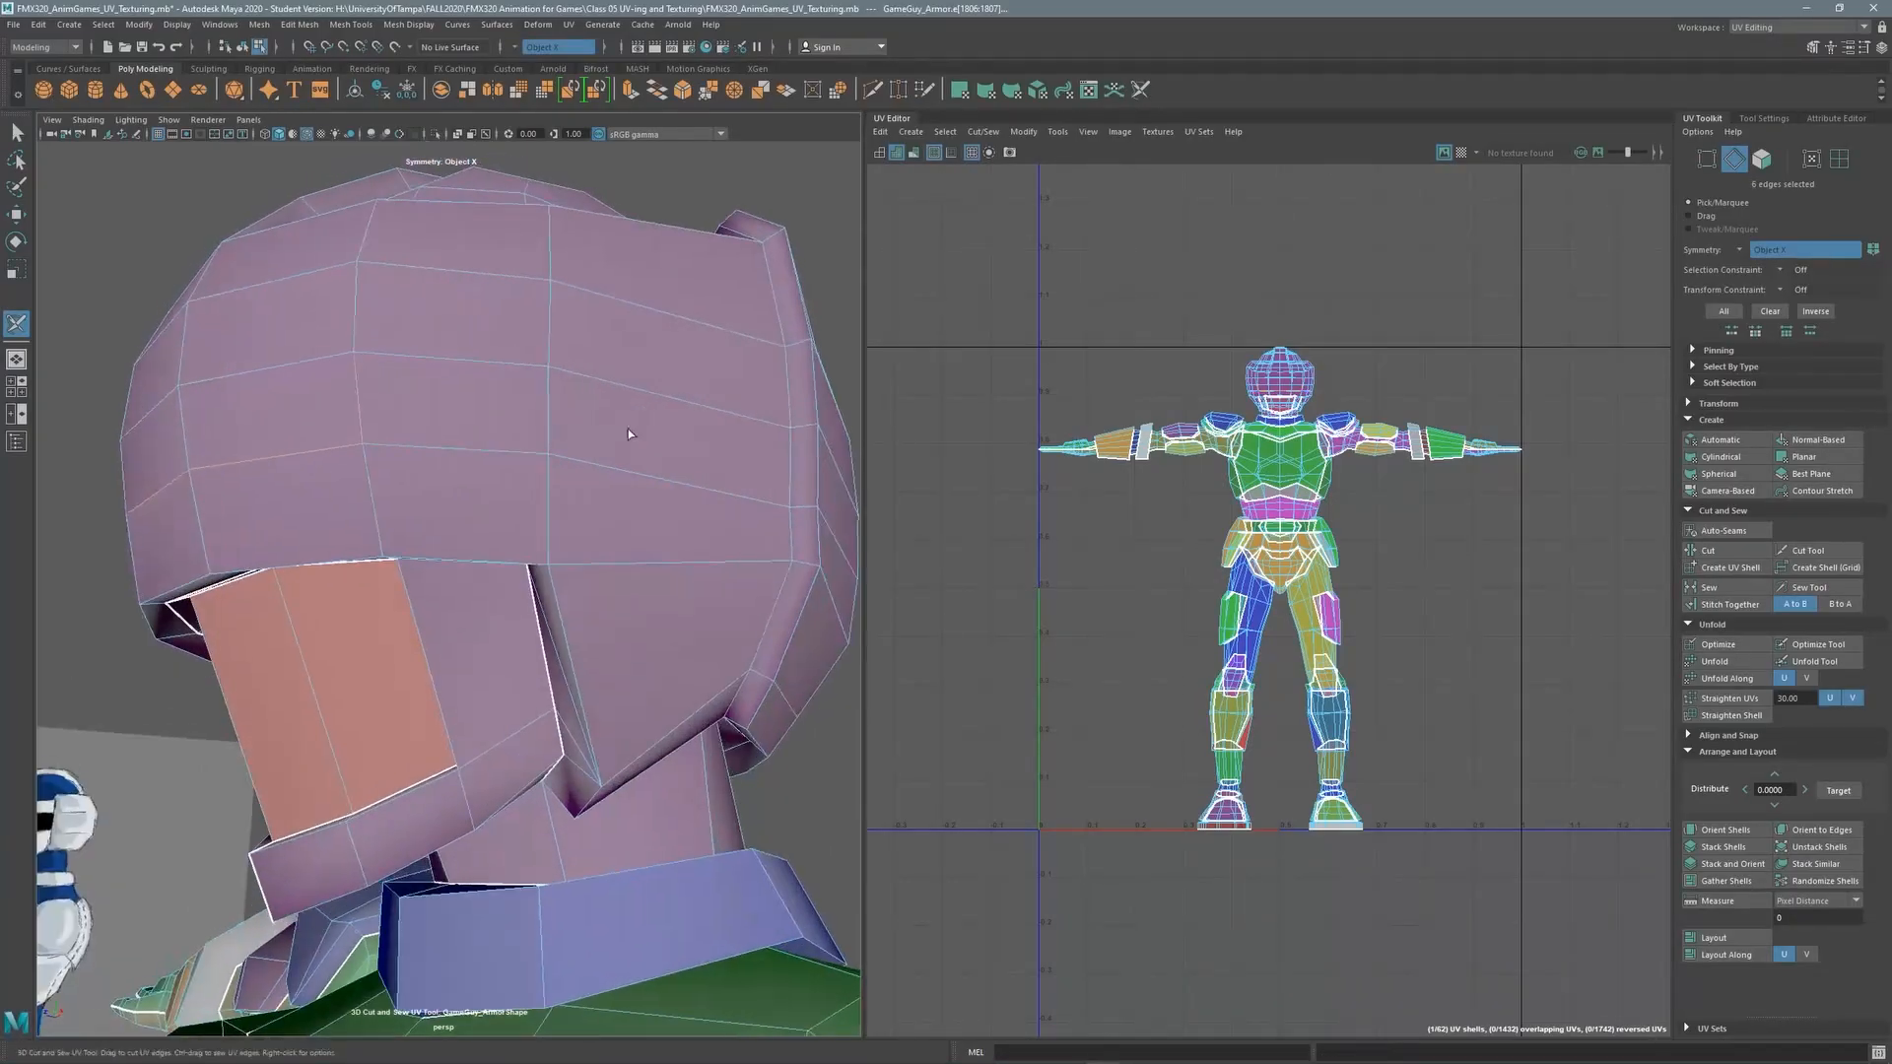
middle_click_drag(629, 429, 396, 523, "alt")
double_click(541, 720)
left_click_drag(541, 690, 434, 523, "alt")
double_click(246, 532)
key("ctrl+z")
double_click(250, 541)
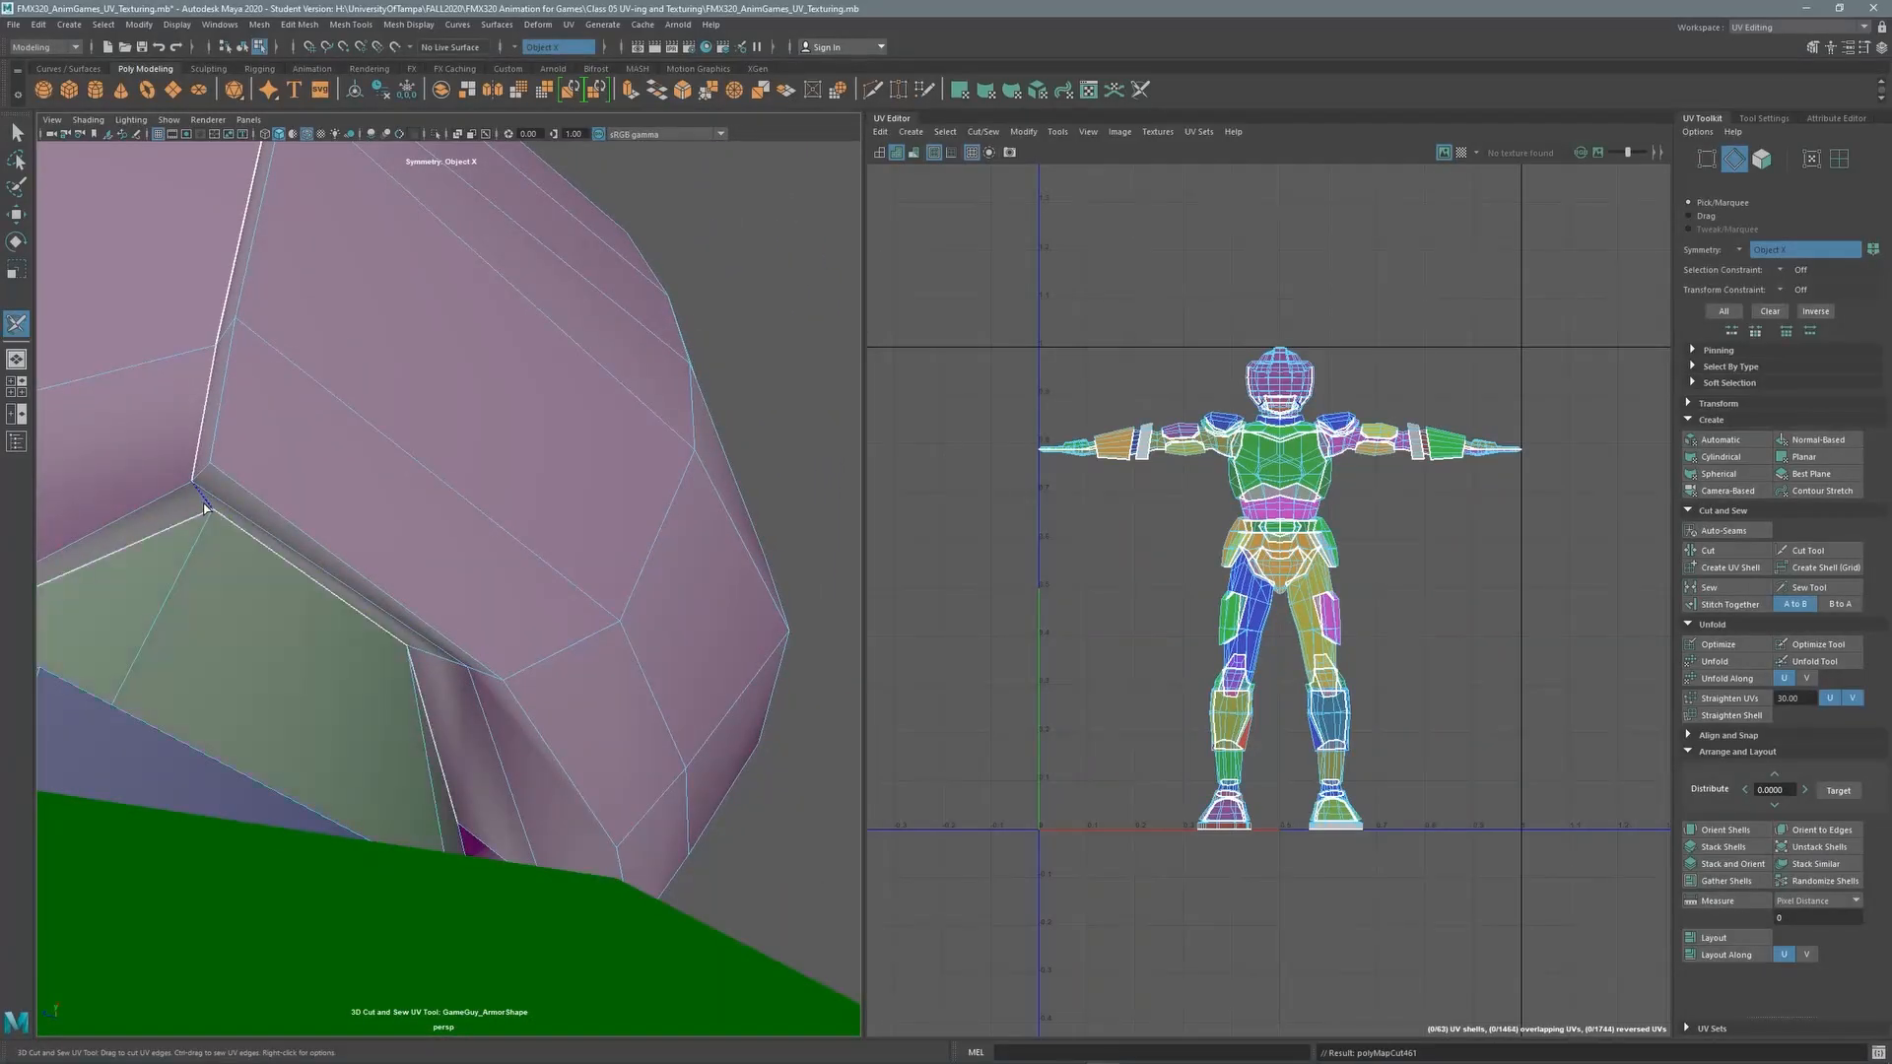
Cut the seam edges from the helmet's lower rim up to the recessed side panels
left_click(204, 507)
left_click_drag(204, 508, 307, 513, "alt")
left_click(309, 506)
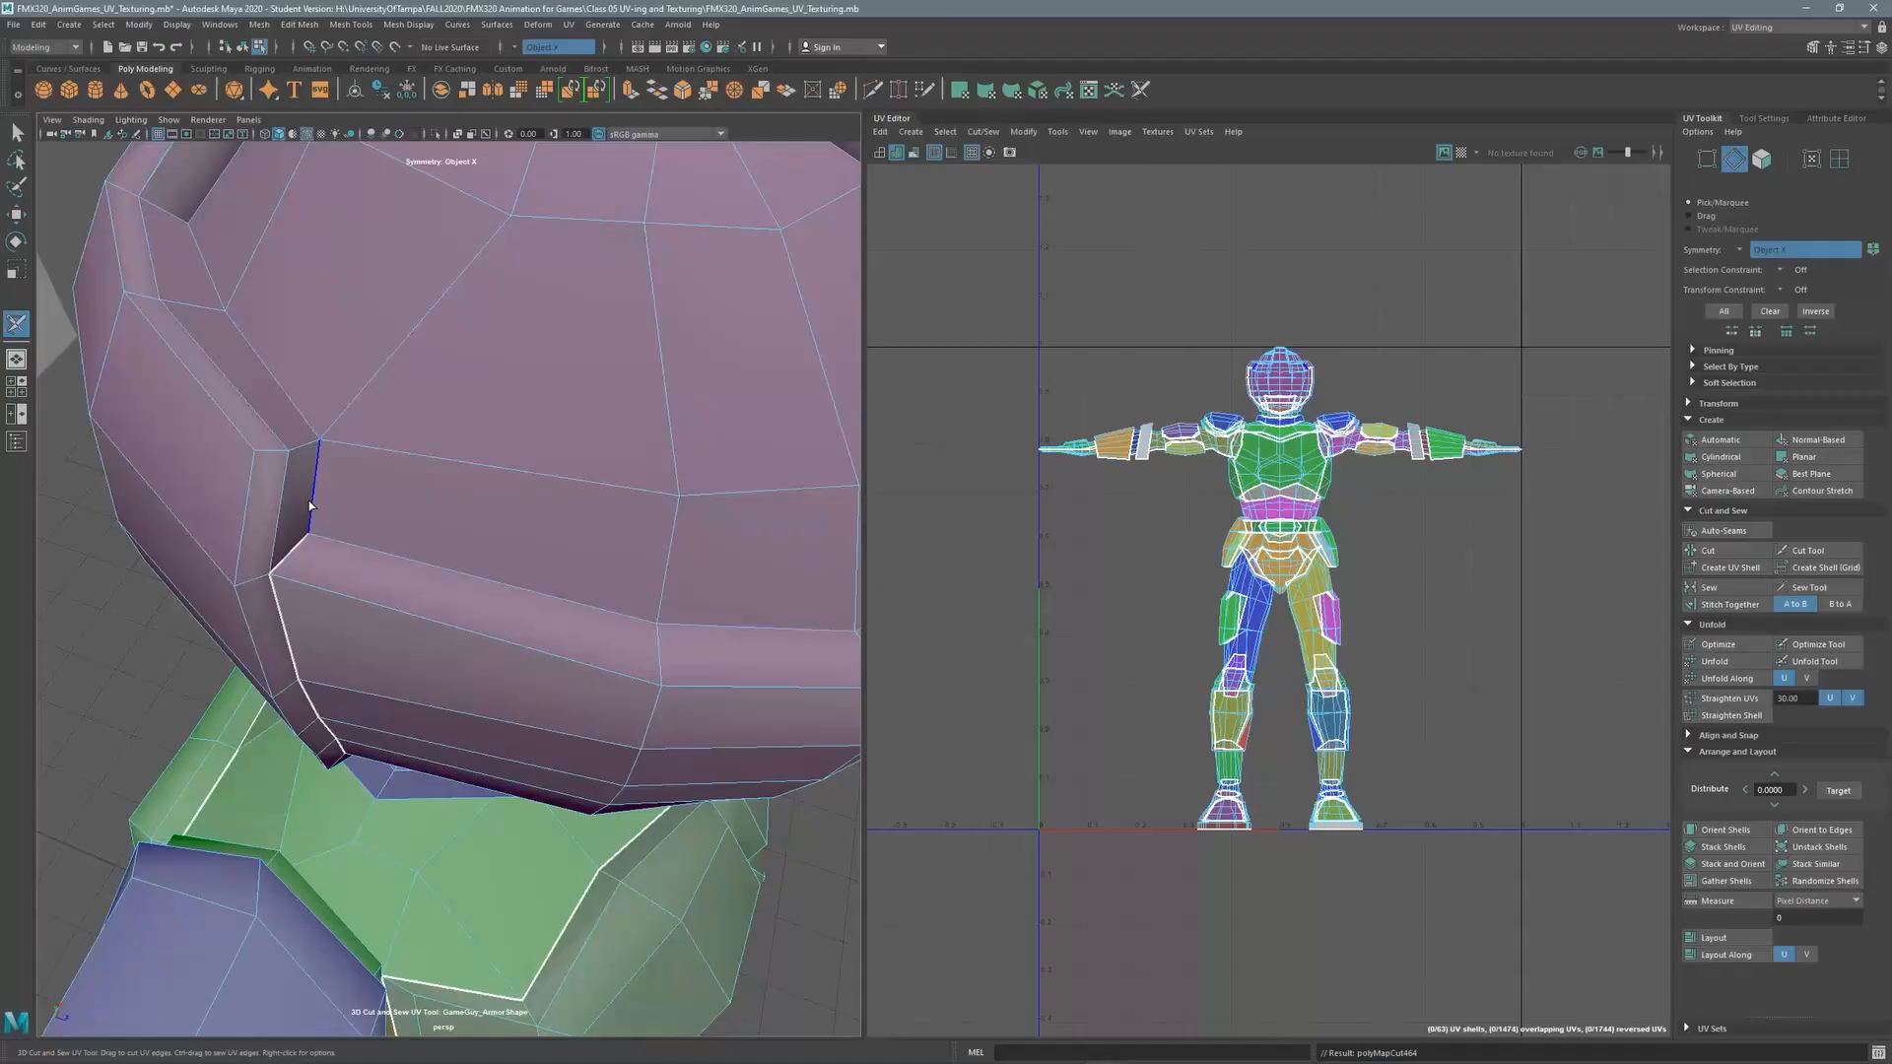
left_click(302, 425)
Cut around the remaining edges of the recessed side panels to separate them from the helmet shell
left_click_drag(303, 426, 322, 298, "alt")
left_click(323, 298)
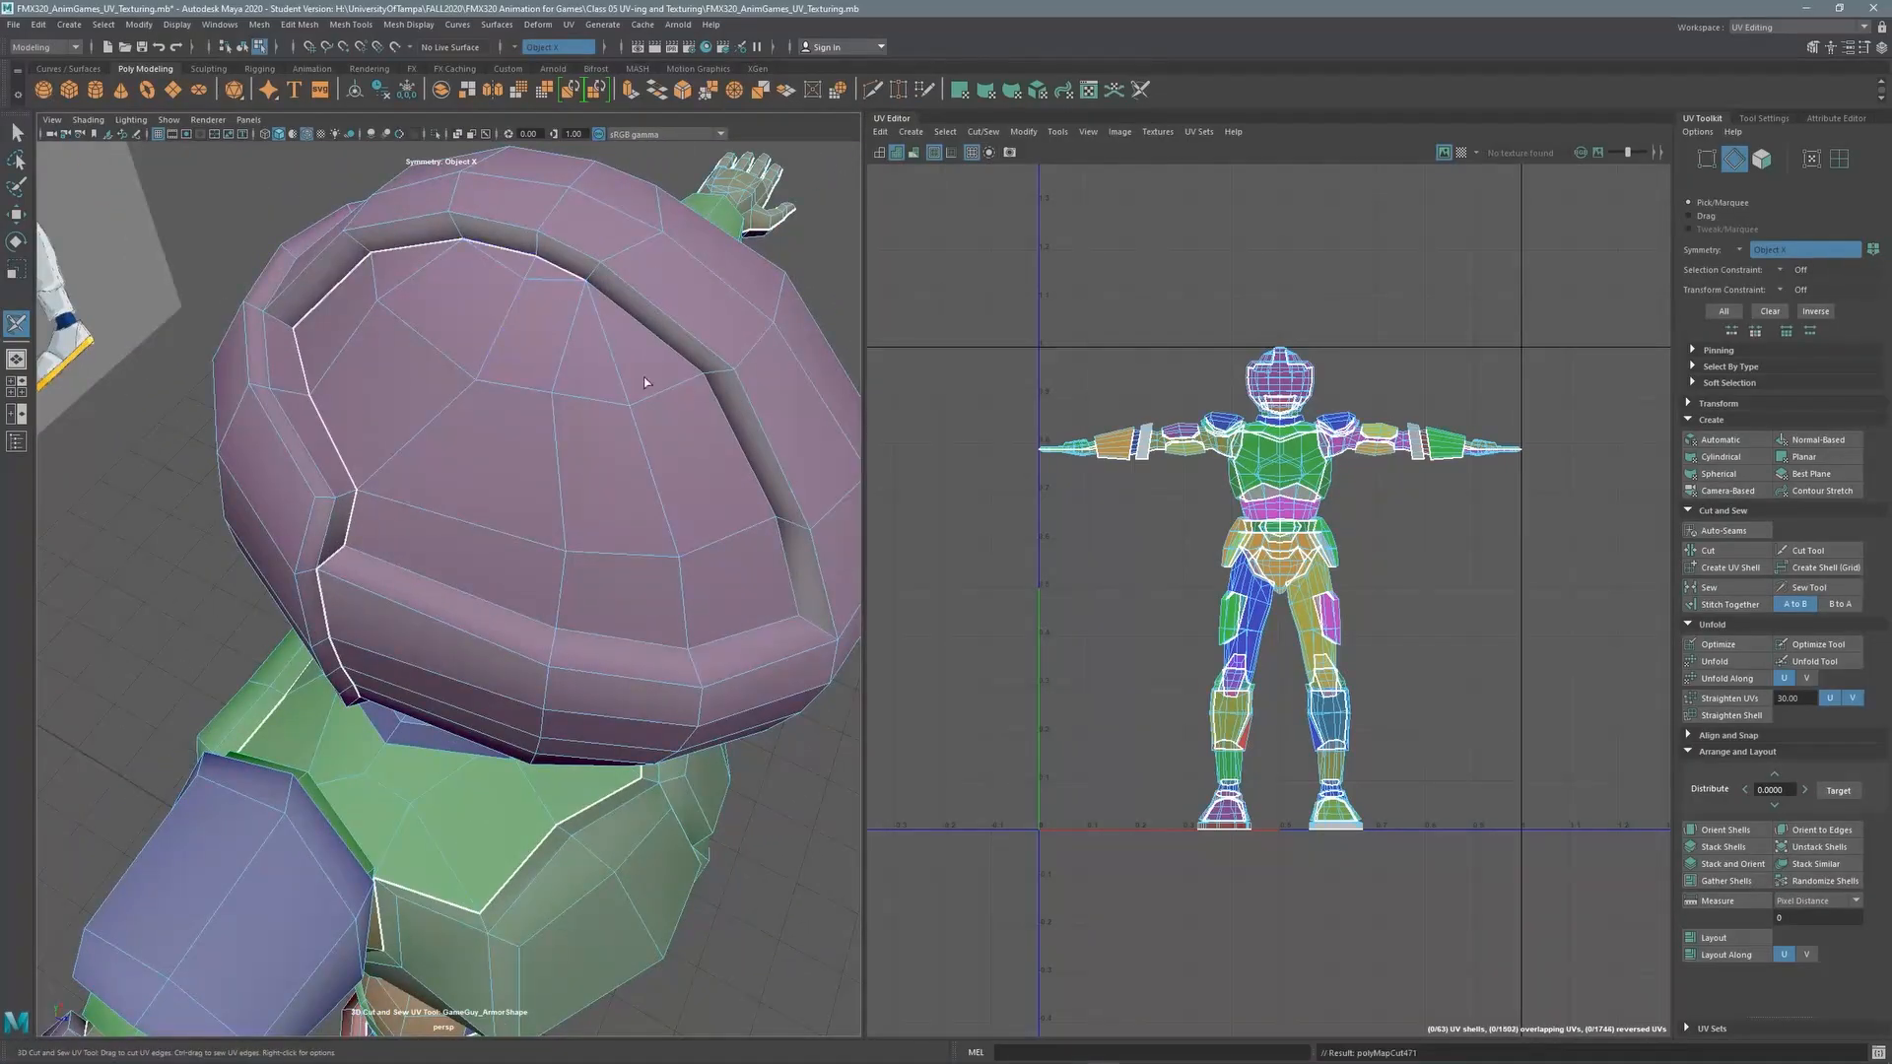
mouse_move(609, 299)
left_mouse_down()
mouse_move(760, 604)
mouse_move(434, 595)
left_mouse_up()
mouse_move(424, 487)
left_mouse_down("alt")
mouse_move(296, 434)
mouse_move(435, 519)
left_mouse_up("alt")
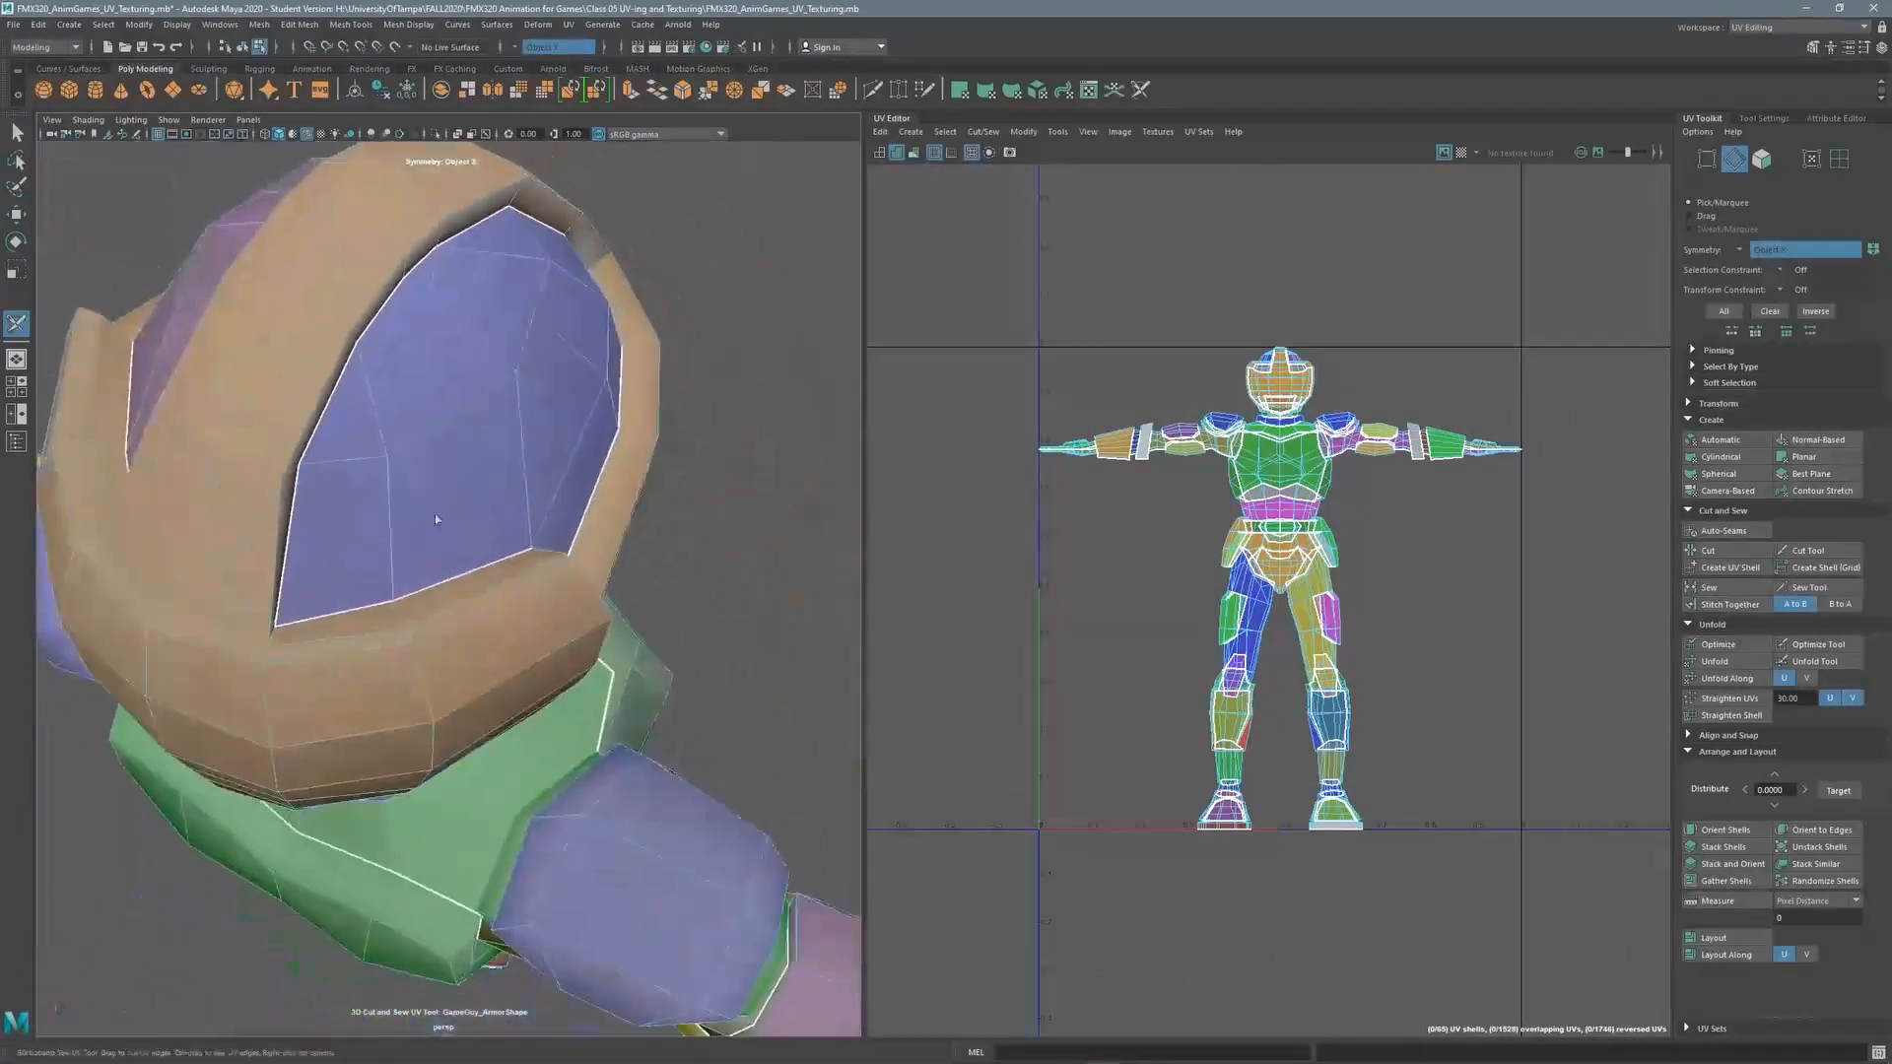
Cut the edge loop around the inner rim of the face opening to separate the recessed walls from the helmet's outer frame
scroll(258, 594, "up", 5)
scroll(259, 688, "down", 5)
left_click_drag(258, 688, 219, 478, "alt")
left_click_drag(434, 500, 473, 445, "alt")
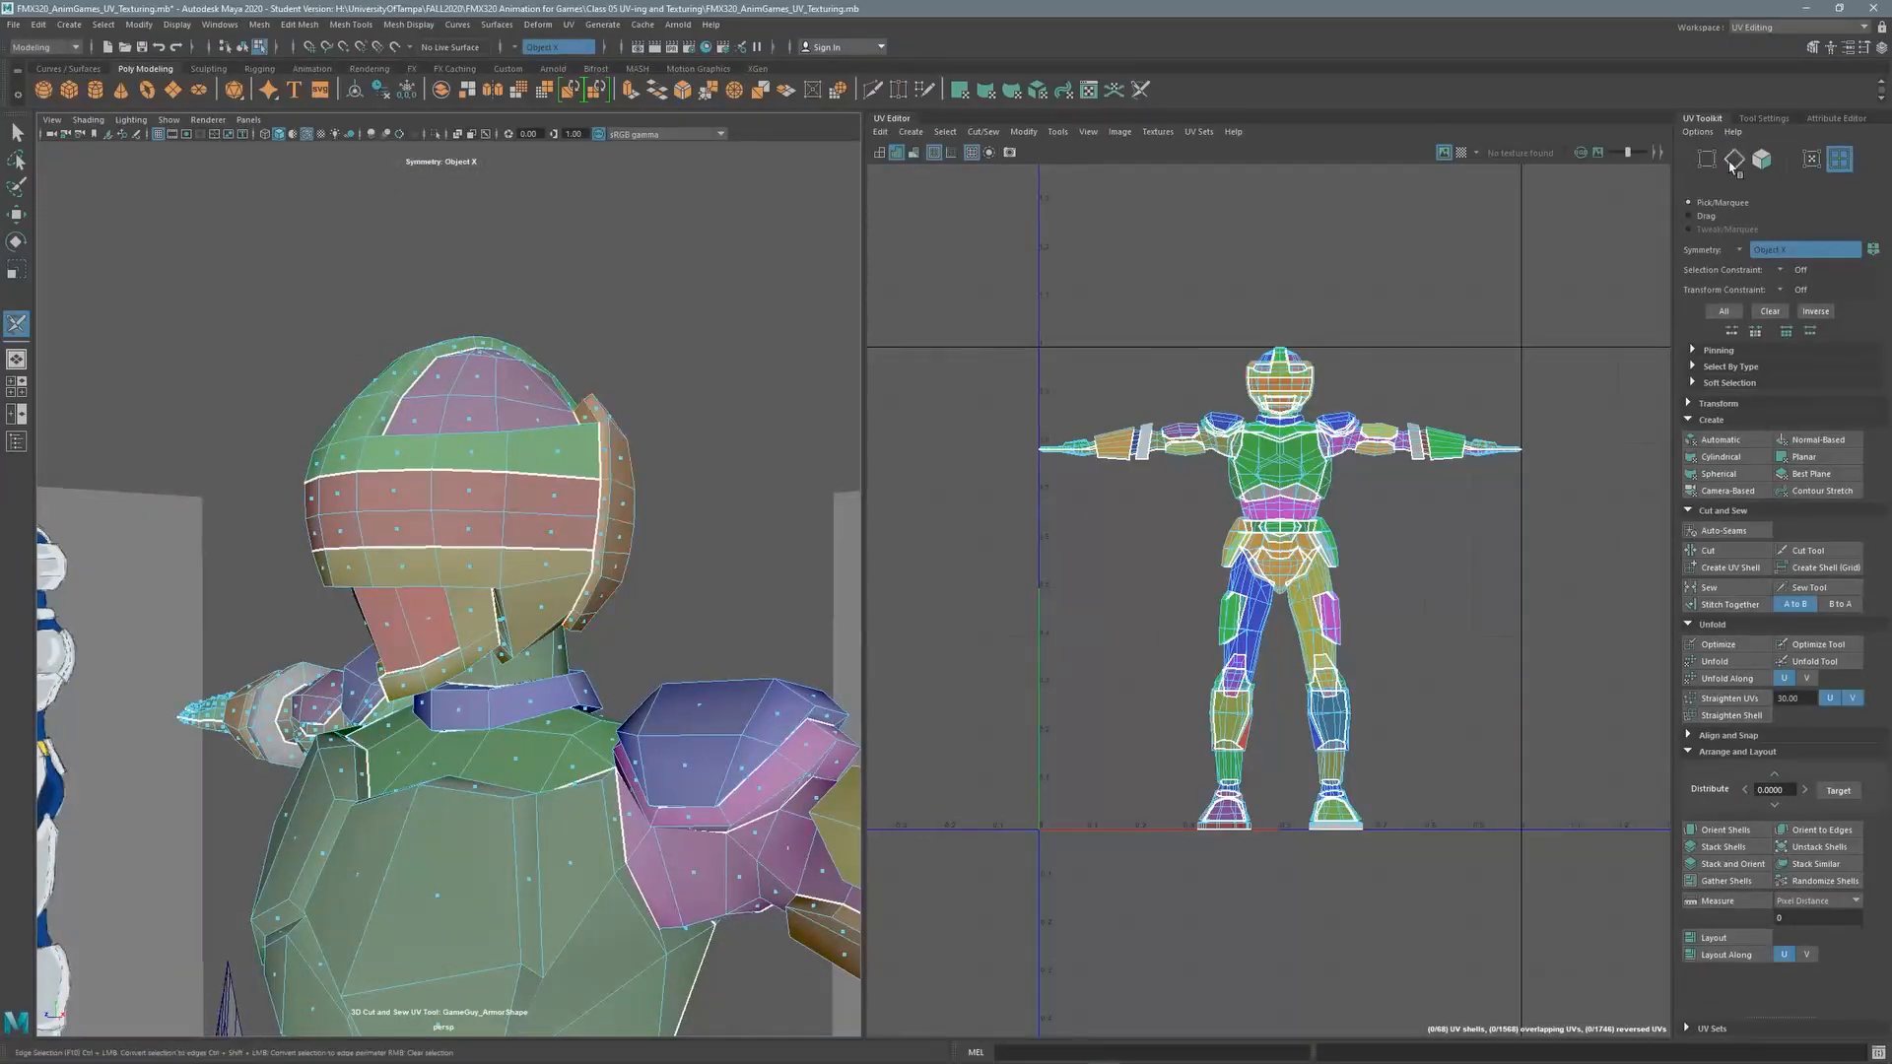
scroll(625, 447, "up", 3)
mouse_move(624, 448)
left_mouse_down("alt")
mouse_move(605, 477)
mouse_move(652, 422)
left_mouse_up("alt")
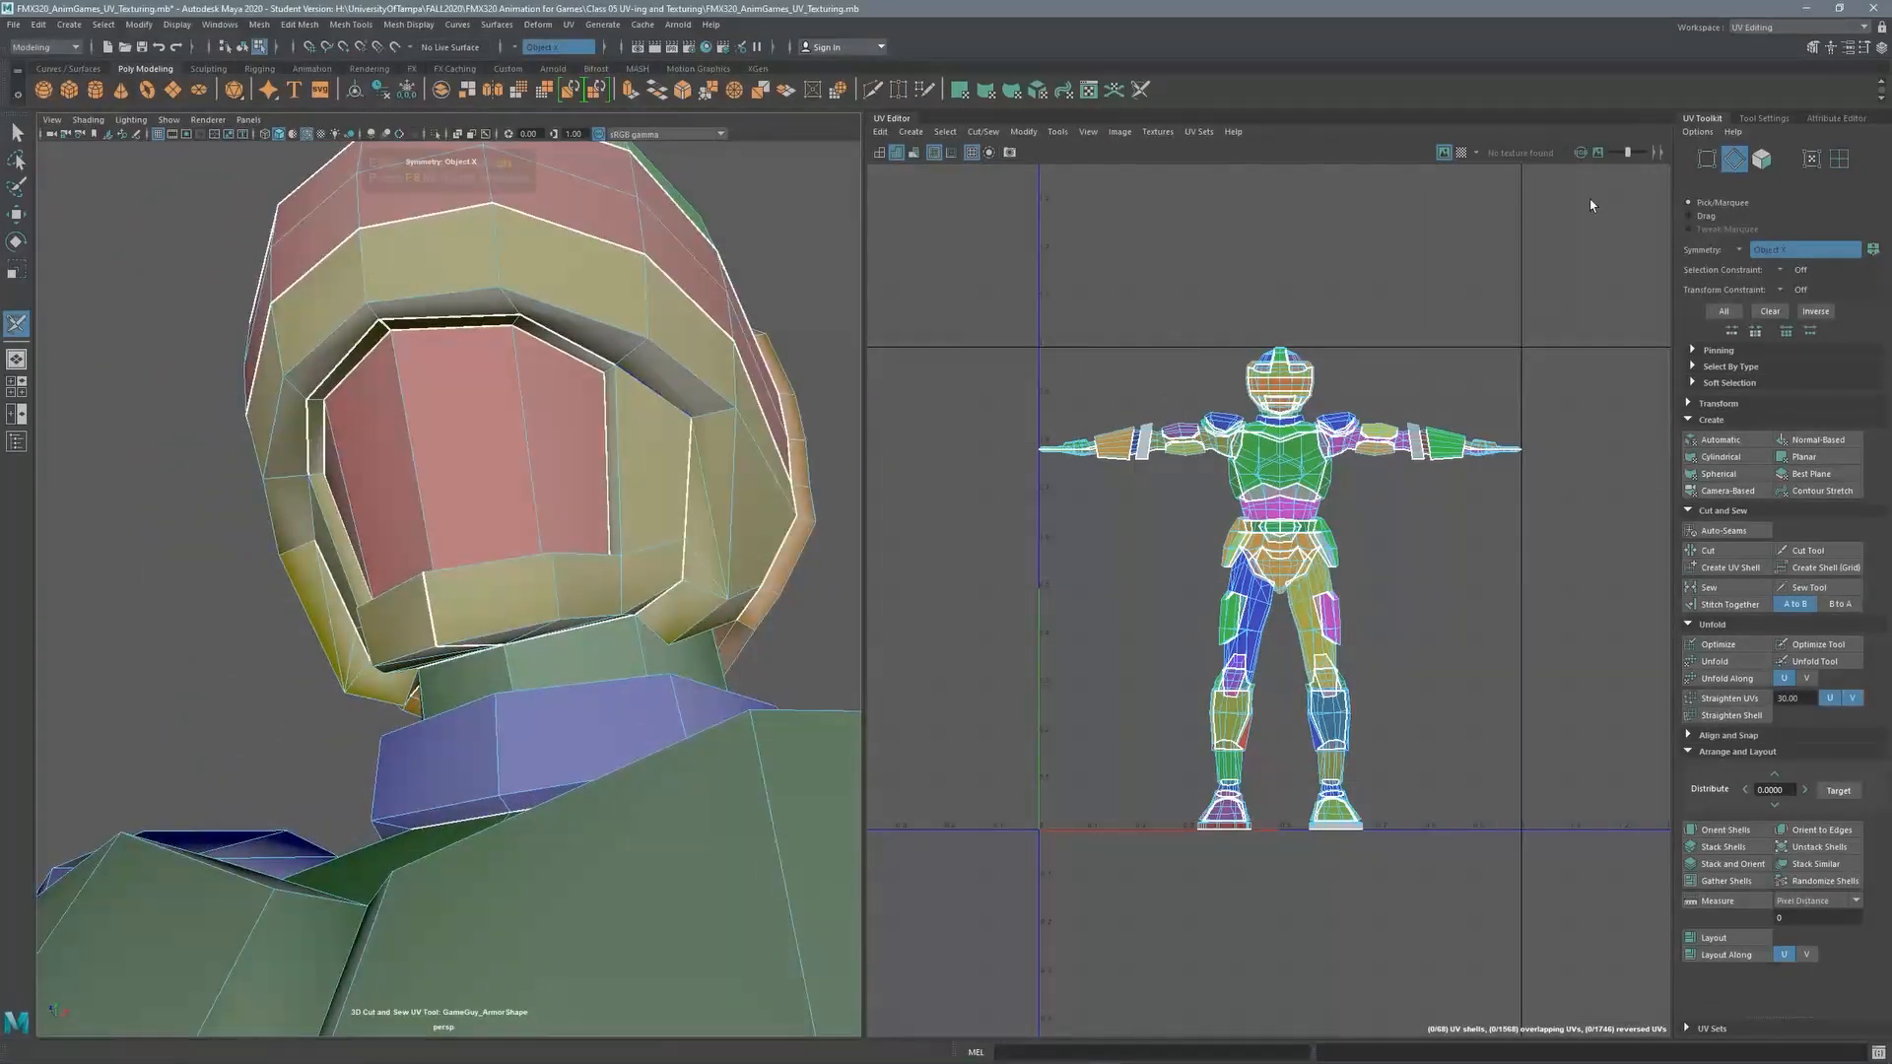
left_click(654, 392)
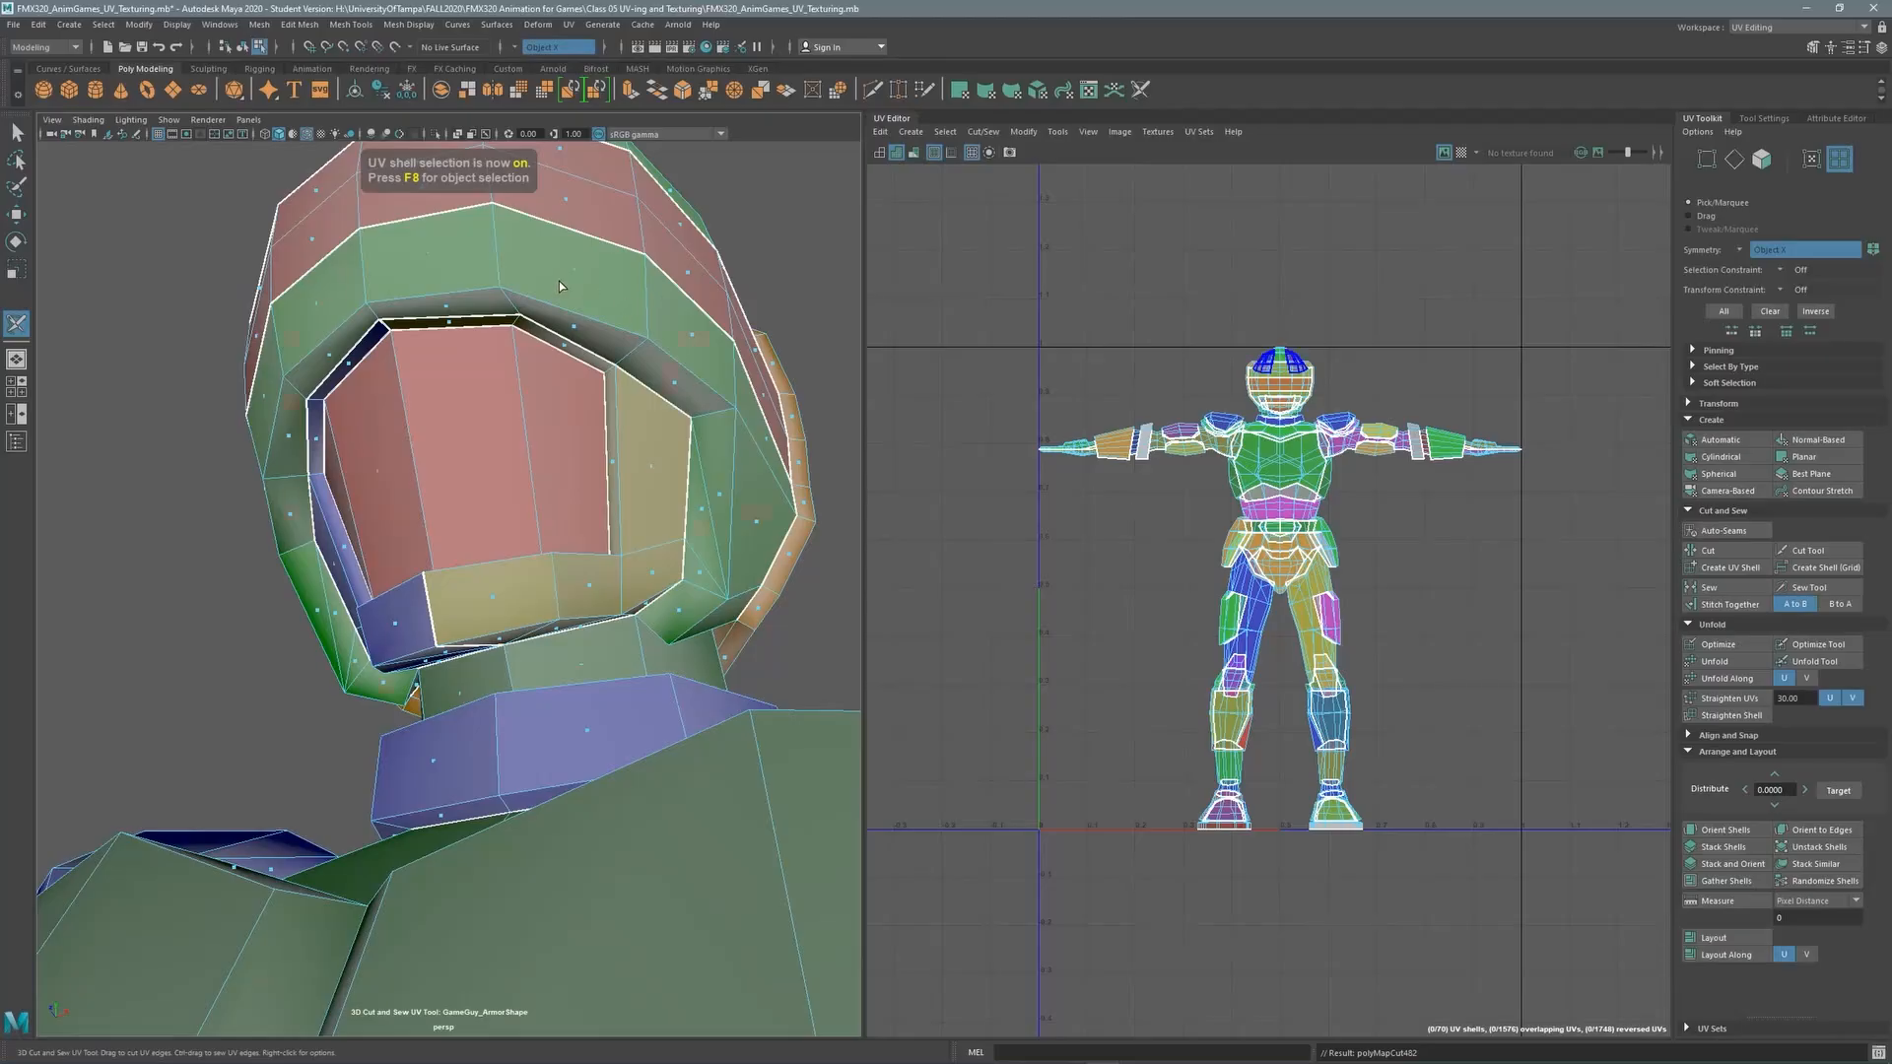
Select all of the character's UV shells, unfold them with the 3D Cut and Sew UV Tool active, and lay them out within the 0–1 UV space
left_click_drag(582, 276, 631, 302, "alt")
scroll(631, 301, "down", 8)
middle_click_drag(621, 473, 591, 335, "alt")
left_click_drag(591, 335, 433, 444, "alt")
scroll(580, 468, "down", 6)
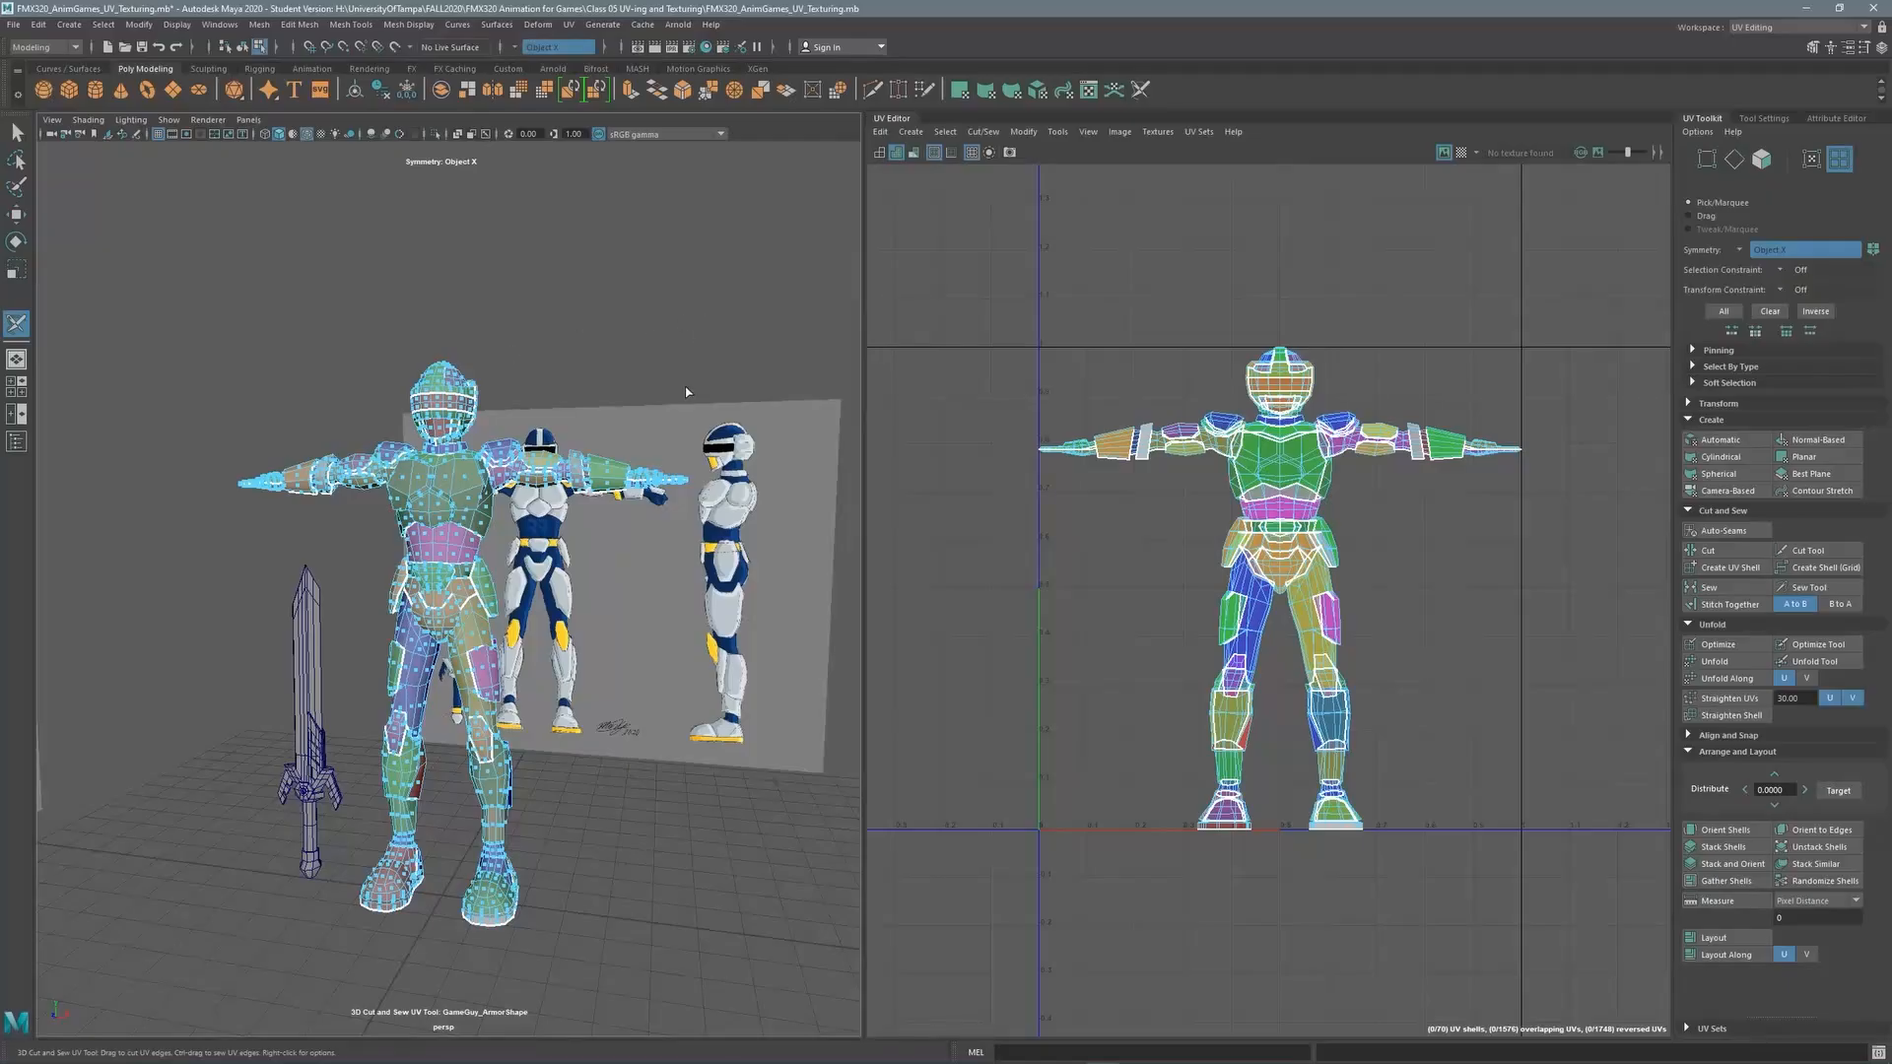
middle_click_drag(540, 417, 612, 393, "alt")
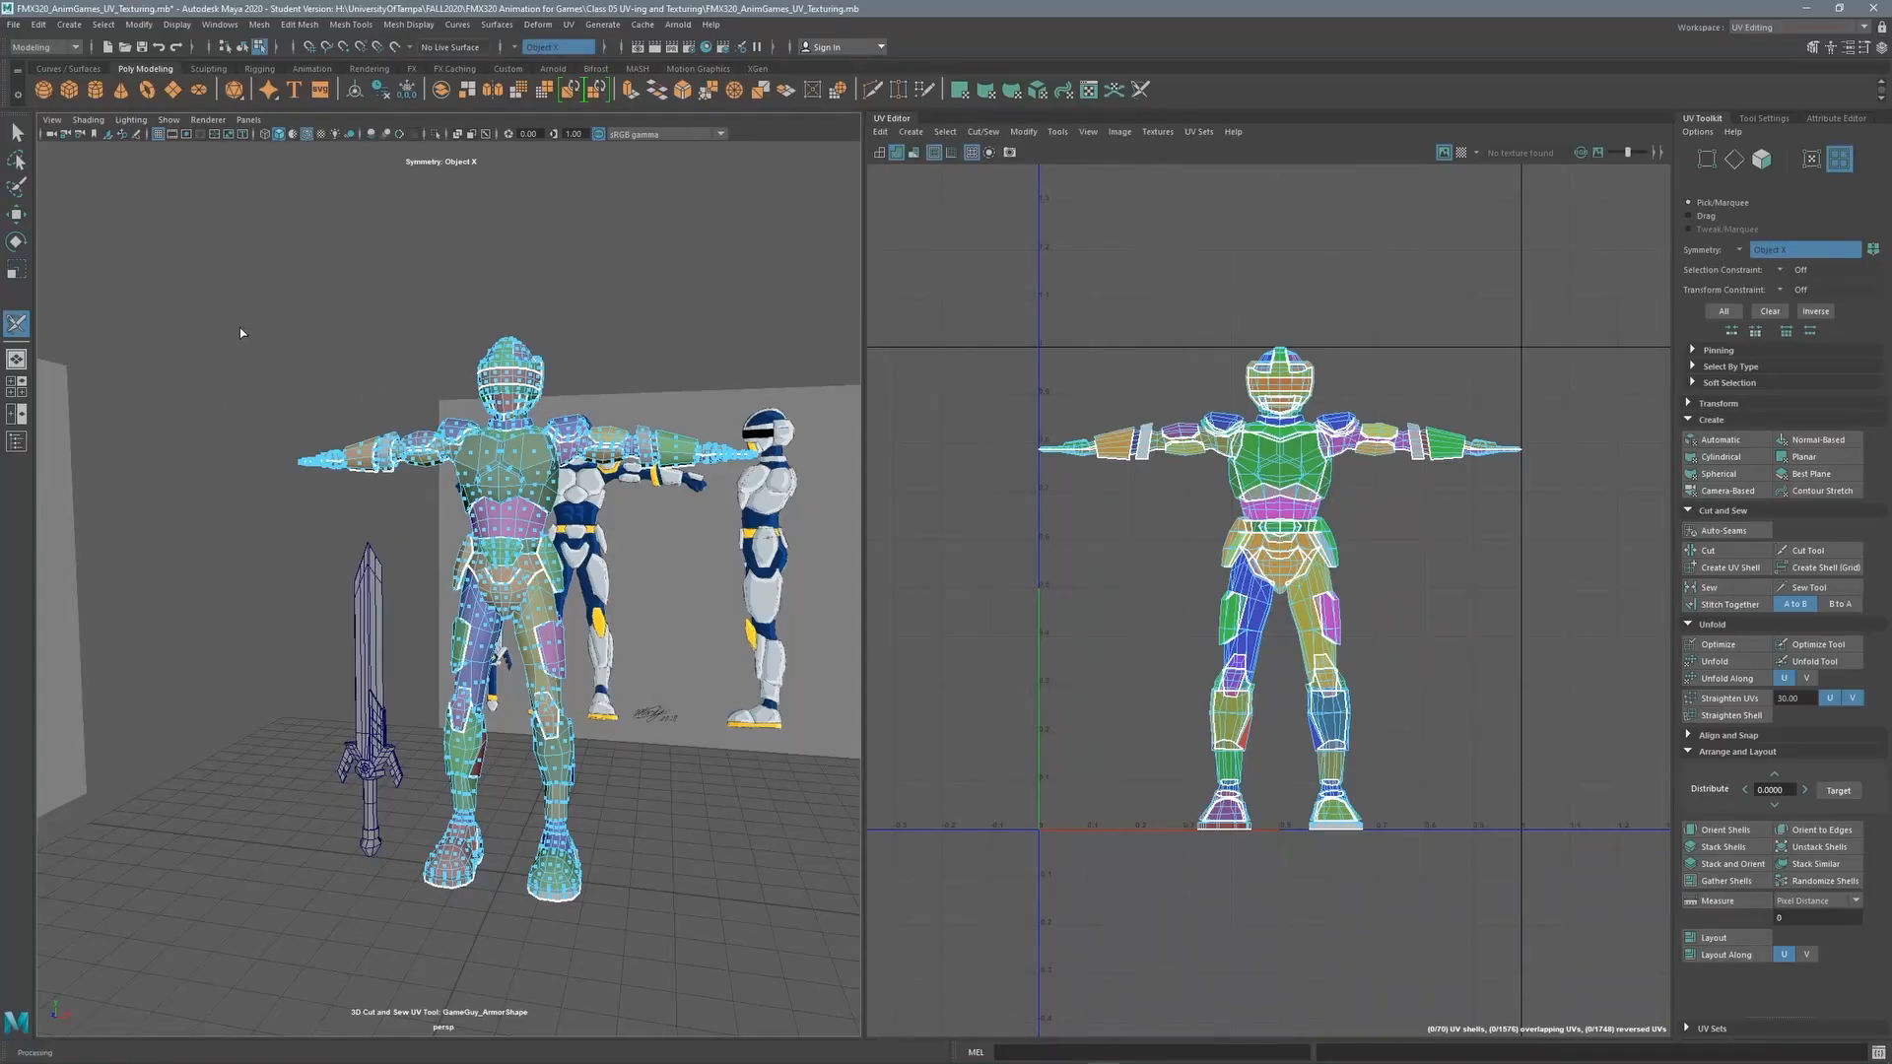
key("q")
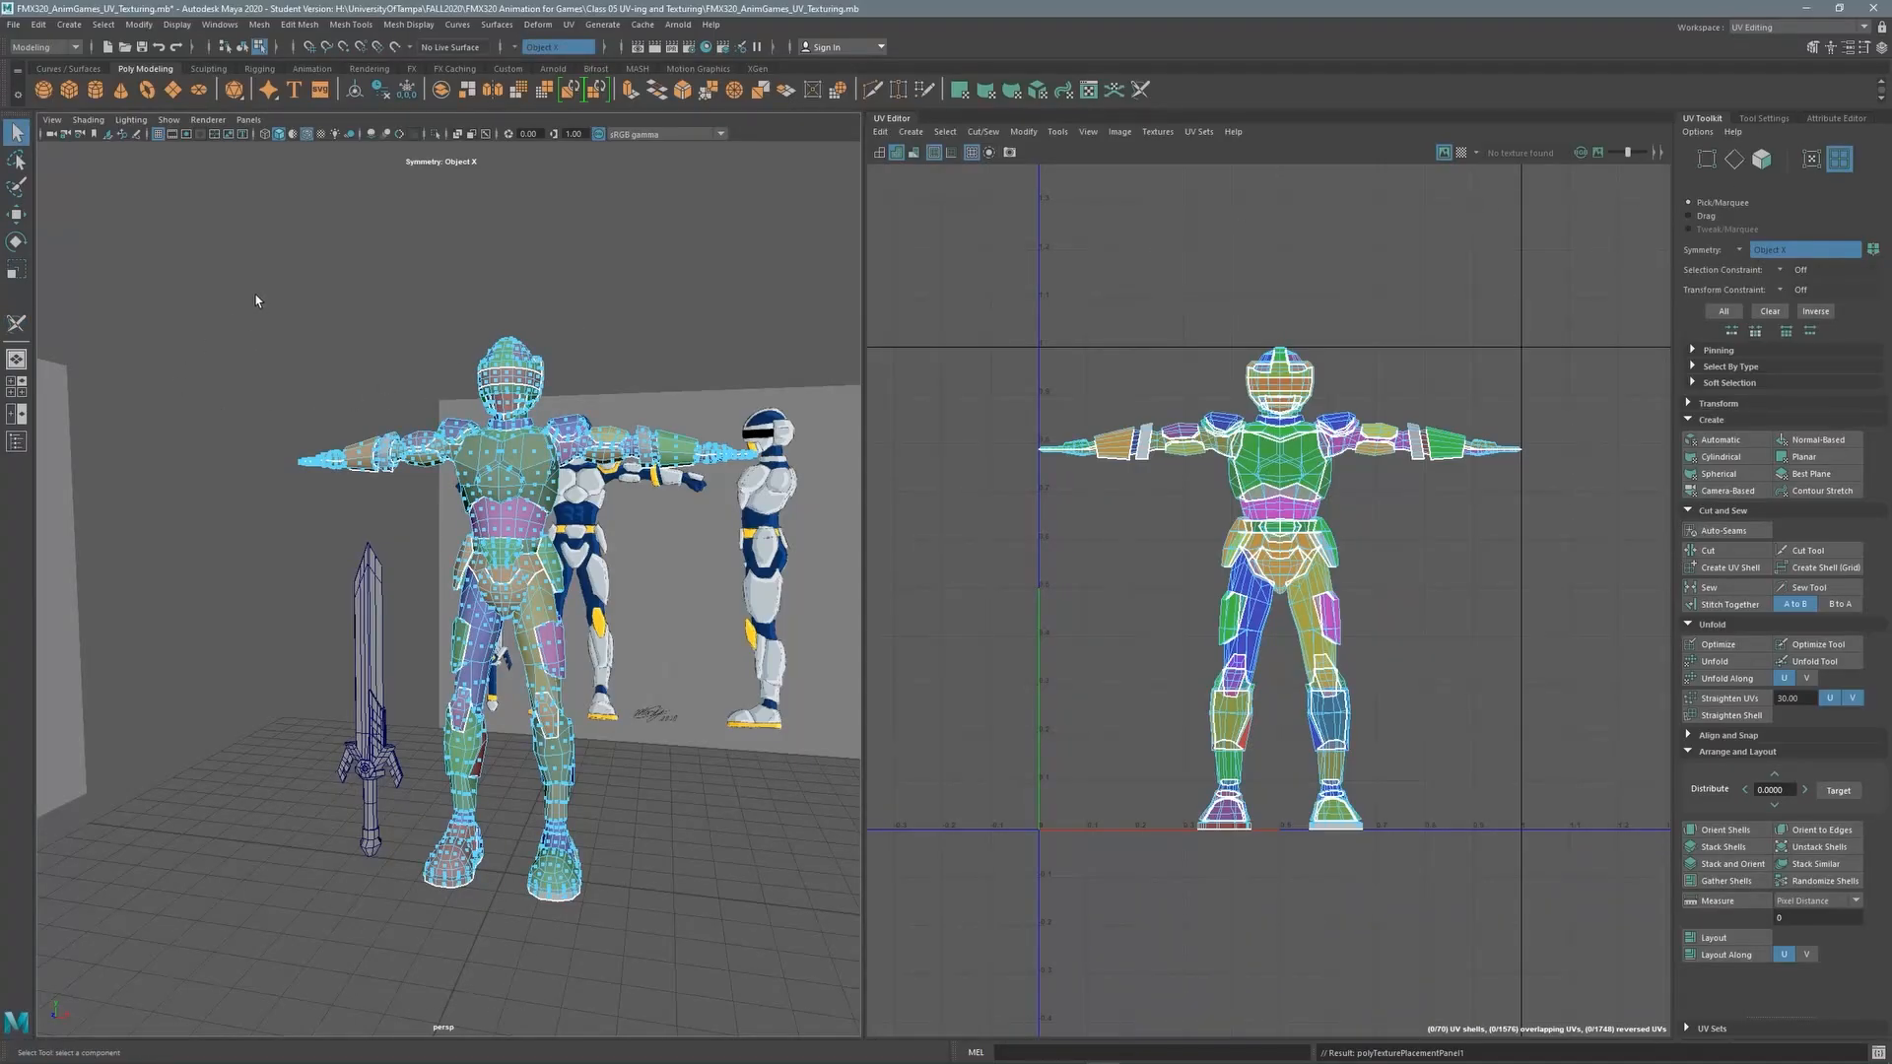
left_click_drag(256, 301, 803, 934)
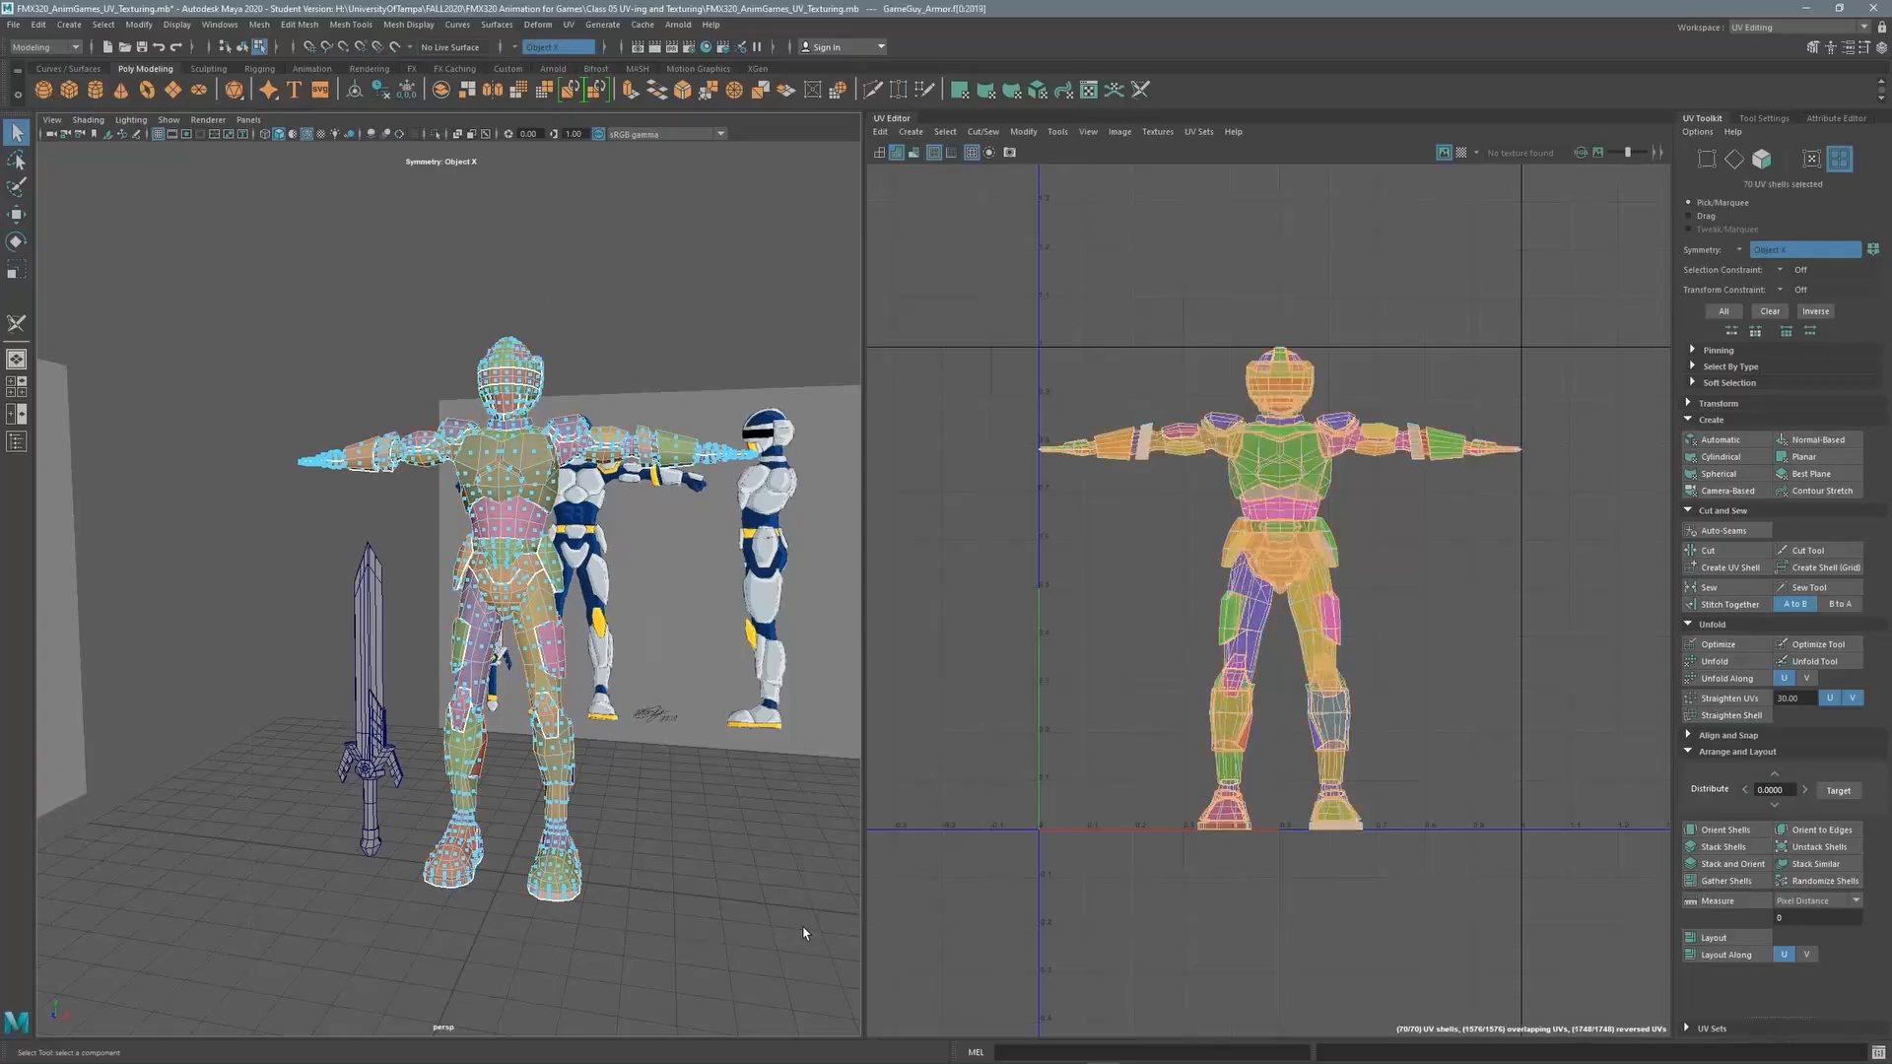
left_click(1141, 90)
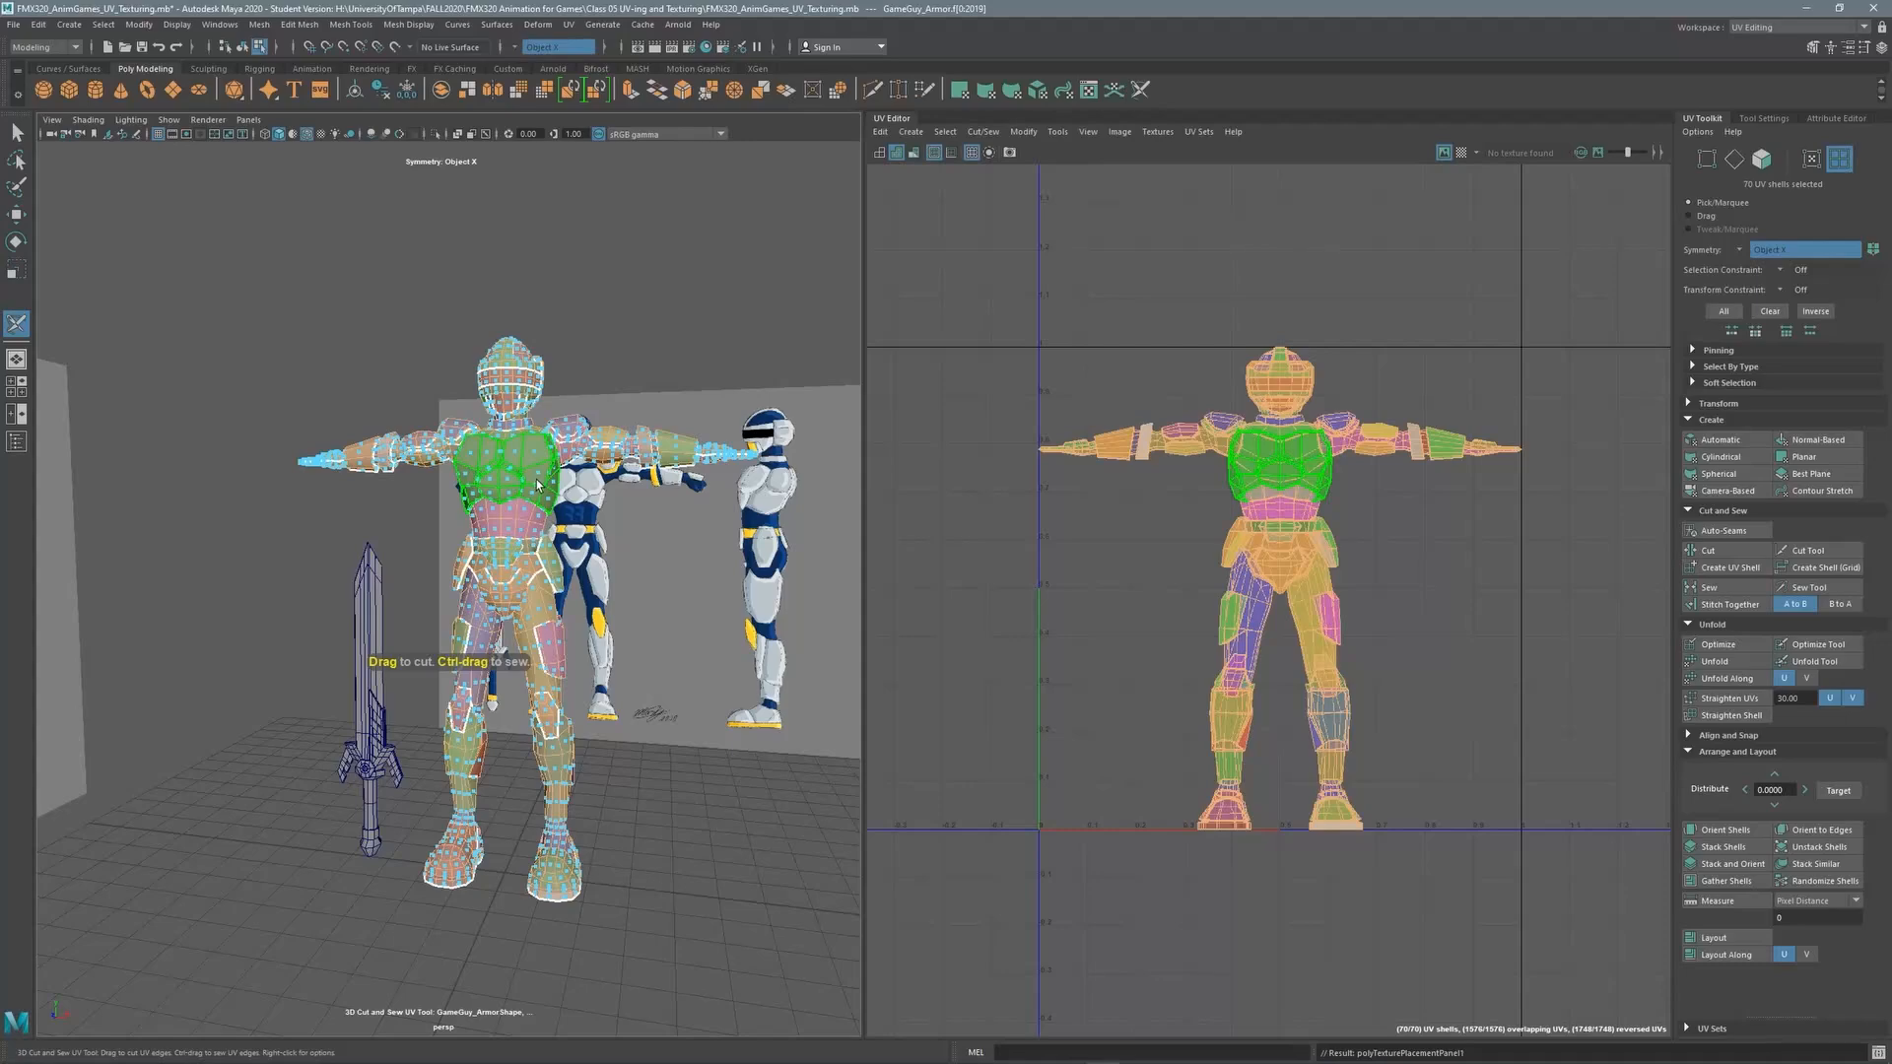
key("ctrl+l")
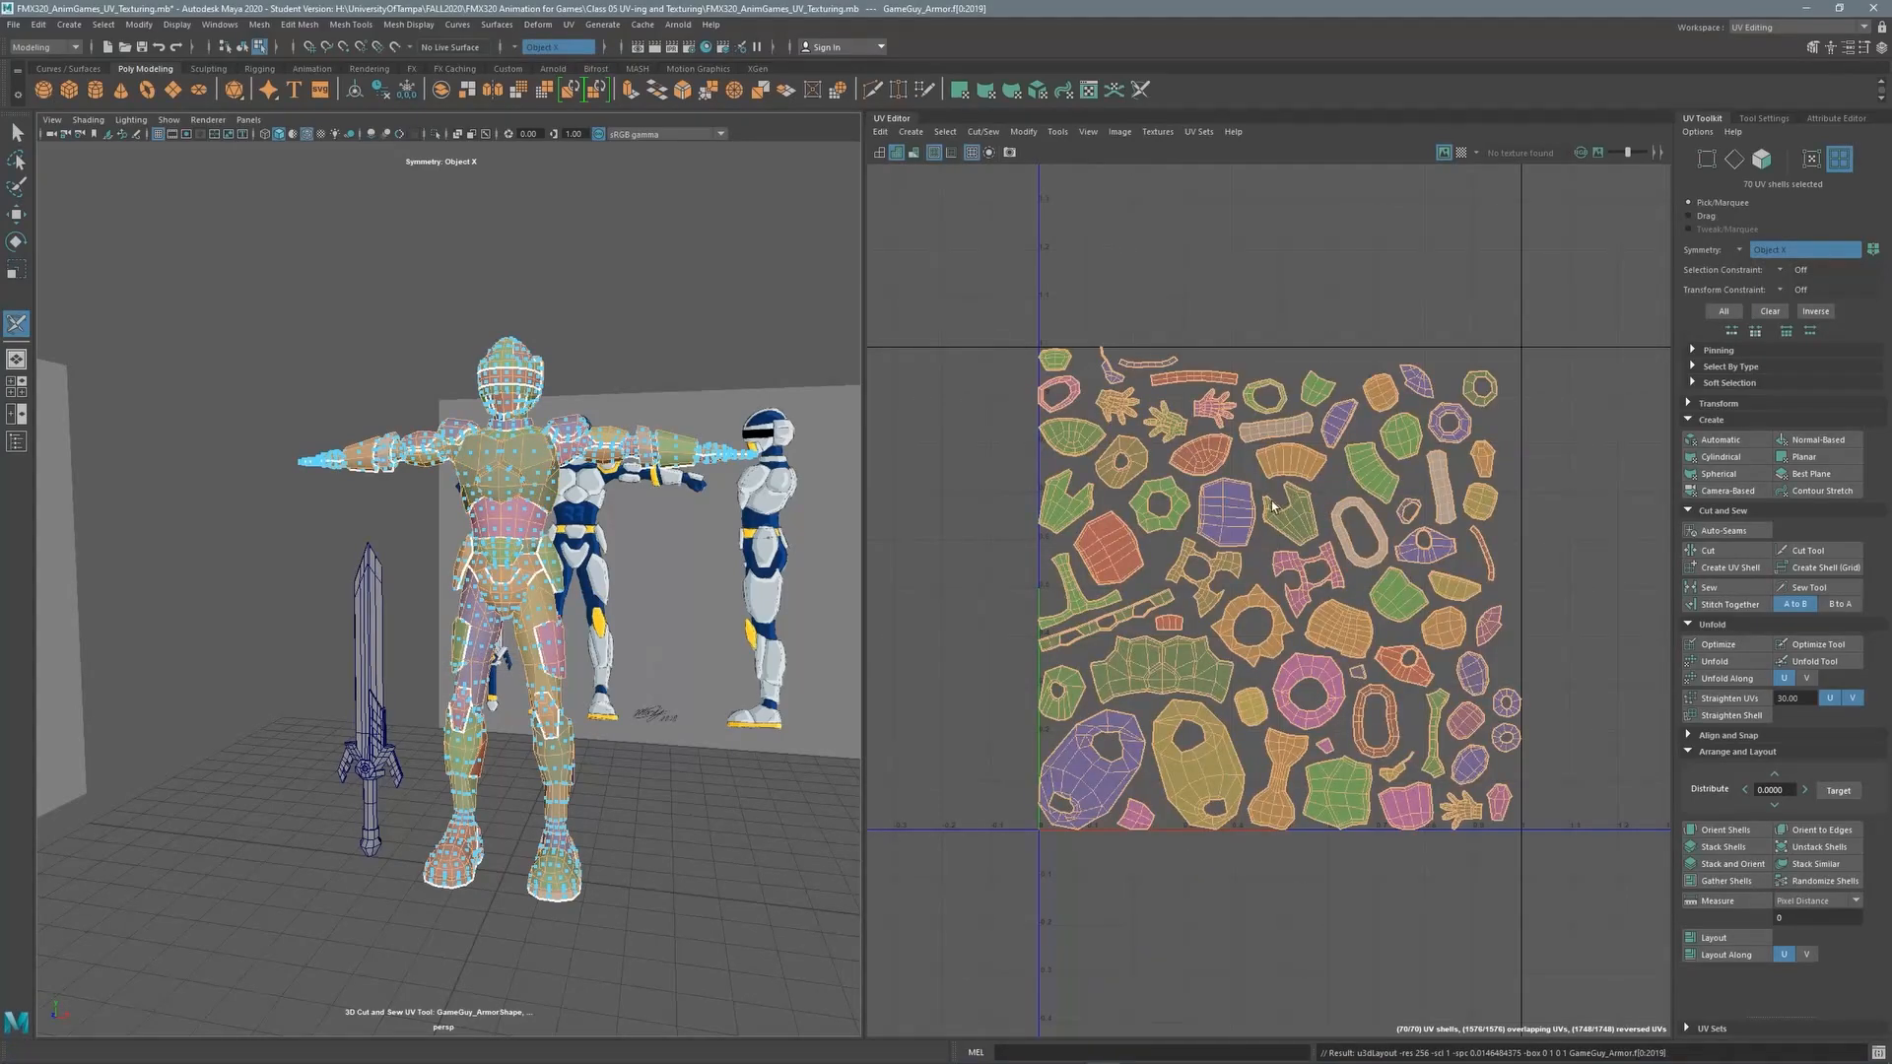
Select the small ring-shaped UV shells near the right border of the UV tile with the Cut UV tool active
scroll(1279, 543, "up", 4)
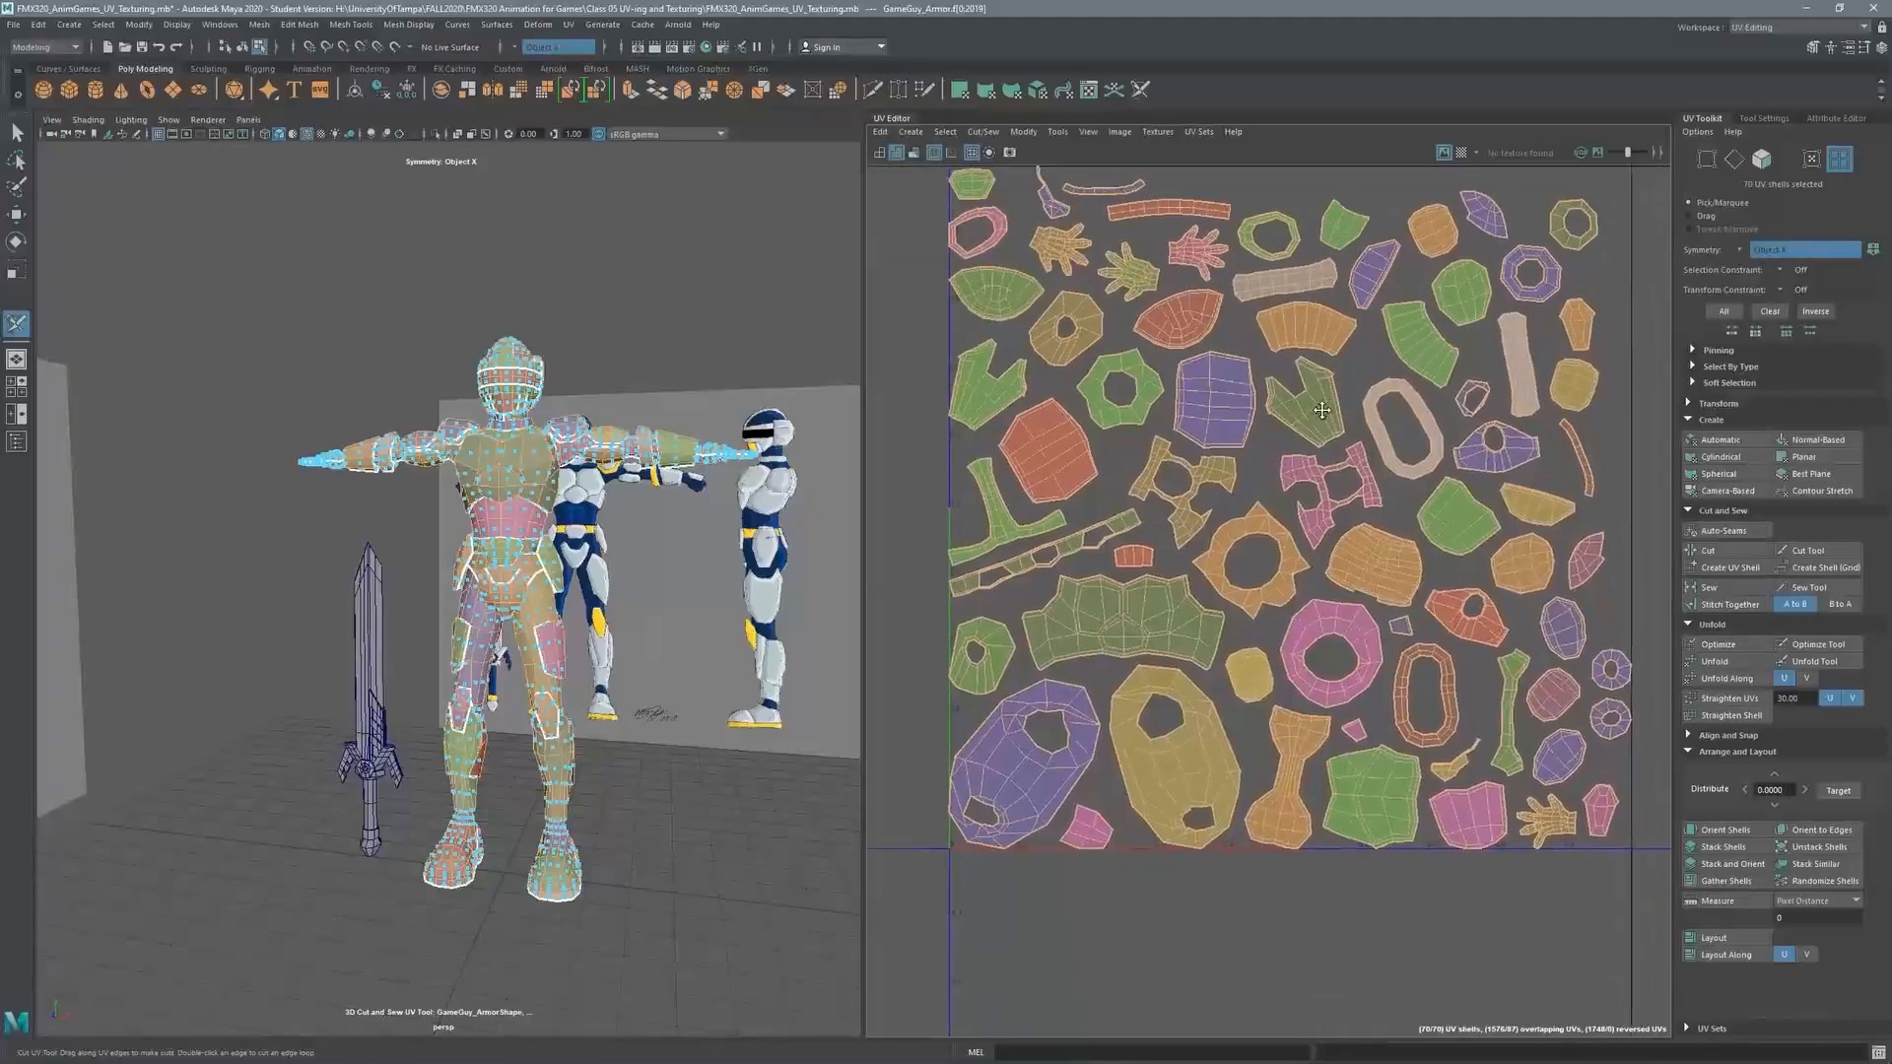
scroll(1140, 592, "up", 1)
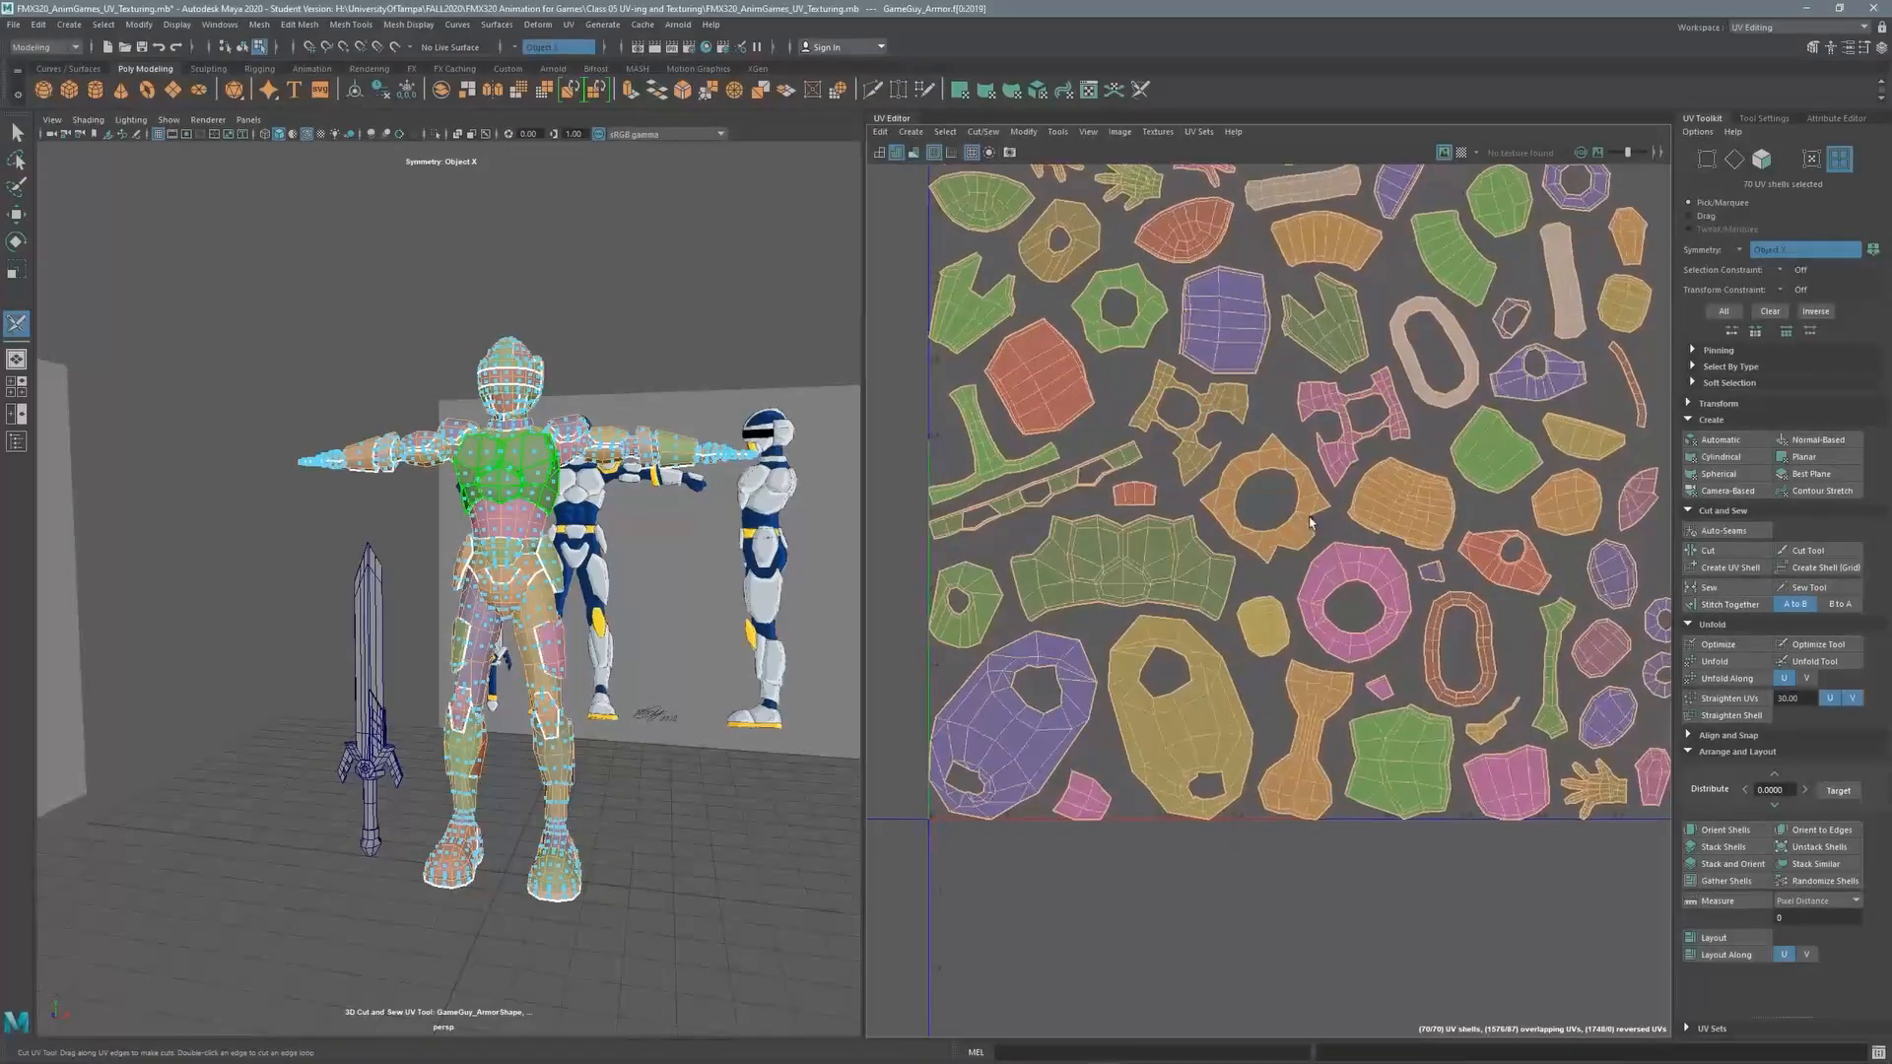
middle_click_drag(1318, 495, 1216, 437, "alt")
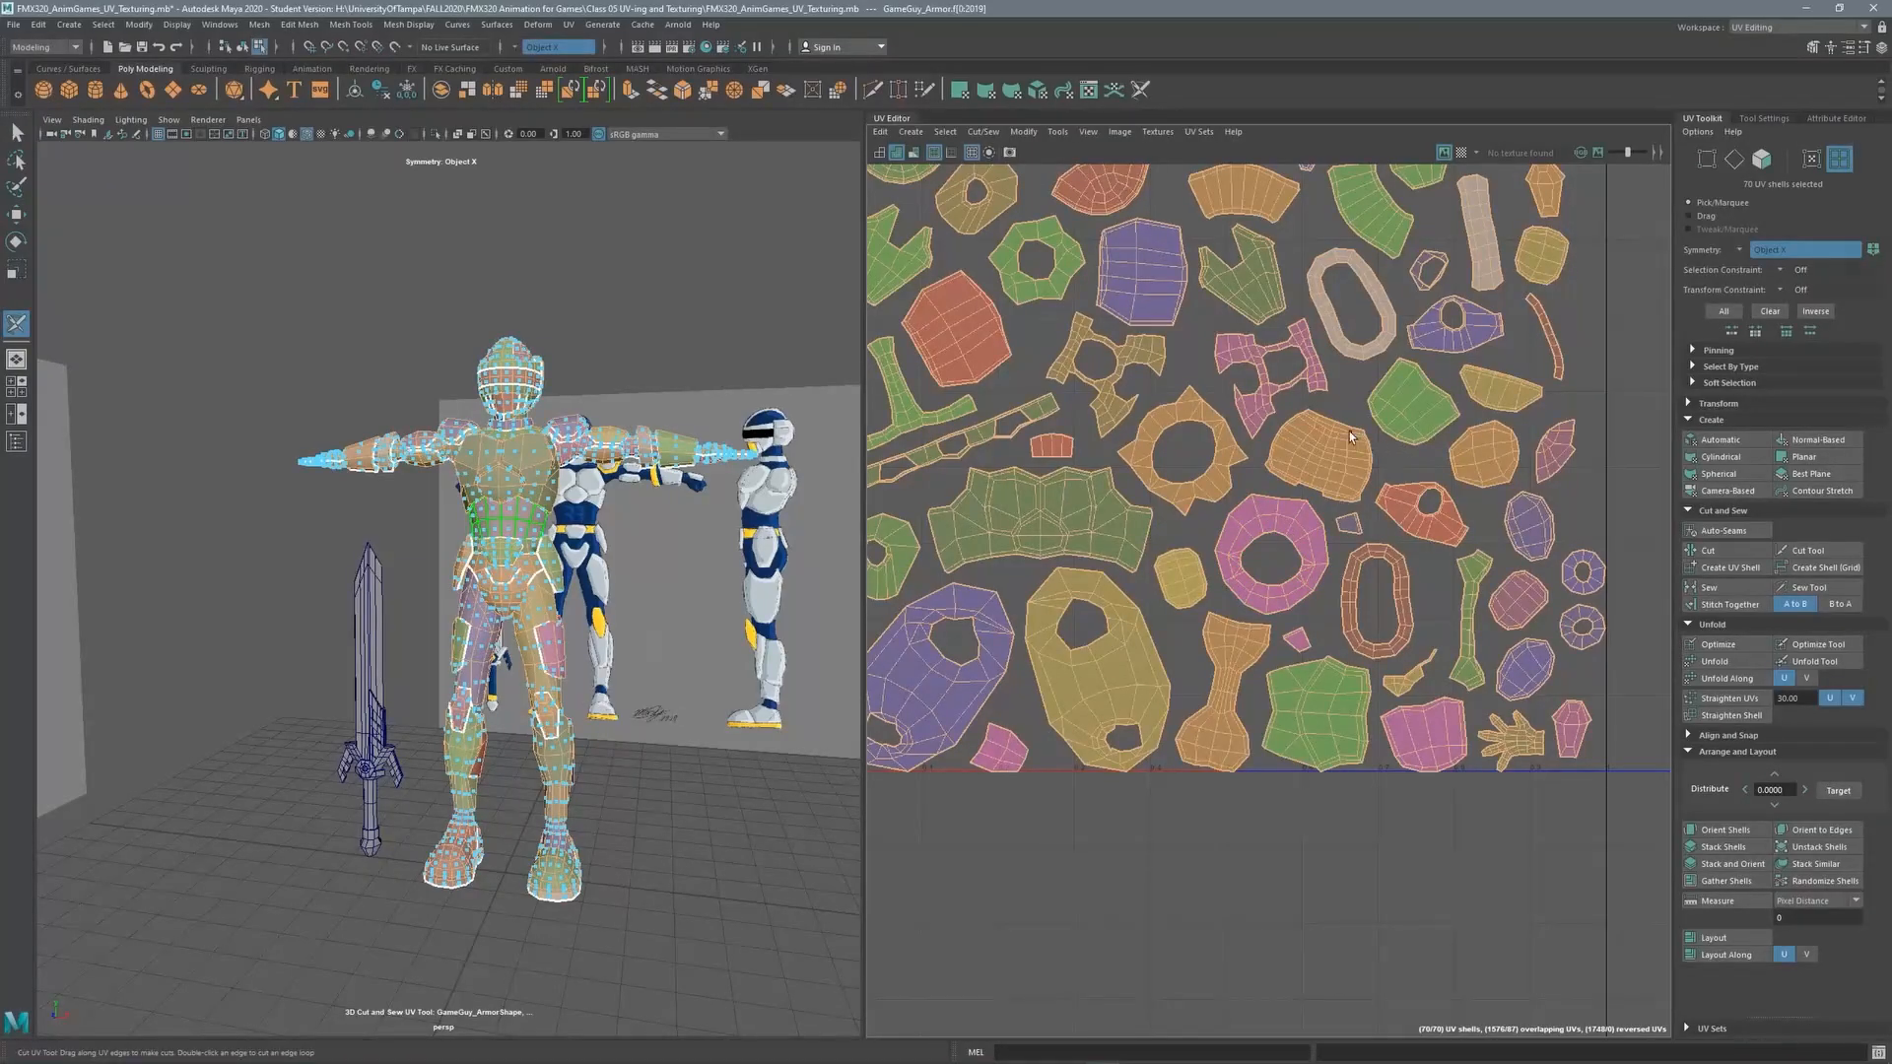
middle_click_drag(1350, 437, 1211, 447, "alt")
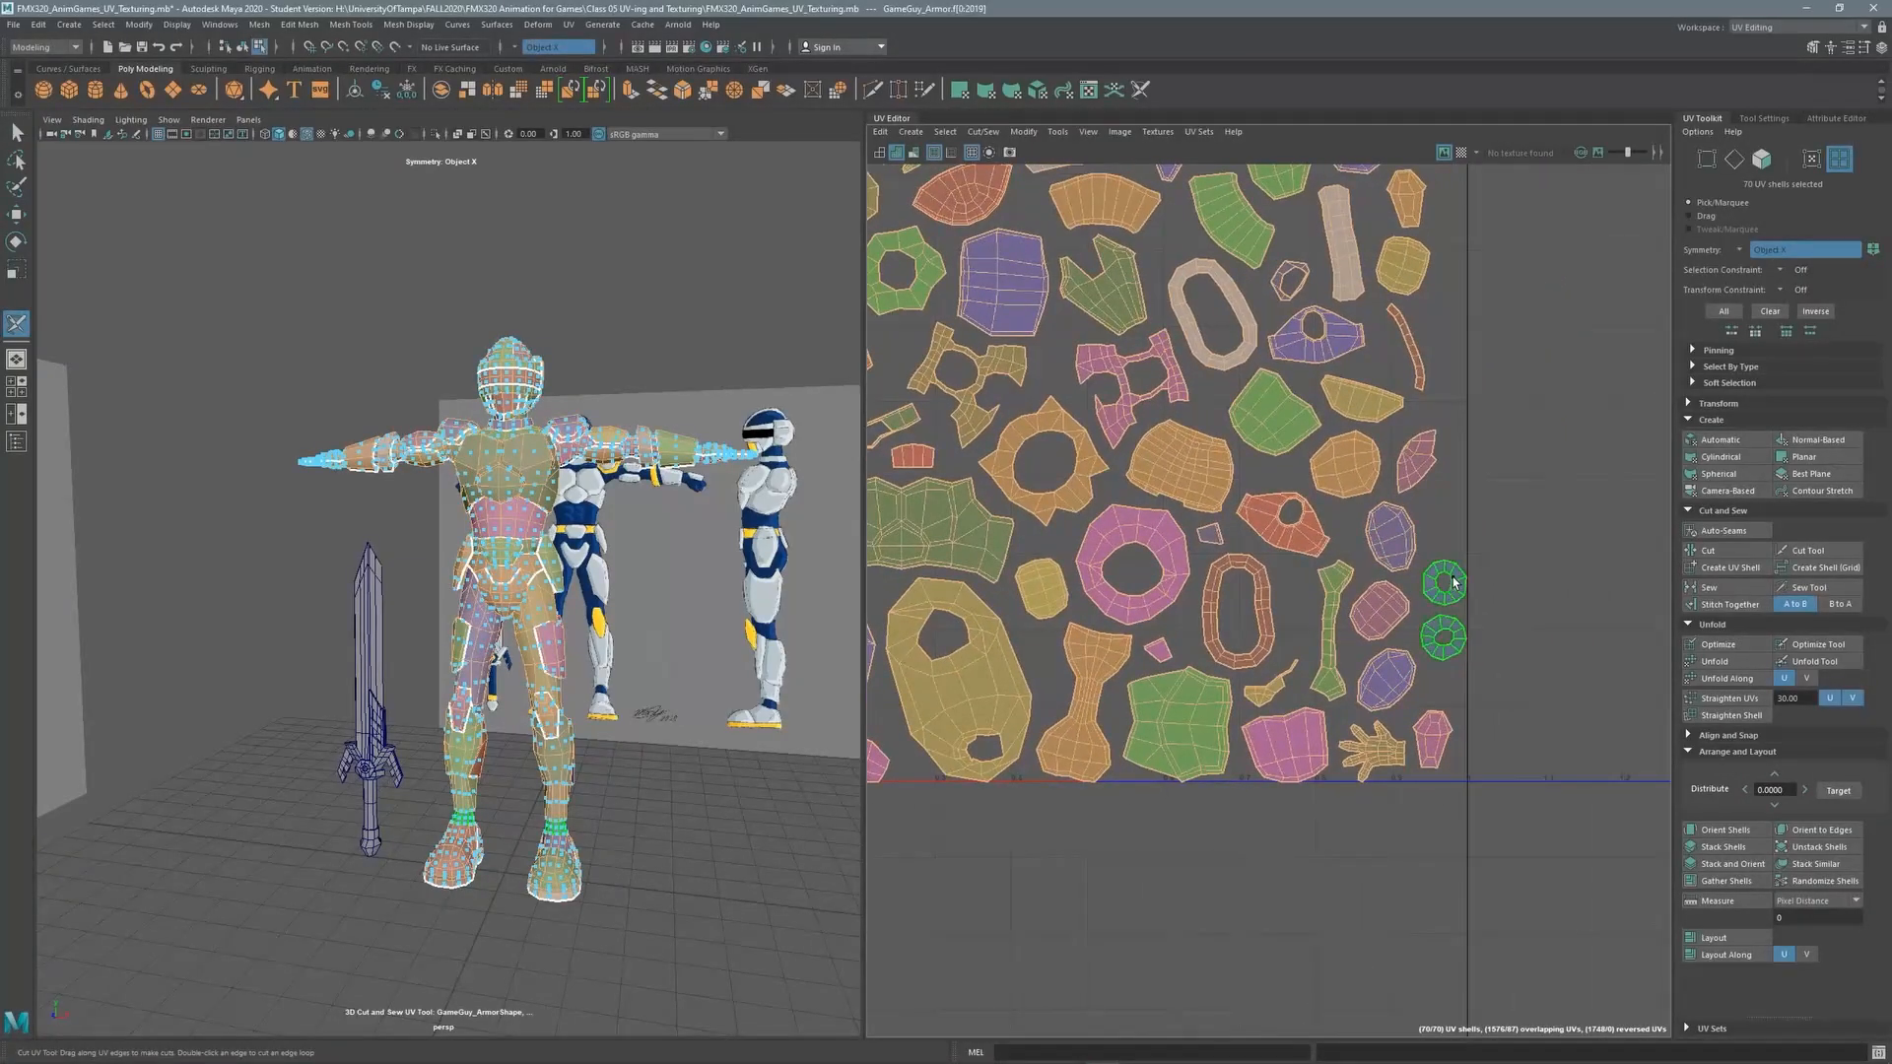
left_click(1457, 582)
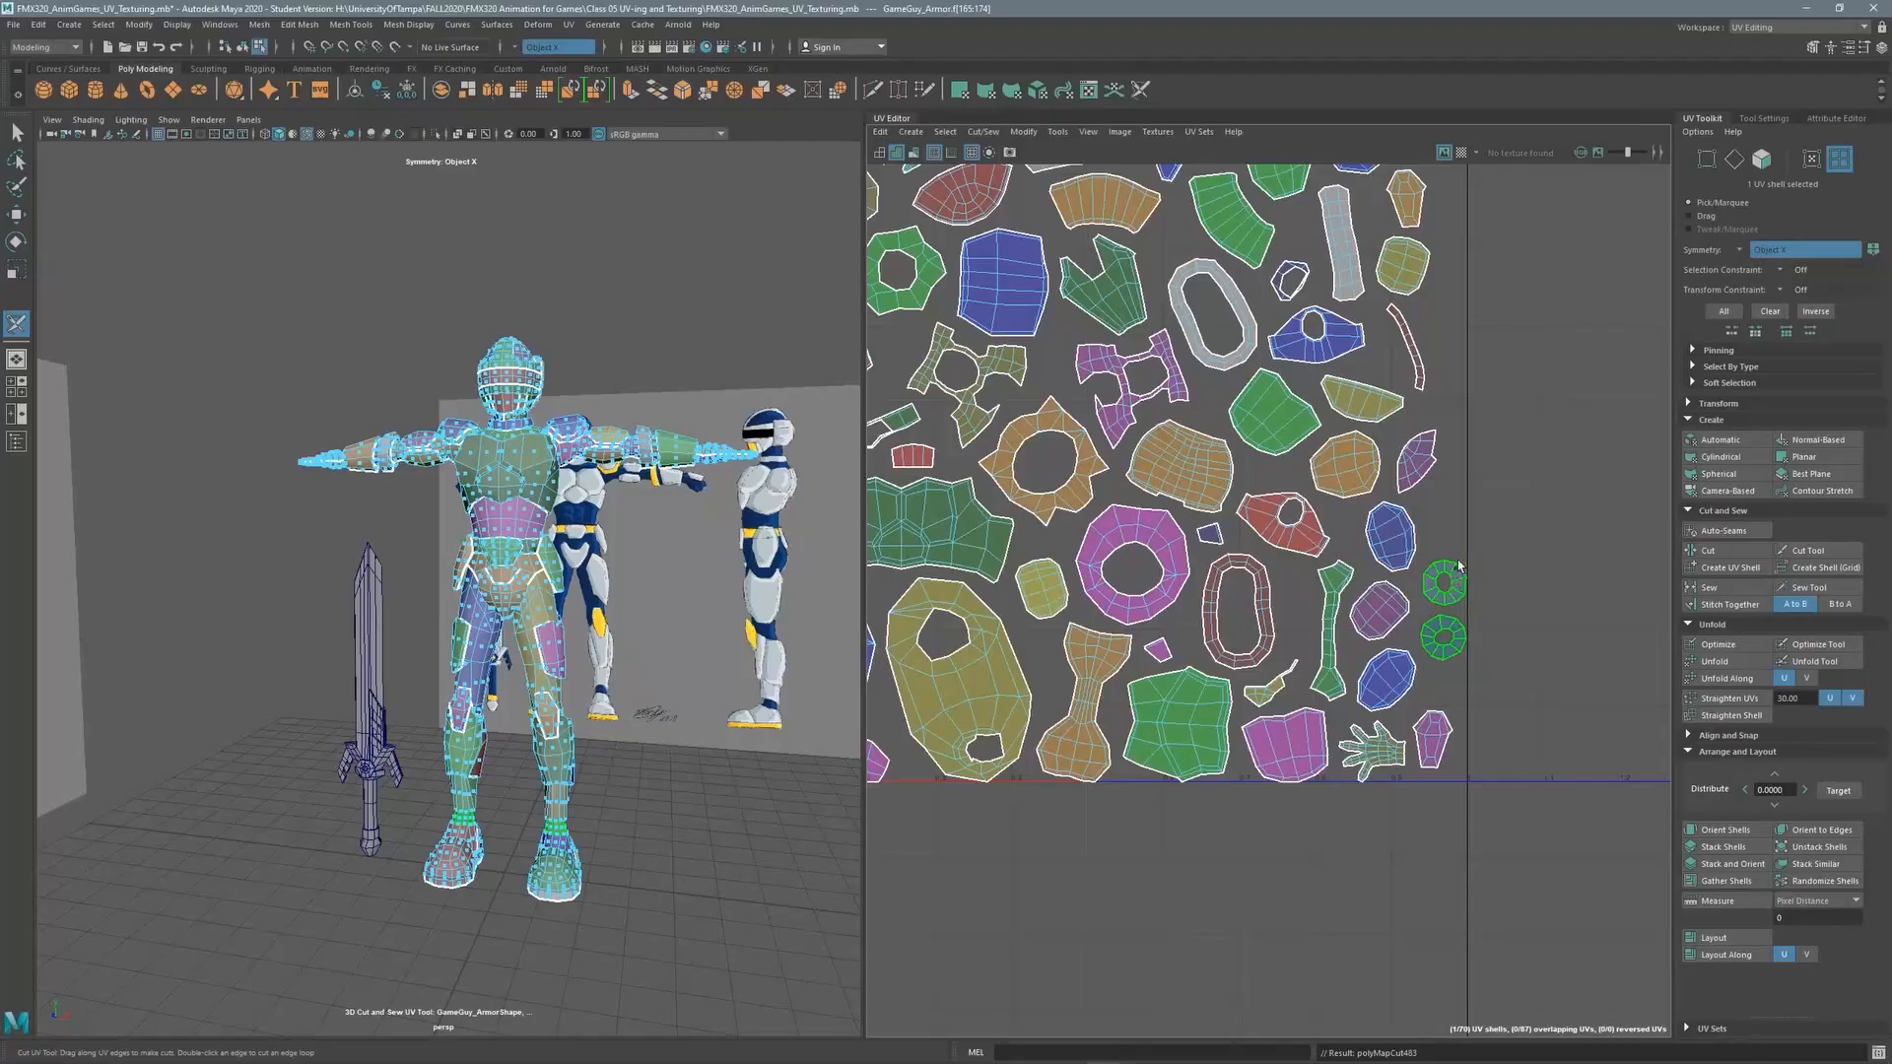
Switch to the Select tool in UV shell mode and select the two small ring-shaped shells in the UV layout
left_click(1734, 158)
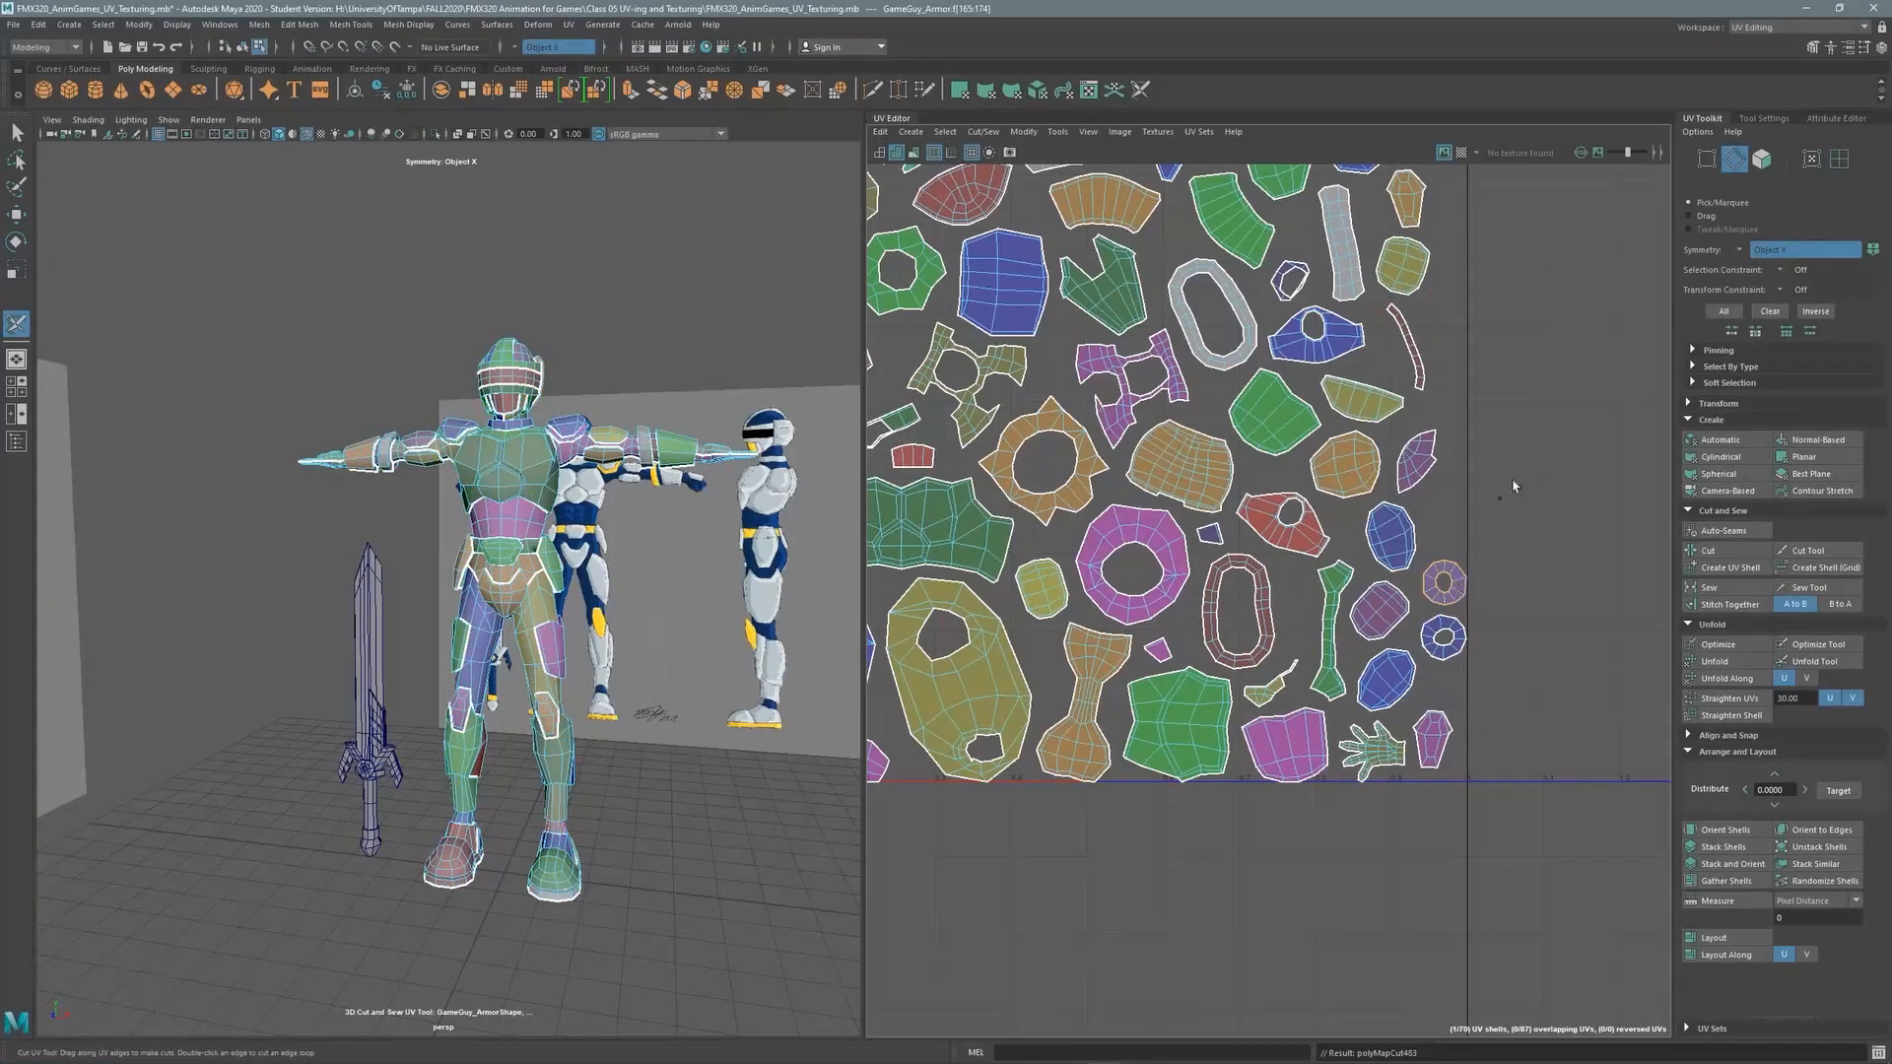
left_click(1841, 160)
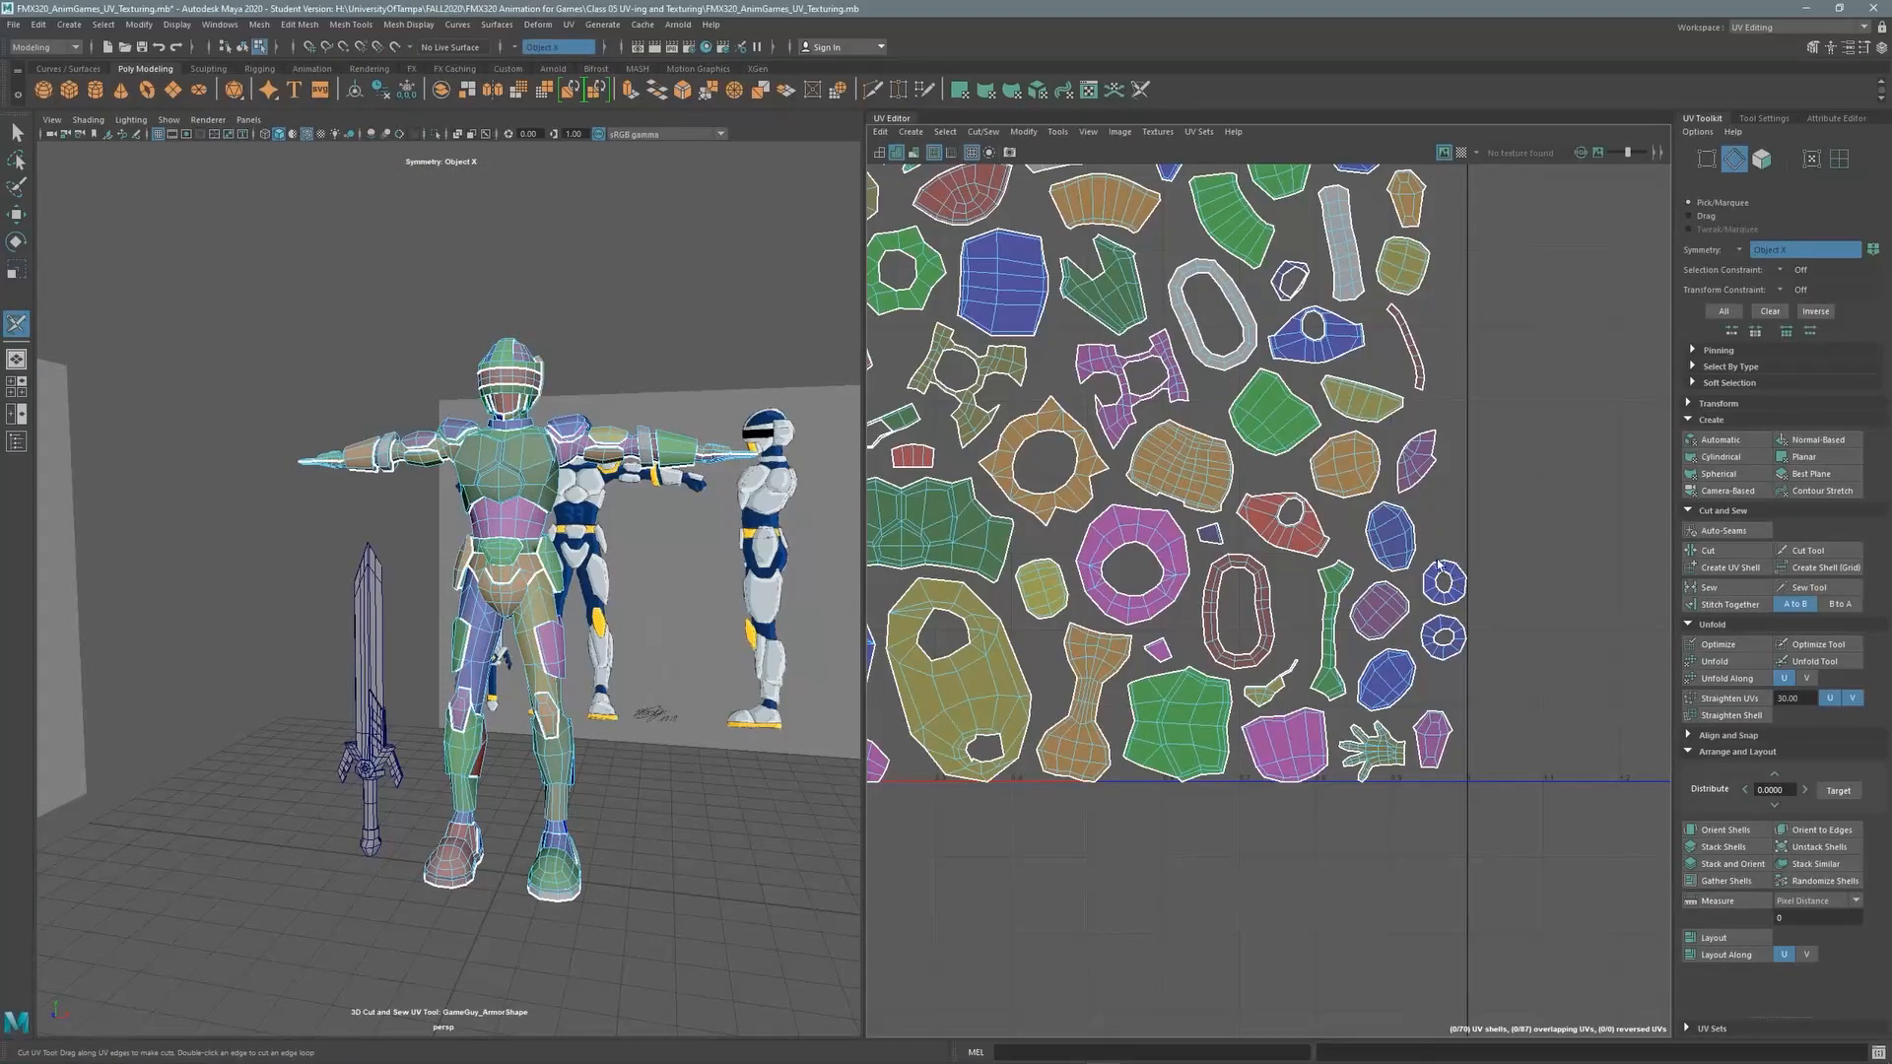
scroll(1439, 564, "up", 2)
left_click(1840, 160)
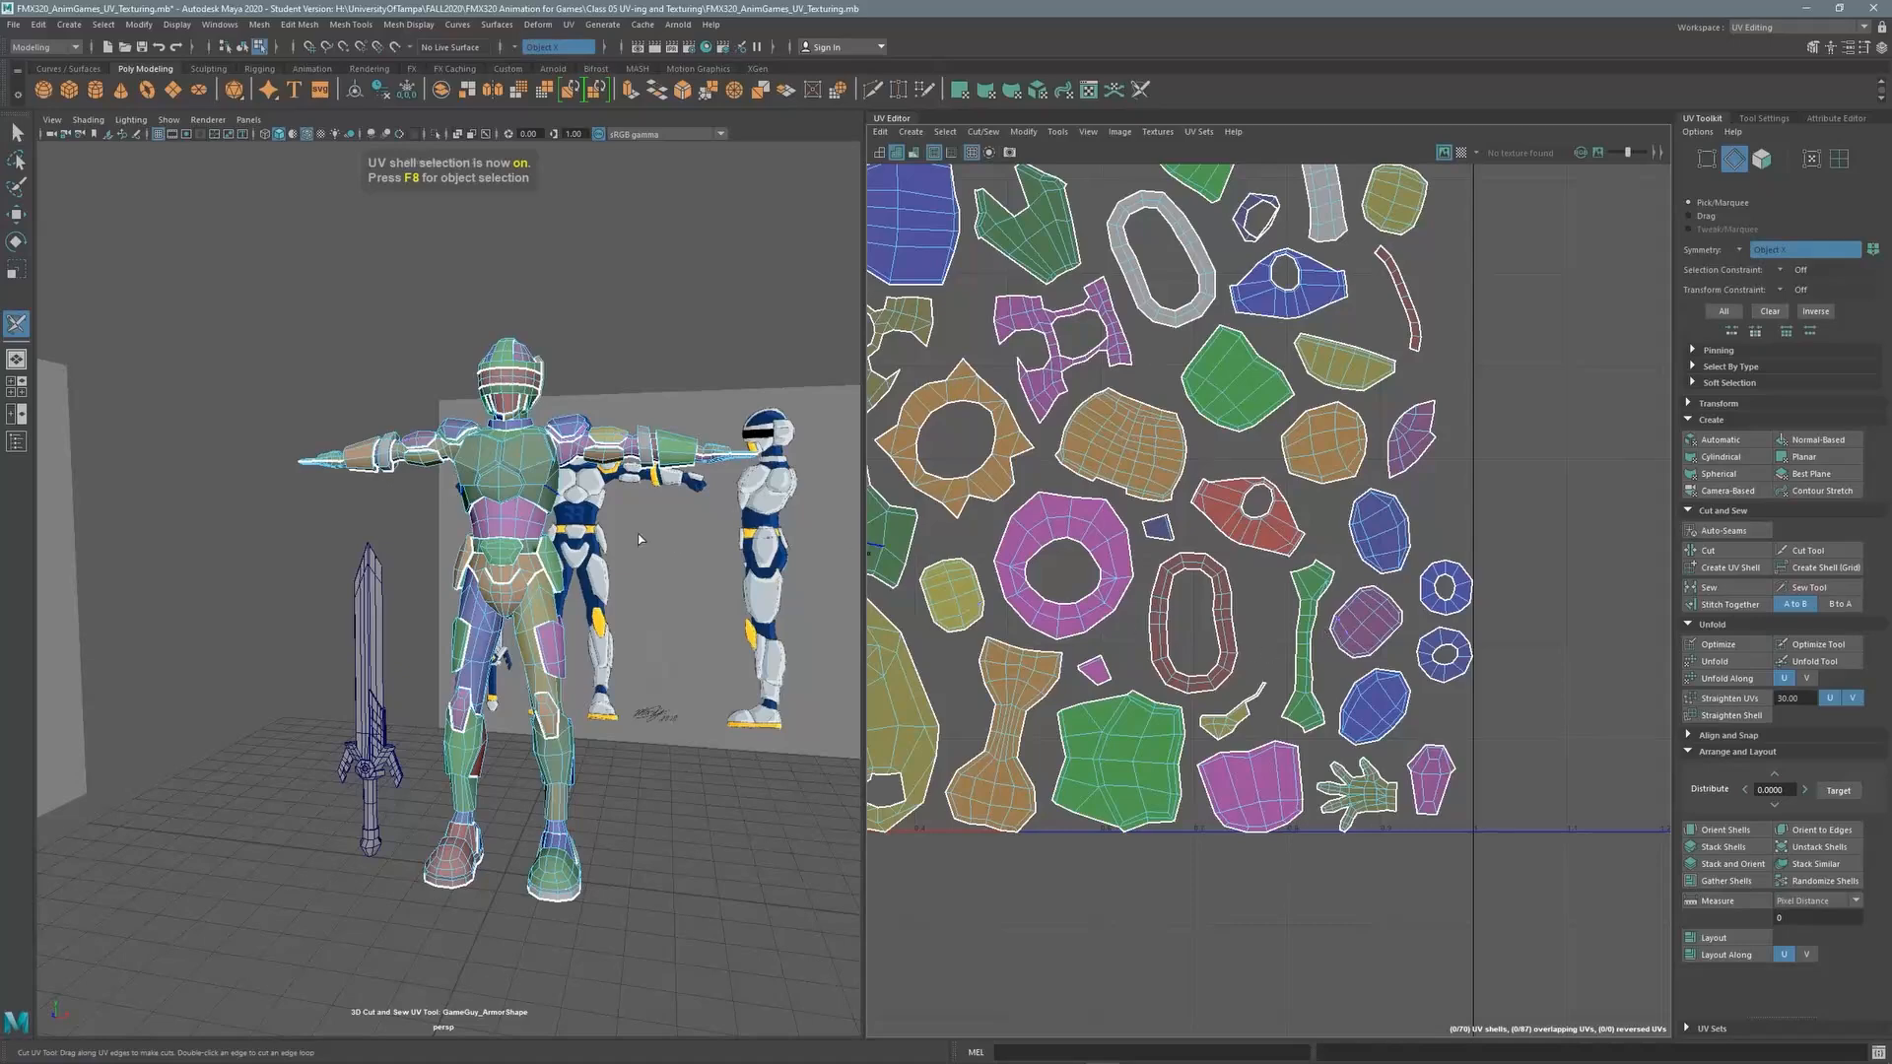
scroll(627, 387, "up", 5)
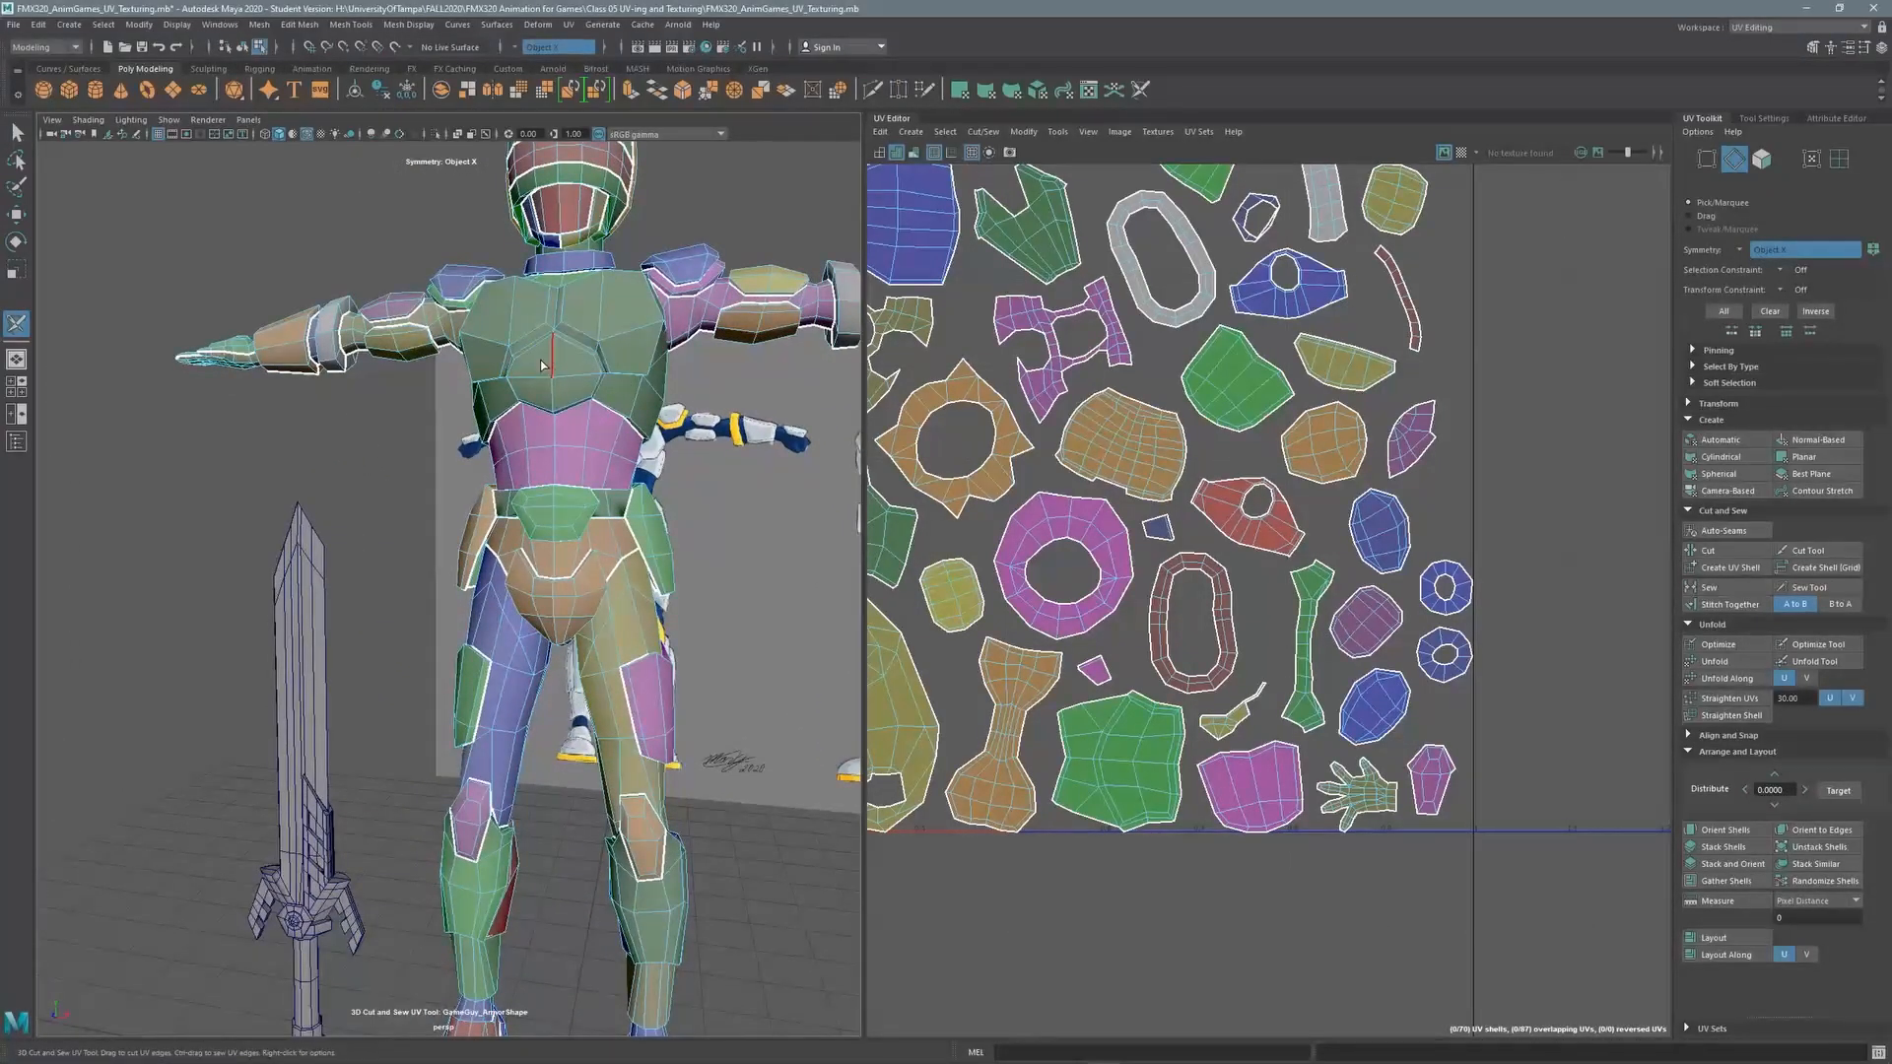
left_click(17, 133)
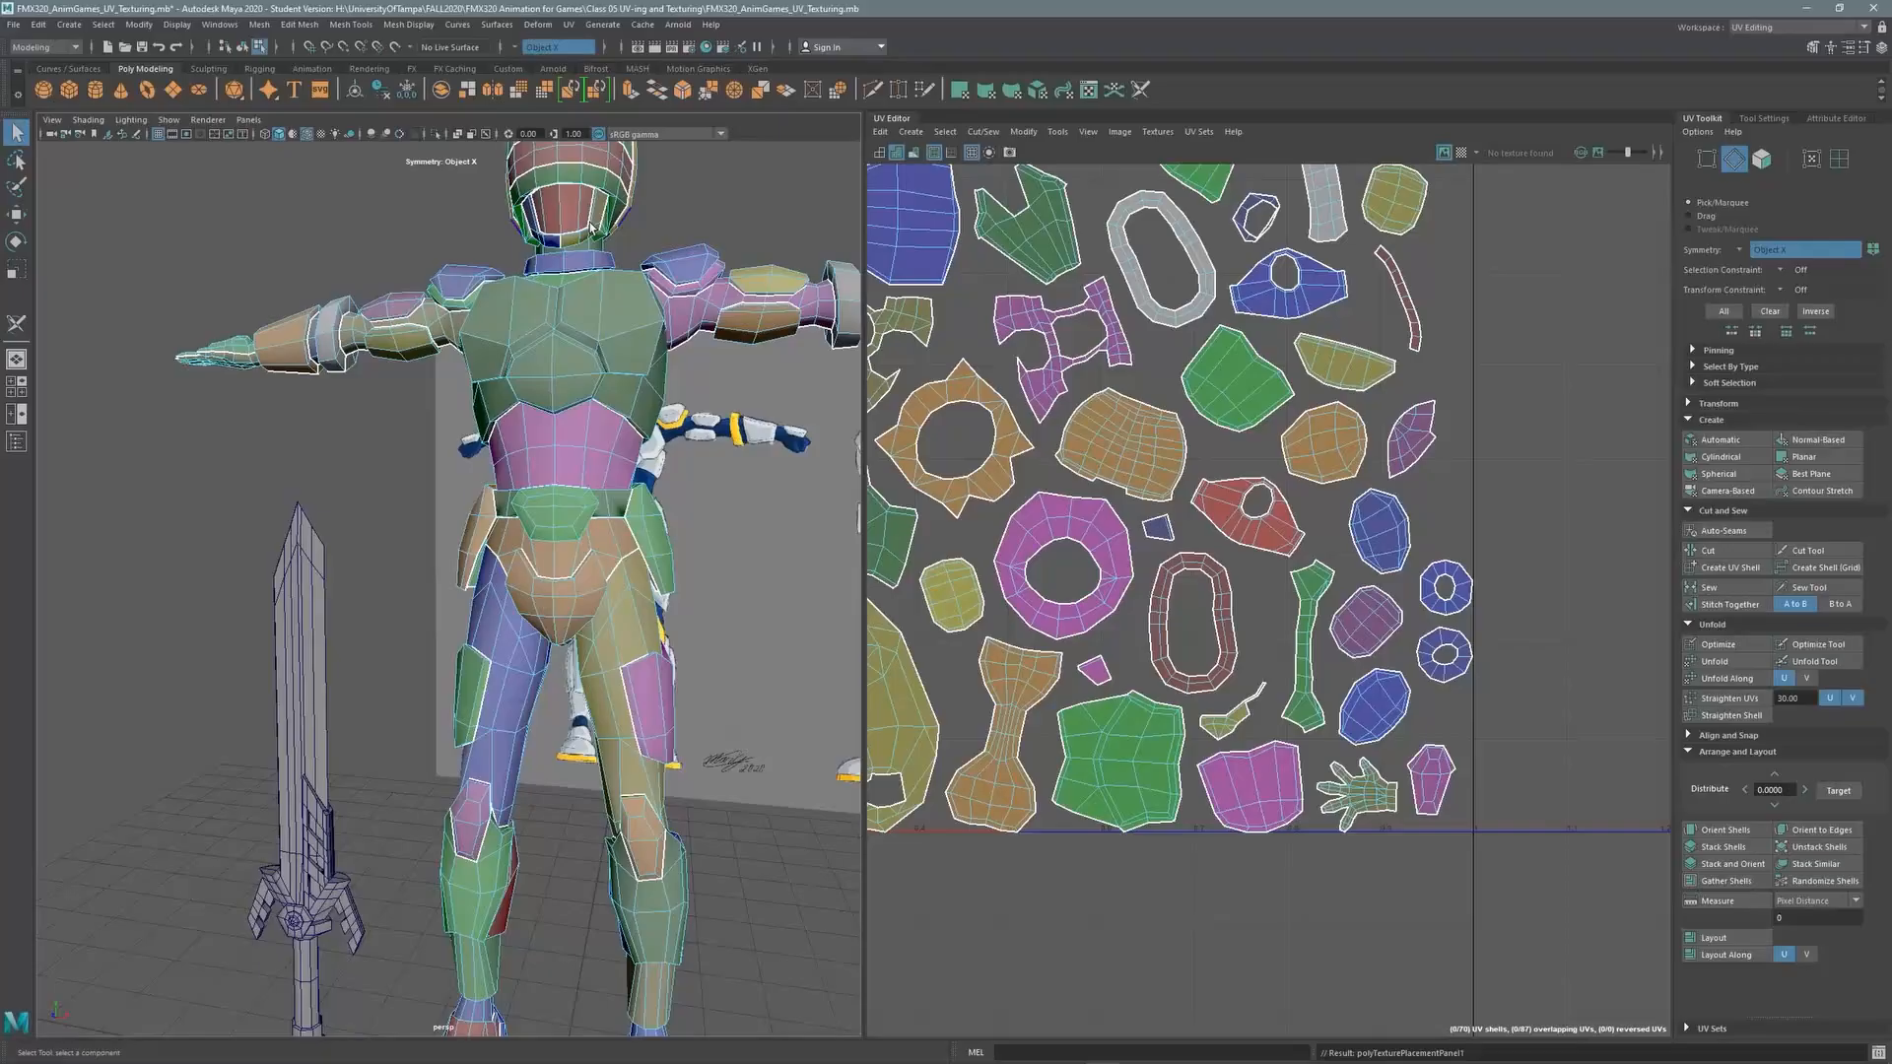
left_click(1839, 159)
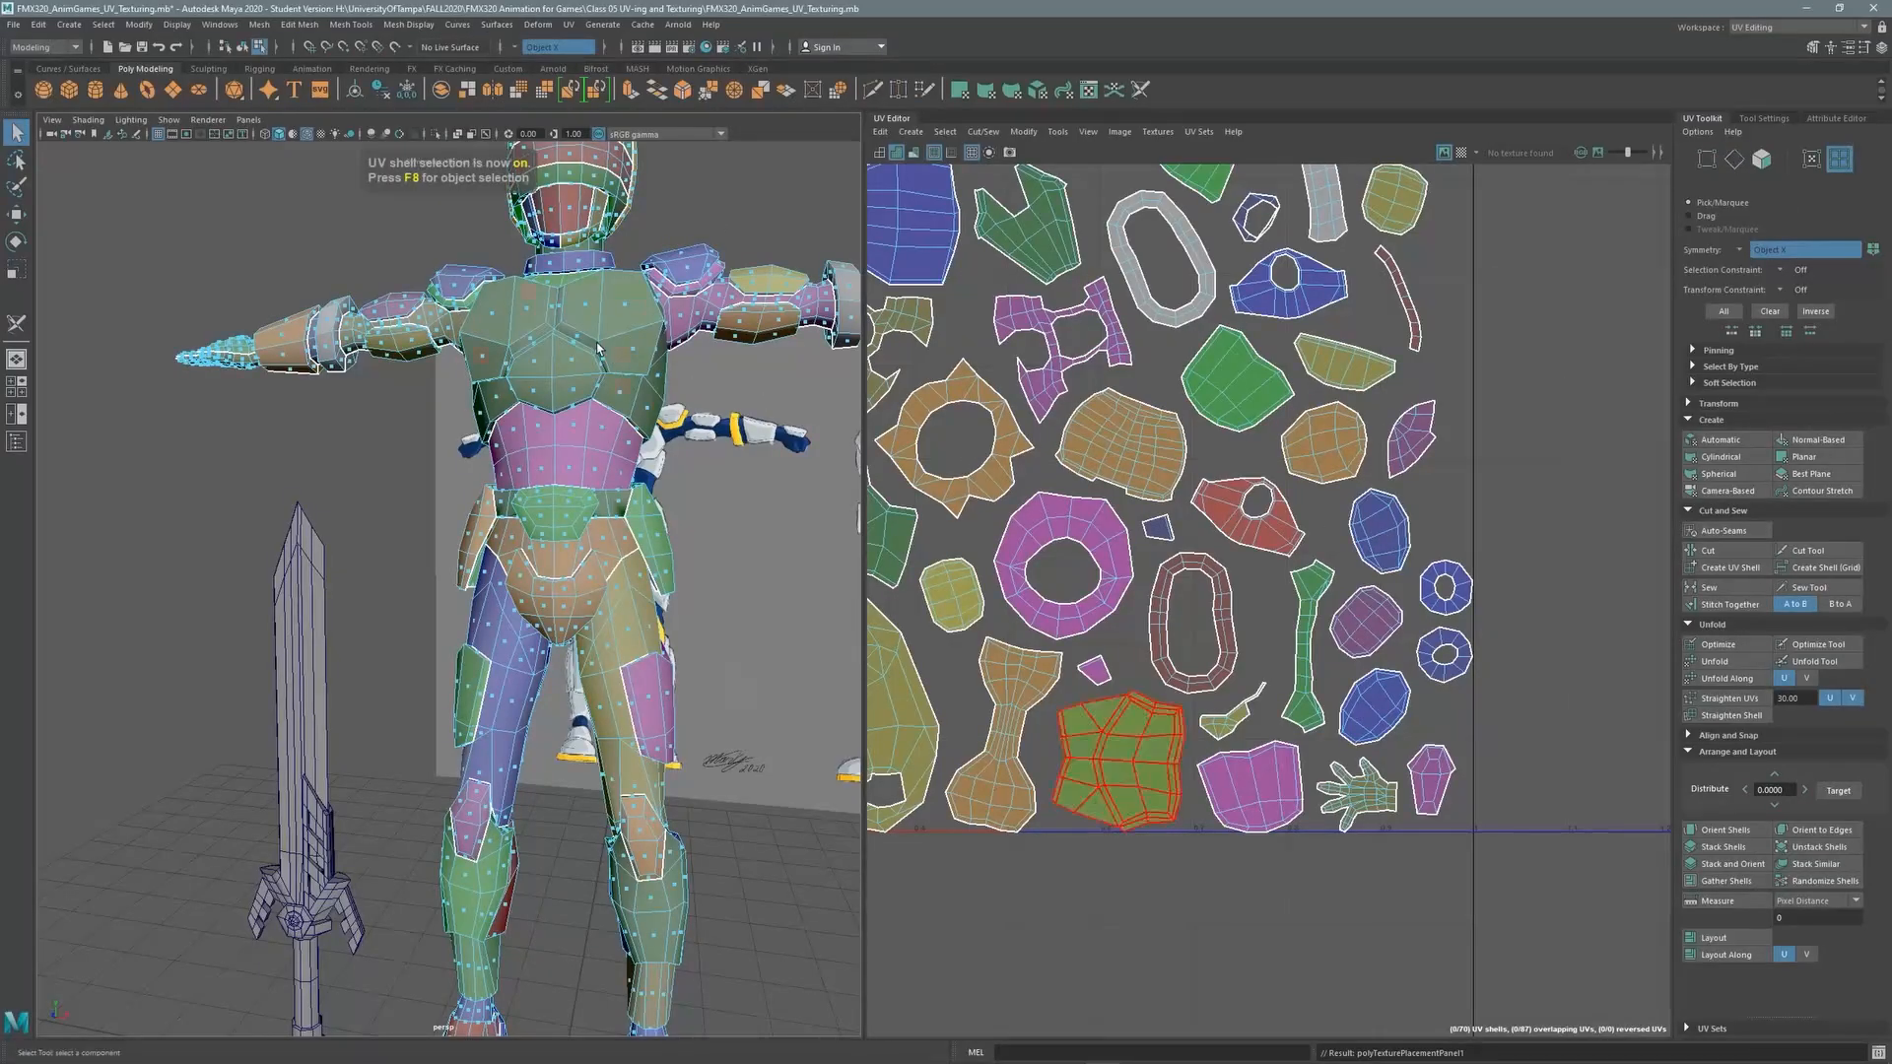
left_click(1463, 671)
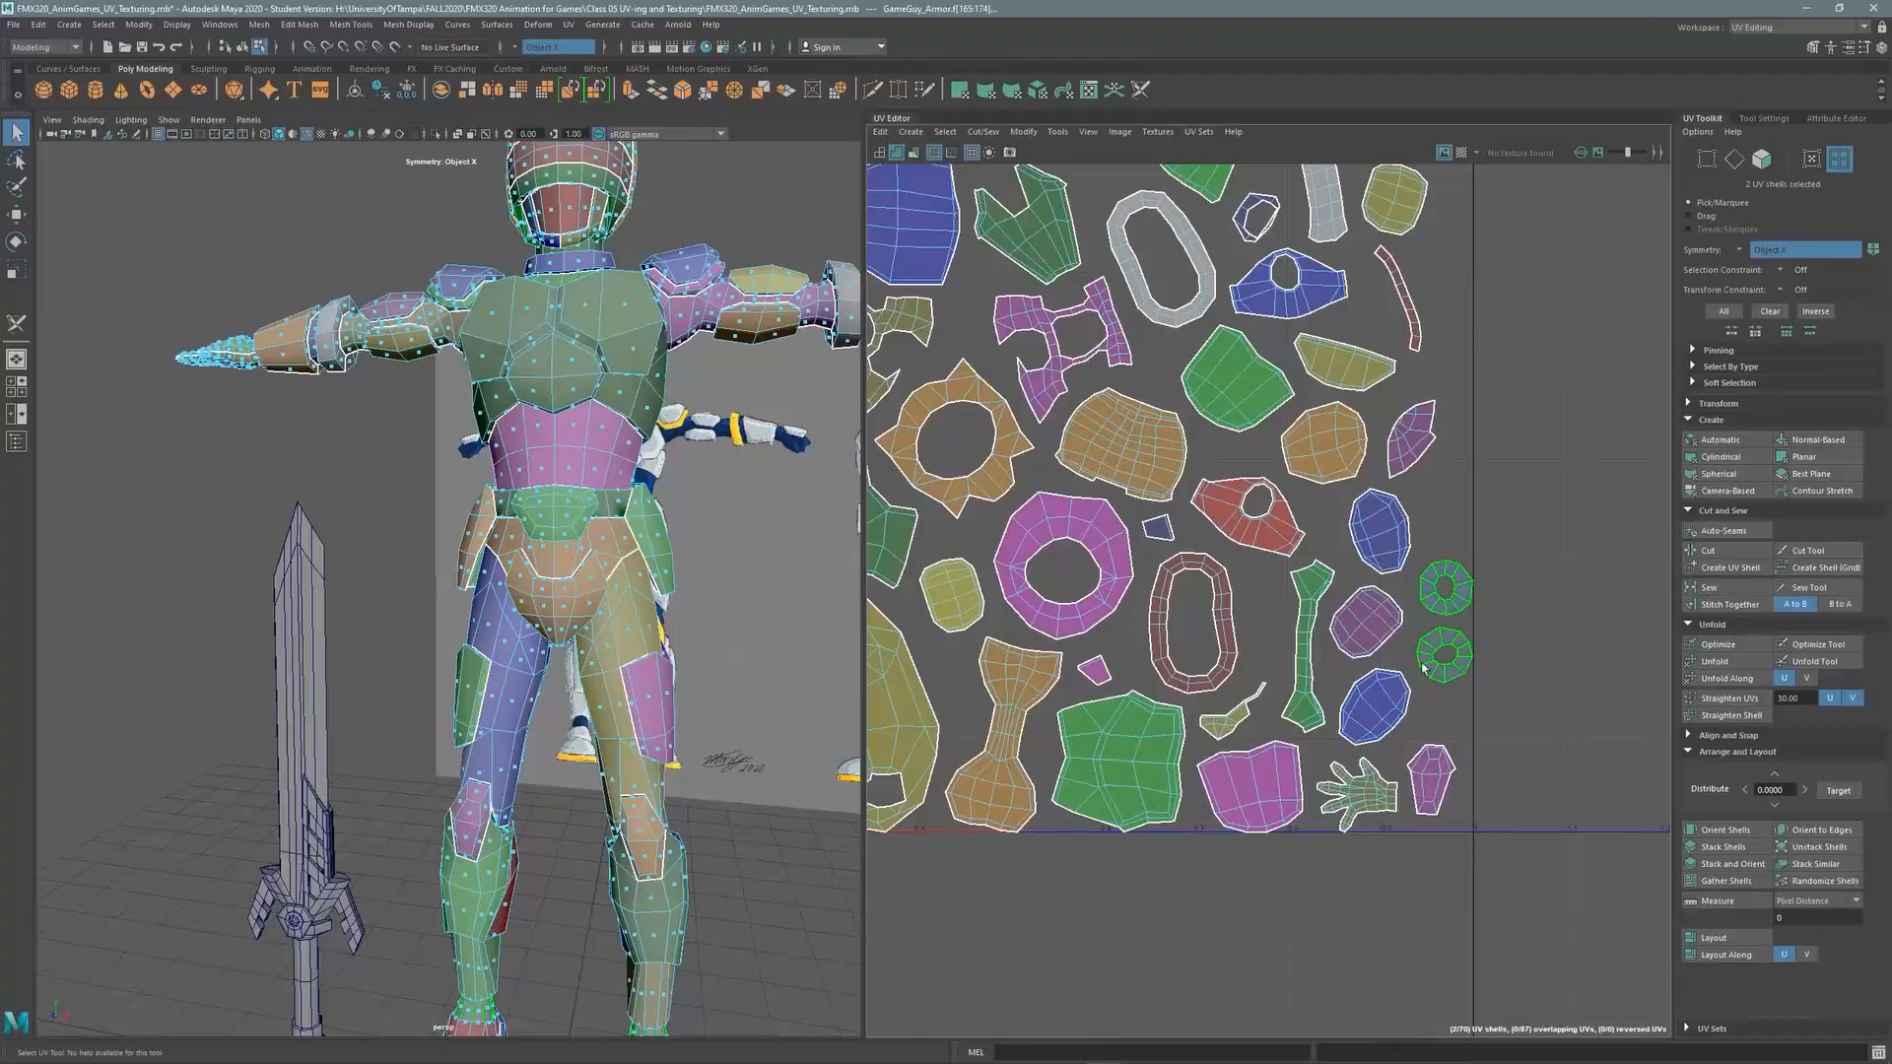
Turn off the shaded display of the UV shells in the UV Editor
left_click_drag(682, 550, 535, 585, "alt")
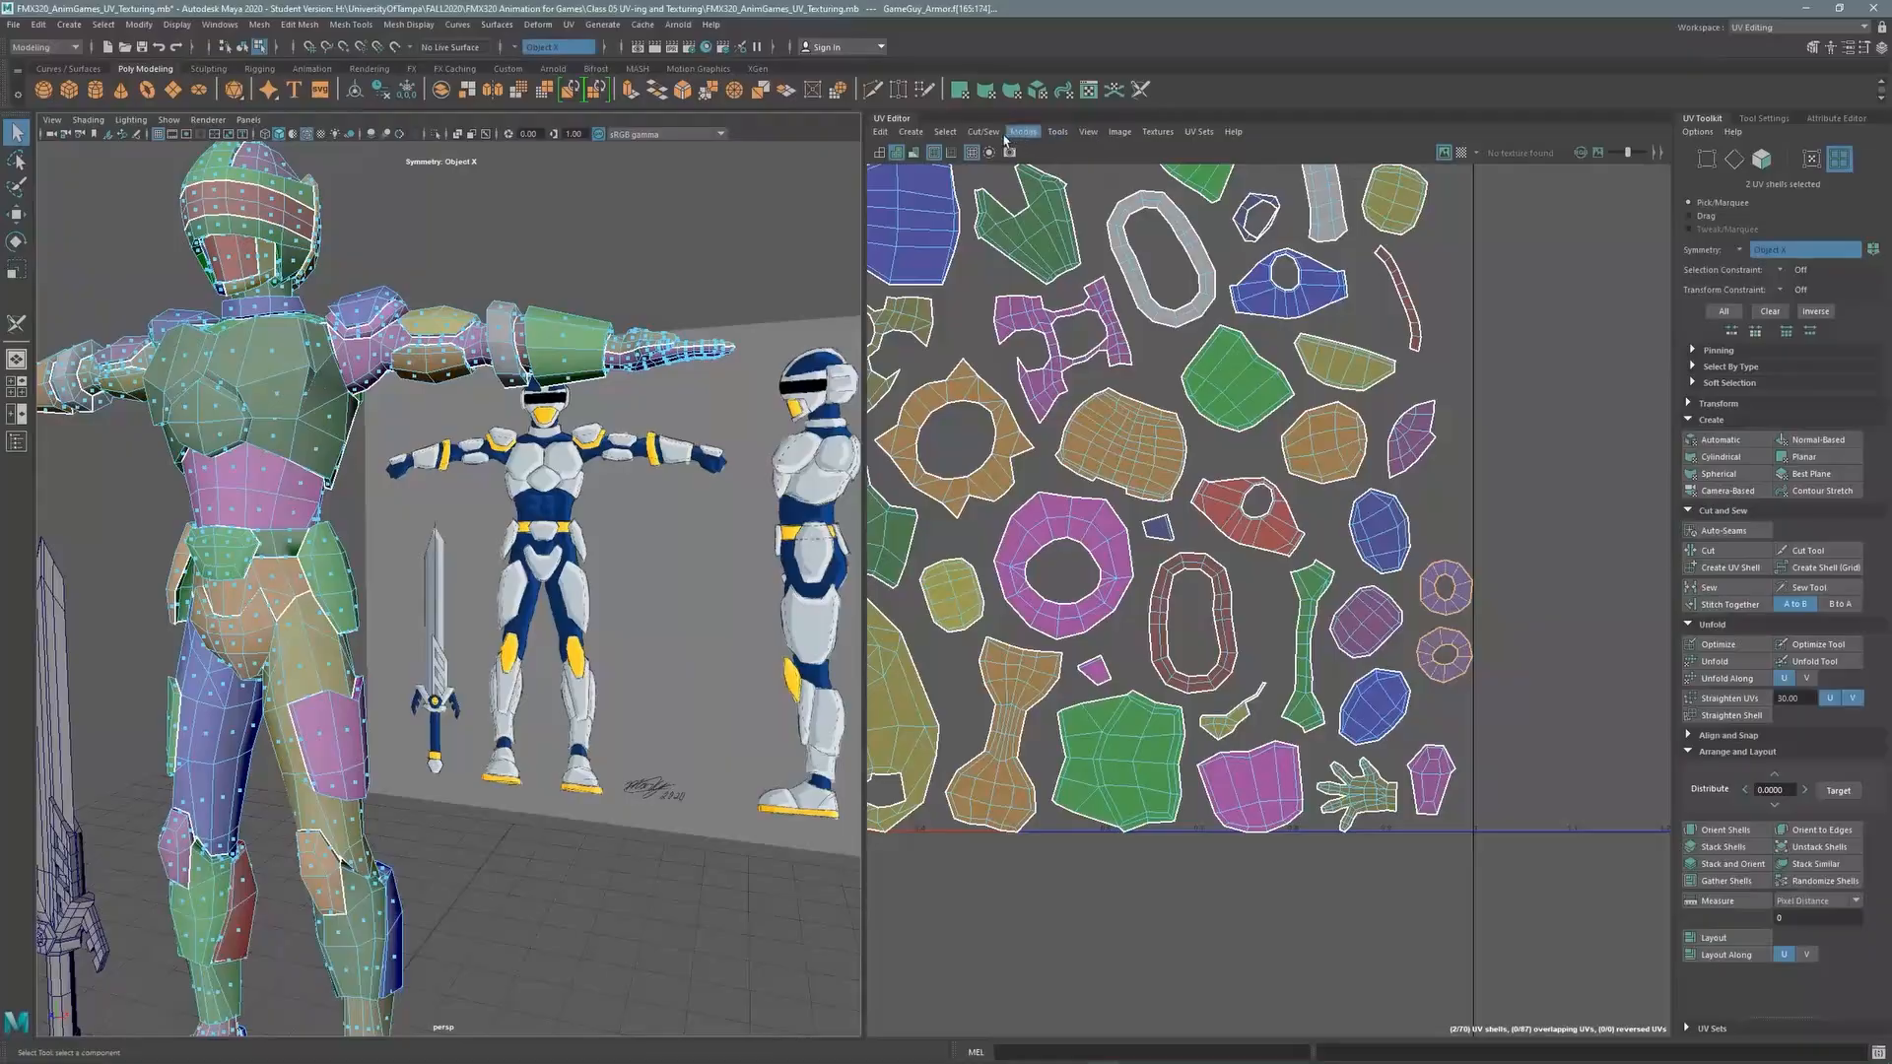
left_click(1088, 132)
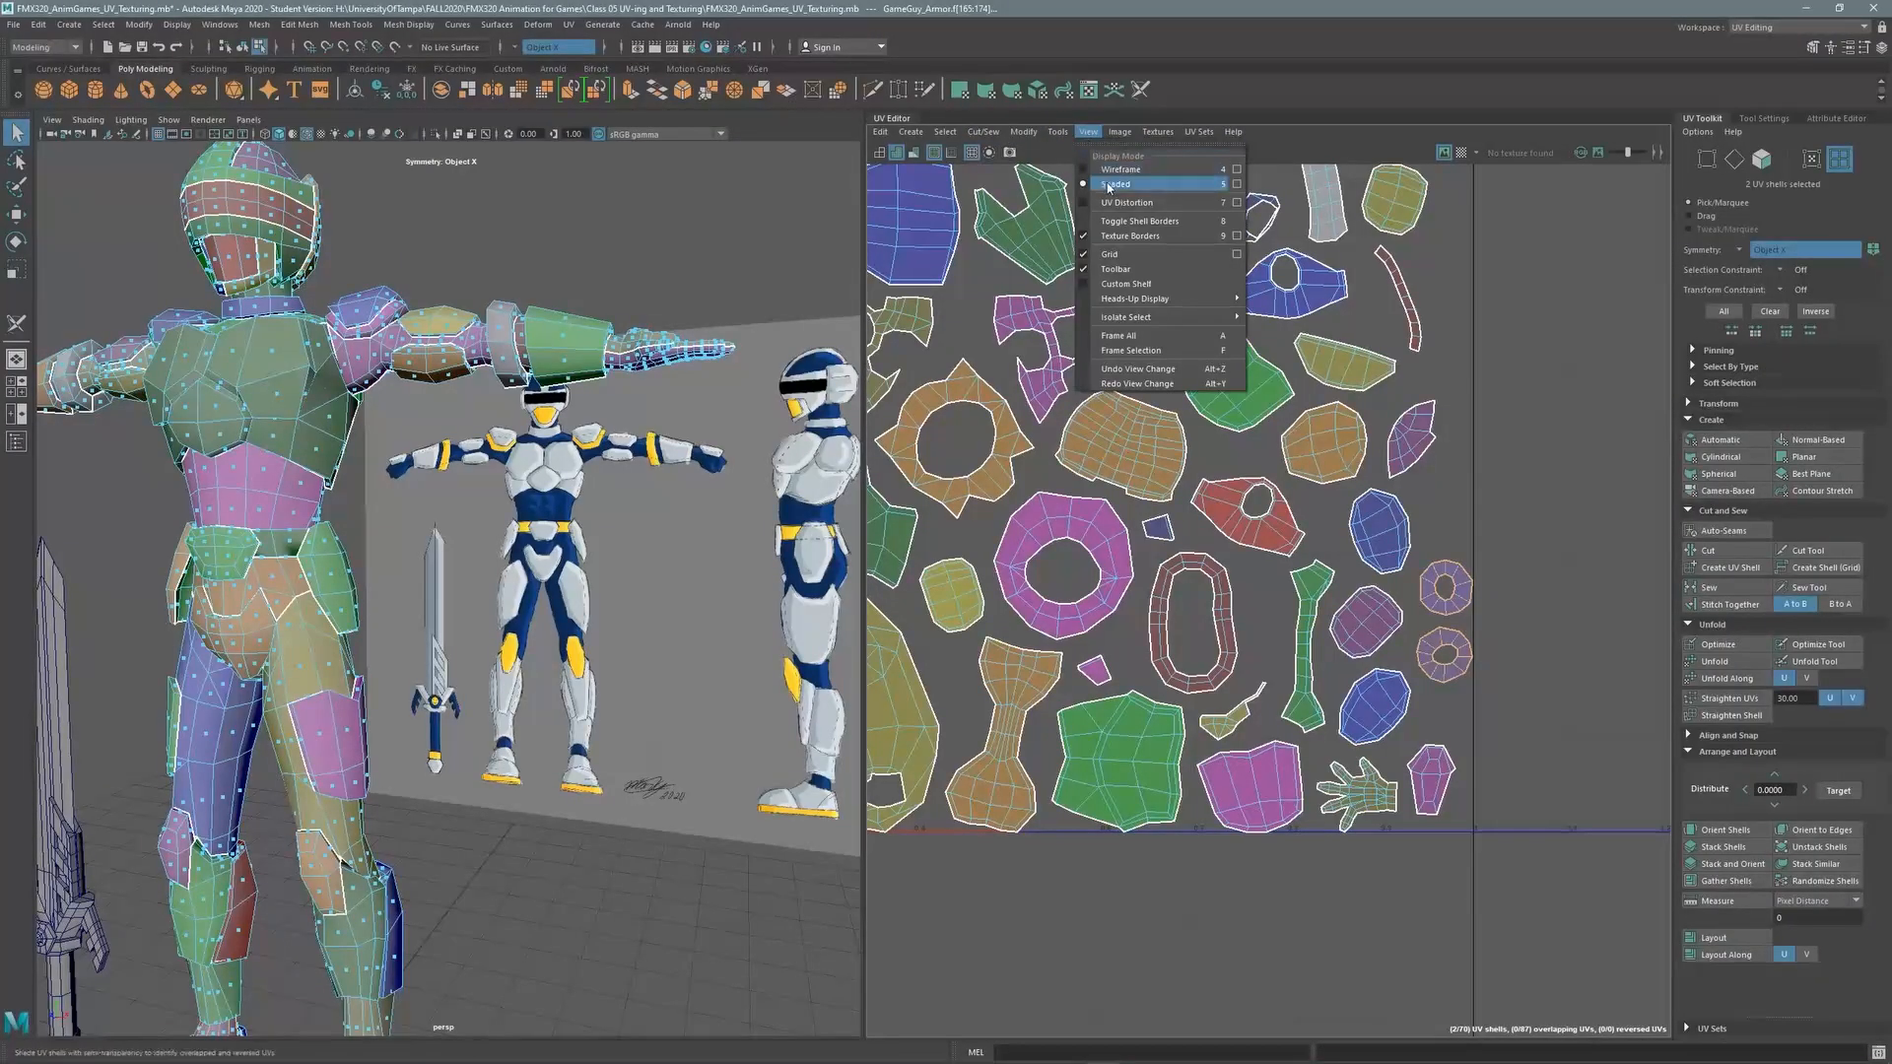
left_click(1107, 185)
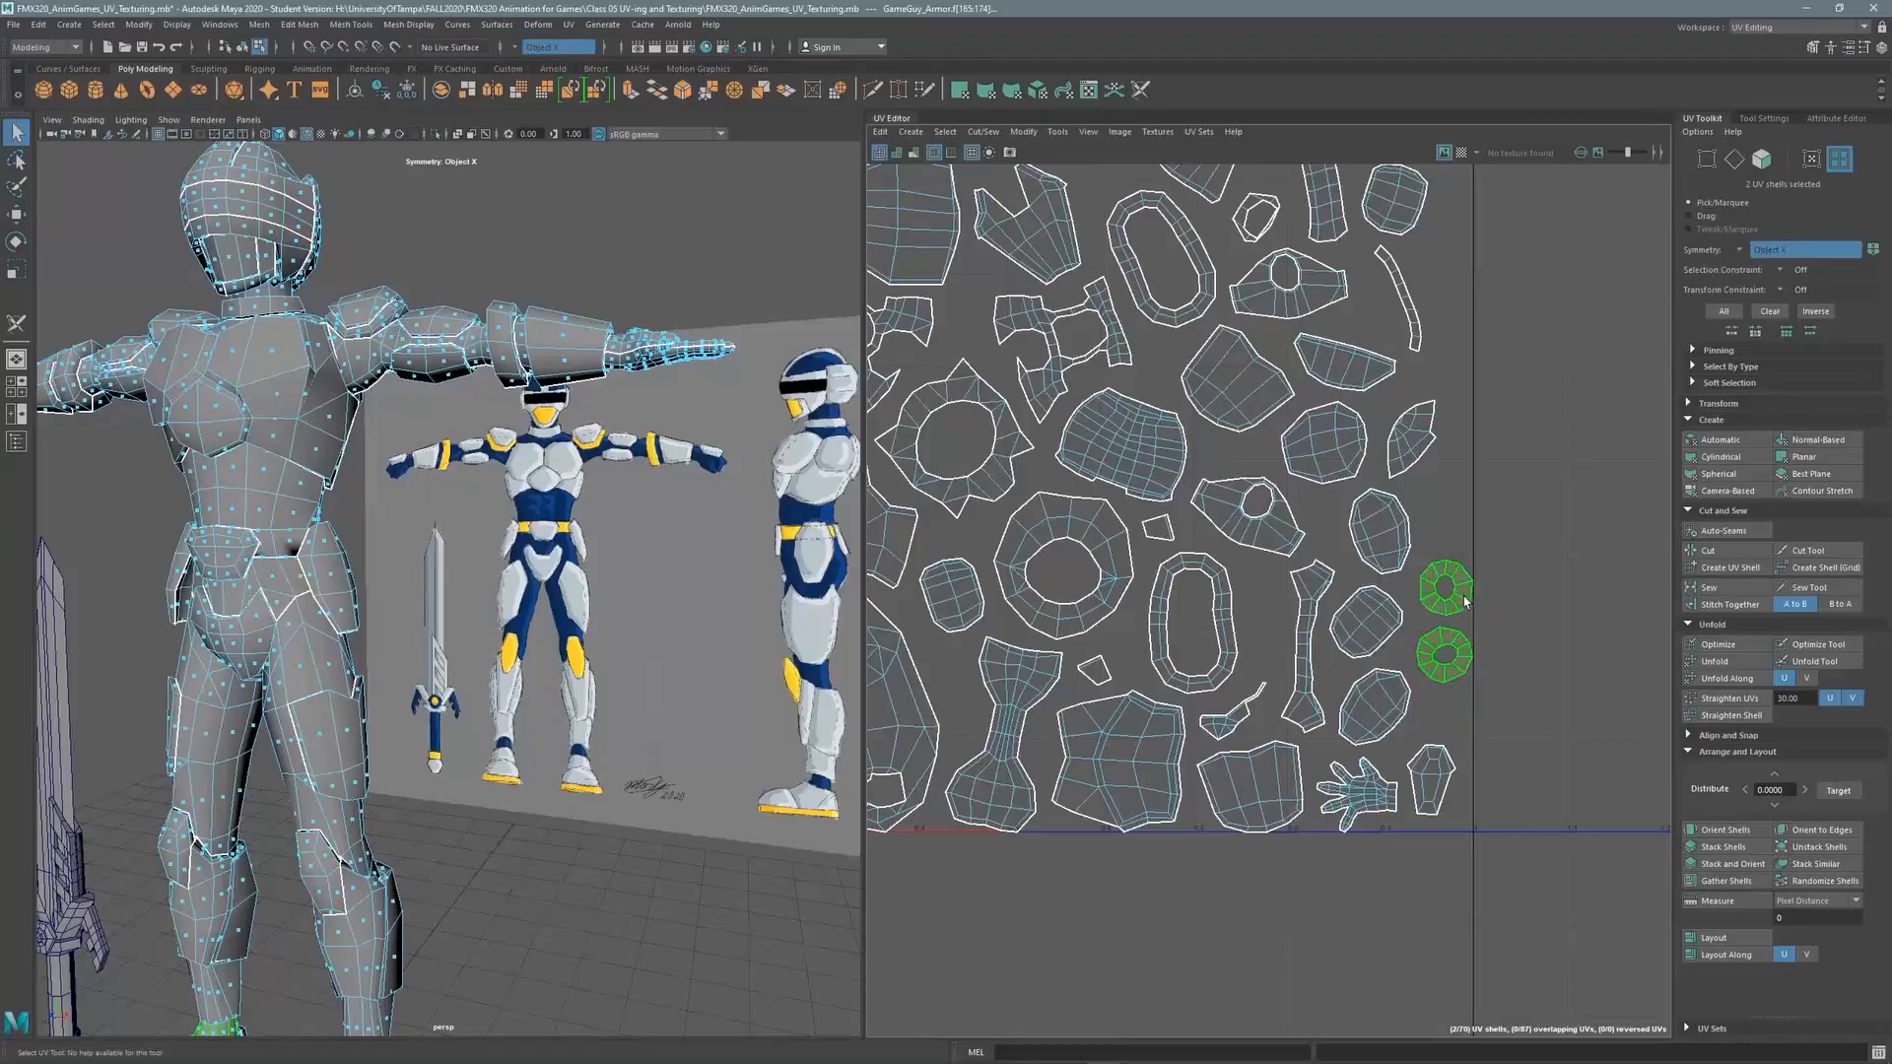
Examine the ankle geometry on the armor model and compare it with the two ring-shaped shells in the UV layout
right_click_drag(545, 600, 478, 574, "alt")
left_click_drag(478, 574, 842, 436, "alt")
right_click_drag(841, 436, 860, 542, "alt")
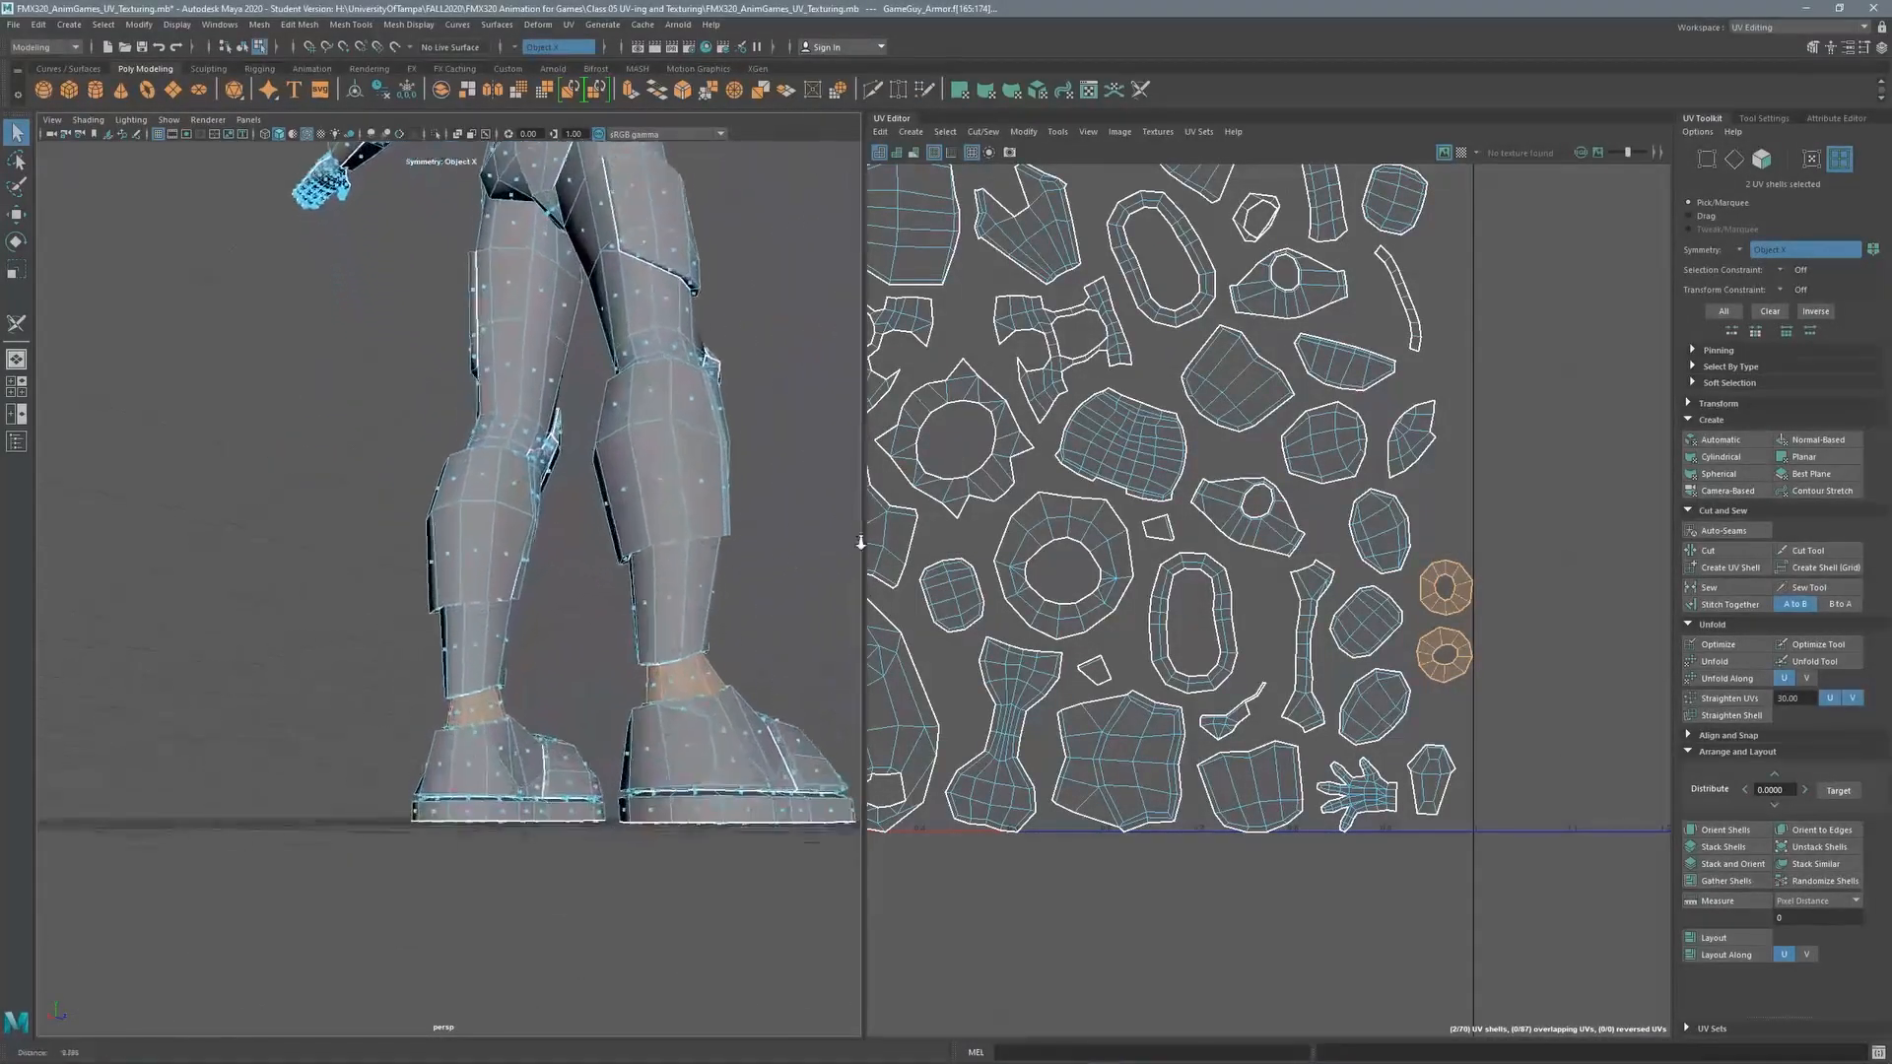
left_click_drag(860, 542, 718, 651, "alt")
middle_click_drag(718, 650, 627, 613, "alt")
right_click_drag(627, 613, 745, 596, "alt")
left_click_drag(745, 599, 587, 650, "alt")
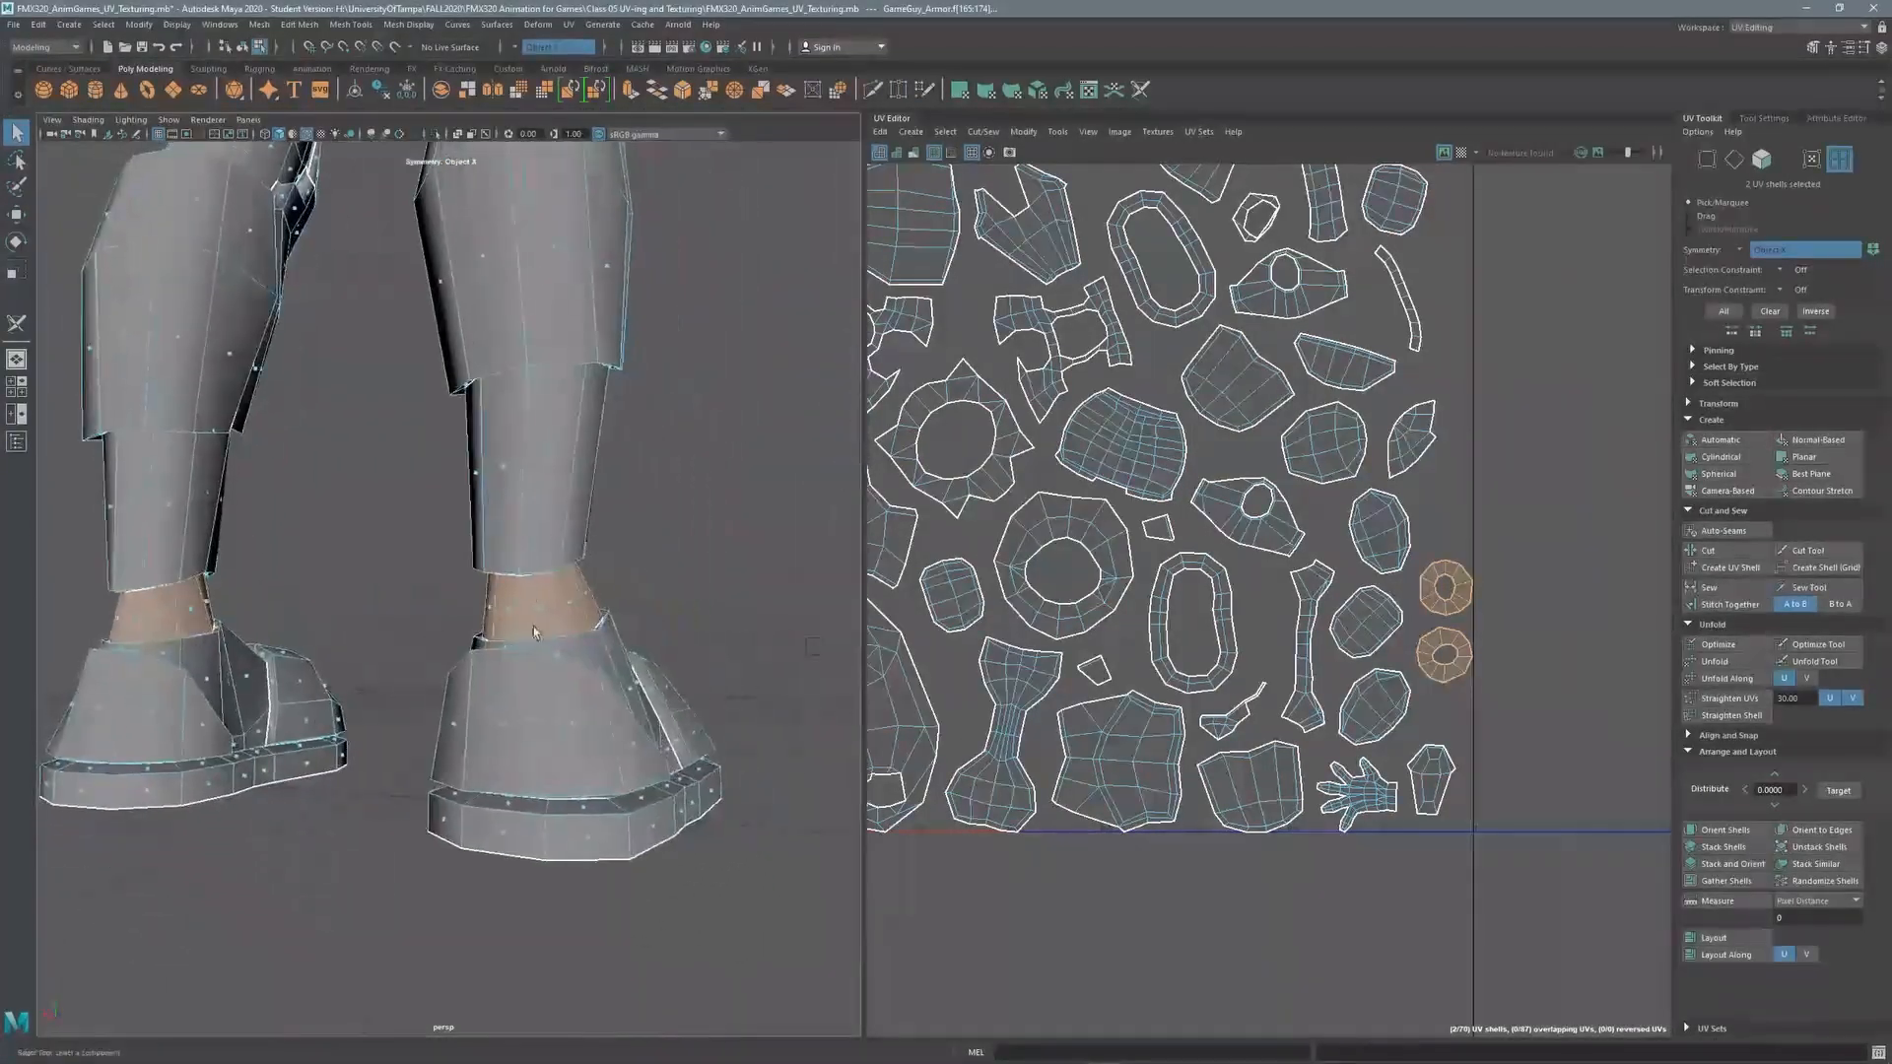
scroll(1365, 503, "down", 2)
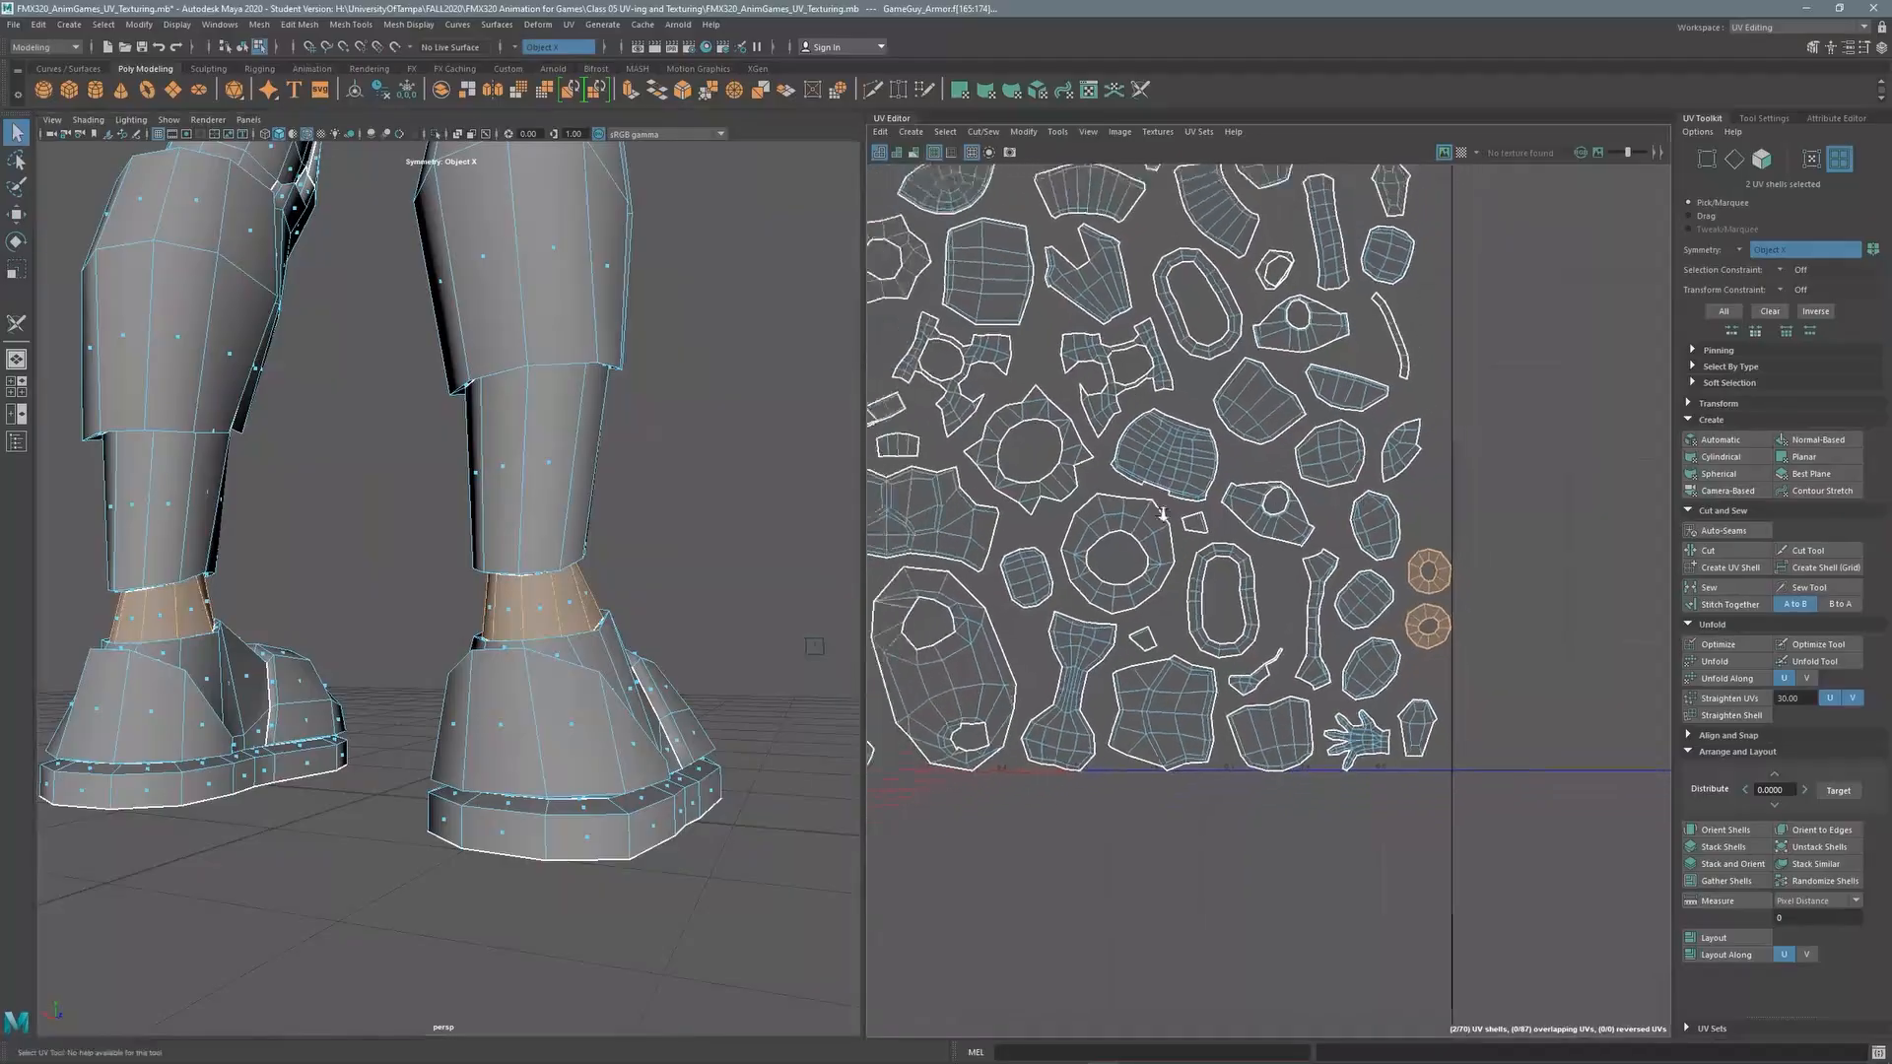
left_click(1472, 540)
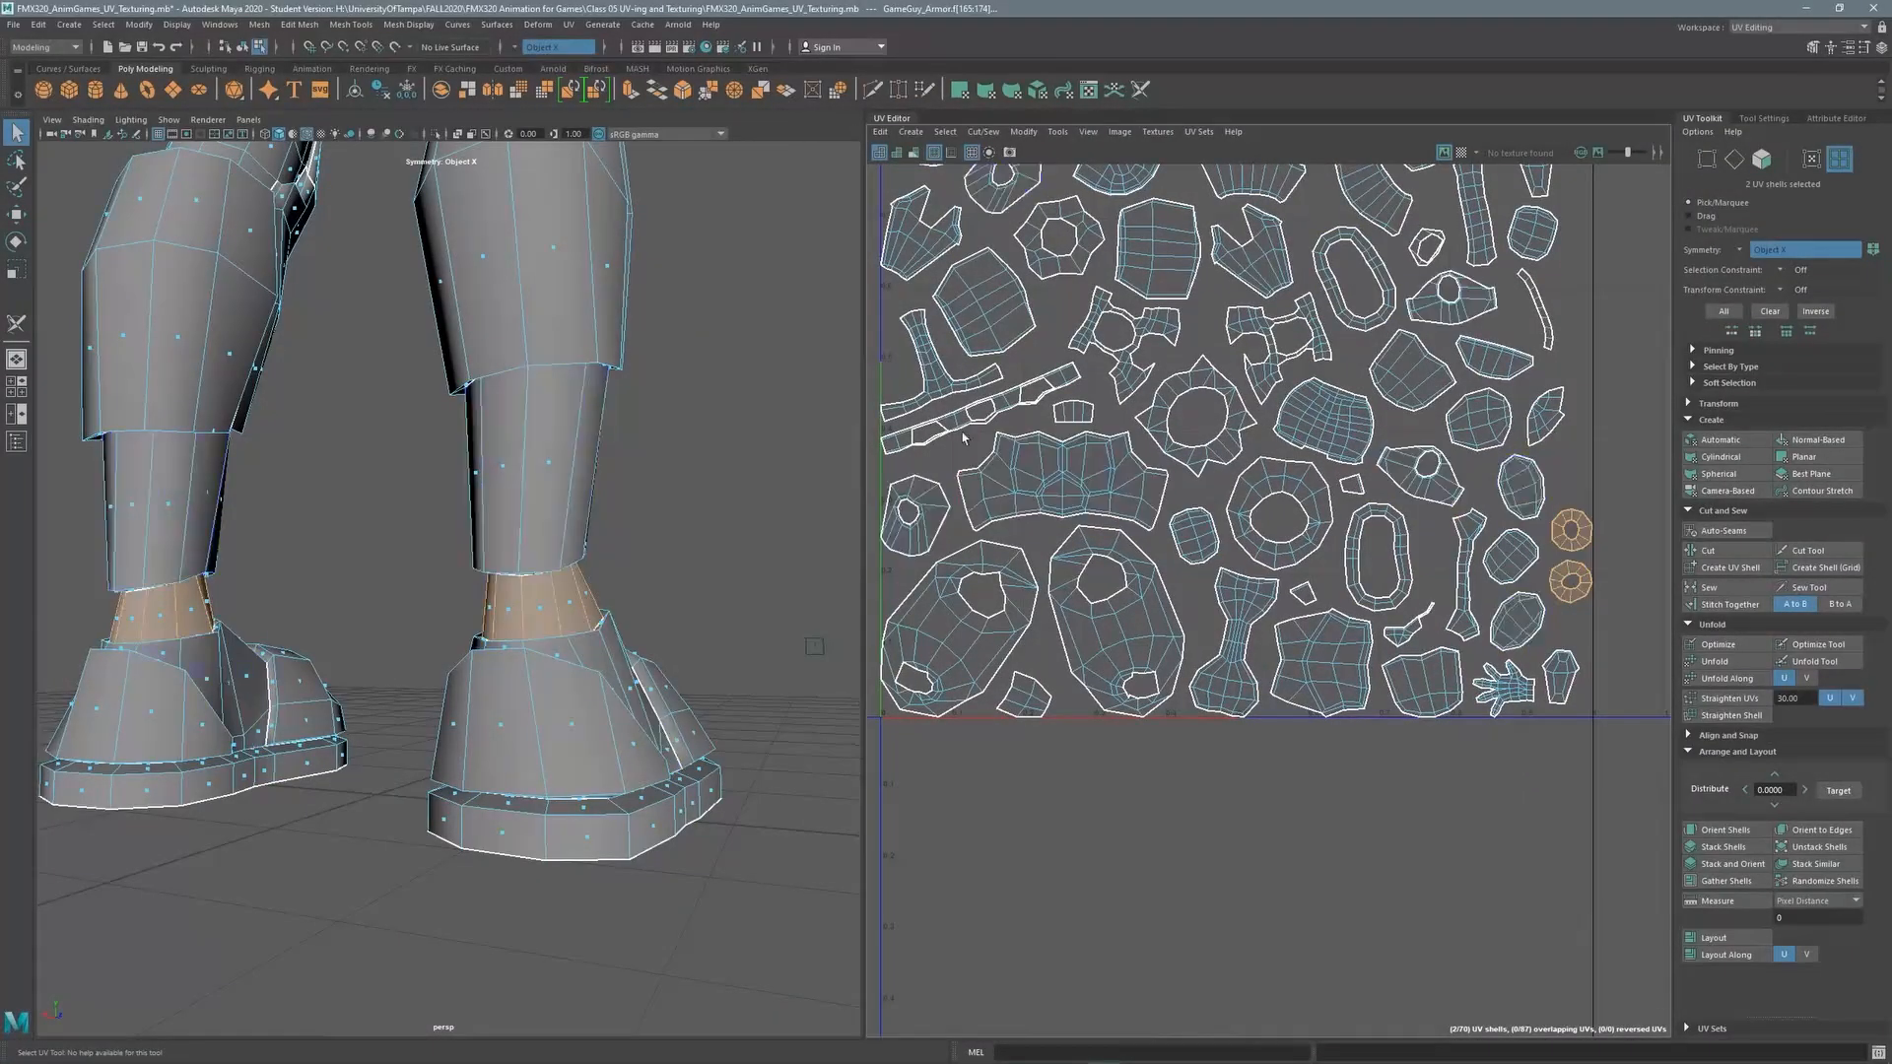
middle_click_drag(1039, 541, 1060, 638, "alt")
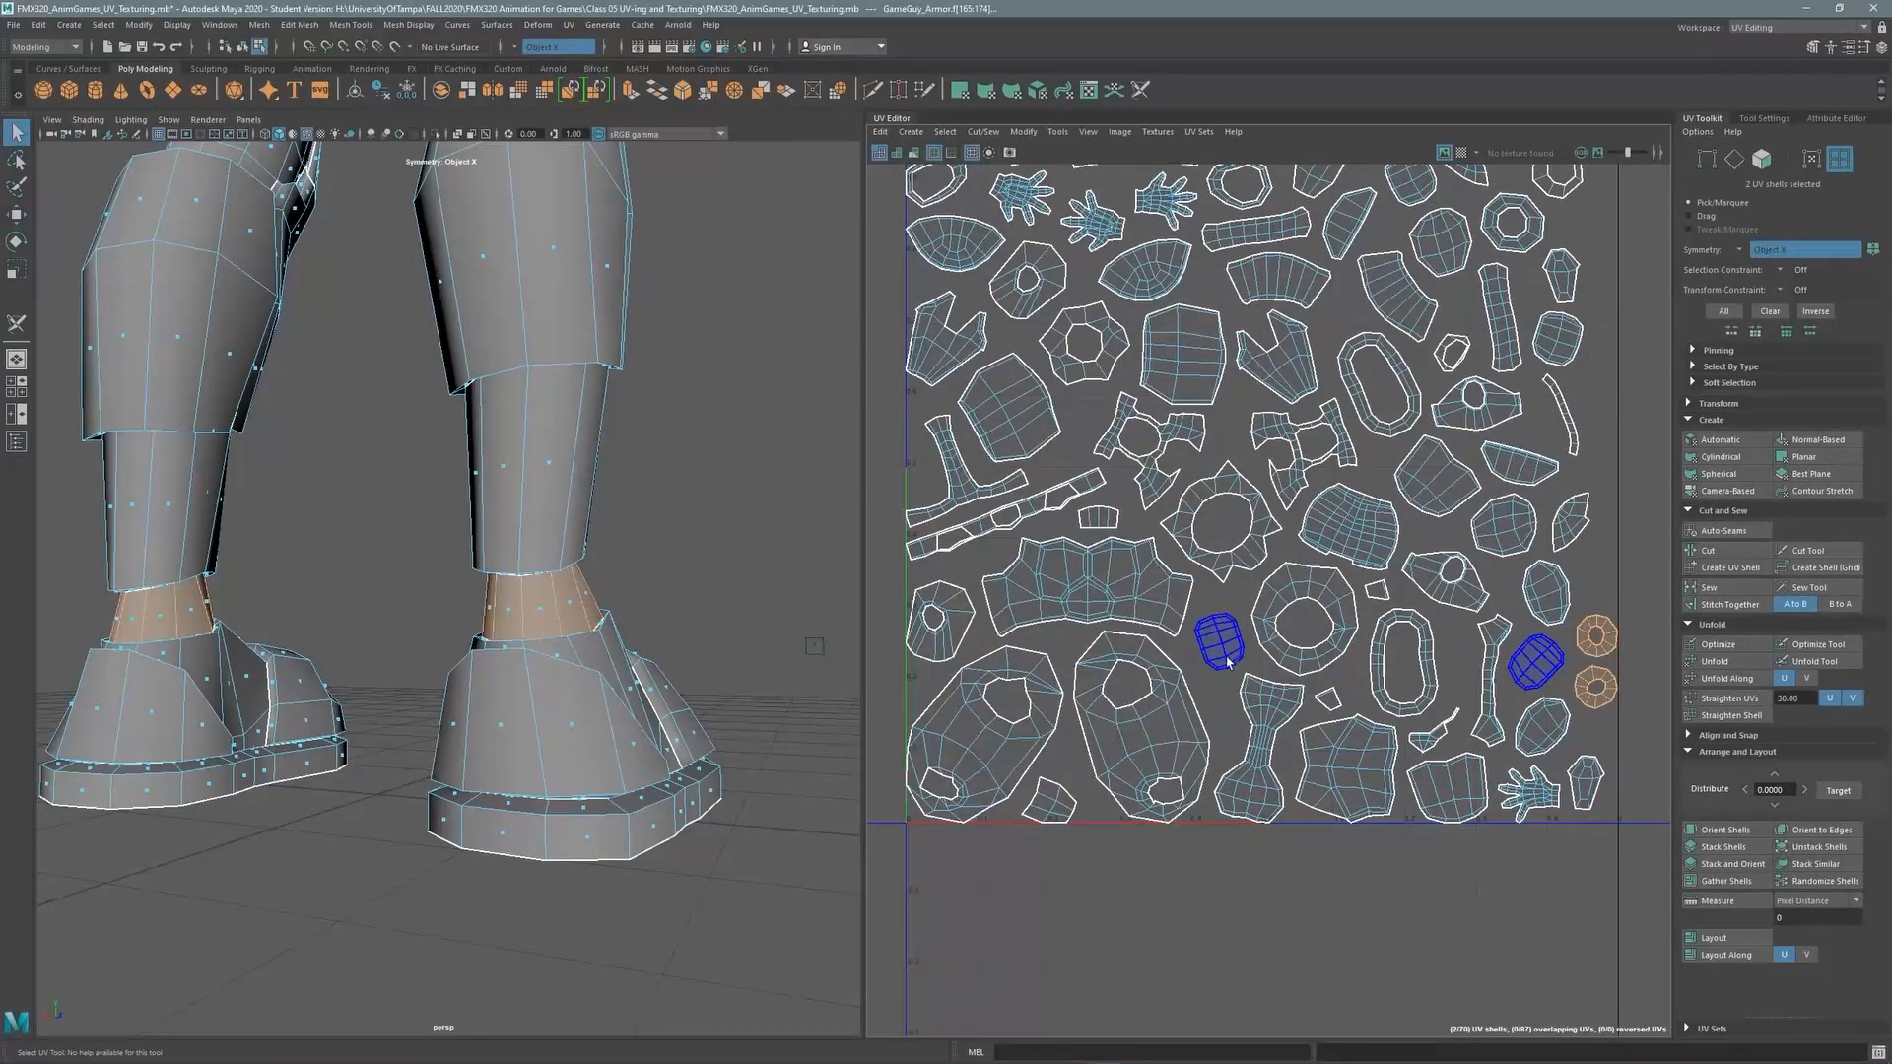
middle_click_drag(1284, 621, 1270, 593, "alt")
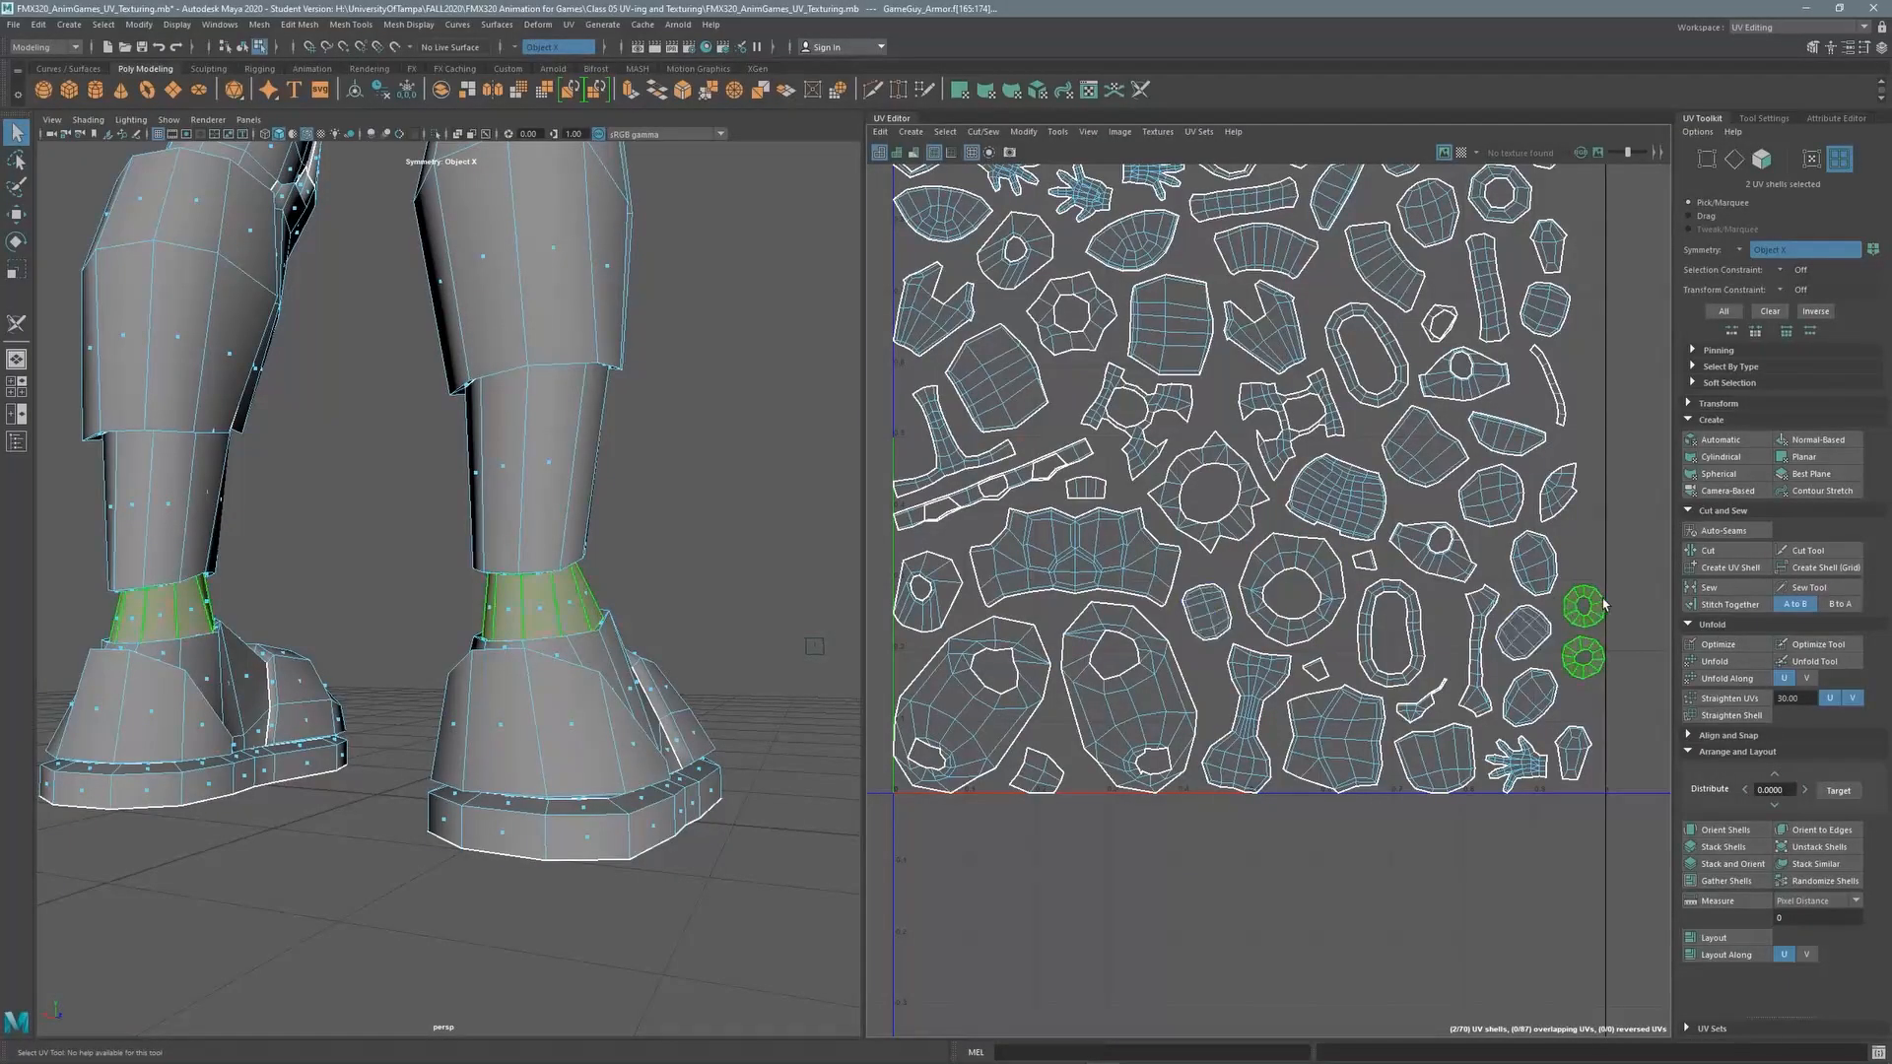
Cut the vertical edge at the back of both ankles with the 3D Cut and Sew UV Tool, using object X symmetry
left_click(1737, 161)
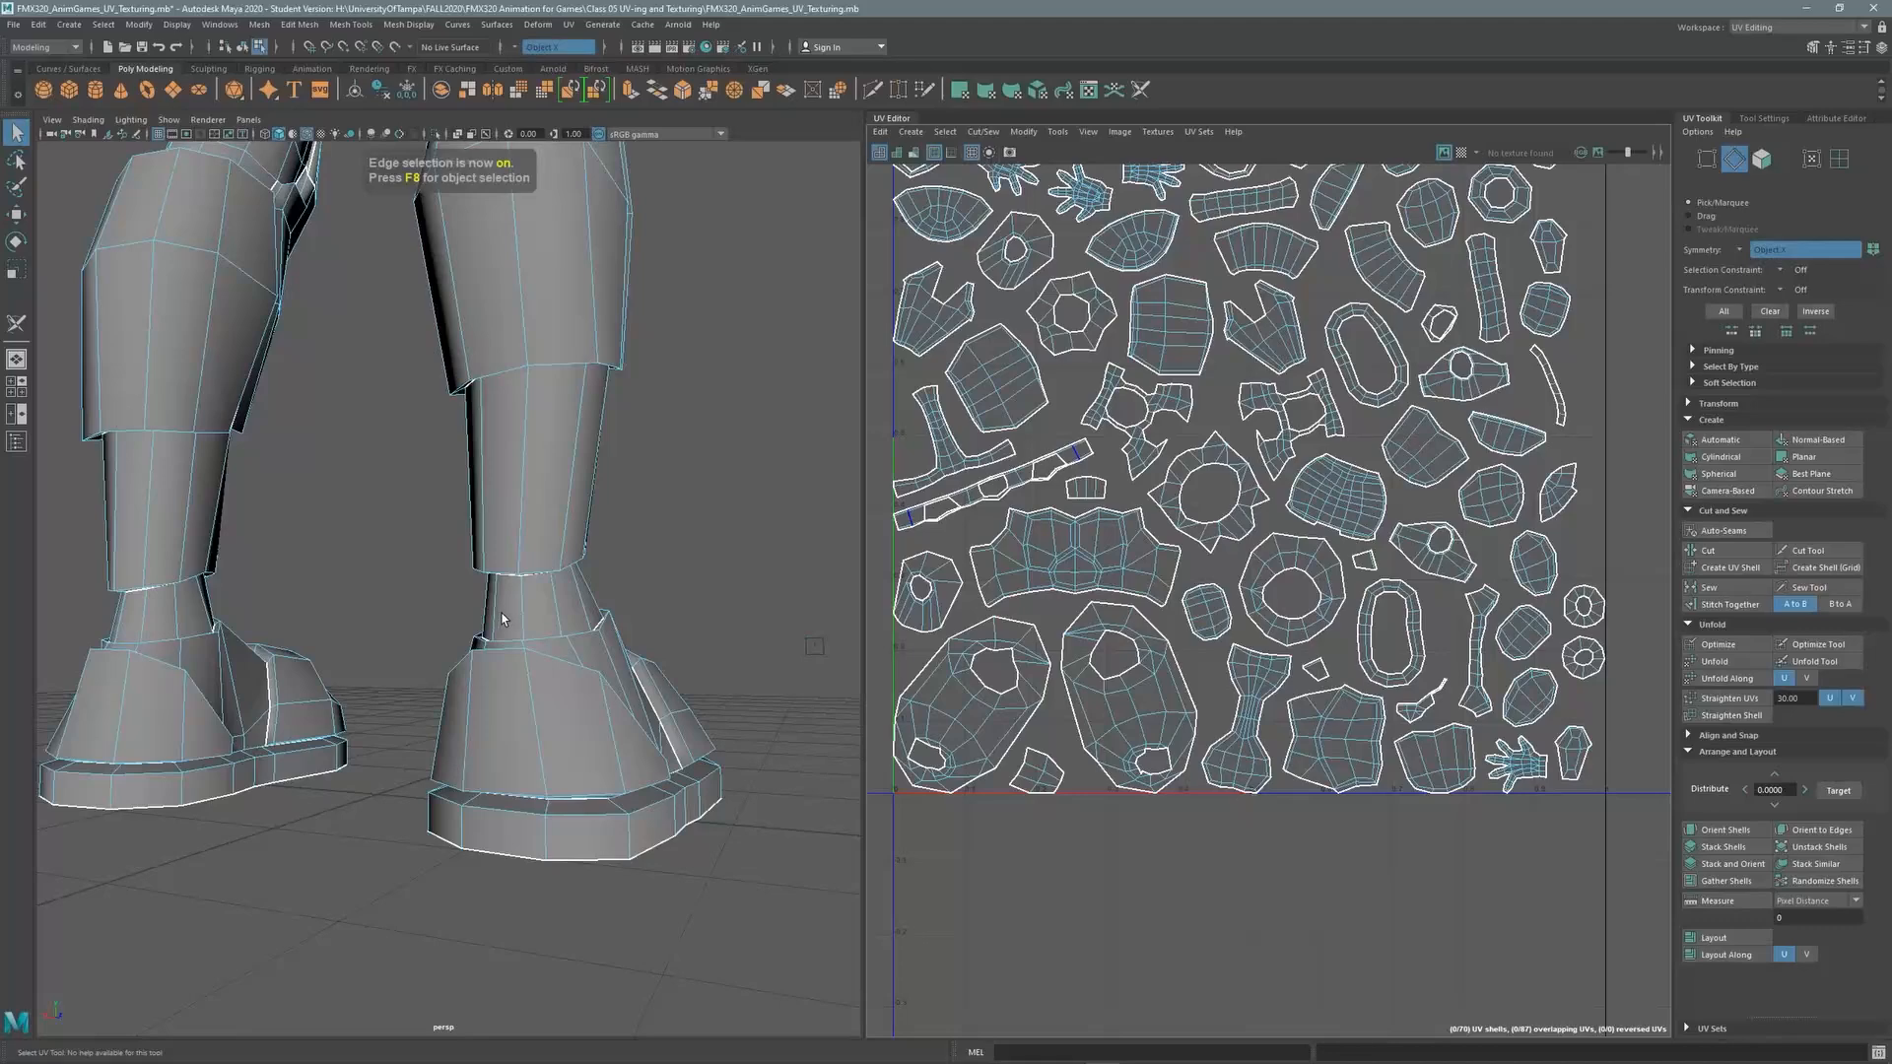
right_click_drag(502, 619, 617, 593, "alt")
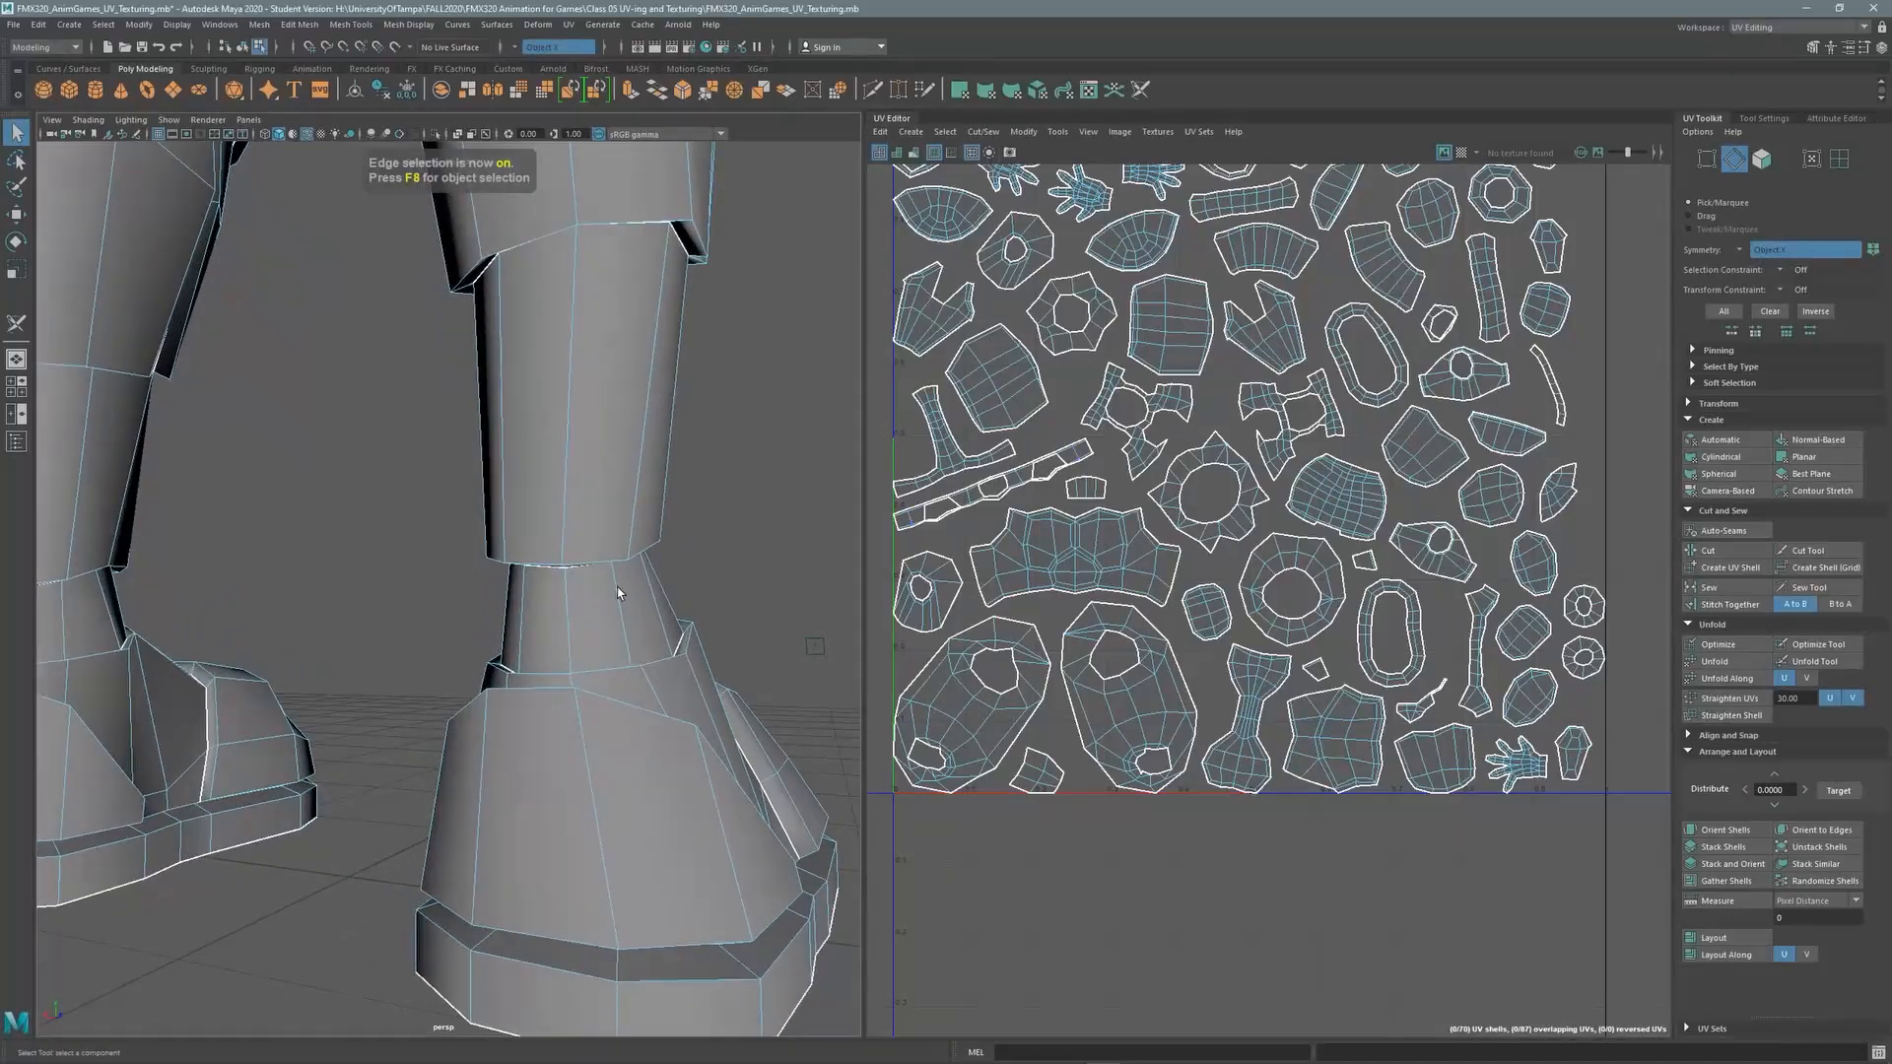
double_click(568, 624)
key("ctrl+z")
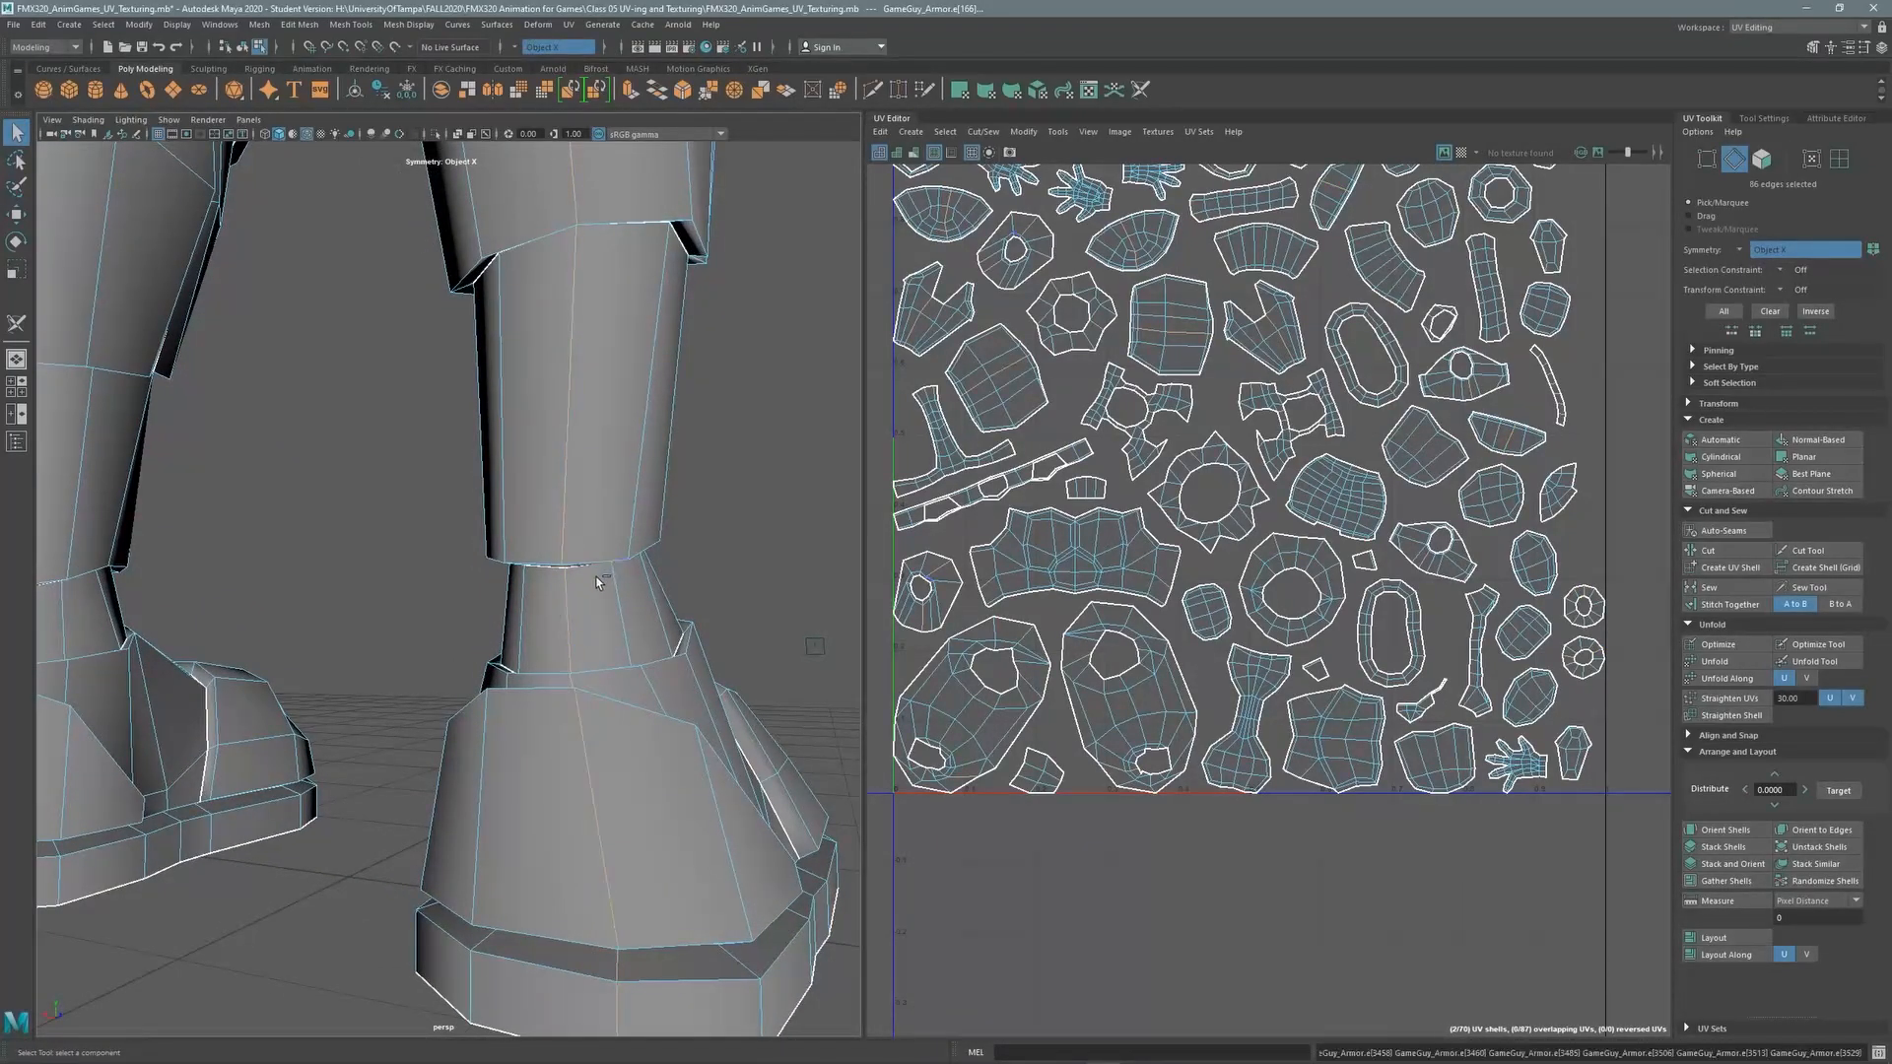
left_click(1141, 90)
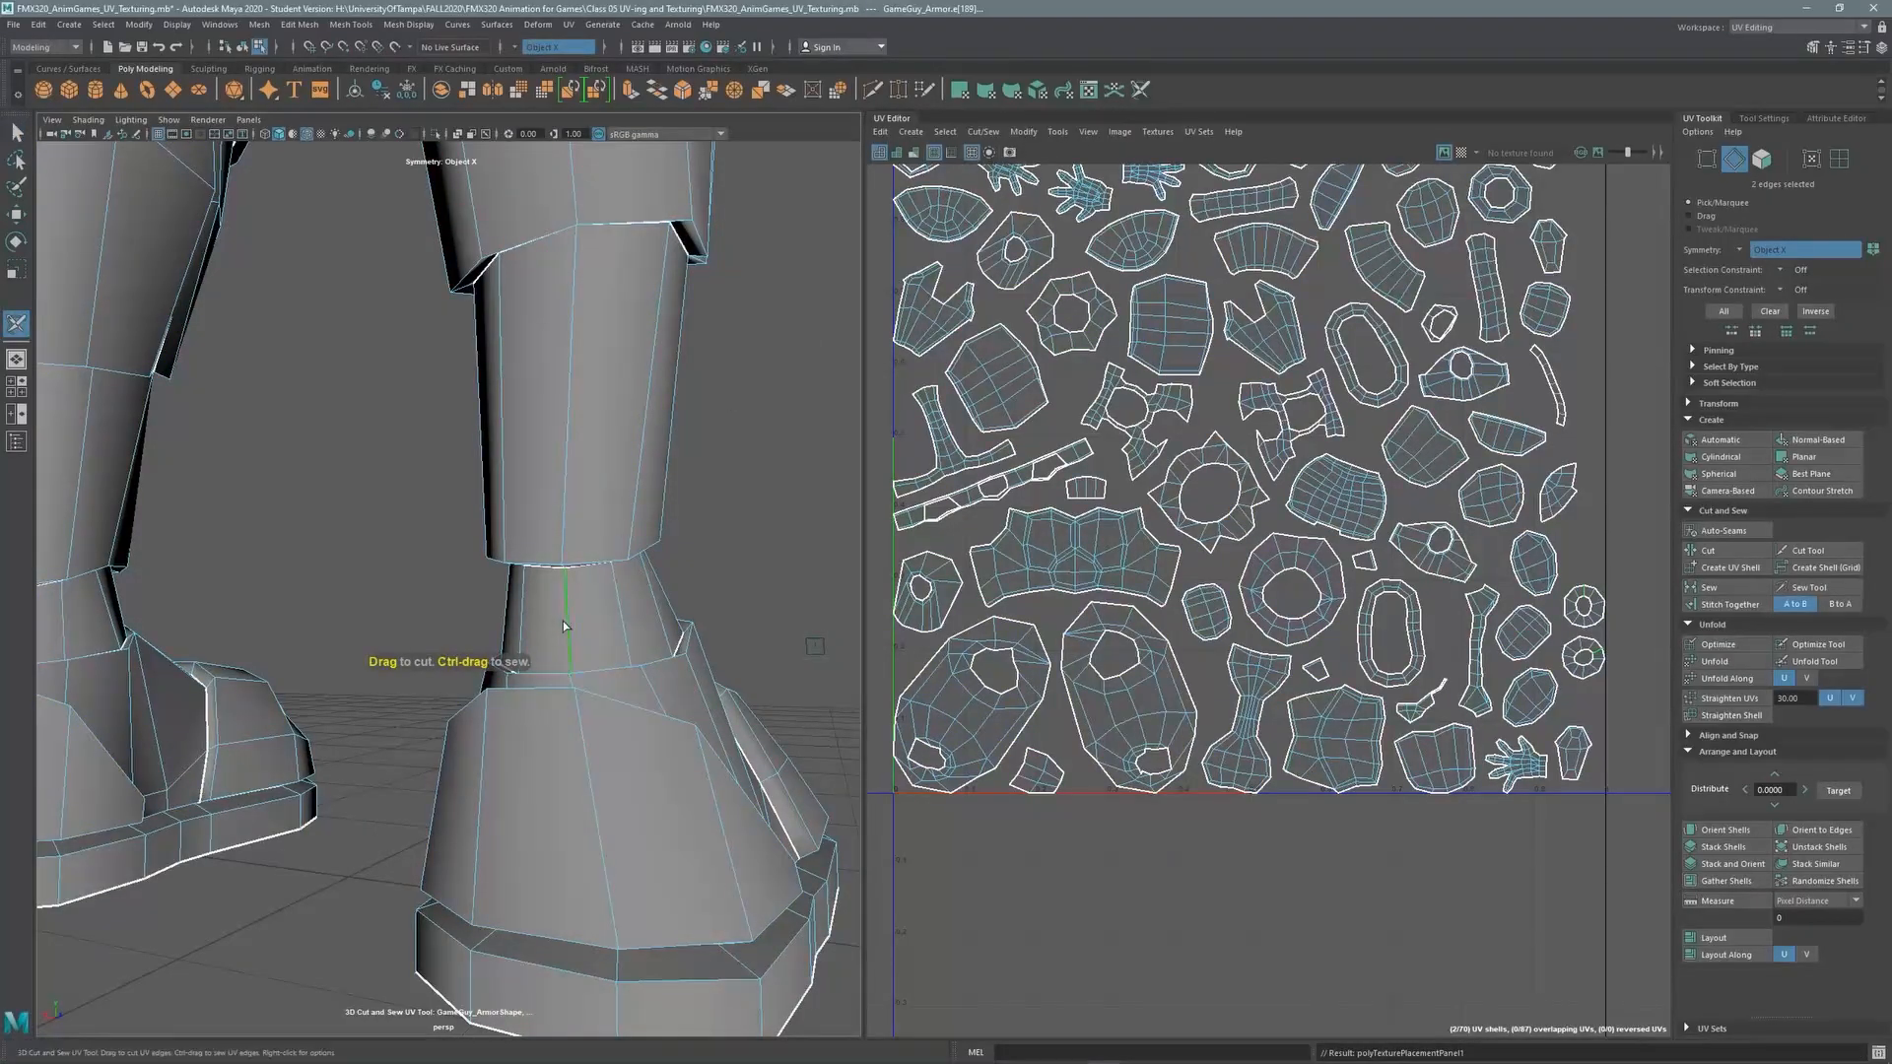
left_click(566, 627)
Select all UV shells of the armor character, then unfold them and lay them out again in the UV tile
mouse_move(568, 566)
left_mouse_down("alt")
mouse_move(532, 586)
mouse_move(582, 583)
left_mouse_up("alt")
right_click_drag(582, 583, 414, 562, "alt")
right_click_drag(703, 546, 739, 493, "alt")
left_click(1839, 159)
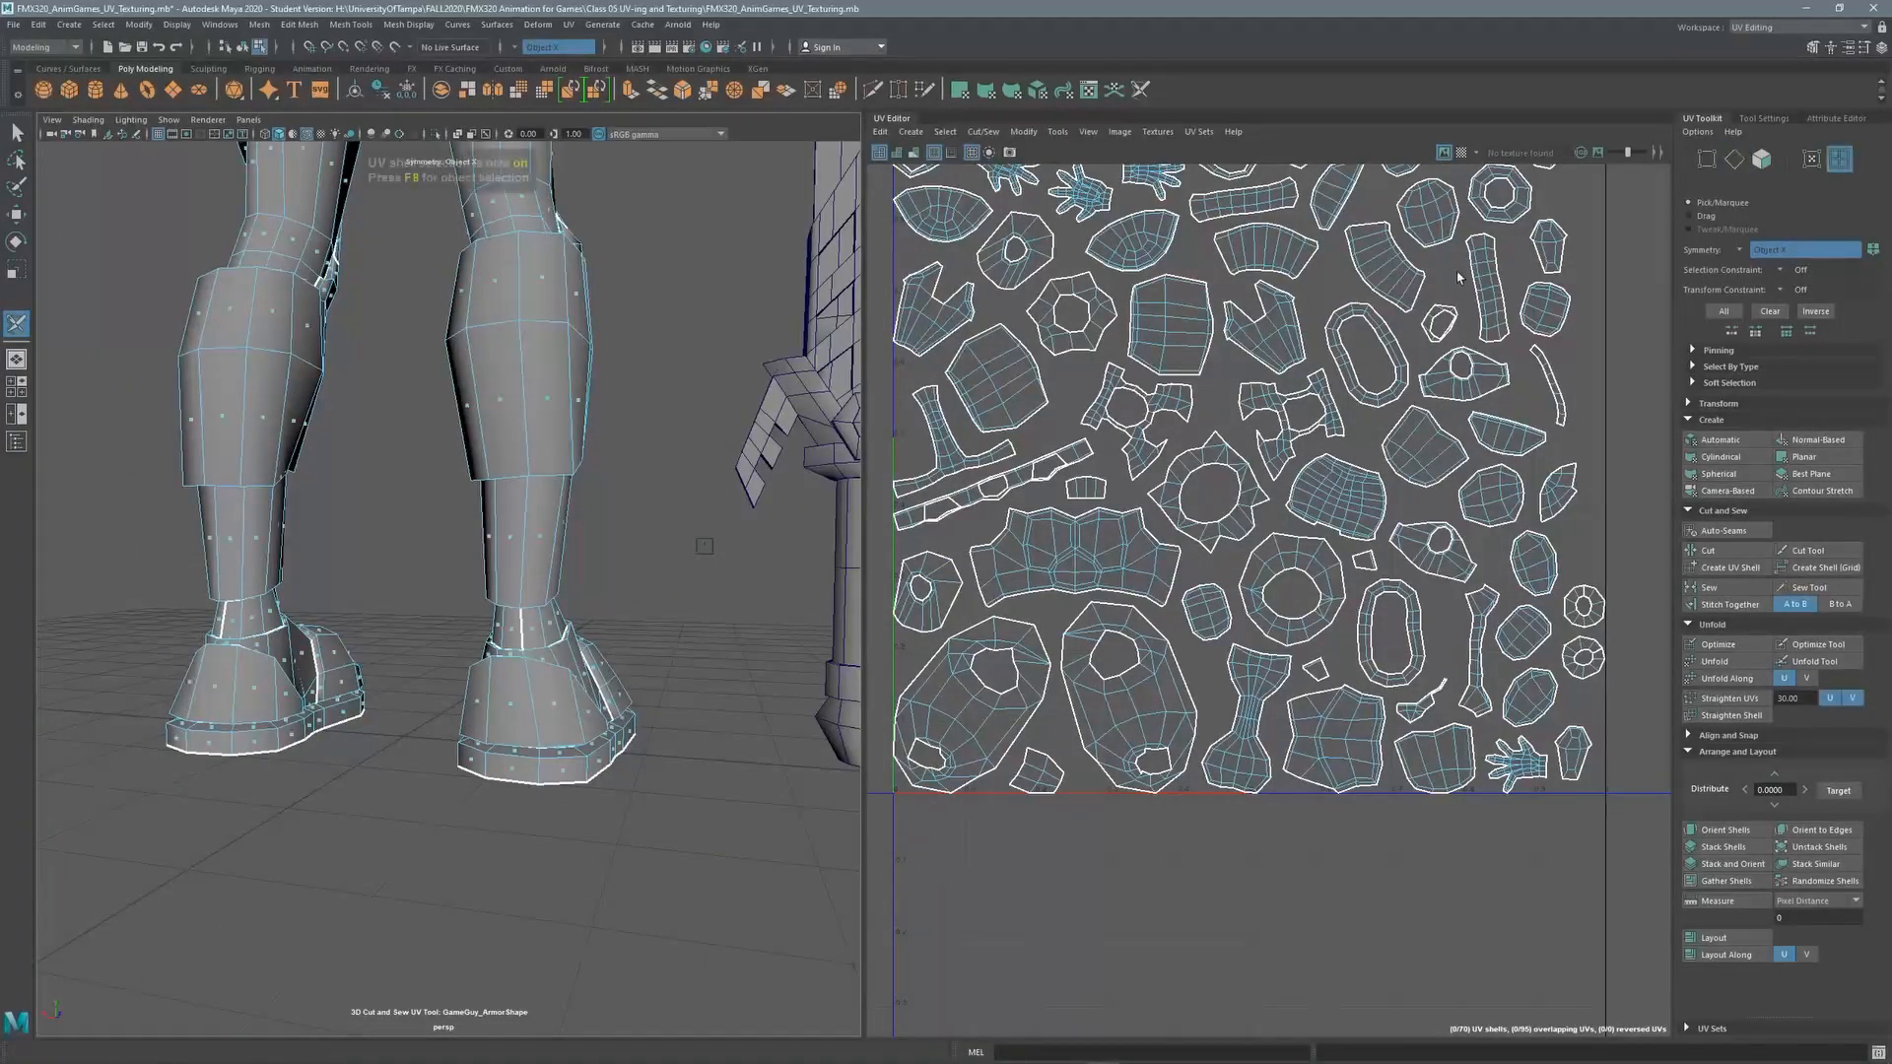
right_click_drag(552, 533, 431, 486, "alt")
middle_click_drag(532, 471, 540, 567, "alt")
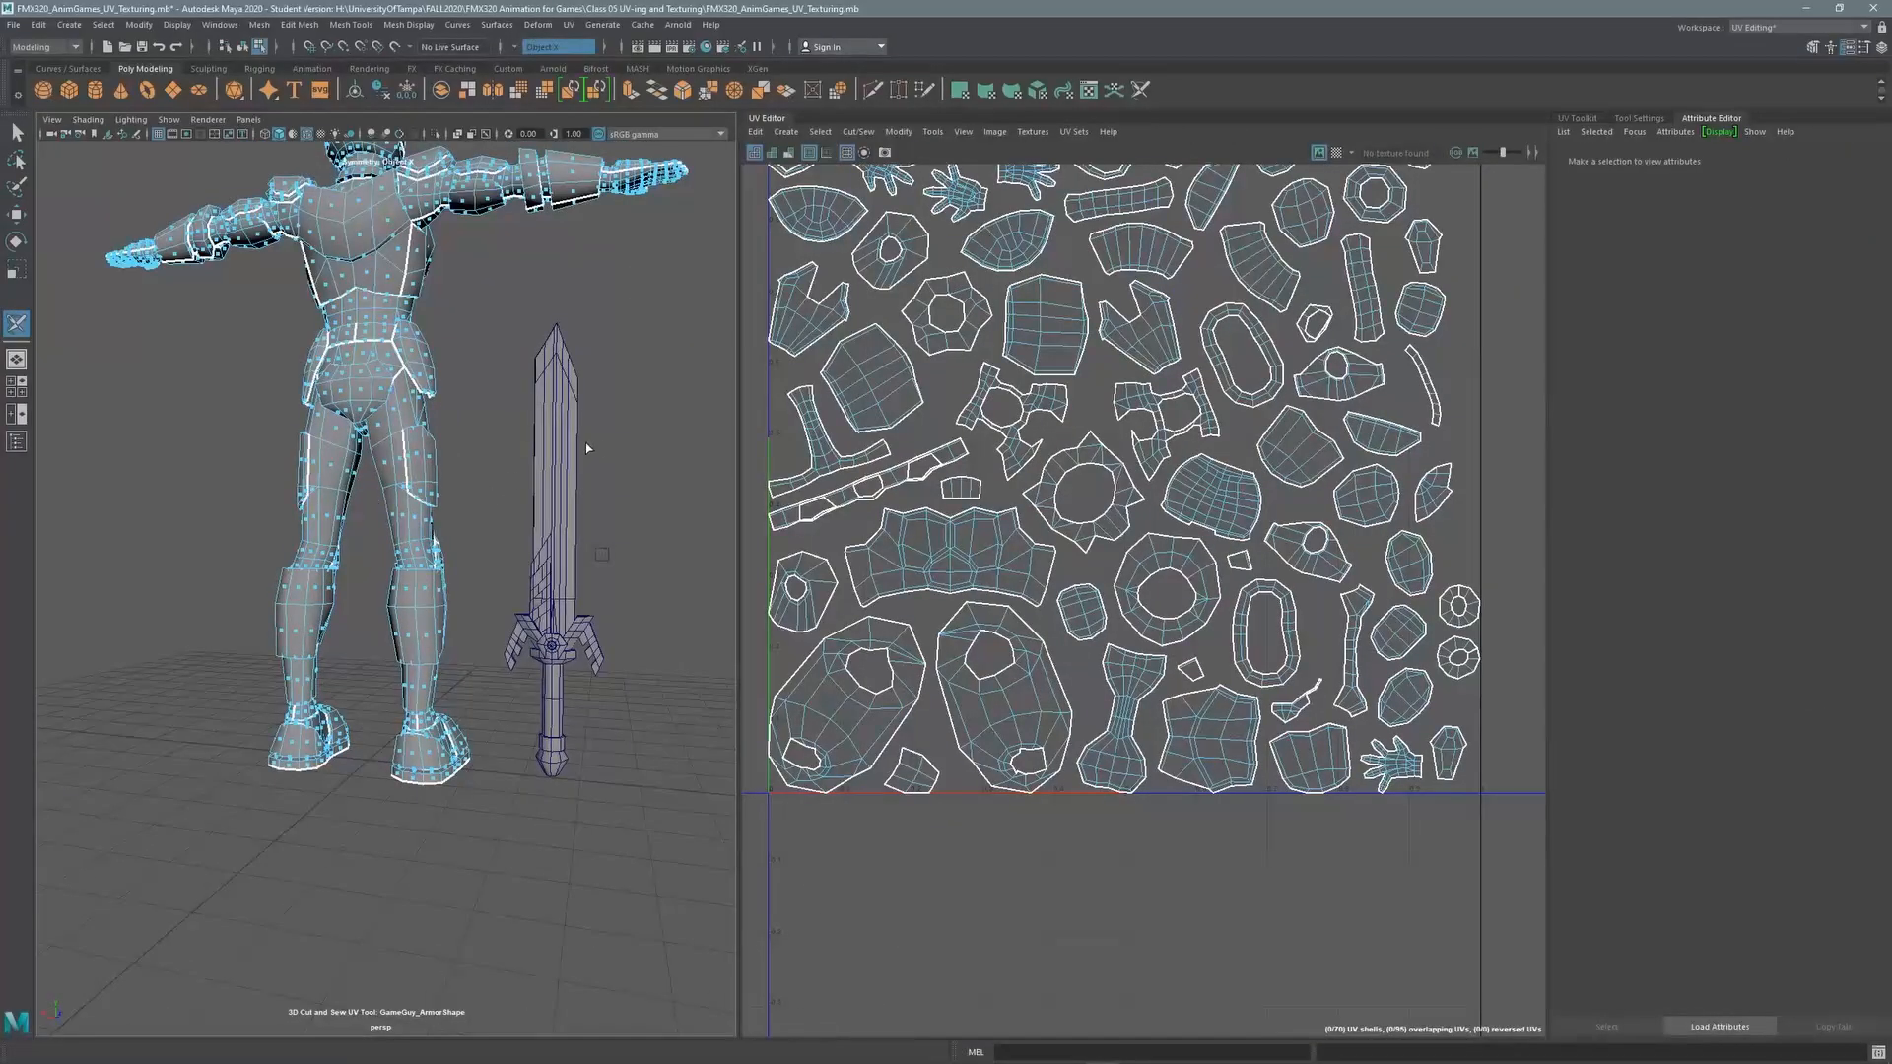
right_click_drag(379, 371, 730, 364, "alt")
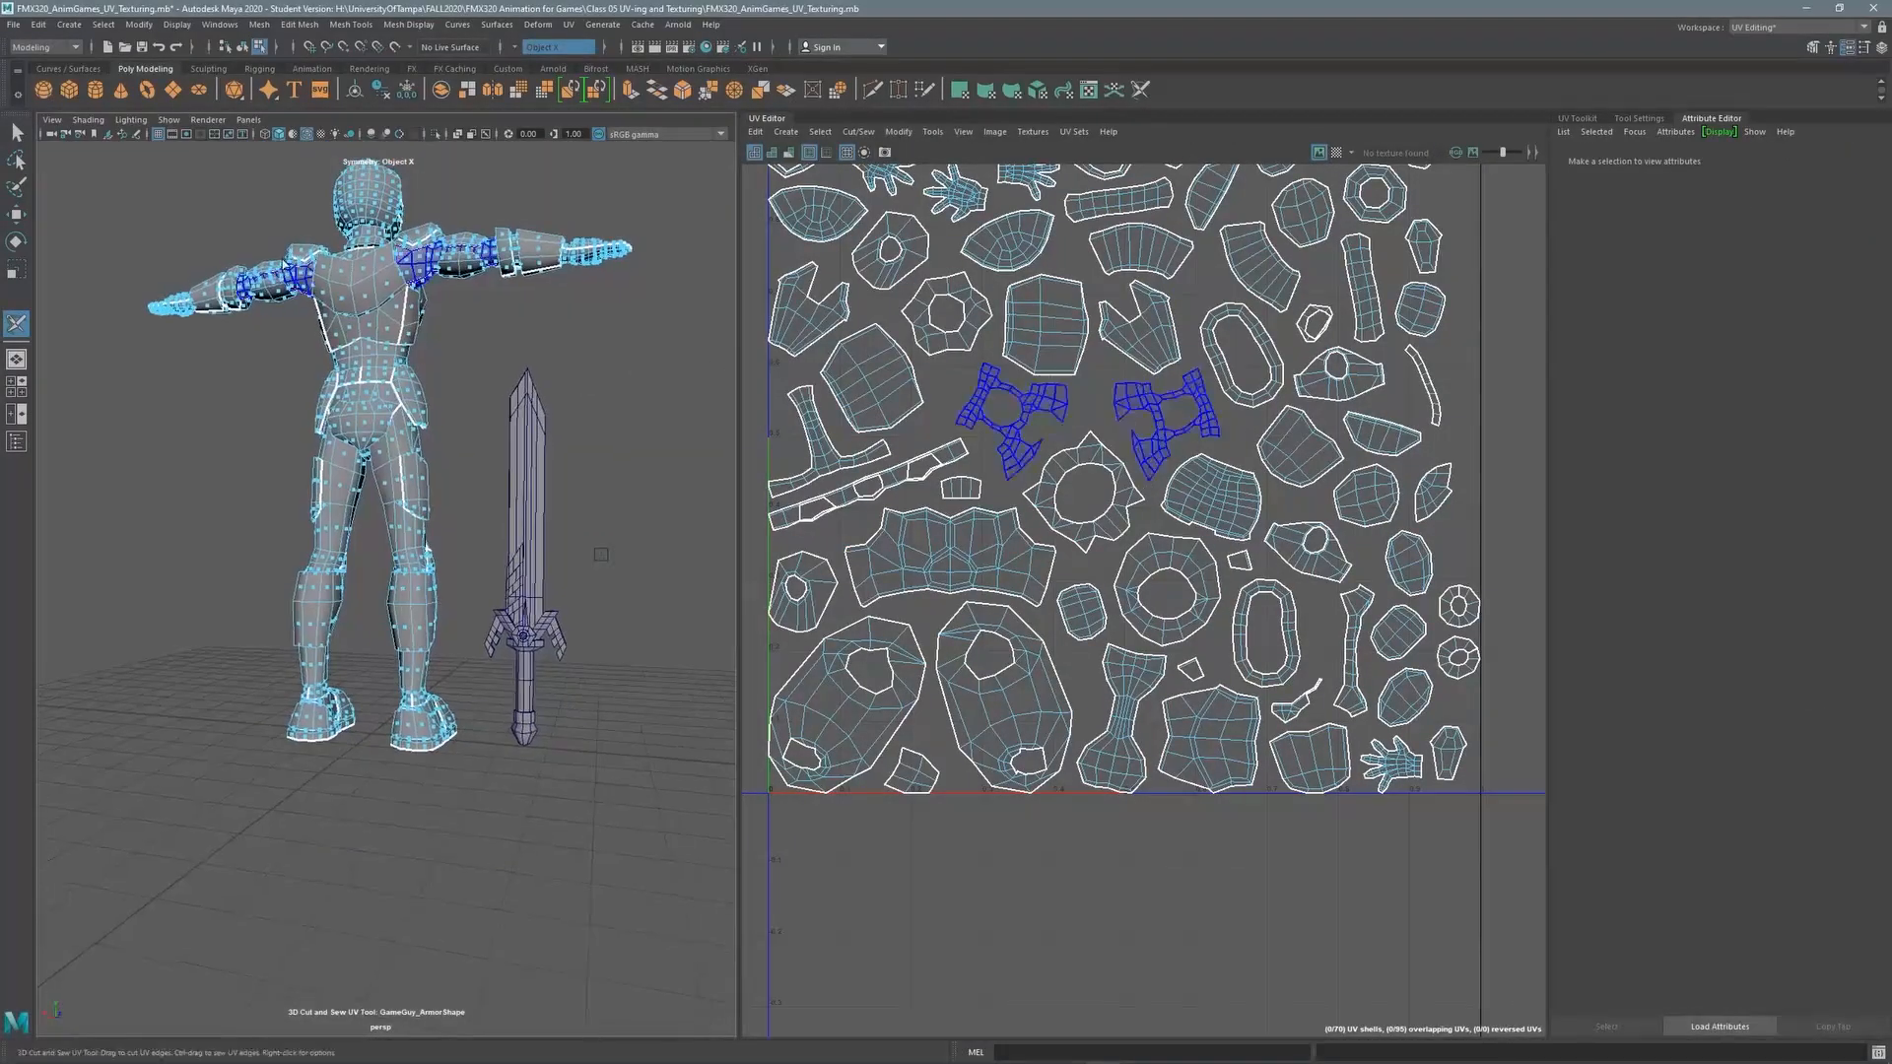
middle_click_drag(344, 294, 324, 386, "alt")
left_click_drag(100, 195, 695, 899)
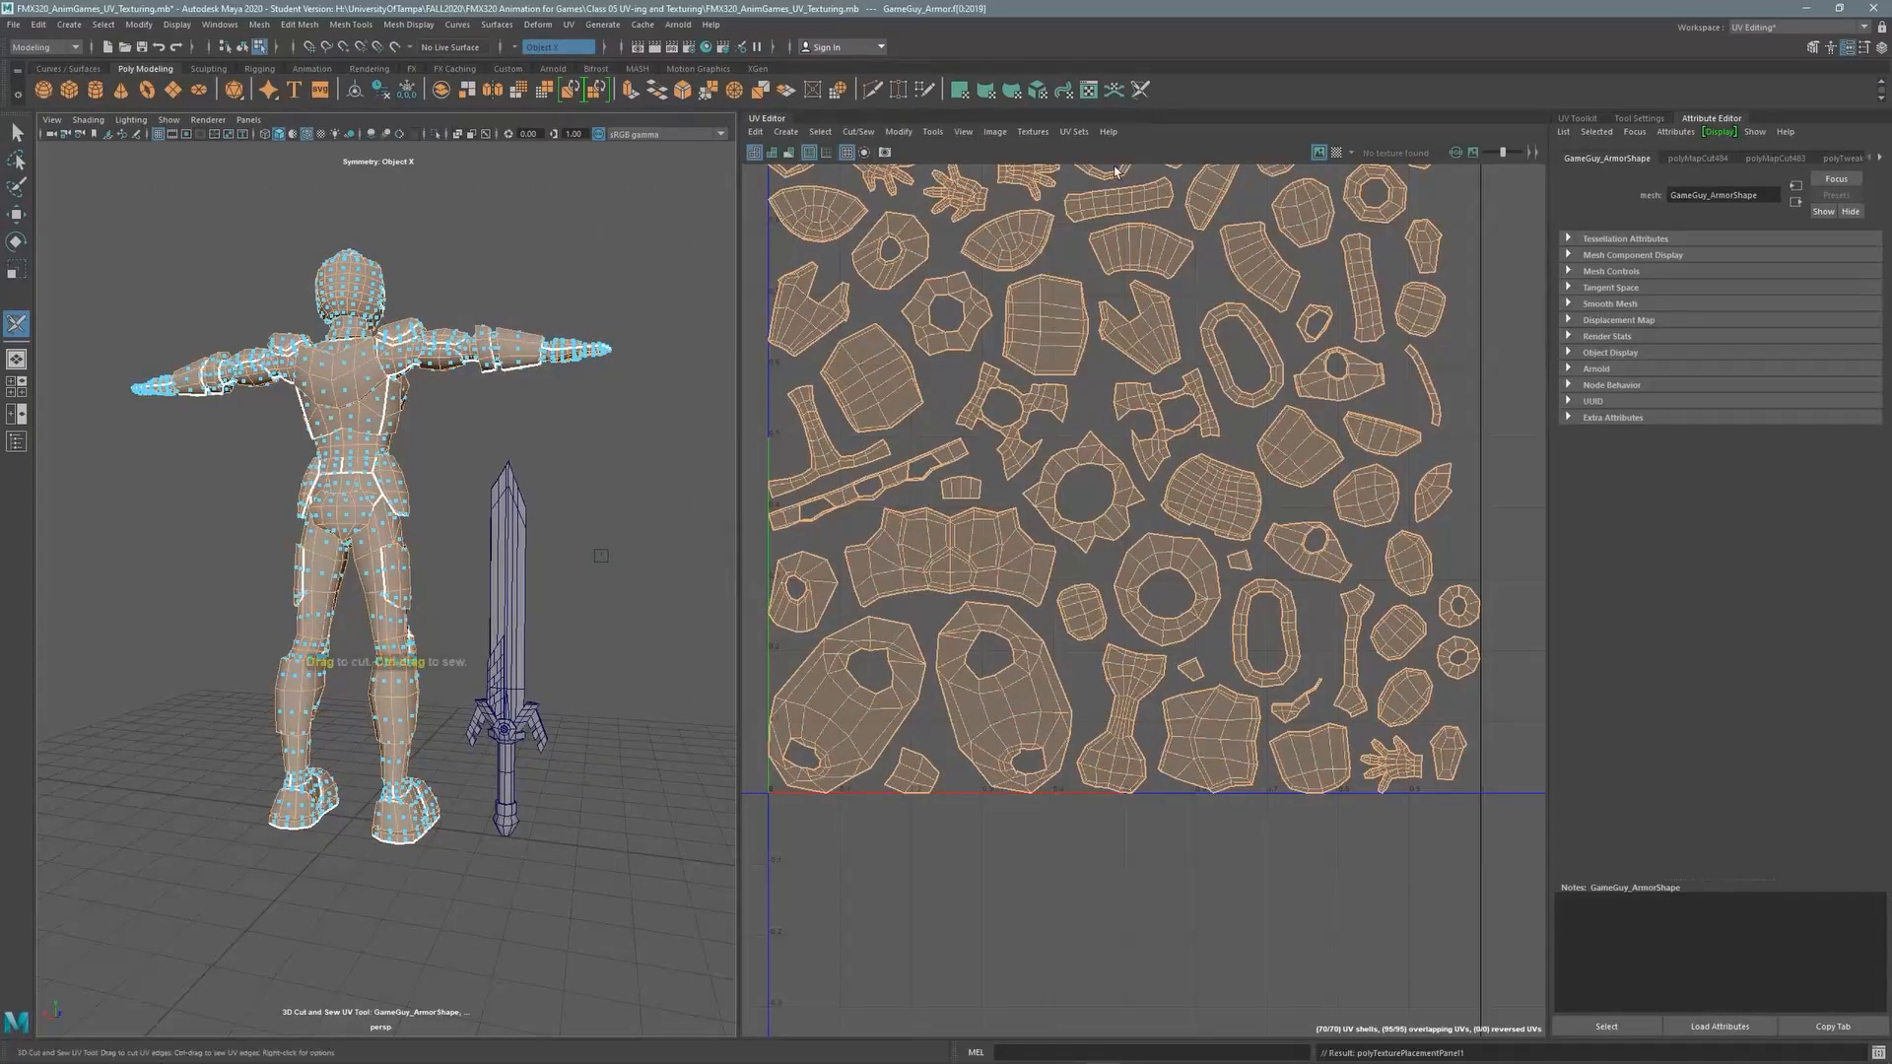
key("ctrl+l")
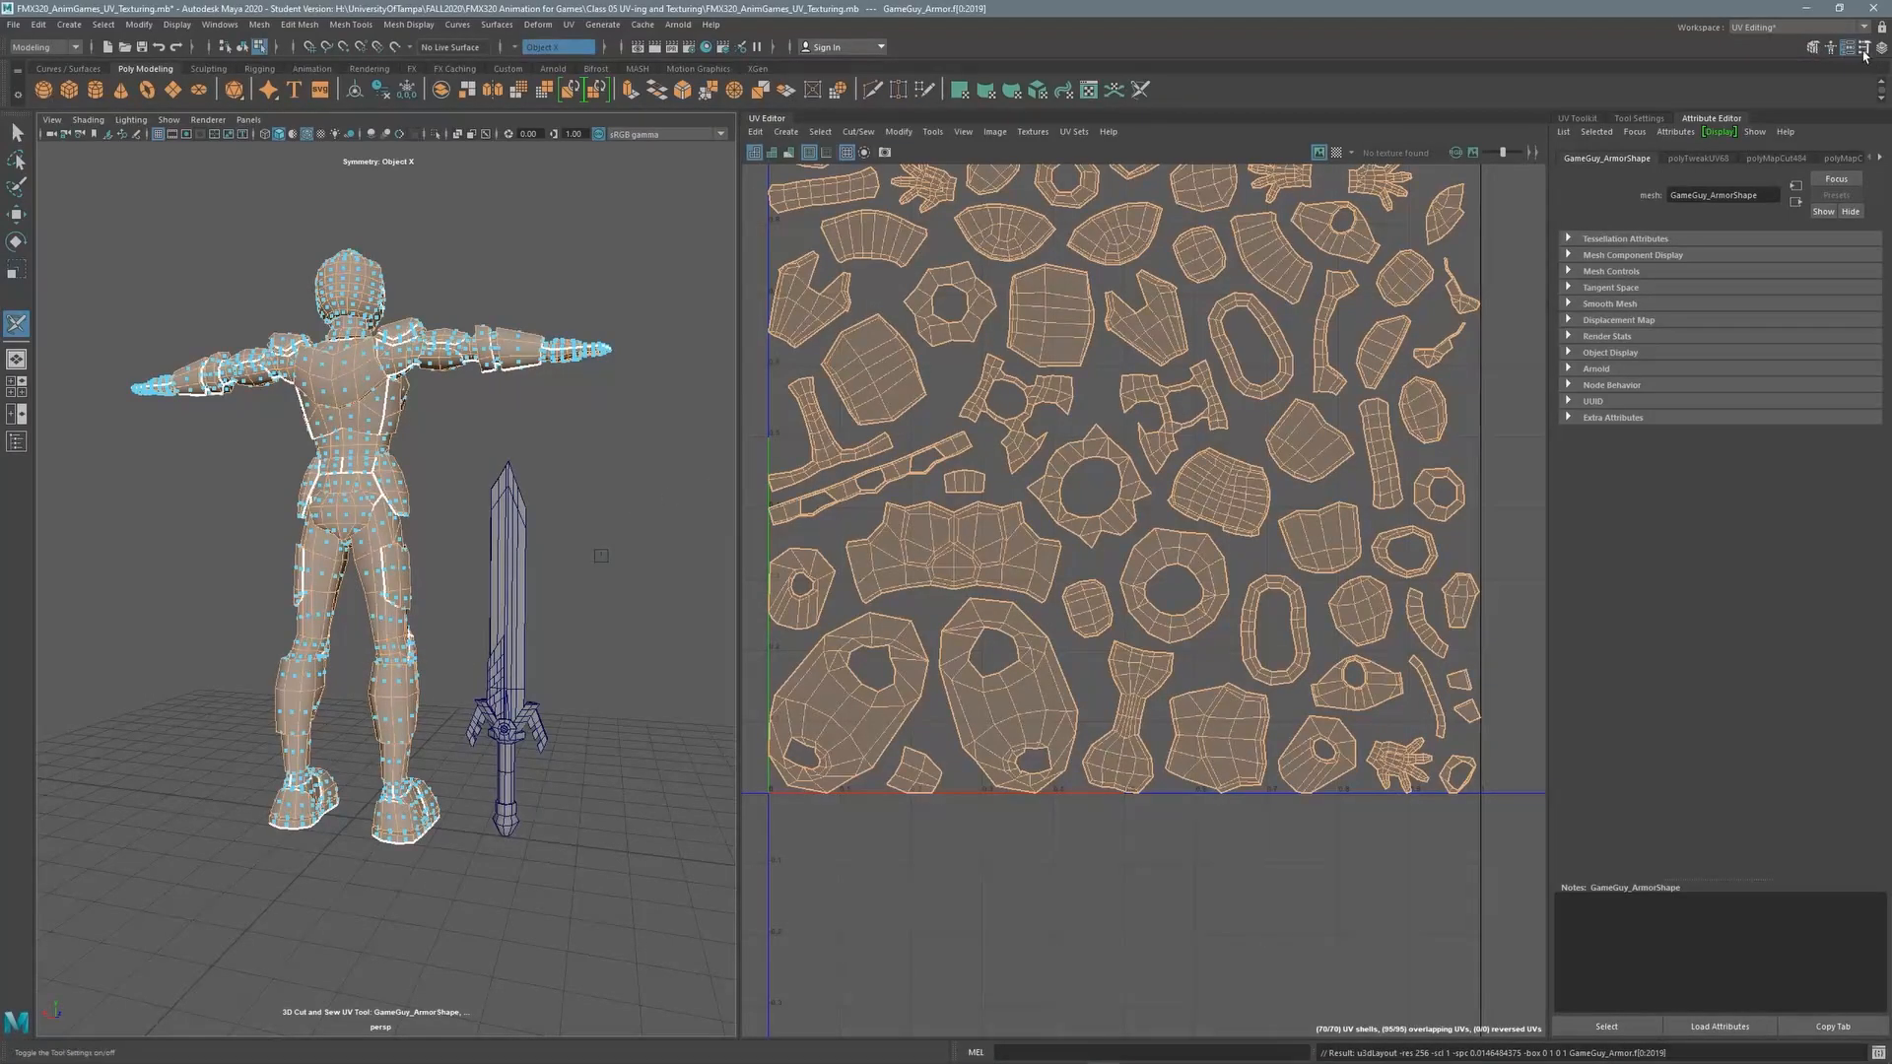
Bring back the UV Toolkit and select the two ankle shells on the model and in the new UV layout
left_click(1605, 119)
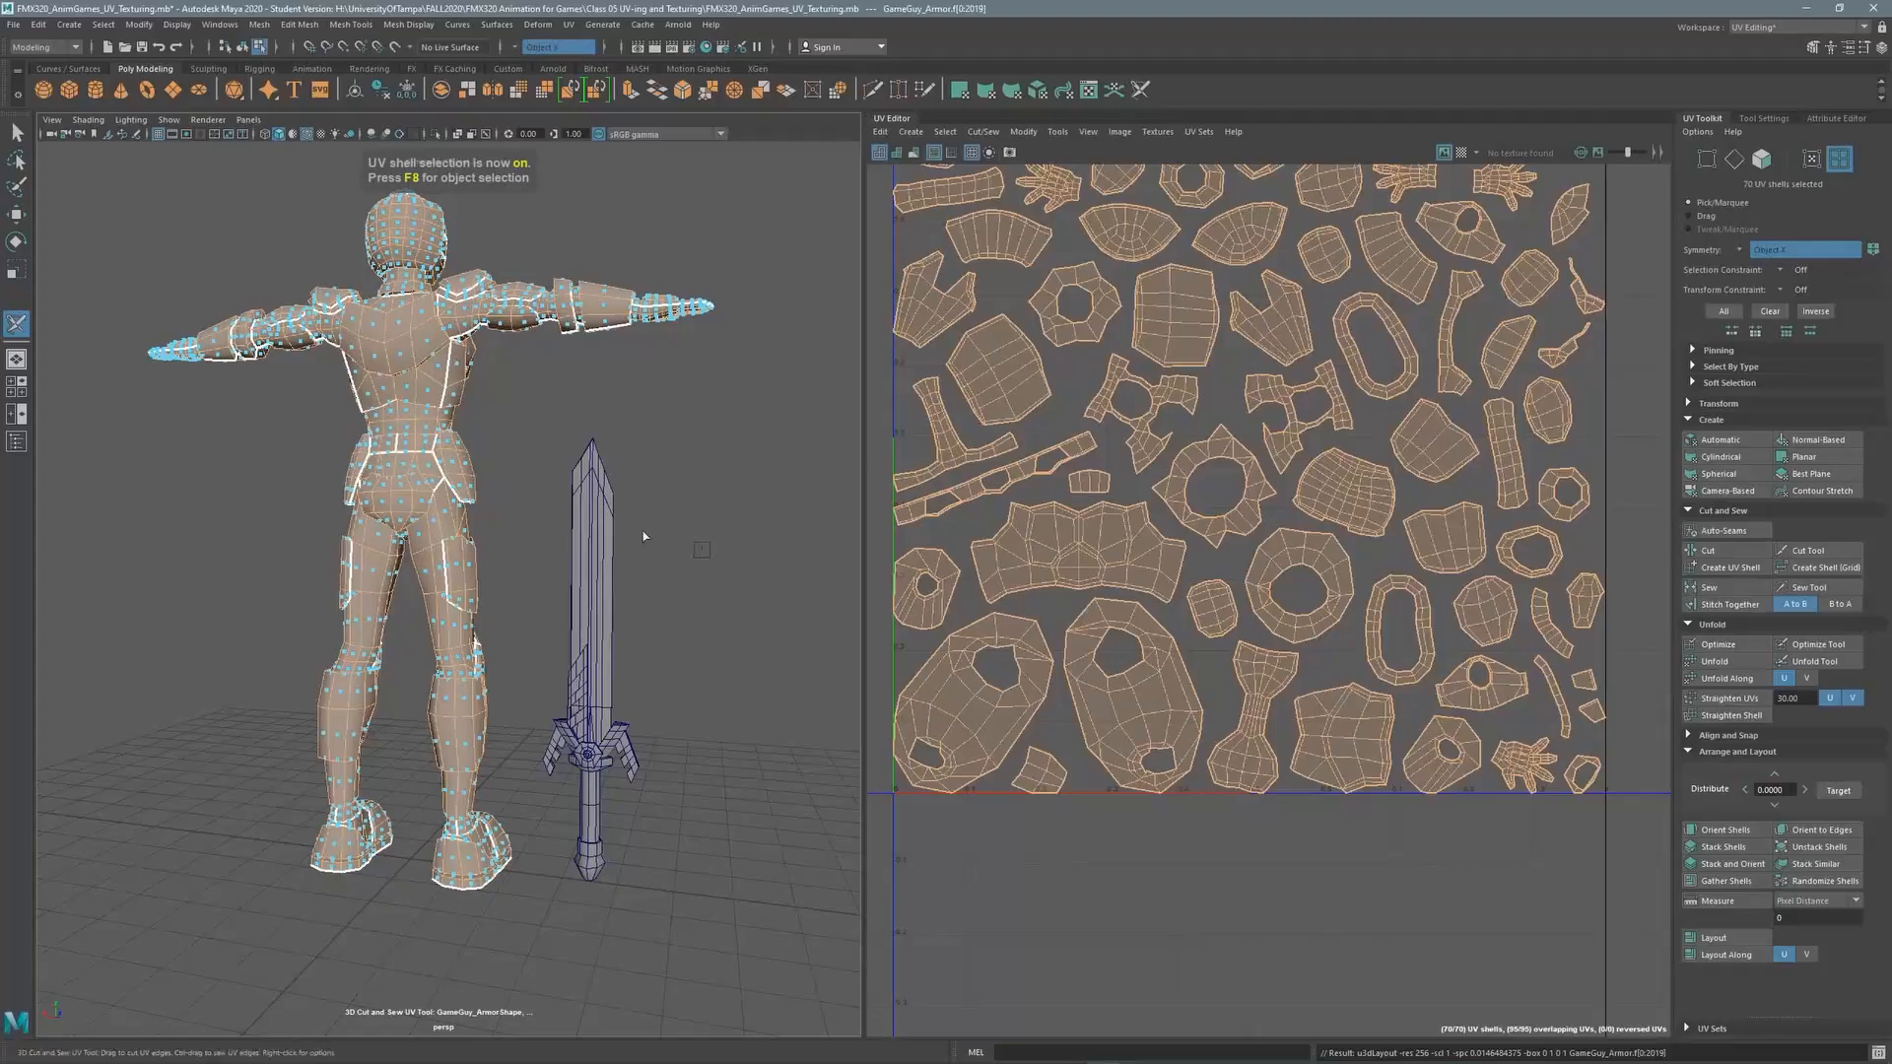
left_click(463, 820)
scroll(483, 778, "up", 5)
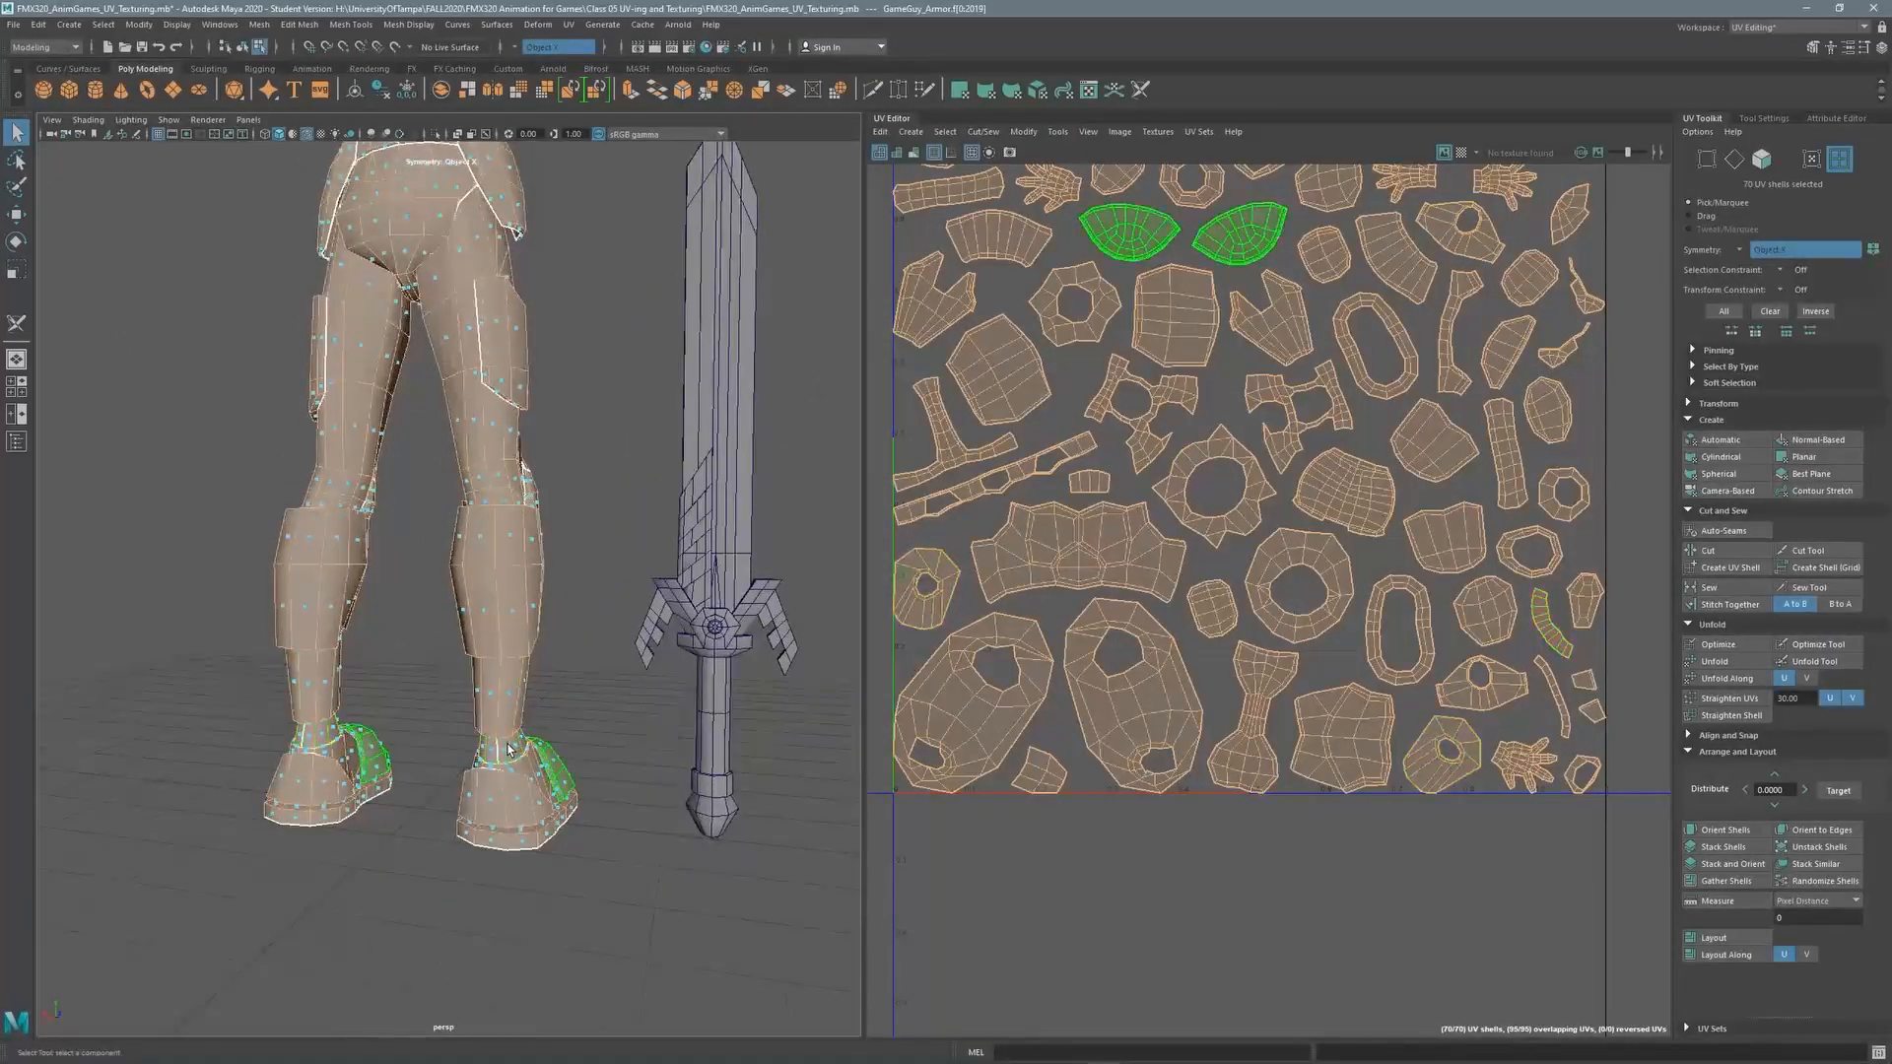
left_click(517, 754)
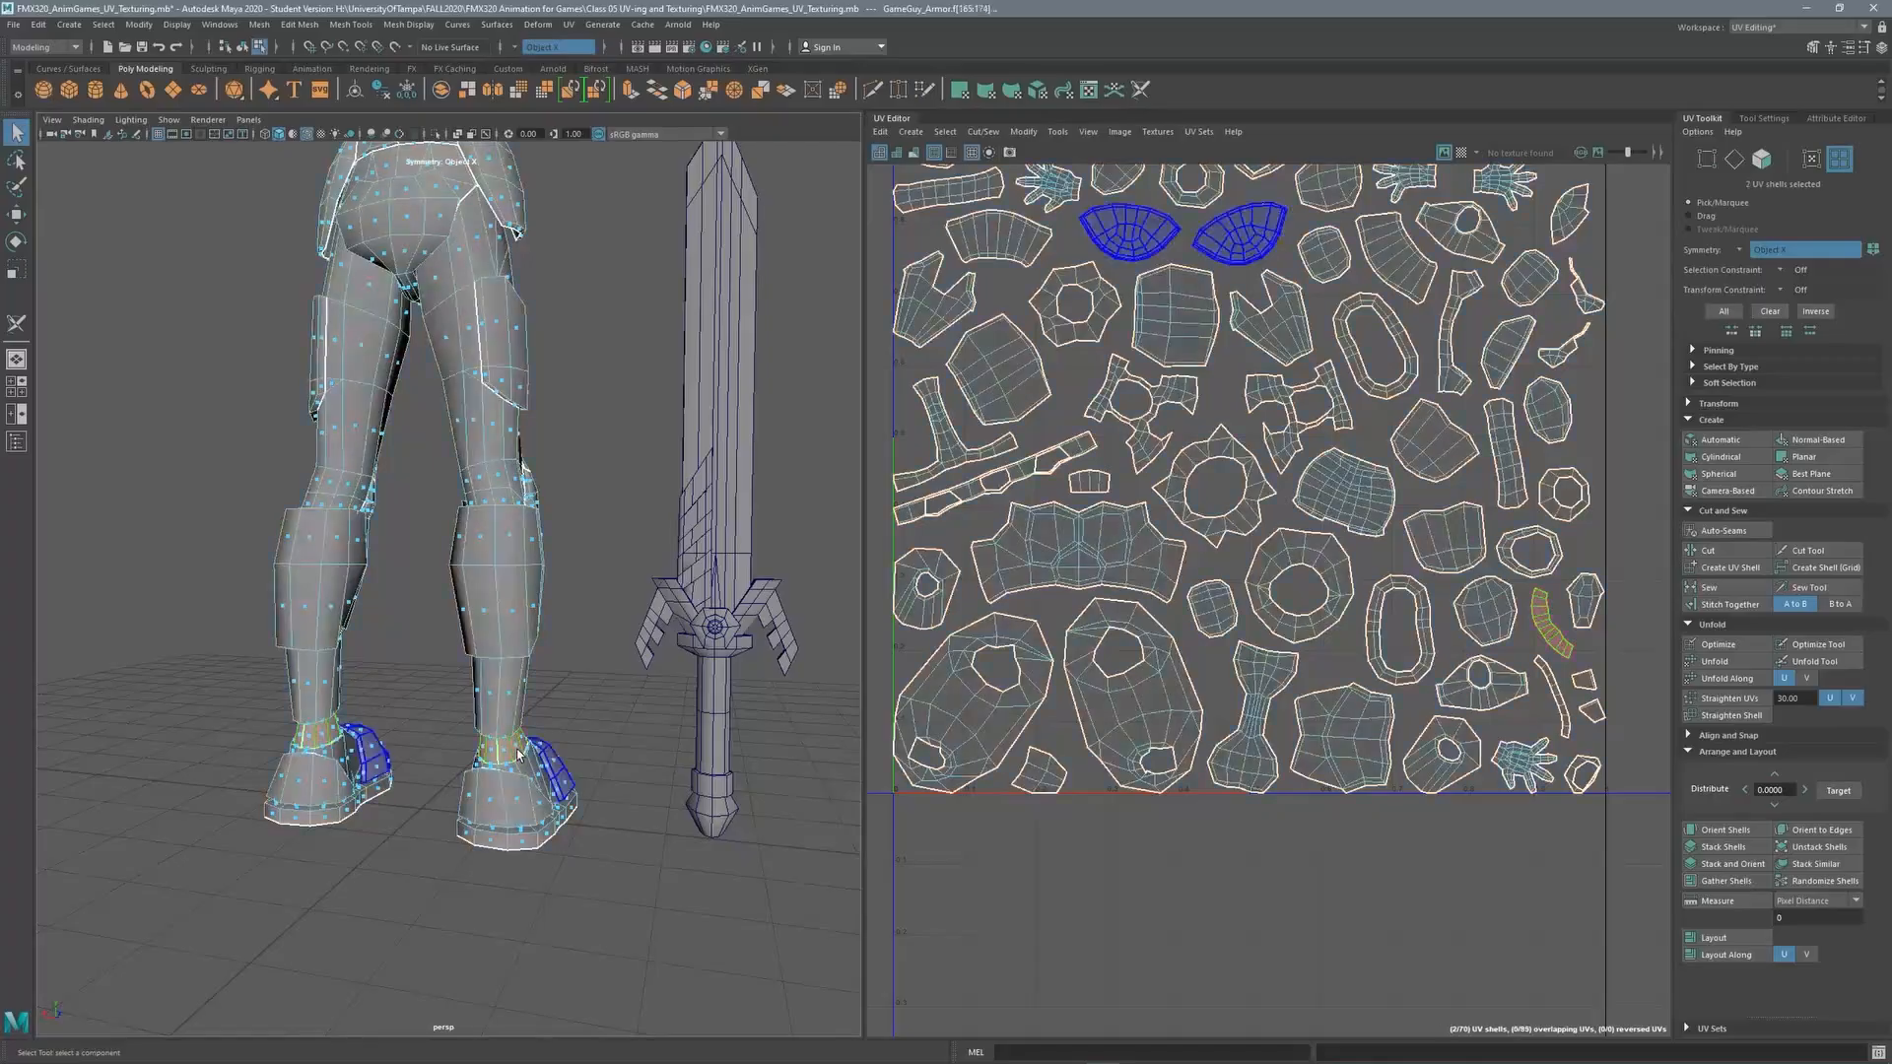
middle_click_drag(1517, 596, 1273, 539, "alt")
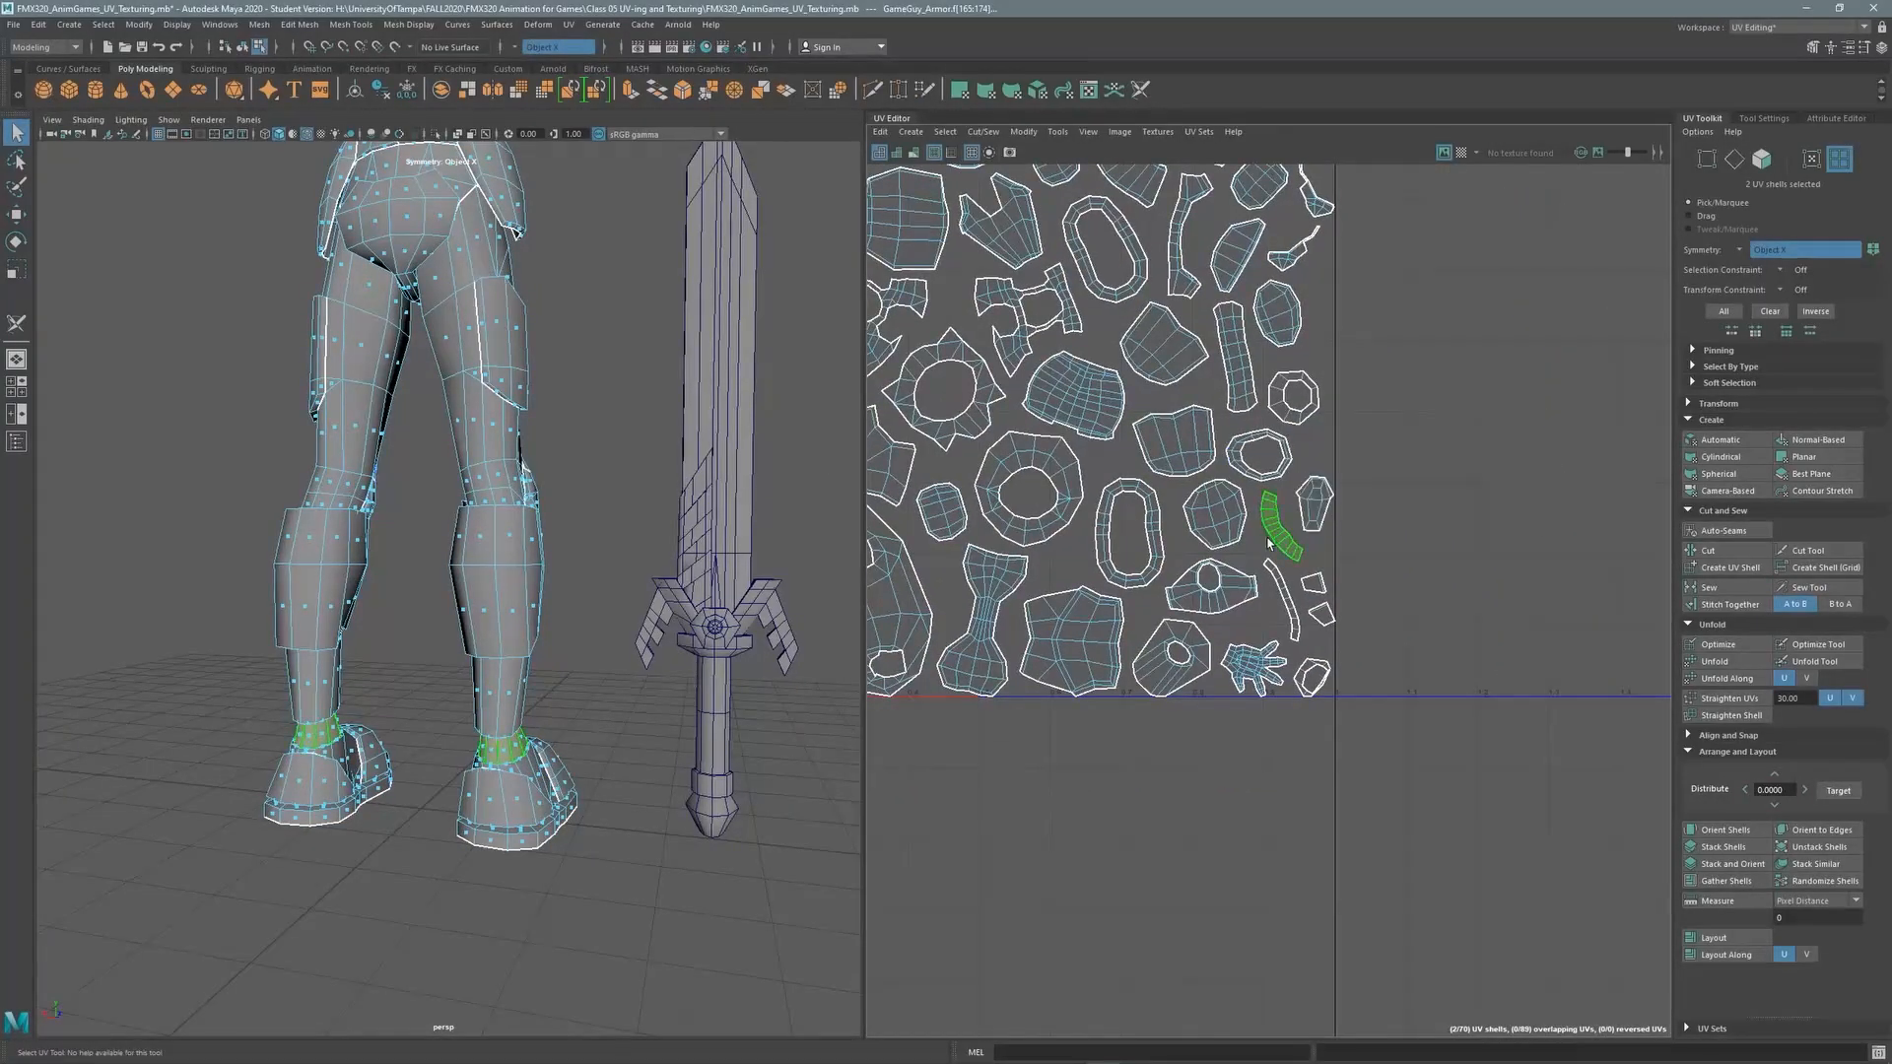
left_click(1283, 512)
scroll(1283, 512, "up", 4)
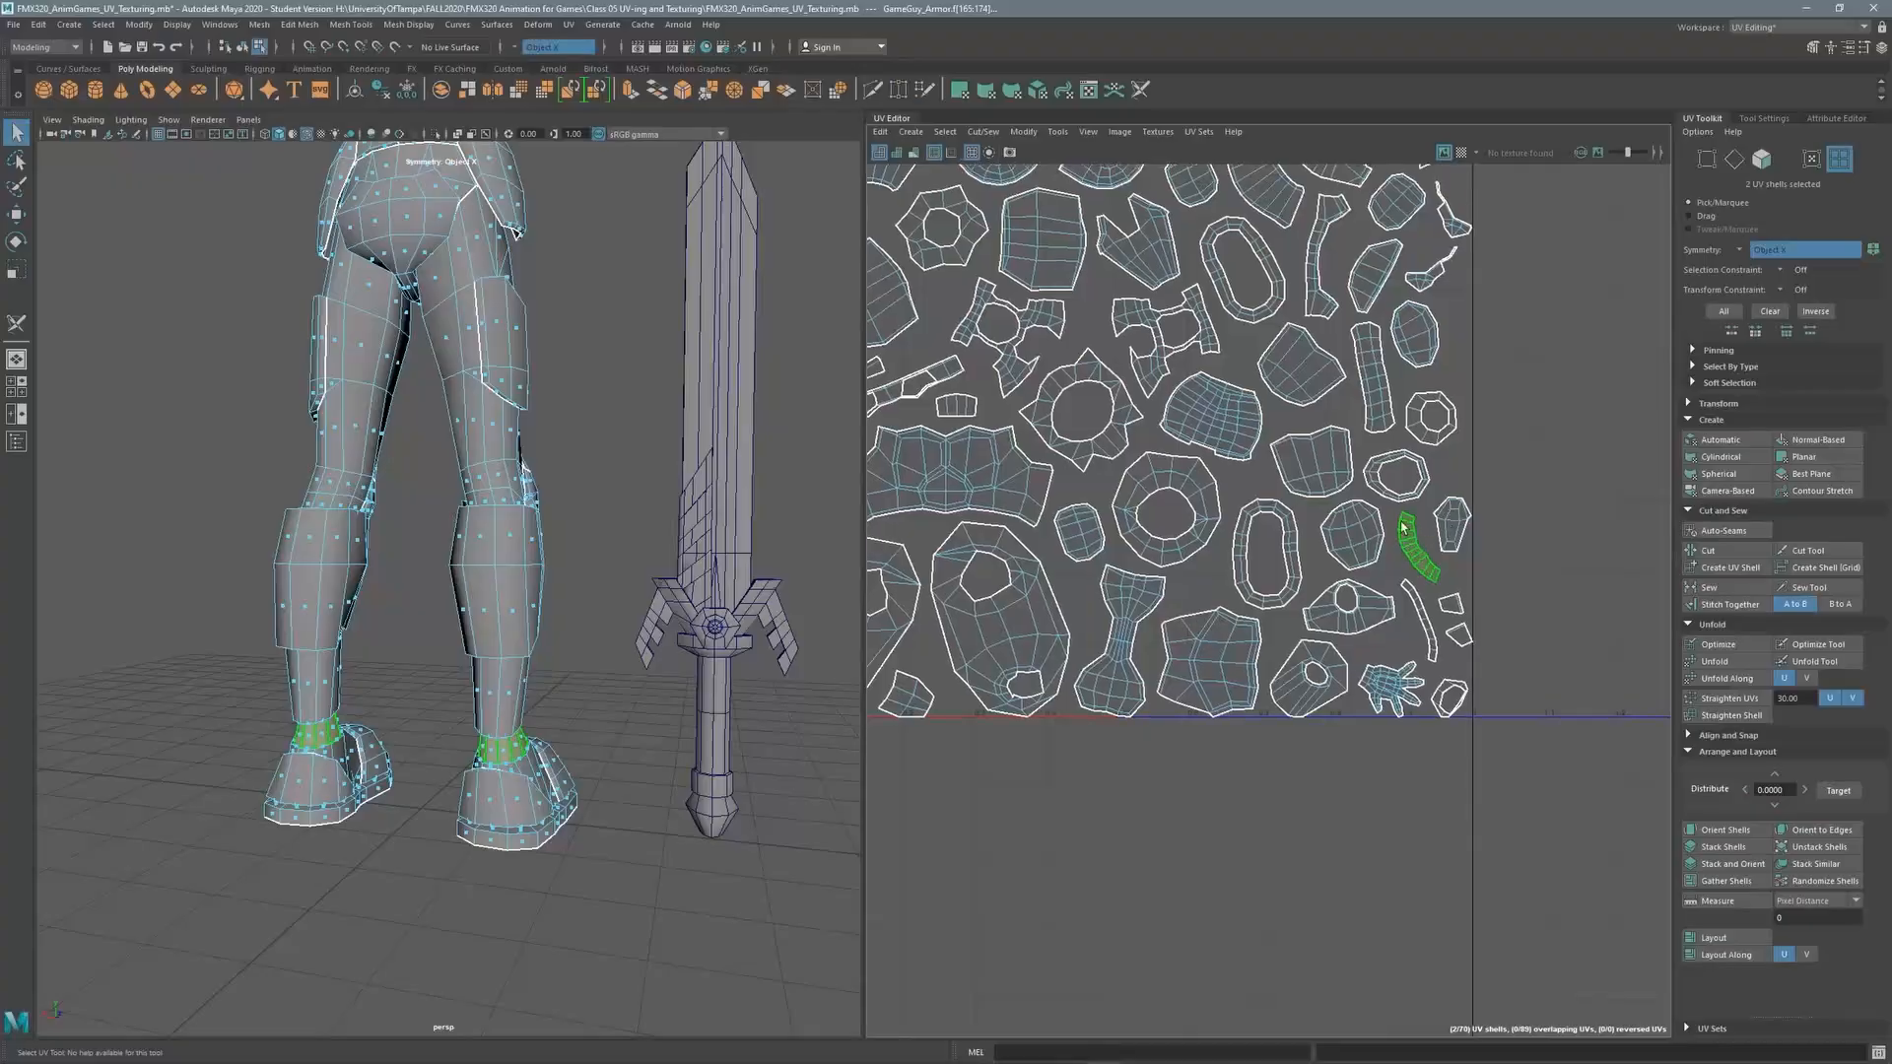
Examine the unfolded ankle strip and the neighbouring shells in the UV layout for other closed ring shapes
scroll(1456, 547, "up", 2)
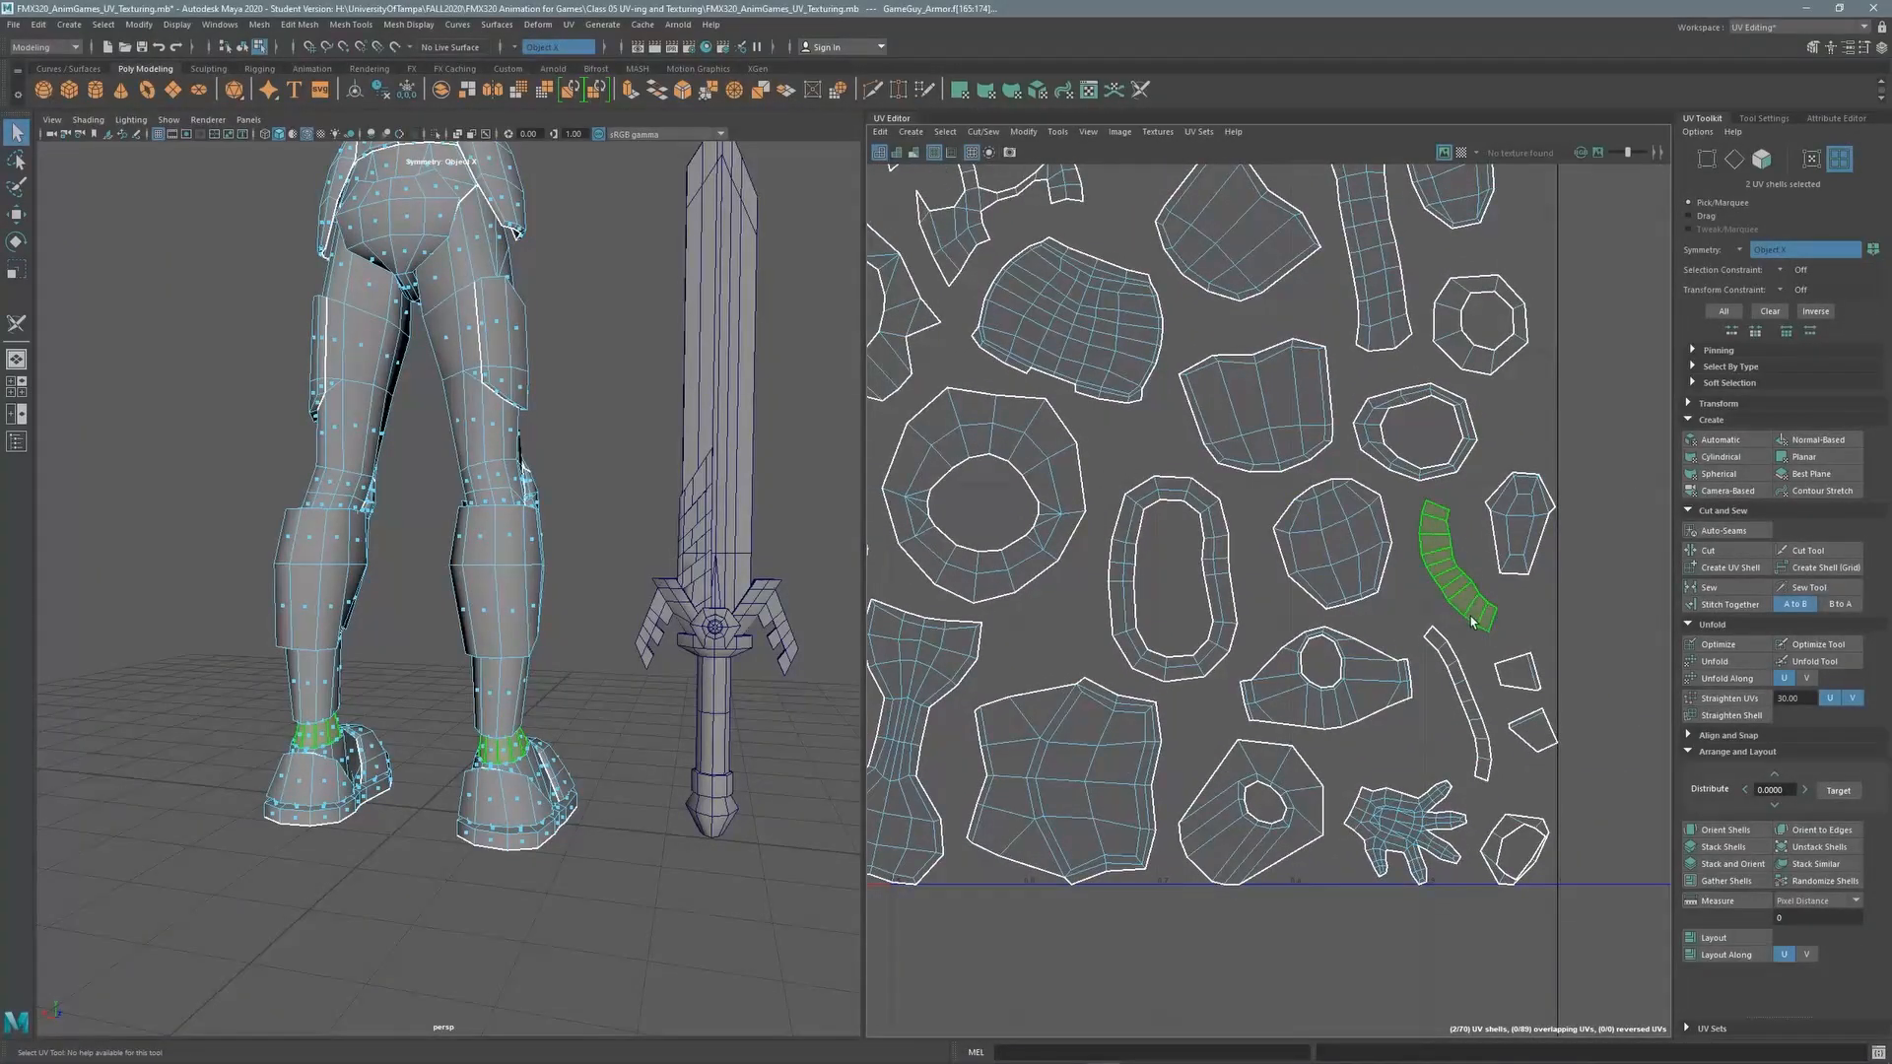
middle_click_drag(1472, 621, 1689, 496, "alt")
scroll(1501, 411, "down", 2)
middle_click_drag(1501, 412, 1282, 392, "alt")
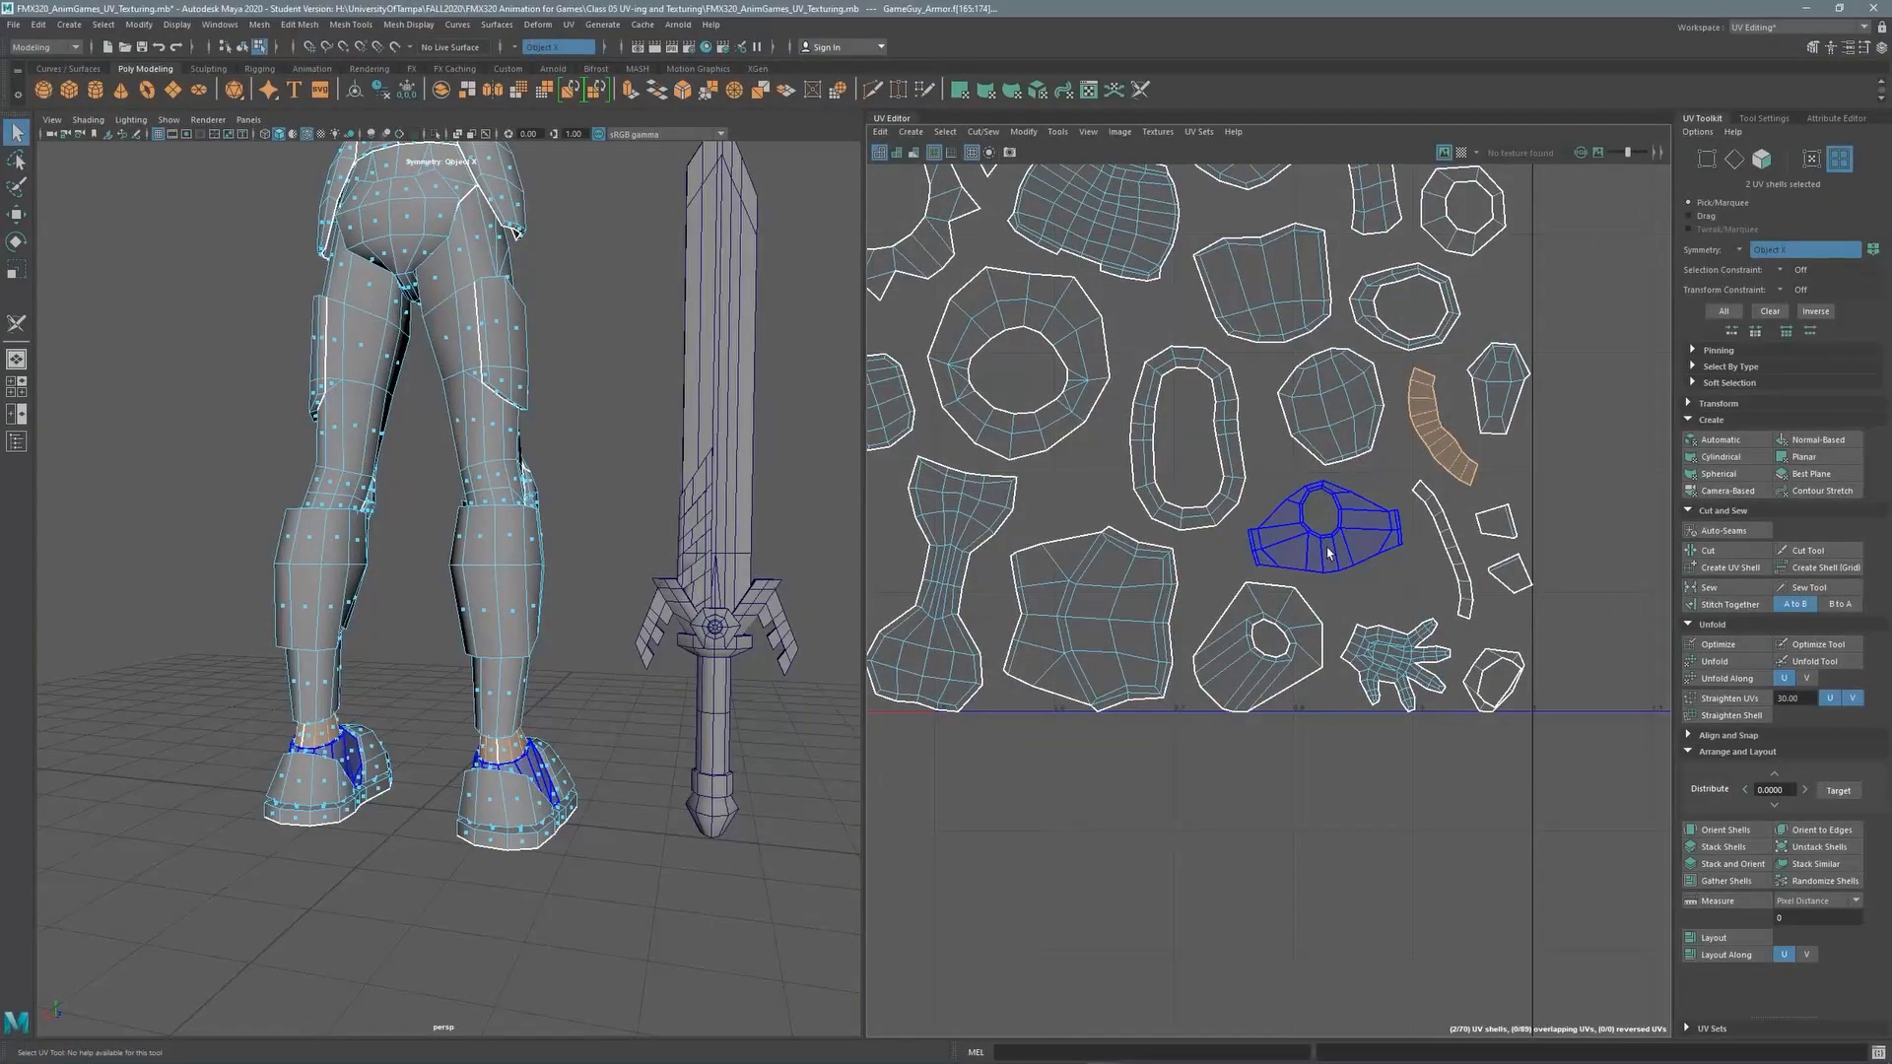
middle_click_drag(1101, 489, 1412, 452, "alt")
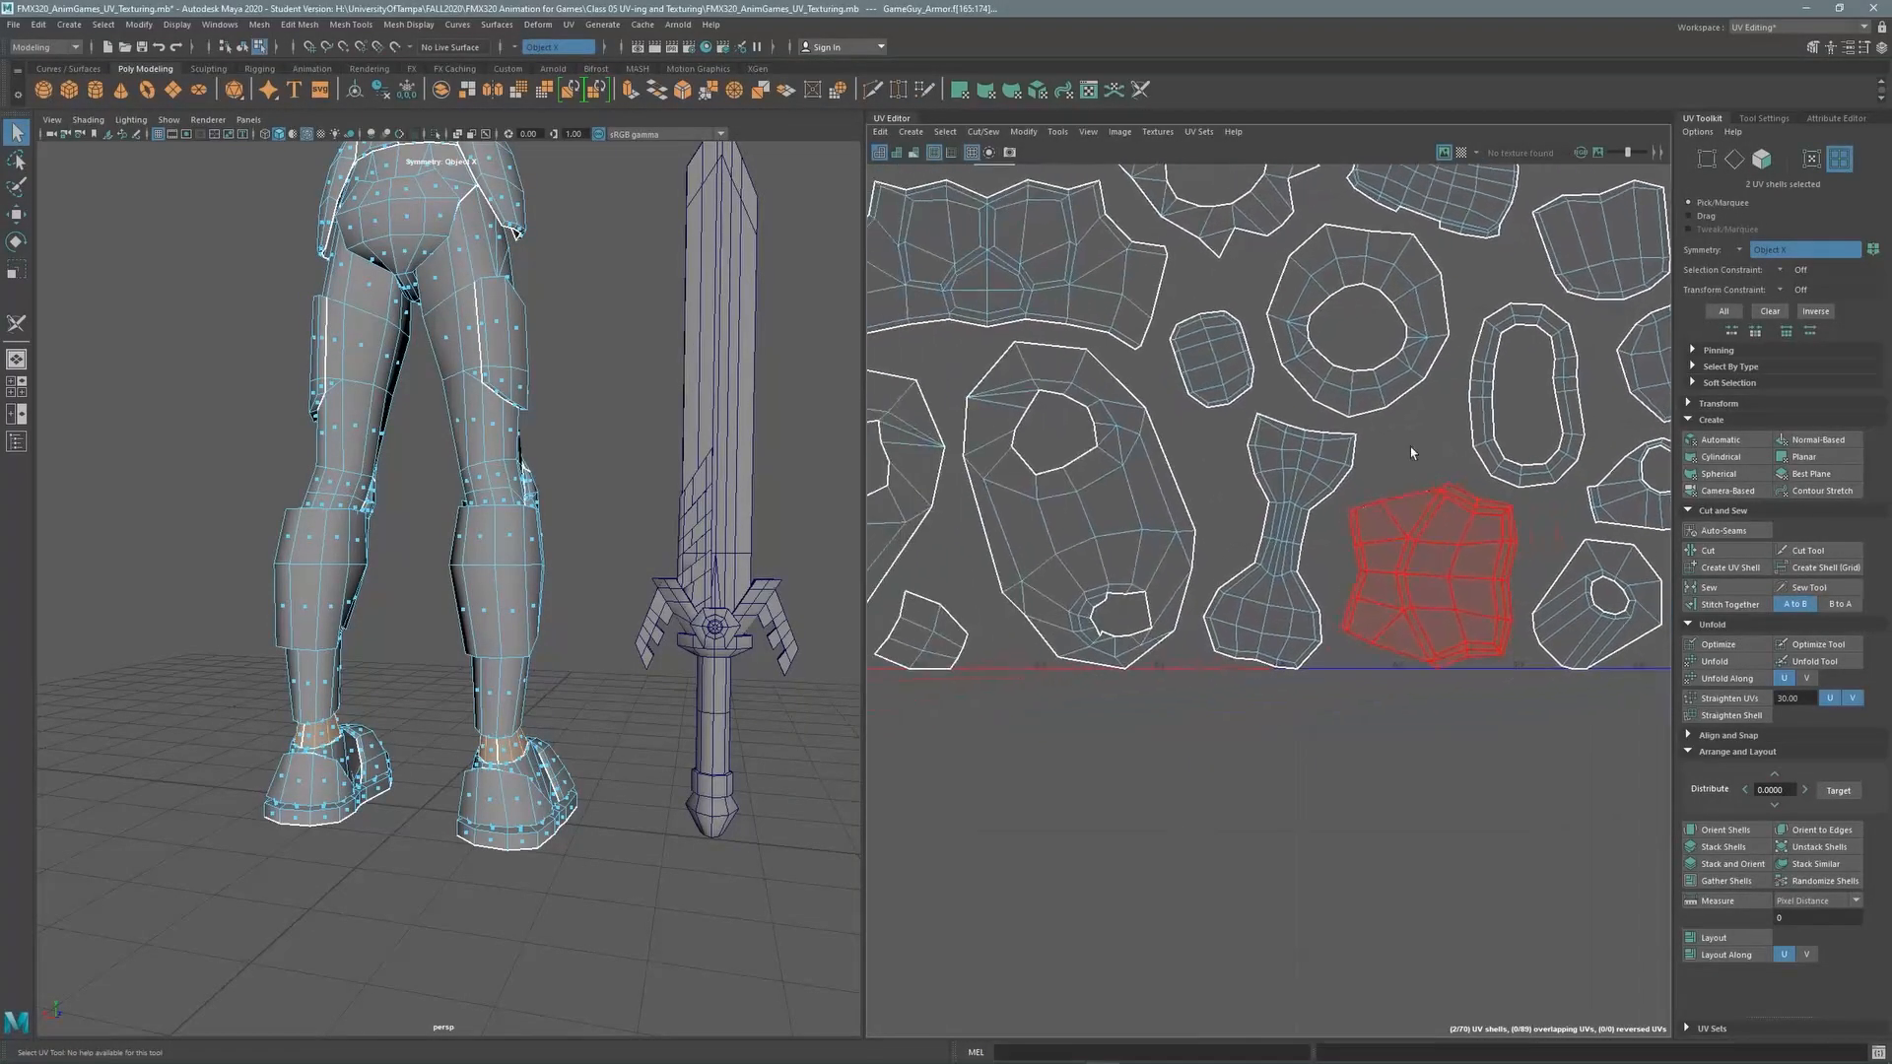
scroll(1413, 451, "down", 1)
middle_click_drag(1134, 523, 1244, 617, "alt")
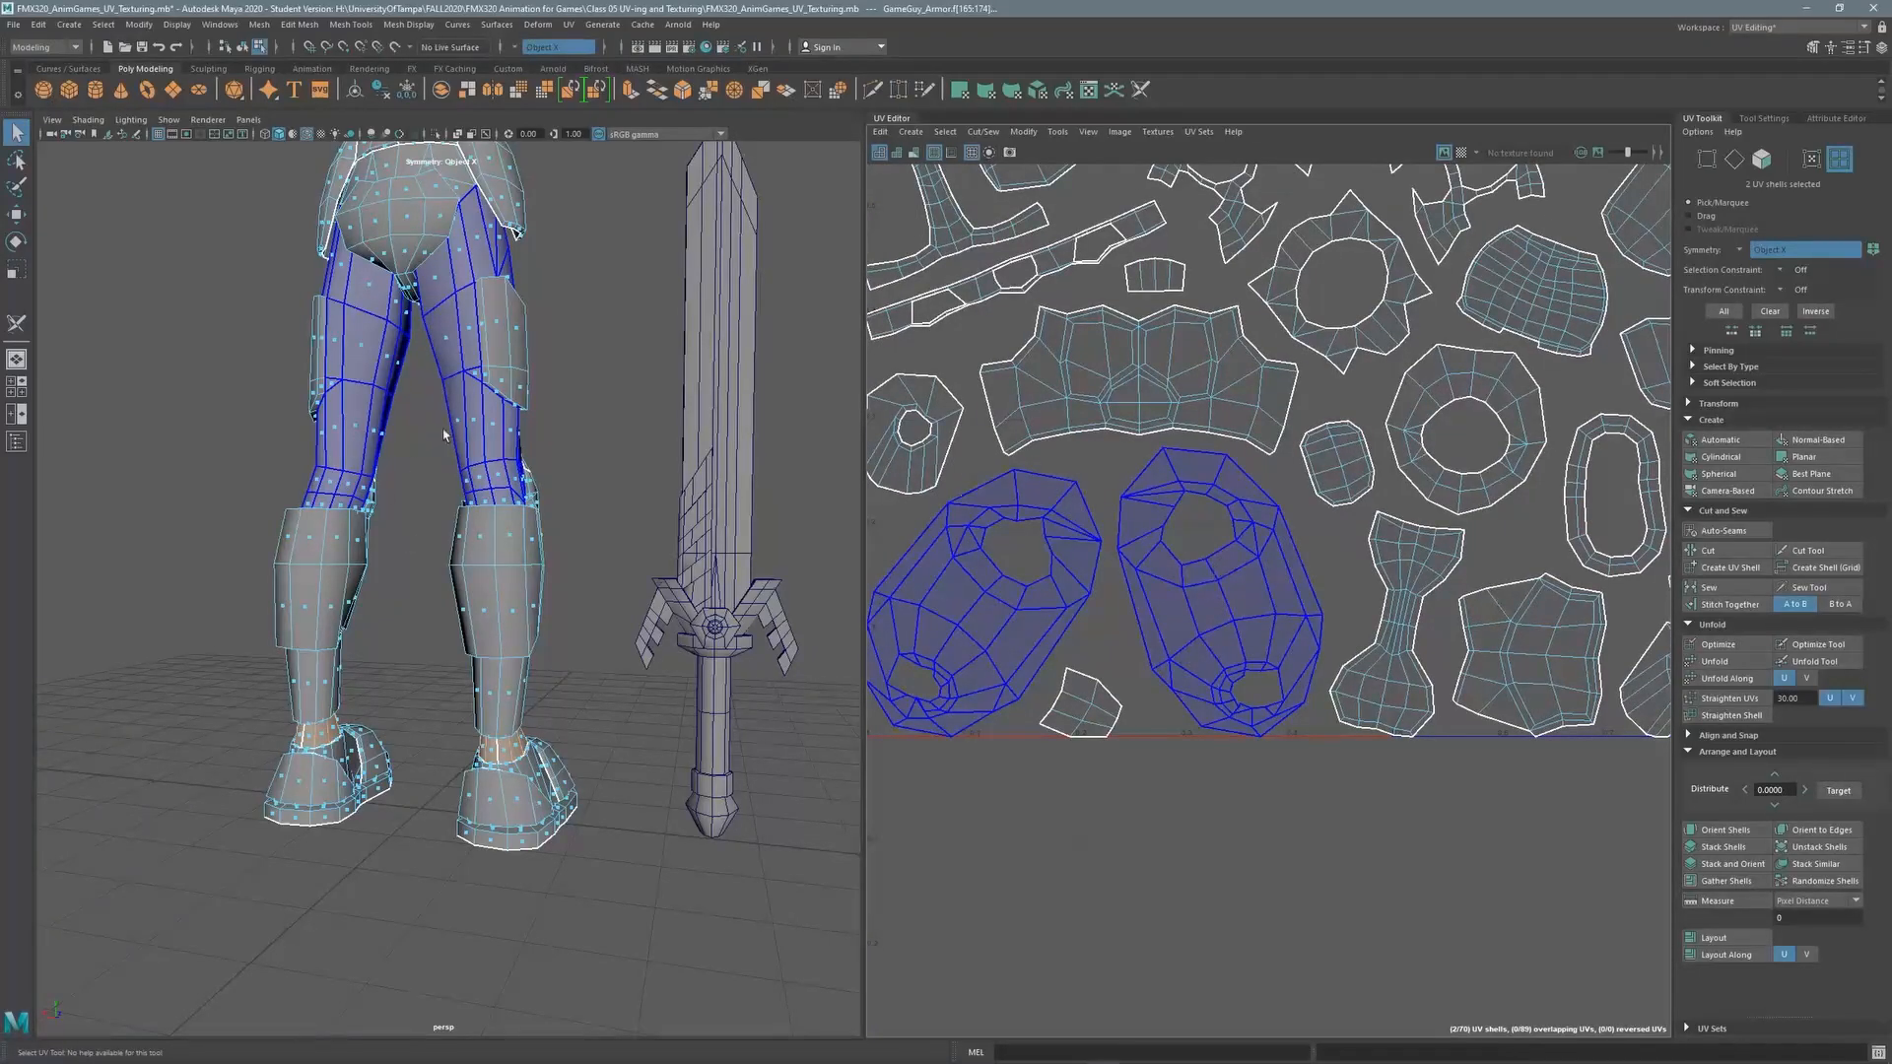
Select the two thigh shells and cut a vertical seam down the inner back of both thighs with the 3D Cut and Sew UV Tool
middle_click_drag(490, 404, 506, 536, "alt")
left_click_drag(463, 534, 601, 525, "alt")
right_click_drag(552, 513, 516, 526, "alt")
middle_click_drag(601, 515, 584, 564, "alt")
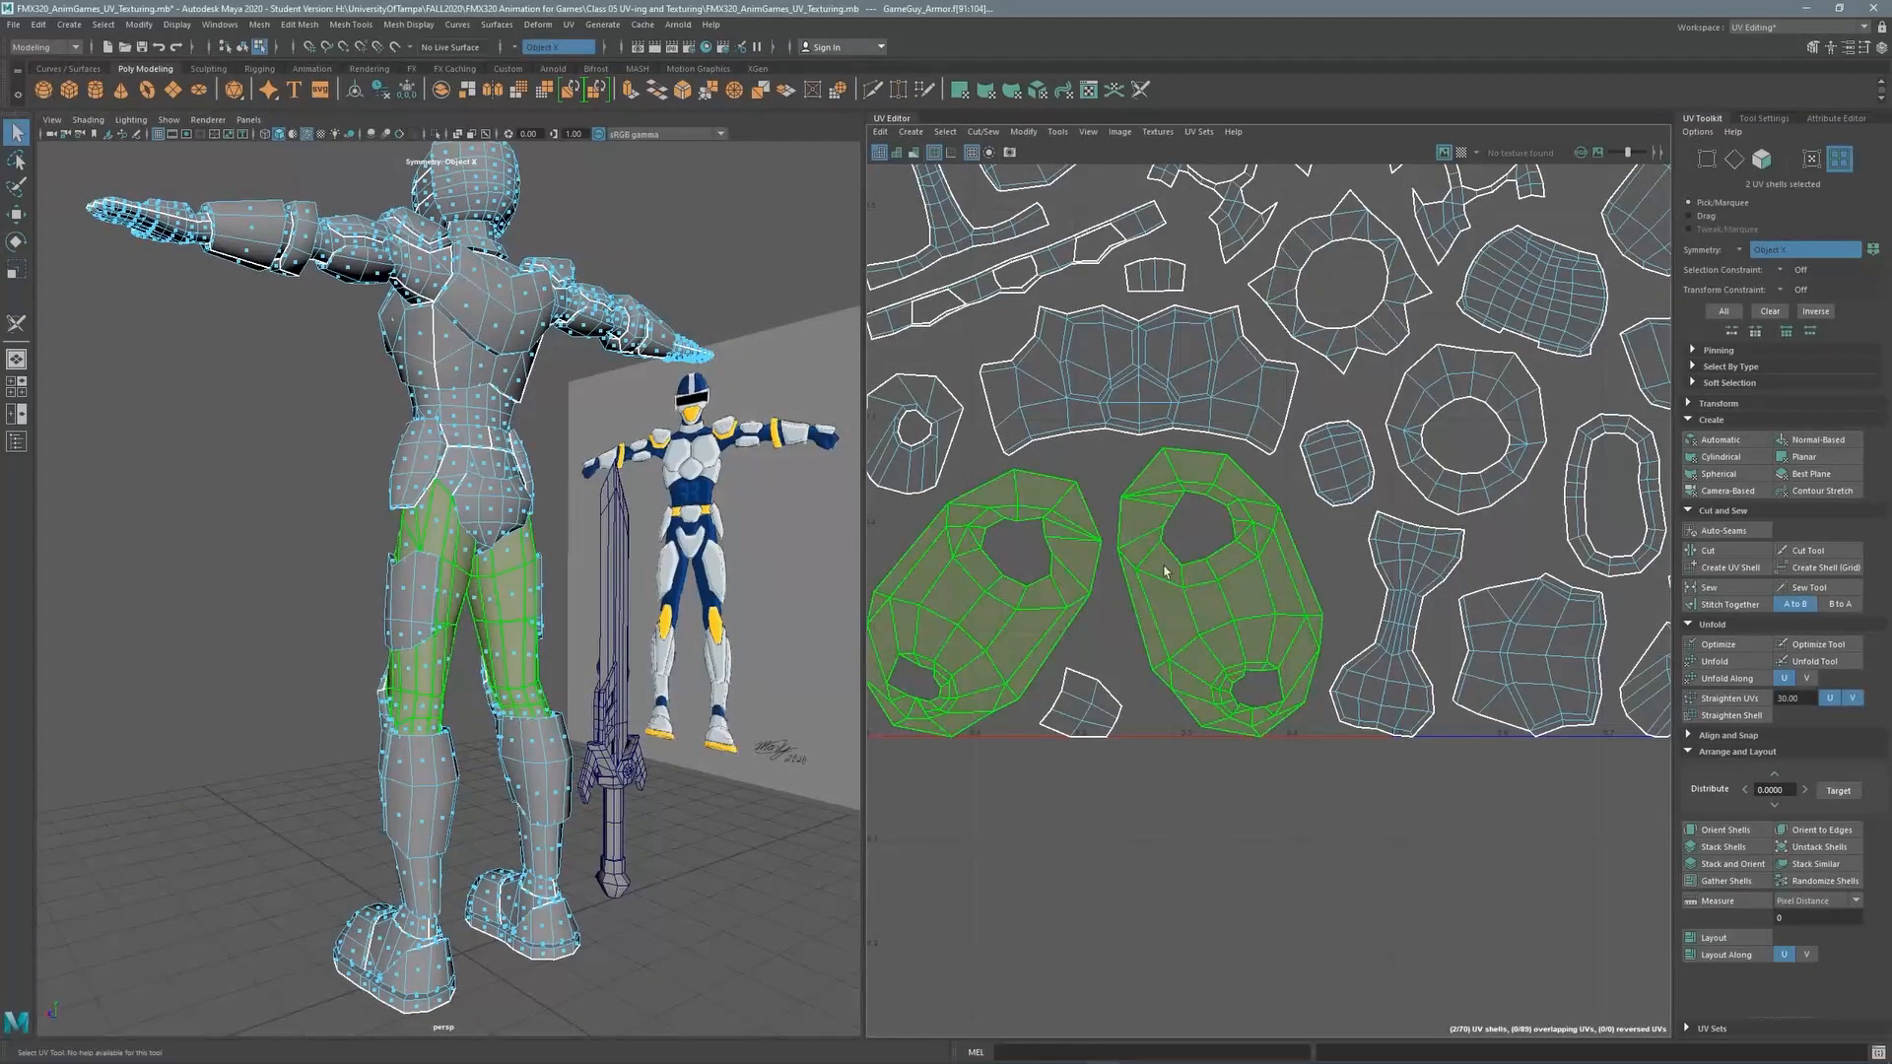
left_click_drag(597, 581, 555, 542, "alt")
right_click_drag(555, 541, 673, 473, "alt")
middle_click_drag(673, 473, 661, 544, "alt")
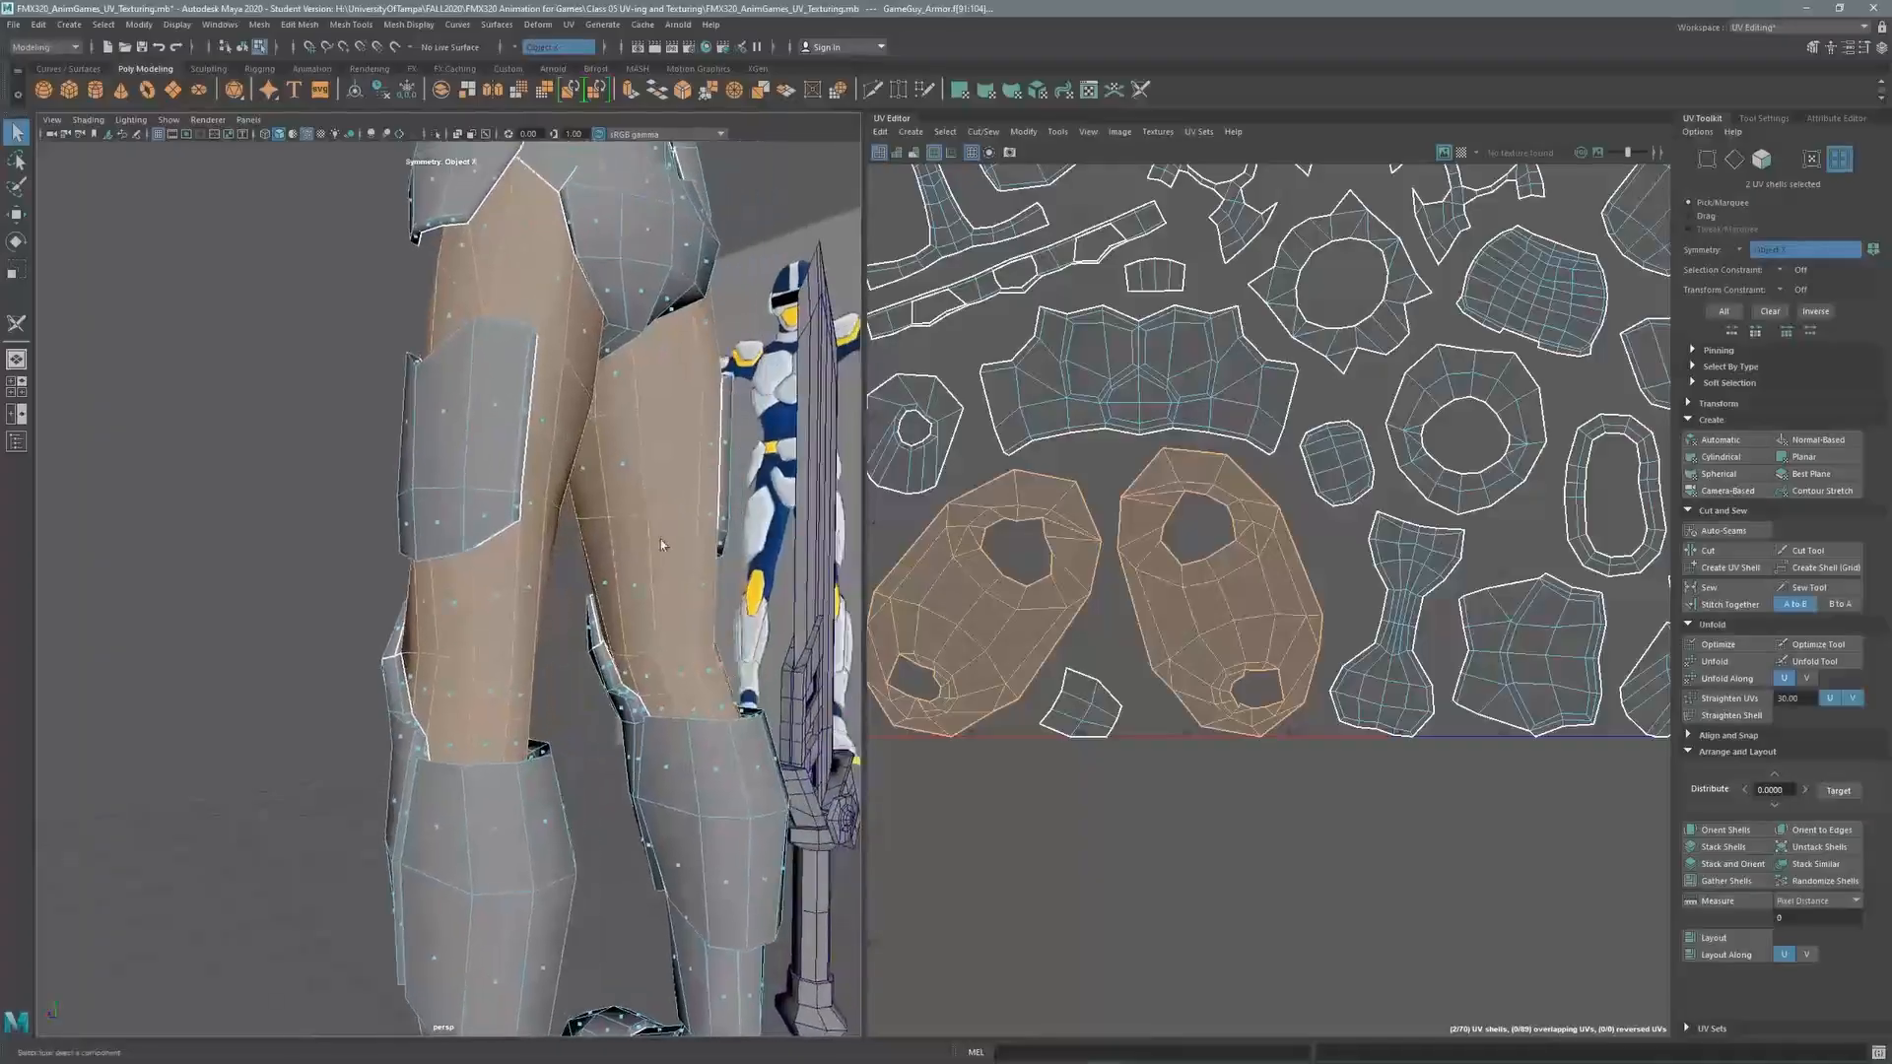
left_click_drag(661, 544, 646, 457, "alt")
left_click(1141, 90)
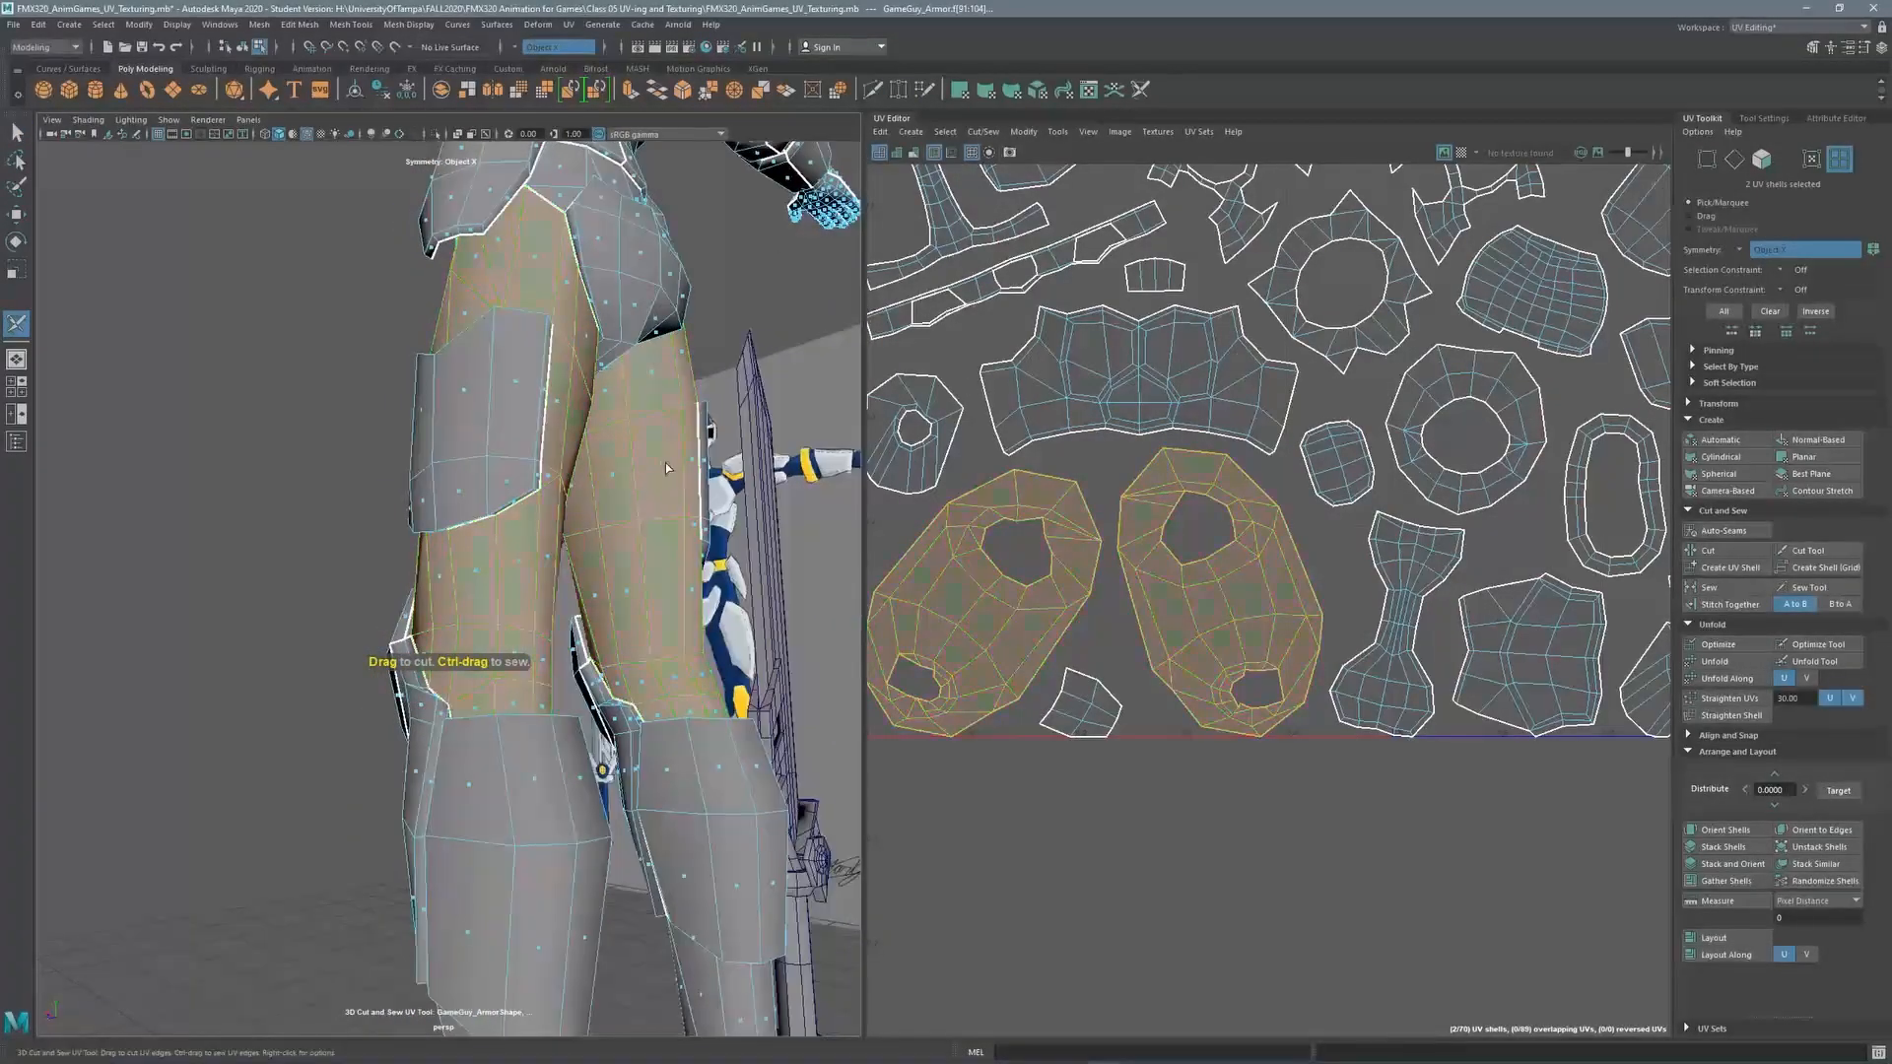
left_click(1737, 159)
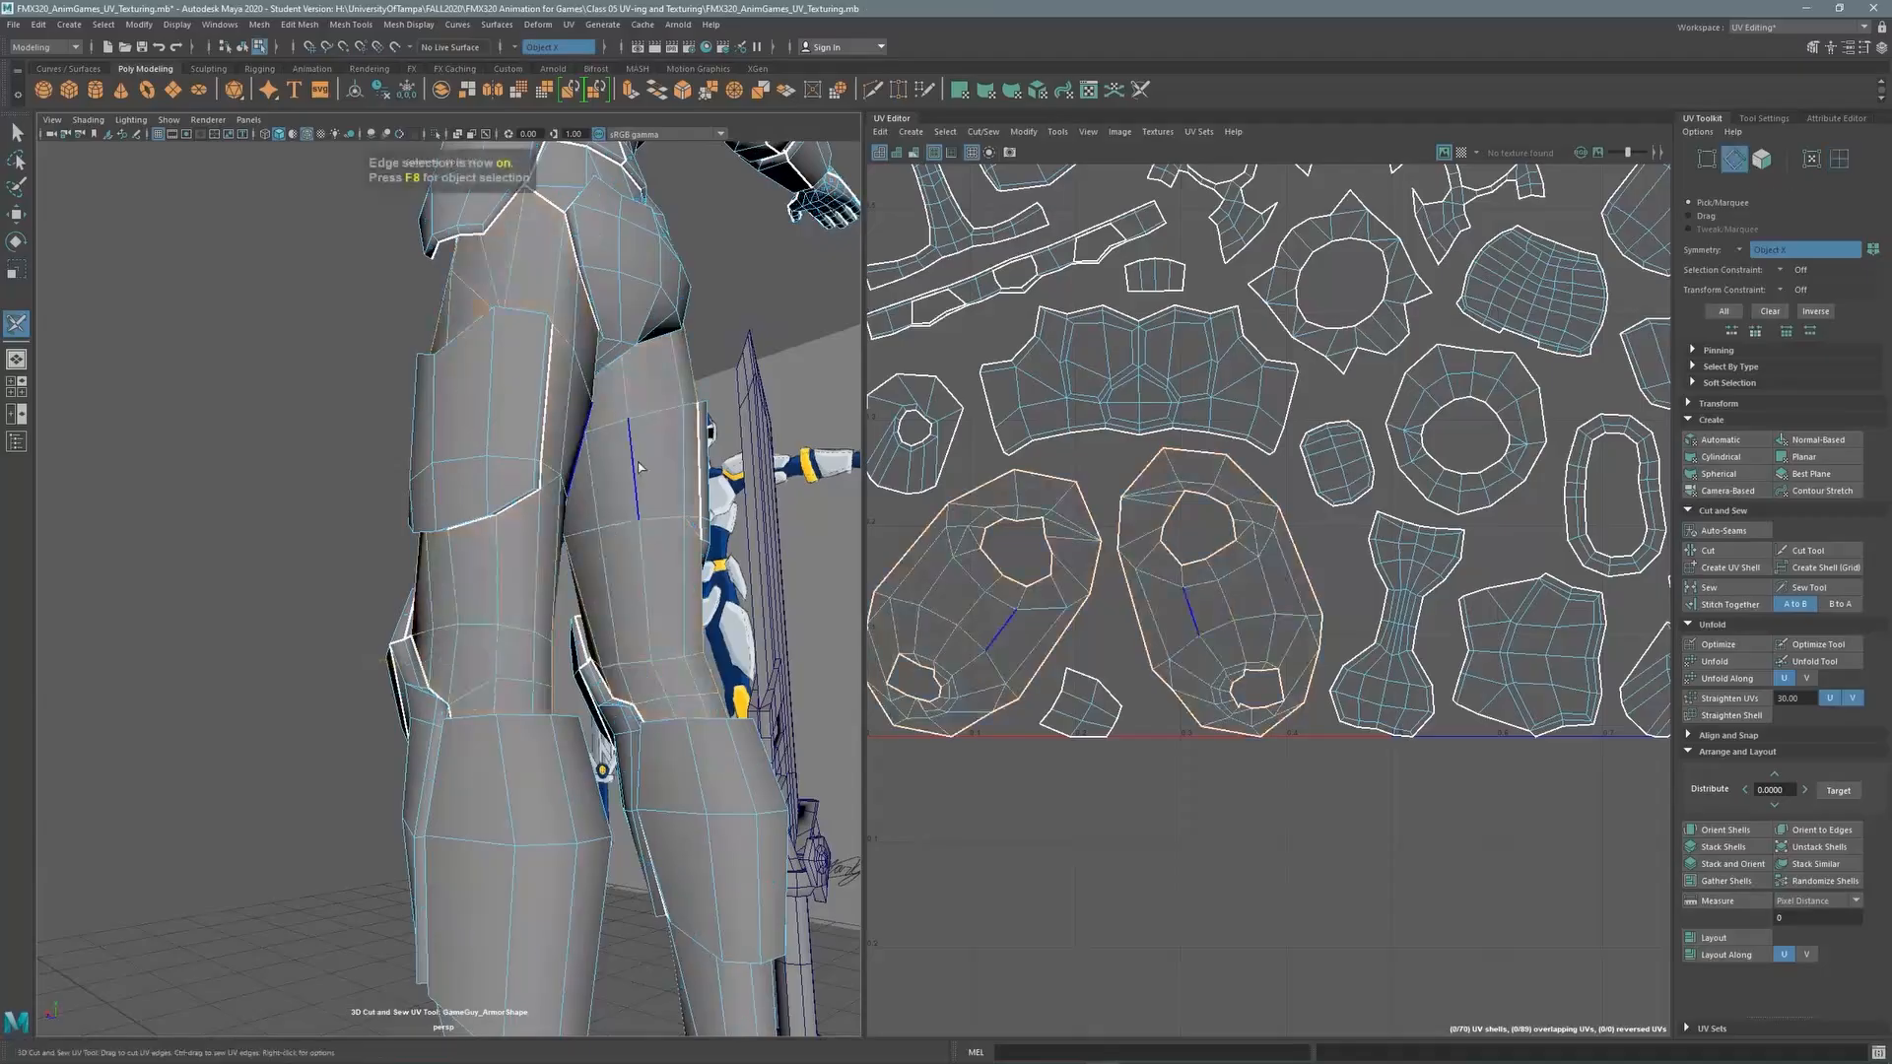
left_click_drag(641, 469, 592, 463, "alt")
right_click_drag(1381, 445, 1188, 427, "alt")
left_click_drag(619, 445, 619, 527, "alt")
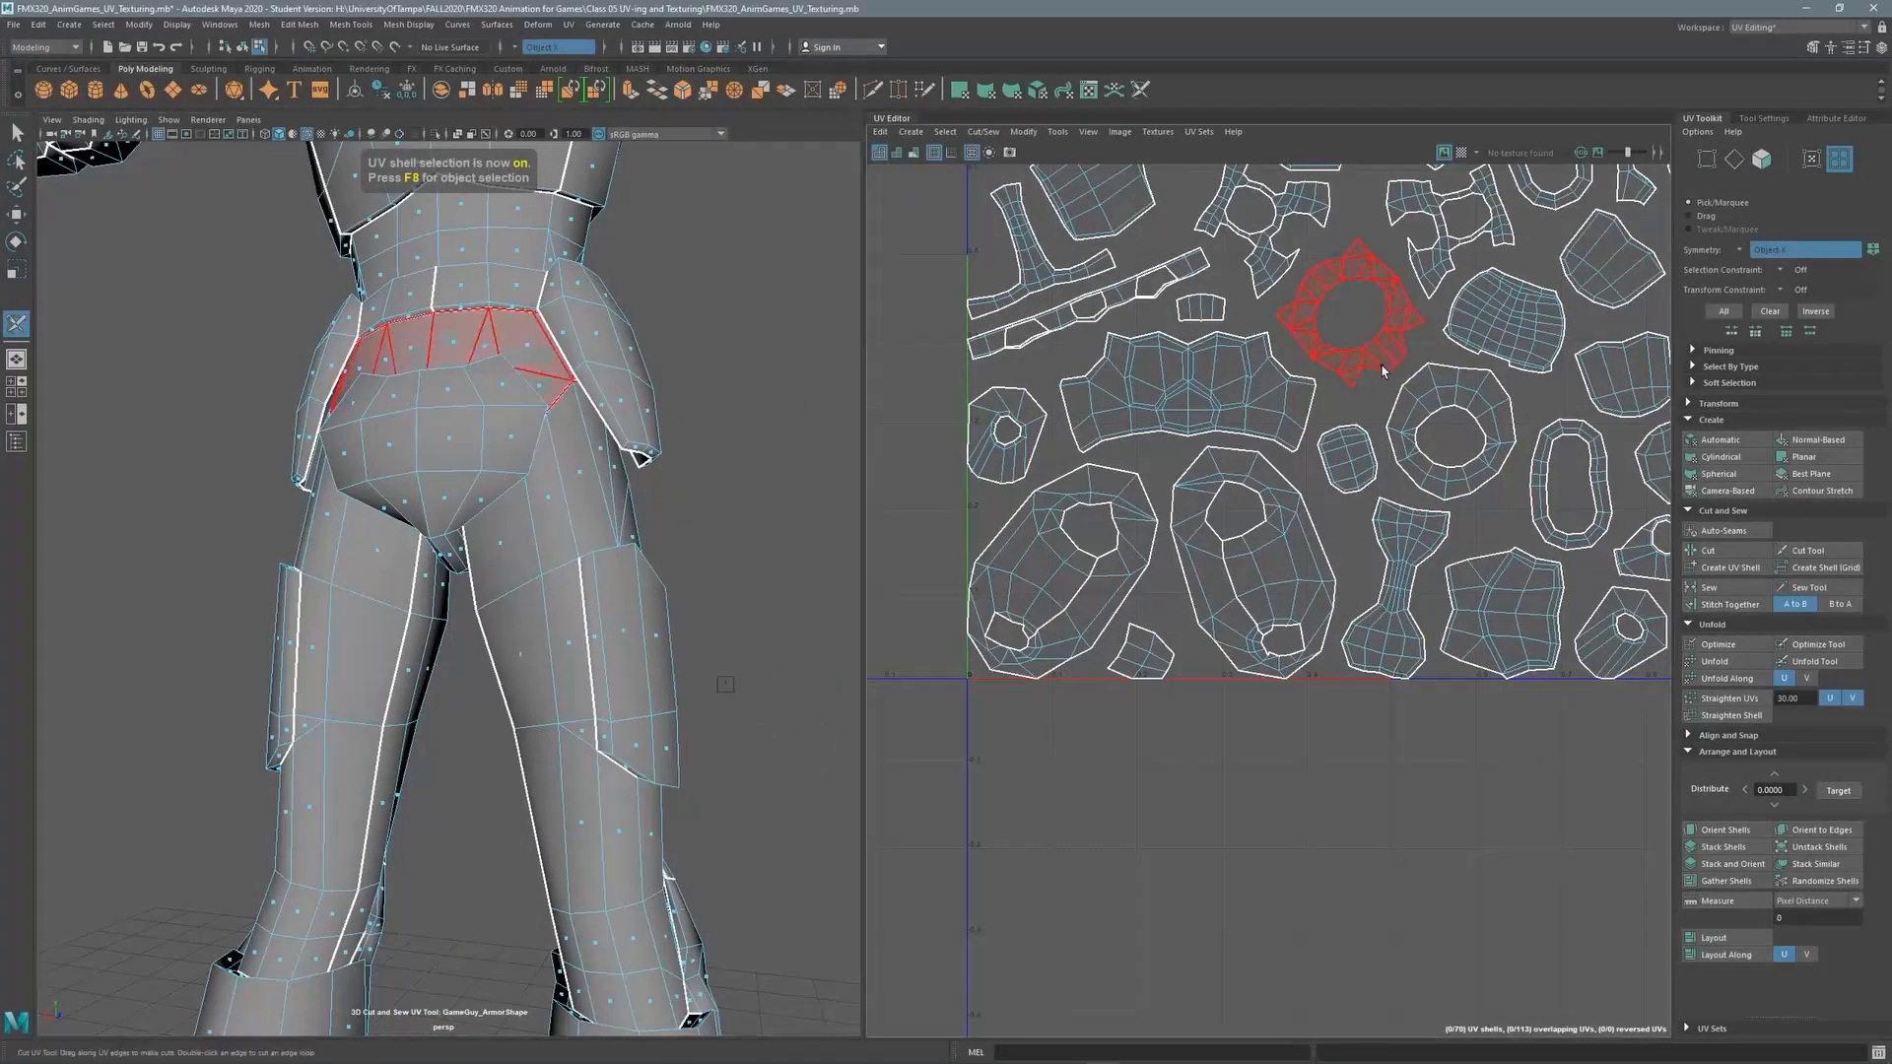
Cut the vertical edge at the centre back of the hip shell just below the belt
middle_click_drag(611, 325, 726, 490, "alt")
right_click_drag(725, 491, 814, 491, "alt")
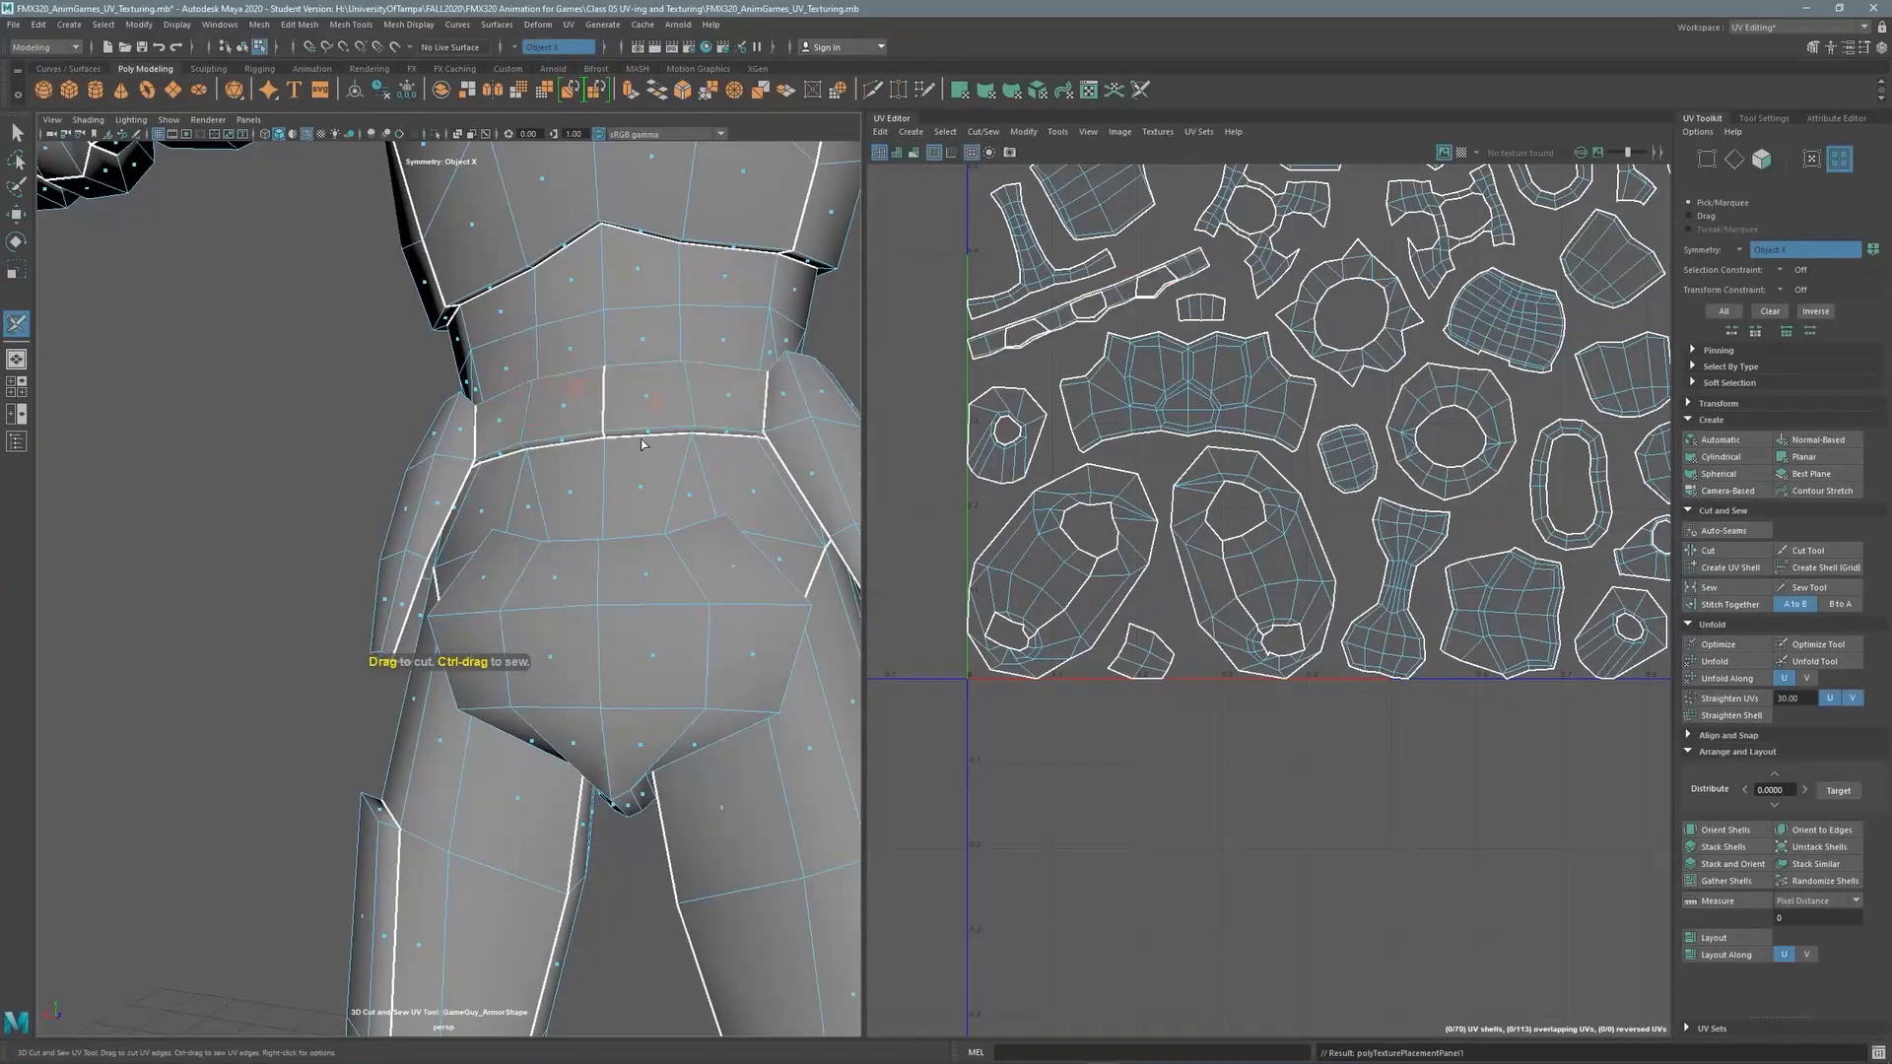
left_click_drag(613, 409, 587, 519, "alt")
left_click(587, 513)
middle_click_drag(1172, 473, 1171, 600, "alt")
Select the two lower-leg shells and cut a vertical seam down the back of both lower legs
left_click(1838, 159)
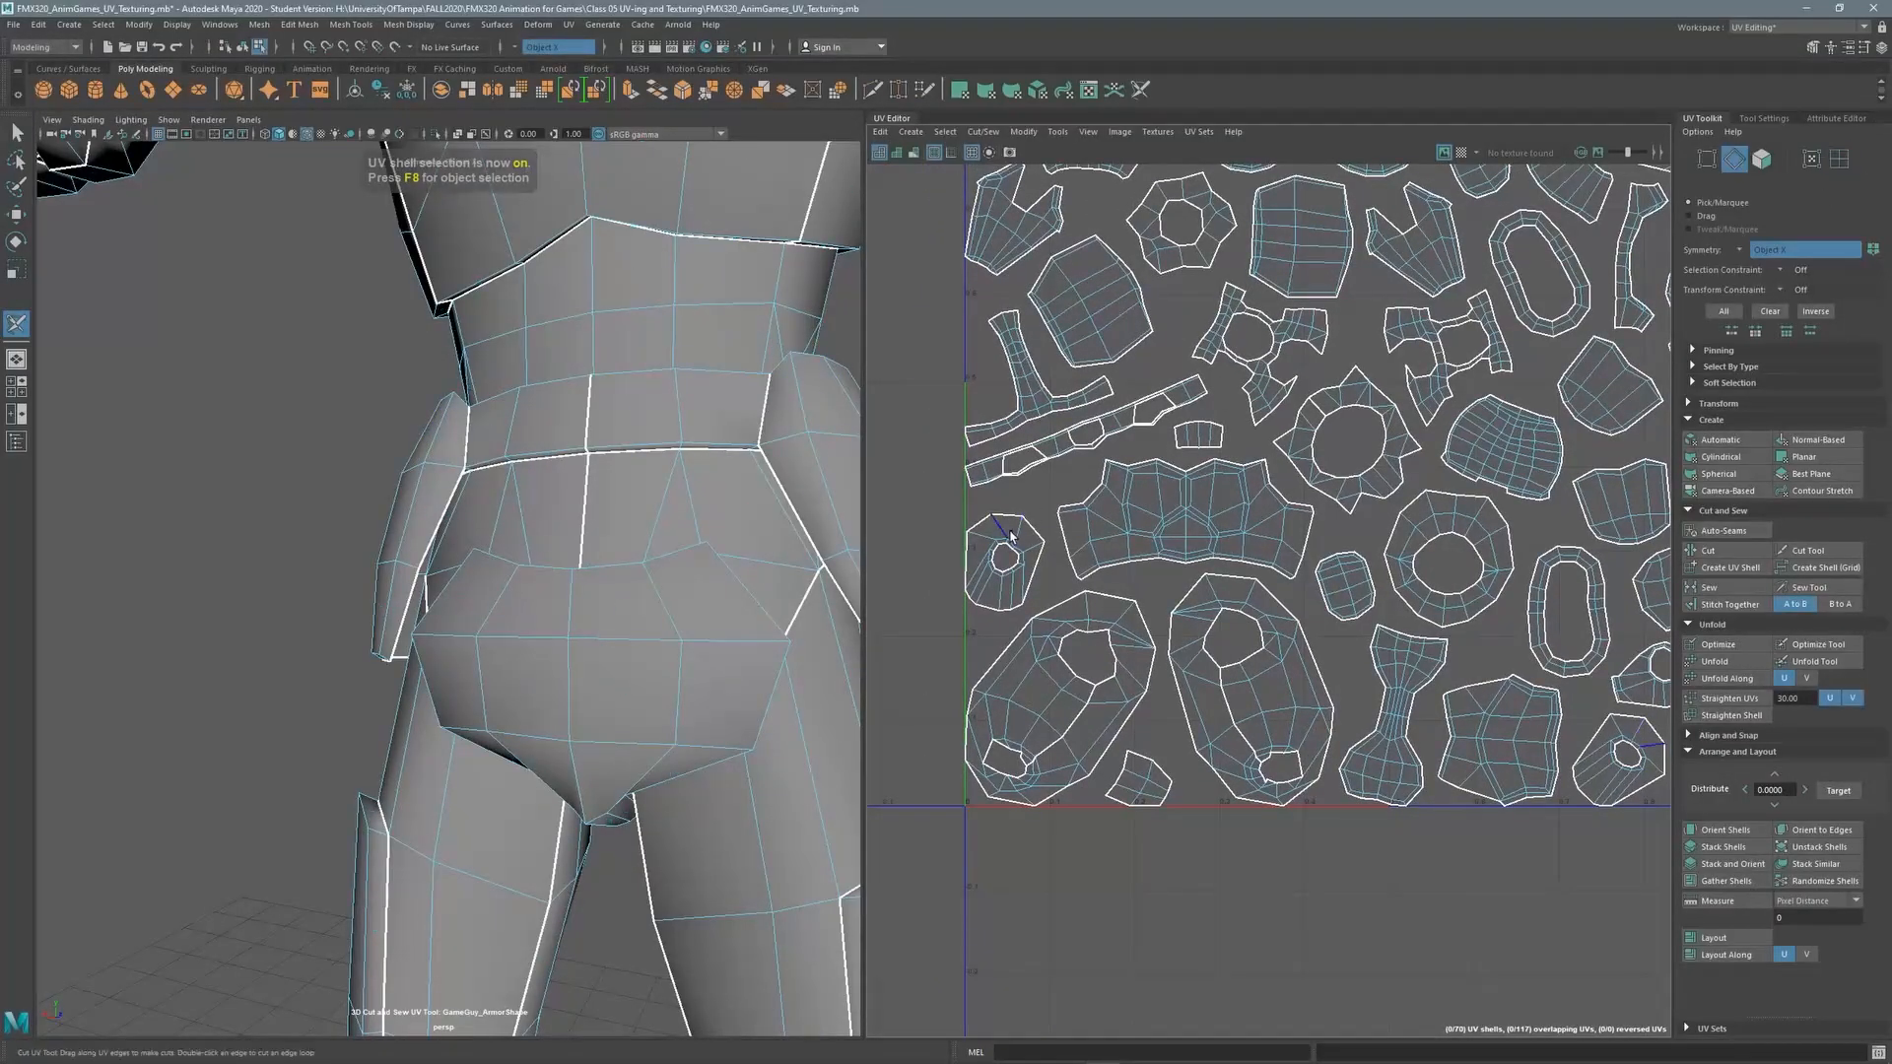
key("q")
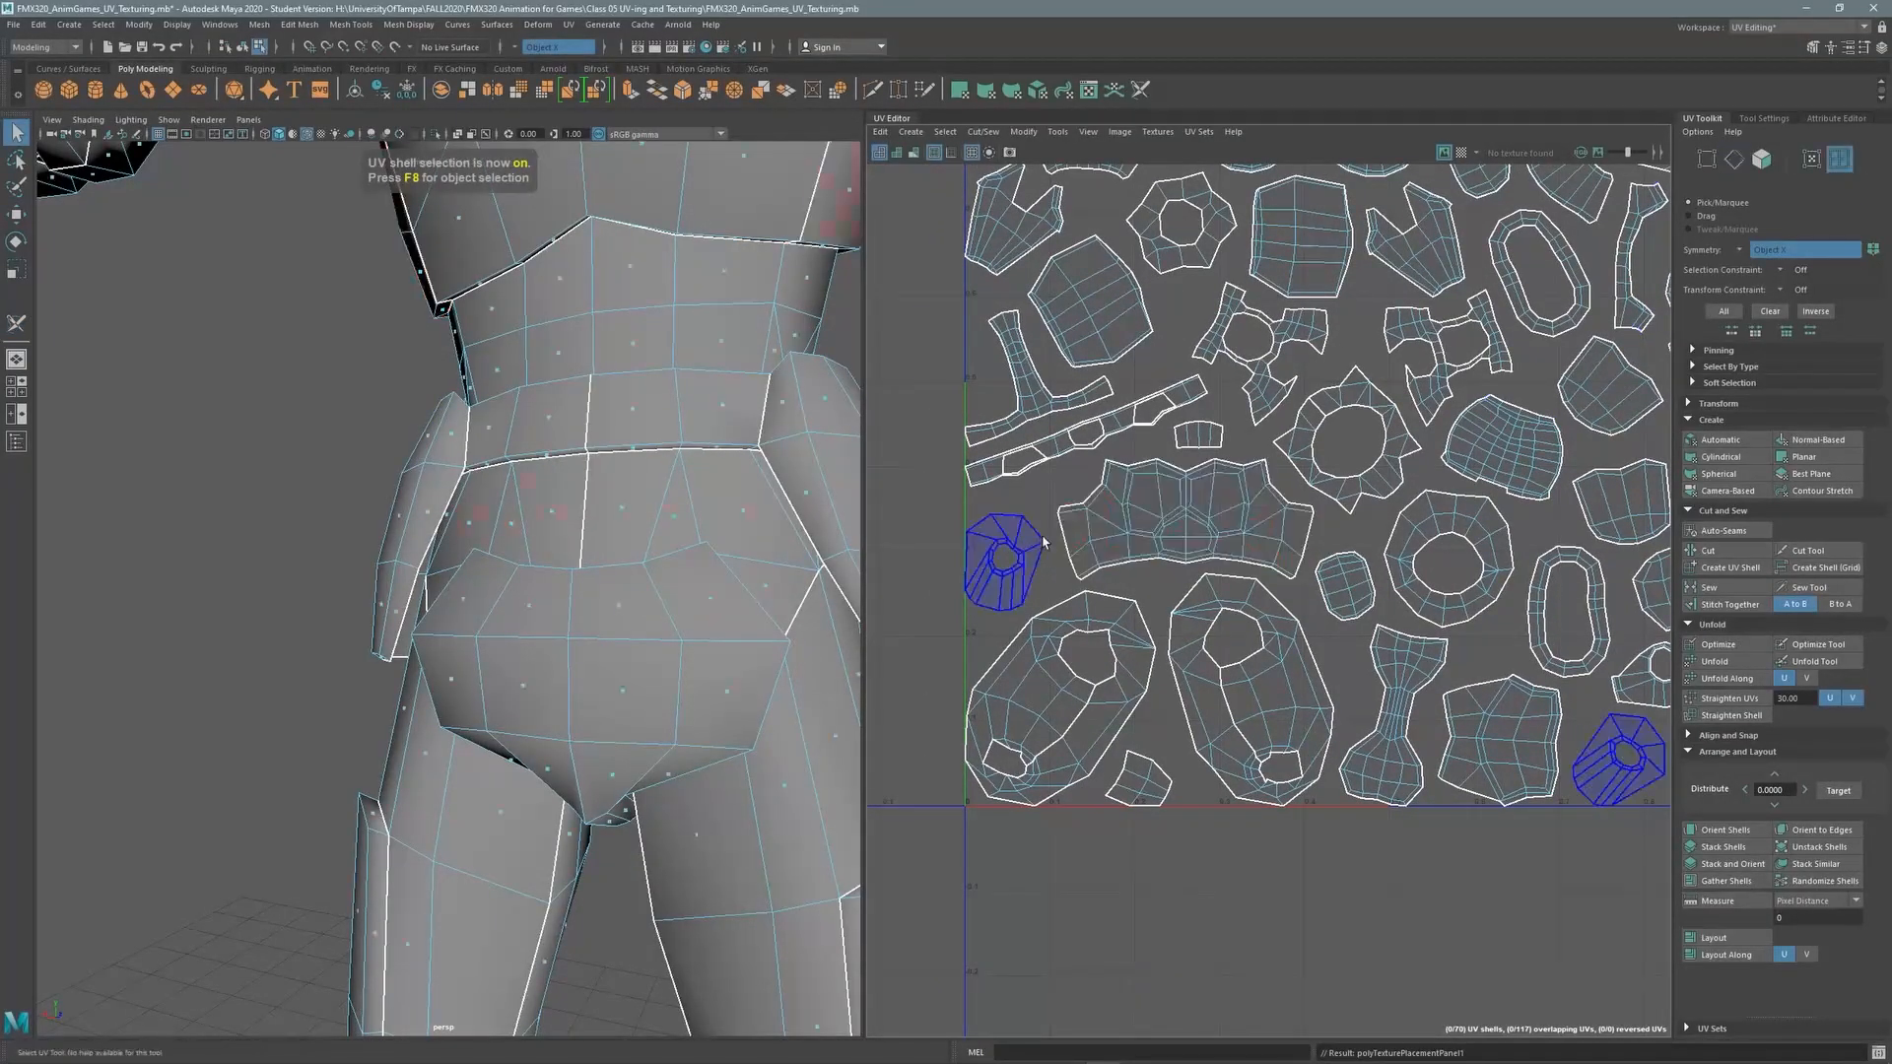
left_click(1043, 542)
right_click_drag(650, 427, 532, 444, "alt")
left_click_drag(532, 443, 463, 704, "alt")
middle_click_drag(463, 704, 573, 197, "alt")
right_click_drag(490, 576, 645, 444, "alt")
left_click_drag(646, 444, 582, 399, "alt")
left_click(1139, 90)
left_click(560, 498)
middle_click_drag(582, 399, 562, 571, "alt")
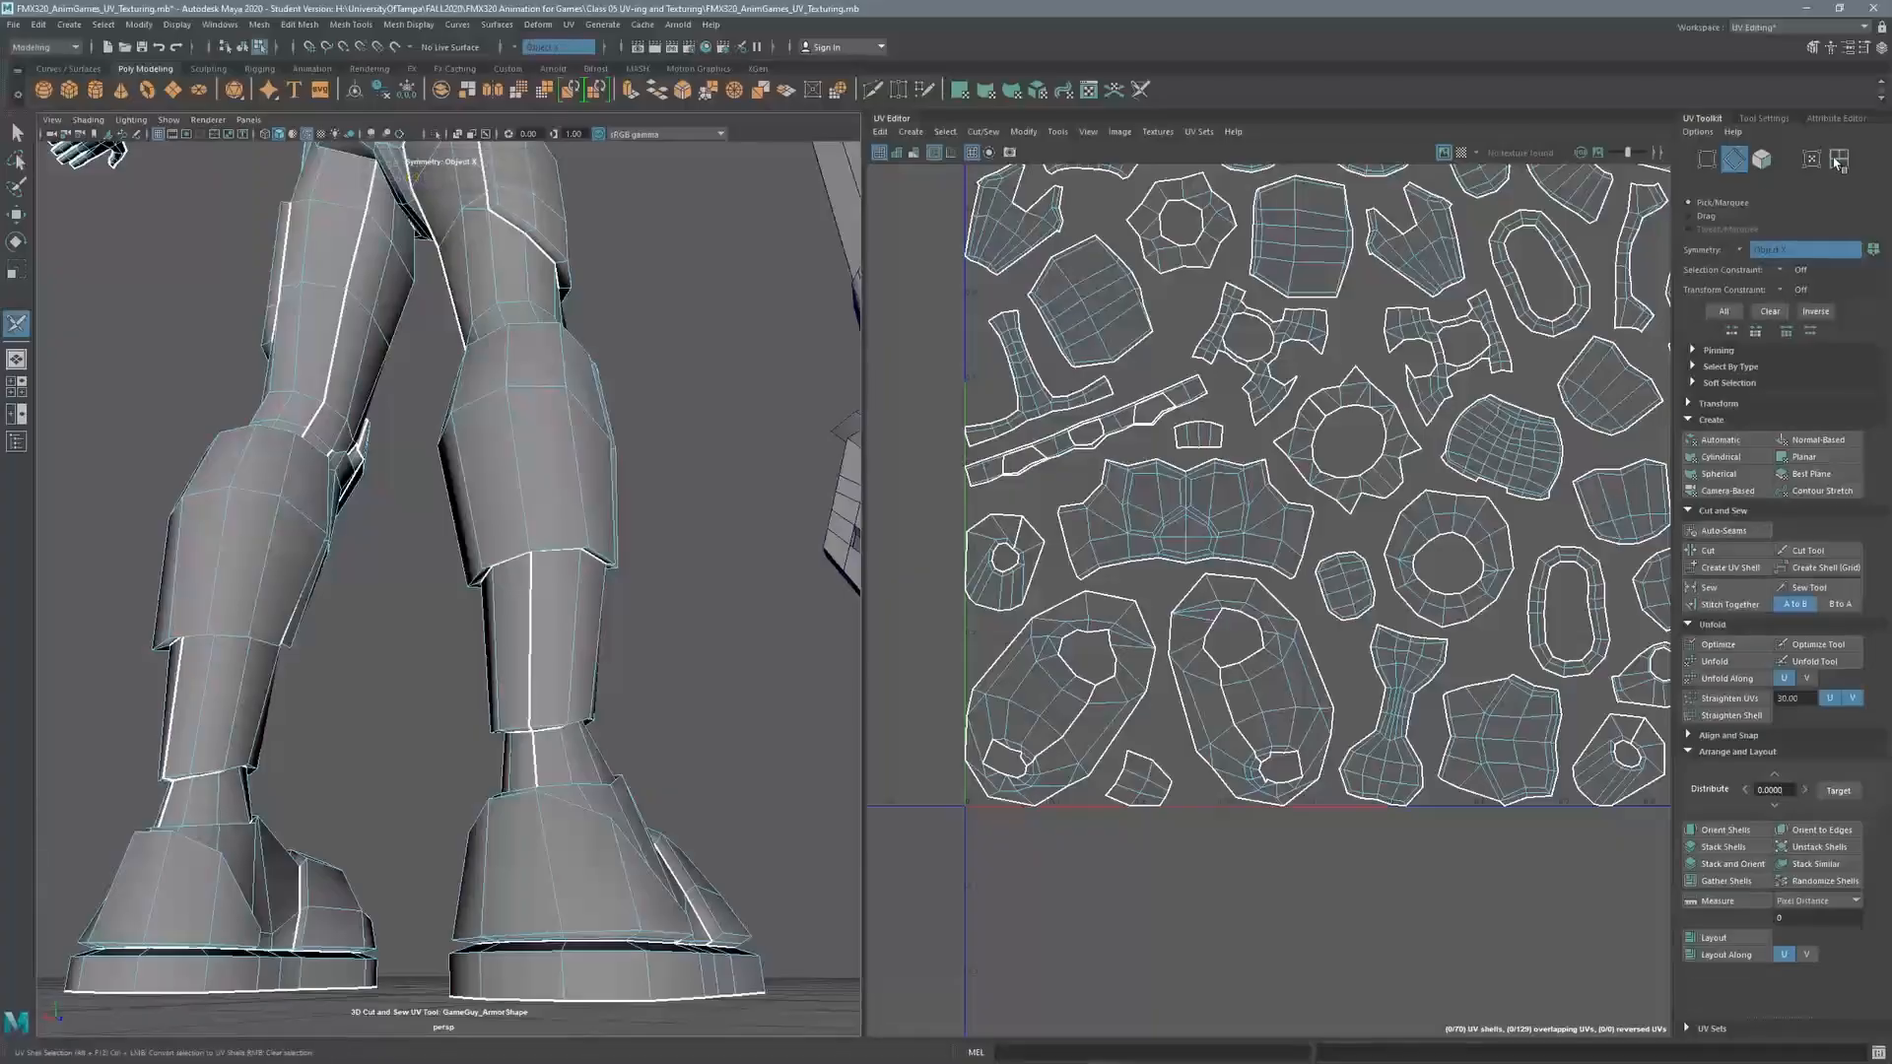
Select the two branched arm shells in the UV layout and examine where they sit on the character's arms and shoulders
key("q")
left_click(1386, 473)
right_click_drag(729, 367, 517, 443, "alt")
middle_click_drag(517, 444, 531, 739, "alt")
middle_click_drag(1459, 476, 1369, 583, "alt")
left_click(1402, 430)
middle_click_drag(578, 386, 603, 532, "alt")
right_click_drag(603, 532, 857, 374, "alt")
left_click_drag(680, 582, 658, 481, "alt")
middle_click_drag(658, 481, 549, 410, "alt")
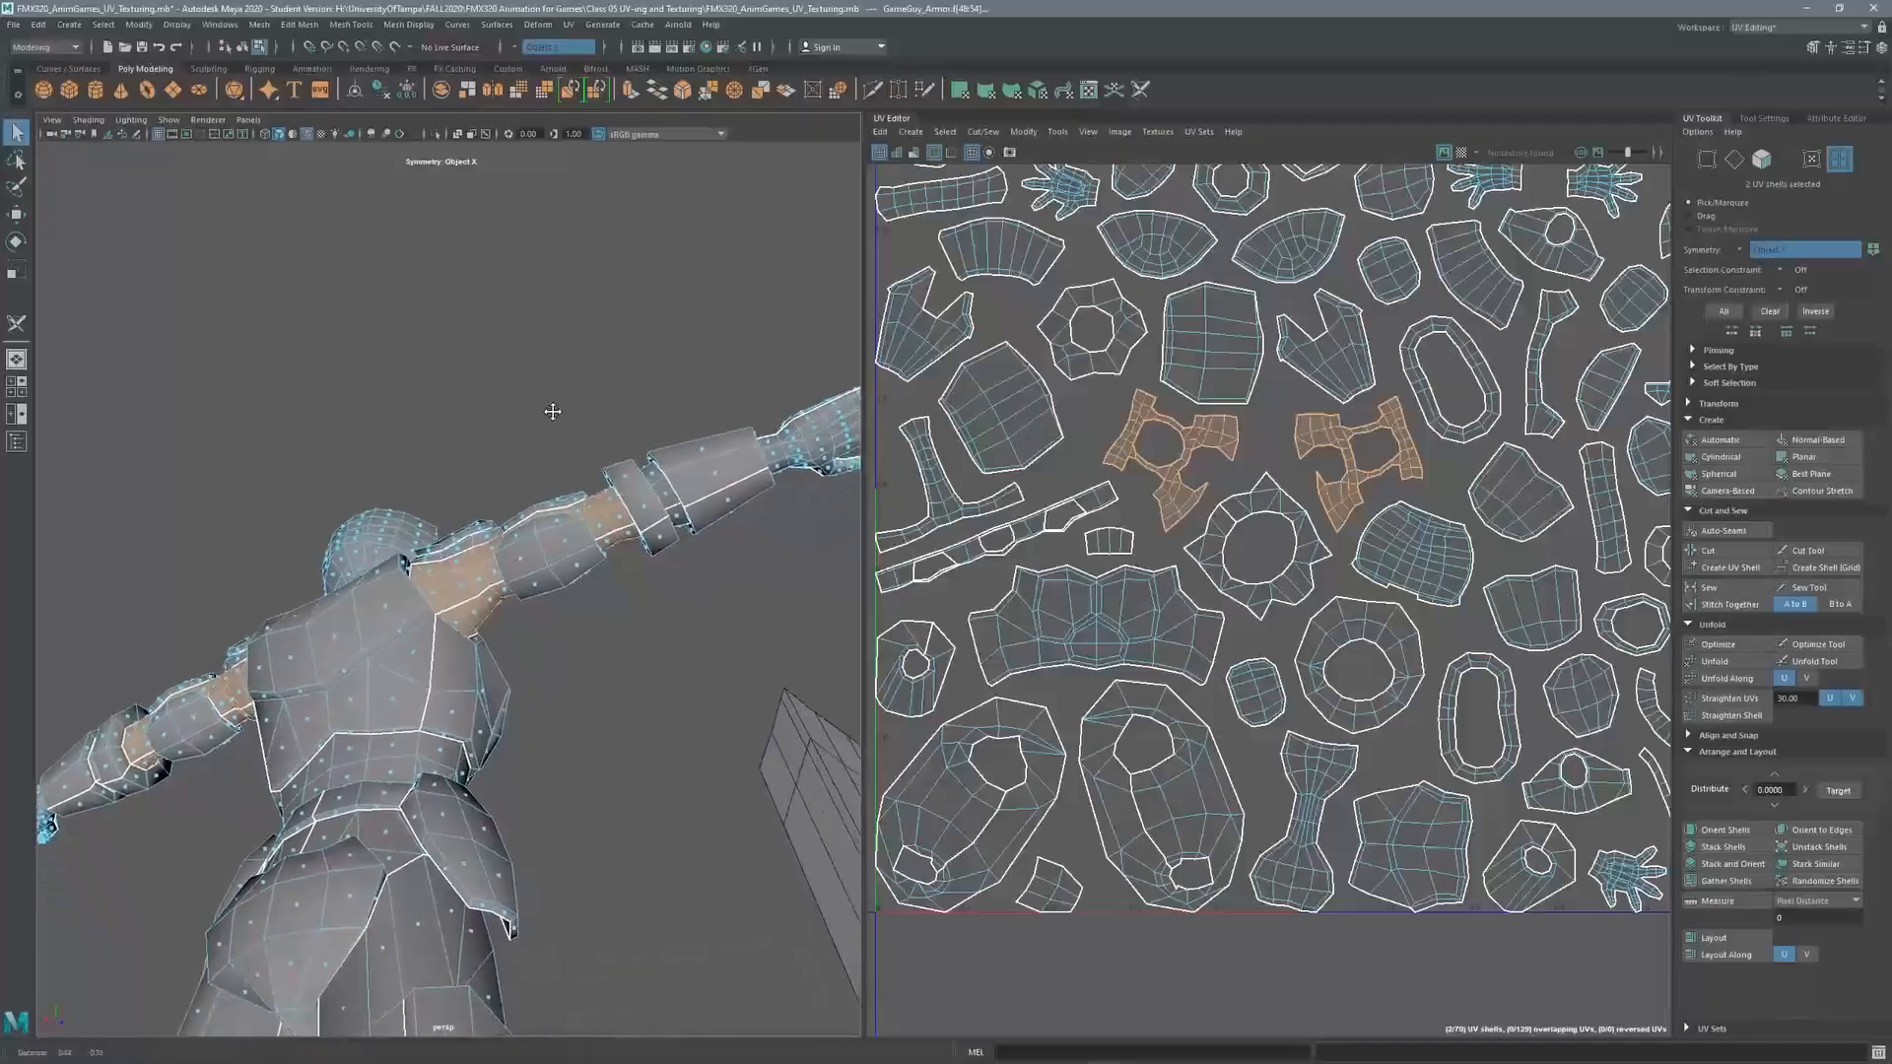
Select the ring-shaped waist shell and cut its vertical edges at the centre of the lower back
middle_click_drag(1375, 631, 1331, 549, "alt")
left_click(1331, 551)
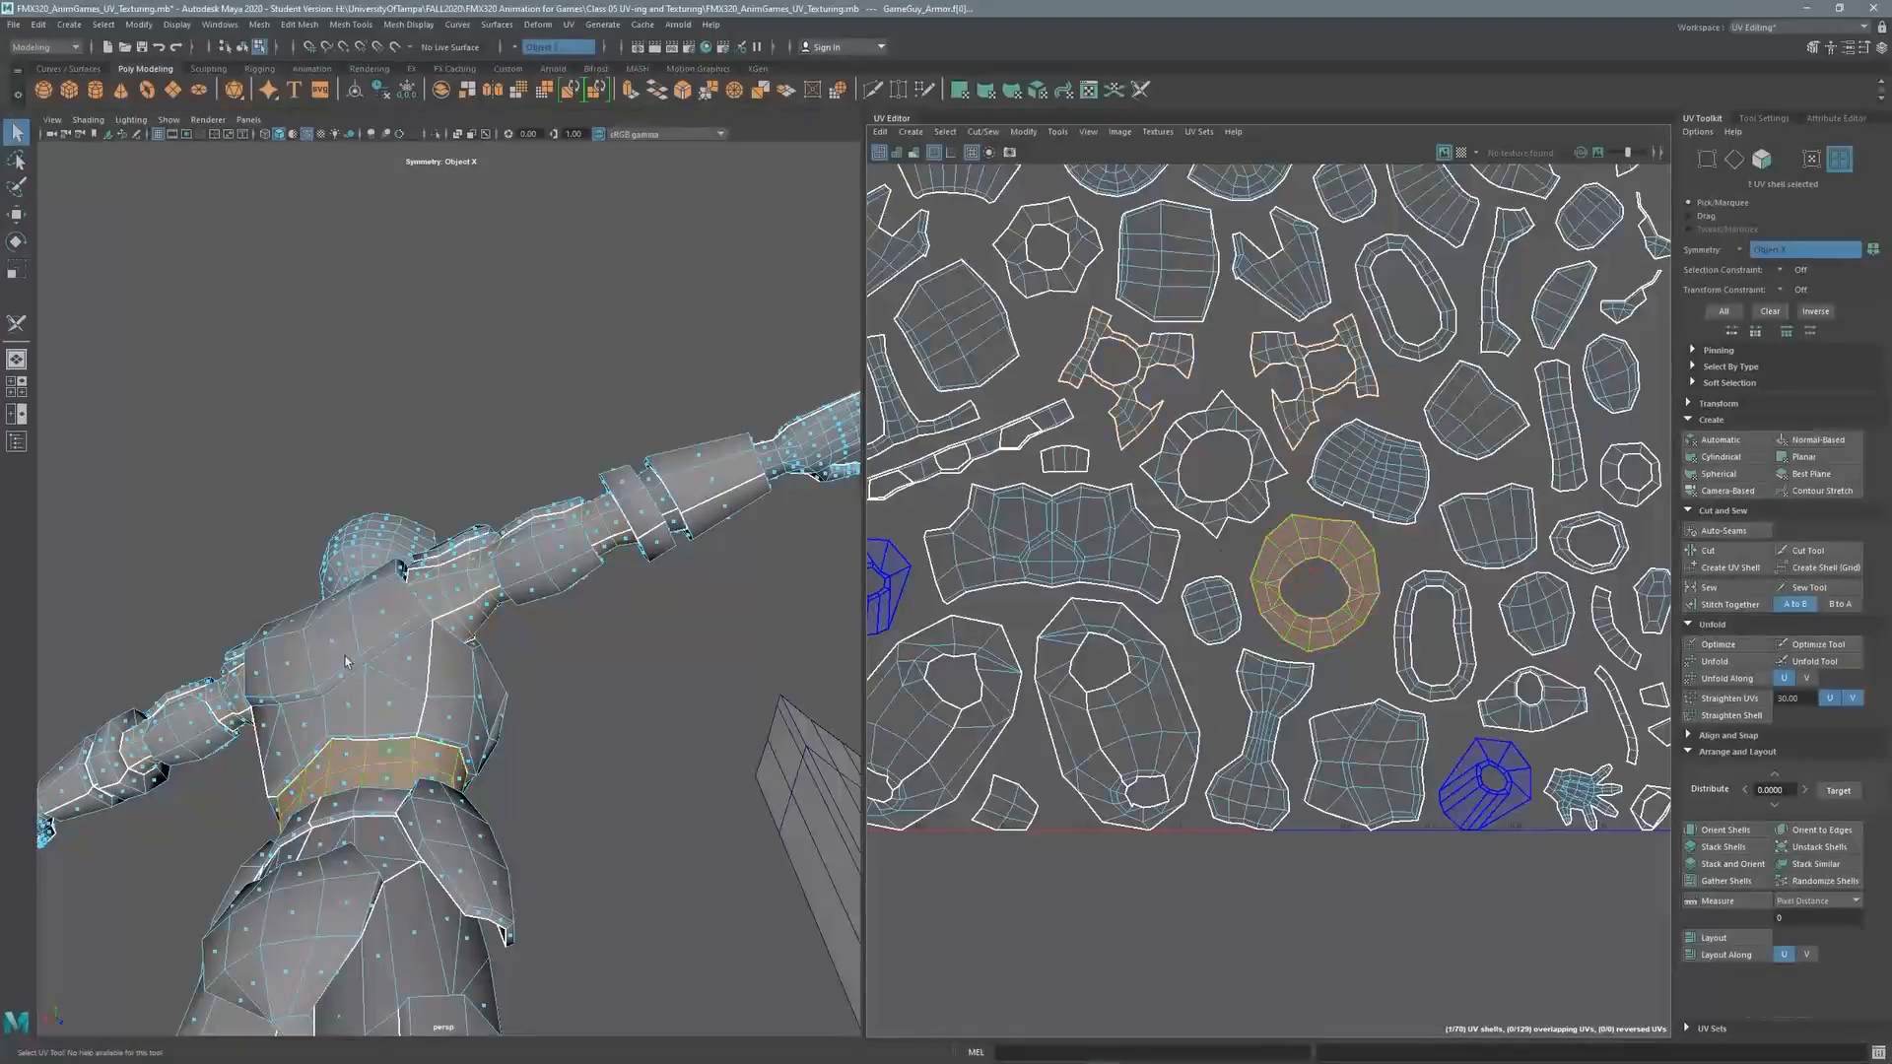
left_click_drag(469, 552, 499, 600, "alt")
right_click_drag(498, 600, 771, 714, "alt")
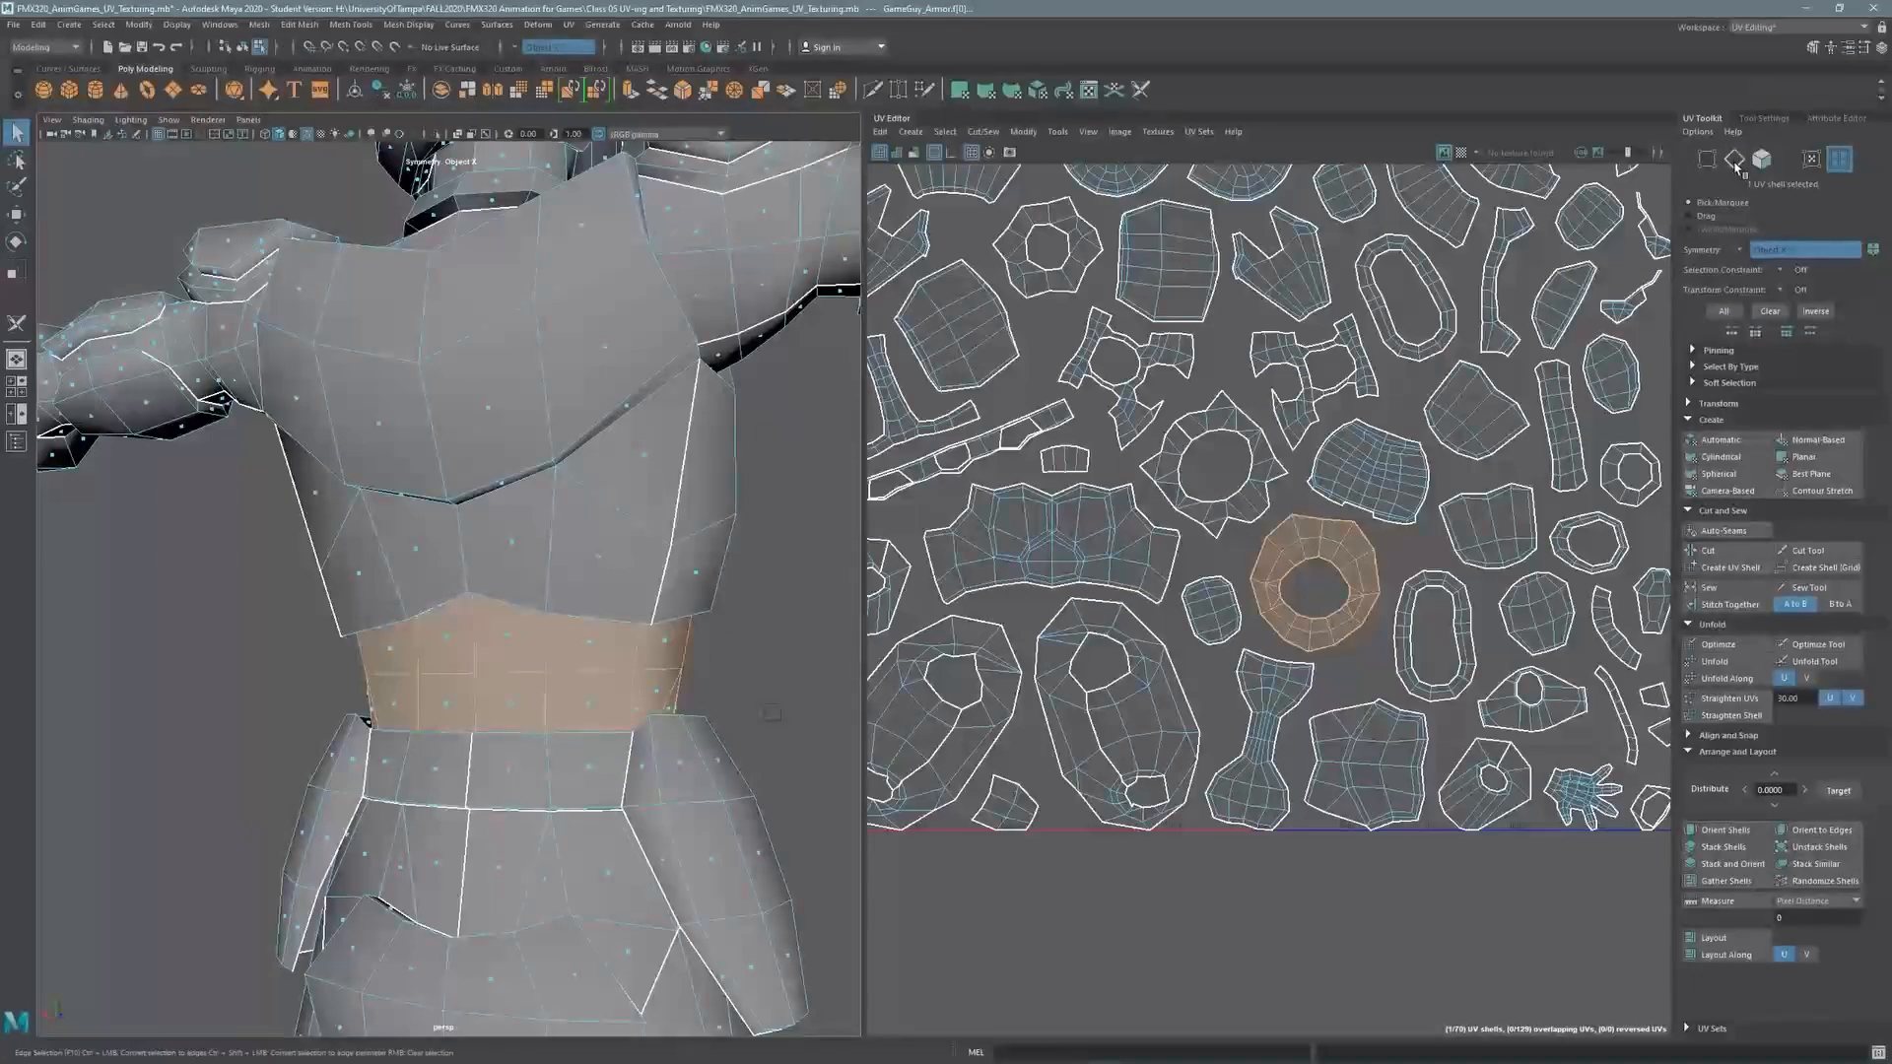
left_click(1734, 160)
left_click_drag(525, 693, 521, 545, "alt")
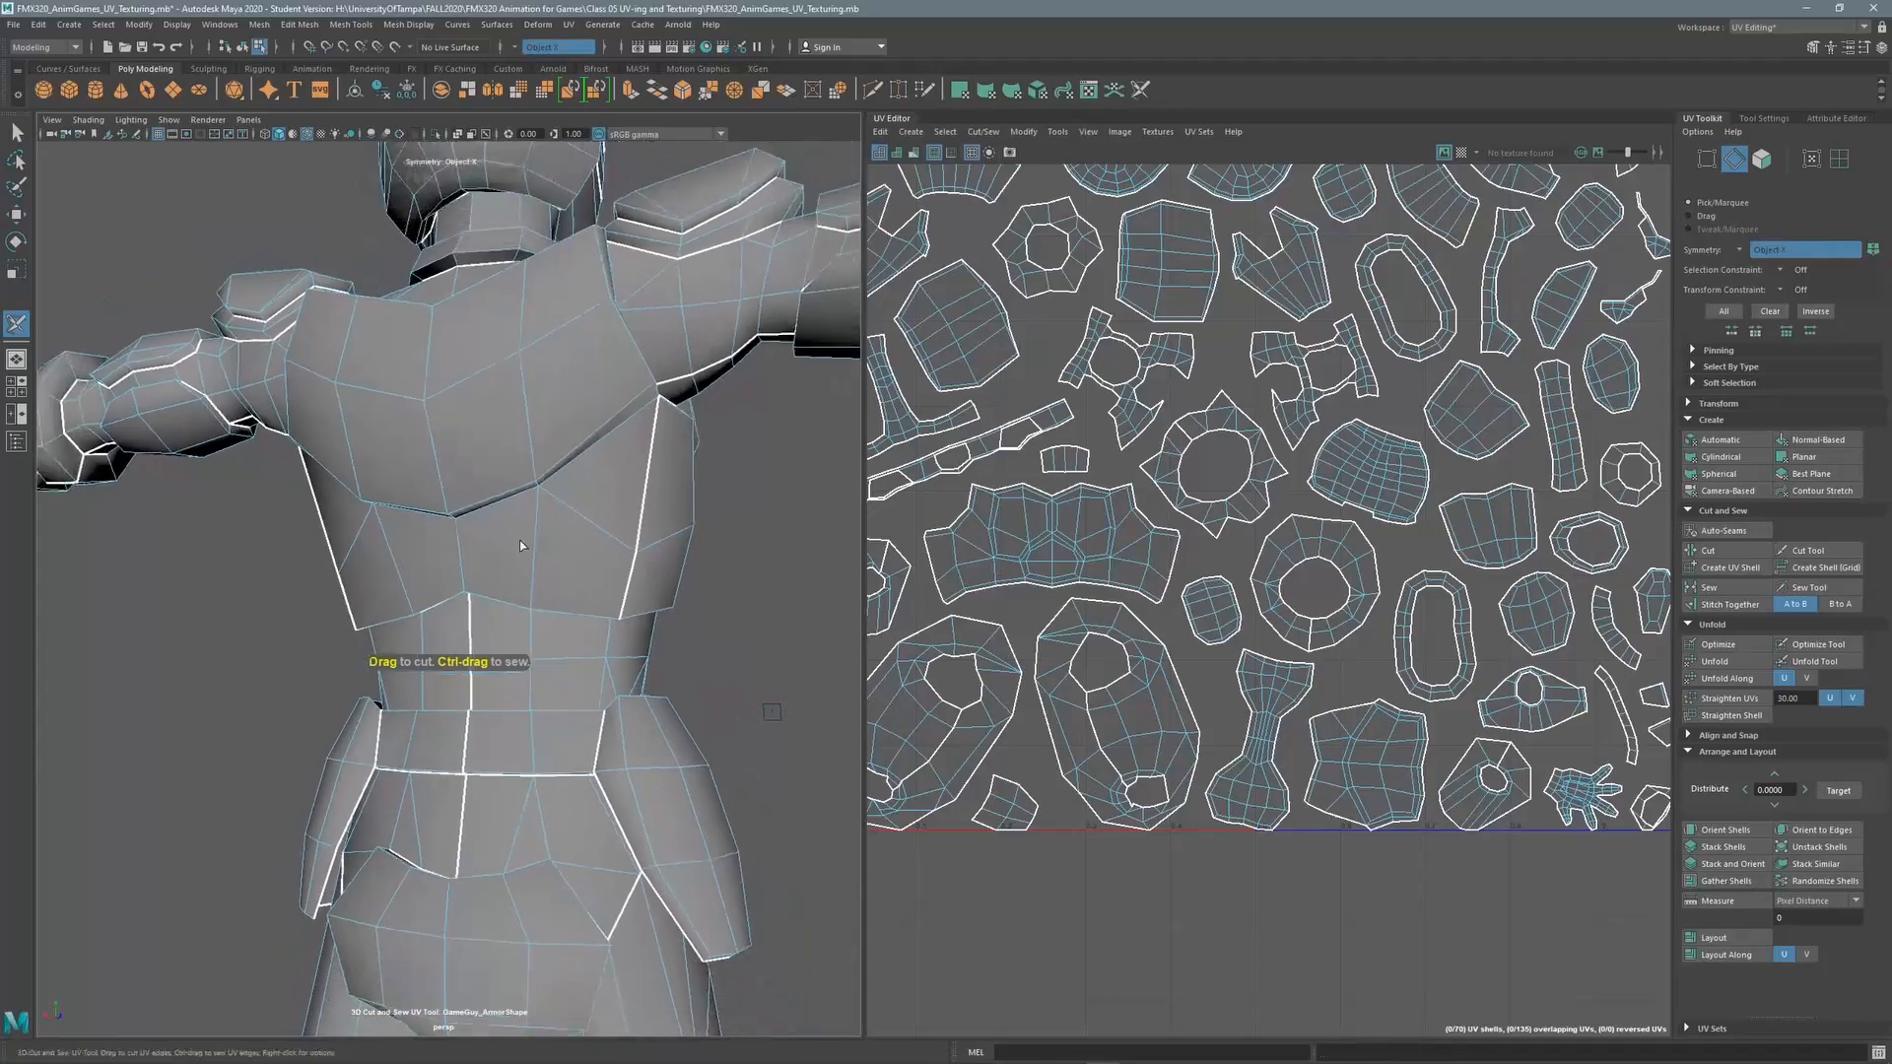
Select the ring-shaped neck shell and cut its vertical edge at the back of the neck
left_click(1840, 160)
middle_click_drag(1351, 473, 1245, 421, "alt")
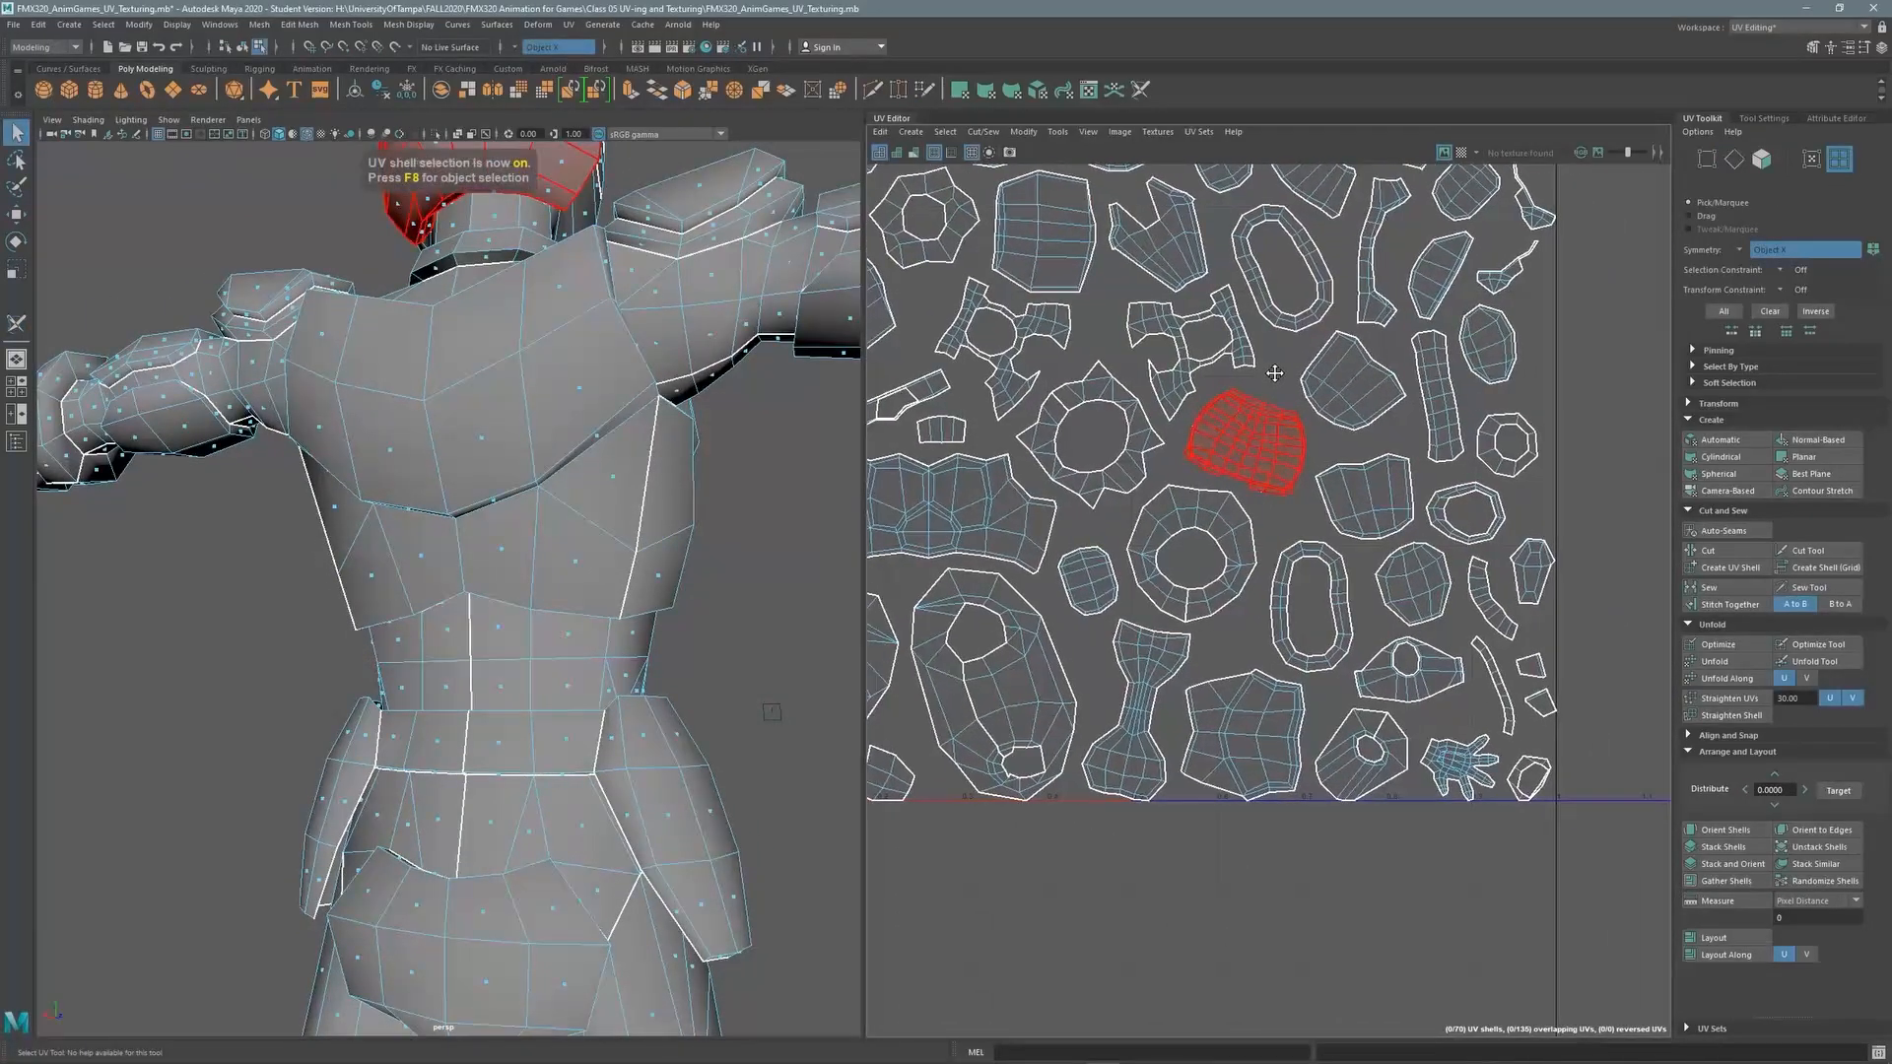
left_click(1490, 448)
middle_click_drag(463, 413, 528, 719, "alt")
scroll(528, 720, "up", 3)
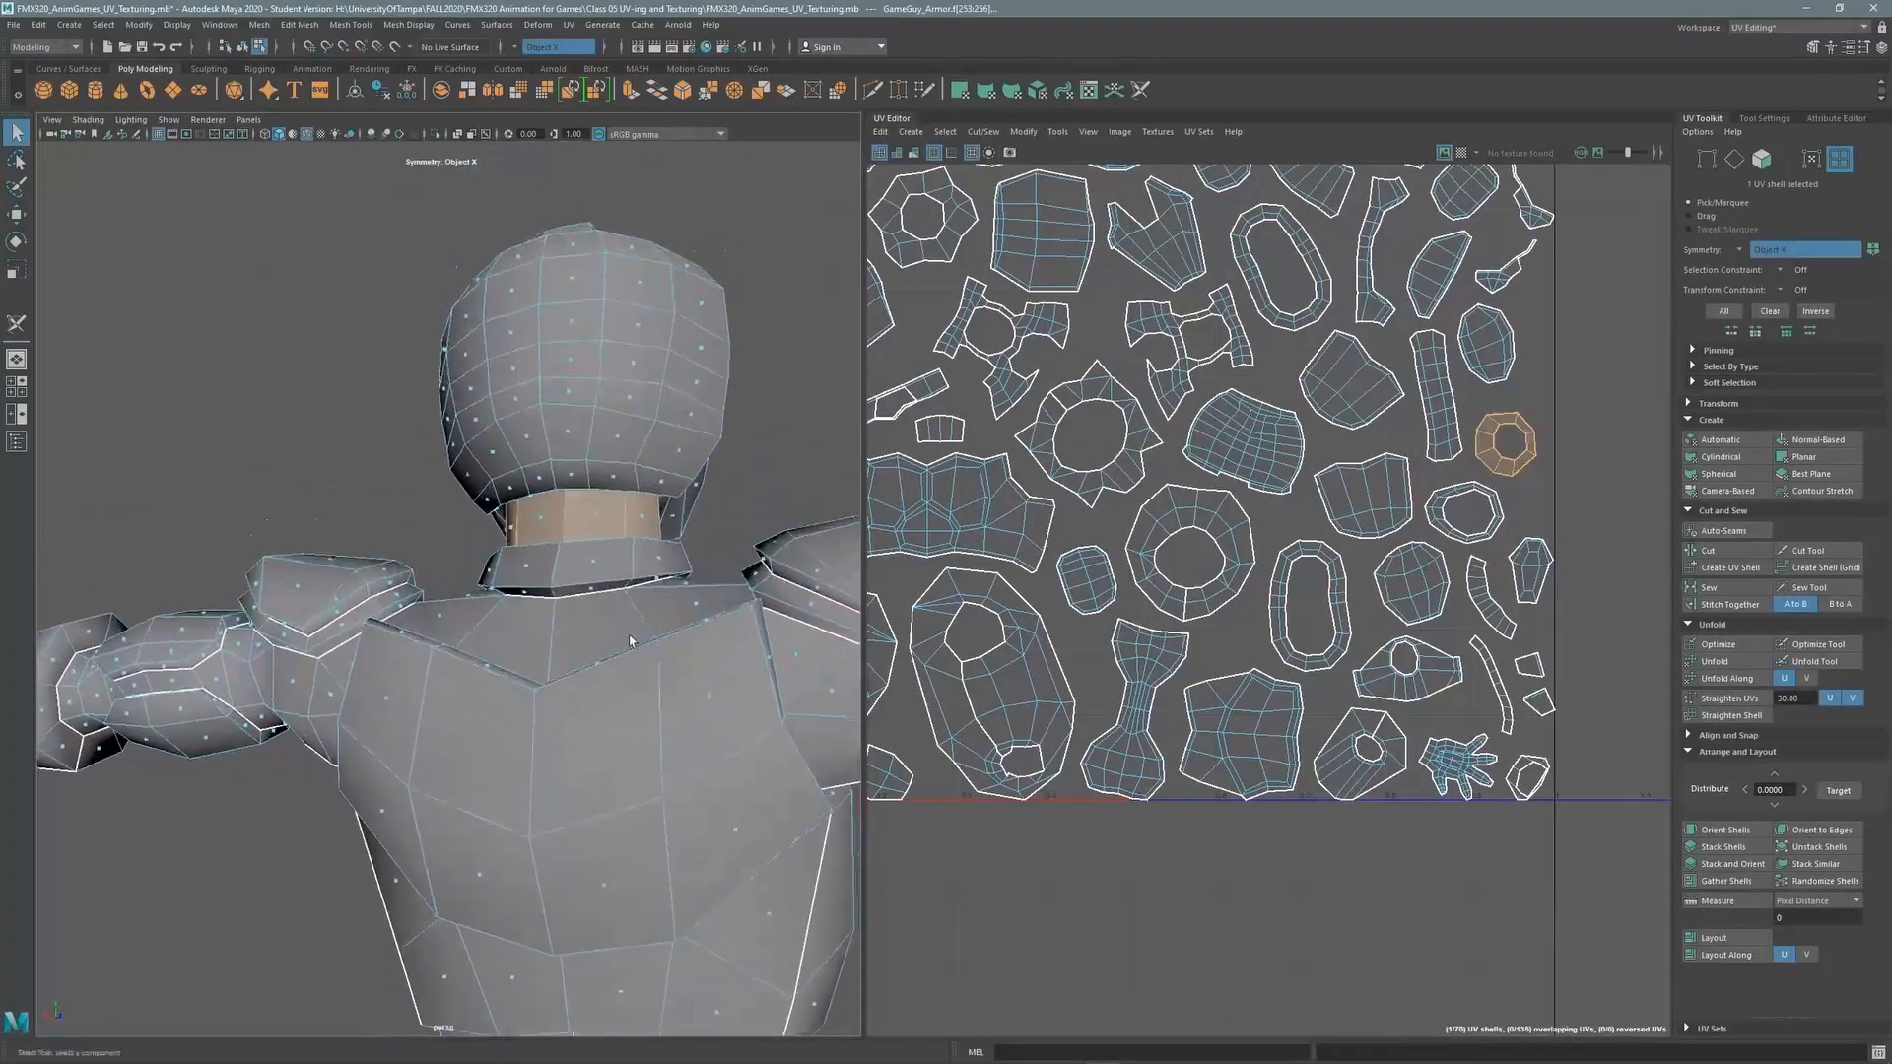
left_click(1734, 159)
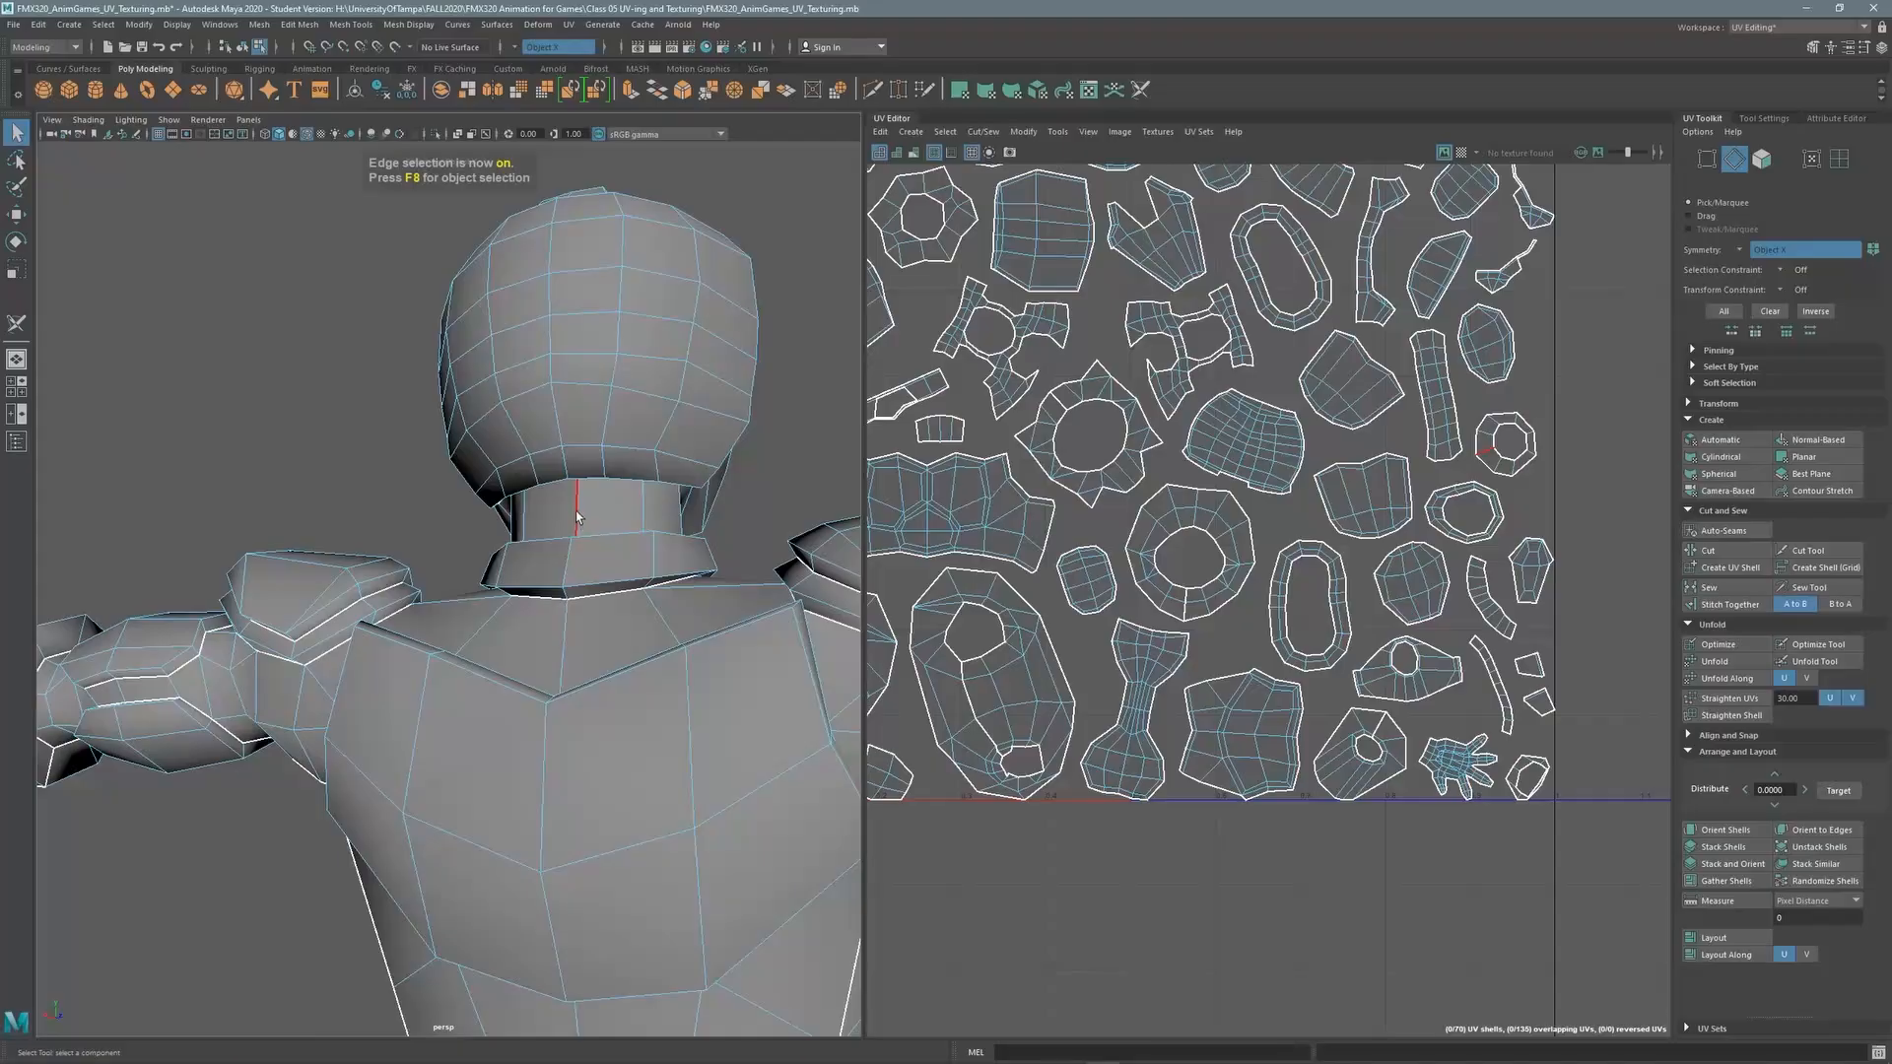
key("y")
left_click_drag(552, 463, 527, 582, "alt")
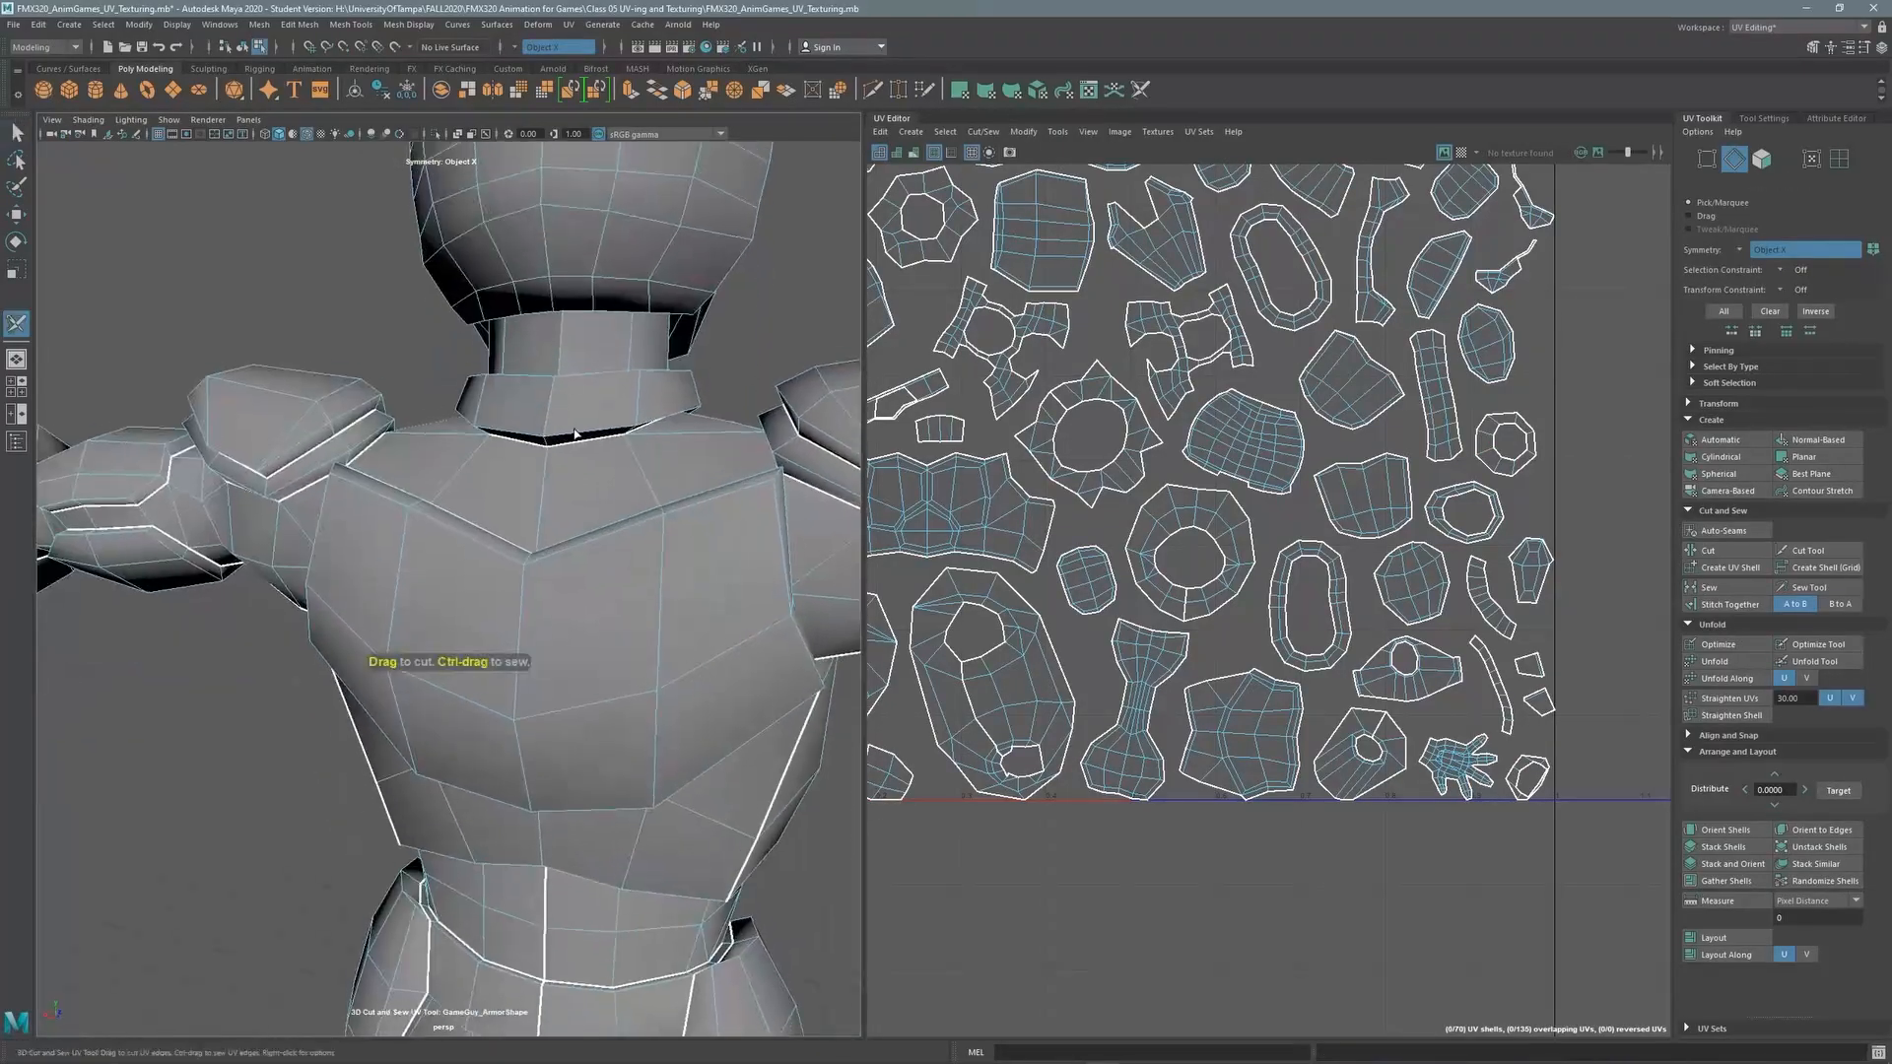
middle_click_drag(528, 581, 556, 821, "alt")
left_click(578, 582)
left_click_drag(577, 581, 591, 522, "alt")
Select the two shoe-collar shells around the ankles and cut the short edge at the back of both collars
key("q")
left_click(1225, 335)
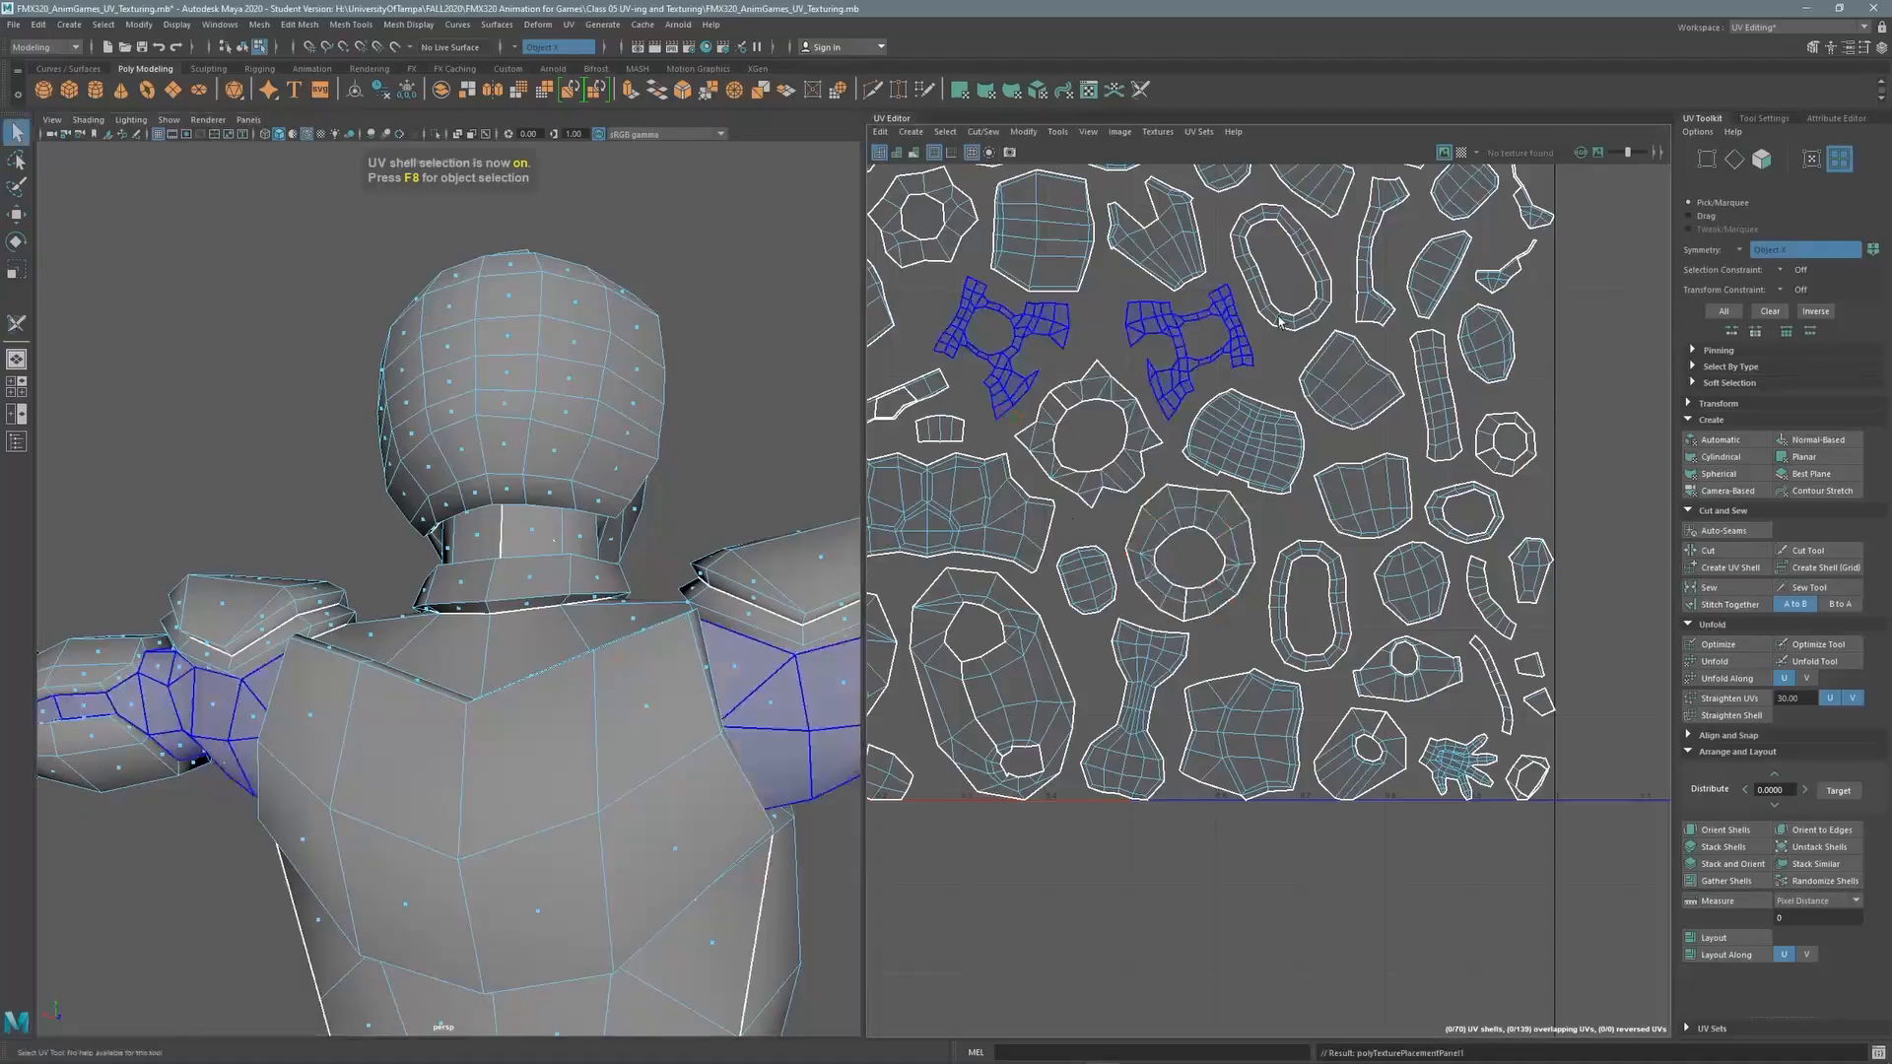
middle_click_drag(1268, 326, 1229, 442, "alt")
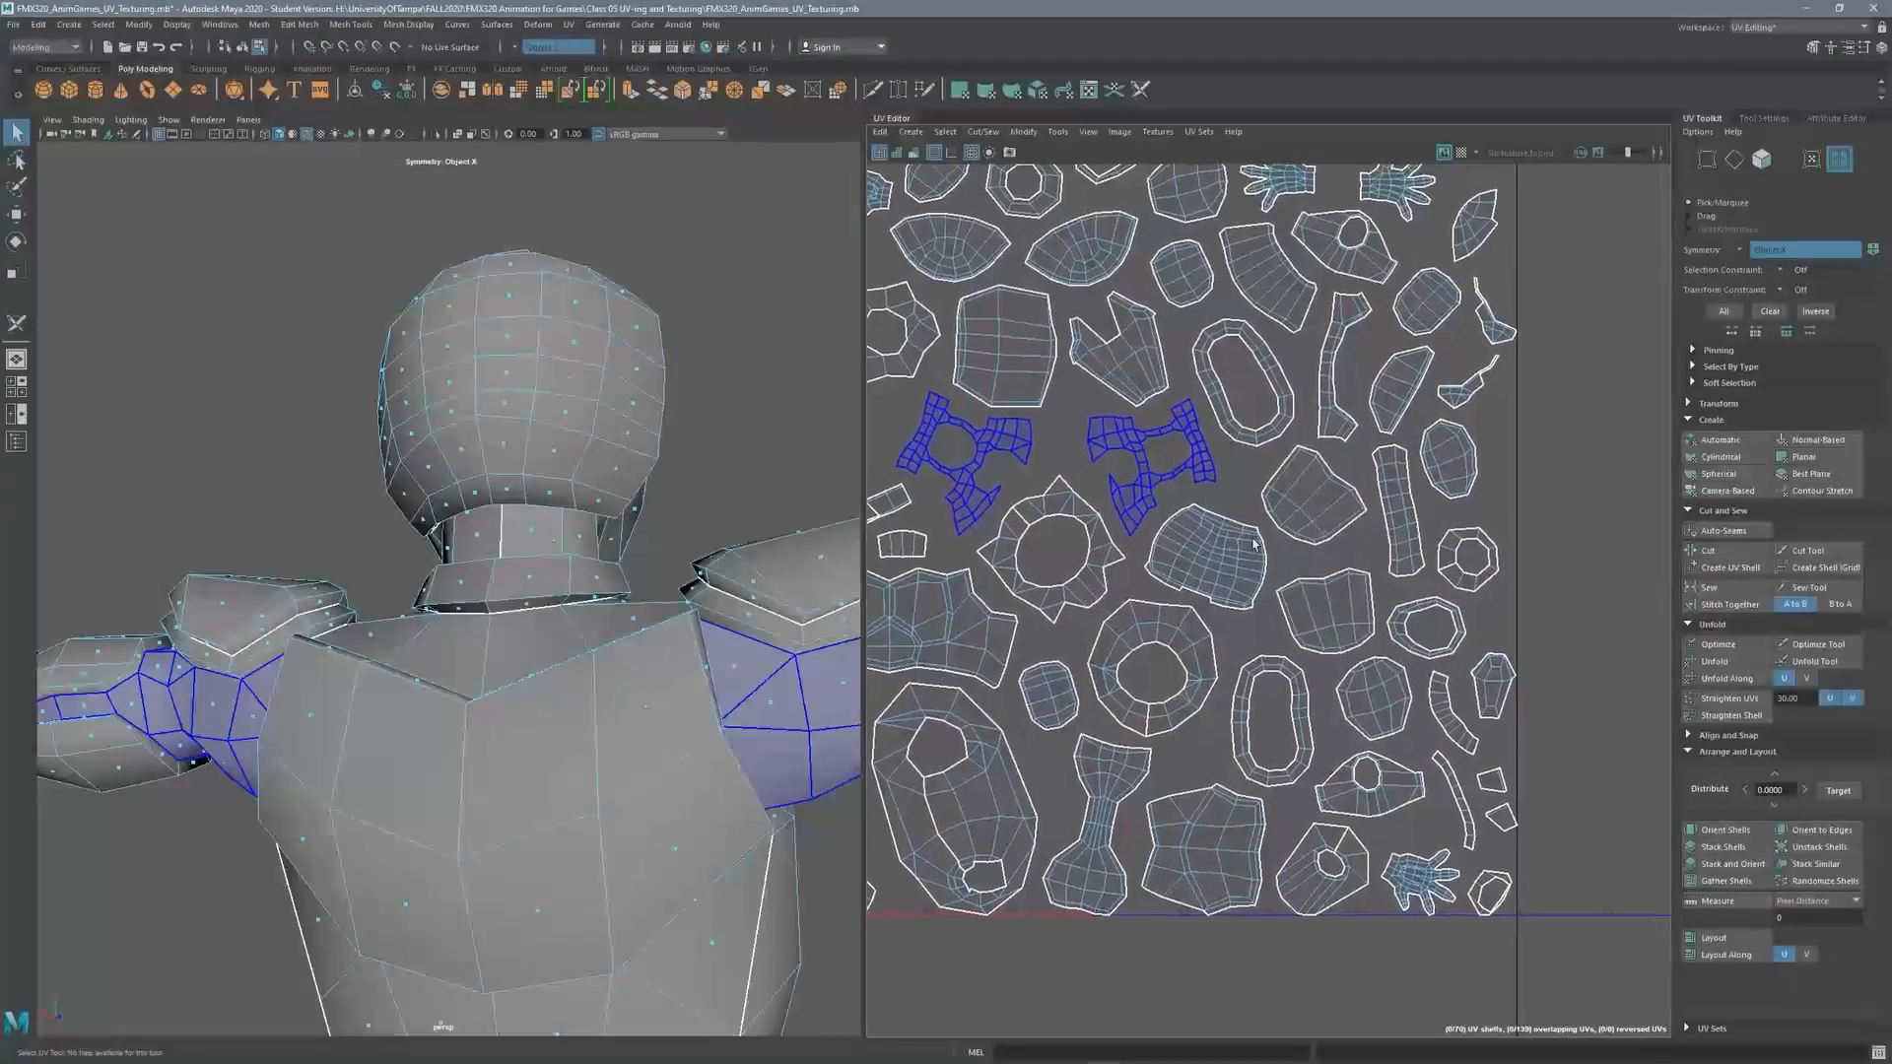
left_click(1394, 798)
scroll(453, 665, "down", 6)
middle_click_drag(453, 666, 404, 384, "alt")
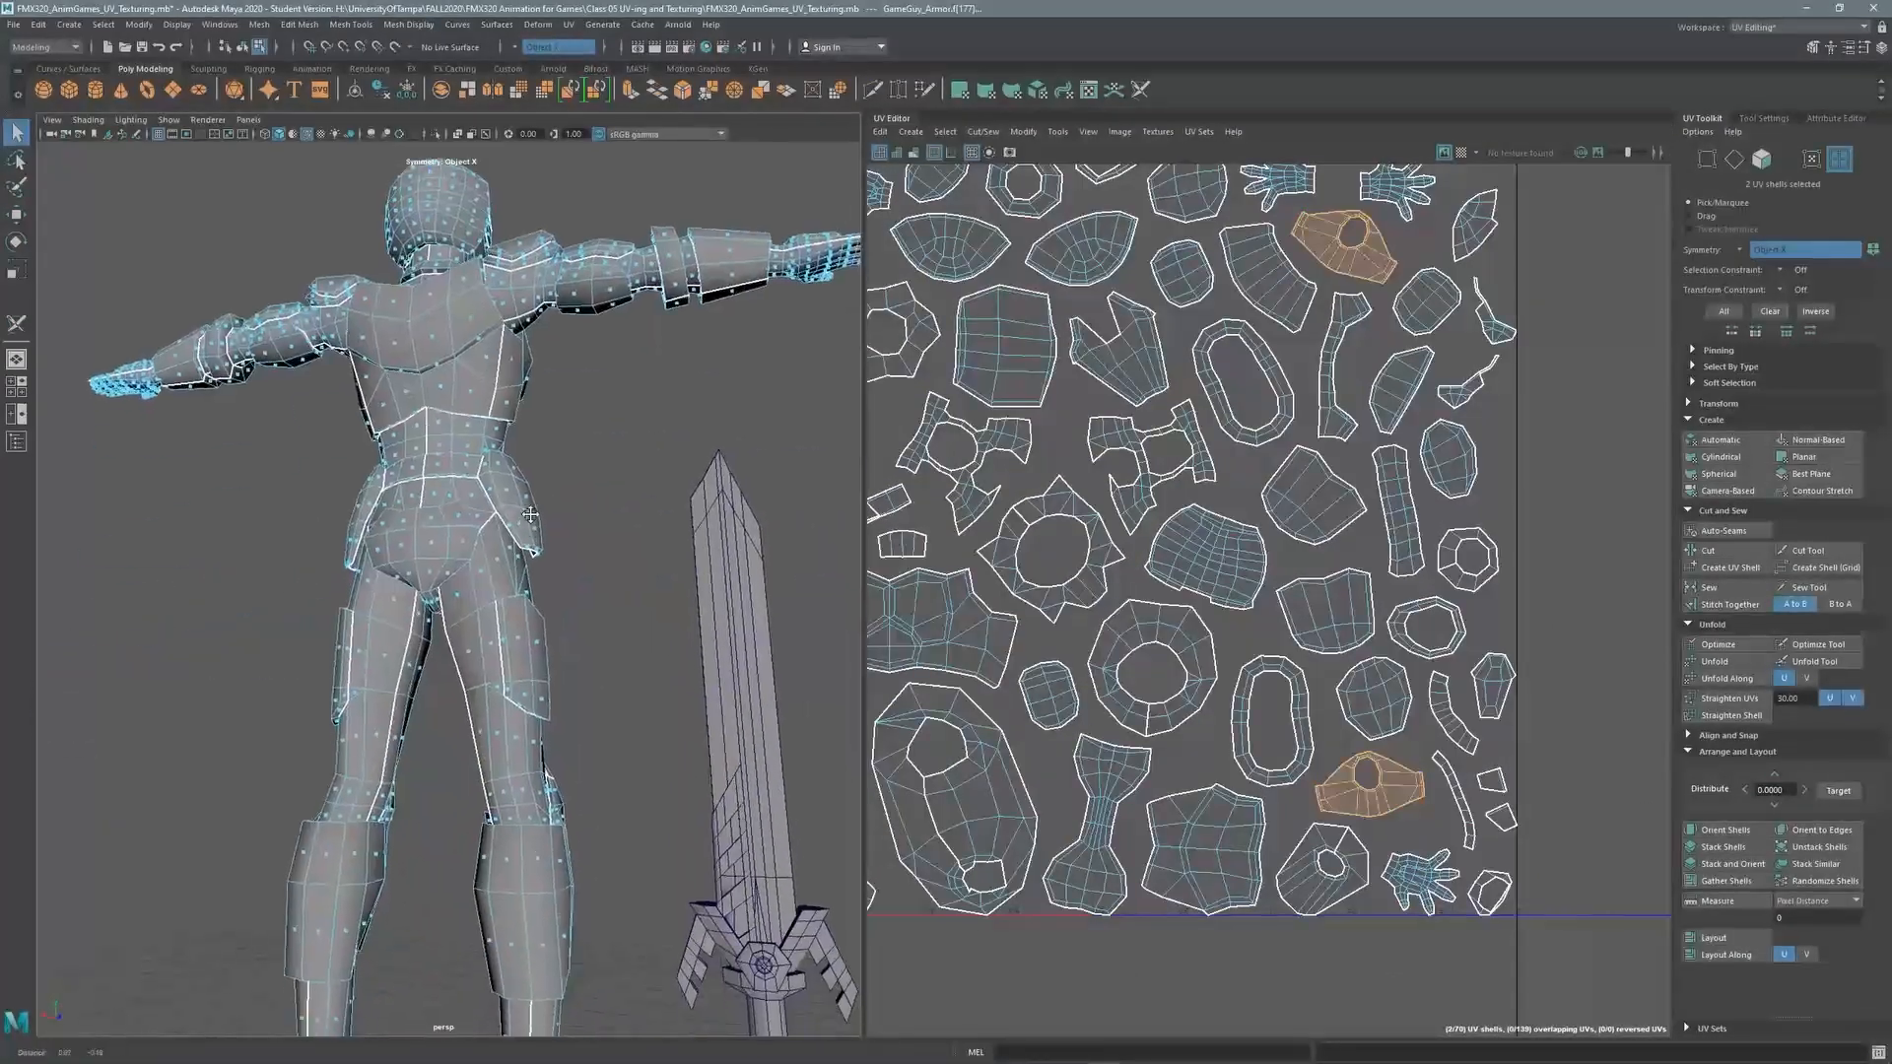
middle_click_drag(538, 976, 593, 711, "alt")
left_click_drag(593, 711, 522, 739, "alt")
right_click_drag(552, 709, 877, 684, "alt")
left_click_drag(690, 631, 799, 532, "alt")
right_click_drag(690, 552, 786, 542, "alt")
middle_click_drag(785, 535, 720, 601, "alt")
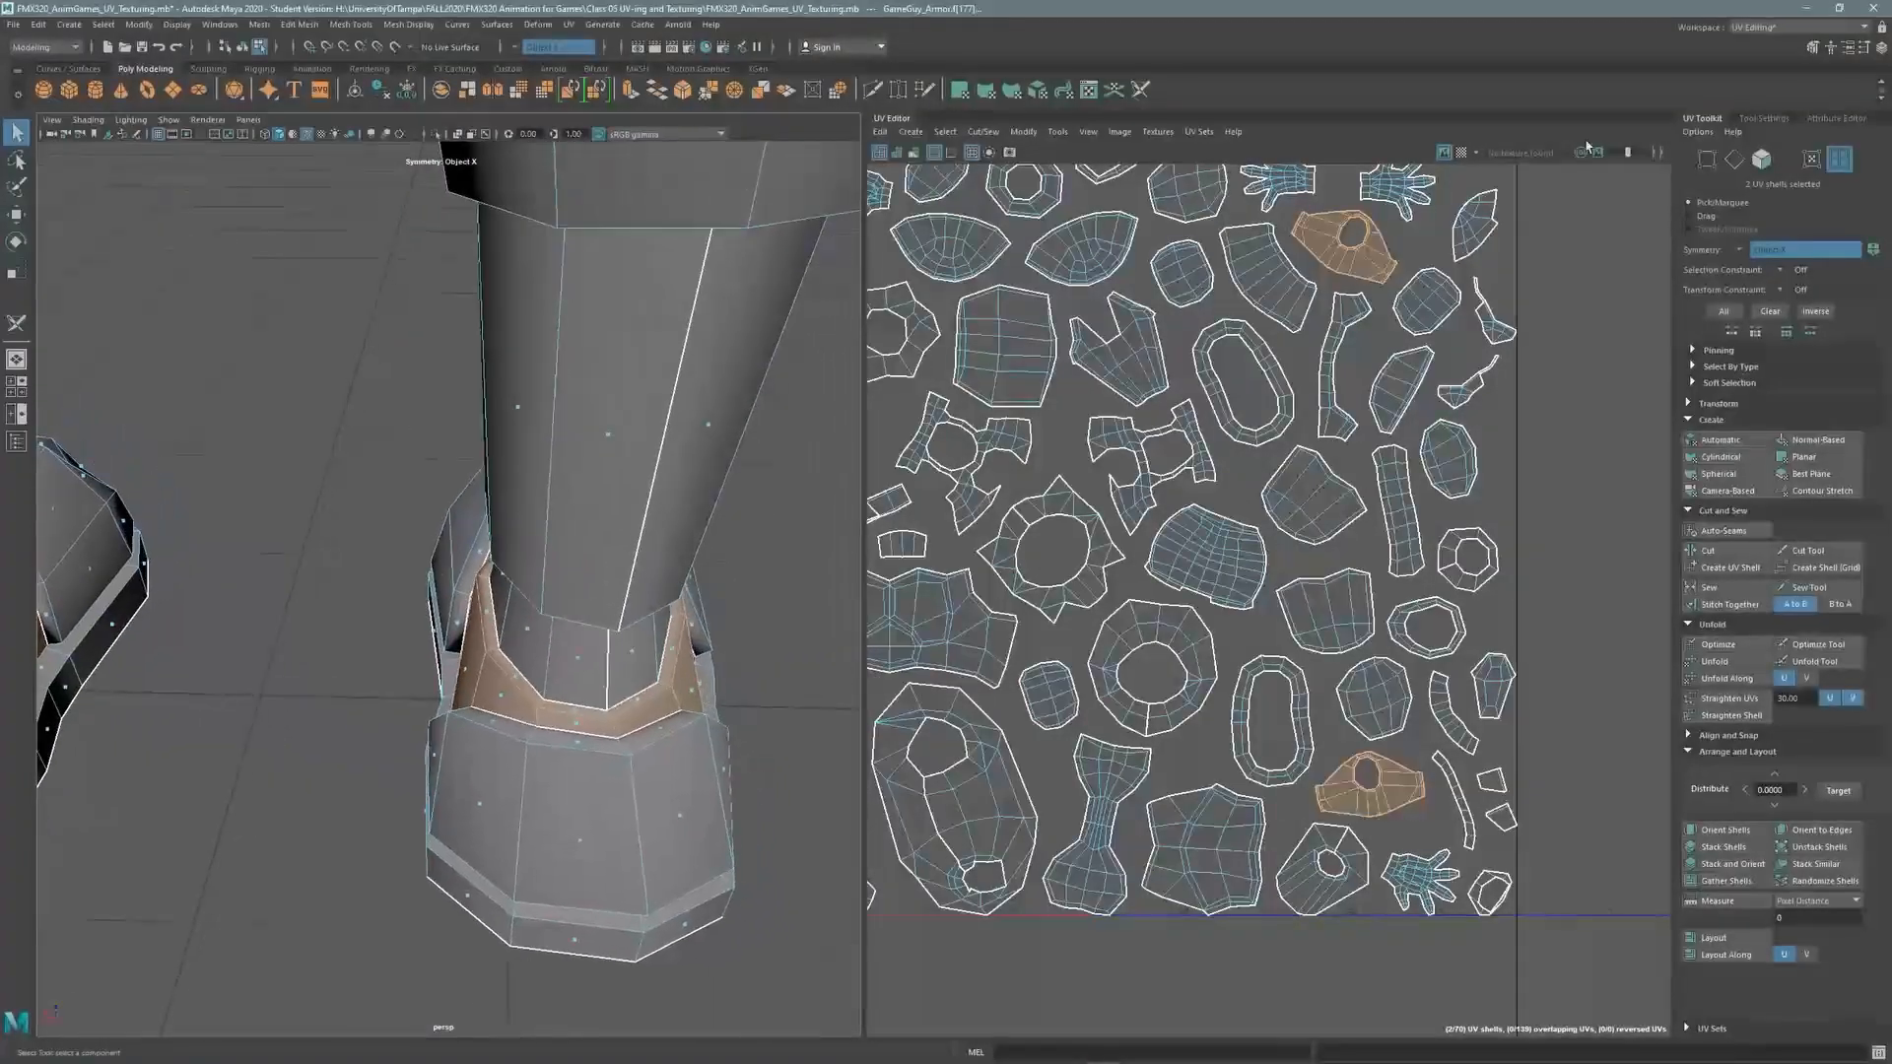
left_click(1739, 161)
left_click(1143, 92)
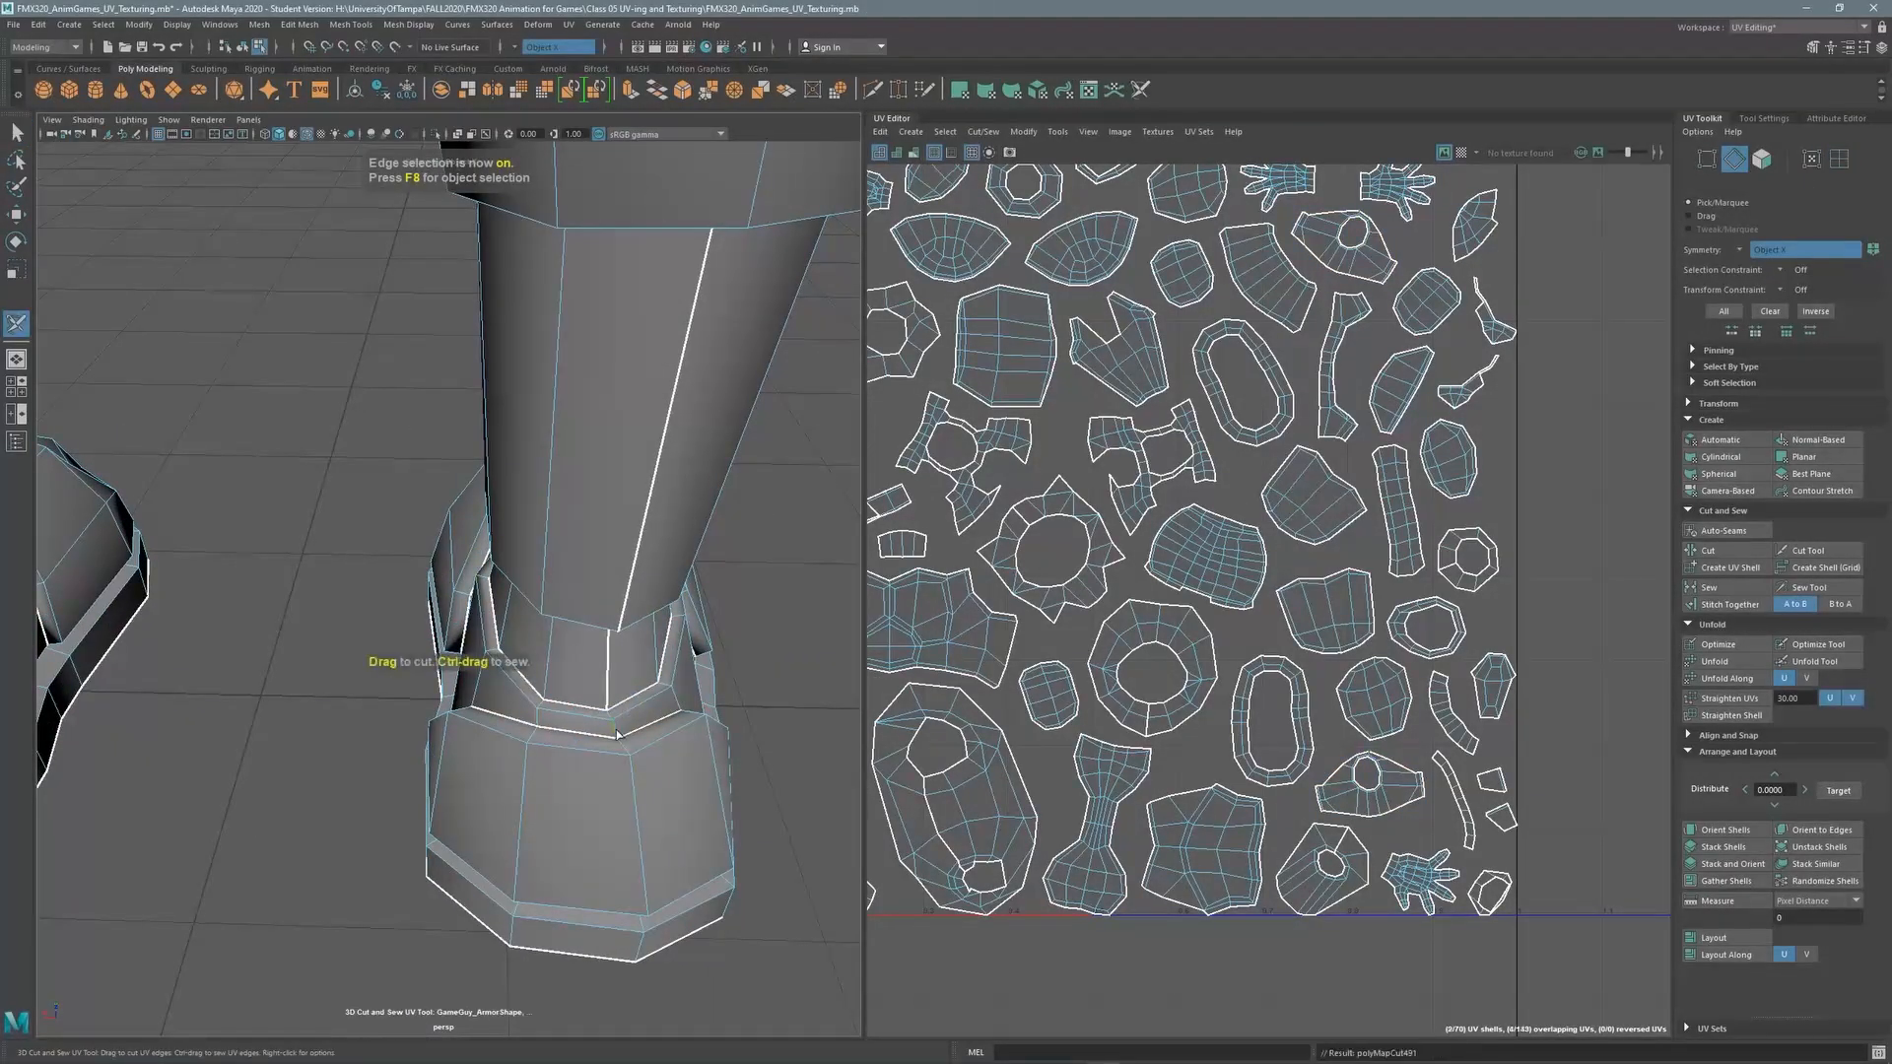
Select the ring-shaped collar shell around the neck and cut its vertical edge at the centre back
left_click(1839, 163)
scroll(1364, 312, "down", 2)
middle_click_drag(1364, 313, 1473, 508, "alt")
left_click(1257, 473)
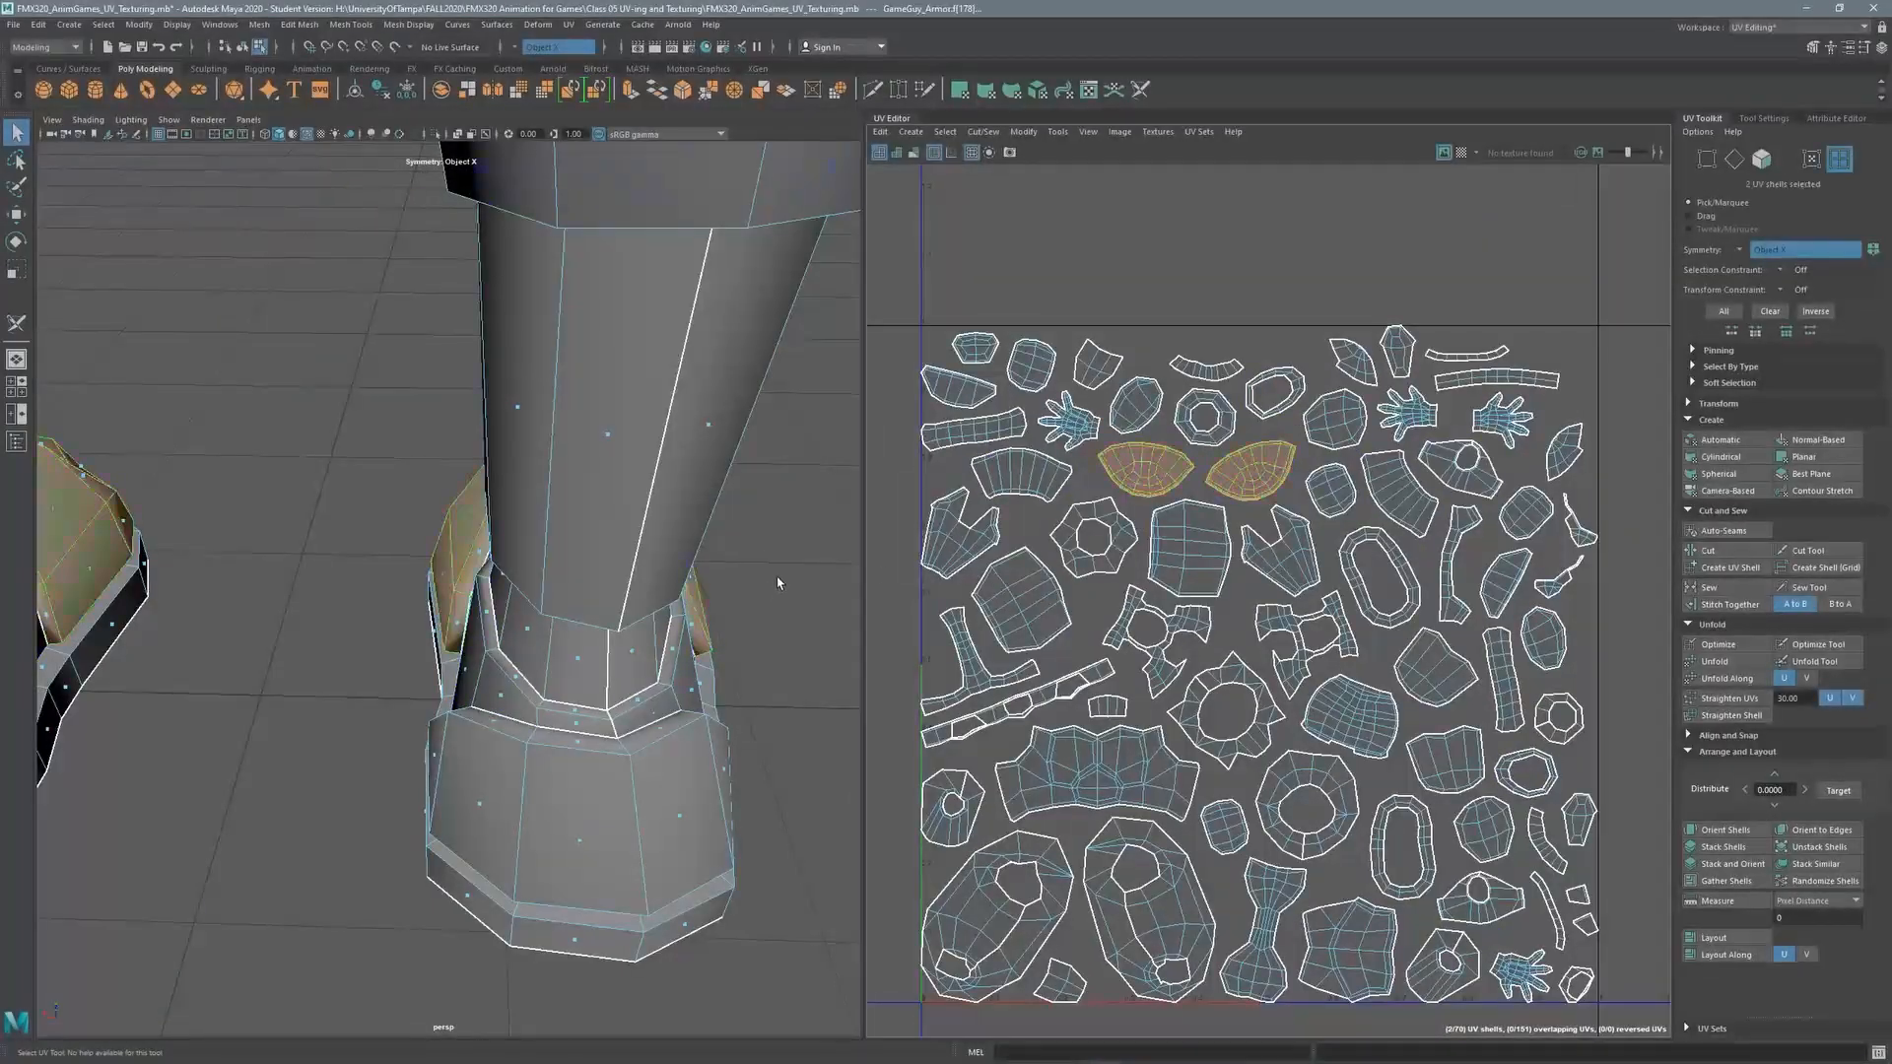
left_click(1204, 416)
key("a")
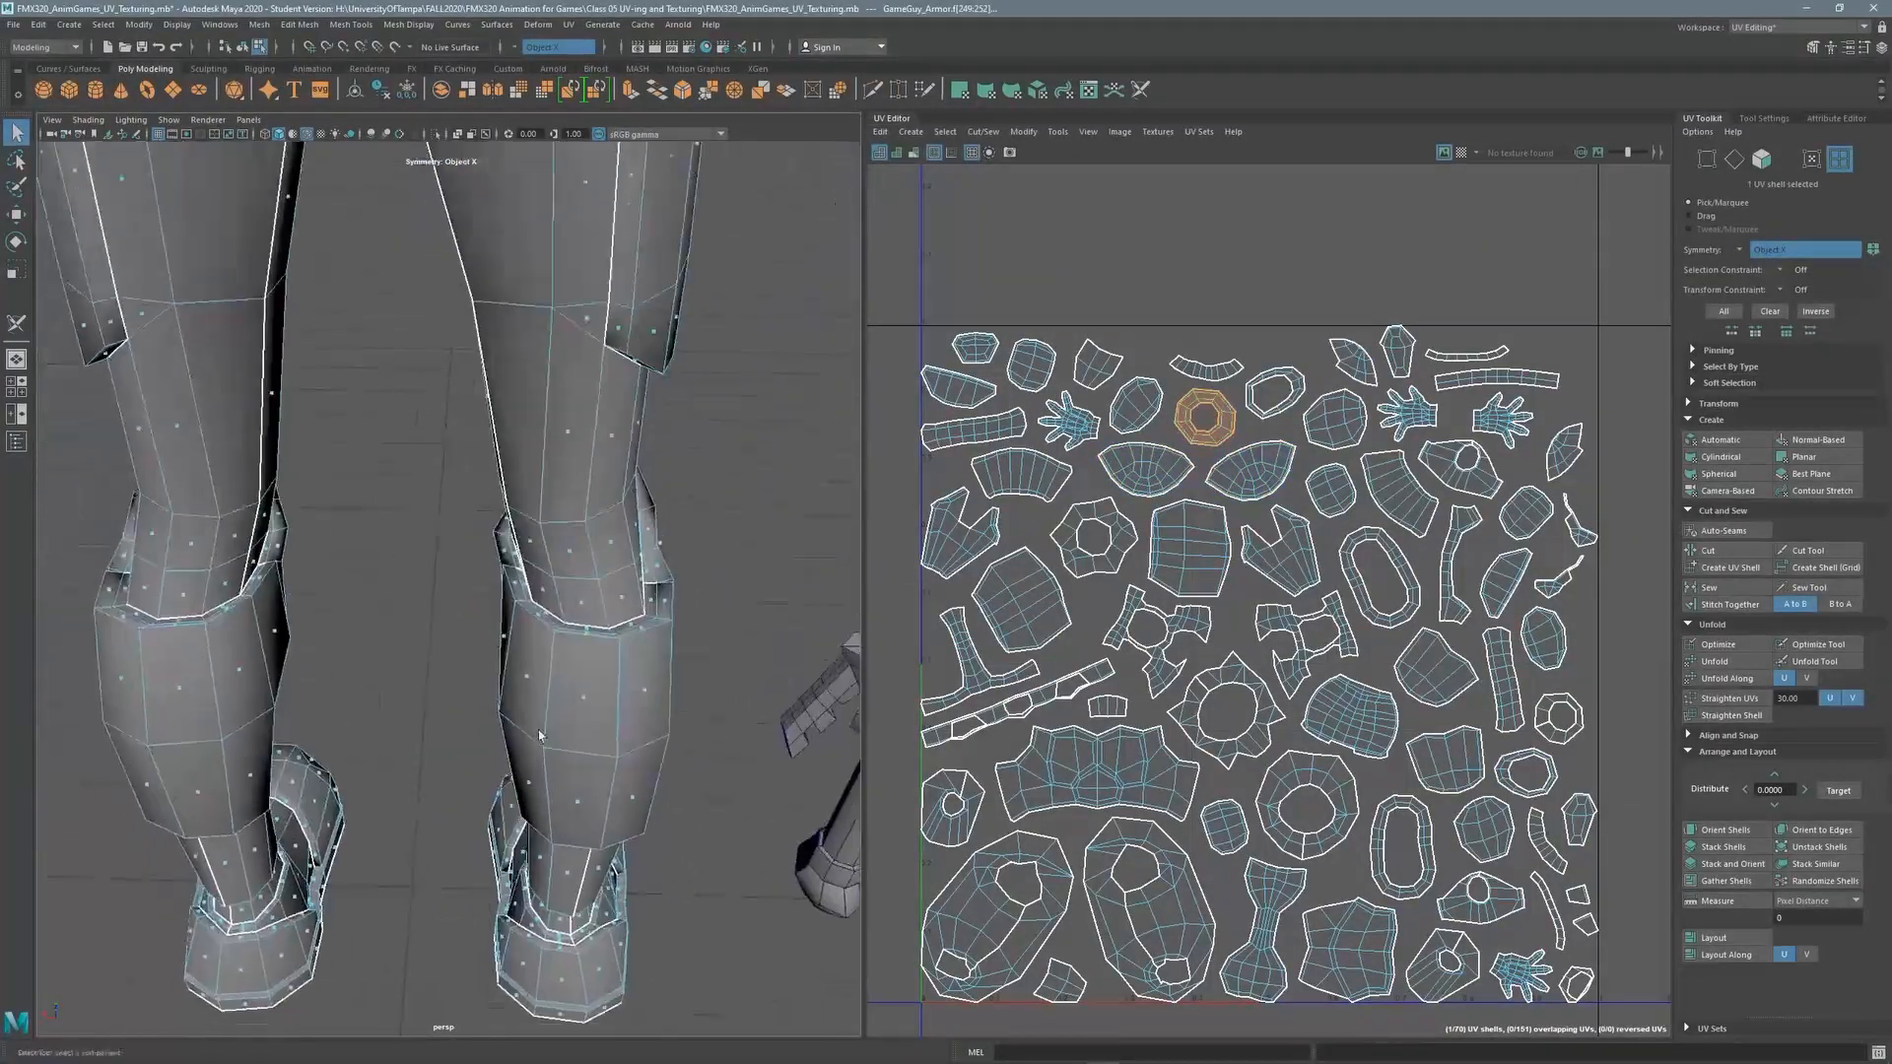
key("f")
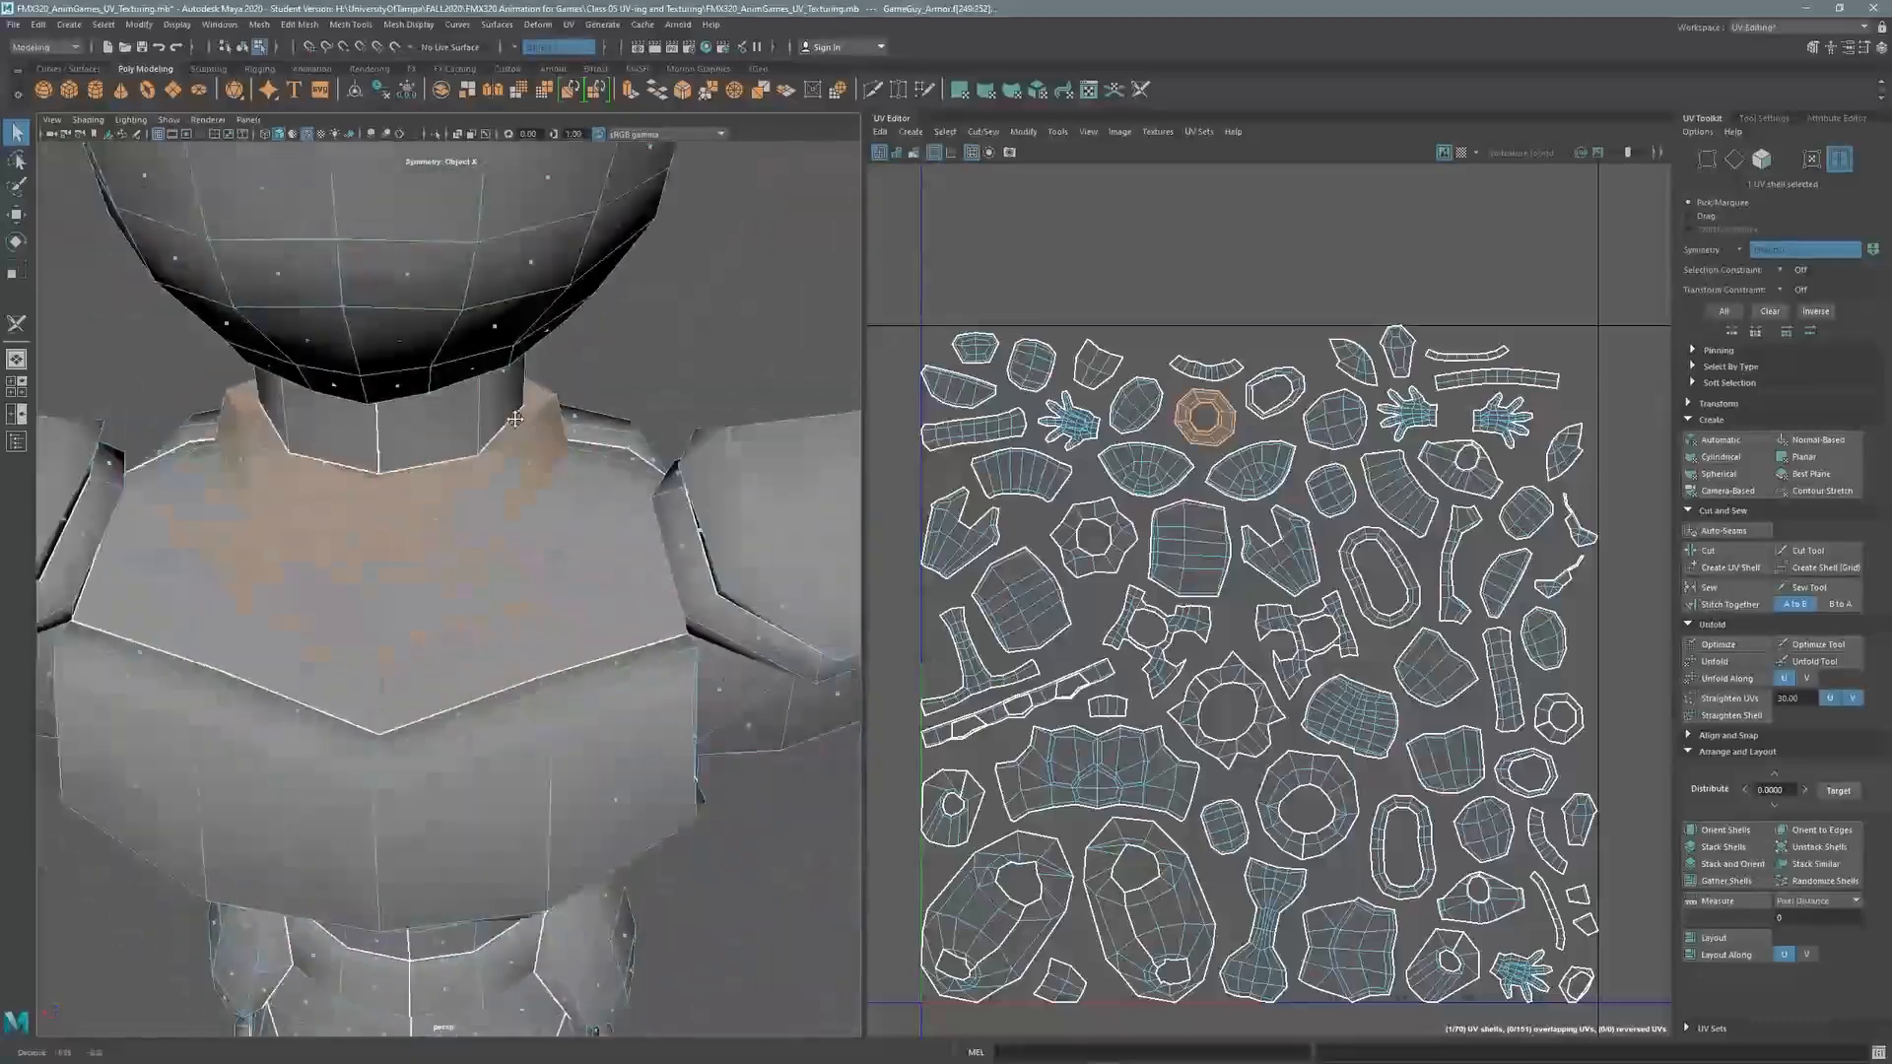
left_click(1737, 159)
key("y")
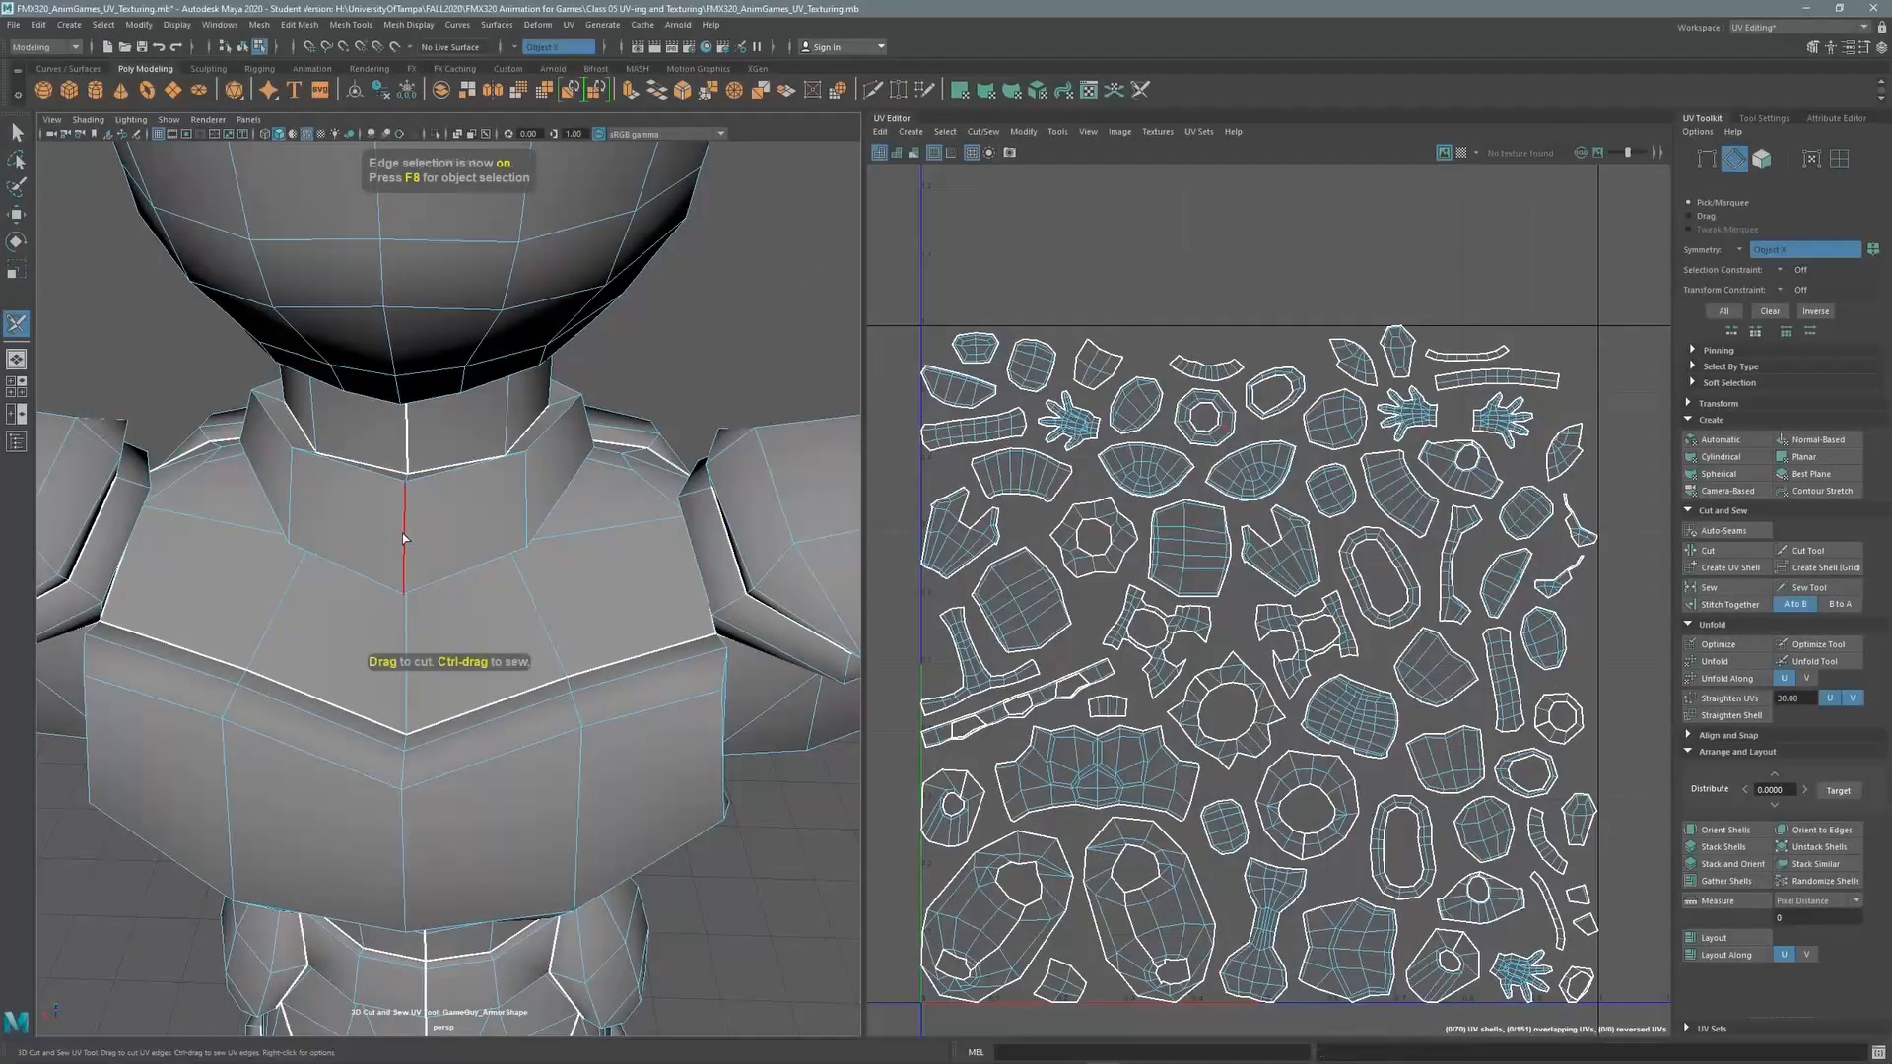
left_click_drag(402, 534, 428, 501, "alt")
middle_click_drag(427, 501, 452, 774, "alt")
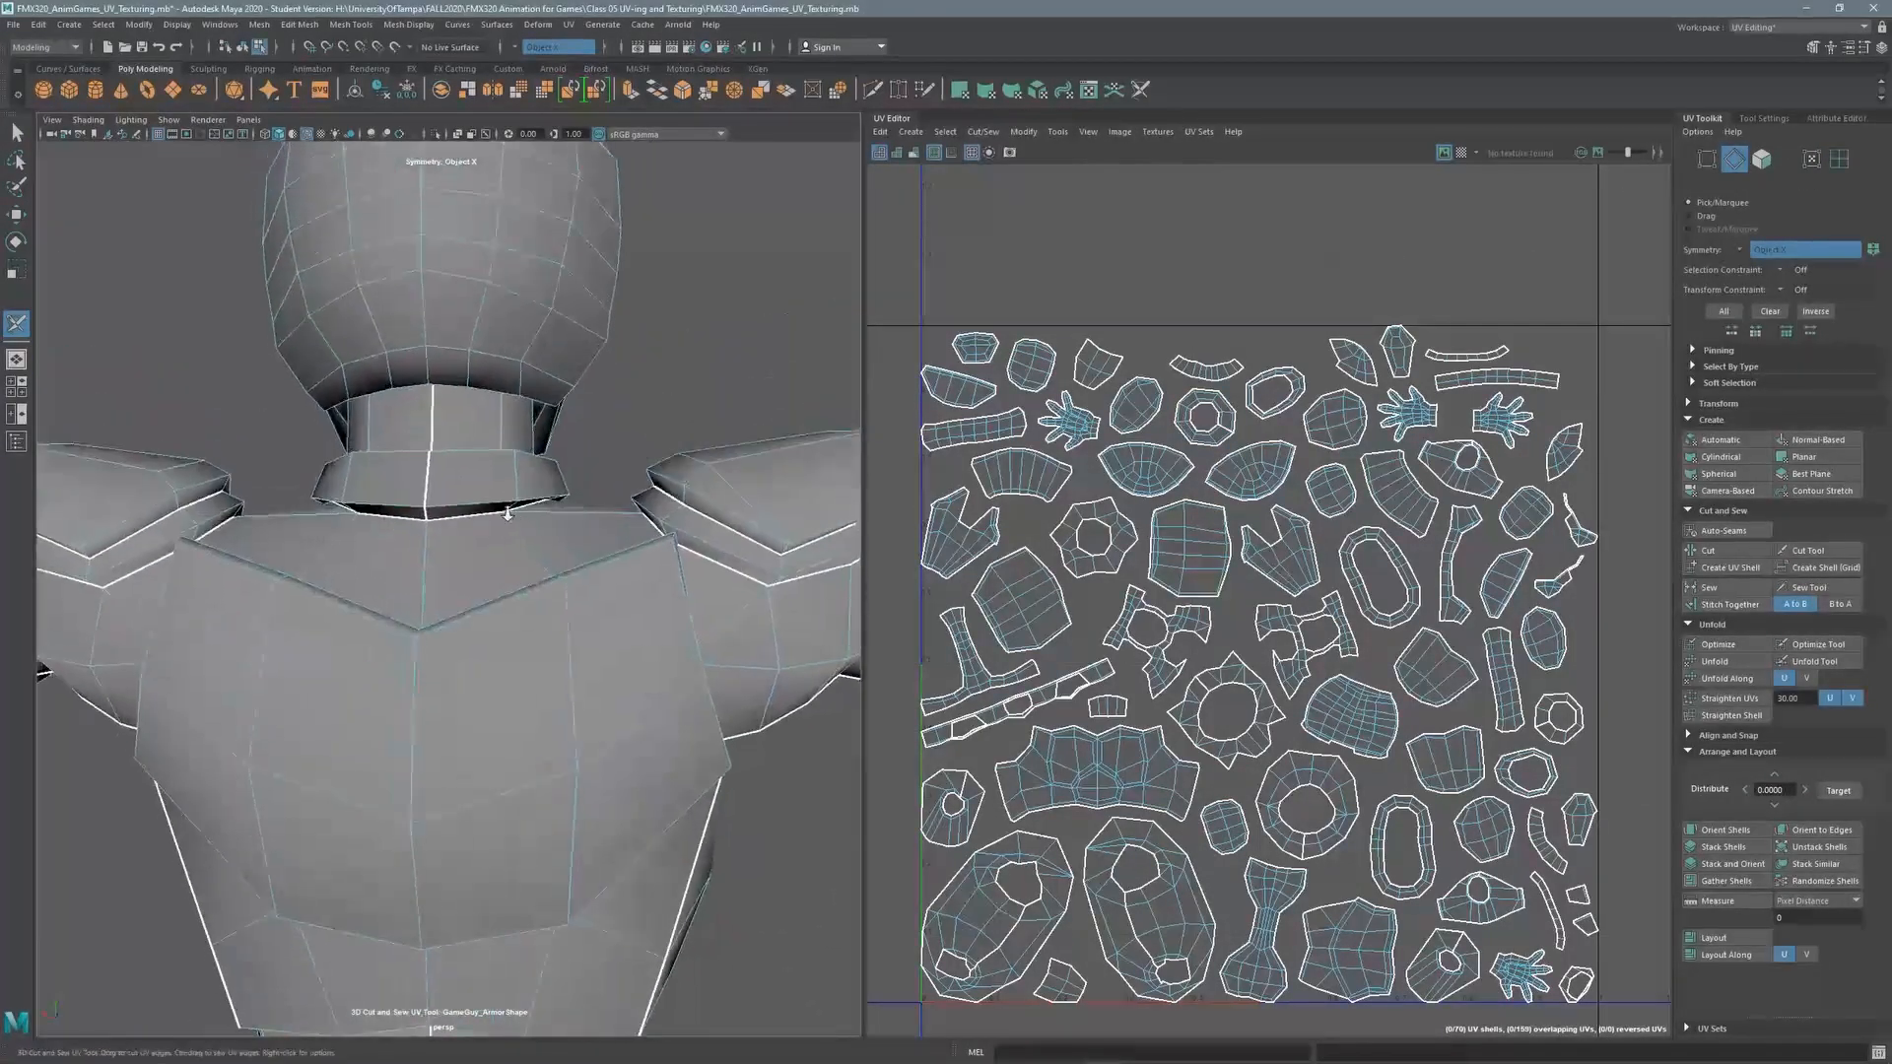
Select the ring-shaped upper-torso shell below the collar and cut its vertical edge at the centre of the upper back
scroll(511, 512, "down", 3)
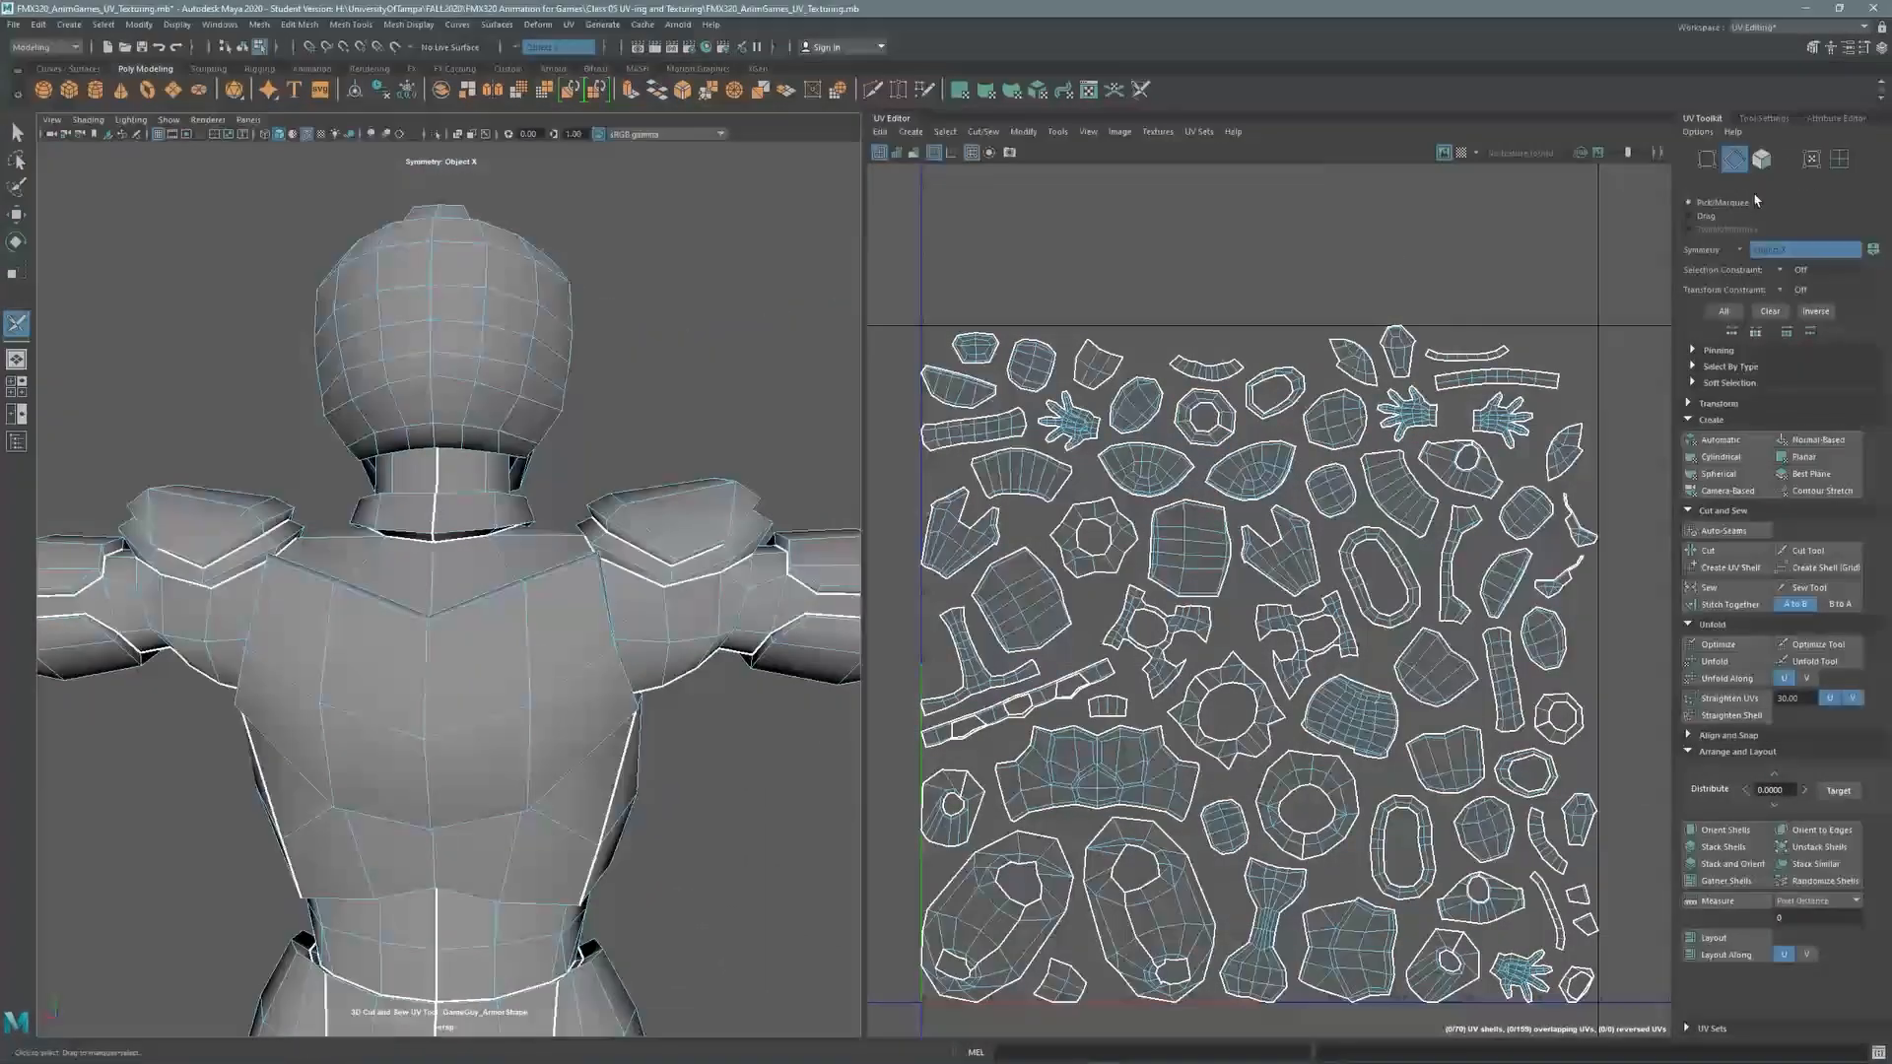
key("q")
left_click(1112, 545)
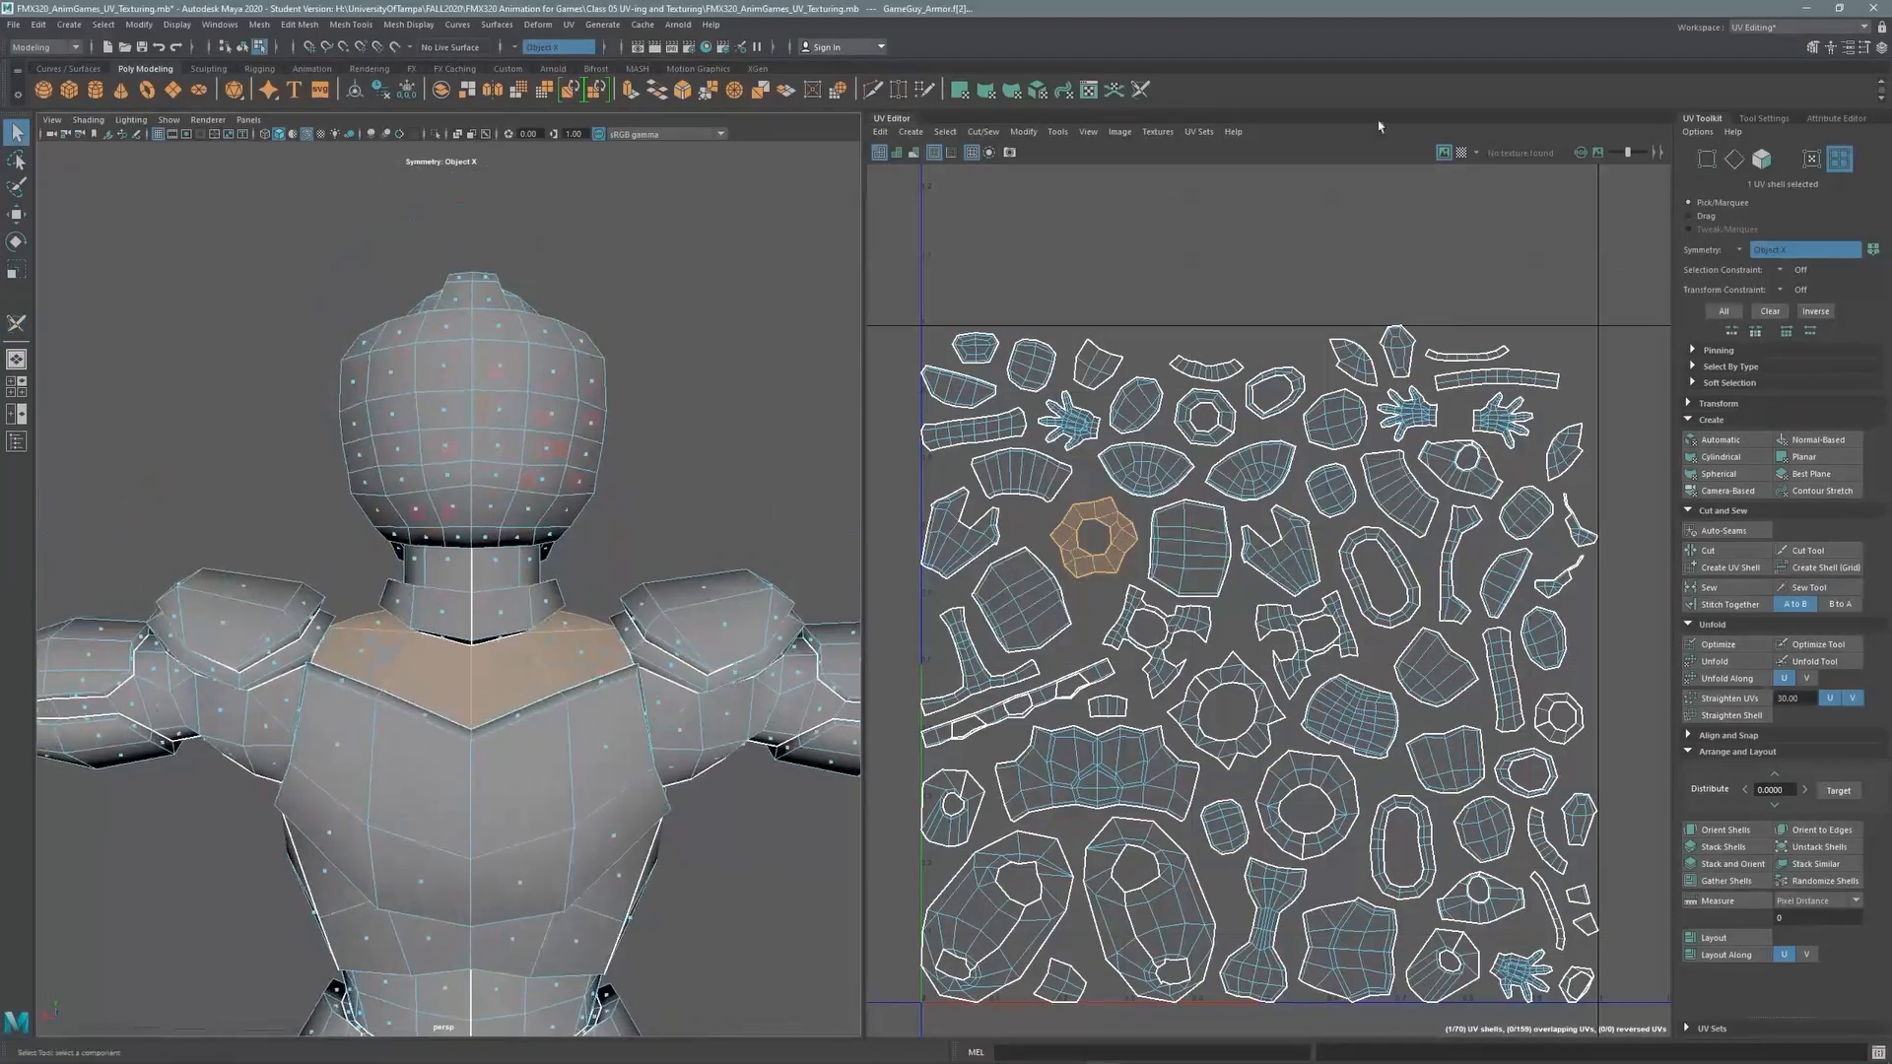
left_click(1734, 161)
key("y")
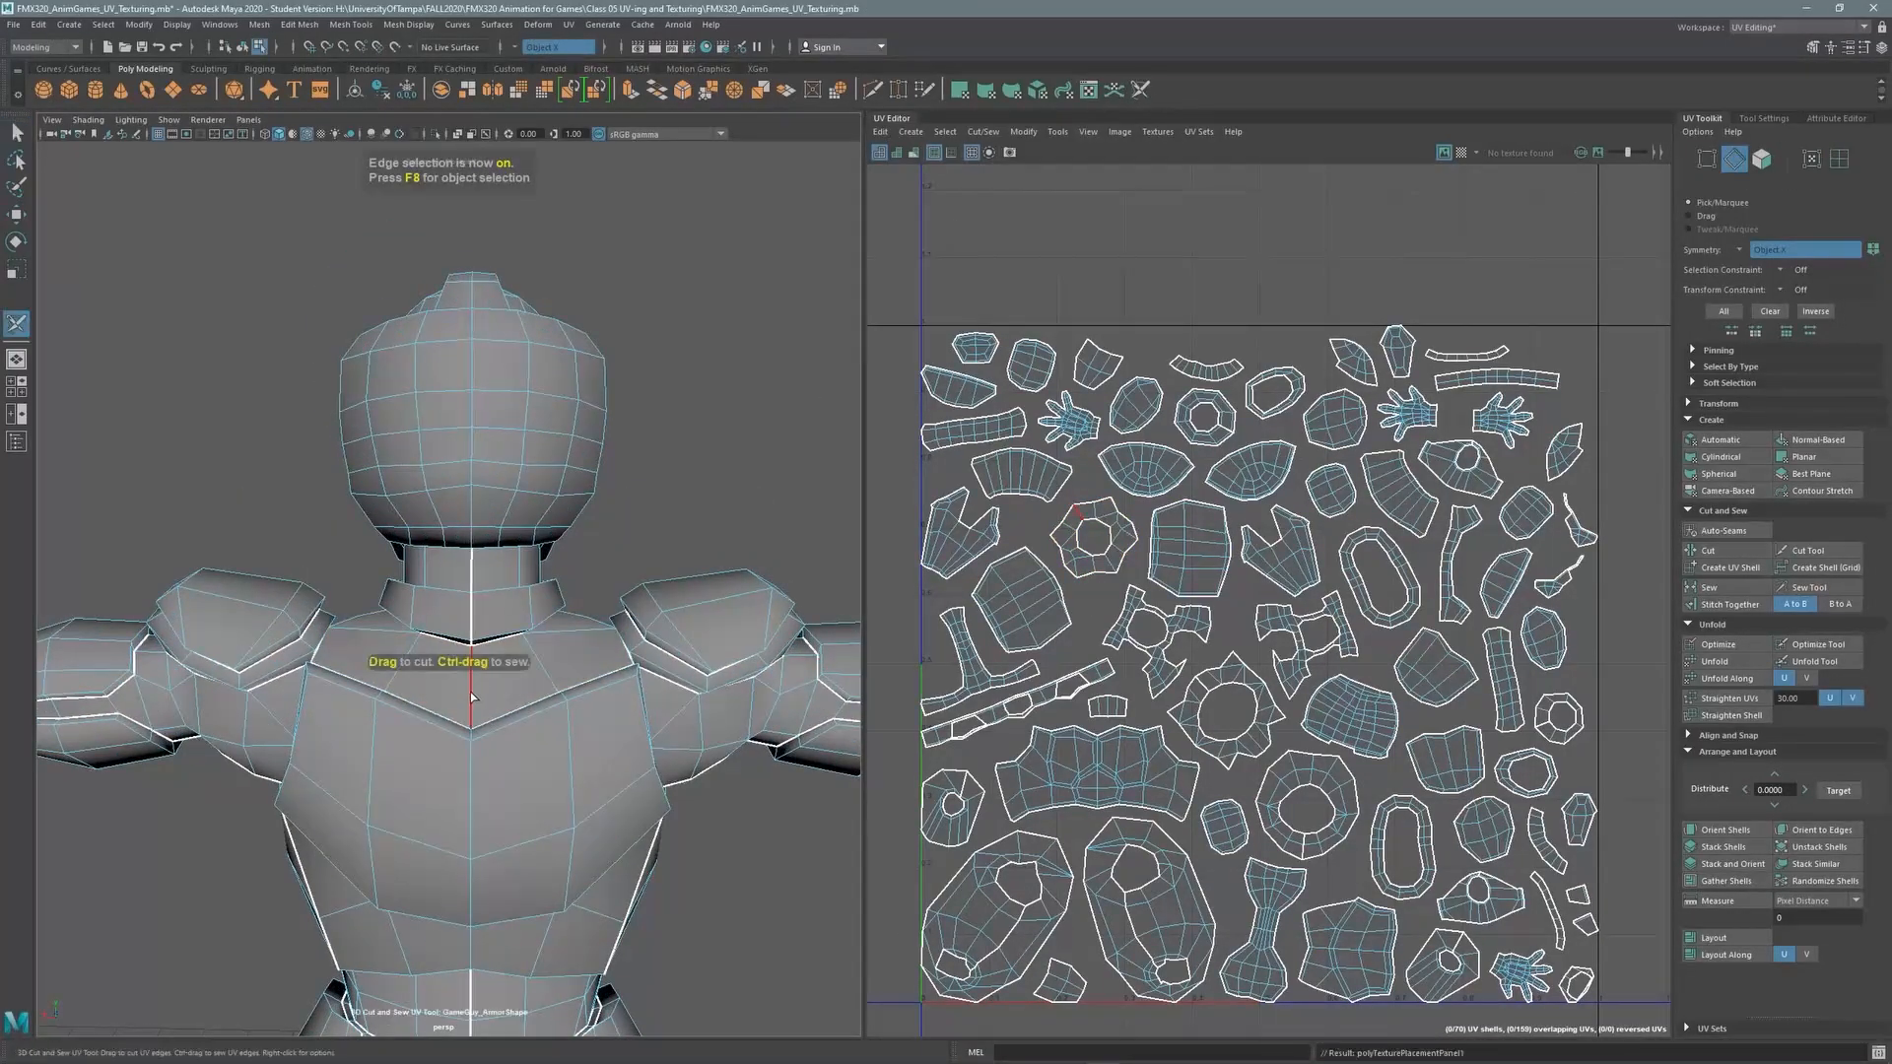
left_click_drag(640, 503, 513, 544, "alt")
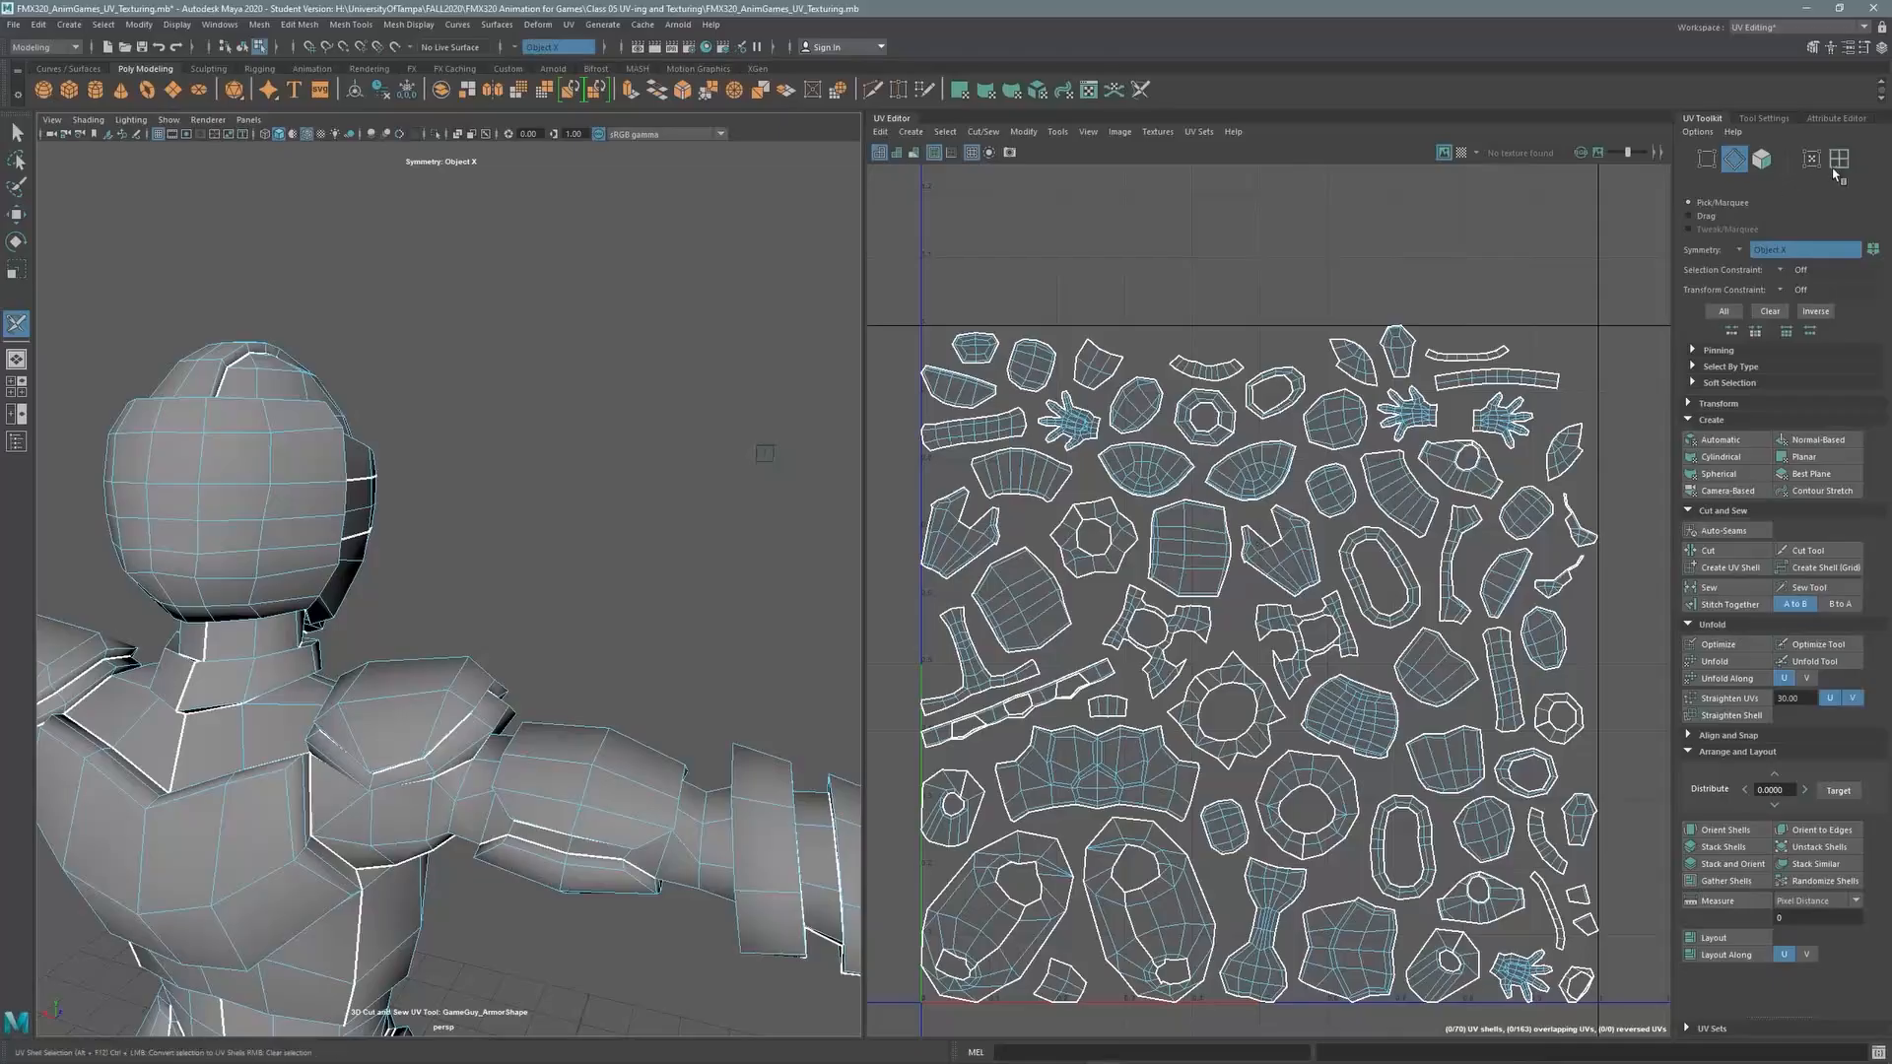
Select the long oval ring shells of the shoe soles and cut the short vertical edge at the back of the soles
right_click_drag(1330, 414, 1352, 463, "alt")
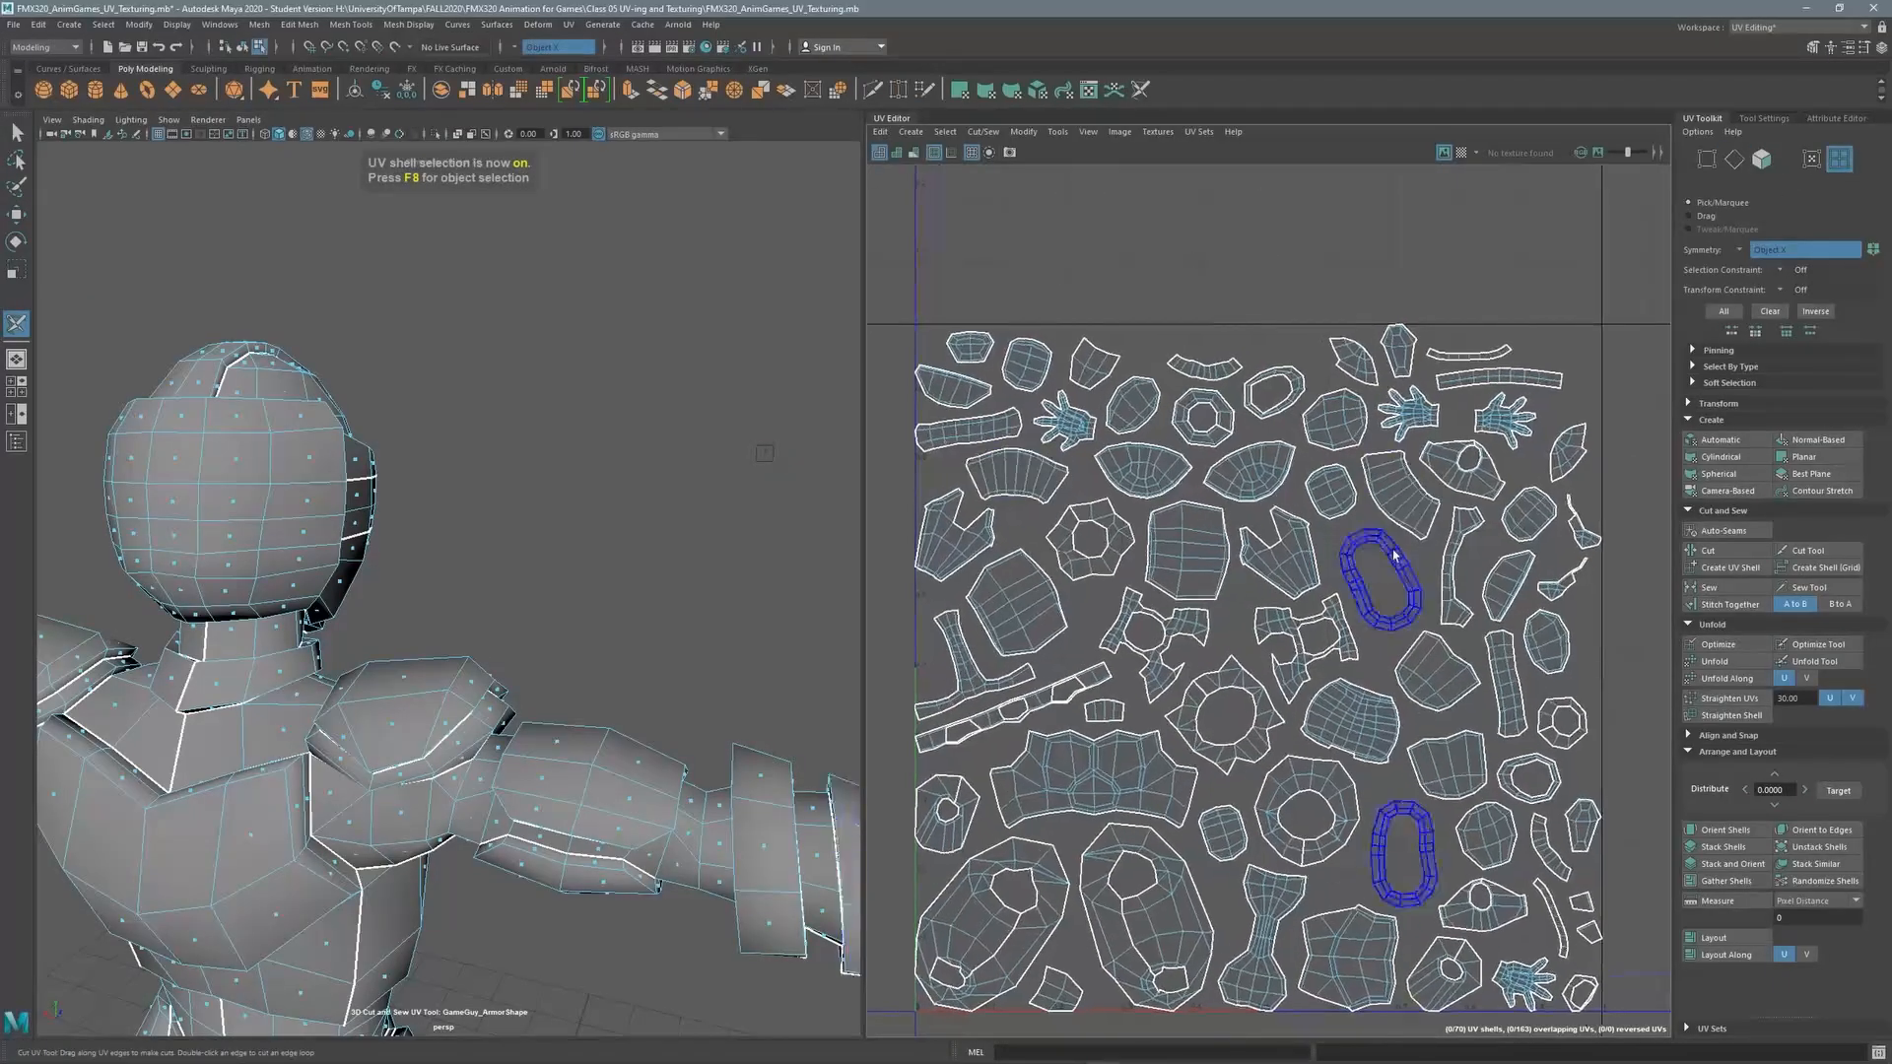
left_click(1396, 557)
right_click_drag(591, 537, 370, 542, "alt")
middle_click_drag(369, 542, 482, 175, "alt")
left_click_drag(482, 296, 822, 428, "alt")
middle_click_drag(576, 350, 557, 462, "alt")
right_click_drag(557, 462, 670, 461, "alt")
middle_click_drag(522, 384, 553, 640, "alt")
right_click_drag(552, 640, 630, 592, "alt")
mouse_move(631, 512)
left_mouse_down("alt")
mouse_move(769, 477)
mouse_move(601, 493)
left_mouse_up("alt")
middle_click_drag(581, 858, 523, 460, "alt")
left_click_drag(523, 460, 690, 473, "alt")
middle_click_drag(690, 473, 317, 671, "alt")
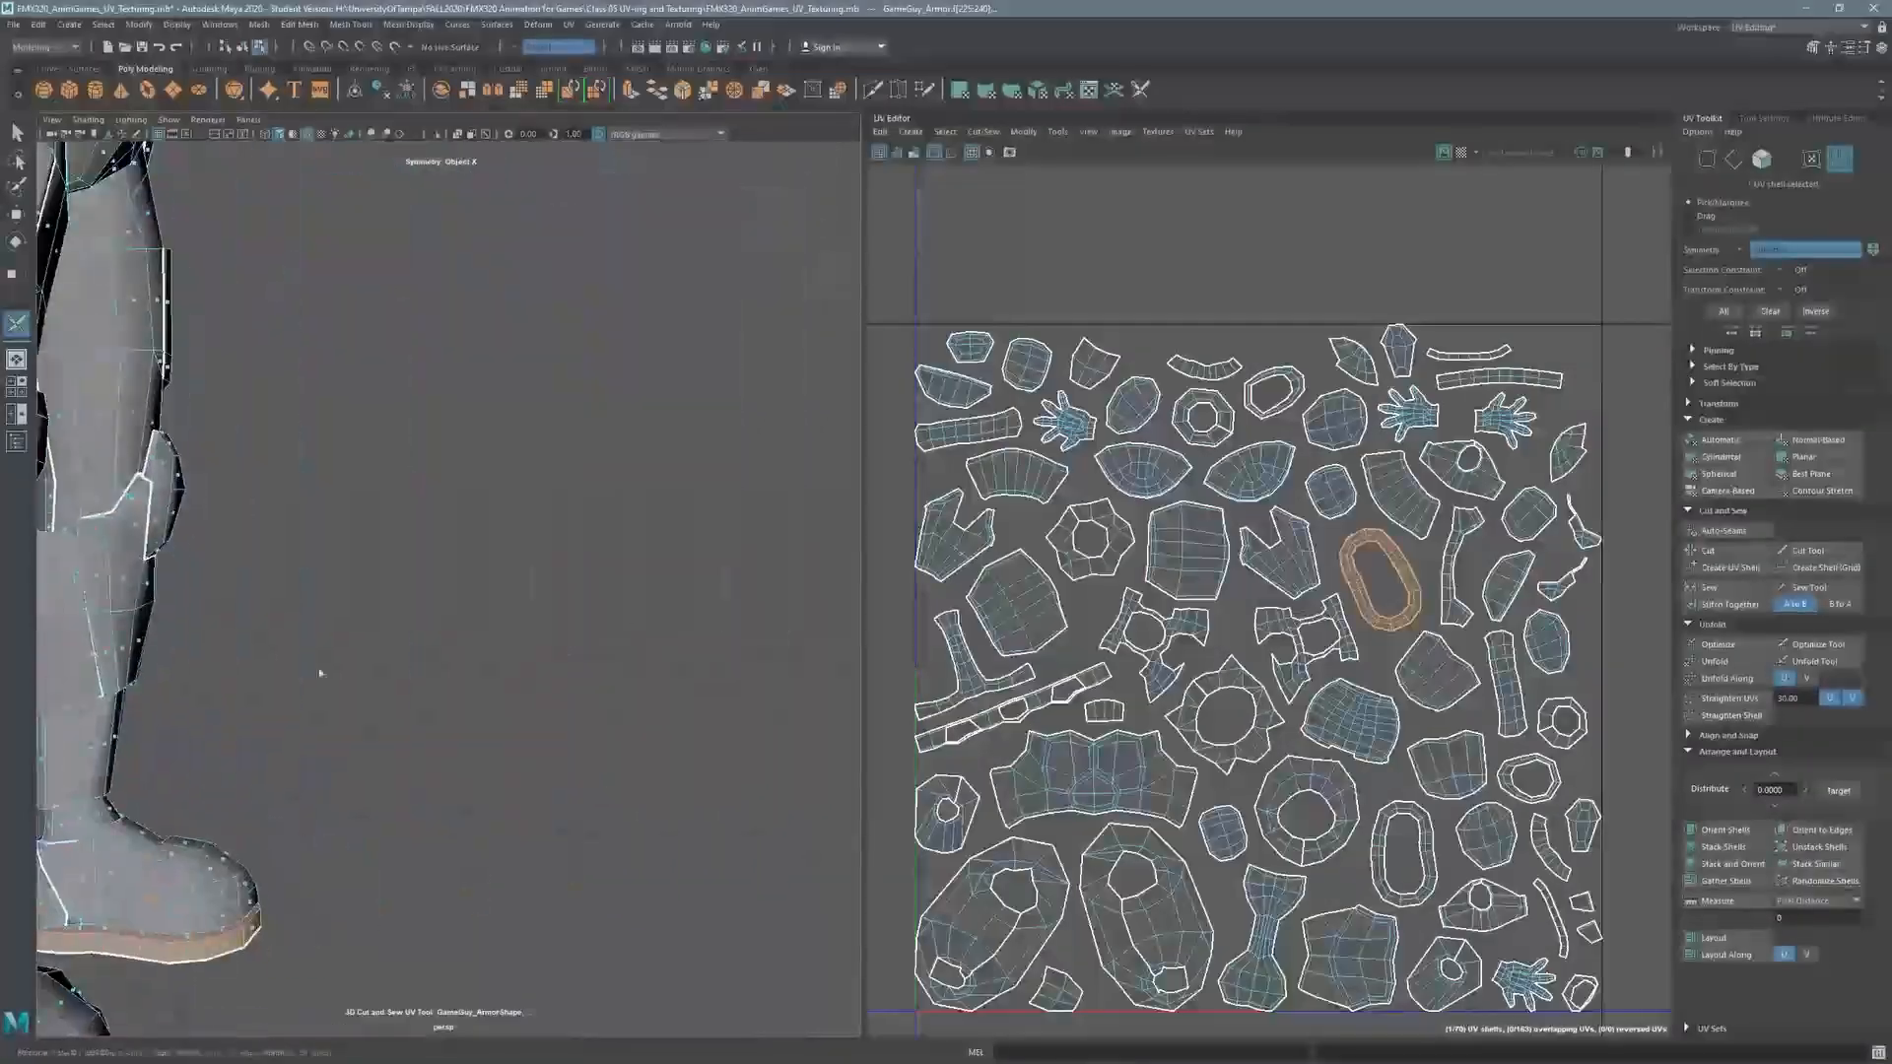
left_click_drag(631, 591, 552, 581, "alt")
middle_click_drag(552, 581, 741, 581, "alt")
right_click_drag(742, 582, 764, 536, "alt")
left_click_drag(765, 536, 709, 537, "alt")
middle_click_drag(710, 537, 711, 557, "alt")
left_click(1736, 161)
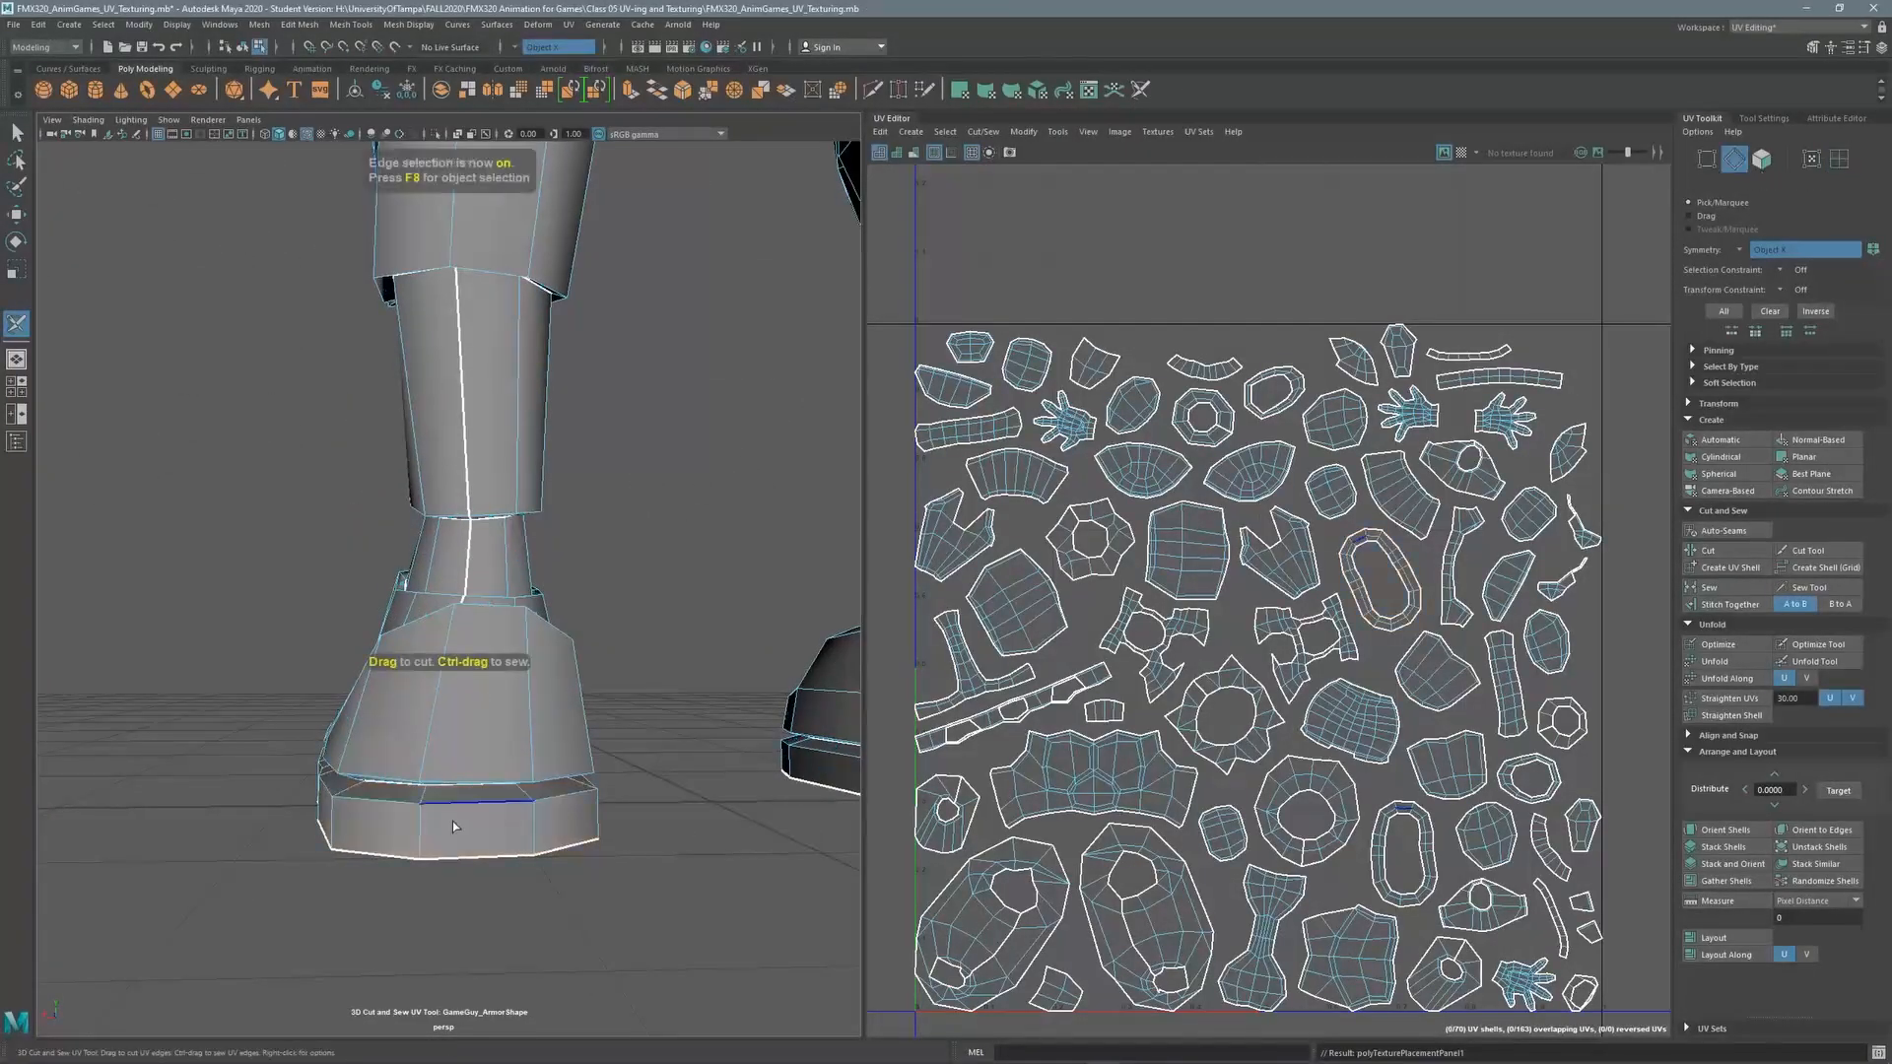
left_click_drag(423, 824, 514, 653, "alt")
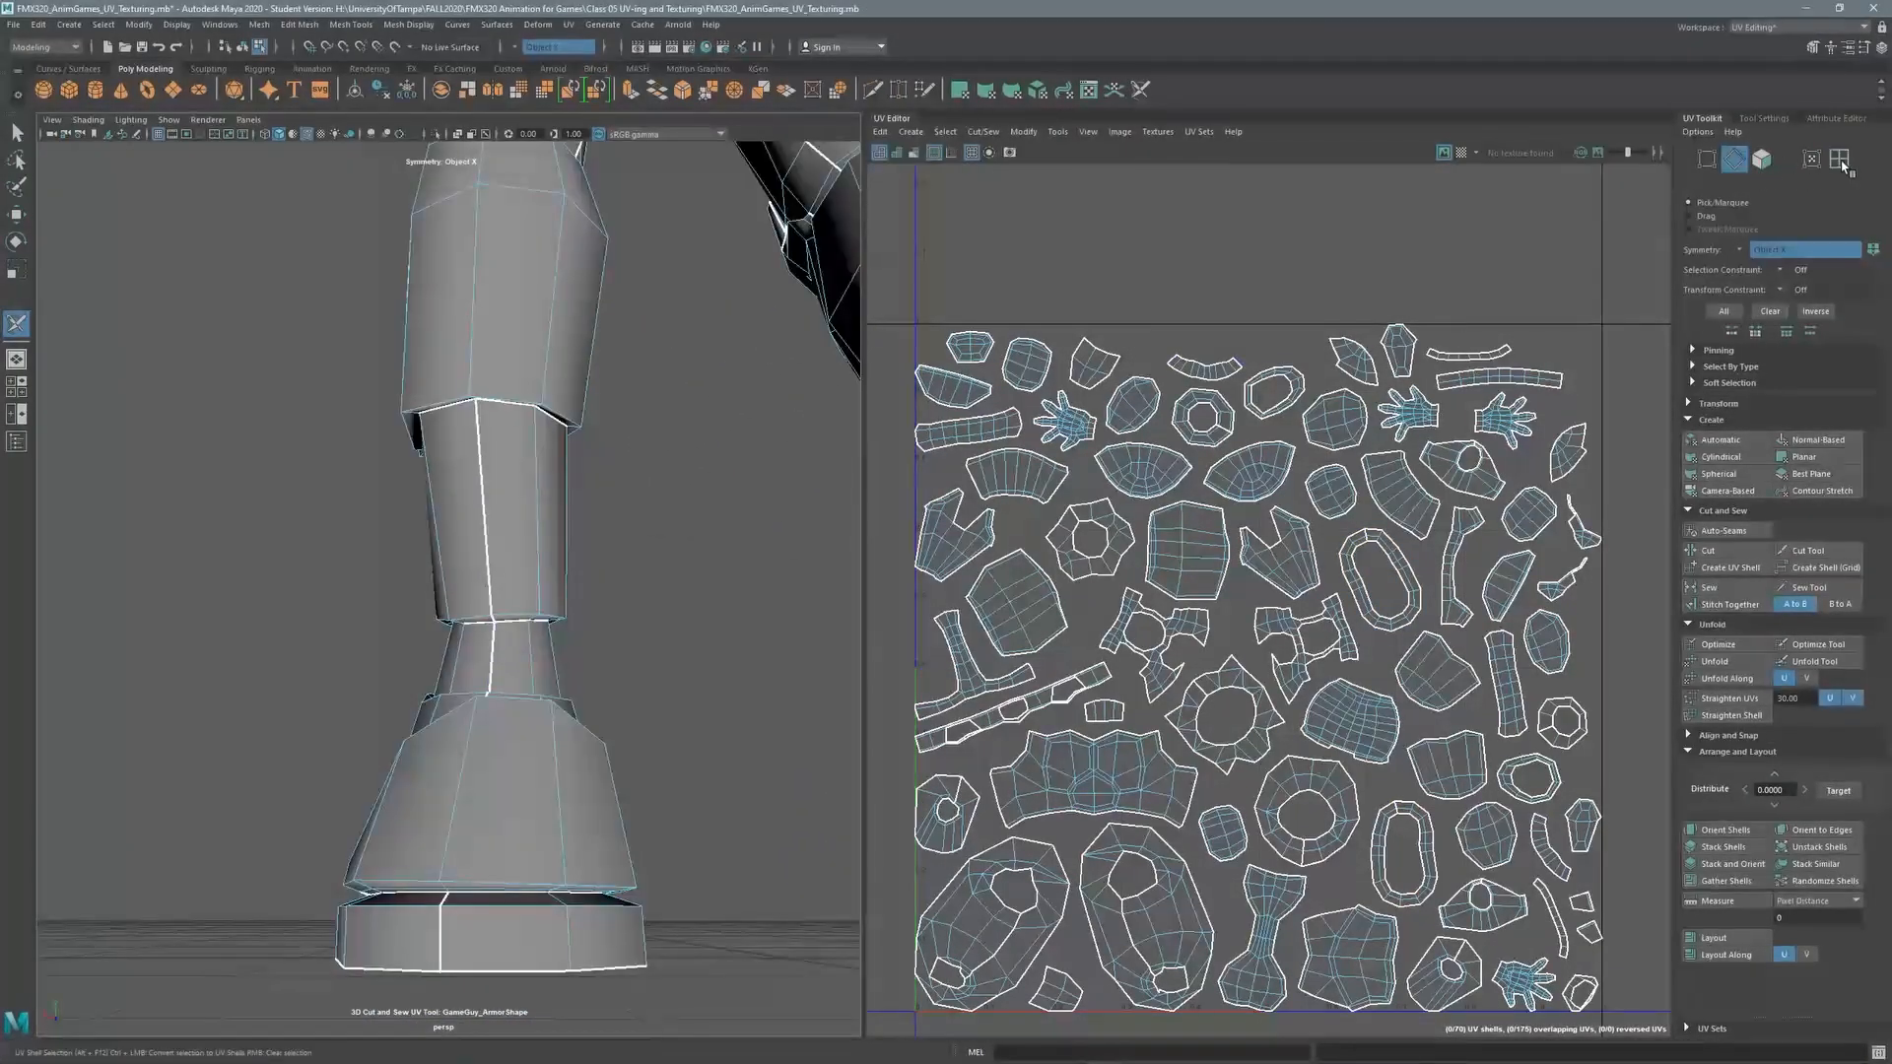
Select the two small oval ring shells and examine where they sit on the character's shoulder pads
key("q")
left_click(1194, 583)
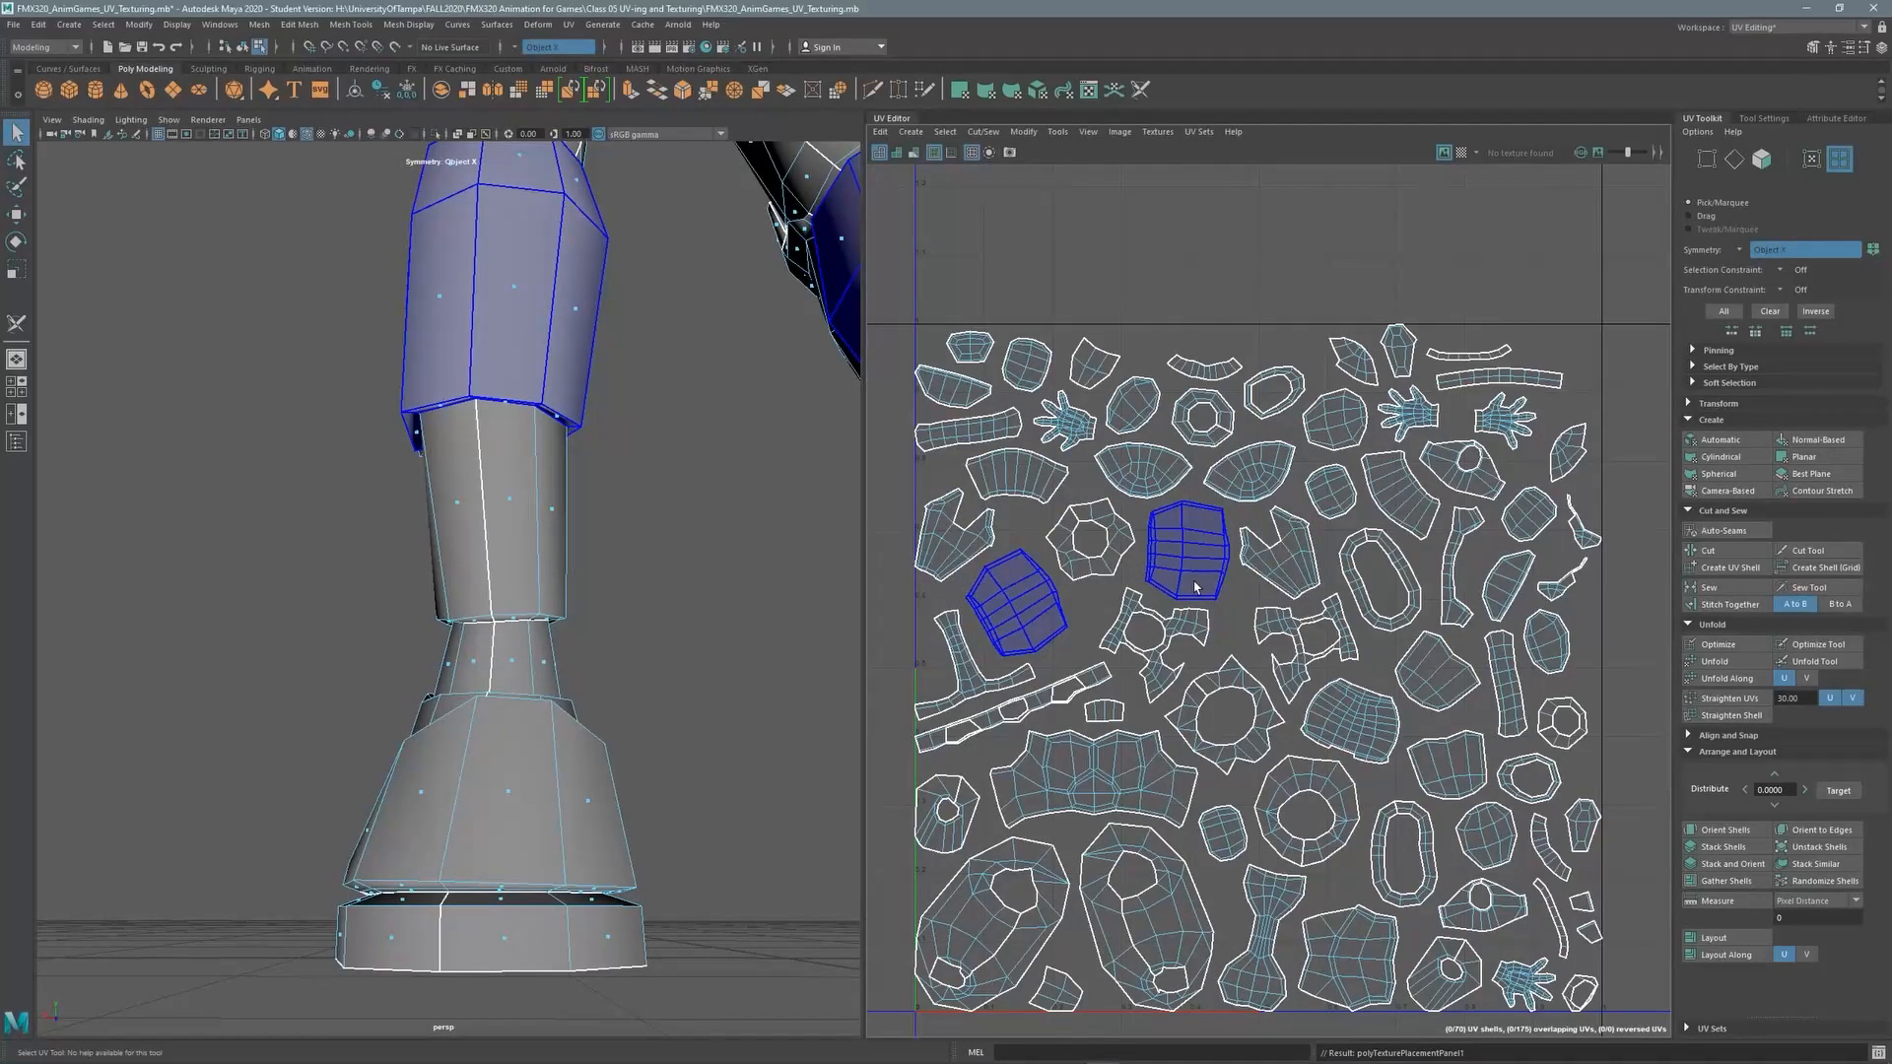
left_click(1529, 653)
left_click(1512, 780)
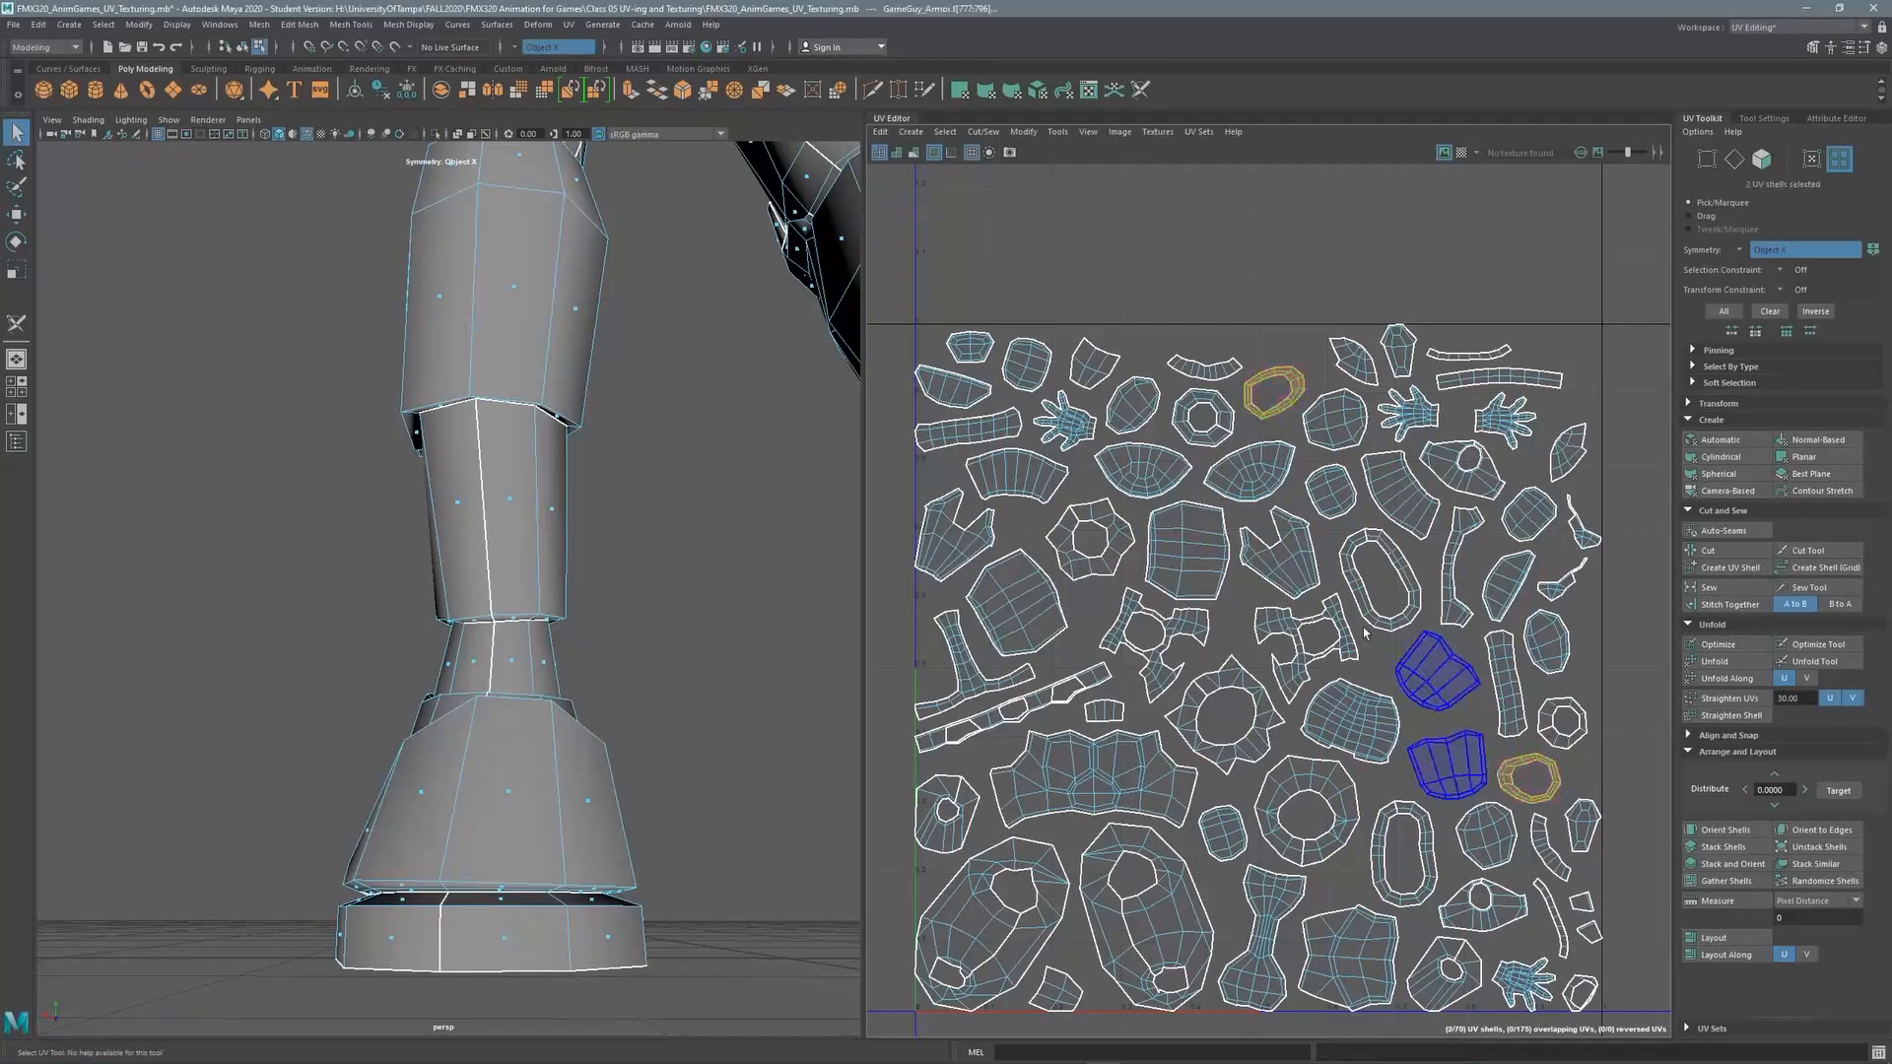
scroll(460, 450, "down", 5)
middle_click_drag(460, 449, 523, 748, "alt")
middle_click_drag(528, 483, 524, 862, "alt")
scroll(524, 862, "up", 5)
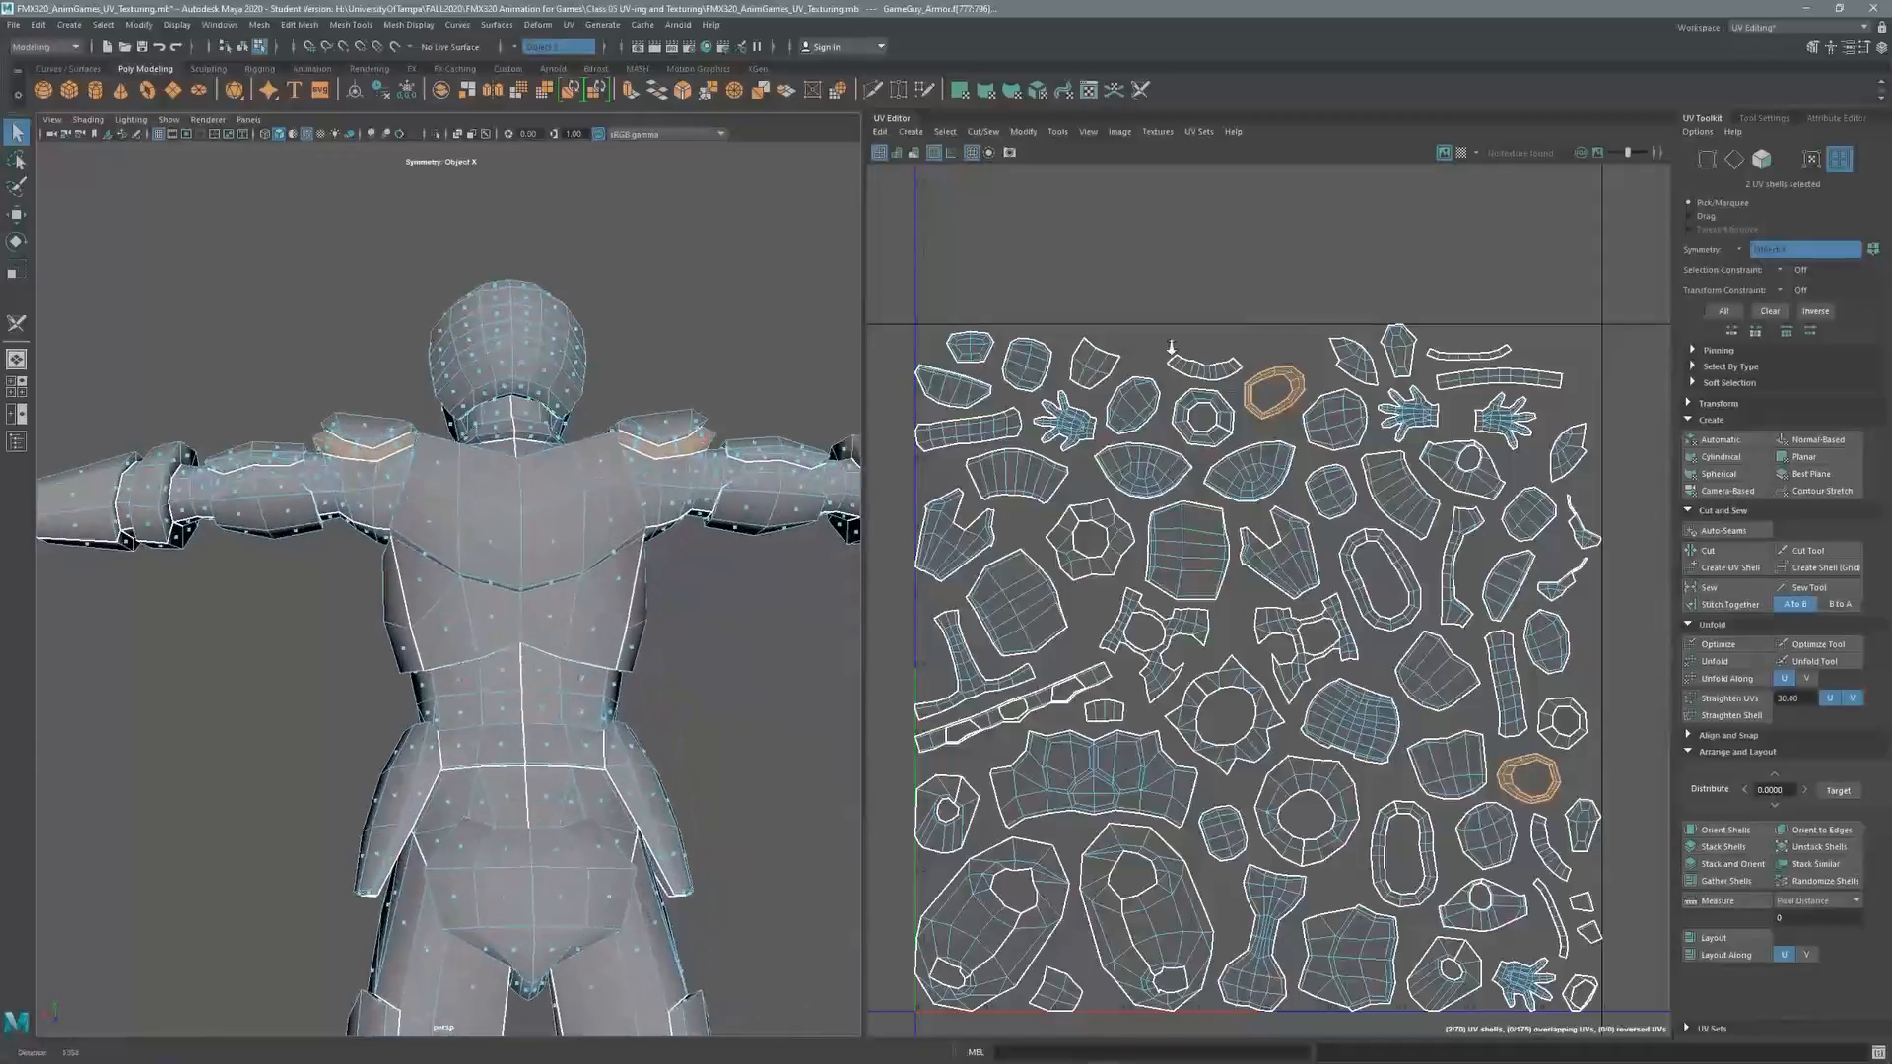
scroll(747, 435, "up", 2)
left_click_drag(747, 435, 690, 463, "alt")
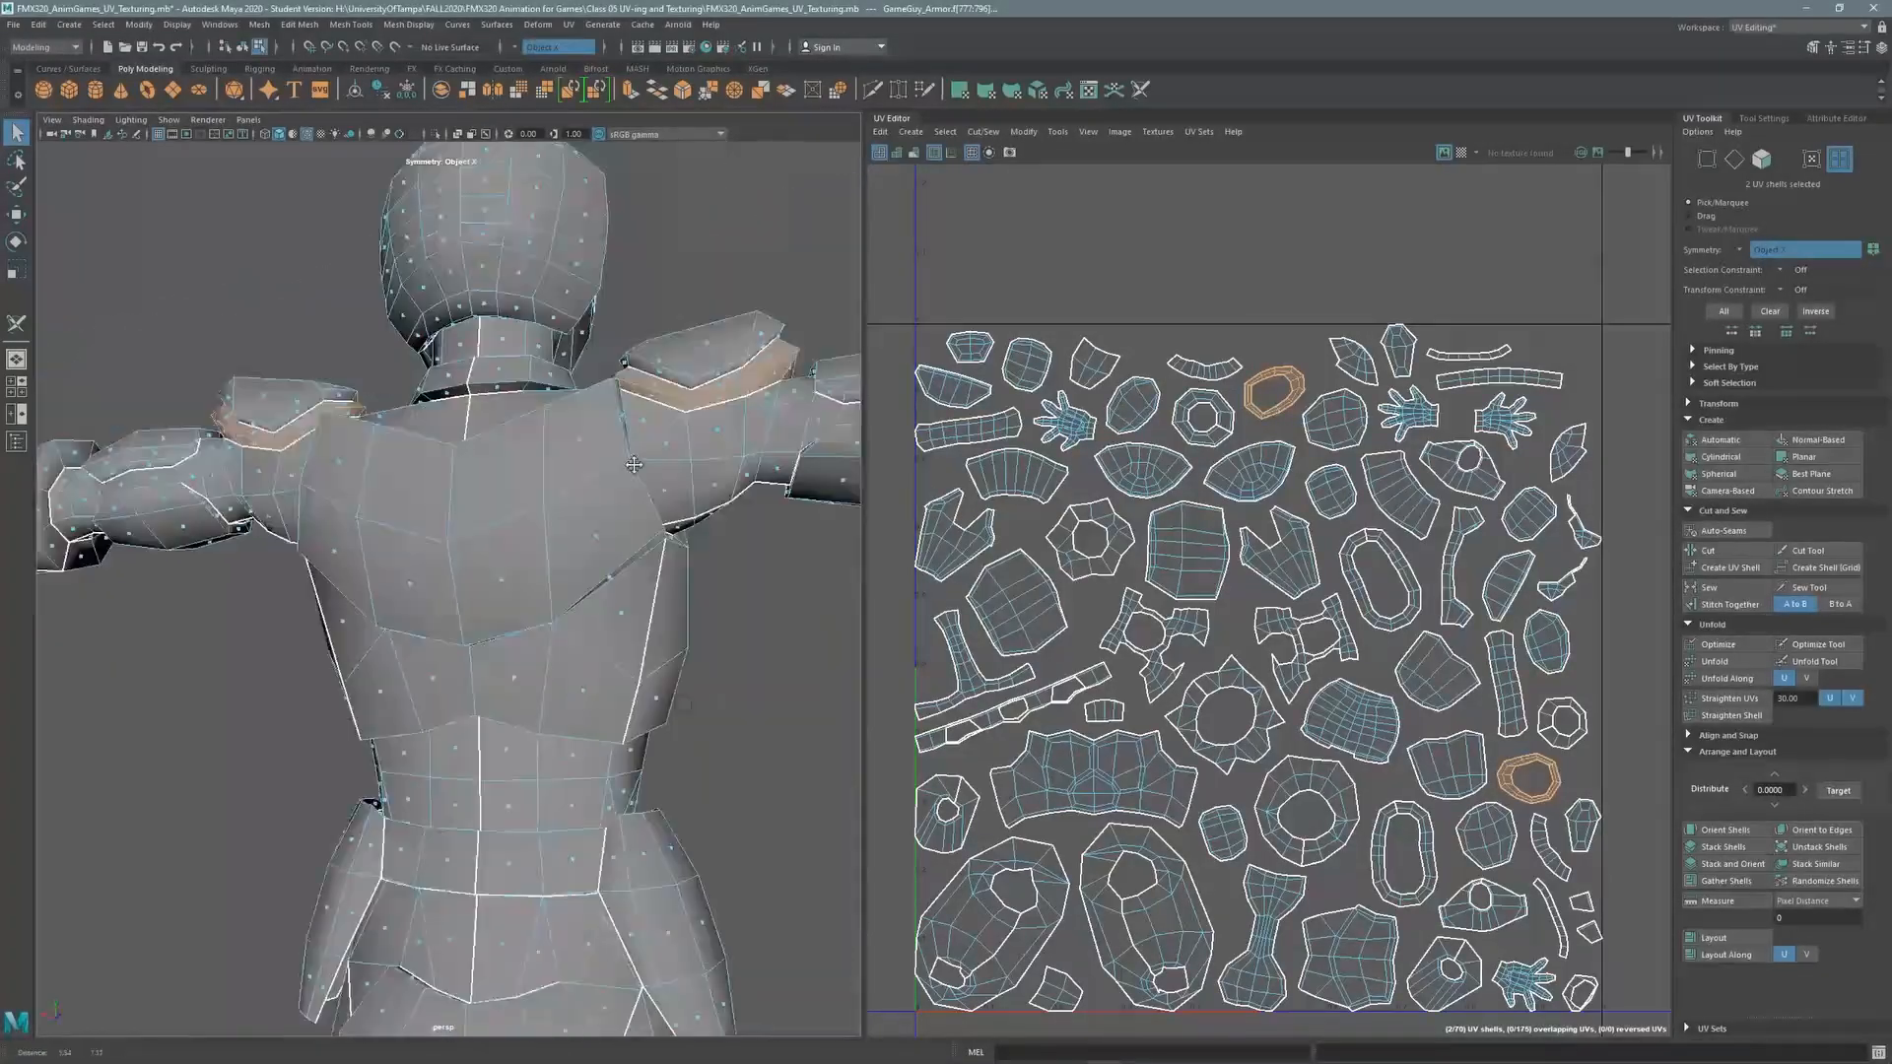
middle_click_drag(690, 463, 556, 554, "alt")
scroll(581, 739, "down", 3)
middle_click_drag(490, 676, 528, 568, "alt")
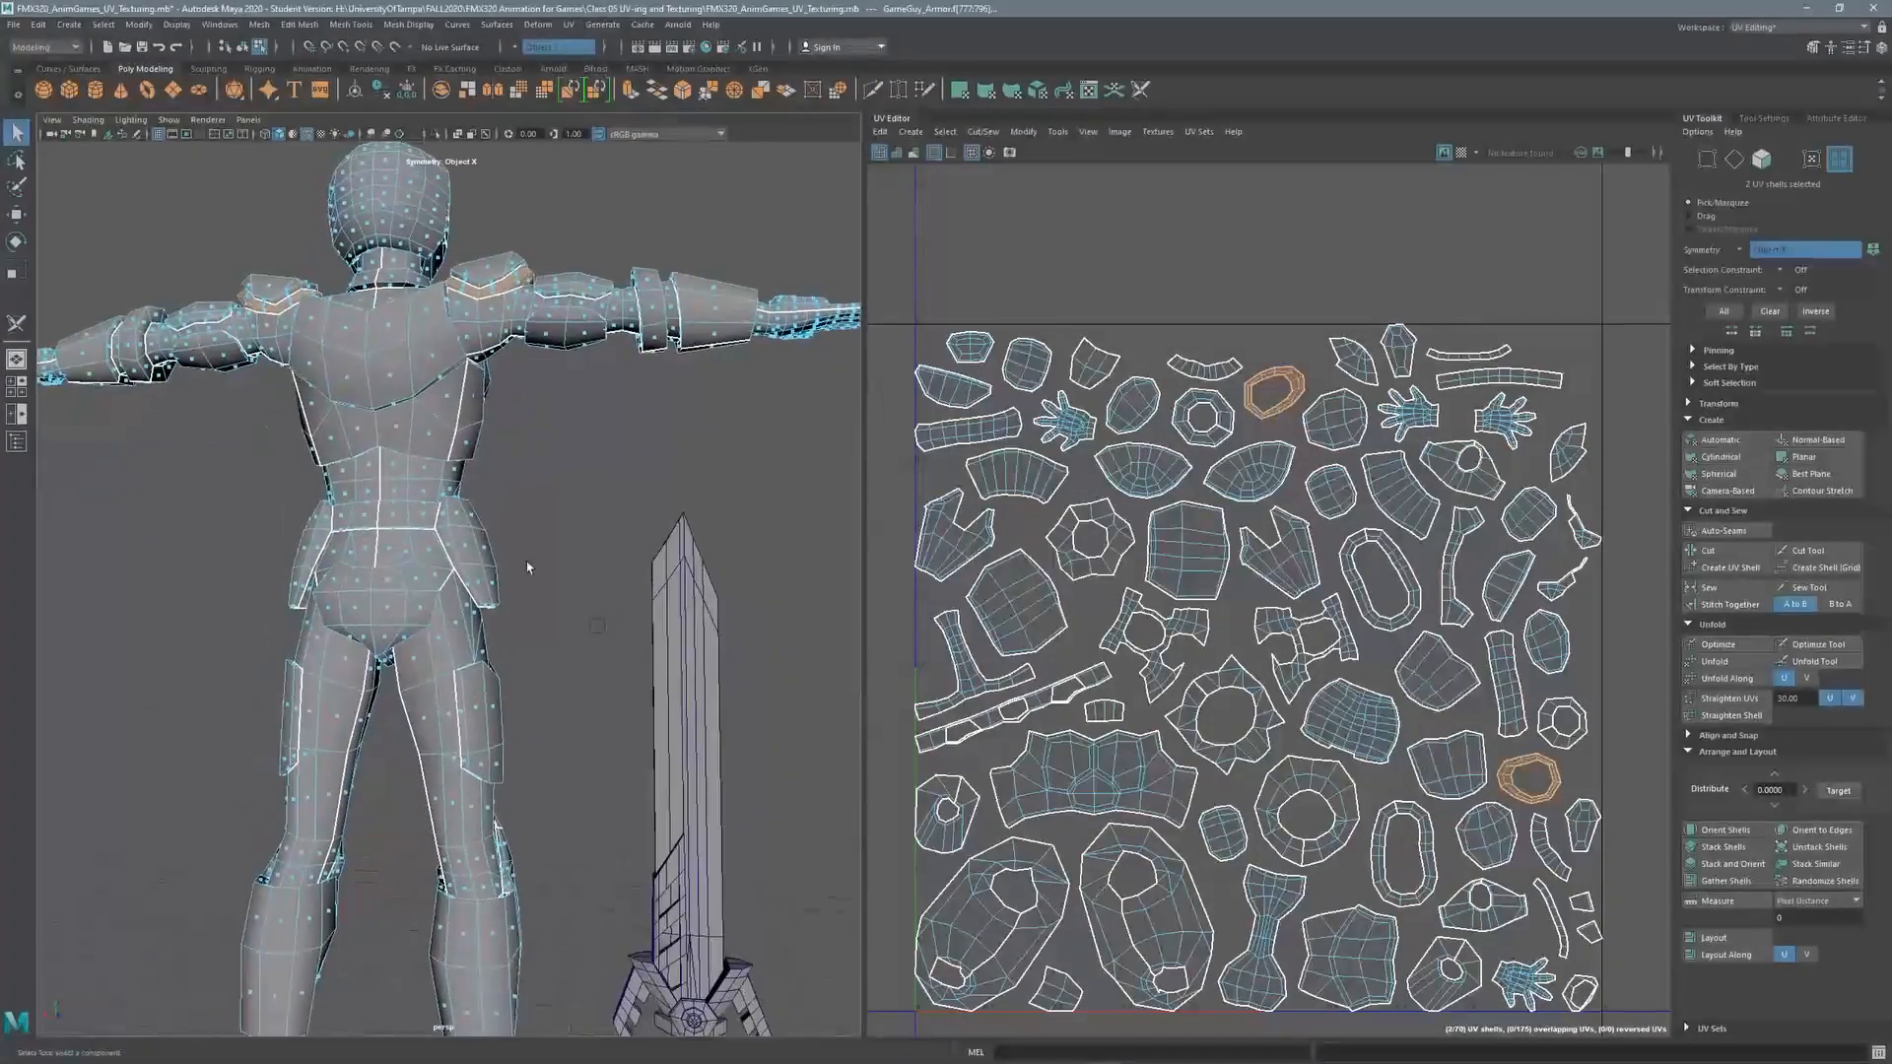
Clear the shell selection and examine the seams and shells of the whole armor from the back, side, front and above
left_click(946, 843)
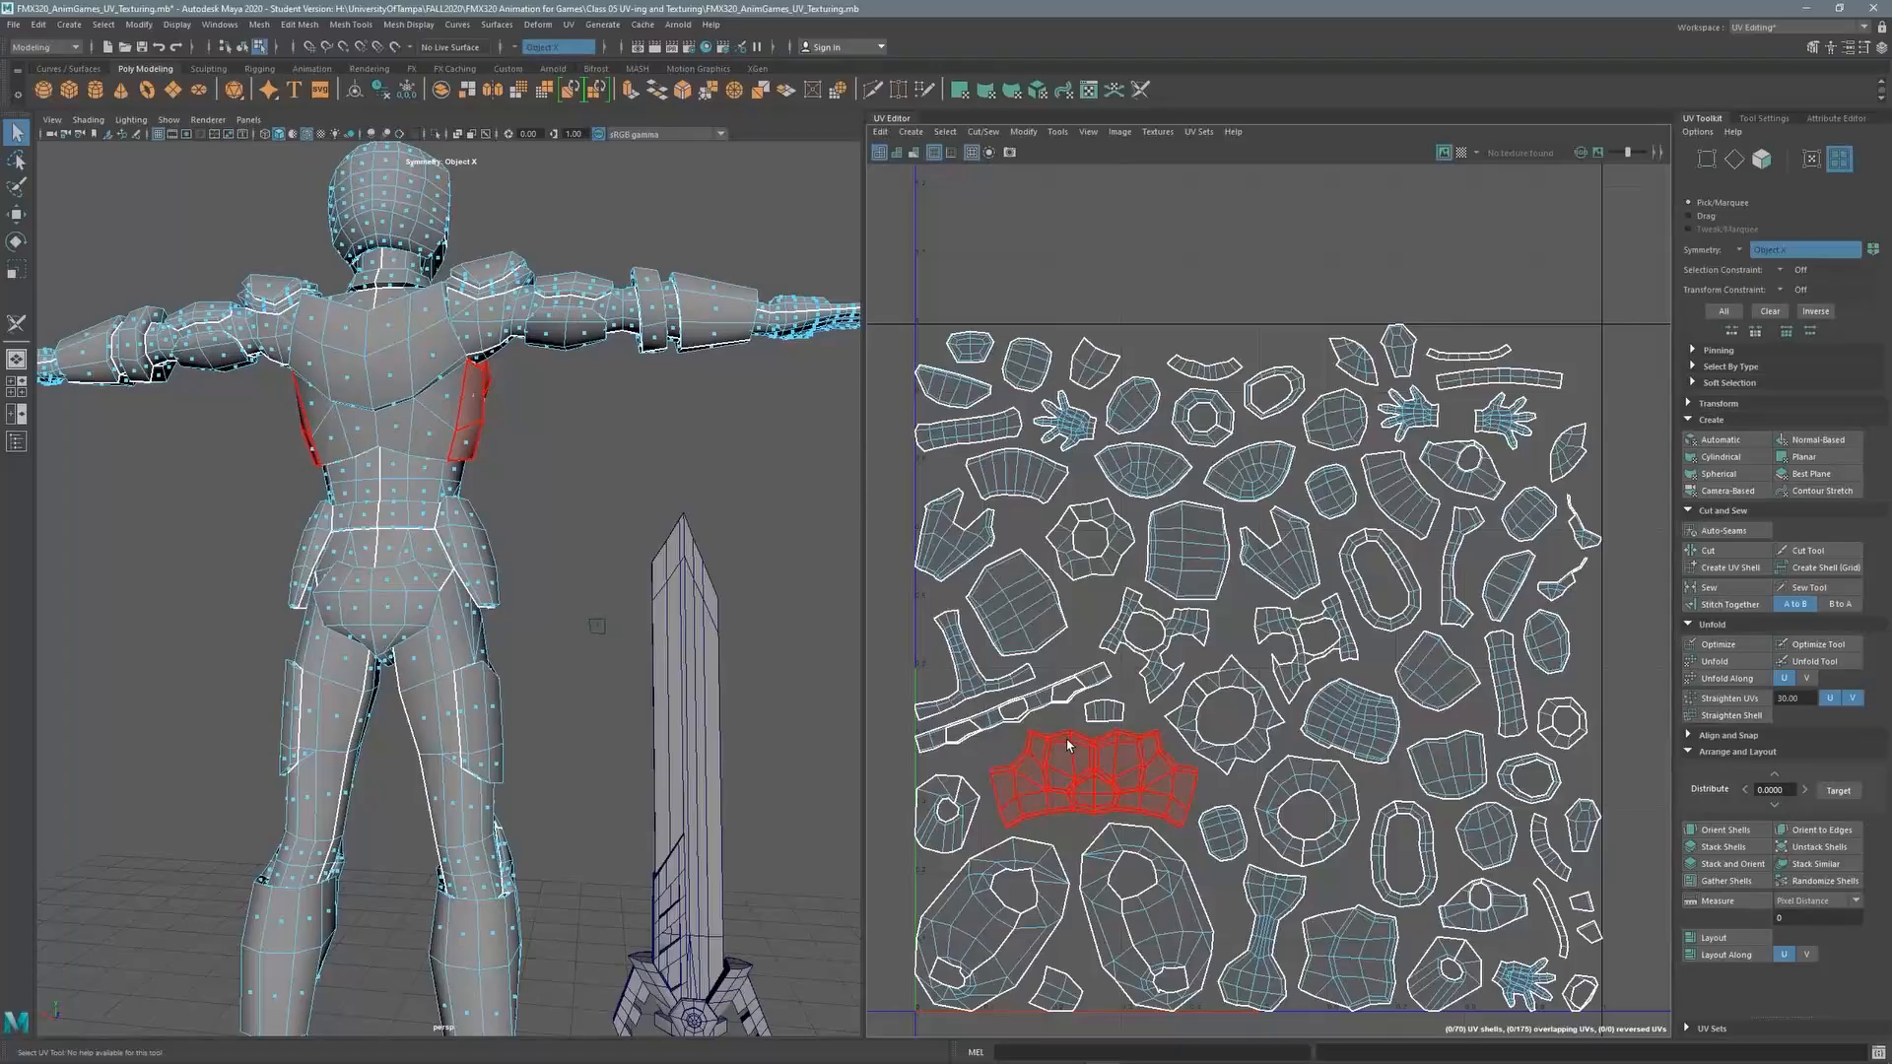
middle_click_drag(1108, 700, 1214, 526, "alt")
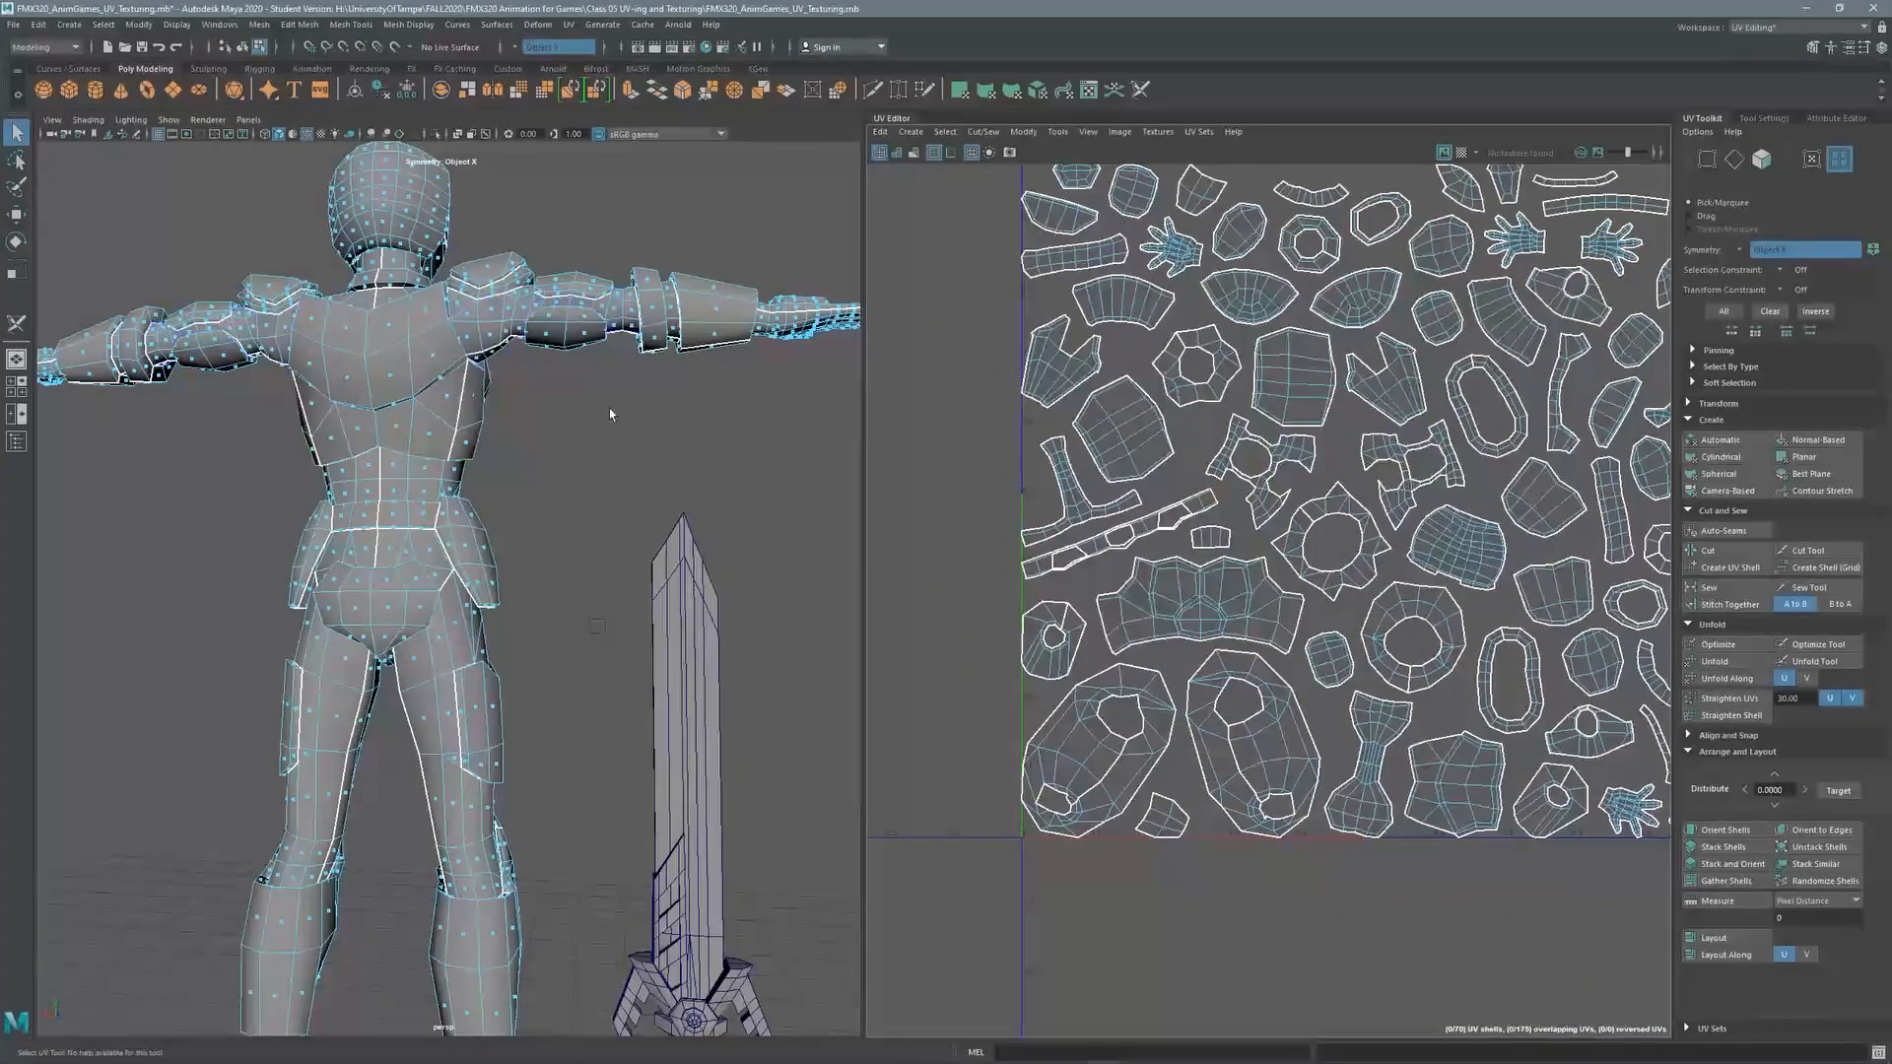
left_click_drag(610, 413, 274, 476, "alt")
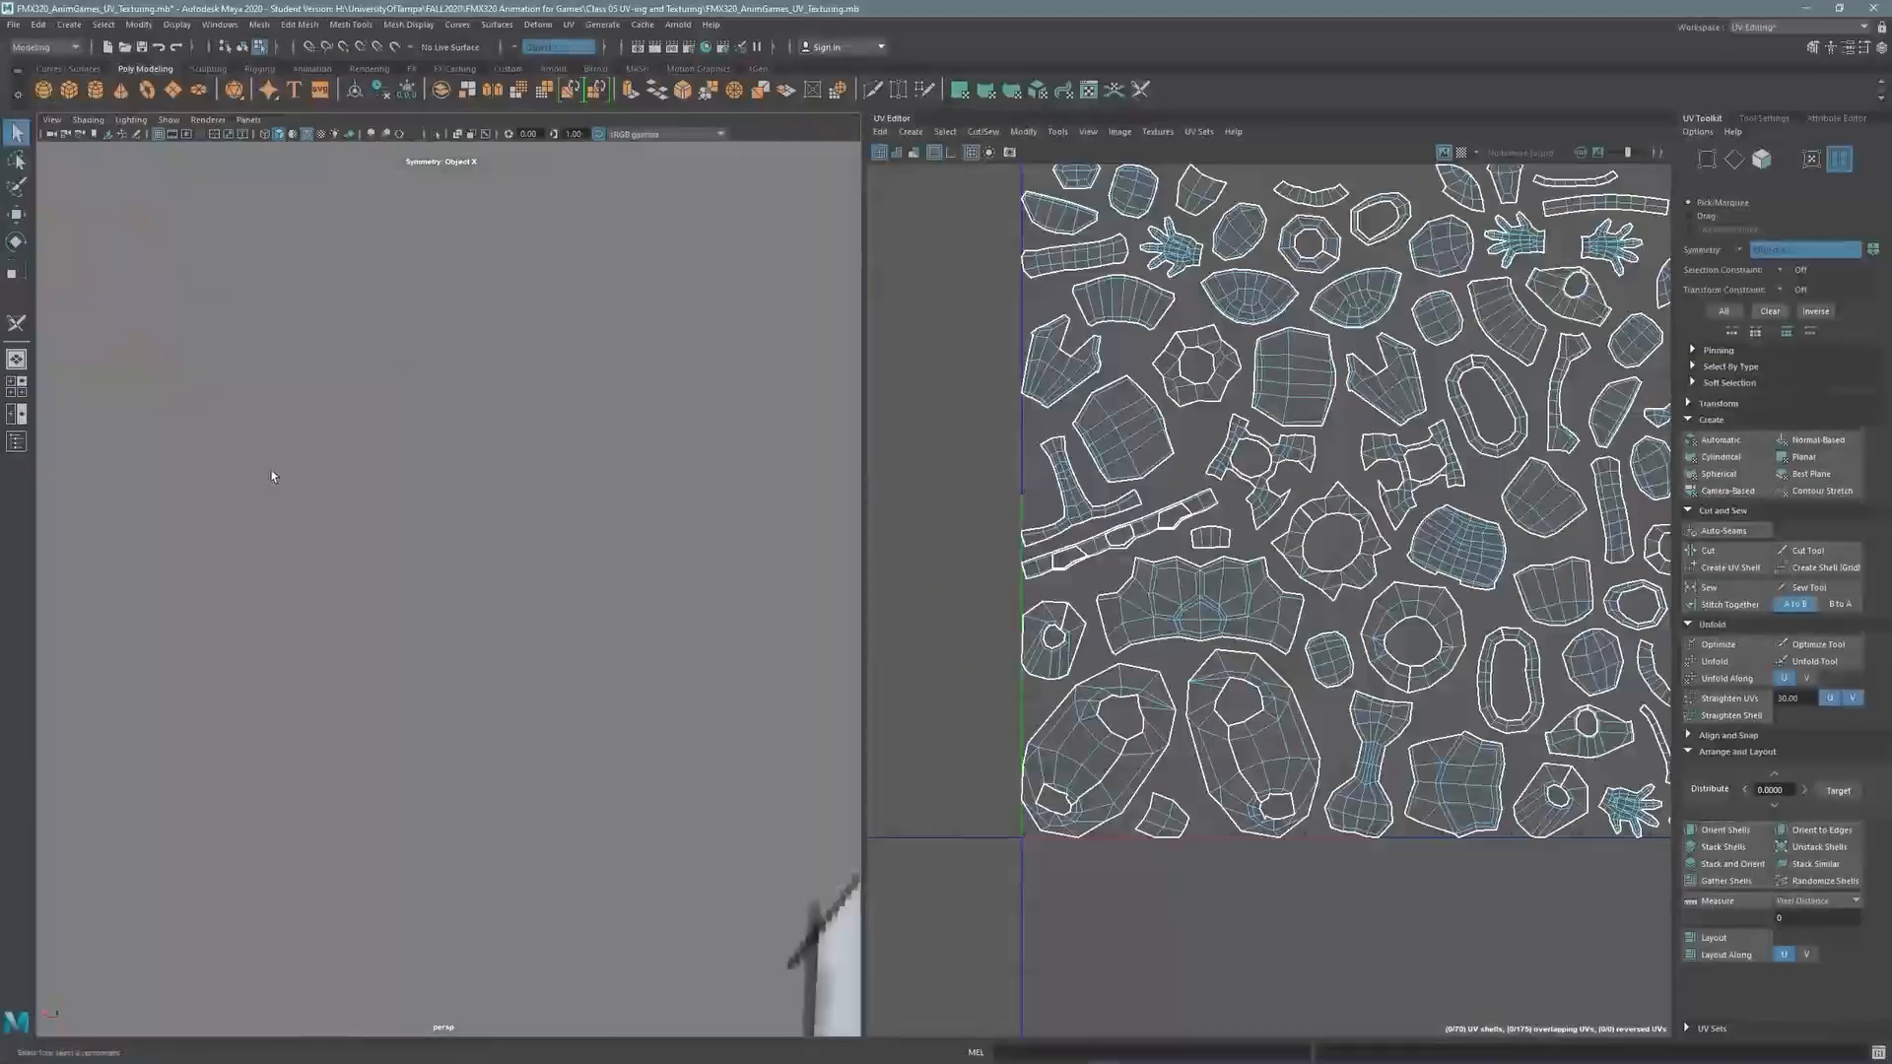
key("f")
scroll(443, 473, "up", 1)
left_click_drag(443, 473, 388, 471, "alt")
middle_click_drag(388, 471, 378, 568, "alt")
mouse_move(501, 433)
left_mouse_down("alt")
mouse_move(460, 431)
mouse_move(525, 431)
left_mouse_up("alt")
middle_click_drag(385, 492, 295, 481, "alt")
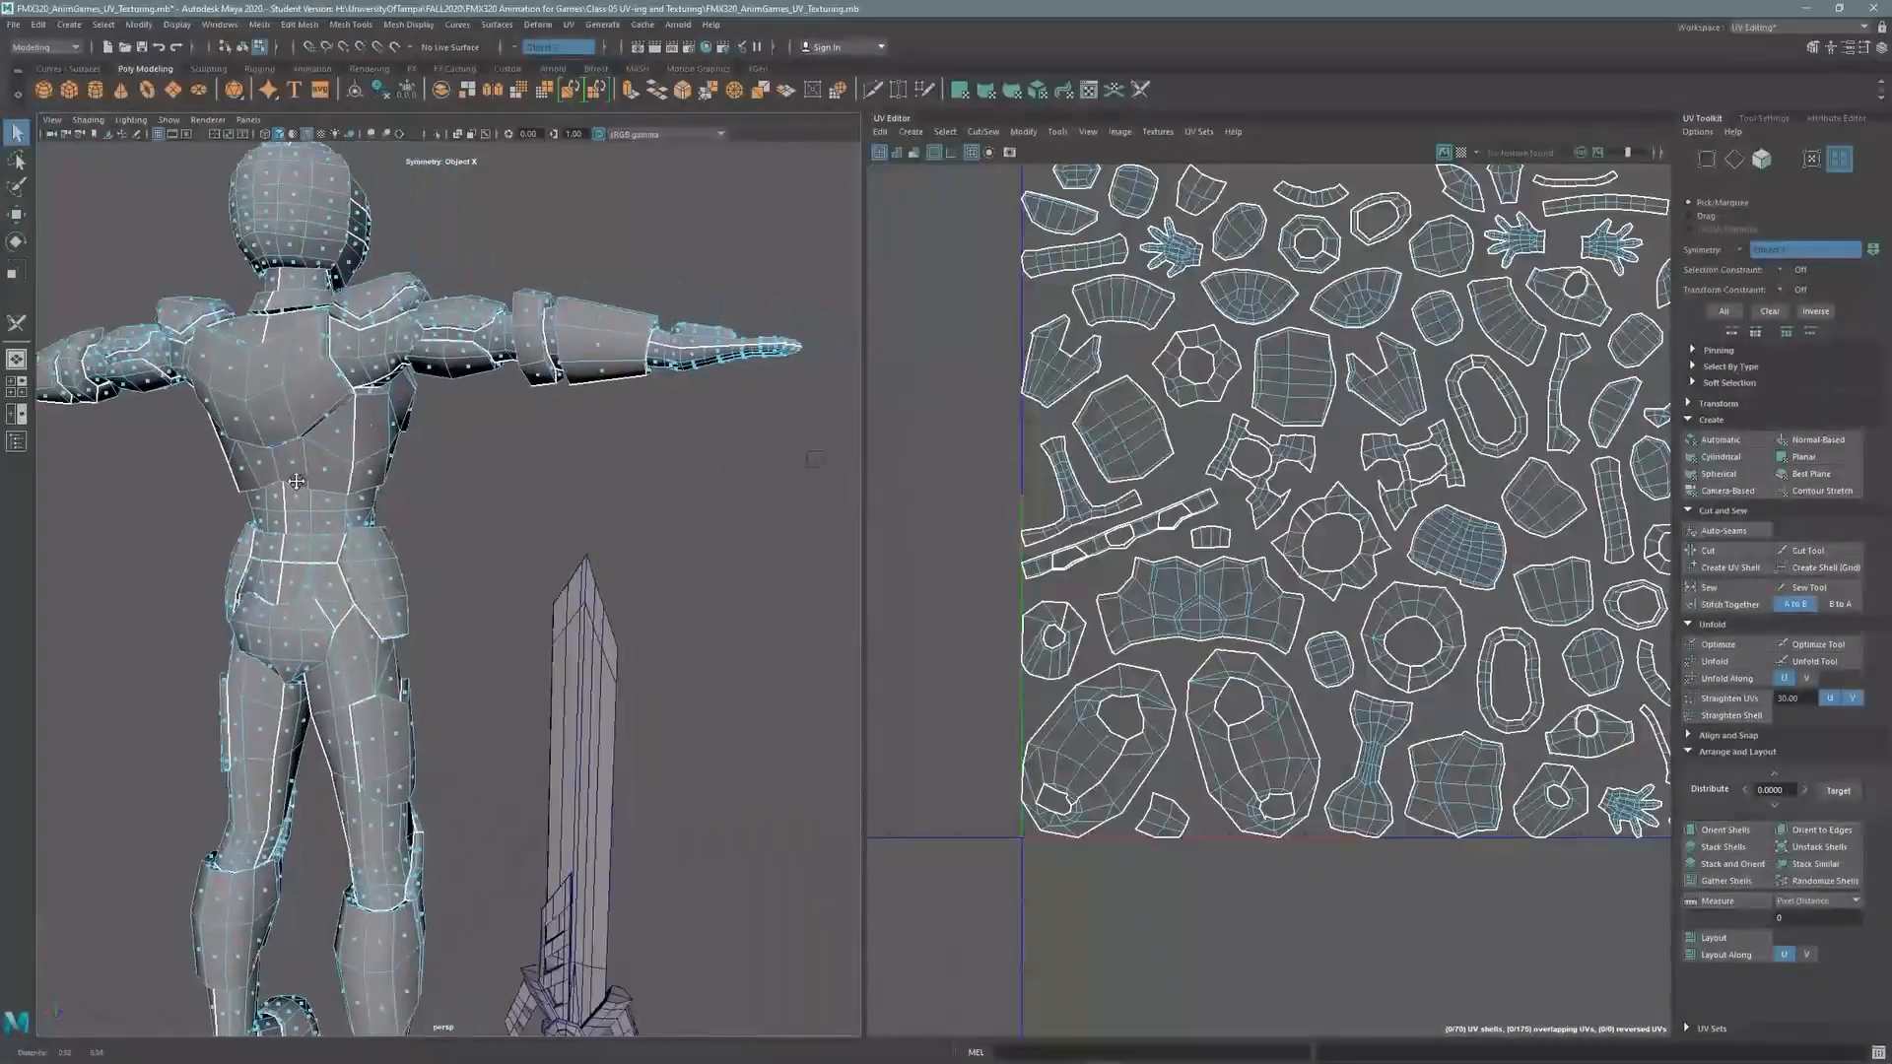
left_click_drag(379, 345, 474, 341, "alt")
scroll(477, 341, "down", 2)
left_click_drag(572, 409, 464, 417, "alt")
middle_click_drag(465, 417, 345, 440, "alt")
left_click_drag(513, 439, 384, 438, "alt")
middle_click_drag(522, 440, 419, 440, "alt")
left_click_drag(562, 443, 484, 443, "alt")
middle_click_drag(484, 443, 468, 440, "alt")
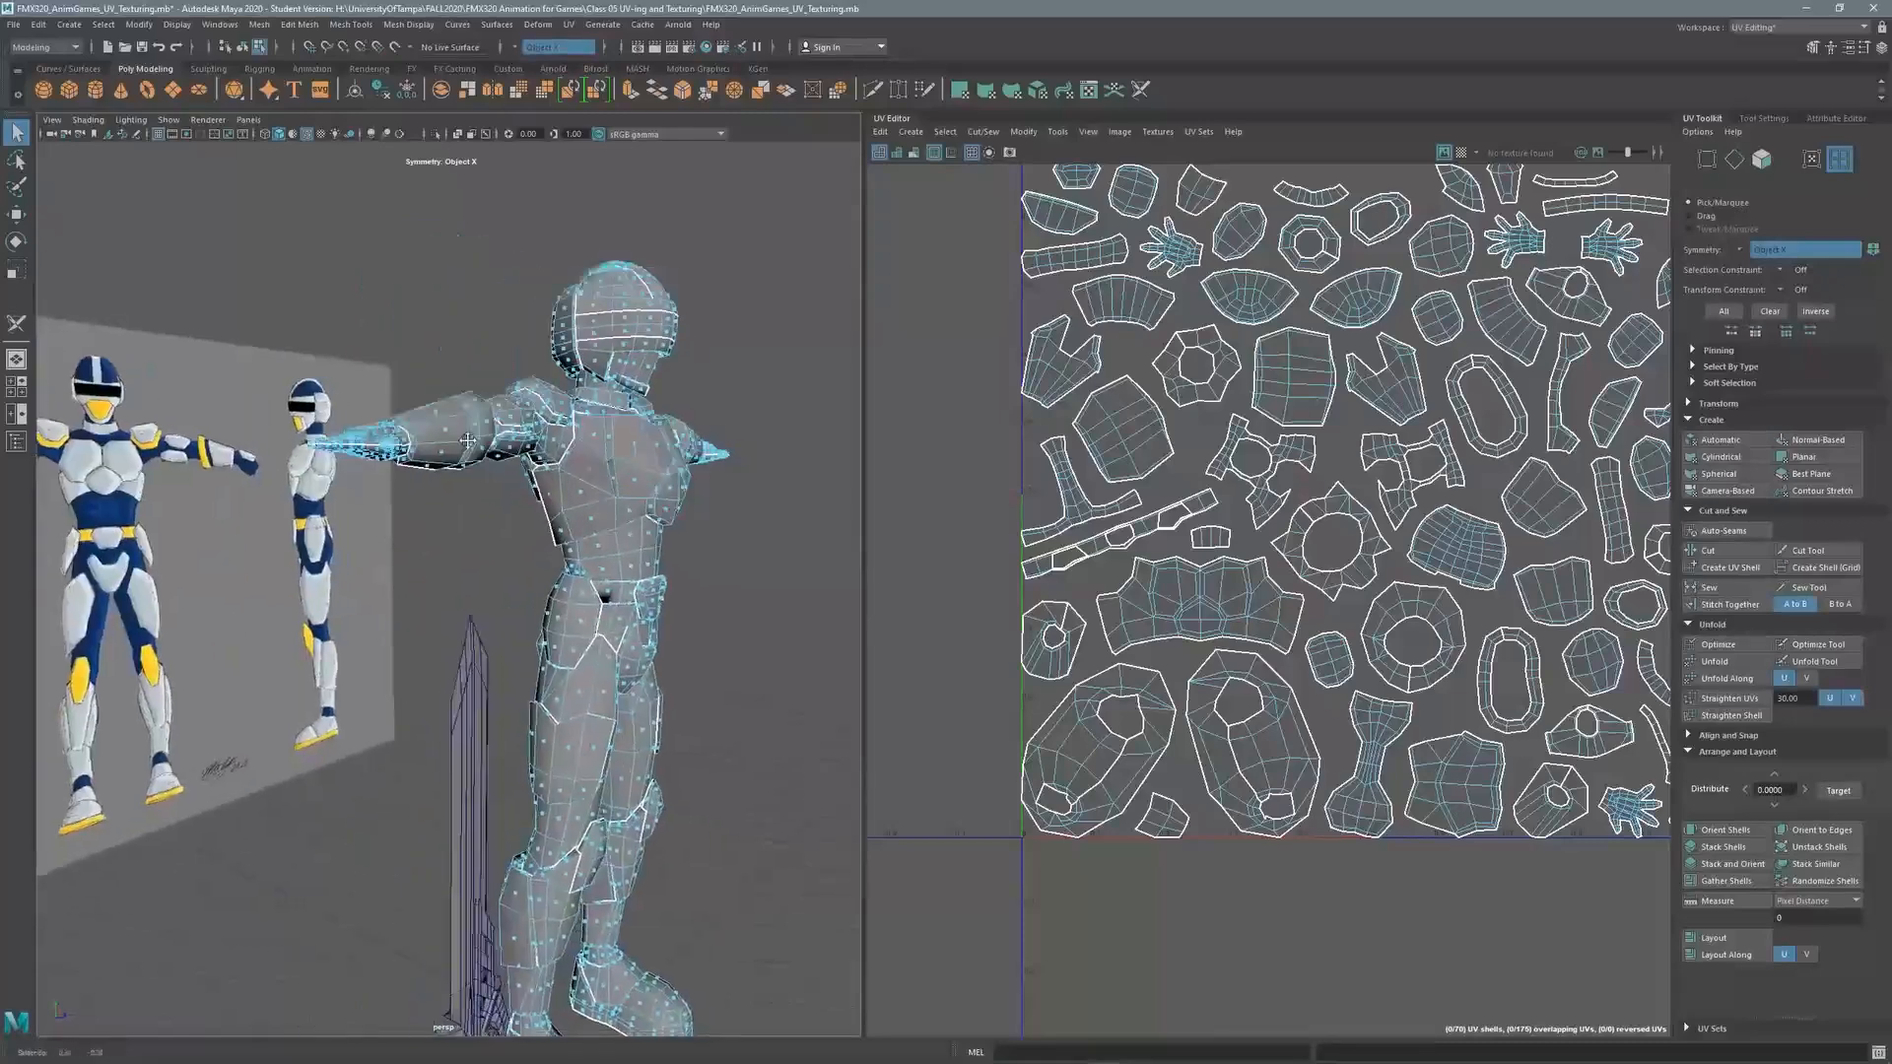
left_click_drag(469, 440, 361, 473, "alt")
middle_click_drag(430, 497, 532, 502, "alt")
left_click_drag(532, 502, 493, 521, "alt")
middle_click_drag(493, 521, 484, 501, "alt")
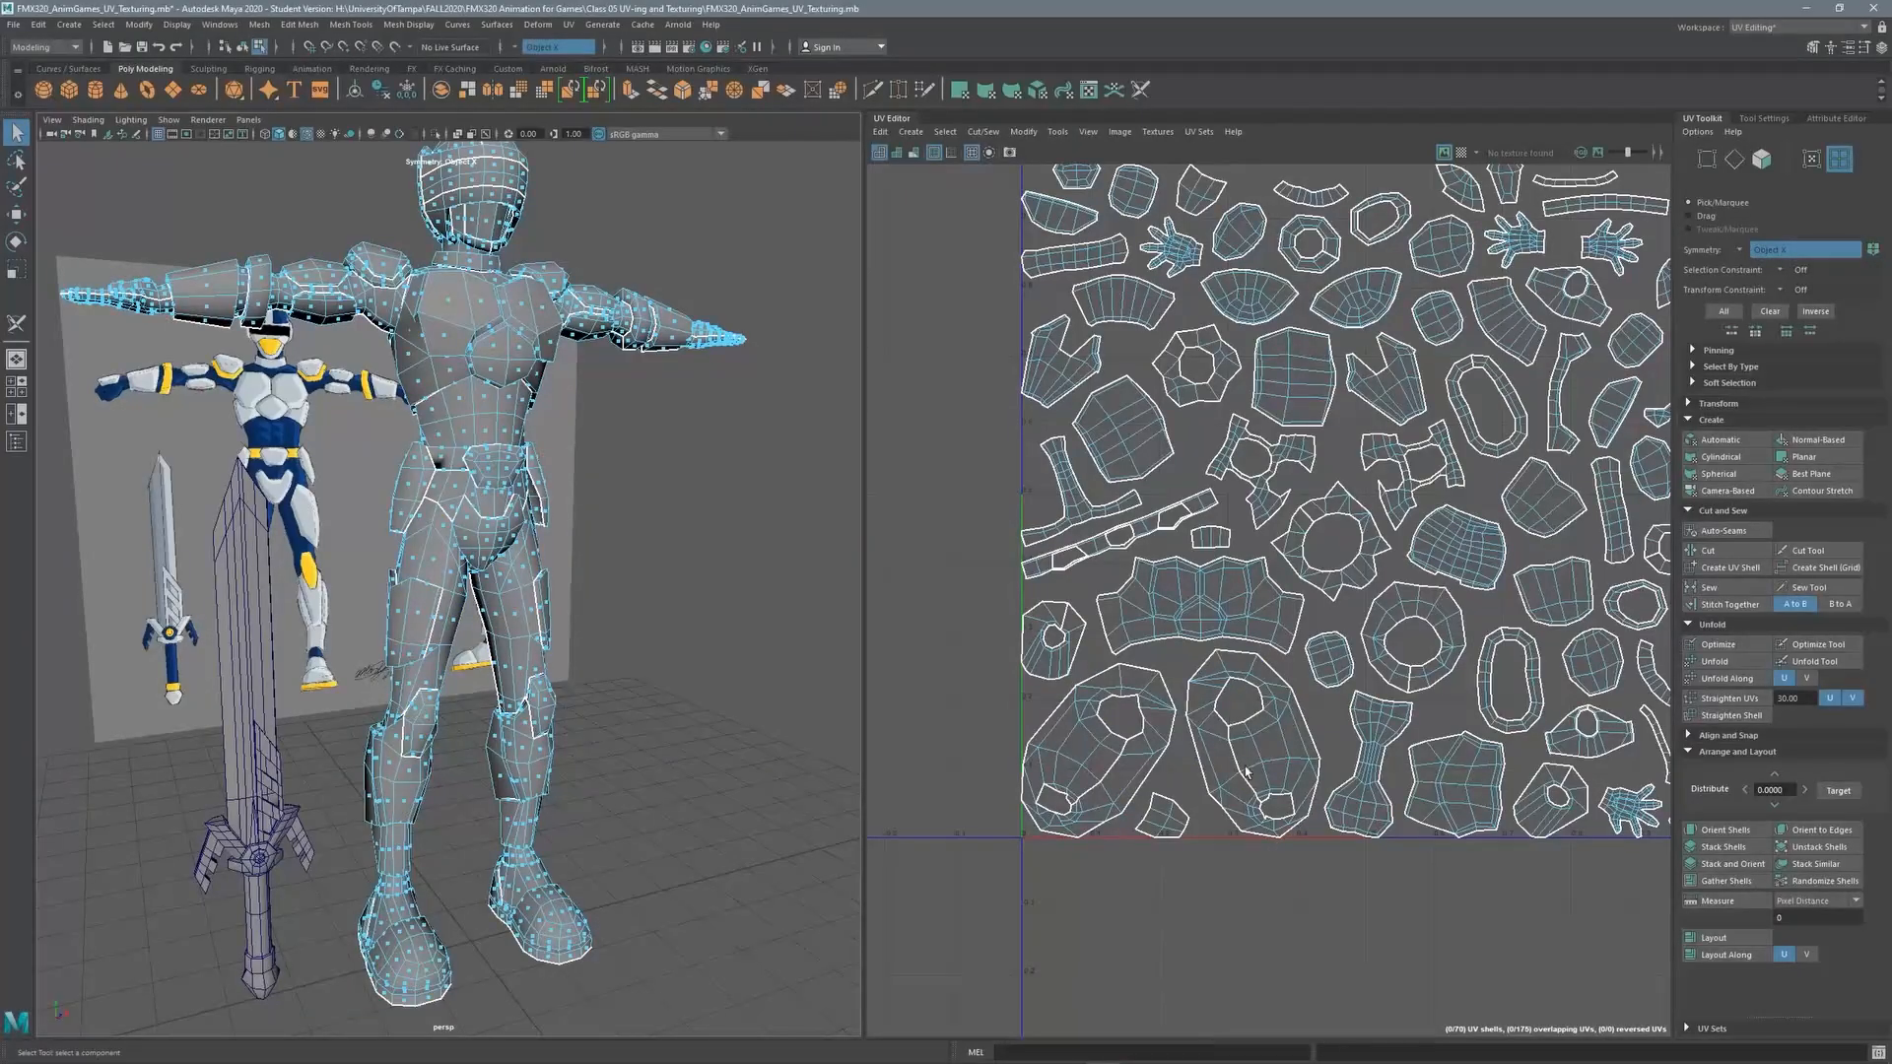
left_click_drag(488, 355, 478, 572, "alt")
left_click_drag(507, 434, 631, 705, "alt")
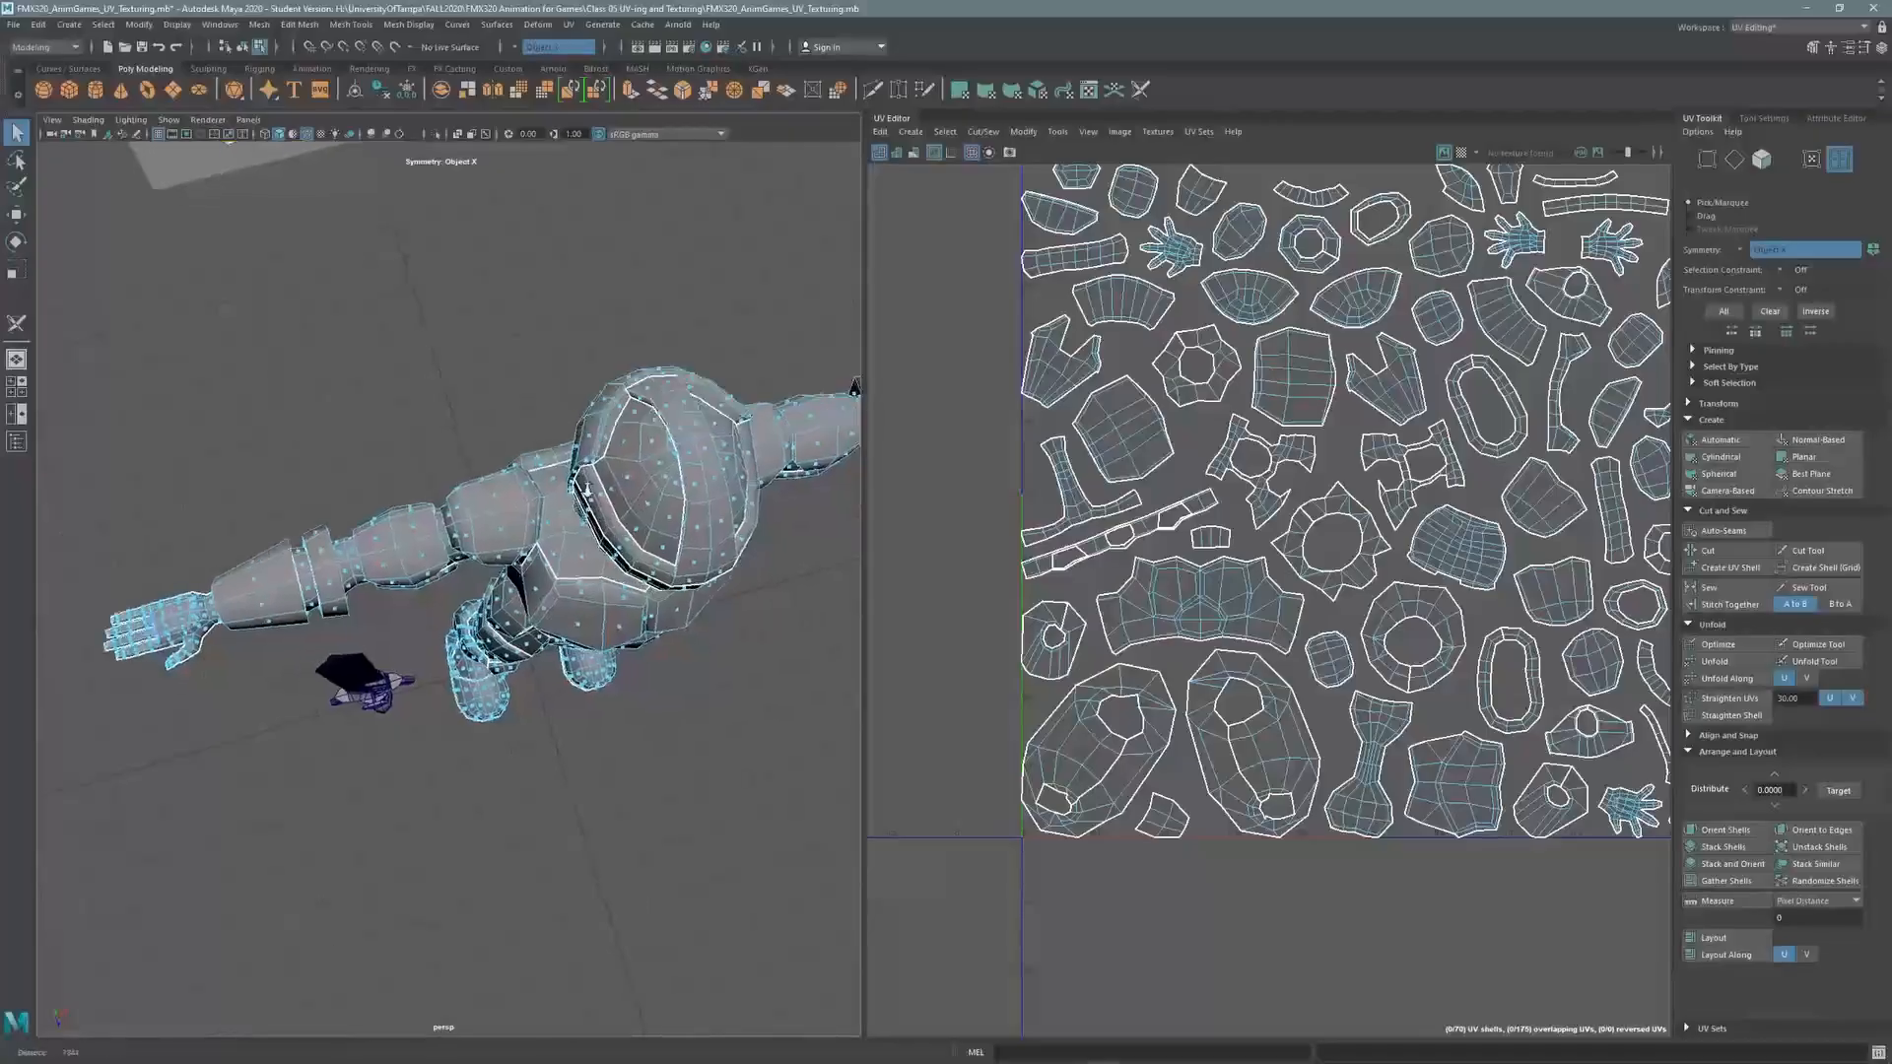
scroll(631, 704, "up", 3)
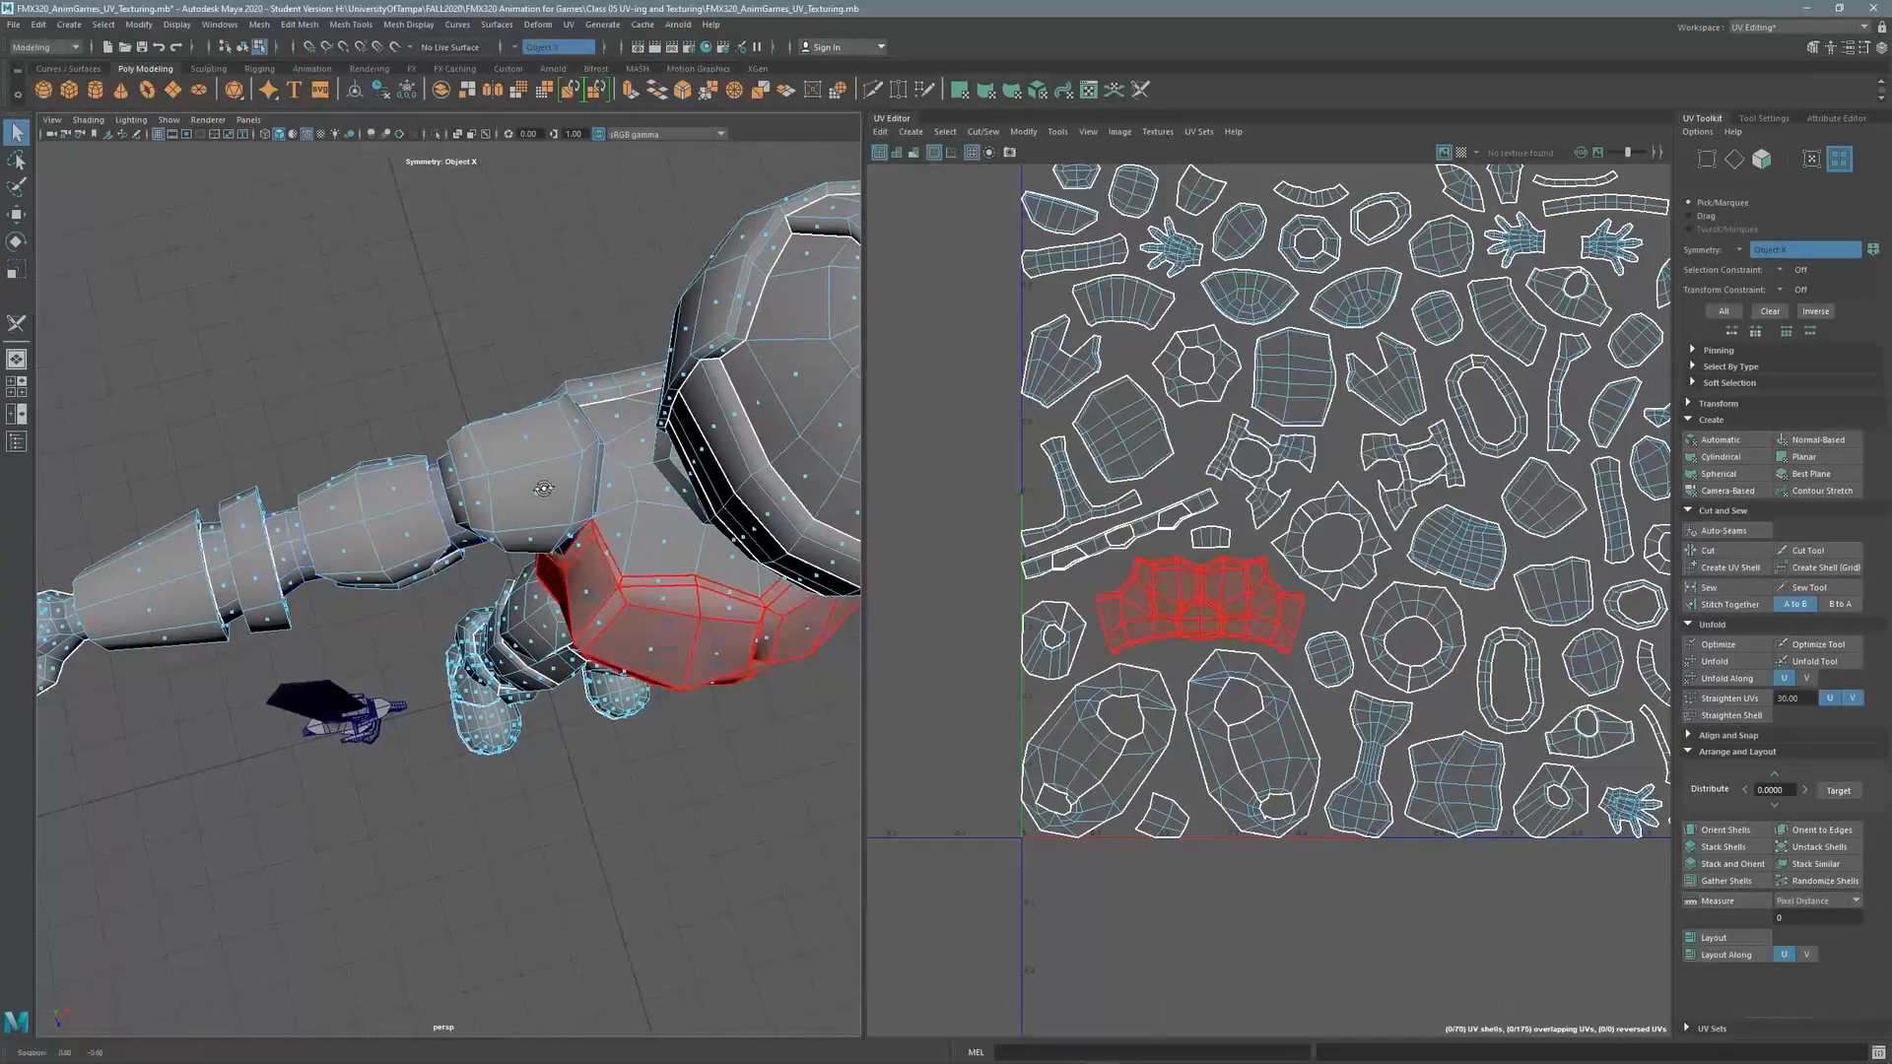
left_click_drag(394, 837, 439, 652, "alt")
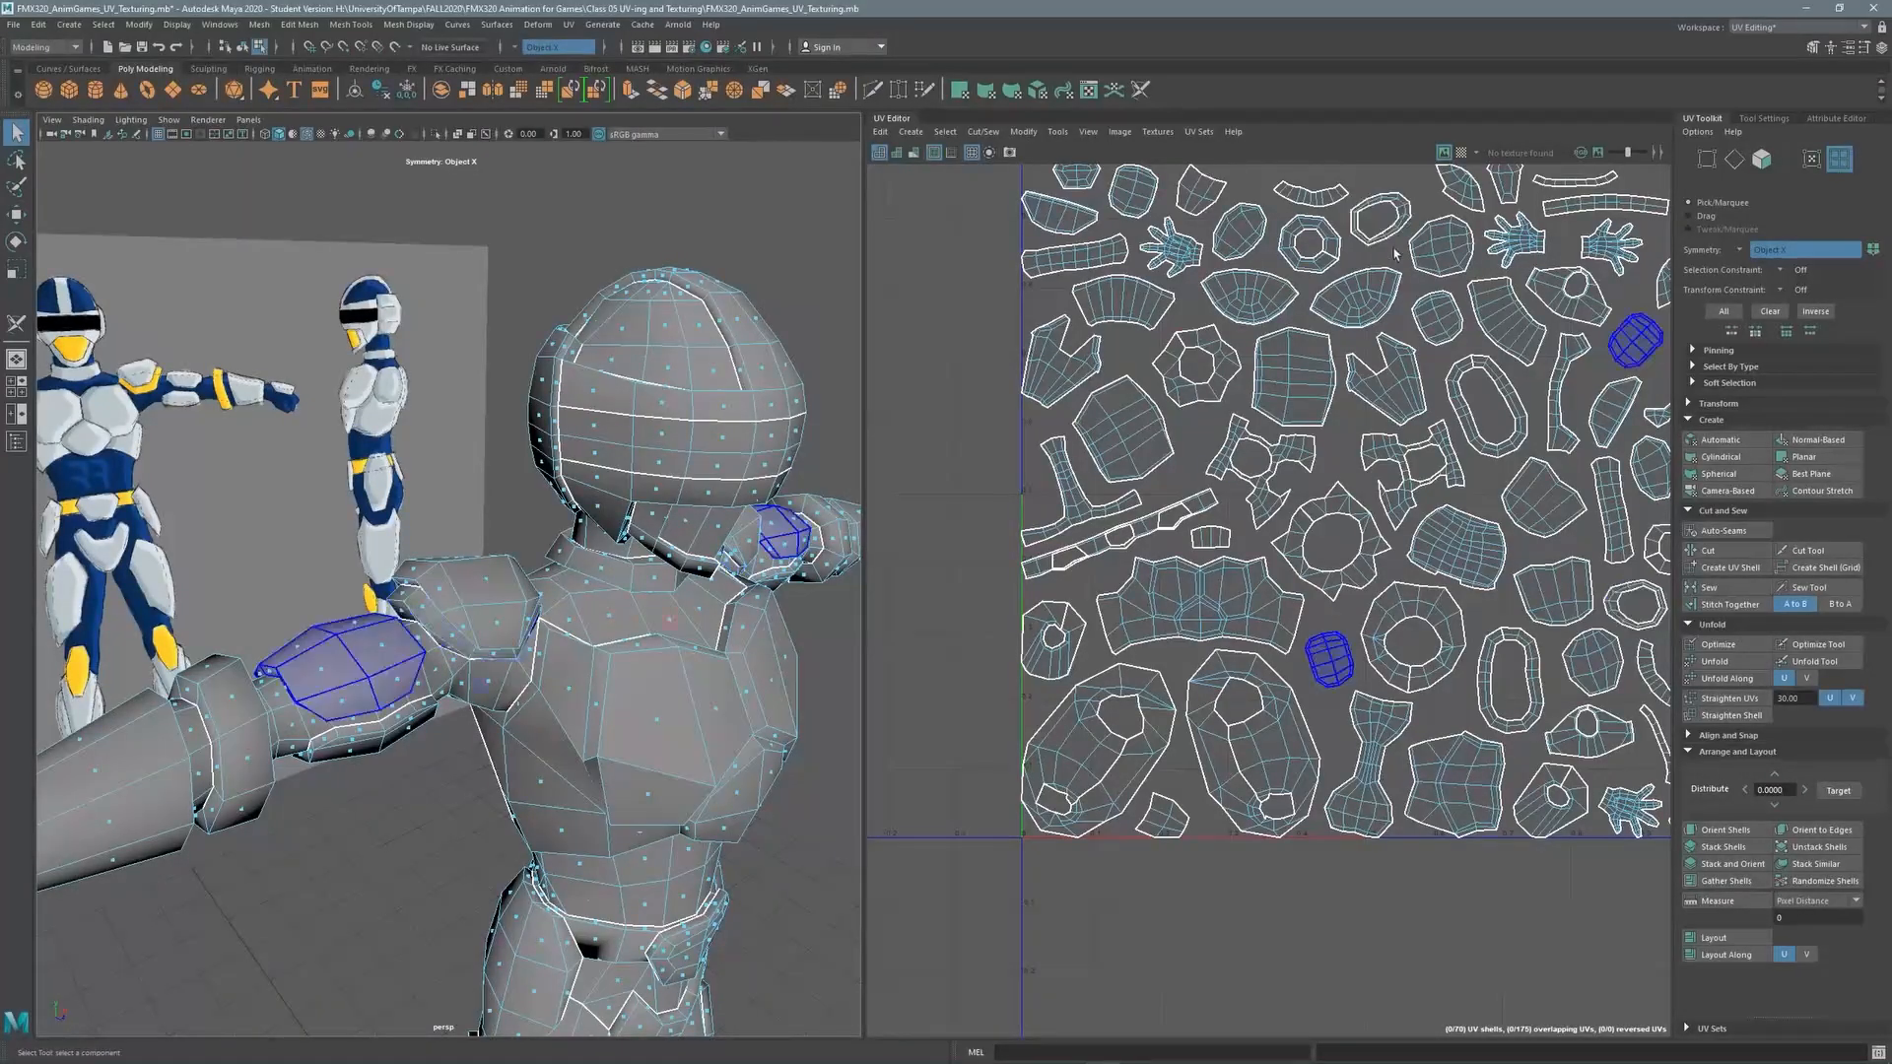
right_click_drag(667, 510, 394, 601, "alt")
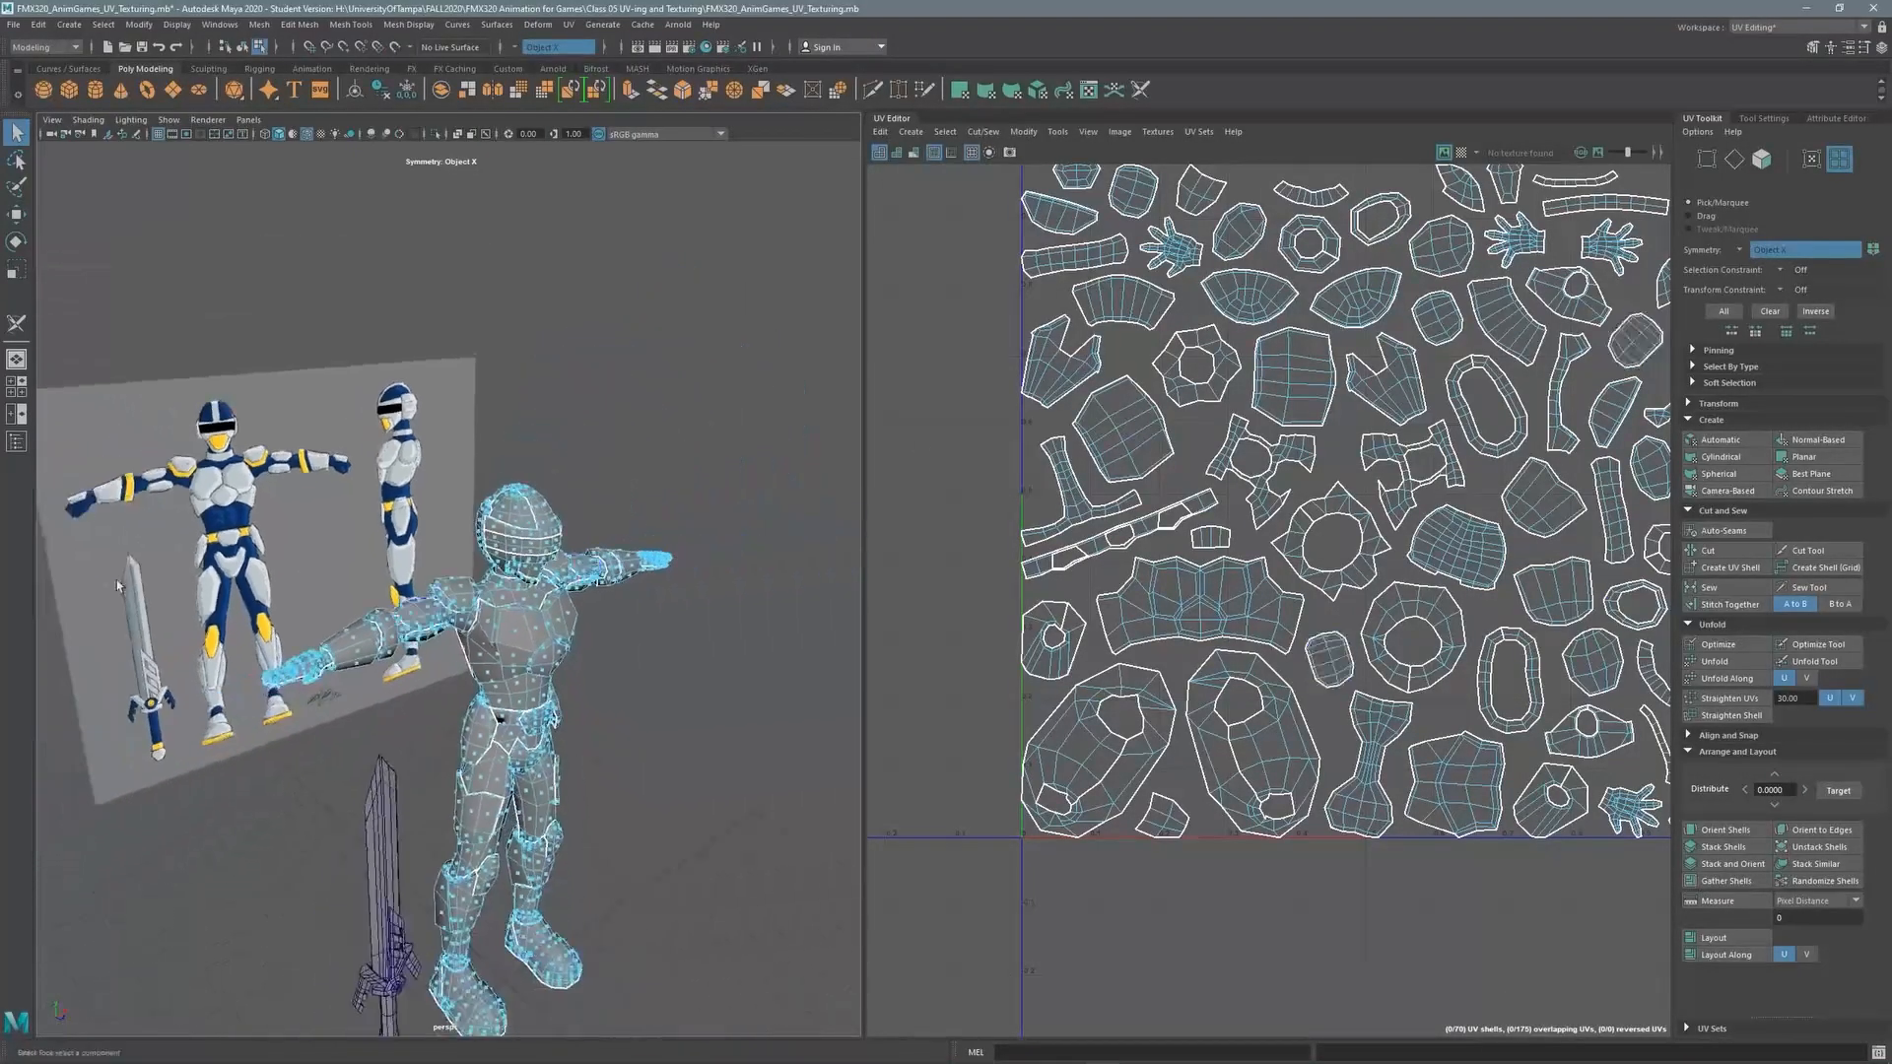
middle_click_drag(395, 601, 404, 513, "alt")
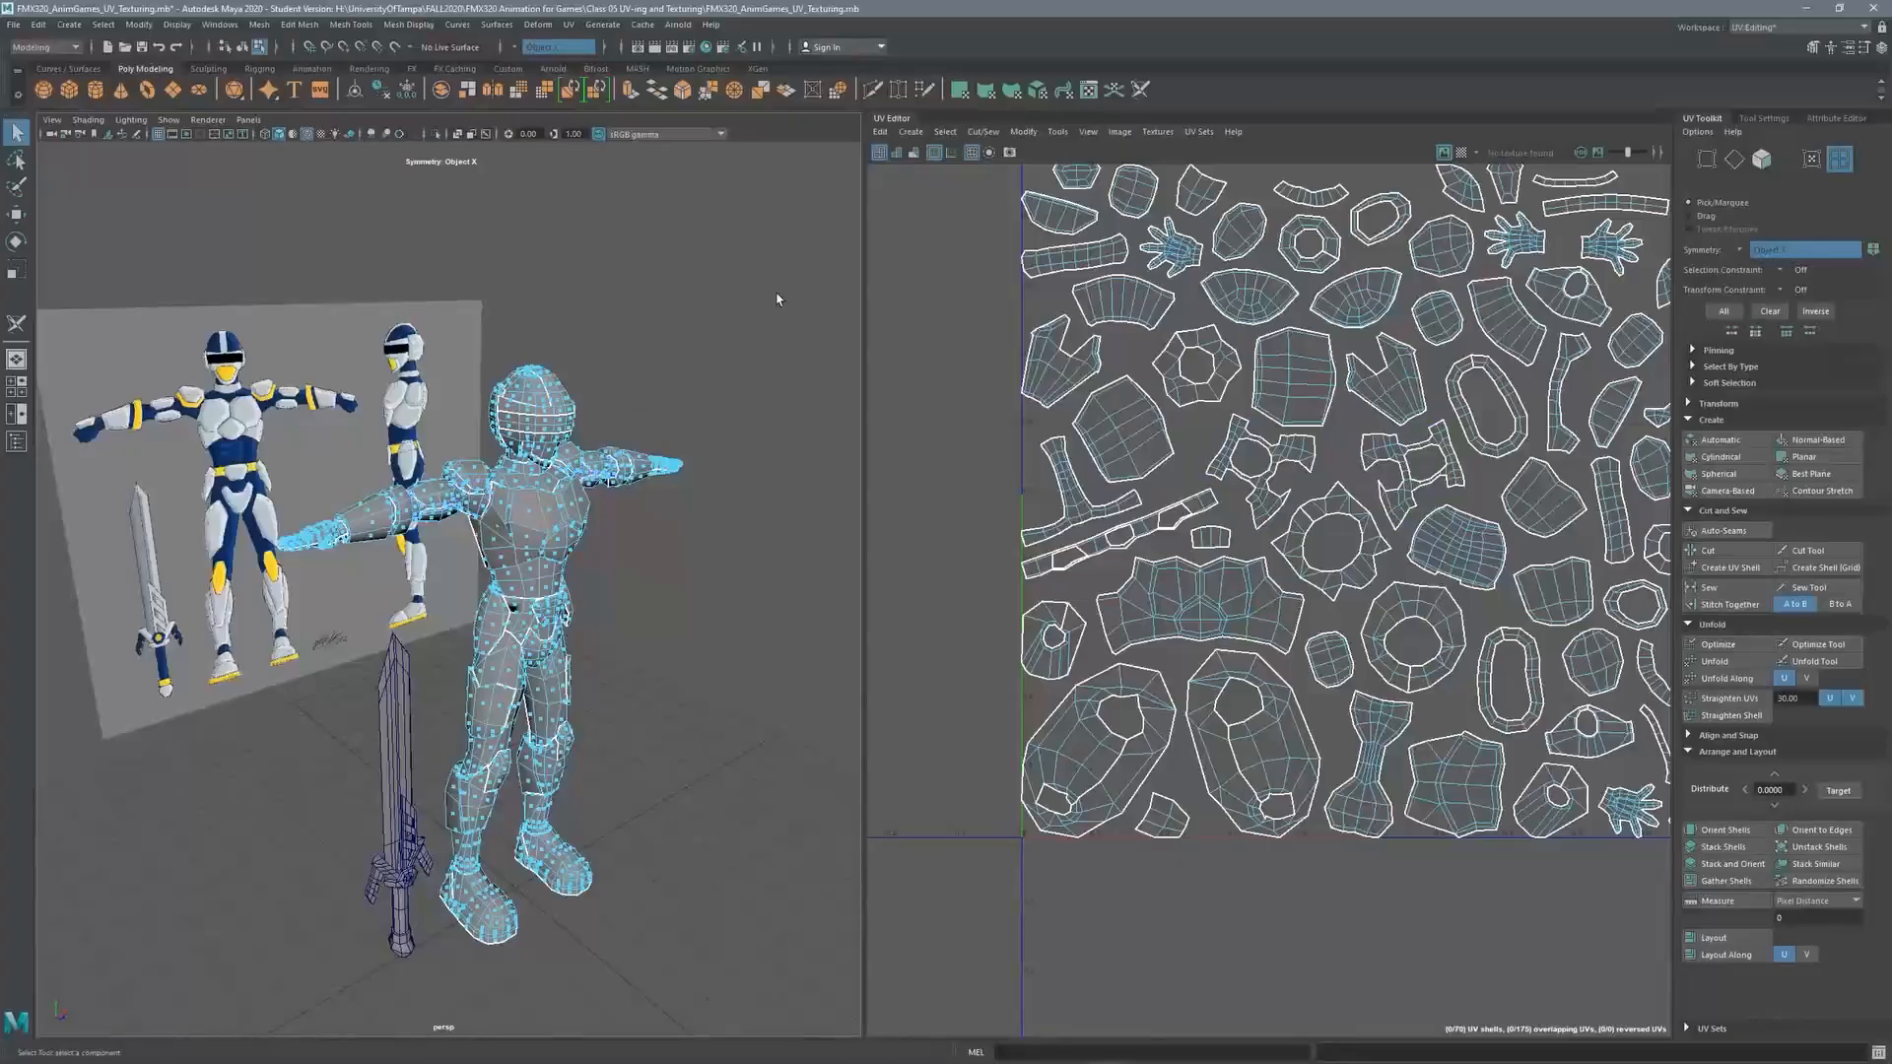
Select all of the armor's UV shells, unfold them with the new seams and lay them out inside the UV tile
left_click_drag(788, 271, 264, 986)
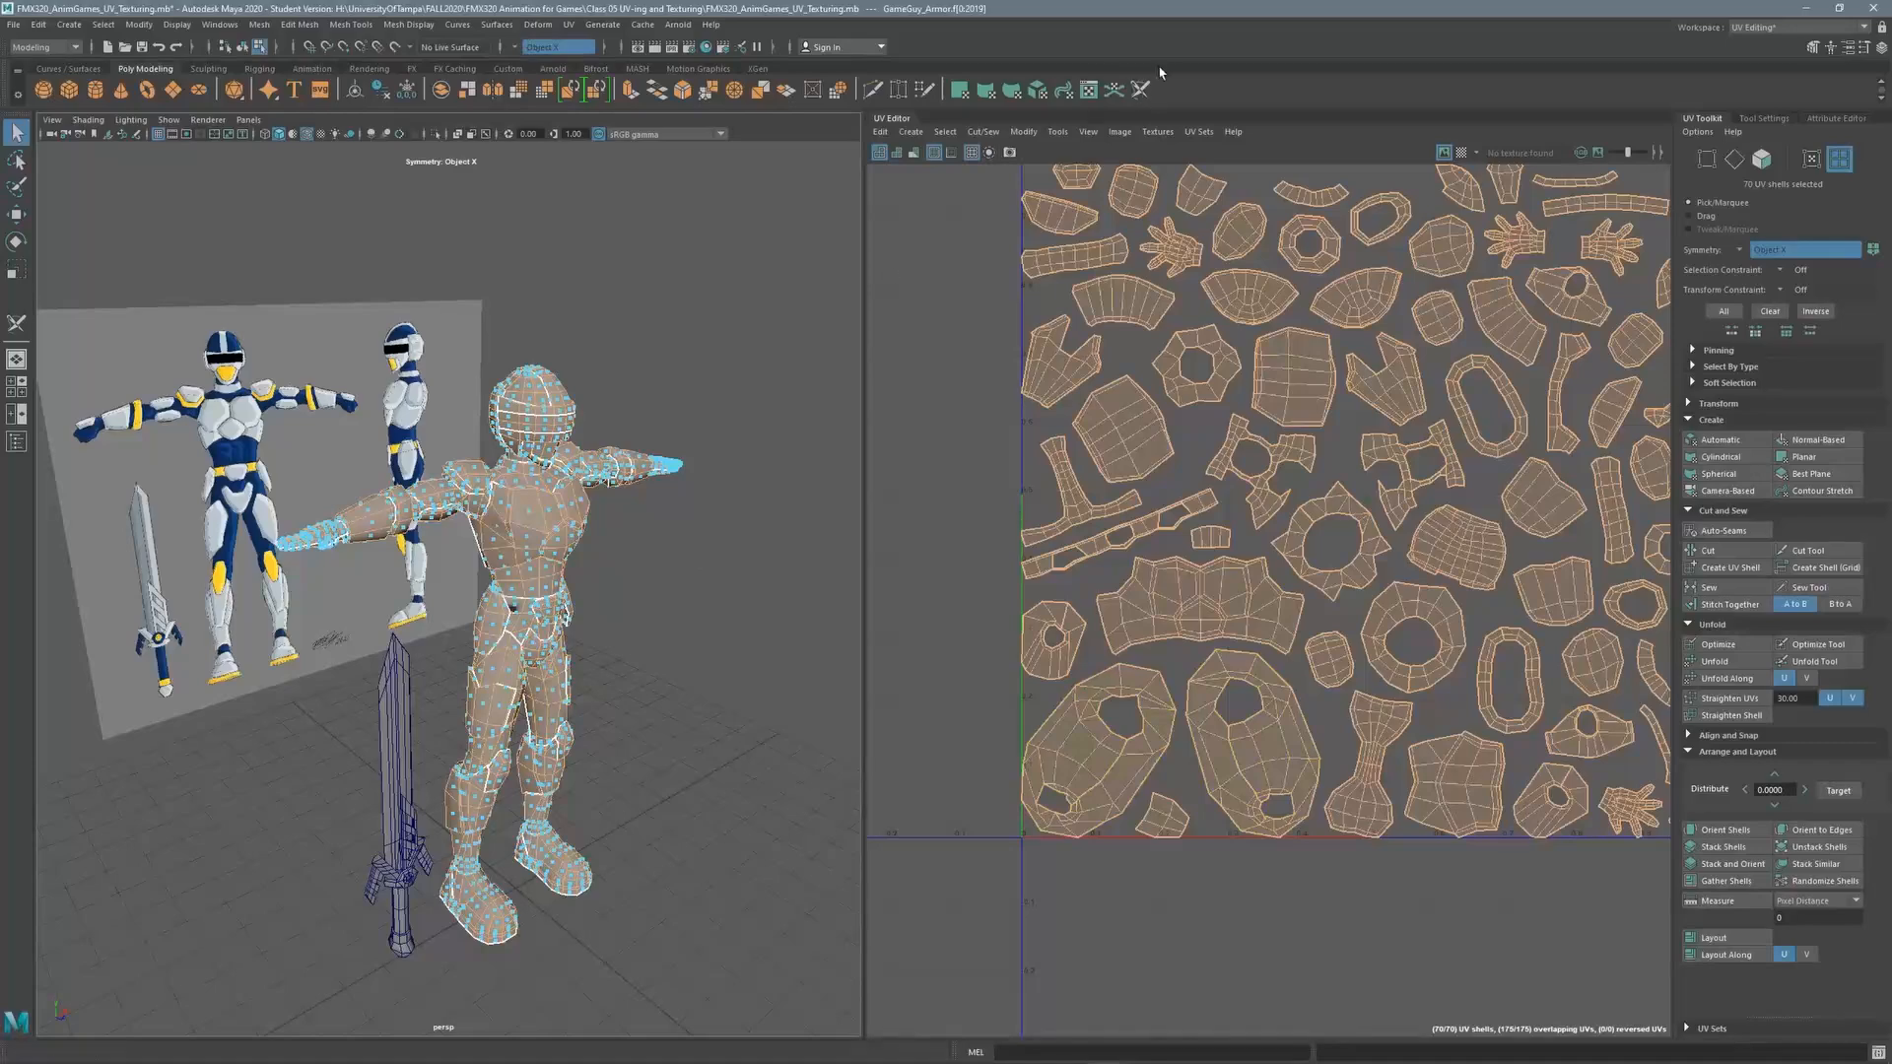
left_click(1140, 90)
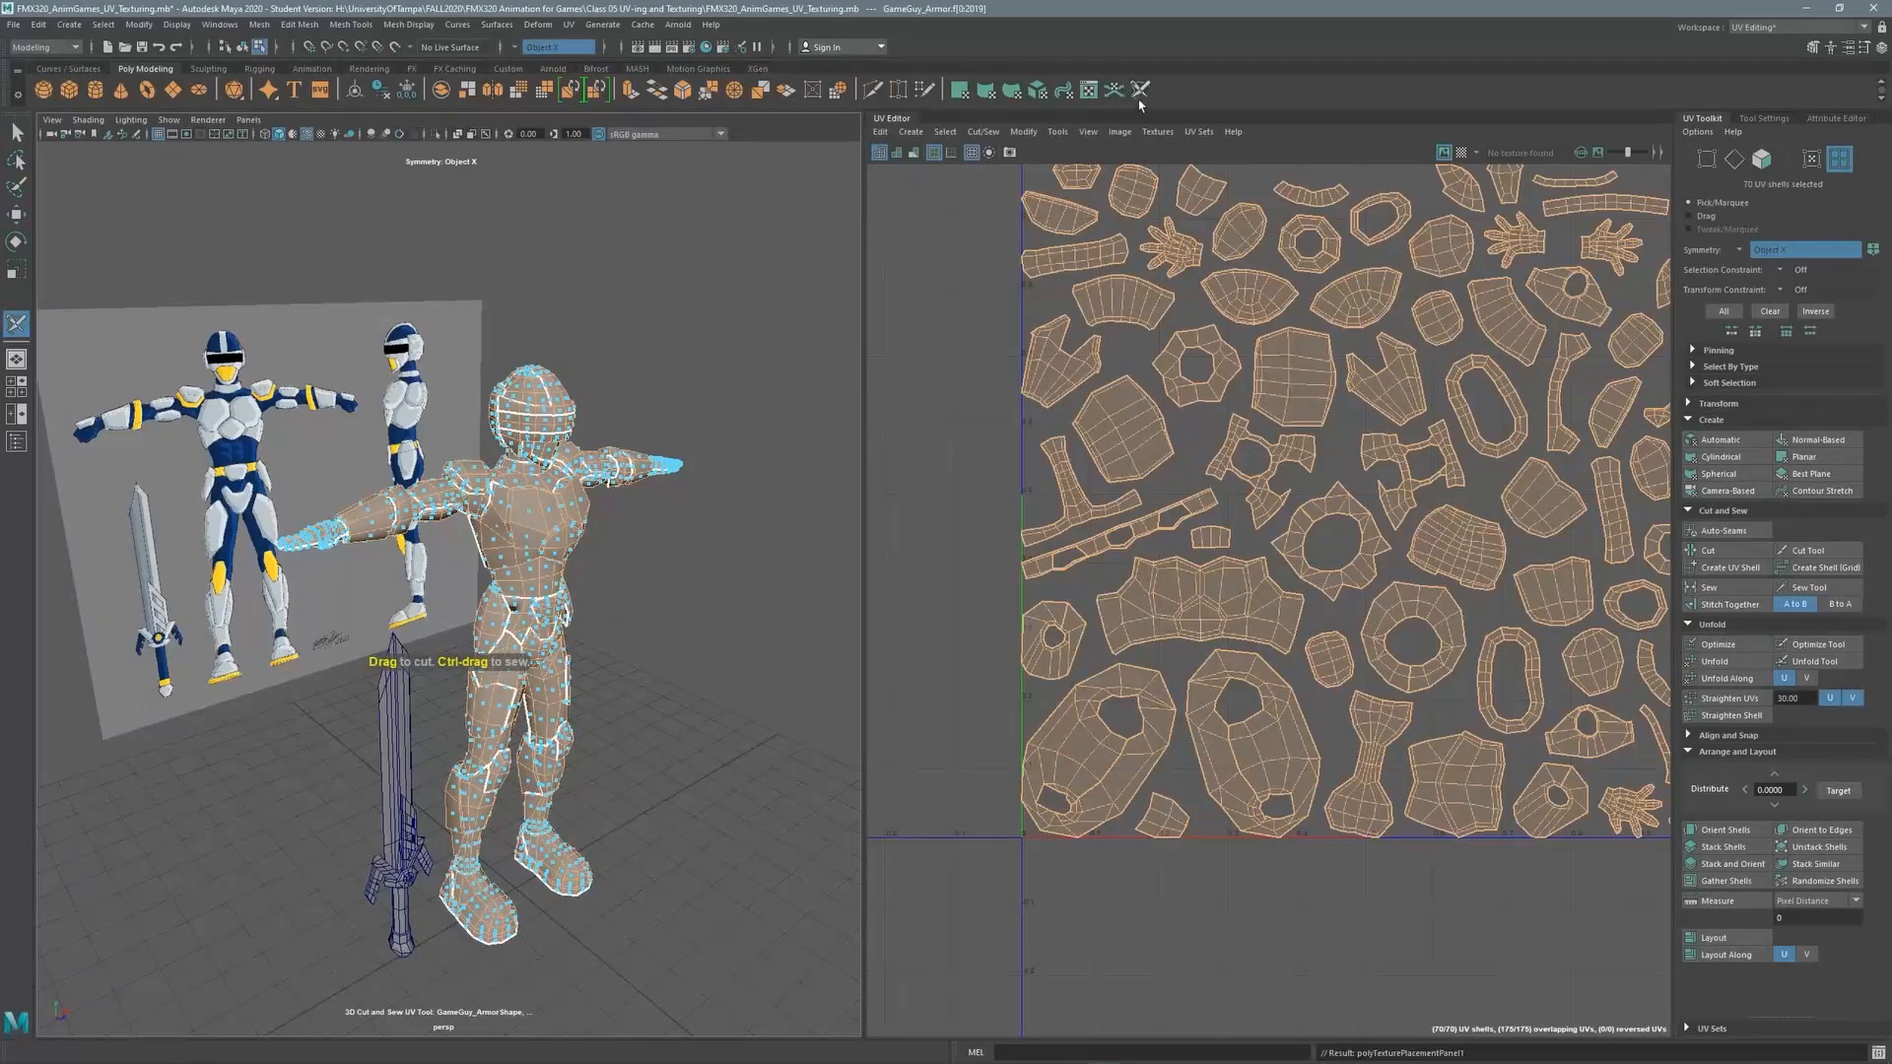
right_click_drag(765, 482, 617, 505, "alt")
middle_click_drag(617, 505, 624, 503, "alt")
right_click_drag(1219, 459, 1051, 483, "alt")
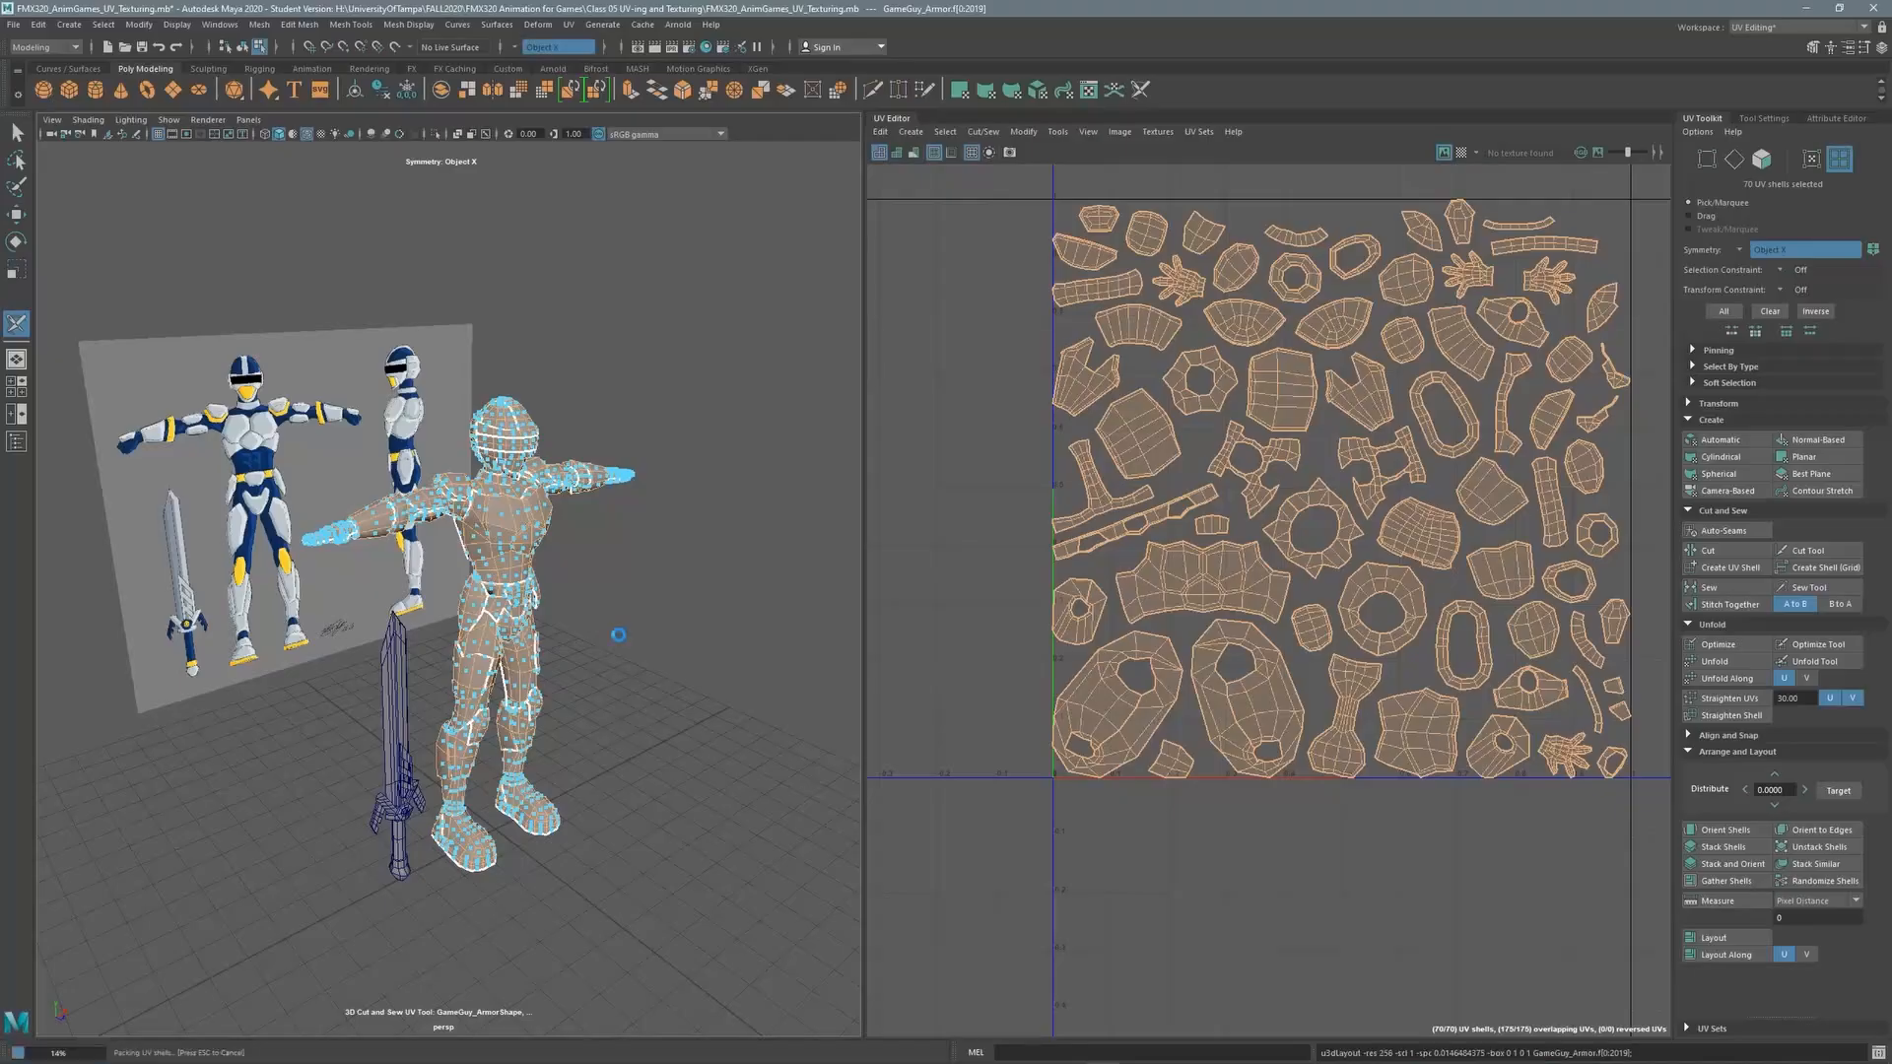
key("ctrl+l")
middle_click_drag(1335, 391, 1225, 493, "alt")
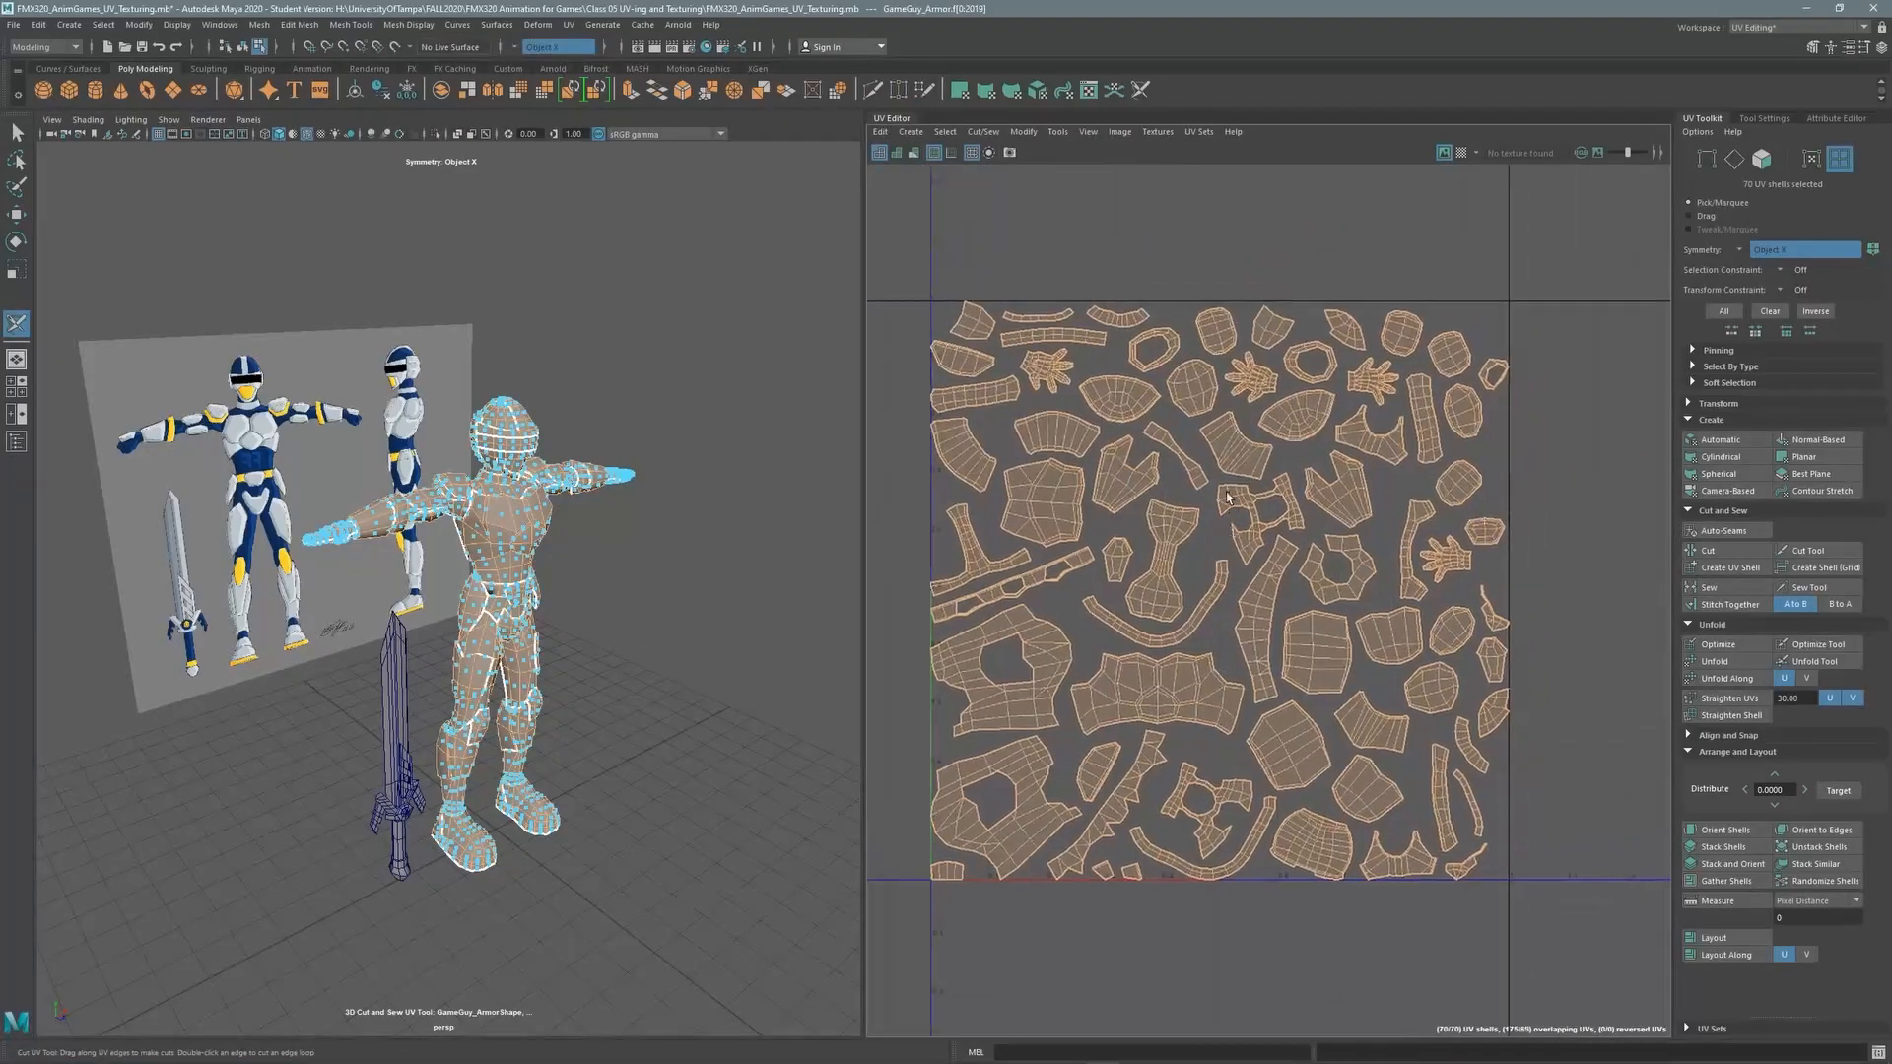
right_click_drag(1225, 493, 1204, 413, "alt")
middle_click_drag(1204, 413, 1222, 377, "alt")
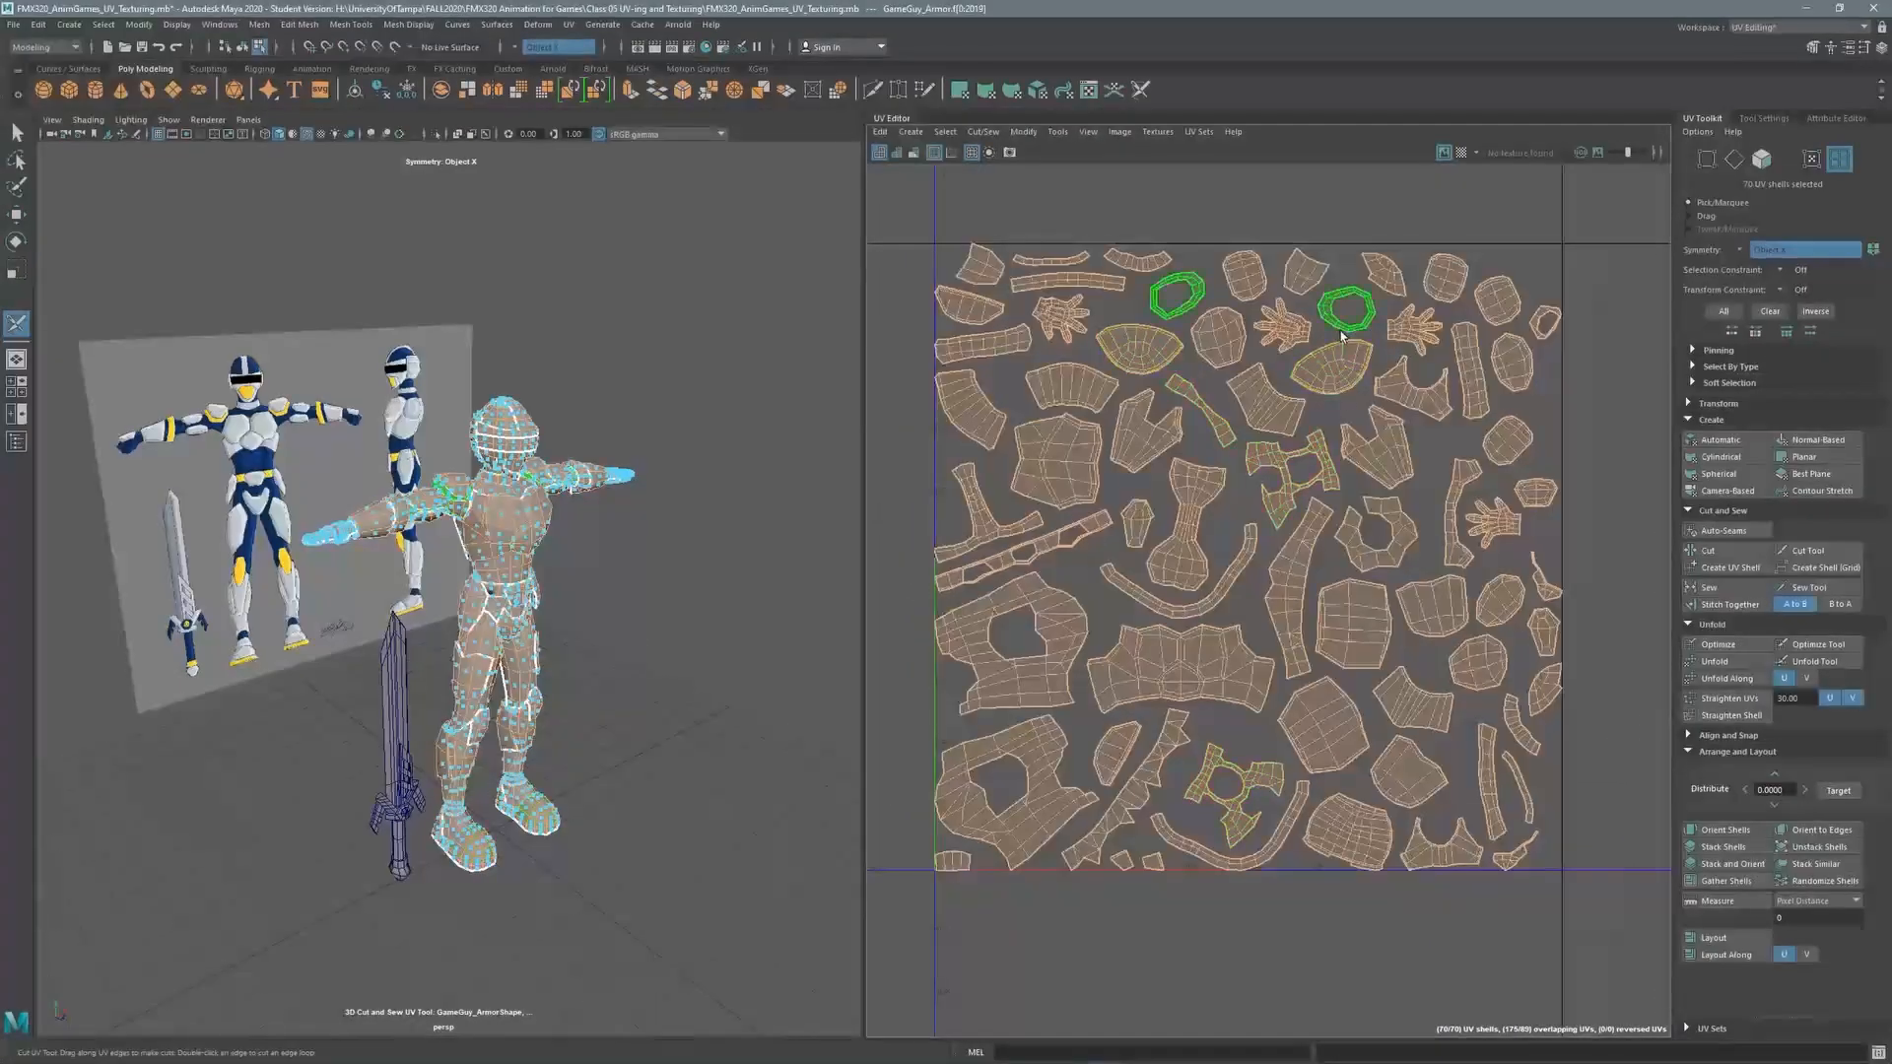
Select the two large thigh UV shells on the armor and continue past the student-version save notice
left_click(476, 502)
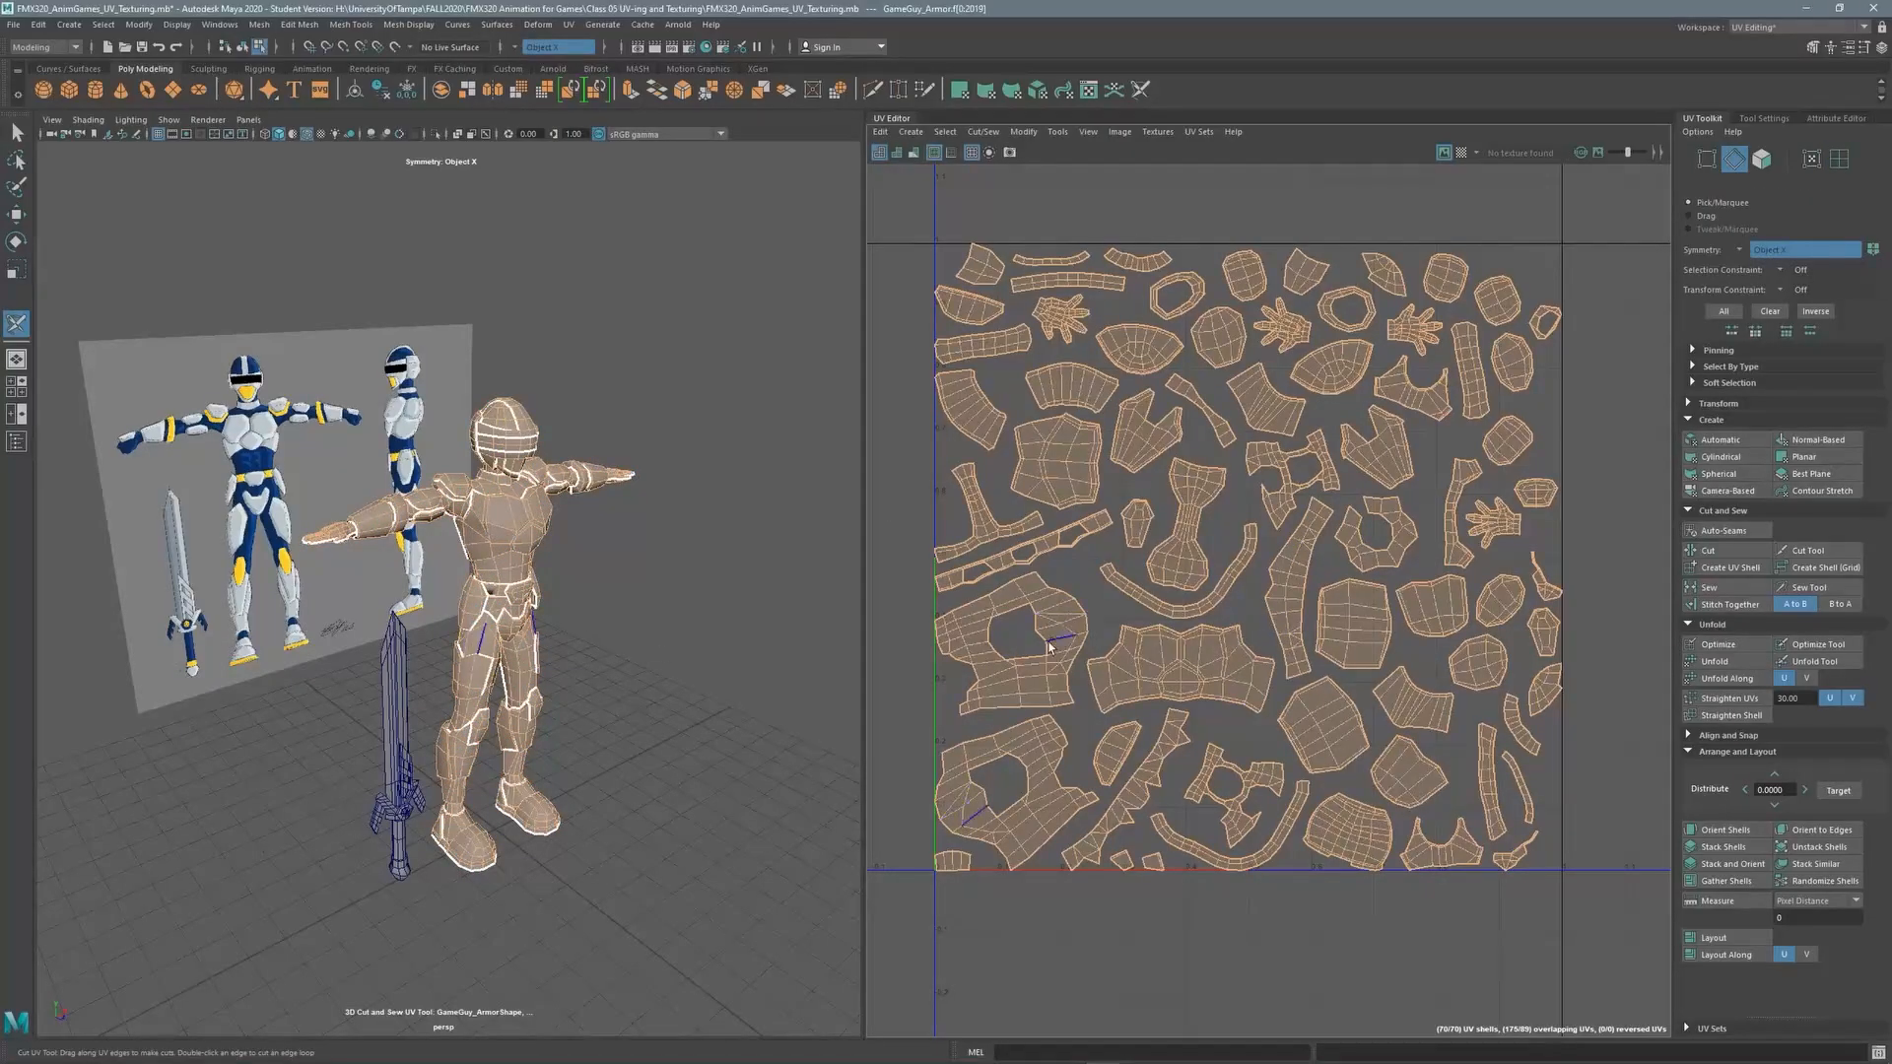
left_click(1838, 159)
scroll(476, 680, "up", 5)
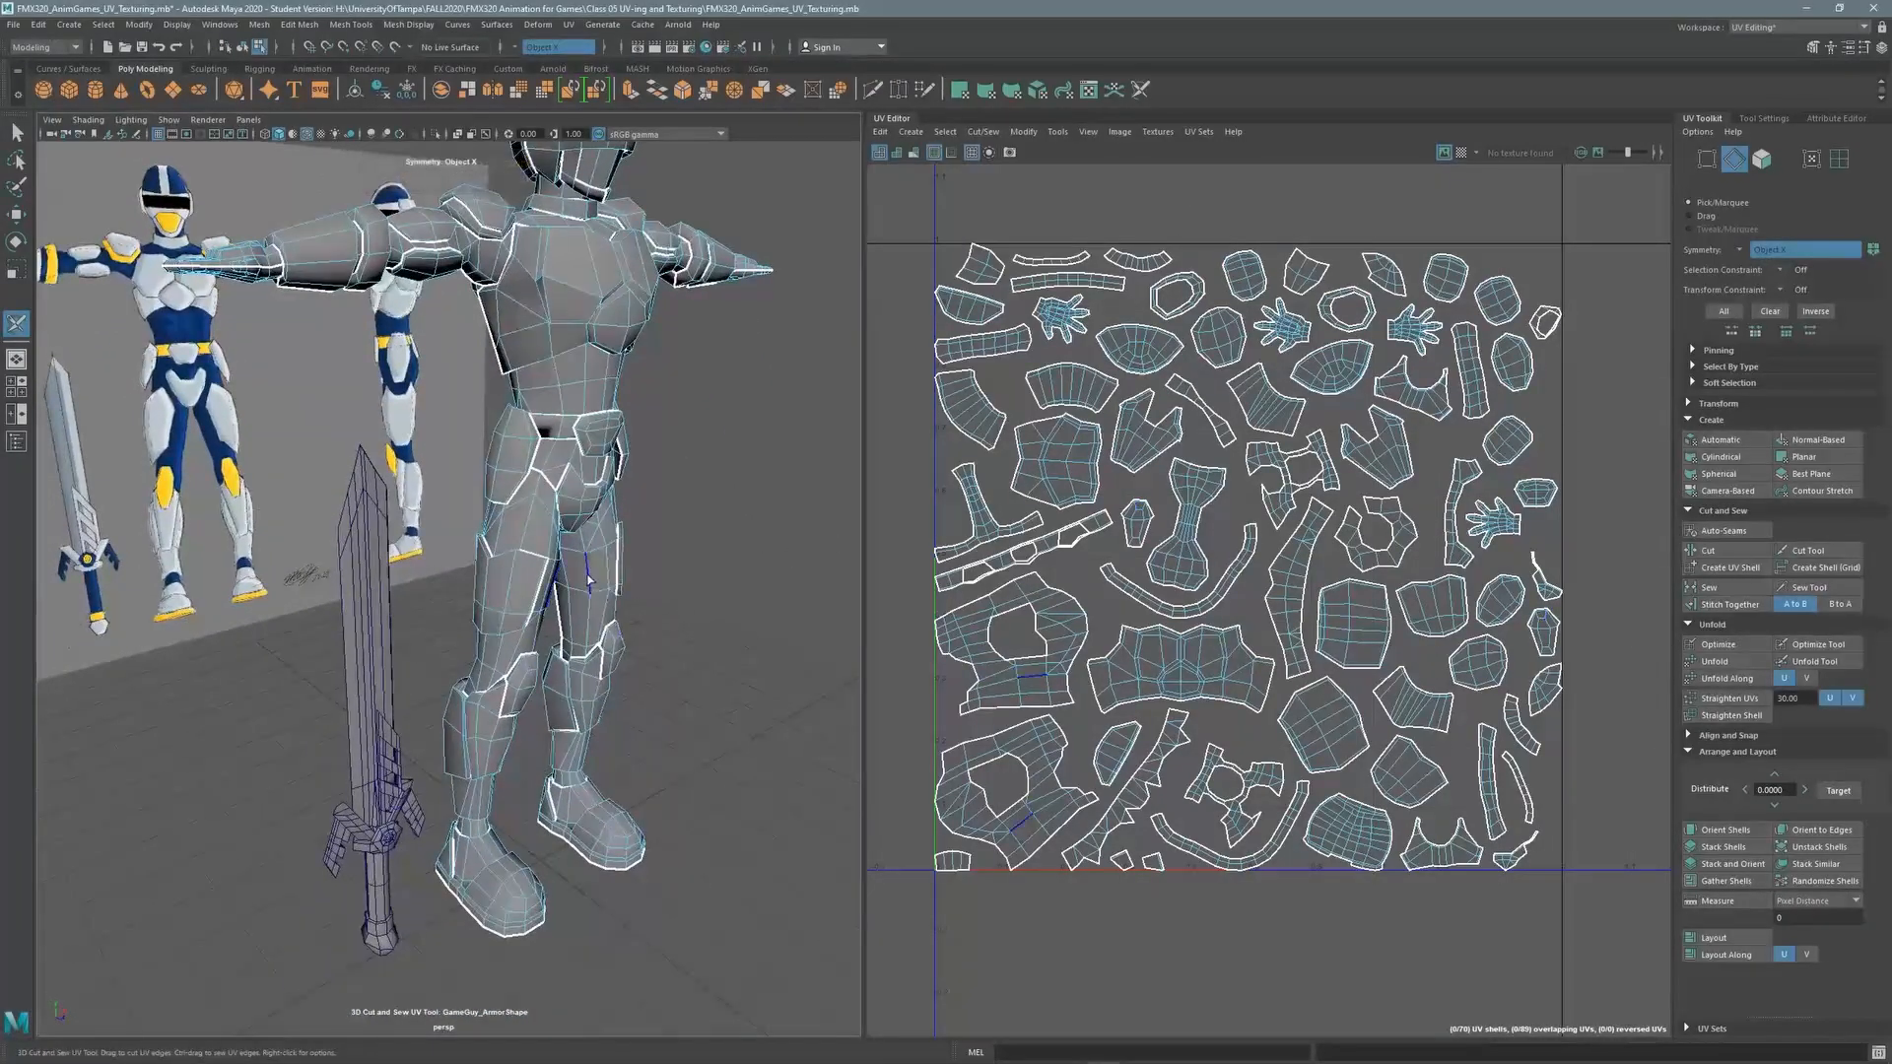
left_click(1839, 160)
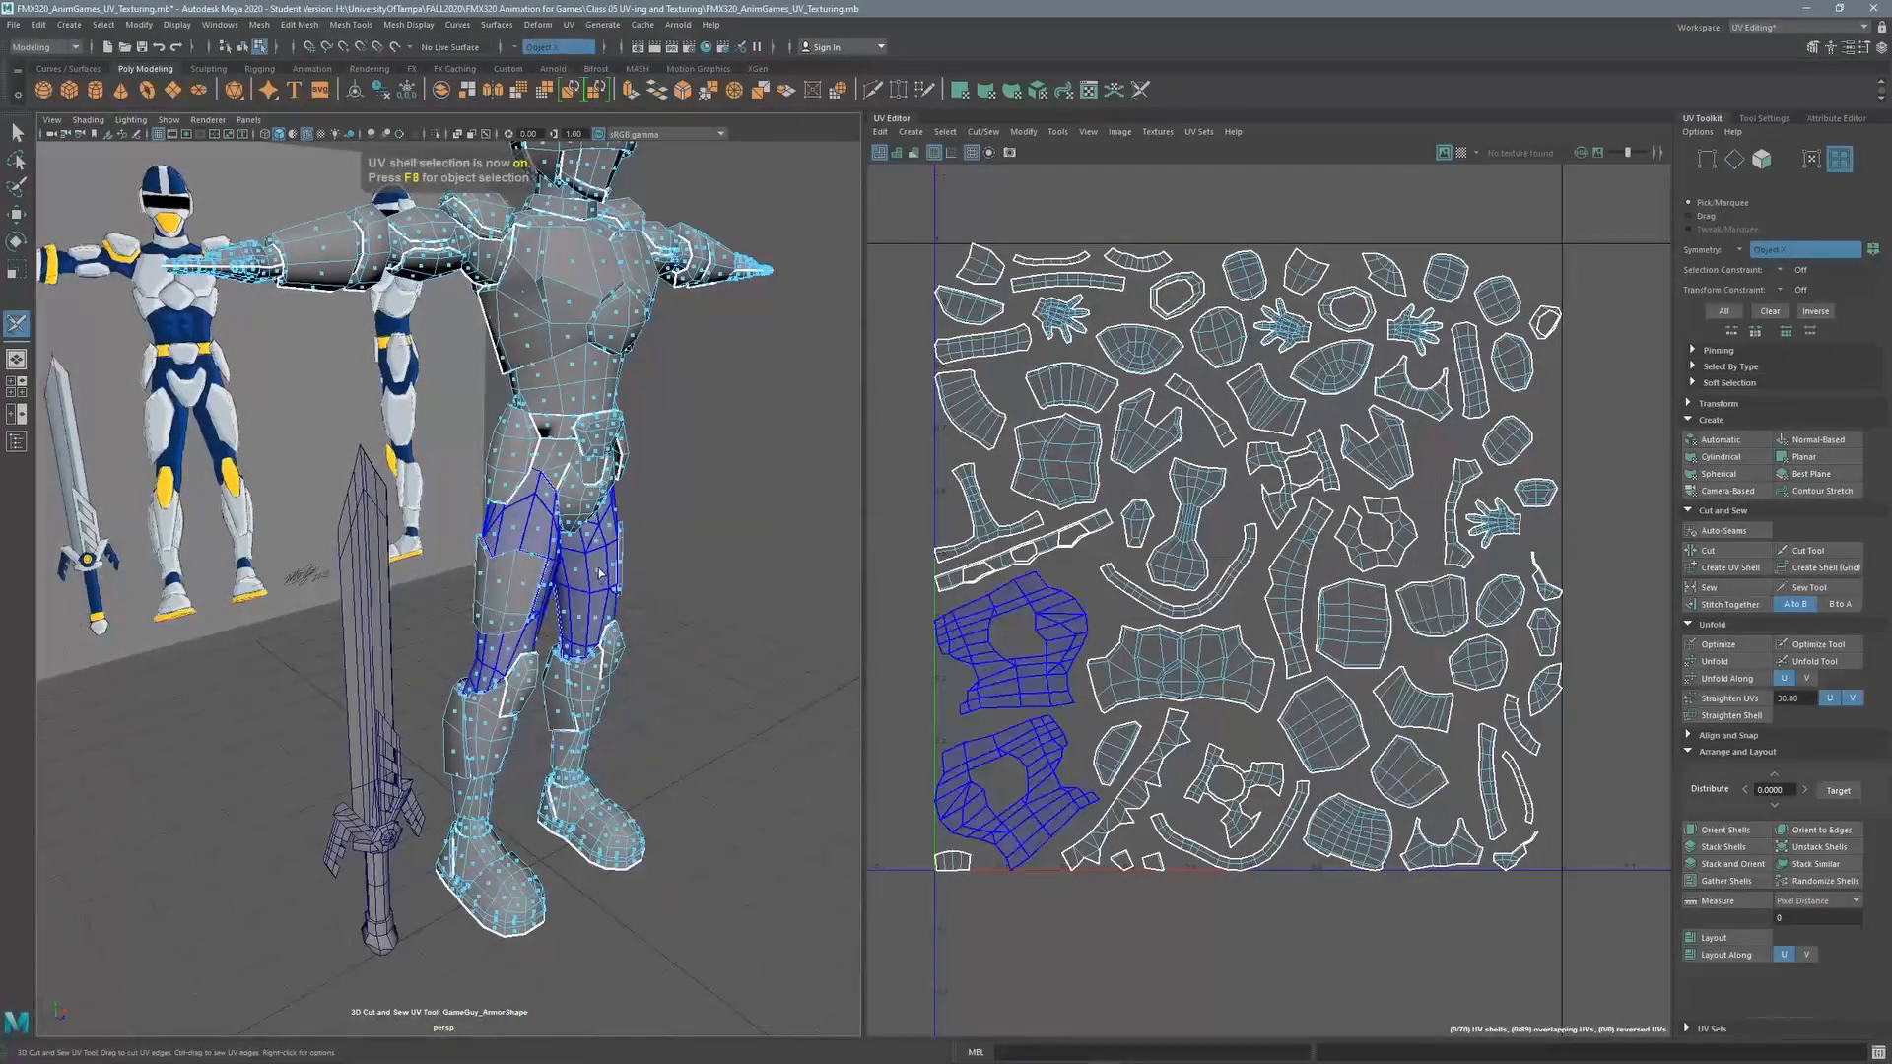
left_click(599, 570)
left_click(914, 552)
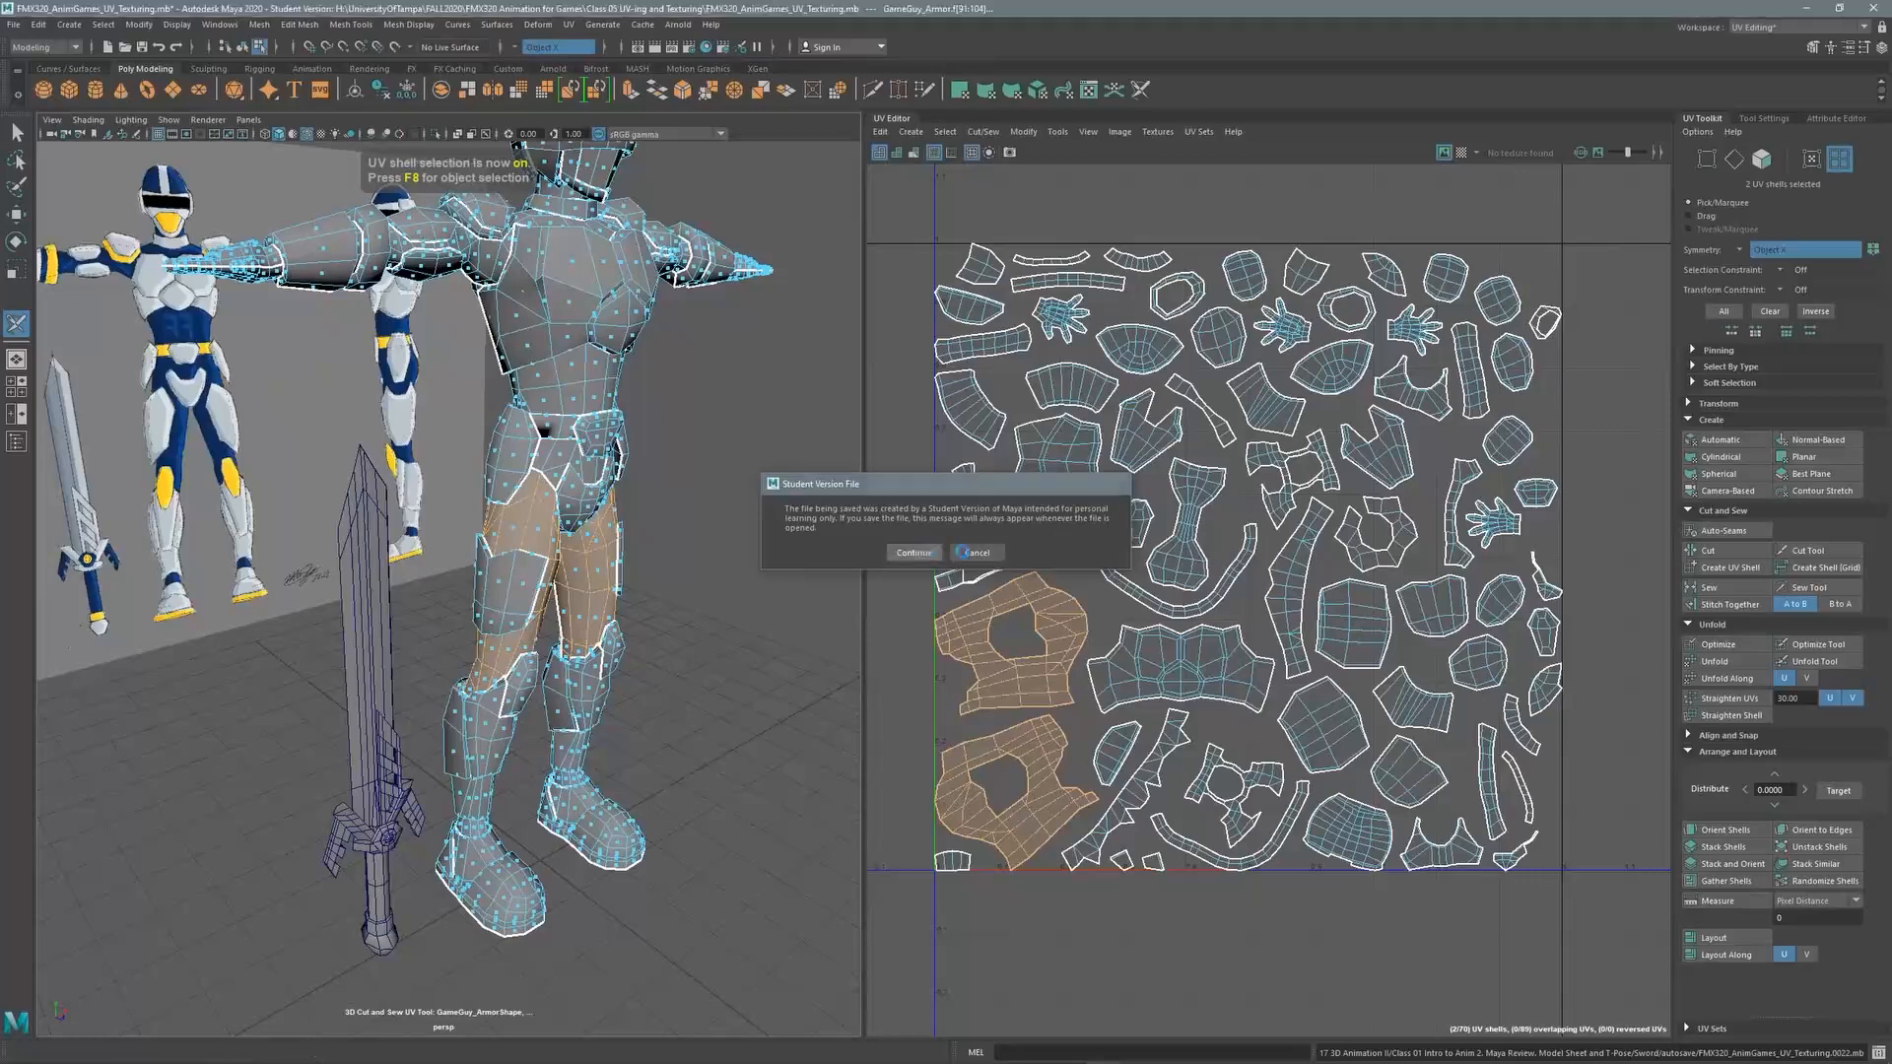
Leave shell editing on the armor, return to object mode and select the sword mesh
middle_click_drag(1204, 410, 1192, 478, "alt")
scroll(1191, 478, "down", 3)
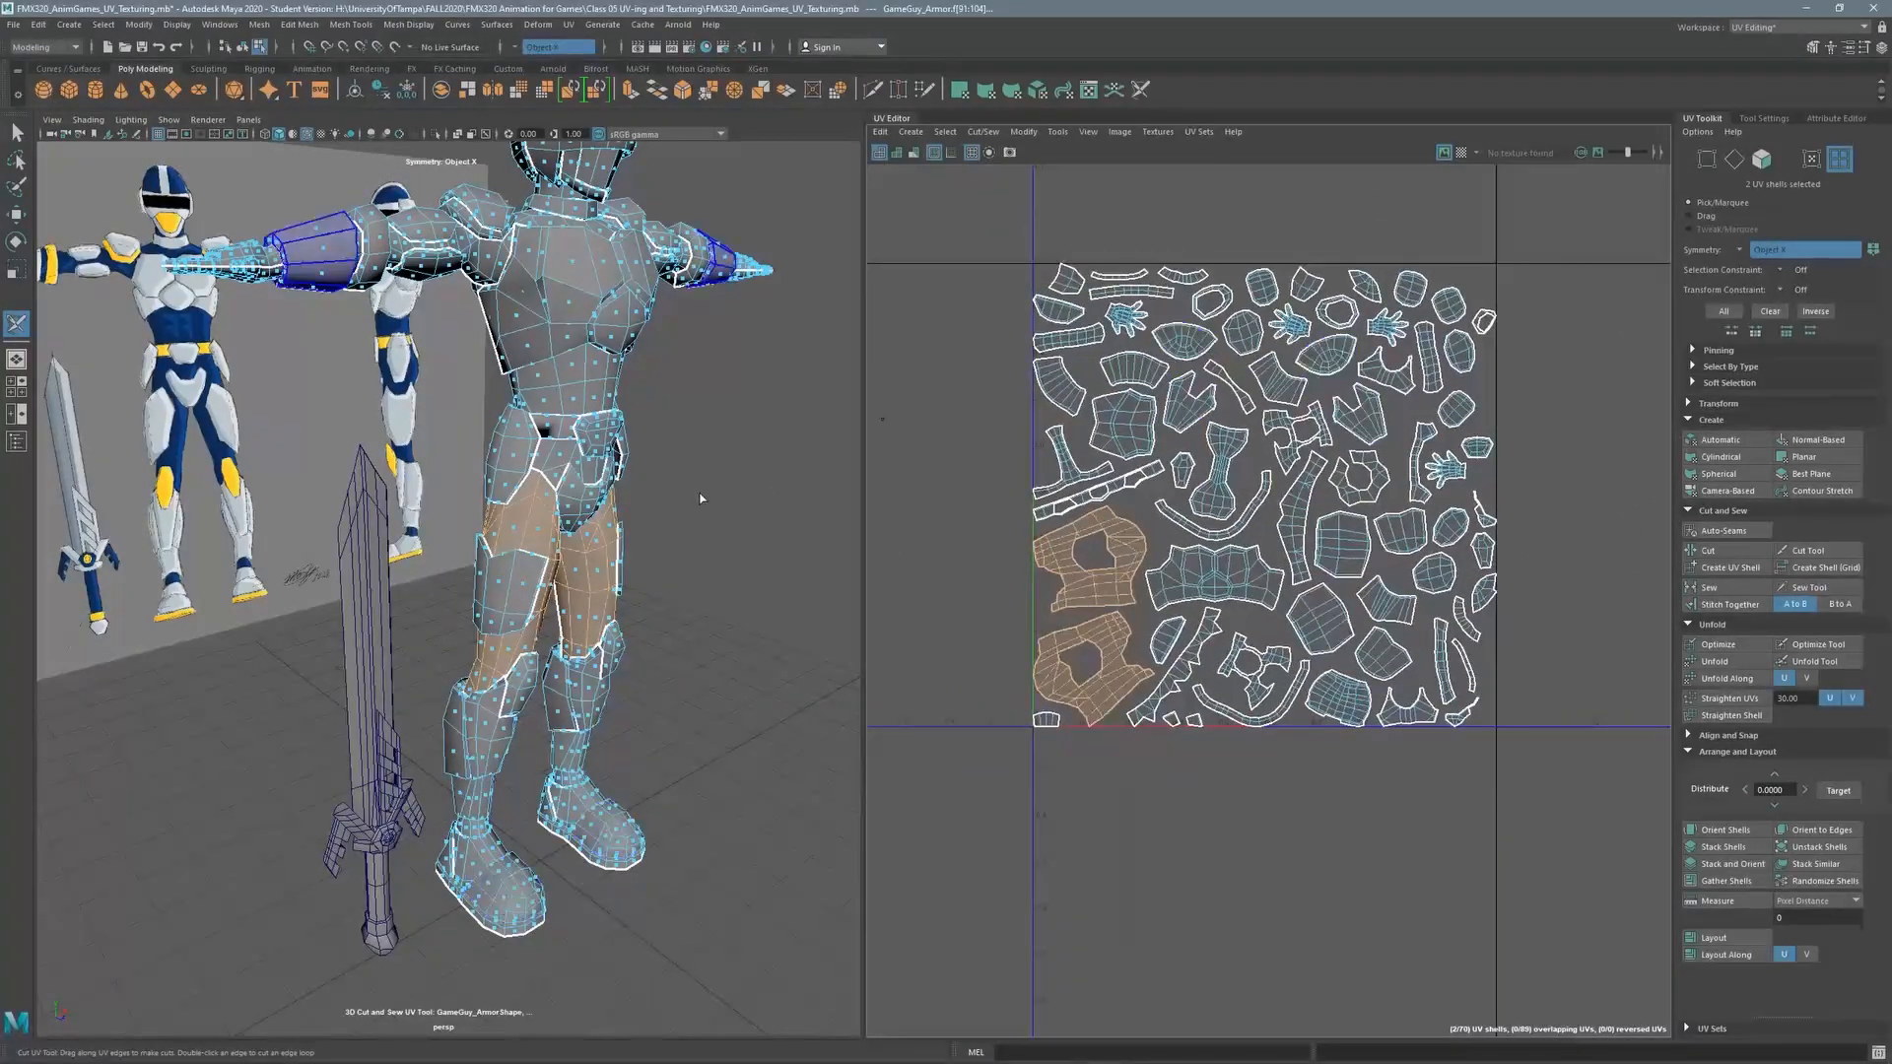
left_click_drag(701, 532, 655, 579, "alt")
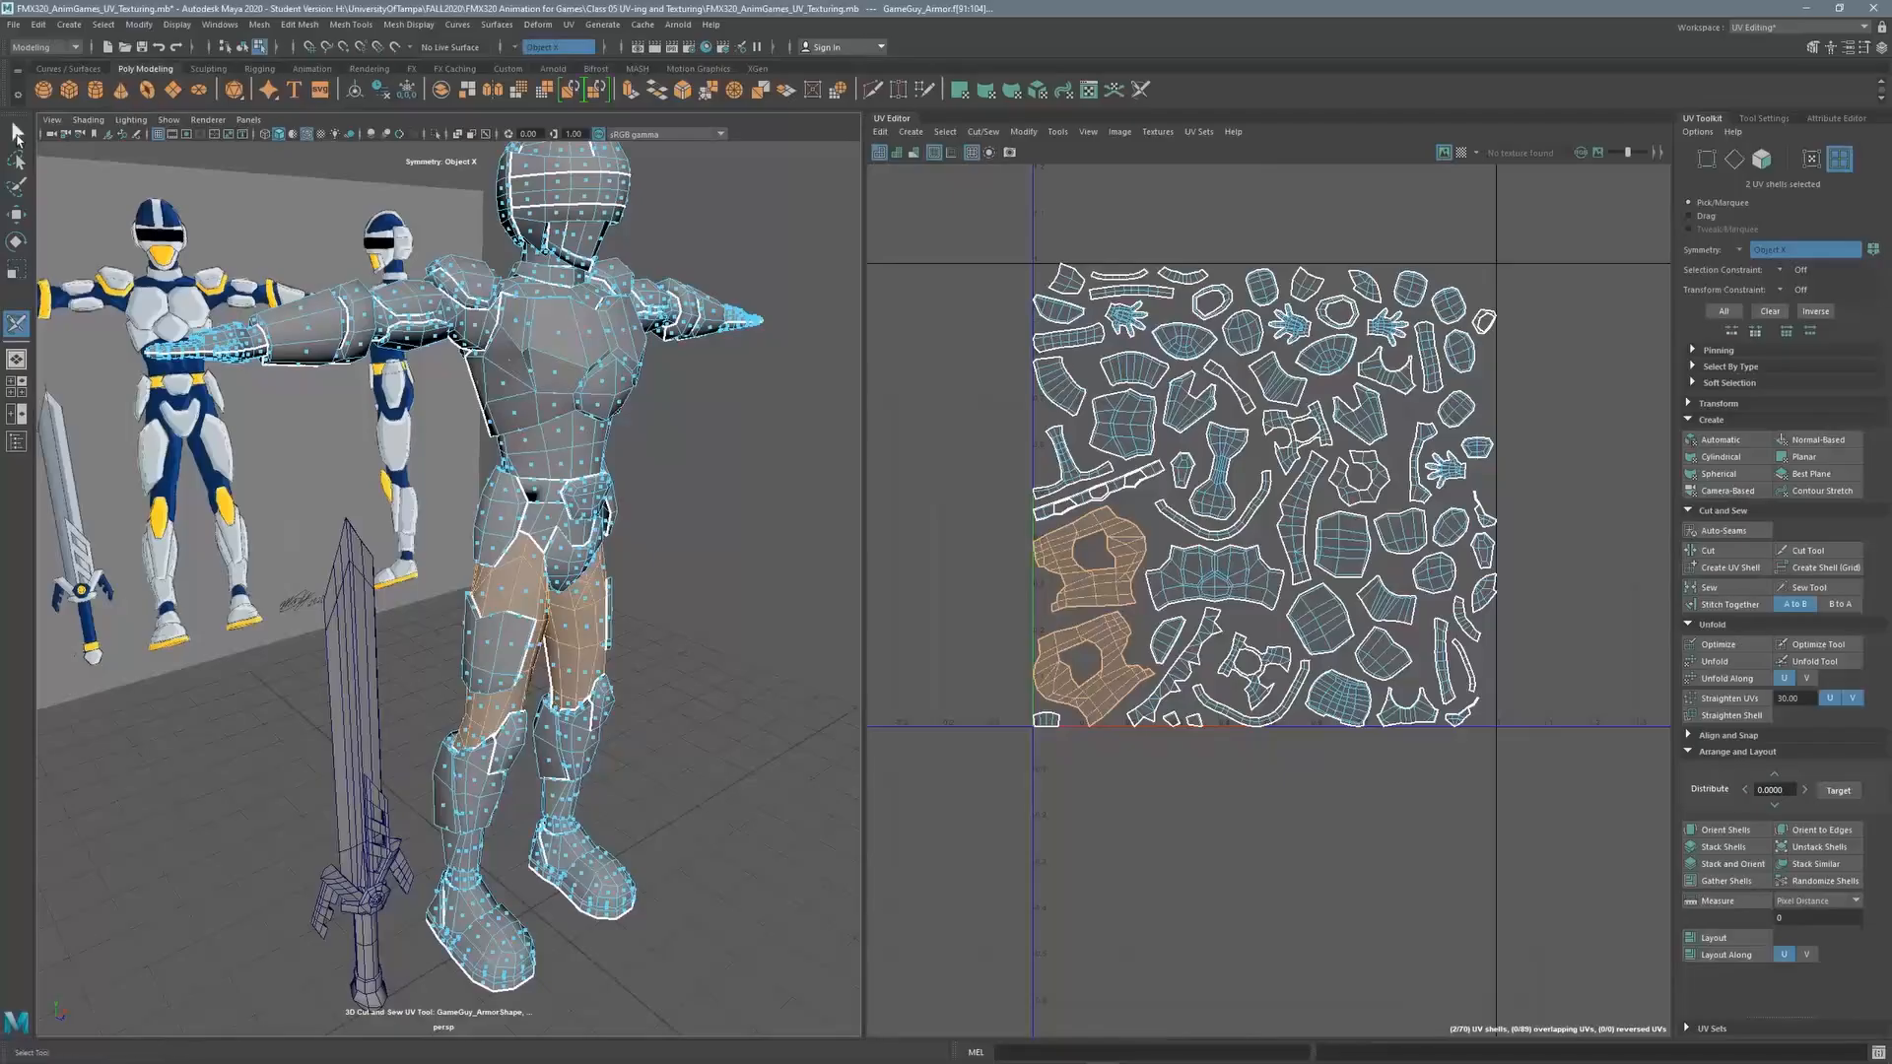
key("q")
left_click(761, 501)
left_click_drag(760, 500, 439, 548, "alt")
left_click_drag(603, 588, 414, 621, "alt")
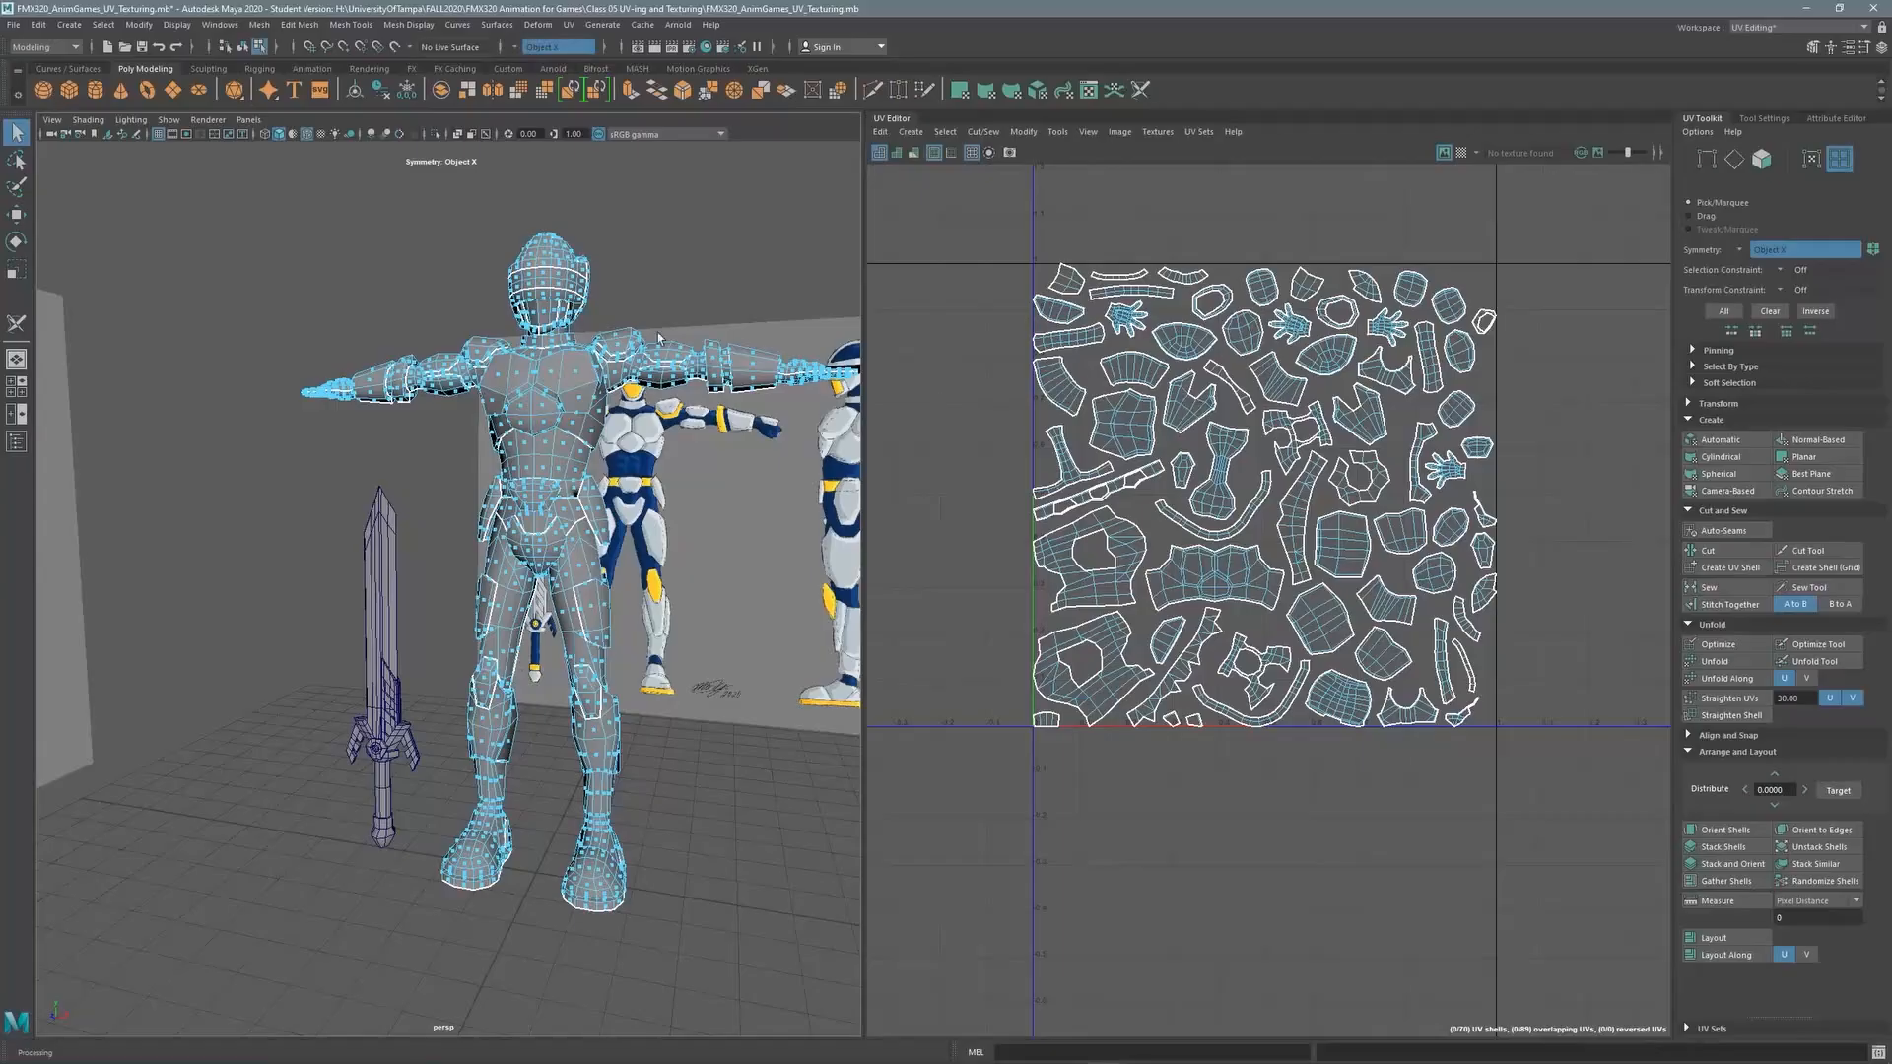
right_click(540, 461)
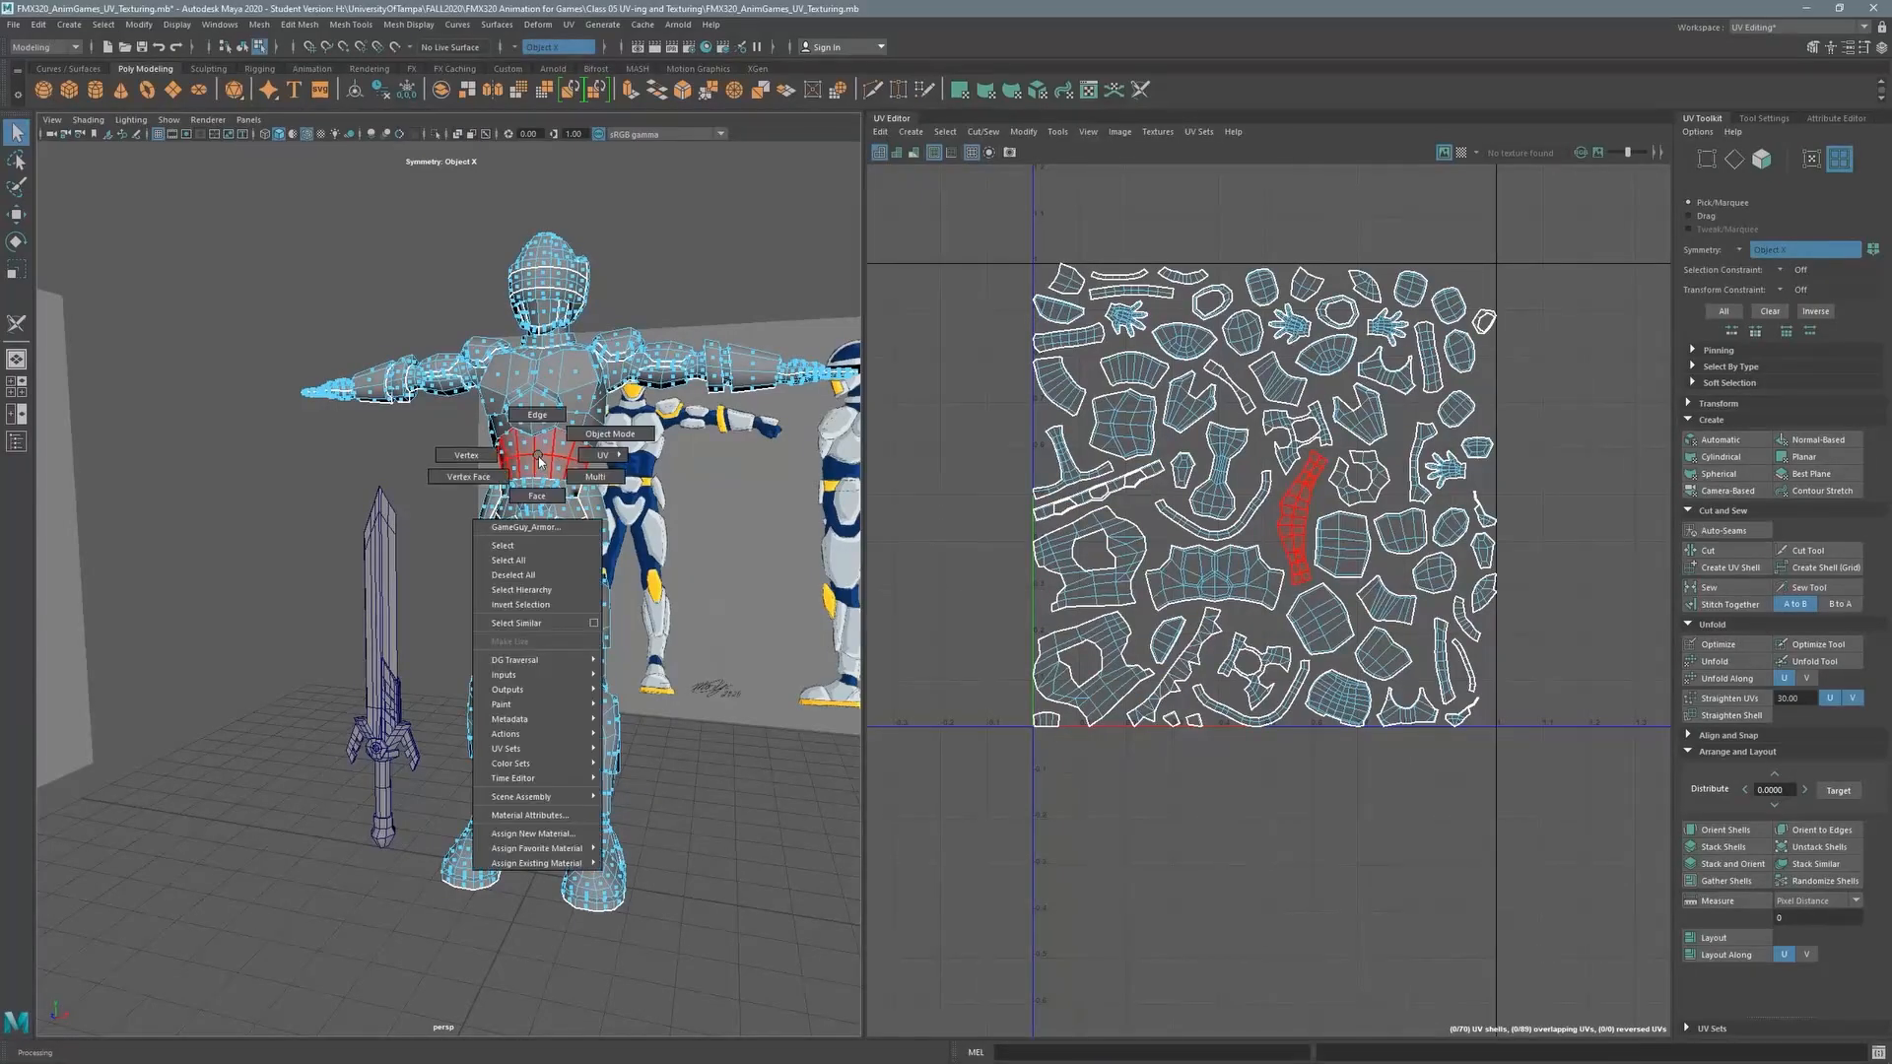
left_click(595, 433)
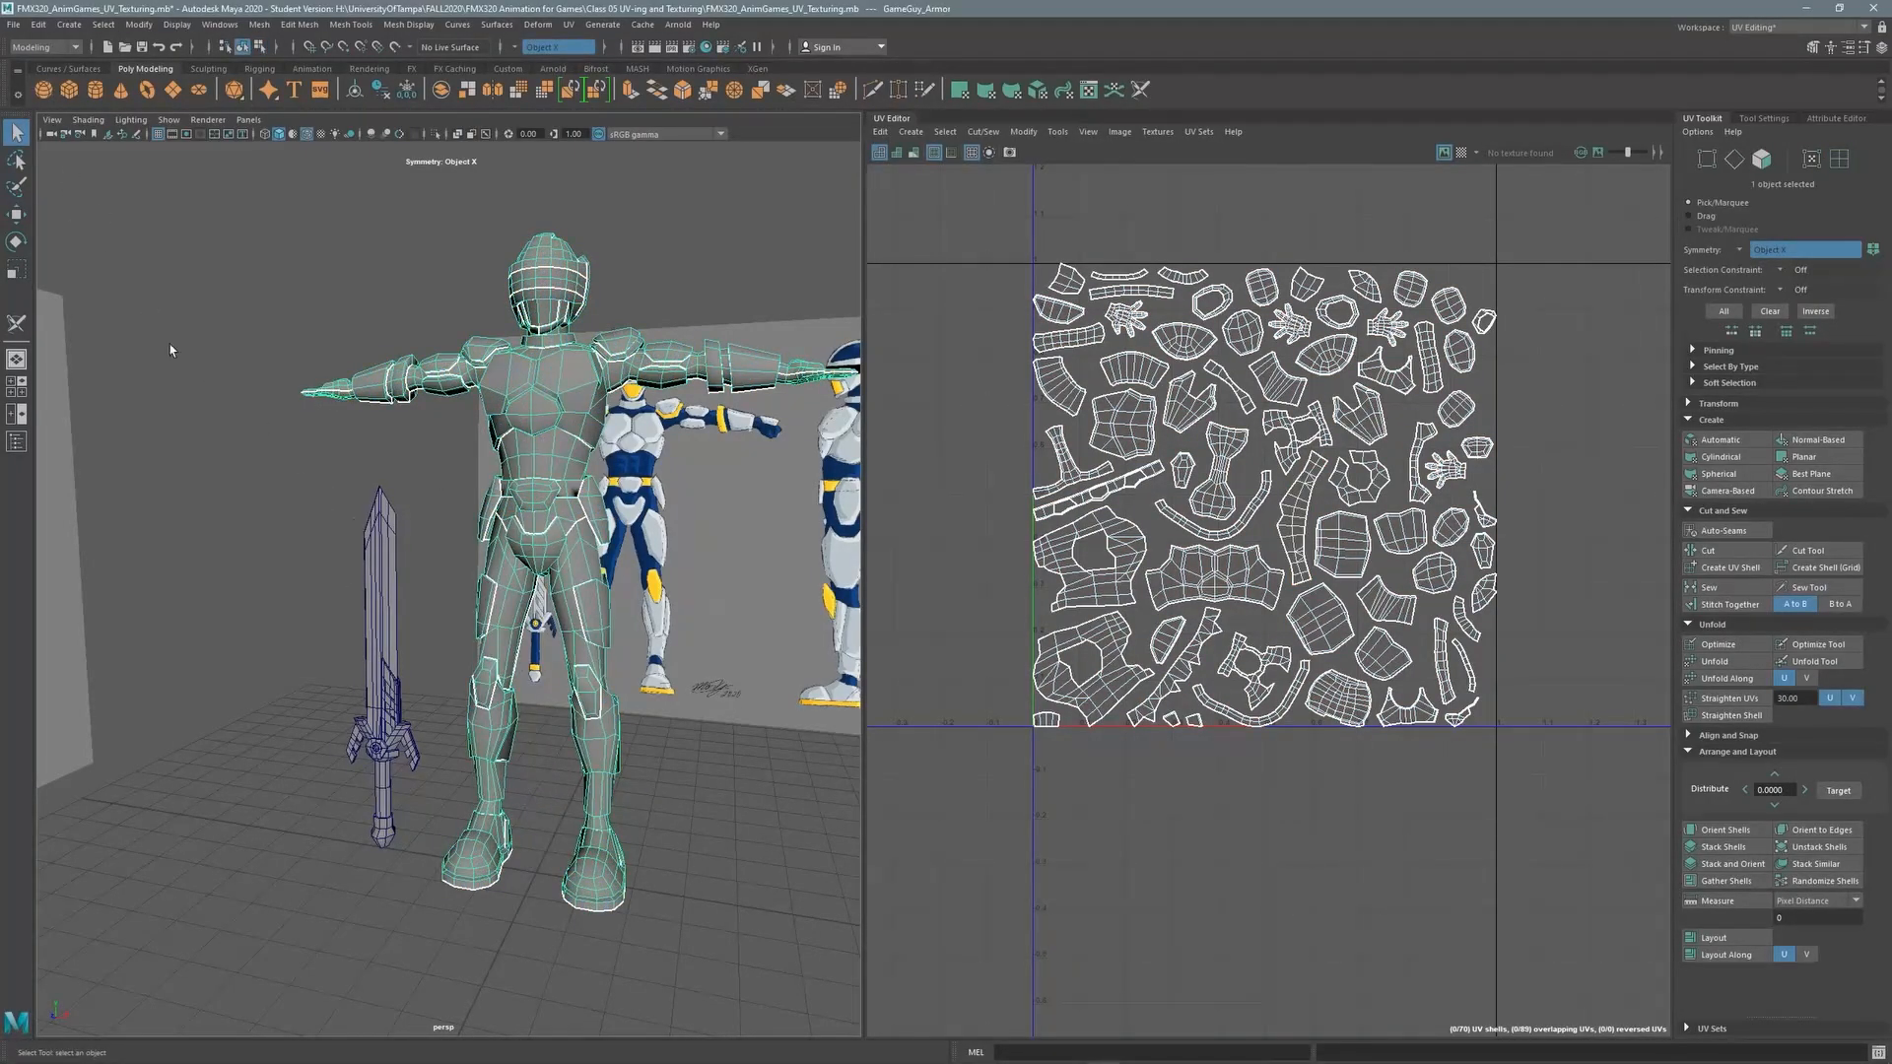
left_click(388, 621)
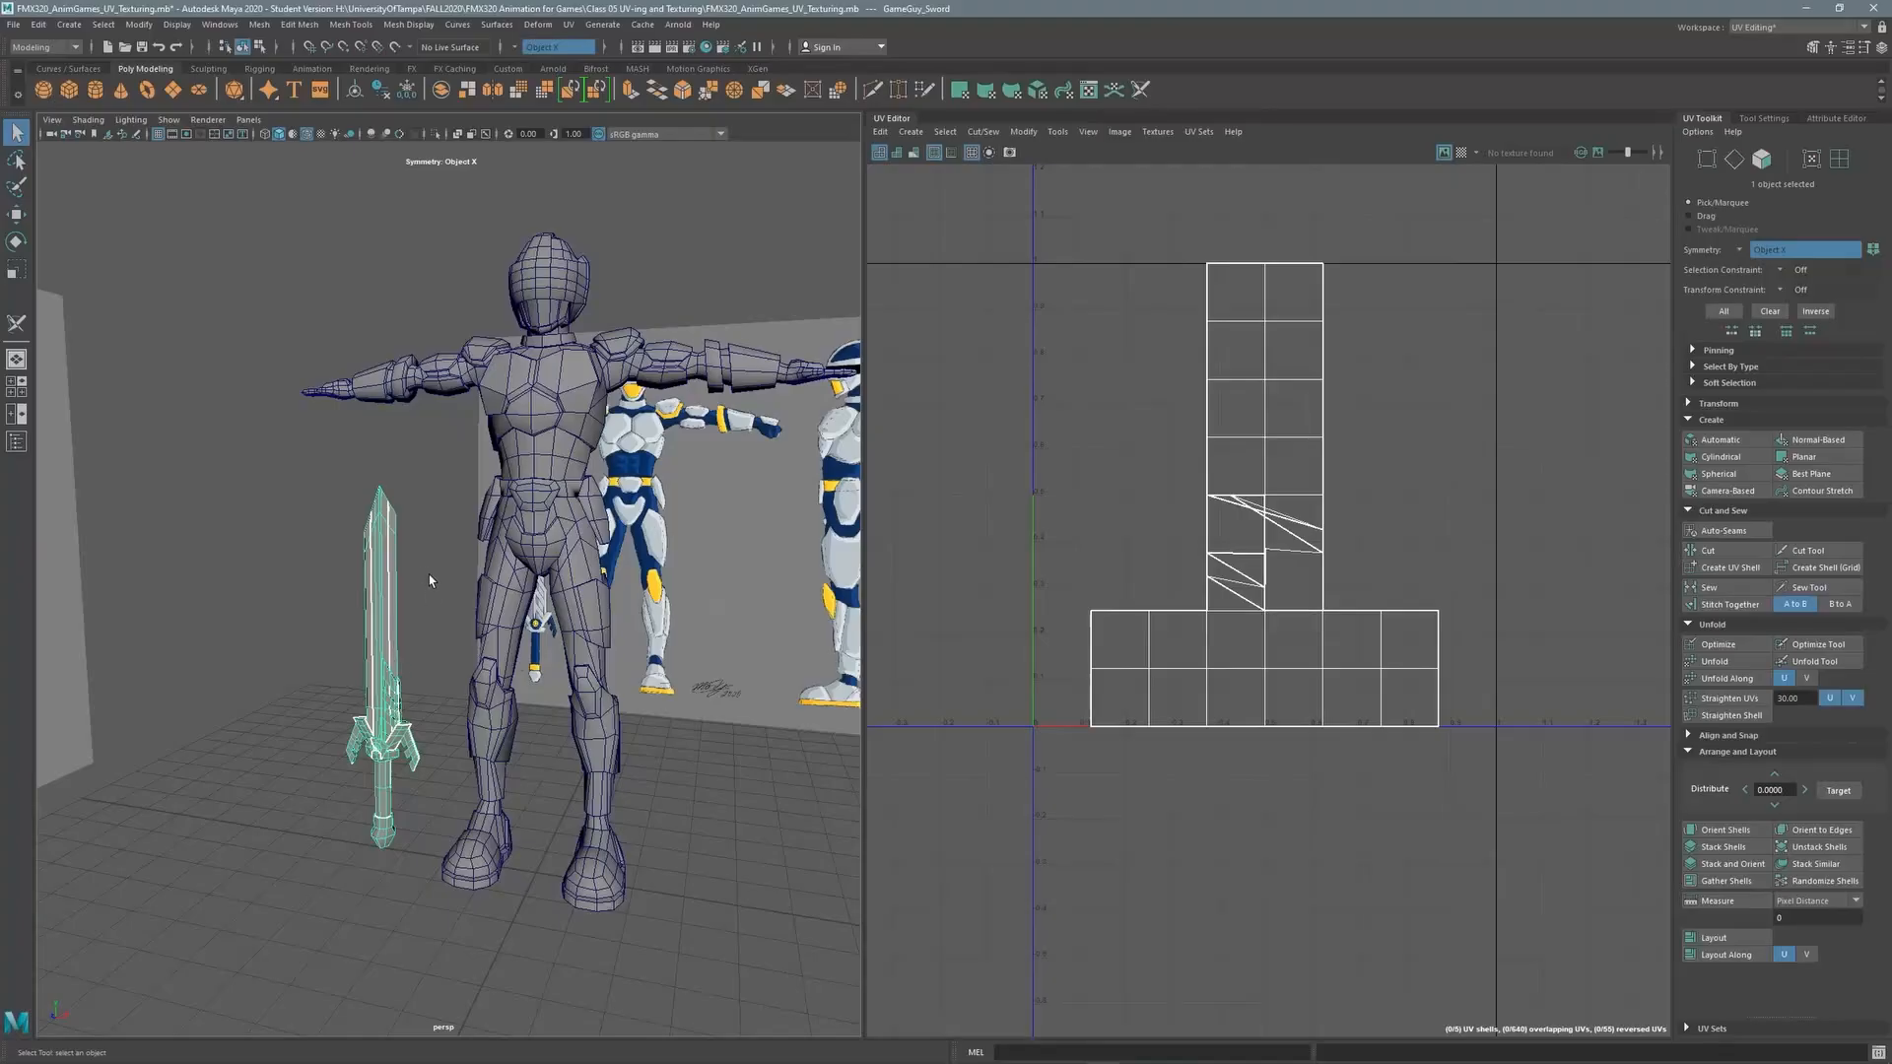
Switch to the front view, frame the sword and apply a Camera-Based UV projection to it
scroll(429, 575, "up", 8)
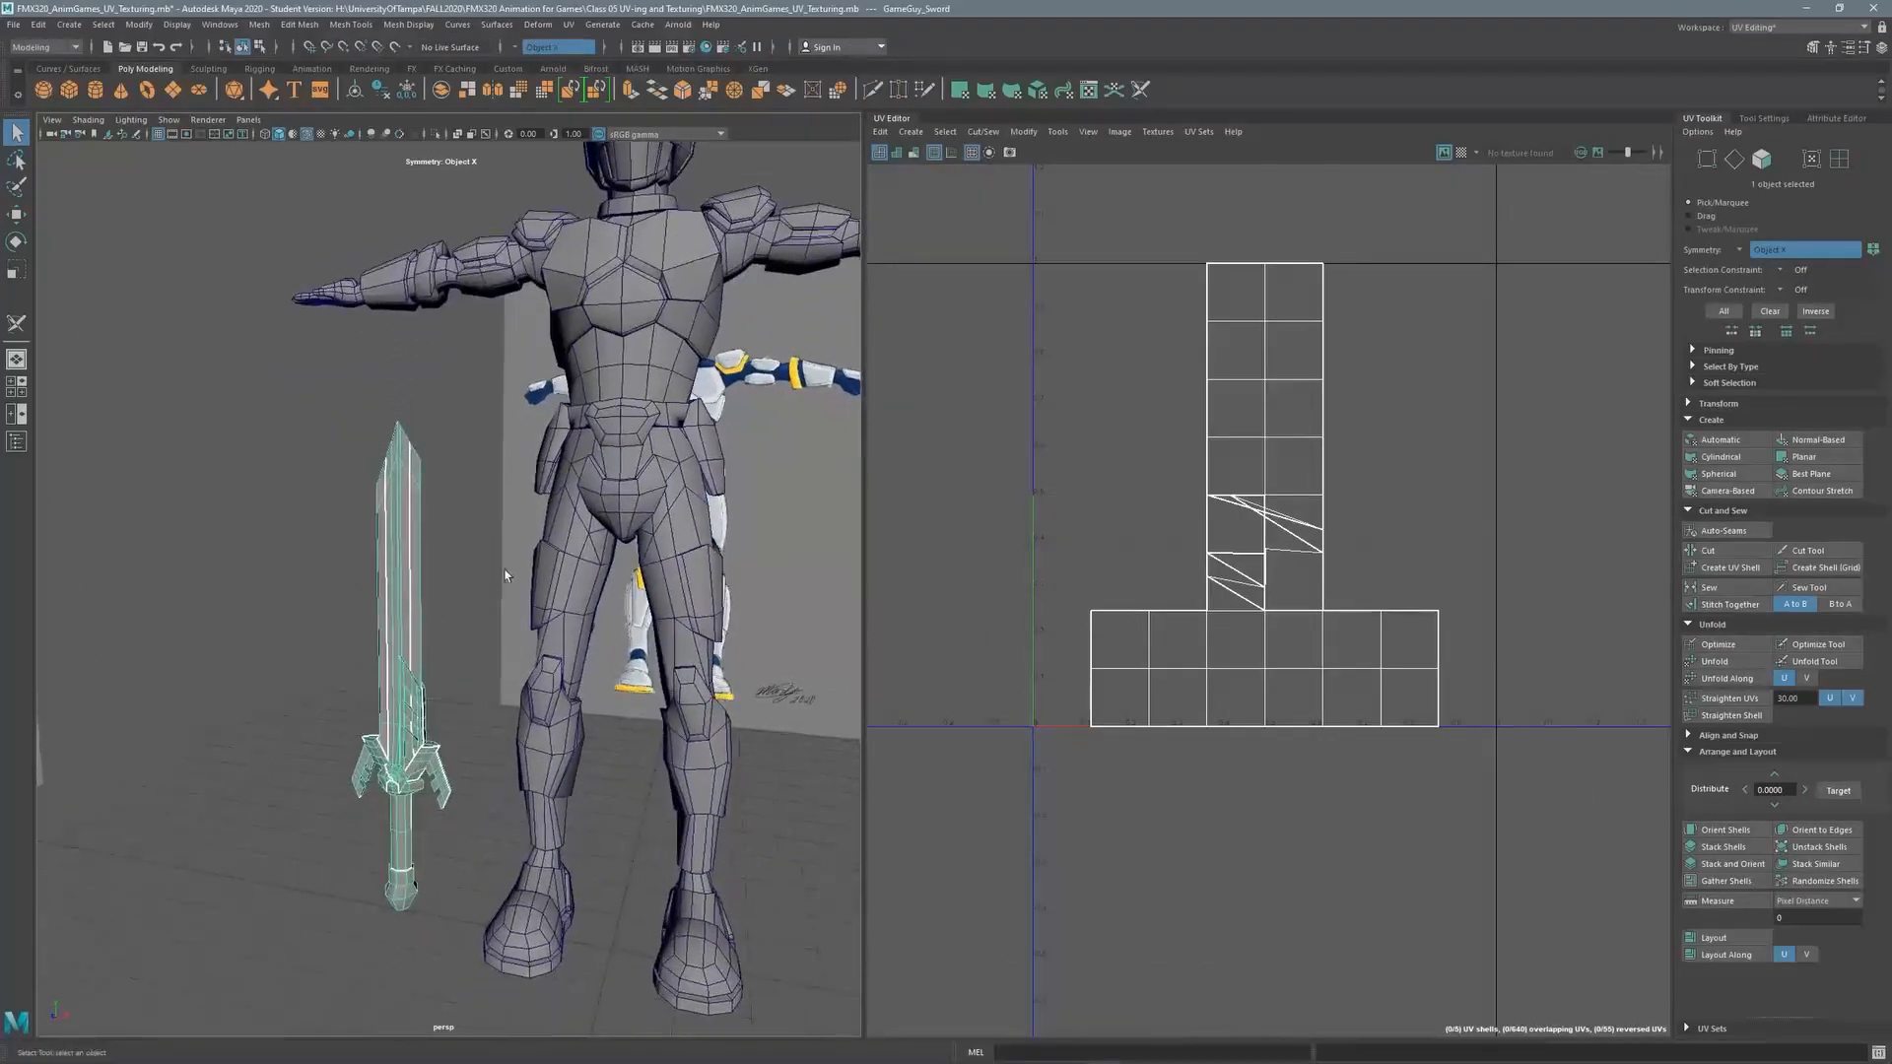
left_click_drag(398, 655, 448, 658, "alt")
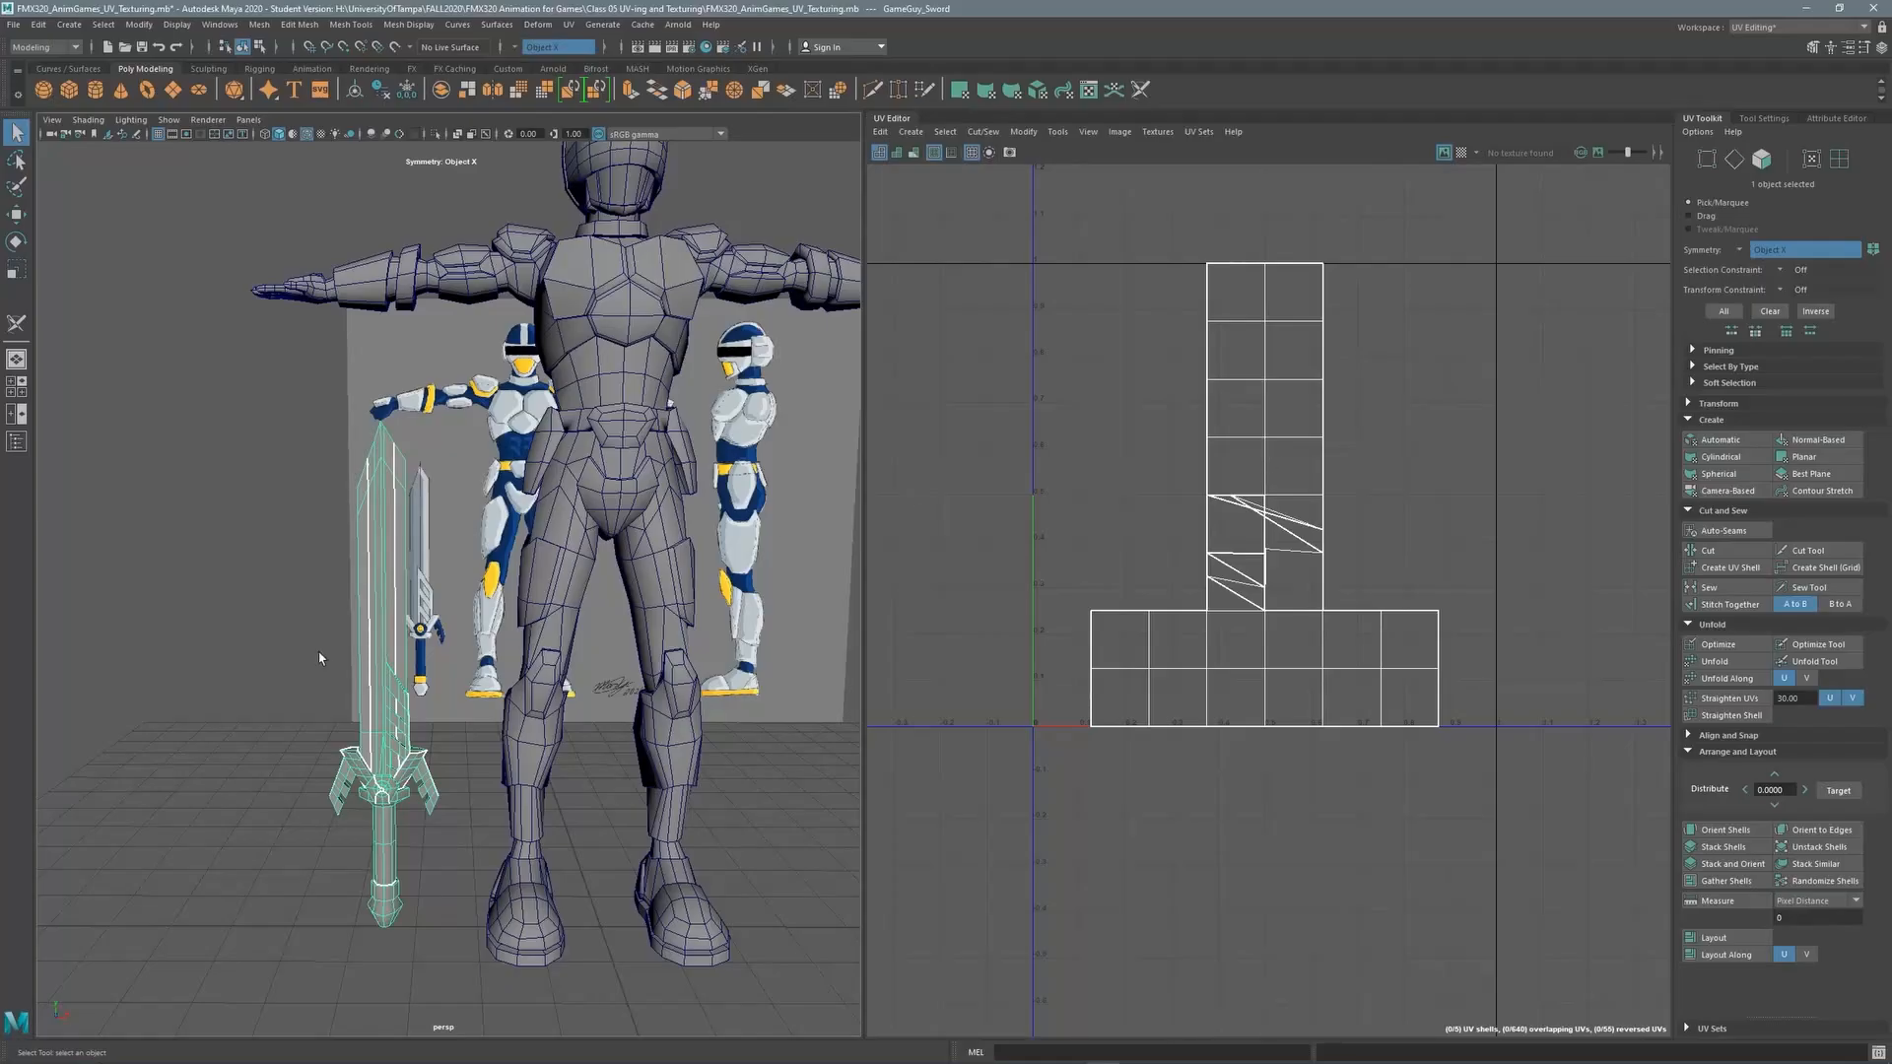
scroll(396, 617, "up", 3)
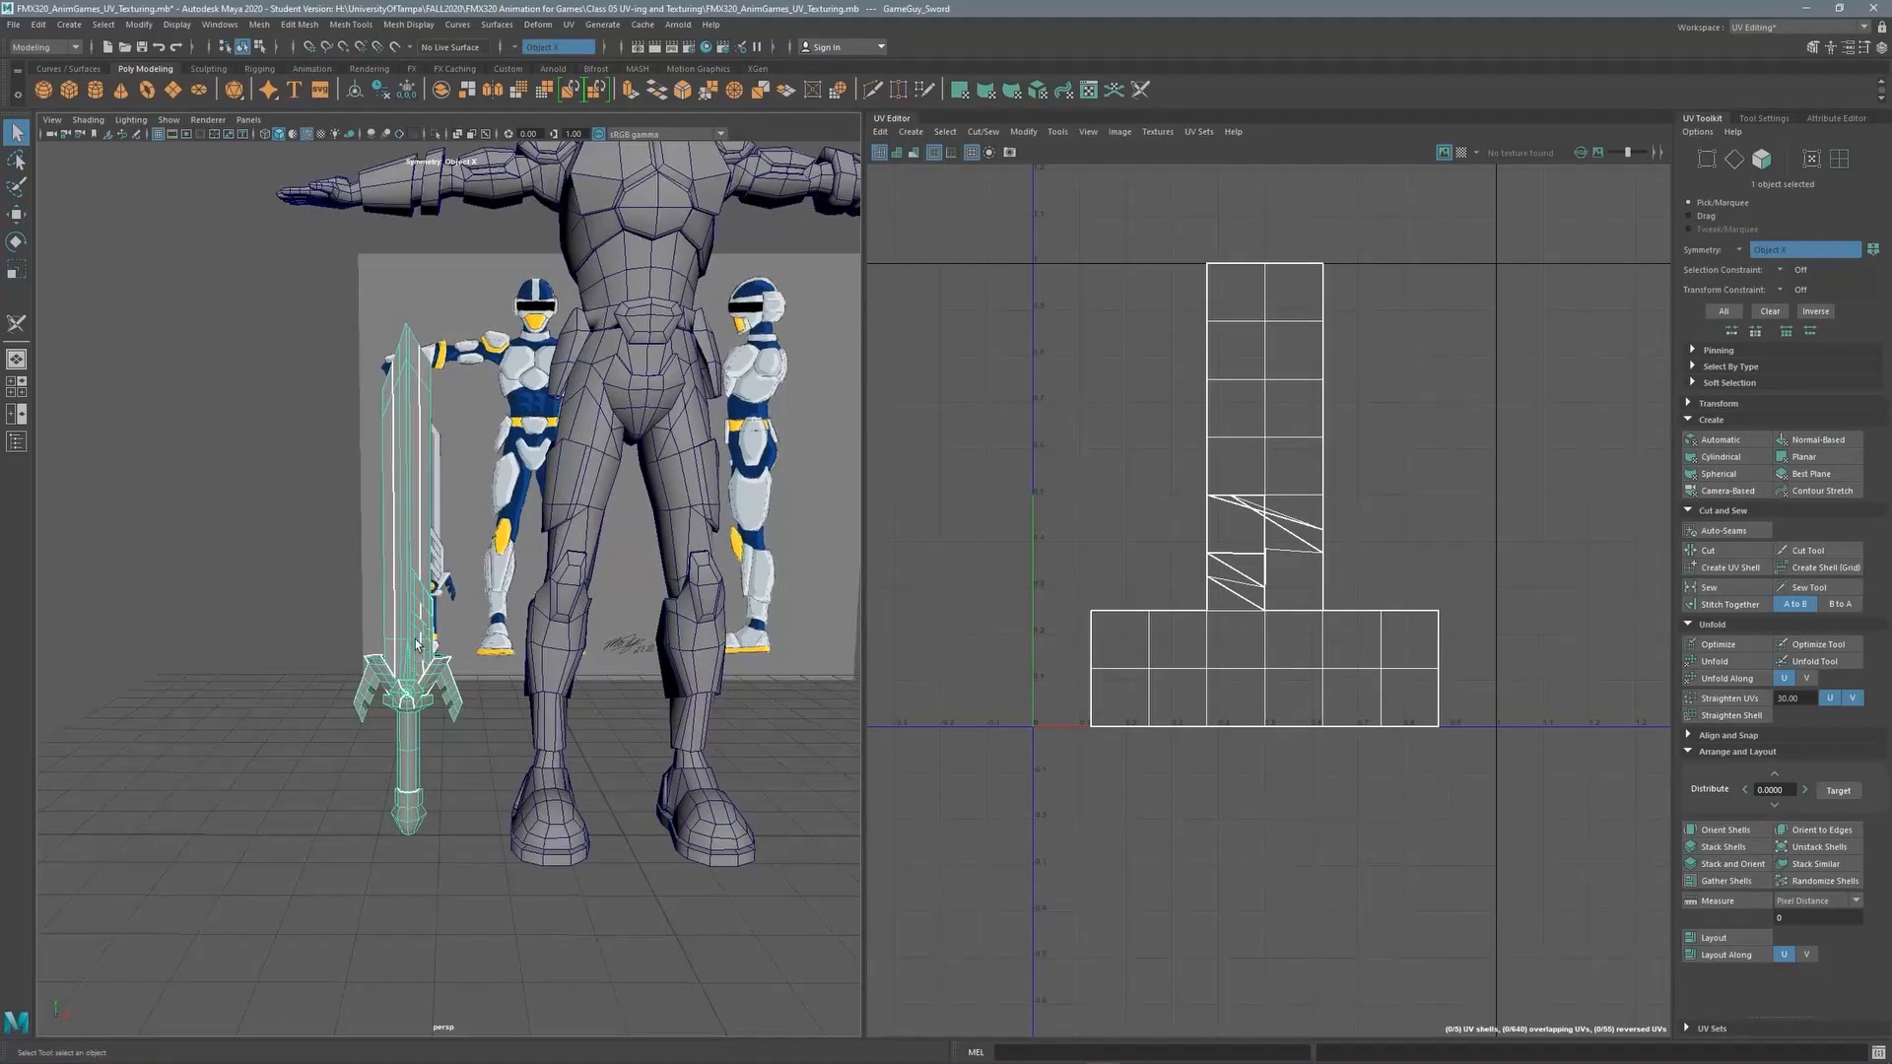
mouse_move(415, 644)
left_mouse_down("alt")
mouse_move(566, 636)
mouse_move(404, 631)
left_mouse_up("alt")
left_click_drag(532, 459, 538, 409, "alt")
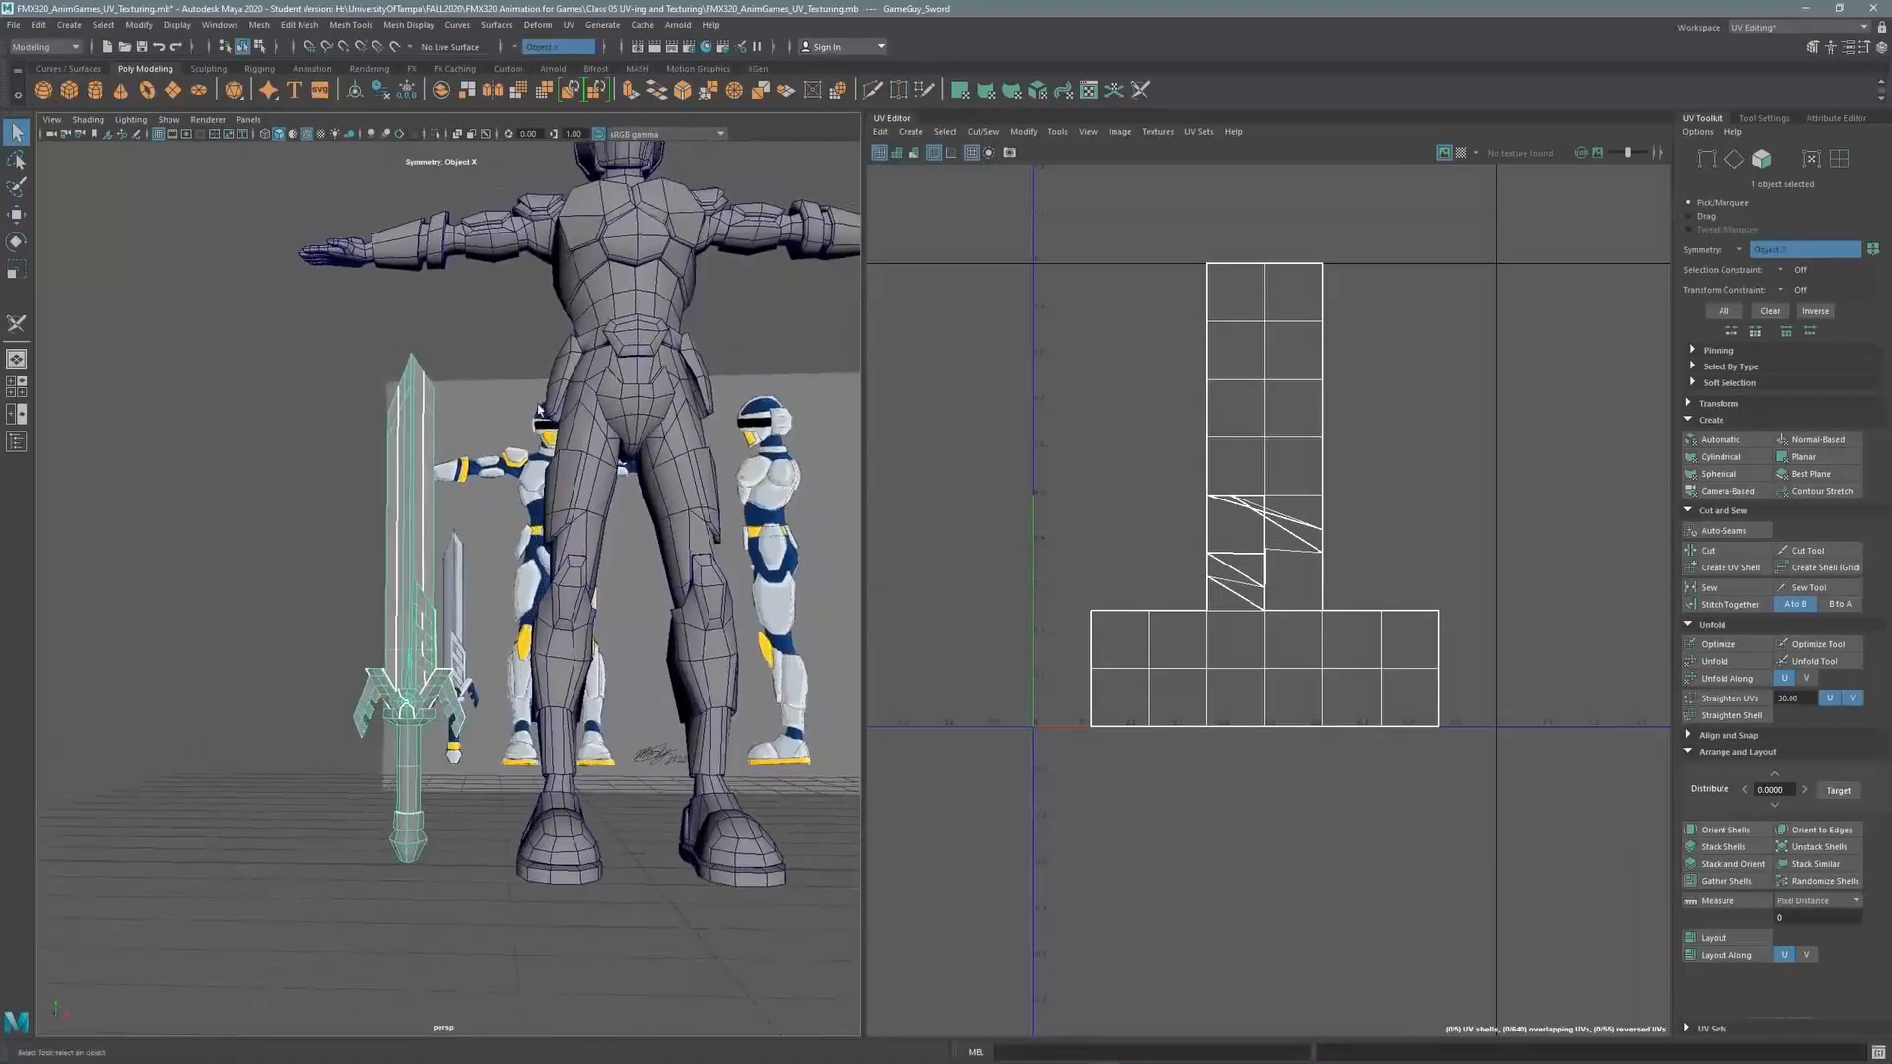
left_click_drag(420, 636, 525, 601, "alt")
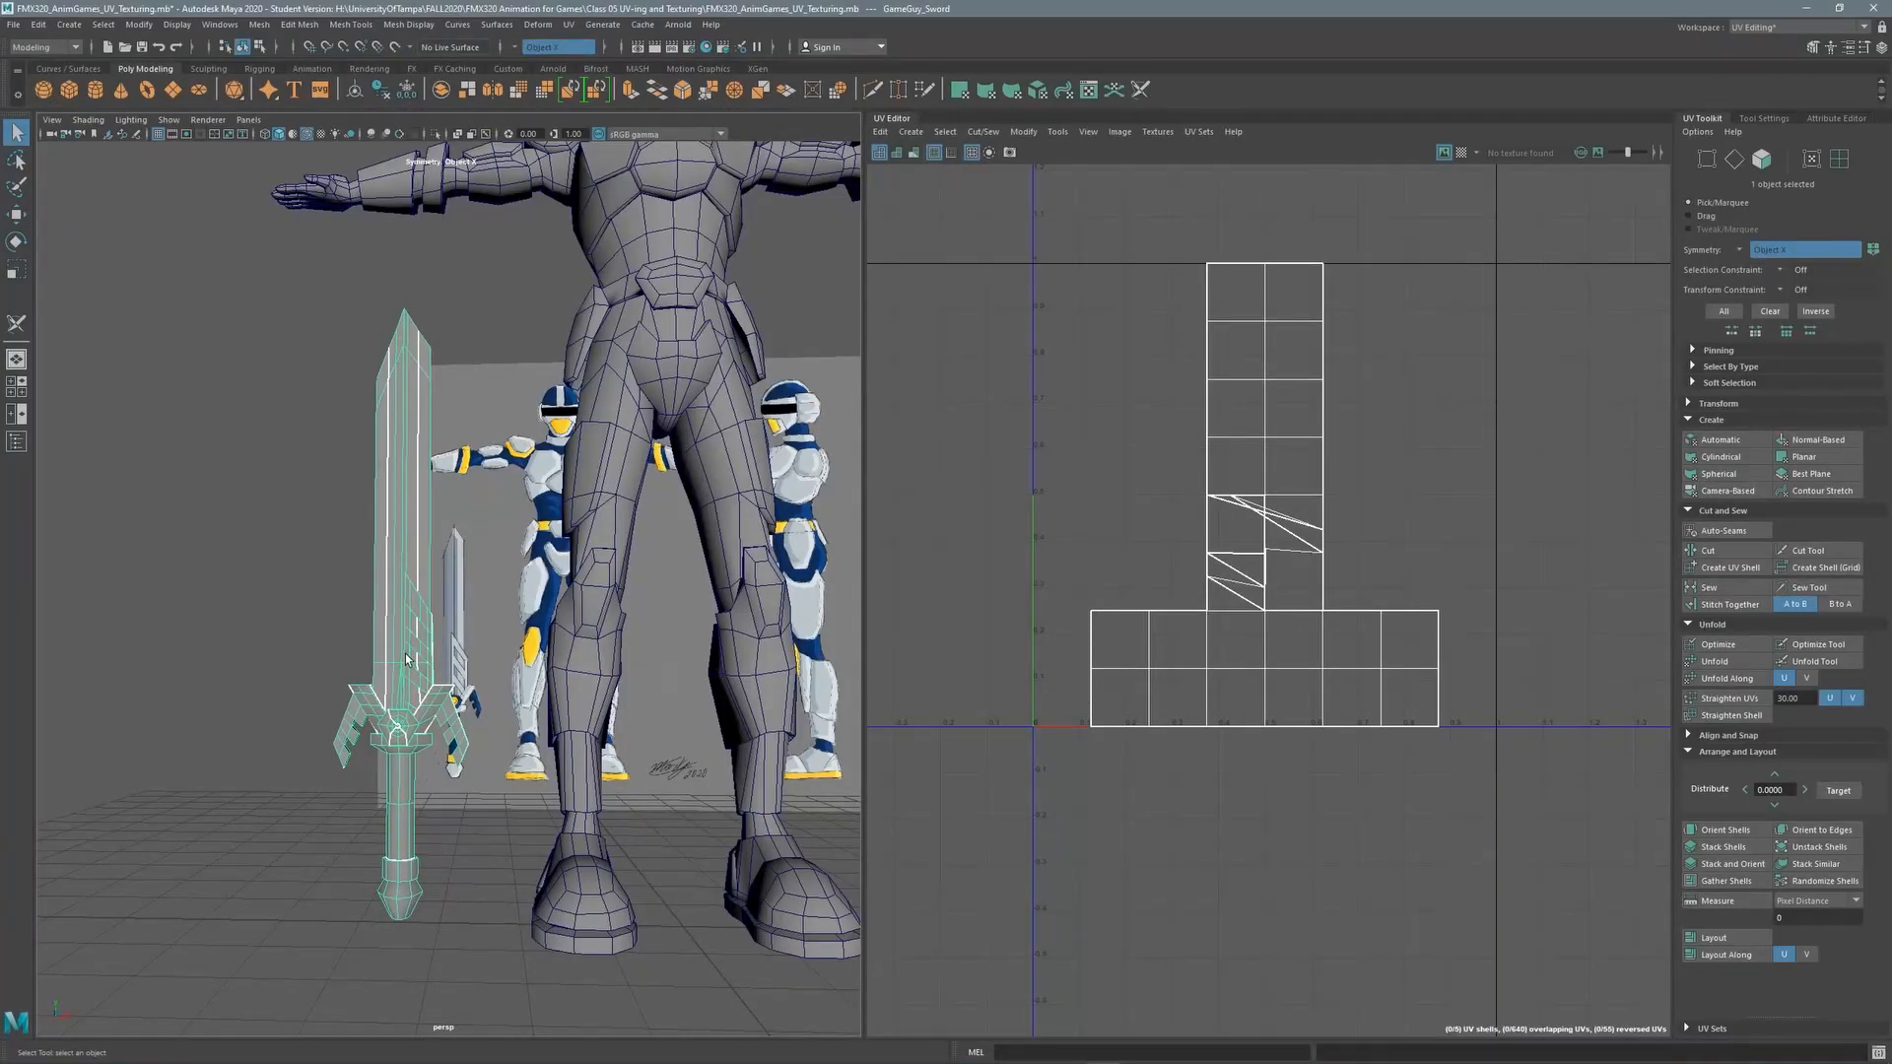
key("space")
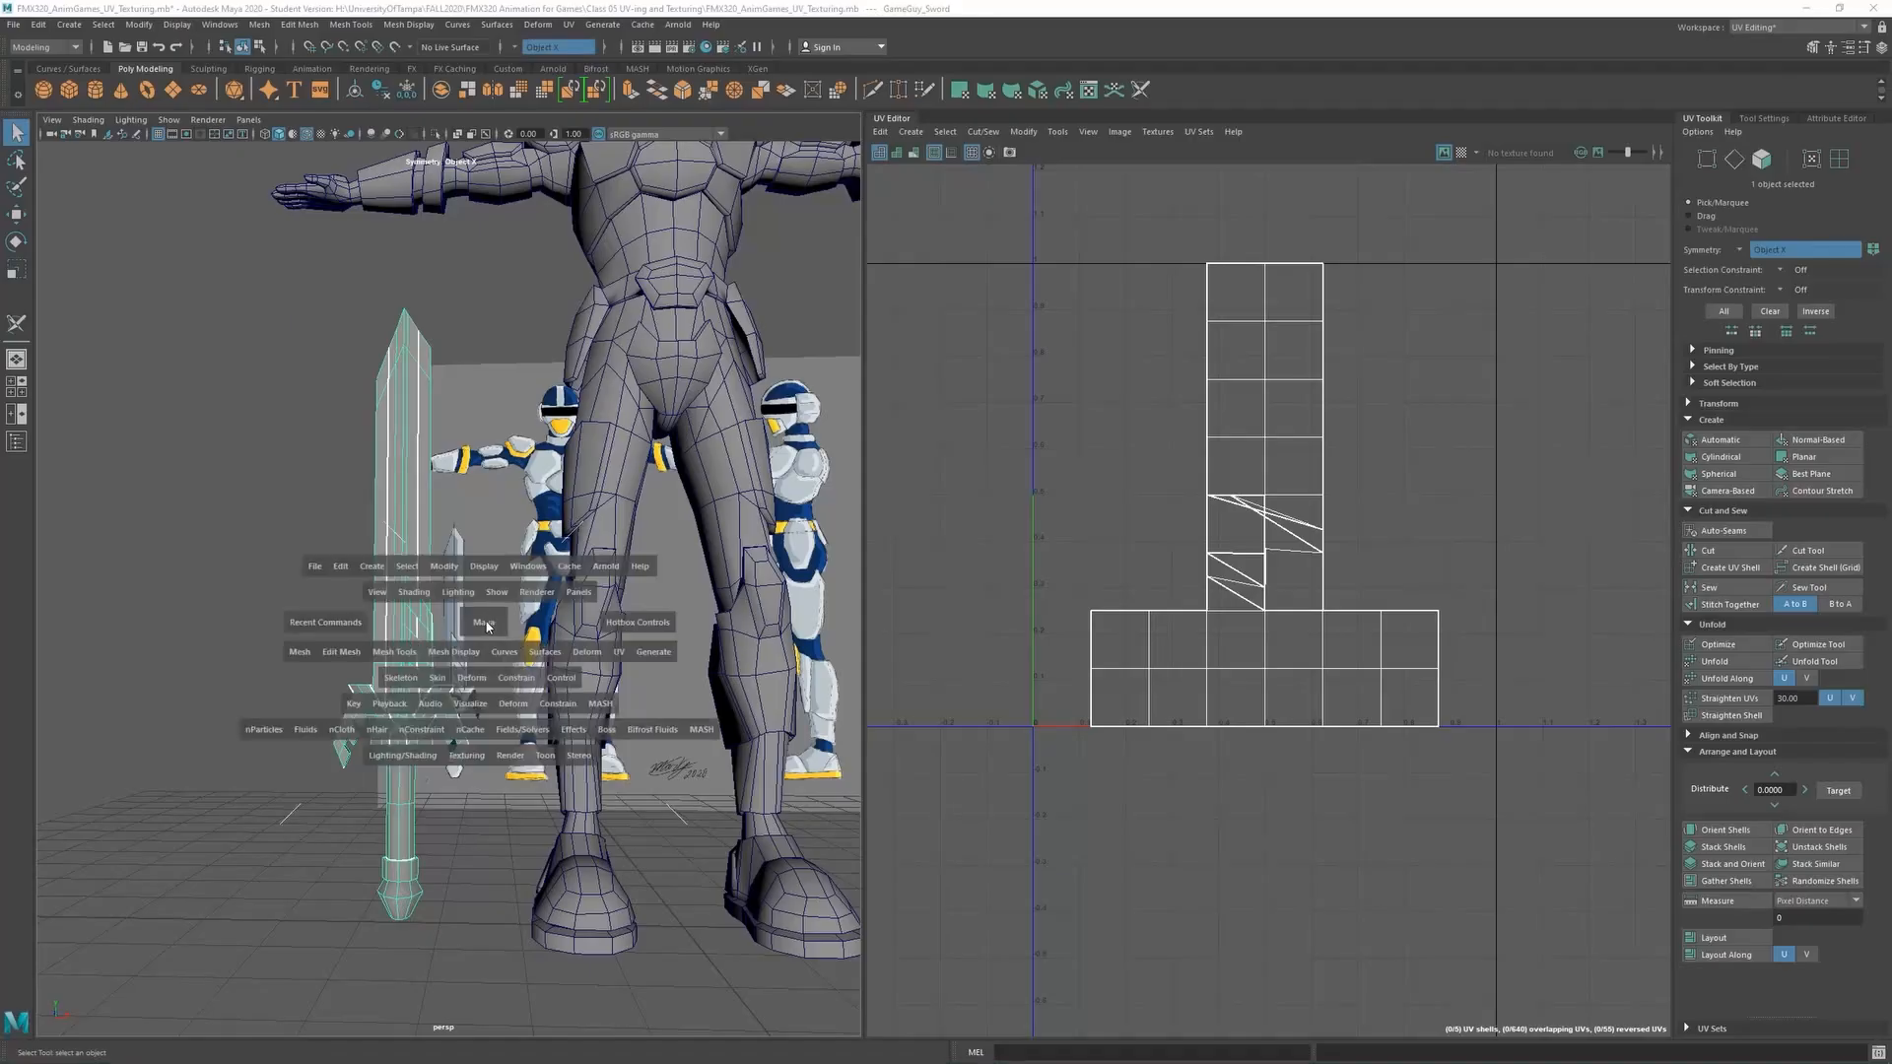
left_click_drag(490, 627, 487, 662)
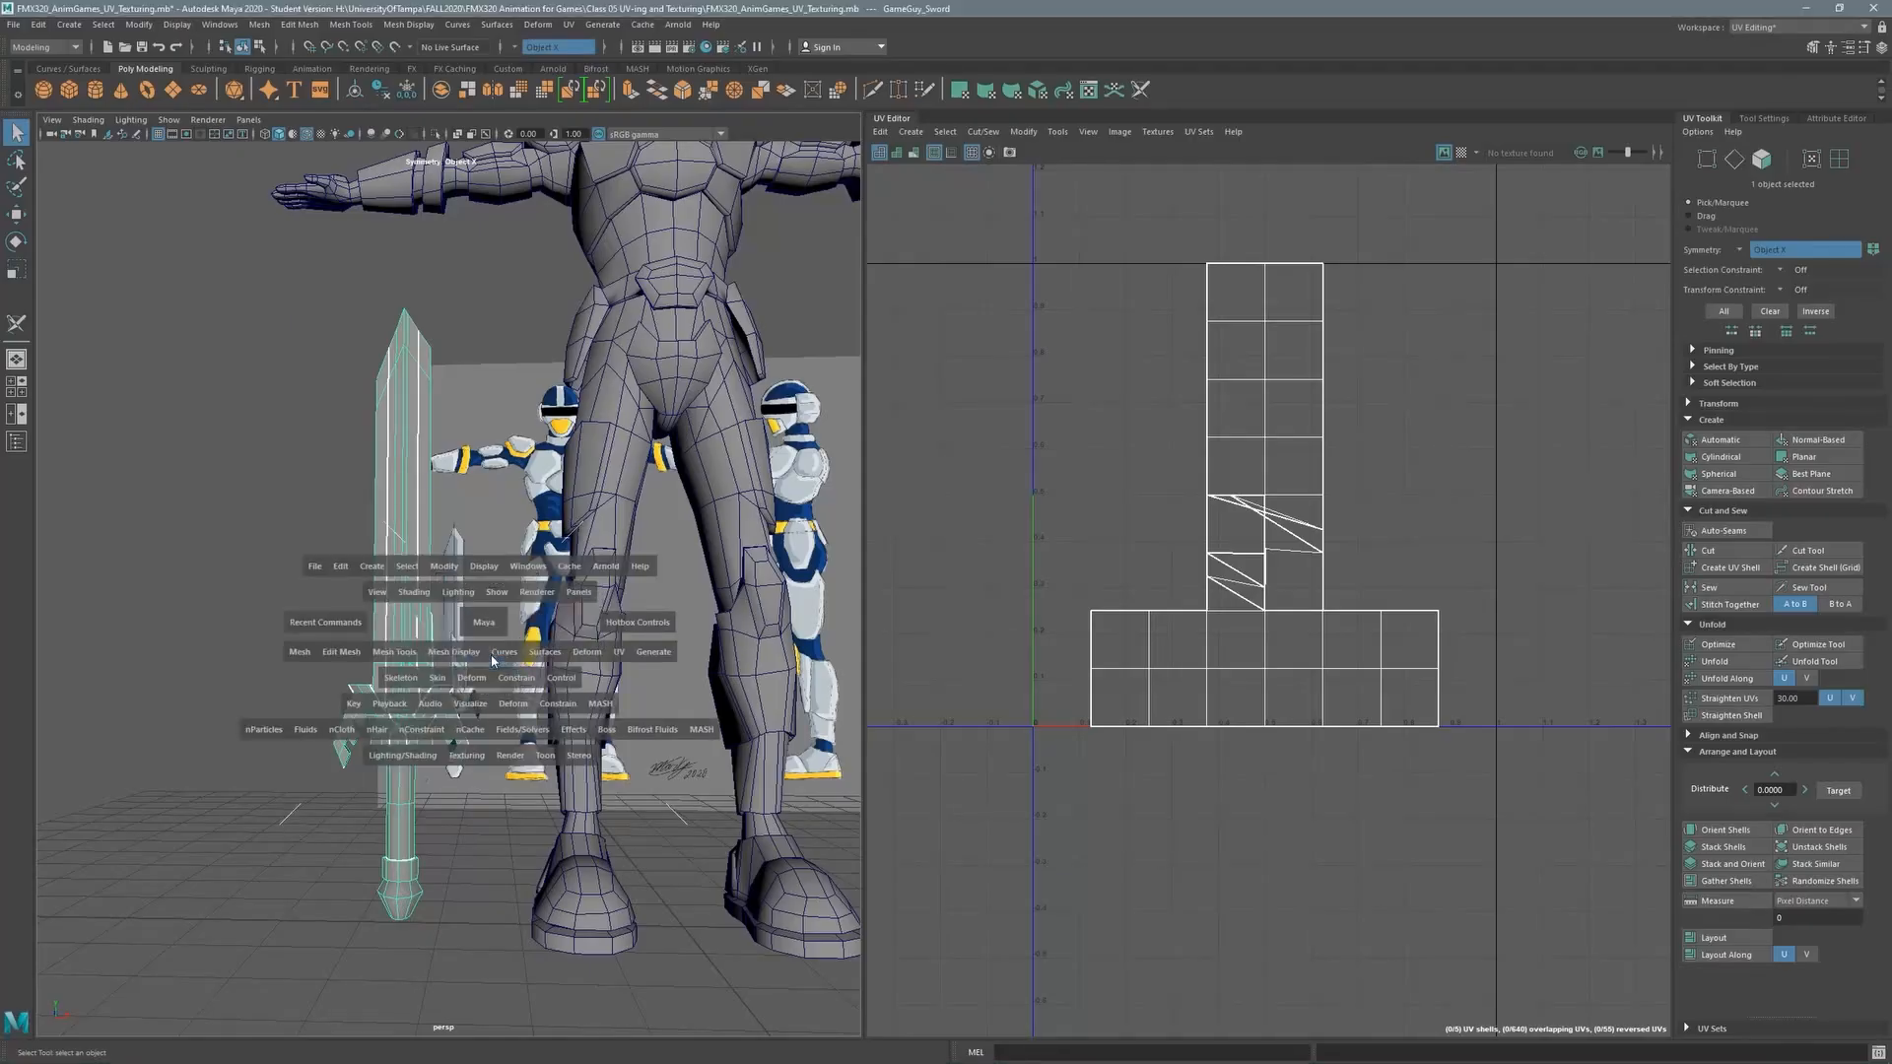
middle_click_drag(298, 680, 452, 574, "alt")
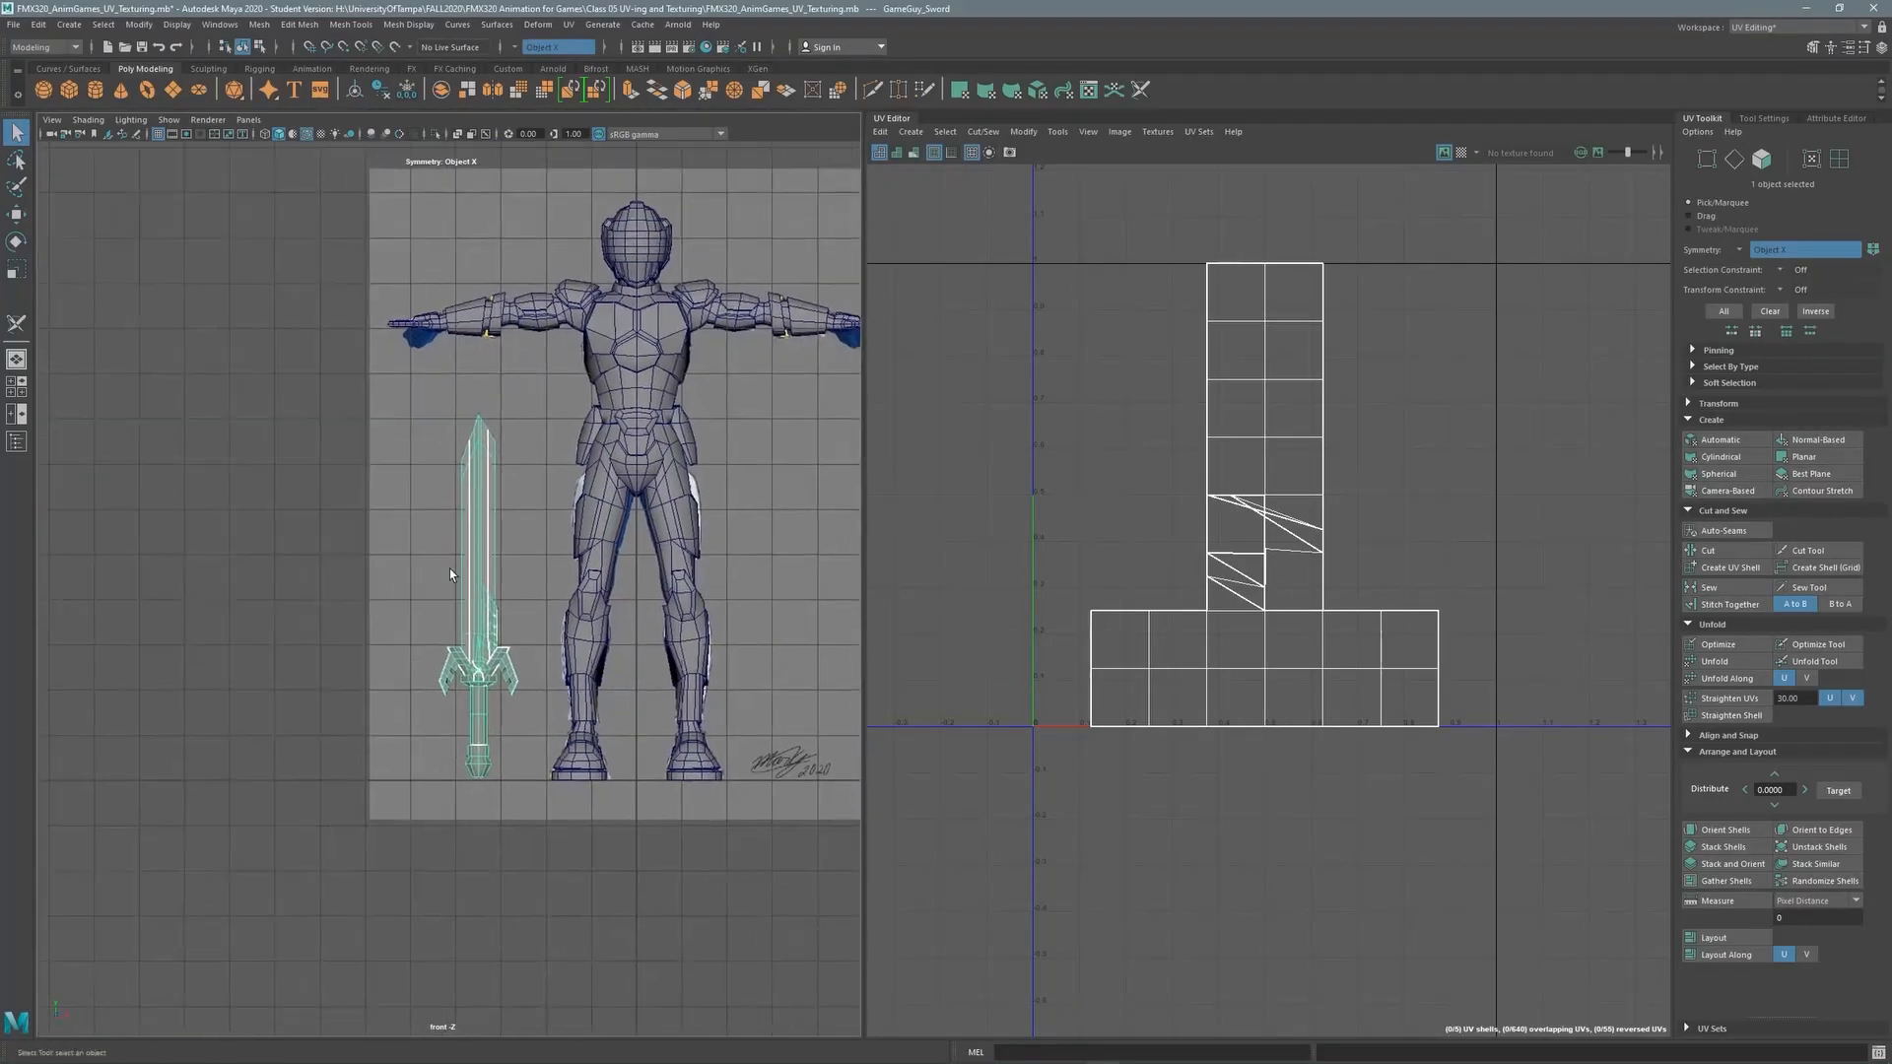
right_click_drag(452, 574, 1182, 372, "alt")
middle_click_drag(665, 504, 611, 499, "alt")
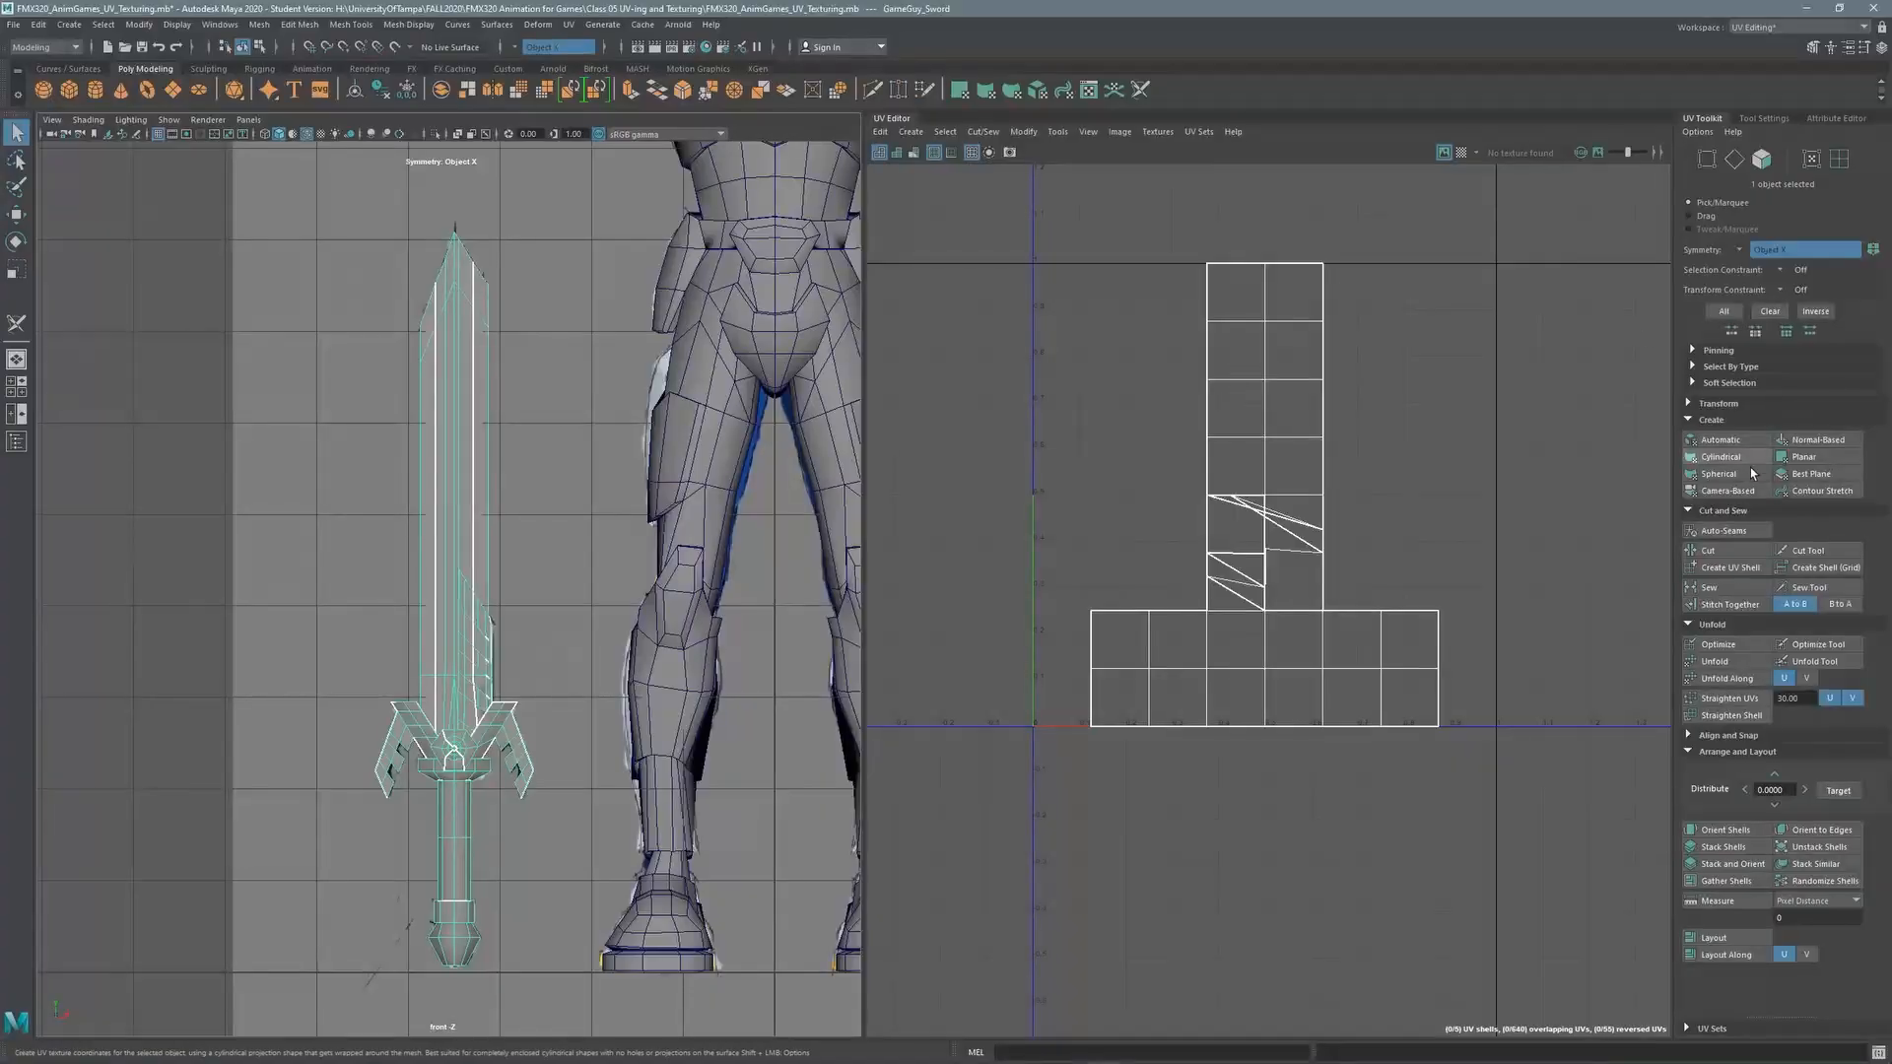
left_click(1743, 494)
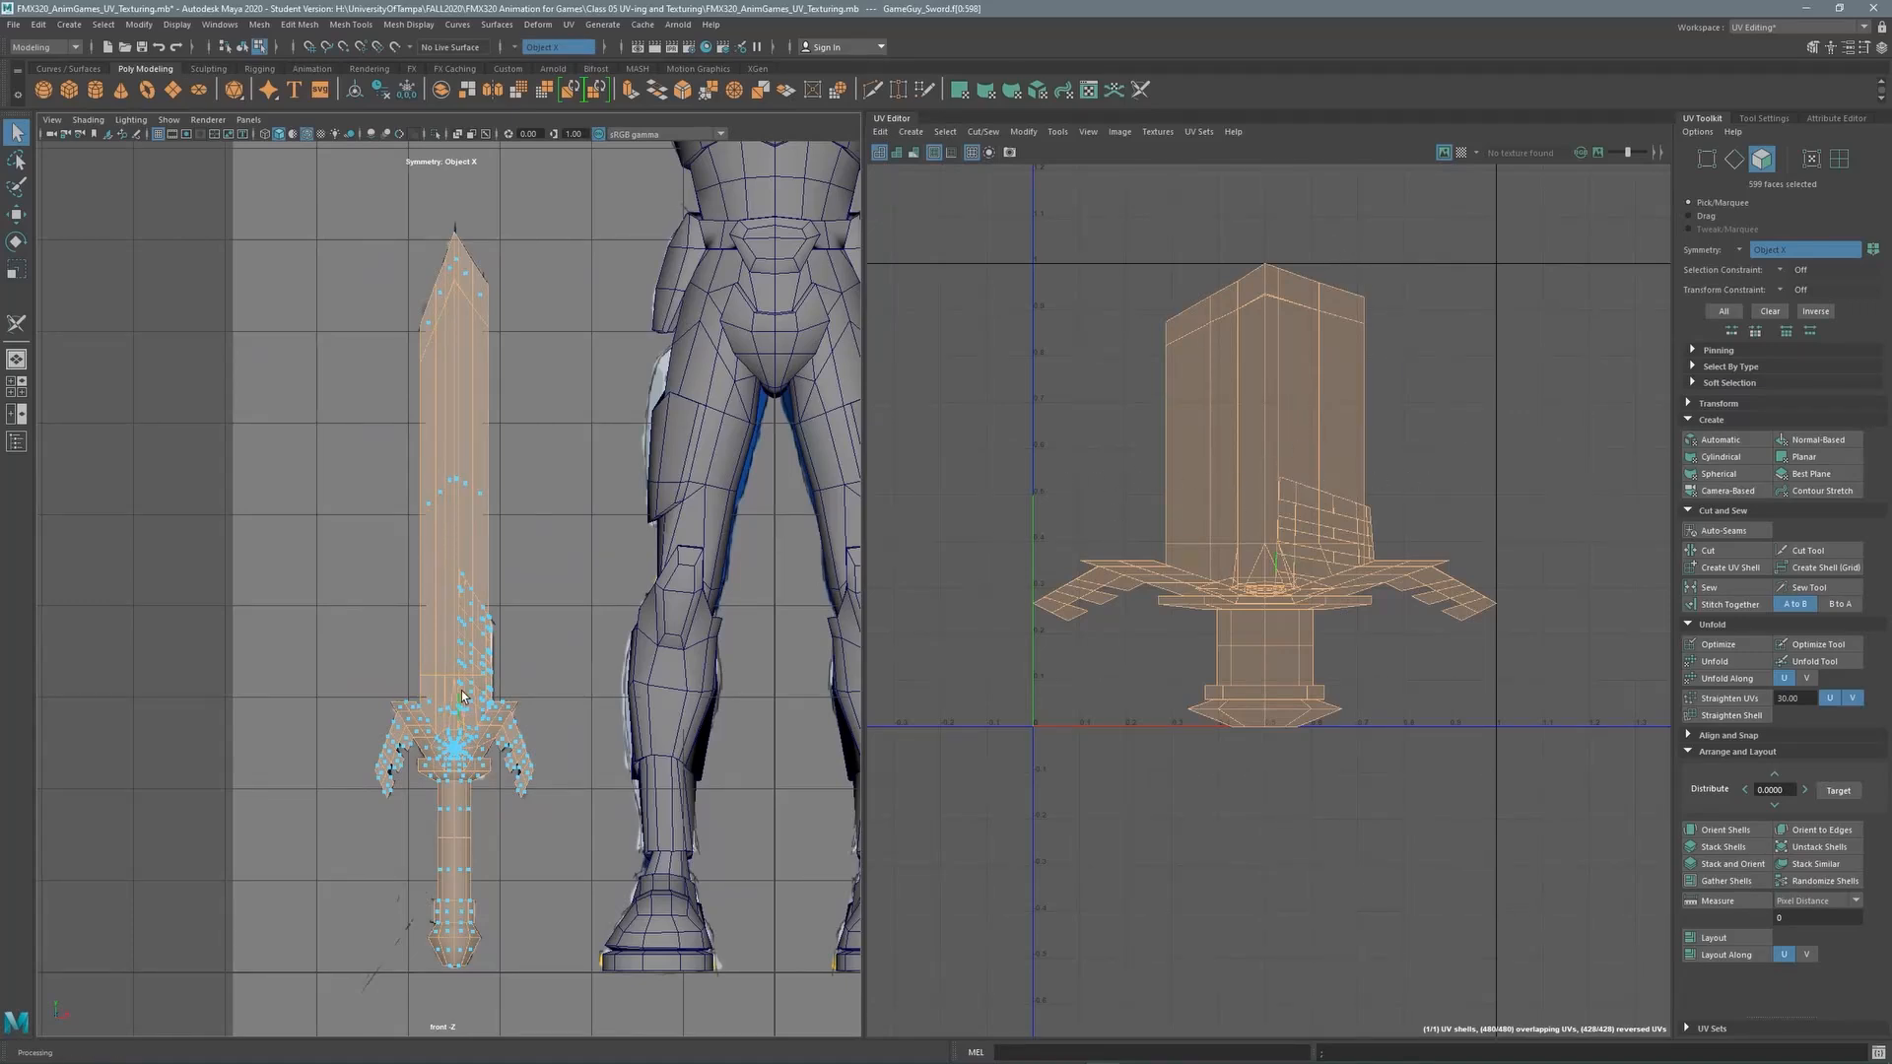
Return to the perspective view, continue past the student-version notice and apply Automatic UV mapping to the sword
key("space")
left_click_drag(525, 542, 532, 501)
left_click_drag(414, 614, 465, 678, "alt")
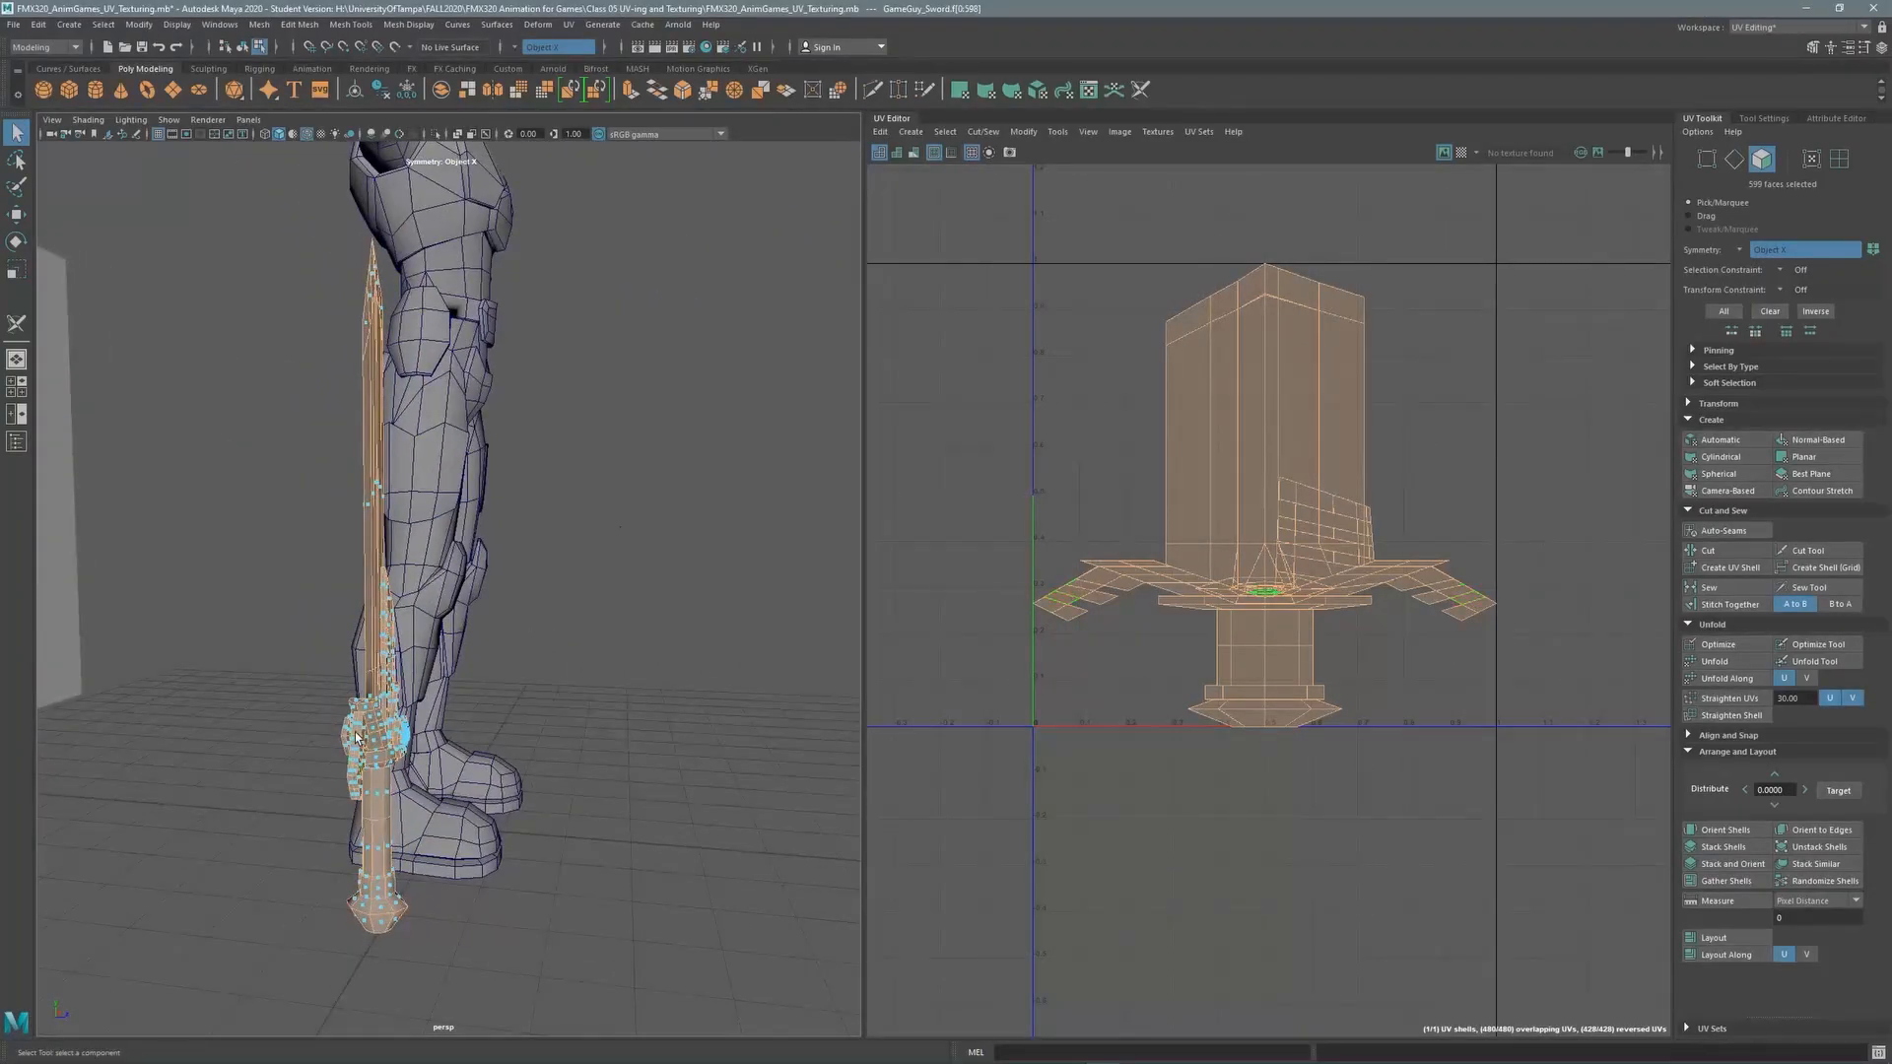
left_click_drag(355, 480, 368, 543, "alt")
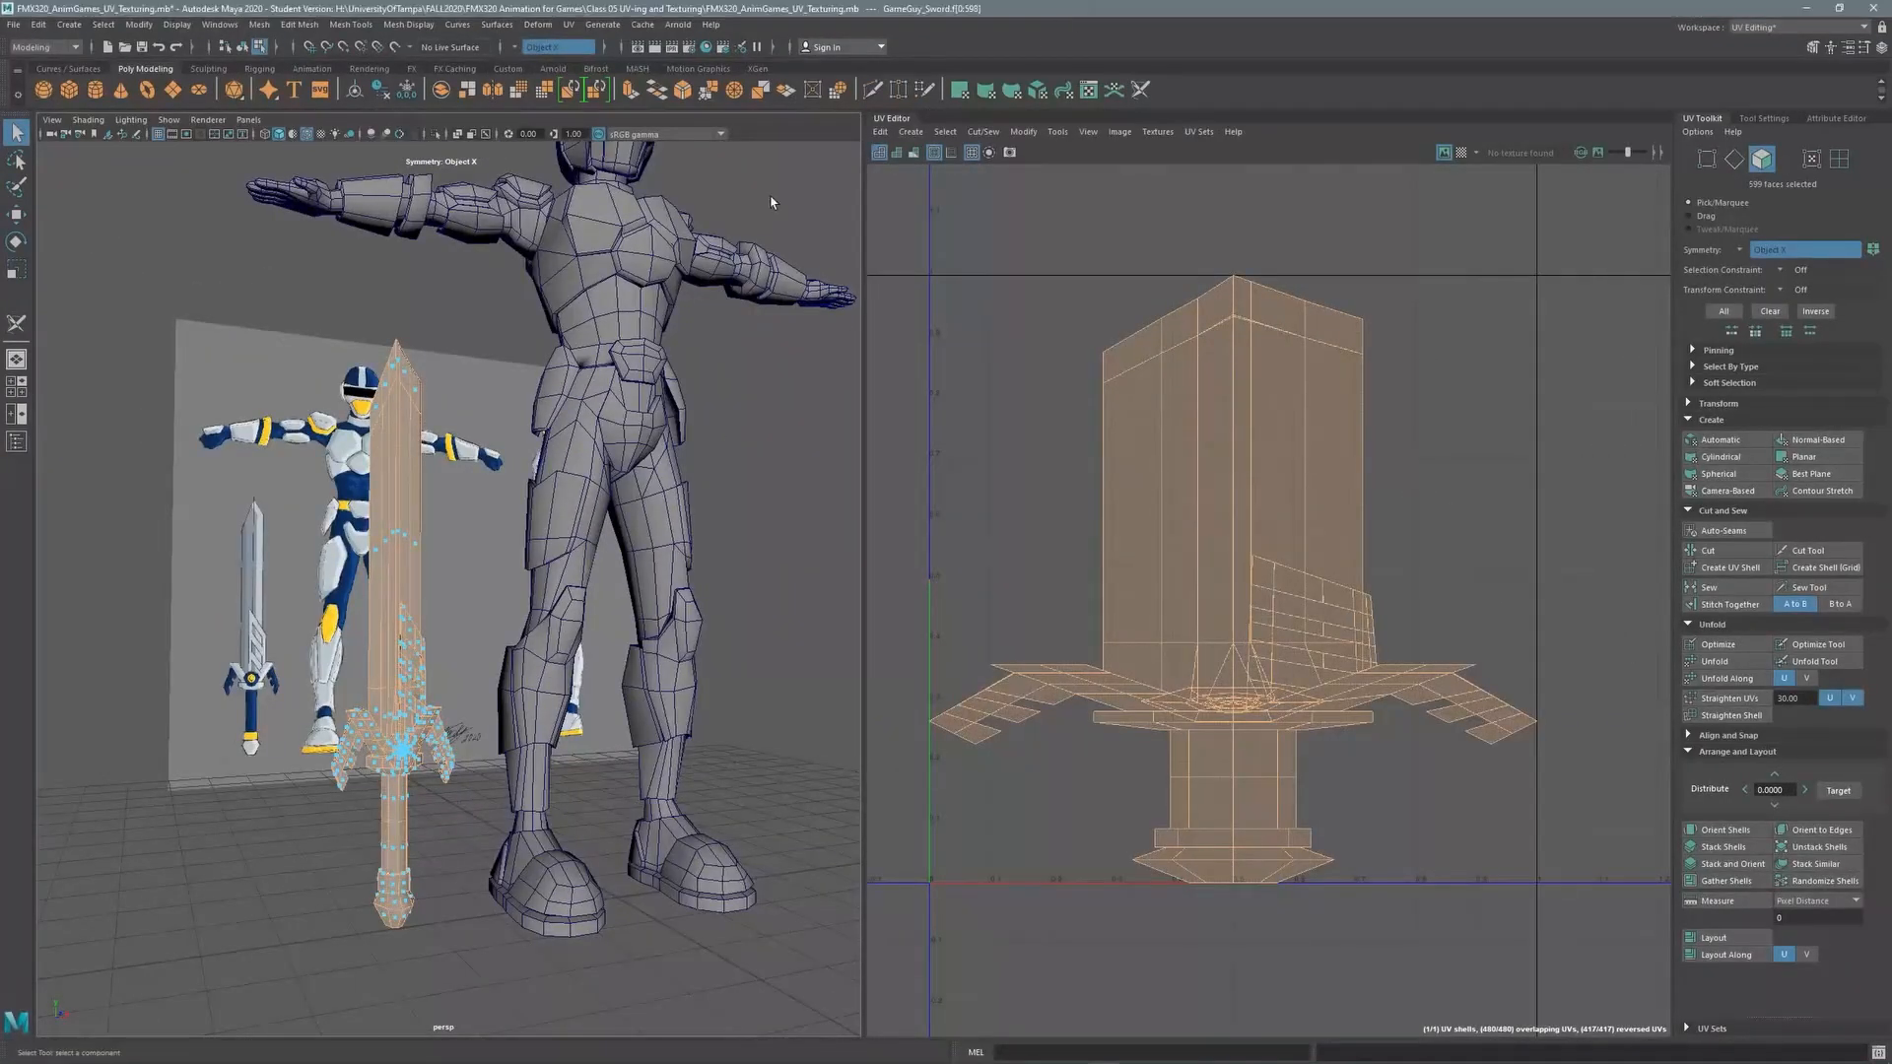
middle_click_drag(597, 575, 650, 525, "alt")
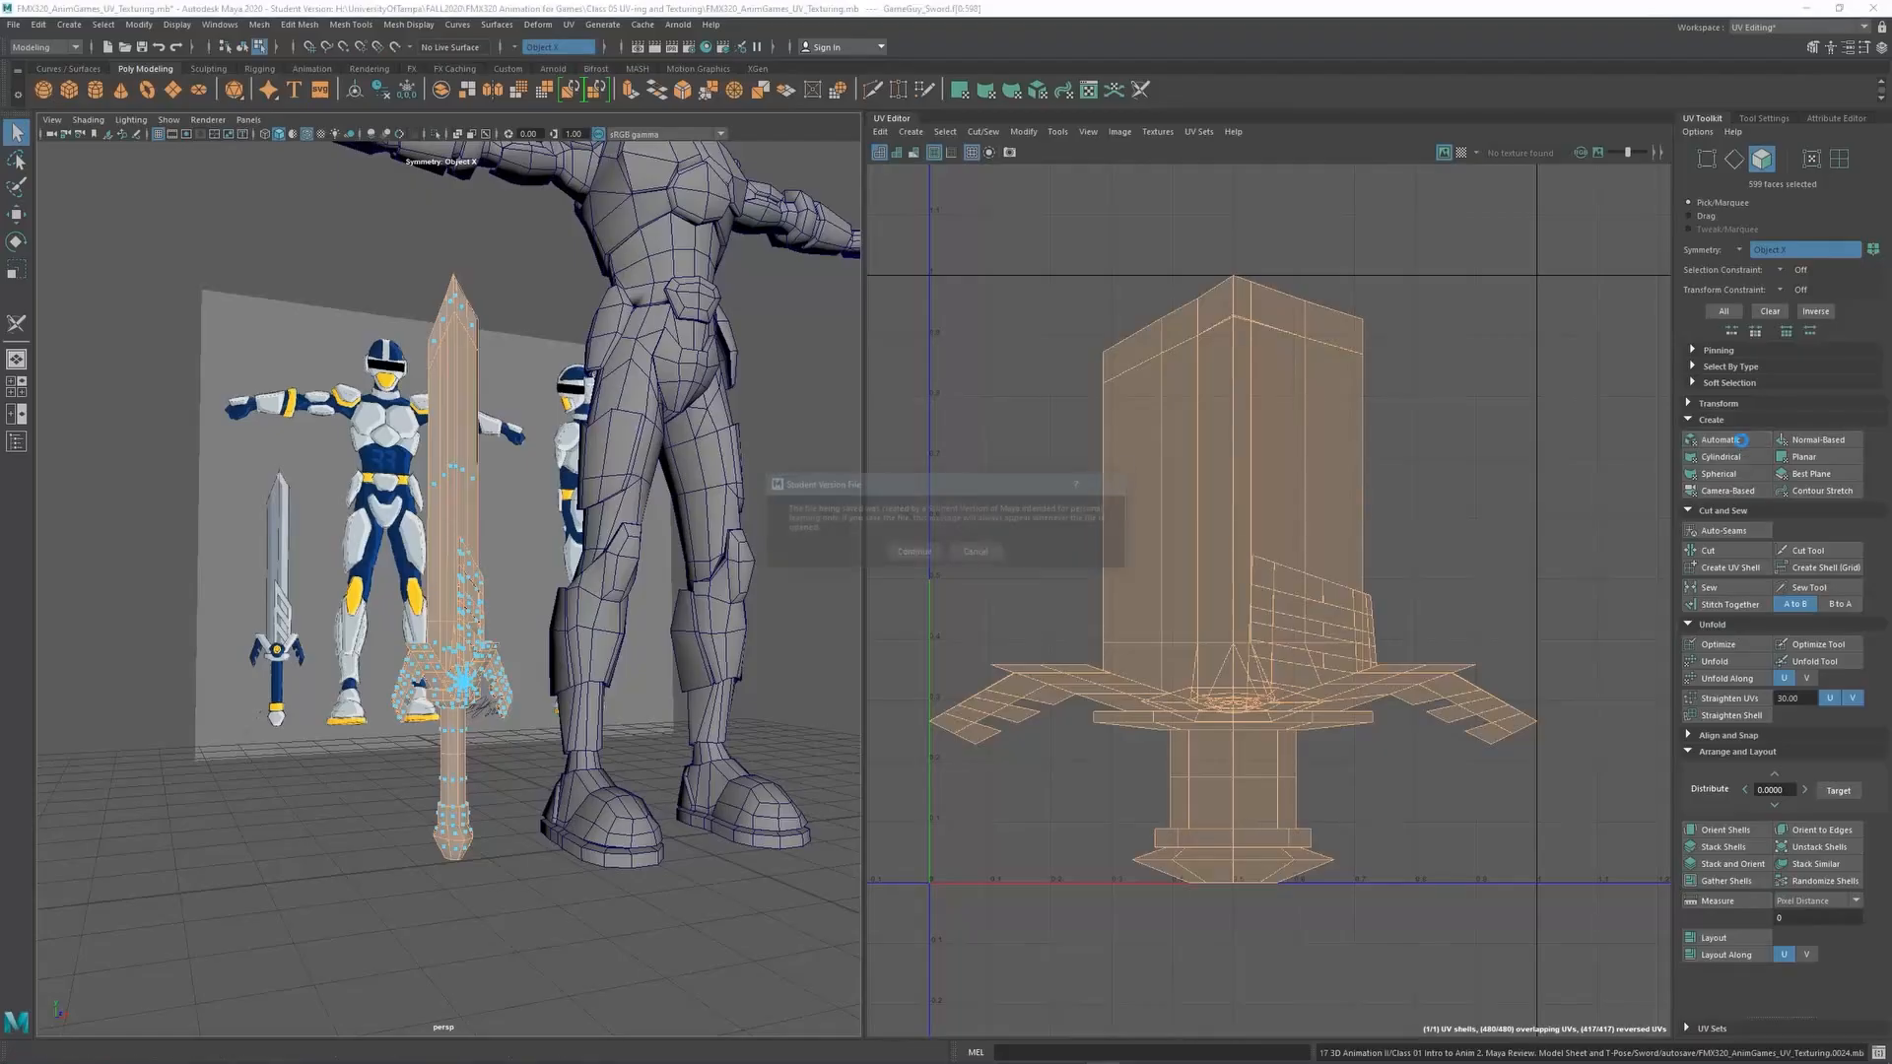
left_click(914, 549)
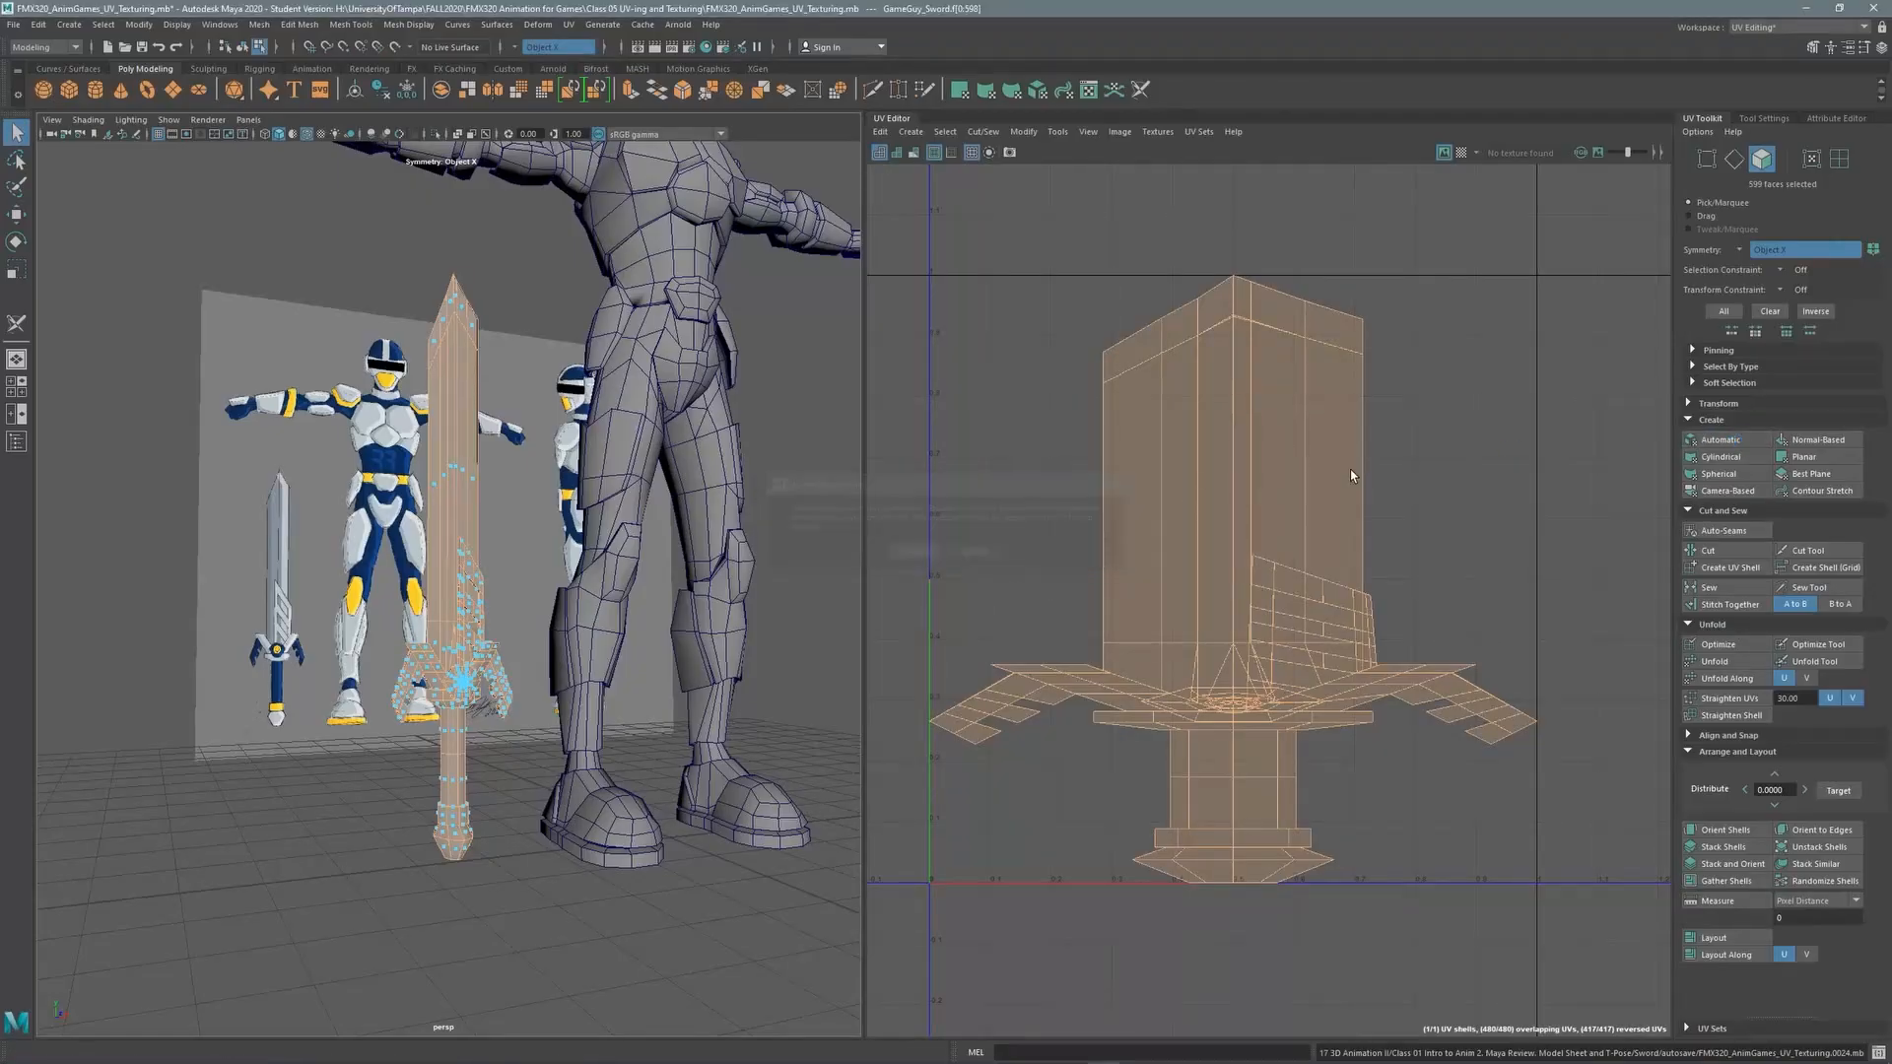
left_click(1720, 440)
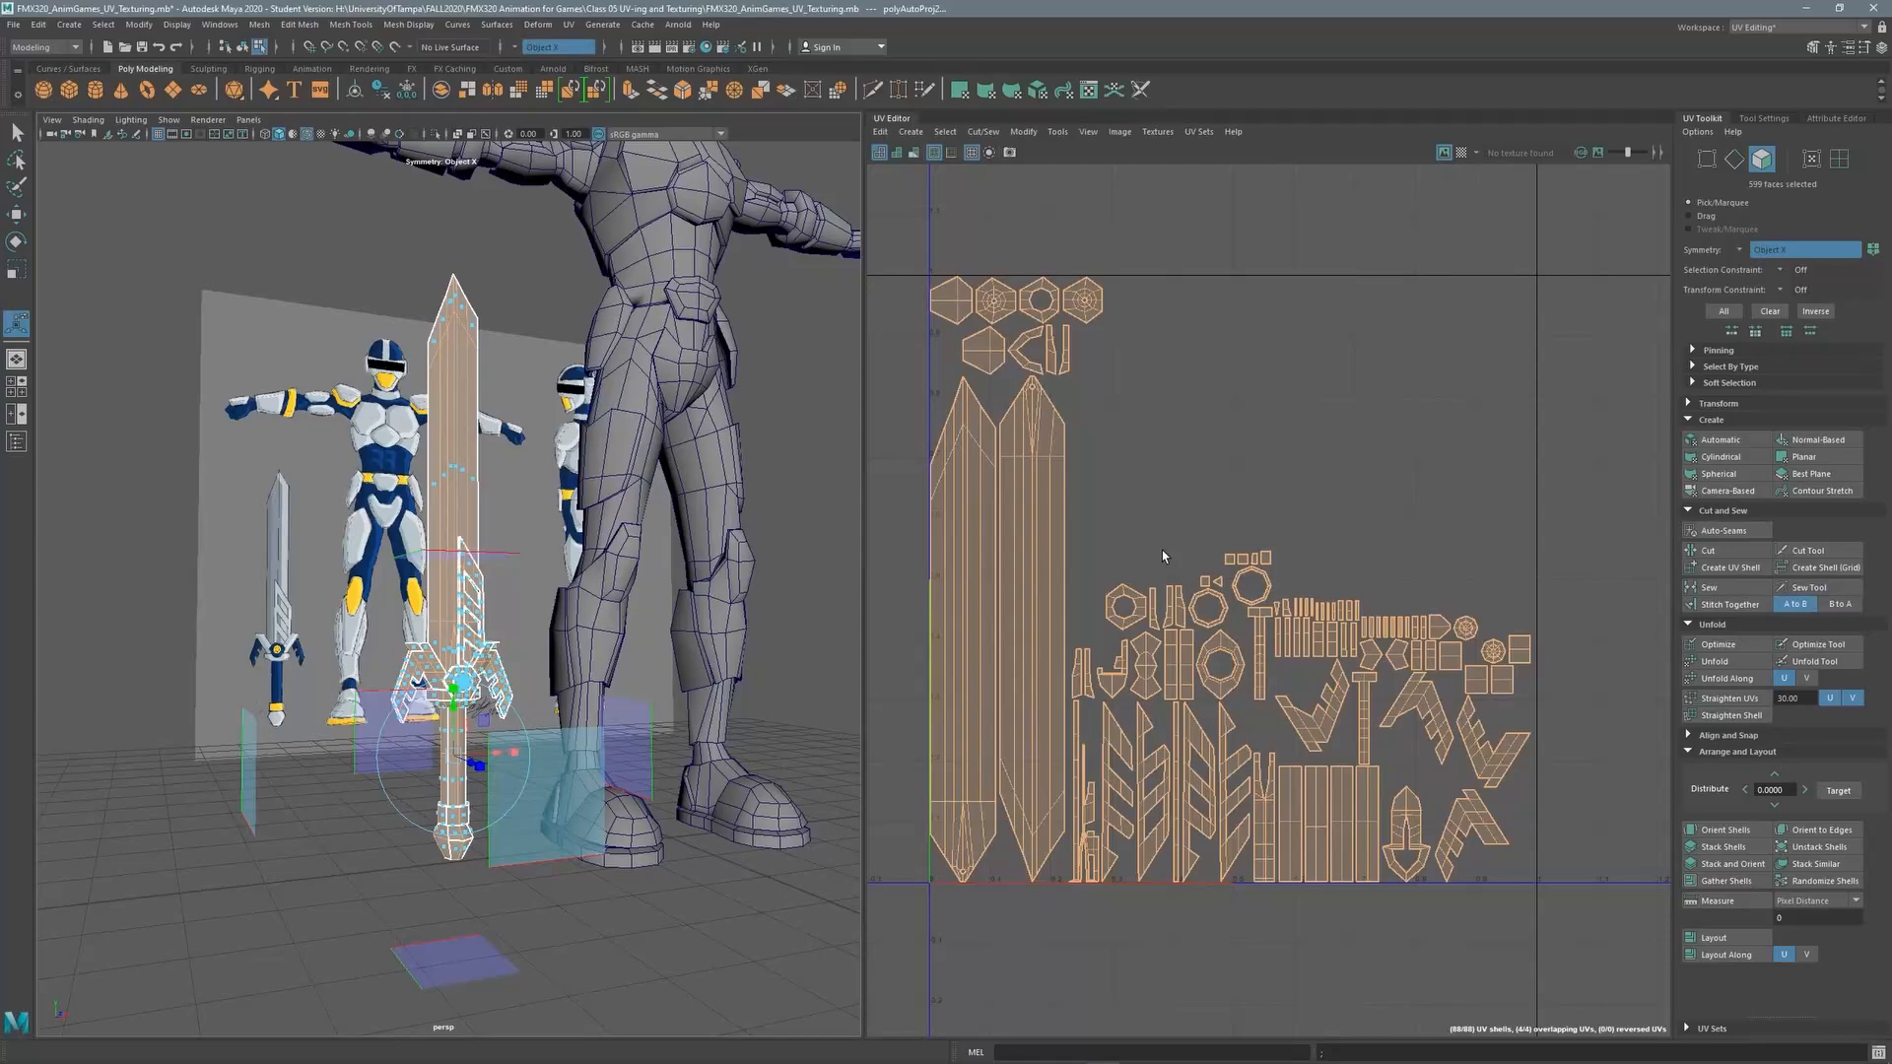
Inspect the projection planes around the sword, select all of its UV shells and lay them out inside the UV tile
middle_click_drag(531, 624, 513, 543, "alt")
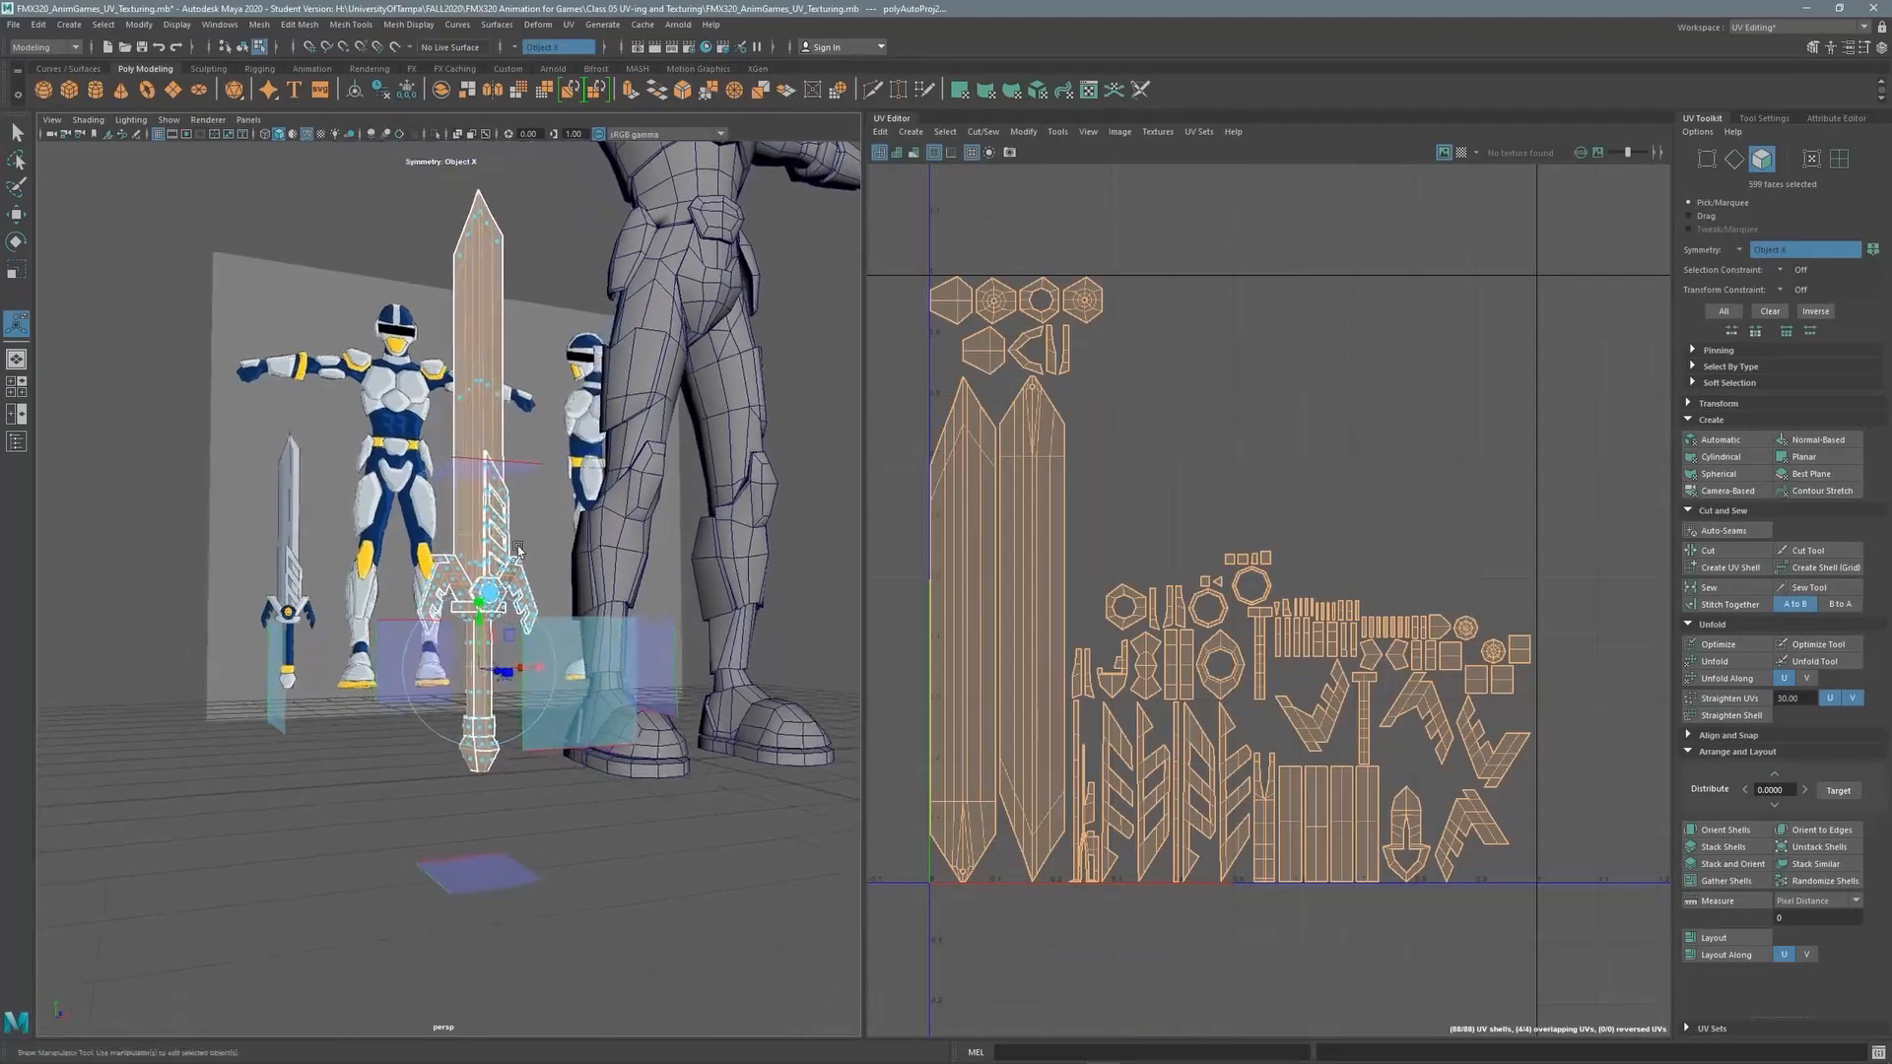
left_click_drag(472, 572, 487, 600, "alt")
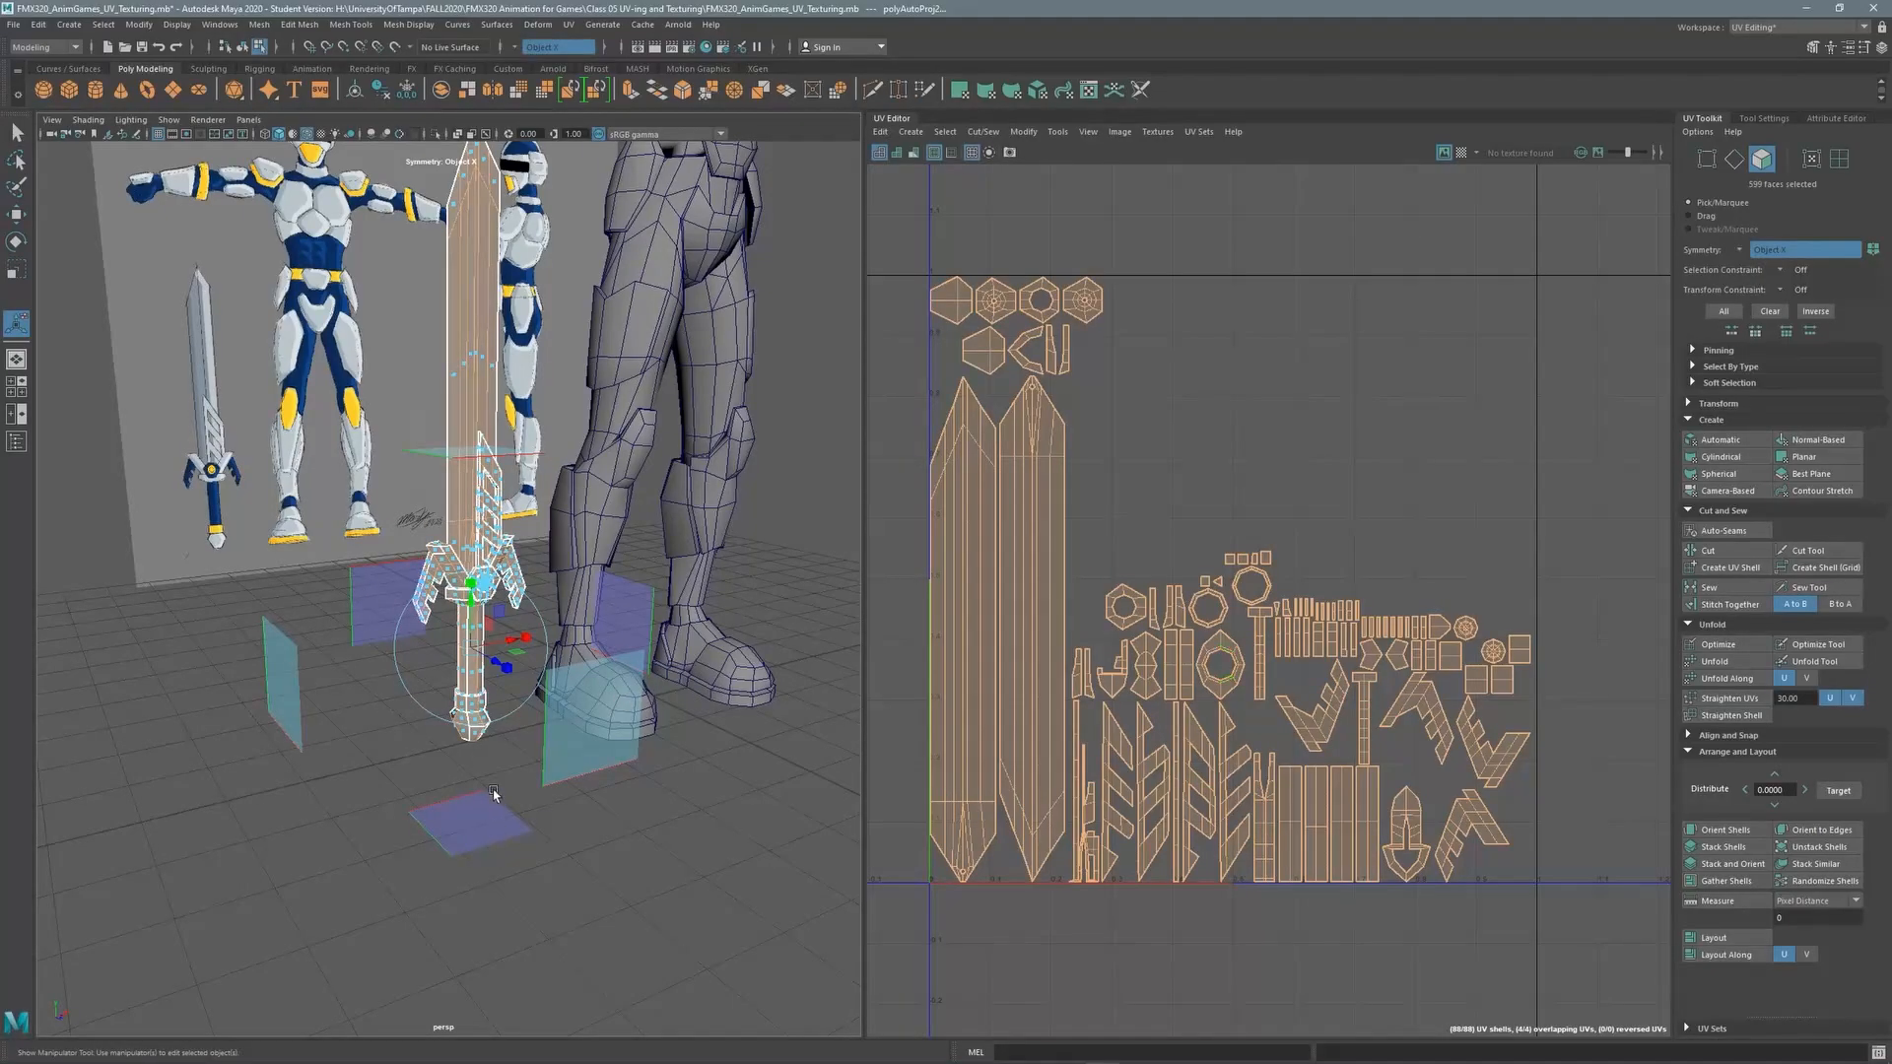
middle_click_drag(556, 399, 537, 505, "alt")
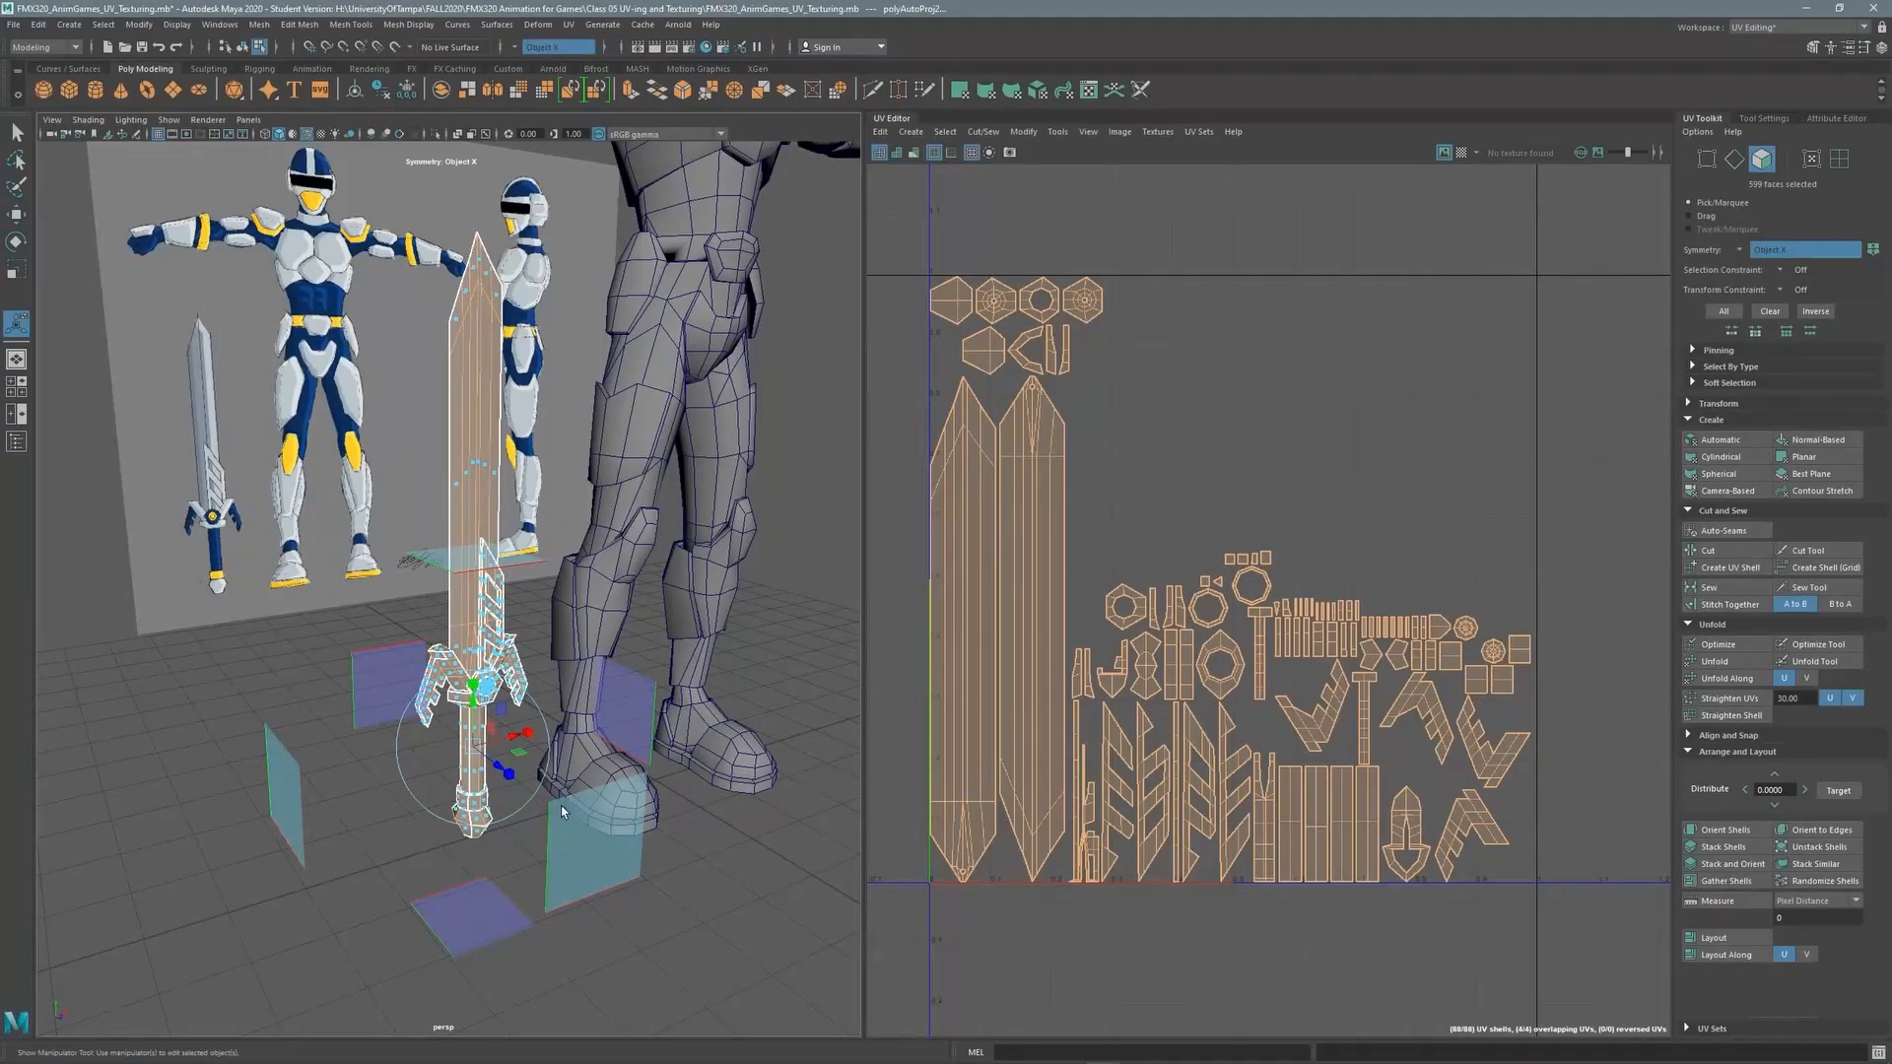
scroll(523, 706, "up", 6)
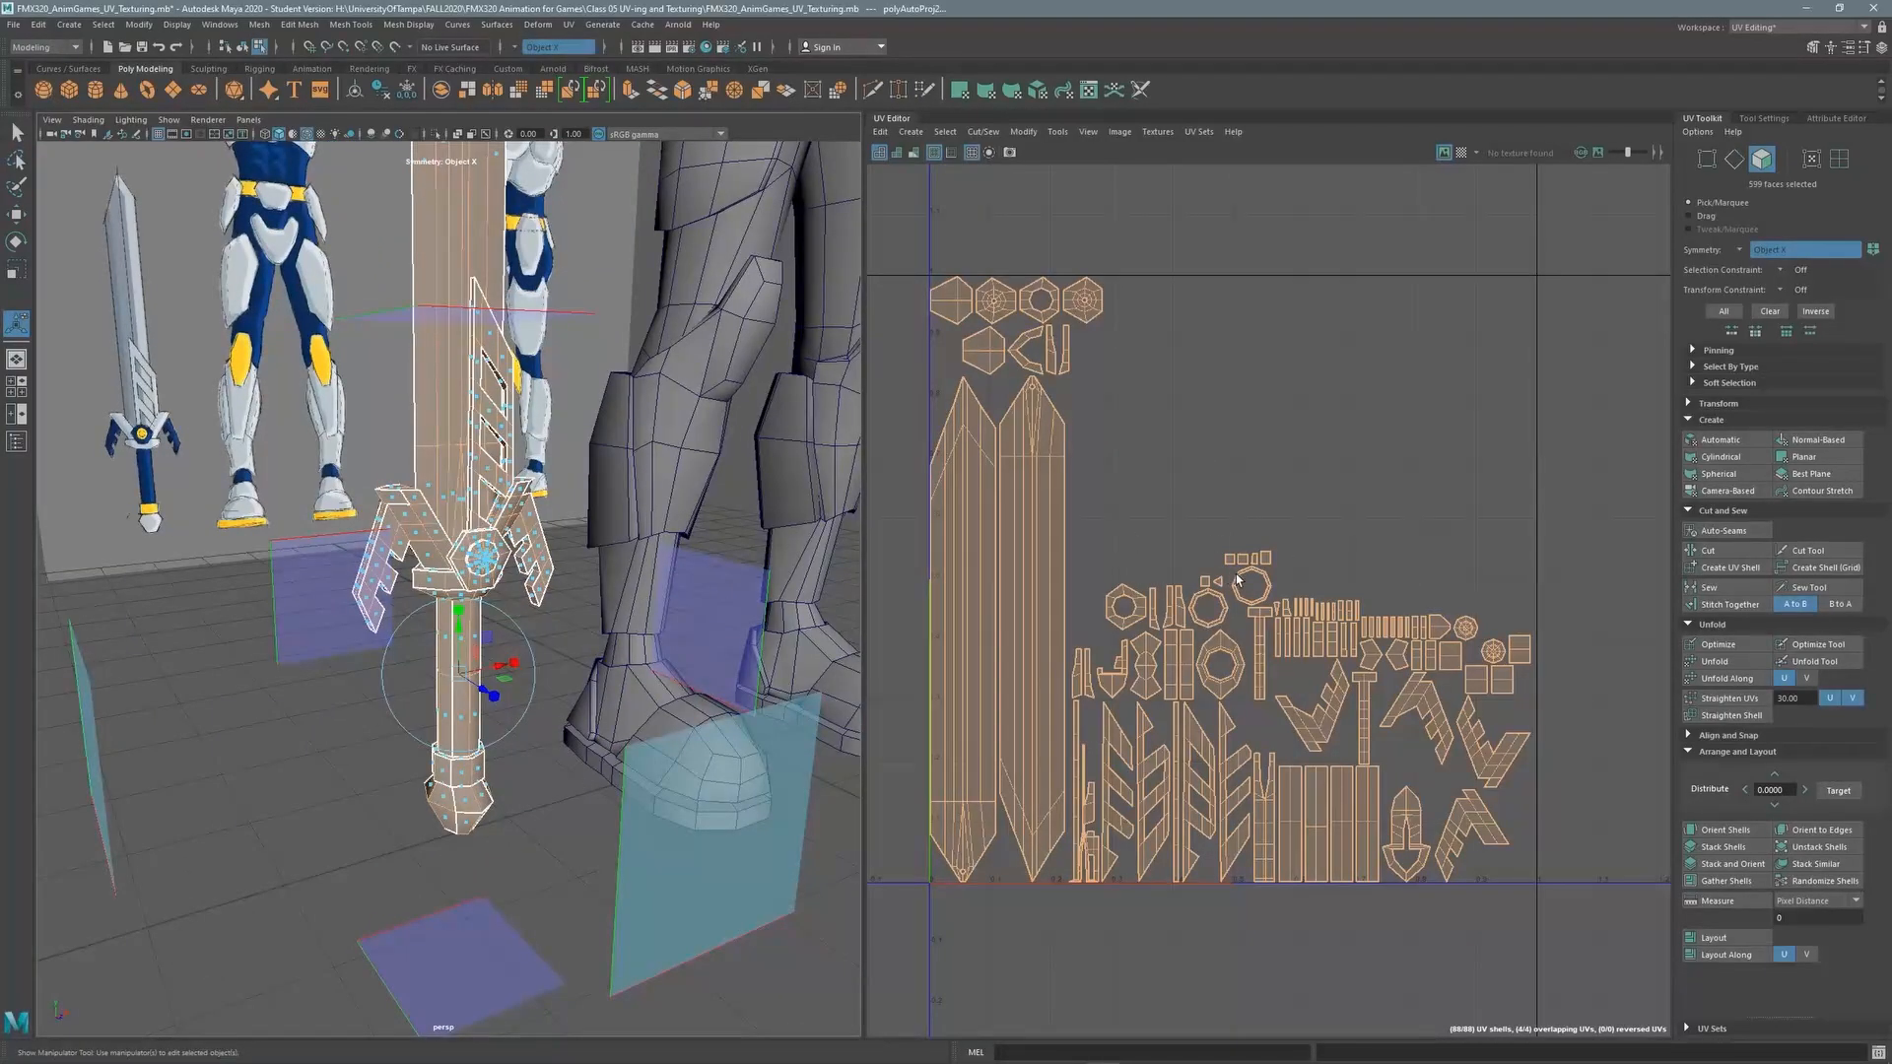
scroll(1328, 555, "down", 3)
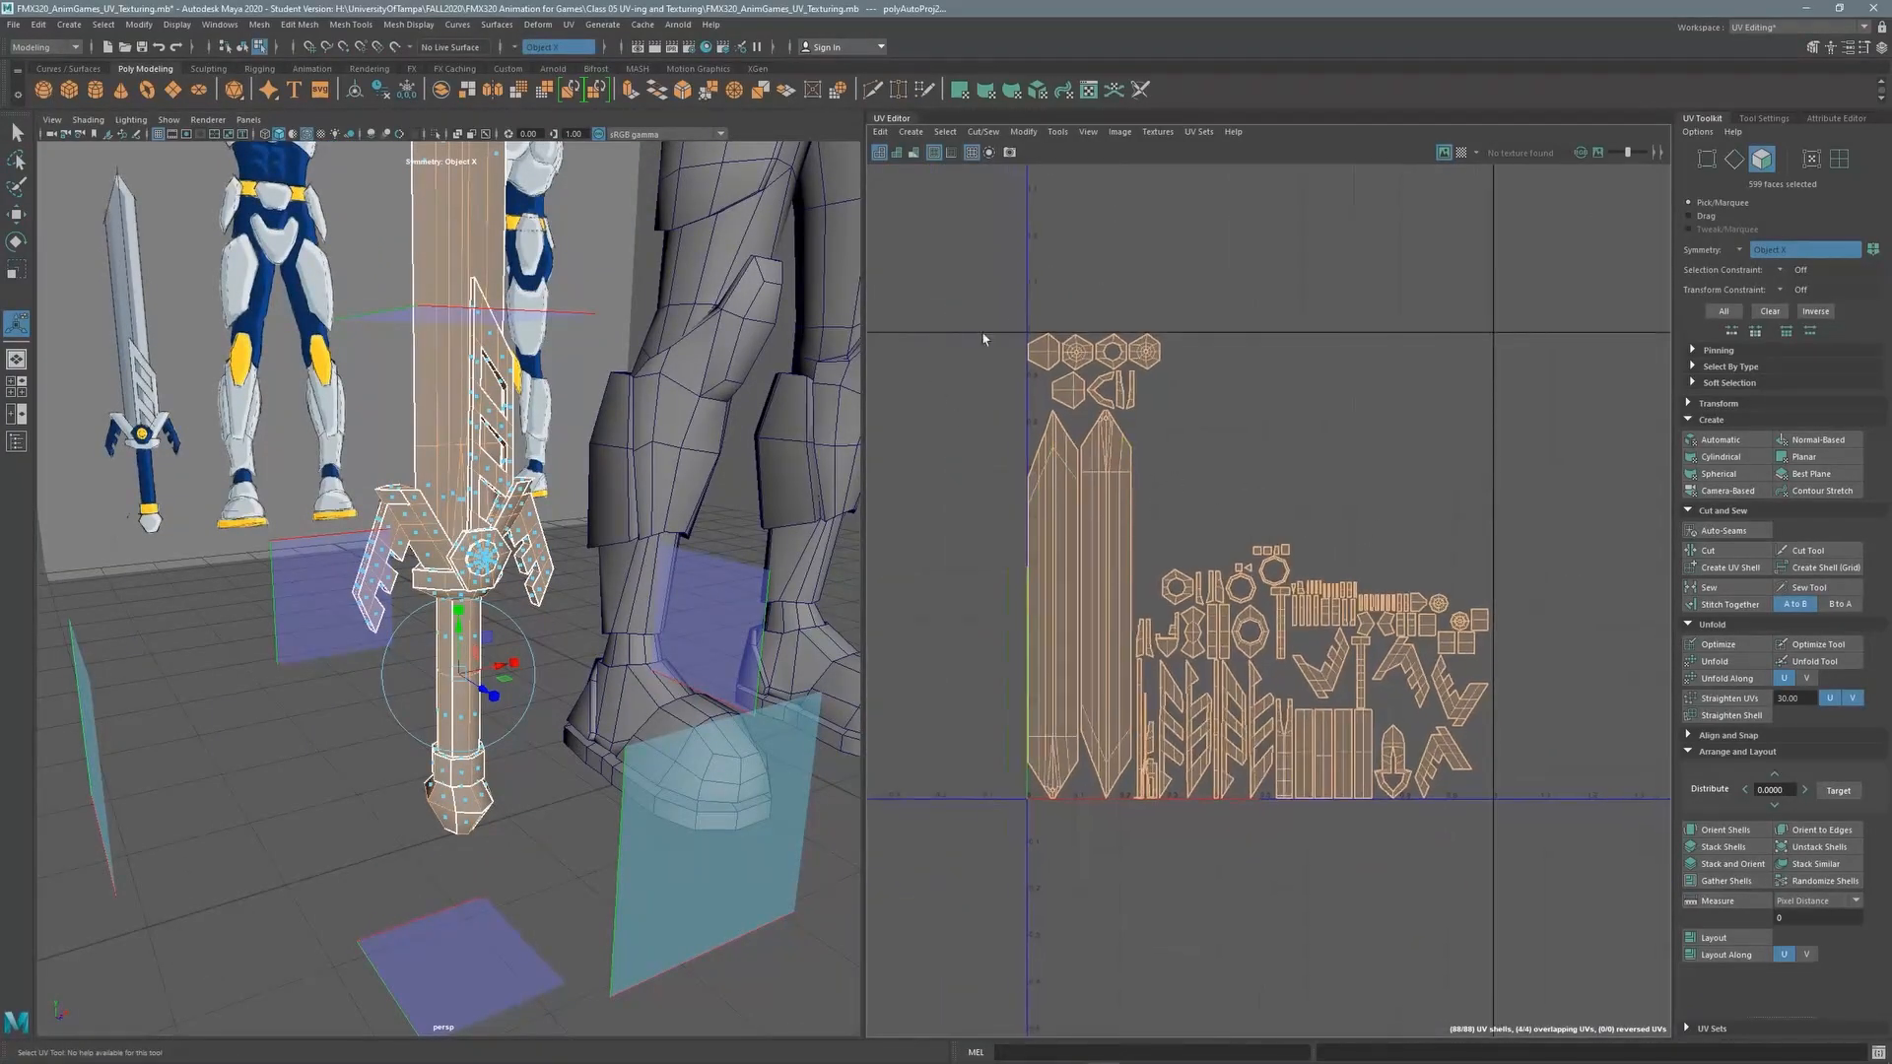
left_click_drag(984, 281, 1528, 887)
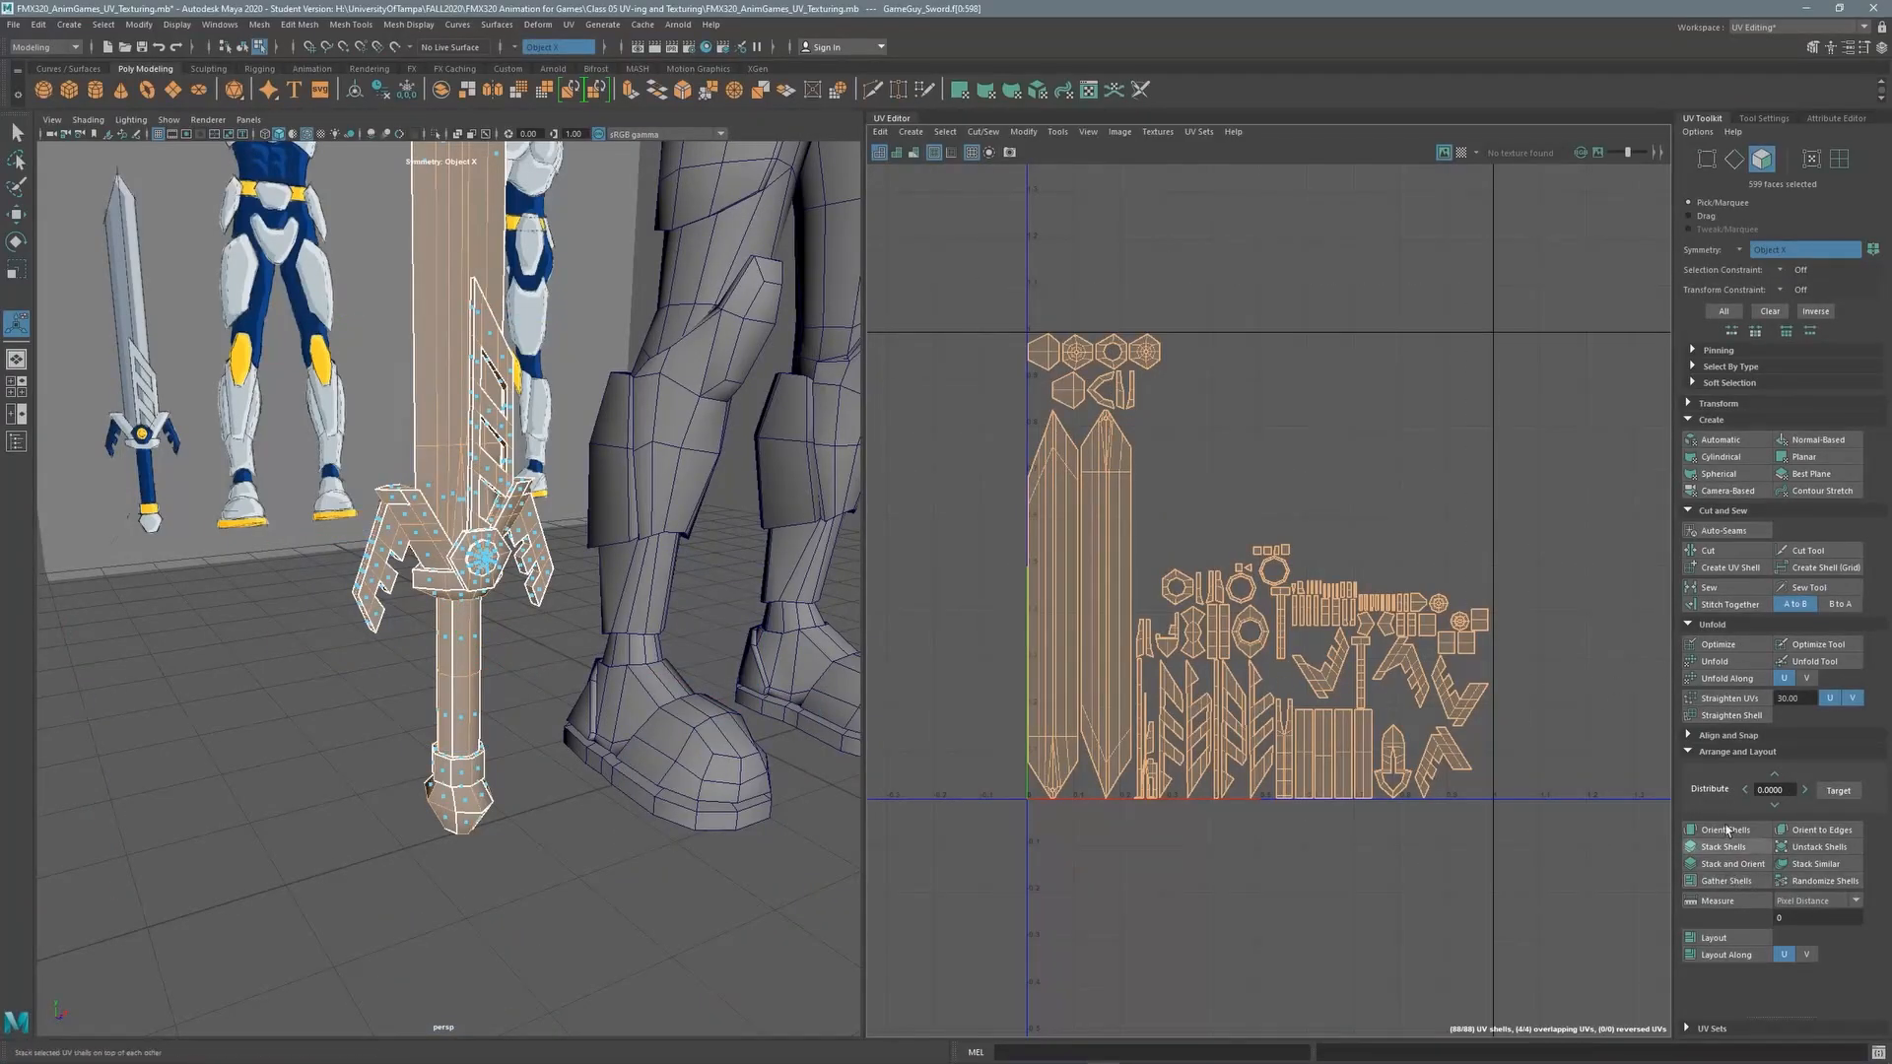
left_click(1725, 945)
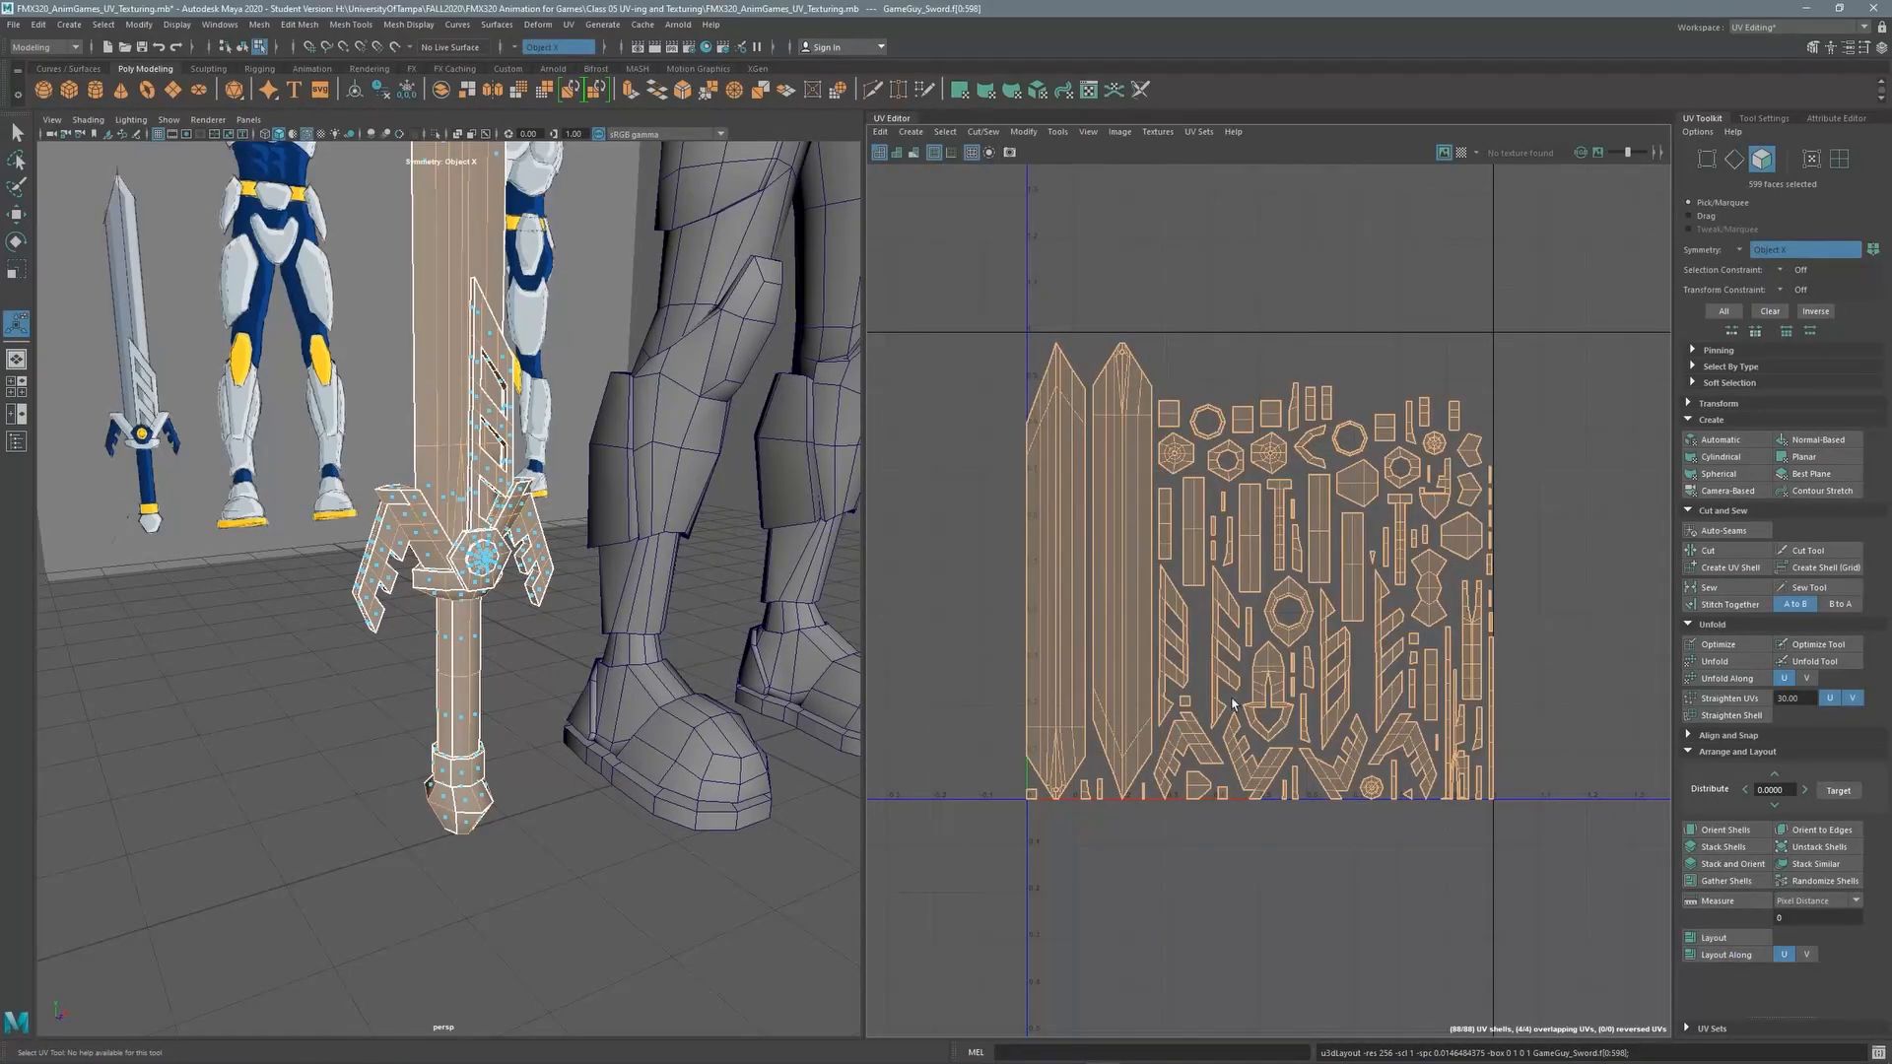
Examine the sword's laid-out UV shells and compare them with the parts of the sword model
scroll(1419, 483, "down", 2)
middle_click_drag(1354, 492, 1338, 524, "alt")
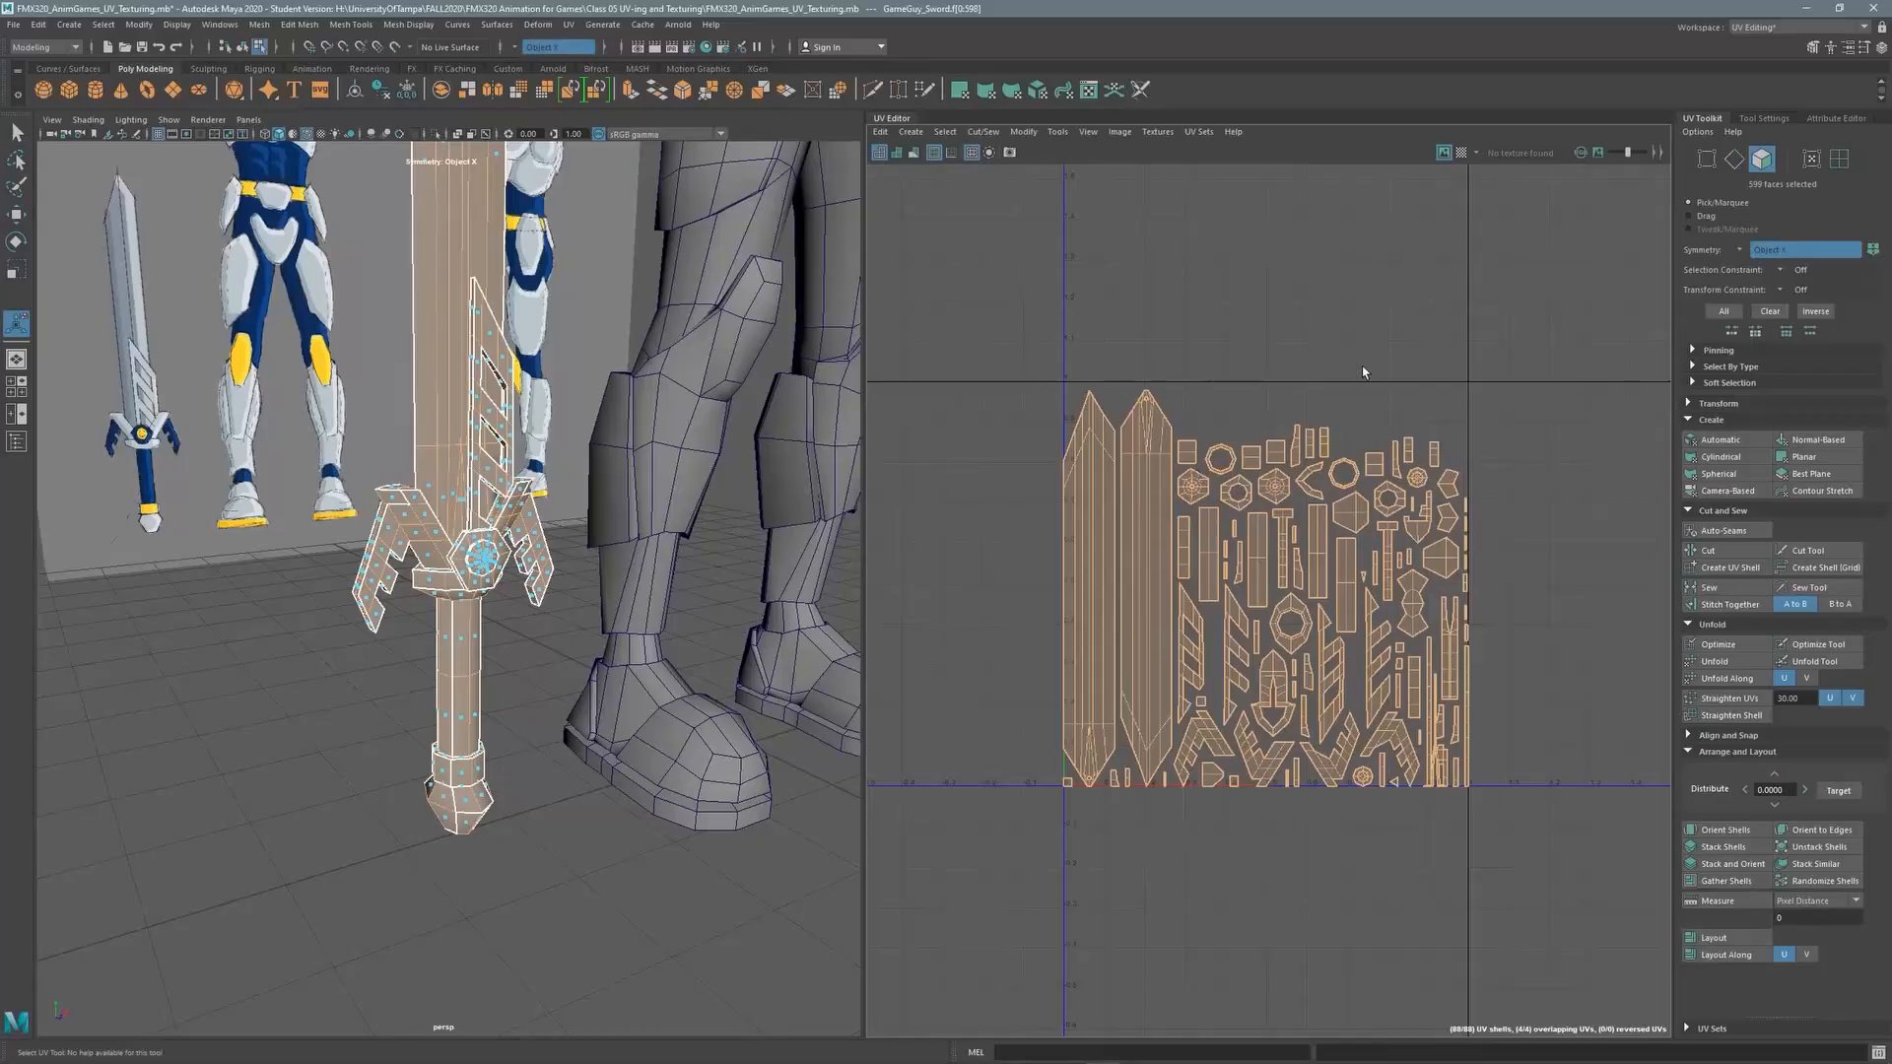
scroll(636, 388, "down", 4)
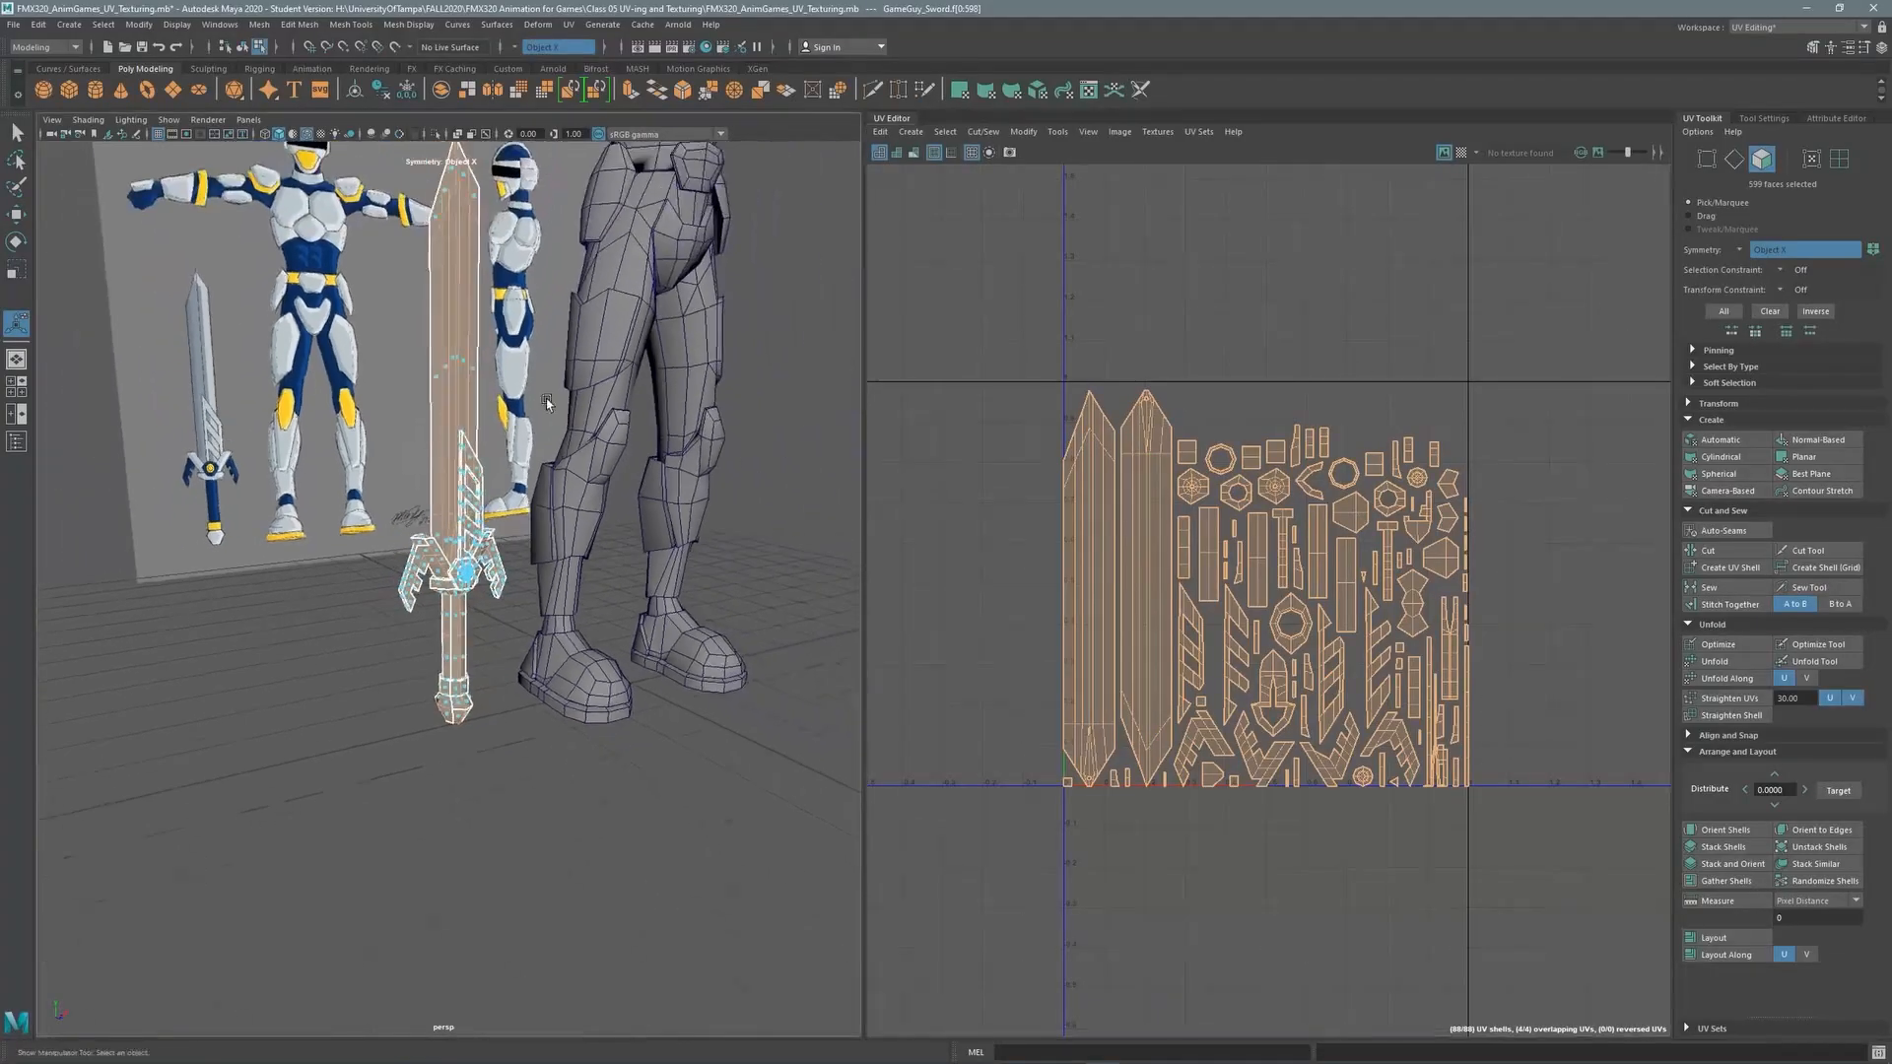
scroll(546, 398, "up", 2)
middle_click_drag(532, 603, 541, 468, "alt")
scroll(510, 498, "up", 3)
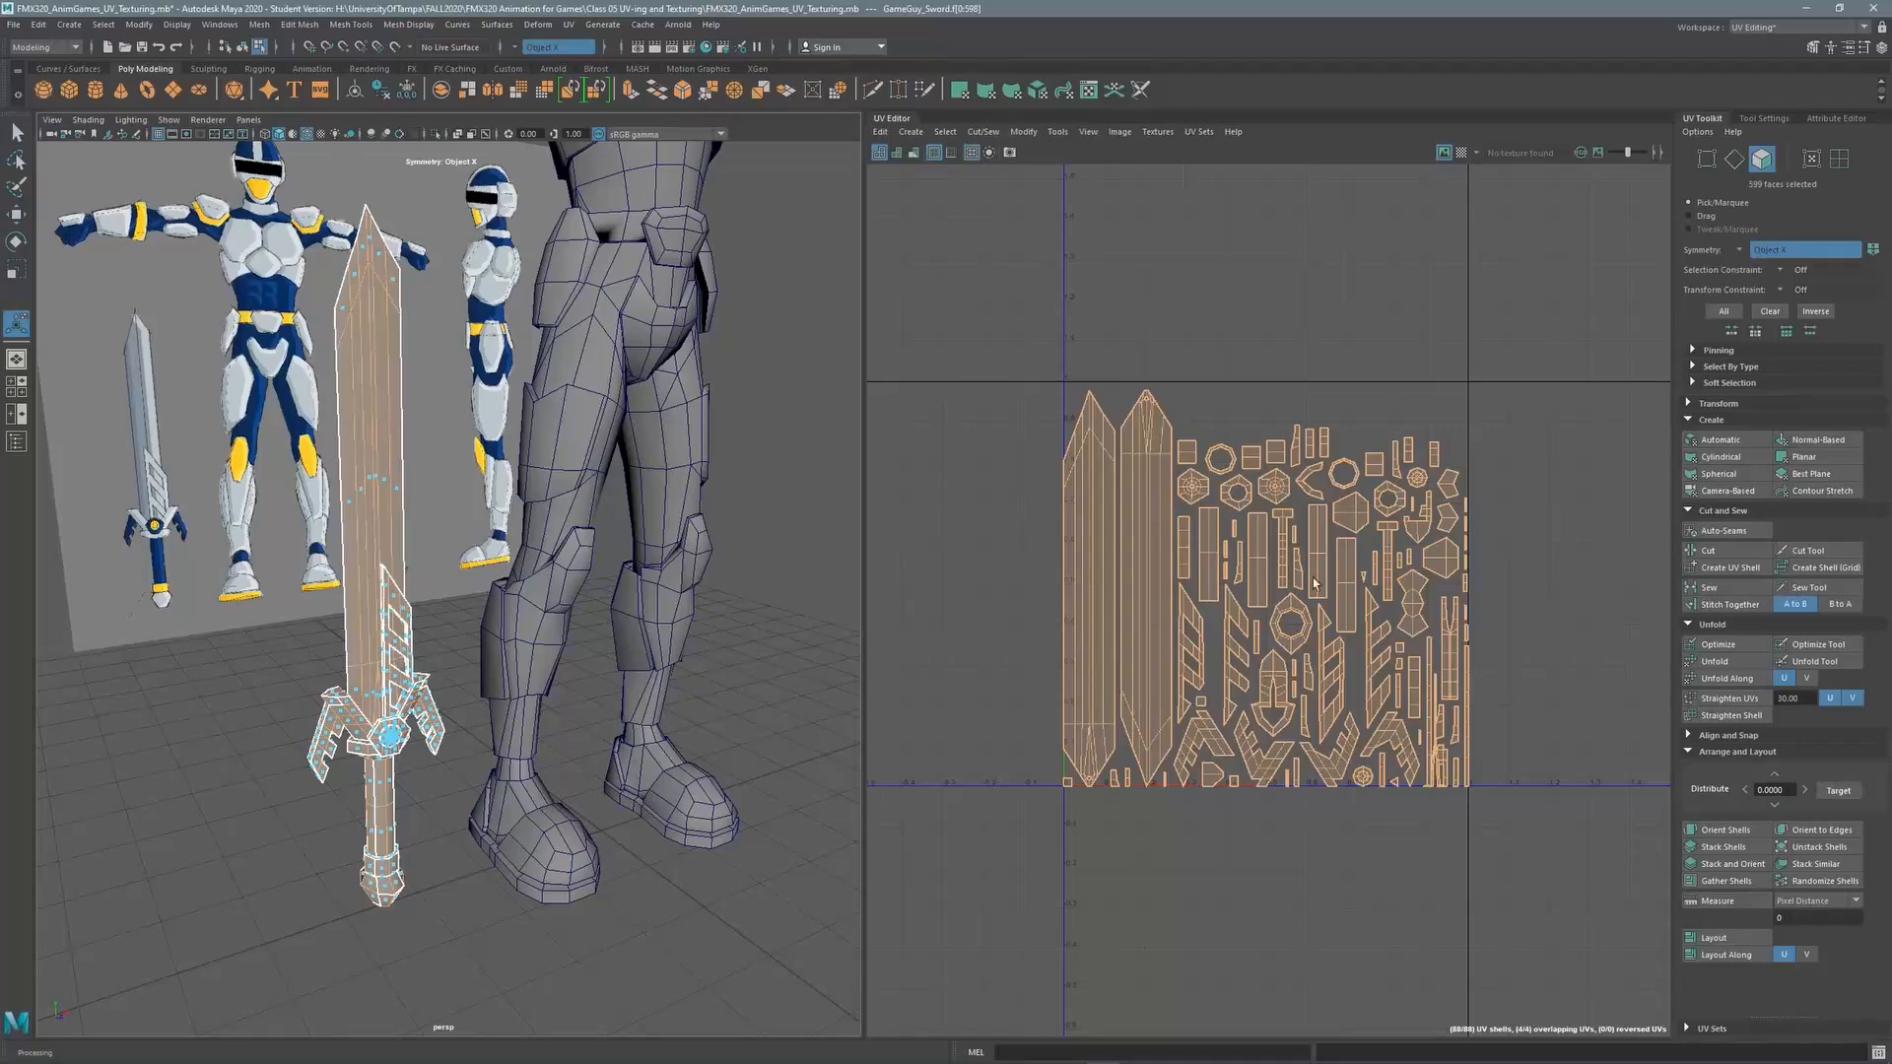
middle_click_drag(1314, 583, 1272, 533, "alt")
right_click_drag(1156, 533, 1104, 603, "alt")
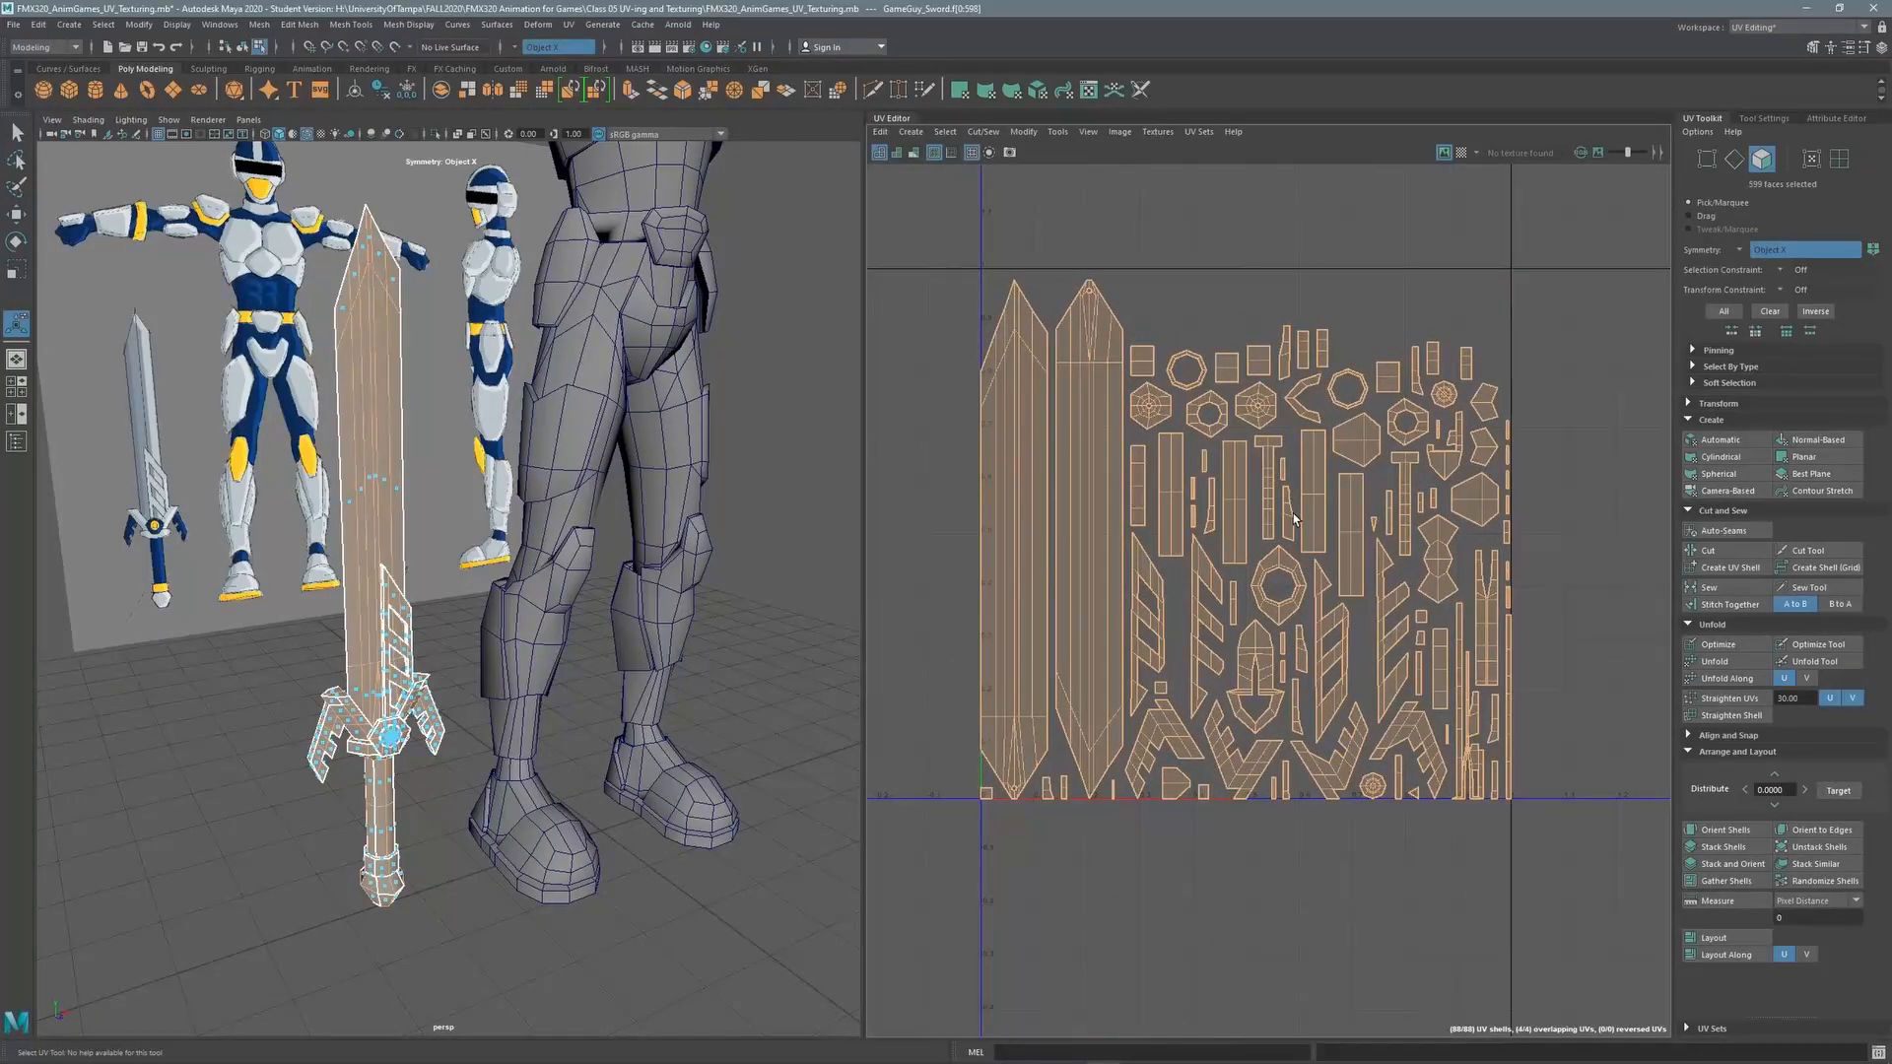
scroll(1204, 450, "up", 1)
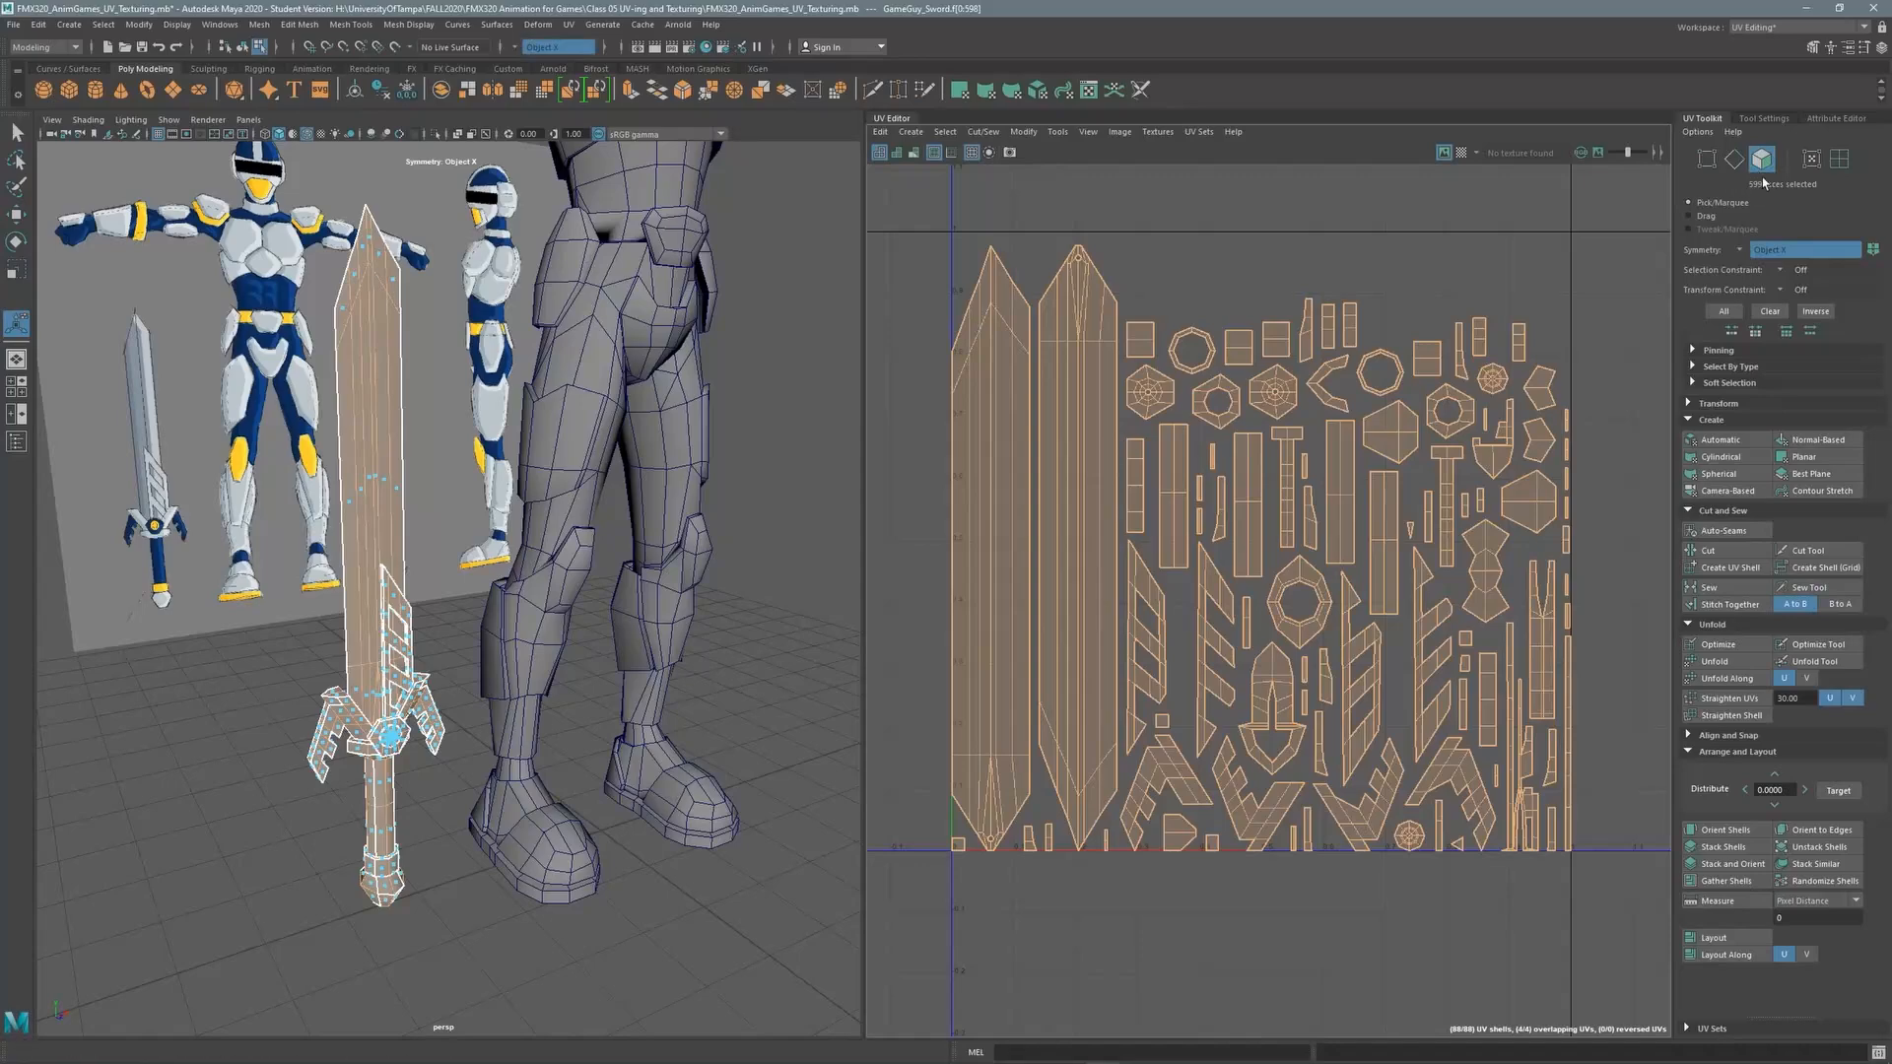
Leave face selection on the sword, return to object mode and select the armor mesh to examine its UV layout
right_click_drag(380, 494, 439, 473)
left_click(606, 404)
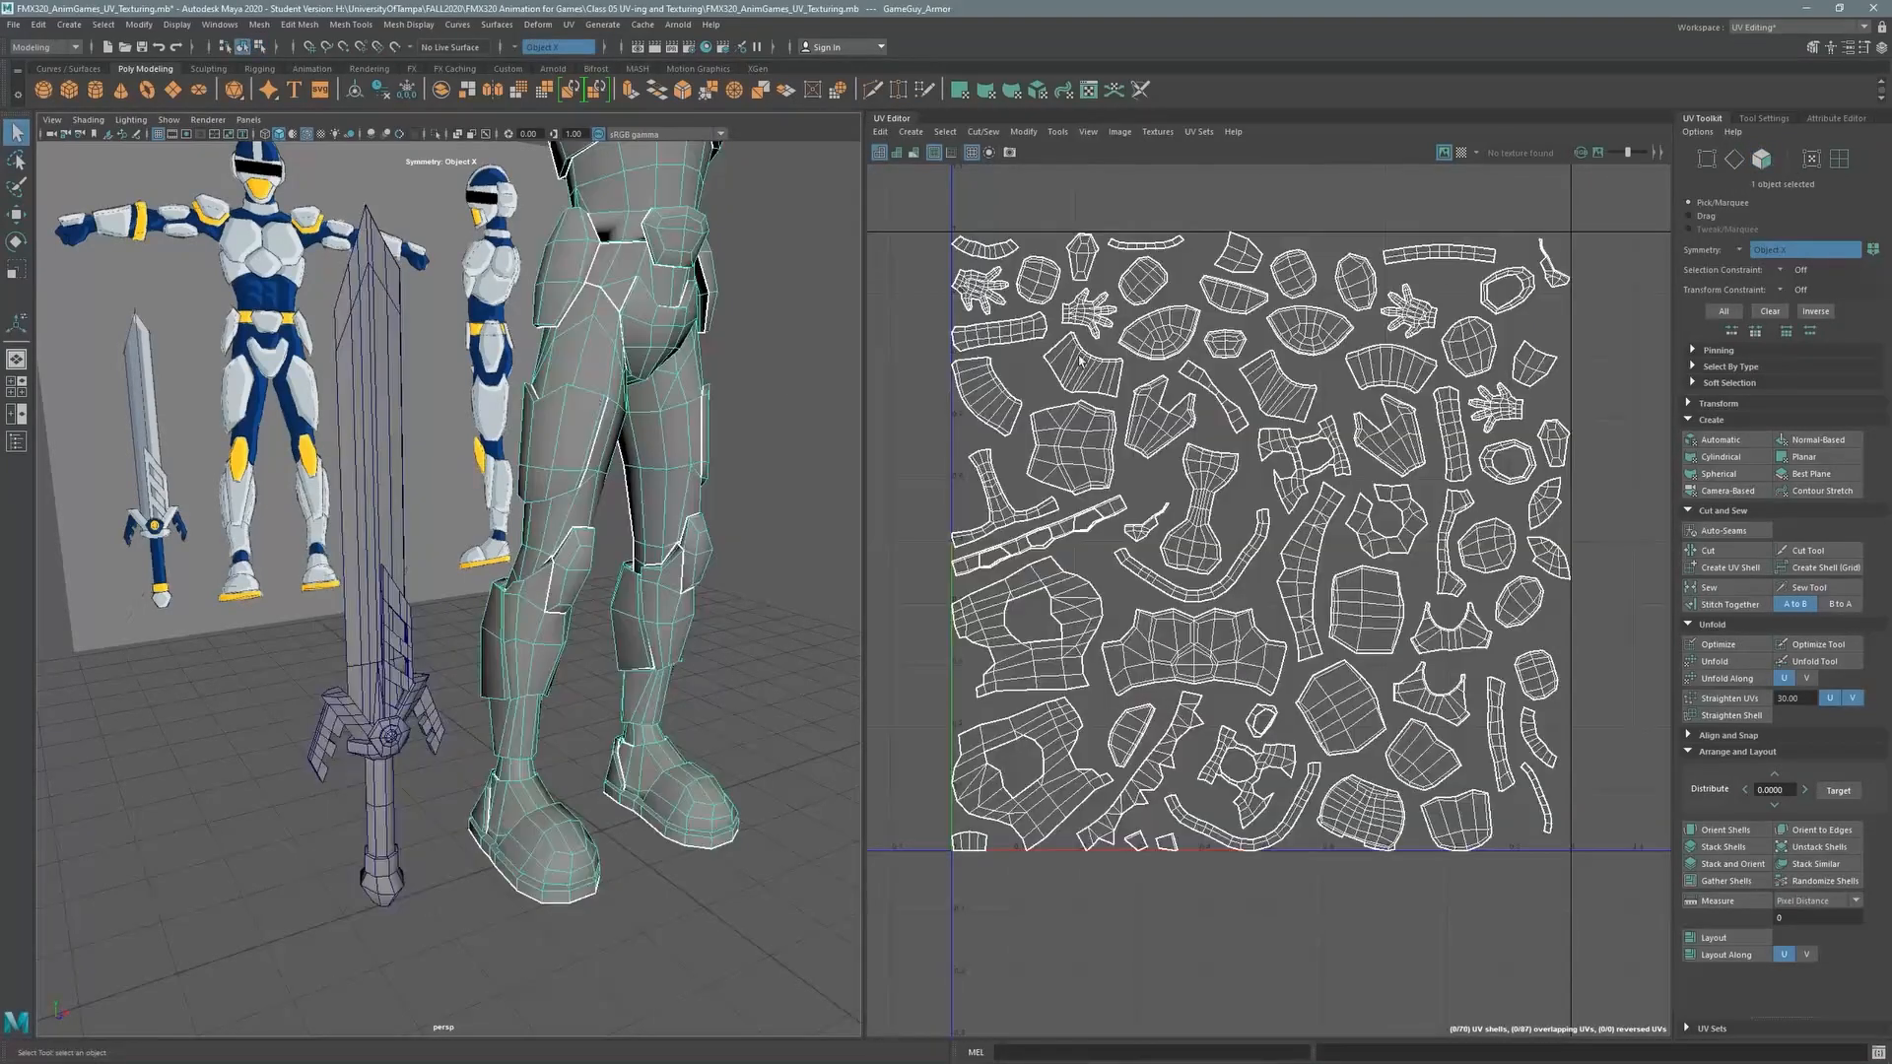
scroll(1386, 451, "down", 1)
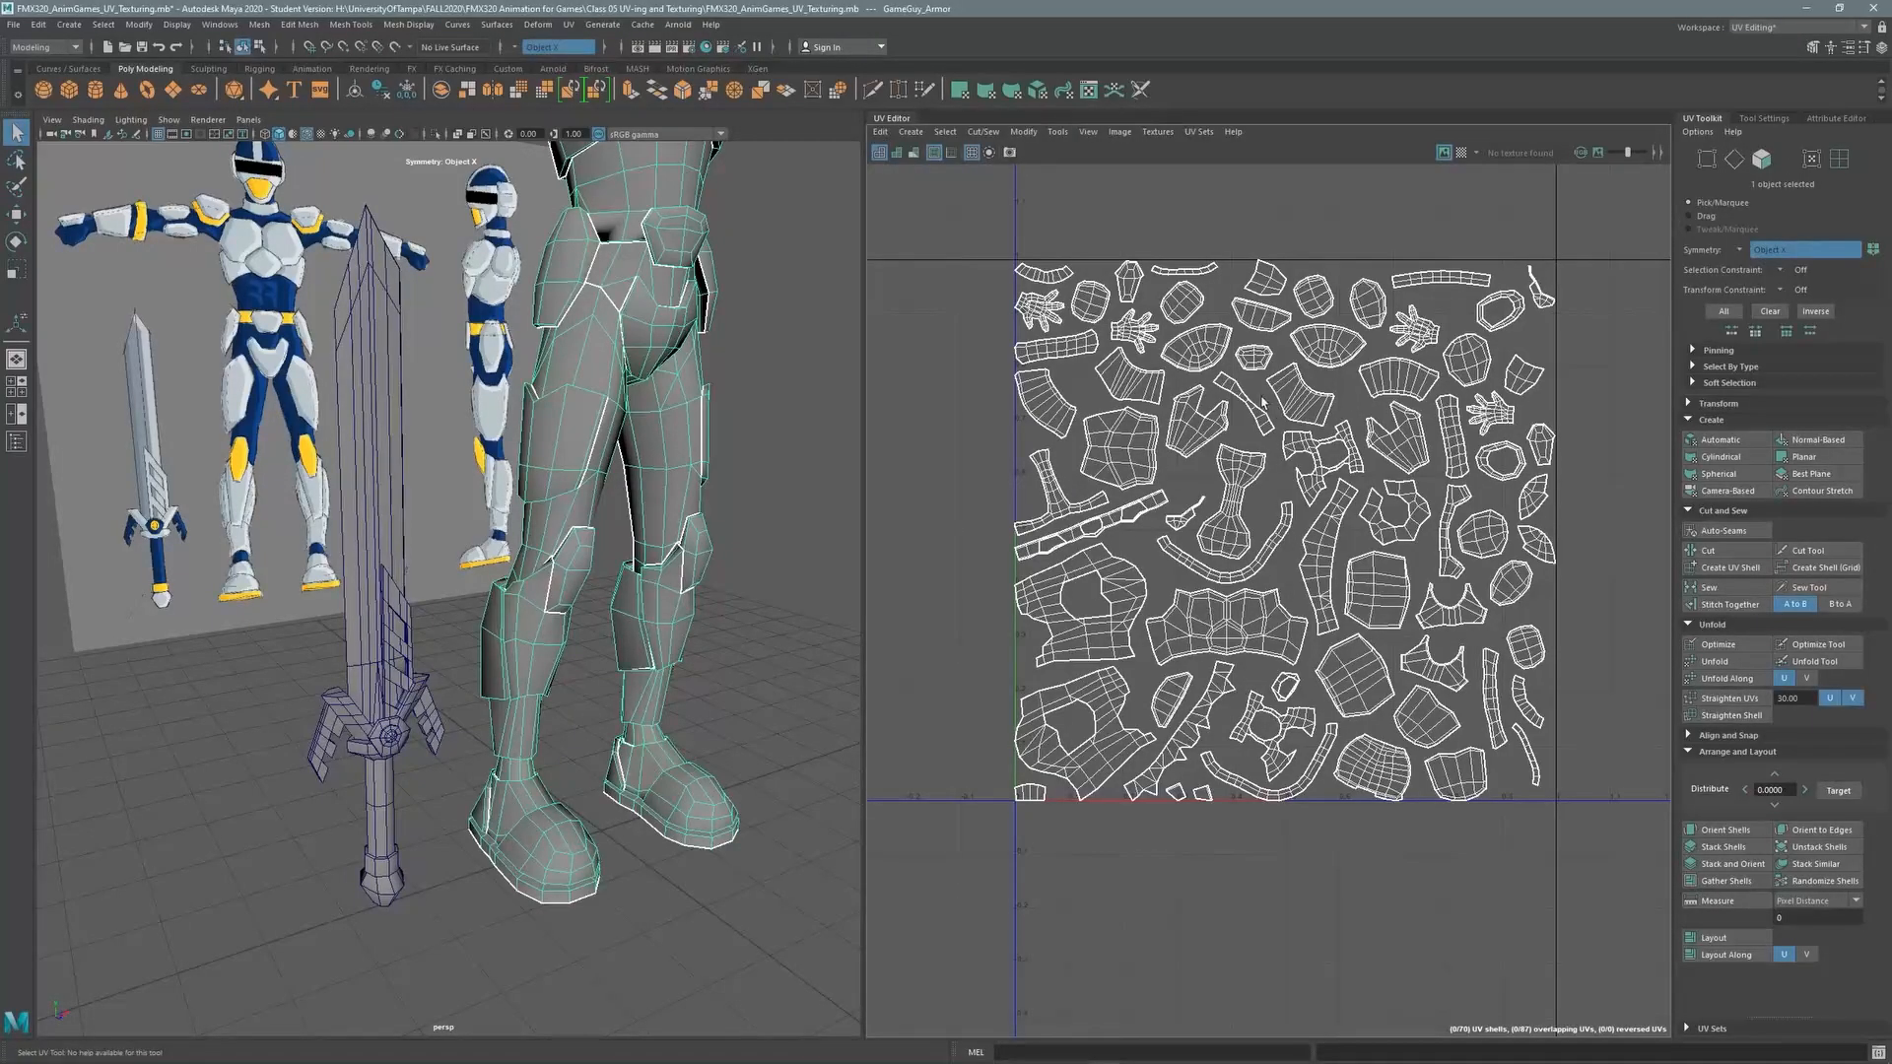
middle_click_drag(1263, 403, 1229, 549, "alt")
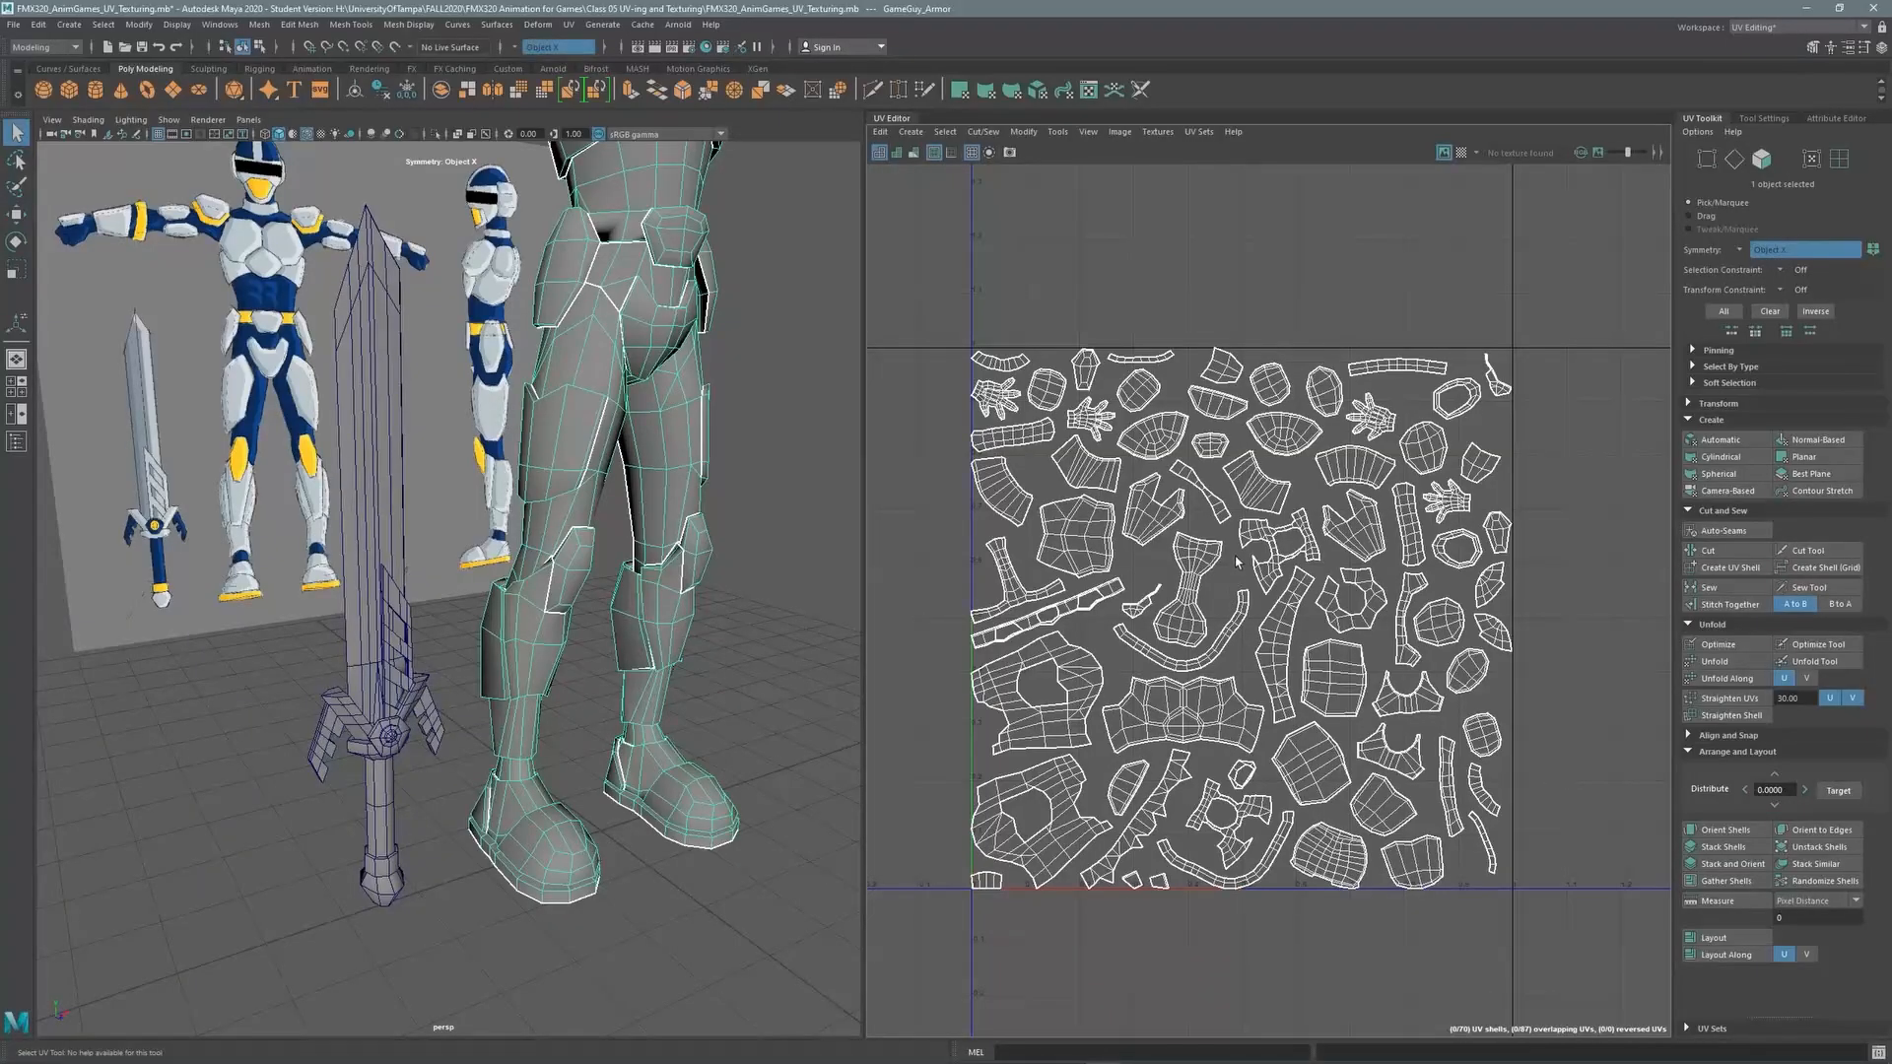
mouse_move(1261, 501)
middle_mouse_down("alt")
mouse_move(1296, 491)
mouse_move(1281, 495)
middle_mouse_up("alt")
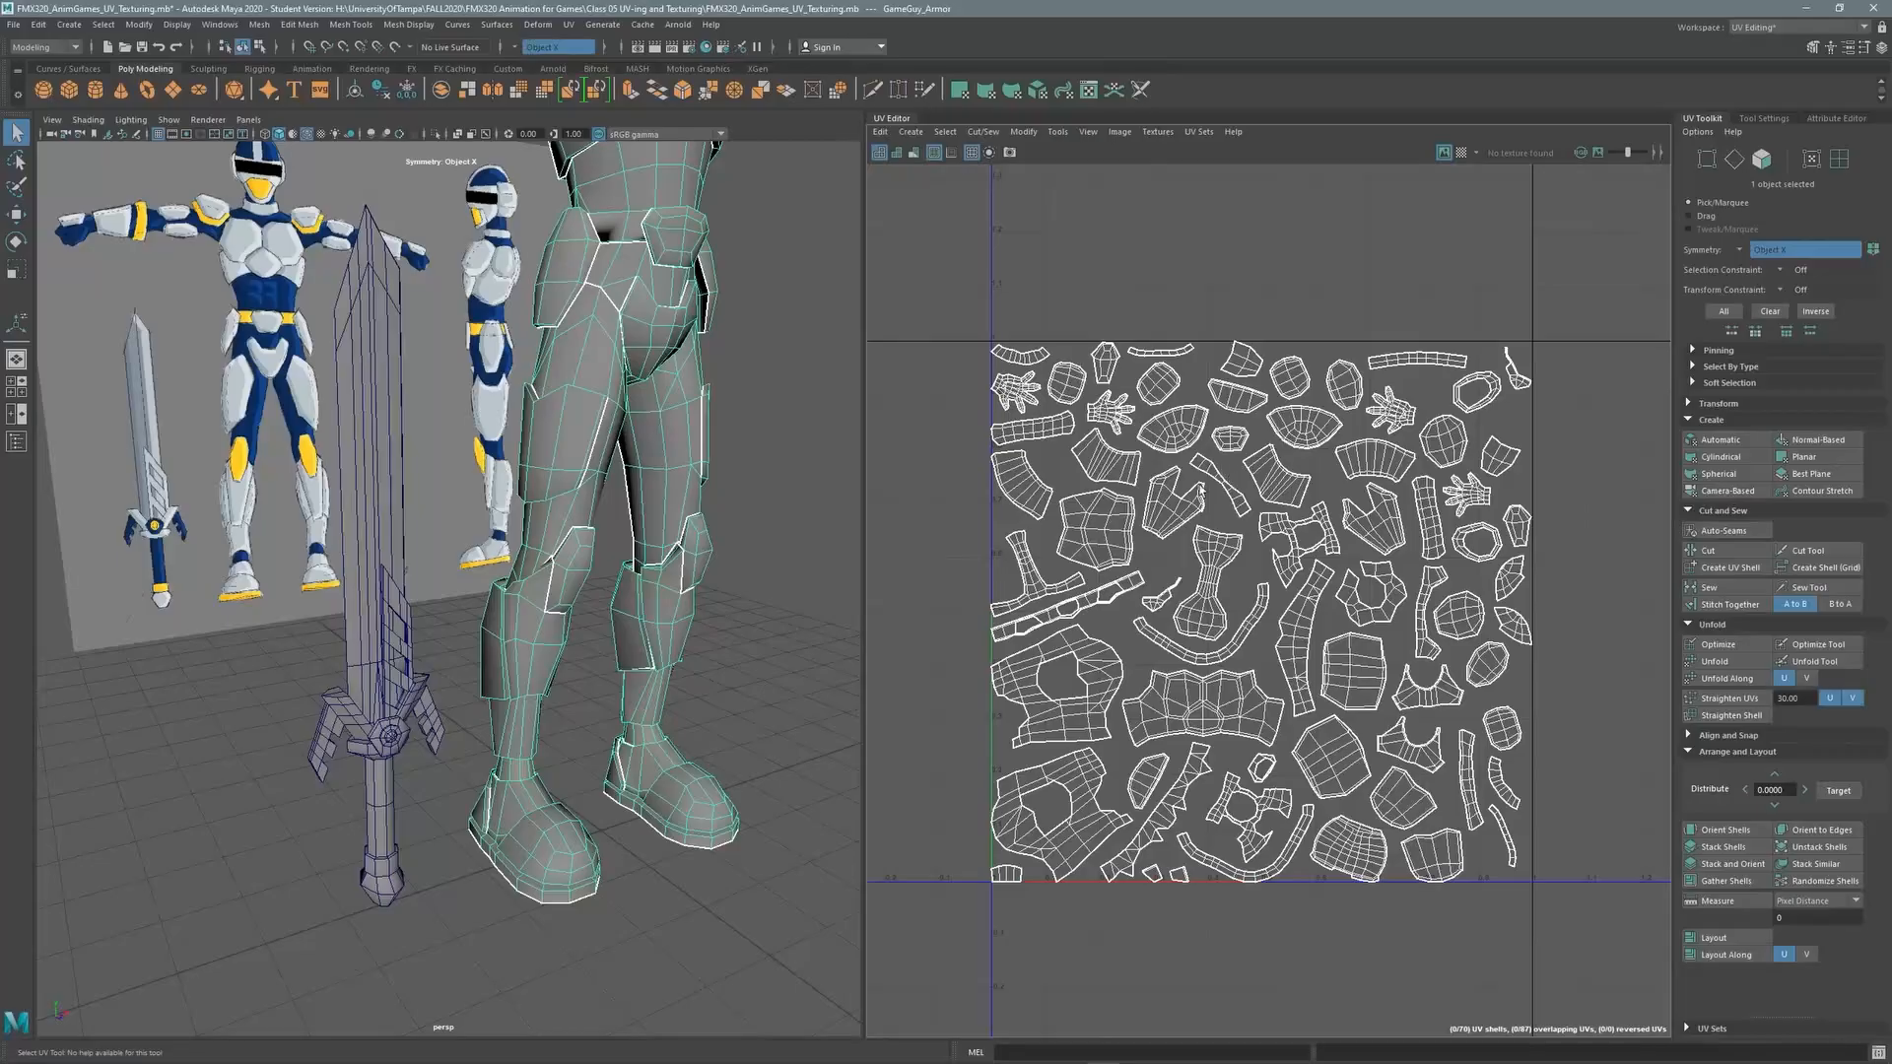
Alternate the selection between the sword and the armor to compare their UV layouts, ending with the sword selected
left_click(376, 589)
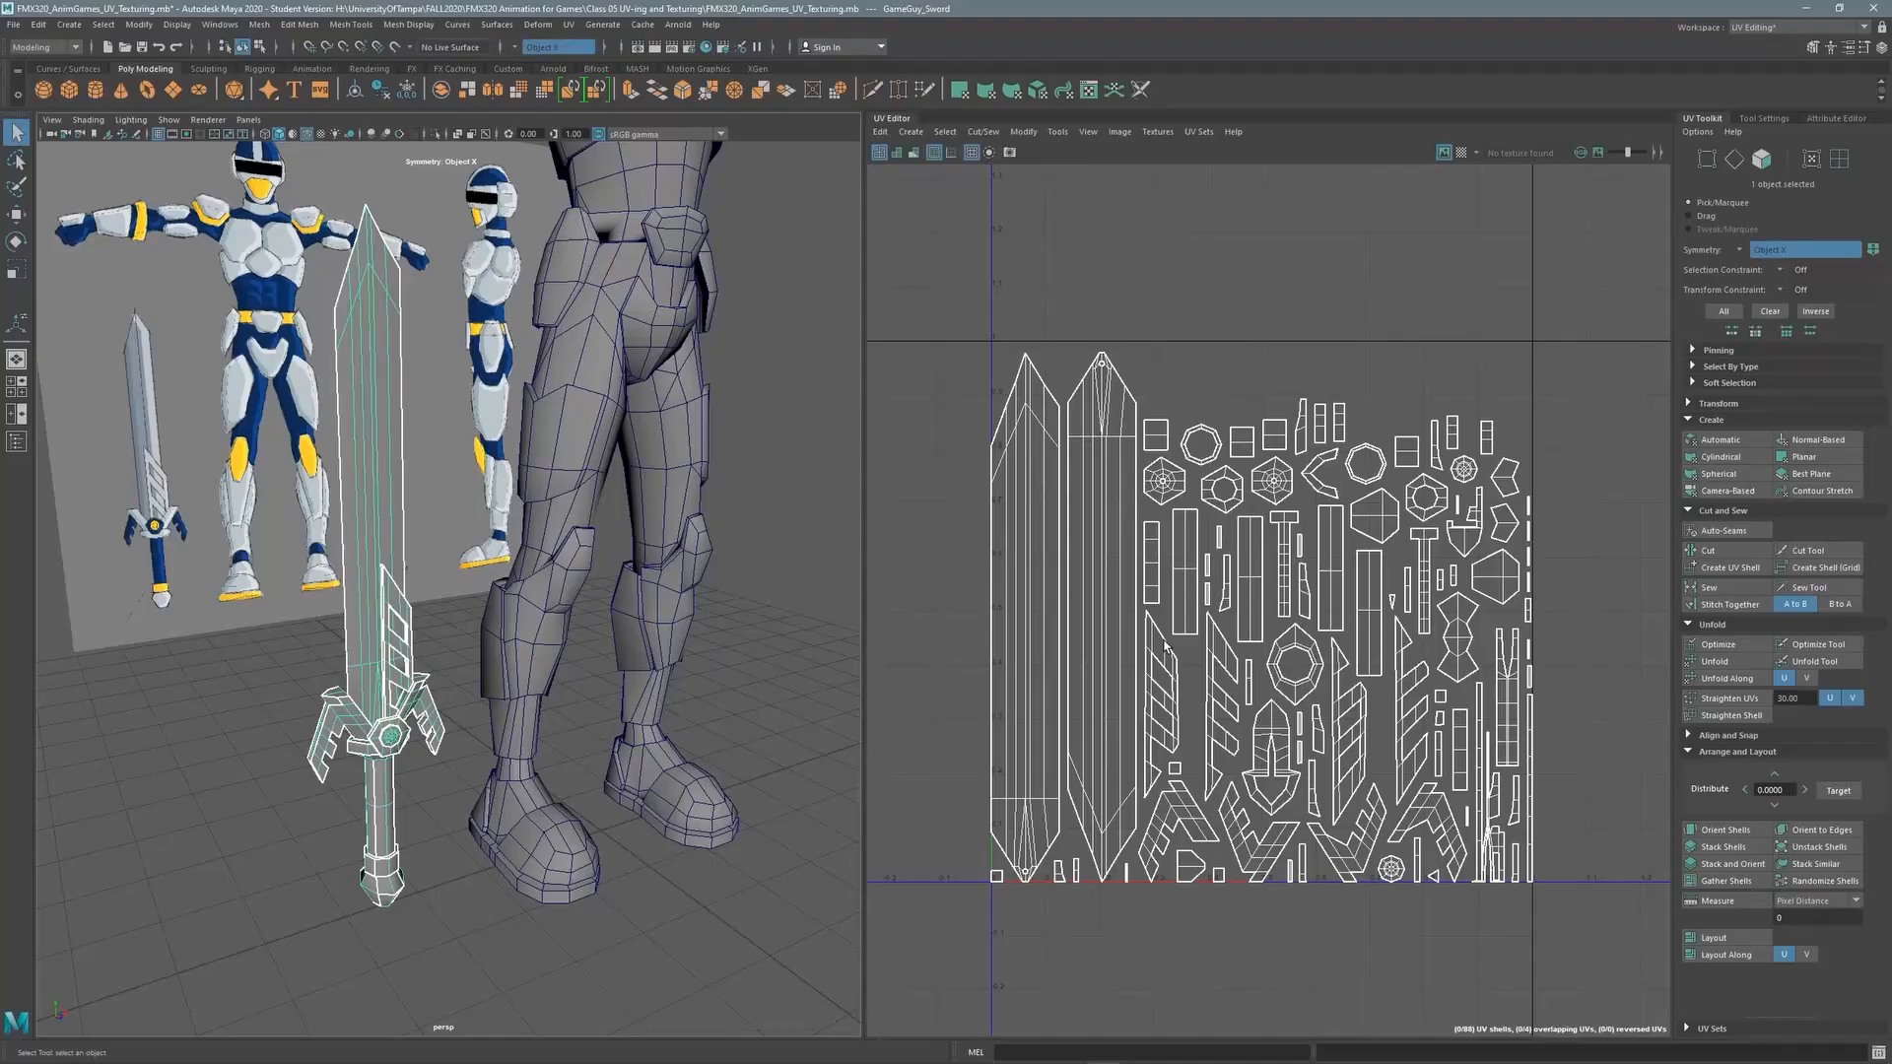
scroll(1380, 492, "down", 2)
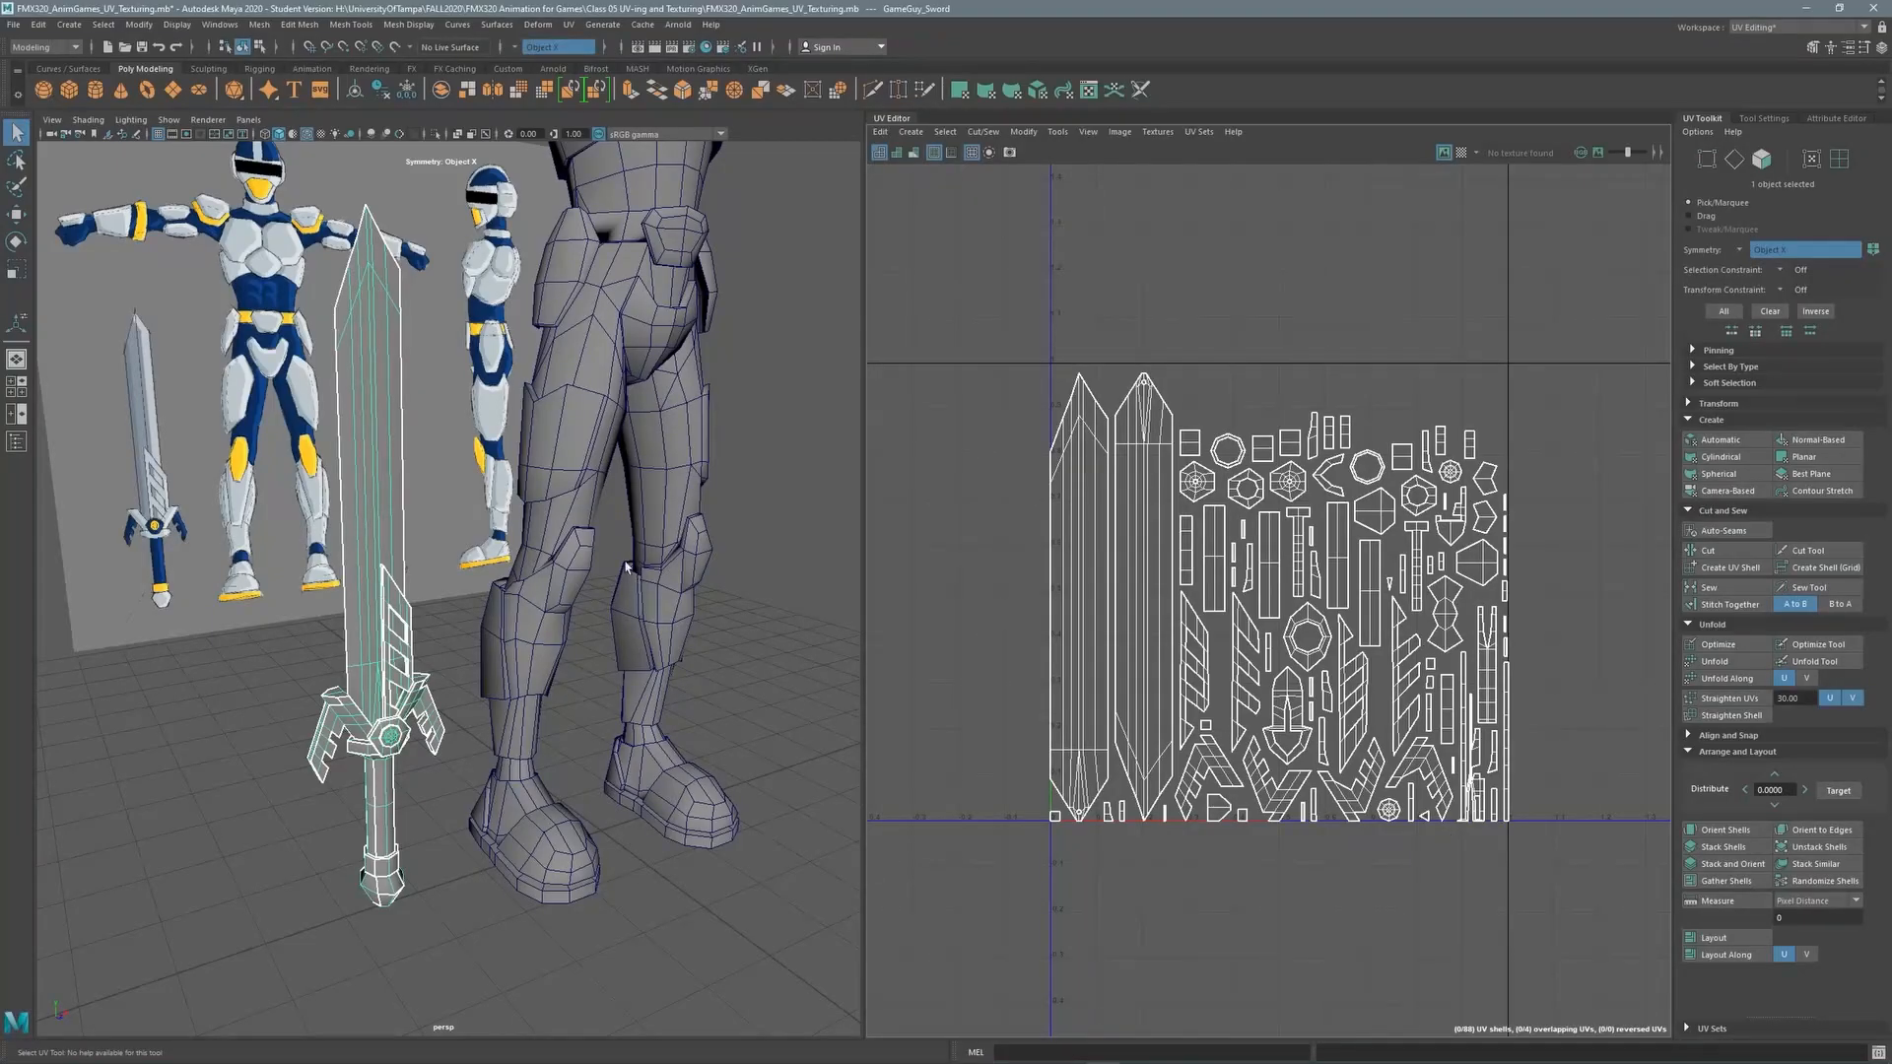
left_click(596, 408)
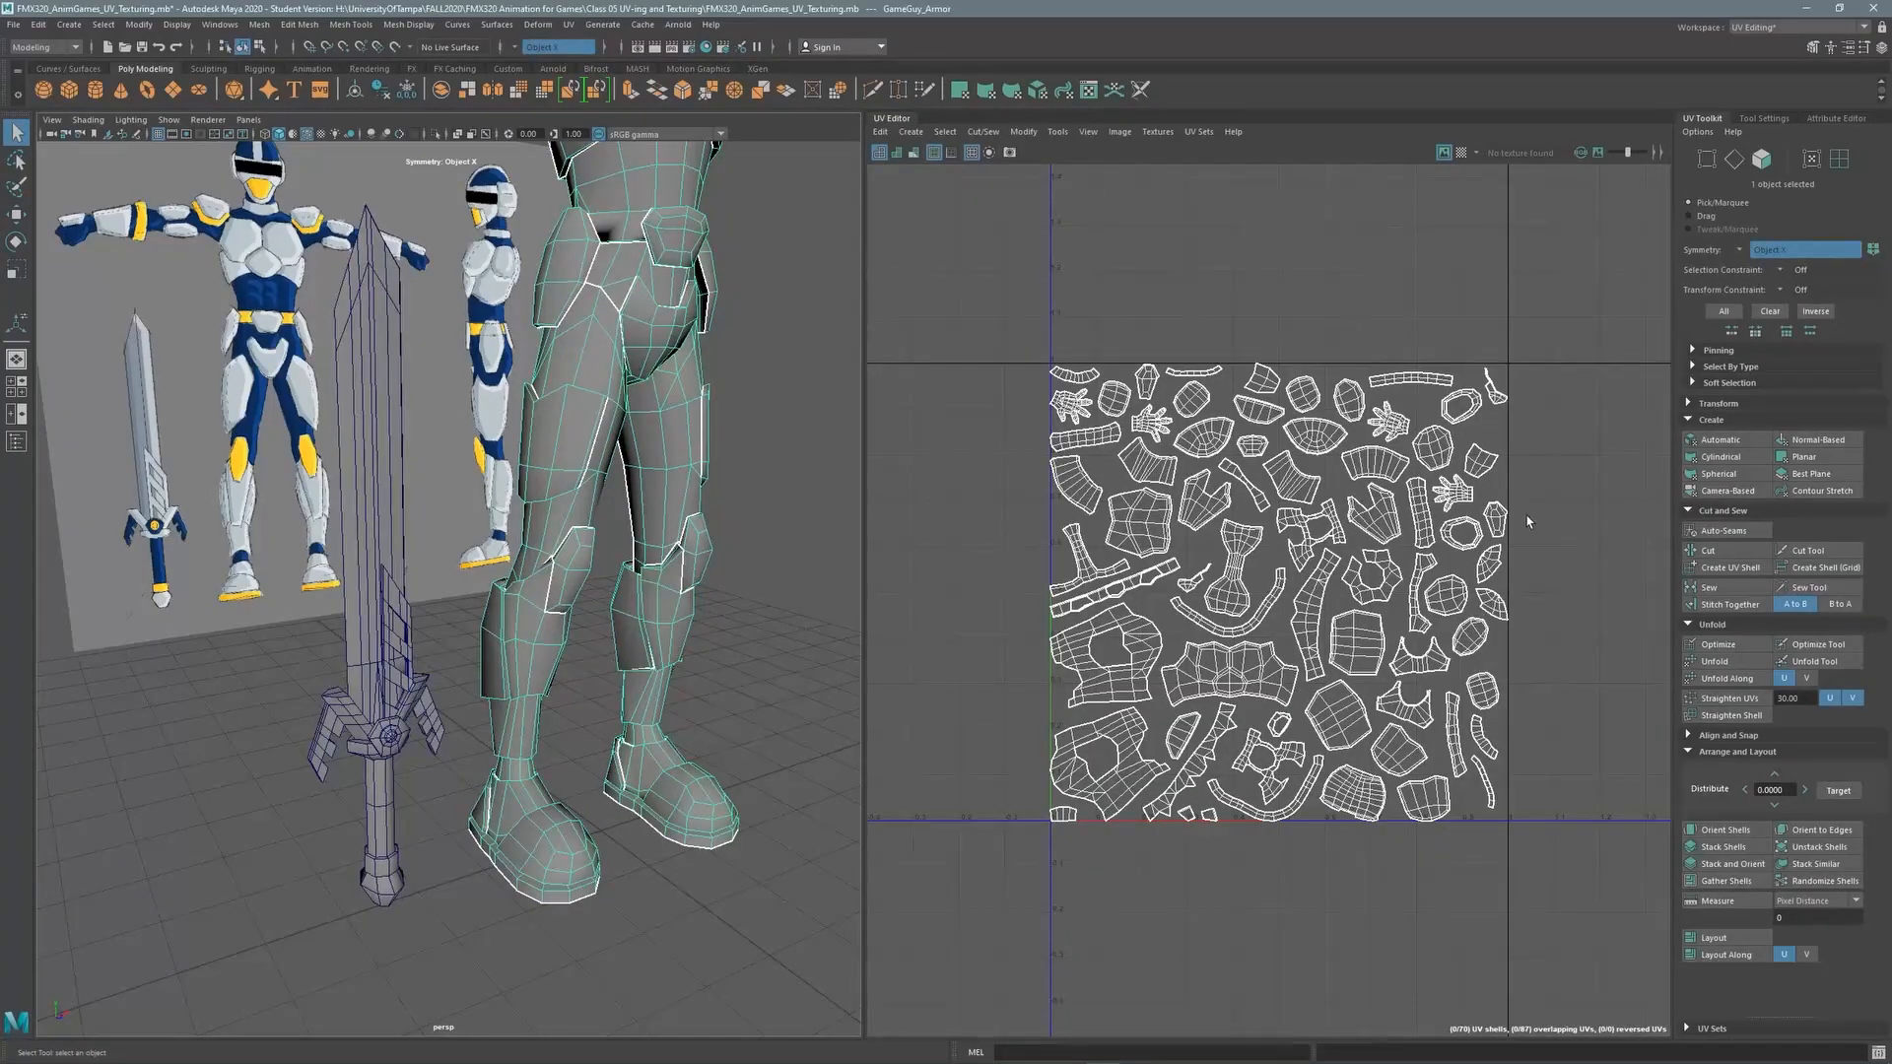
left_click(367, 520)
left_click(581, 507)
left_click(365, 520)
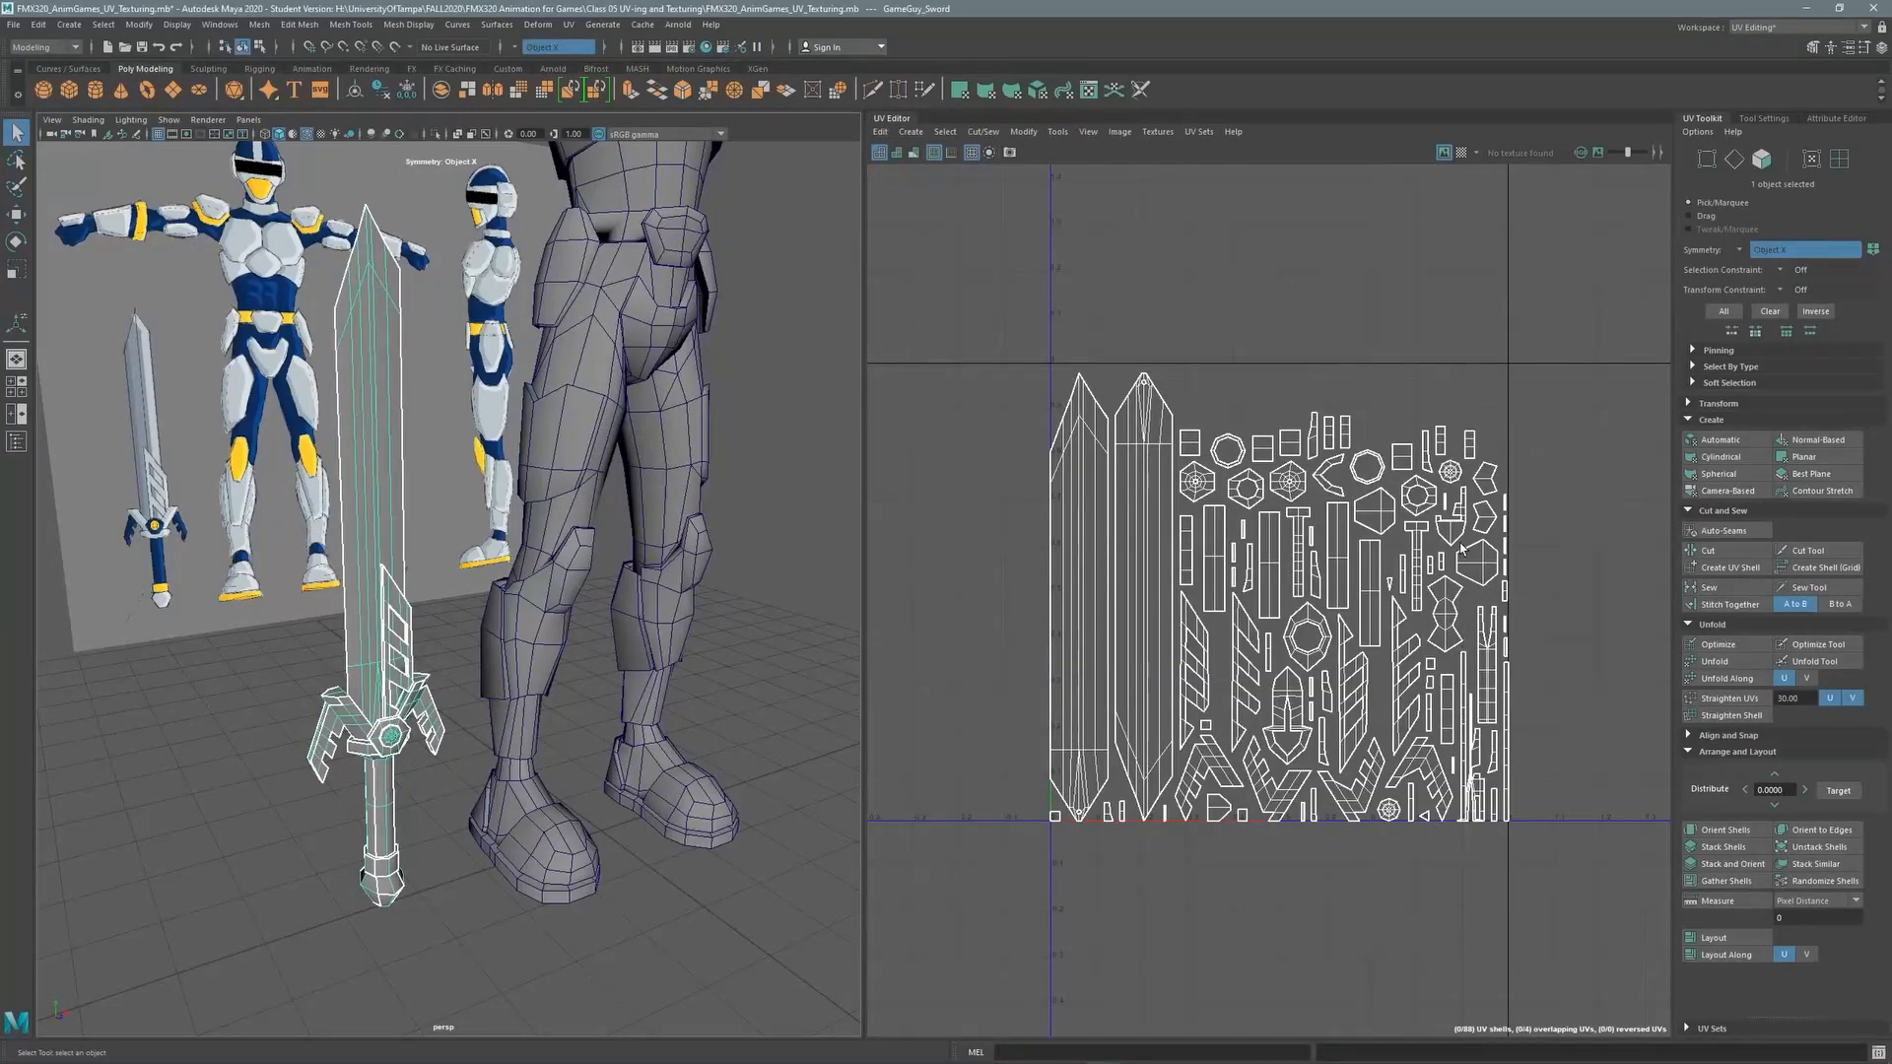
Select the armor mesh instead of the sword, show its faces and compare the whole body with its UV layout
right_click_drag(690, 532, 592, 492, "alt")
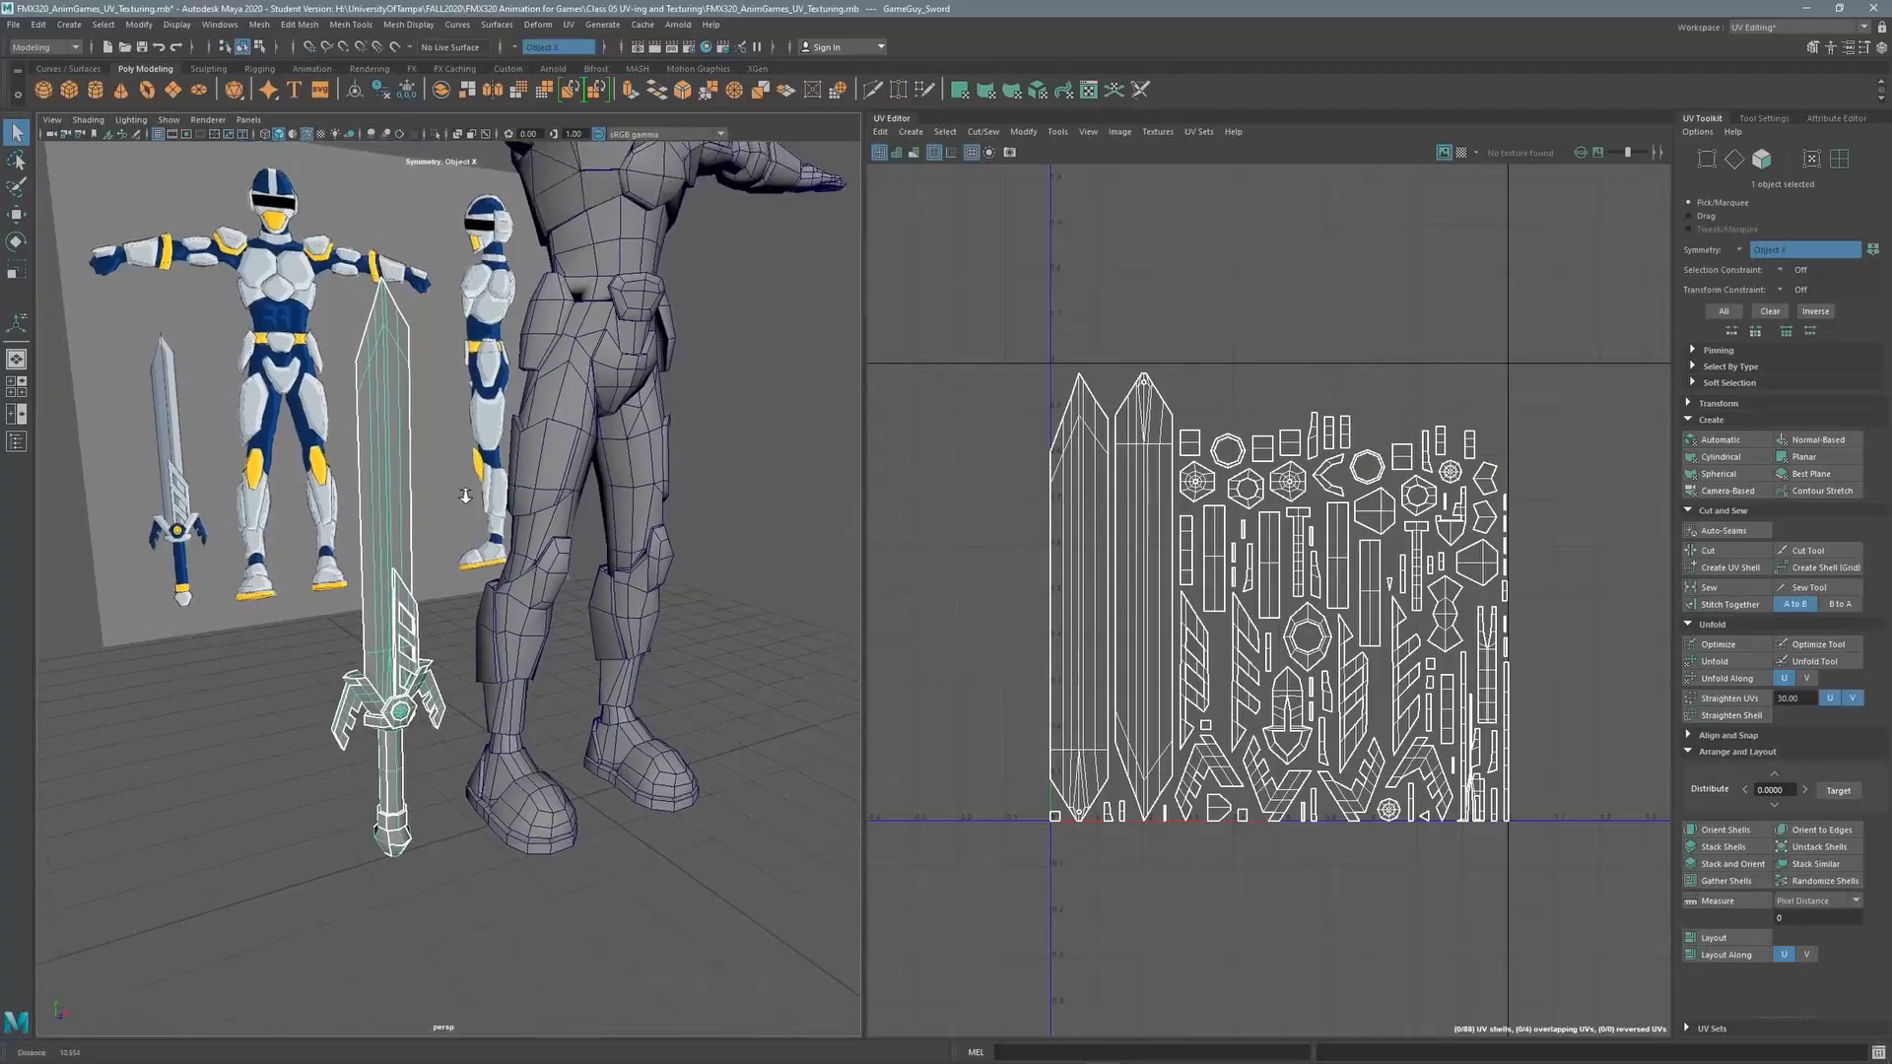
middle_click_drag(591, 493, 576, 620, "alt")
right_click_drag(576, 621, 540, 612, "alt")
middle_click_drag(540, 612, 518, 601, "alt")
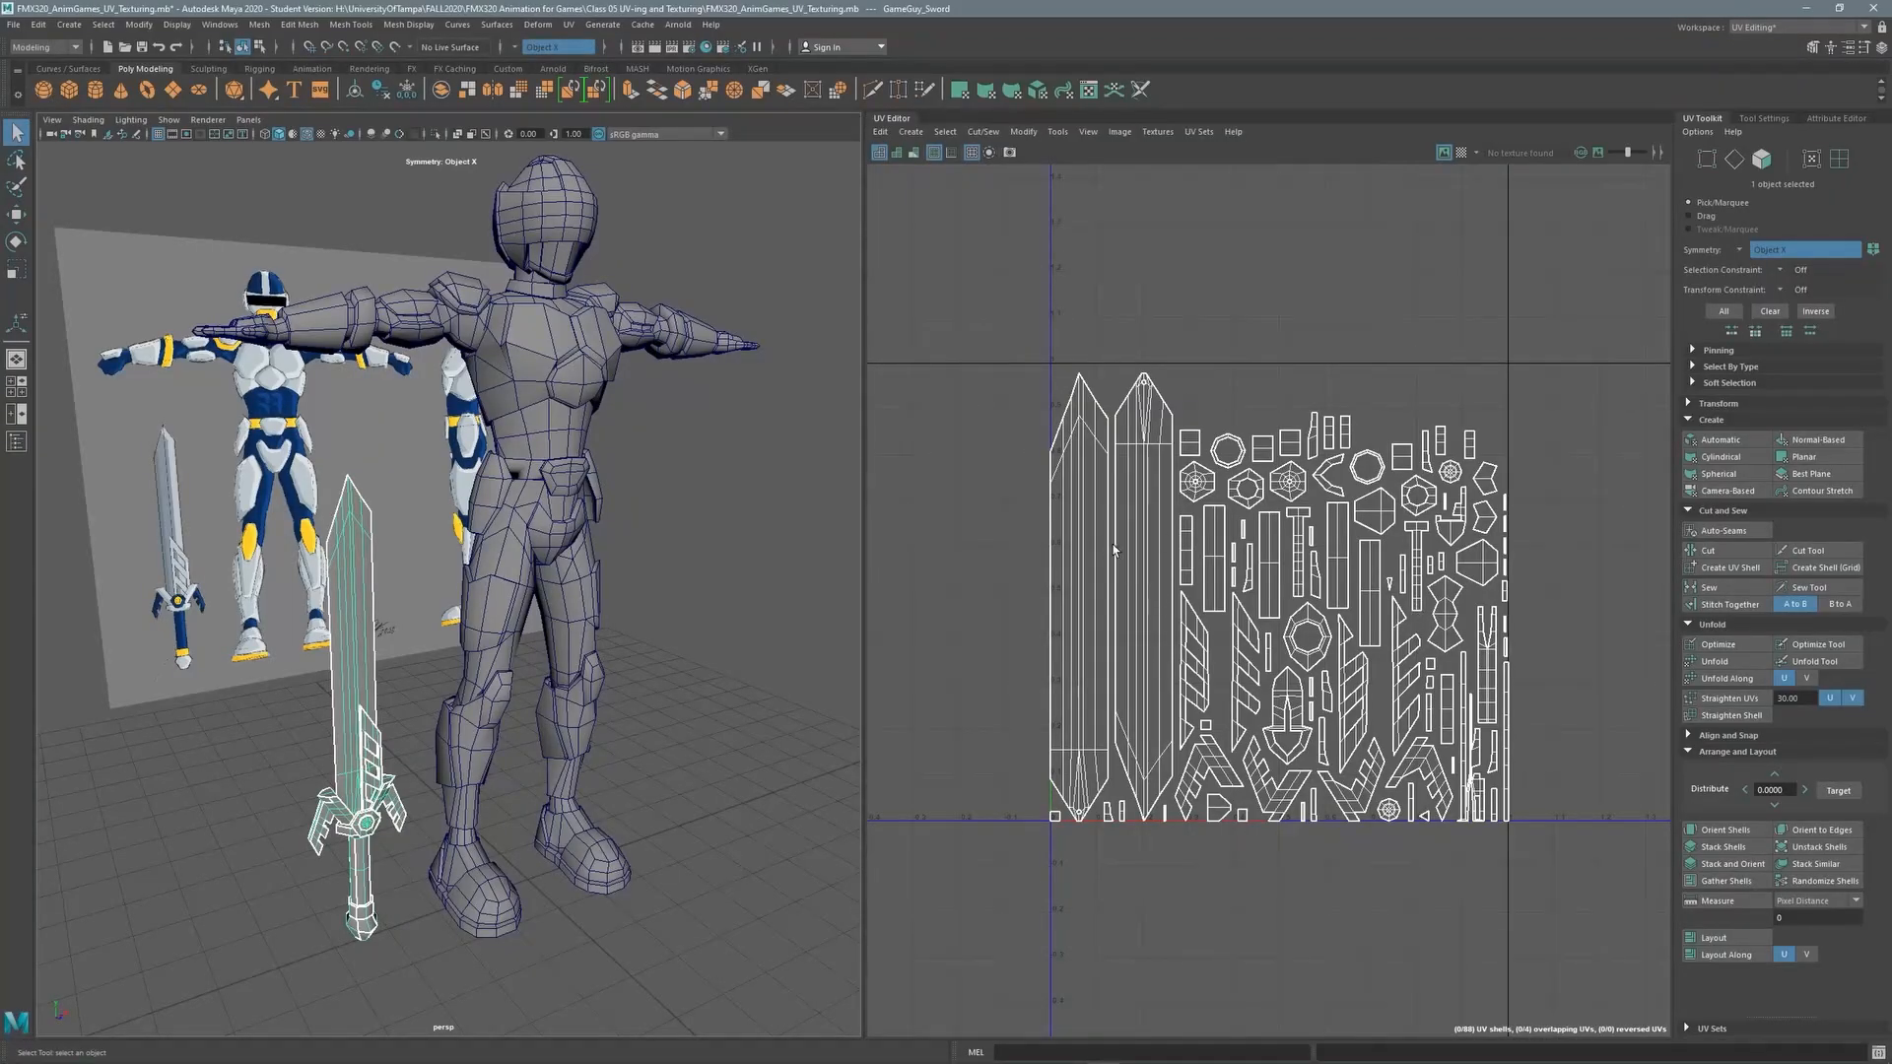
left_click(576, 440)
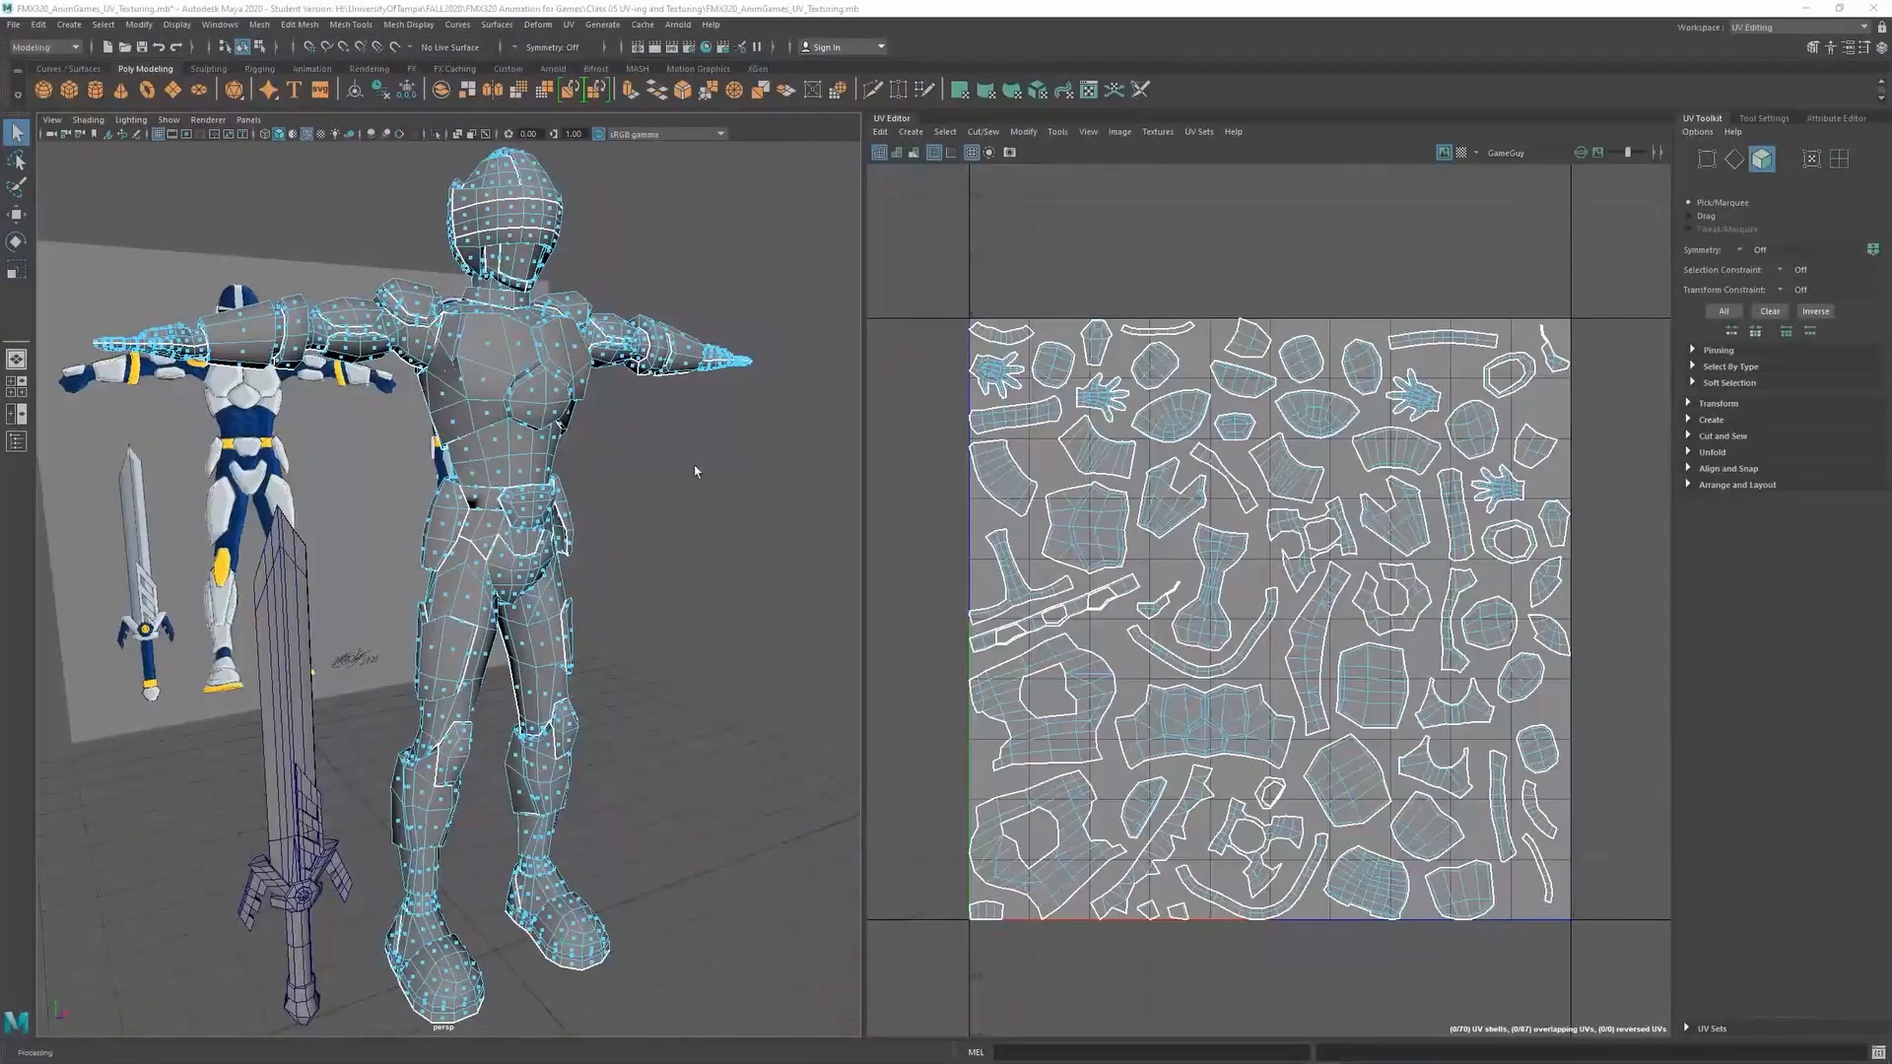
middle_click_drag(551, 421, 598, 448, "alt")
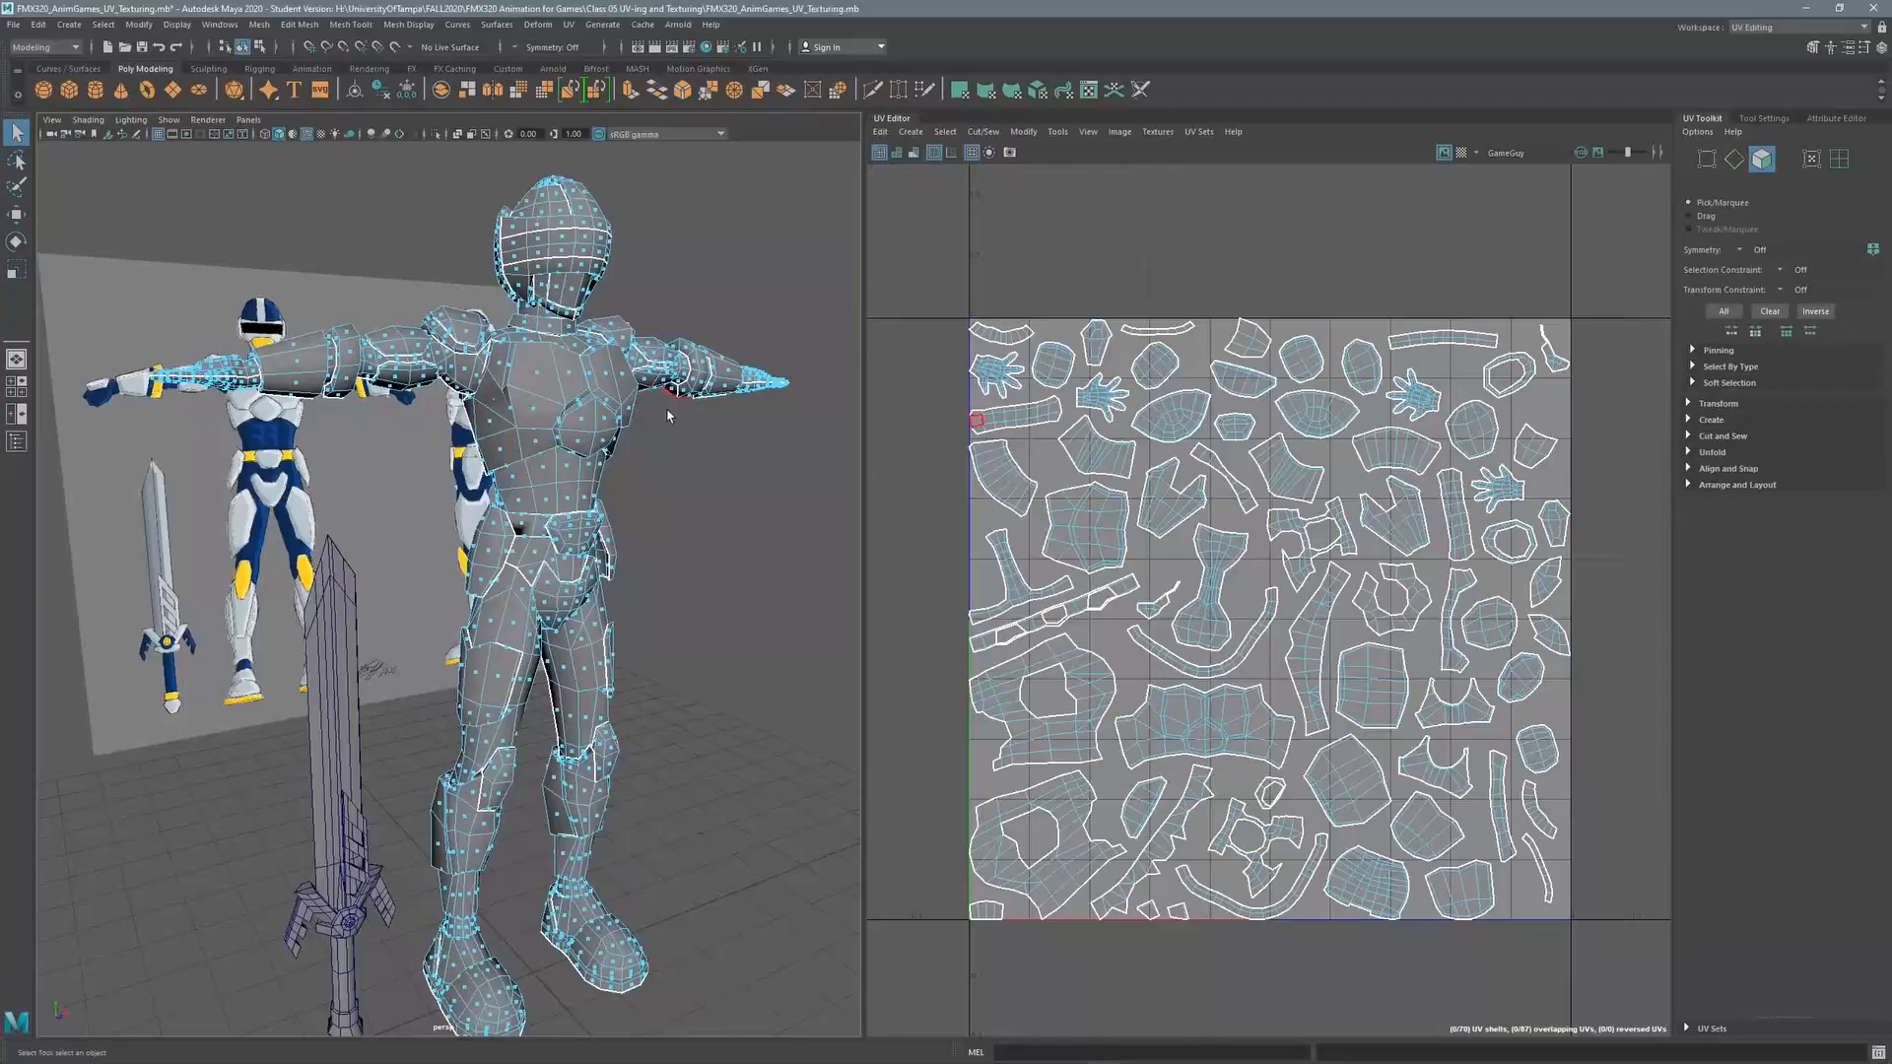
left_click_drag(668, 415, 552, 434, "alt")
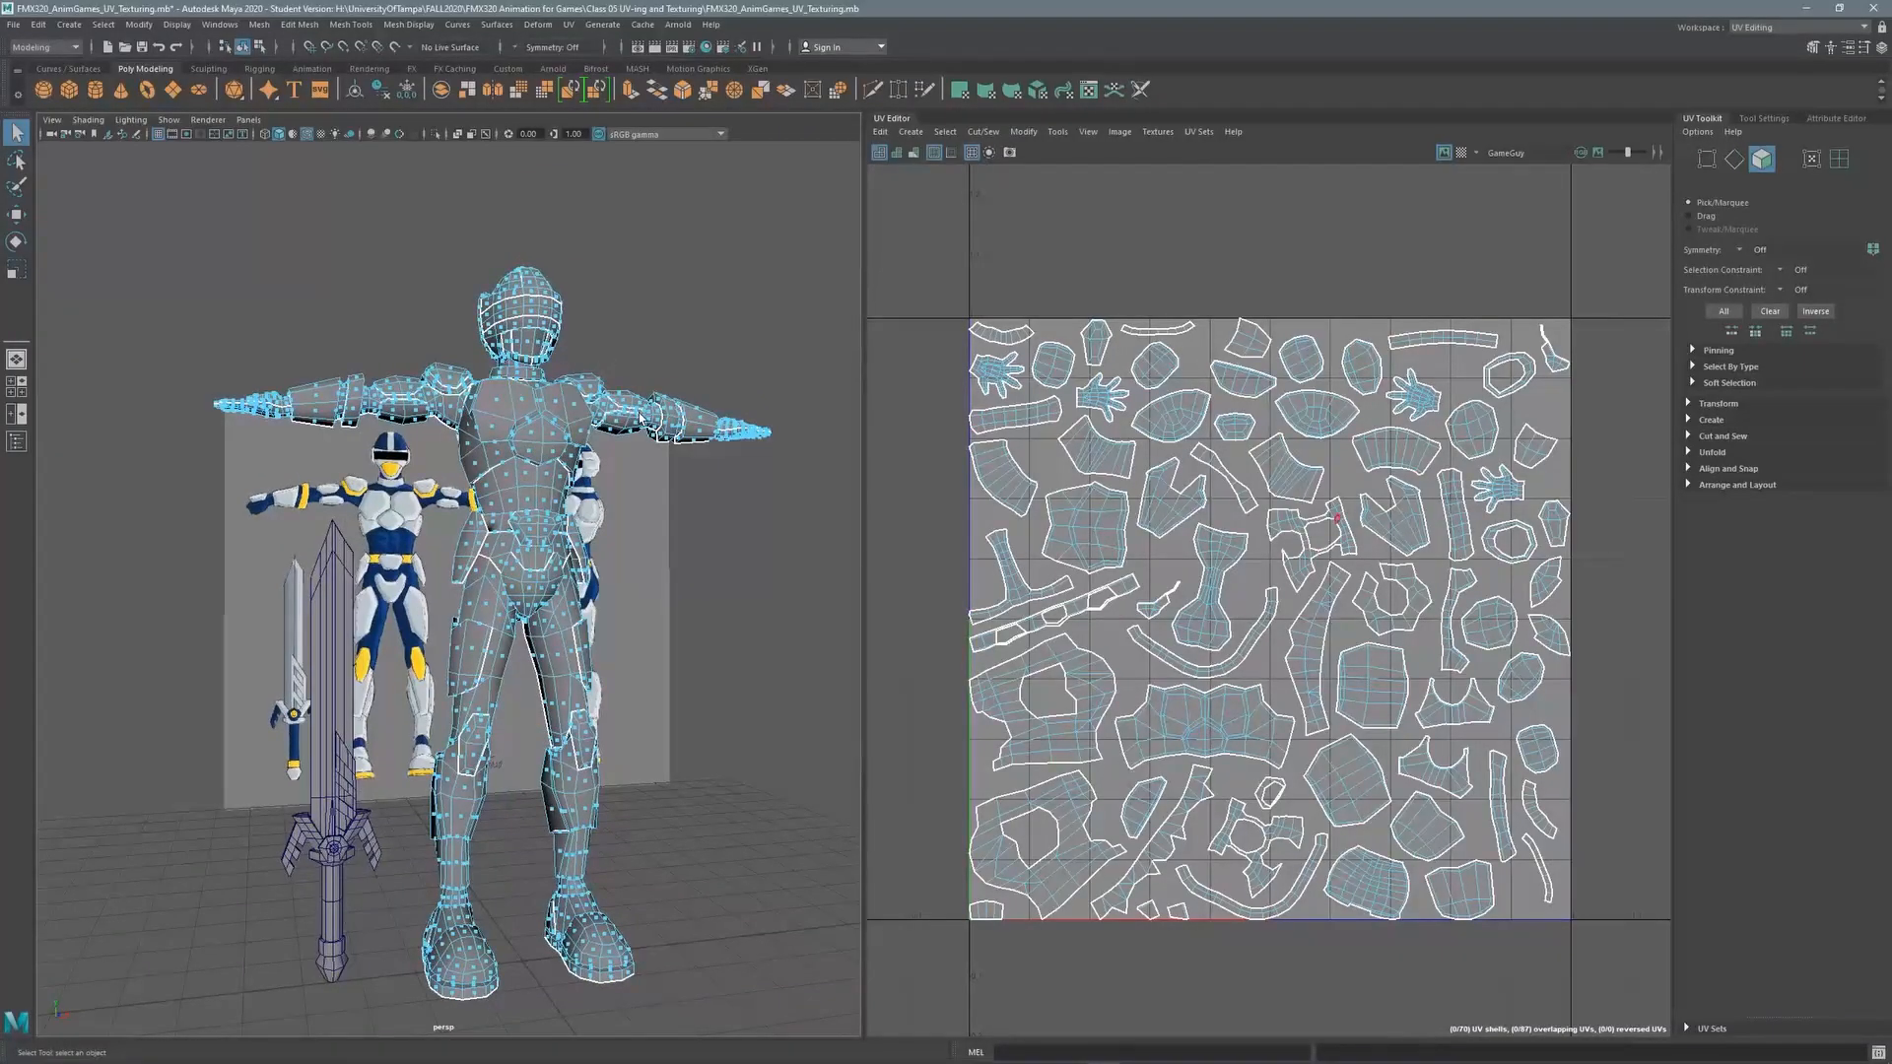
middle_click_drag(576, 470, 602, 410, "alt")
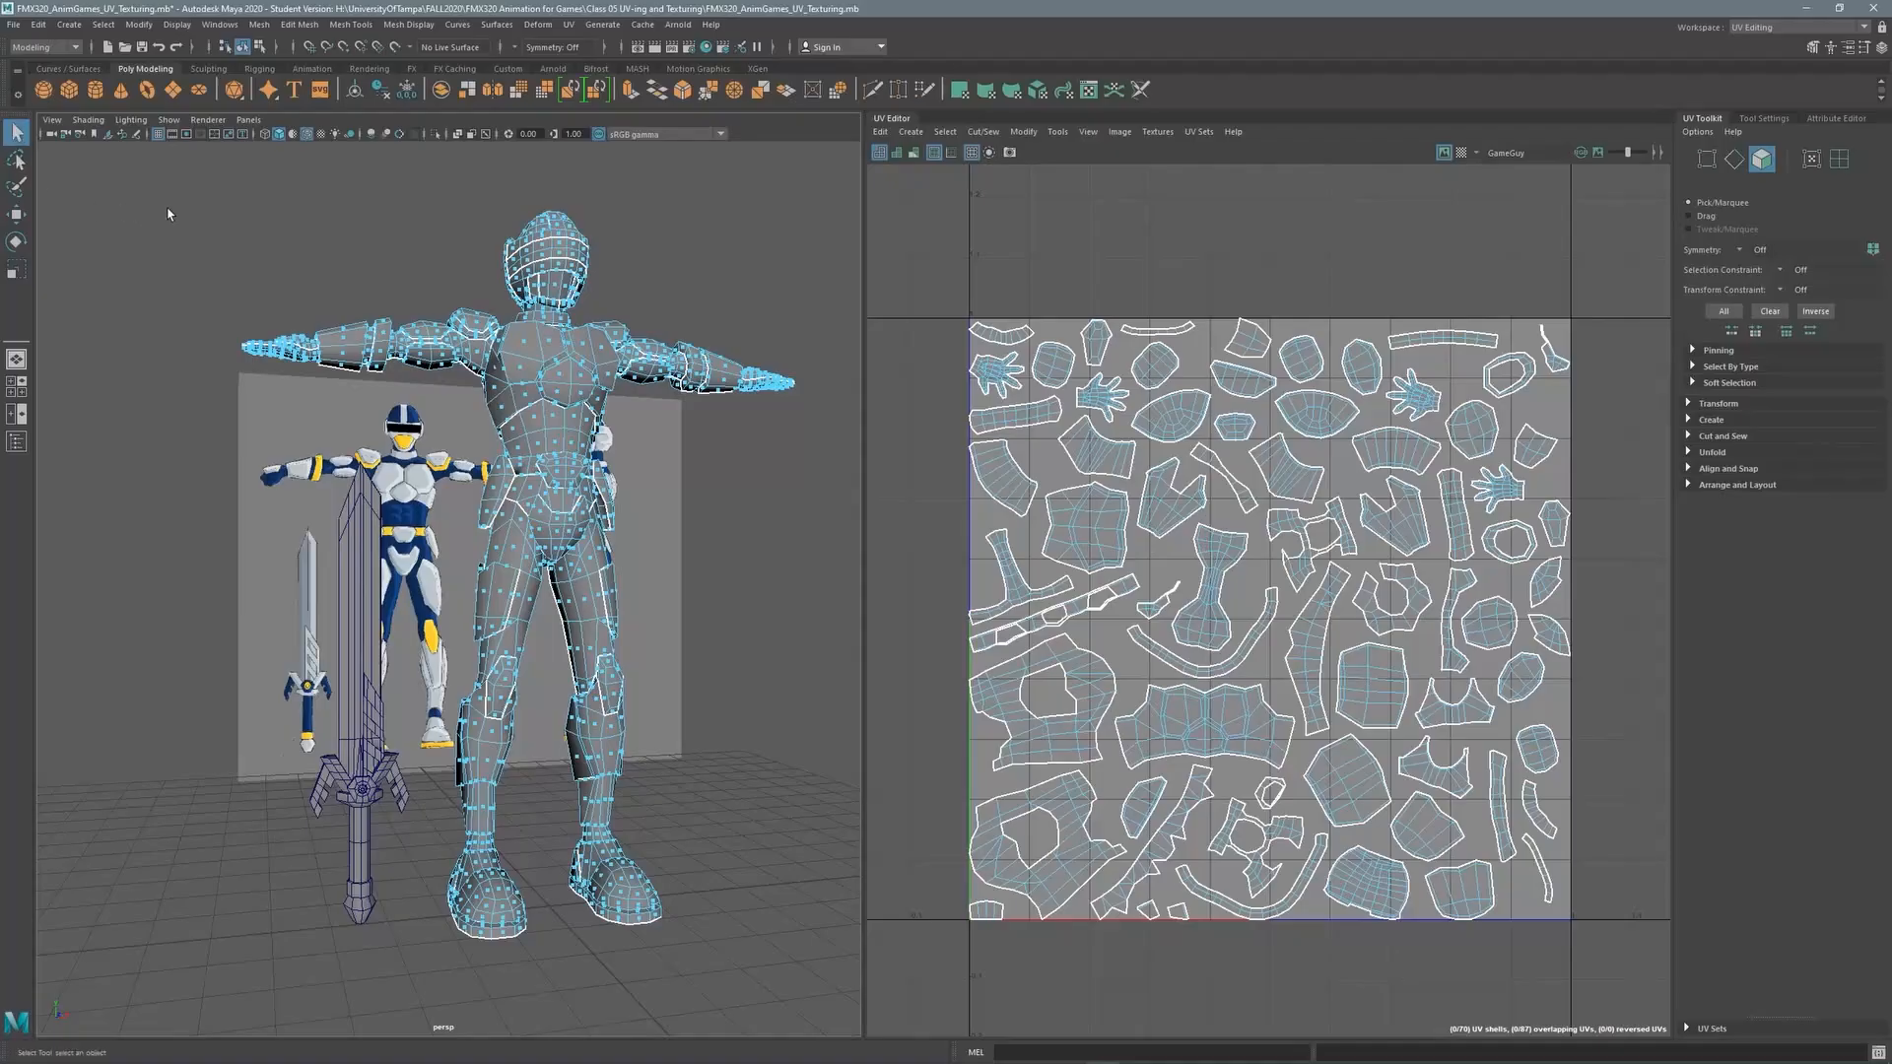
Select individual chest faces on both sides of the armor to locate each one in the UV layout
scroll(476, 518, "up", 5)
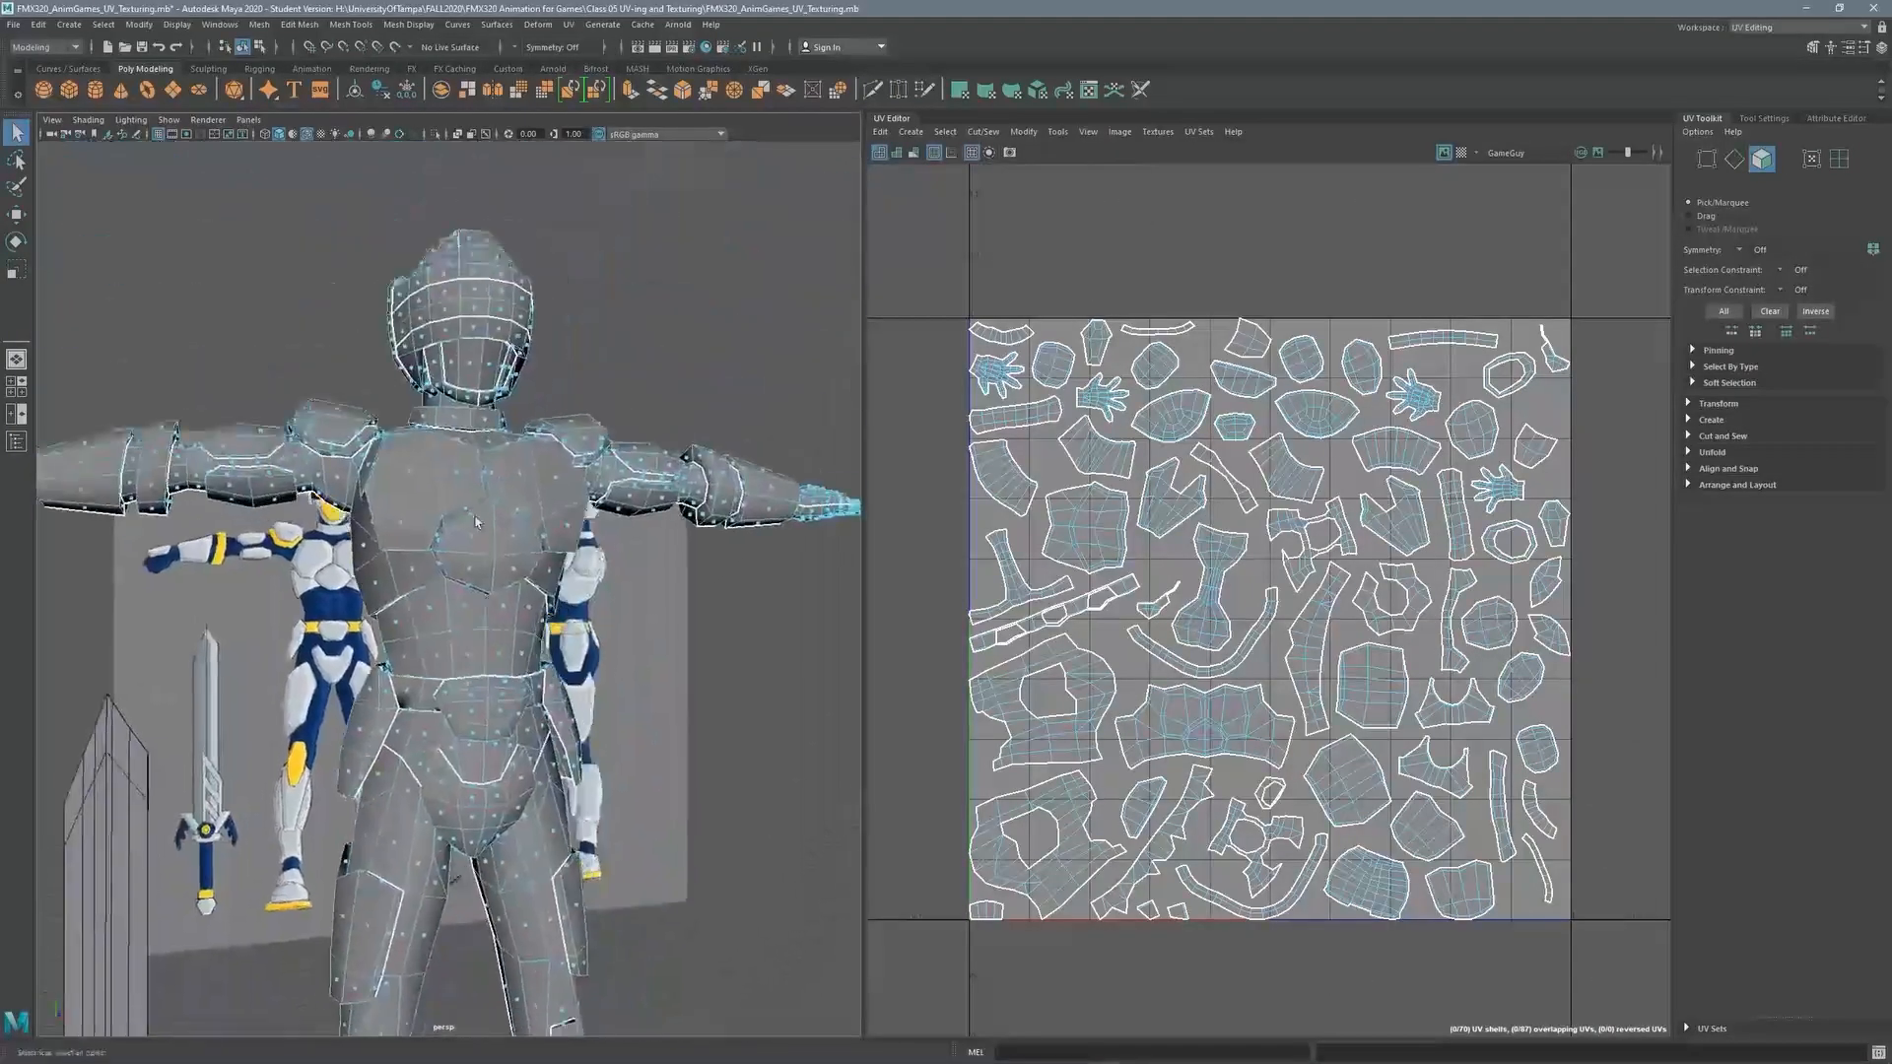
scroll(476, 520, "up", 3)
scroll(475, 455, "up", 5)
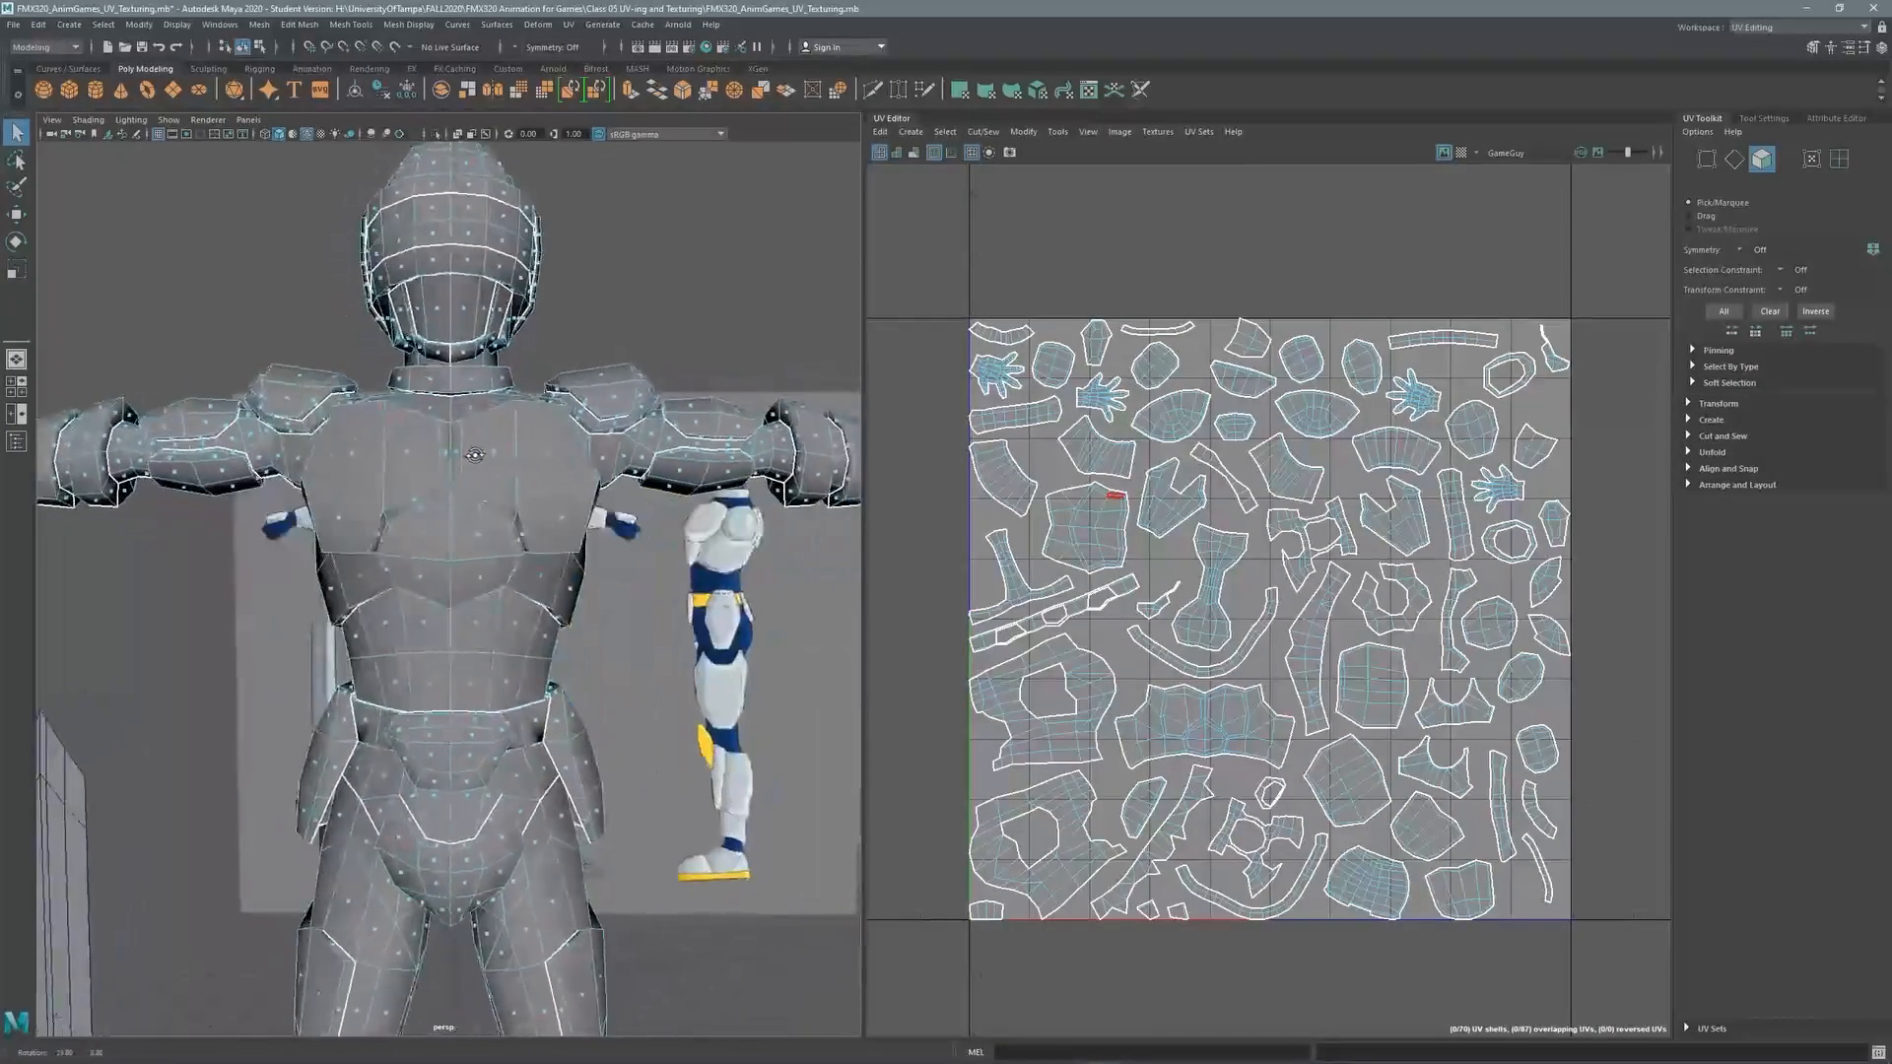
scroll(474, 454, "up", 1)
mouse_move(502, 455)
right_mouse_down()
mouse_move(455, 472)
mouse_move(477, 464)
right_mouse_up()
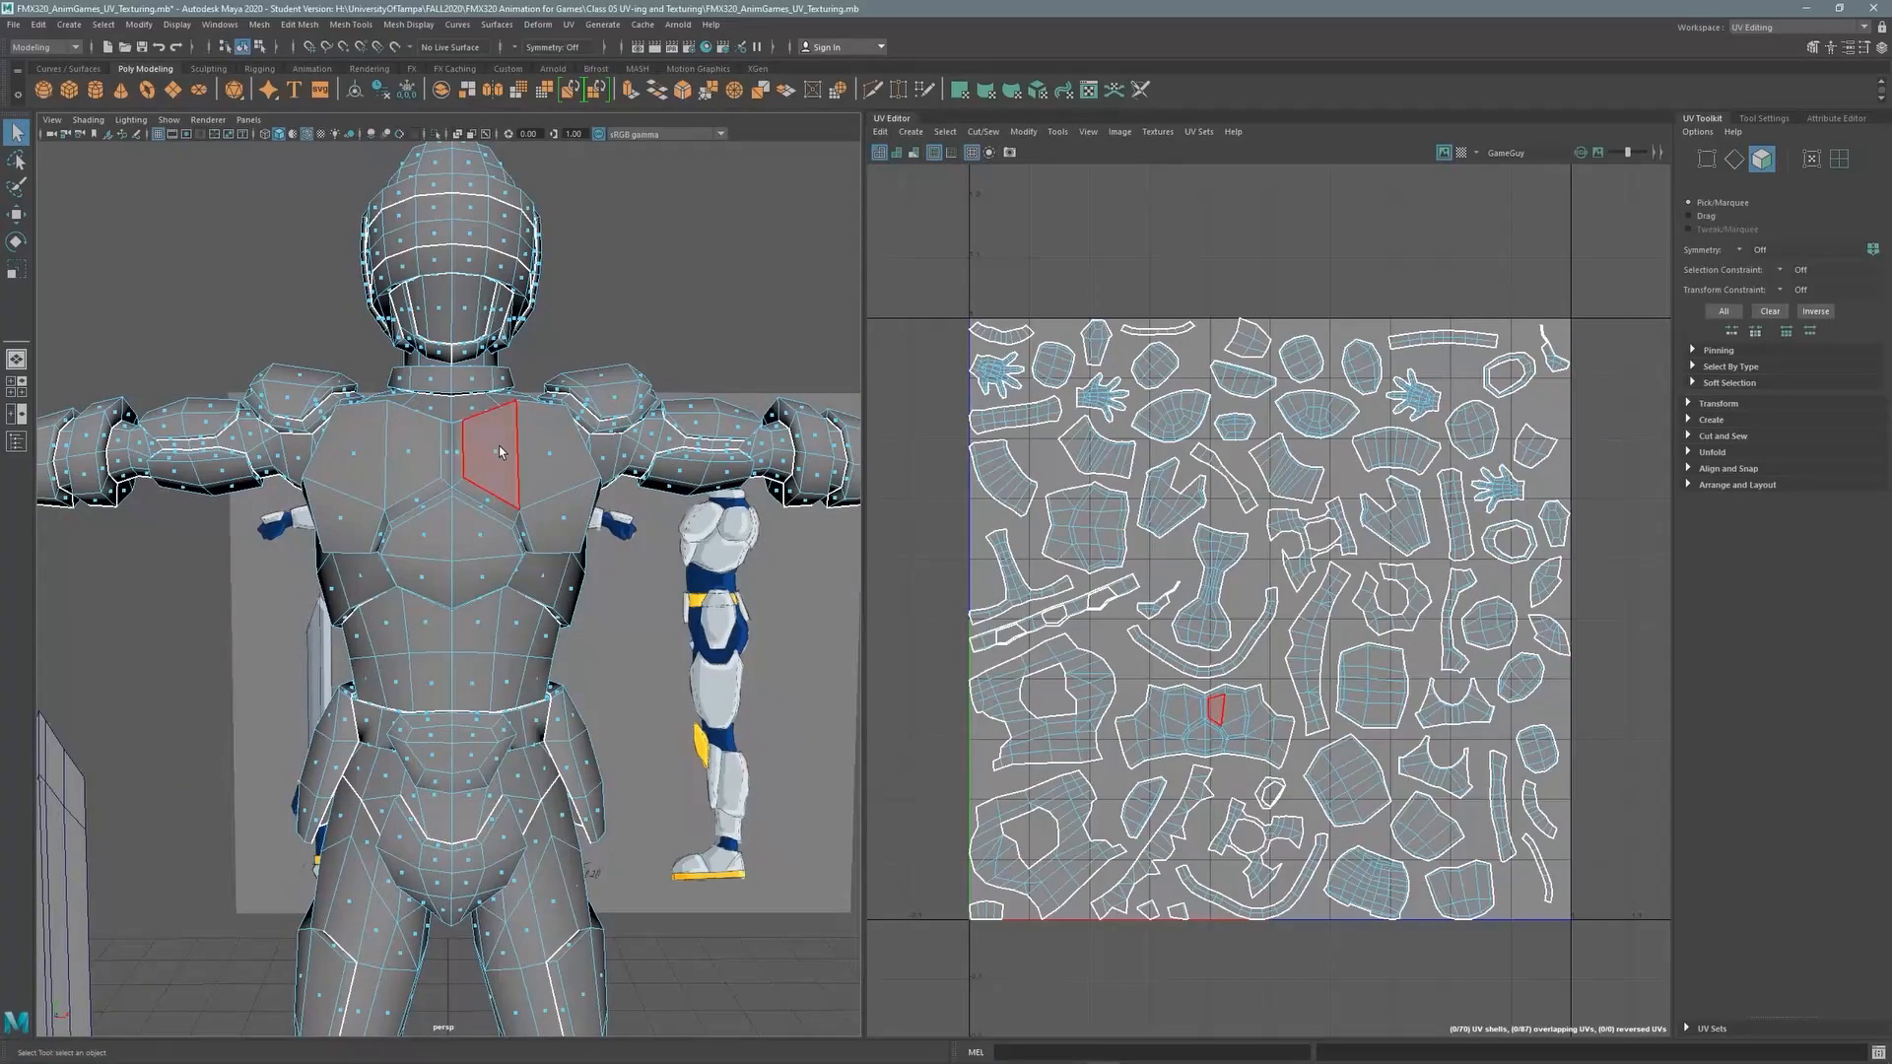
left_click(495, 455)
left_click(550, 461)
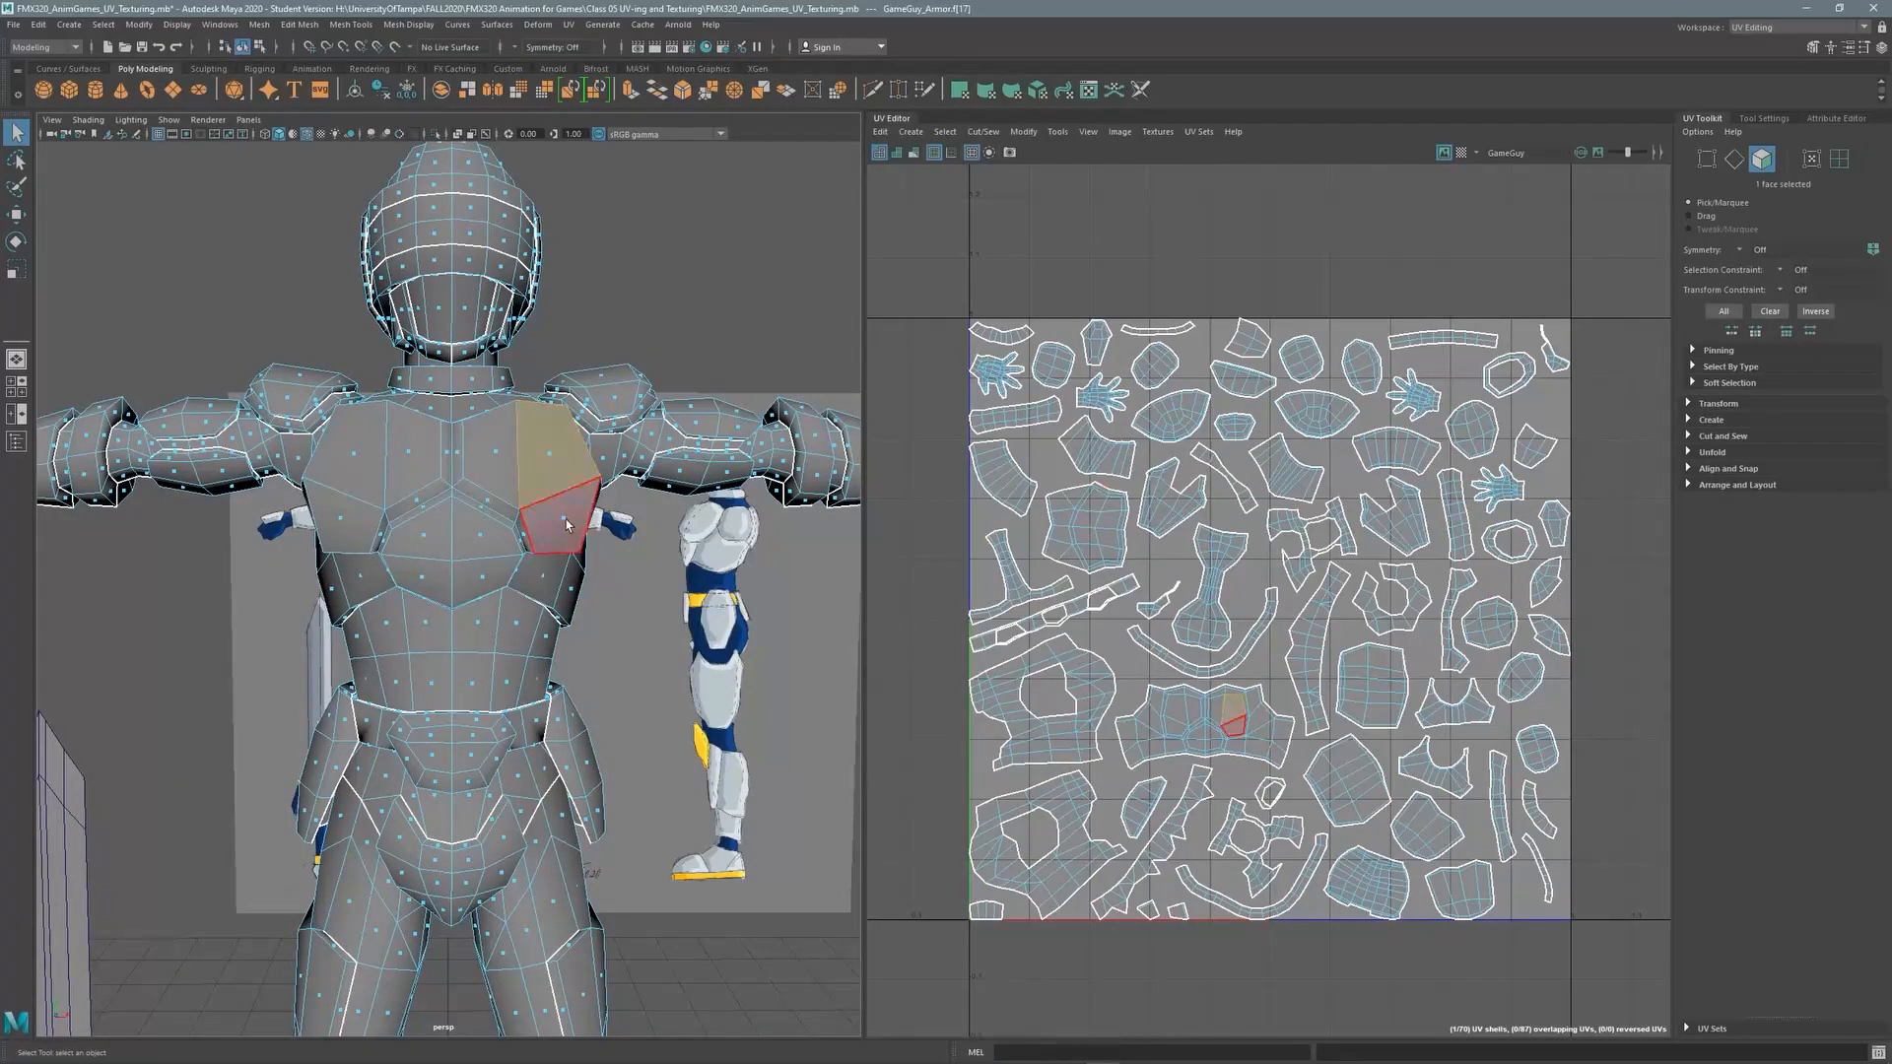
left_click(568, 520)
left_click(406, 455)
left_click(363, 471)
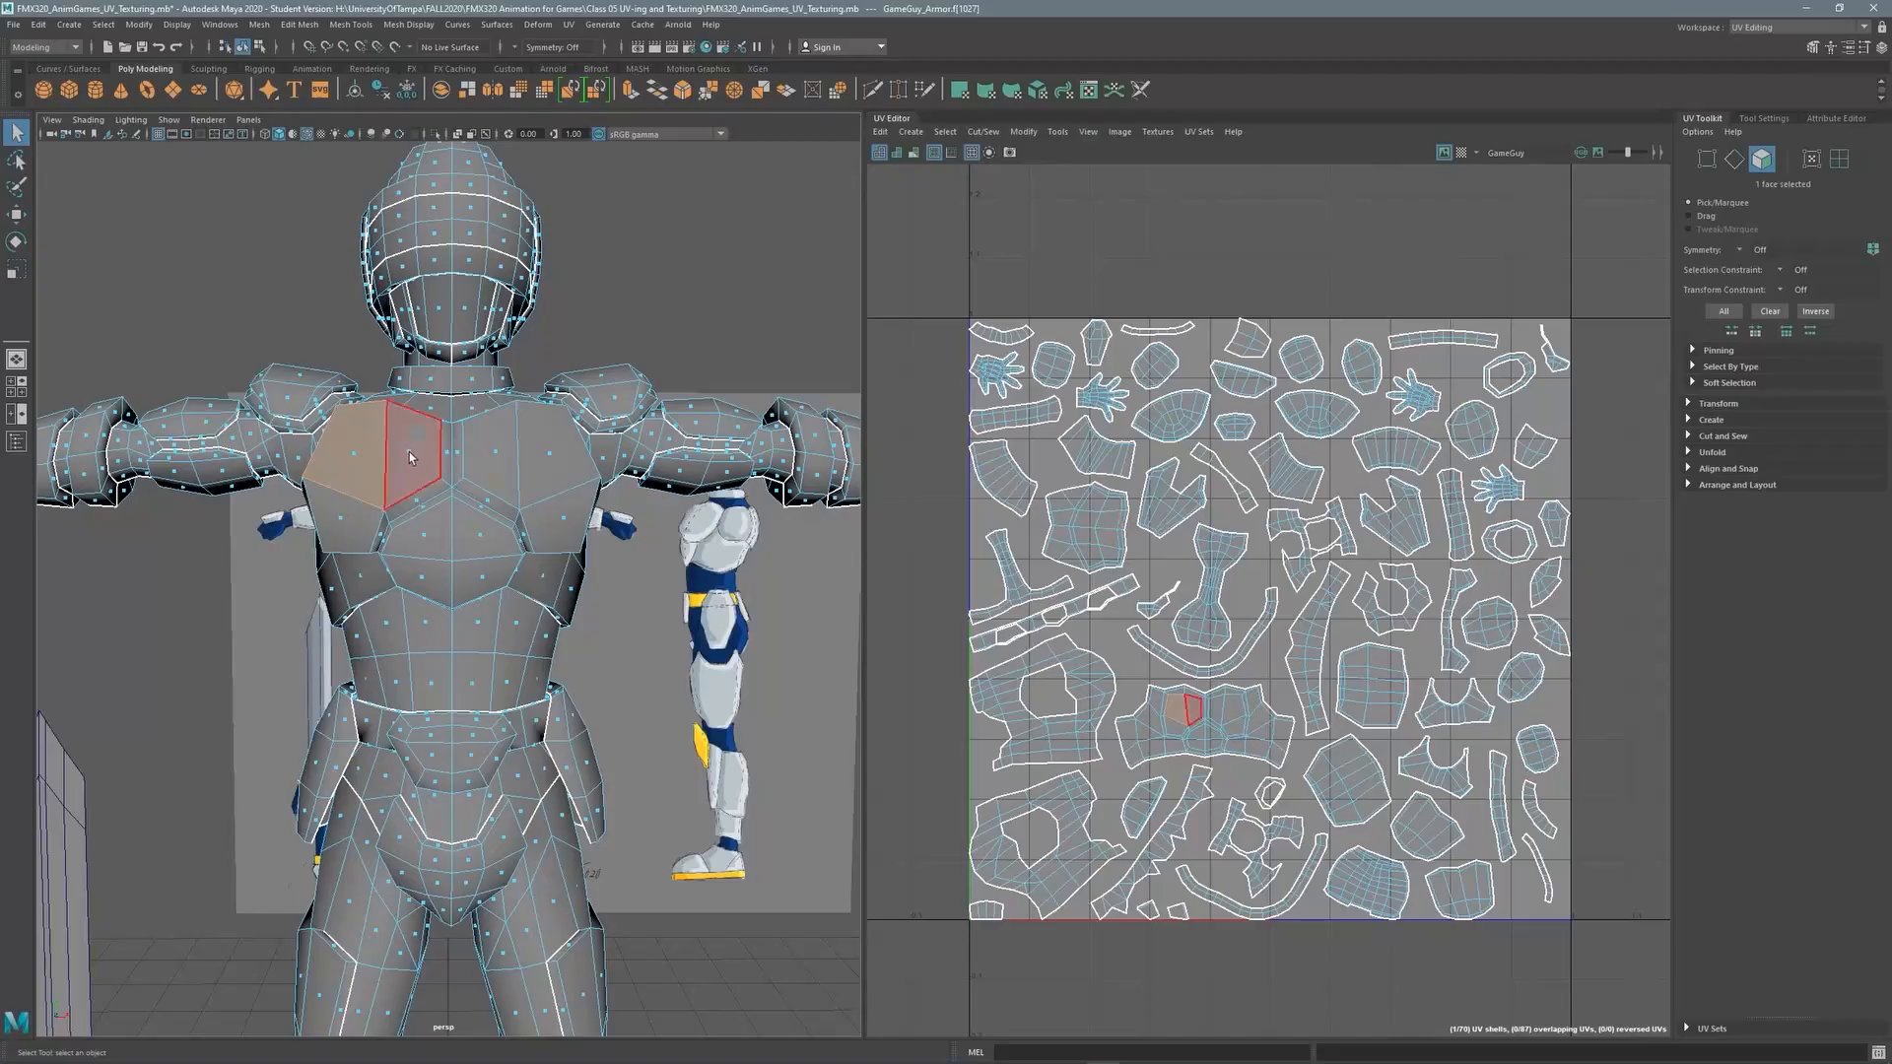
Extend the selection across the chest faces on both sides to locate them in the UV layout, and clear it
left_click(414, 455, "shift")
left_click(491, 456, "shift")
left_click(554, 449, "shift")
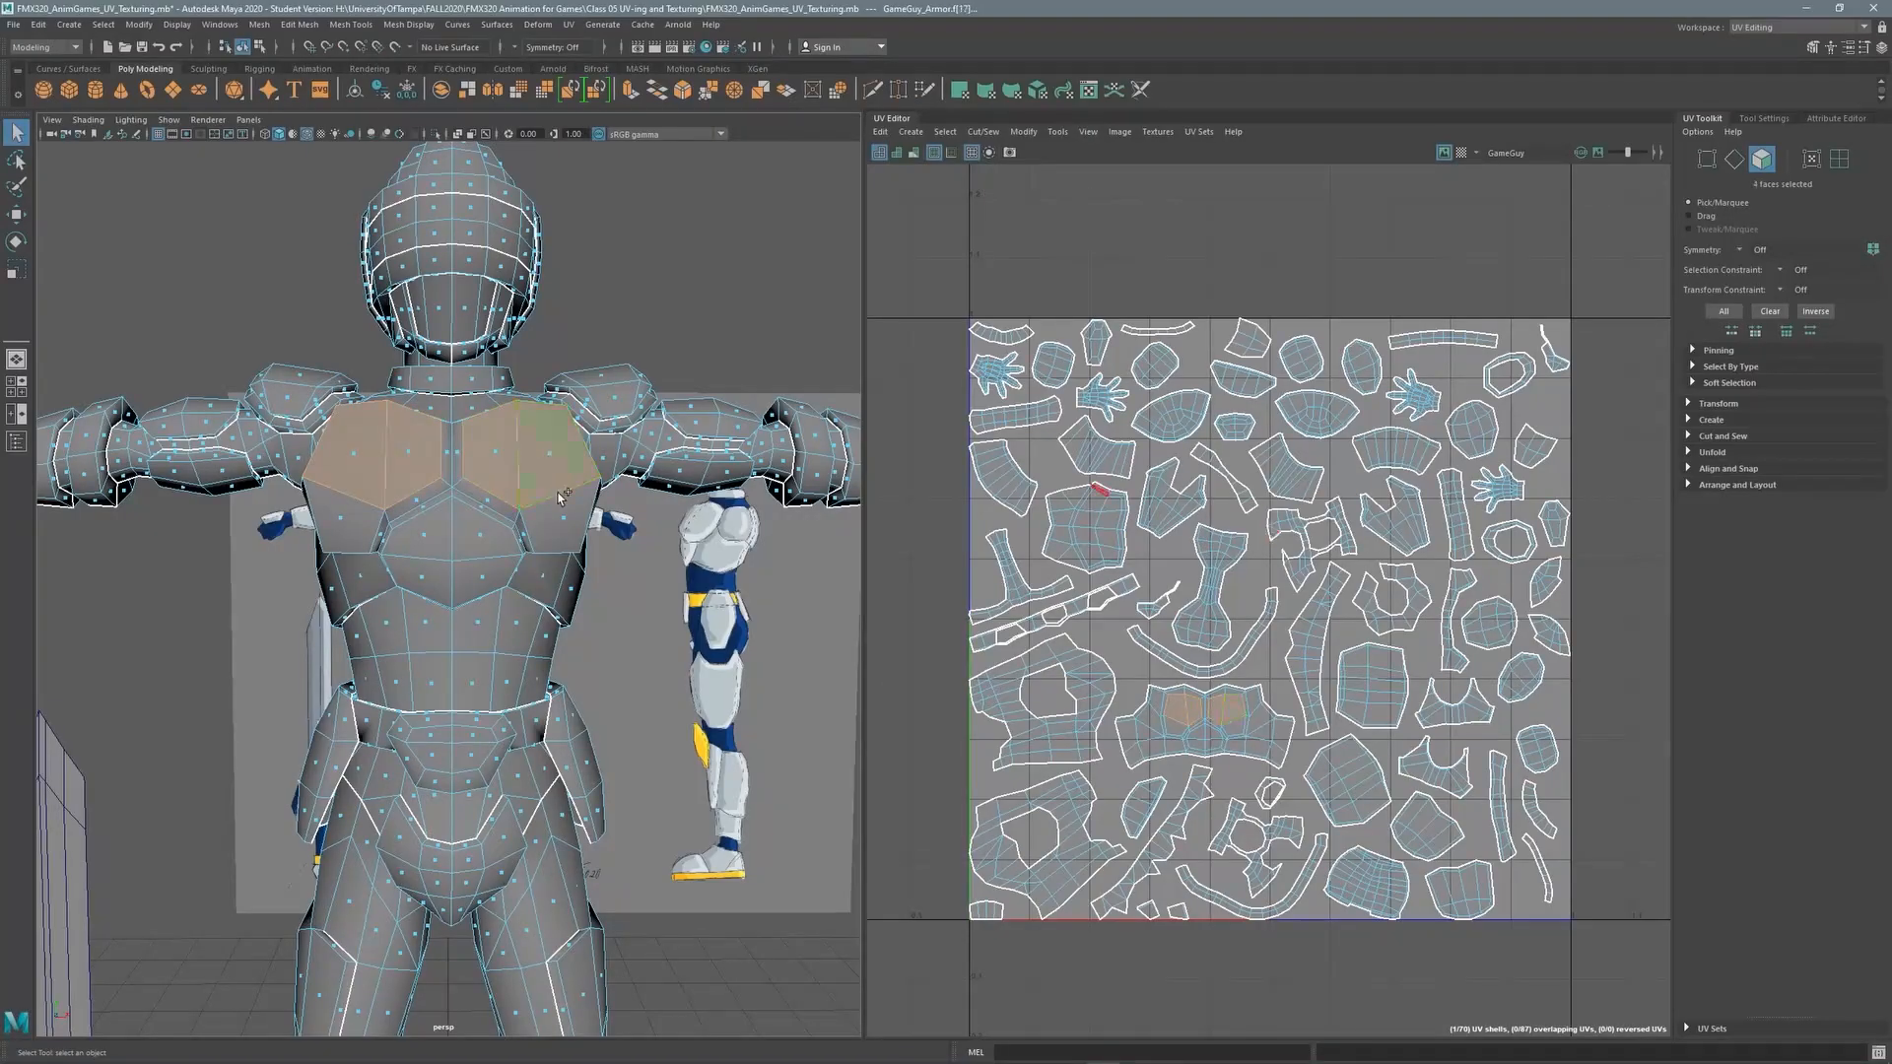
left_click(564, 517, "shift")
left_click(563, 340)
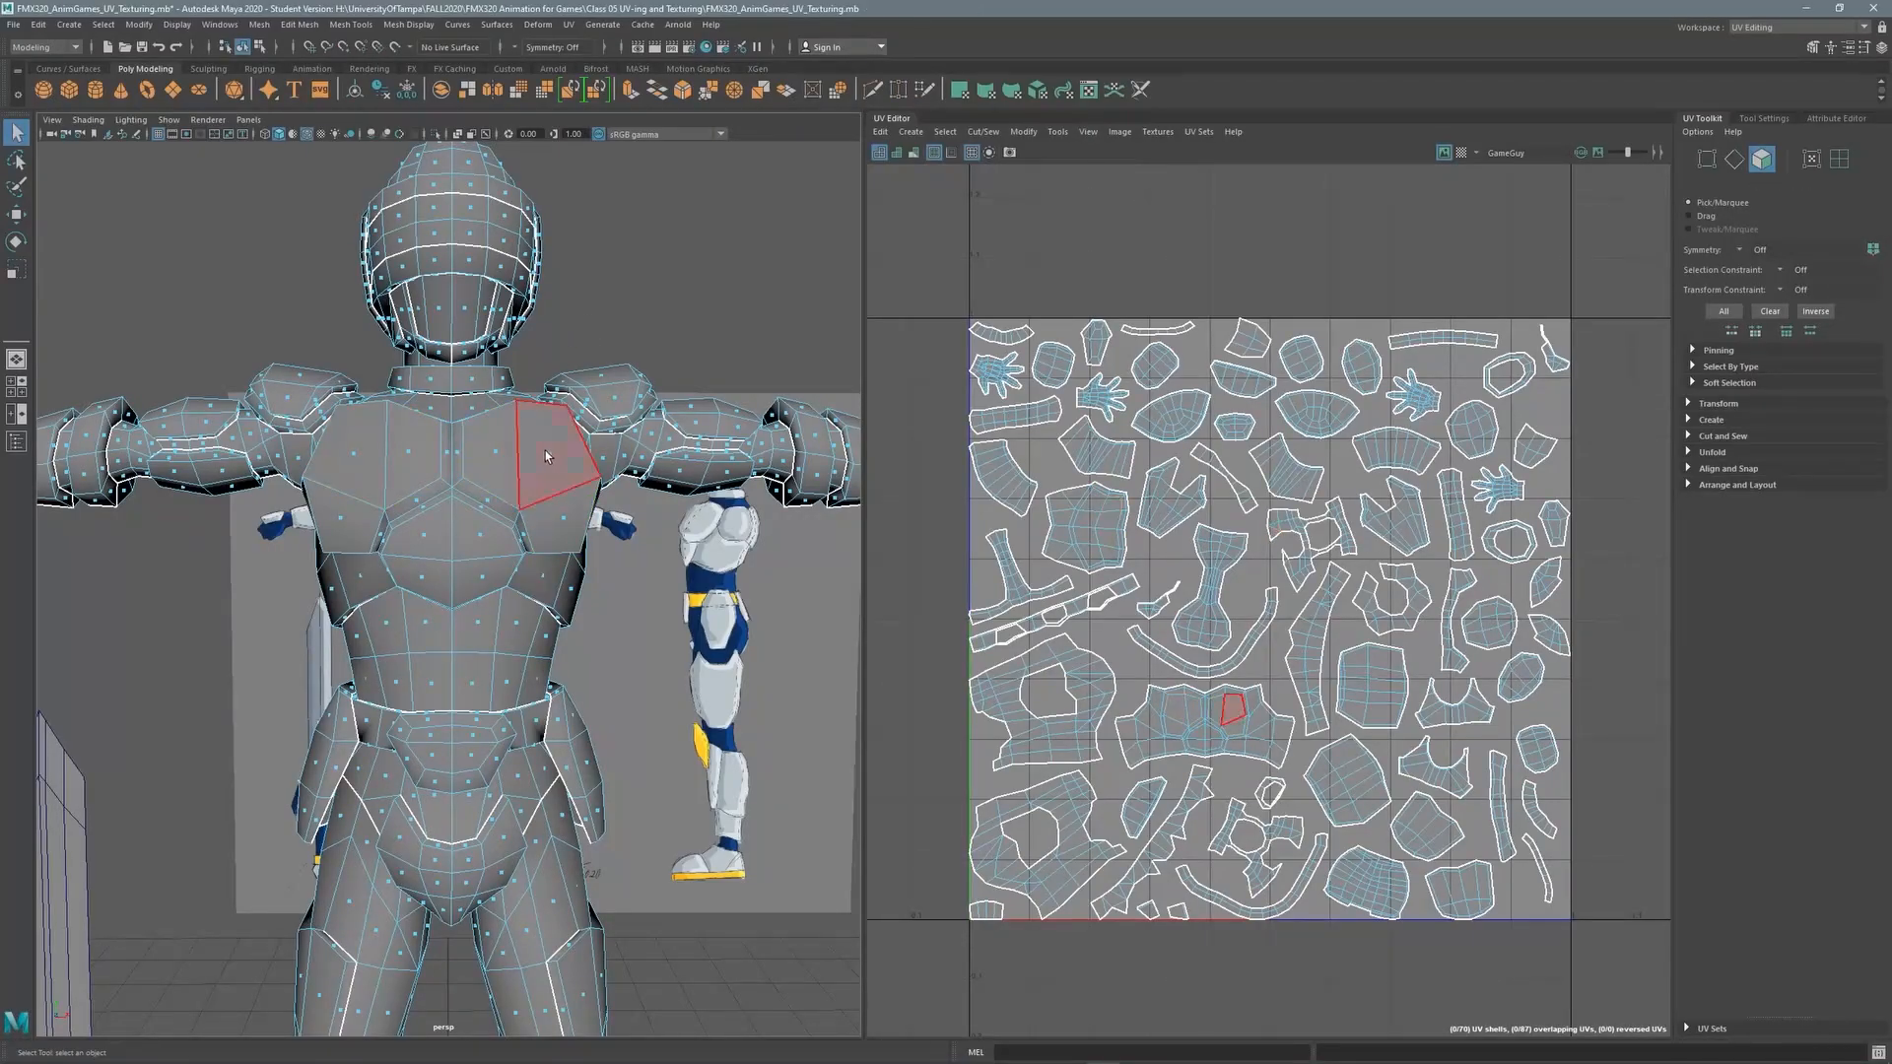
Select all connected faces of the armor and examine the full body against its highlighted UV shells
double_click(548, 456)
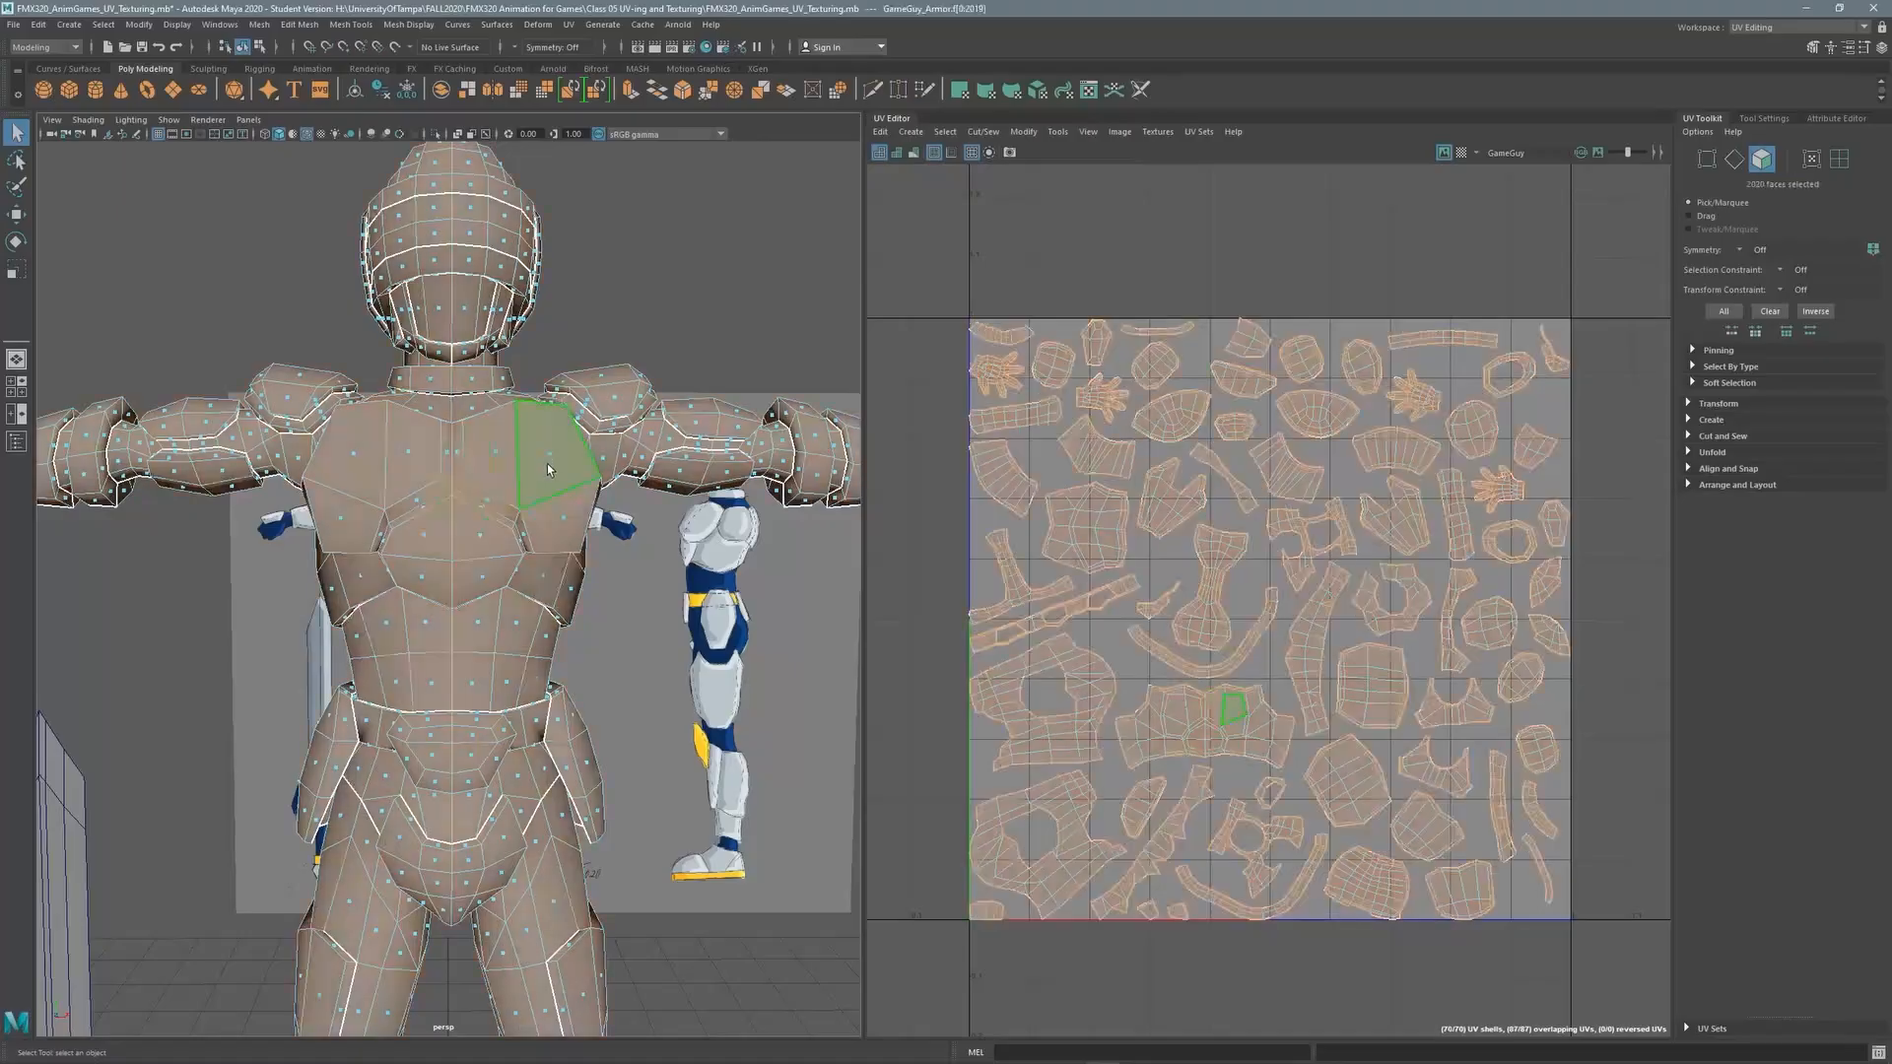
right_click_drag(430, 258, 490, 532, "alt")
middle_click_drag(491, 532, 539, 359, "alt")
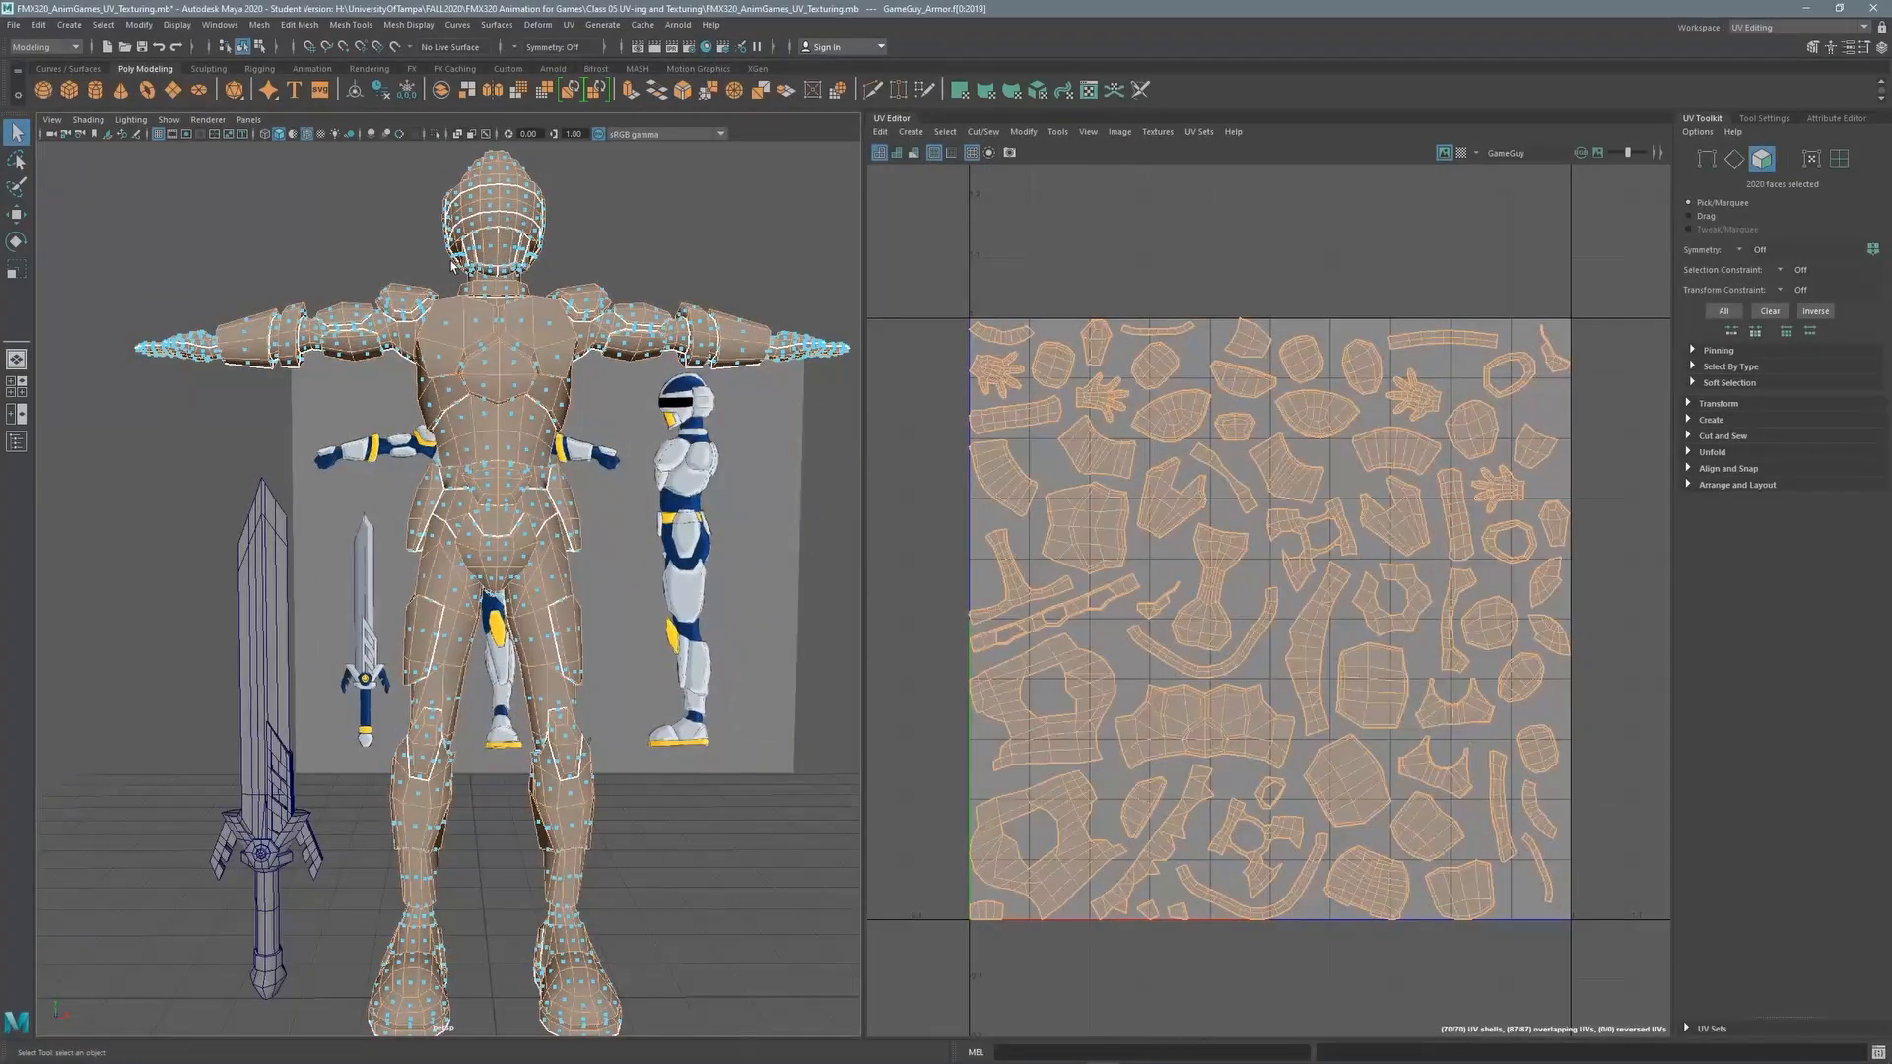
right_click_drag(481, 295, 651, 250, "alt")
middle_click_drag(652, 250, 601, 454, "alt")
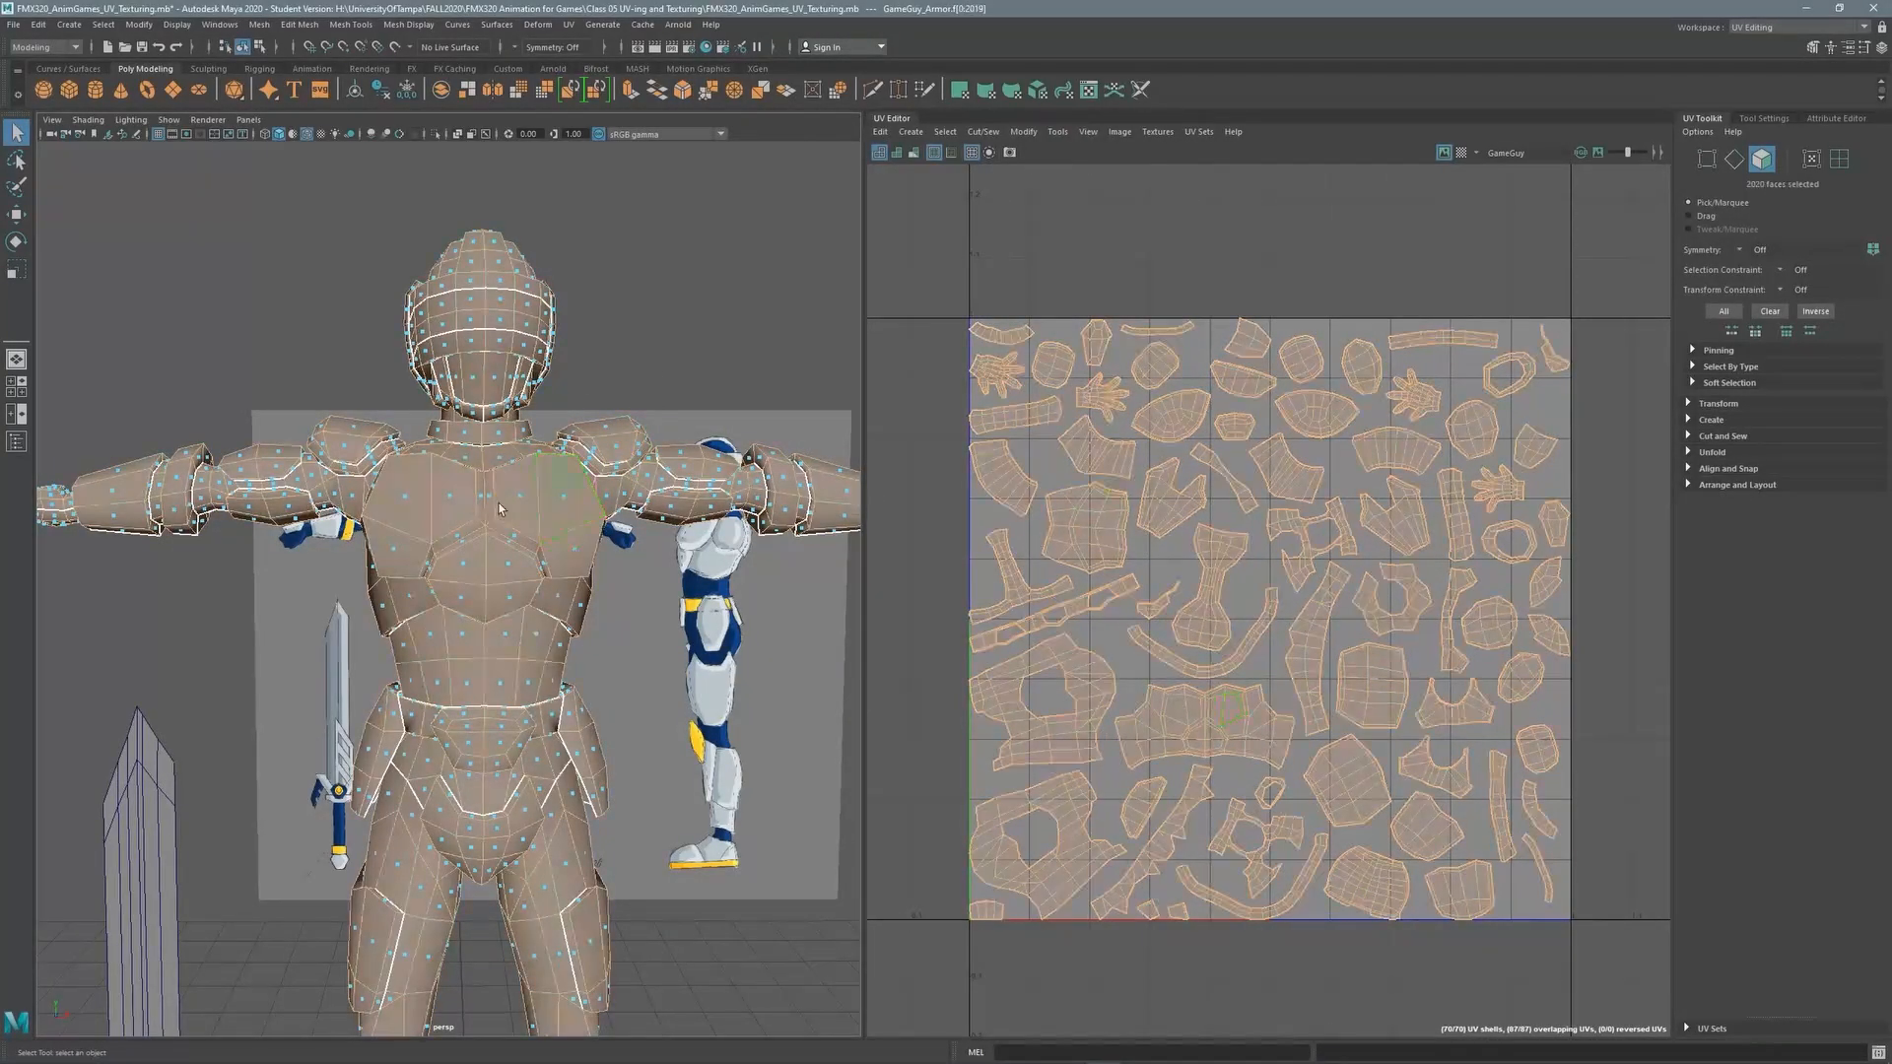
scroll(551, 538, "up", 8)
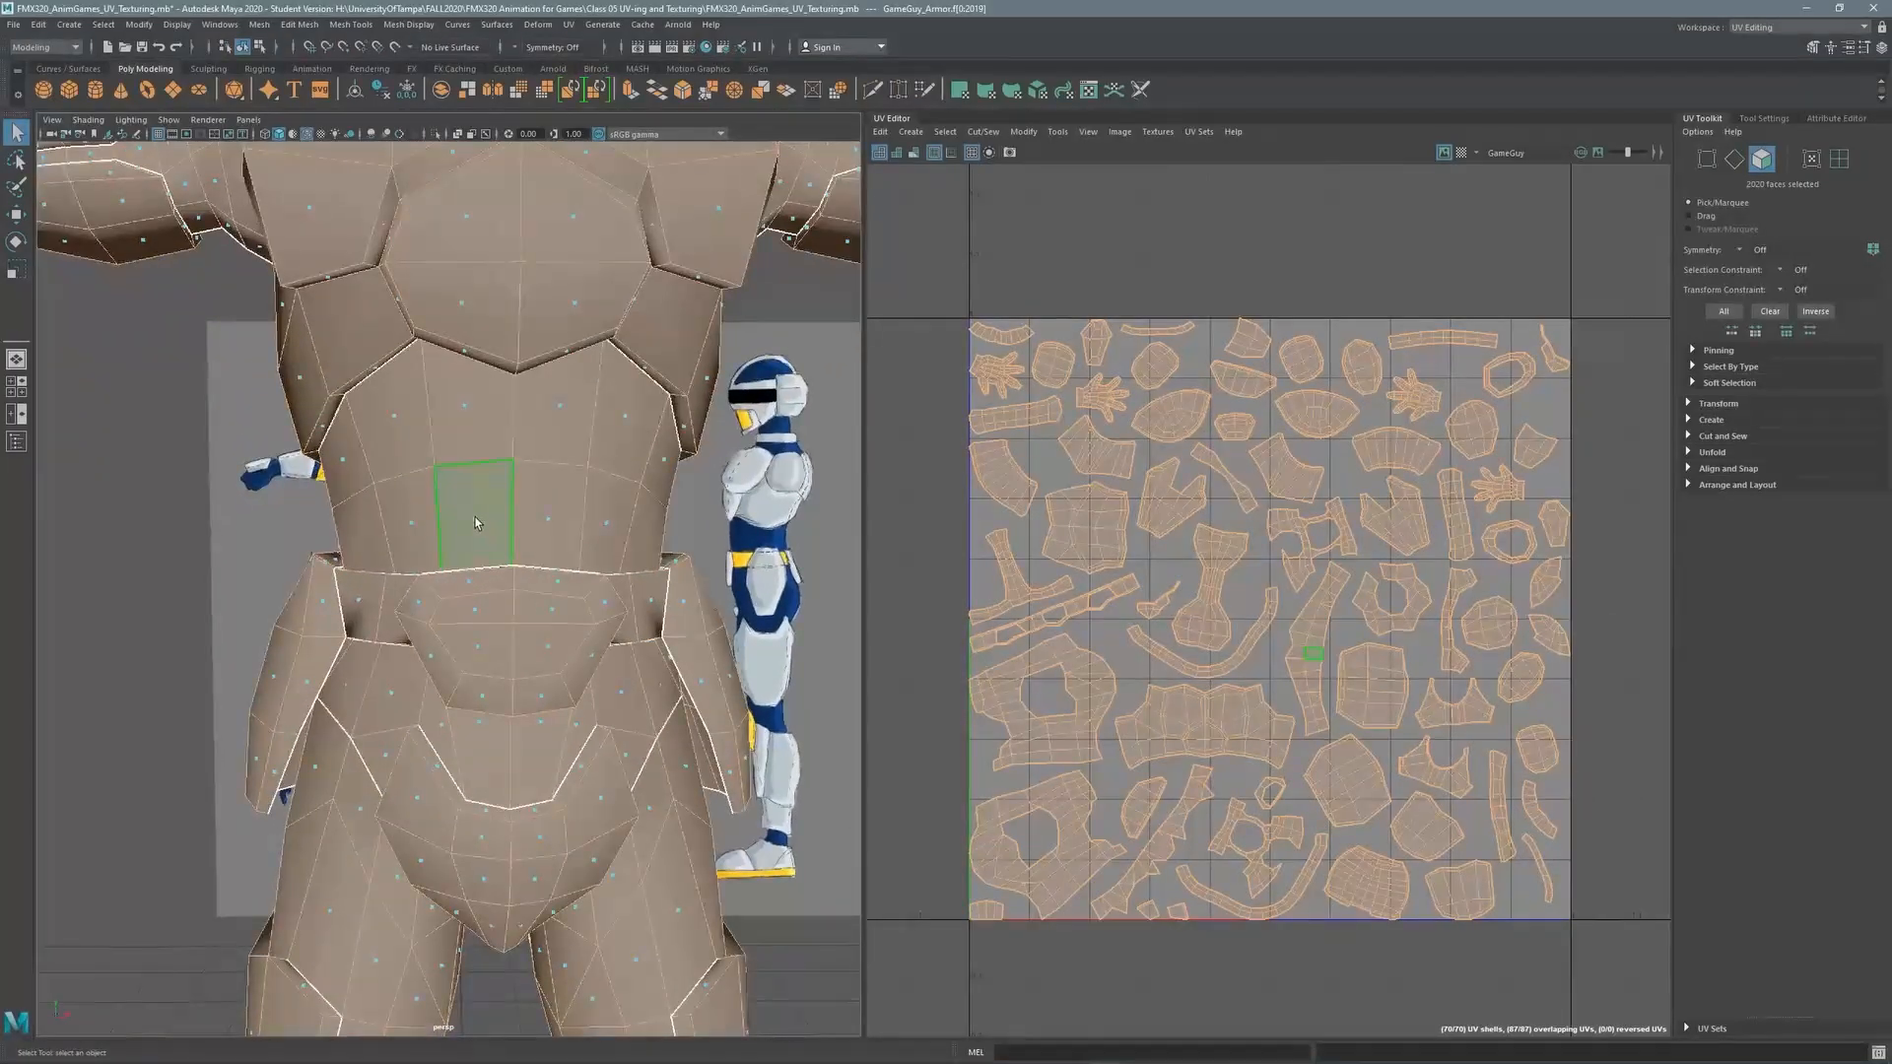
Select the row of faces across the armor's lower abdomen and check how far it extends around the waist
left_click(475, 523)
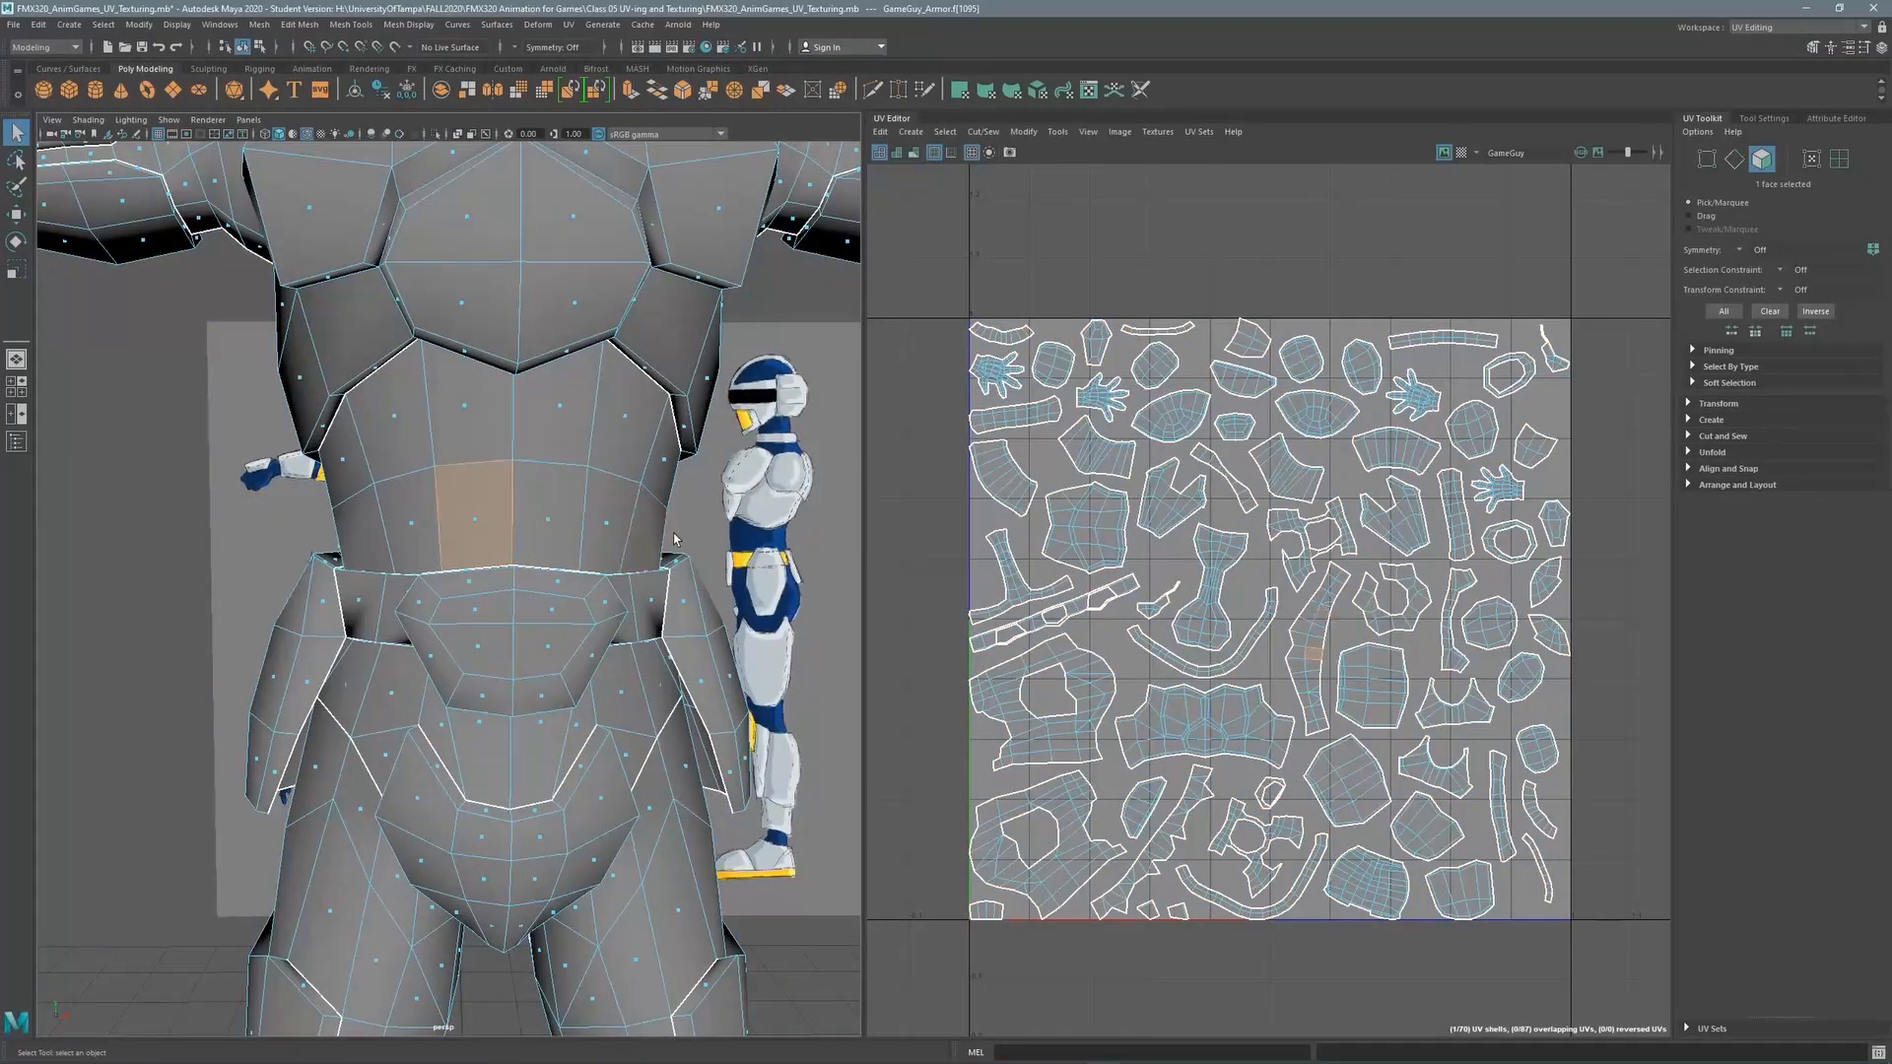
double_click(548, 518, "shift")
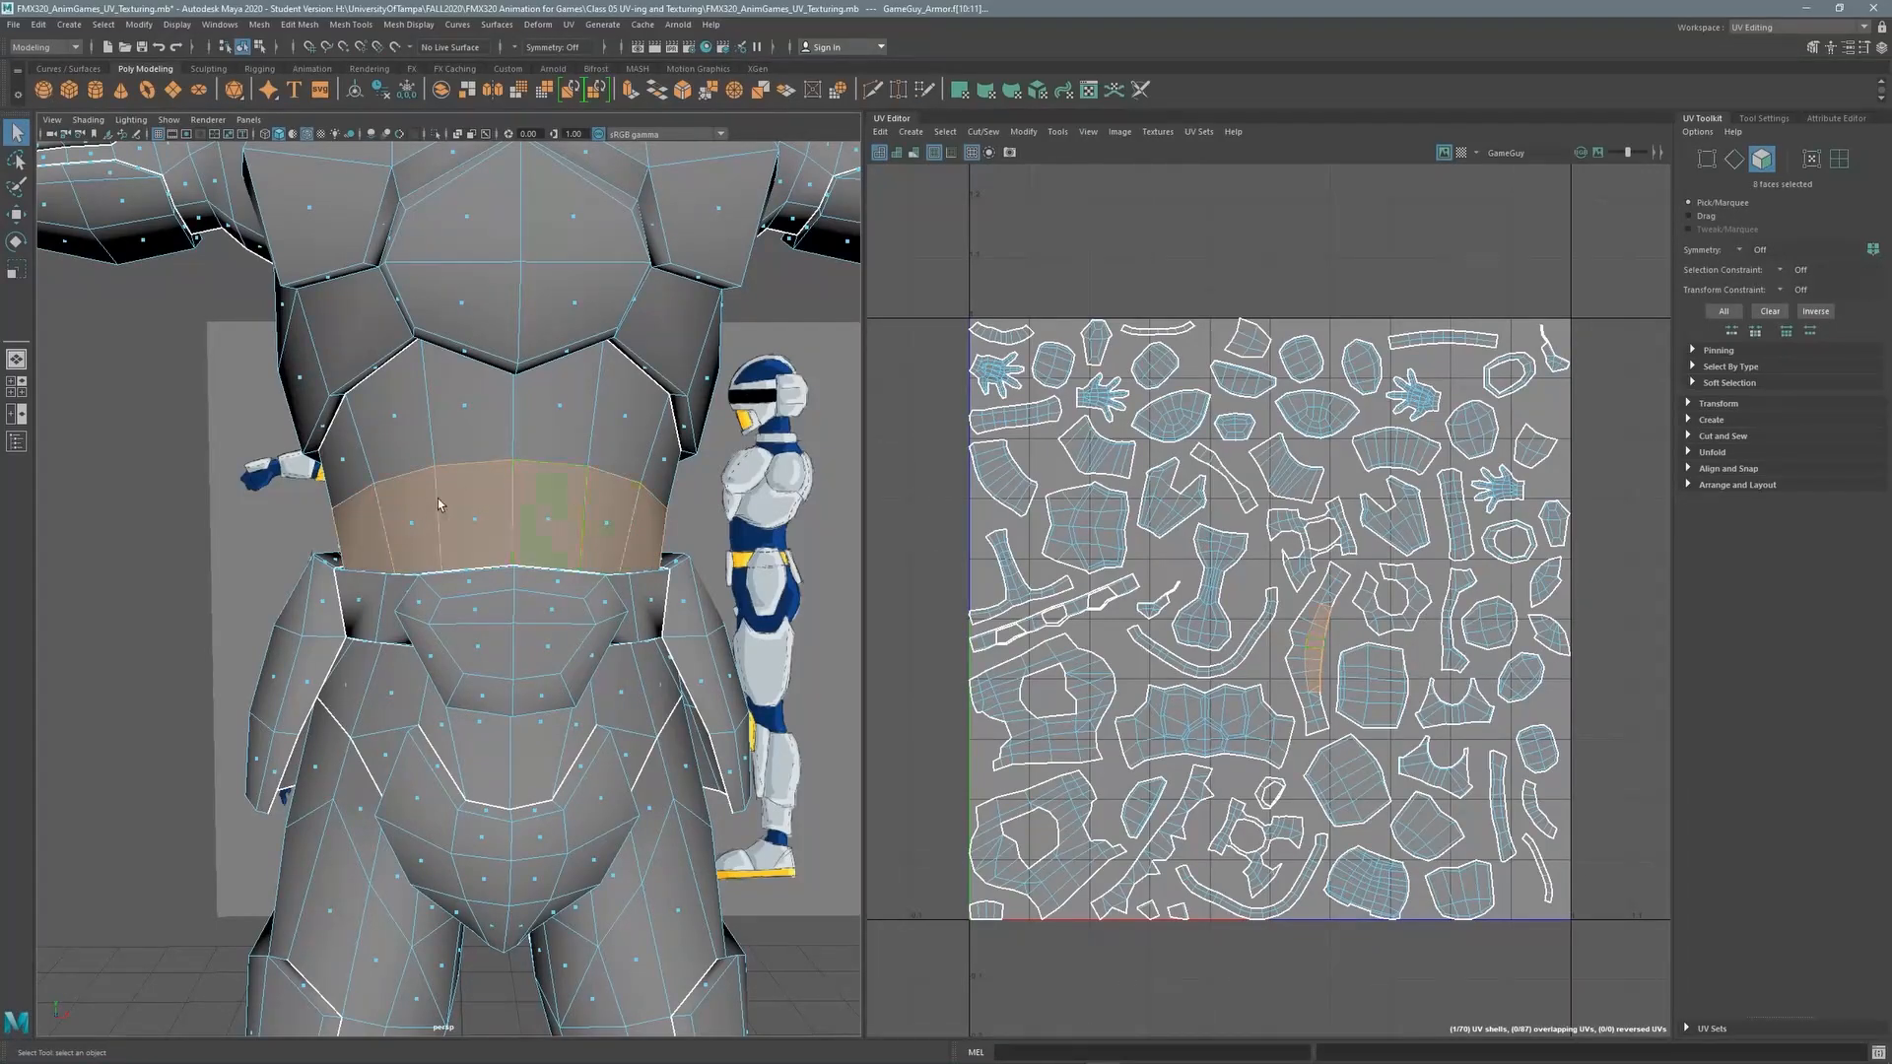
left_click_drag(437, 498, 345, 466, "alt")
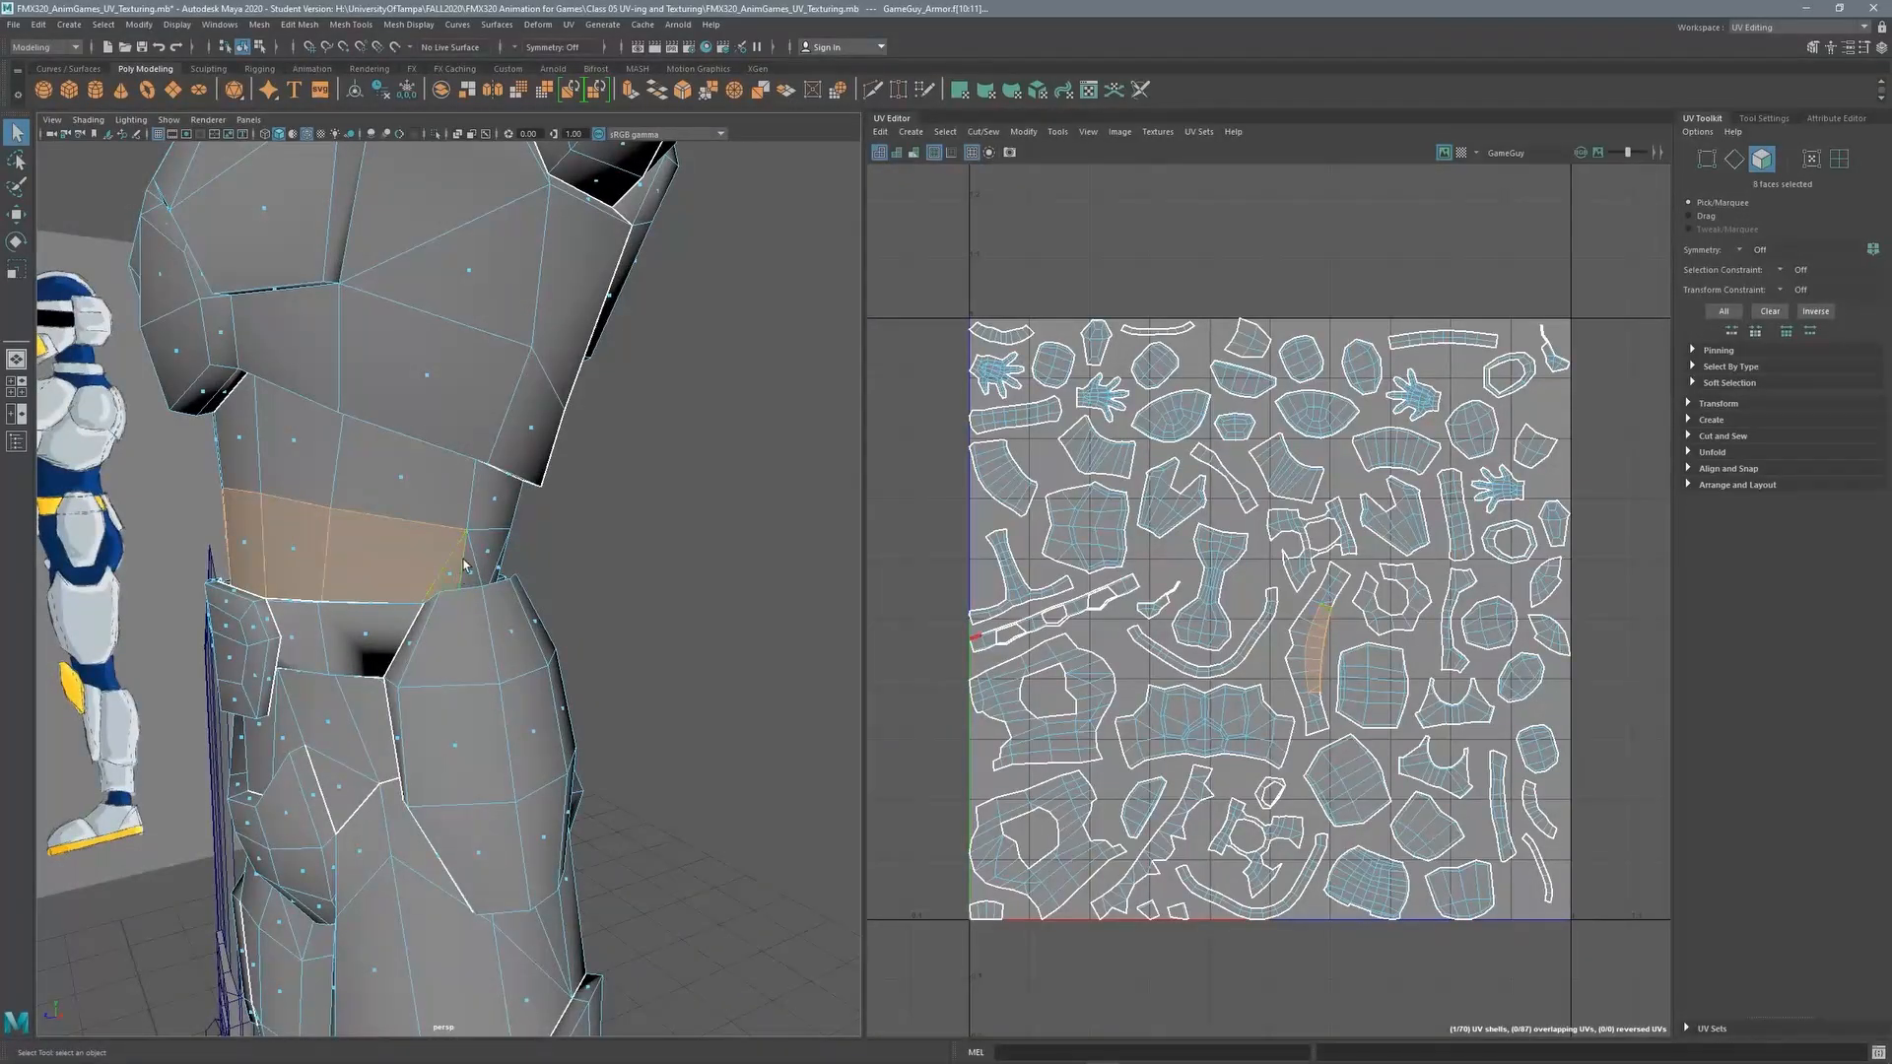
left_click_drag(400, 542, 419, 515, "alt")
right_click_drag(427, 483, 327, 469, "alt")
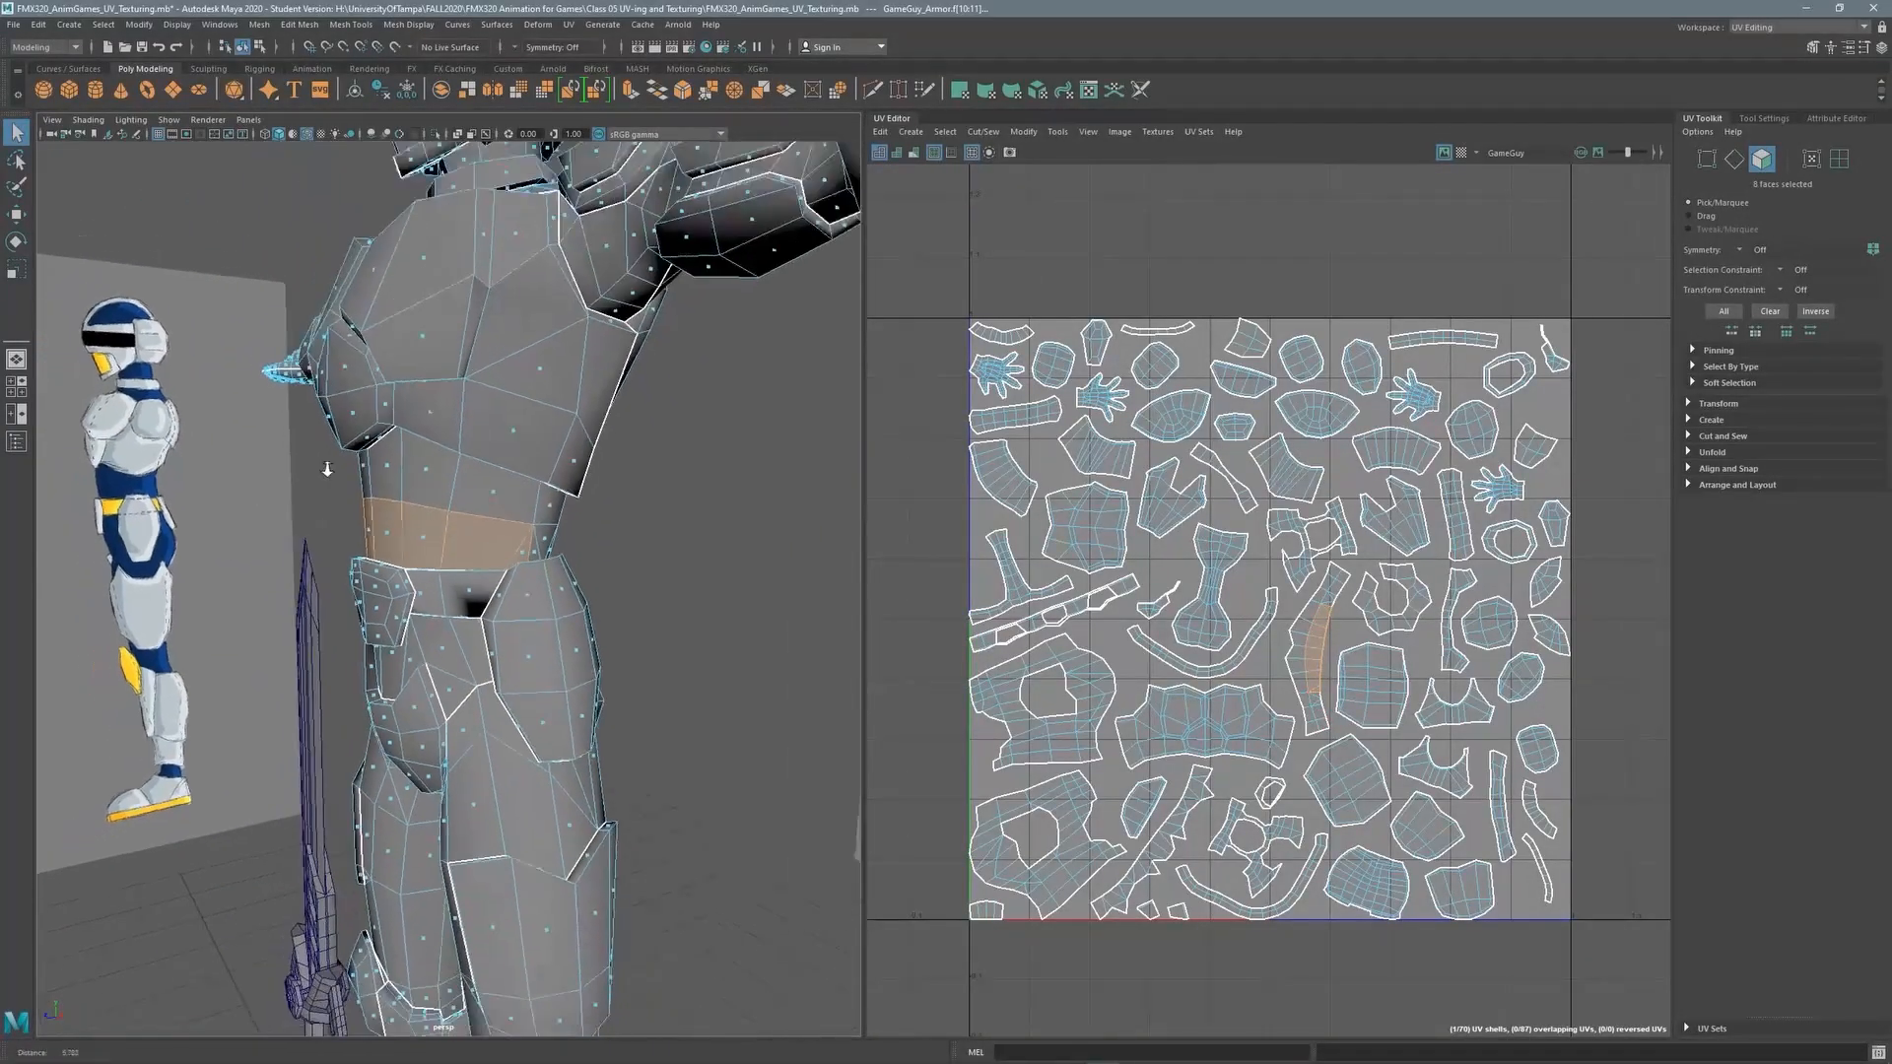
left_click_drag(328, 469, 589, 467, "alt")
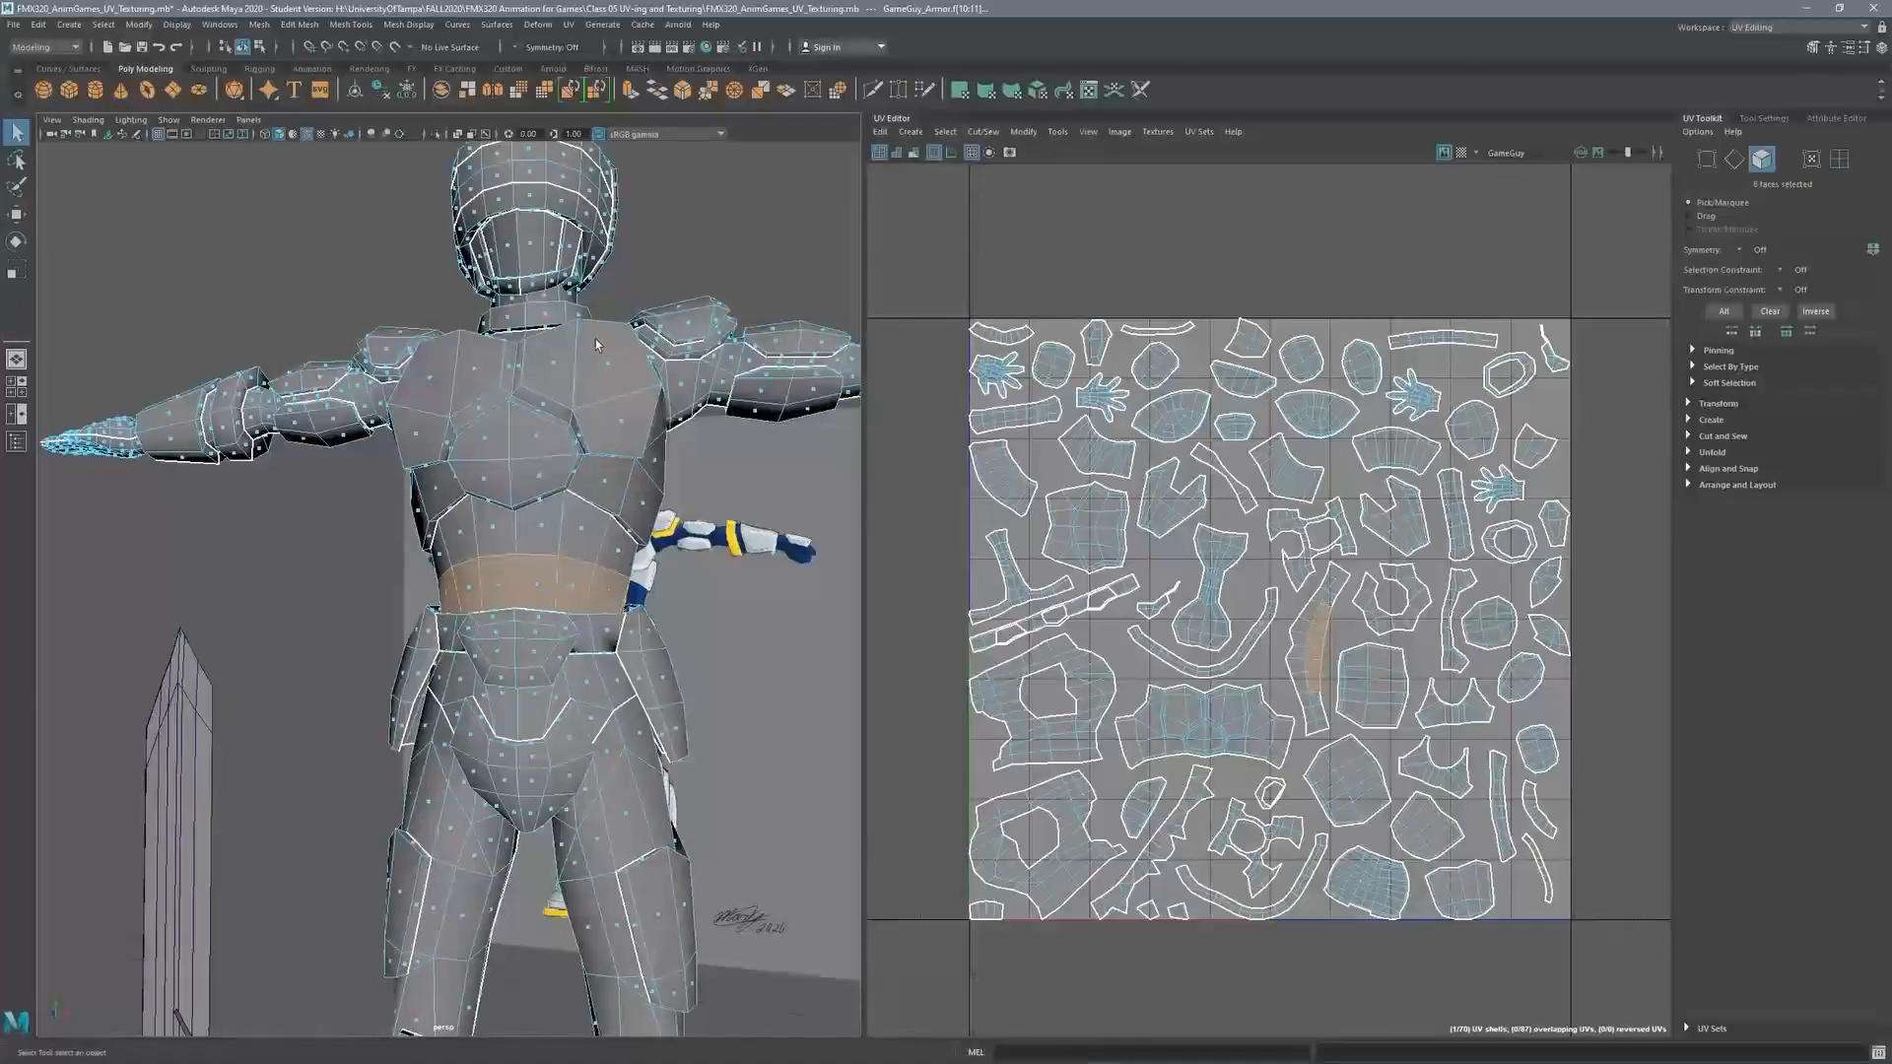
Examine the armor's chest and upper torso from several angles and clear the abdomen face selection
middle_click_drag(576, 455, 492, 537, "alt")
right_click_drag(493, 537, 399, 507, "alt")
left_click_drag(400, 507, 459, 482, "alt")
right_click_drag(458, 483, 493, 438, "alt")
middle_click_drag(493, 439, 503, 499, "alt")
right_click_drag(503, 498, 551, 488, "alt")
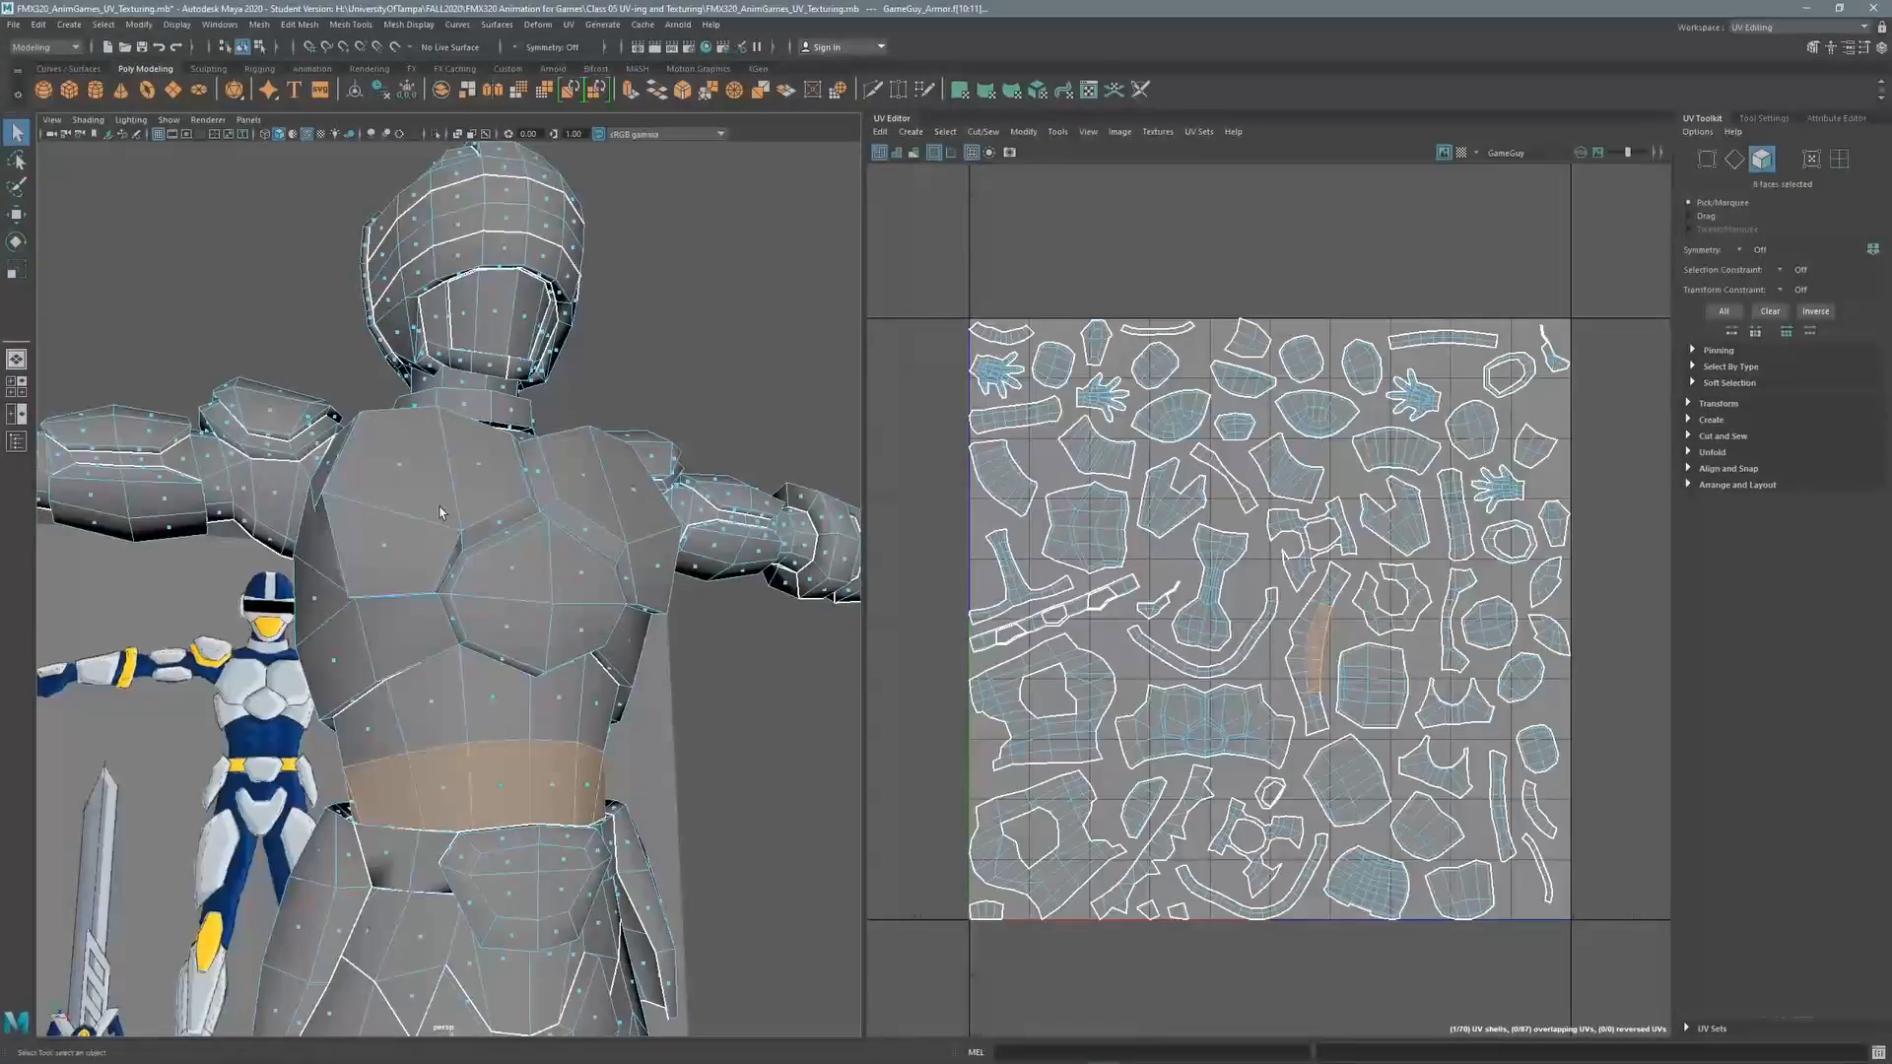
left_click_drag(440, 512, 359, 528, "alt")
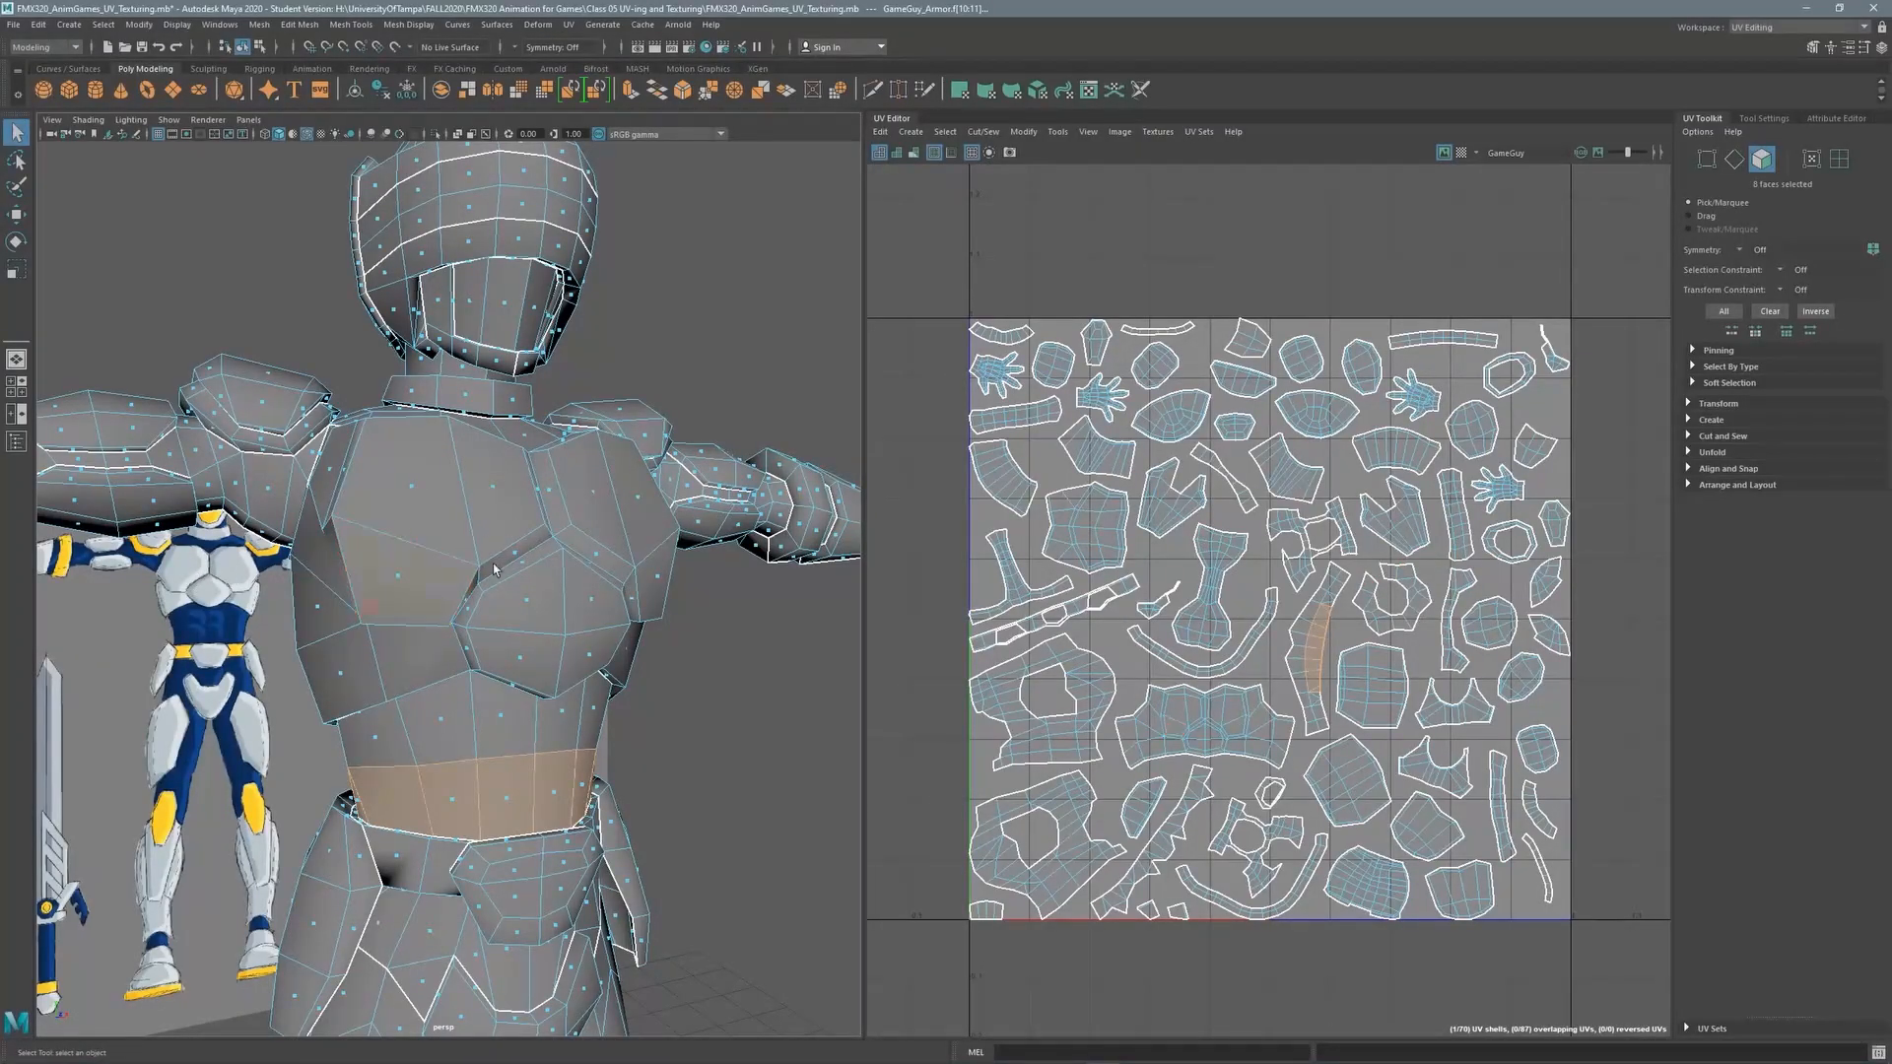
left_click(494, 482)
left_click(624, 333)
Examine the armor's torso and arms together with the corresponding shells in the UV layout
right_click_drag(583, 475, 501, 499, "alt")
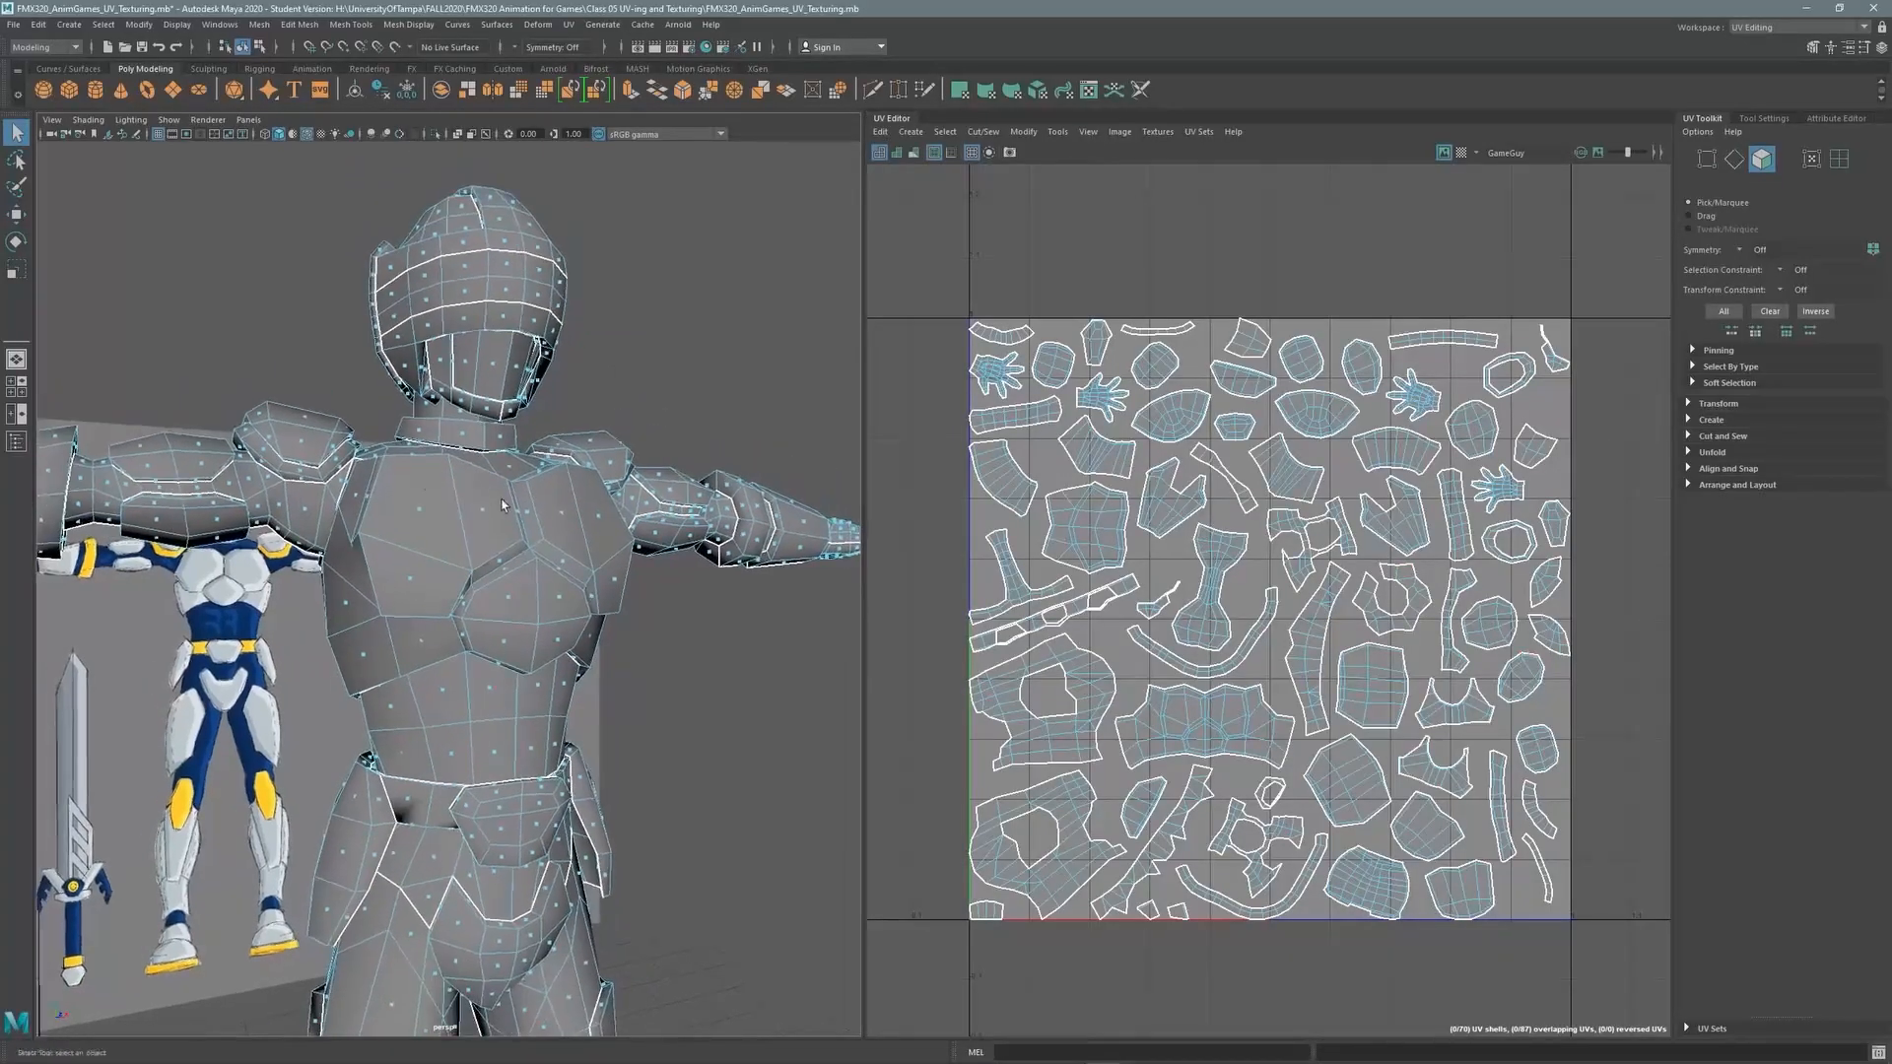
mouse_move(467, 483)
left_mouse_down("alt")
mouse_move(566, 485)
mouse_move(493, 481)
left_mouse_up("alt")
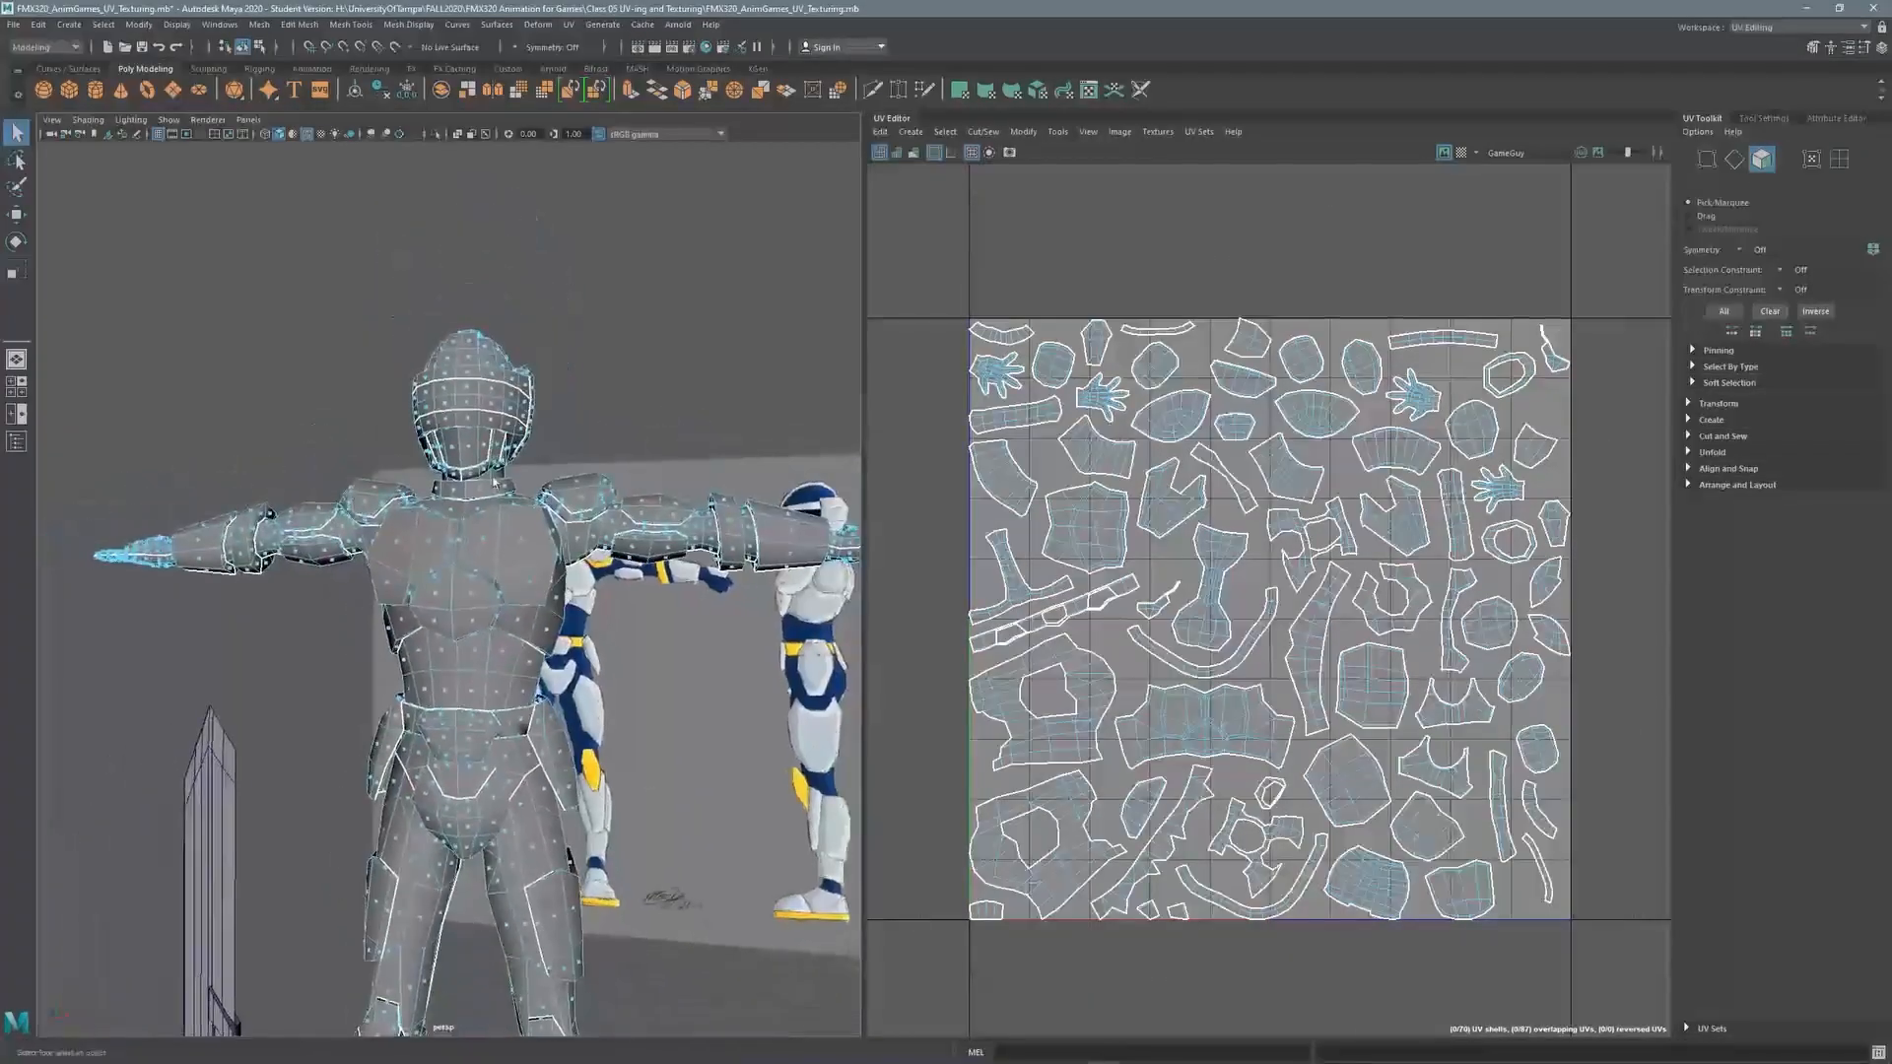
middle_click_drag(509, 563, 502, 550, "alt")
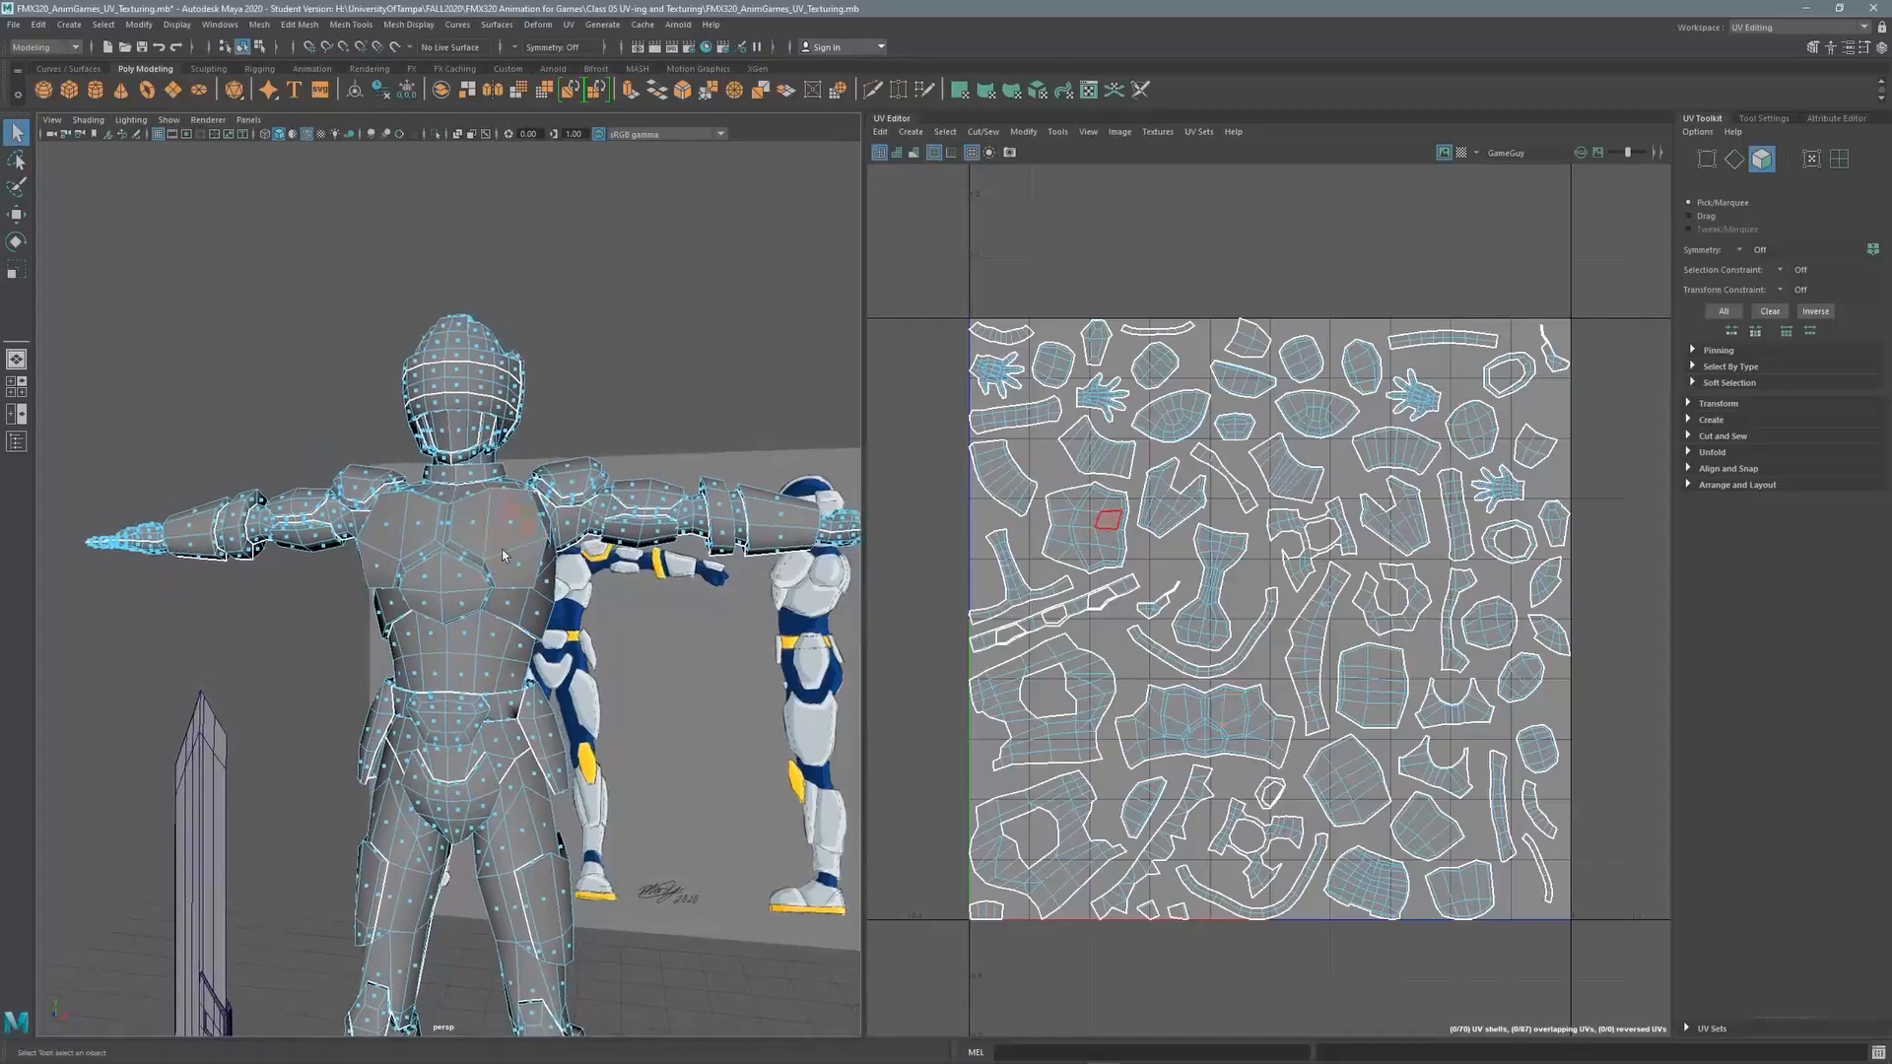
left_click_drag(464, 577, 759, 483, "alt")
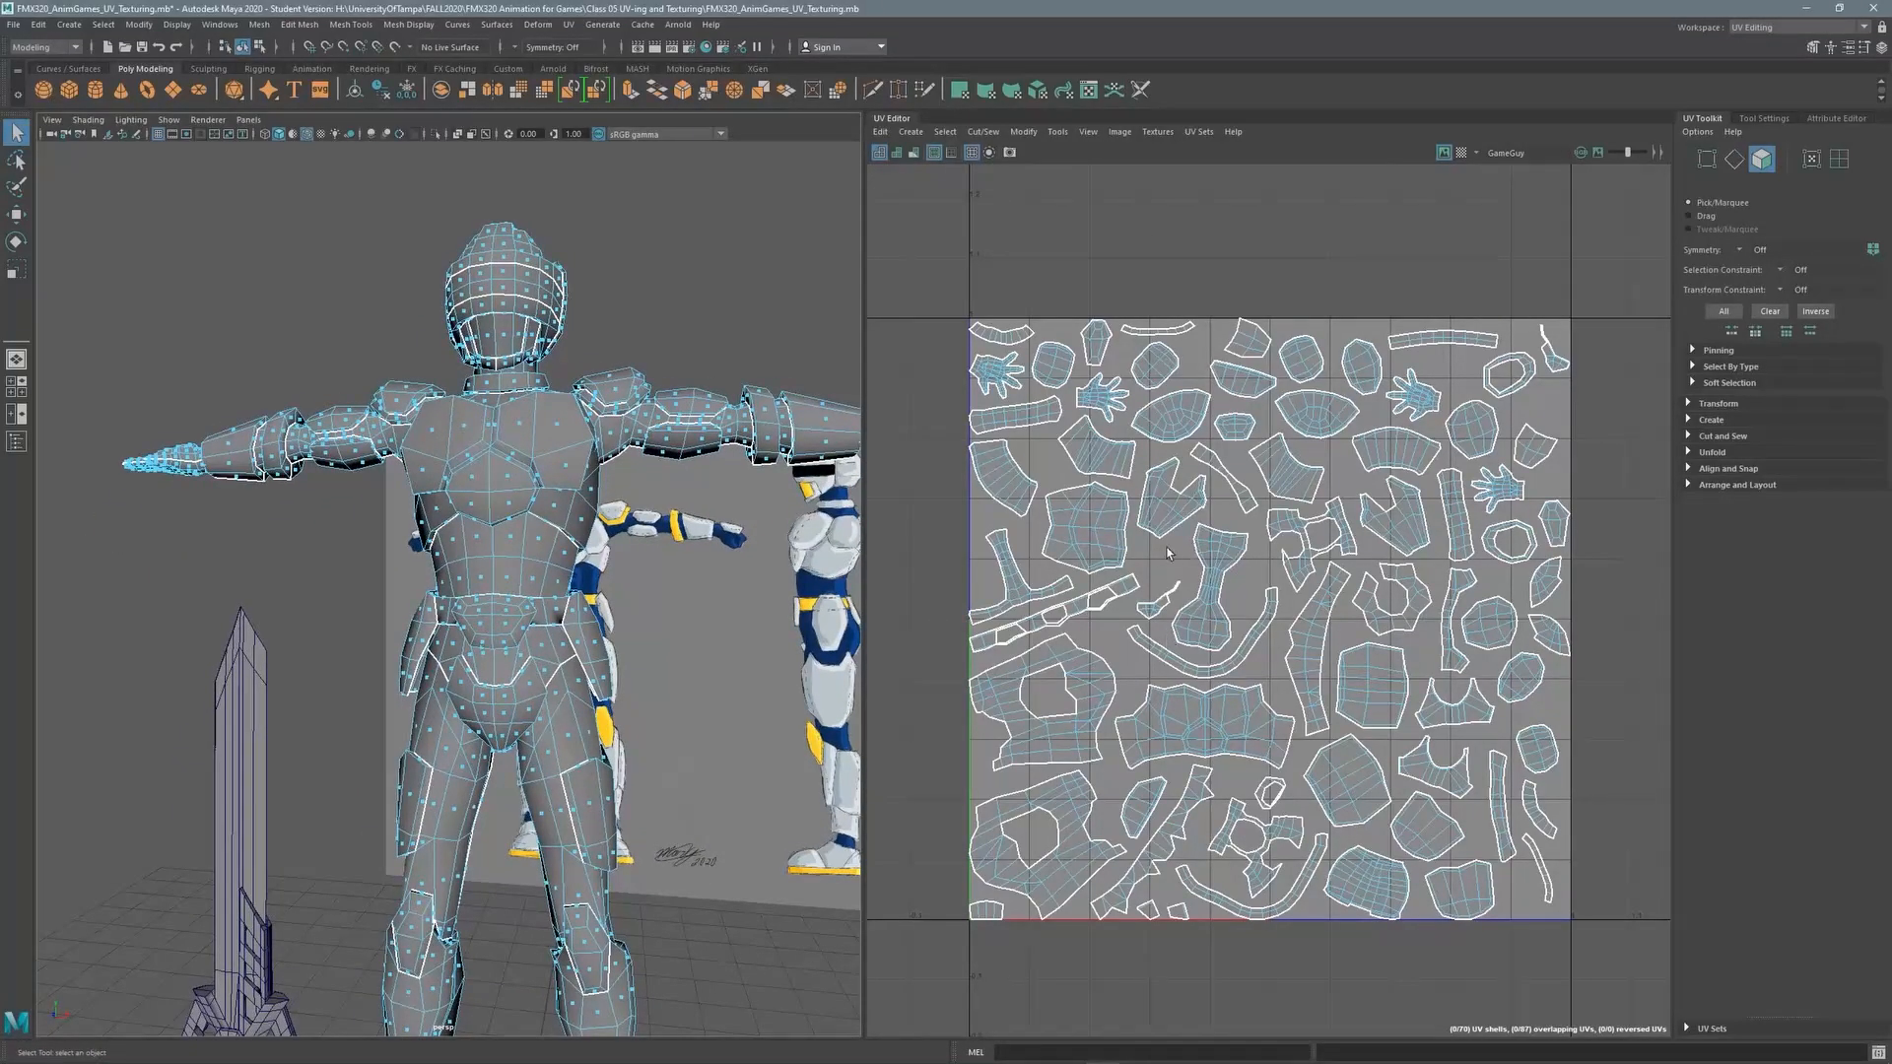
middle_click_drag(1190, 467, 1193, 405, "alt")
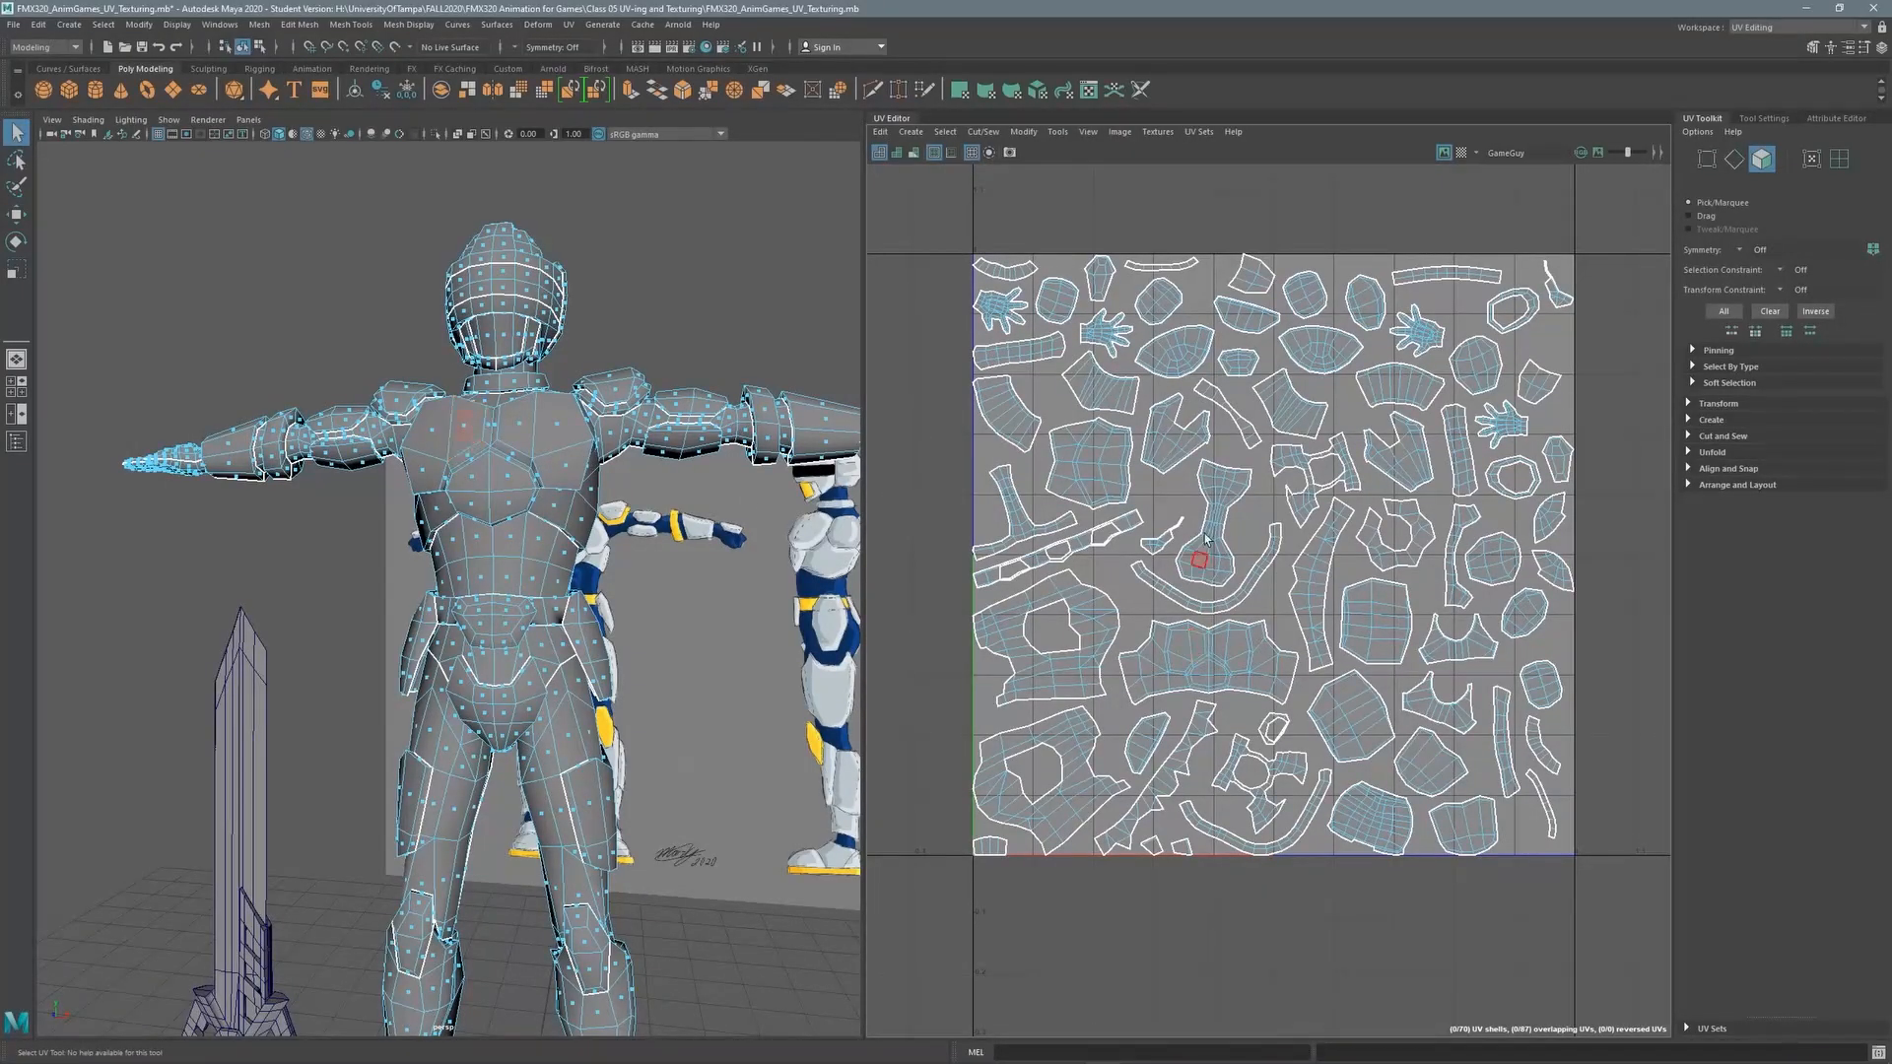
scroll(565, 361, "up", 2)
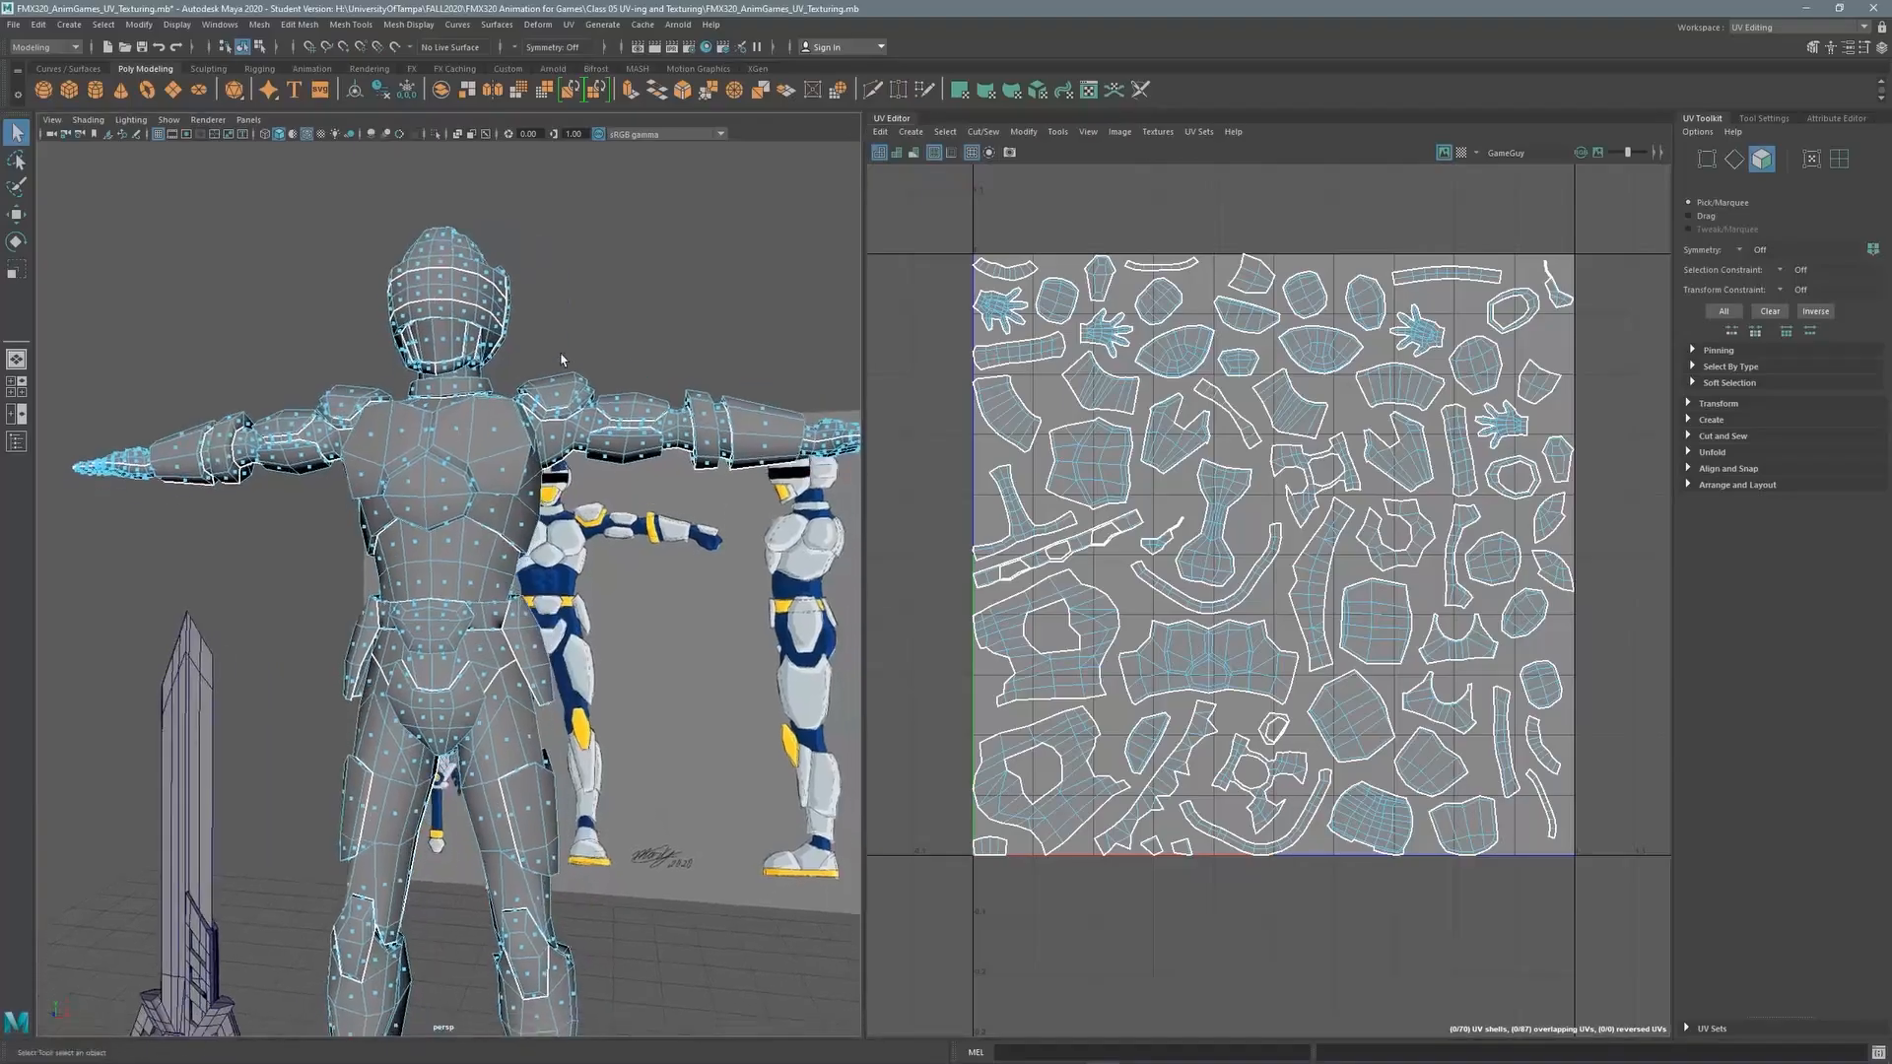
scroll(565, 378, "up", 2)
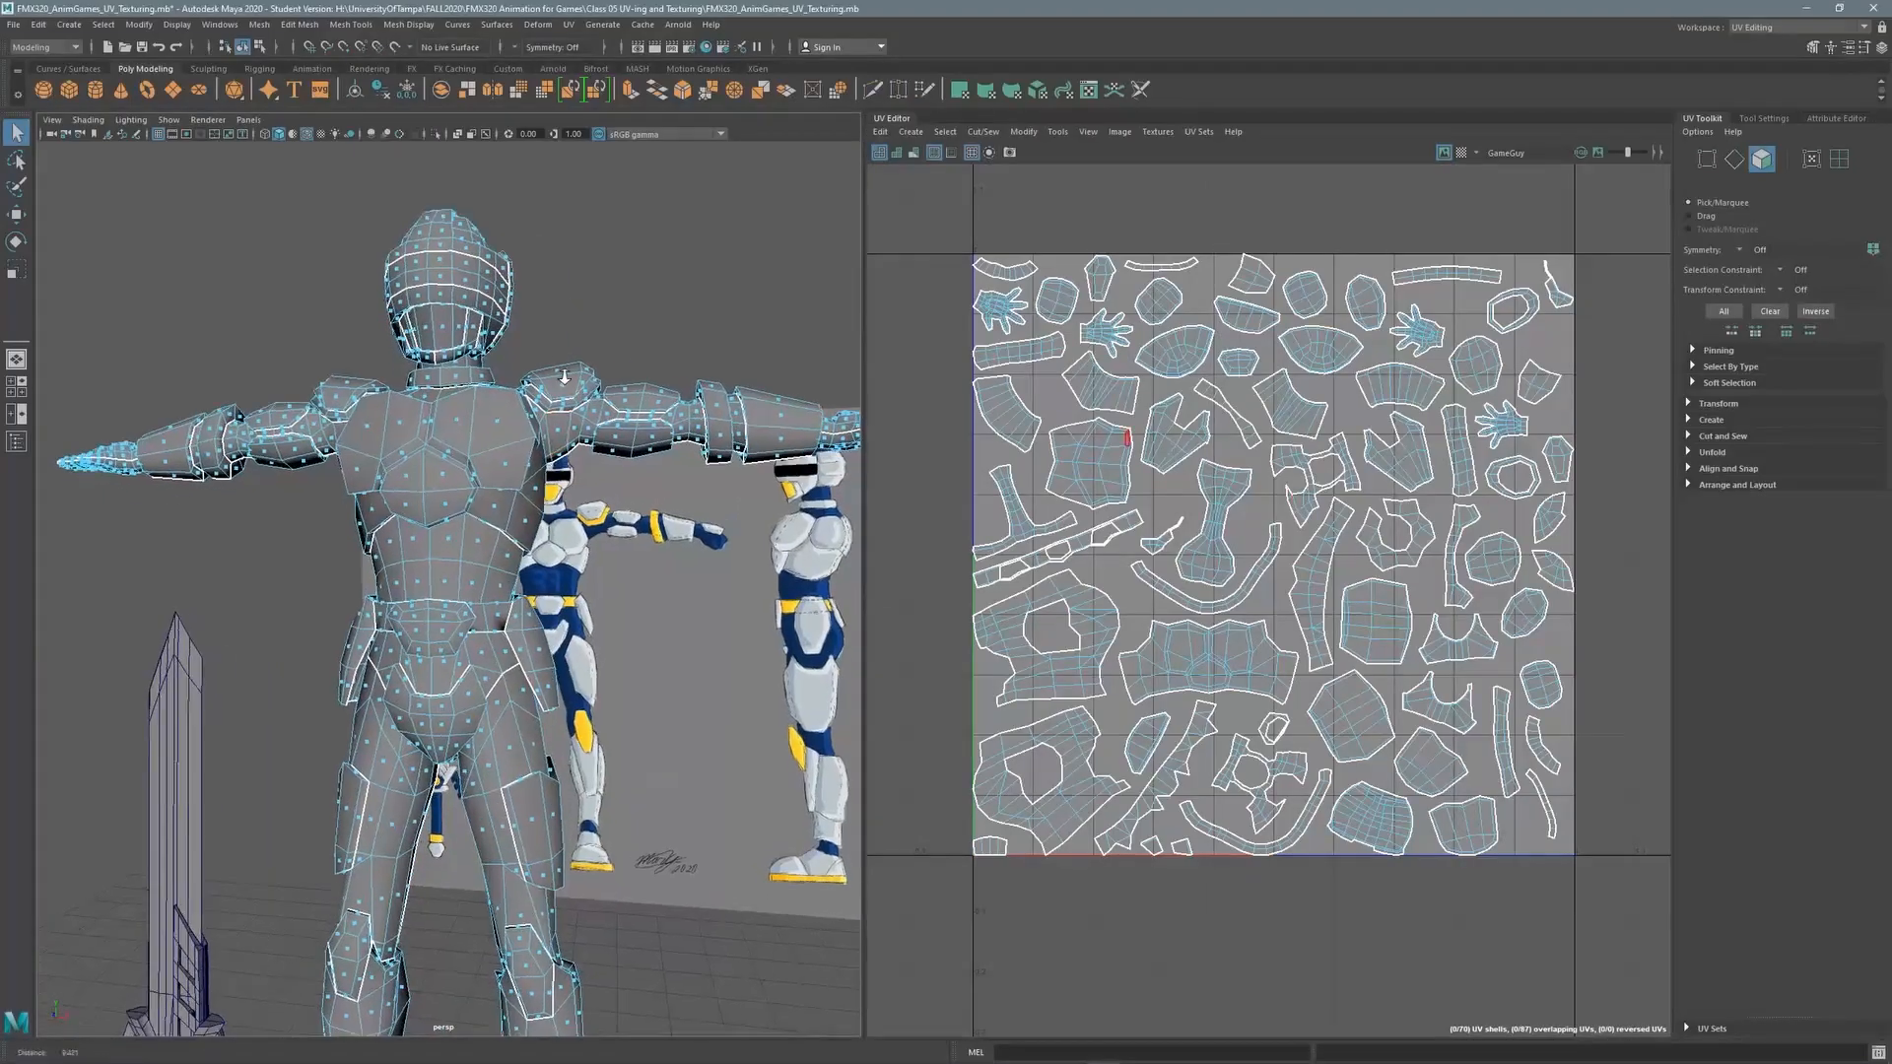
scroll(564, 377, "up", 3)
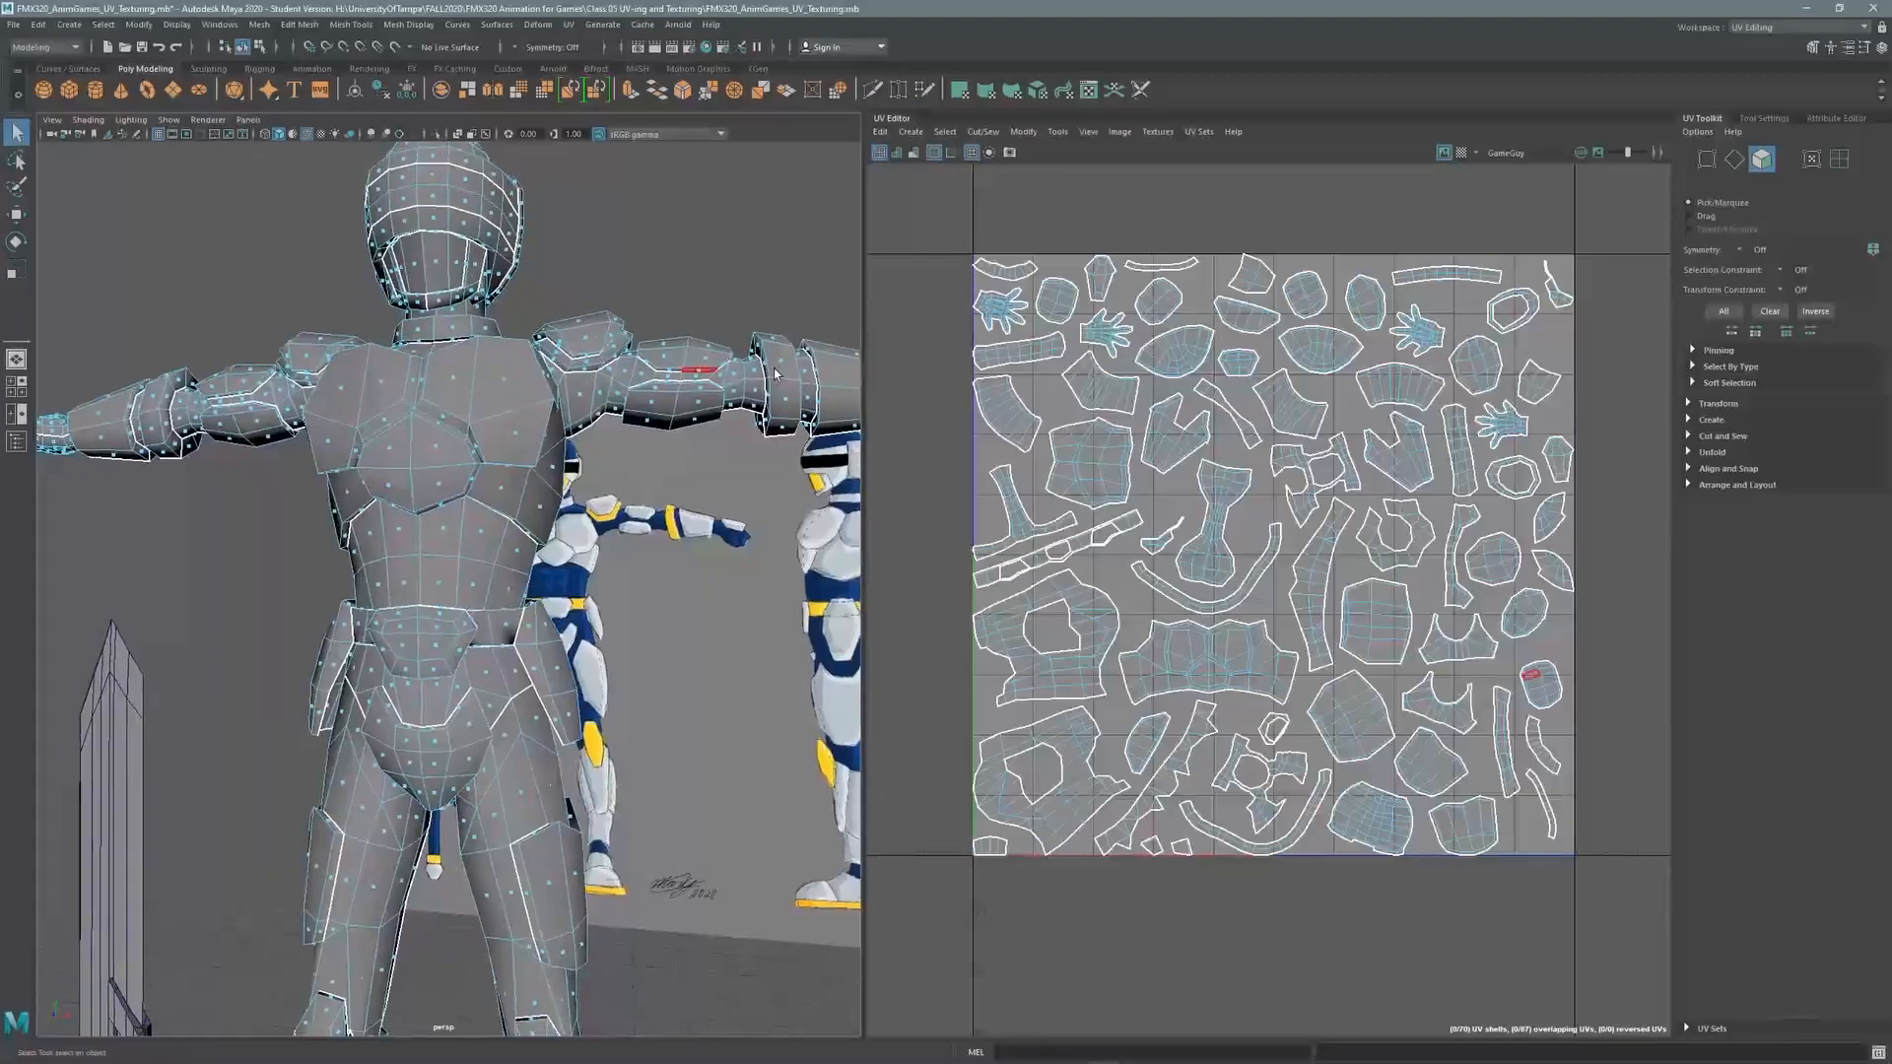
Select a face on the armor's chest, locate it in the UV layout and select its entire UV shell
right_click_drag(525, 418, 524, 461)
left_click(514, 435)
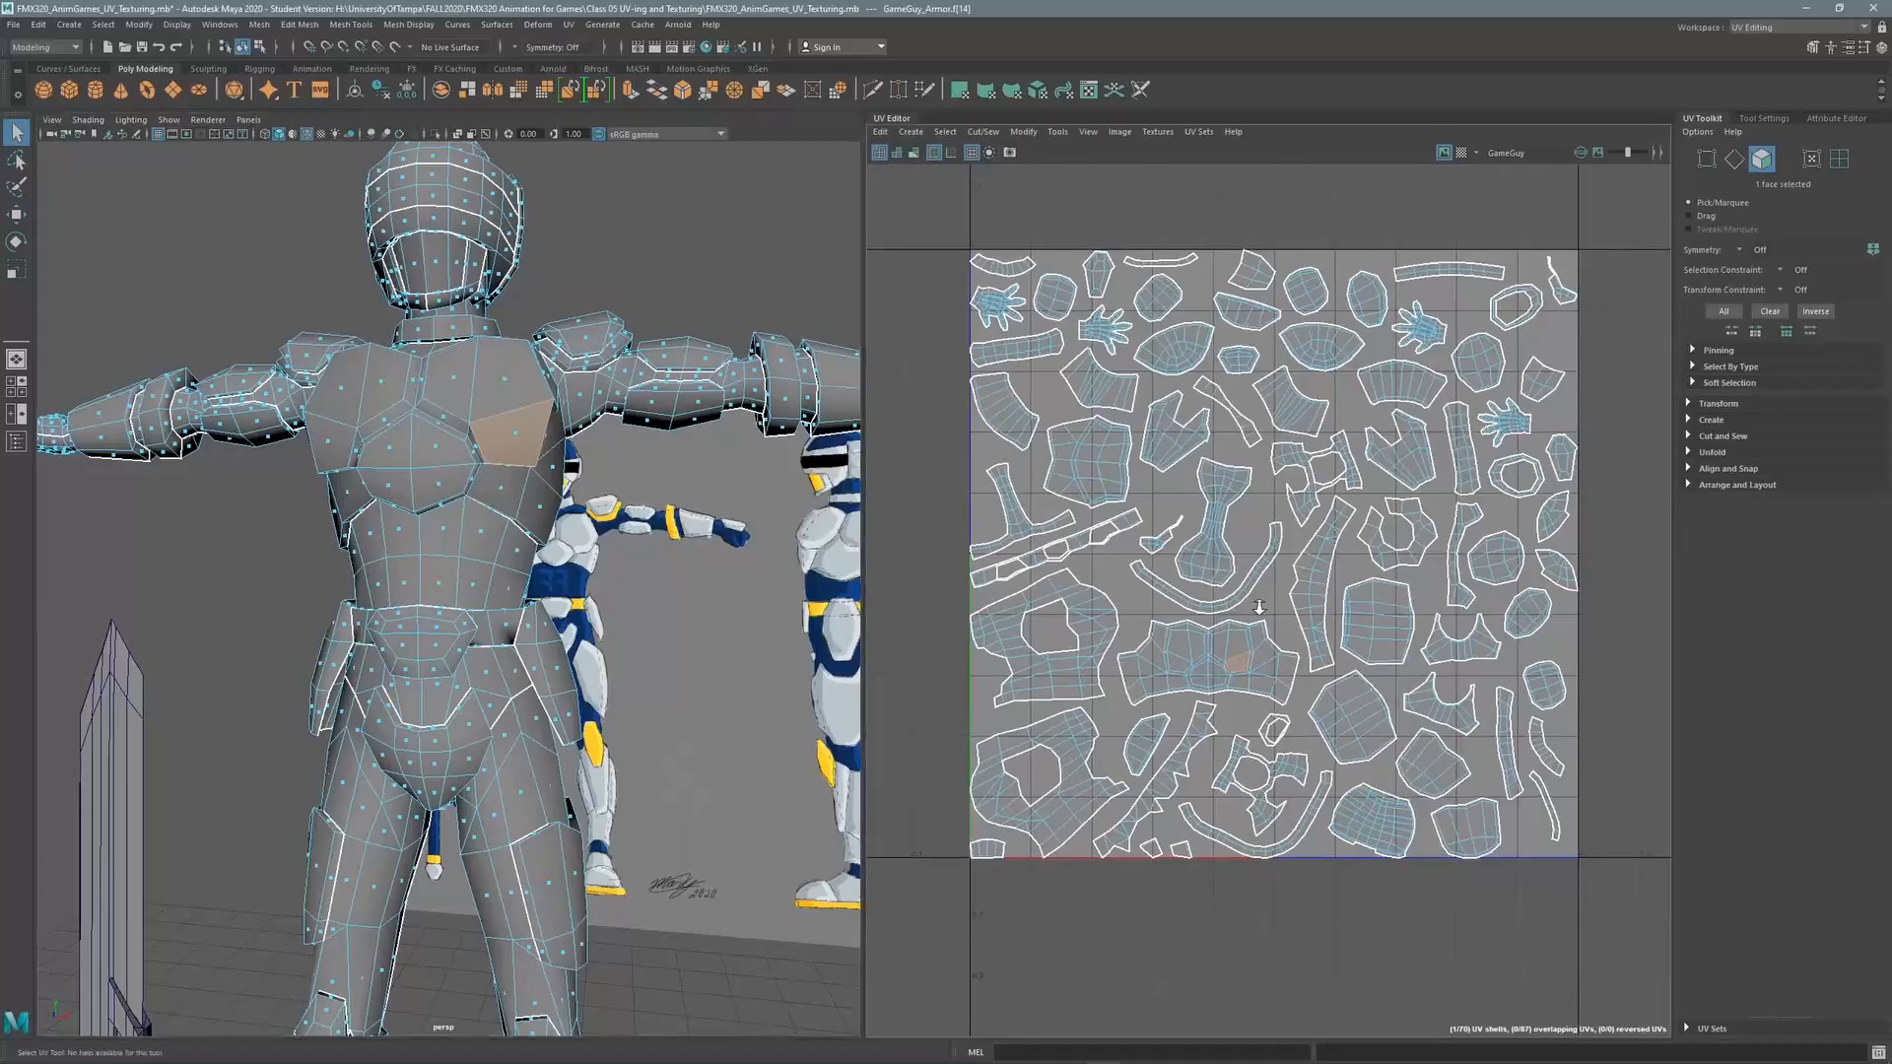
scroll(1351, 383, "up", 3)
middle_click_drag(1351, 382, 1337, 386, "alt")
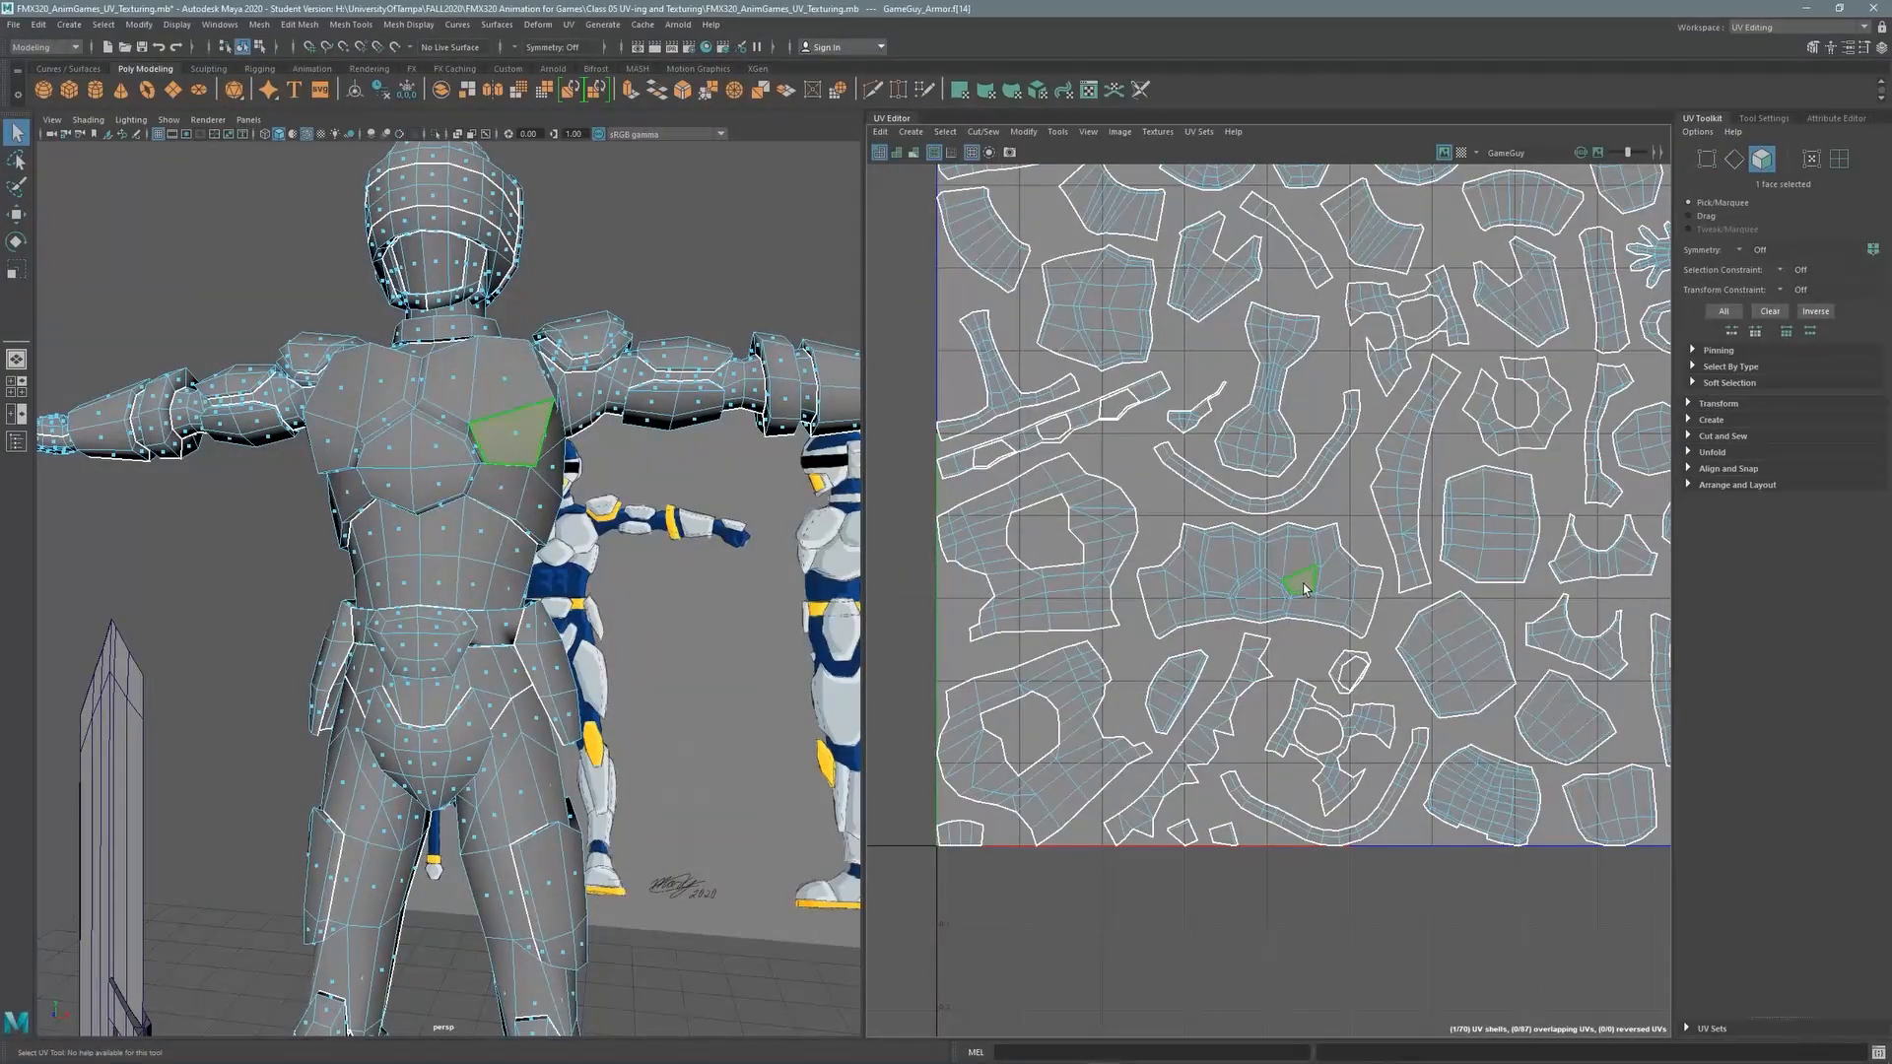
double_click(1303, 589)
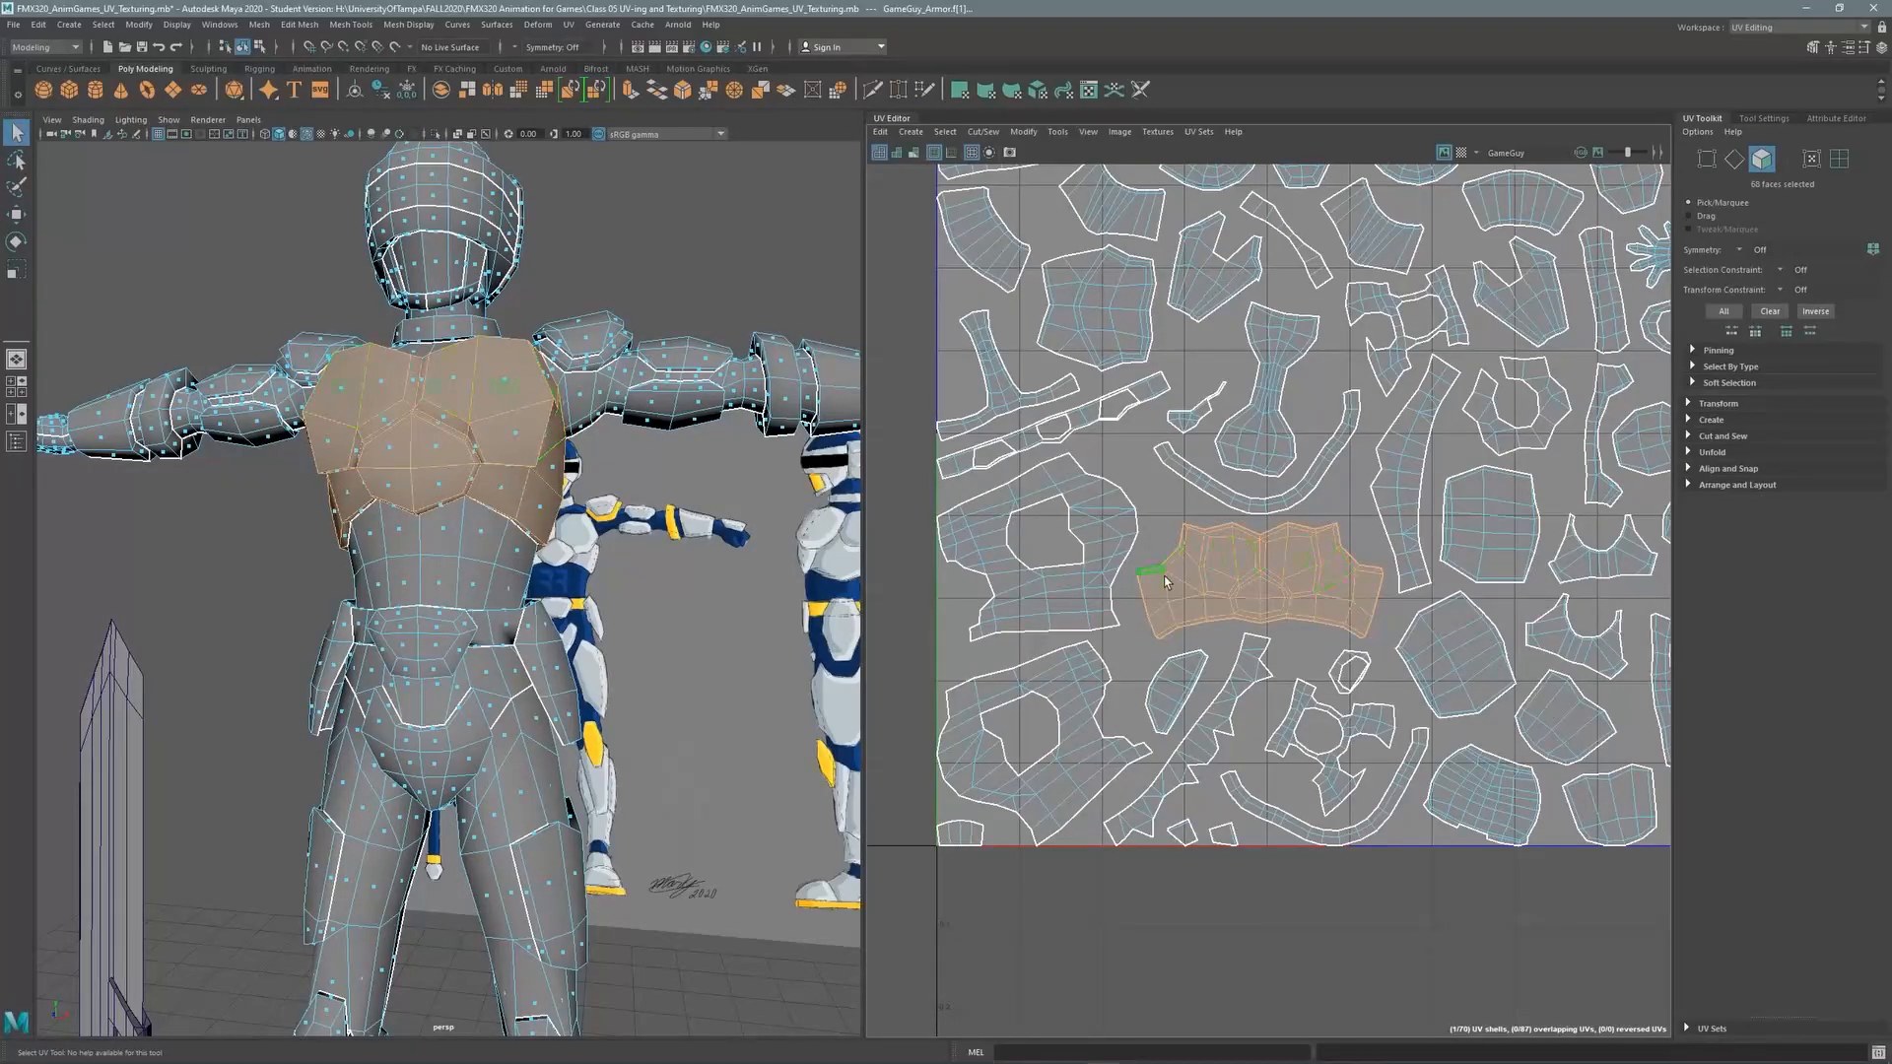
Examine the selected chest faces on the armor from the front, side and below to see what the shell covers
left_click_drag(532, 420, 482, 450, "alt")
scroll(503, 475, "down", 3)
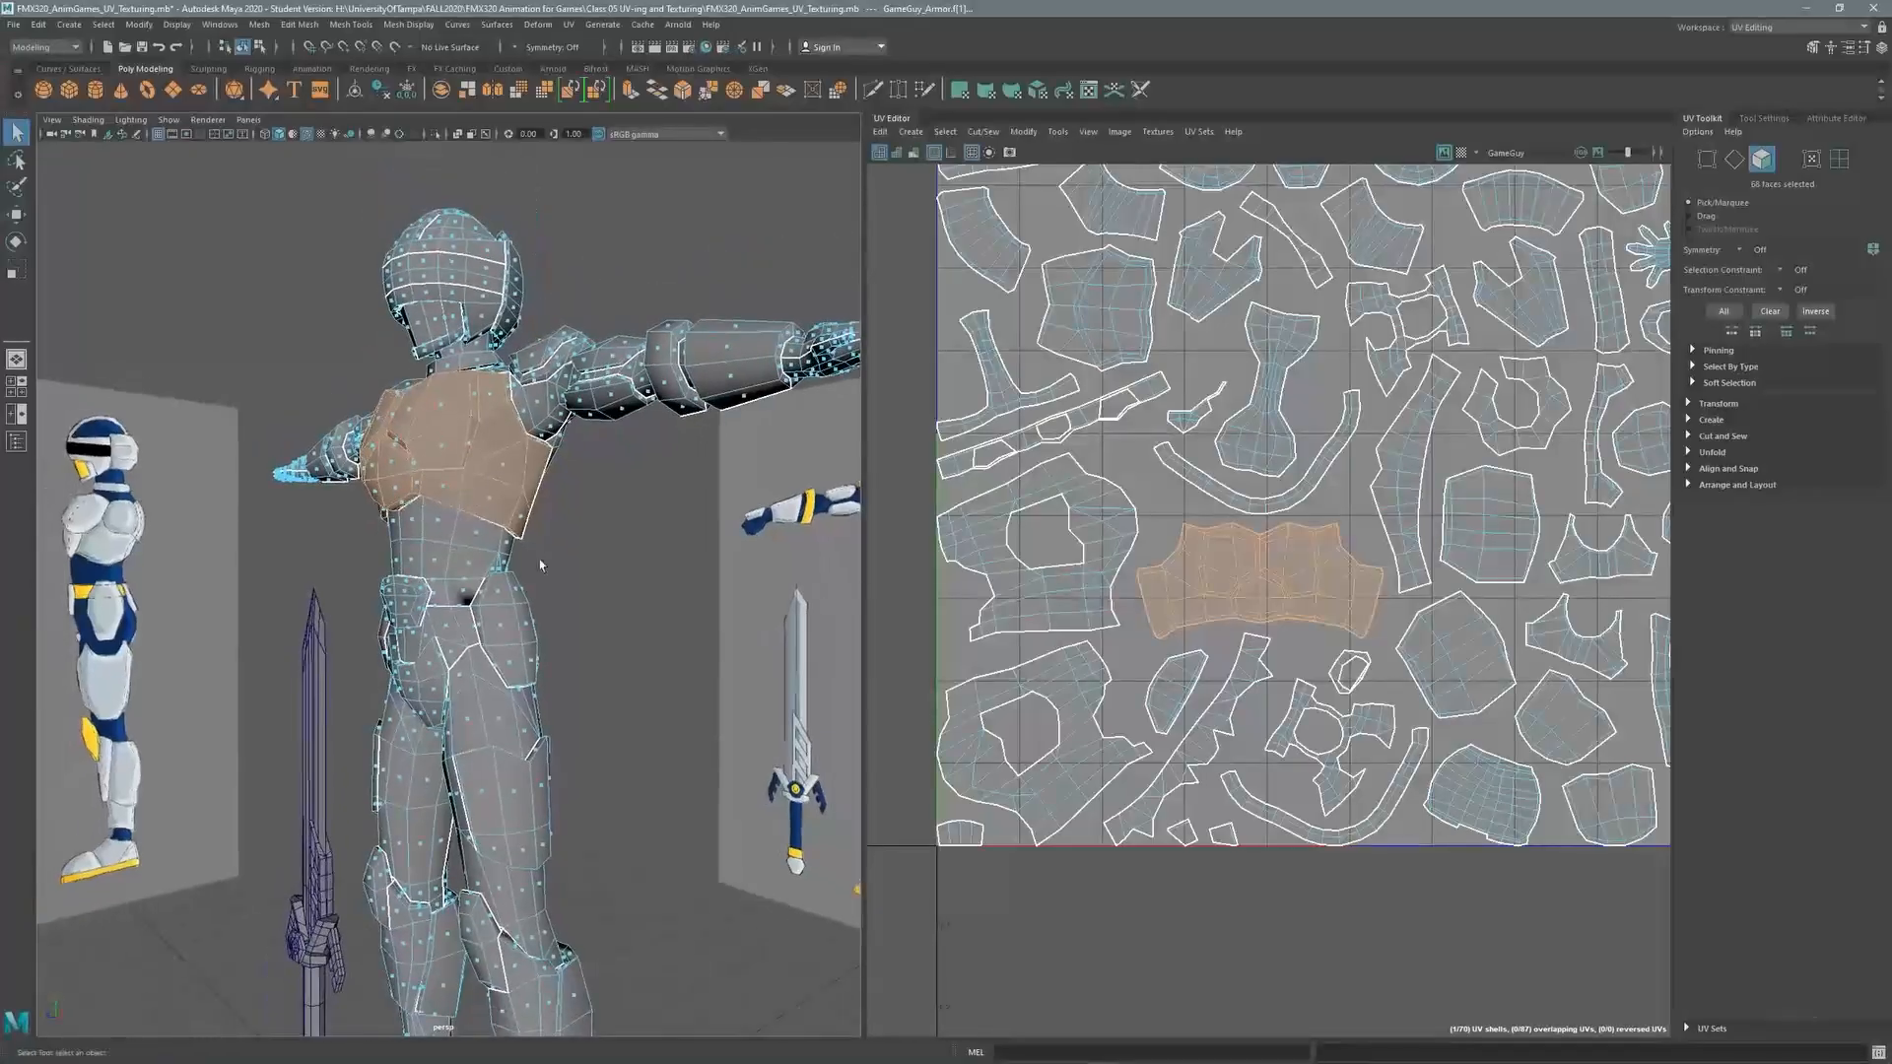
middle_click_drag(540, 565, 523, 471, "alt")
left_click_drag(522, 471, 636, 463, "alt")
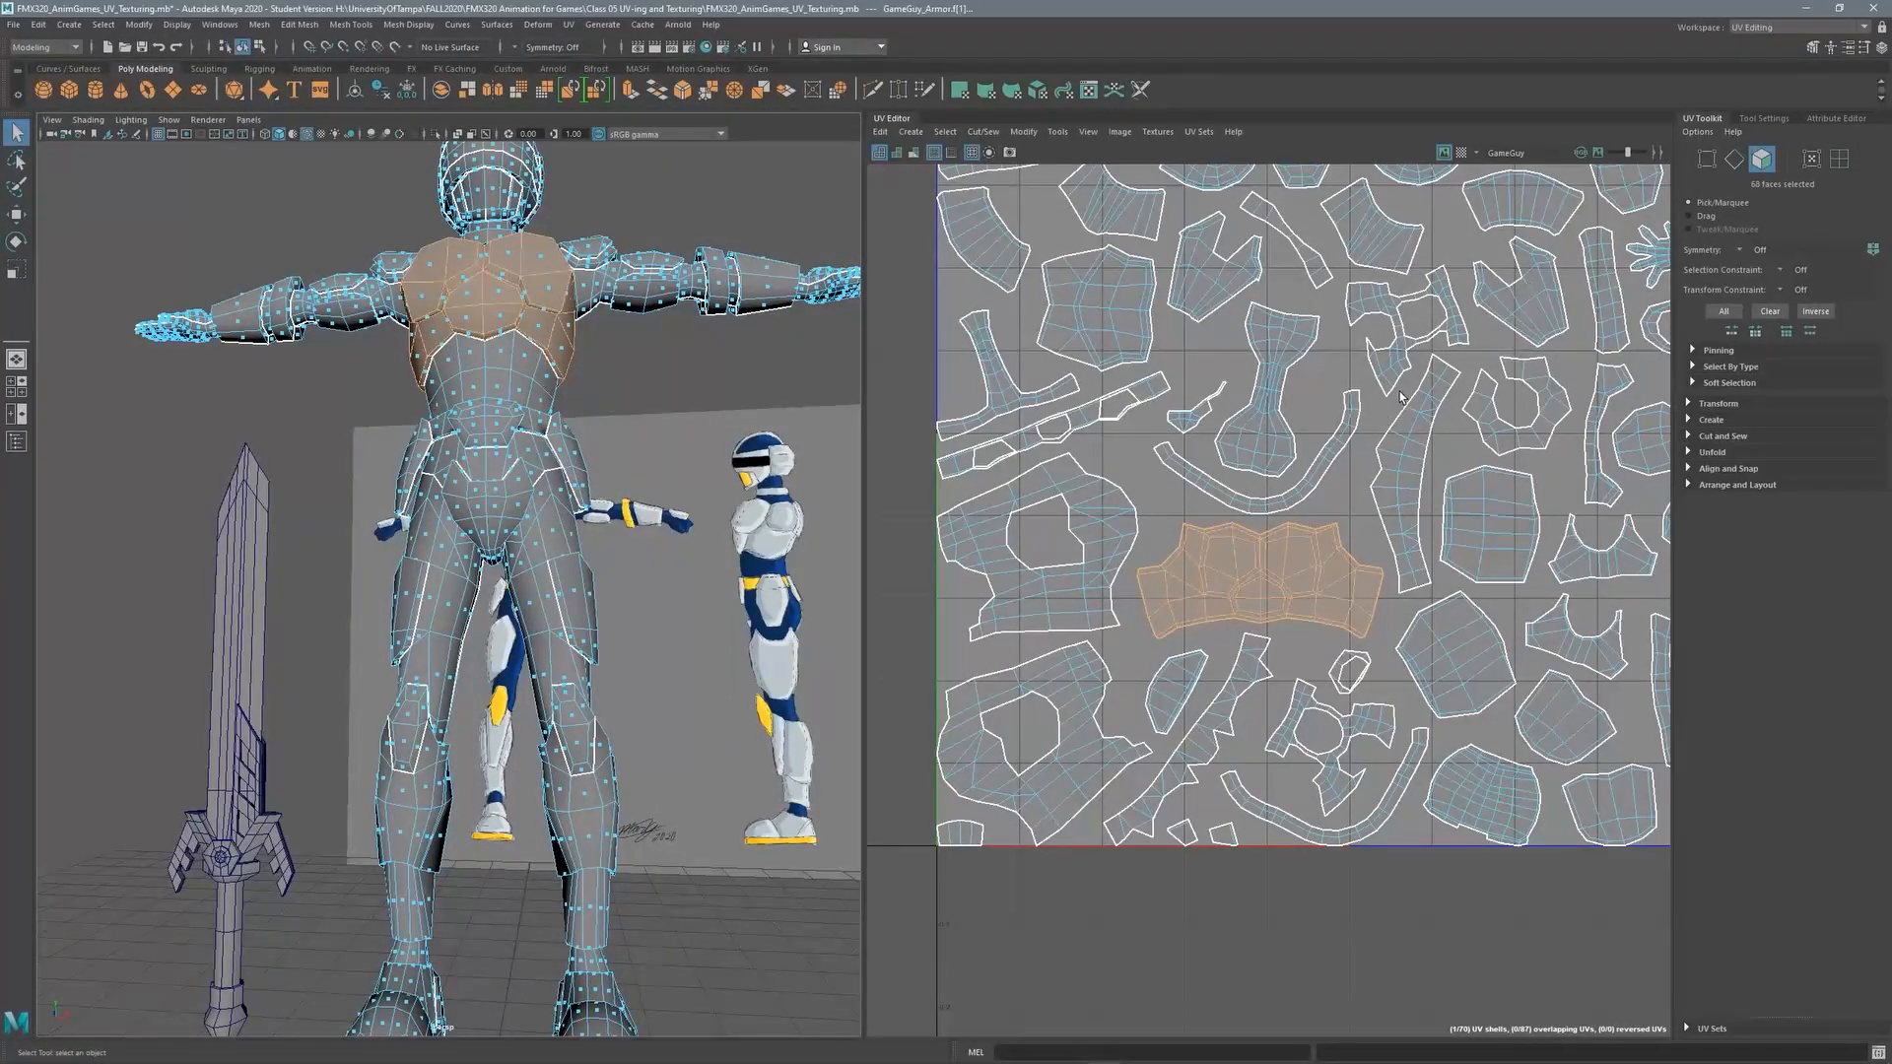
middle_click_drag(499, 423, 511, 470, "alt")
left_click_drag(511, 469, 497, 389, "alt")
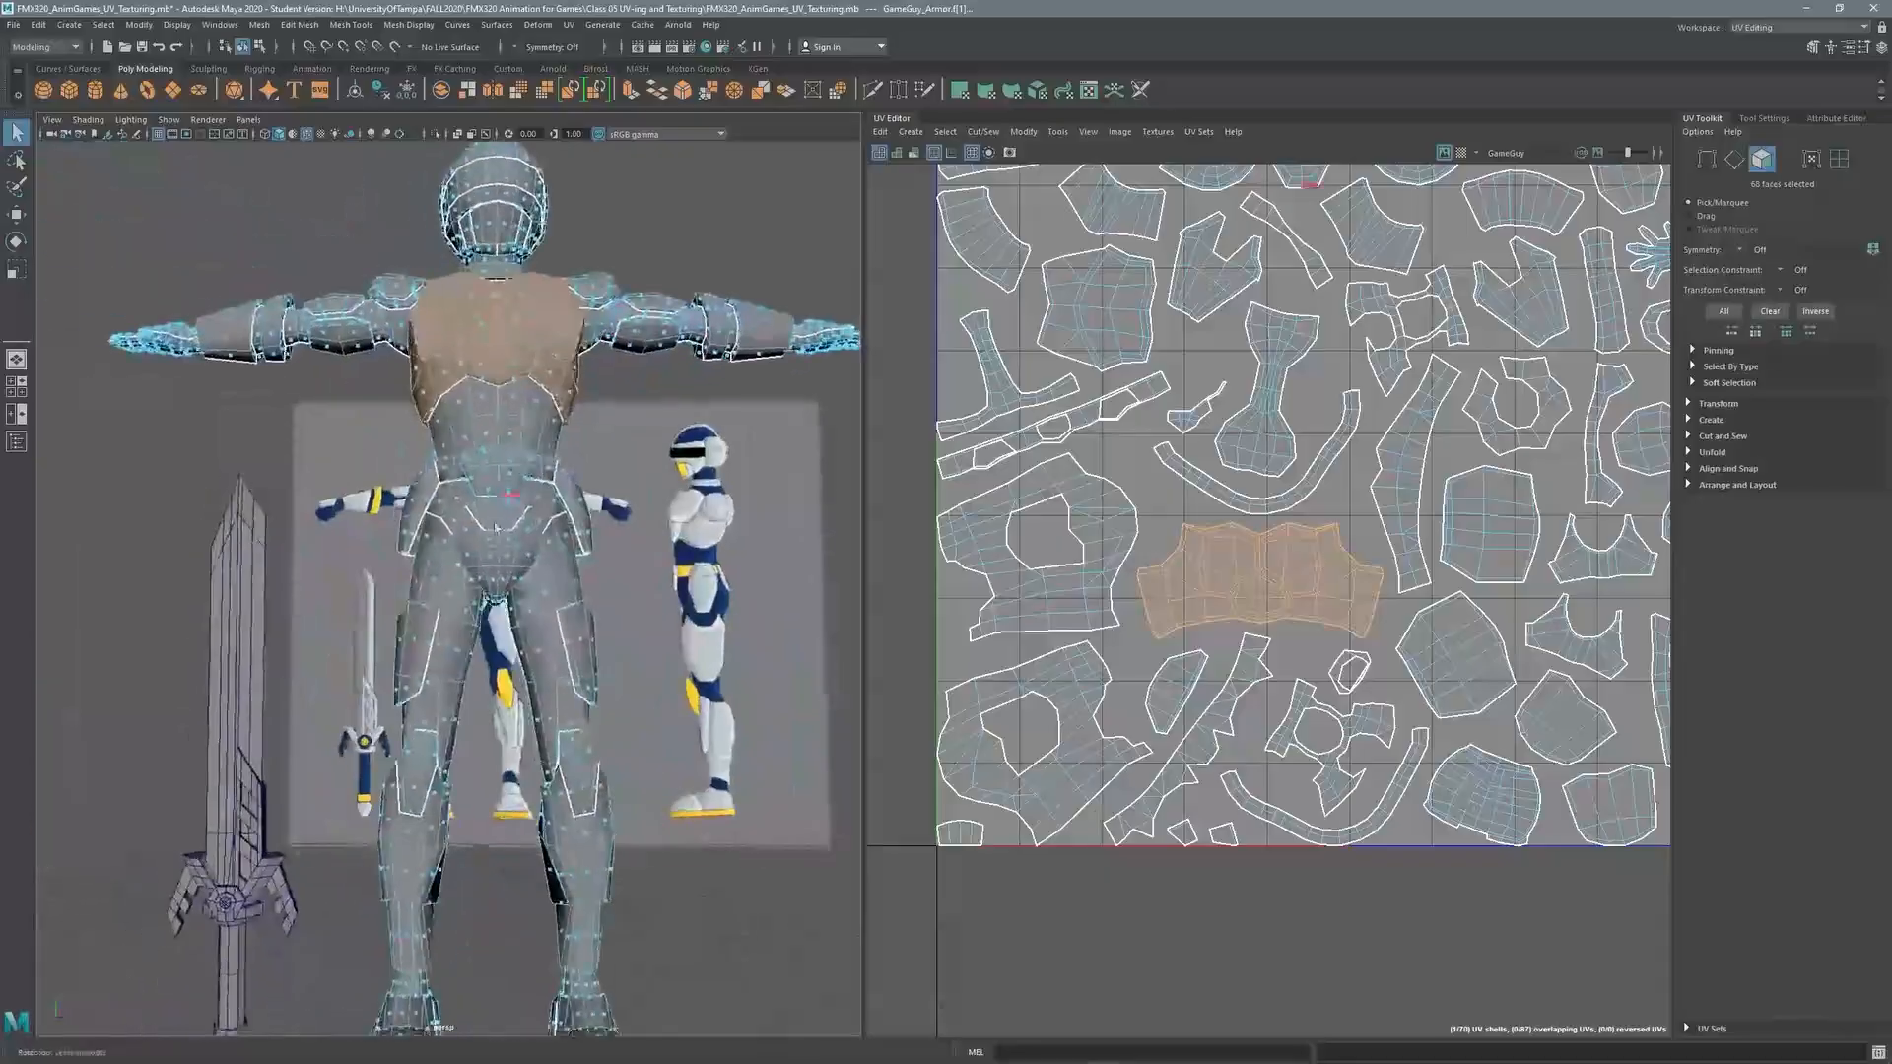
Select the hourglass-shaped UV shell above the chest shell and check which pelvis faces it covers on the armor
left_click(1266, 450)
double_click(1267, 456)
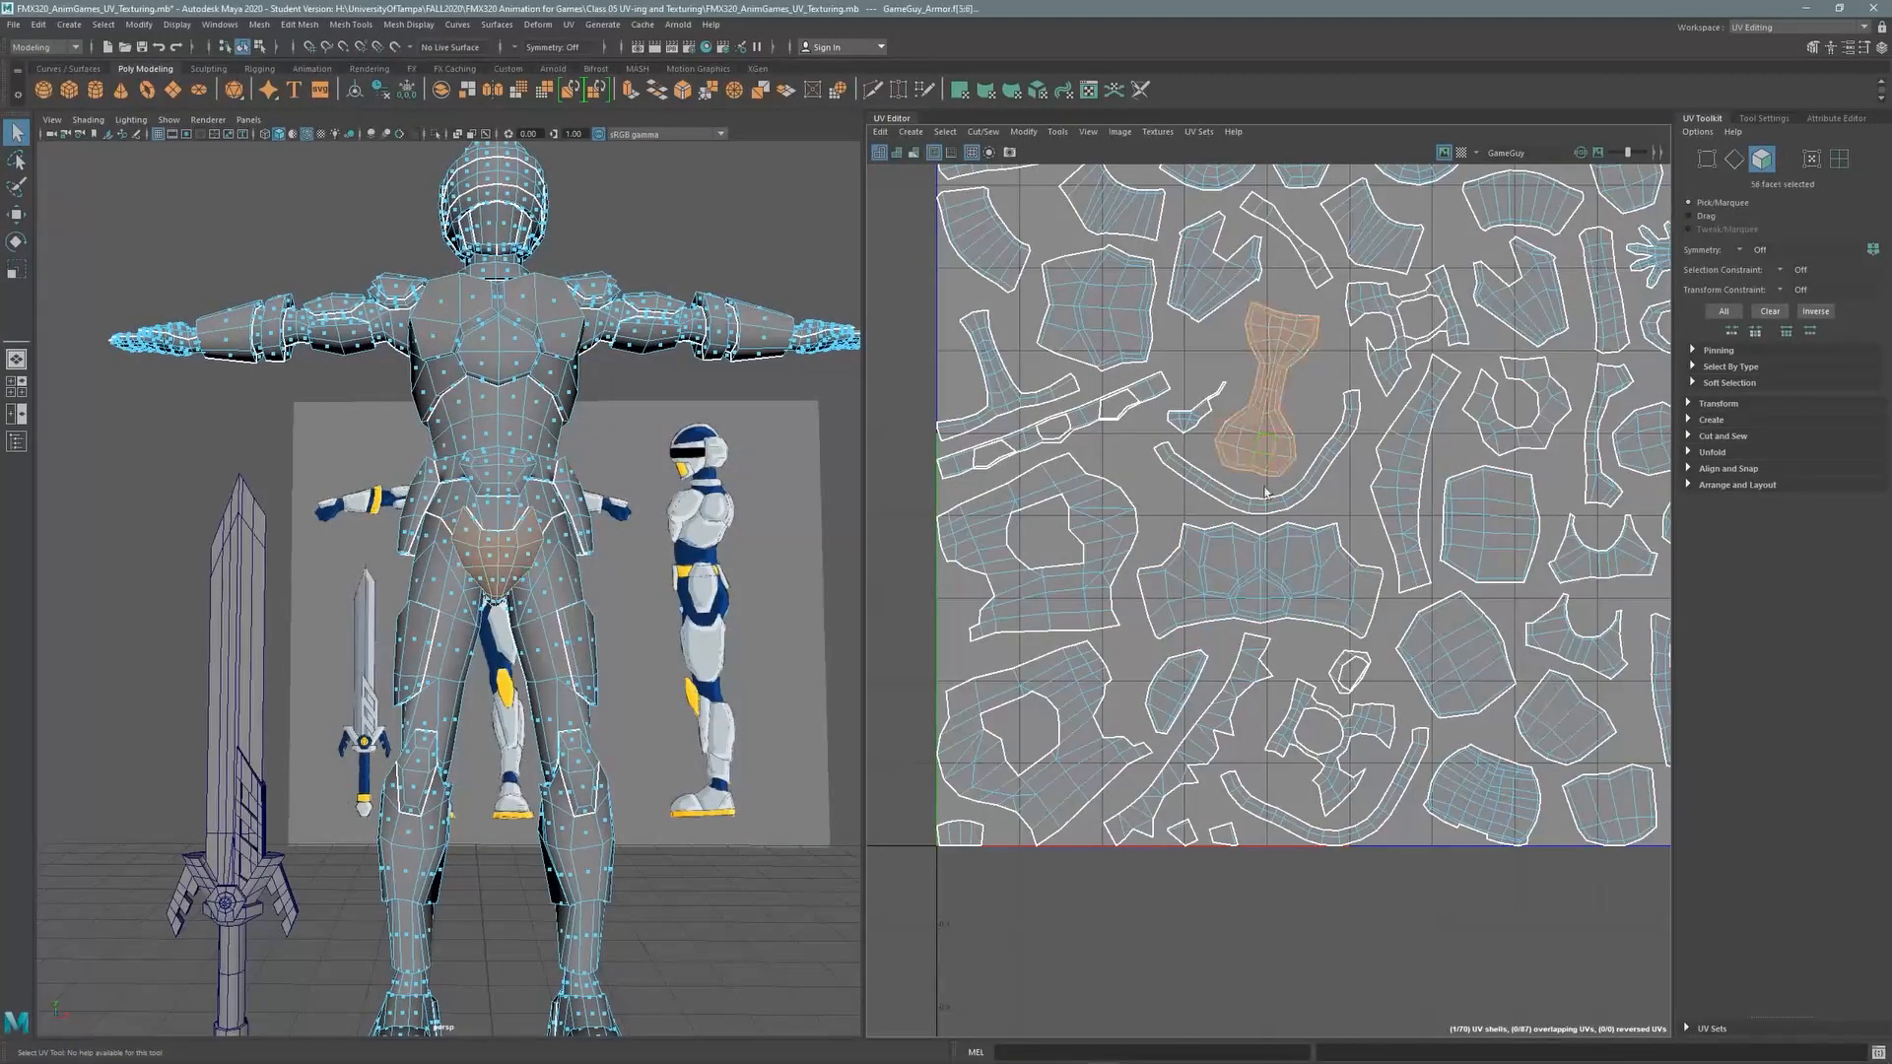
left_click_drag(535, 594, 428, 581, "alt")
left_click_drag(479, 489, 672, 279, "alt")
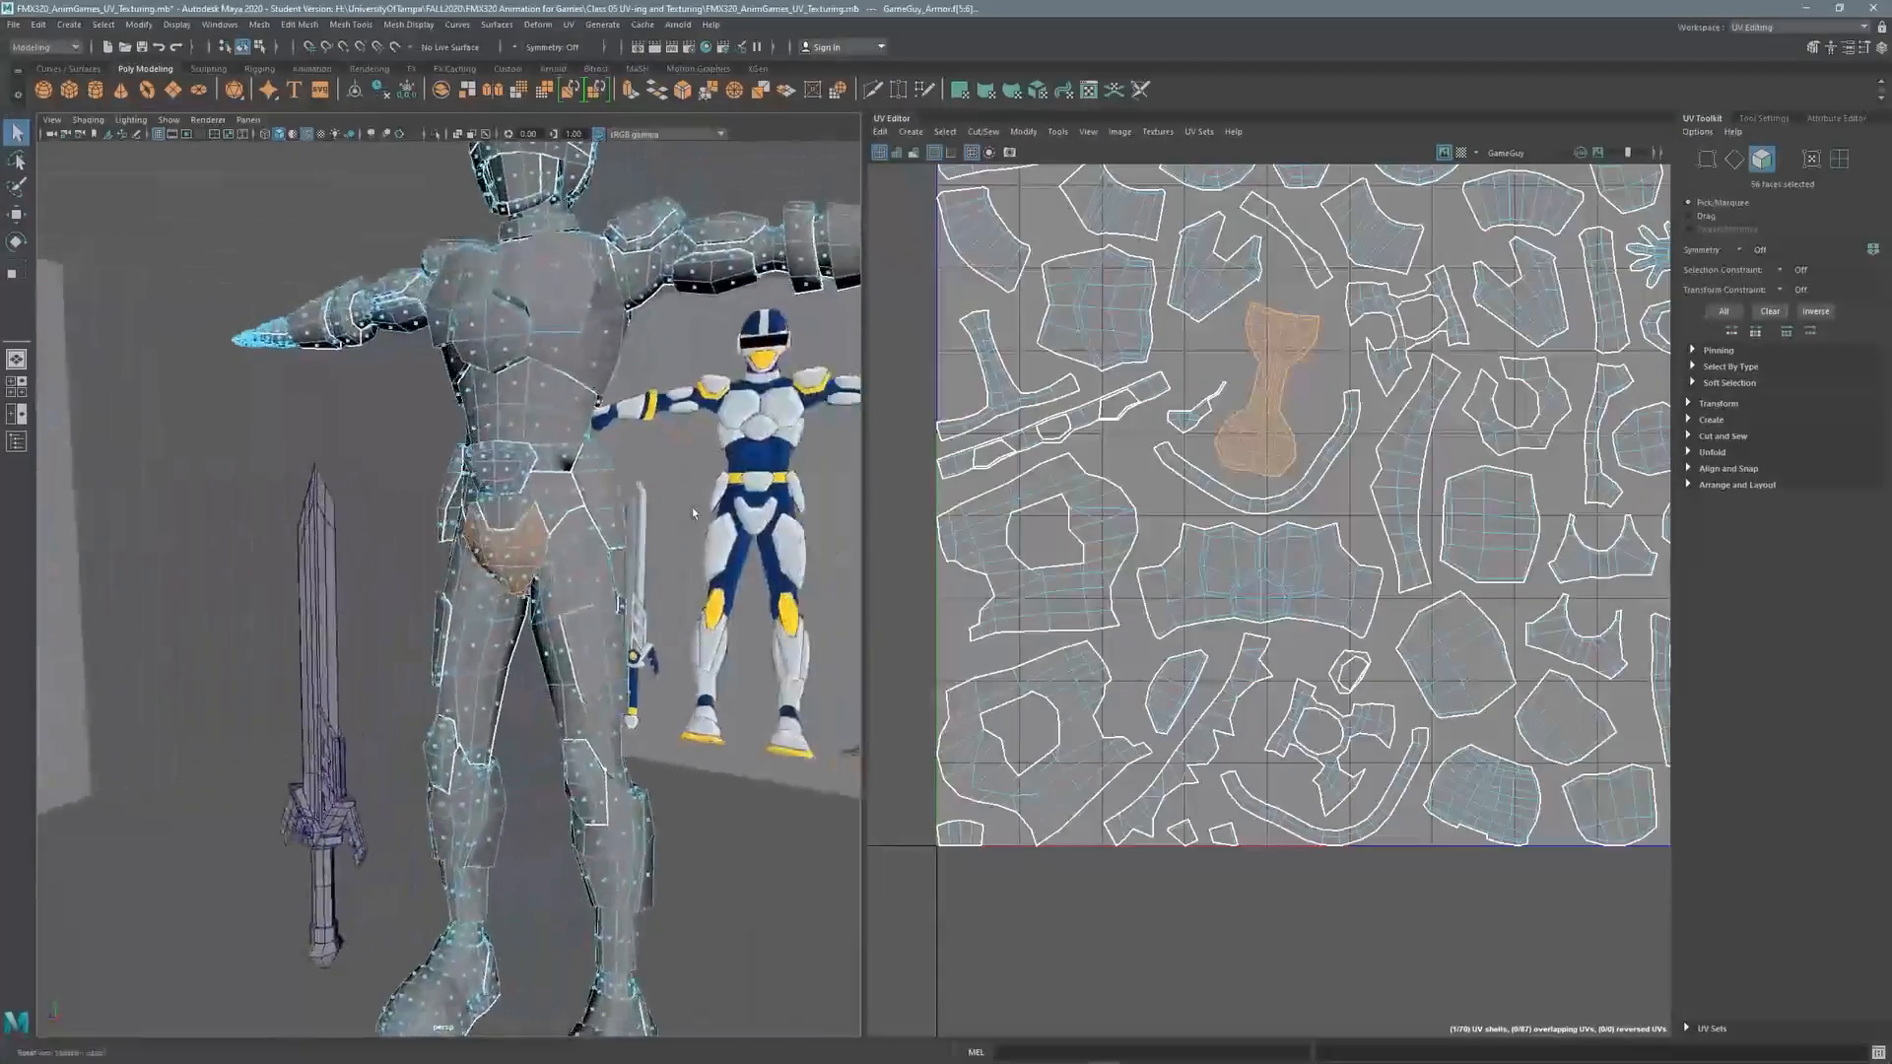
right_click_drag(671, 279, 535, 469, "alt")
left_click_drag(535, 469, 591, 475, "alt")
right_click_drag(592, 475, 666, 497, "alt")
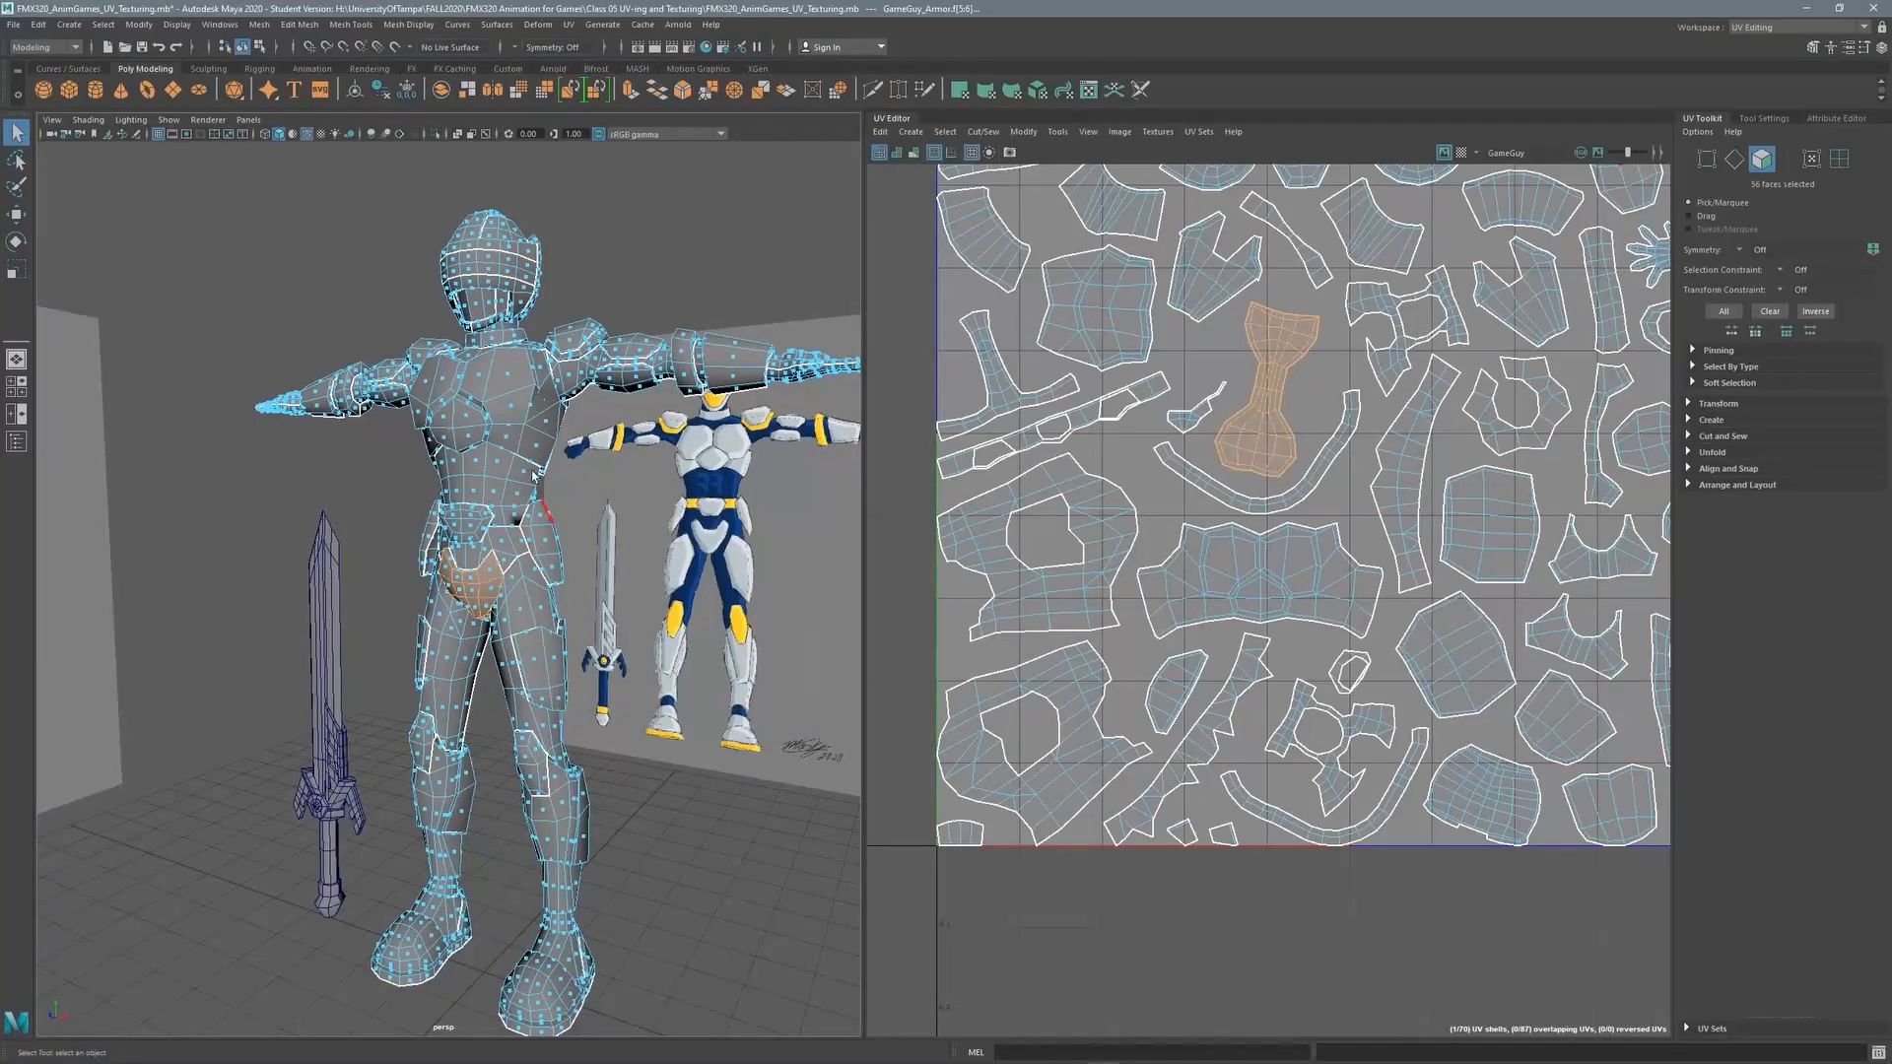
left_click_drag(534, 476, 573, 471, "alt")
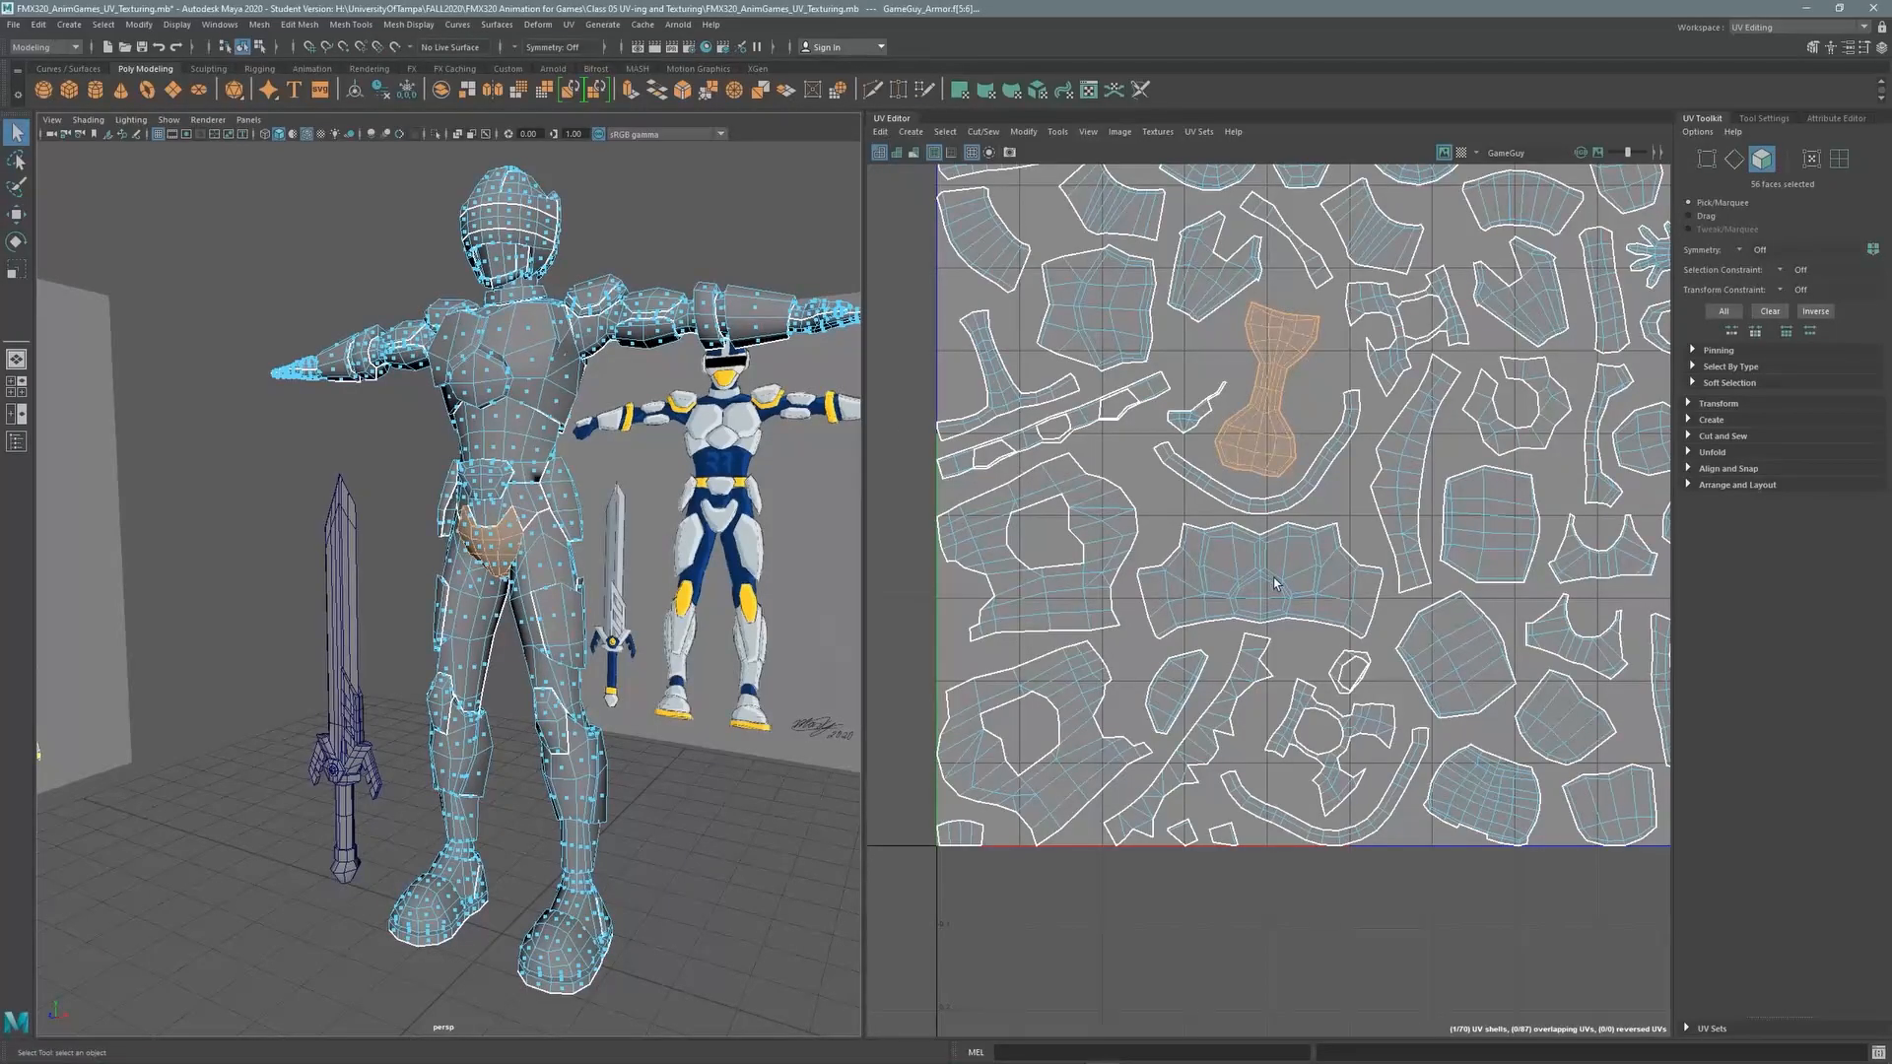
left_click_drag(384, 514, 477, 522, "alt")
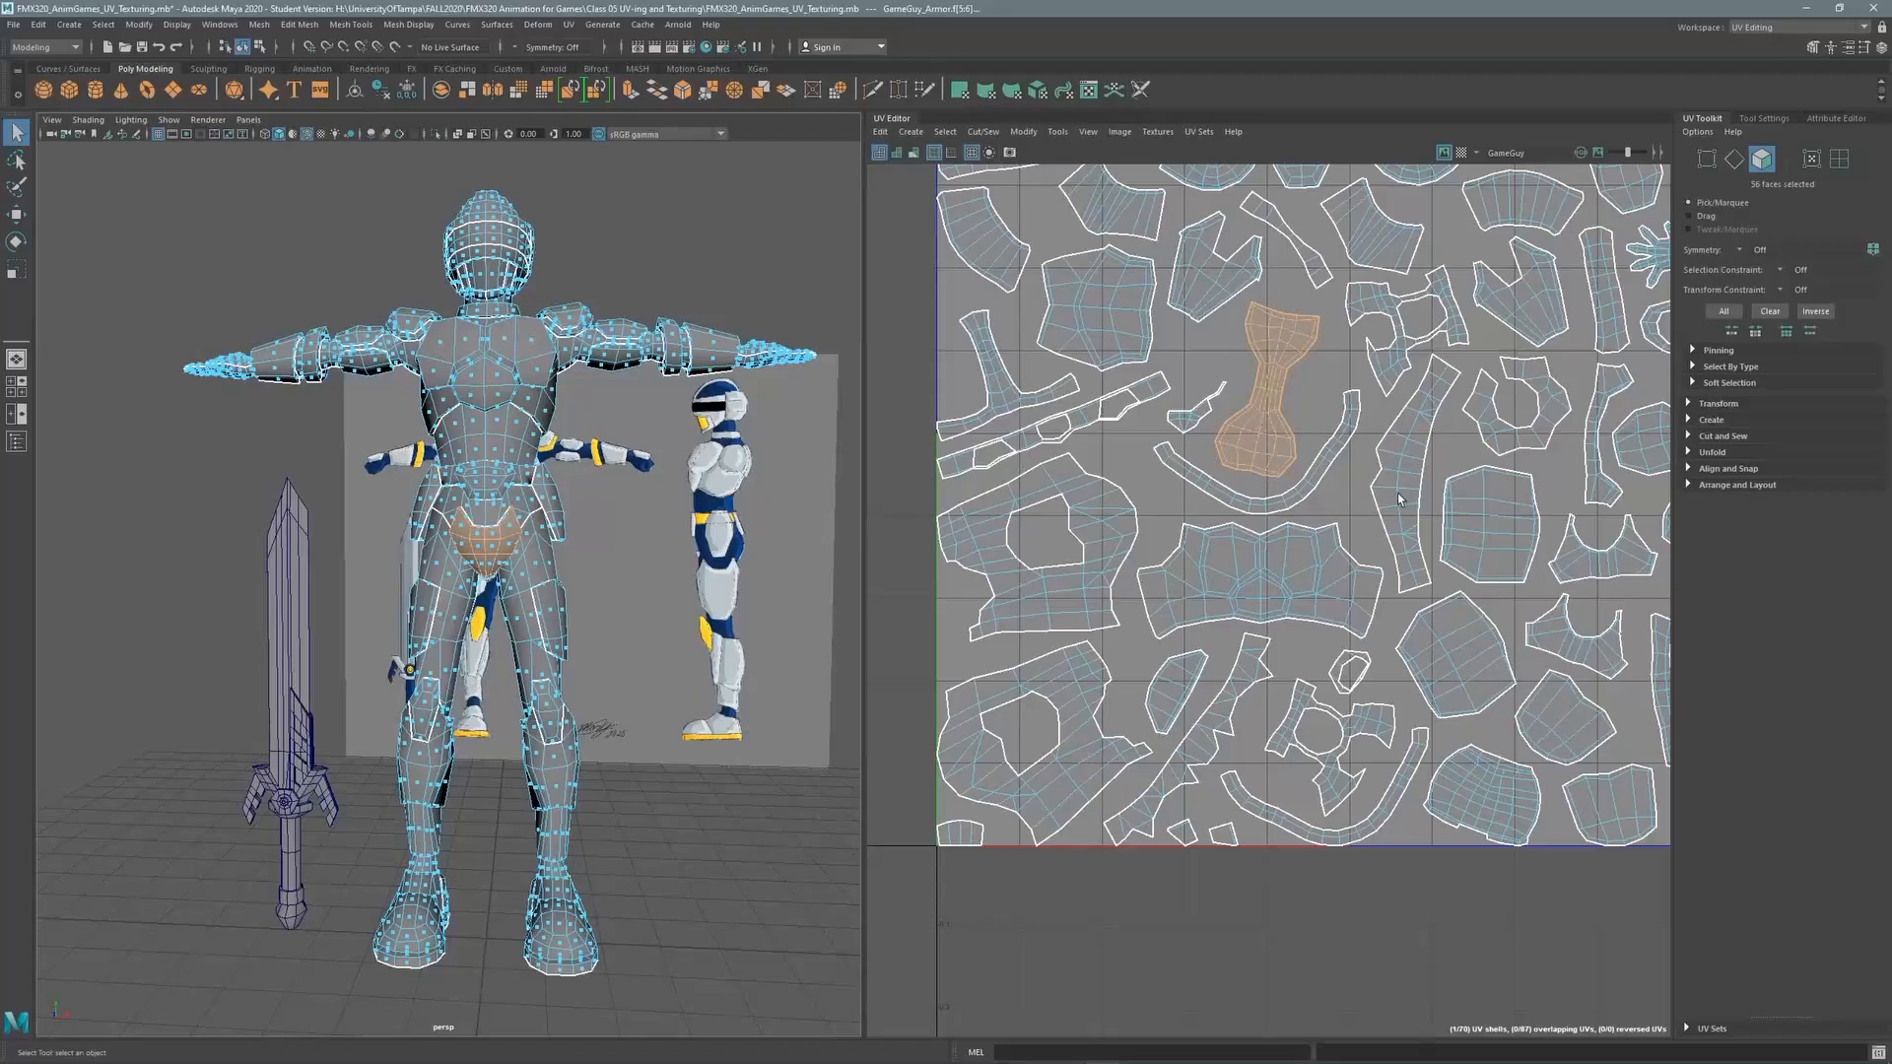
Select a face in the rounded rectangular UV shell, look for it on the armor, and review the whole UV layout
left_click(1475, 530)
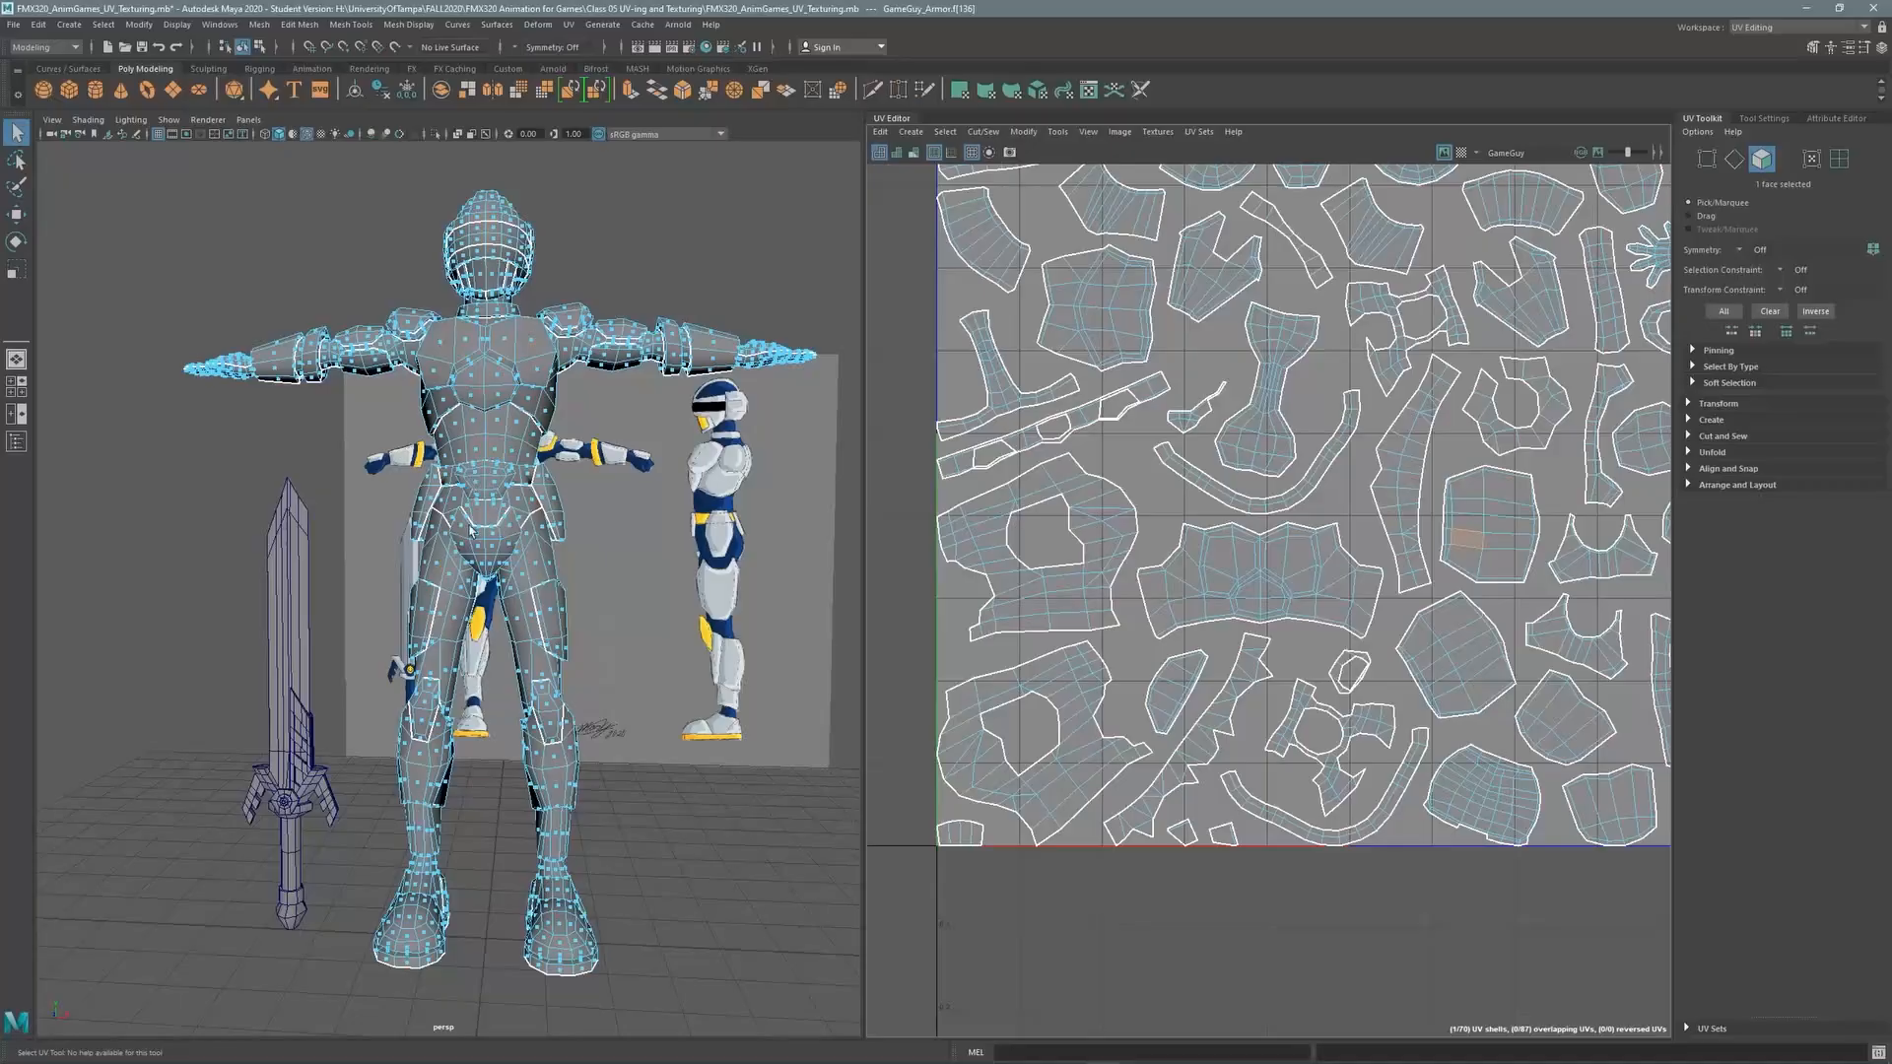
left_click_drag(502, 548, 591, 451, "alt")
scroll(1274, 458, "down", 5)
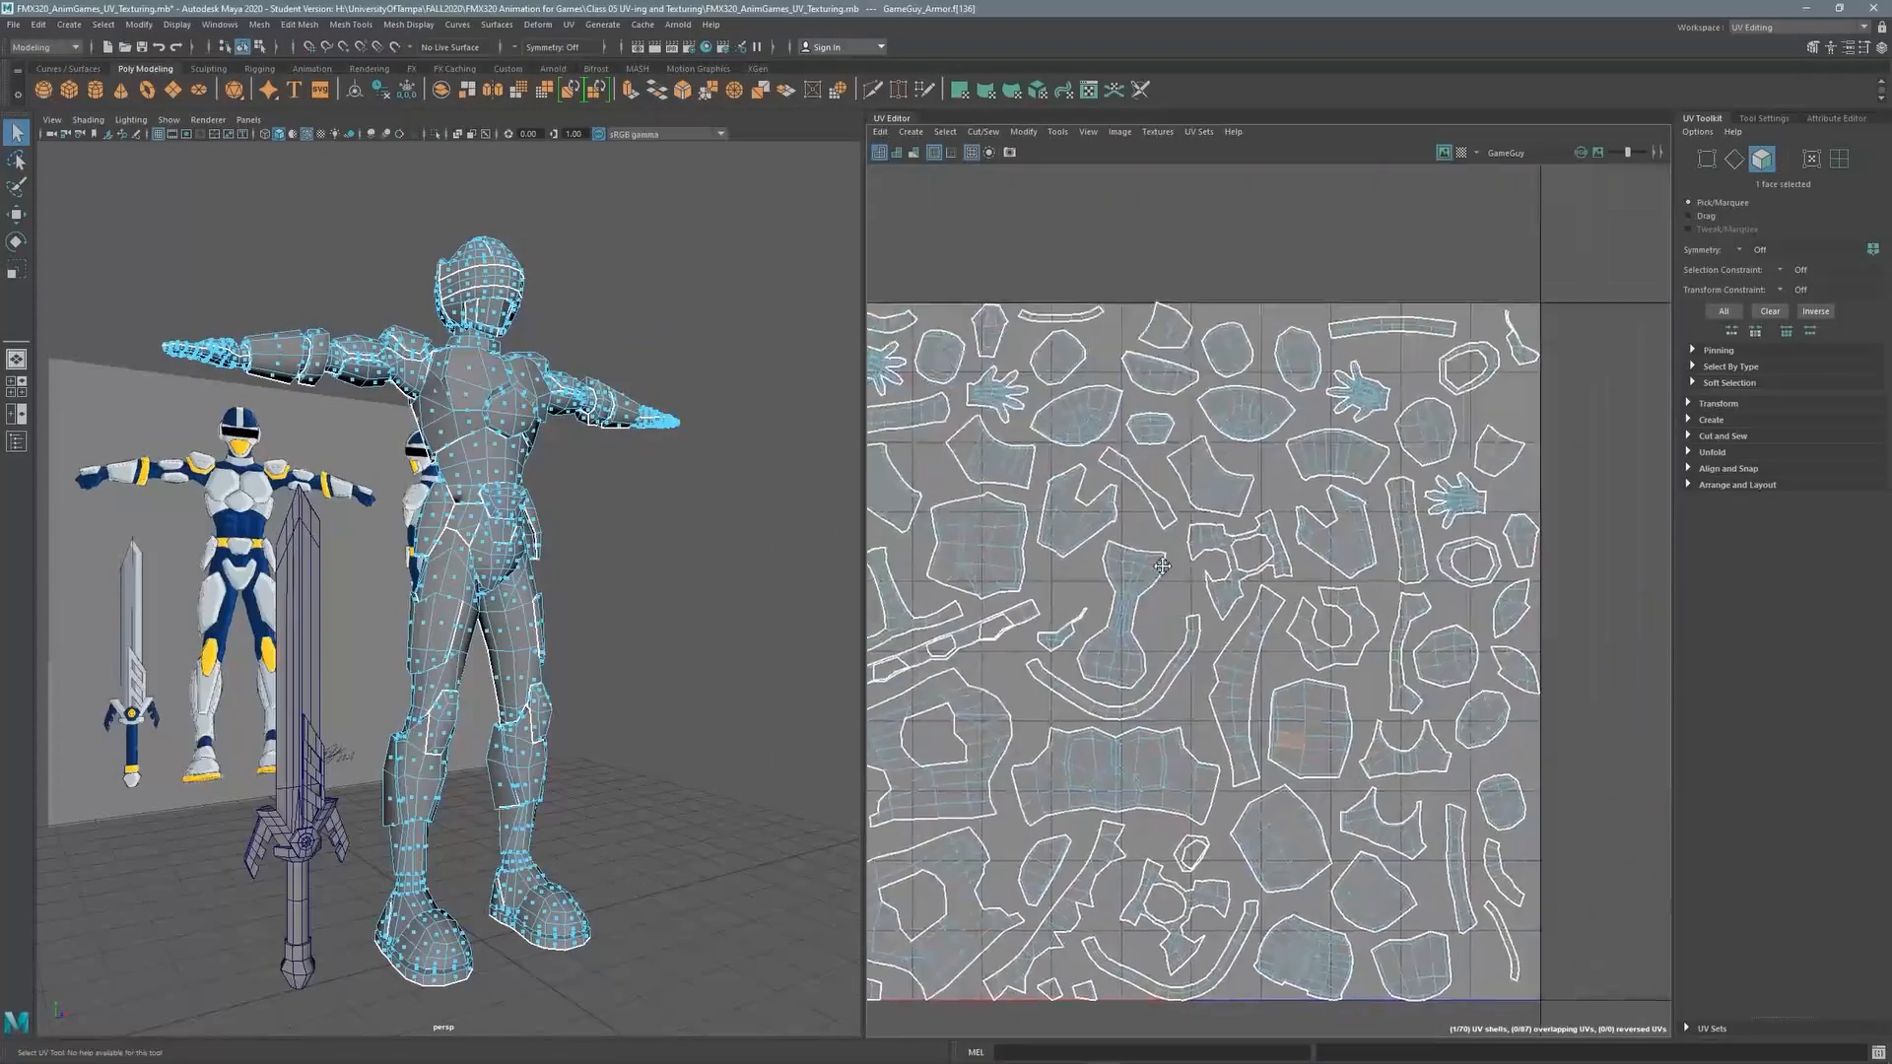
middle_click_drag(1275, 458, 1403, 424, "alt")
scroll(1355, 414, "down", 2)
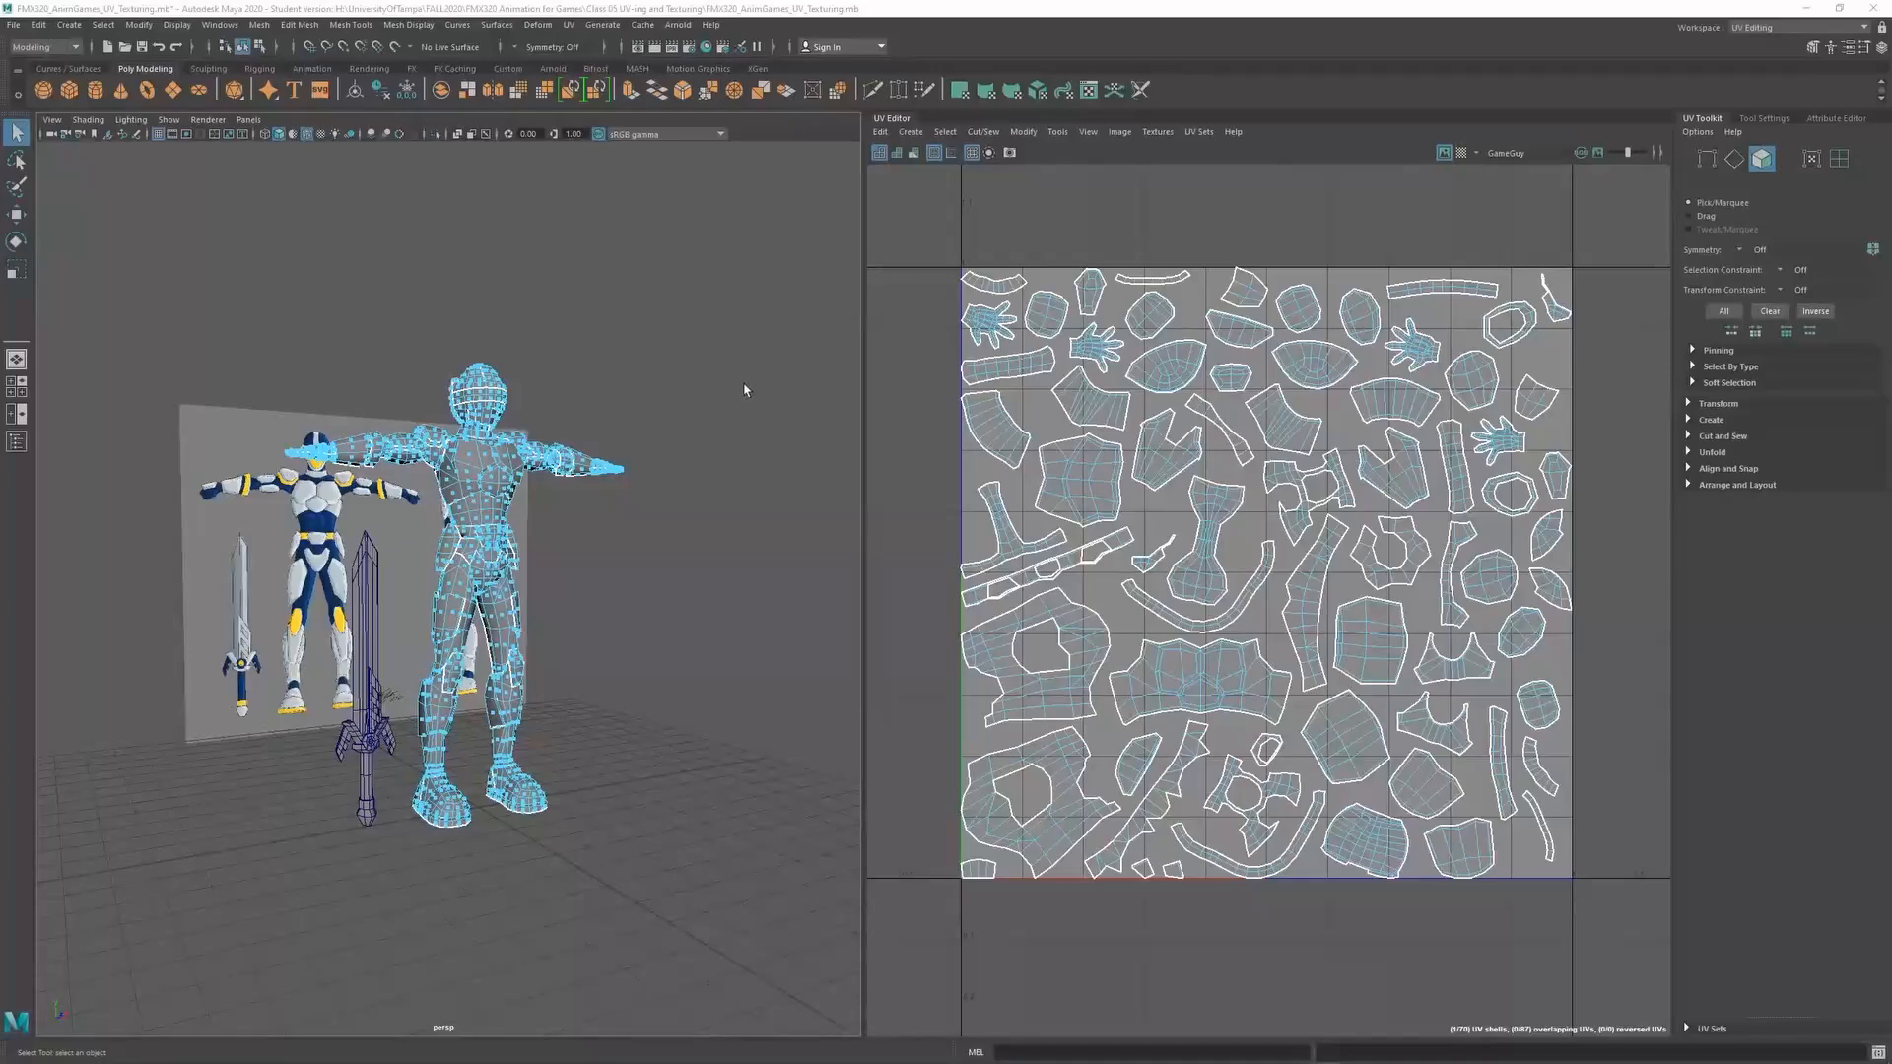
Compare the armor and sword models with the painted front and side reference images
middle_click_drag(554, 518, 608, 536, "alt")
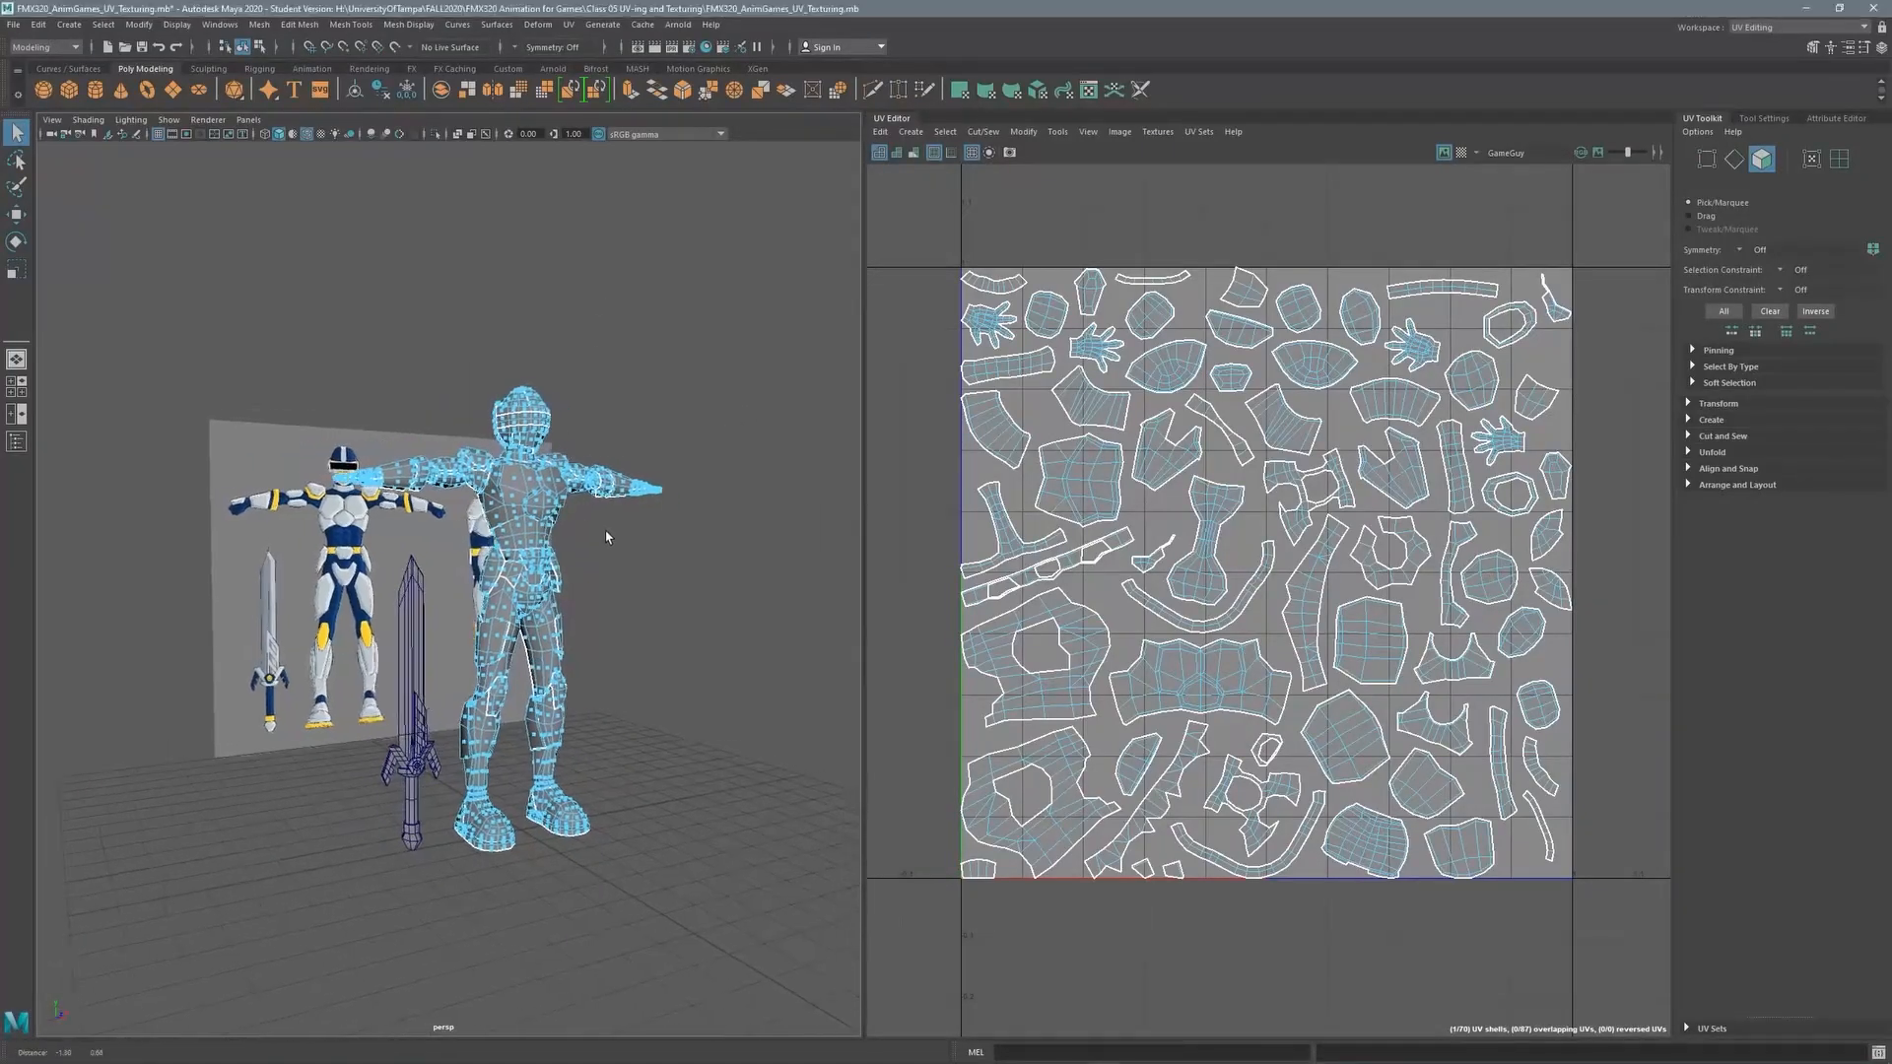
right_click_drag(493, 453, 546, 469, "alt")
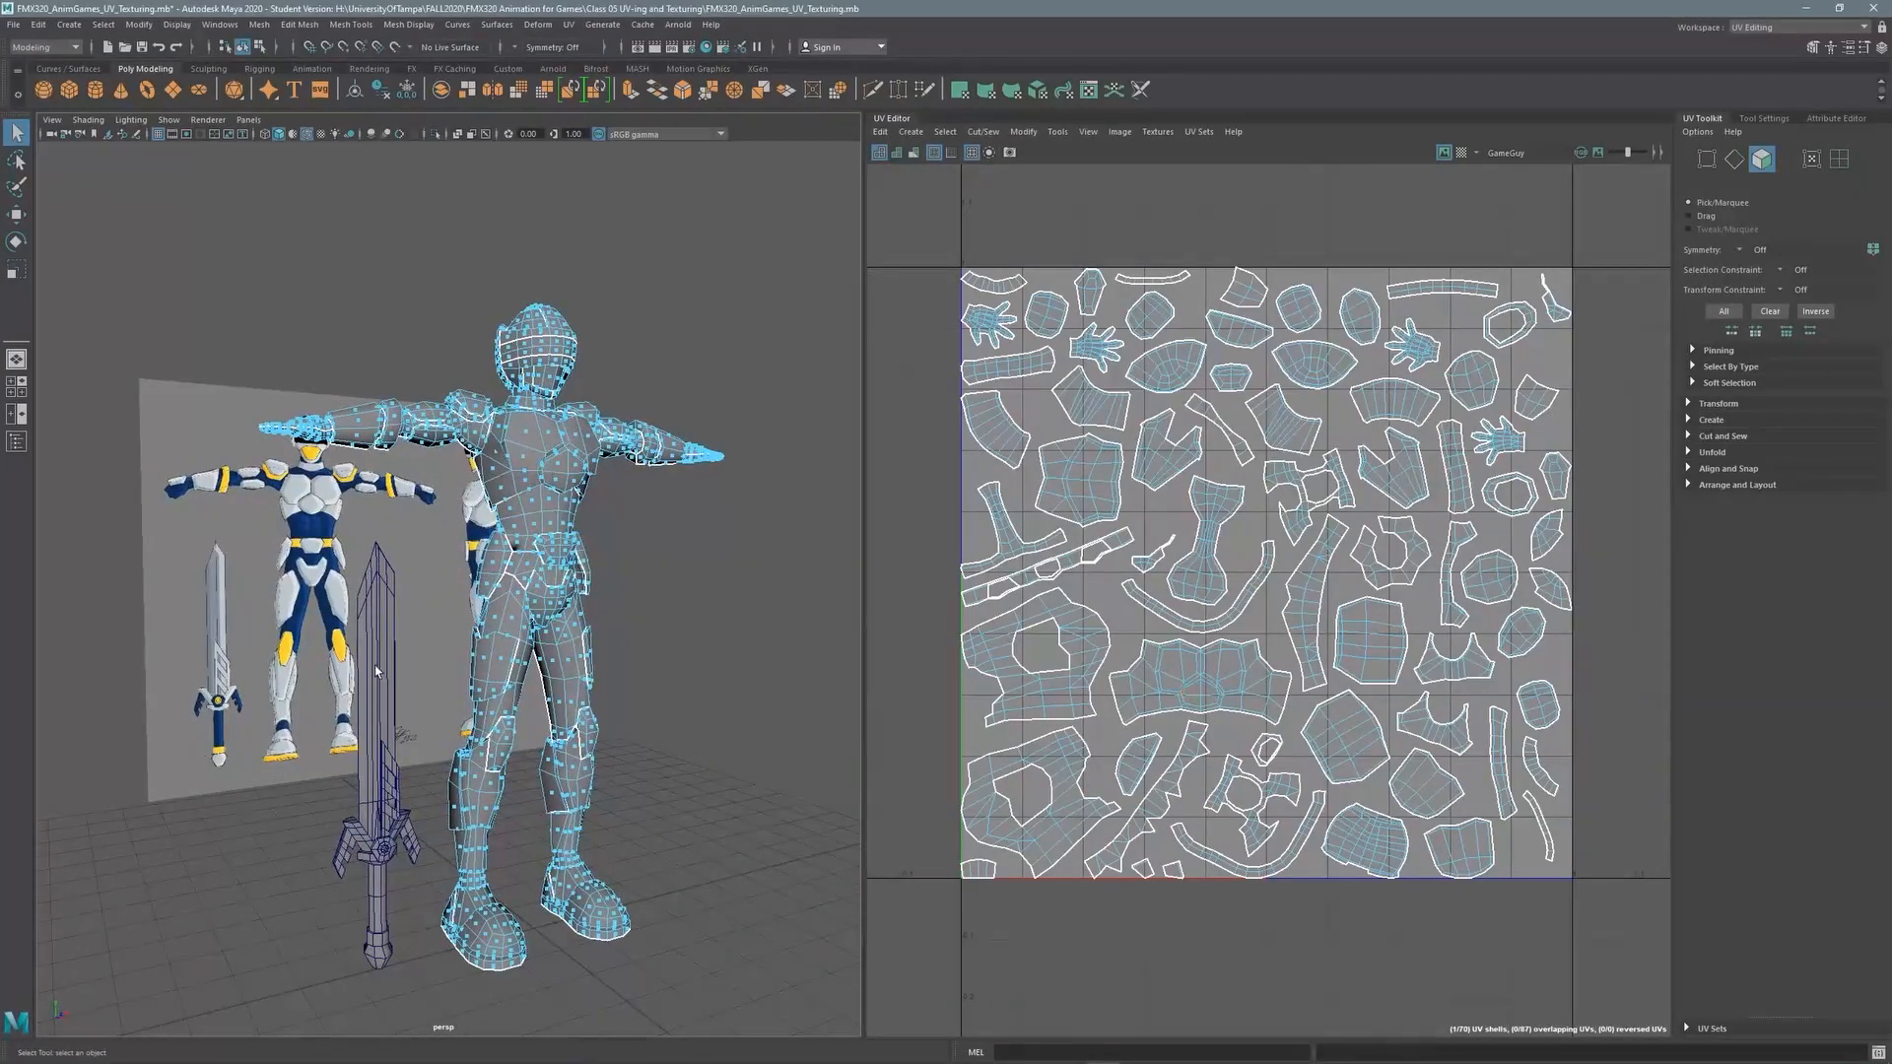
middle_click_drag(473, 680, 498, 599, "alt")
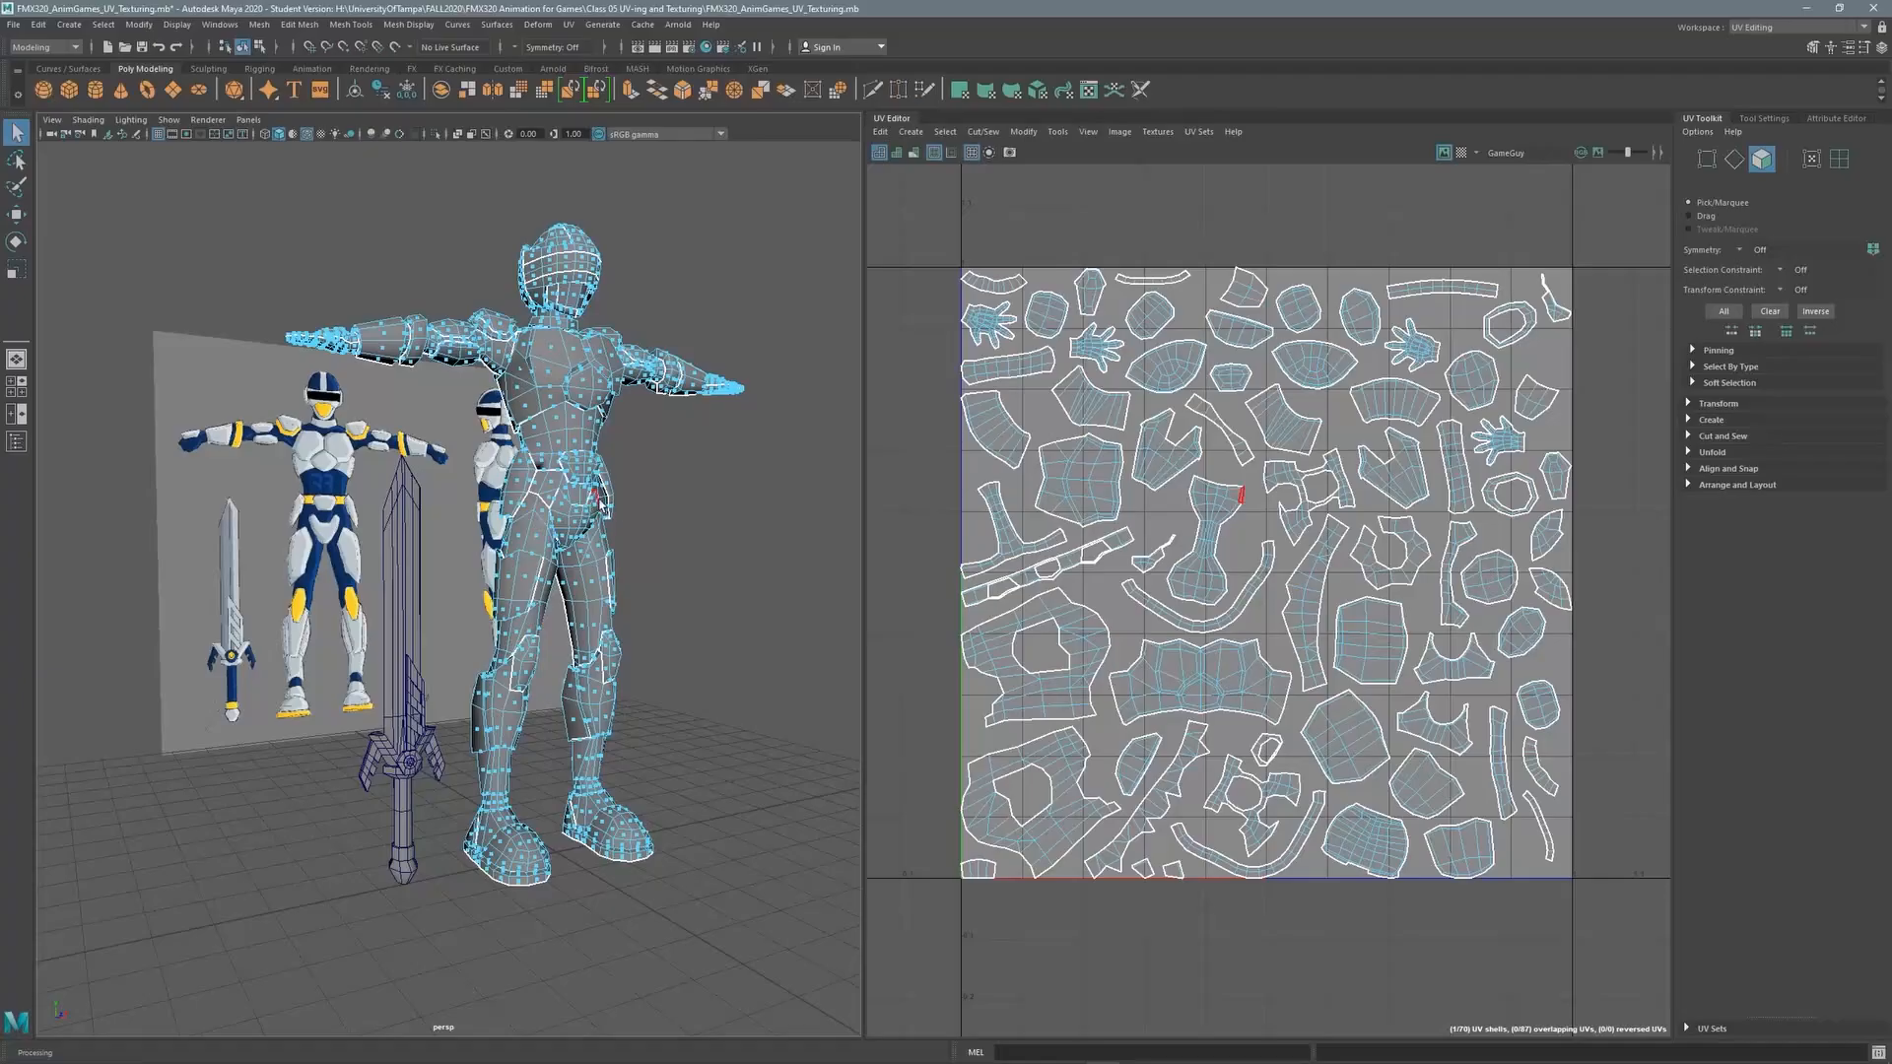
scroll(297, 463, "up", 2)
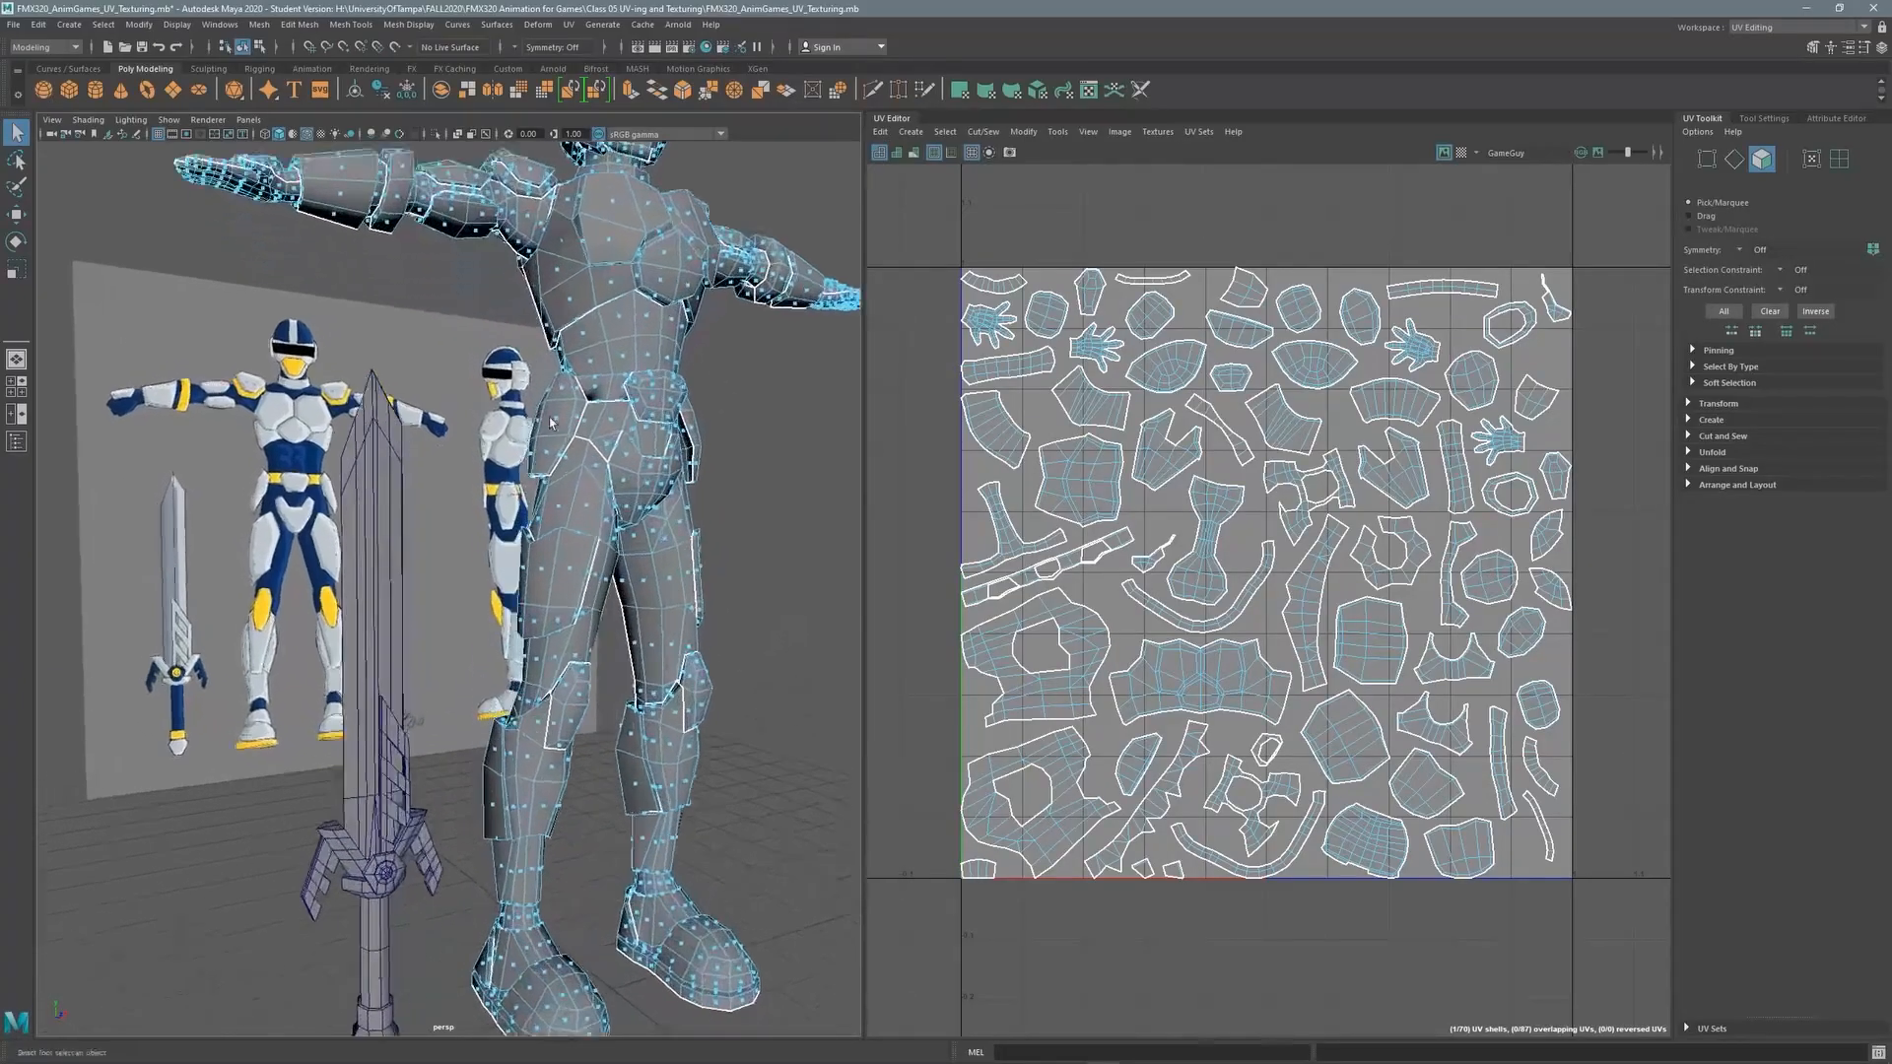
middle_click_drag(295, 426, 600, 422, "alt")
scroll(511, 436, "up", 3)
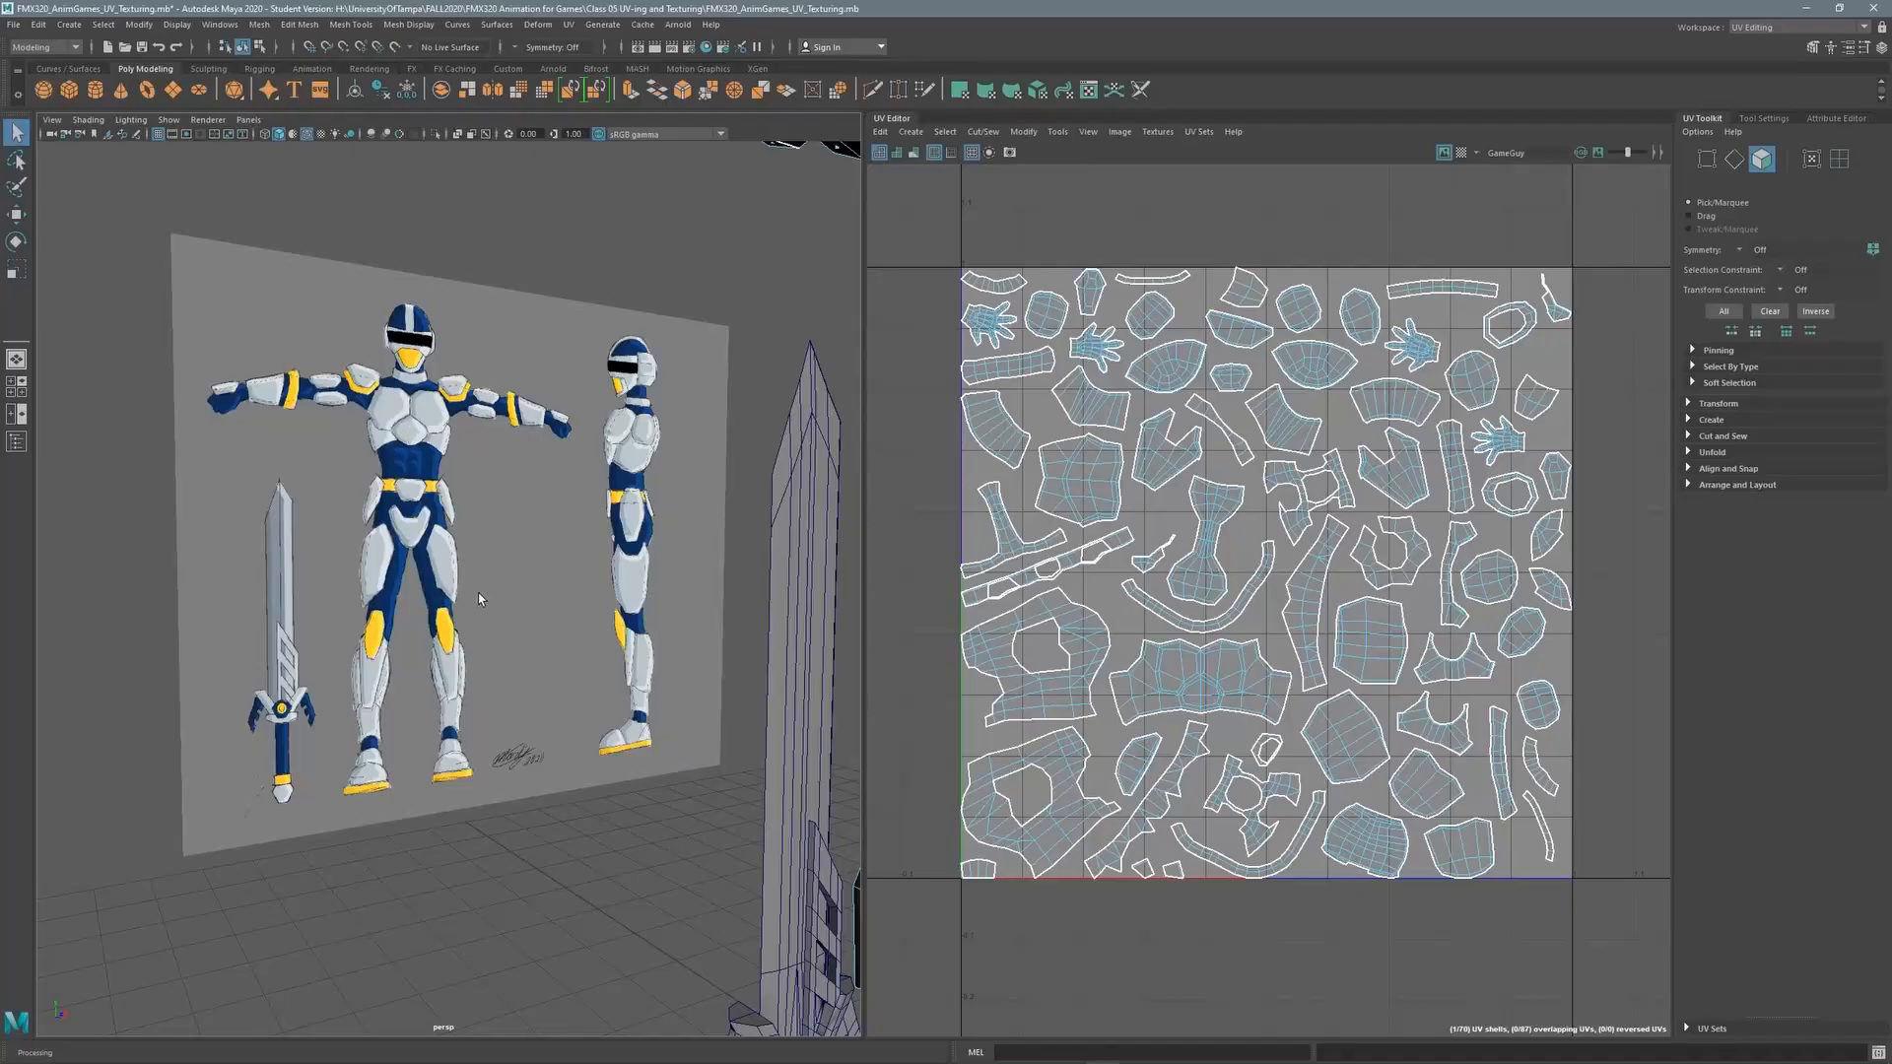
middle_click_drag(477, 593, 454, 515, "alt")
right_click_drag(453, 514, 455, 597, "alt")
left_click_drag(456, 597, 395, 597, "alt")
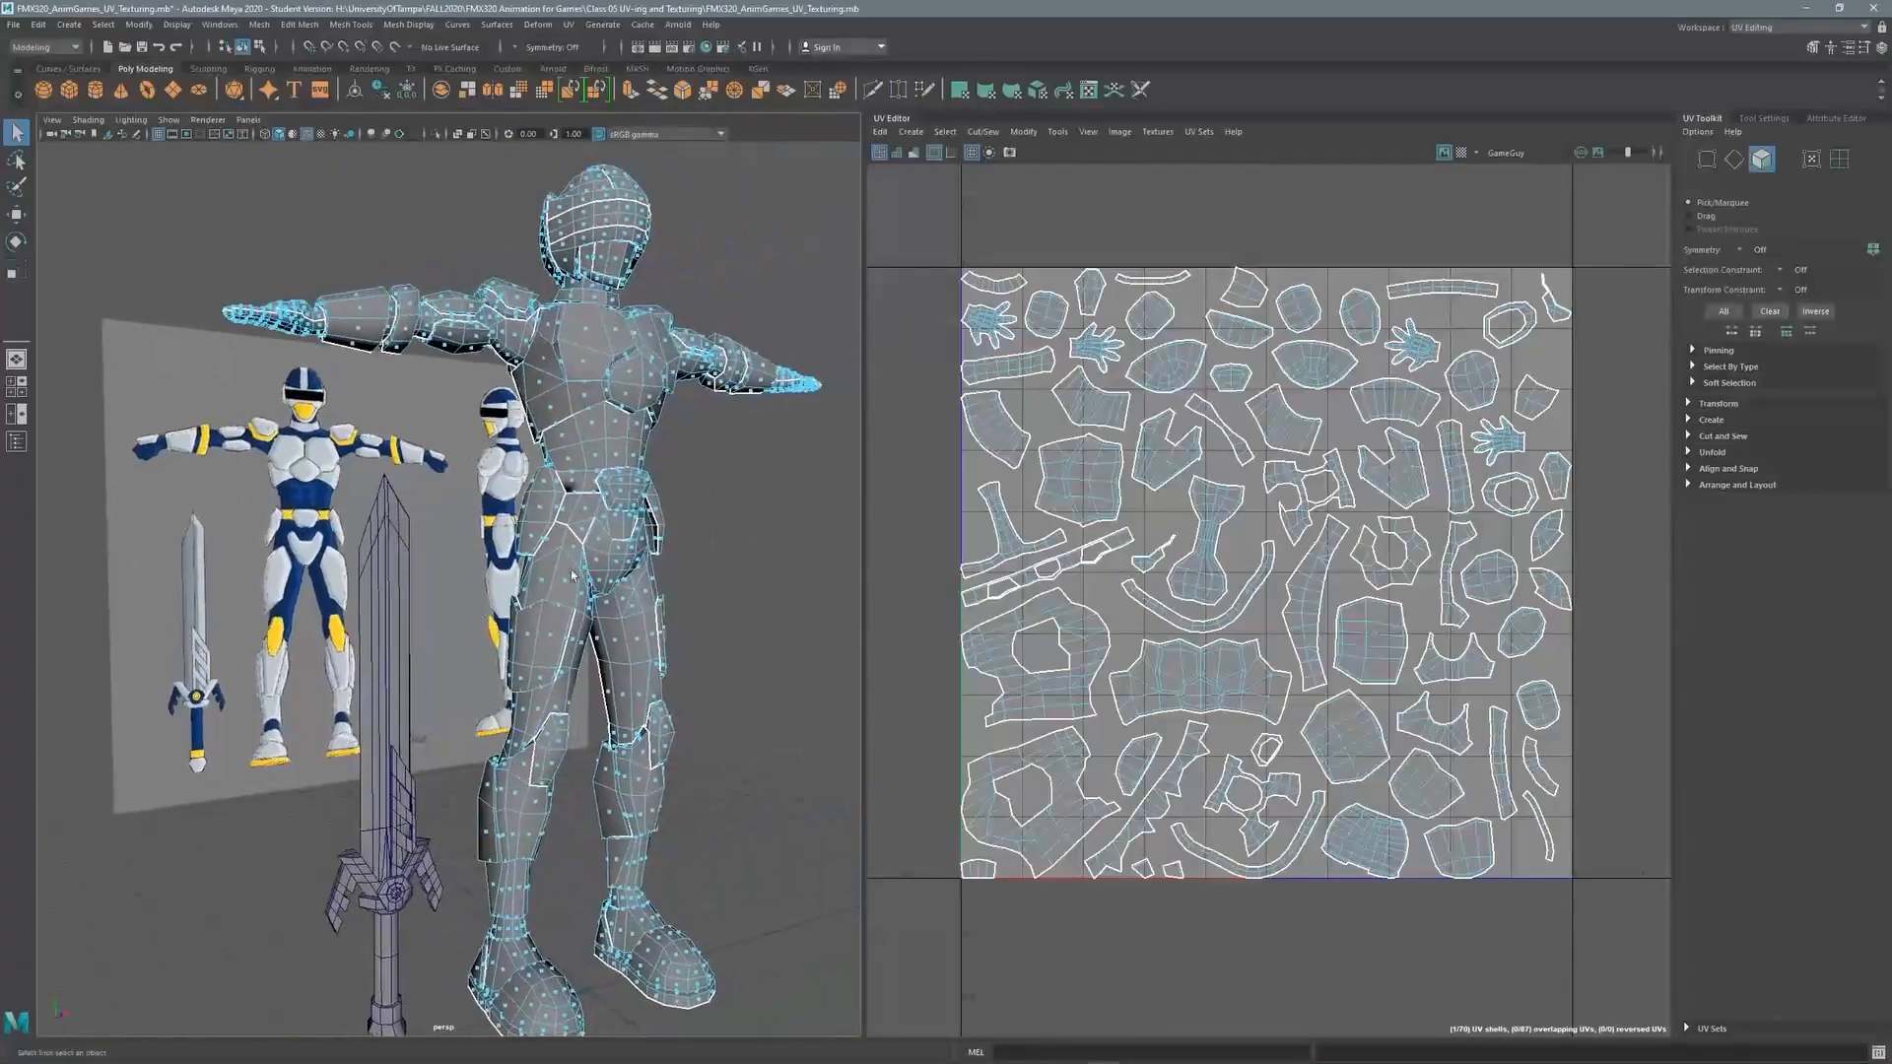
right_click_drag(513, 595, 460, 594, "alt")
left_click_drag(460, 595, 533, 588, "alt")
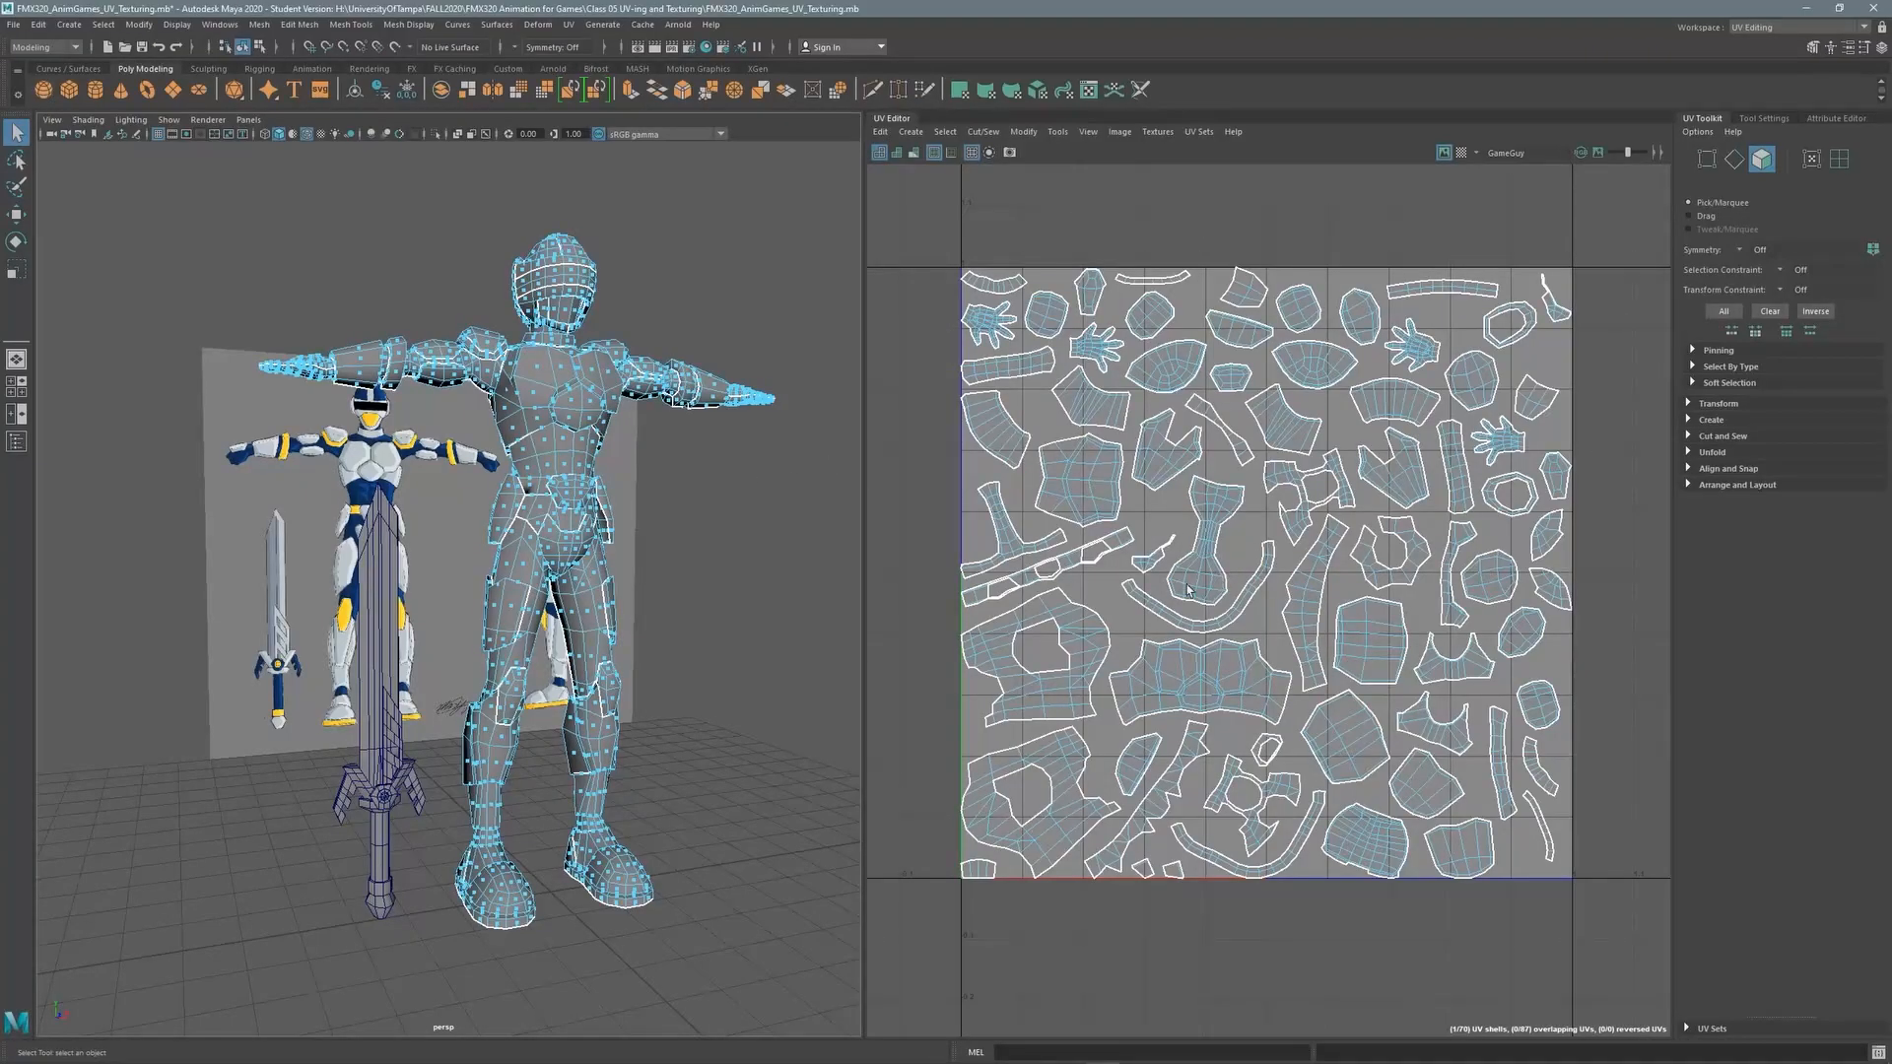
Select the sword and the armor in turn to compare their complete UV layouts
left_click(391, 670)
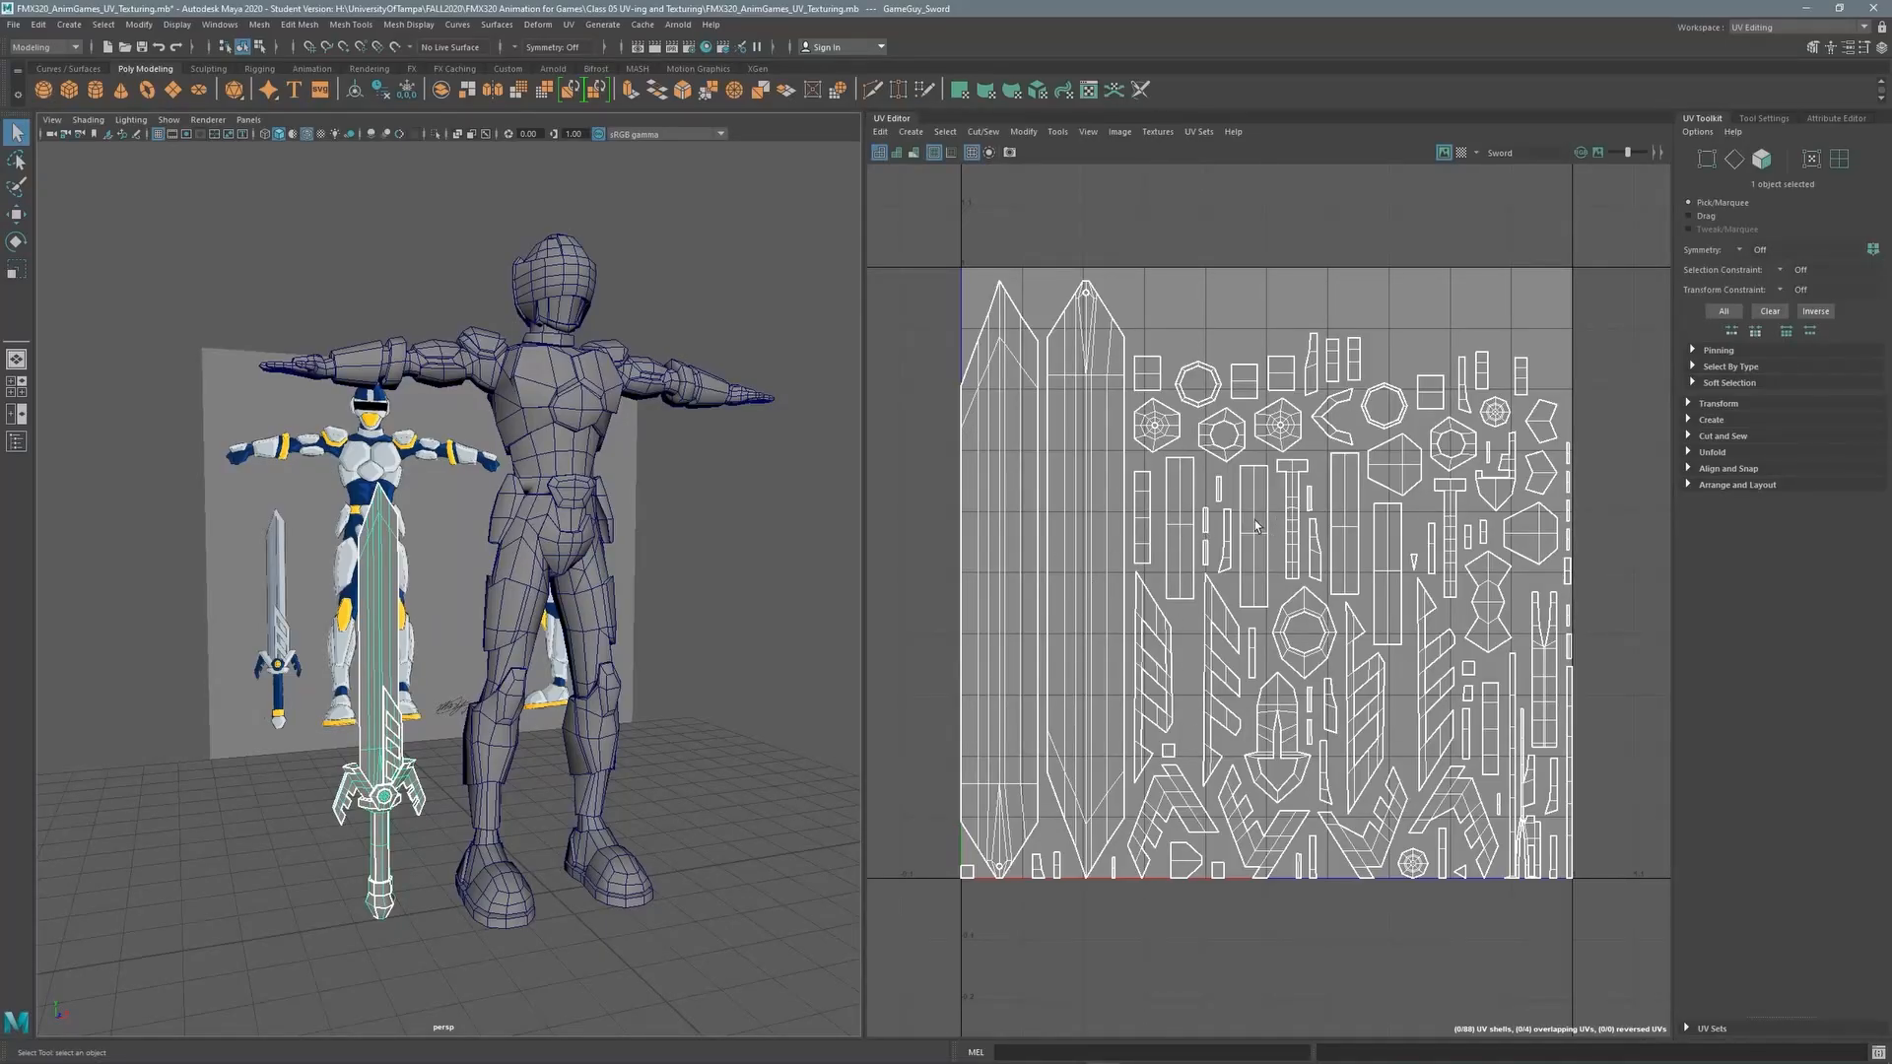
left_click(568, 535)
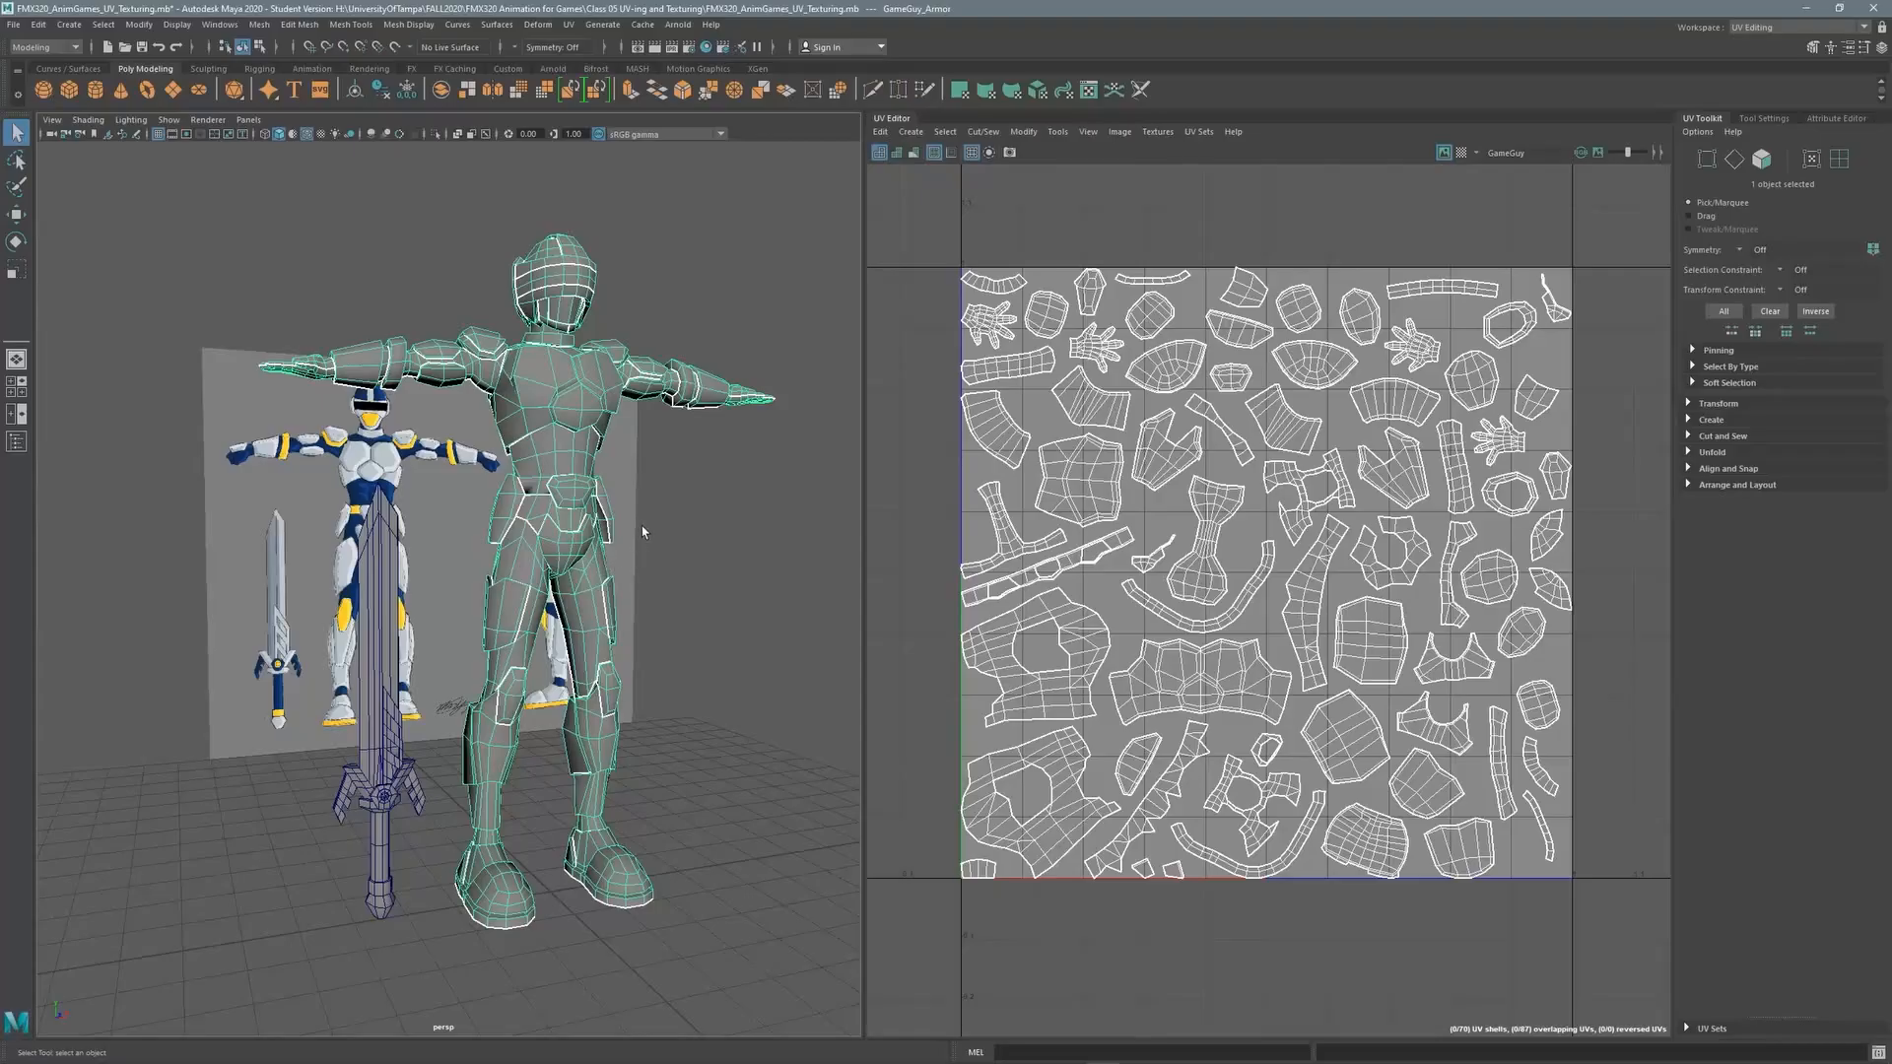
Switch to the Maya Classic workspace, open the Hypershade and widen its window for a larger node graph
left_click(1774, 28)
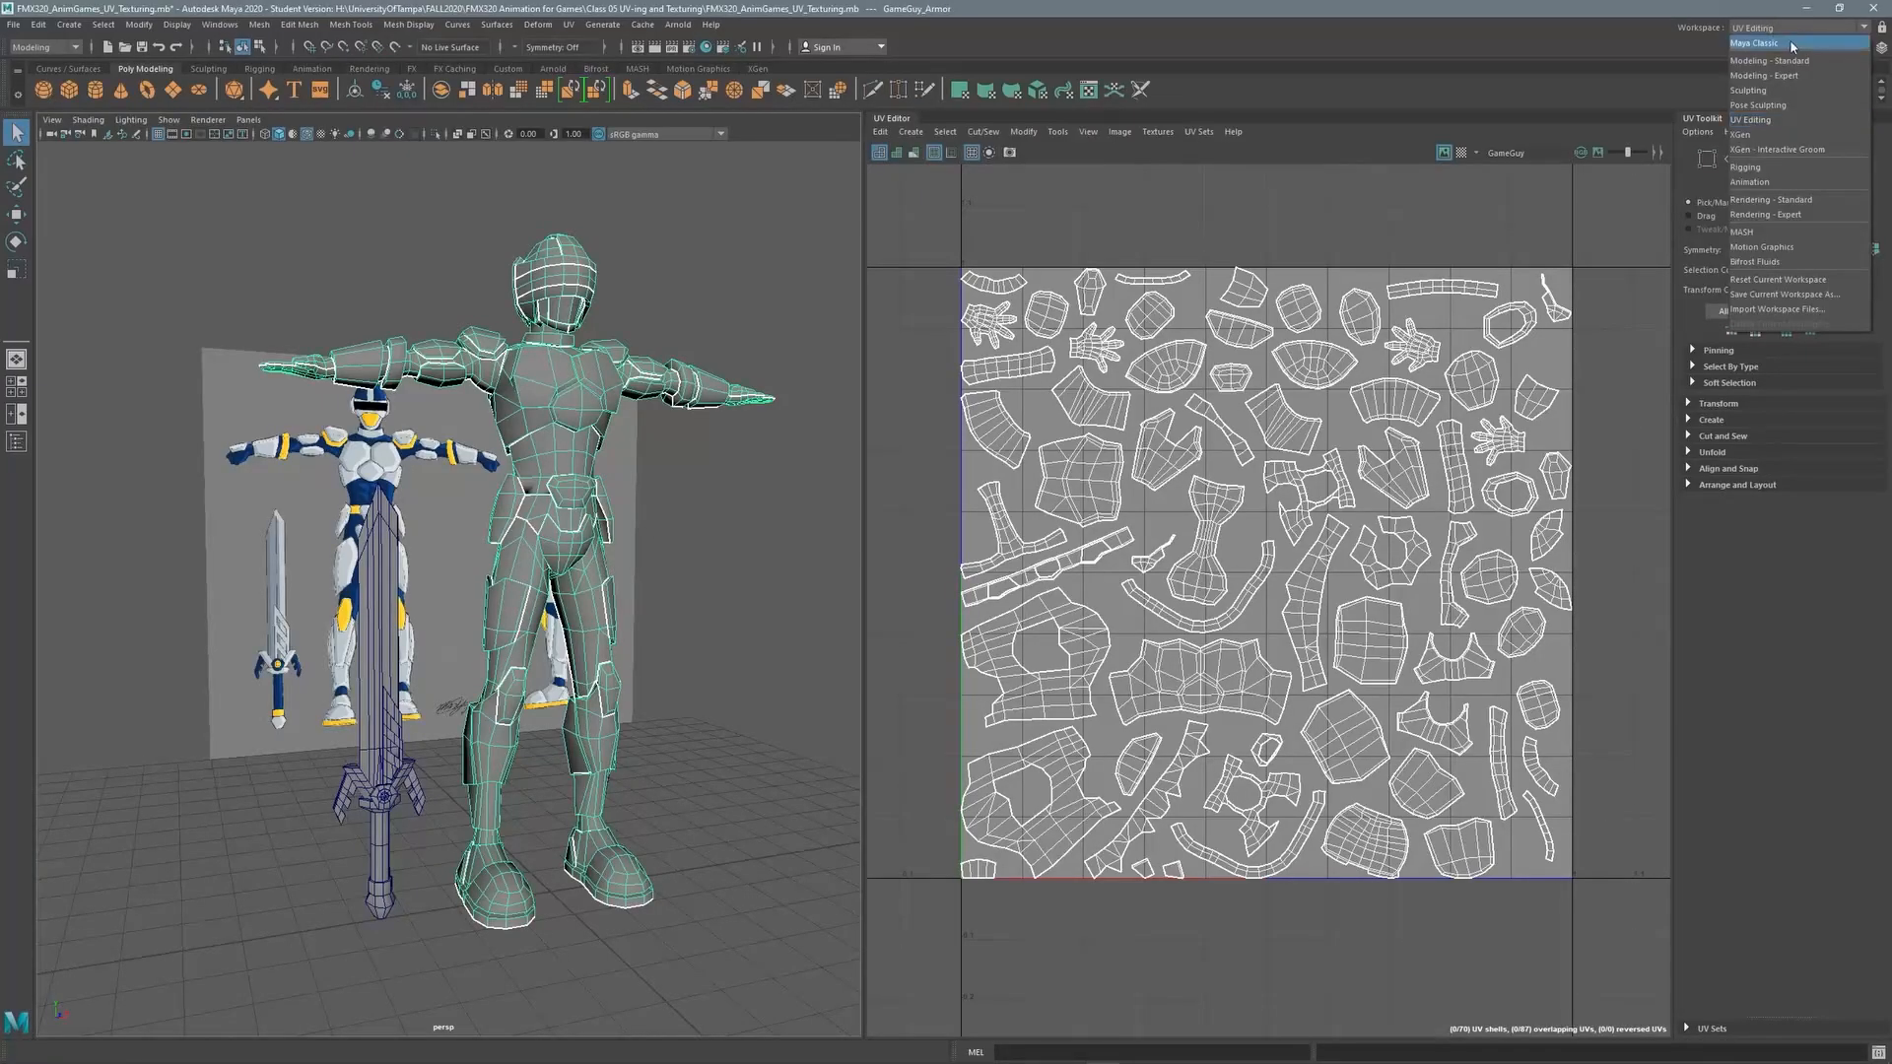
left_click(1786, 45)
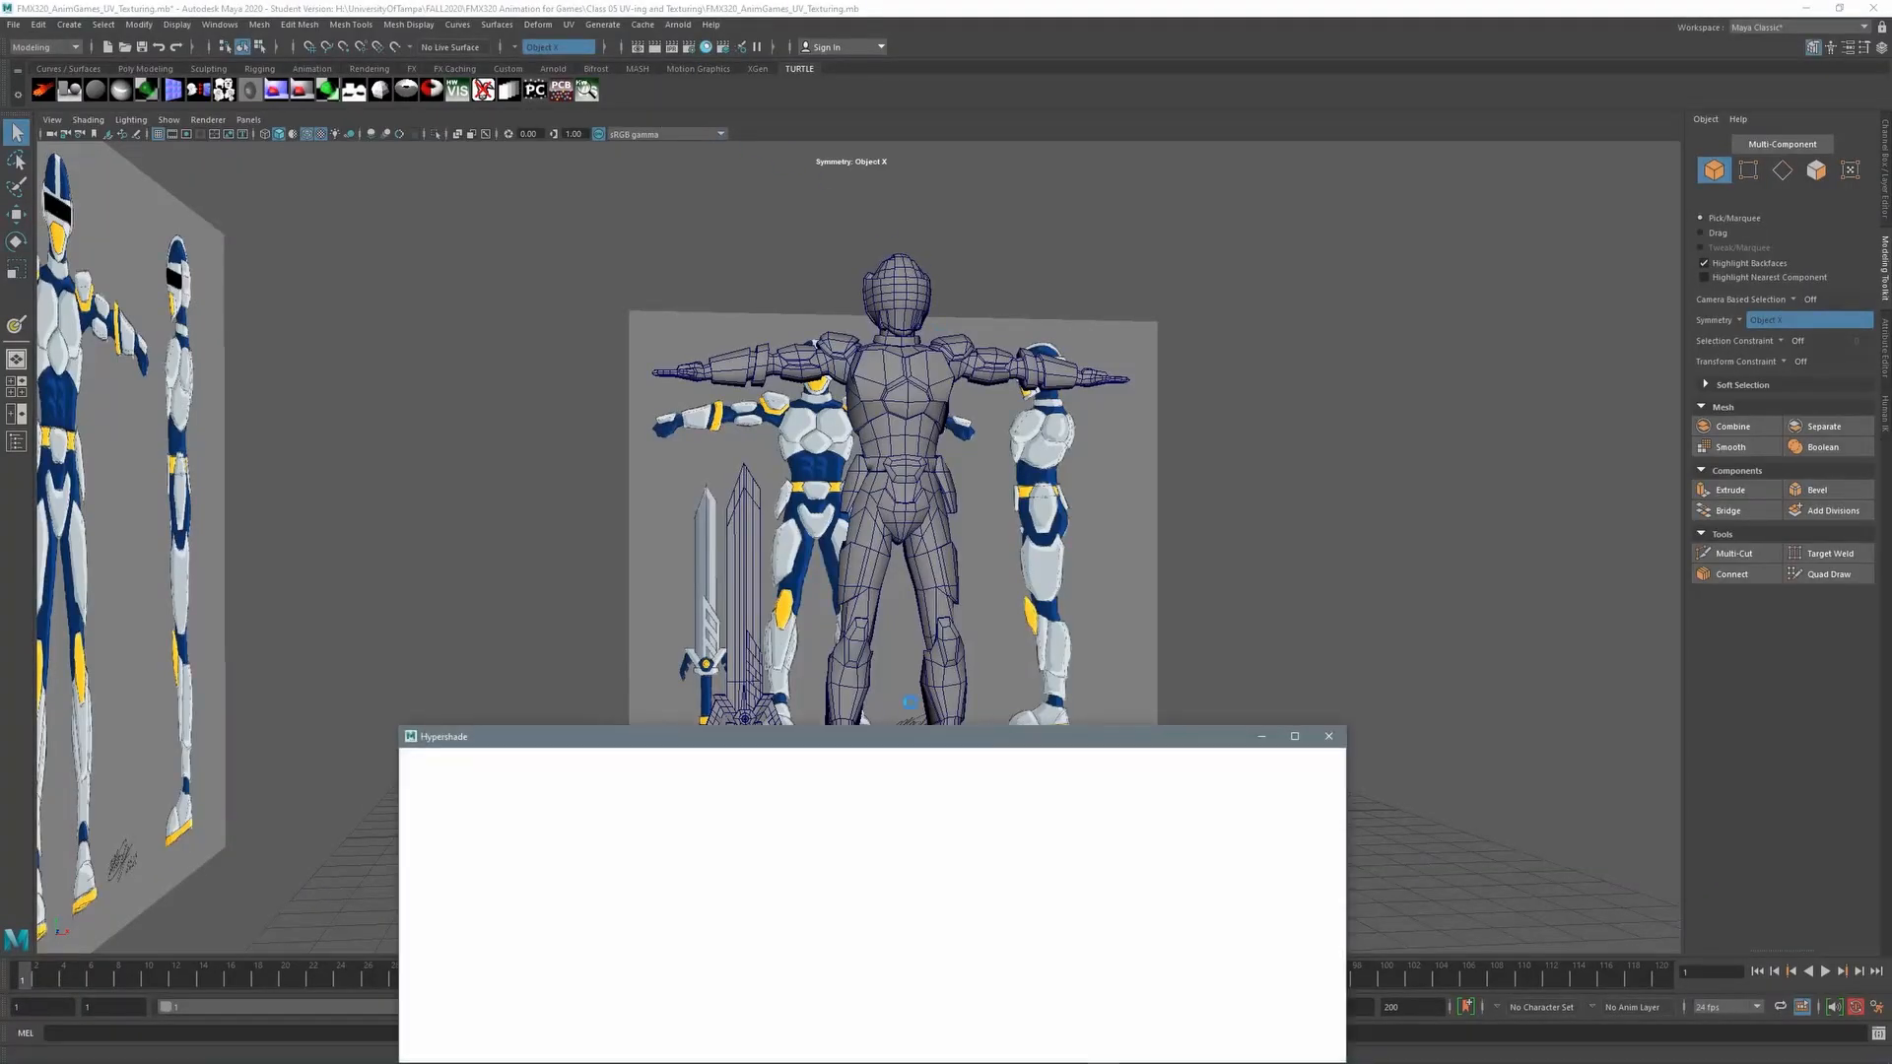
left_click_drag(925, 747, 939, 126)
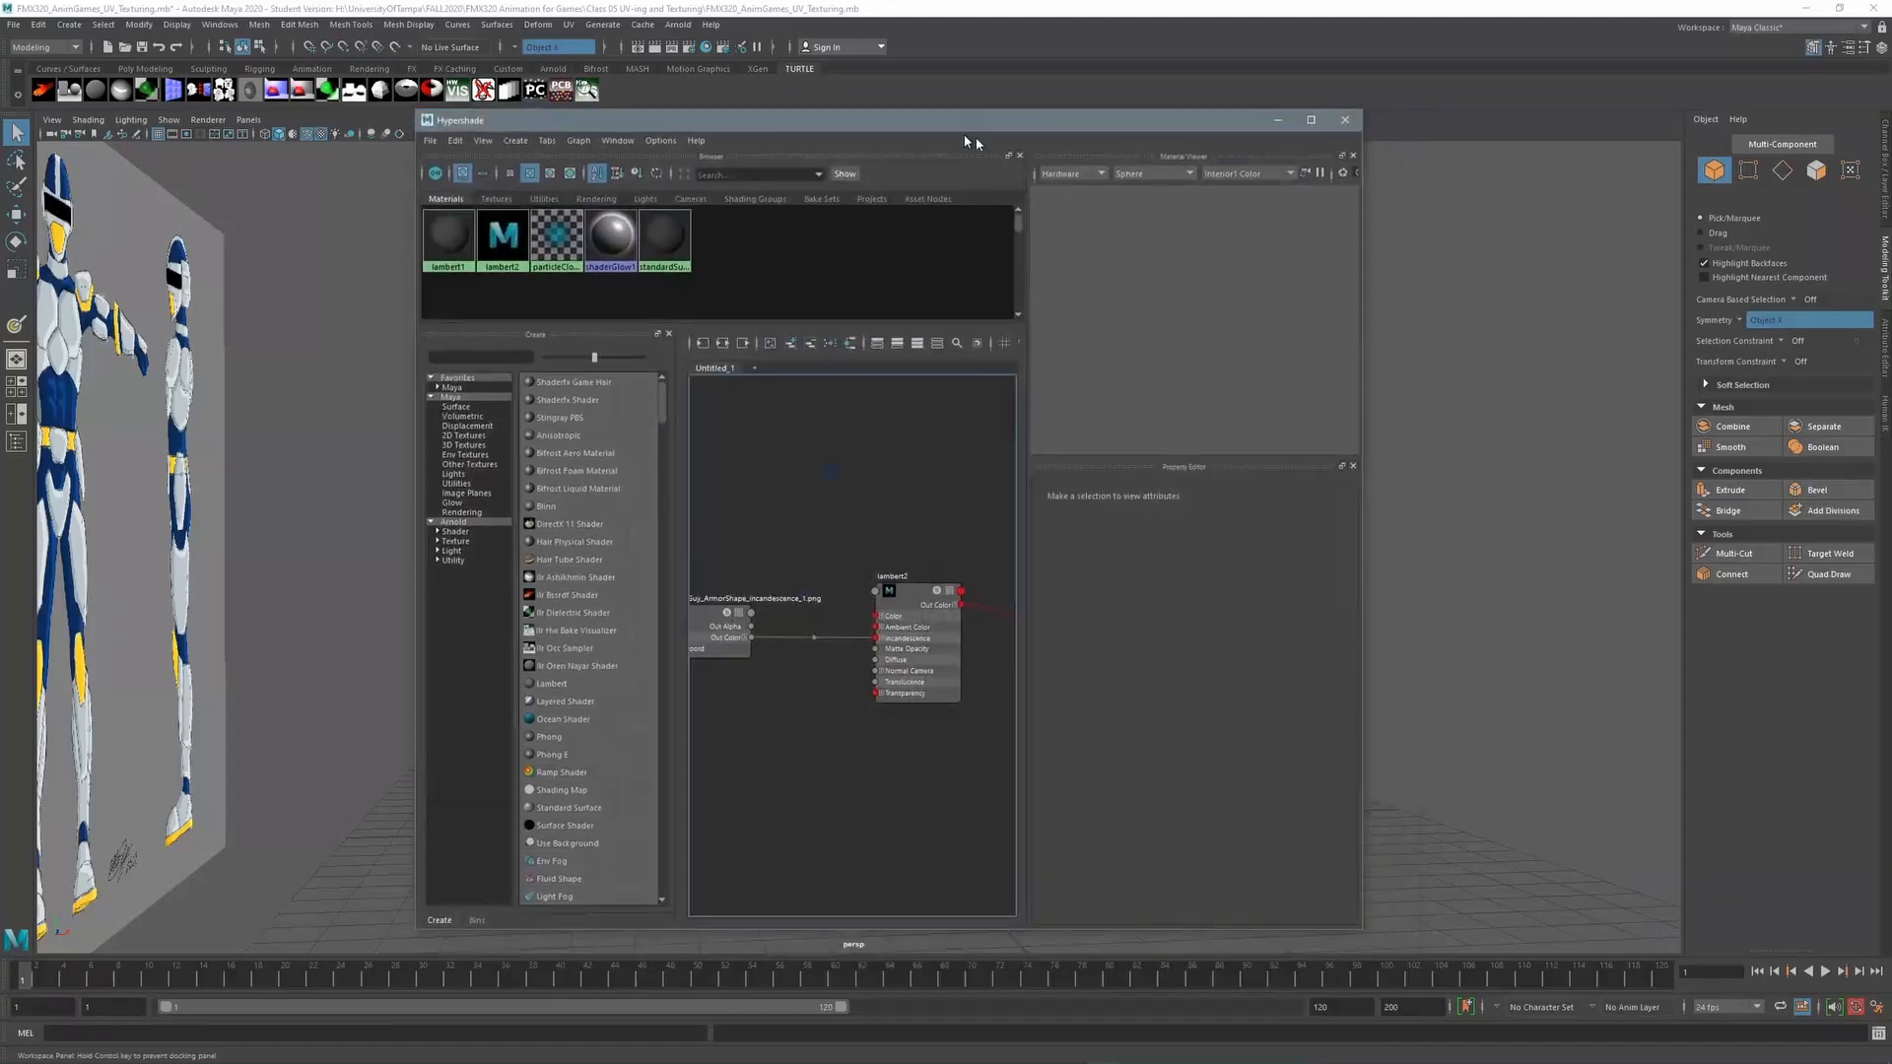
left_click_drag(1362, 327, 1596, 327)
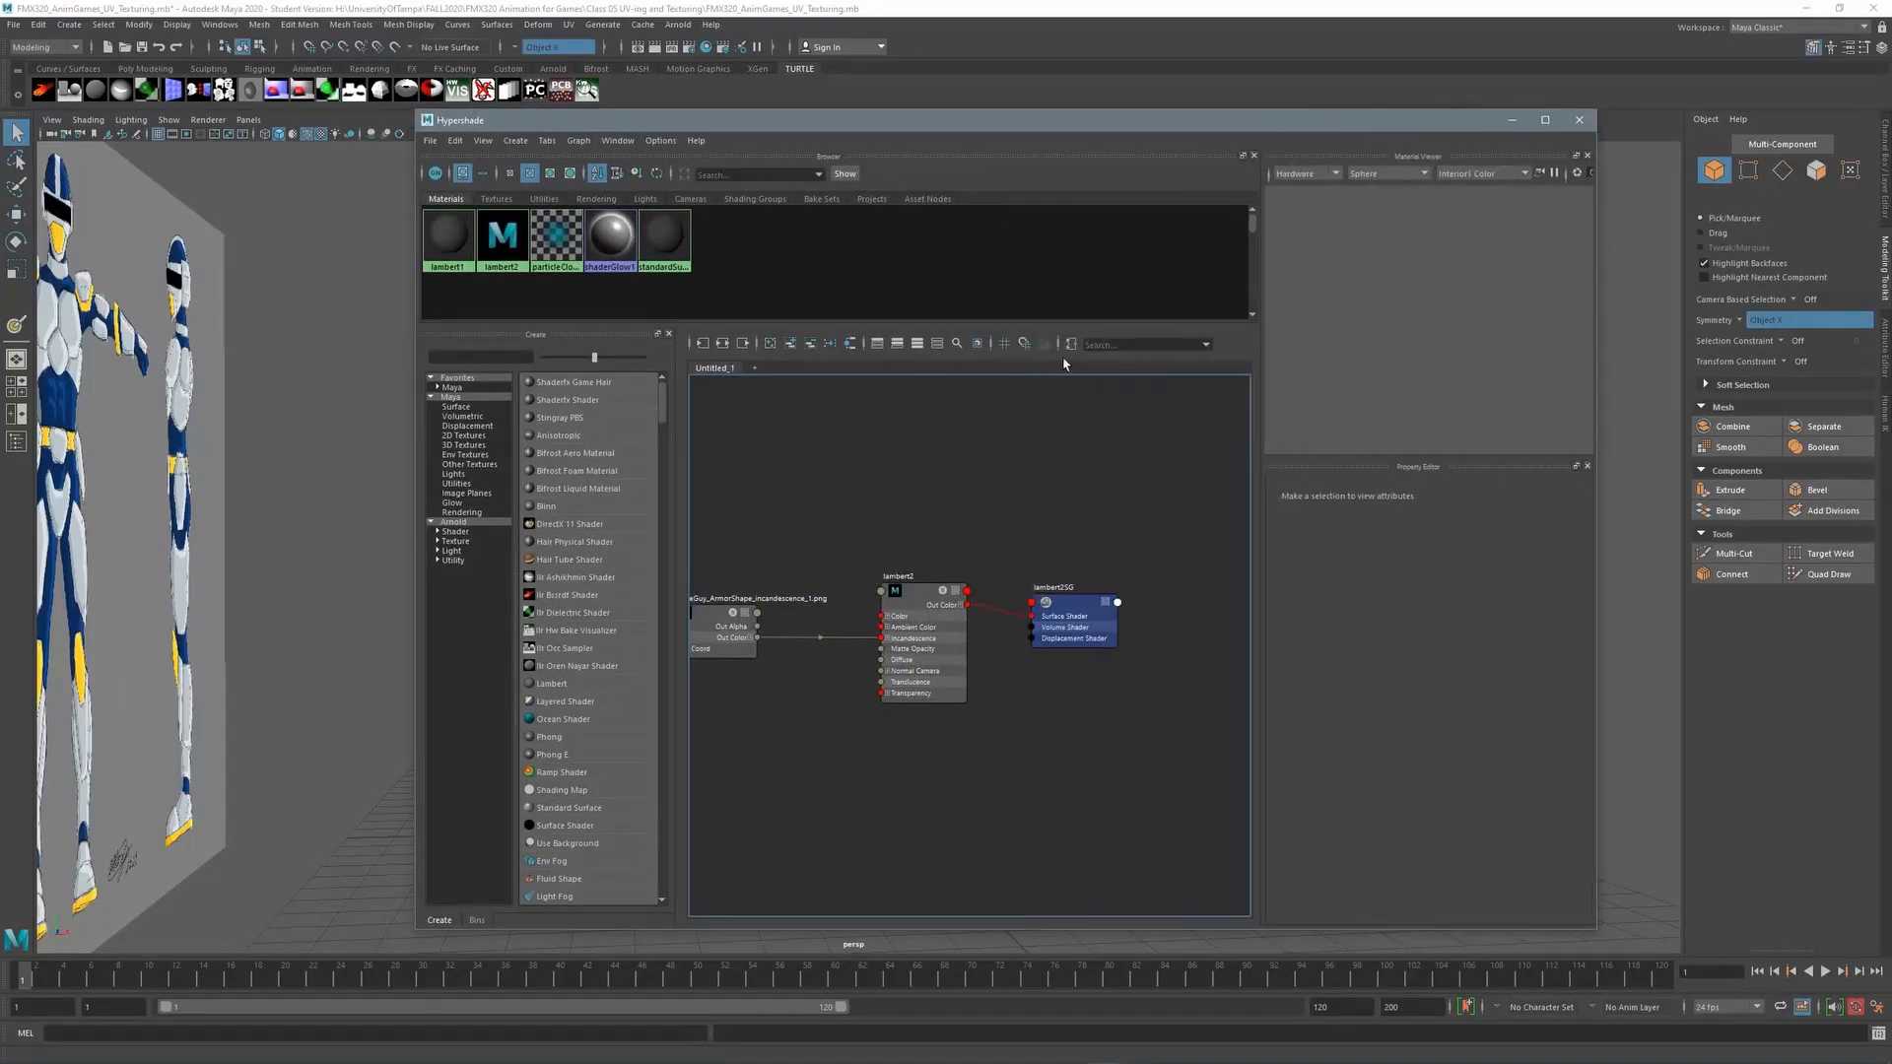
Clear the Hypershade's node graph, then widen and reposition its window
left_click(770, 343)
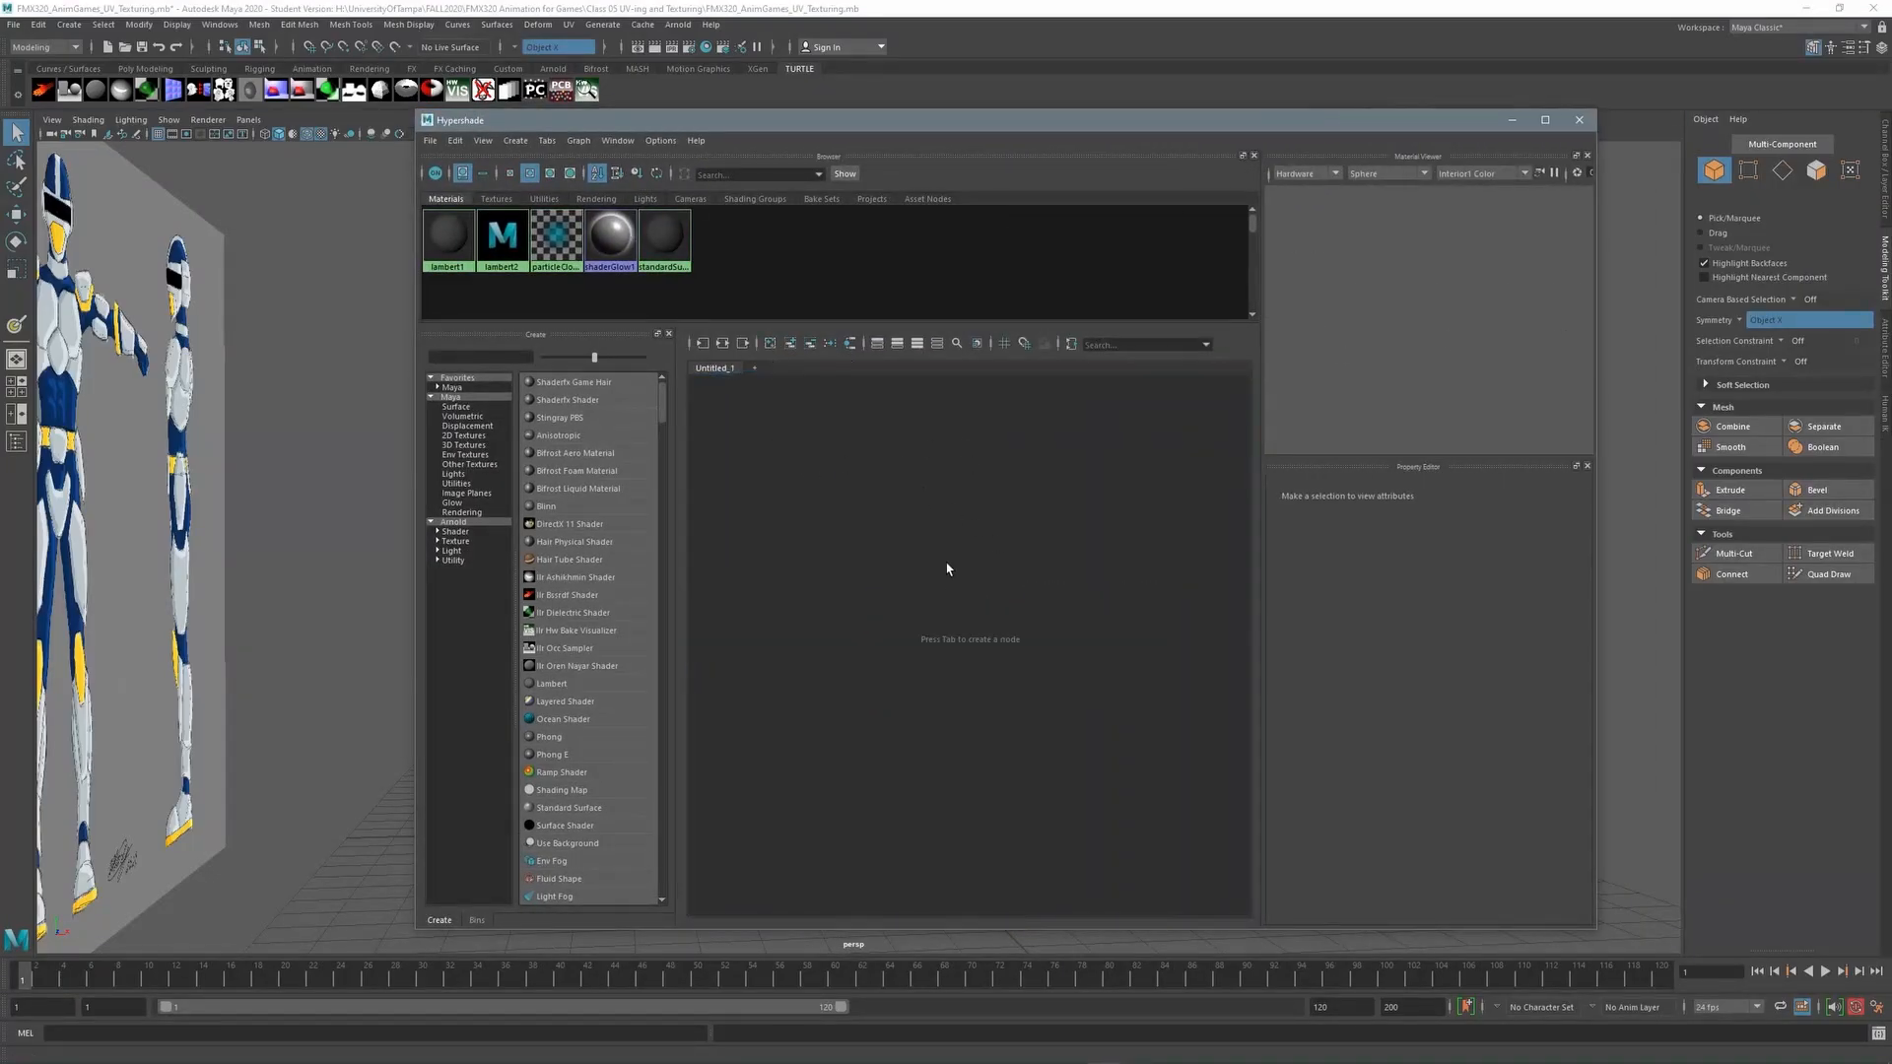
middle_click_drag(893, 544, 908, 517, "alt")
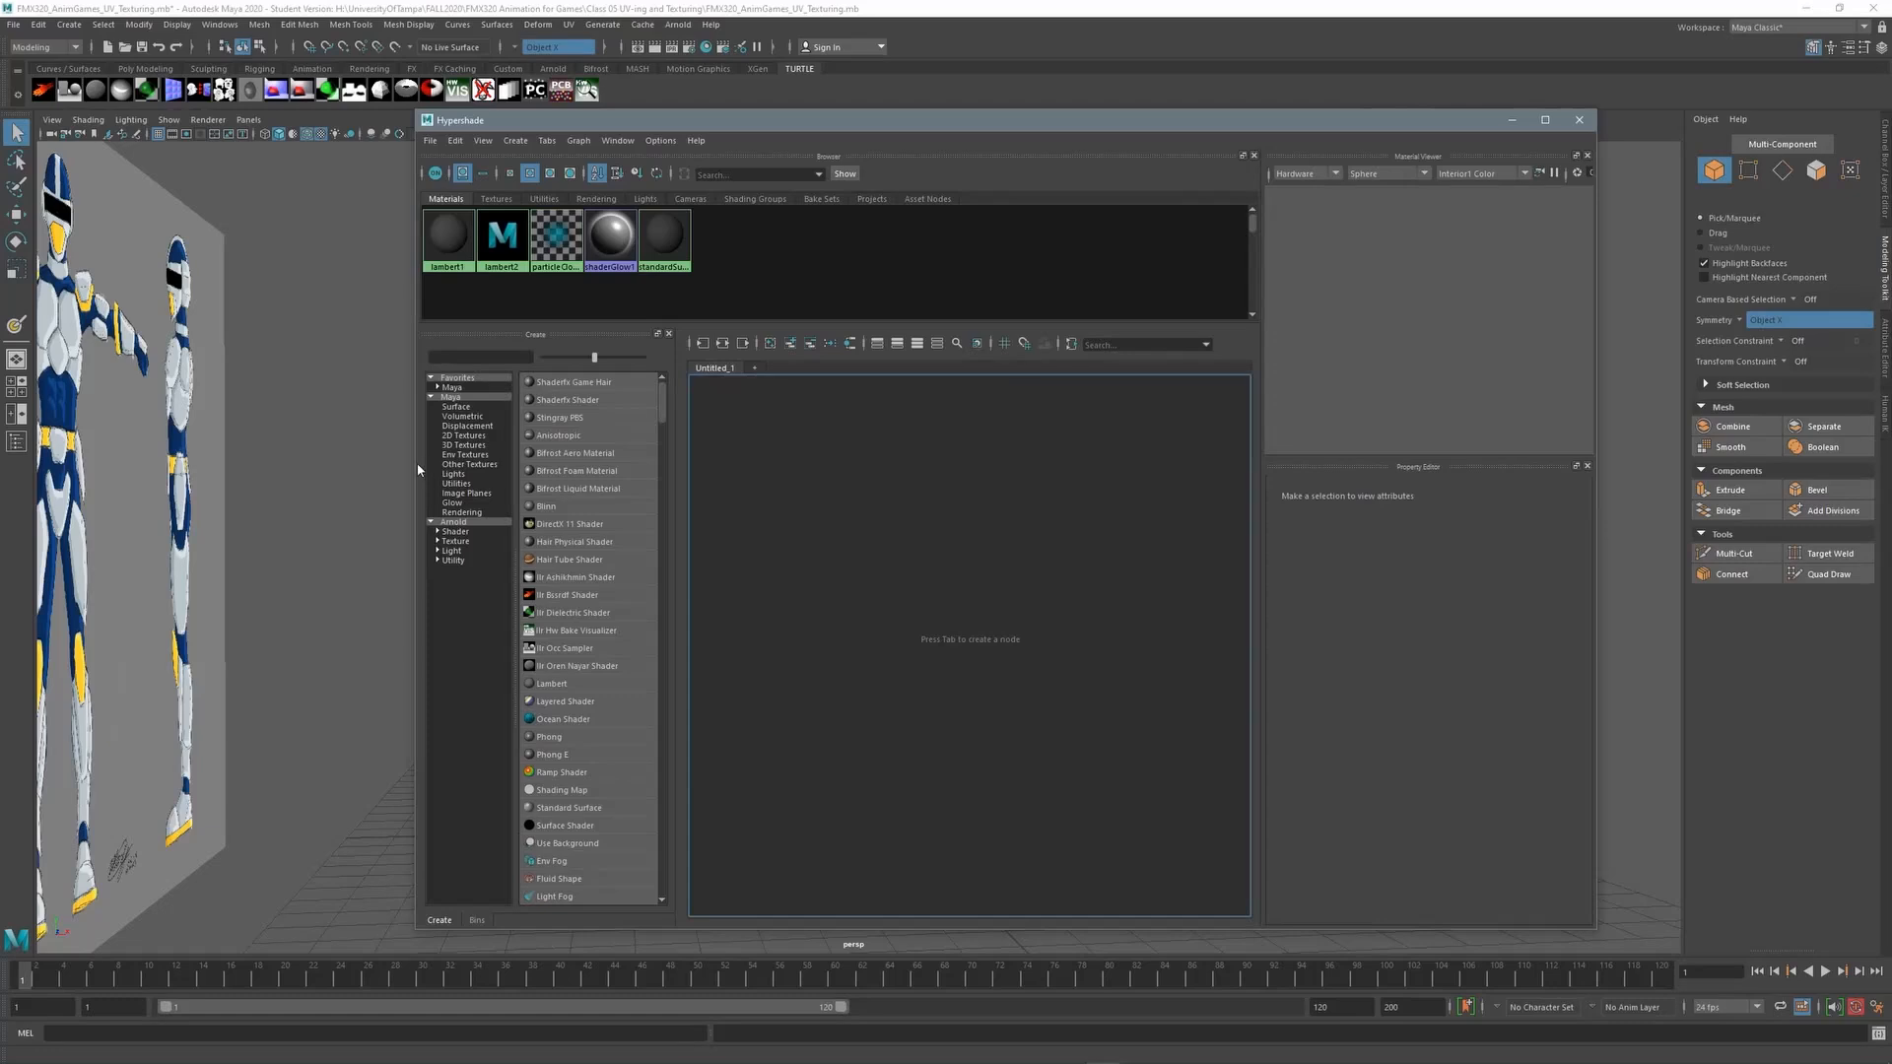
left_click_drag(412, 468, 346, 468)
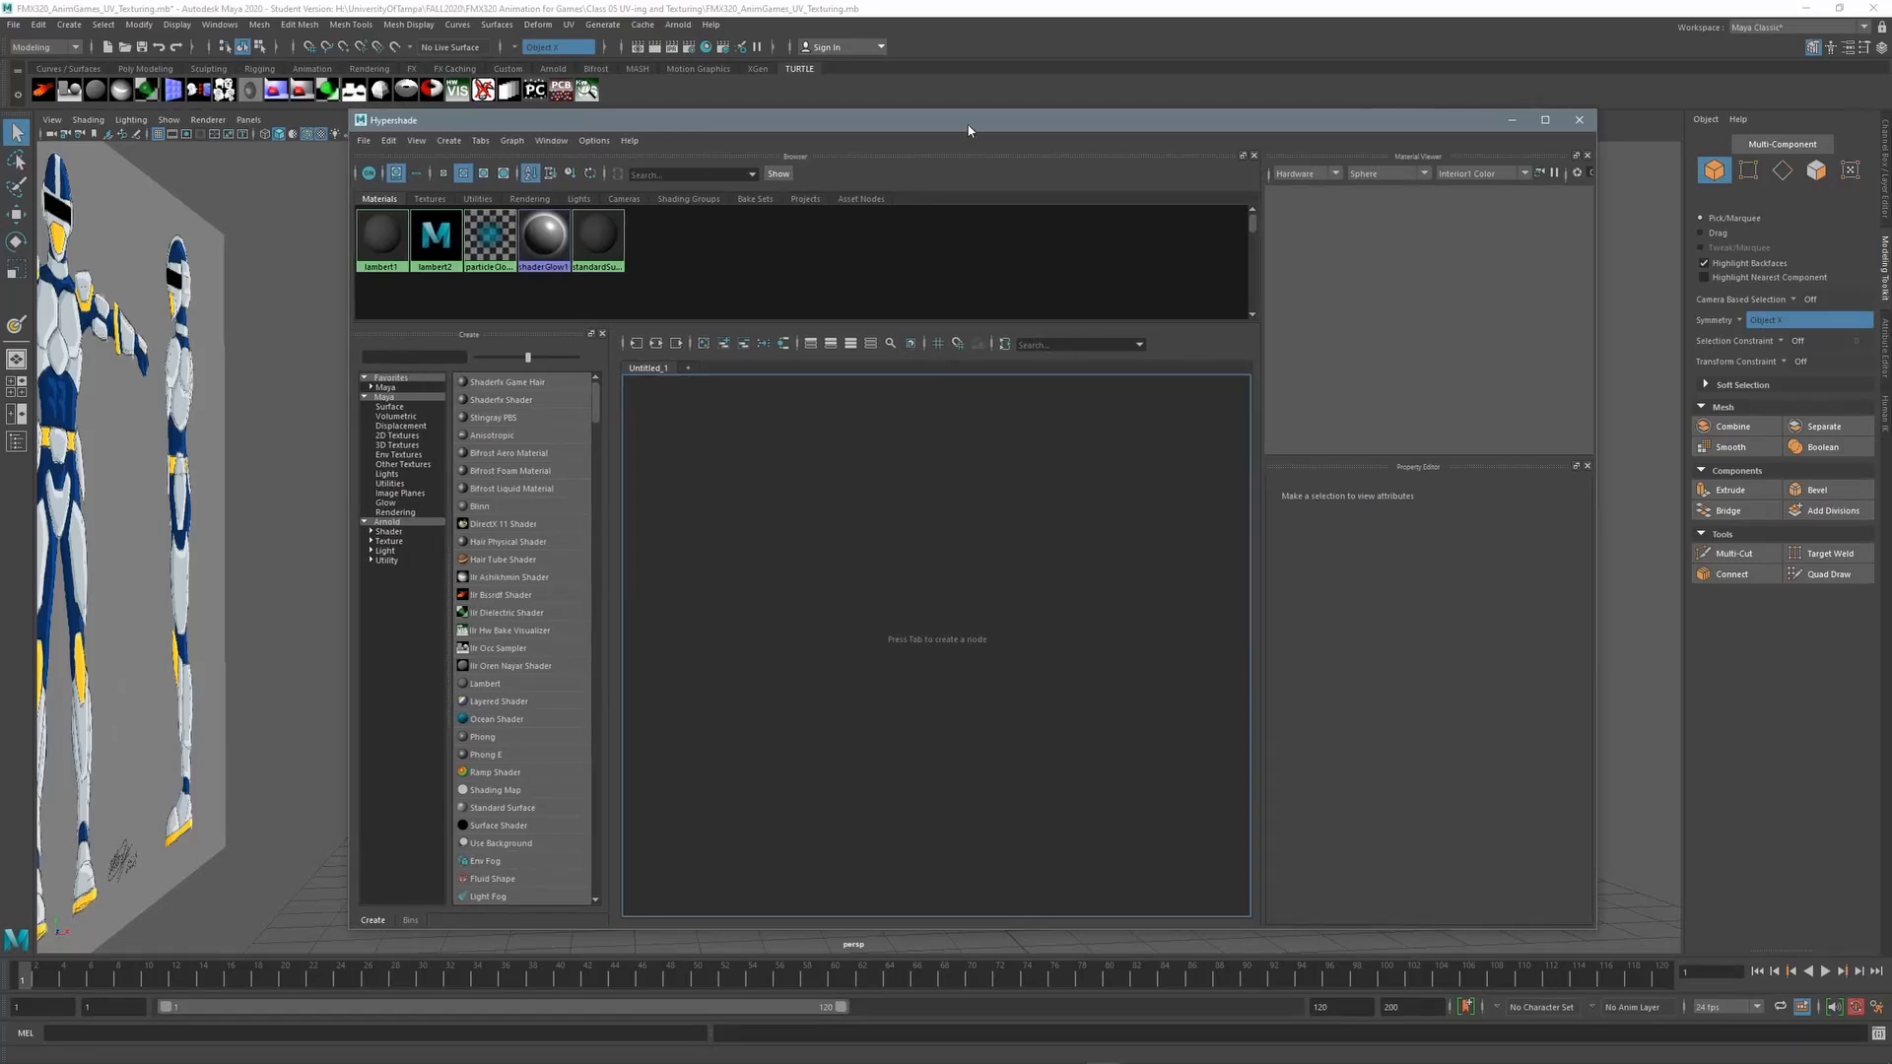
left_click_drag(974, 126, 1138, 123)
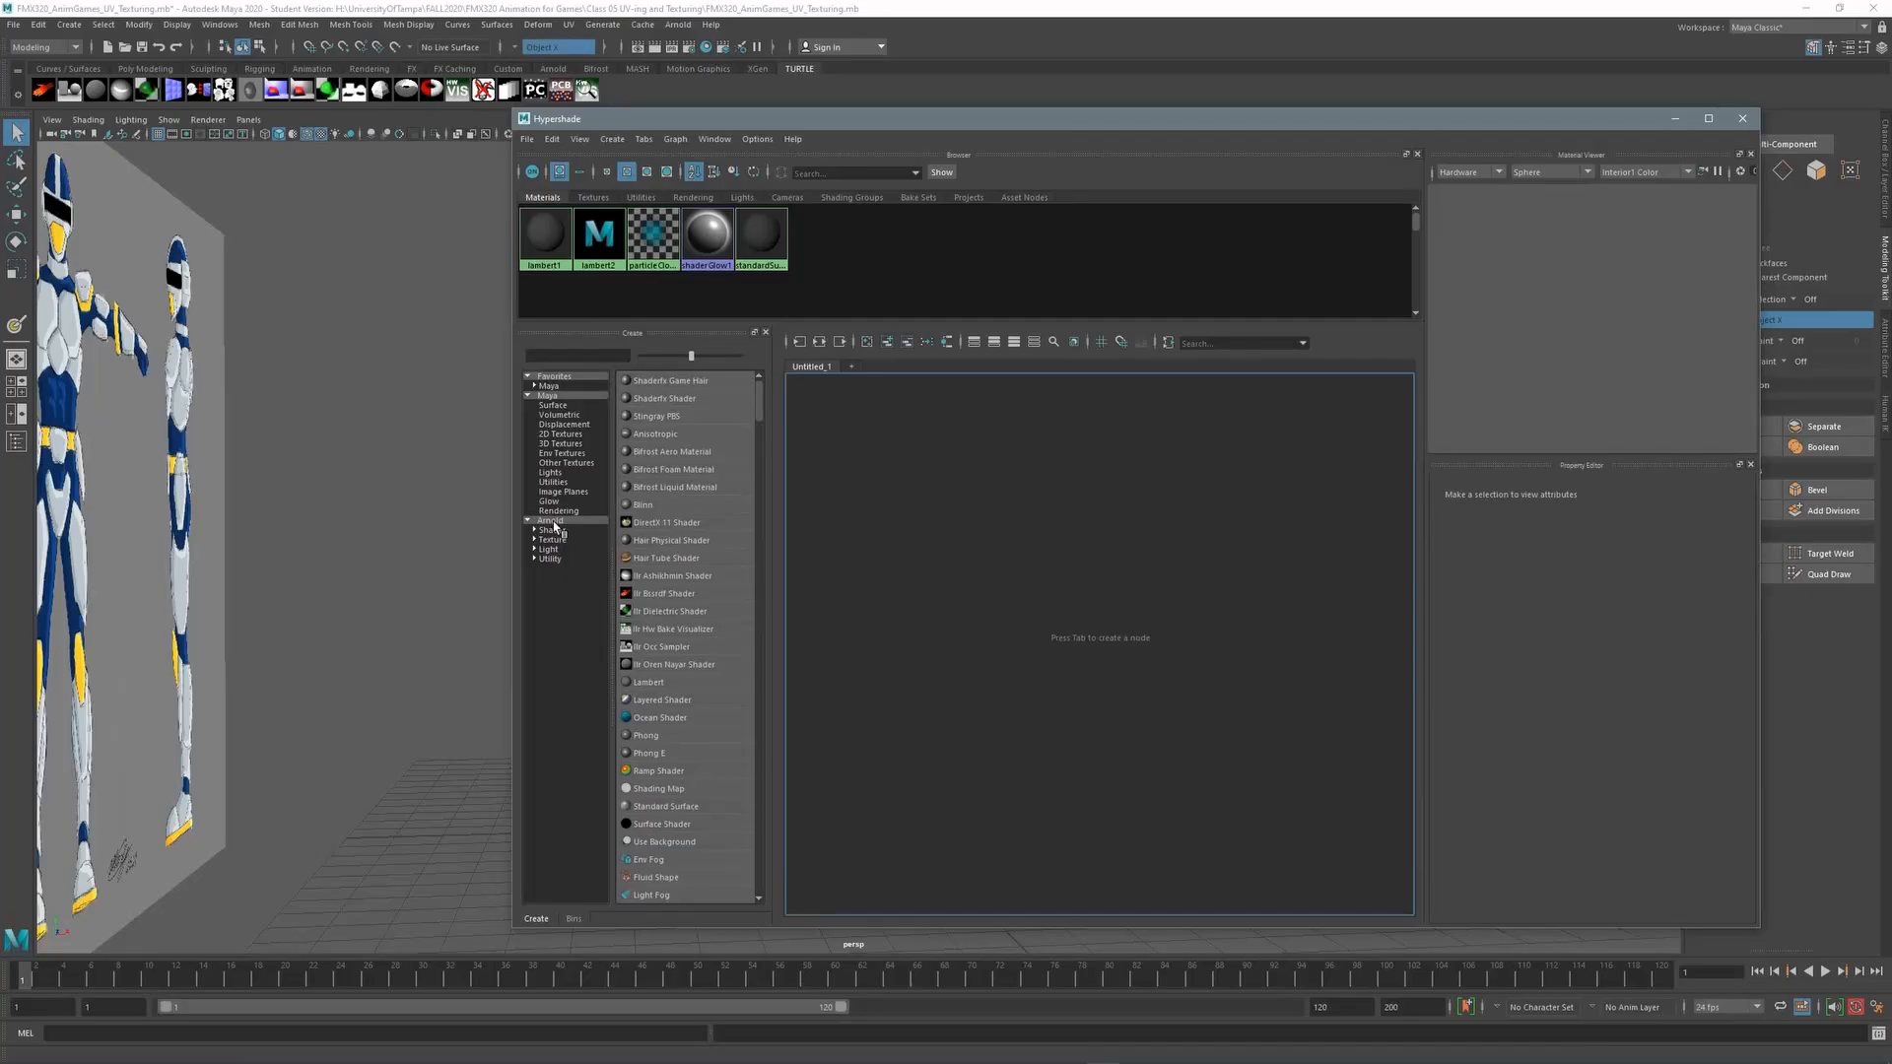
Create a new Lambert material from the Maya shader nodes
left_click(549, 395)
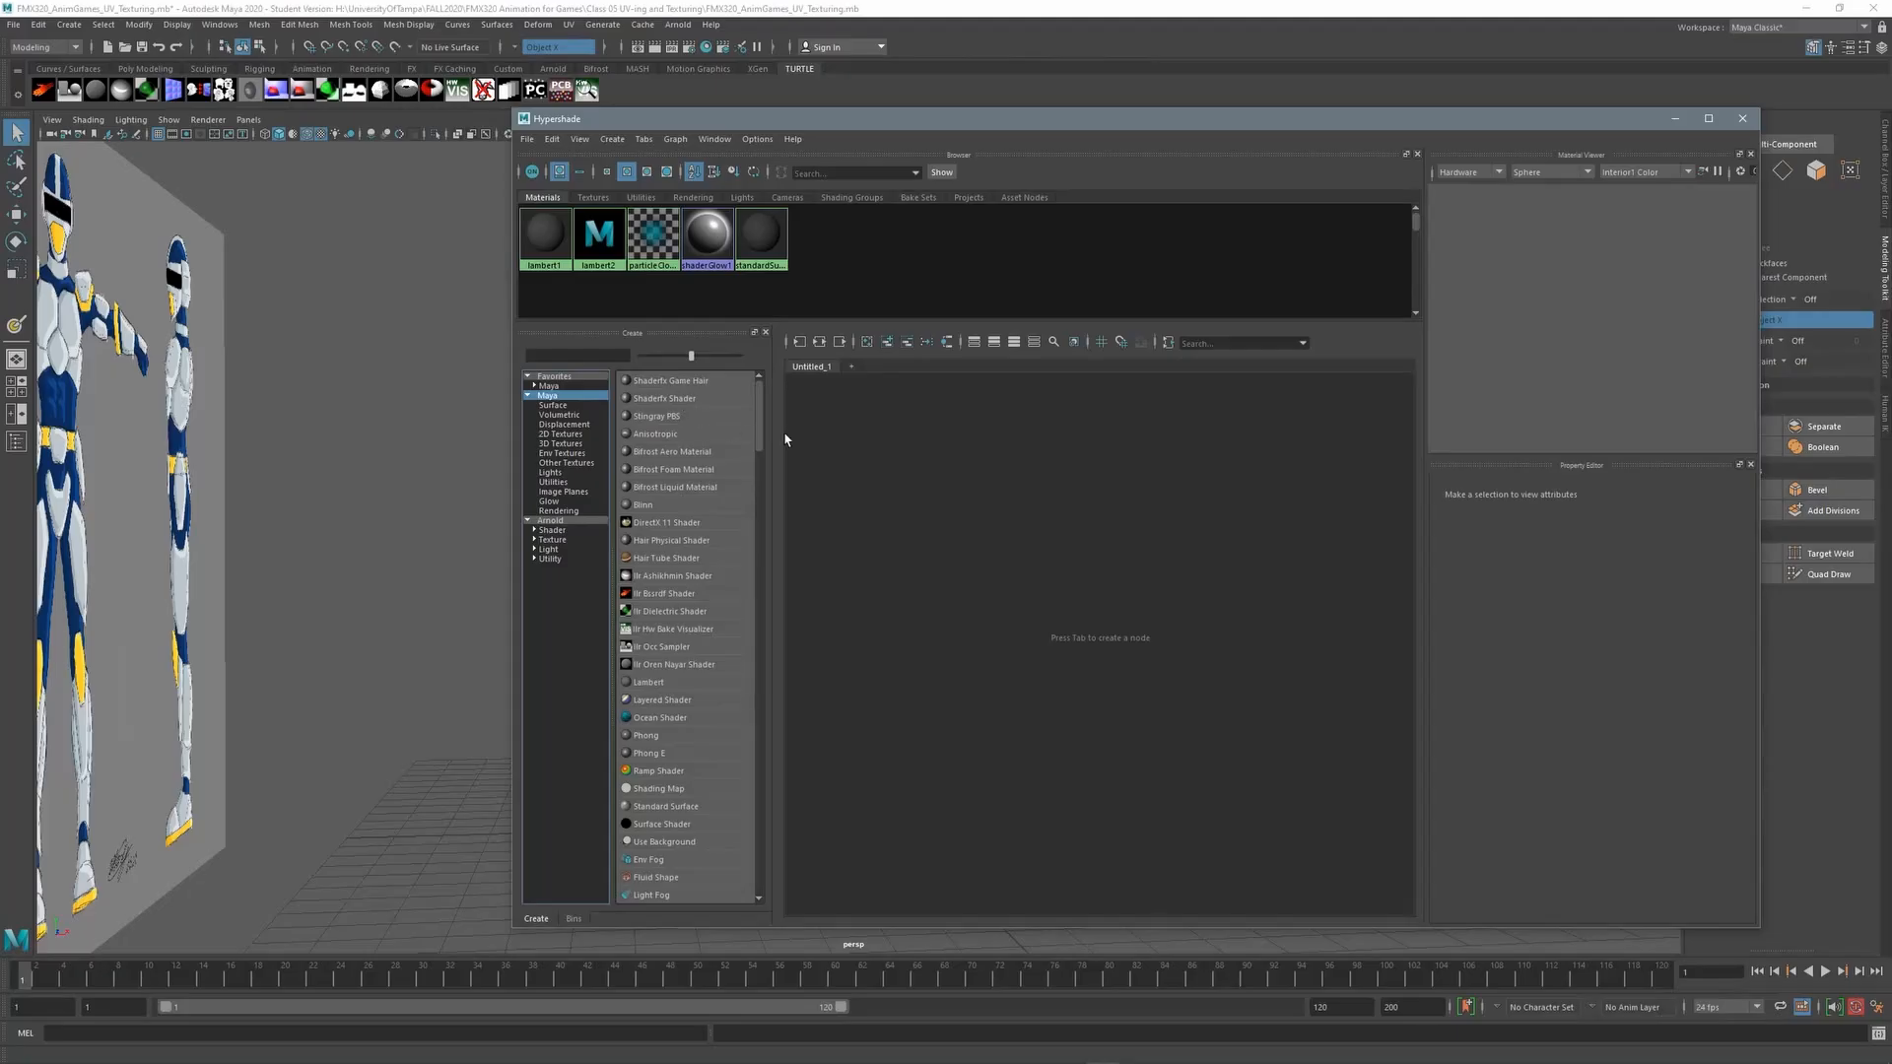
scroll(759, 446, "down", 2)
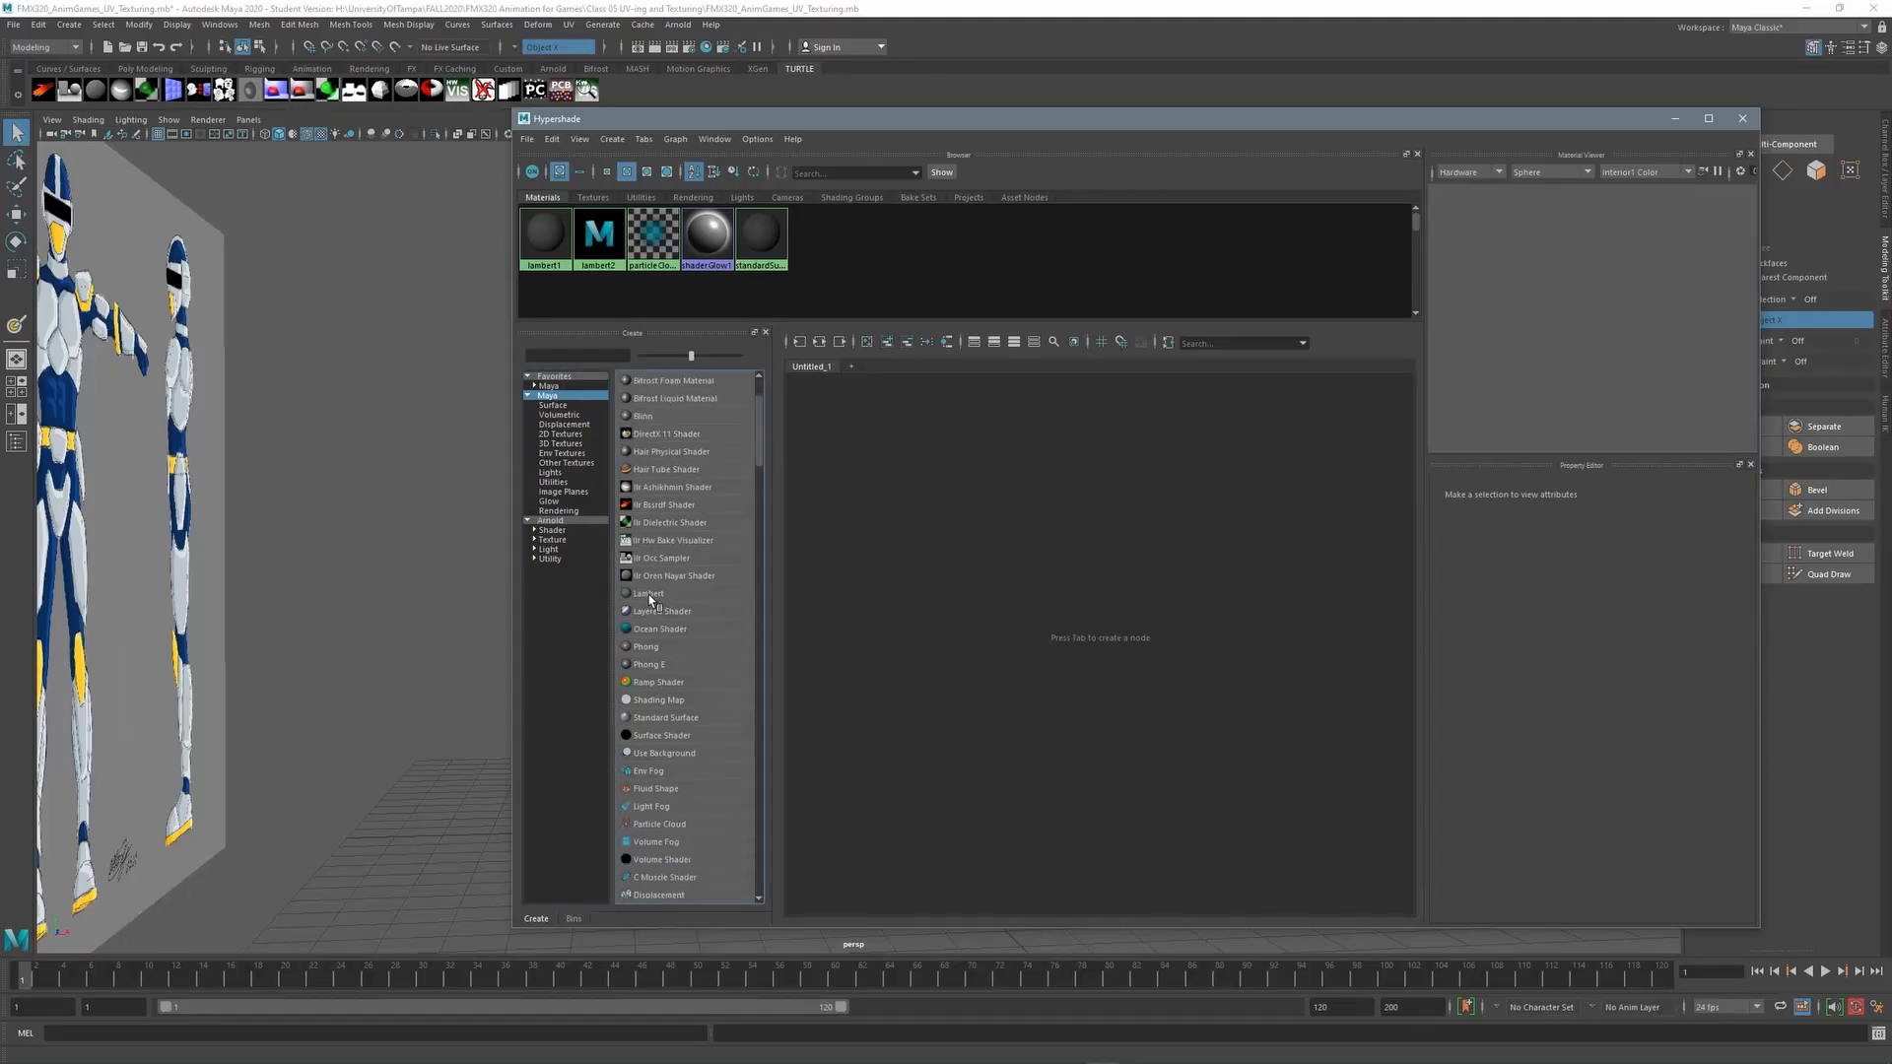
left_click(651, 594)
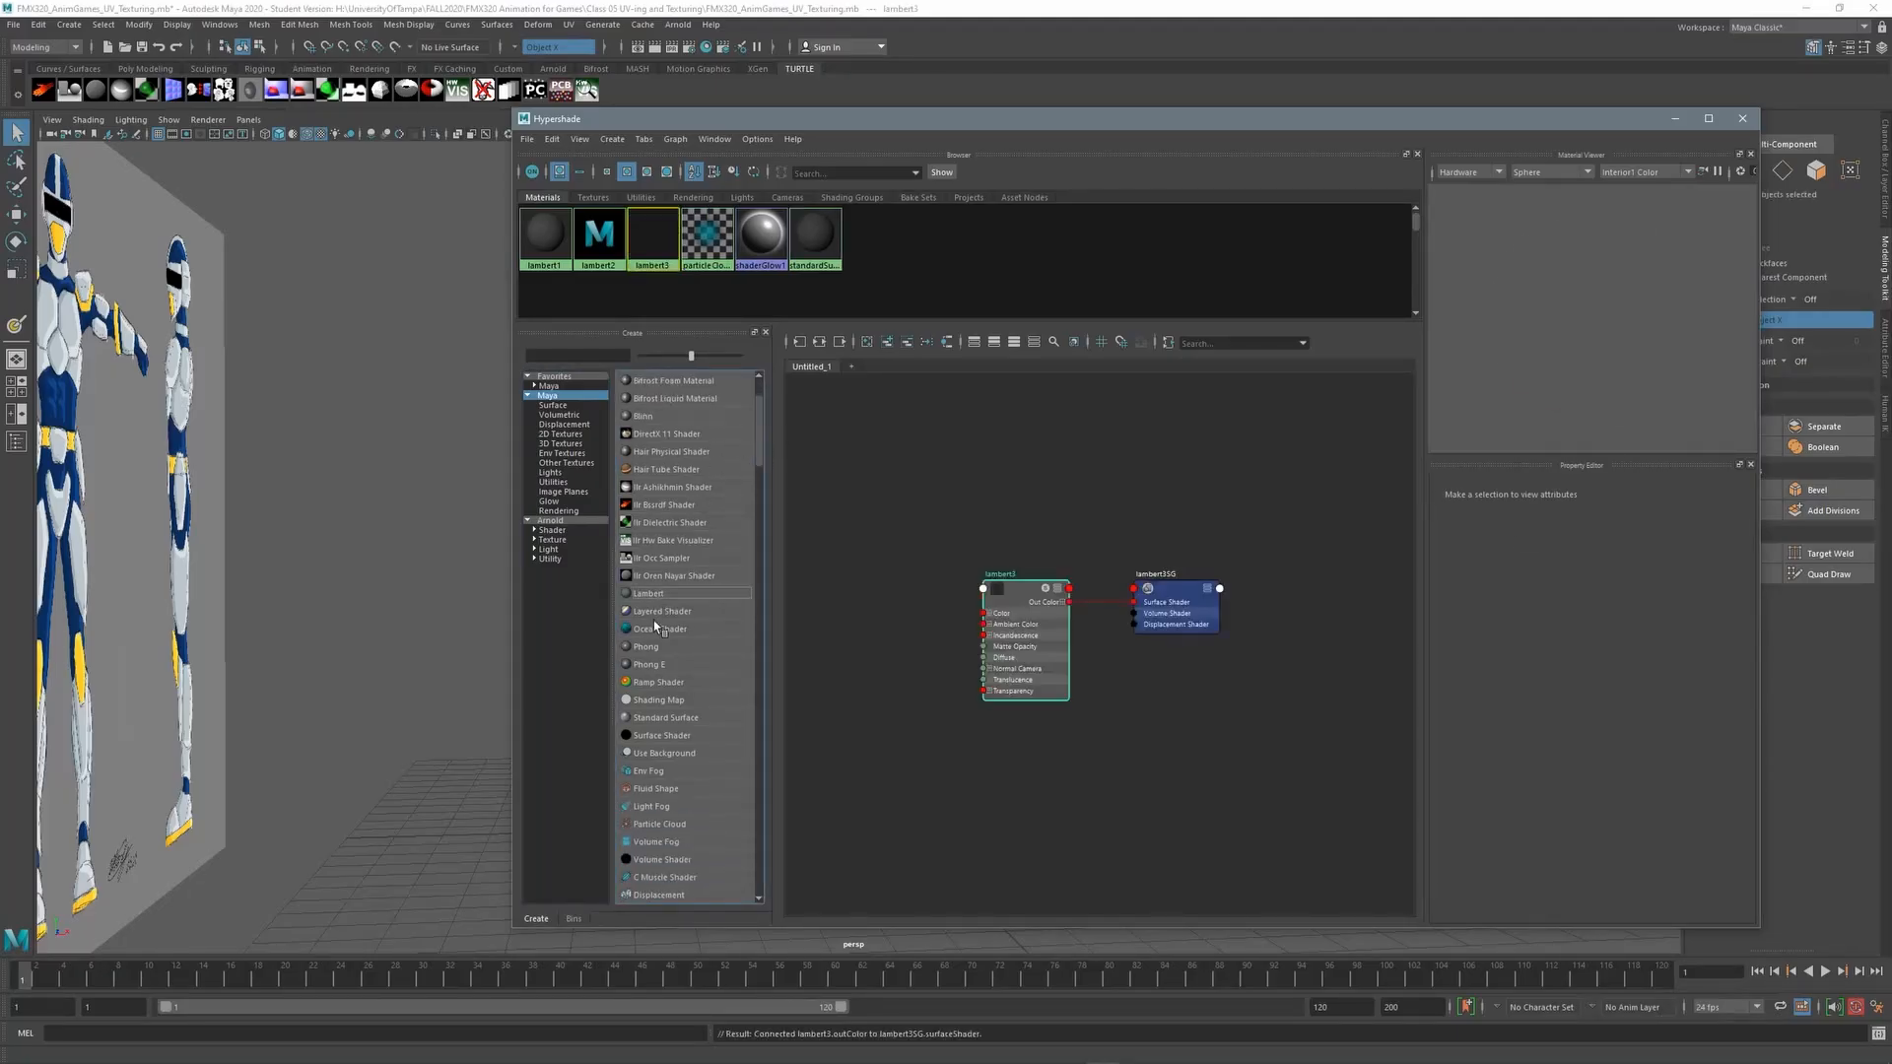
Reposition the Hypershade window so the armor's upper body is visible above the material swatches
left_click_drag(1193, 126, 1123, 160)
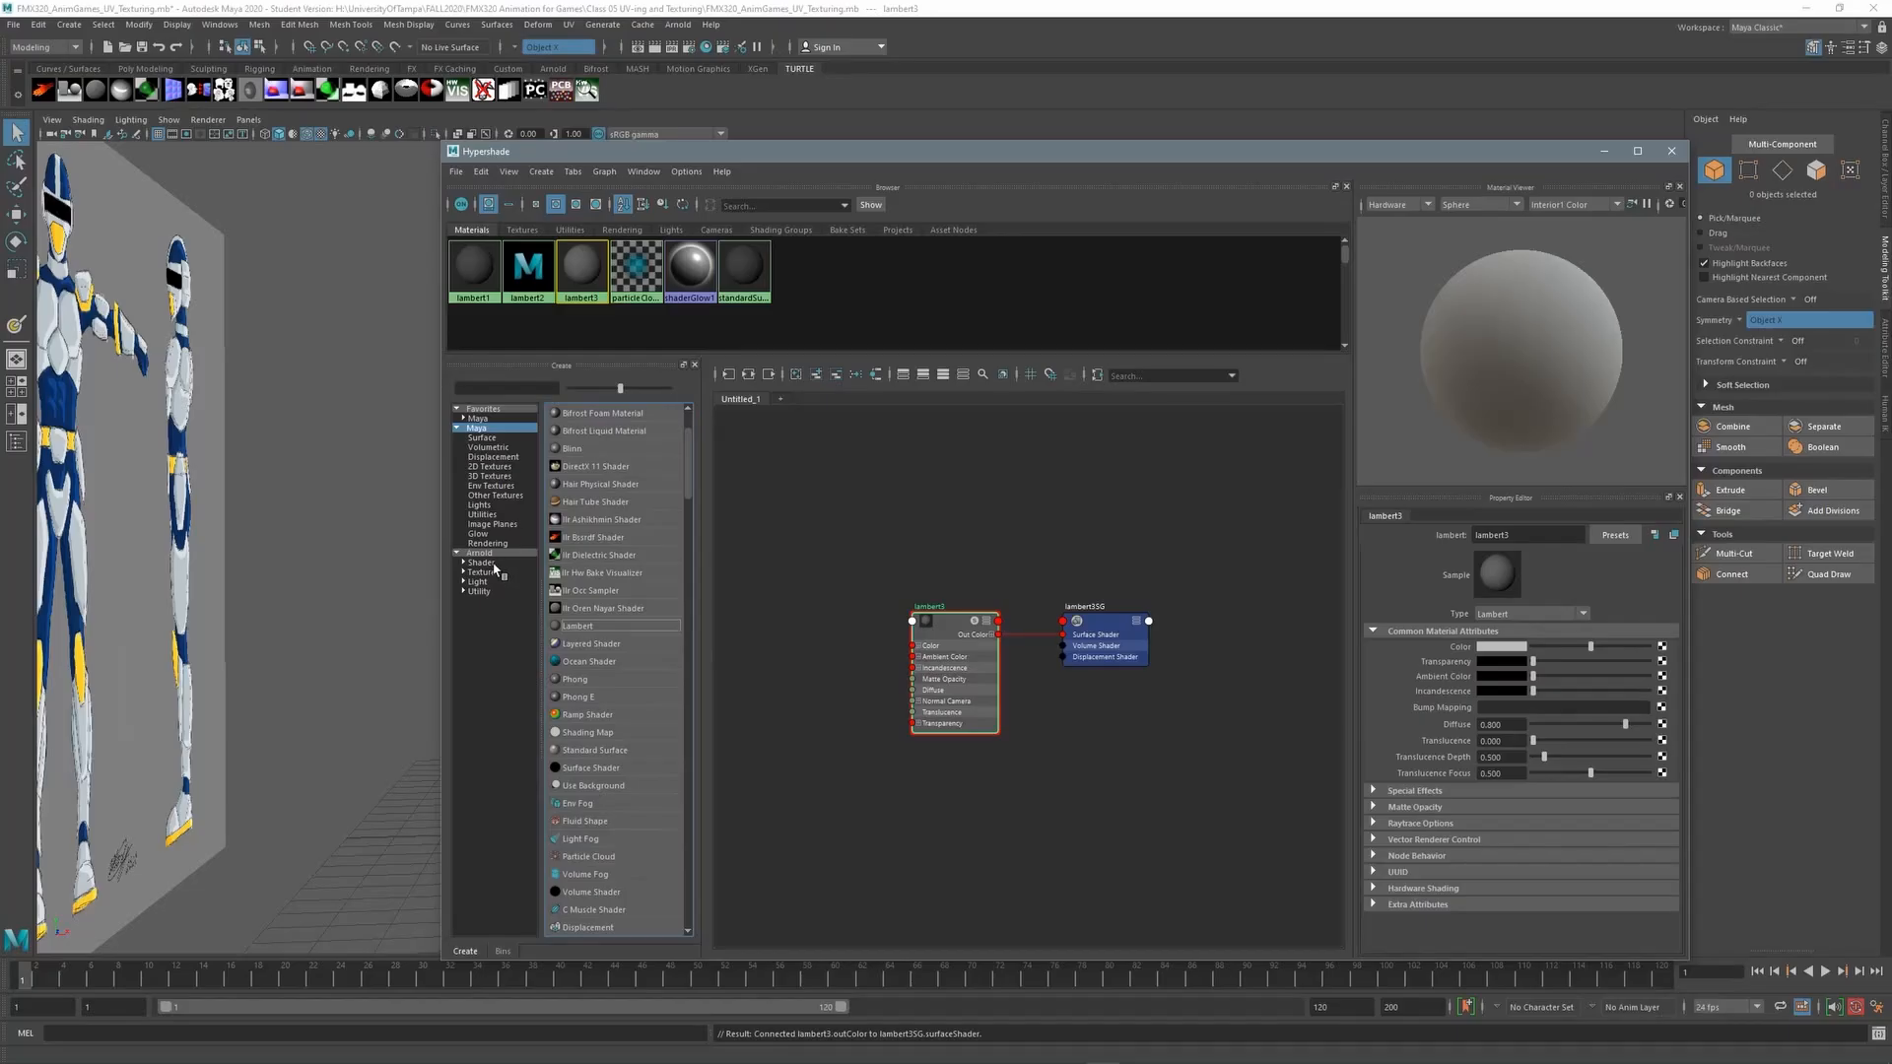
left_click_drag(1061, 163, 969, 164)
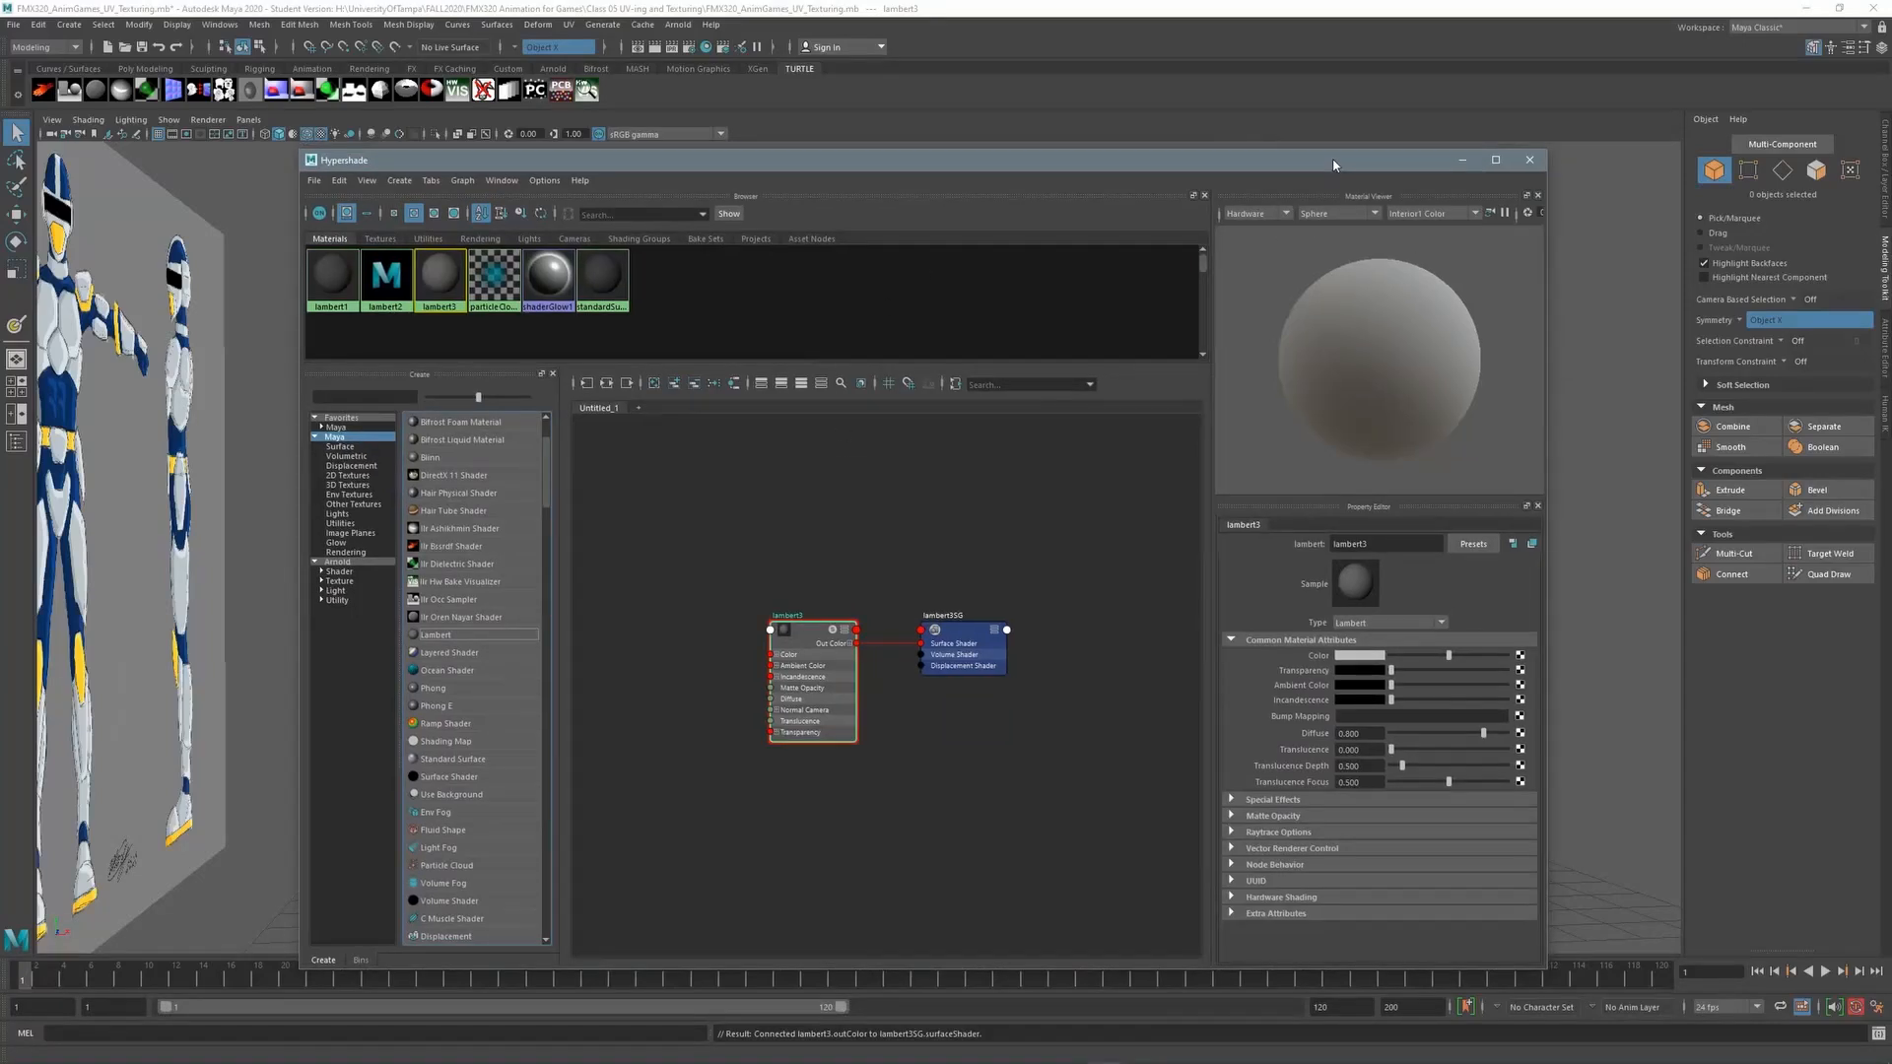
left_click_drag(1334, 165, 1510, 444)
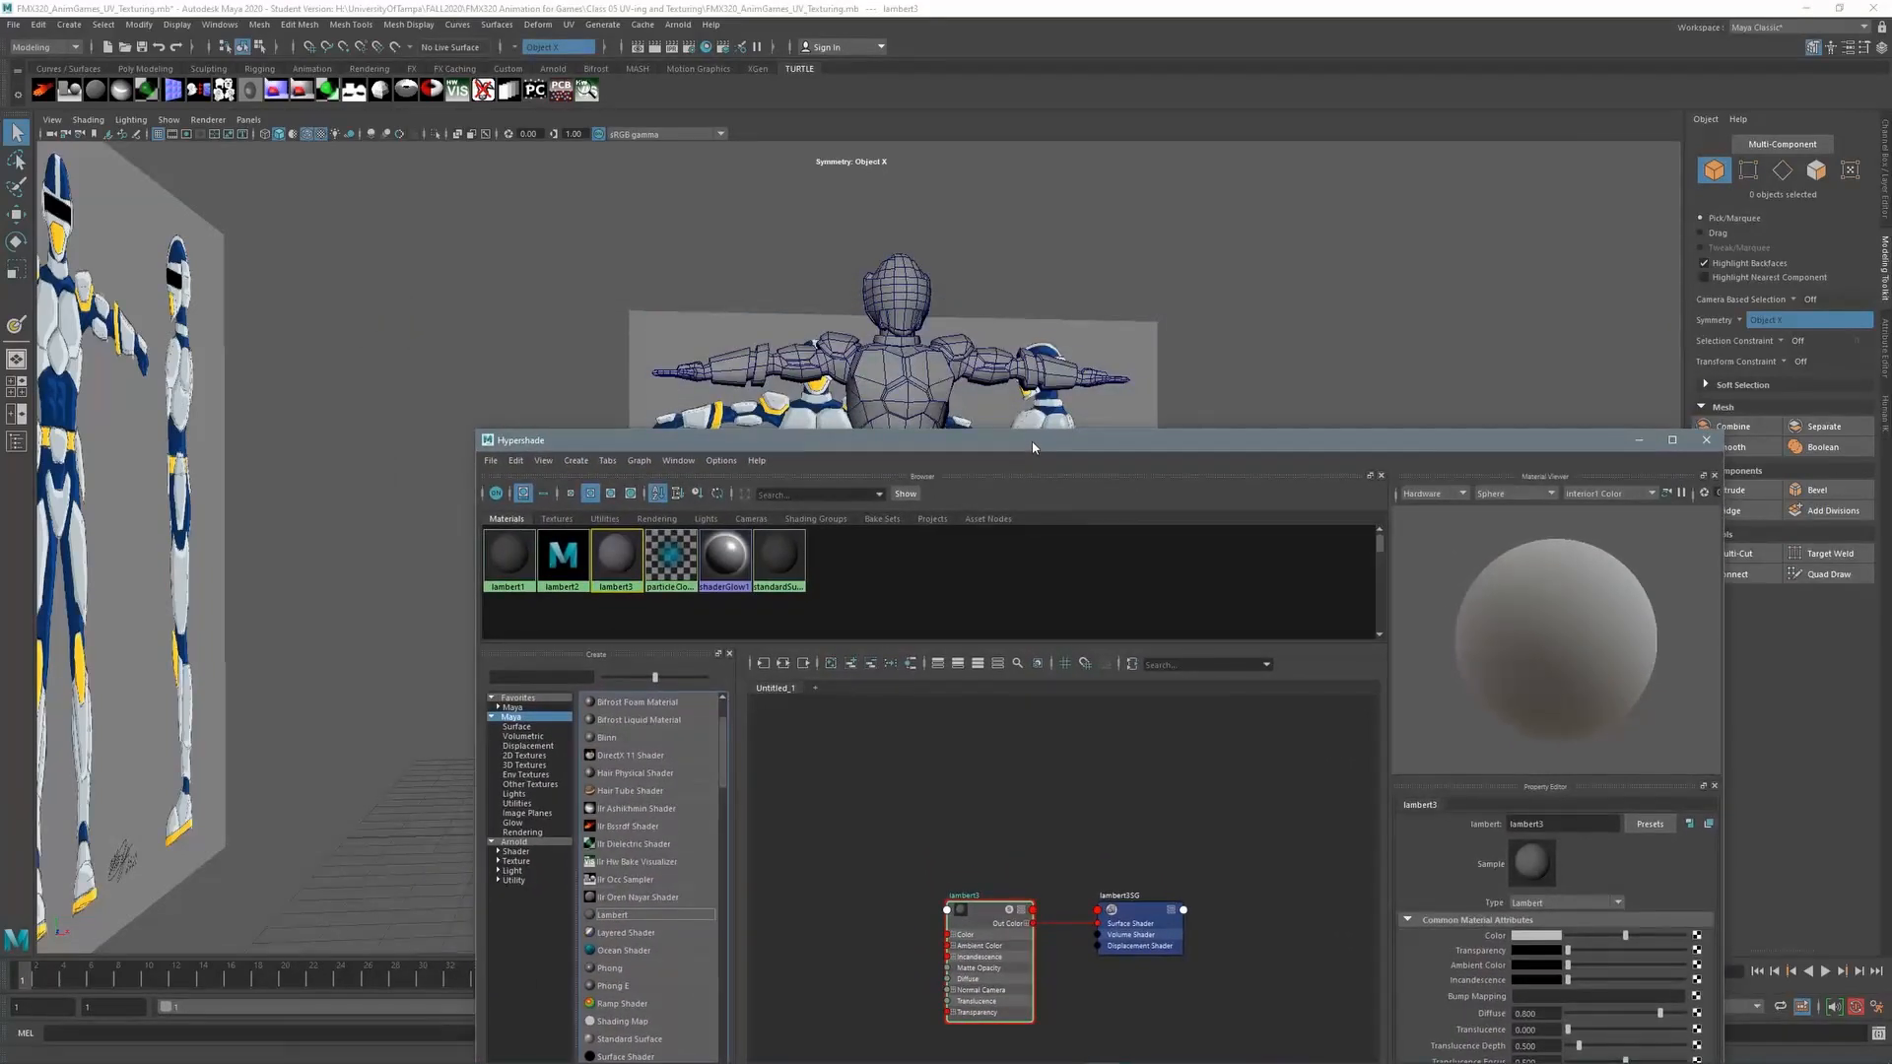
left_click_drag(1033, 448, 975, 566)
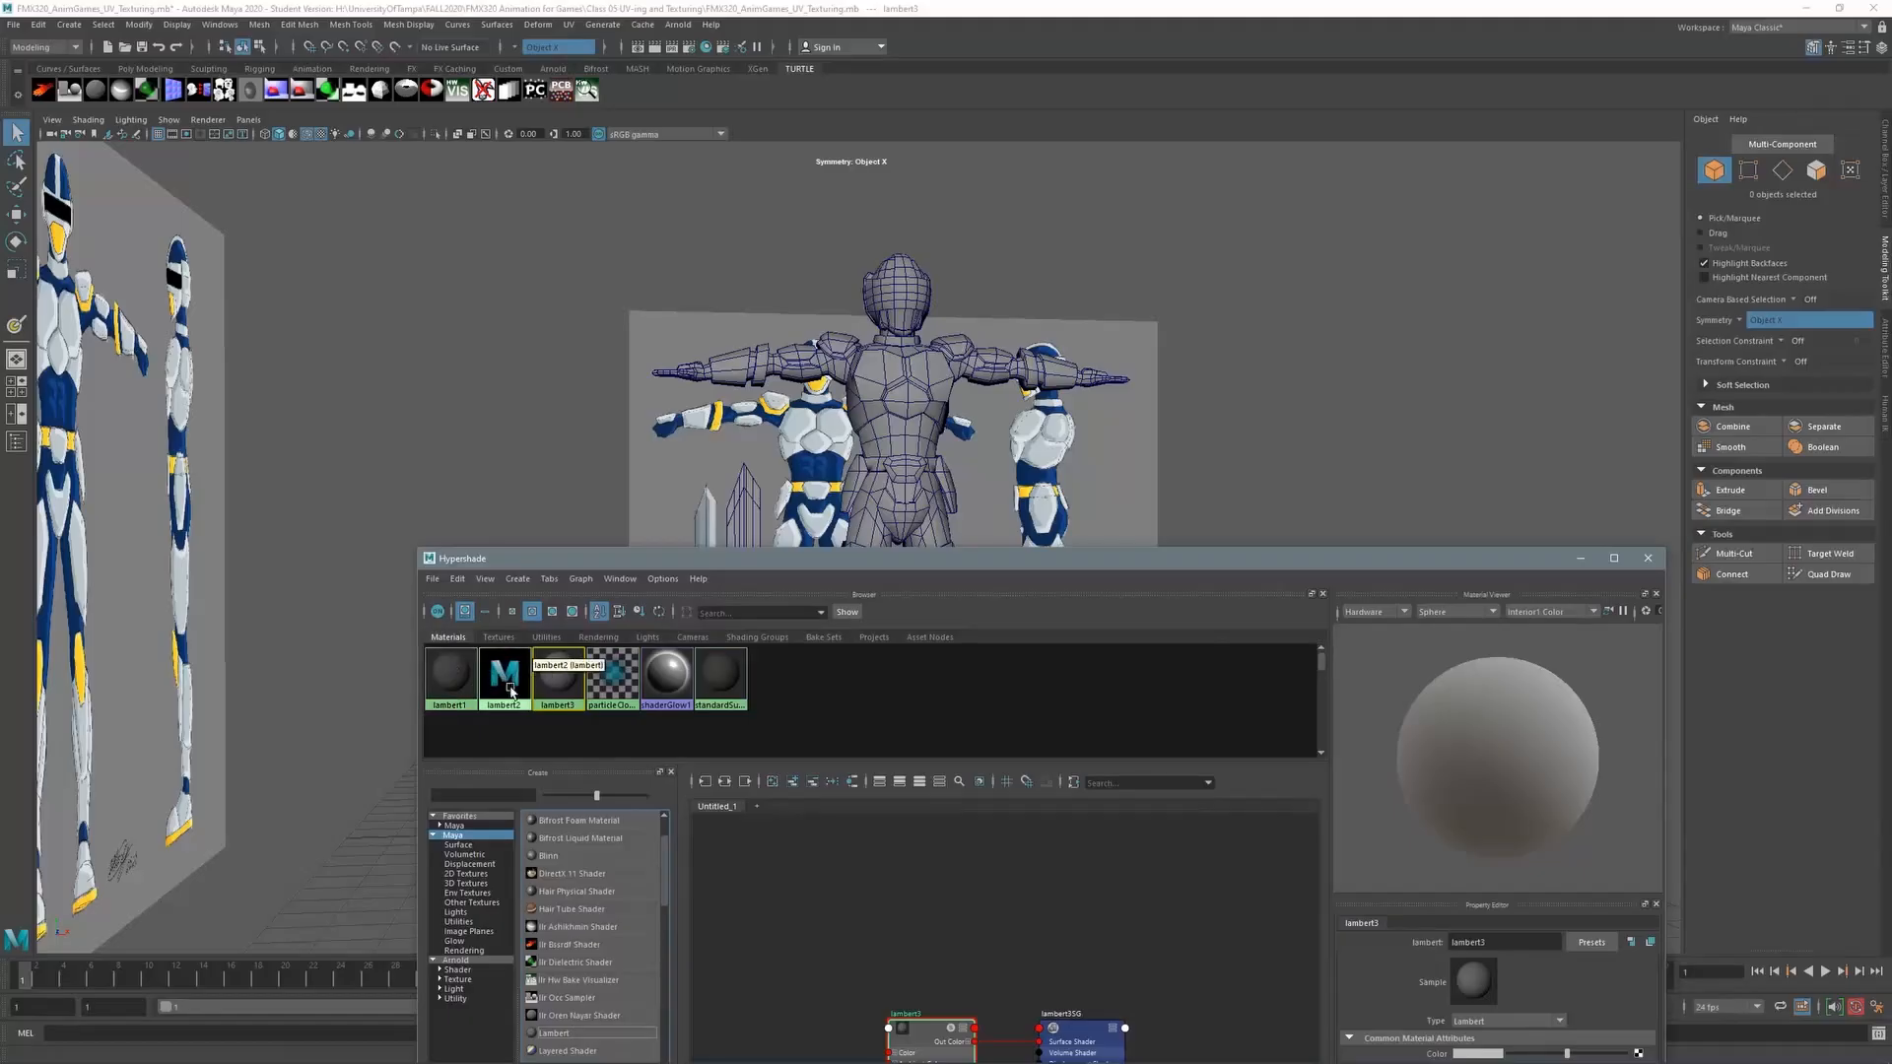
Rename the new Lambert material as Material ID
left_click_drag(1128, 564, 892, 232)
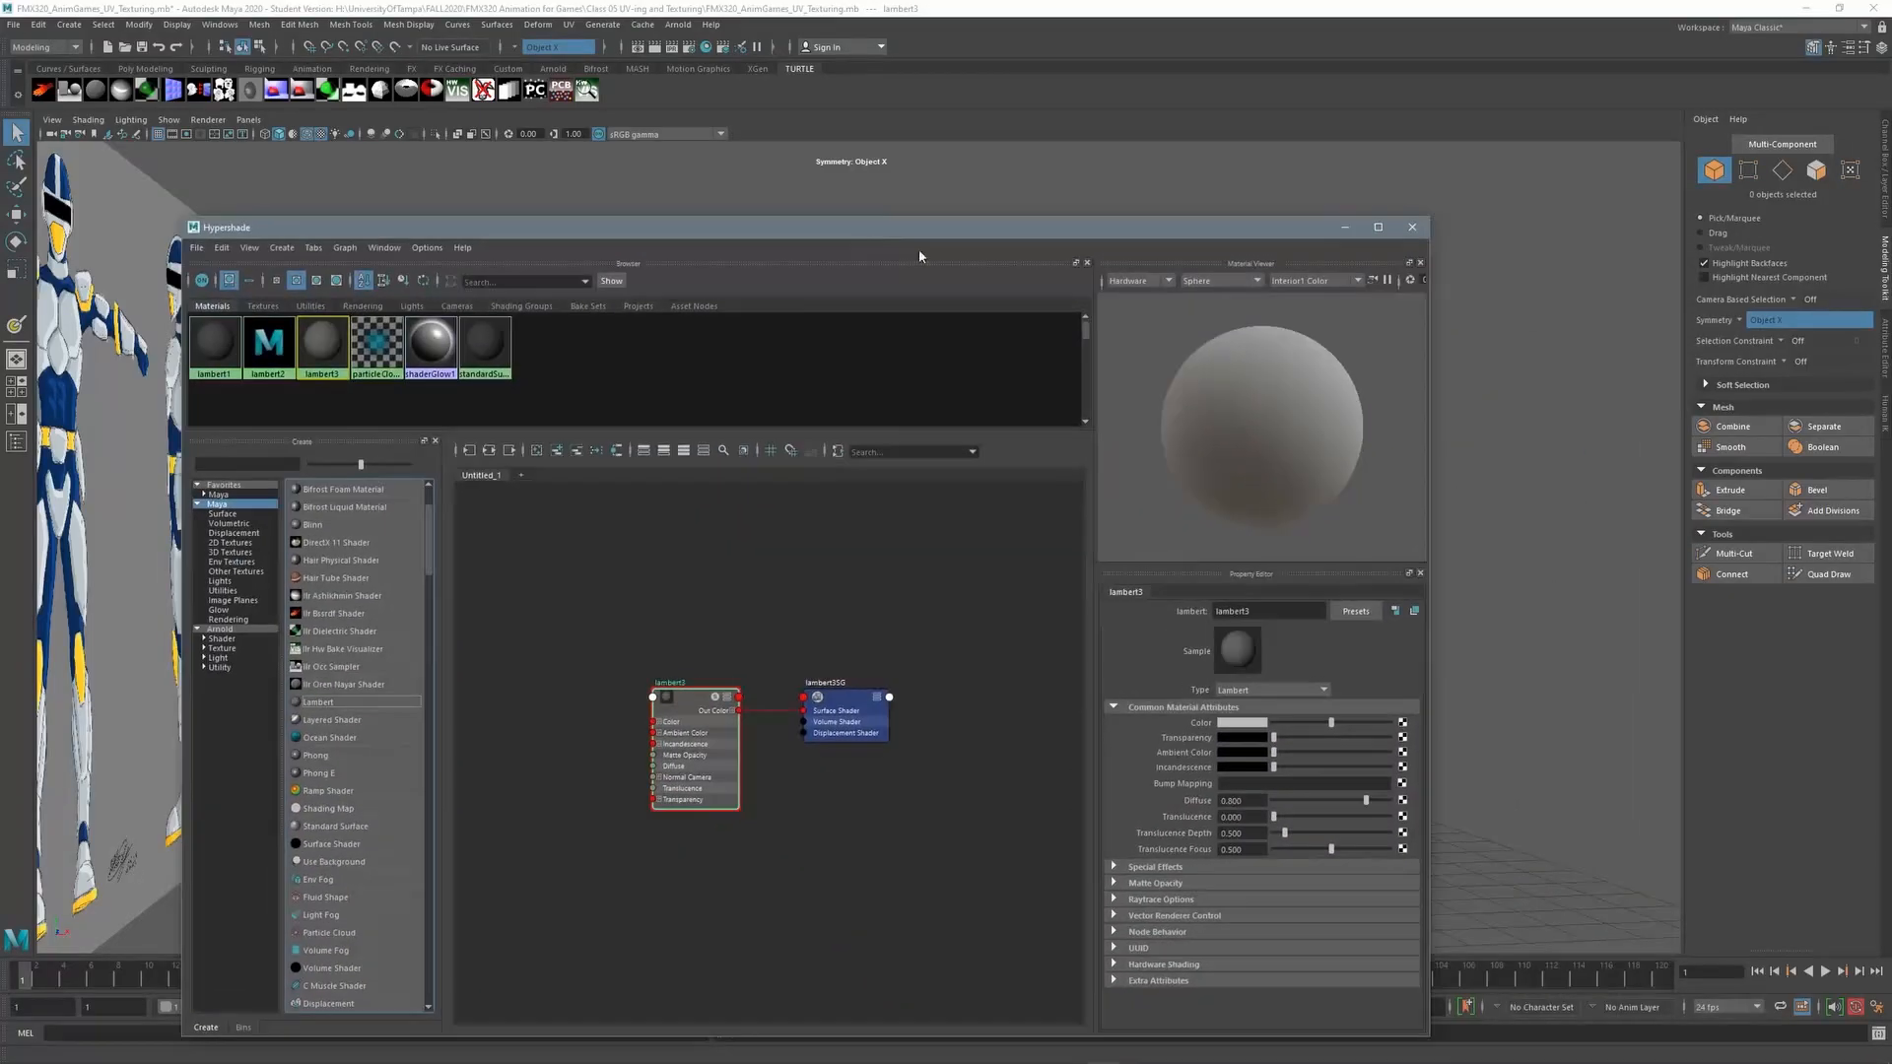
double_click(1270, 610)
type("Material ID")
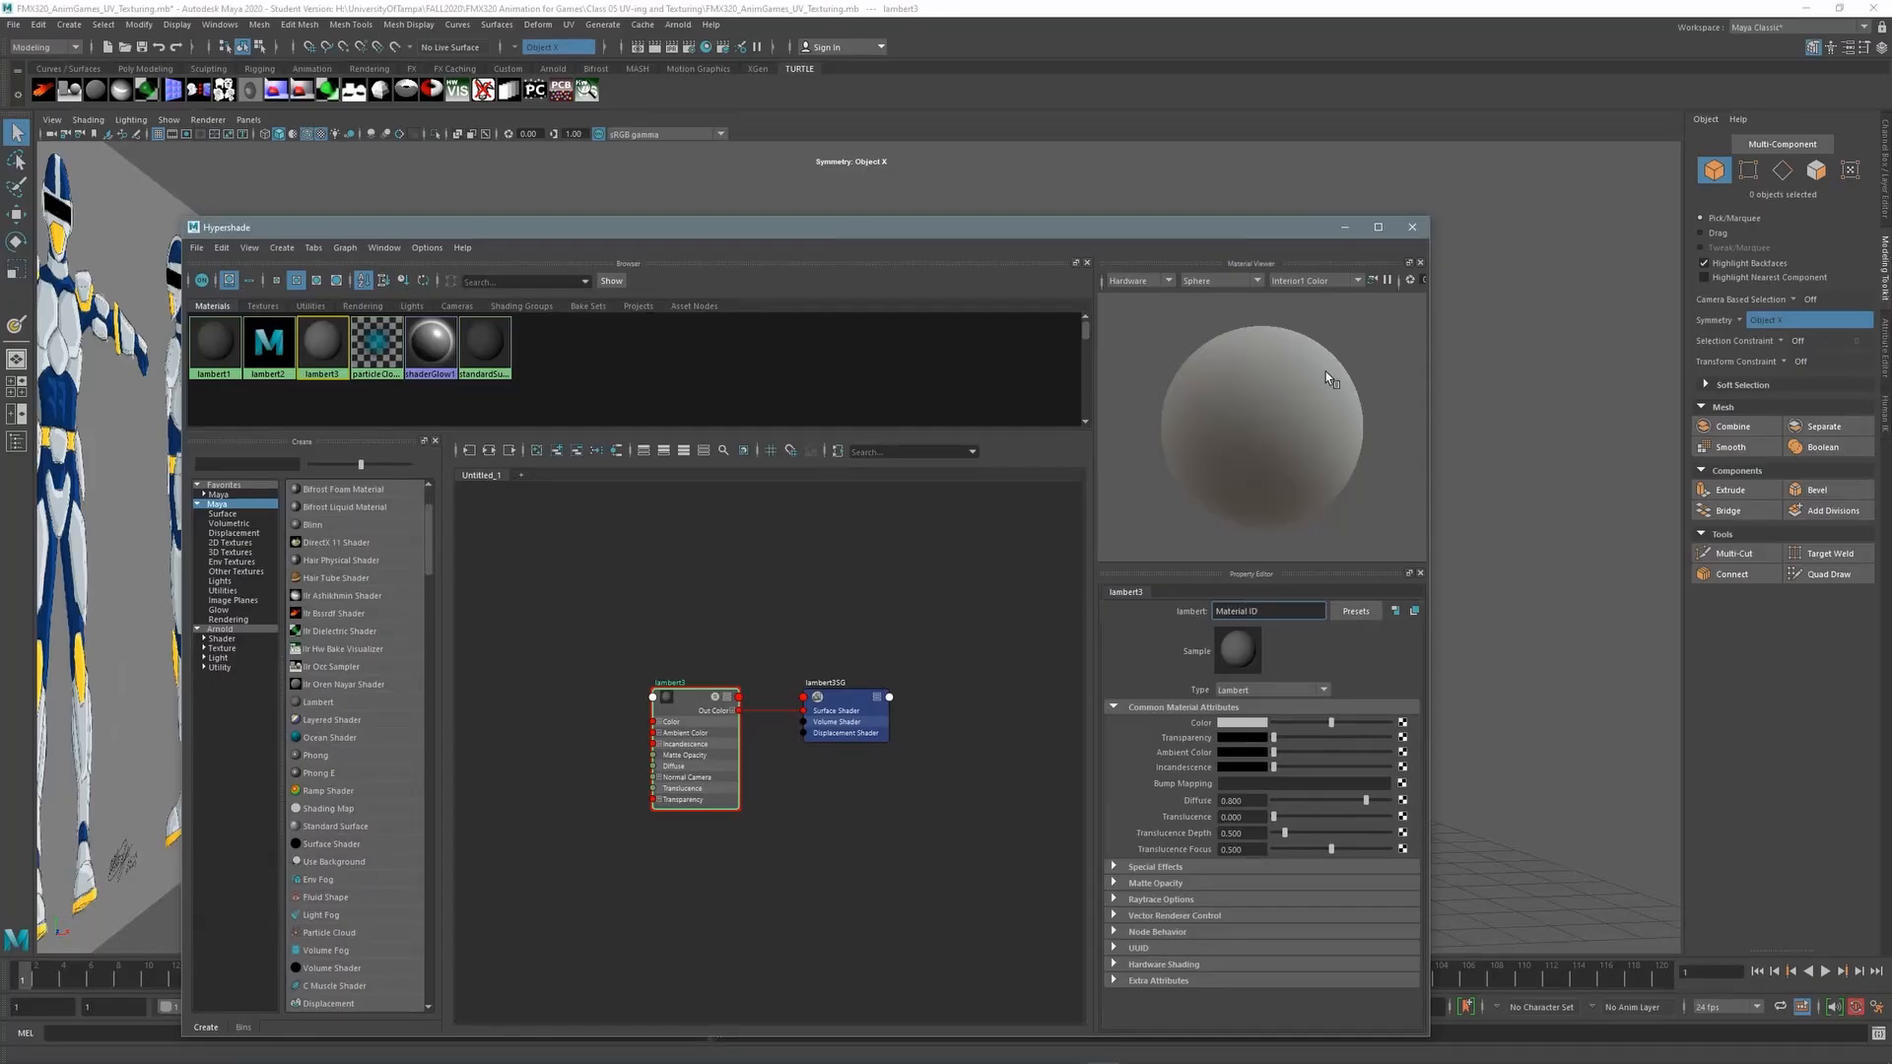
key("Return")
Assign the Material_ID Lambert to the armor character and close the Hypershade
left_click_drag(1262, 234, 1361, 398)
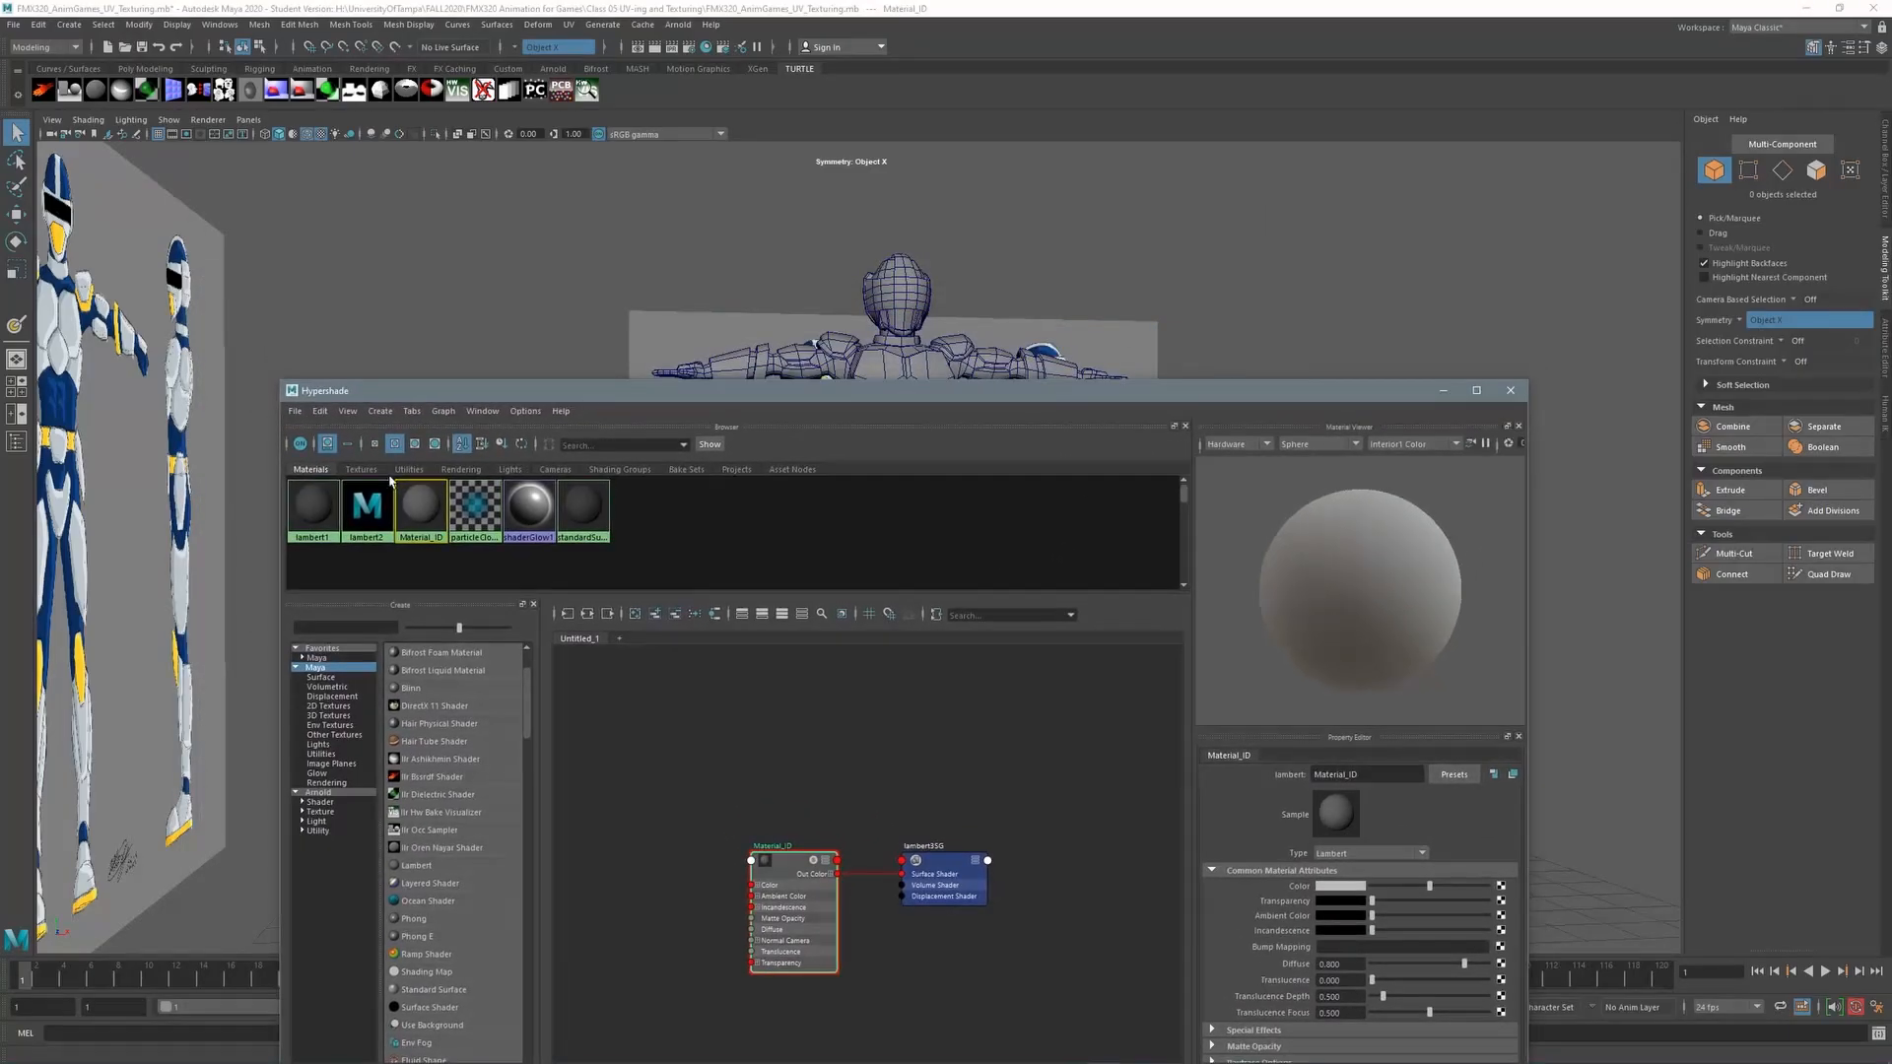
left_click(910, 352)
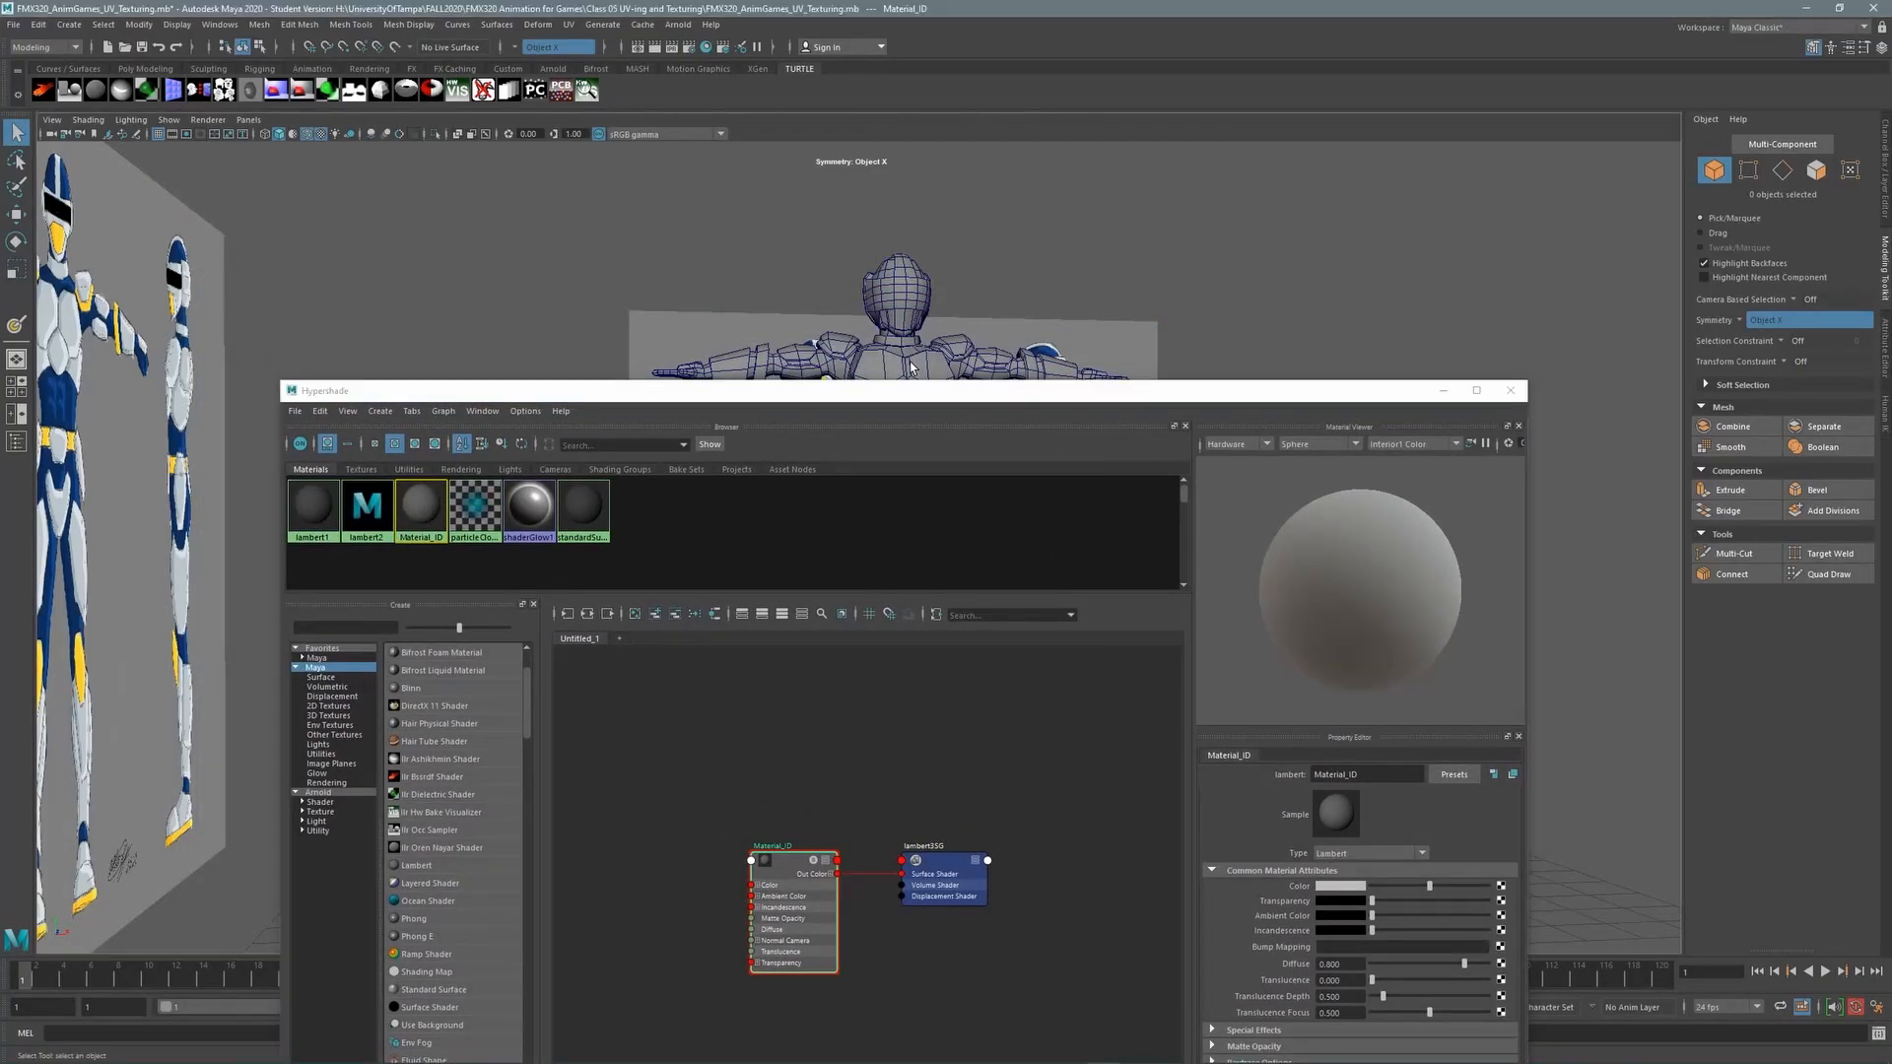
right_click(418, 505)
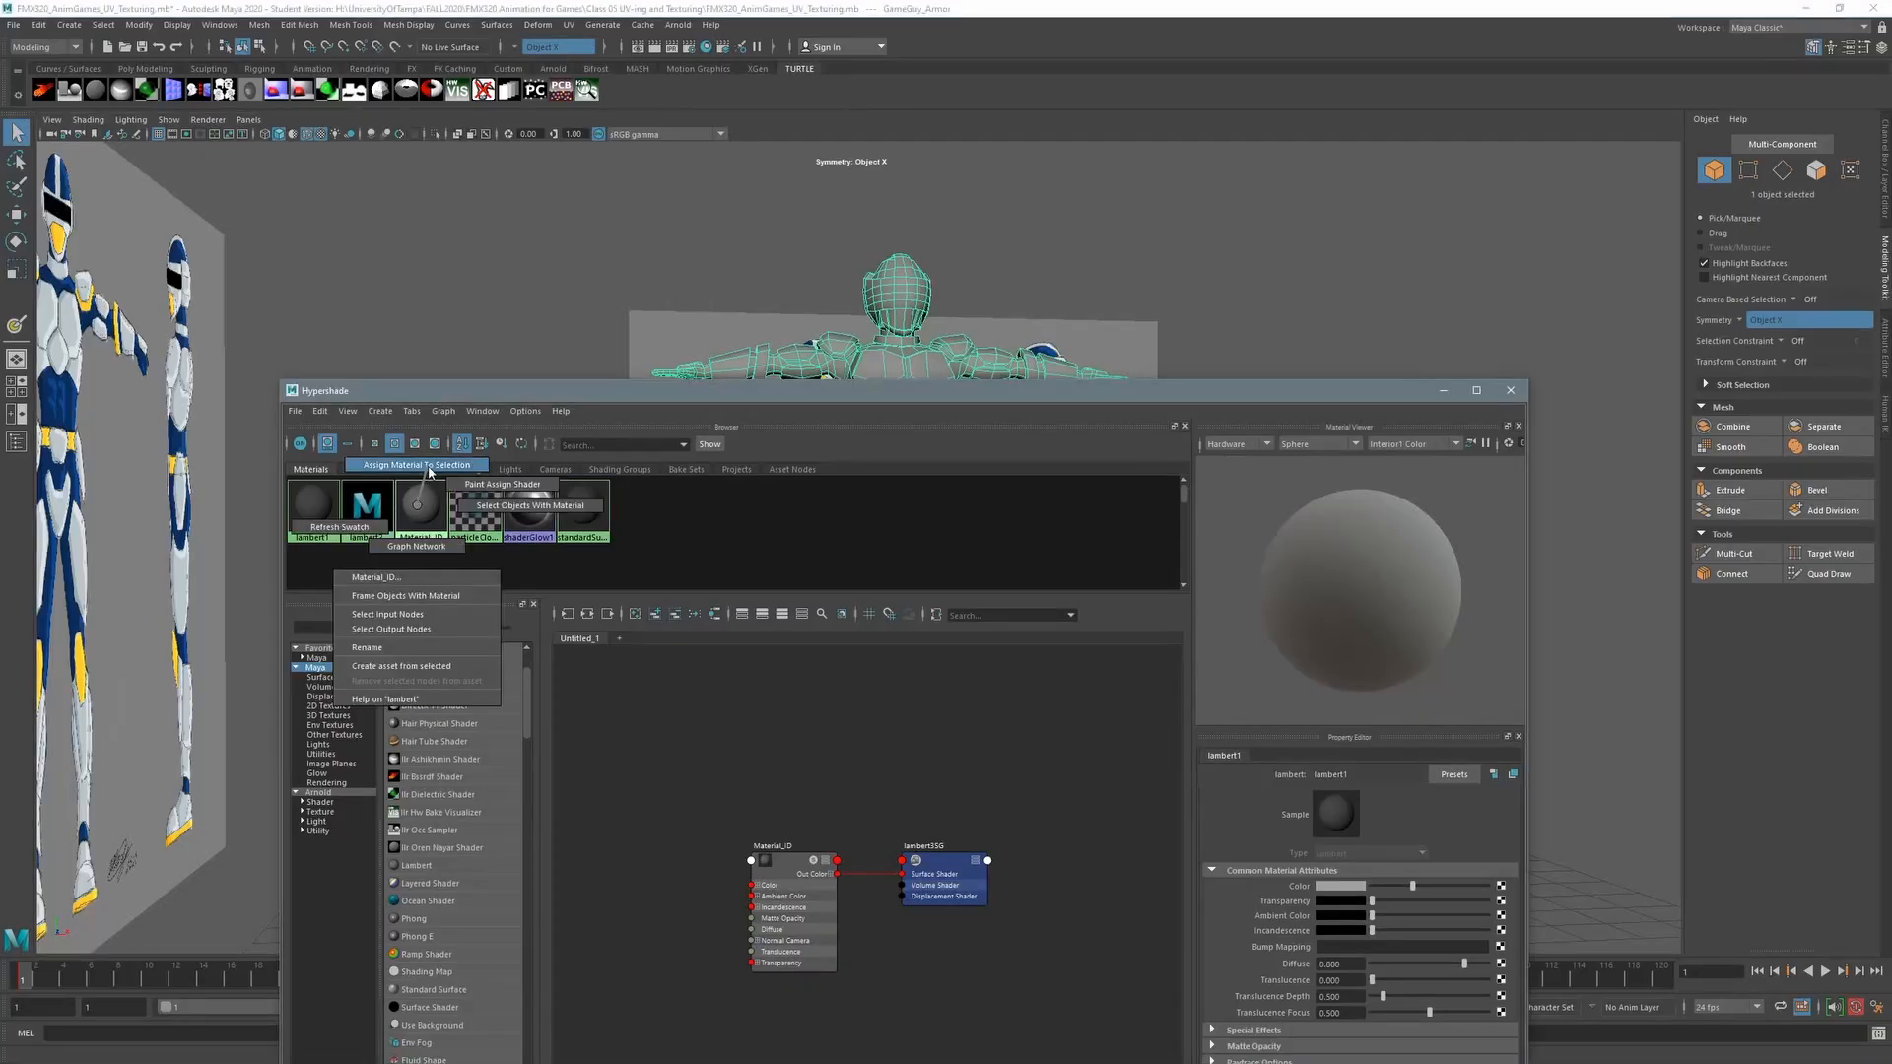
left_click(429, 471)
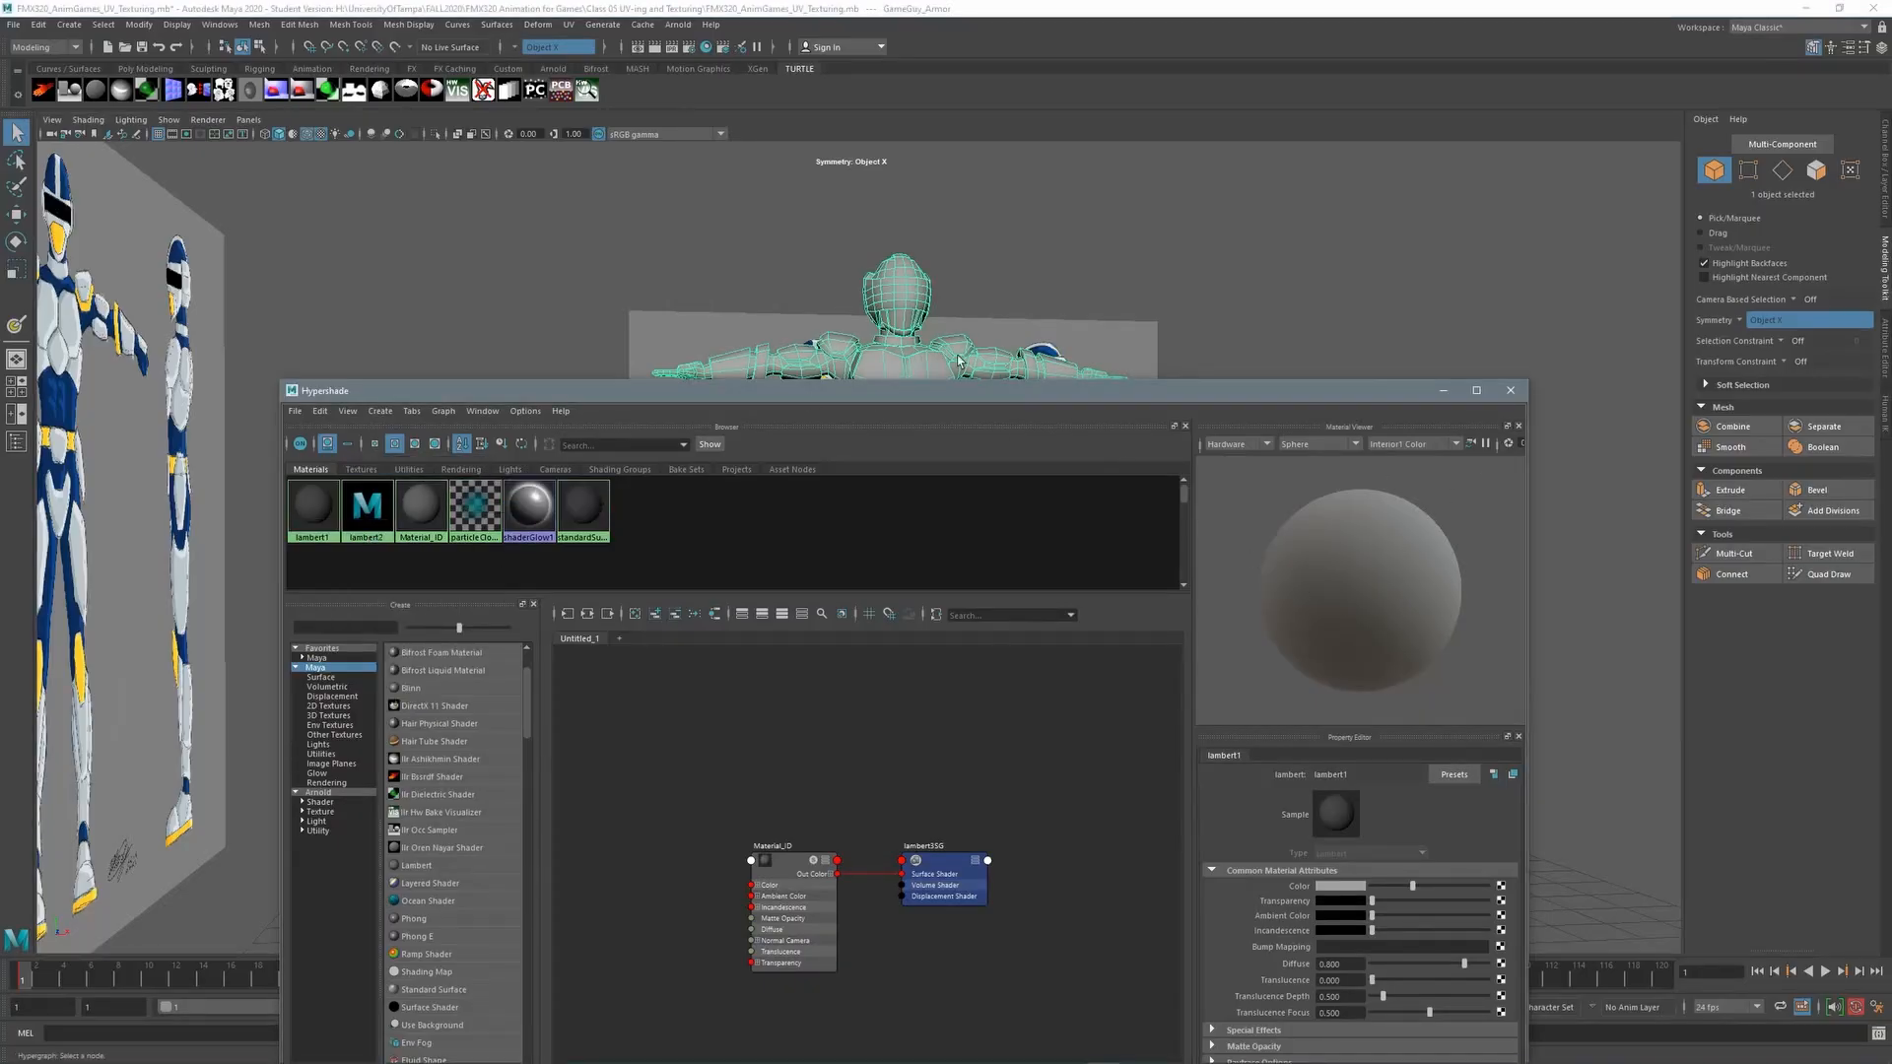
left_click_drag(1299, 399, 1246, 594)
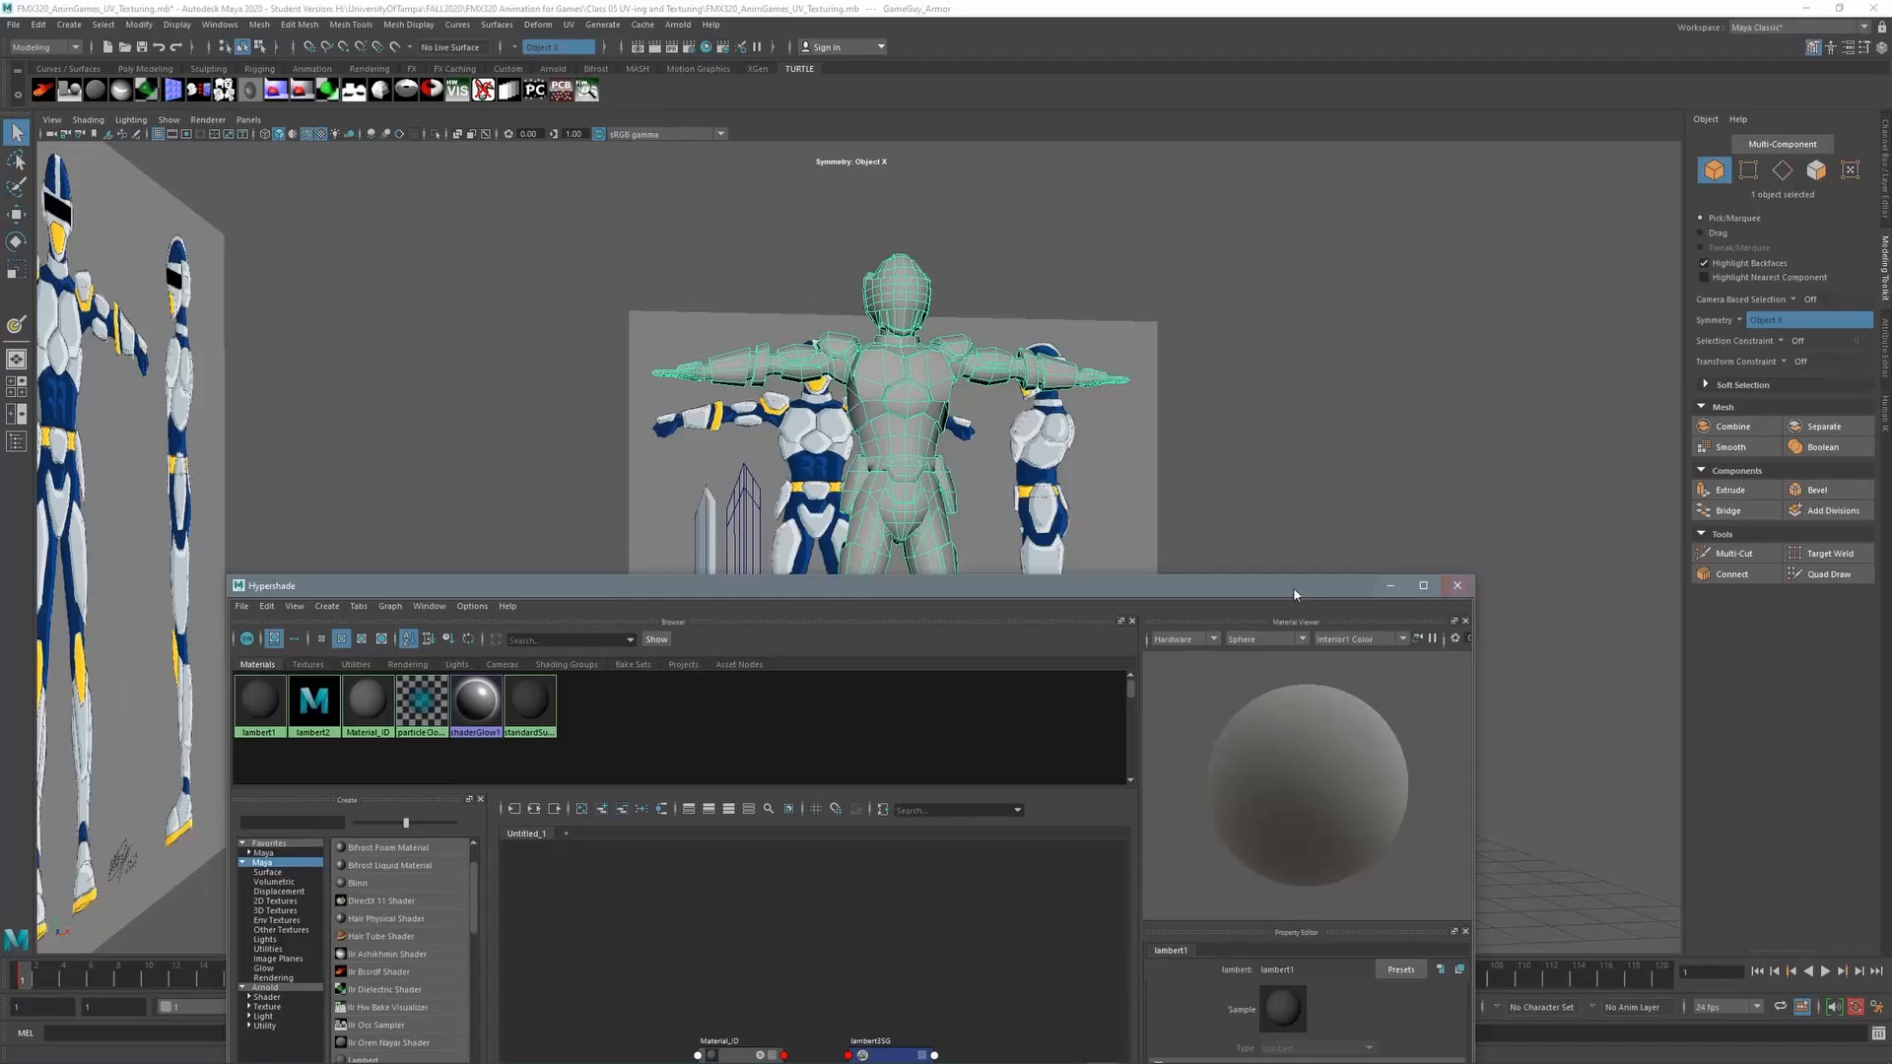
left_click(1457, 585)
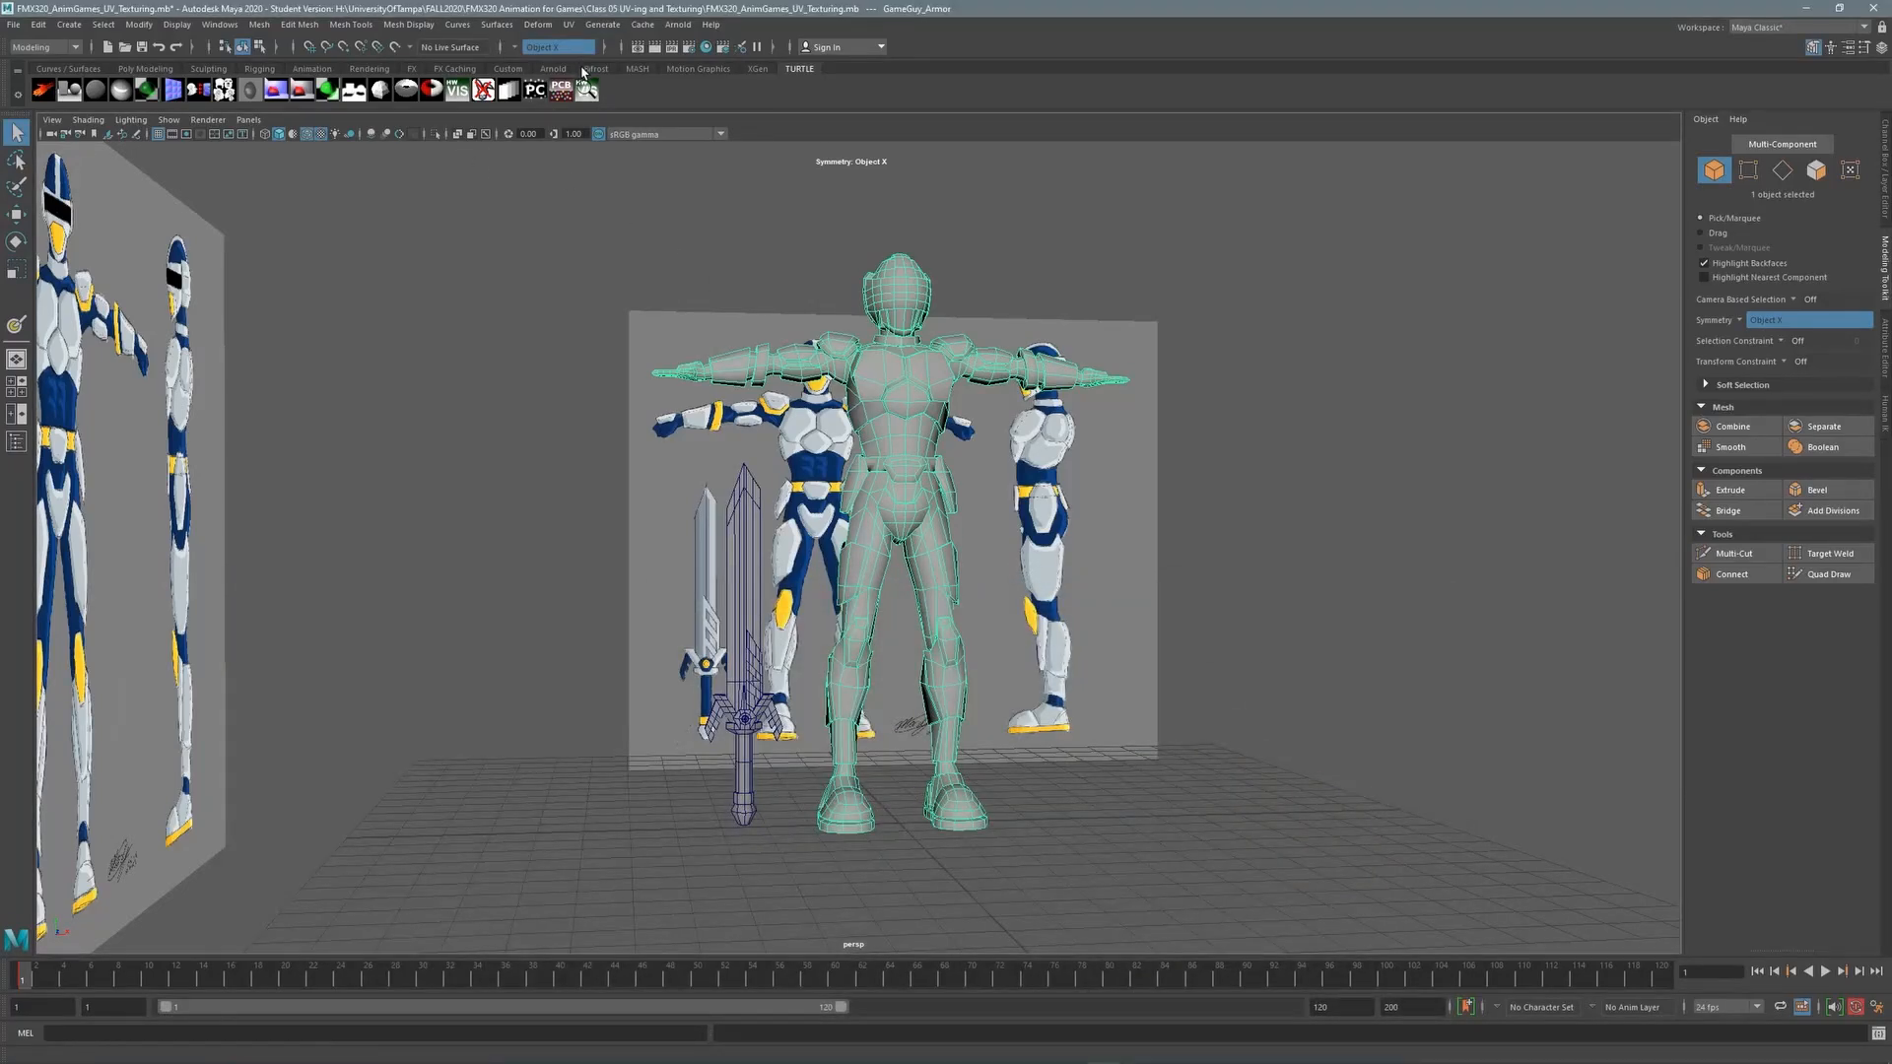
Activate the 3D Paint Tool on the armor and open its tool settings
left_click(365, 68)
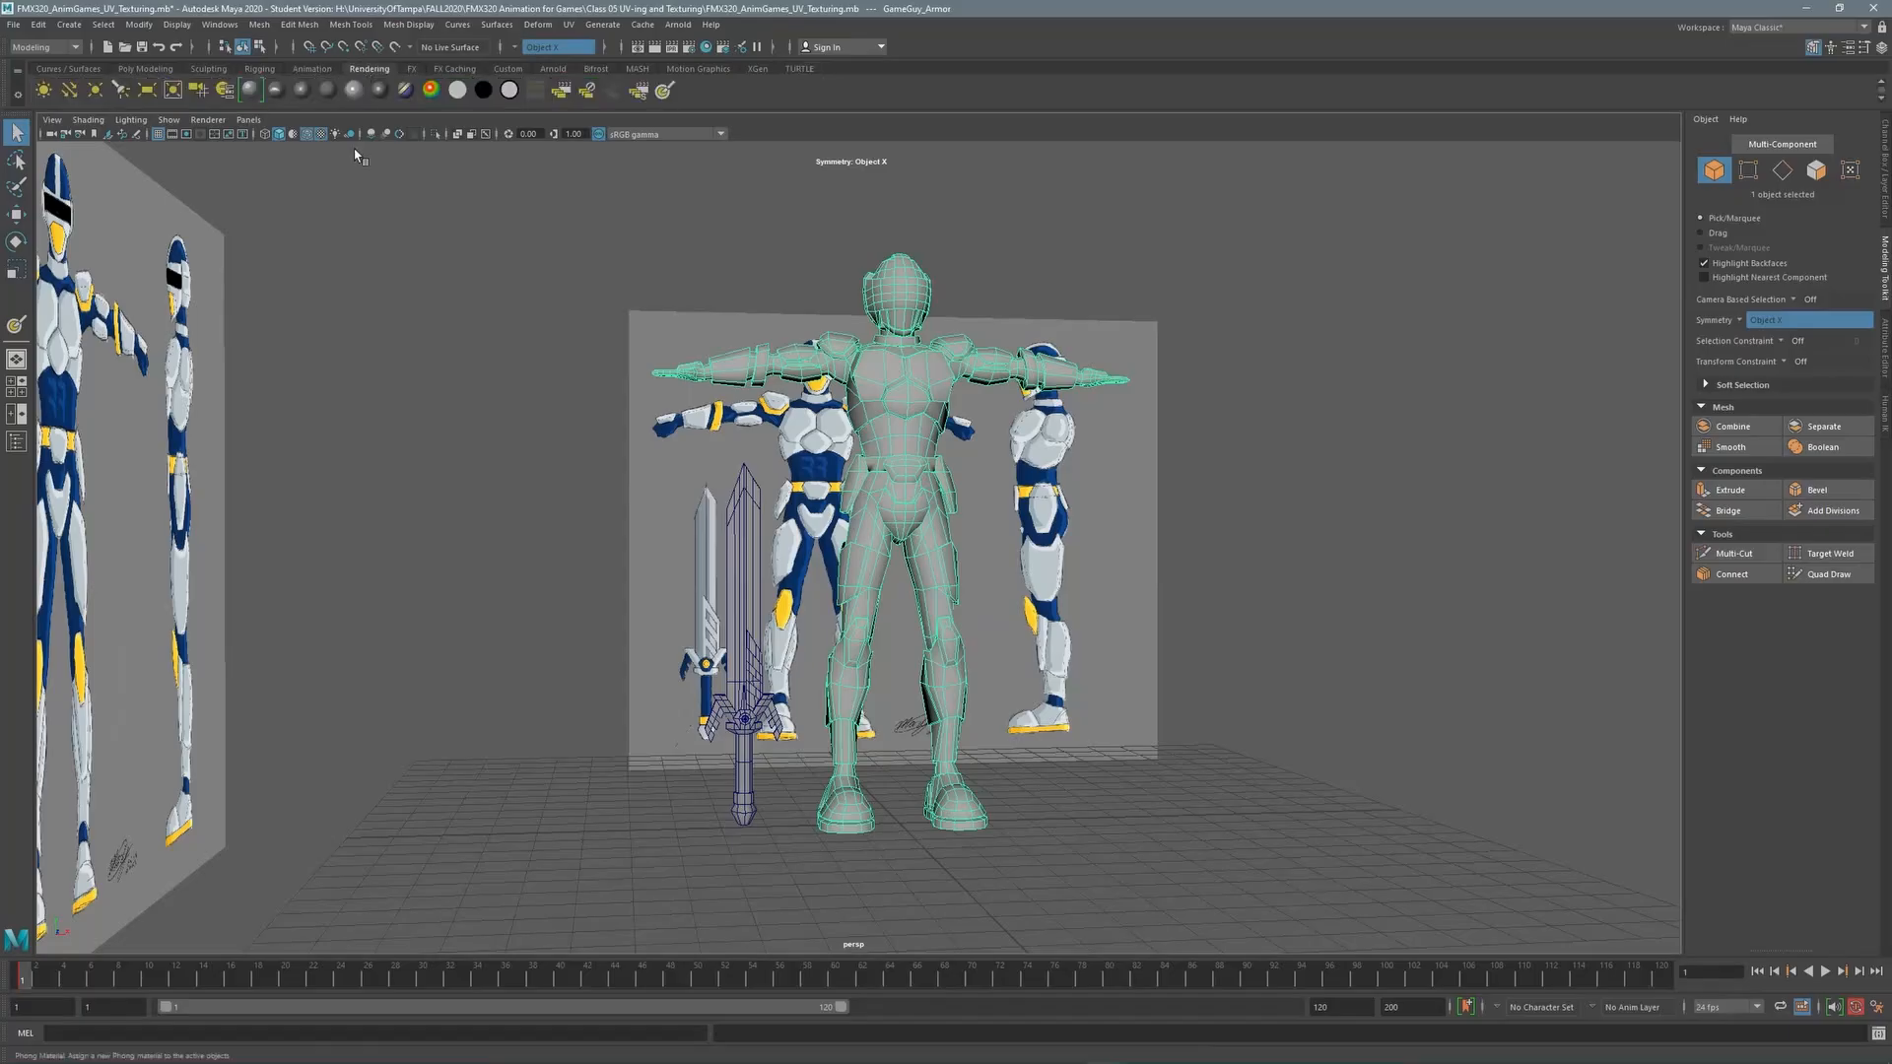
left_click(665, 91)
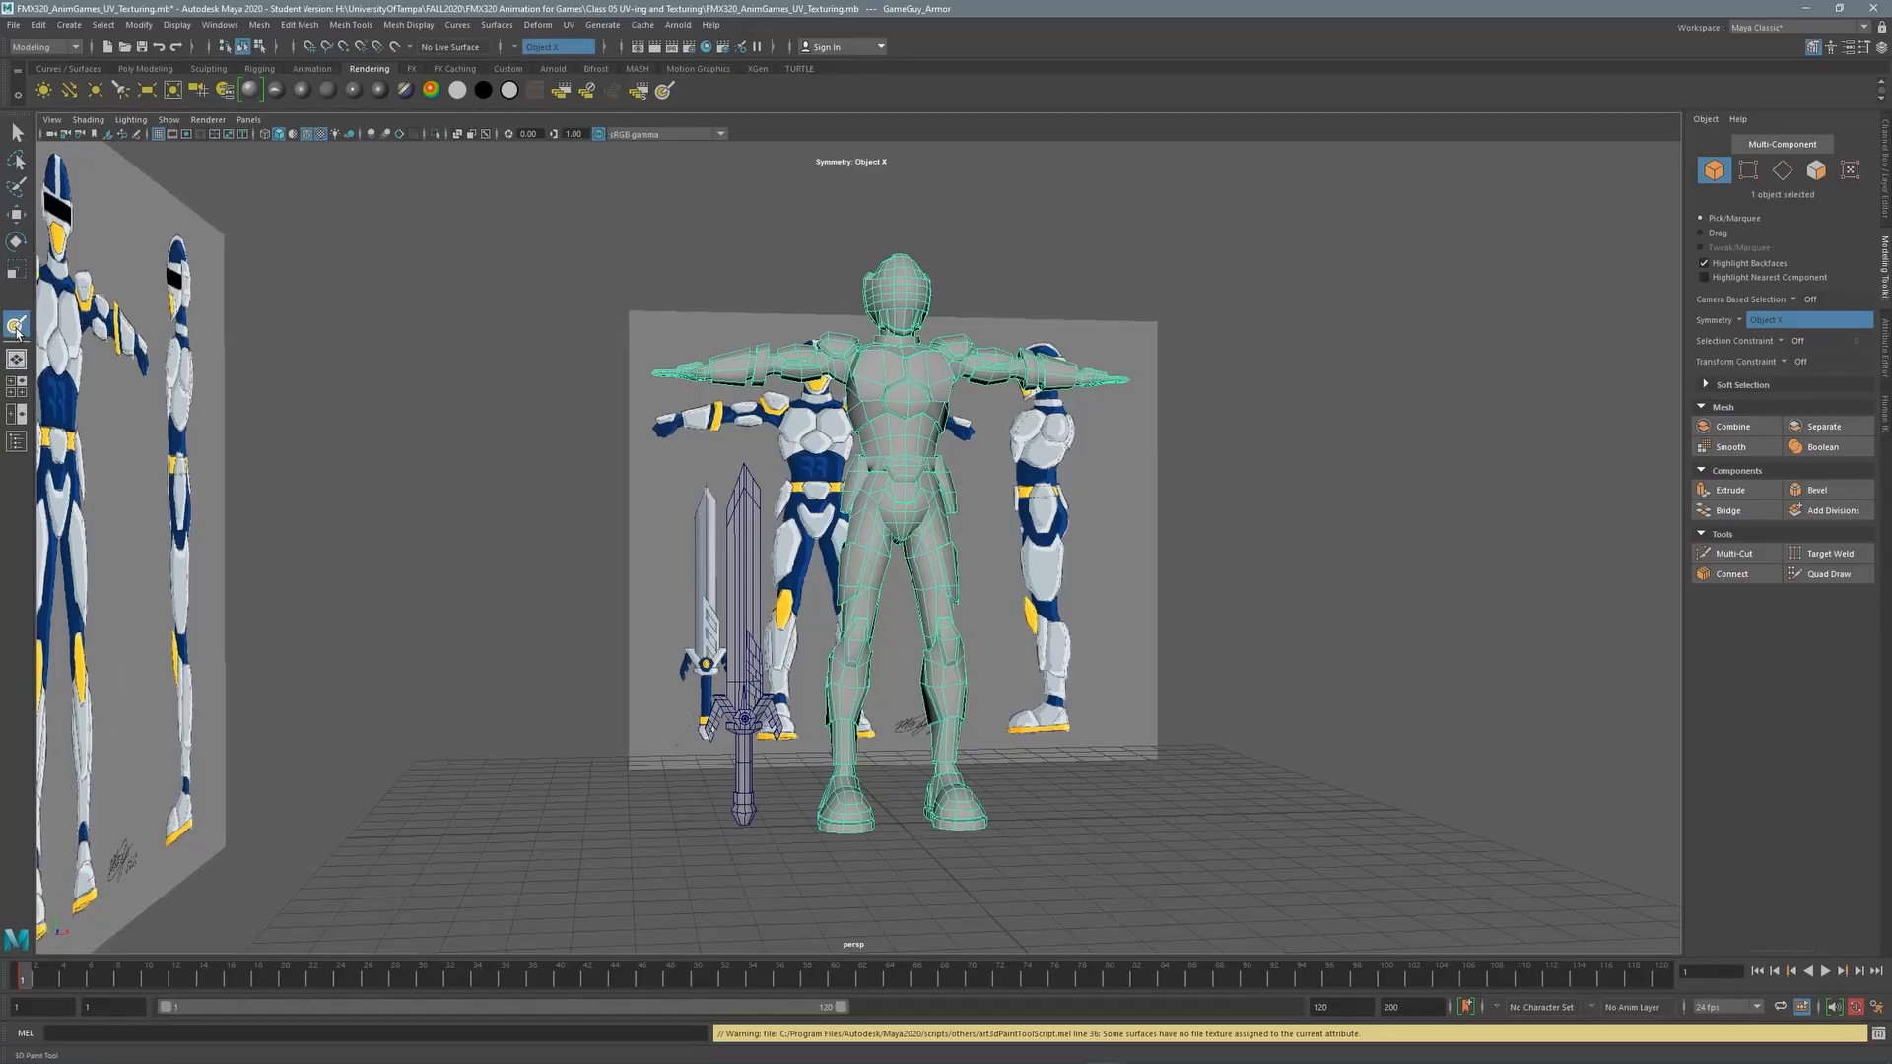
double_click(17, 332)
mouse_move(344, 190)
left_mouse_down()
mouse_move(383, 167)
mouse_move(410, 190)
mouse_move(348, 192)
left_mouse_up()
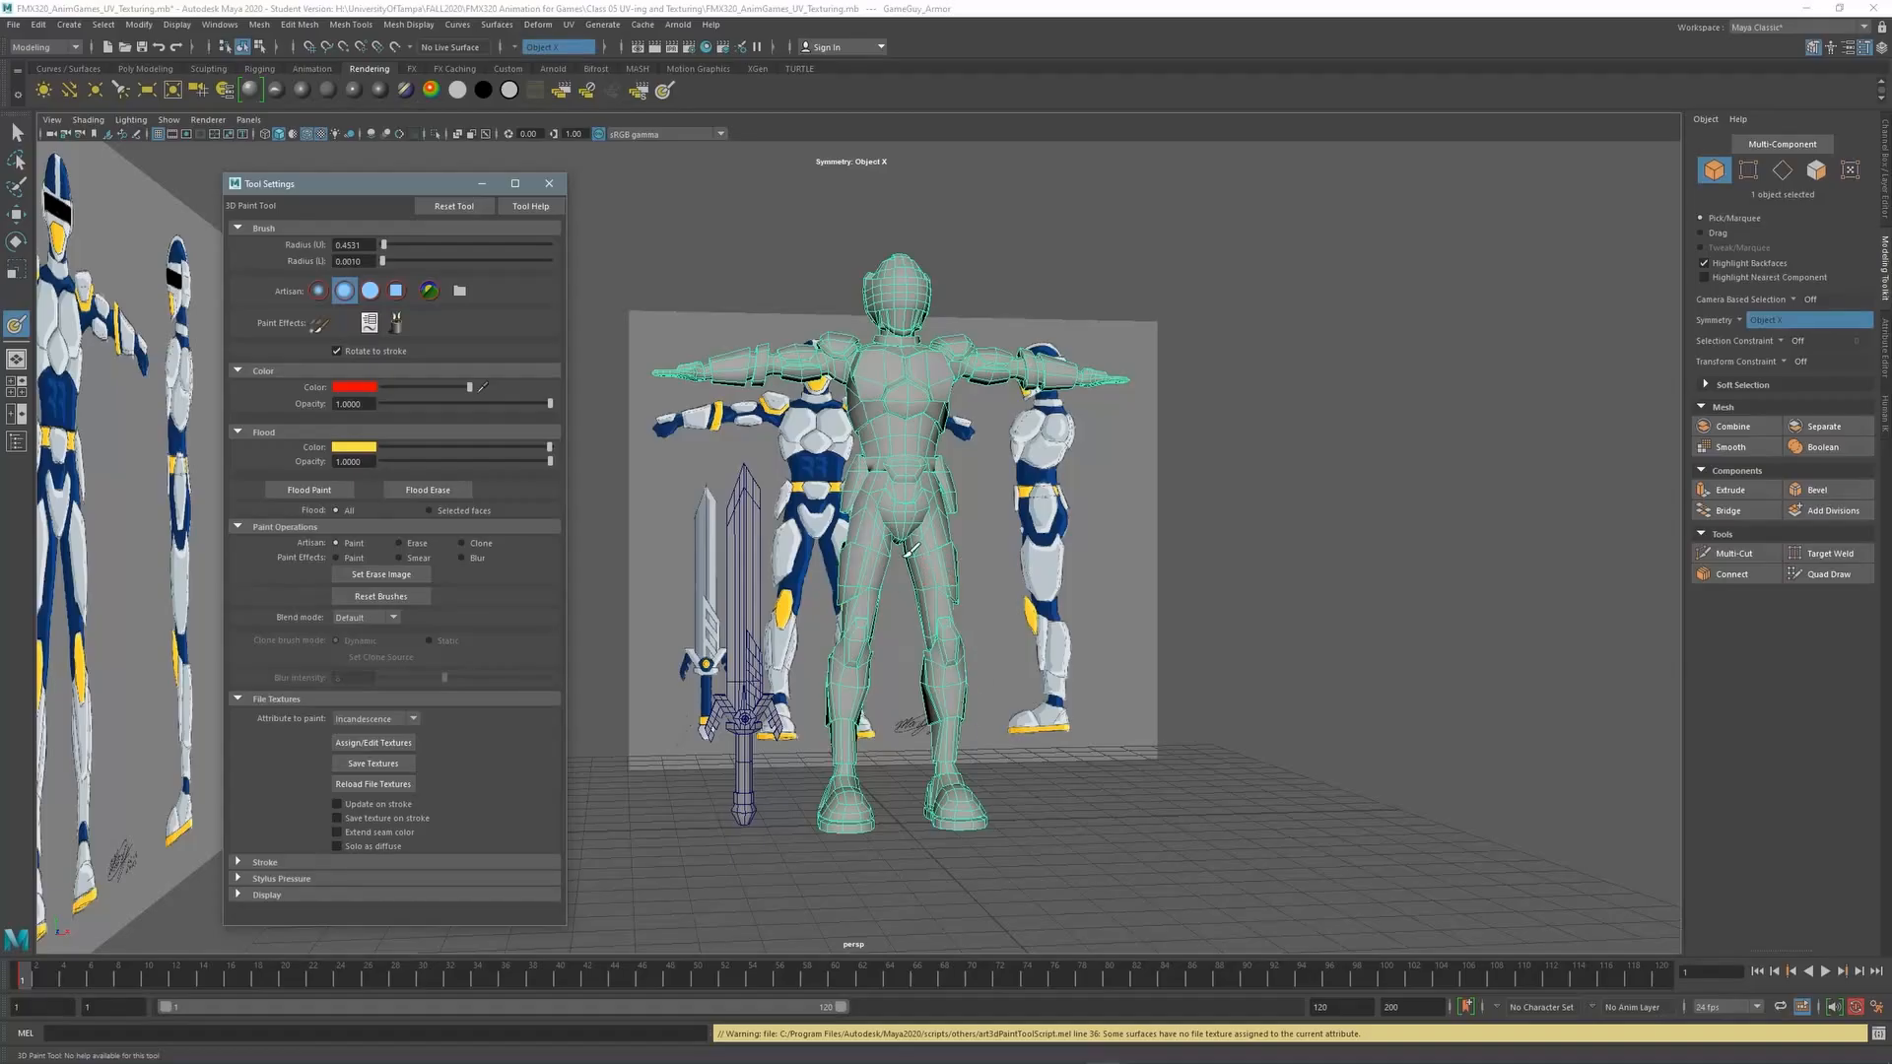
Examine the armor character against its reference images from several angles, keeping the 3D Paint Tool settings beside it
mouse_move(873, 400)
left_mouse_down("alt")
mouse_move(902, 404)
mouse_move(887, 459)
left_mouse_up("alt")
right_click_drag(887, 460, 1025, 395, "alt")
middle_click_drag(902, 372, 1040, 300, "alt")
left_click_drag(1036, 299, 996, 316, "alt")
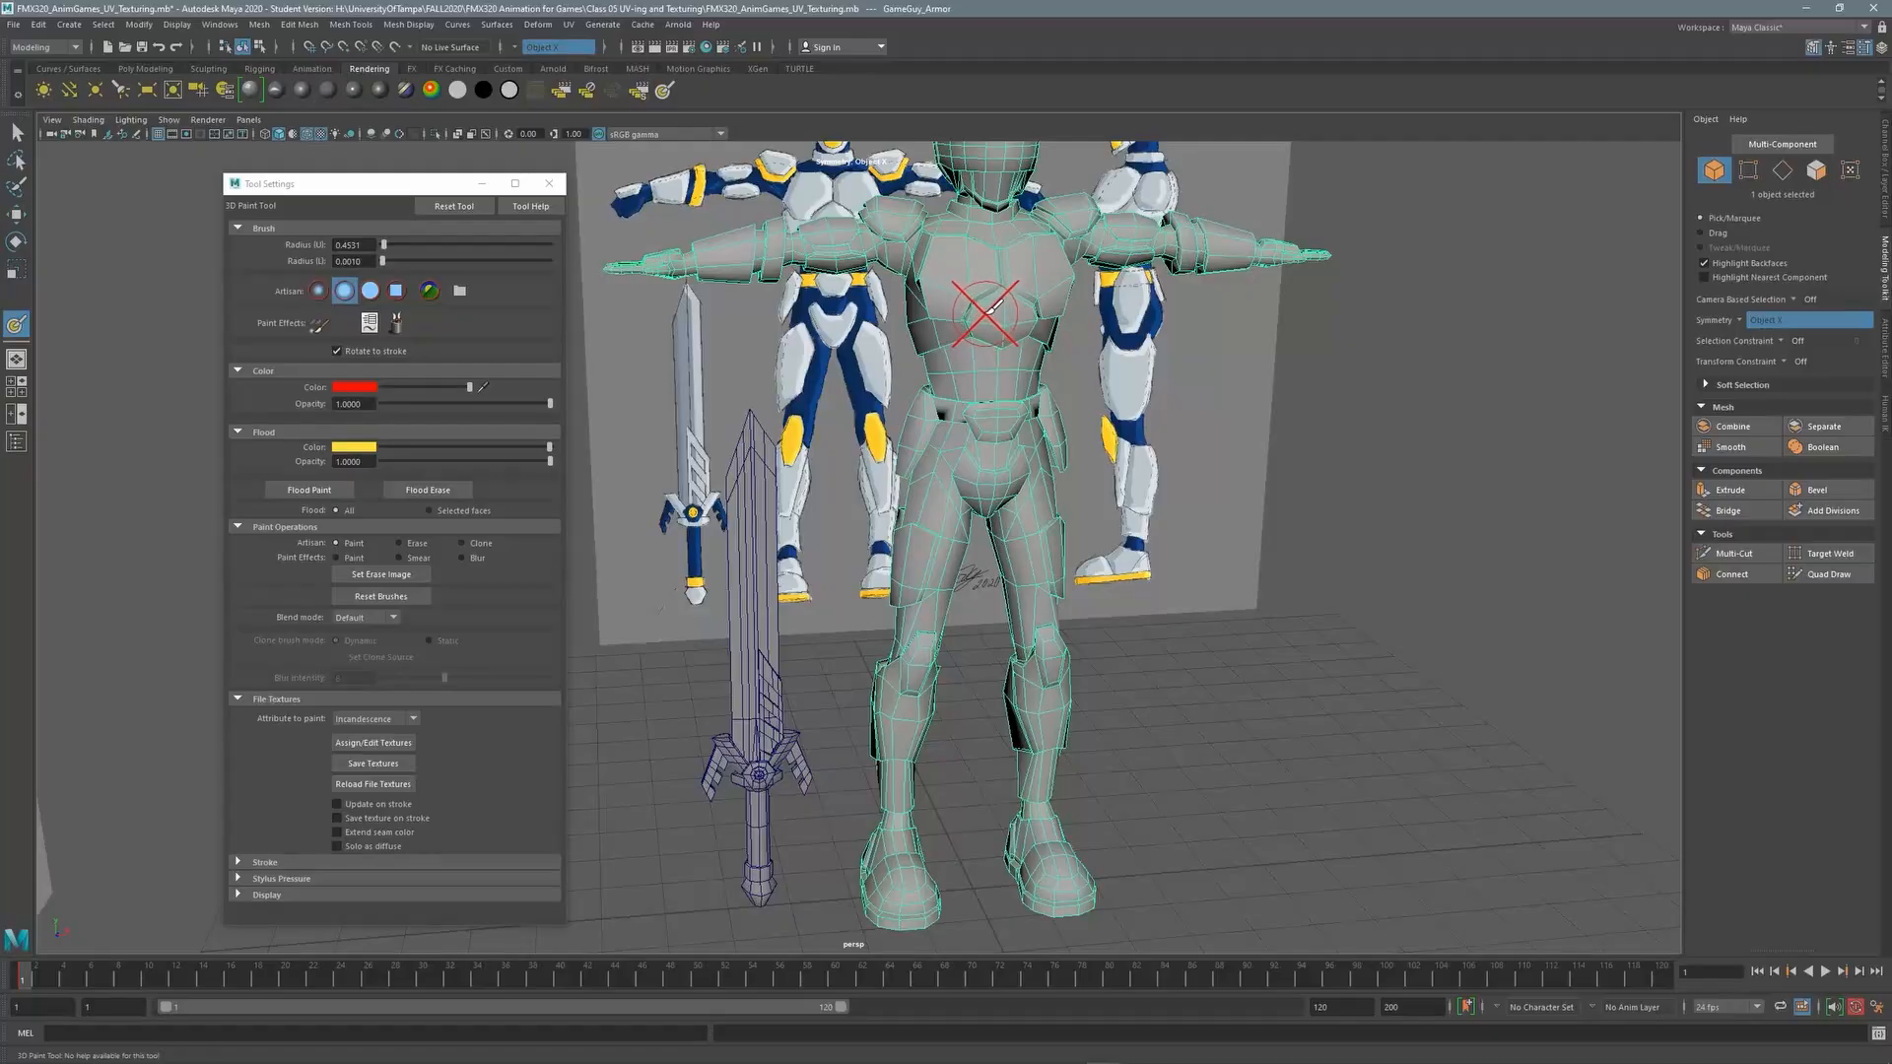
mouse_move(976, 287)
left_mouse_down("alt")
mouse_move(996, 296)
mouse_move(976, 329)
mouse_move(922, 317)
left_mouse_up("alt")
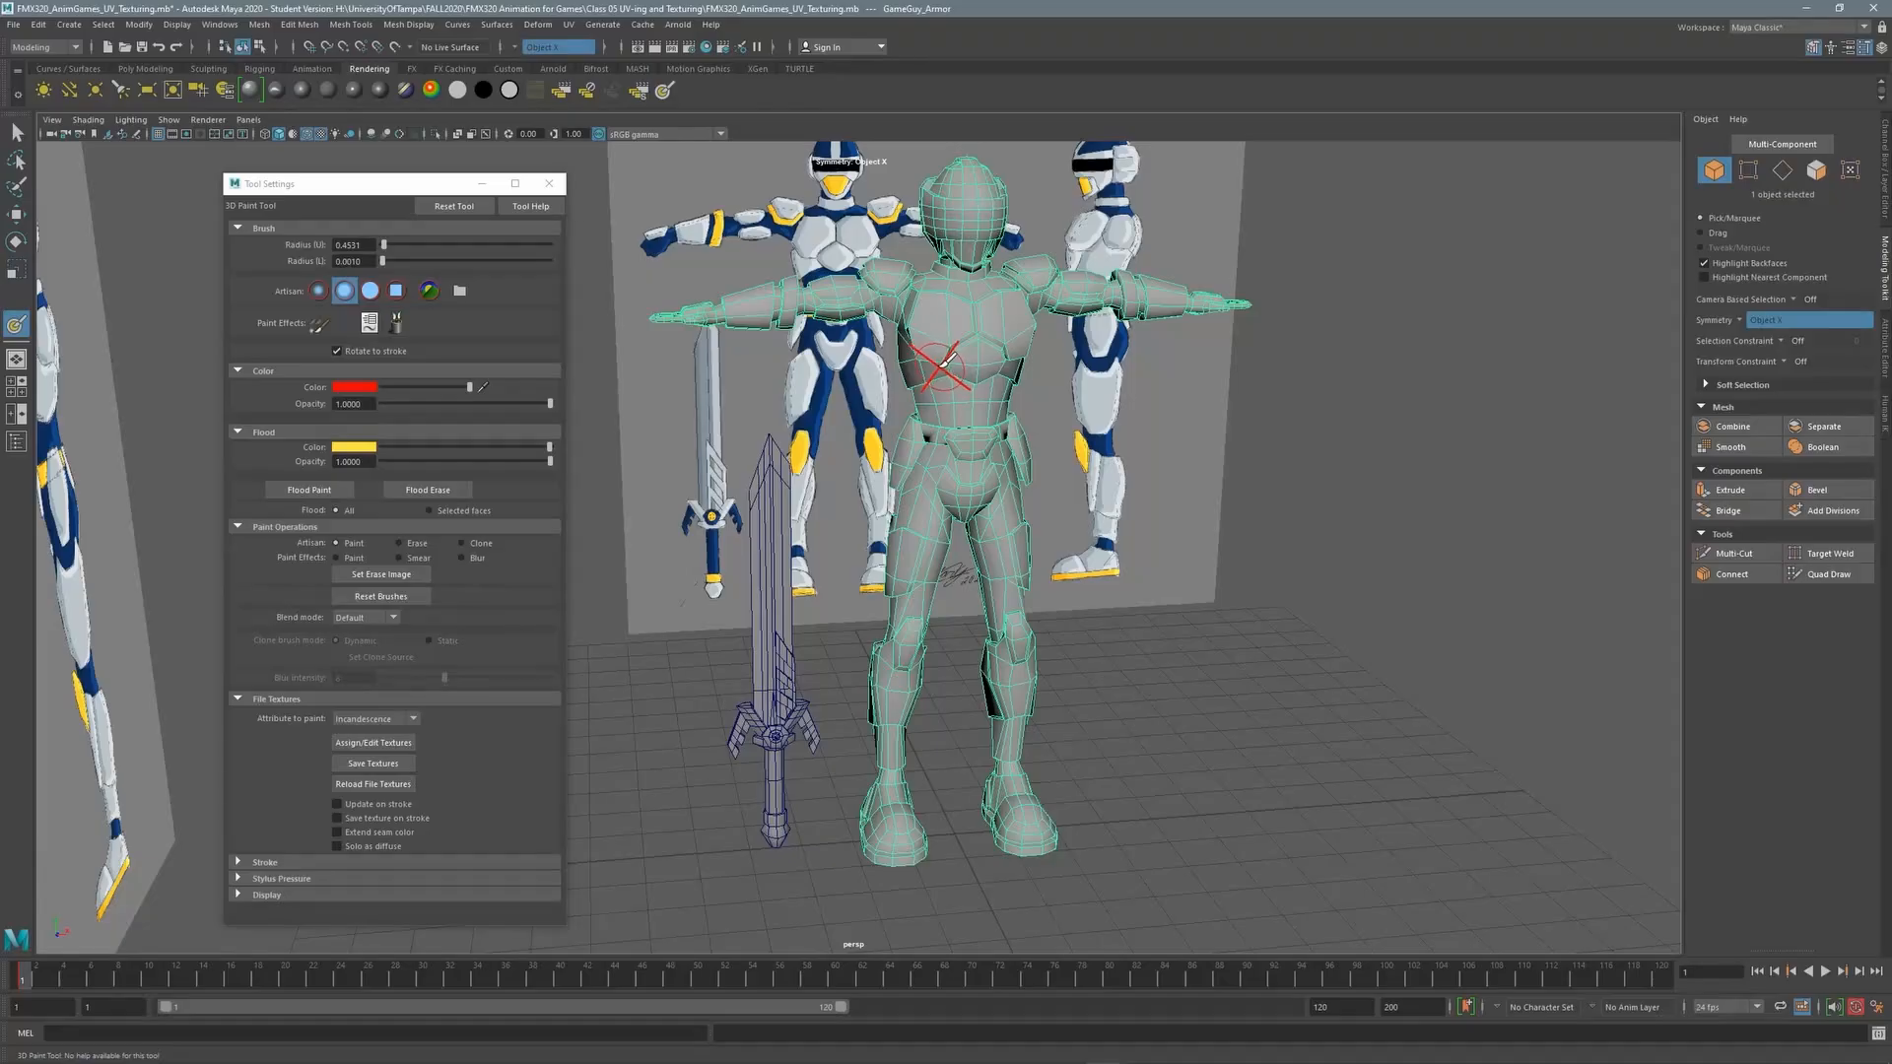
left_click_drag(381, 188, 414, 186)
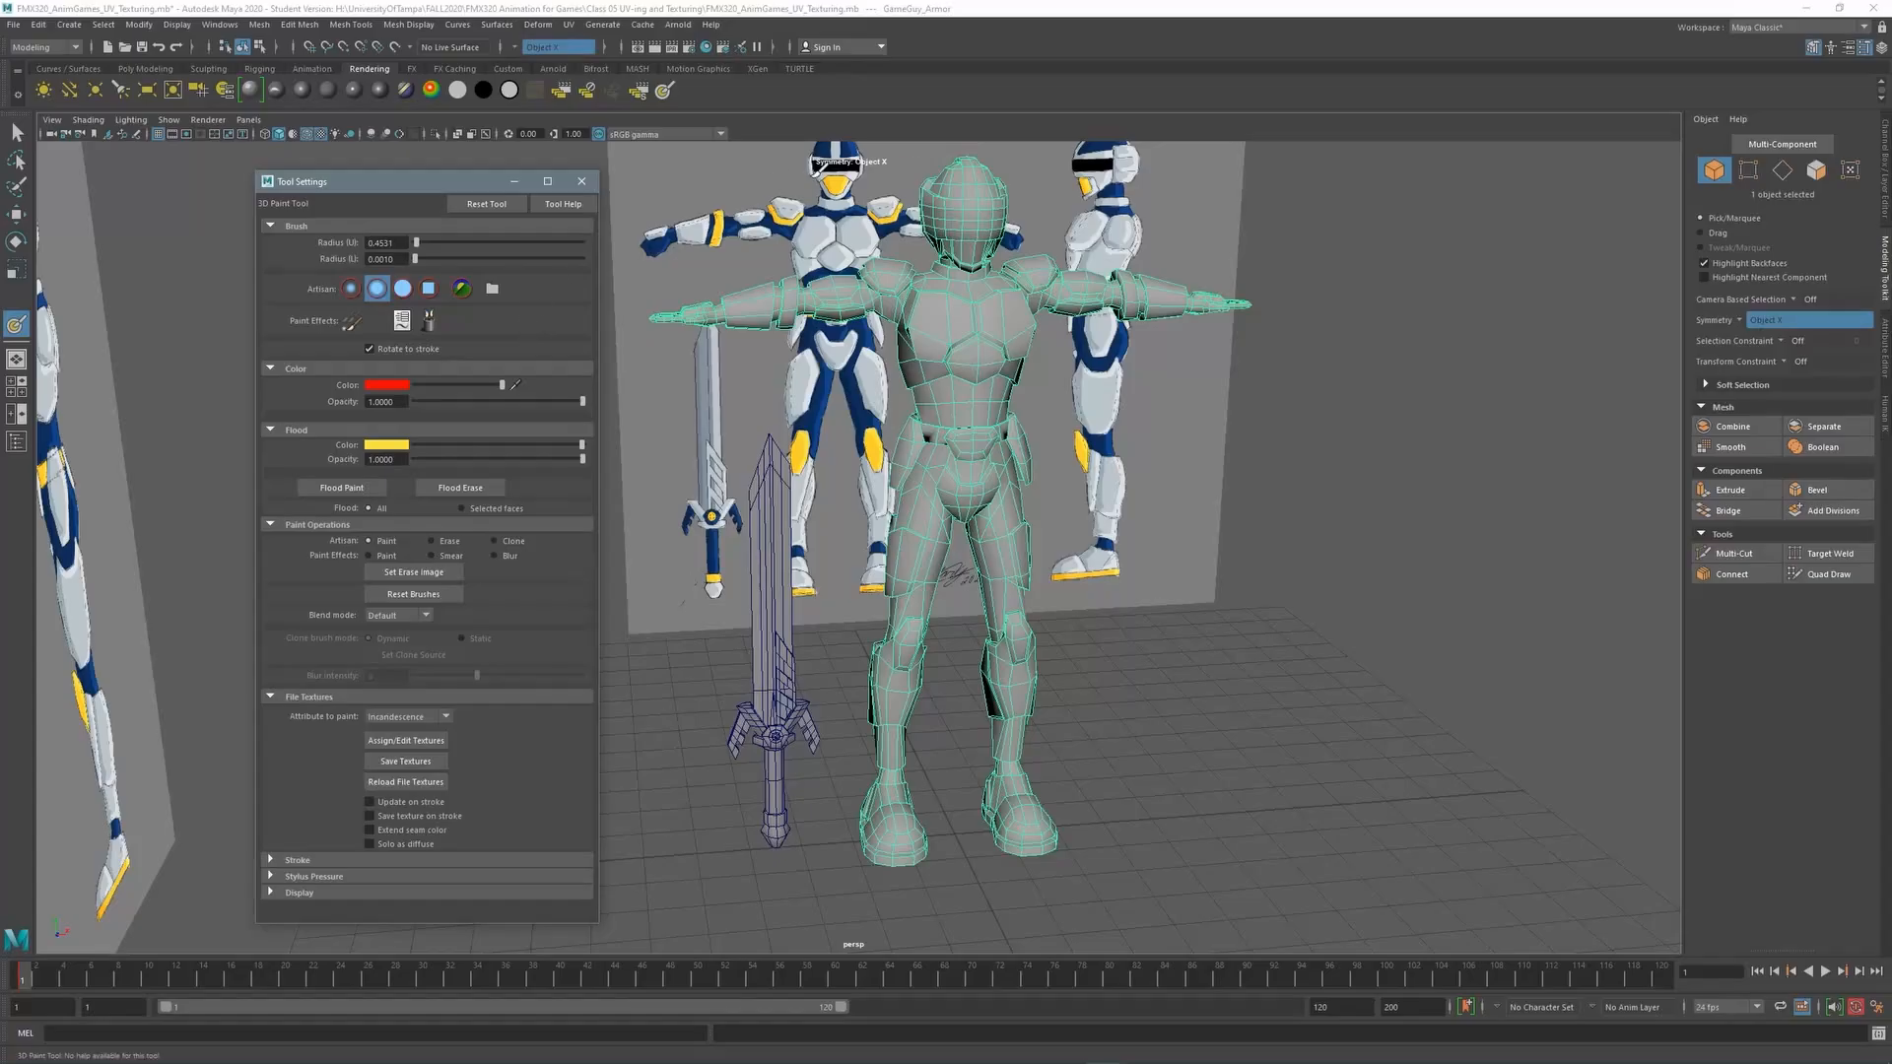
mouse_move(951, 326)
left_mouse_down()
mouse_move(981, 362)
mouse_move(941, 358)
left_mouse_up()
left_click_drag(461, 186, 510, 169)
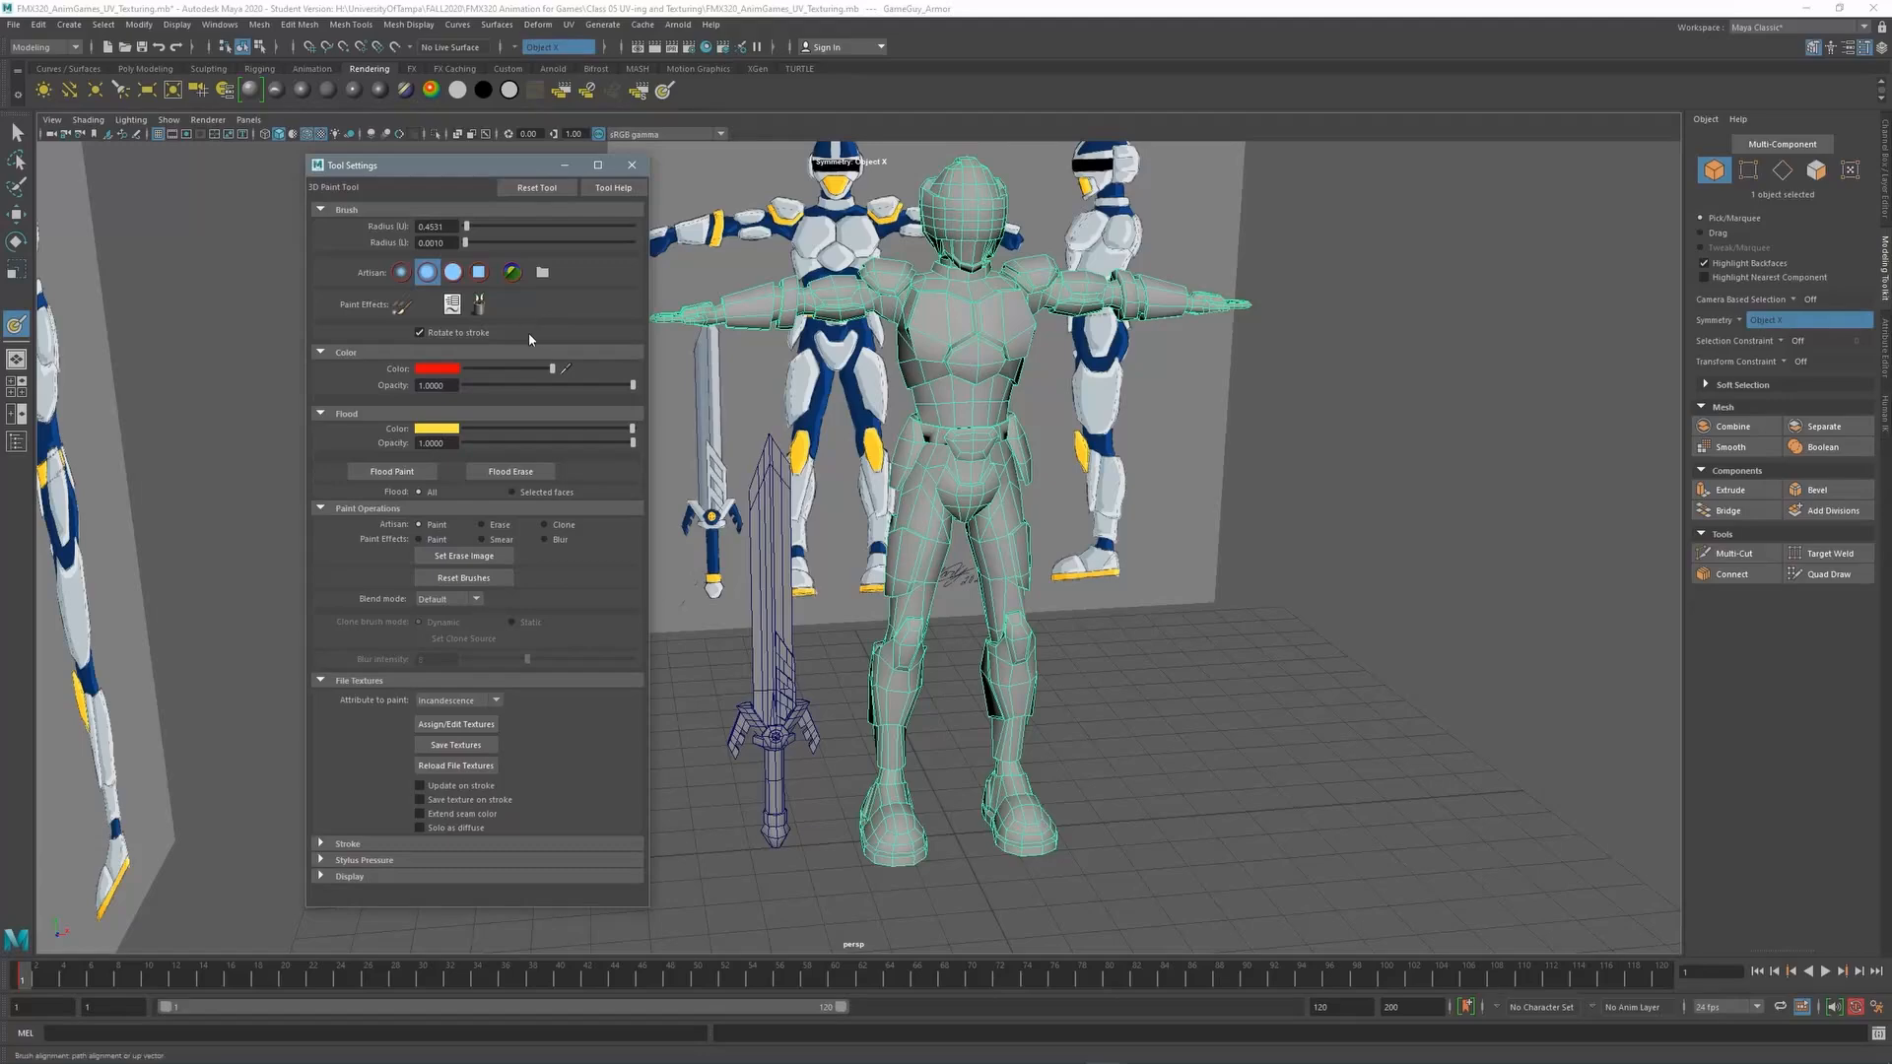
left_click_drag(553, 170, 532, 162)
left_click_drag(907, 333, 852, 317, "alt")
right_click_drag(851, 317, 917, 288, "alt")
middle_click_drag(868, 345, 877, 371, "alt")
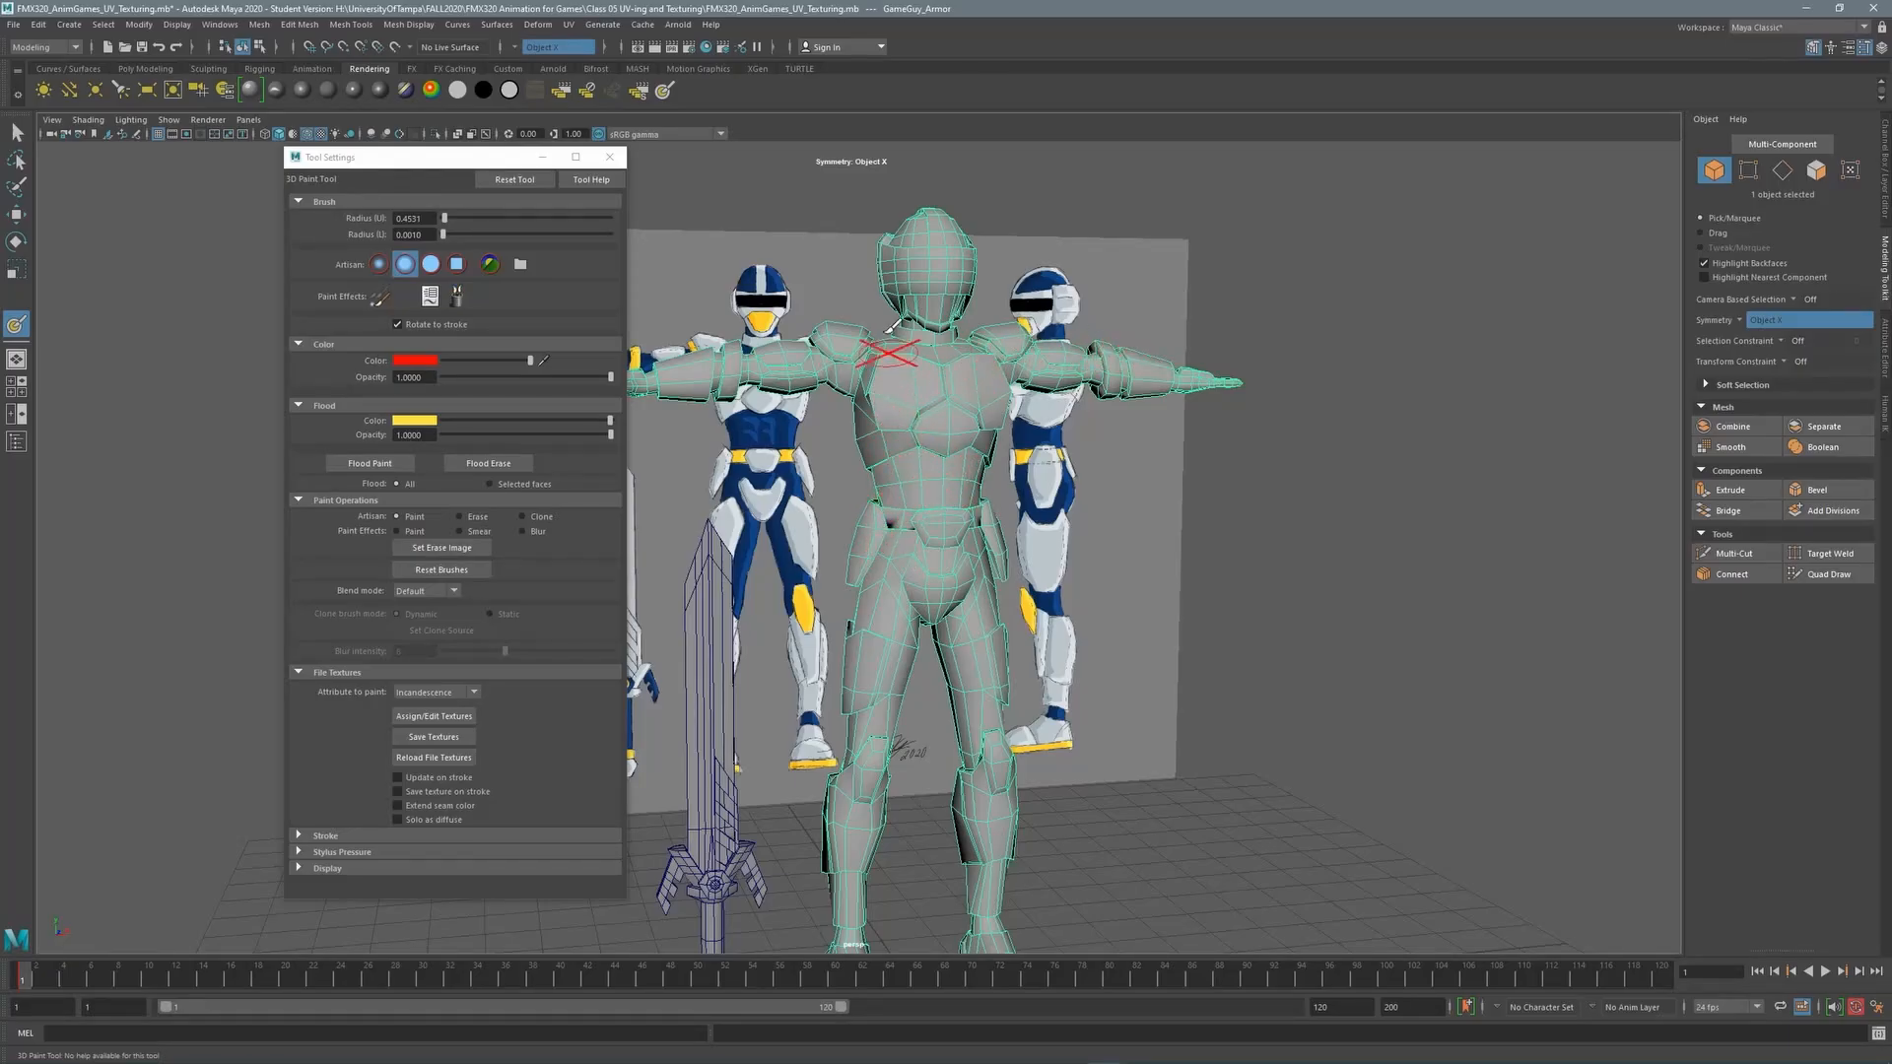
middle_click_drag(941, 493, 944, 298, "alt")
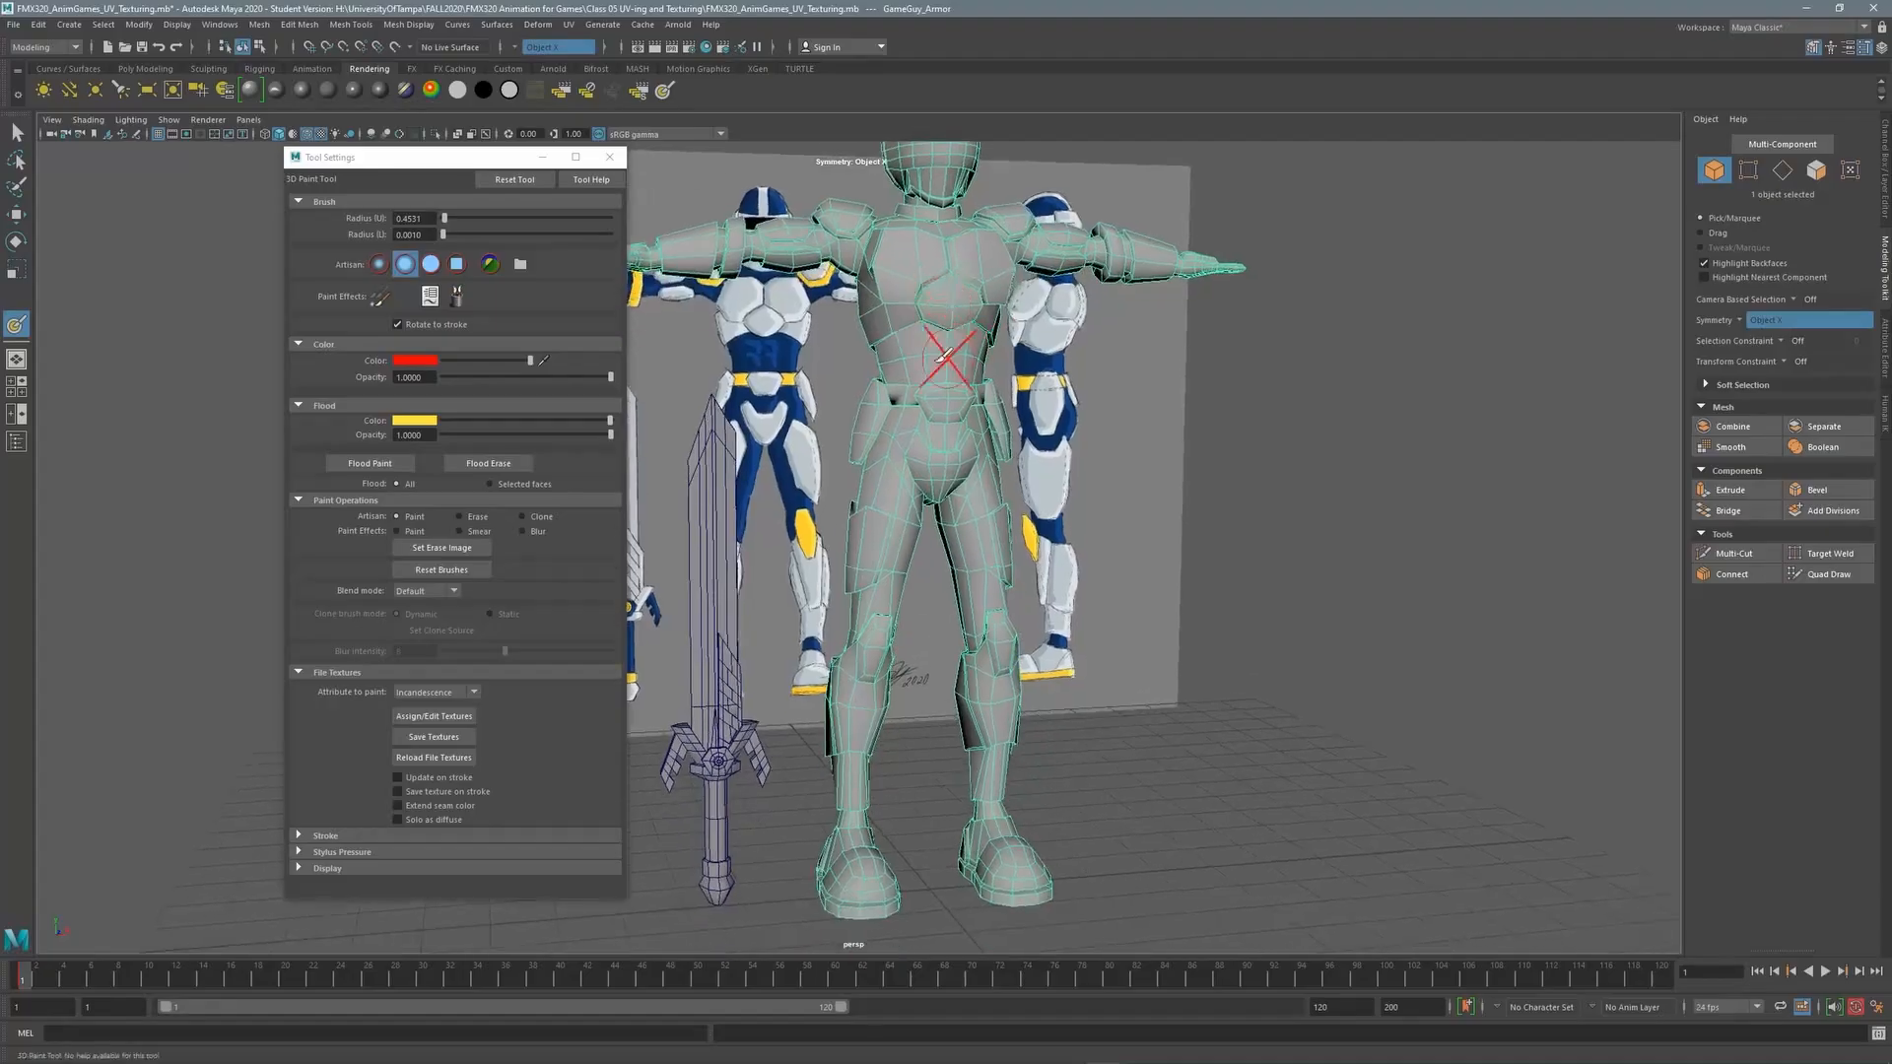
right_click_drag(950, 350, 1036, 328, "alt")
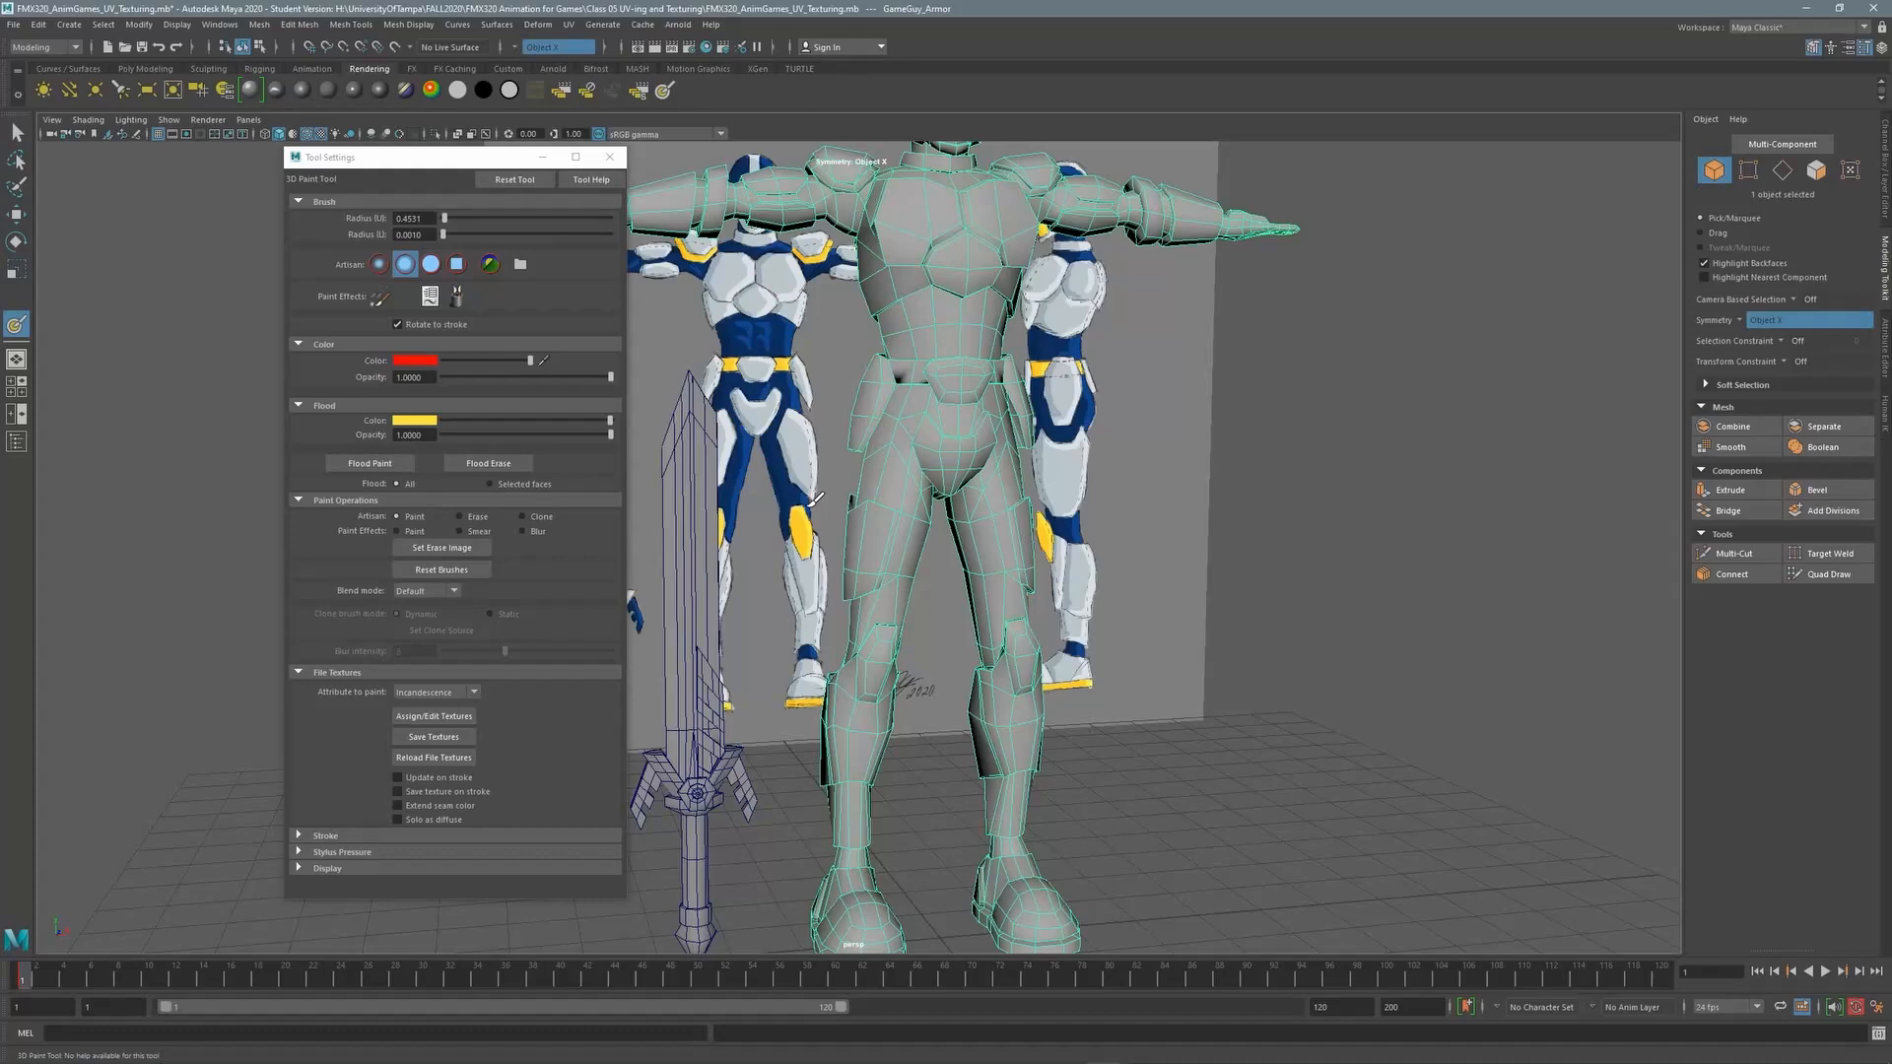
middle_click_drag(893, 392, 844, 497, "alt")
left_click_drag(502, 164, 363, 194)
left_click(912, 553)
Open the UV Editor and arrange it beside the character so the armor's full UV layout and body can be compared
left_click(569, 25)
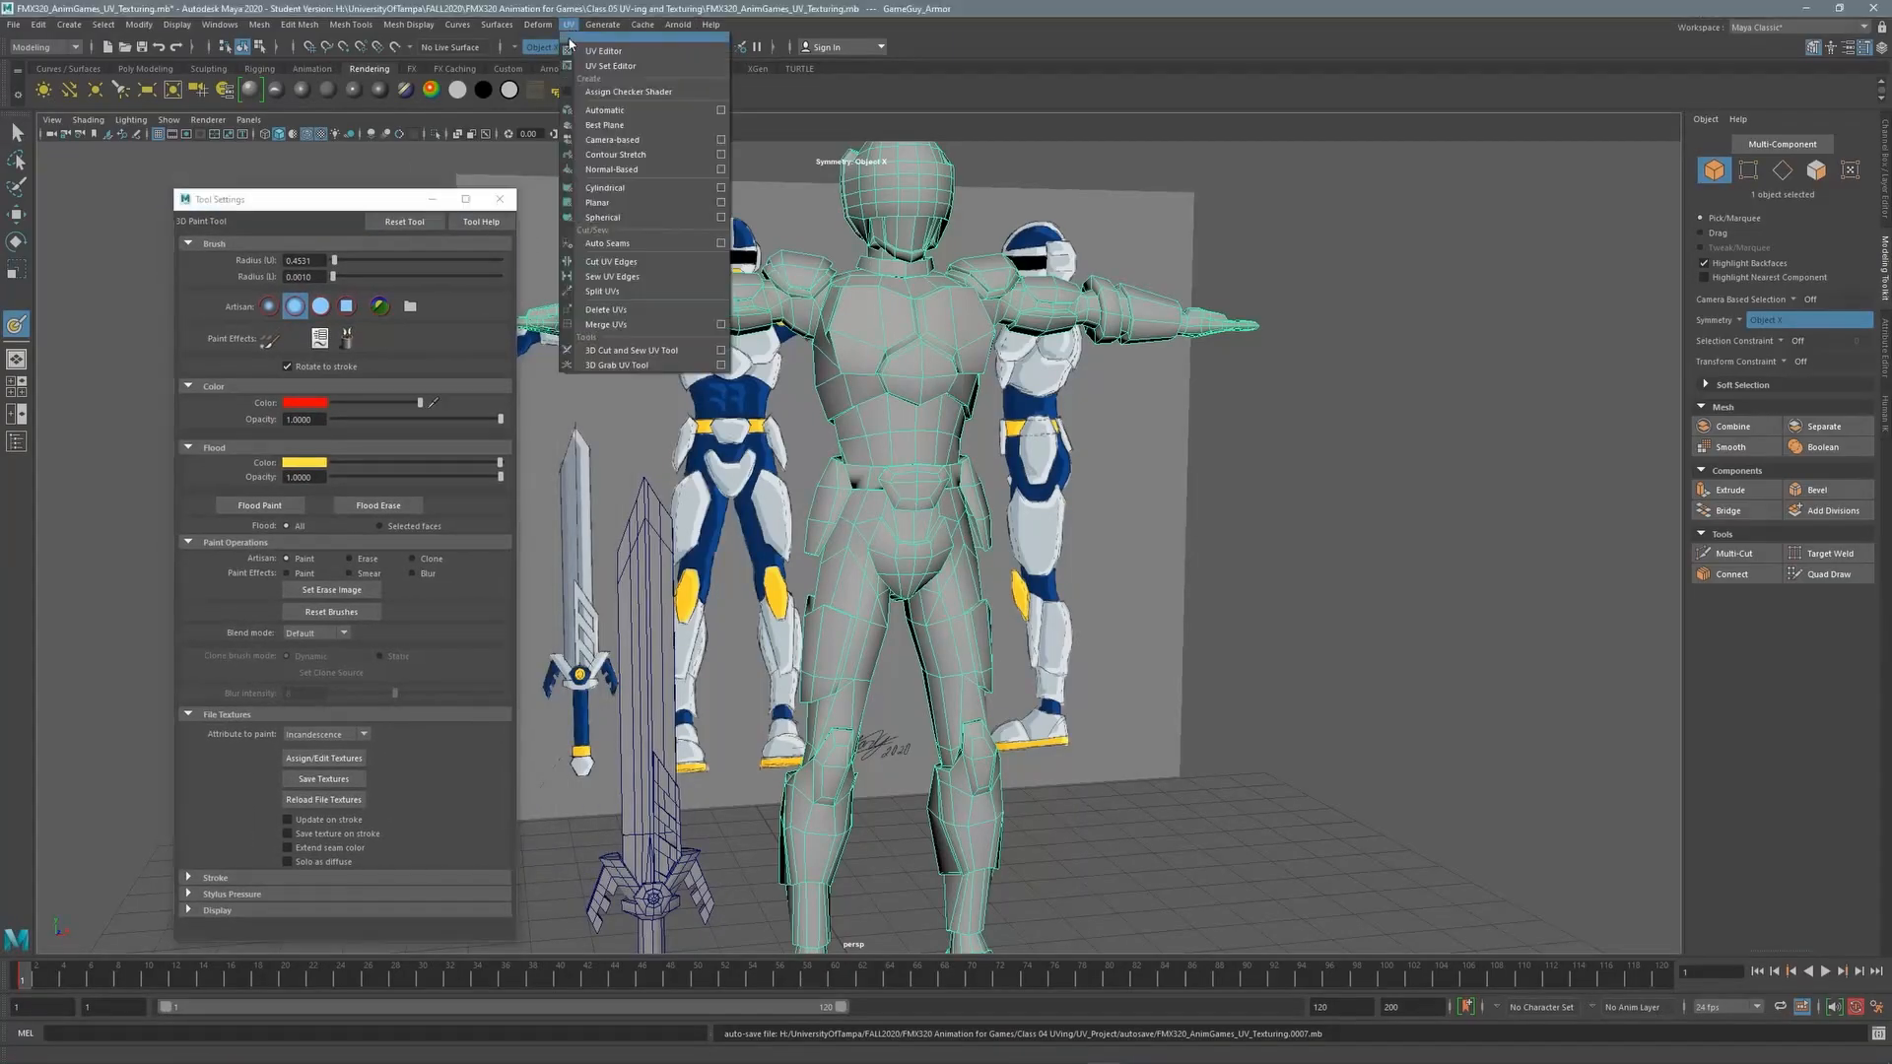
left_click(605, 51)
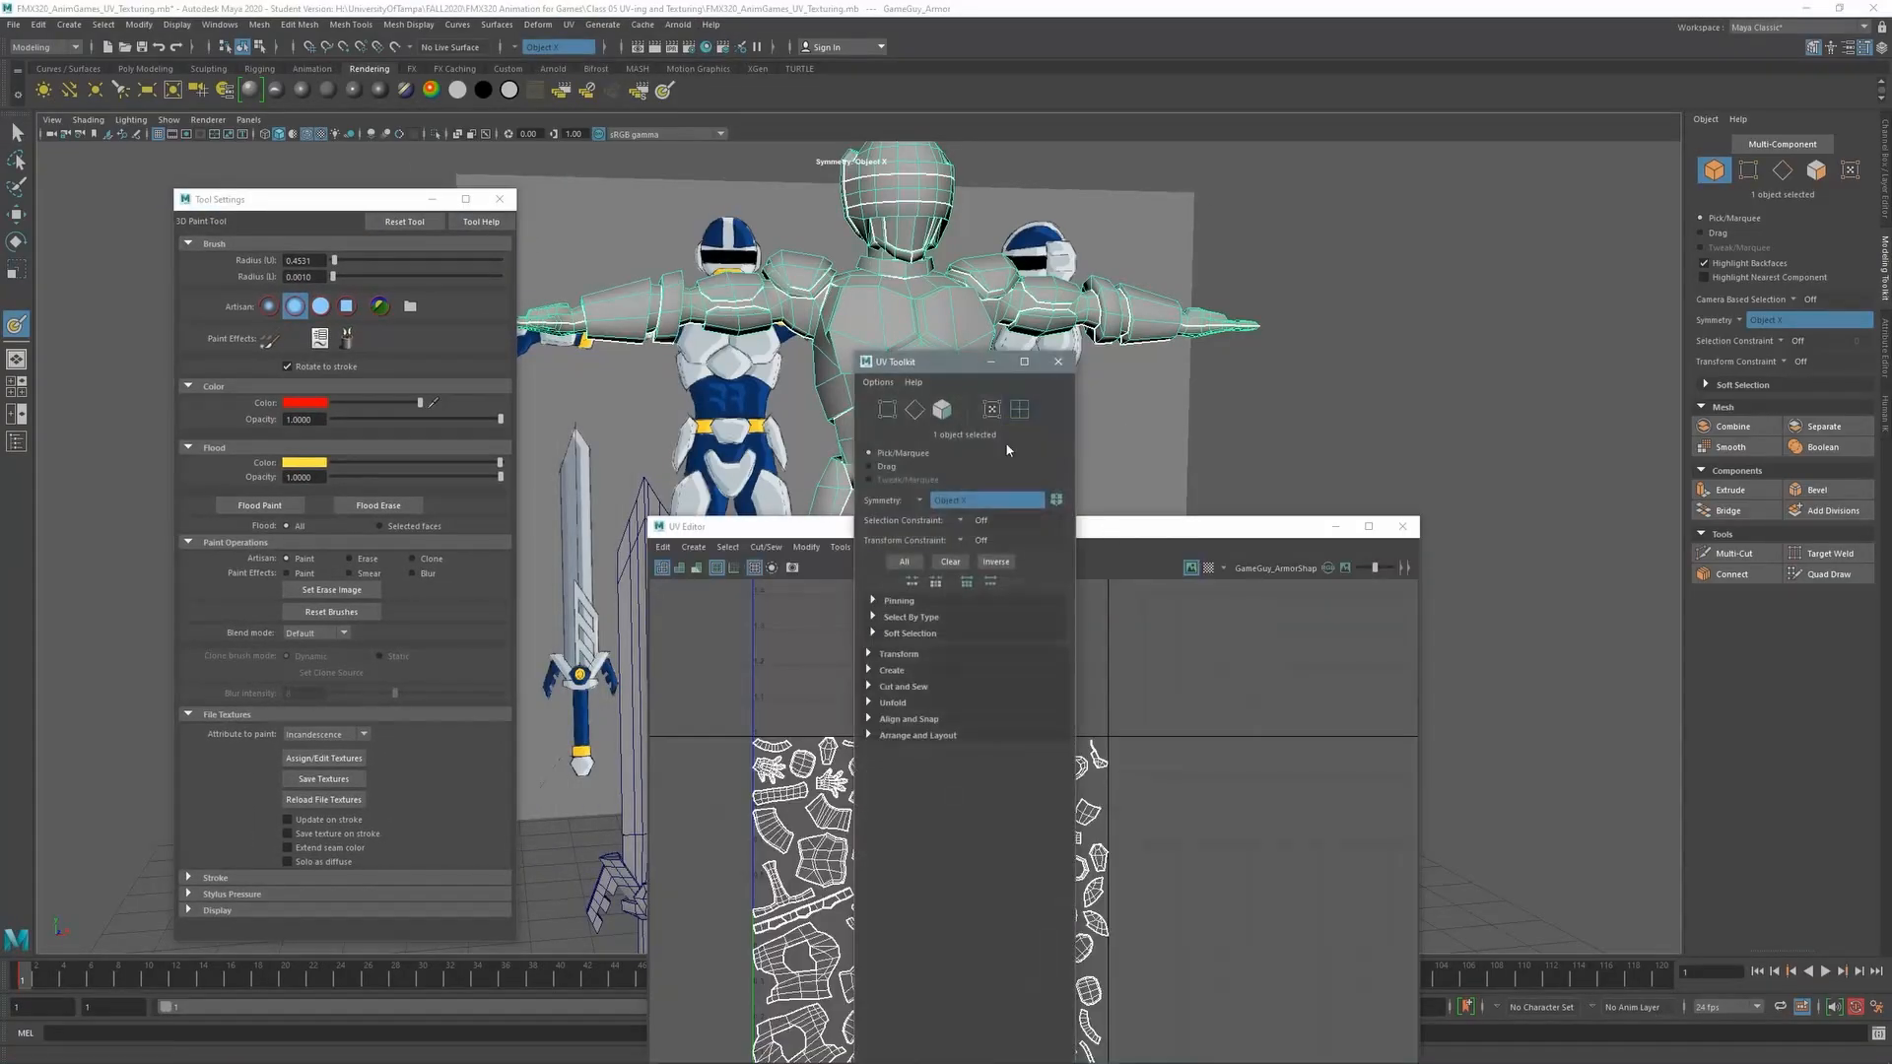
left_click_drag(1127, 532, 1300, 95)
scroll(1309, 375, "up", 3)
right_click_drag(1310, 375, 1317, 301, "alt")
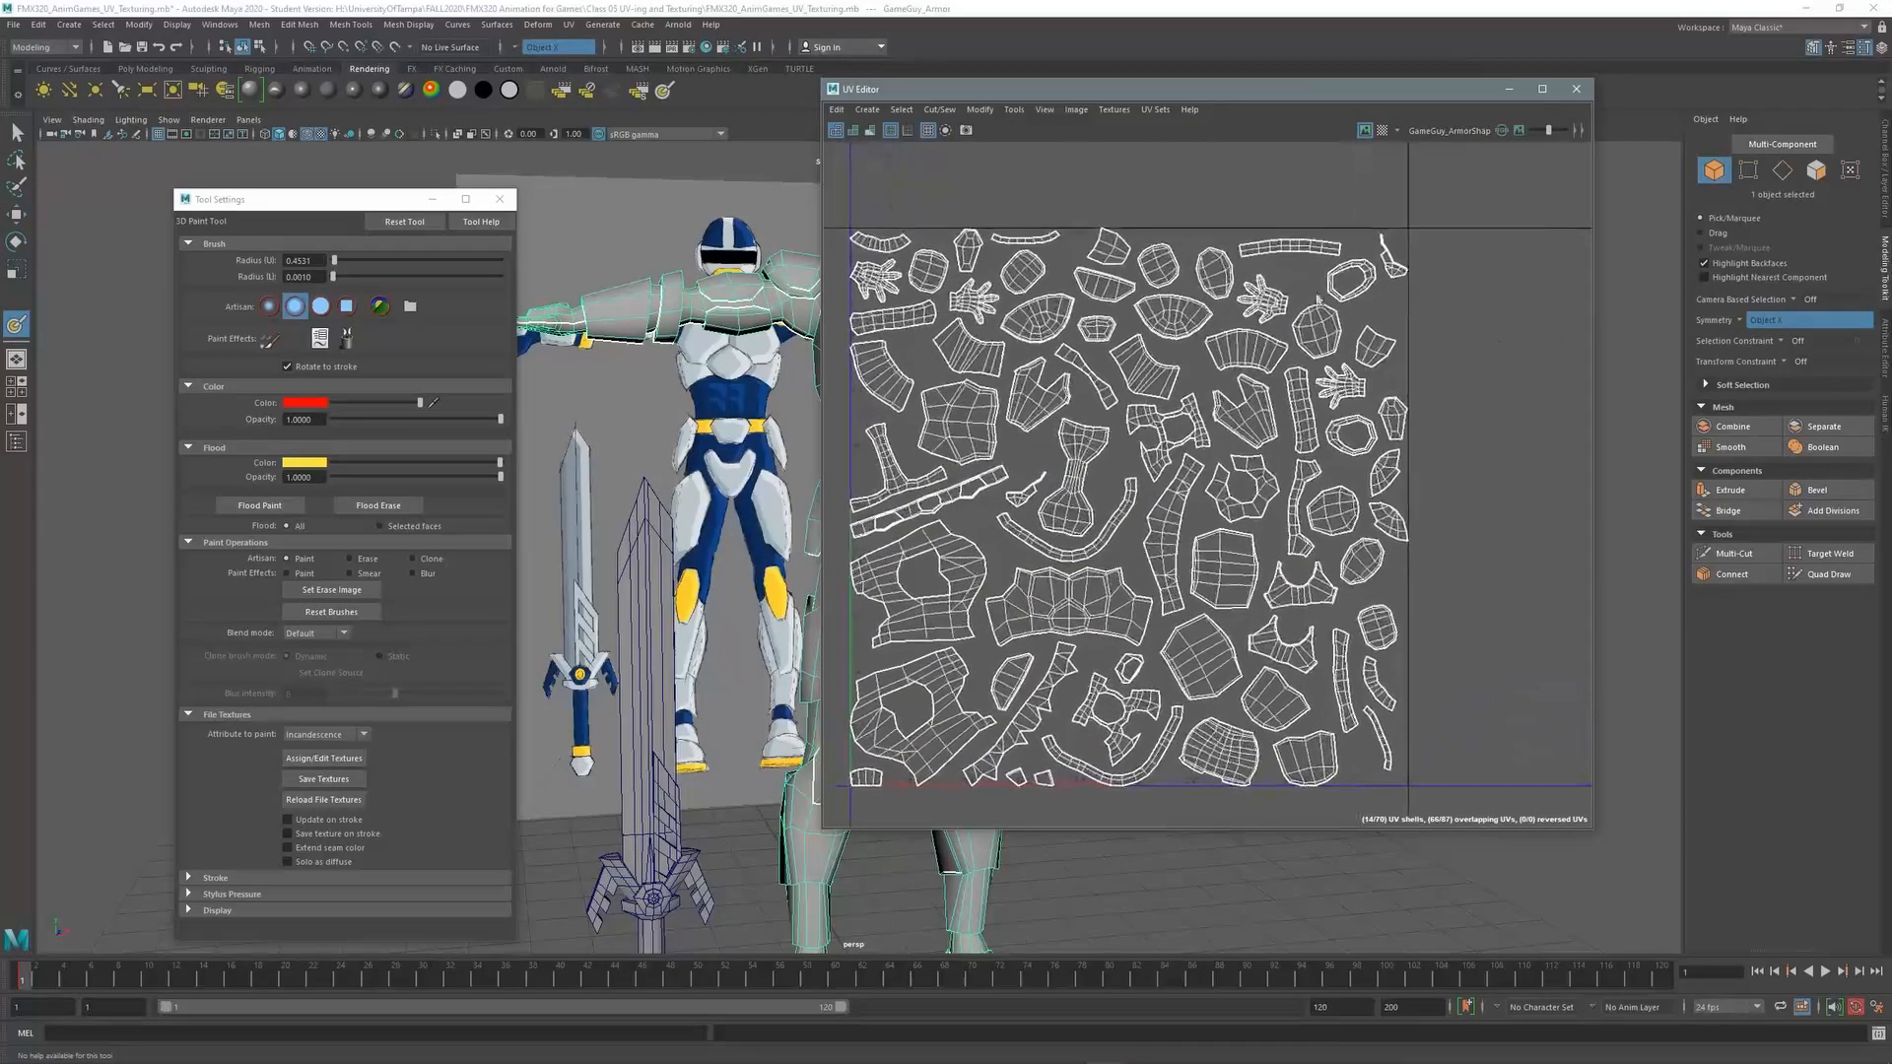
left_click_drag(1275, 90, 1539, 64)
scroll(1310, 413, "up", 2)
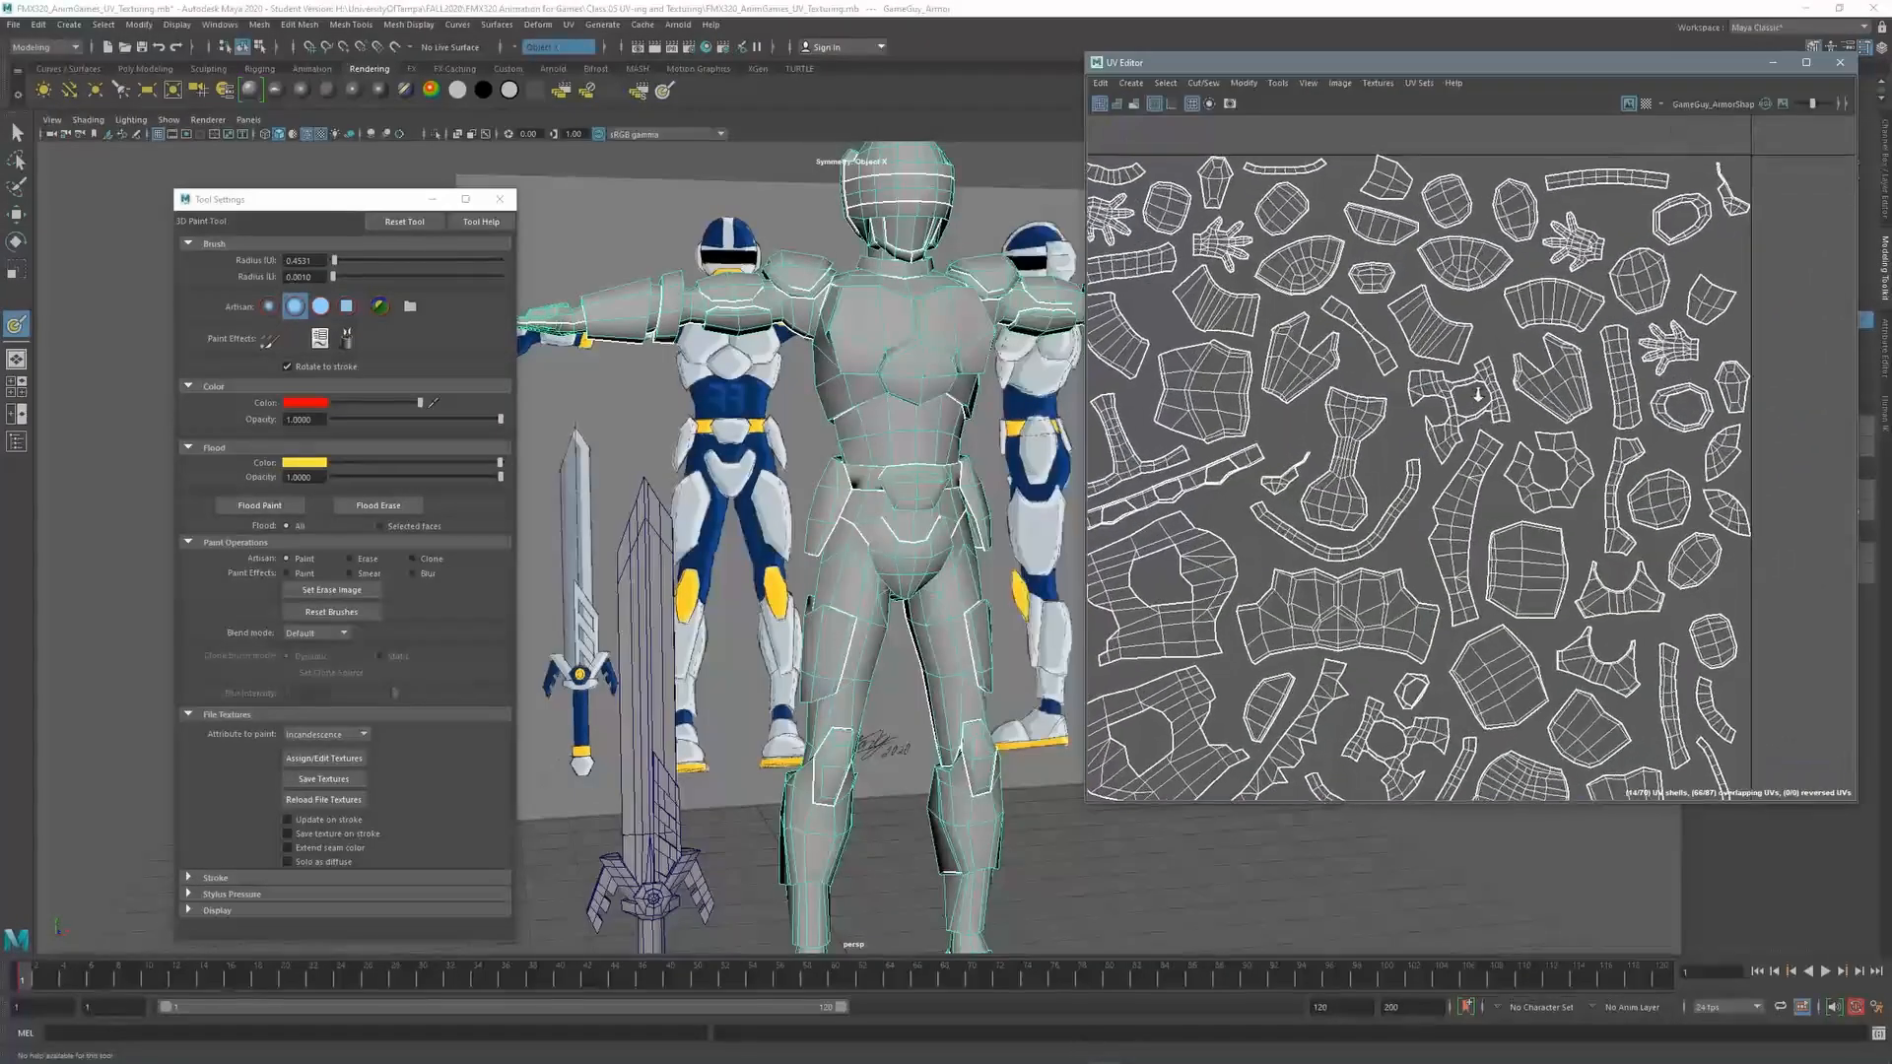
middle_click_drag(749, 325, 681, 371, "alt")
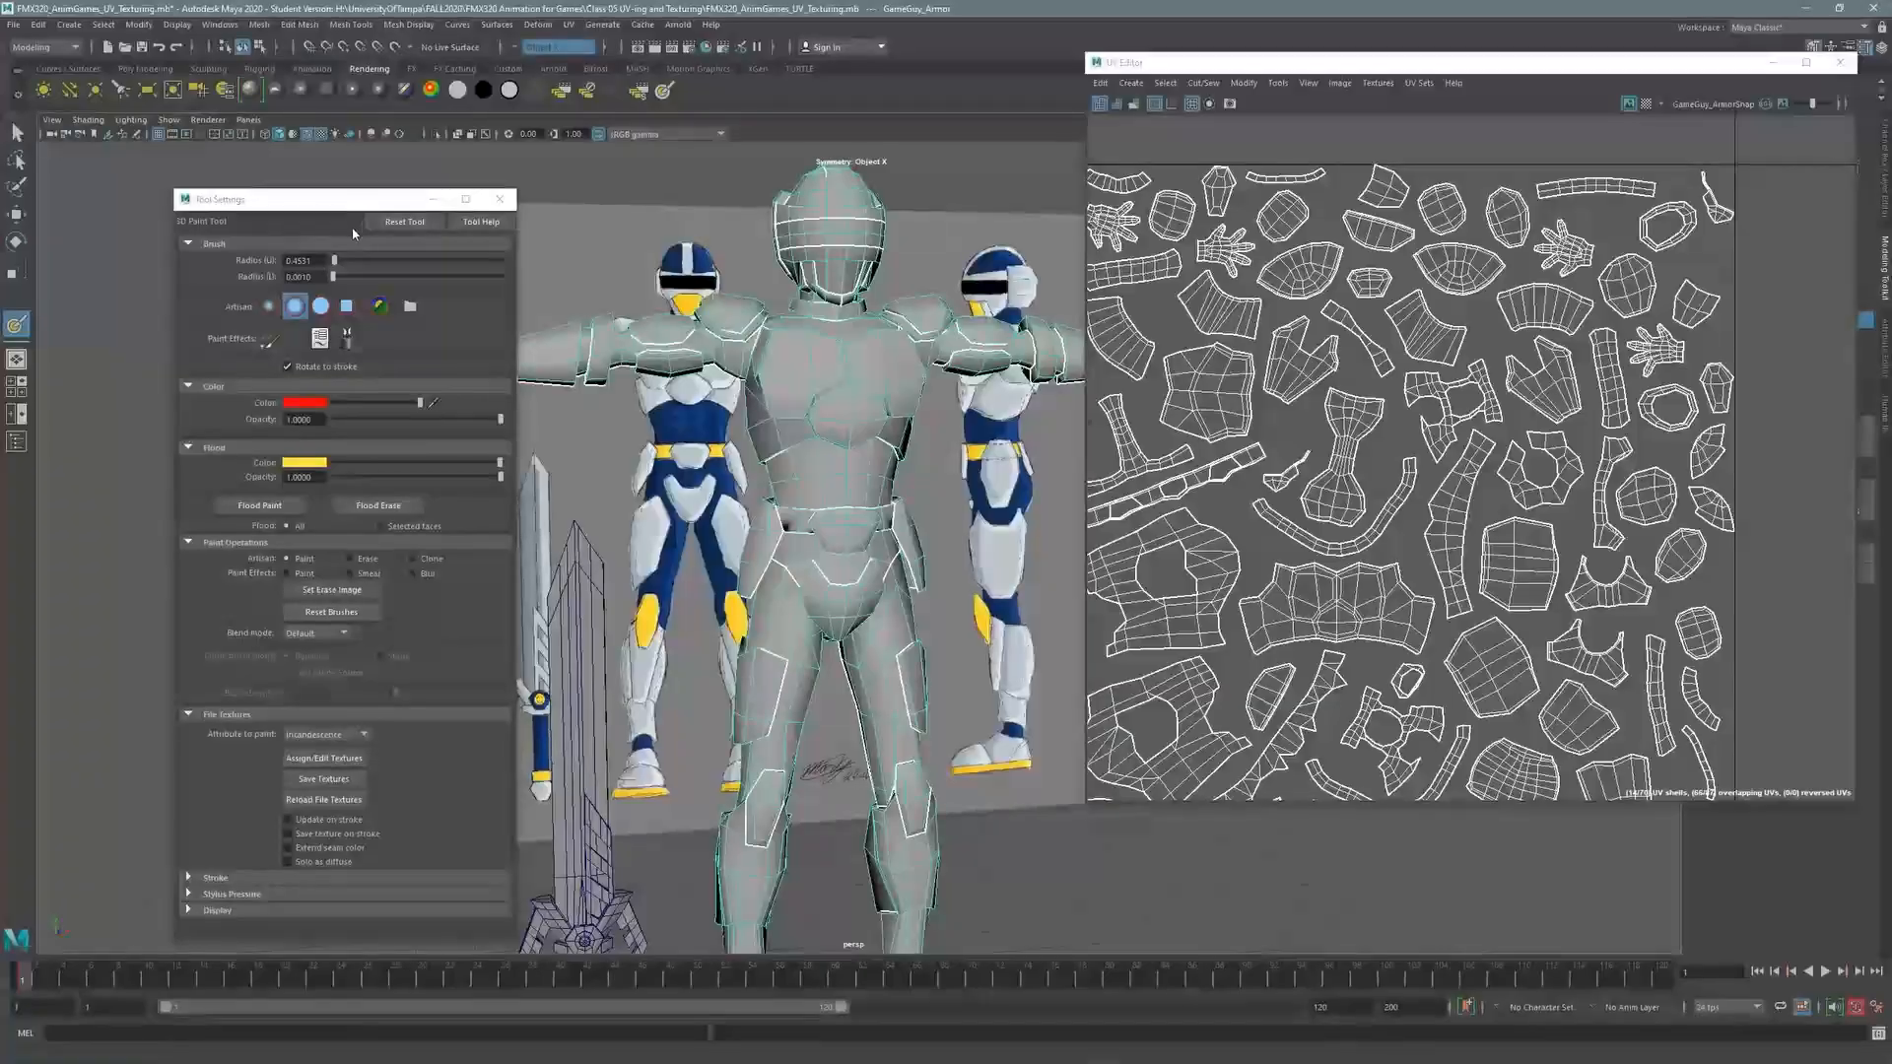
Choose Incandescence as the 3D Paint Tool's attribute to paint
left_click_drag(363, 201, 316, 178)
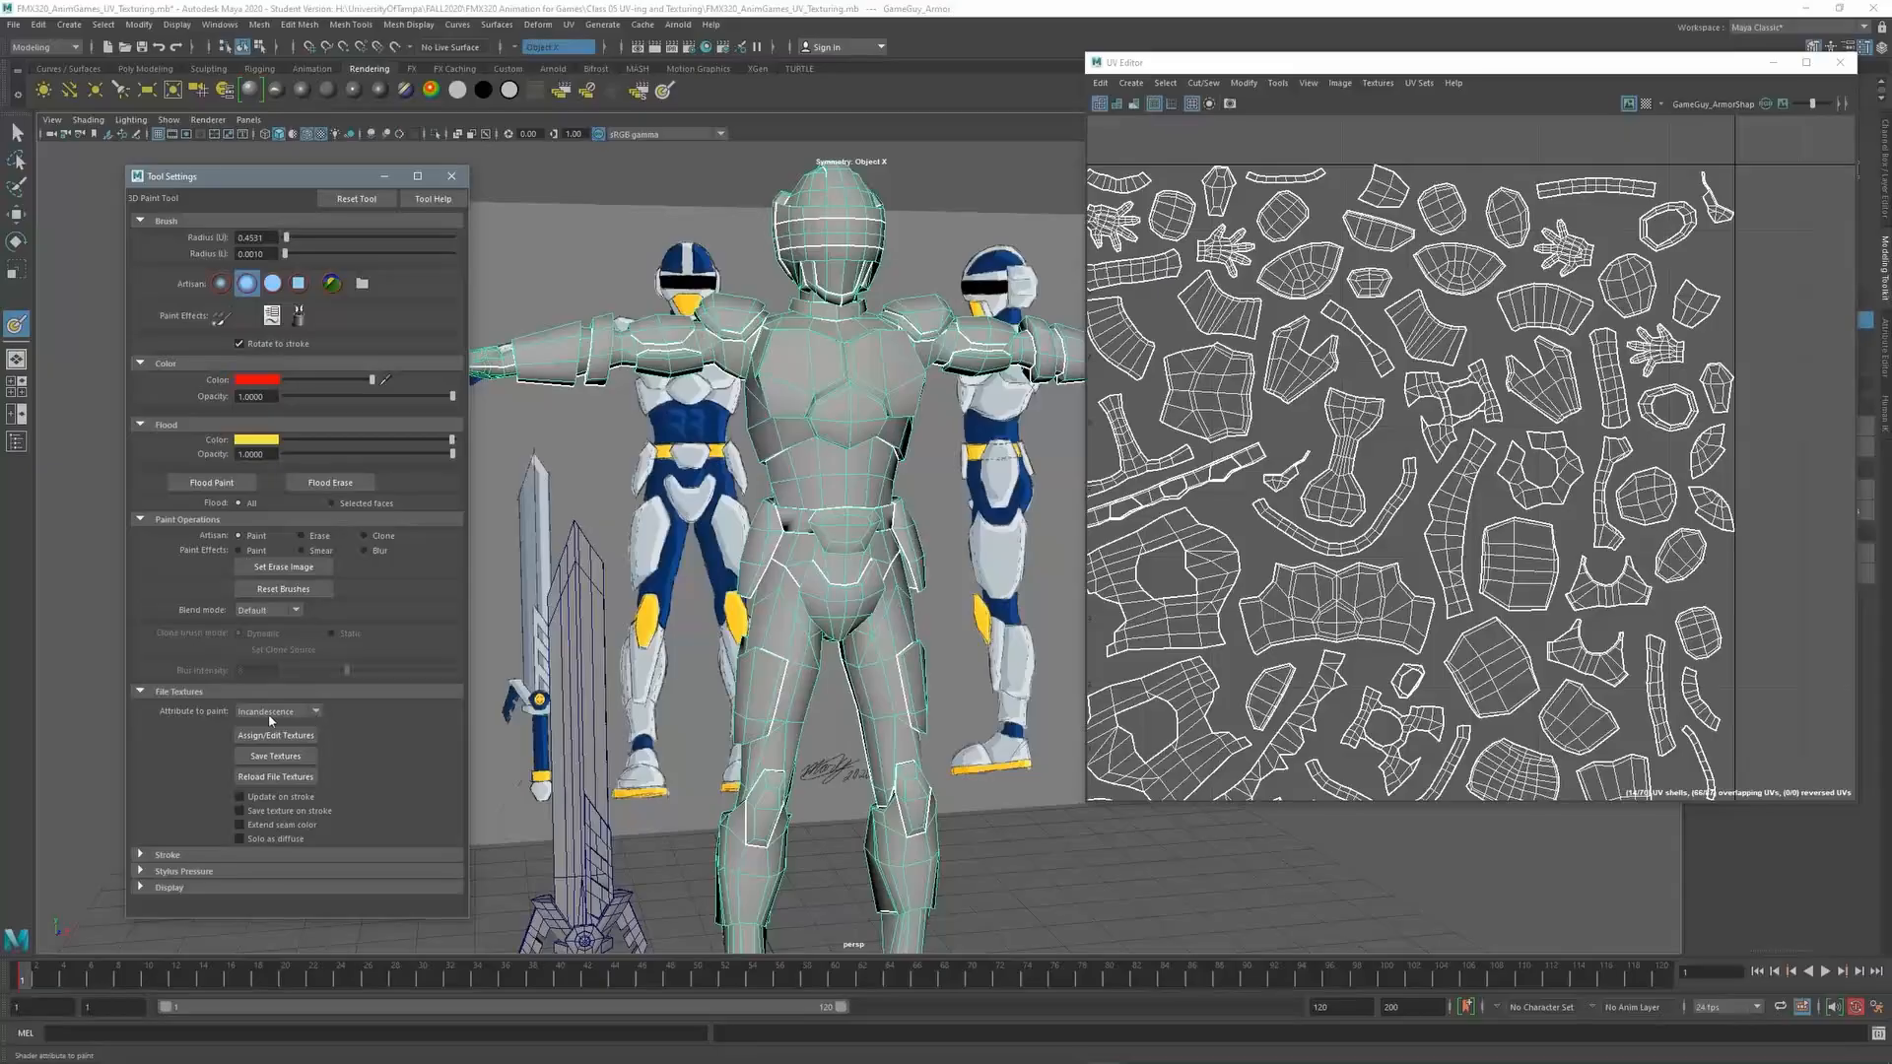
left_click(316, 711)
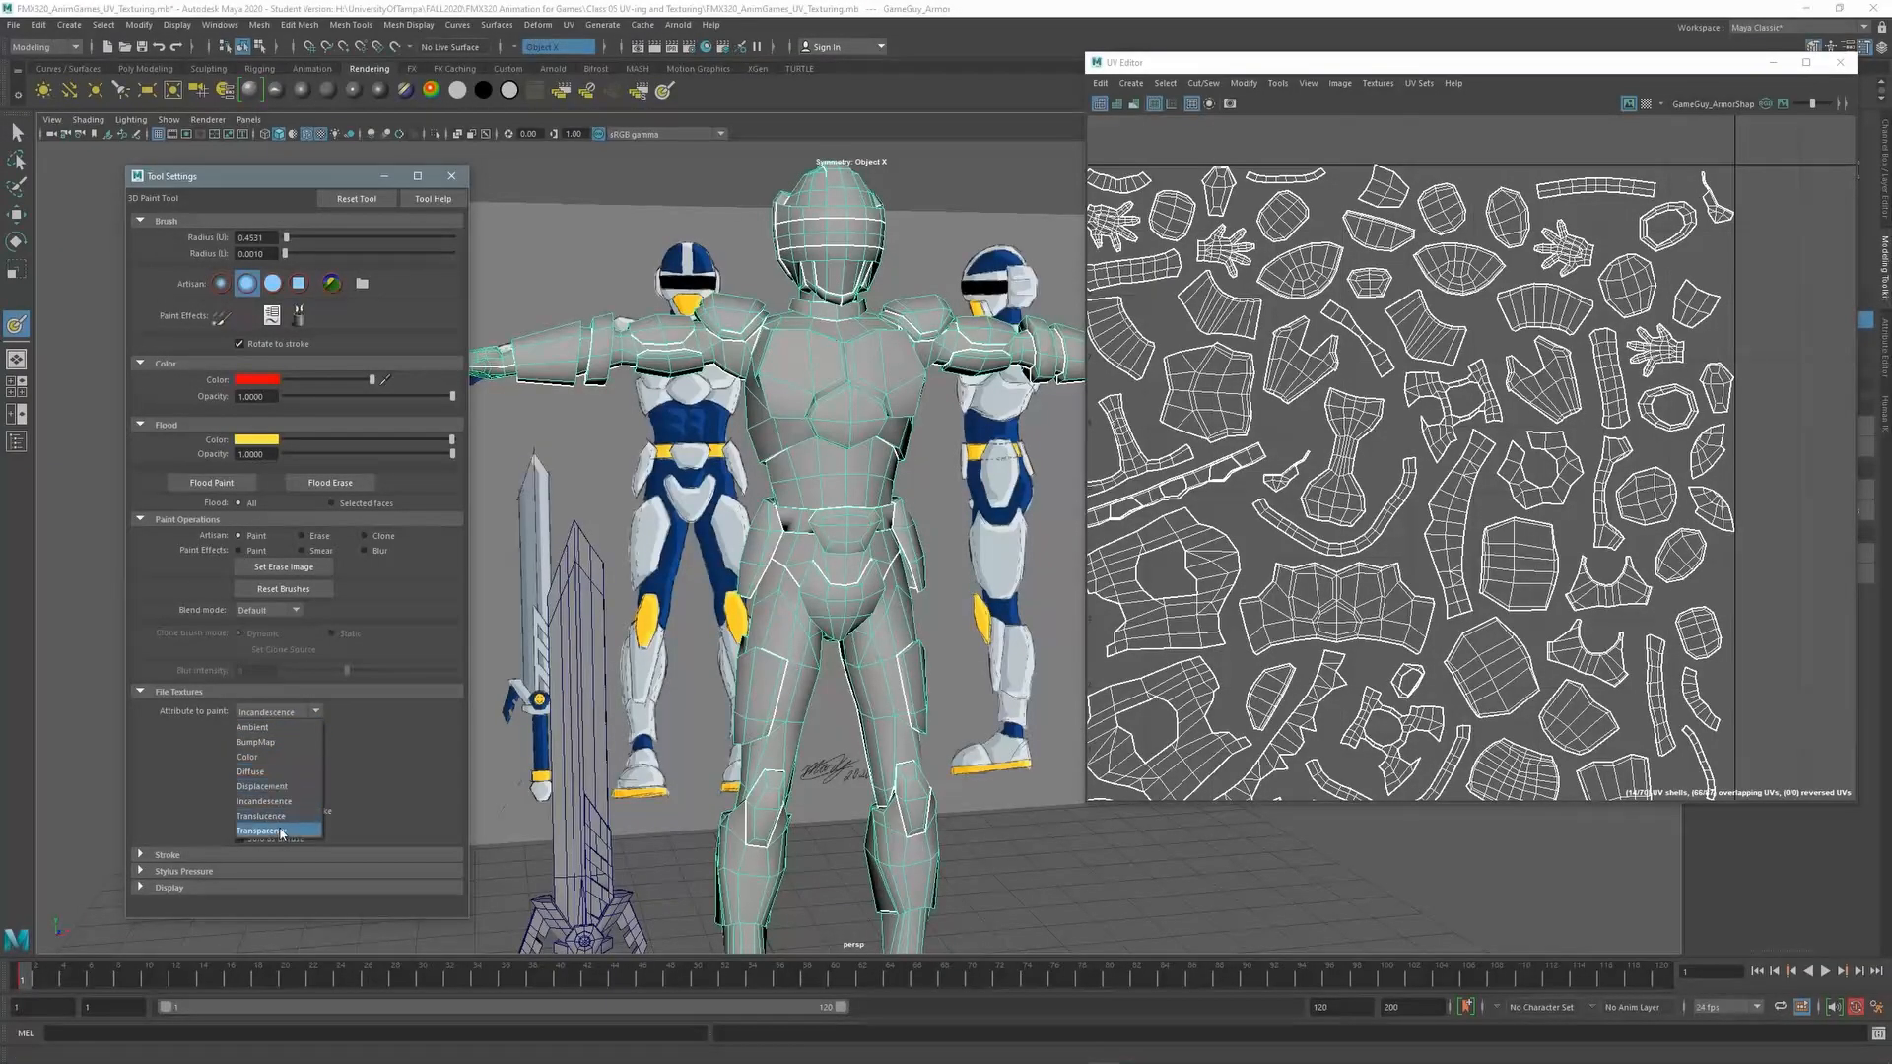
left_click(292, 800)
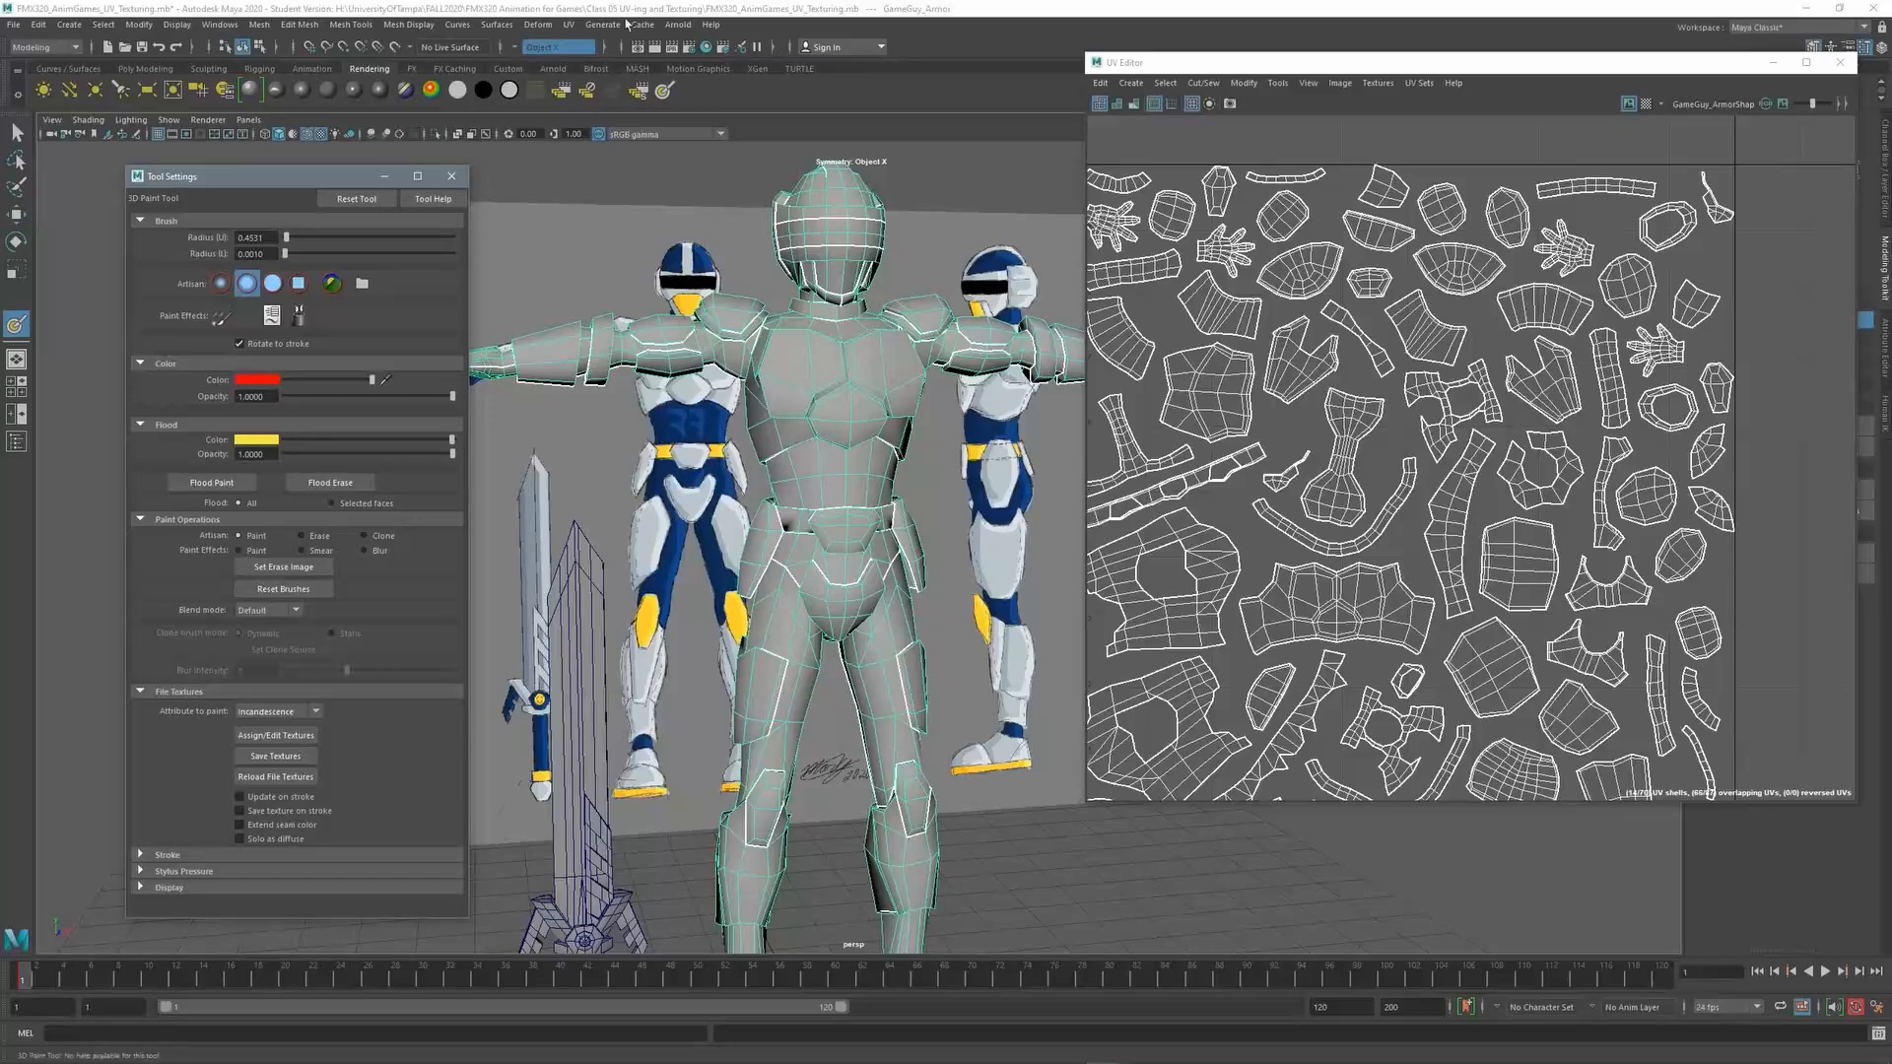
Raise the Material_ID Lambert's incandescence to full white in the Hypershade, and close the Hypershade
left_click(705, 46)
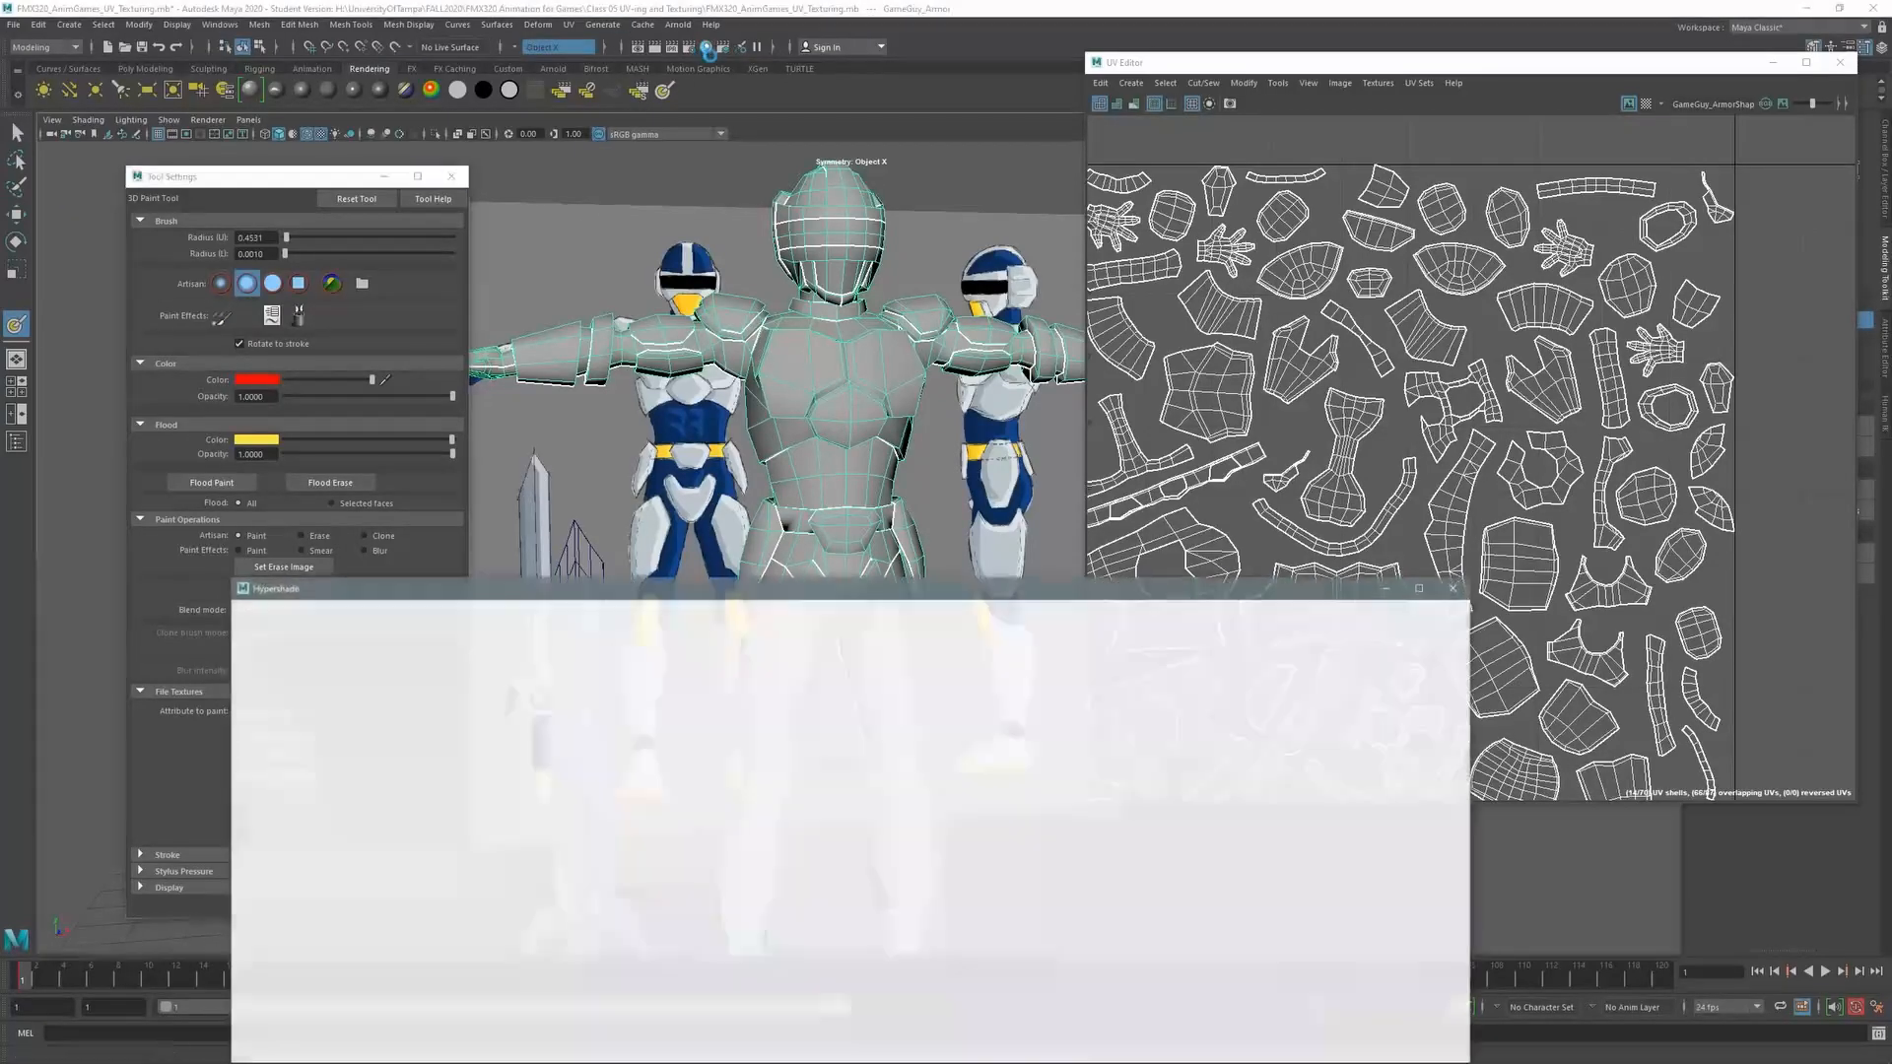
left_click_drag(881, 594, 887, 151)
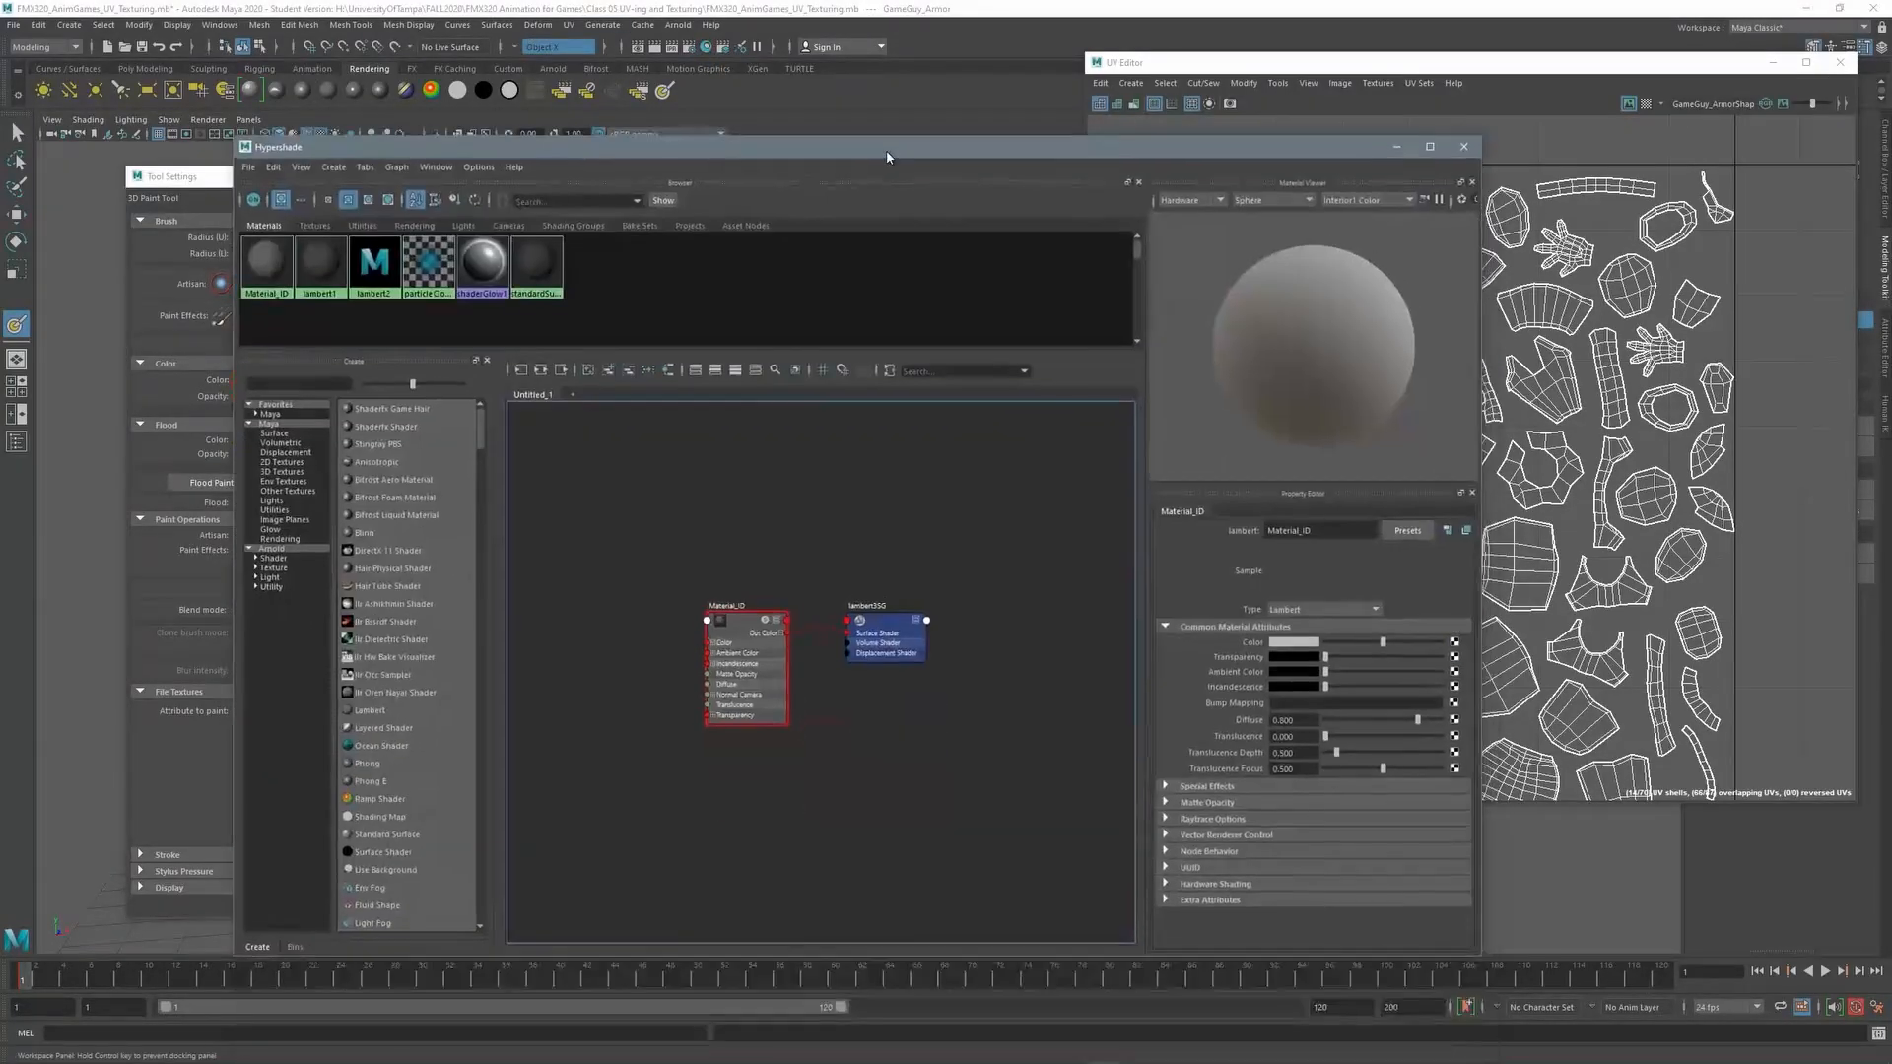
scroll(792, 714, "up", 5)
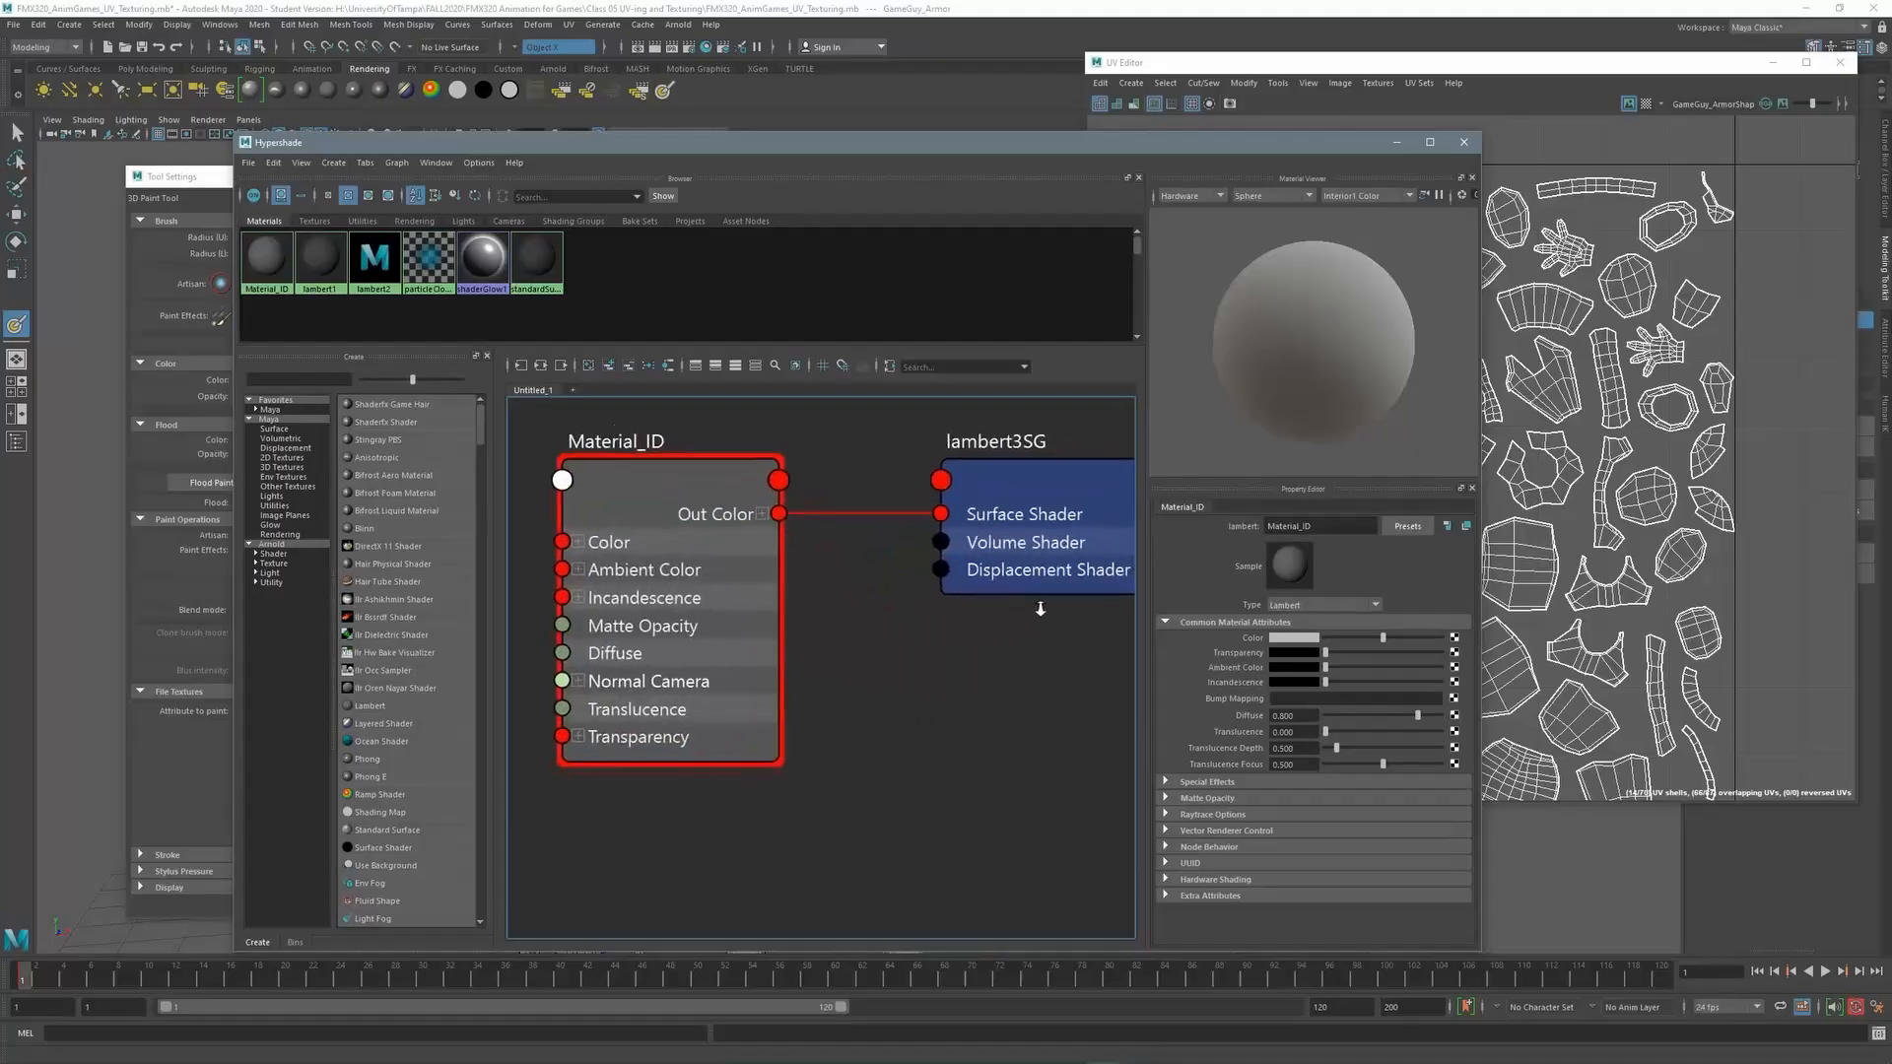
left_click(699, 542)
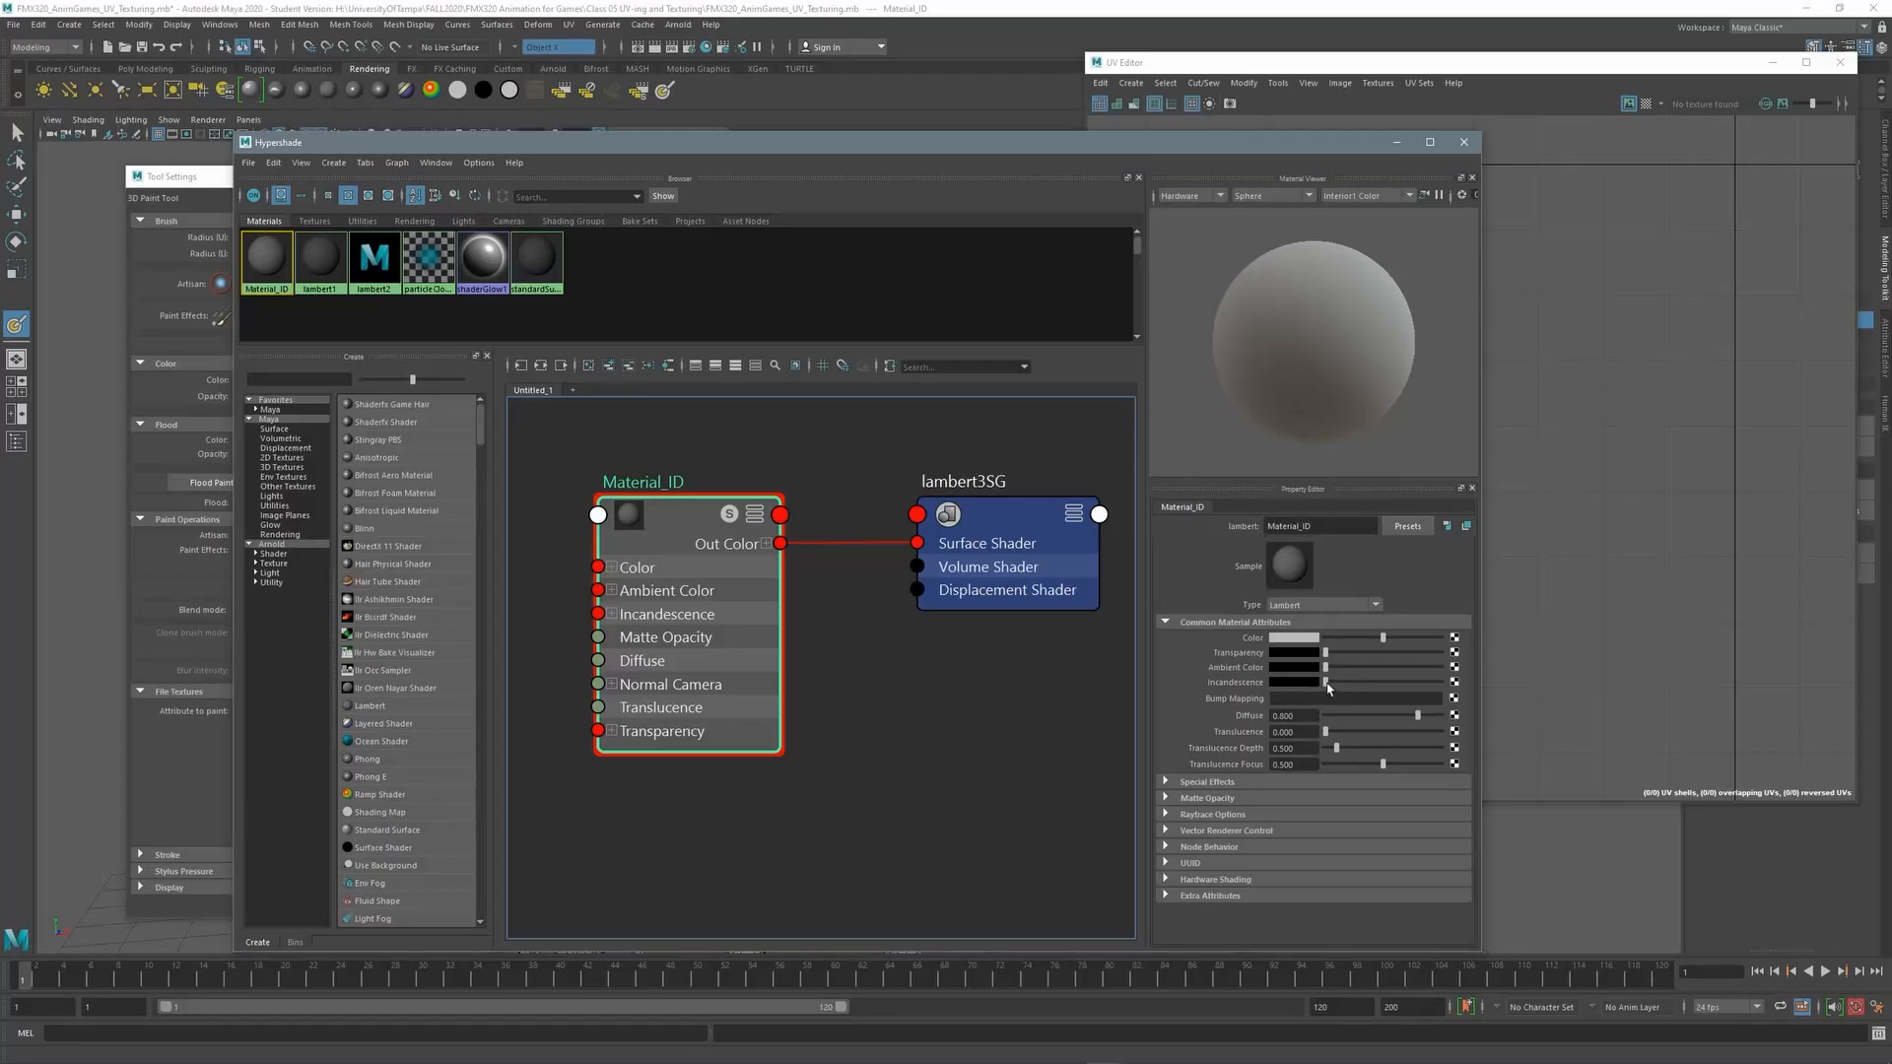
left_click_drag(1327, 683, 1442, 684)
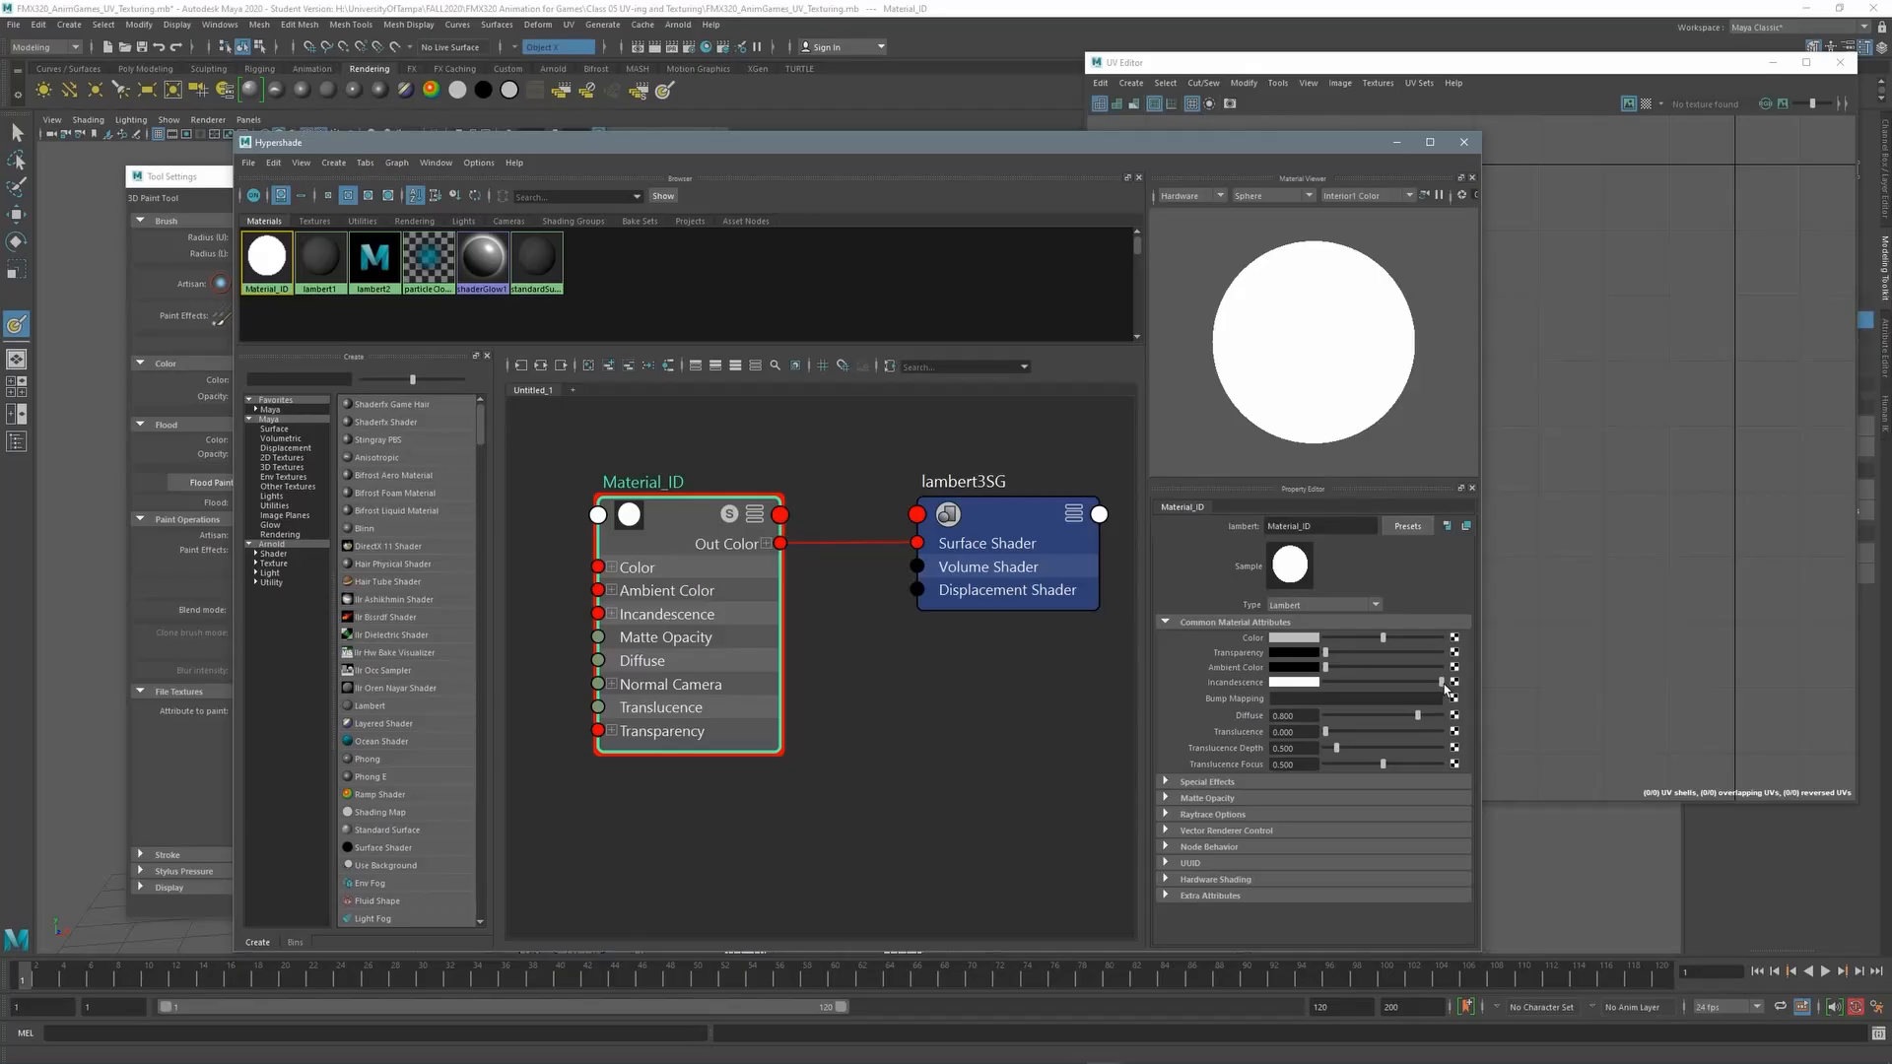
mouse_move(1443, 685)
left_mouse_down()
mouse_move(1351, 687)
mouse_move(1446, 688)
left_mouse_up()
left_click_drag(1098, 139, 1142, 213)
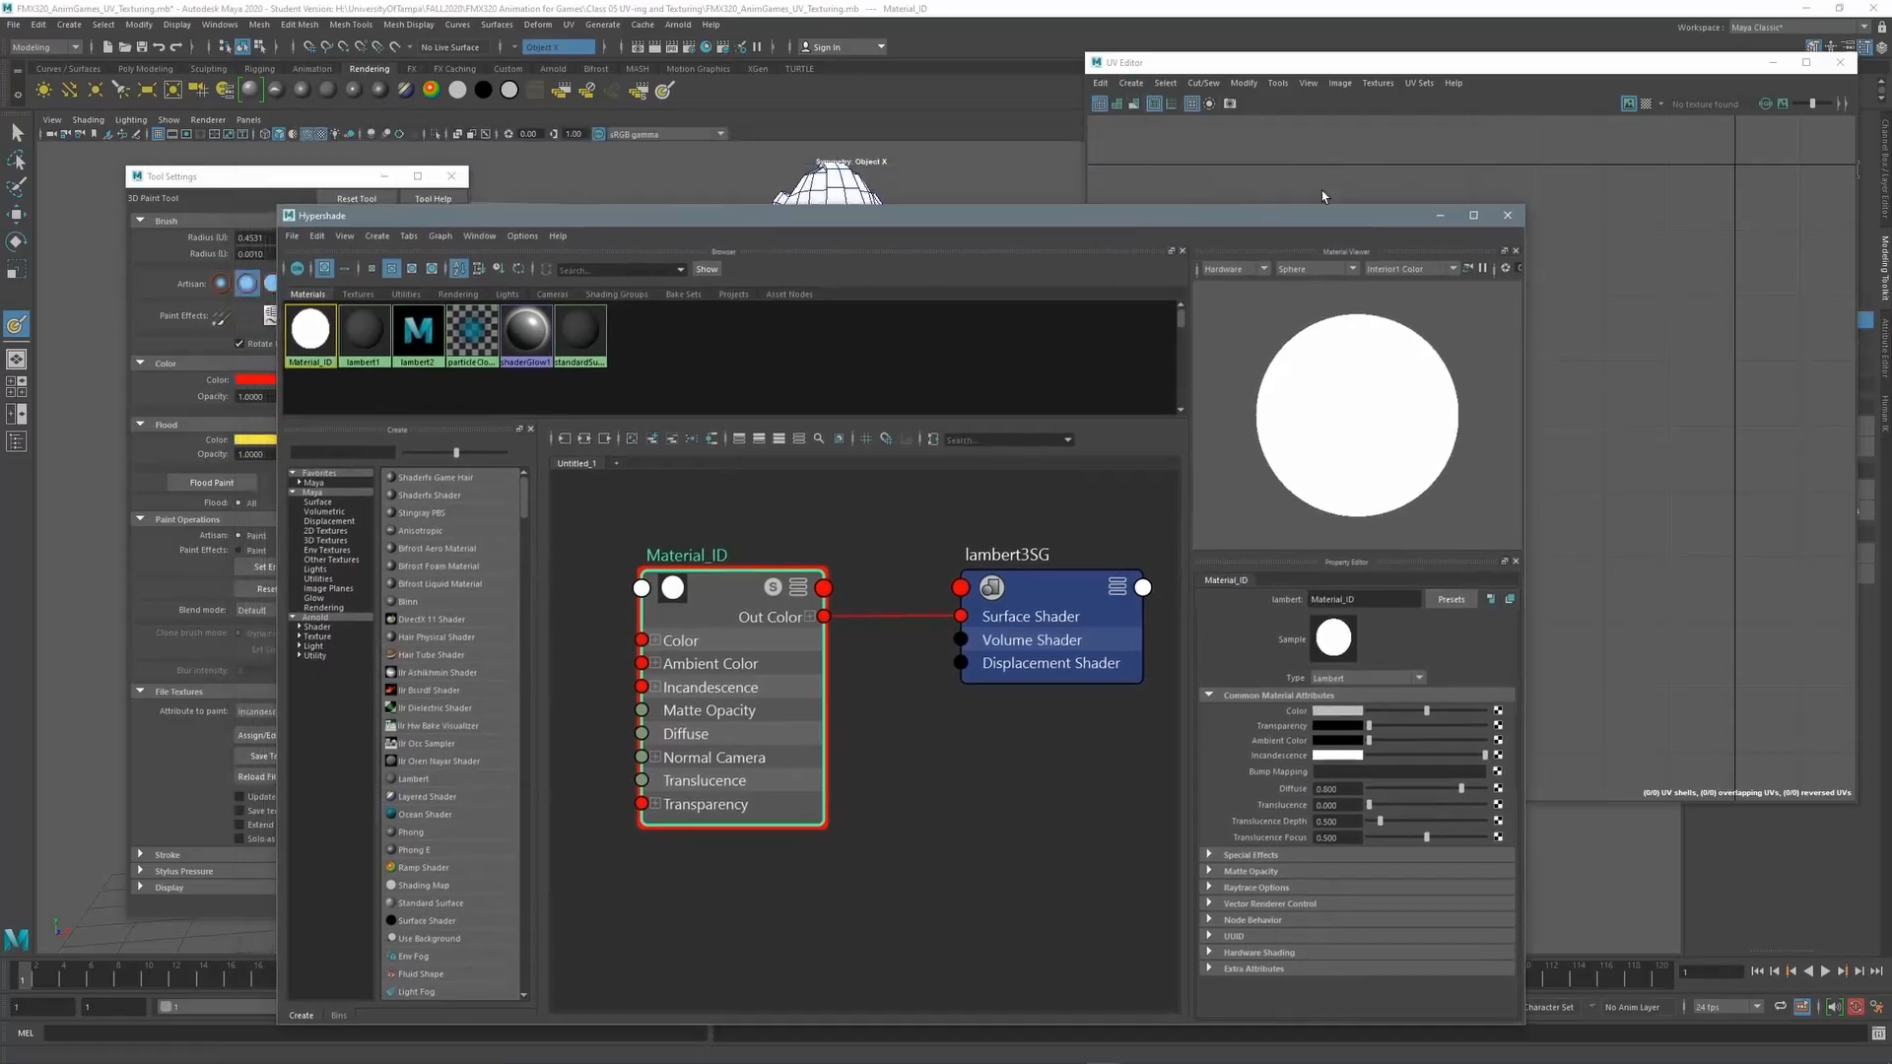
left_click(1508, 215)
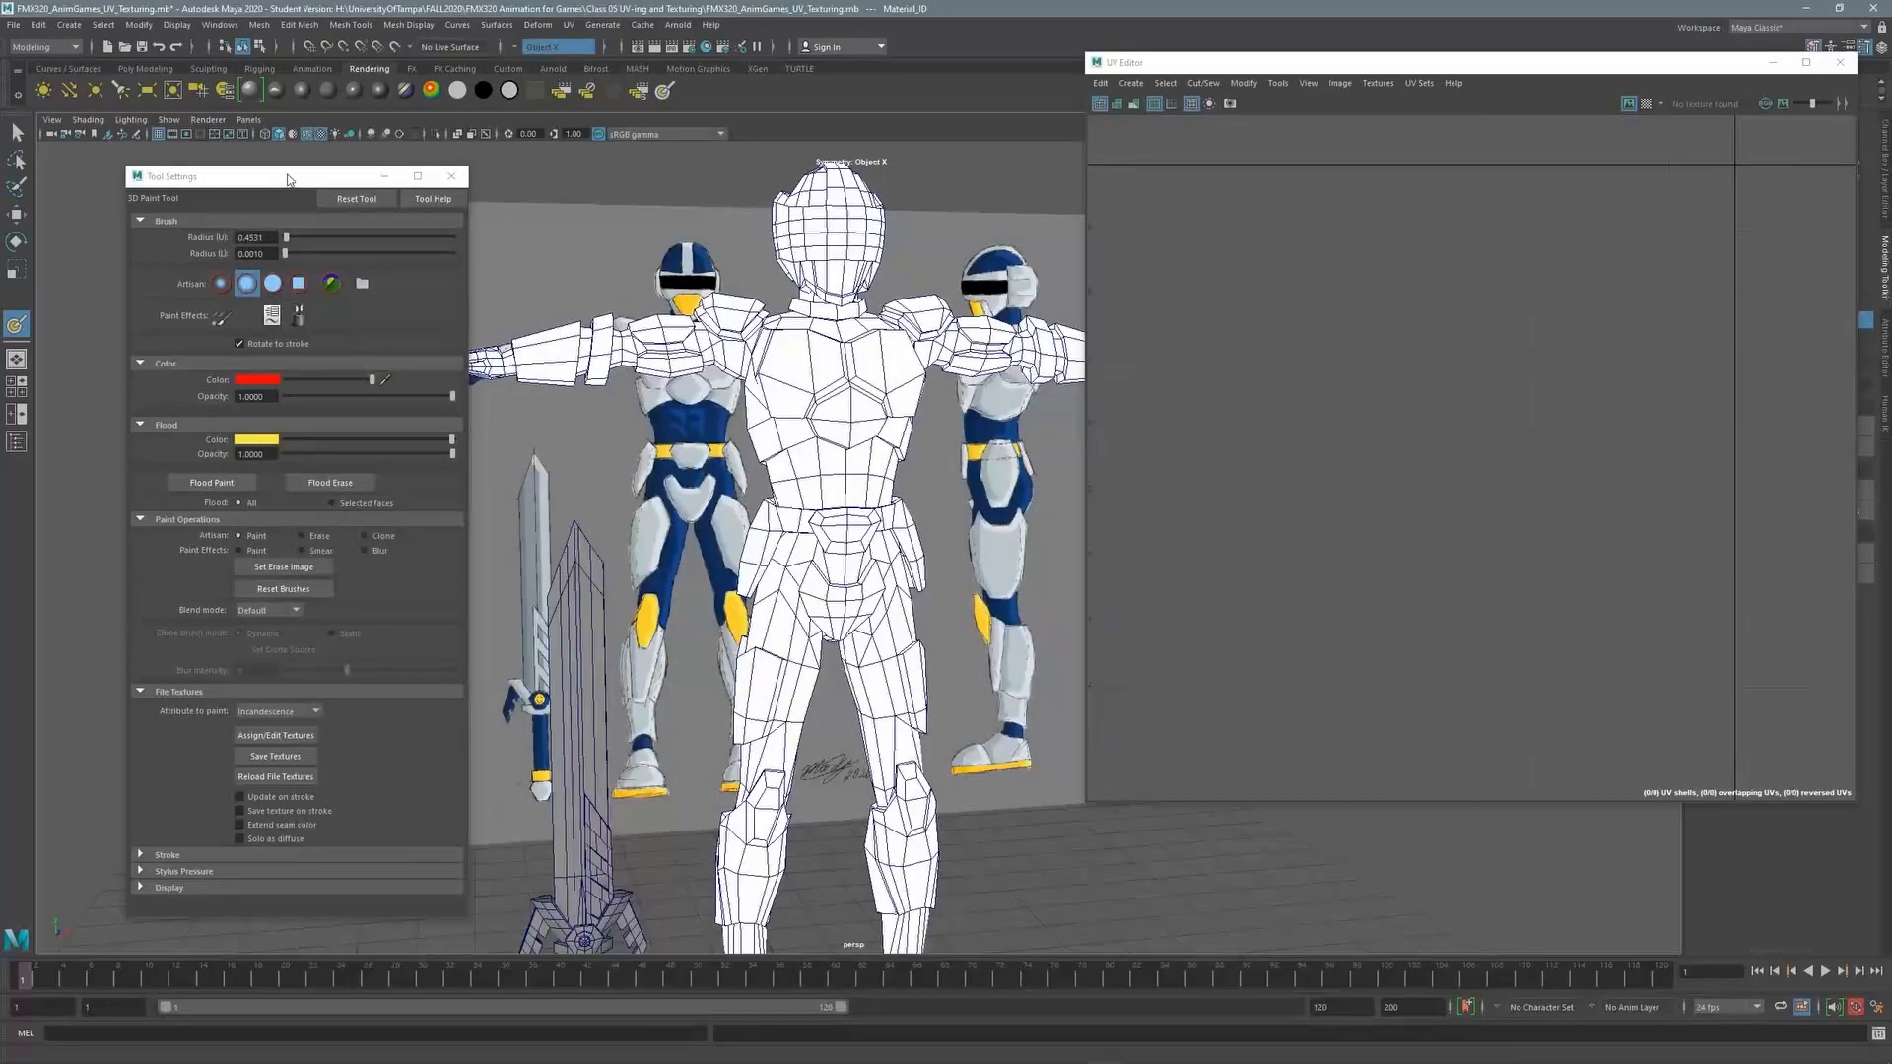
Assign a 4096 by 4096 PNG file texture to the armor's incandescence for 3D painting
left_click_drag(289, 179, 461, 124)
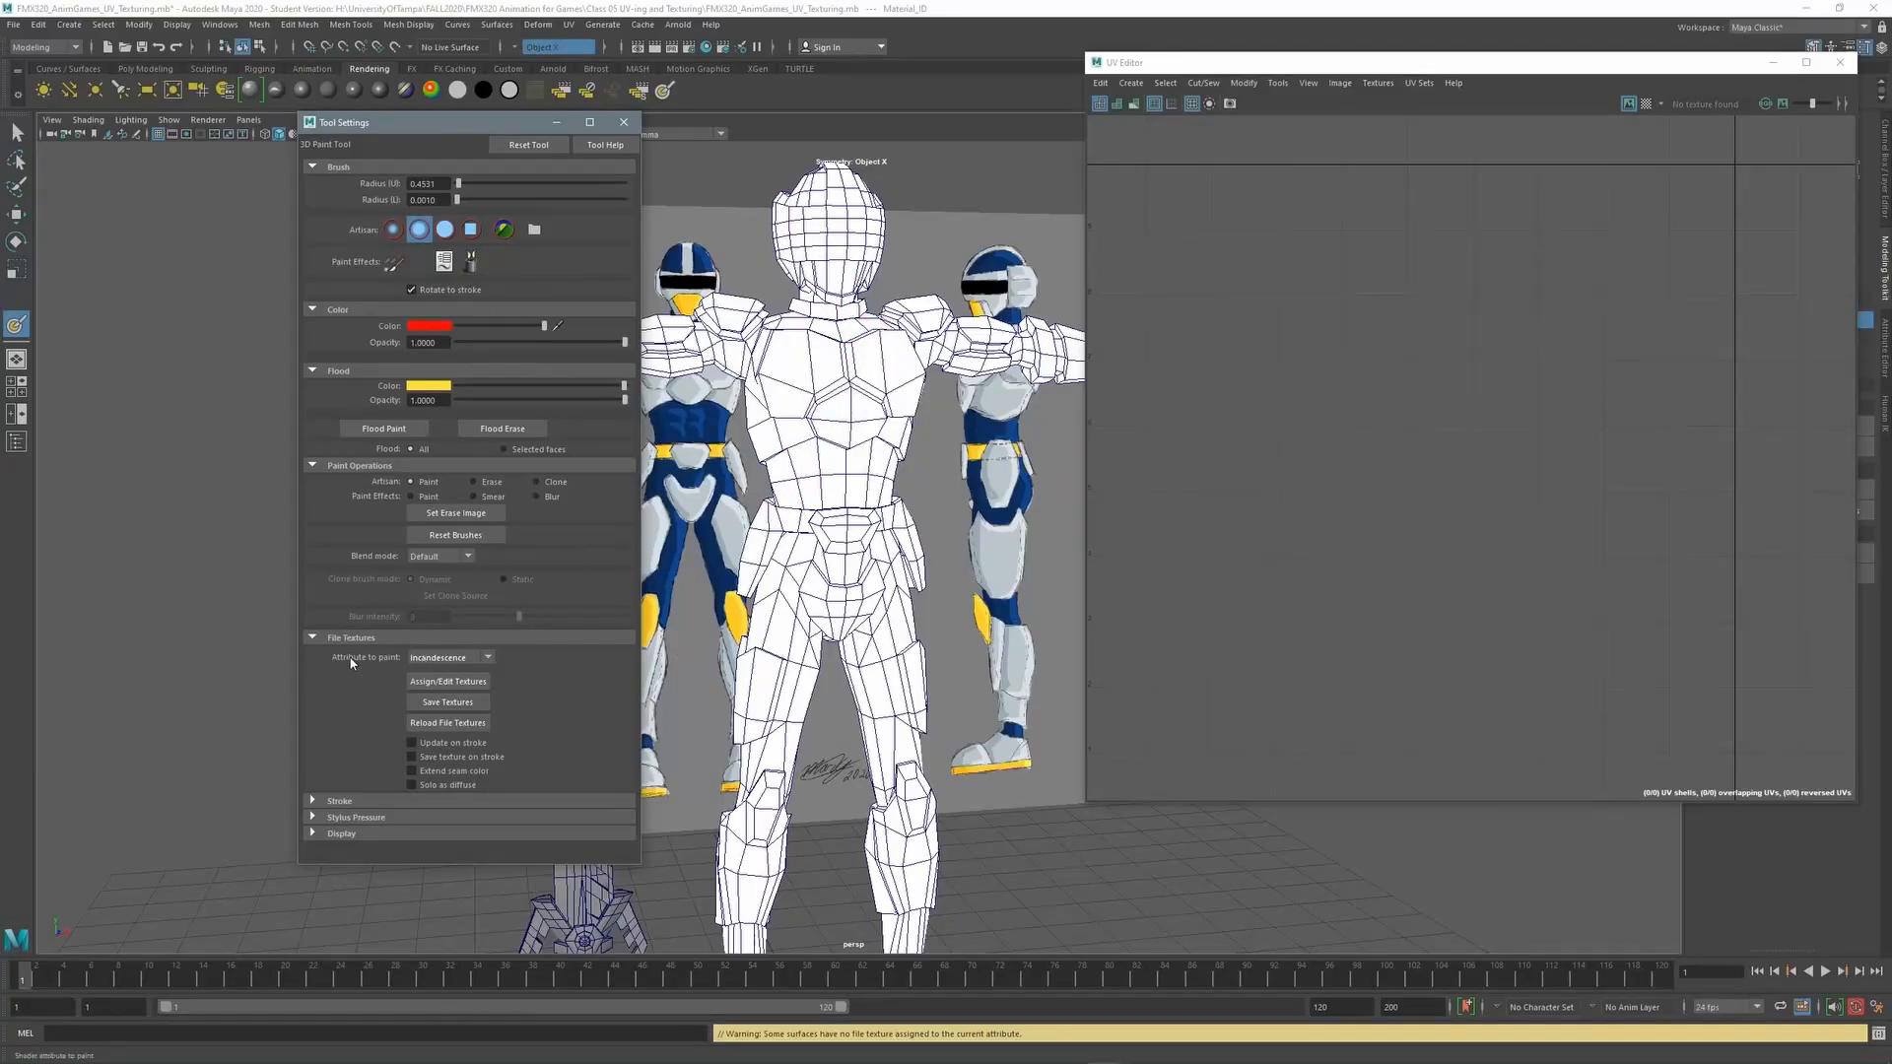
left_click(456, 689)
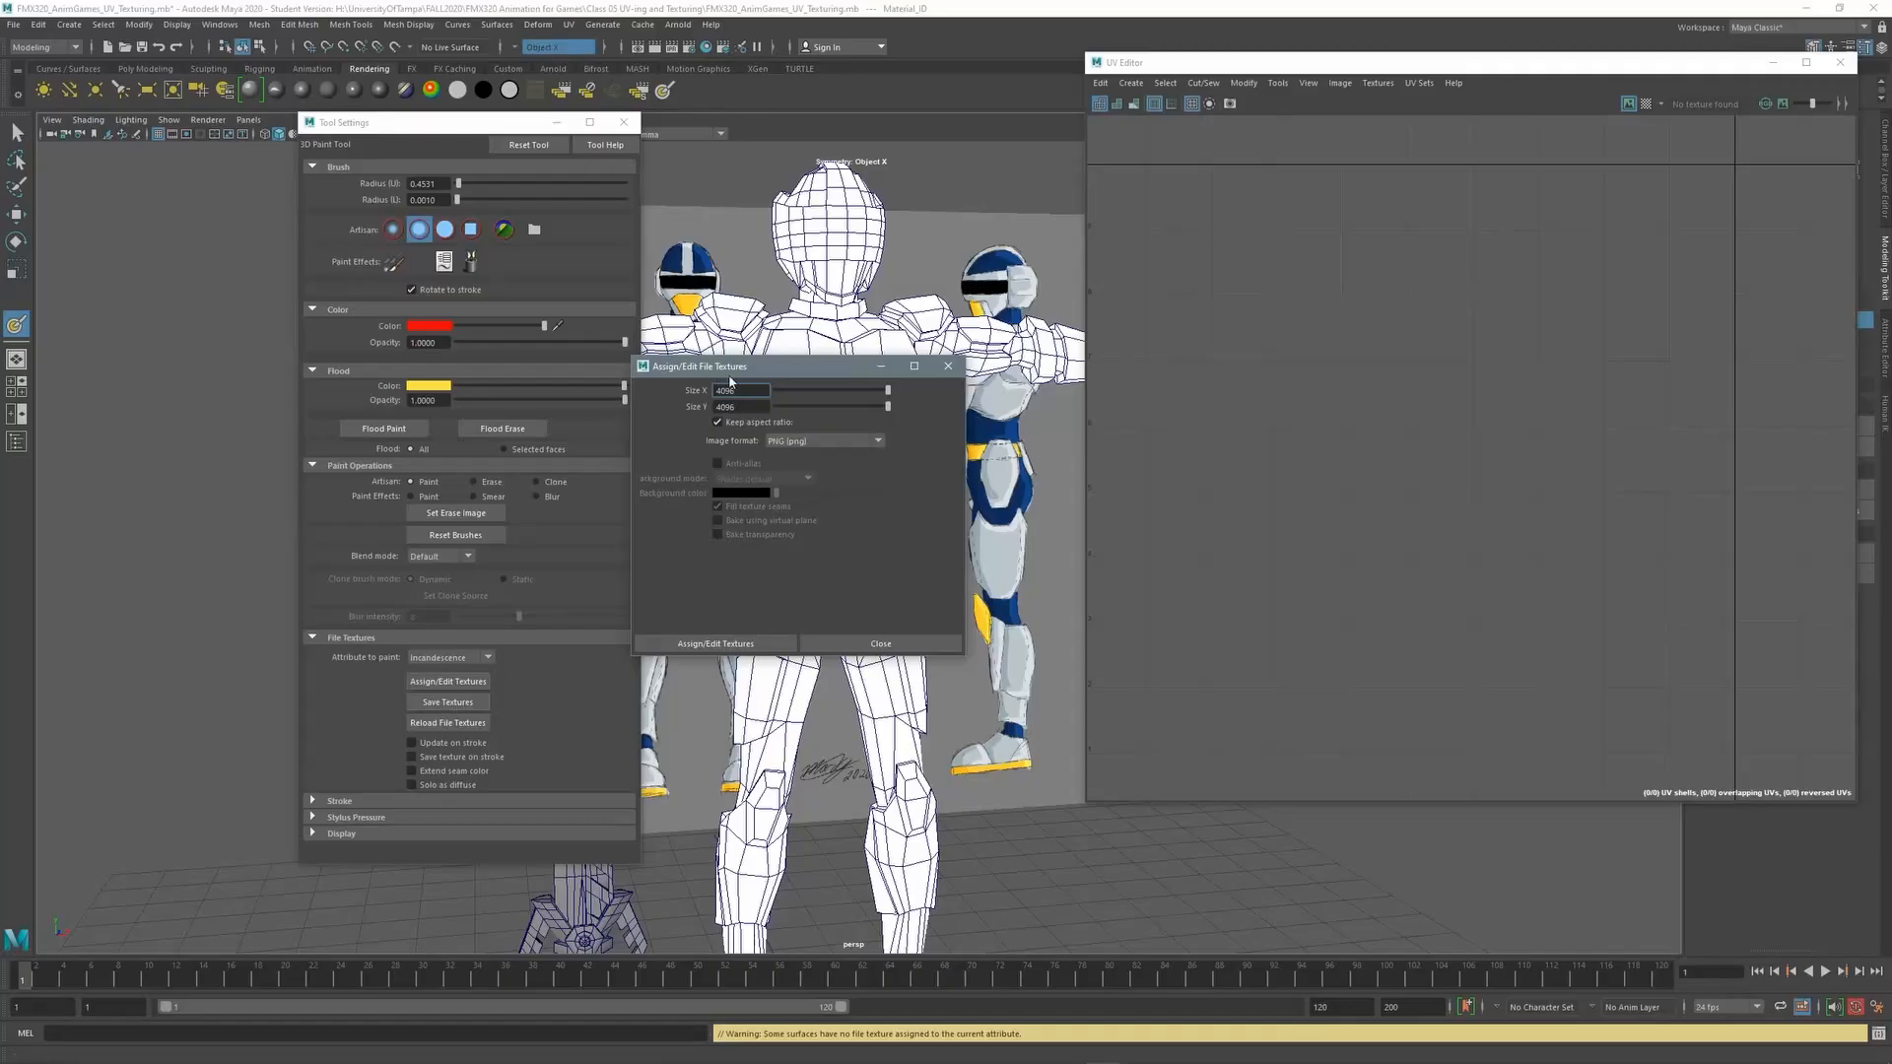
left_click_drag(763, 369, 830, 515)
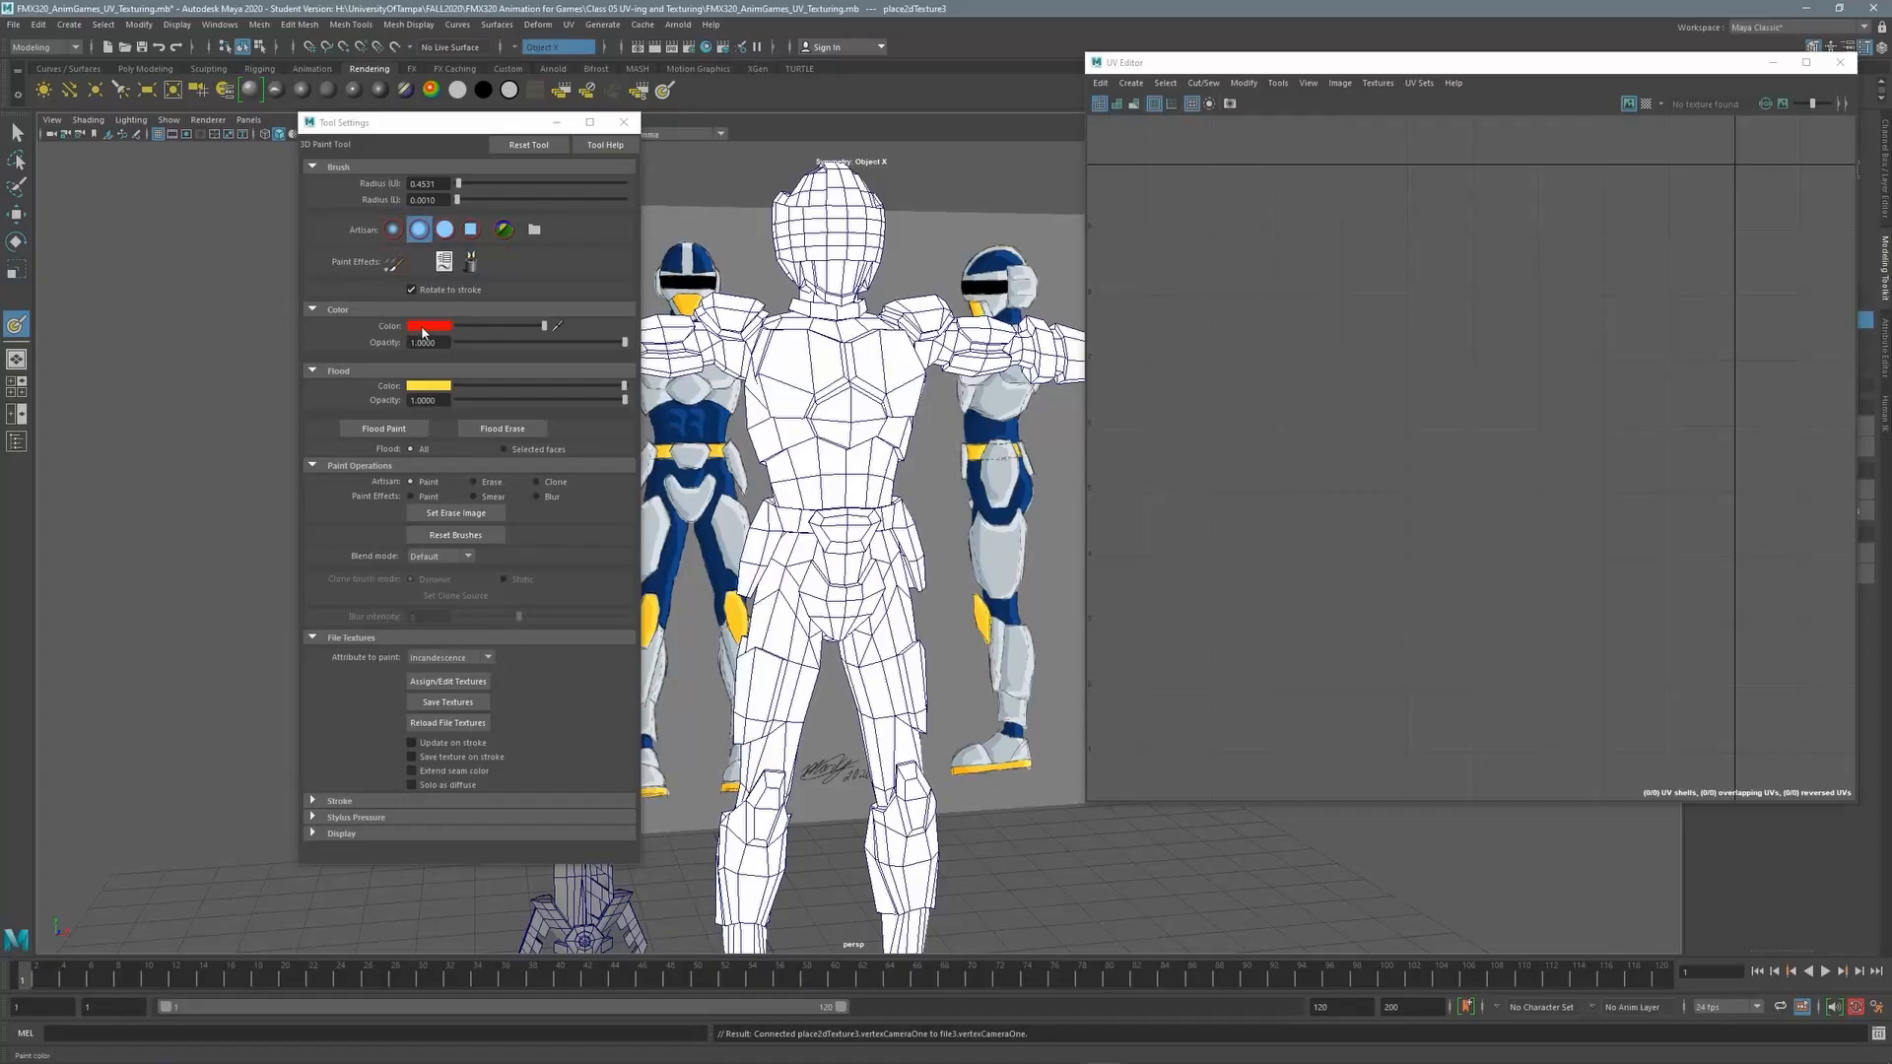
Paint a red test stroke down the torso with the Hypershade opened beside the character, and undo the stroke
mouse_move(843, 343)
left_mouse_down()
mouse_move(816, 382)
mouse_move(849, 425)
mouse_move(796, 498)
mouse_move(803, 552)
mouse_move(878, 653)
left_mouse_up()
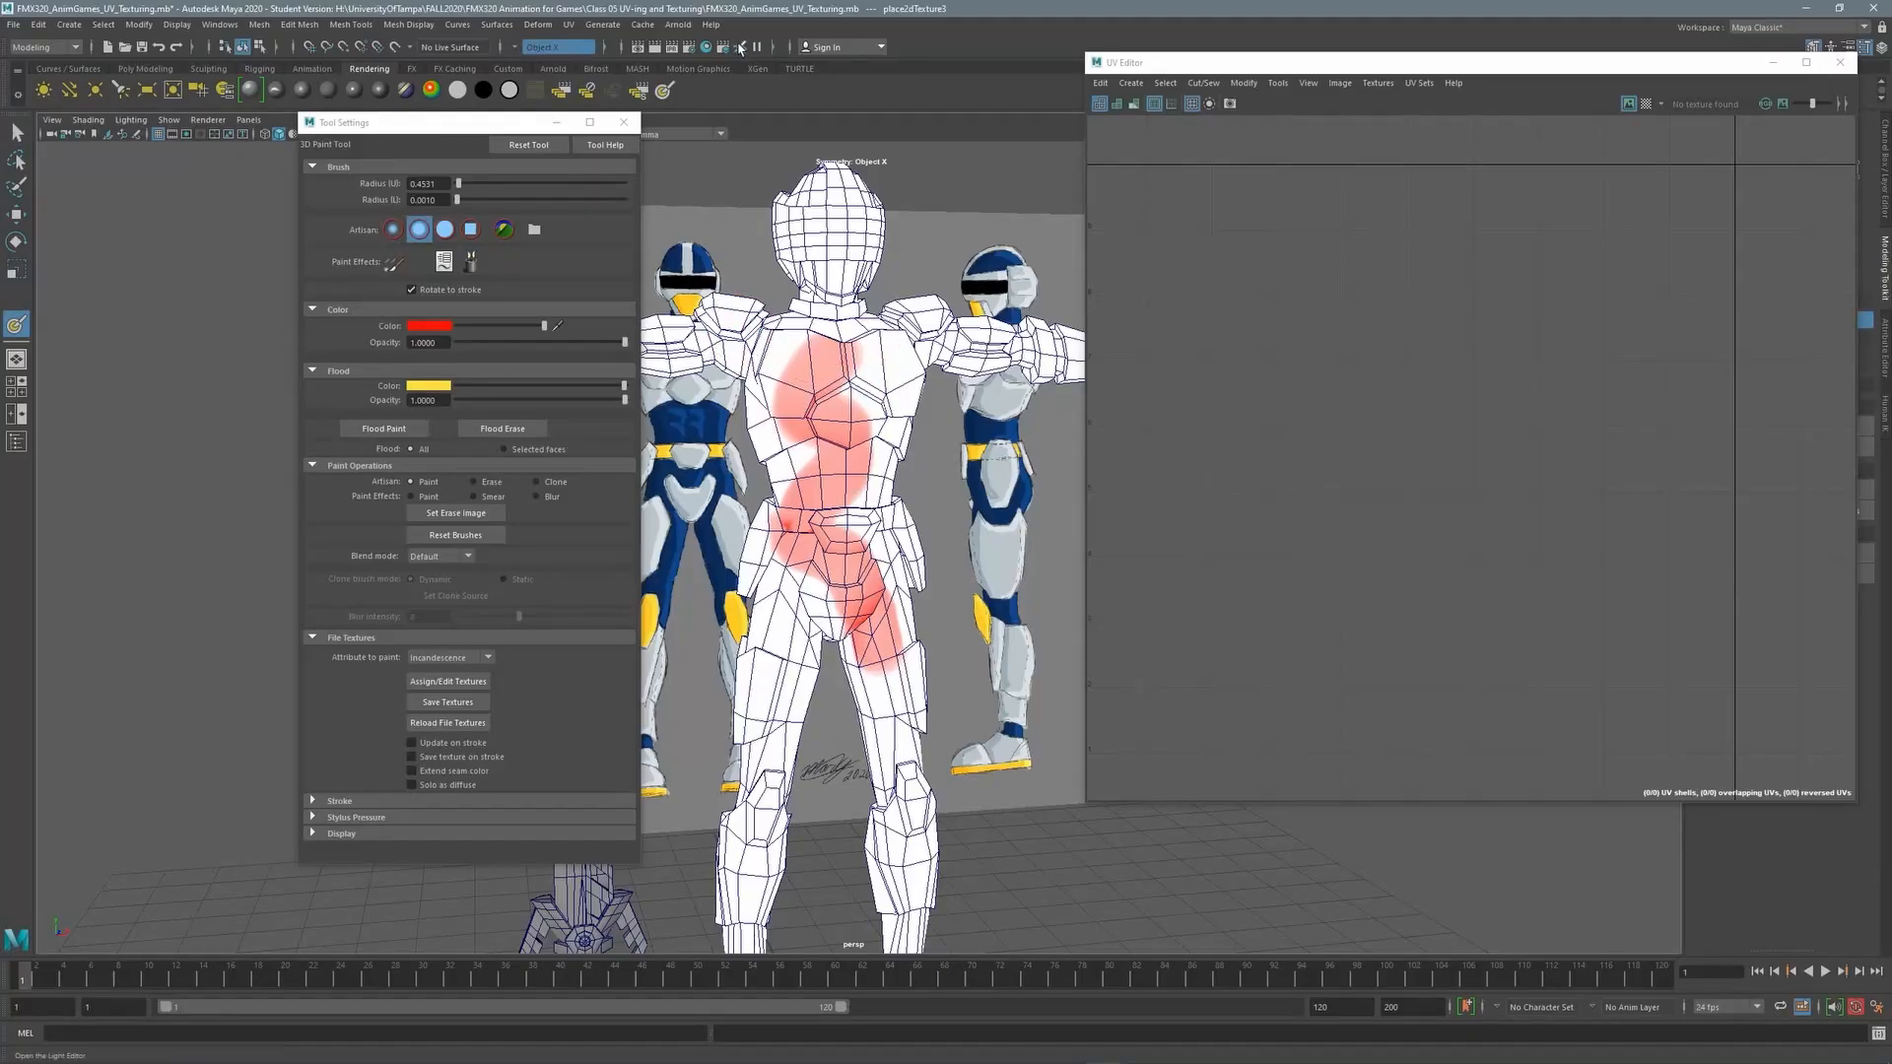
left_click(708, 48)
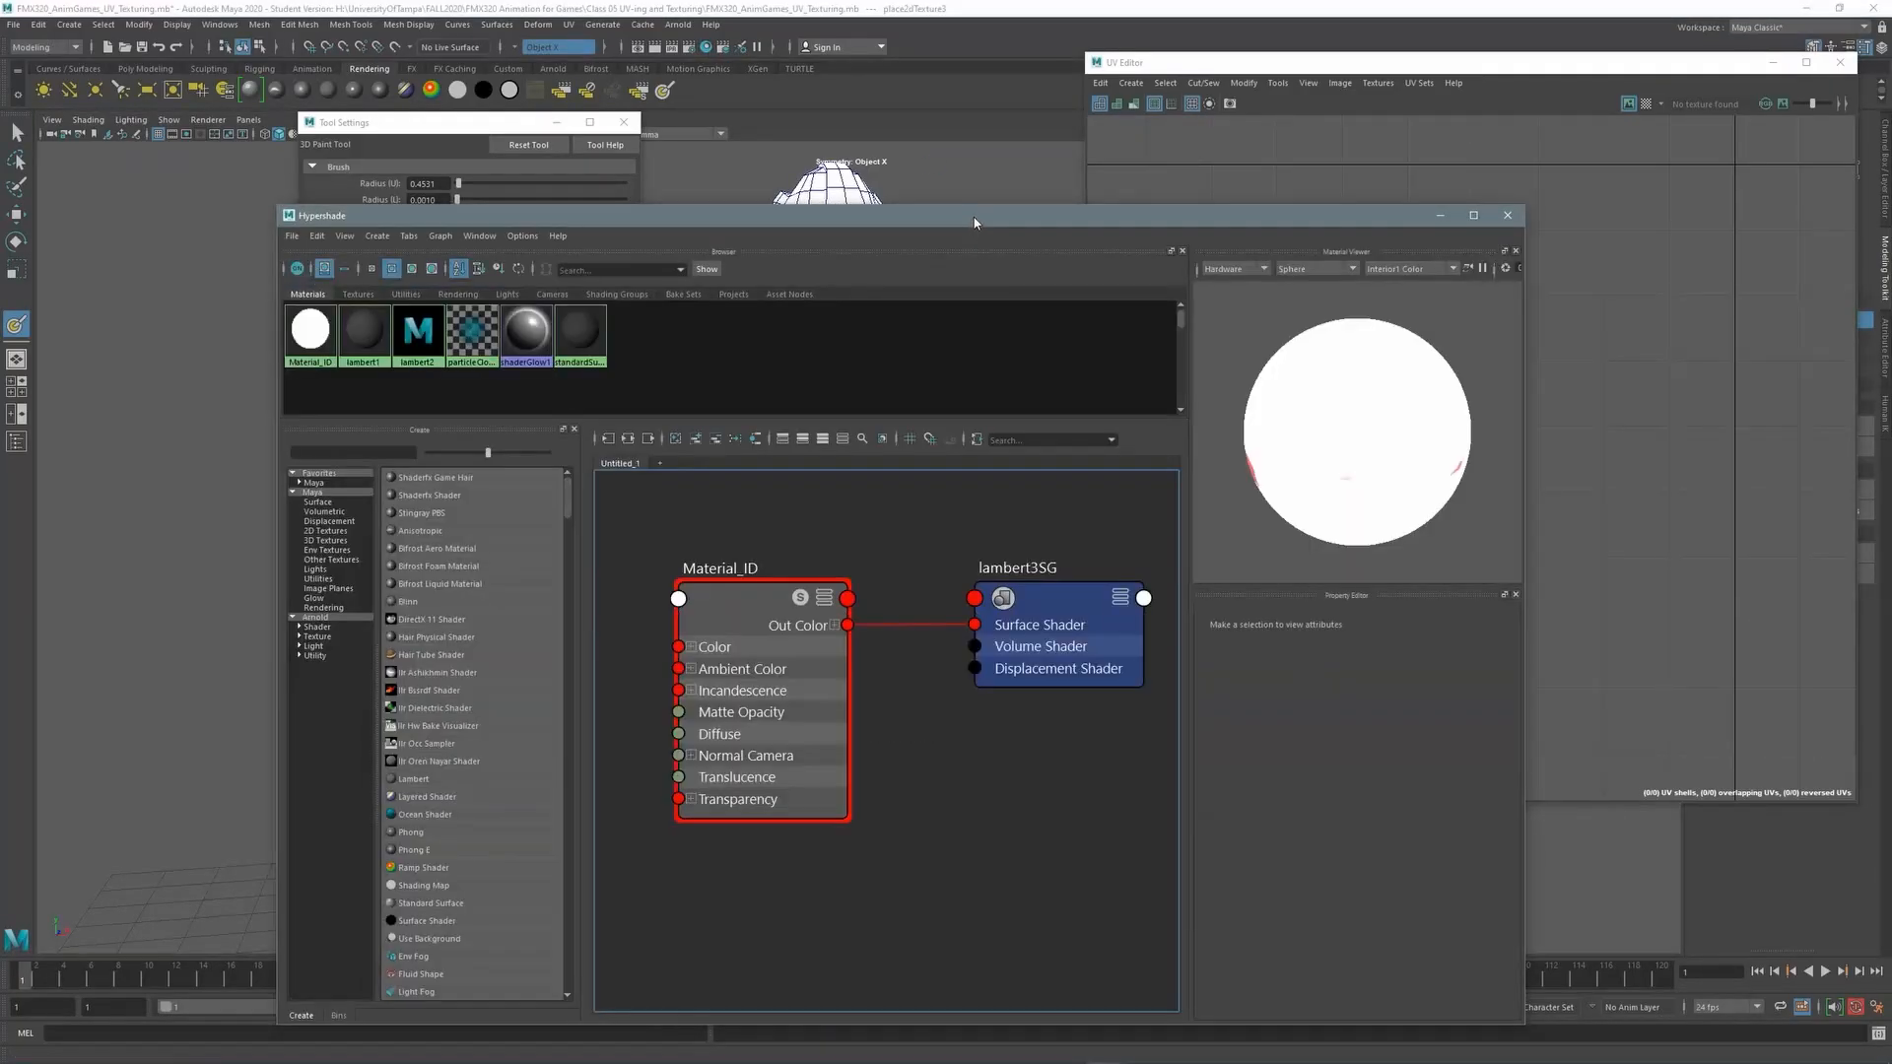
left_click_drag(974, 223, 1139, 198)
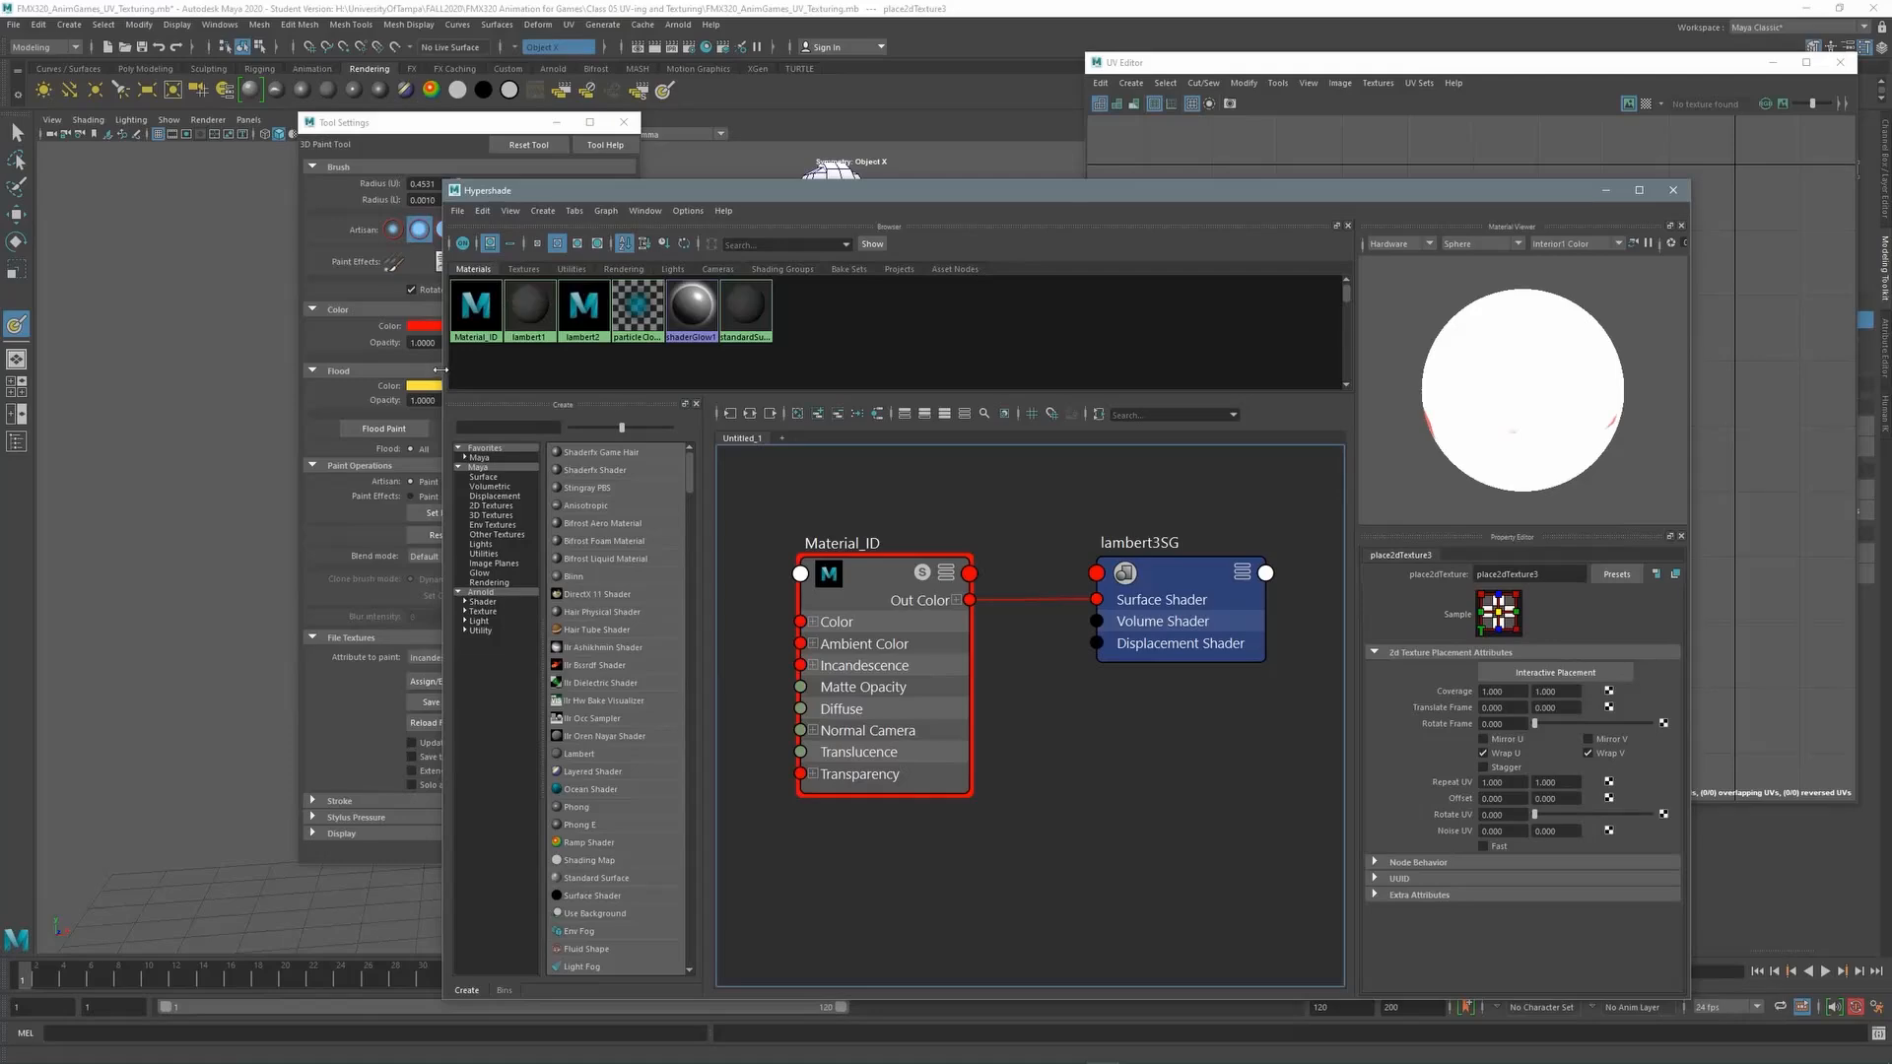
left_click_drag(449, 377, 1005, 377)
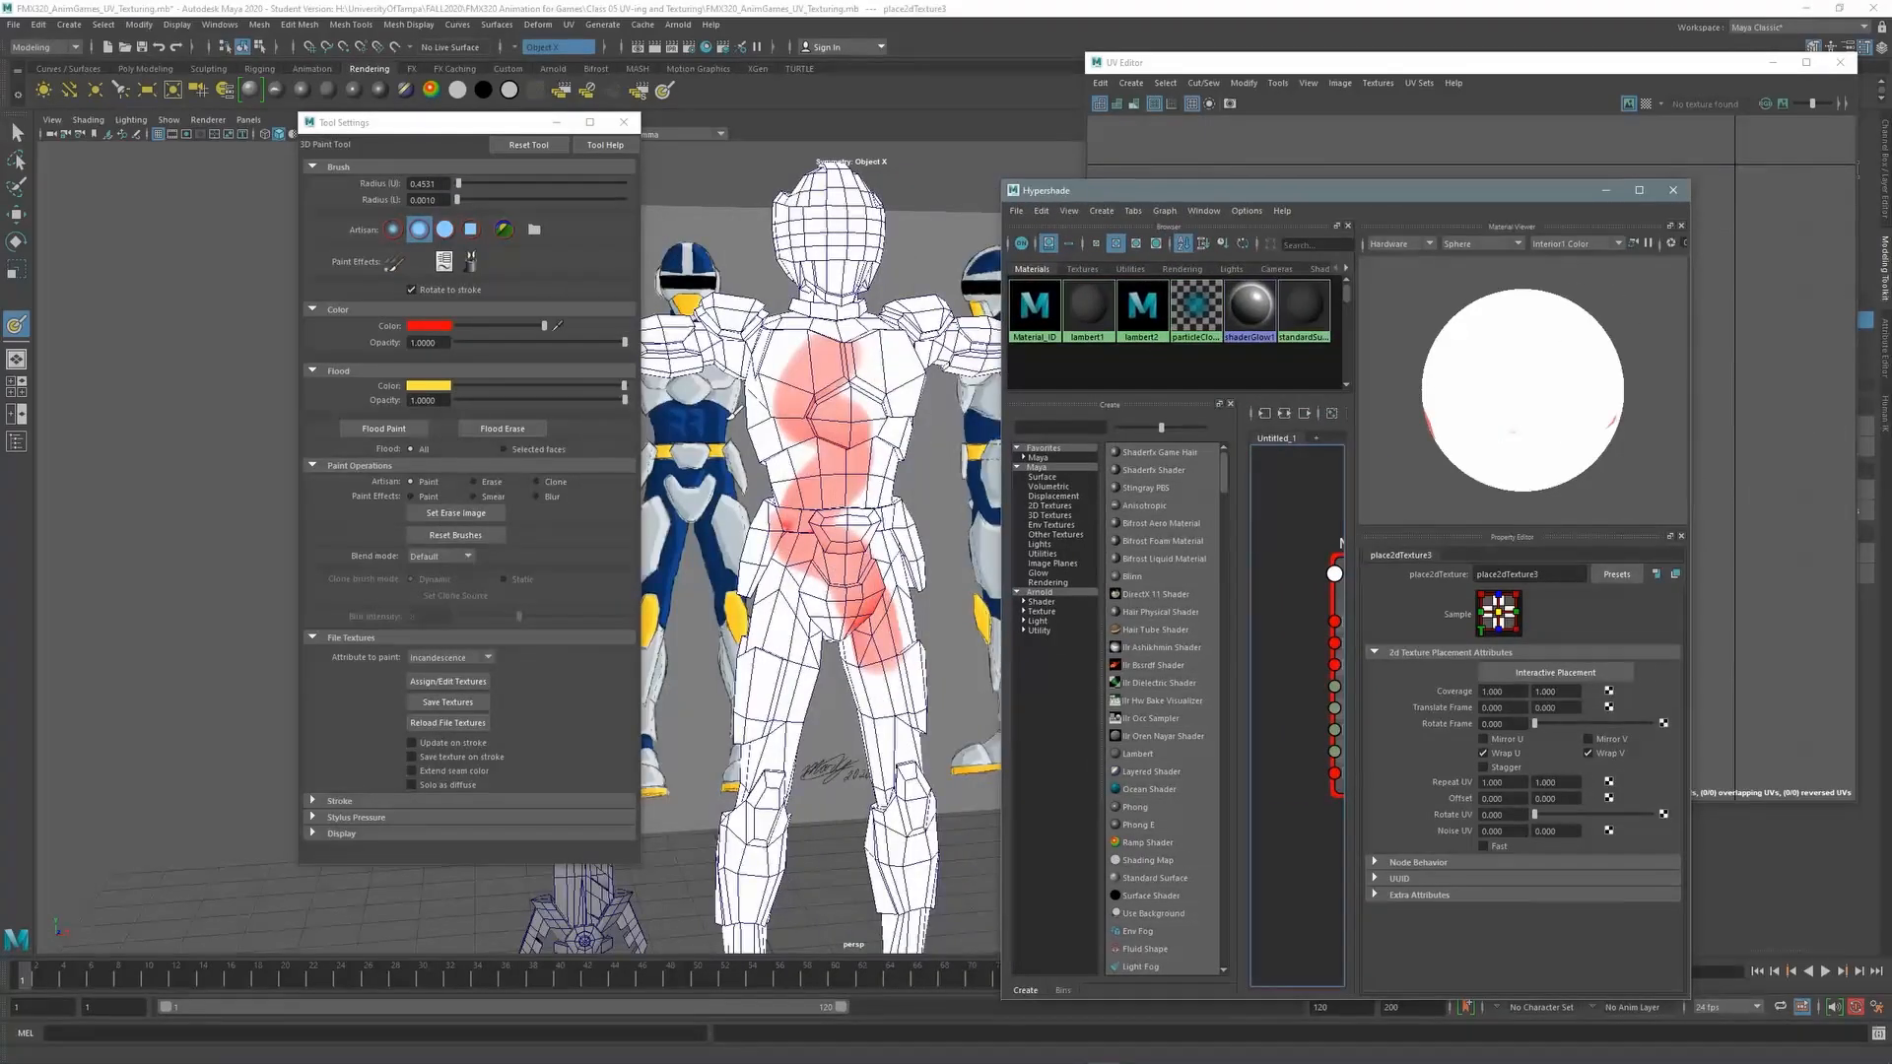
key("ctrl+z")
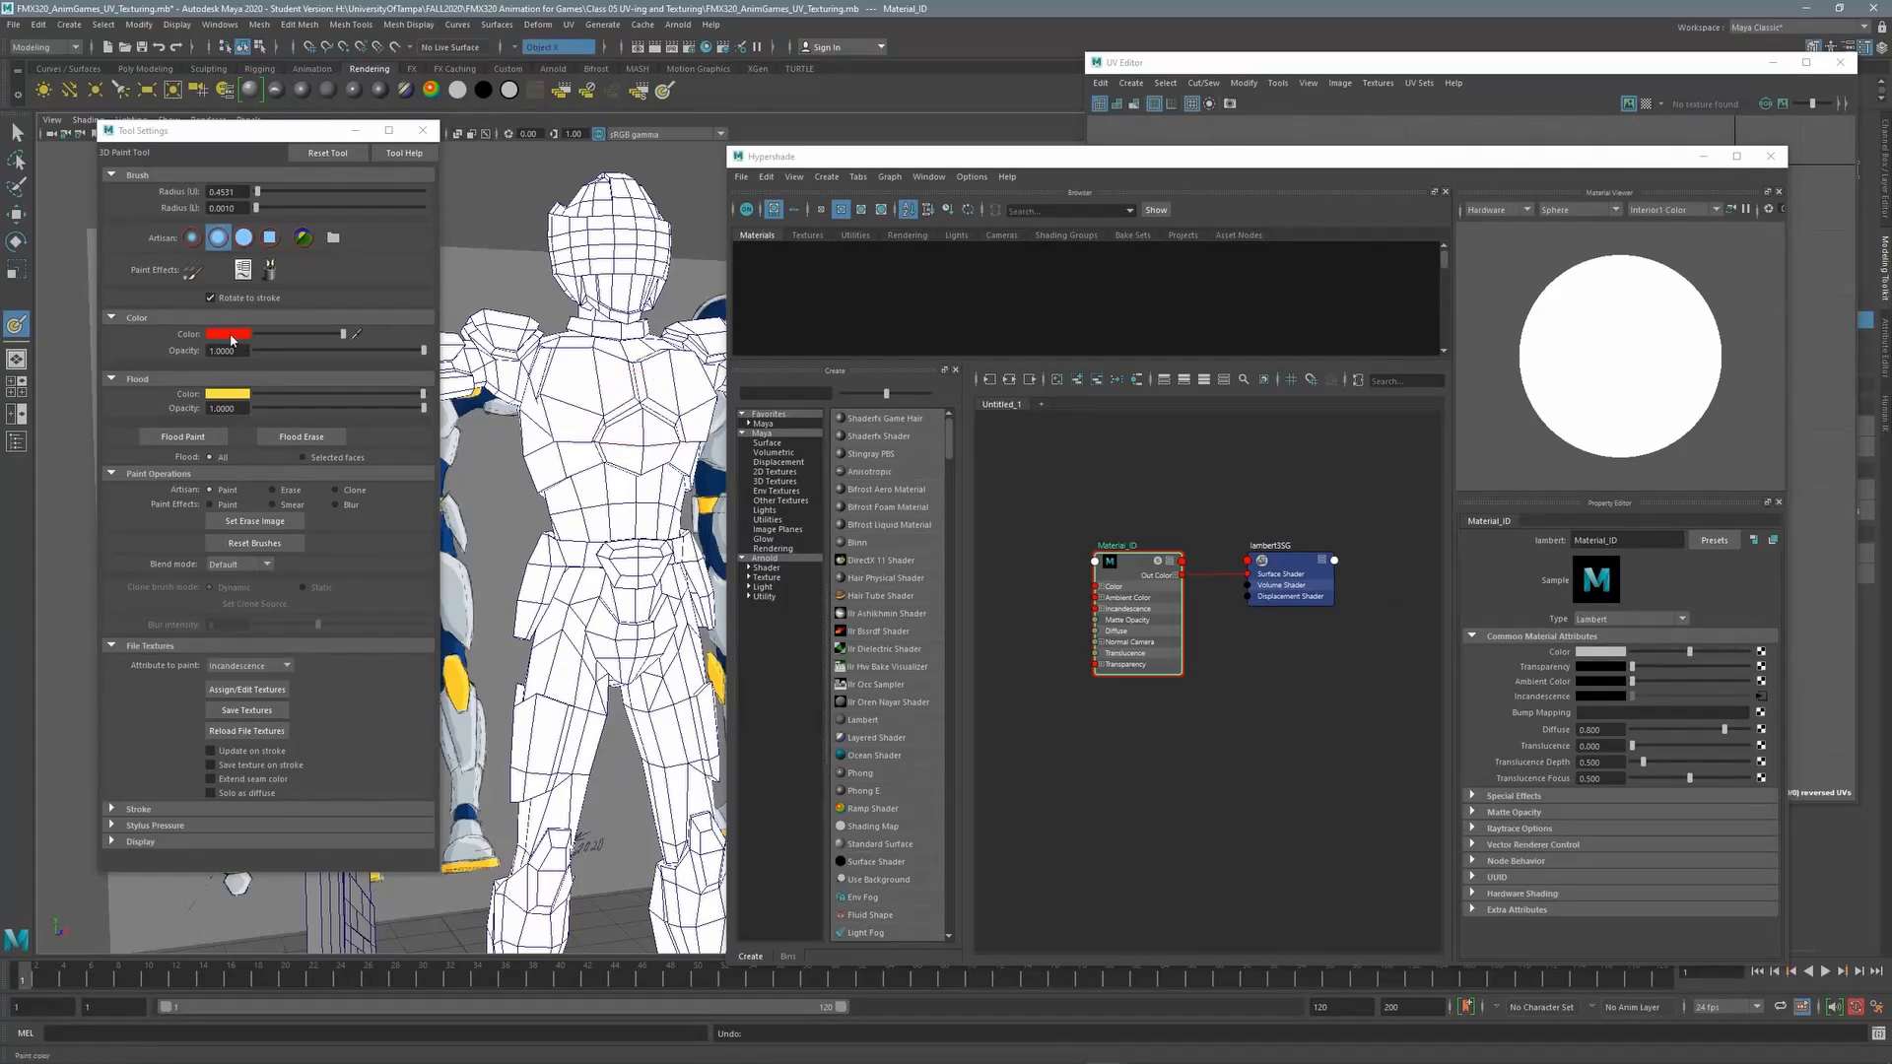
Try a red stroke on the chest with the Material_ID Lambert's color lowered to black, and undo both
left_click_drag(646, 414, 618, 530)
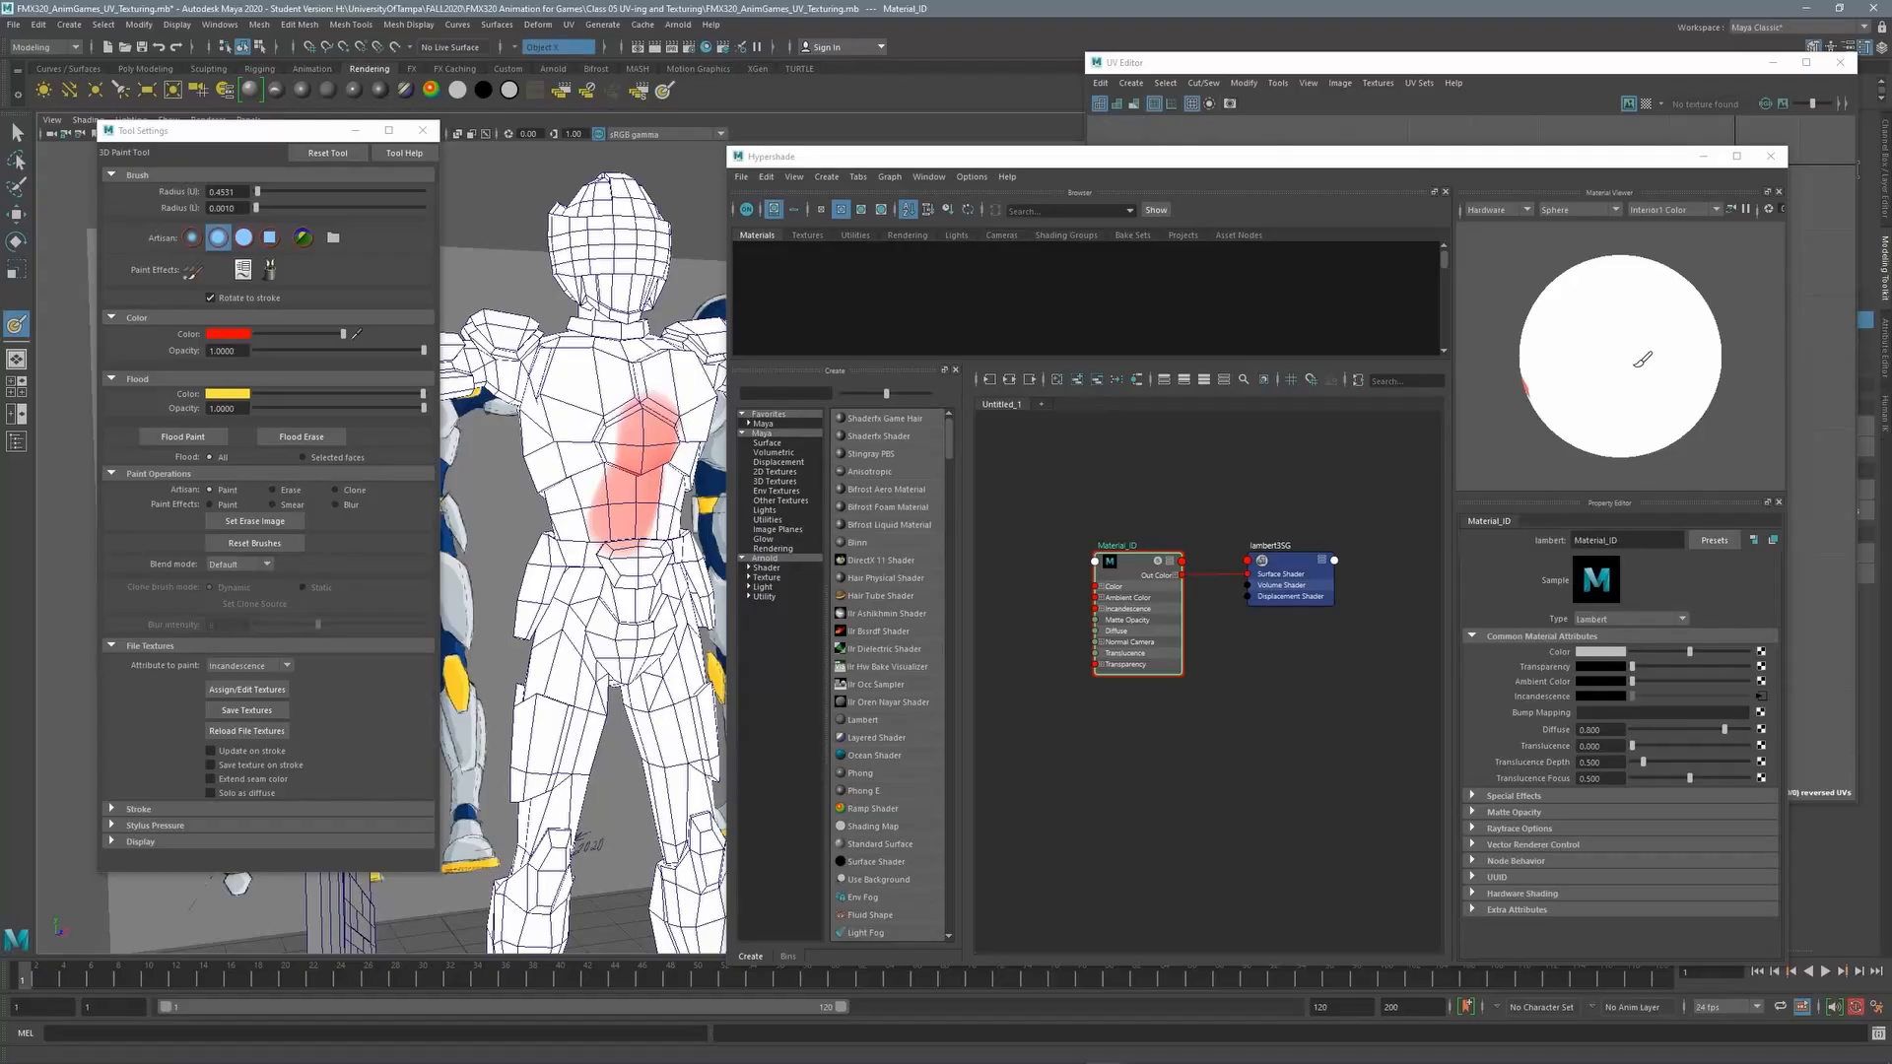
left_click_drag(1692, 652, 1621, 654)
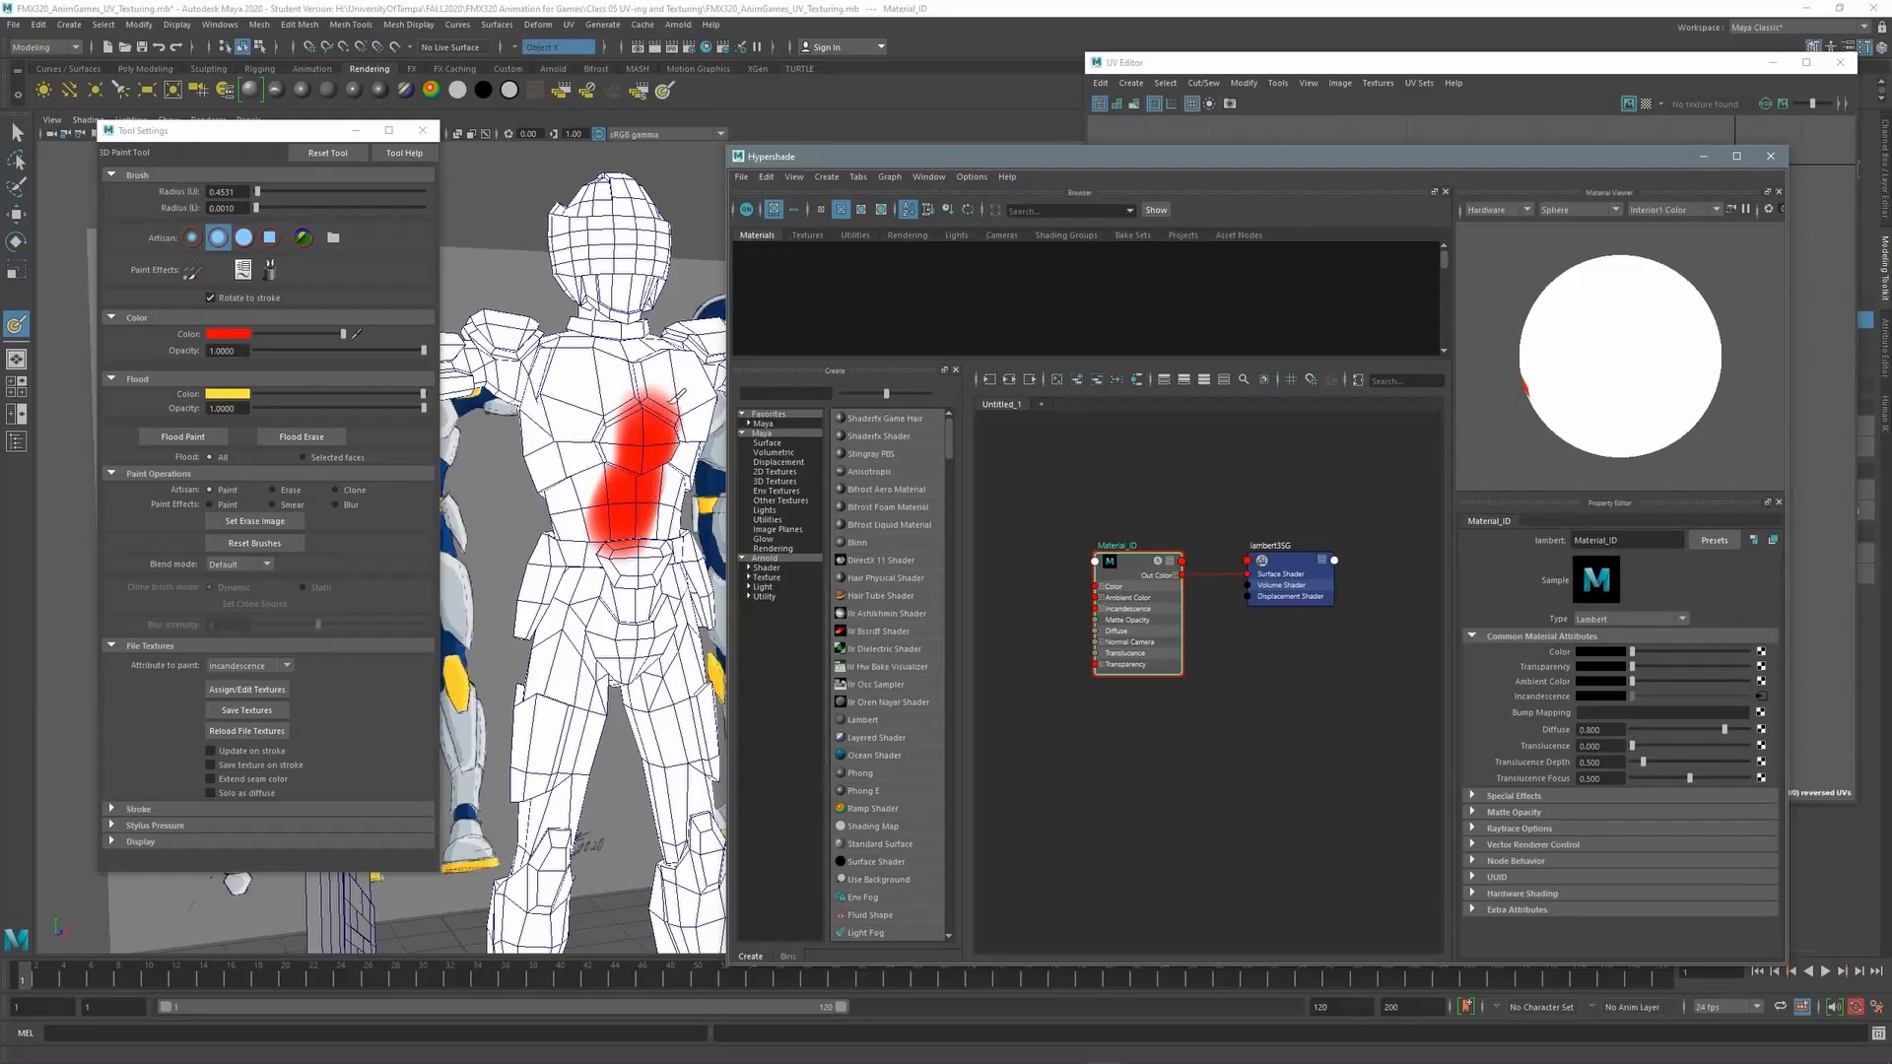
key("ctrl+z")
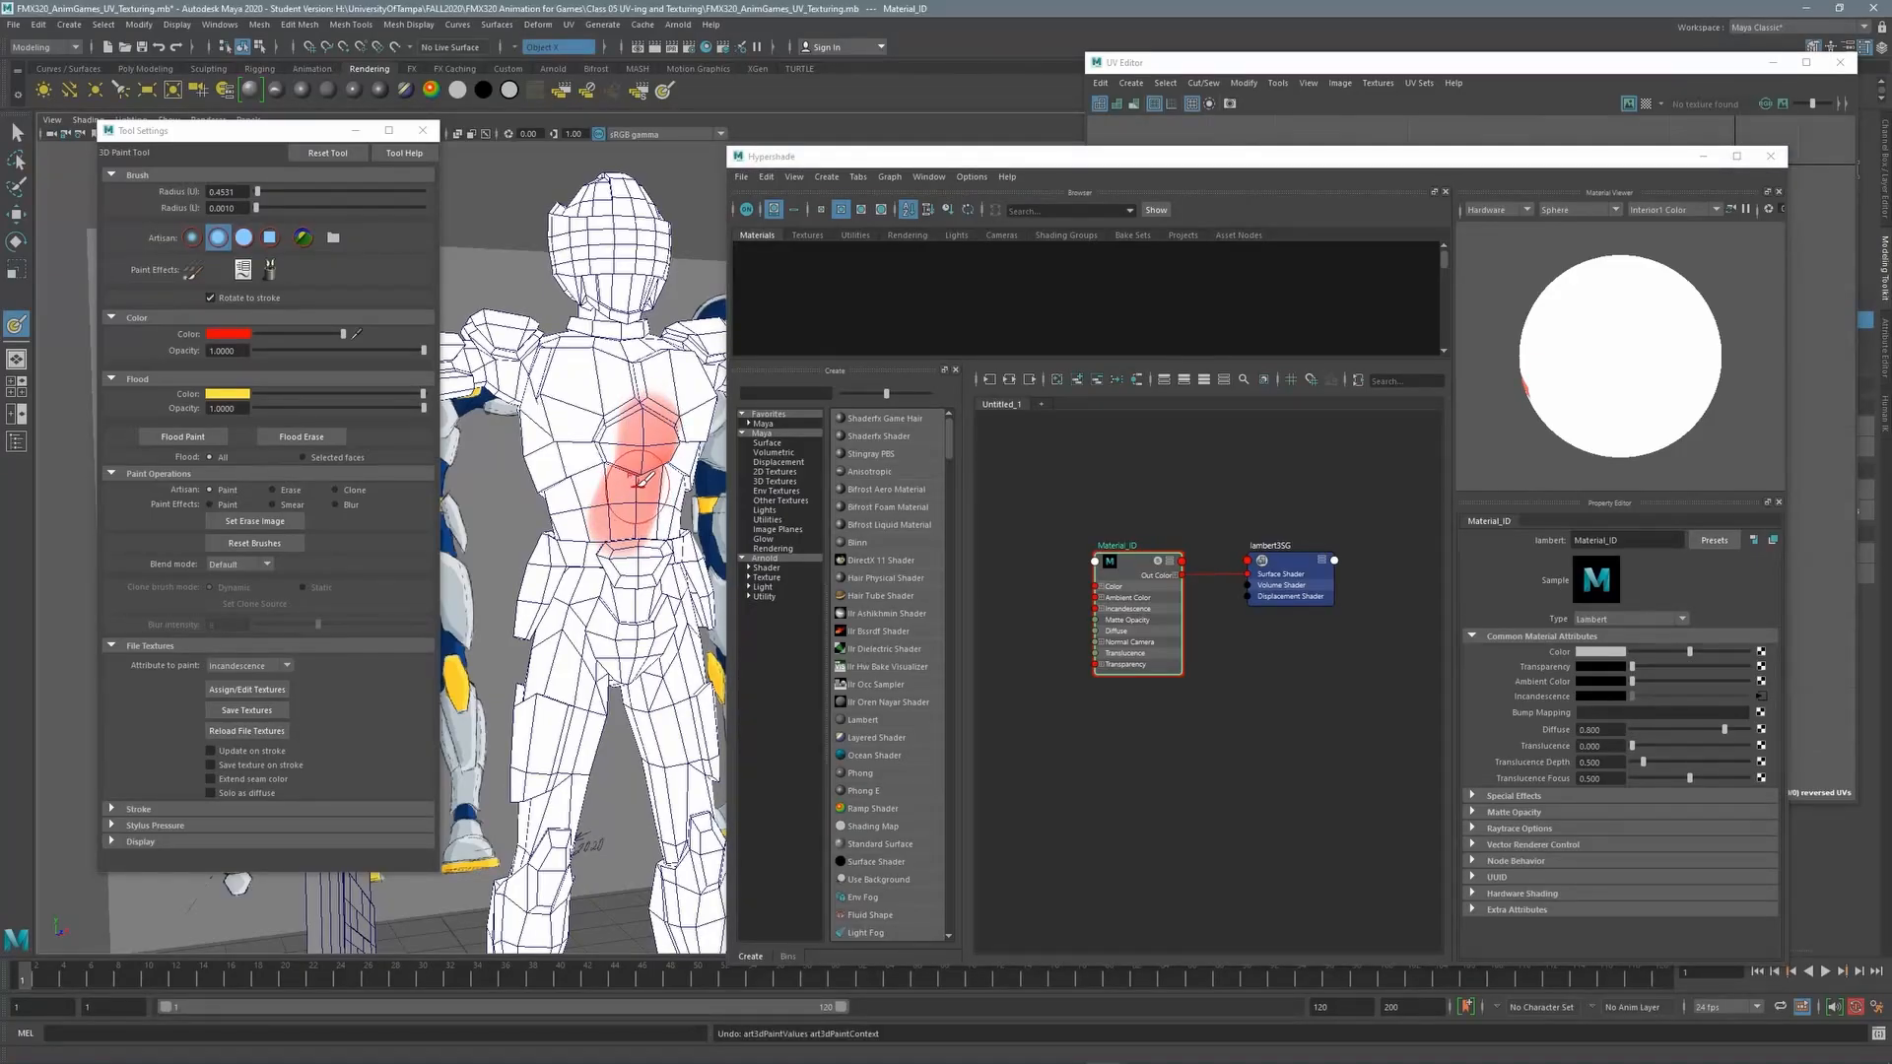
key("ctrl+z")
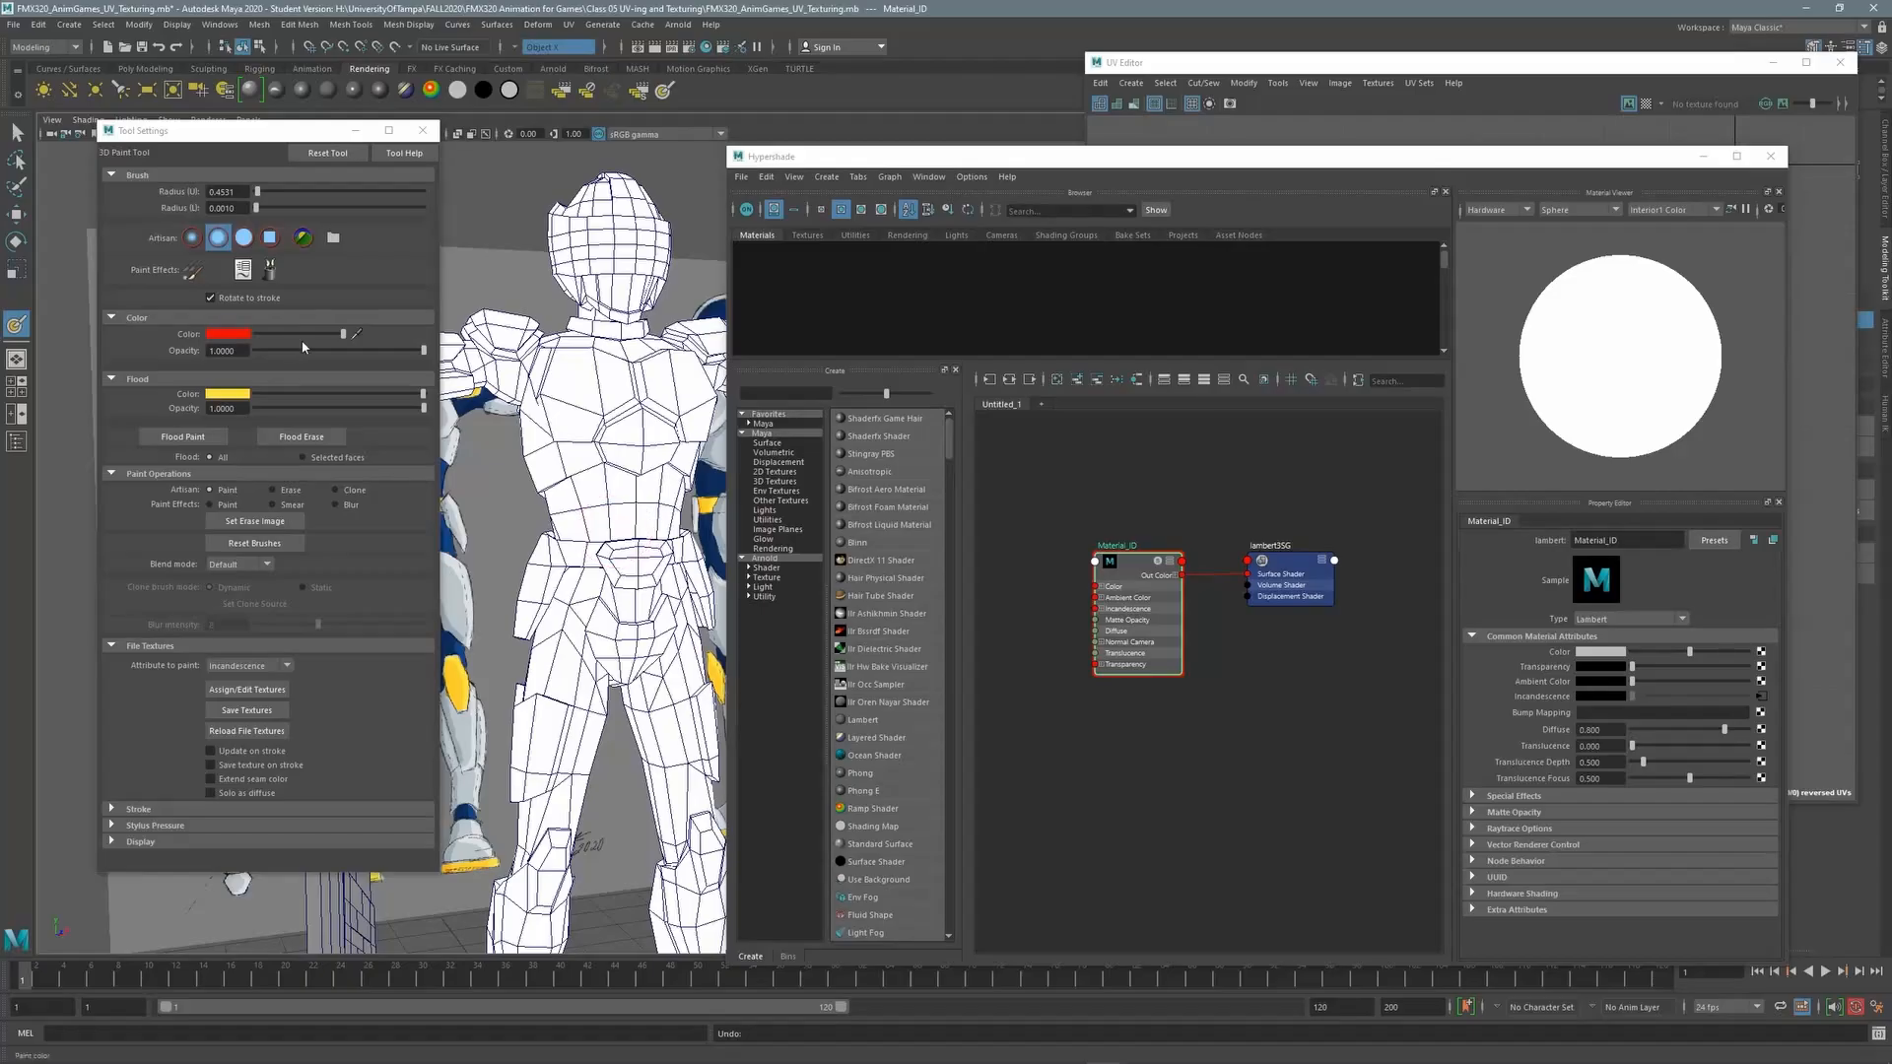
Lower the Material_ID Lambert's color to black and close the Hypershade
left_click_drag(1689, 652, 1608, 667)
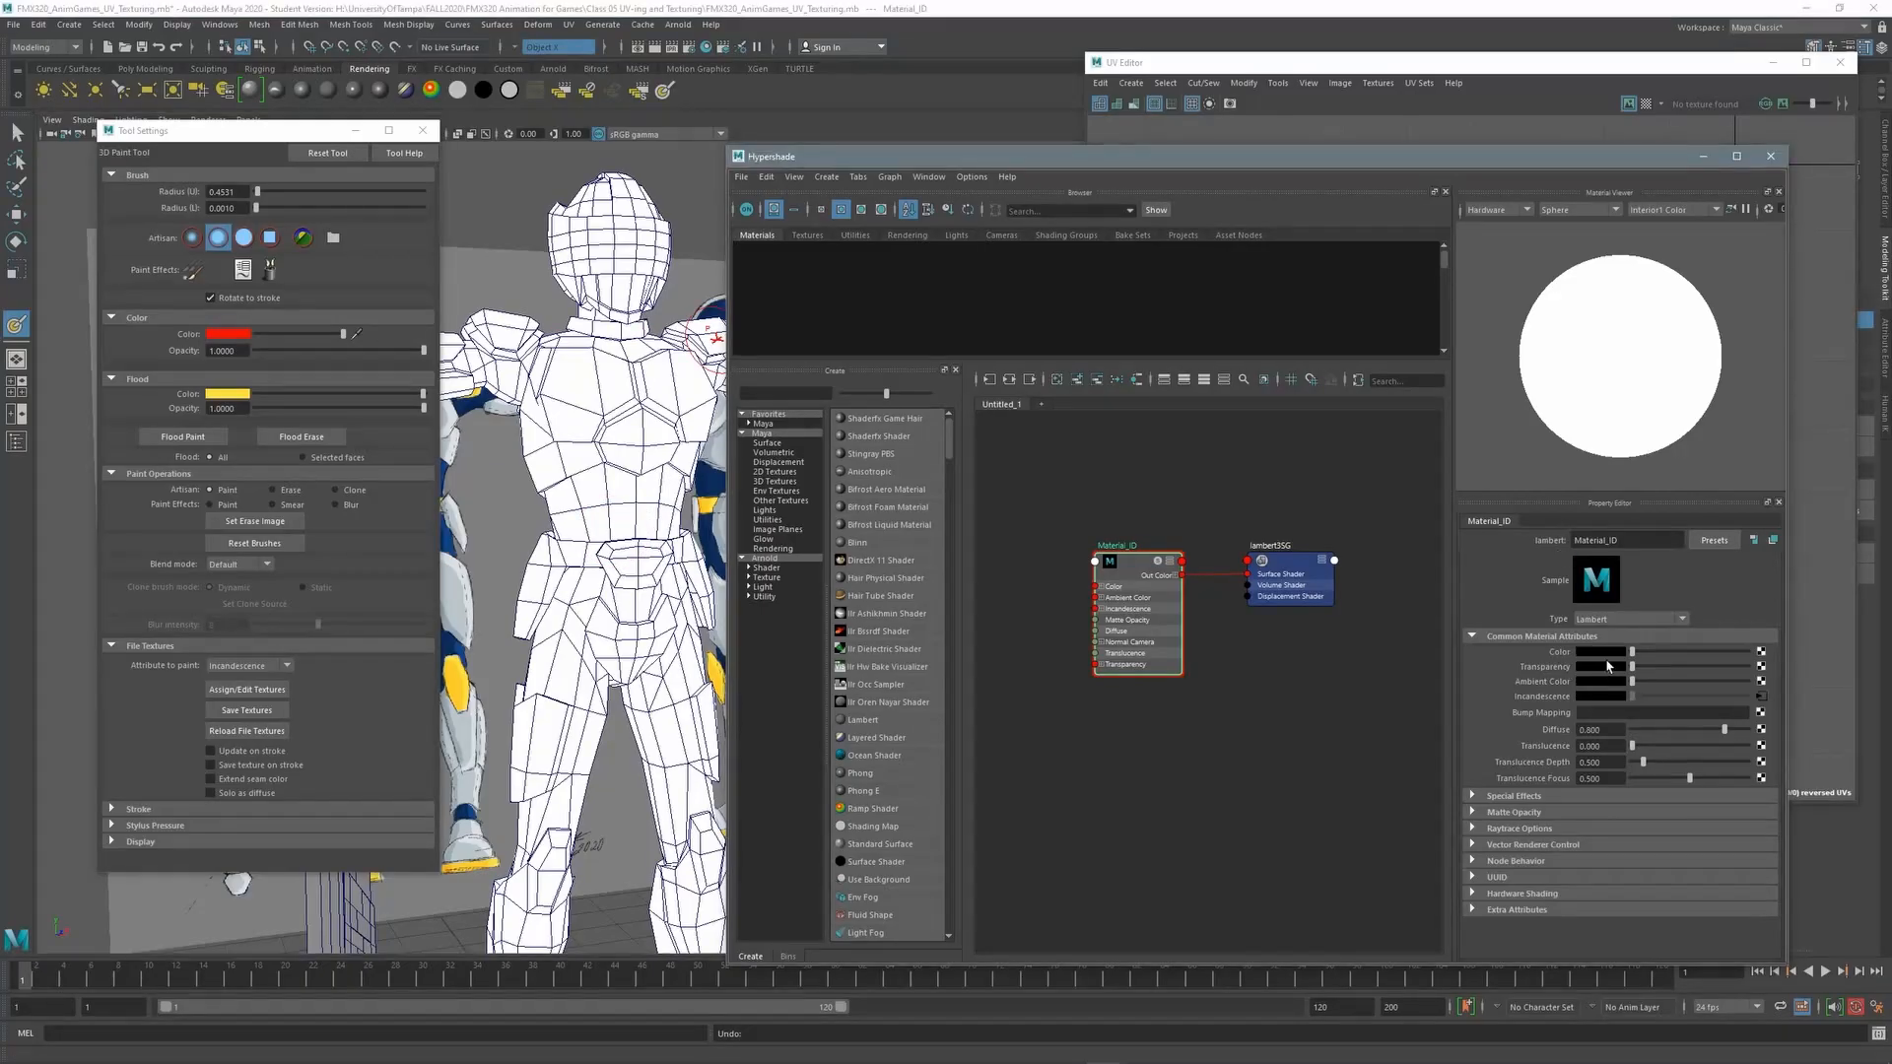
left_click(1771, 155)
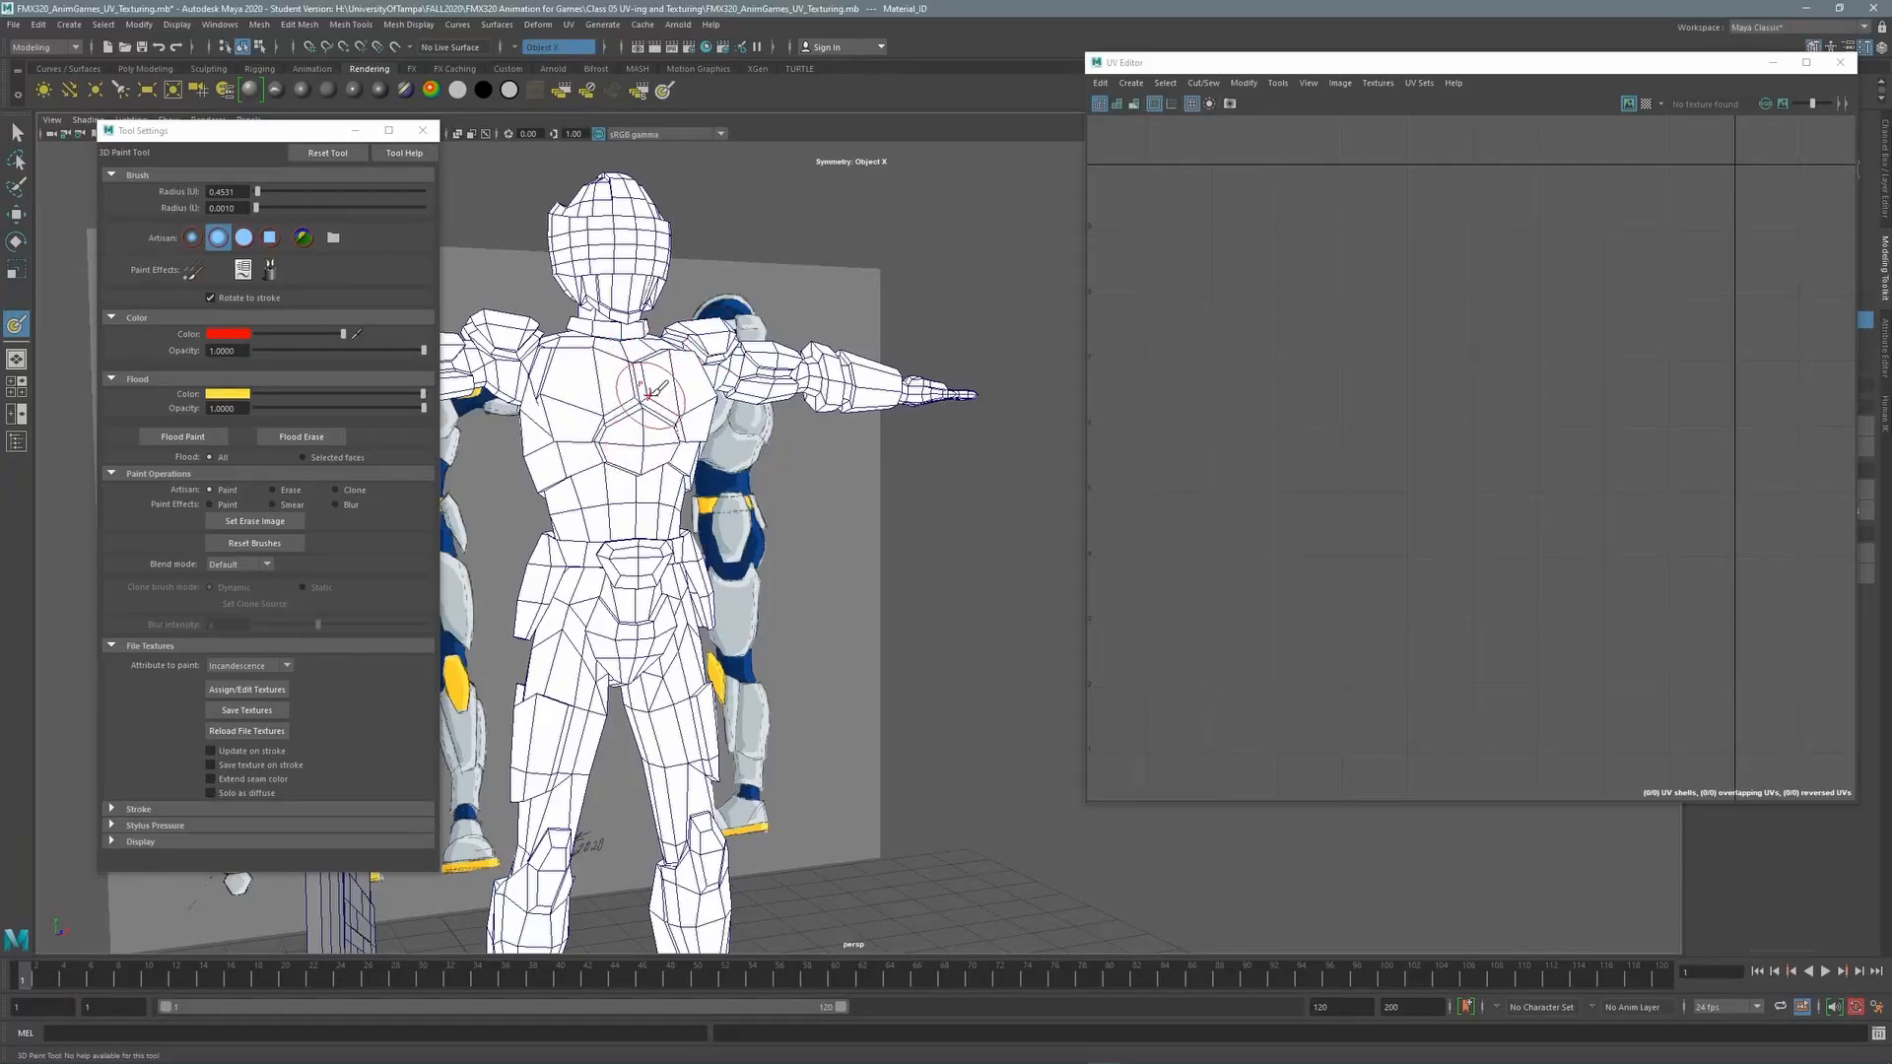
Select the armor character in face component mode and select all of its faces
left_click_drag(641, 394, 803, 385, "alt")
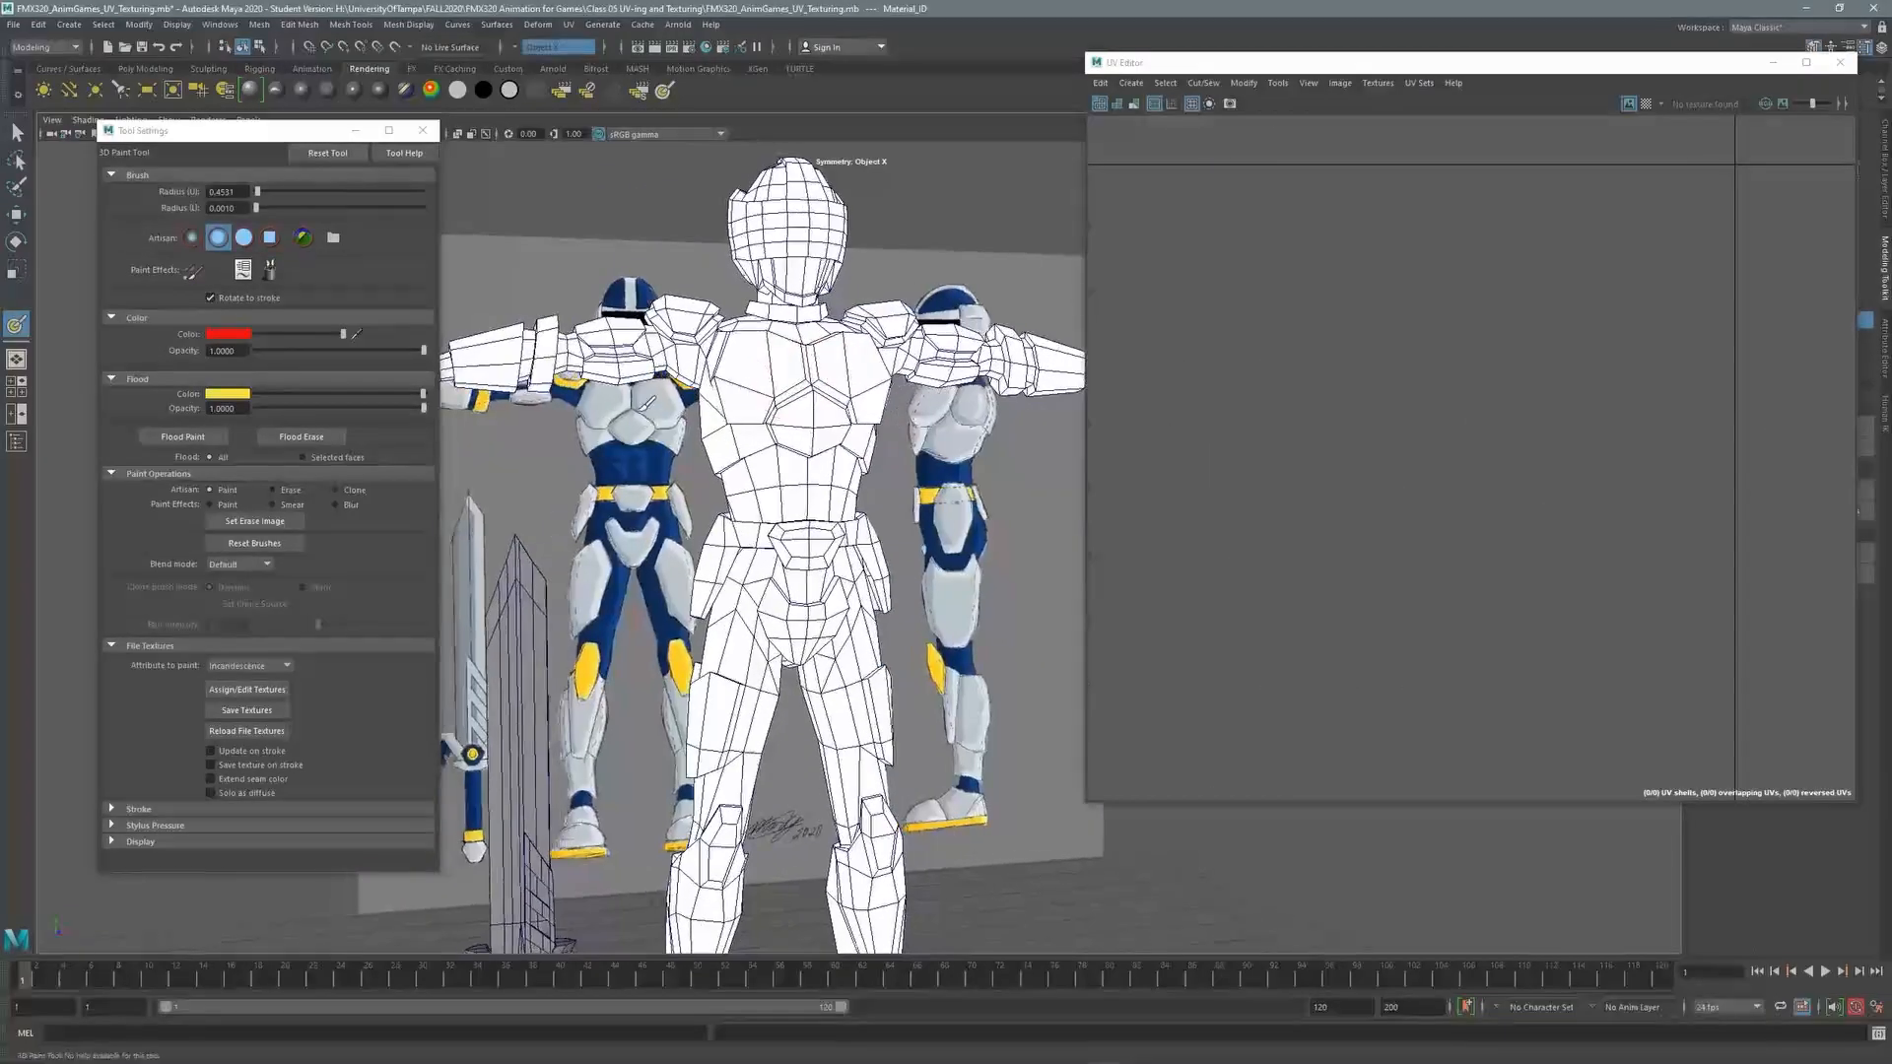
left_click_drag(663, 395, 668, 386, "alt")
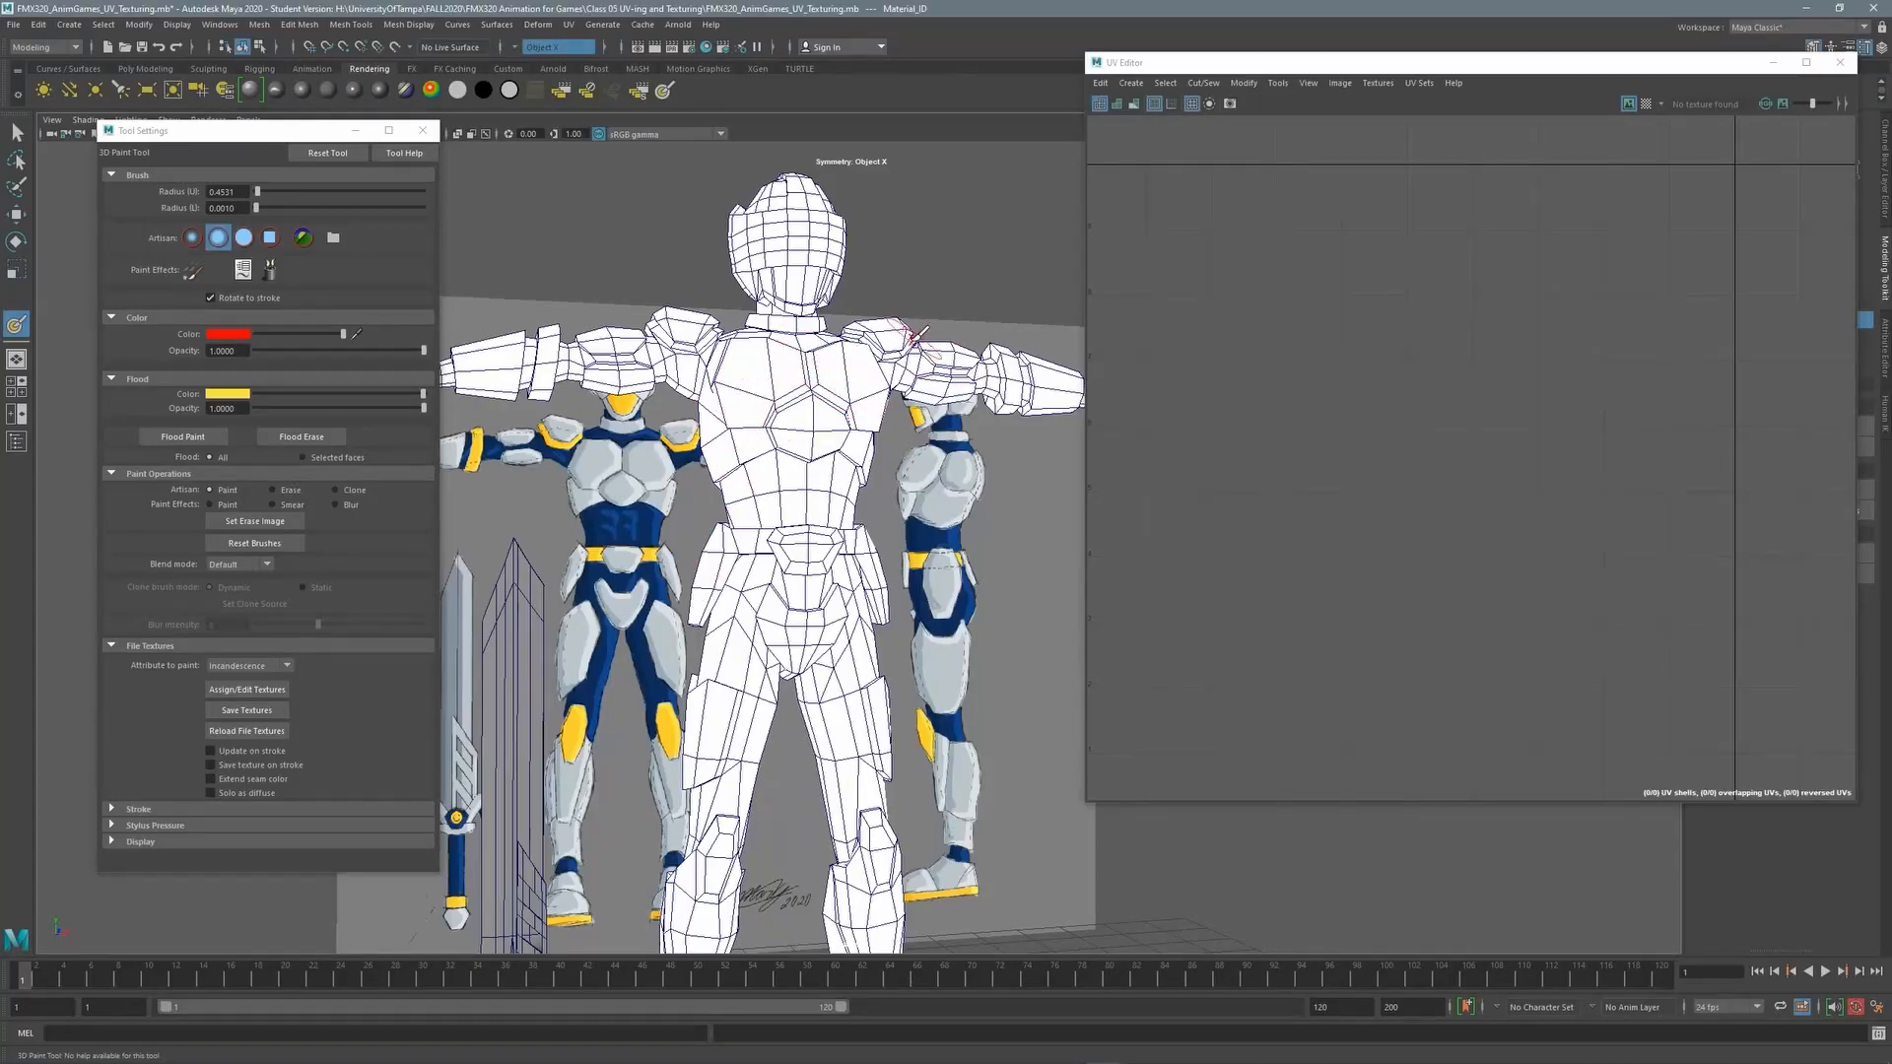
middle_click_drag(836, 373, 837, 402, "alt")
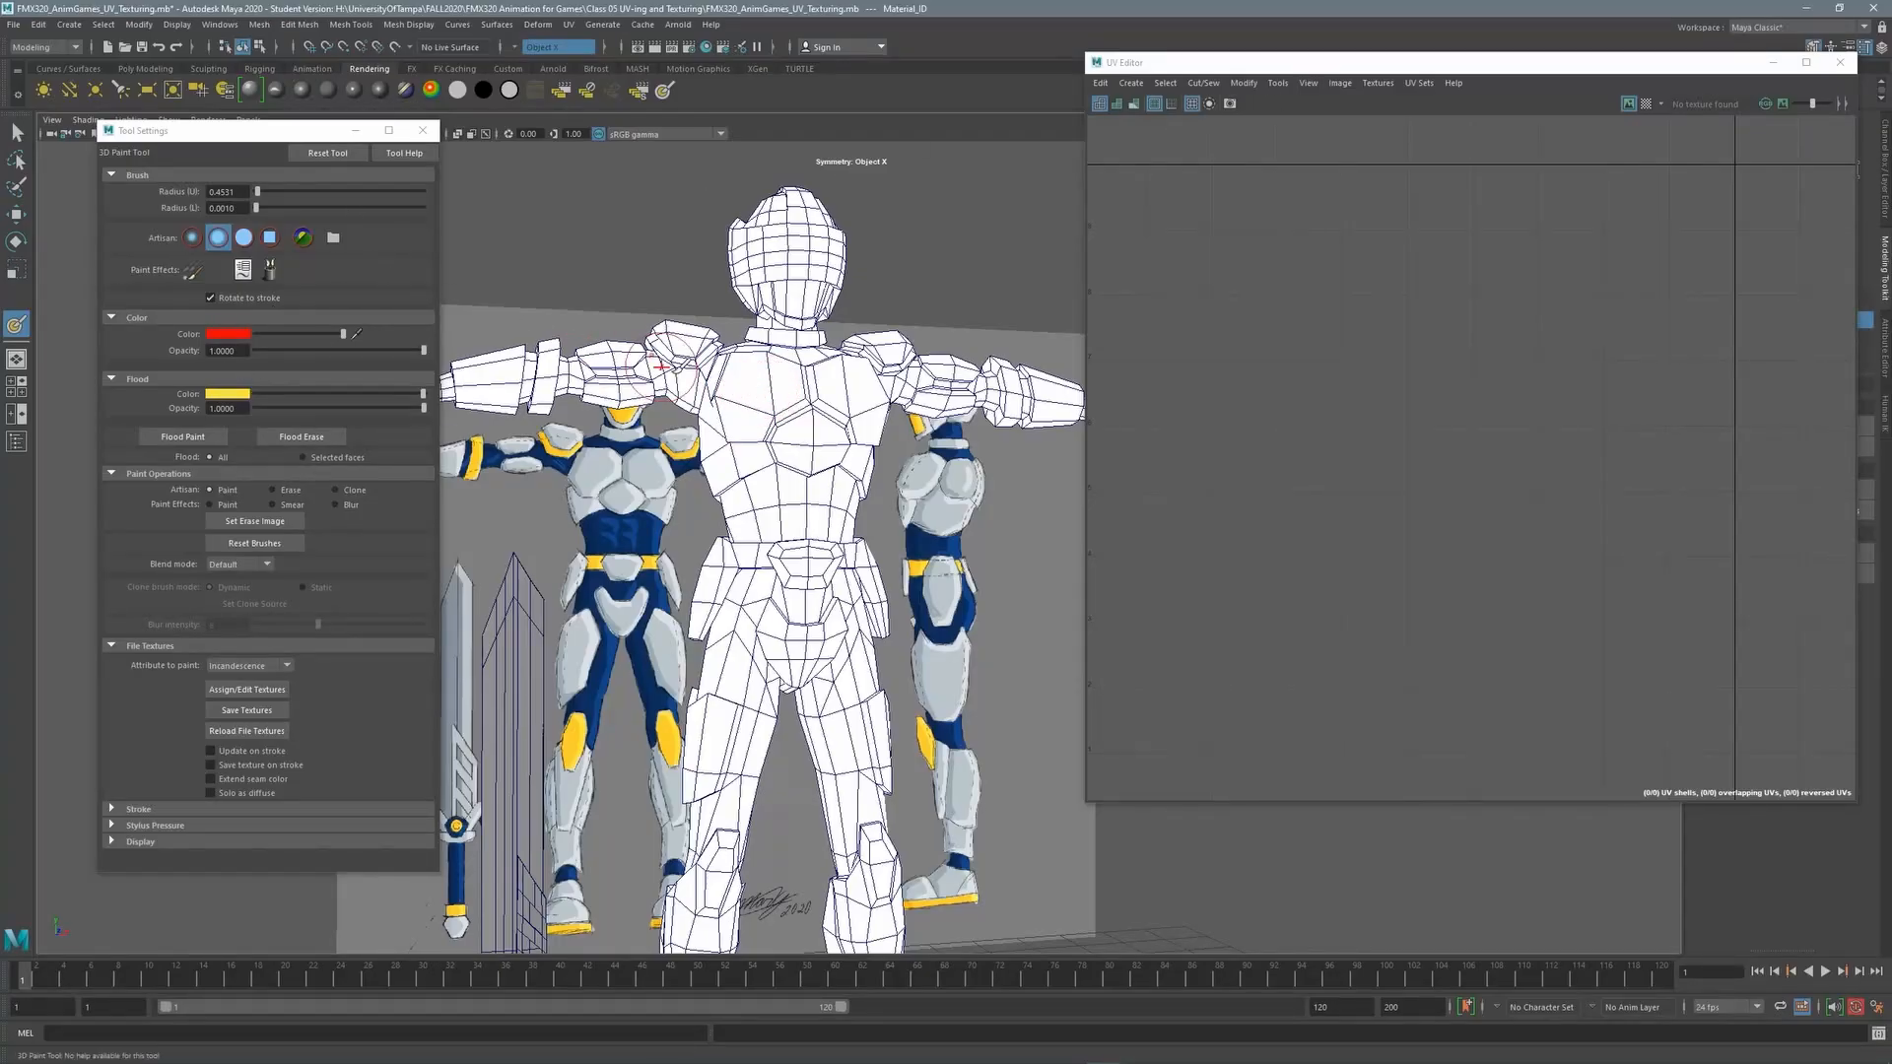
left_click(22, 135)
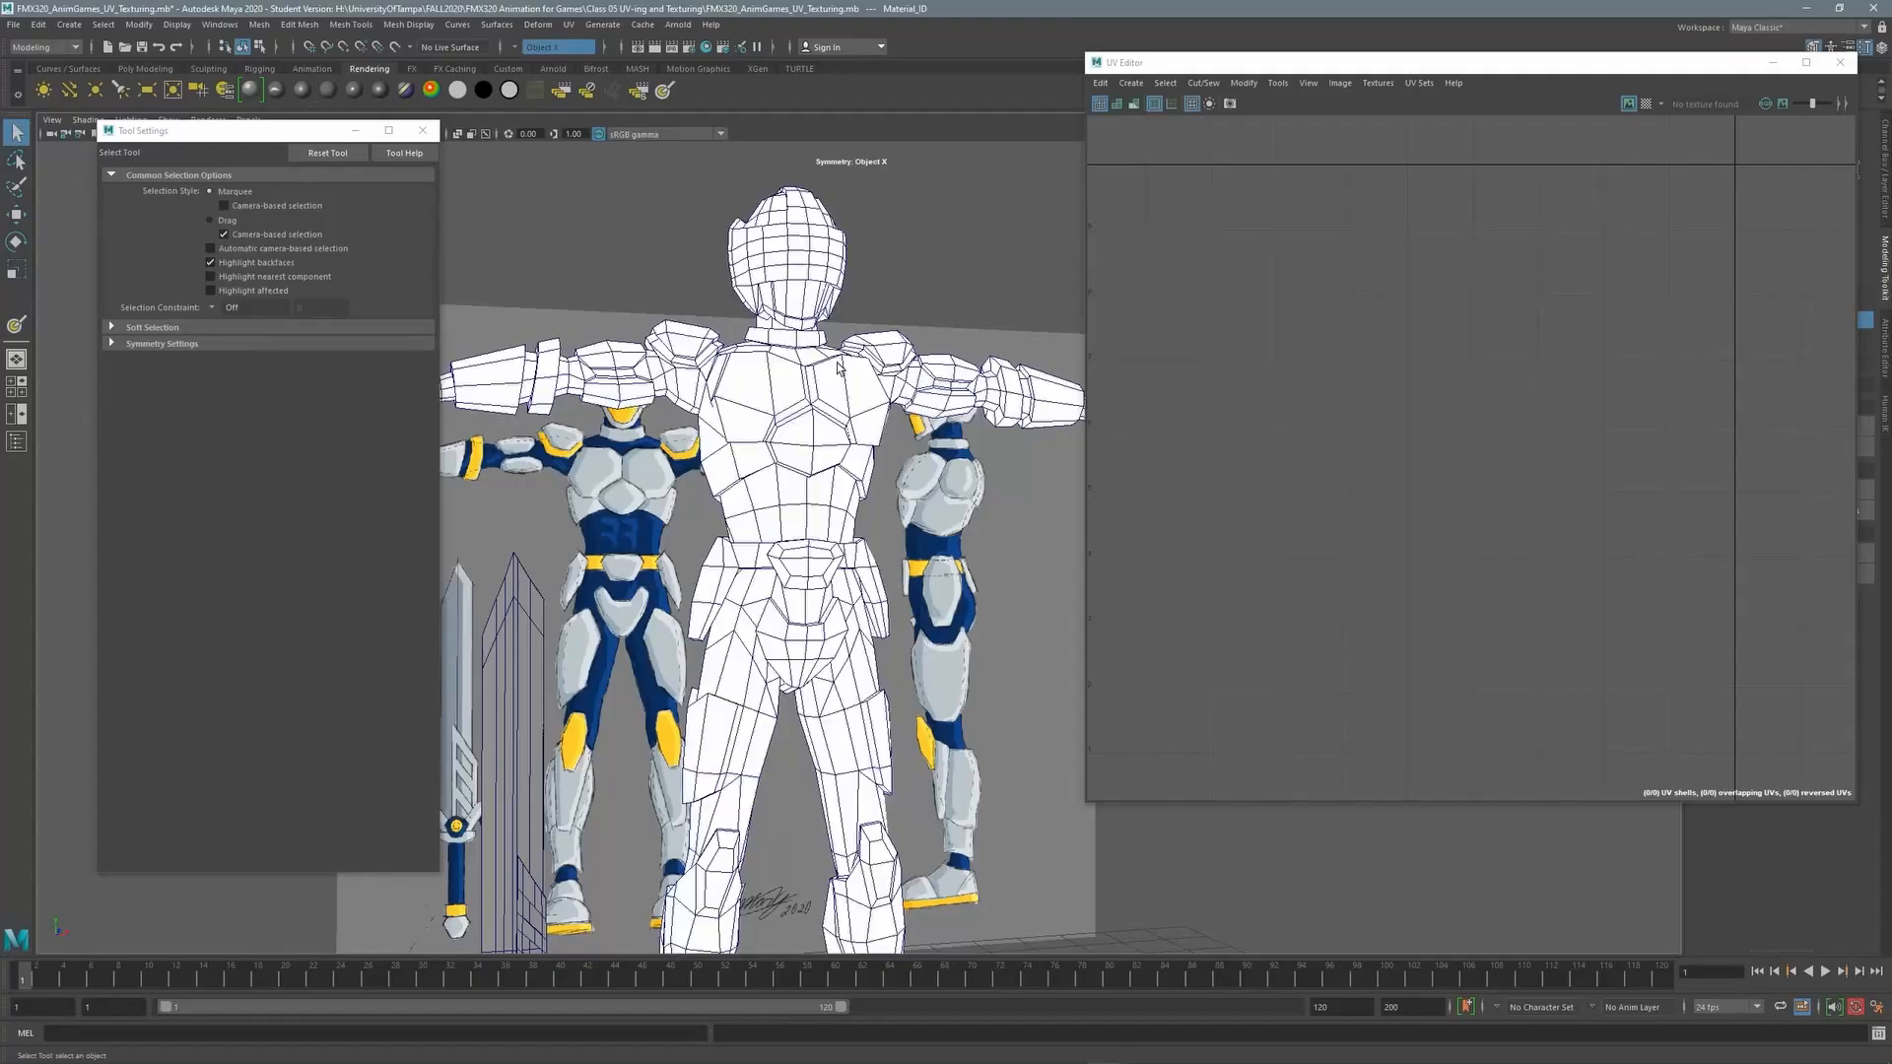
left_click(592, 402)
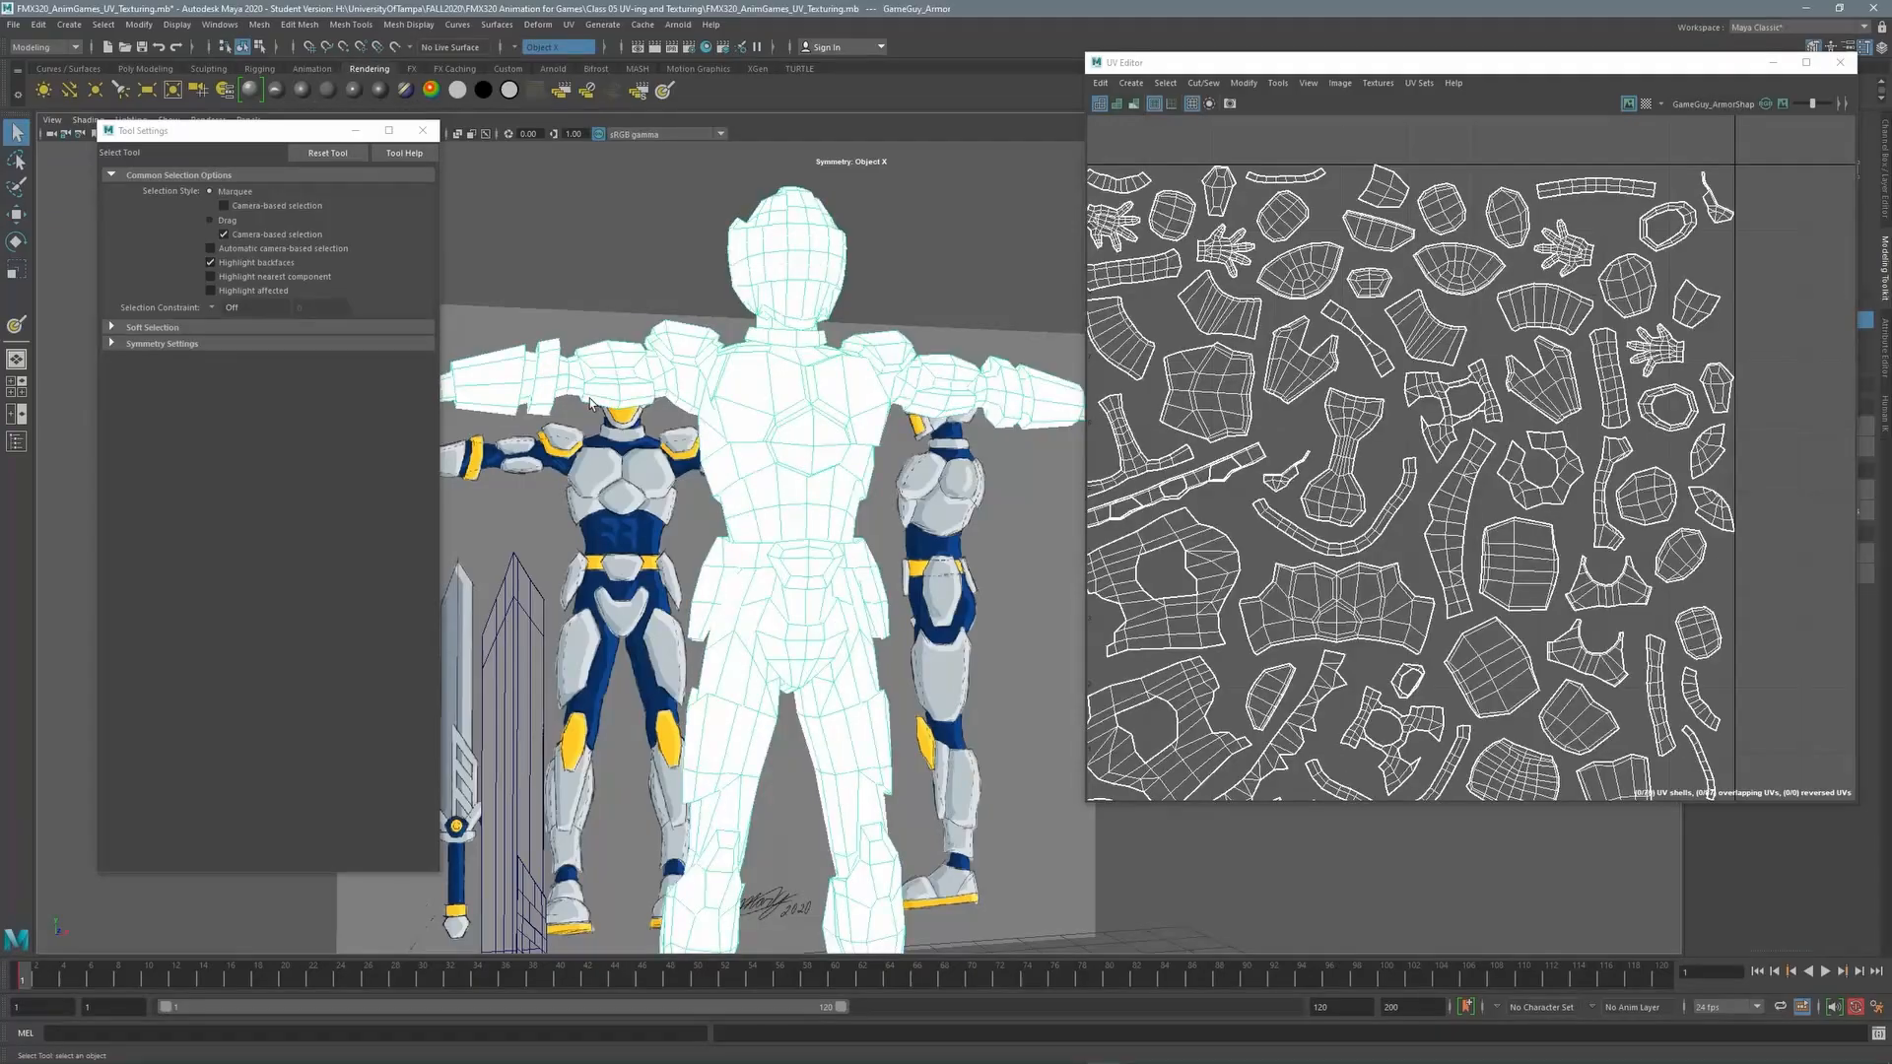
right_click(730, 378)
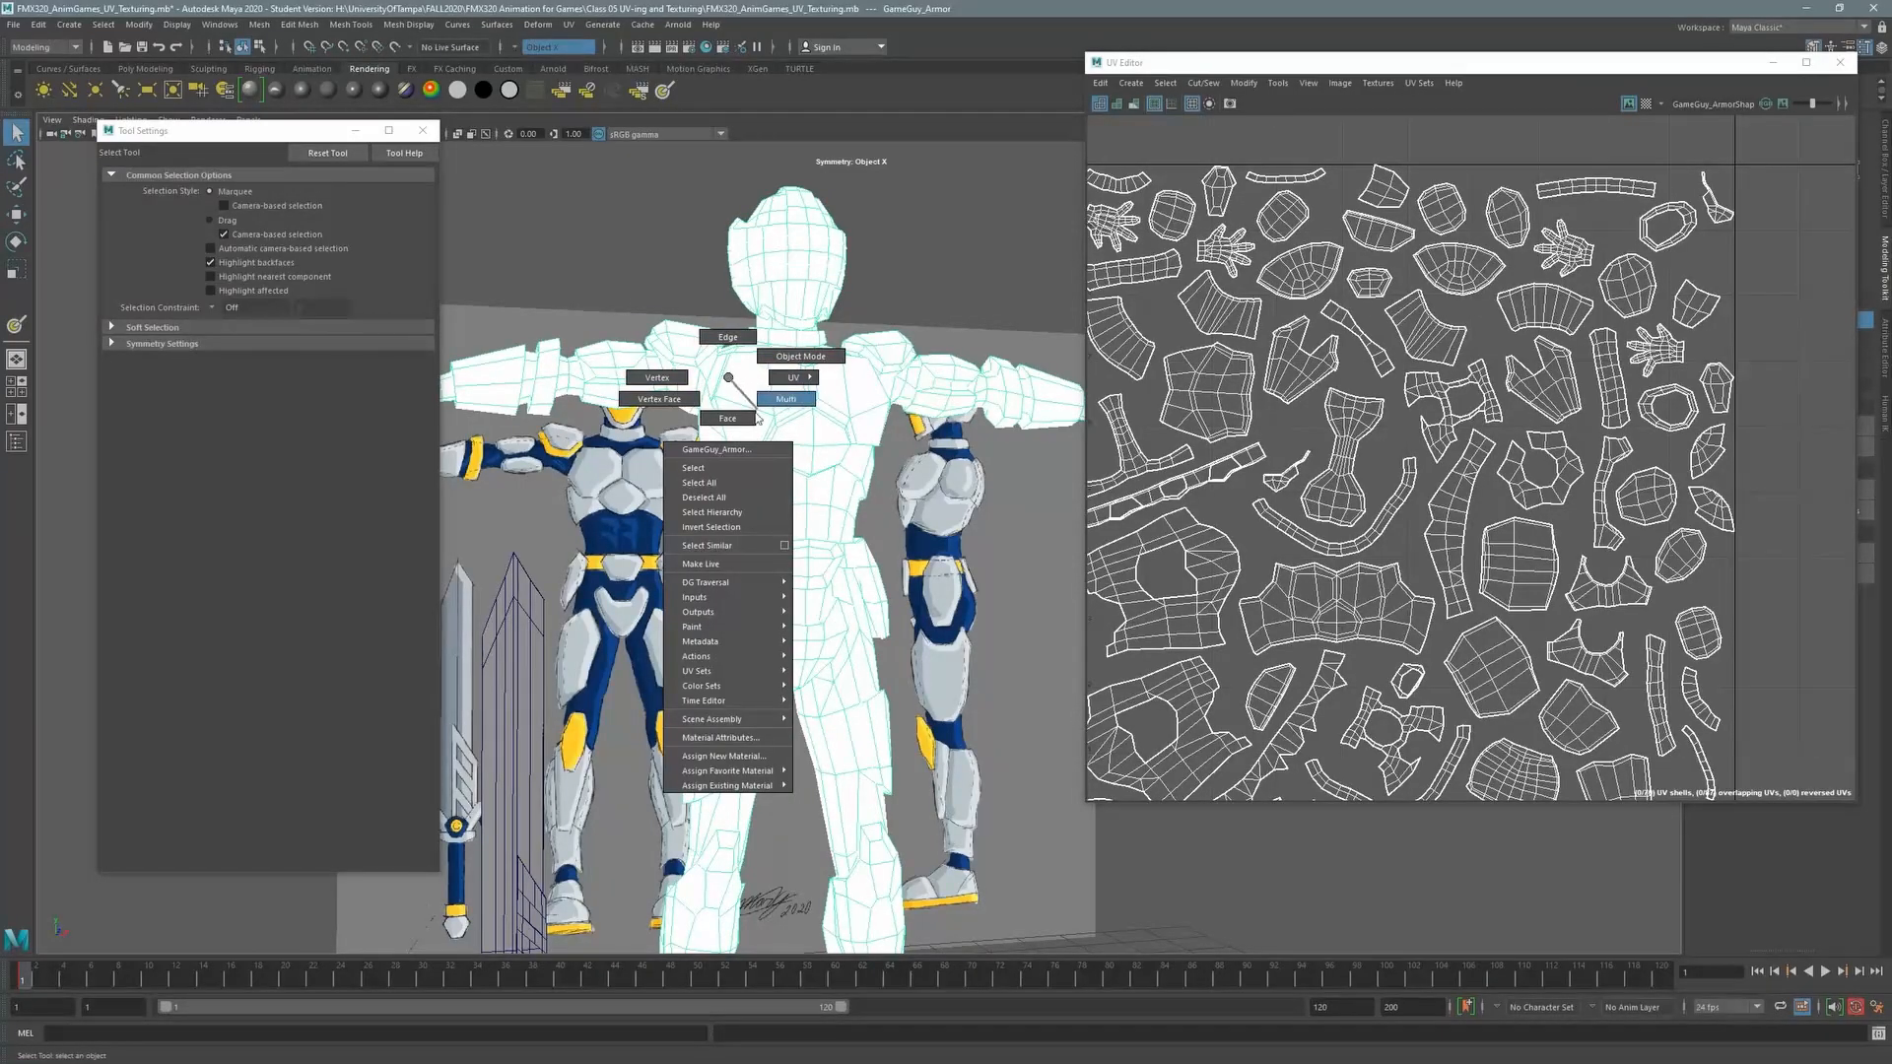
right_click_drag(758, 419, 743, 421)
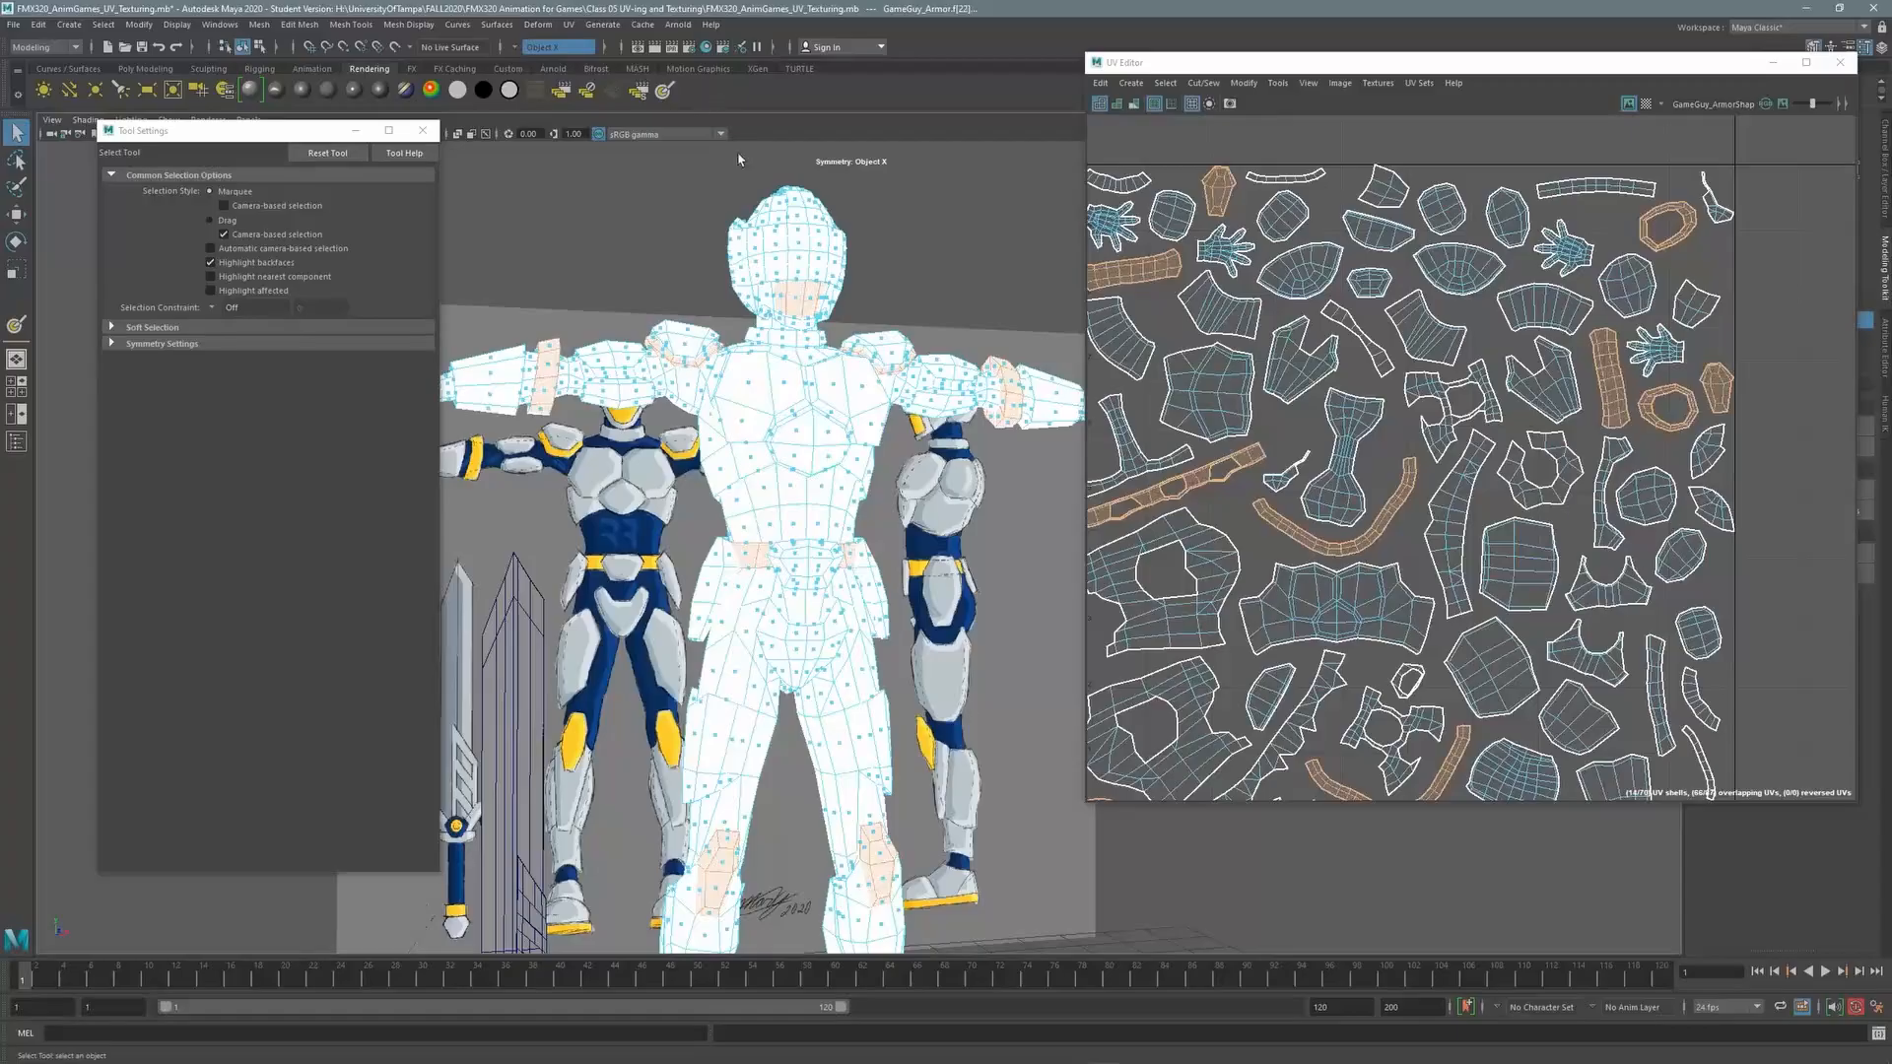
left_click(826, 392)
double_click(831, 388)
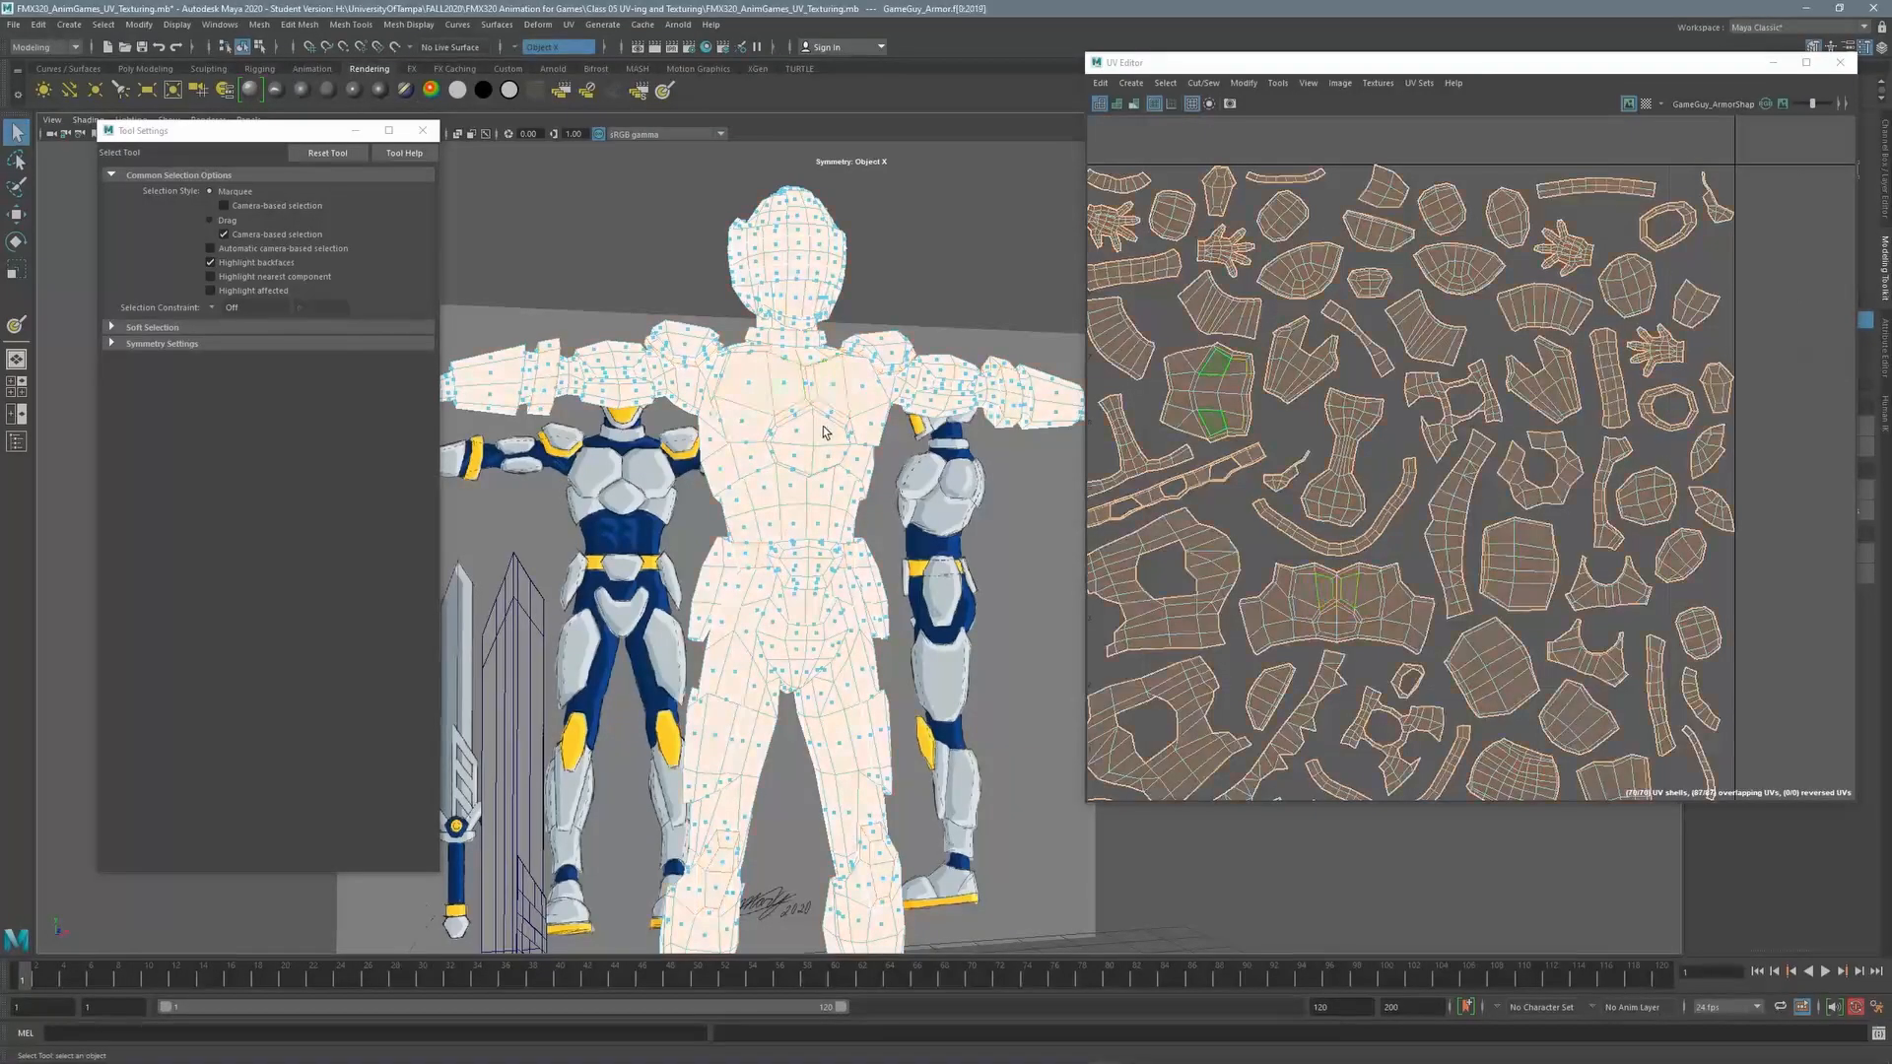
Activate the 3D Paint Tool for the selected faces and place its settings beside the character
left_click(665, 91)
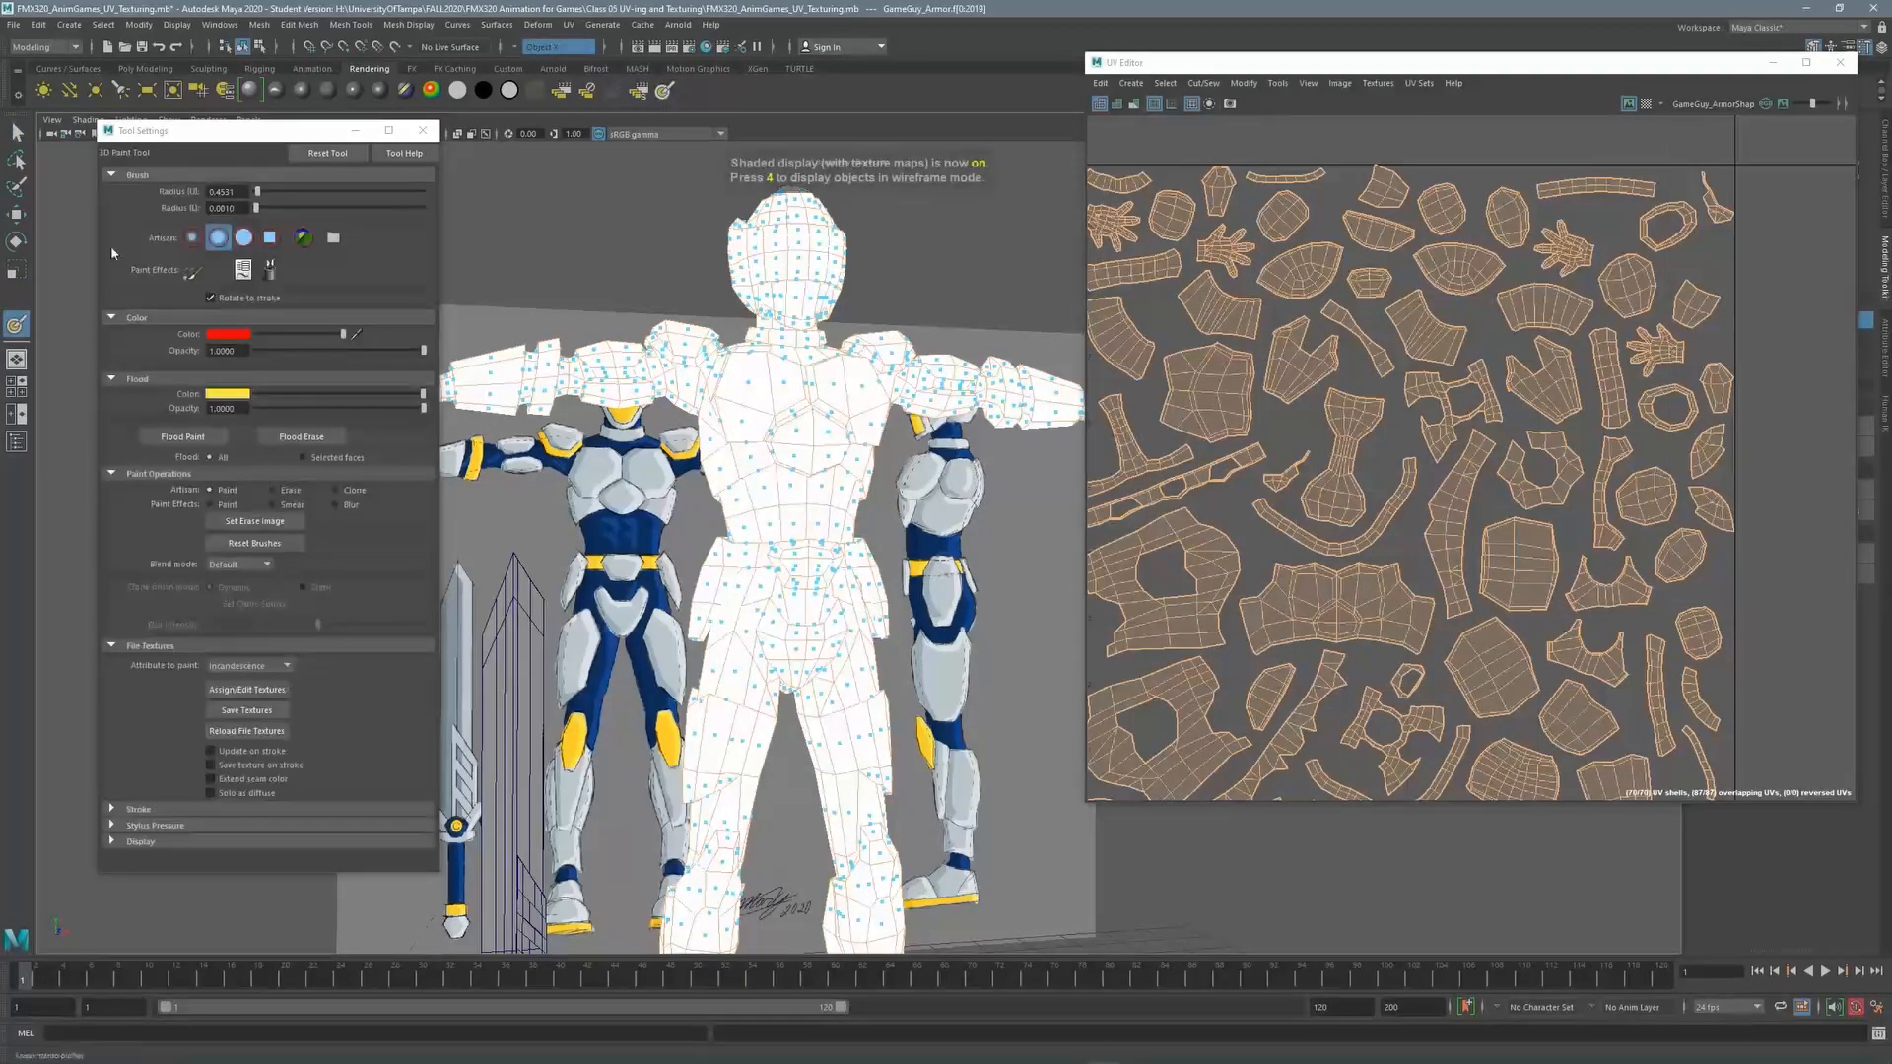
left_click_drag(206, 135, 234, 142)
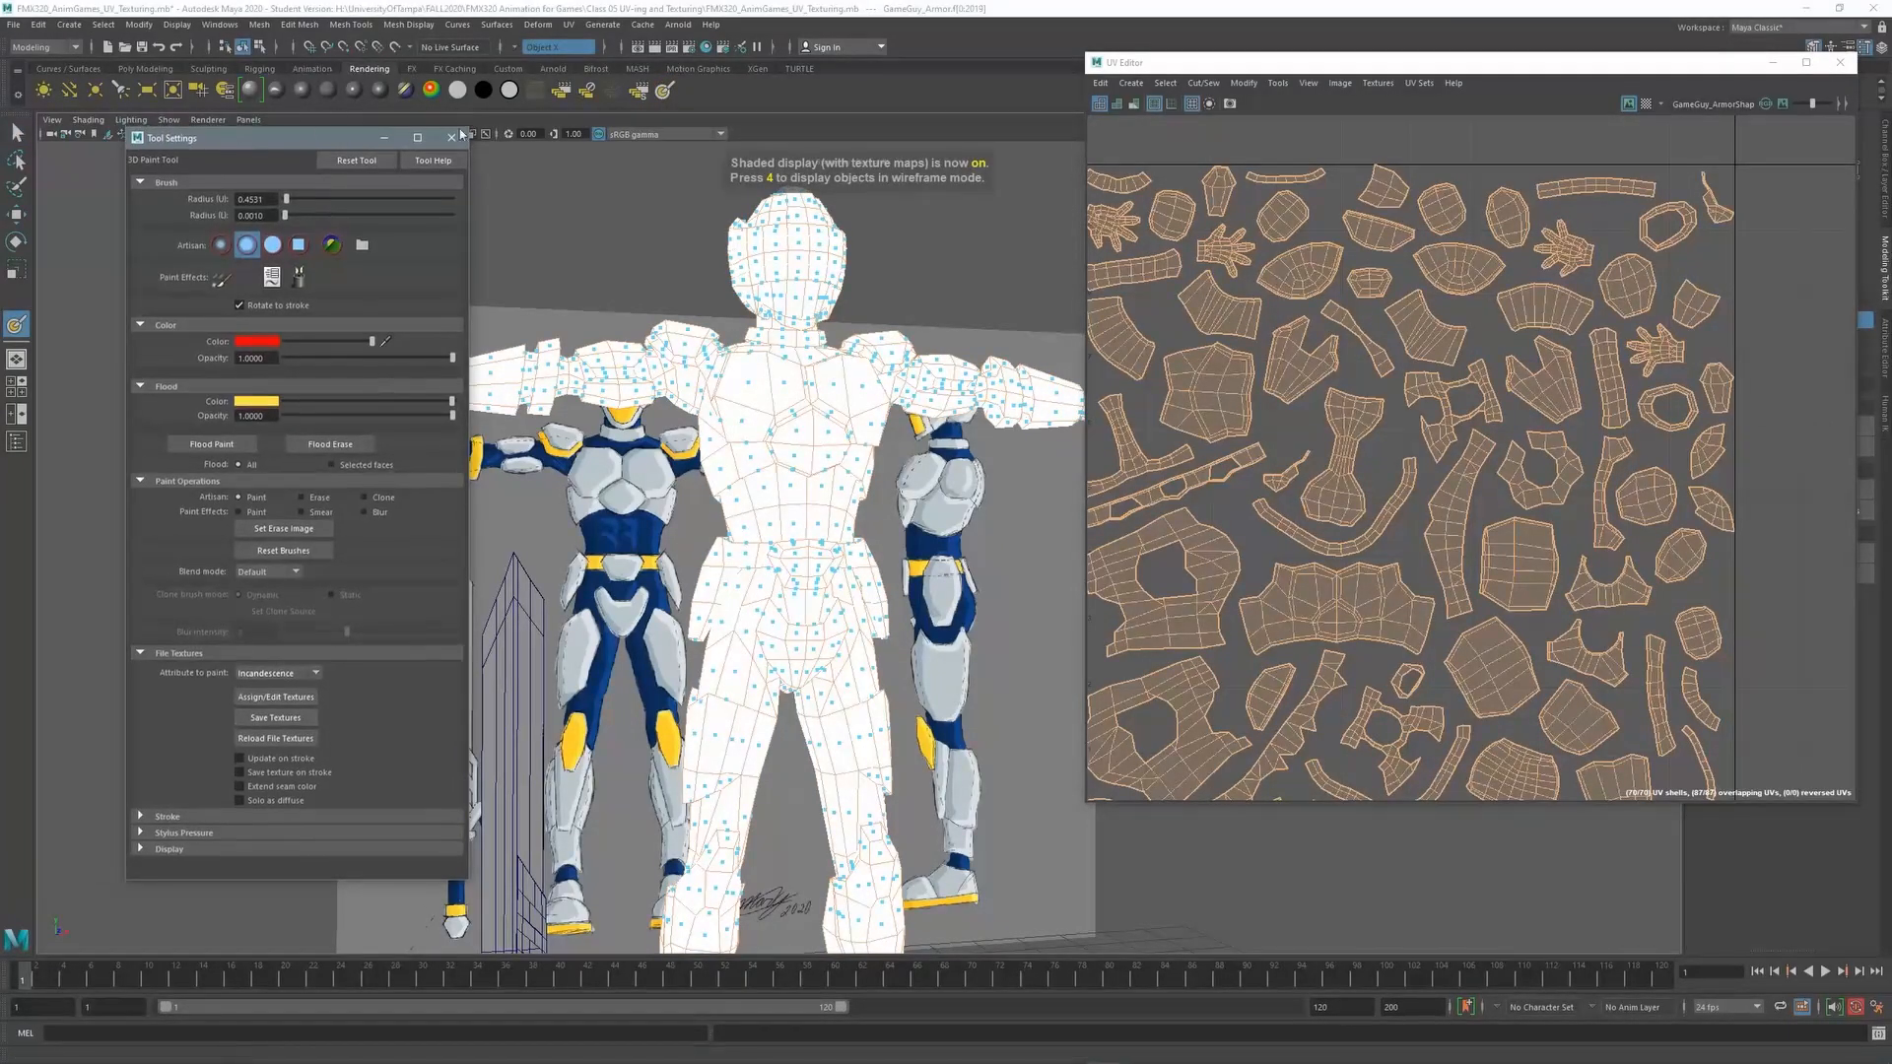
left_click(453, 137)
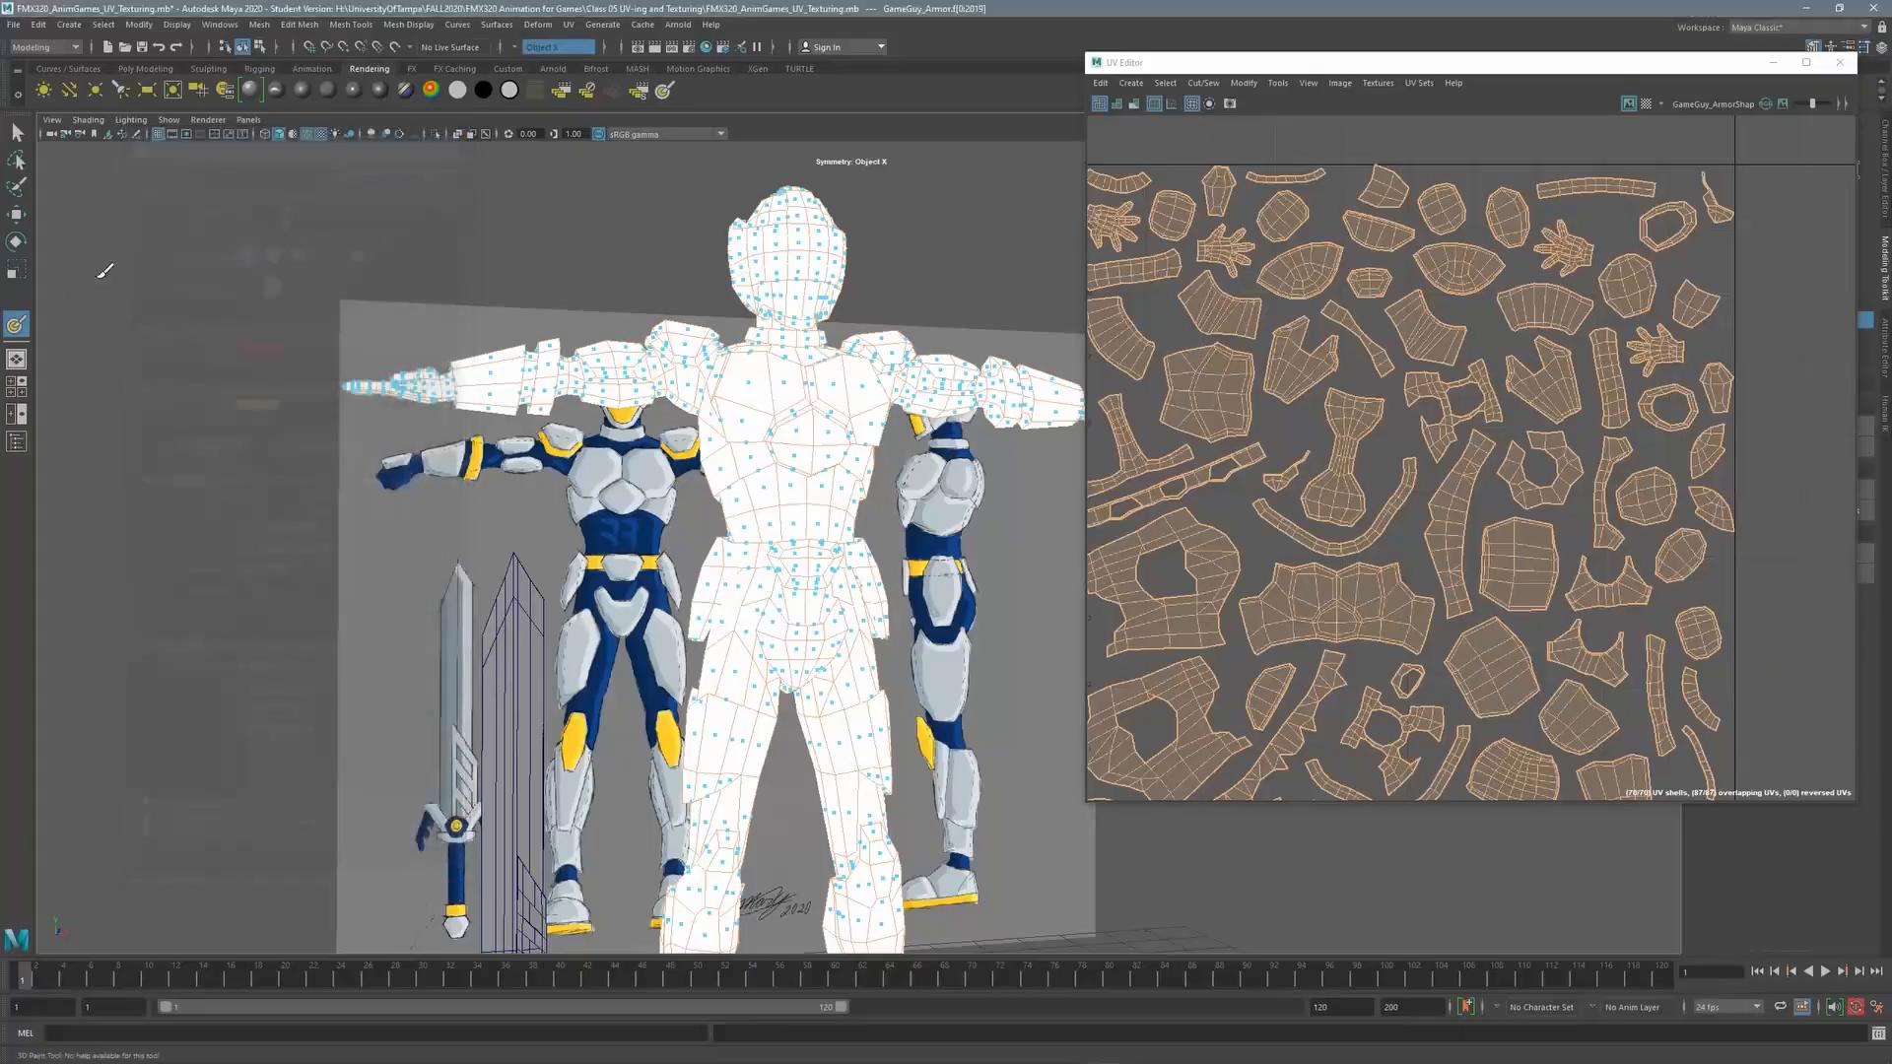
double_click(15, 325)
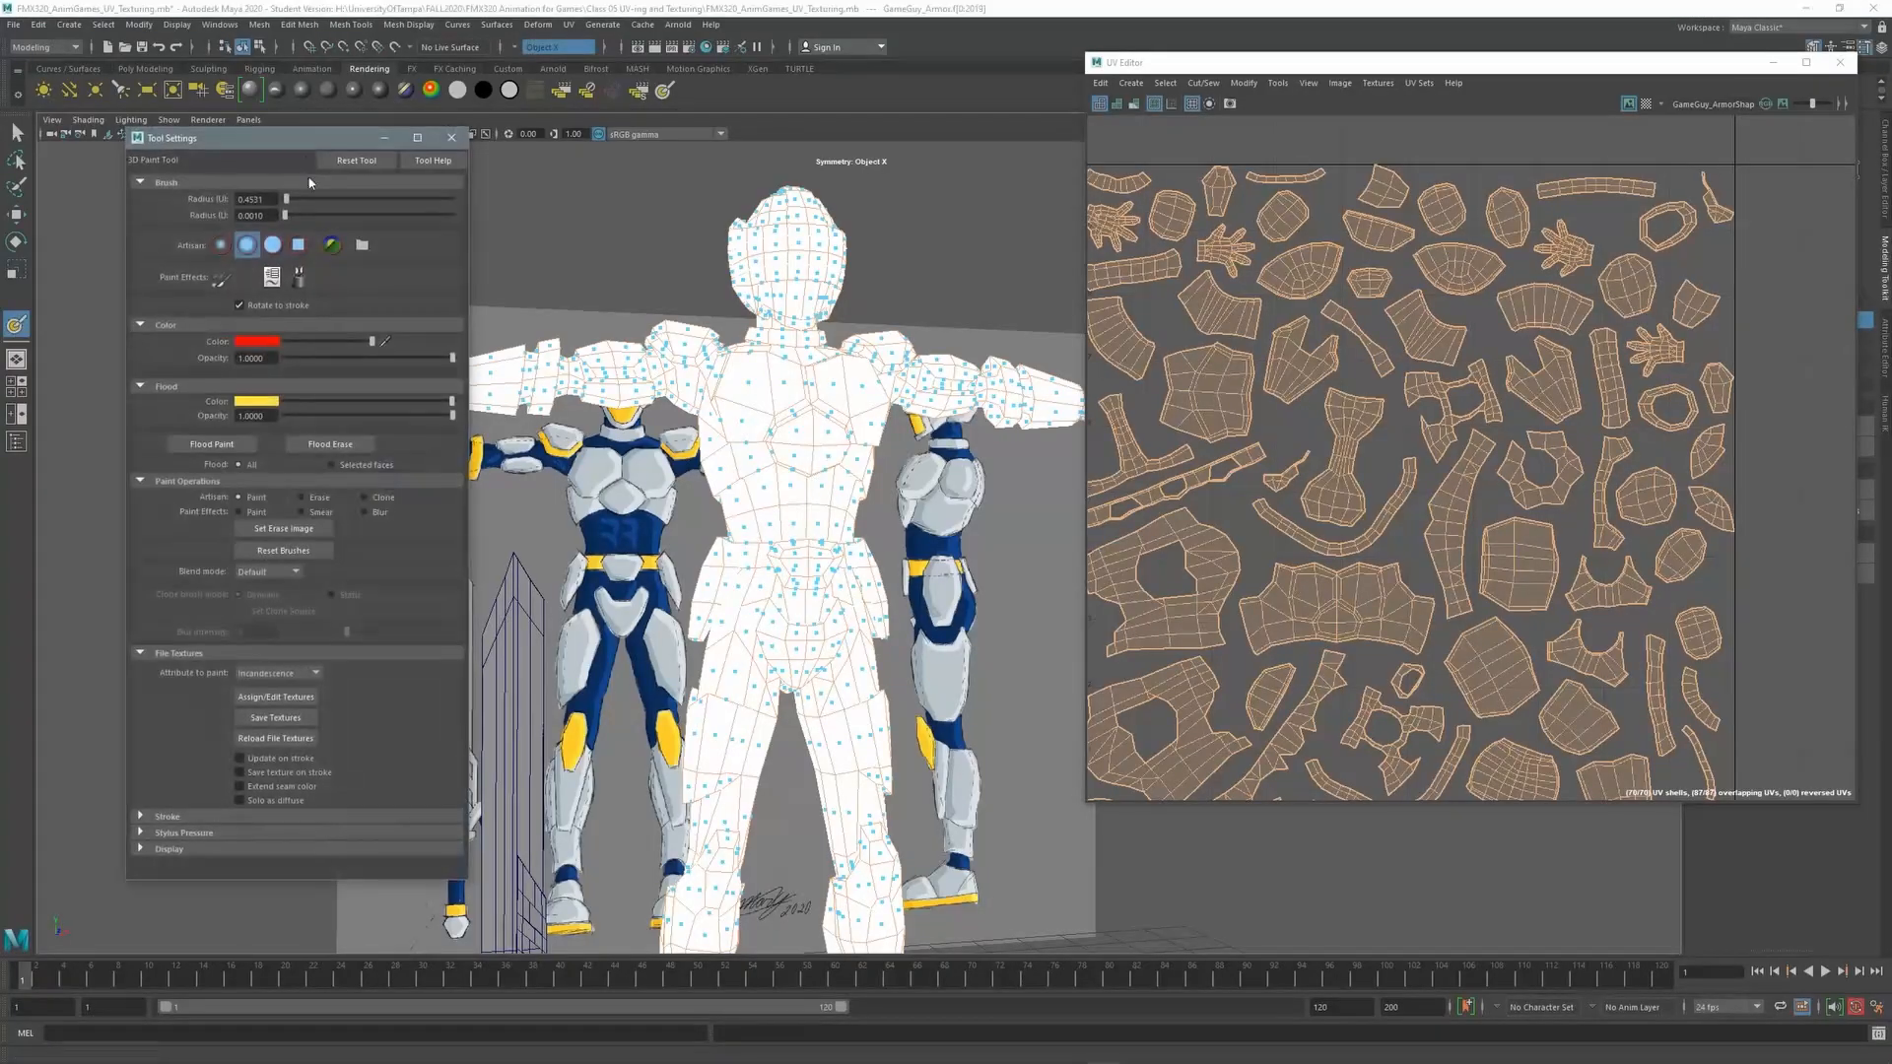
left_click_drag(308, 143, 358, 139)
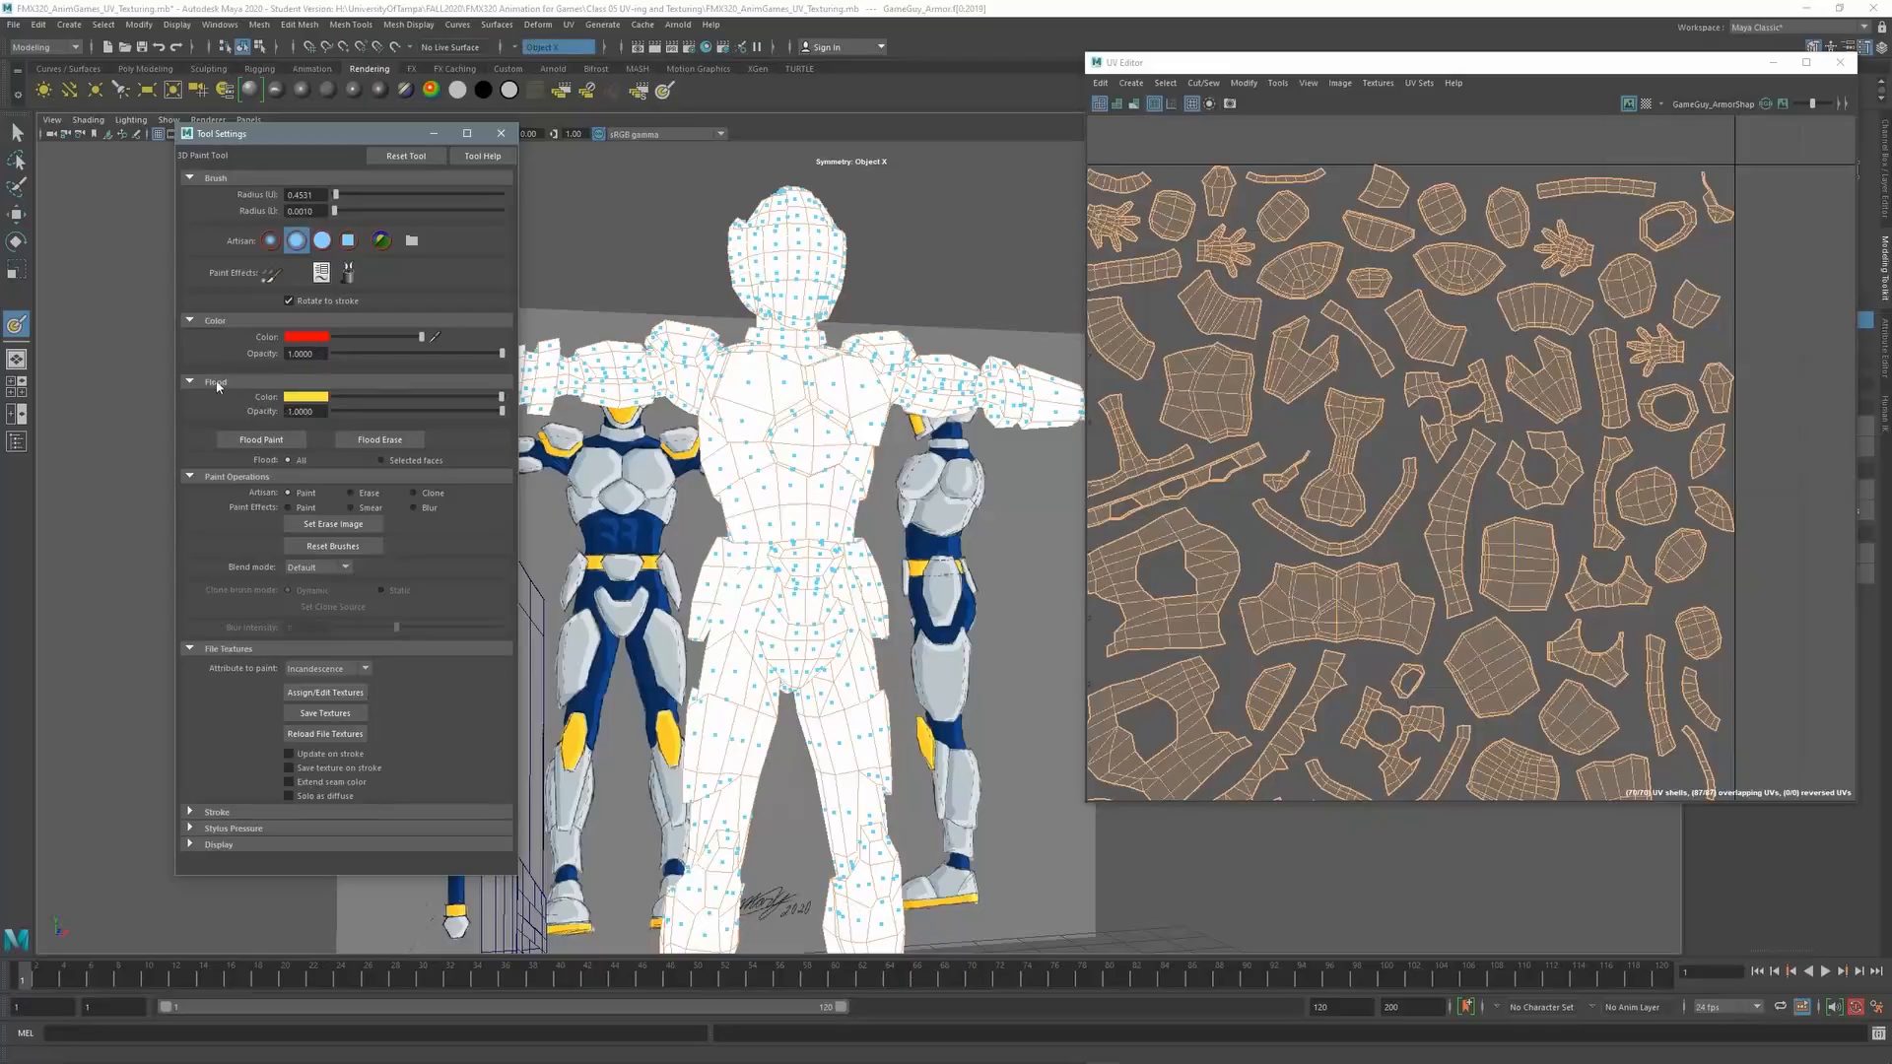
Sample the light grey armor from the front reference as flood color and flood-paint only the selected faces
left_click(312, 399)
left_click(310, 398)
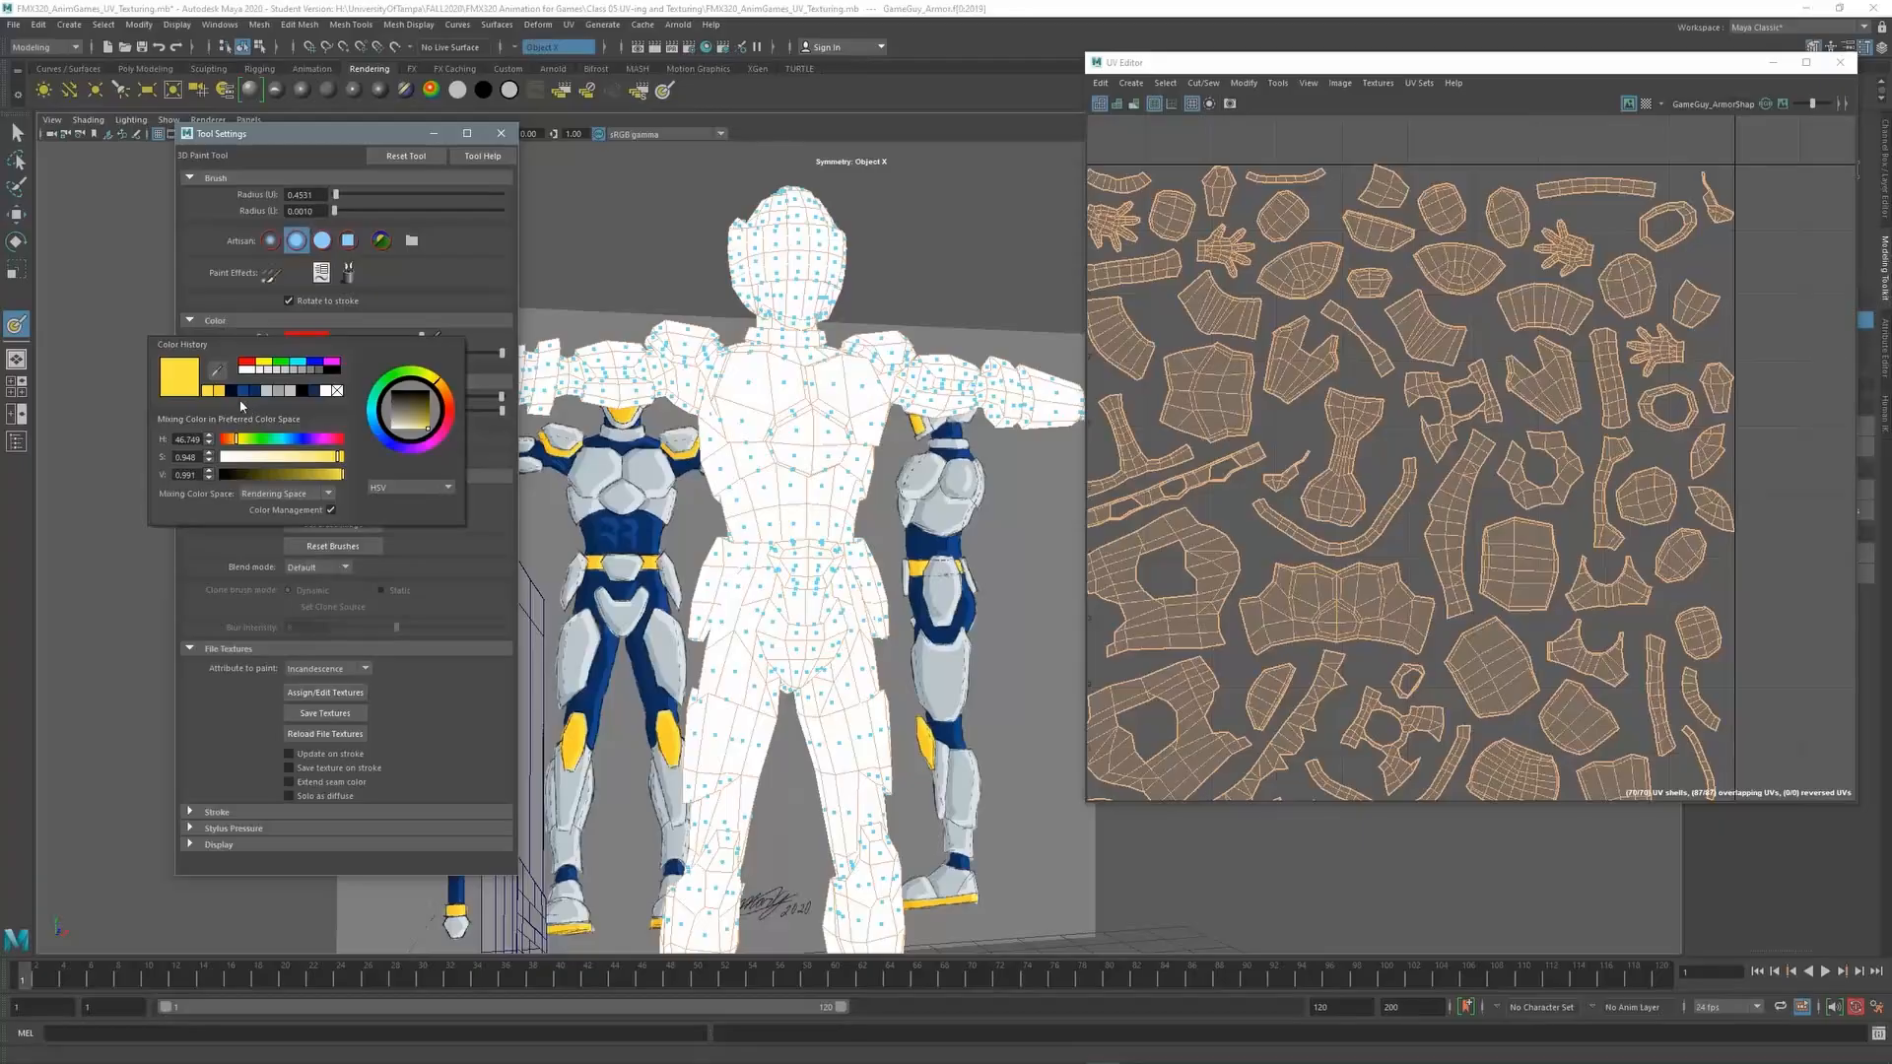
left_click(217, 378)
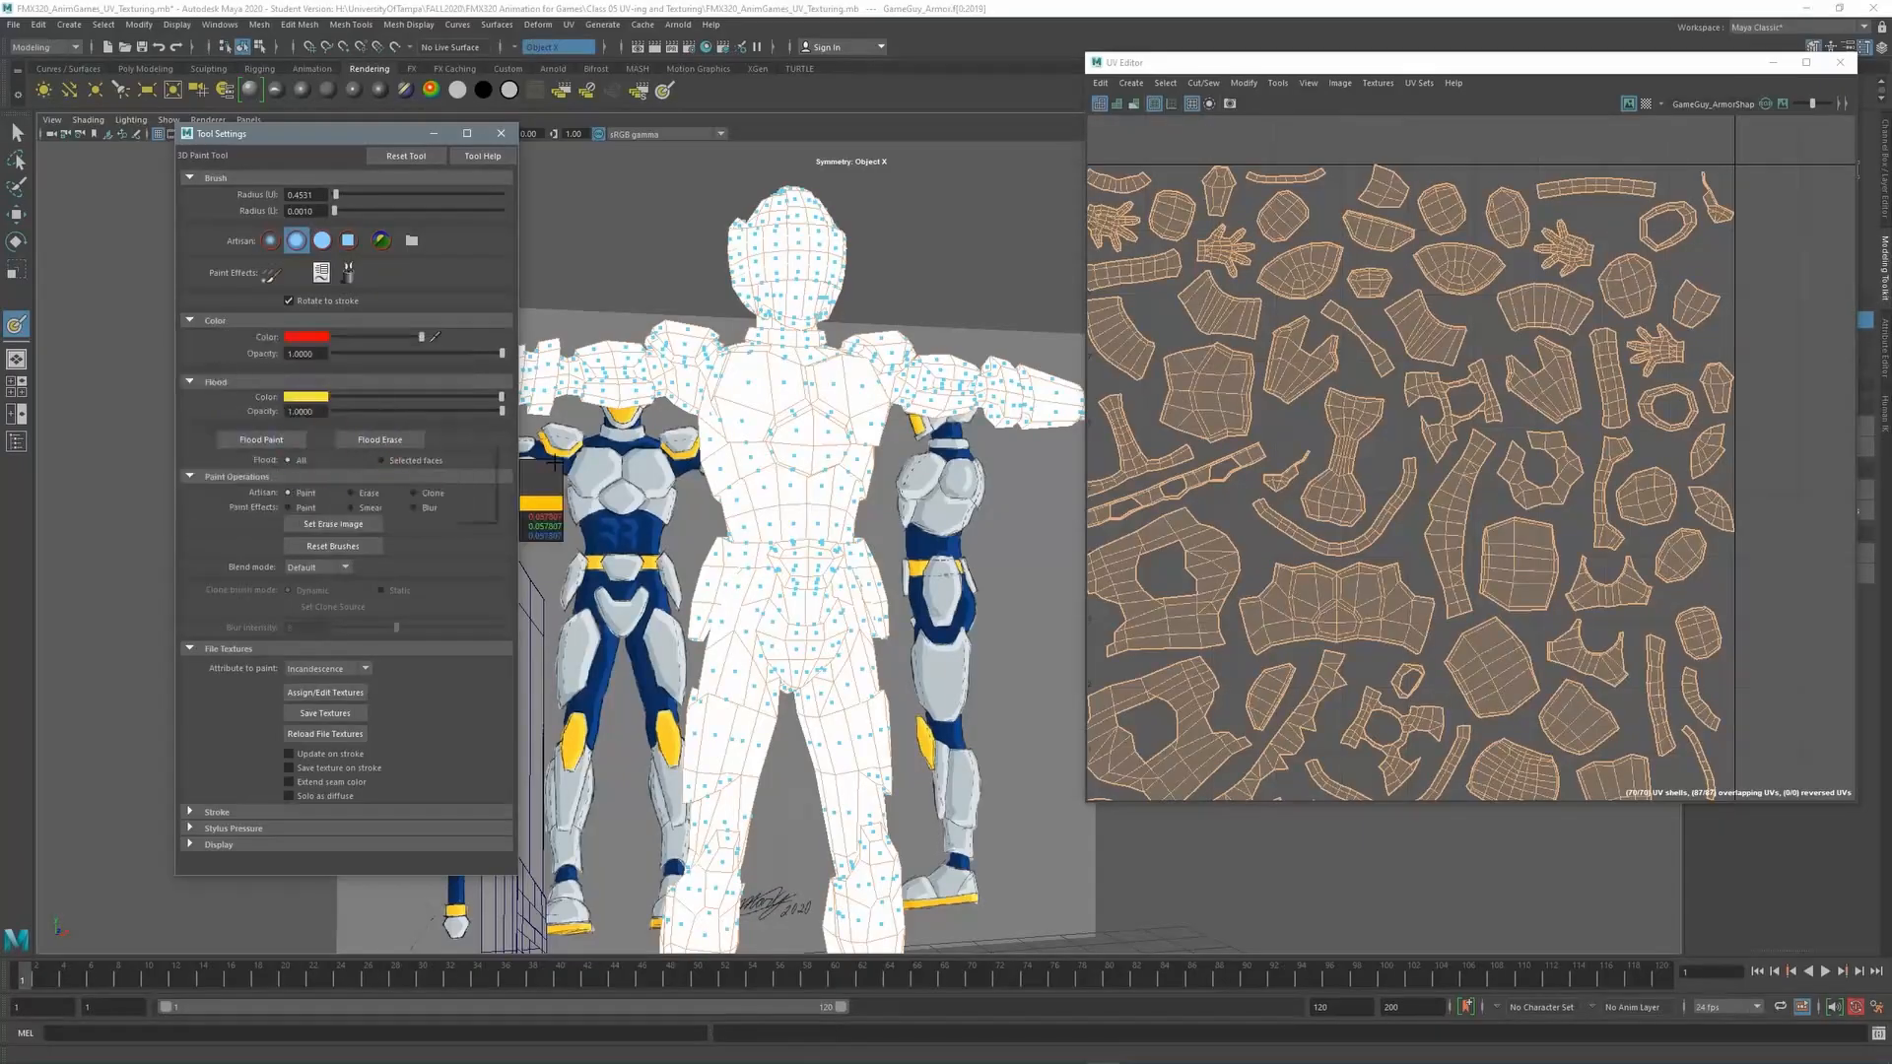
left_click(645, 493)
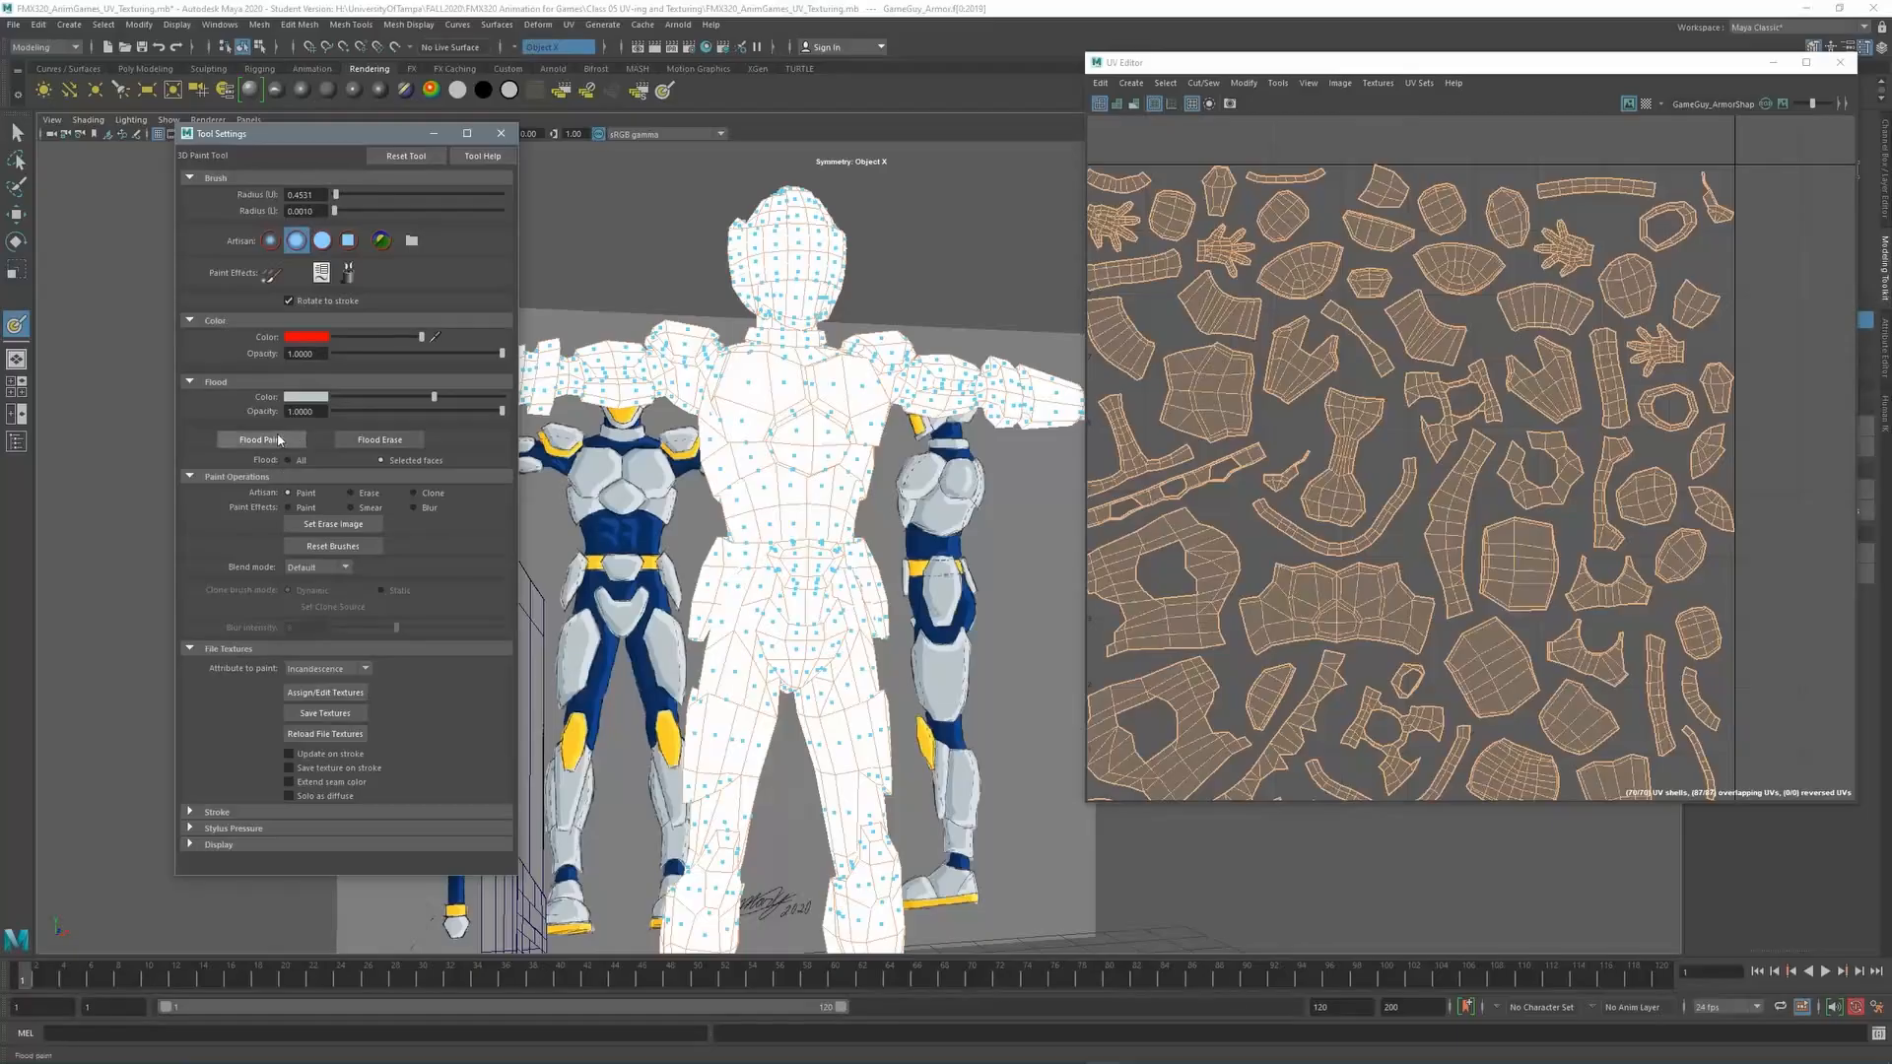
left_click(264, 441)
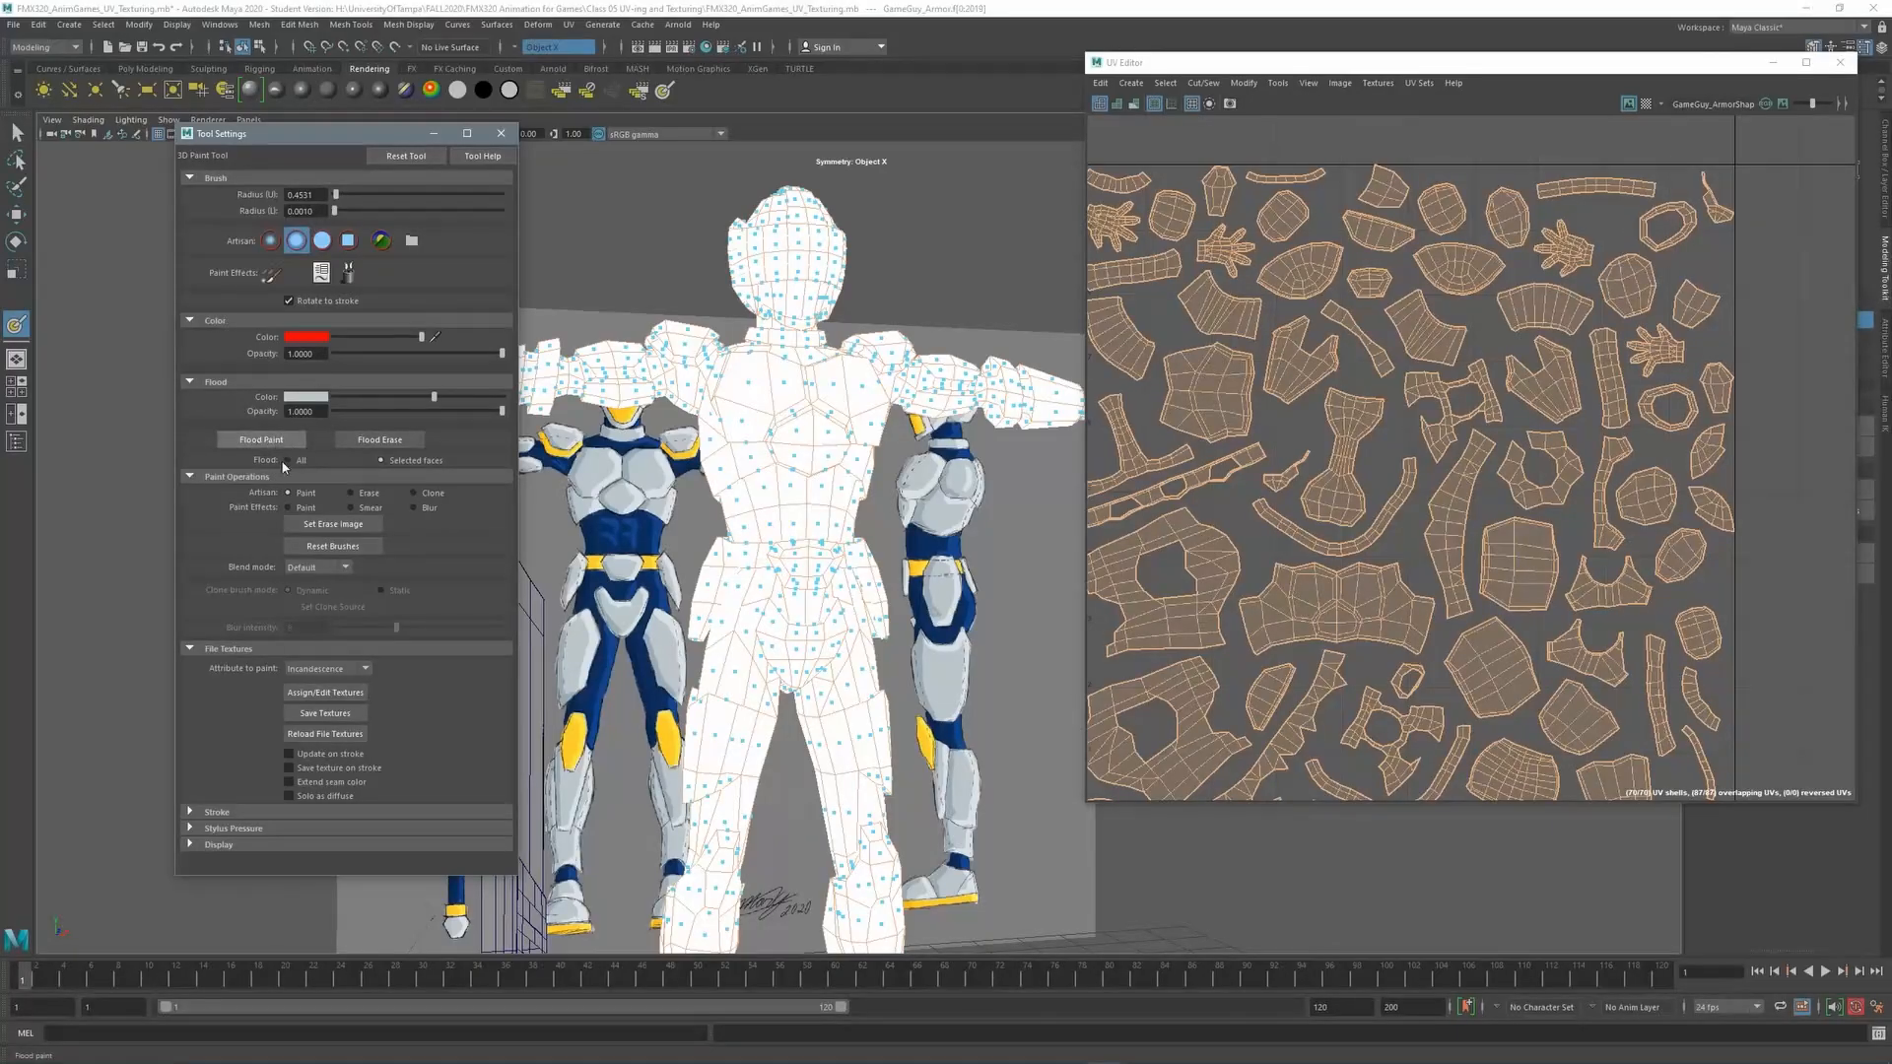
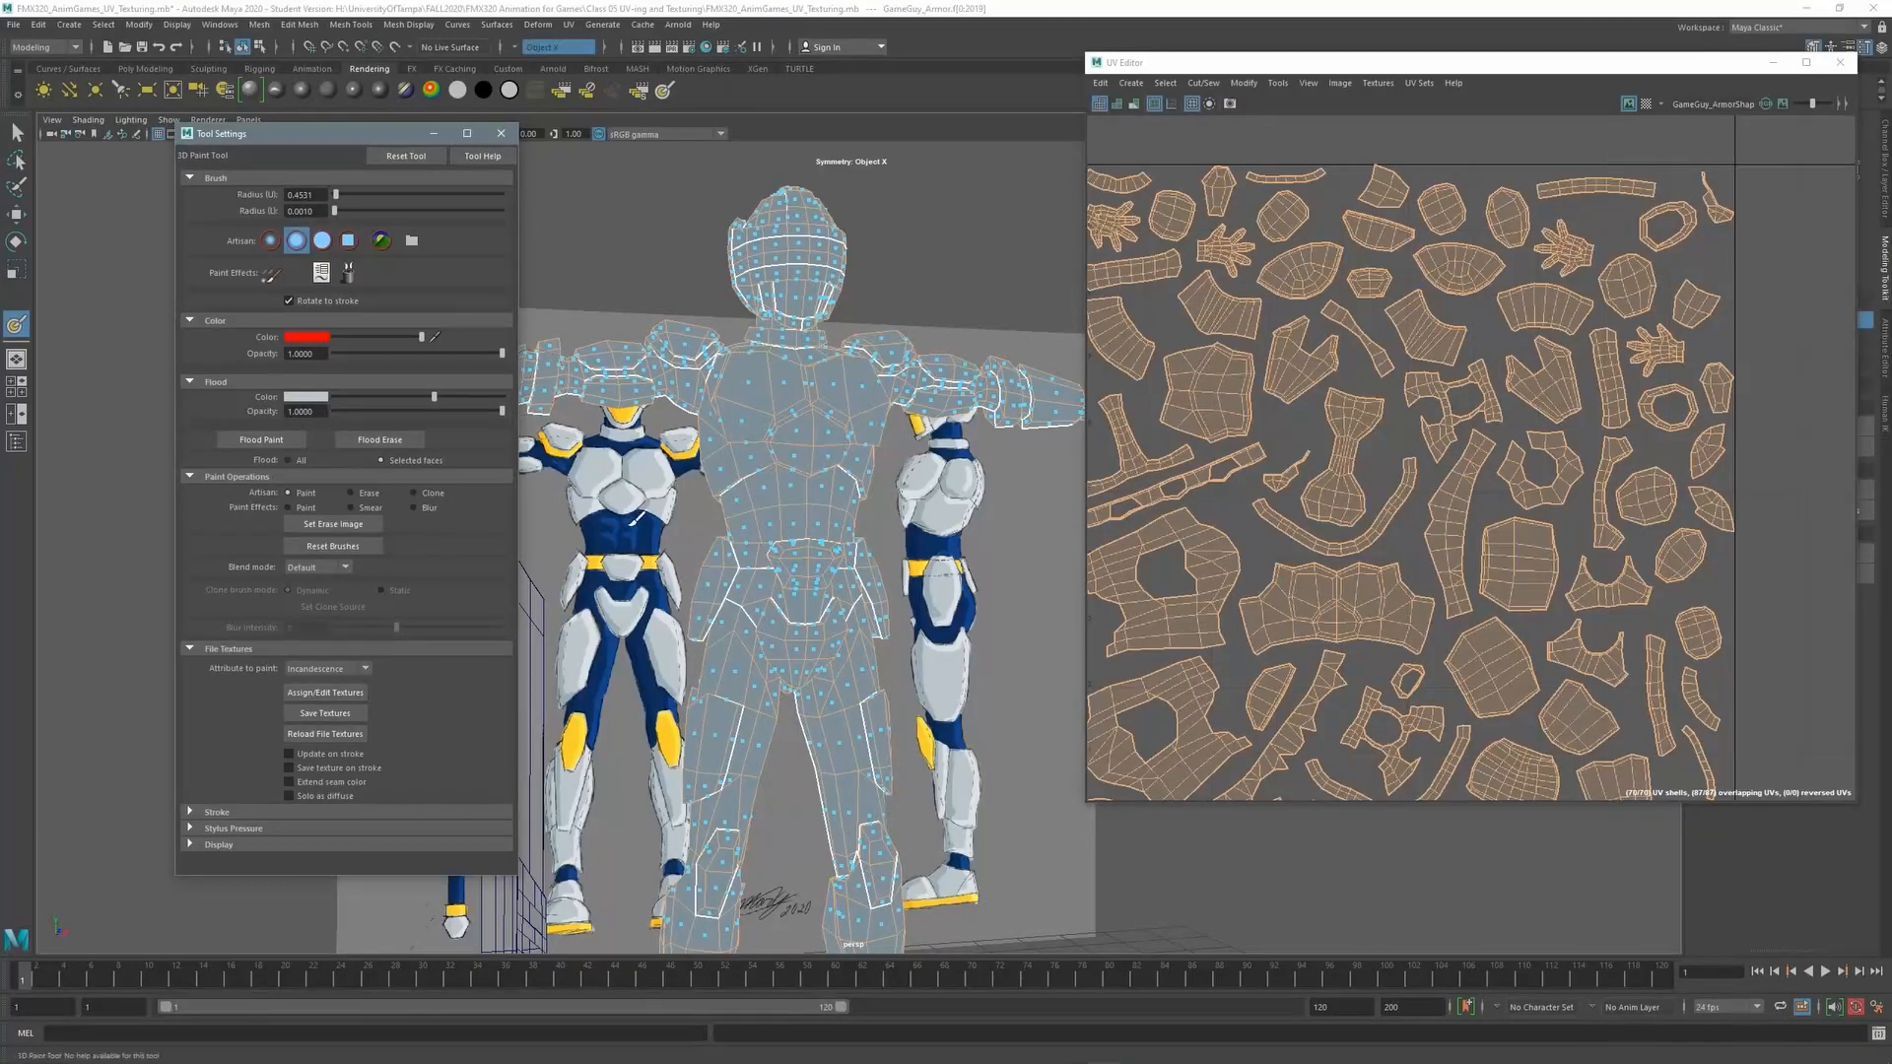
Sample the dark blue of the front reference's abdomen as the new flood color
left_click(310, 398)
left_click(220, 365)
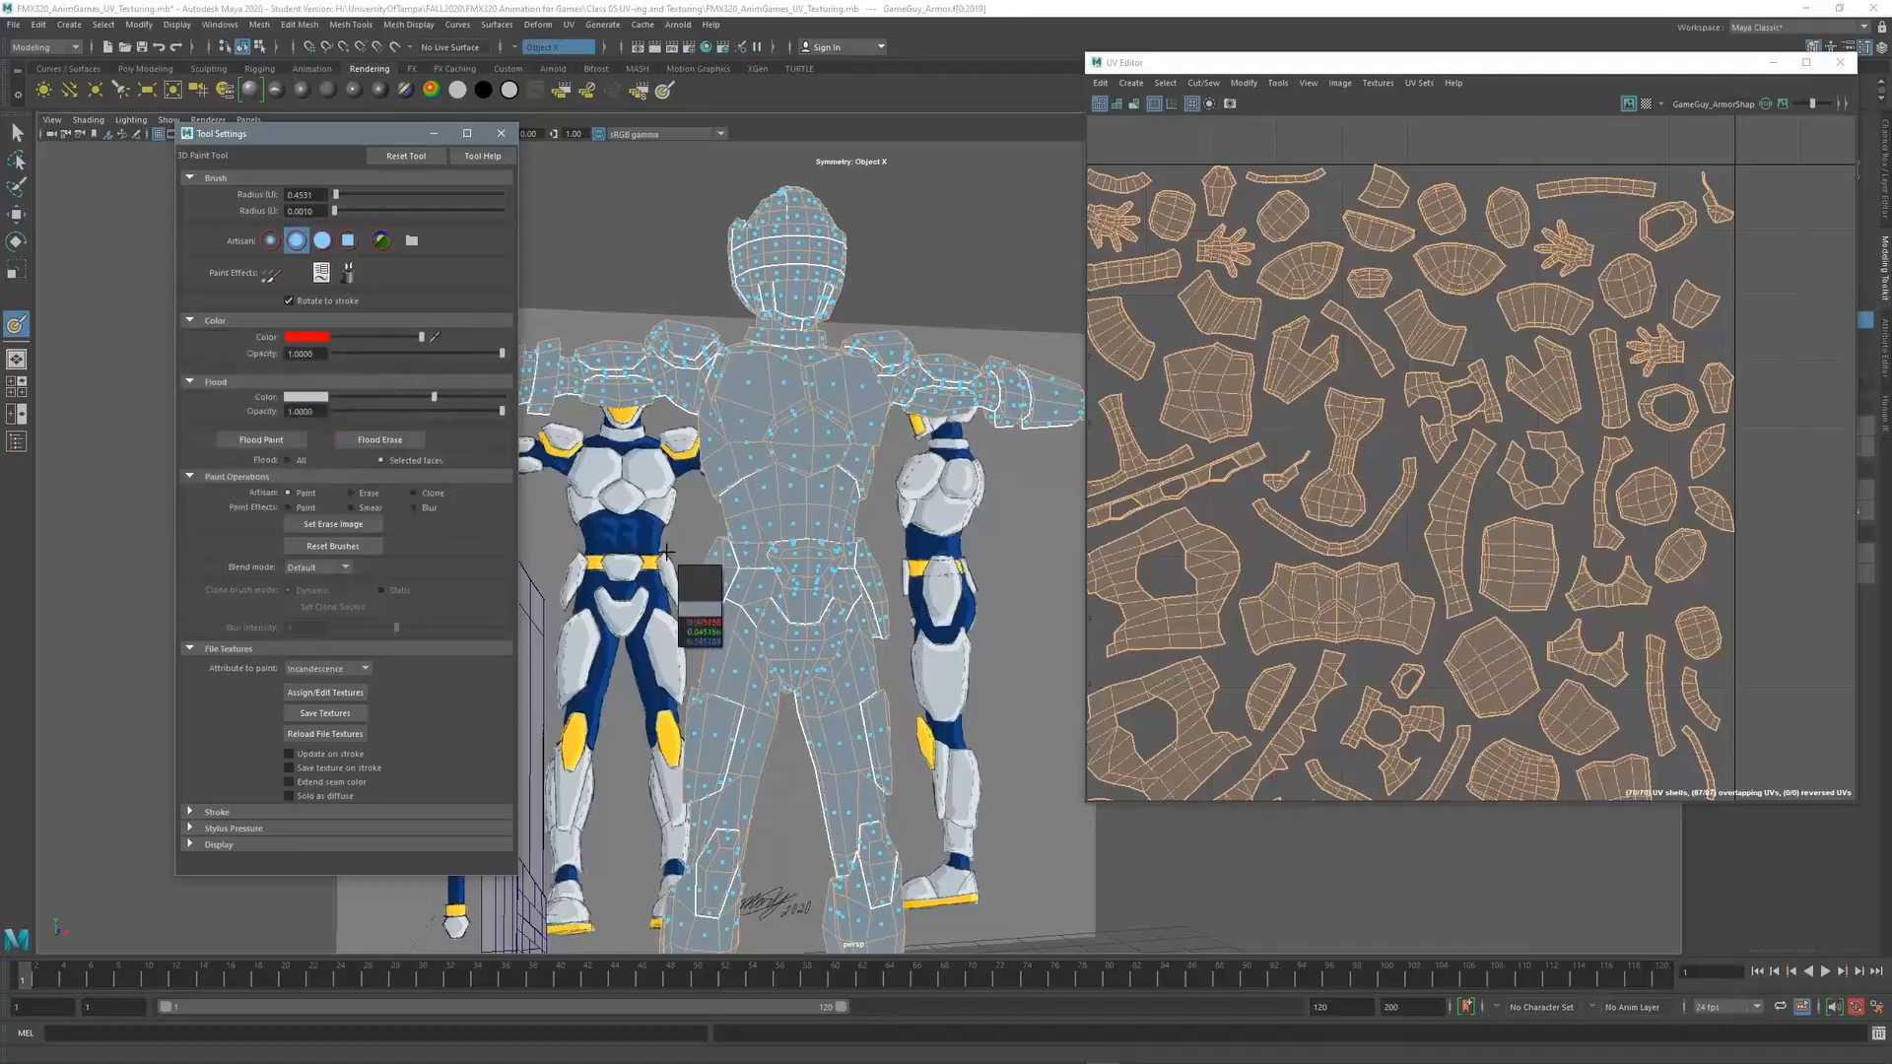
left_click(652, 535)
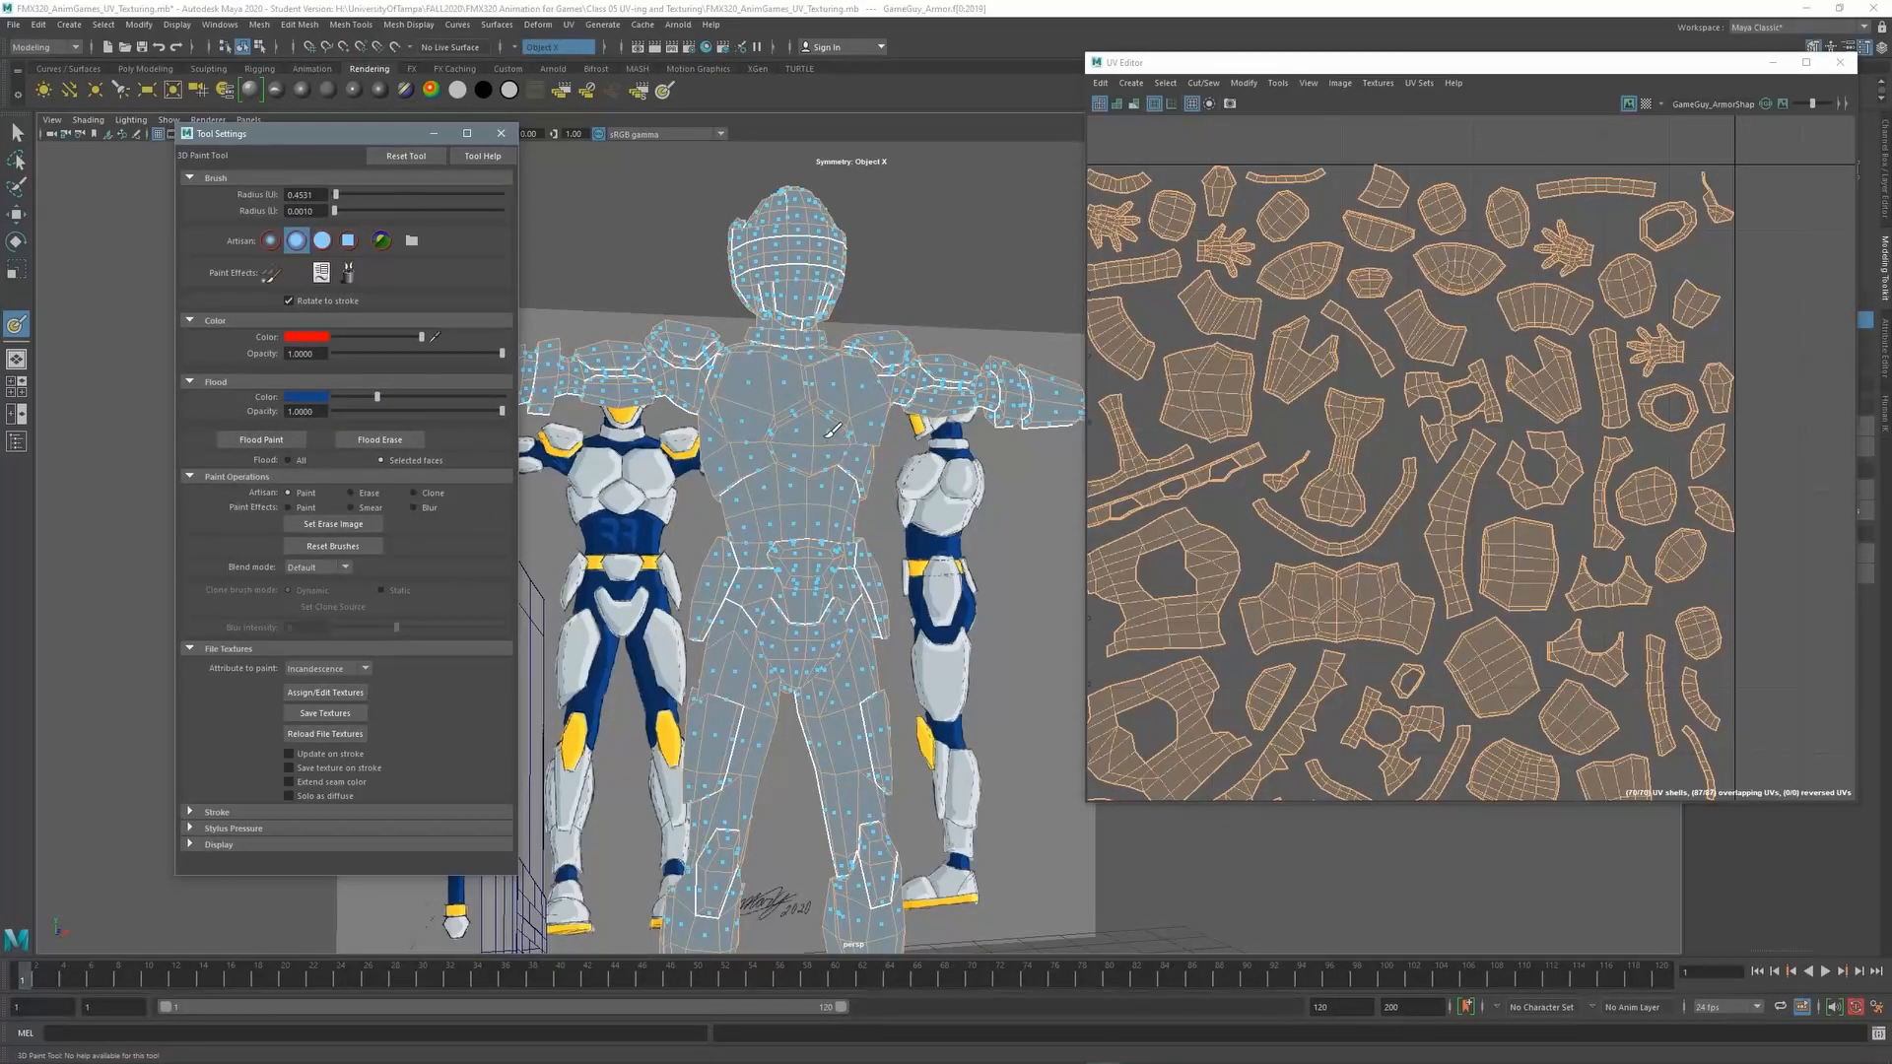
Leave the 3D Paint Tool for the Select Tool and clear the face selection on the armor mesh
right_click_drag(833, 431, 843, 471)
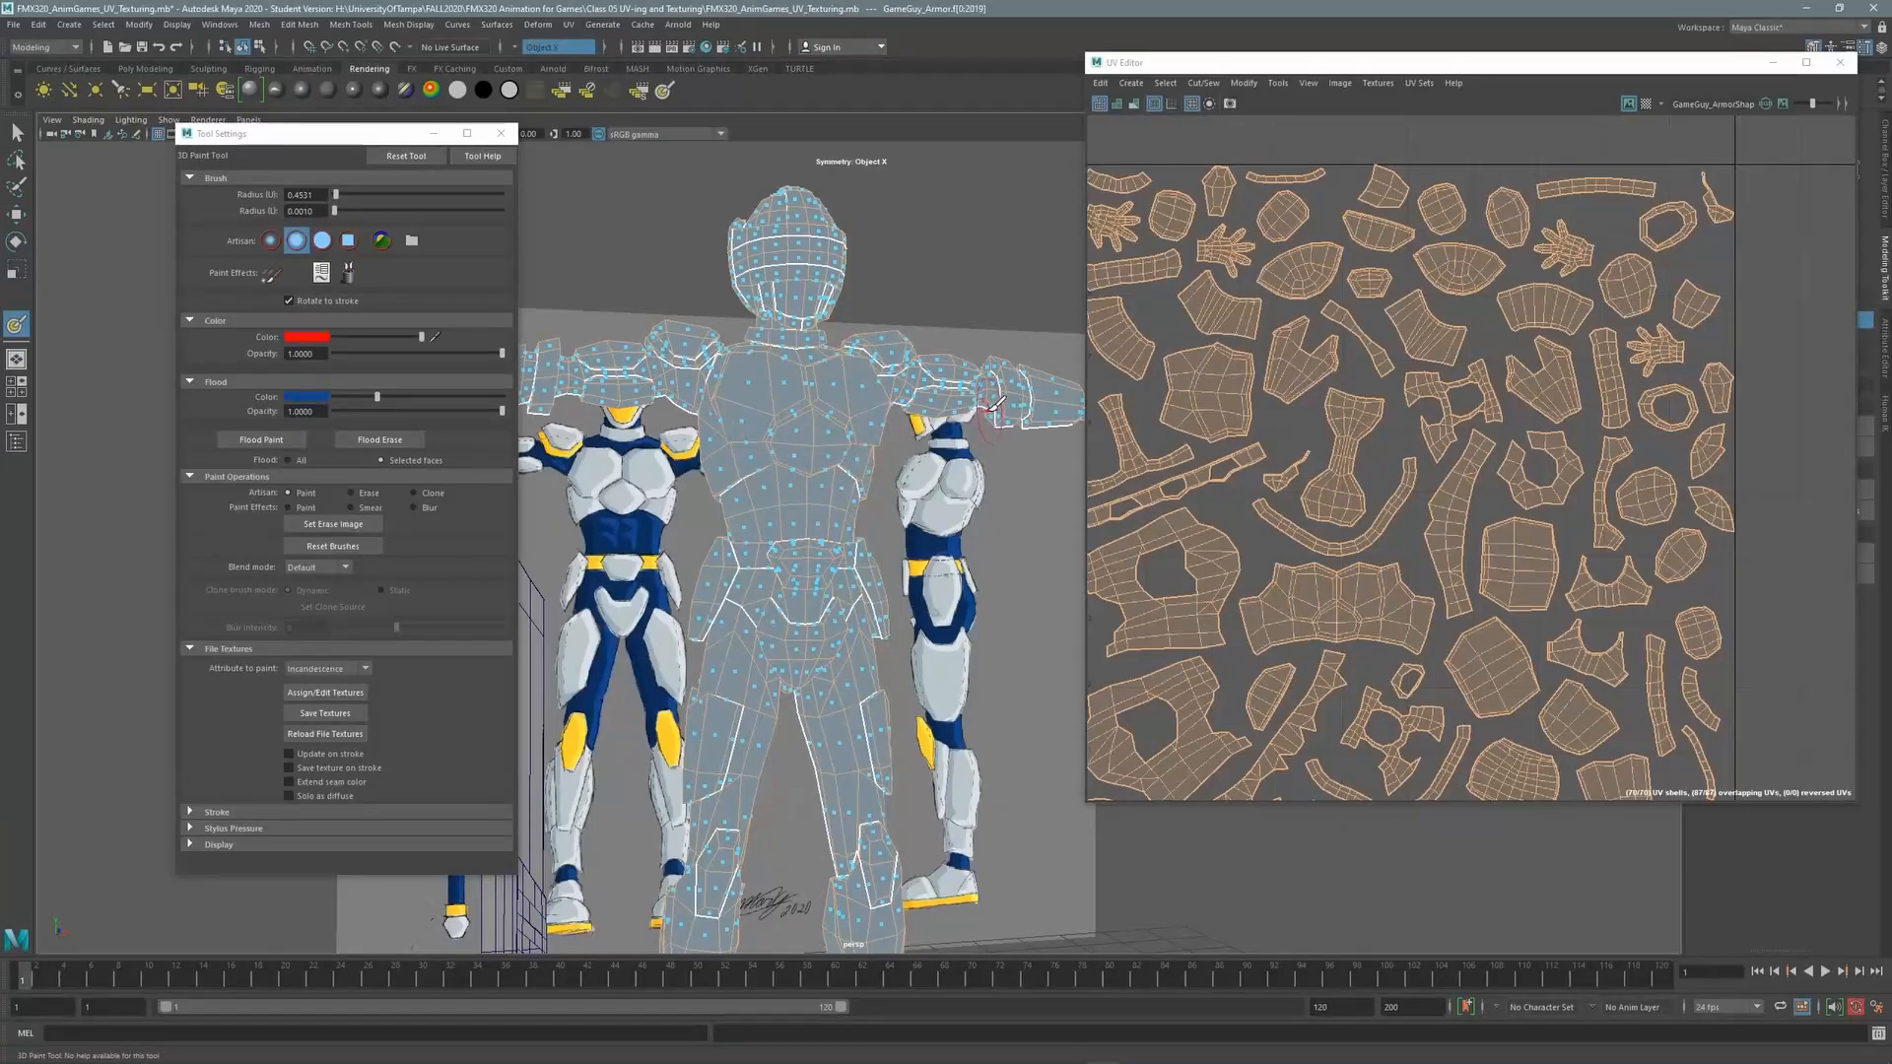
key("q")
left_click(984, 281)
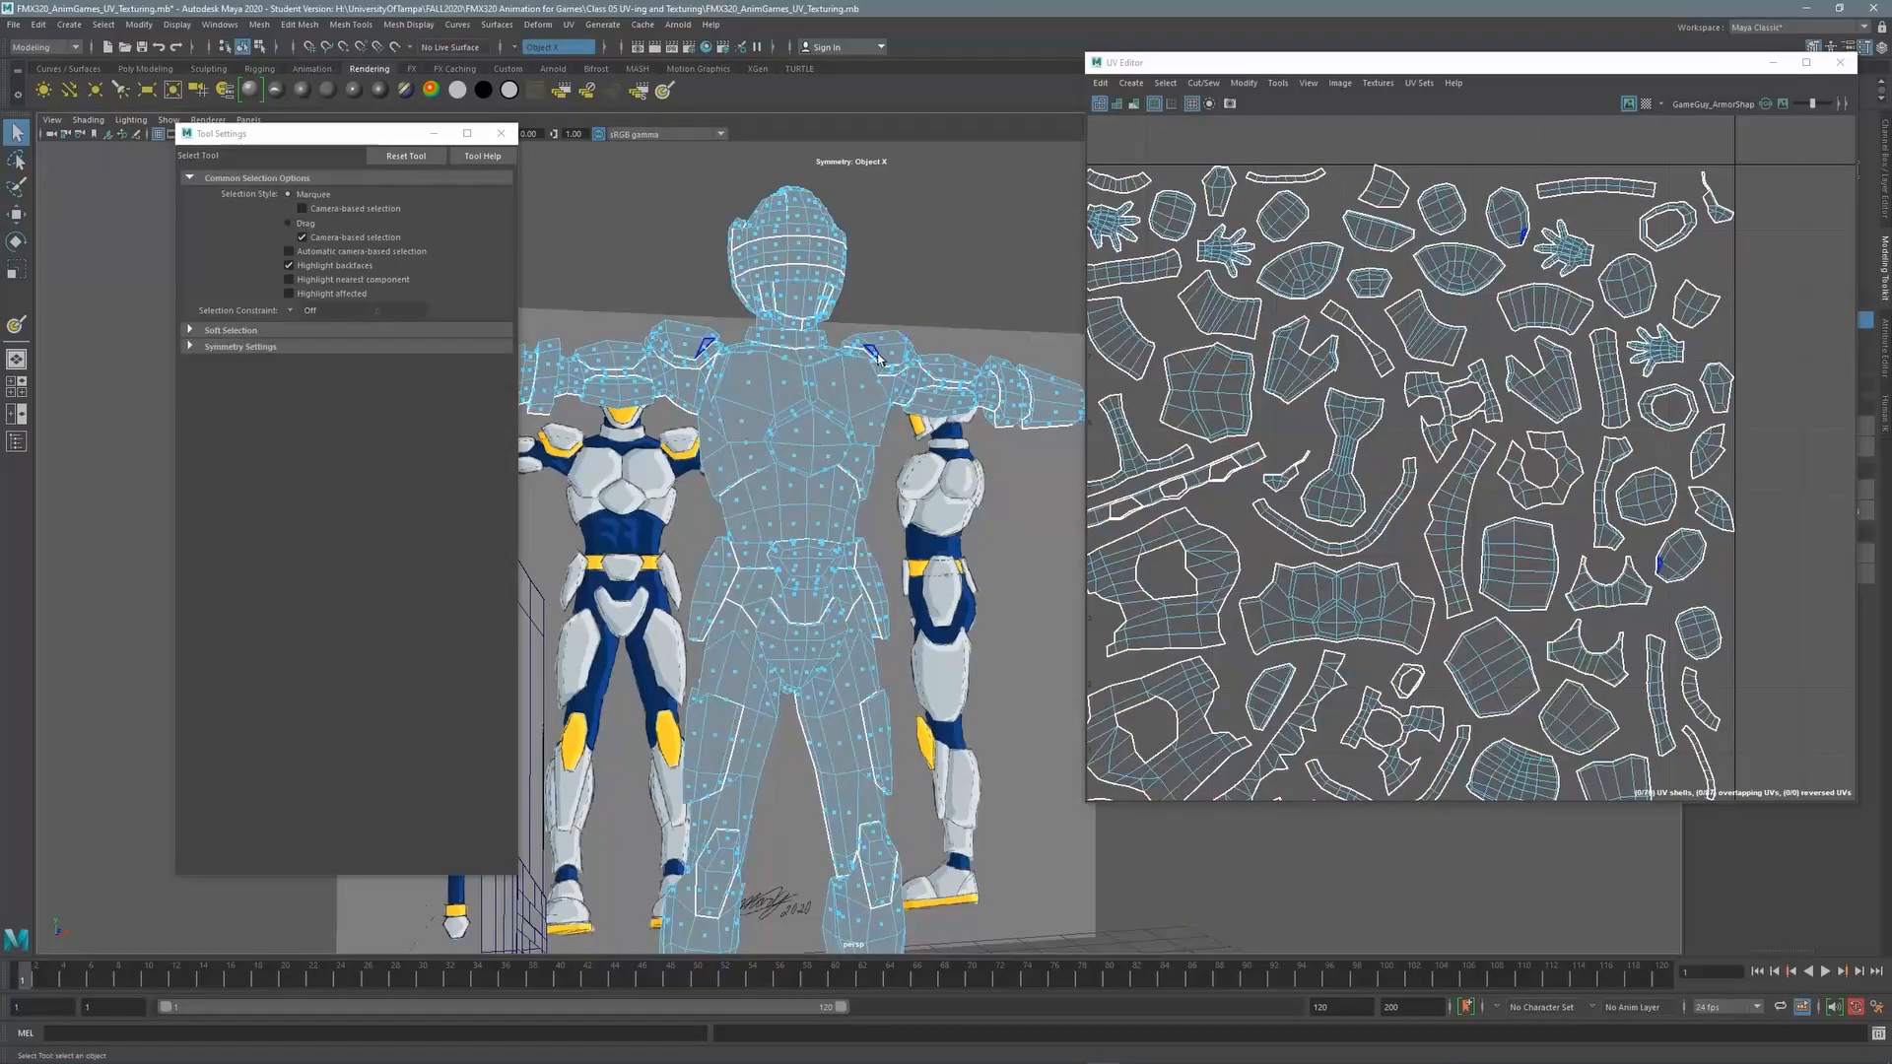
middle_click_drag(865, 473, 879, 340, "alt")
left_click_drag(879, 340, 871, 362, "alt")
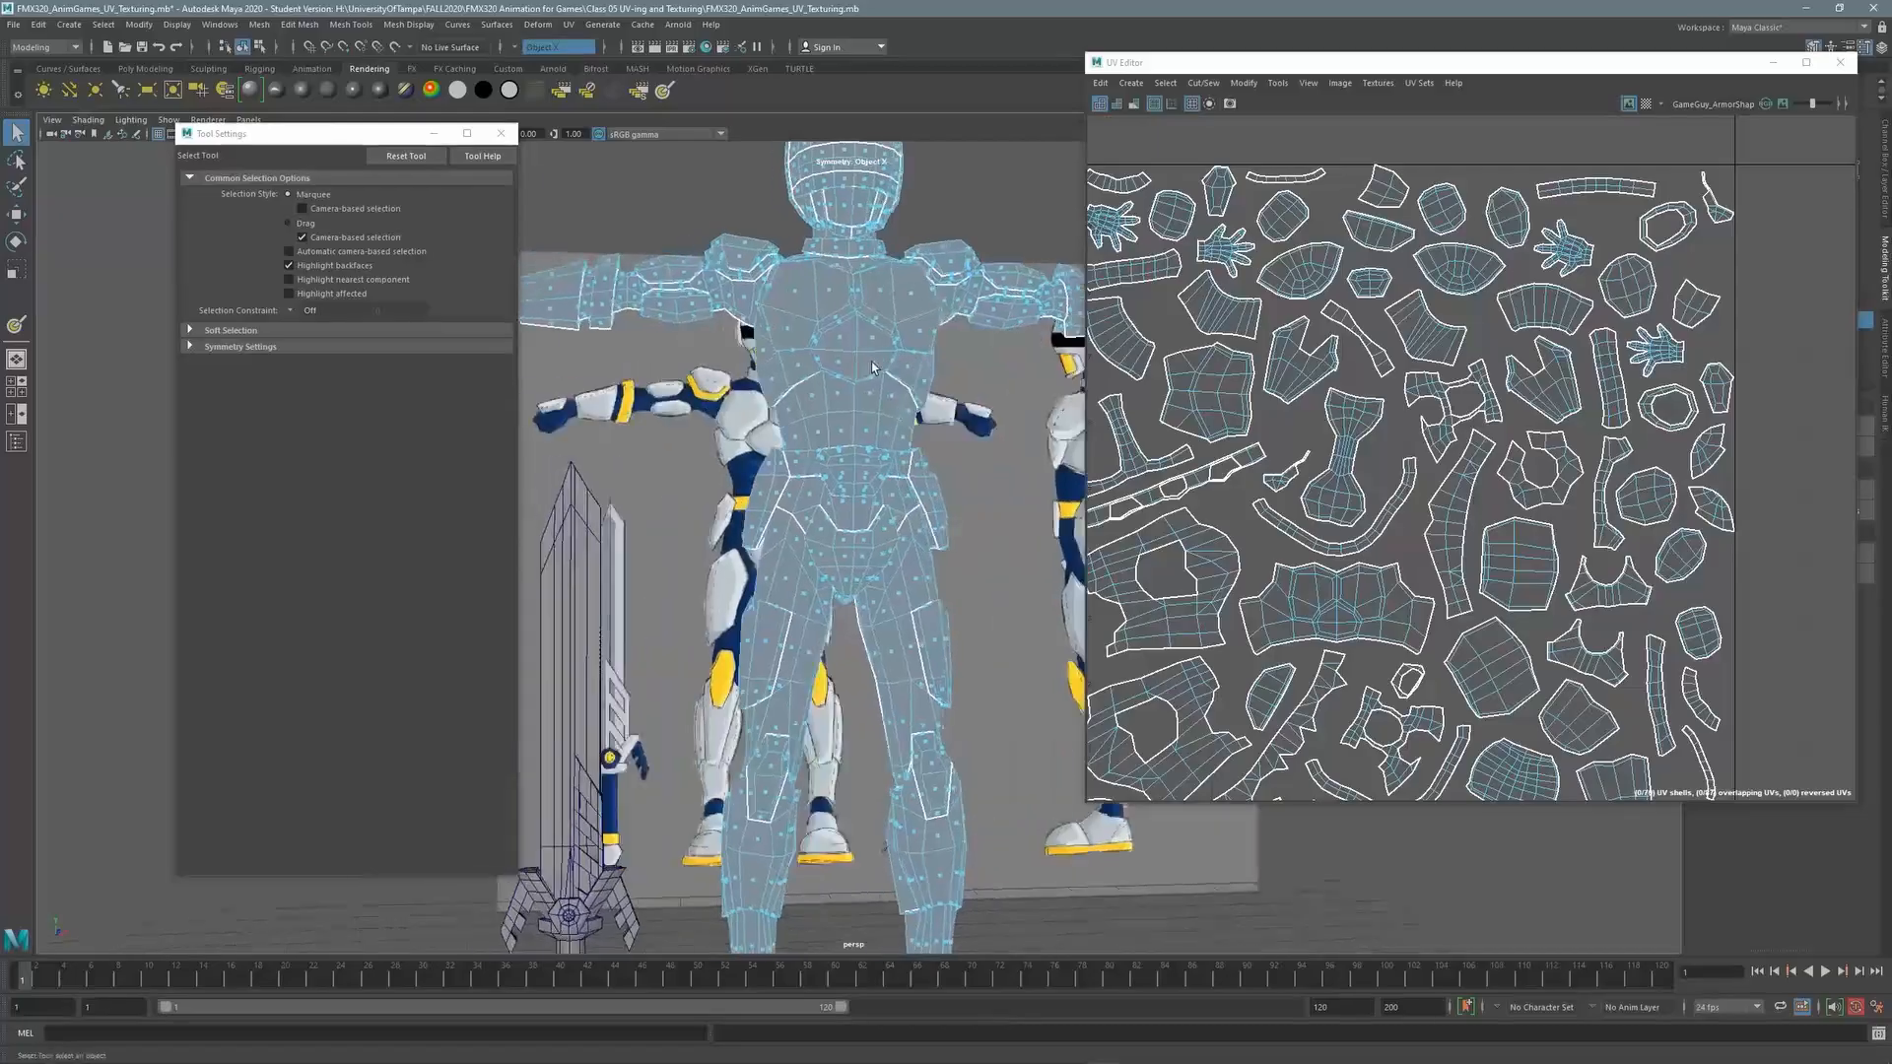
middle_click_drag(1366, 386, 1420, 352, "alt")
right_click_drag(1420, 352, 1409, 370, "alt")
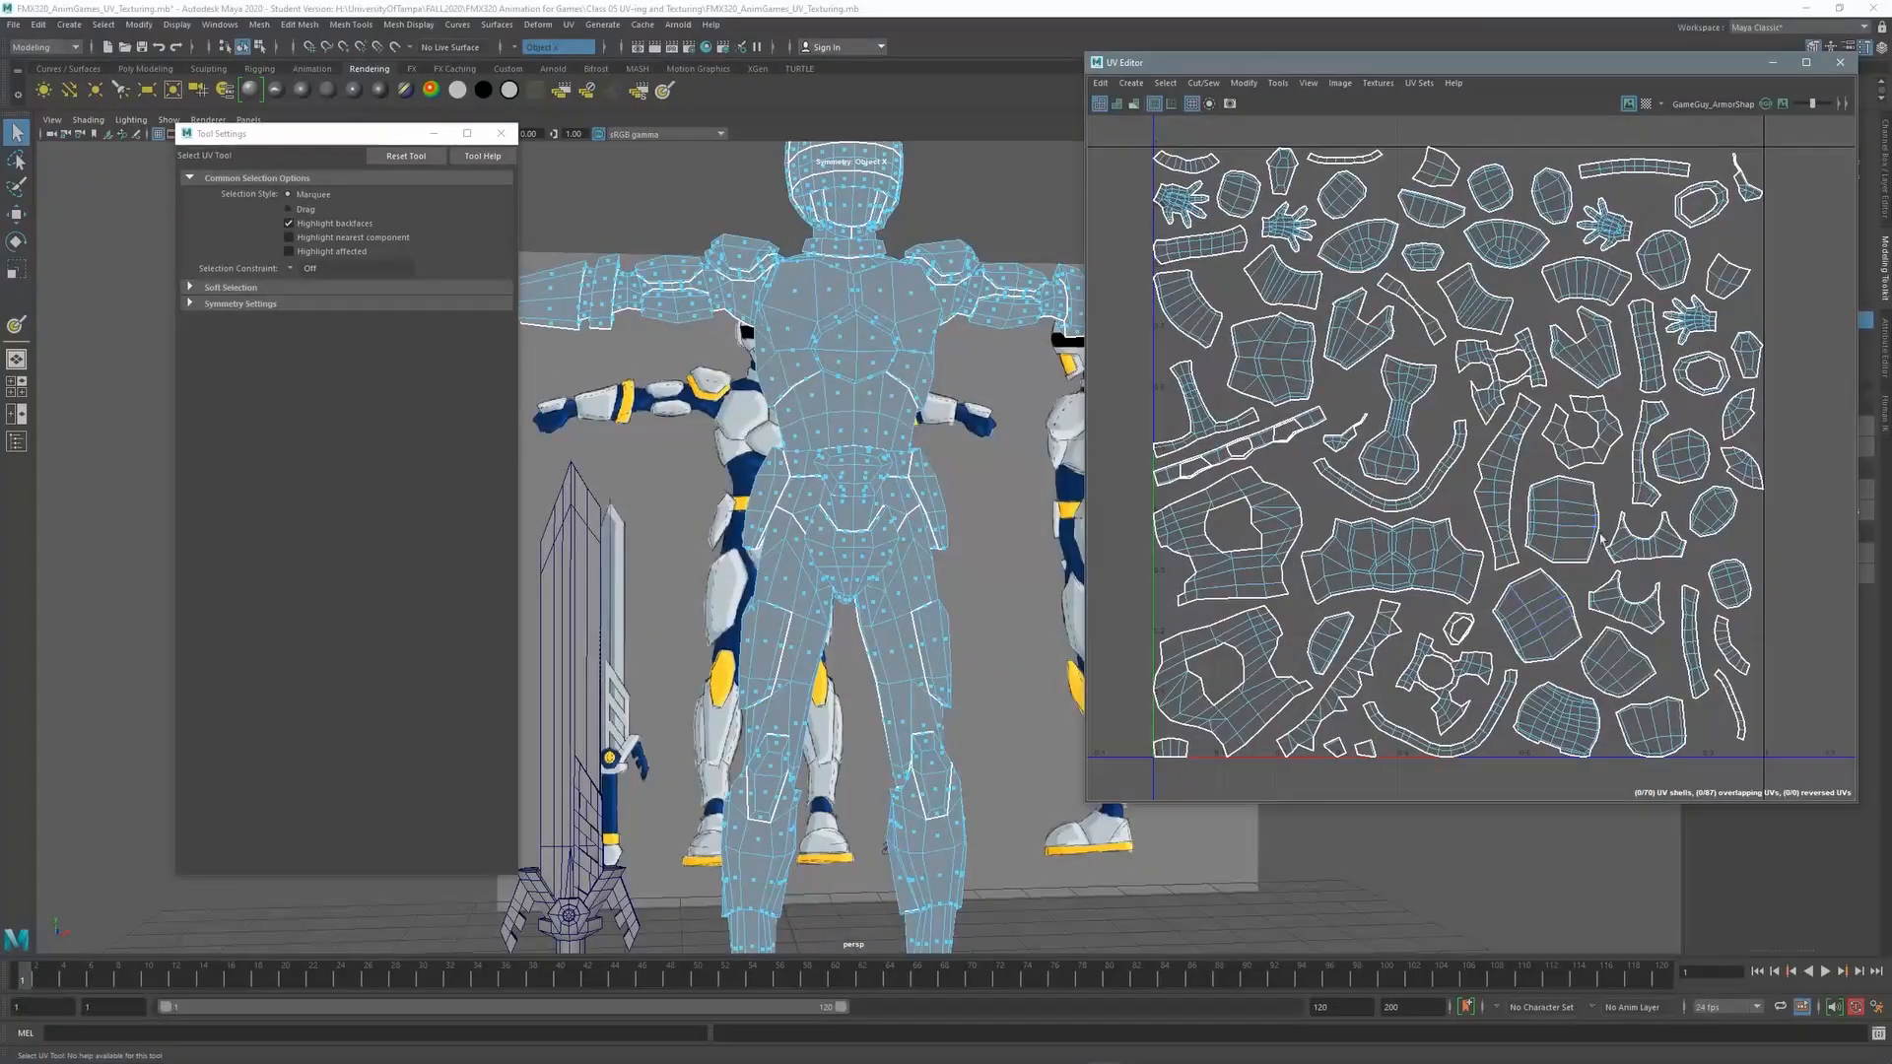
Return to object mode, then reselect the character's armor mesh and switch it to face selection
left_click(1596, 405)
left_click(1595, 430)
left_click(860, 428)
key("F8")
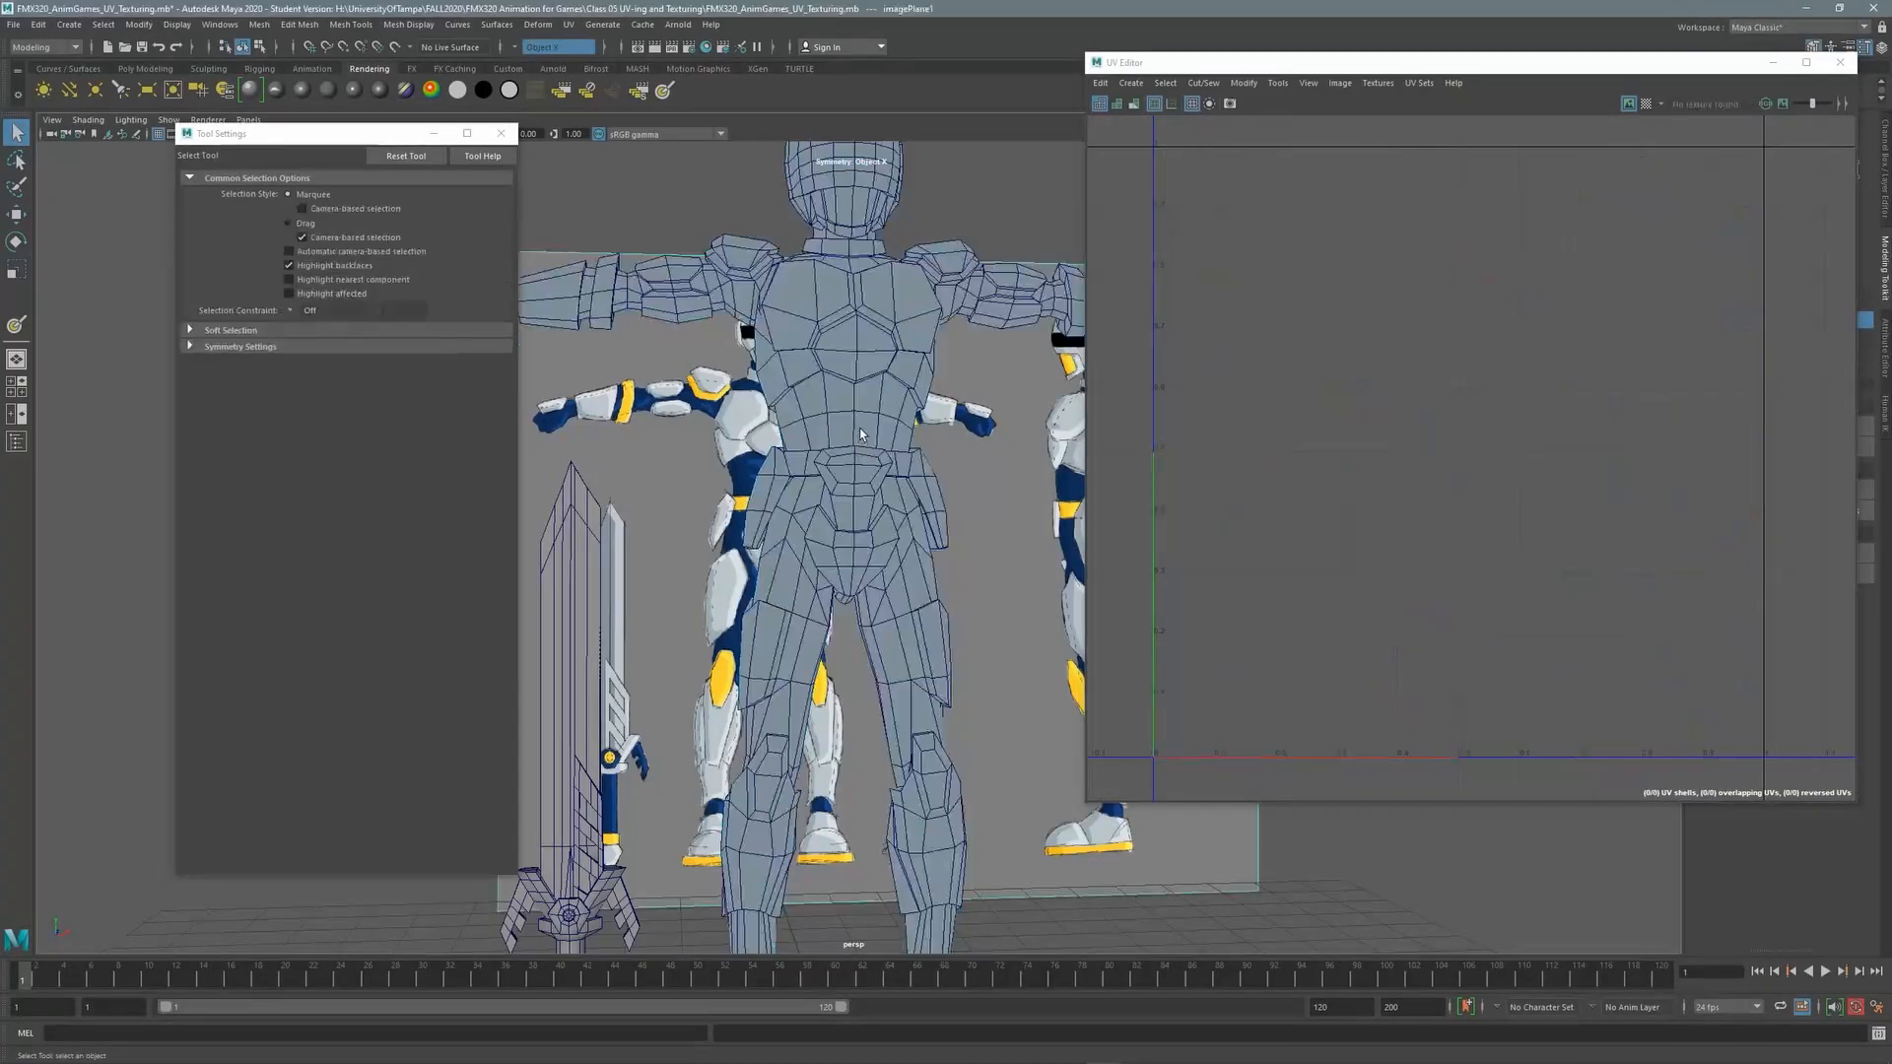
left_click(860, 436)
right_click(862, 430)
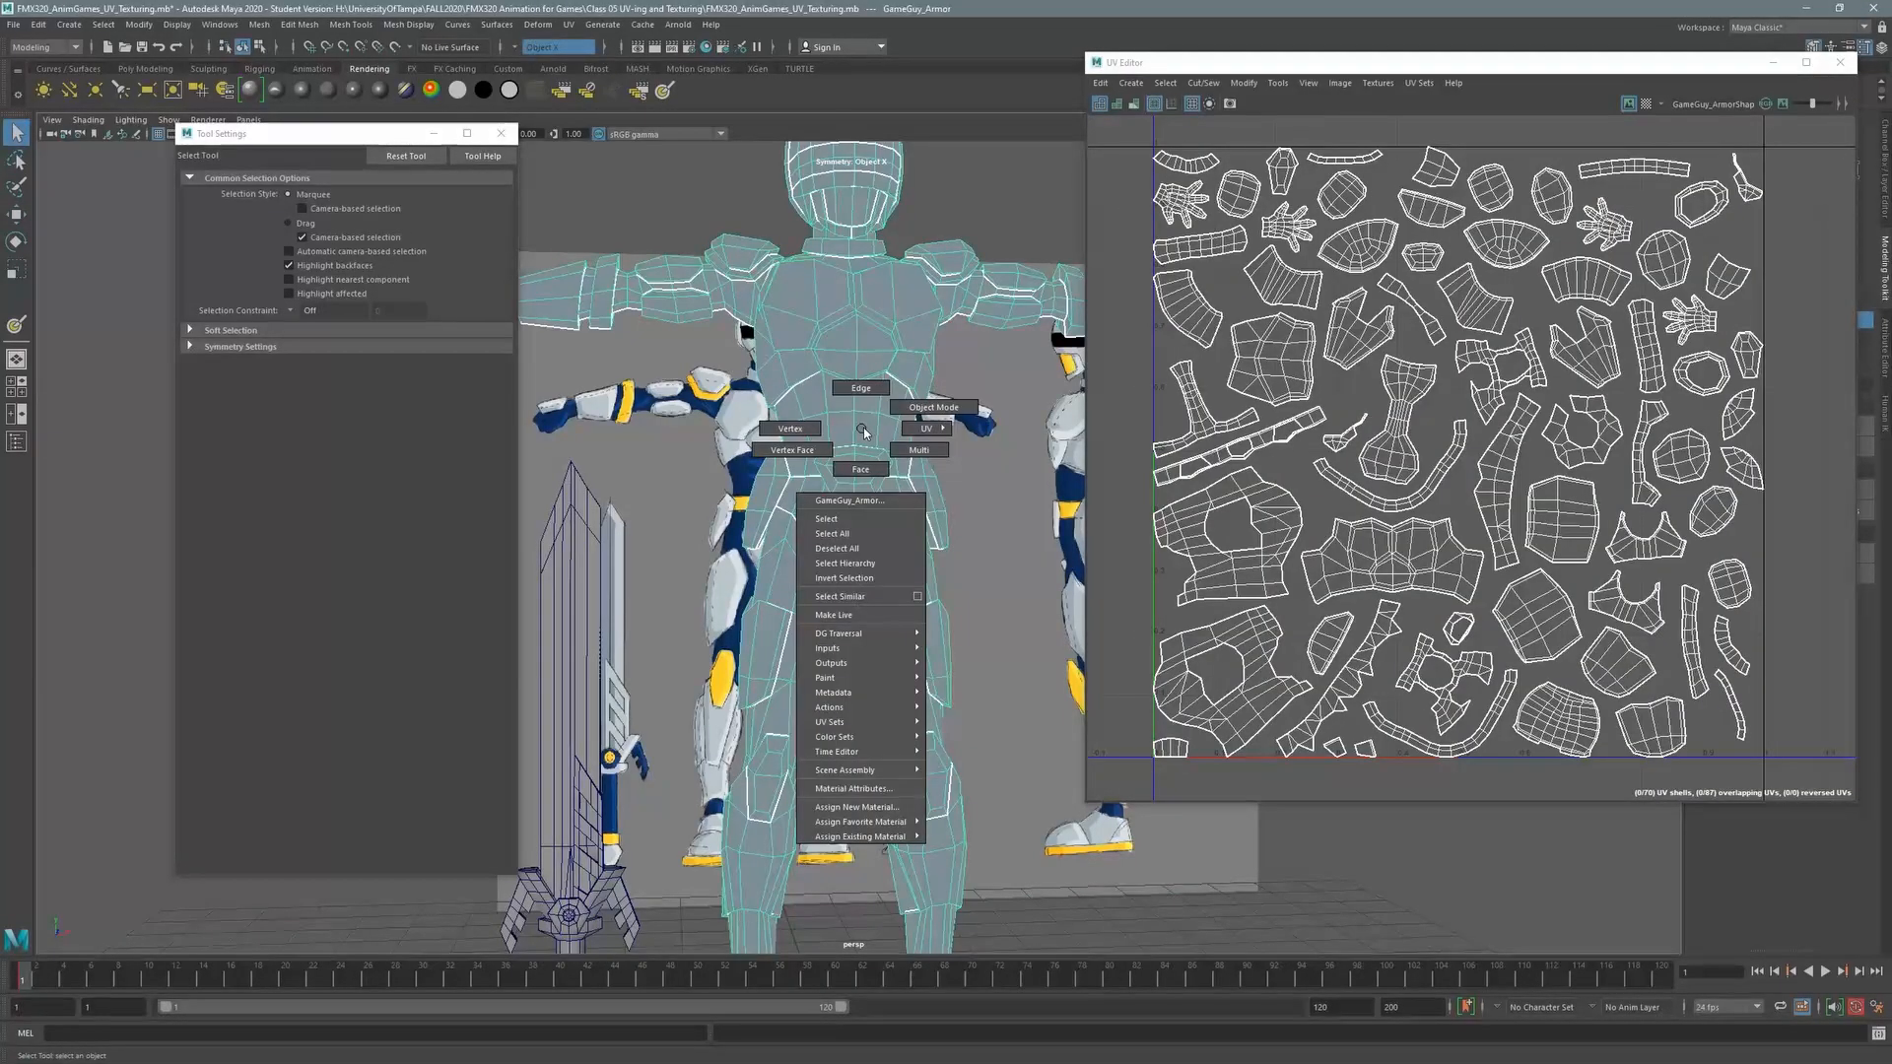
left_click(860, 469)
Select the complete UV shells of the abdomen and both thighs of the undersuit
left_click(854, 428)
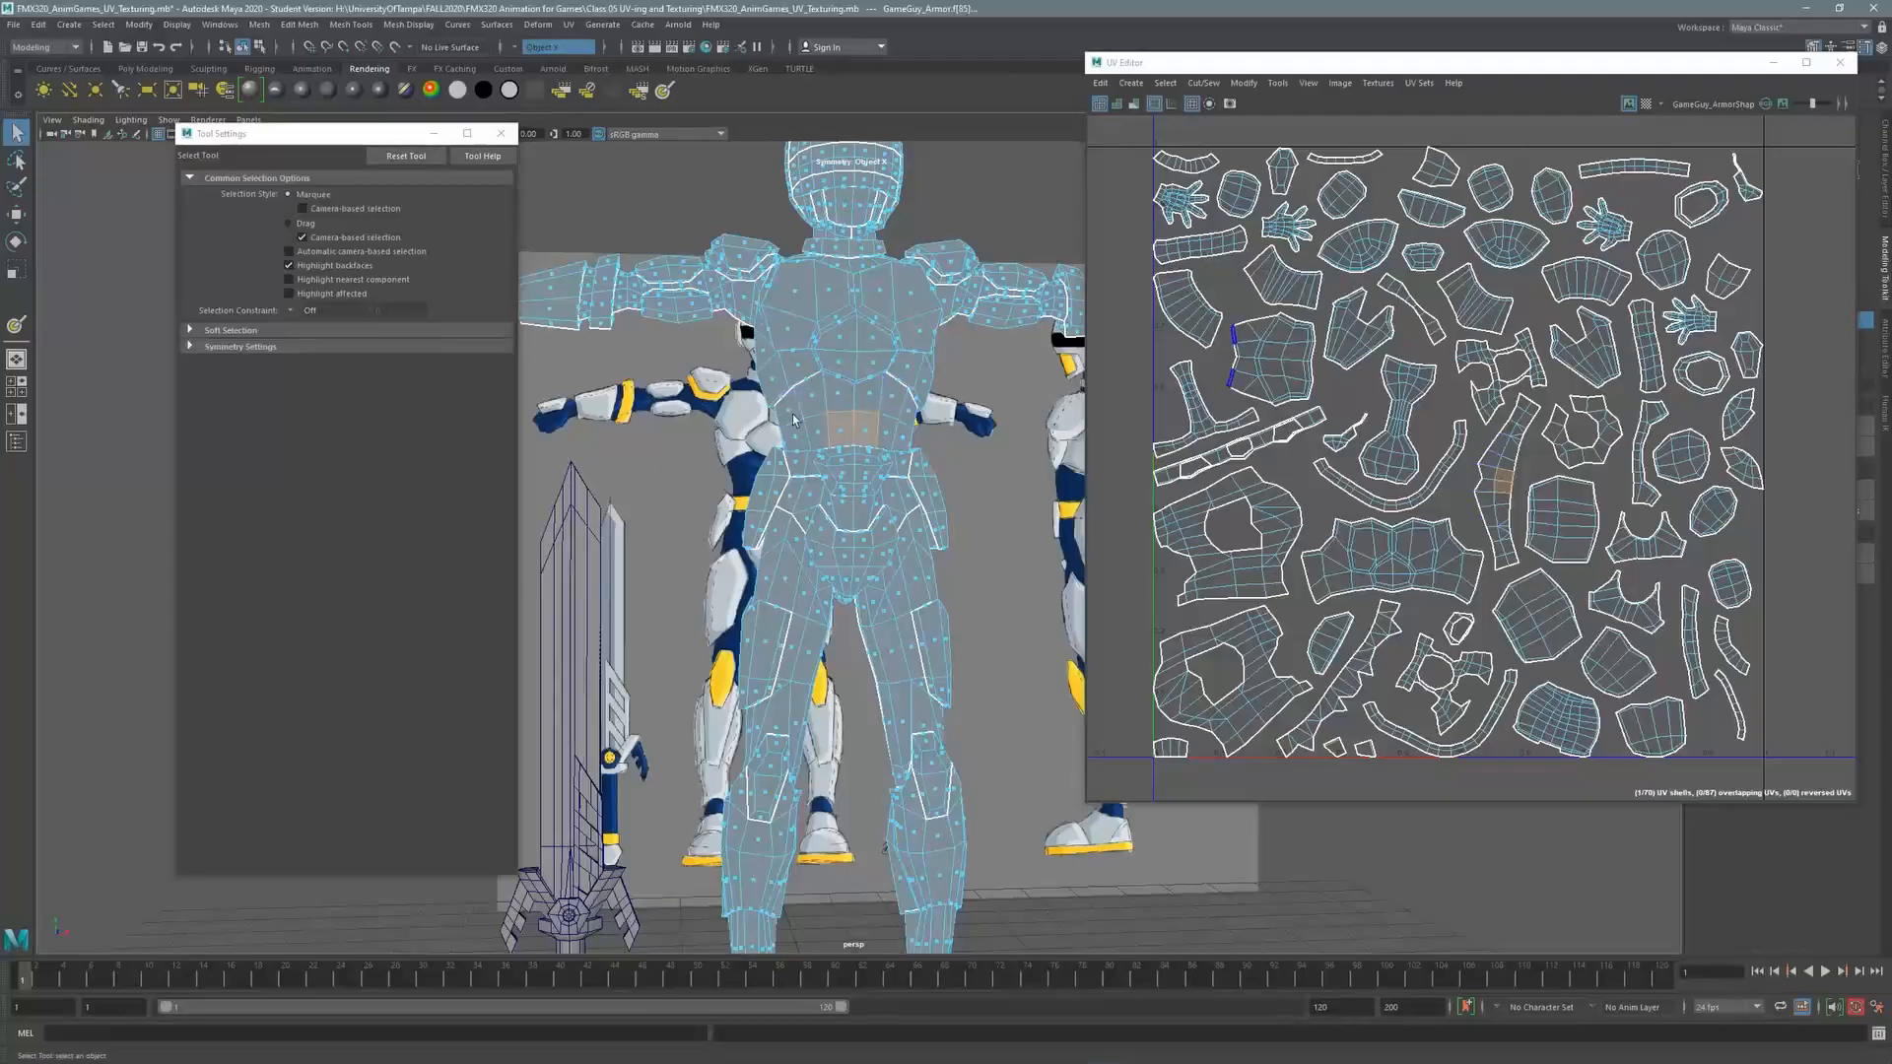
double_click(1505, 483)
right_click_drag(767, 461, 818, 402, "alt")
left_click_drag(818, 402, 877, 428, "alt")
middle_click_drag(877, 428, 812, 319, "alt")
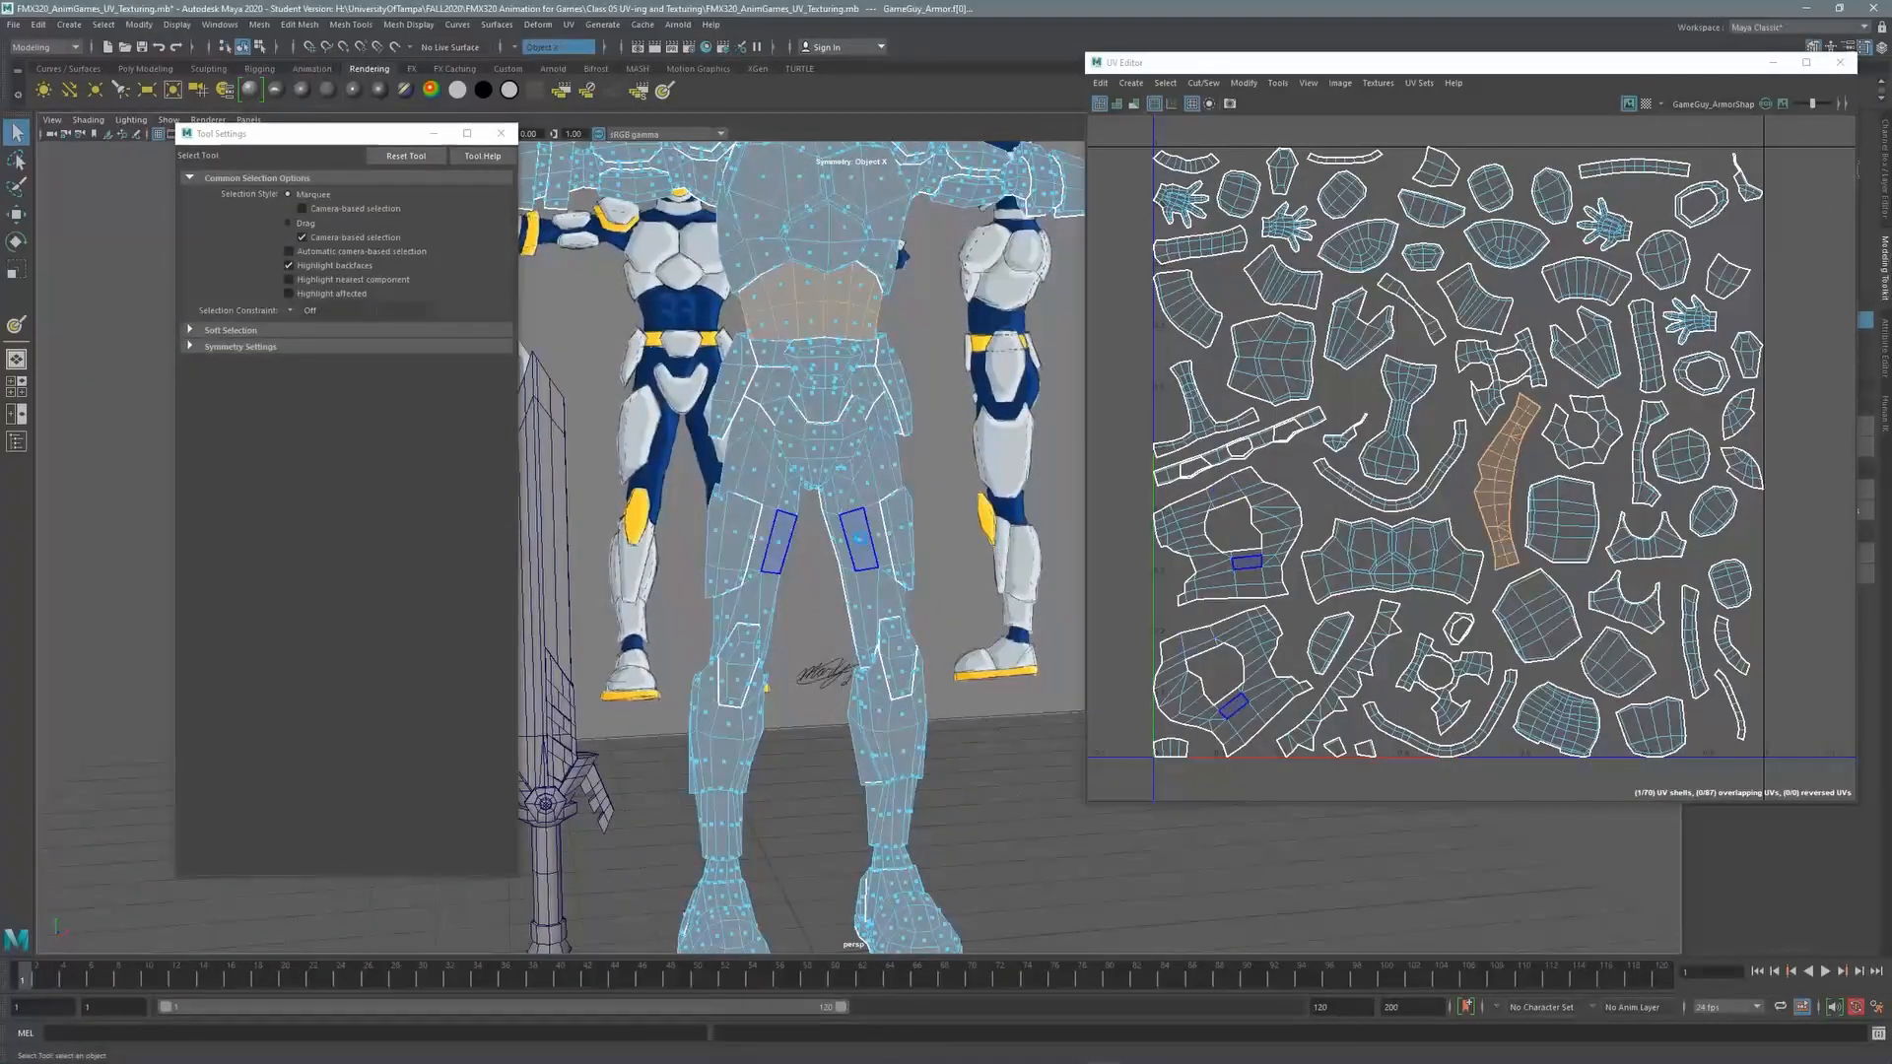
left_click(913, 552)
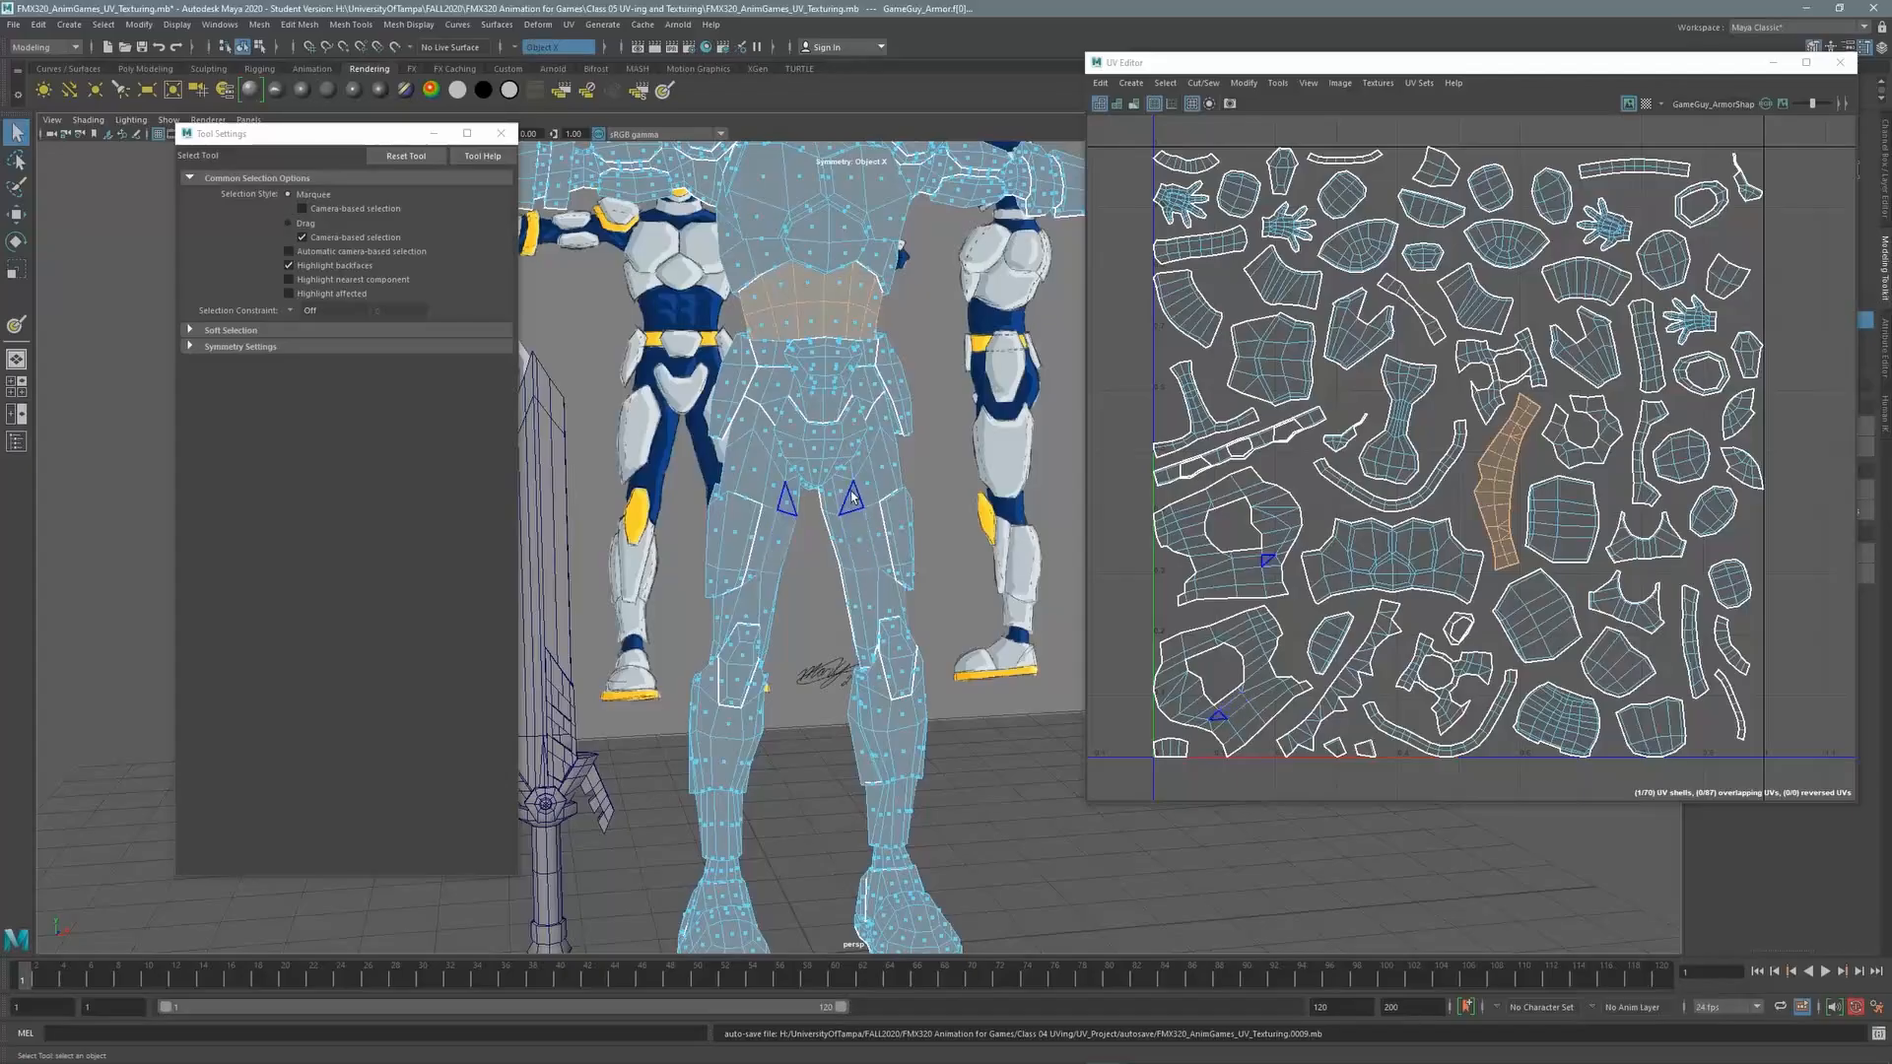
left_click(860, 542, "shift")
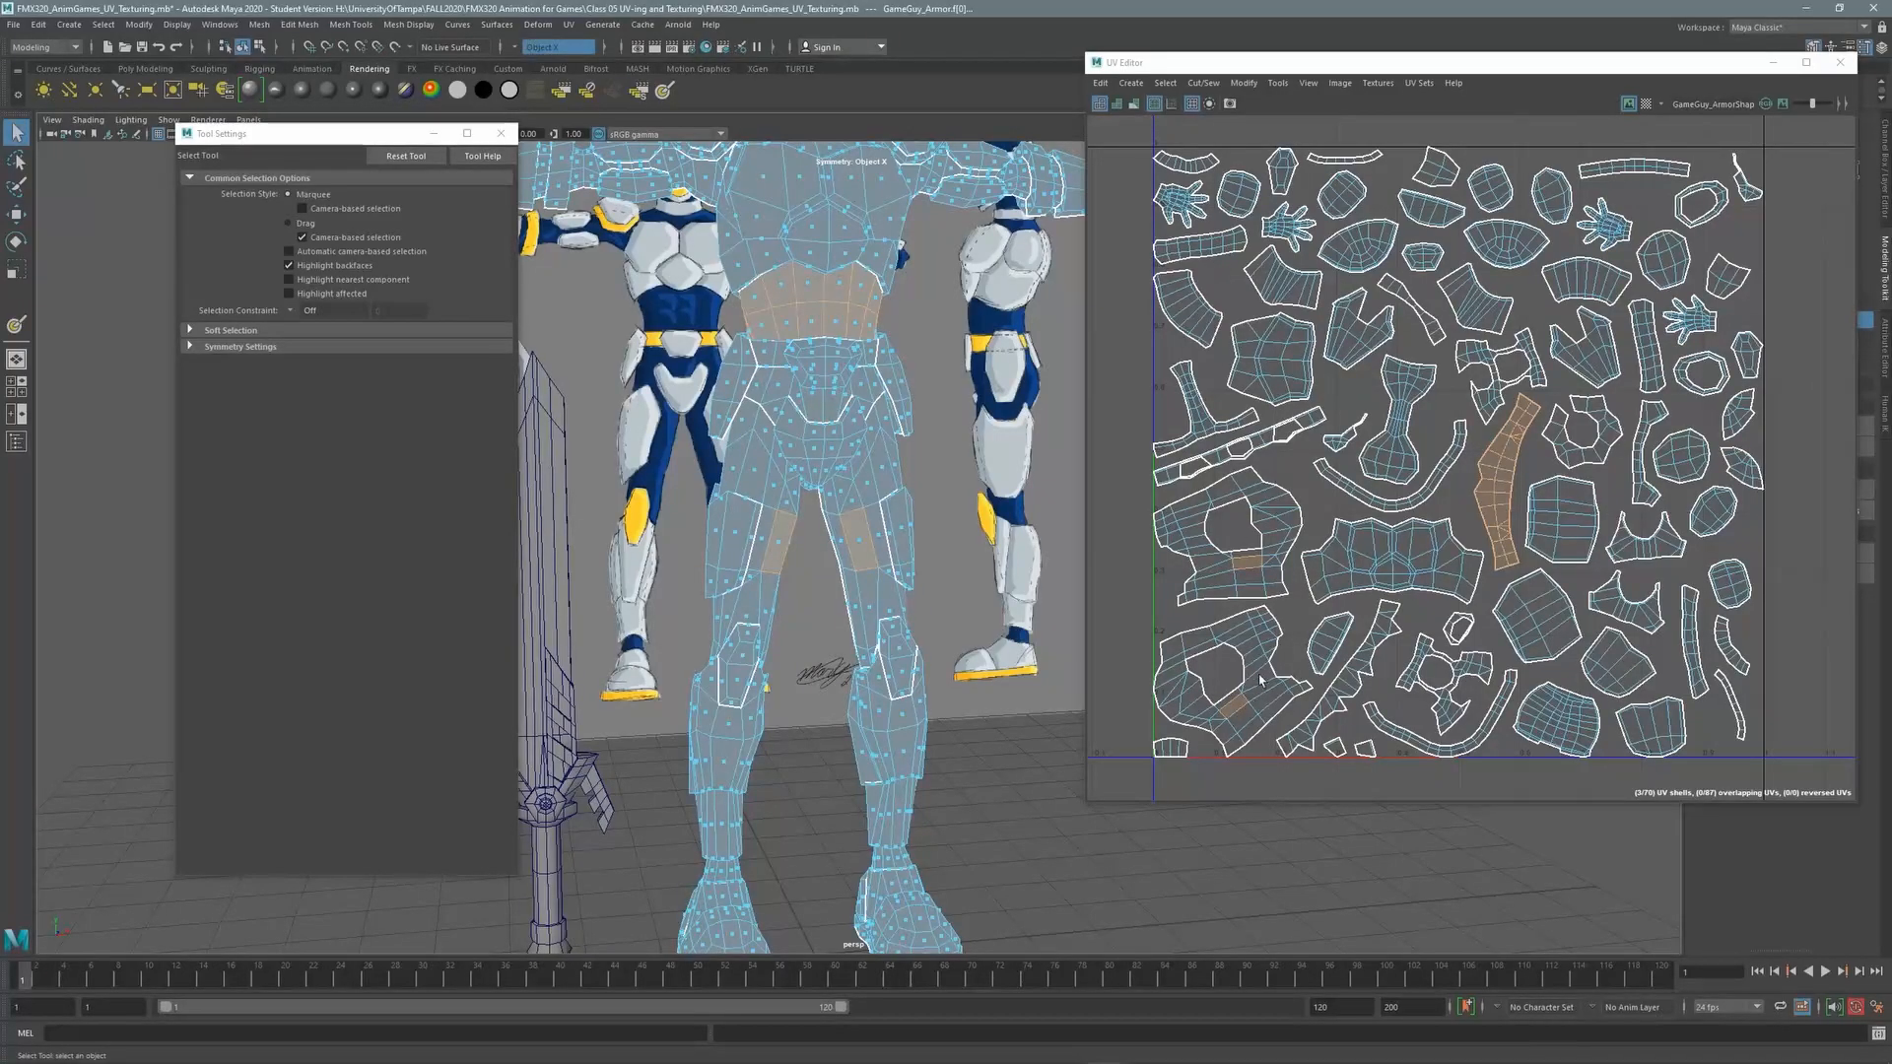
double_click(1249, 568, "shift")
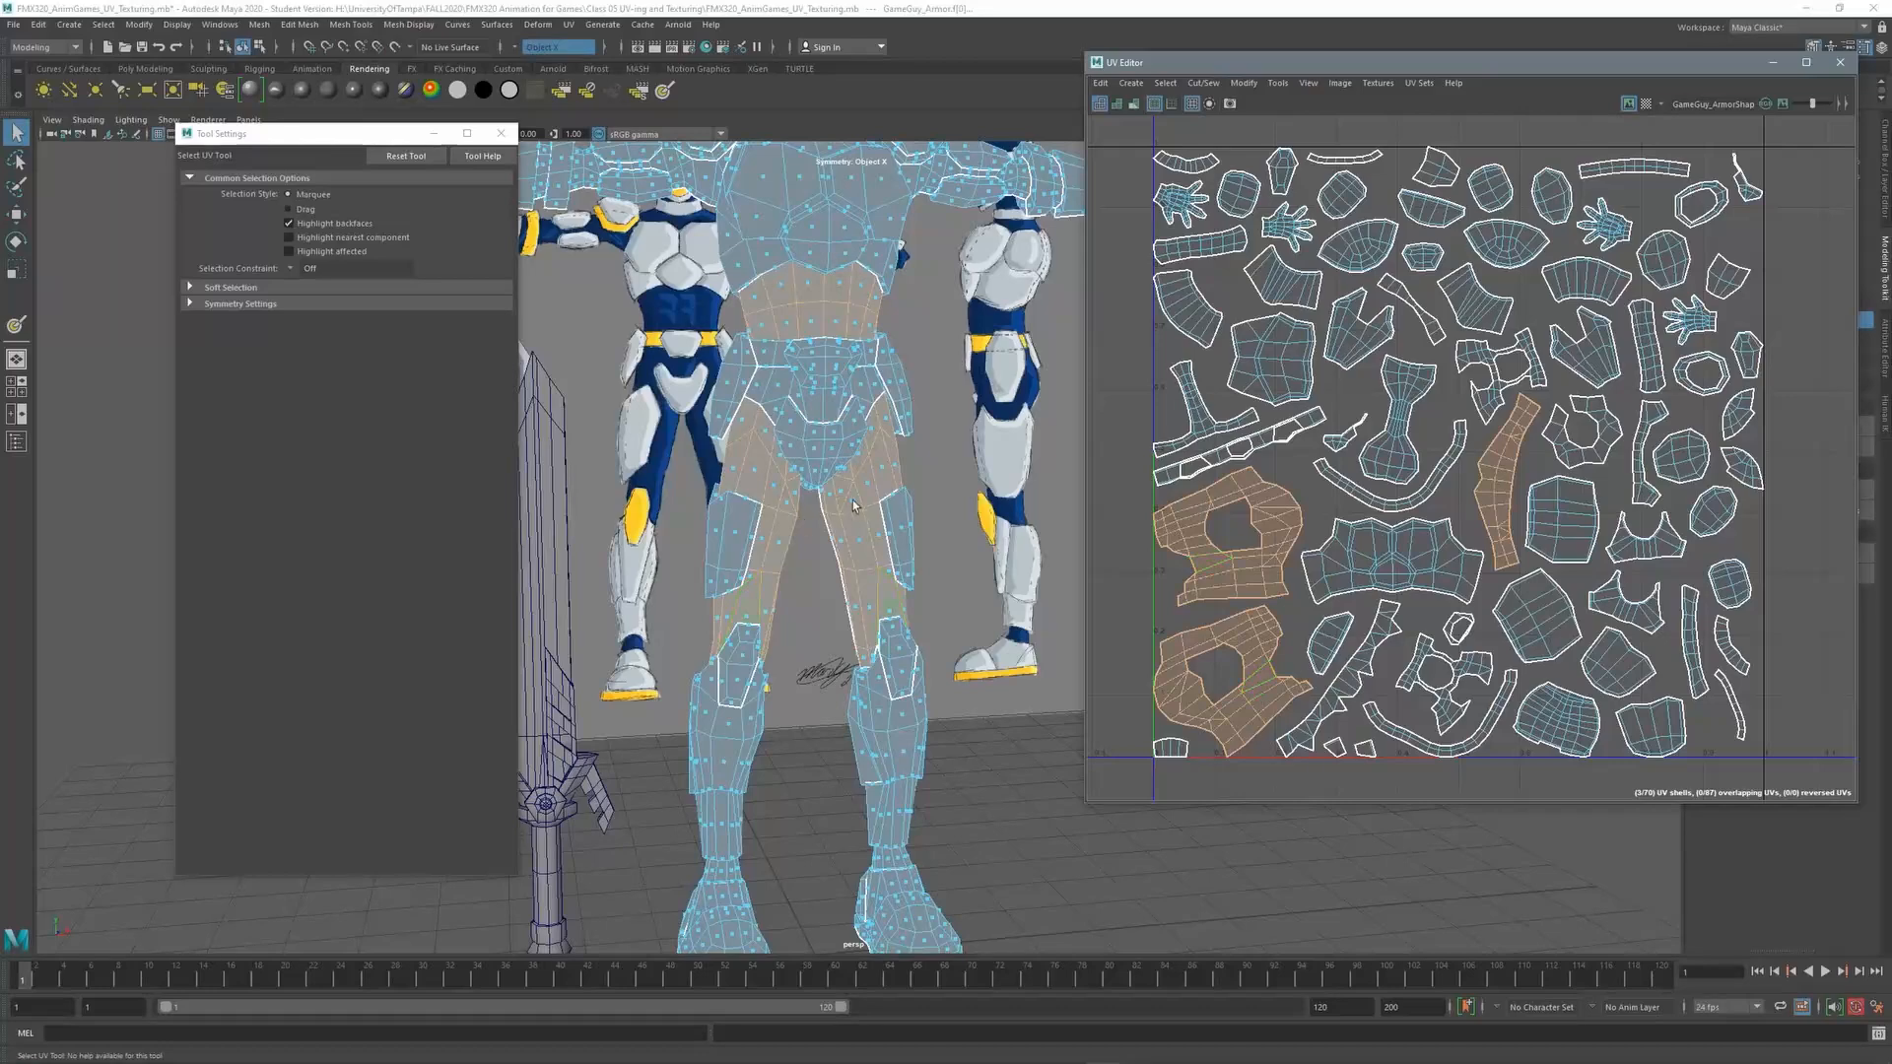
middle_click_drag(896, 526, 876, 583, "alt")
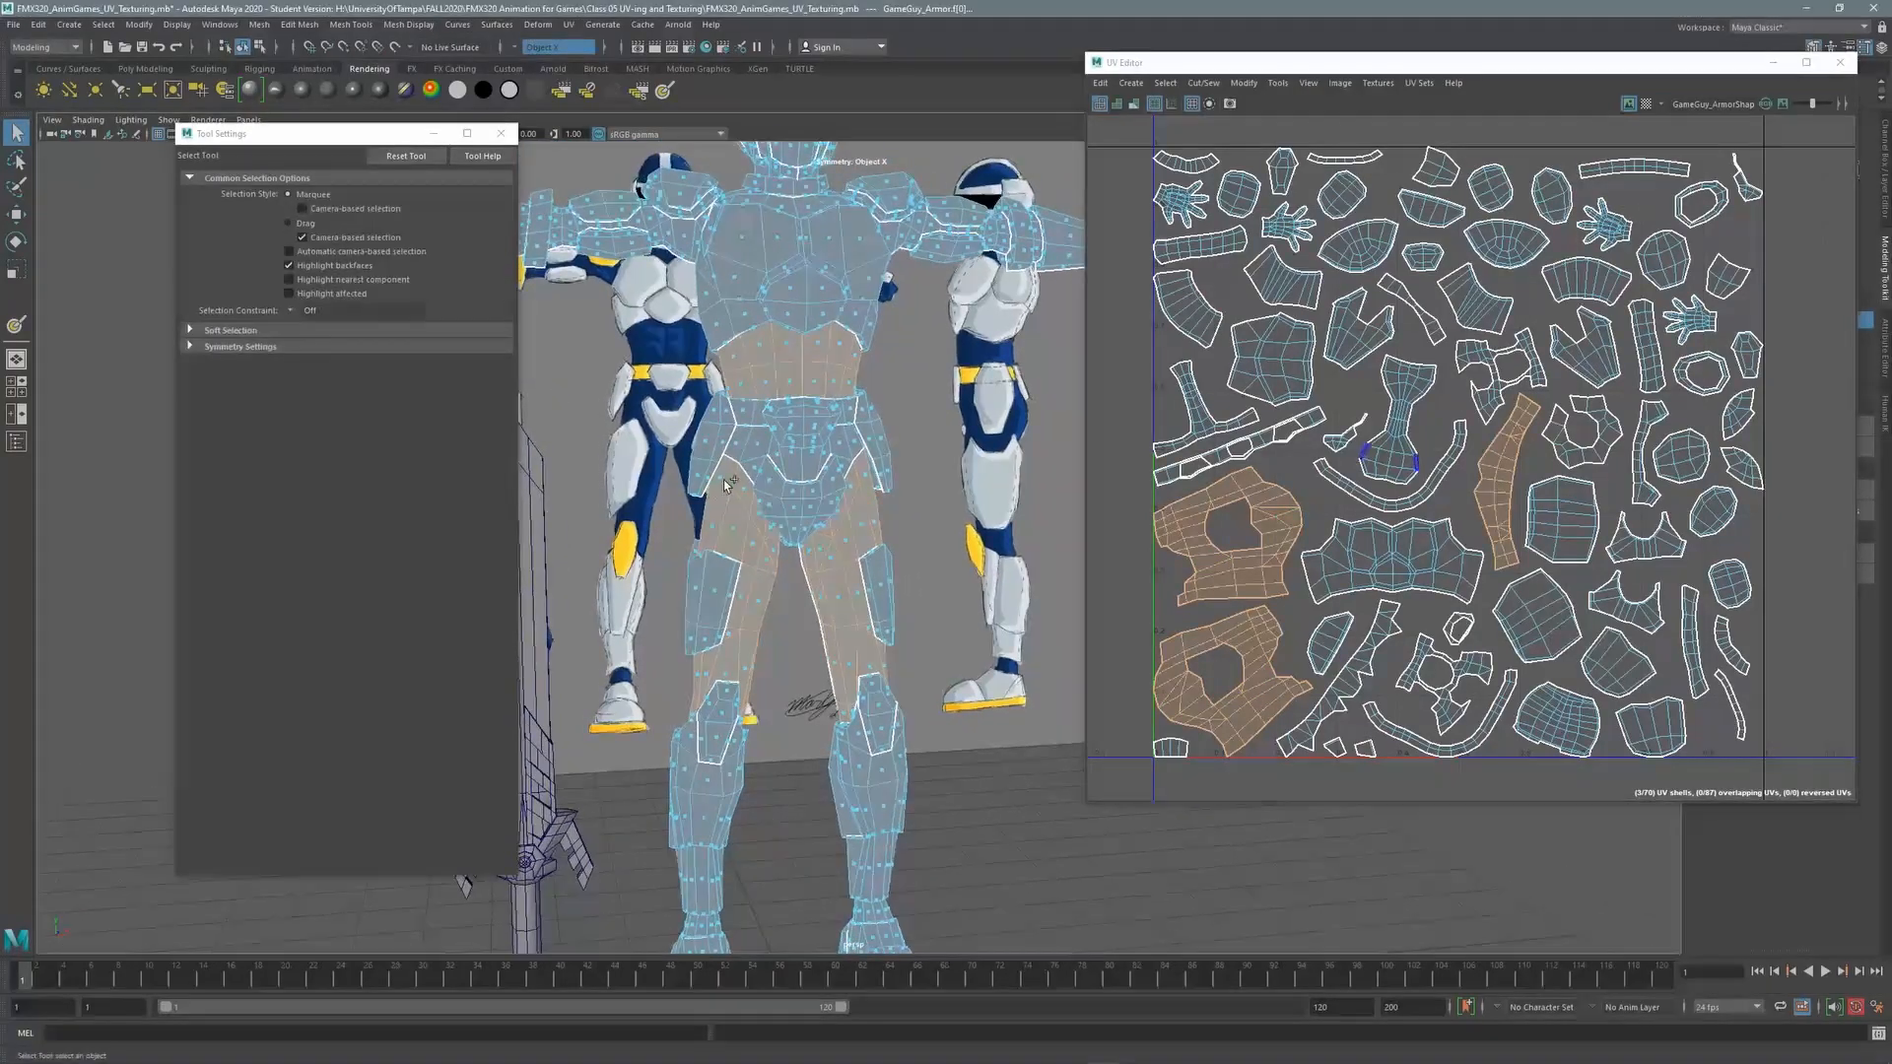
left_click(801, 508, "shift")
middle_click_drag(812, 631, 853, 599, "alt")
right_click_drag(860, 381, 1014, 397, "alt")
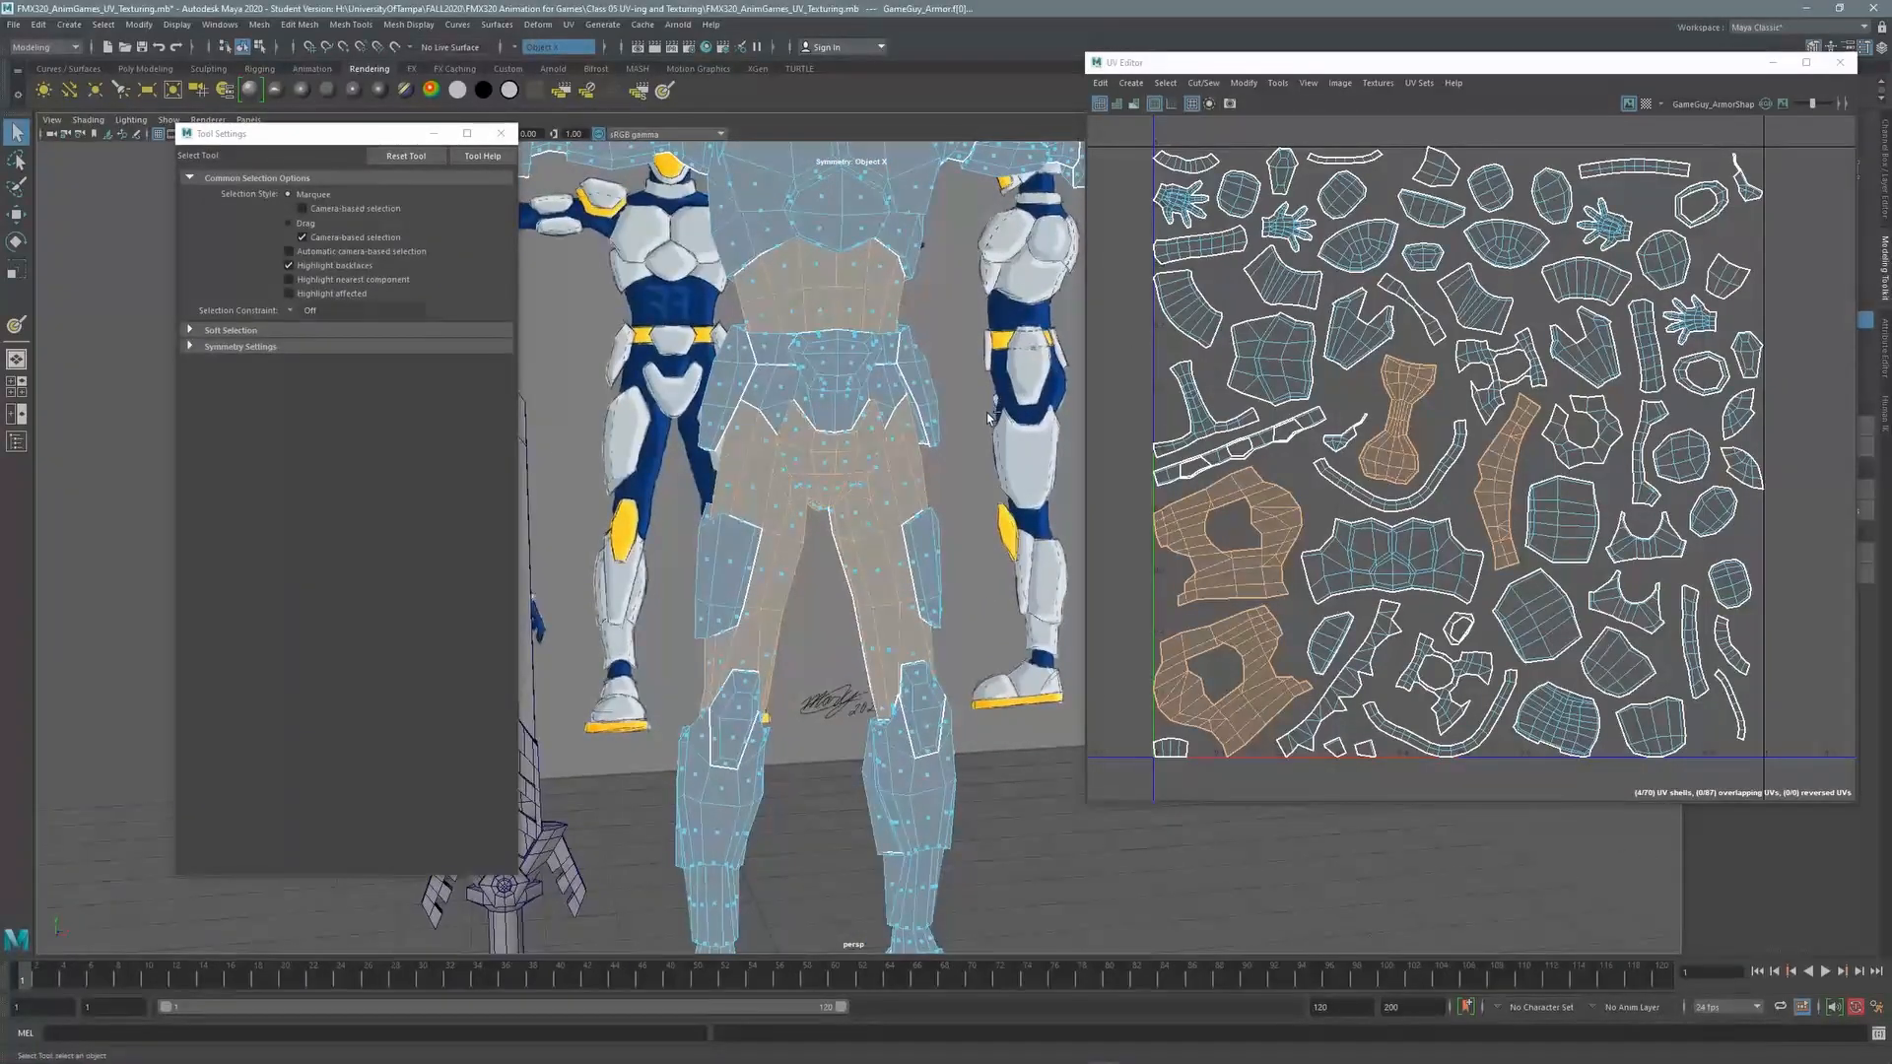
key("ctrl+z")
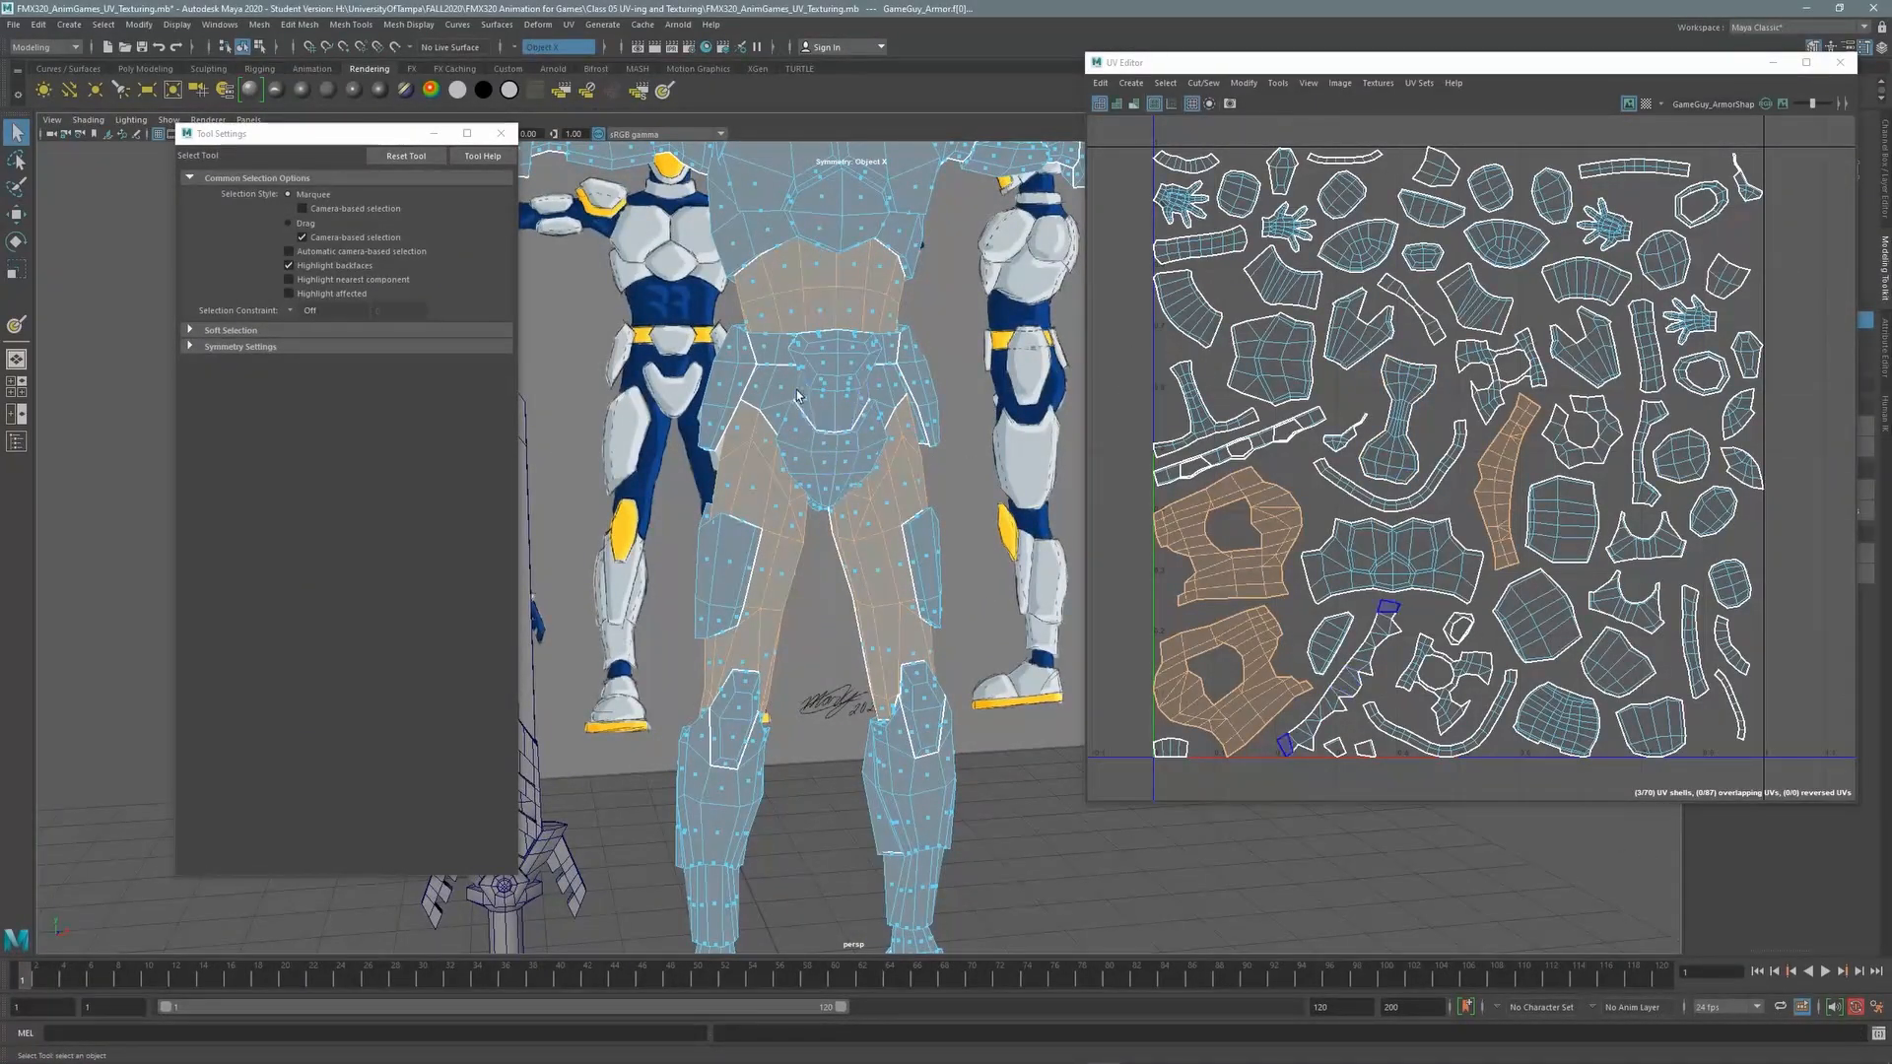
Add the full UV shells of the undersuit's hip area and both ankles to the selection
left_click(786, 392, "shift")
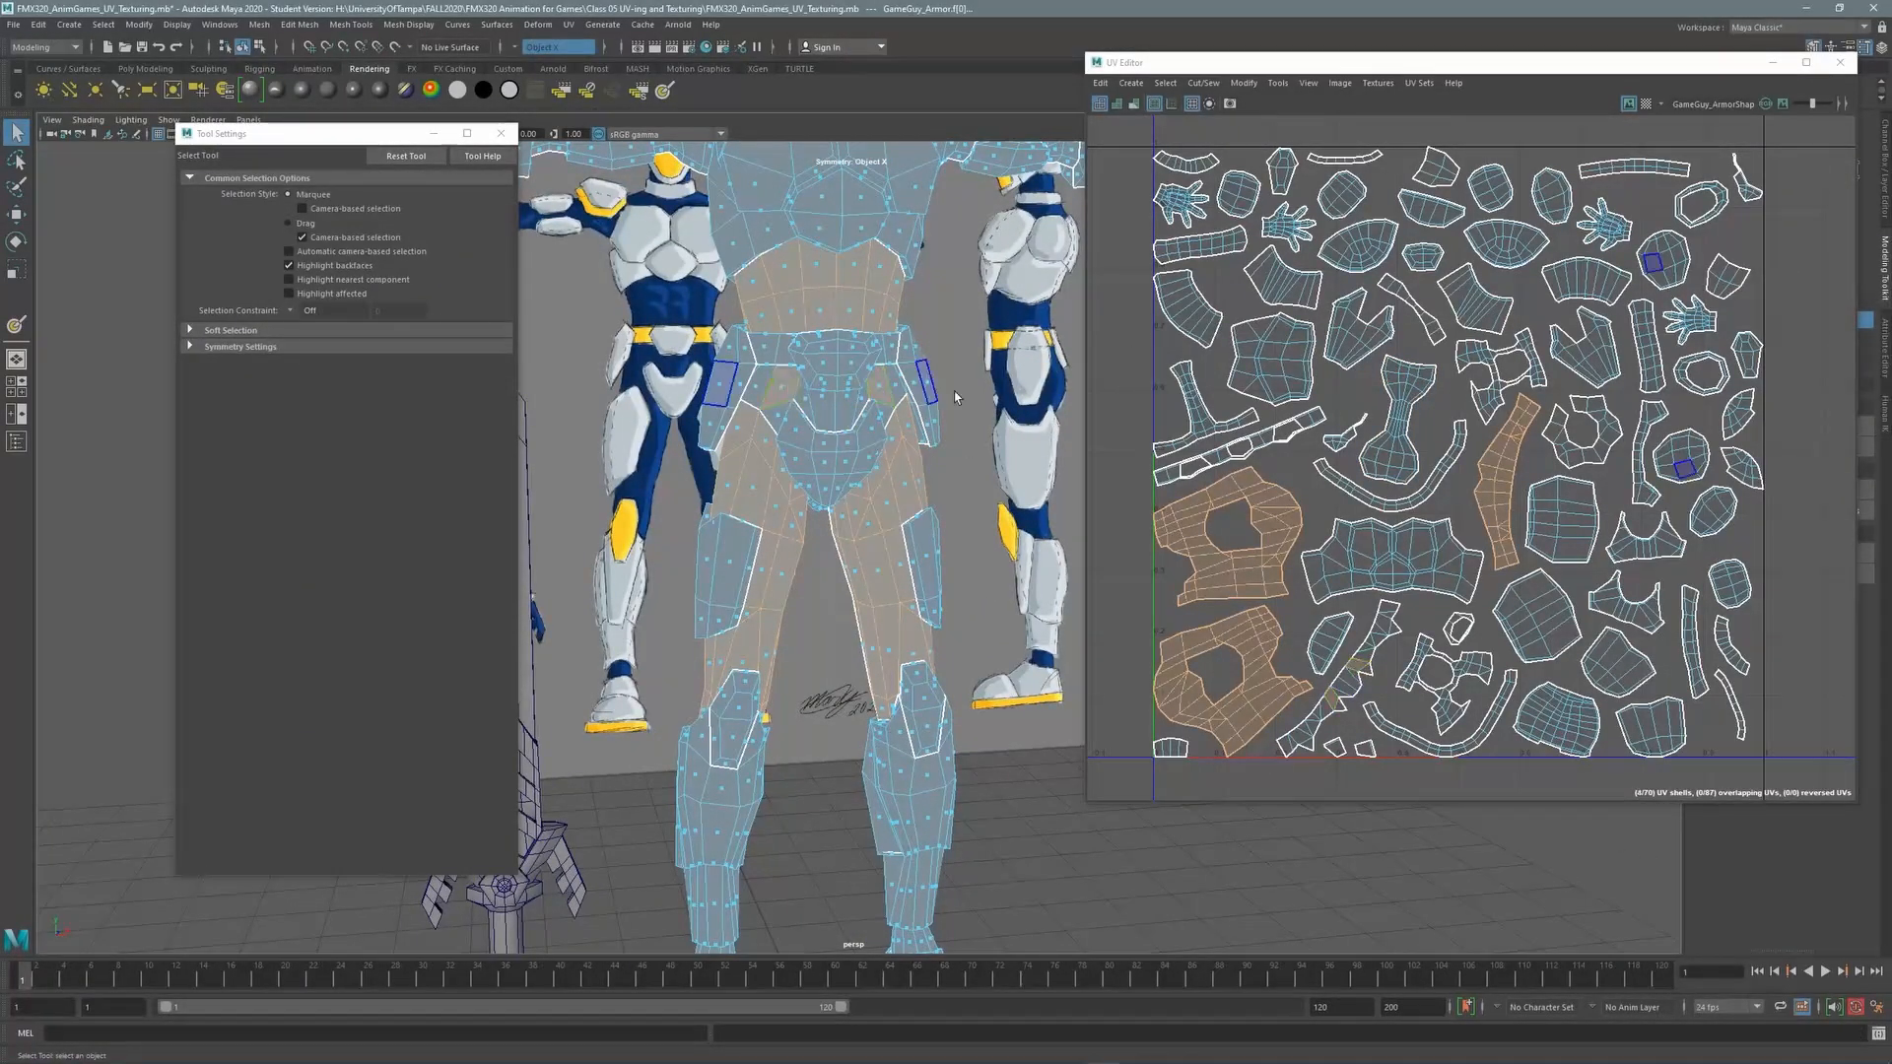
double_click(1373, 646, "shift")
middle_click_drag(855, 633, 924, 353, "alt")
right_click_drag(925, 353, 1007, 717, "alt")
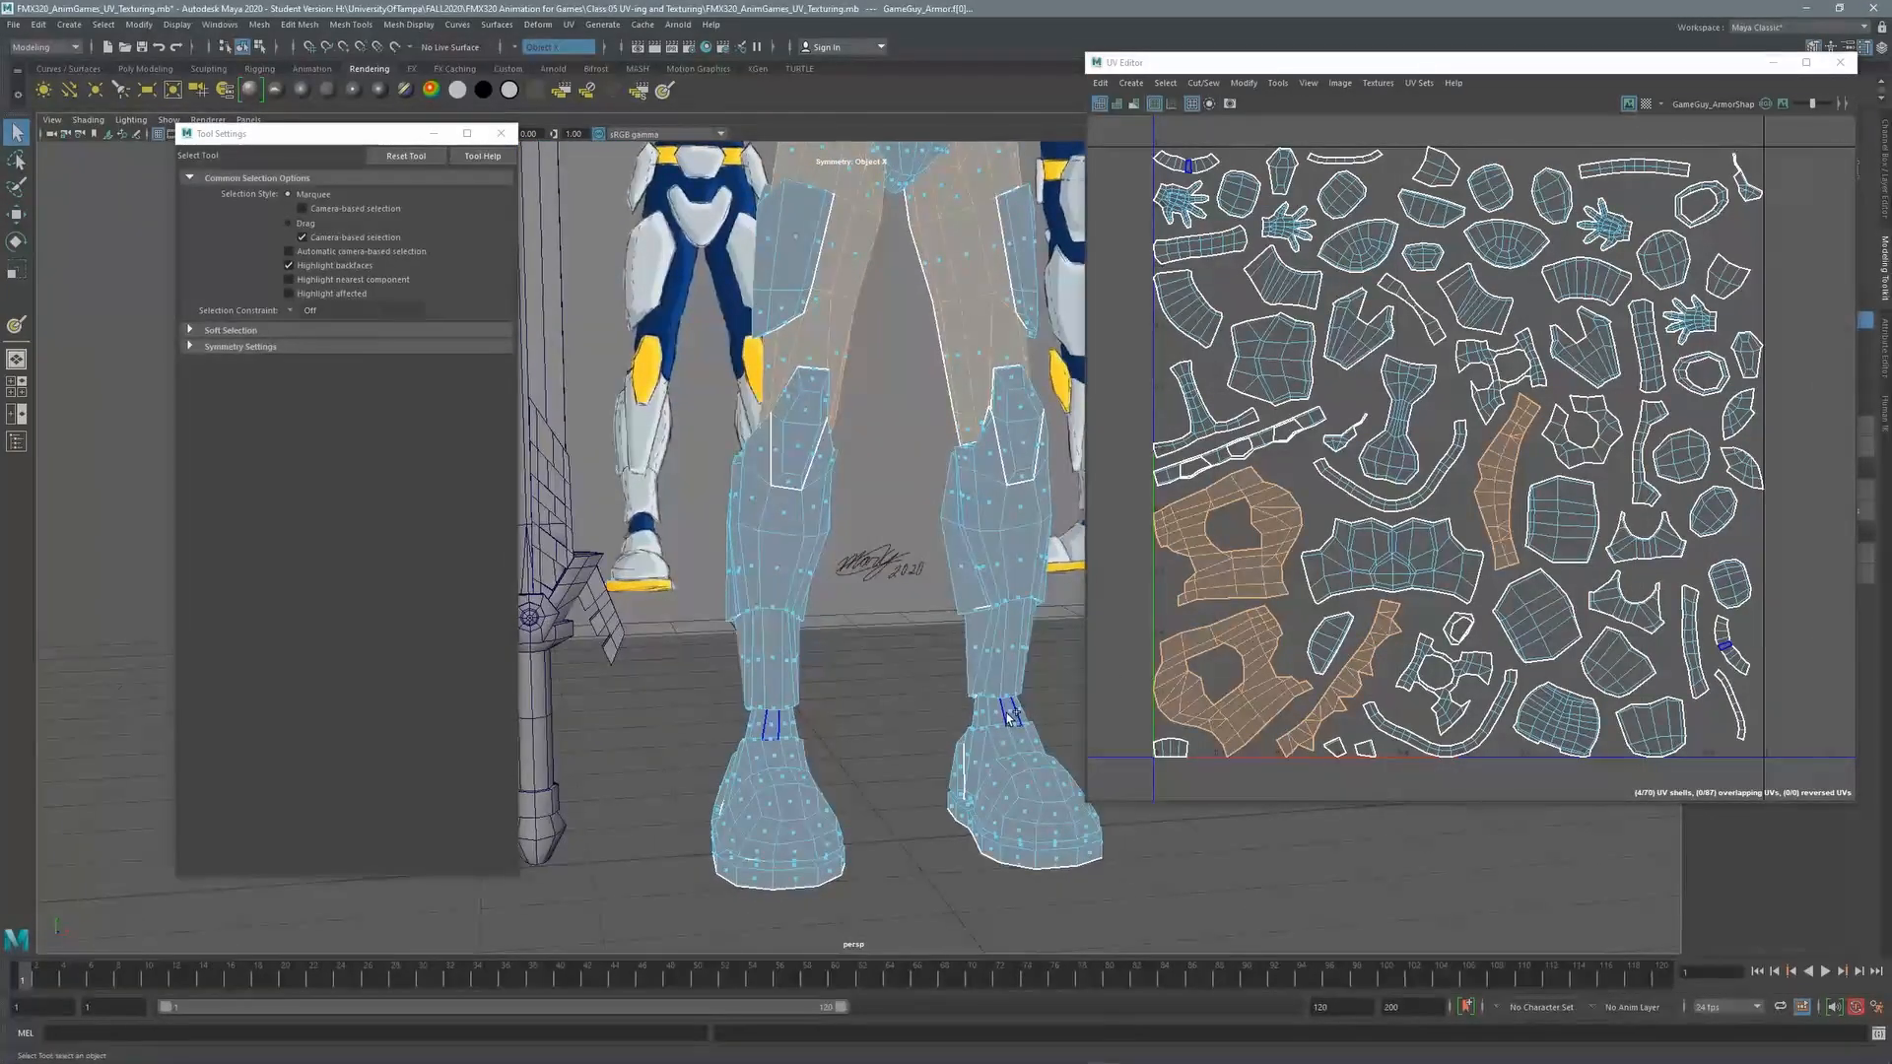
left_click(1007, 717, "shift")
double_click(1722, 650, "shift")
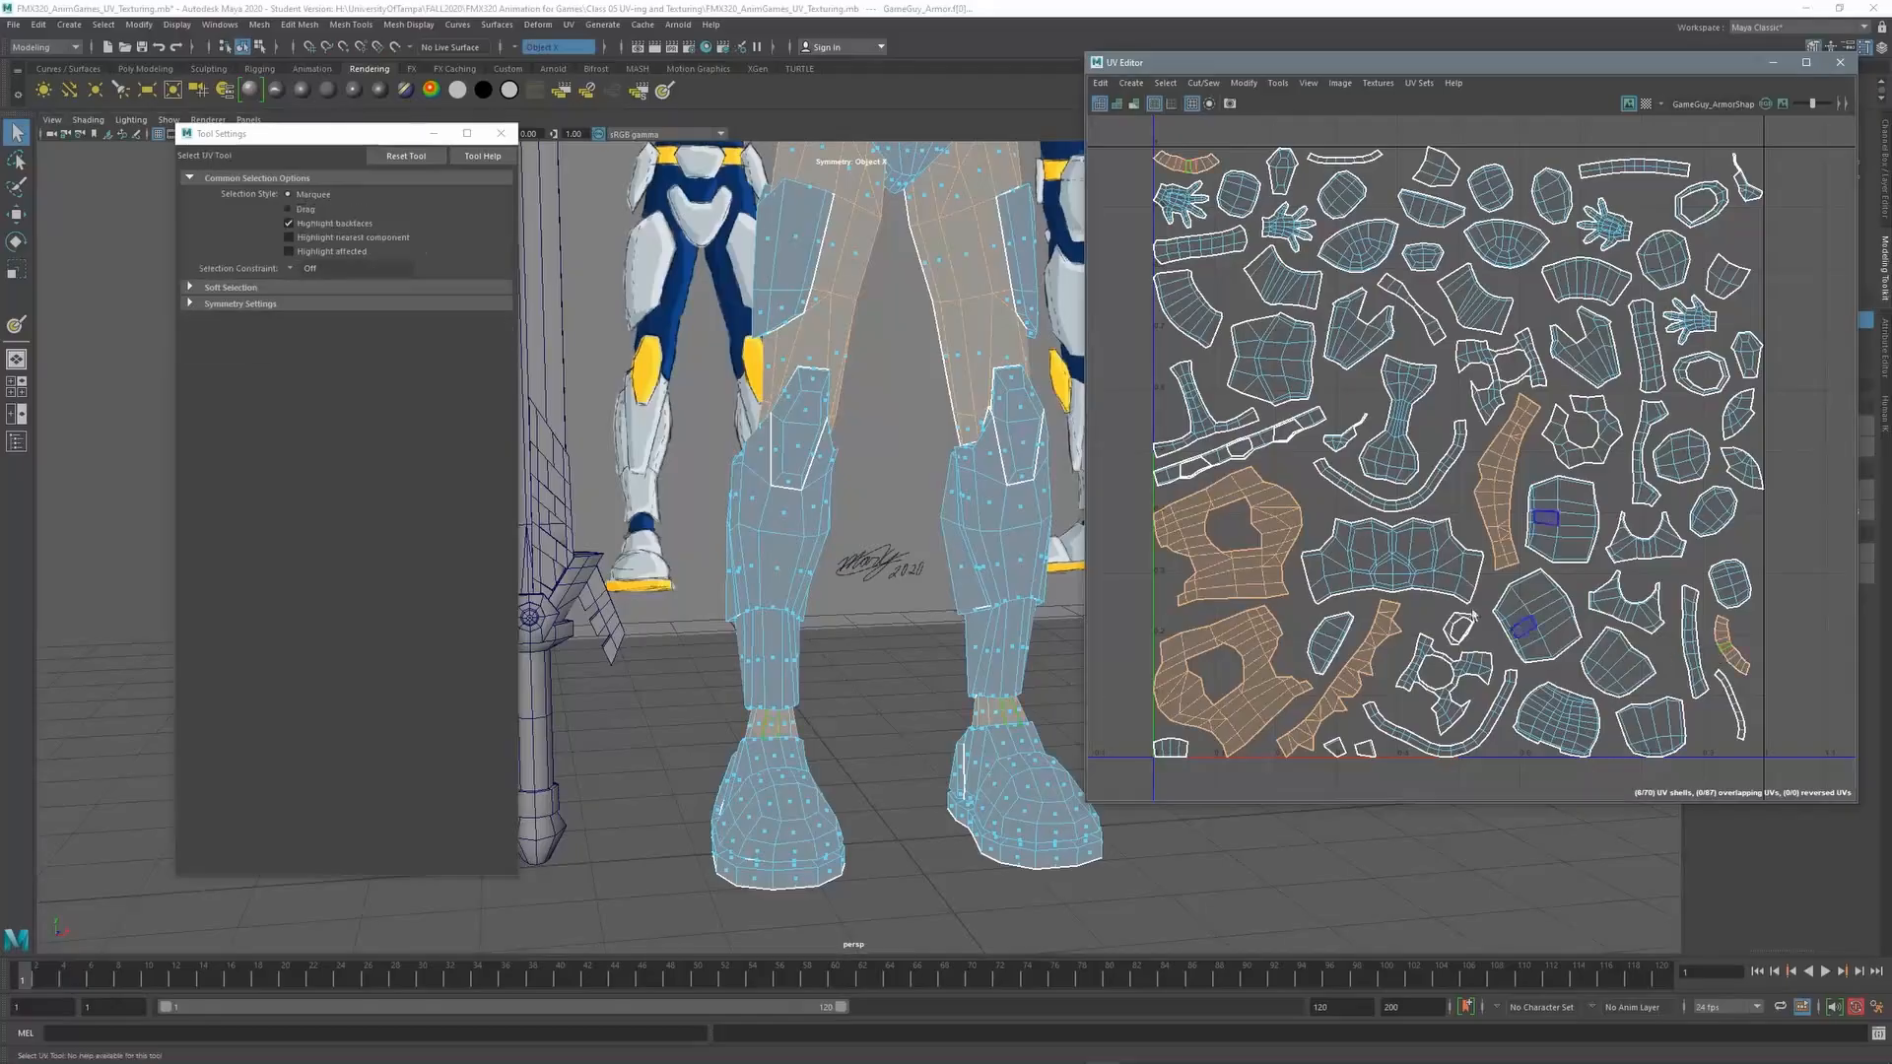
Add the undersuit's complete UV shells on both upper arms, between the shoulder and arm plates, to the selection
middle_click_drag(899, 362, 865, 863, "alt")
left_click_drag(1069, 504, 1017, 502, "alt")
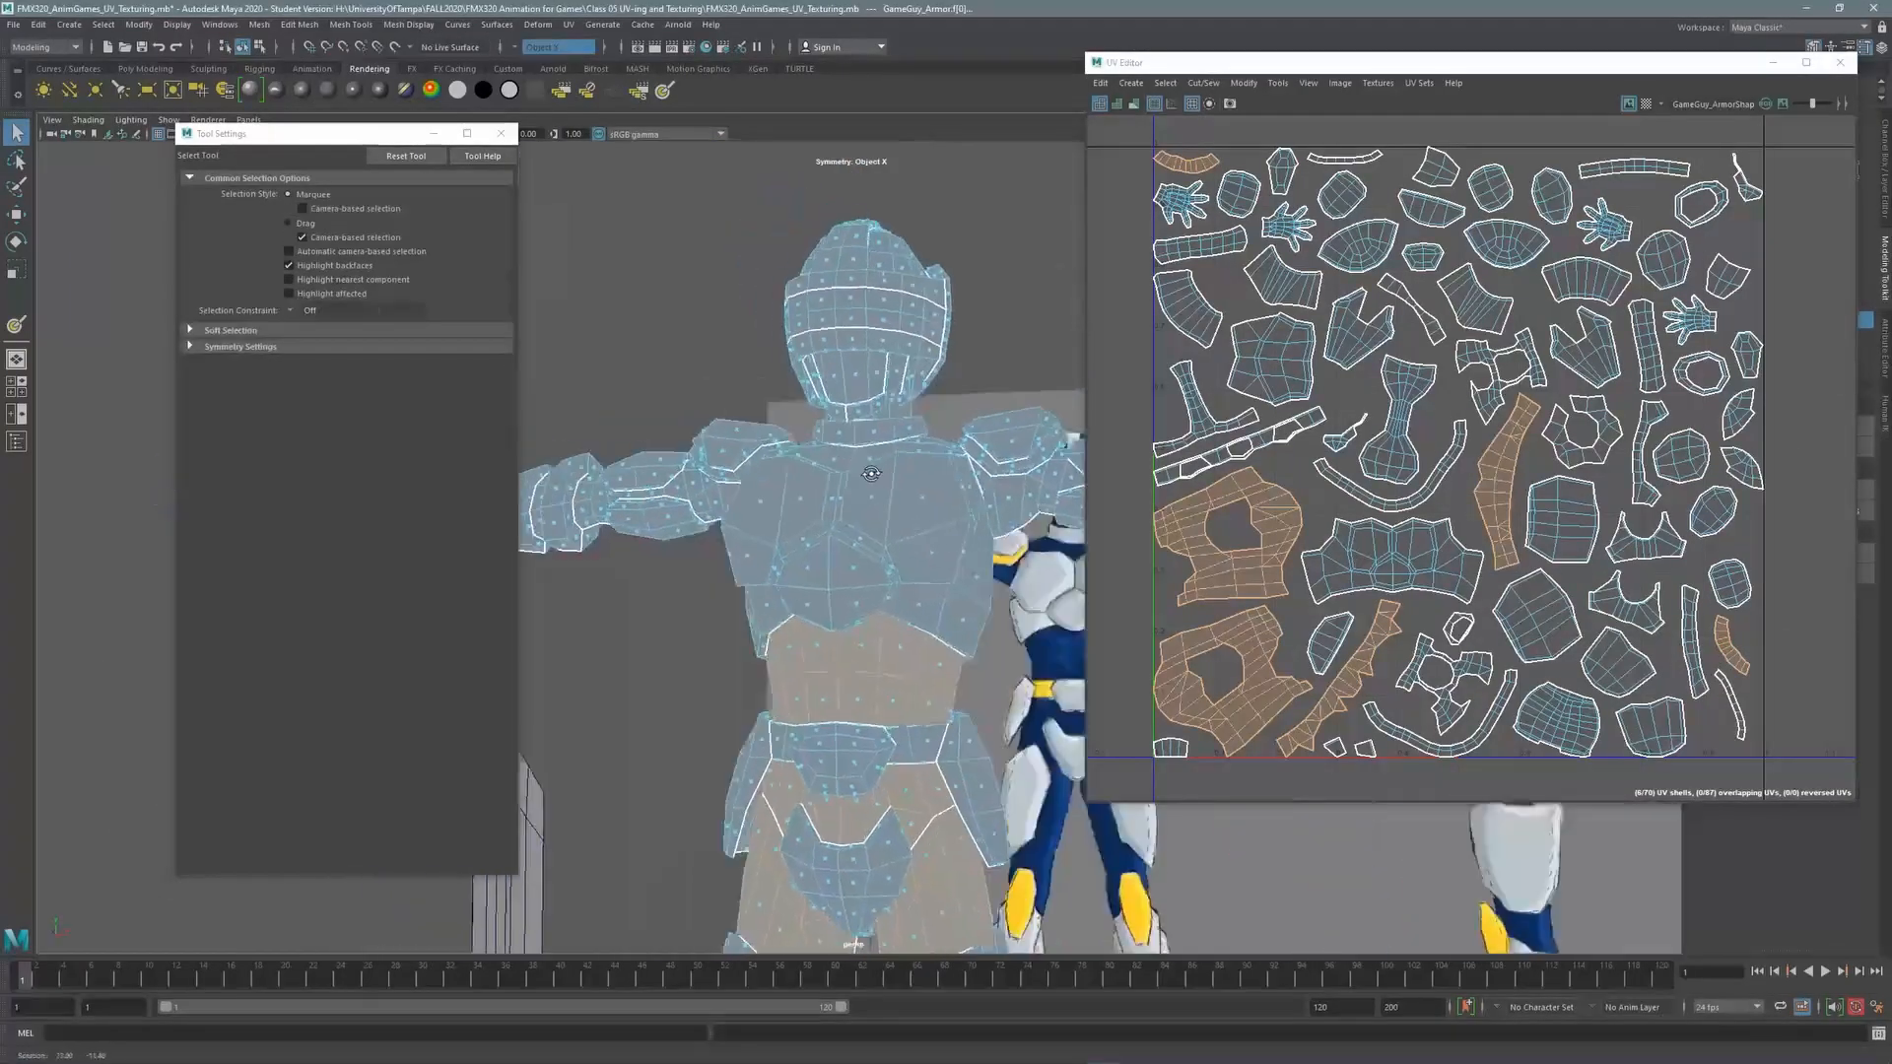
middle_click_drag(1017, 502, 857, 501, "alt")
left_click(856, 503, "shift")
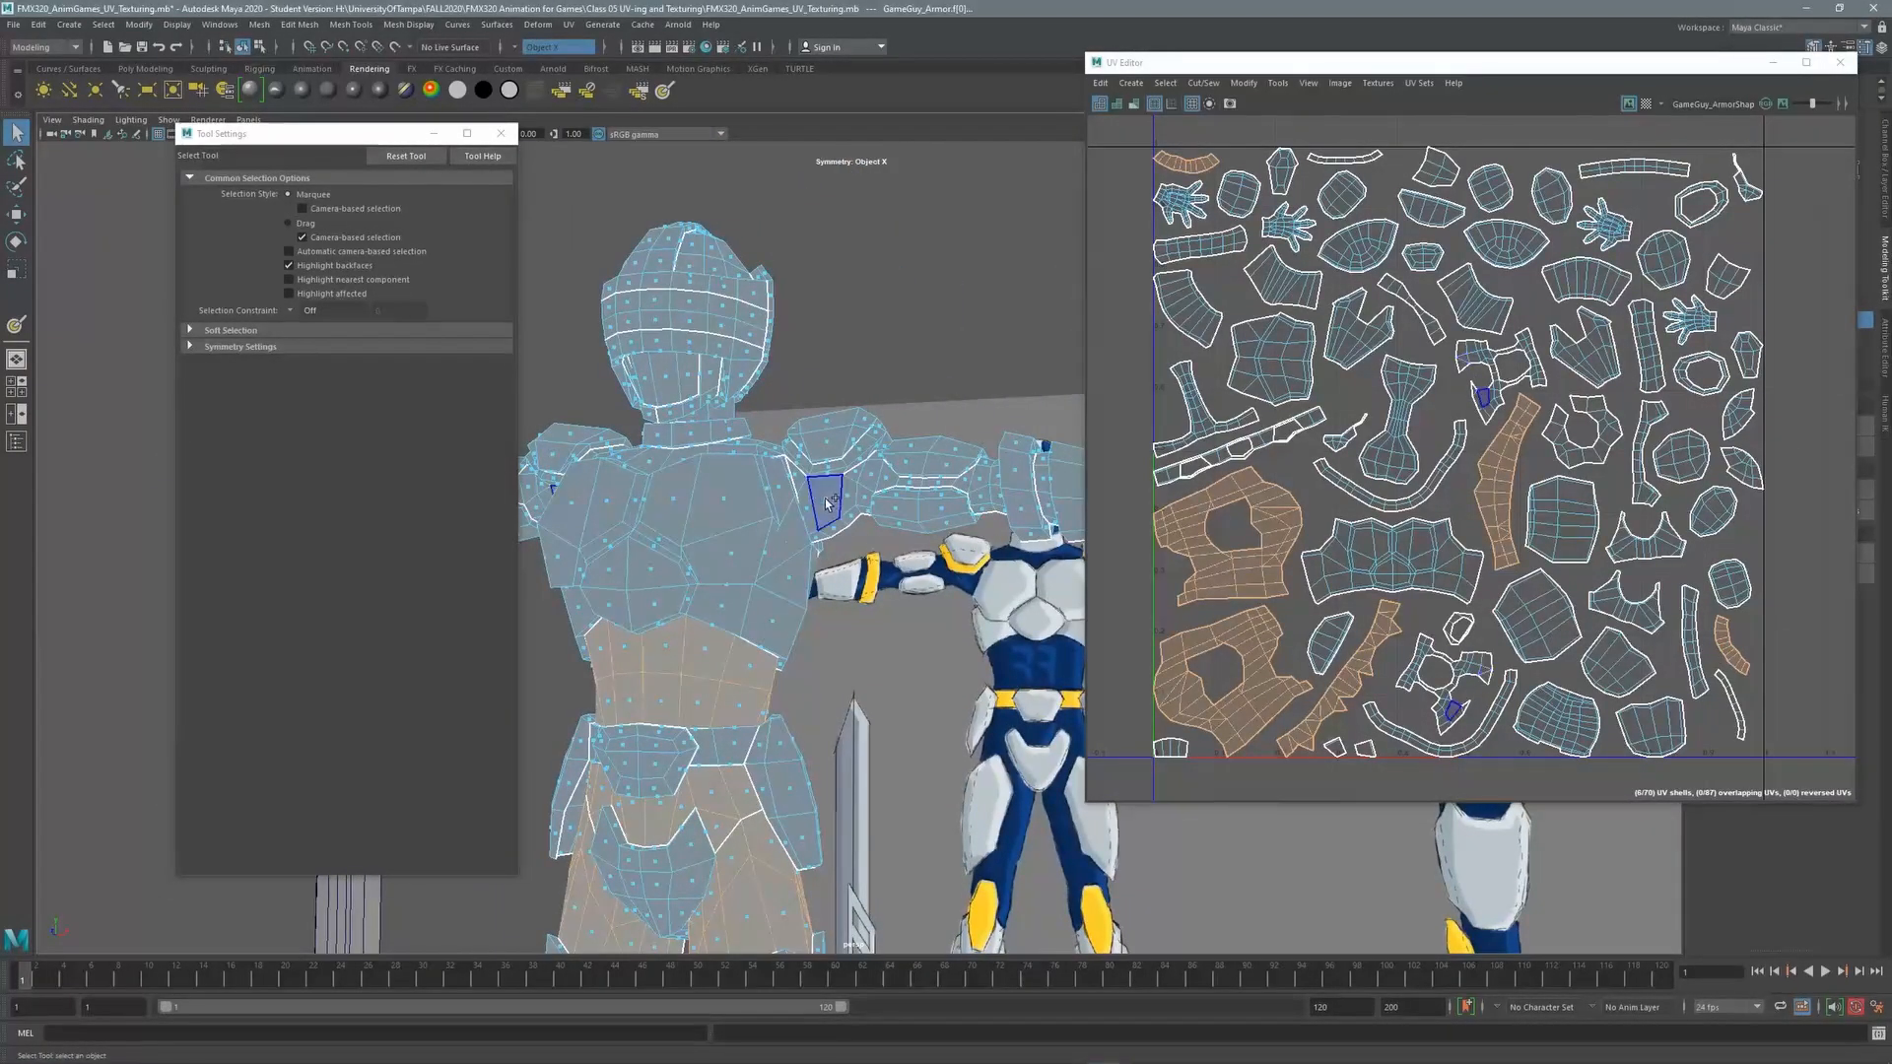
left_click_drag(1594, 62, 1481, 122)
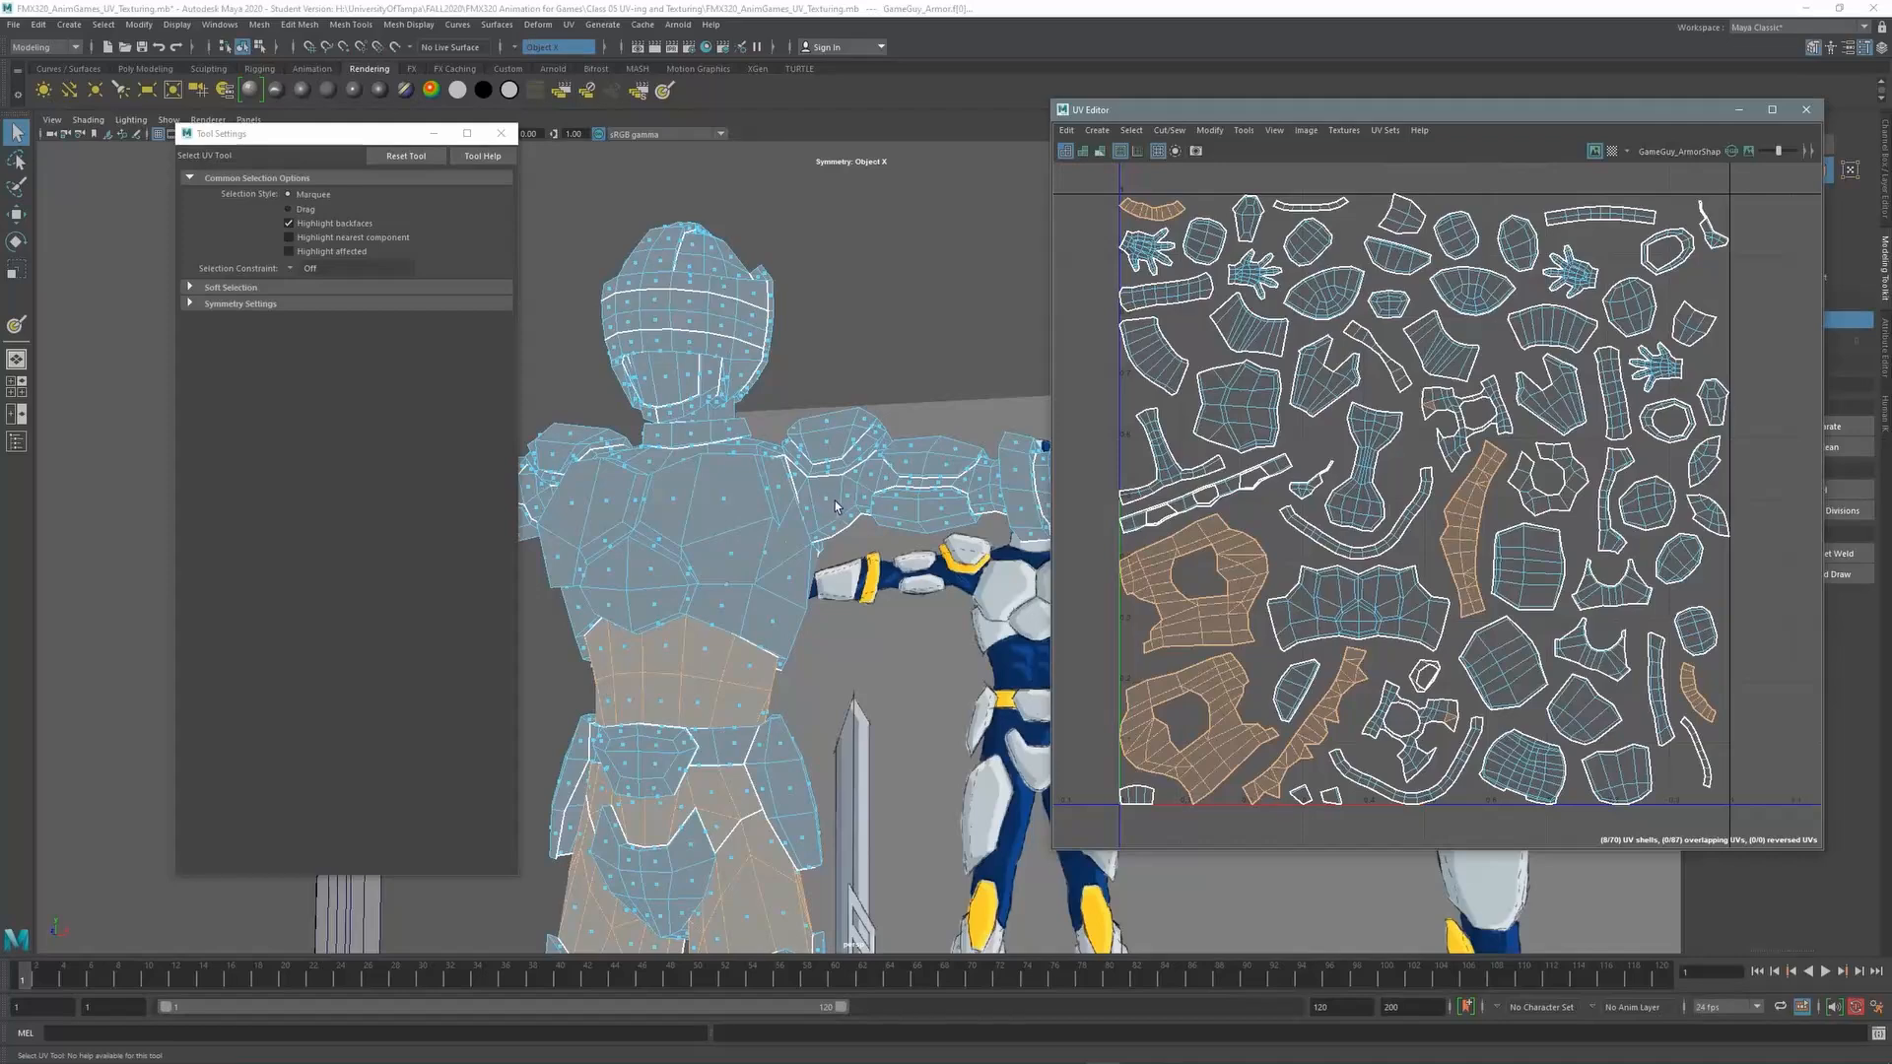
key("q")
left_click_drag(836, 501, 892, 431, "alt")
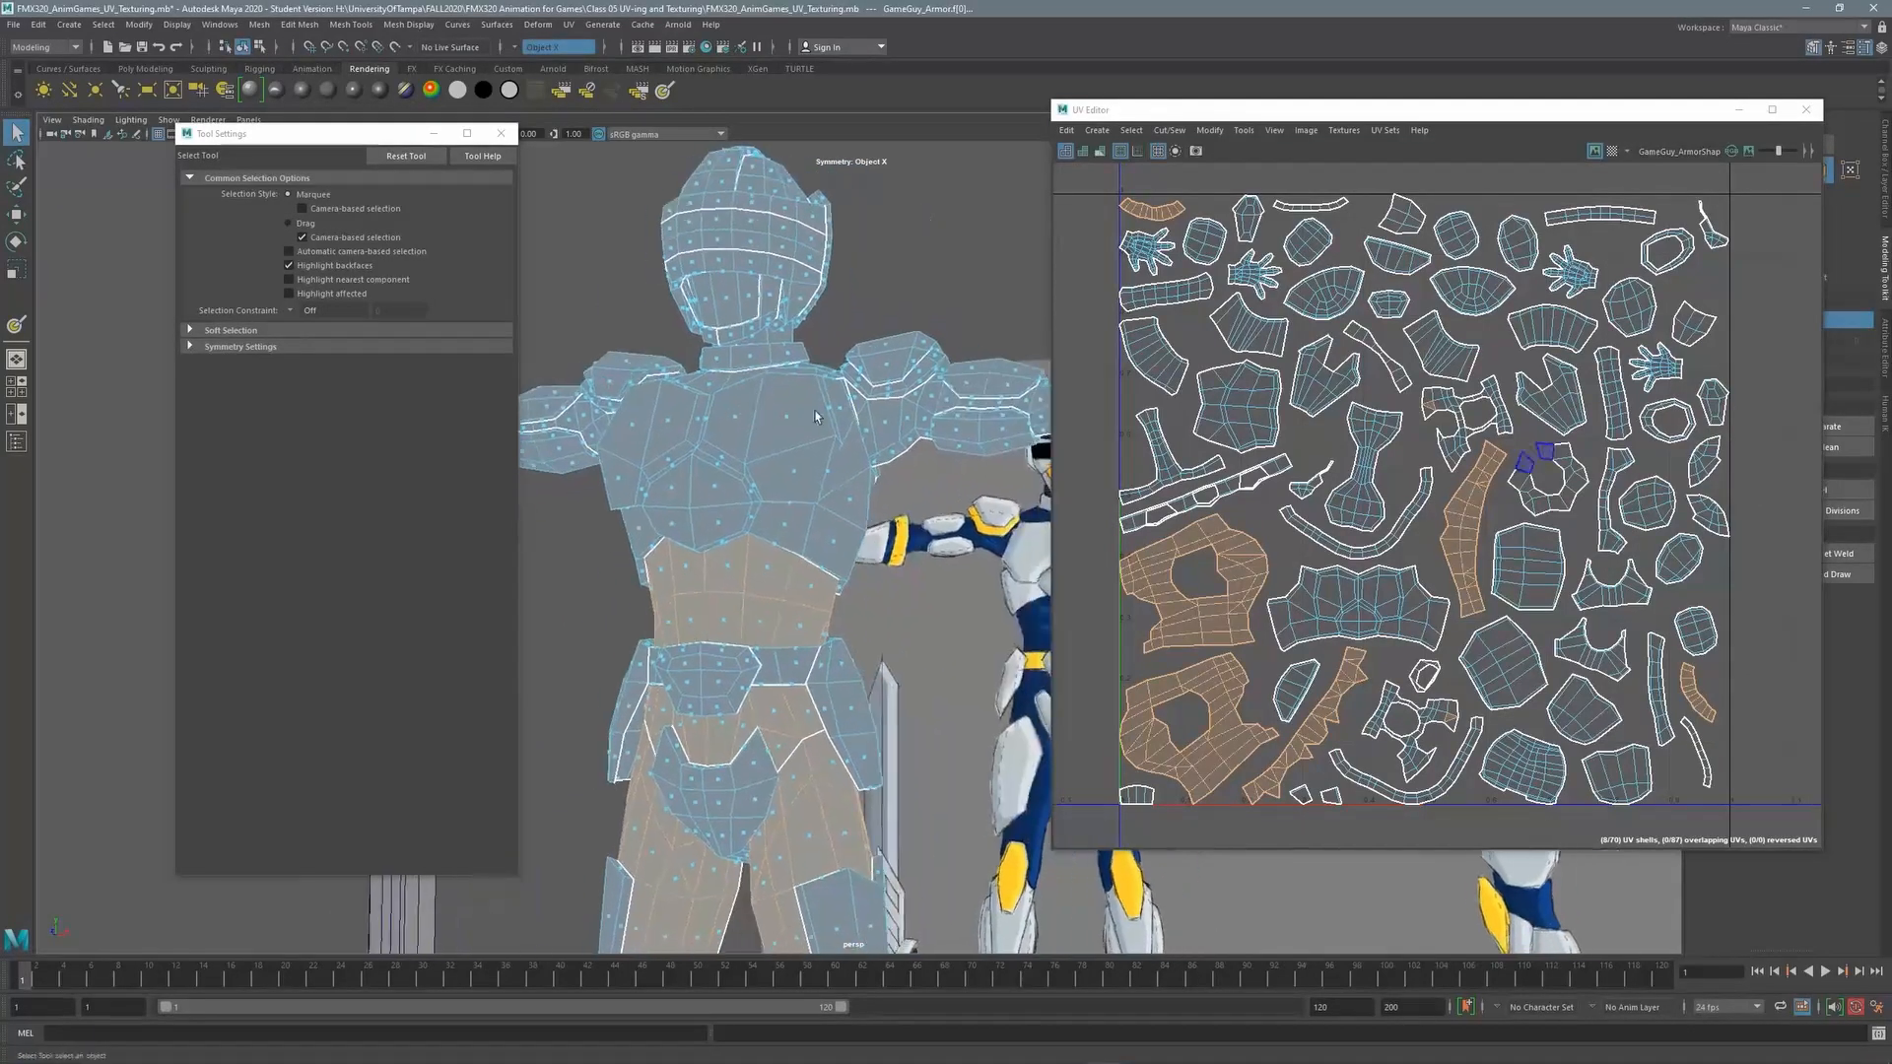
left_click(887, 423)
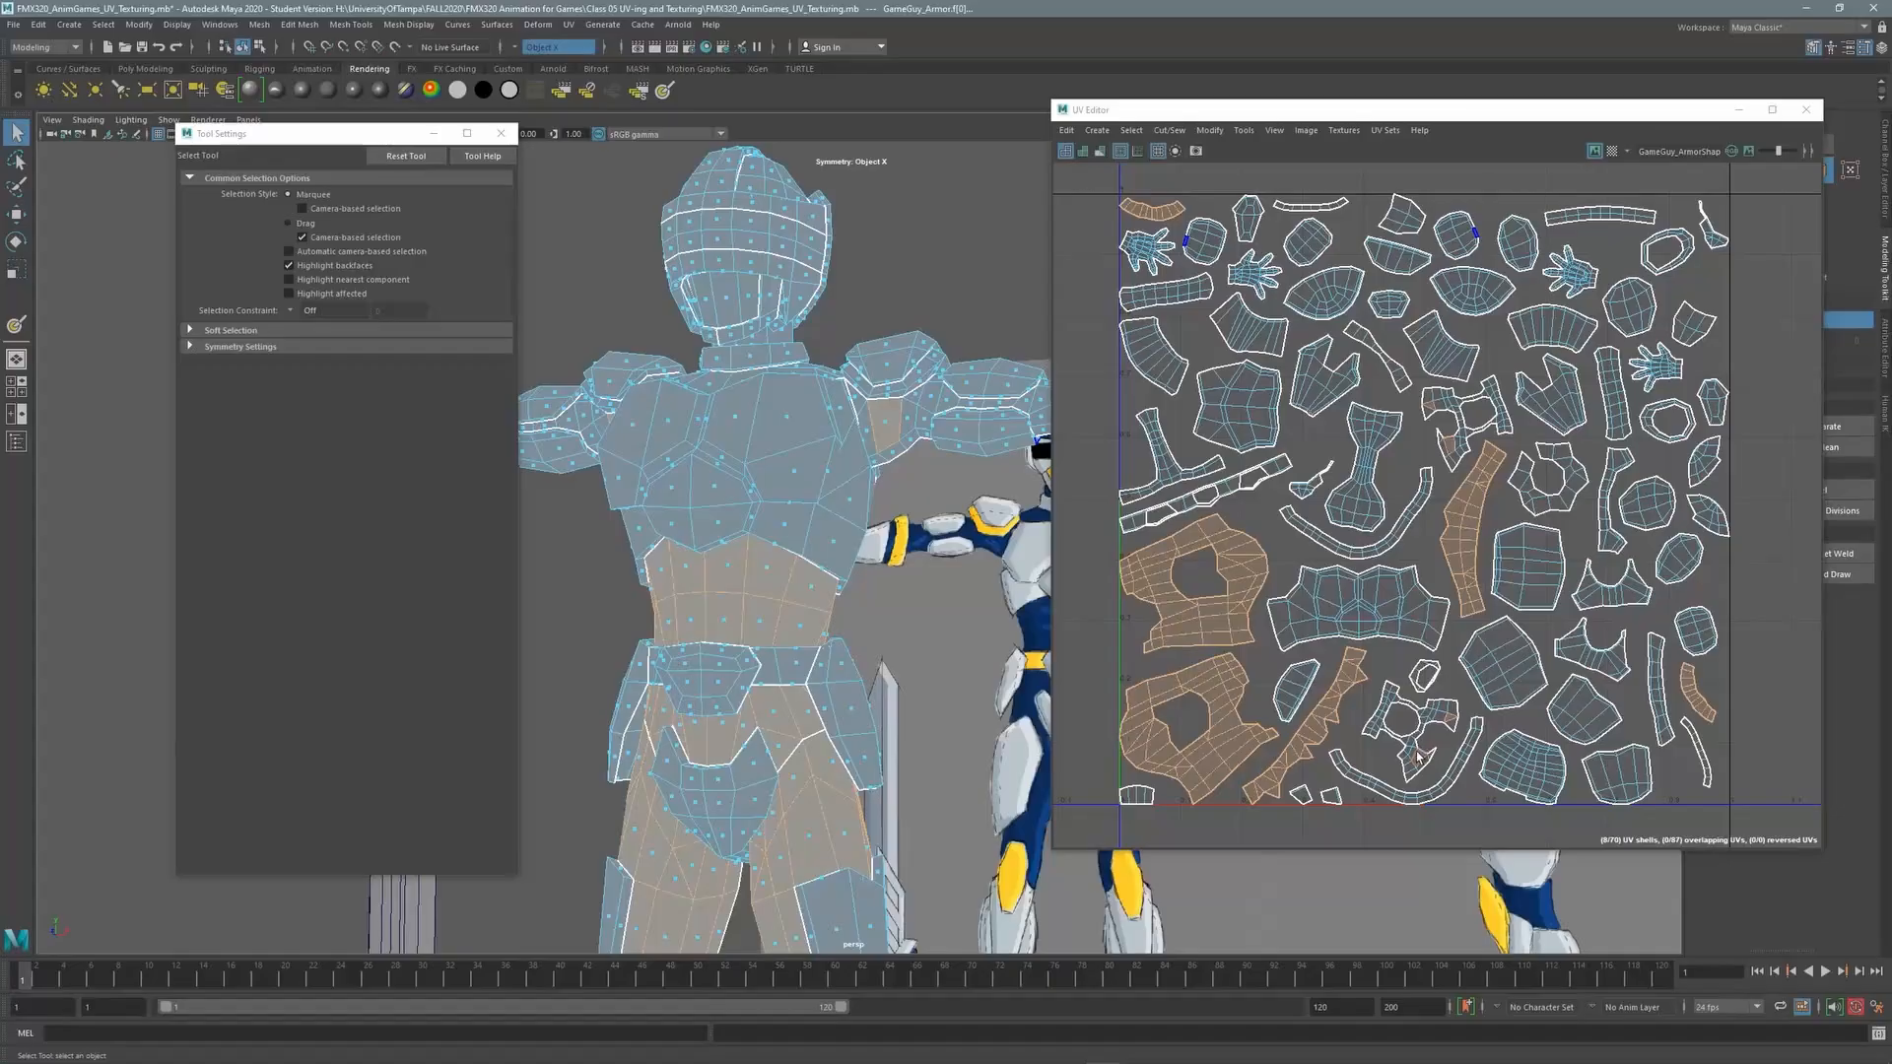
double_click(1453, 449, "shift")
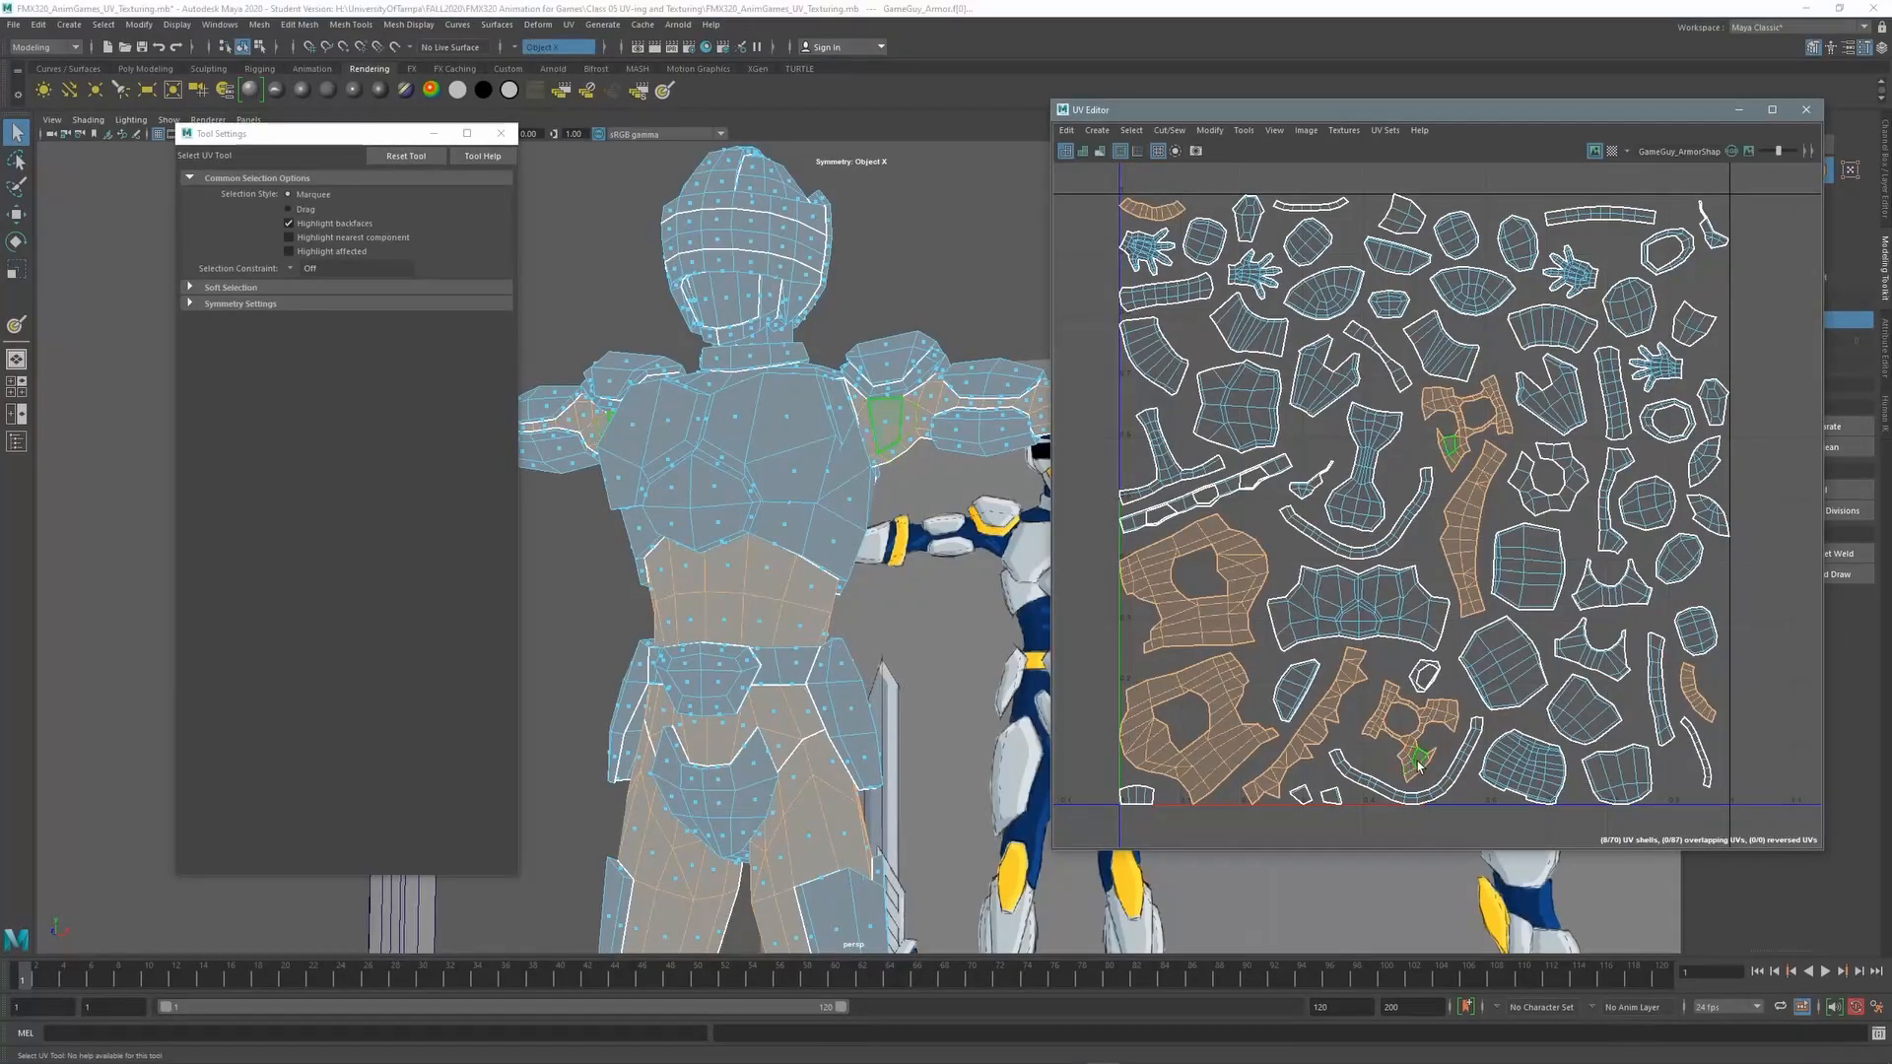
Add the narrow strip UV shells where the forearm armor begins on both arms to the selection
middle_click_drag(852, 374, 530, 433, "alt")
right_click_drag(529, 434, 920, 389, "alt")
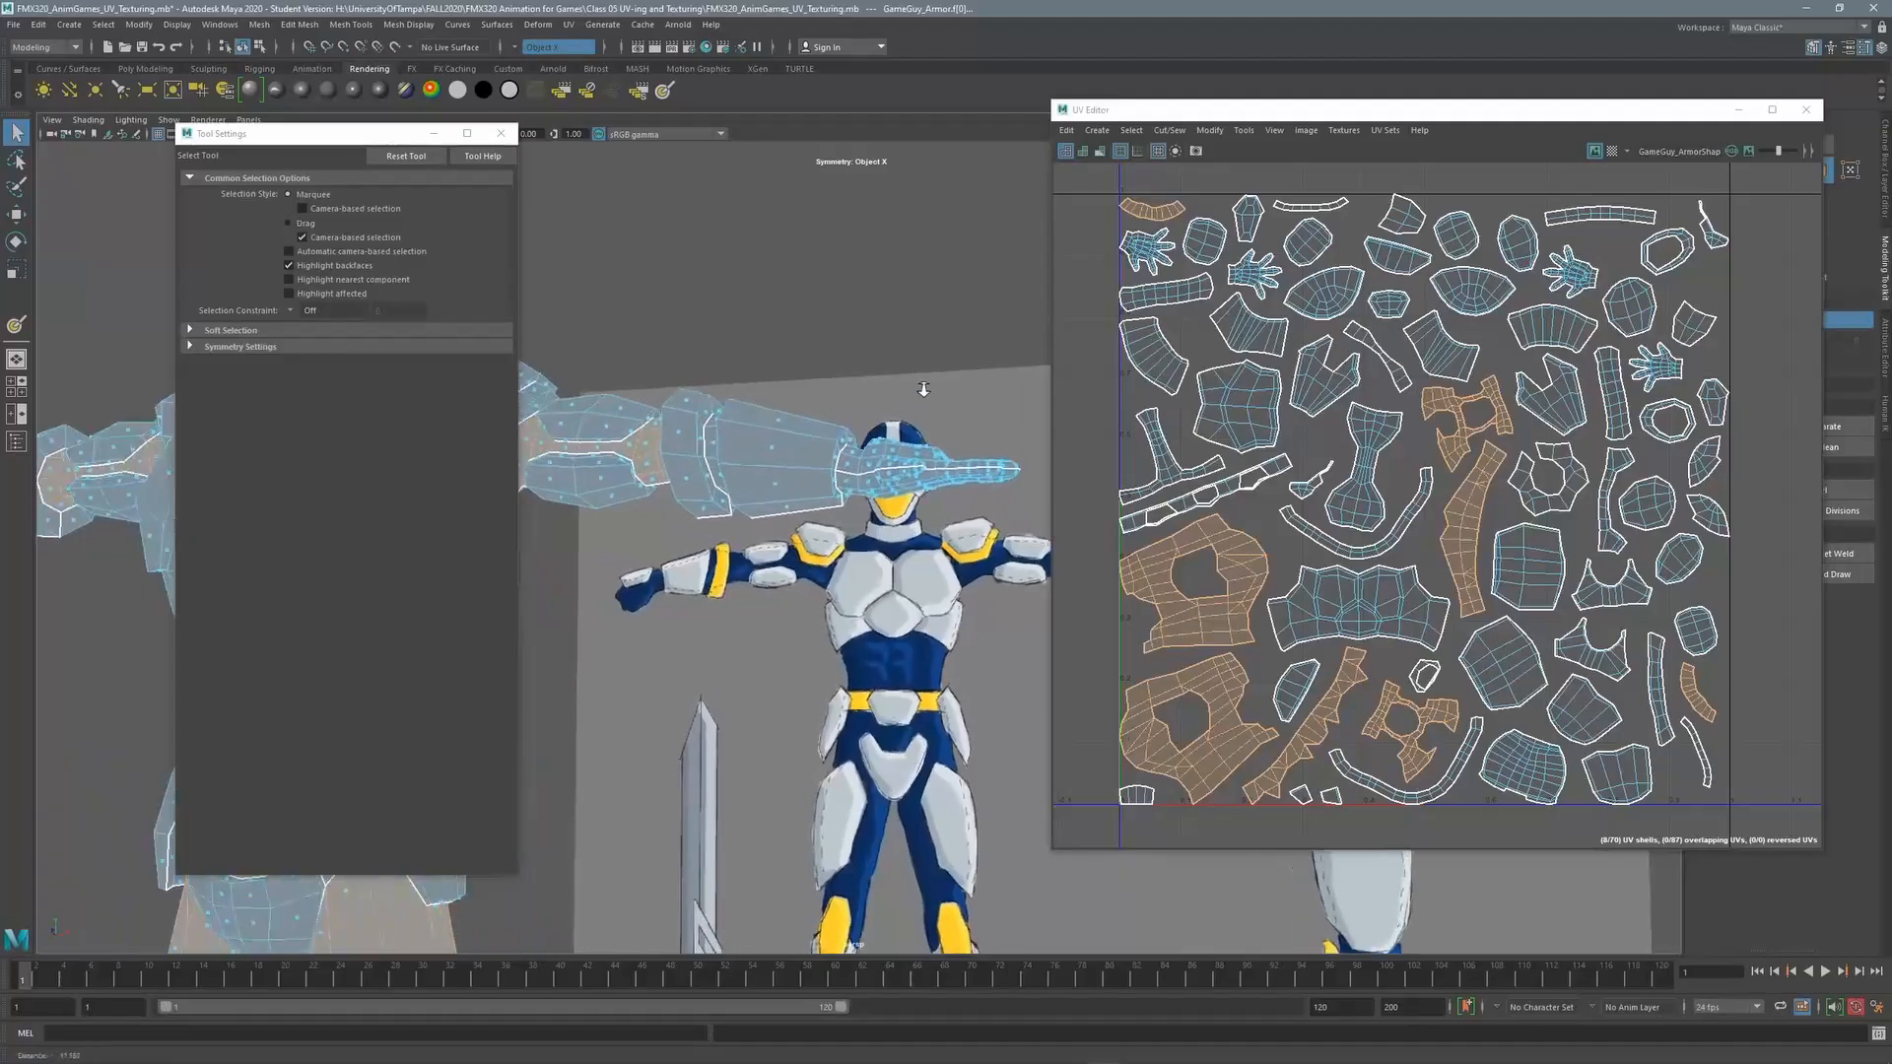
middle_click_drag(808, 384, 880, 375, "alt")
right_click_drag(880, 375, 977, 389, "alt")
left_click_drag(866, 415, 877, 414, "alt")
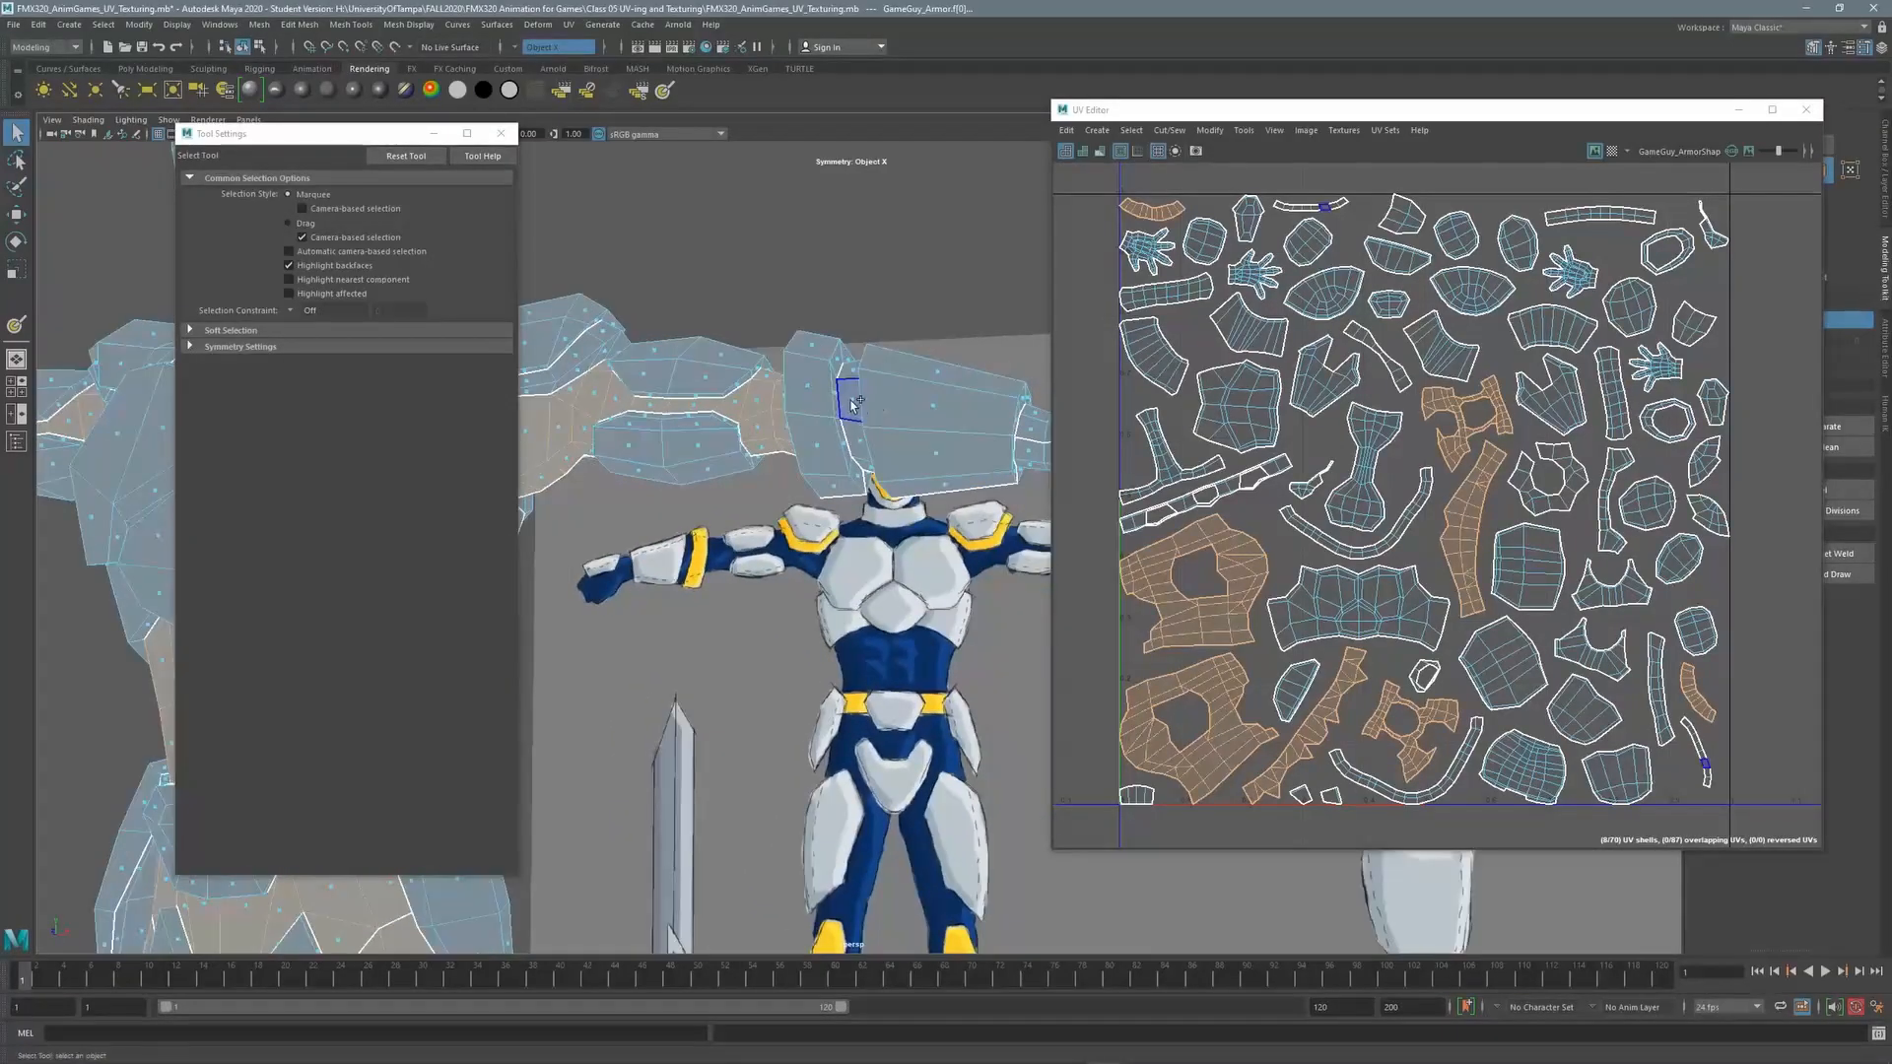
double_click(852, 402, "shift")
key("ctrl+z")
double_click(1322, 205, "shift")
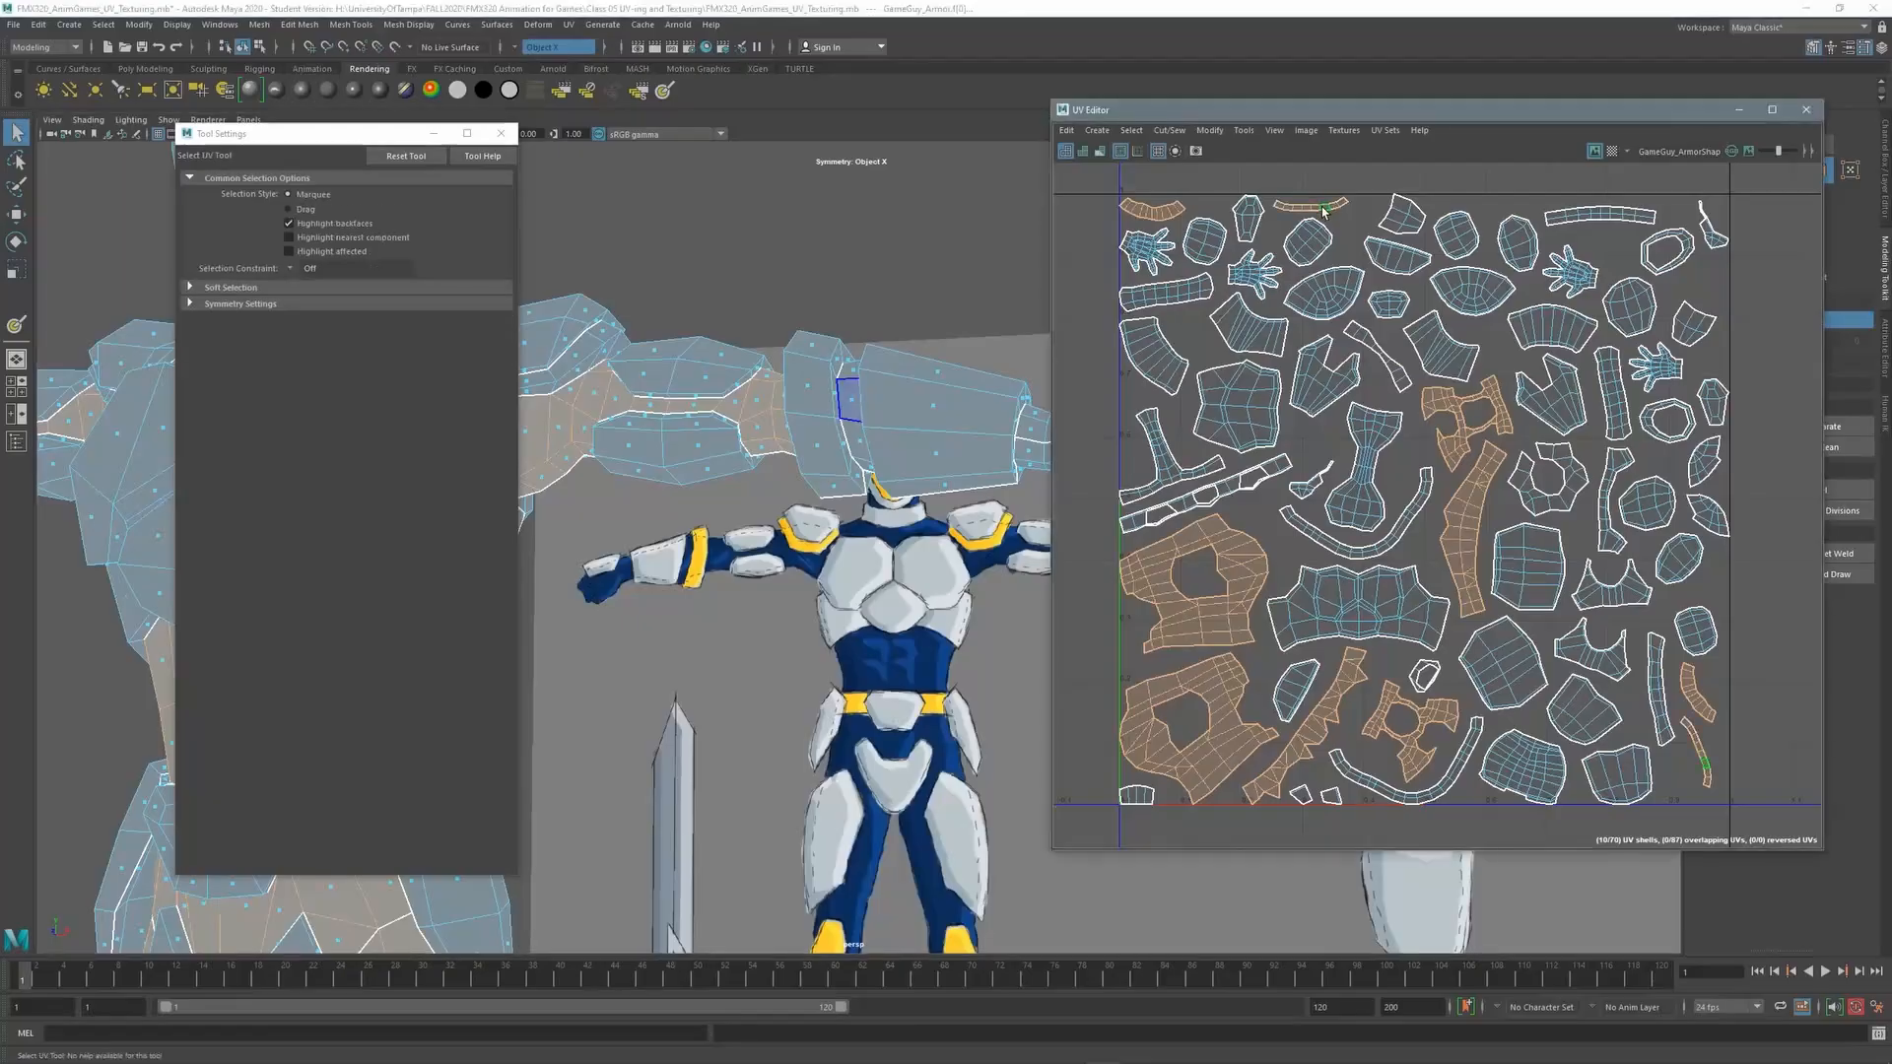
Add all four UV shells of the two hands, upper and lower halves, to the selection
middle_click_drag(943, 425, 883, 417, "alt")
left_click(856, 412, "shift")
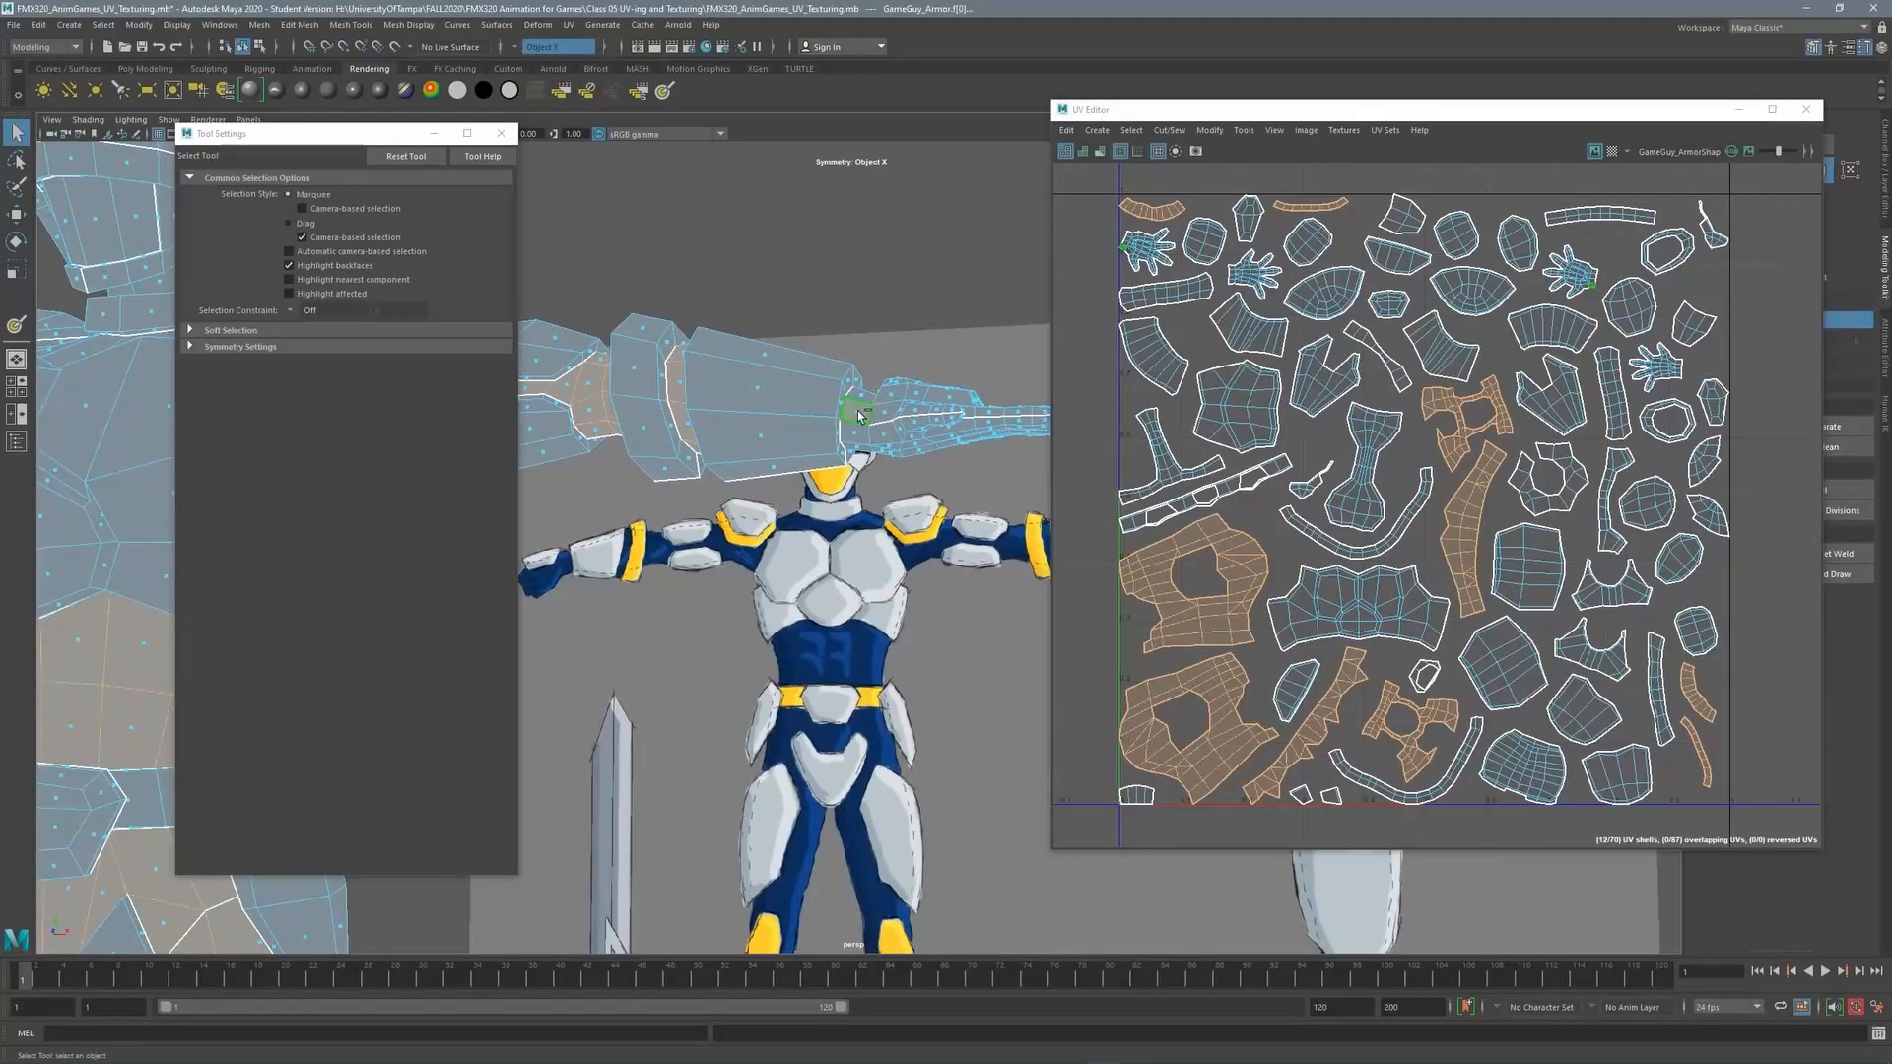
left_click(886, 433, "shift")
double_click(1146, 254, "shift")
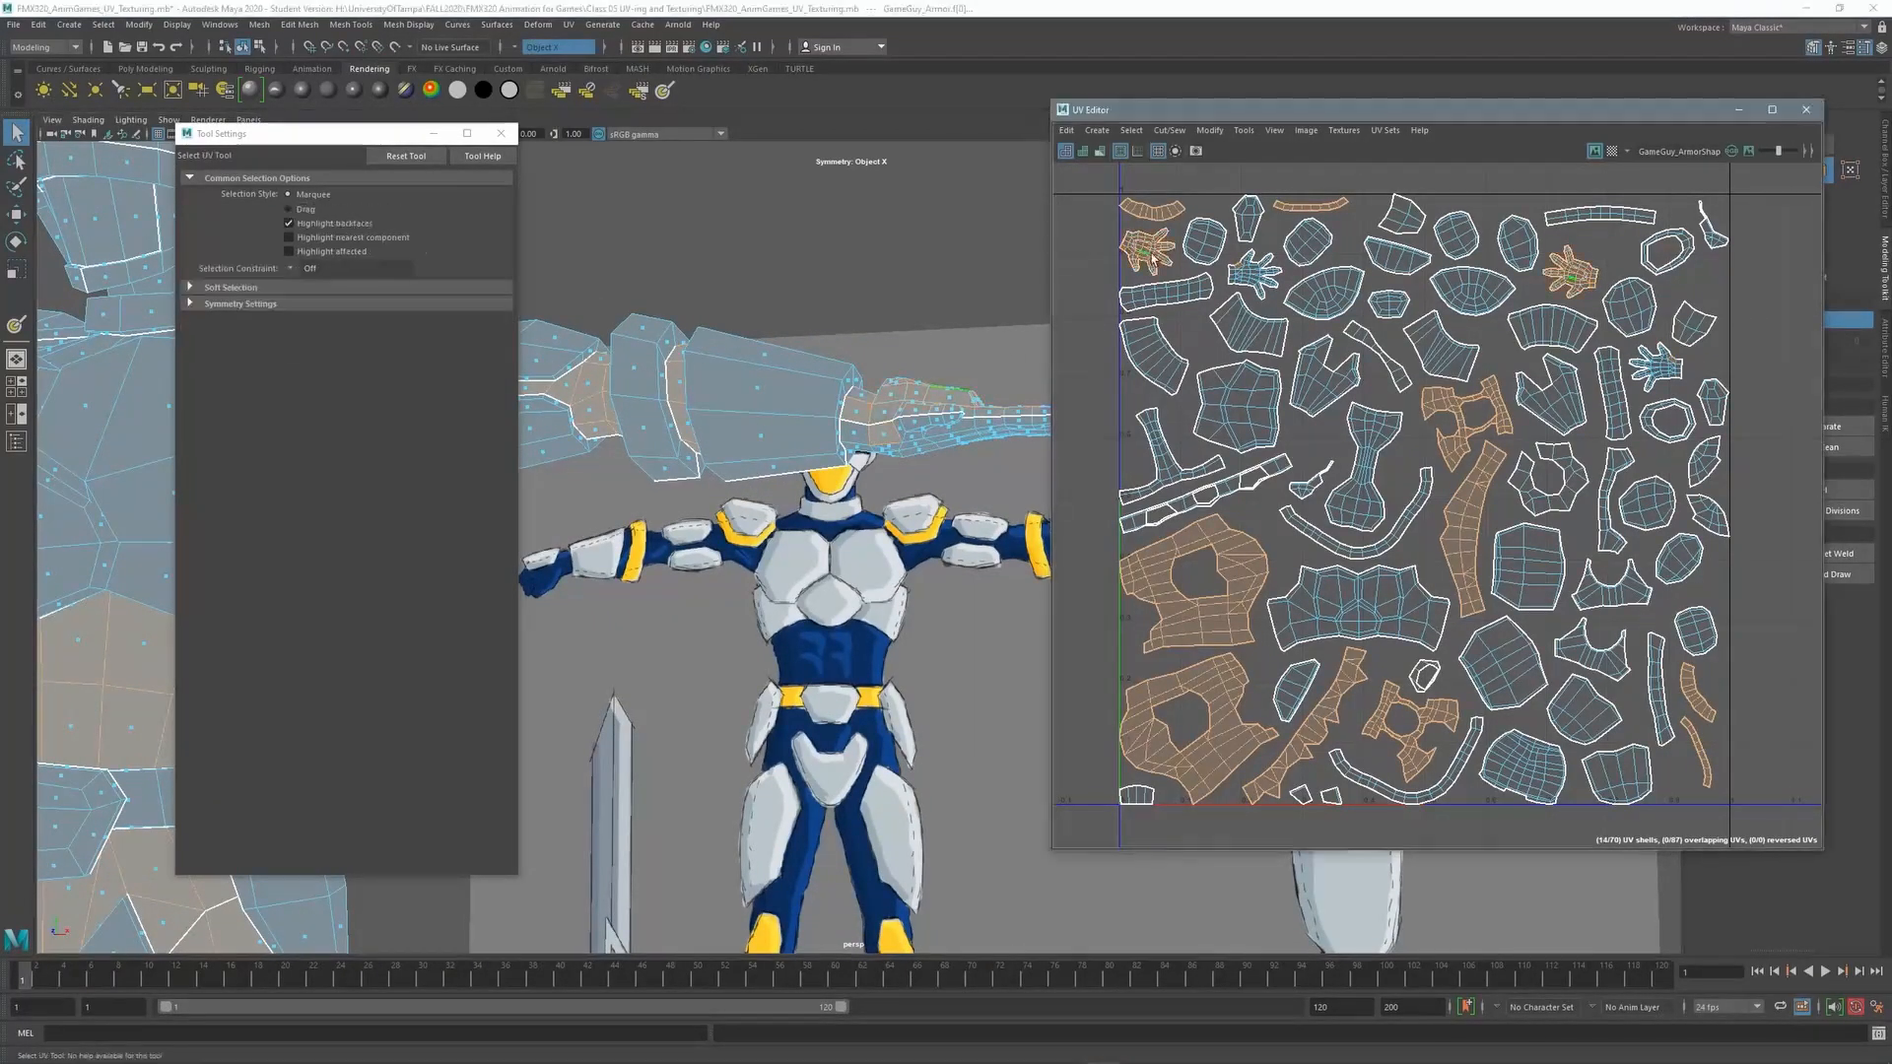
double_click(1249, 279, "shift")
Add the ring-shaped collar UV shell above the chest armor to the selection
middle_click_drag(838, 434, 946, 448, "alt")
right_click_drag(946, 447, 515, 431, "alt")
middle_click_drag(515, 430, 938, 410, "alt")
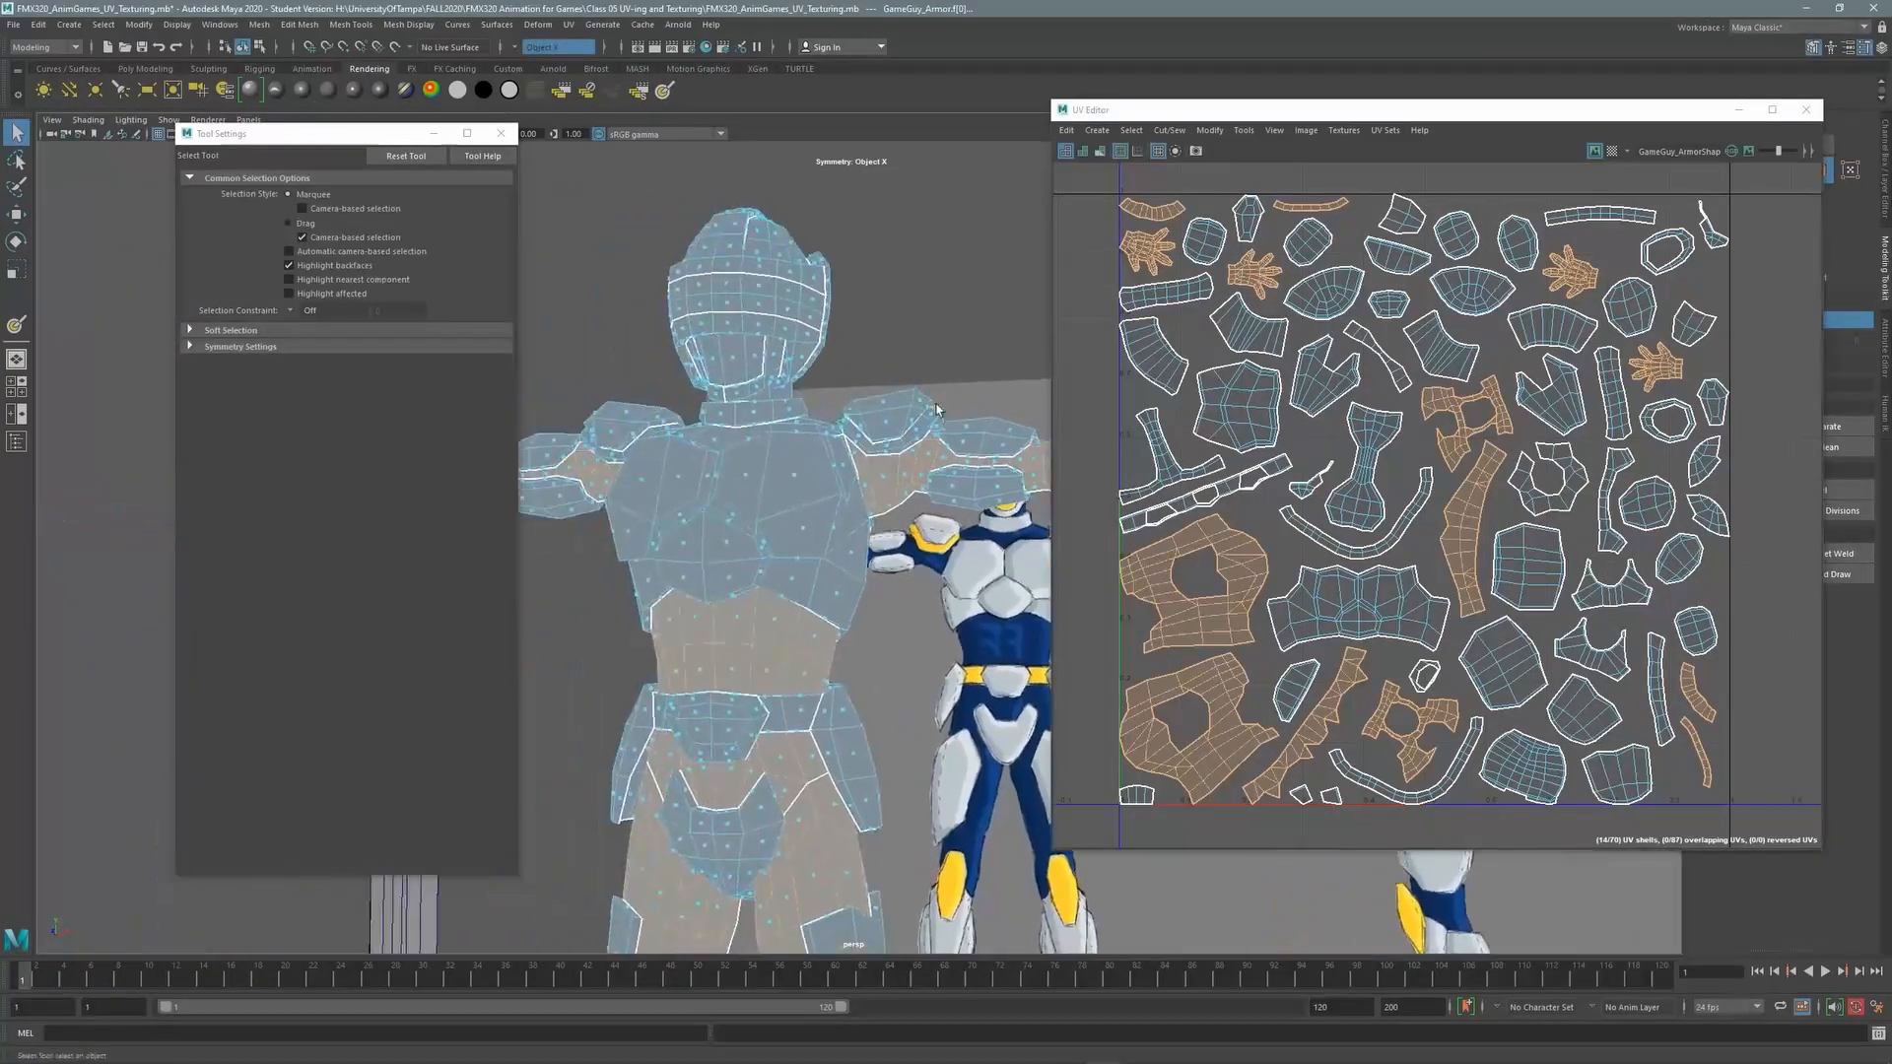
right_click_drag(937, 409, 992, 405, "alt")
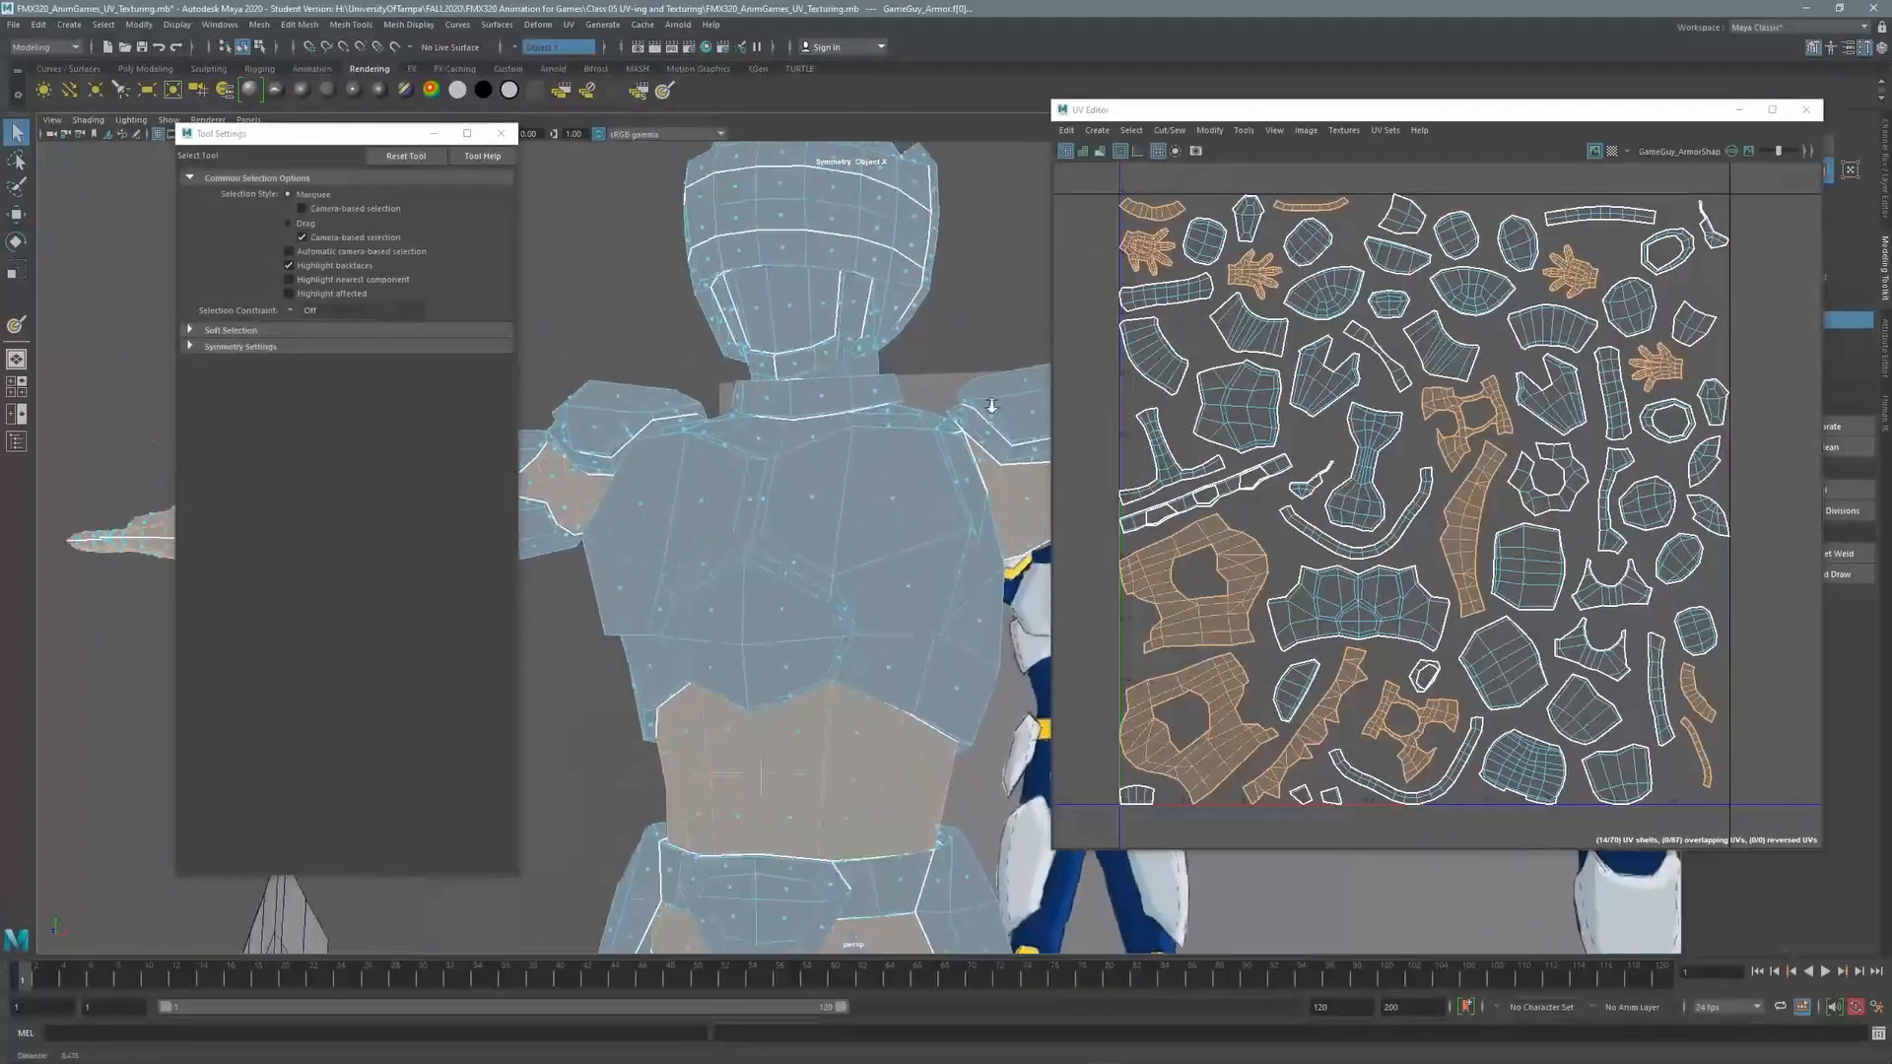
left_click_drag(827, 404, 820, 493, "alt")
left_click(808, 389, "shift")
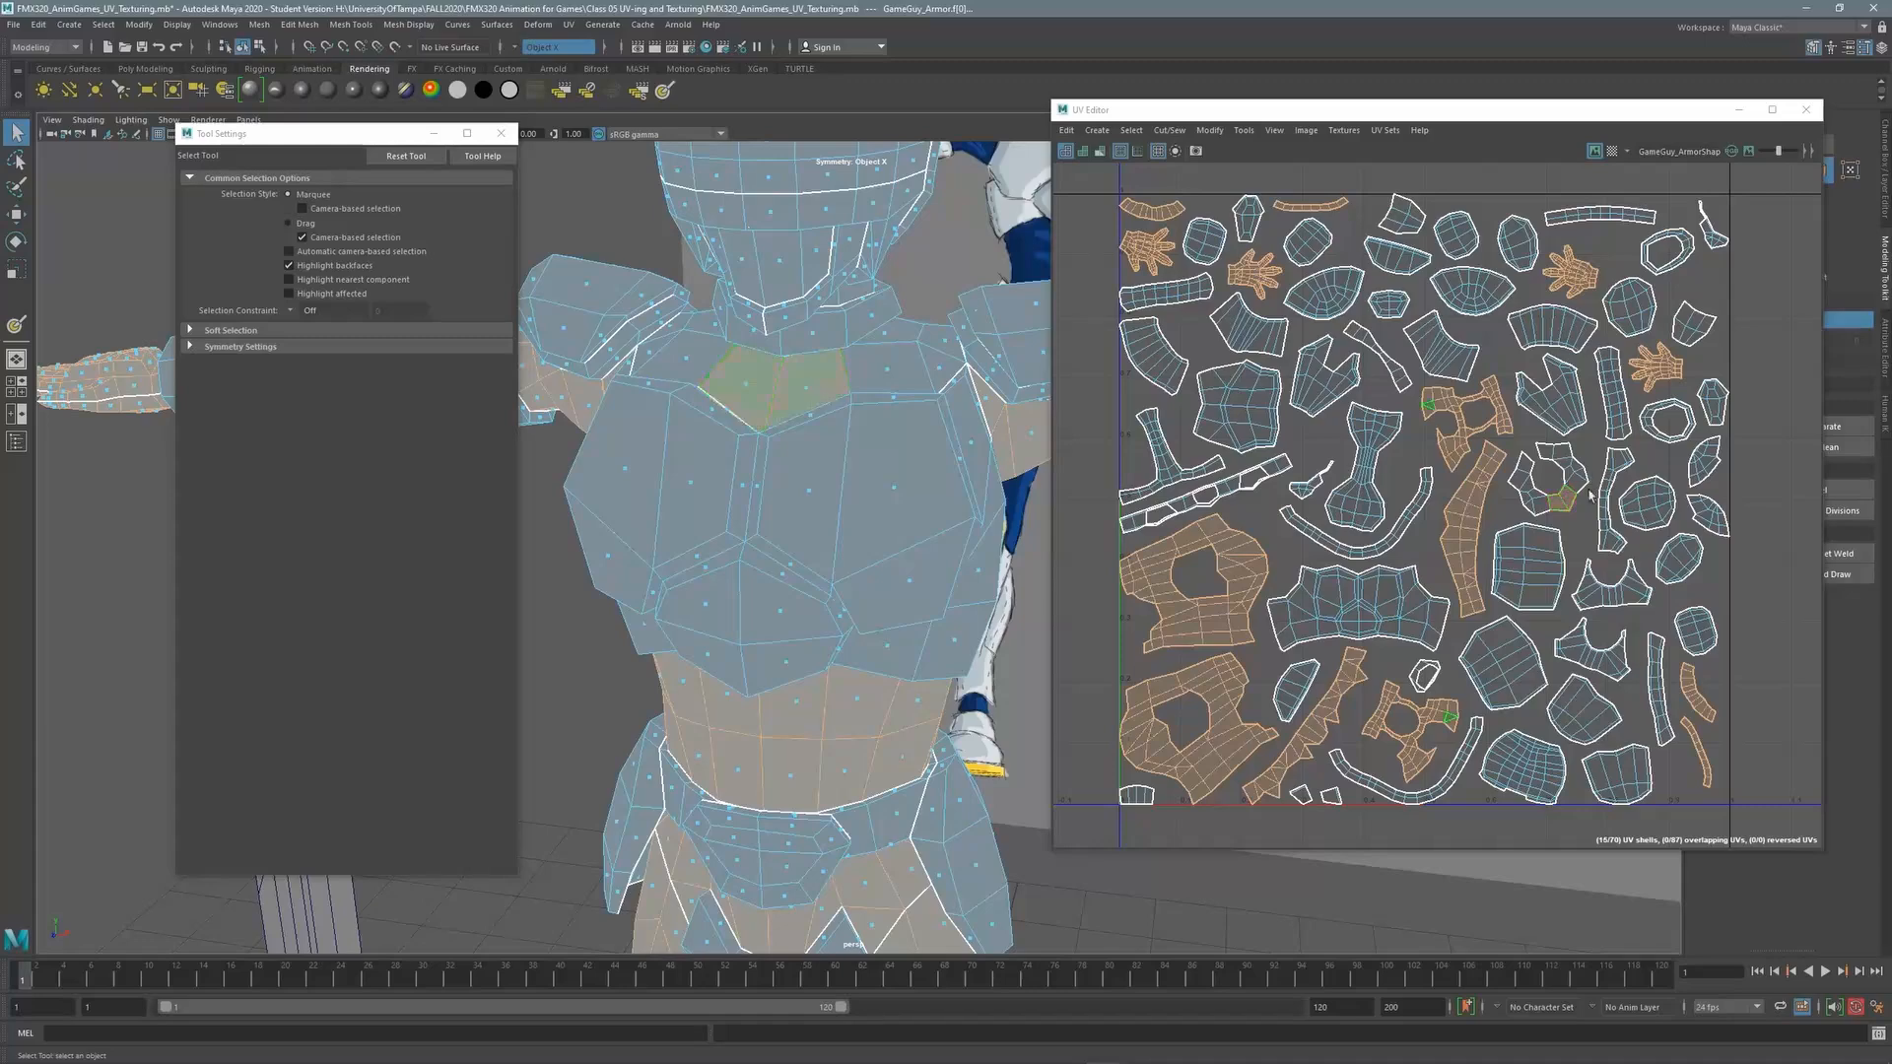
left_click(1561, 506)
Add the neck UV shell below the helmet to the selection
middle_click_drag(811, 392, 817, 621, "alt")
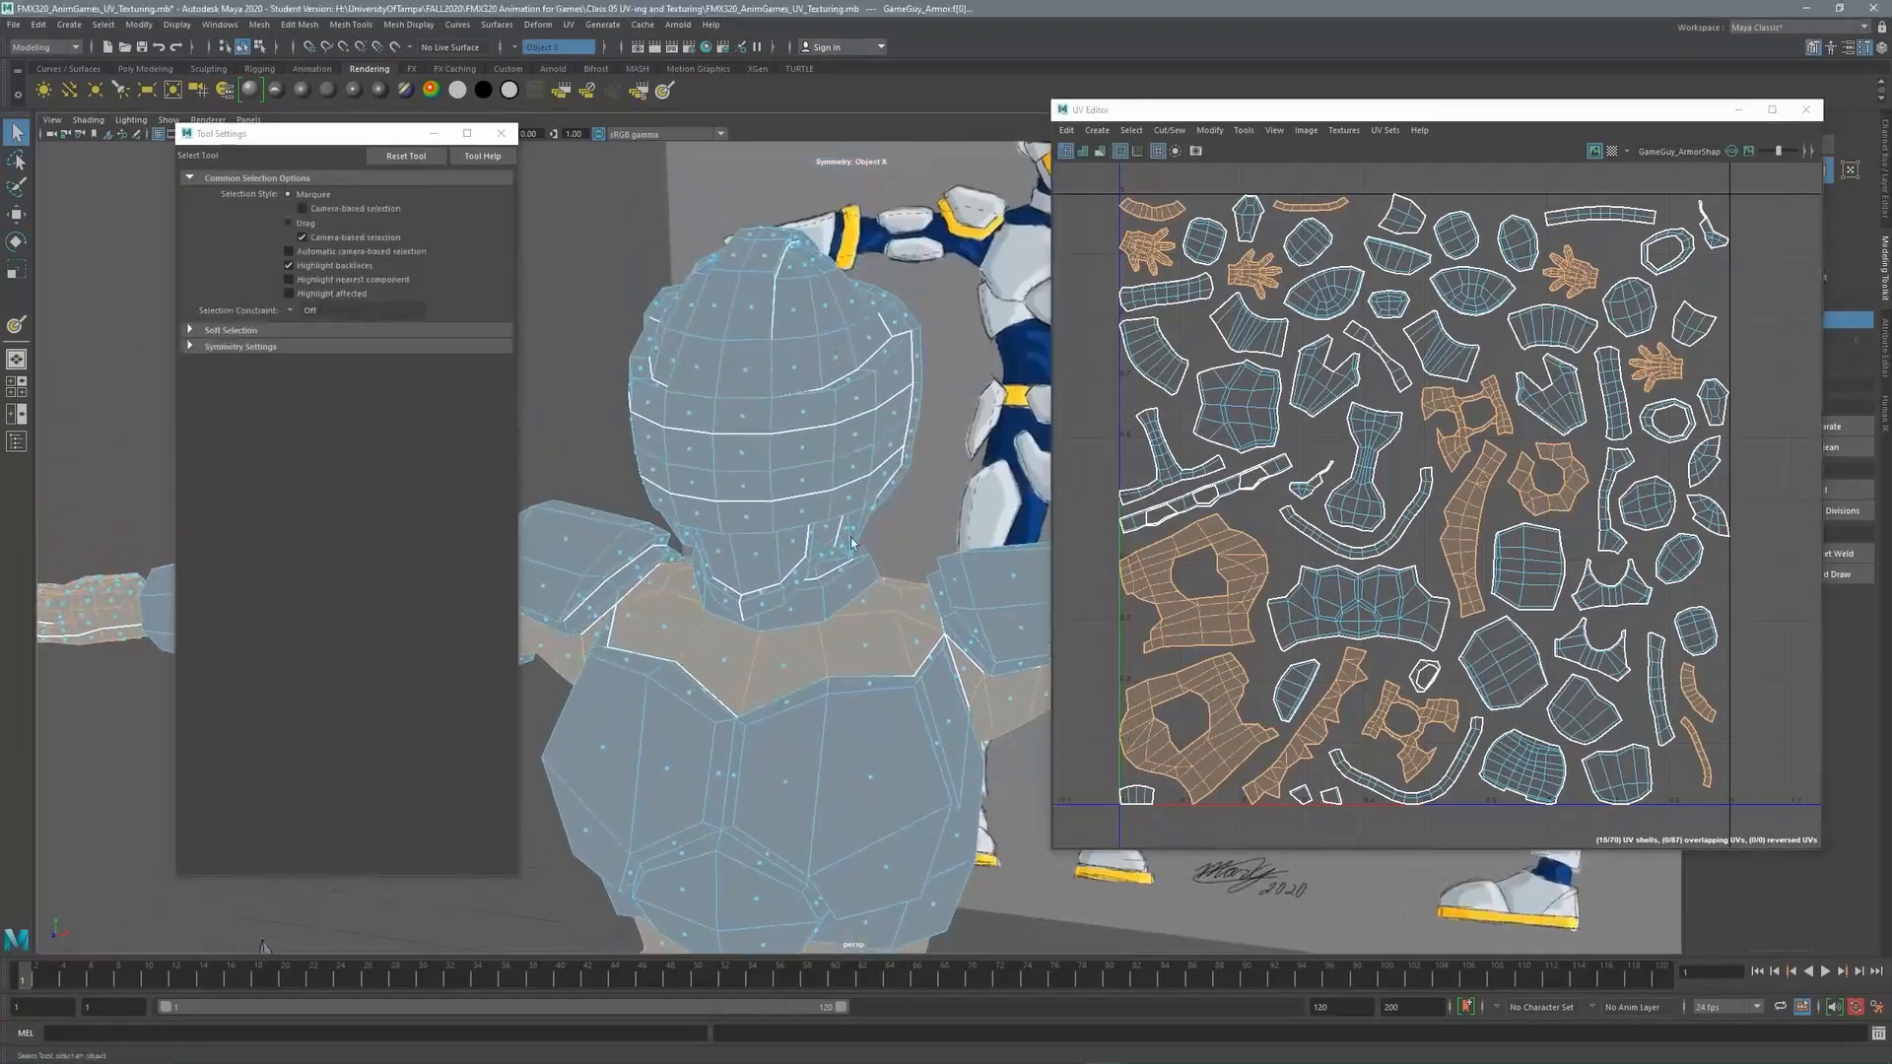
left_click_drag(921, 552, 726, 388, "alt")
right_click_drag(727, 388, 886, 404, "alt")
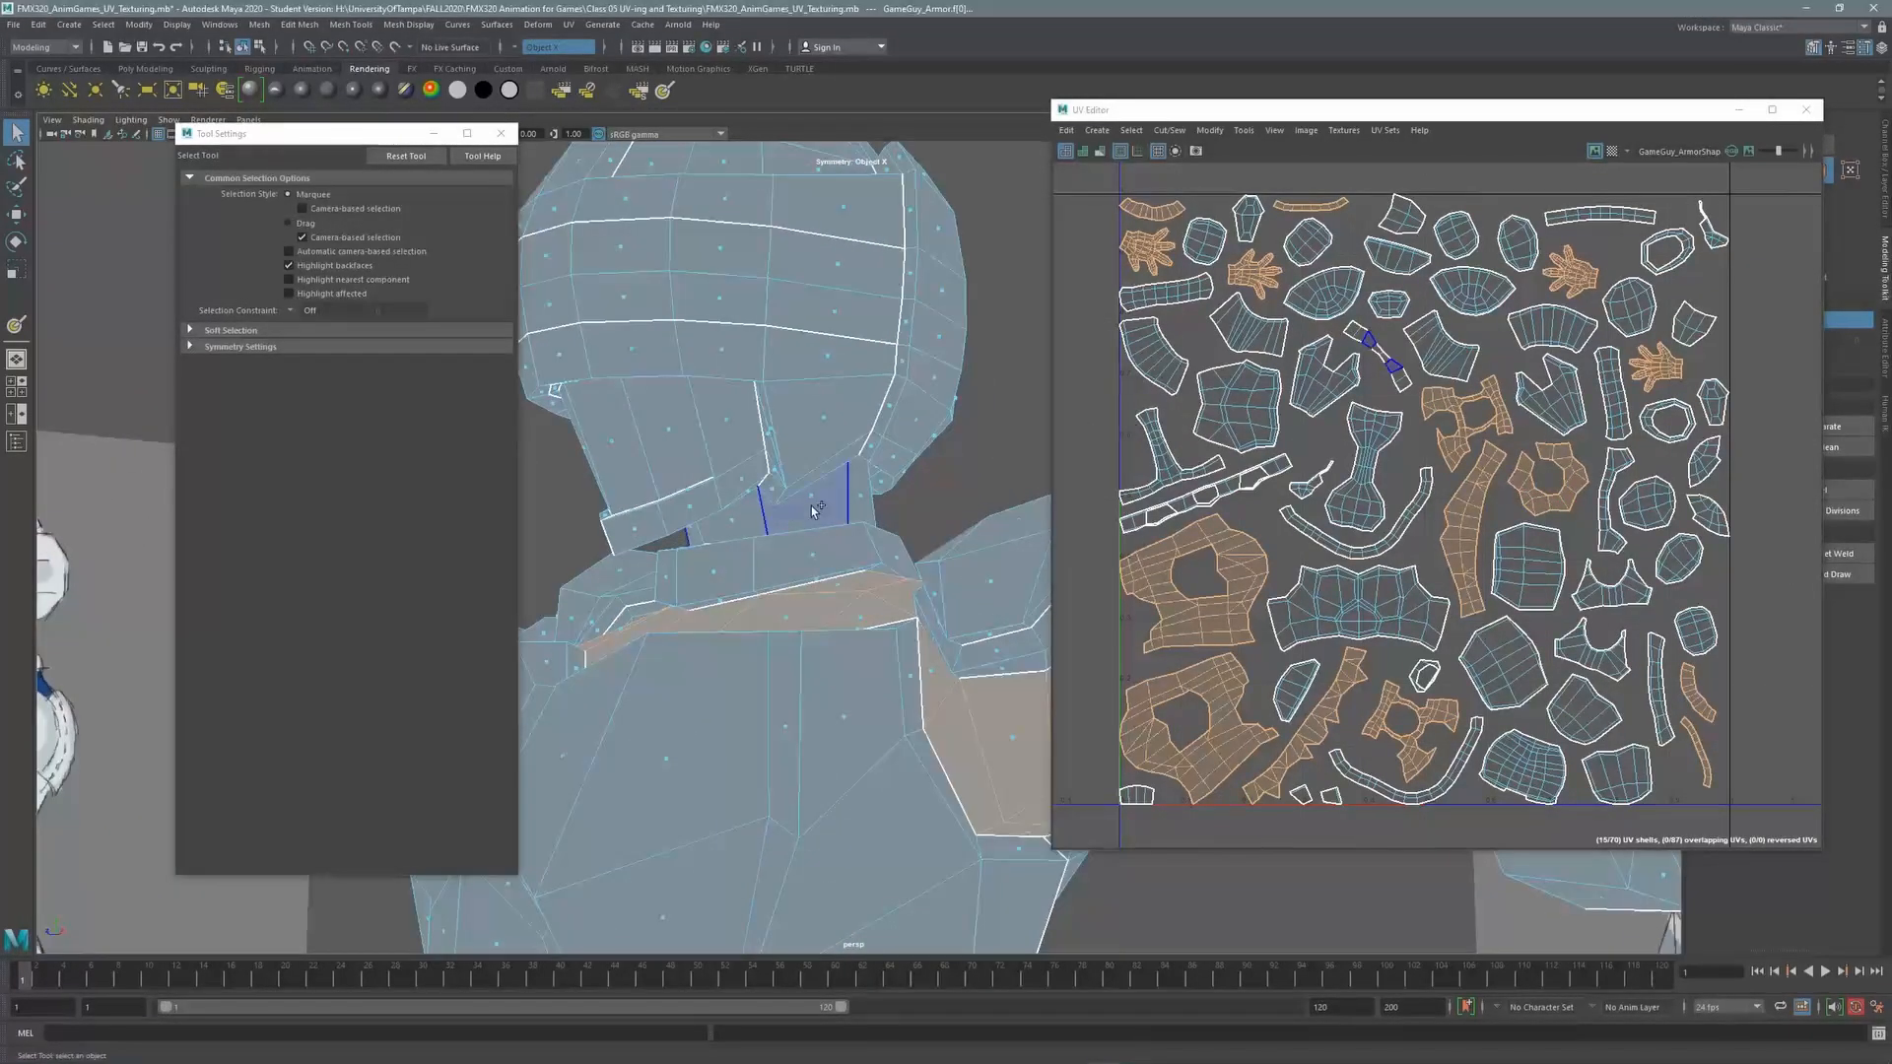
left_click(1397, 380, "shift")
double_click(1398, 380, "shift")
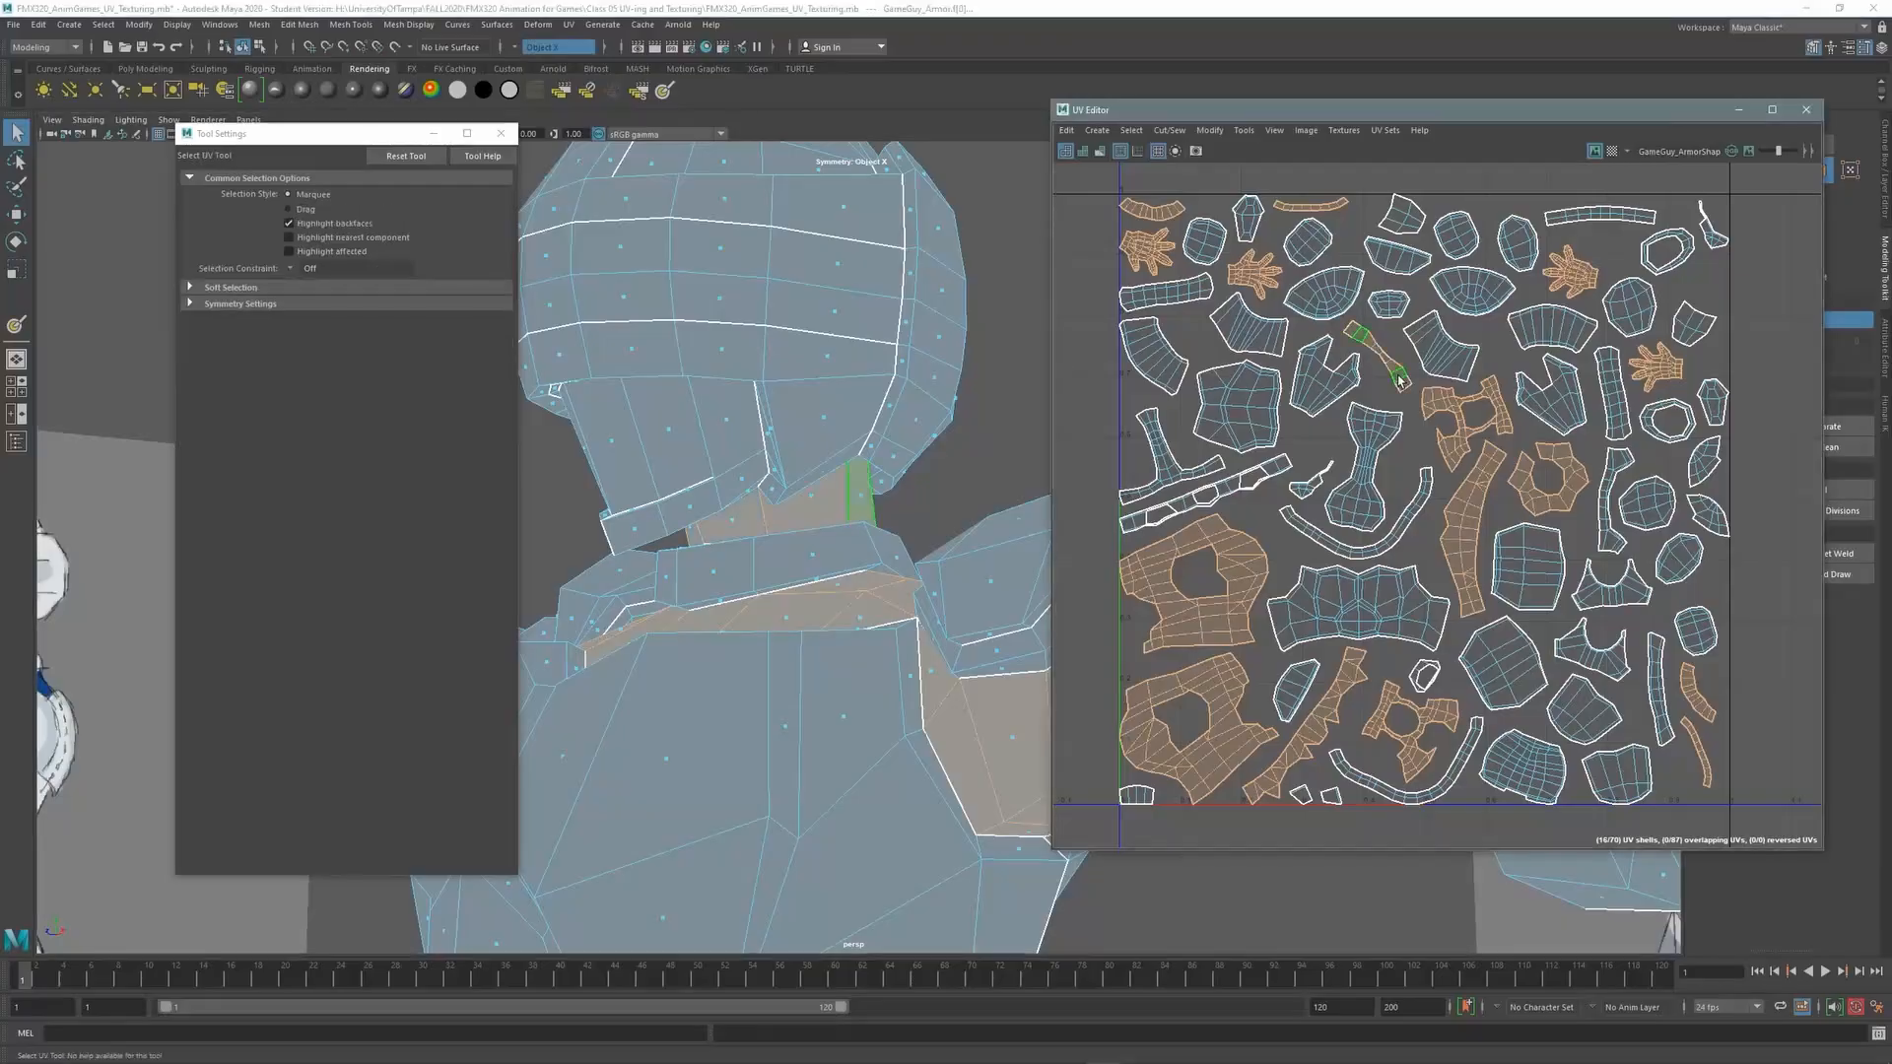
Add the two curved UV shells of the helmet's top side panels to the selection
right_click_drag(909, 443, 751, 448, "alt")
middle_click_drag(751, 447, 730, 535, "alt")
left_click_drag(730, 535, 794, 473, "alt")
left_click(794, 381, "shift")
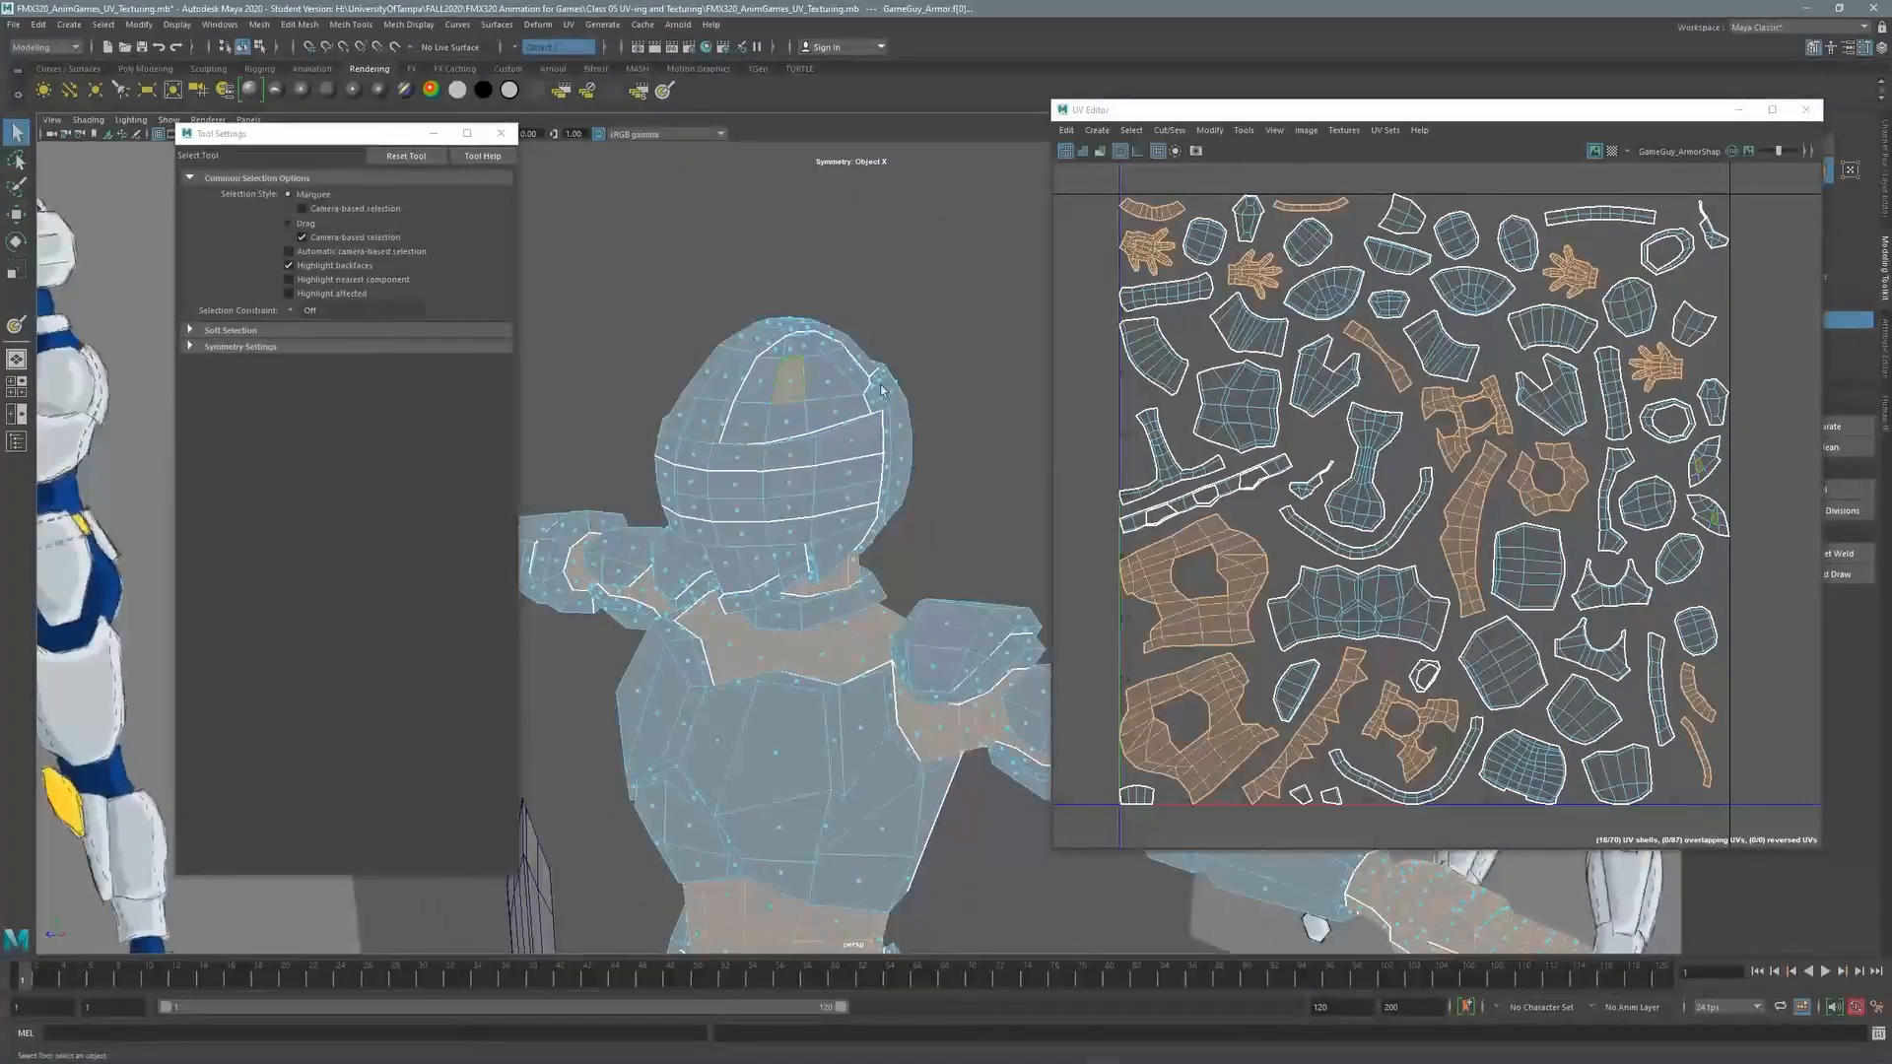
double_click(1699, 470, "shift")
Flood-paint the selected undersuit shells with the blue flood color using the 3D Paint Tool
left_click_drag(712, 454, 907, 477, "alt")
middle_click_drag(908, 477, 972, 186, "alt")
middle_click_drag(892, 769, 819, 583, "alt")
middle_click_drag(838, 325, 838, 640, "alt")
left_click_drag(943, 464, 848, 488, "alt")
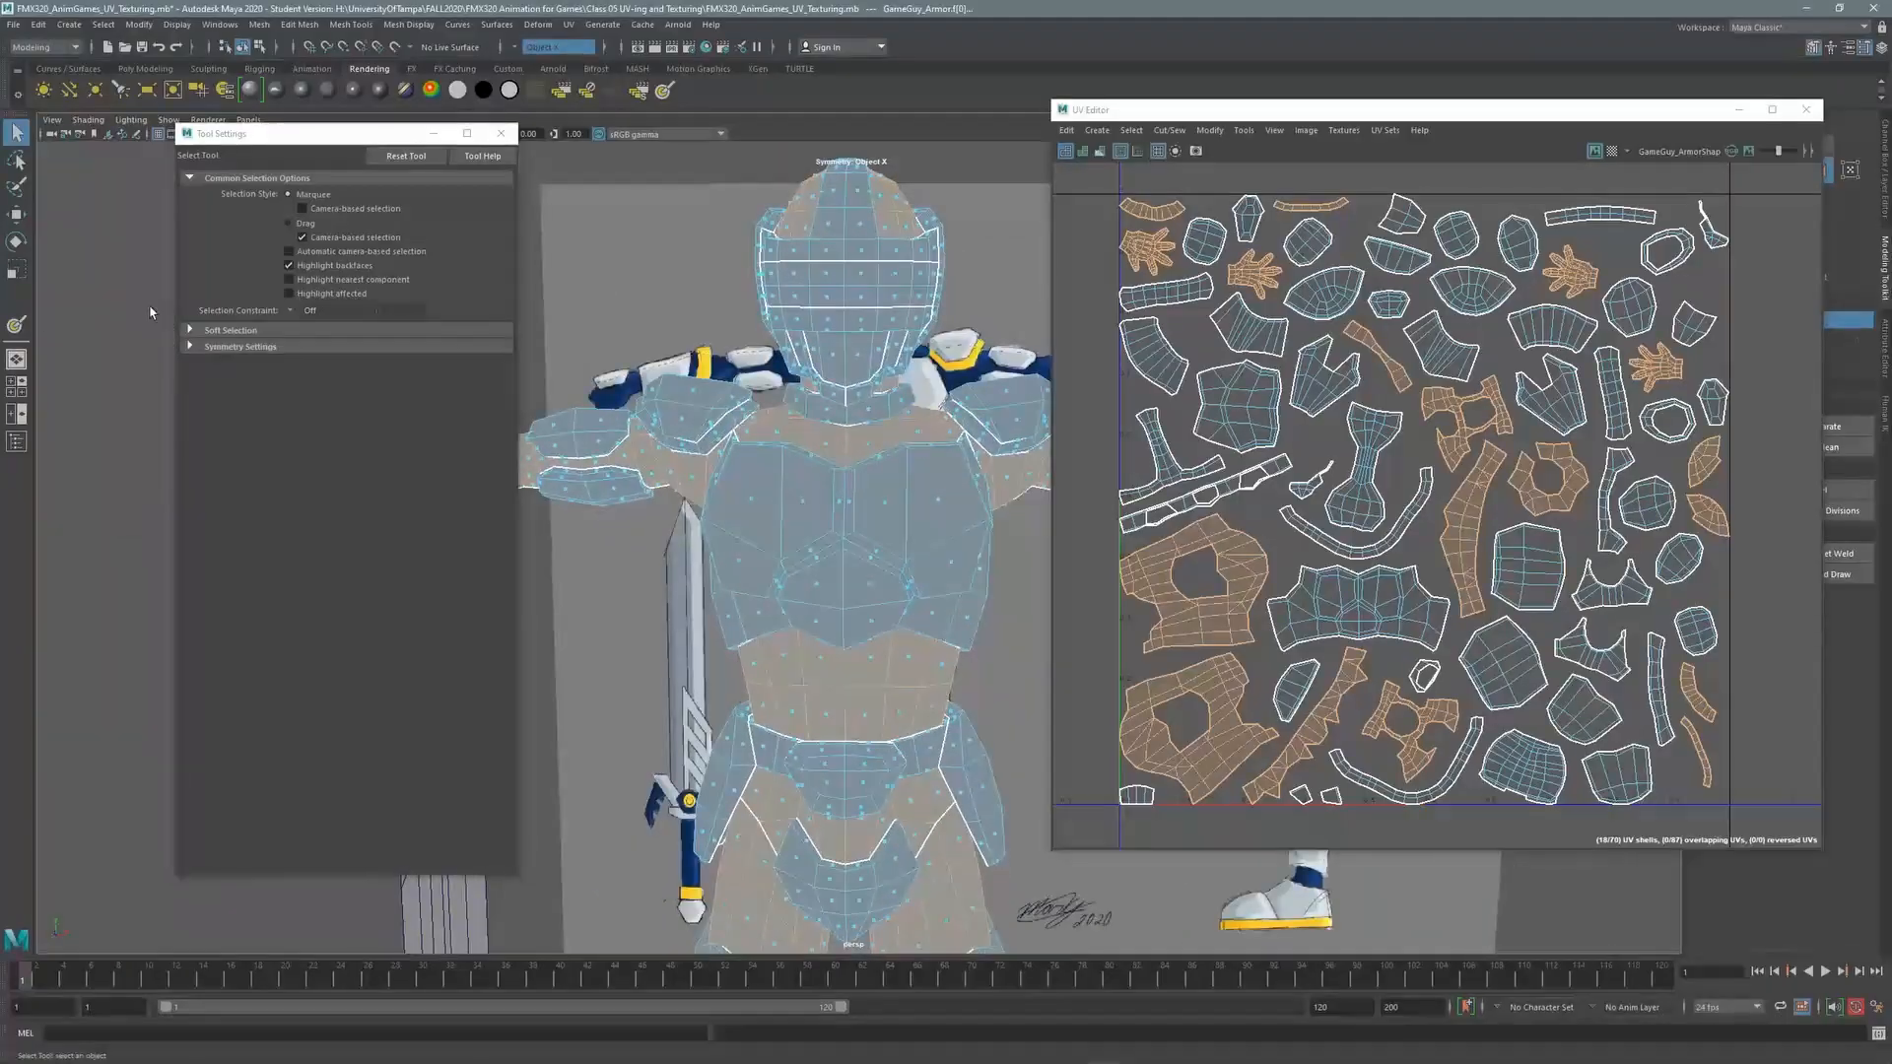
left_click(16, 326)
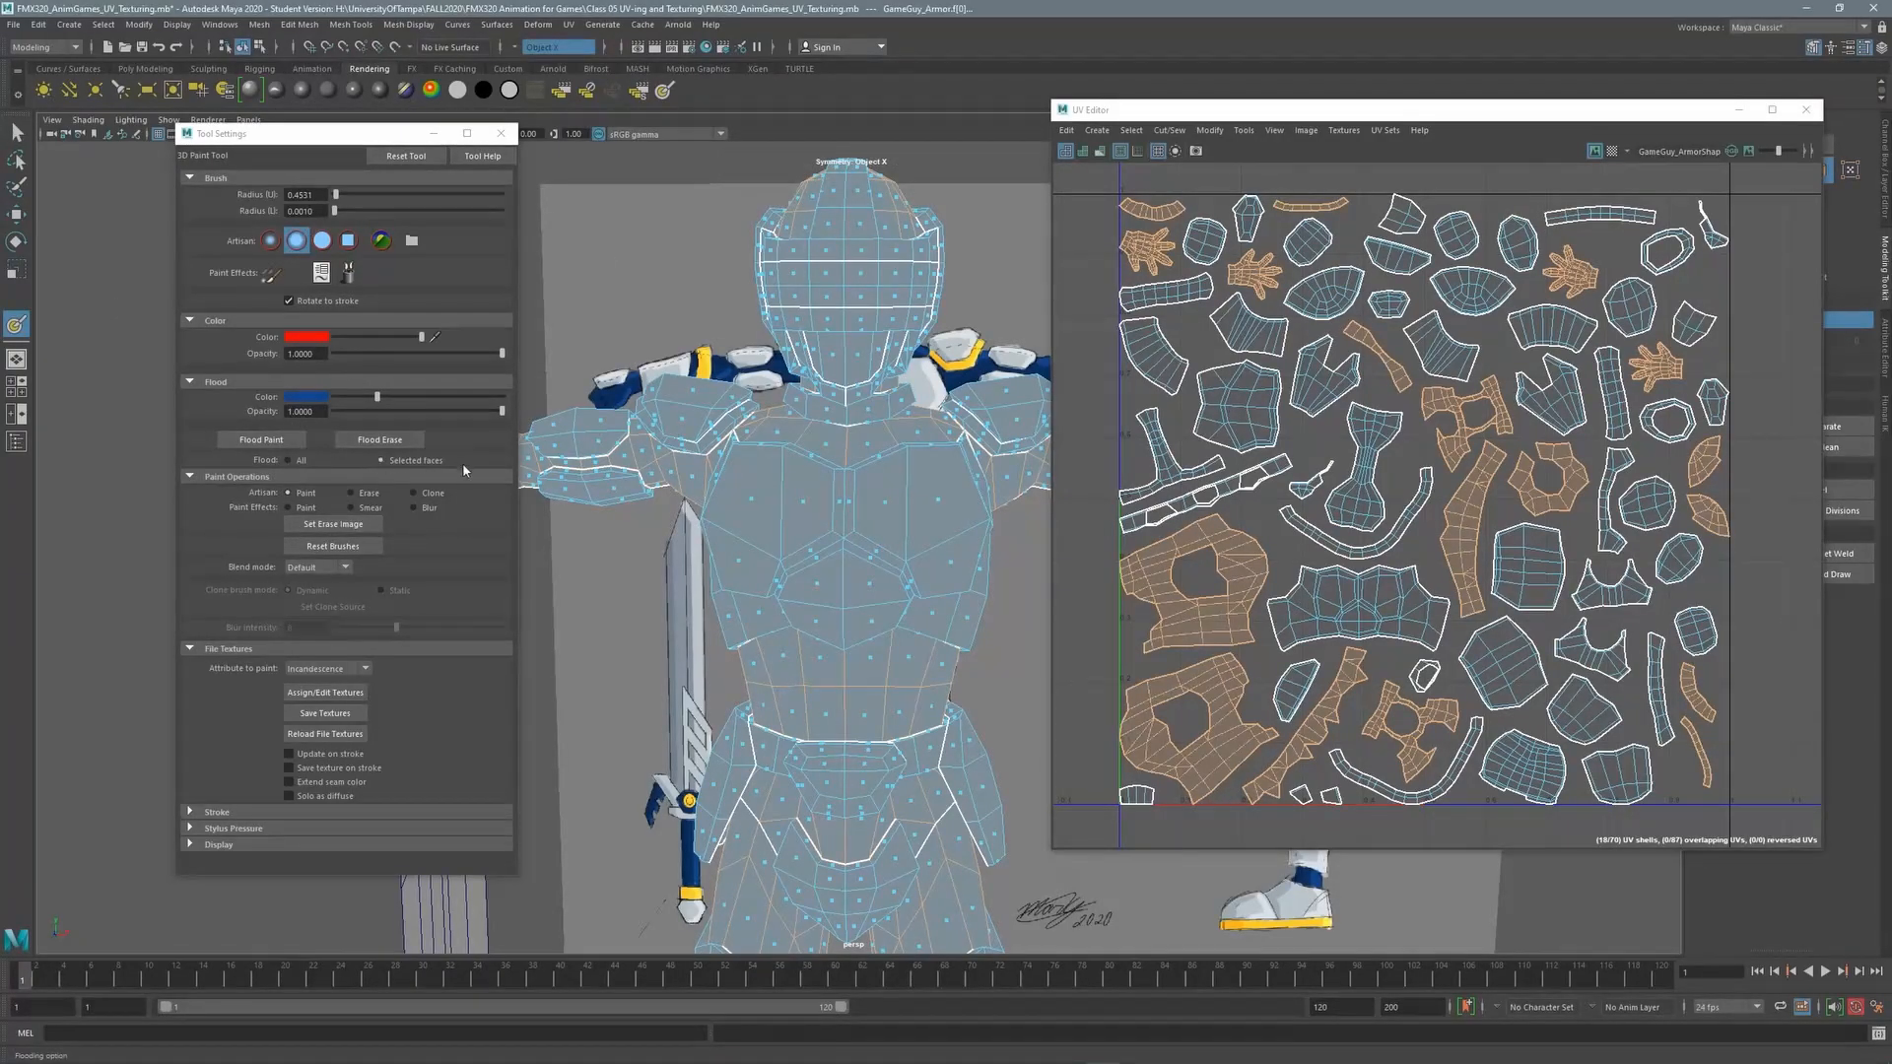
left_click(266, 440)
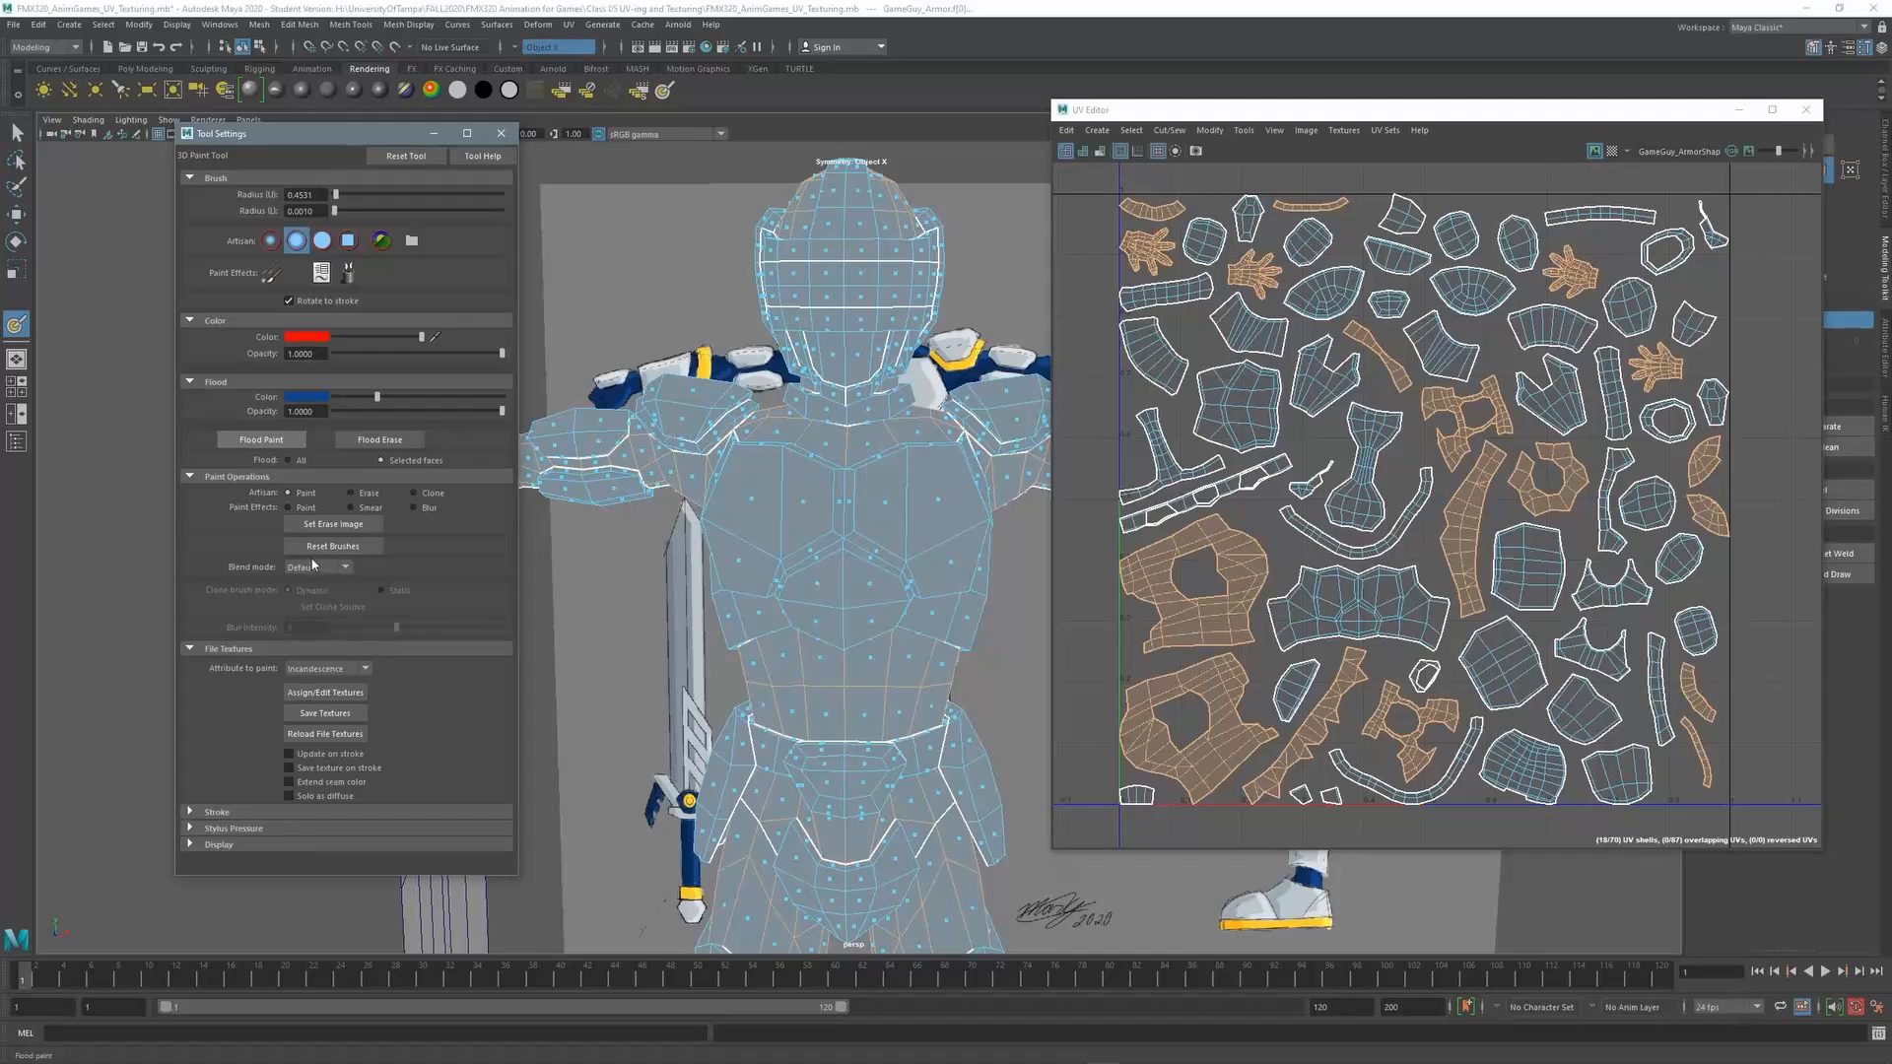
Examine the blue-painted undersuit areas along the arm and on the hand up close
scroll(719, 496, "down", 5)
mouse_move(719, 496)
middle_mouse_down("alt")
mouse_move(689, 456)
mouse_move(675, 172)
middle_mouse_up("alt")
middle_click_drag(1025, 172, 851, 474, "alt")
left_click_drag(851, 473, 631, 493, "alt")
right_click_drag(592, 493, 687, 498, "alt")
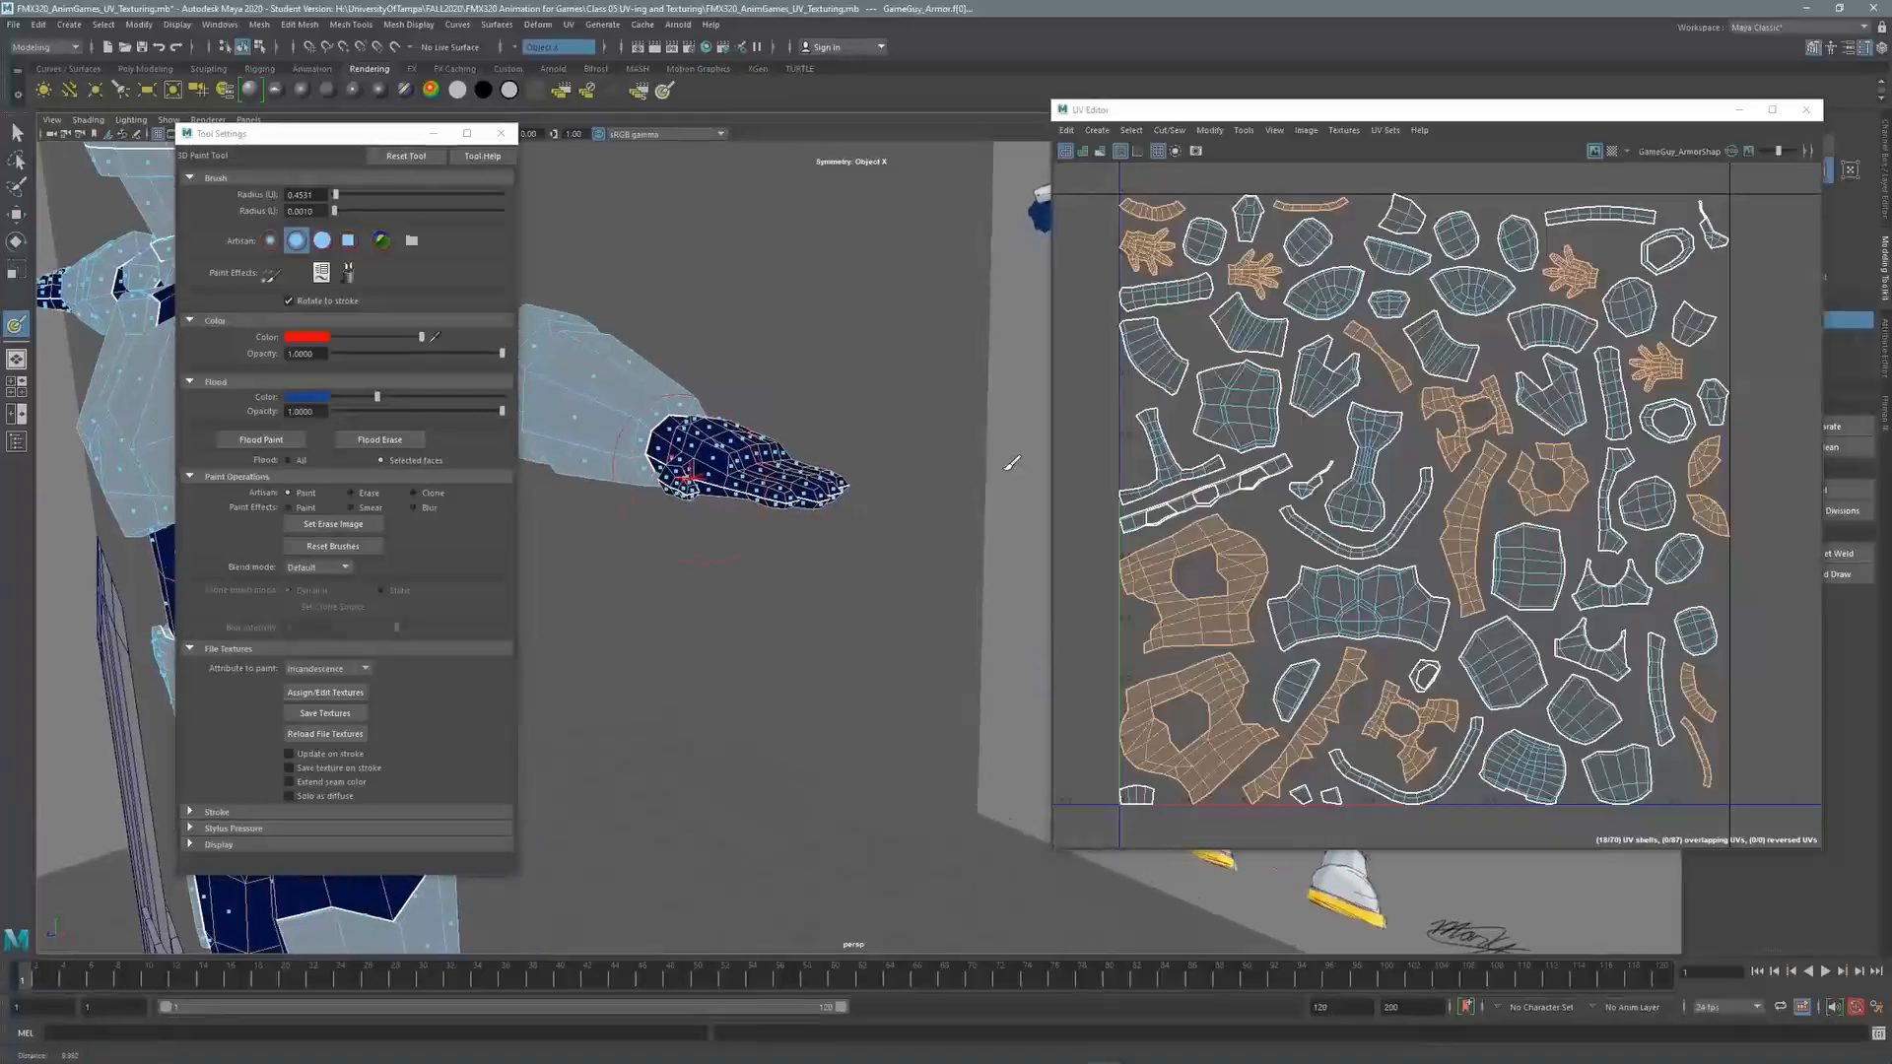
middle_click_drag(678, 448, 784, 468, "alt")
left_click_drag(783, 468, 793, 493, "alt")
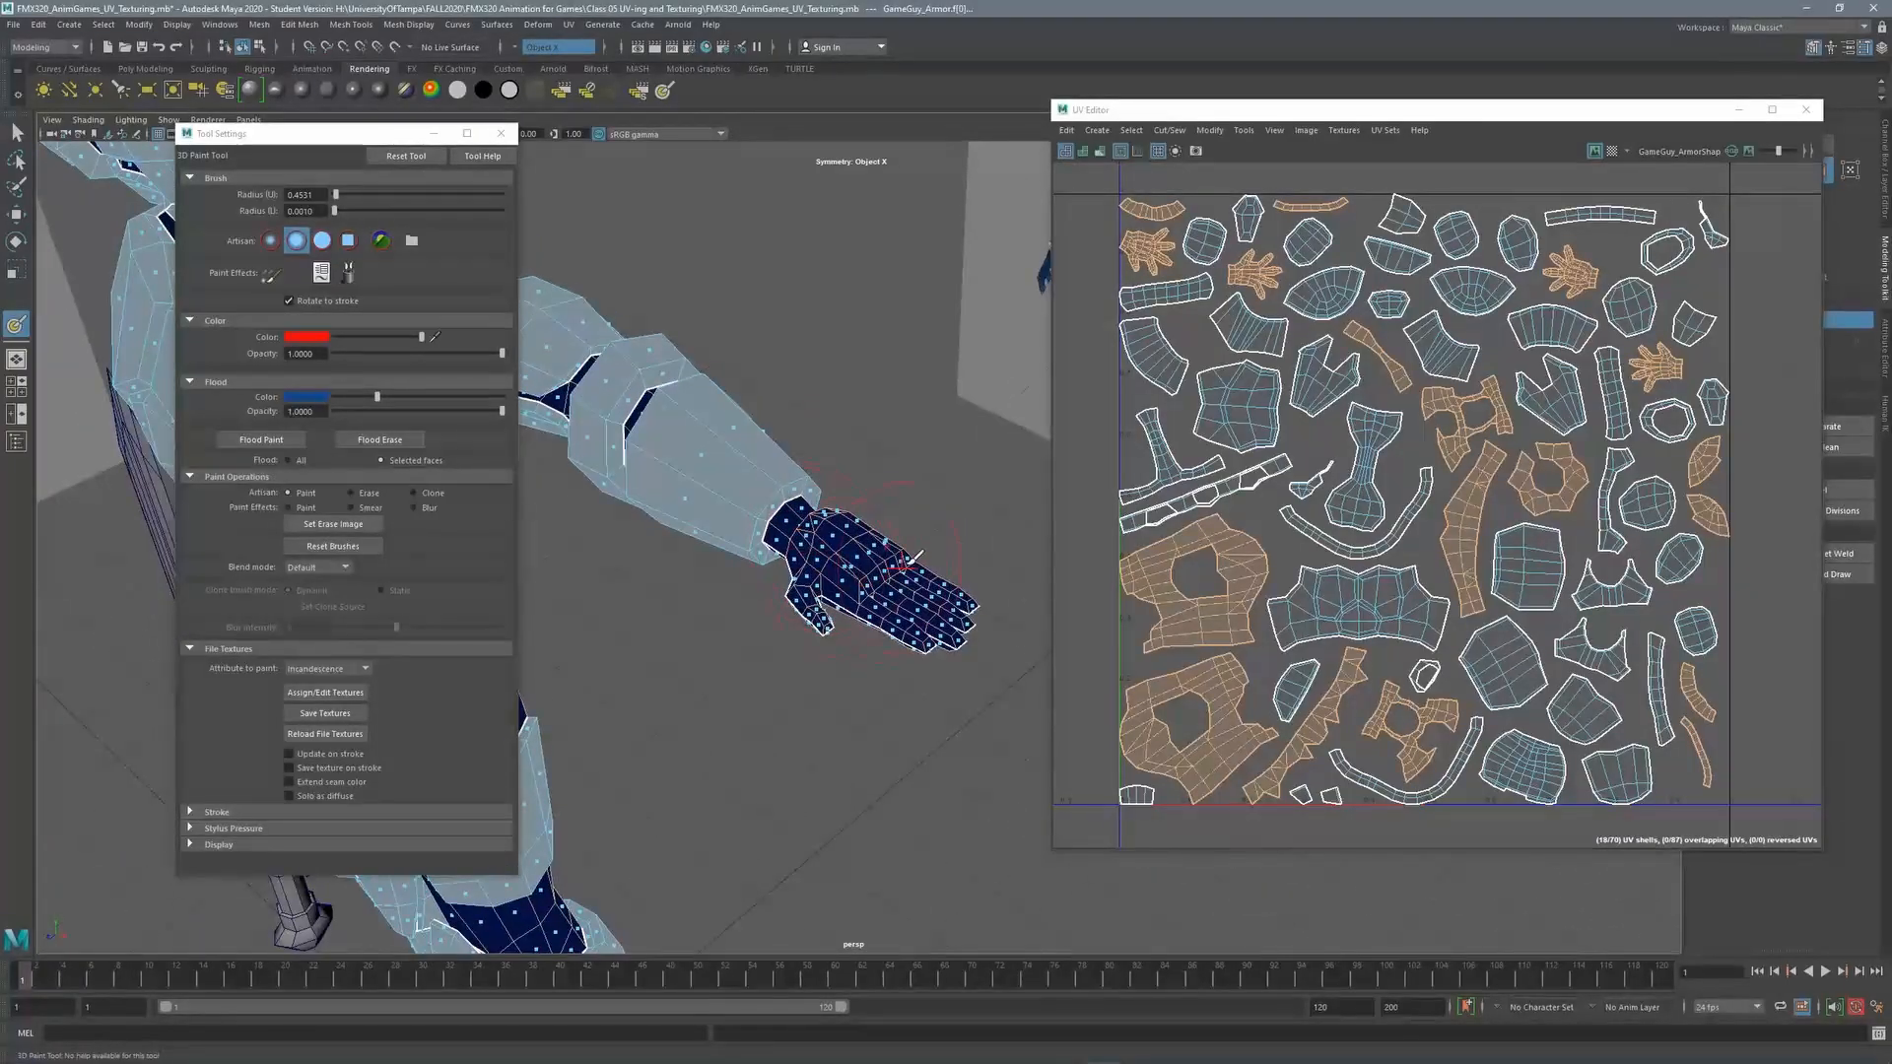
right_click_drag(889, 481, 993, 483, "alt")
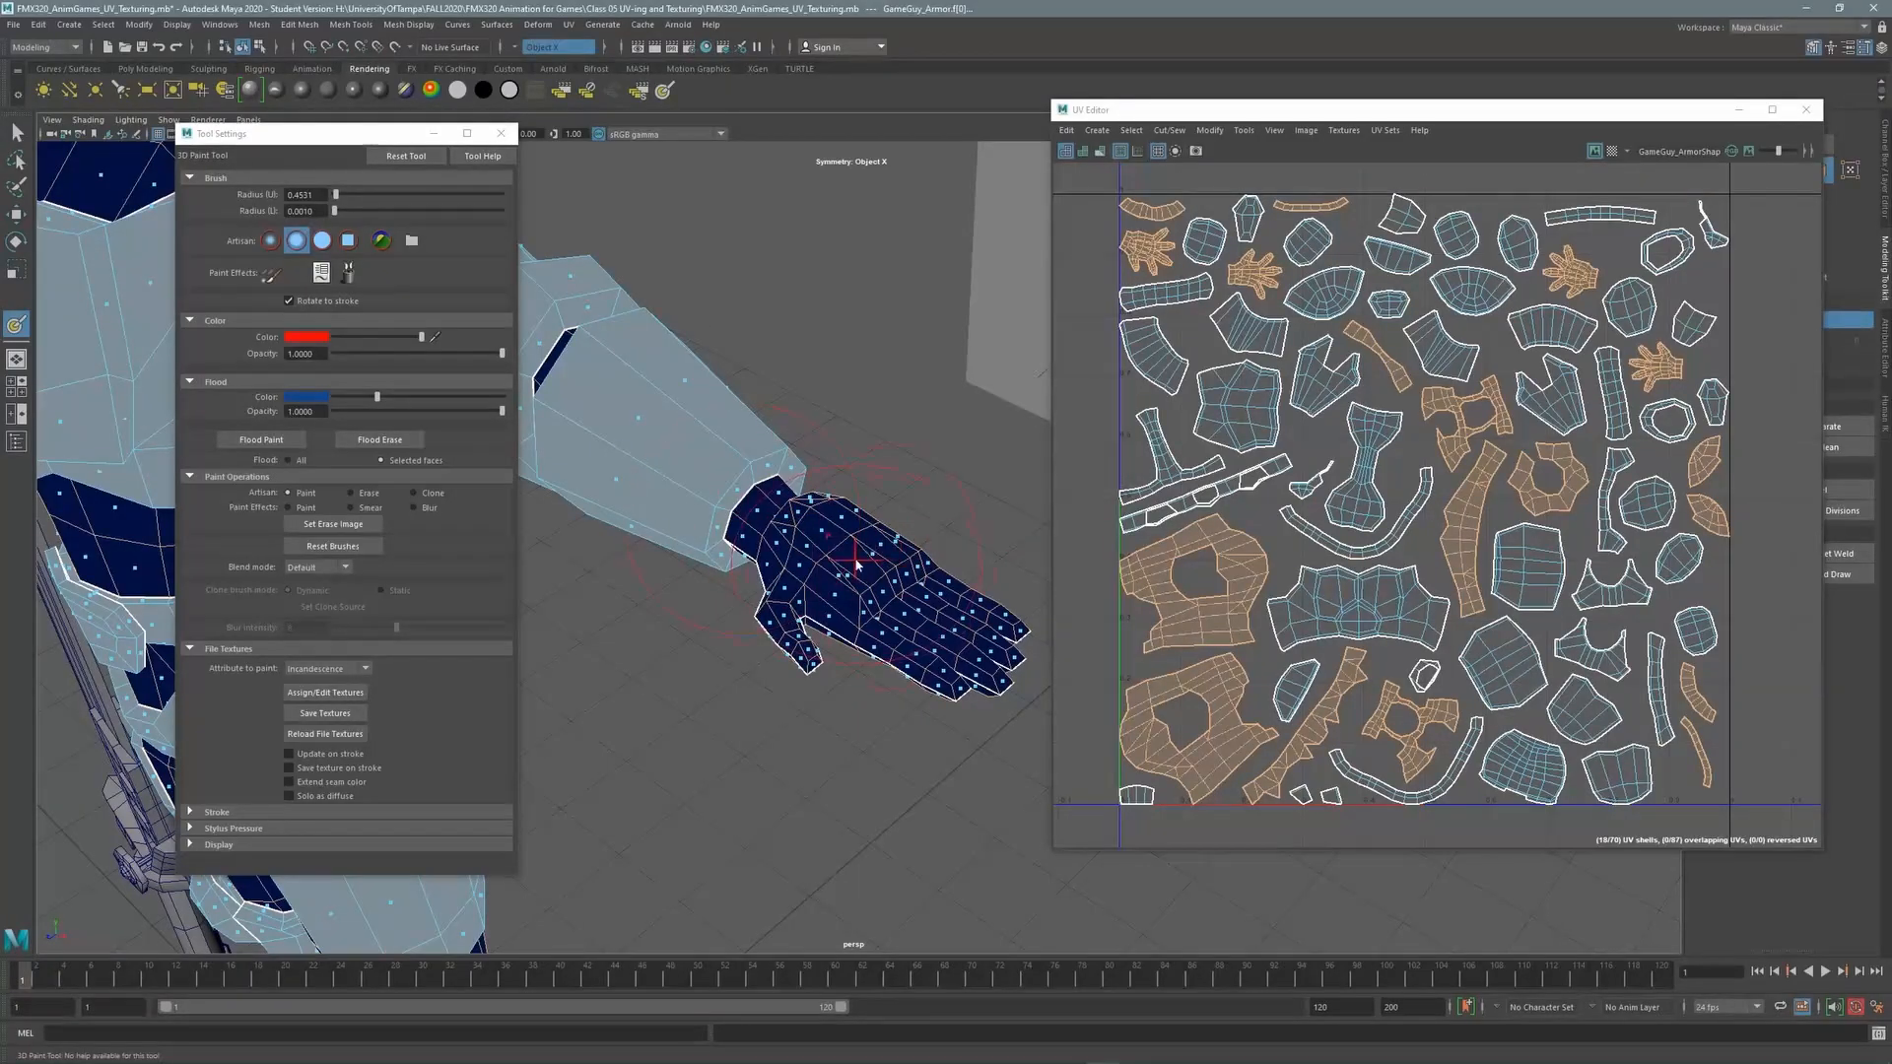
right_click_drag(855, 560, 858, 603)
middle_click_drag(862, 567, 811, 539, "alt")
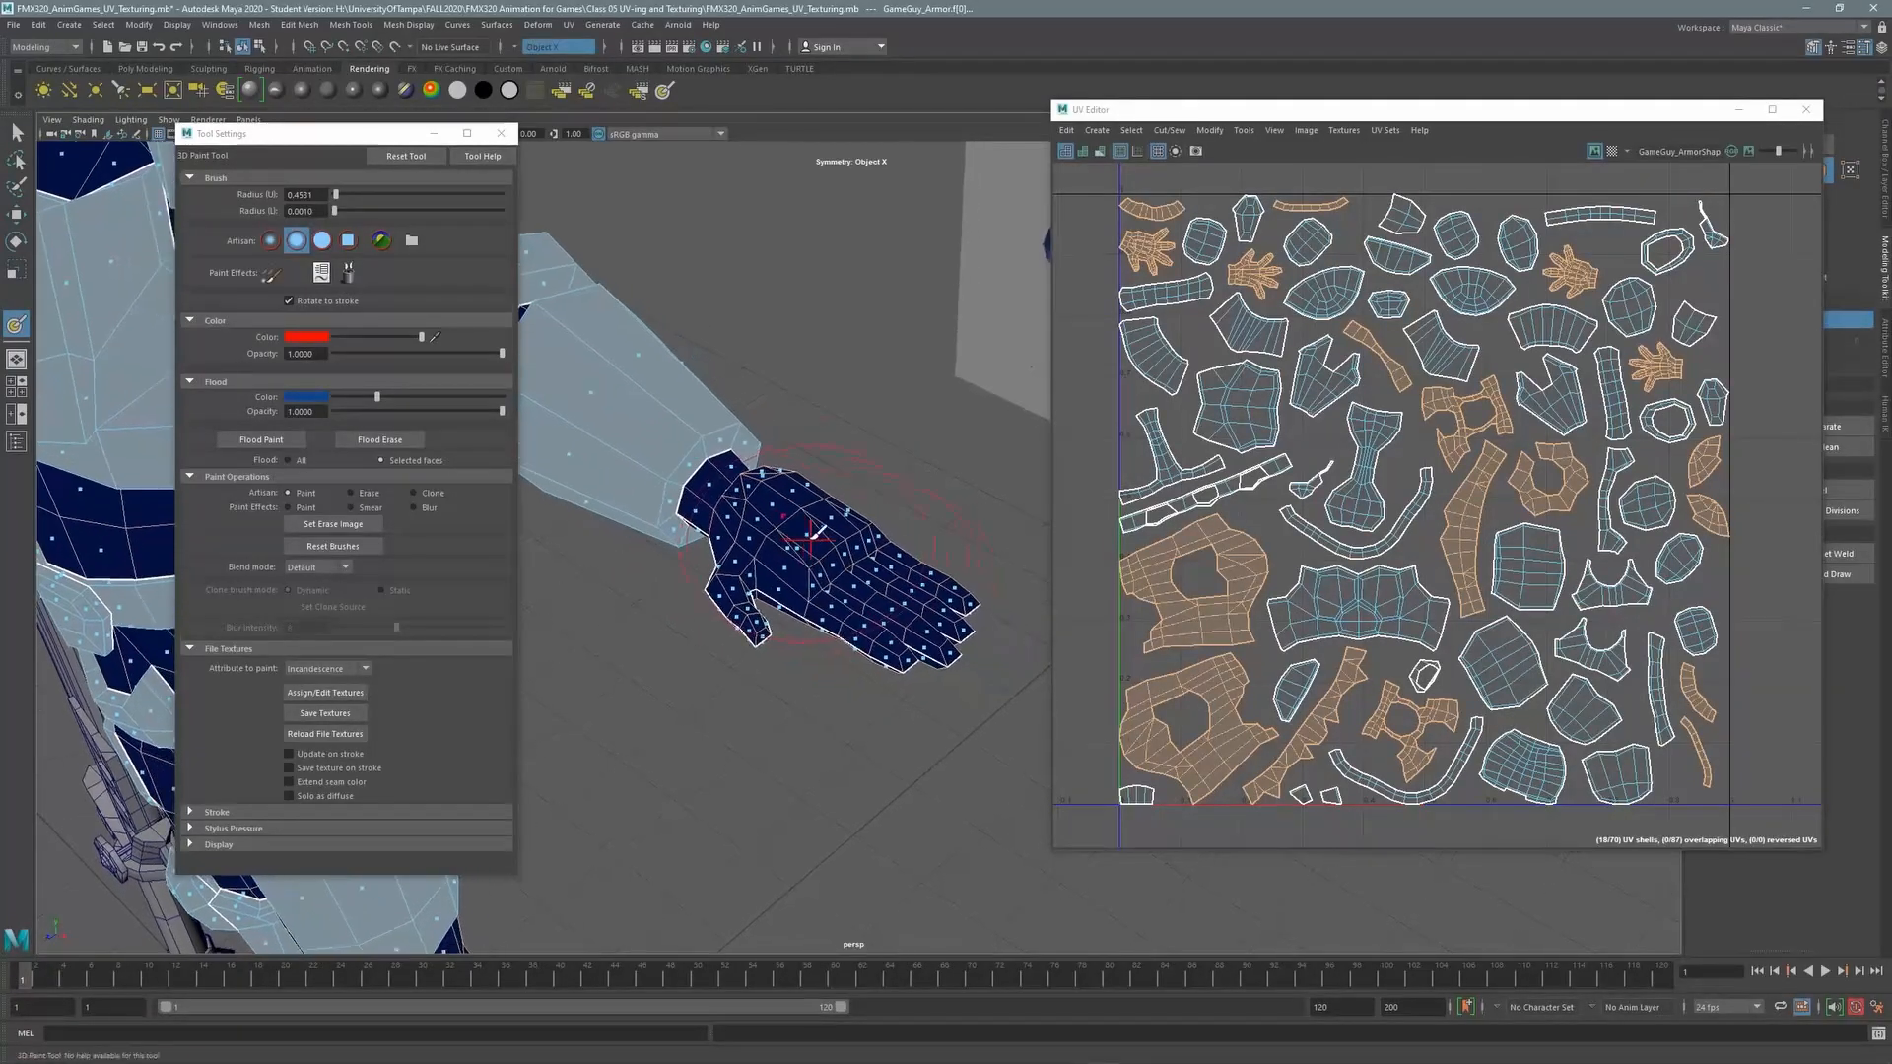
Replace the shell selection with the faces along the thumb-side edge of the back of the hand
key("q")
scroll(787, 545, "up", 2)
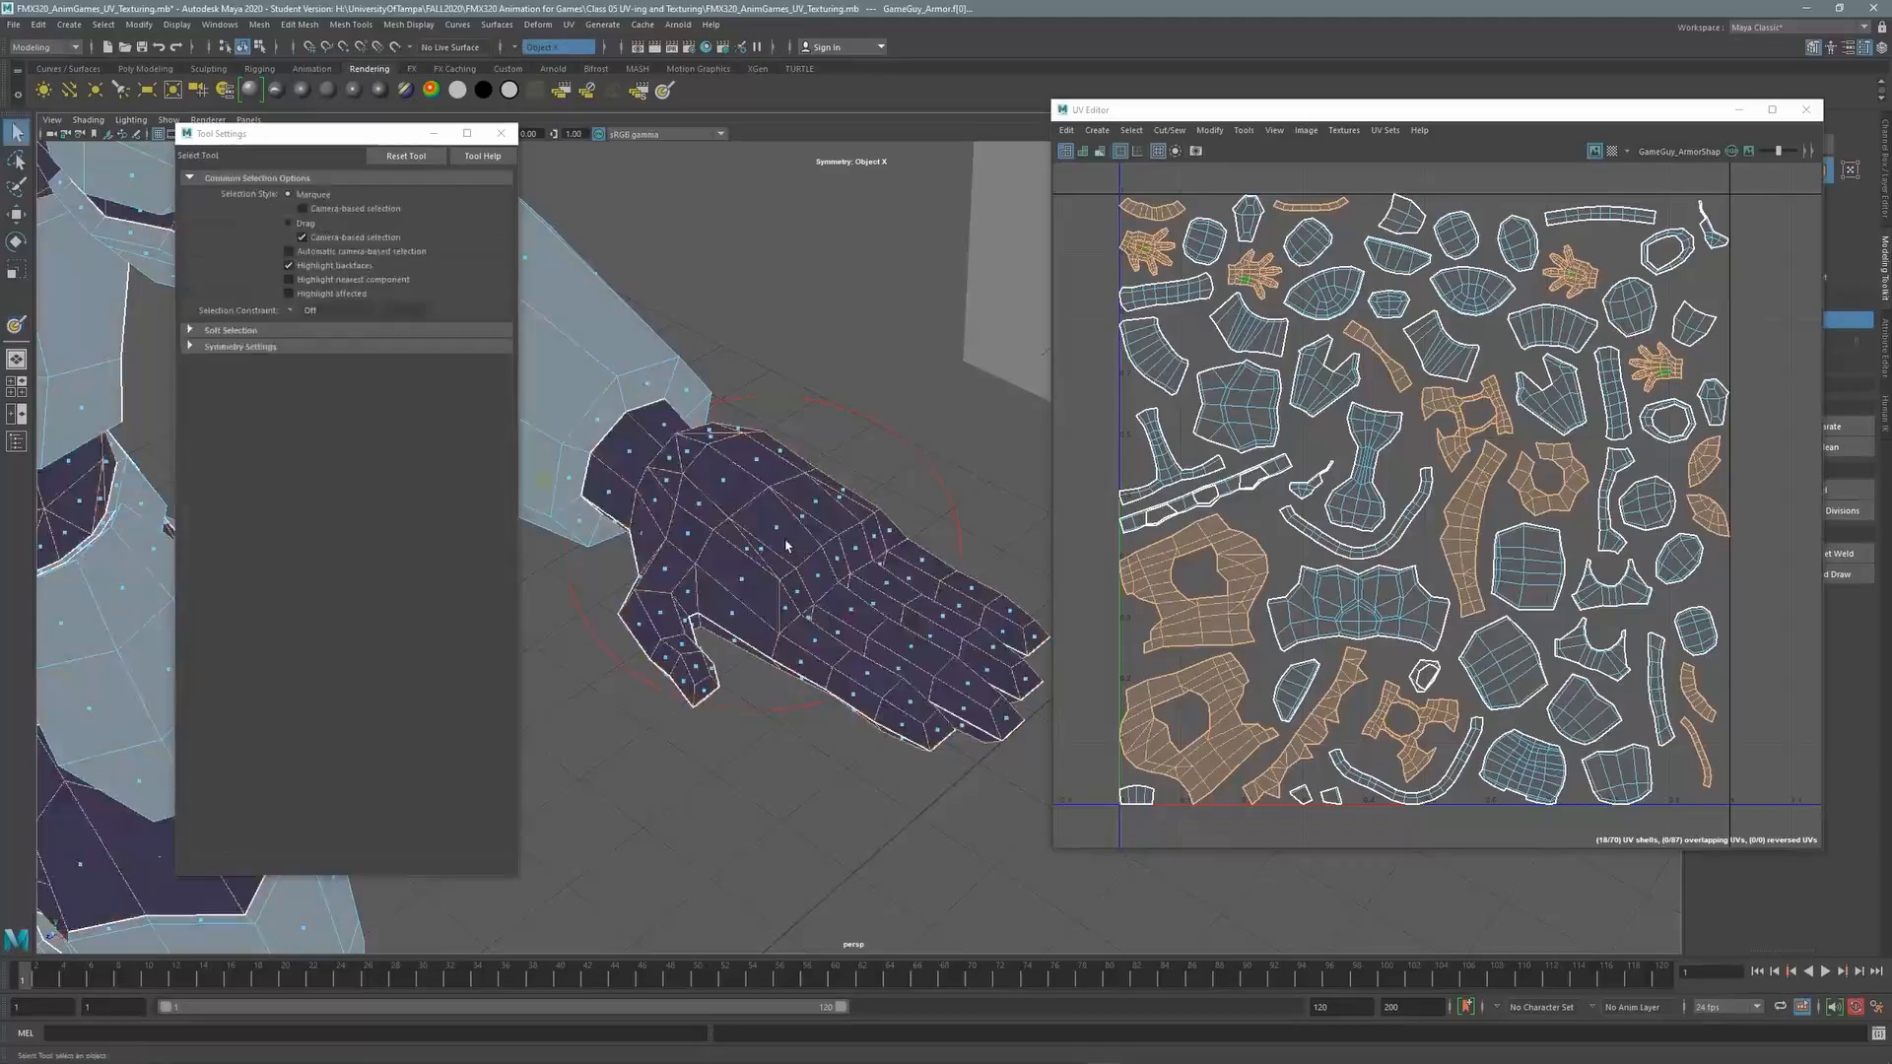
left_click(748, 594)
scroll(744, 577, "up", 3)
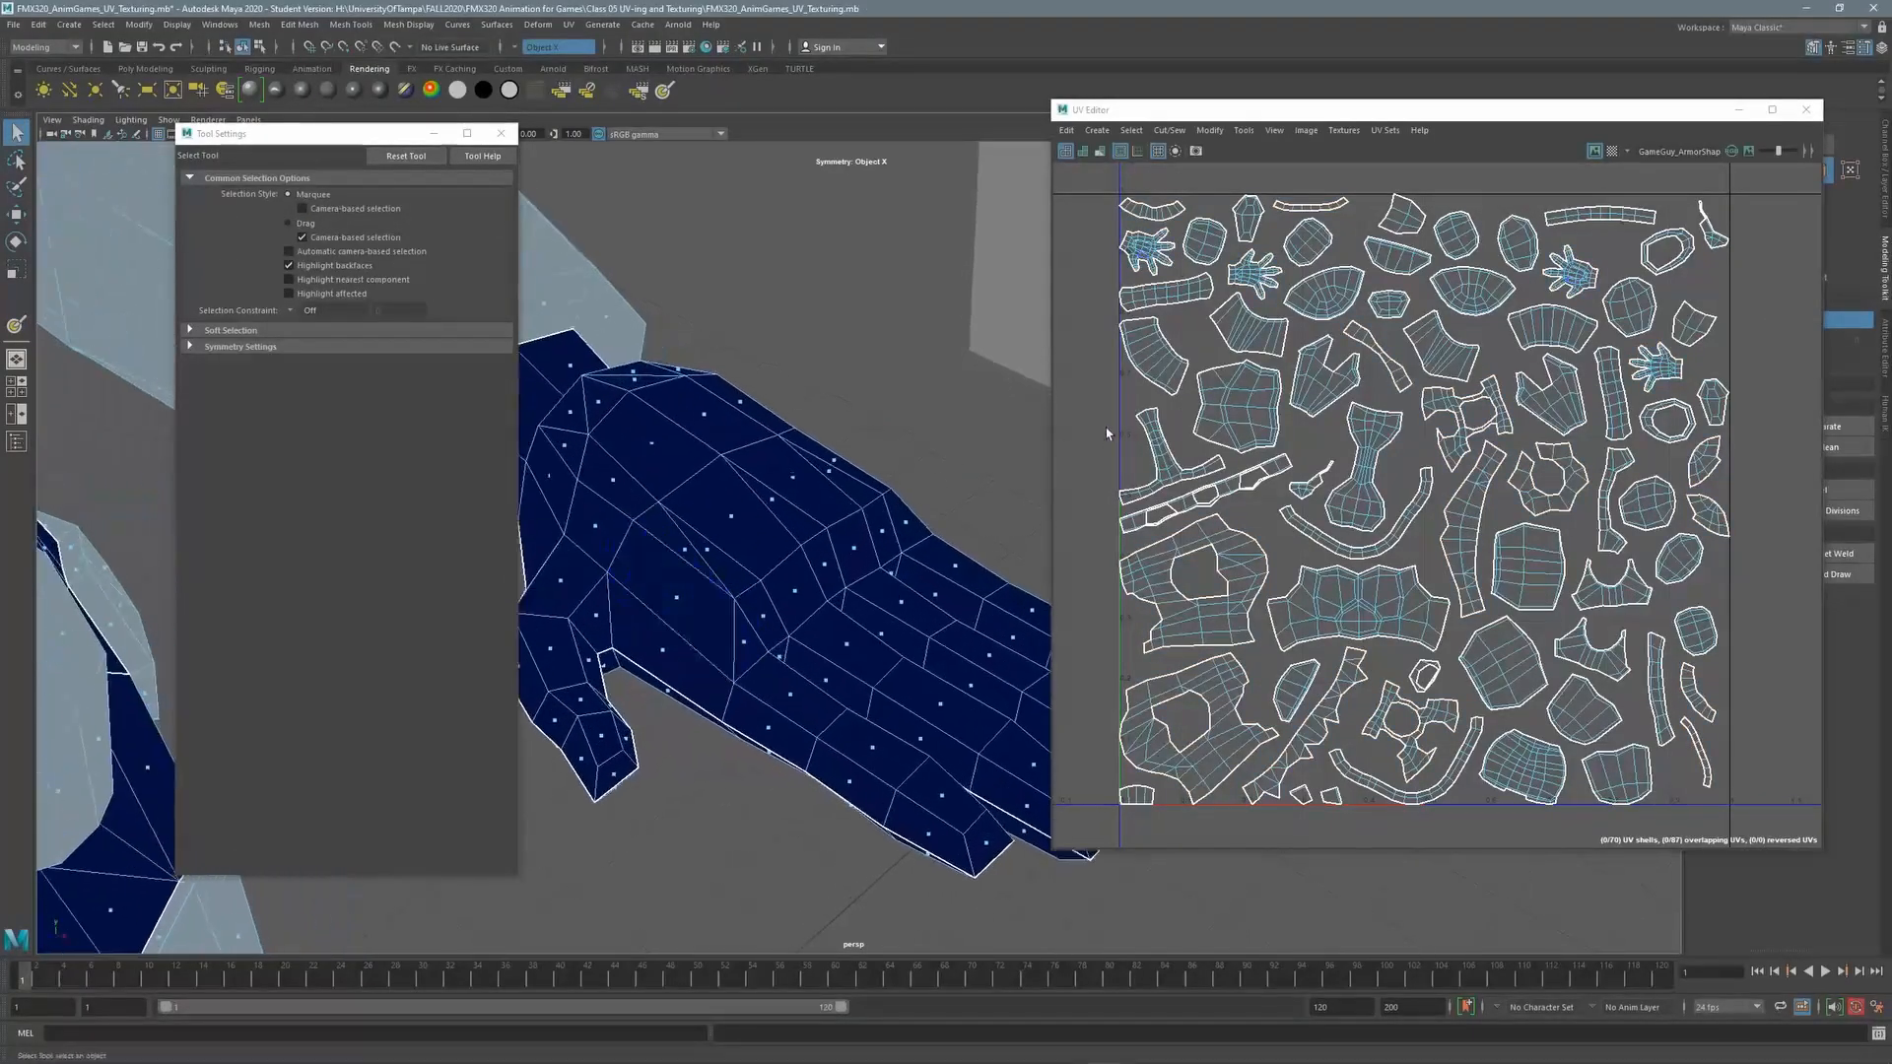
left_click(751, 542)
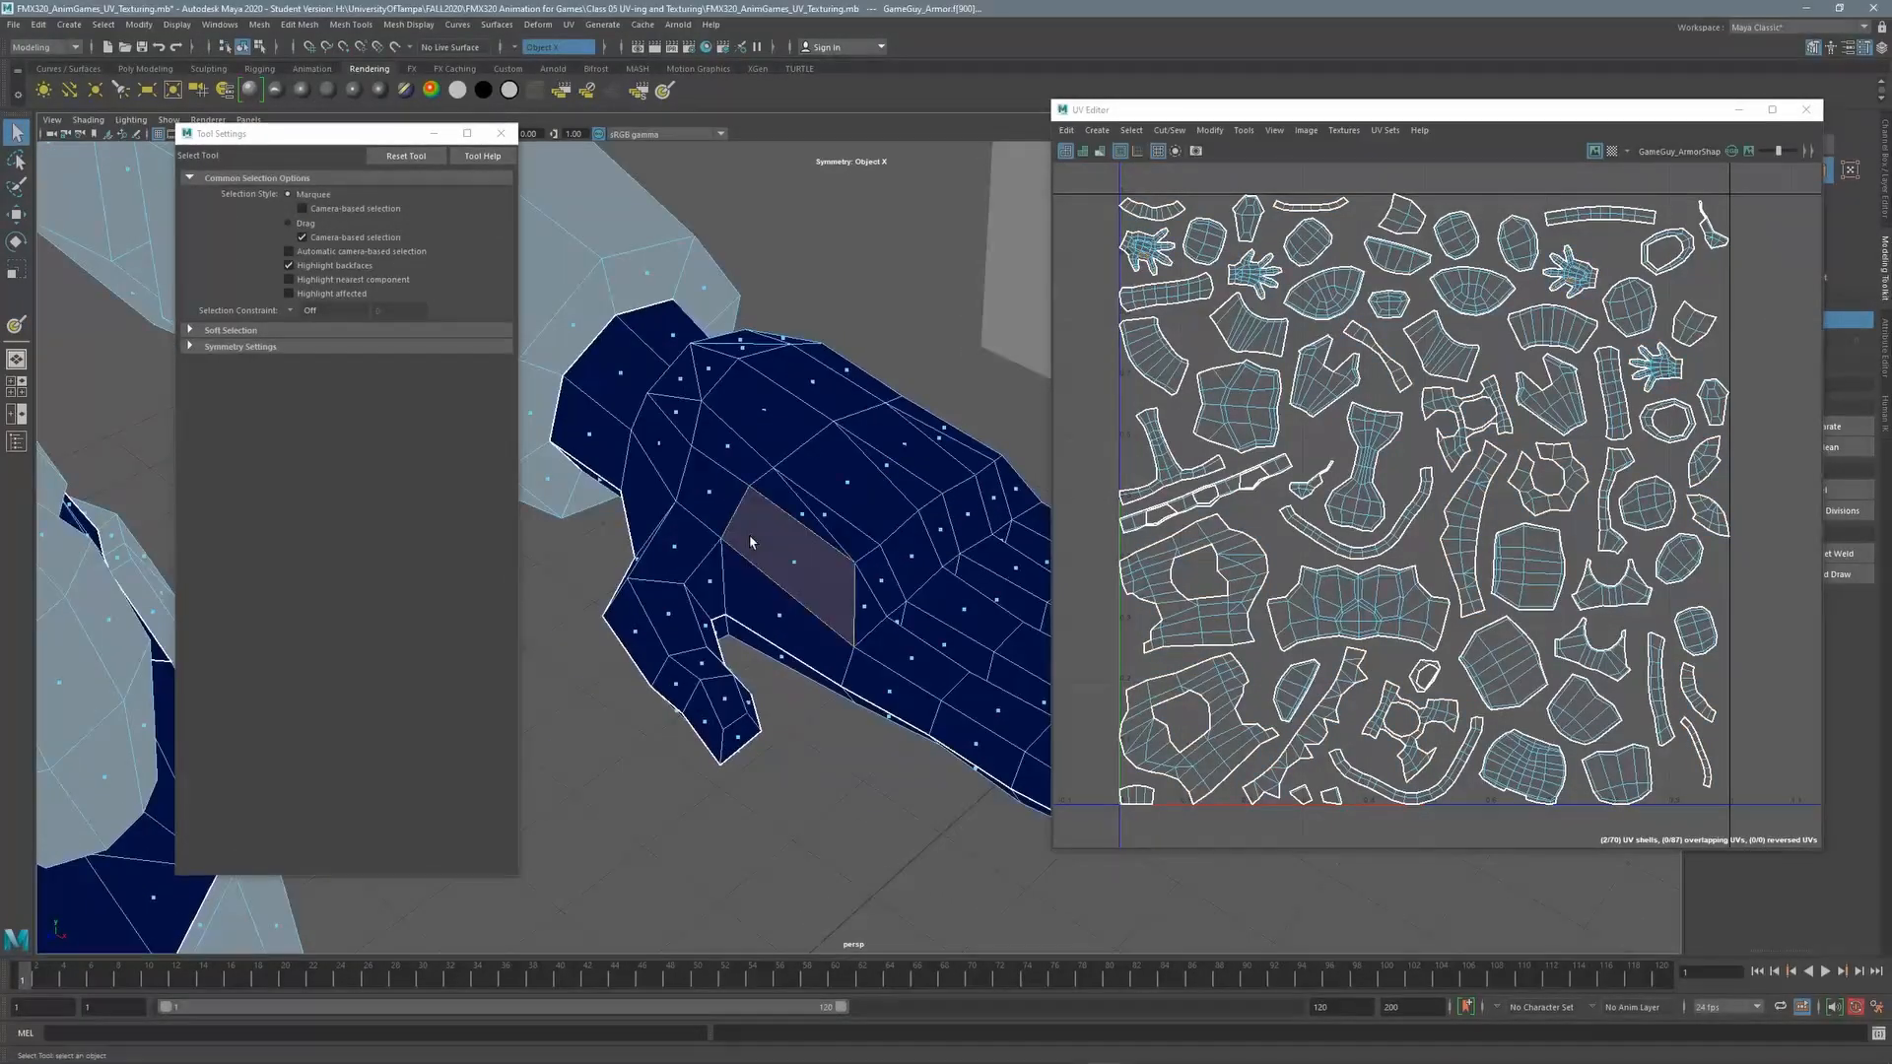
left_click(709, 485, "shift")
left_click(663, 422, "shift")
Add the row of faces across the knuckles to the back-of-hand face selection
left_click(885, 583, "shift")
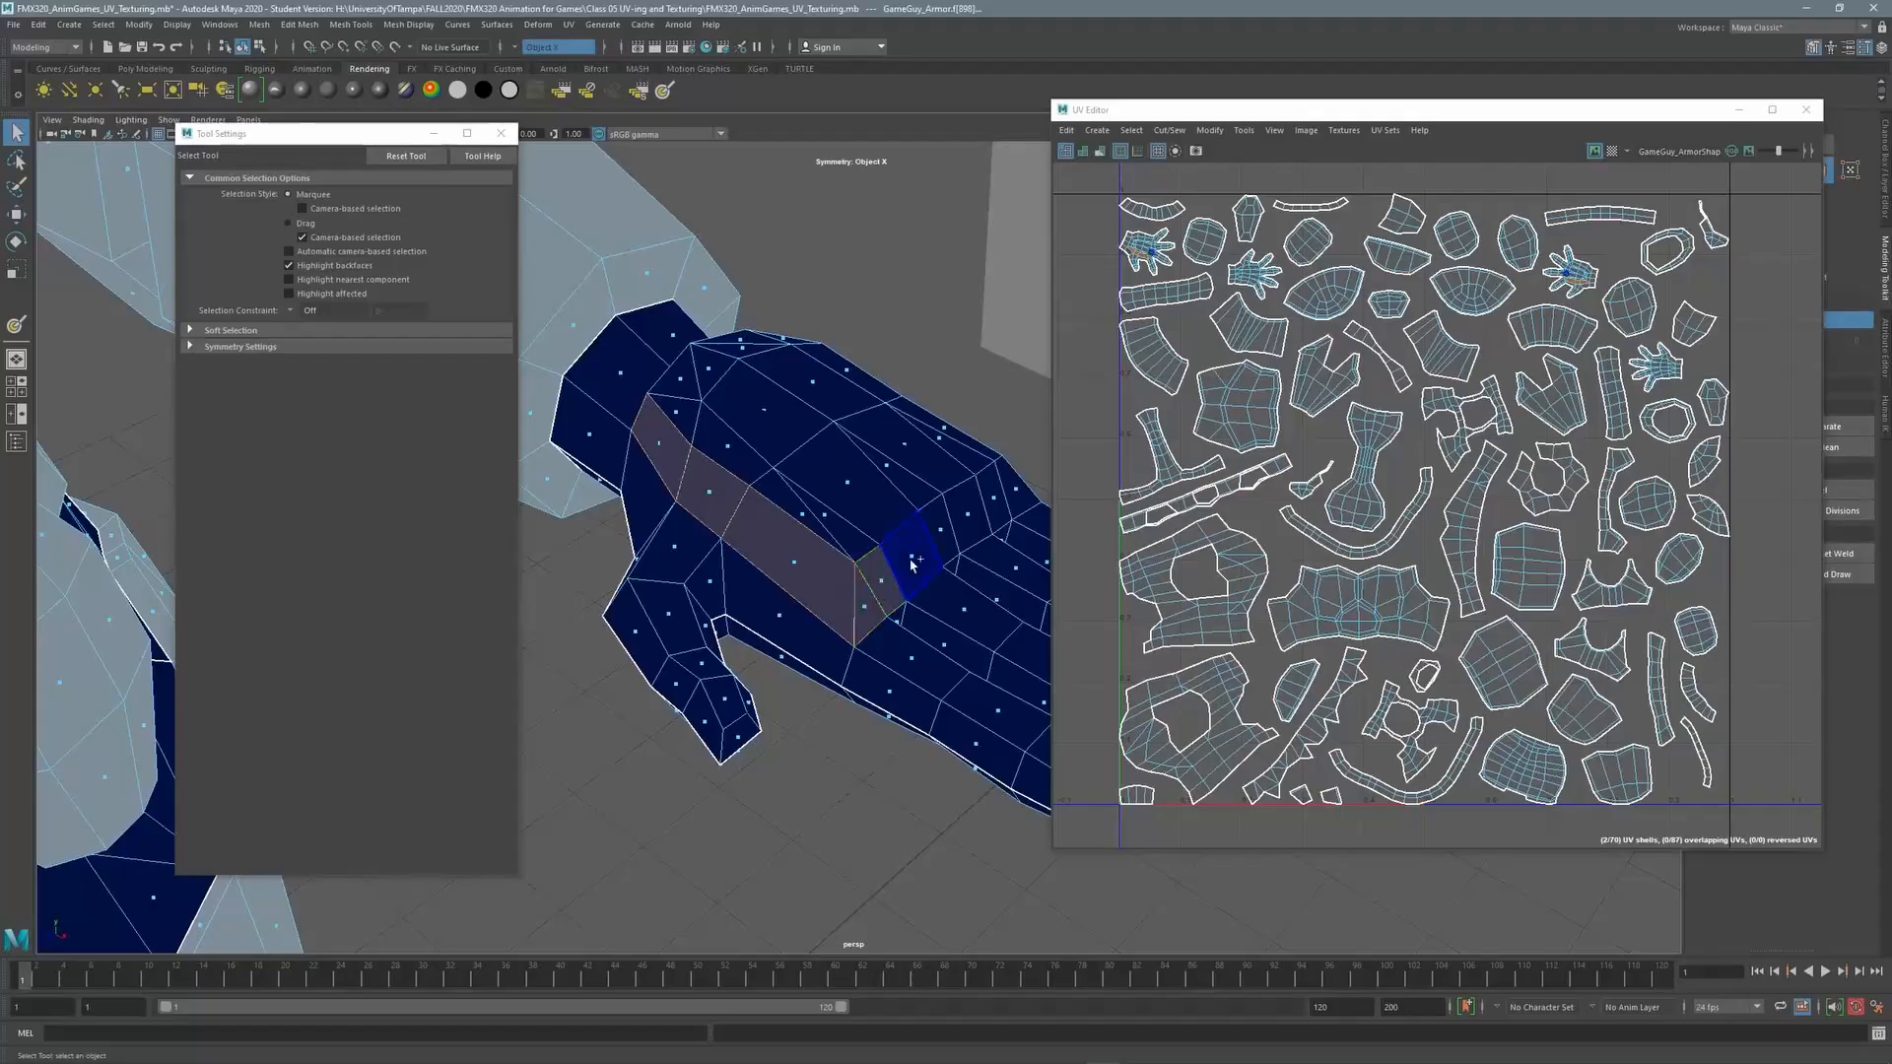
left_click(913, 561, "shift")
left_click(938, 536, "shift")
left_click(964, 521, "shift")
left_click(993, 508, "shift")
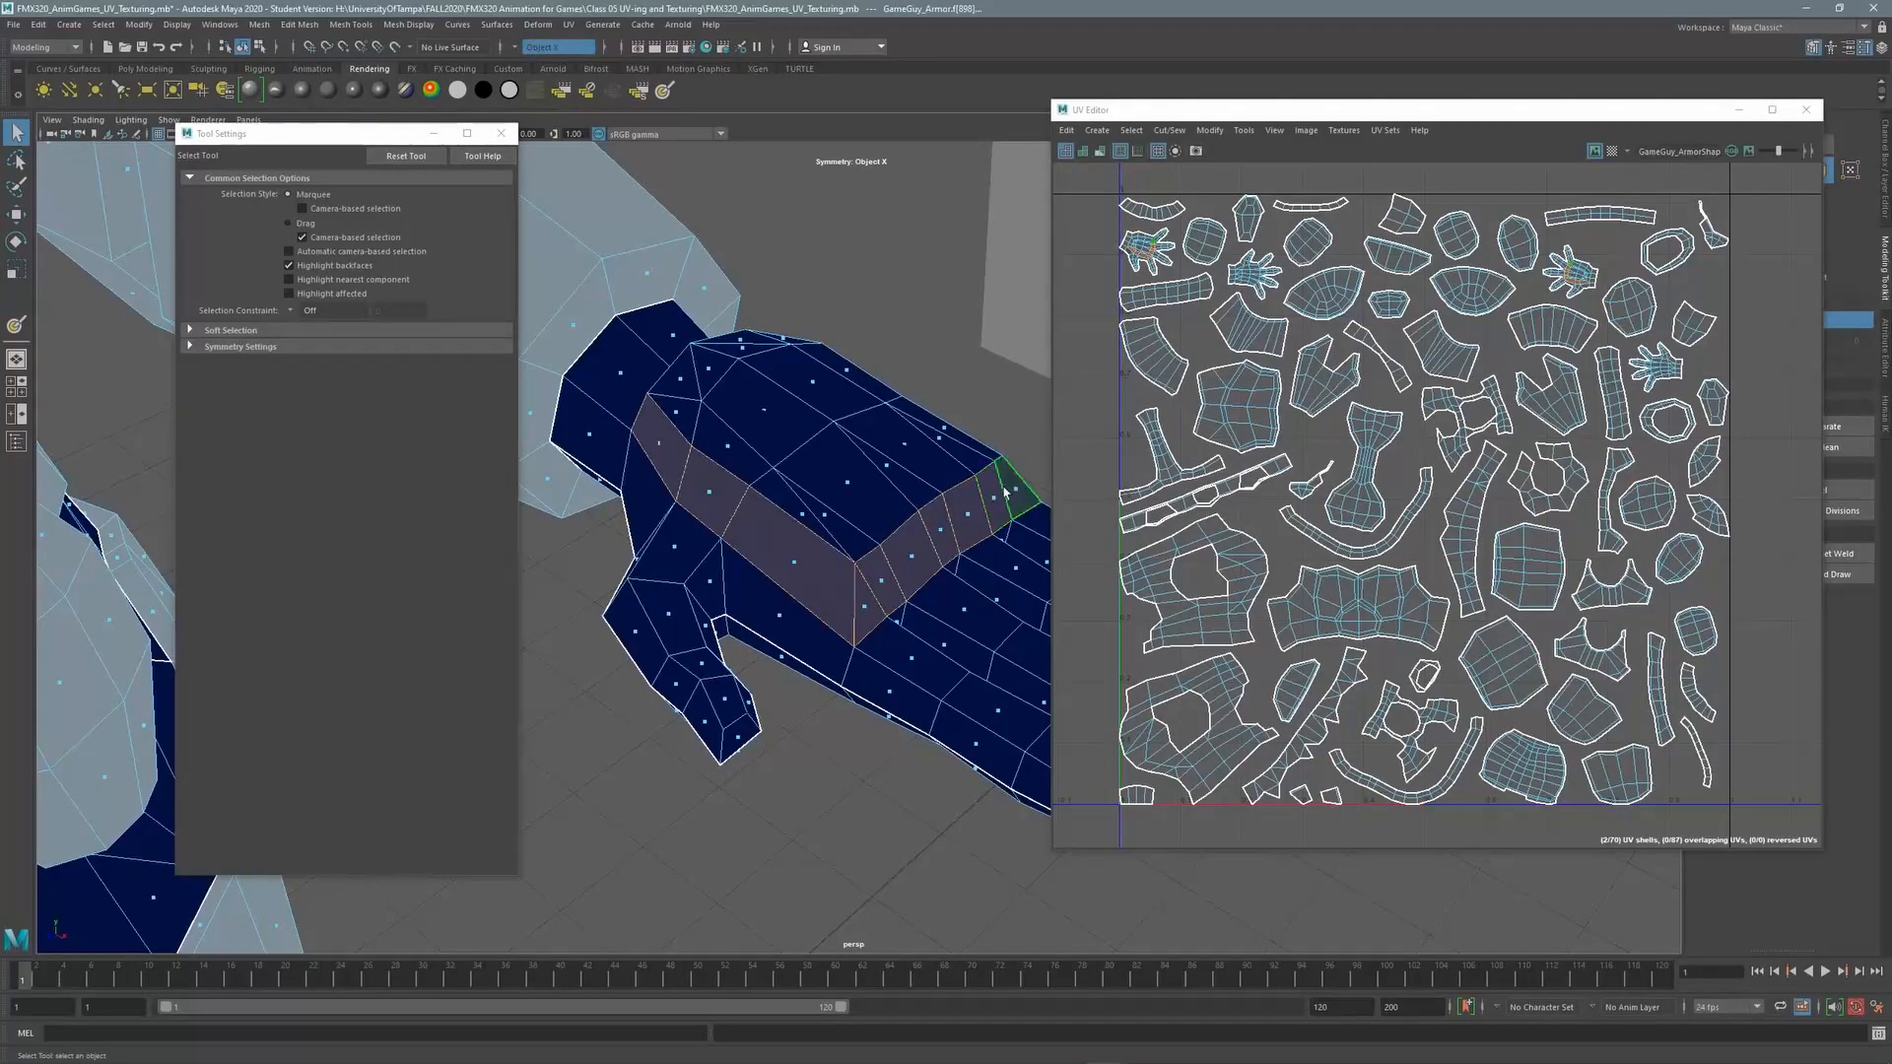
Add the faces along the little-finger side and the wrist edge to close the outline on the back of the hand
left_click_drag(994, 506, 918, 547, "alt")
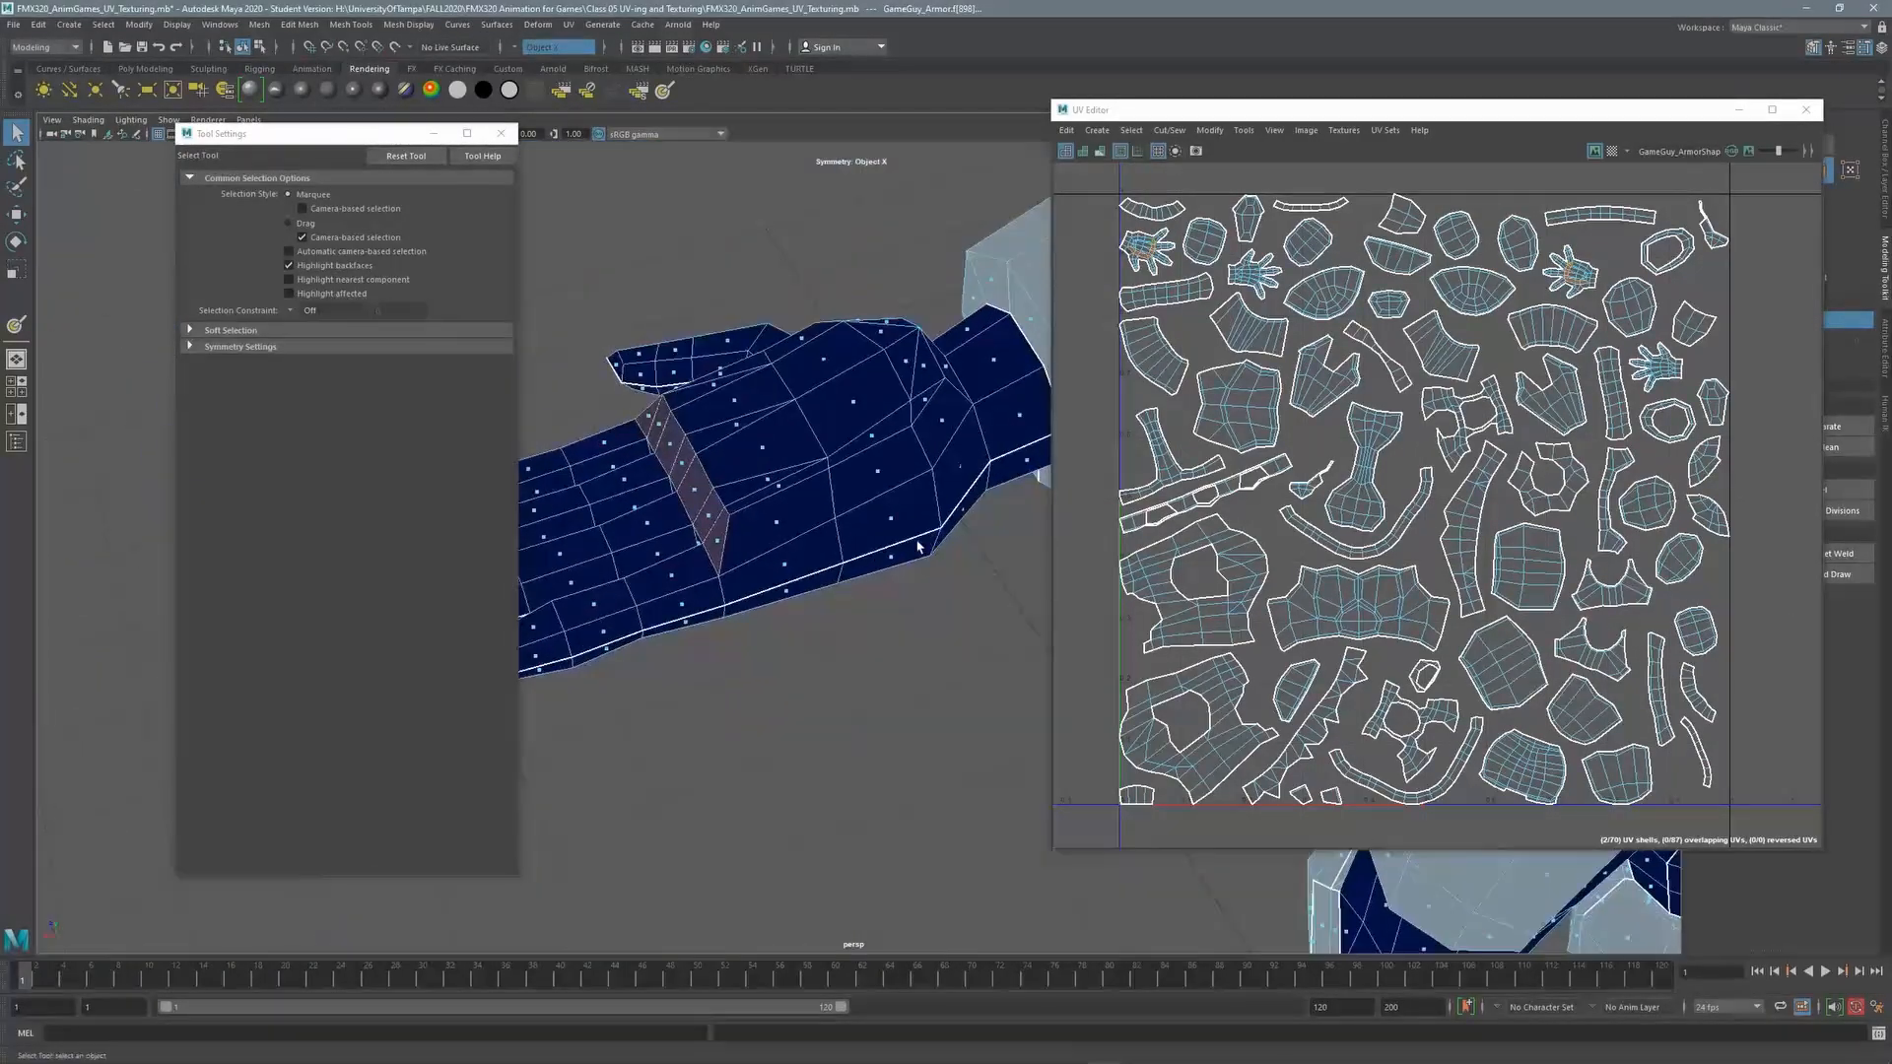
left_click(772, 520, "shift")
left_click(878, 477, "shift")
left_click(938, 434, "shift")
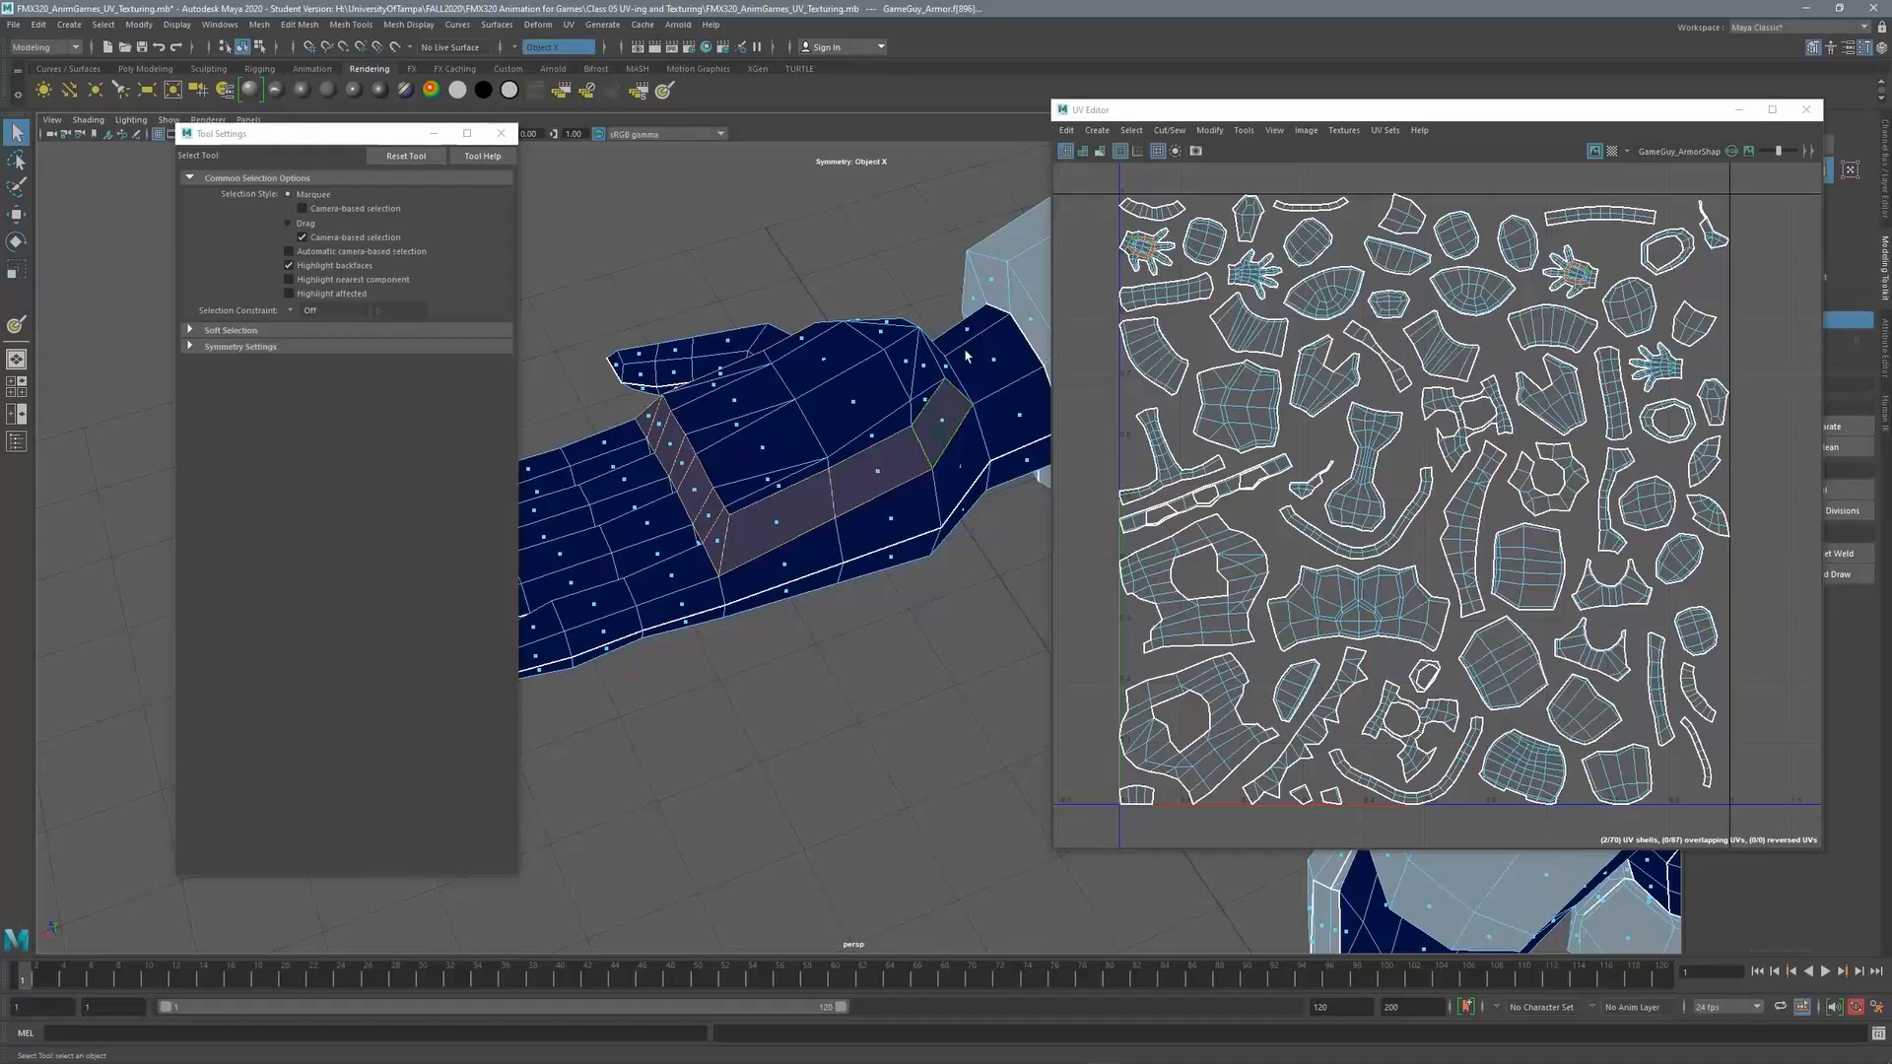
left_click_drag(937, 435, 880, 467, "alt")
left_click(924, 569, "shift")
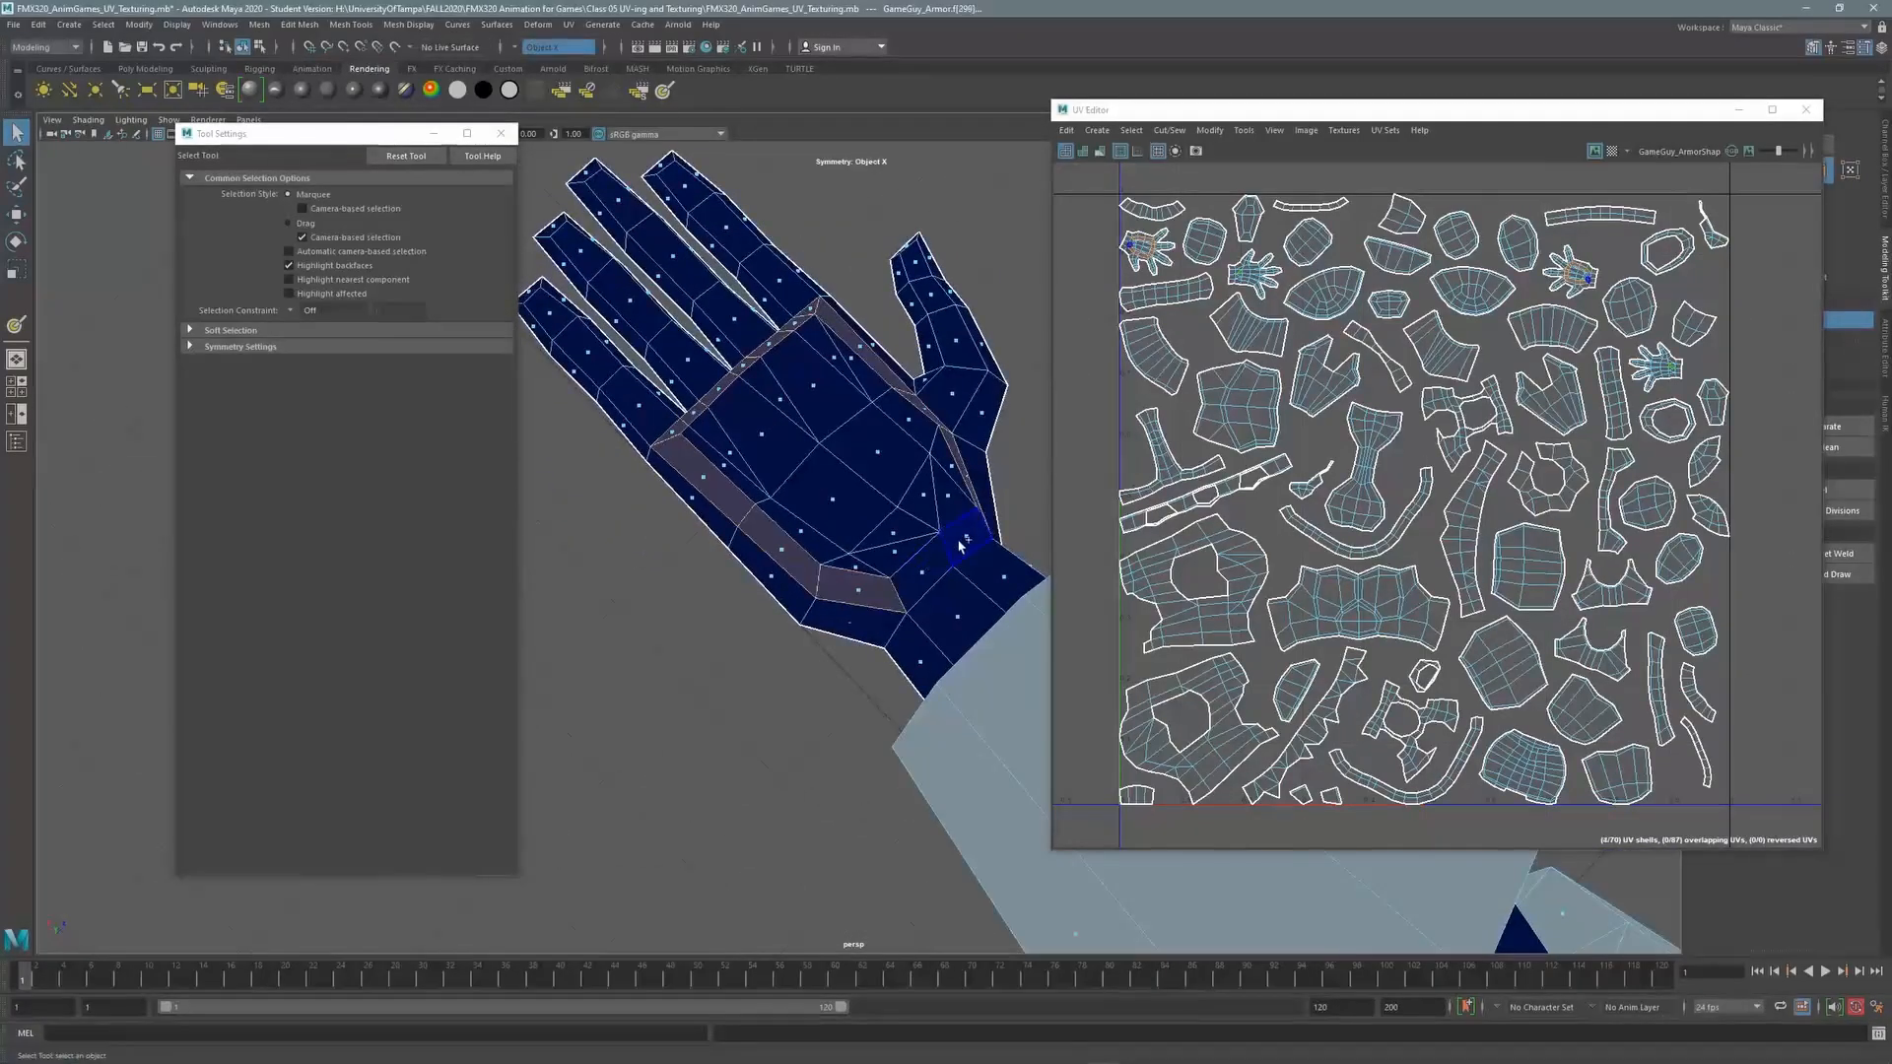
left_click(966, 542, "shift")
left_click(856, 570, "shift")
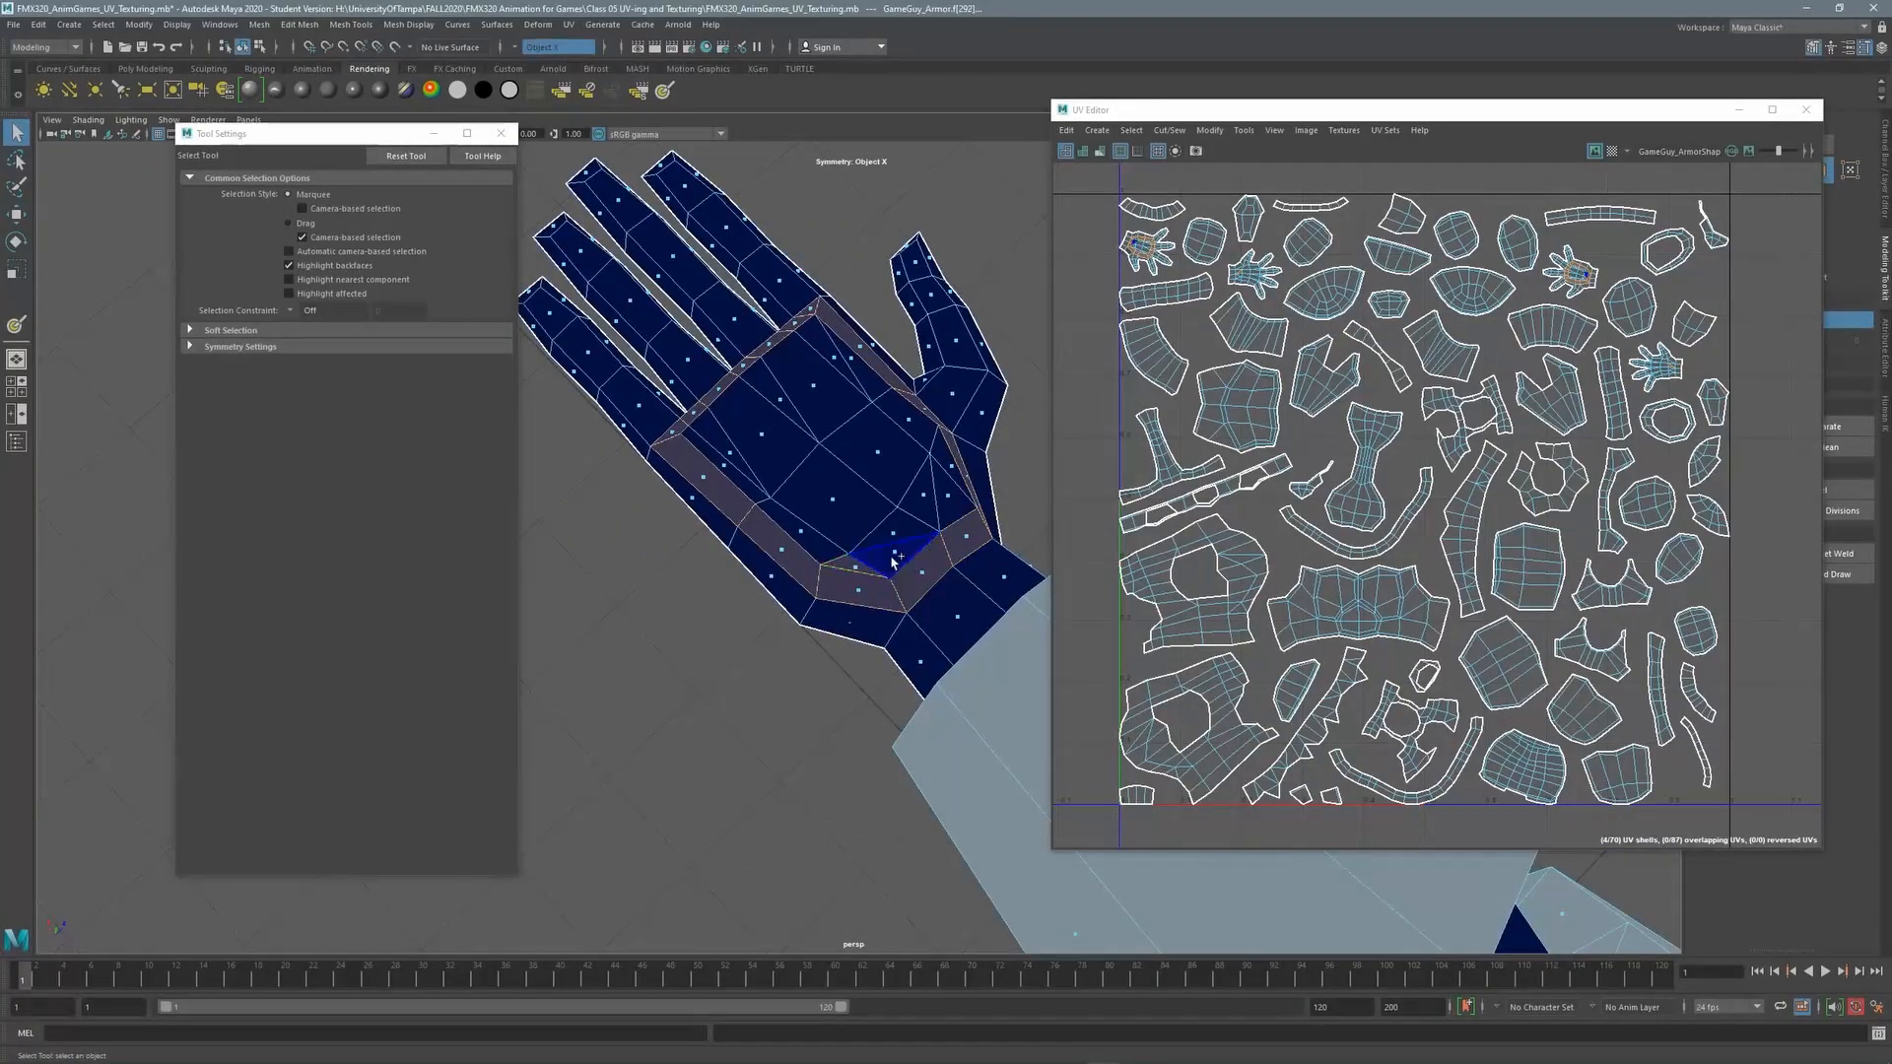
Add all remaining faces inside the outline on the back of the hand to the selection
left_click(909, 541, "shift")
left_click(952, 505, "shift")
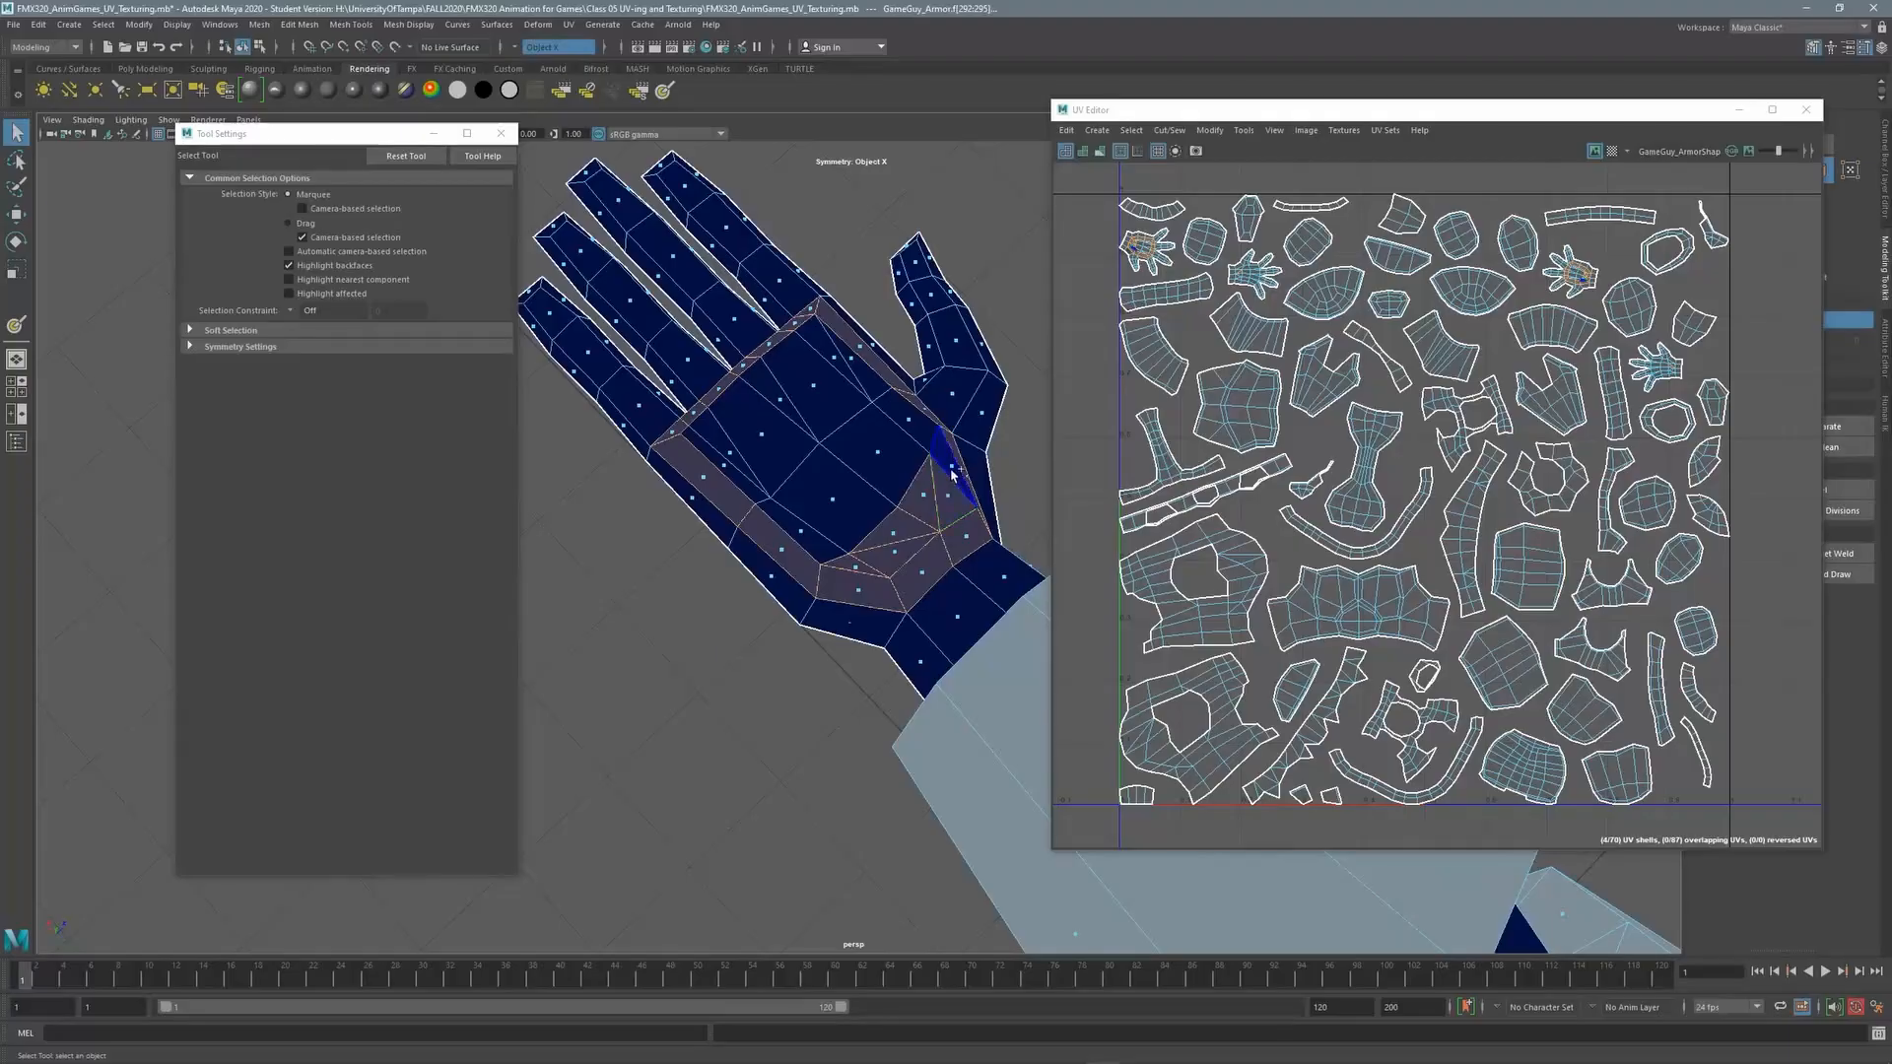
left_click(875, 452, "shift")
left_click(834, 502, "shift")
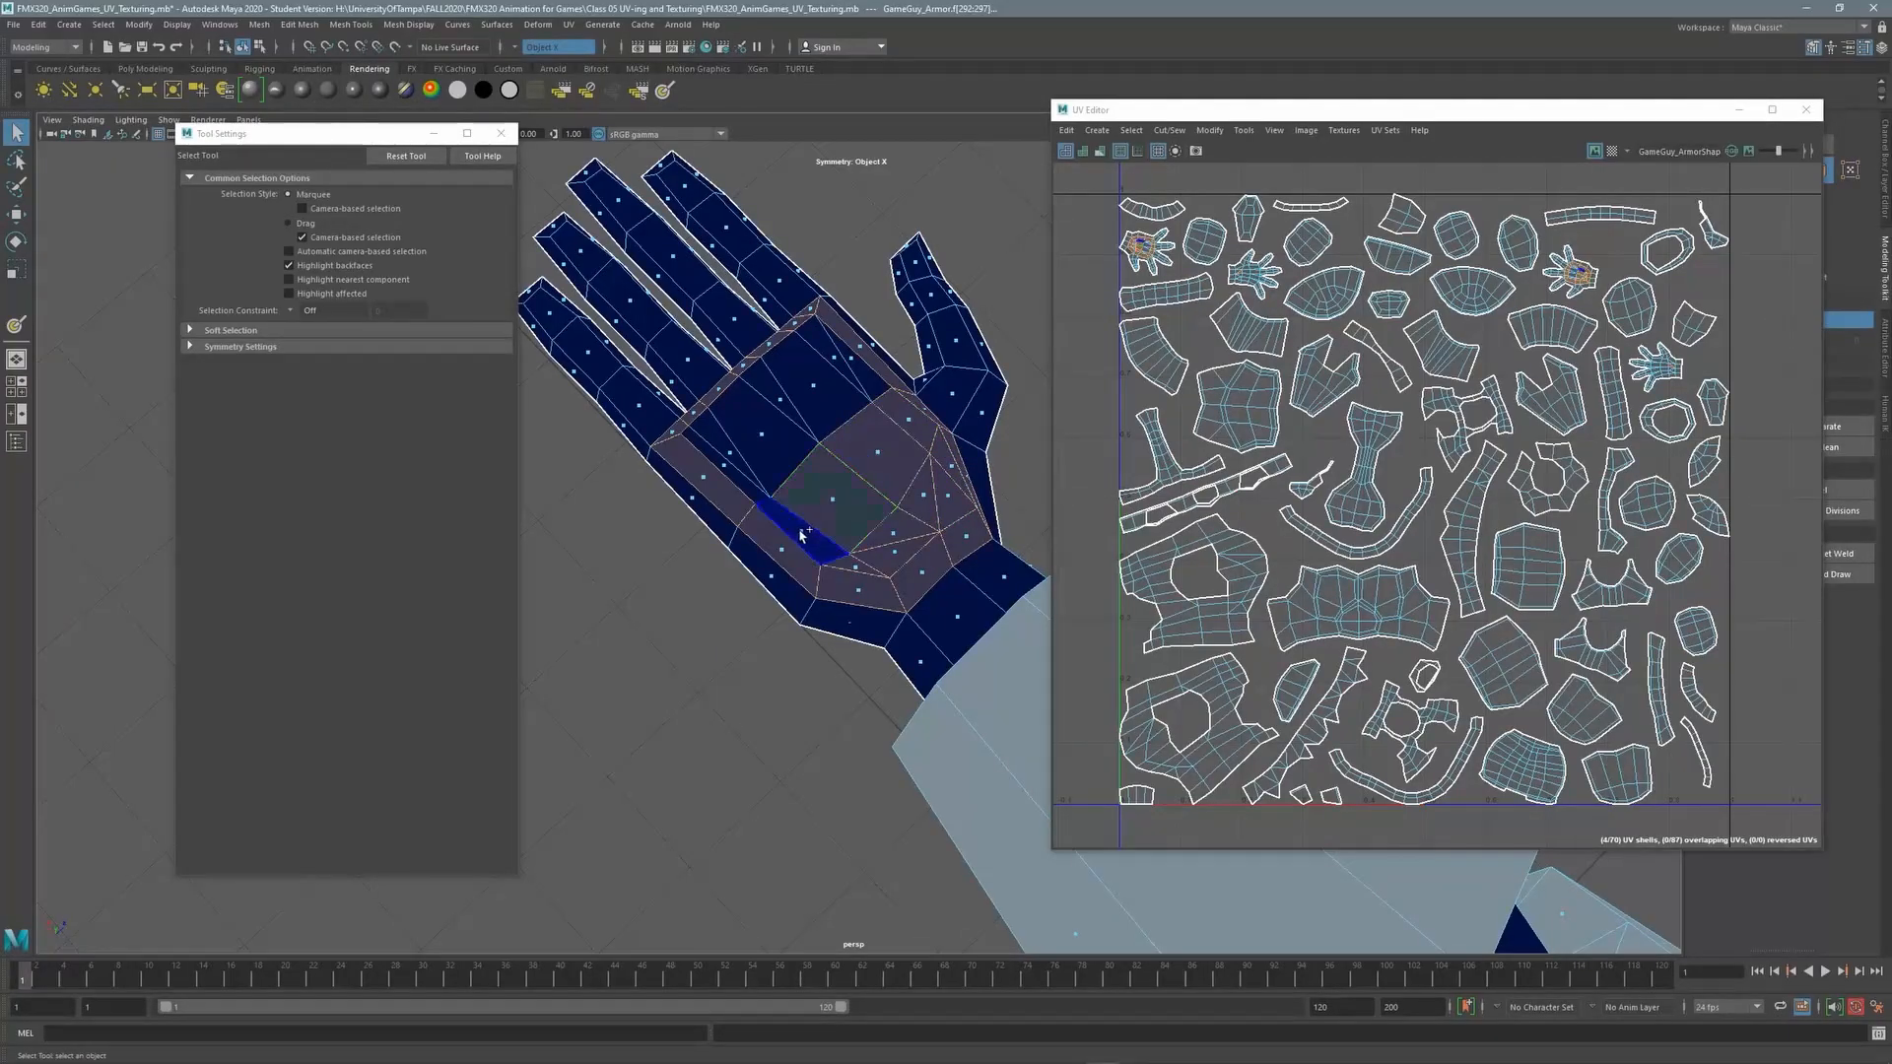
left_click(730, 459, "shift")
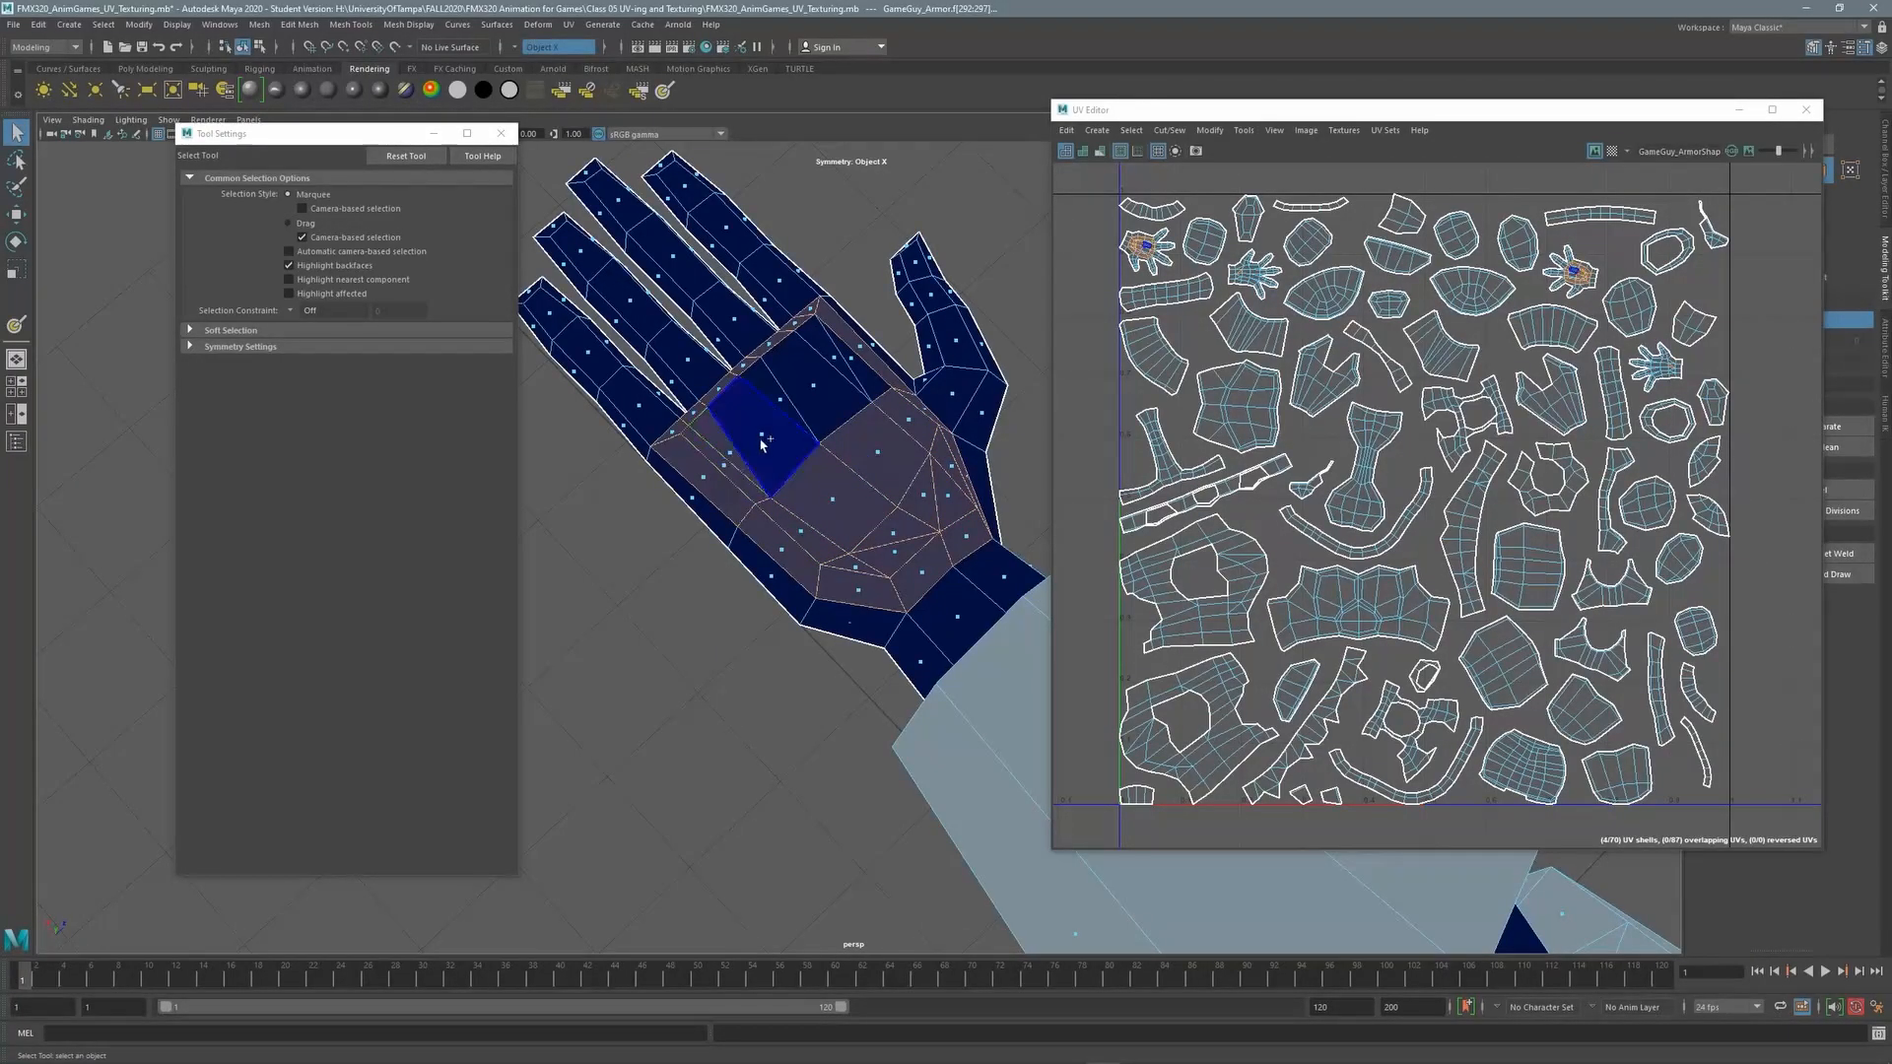
left_click(779, 399, "shift")
left_click(817, 387, "shift")
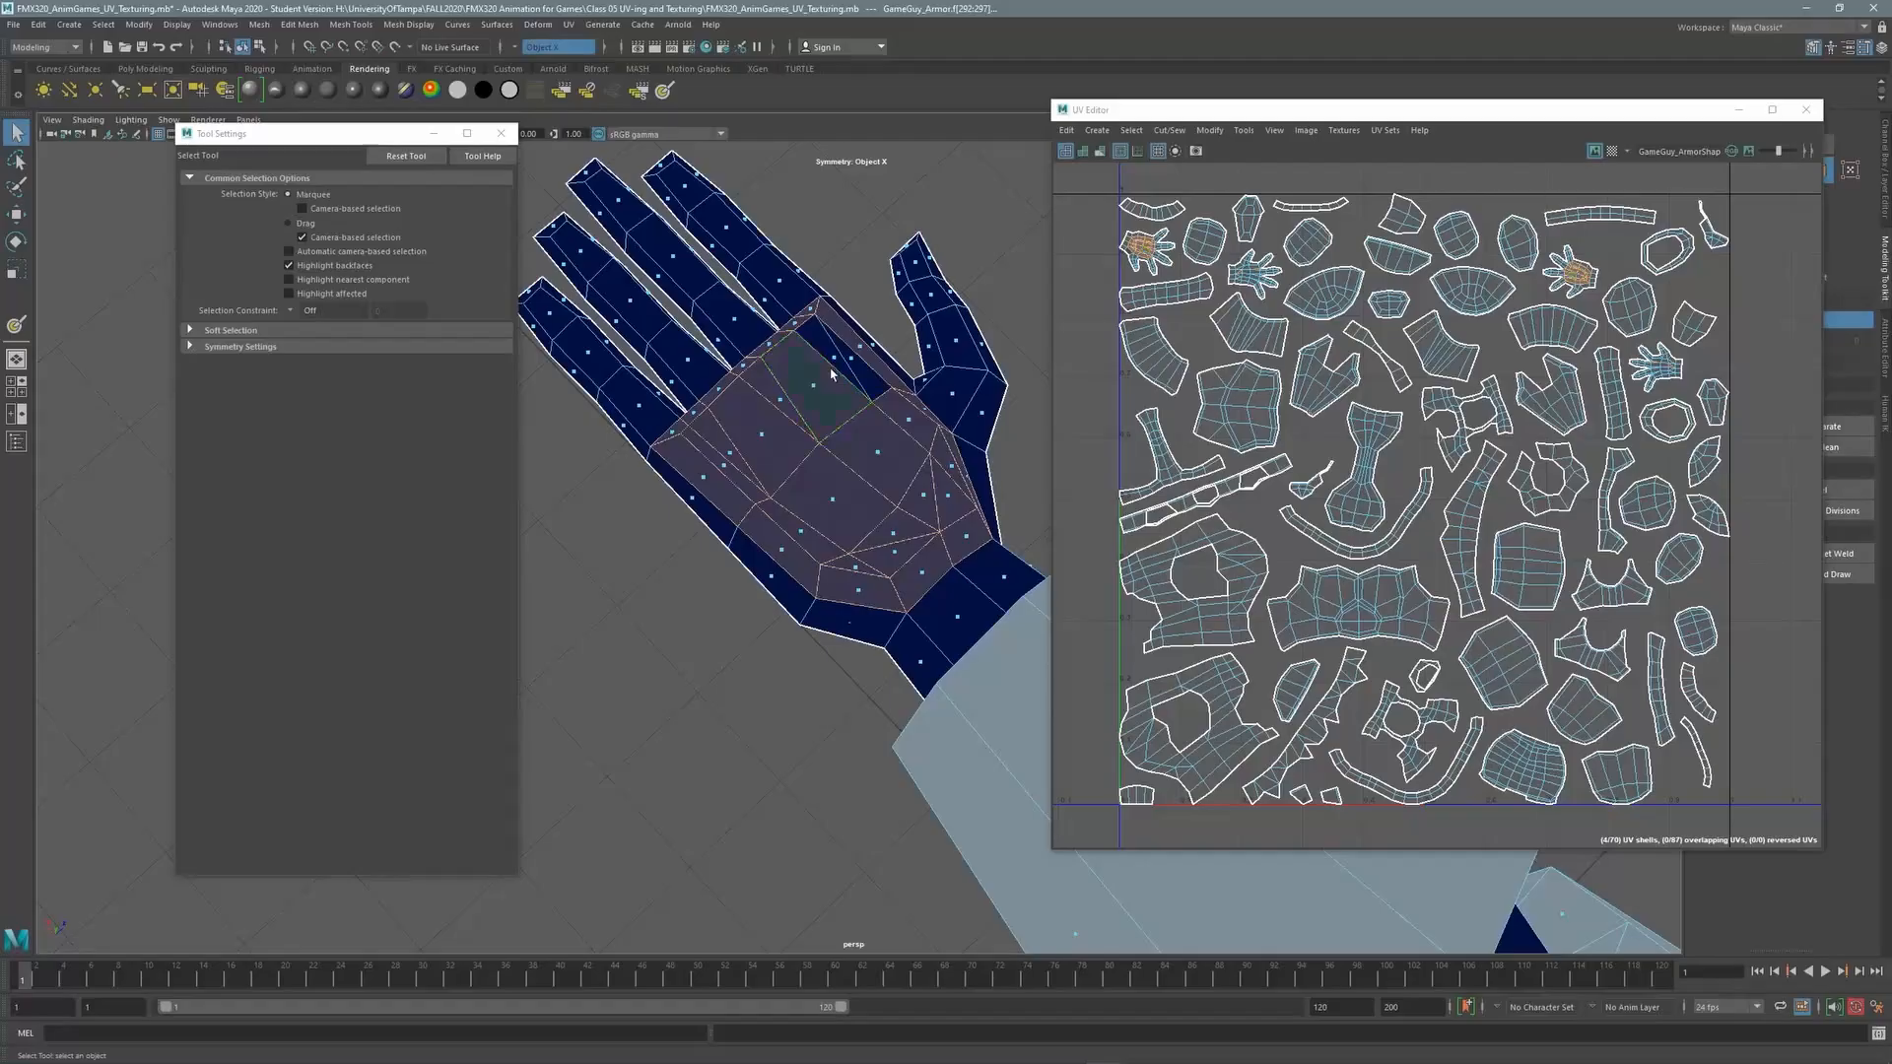
left_click(827, 358, "shift")
left_click(863, 382, "shift")
Set the flood color to the light grey from the color history and flood-paint the selected back-of-hand faces
left_click_drag(863, 382, 621, 393, "alt")
right_click_drag(622, 393, 559, 400, "alt")
left_click(15, 326)
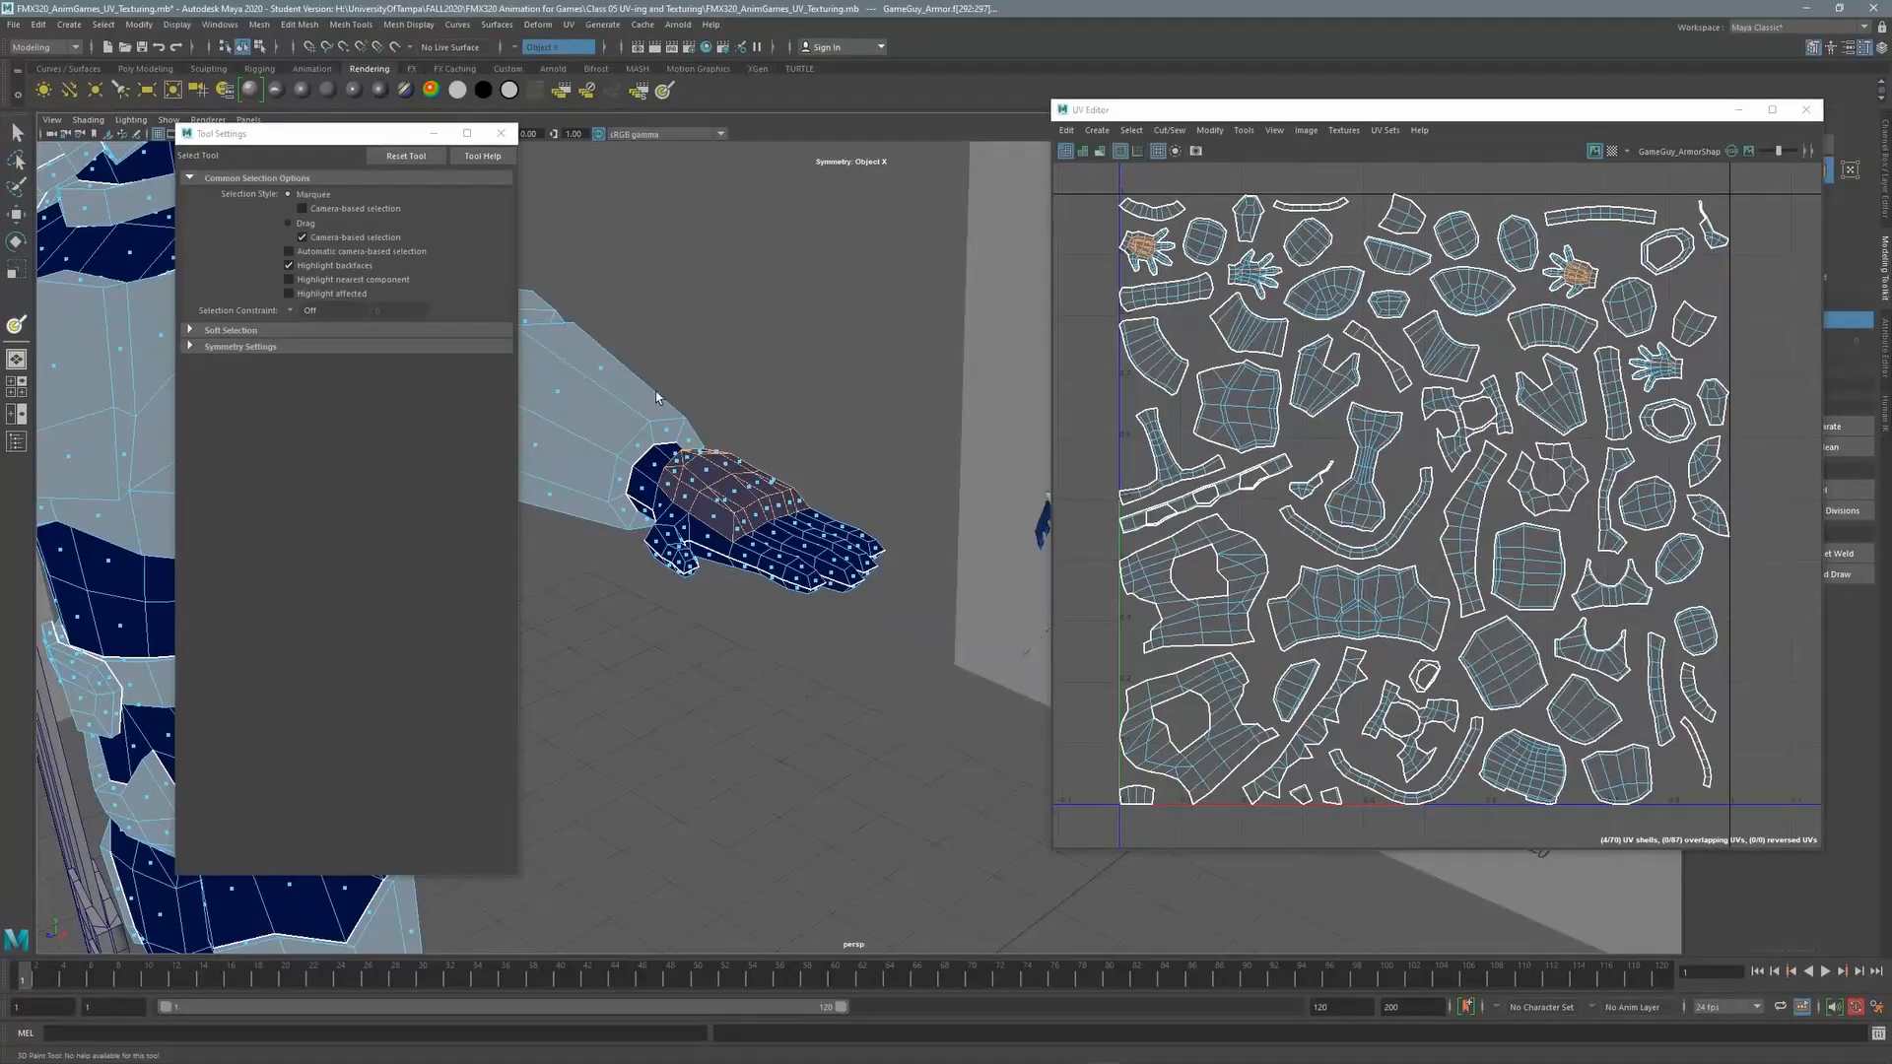
key("6")
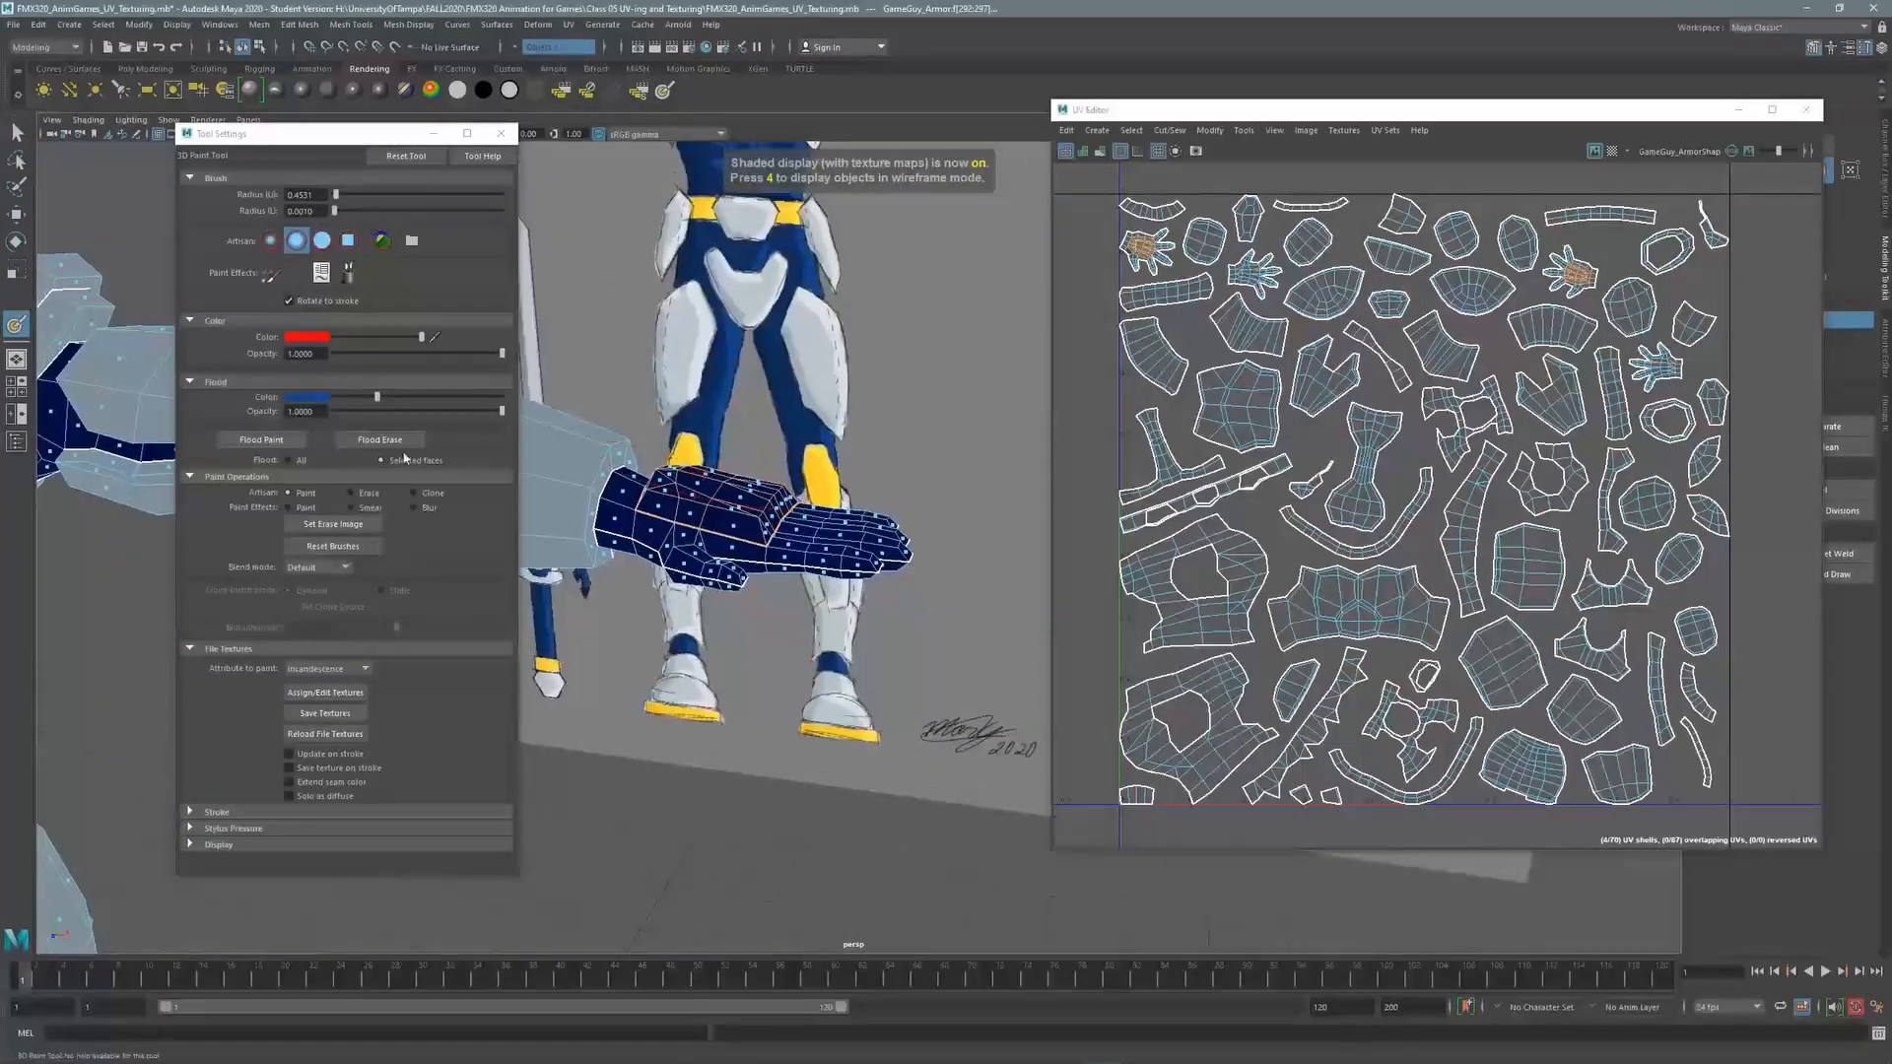
left_click(307, 398)
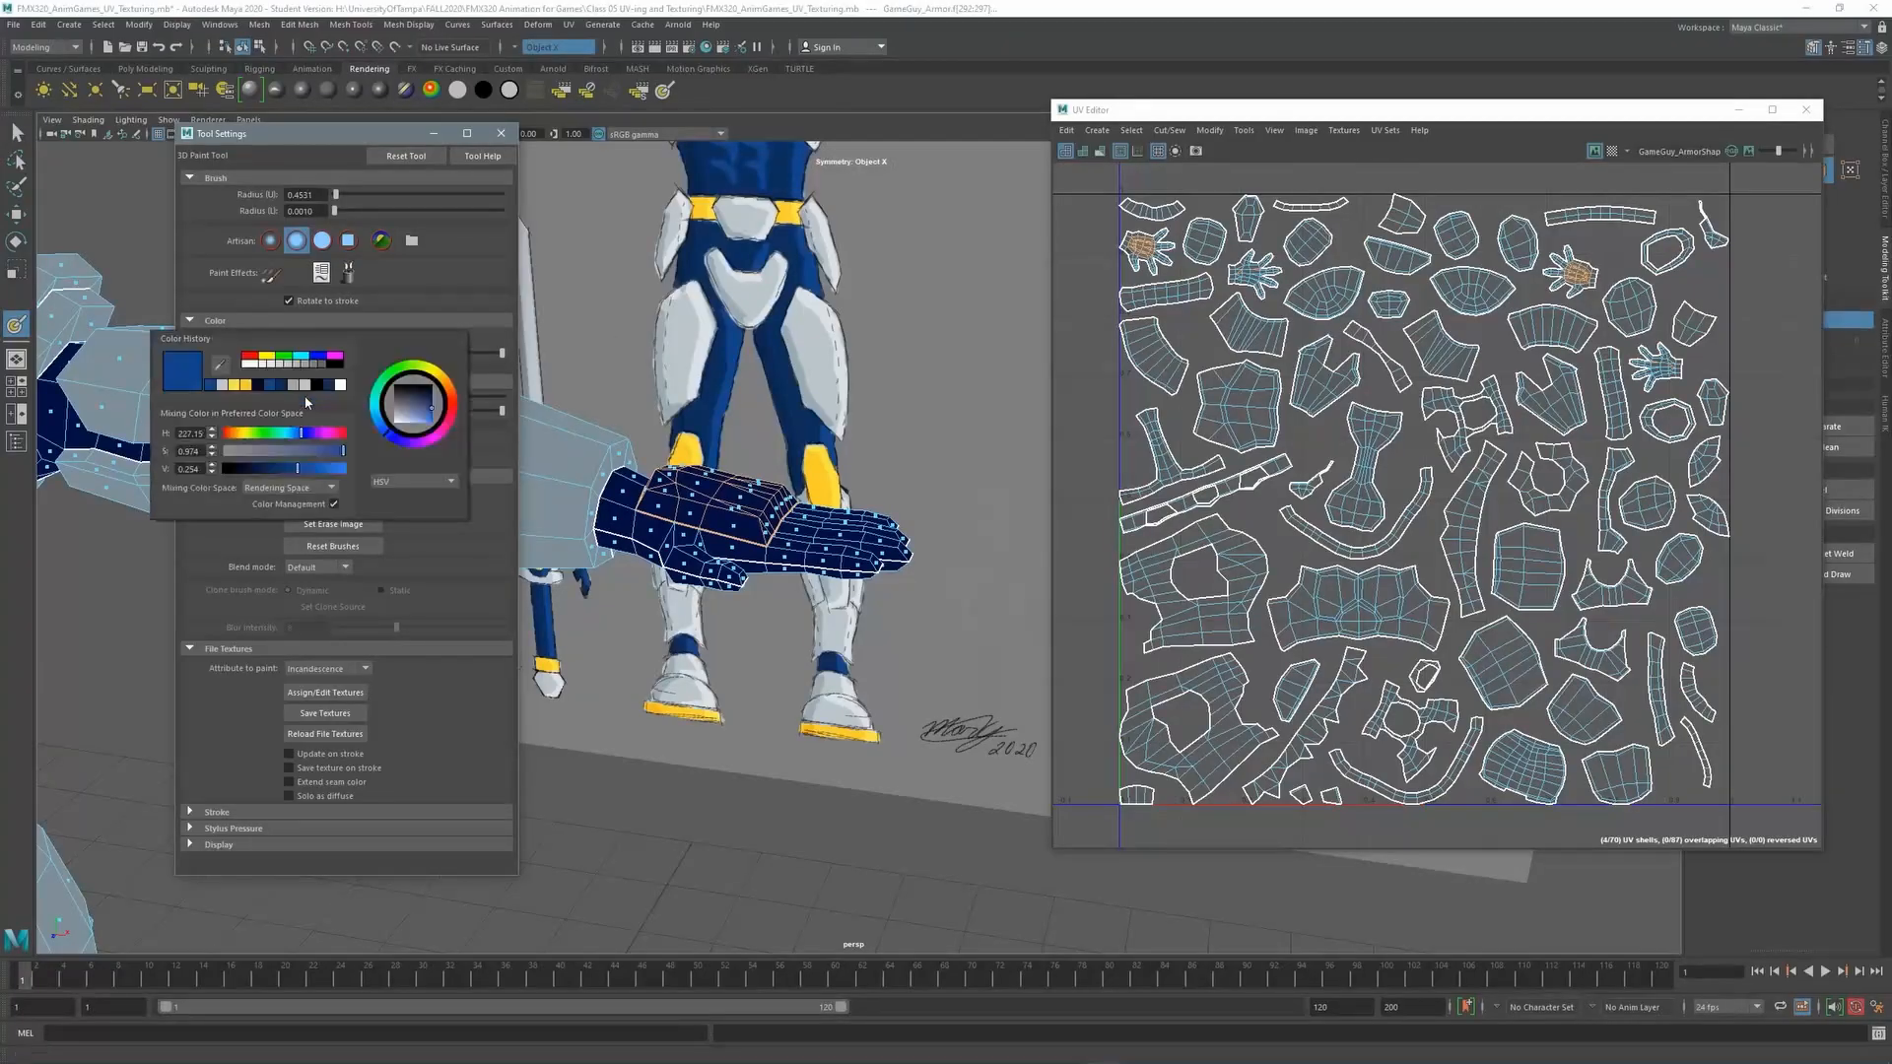
left_click(223, 386)
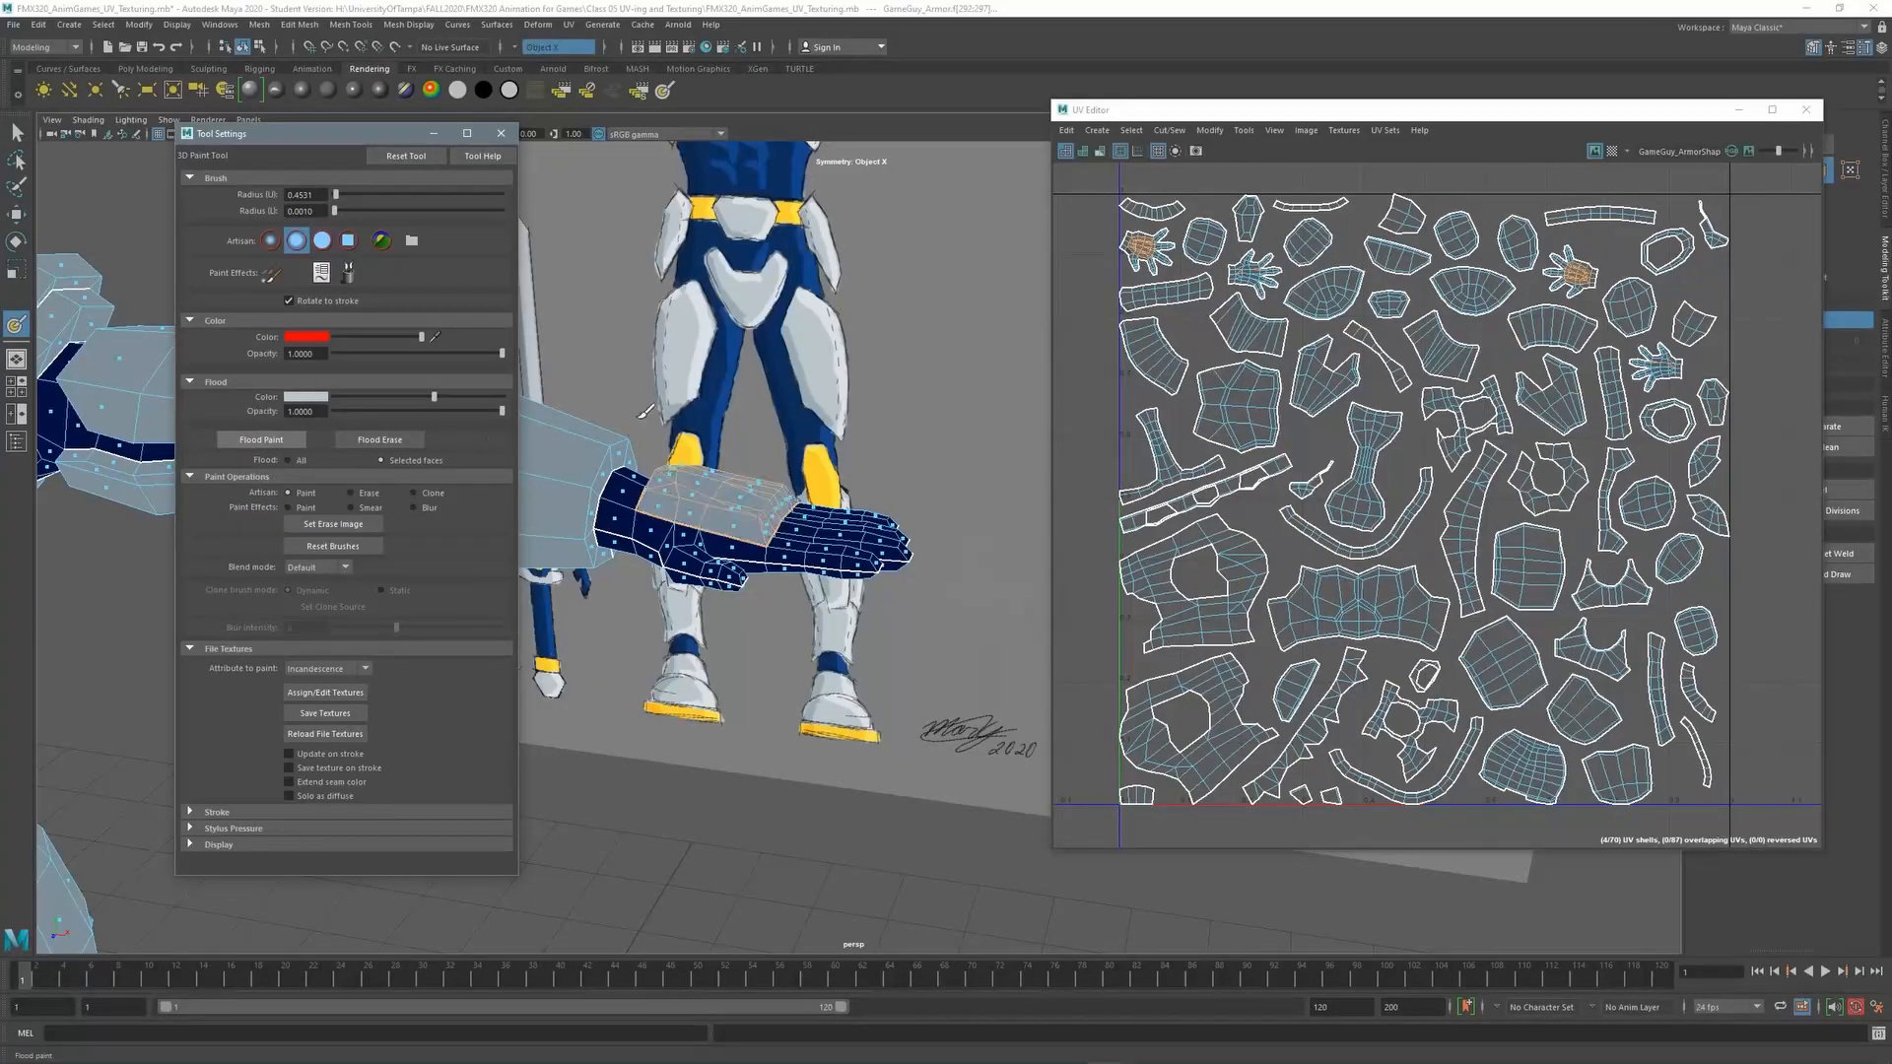
Select the upper and lower faces at the outer end of the helmet's visor band
right_click_drag(828, 399, 355, 410, "alt")
middle_click_drag(582, 392, 953, 332, "alt")
right_click_drag(953, 332, 820, 355, "alt")
middle_click_drag(820, 355, 892, 501, "alt")
left_click_drag(708, 462, 627, 424, "alt")
right_click_drag(622, 474, 980, 419, "alt")
middle_click_drag(719, 402, 885, 415, "alt")
right_click_drag(885, 416, 1015, 426, "alt")
key("q")
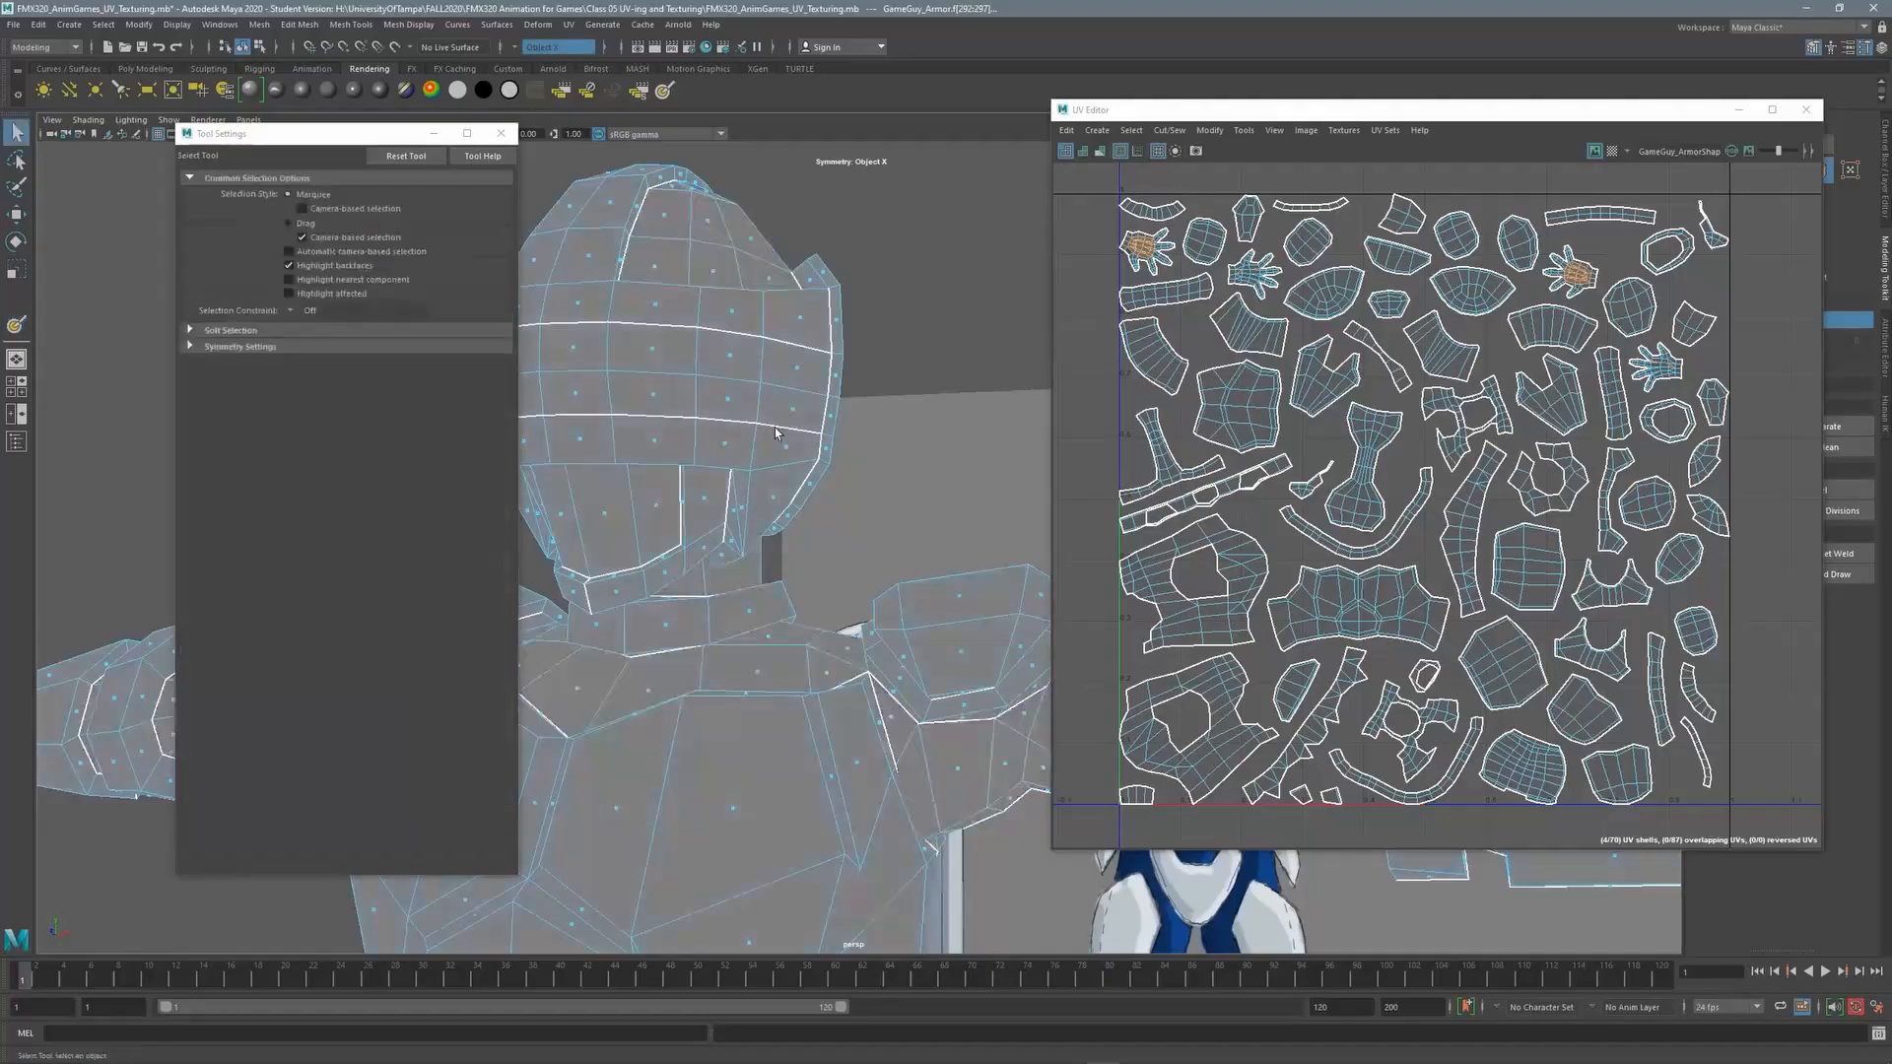
left_click(803, 377)
left_click(796, 377)
left_click(787, 408, "shift")
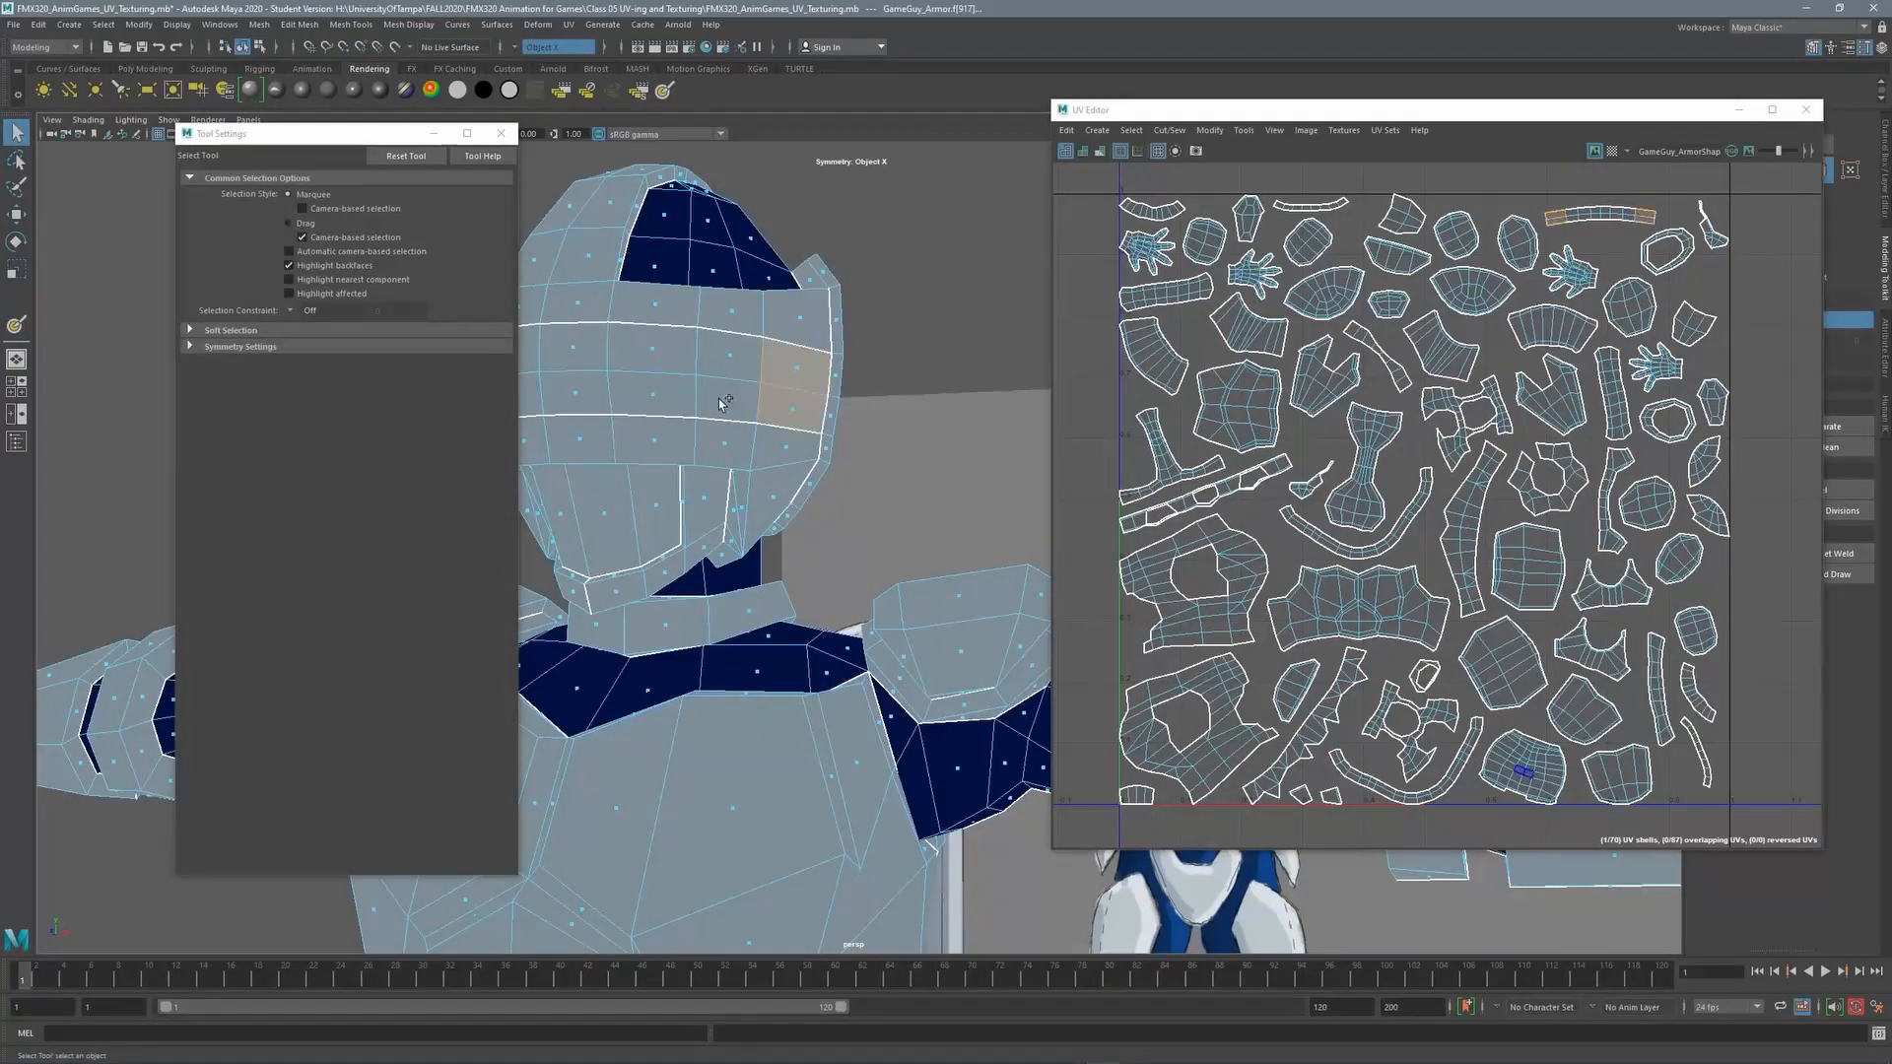
Add the remaining faces across the front of the helmet's visor band to the selection
left_click(718, 398, "shift")
left_click(732, 351, "shift")
left_click(730, 399, "shift")
left_click(652, 394, "shift")
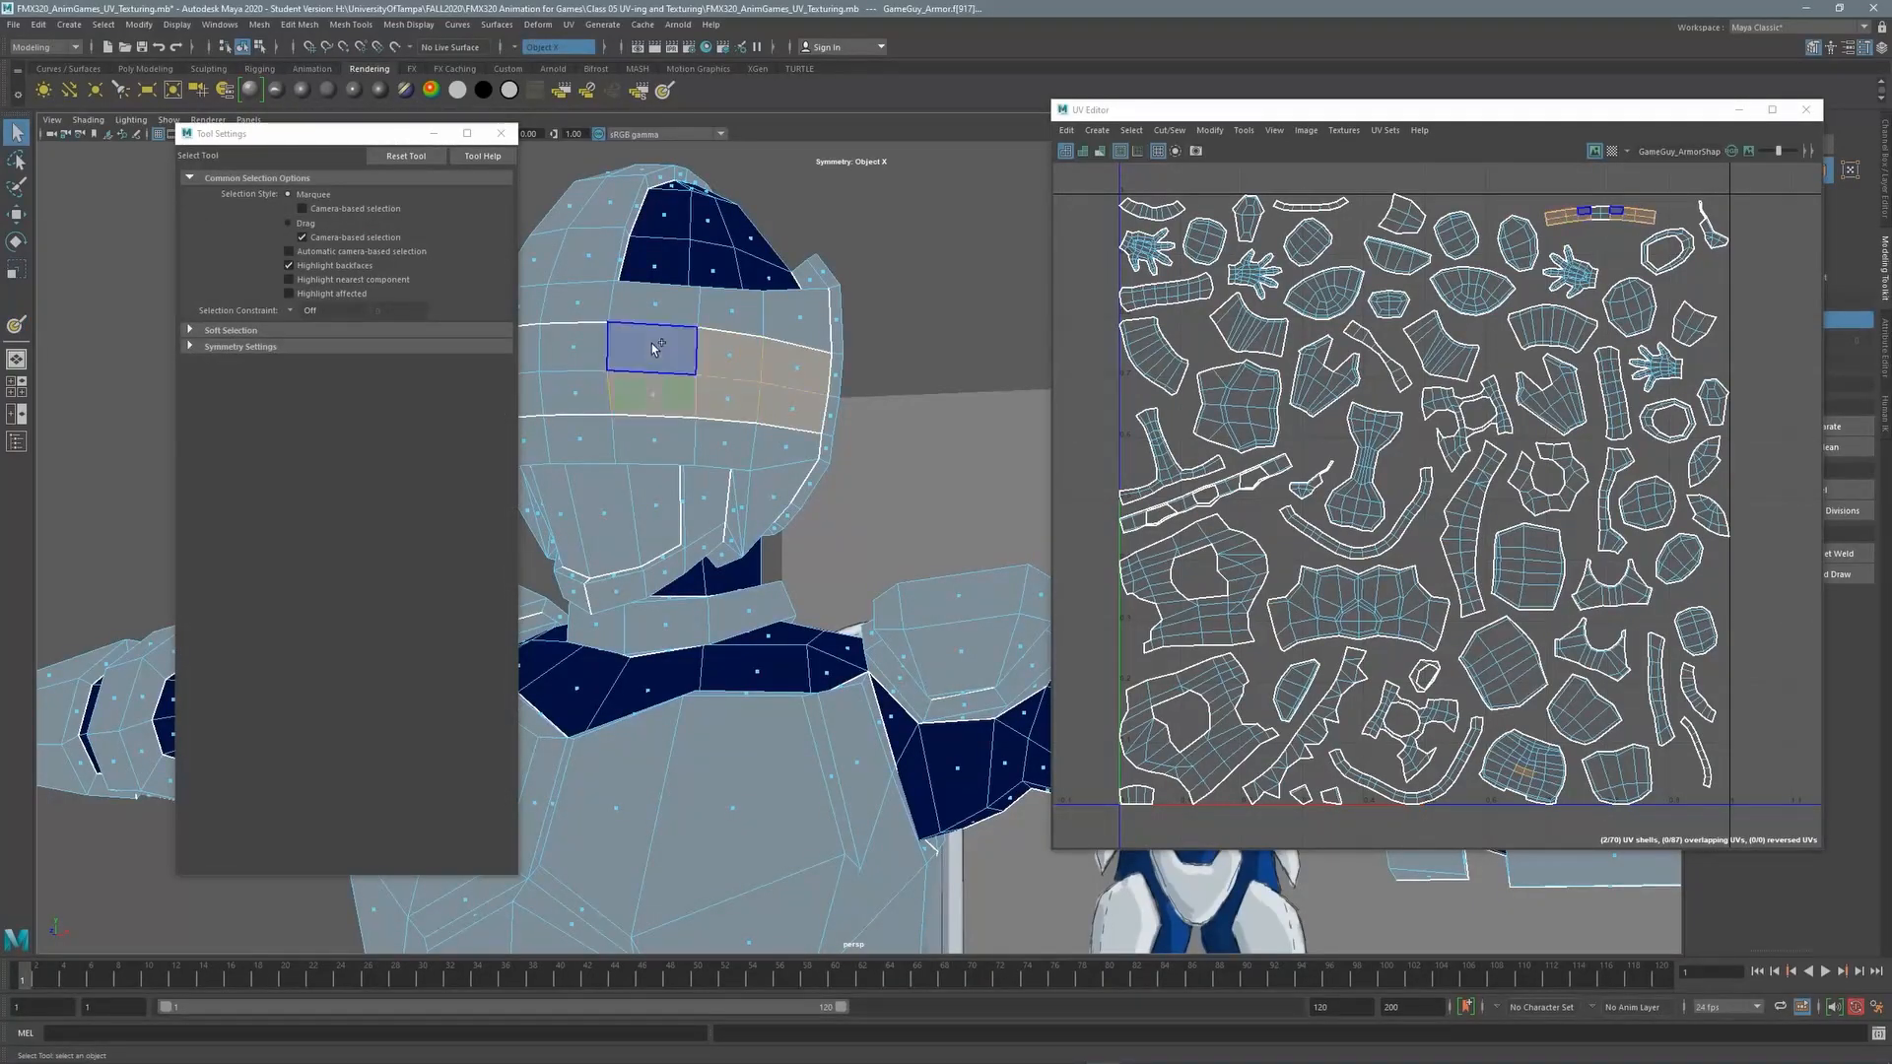
left_click(652, 347, "shift")
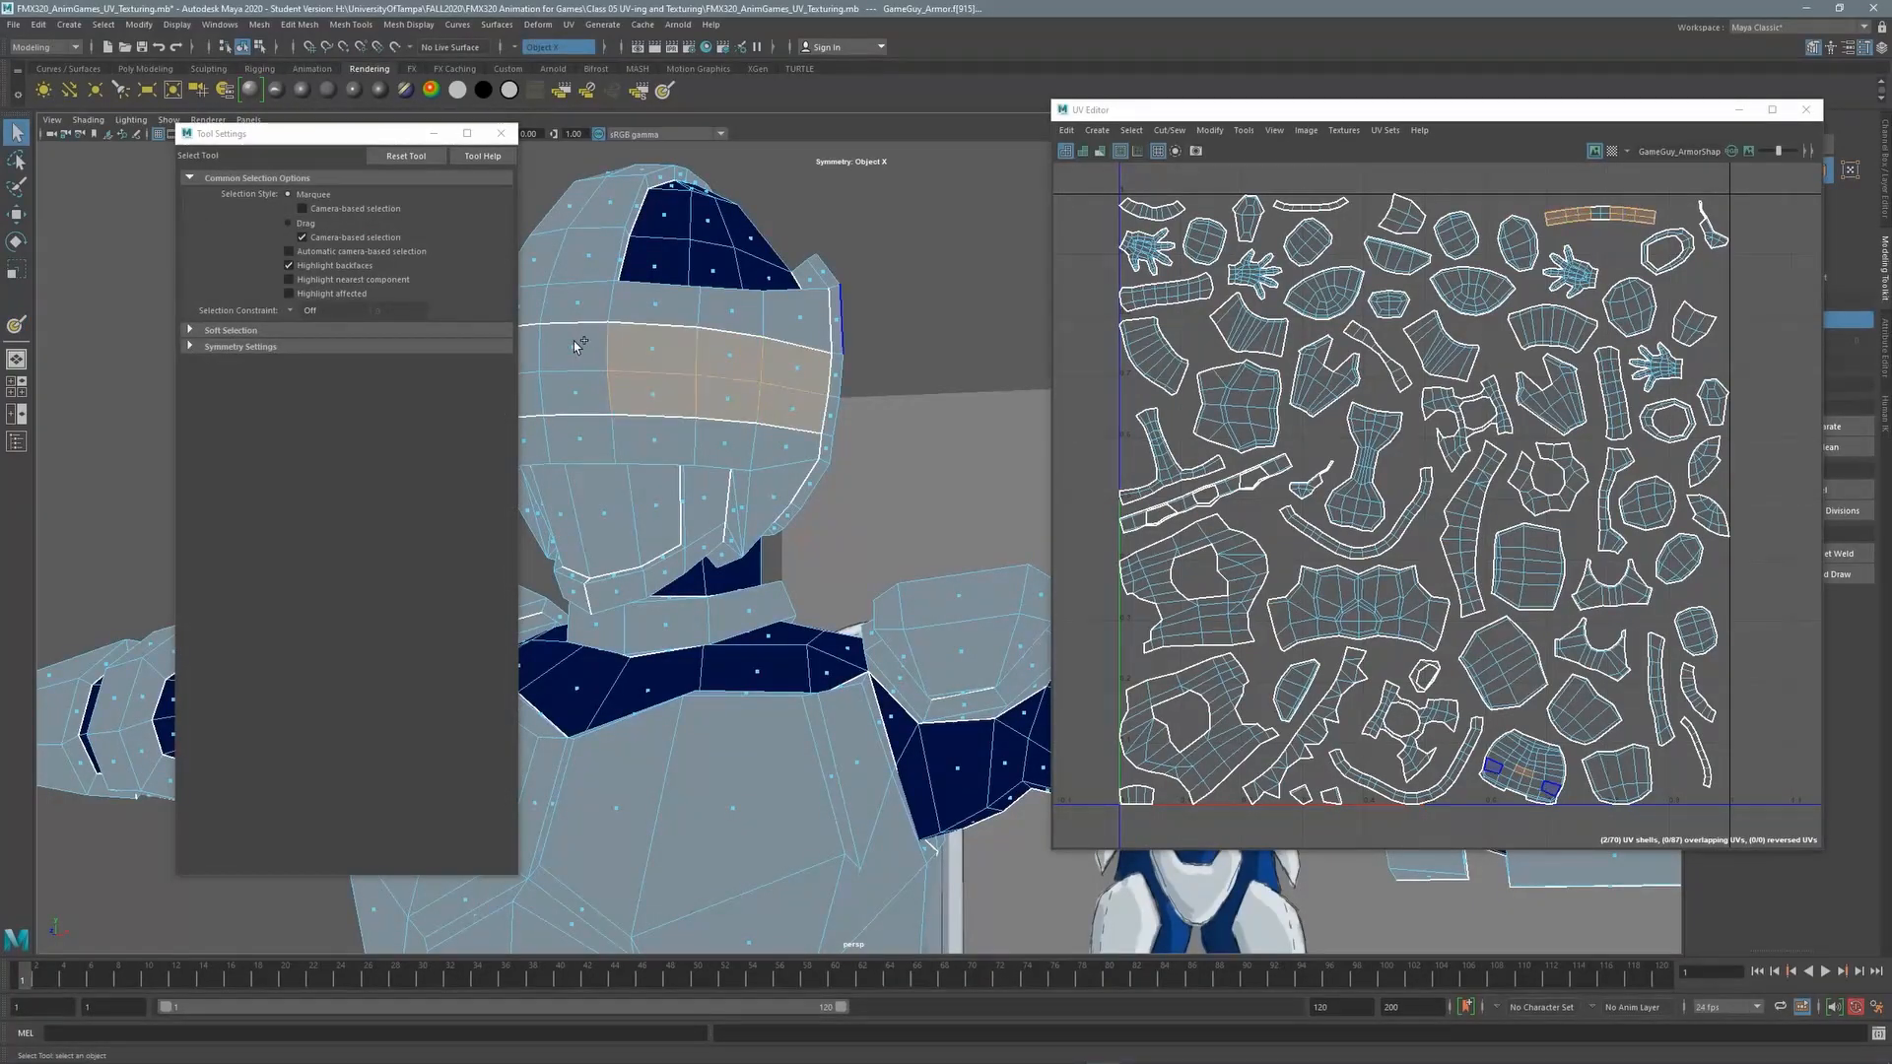
left_click(574, 394, "shift")
scroll(730, 405, "down", 4)
left_click_drag(741, 494, 730, 435, "alt")
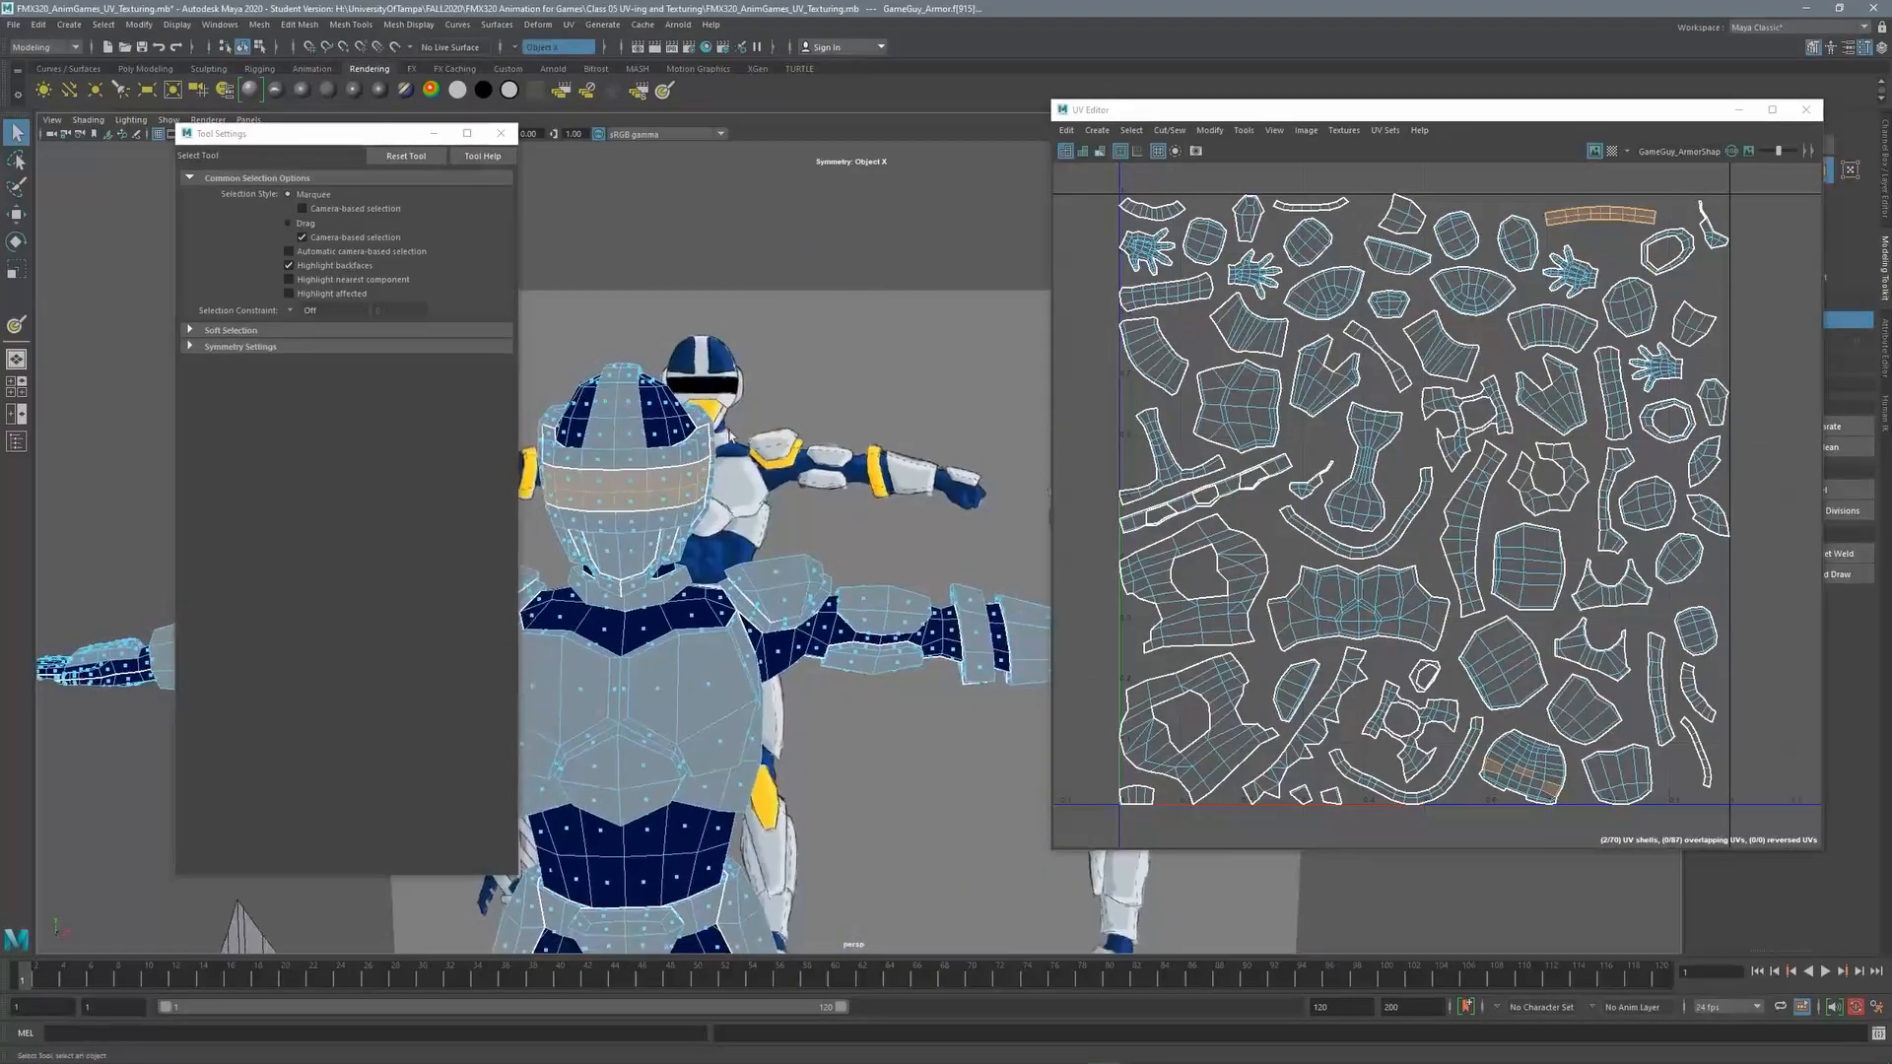
Set the flood color to the near-black swatch from the color history and flood-paint the selected visor faces
left_click(18, 327)
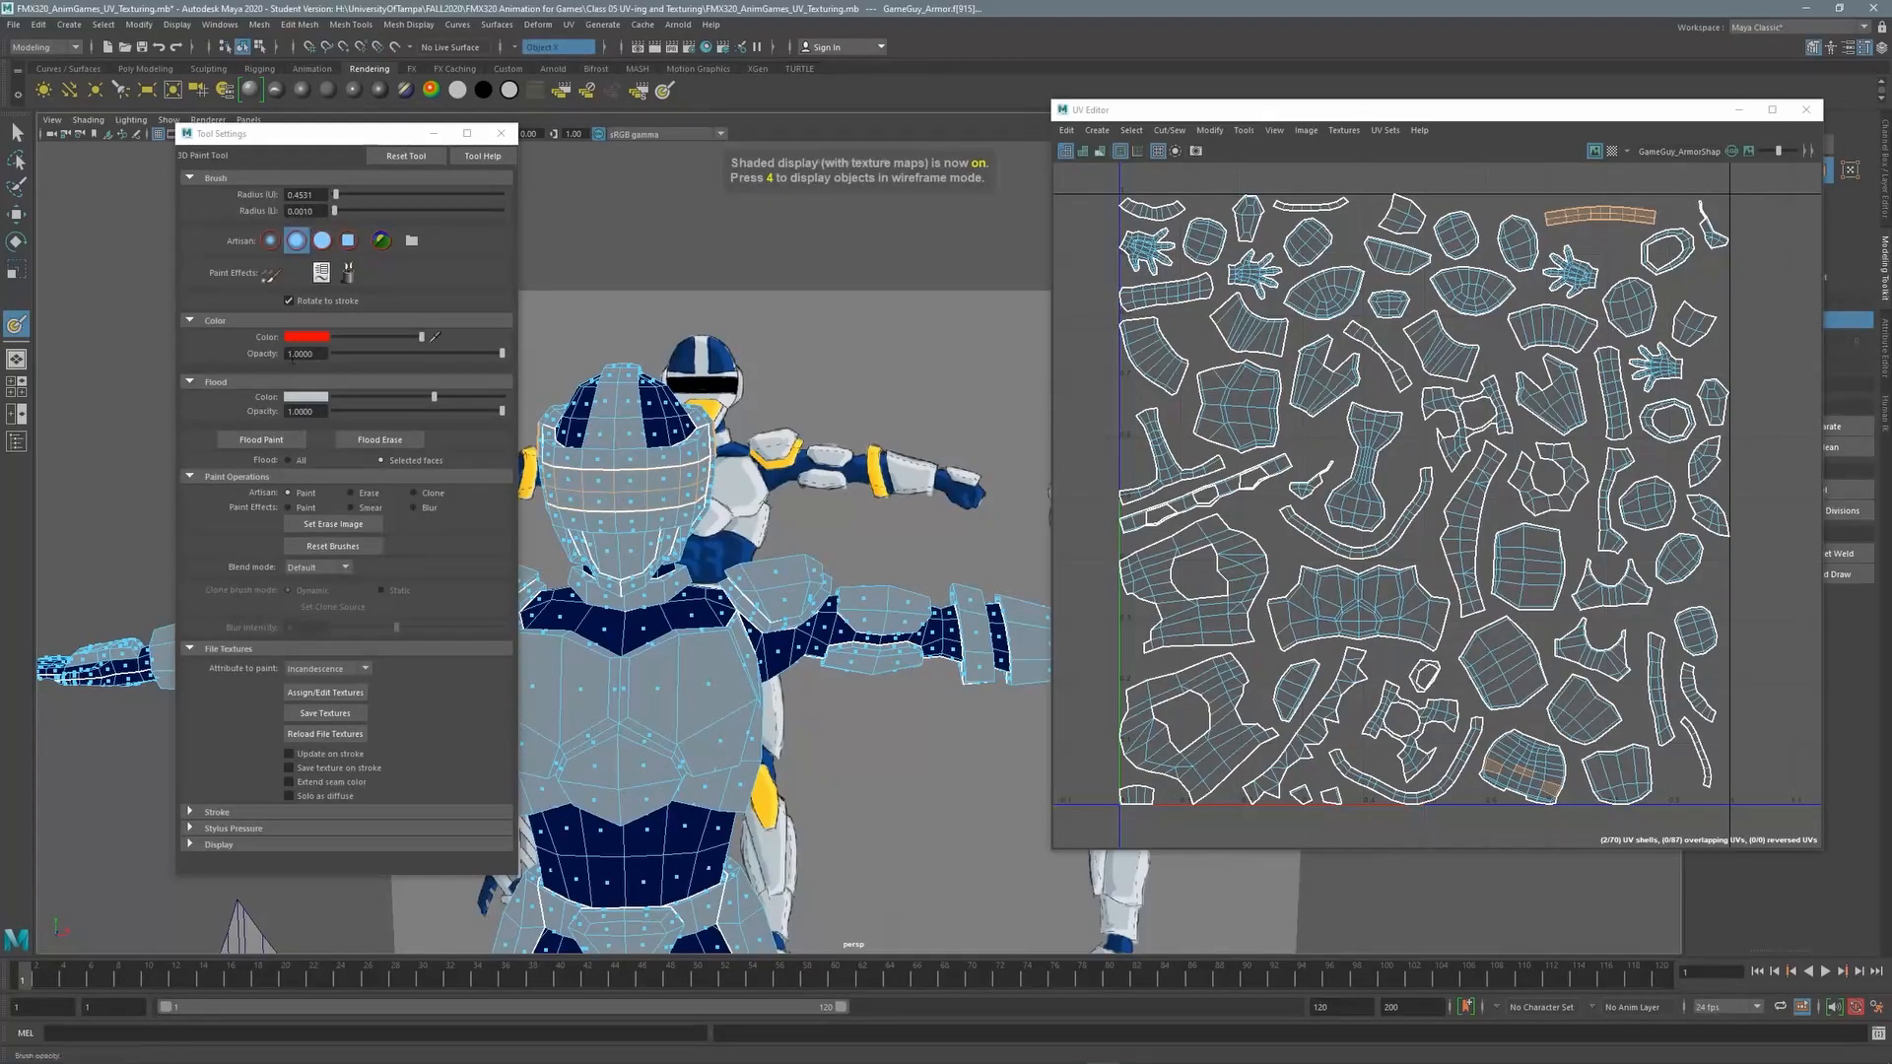
left_click(307, 337)
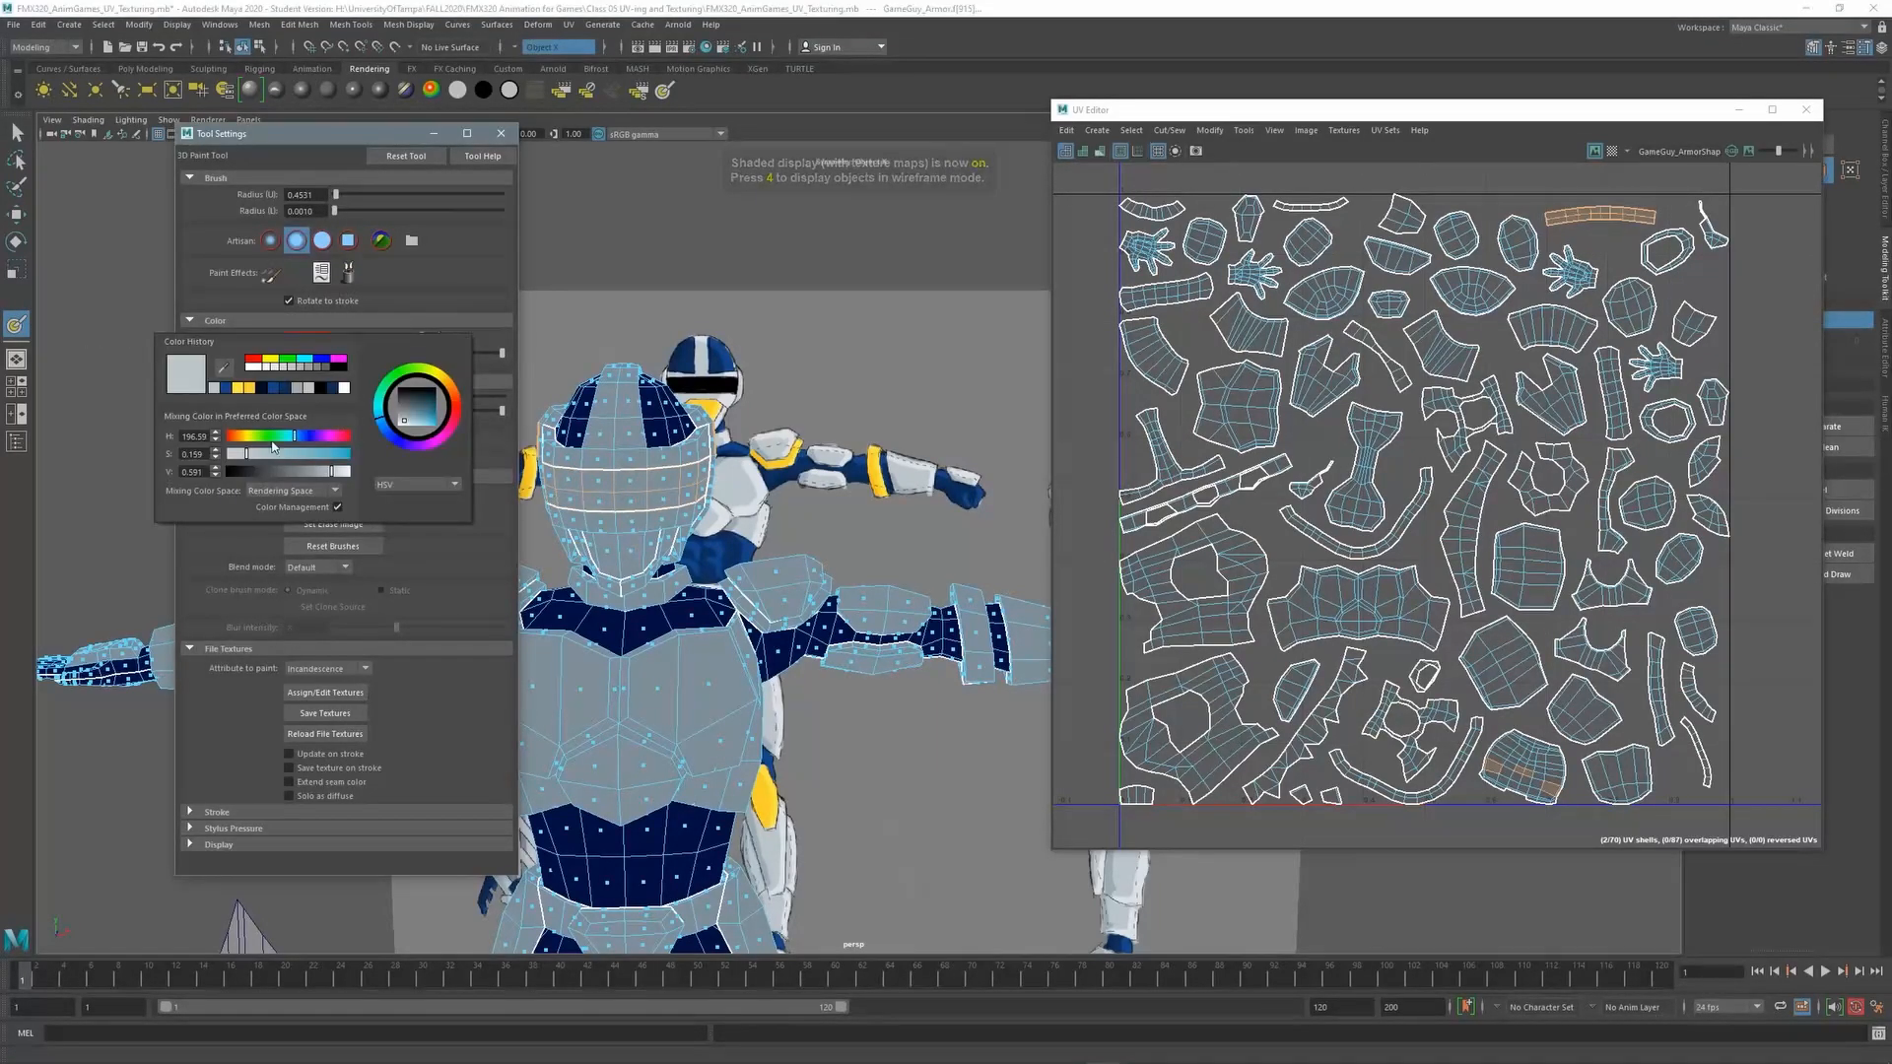
left_click(264, 388)
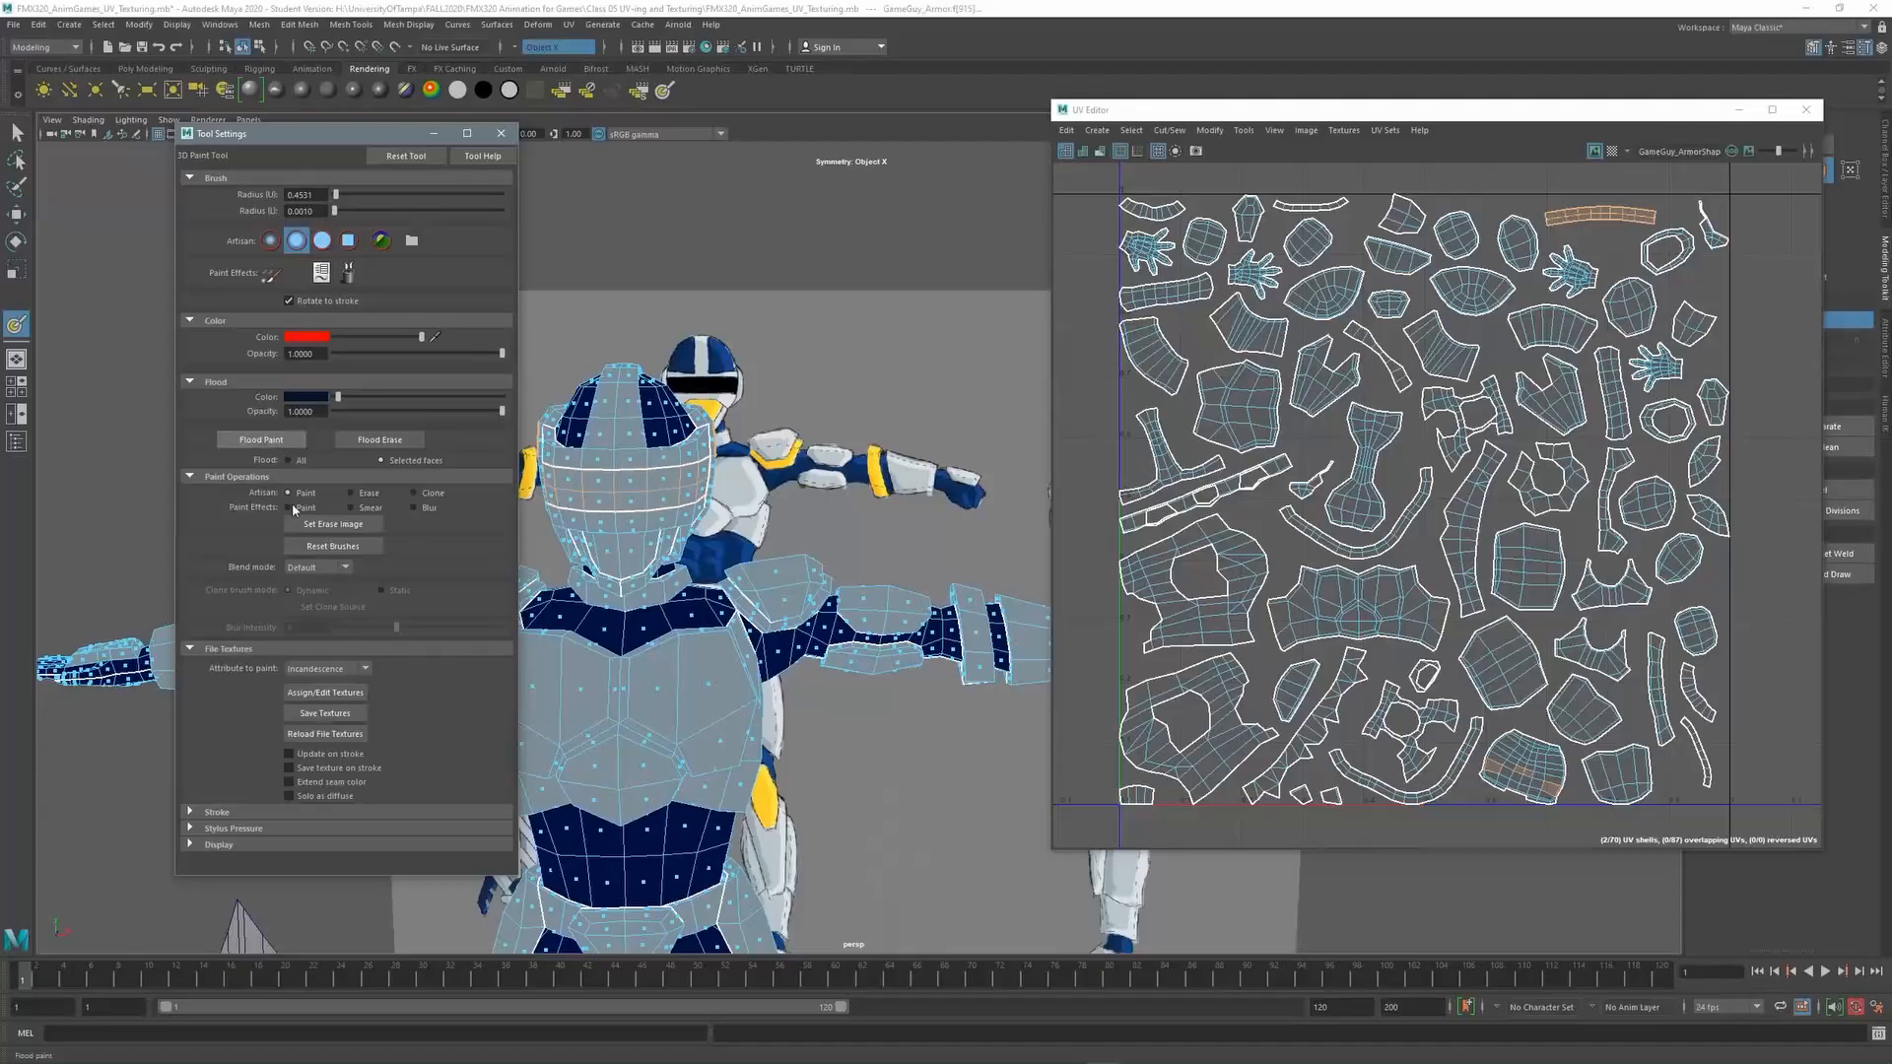
left_click(261, 440)
middle_click_drag(646, 494, 690, 405, "alt")
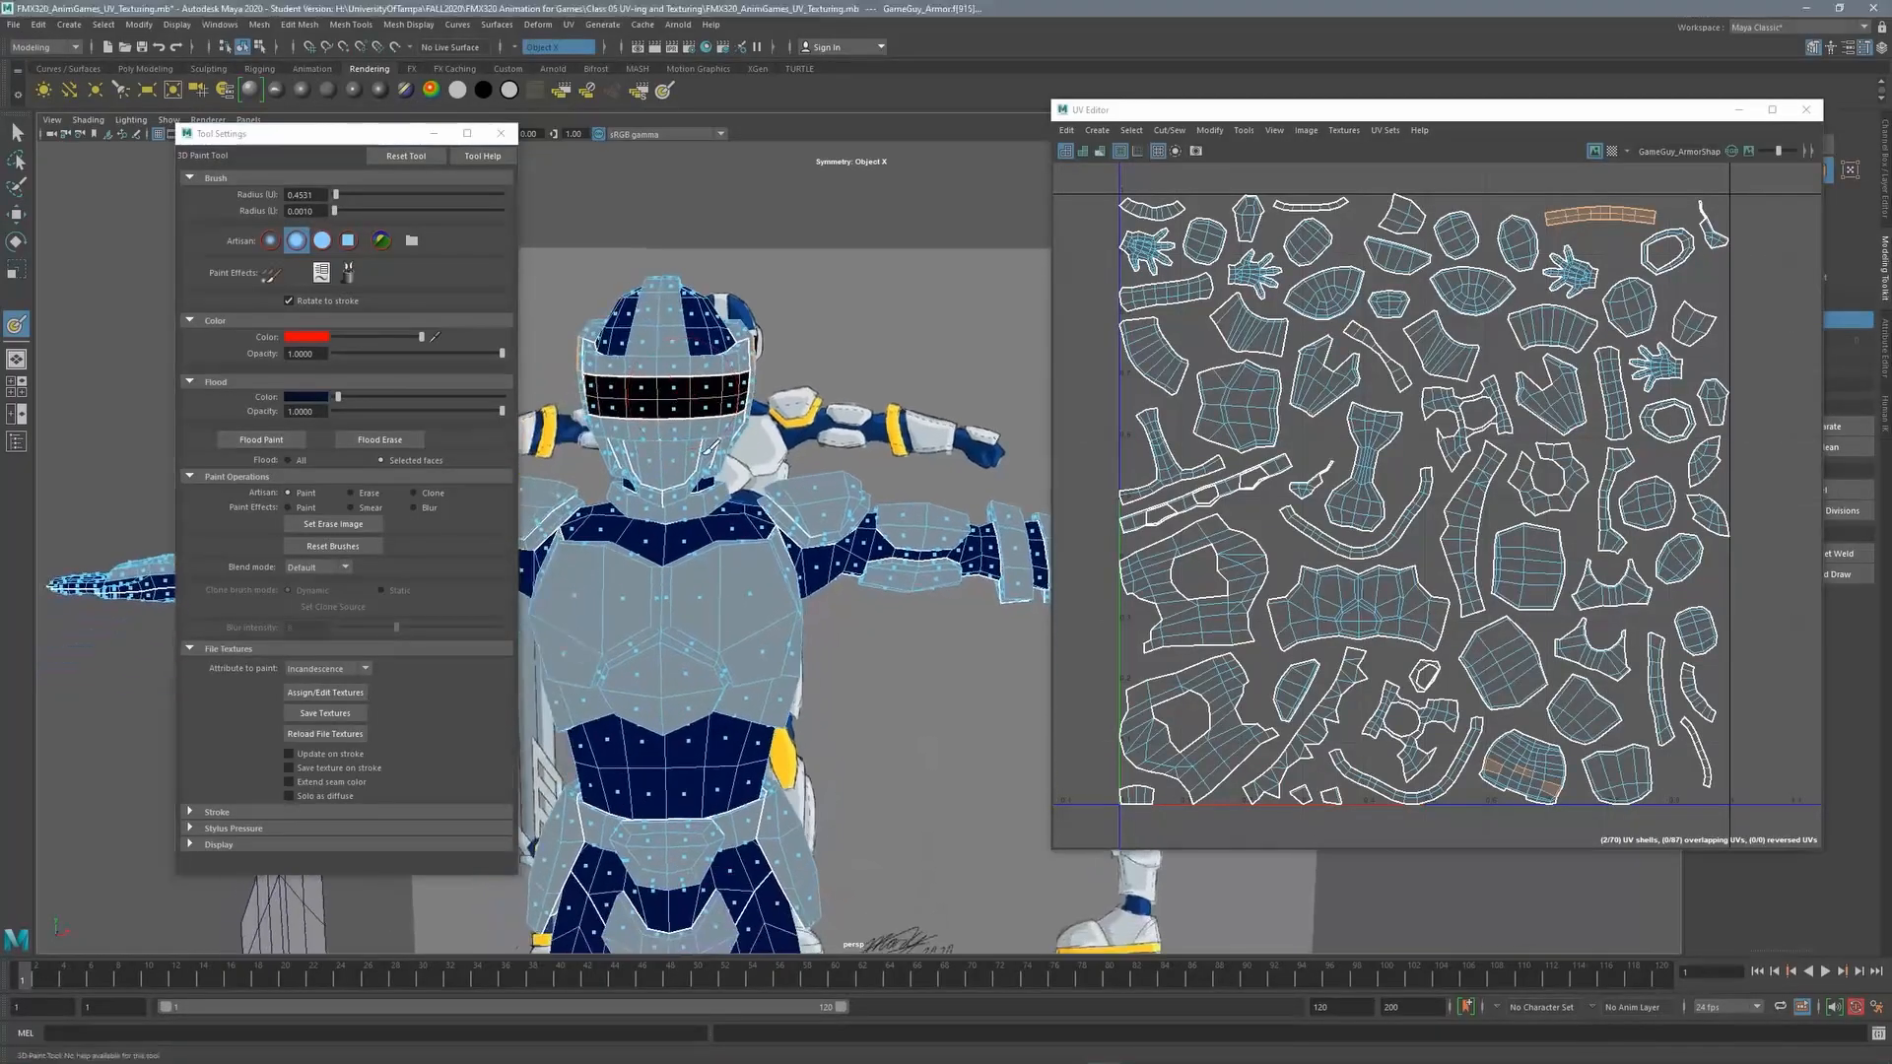
left_click_drag(769, 433, 693, 443, "alt")
right_click_drag(680, 453, 692, 424)
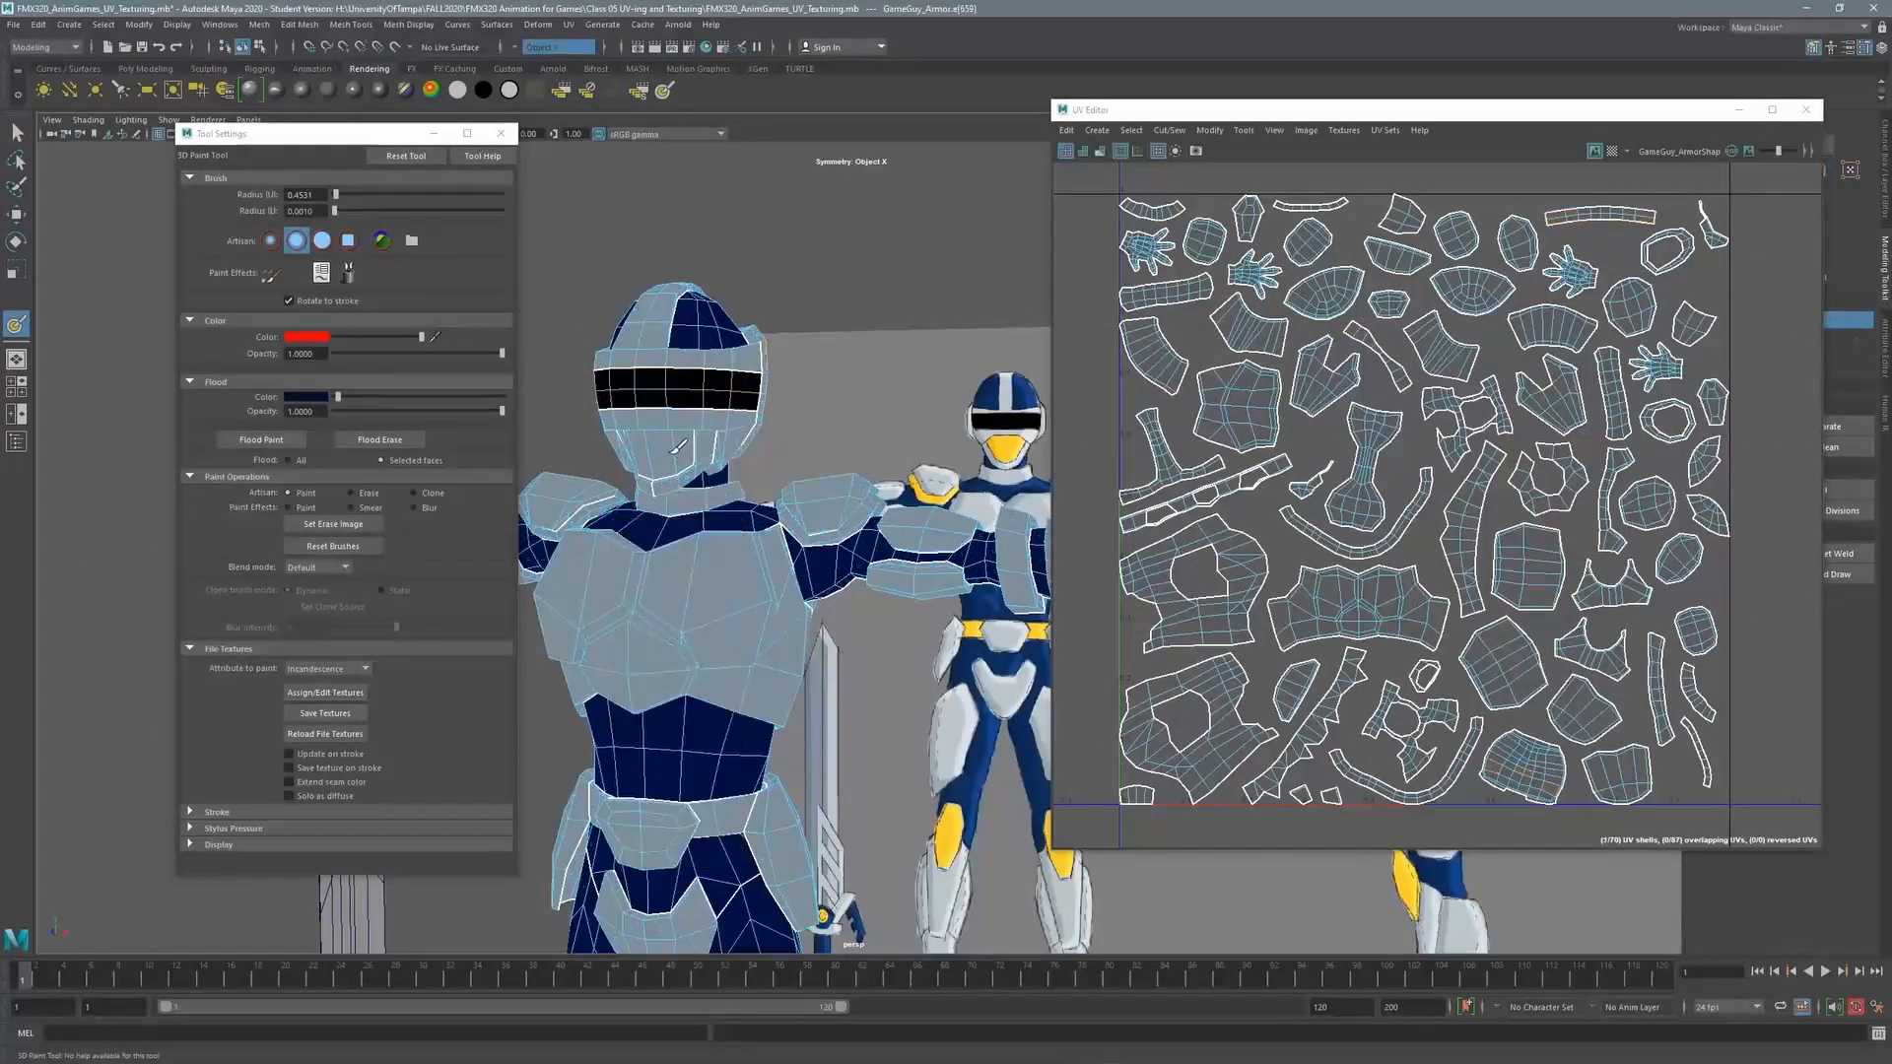
Return to face selection and select the mouth-guard faces on the front of the helmet
key("q")
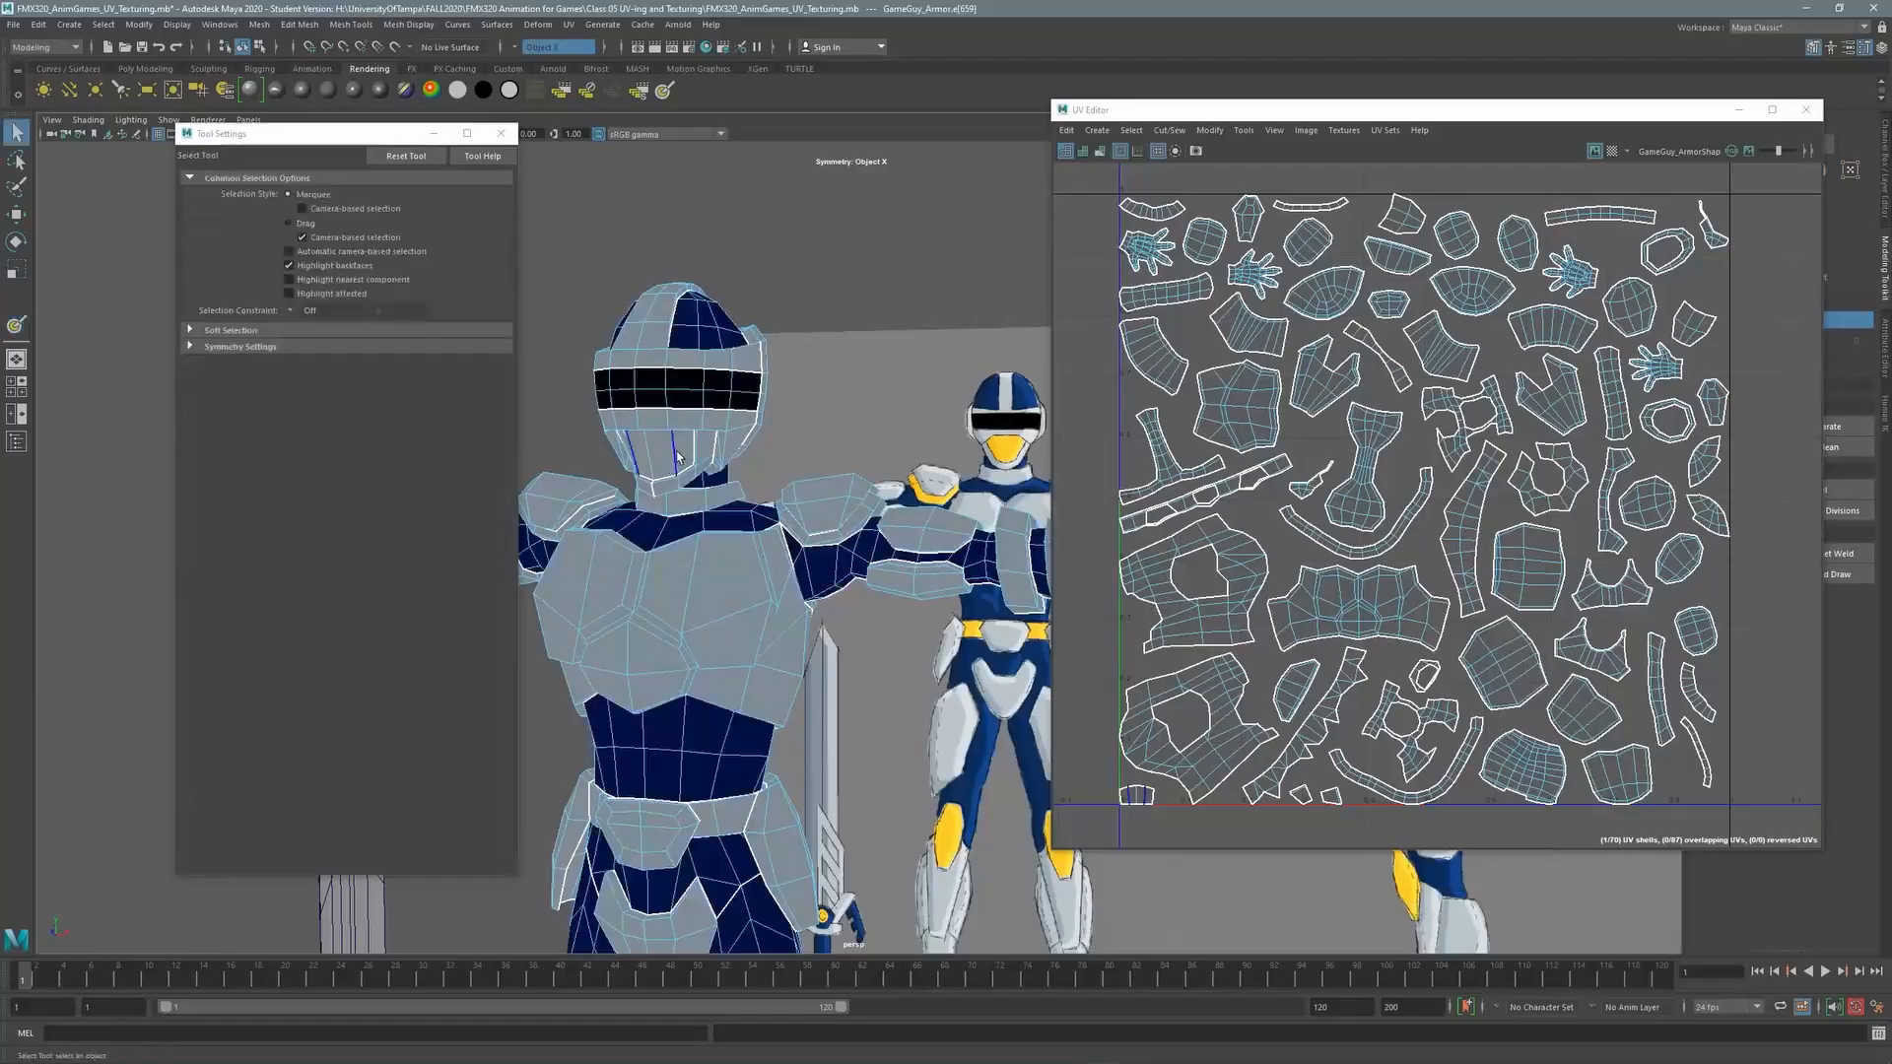
scroll(682, 391, "up", 4)
middle_click_drag(682, 391, 764, 345, "alt")
scroll(748, 350, "down", 2)
scroll(710, 345, "up", 4)
middle_click_drag(631, 296, 769, 438, "alt")
right_click_drag(751, 424, 635, 427)
left_click(745, 437)
left_click(794, 426, "shift")
Add the loop of faces along the lower rim of the shoulder pads to the selection
middle_click_drag(833, 434, 636, 403, "alt")
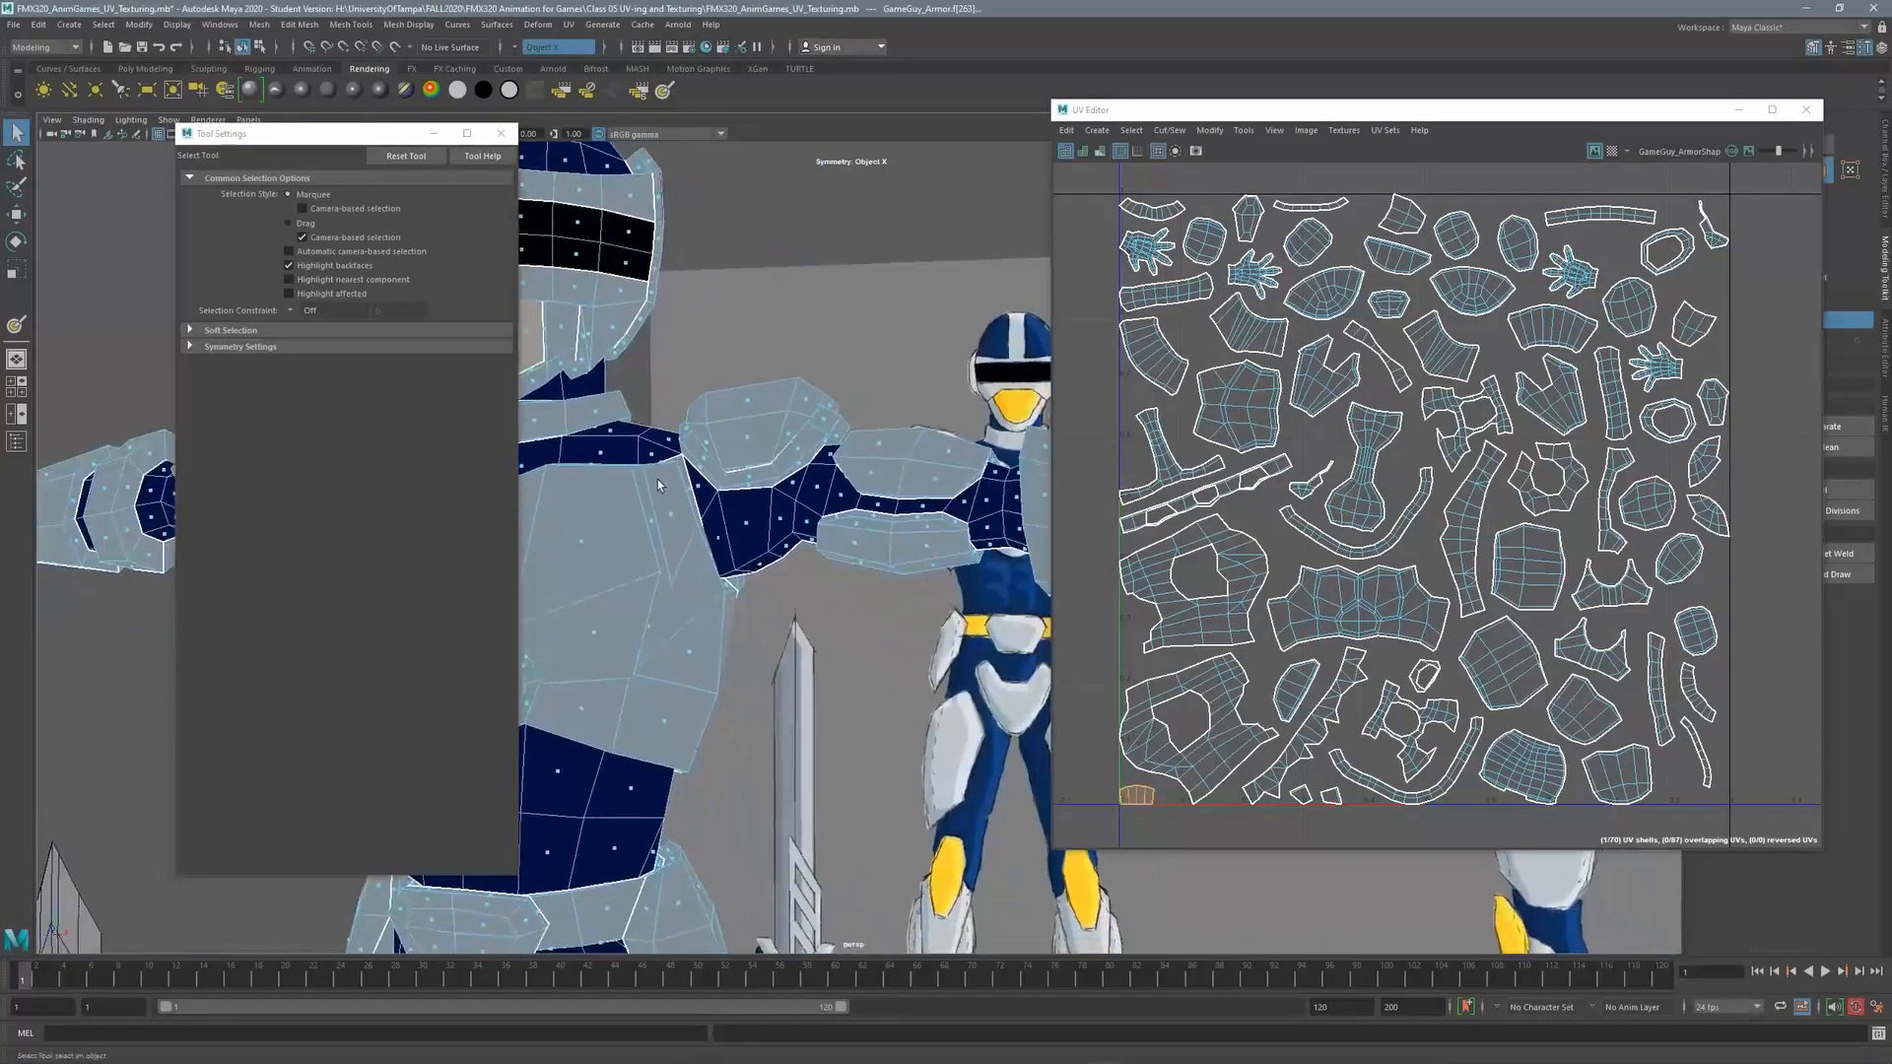
mouse_move(662, 485)
left_mouse_down("alt")
mouse_move(703, 485)
mouse_move(680, 471)
left_mouse_up("alt")
right_click_drag(680, 471, 769, 485, "alt")
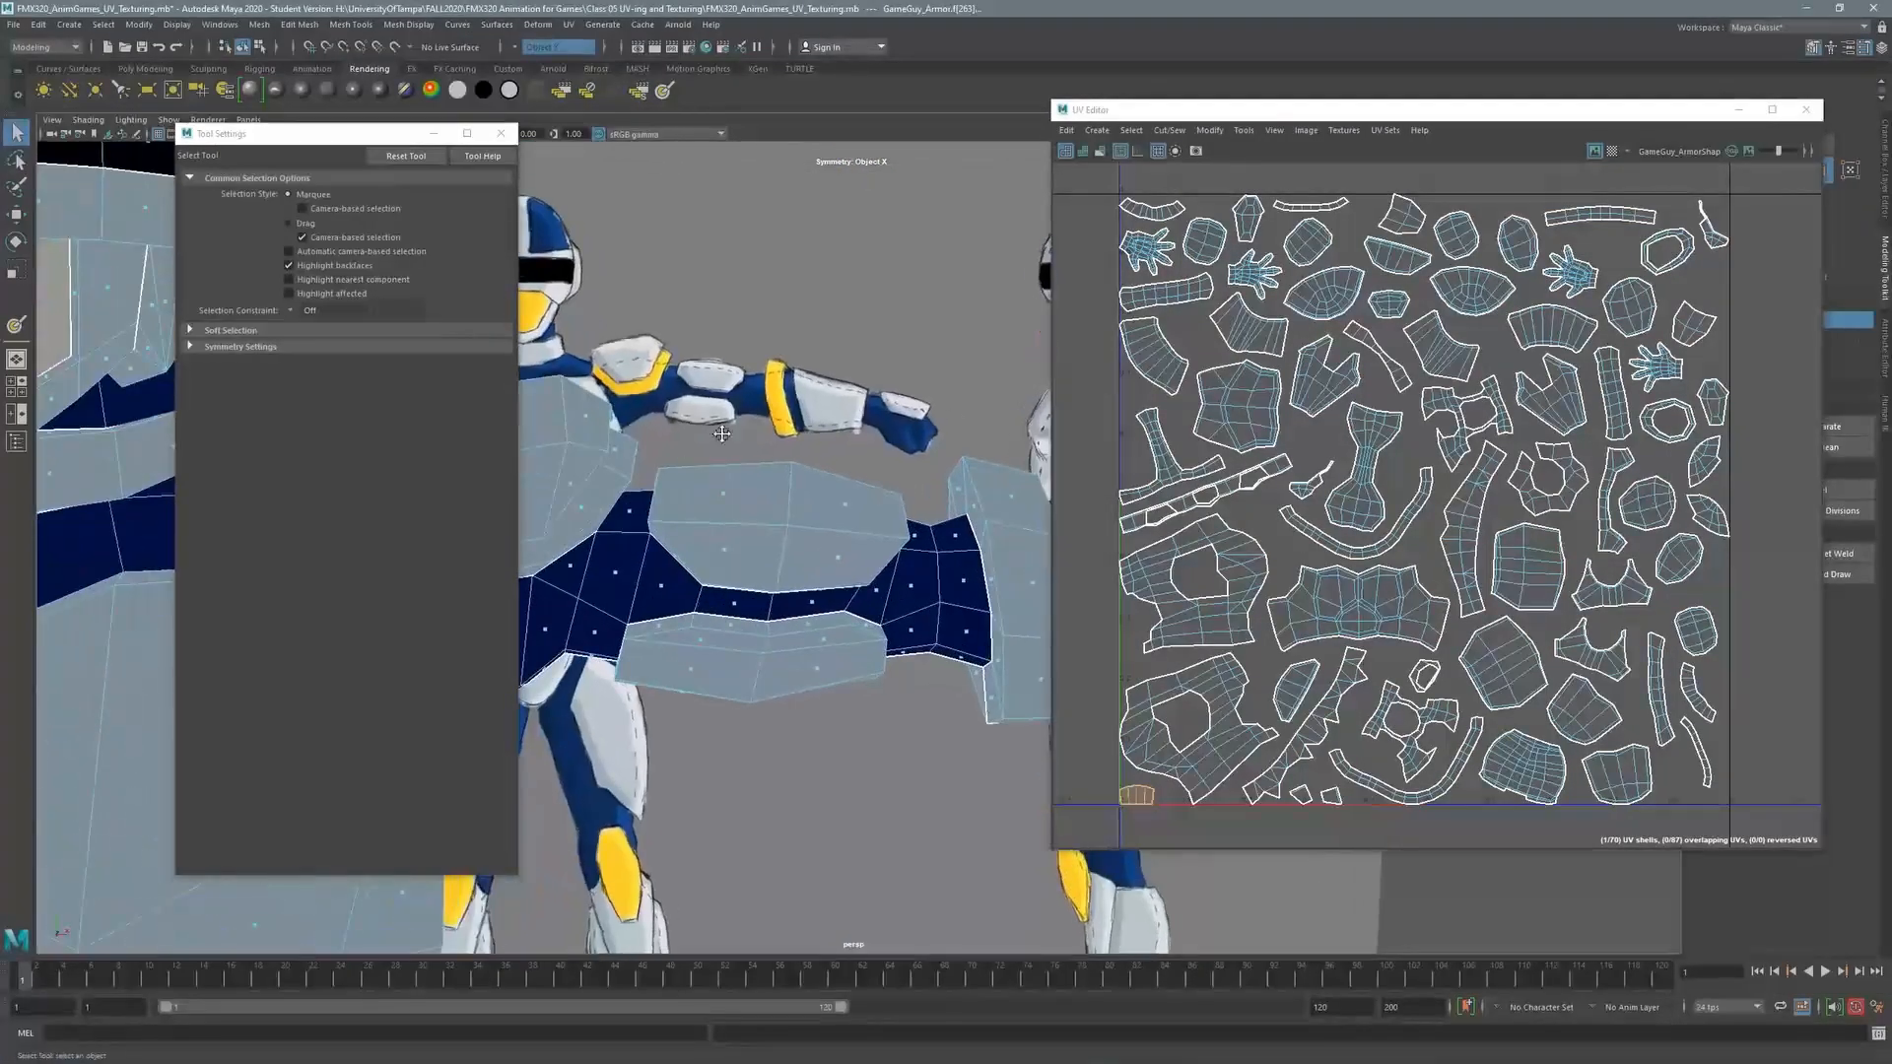
middle_click_drag(769, 485, 844, 481, "alt")
left_click_drag(843, 482, 801, 483, "alt")
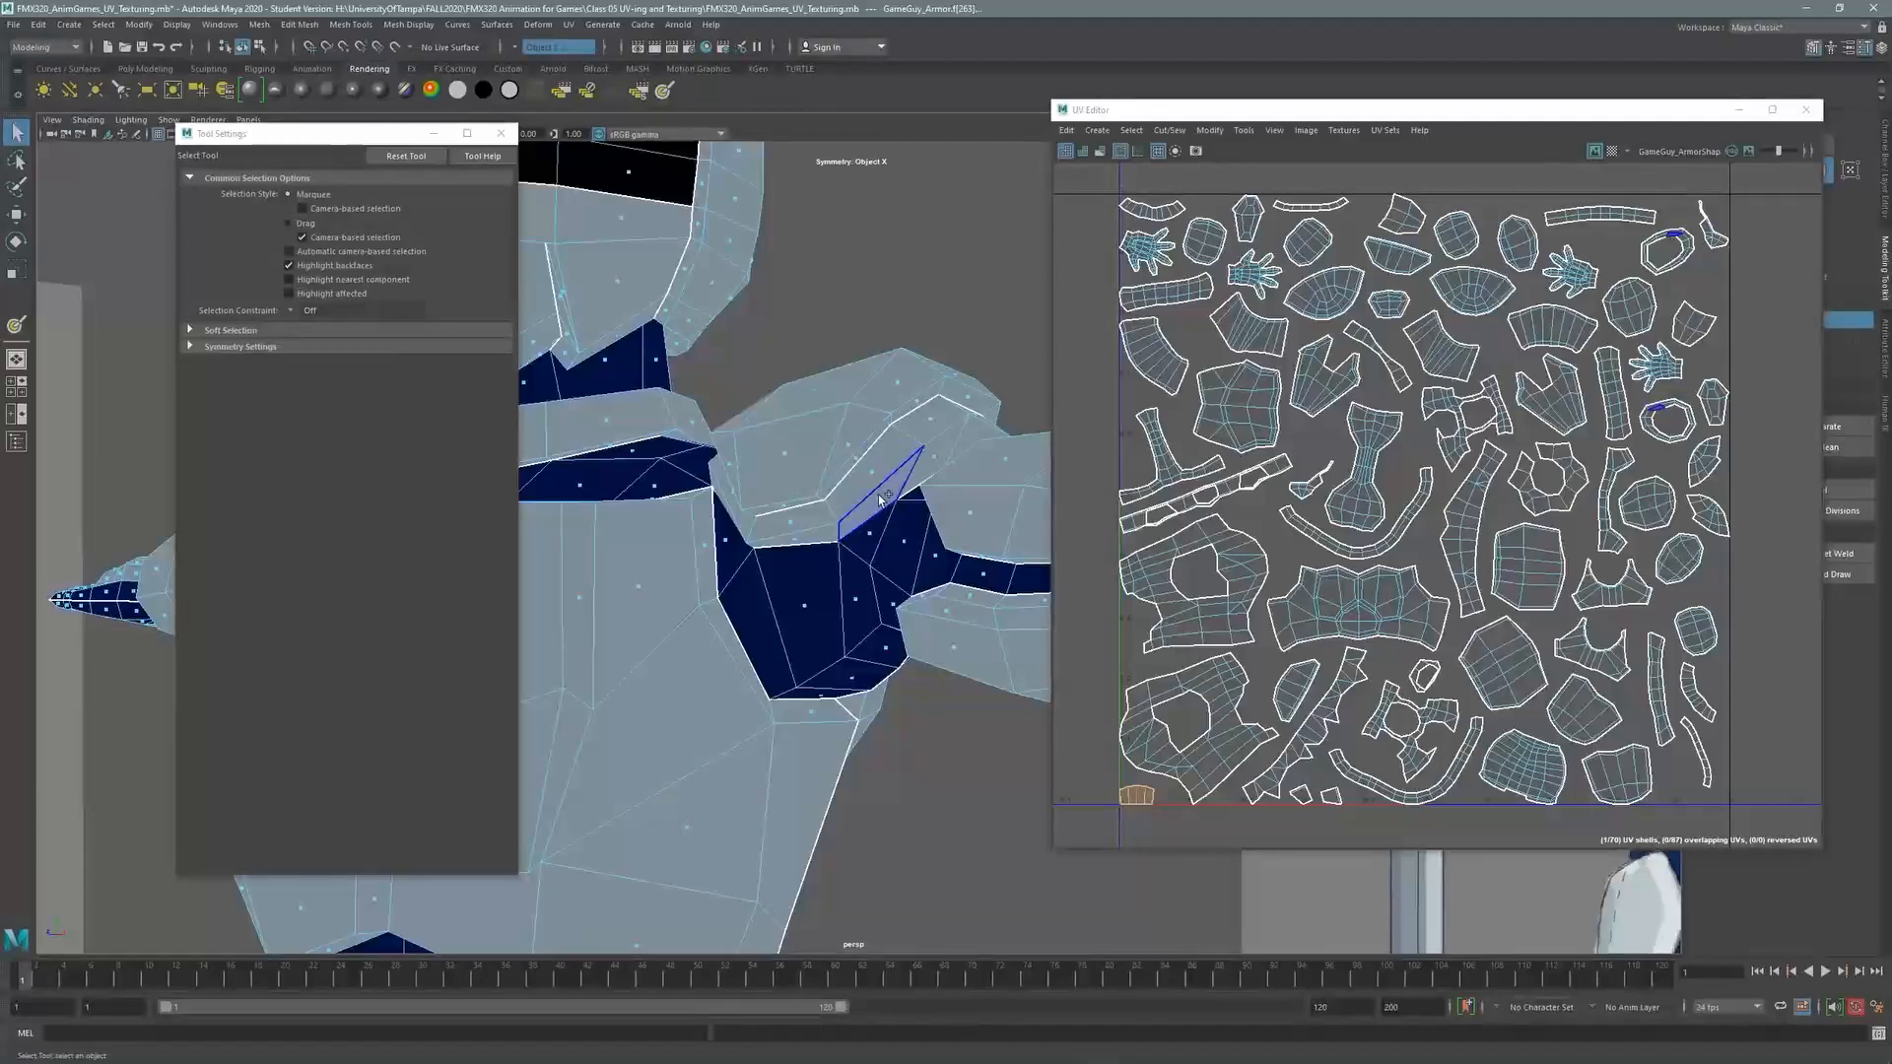
double_click(934, 437)
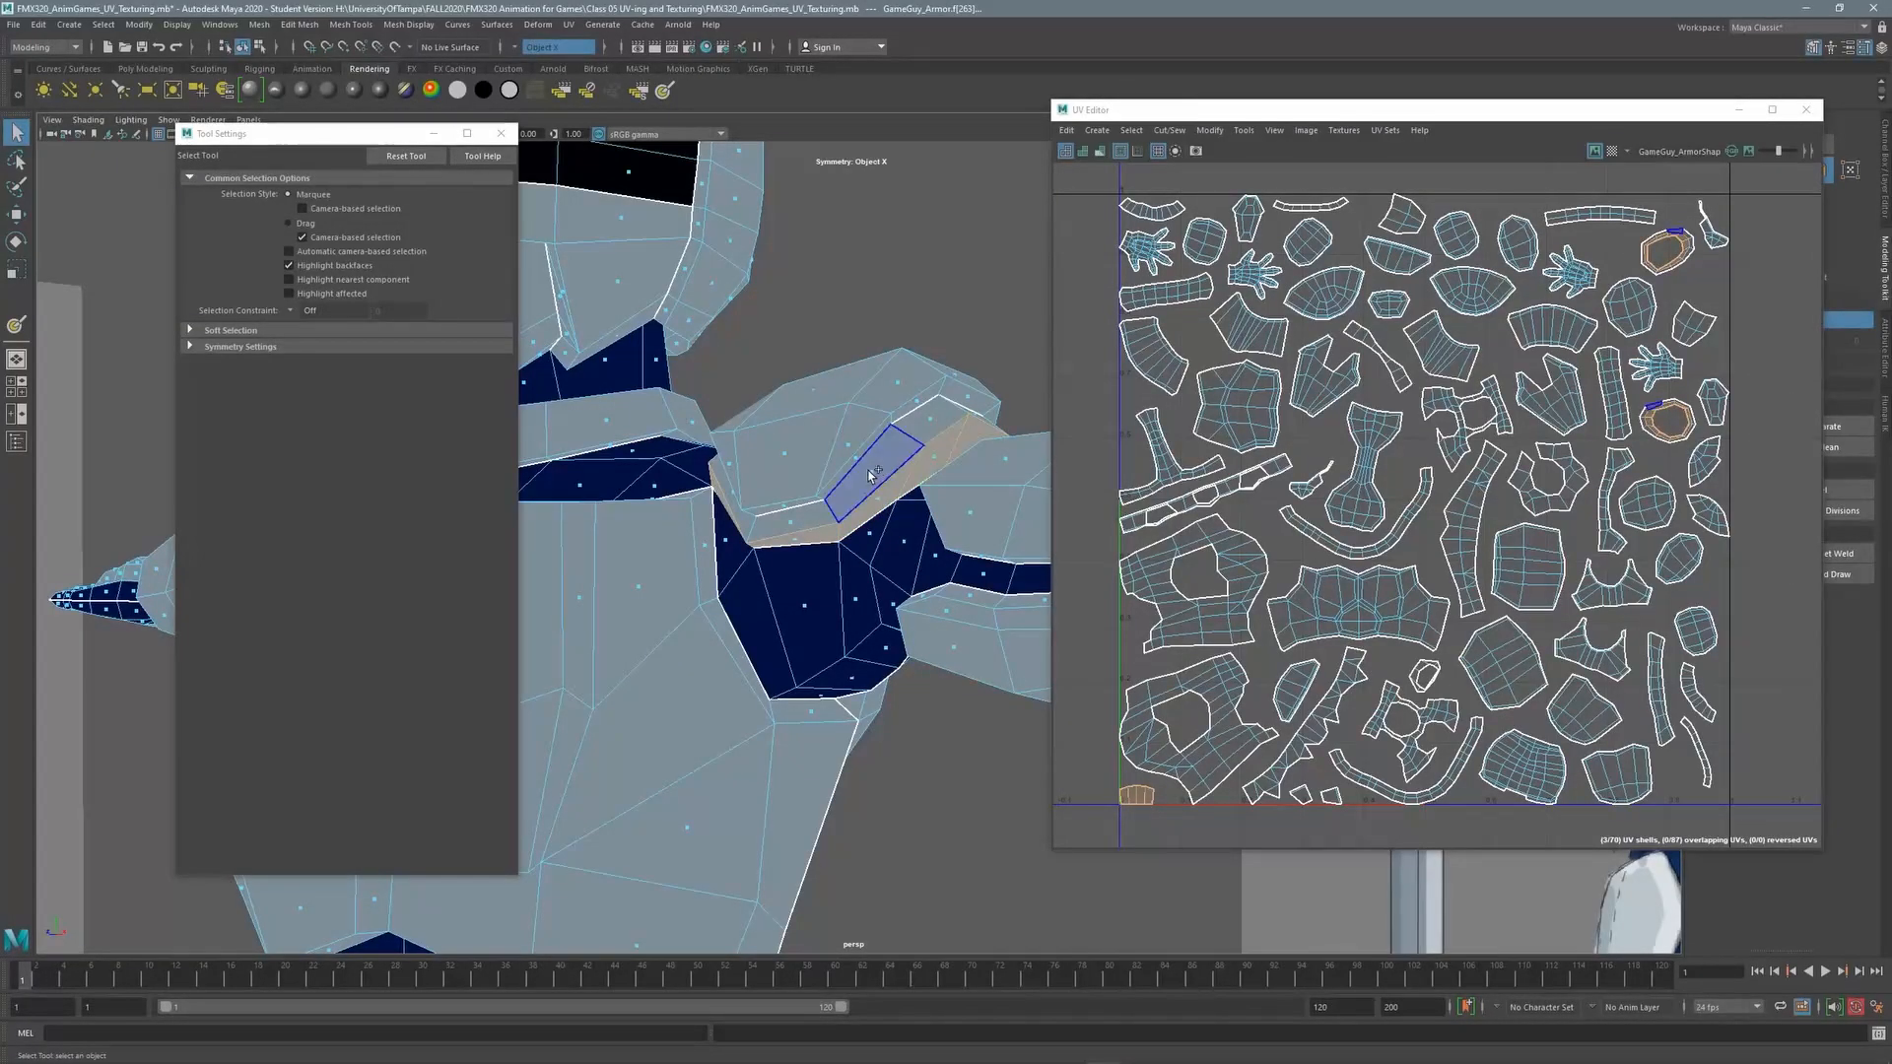
Add all faces of the band around the elbow end of the forearm guards, including its inner edges, to the selection
right_click_drag(928, 435, 678, 467, "alt")
left_click_drag(679, 467, 768, 453, "alt")
right_click_drag(768, 454, 907, 435, "alt")
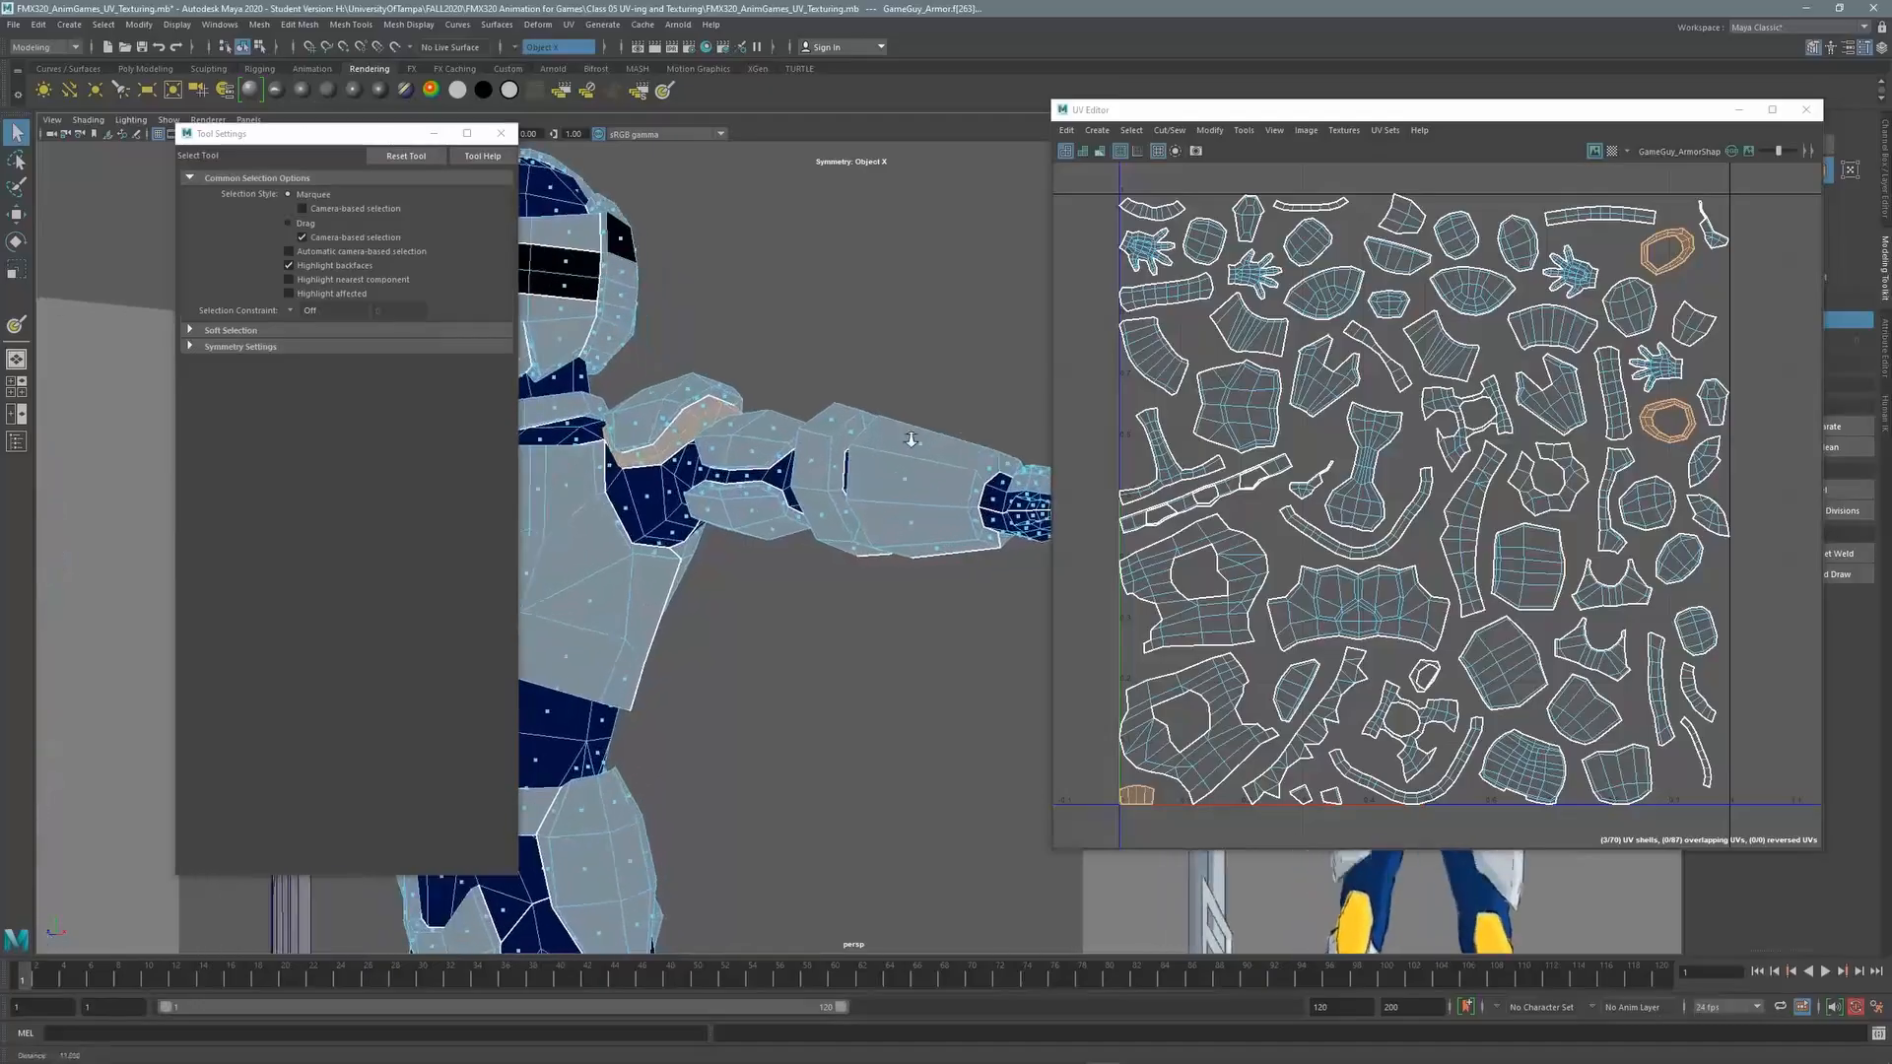
left_click_drag(908, 434, 804, 425, "alt")
middle_click_drag(804, 426, 829, 443, "alt")
left_click(843, 441, "shift")
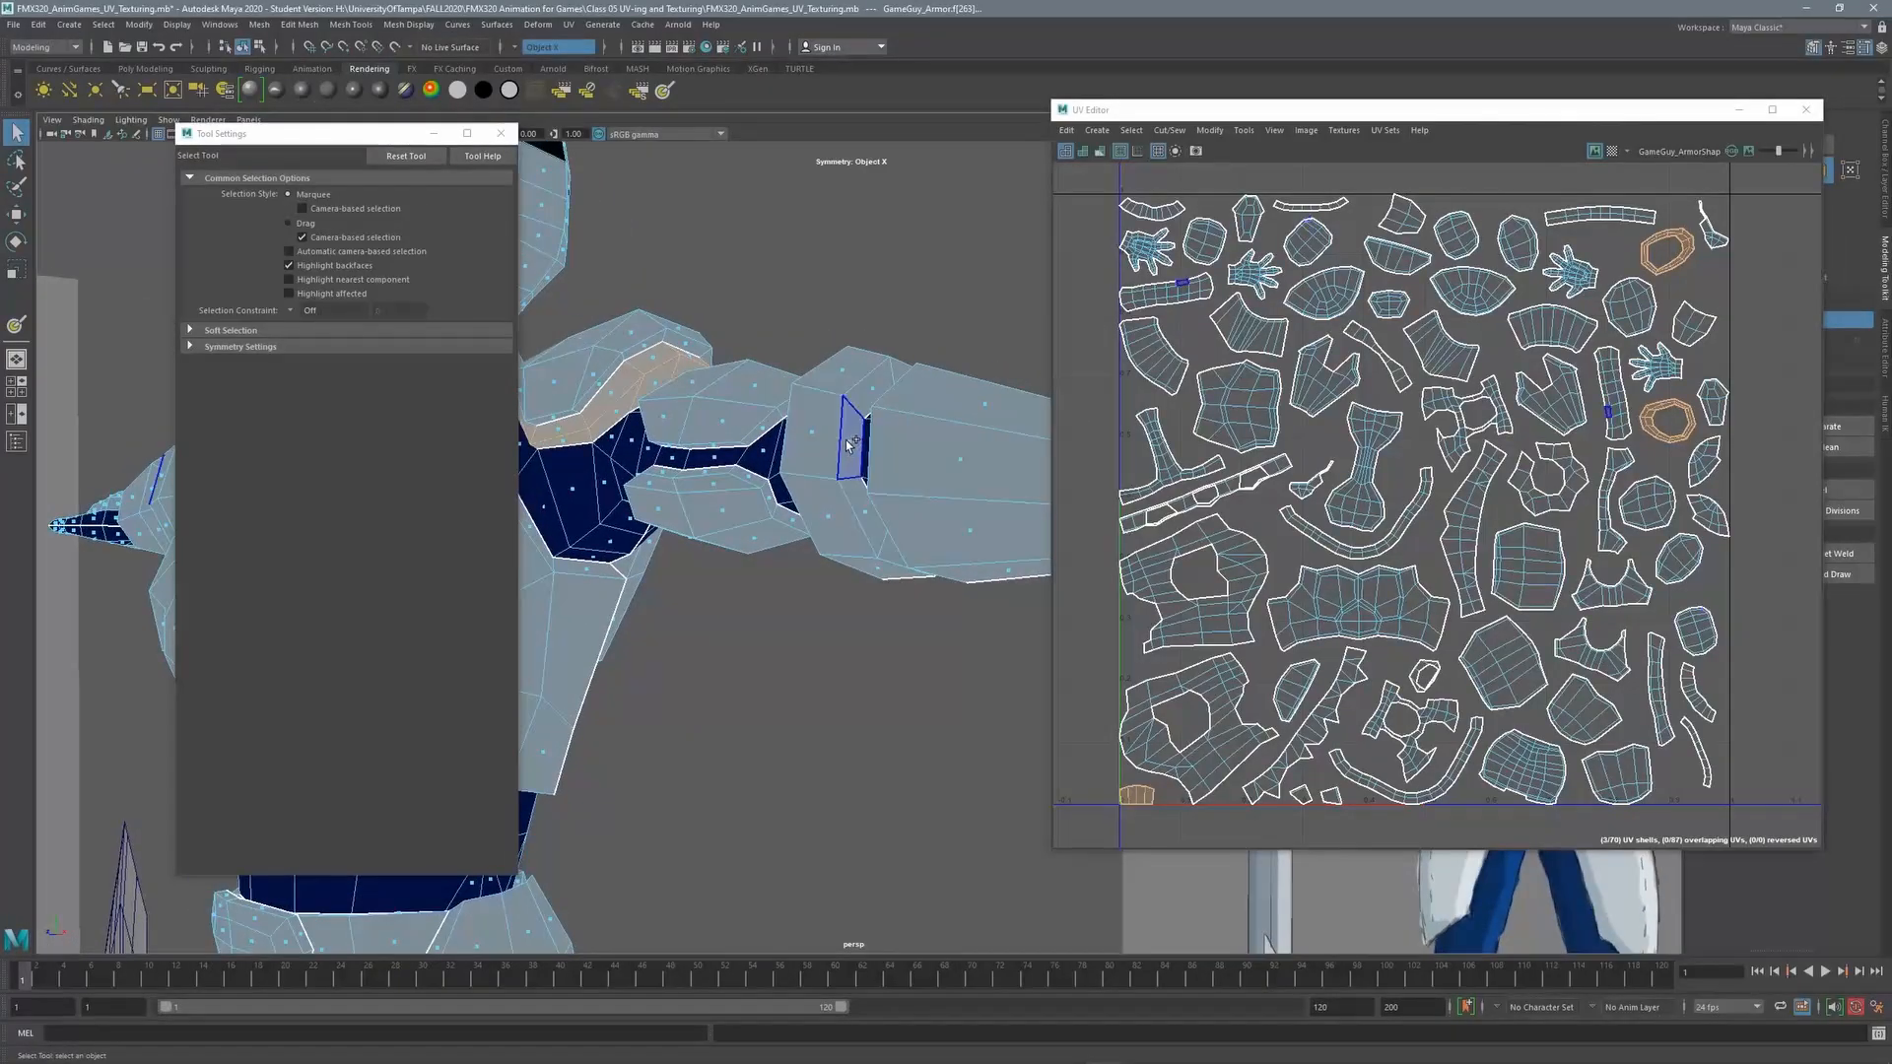
double_click(868, 393, "shift")
left_click(843, 371, "shift")
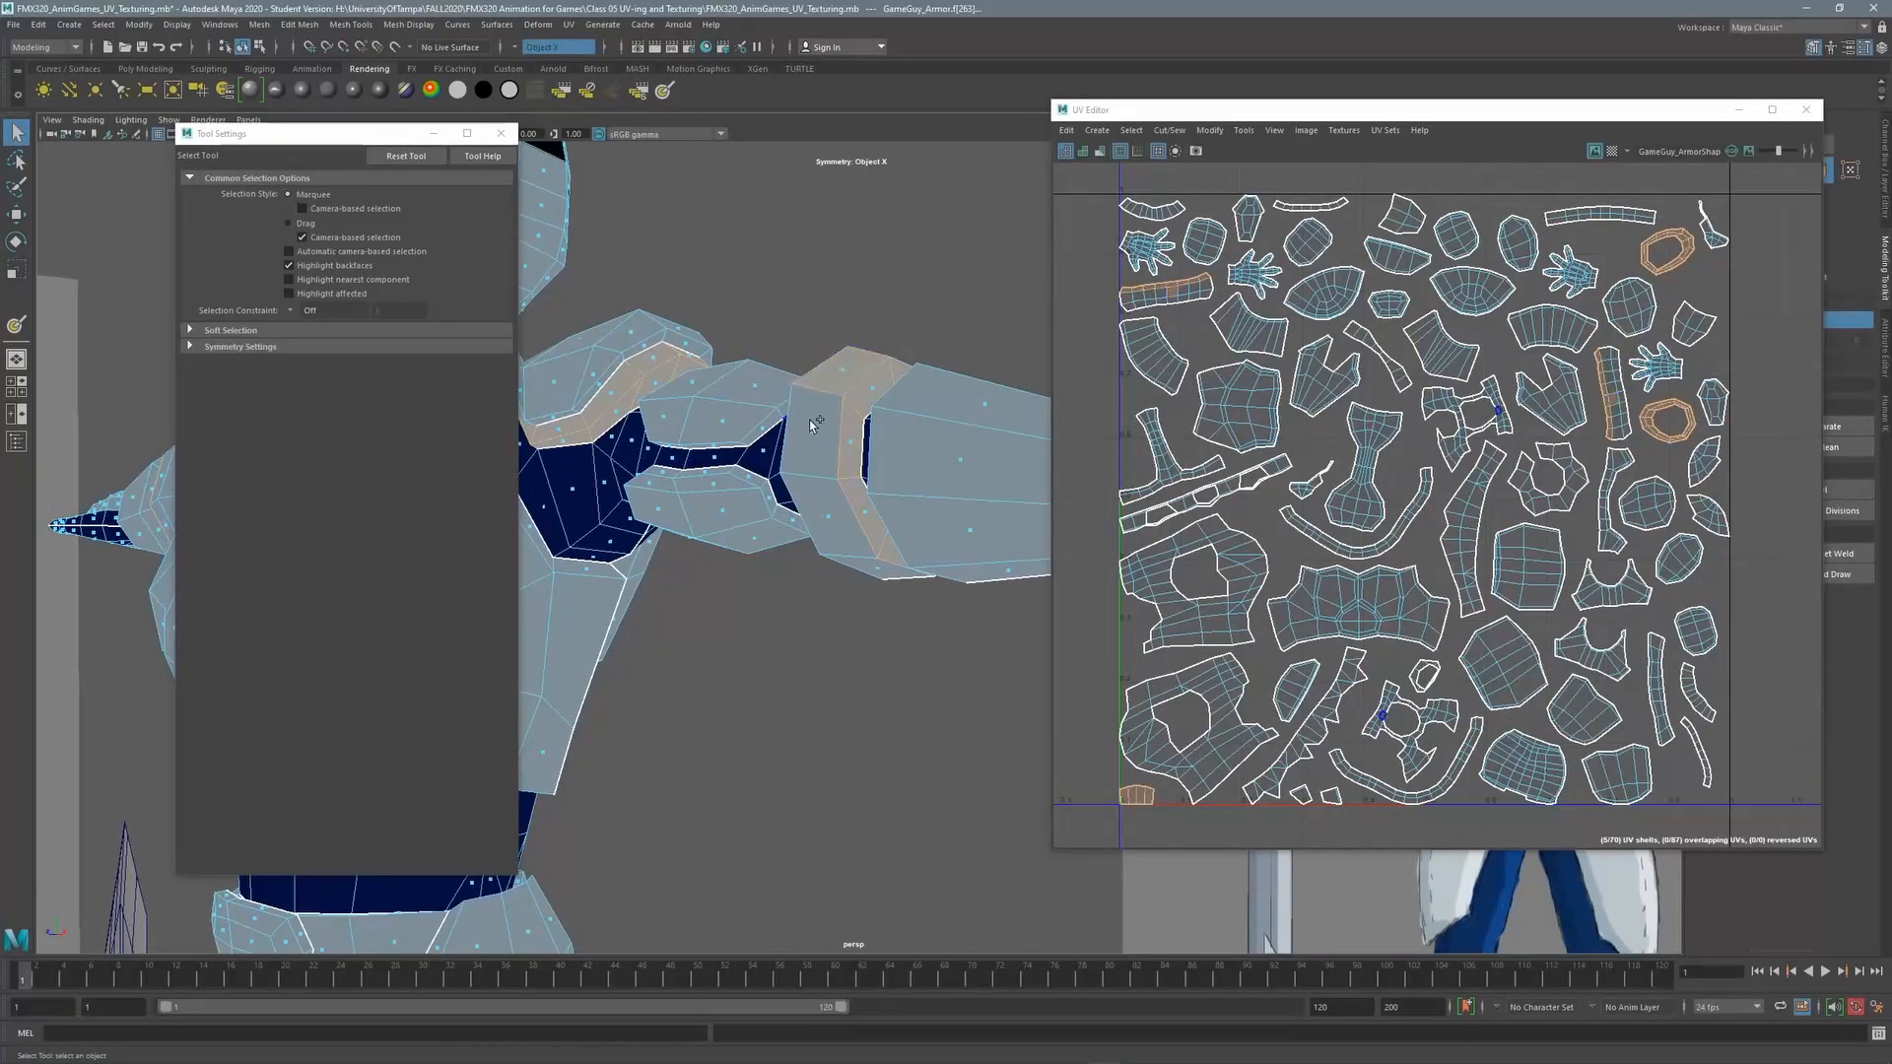
left_click(817, 429, "shift")
left_click_drag(817, 434, 714, 435, "alt")
left_click(714, 439, "shift")
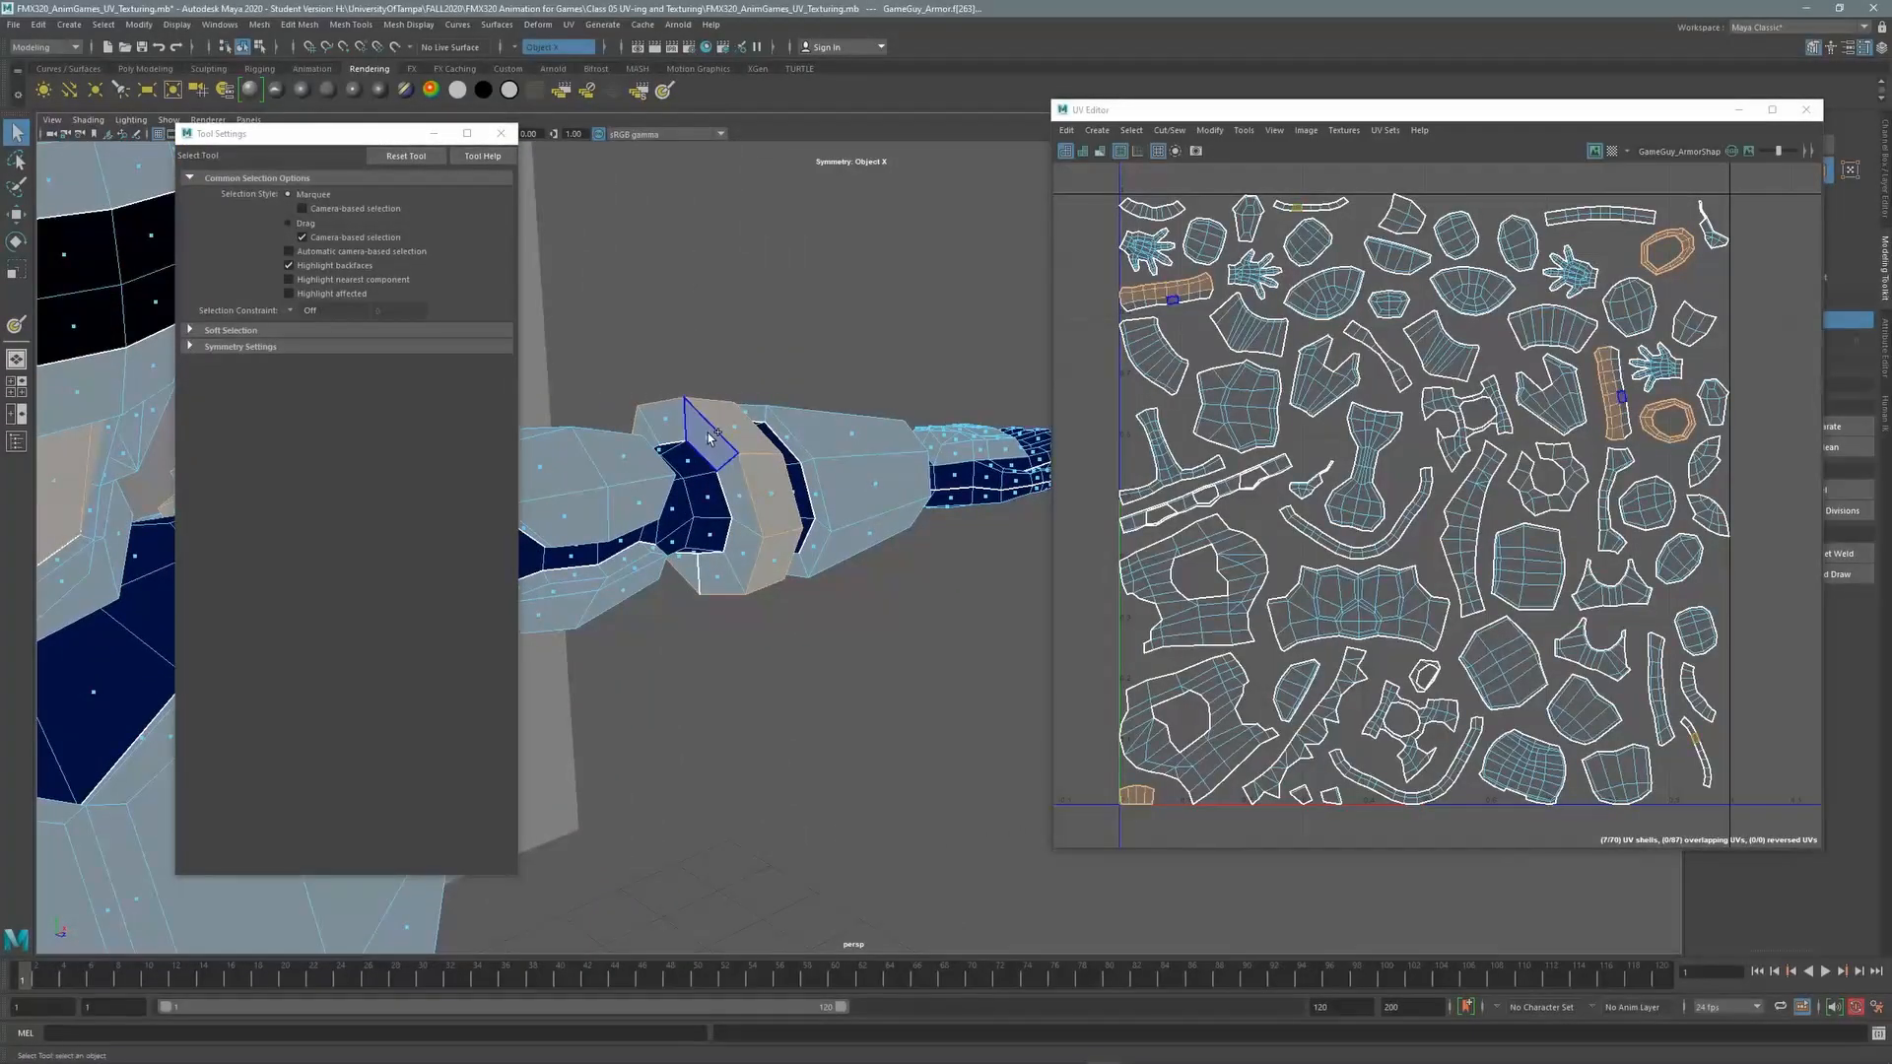
double_click(743, 492, "shift")
Add the belt's upper edge strip and its front faces beside the buckle plate to the selection
right_click_drag(846, 452, 735, 447, "alt")
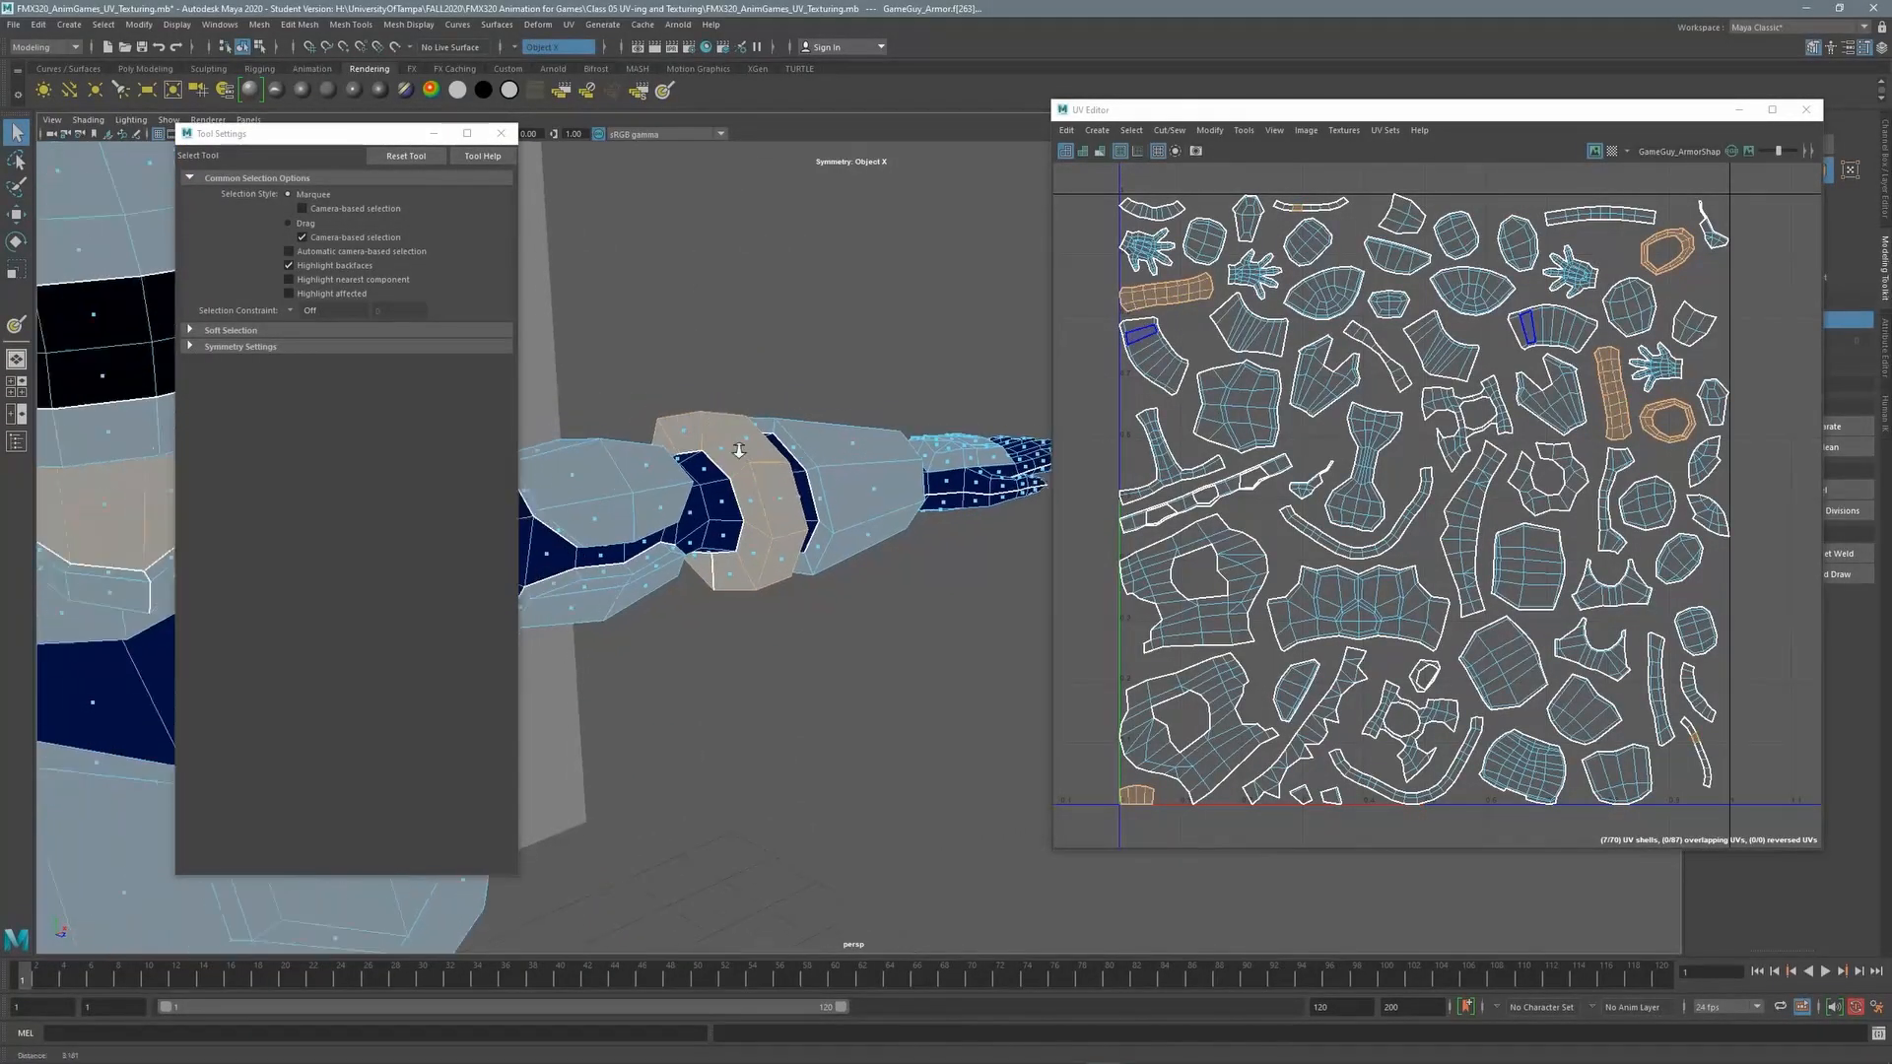
middle_click_drag(735, 447, 798, 249, "alt")
left_click_drag(799, 250, 630, 453, "alt")
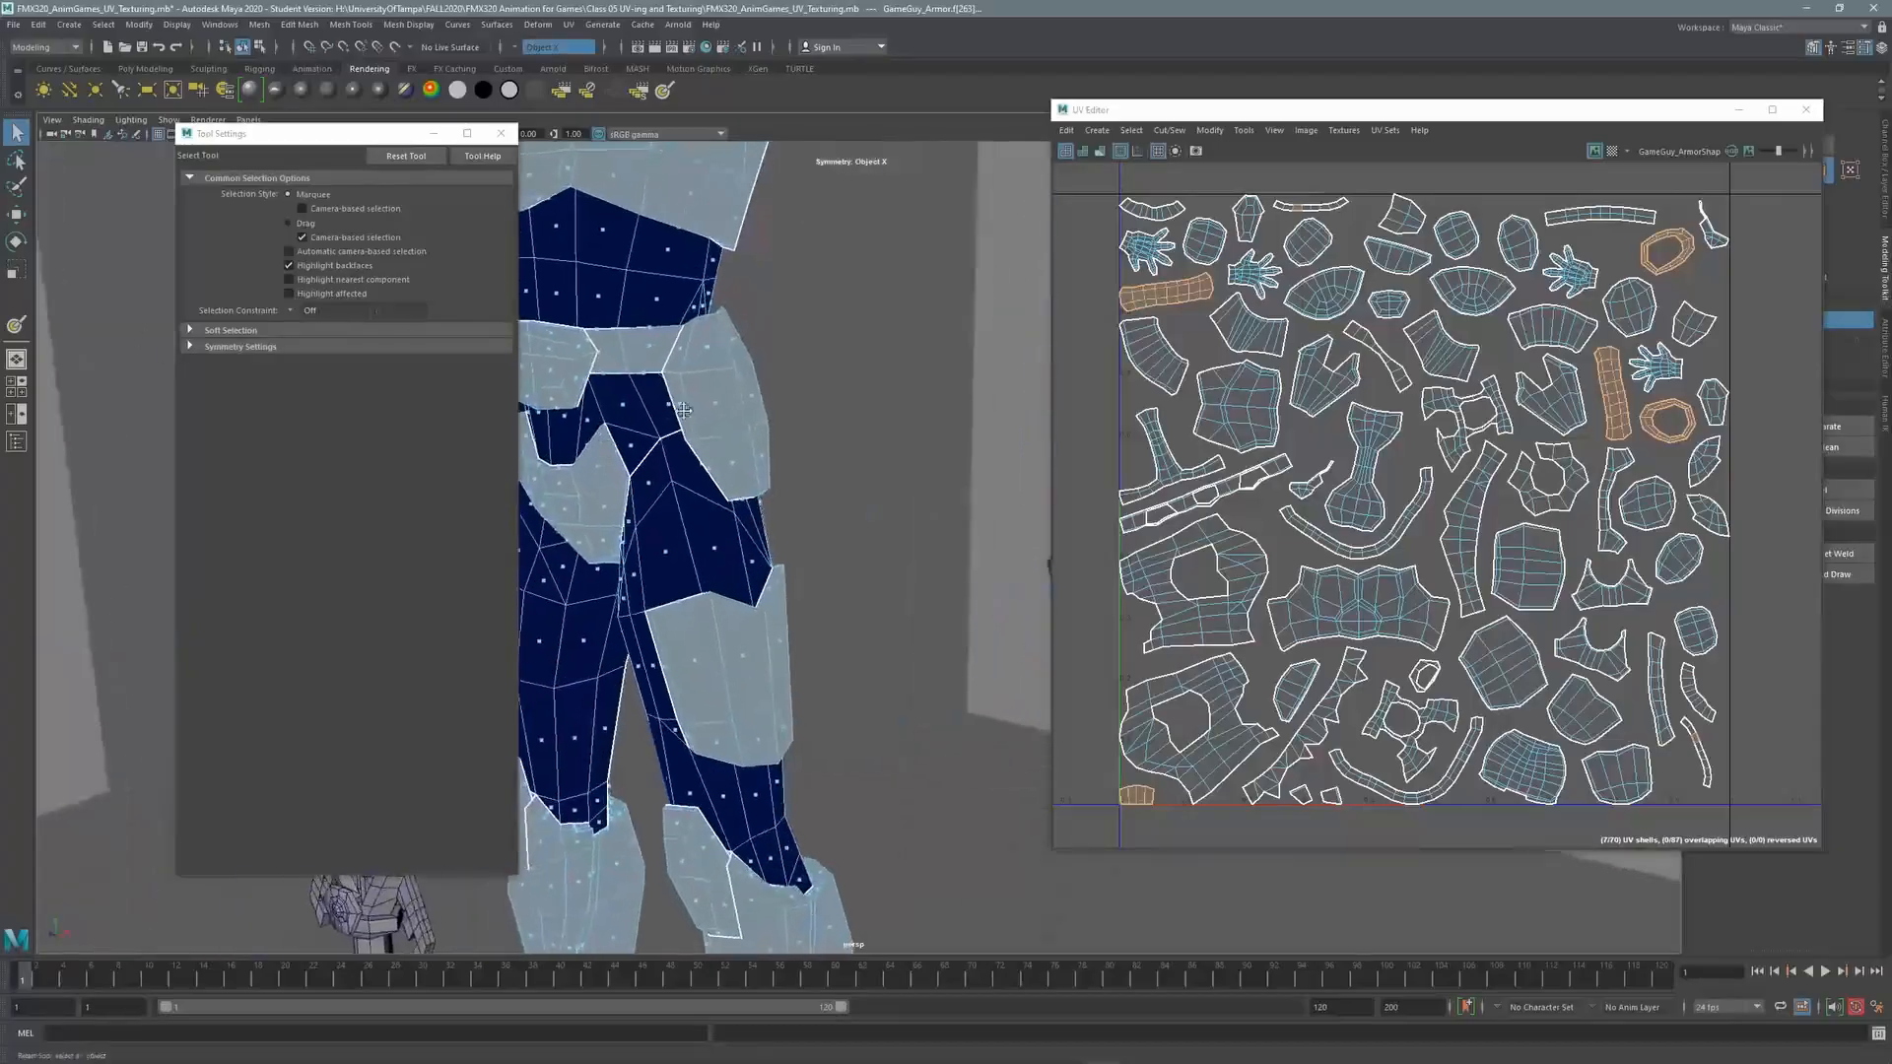
middle_click_drag(749, 276, 818, 473, "alt")
right_click_drag(818, 473, 737, 479, "alt")
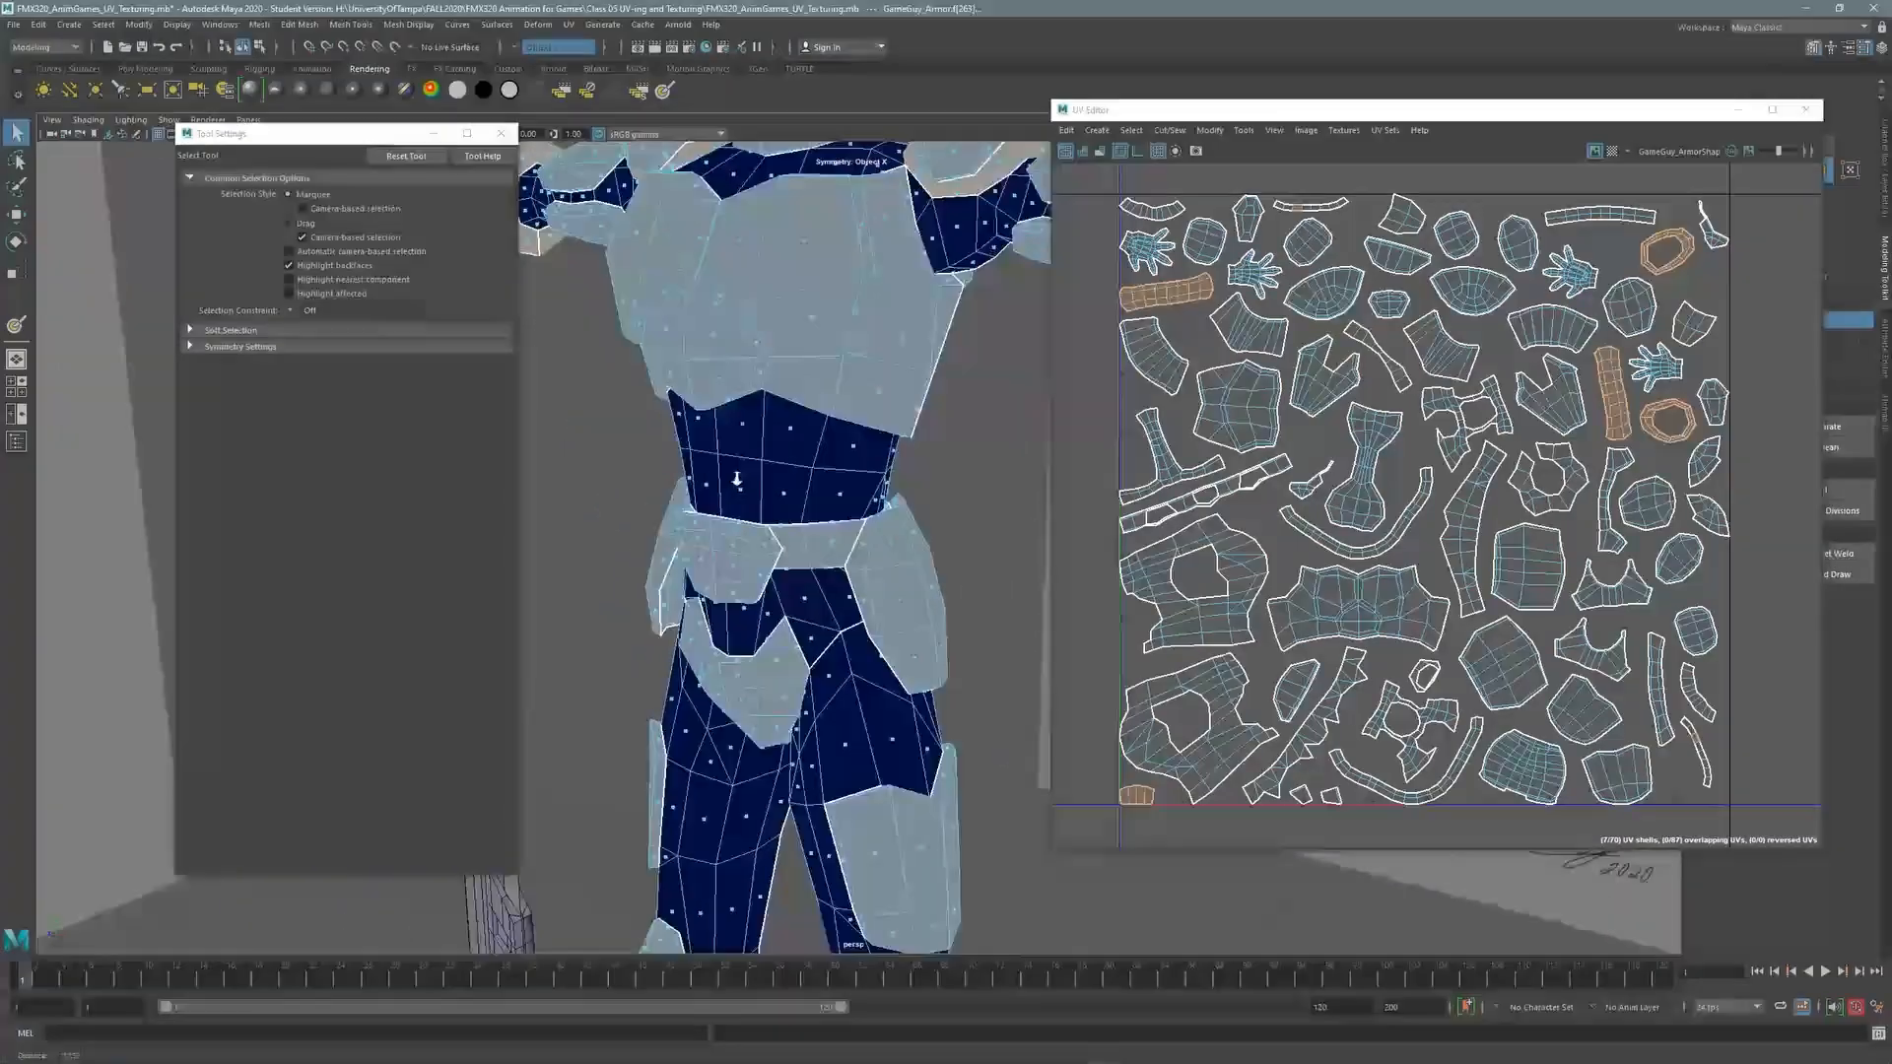
scroll(738, 479, "up", 2)
mouse_move(739, 483)
left_mouse_down("alt")
mouse_move(752, 527)
mouse_move(768, 460)
left_mouse_up("alt")
right_click_drag(768, 460, 819, 465, "alt")
left_click(802, 482, "shift")
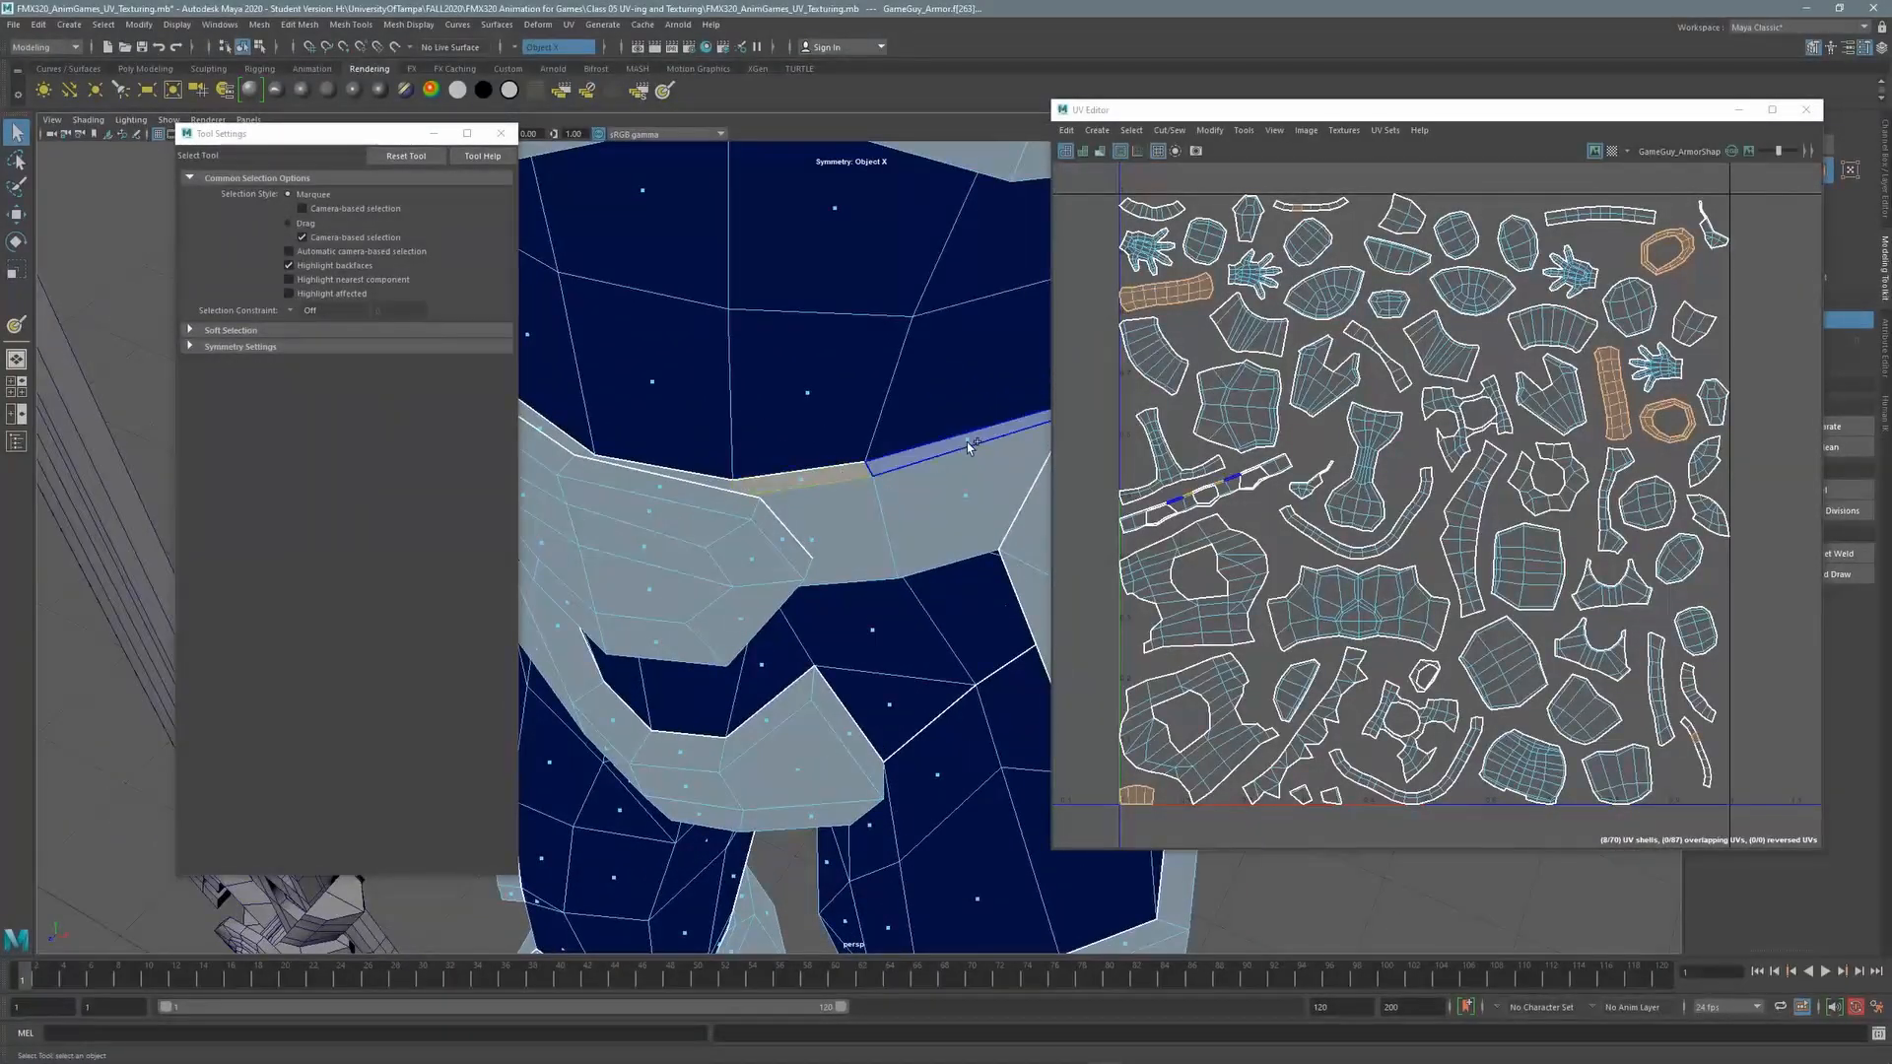
left_click(968, 440, "shift")
left_click(970, 503, "shift")
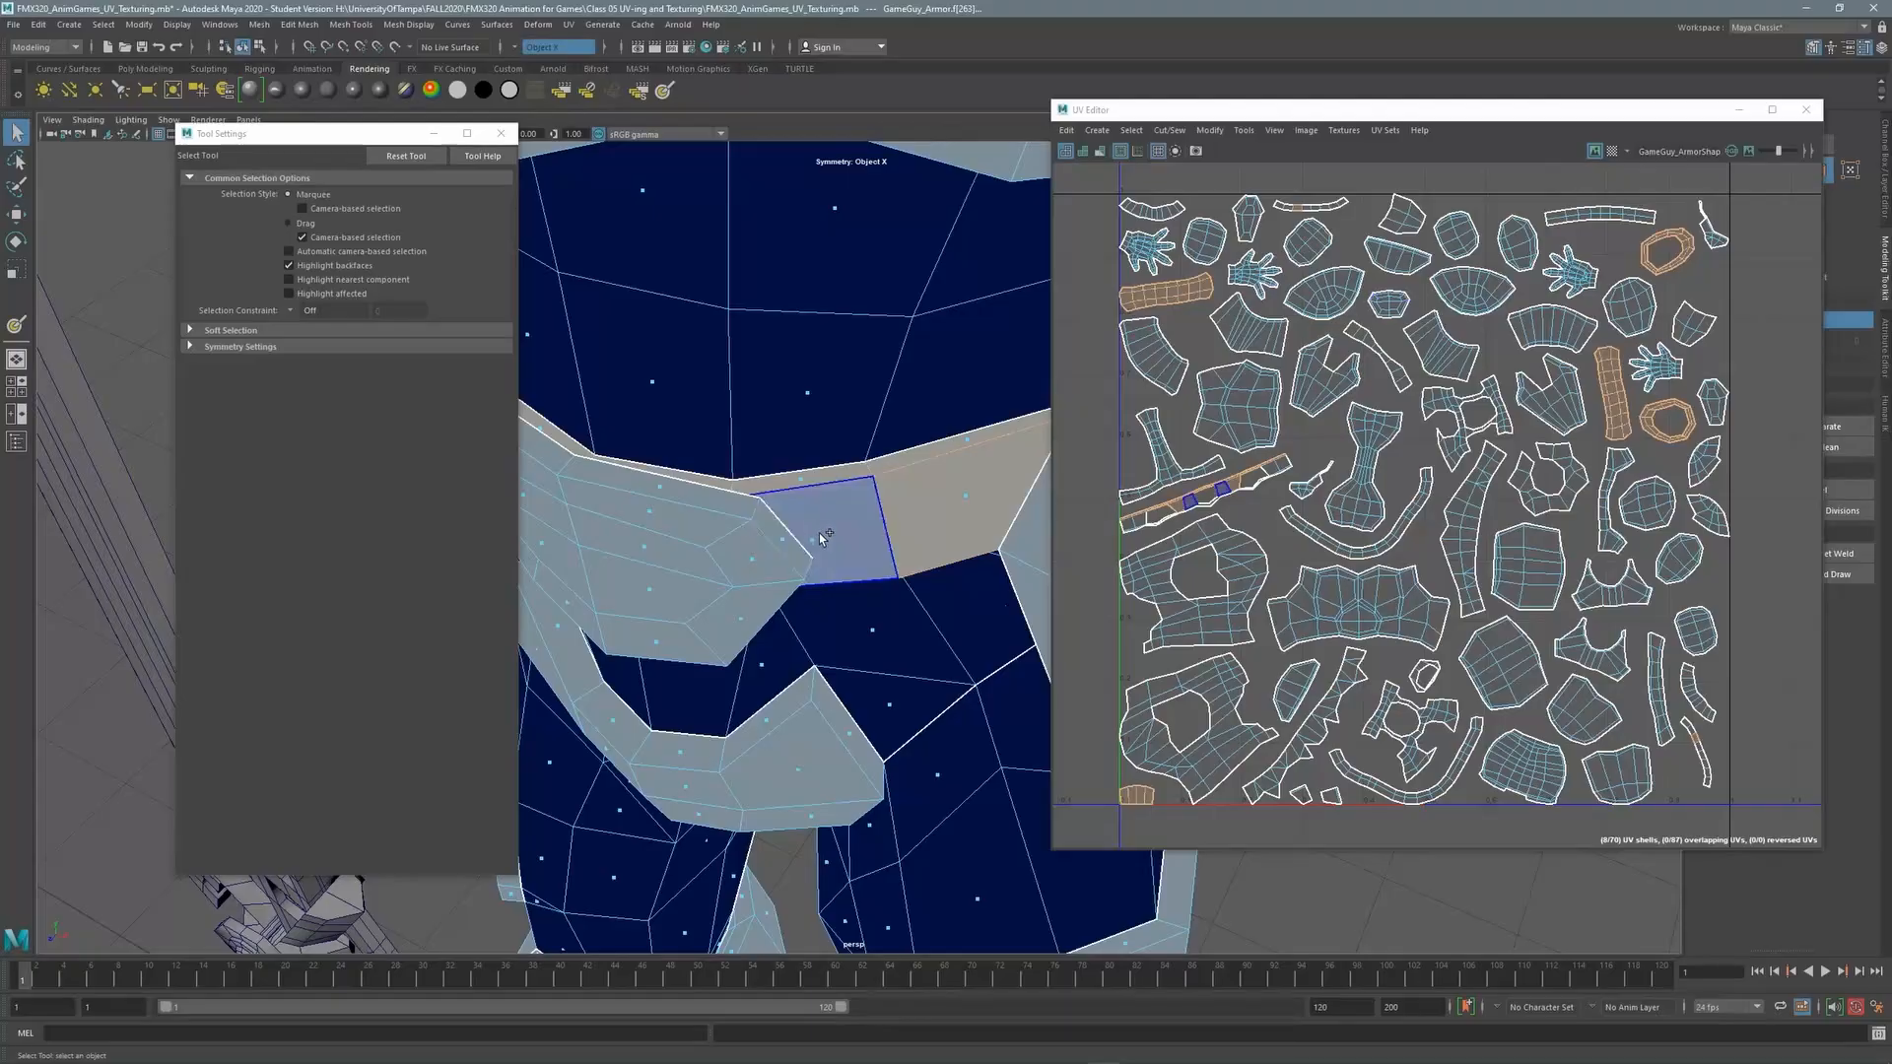
left_click(820, 540, "shift")
Add the belt's lower edge faces to the selection
left_click_drag(901, 538, 870, 418, "alt")
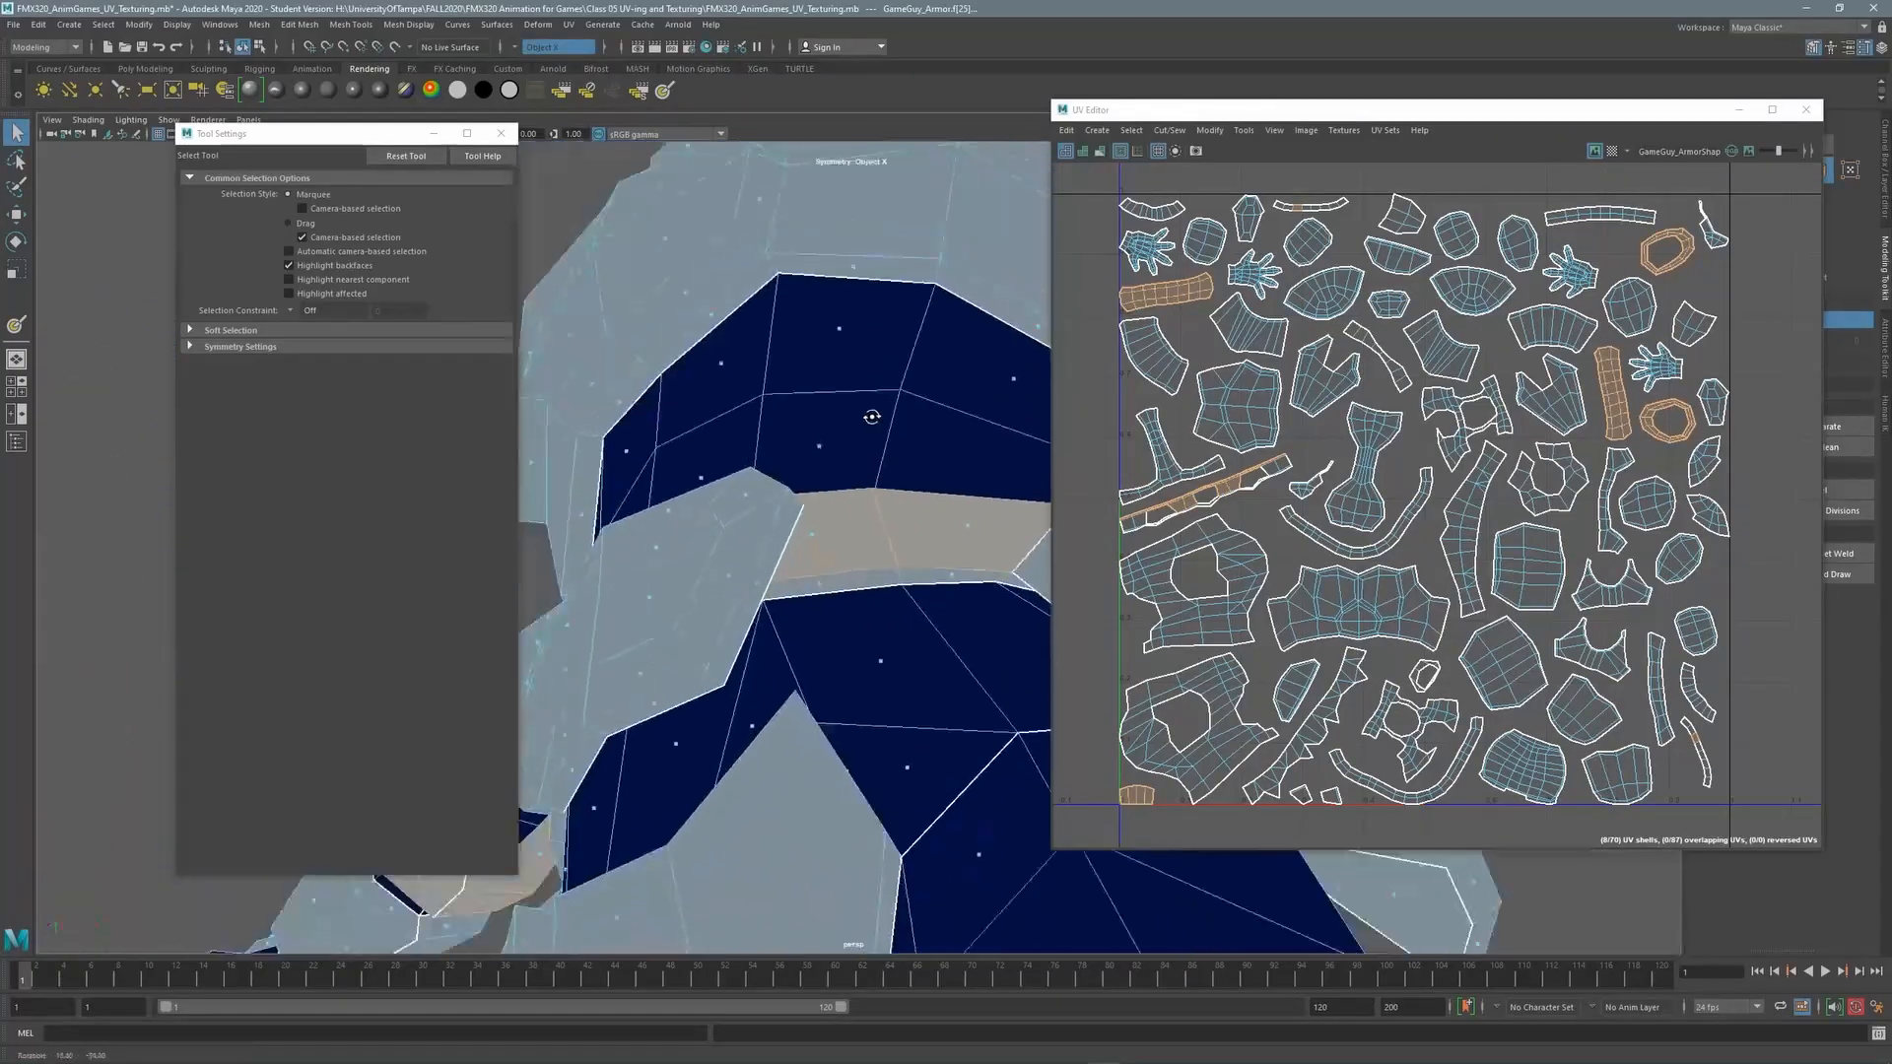
left_click(823, 589, "shift")
left_click(953, 582, "shift")
left_click_drag(953, 581, 917, 818, "alt")
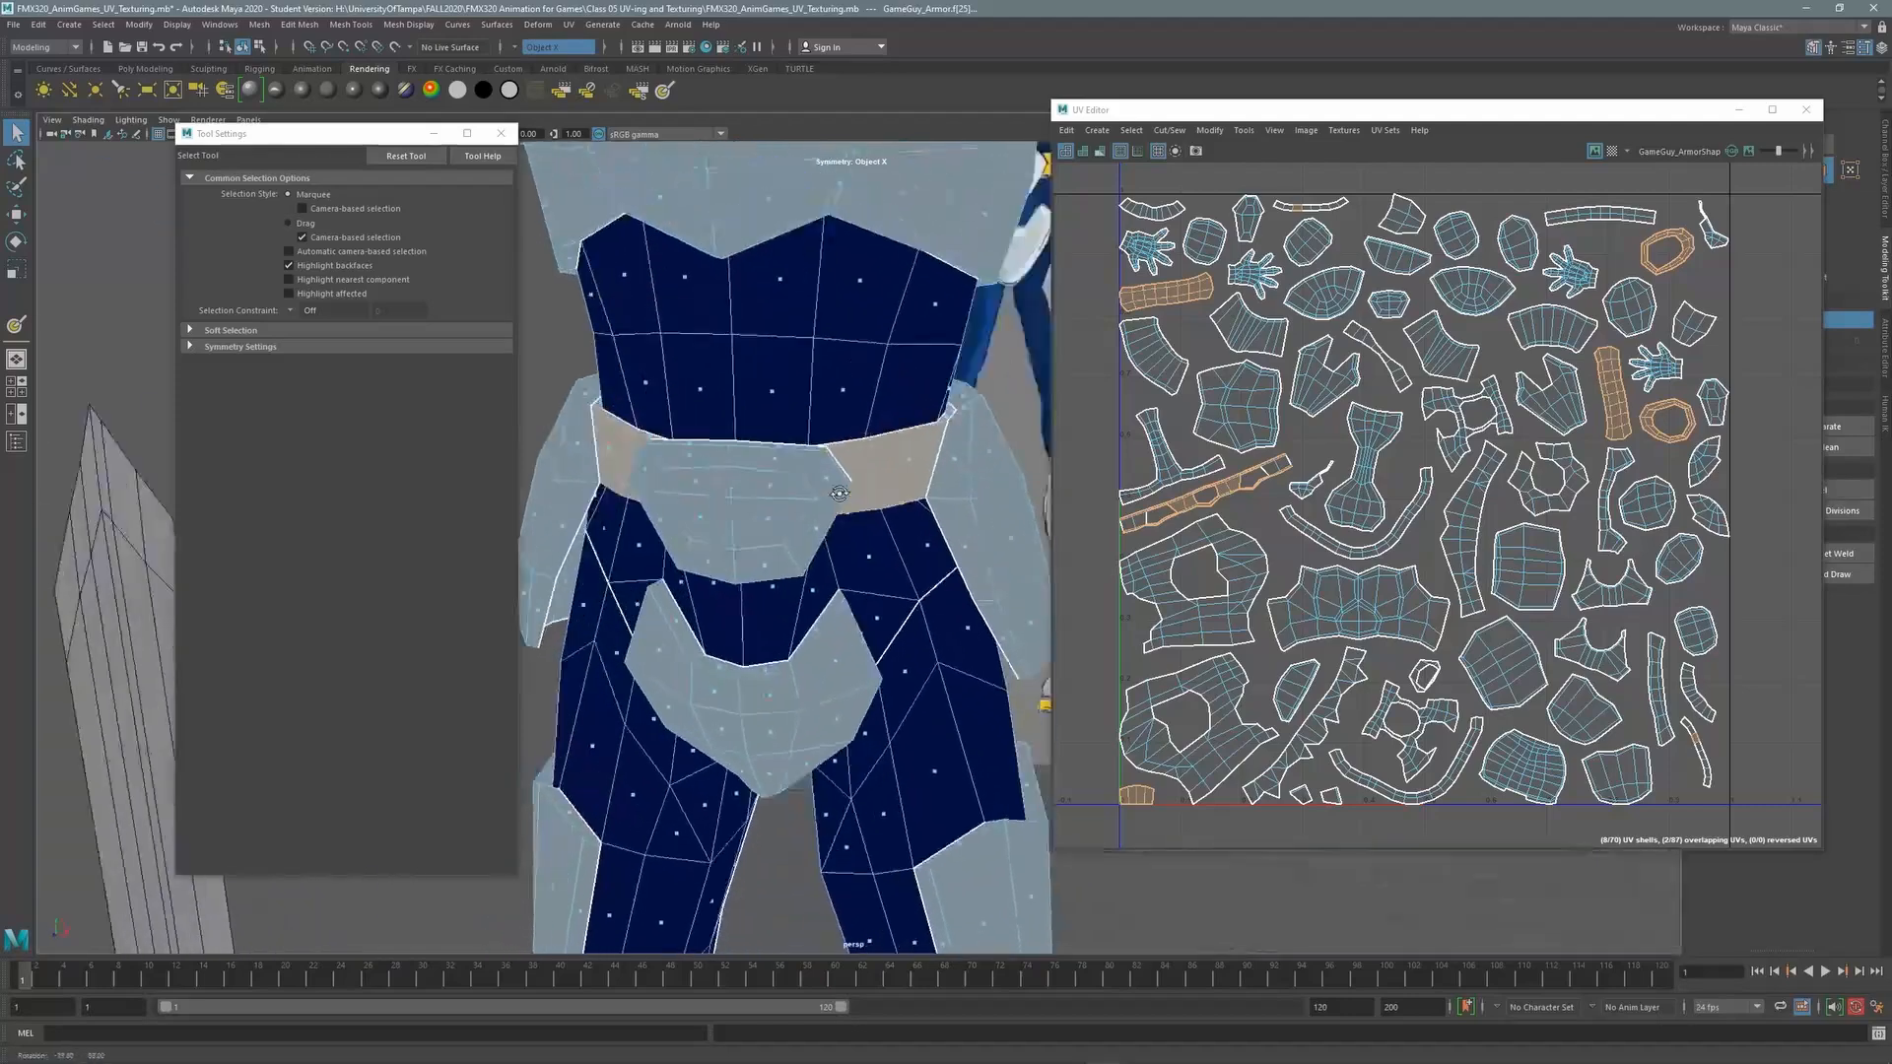
Add the front and side faces of the knee pads to the selection
right_click_drag(749, 552, 575, 541, "alt")
middle_click_drag(806, 581, 822, 374, "alt")
left_click_drag(822, 371, 853, 422, "alt")
middle_click_drag(853, 423, 865, 549, "alt")
right_click_drag(768, 424, 874, 414, "alt")
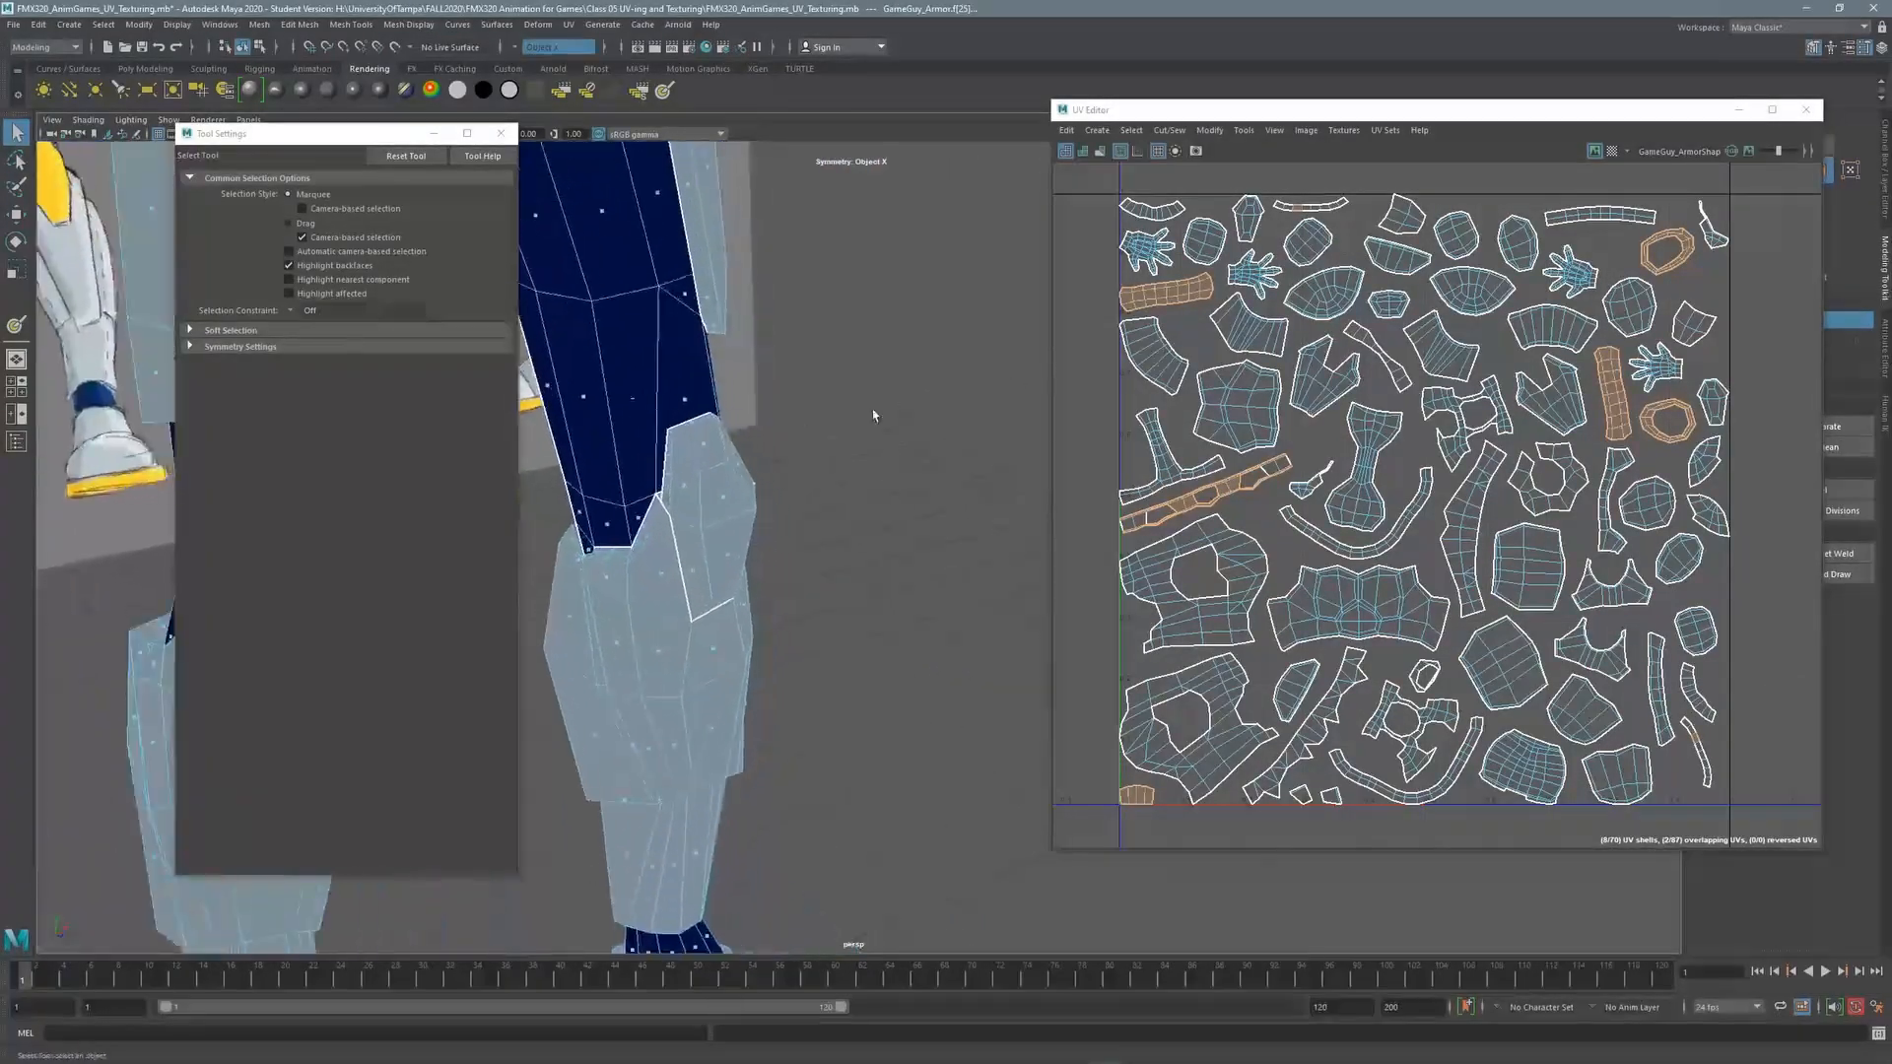
right_click_drag(611, 443, 702, 439, "alt")
left_click_drag(702, 432, 773, 425, "alt")
right_click_drag(773, 424, 776, 395, "alt")
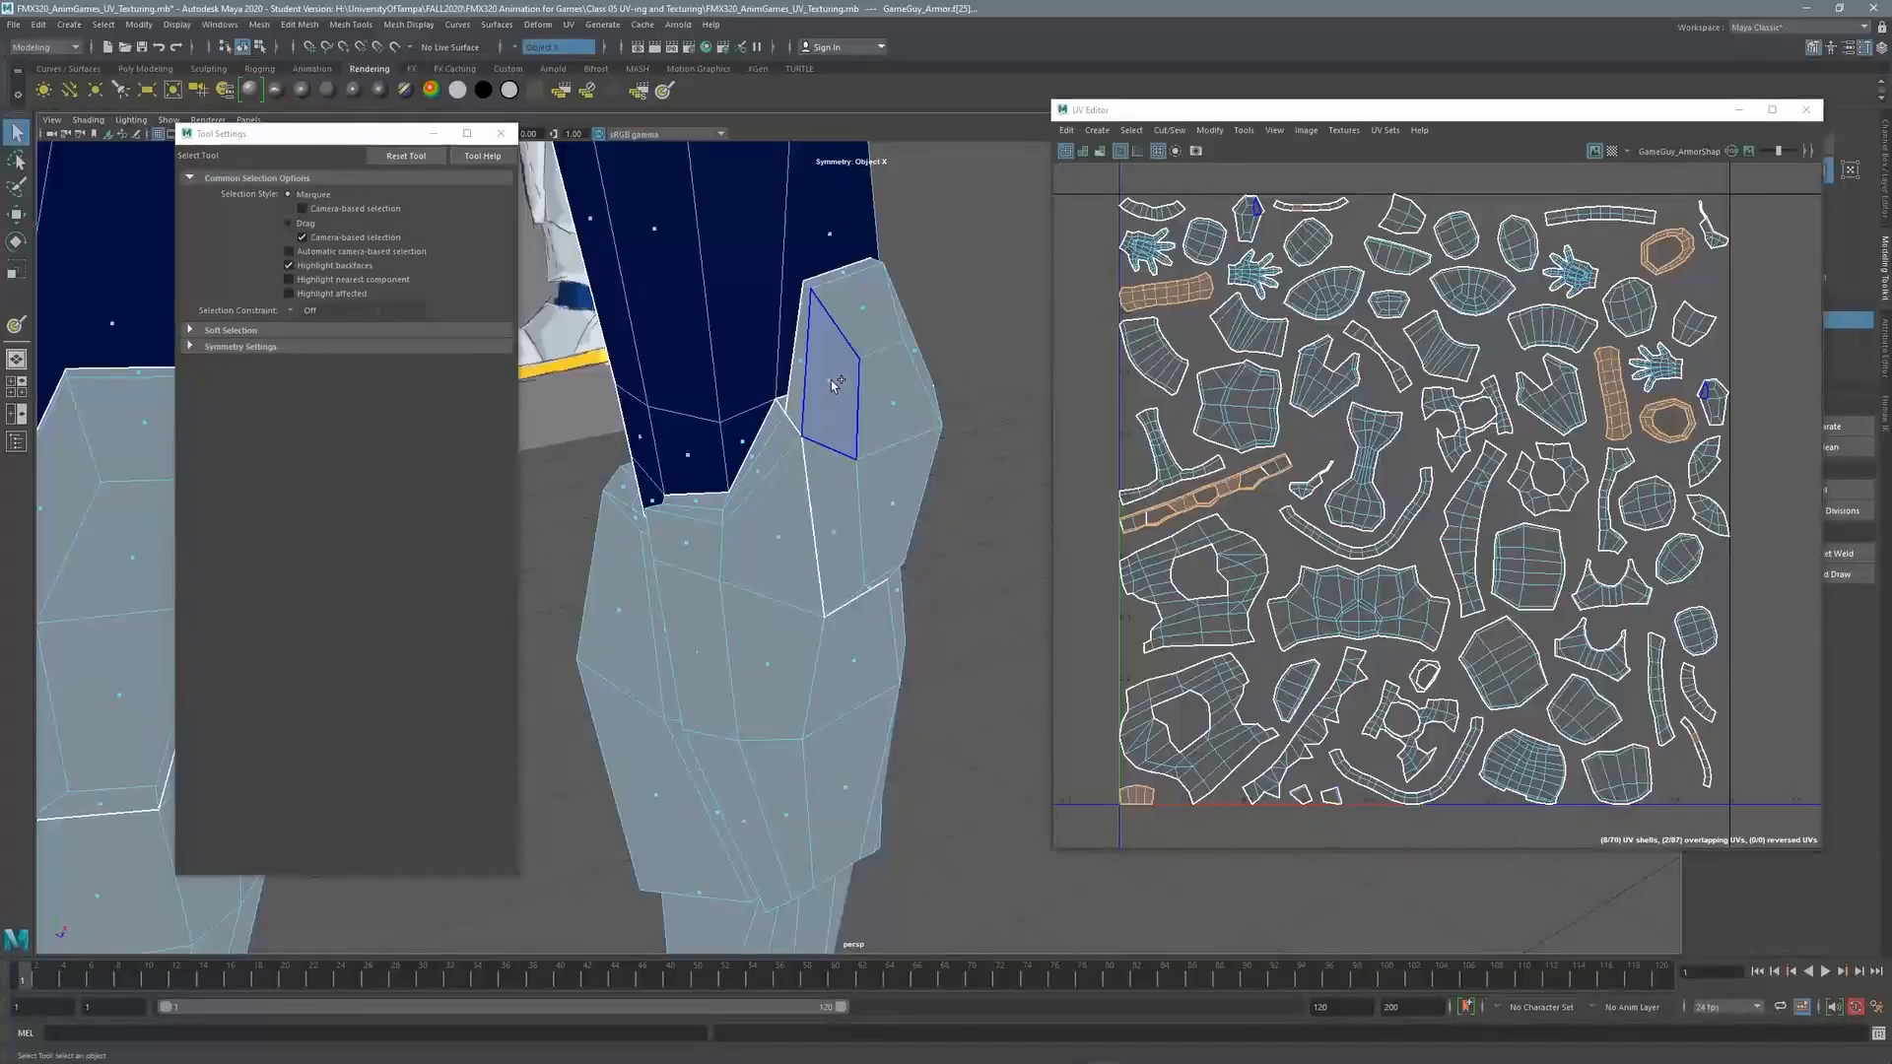
left_click(833, 374, "shift")
double_click(867, 314, "shift")
left_click(892, 405, "shift")
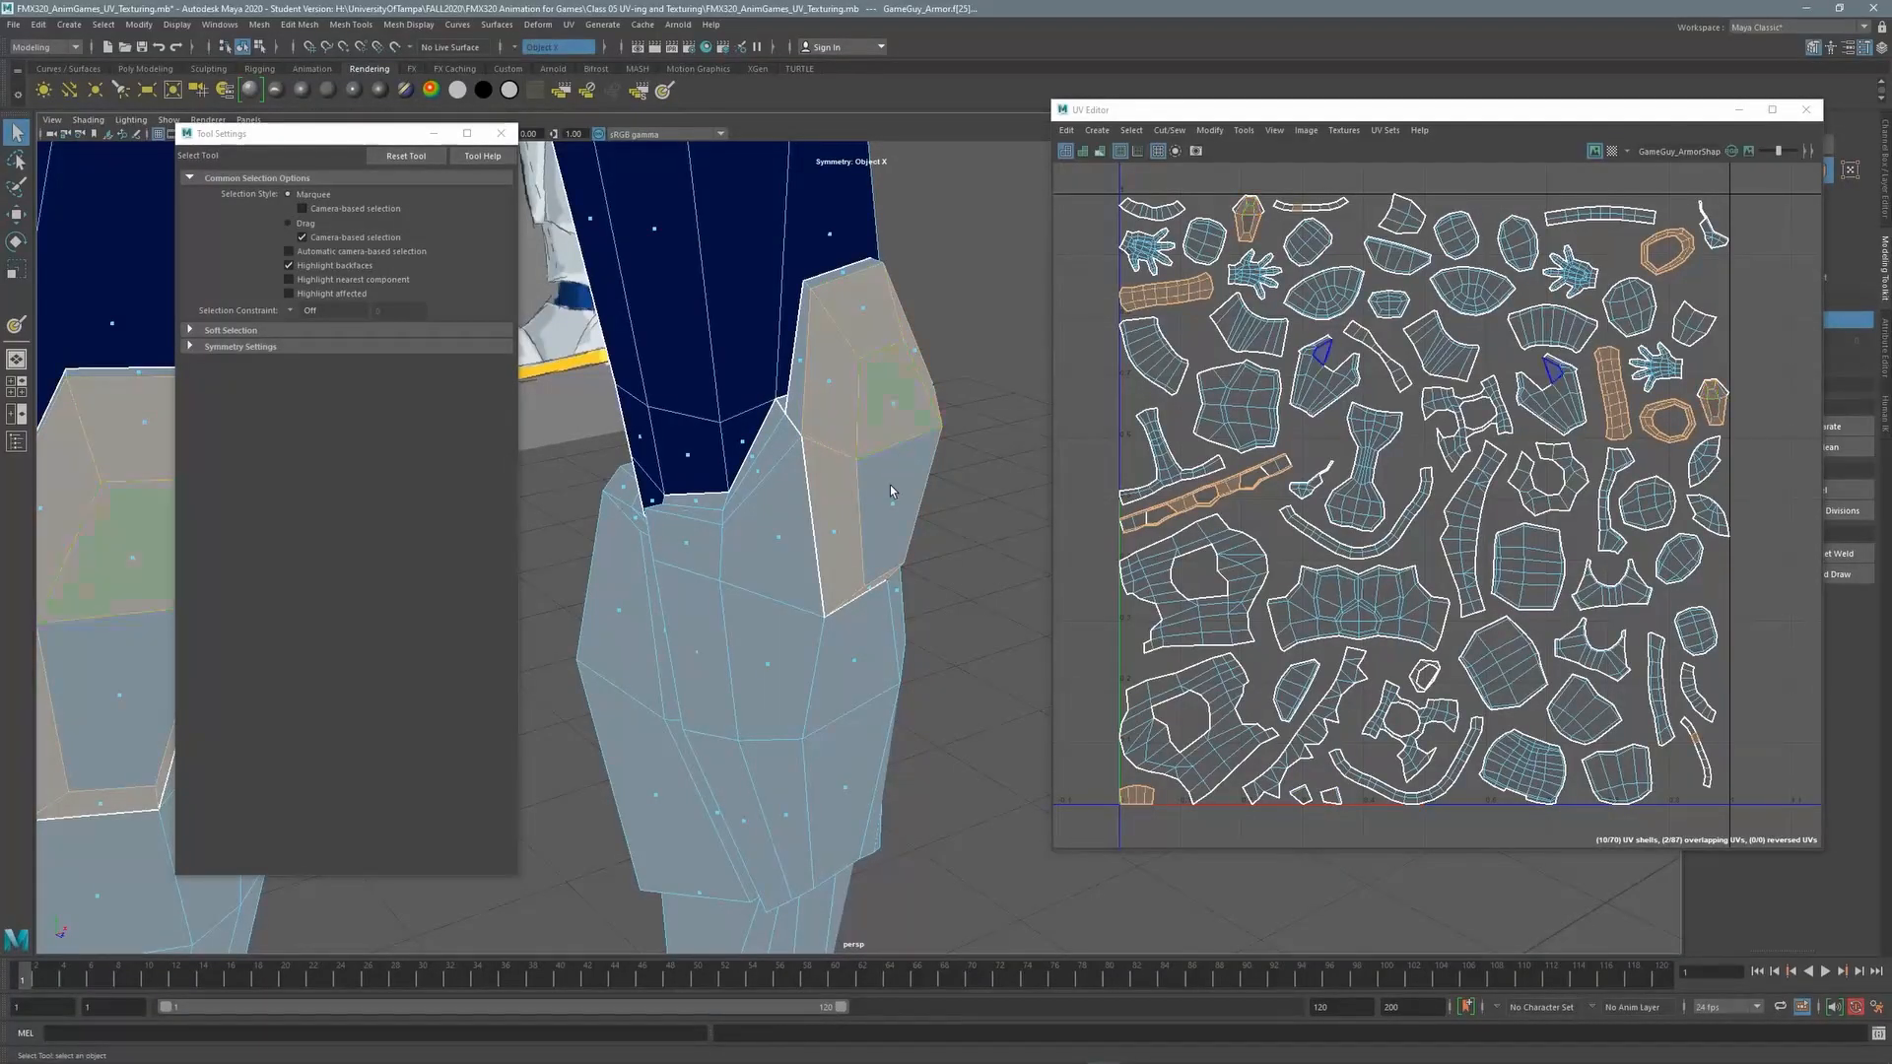
left_click(893, 498, "shift")
Add the narrow top and side edge faces of the knee pads to the selection
left_click_drag(855, 385, 878, 325, "alt")
left_click(754, 369, "shift")
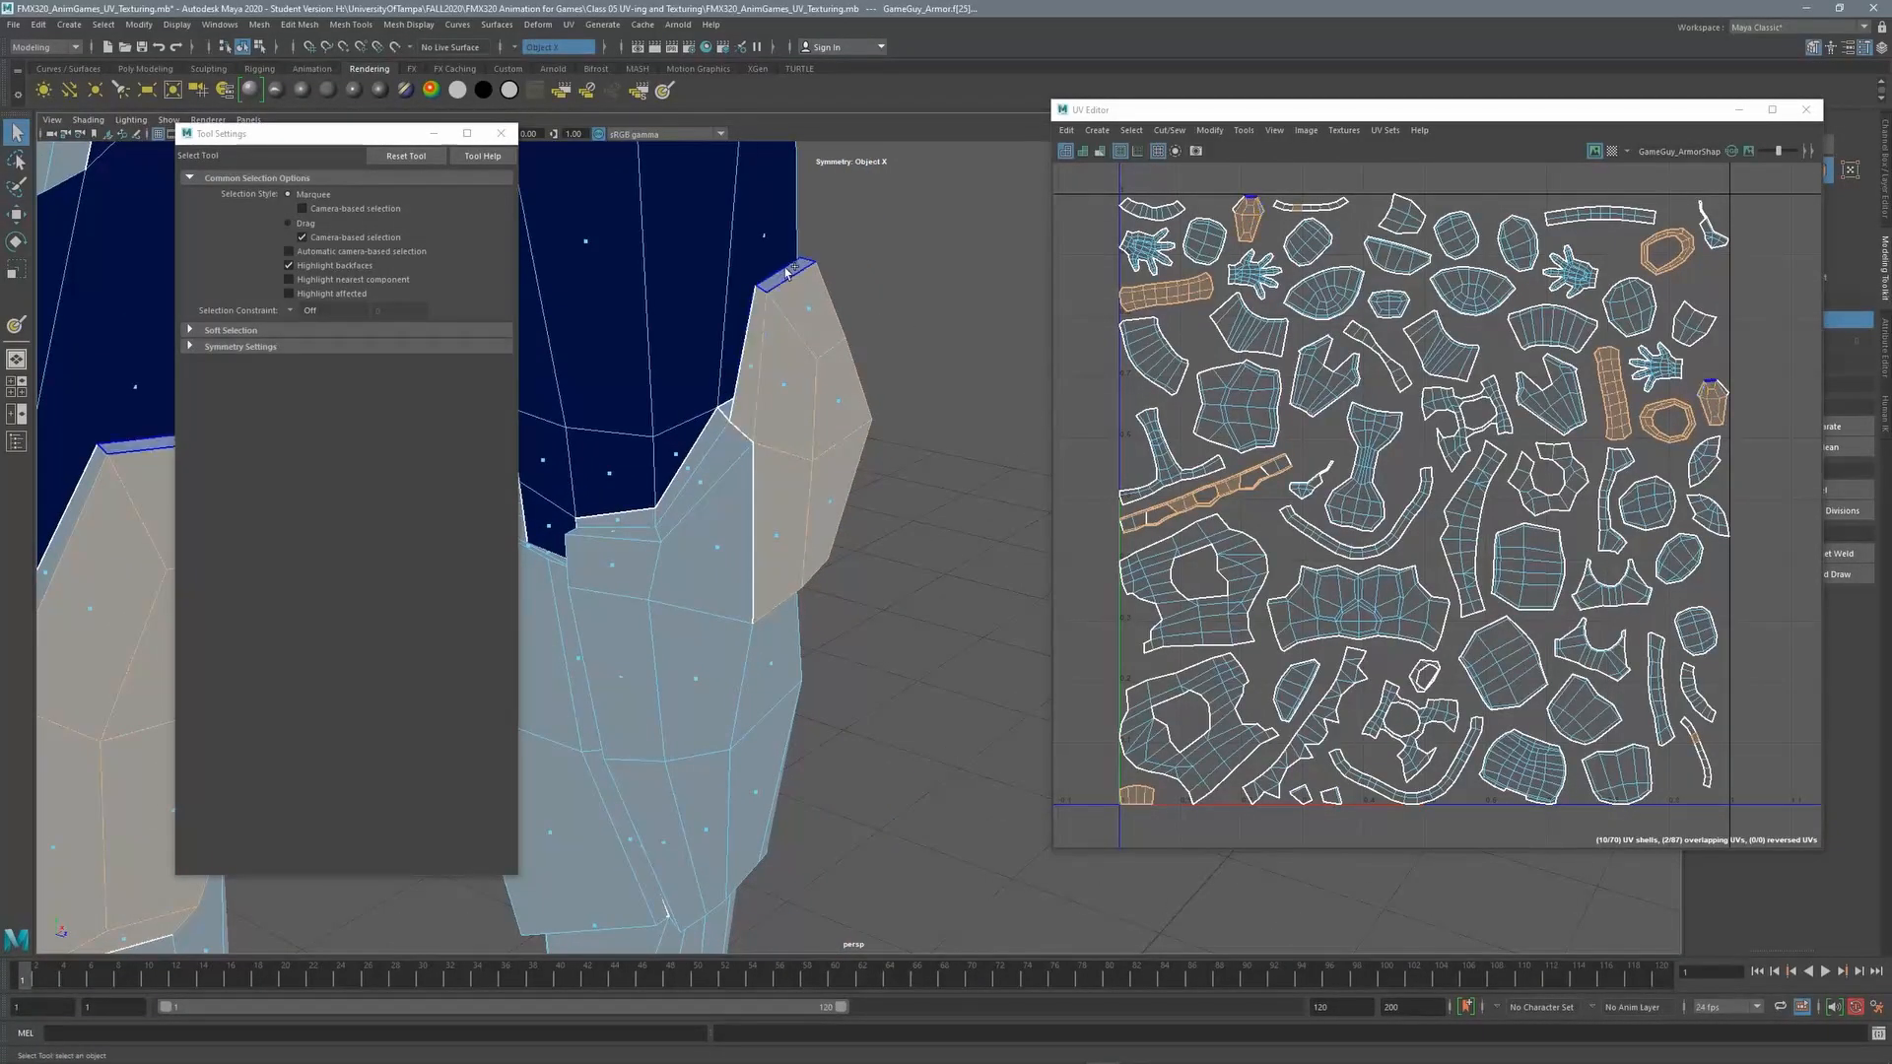
left_click(787, 276, "shift")
left_click_drag(786, 276, 534, 444, "alt")
left_click(695, 423, "shift")
left_click(759, 397, "shift")
Add the top ledge and side face loops of the boots' sole band to the selection
right_click_drag(534, 443, 498, 440, "alt")
middle_click_drag(797, 749, 771, 330, "alt")
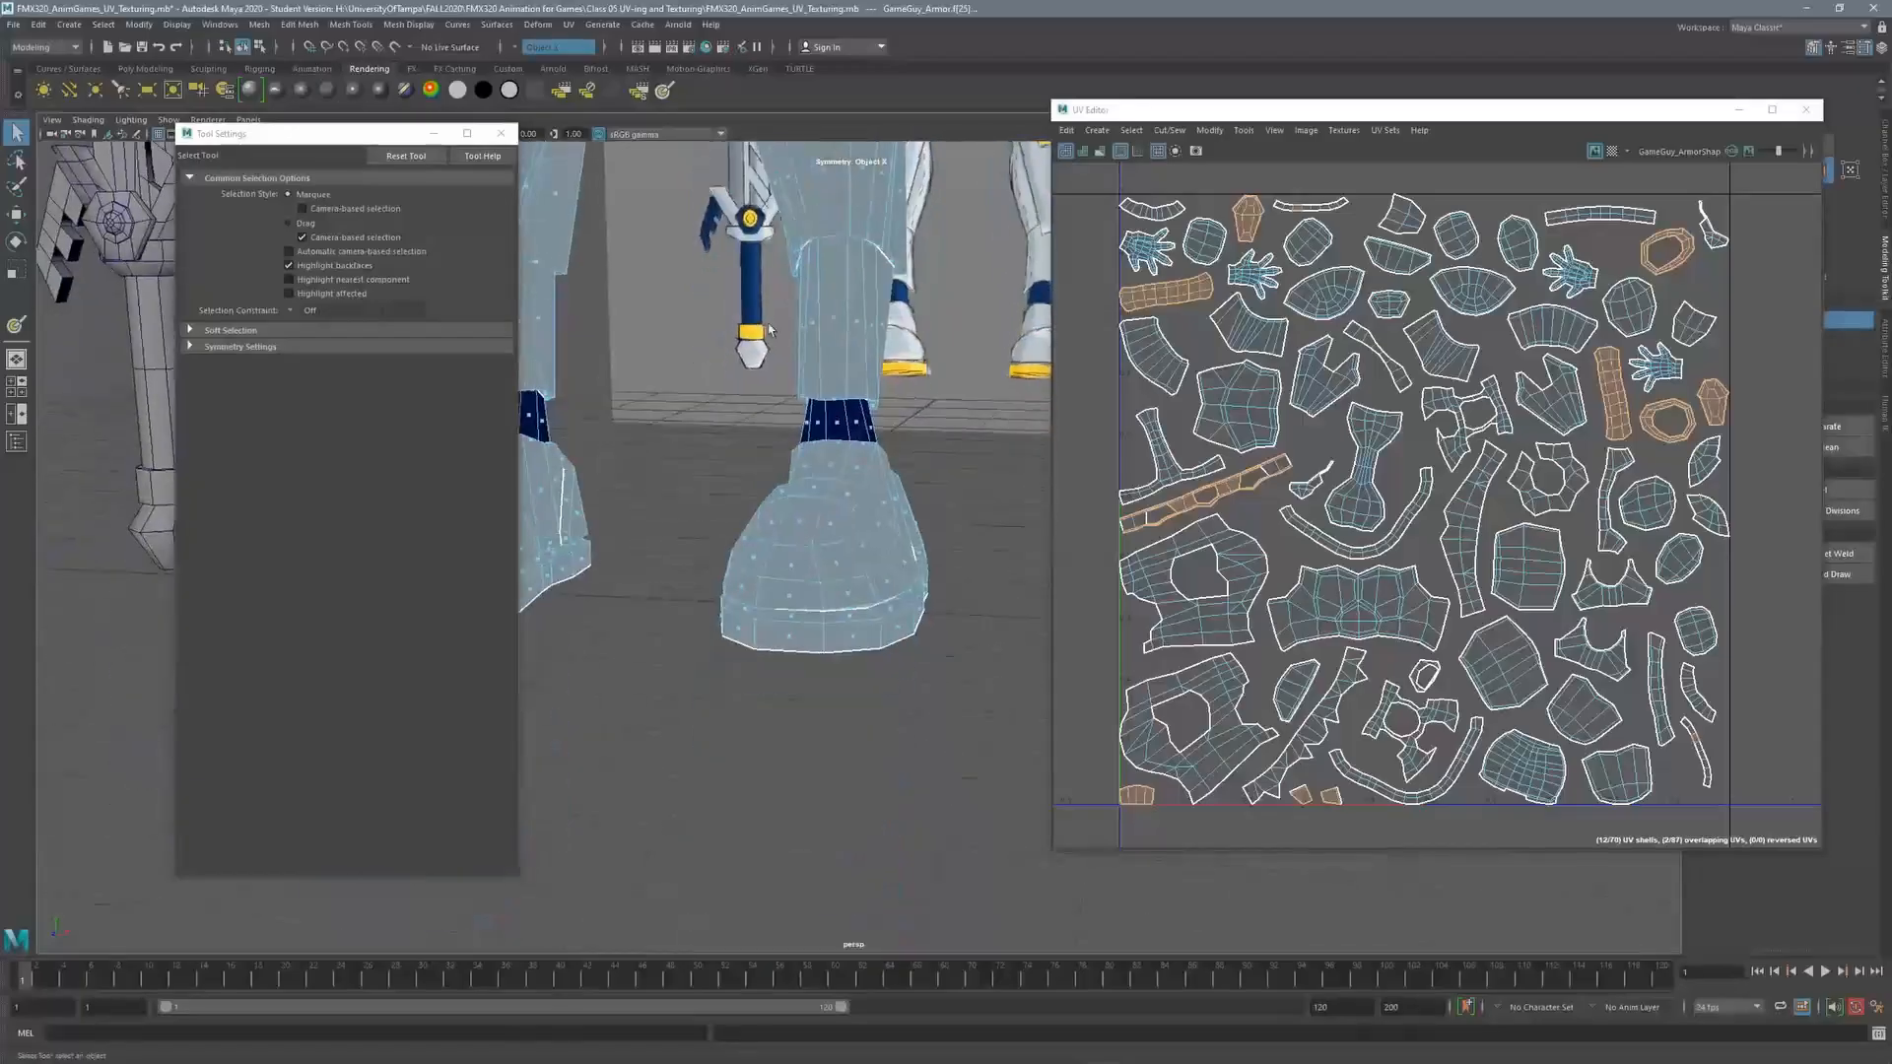
left_click_drag(729, 485, 789, 503, "alt")
middle_click_drag(789, 503, 688, 434, "alt")
right_click_drag(687, 433, 874, 427, "alt")
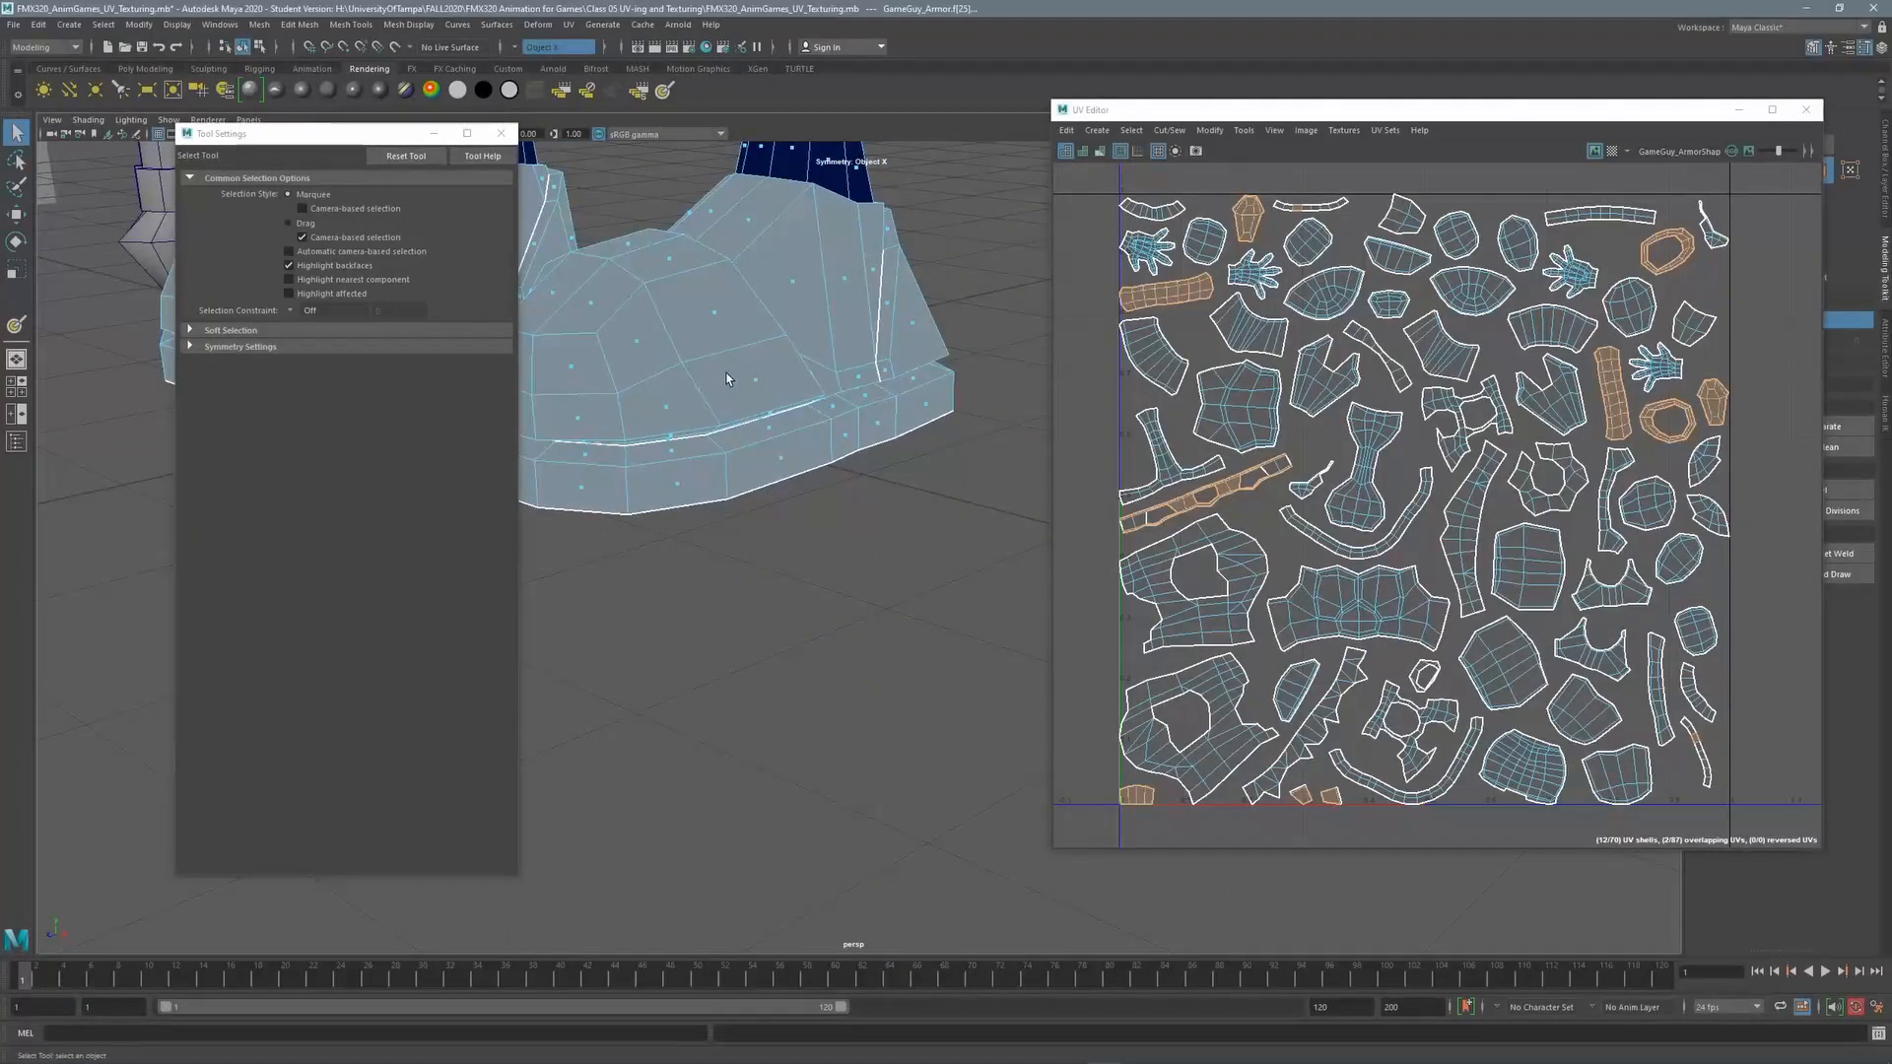
right_click_drag(727, 379, 801, 493, "alt")
left_click(801, 483, "shift")
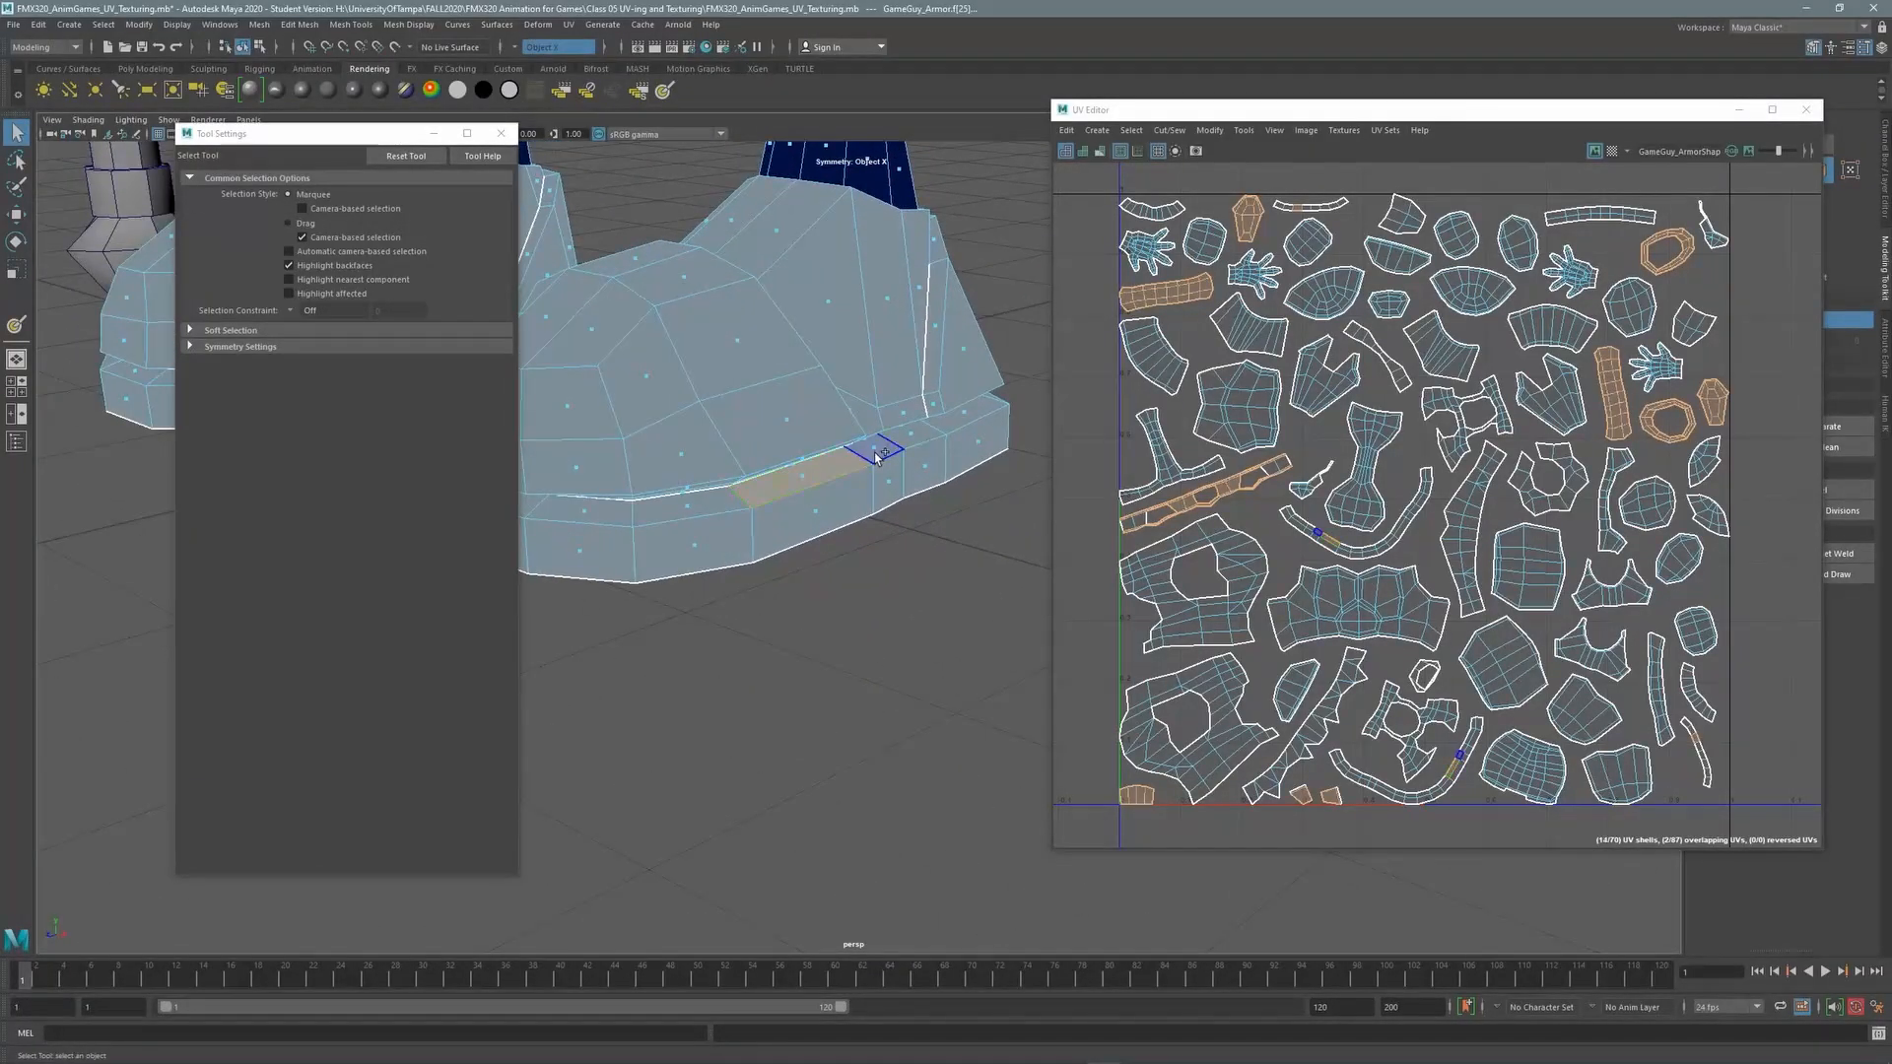
double_click(877, 448, "shift")
left_click(812, 511, "shift")
double_click(892, 483, "shift")
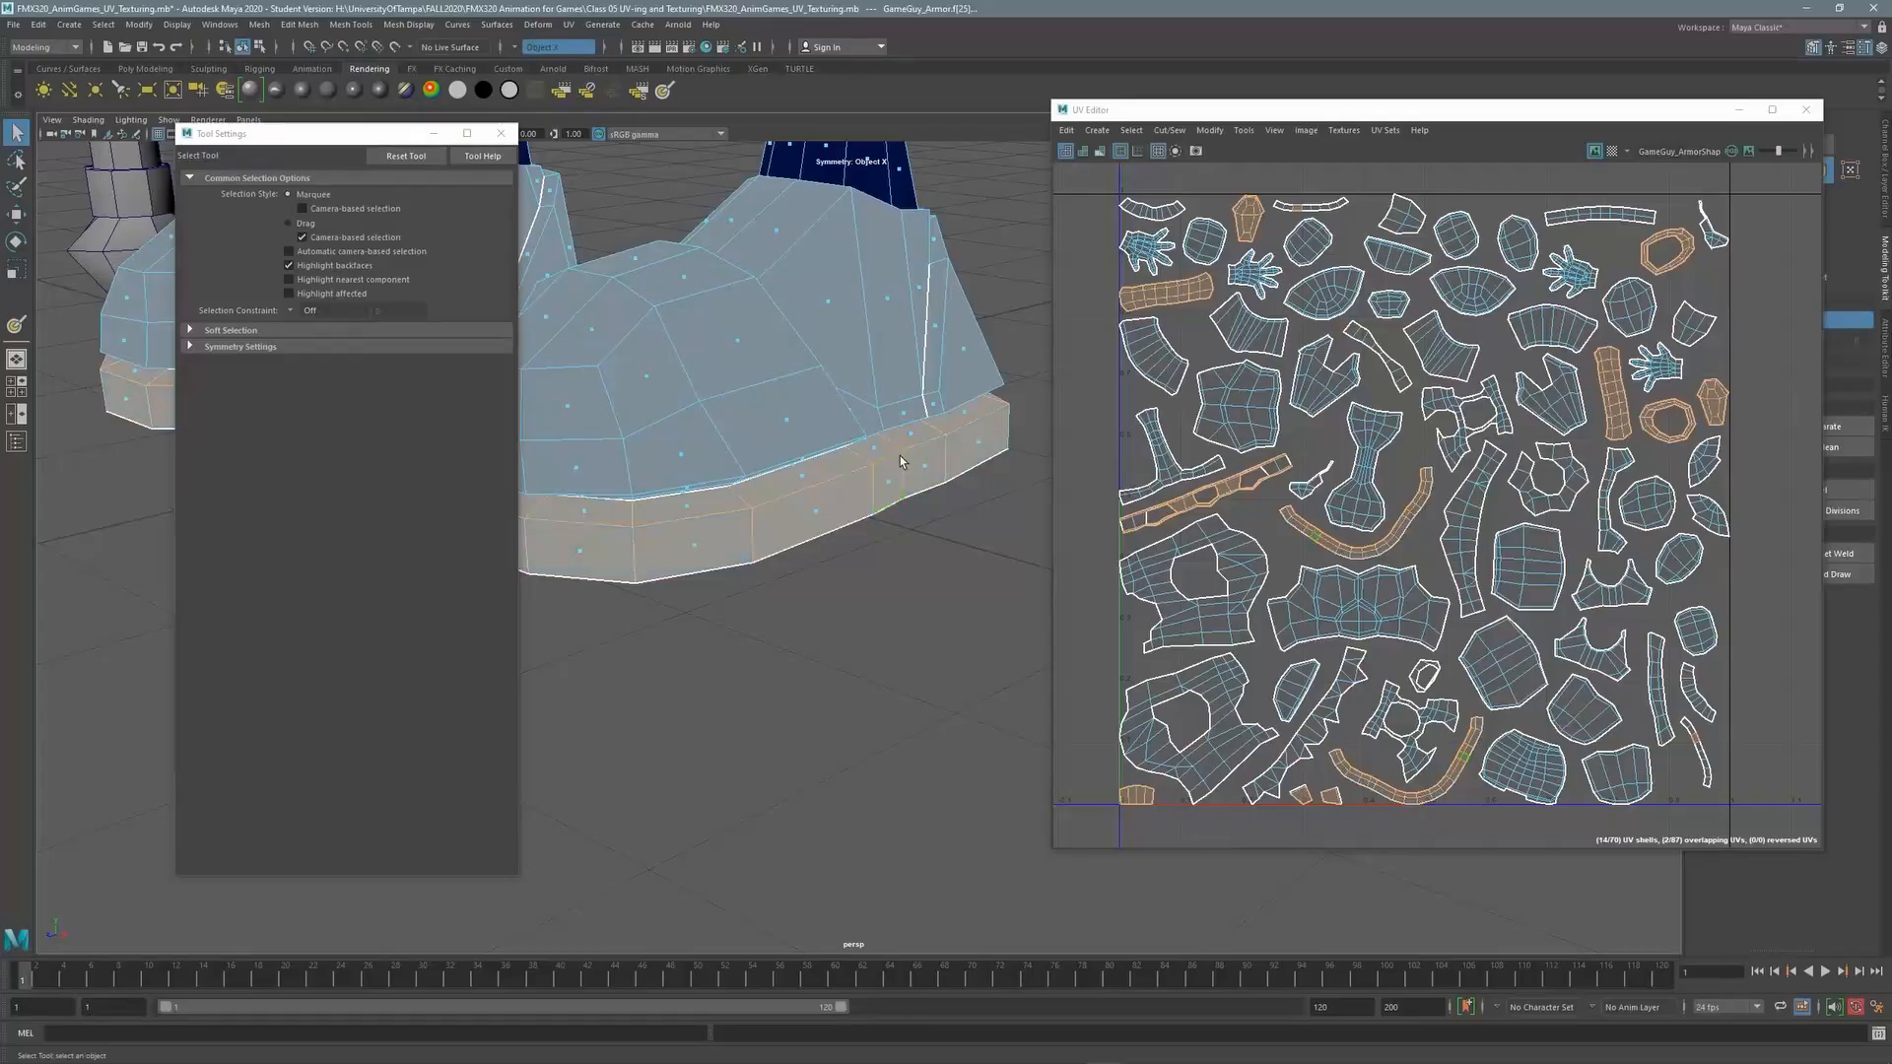
Add the outer ring of faces on the underside of the boot soles to the selection
left_click_drag(901, 456, 877, 306, "alt")
middle_click_drag(695, 601, 730, 407, "alt")
left_click(730, 406, "shift")
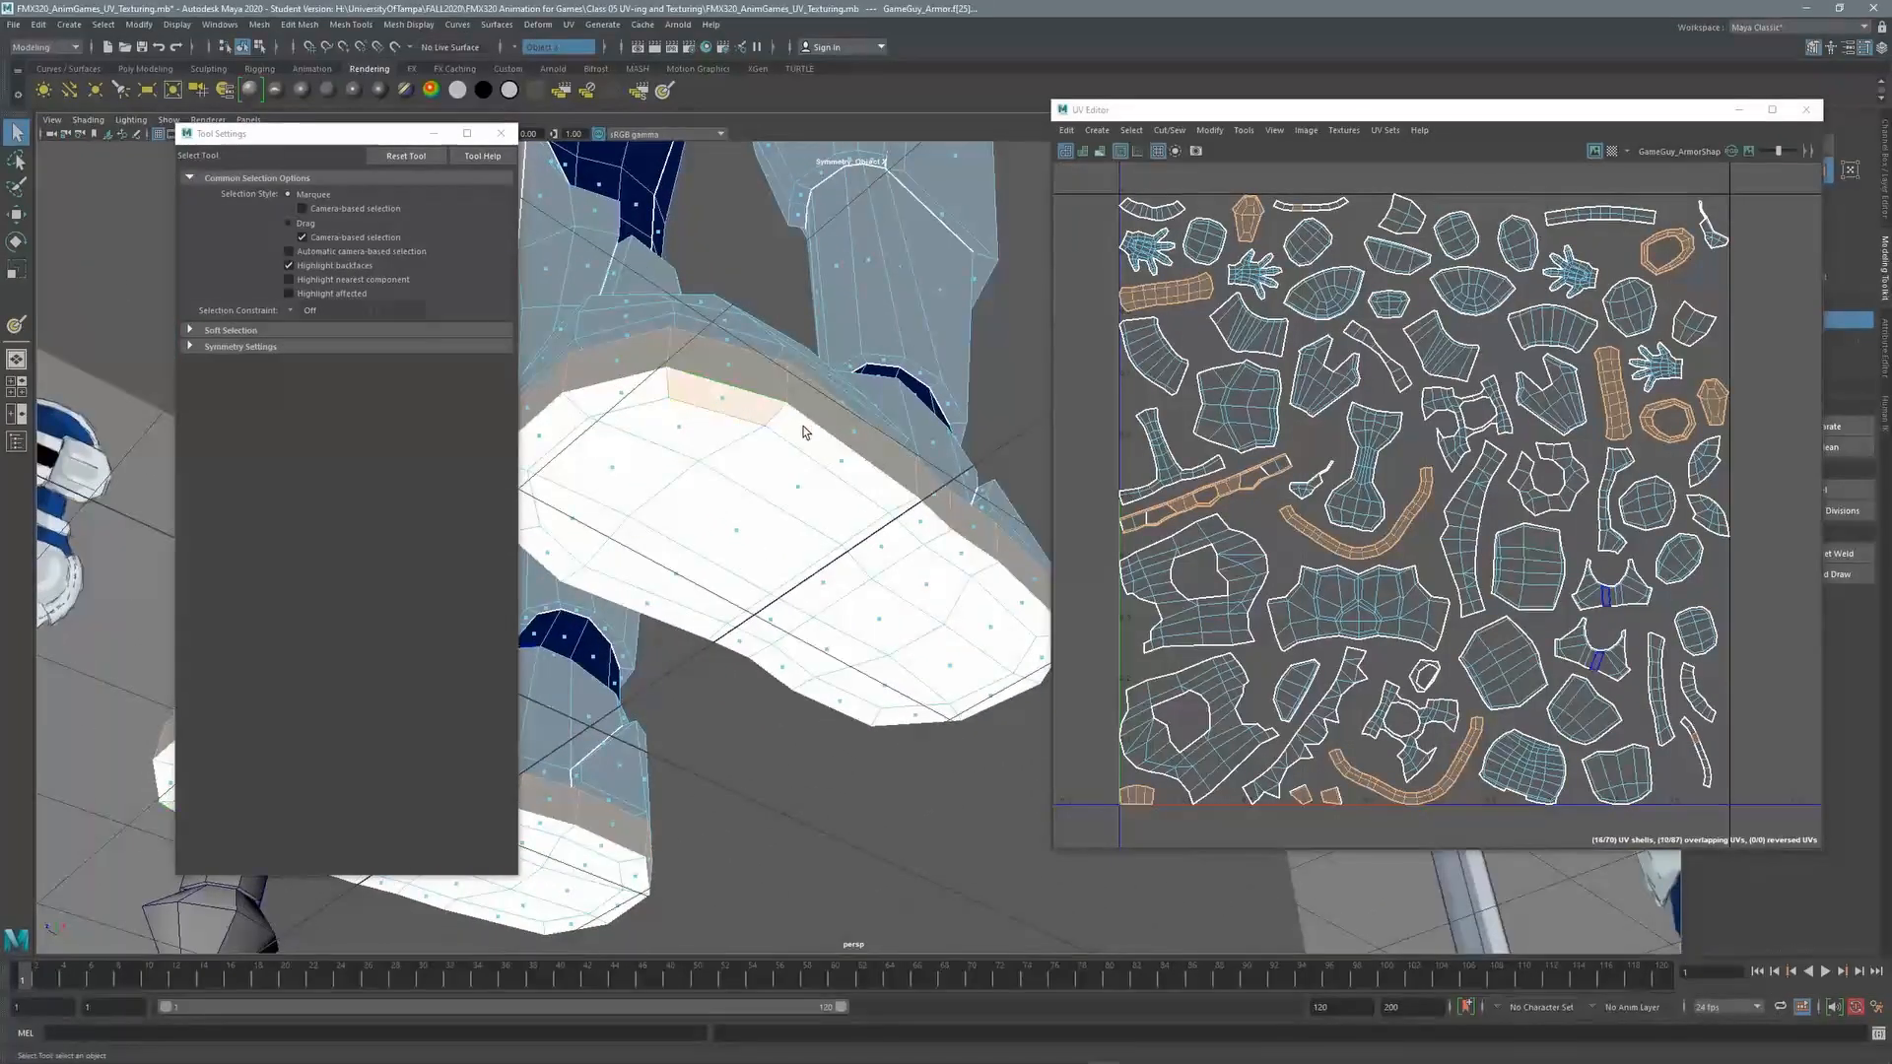
double_click(844, 460, "shift")
scroll(964, 397, "down", 2)
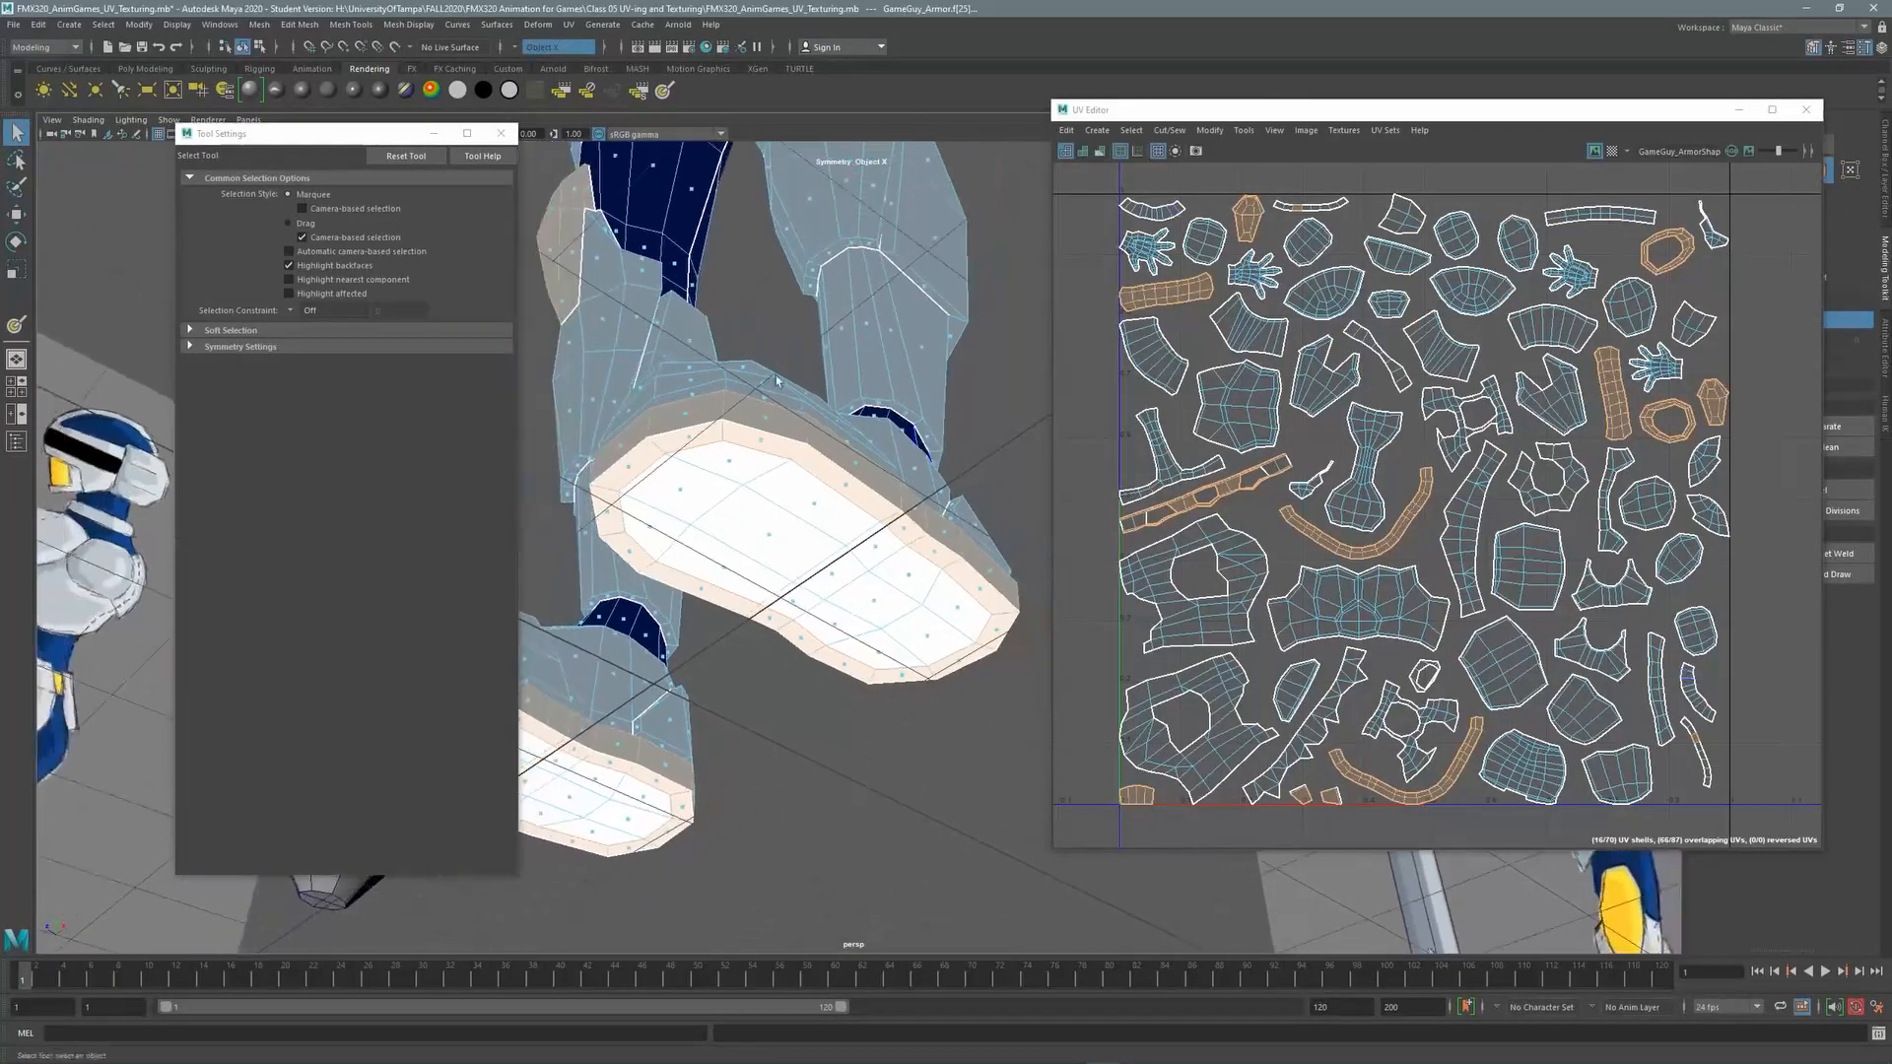
With the 3D Paint Tool, sample the flood color from the reference's yellow knee pad, flood-paint the selected faces, and continue past the student-version notice
left_click_drag(887, 256, 730, 414, "alt")
scroll(718, 329, "down", 7)
middle_click_drag(748, 264, 652, 591, "alt")
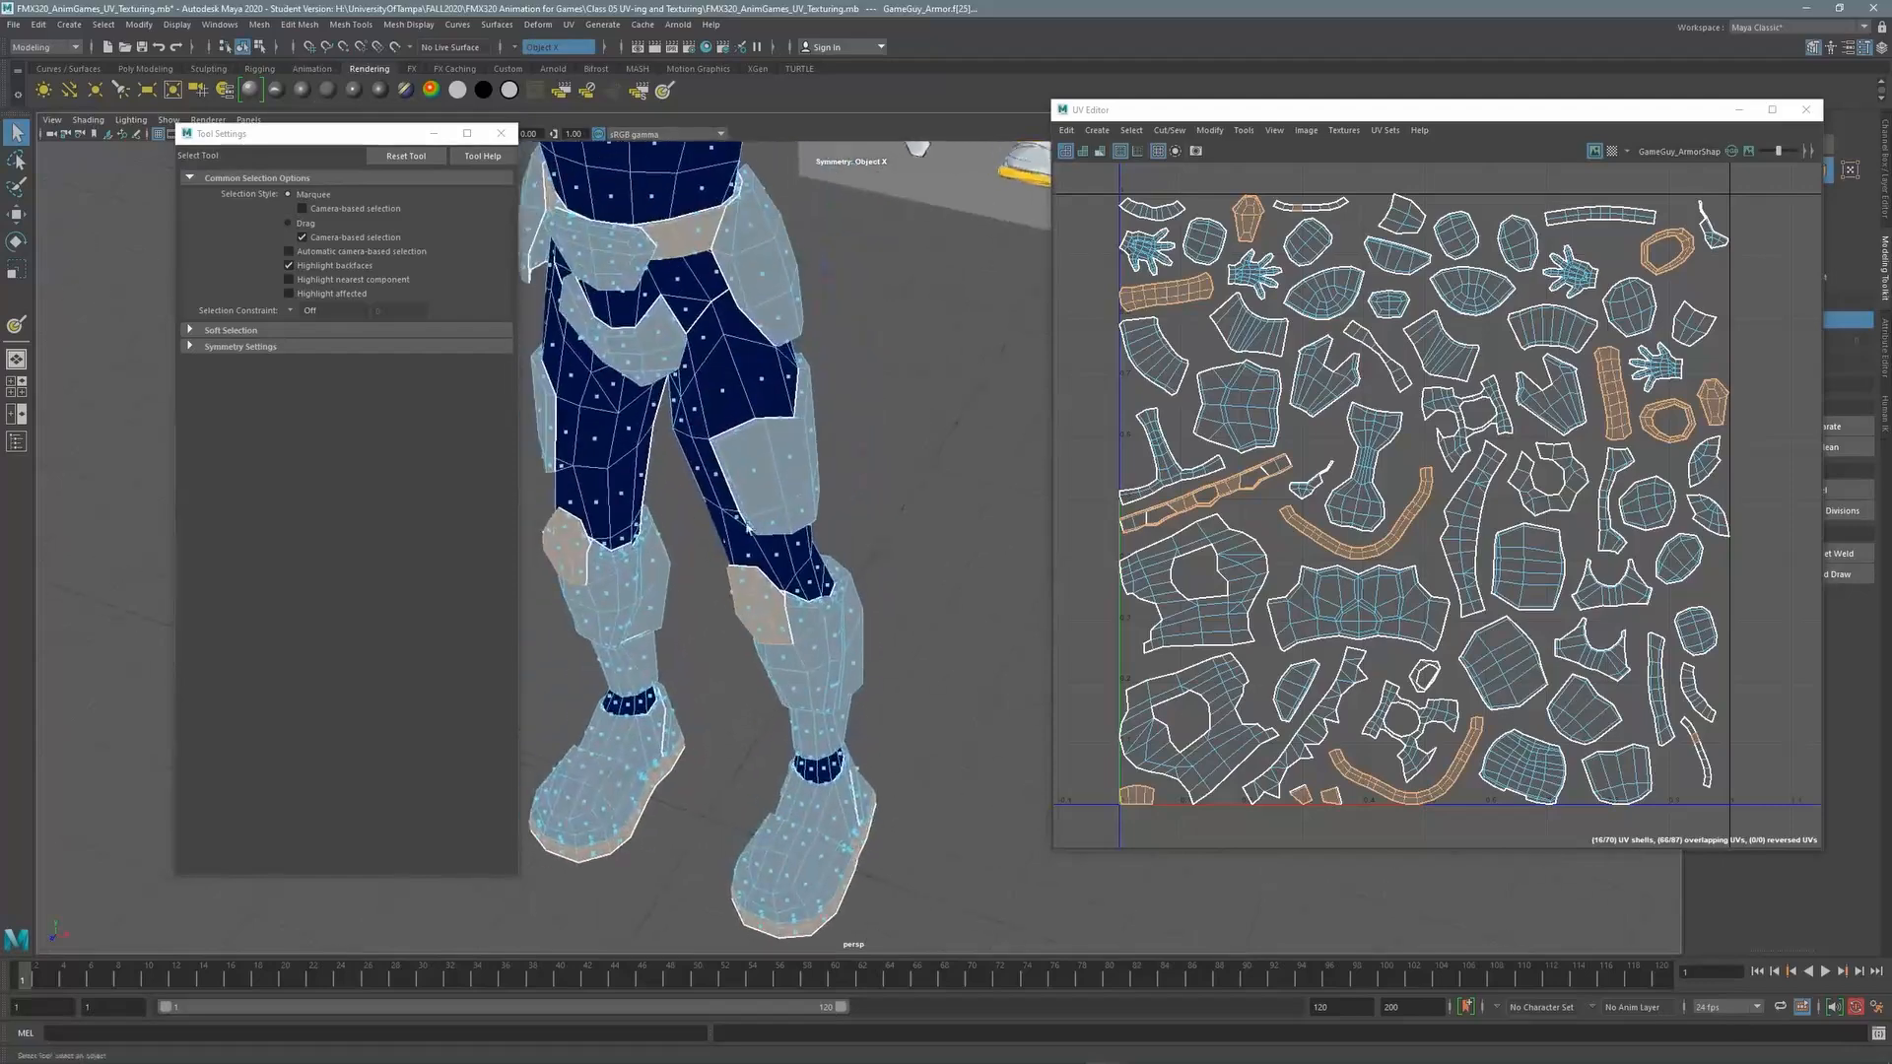
left_click_drag(652, 592, 647, 380, "alt")
scroll(646, 351, "down", 2)
middle_click_drag(646, 351, 650, 466, "alt")
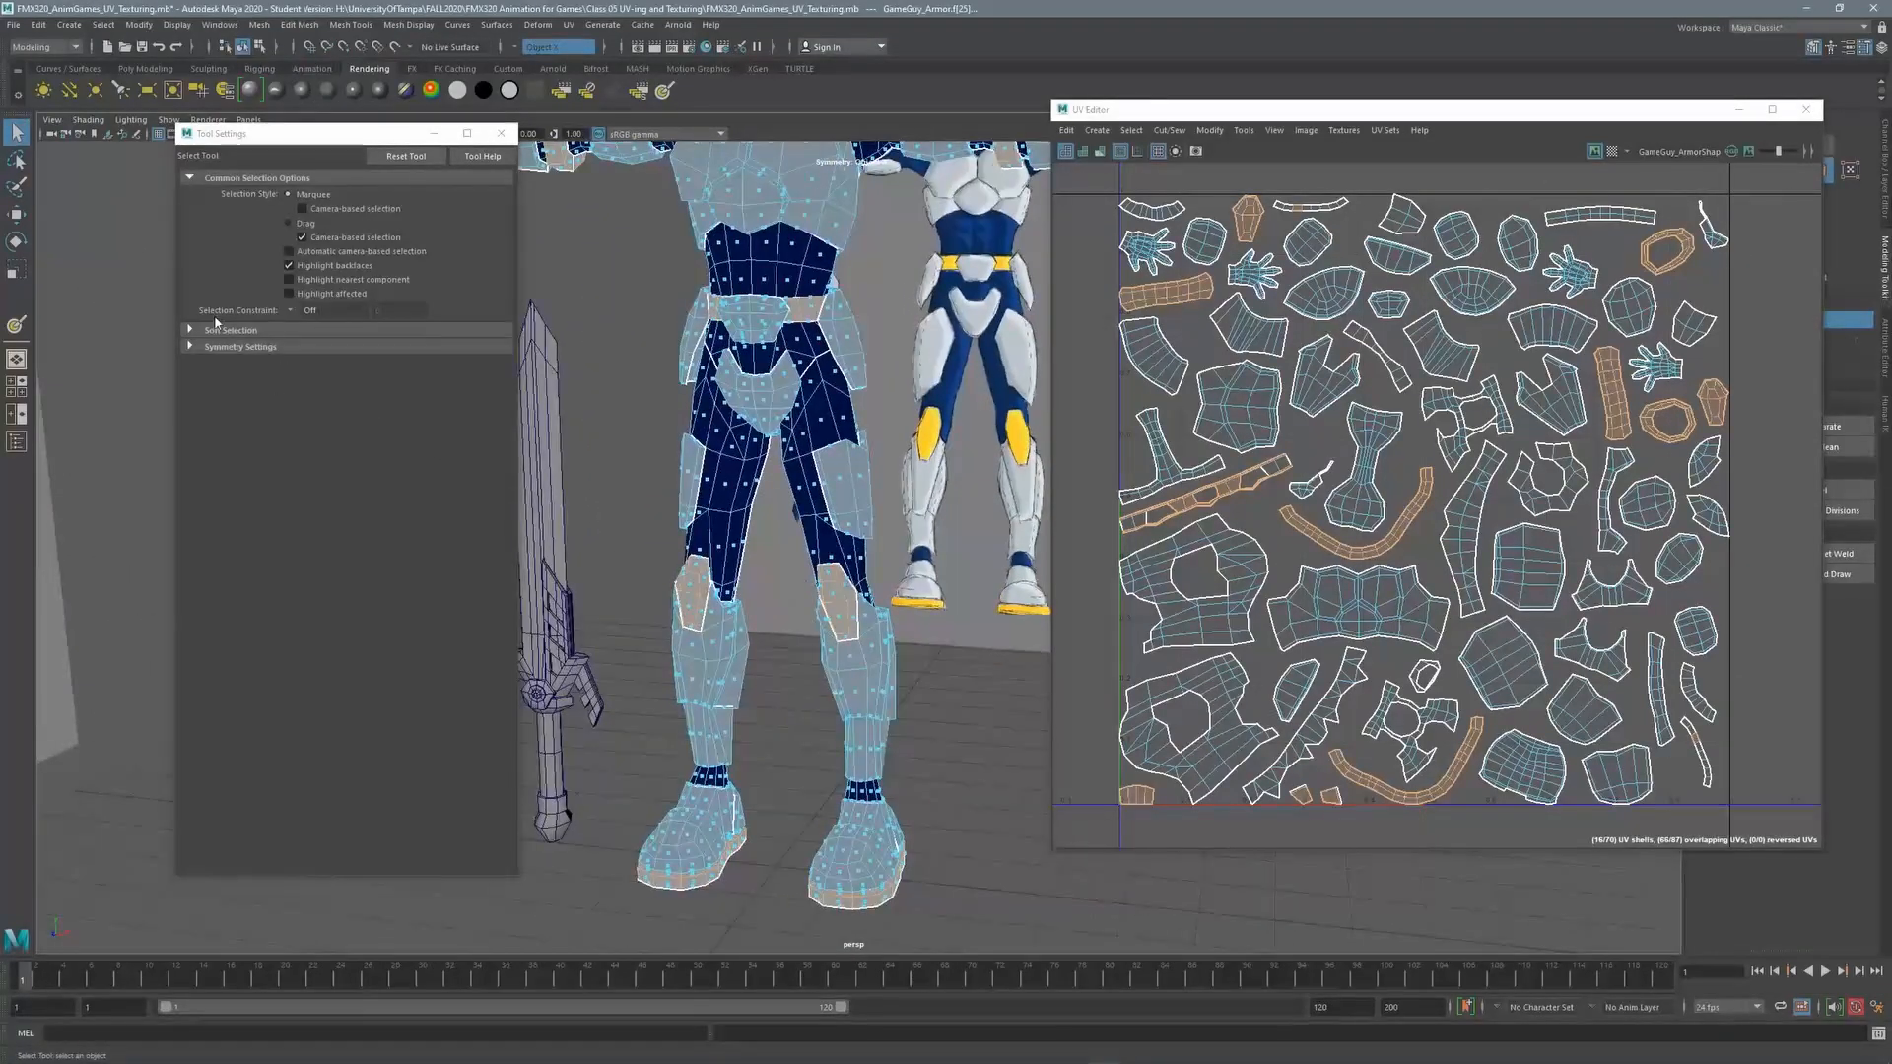
left_click(20, 326)
left_click(17, 325)
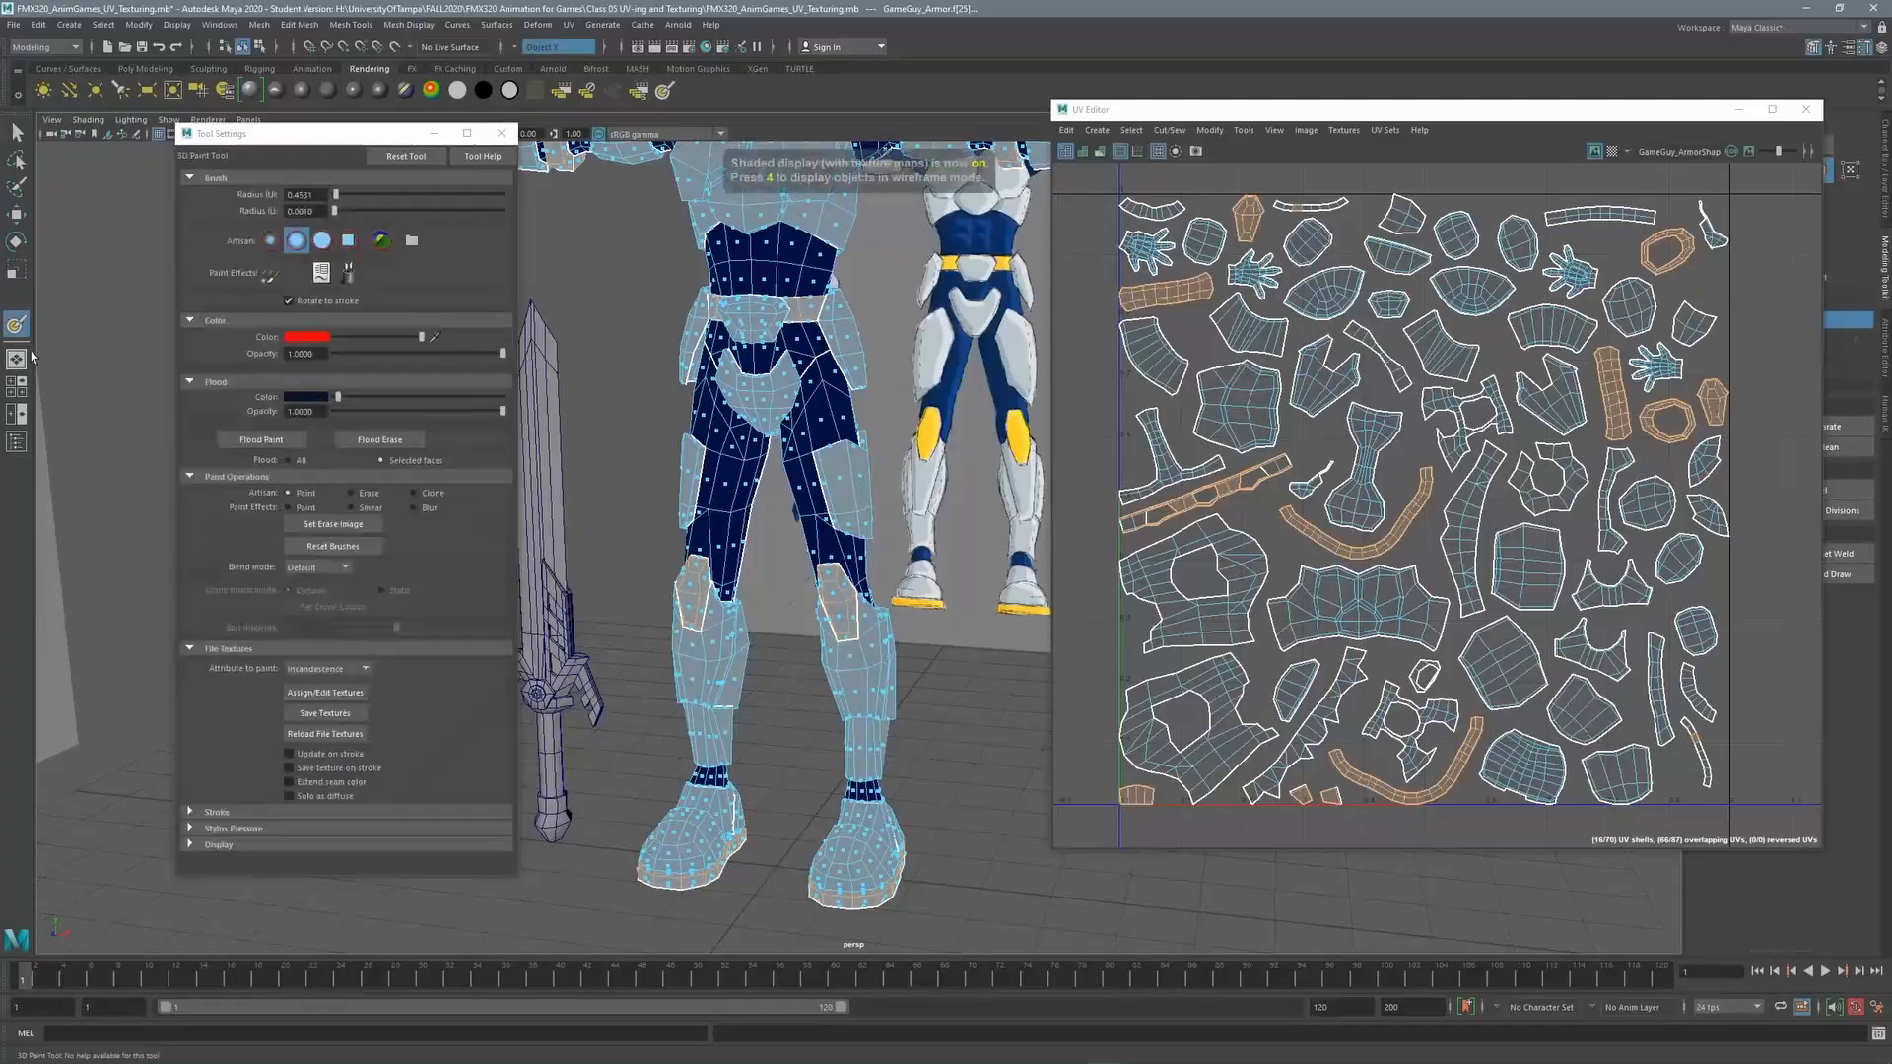
left_click(309, 398)
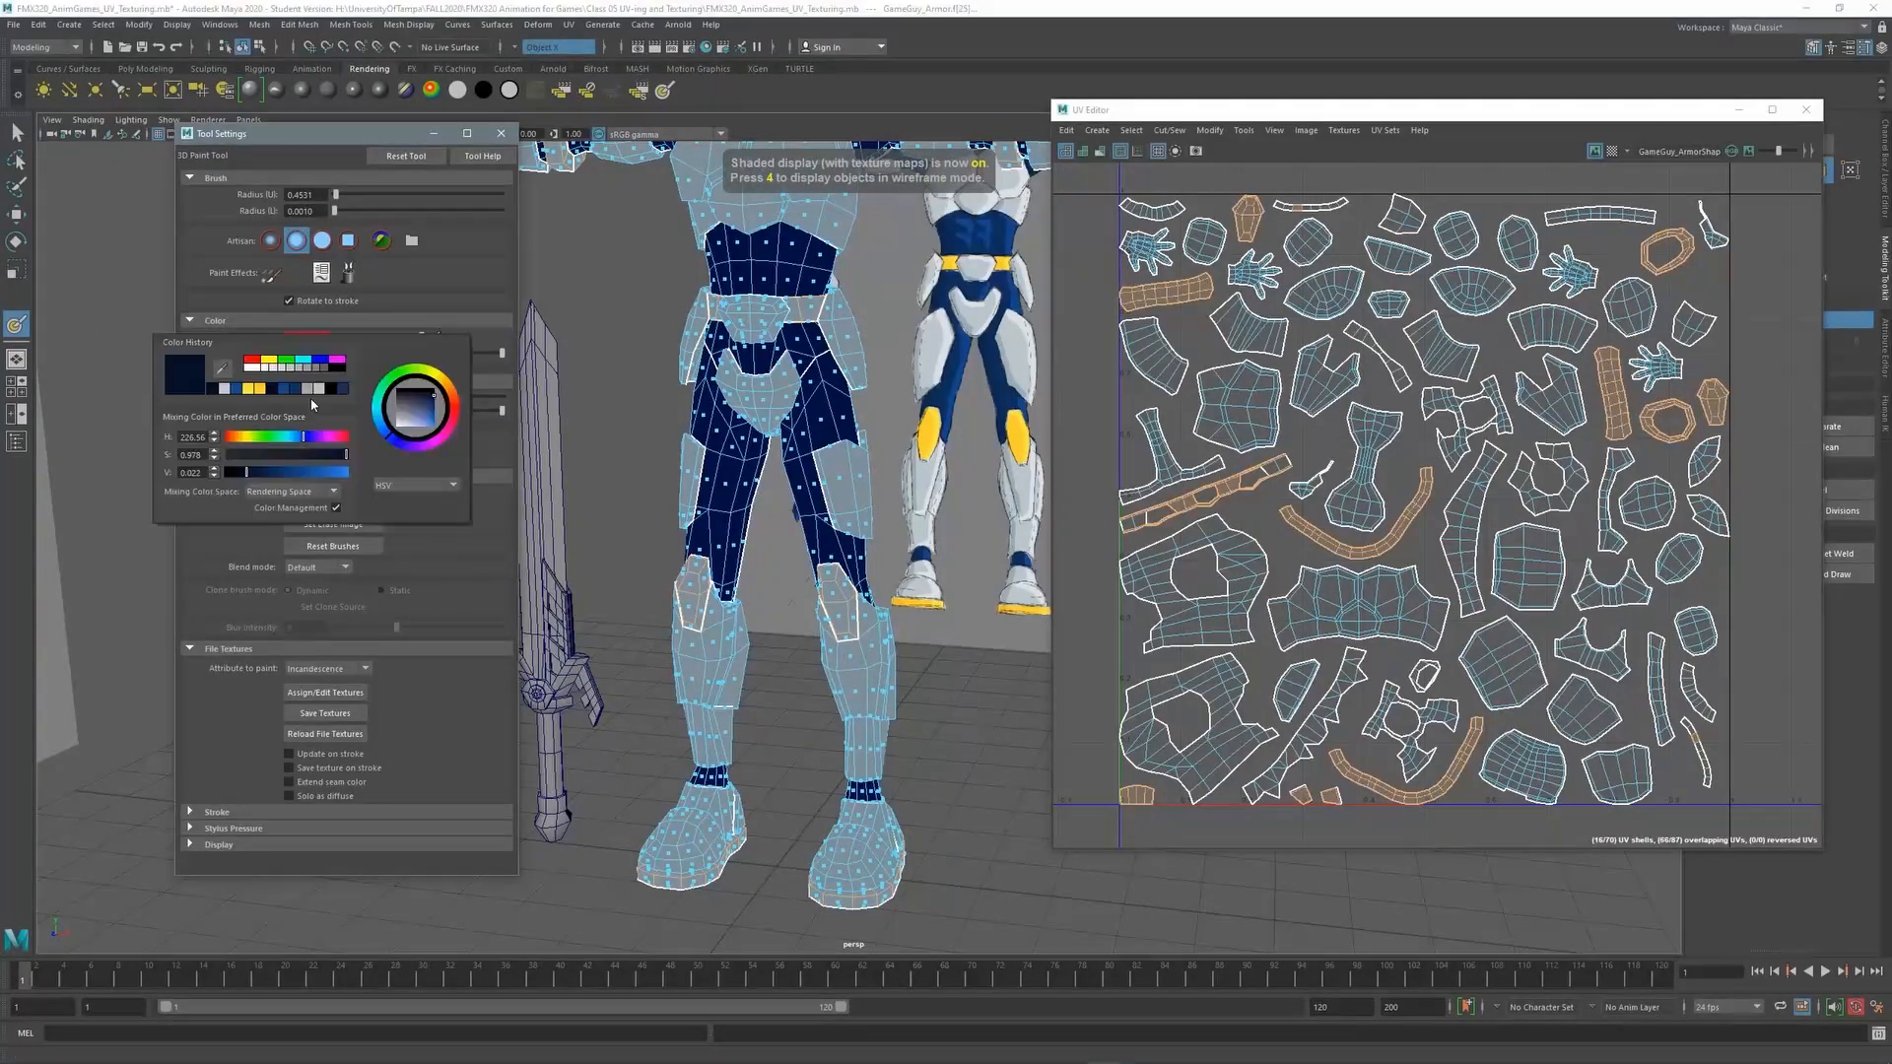
left_click(221, 372)
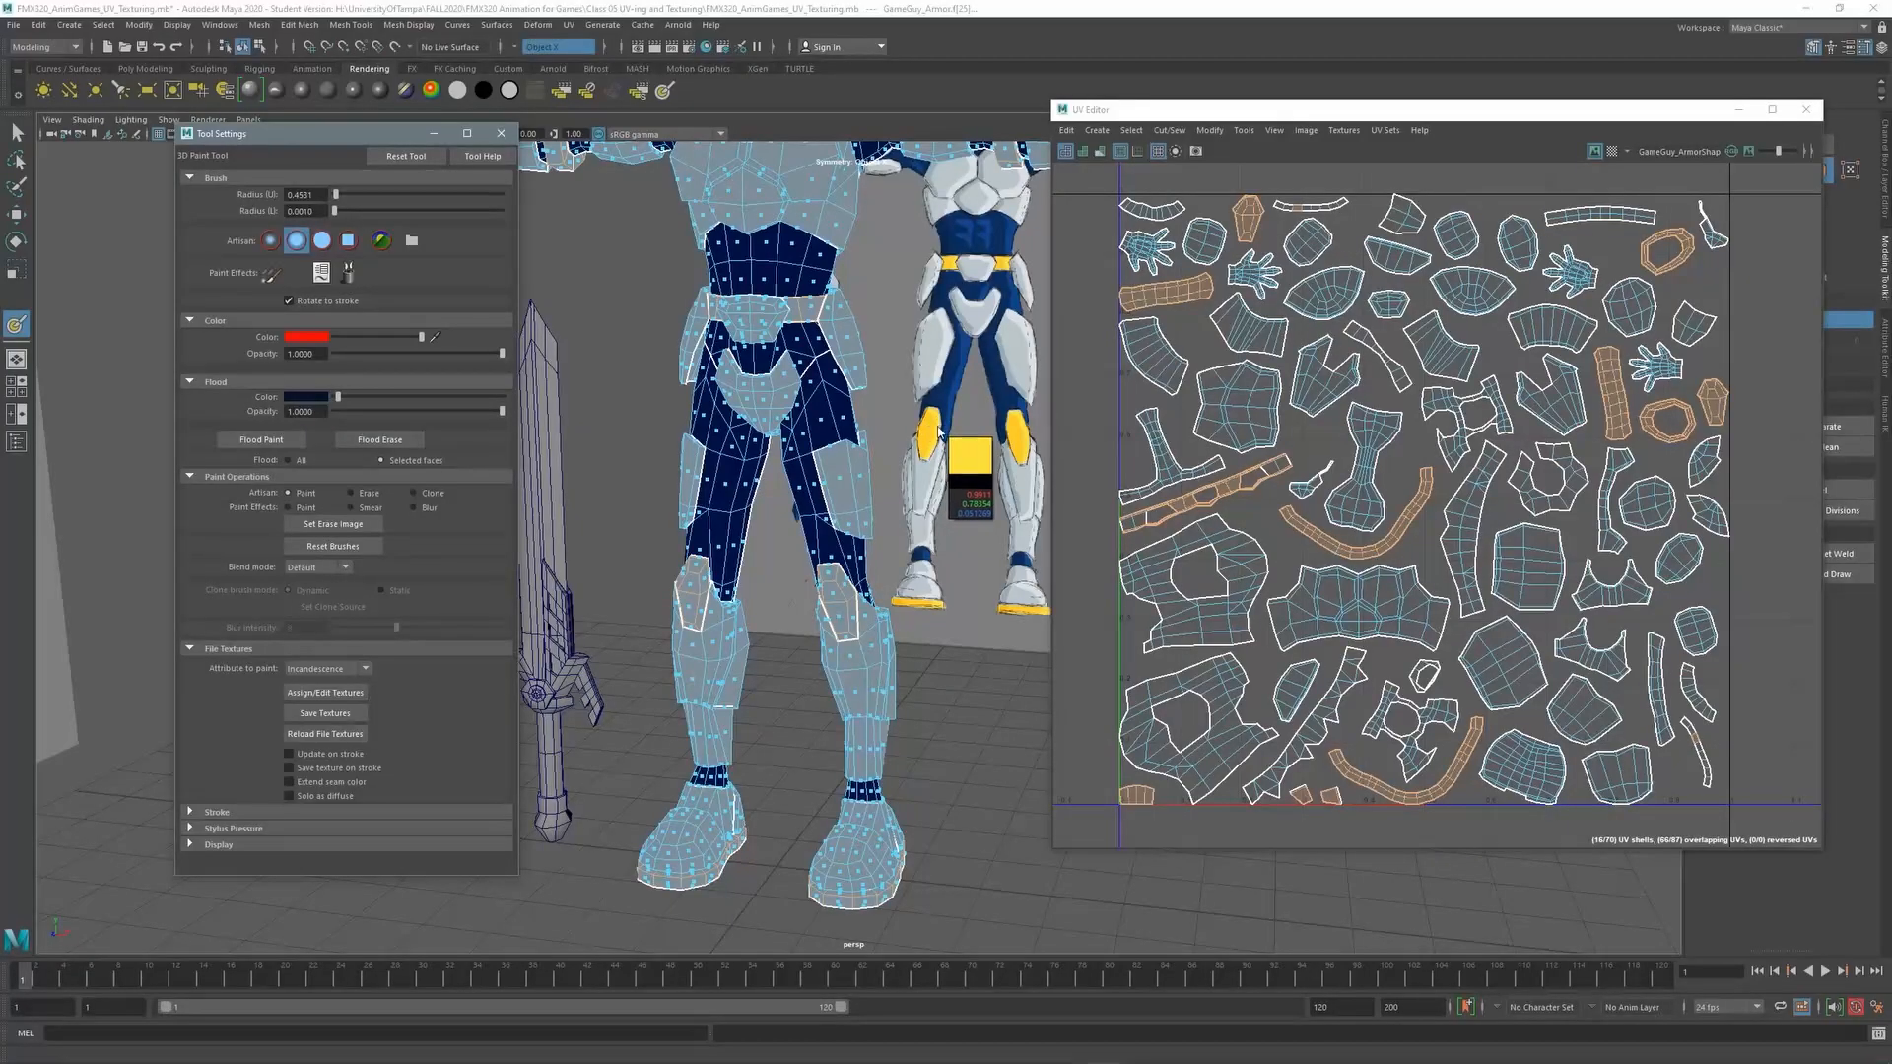
left_click(939, 430)
left_click(272, 443)
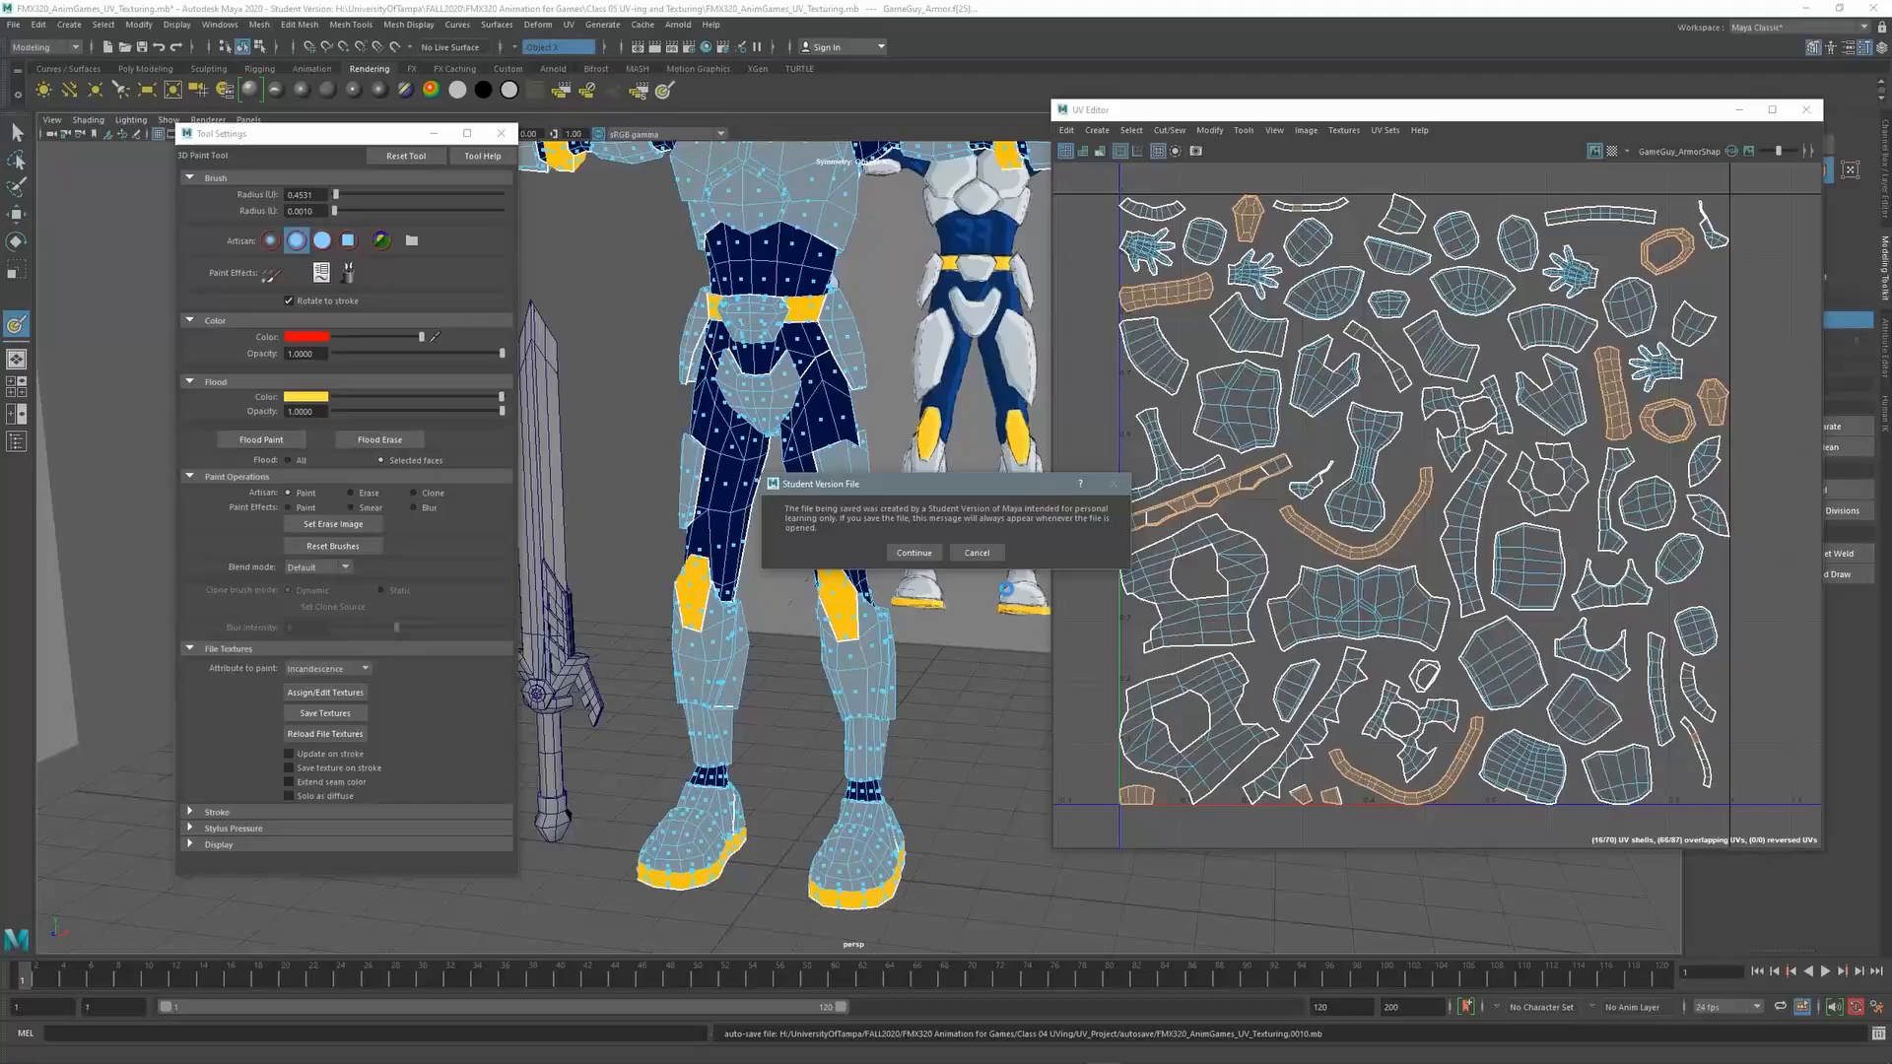
left_click(914, 552)
Select the outer ring of faces on the underside of one boot sole
middle_click_drag(840, 880, 833, 545, "alt")
left_click_drag(833, 545, 986, 473, "alt")
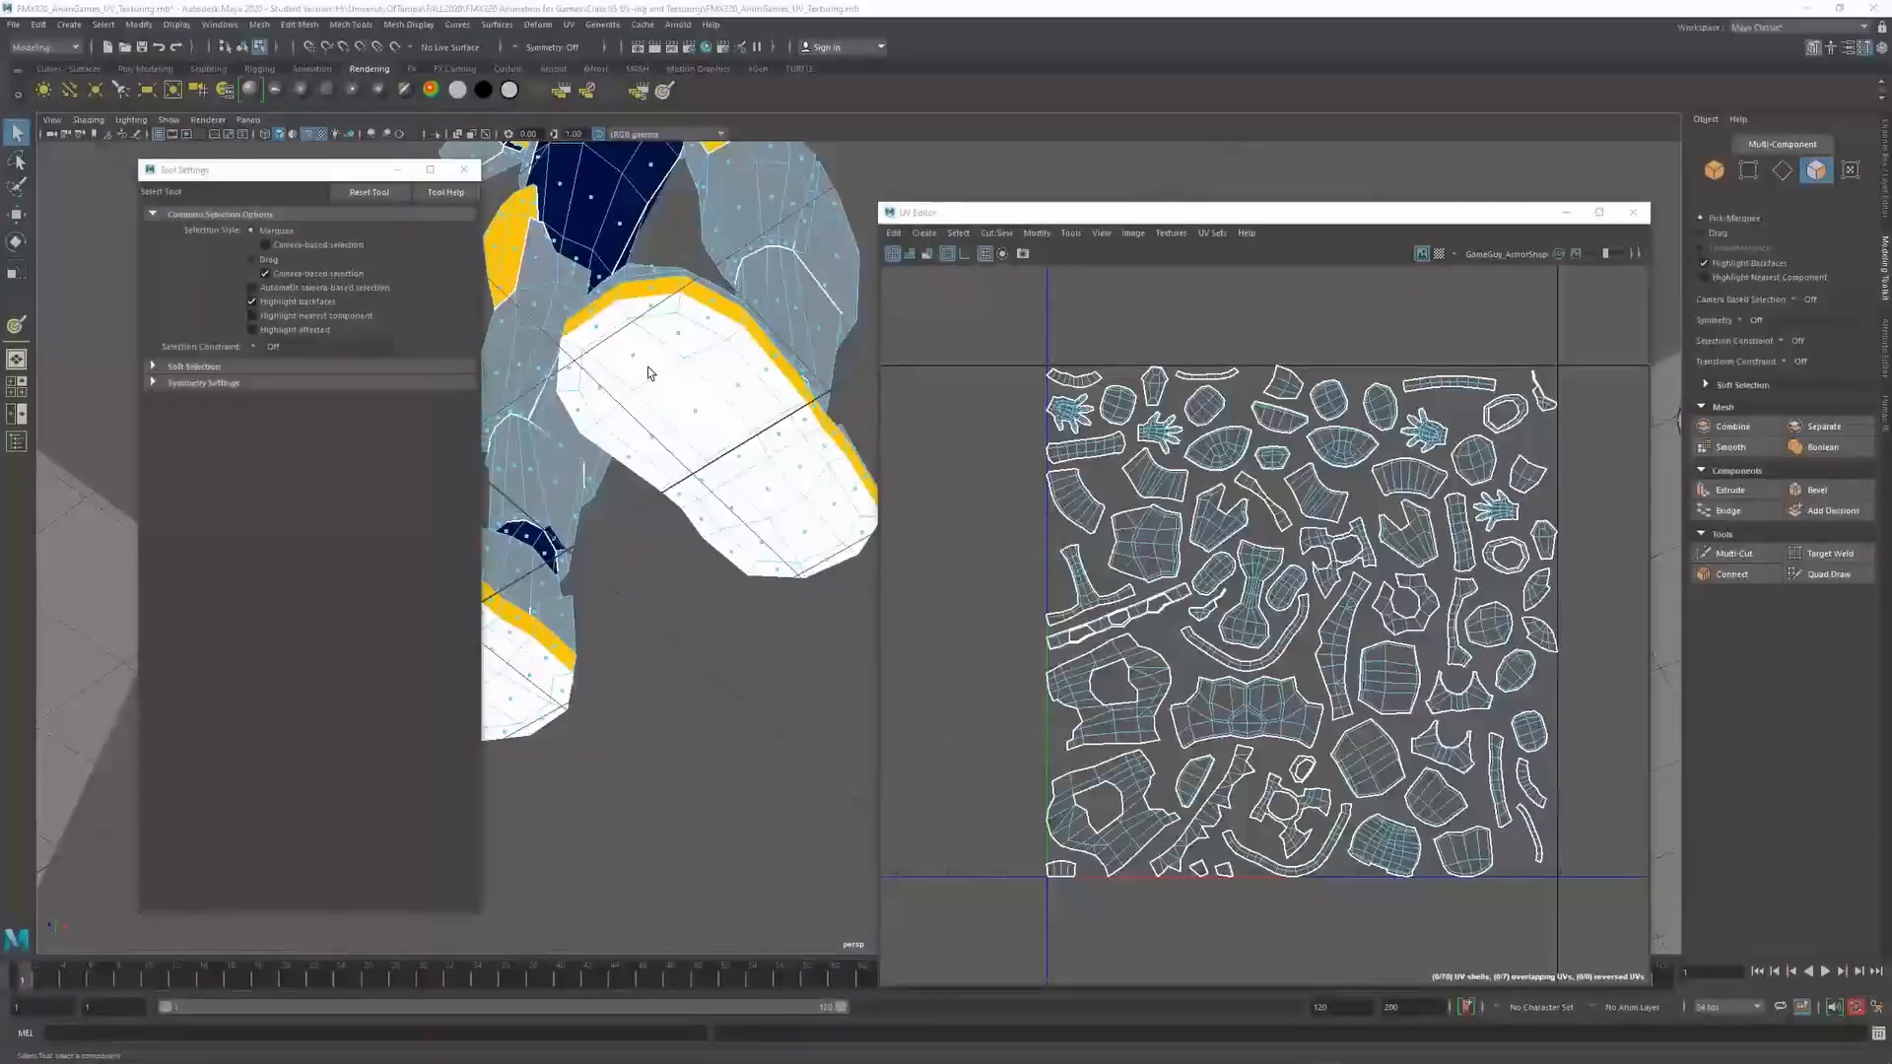
left_click_drag(697, 316, 678, 281, "alt")
left_click(678, 281)
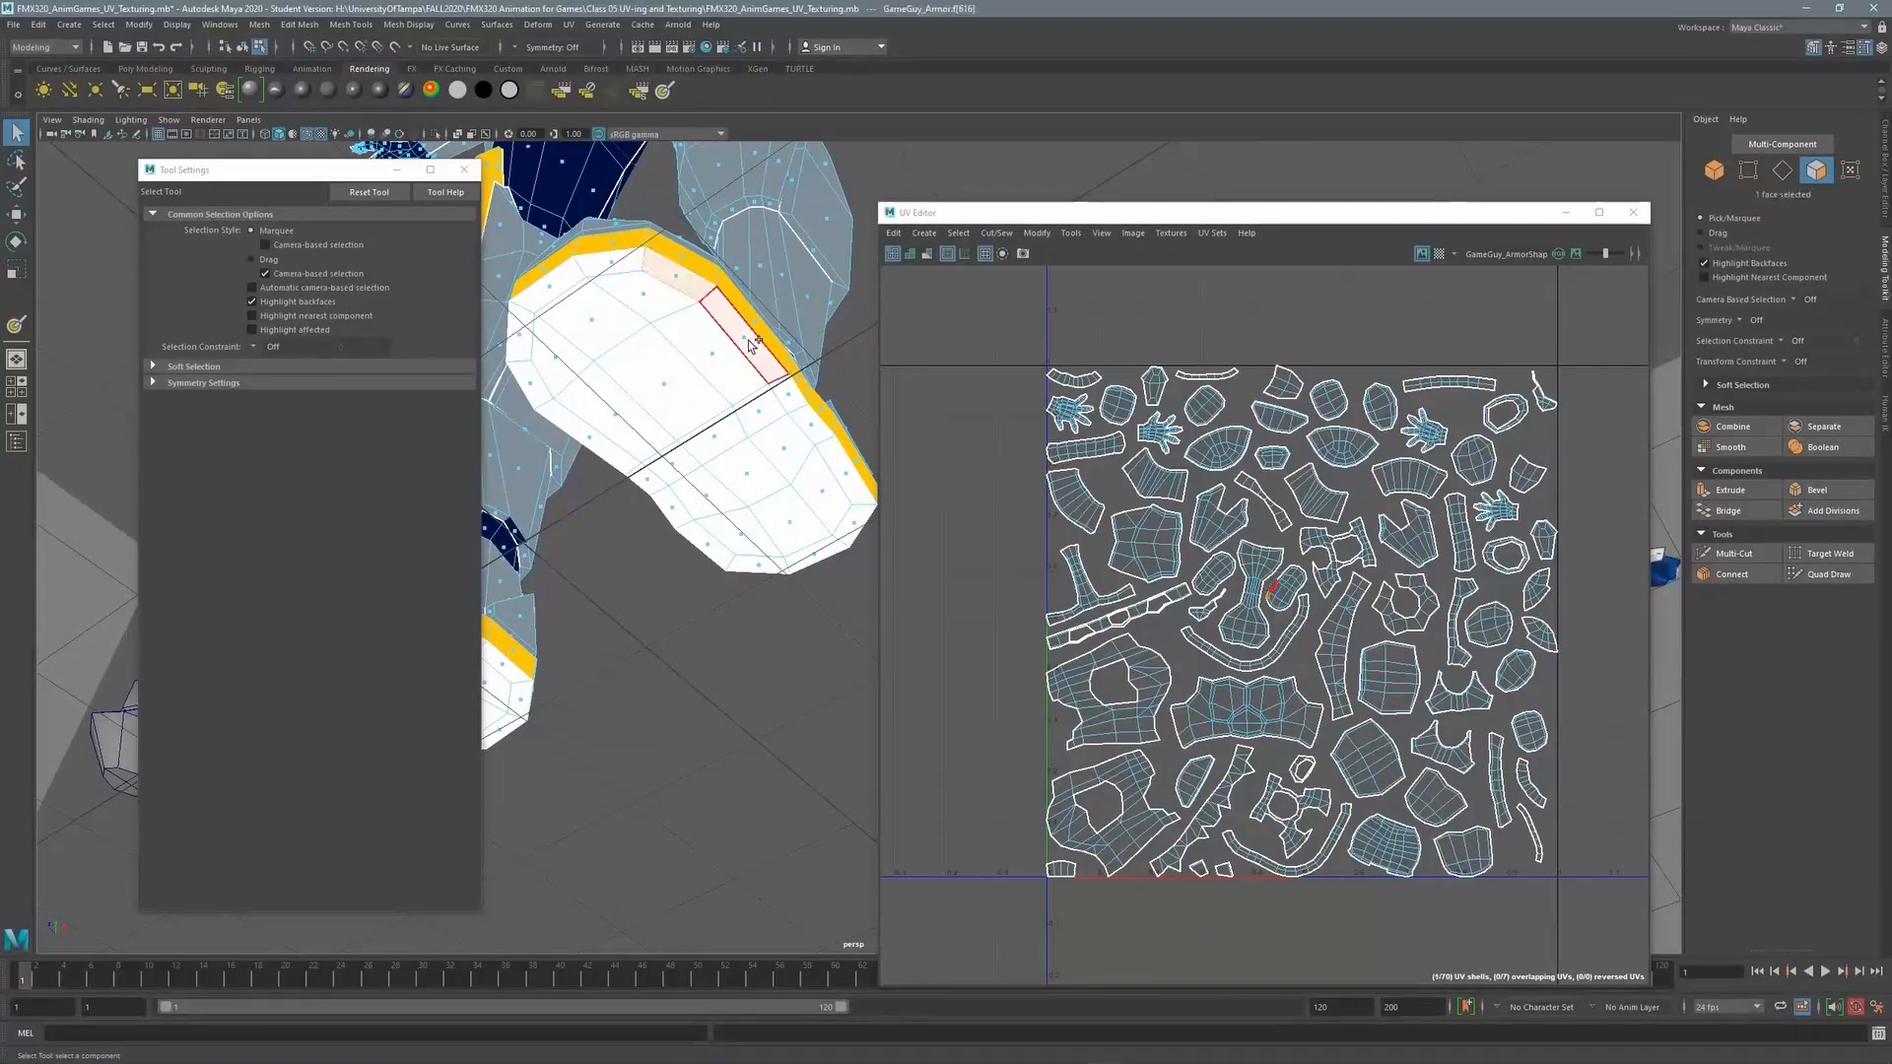
double_click(748, 338, "shift")
middle_click_drag(623, 316, 640, 384, "alt")
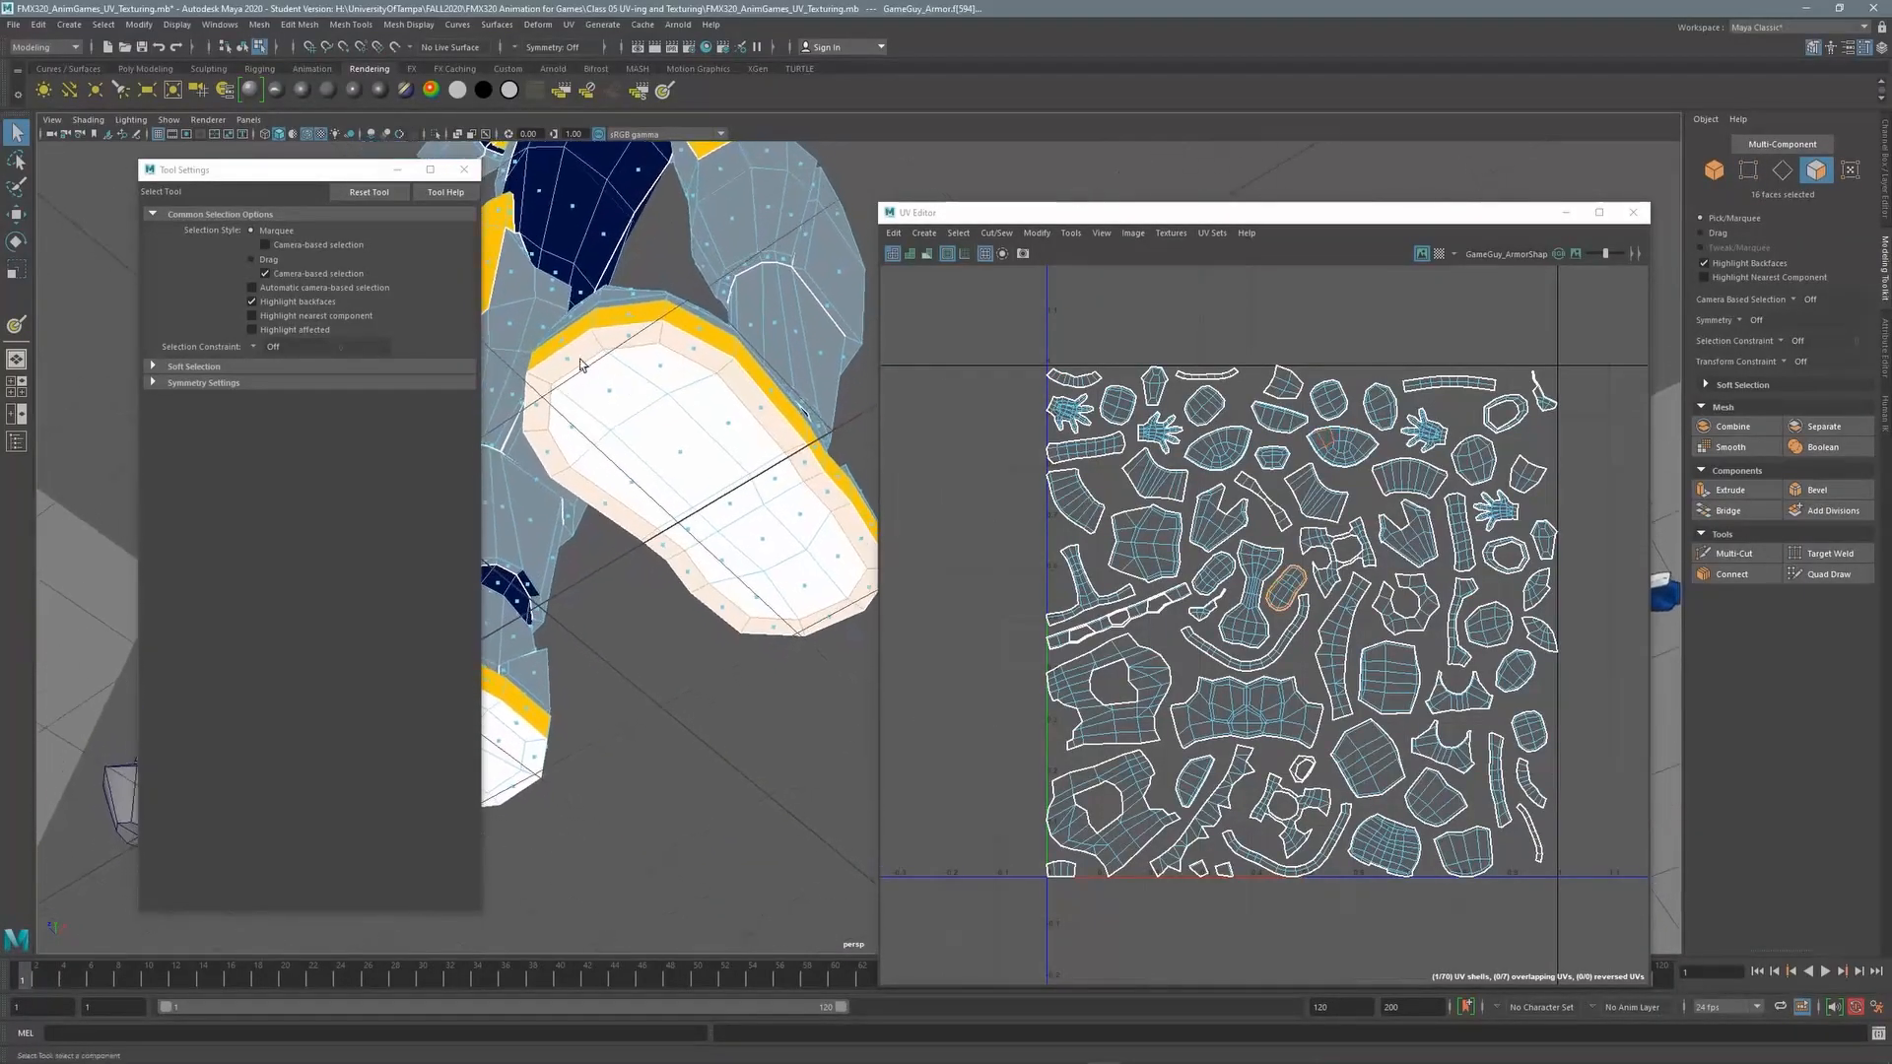
With the 3D Paint Tool, pick yellow from the color history as the flood color and flood-paint the selected sole ring
left_click(16, 326)
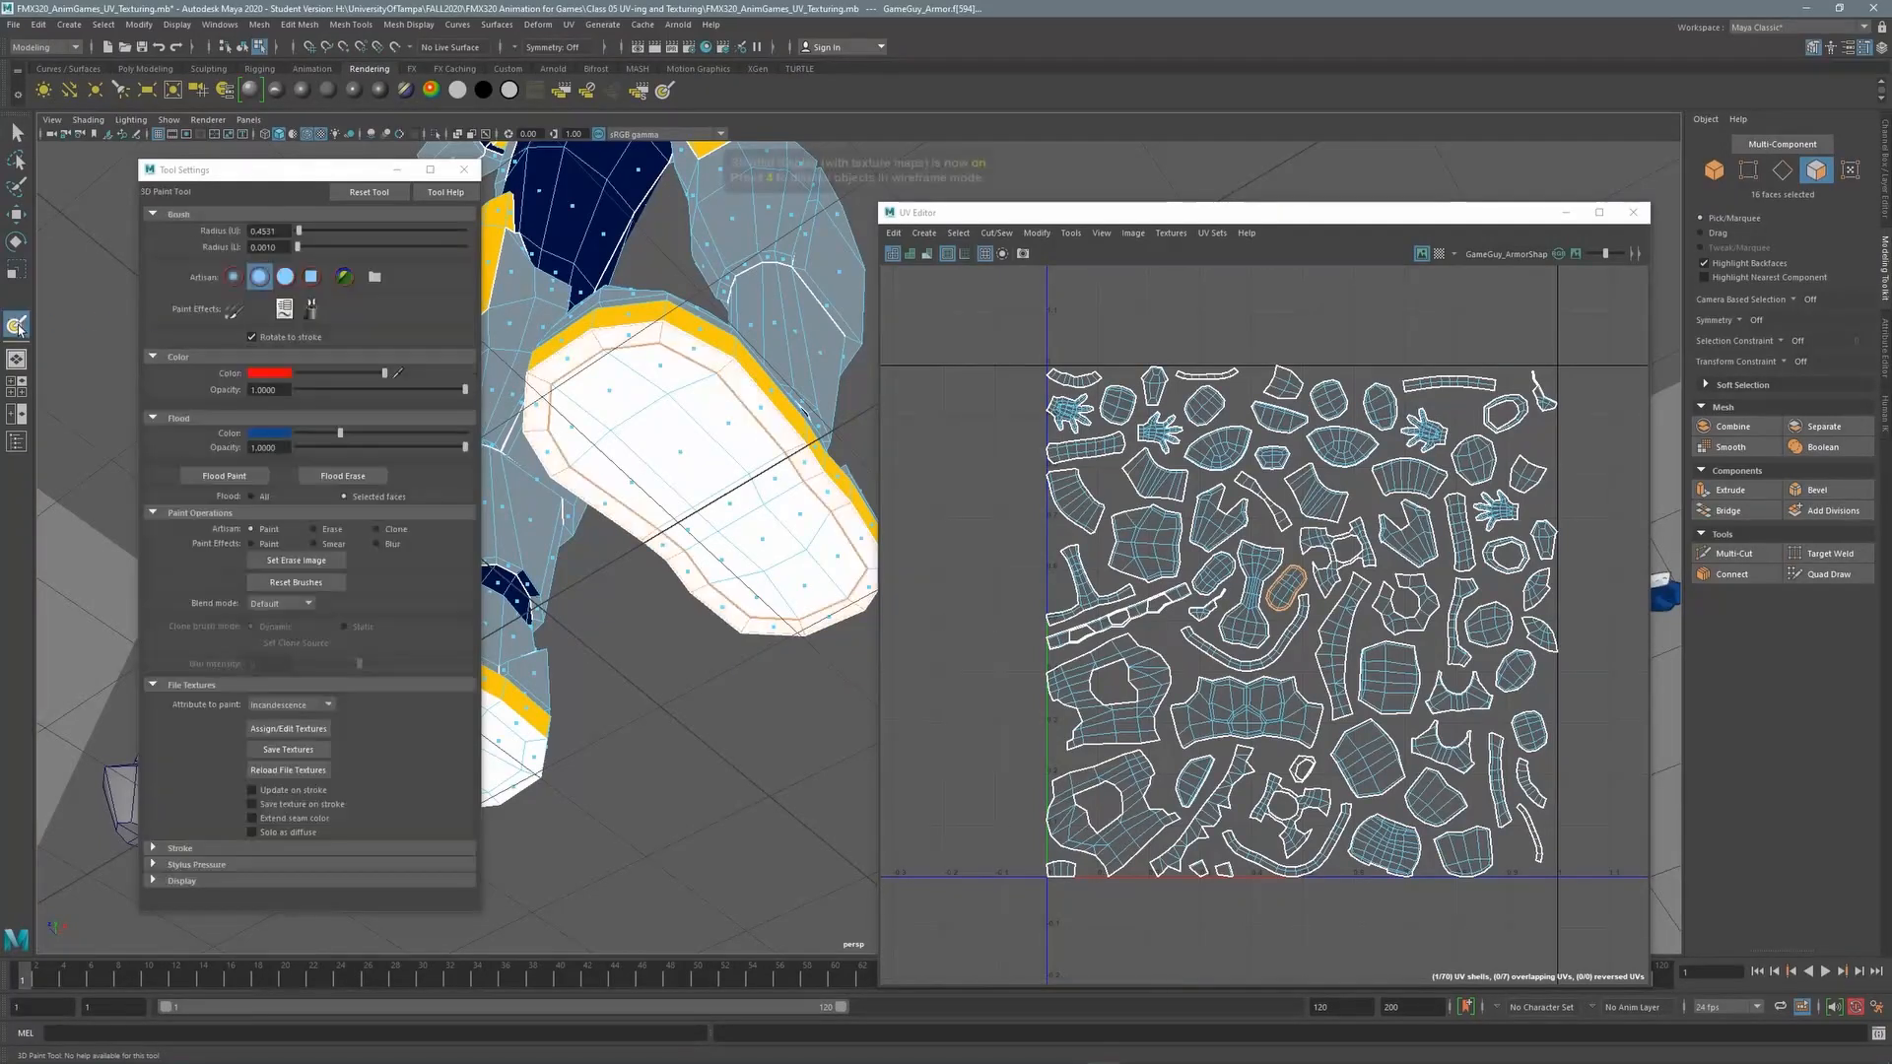
left_click(280, 434)
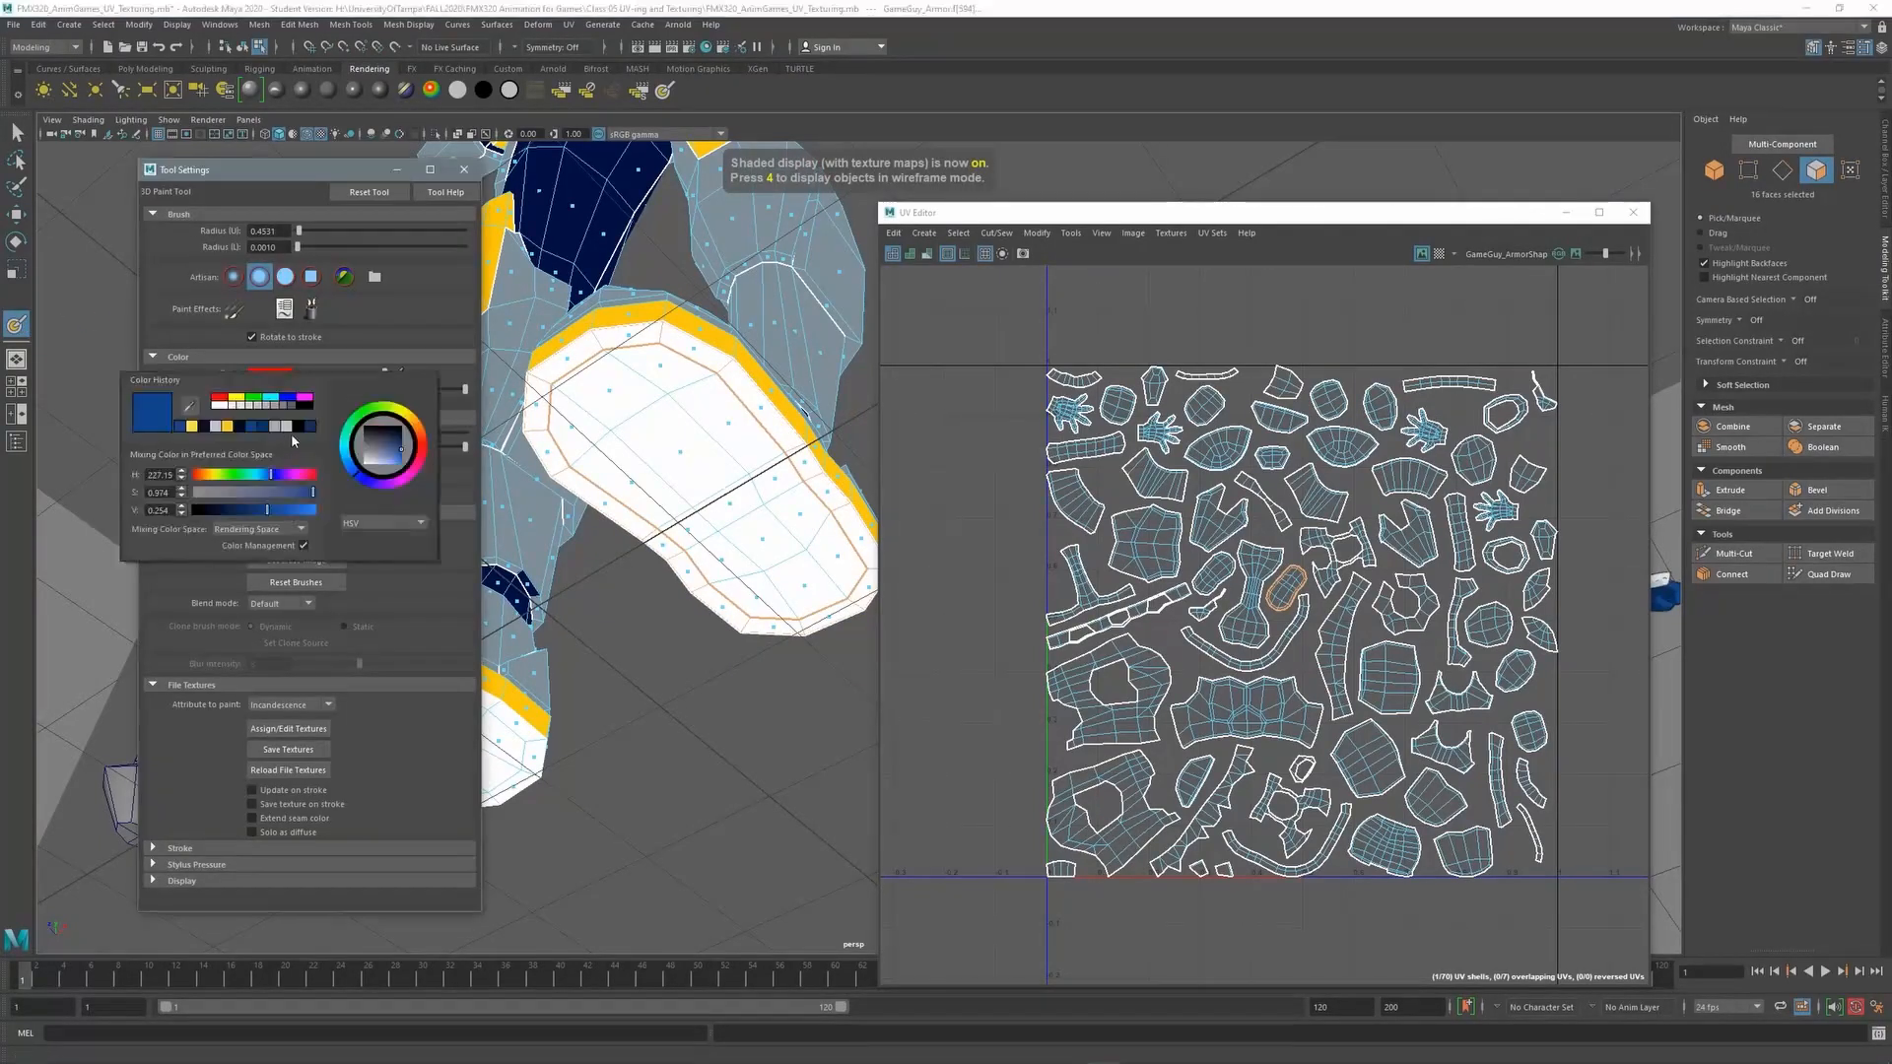
left_click(193, 427)
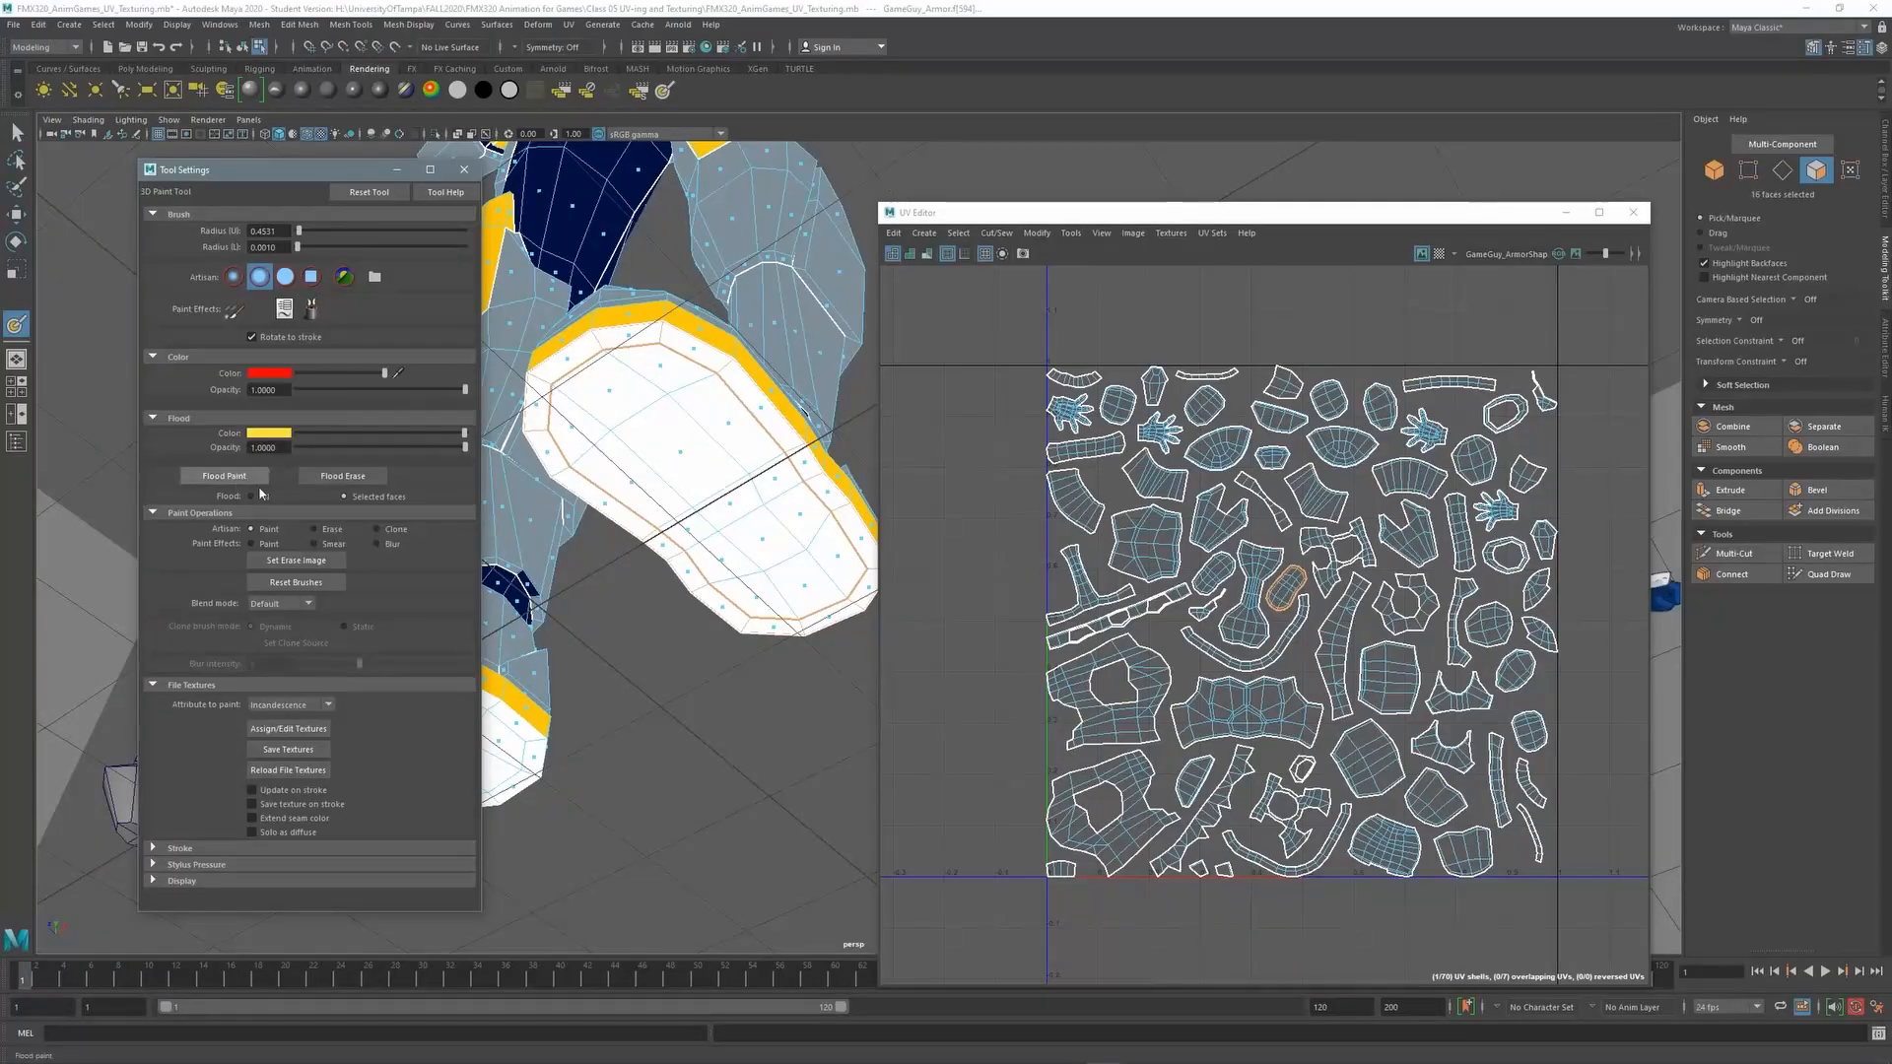
left_click(259, 481)
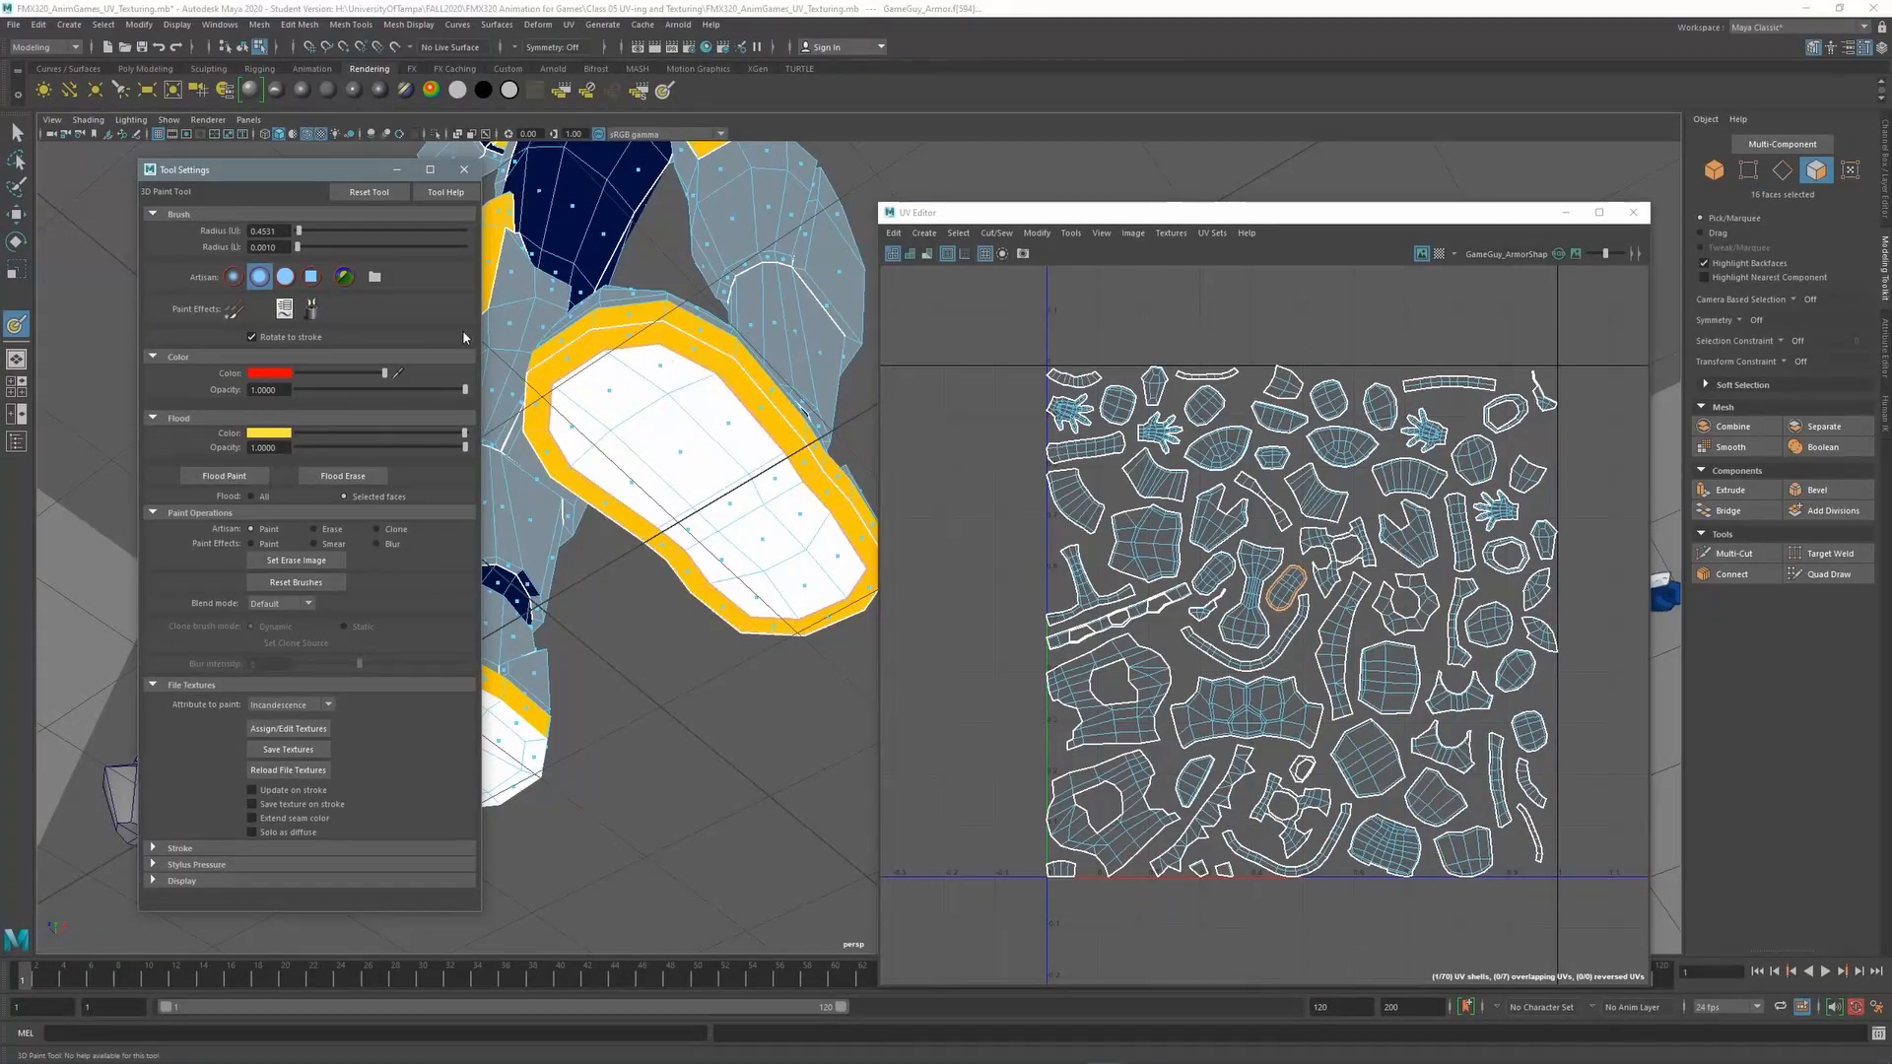
Select all the white faces inside the yellow ring on the underside of the boot sole
left_click(17, 131)
left_click(625, 379)
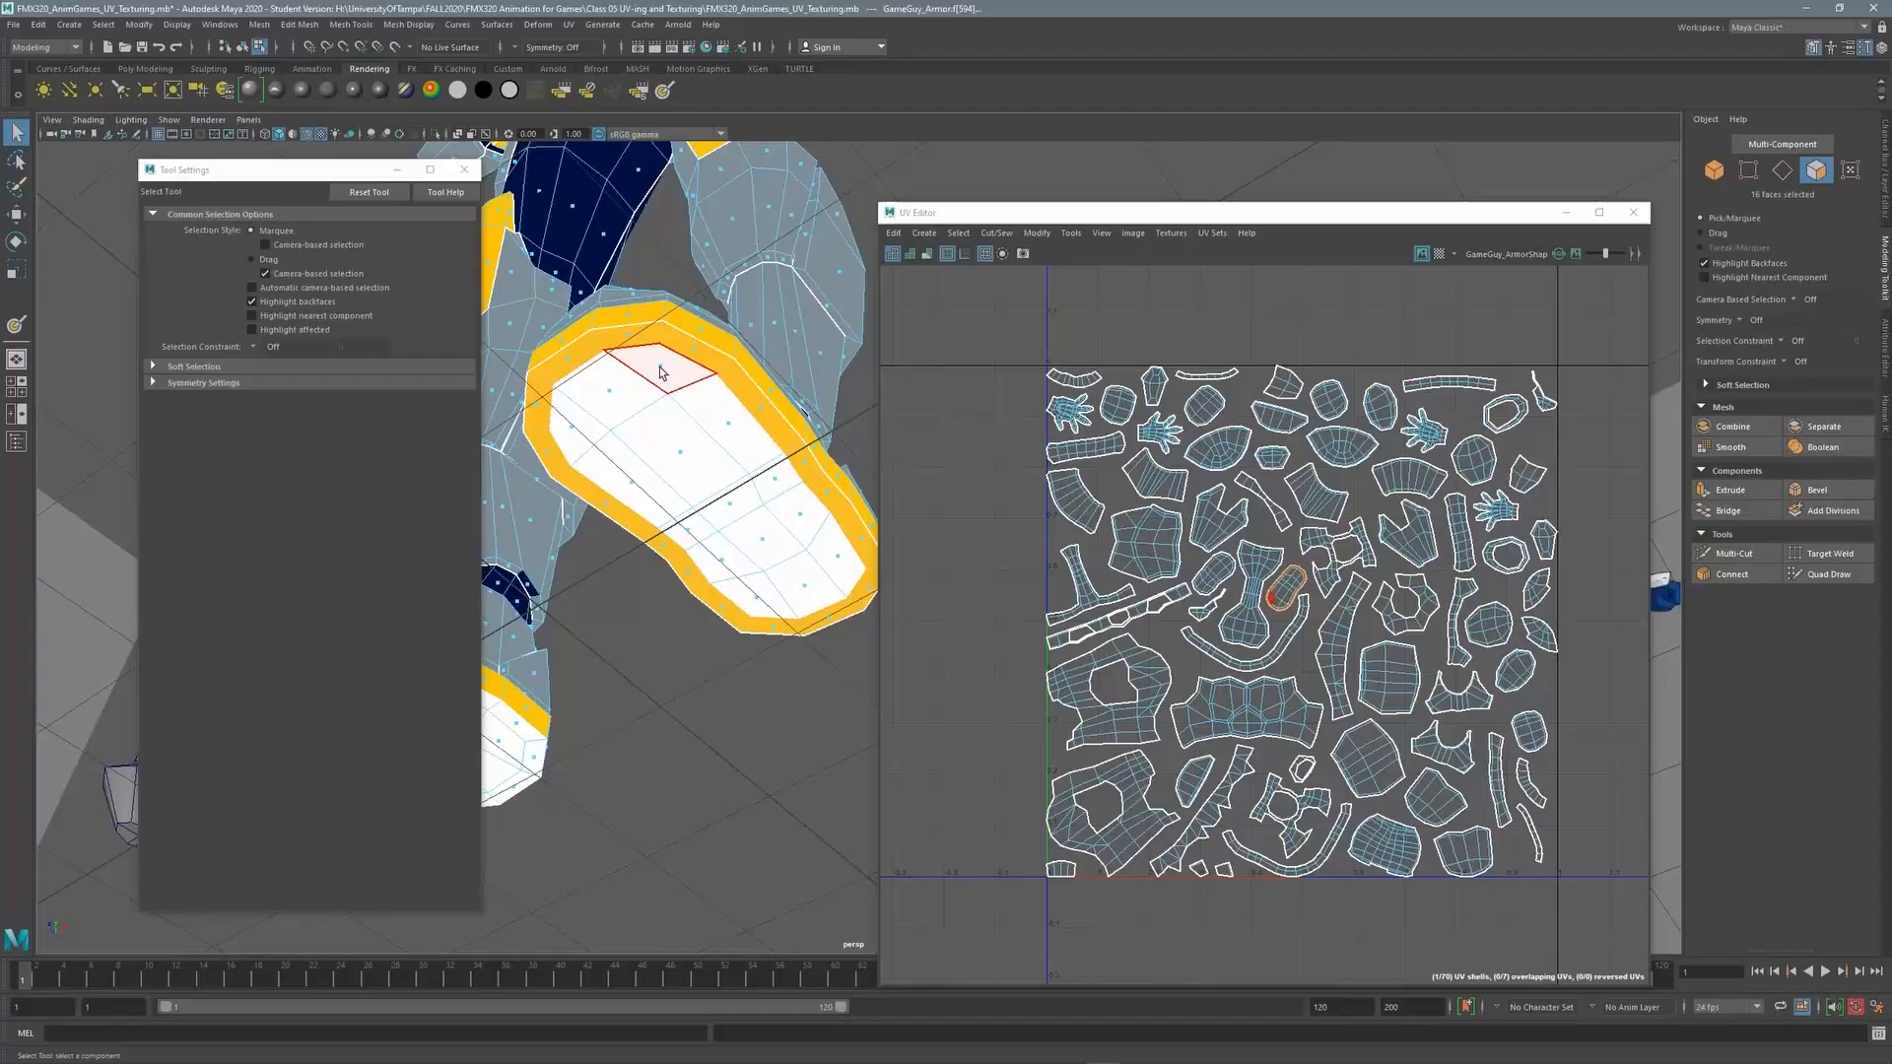
left_click(608, 394, "shift")
left_click(612, 391, "shift")
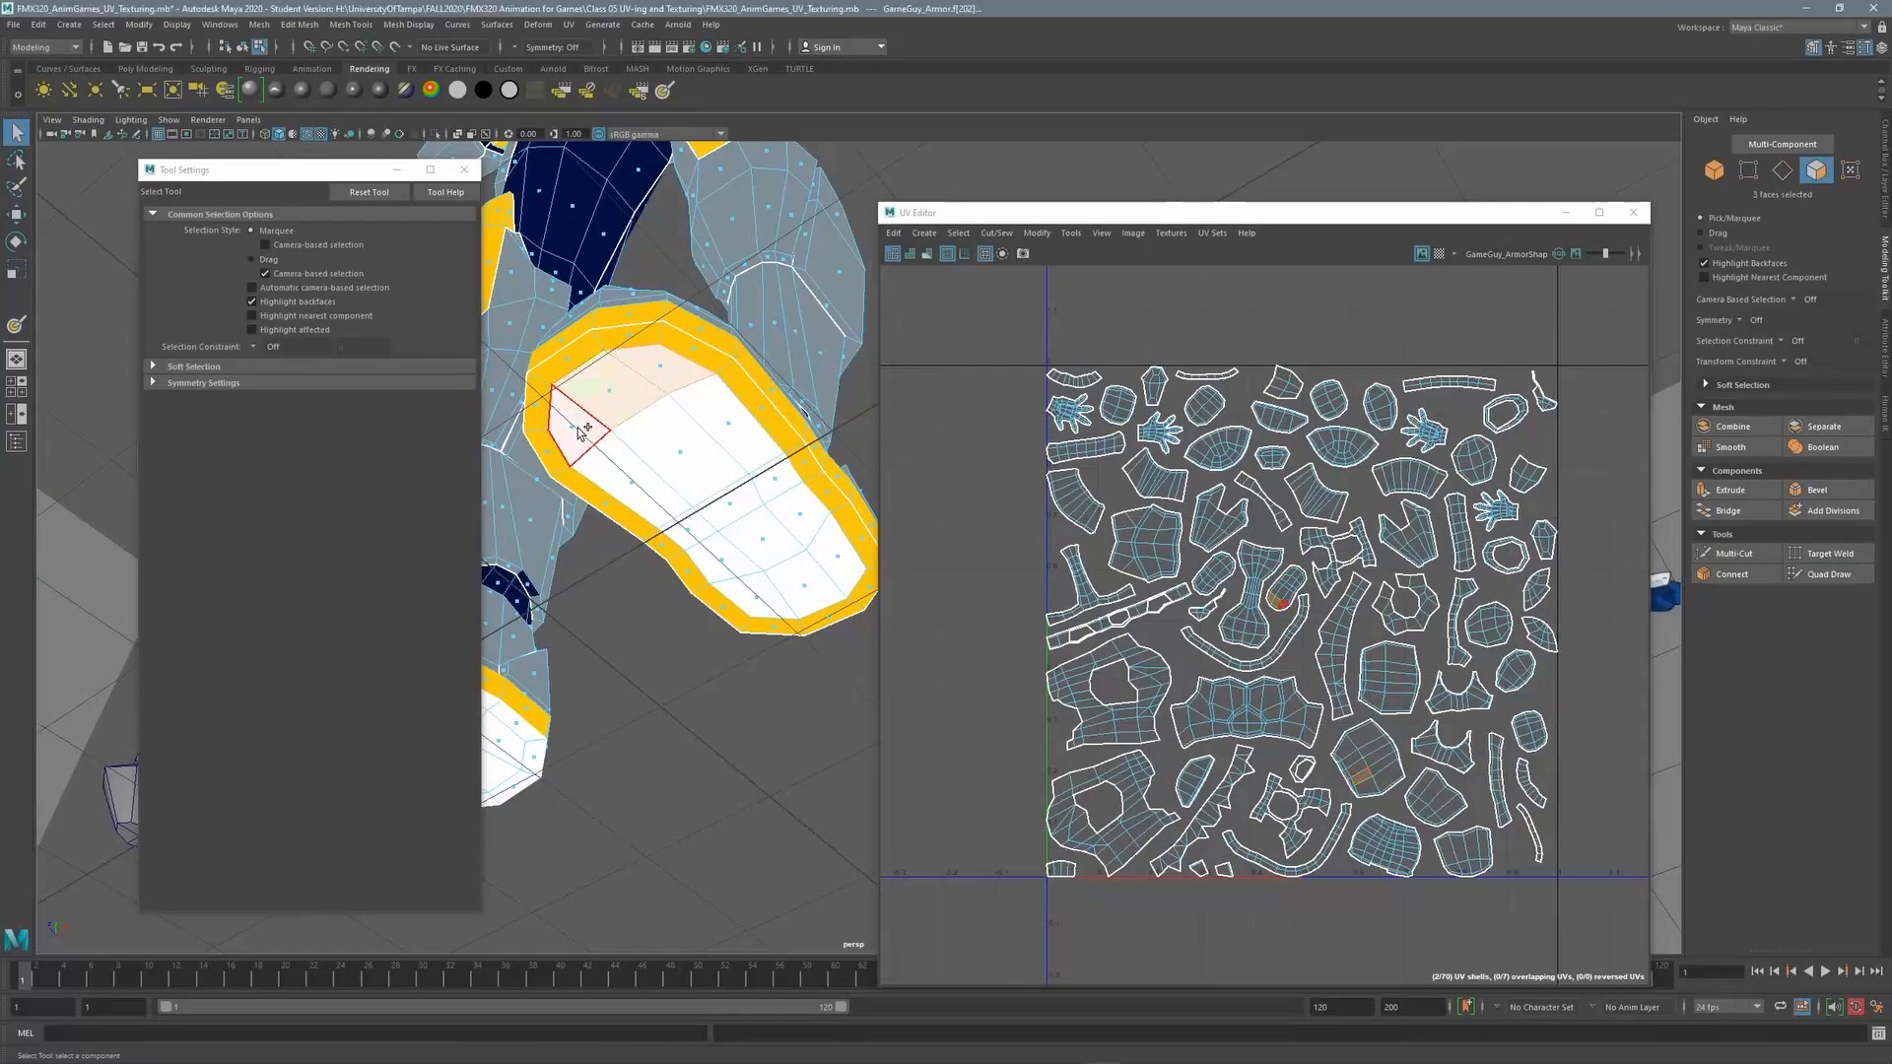
left_click(583, 427, "shift")
left_click(647, 478, "shift")
left_click(689, 452, "shift")
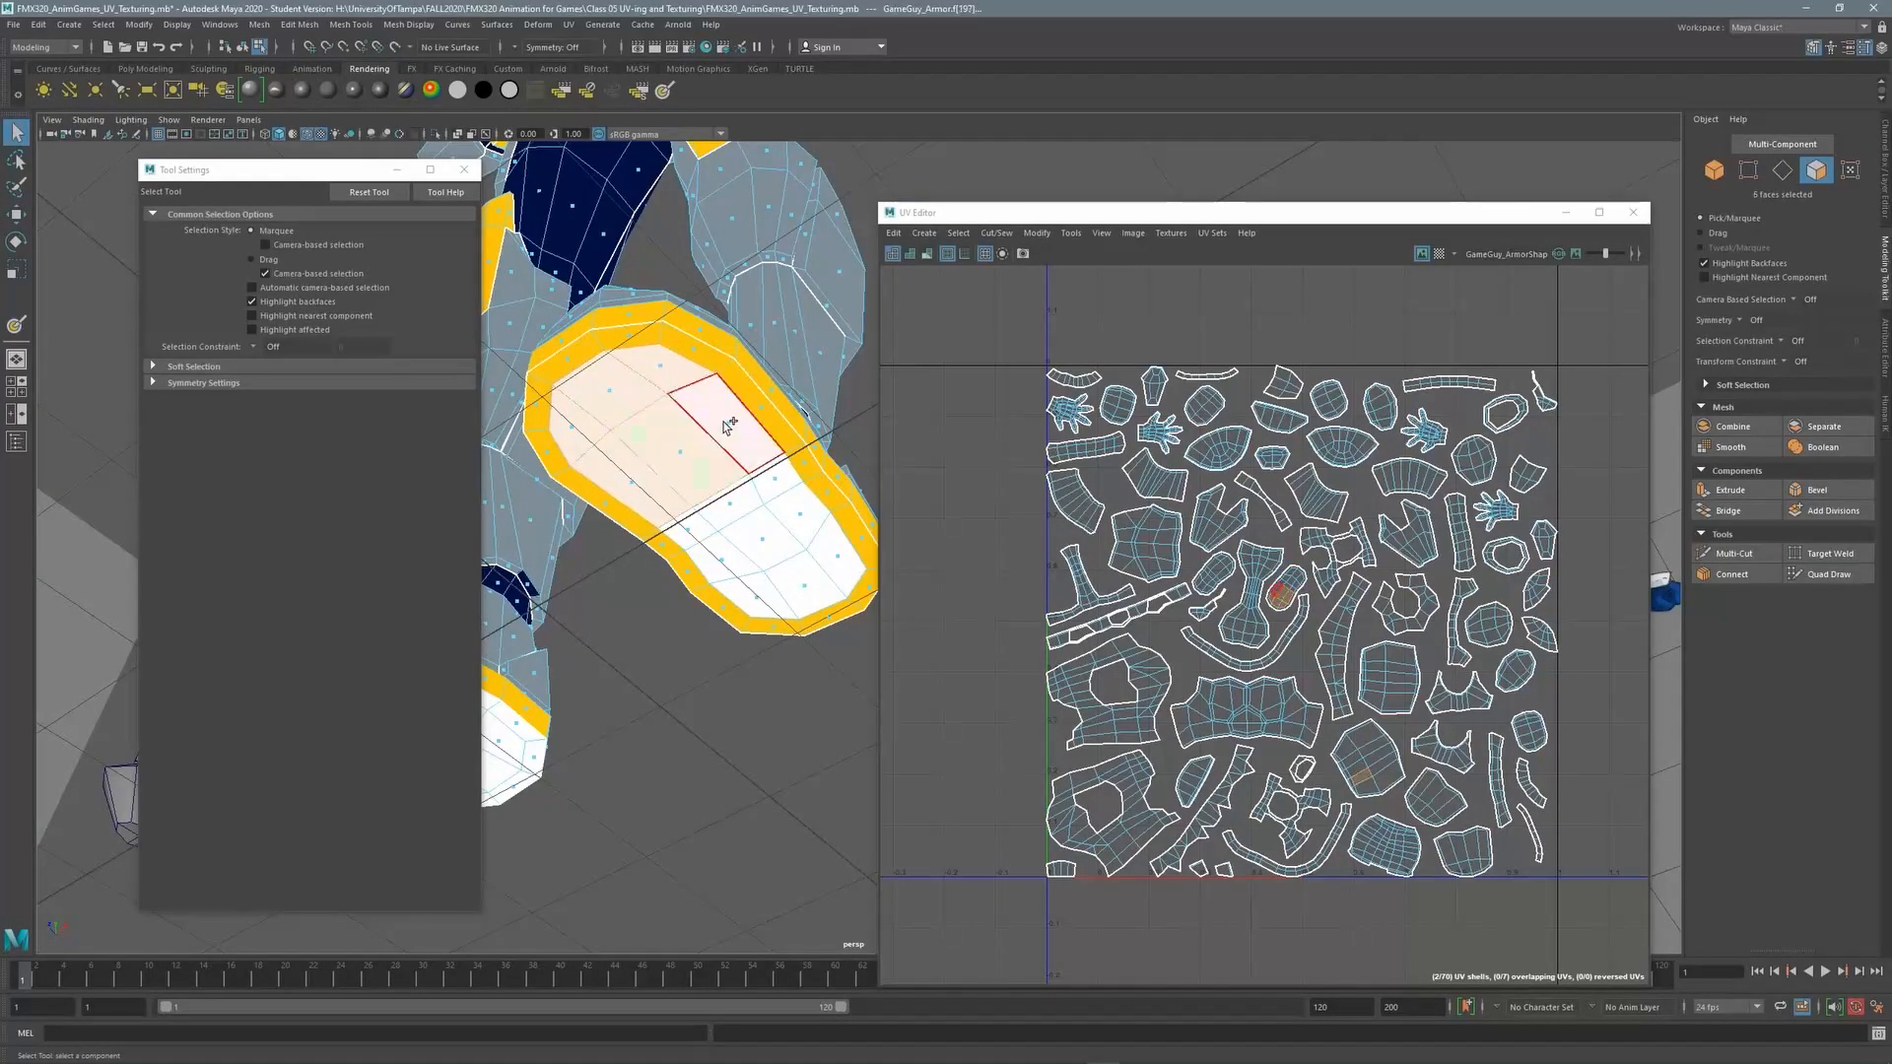
left_click(735, 426, "shift")
left_click(788, 508, "shift")
left_click(838, 552, "shift")
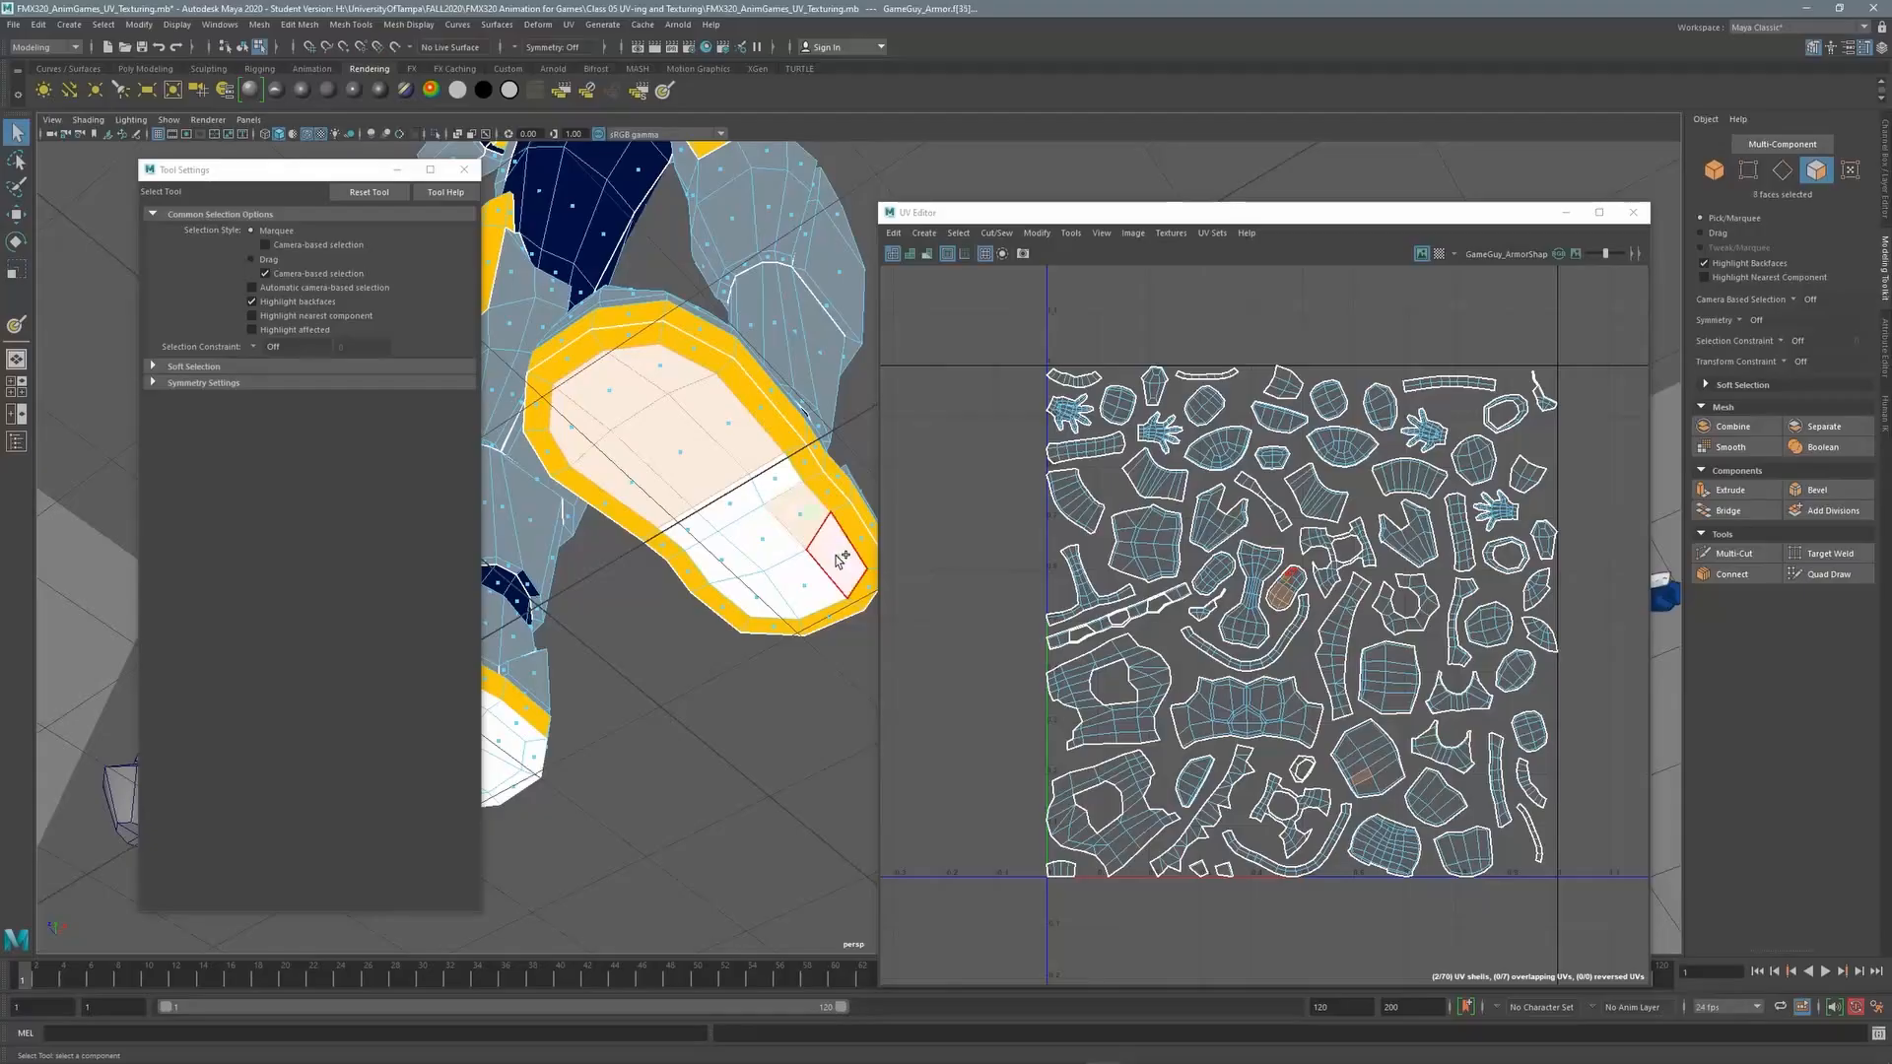
left_click(793, 583, "shift")
left_click(765, 597, "shift")
left_click(728, 558, "shift")
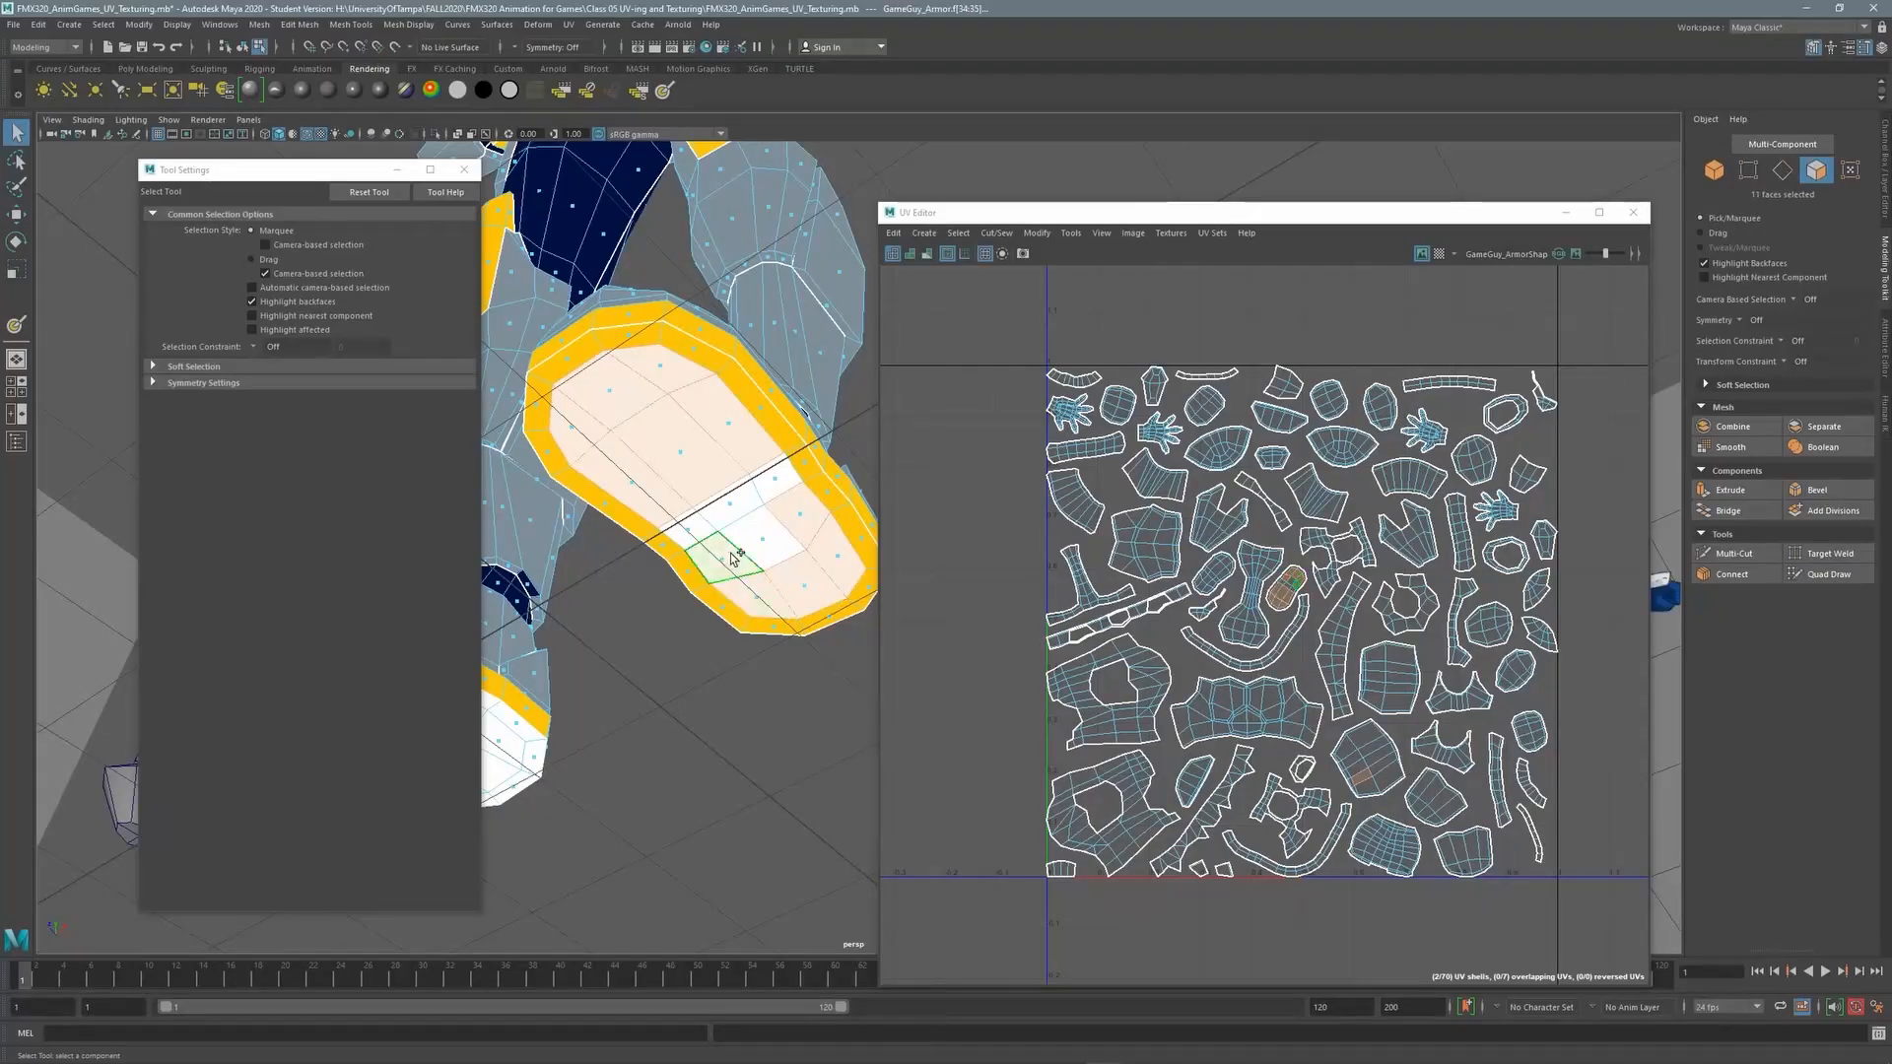
left_click(759, 537, "shift")
left_click_drag(726, 463, 725, 440, "alt")
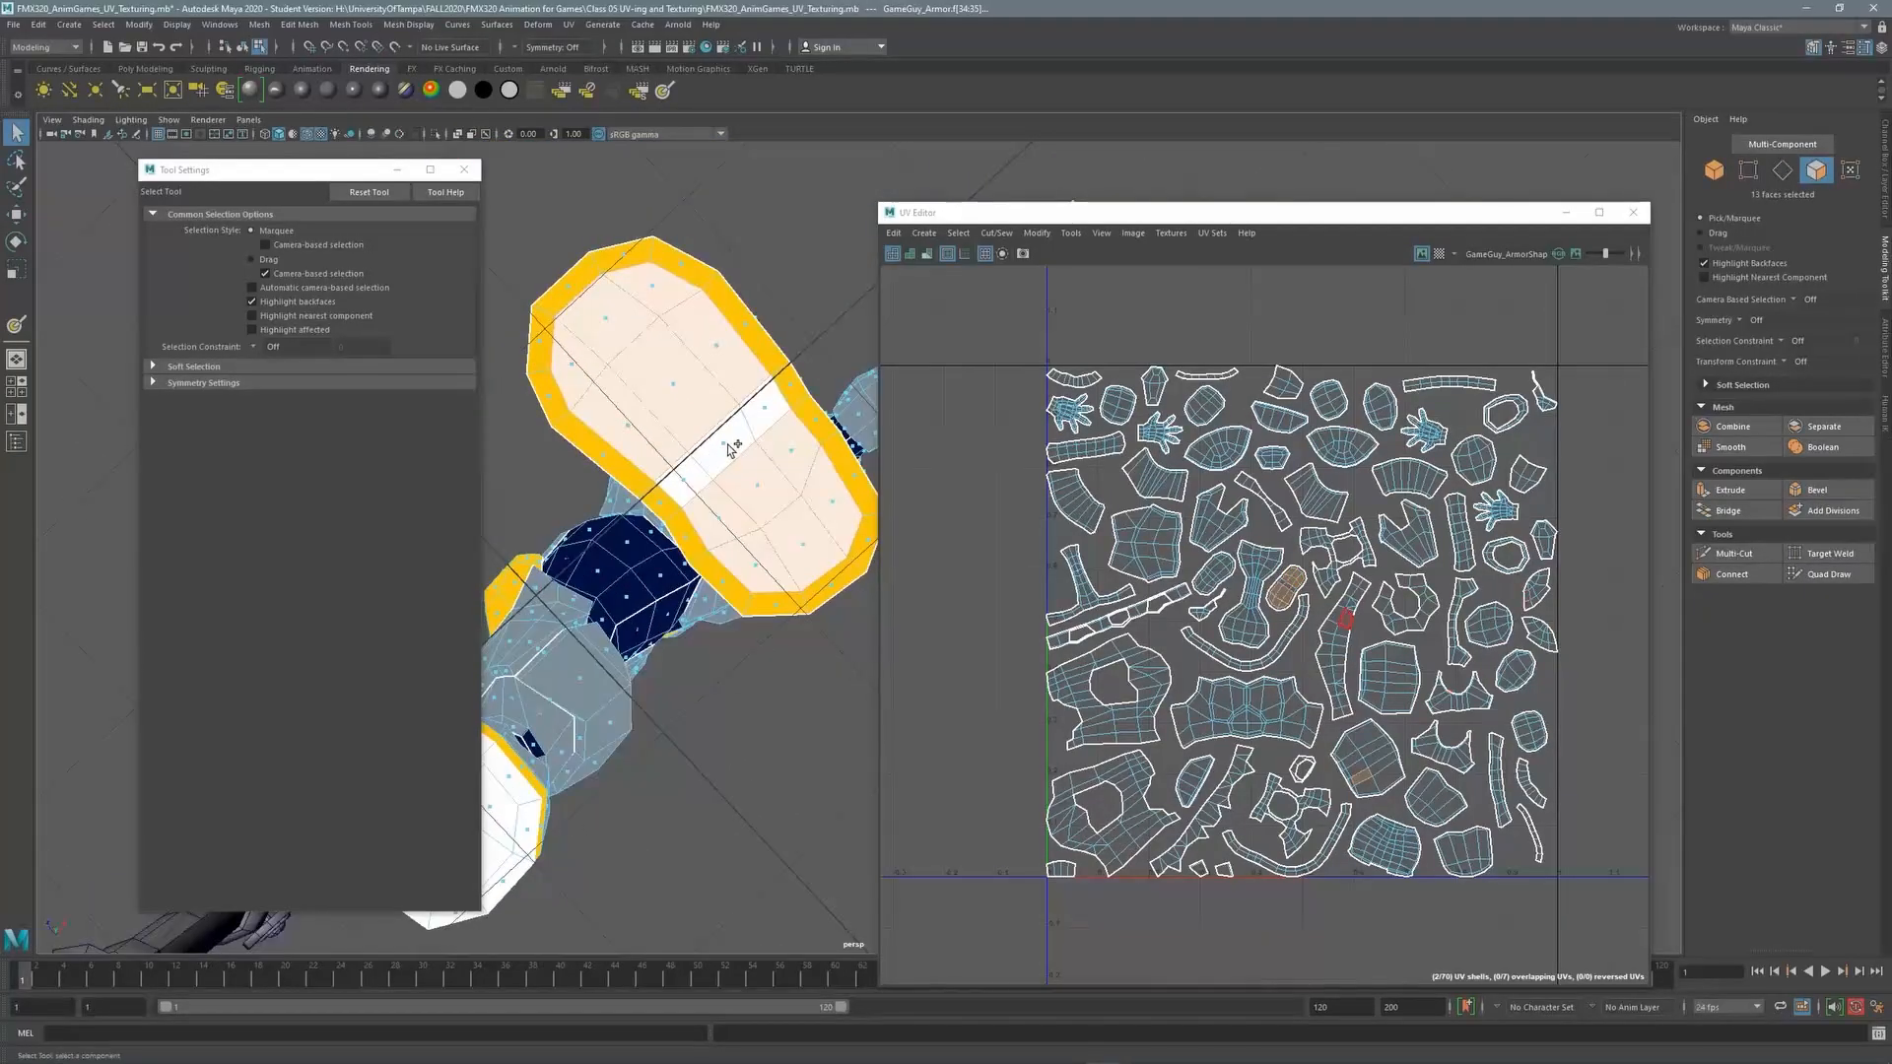
left_click(761, 408, "shift")
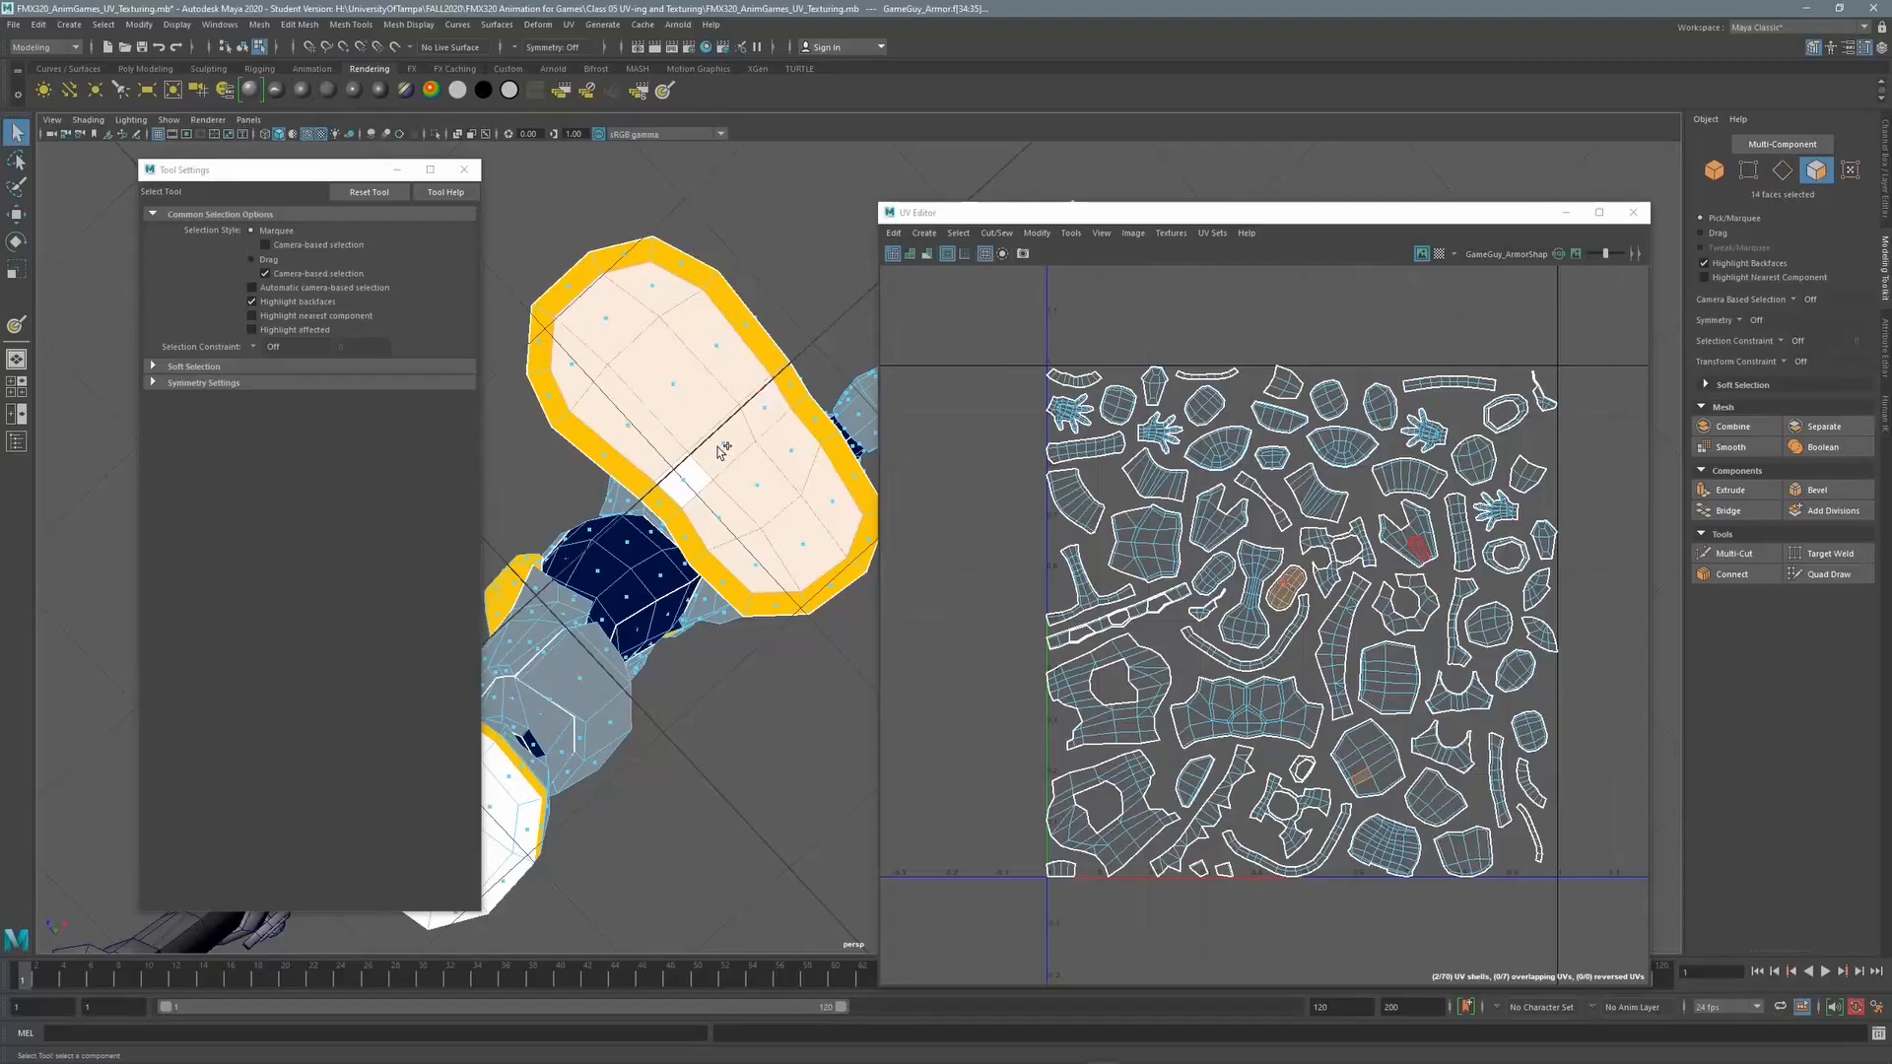
left_click(689, 478, "shift")
left_click(689, 480, "shift")
With the 3D Paint Tool, pick dark blue from the color history as the flood color and flood-paint the selected inner sole faces
left_click(17, 323)
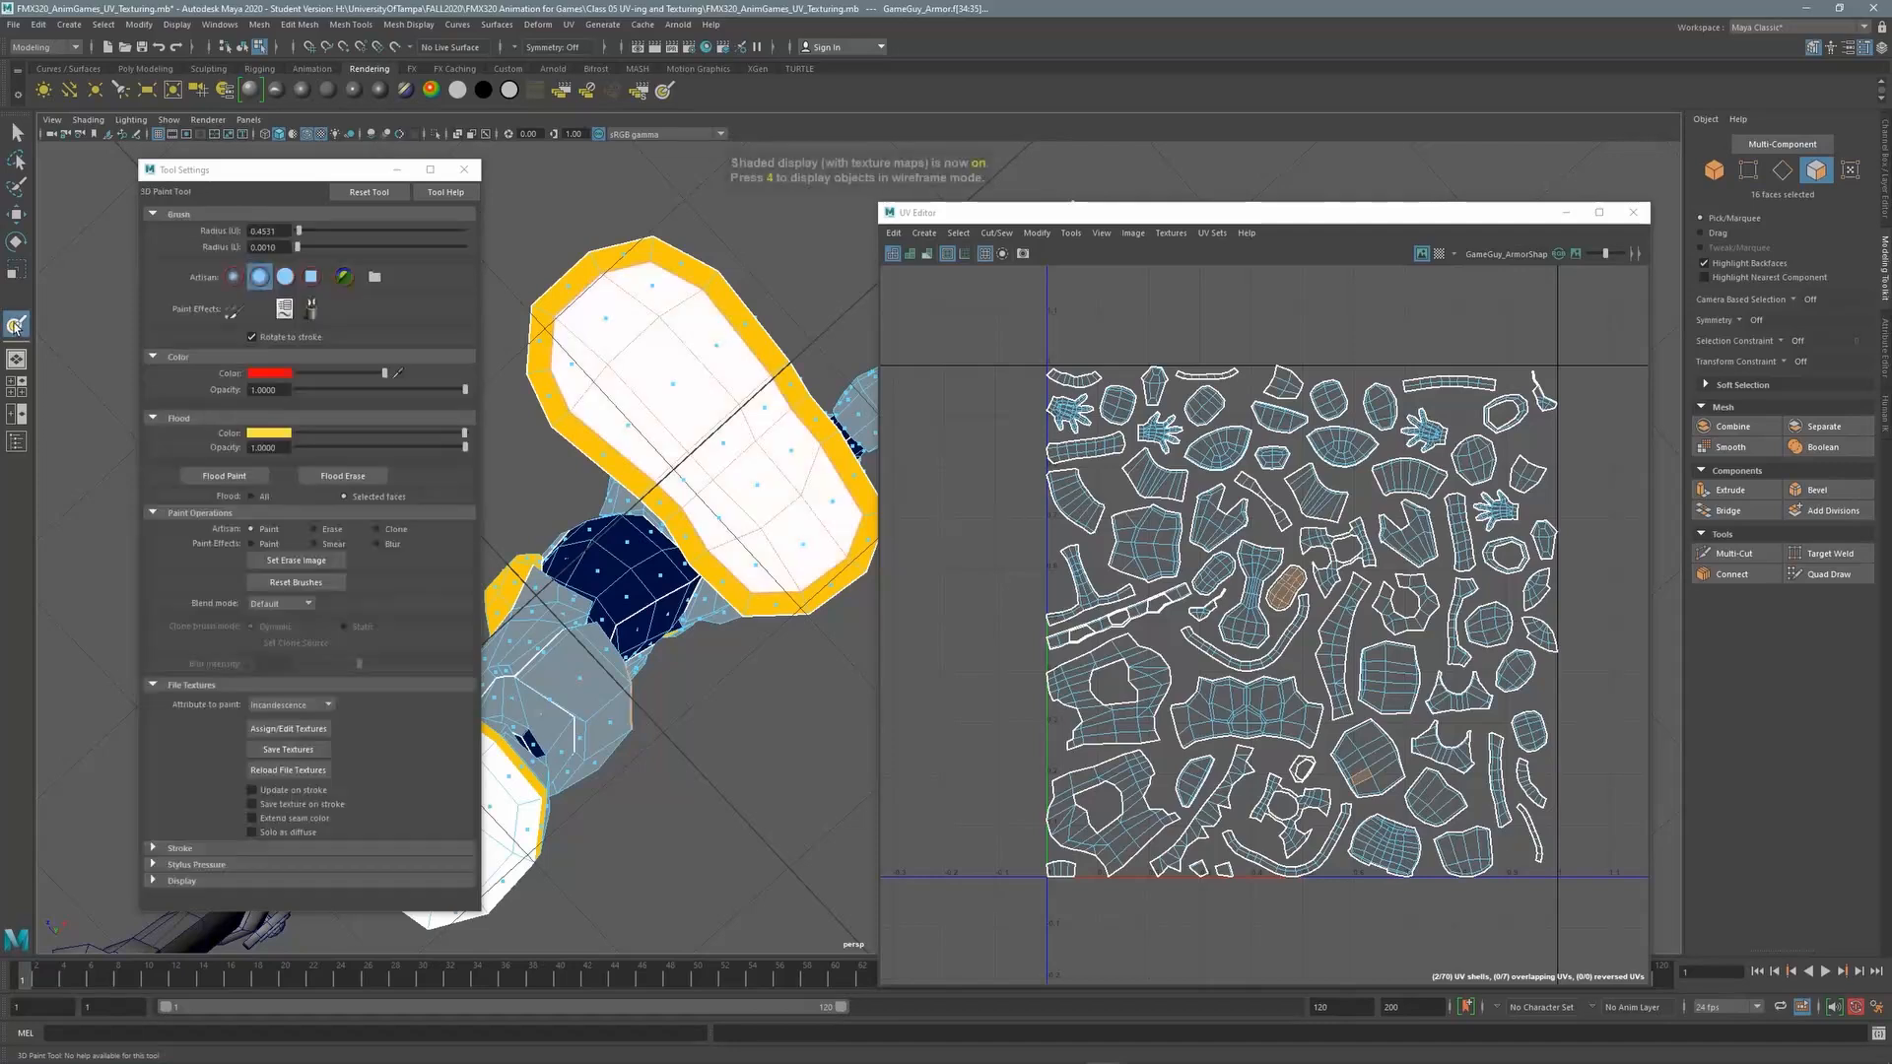
left_click(278, 436)
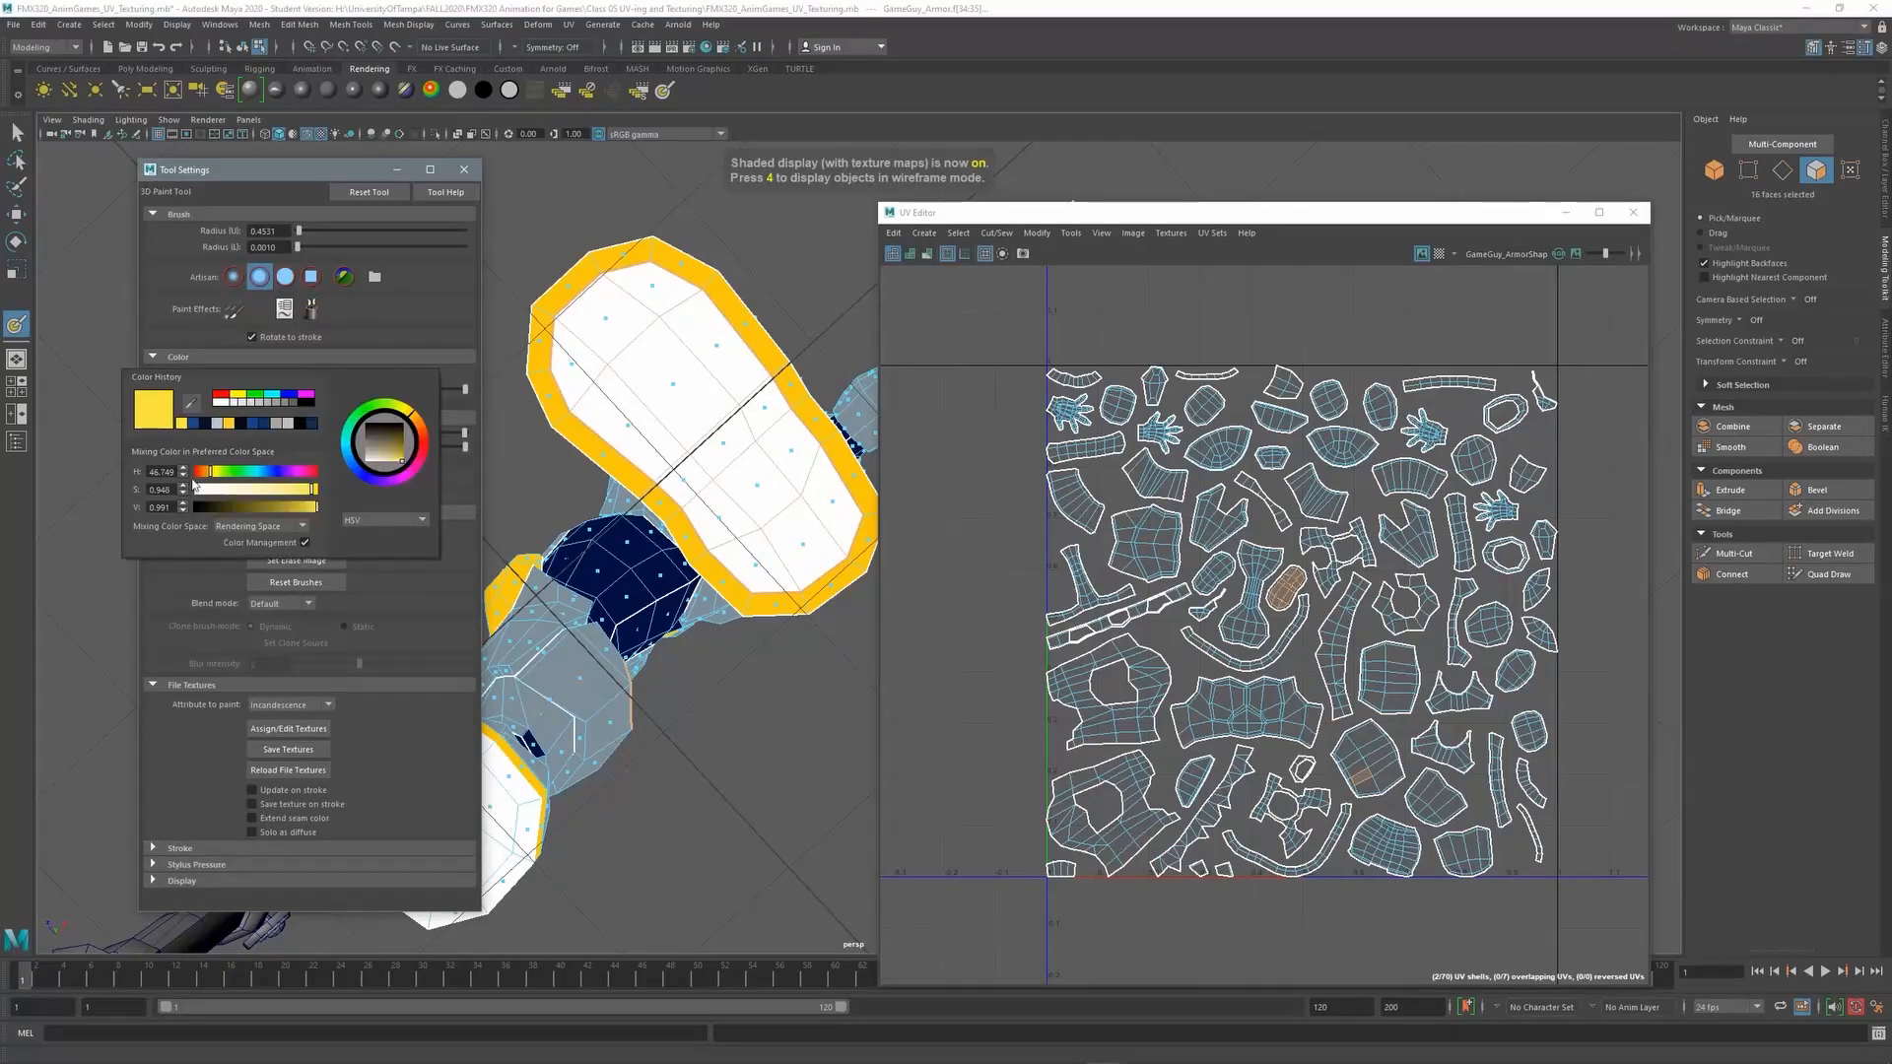
left_click(193, 423)
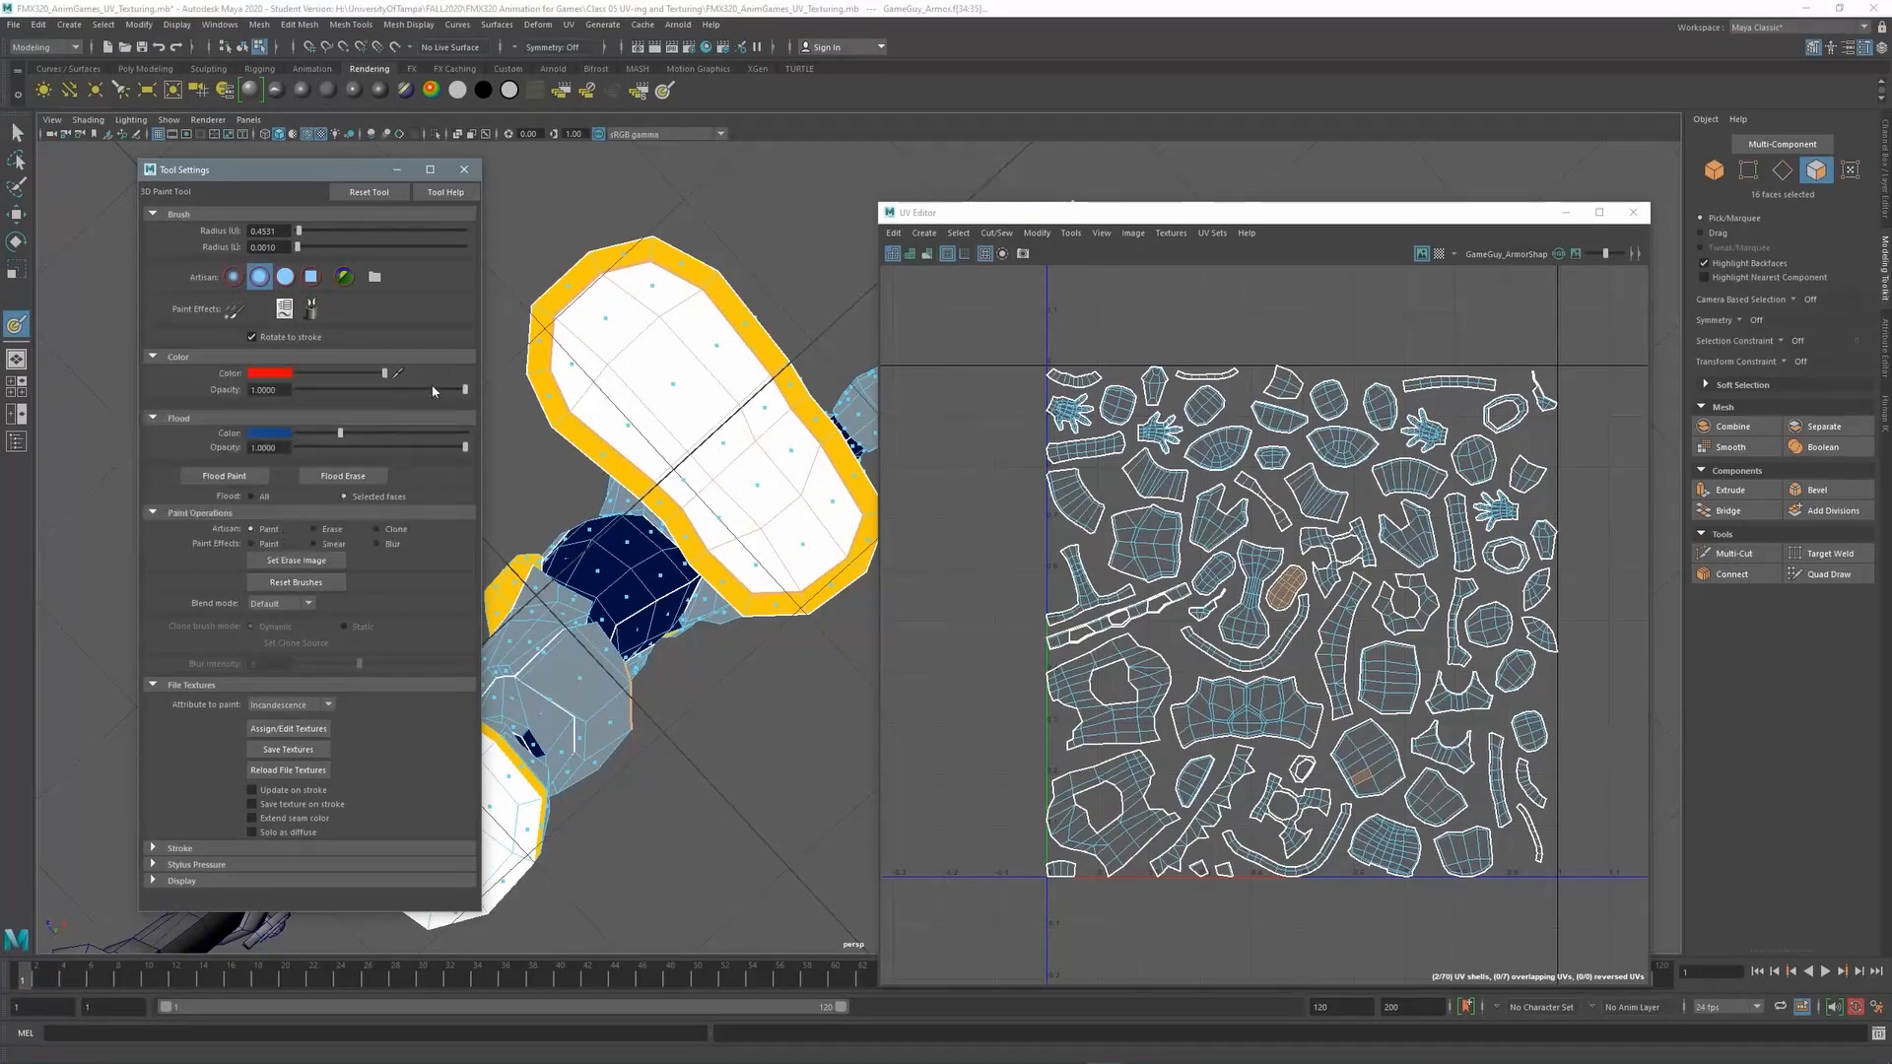
left_click(225, 476)
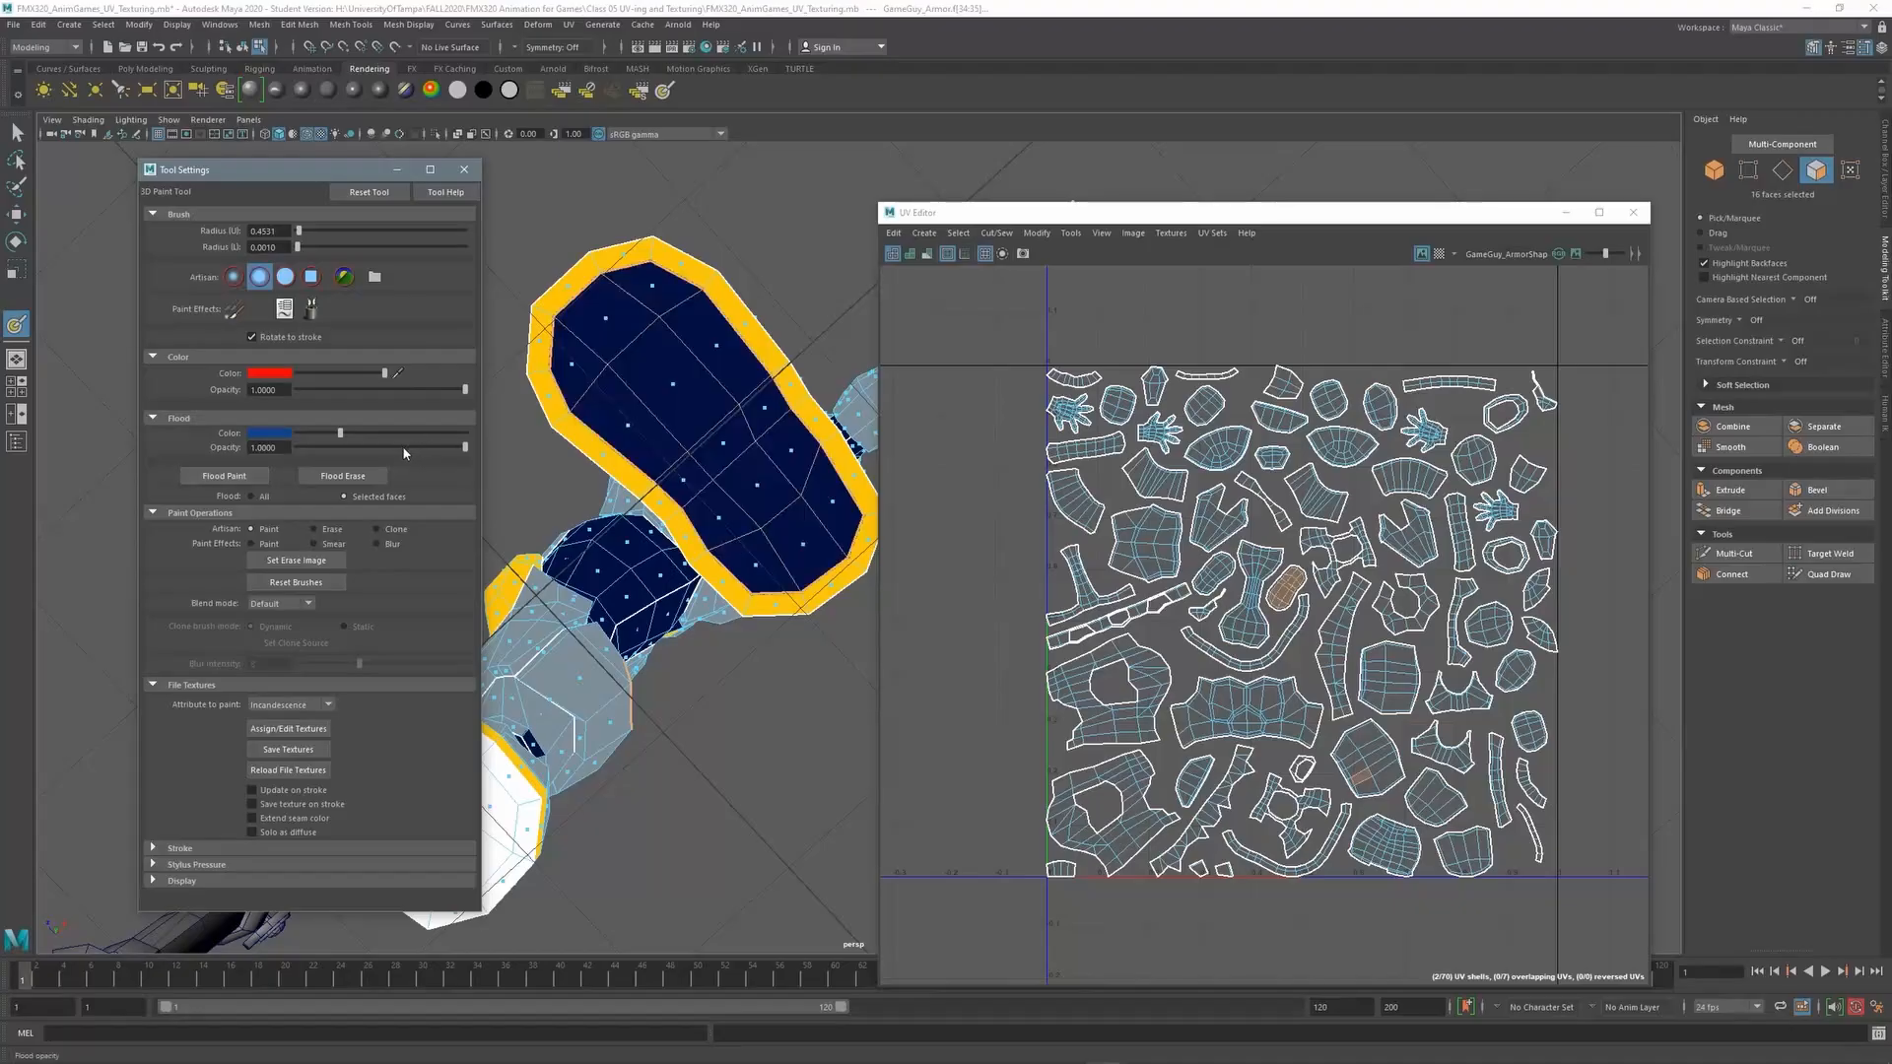
Return to the Select Tool, check the painted character as a whole, and close the UV Editor
left_click(16, 131)
left_click_drag(693, 204, 782, 286, "alt")
right_click_drag(782, 286, 512, 203, "alt")
middle_click_drag(513, 202, 523, 542, "alt")
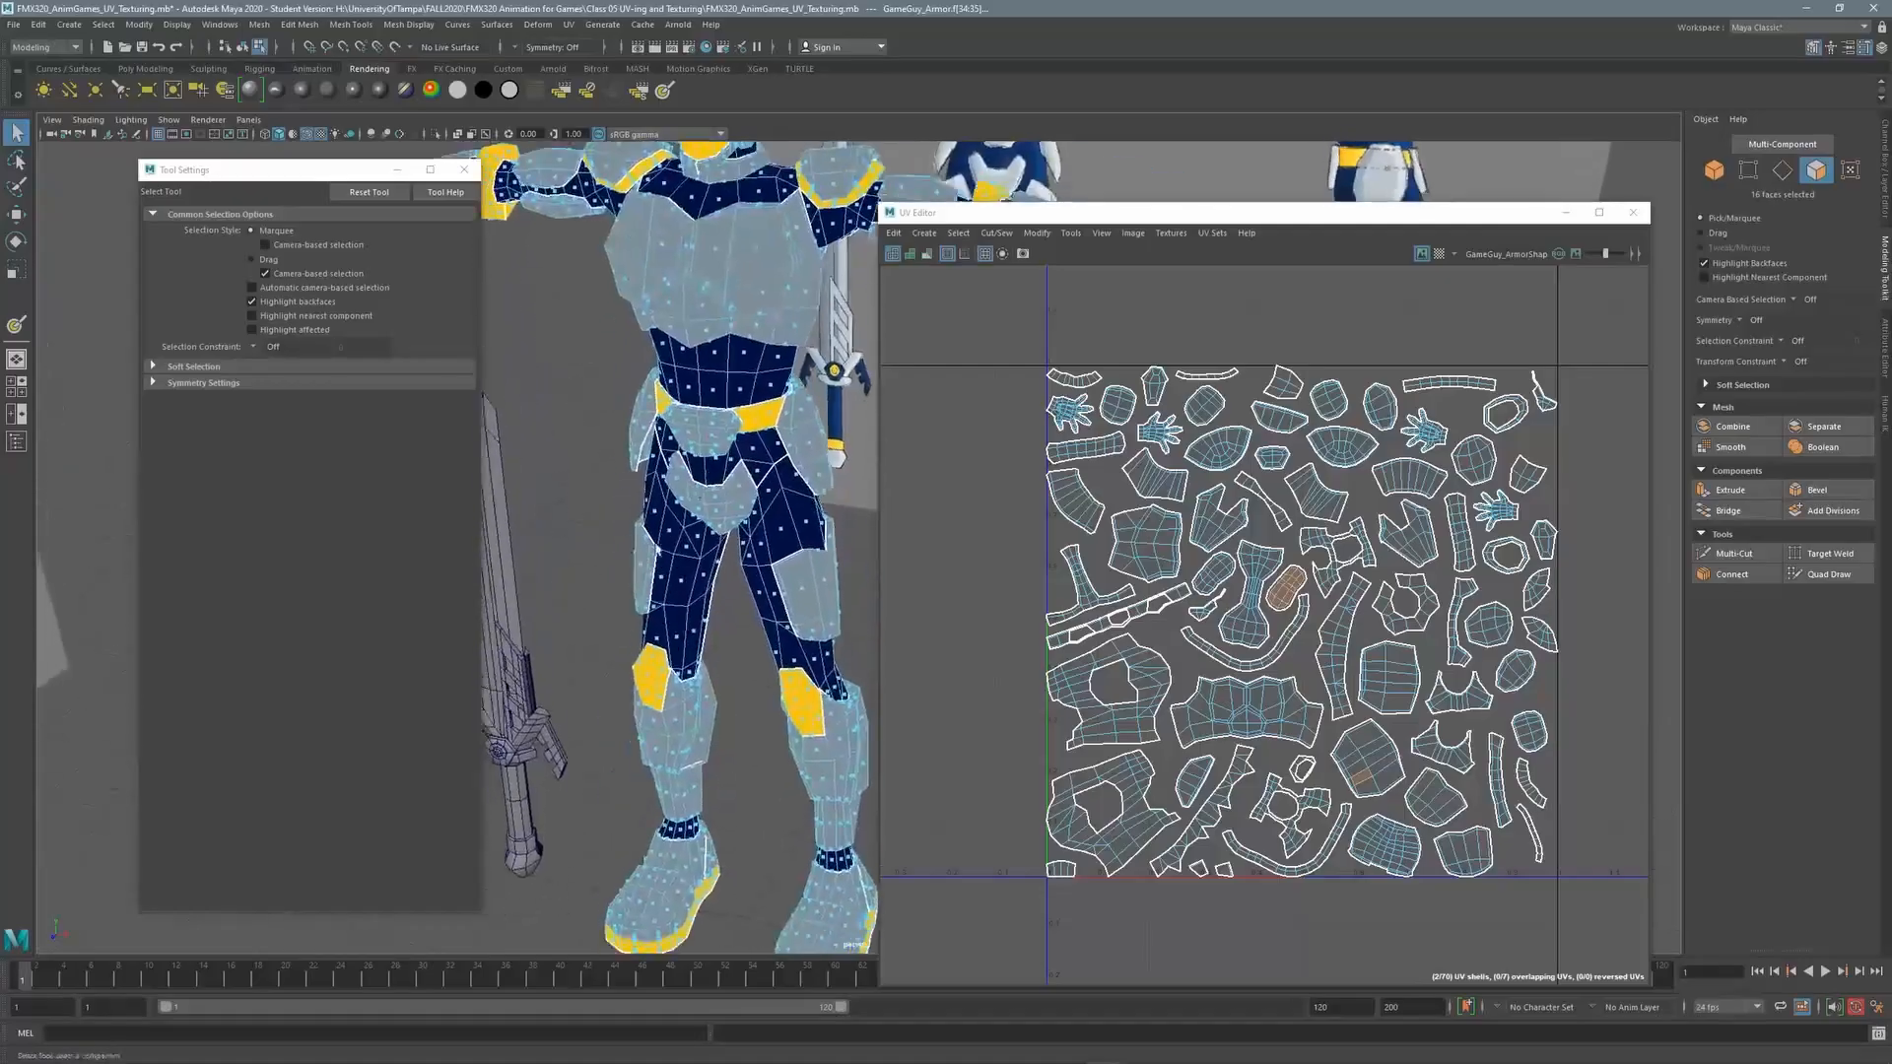
right_click_drag(522, 542, 646, 350, "alt")
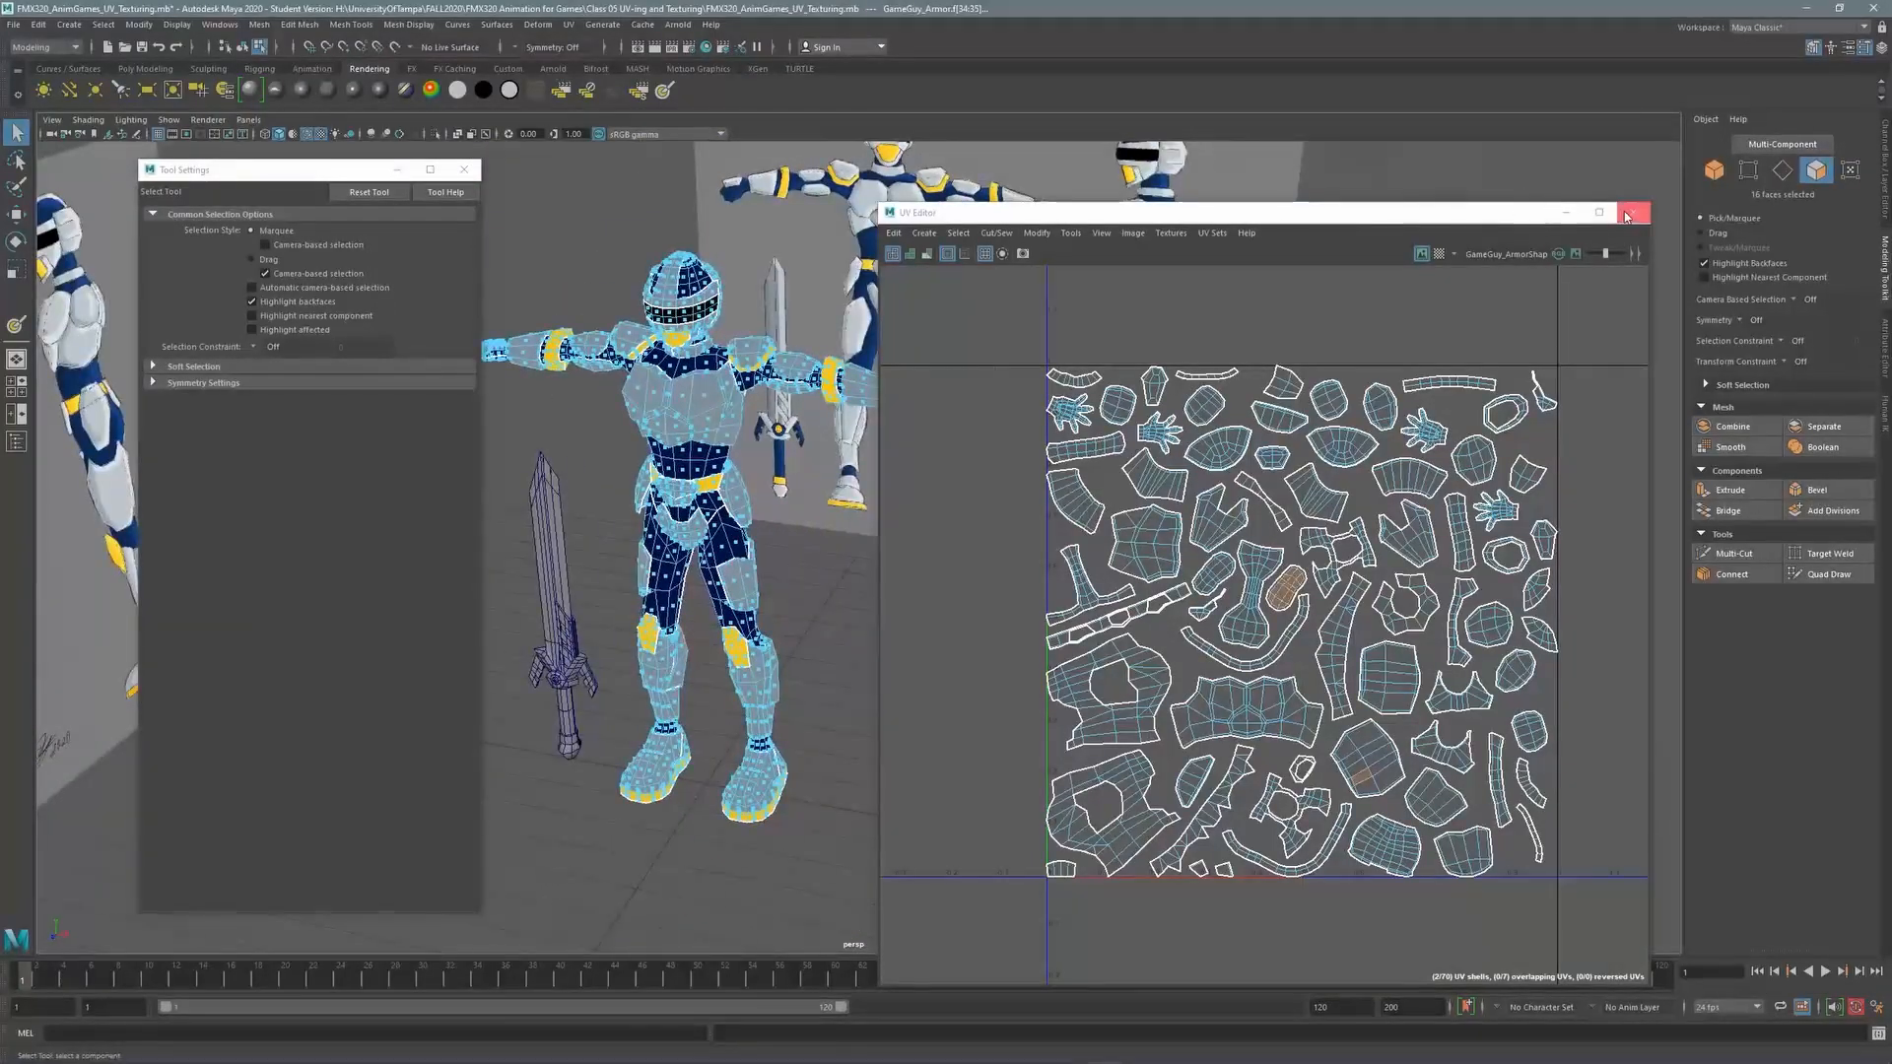
left_click(1634, 214)
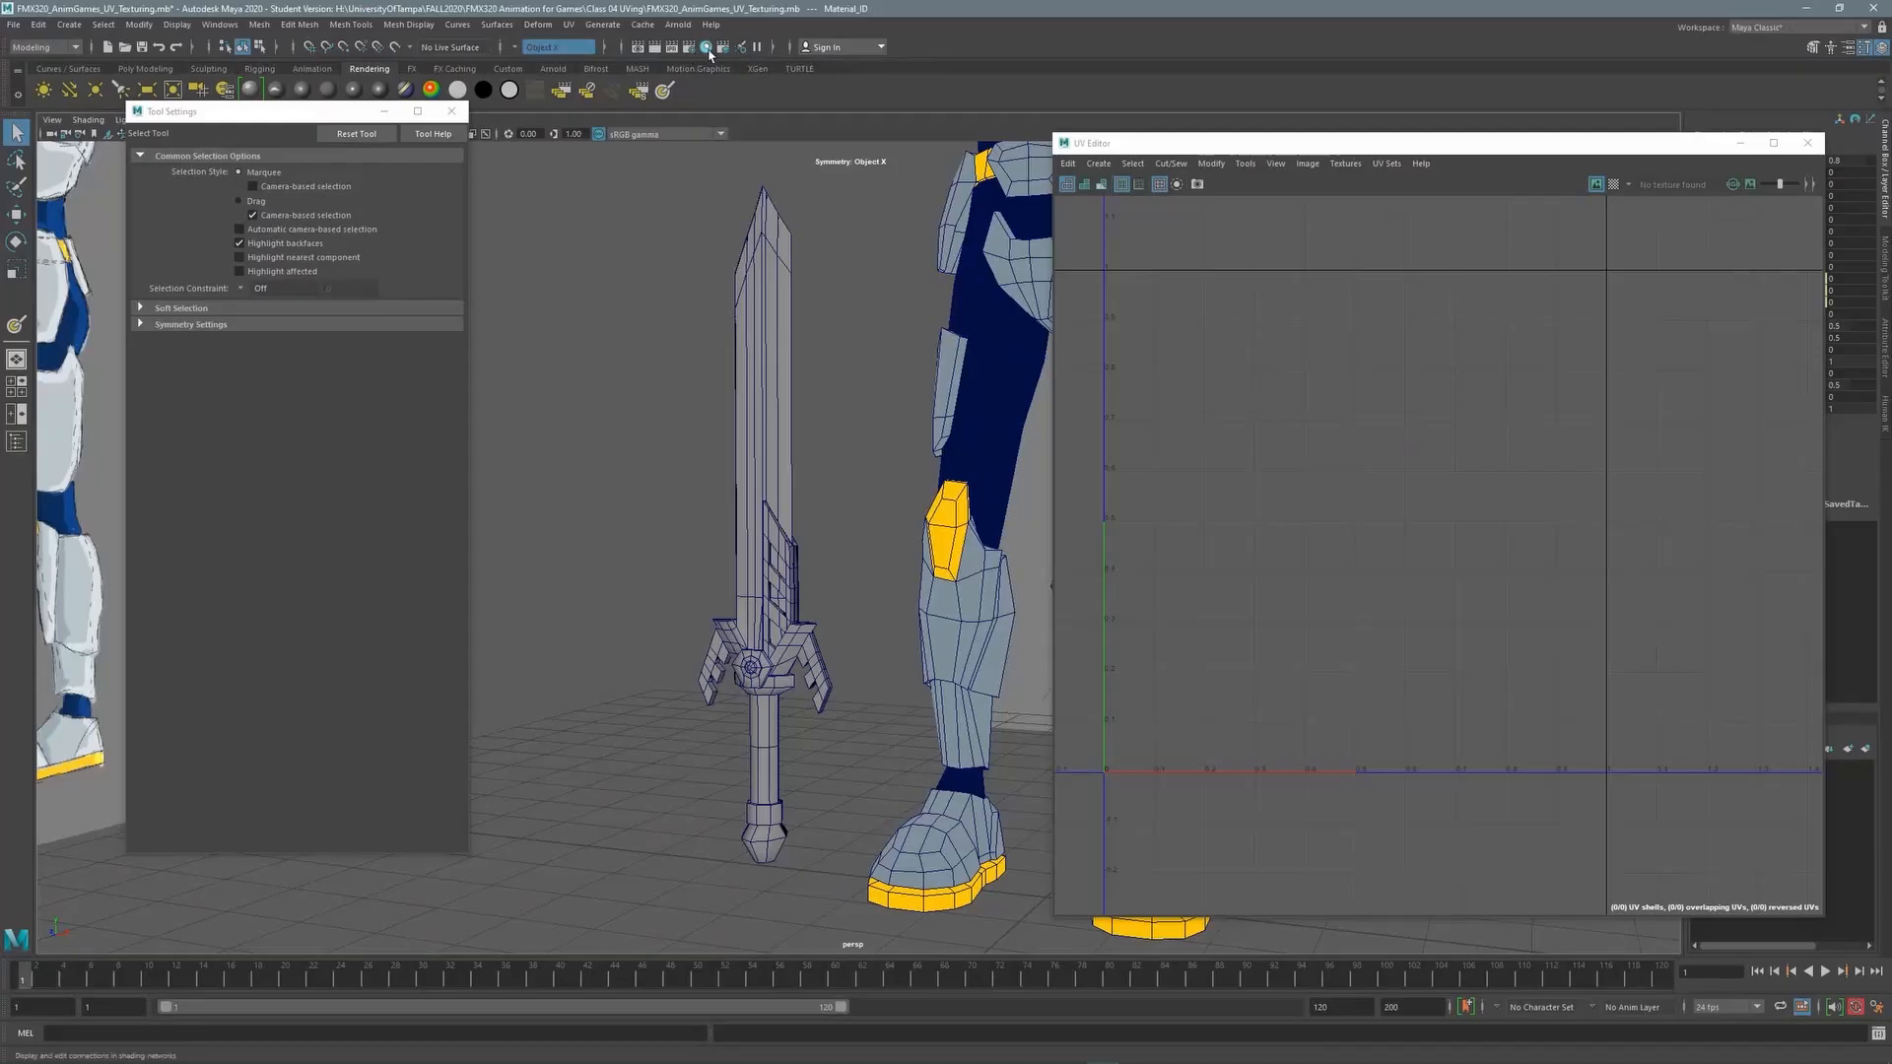
In the Hypershade, rename the character's material as GameGuy_Material_ID
left_click(706, 48)
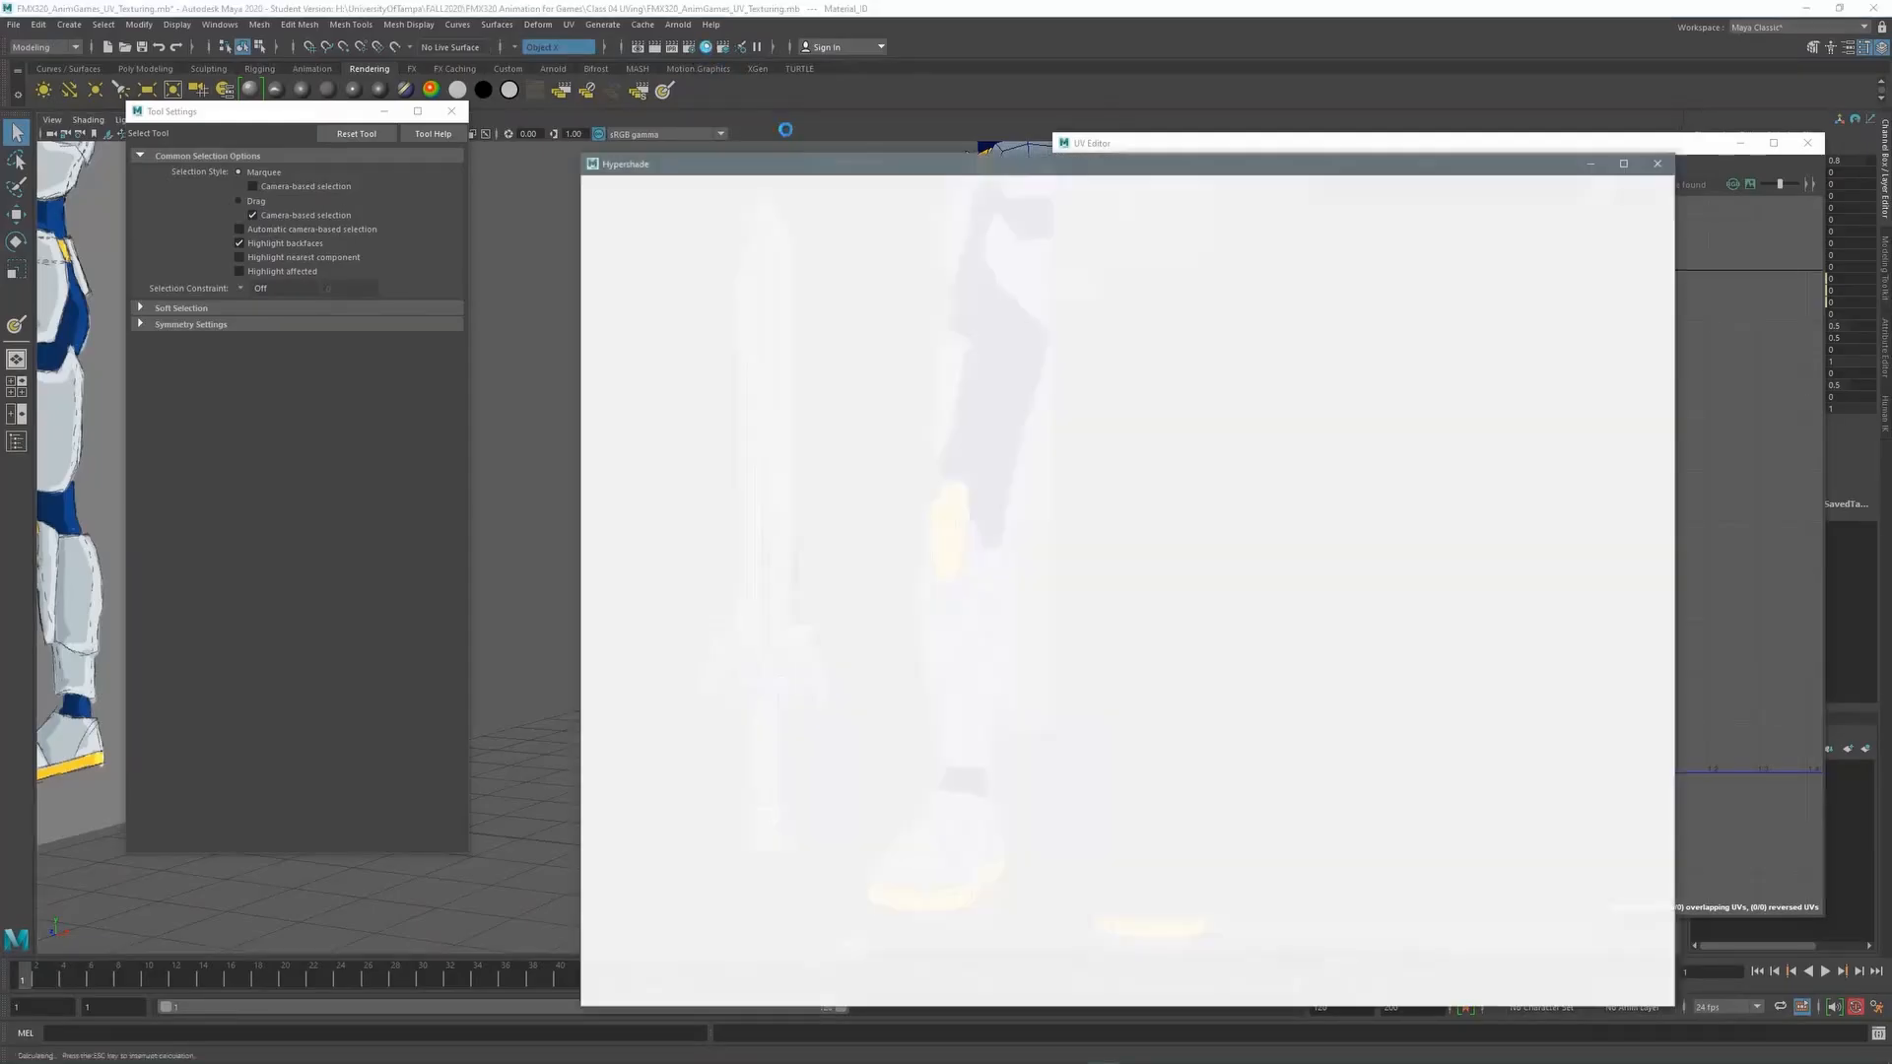
left_click_drag(866, 161, 766, 124)
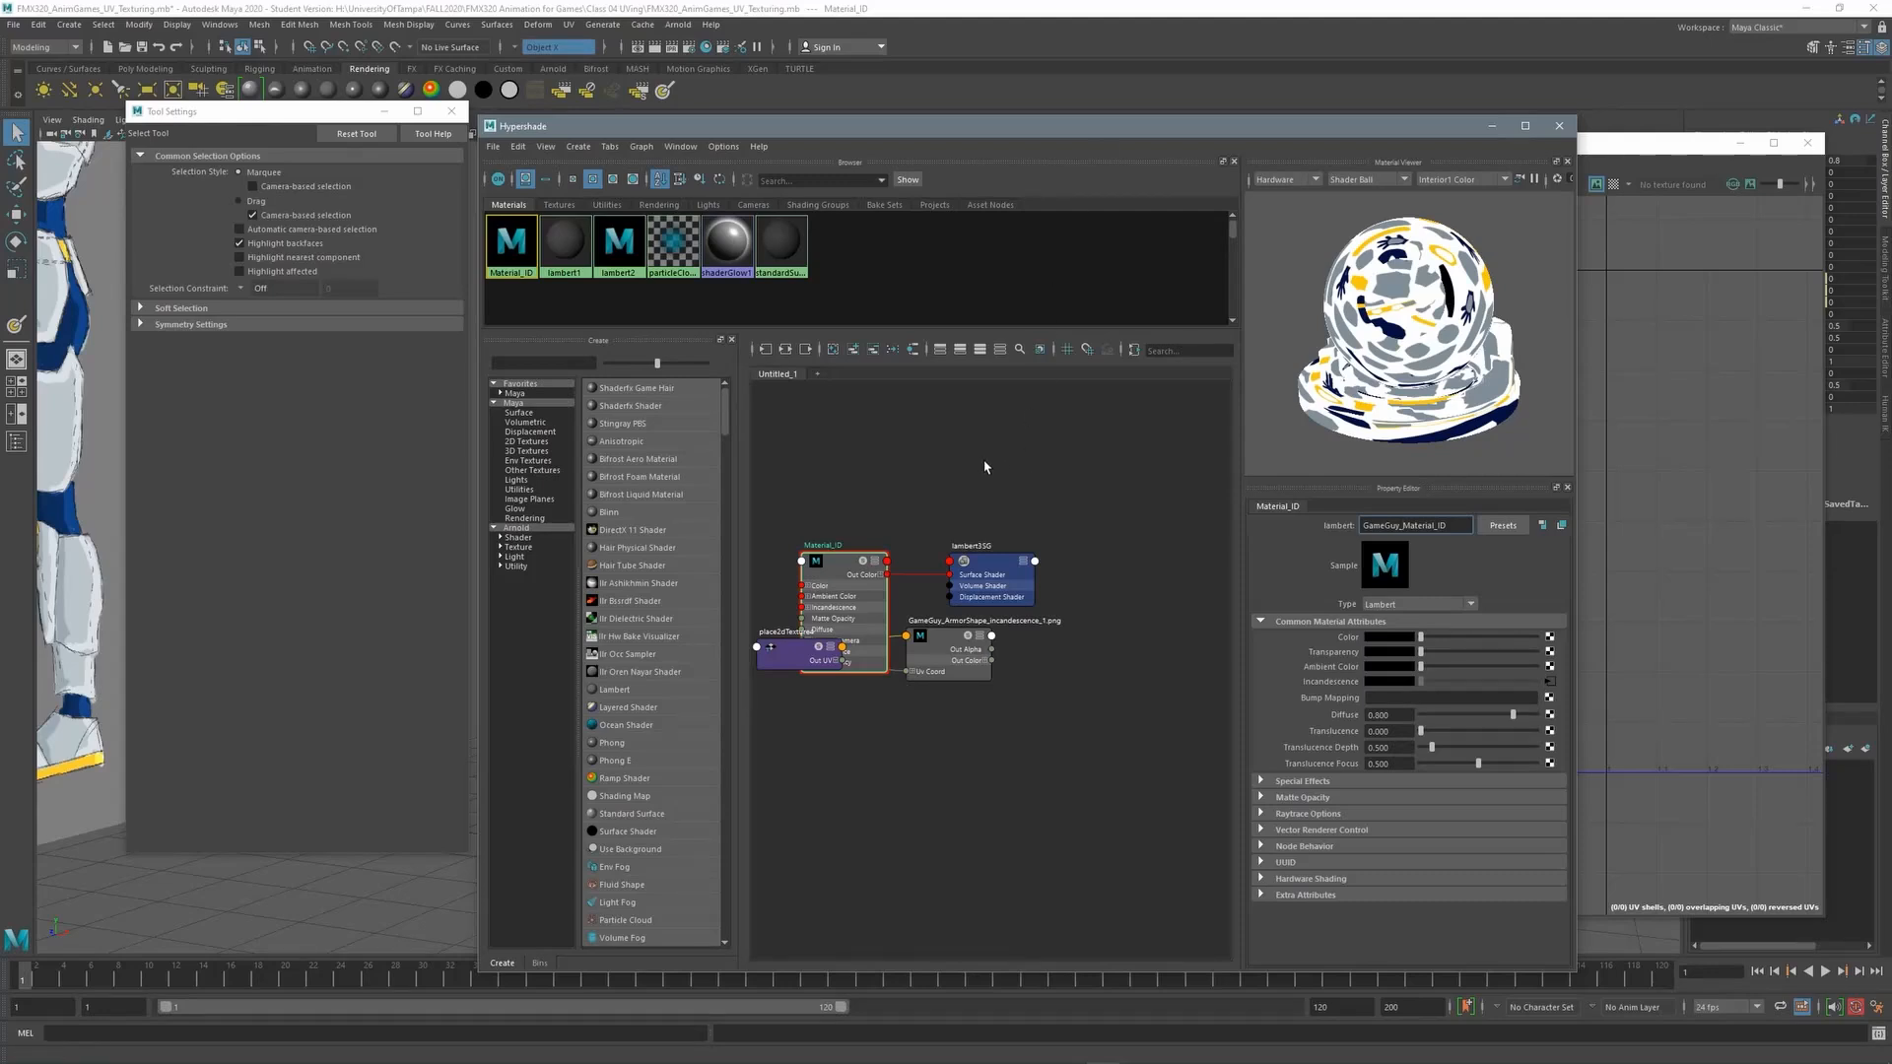
key("Return")
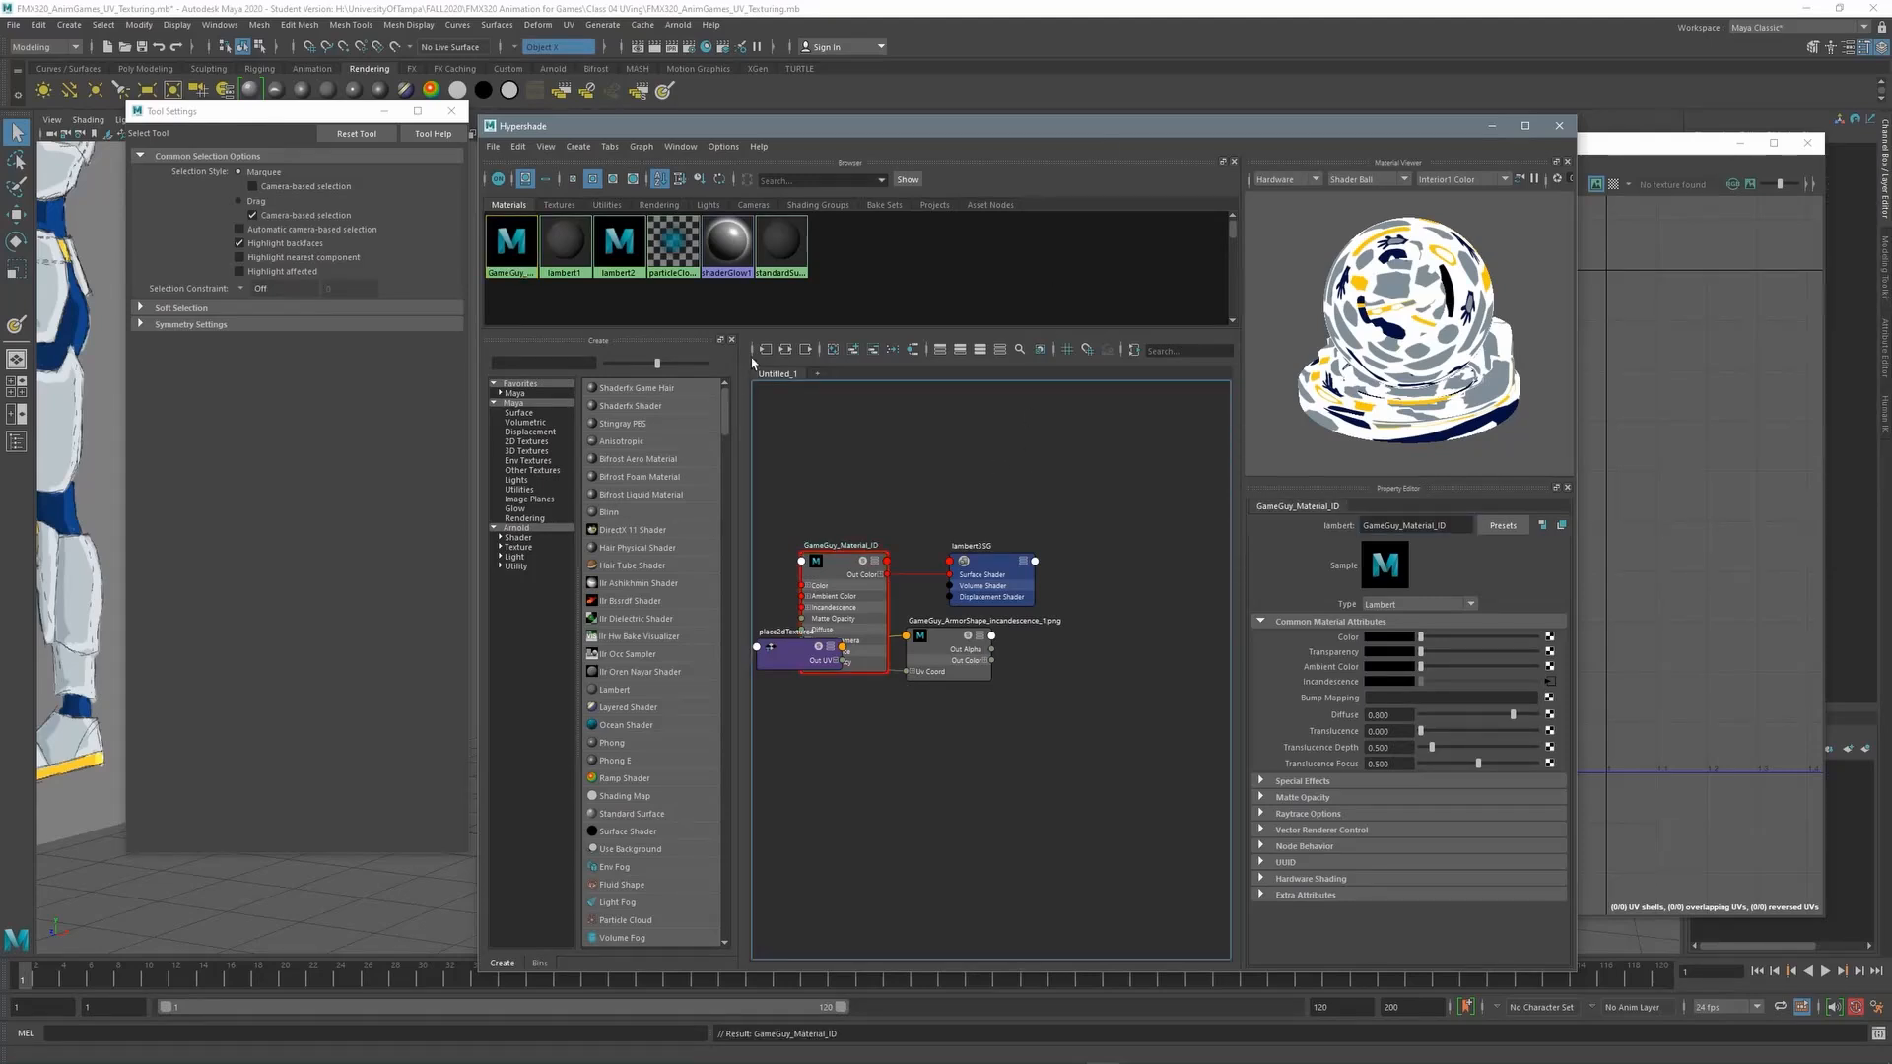
Create a new Lambert material and name it Sword_Material_ID
left_click(517, 403)
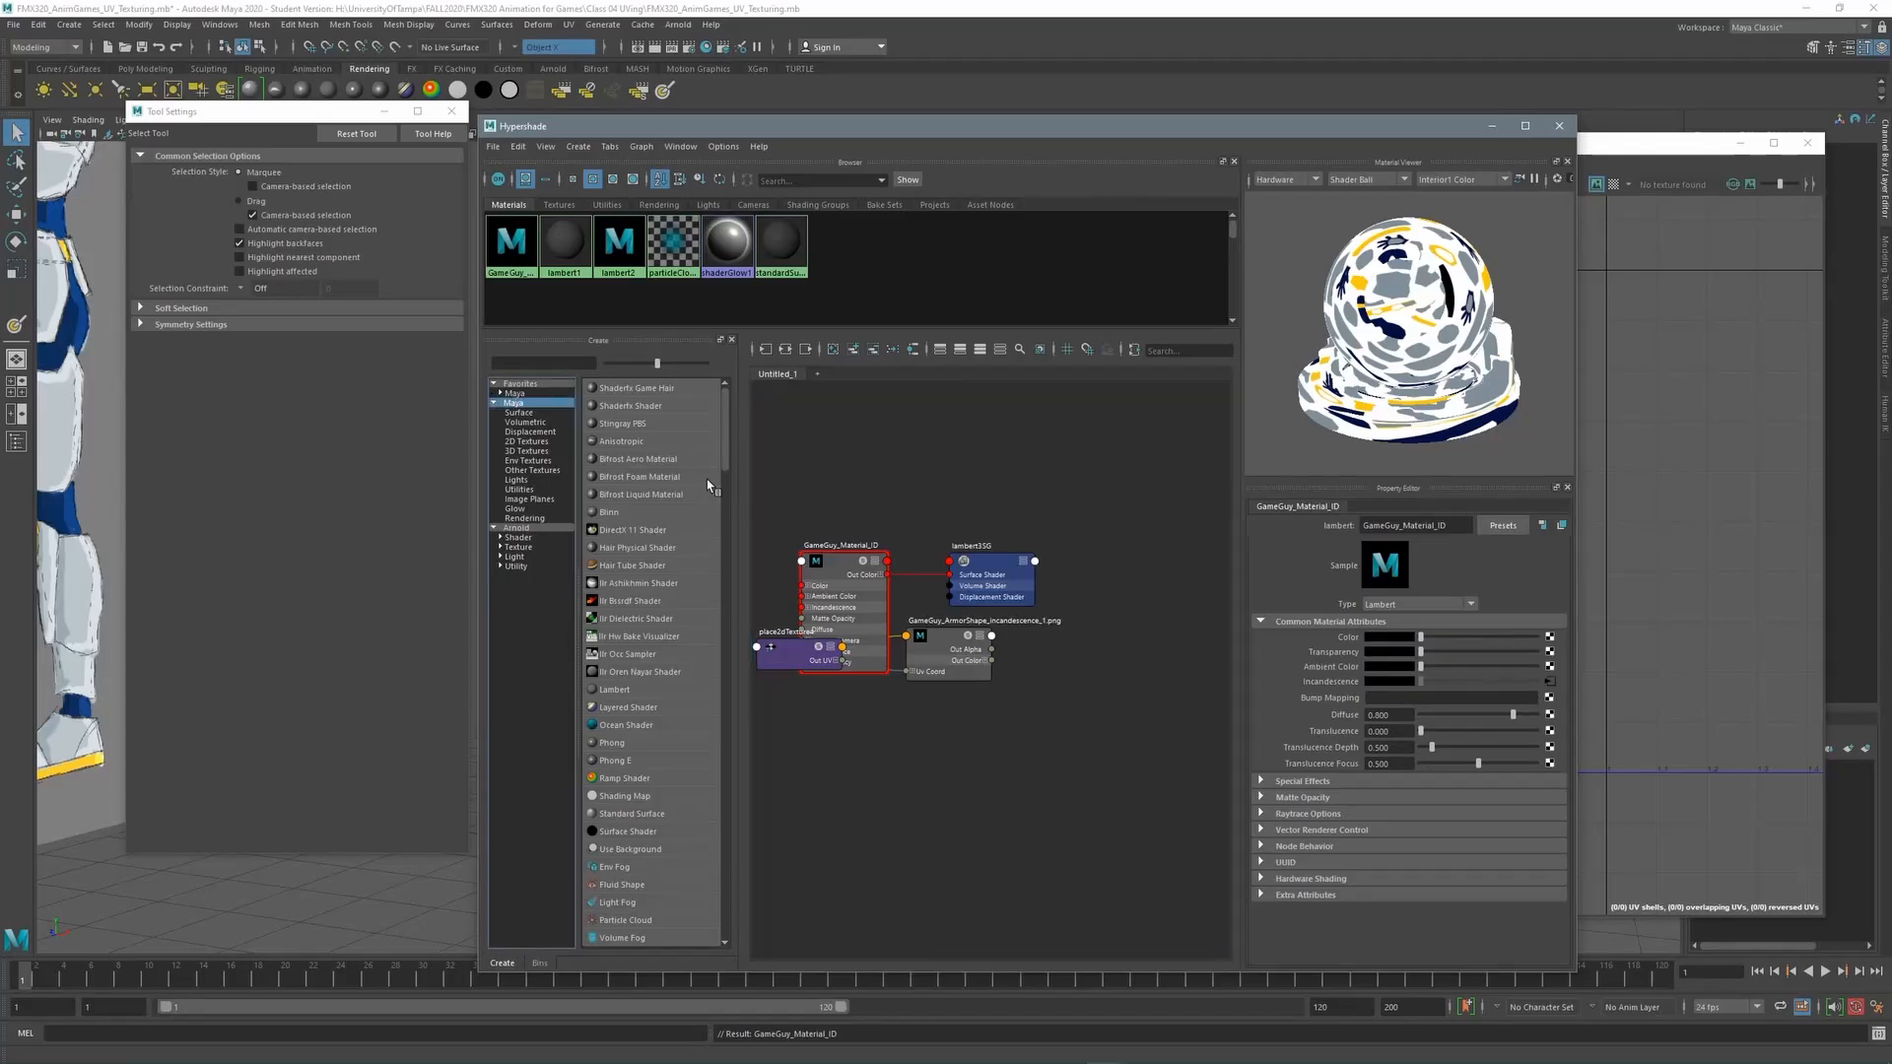
left_click_drag(725, 461, 728, 477)
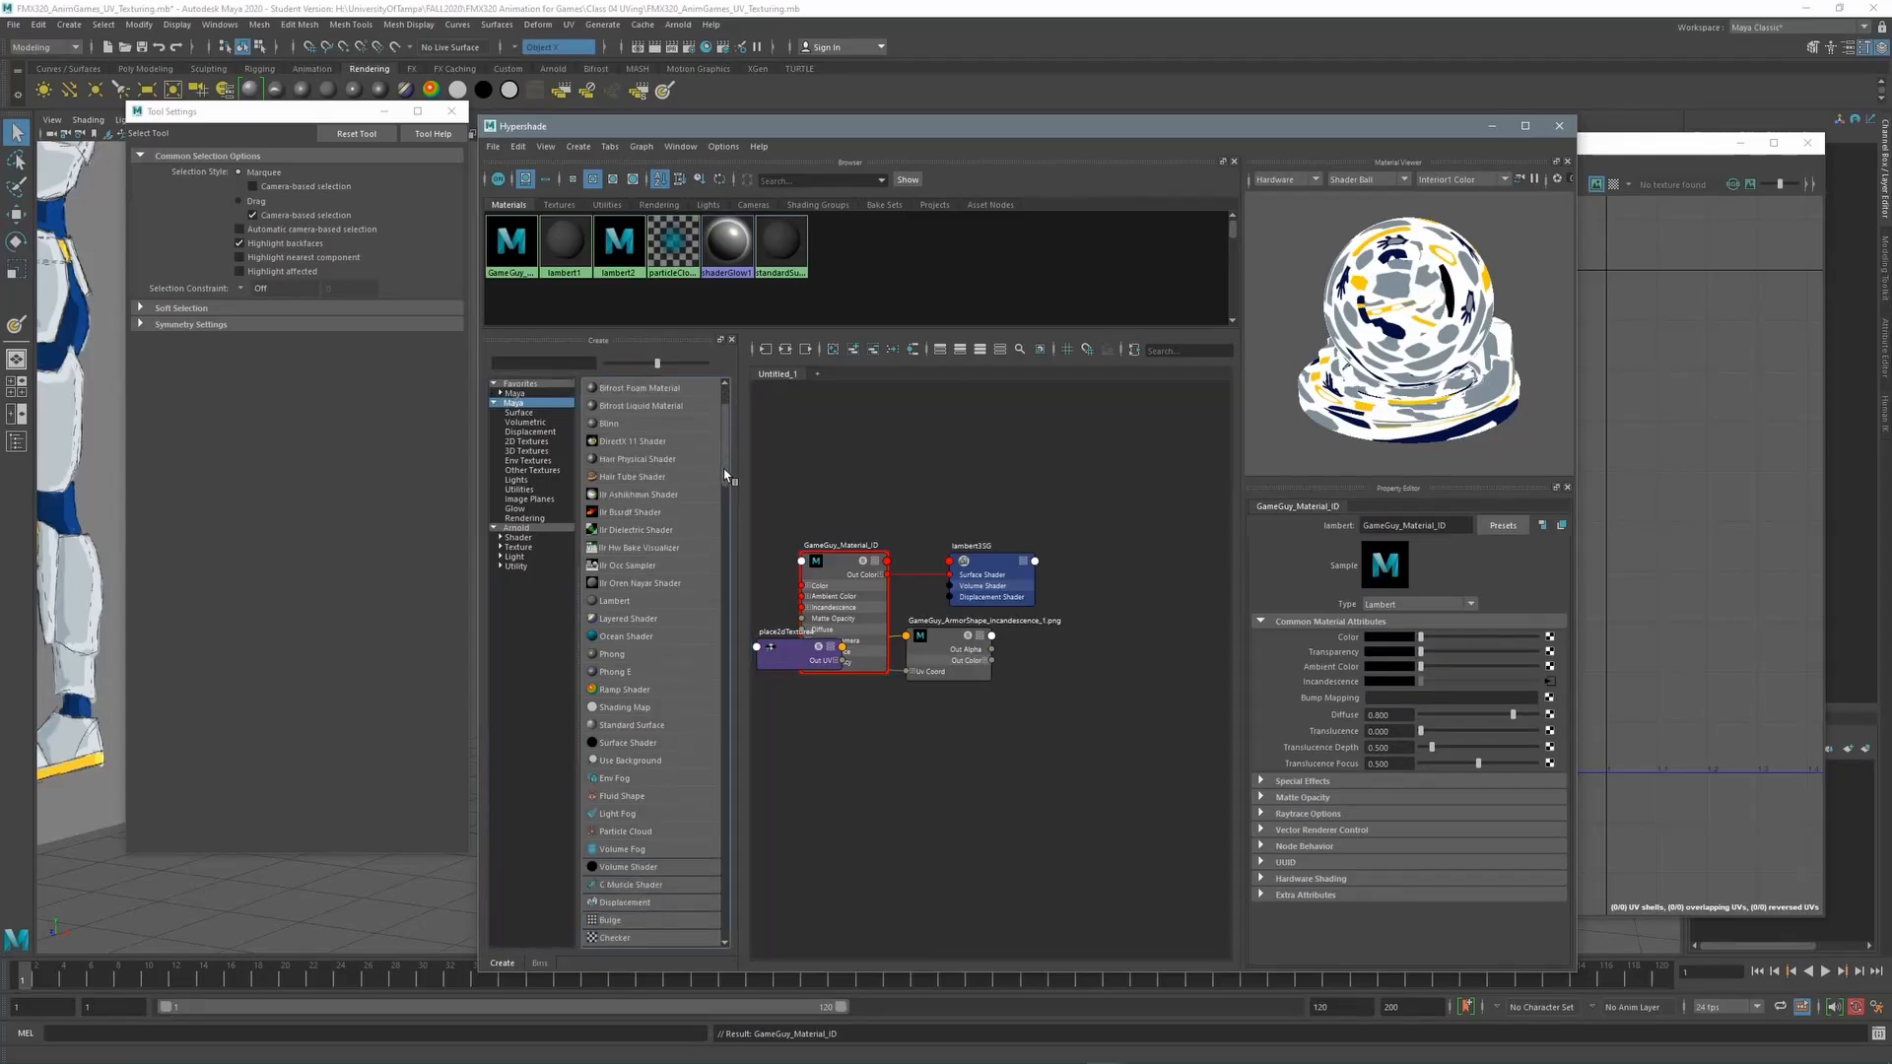
left_click(615, 602)
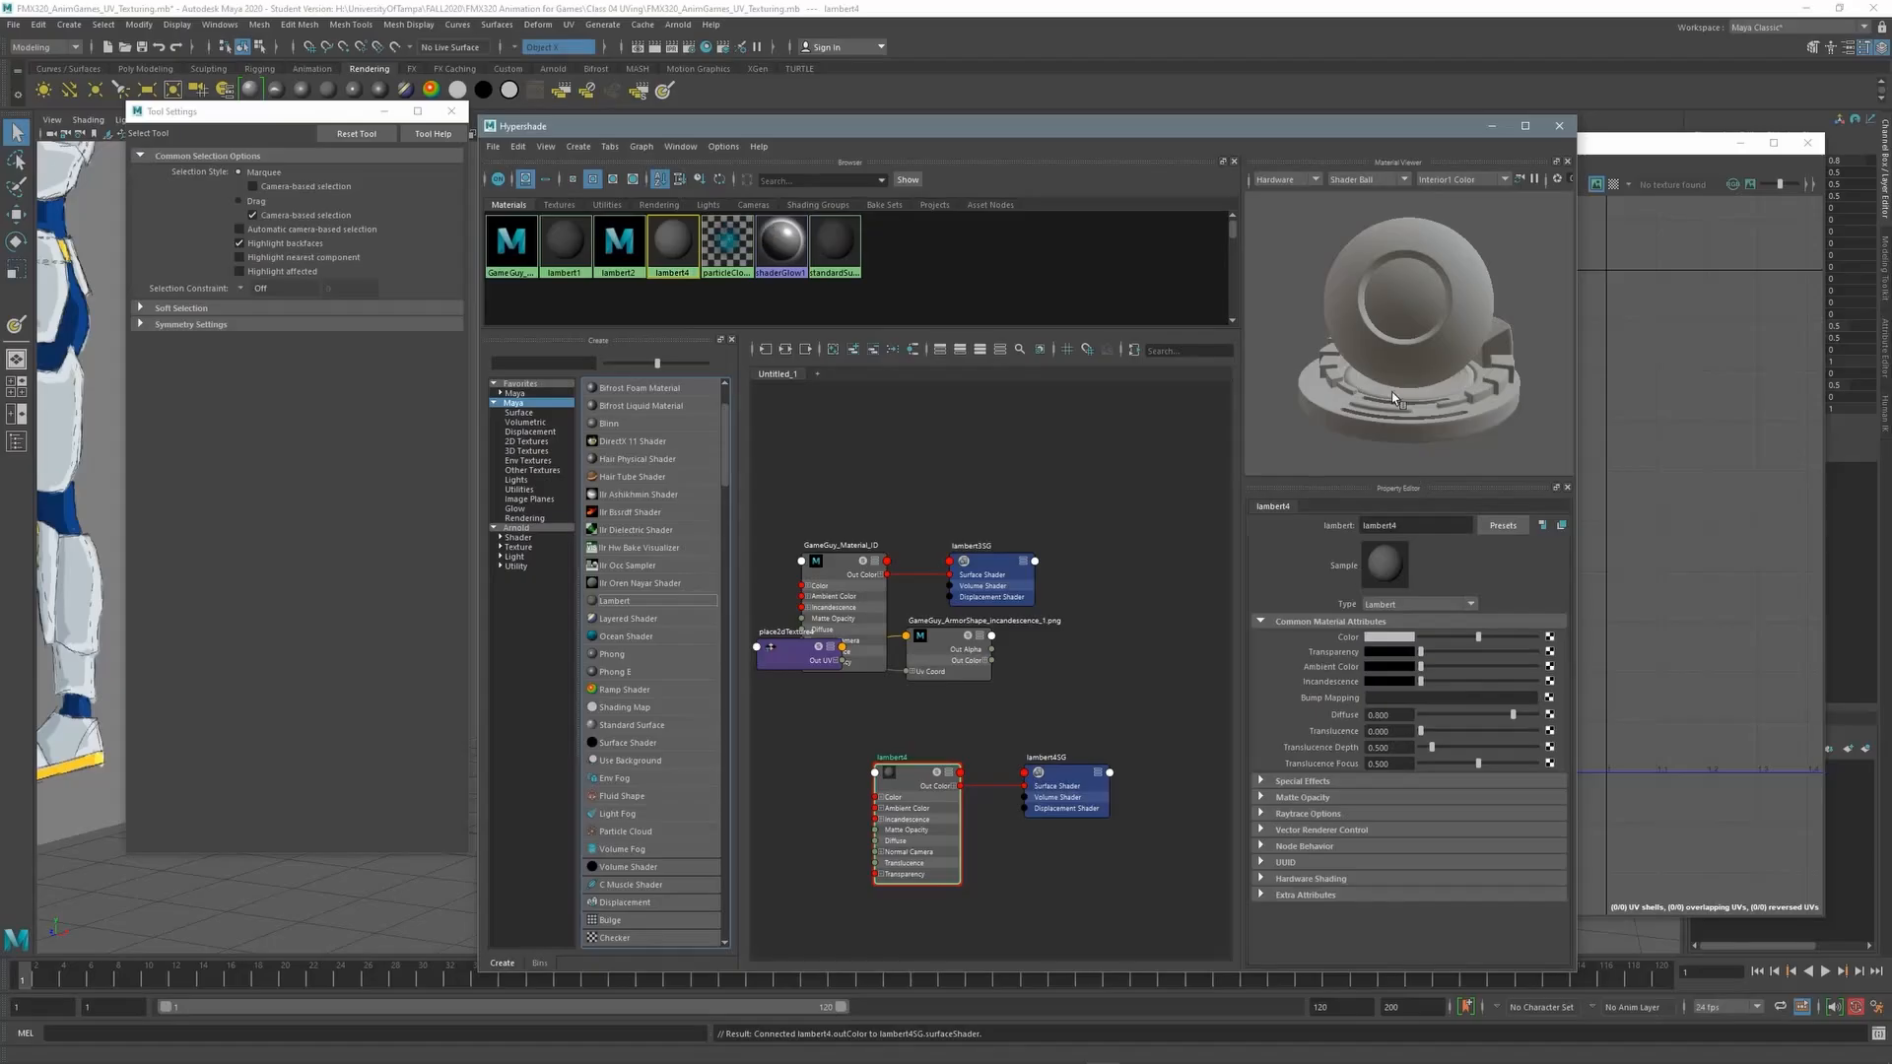
left_click_drag(1413, 528, 1323, 514)
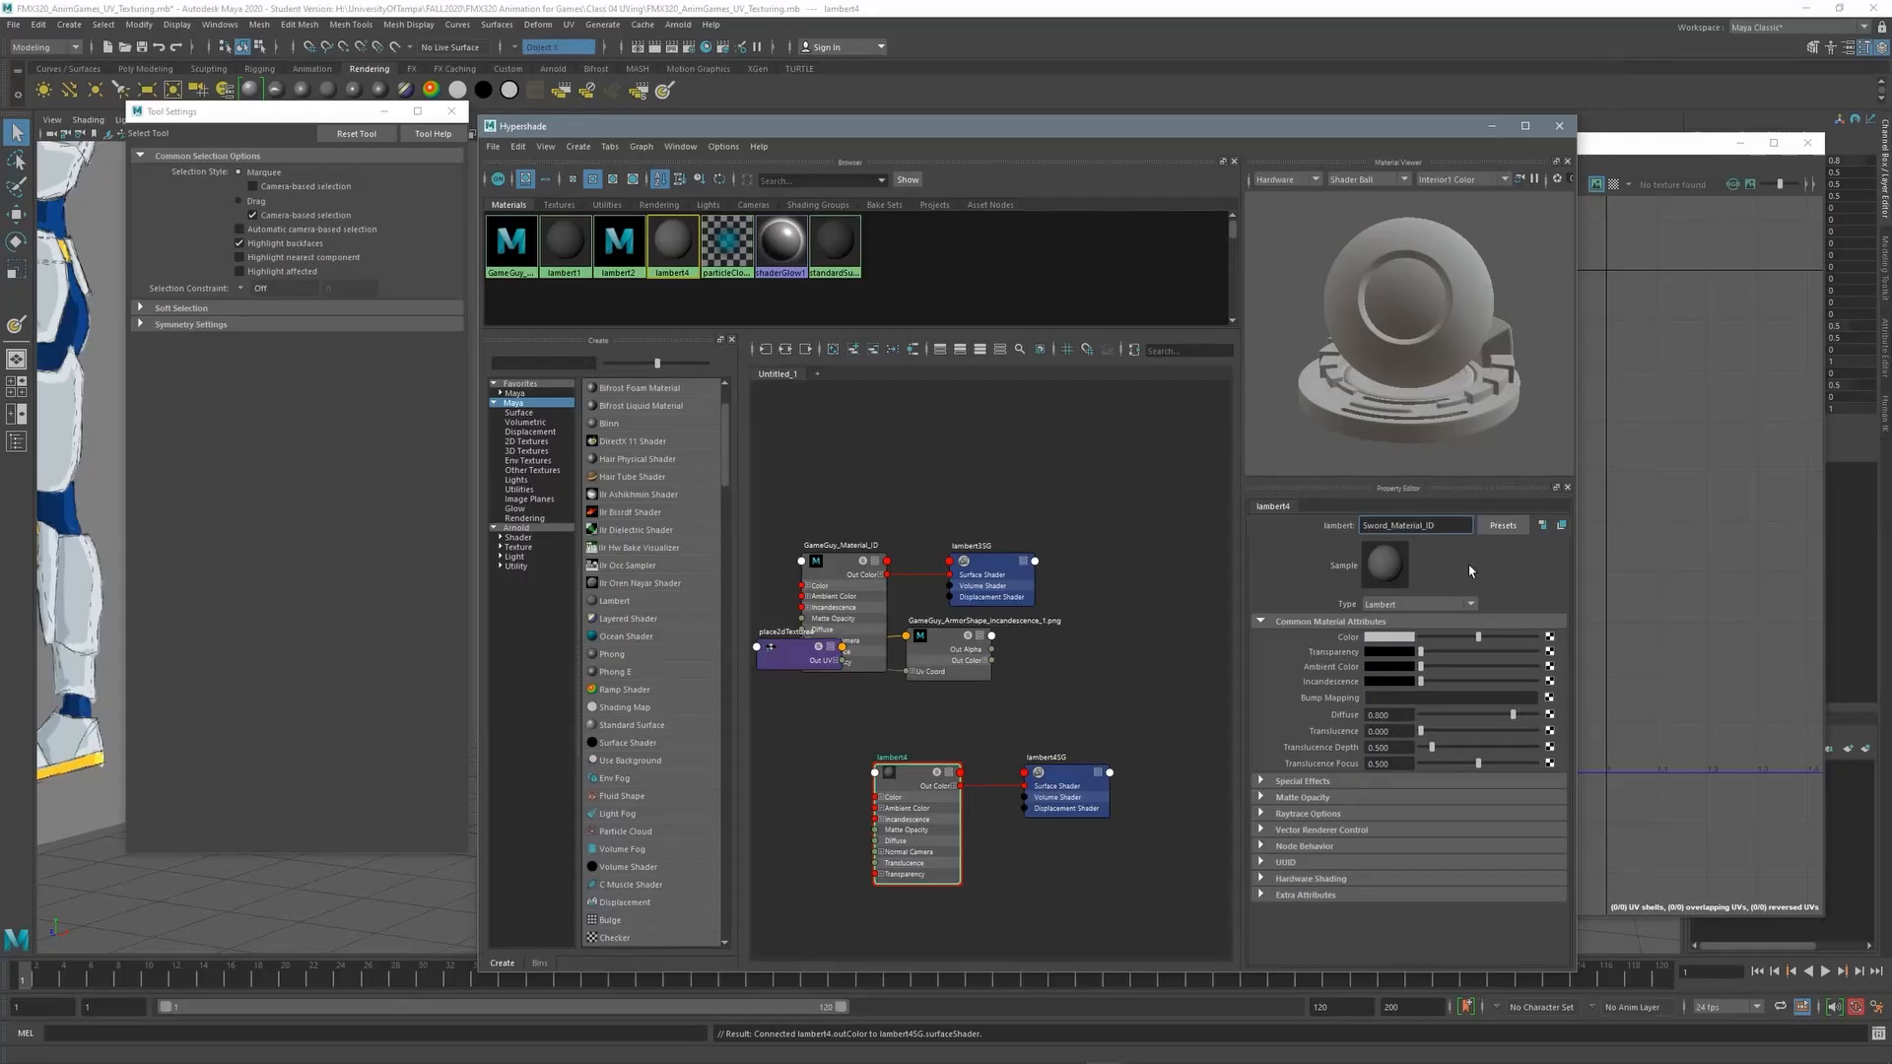
key("Return")
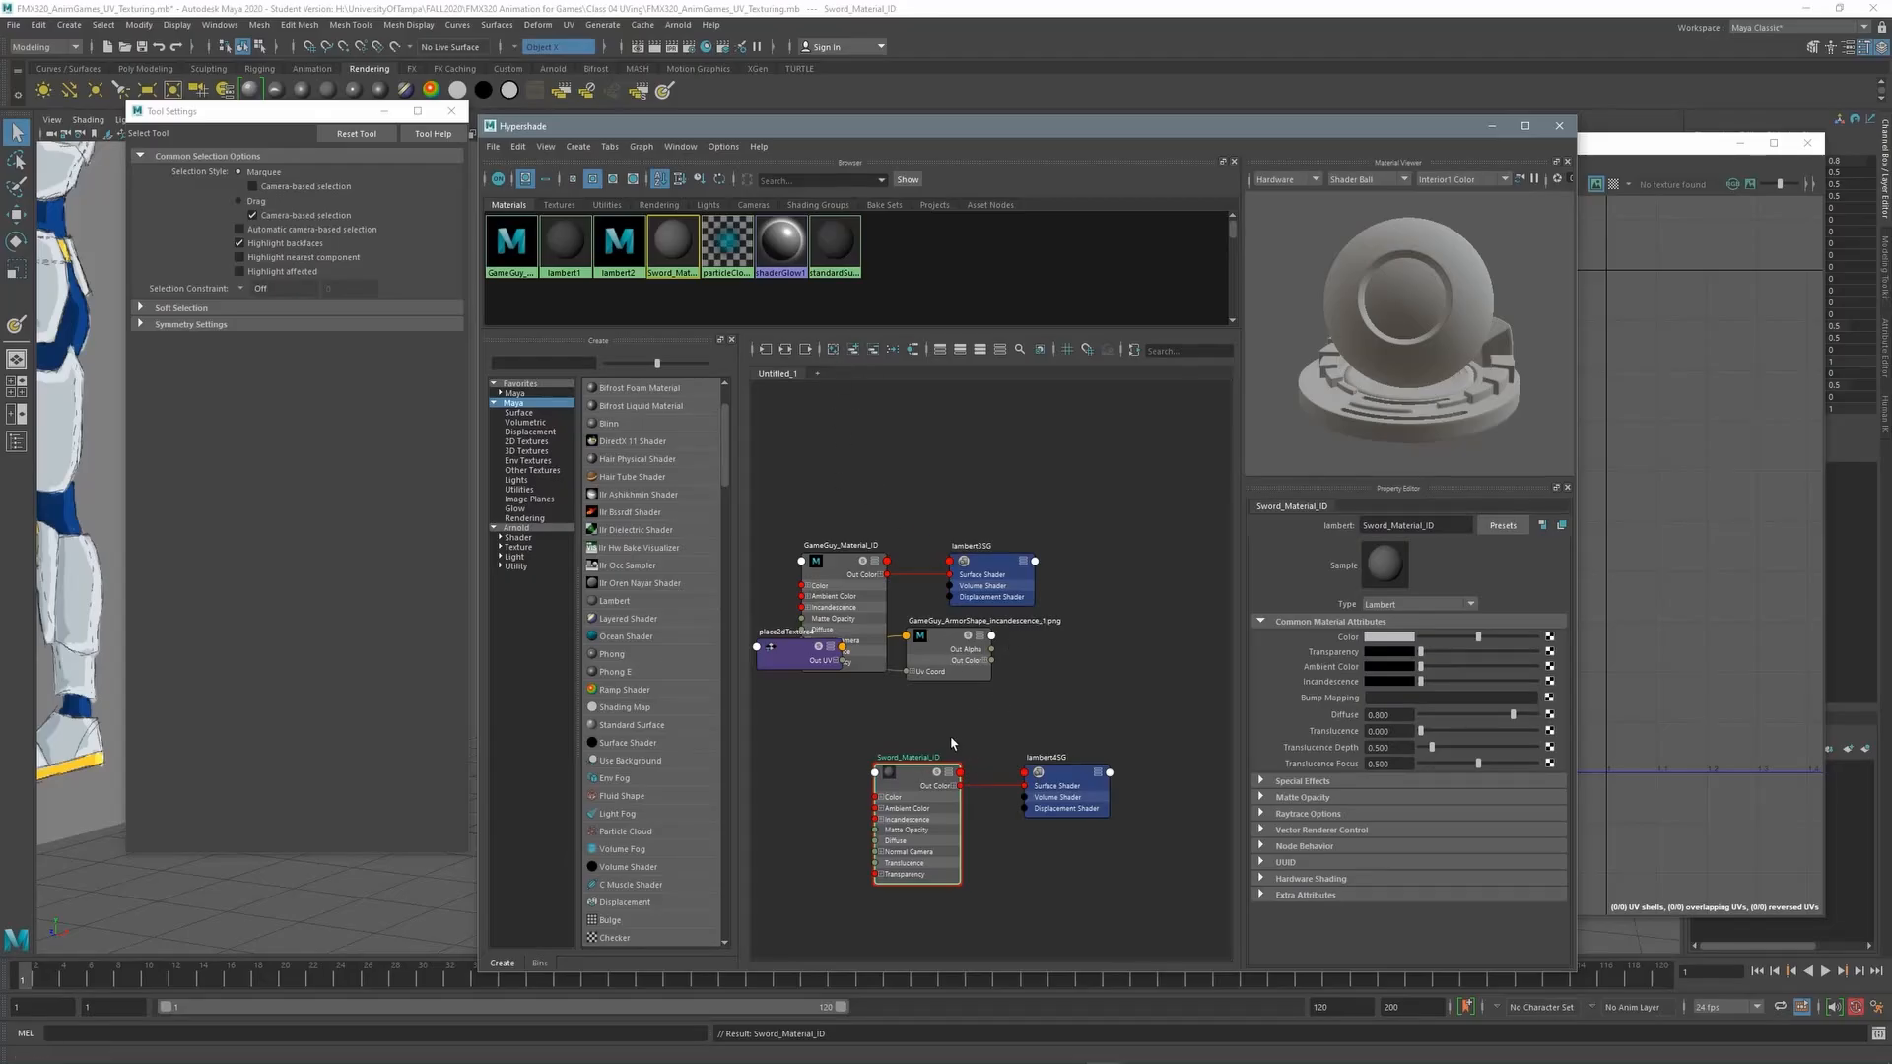
Set Sword_Material_ID's color to black and its incandescence to white, and close the Hypershade
left_click_drag(1172, 119, 963, 316)
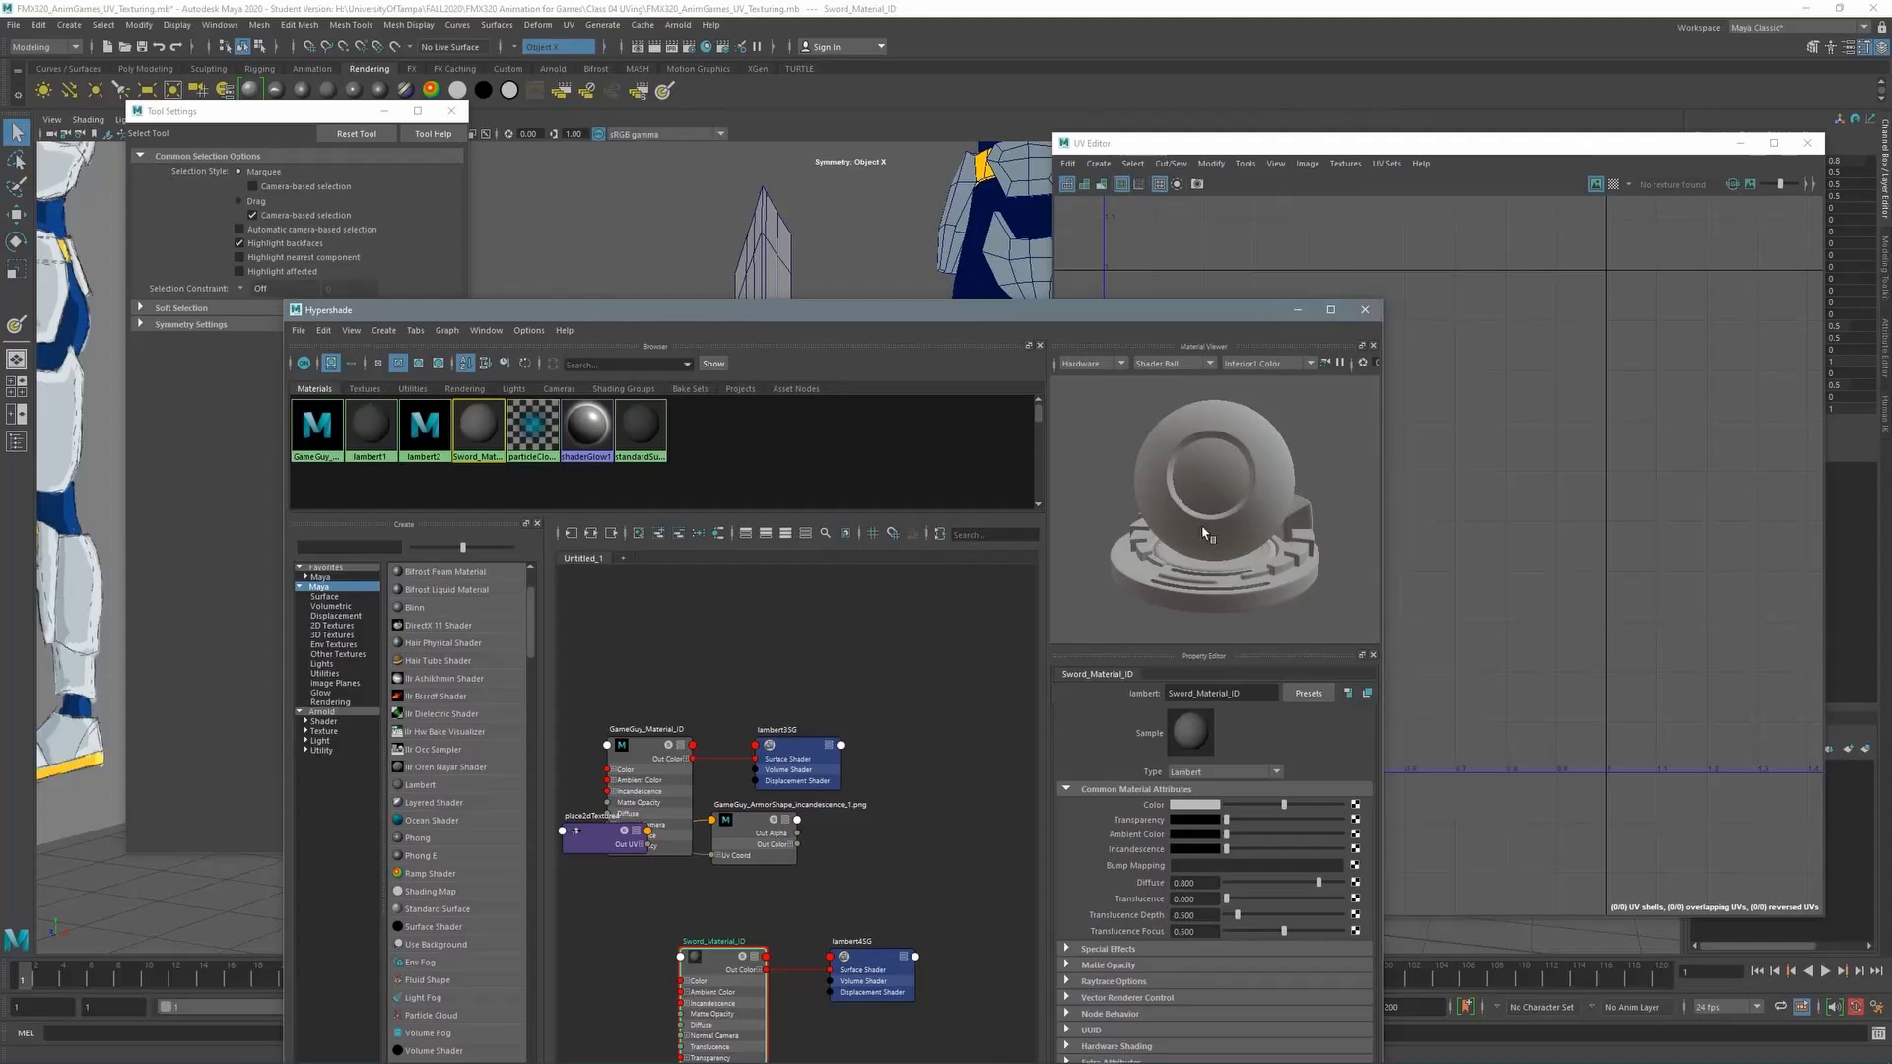
left_click_drag(1284, 806, 1214, 818)
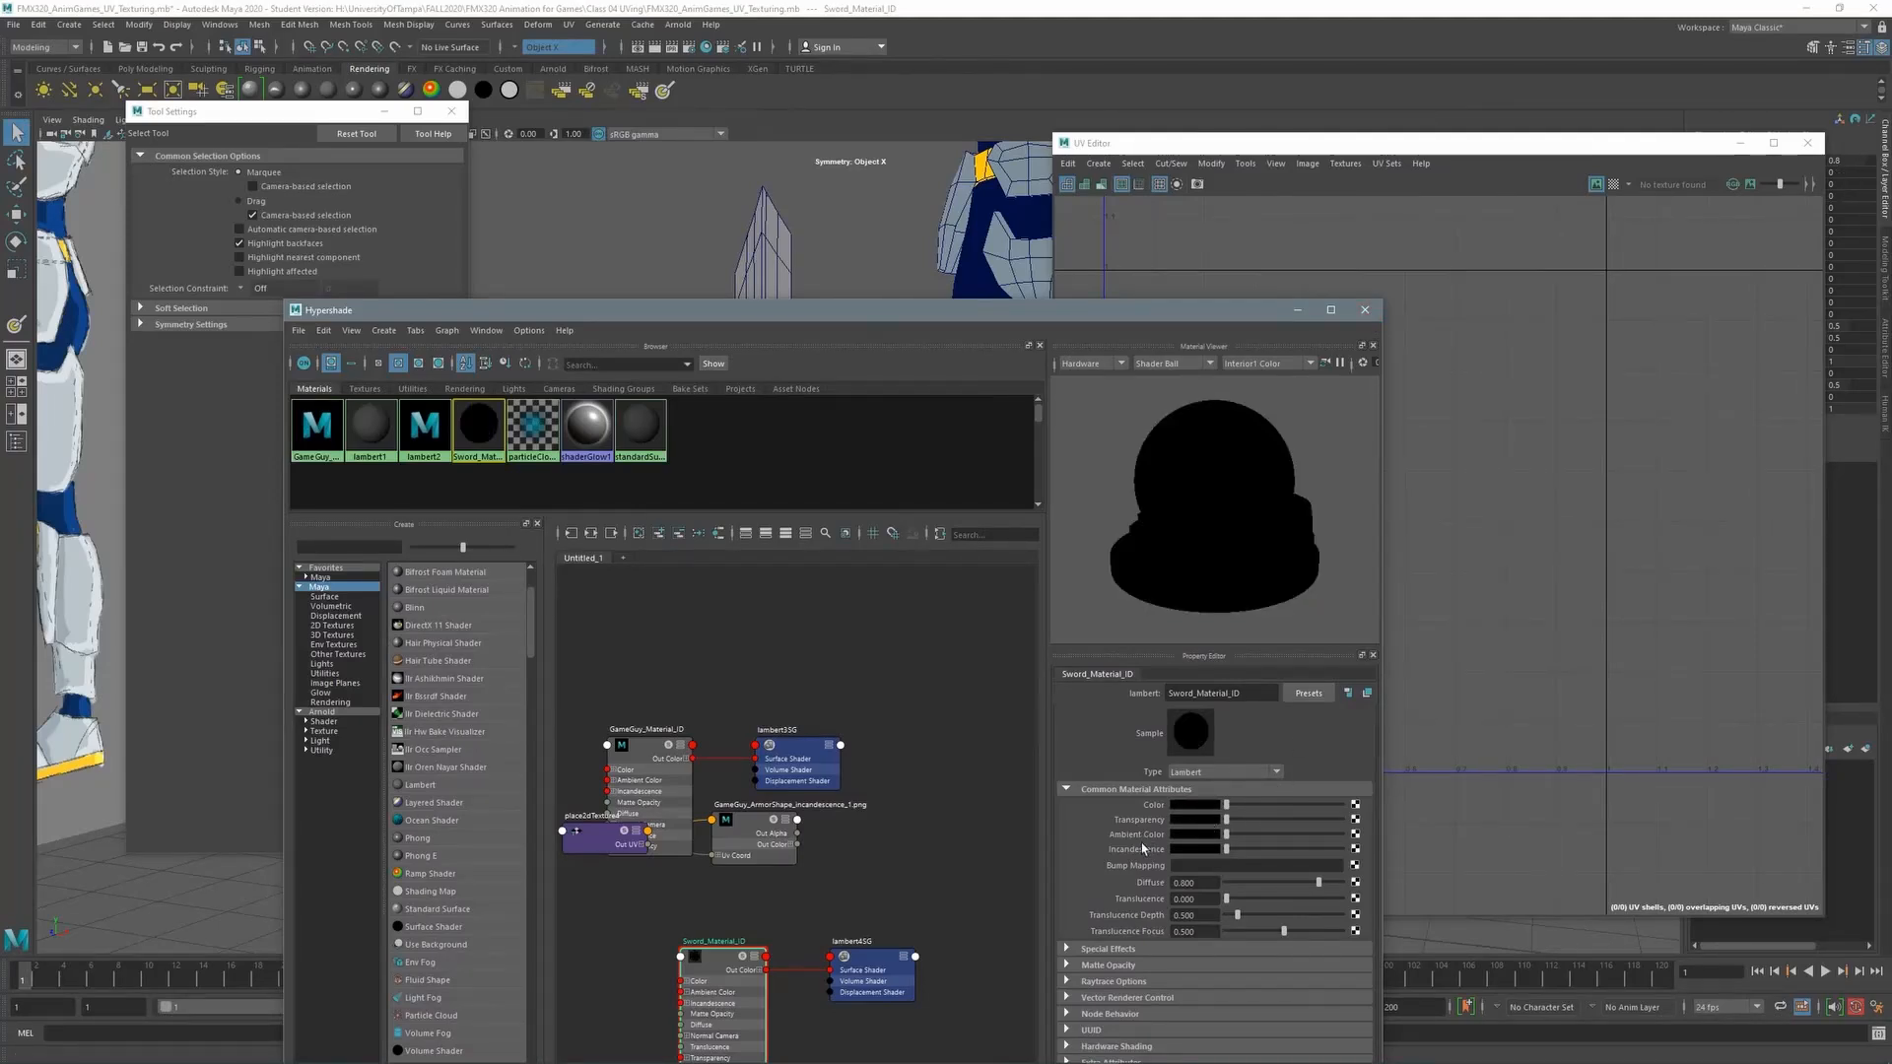
left_click_drag(1227, 850, 1350, 849)
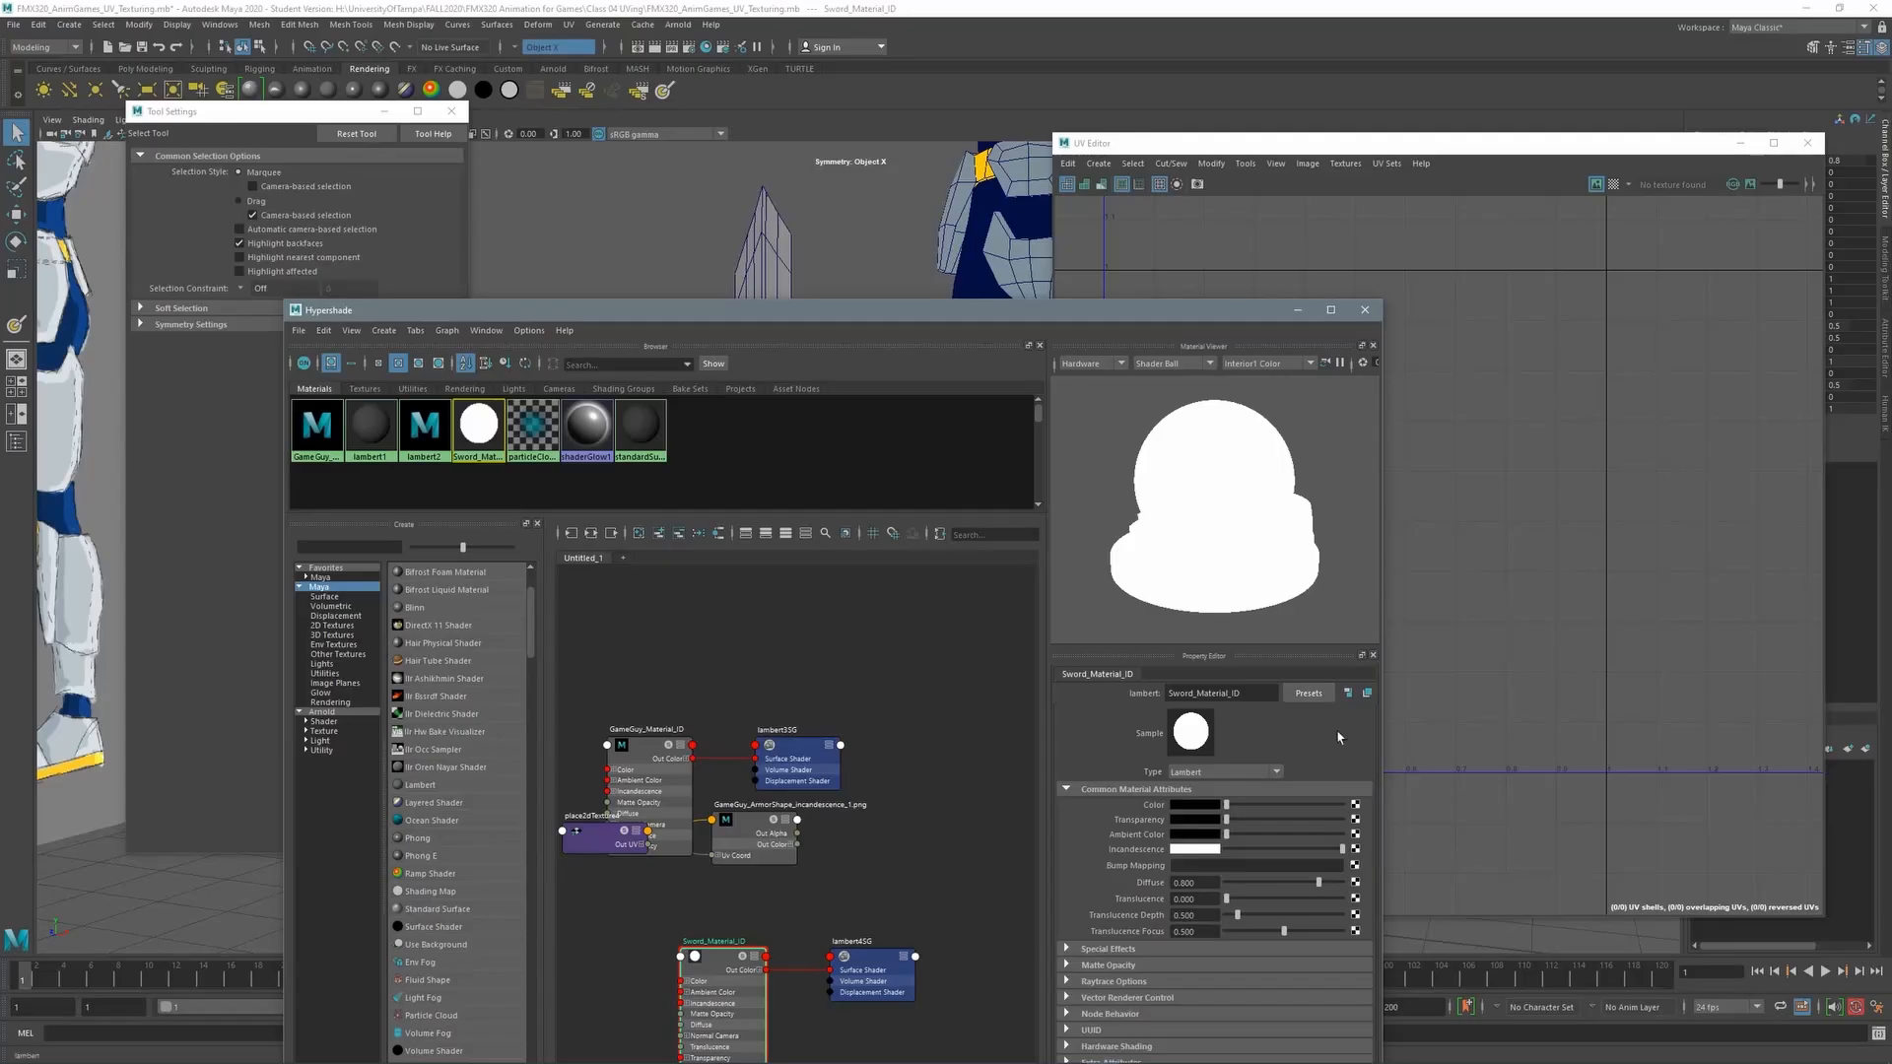
left_click(1366, 311)
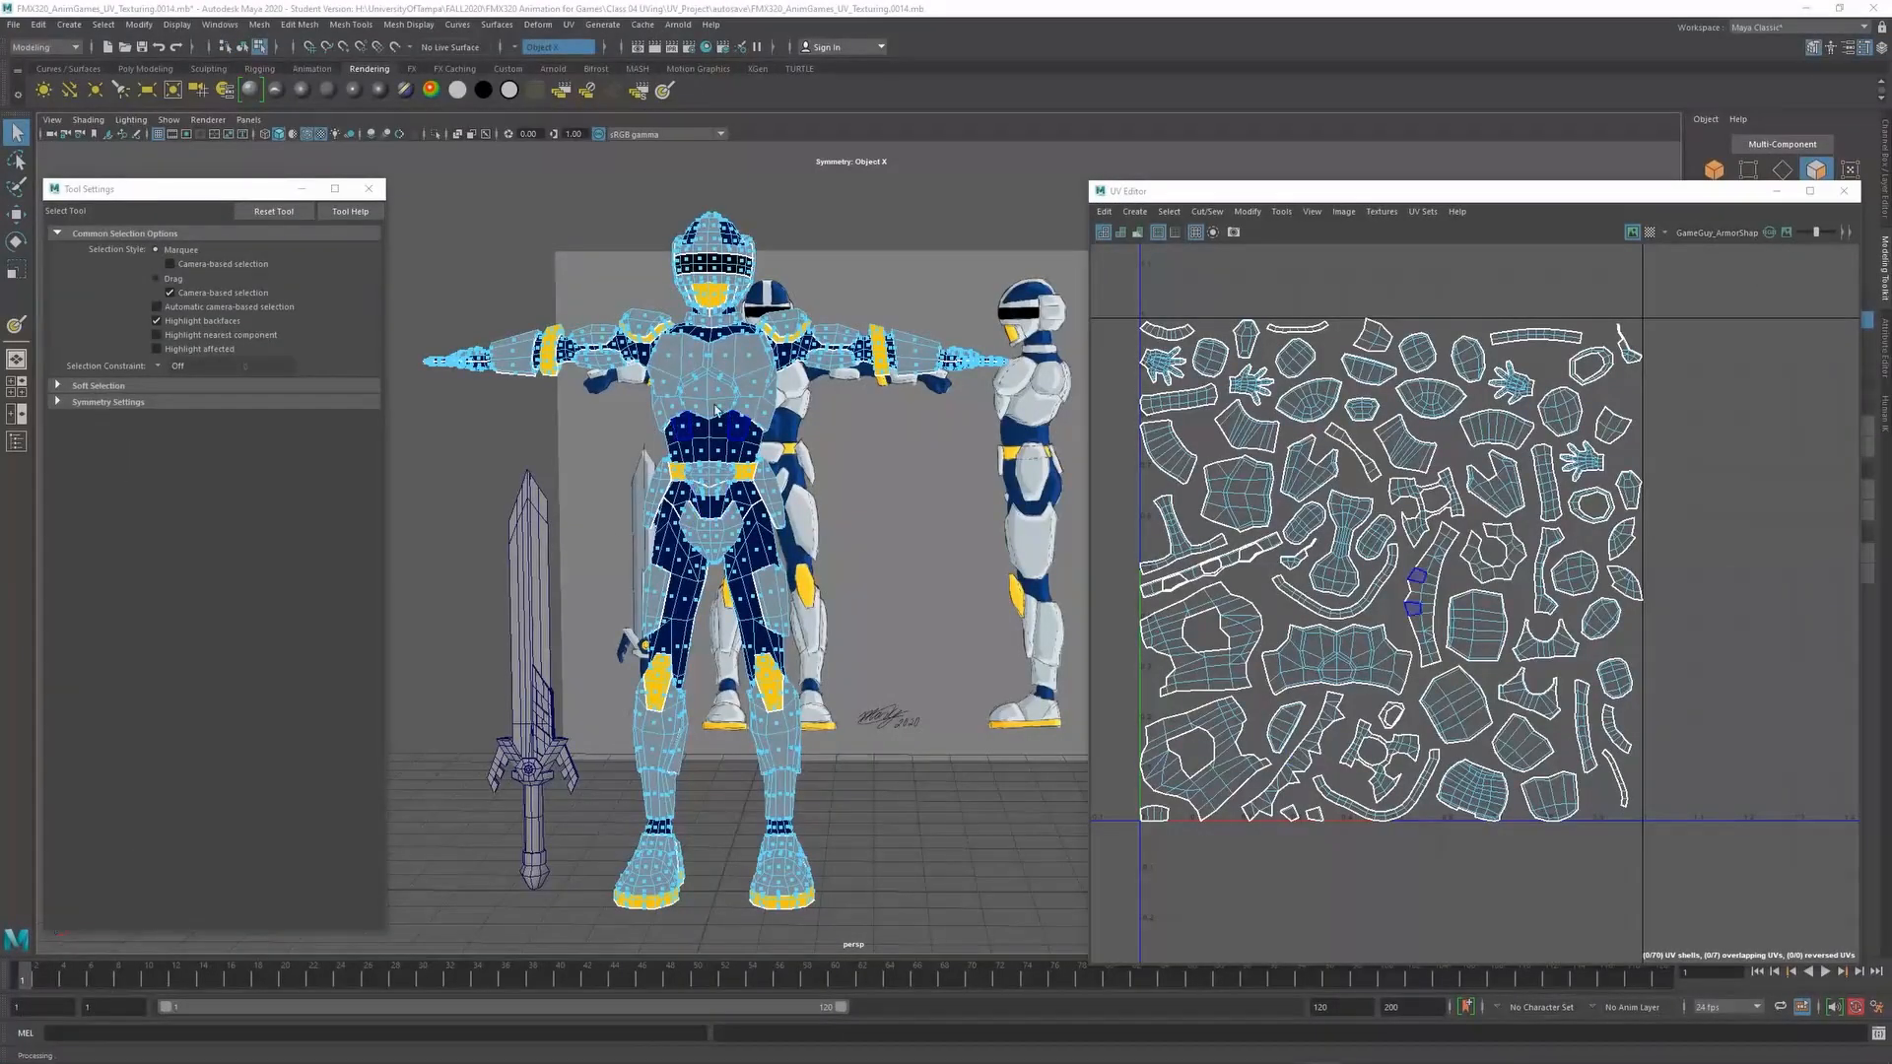
Activate the 3D Paint Tool for the armored character and move its settings window clear of the viewport edge
left_click_drag(770, 434, 709, 414, "alt")
left_click(731, 433)
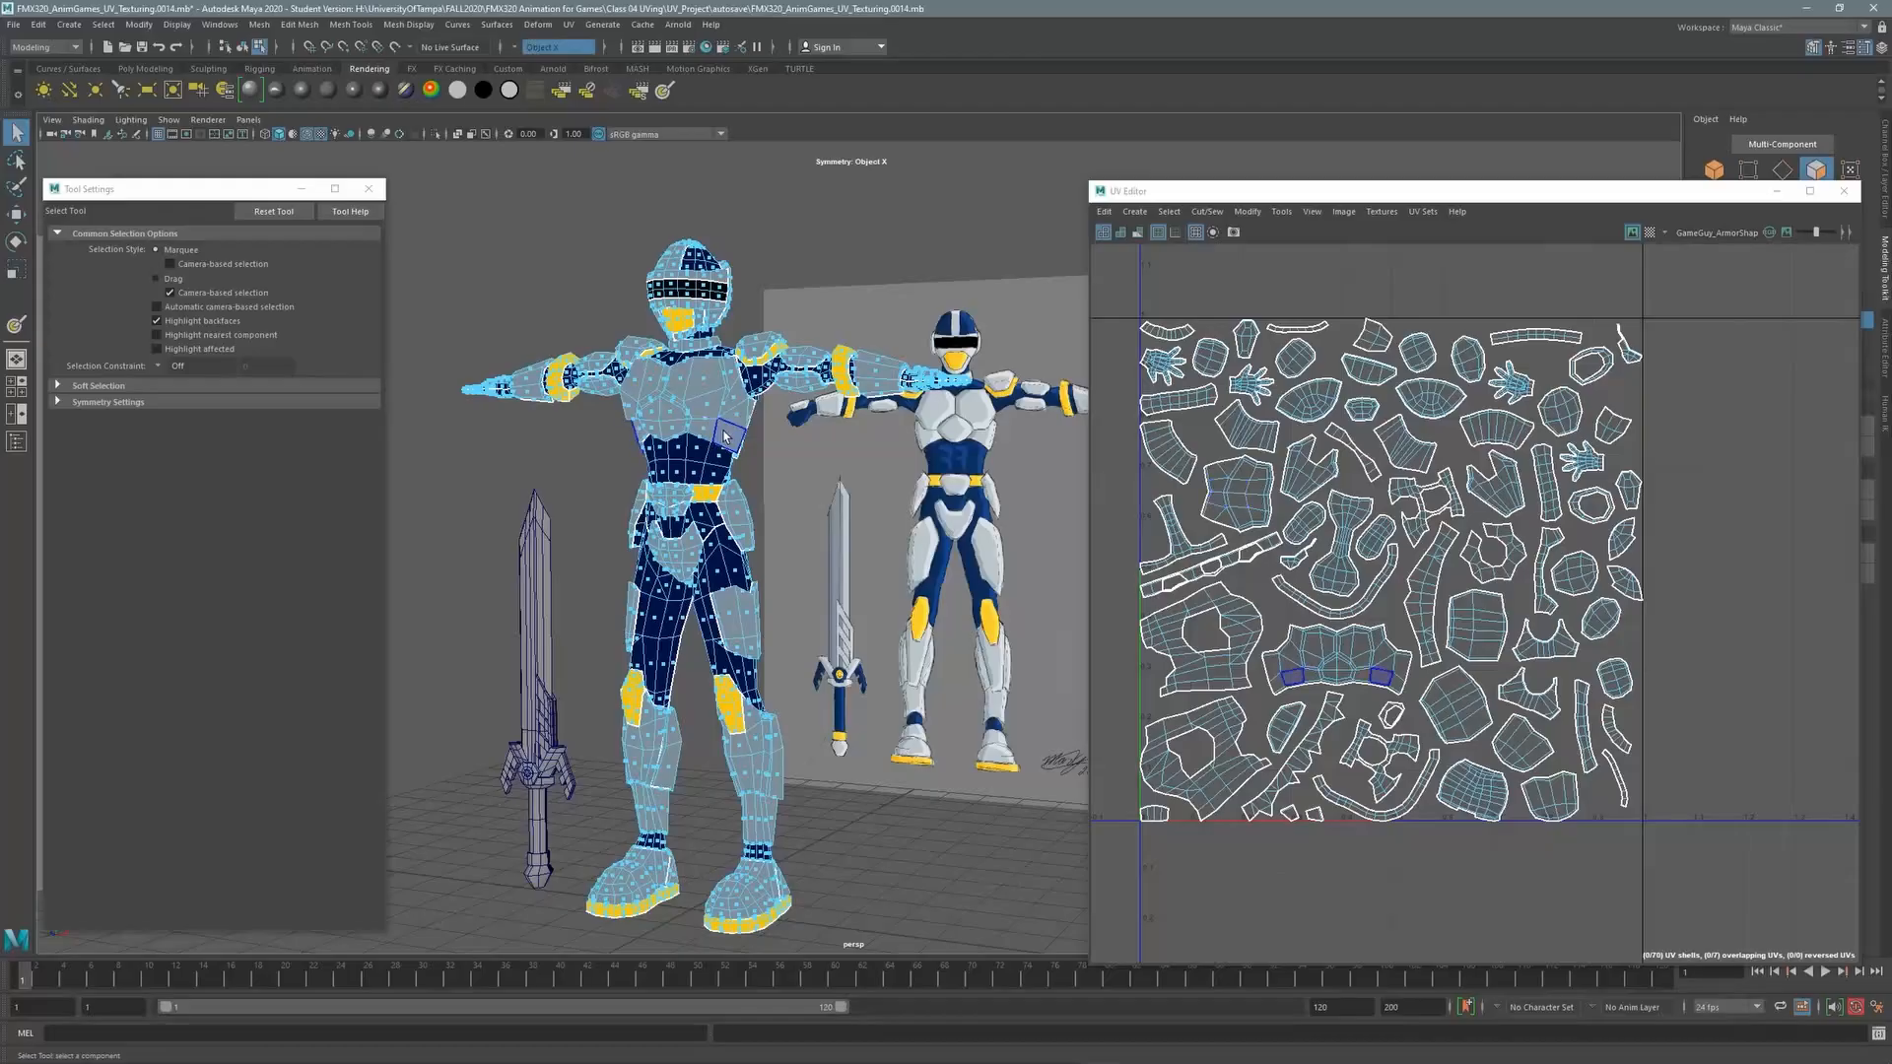
left_click(17, 326)
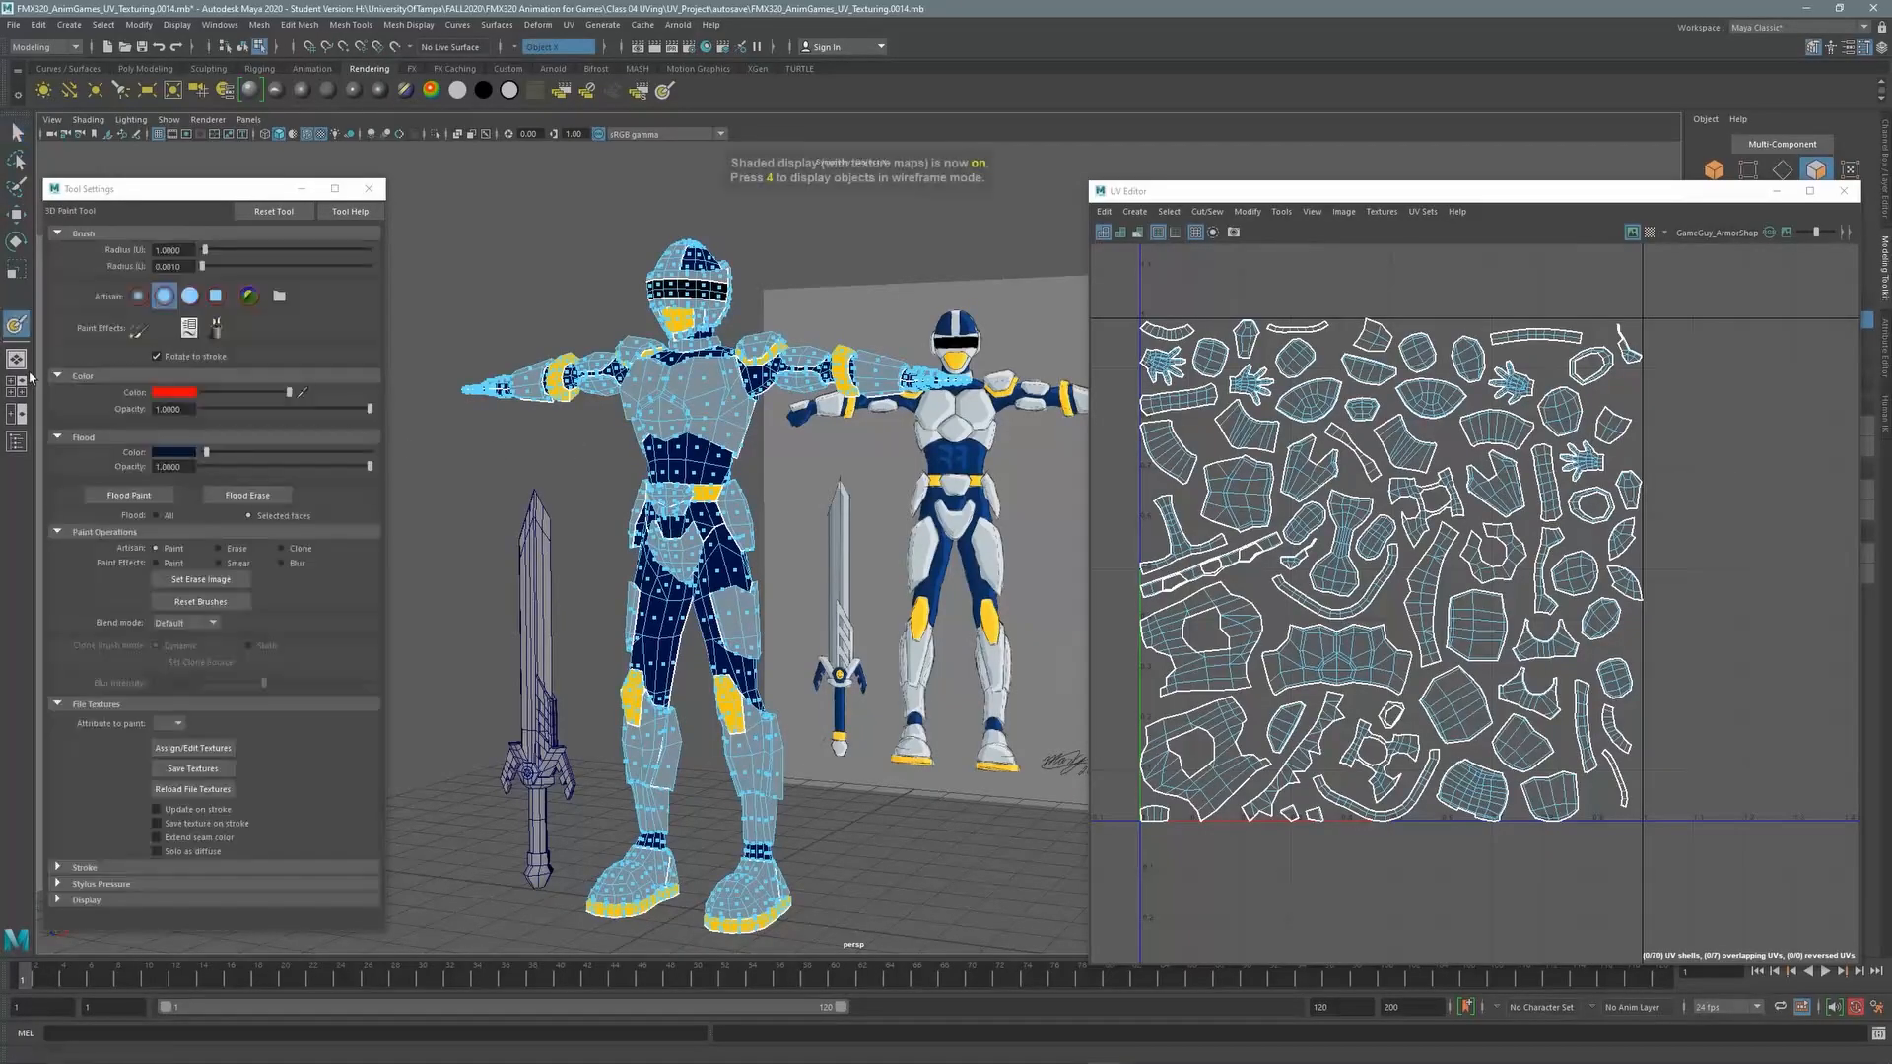
left_click_drag(173, 196, 249, 177)
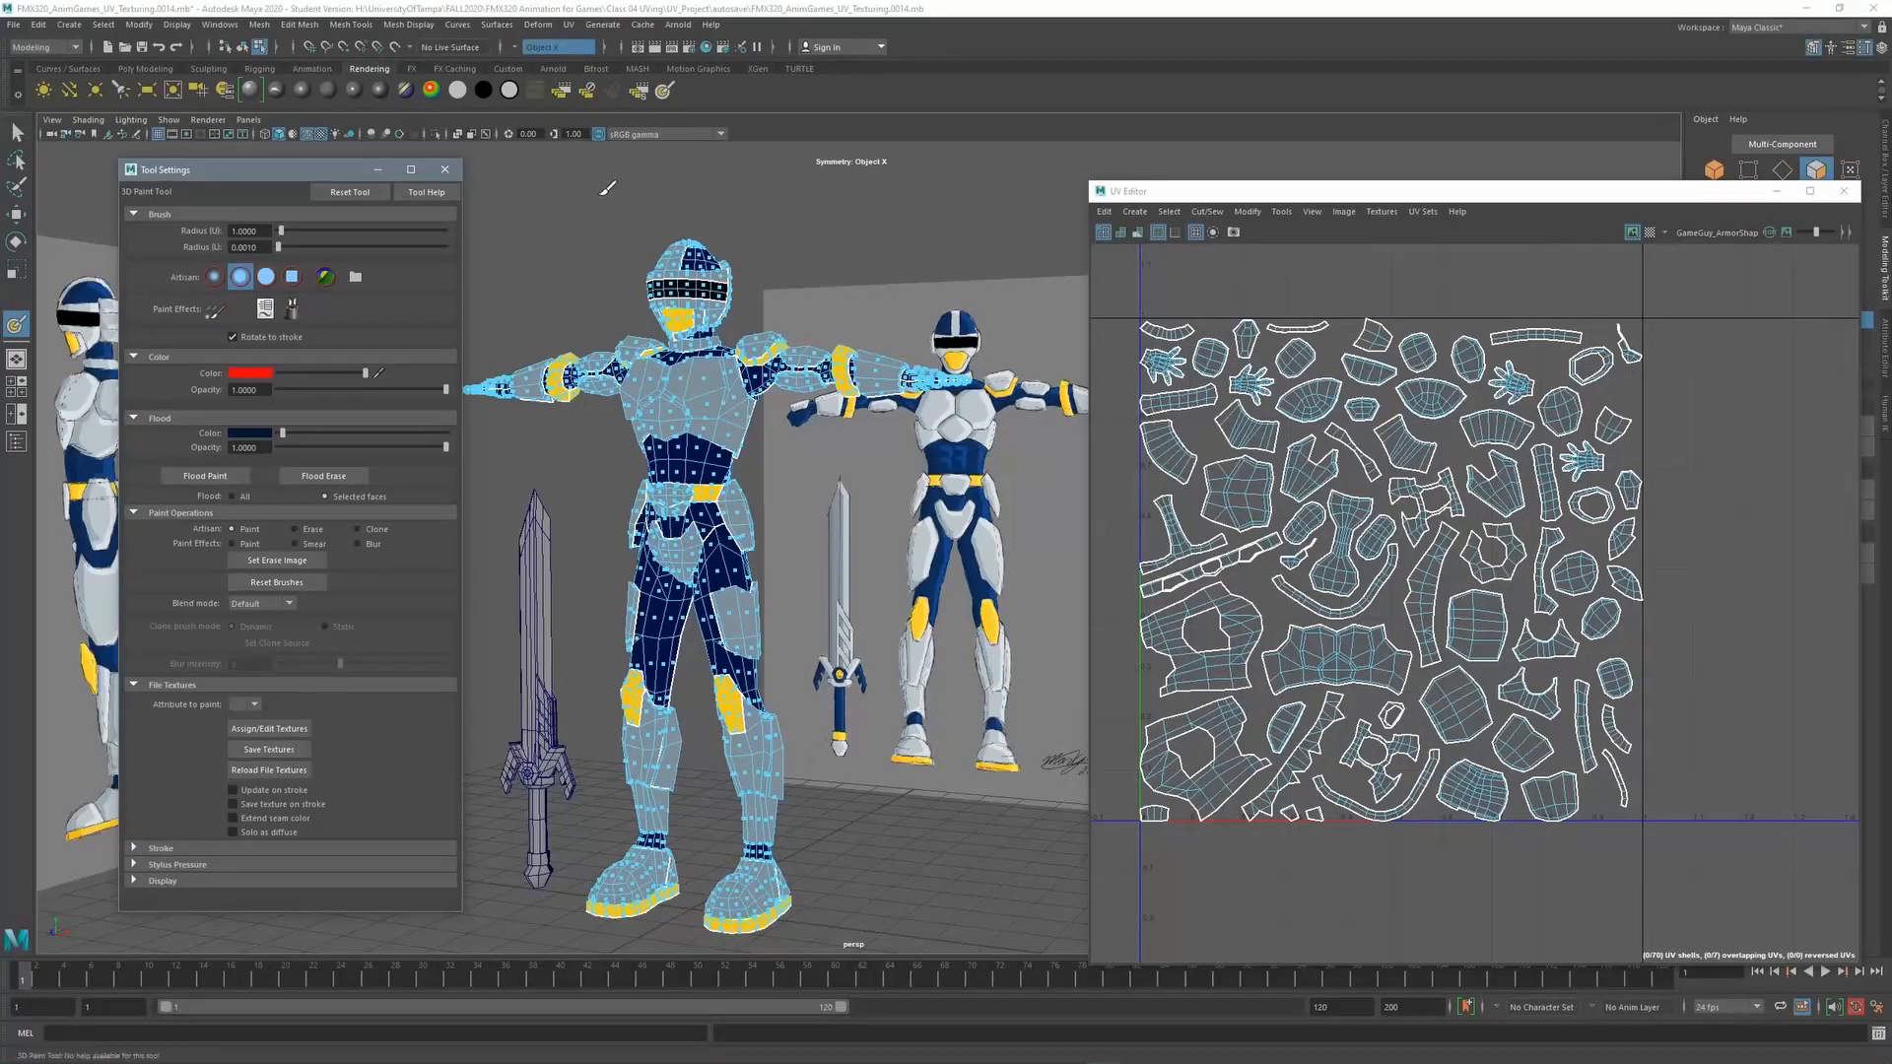
Open the Hypershade, enlarge the Material_ID node and inspect the file texture connected to its incandescence
left_click(706, 47)
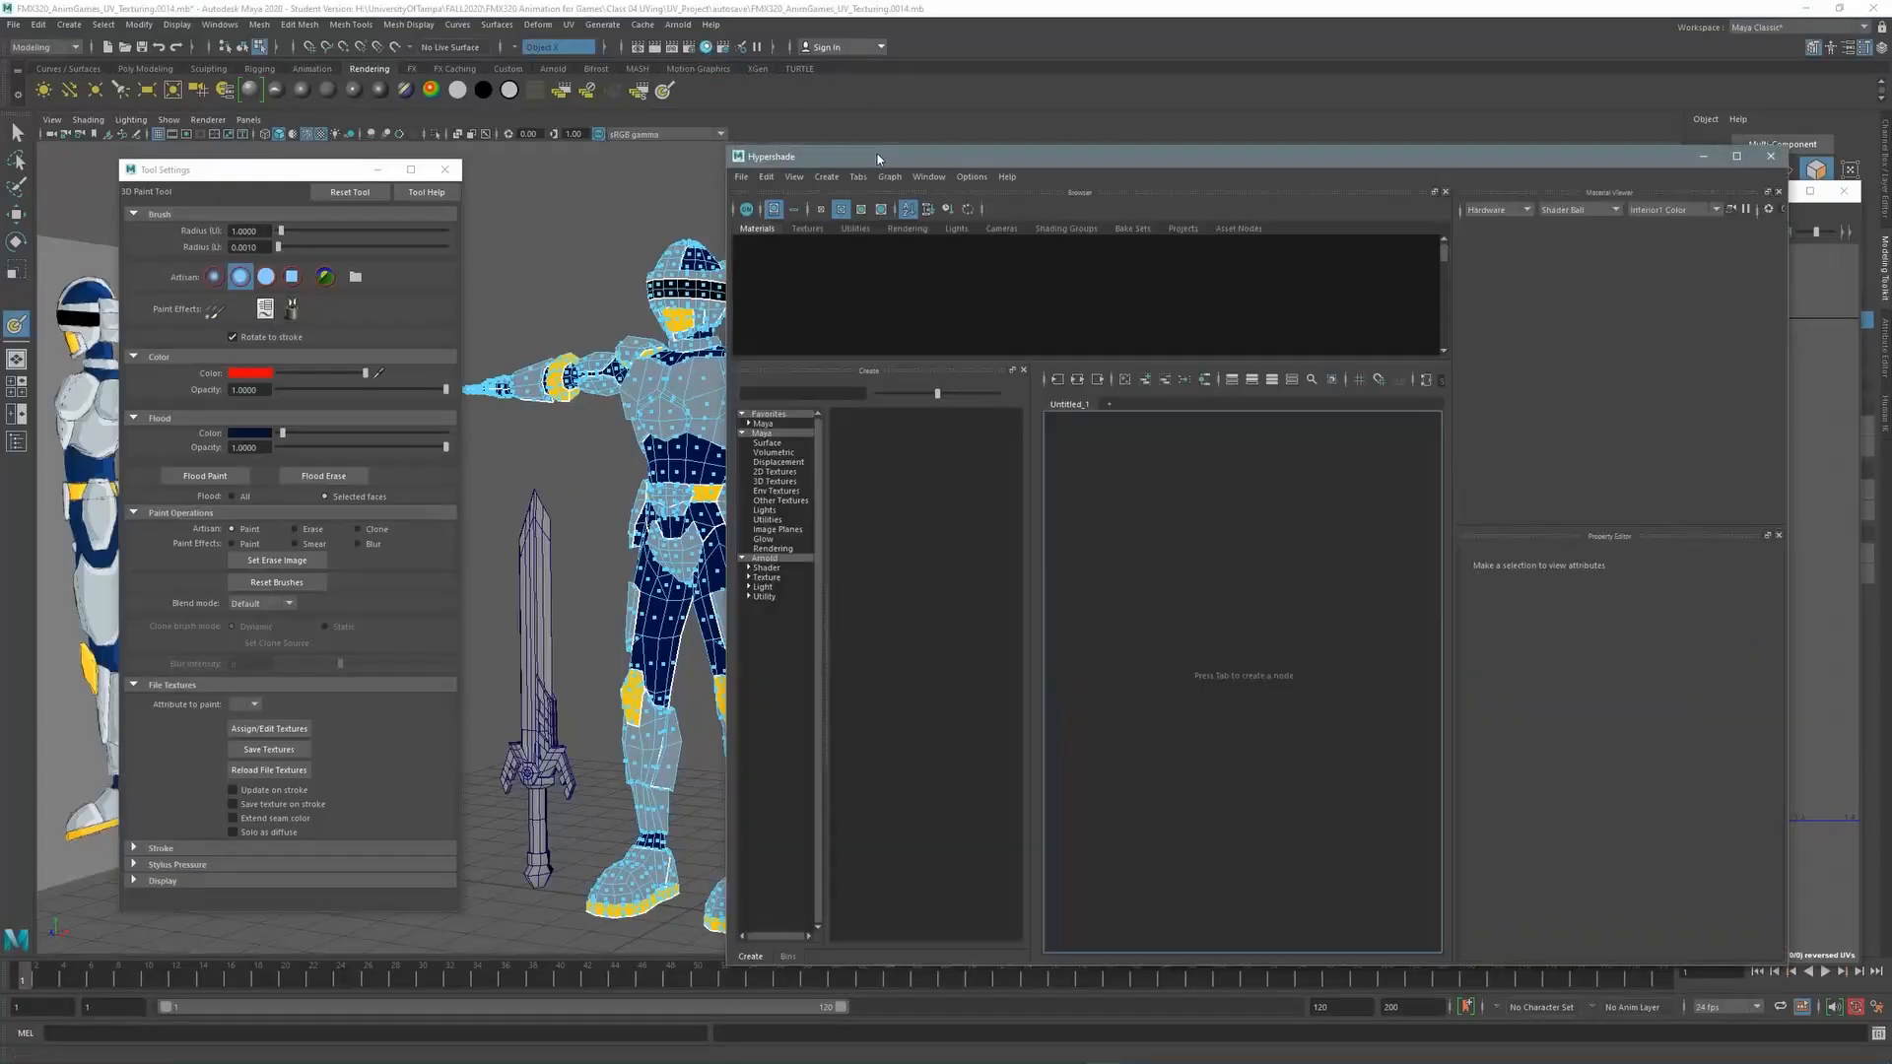
left_click_drag(877, 157, 755, 133)
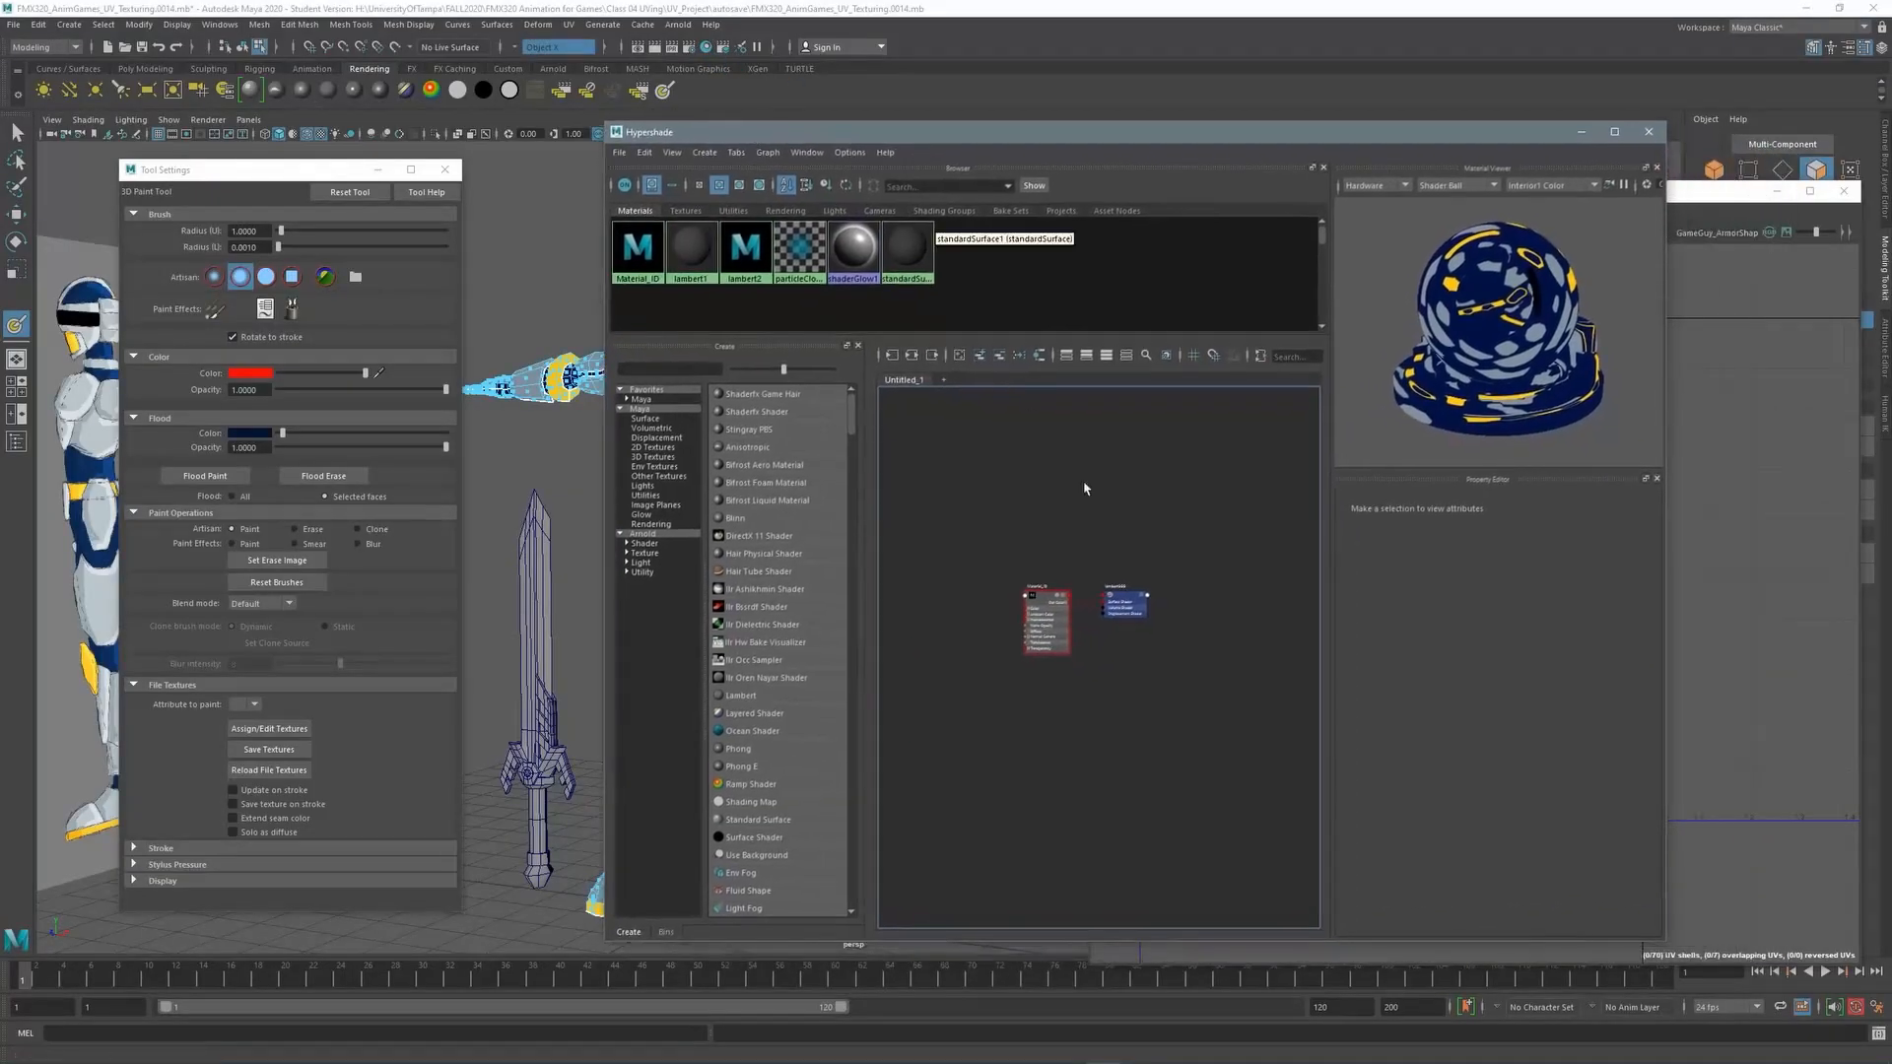
right_click_drag(984, 604, 1373, 512, "alt")
middle_click_drag(1157, 503, 921, 464, "alt")
left_click(1060, 581)
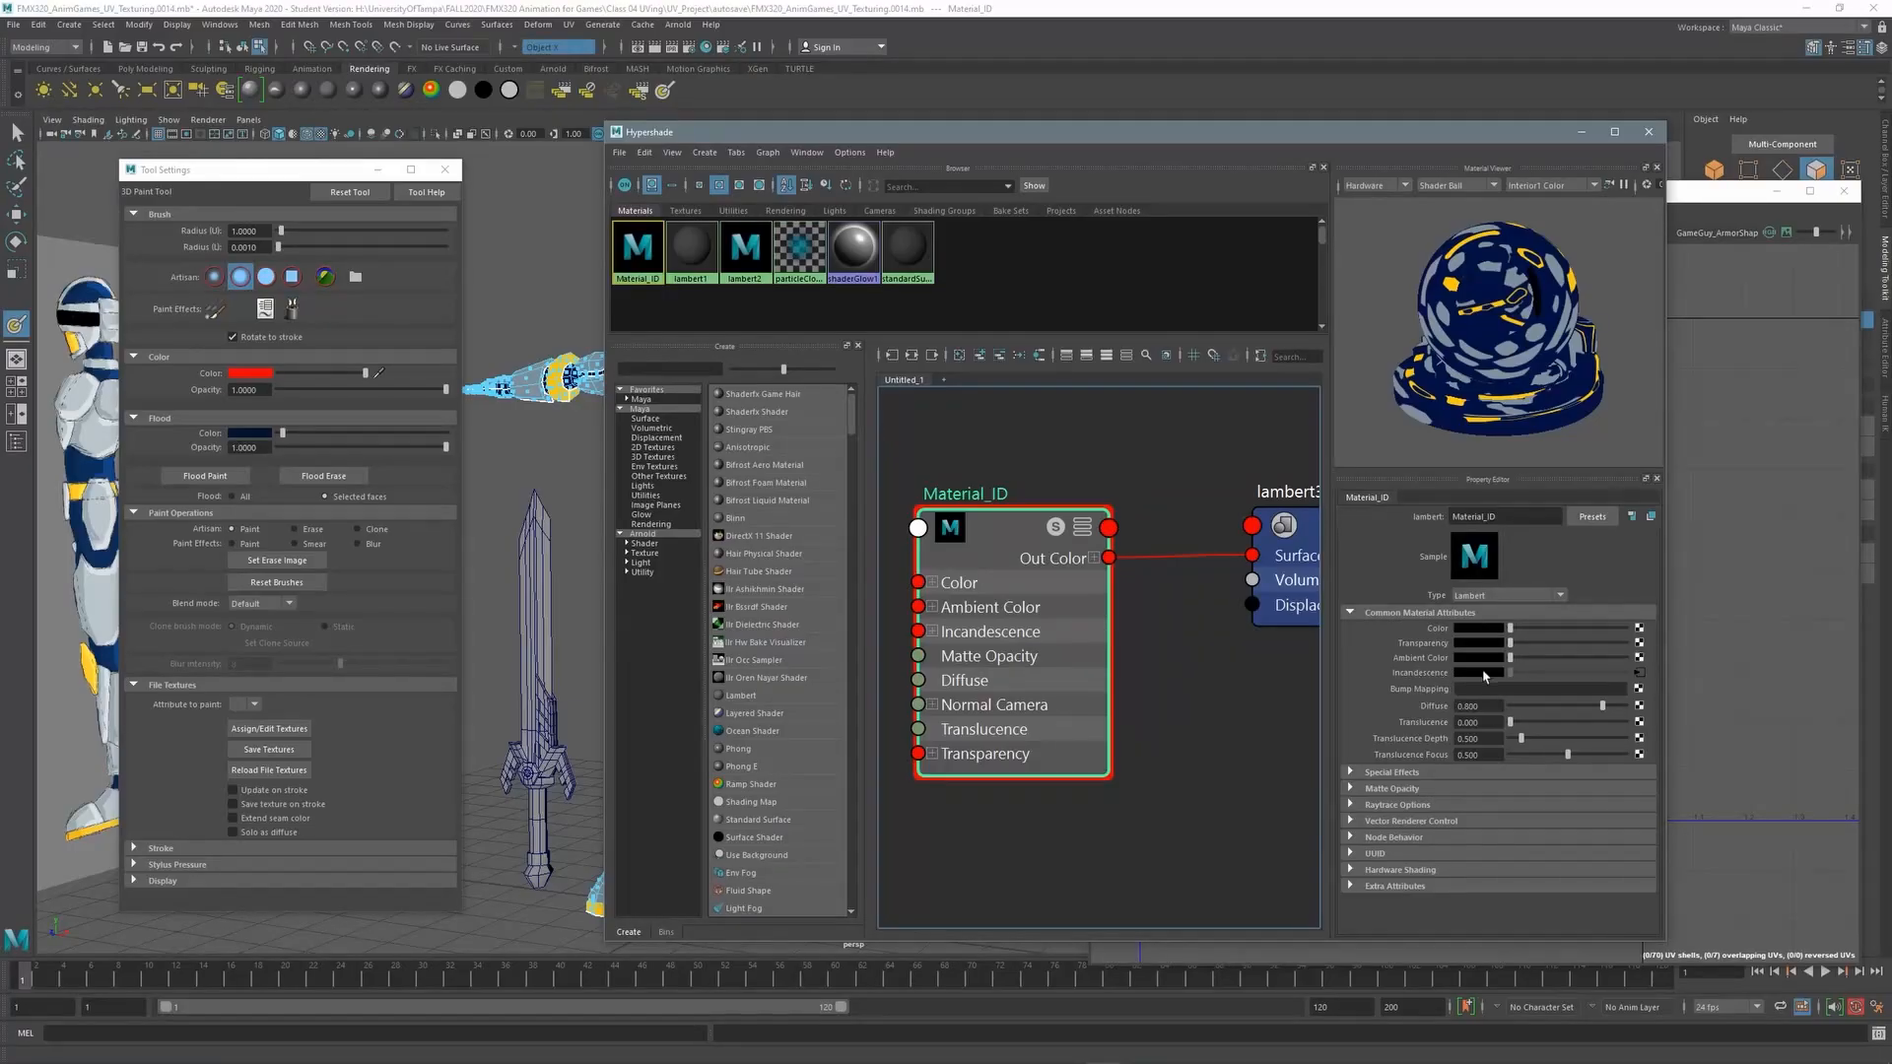
left_click(1640, 674)
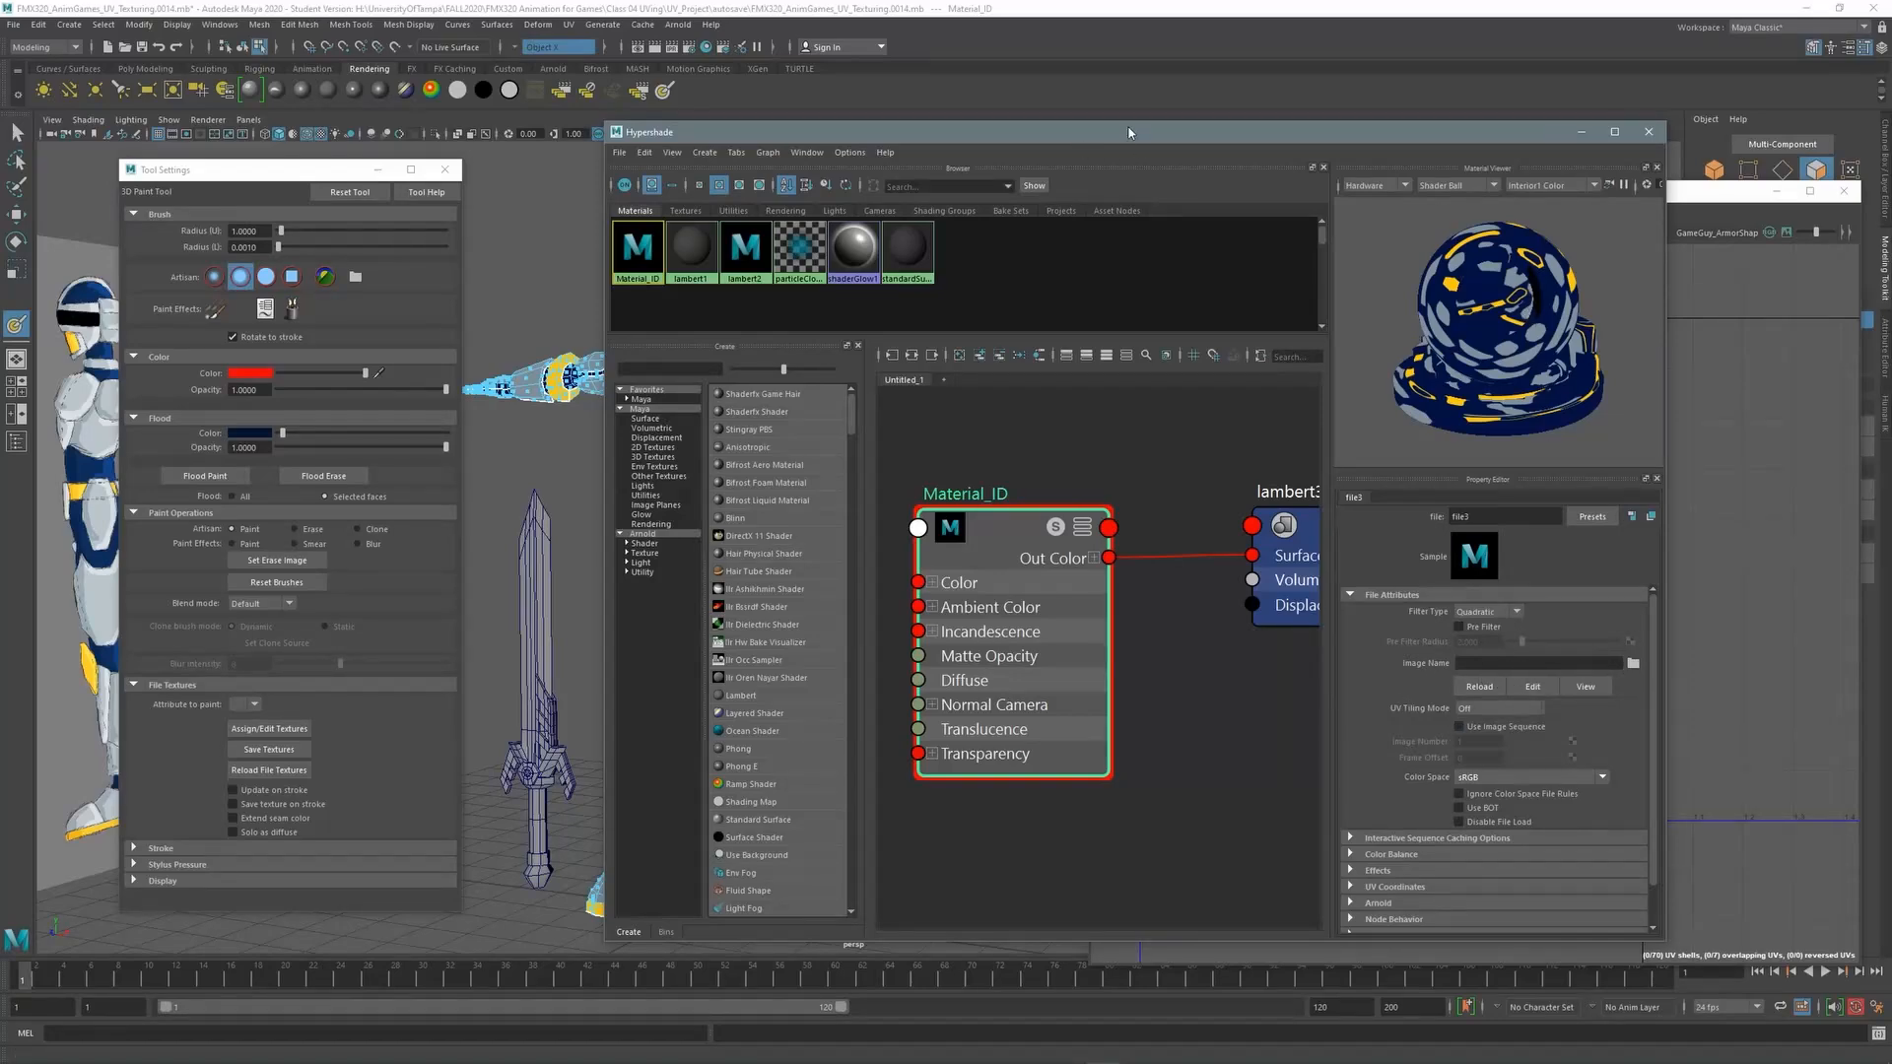
left_click_drag(1130, 132, 1287, 100)
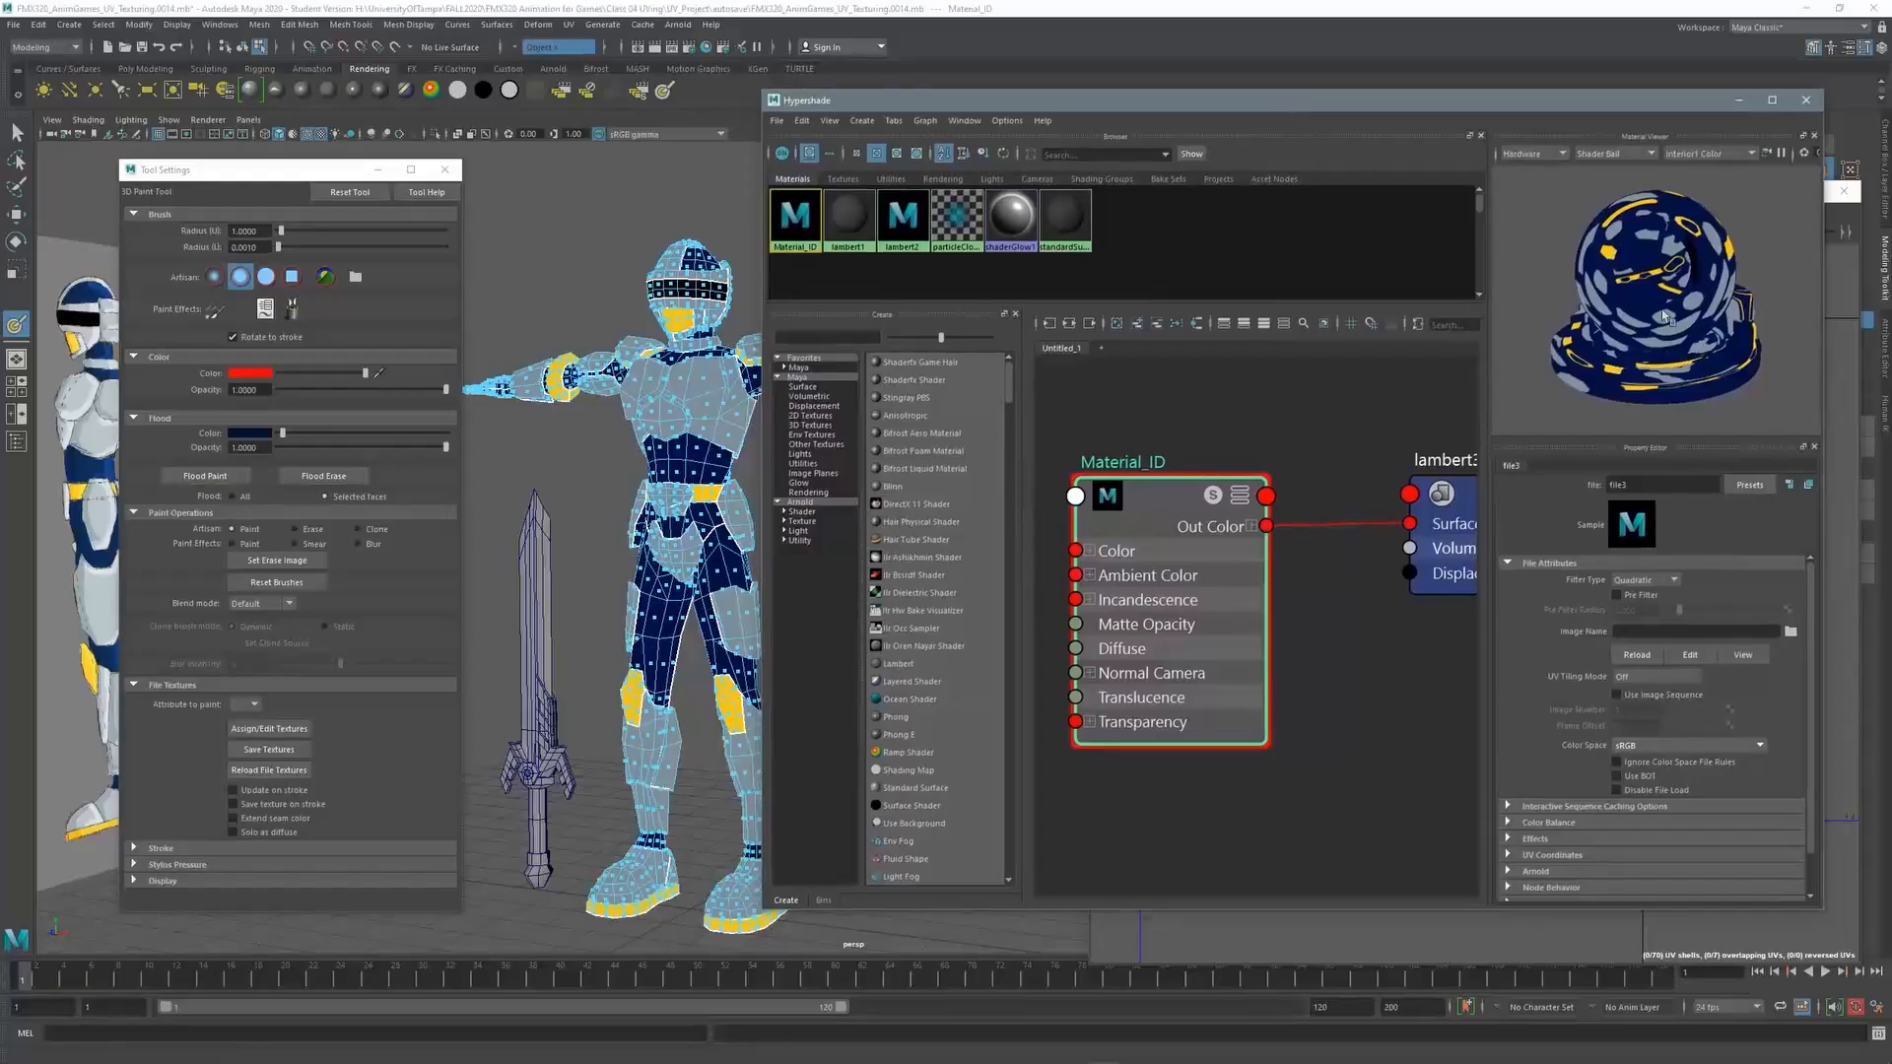
Save the painted textures to disk, switch to File Explorer and open the UV_Project folder
left_click(291, 754)
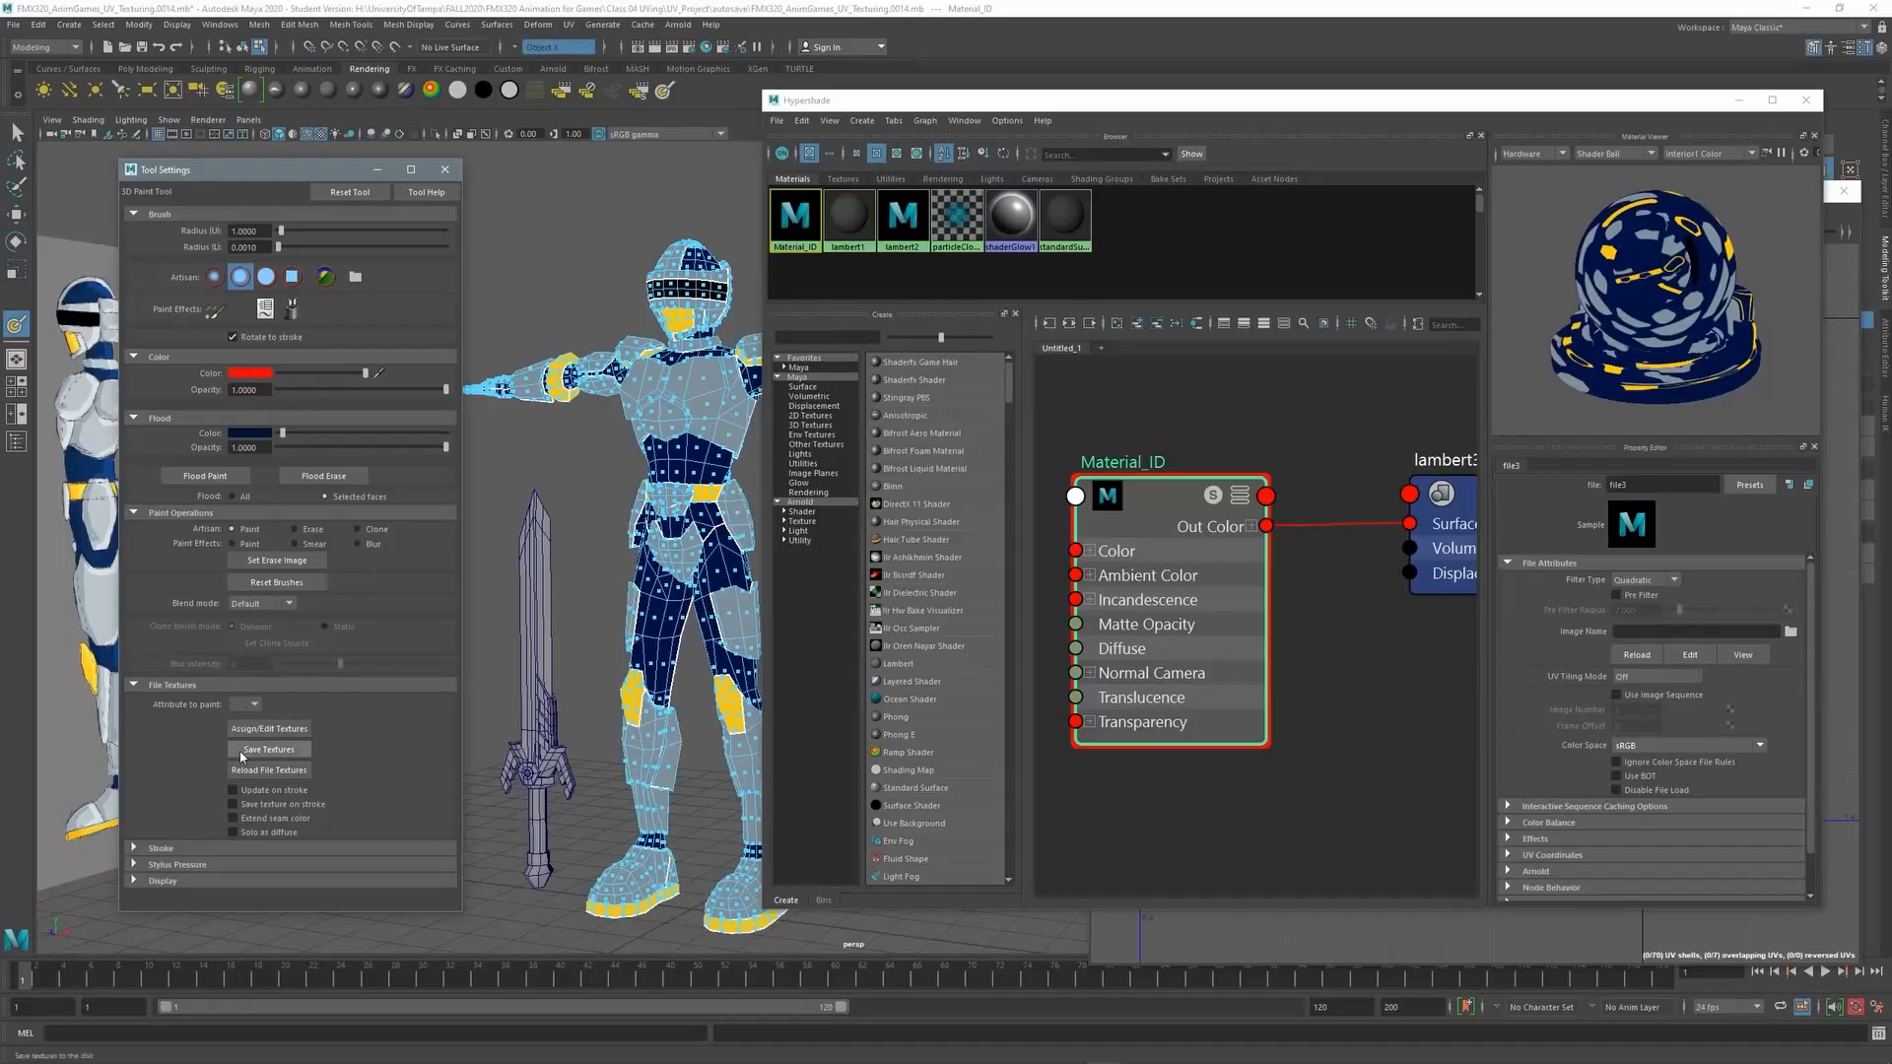
left_click(281, 753)
left_click(162, 1048)
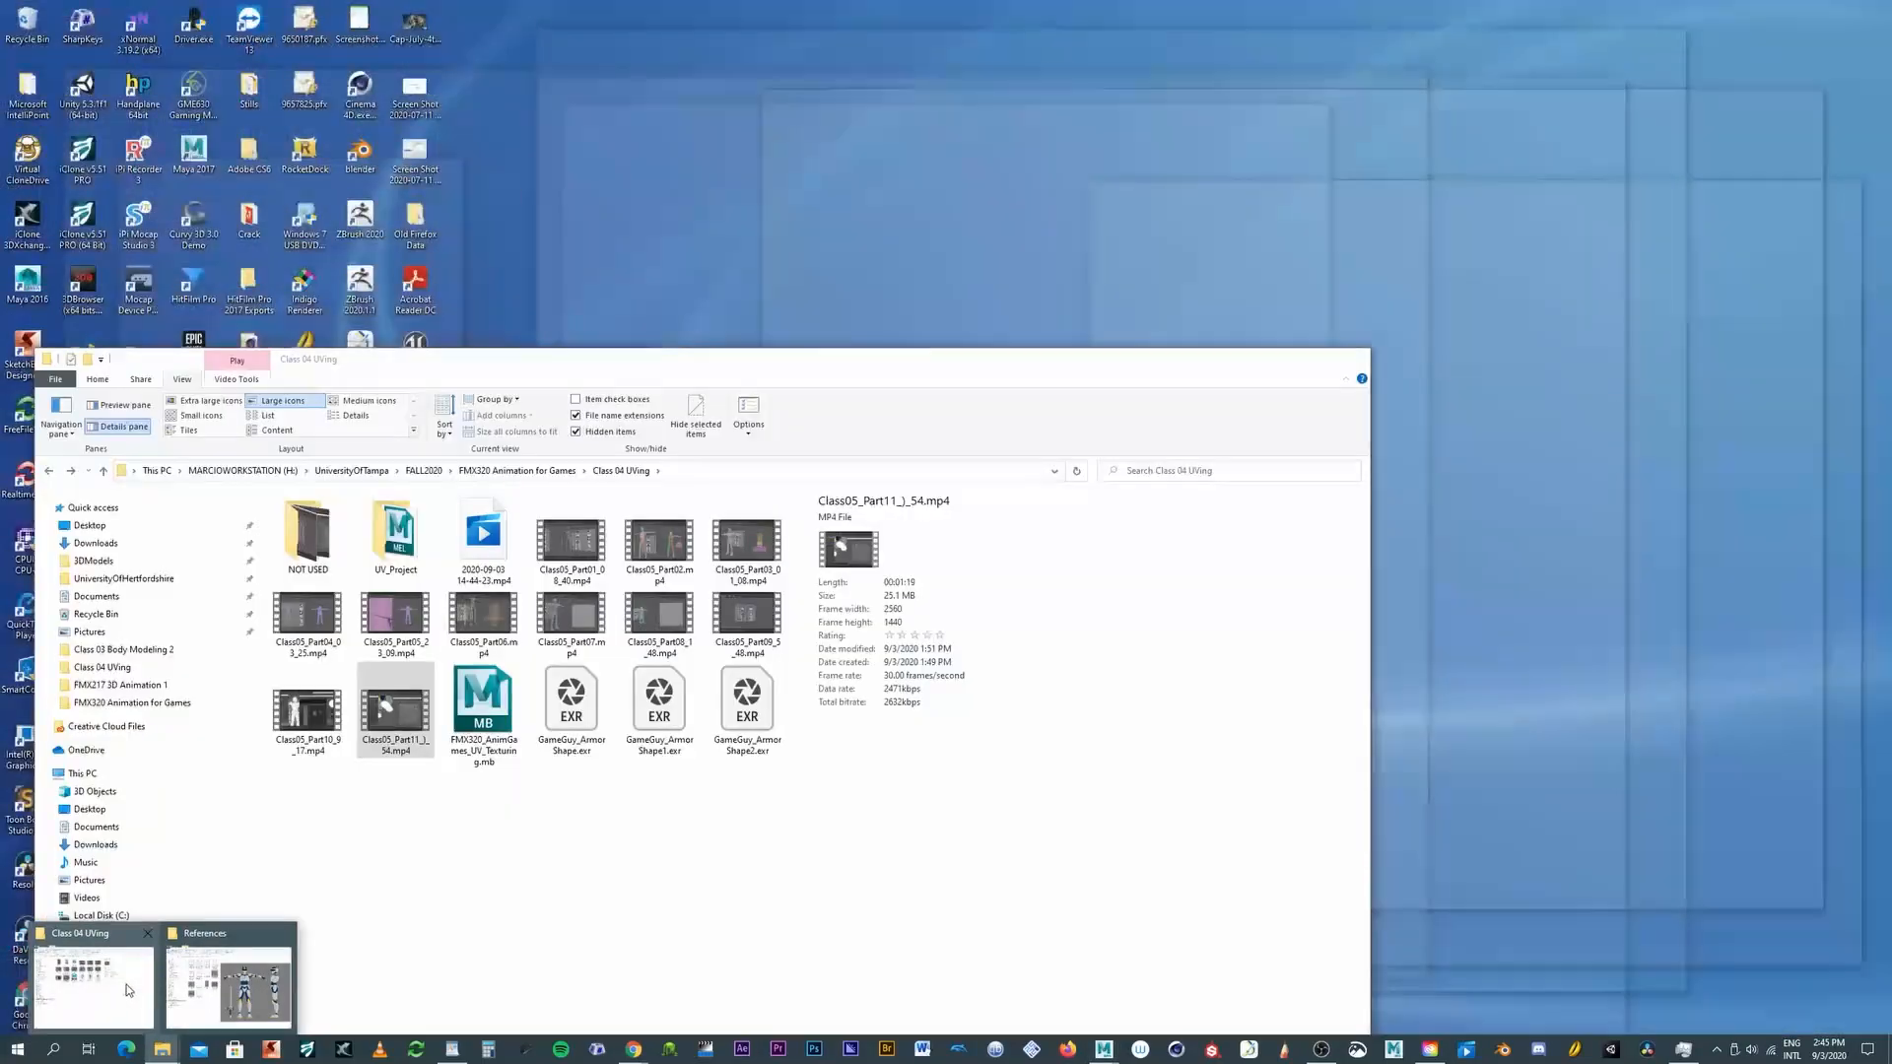
left_click(118, 982)
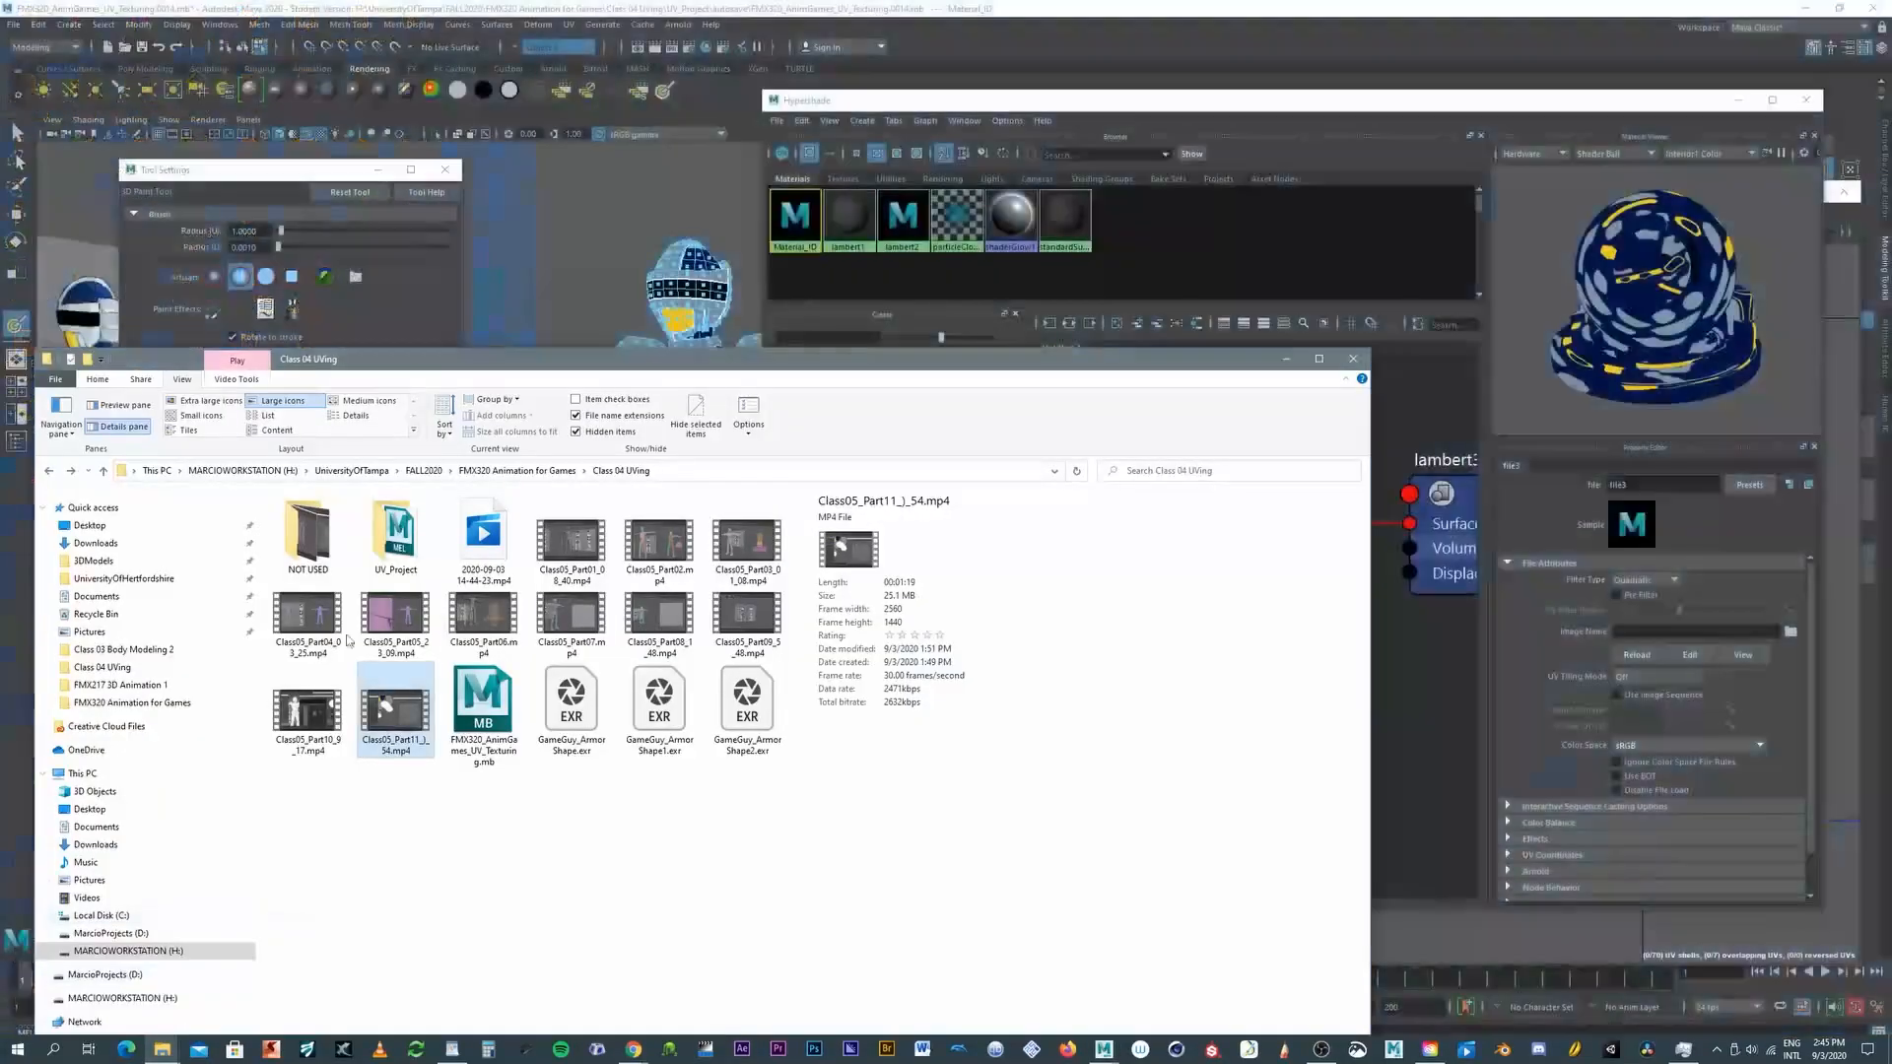
double_click(395, 537)
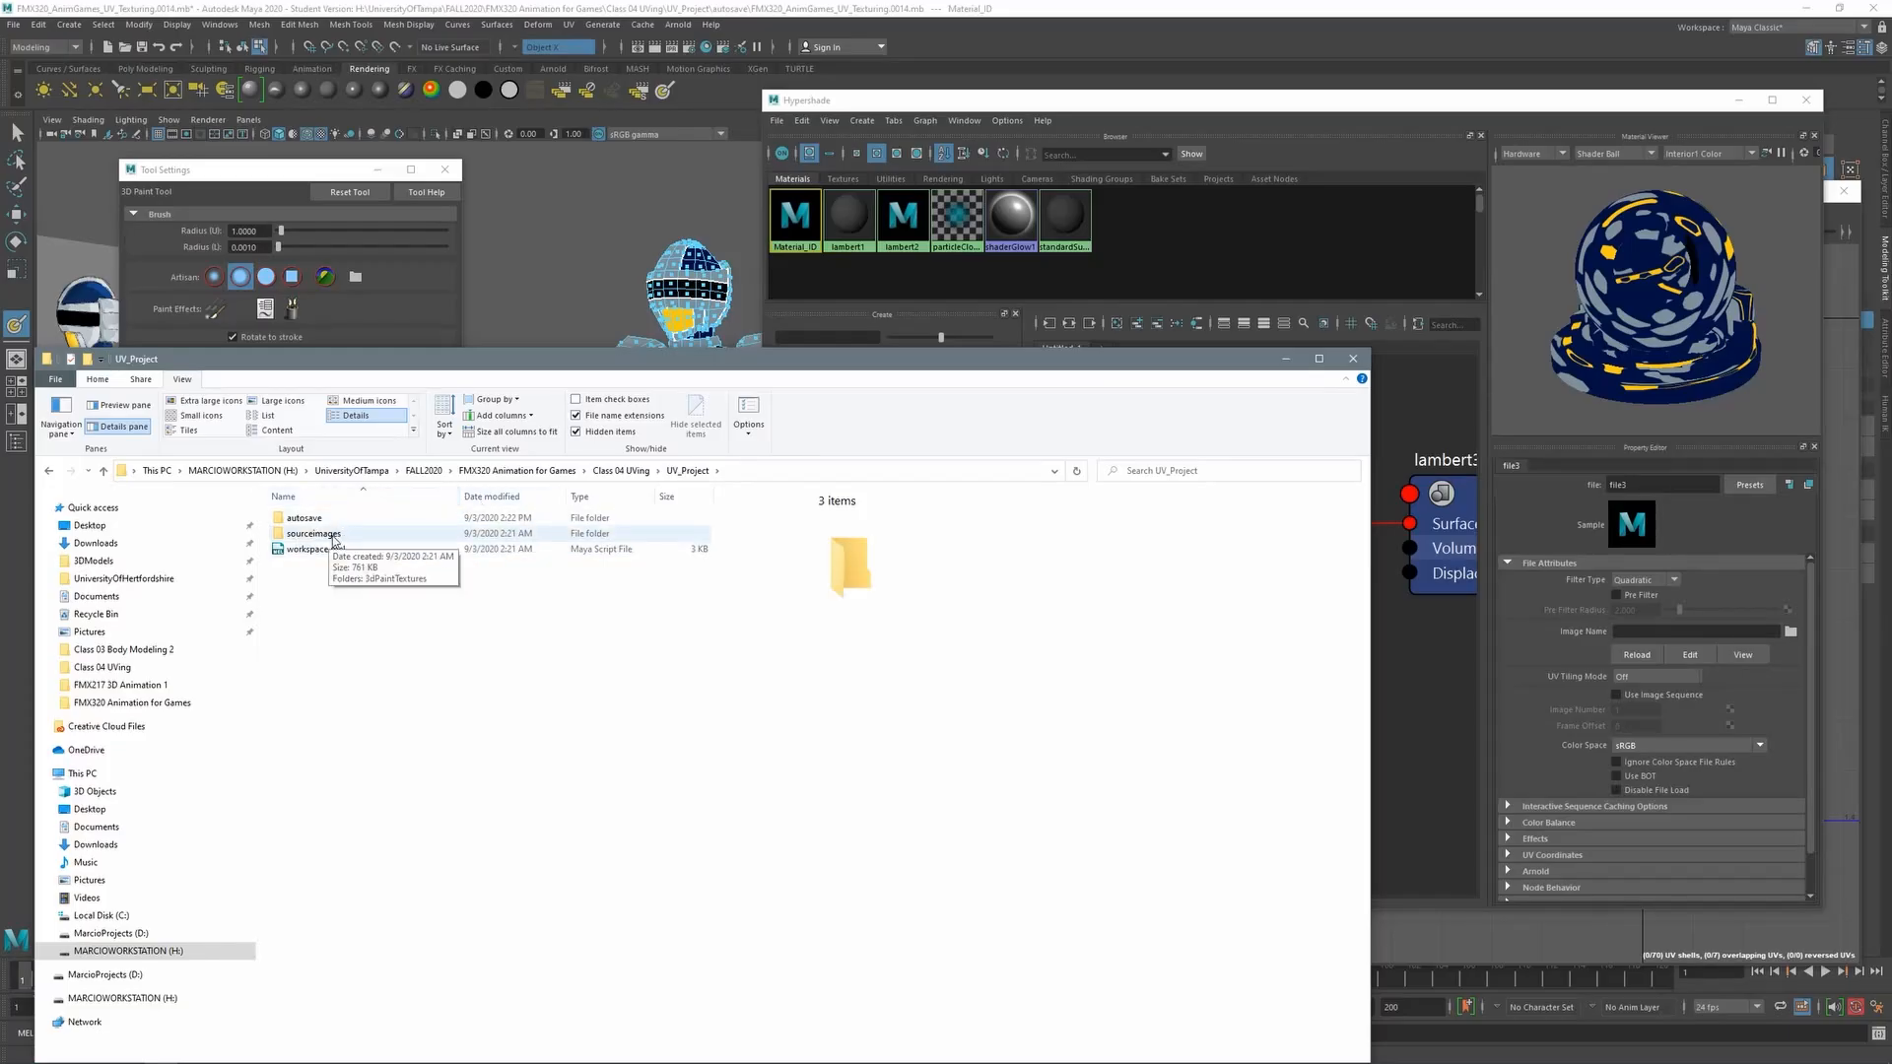
Browse UV_Project through sourceimages, 3dPaintTextures and FMX320_AnimGames_UV_Texturing, and select GameGuy_ArmorShape_incandescence.png to check the saved texture
left_click(14, 25)
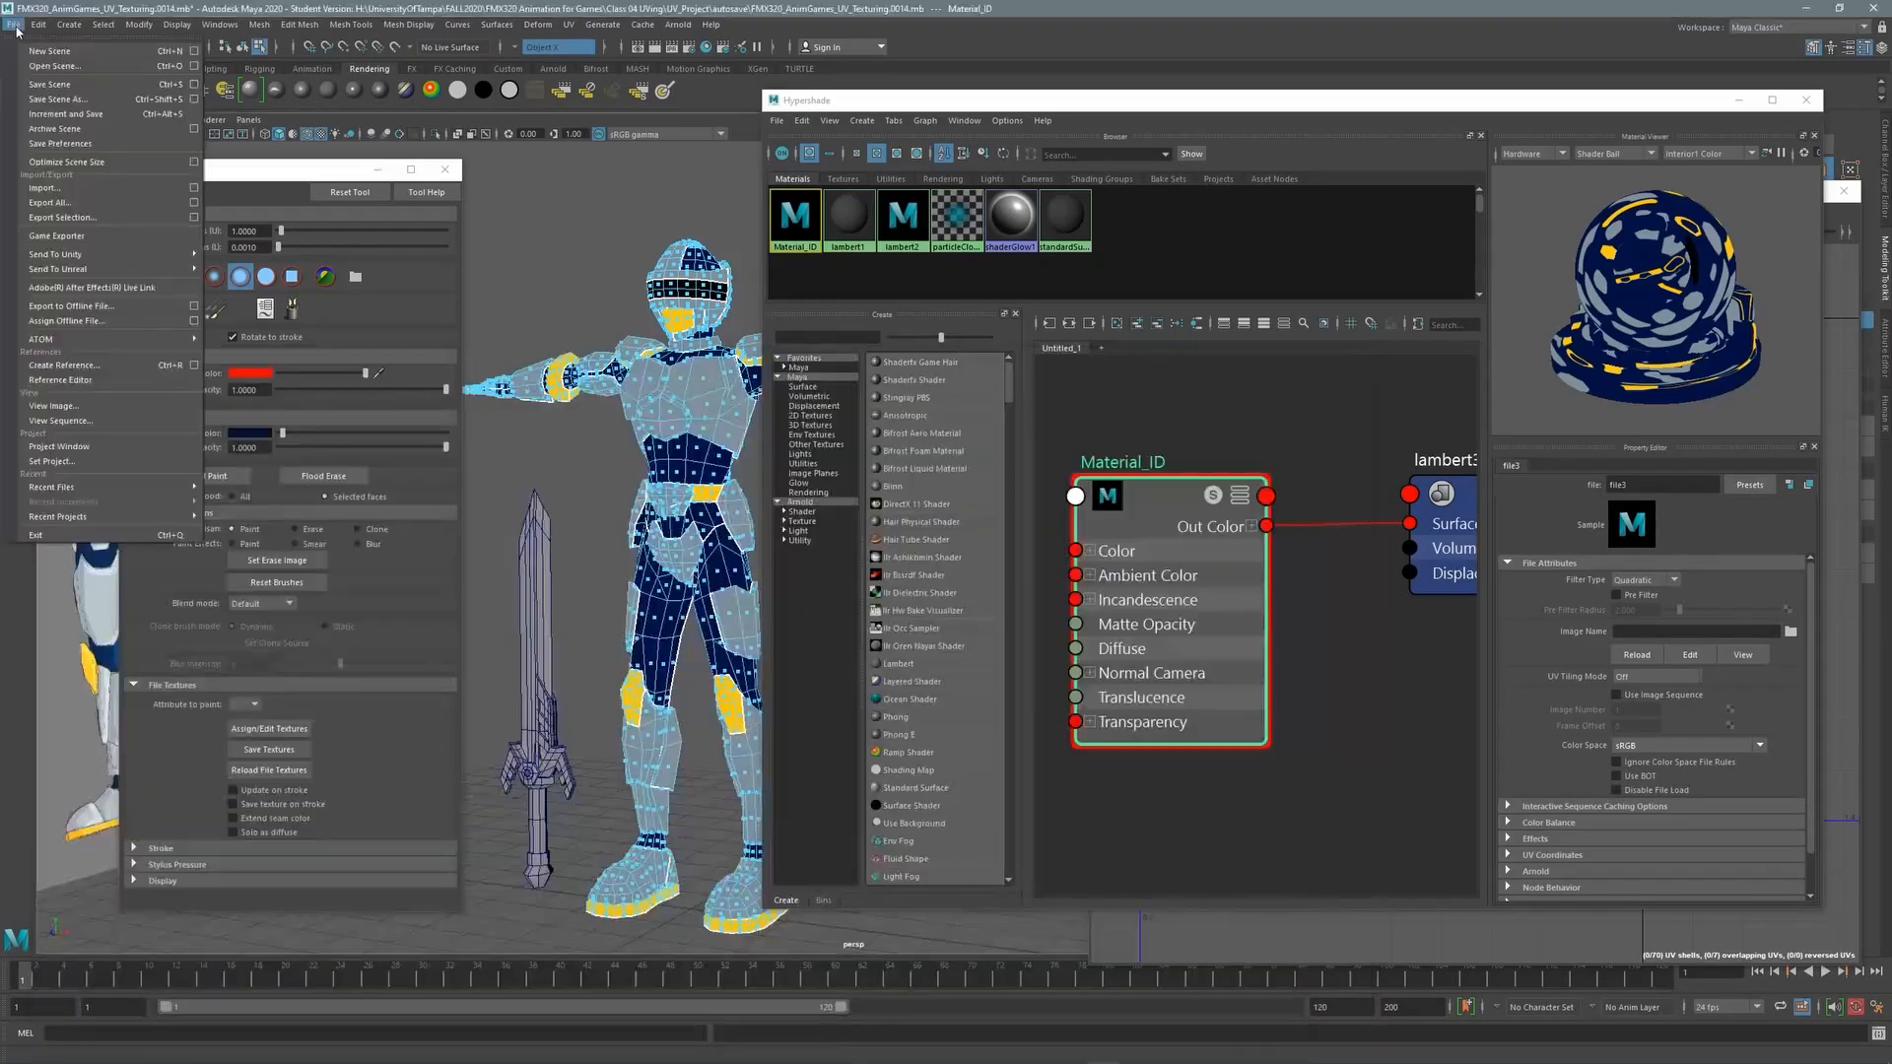
left_click(1010, 11)
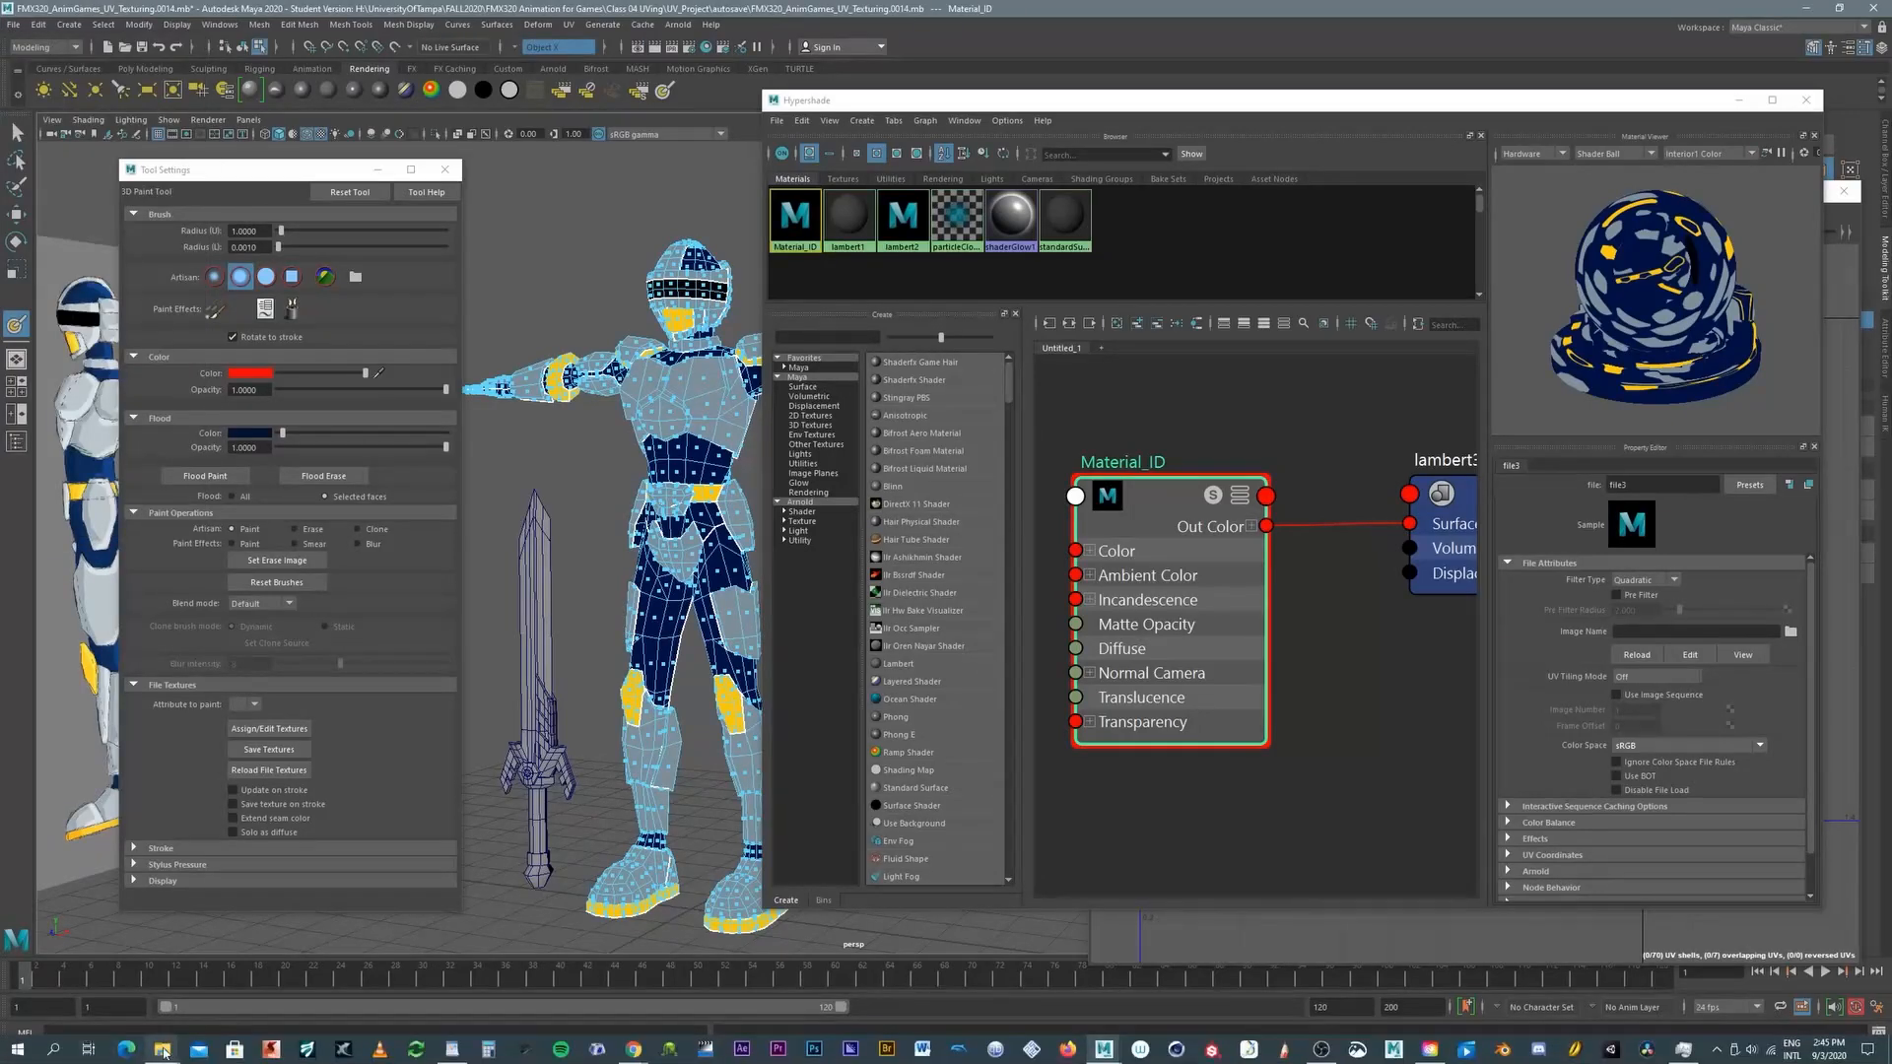
mouse_move(161, 1048)
left_click(128, 986)
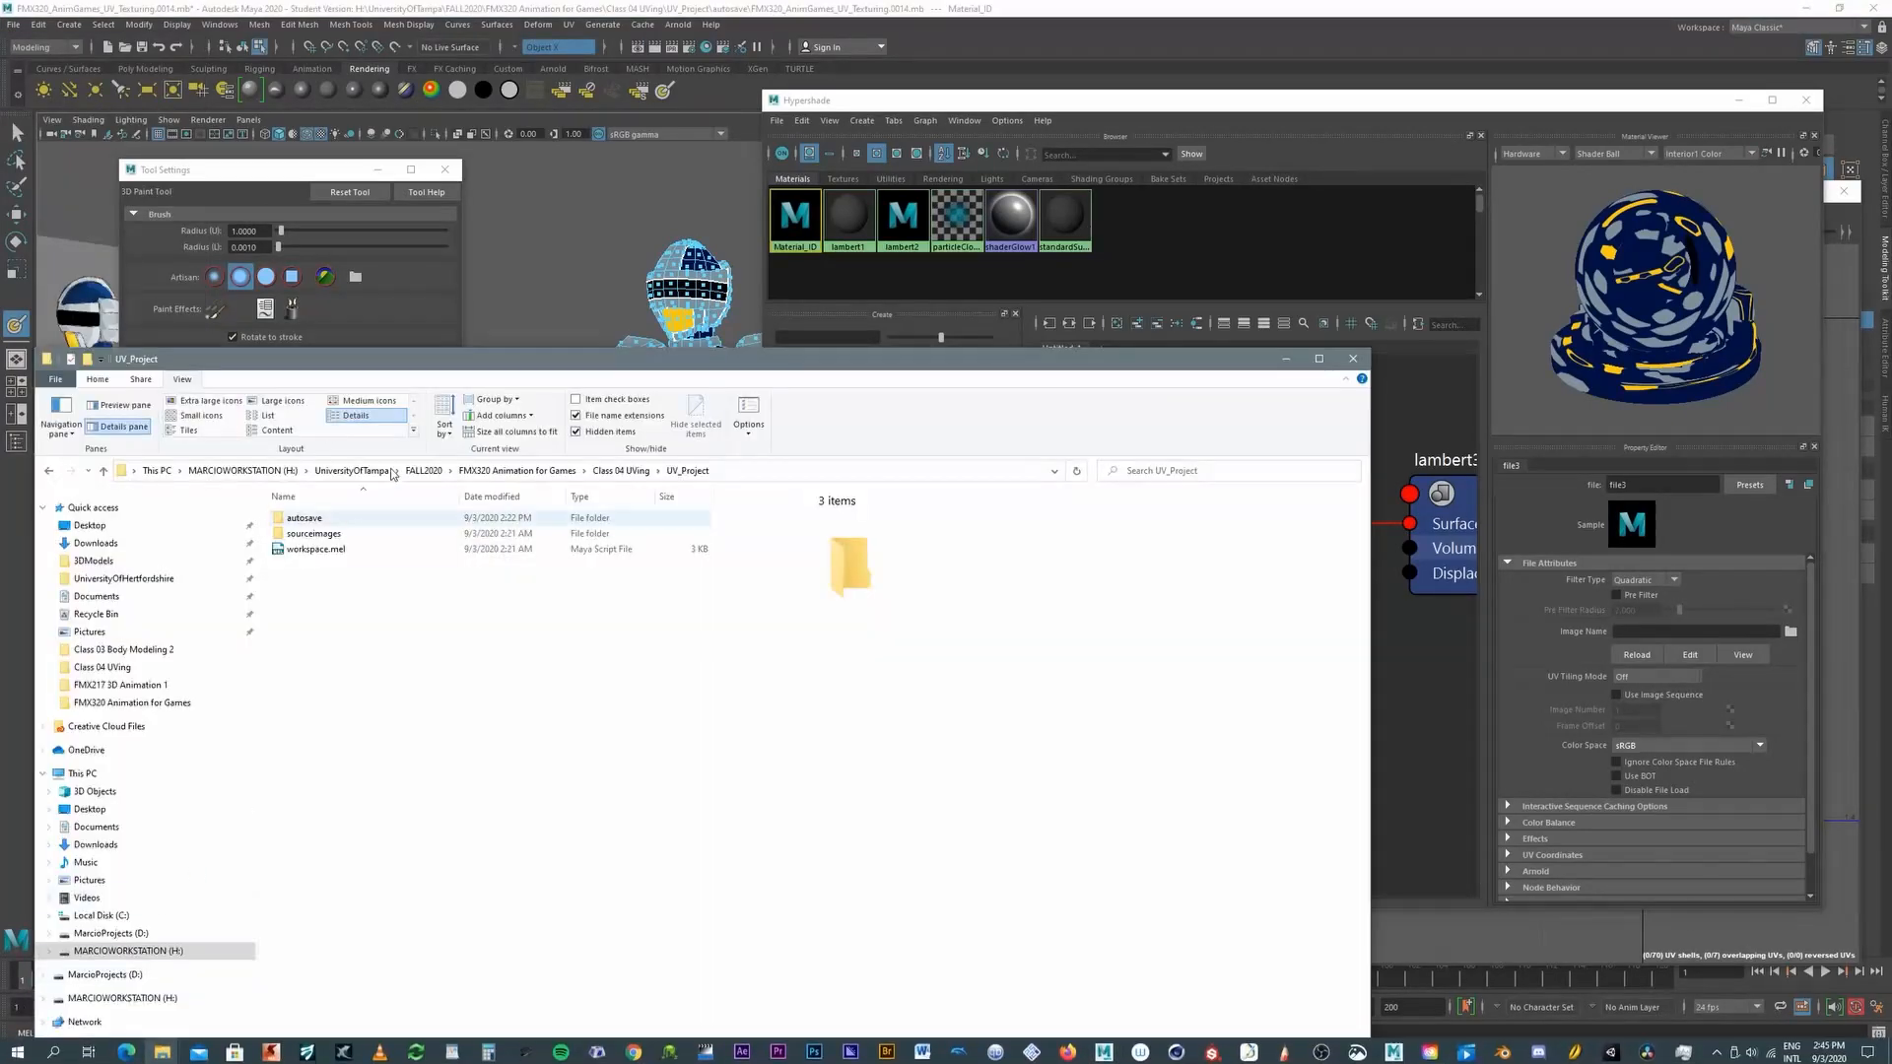
left_click(319, 537)
double_click(318, 536)
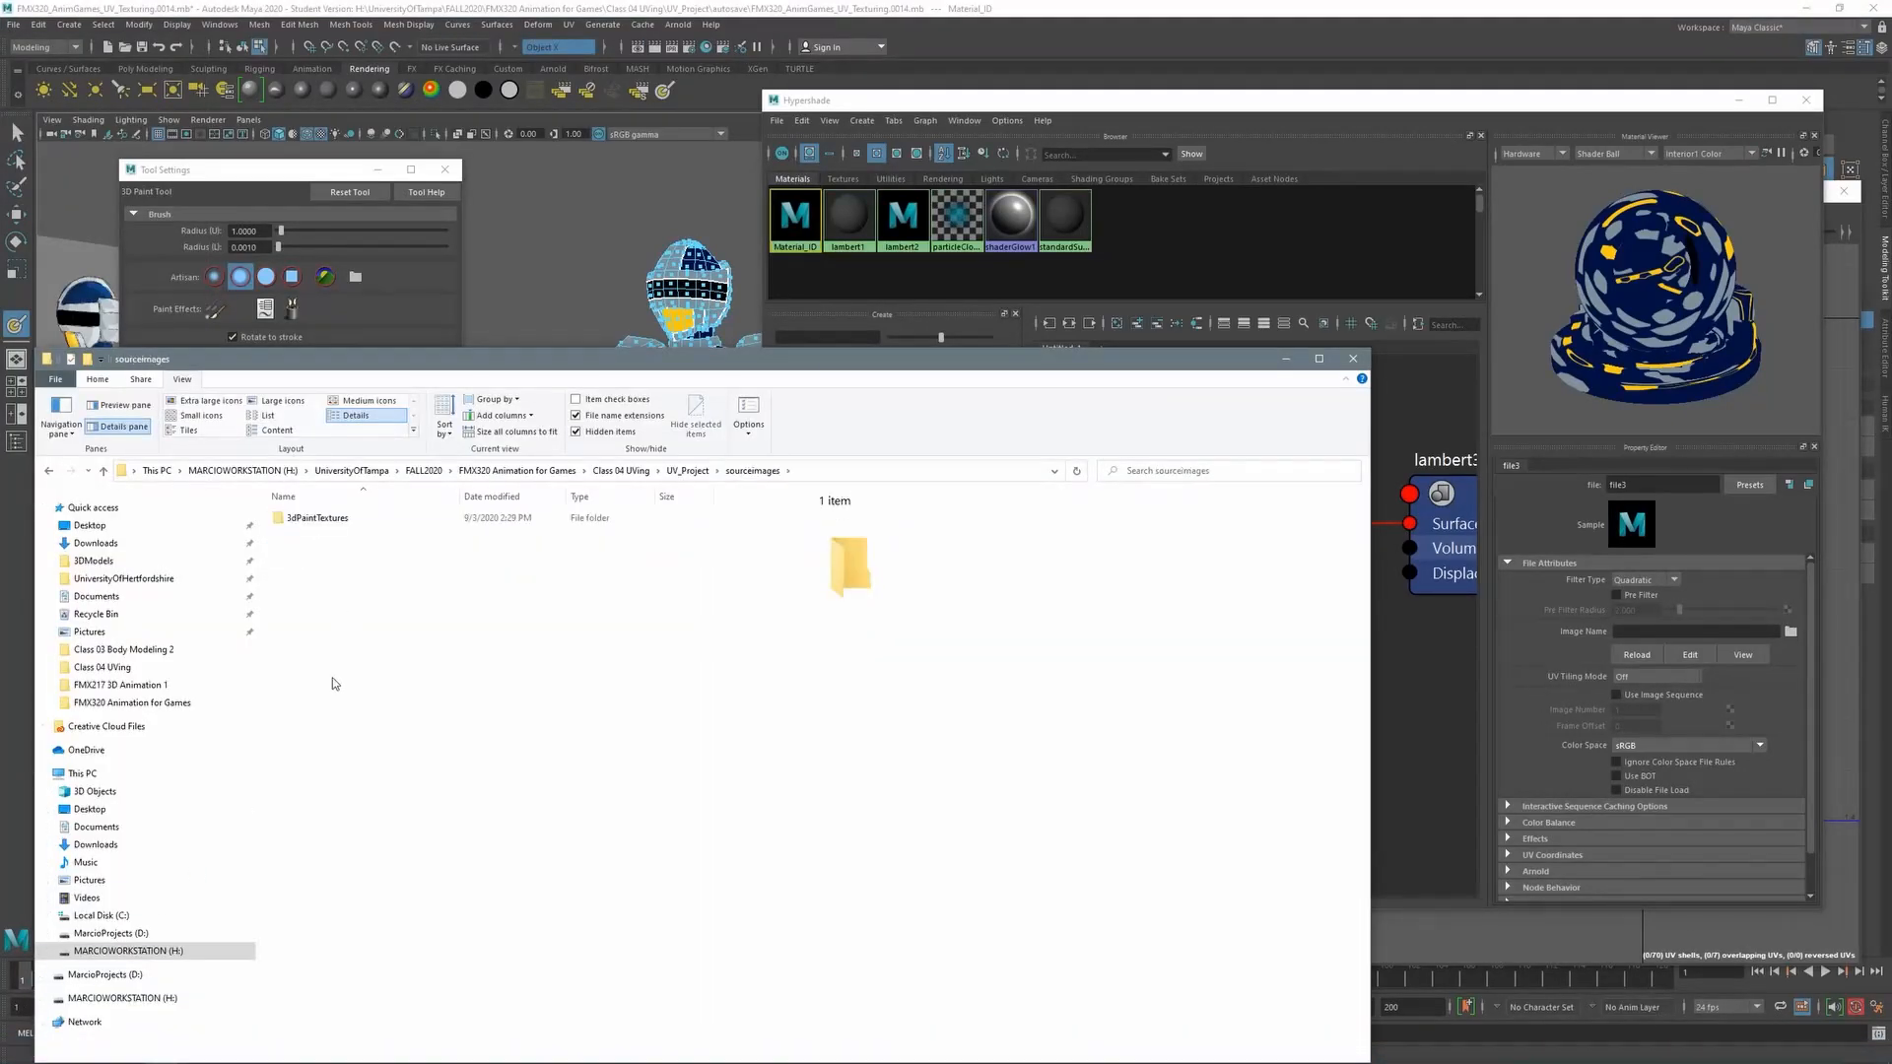
left_click(329, 520)
double_click(333, 523)
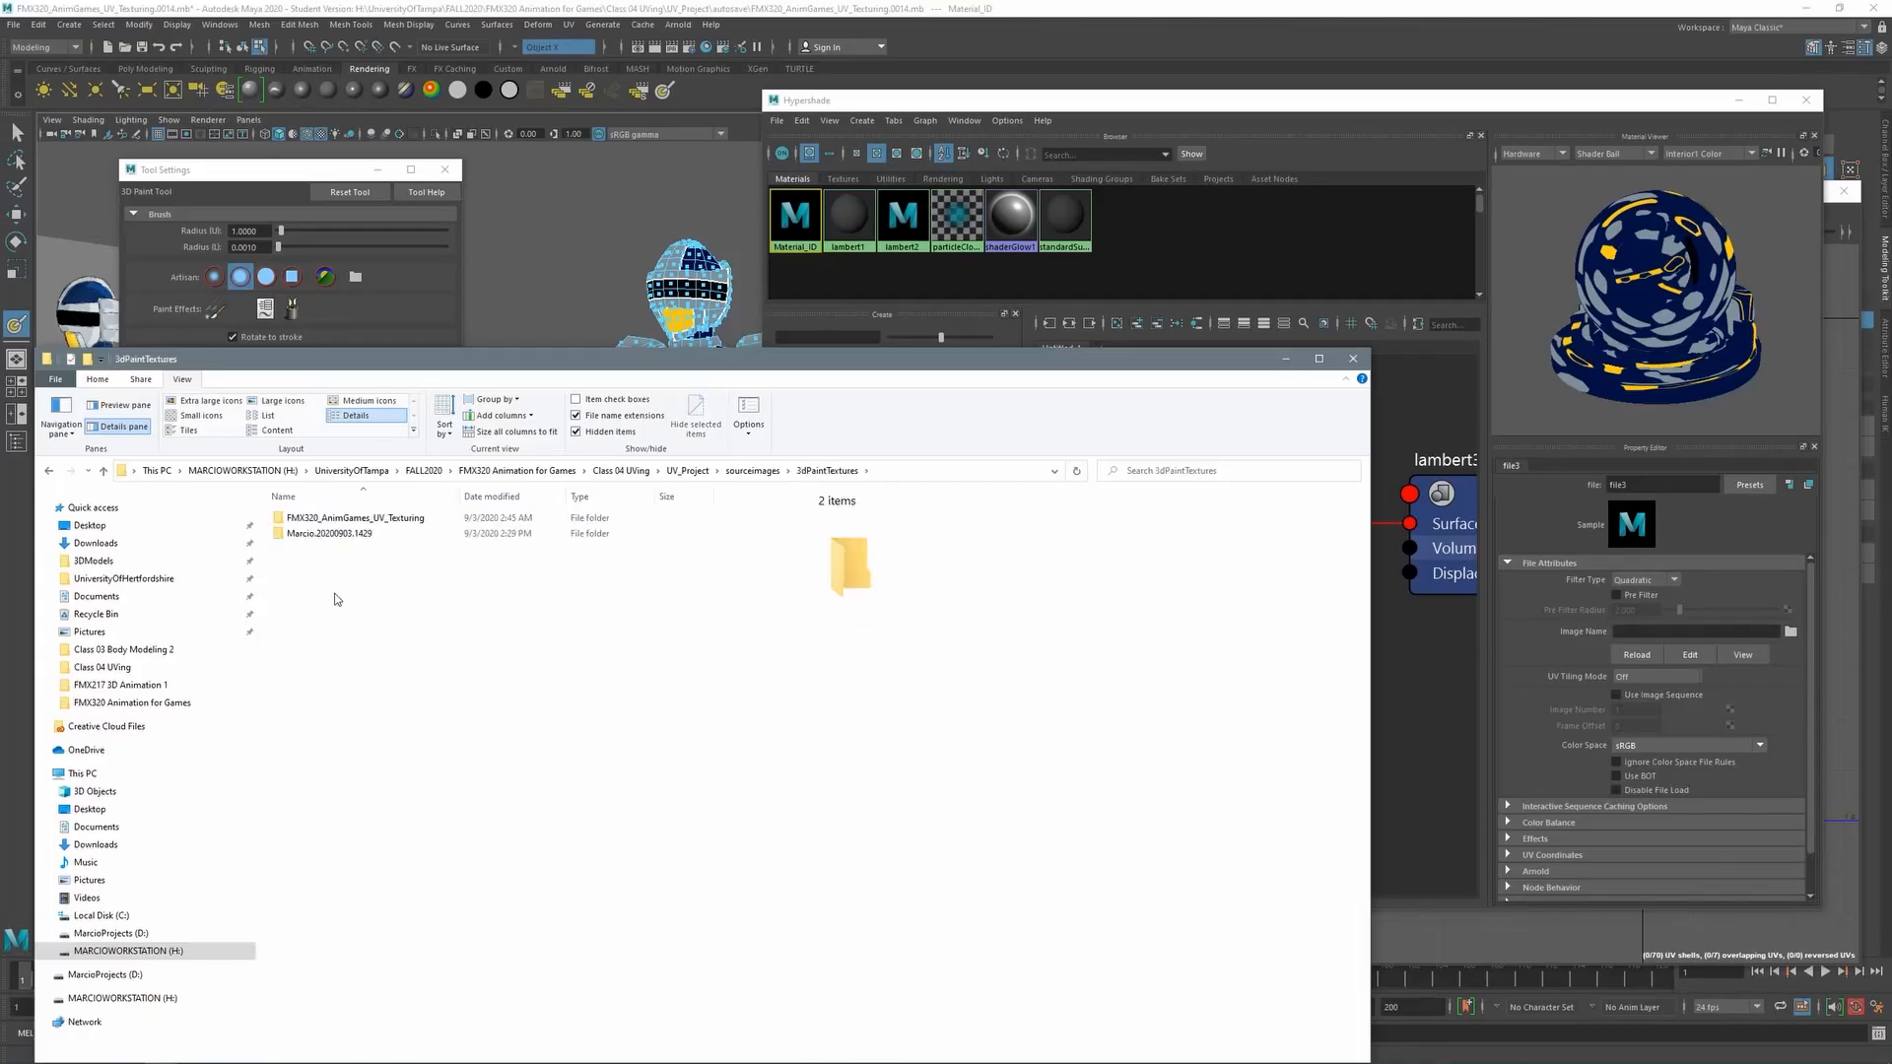
double_click(365, 520)
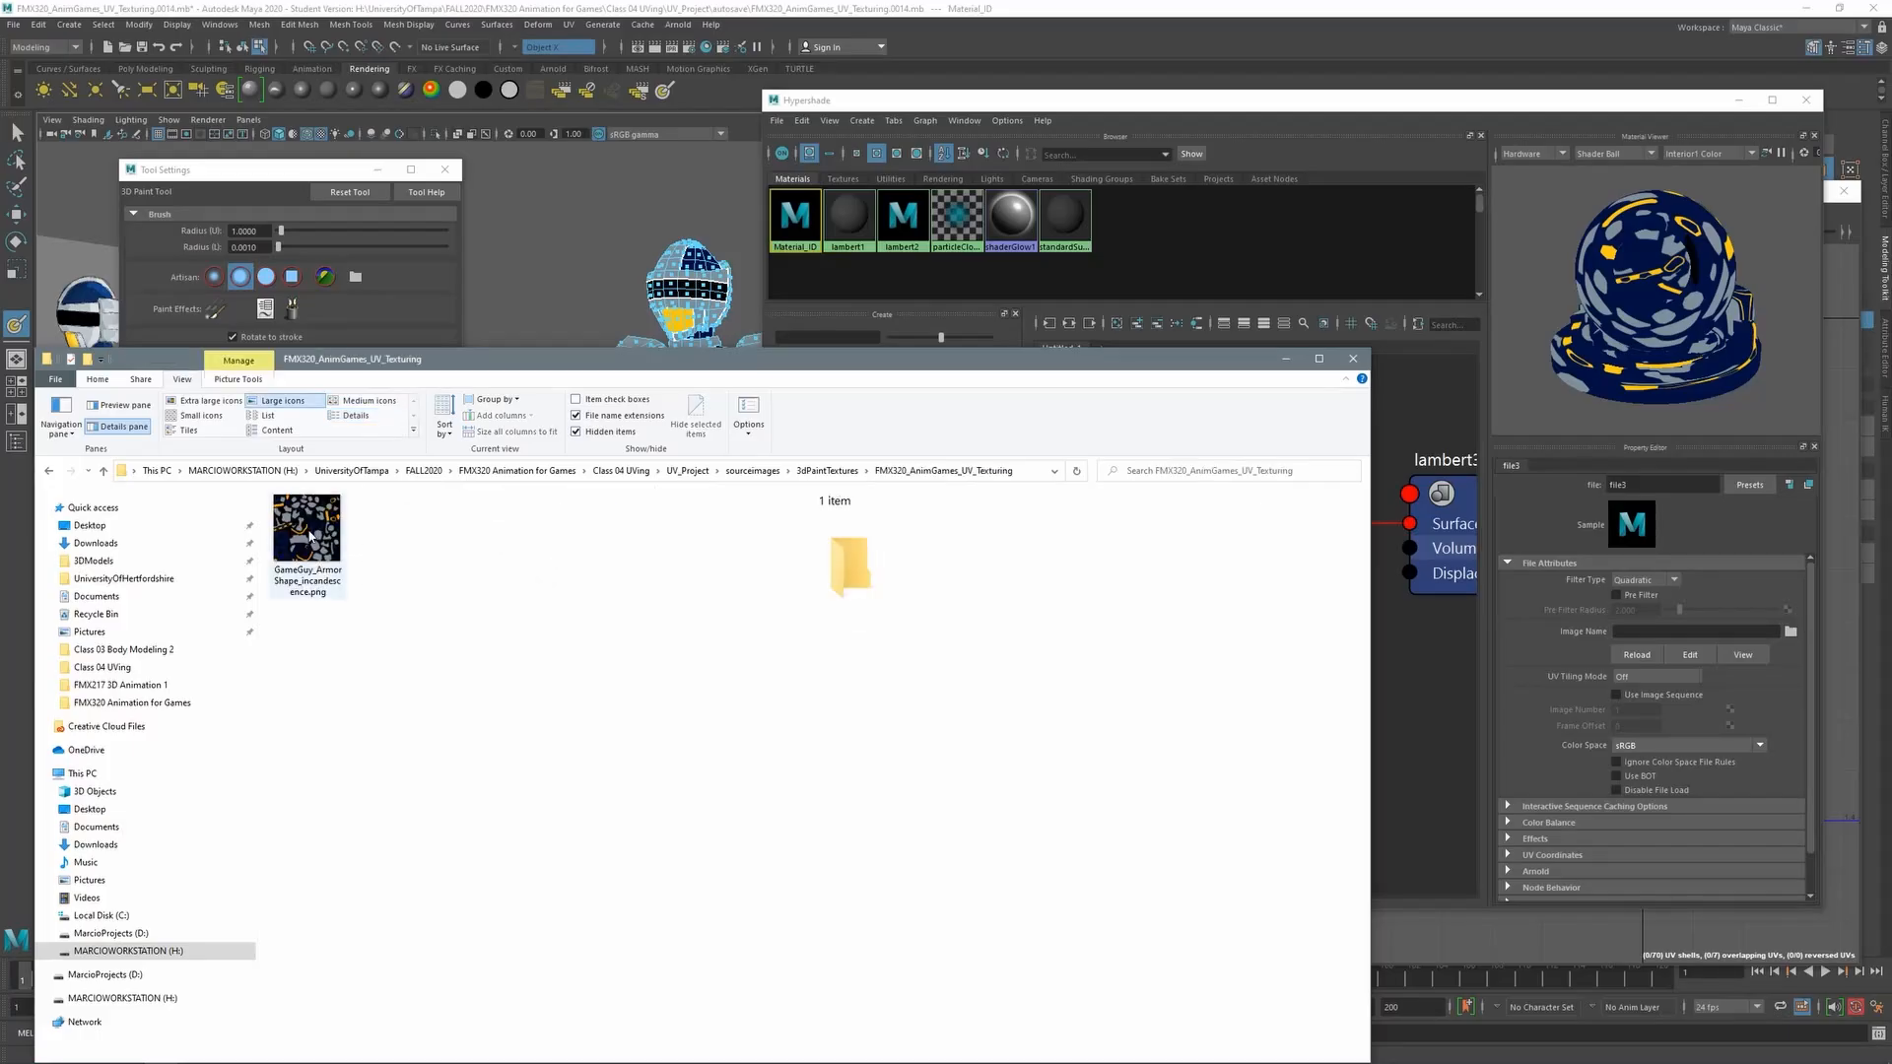
left_click(307, 537)
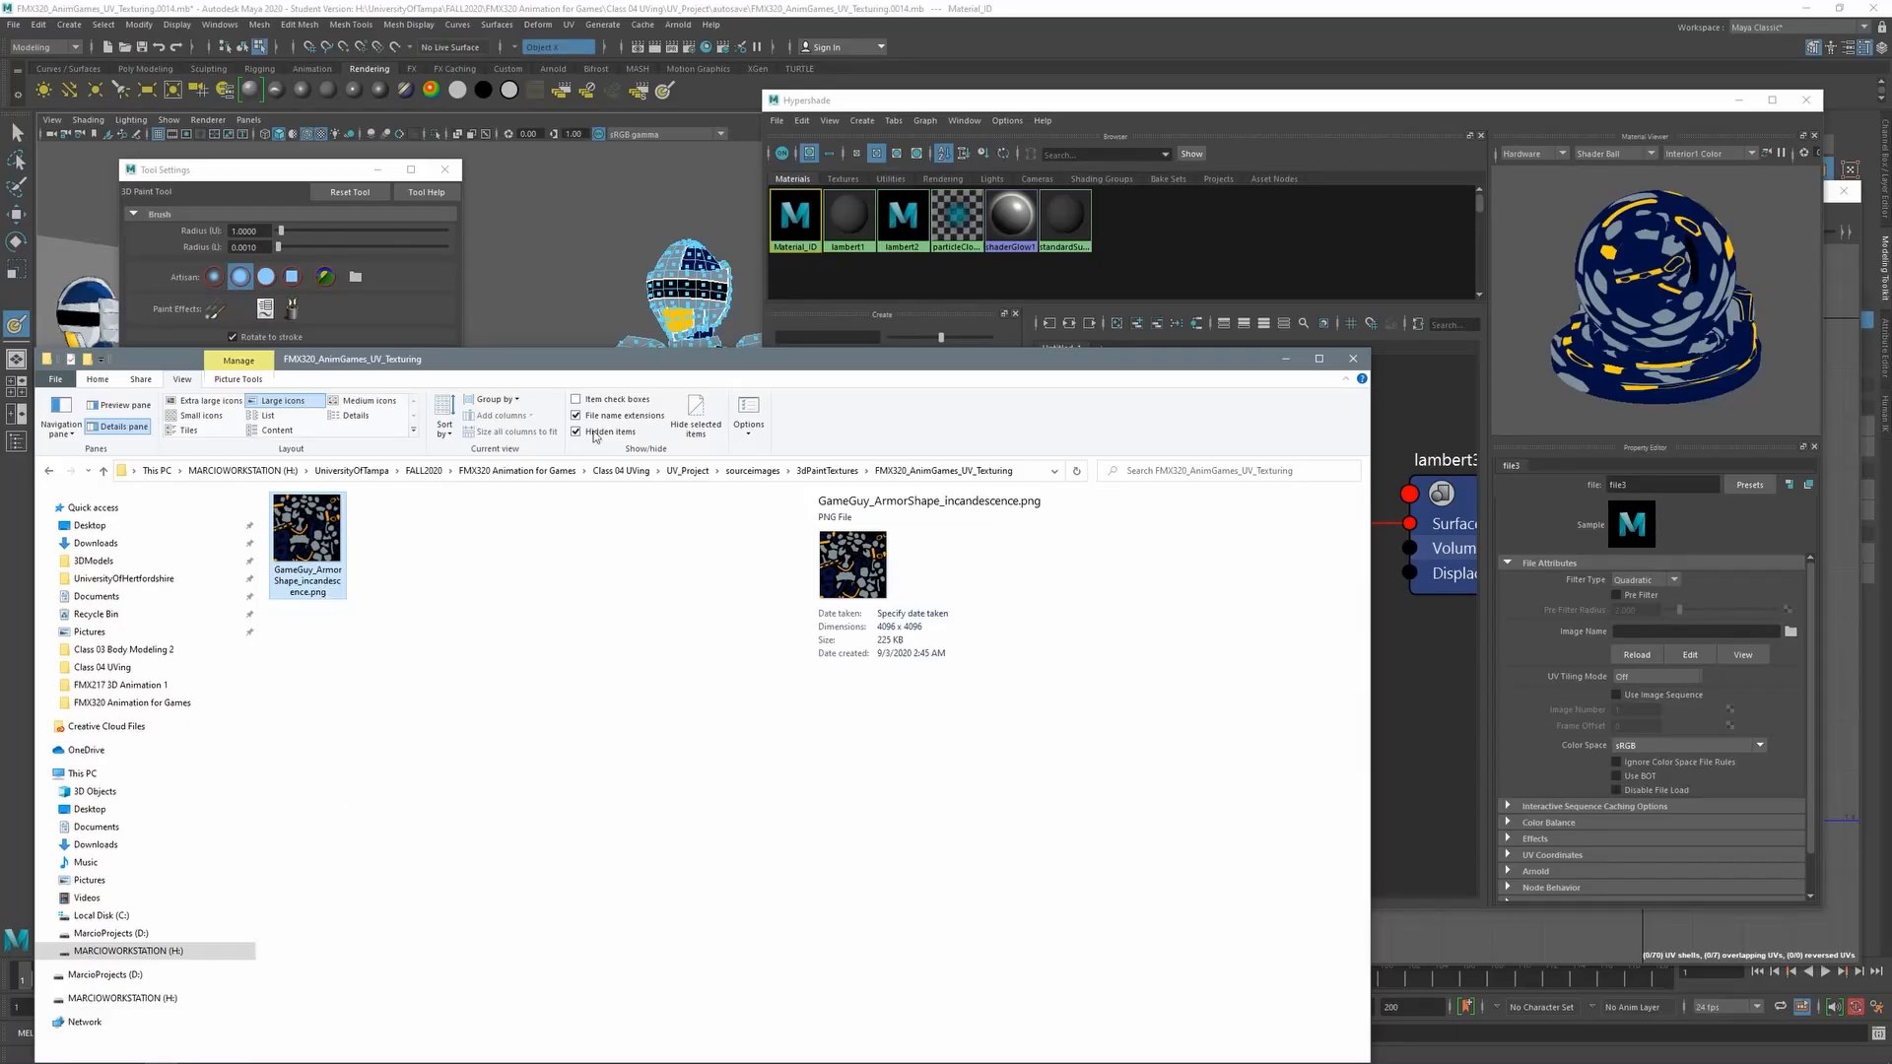
Move the file browser window aside, return to Maya and close the Hypershade
left_click_drag(640, 367, 731, 536)
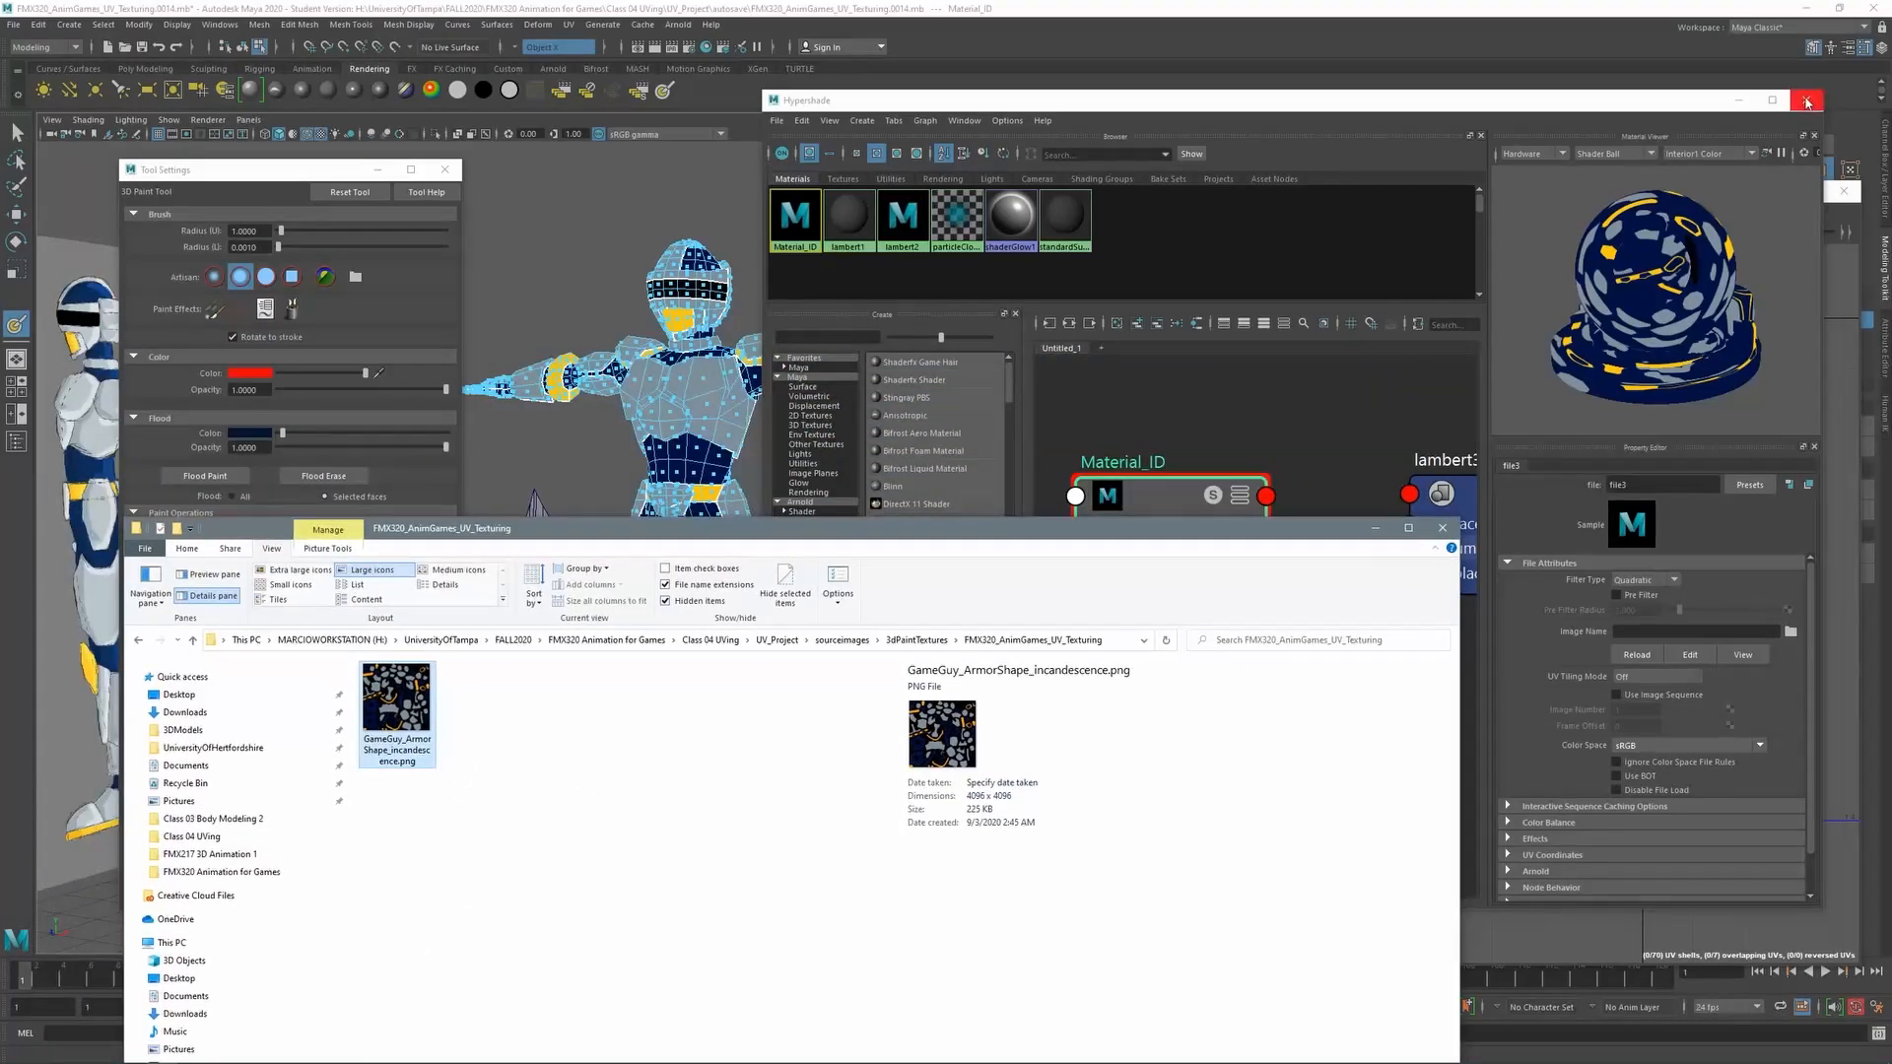
left_click(1810, 101)
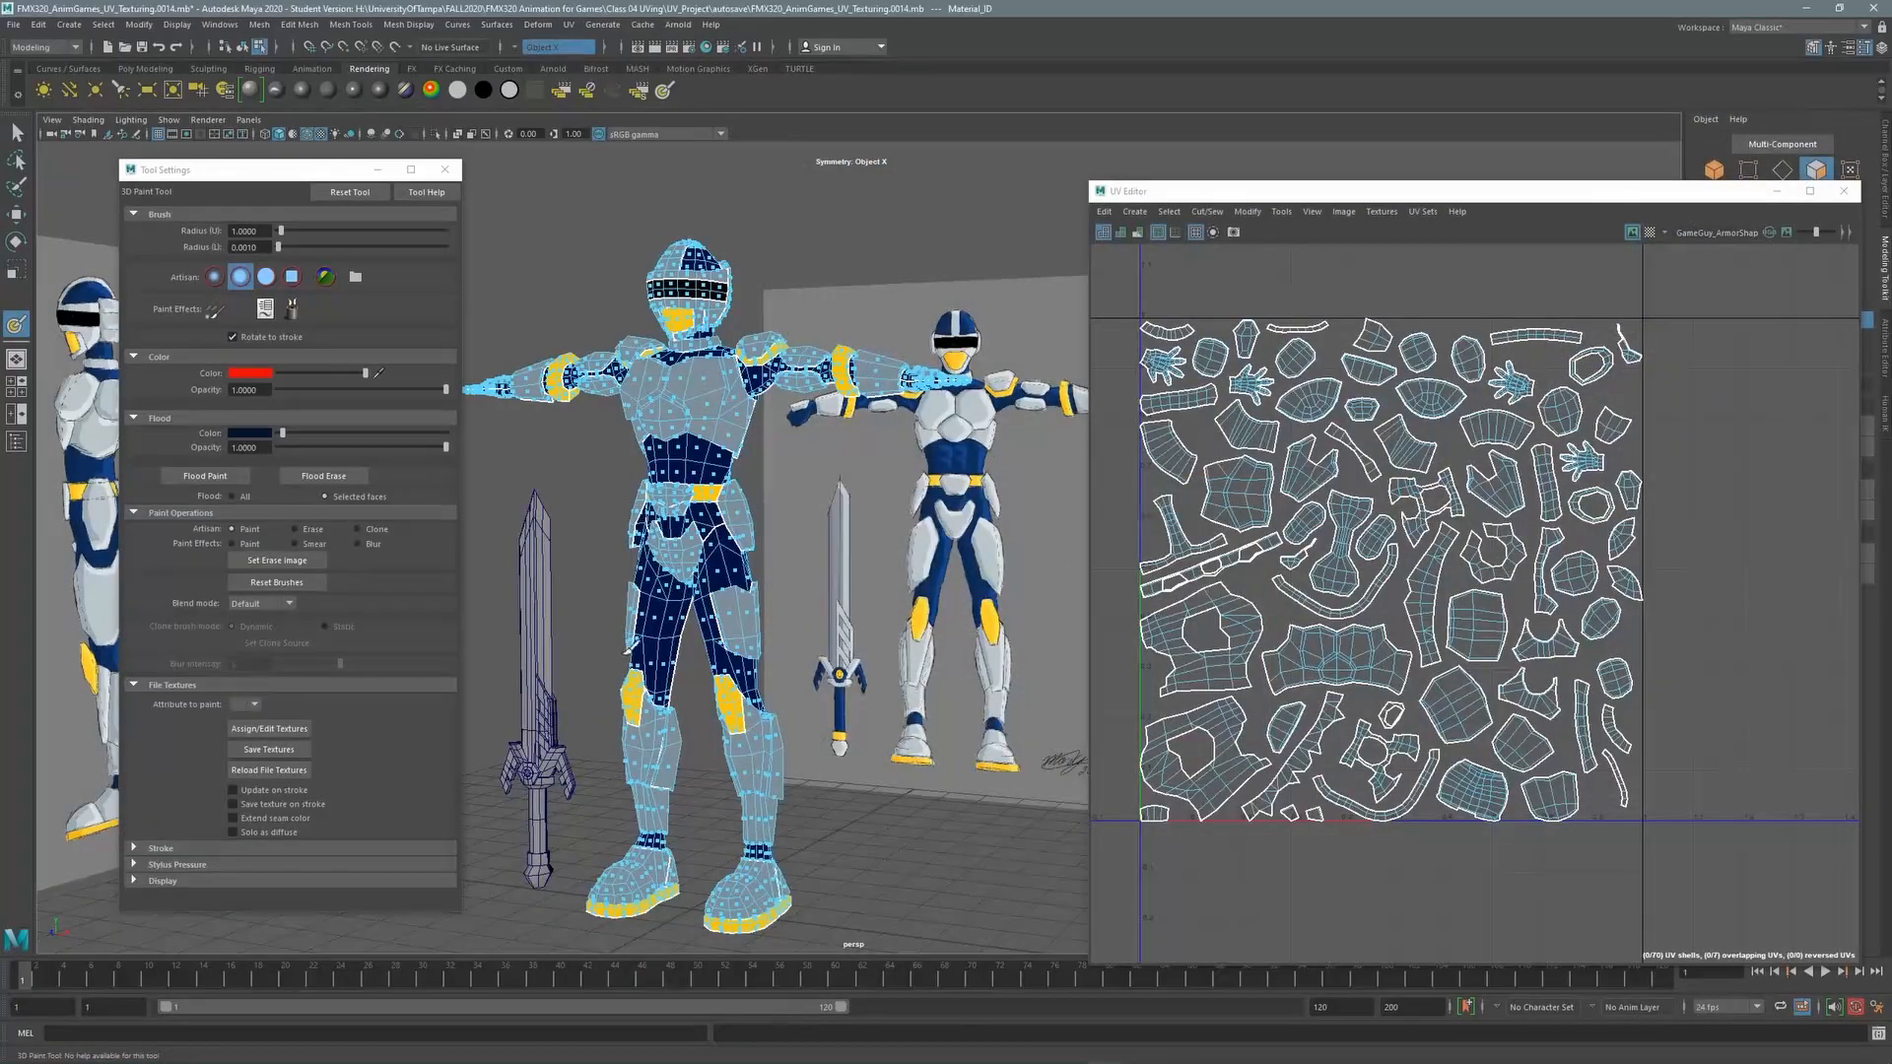
middle_click_drag(645, 613, 784, 508, "alt")
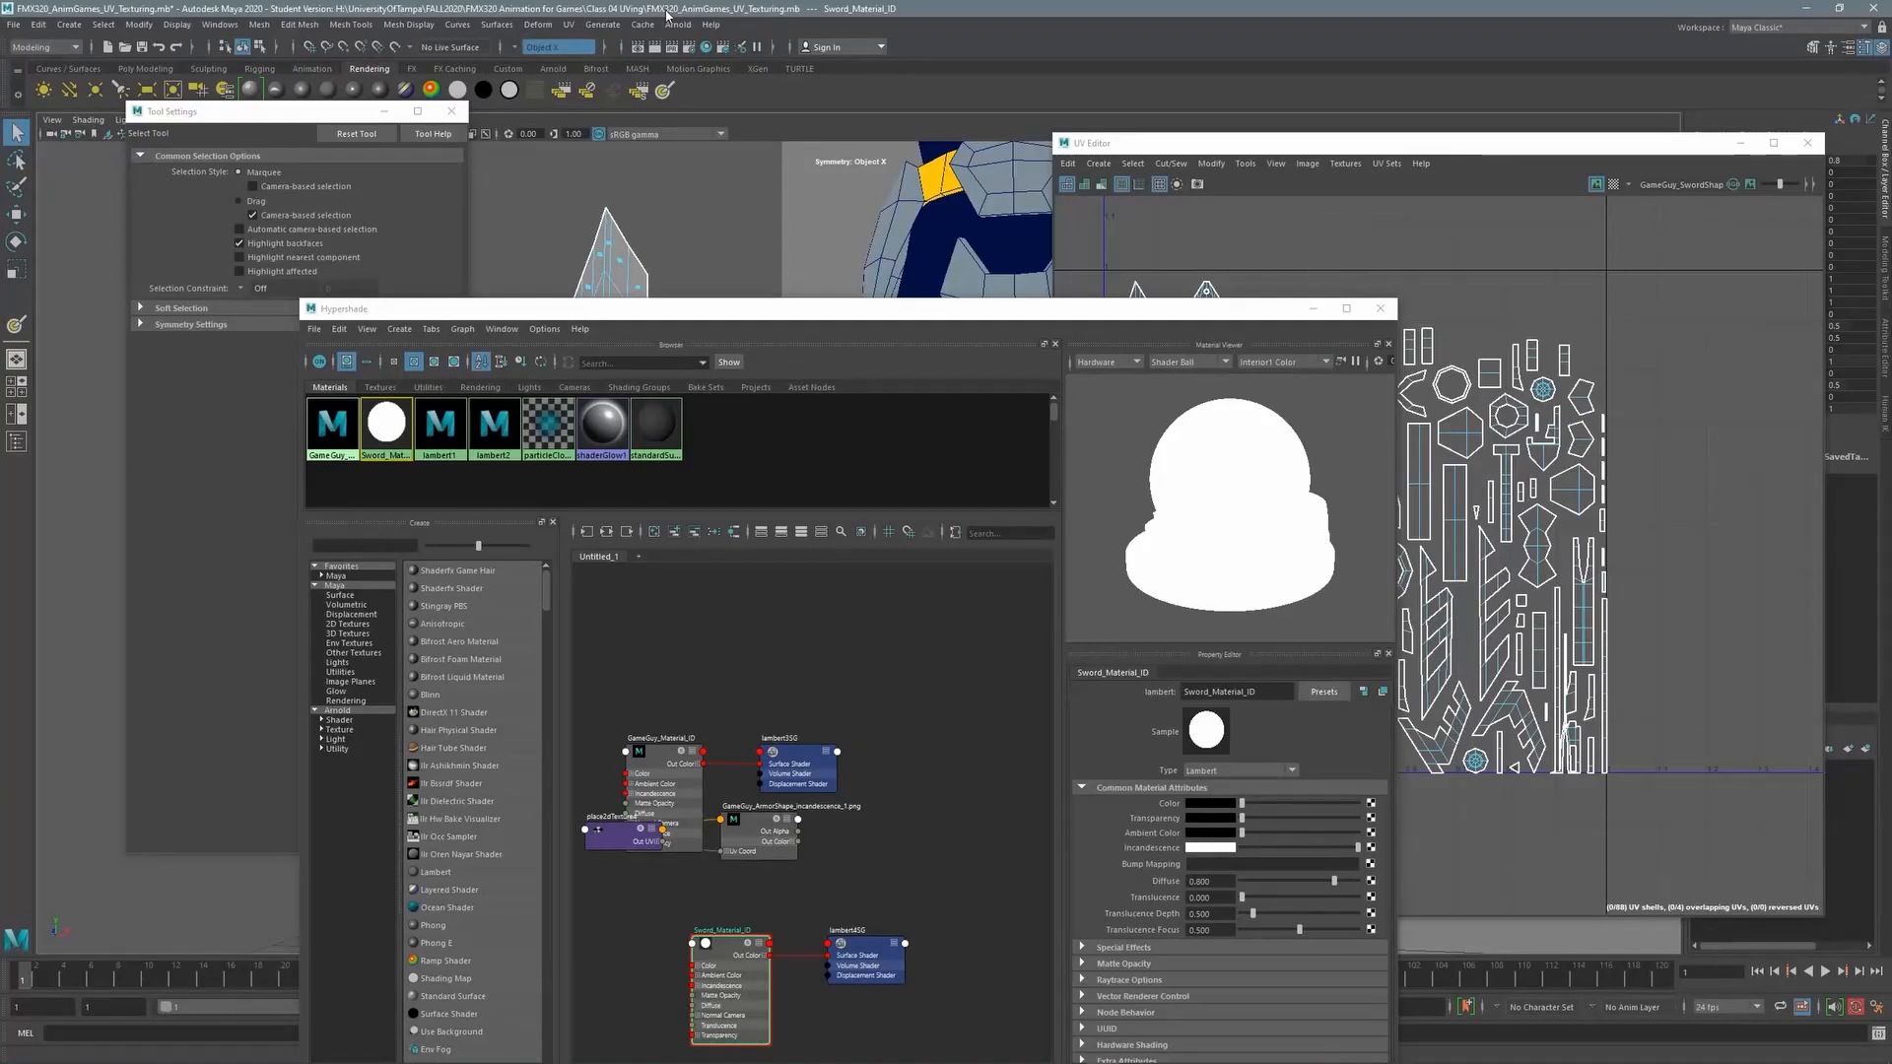
Select the sword in object mode, assign Sword_Material_ID to it and close the Hypershade
right_click(619, 274)
left_click(691, 251)
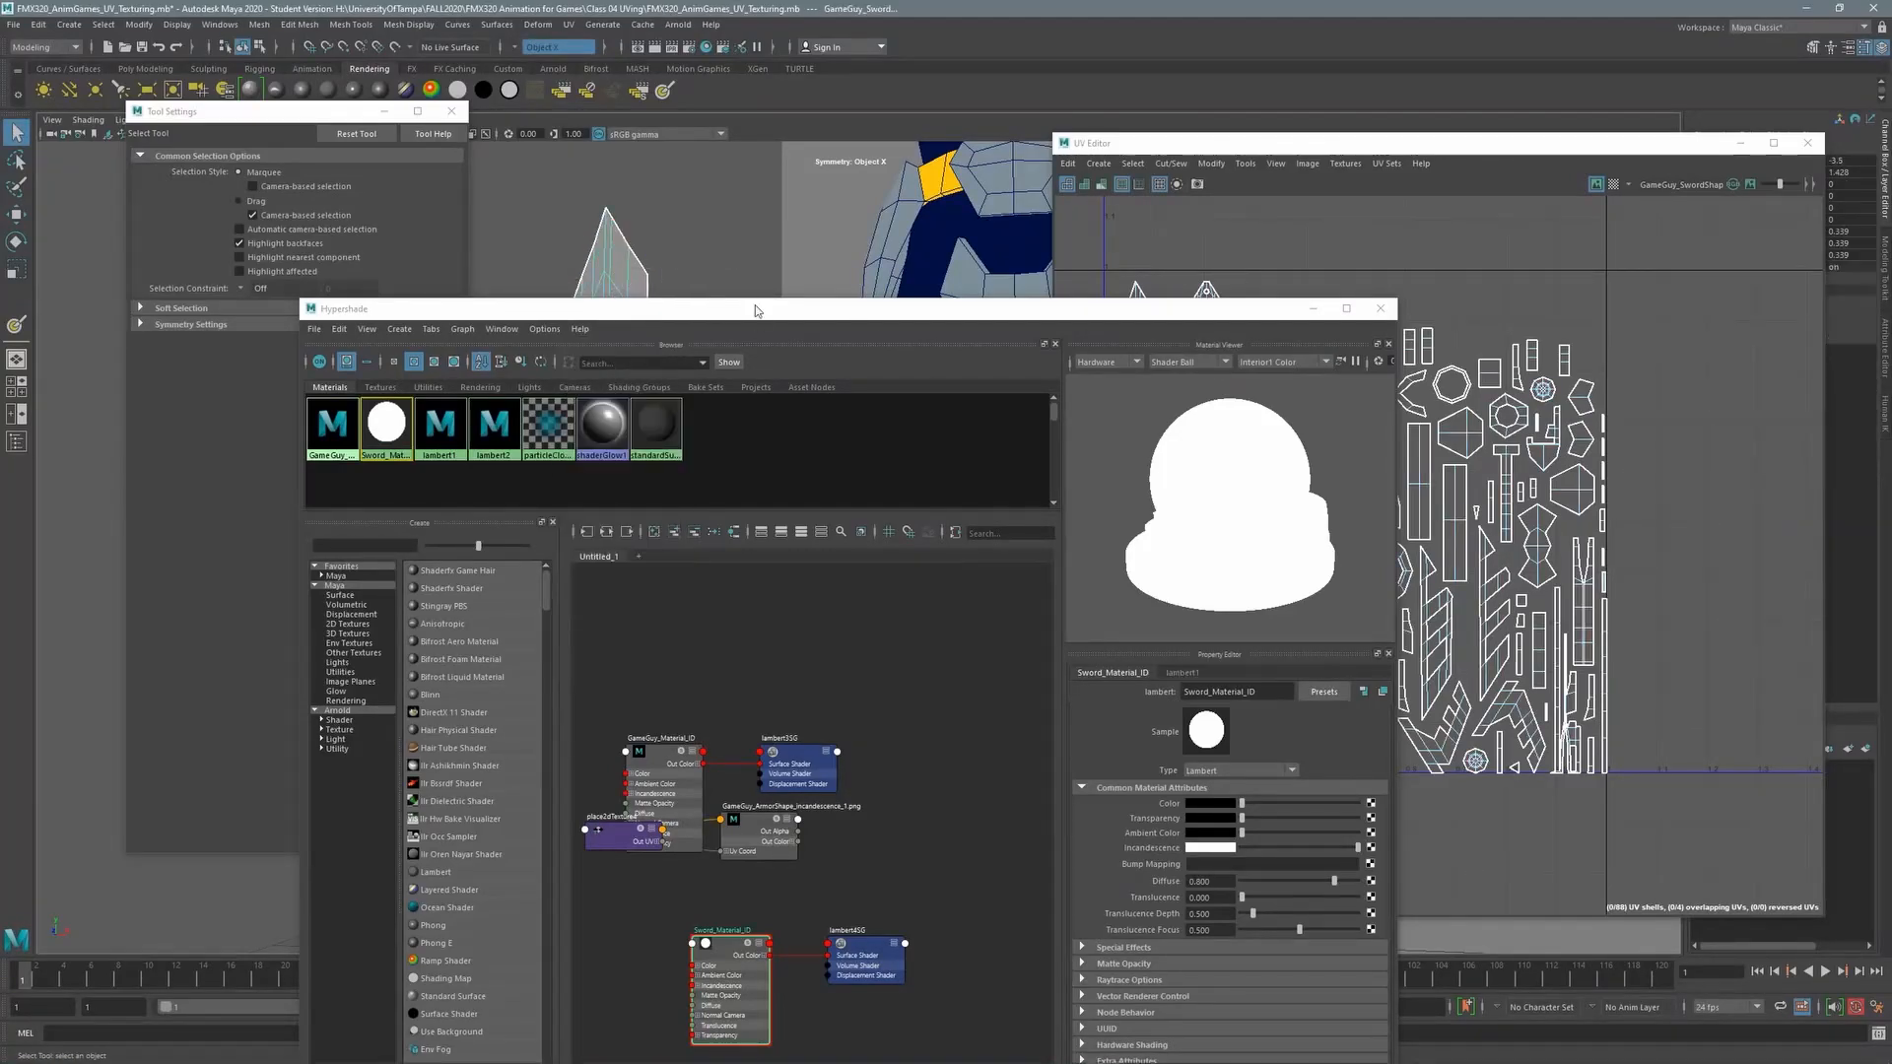
right_click(392, 434)
right_click_drag(398, 432, 414, 396)
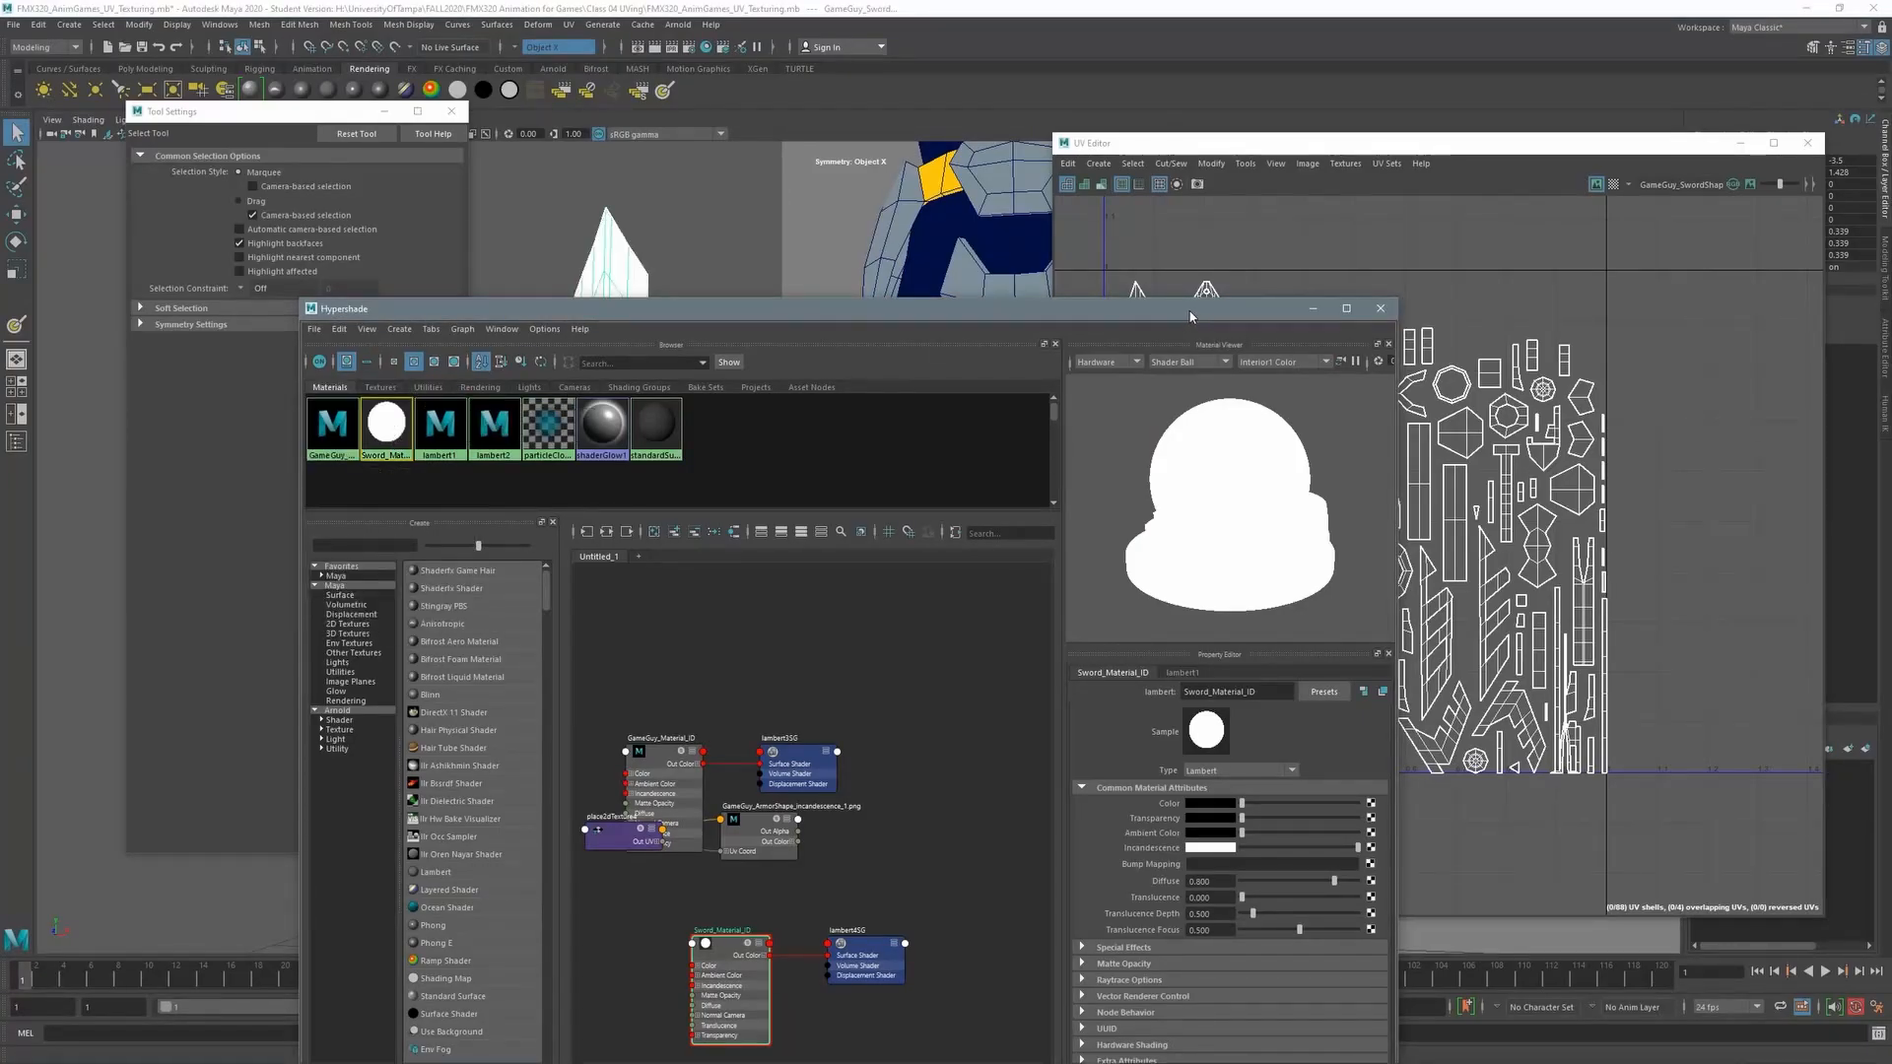
left_click_drag(1190, 316, 1213, 246)
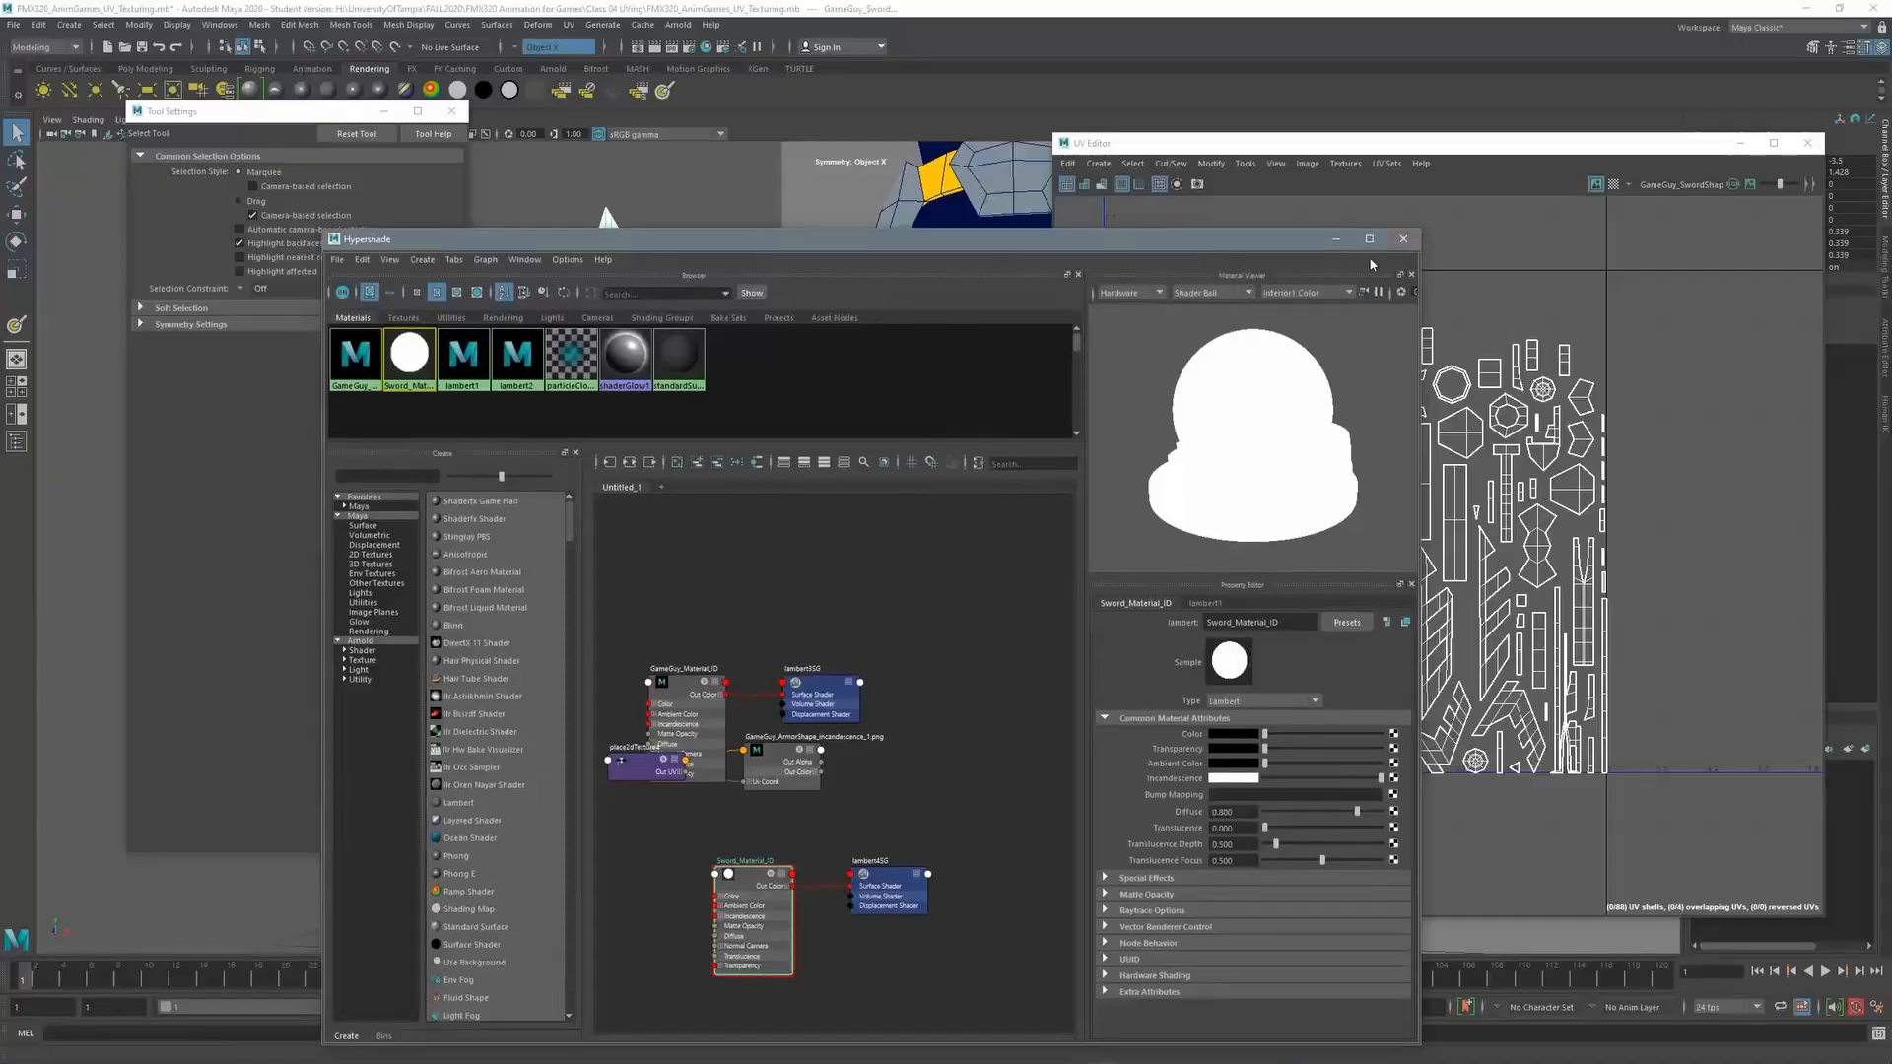
left_click(1403, 238)
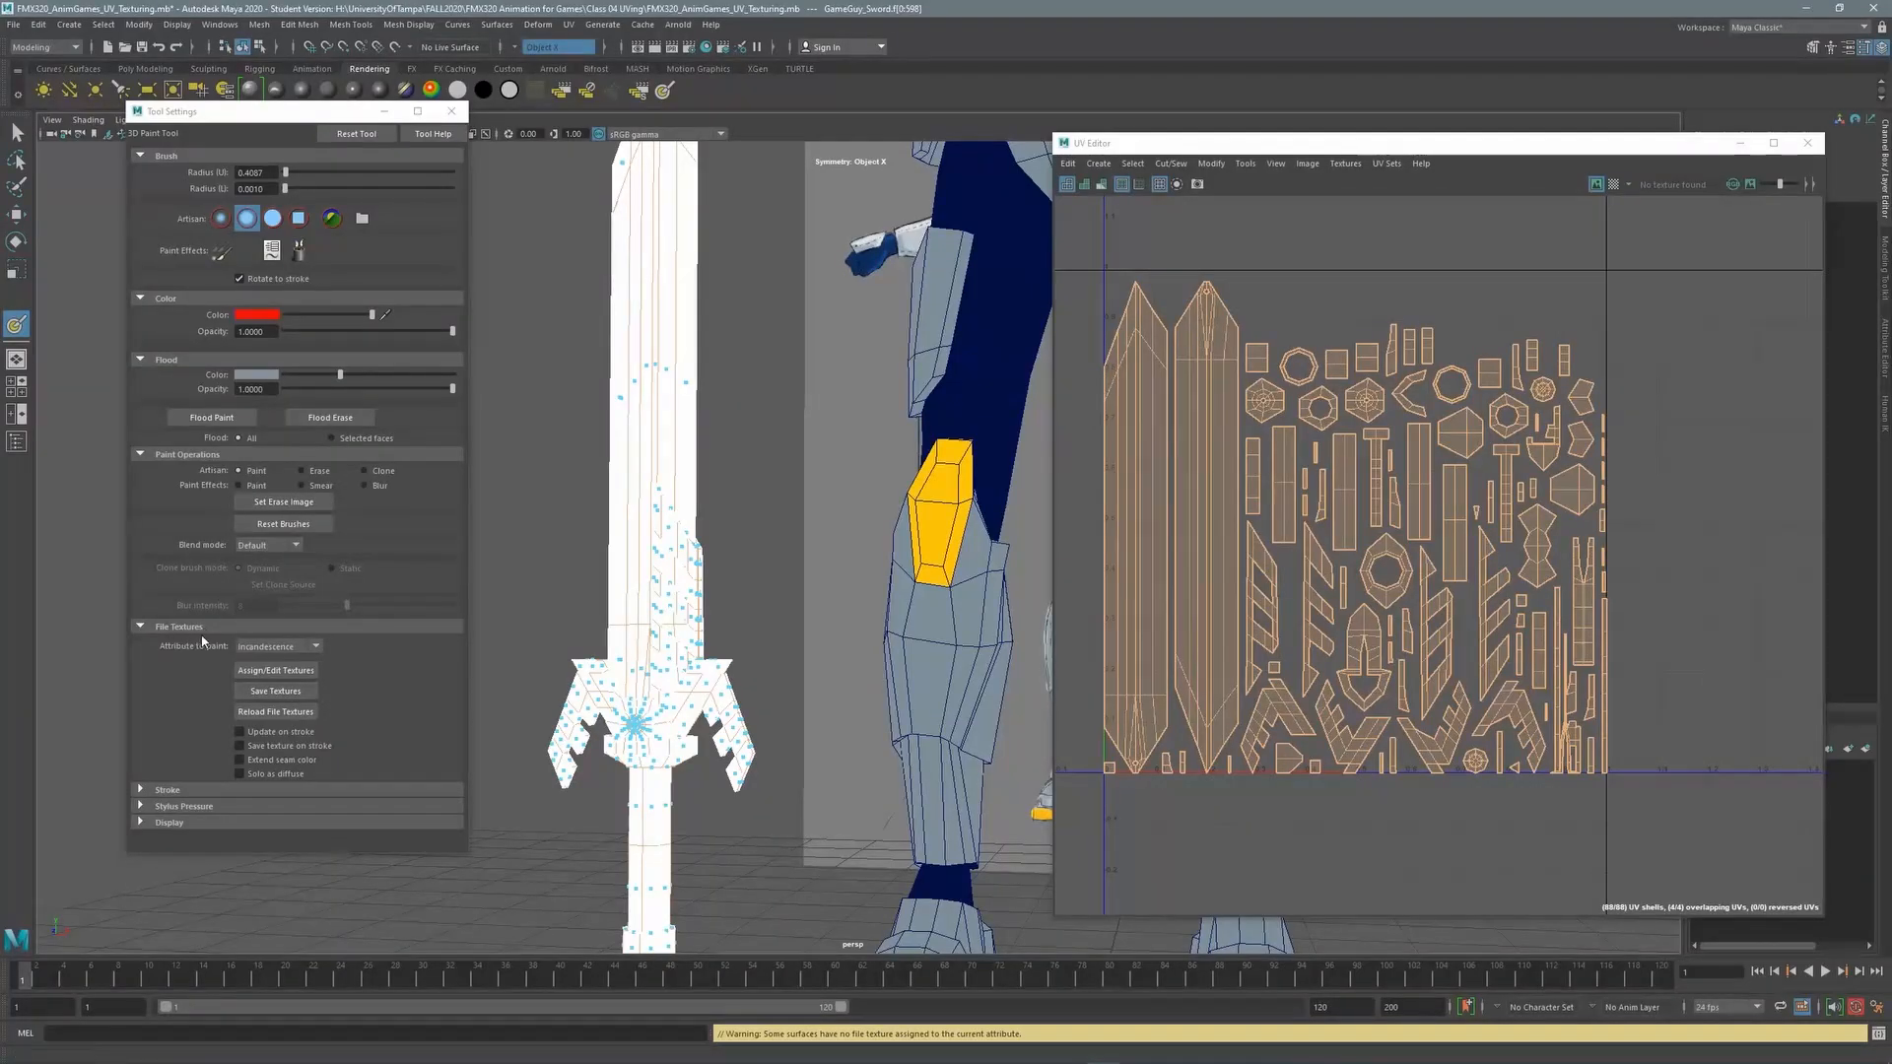
Set the sword's attribute to paint to Incandescence and assign it a 4096 x 4096 PNG file texture
left_click(278, 646)
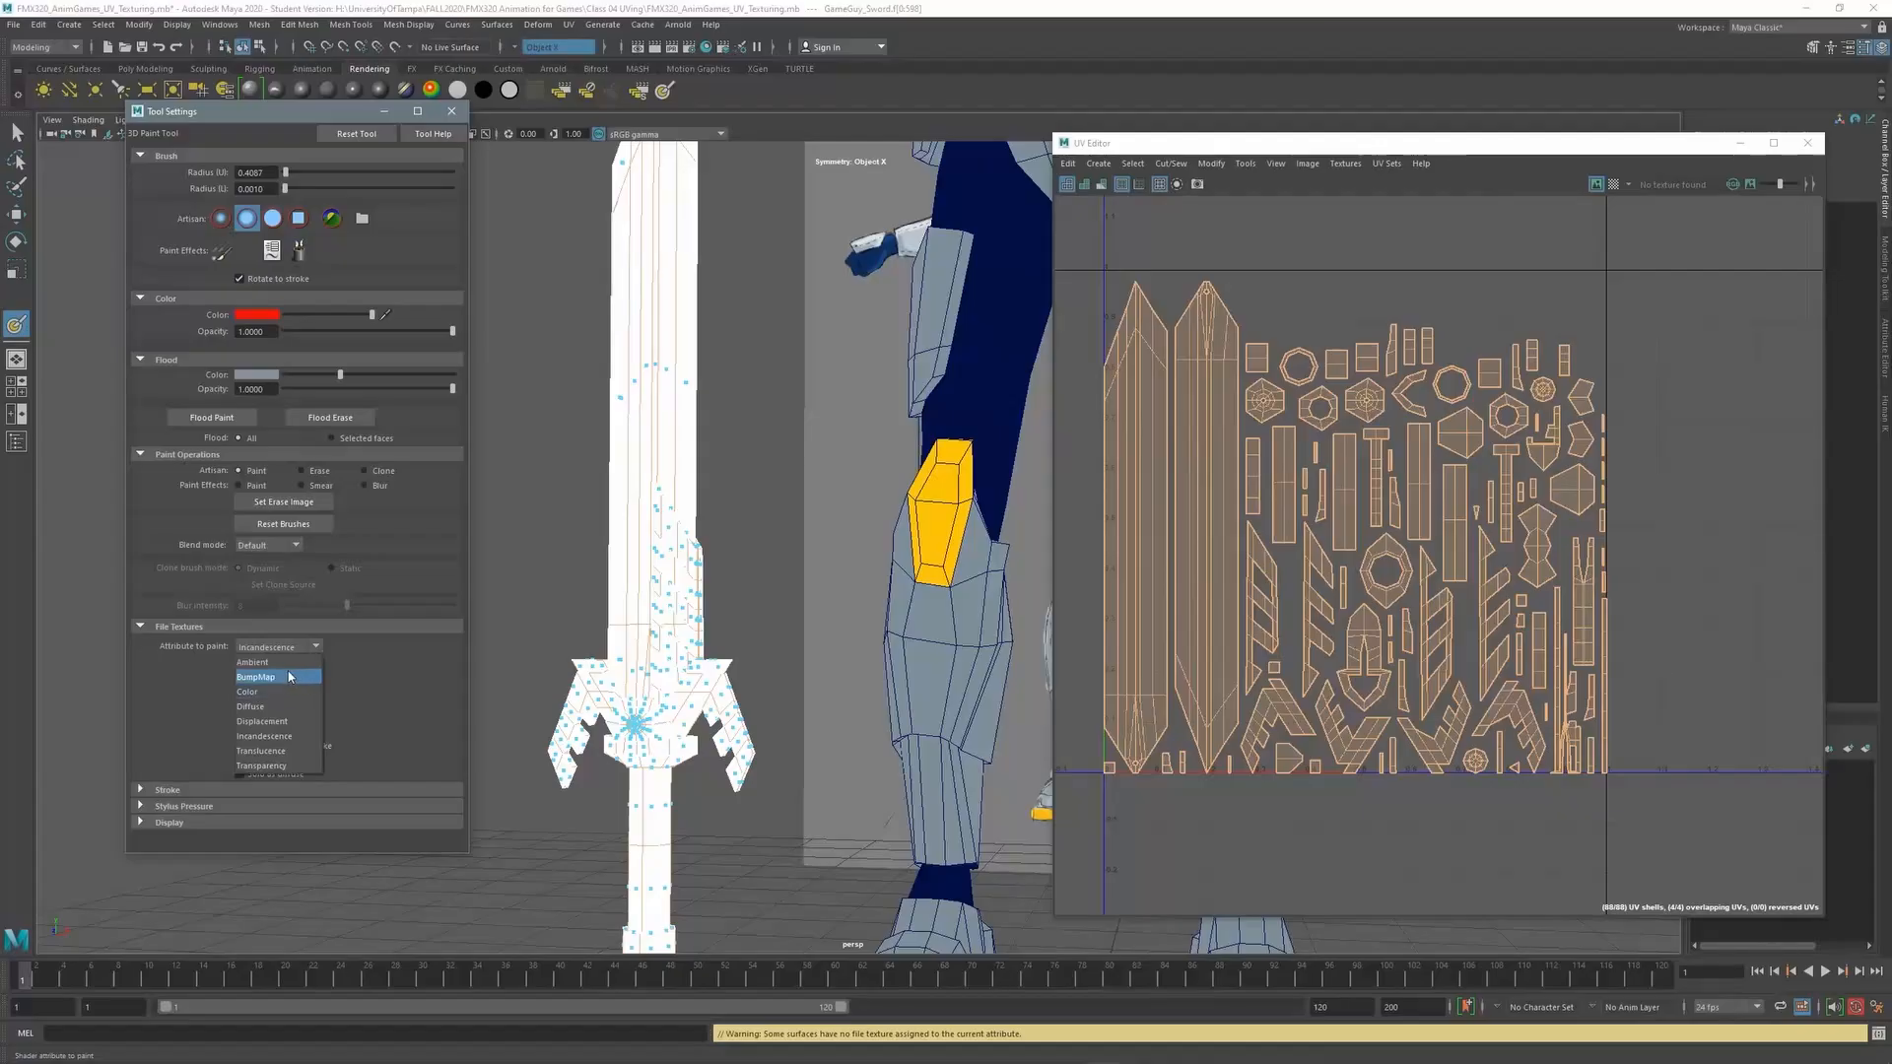
left_click(288, 742)
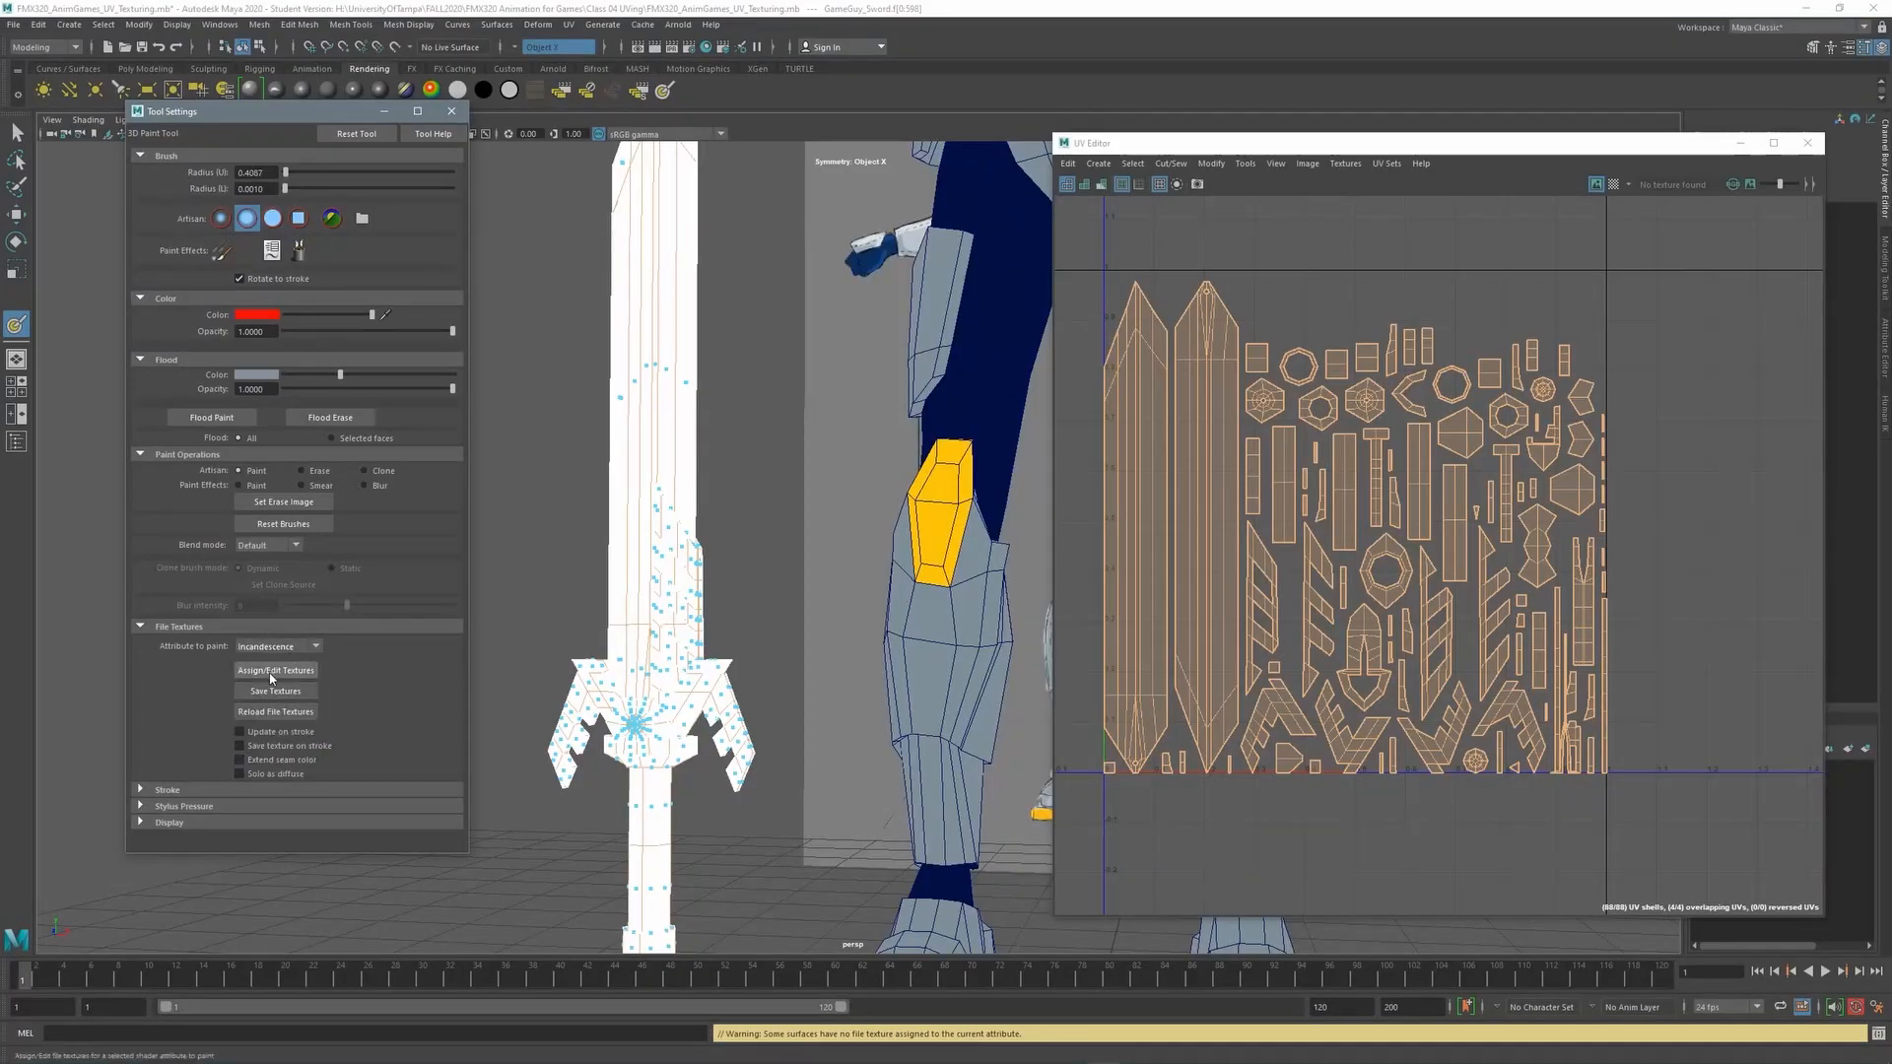
left_click(276, 672)
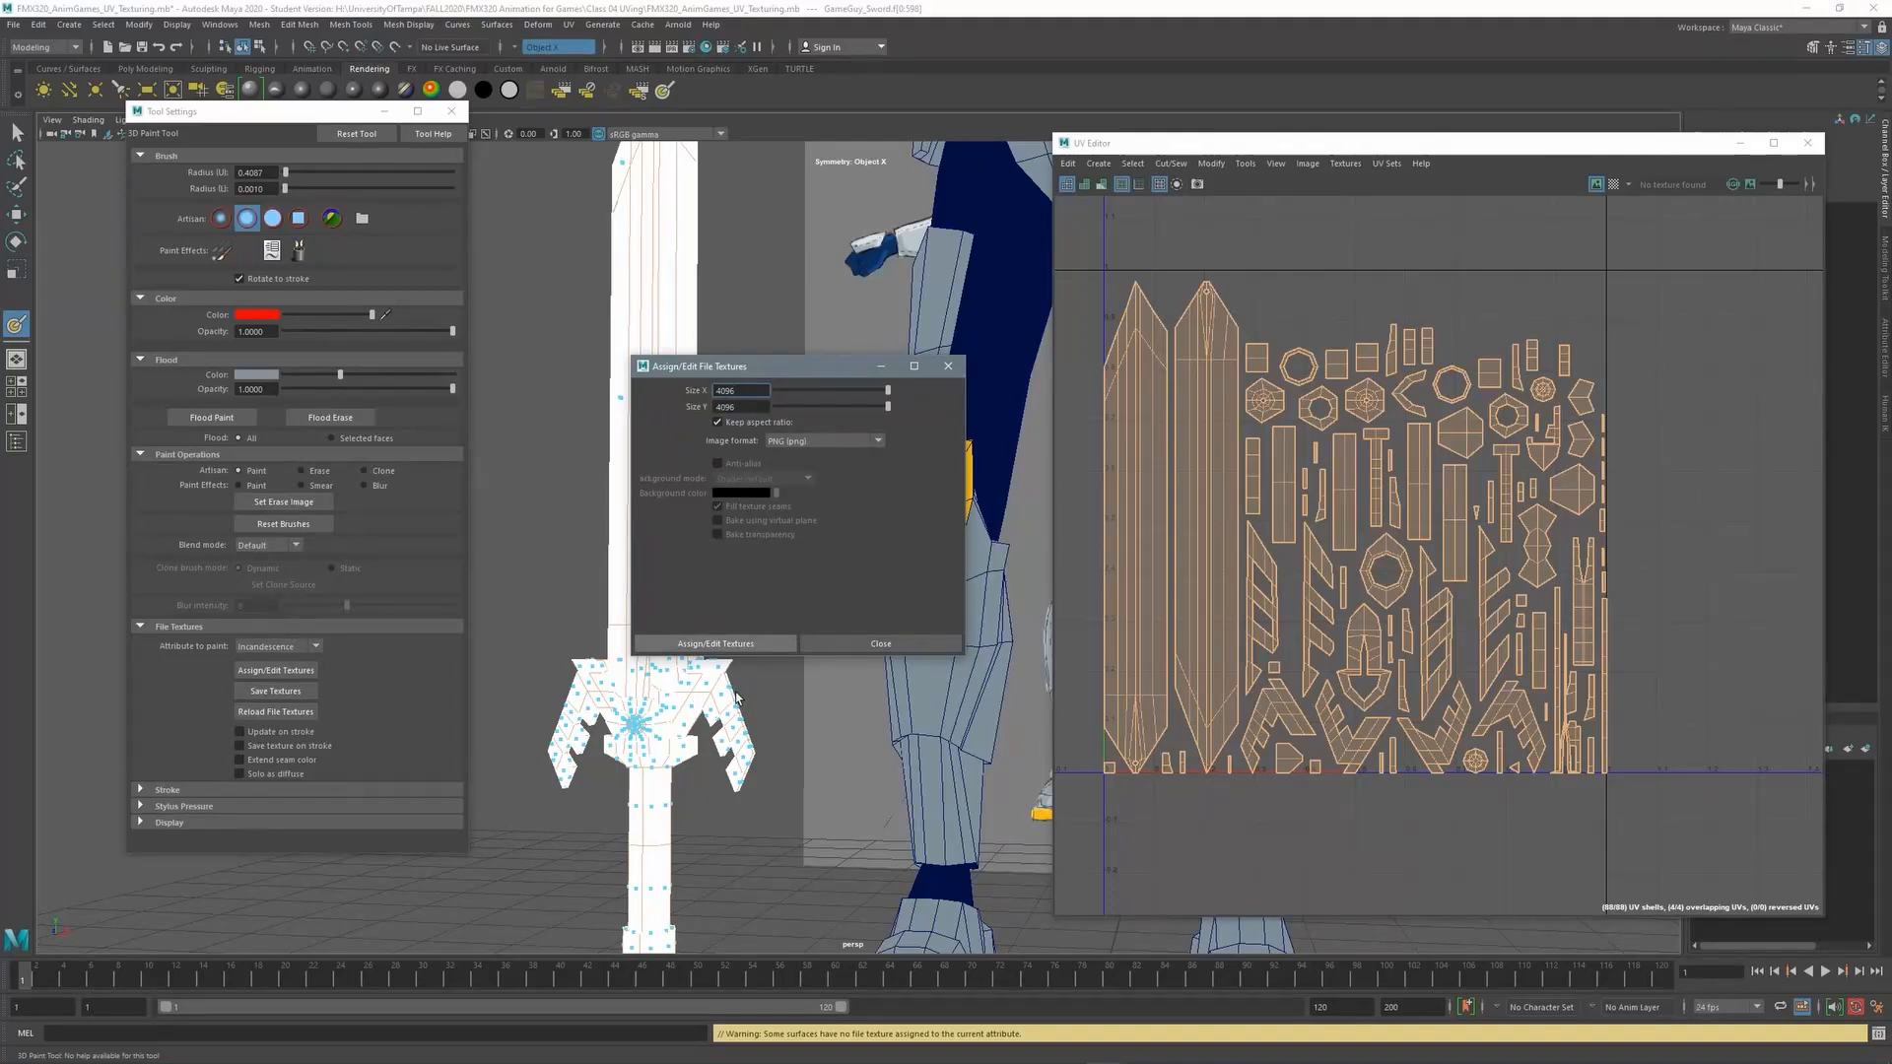
left_click(738, 649)
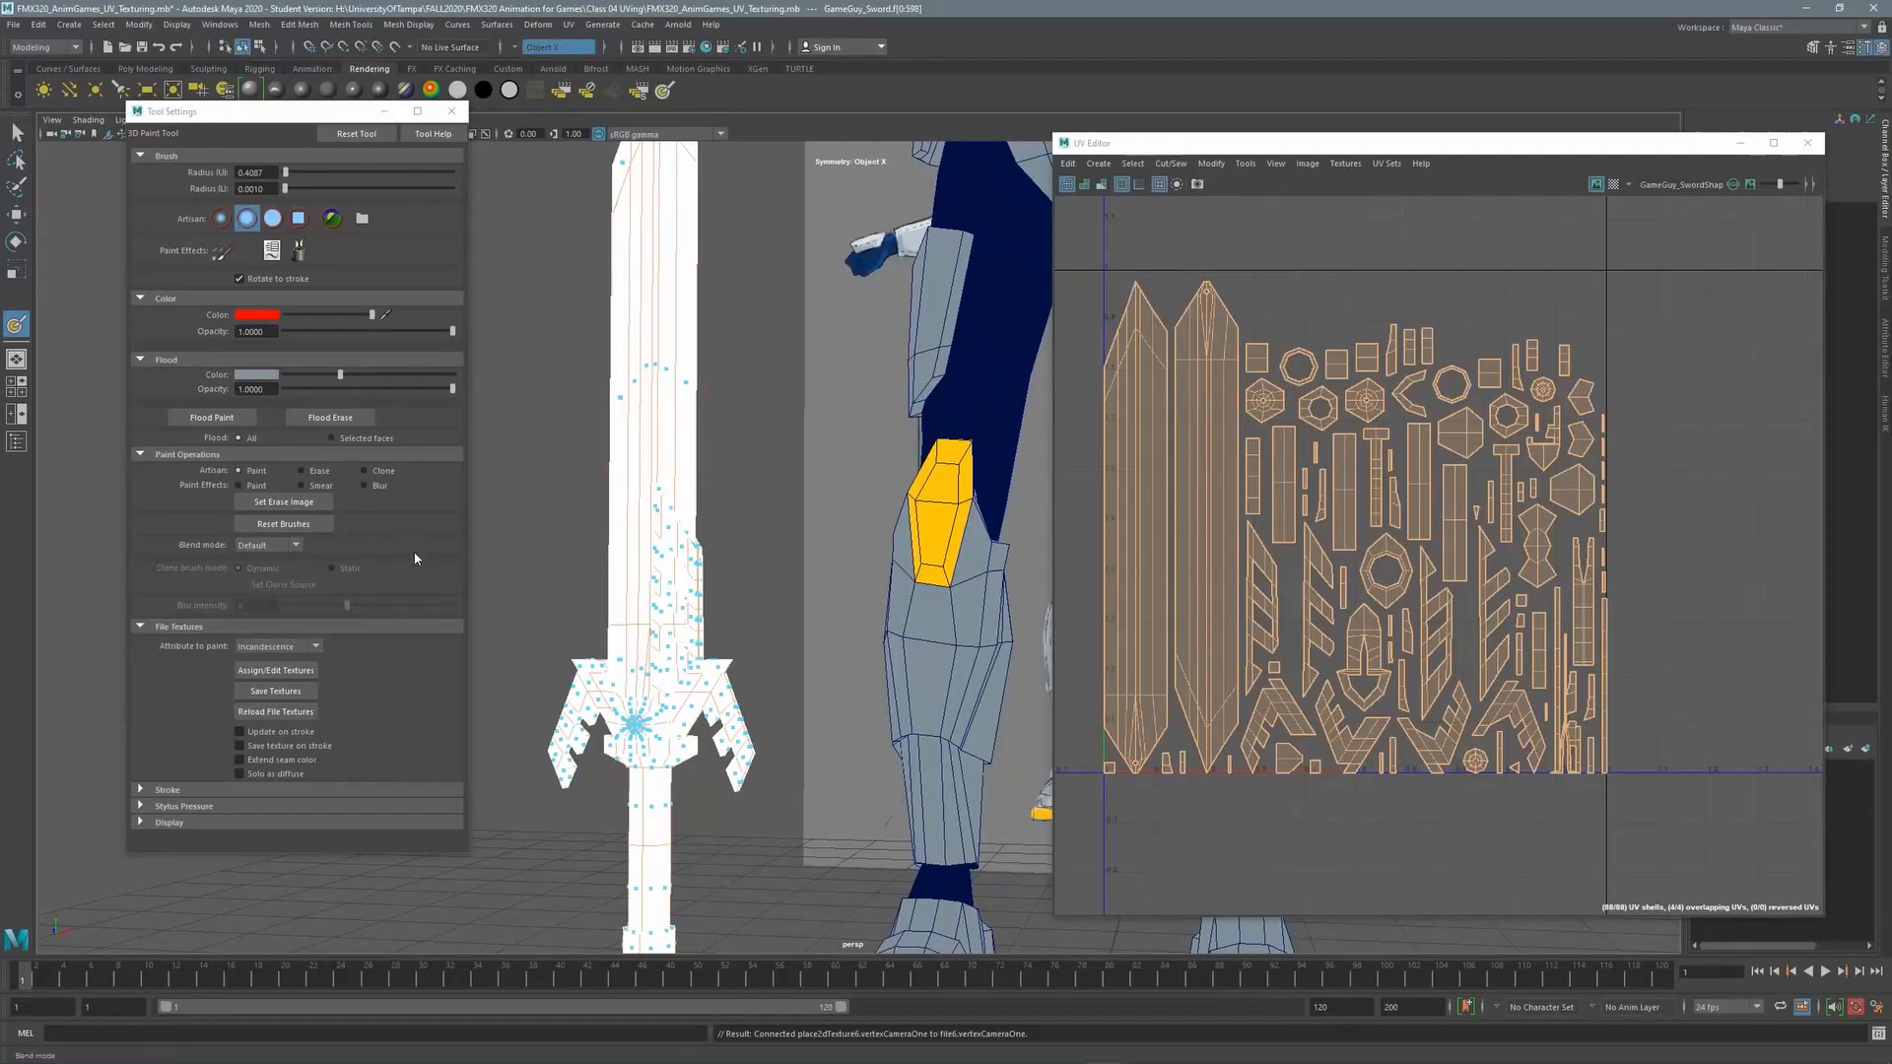
Reactivate the 3D Paint Tool, flood the whole sword with the blue-gray color and restrict flooding to selected faces
left_click(17, 131)
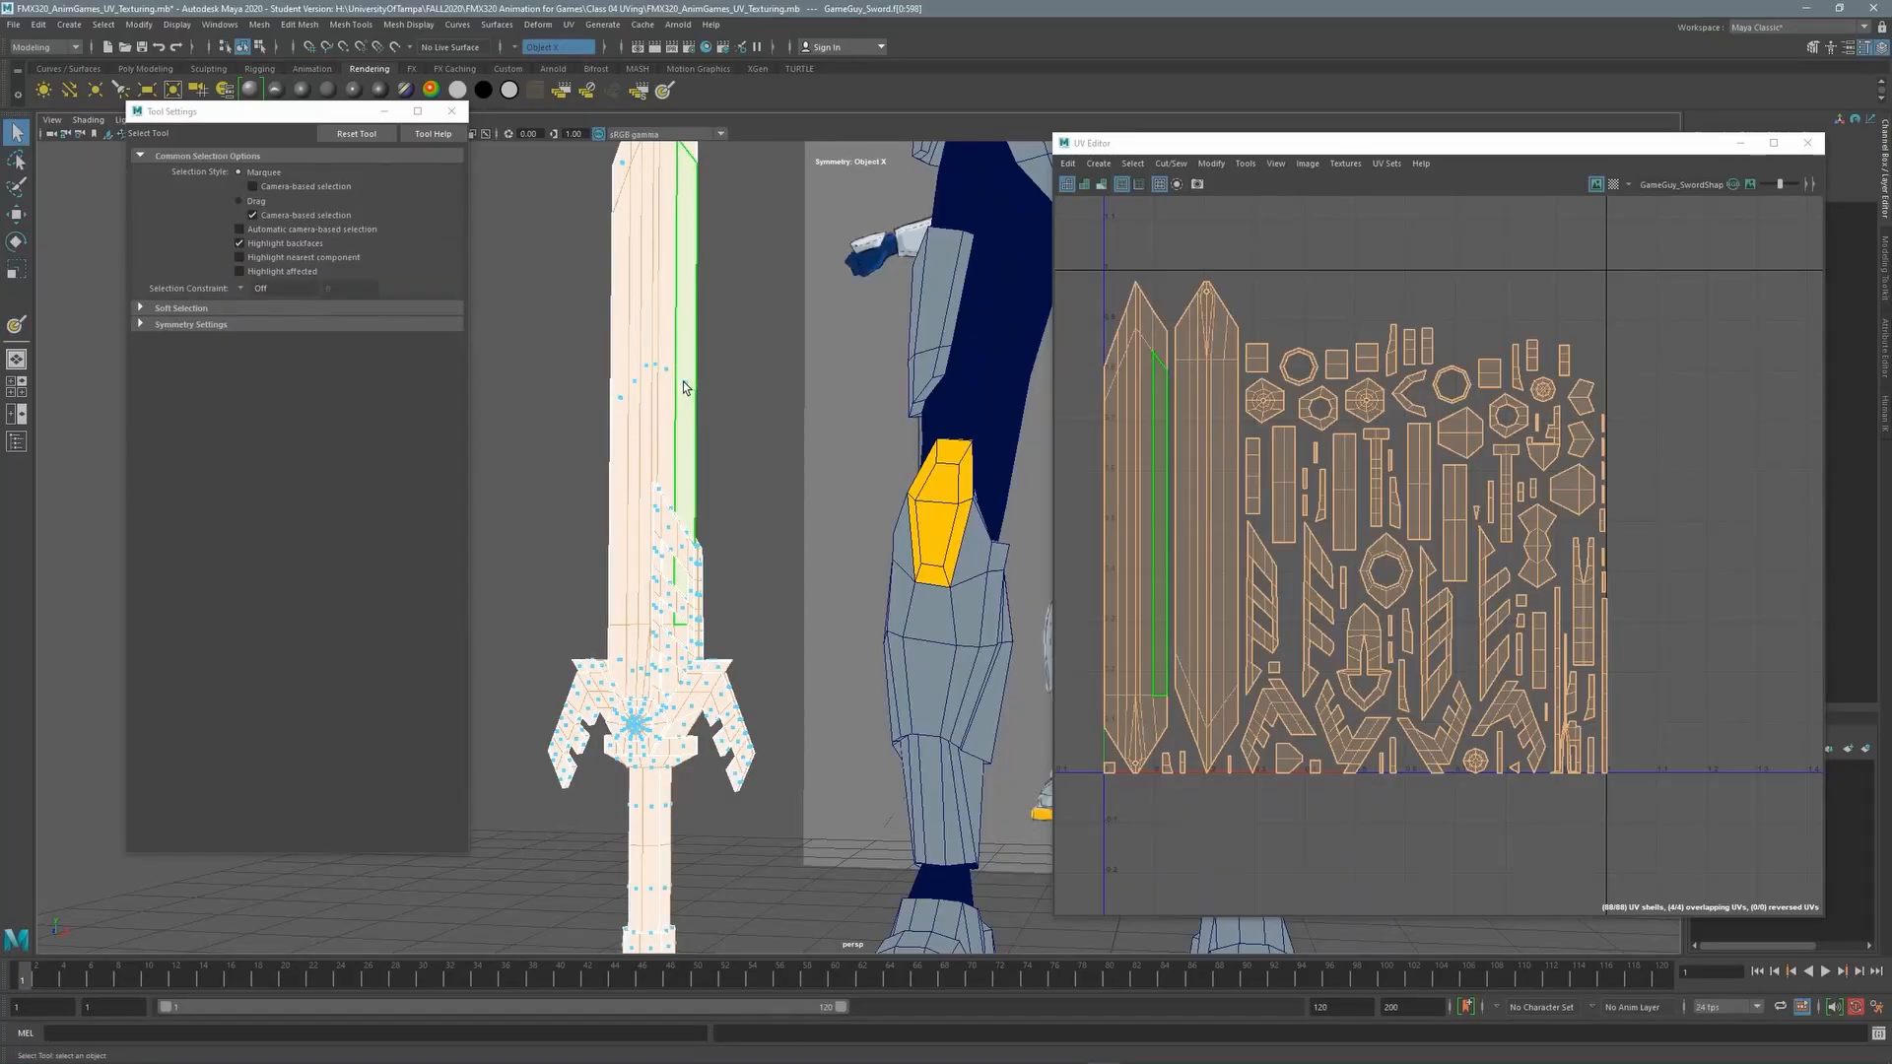
left_click(704, 428)
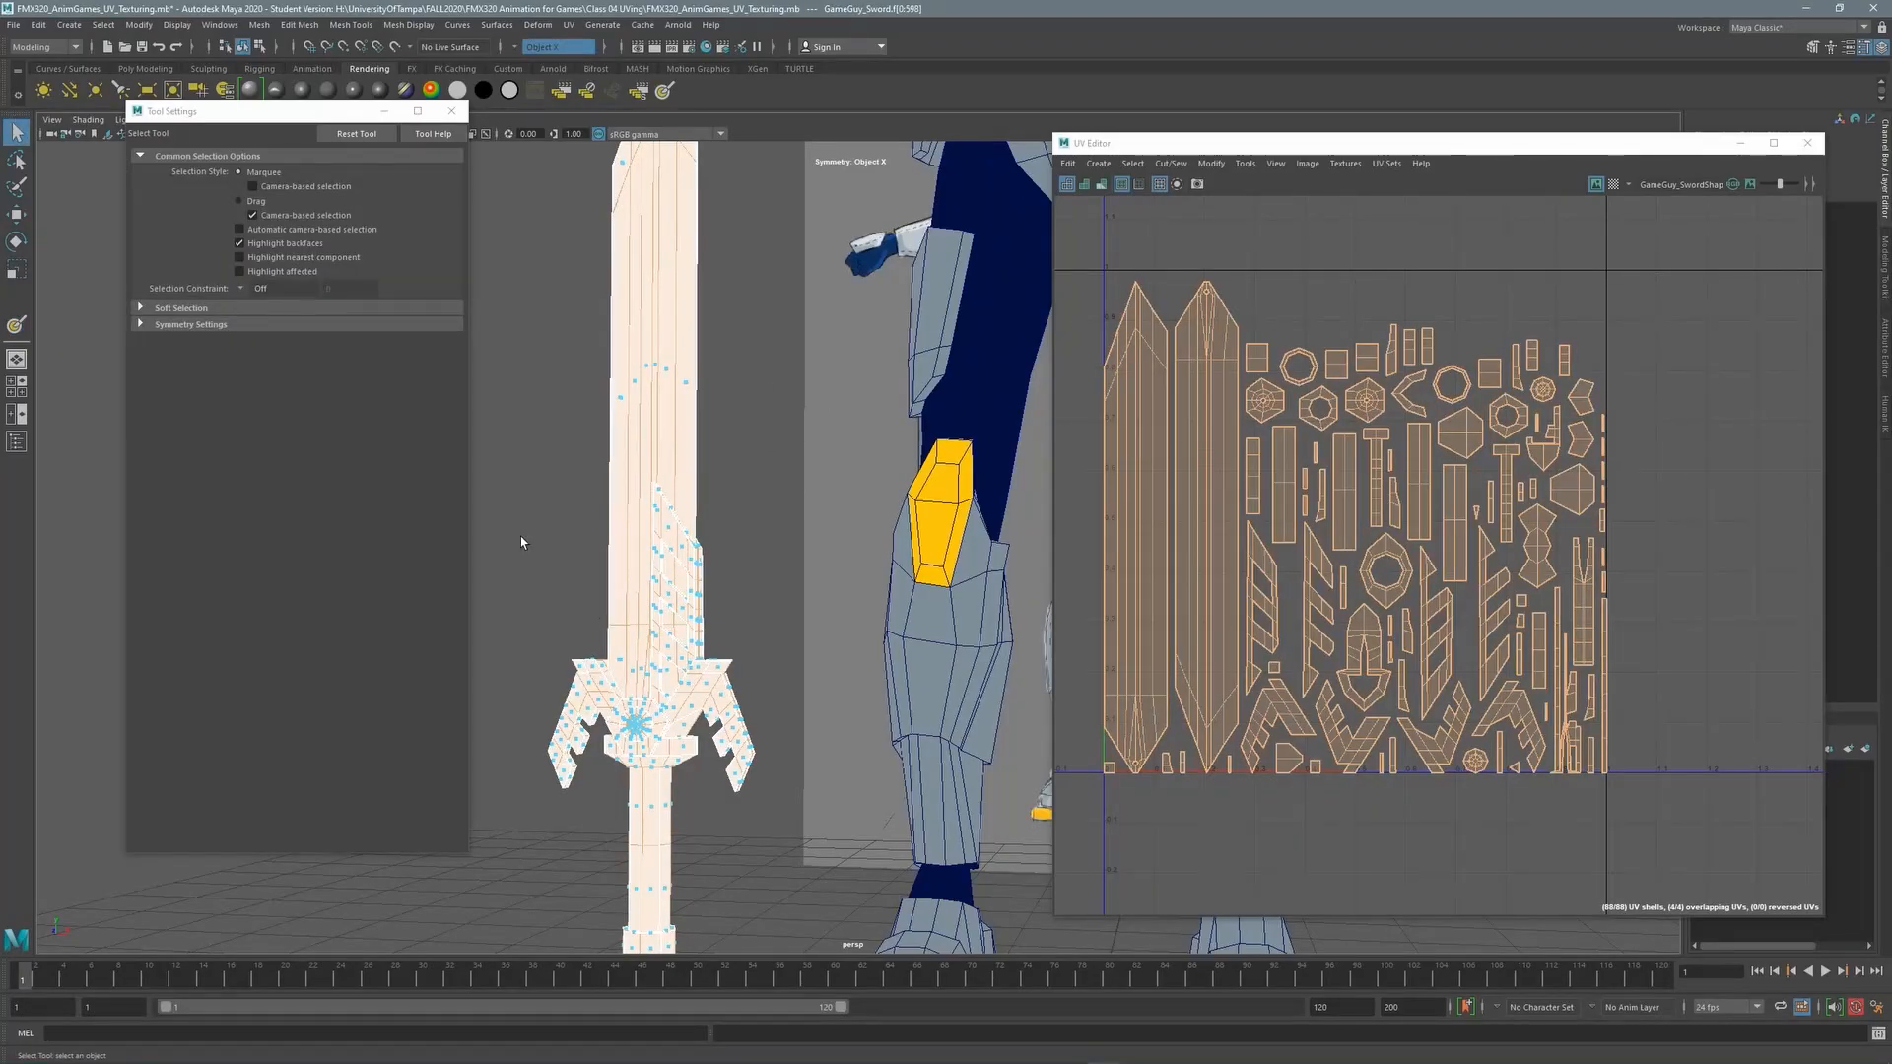
left_click(17, 325)
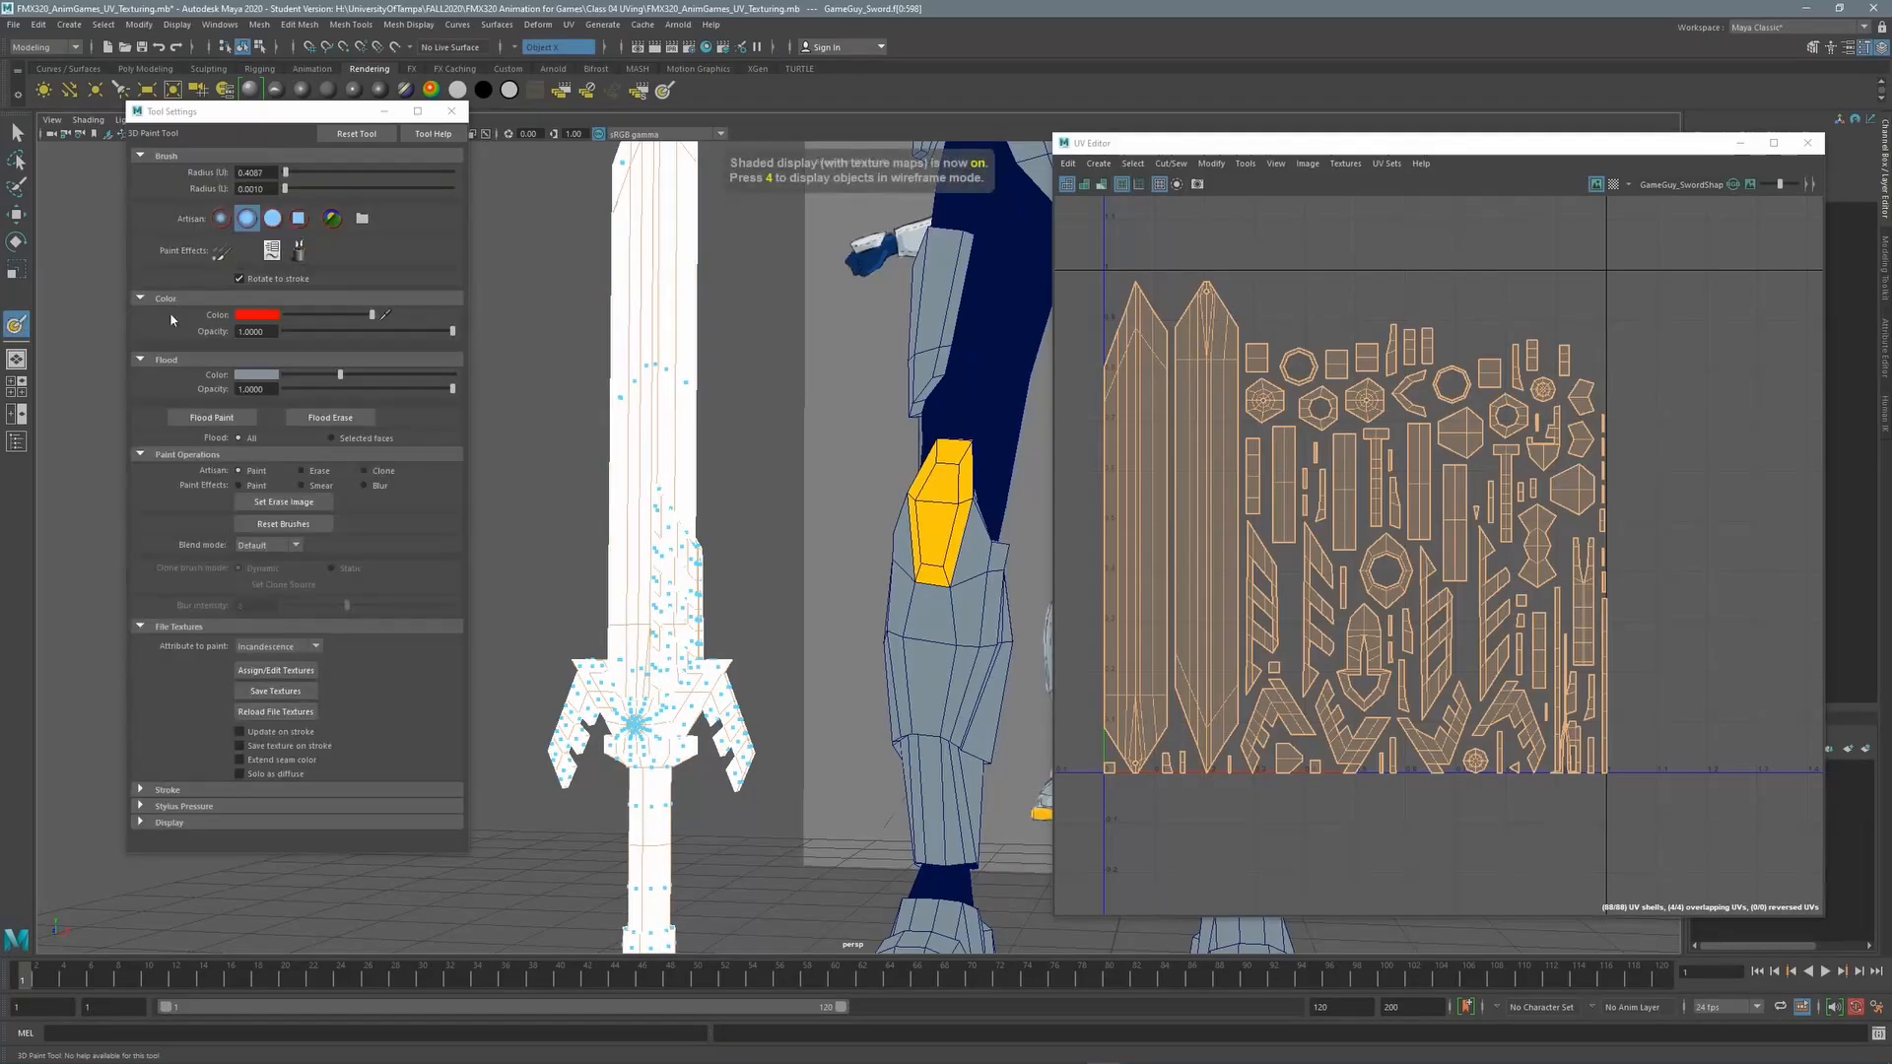
left_click(262, 380)
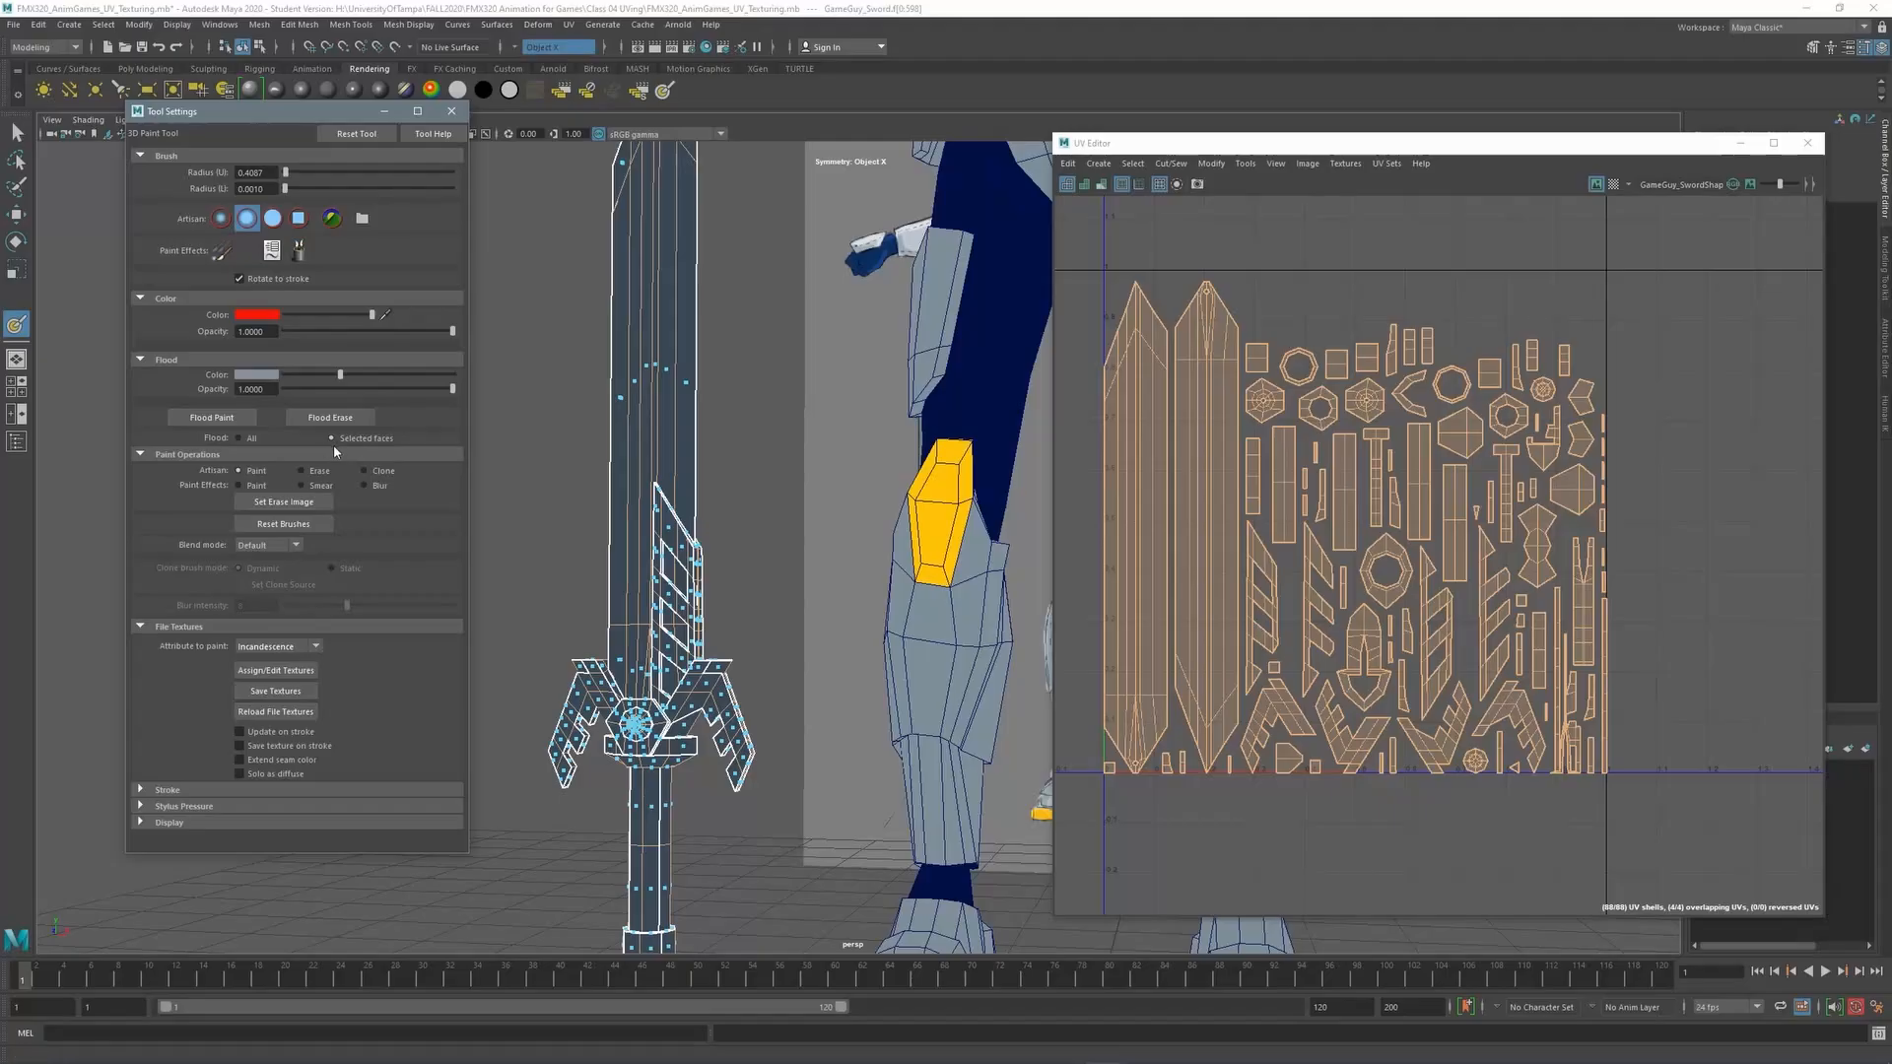
Compare the sword with the reference drawing and set the flood color to the light gray swatch from the color history
left_click_drag(603, 503, 650, 493, "alt")
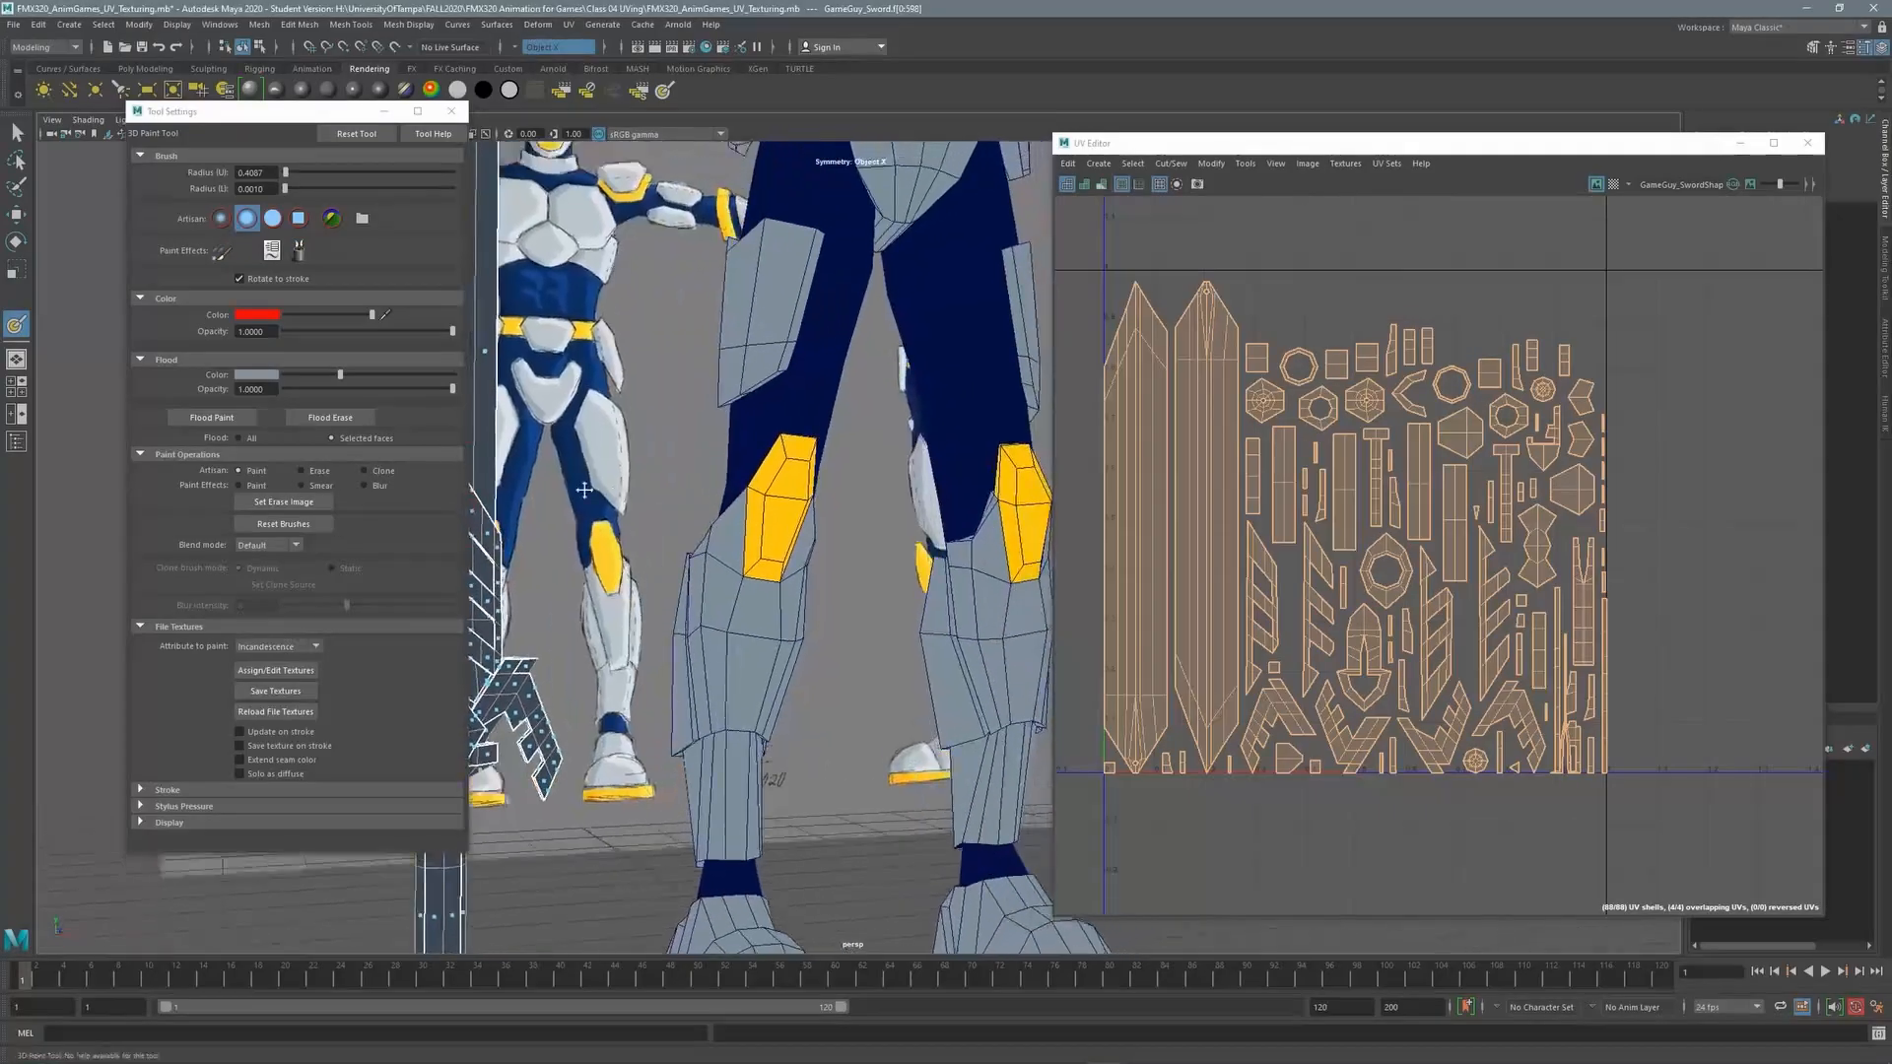
middle_click_drag(621, 488, 784, 437, "alt")
left_click_drag(785, 436, 544, 553, "alt")
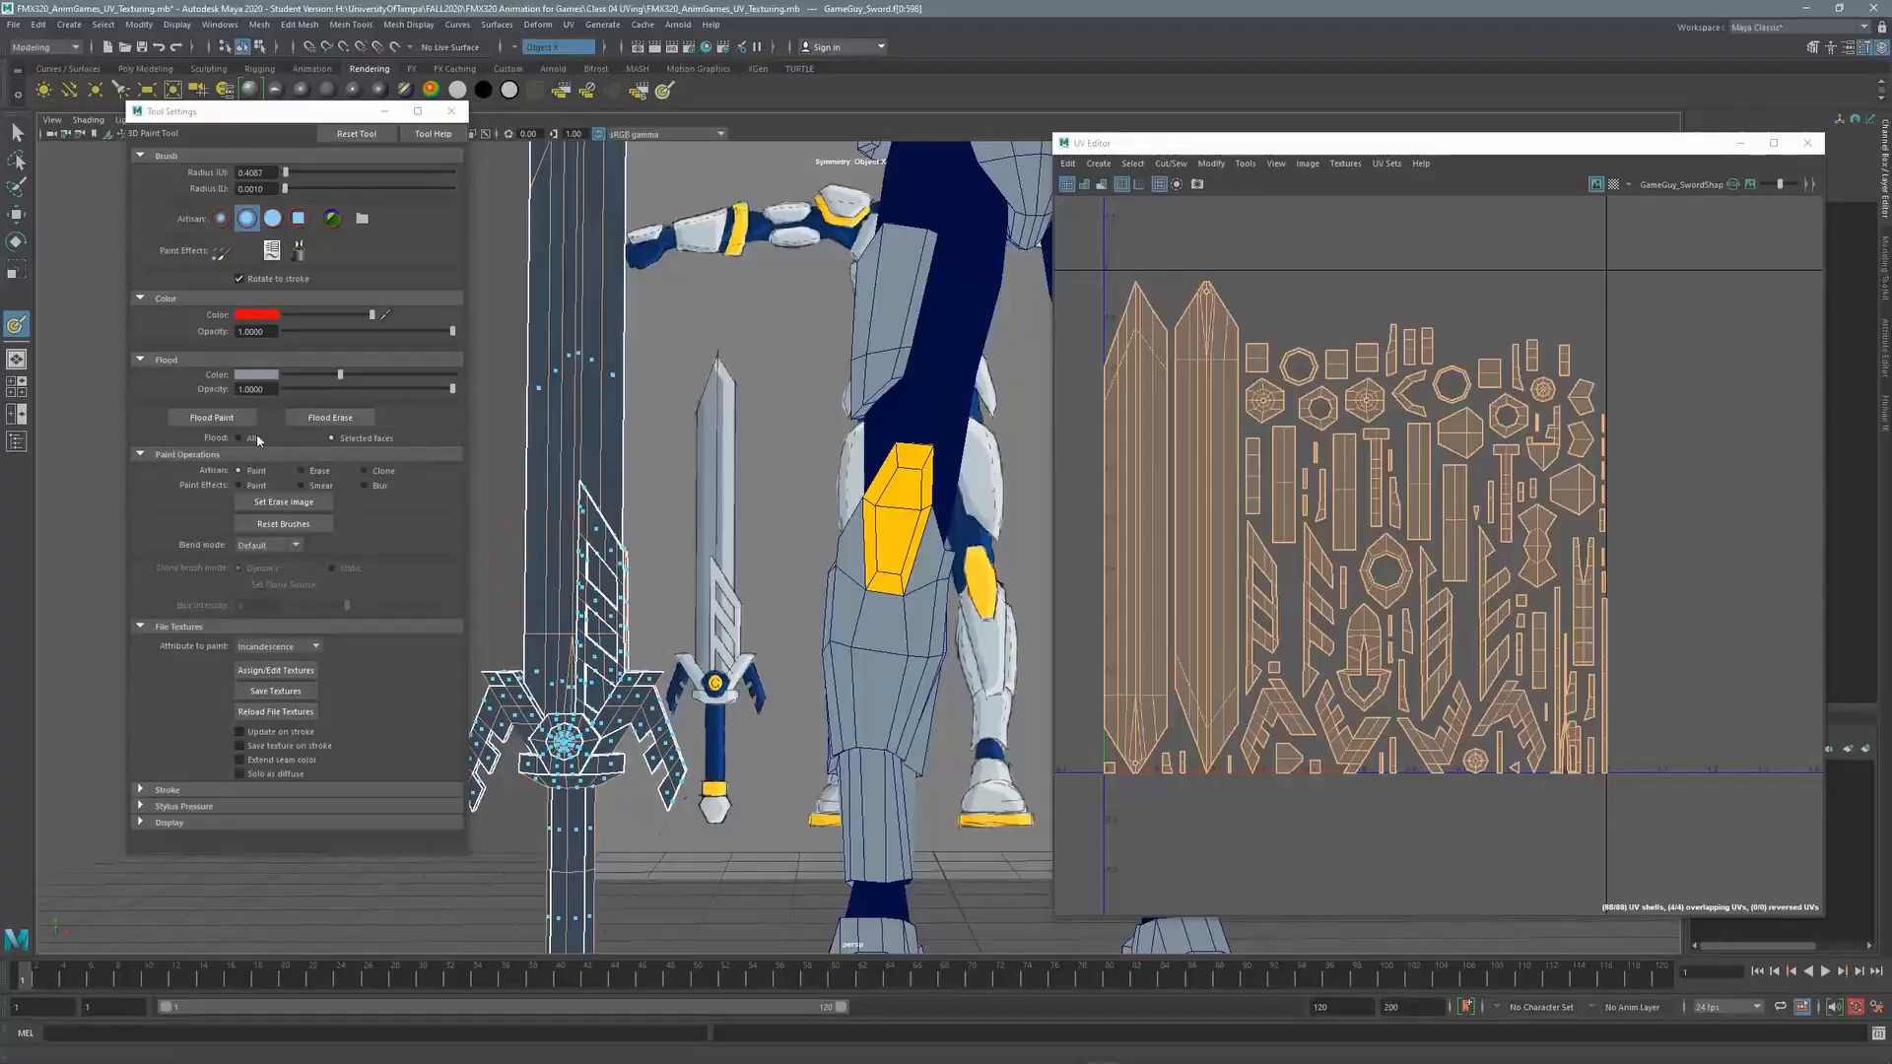
left_click(272, 375)
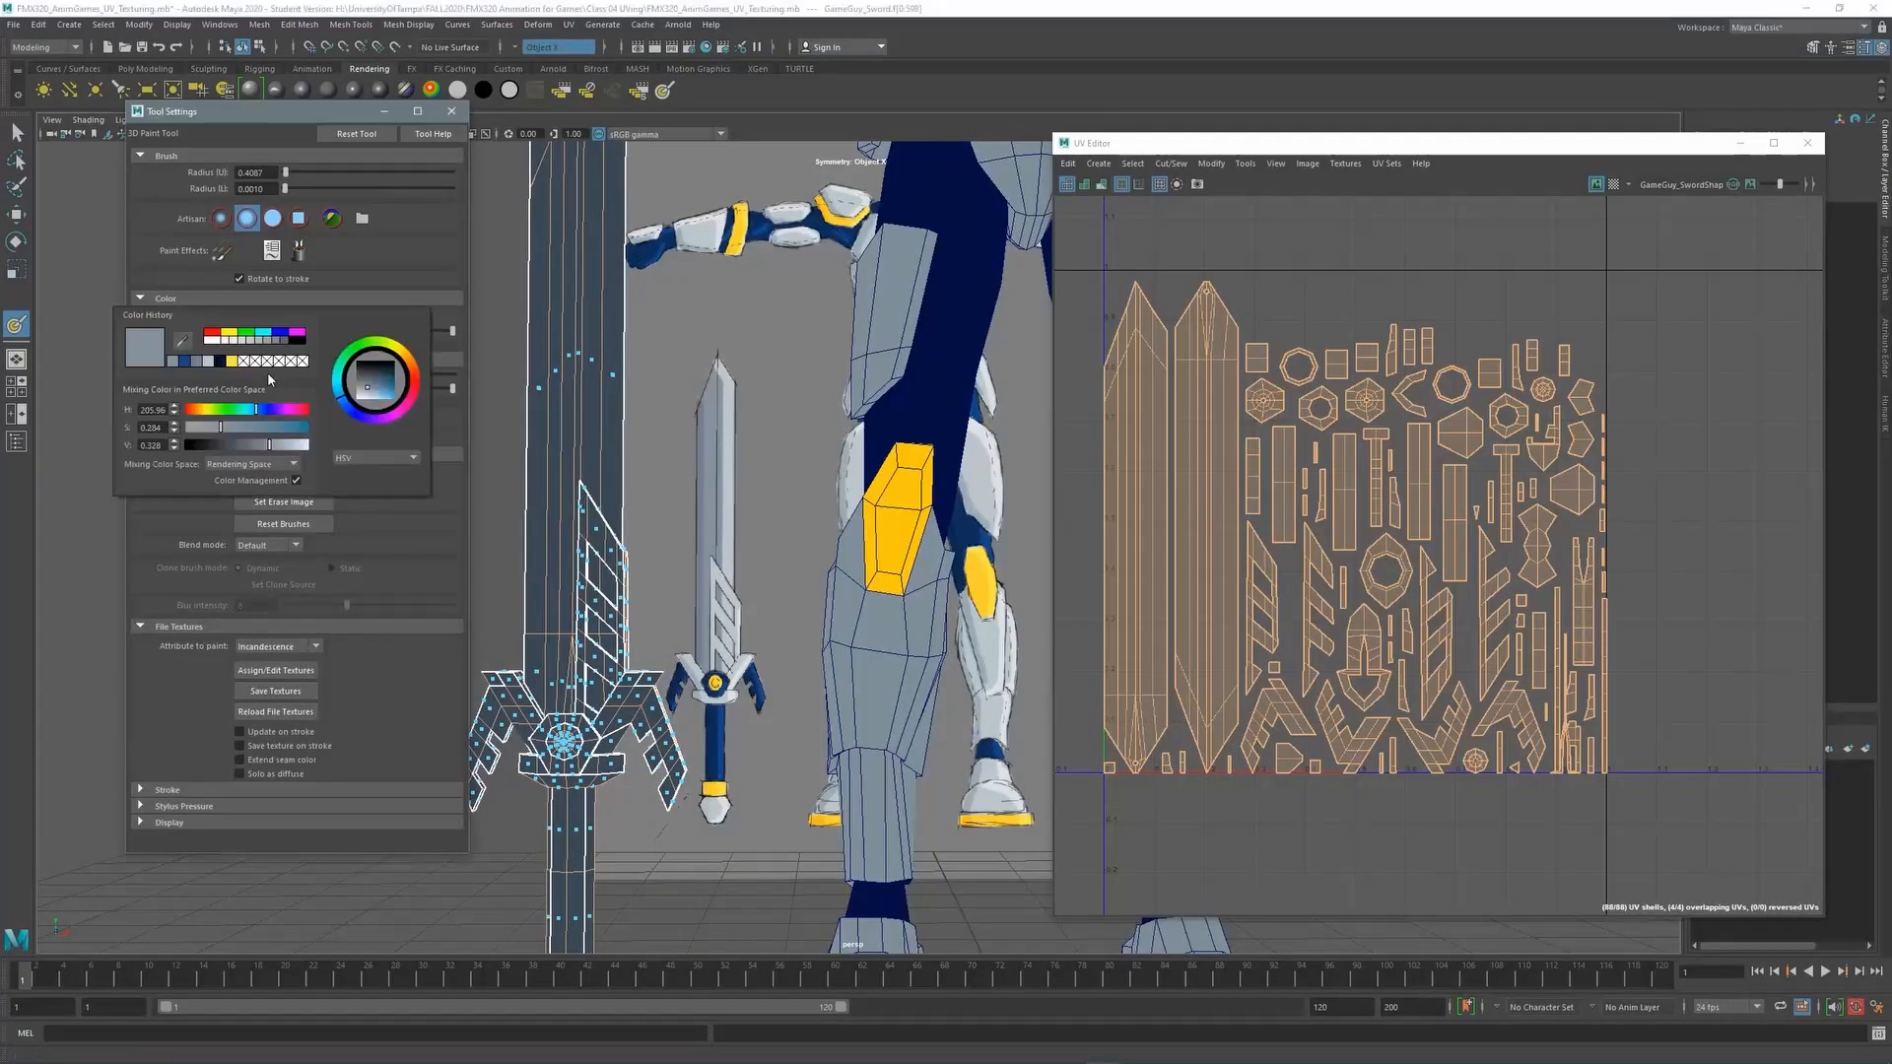
left_click(209, 363)
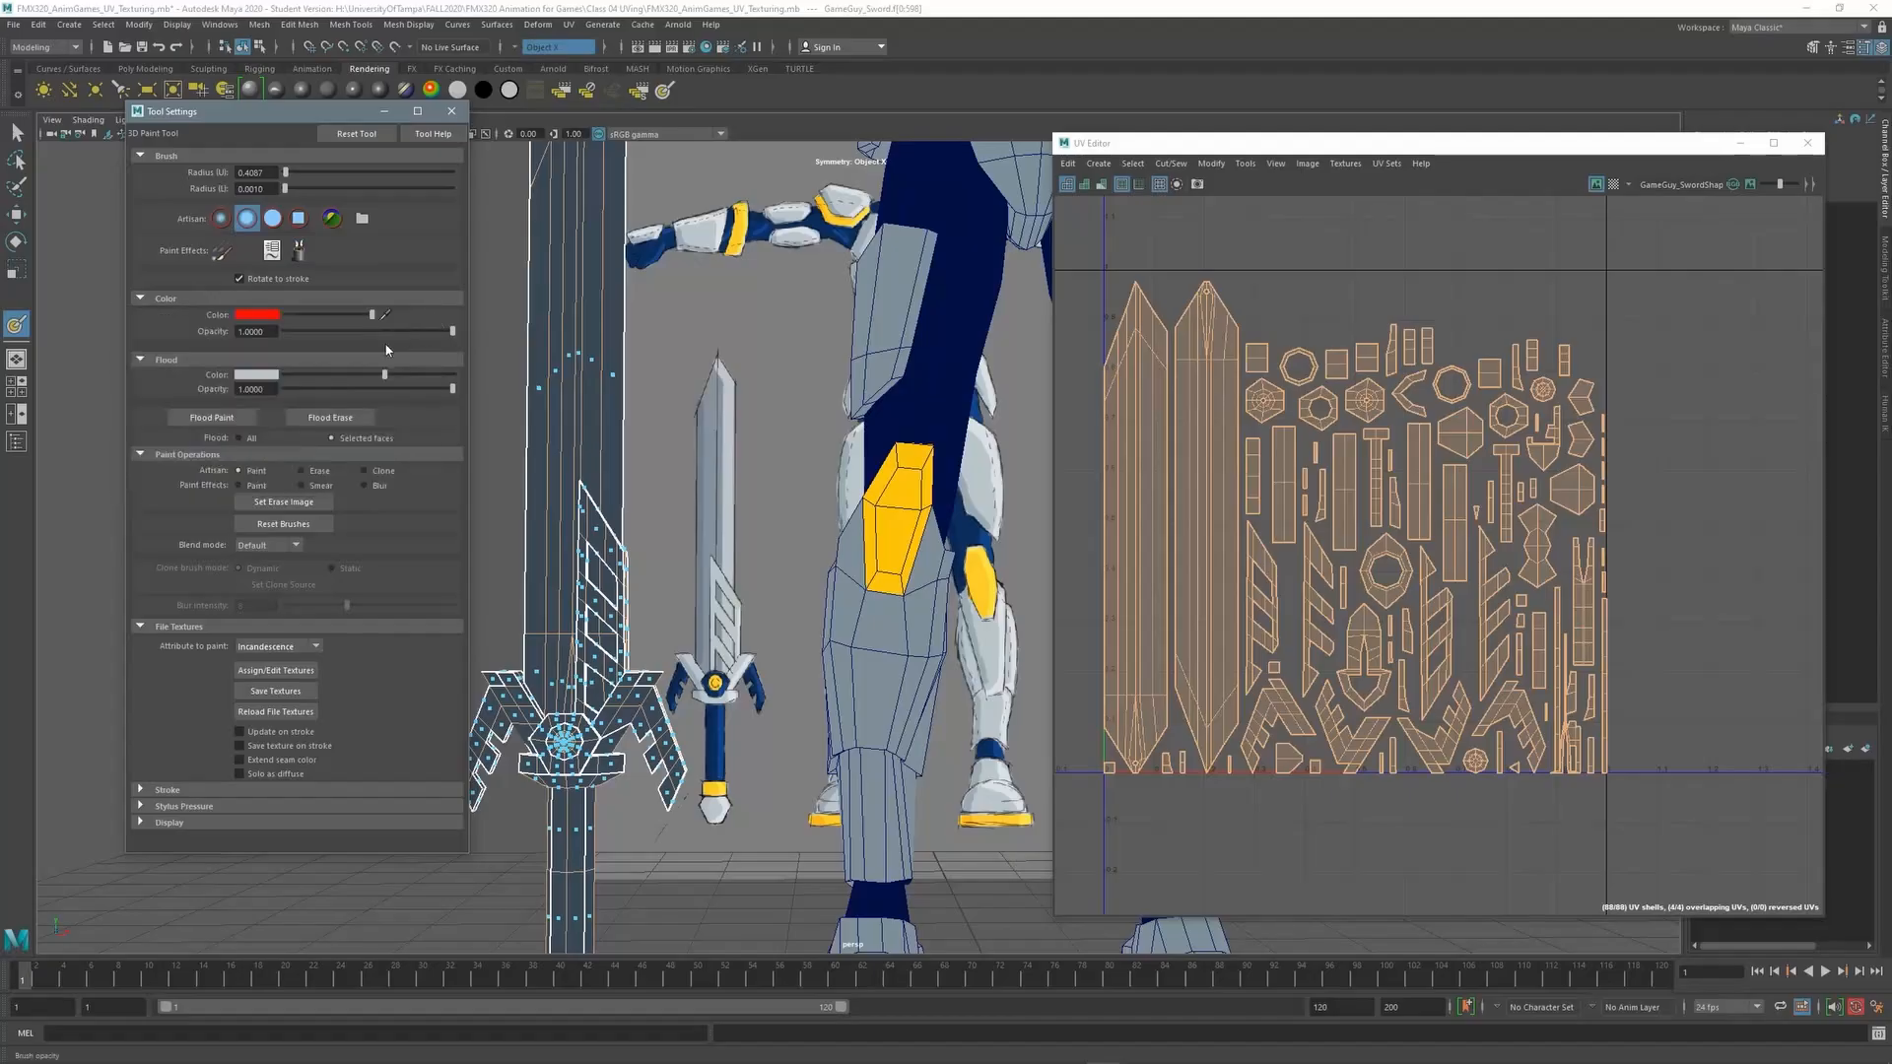
Flood the whole sword with the light gray color
left_click(229, 417)
middle_click_drag(711, 386, 690, 387, "alt")
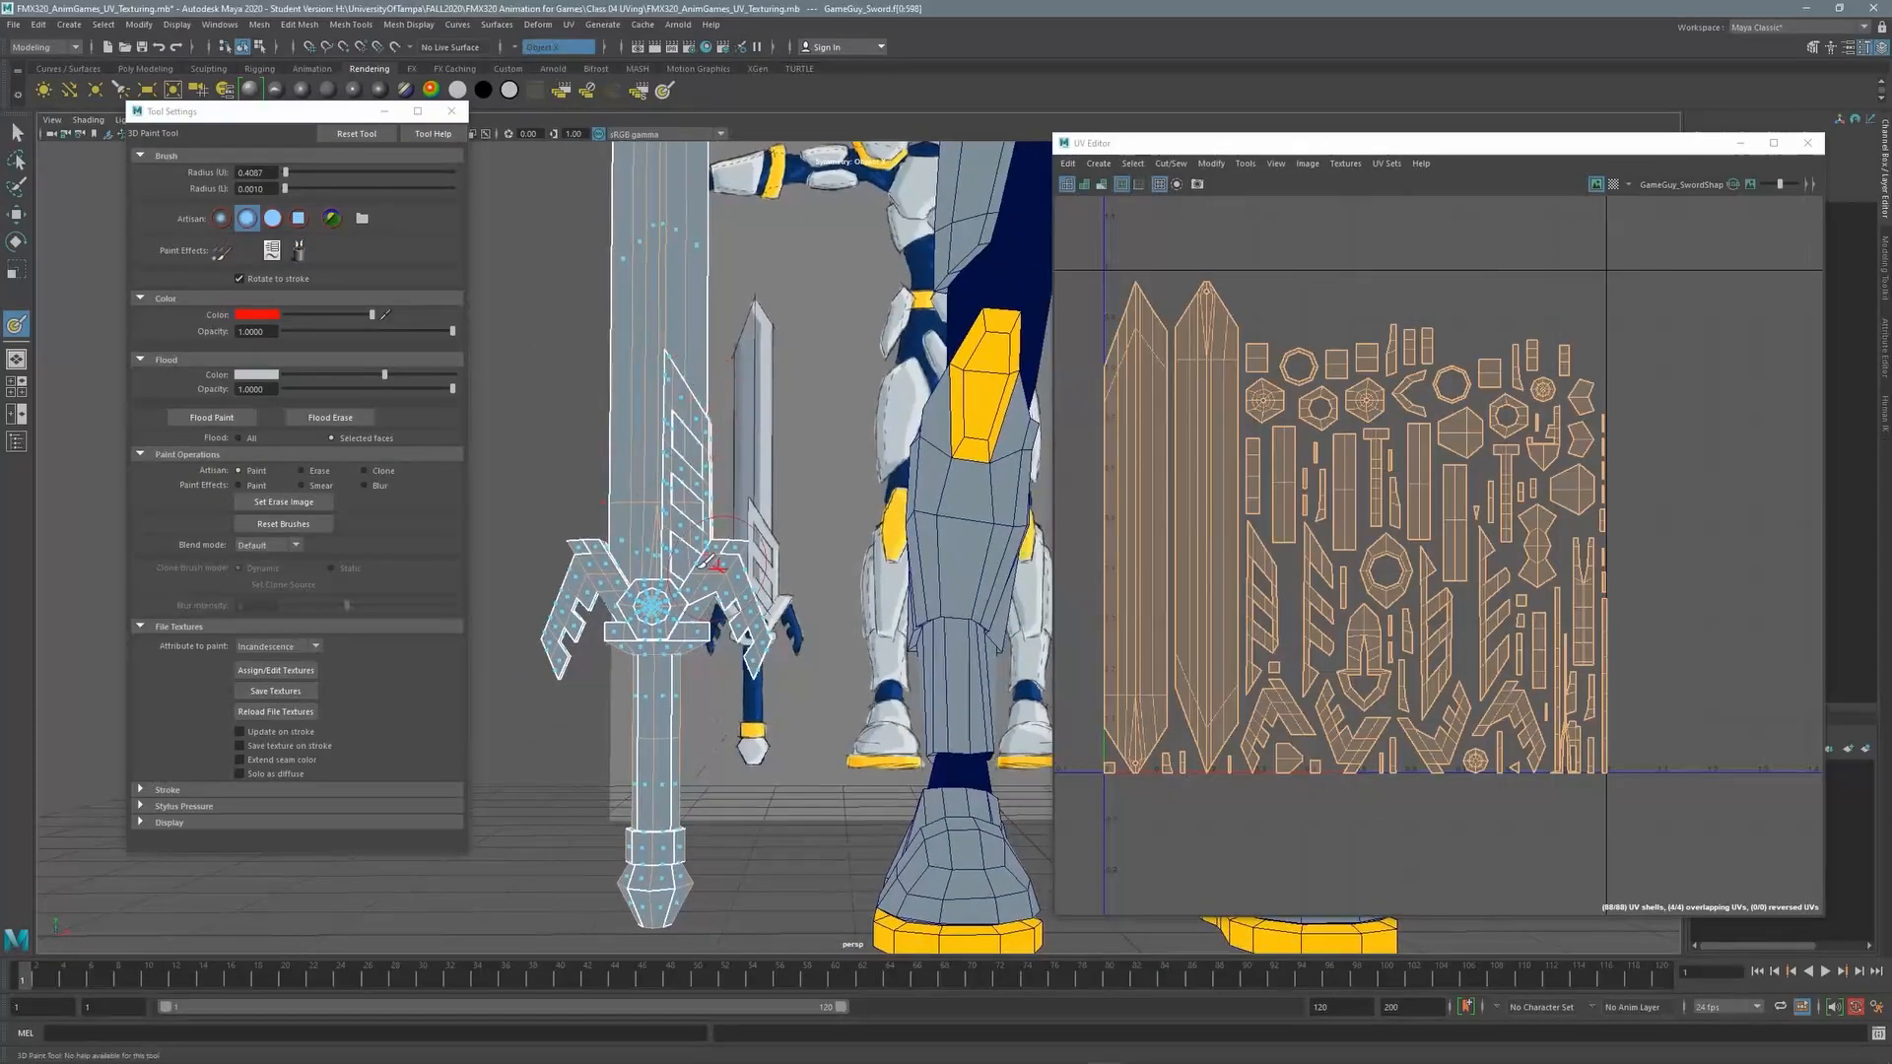
middle_click_drag(709, 565, 753, 690, "alt")
Select both large blade UV shells and flood them with the darker gray swatch from the color history
key("q")
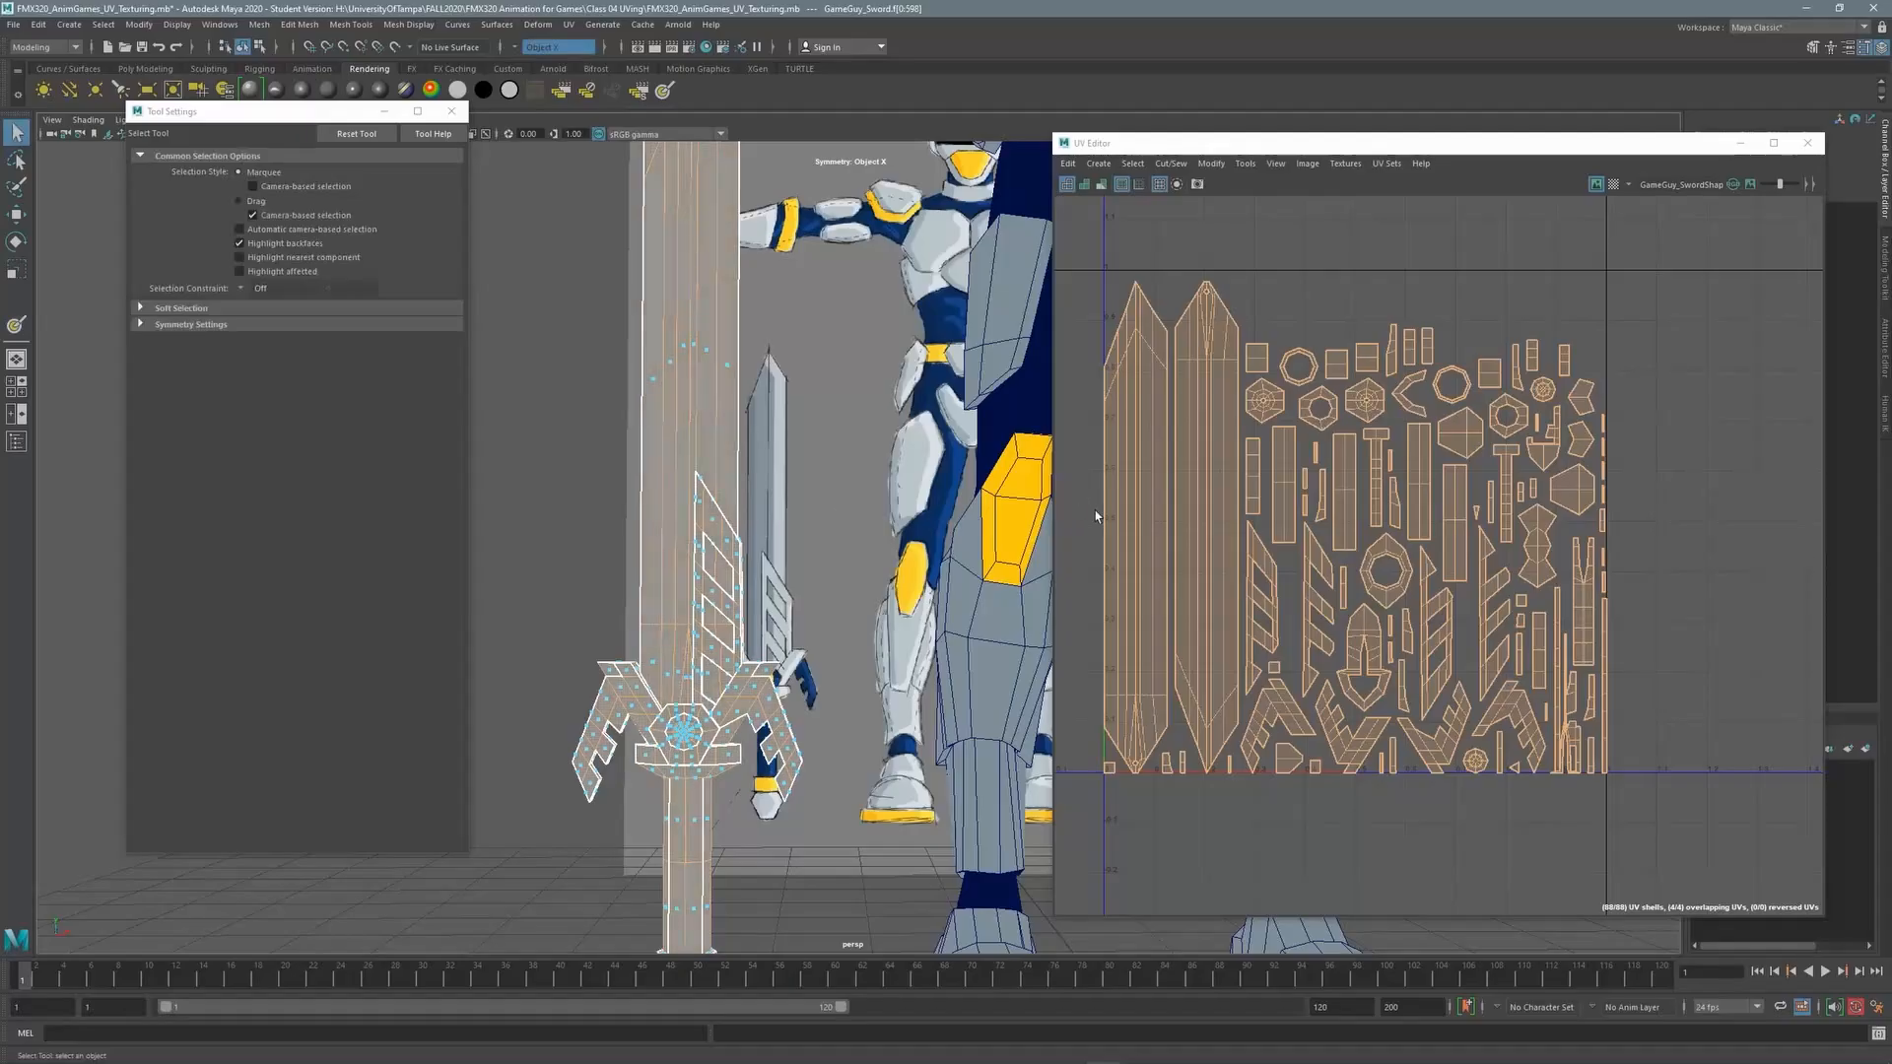
left_click(1150, 494)
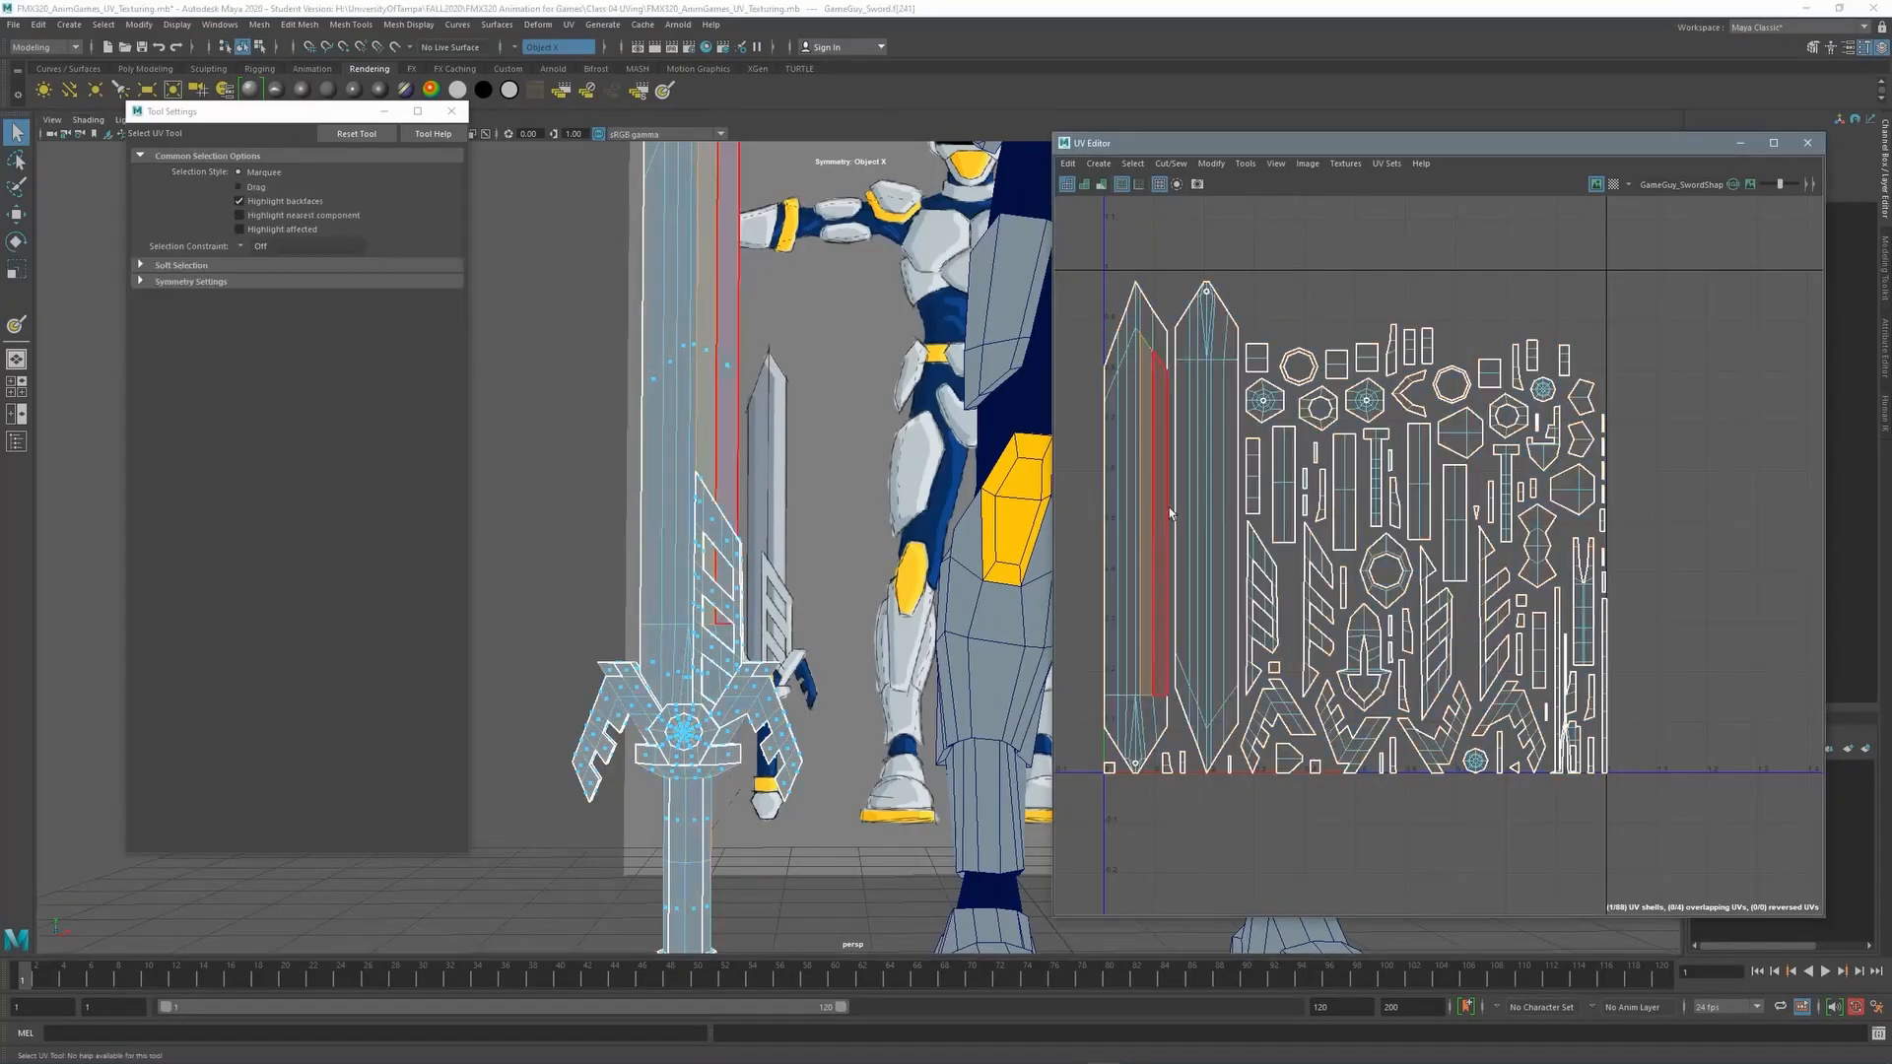
double_click(1145, 508)
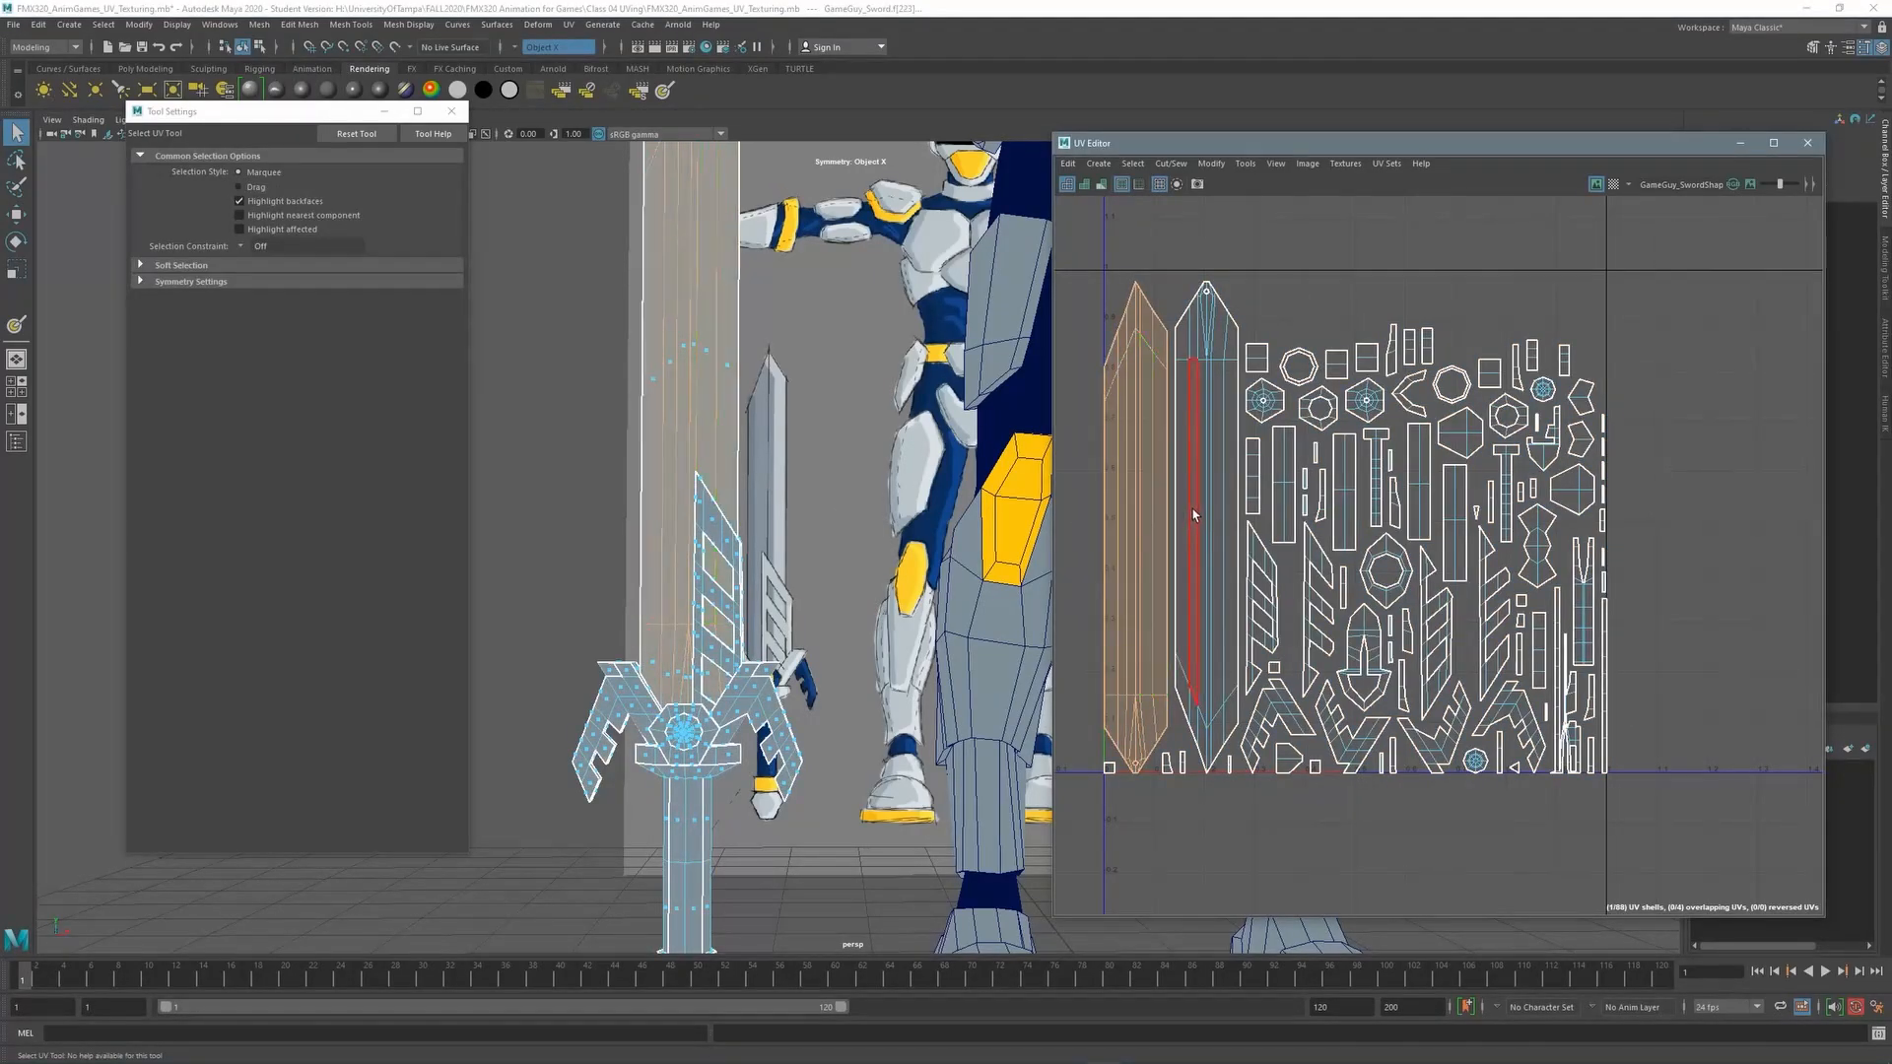
double_click(1189, 519, "shift")
left_click(16, 325)
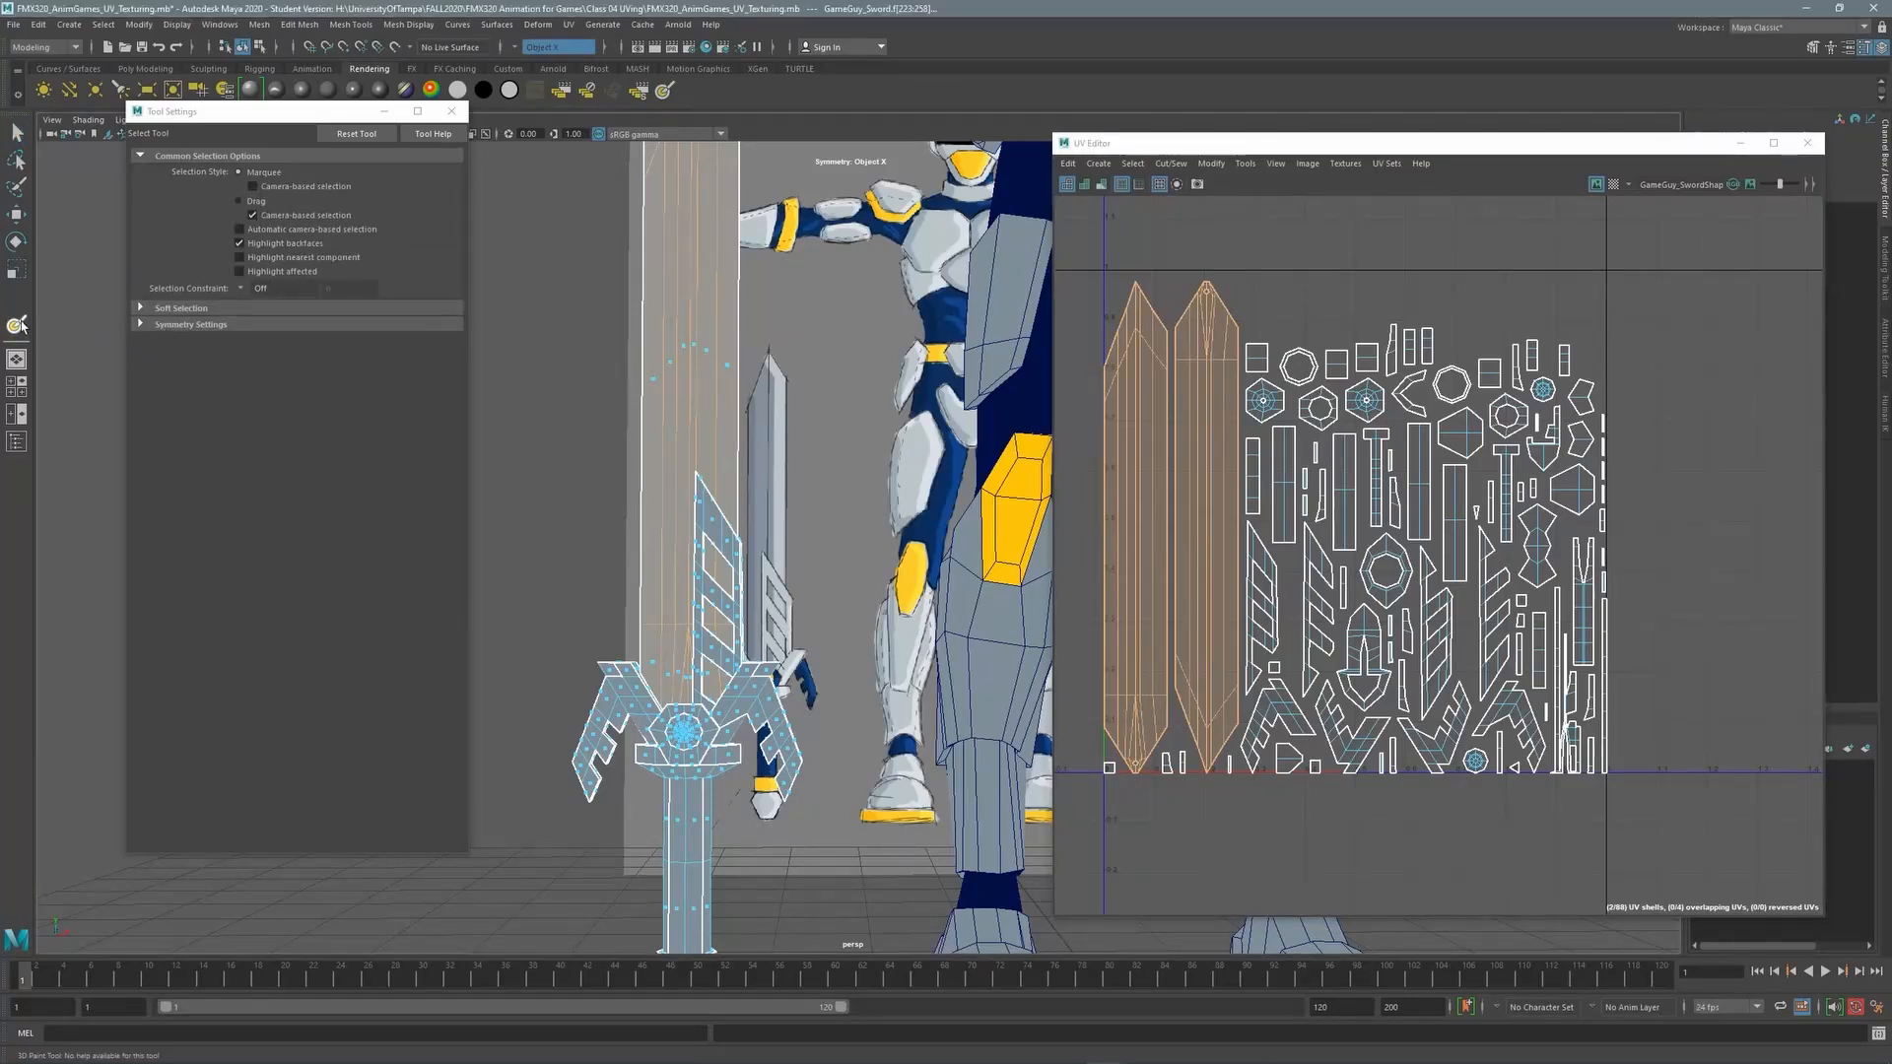
left_click(256, 375)
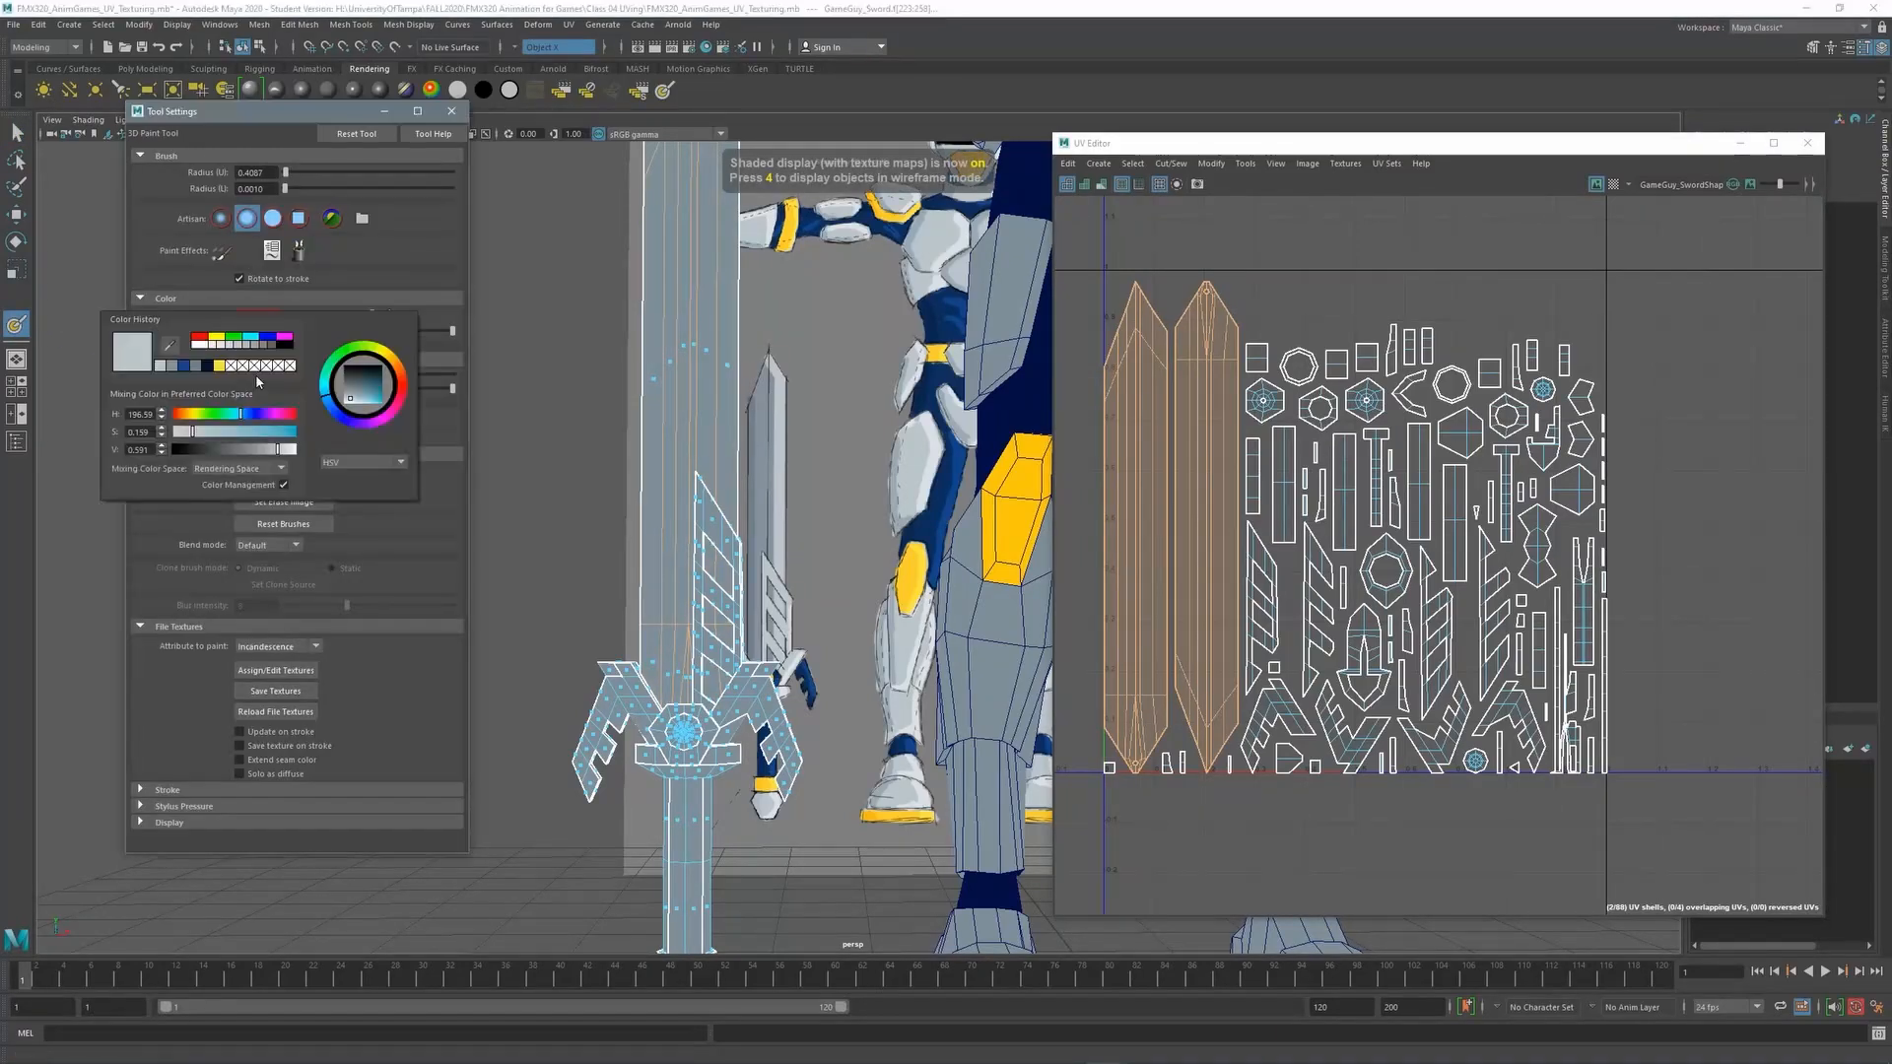
left_click(172, 367)
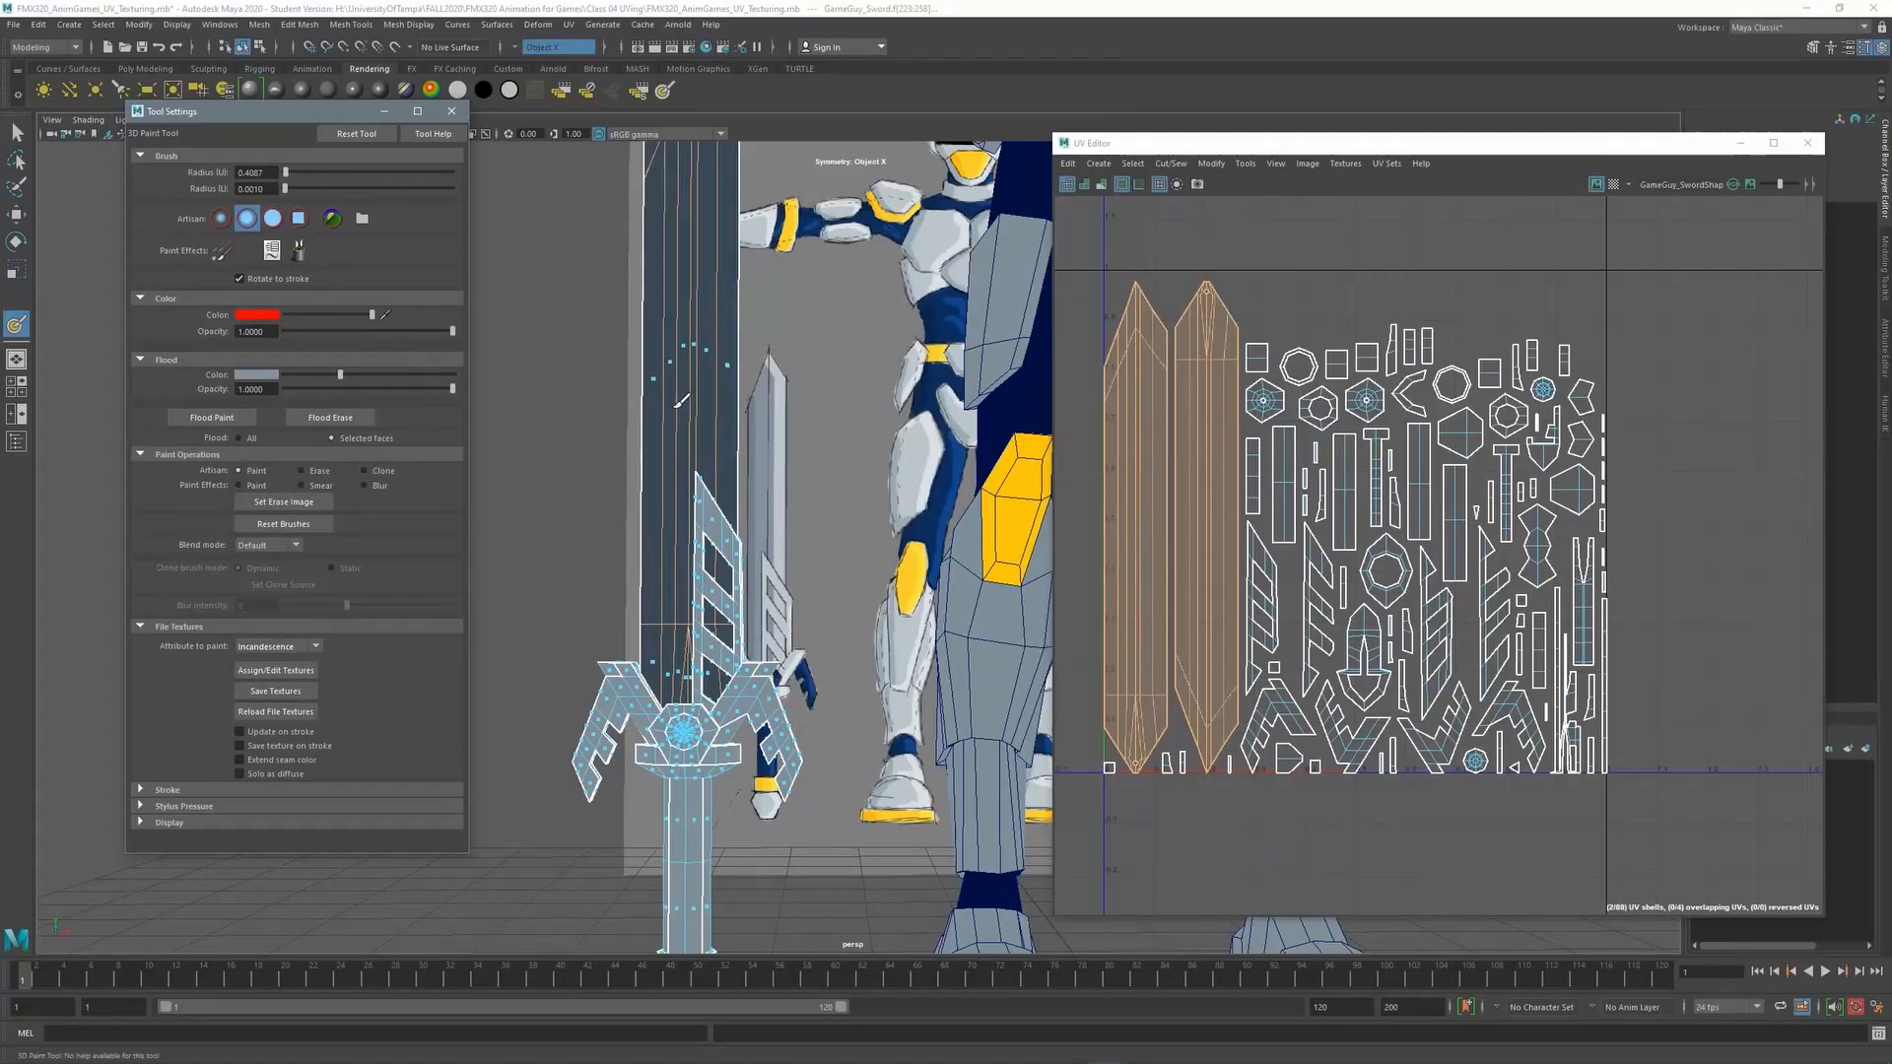
Select the four long rectangular UV shells that make up the sword's grip
middle_click_drag(760, 444, 806, 202, "alt")
right_click_drag(711, 518, 776, 530, "alt")
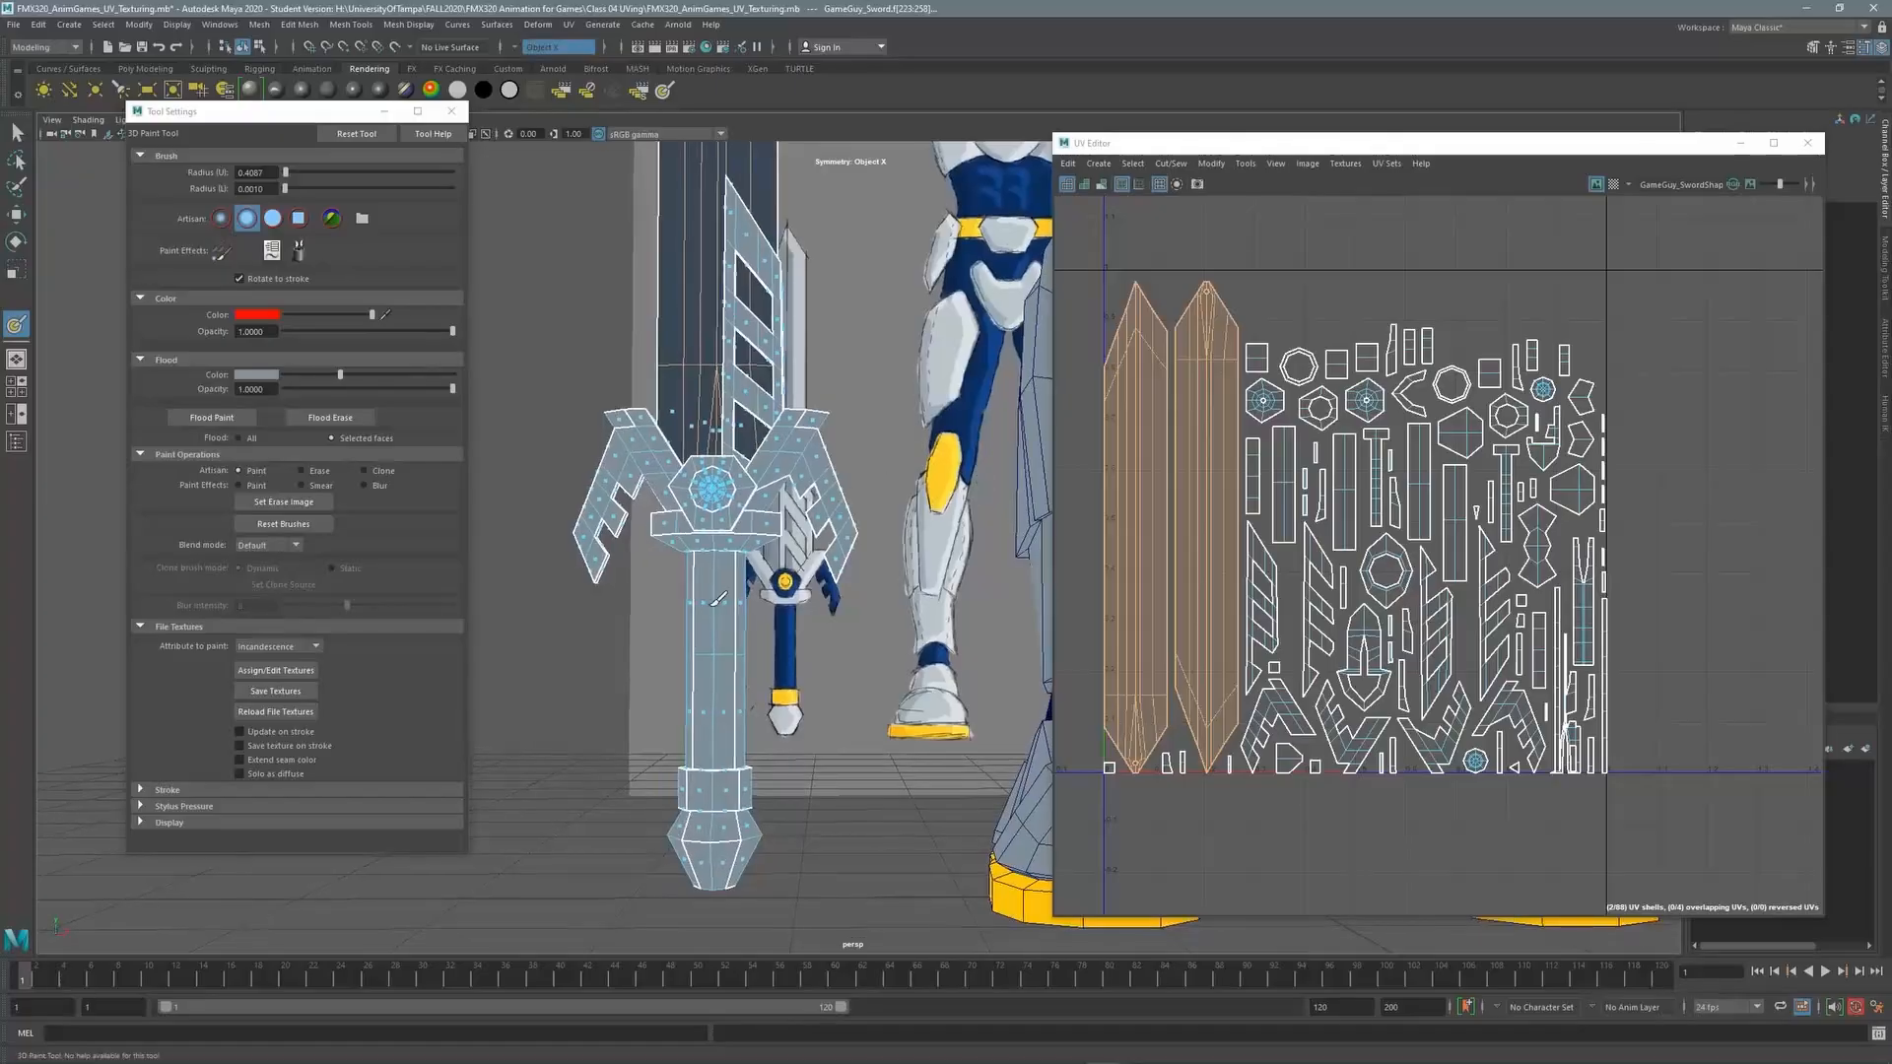
key("q")
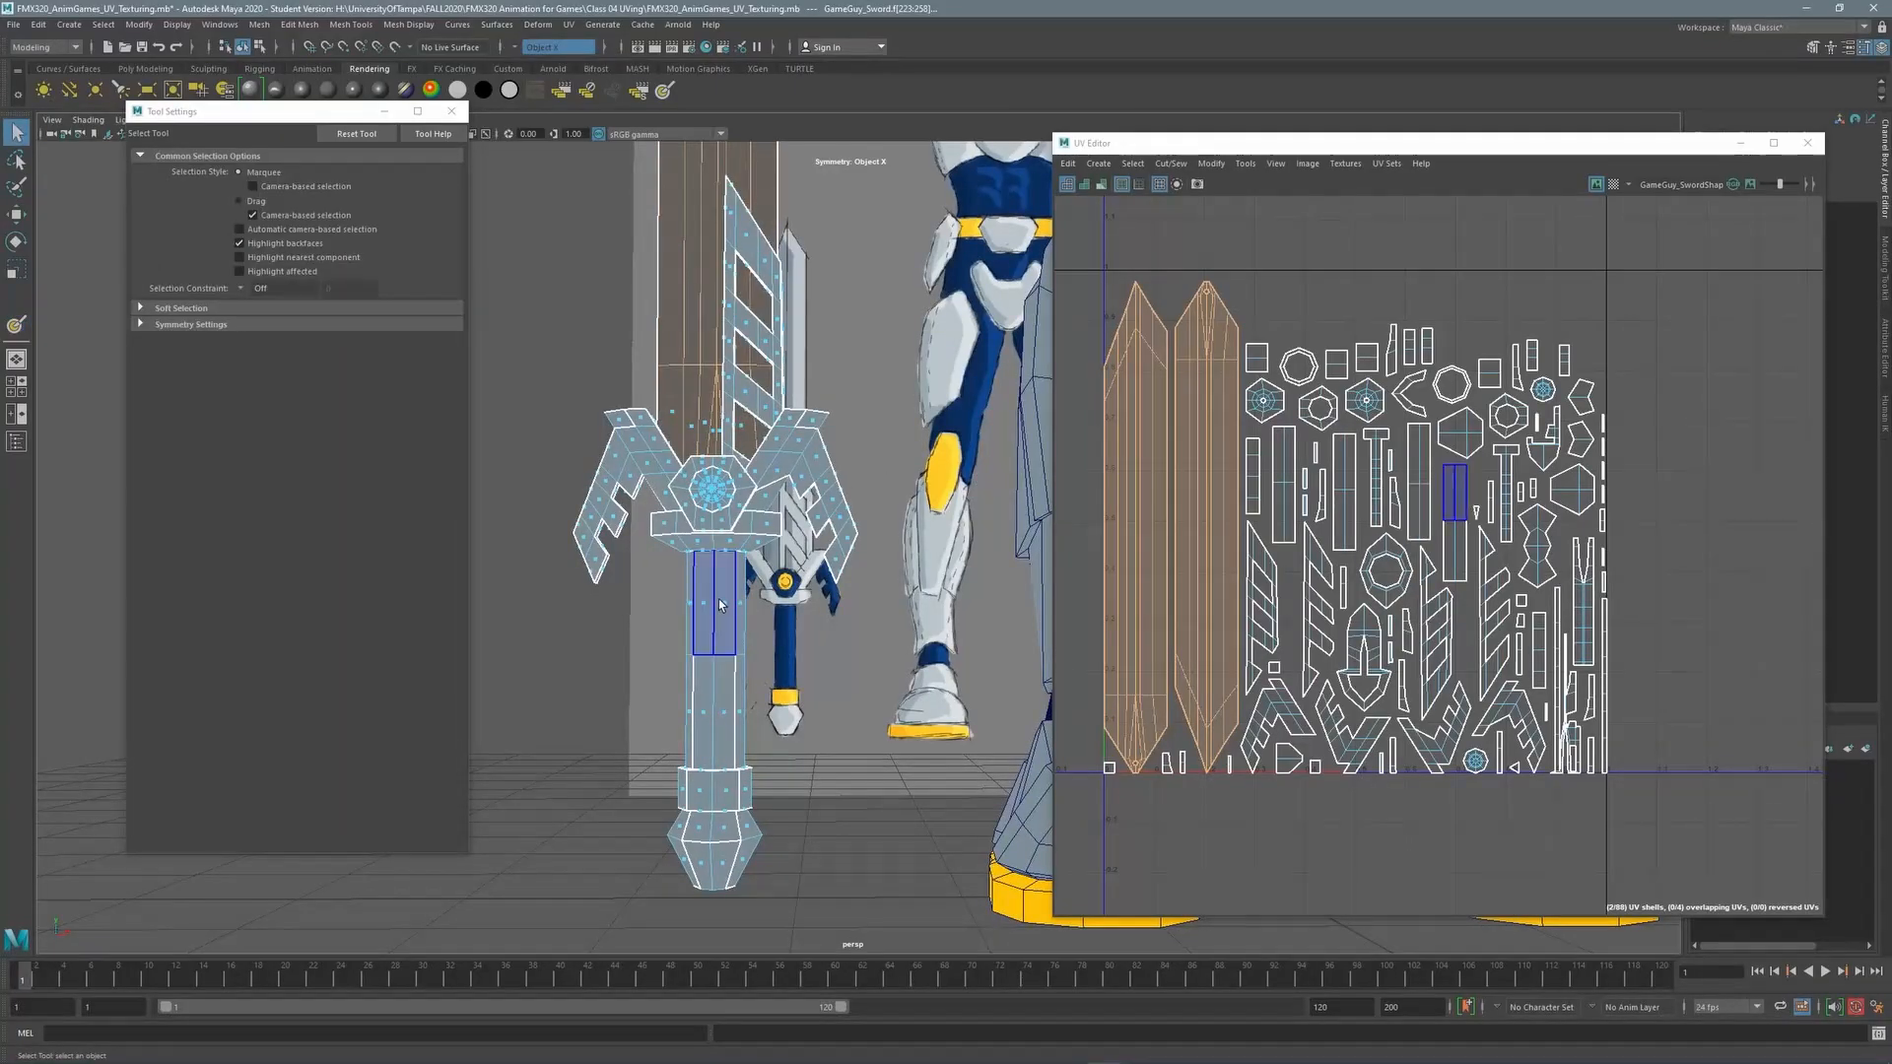
left_click(726, 604)
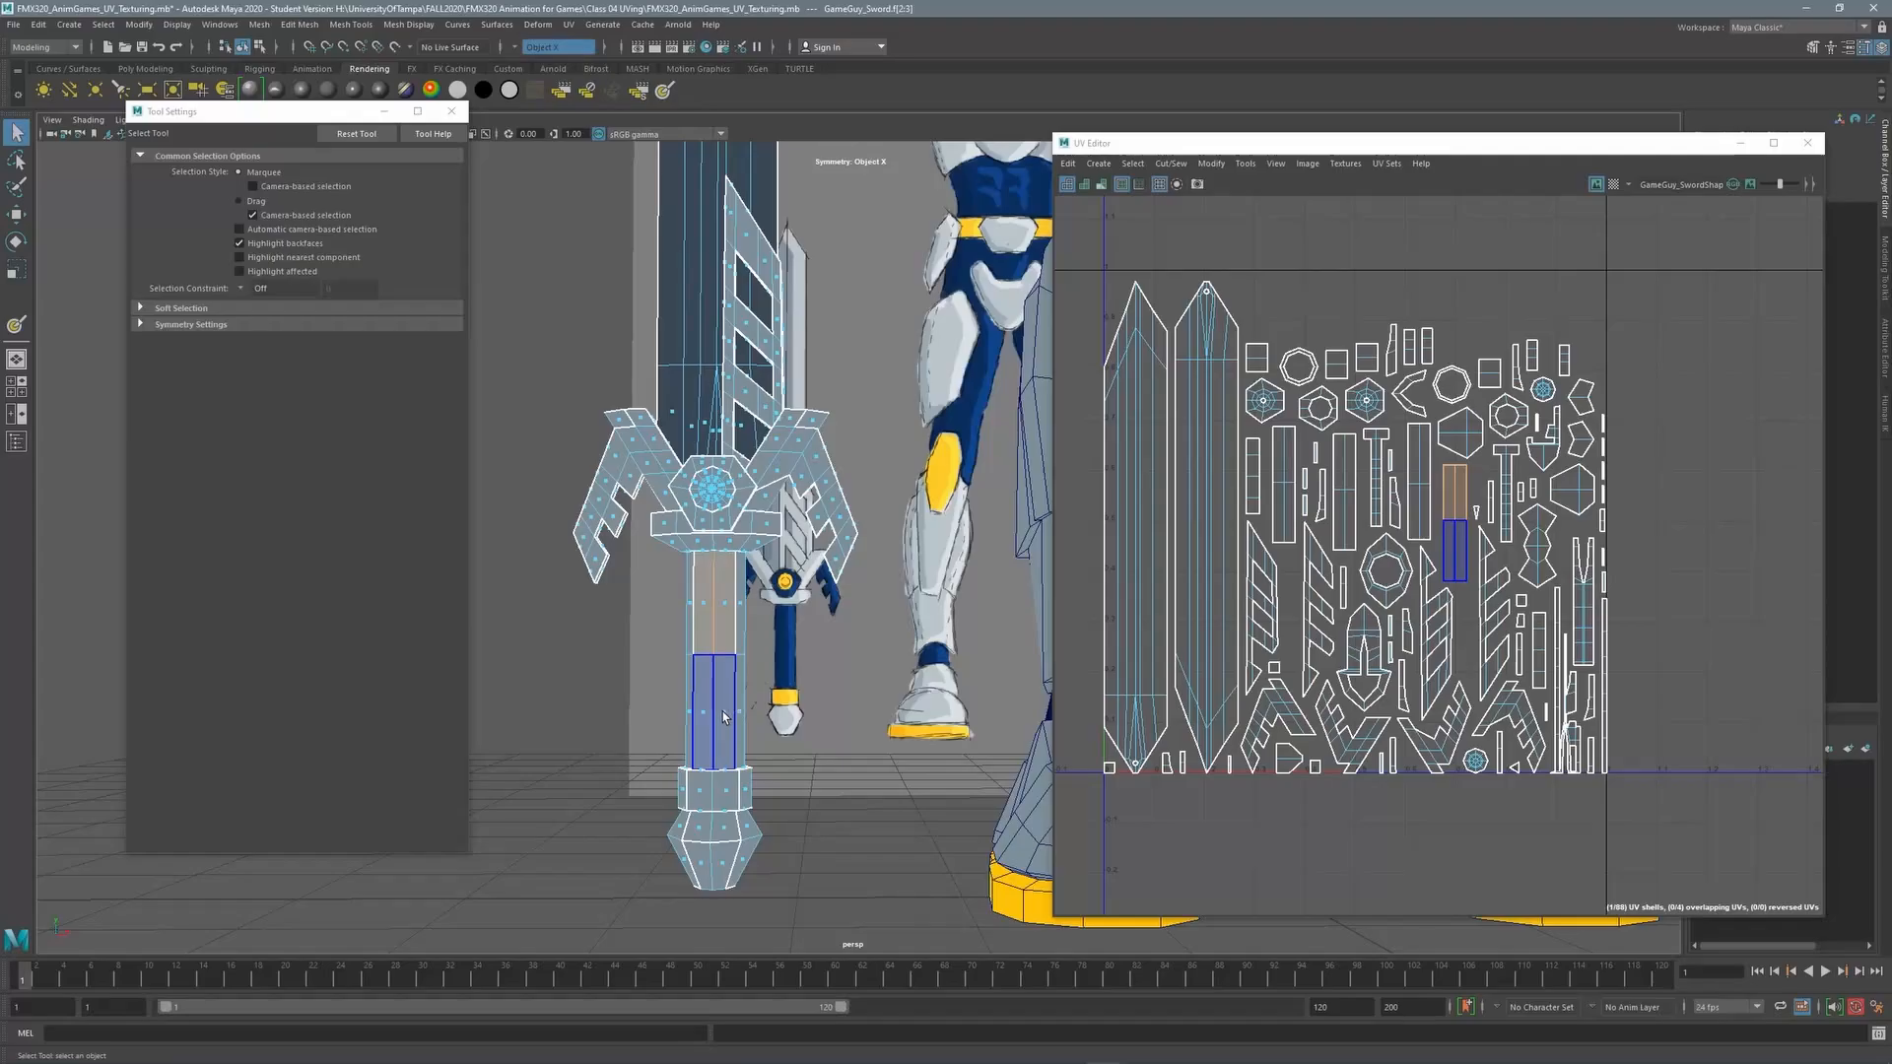
left_click(723, 716, "shift")
left_click(1420, 480)
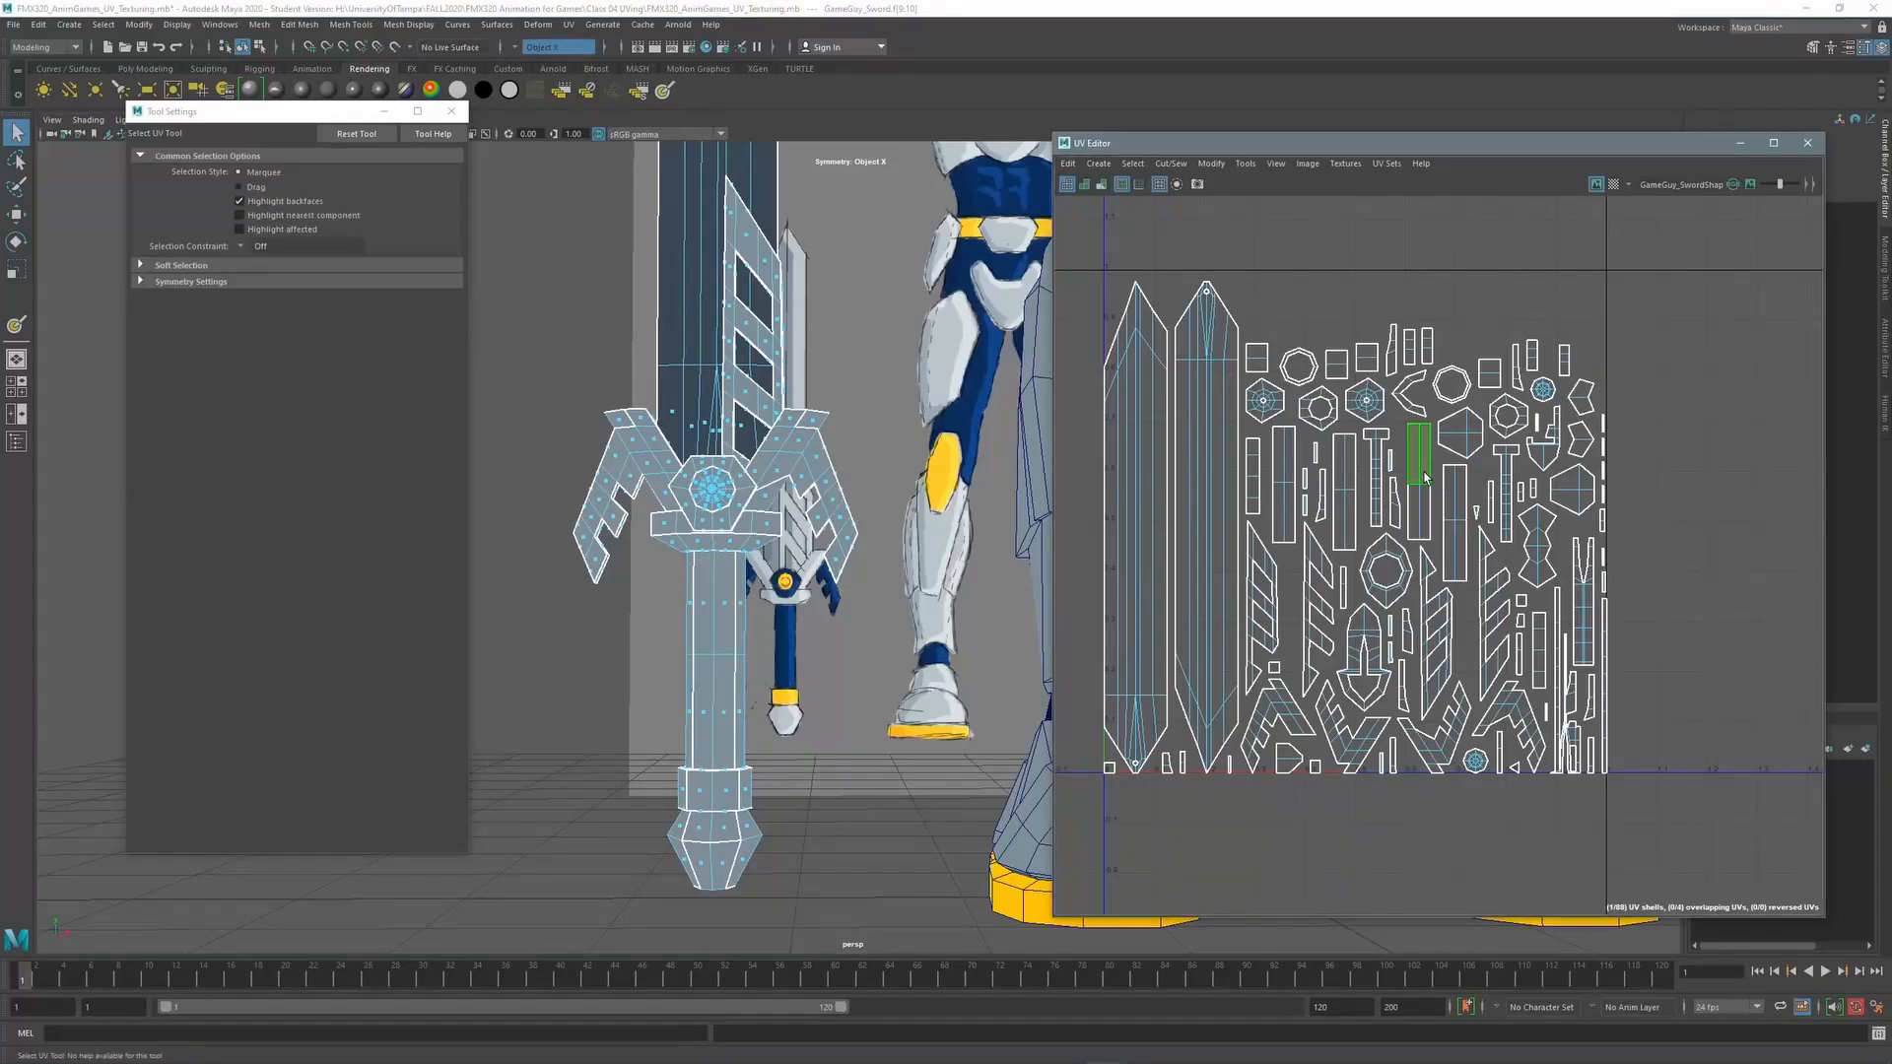
double_click(1424, 474)
double_click(1454, 499, "shift")
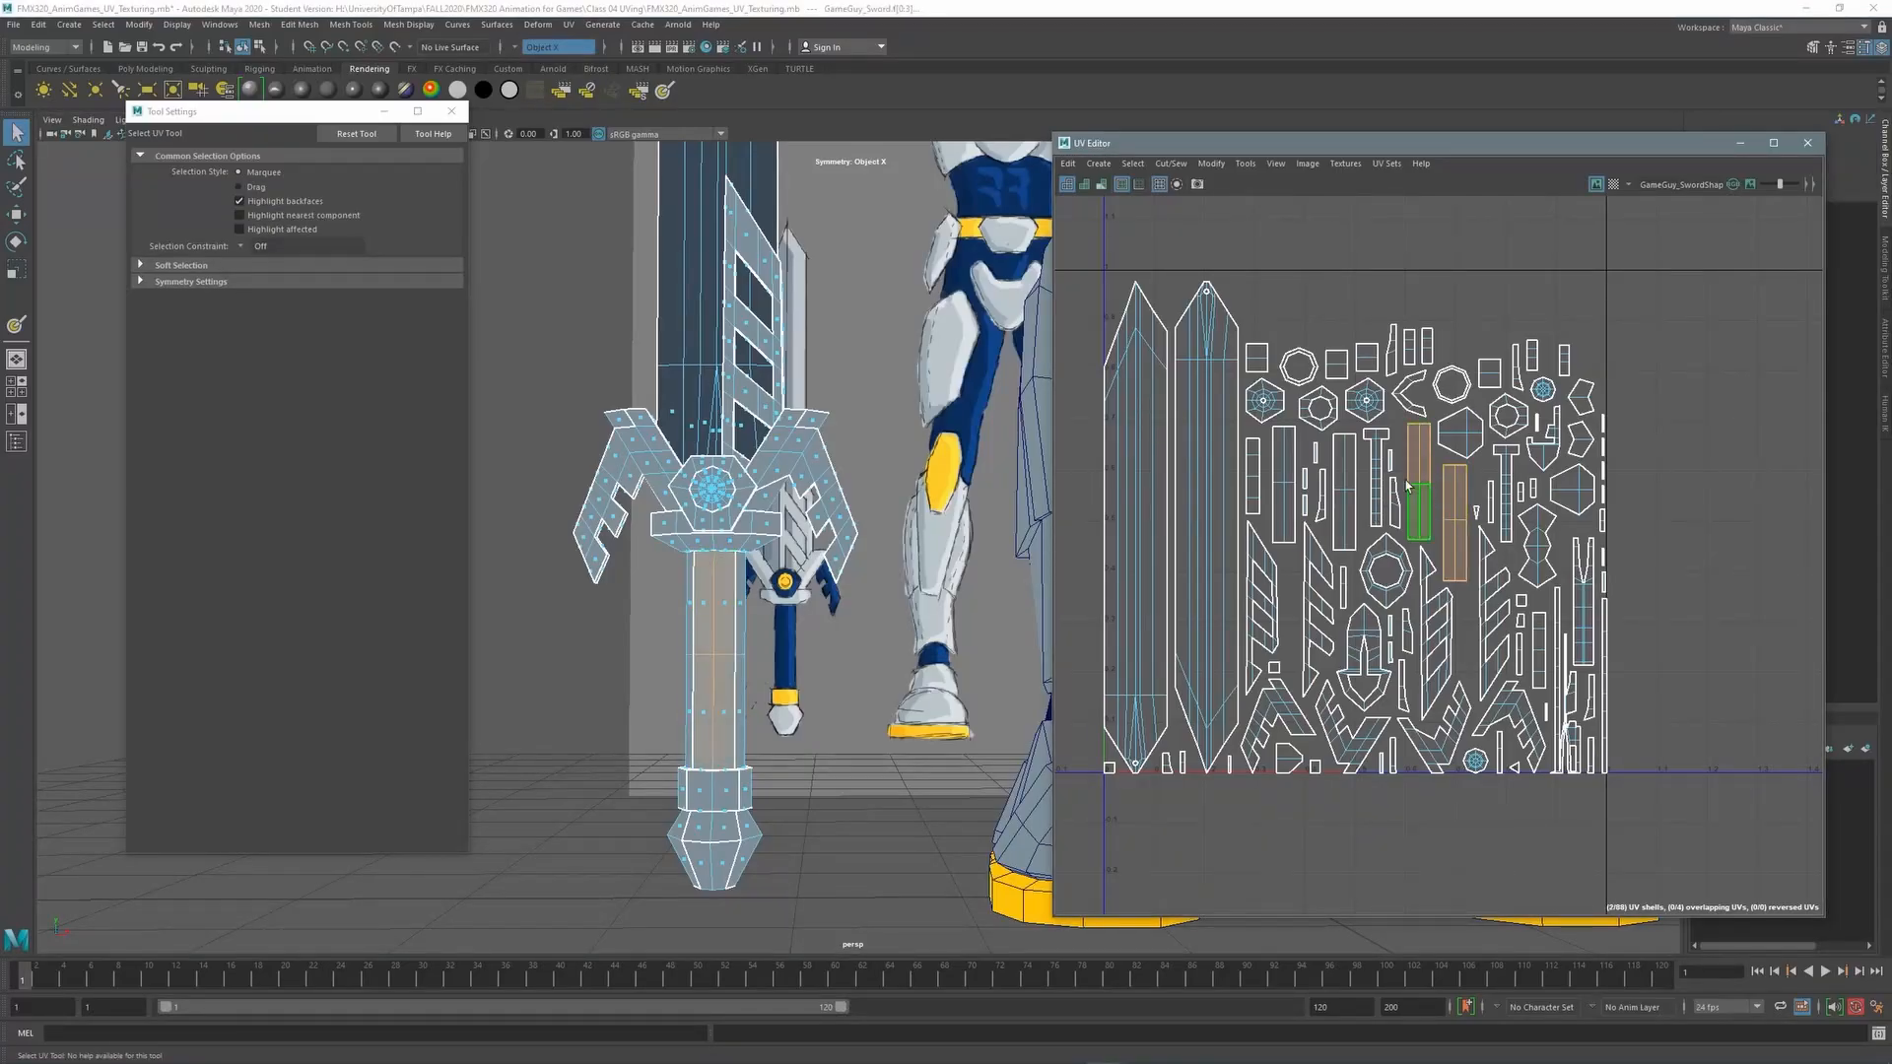
double_click(1348, 478, "shift")
Add the front faces of the guard's stepped wing tip to the selection
middle_click_drag(716, 569, 712, 505, "alt")
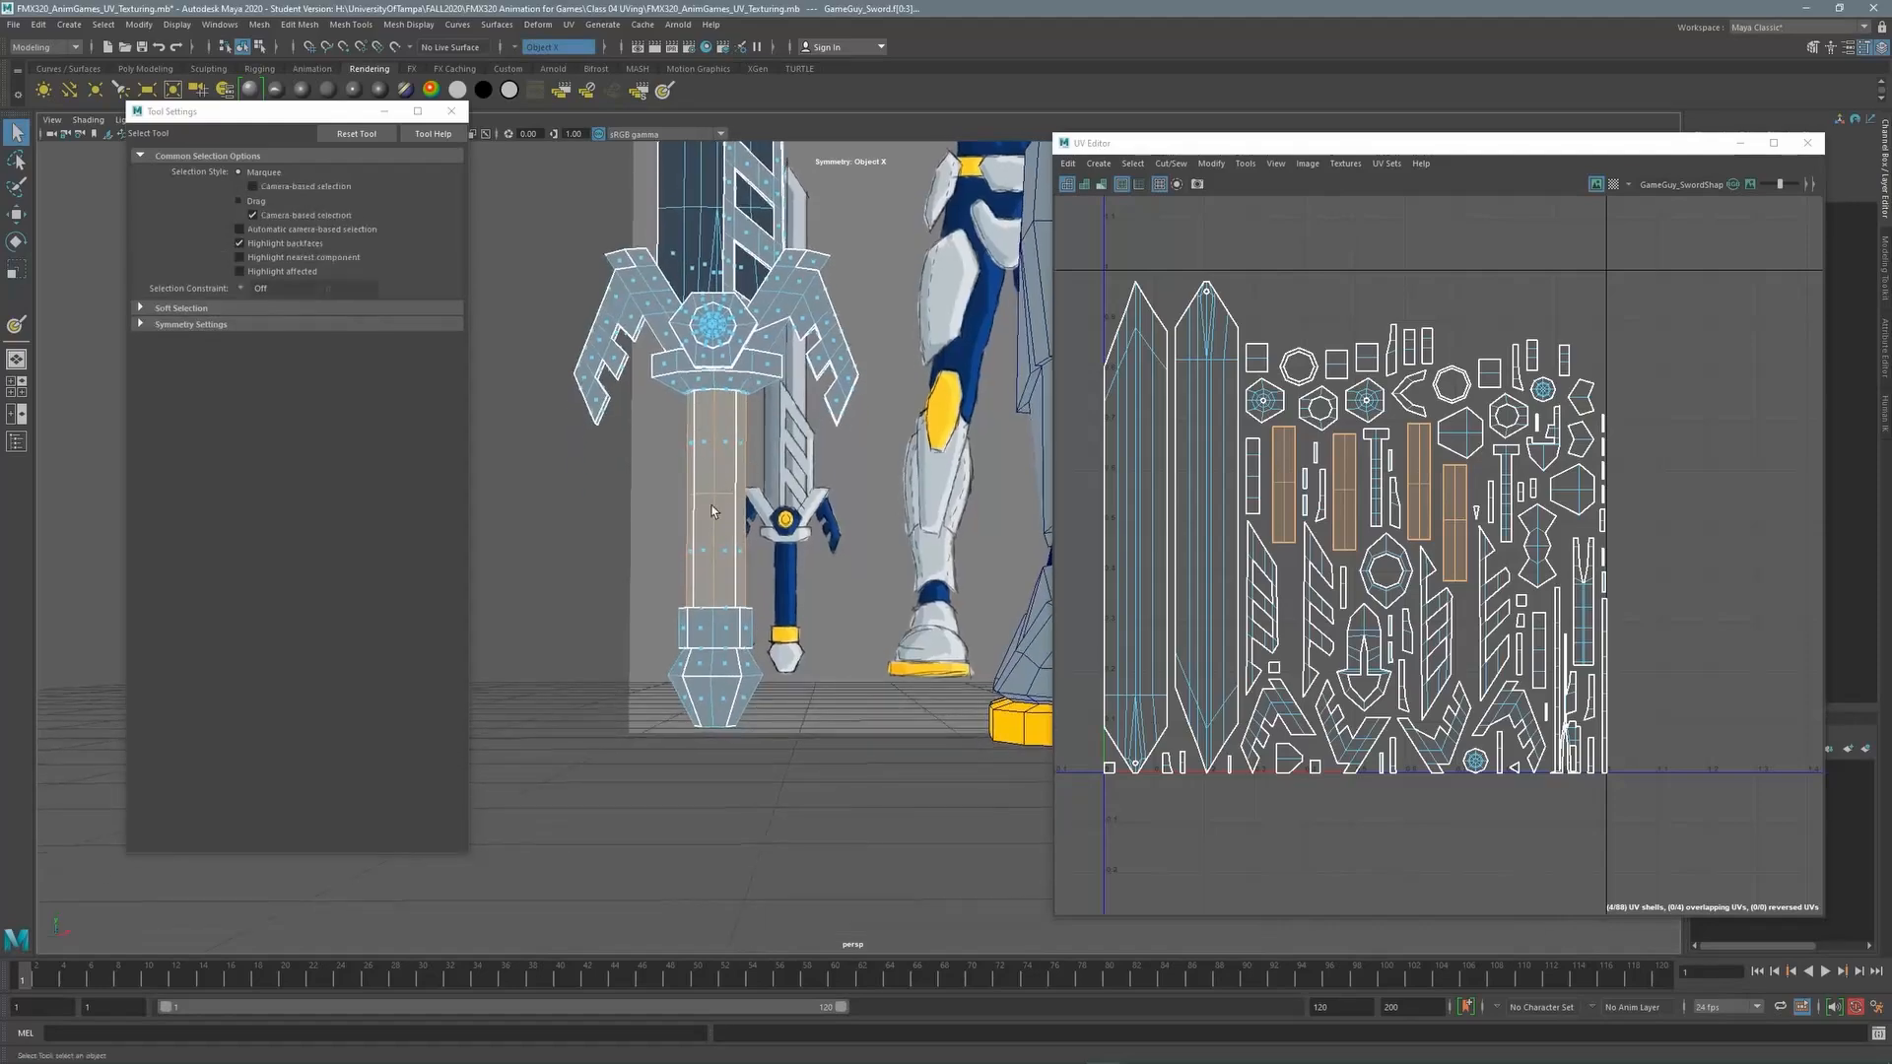
middle_click_drag(692, 440, 694, 526, "alt")
right_click_drag(694, 520, 1135, 420, "alt")
middle_click_drag(712, 520, 683, 580, "alt")
right_click_drag(683, 580, 751, 540, "alt")
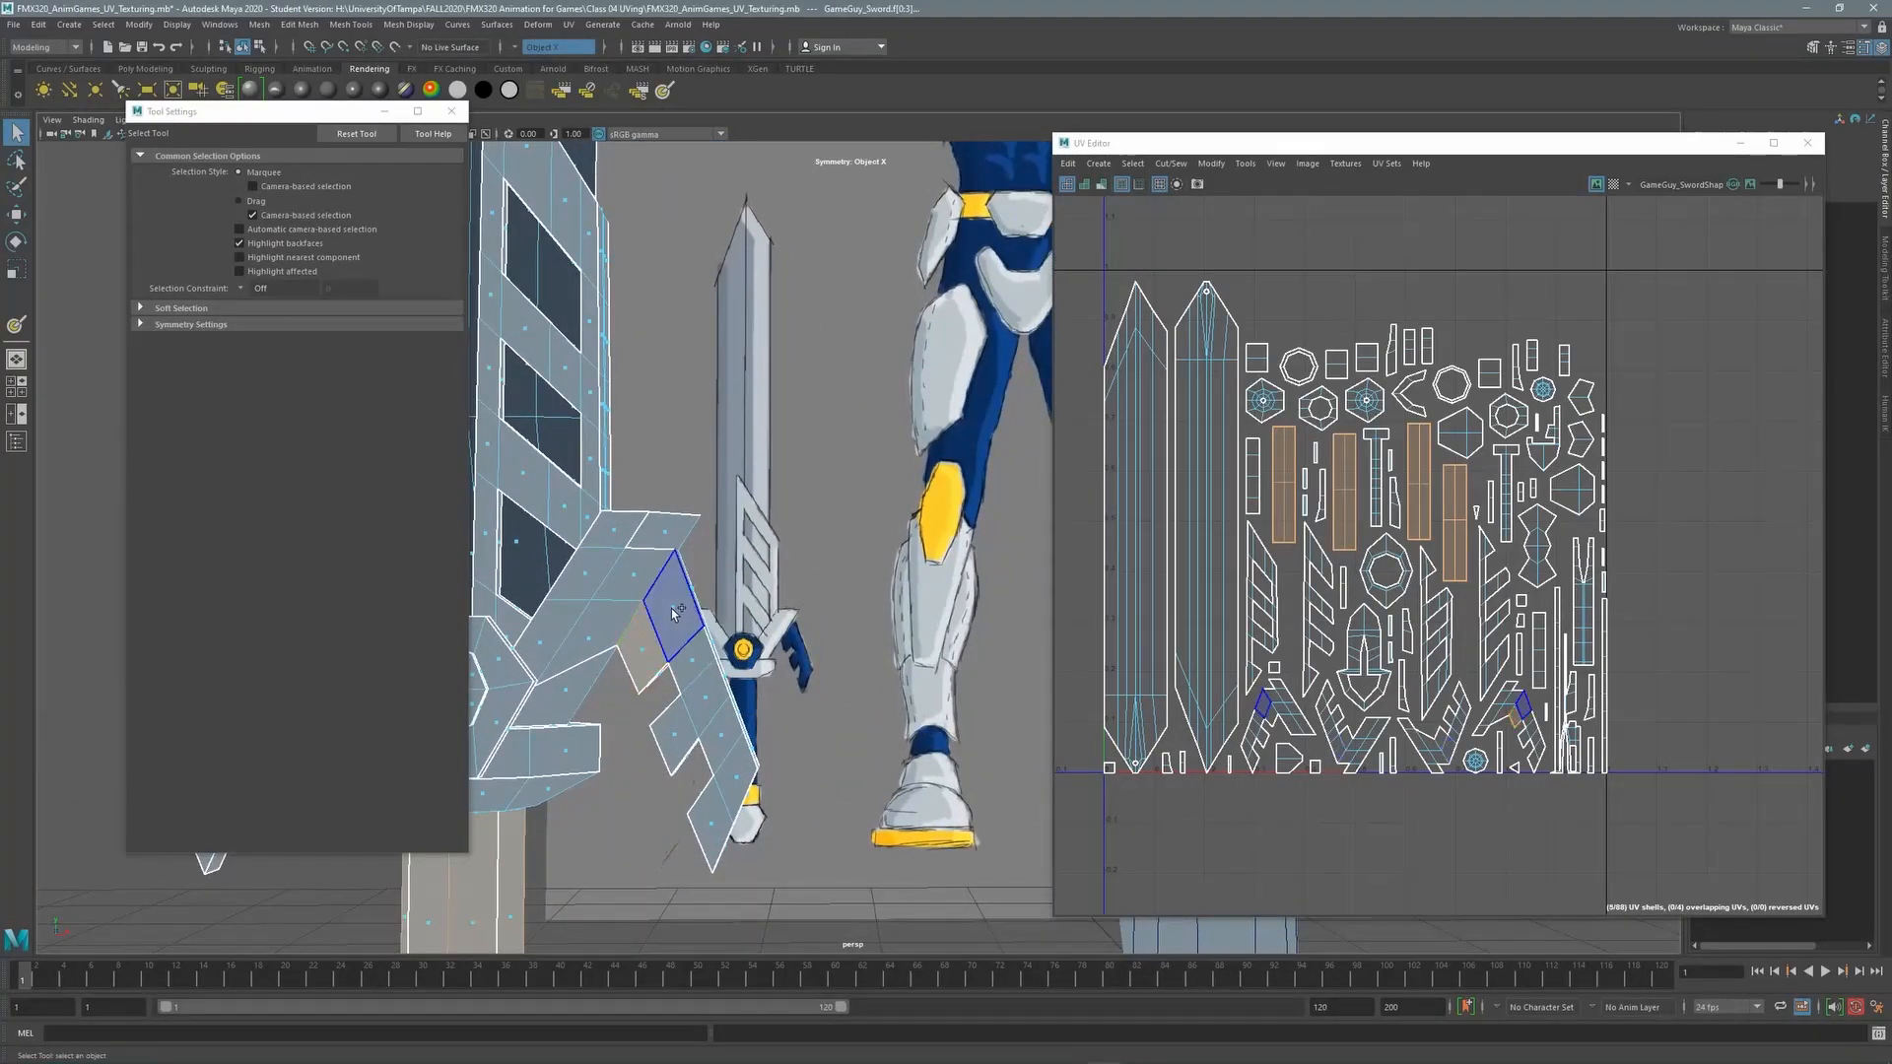
left_click(706, 698, "shift")
left_click(706, 698, "shift")
left_click(722, 735, "shift")
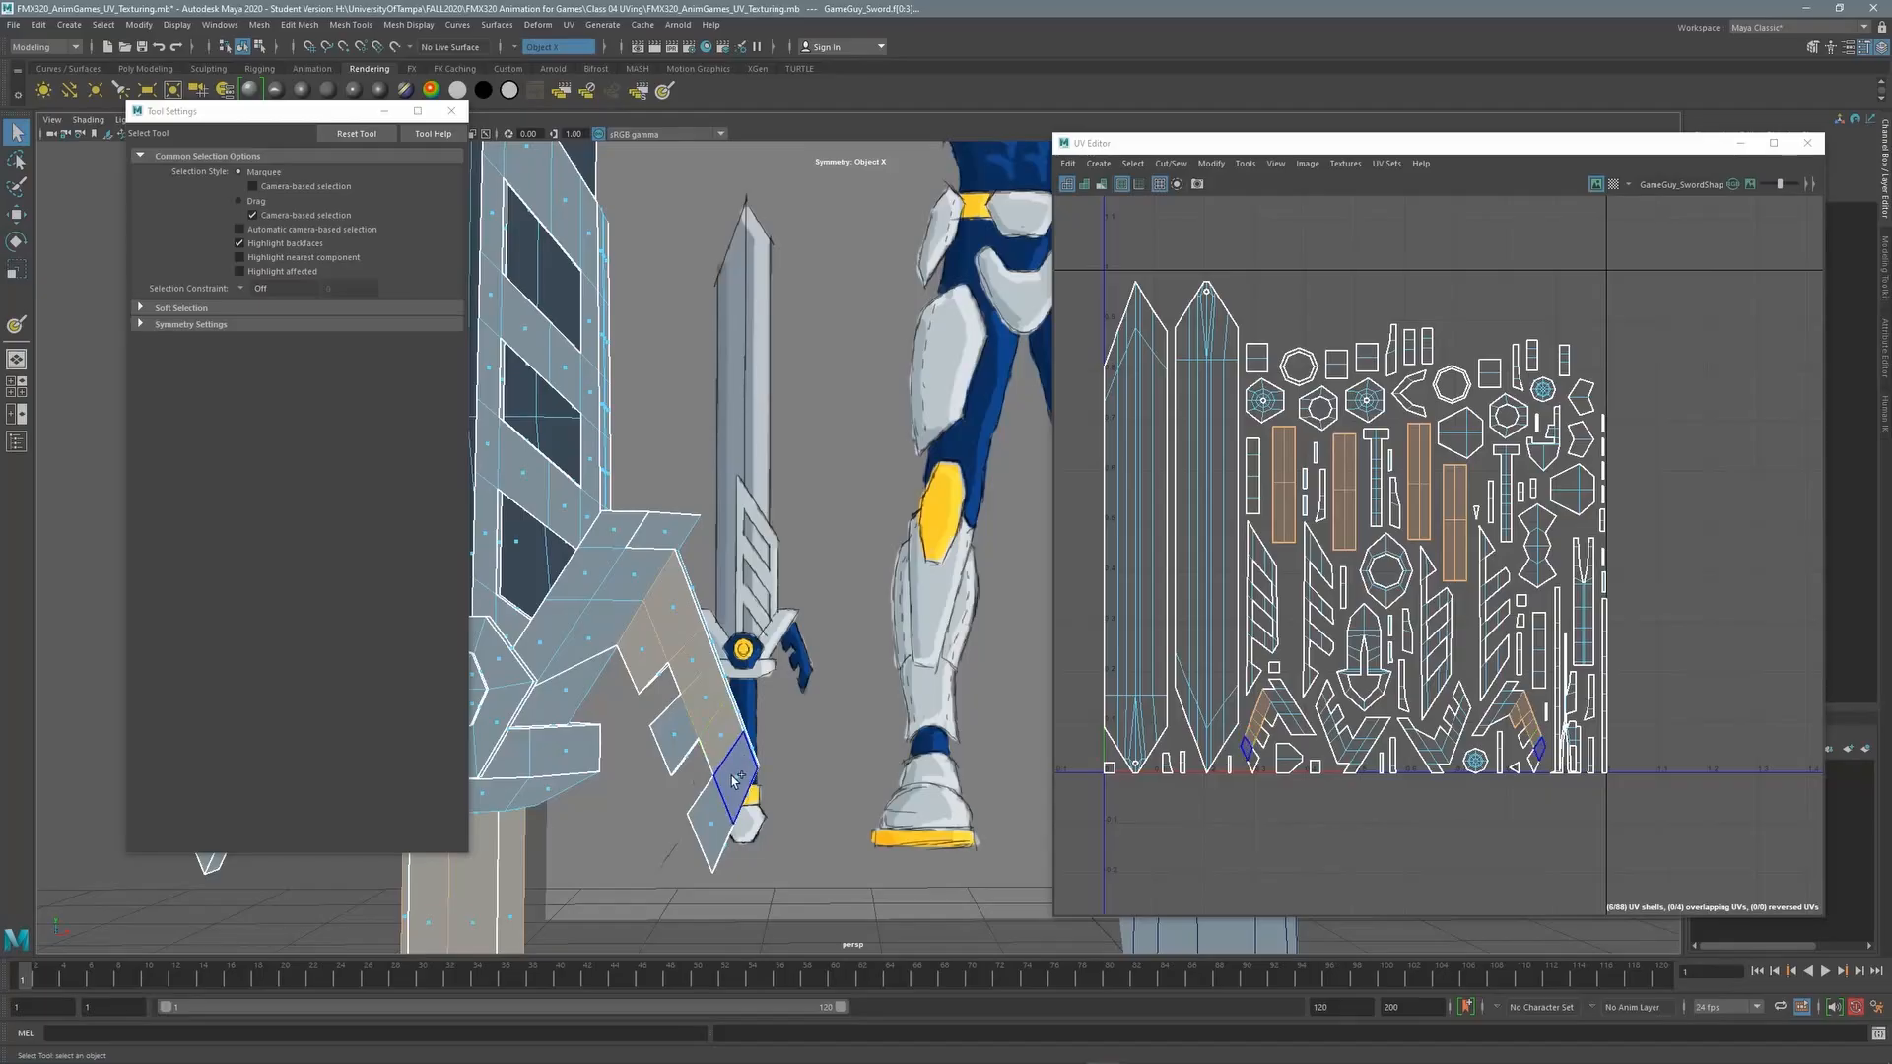
left_click(734, 775, "shift")
left_click(714, 822, "shift")
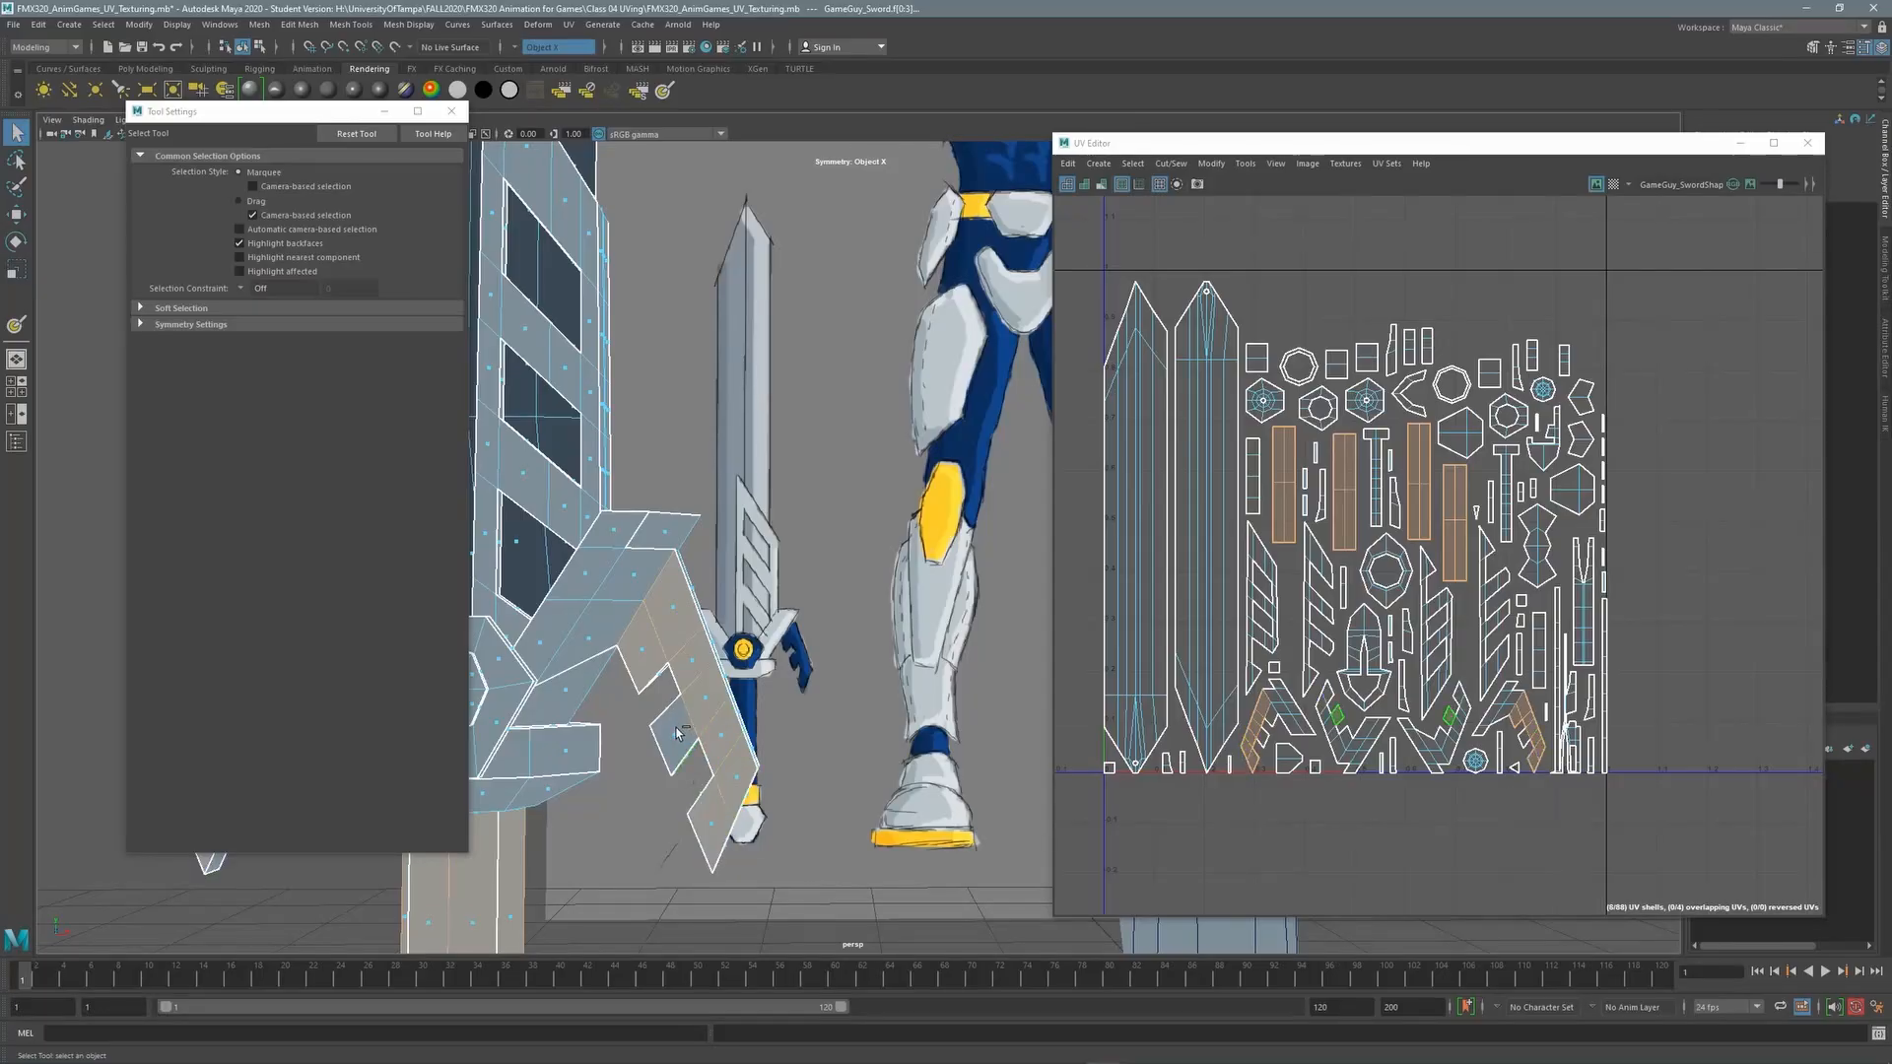
left_click(674, 741, "shift")
Add the strip of faces along the outer edge of the guard's wing tip to the selection
left_click_drag(674, 741, 1163, 611, "alt")
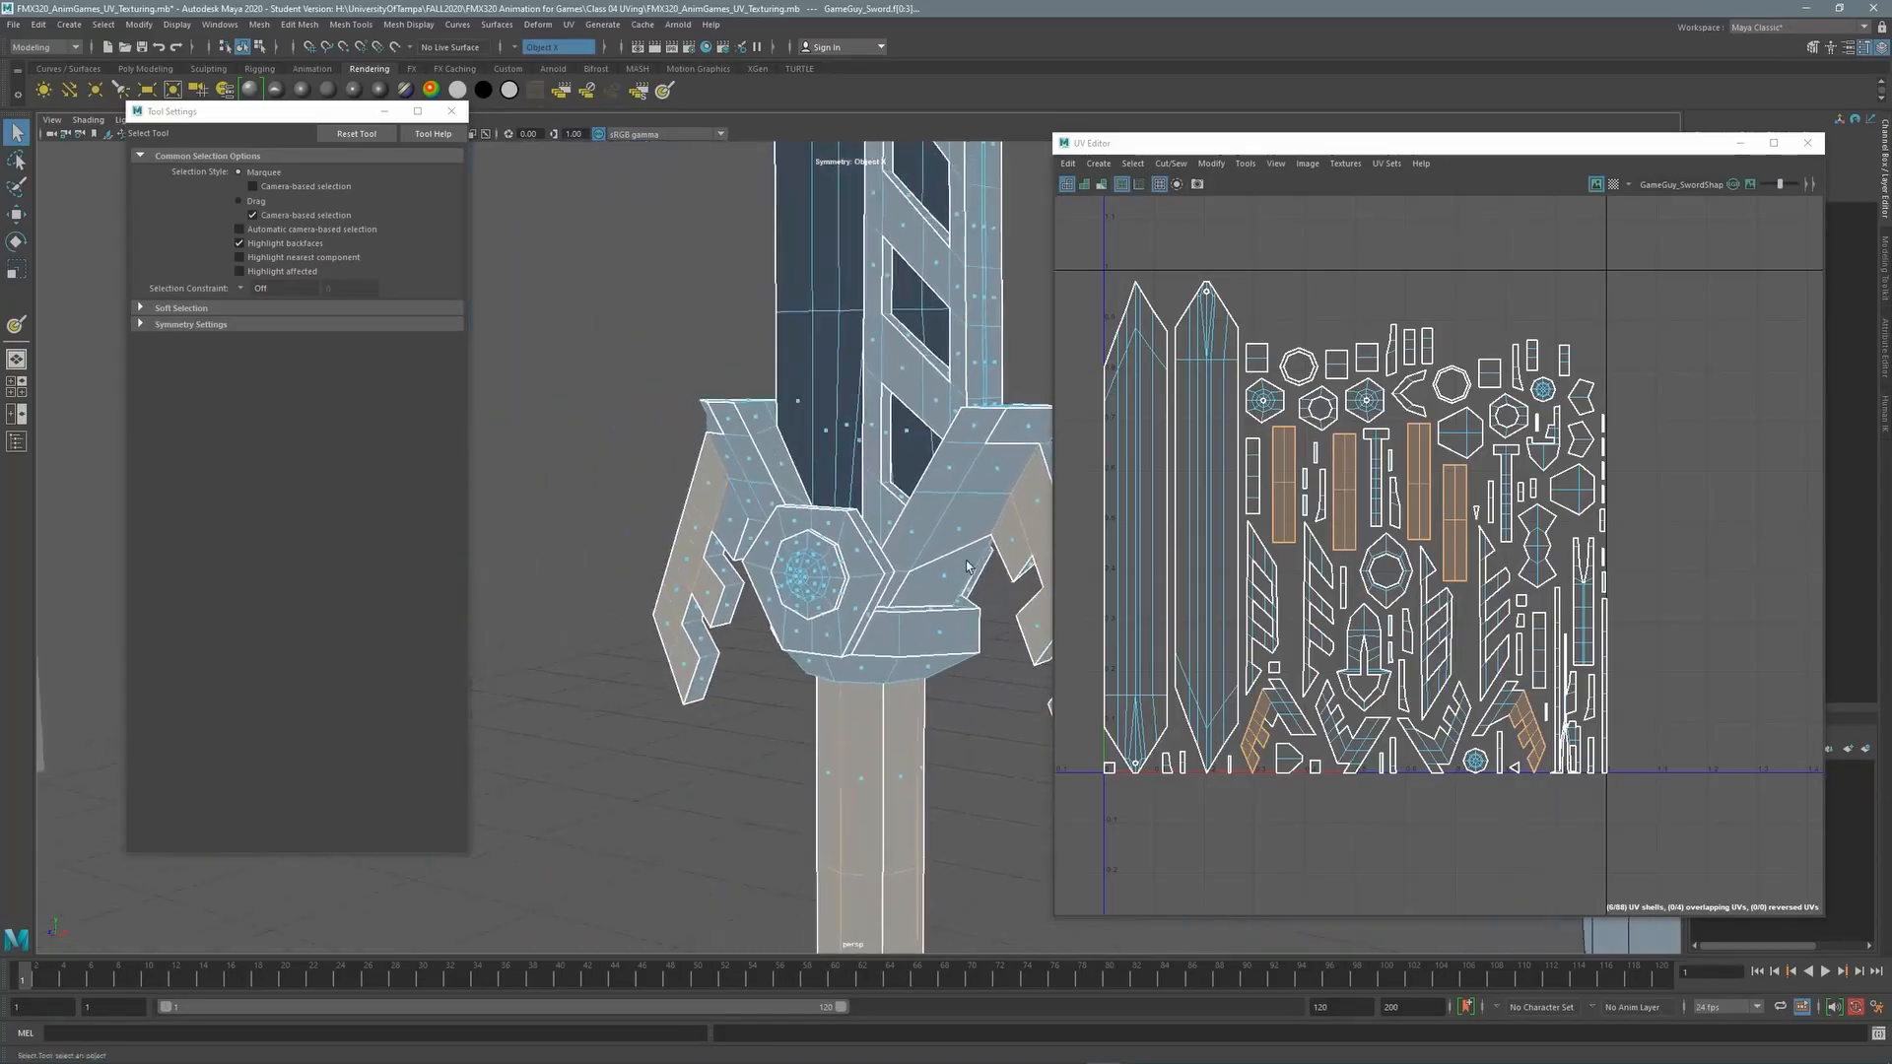
middle_click_drag(1163, 611, 857, 601, "alt")
right_click_drag(921, 522, 1074, 475, "alt")
middle_click_drag(638, 607, 613, 658, "alt")
right_click_drag(613, 659, 1137, 523, "alt")
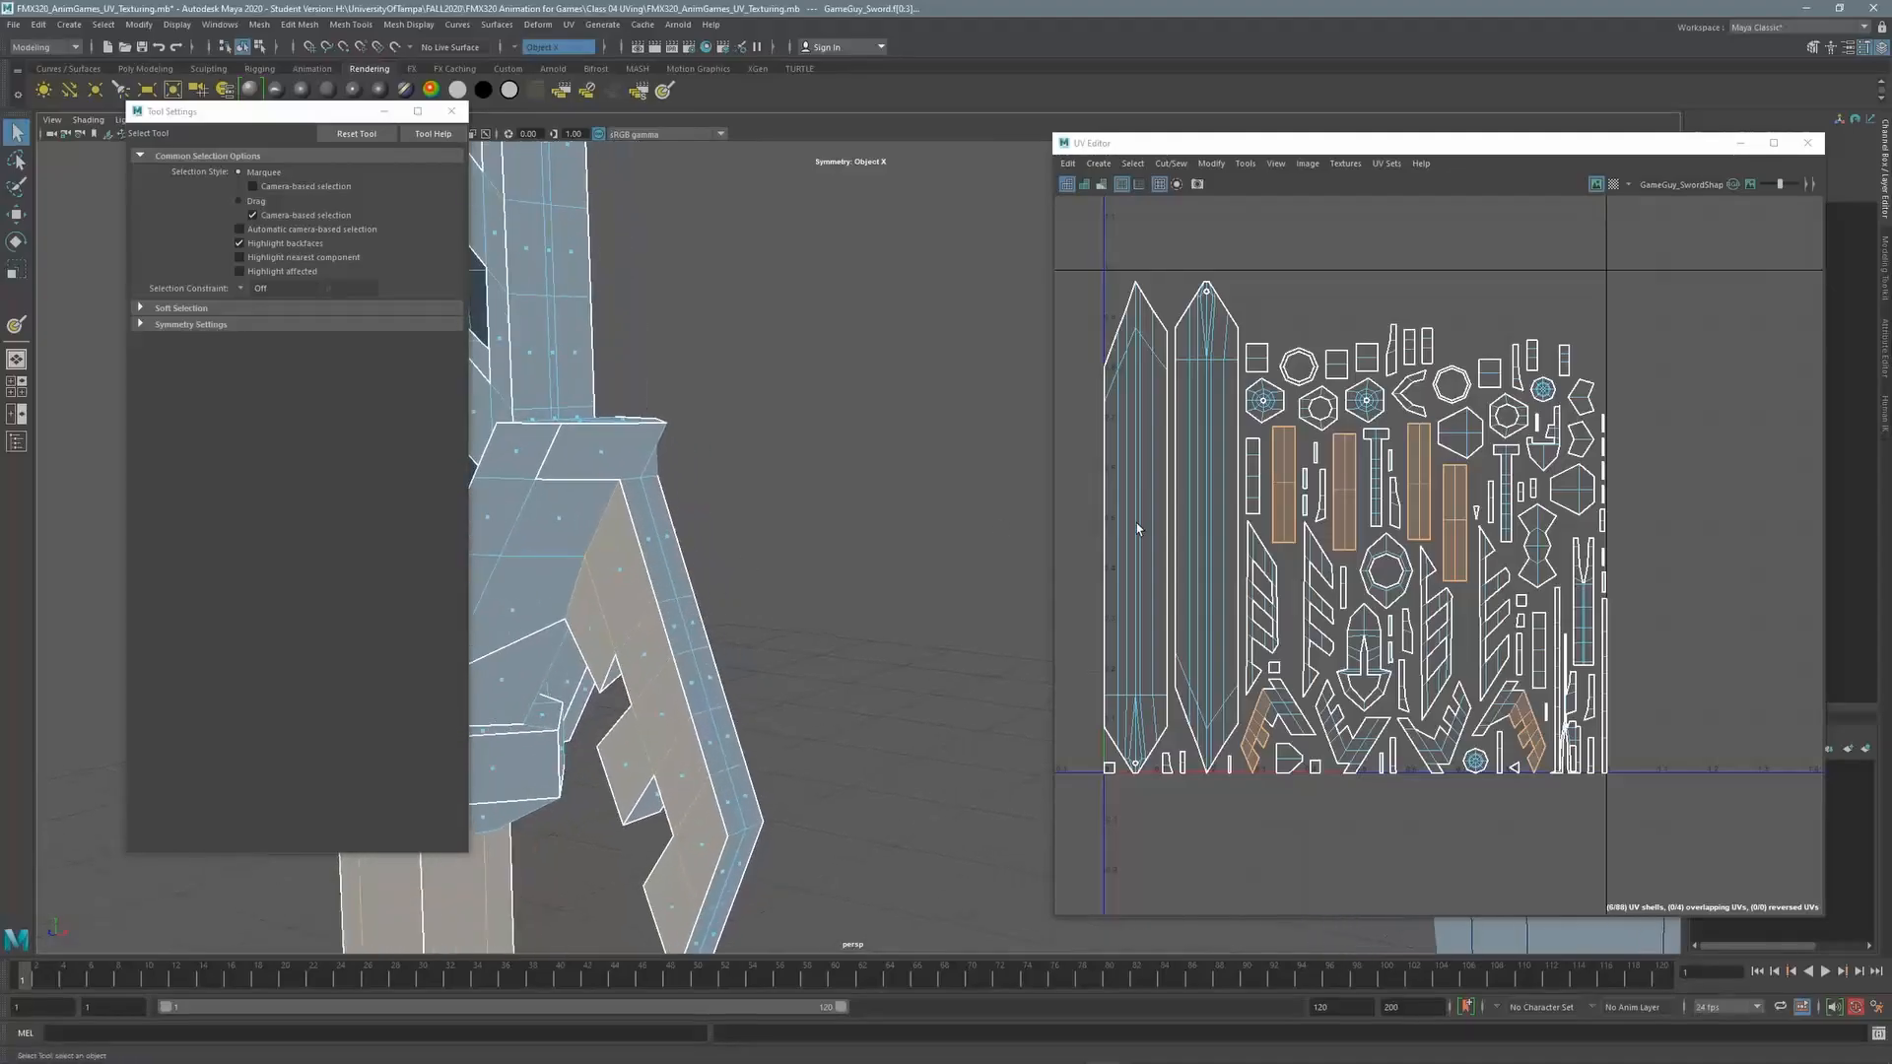
left_click(653, 548, "shift")
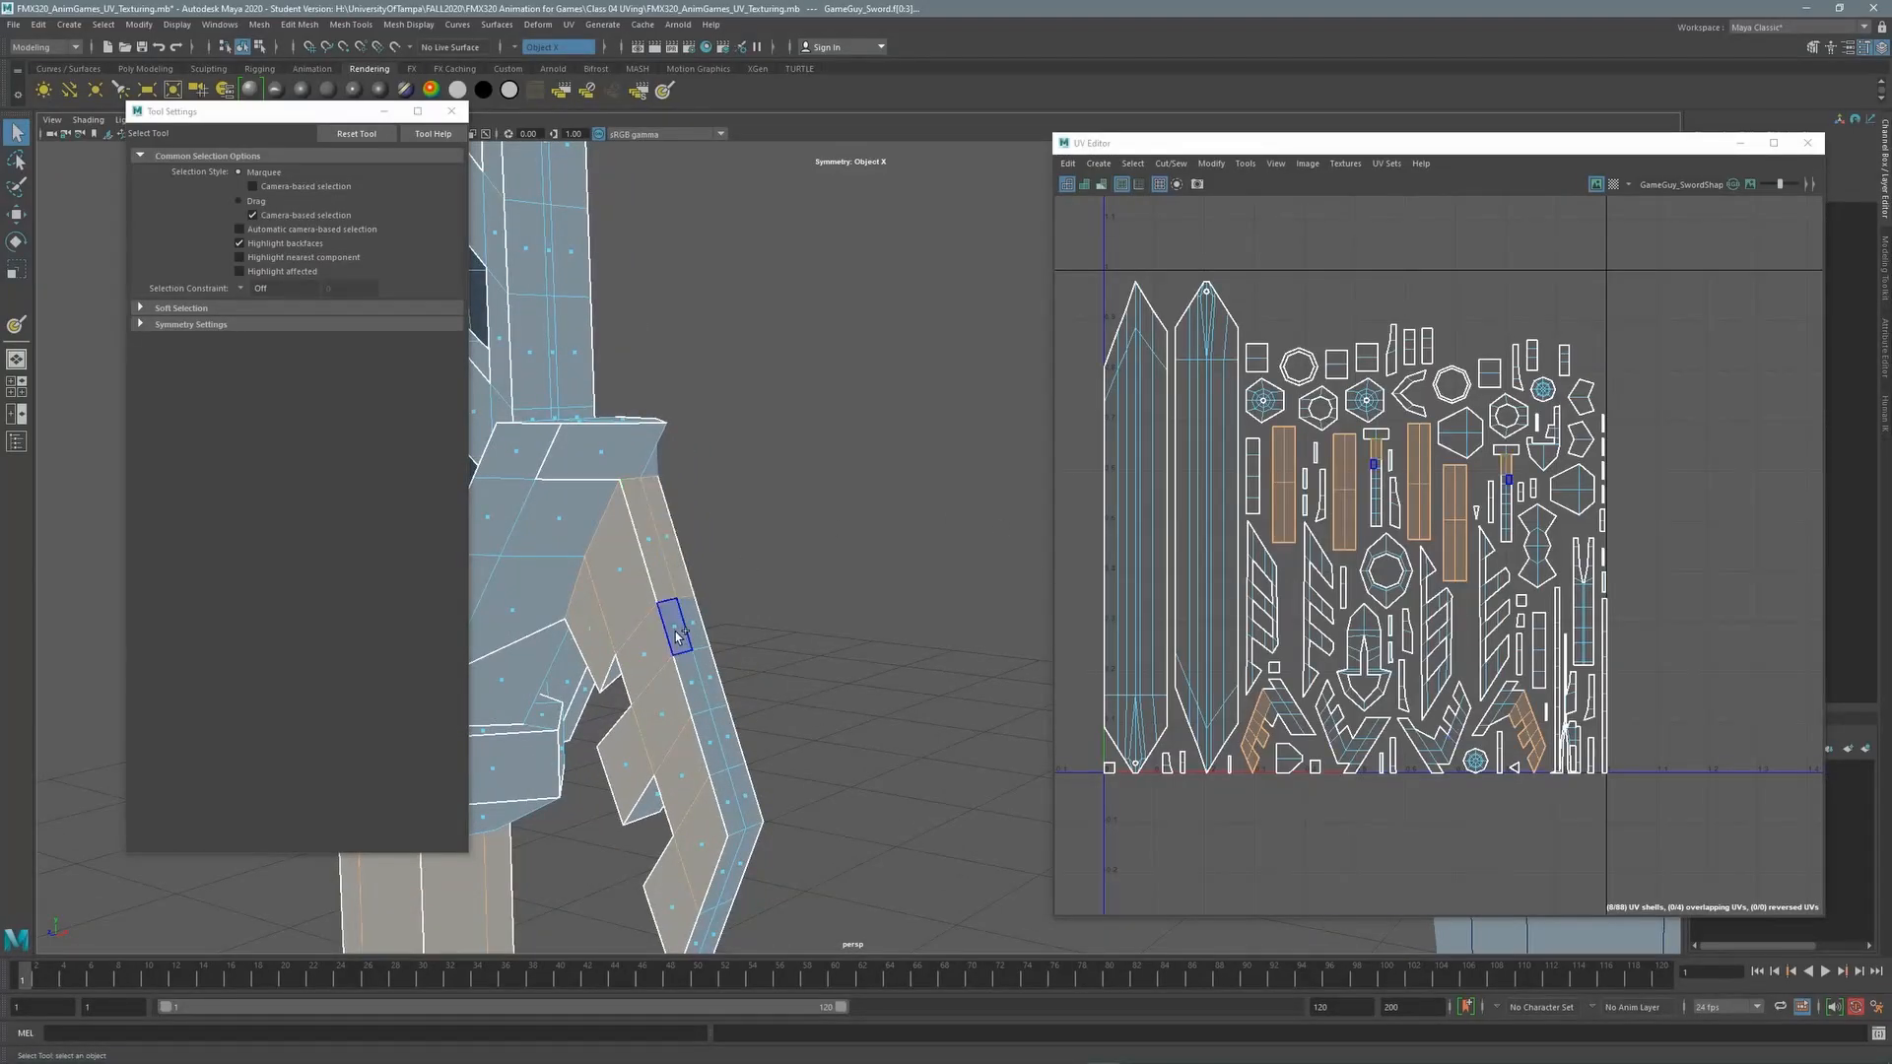
left_click(702, 686, "shift")
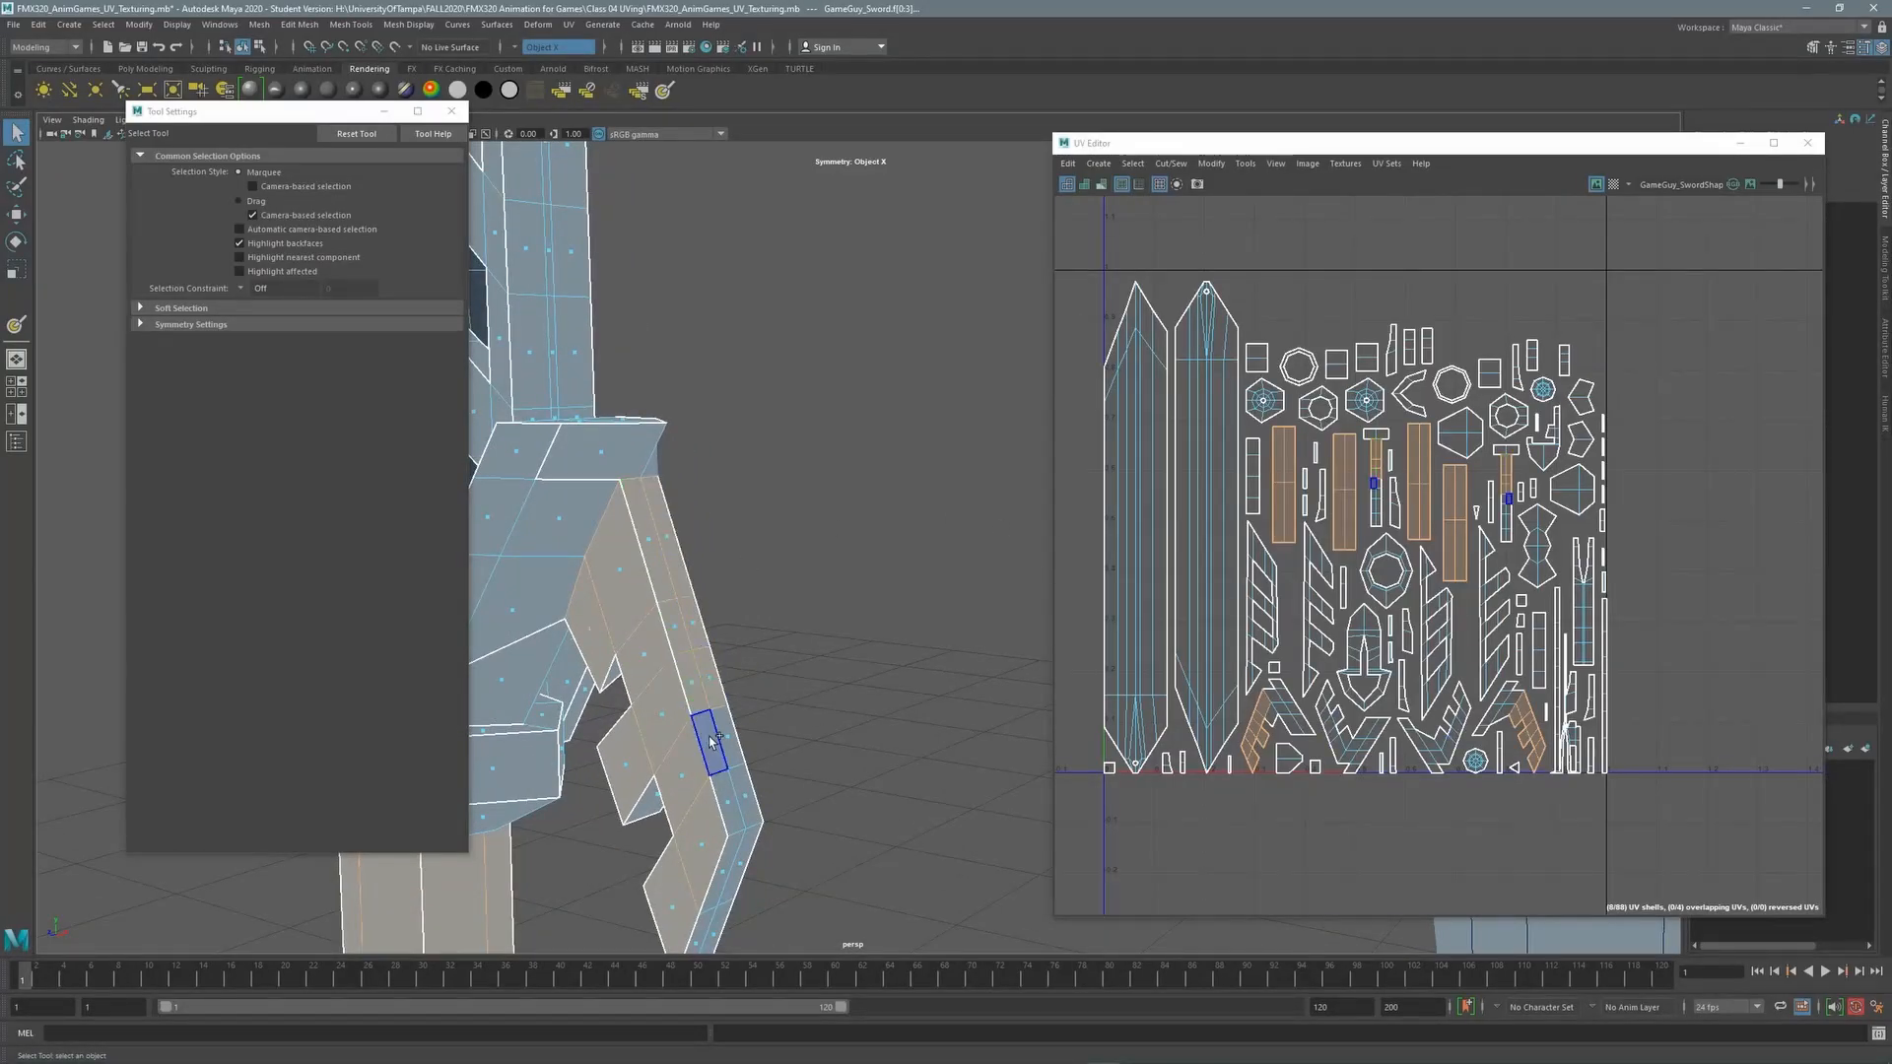
left_click(746, 803, "shift")
left_click(727, 796, "shift")
middle_click_drag(721, 534, 733, 411, "alt")
left_click(735, 759, "shift")
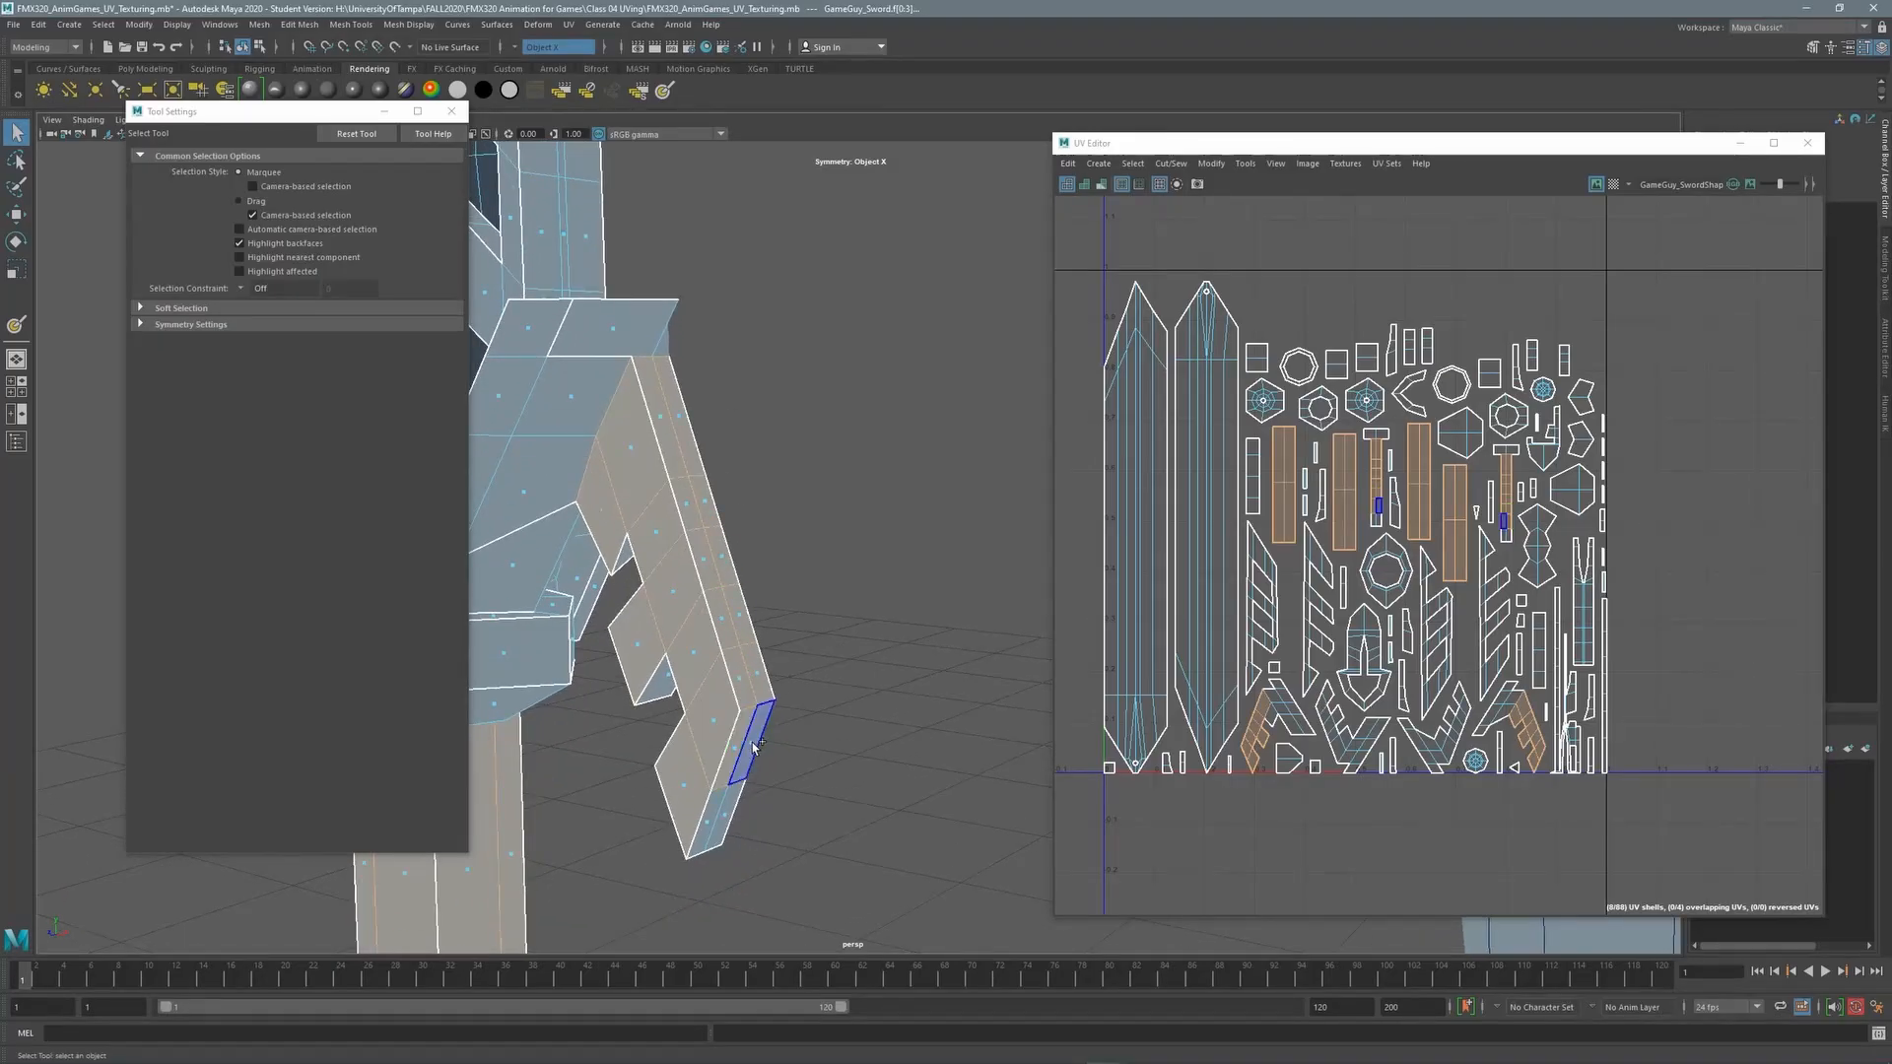
left_click(714, 818, "shift")
Add the narrow side faces of the steps on the underside of the guard's wing tip to the selection
left_click_drag(717, 582, 846, 346, "alt")
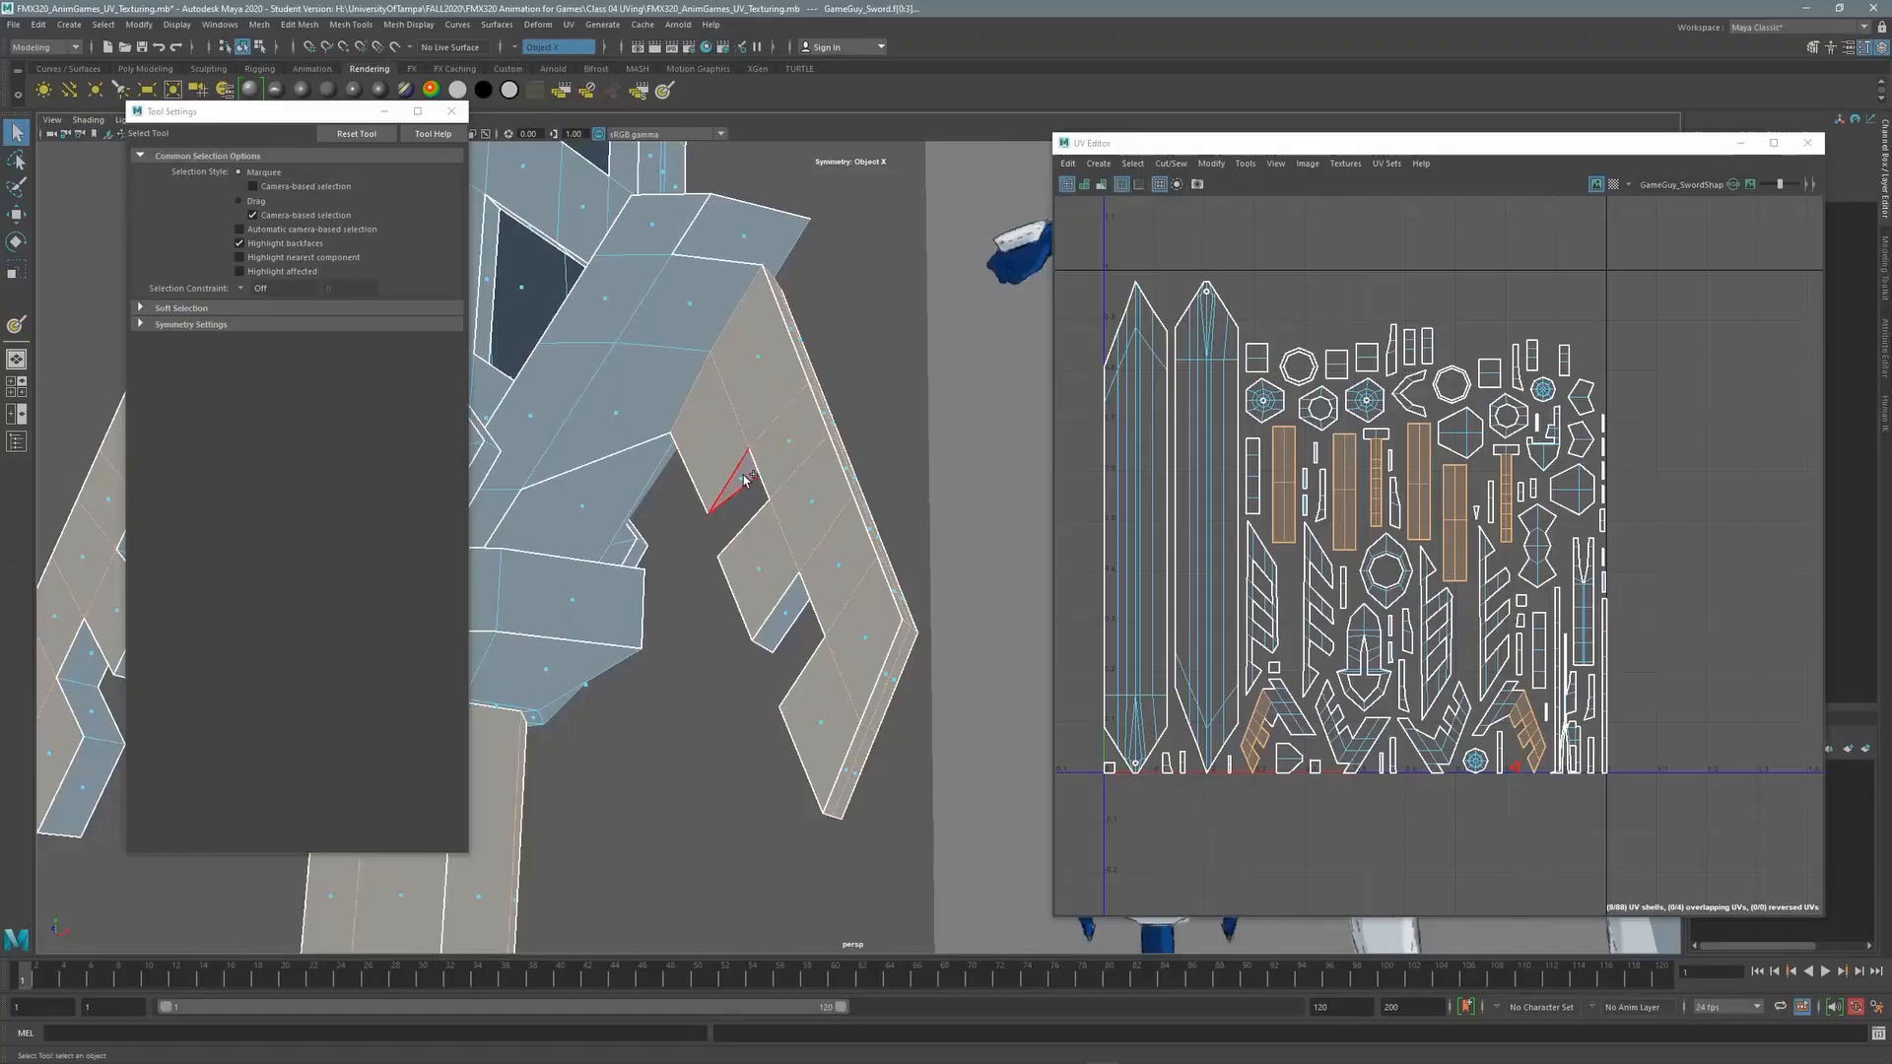
left_click_drag(788, 616, 796, 497, "alt")
right_click_drag(796, 497, 670, 488, "alt")
middle_click_drag(670, 488, 828, 468, "alt")
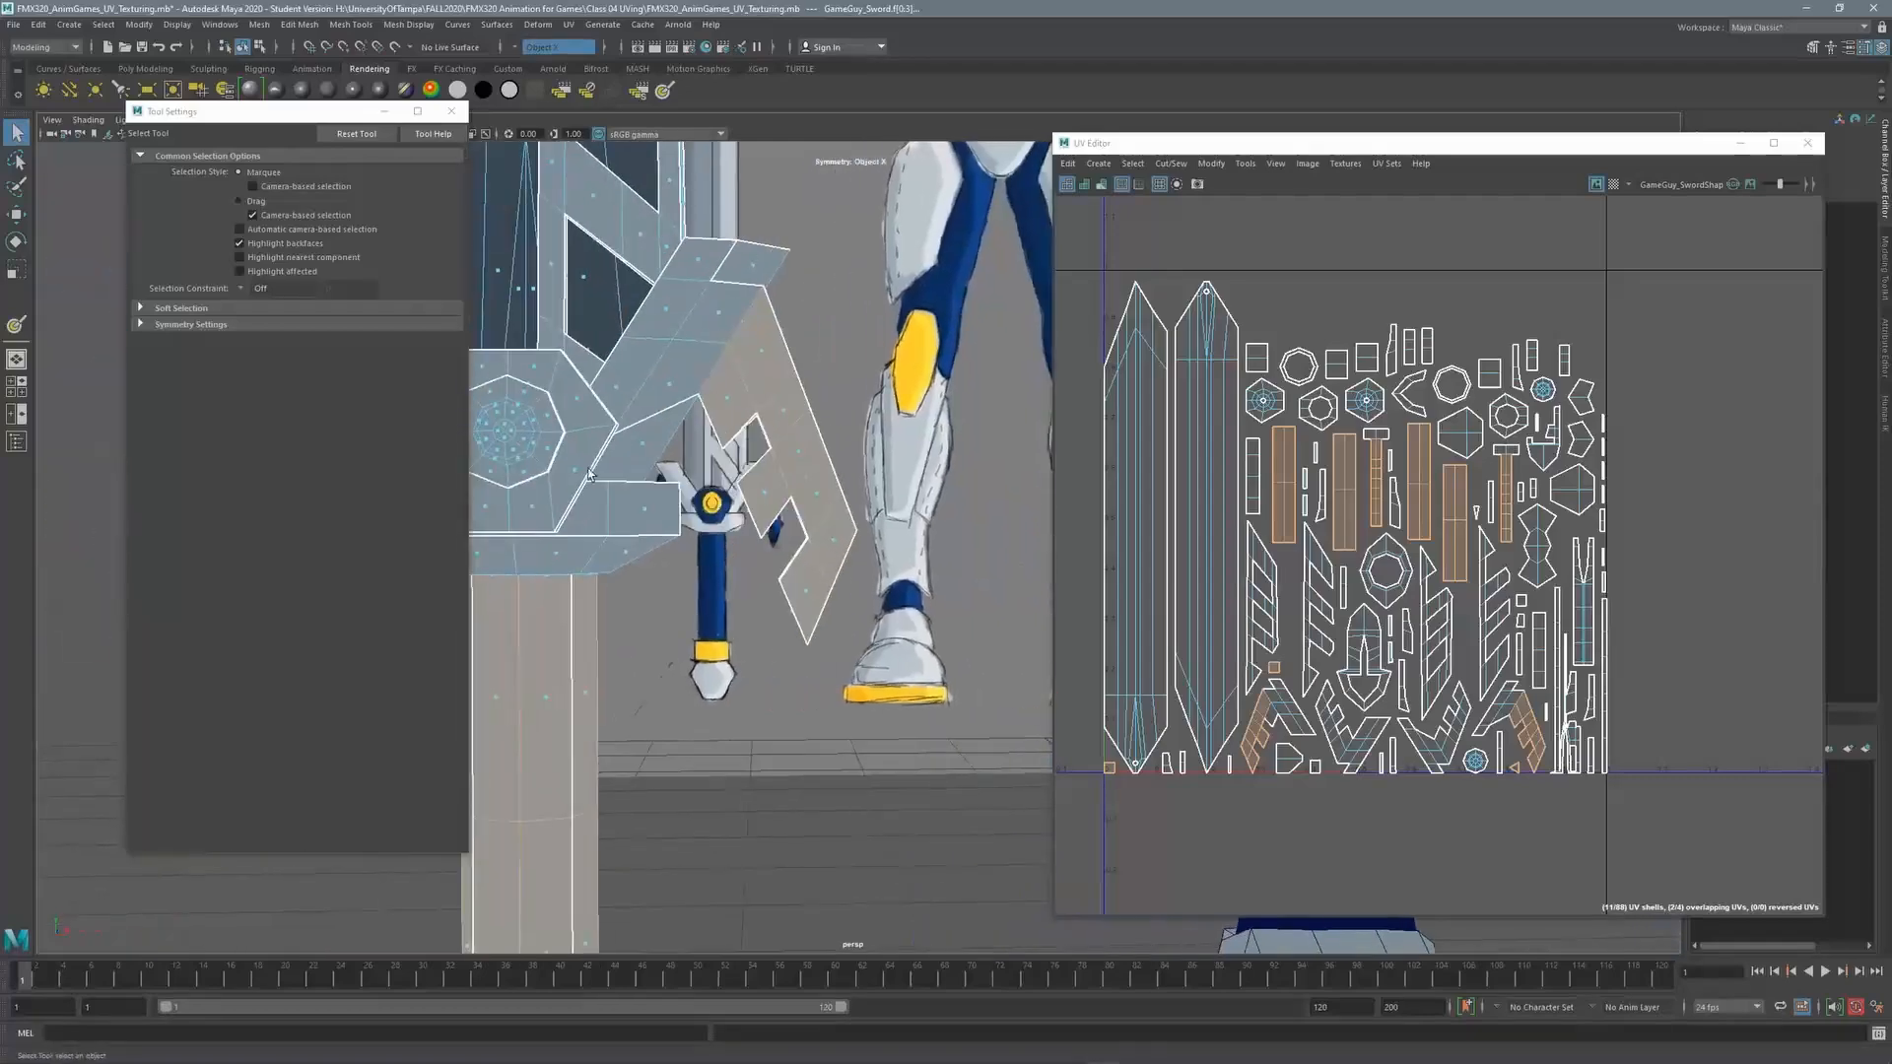
right_click_drag(828, 468, 887, 464, "alt")
left_click_drag(887, 463, 719, 431, "alt")
left_click(774, 498, "shift")
left_click(715, 435, "shift")
left_click(727, 388, "shift")
Add the remaining inner notch faces of the guard's wing tips to the selection, working around both wings
middle_click_drag(726, 388, 729, 633, "alt")
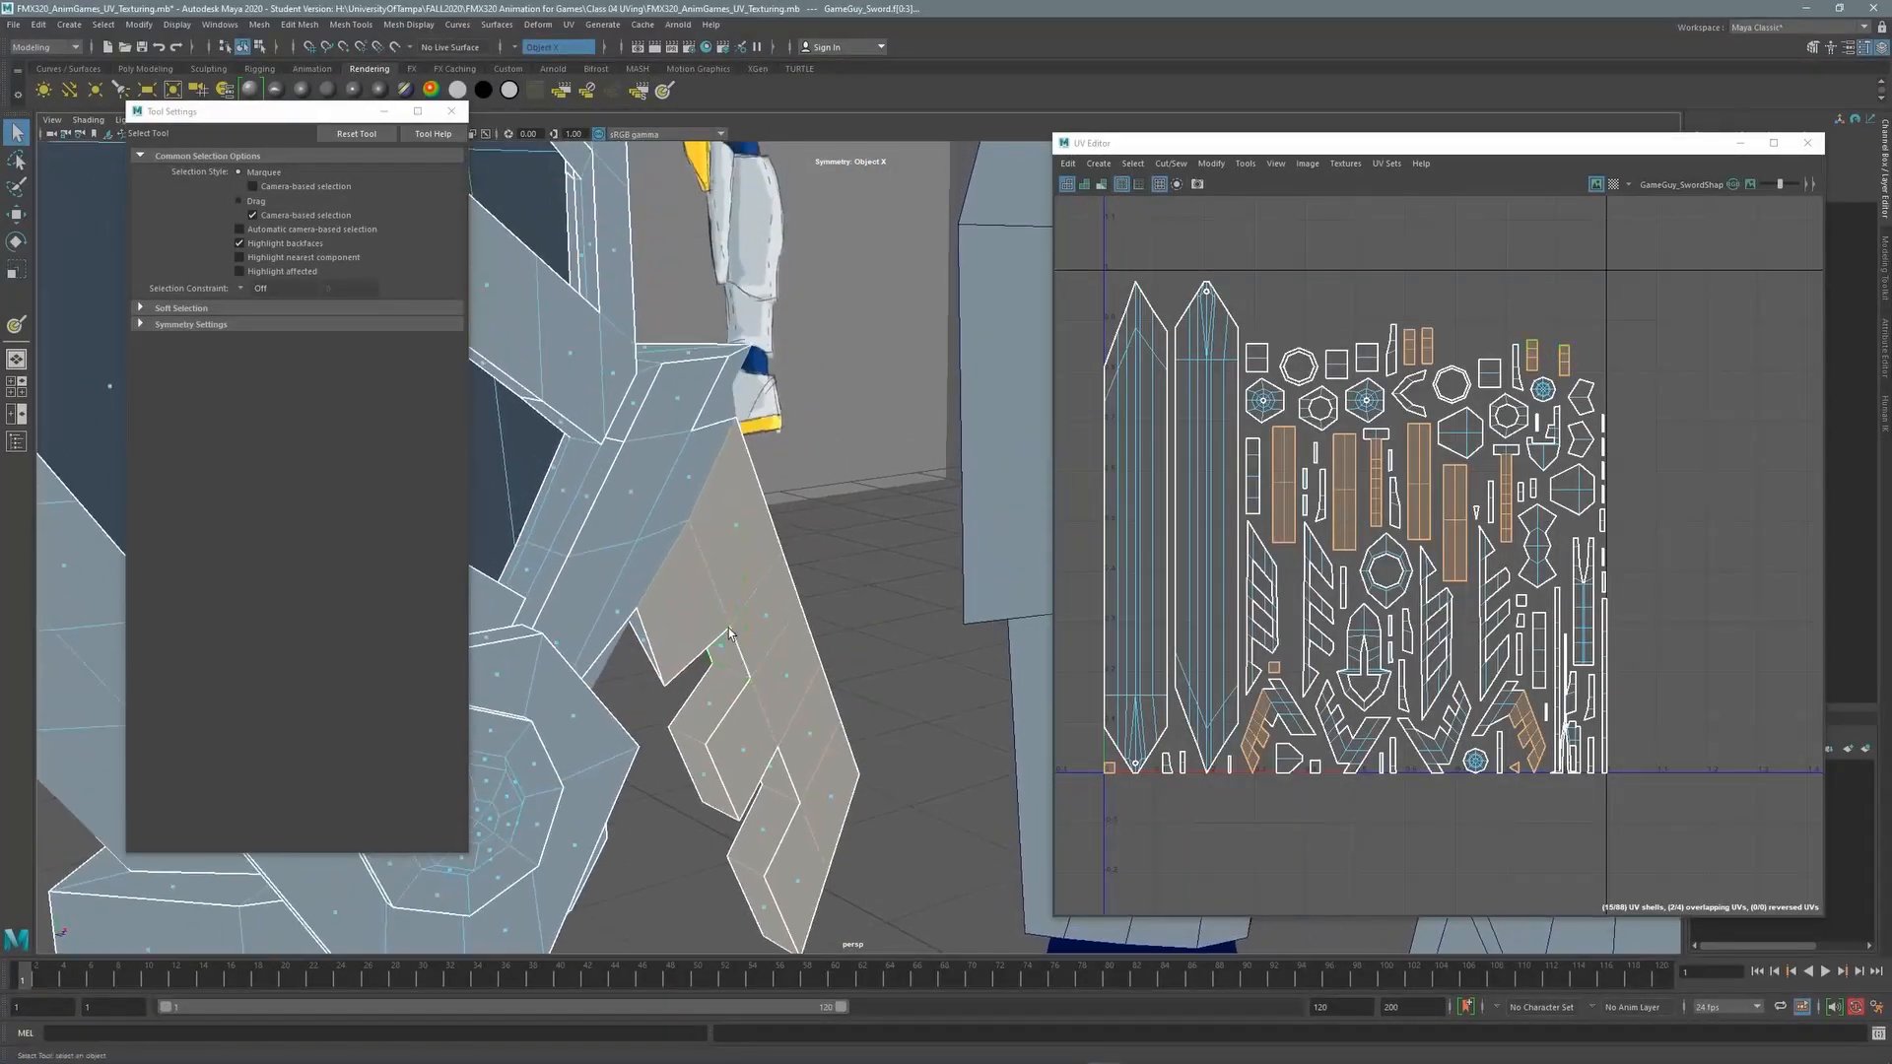
left_click_drag(730, 633, 563, 508, "alt")
left_click(615, 456, "shift")
middle_click_drag(592, 492, 920, 402, "alt")
left_click_drag(919, 402, 909, 316, "alt")
left_click(780, 523, "shift")
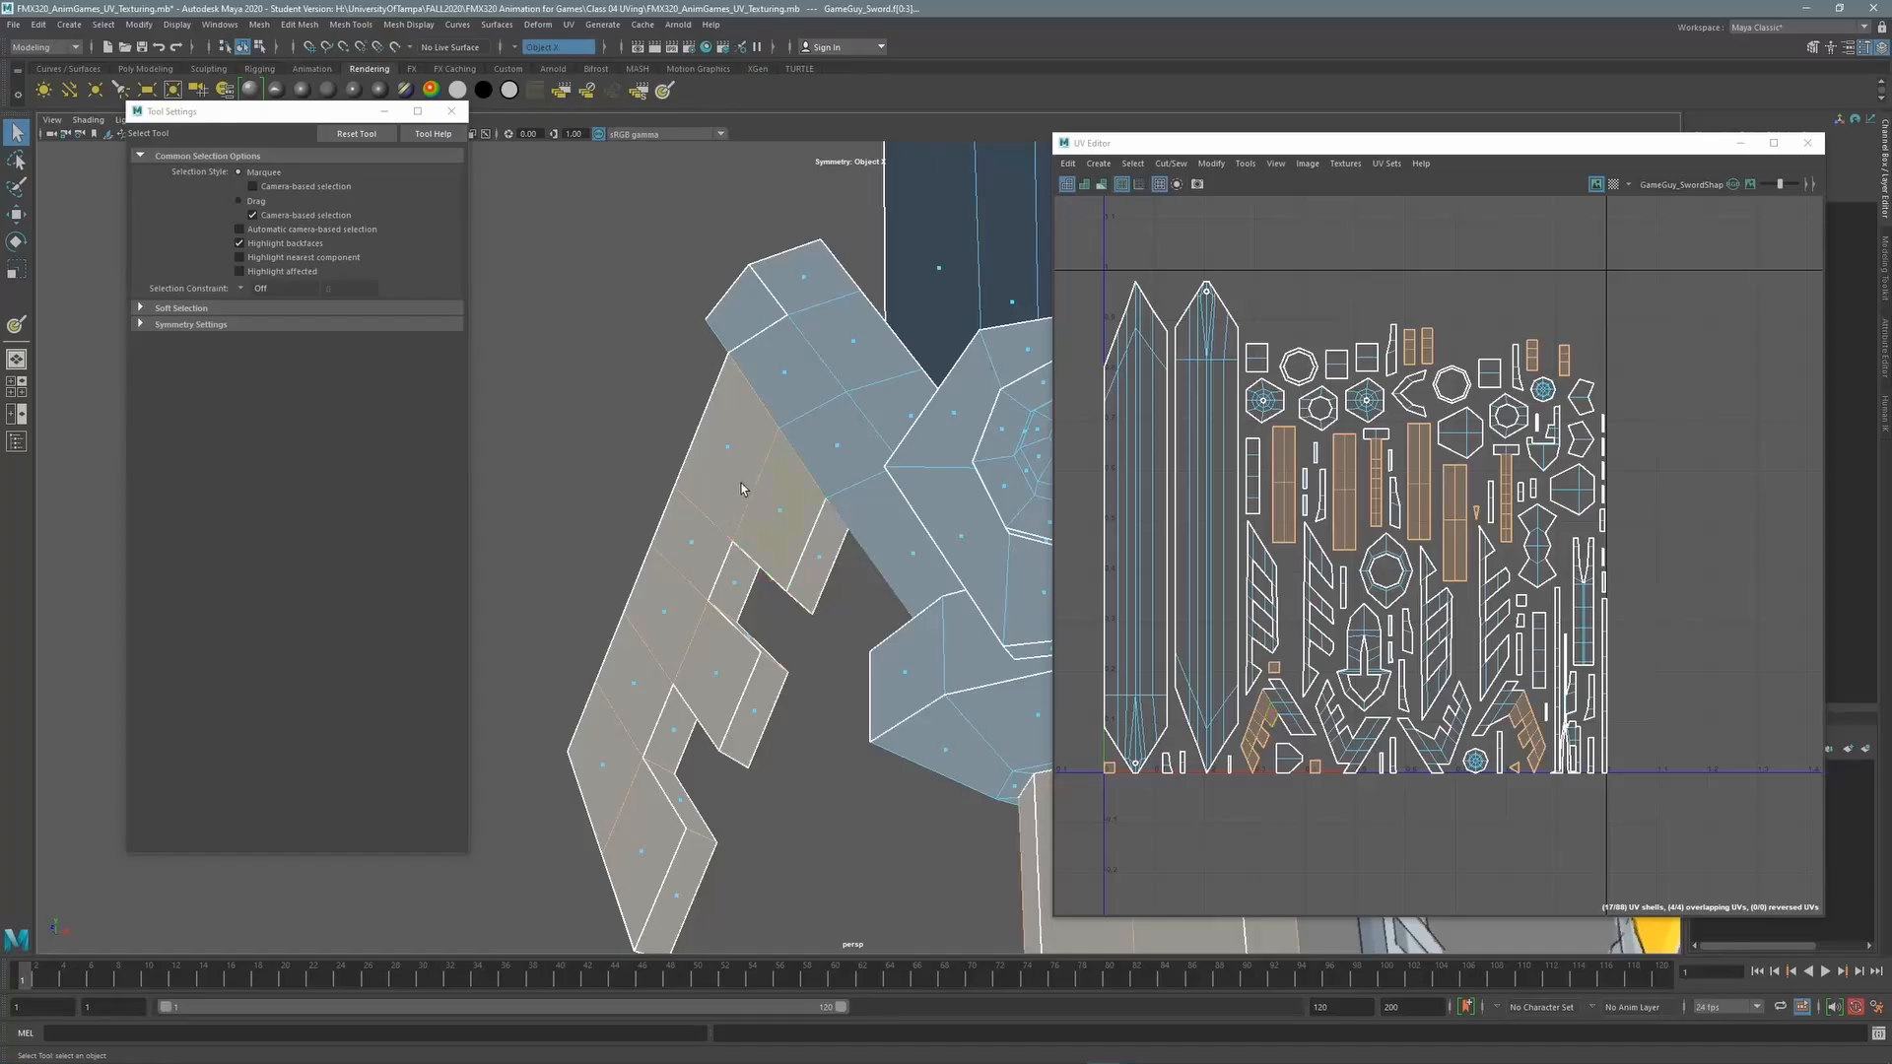
Add all faces on the reverse side of the guard's stepped wing tip to the selection
left_click_drag(748, 490, 844, 482, "alt")
right_click_drag(845, 482, 625, 415, "alt")
mouse_move(624, 421)
left_mouse_down("alt")
mouse_move(676, 428)
mouse_move(615, 443)
left_mouse_up("alt")
right_click_drag(615, 444, 667, 534, "alt")
middle_click_drag(666, 535, 662, 494, "alt")
left_click_drag(661, 494, 671, 568, "alt")
left_click_drag(742, 497, 971, 482, "alt")
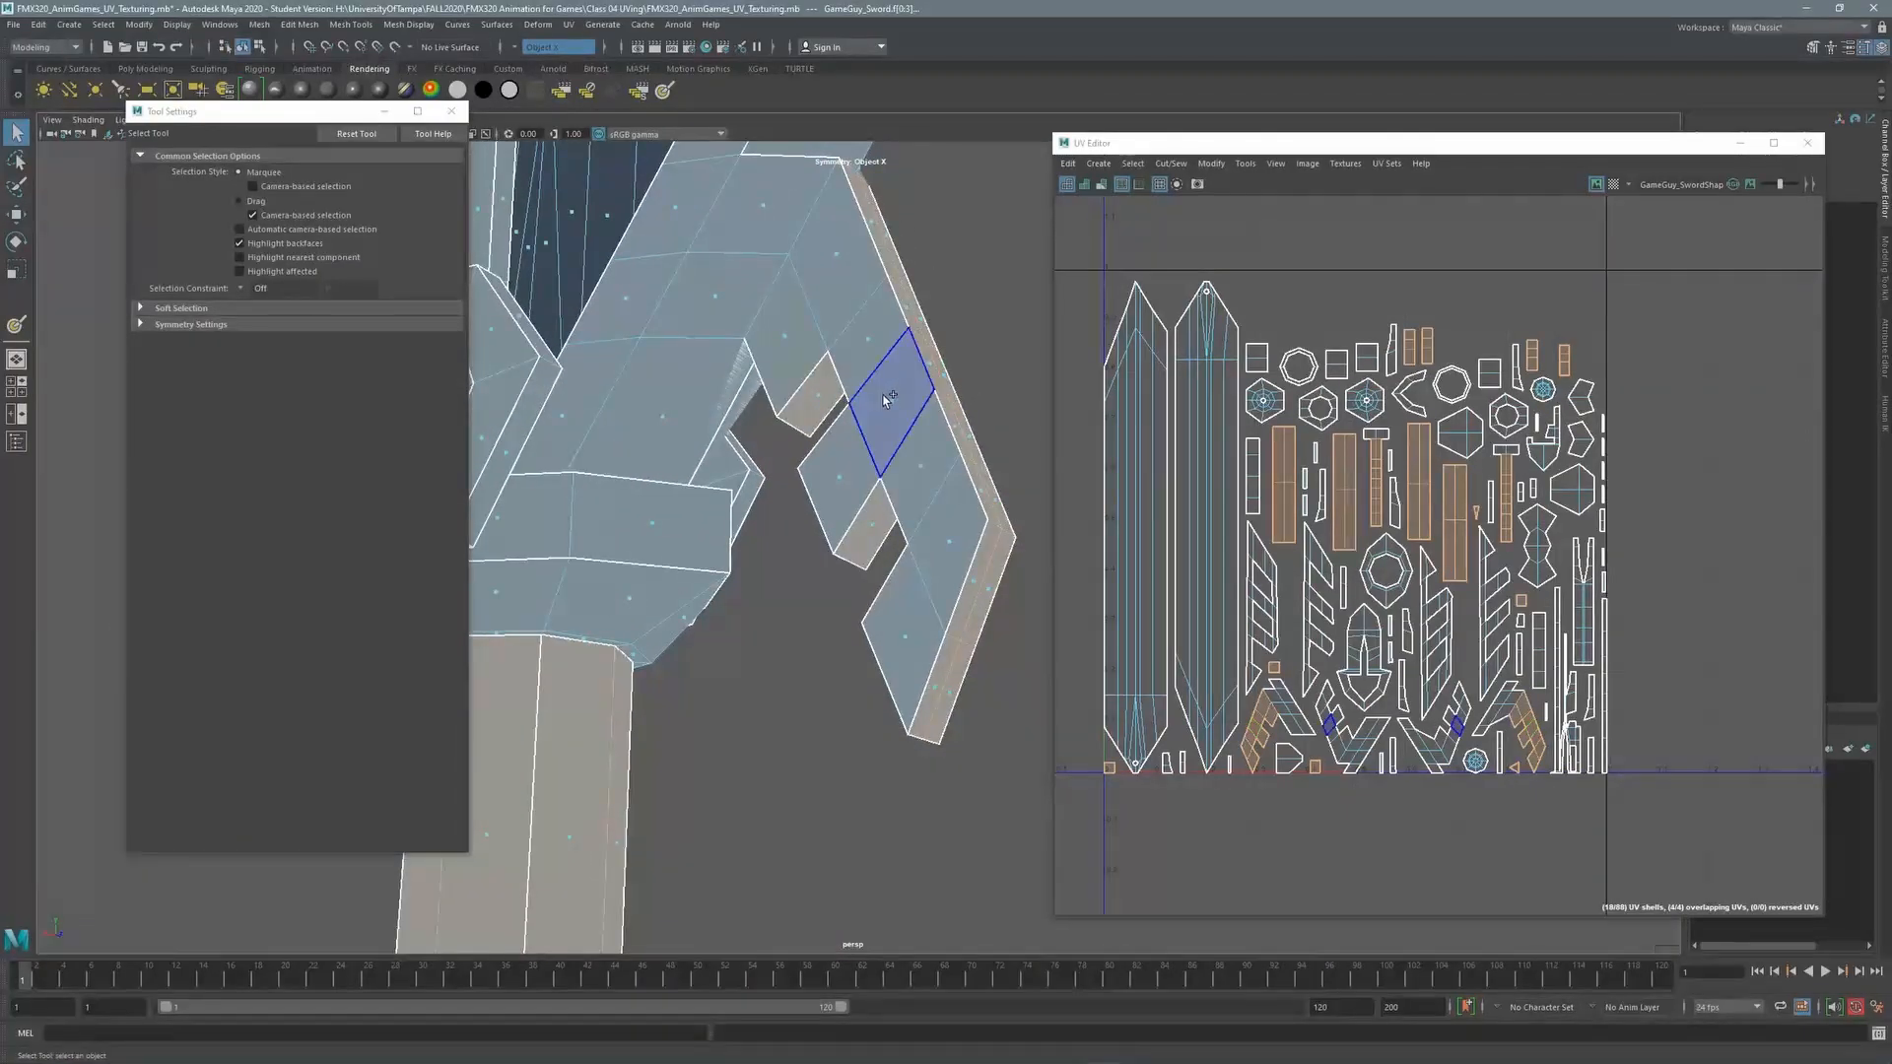
left_click(891, 393, "shift")
left_click(867, 340, "shift")
left_click(837, 259, "shift")
left_click(787, 338, "shift")
left_click(843, 465, "shift")
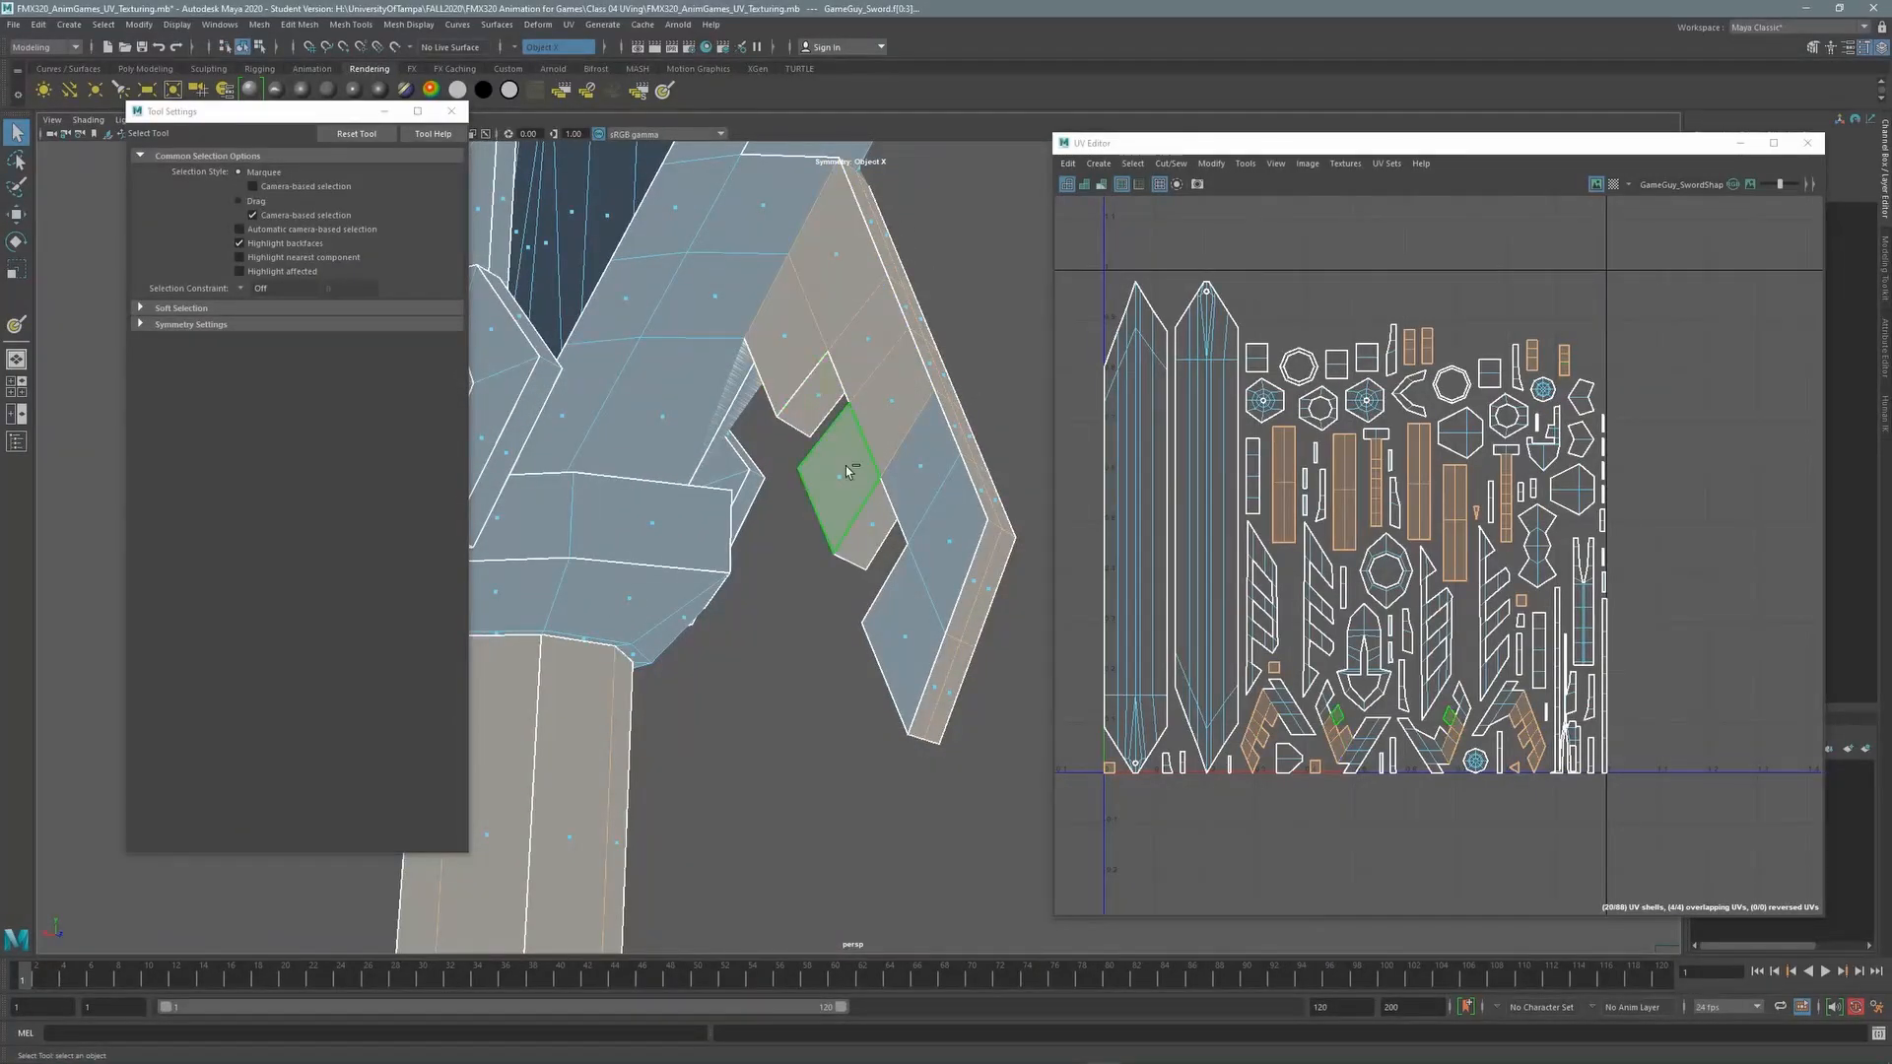
left_click(924, 460, "shift")
left_click(944, 543, "shift")
left_click(905, 629, "shift")
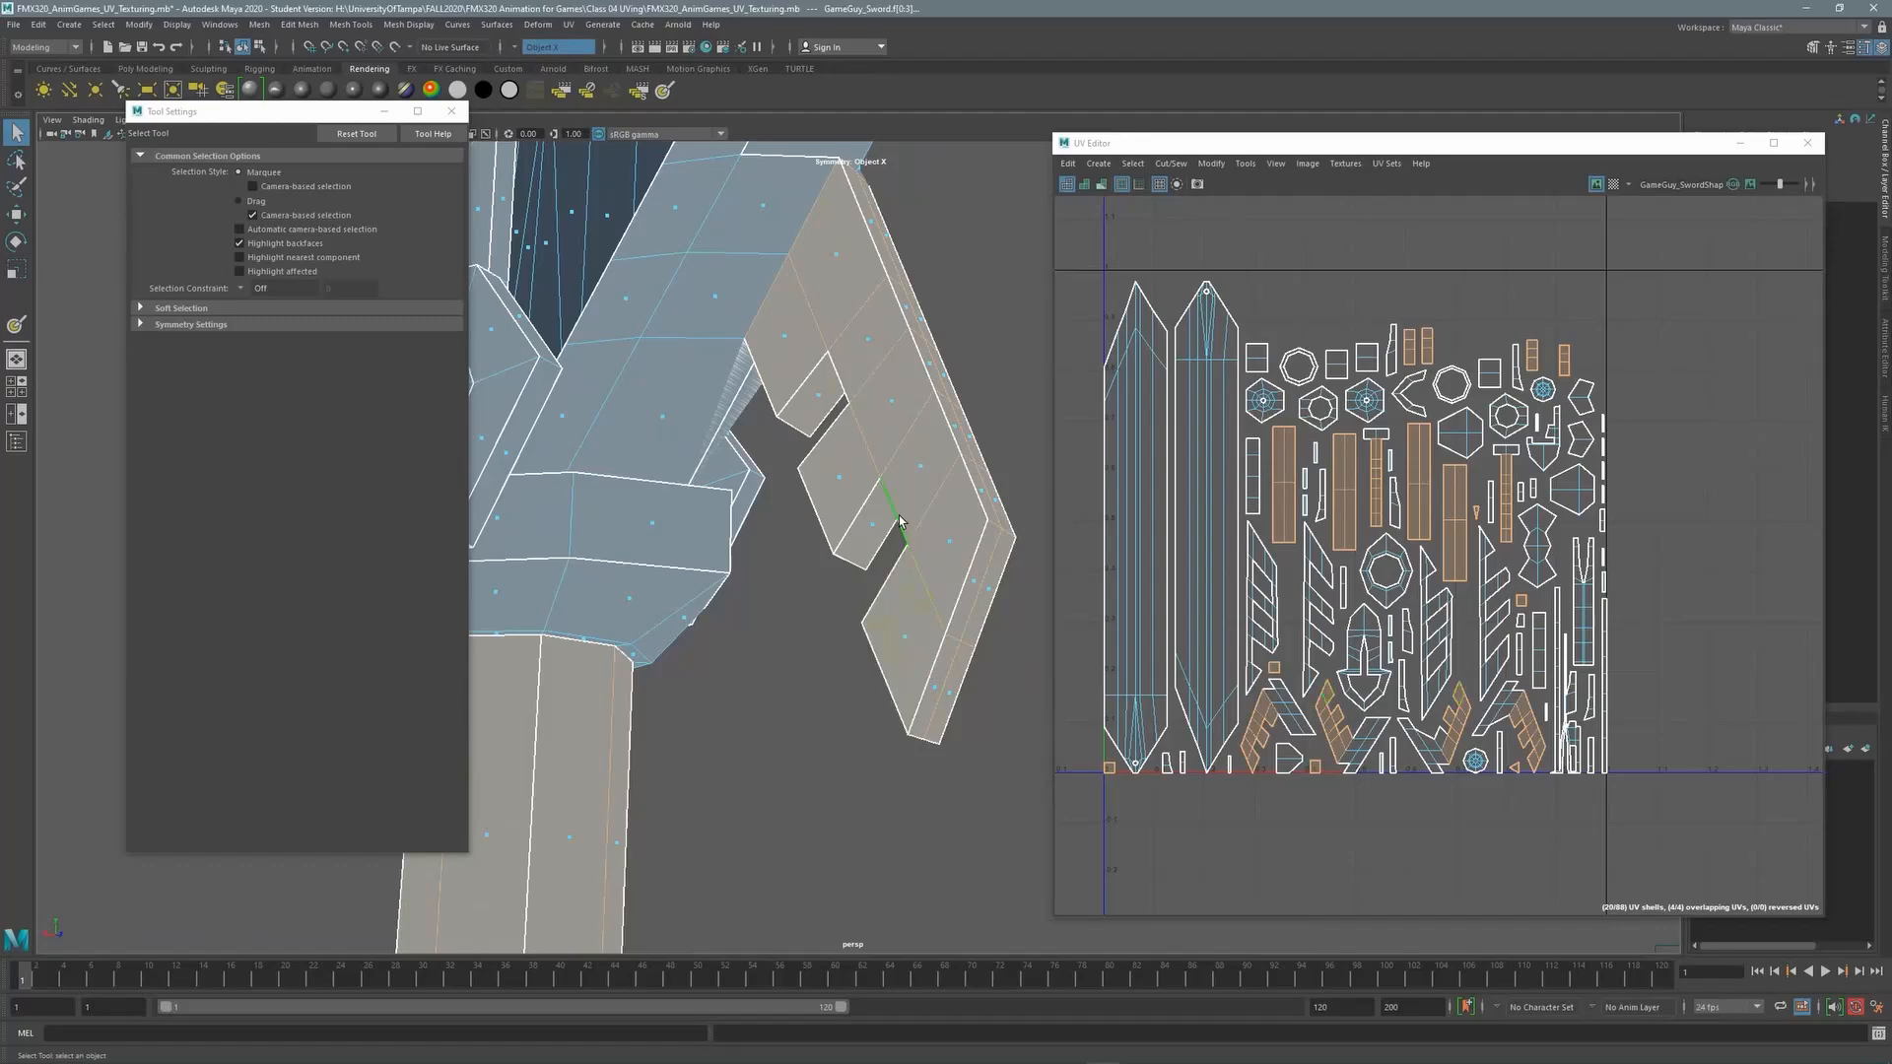
Add the rim and front faces of the hexagonal plate at the guard's center to the selection
left_click_drag(890, 532, 803, 356, "alt")
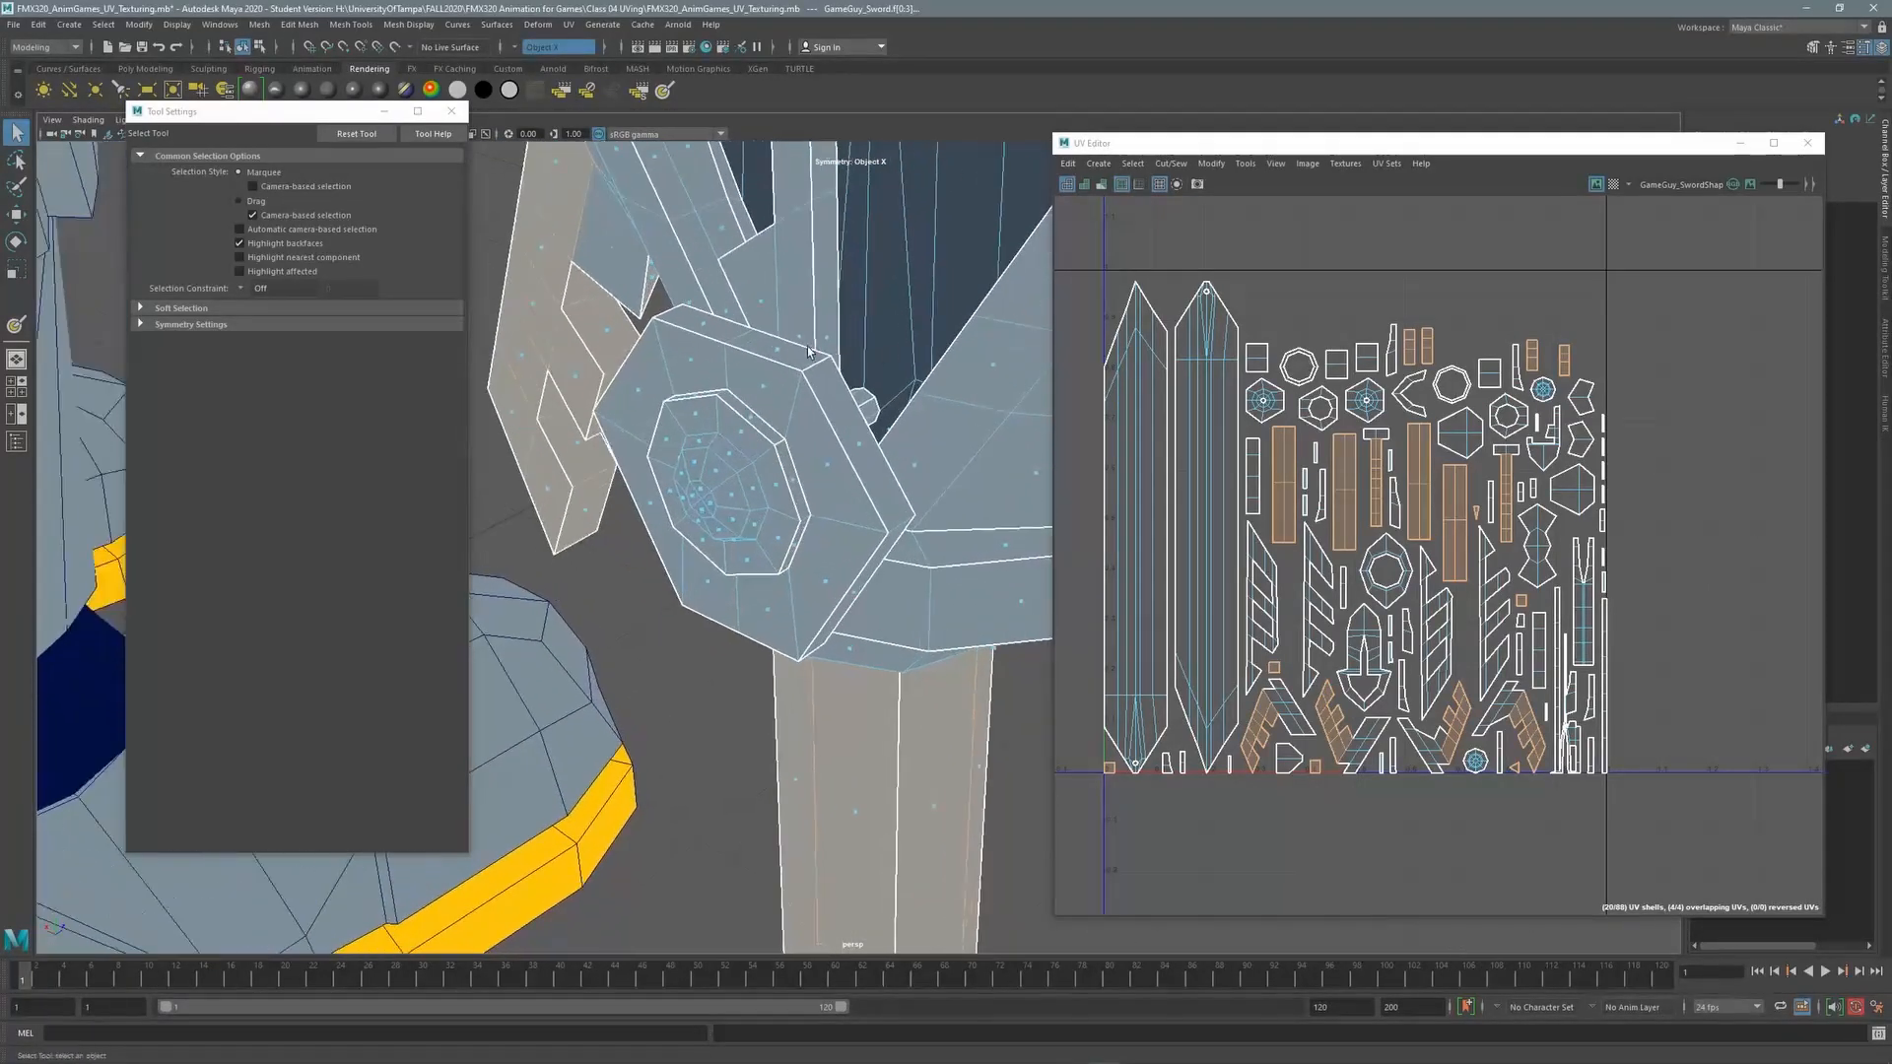
left_click(783, 347, "shift")
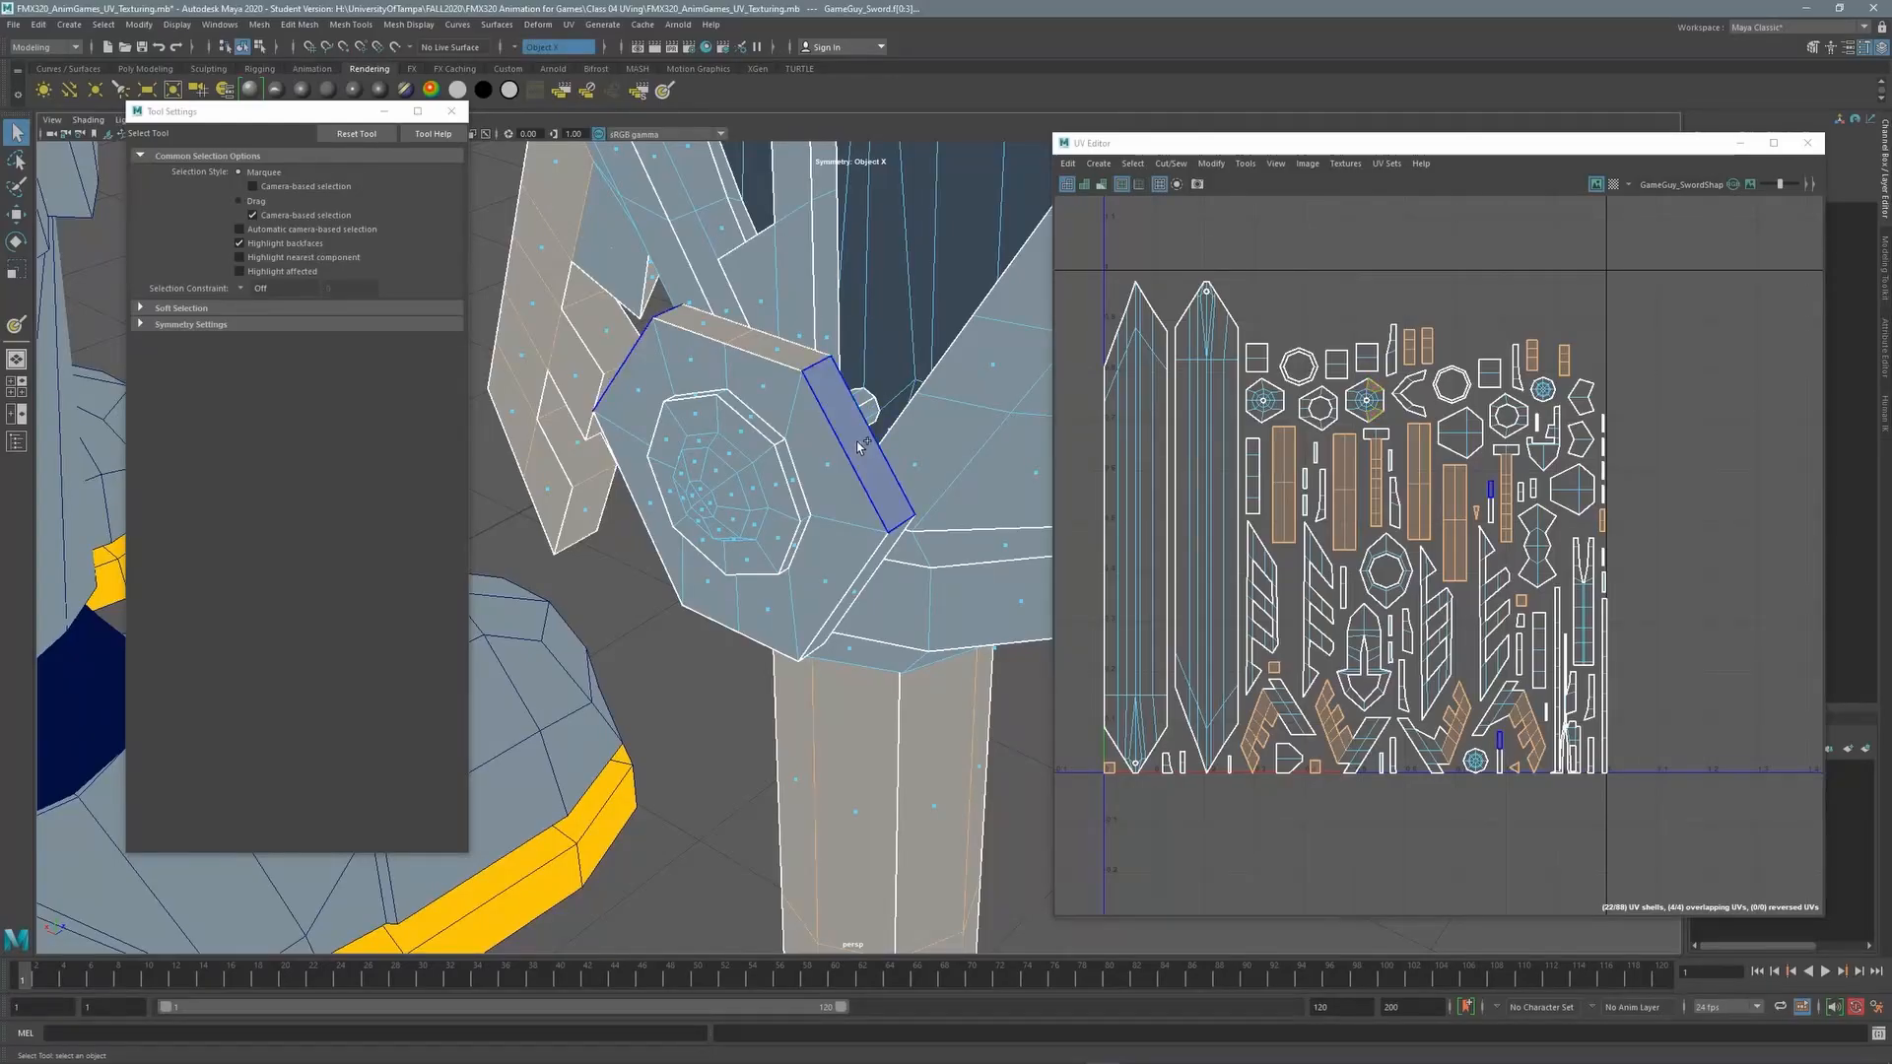
left_click(854, 453, "shift")
left_click_drag(853, 454, 815, 458, "alt")
key("ctrl+z")
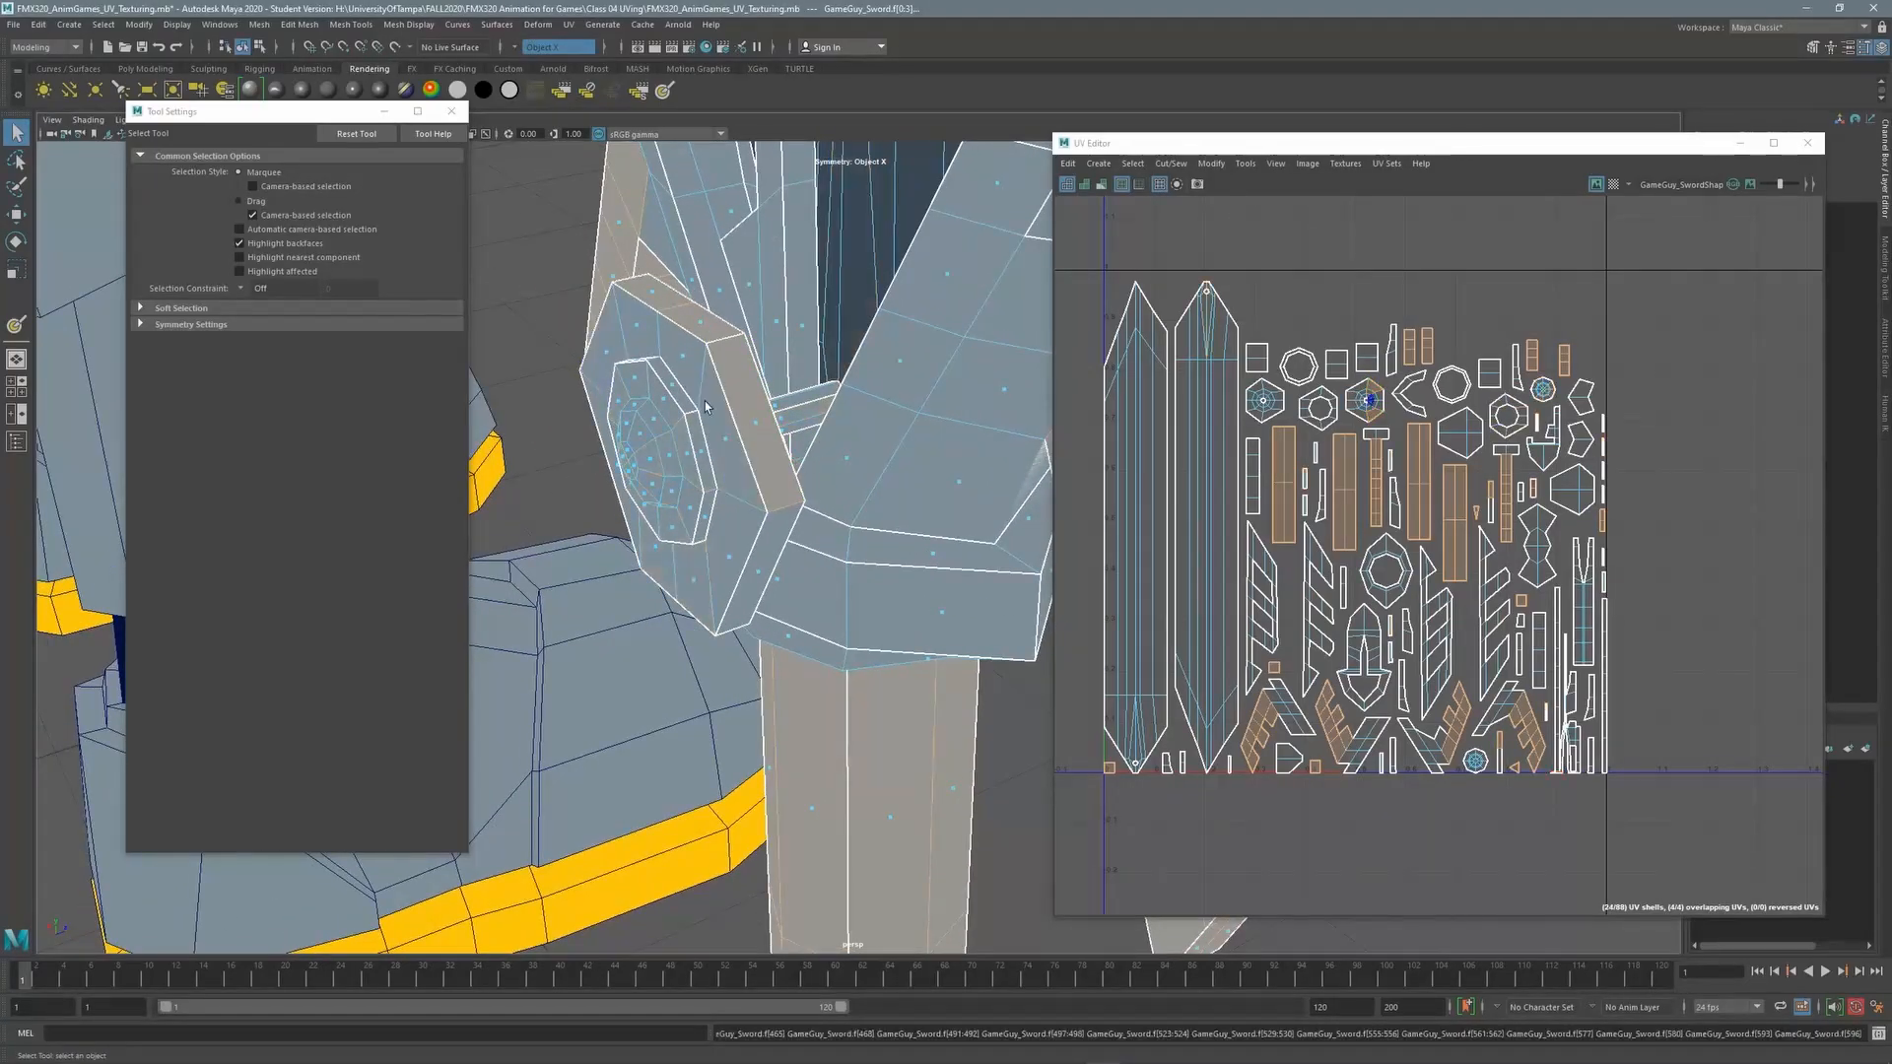
left_click(651, 340, "shift")
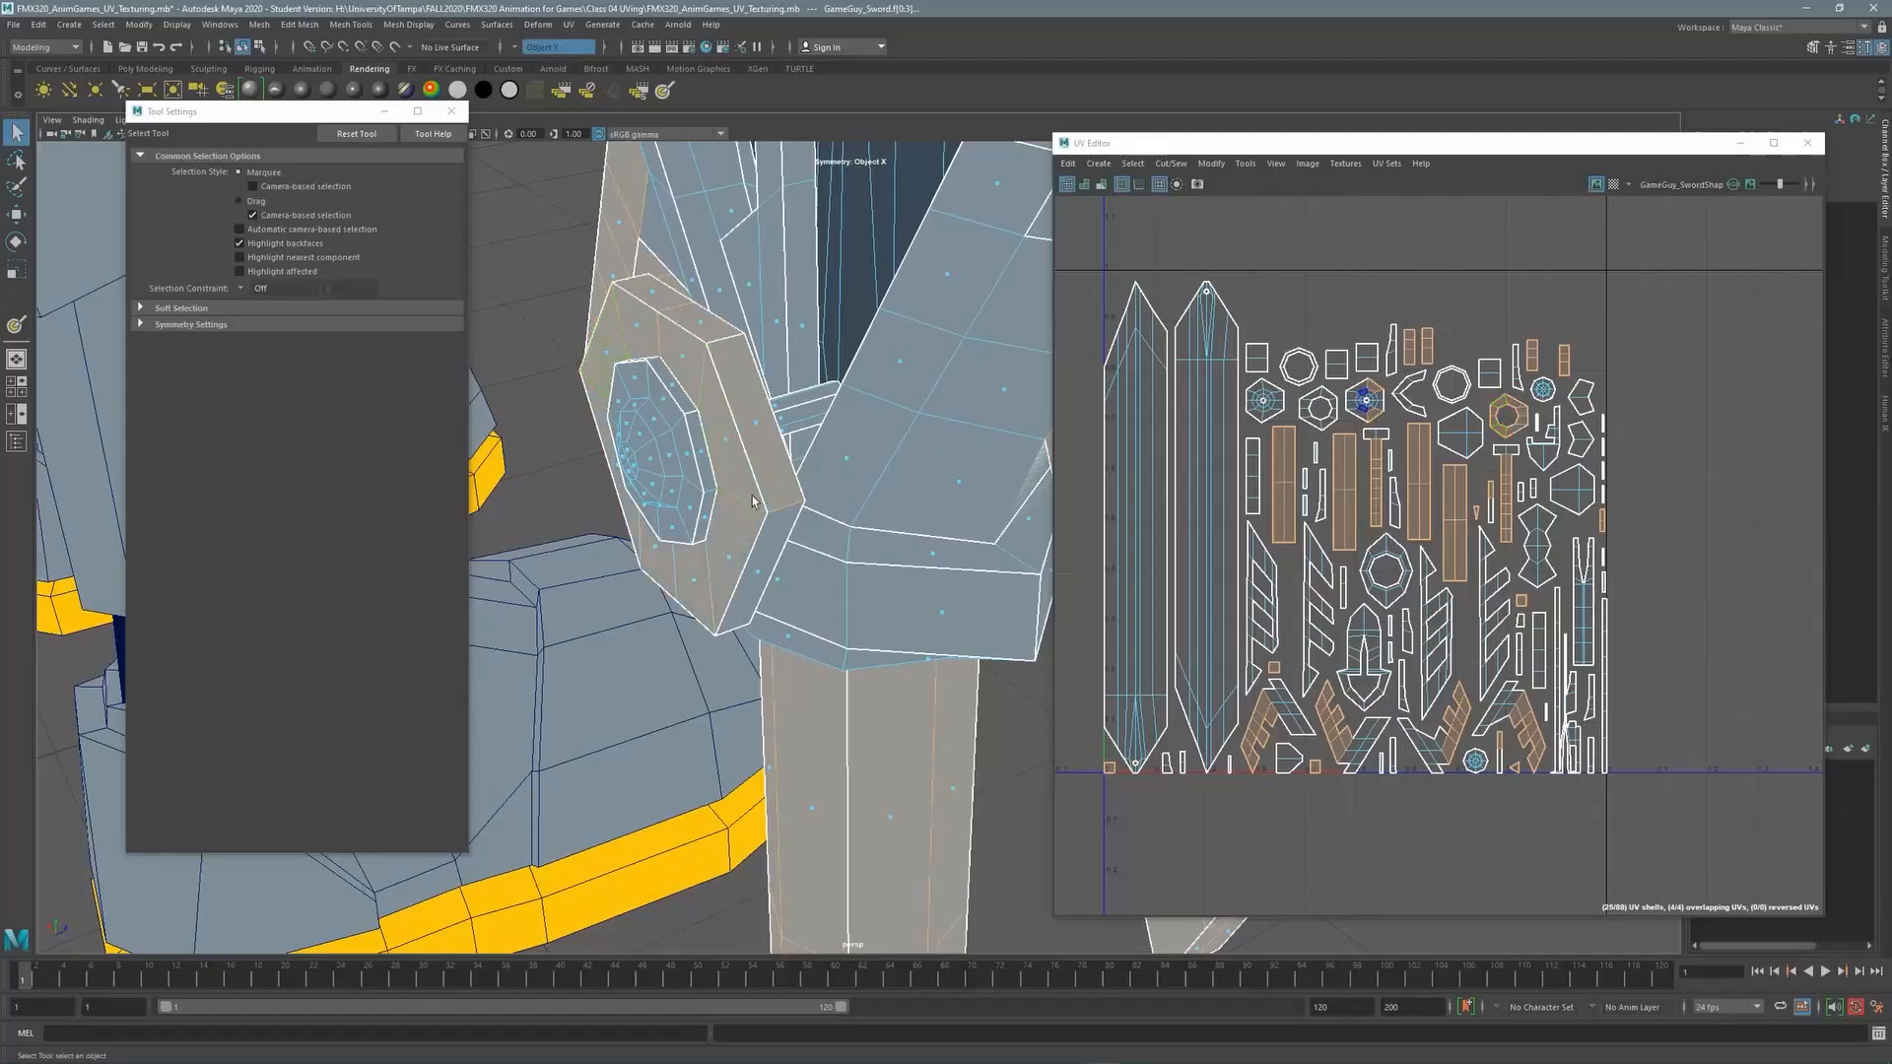
left_click_drag(765, 572, 676, 401, "alt")
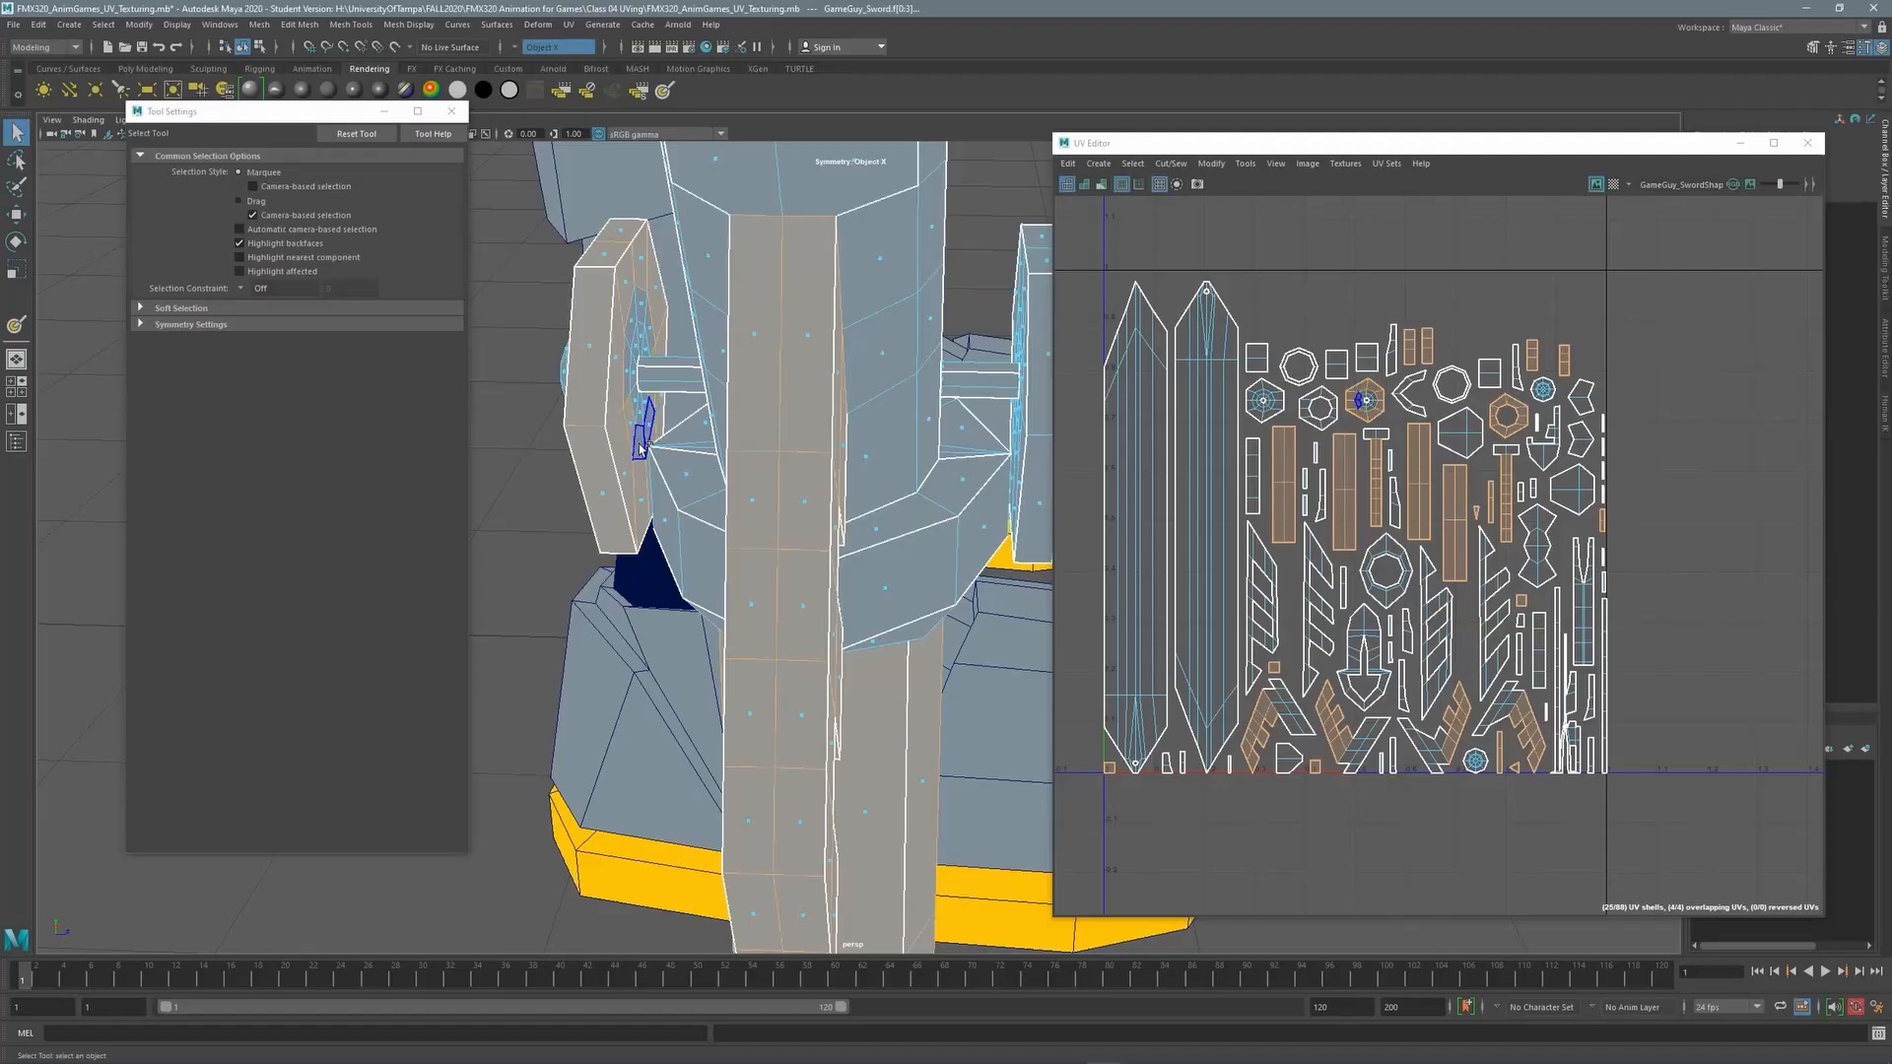
Add the front and rim faces of the hexagonal plate on the opposite side of the guard to the selection
left_click_drag(636, 361, 864, 359, "alt")
mouse_move(678, 518)
left_mouse_down("alt")
mouse_move(741, 410)
mouse_move(990, 437)
mouse_move(926, 433)
mouse_move(640, 522)
left_mouse_up("alt")
middle_click_drag(641, 522, 695, 366, "alt")
right_click_drag(694, 367, 759, 367, "alt")
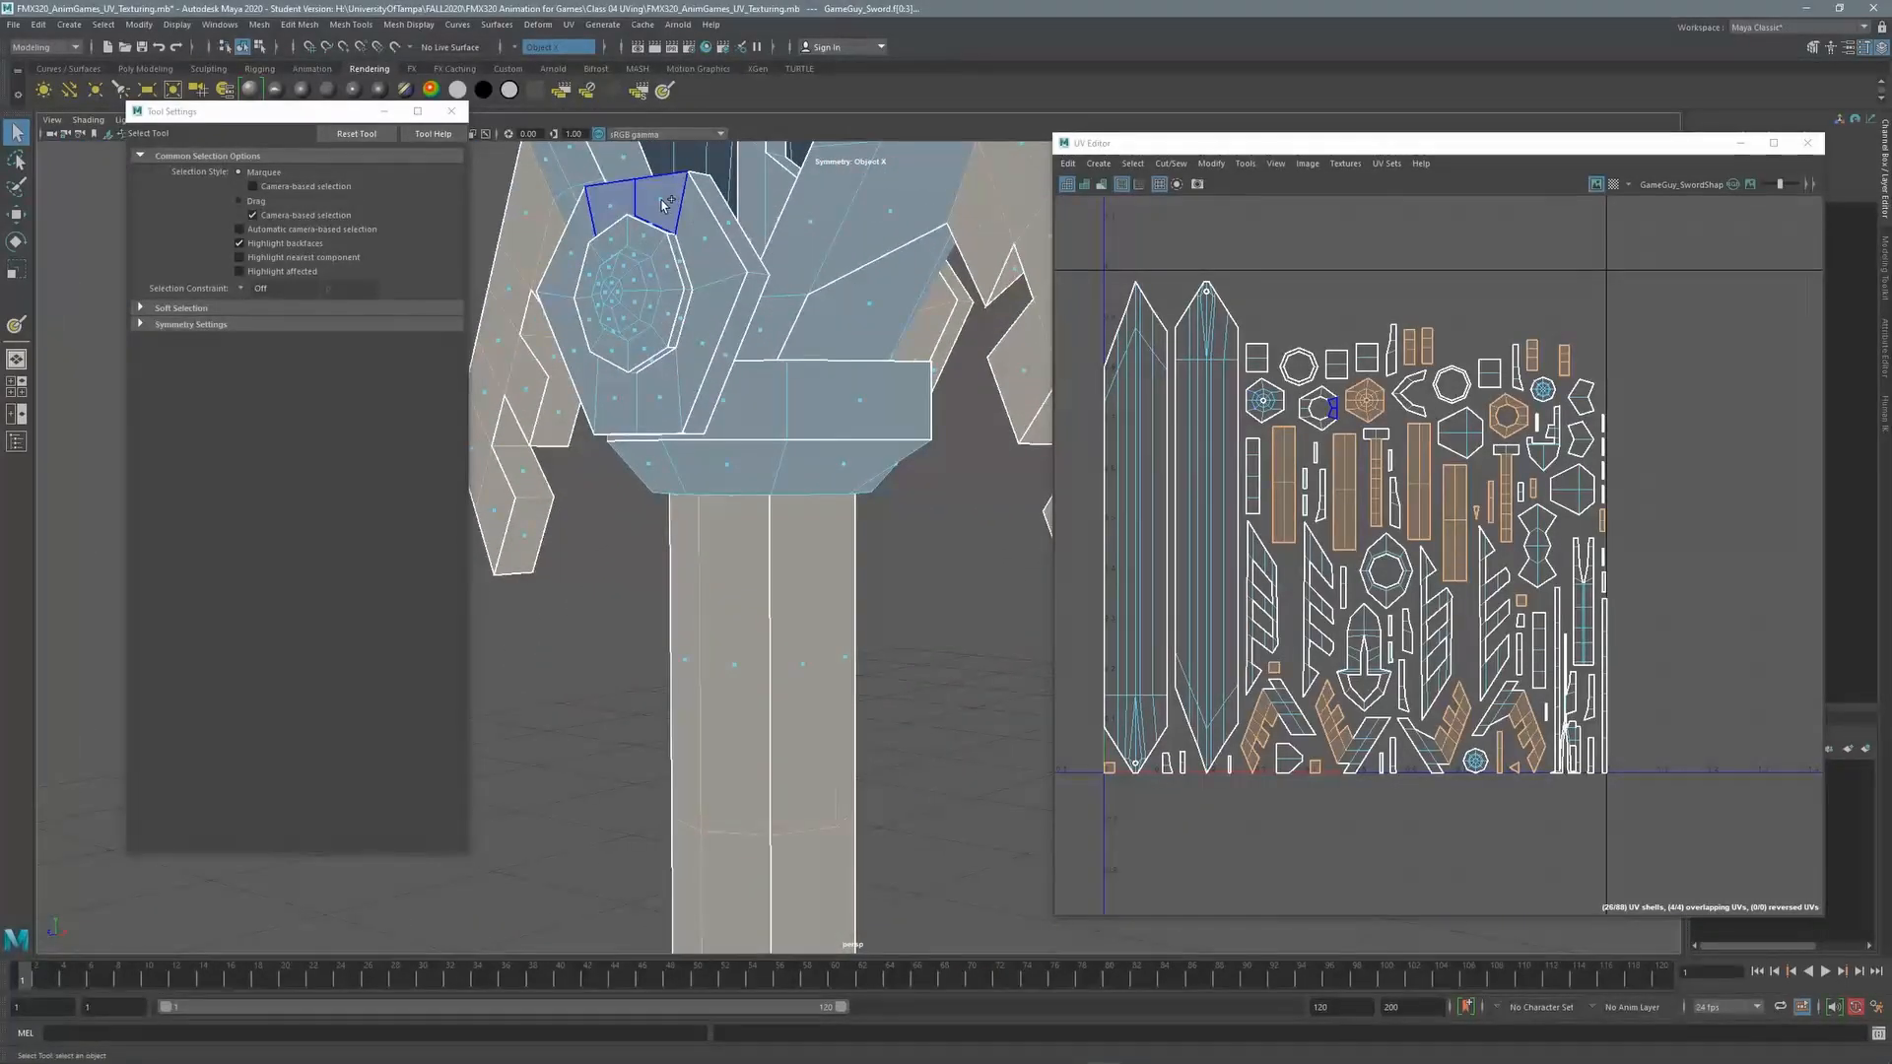
left_click(726, 220, "shift")
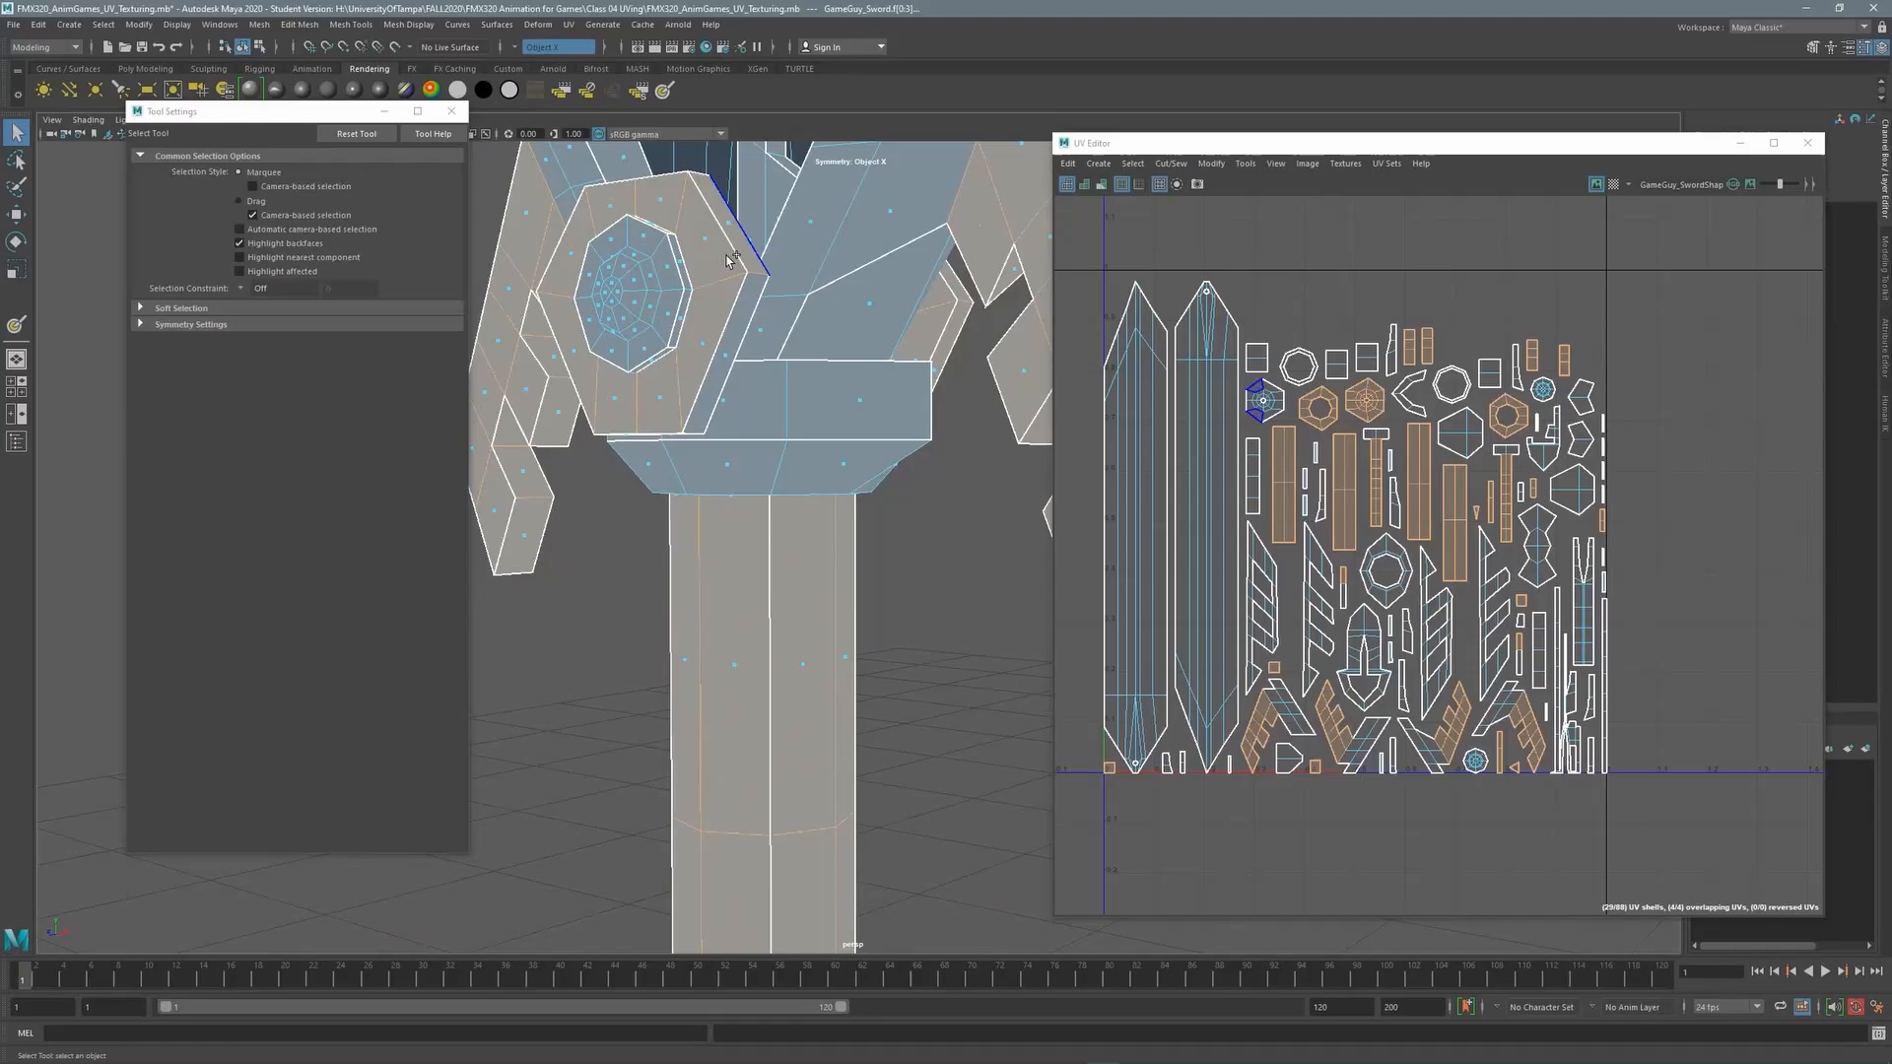
double_click(731, 340, "shift")
Add the outer and middle rings of faces on the hexagonal plate's reverse side to the selection
left_click_drag(789, 256, 818, 286, "alt")
middle_click_drag(818, 287, 824, 294, "alt")
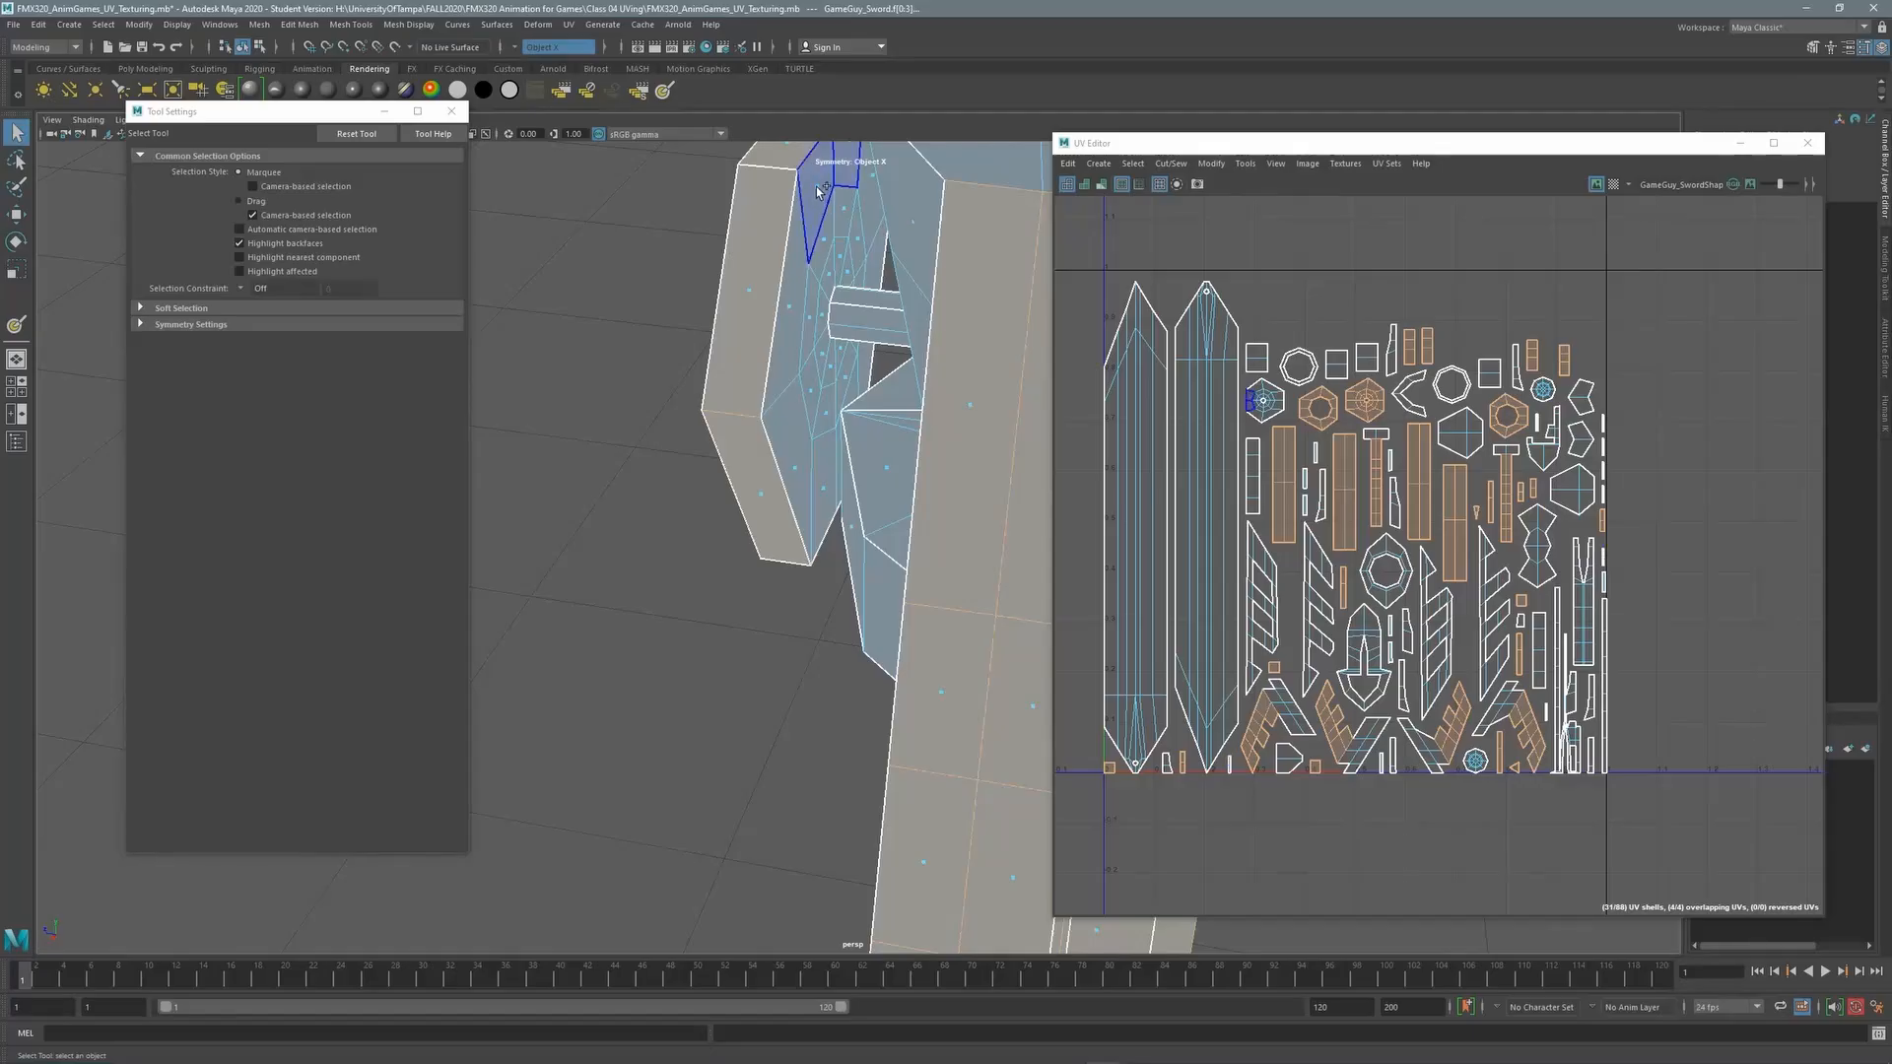
left_click(789, 306, "shift")
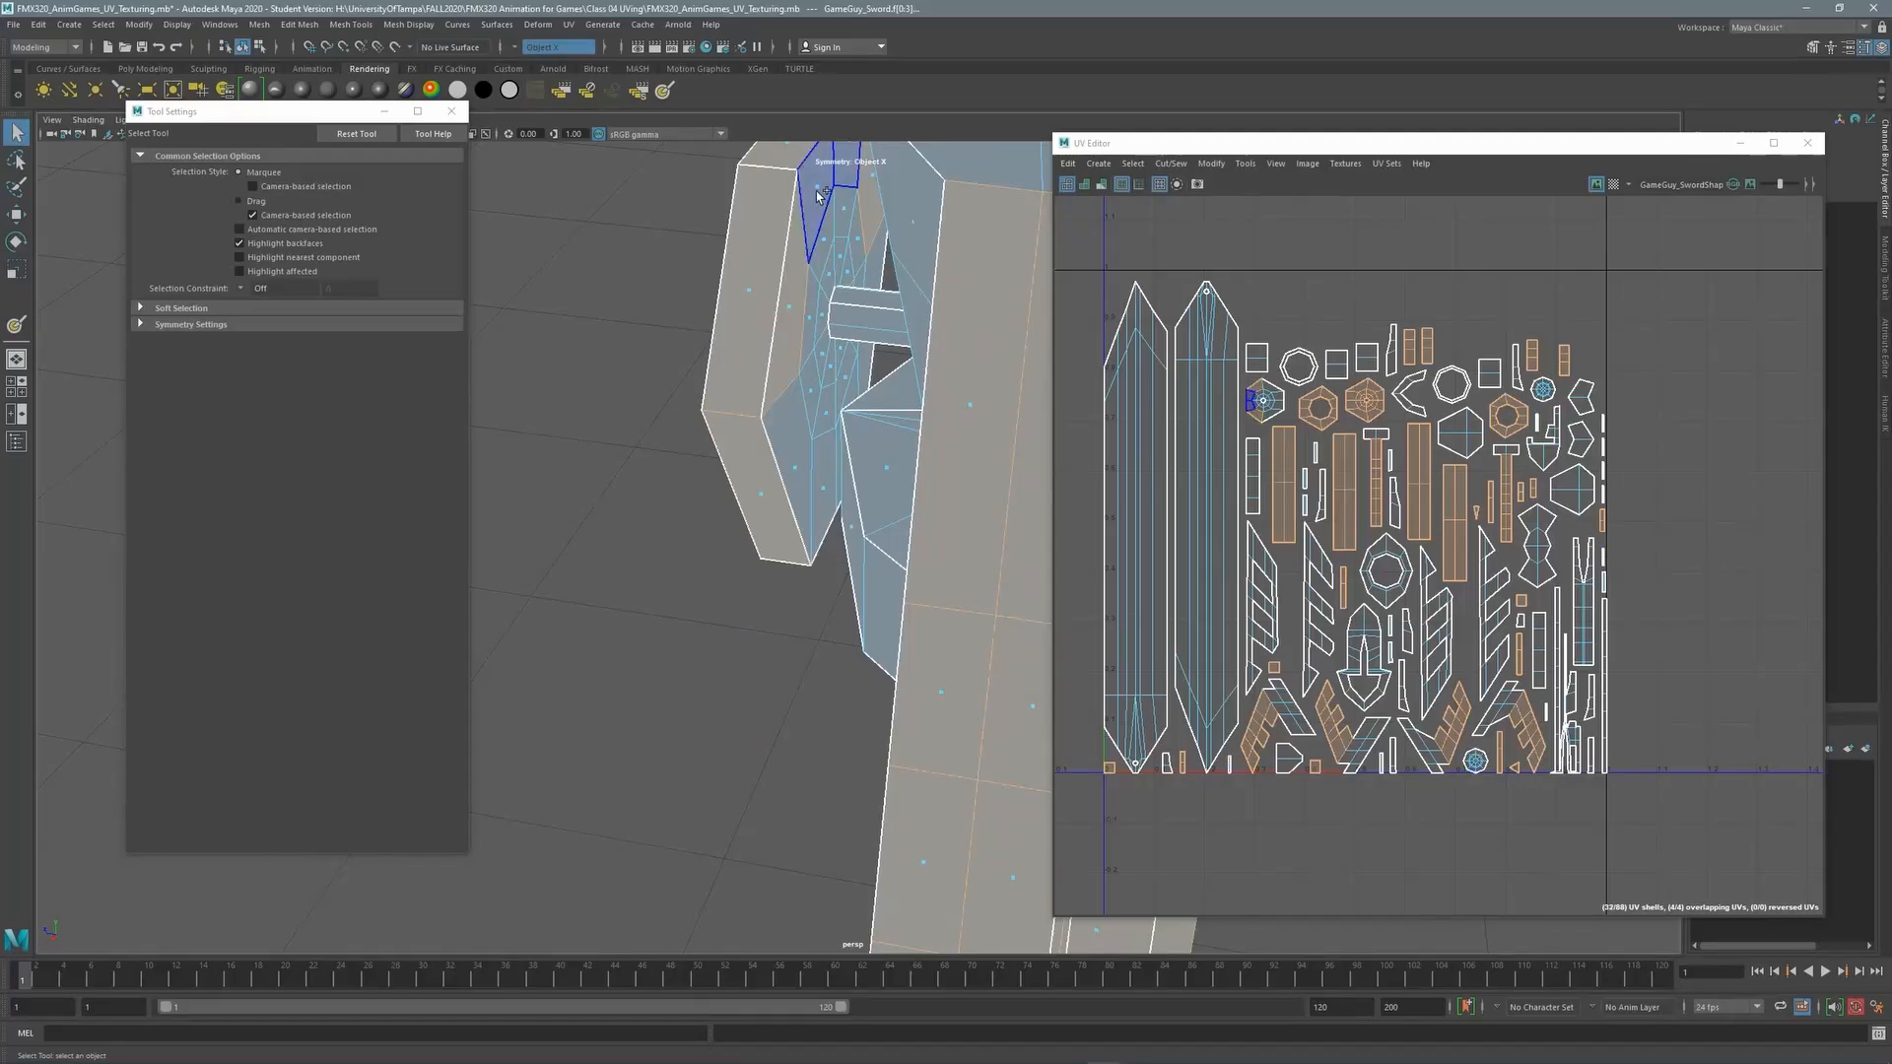
double_click(817, 193, "shift")
left_click(823, 243, "shift")
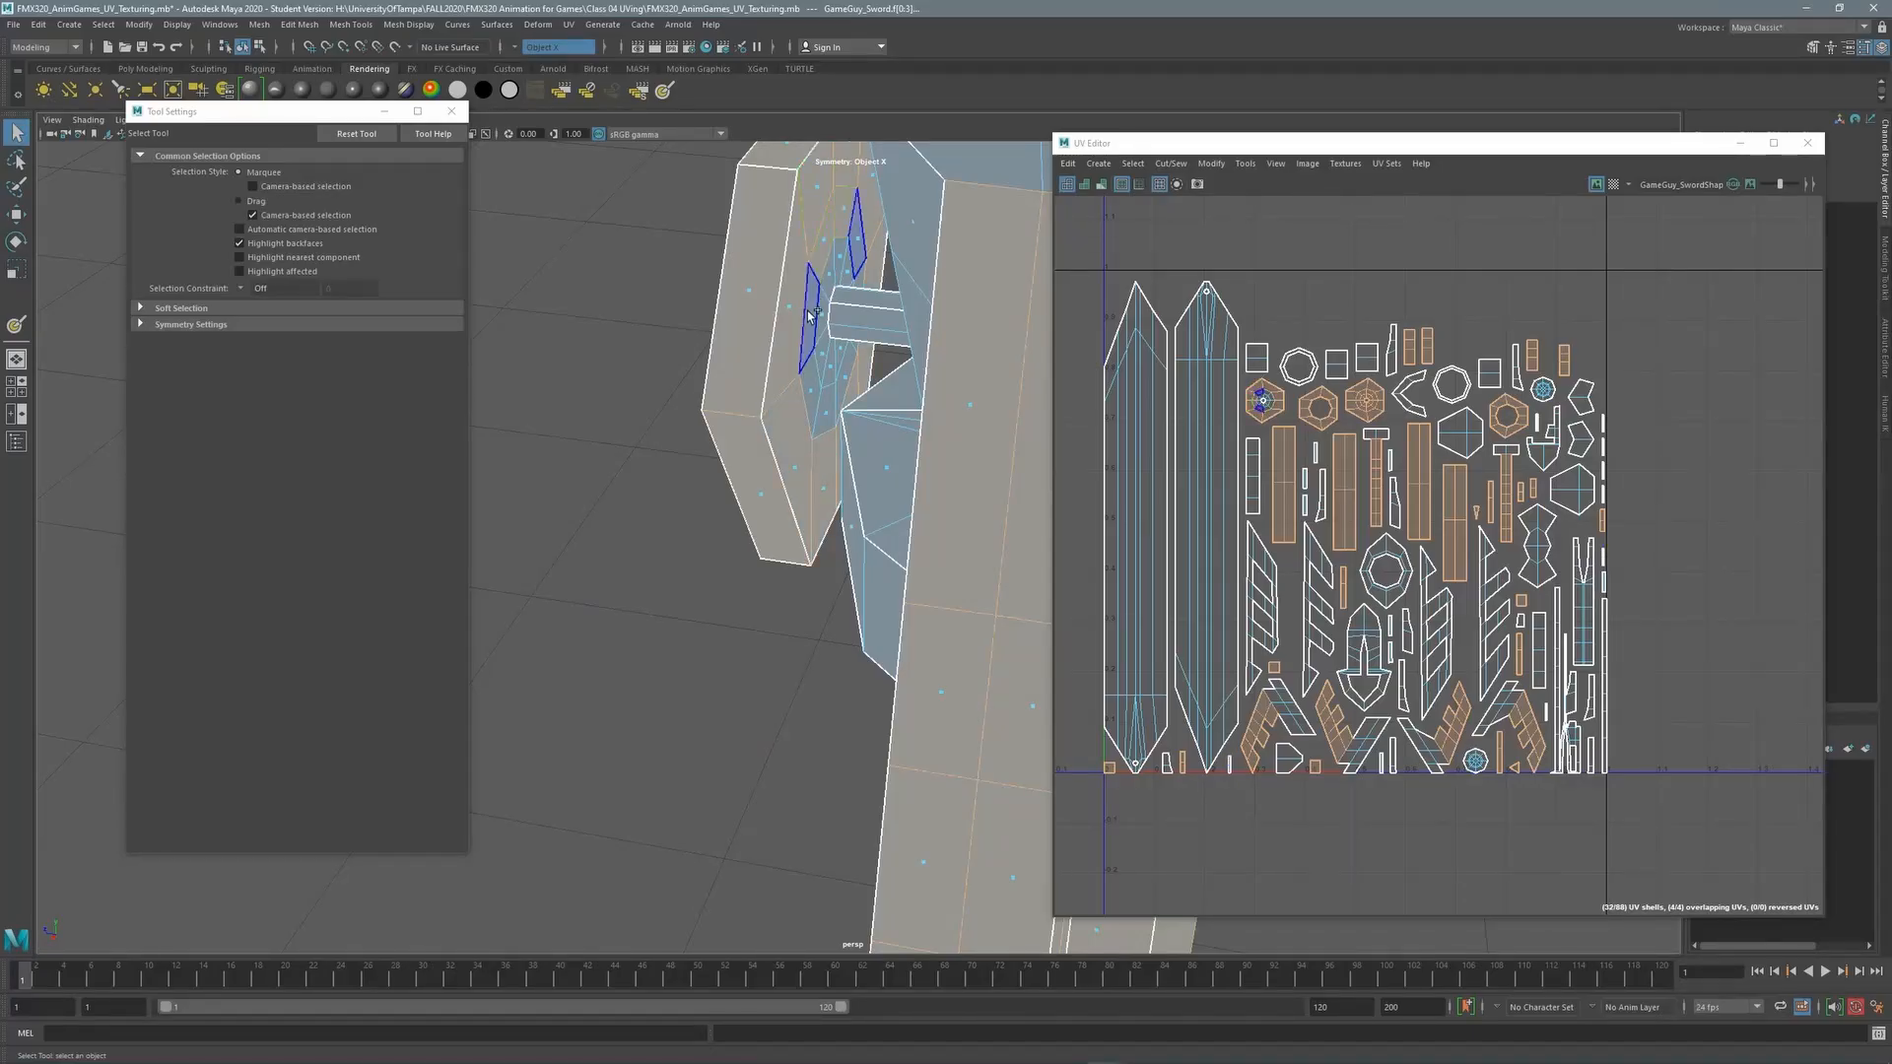
double_click(810, 311, "shift")
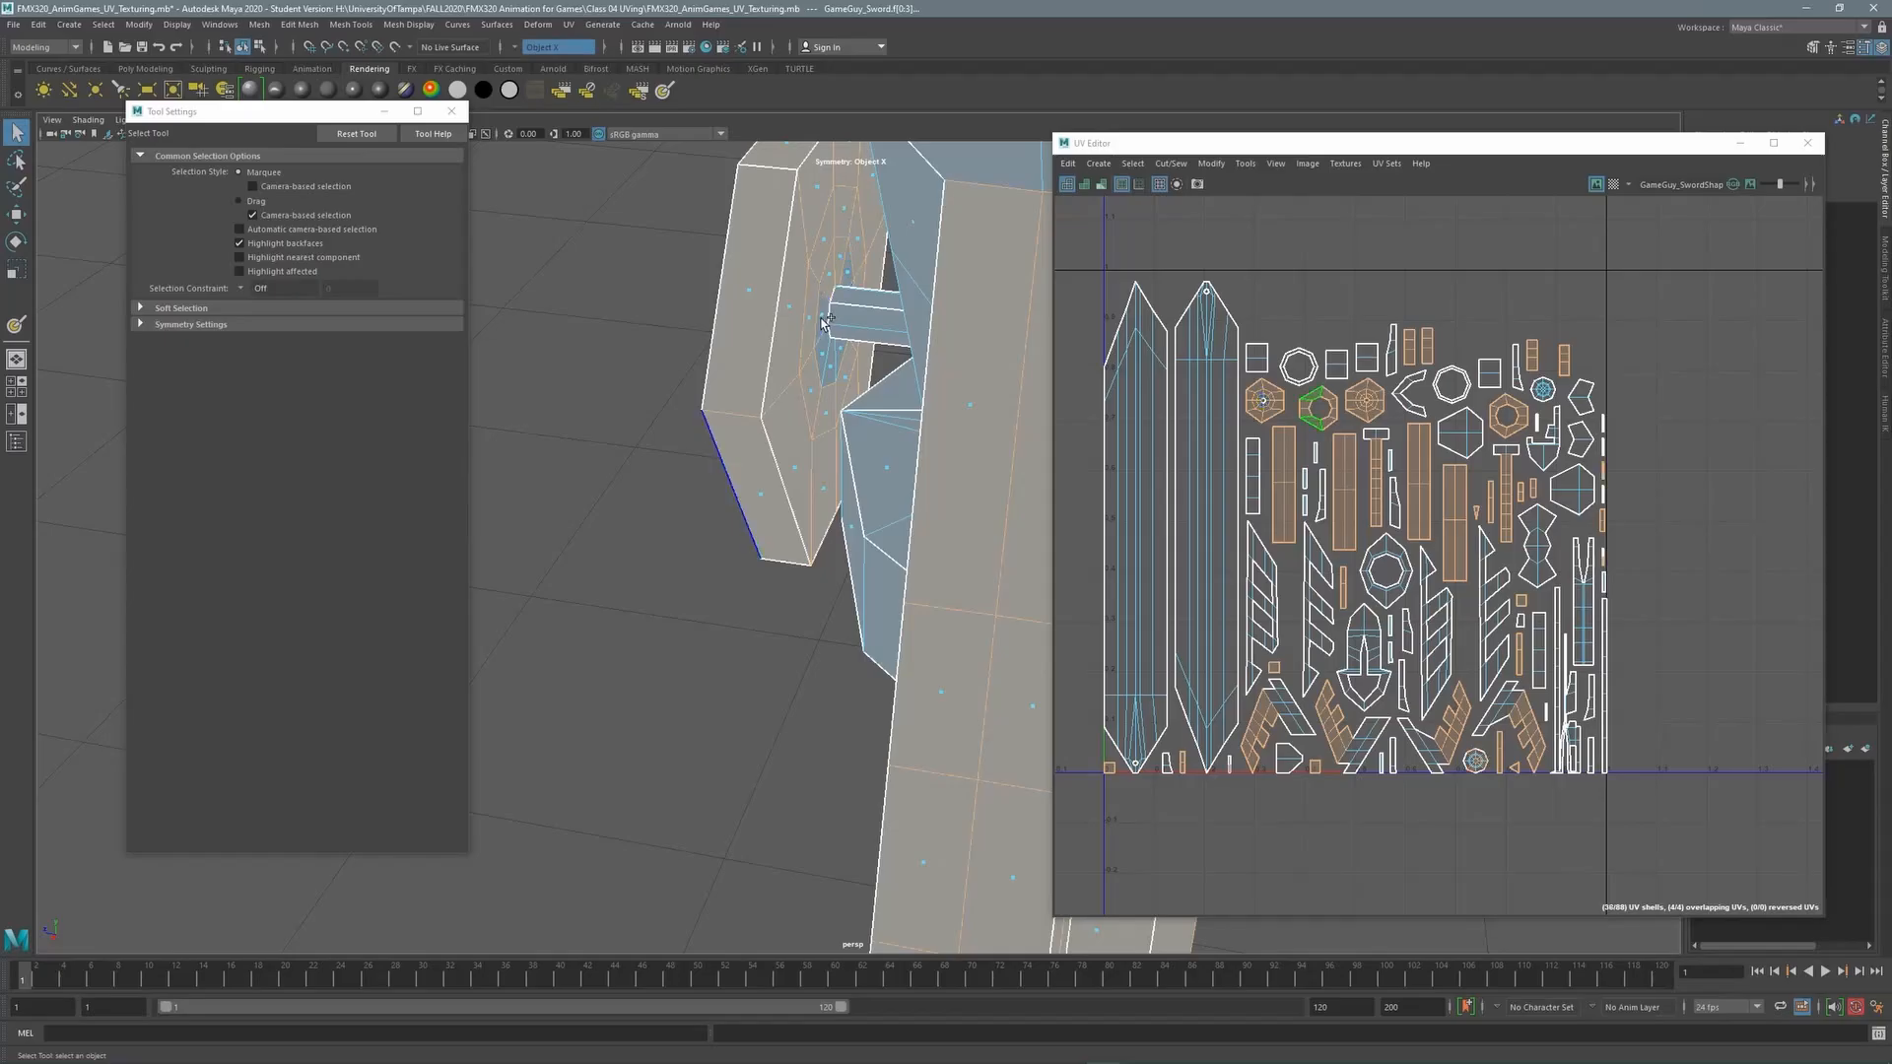
double_click(820, 317, "shift")
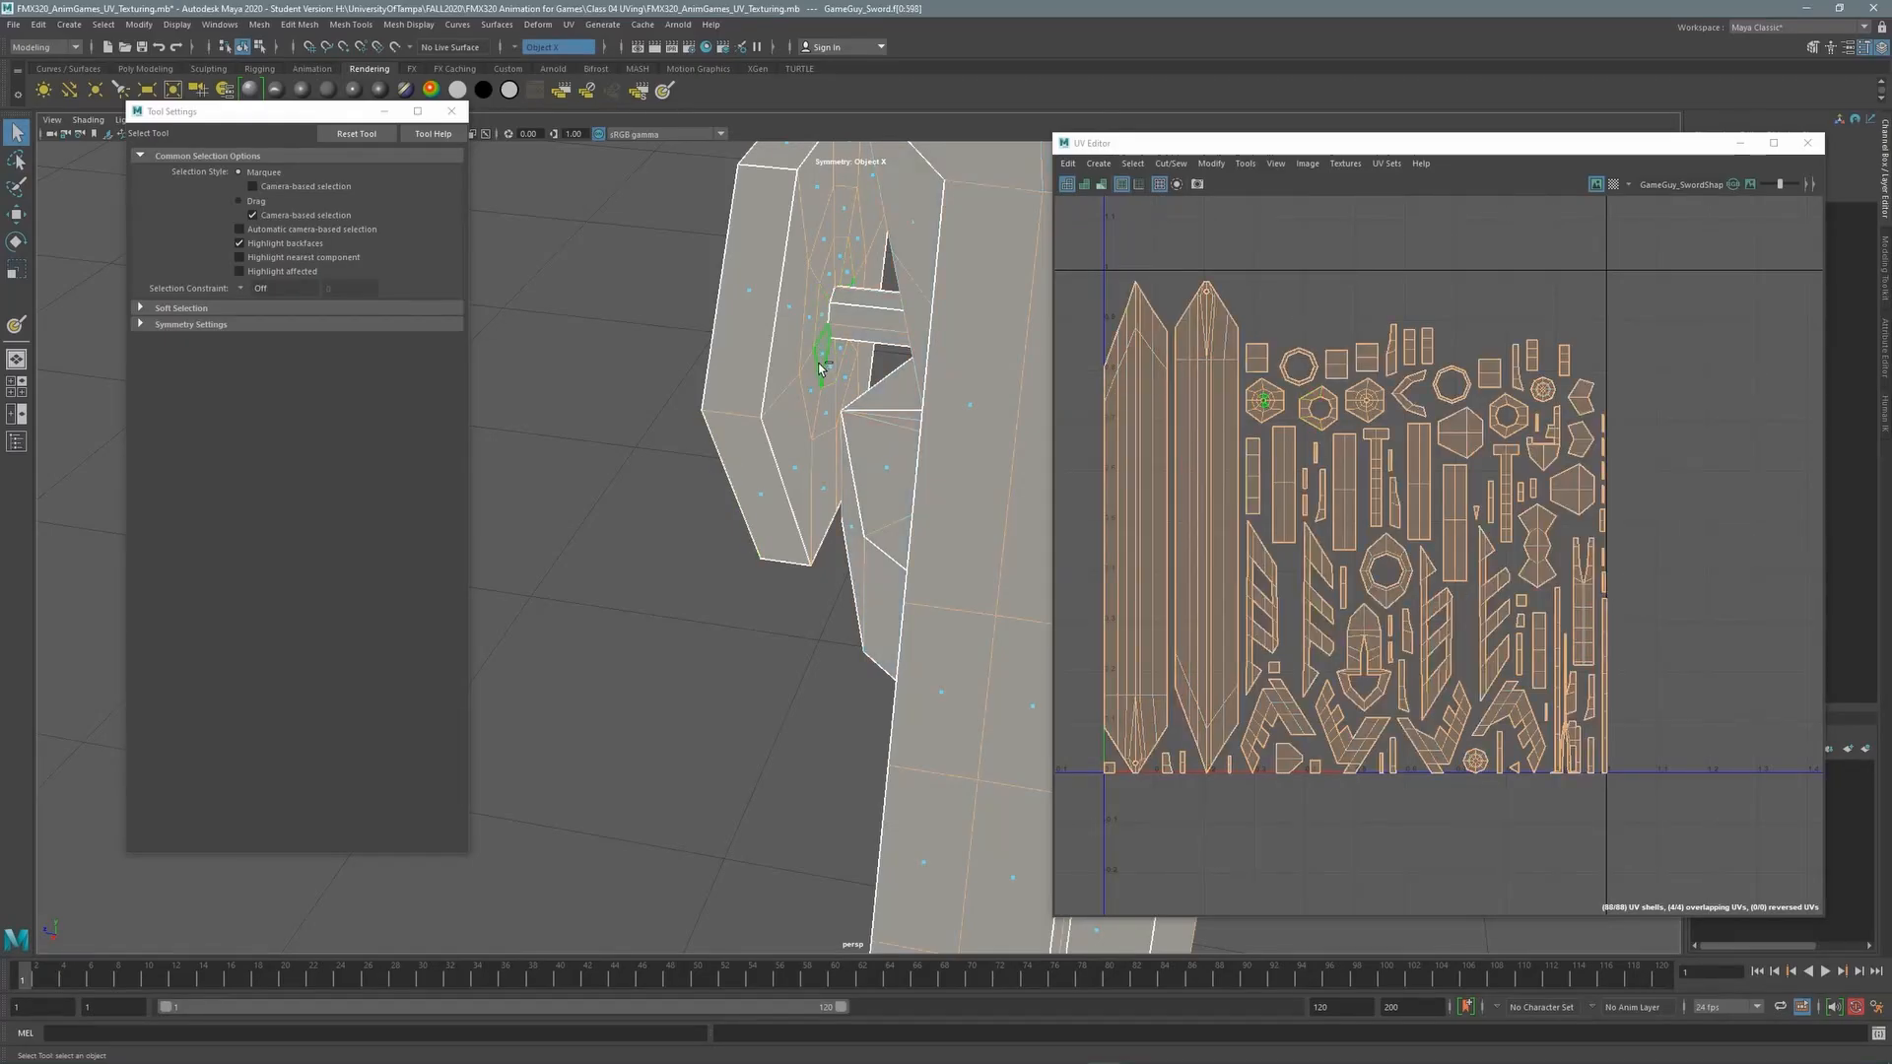
key("ctrl+z")
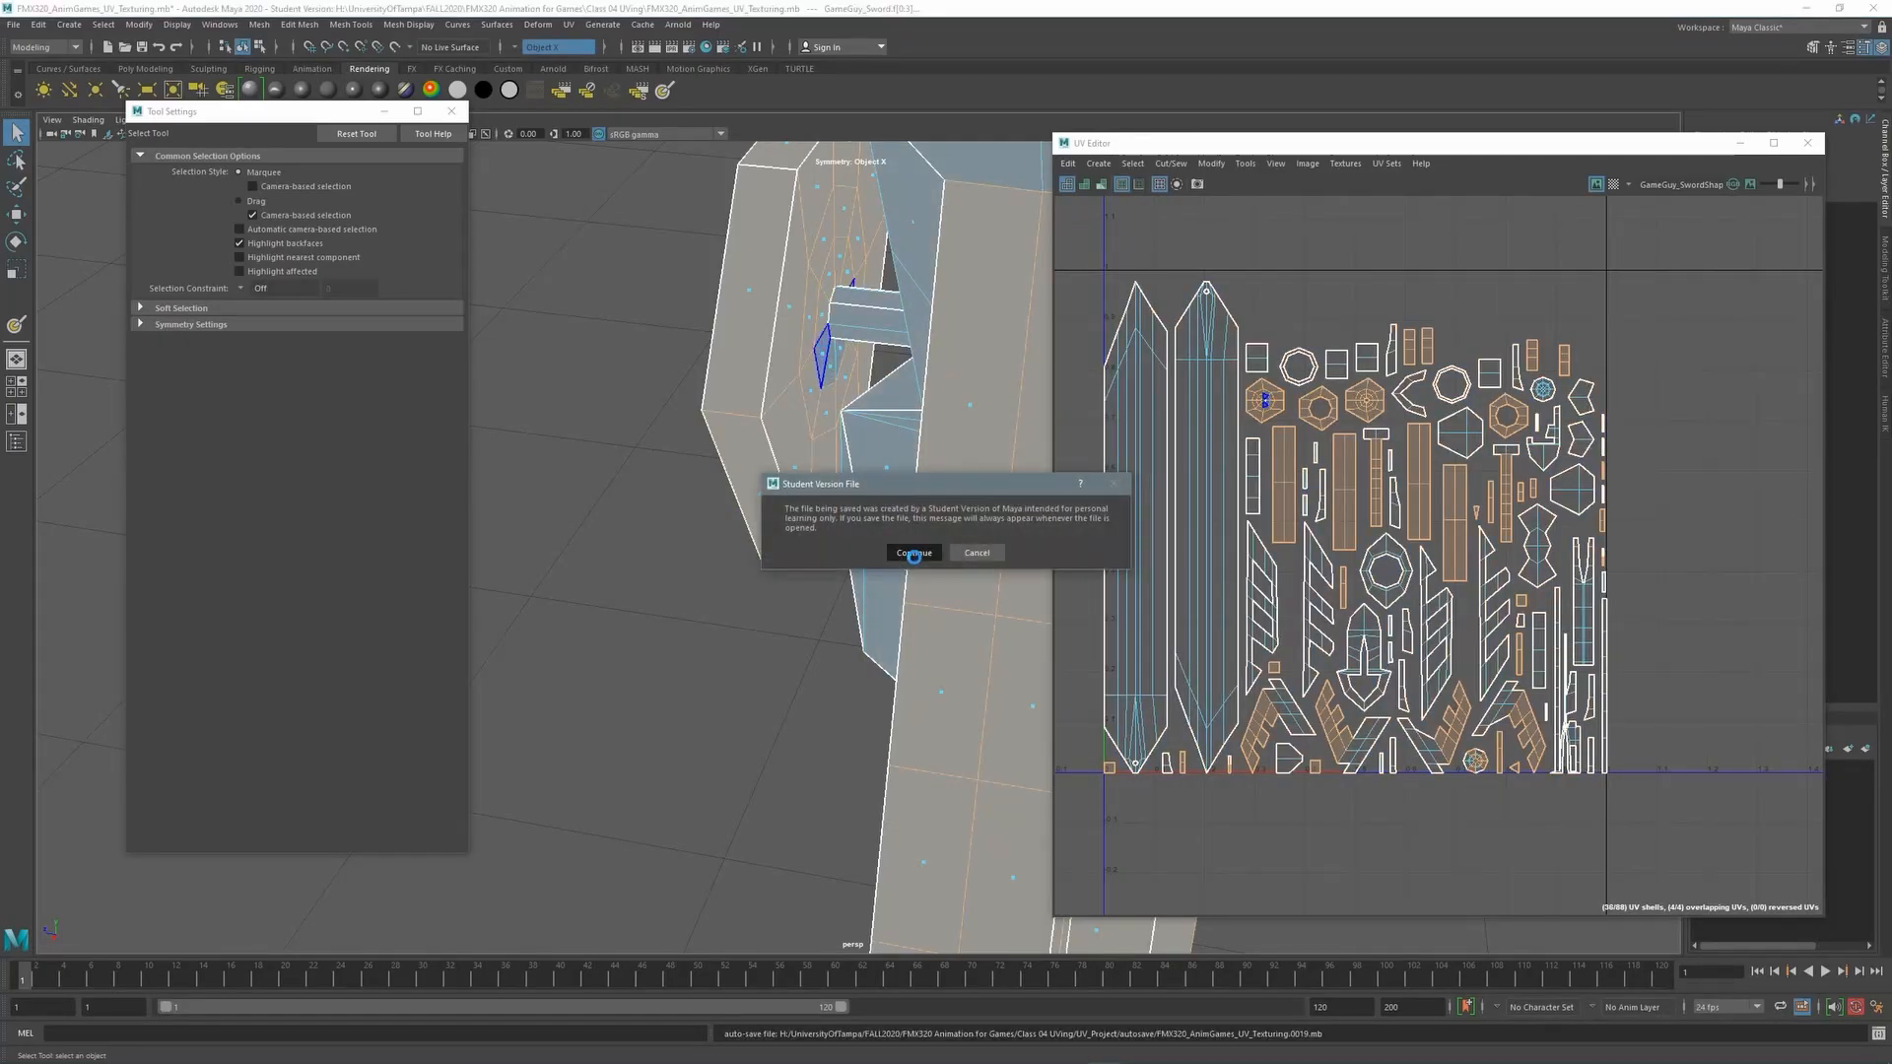
left_click(914, 553)
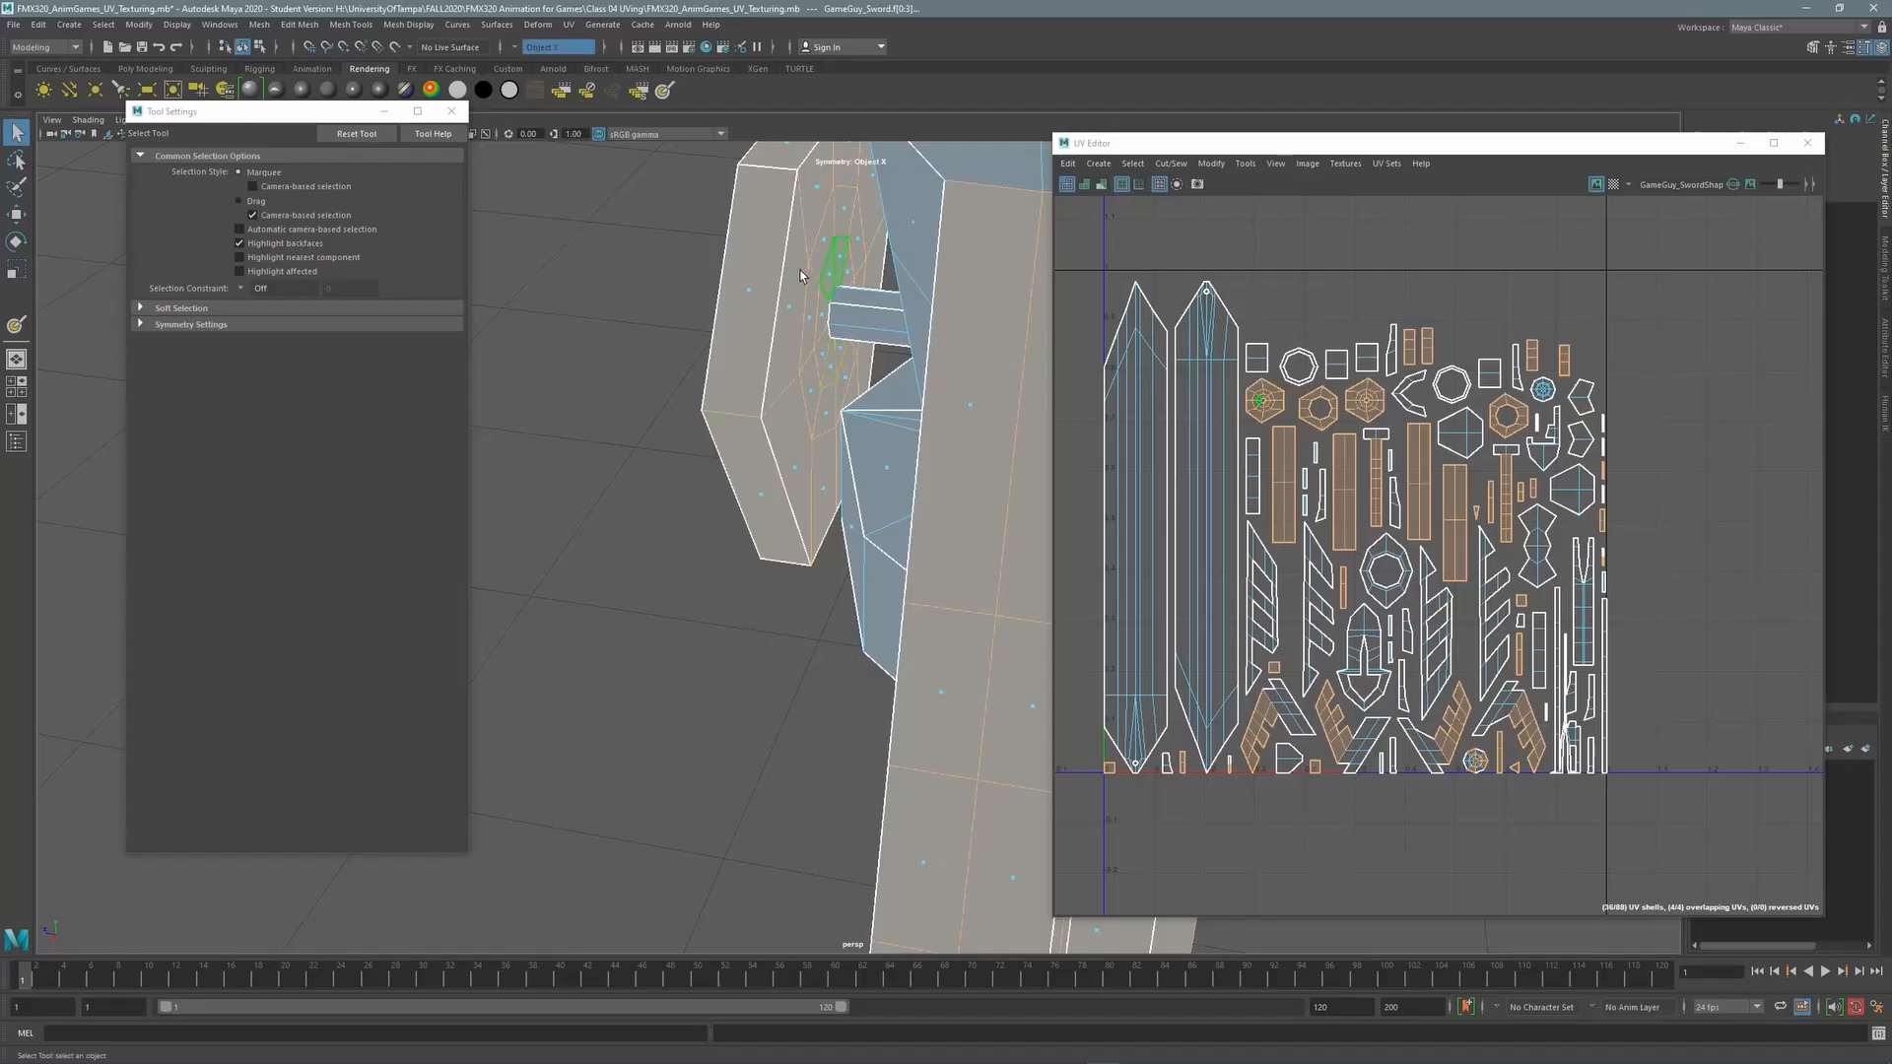
Add the remaining central wedge faces on the hexagonal plate's reverse side to the selection
left_click_drag(838, 262, 967, 259, "alt")
middle_click_drag(961, 272, 698, 355, "alt")
left_click_drag(699, 354, 566, 451, "alt")
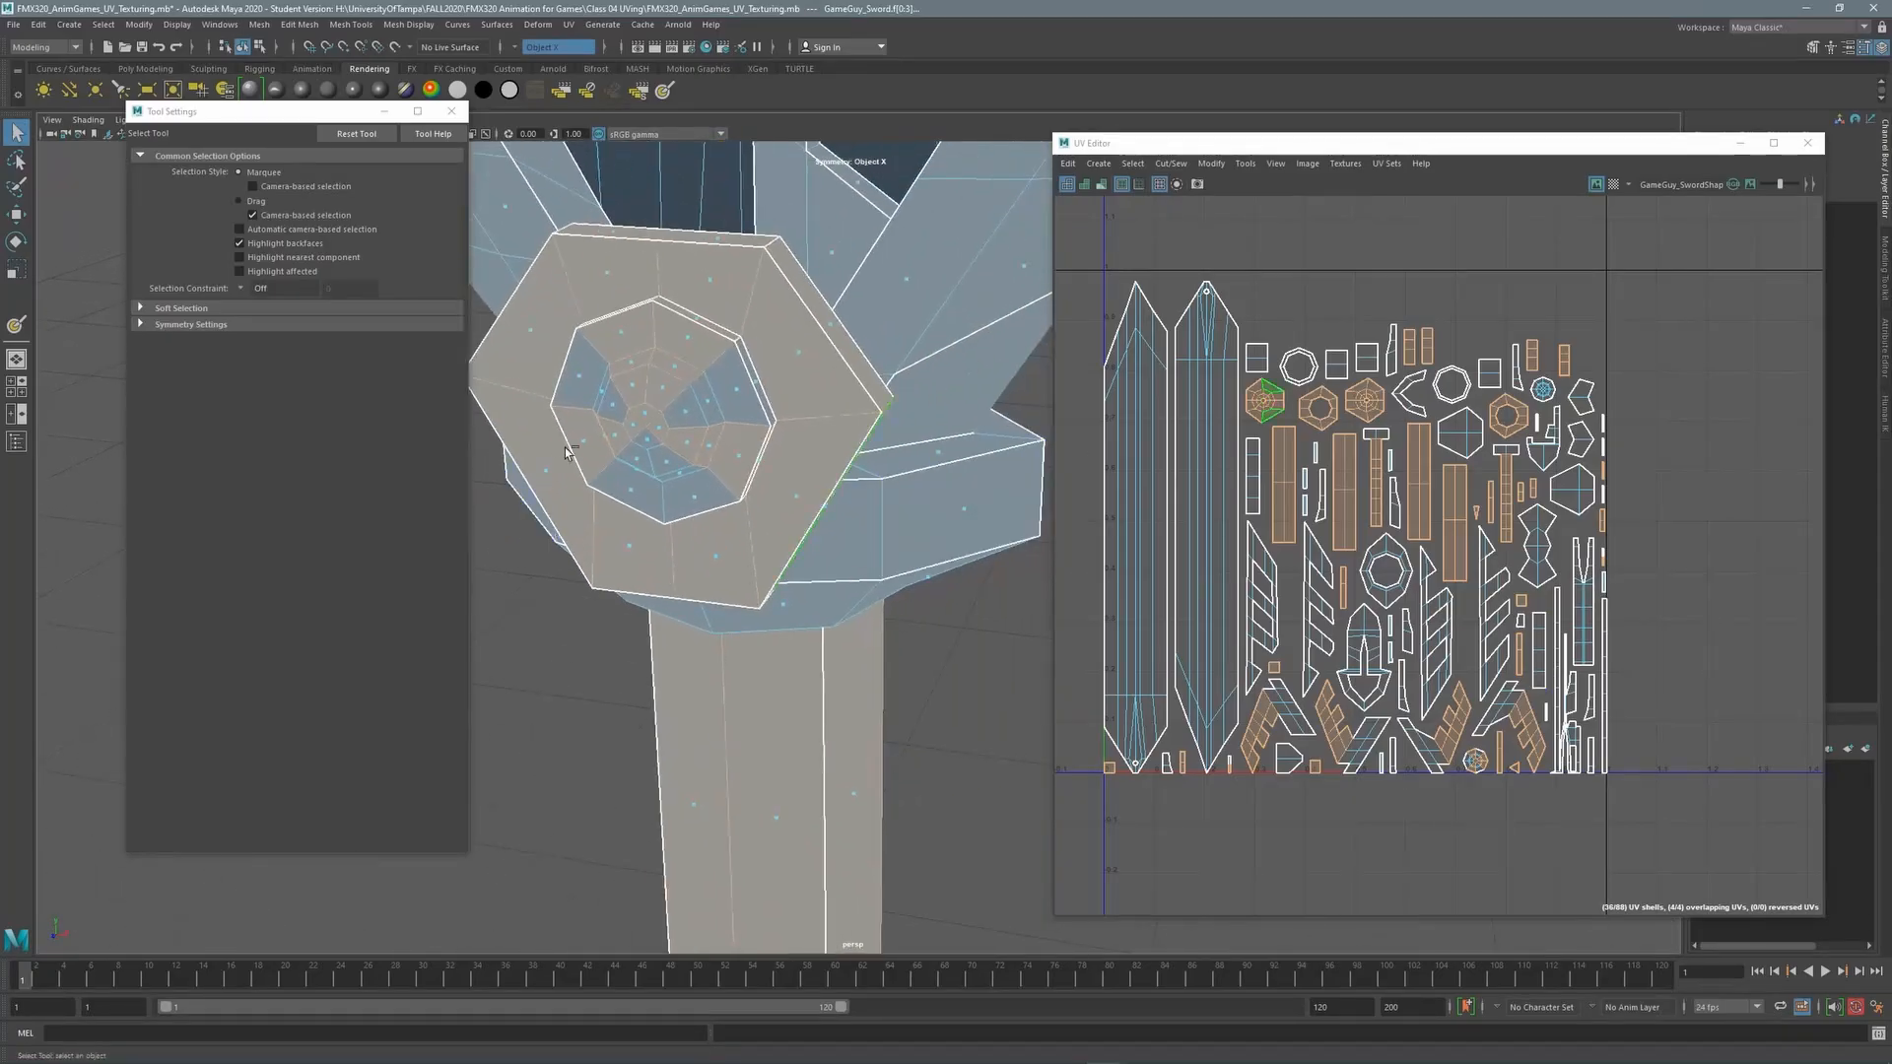
mouse_move(722, 370)
left_mouse_down("alt")
mouse_move(700, 336)
mouse_move(749, 362)
left_mouse_up("alt")
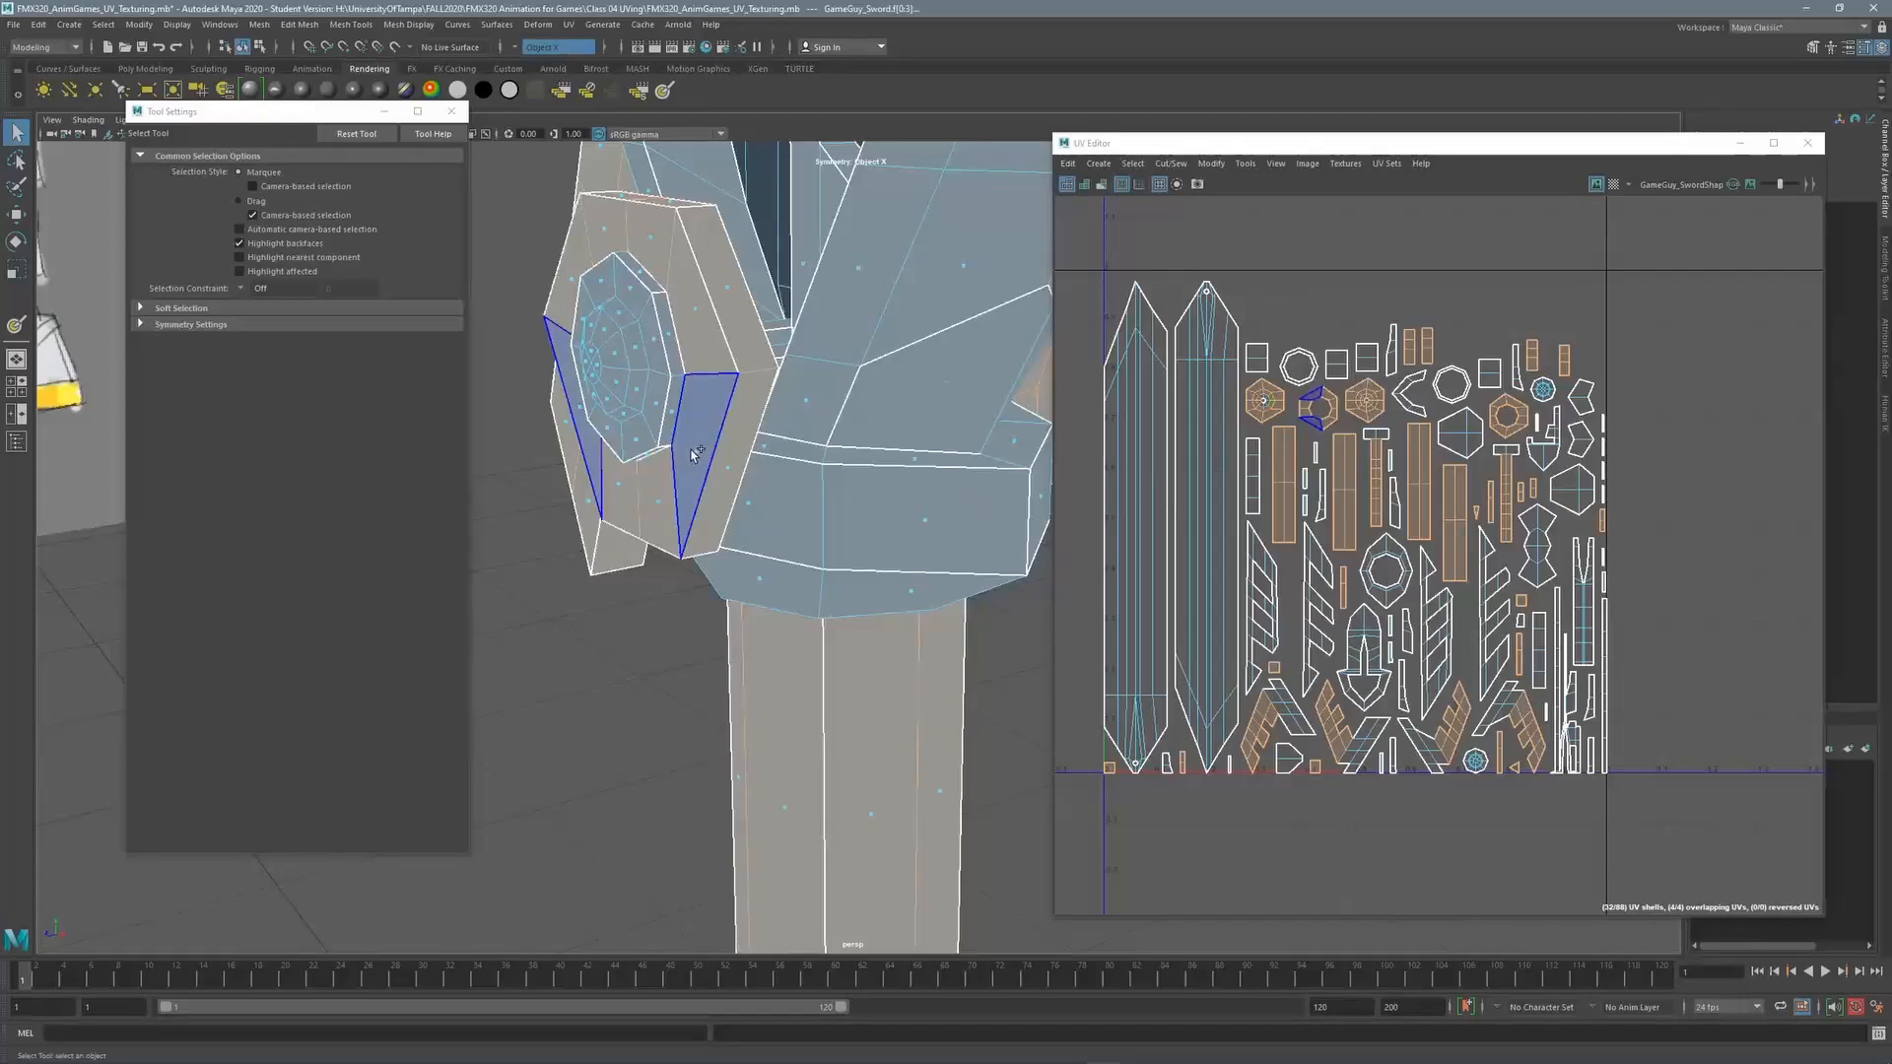
left_click_drag(599, 316, 678, 337, "alt")
right_click_drag(702, 356, 808, 373, "alt")
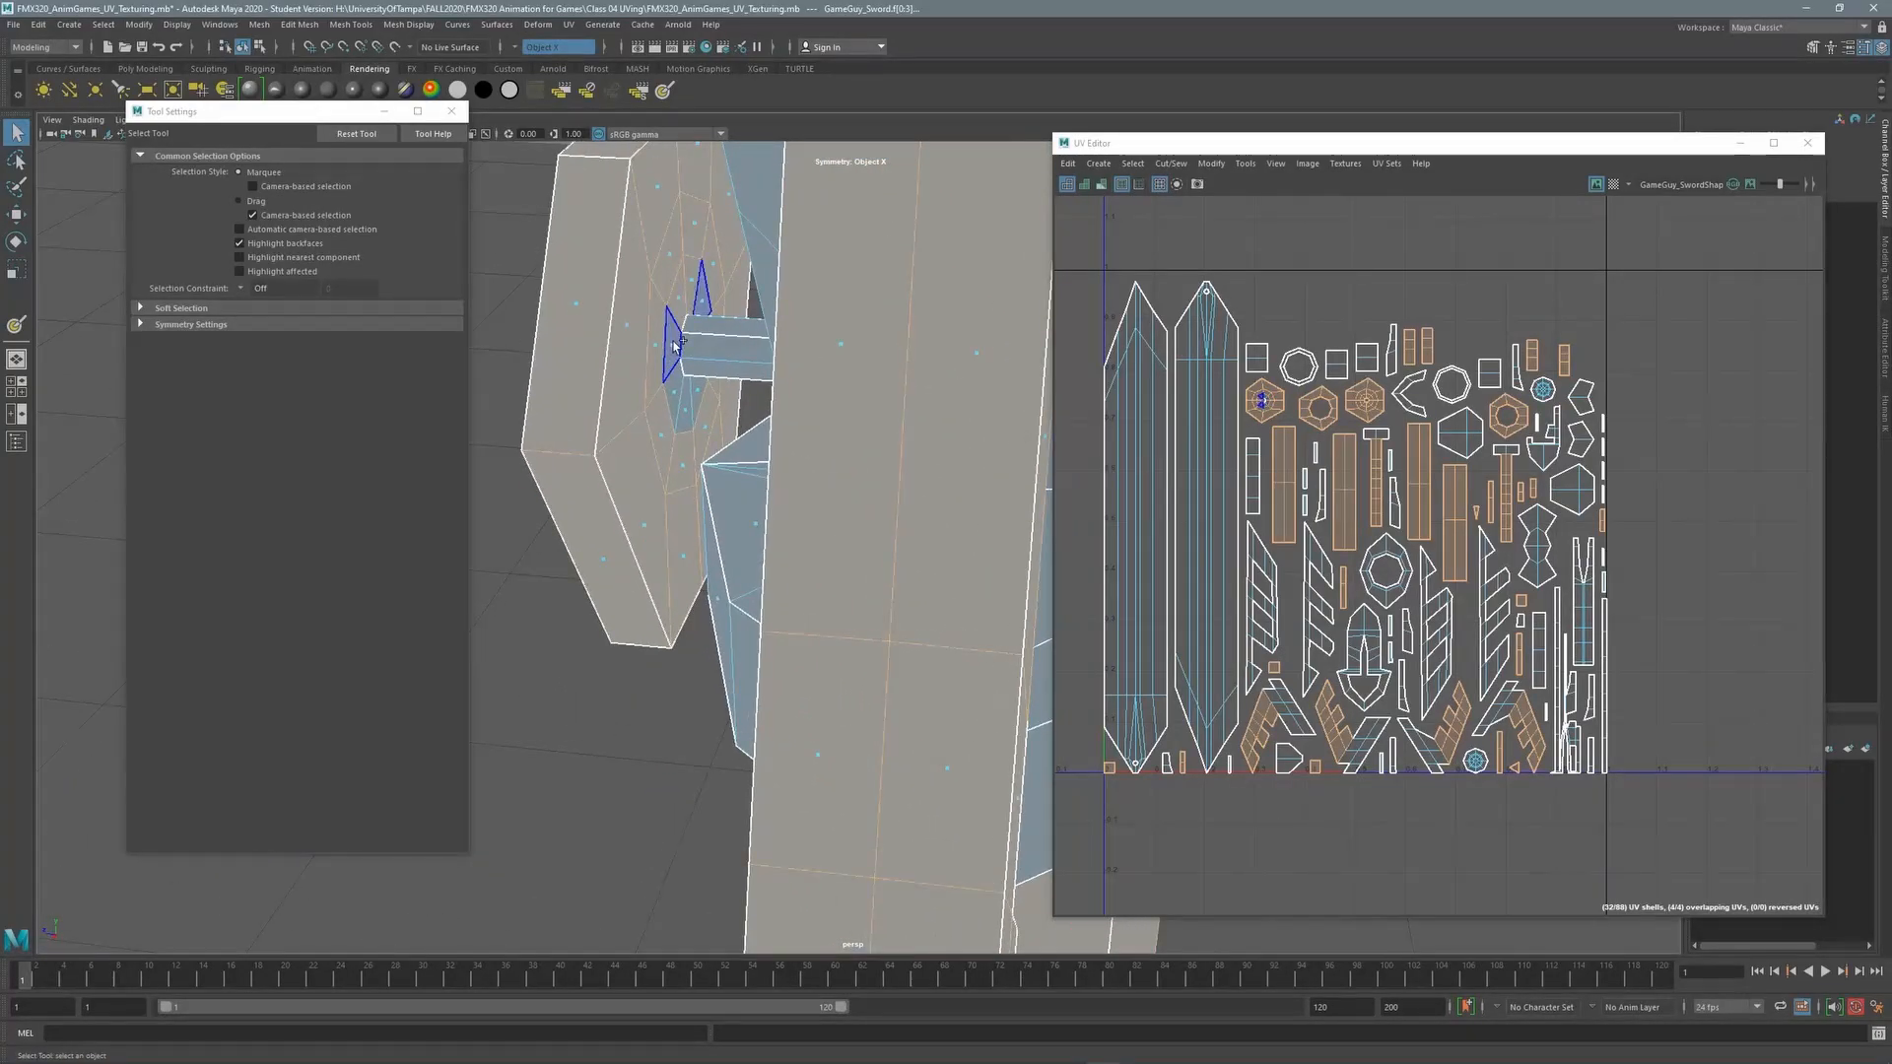
left_click_drag(674, 278, 773, 266, "alt")
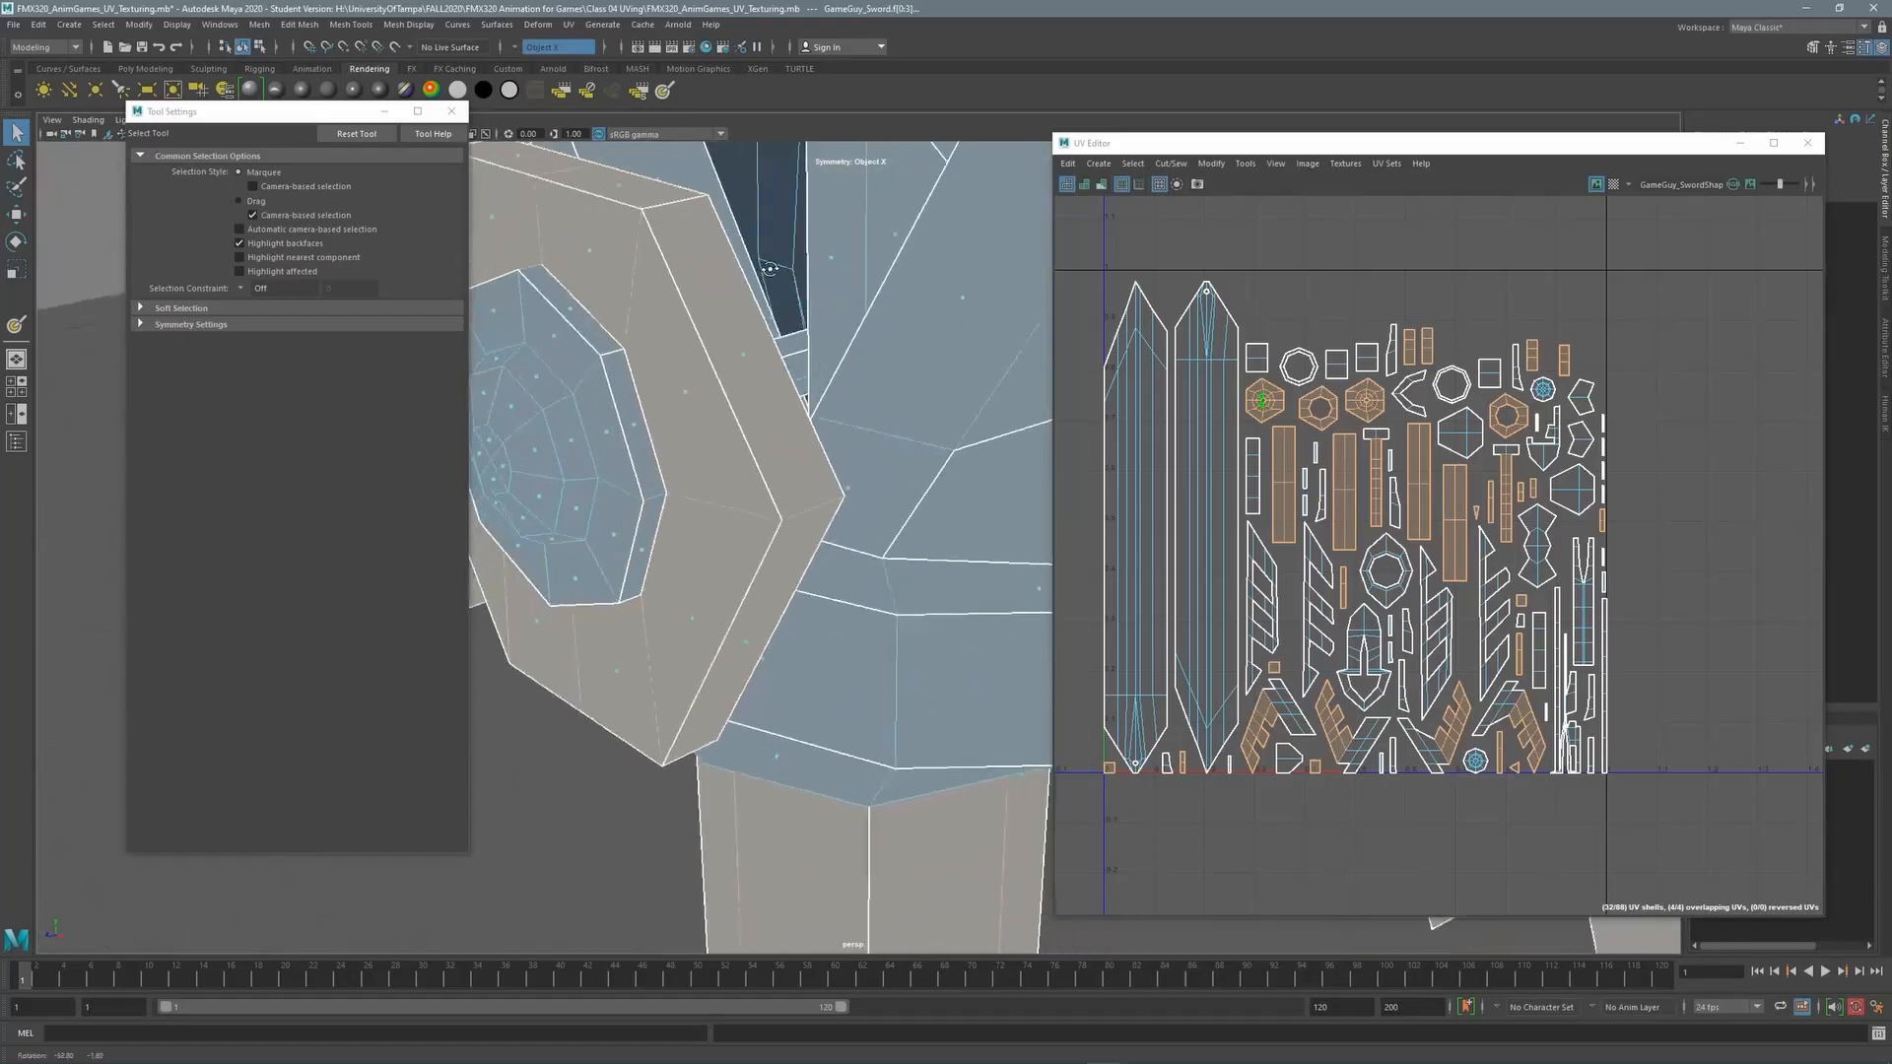
Flood-paint the selected grip, wing tip and hexagonal plate faces with the dark blue from the color history using the 3D Paint Tool
right_click_drag(772, 266, 597, 343, "alt")
middle_click_drag(985, 388, 849, 257, "alt")
right_click_drag(850, 257, 749, 364, "alt")
middle_click_drag(749, 365, 866, 219, "alt")
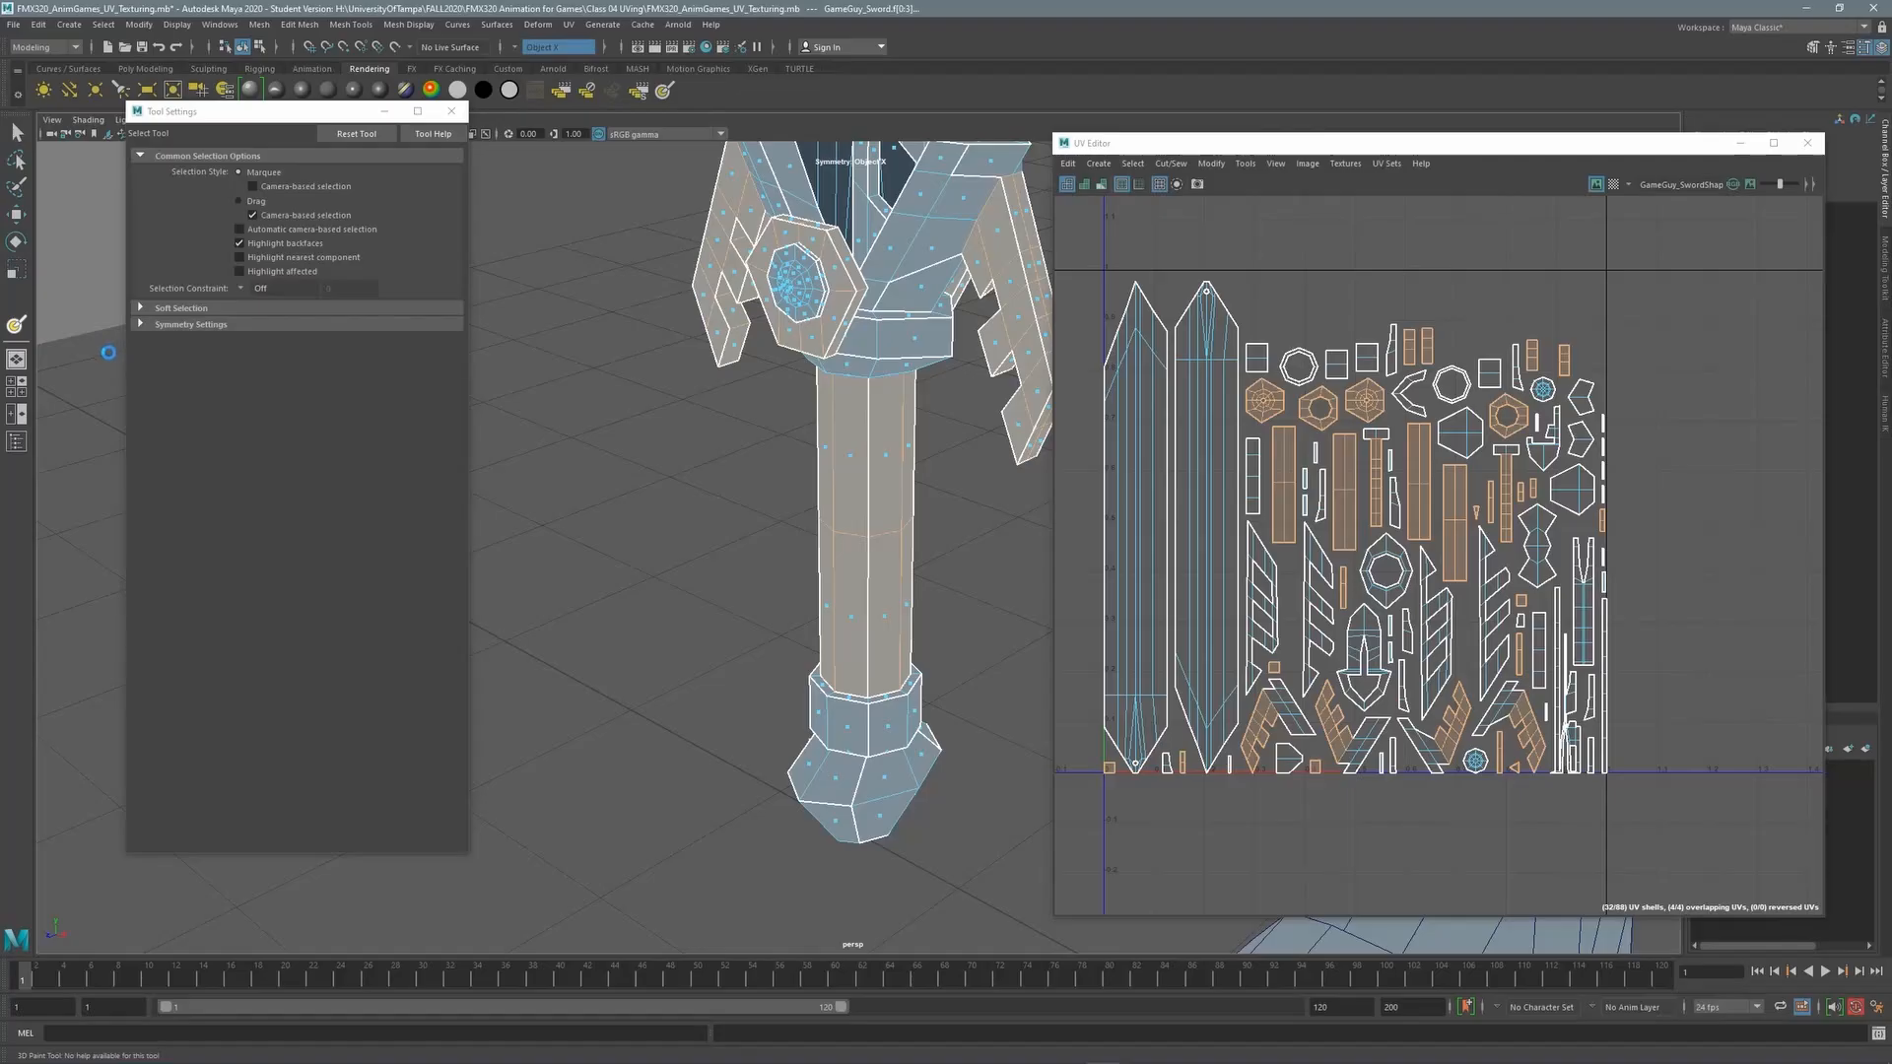
left_click(22, 324)
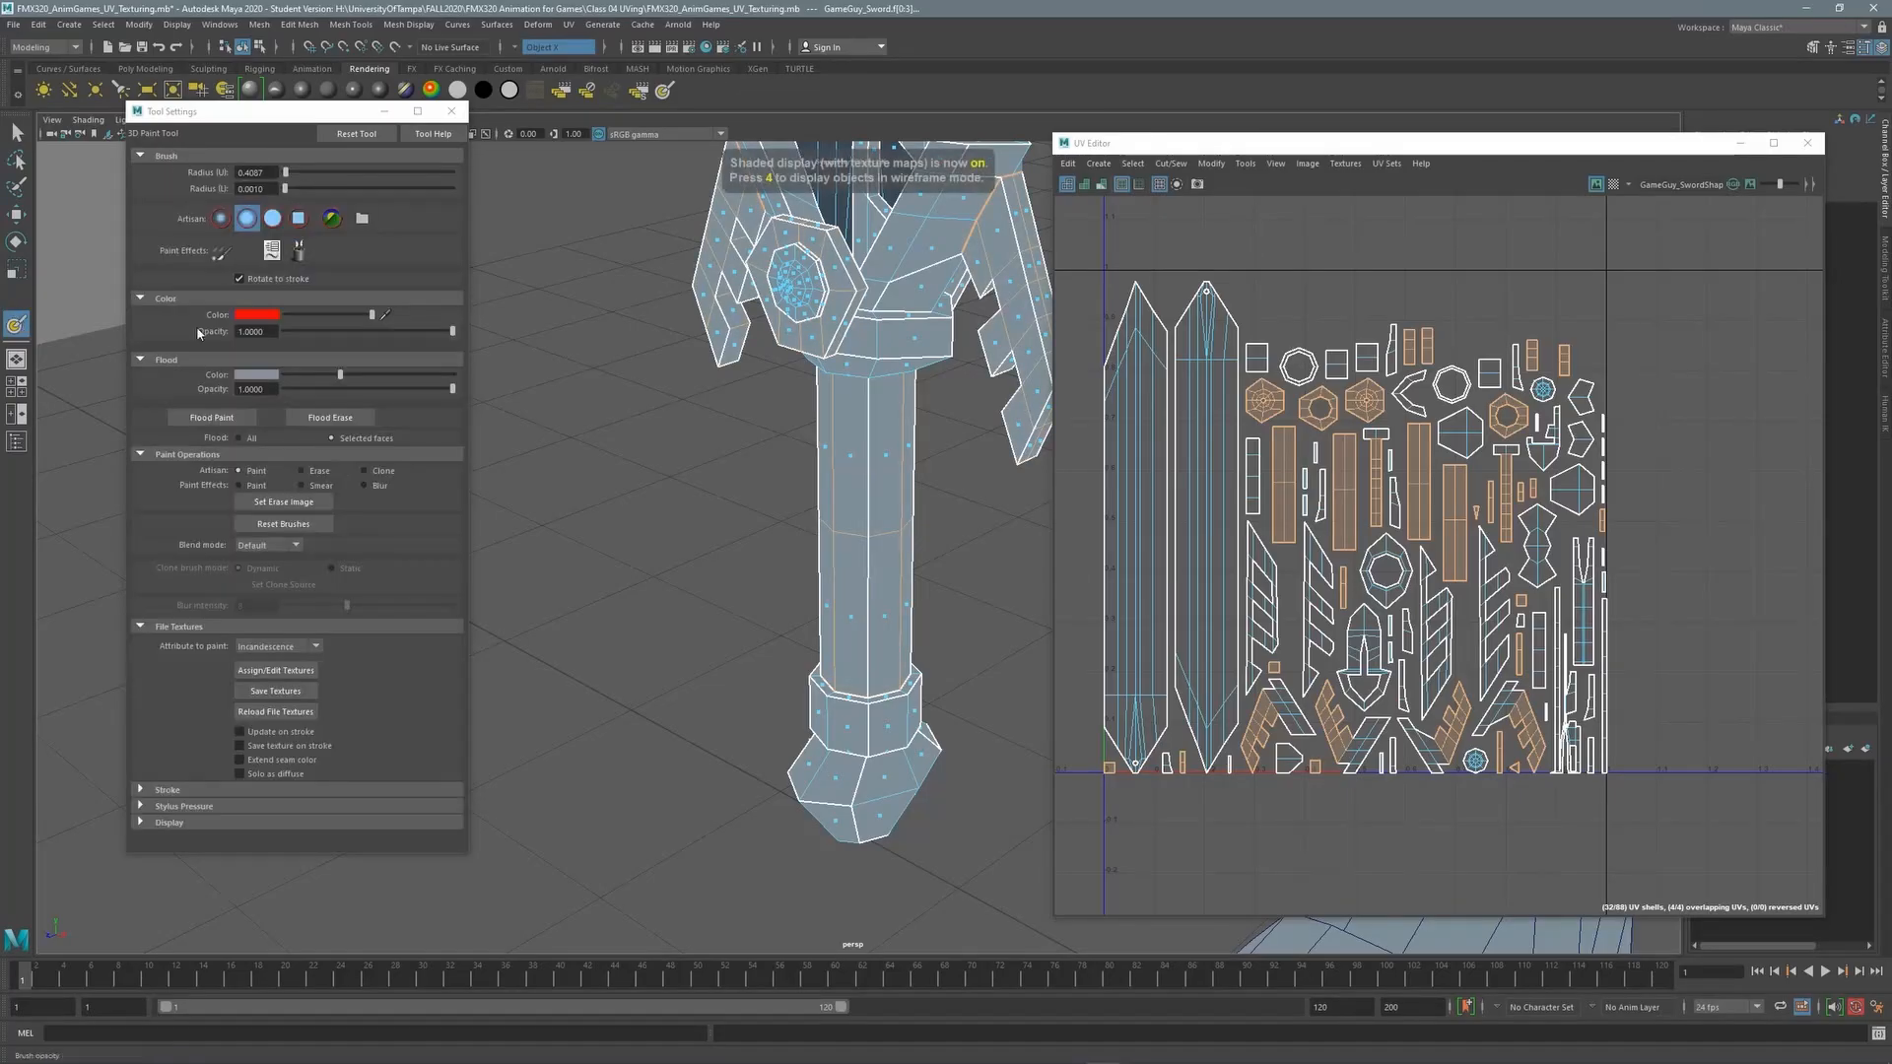
left_click(259, 375)
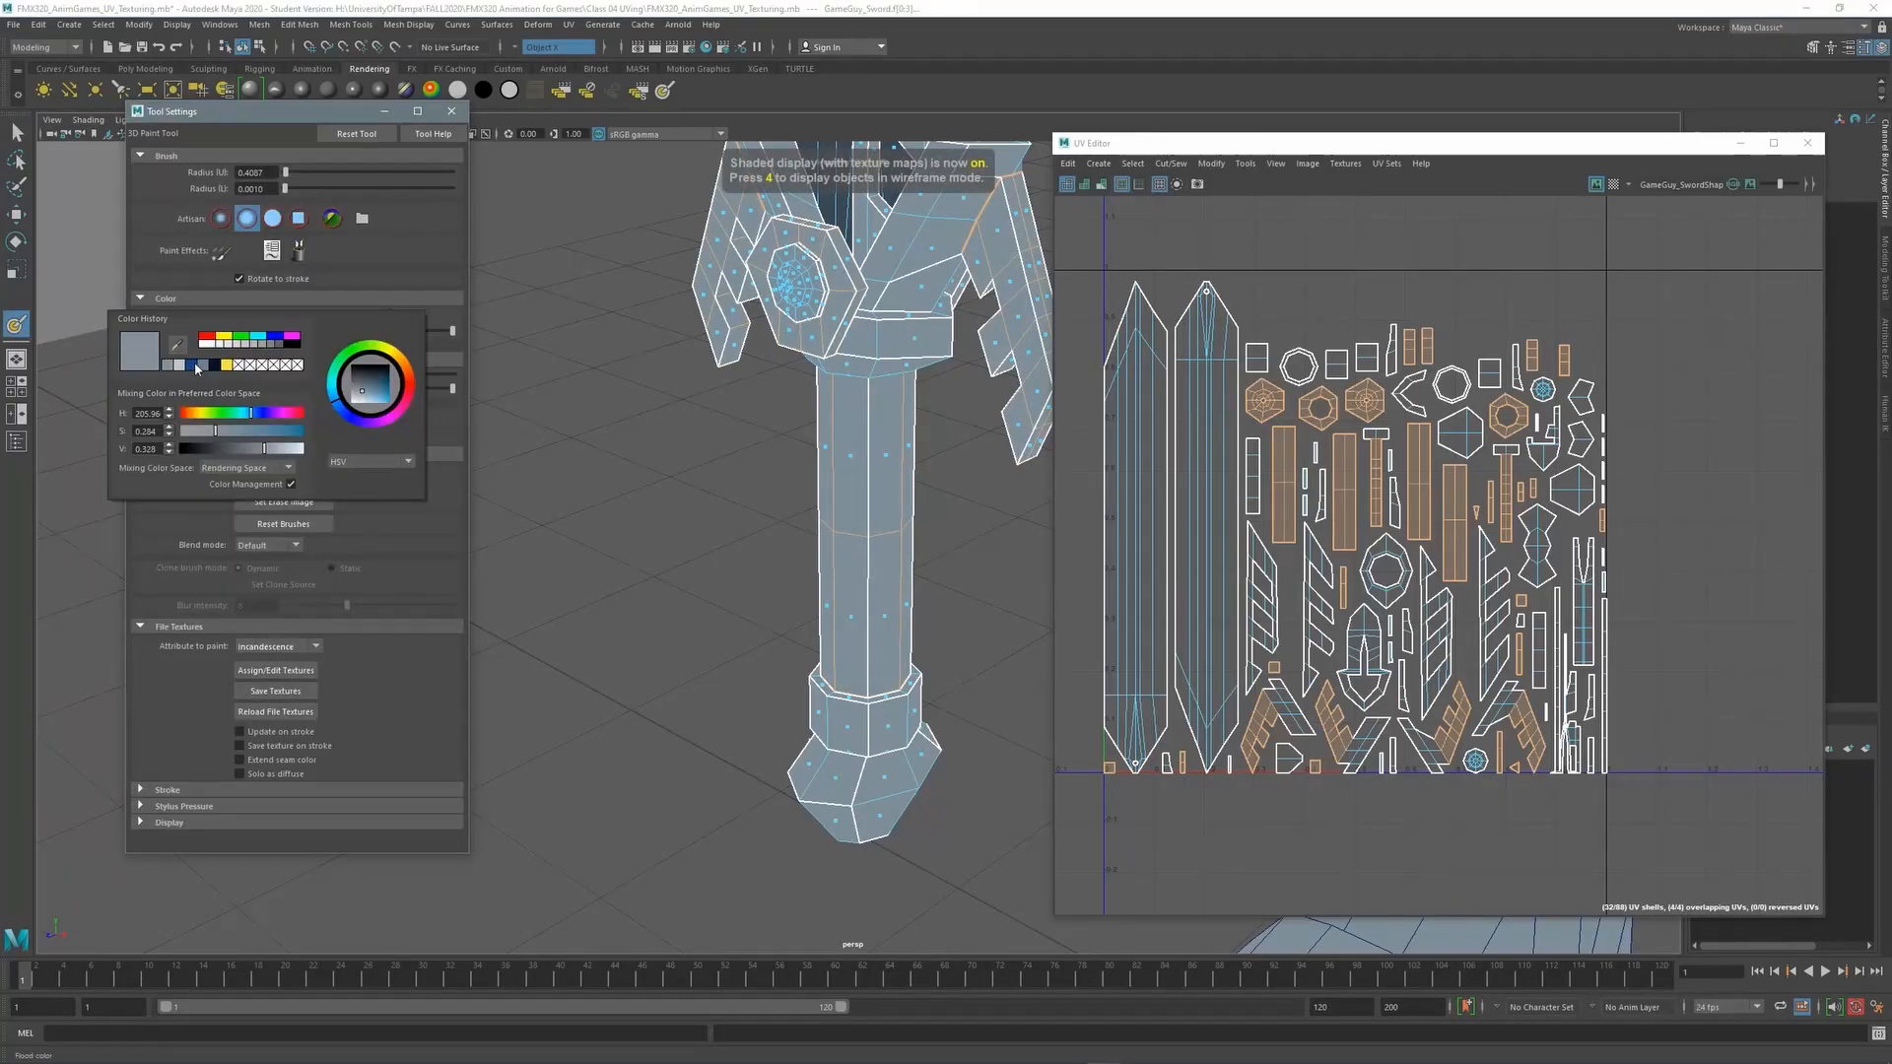
left_click(196, 366)
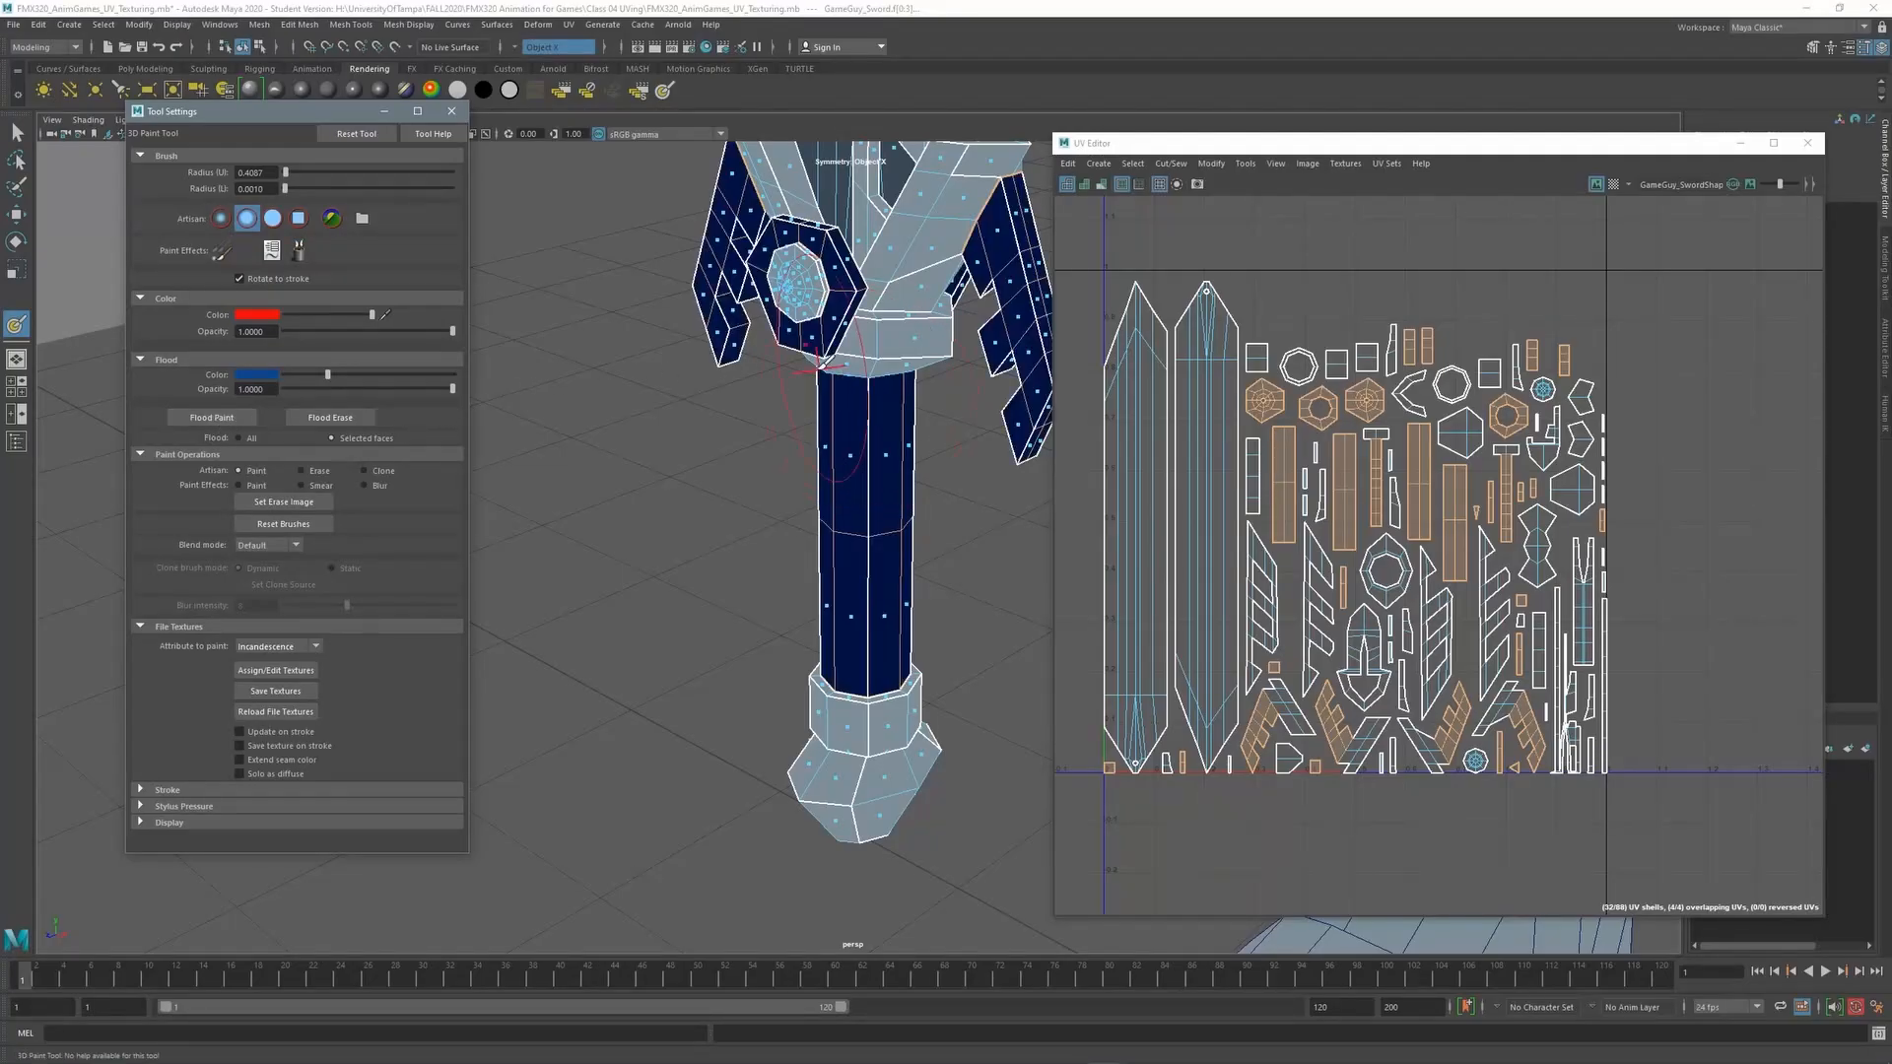
Start a new face selection with the rim faces of the raised octagonal disc on the hexagonal plate
left_click_drag(826, 367, 730, 374, "alt")
key("q")
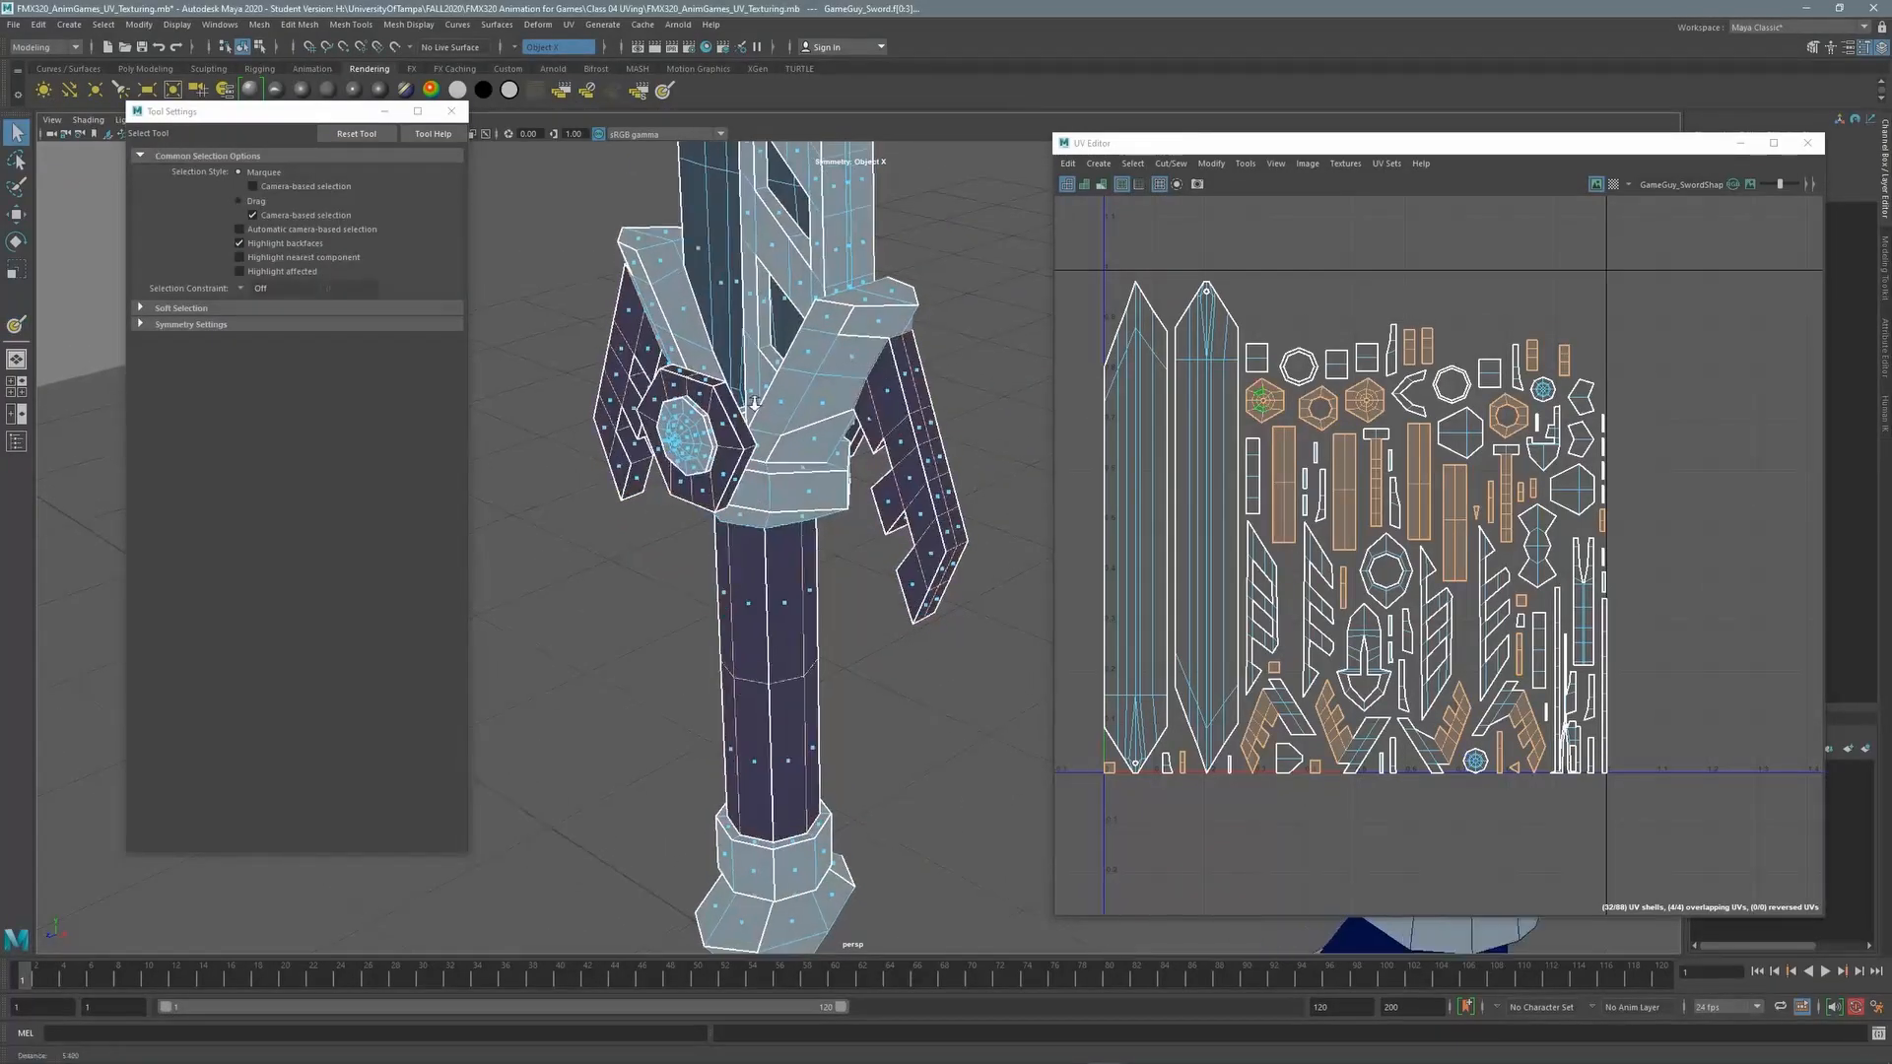
right_click_drag(676, 471, 749, 471, "alt")
middle_click_drag(532, 355, 712, 368, "alt")
right_click_drag(713, 369, 884, 349, "alt")
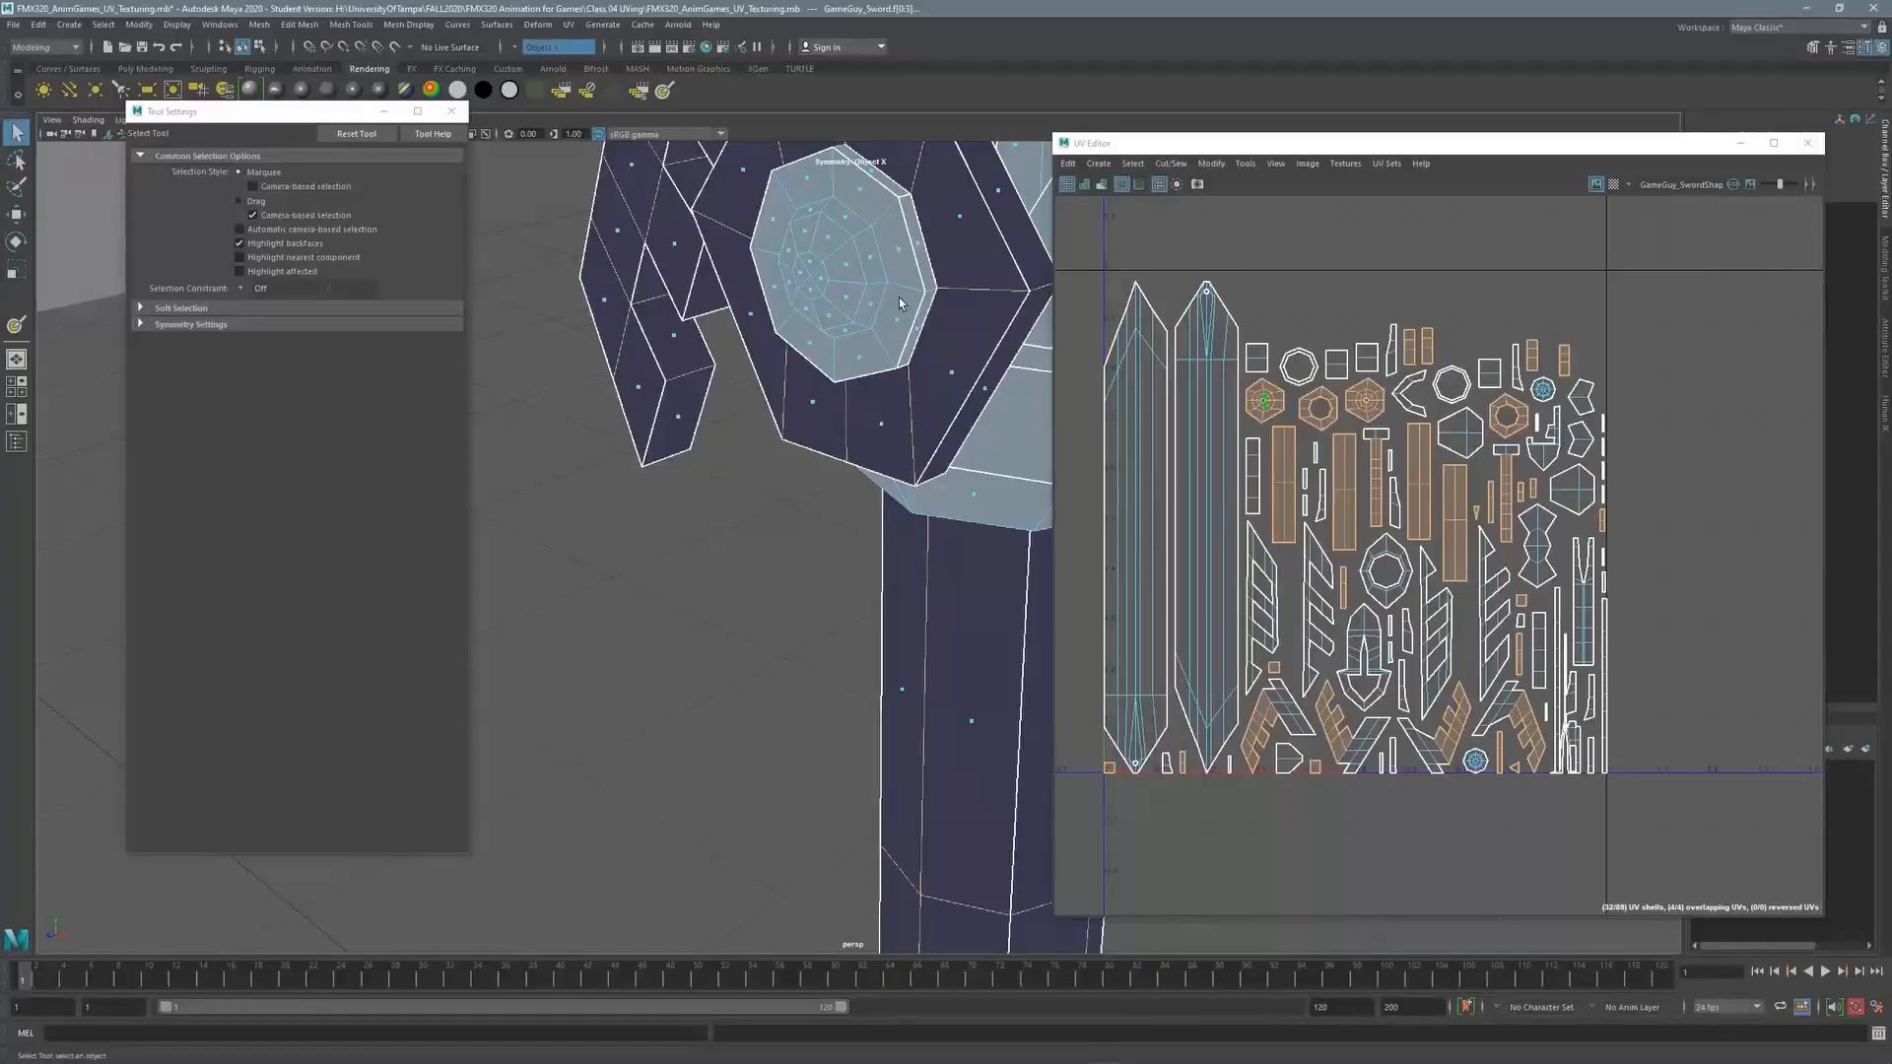
left_click_drag(903, 304, 801, 399, "alt")
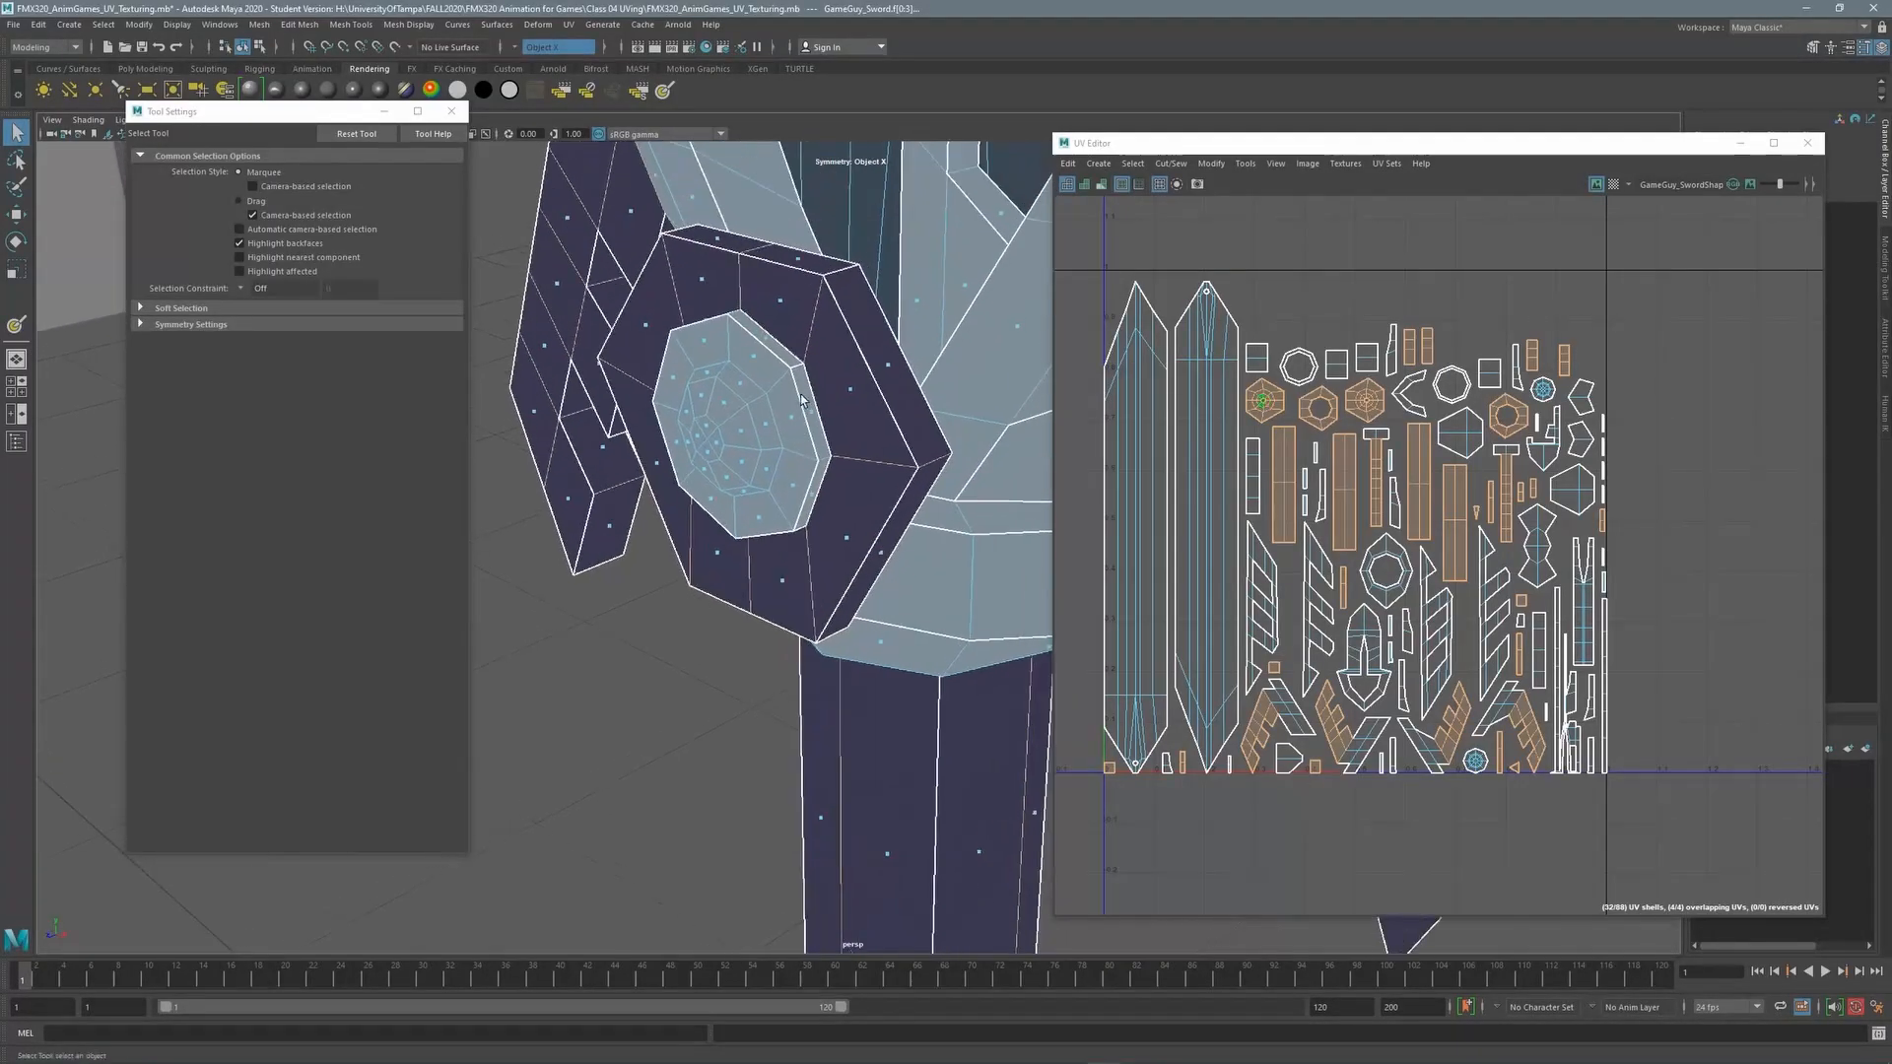
left_click(811, 414)
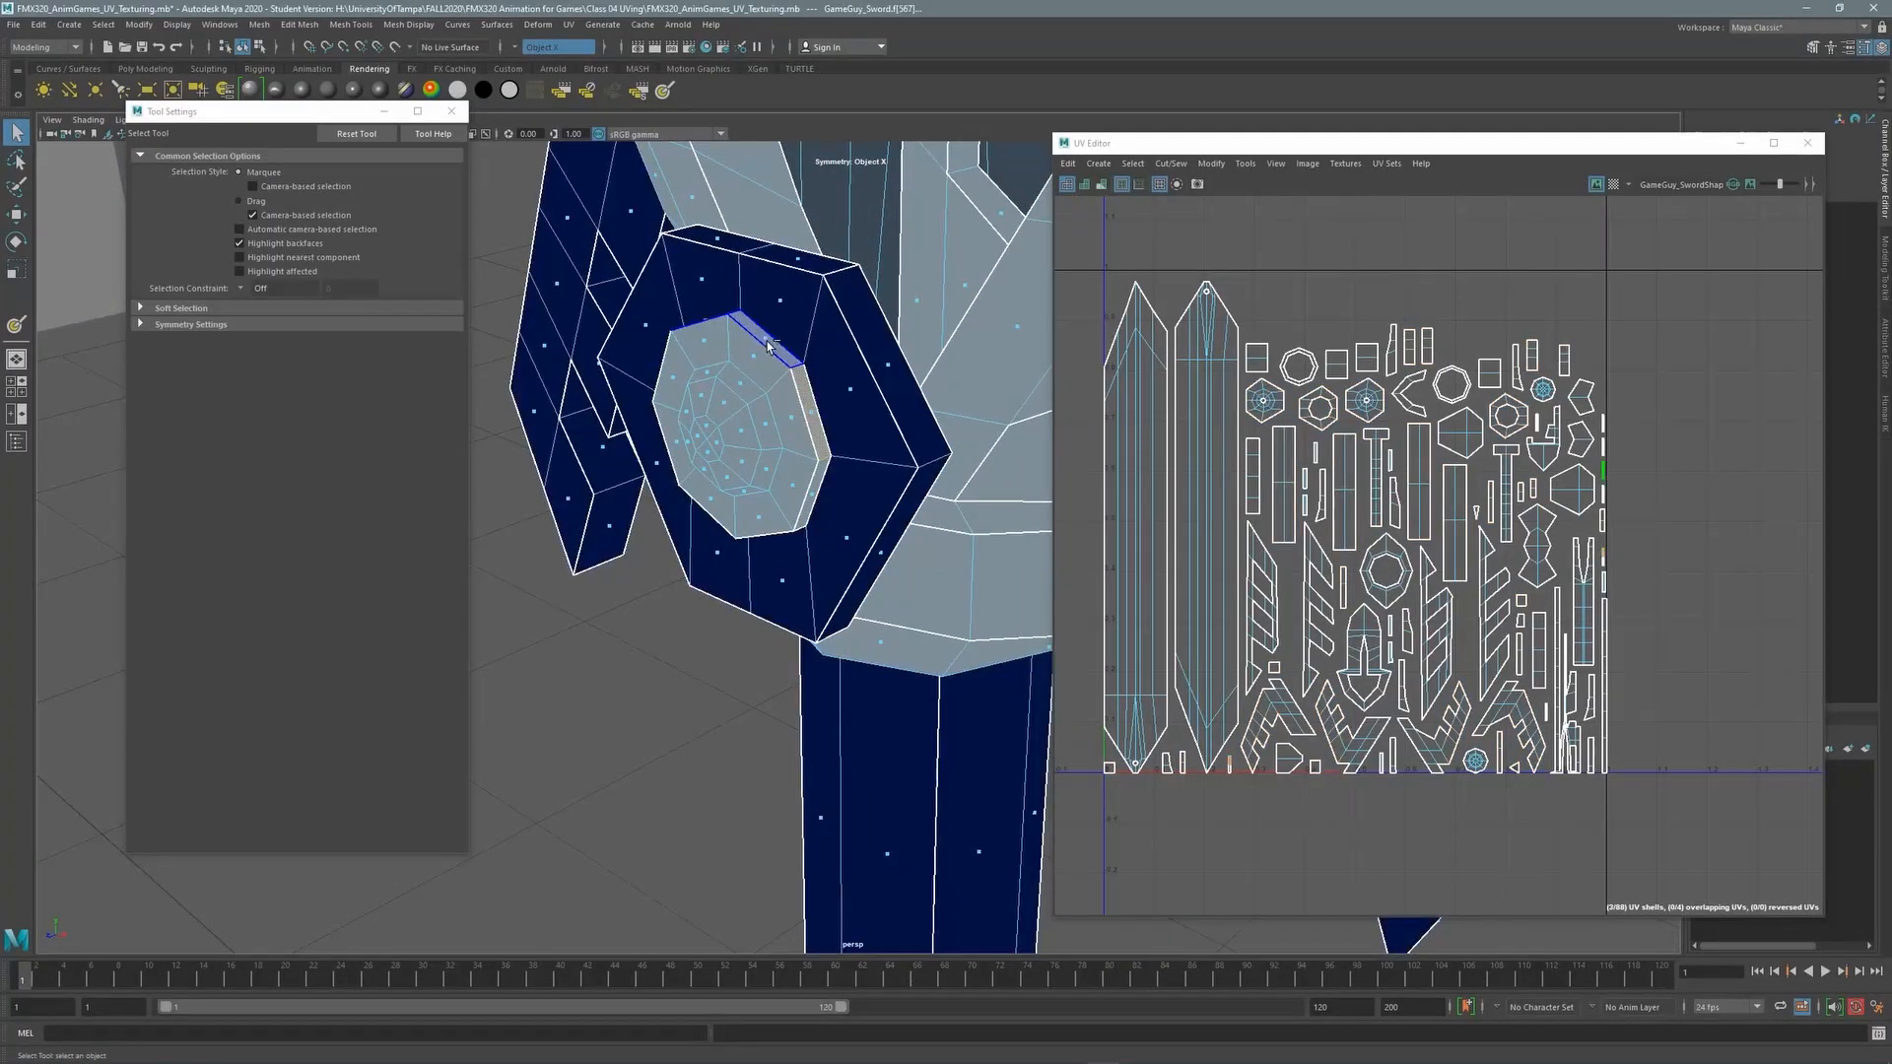
left_click(768, 346, "shift")
Add the concentric rings of front faces and the center faces of the octagonal disc to the selection
left_click(792, 420, "shift")
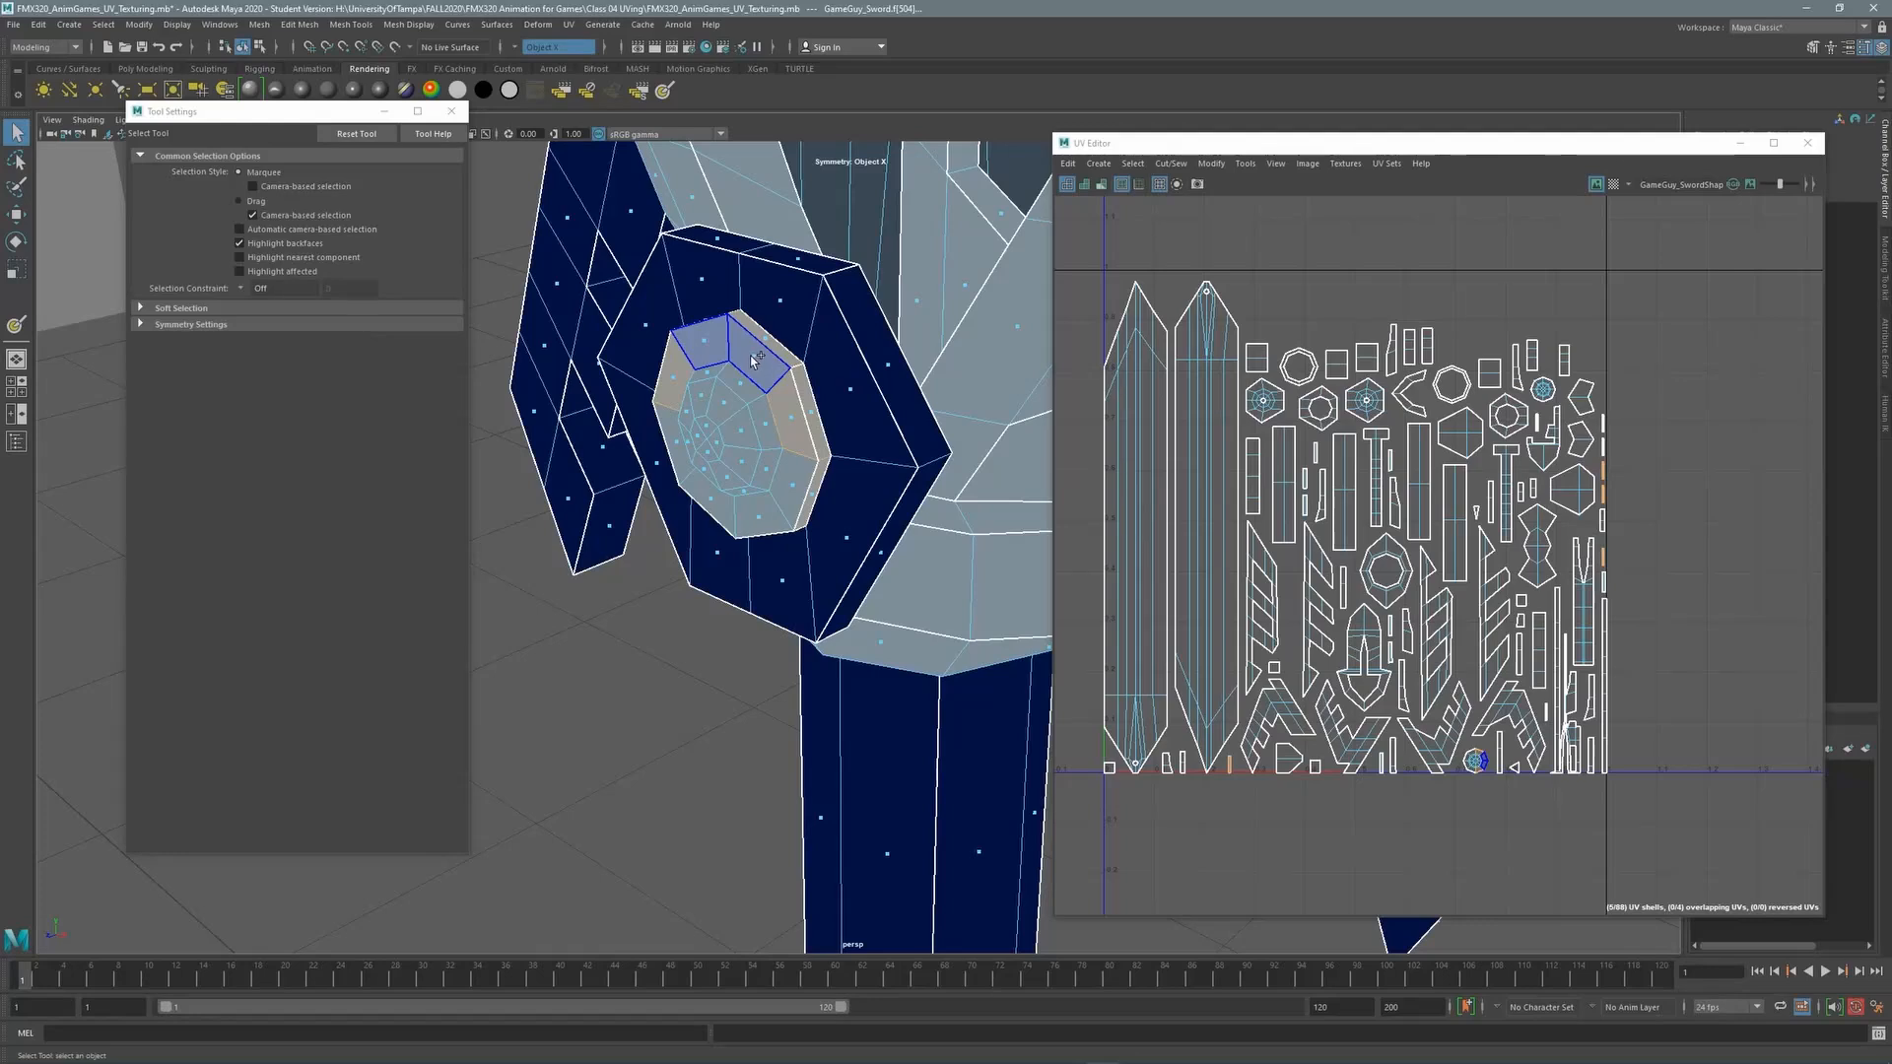
left_click(755, 360, "shift")
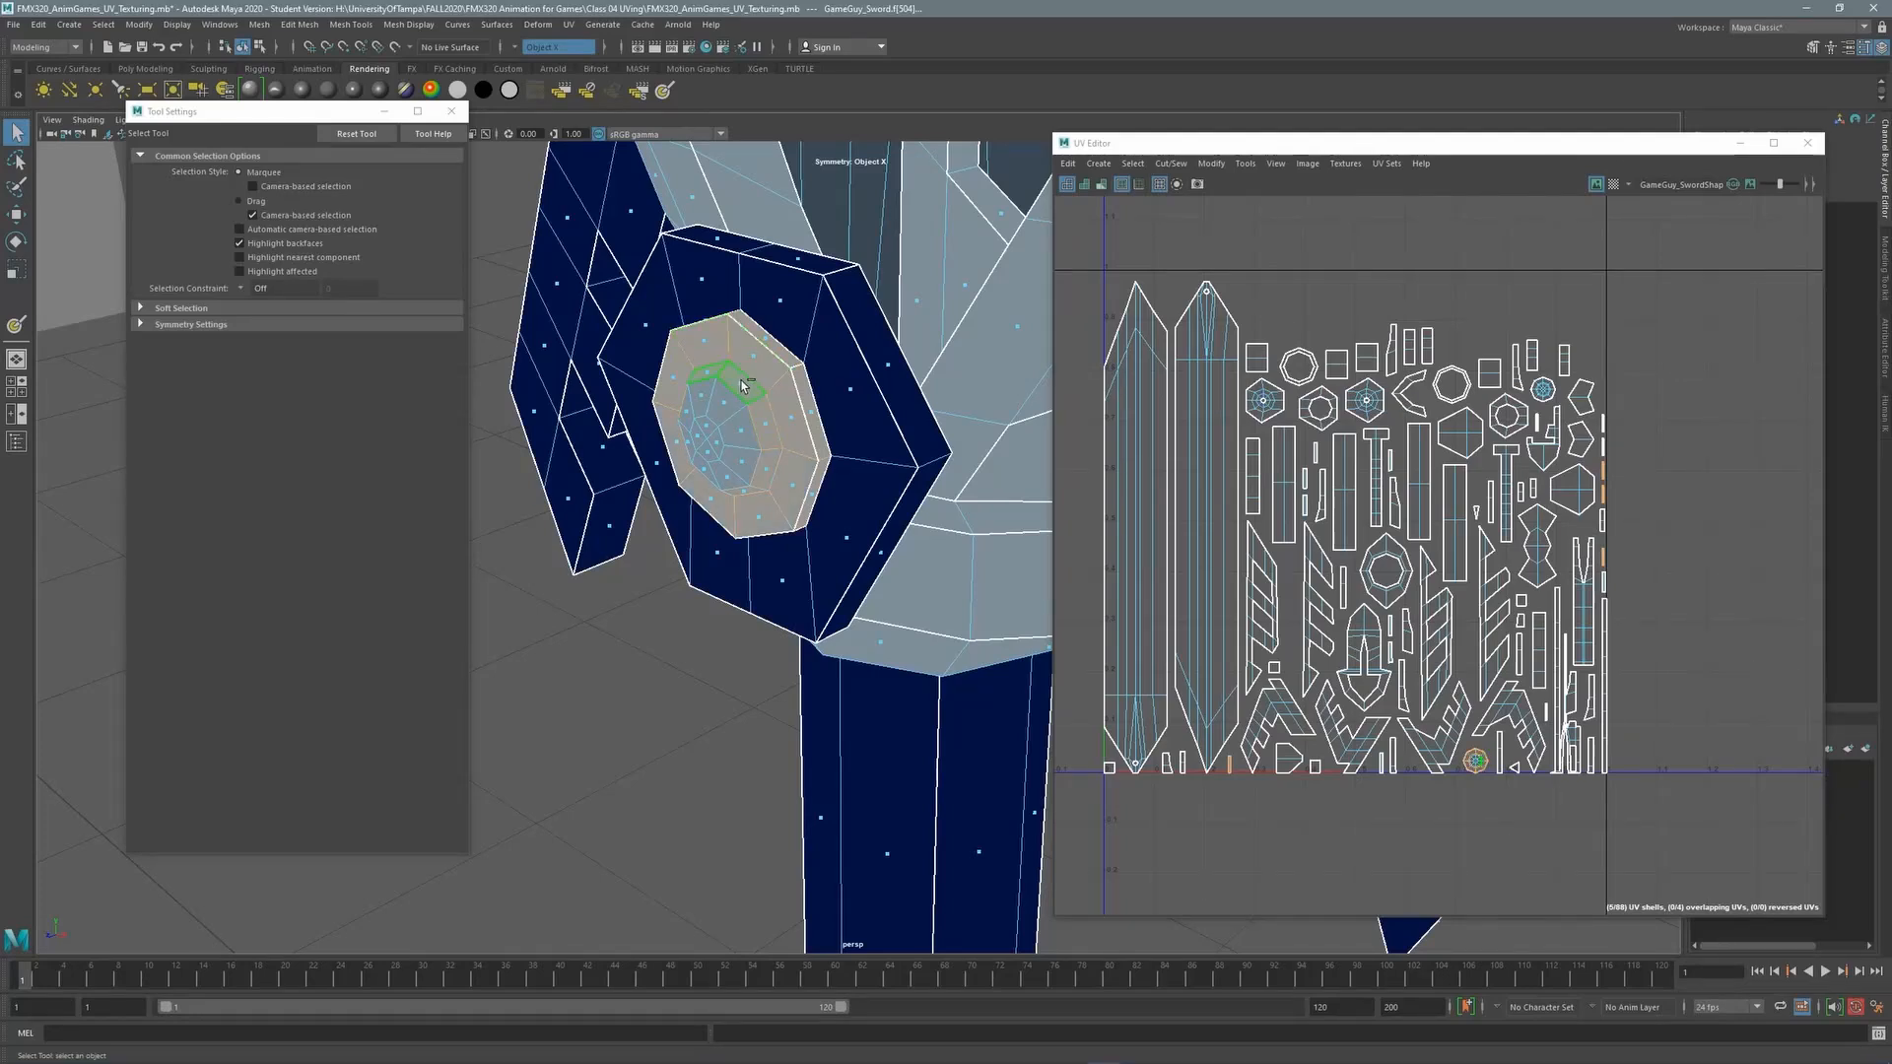
left_click(744, 439, "shift")
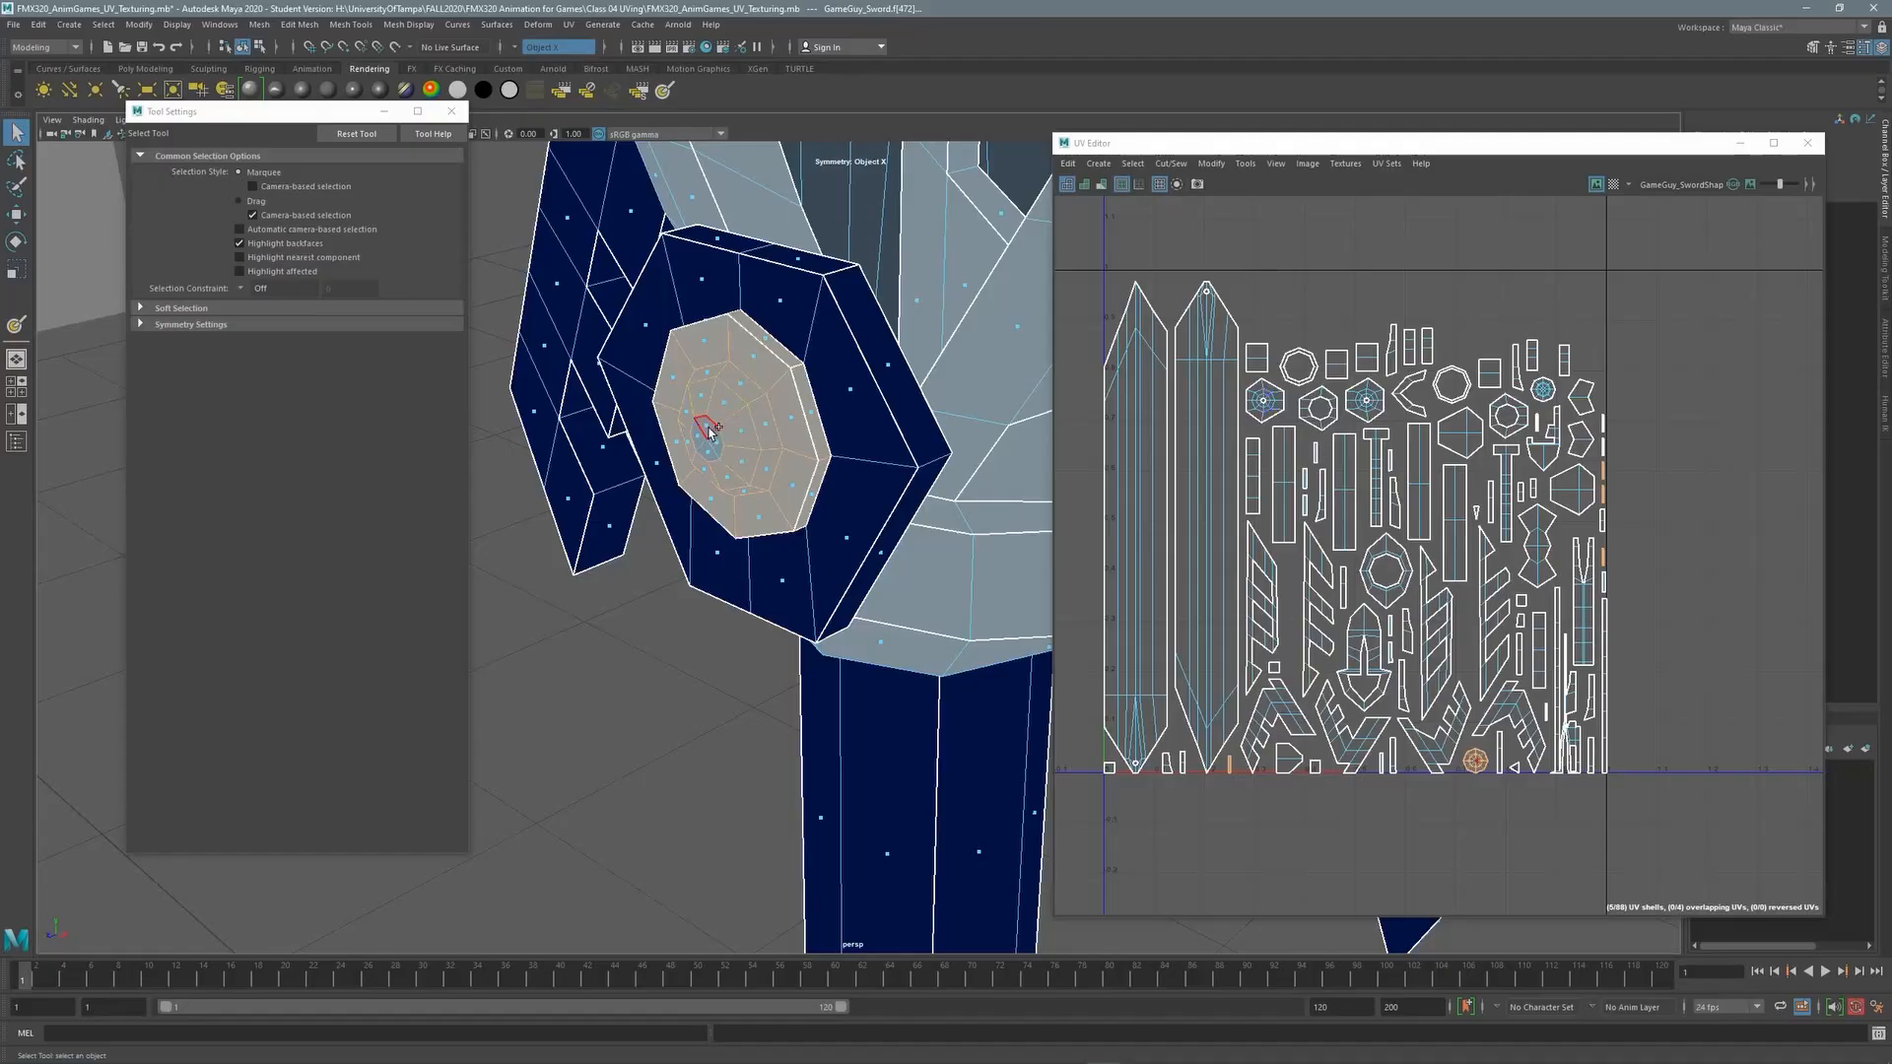
right_click_drag(904, 351, 742, 368, "alt")
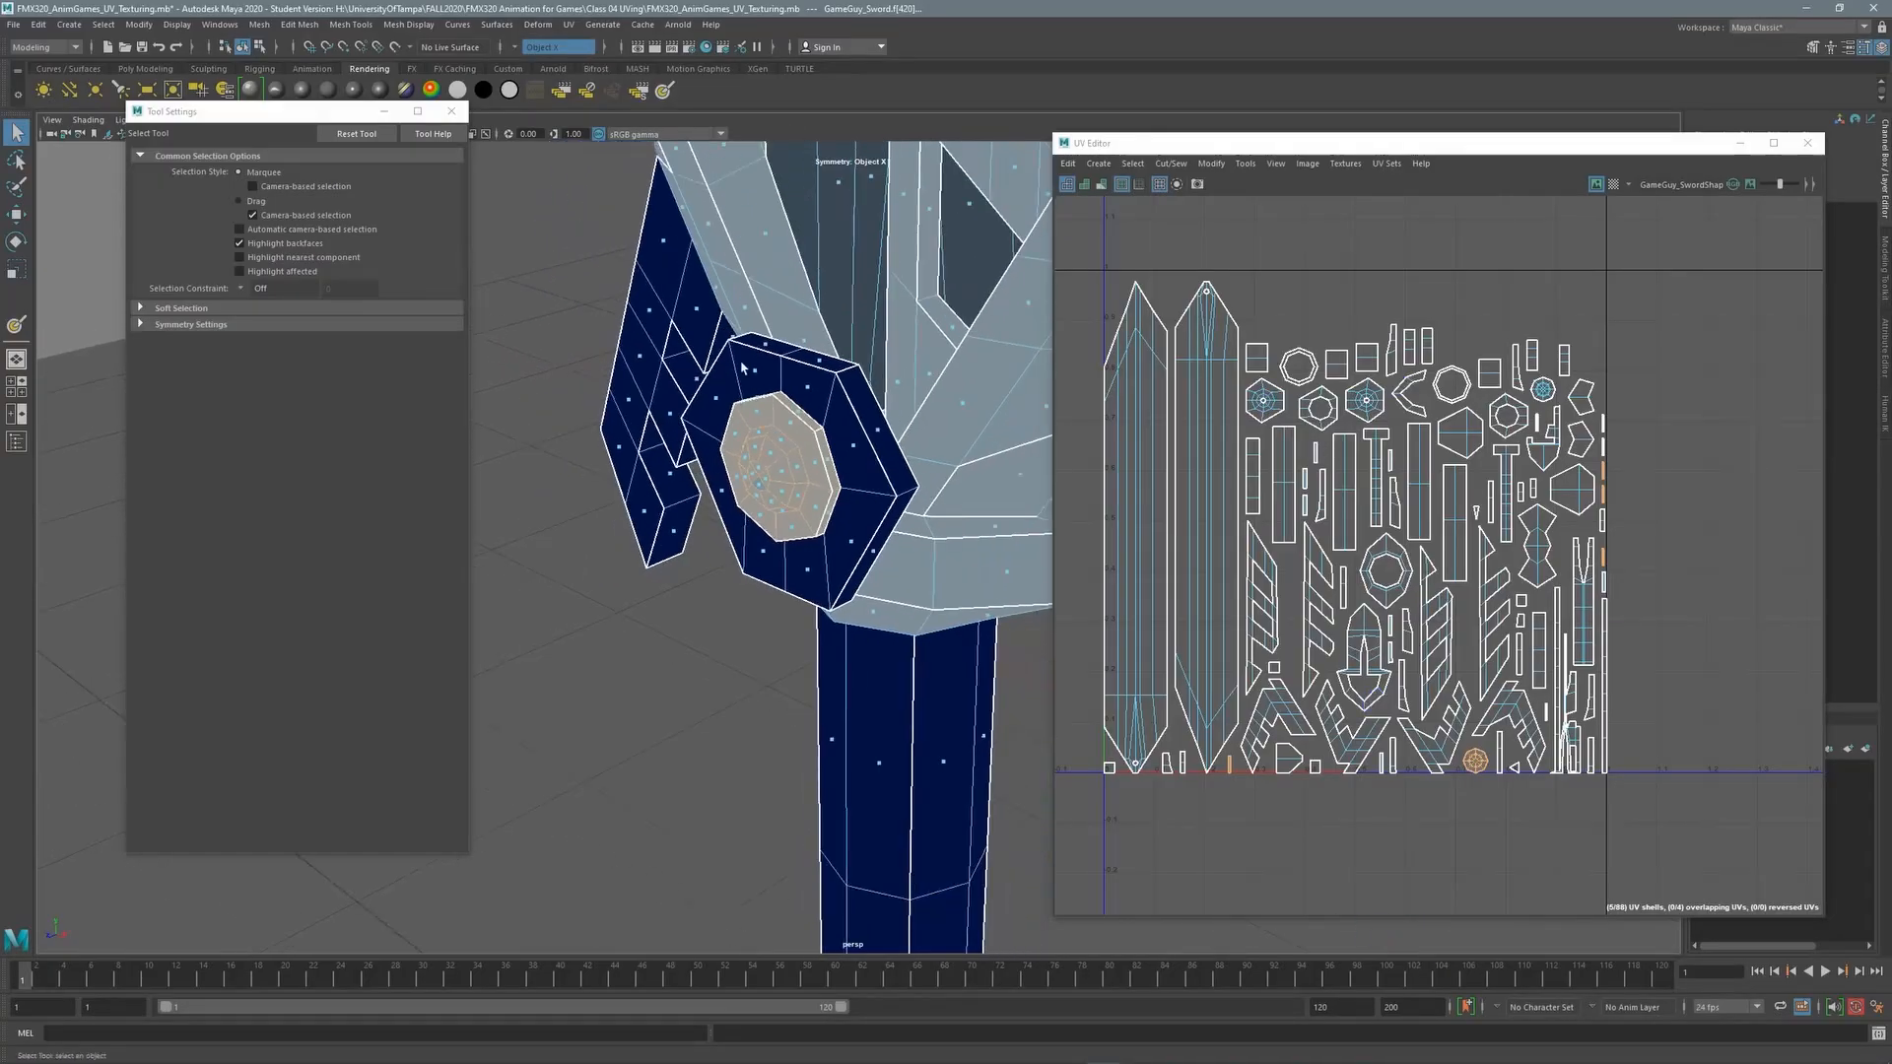
scroll(722, 453, "up", 3)
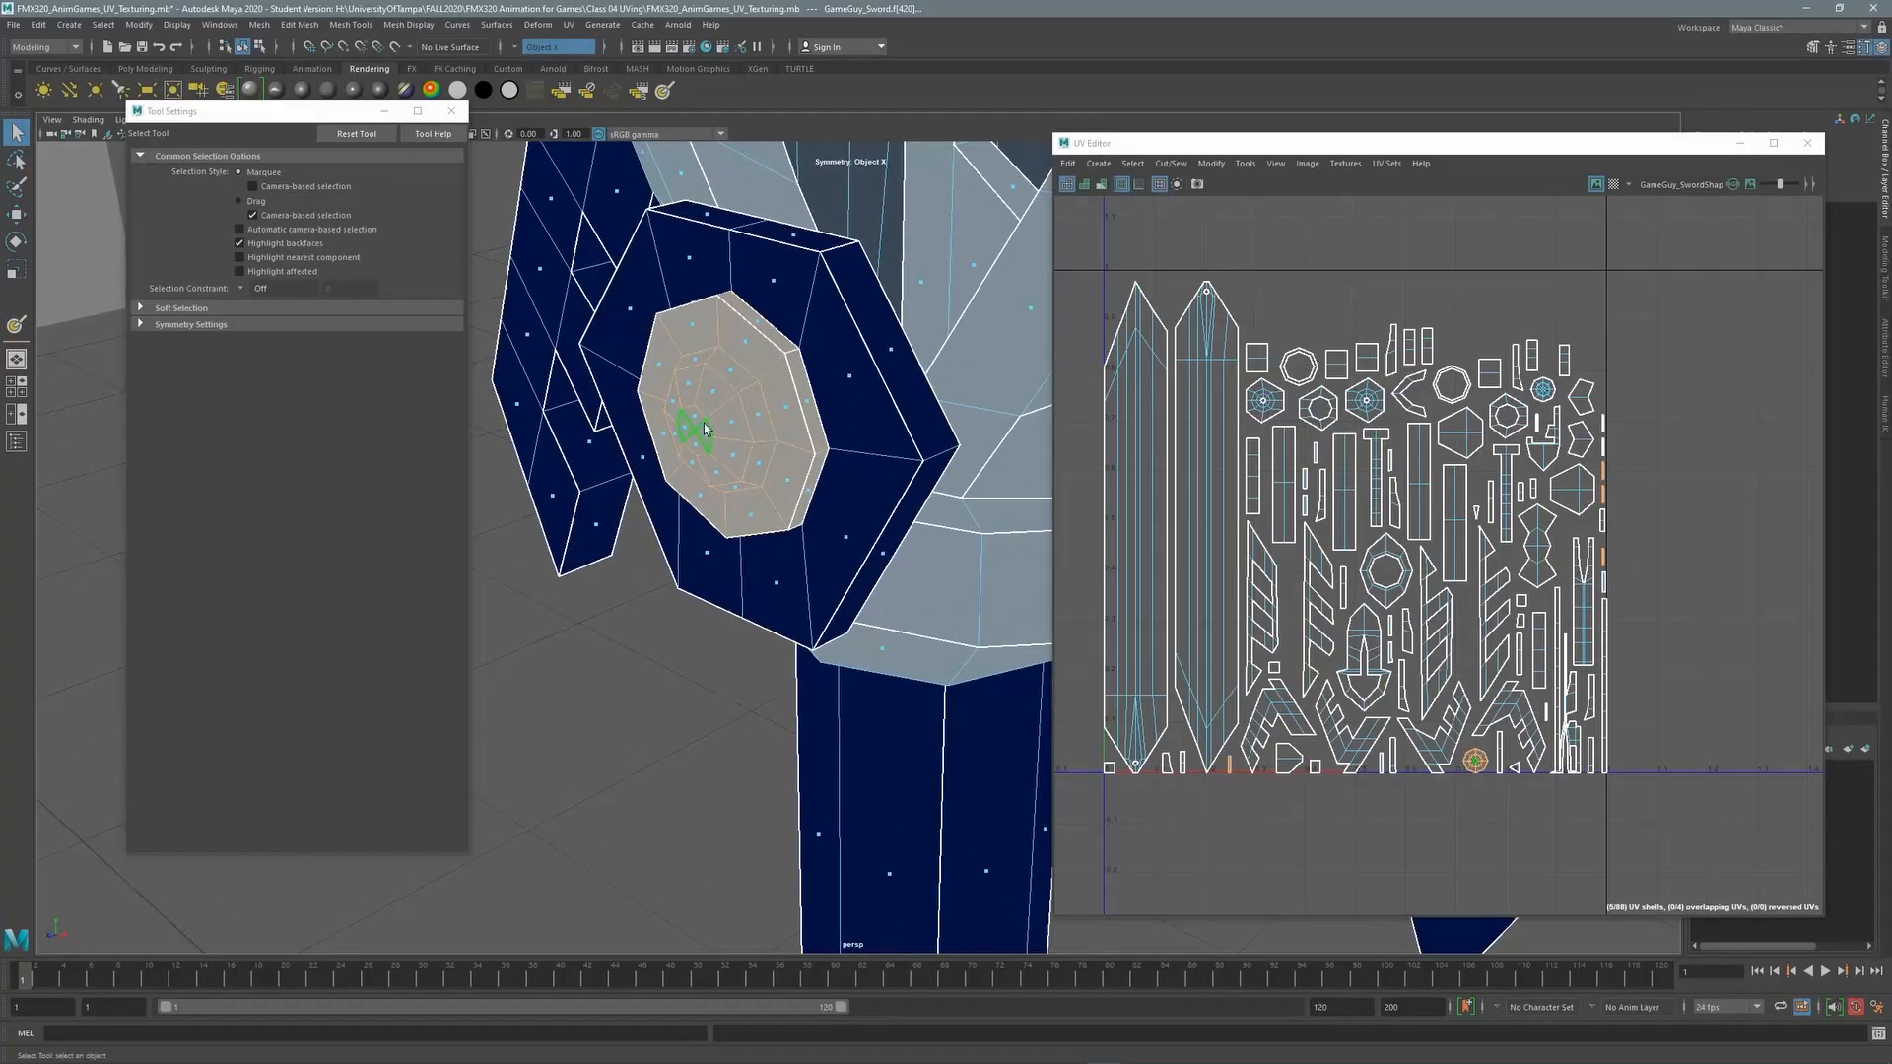
Add the rim faces and outer front ring of the octagonal disc on the guard's opposite side to the selection
left_click_drag(705, 431, 748, 358, "alt")
left_click_drag(786, 393, 664, 427, "alt")
right_click_drag(663, 427, 760, 401, "alt")
left_click_drag(760, 401, 701, 331, "alt")
left_click(699, 325, "shift")
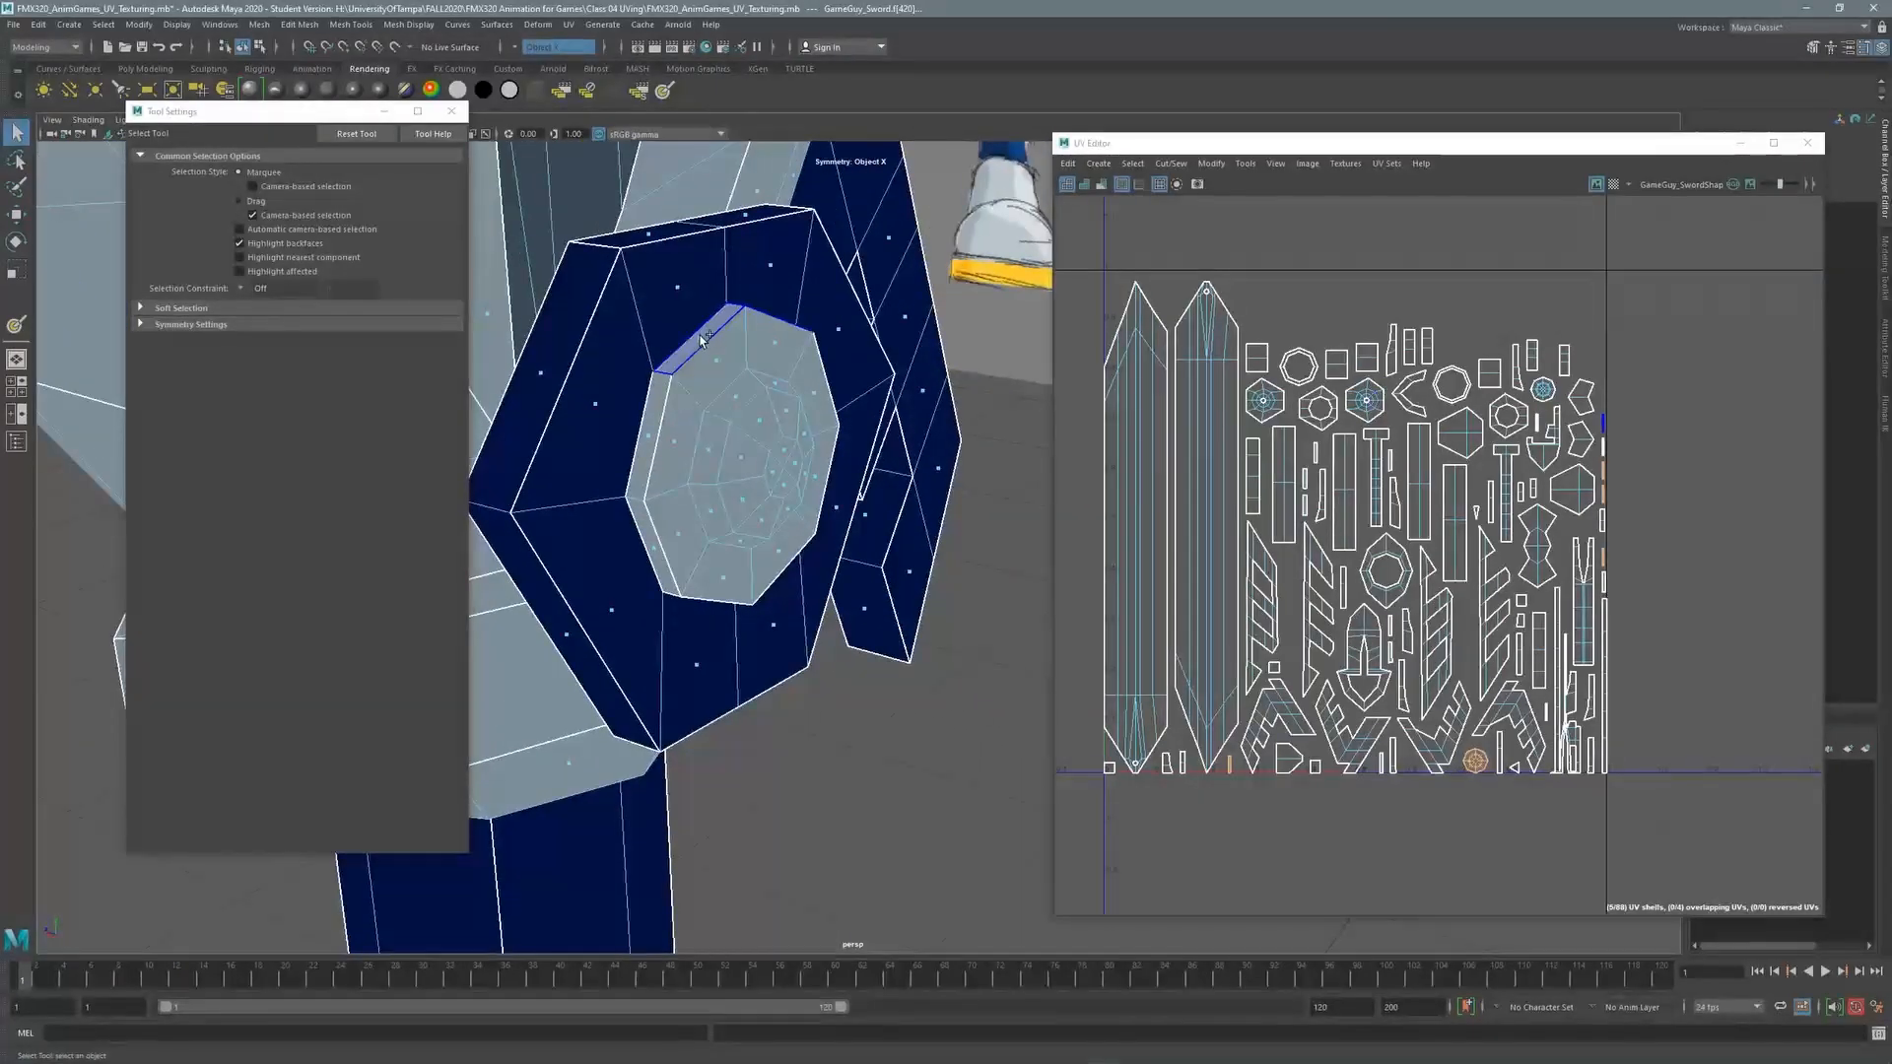
left_click(651, 434, "shift")
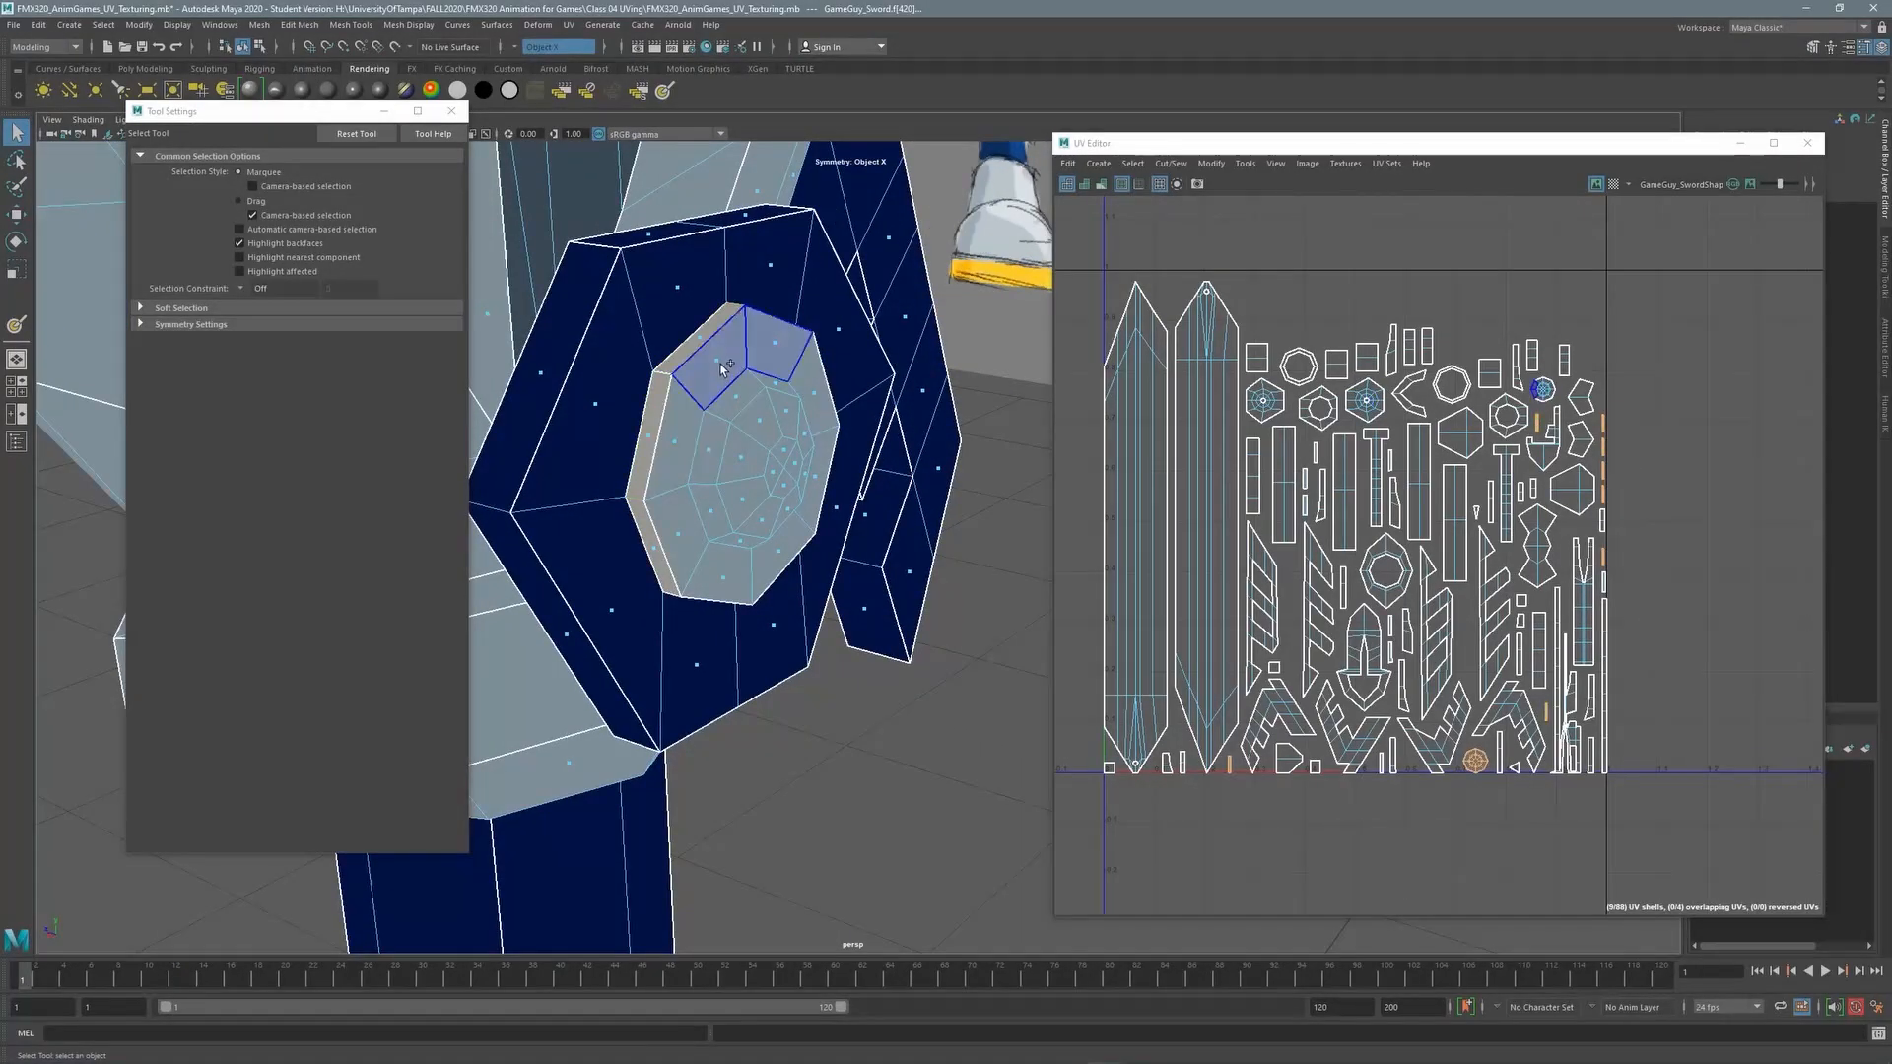
left_click(721, 363, "shift")
double_click(682, 440, "shift")
left_click(744, 399, "shift")
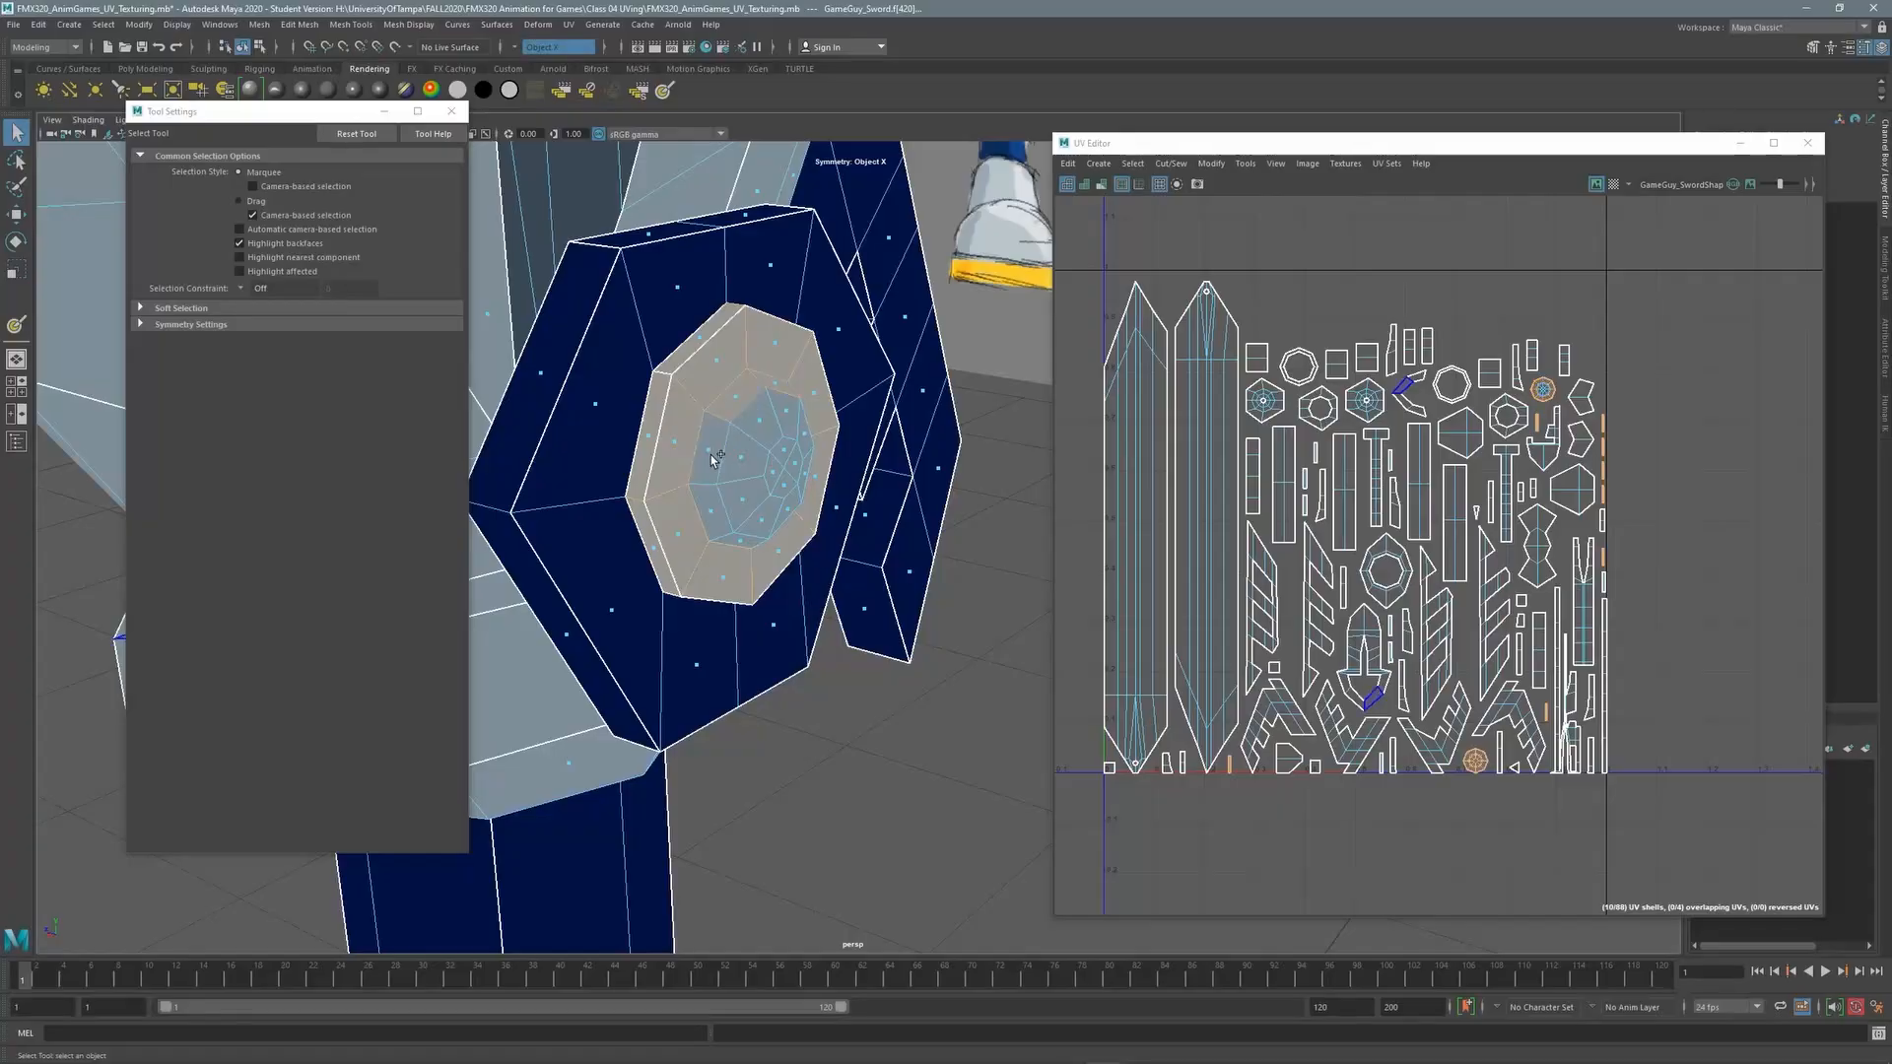
double_click(711, 449, "shift")
key("ctrl+z")
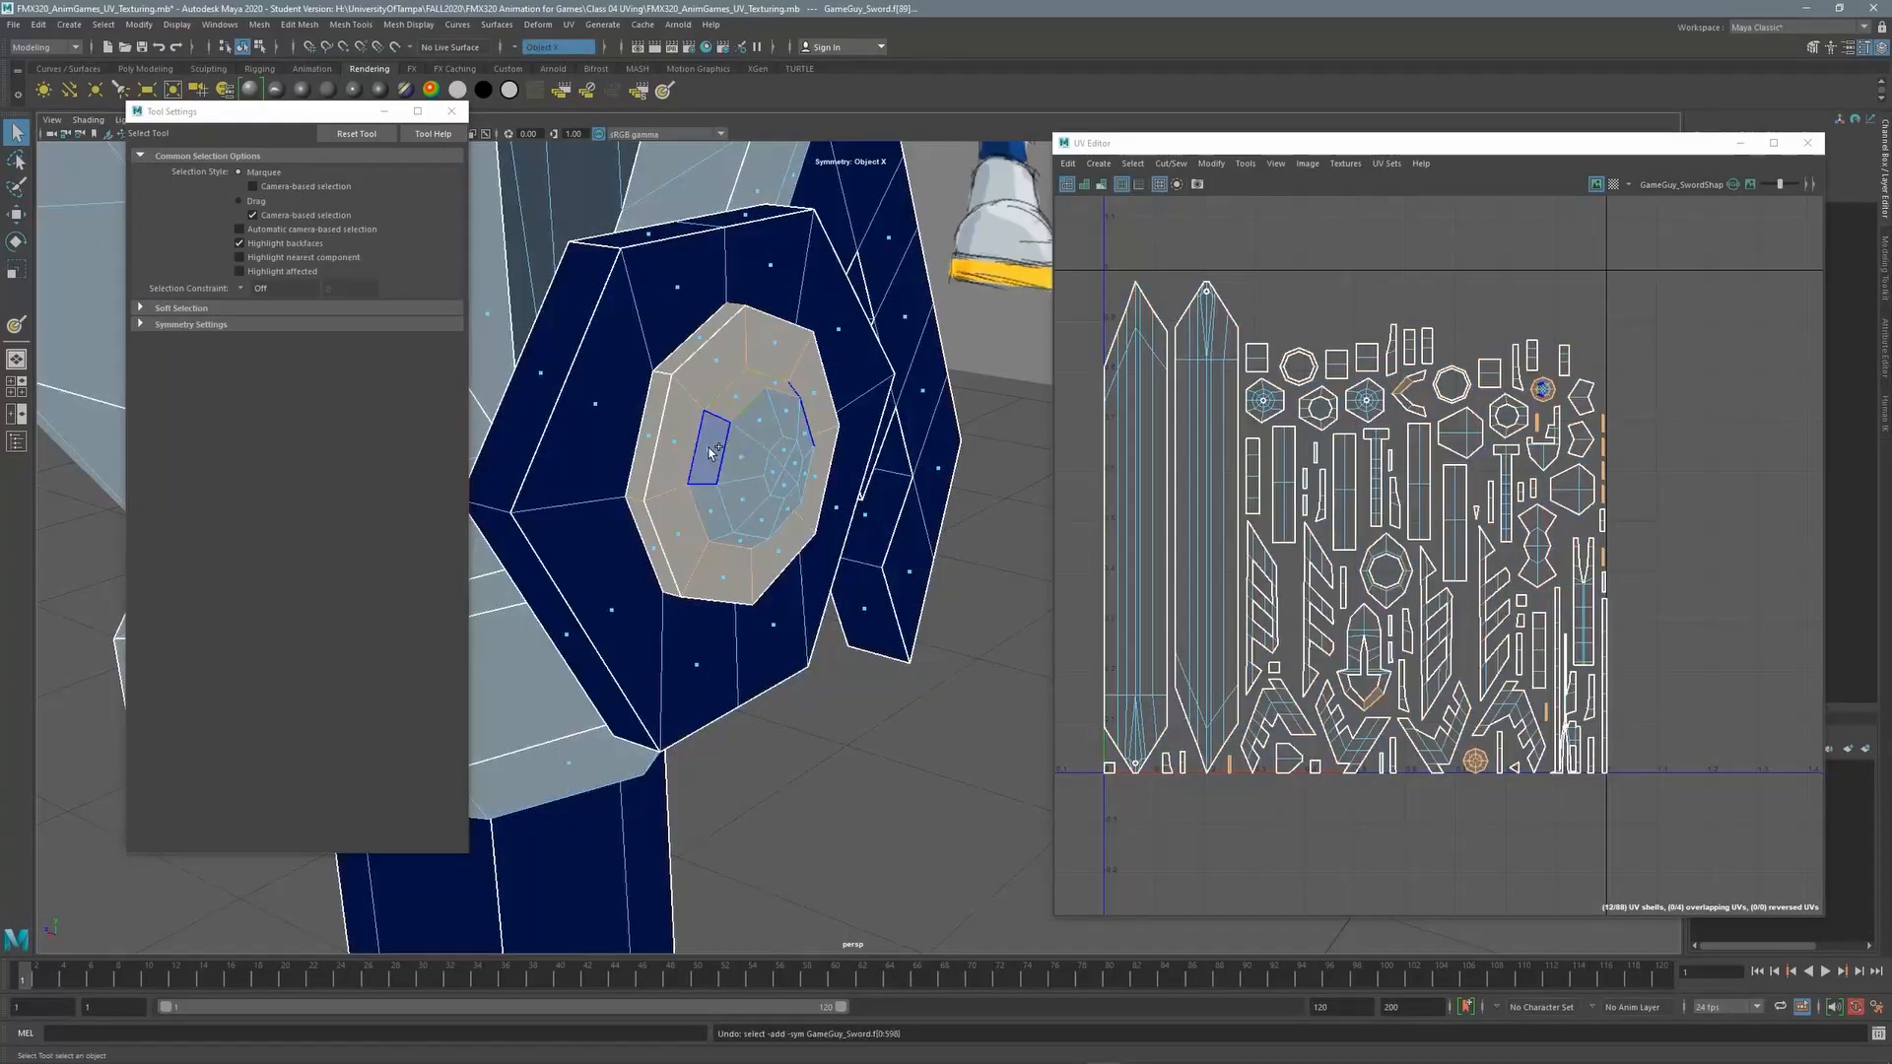
double_click(712, 447, "shift")
key("ctrl+z")
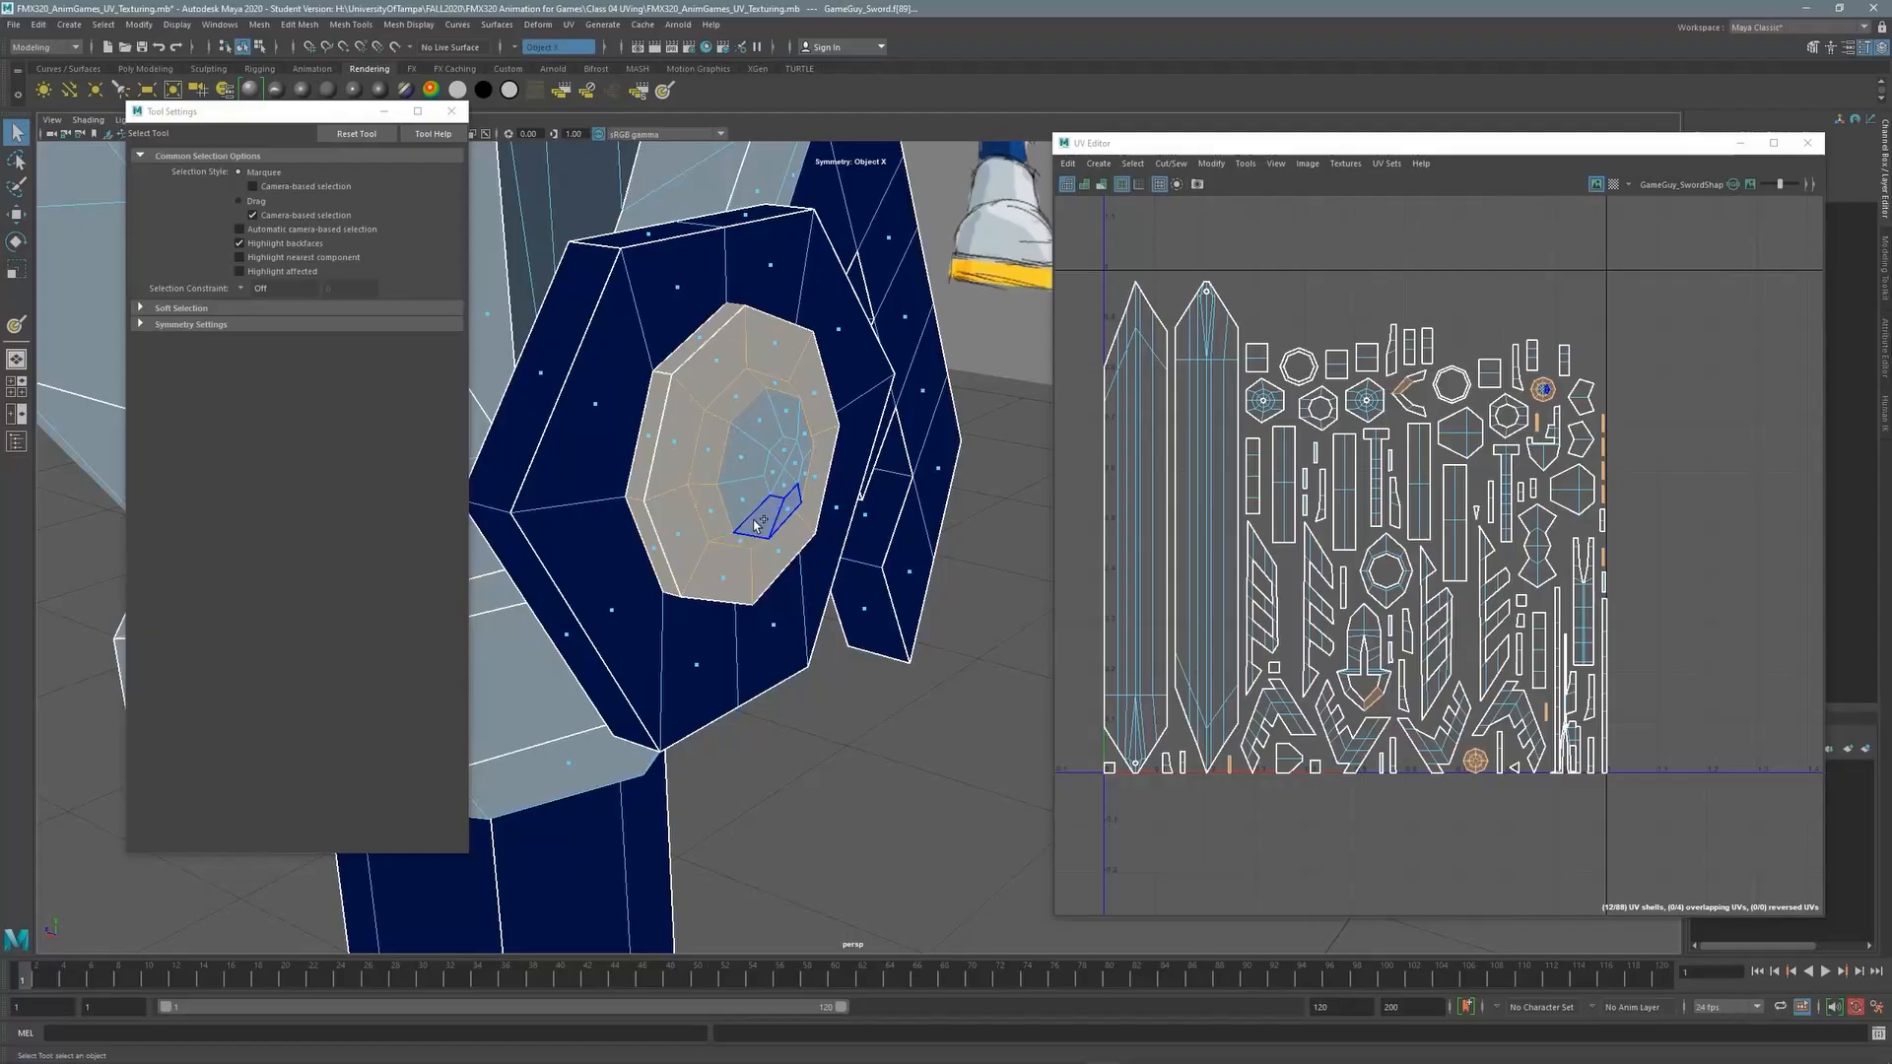
Add the inner rings and center faces of the opposite octagonal disc to the selection one by one
left_click(757, 518, "shift")
left_click(743, 495, "shift")
left_click(746, 450, "shift")
left_click(759, 420, "shift")
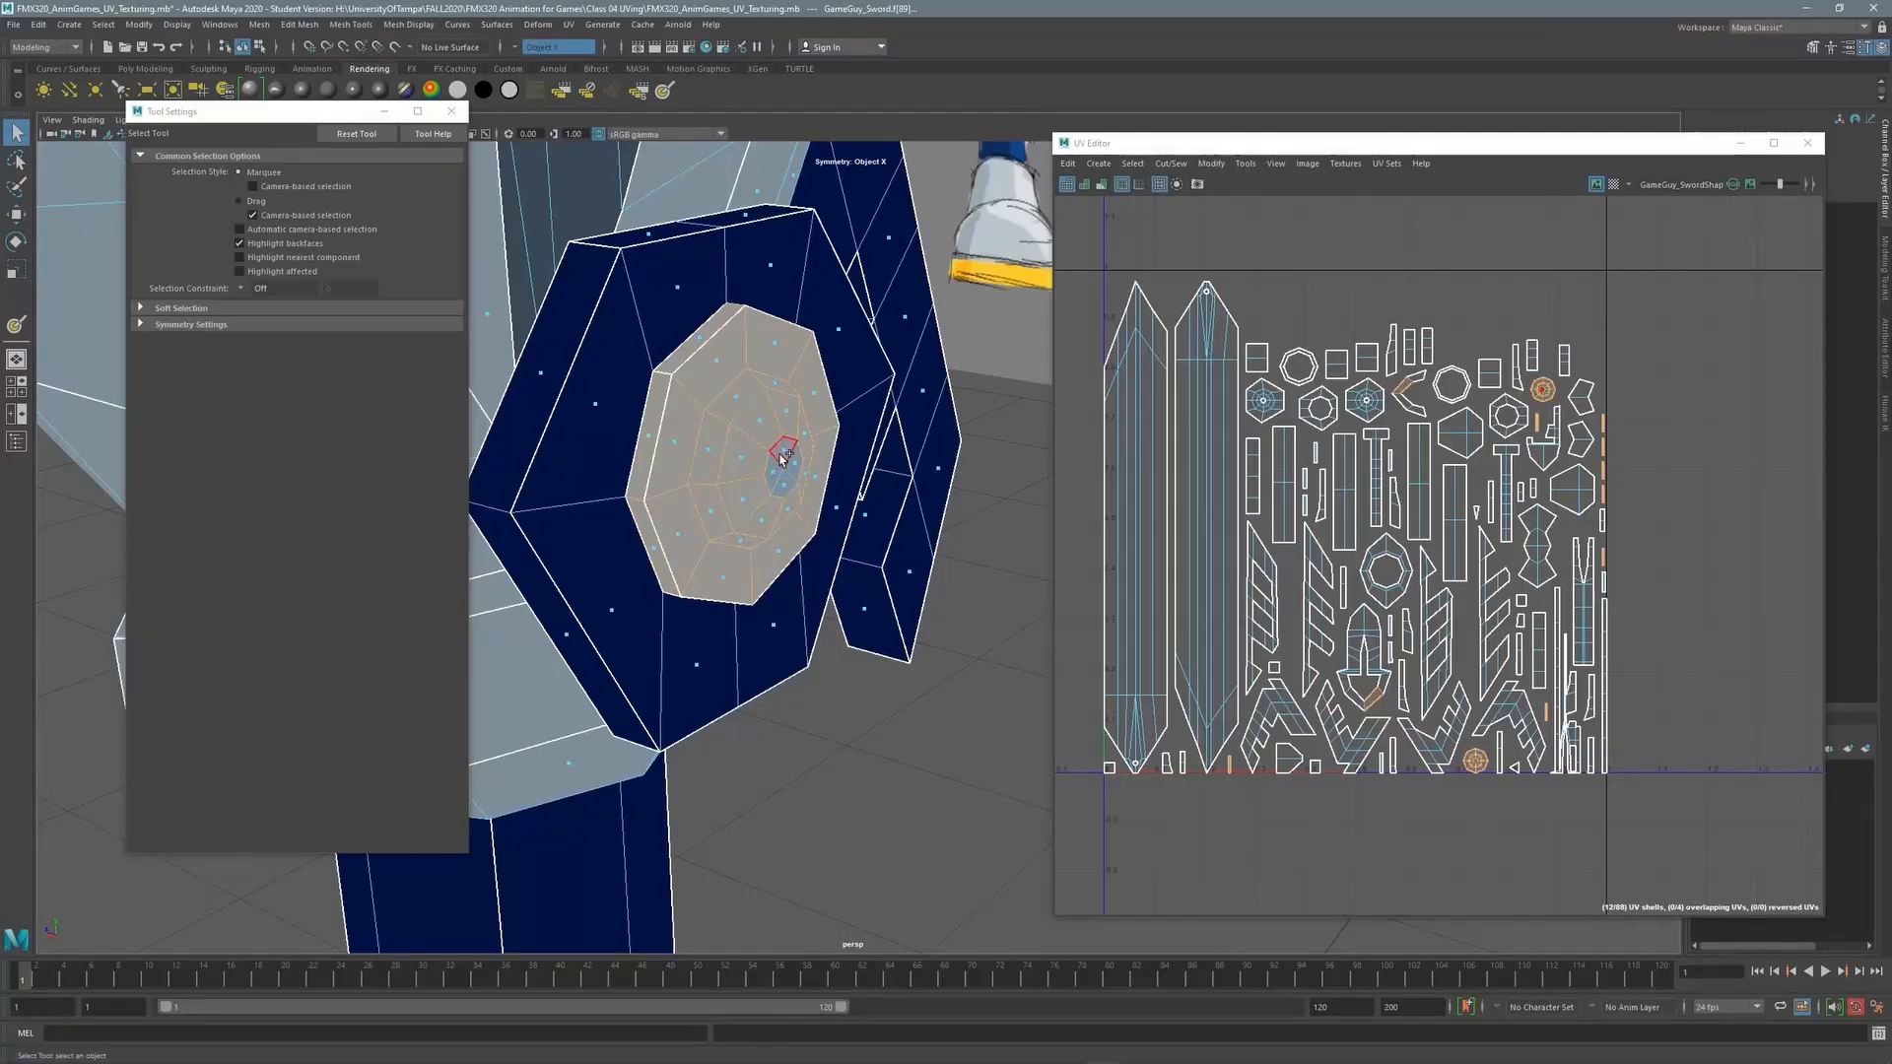
left_click(778, 463, "shift")
Flood-paint the selected faces of both octagonal guard discs yellow with the 3D Paint Tool
left_click_drag(780, 463, 311, 467, "alt")
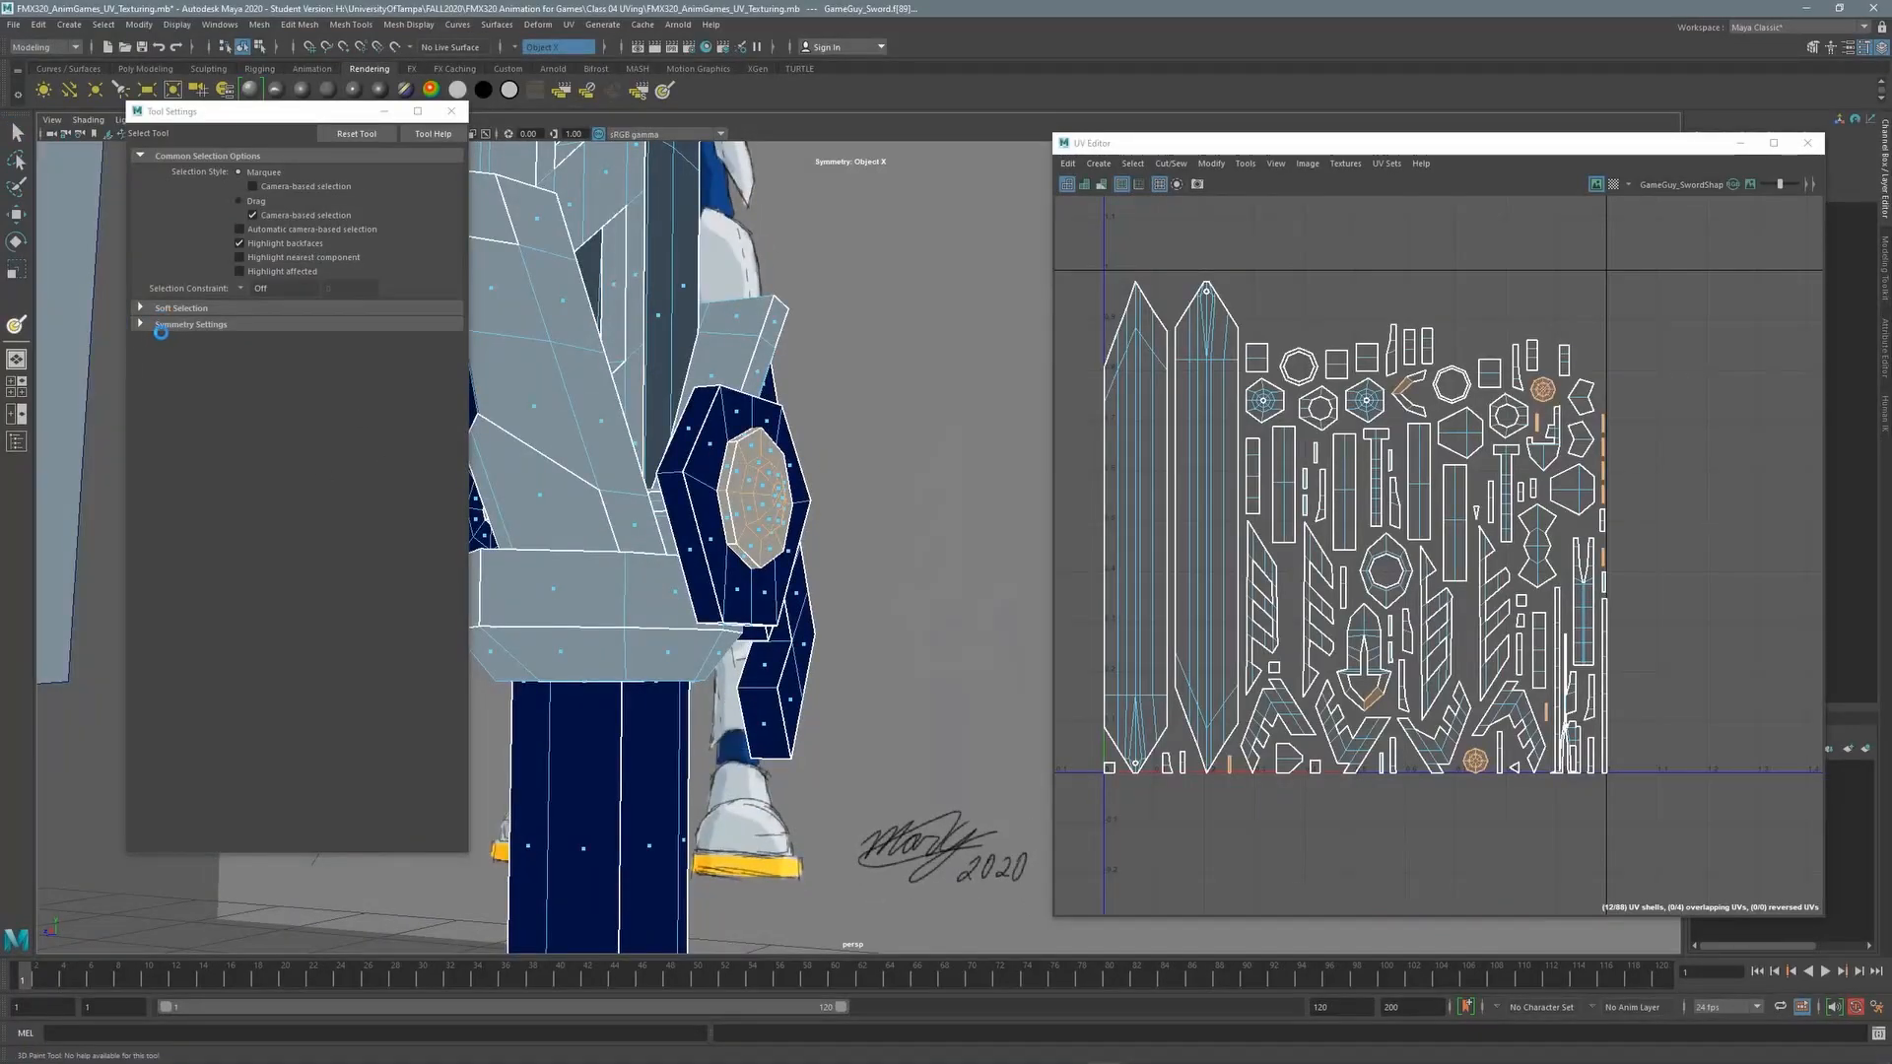
left_click(16, 326)
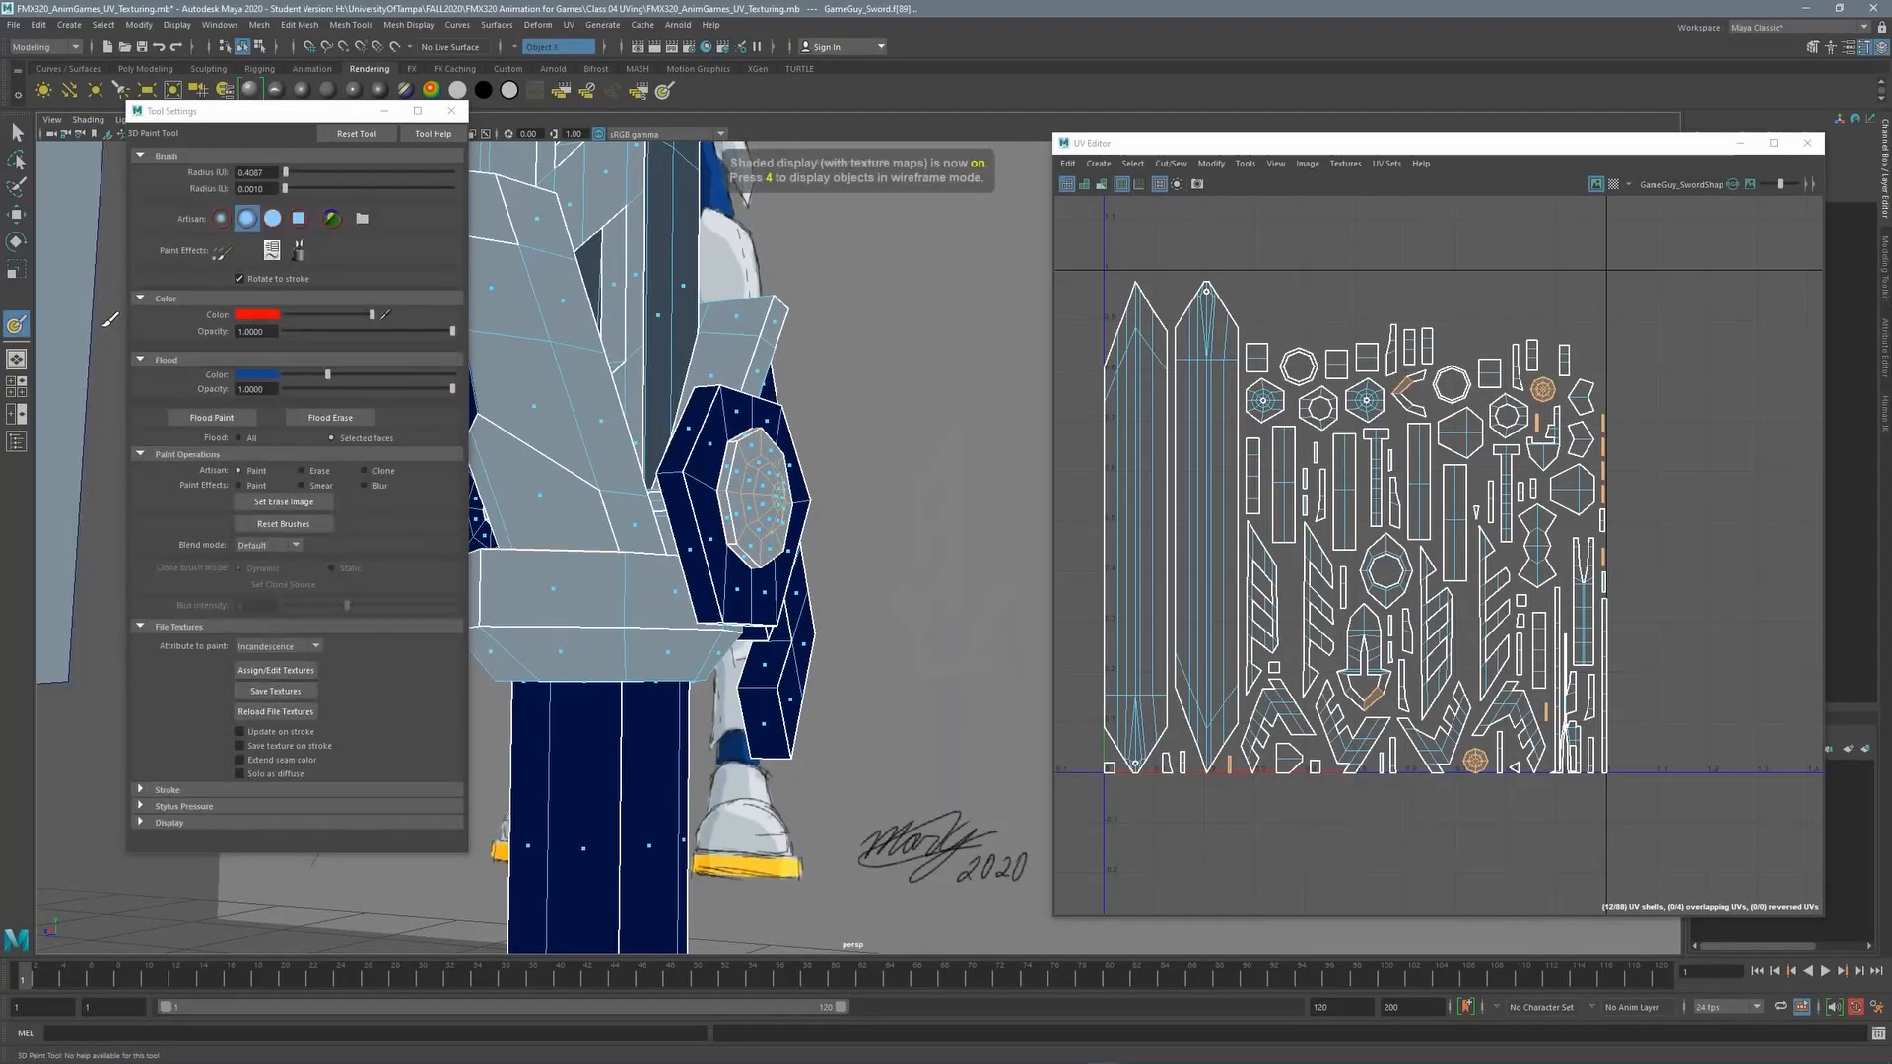
left_click(254, 375)
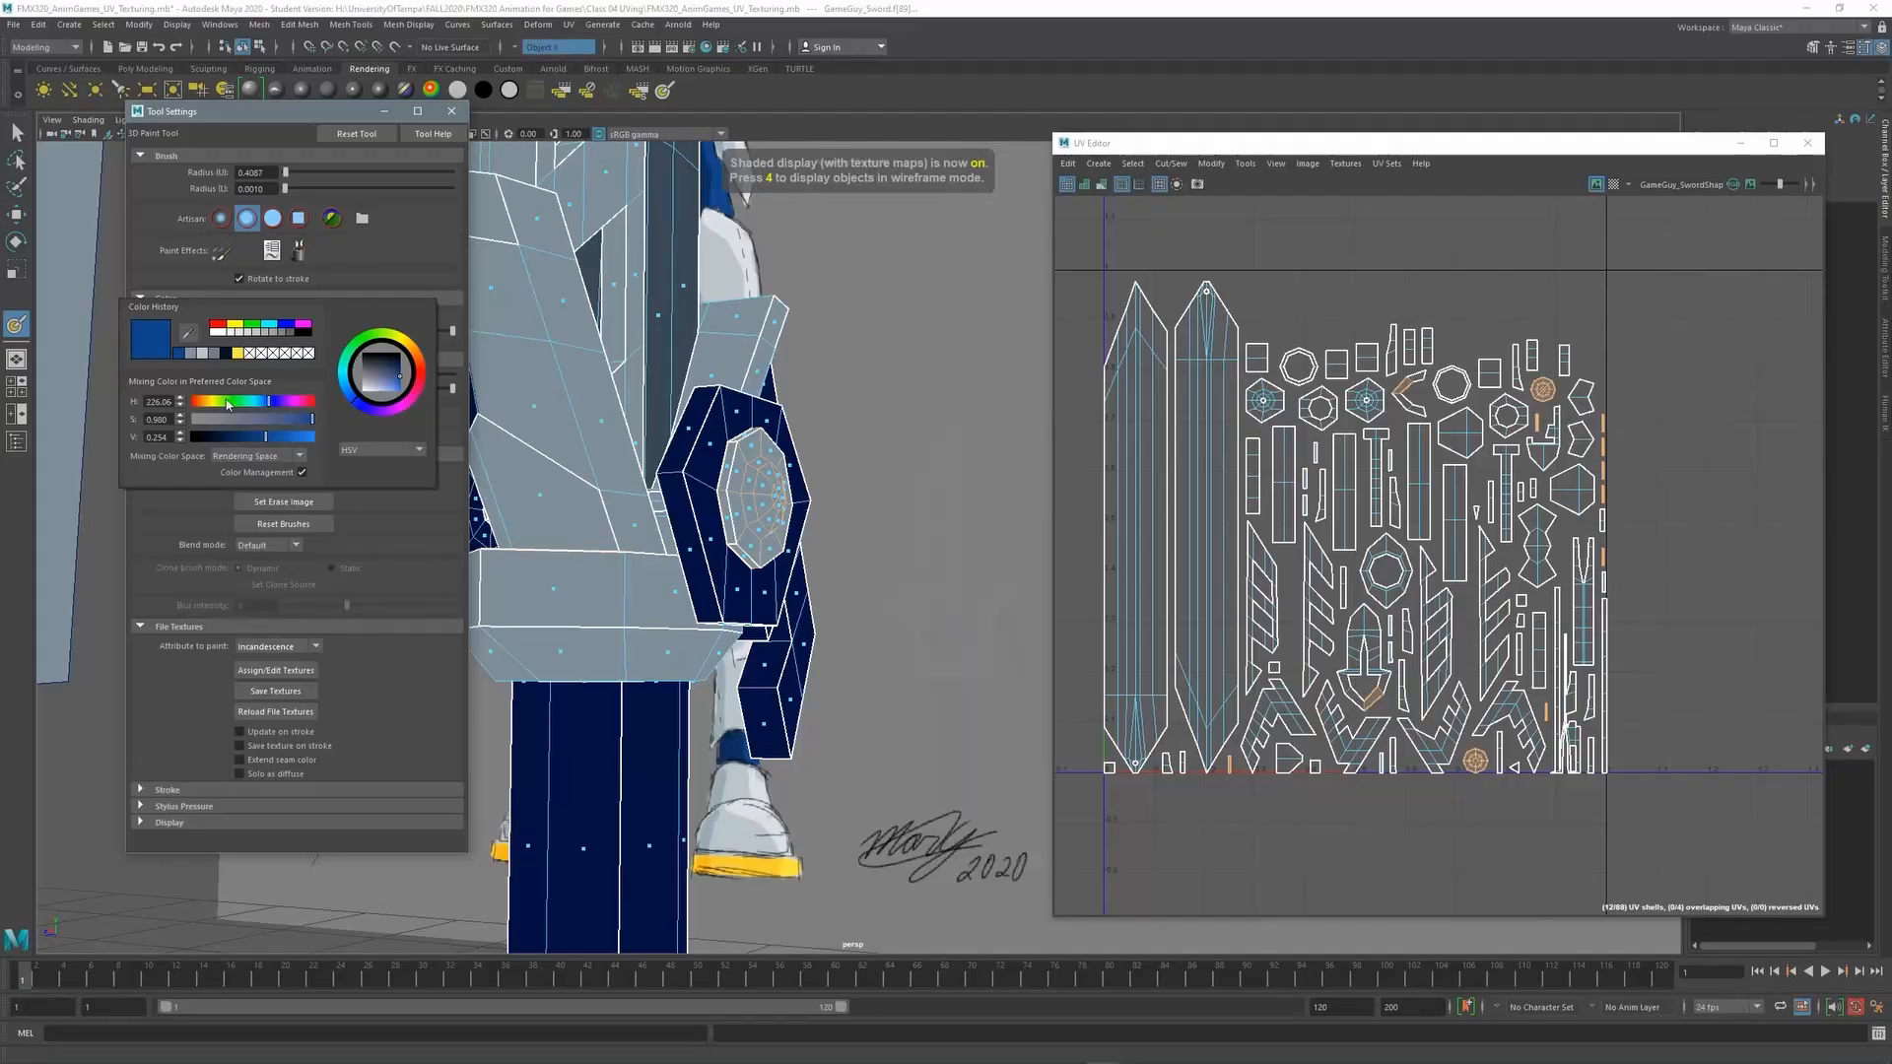
left_click(237, 353)
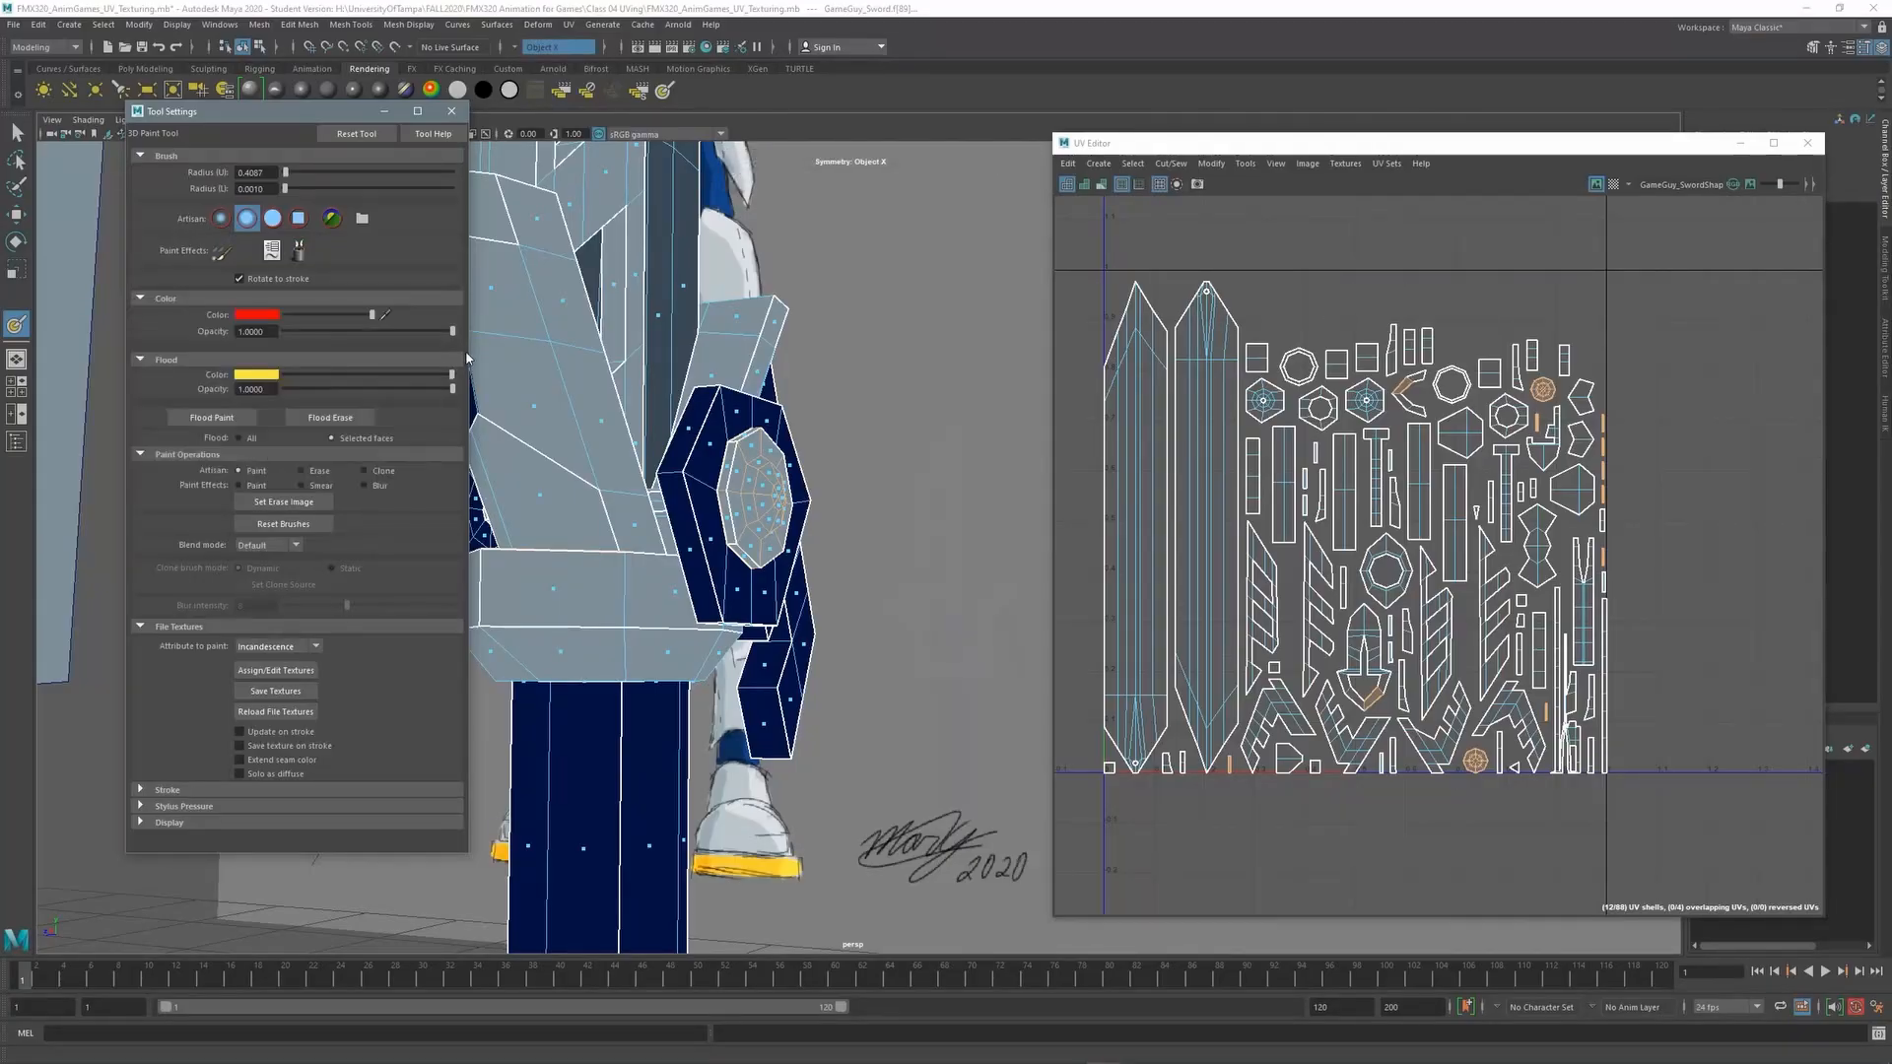
left_click(211, 417)
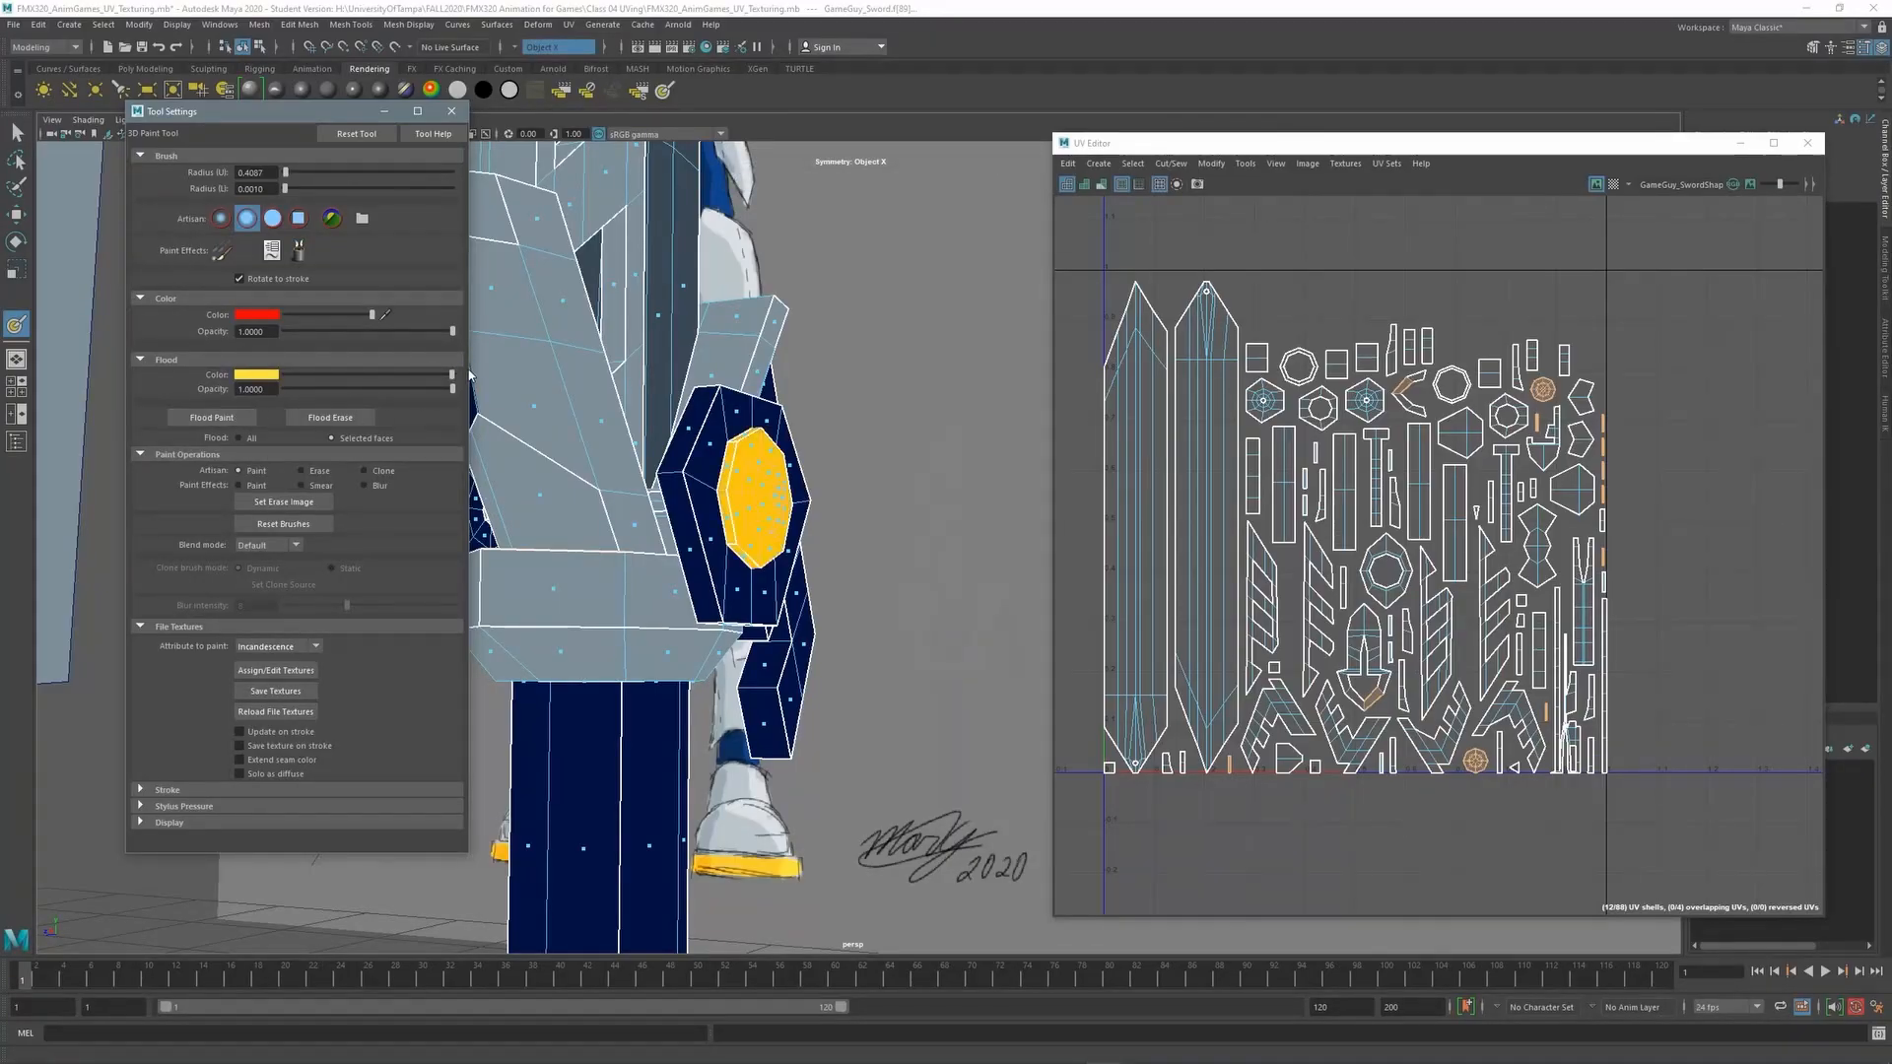
Save the painted textures from the 3D Paint Tool
right_click_drag(806, 371, 588, 466, "alt")
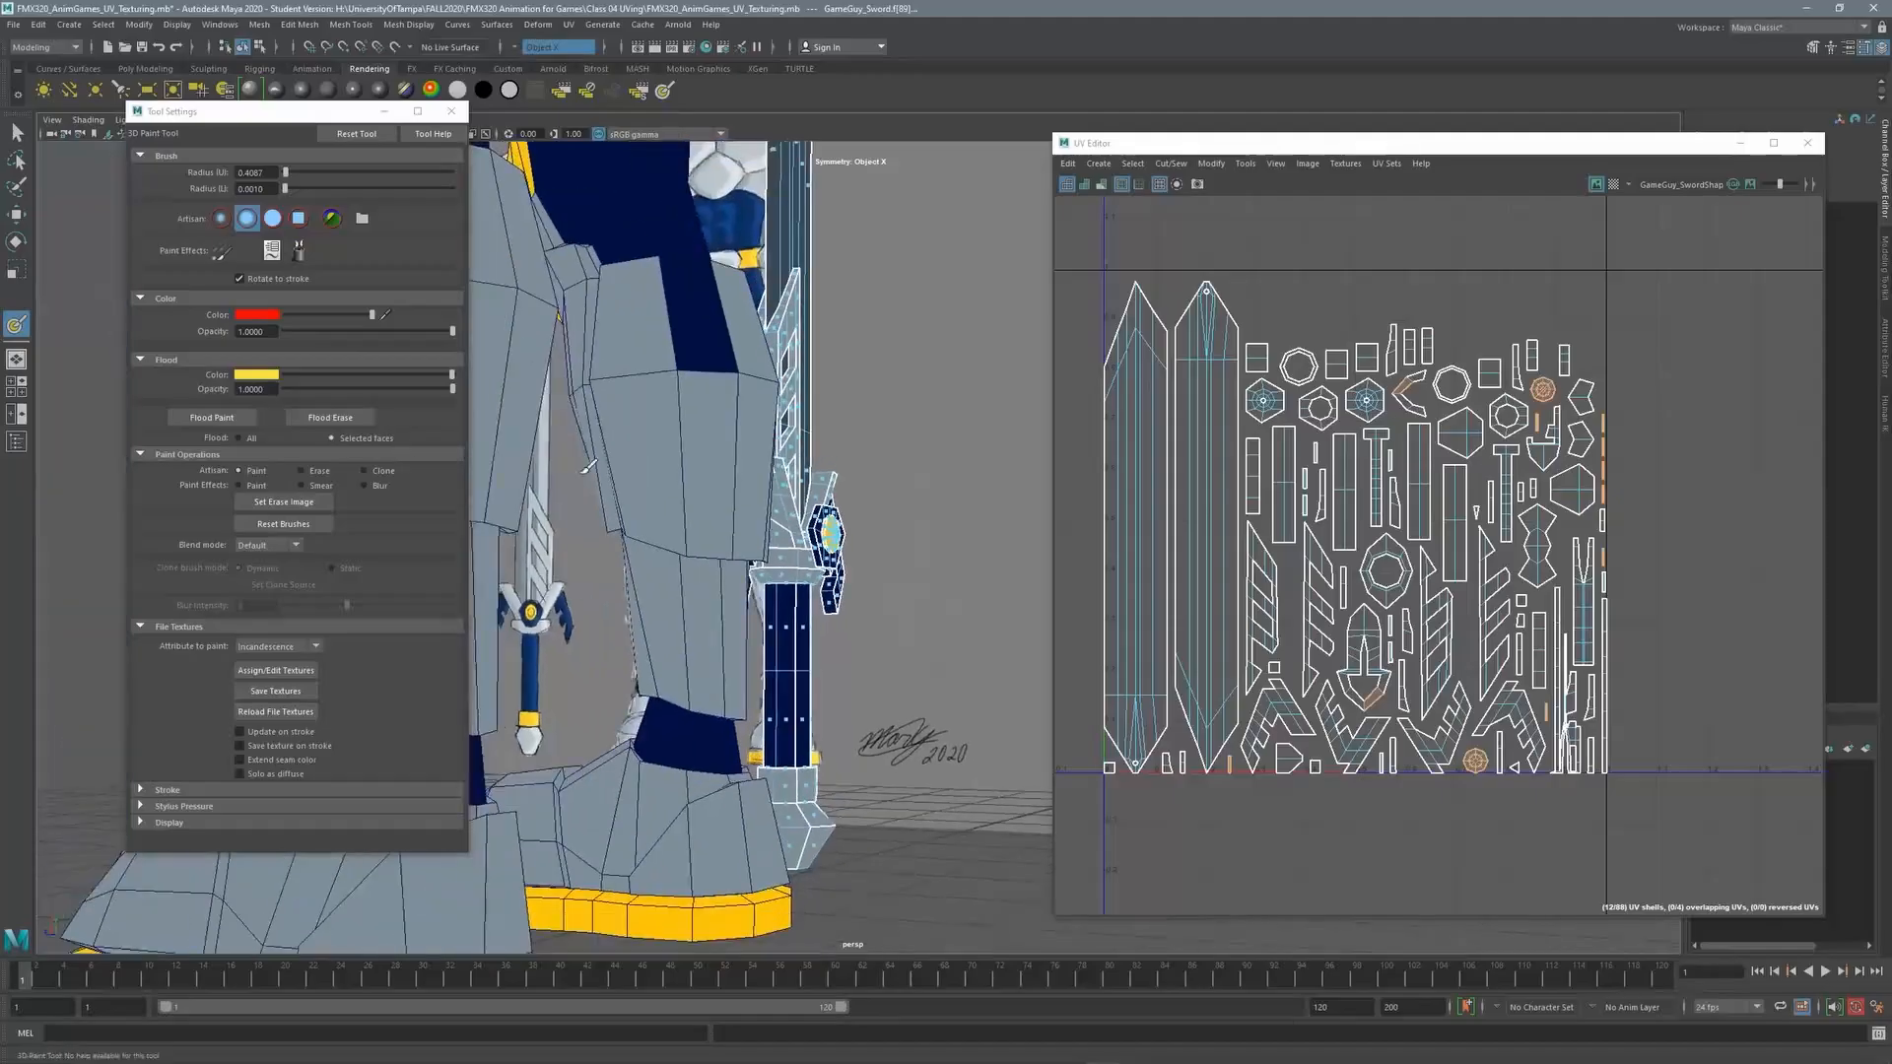
left_click_drag(588, 466, 818, 451, "alt")
right_click_drag(818, 451, 715, 464, "alt")
middle_click_drag(715, 463, 351, 486, "alt")
right_click_drag(532, 465, 430, 461, "alt")
middle_click_drag(498, 462, 588, 502, "alt")
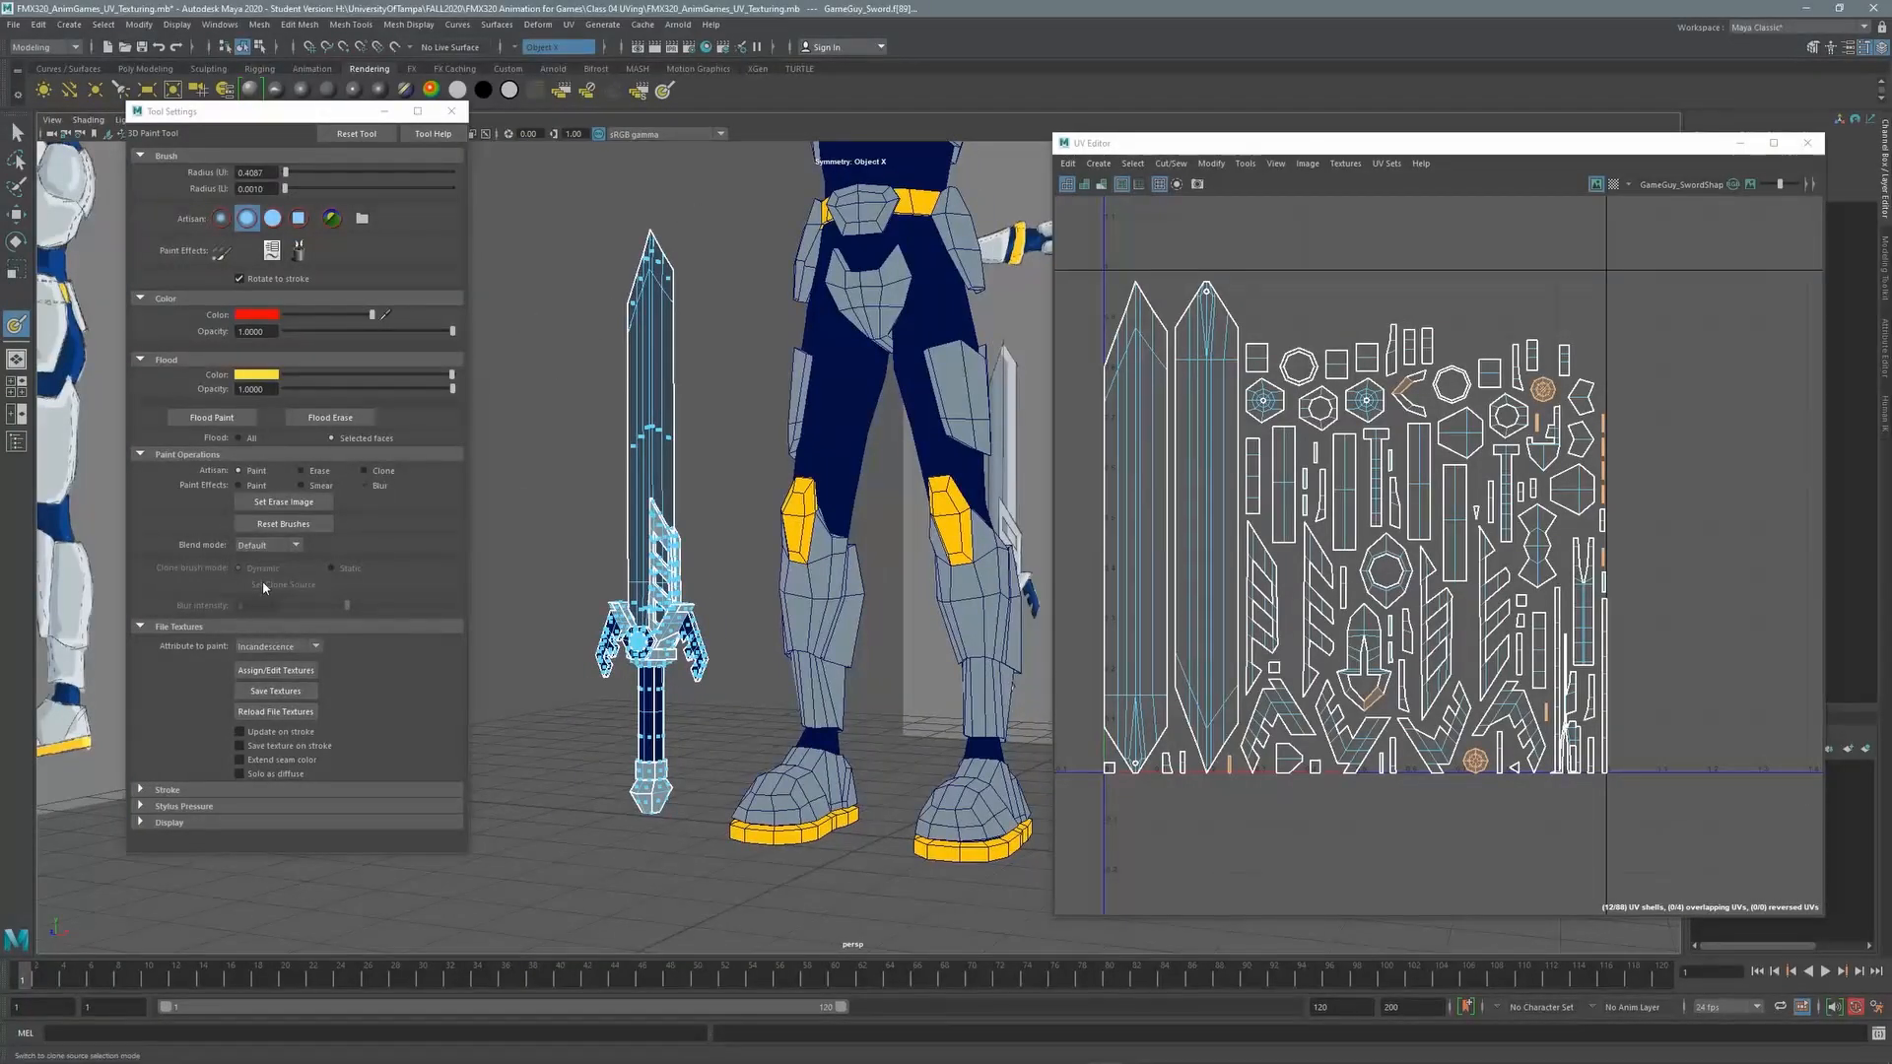
left_click(276, 692)
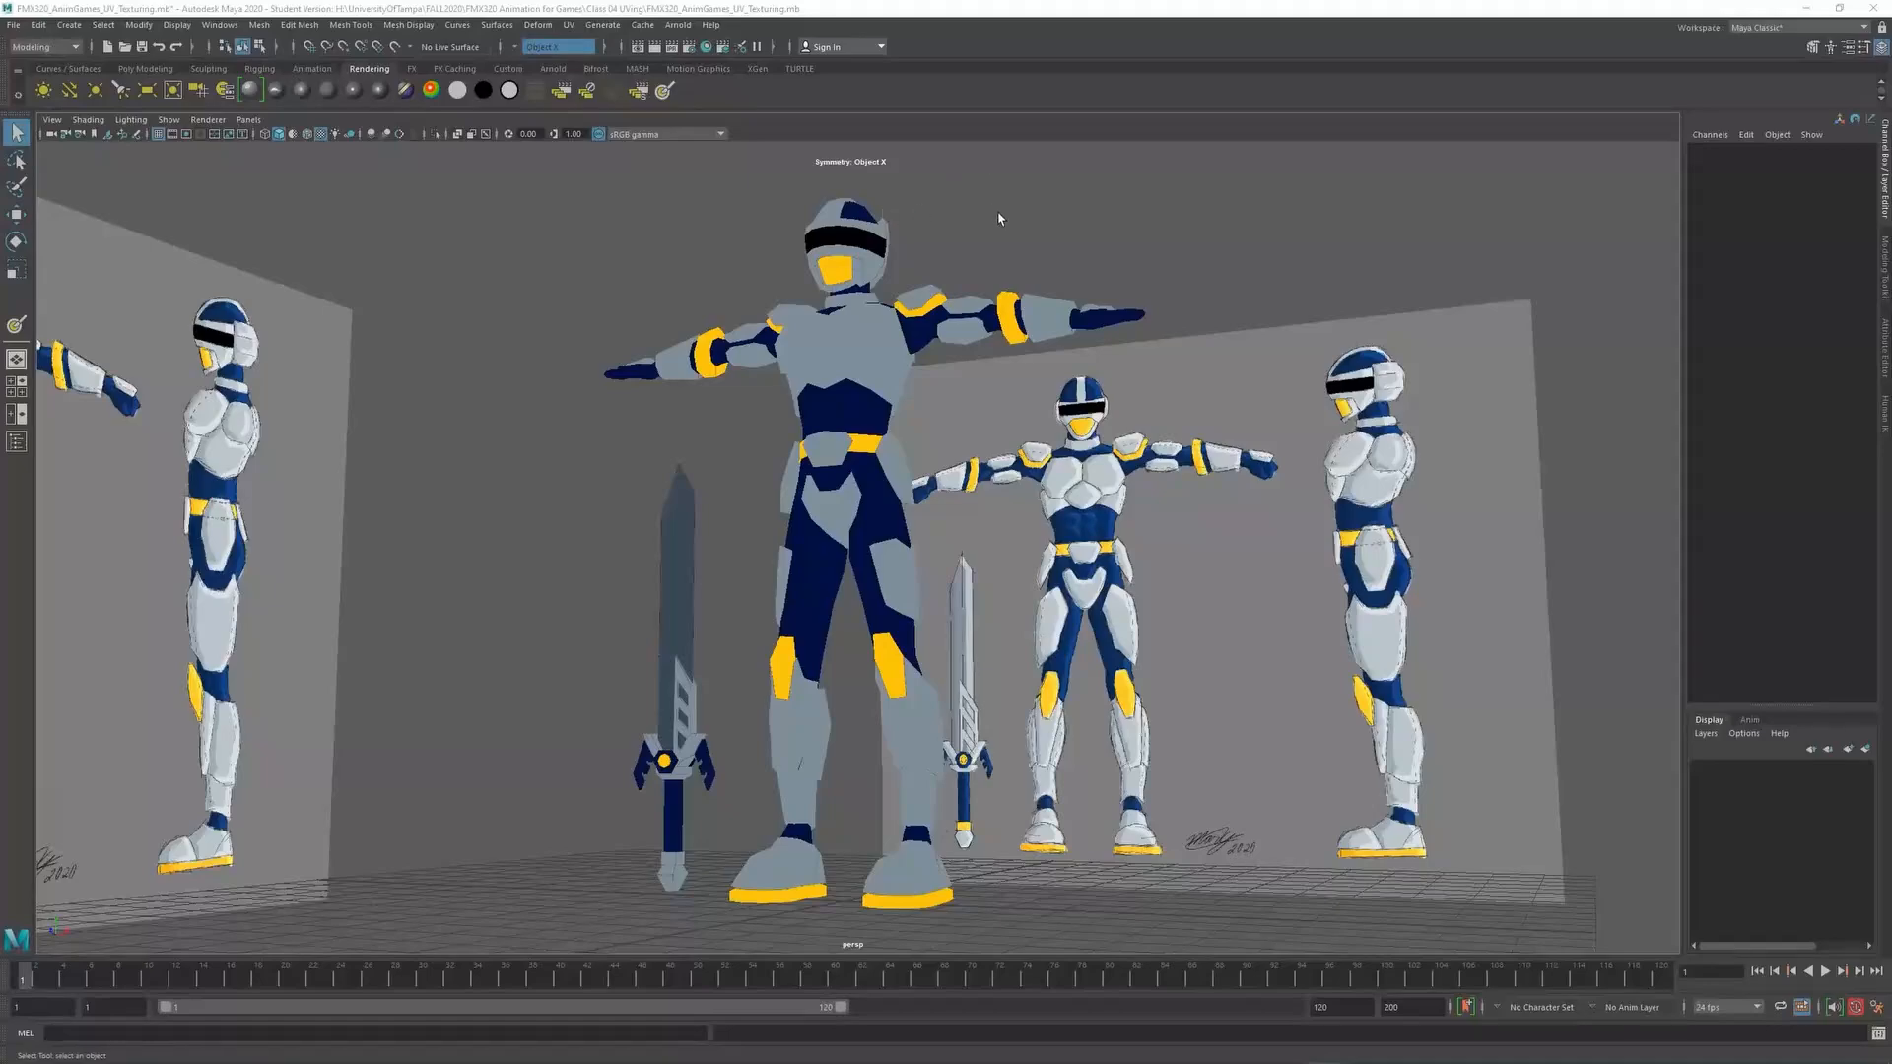
Select the armor and the sword together as whole objects and show the Outliner
middle_click_drag(989, 225, 937, 170, "alt")
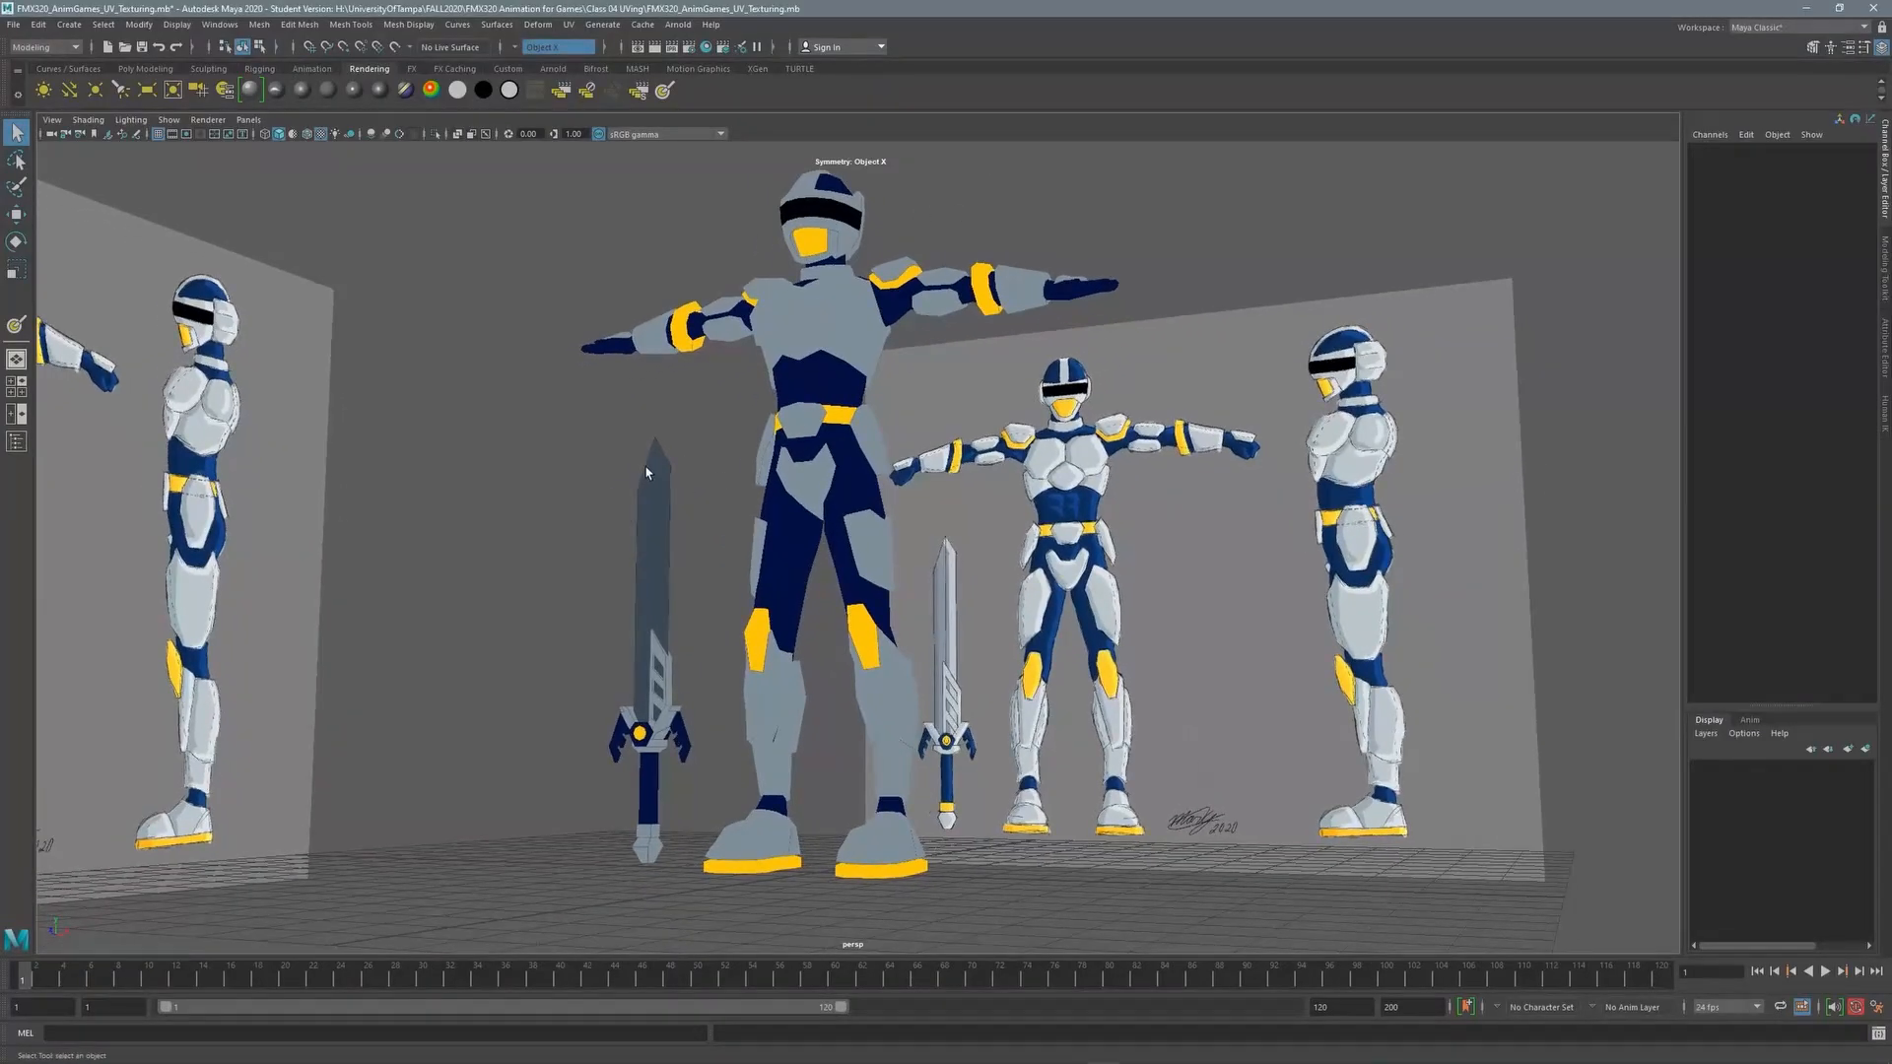
left_click_drag(829, 282, 823, 335, "alt")
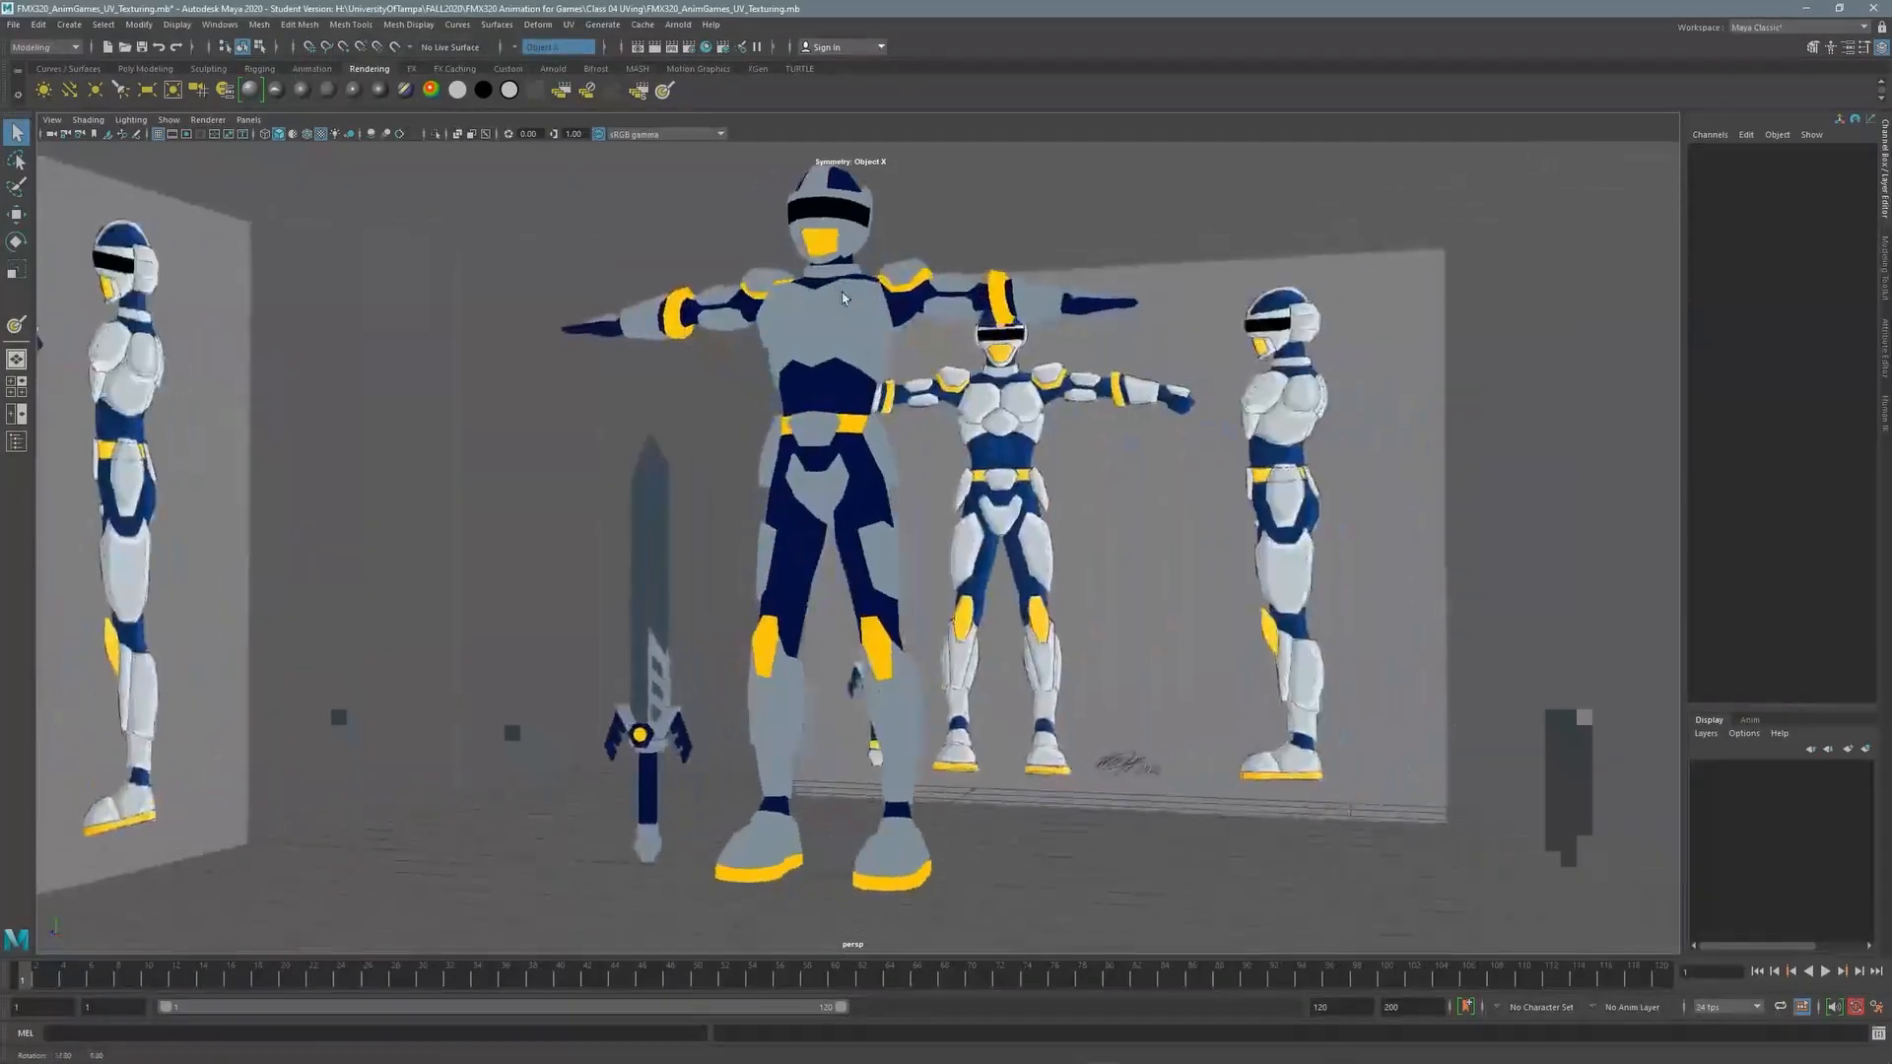
left_click(803, 342)
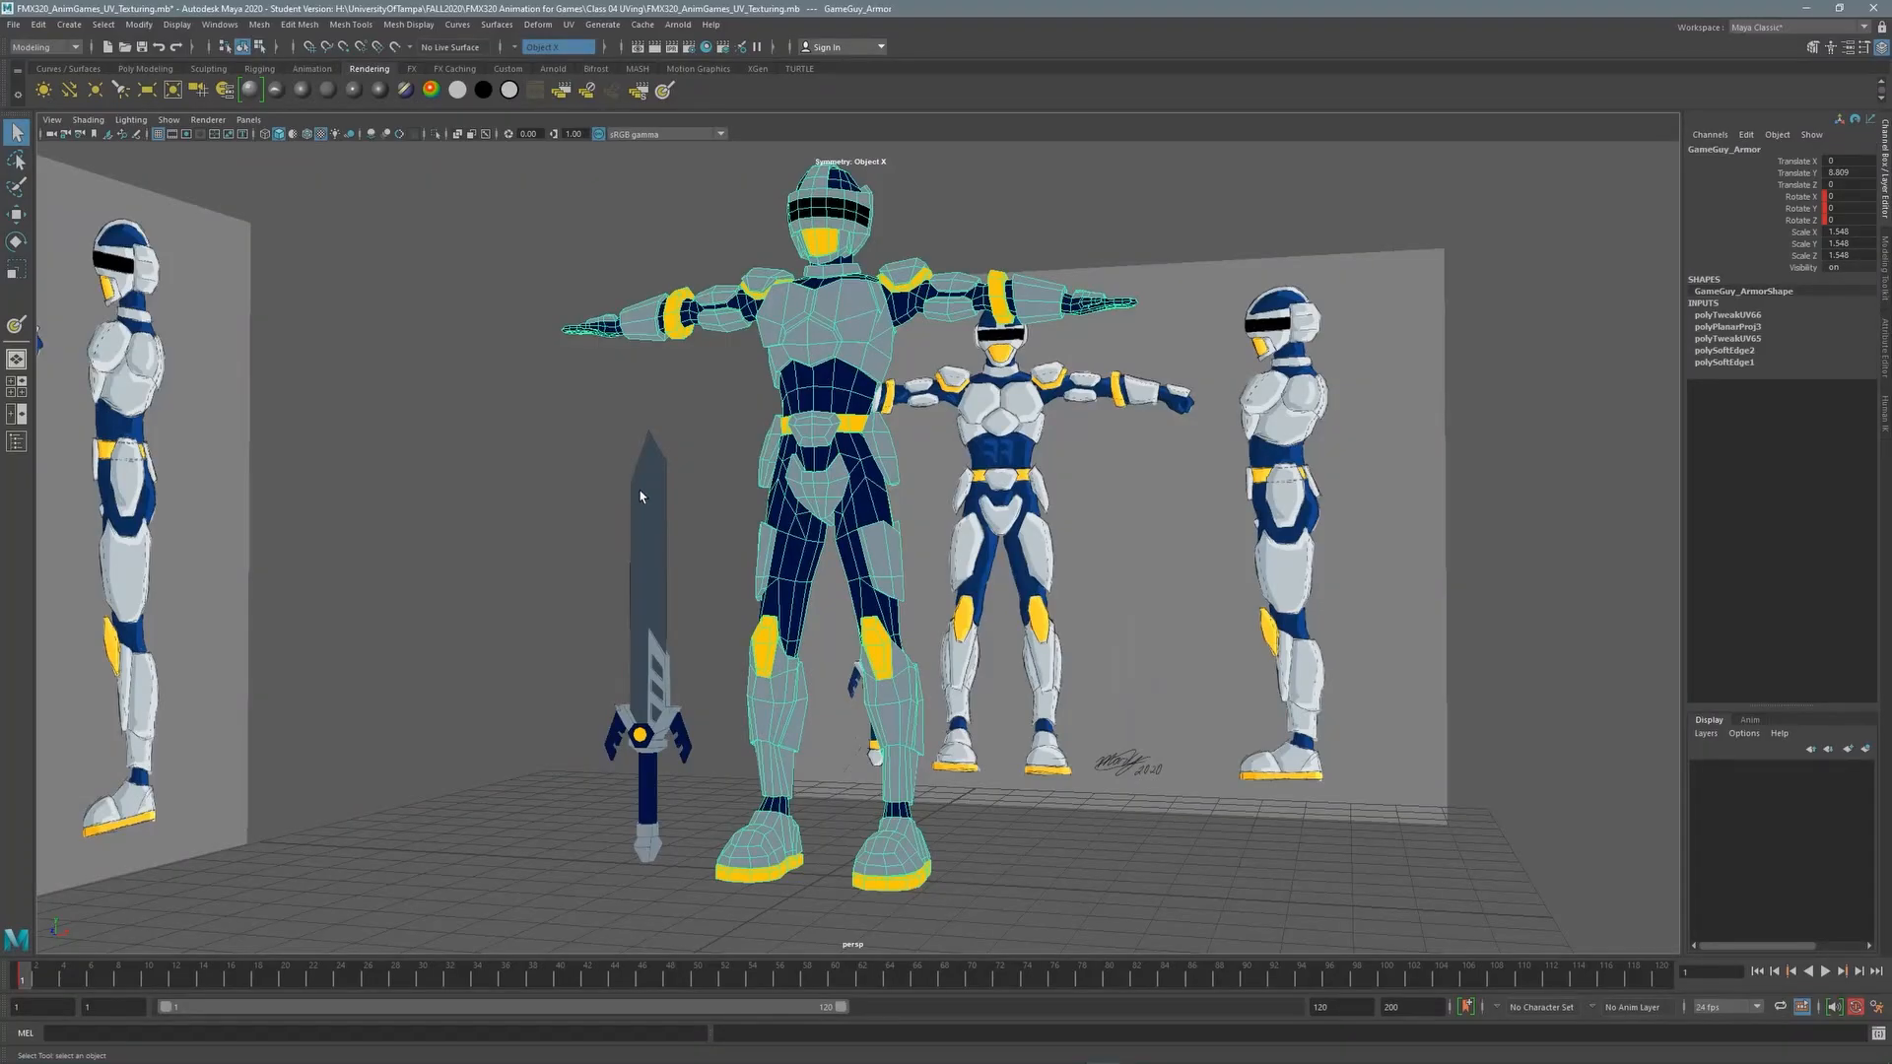
left_click(653, 549)
left_click_drag(784, 288, 701, 319, "alt")
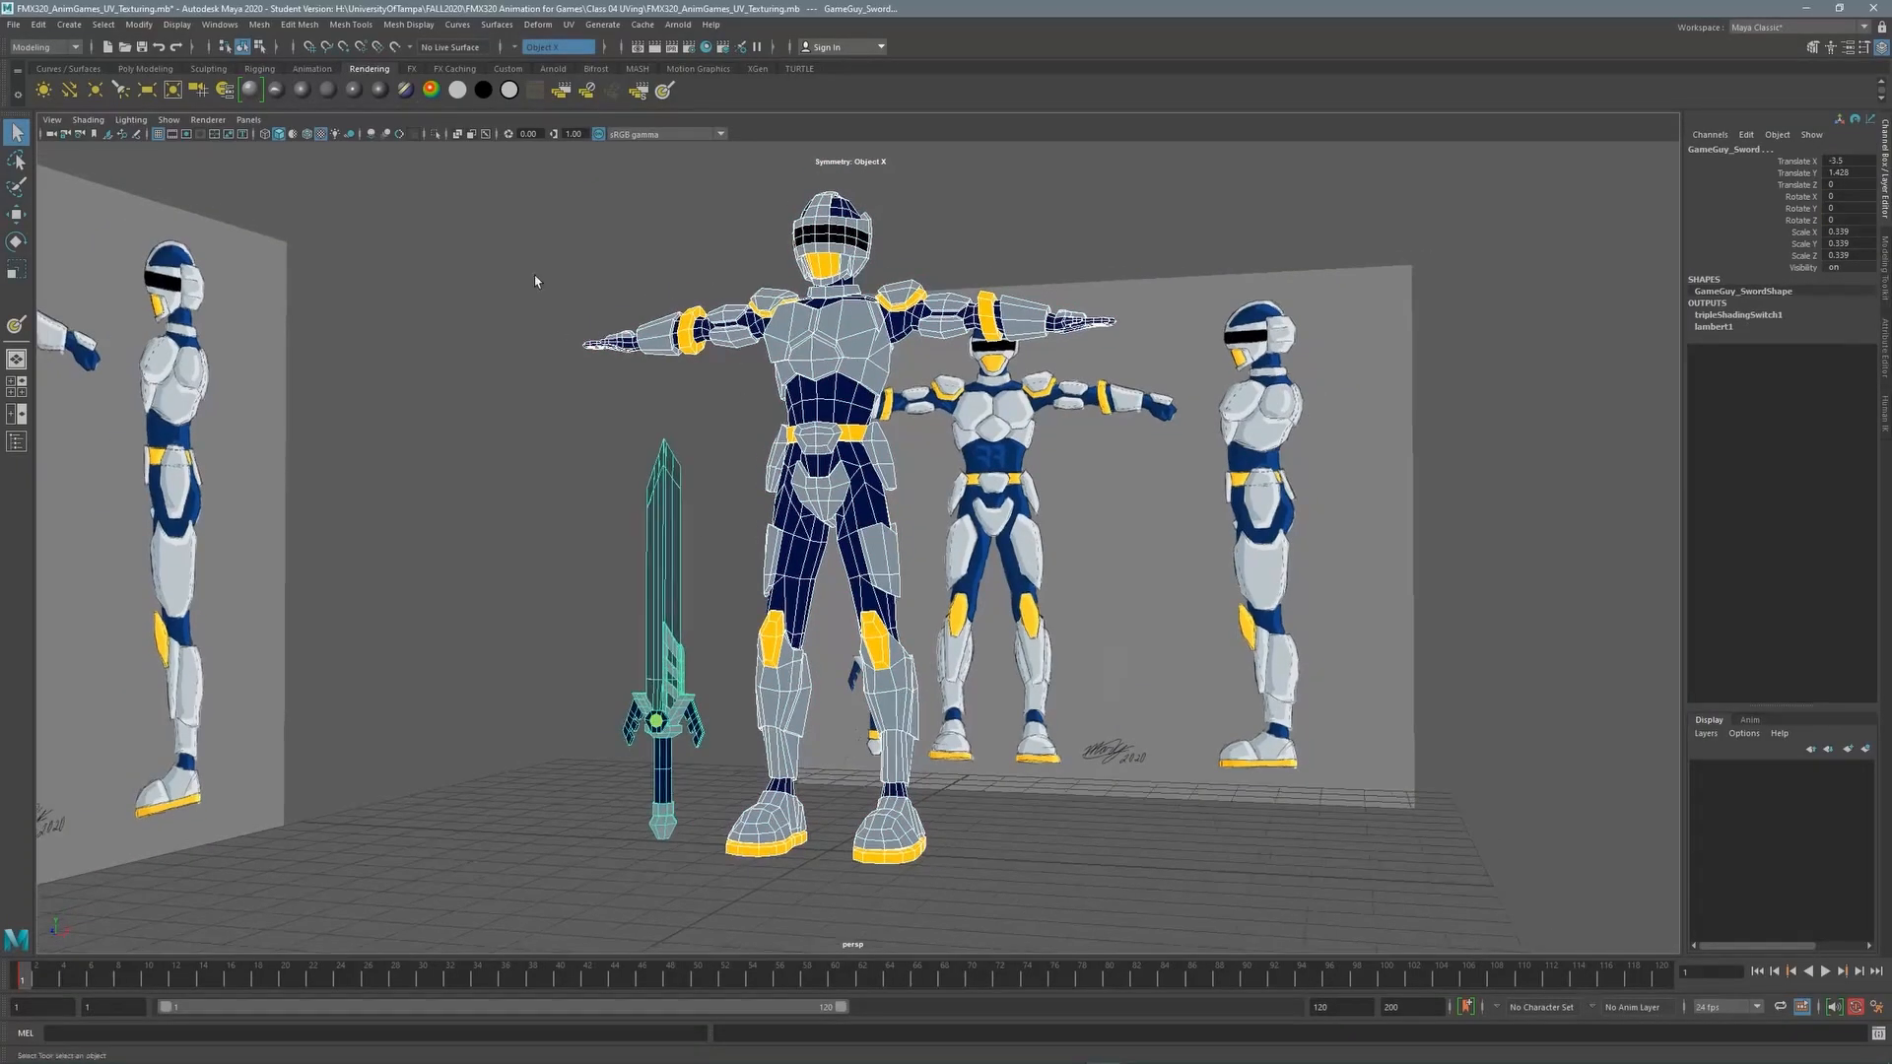
left_click_drag(618, 226, 522, 277, "alt")
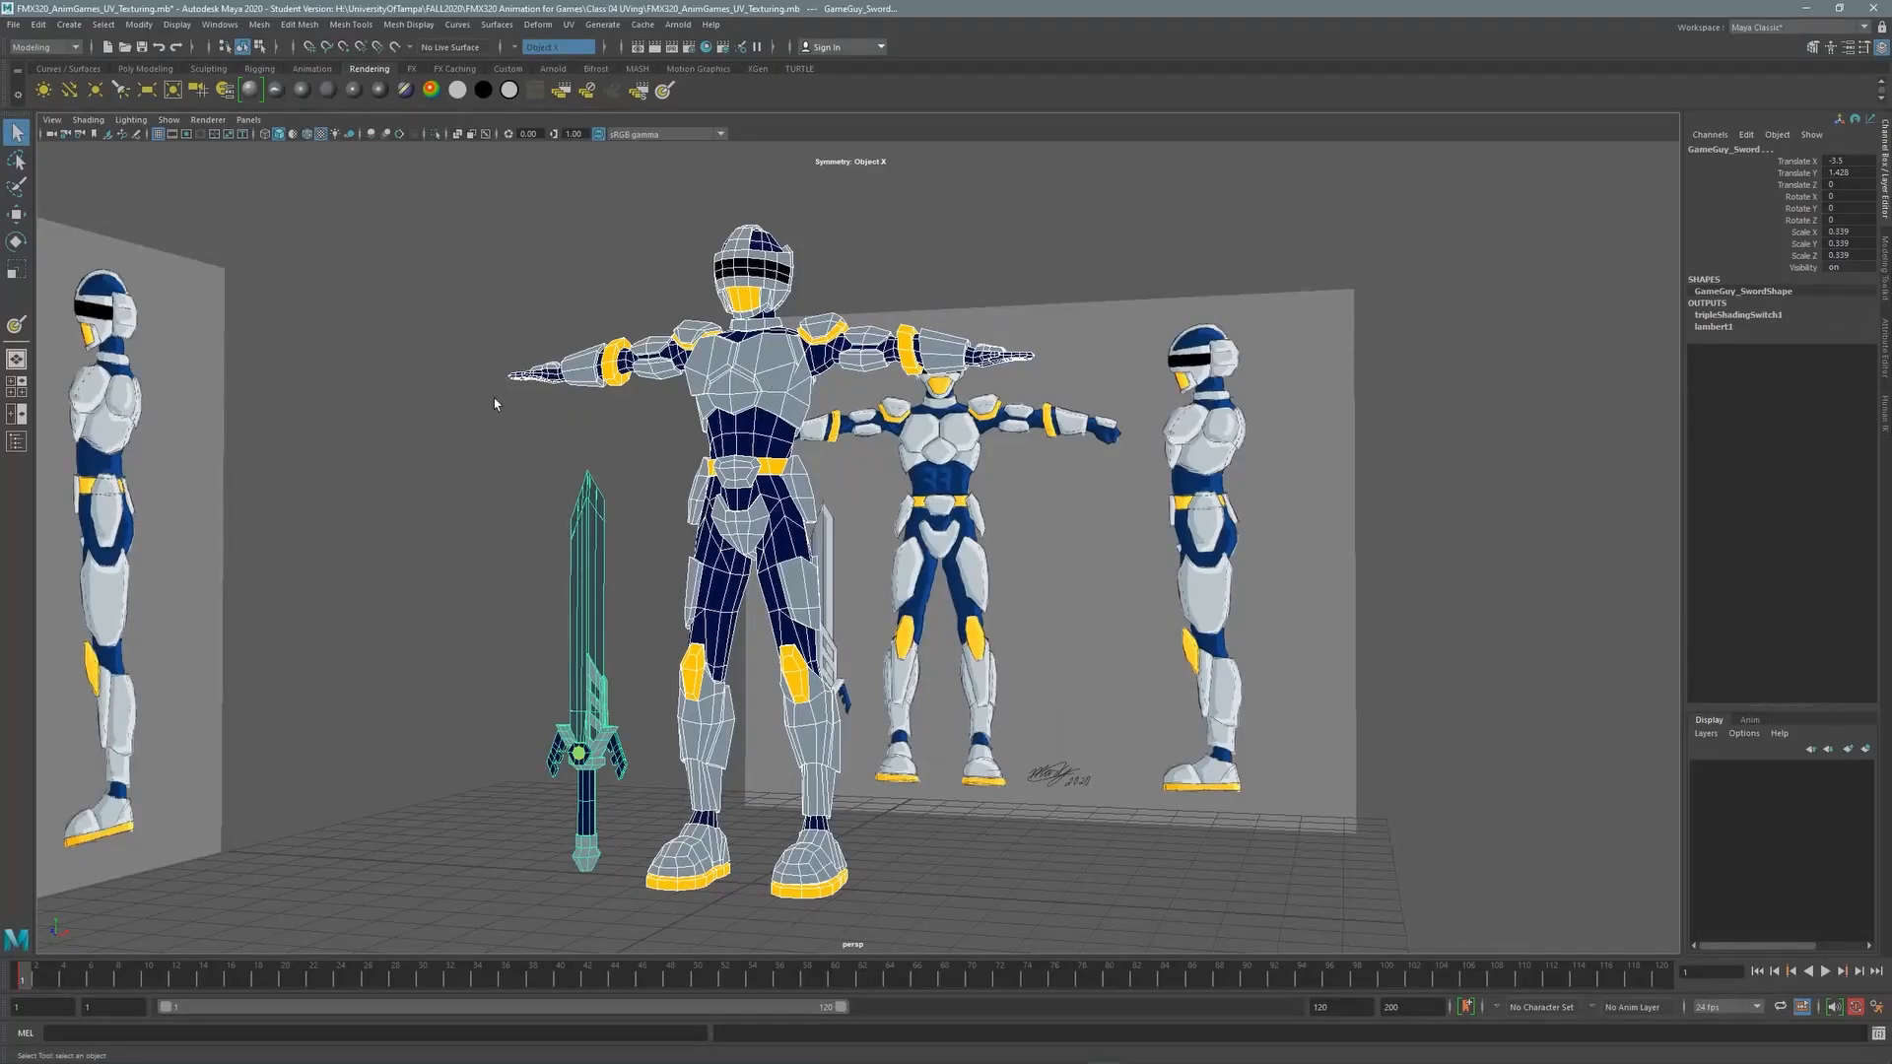
left_click(16, 442)
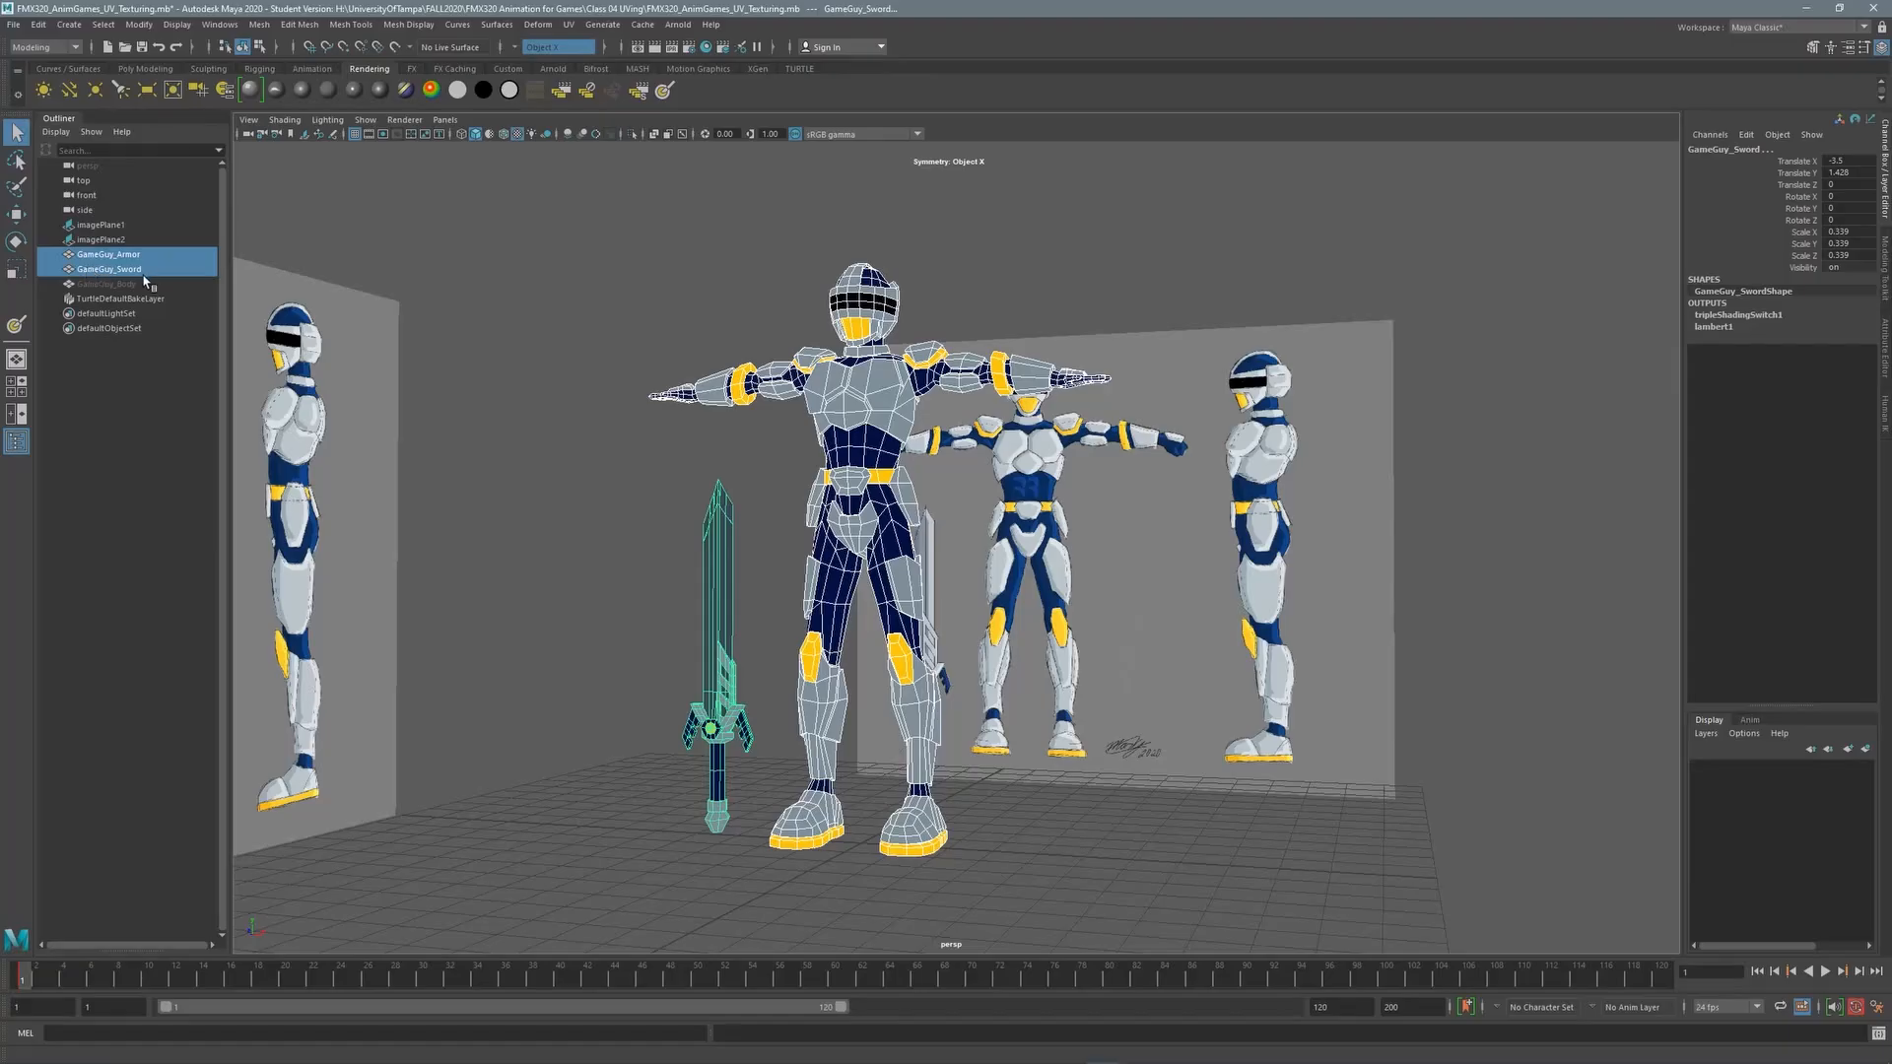
Start an Export Selection and choose the Class 04 UVing folder as its destination
left_click(11, 26)
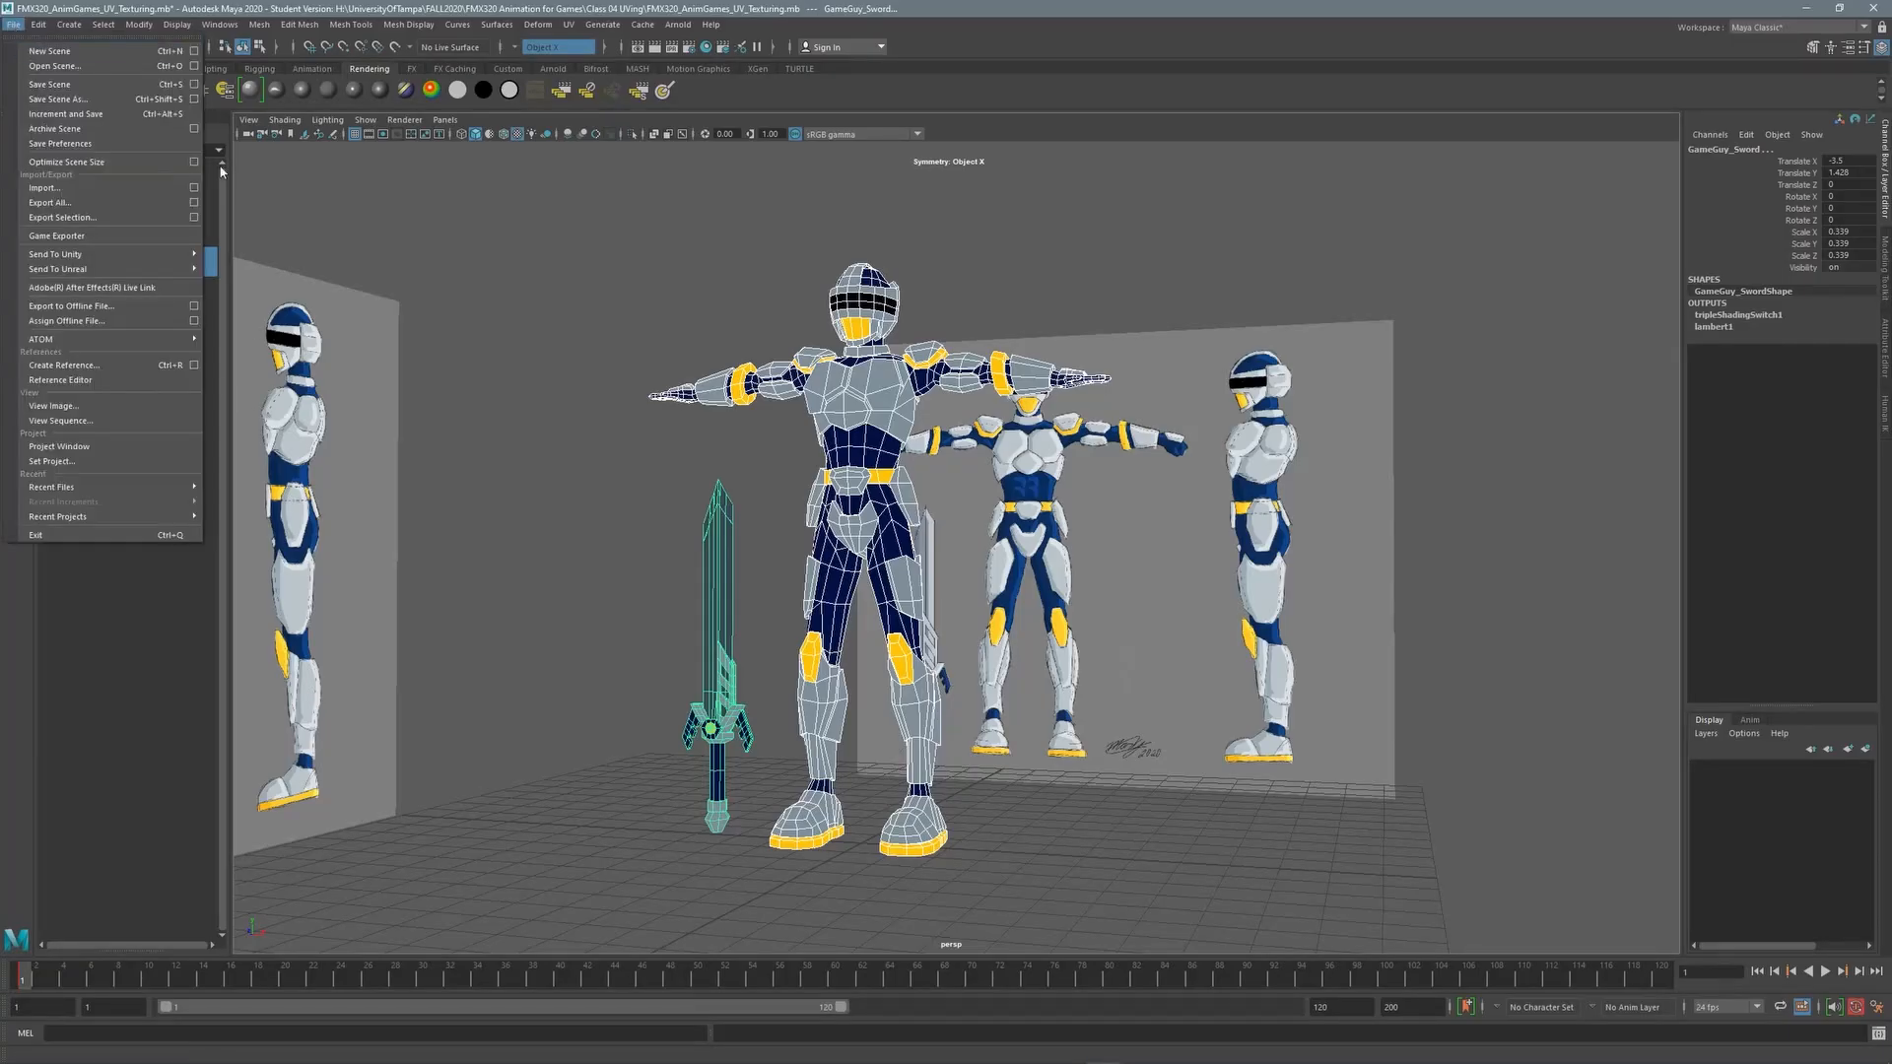
left_click(132, 217)
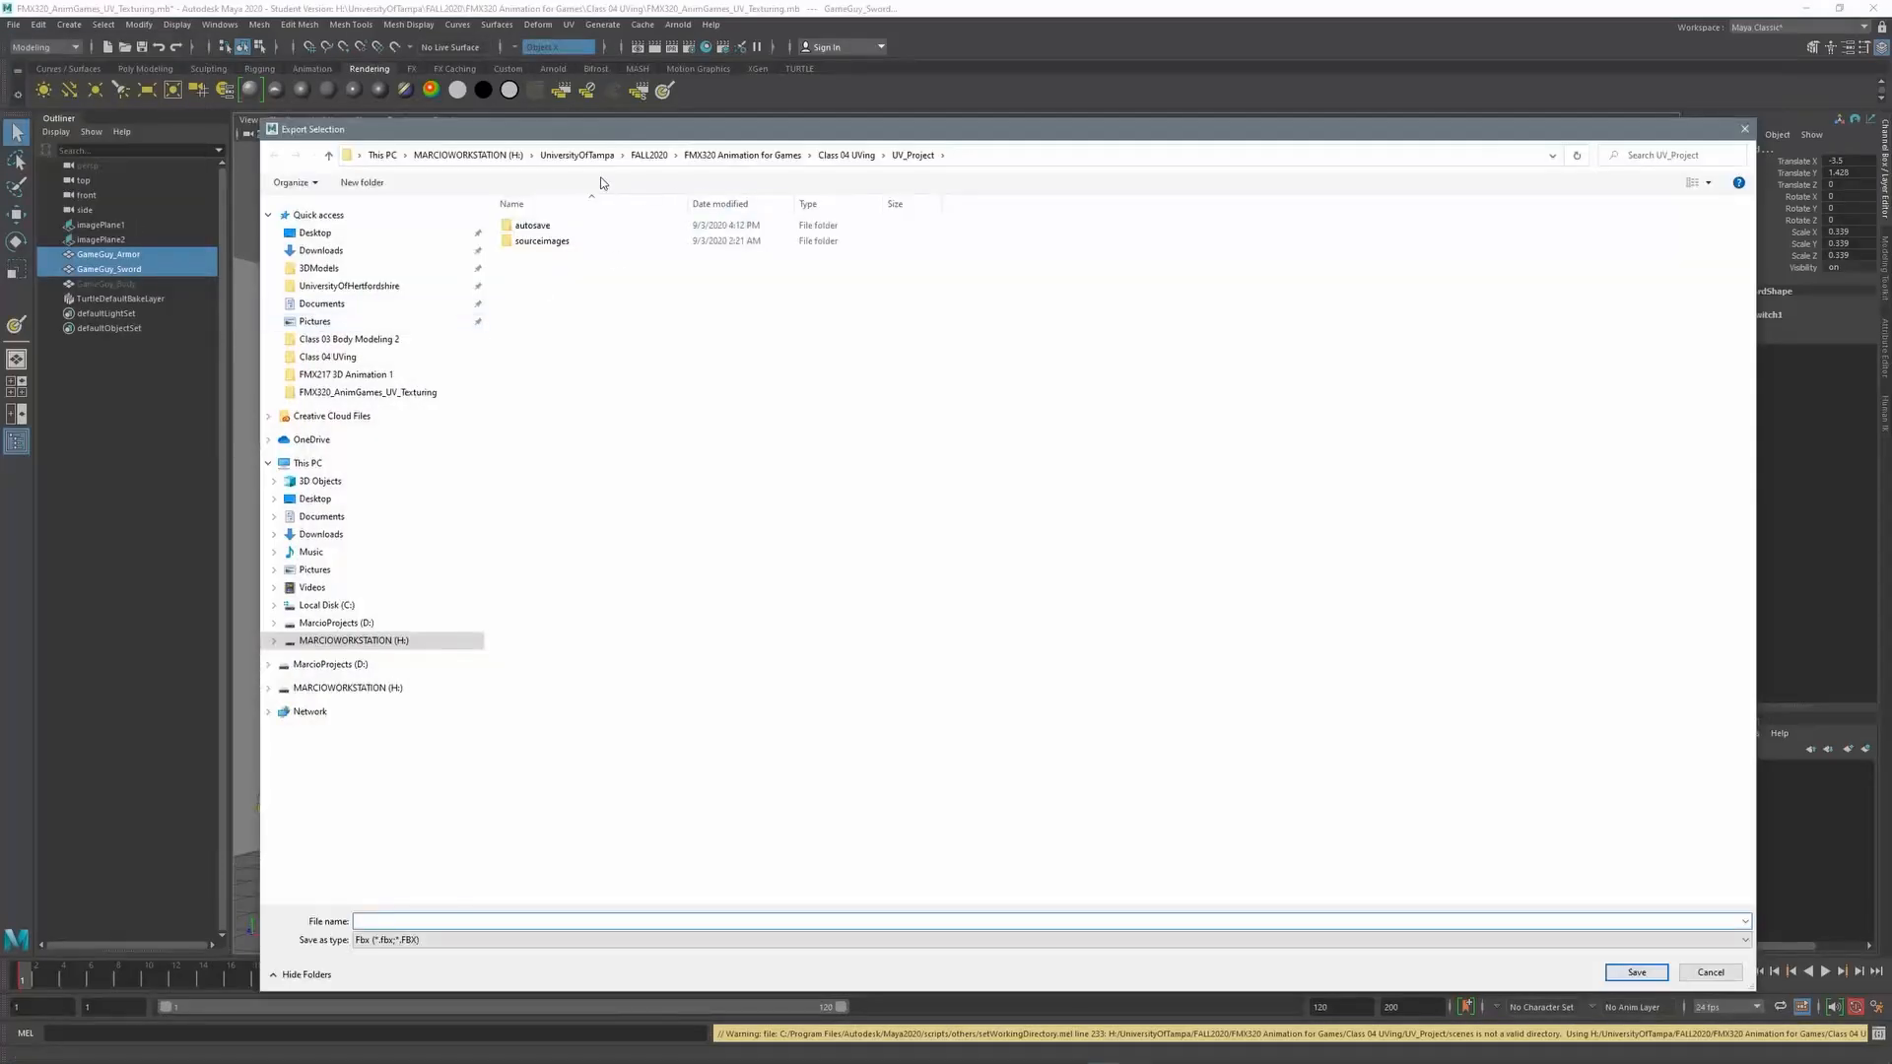
left_click(724, 155)
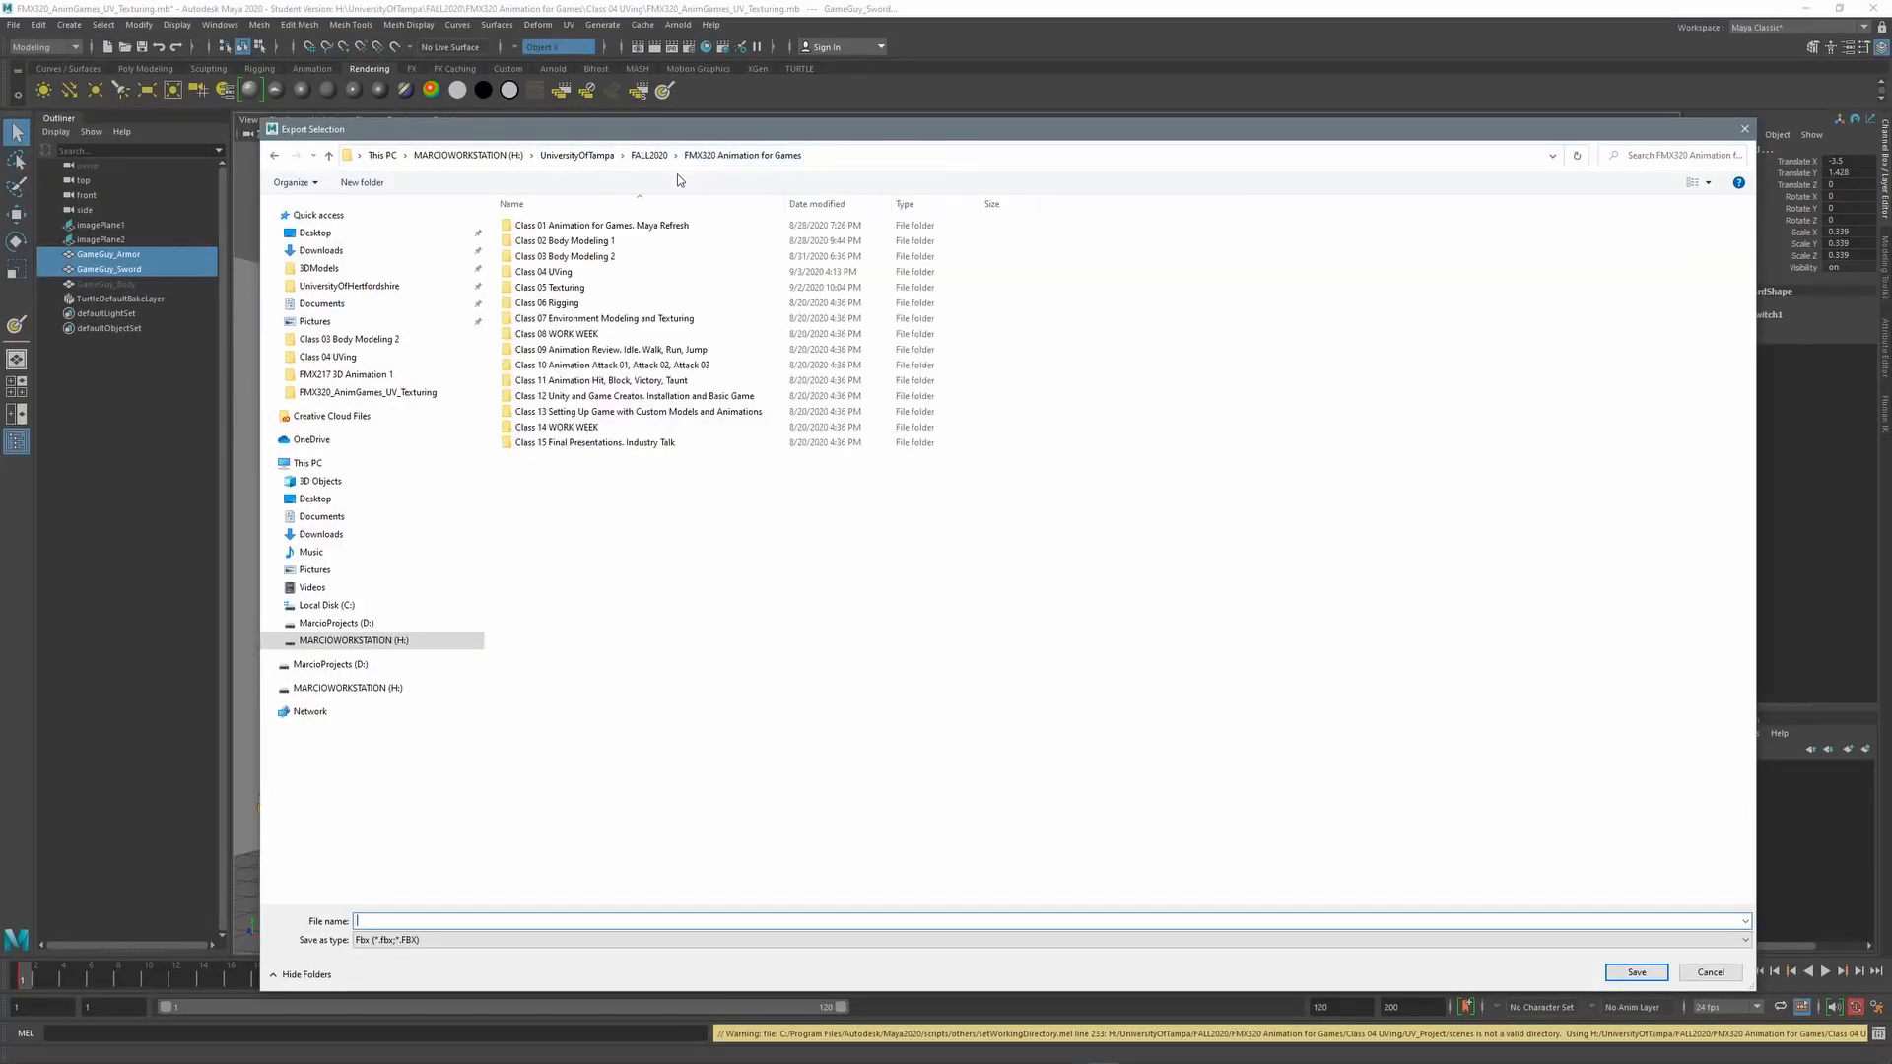
double_click(547, 272)
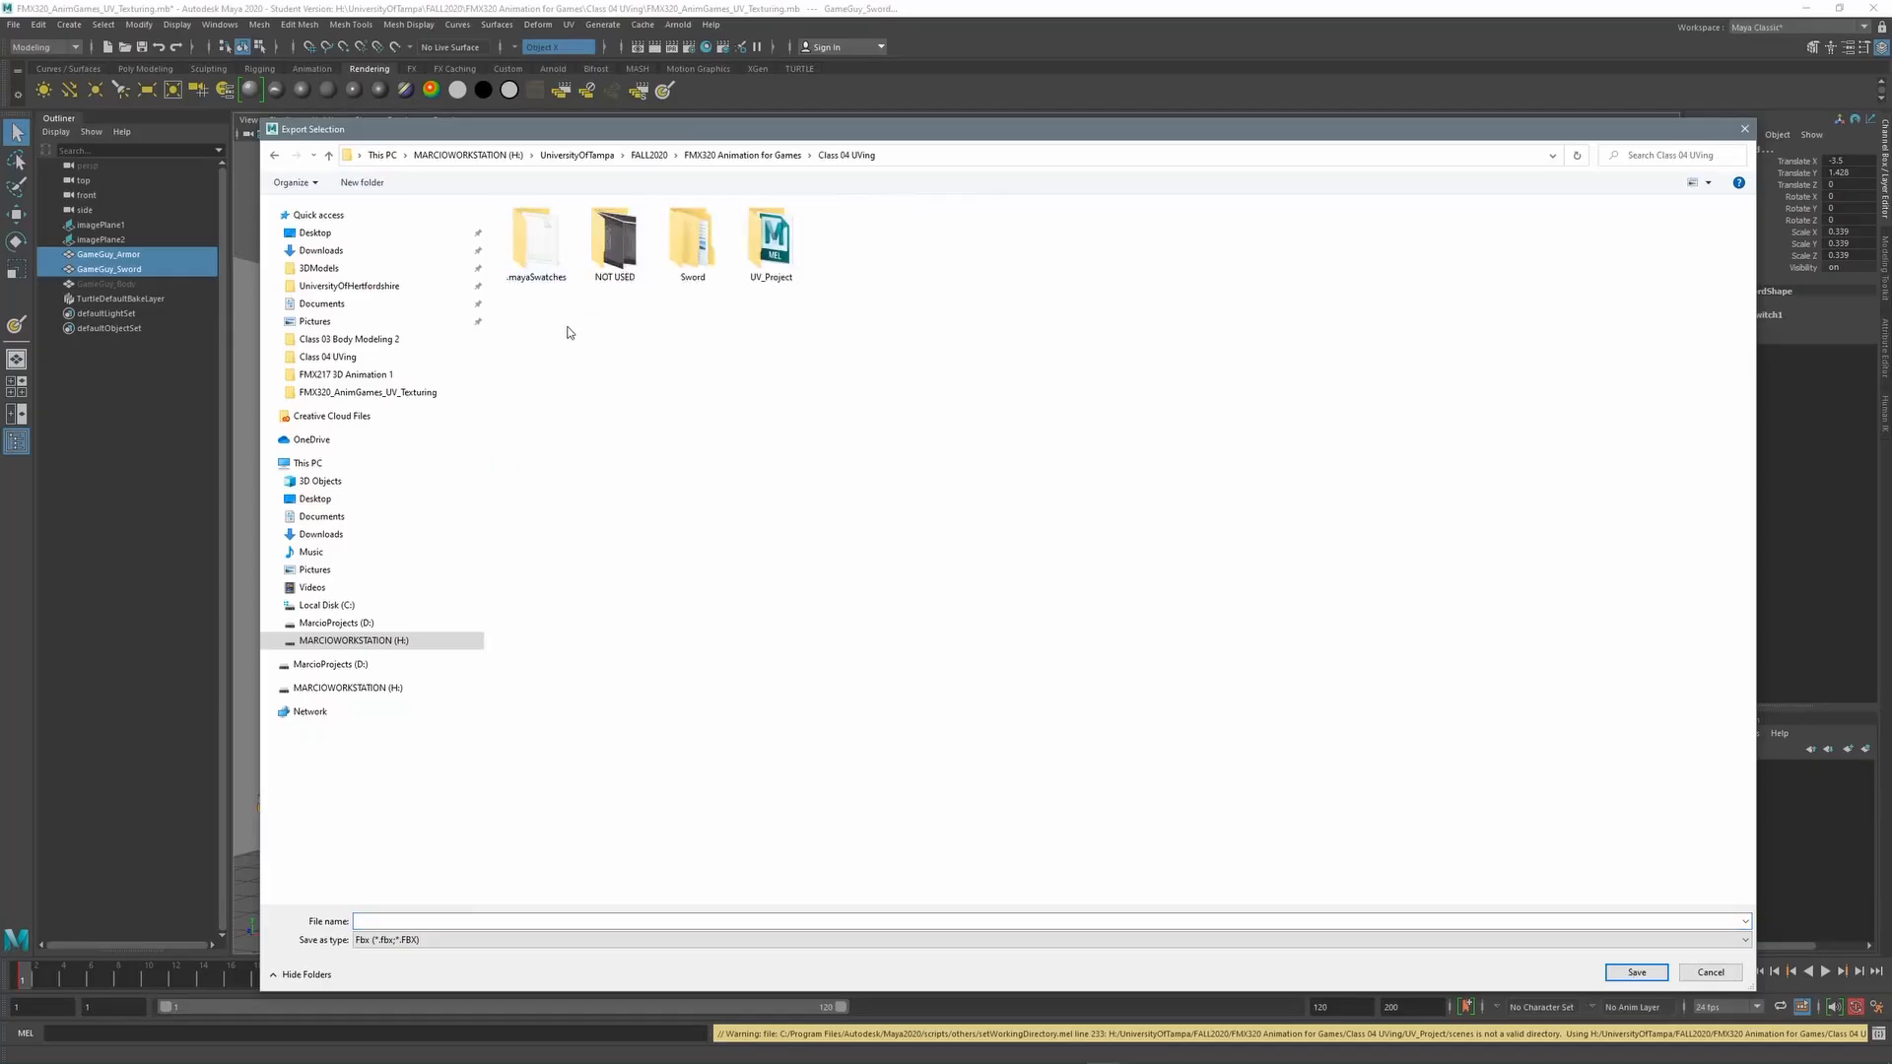
Name the file GameGuyWithSword_Export_to_SubstanceP and export it as FBX with the Autodesk Media and Entertainment preset
left_click(457, 922)
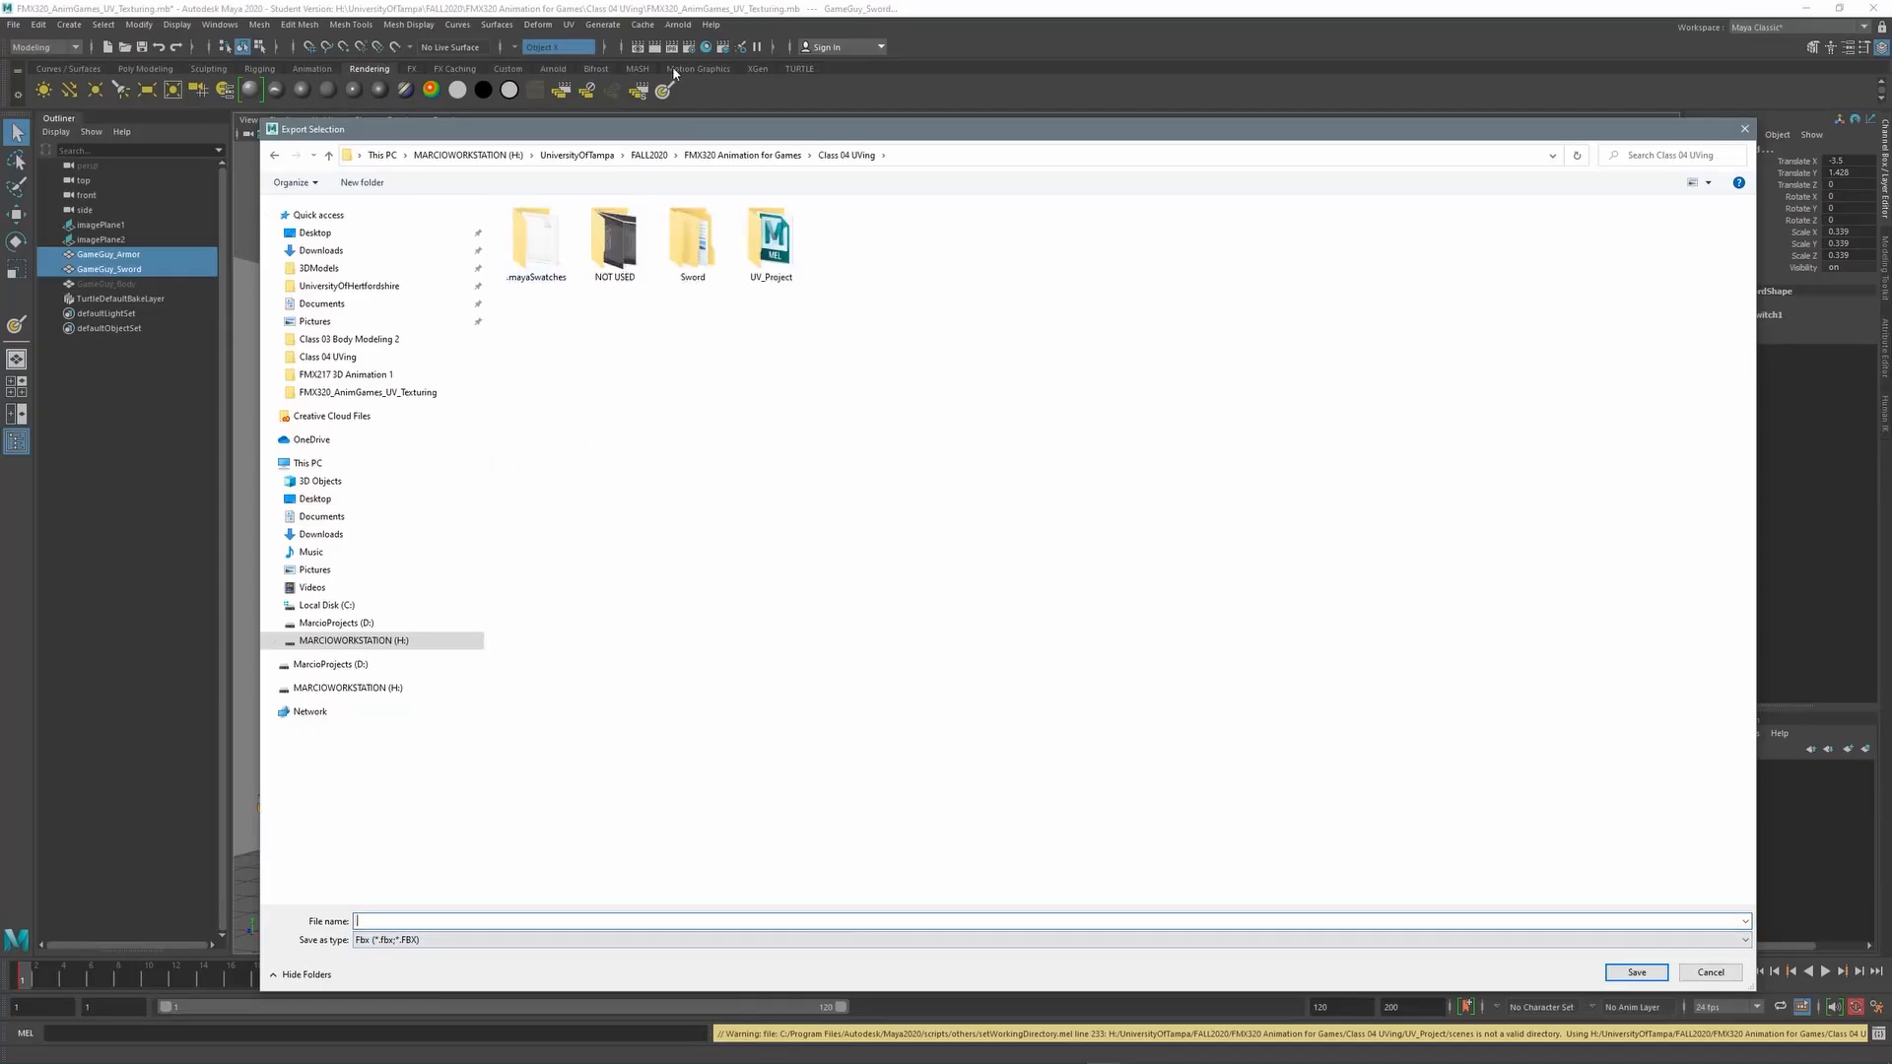
type("Gam")
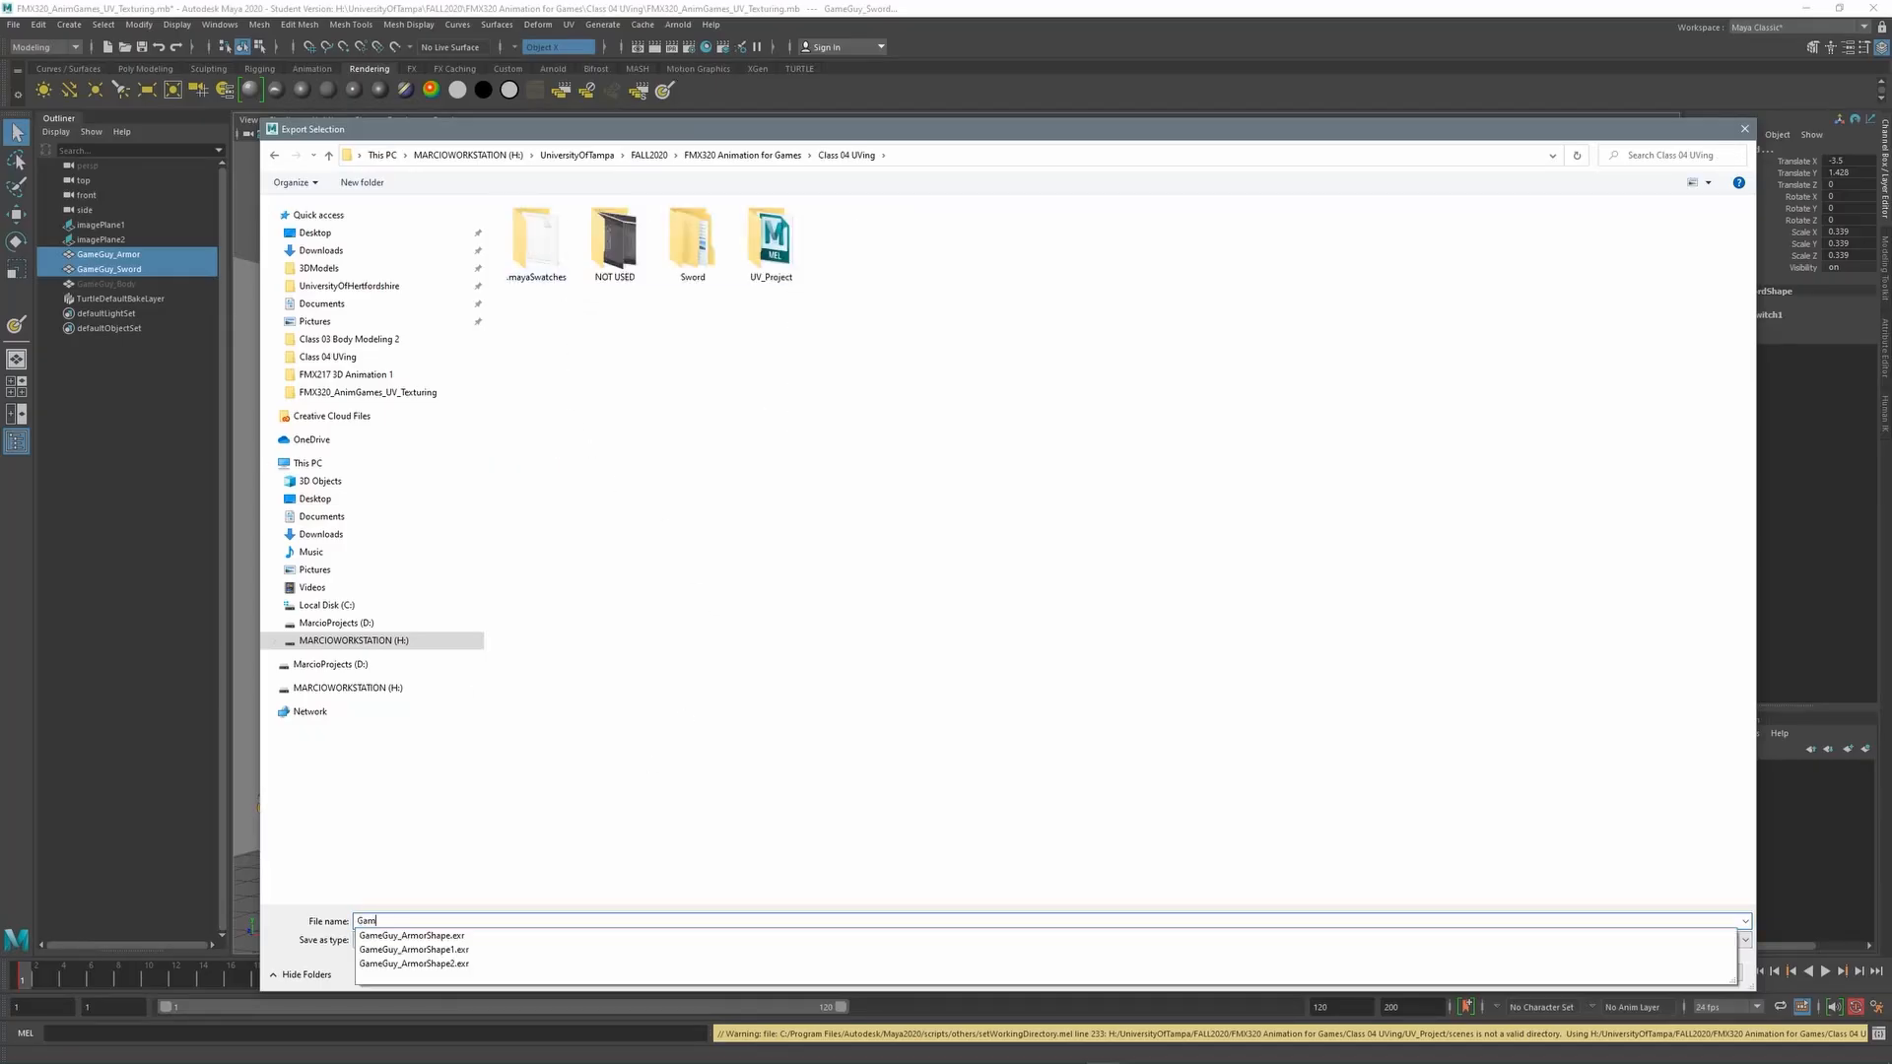
type("eGuy_Swo")
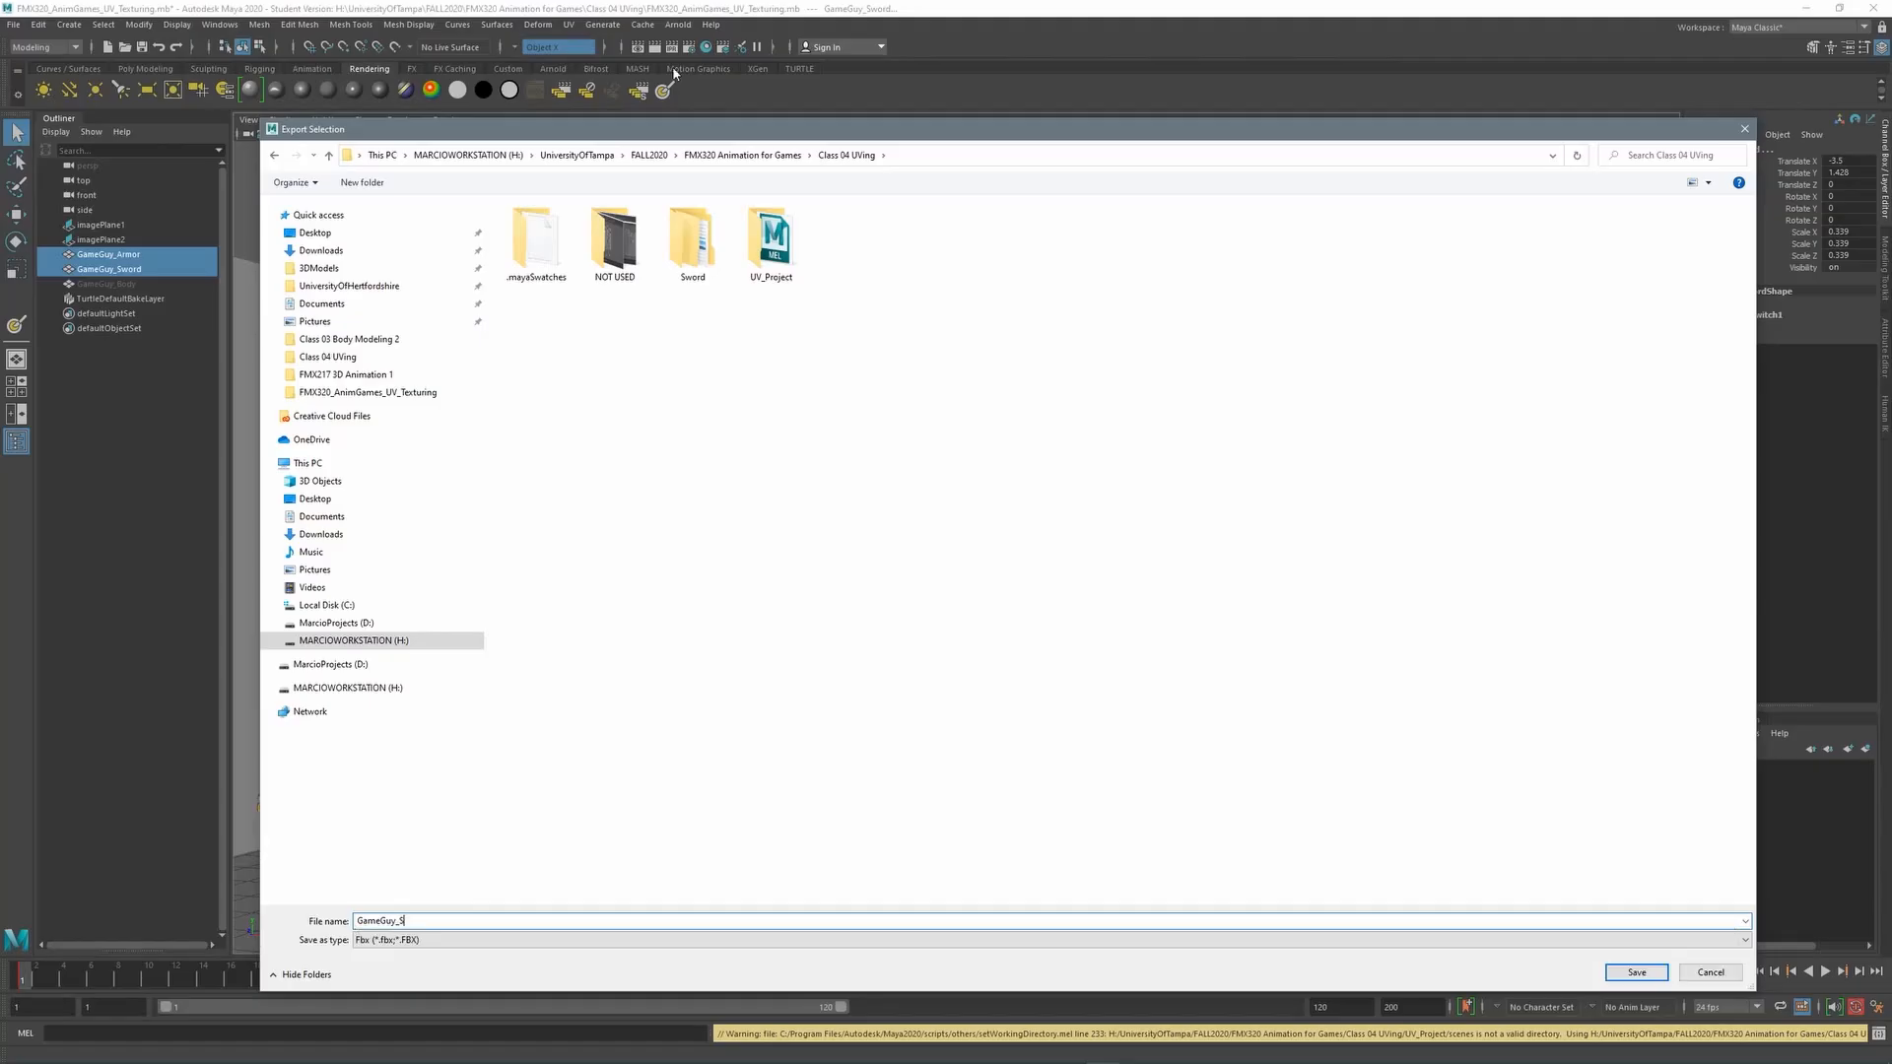
key("BackSpace")
key("BackSpace")
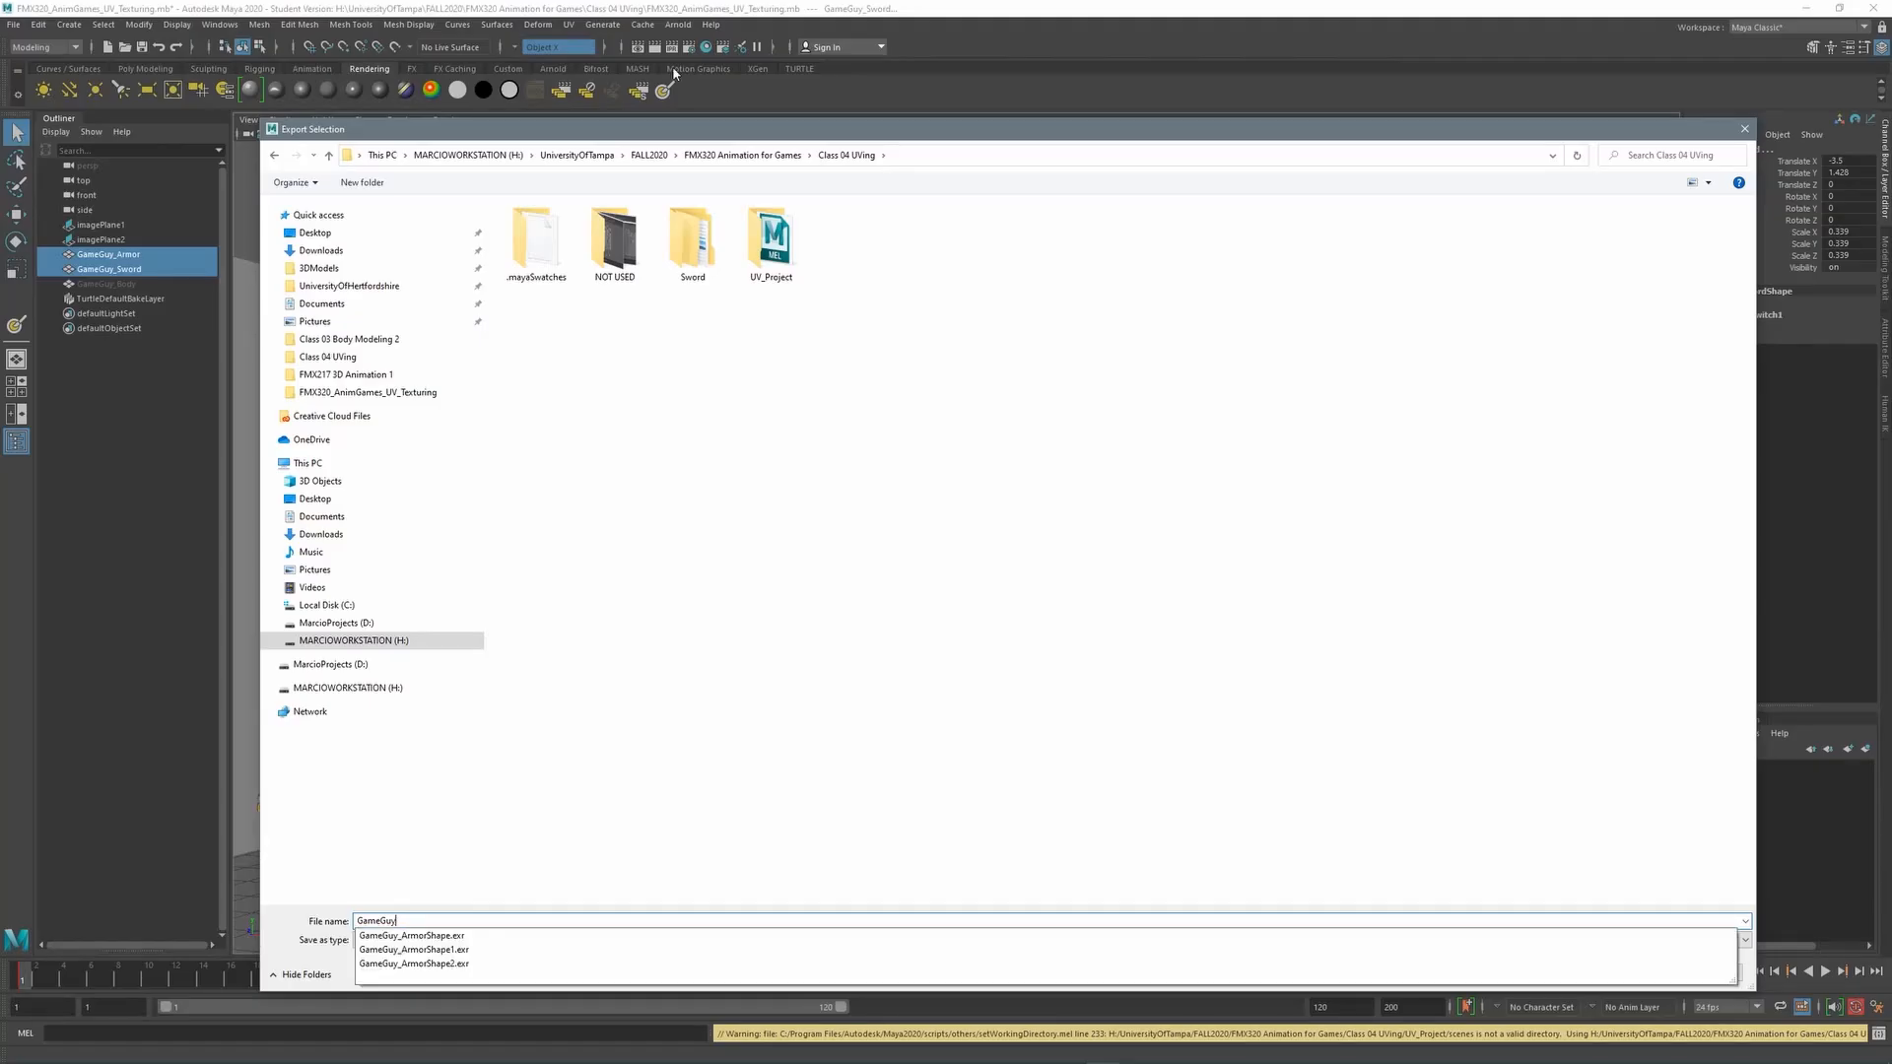
type("WithSword_Export_to_SubstanceP")
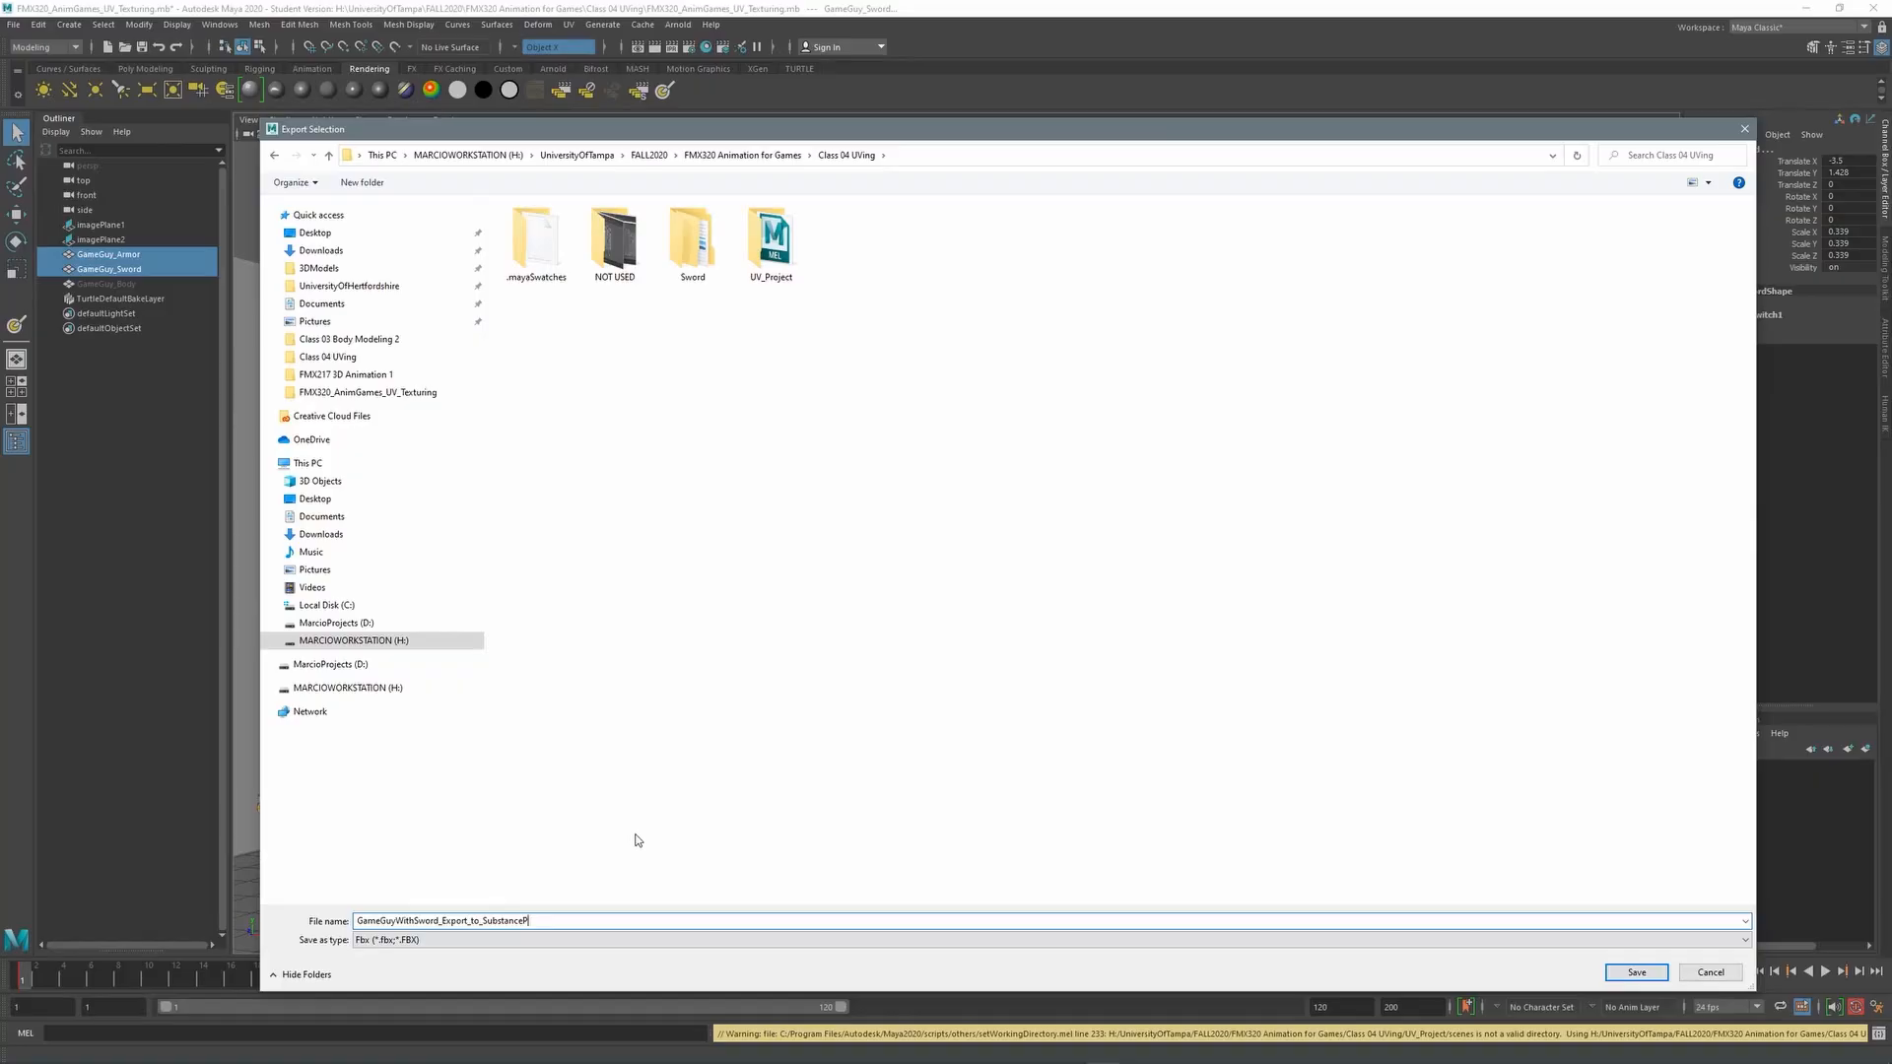
left_click(1638, 974)
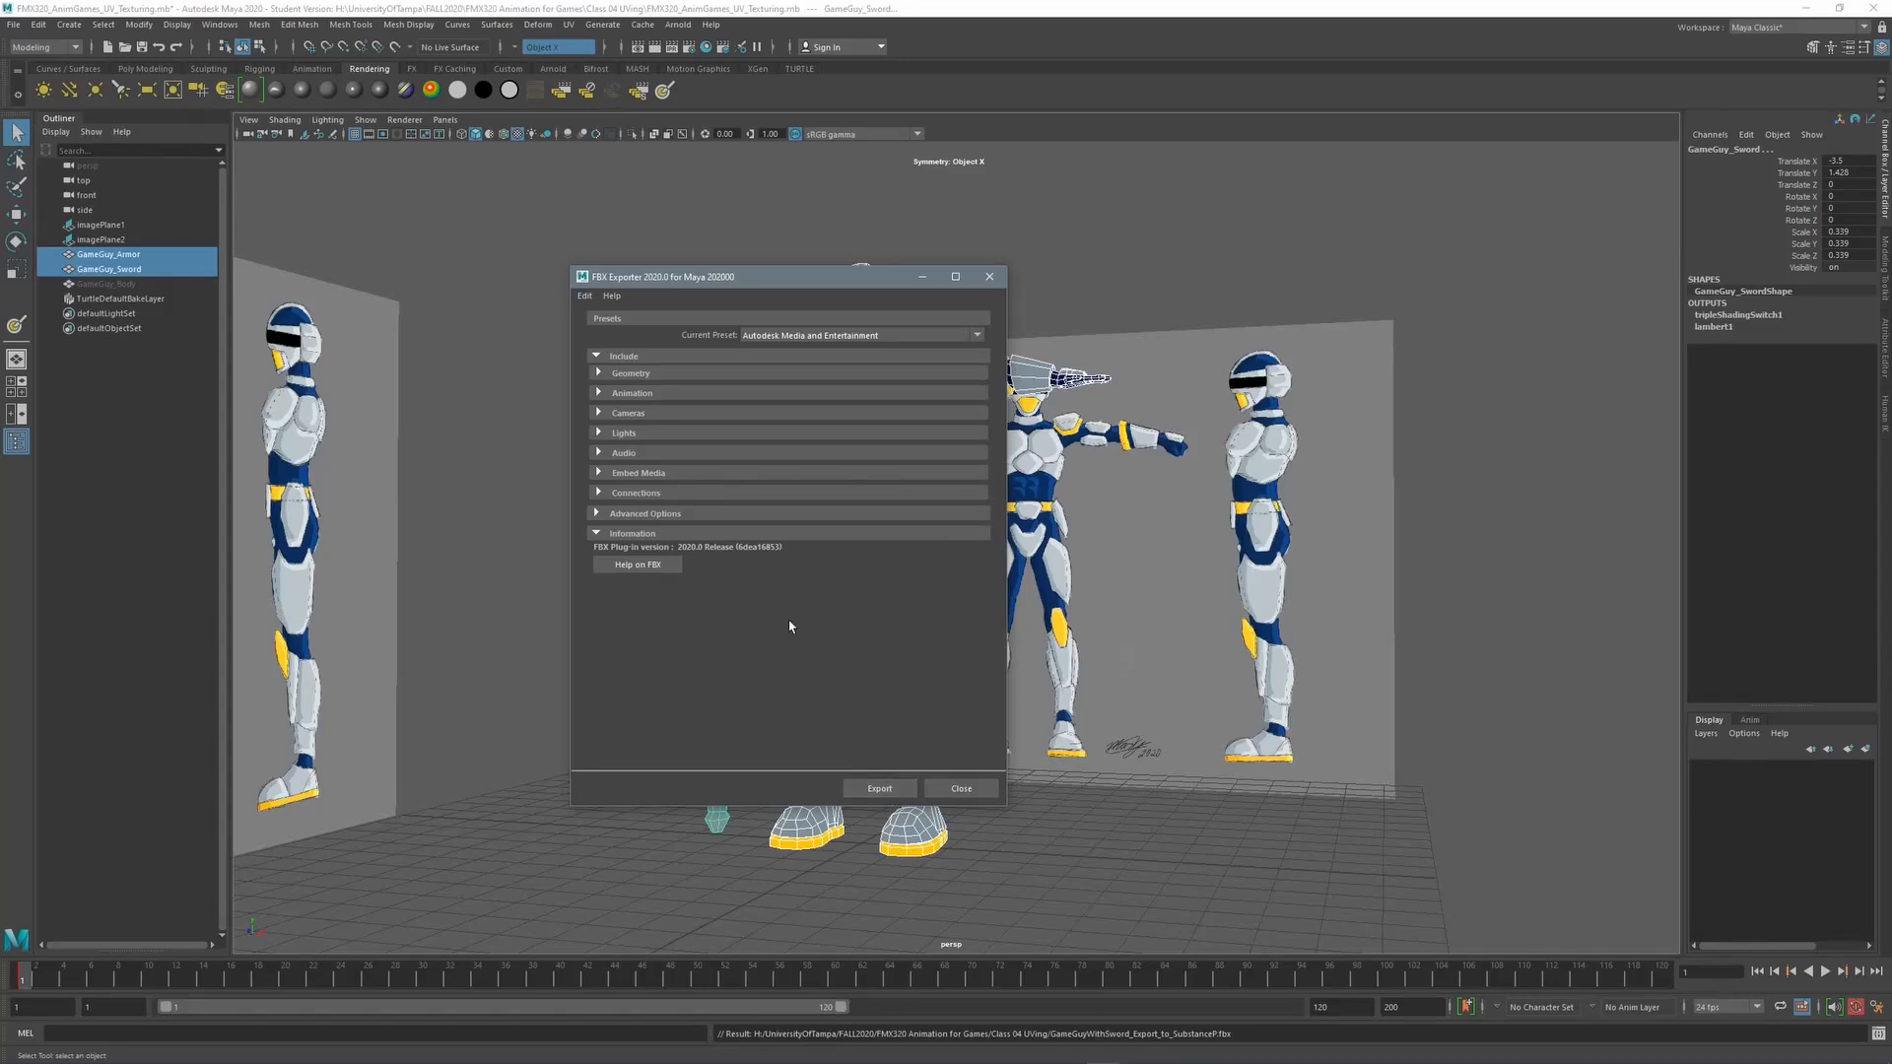
left_click(893, 793)
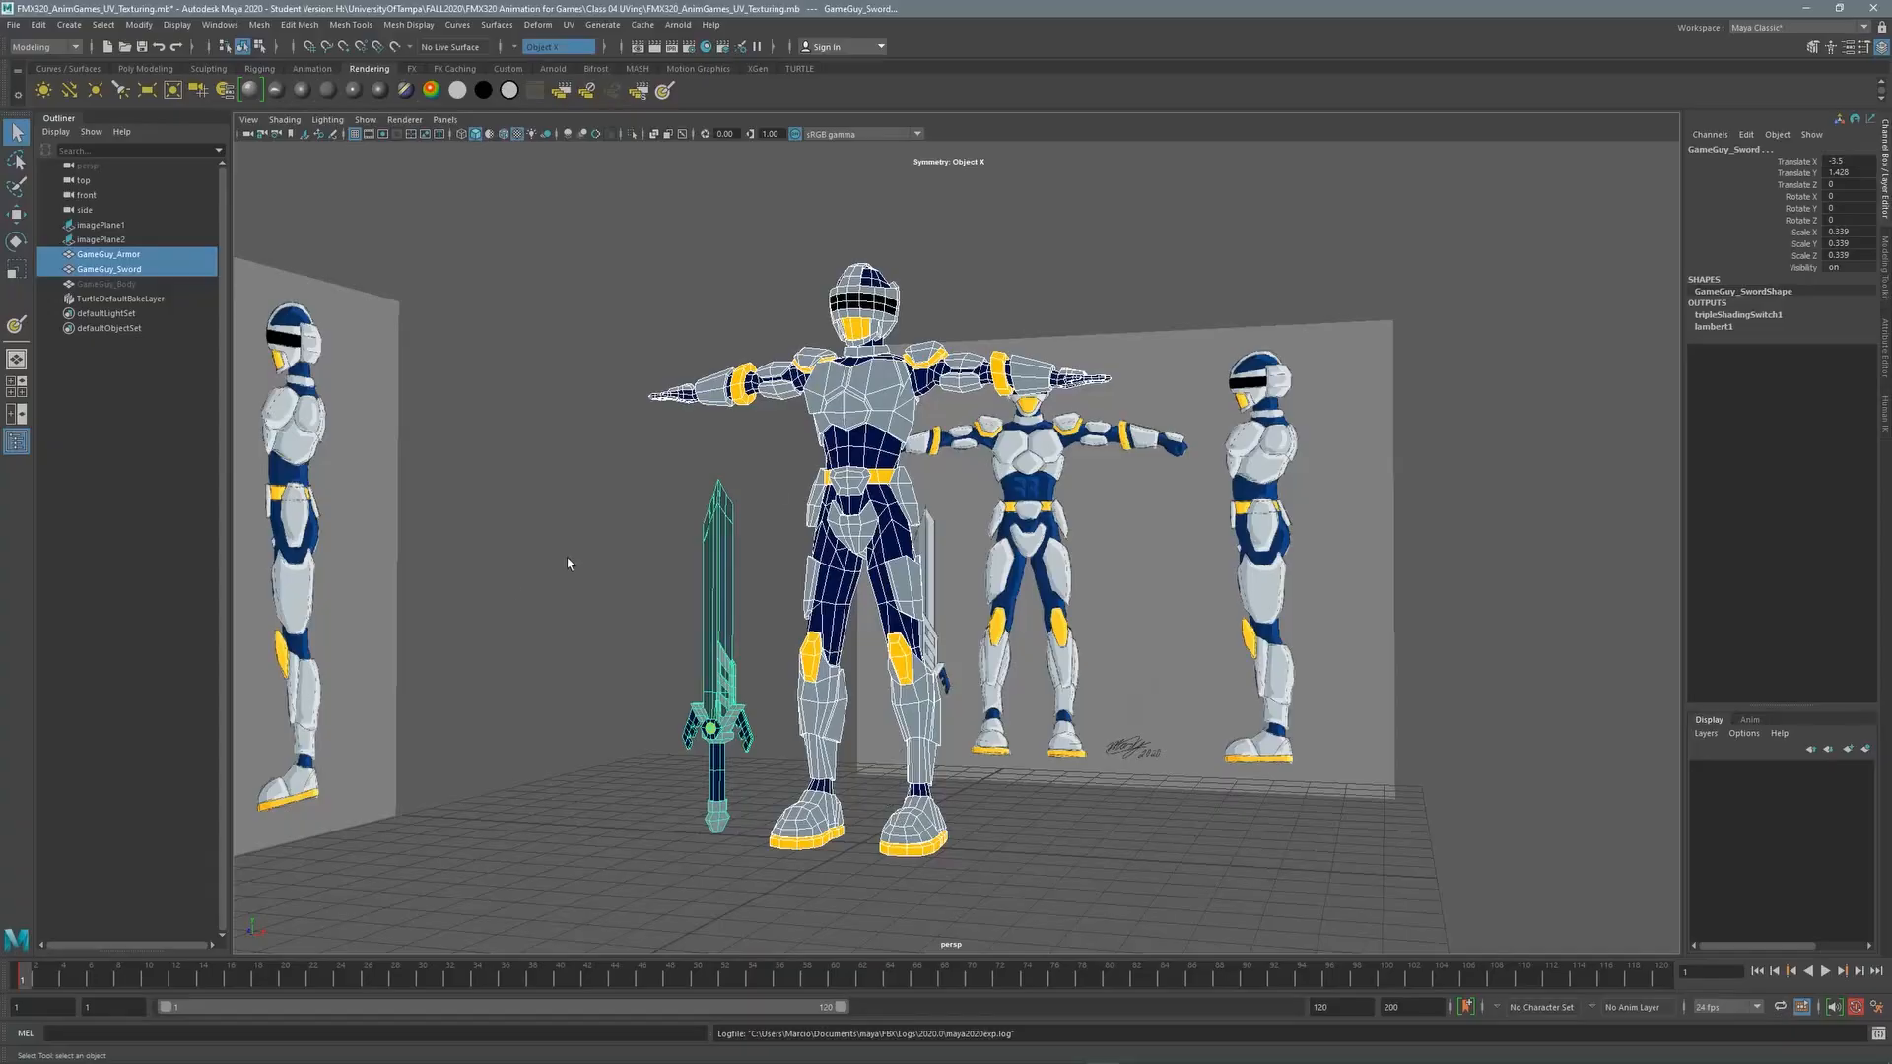
Switch to File Explorer and locate the exported FBX file in the Class 04 UVing folder
right_click_drag(886, 548, 886, 459, "alt")
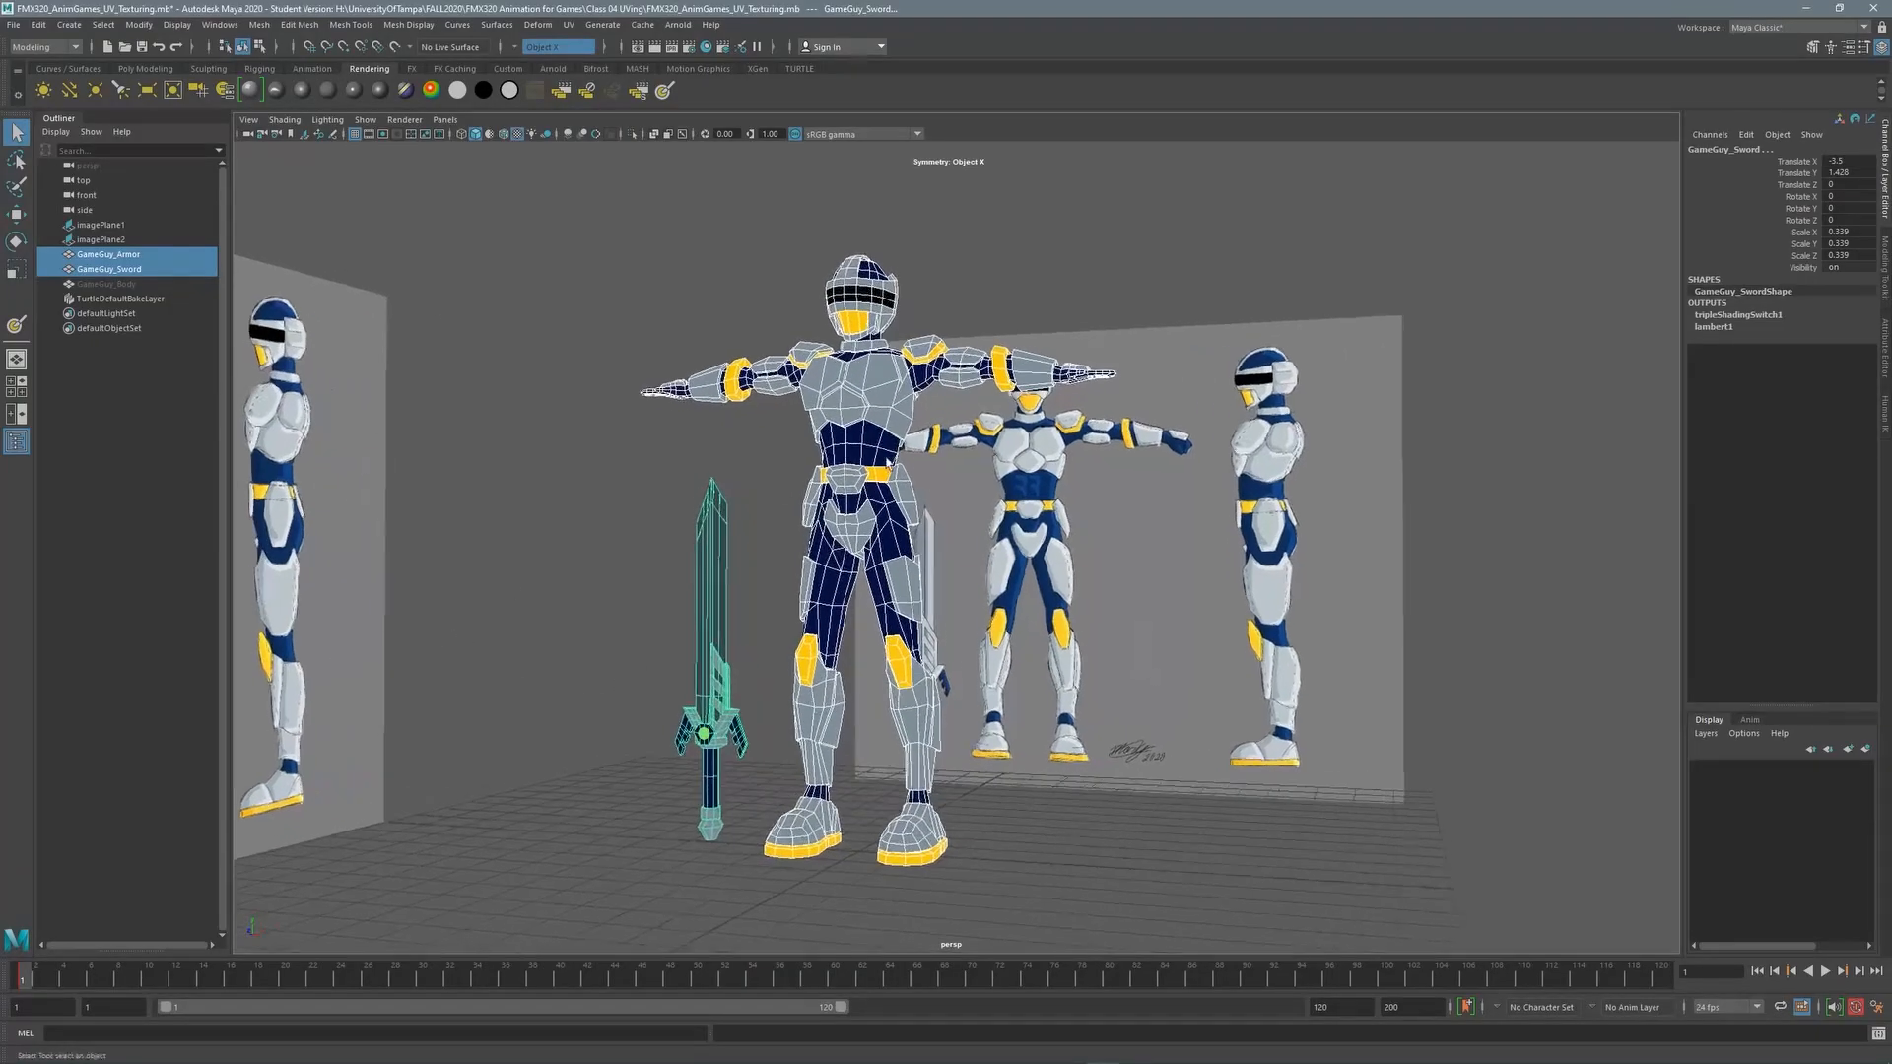
middle_click_drag(848, 449, 898, 428, "alt")
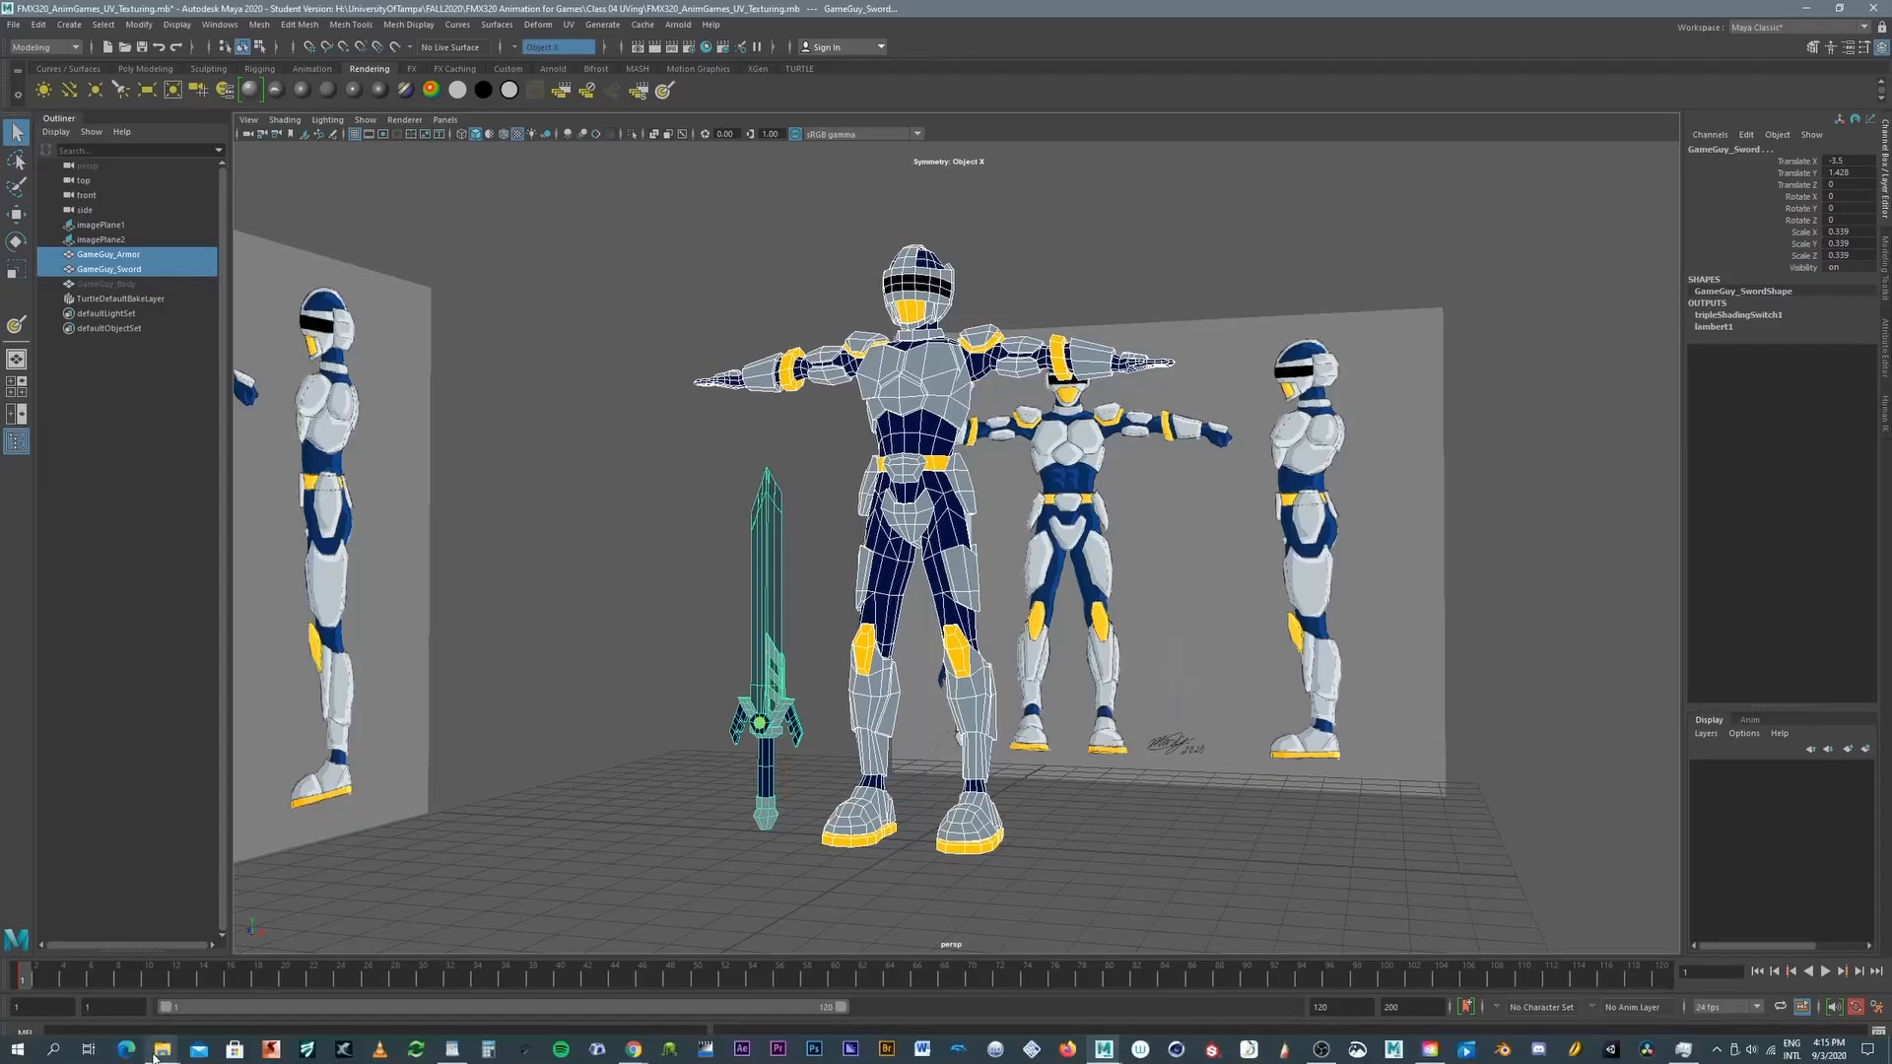
mouse_move(163, 1056)
left_click(115, 990)
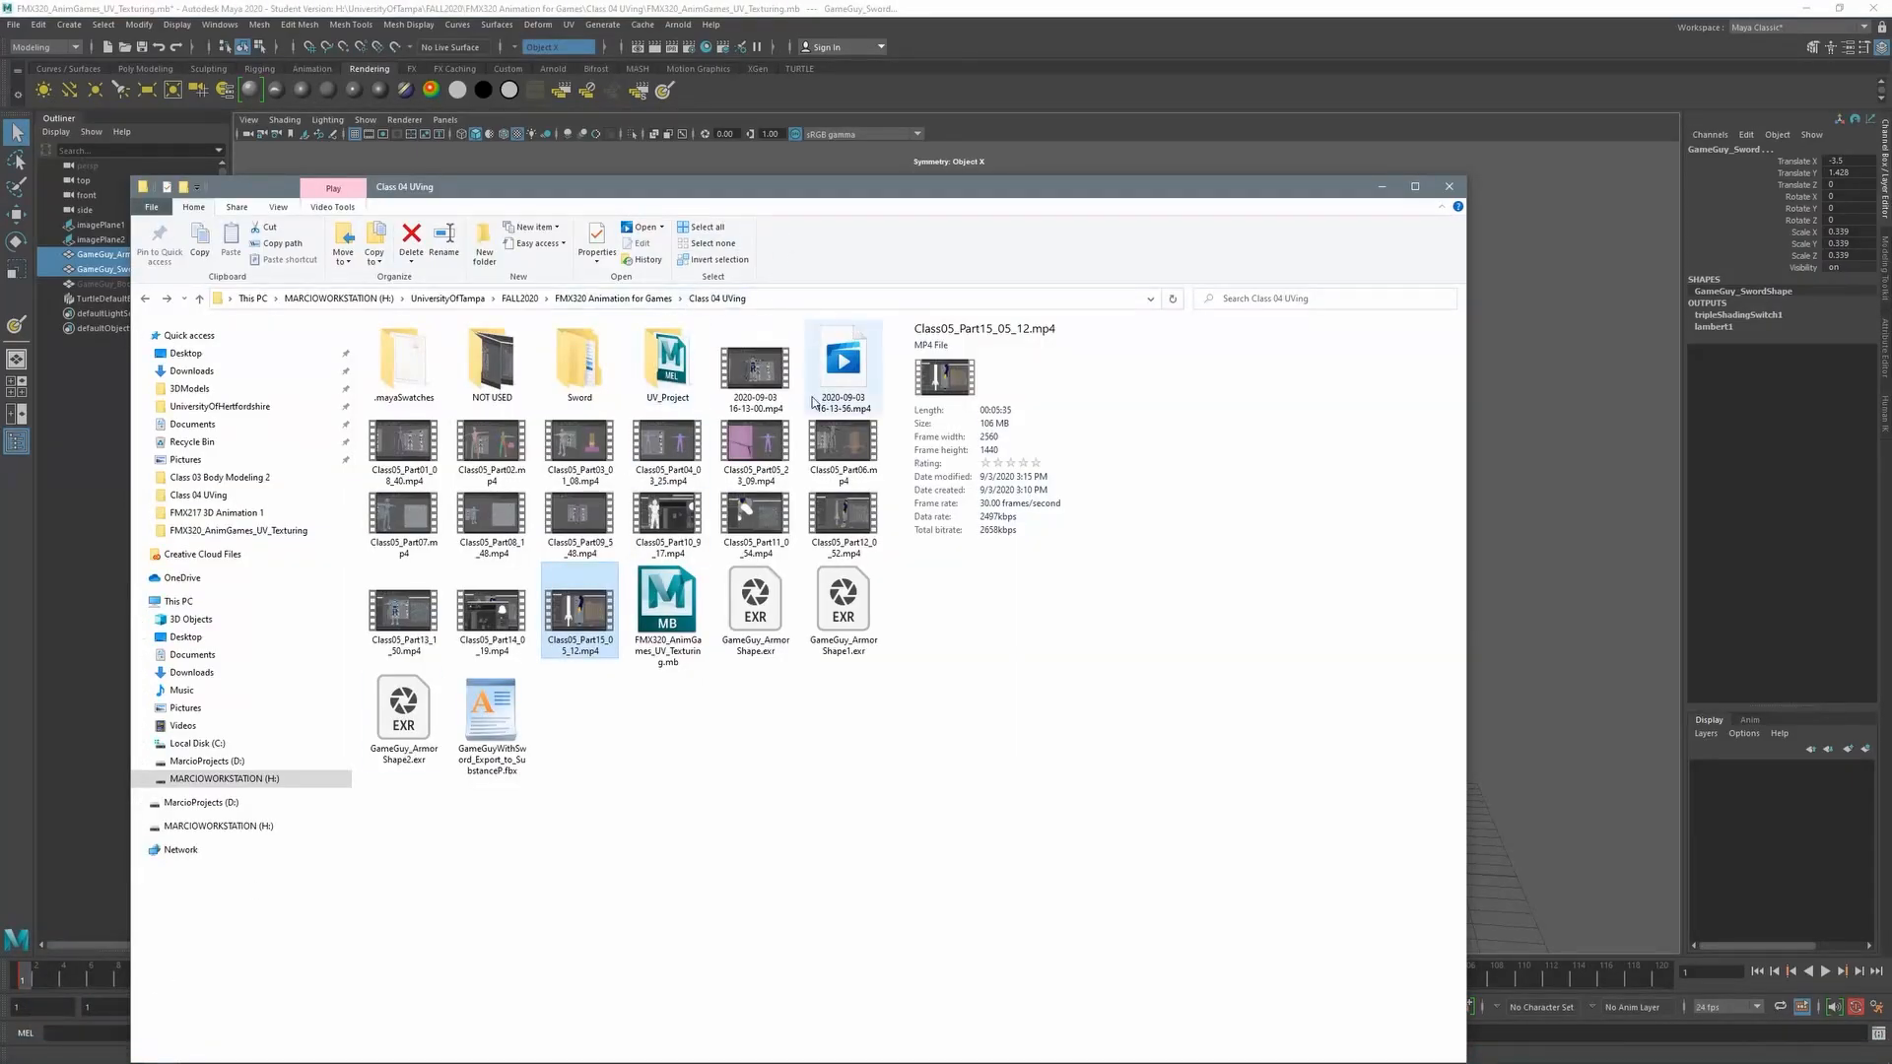
left_click(494, 728)
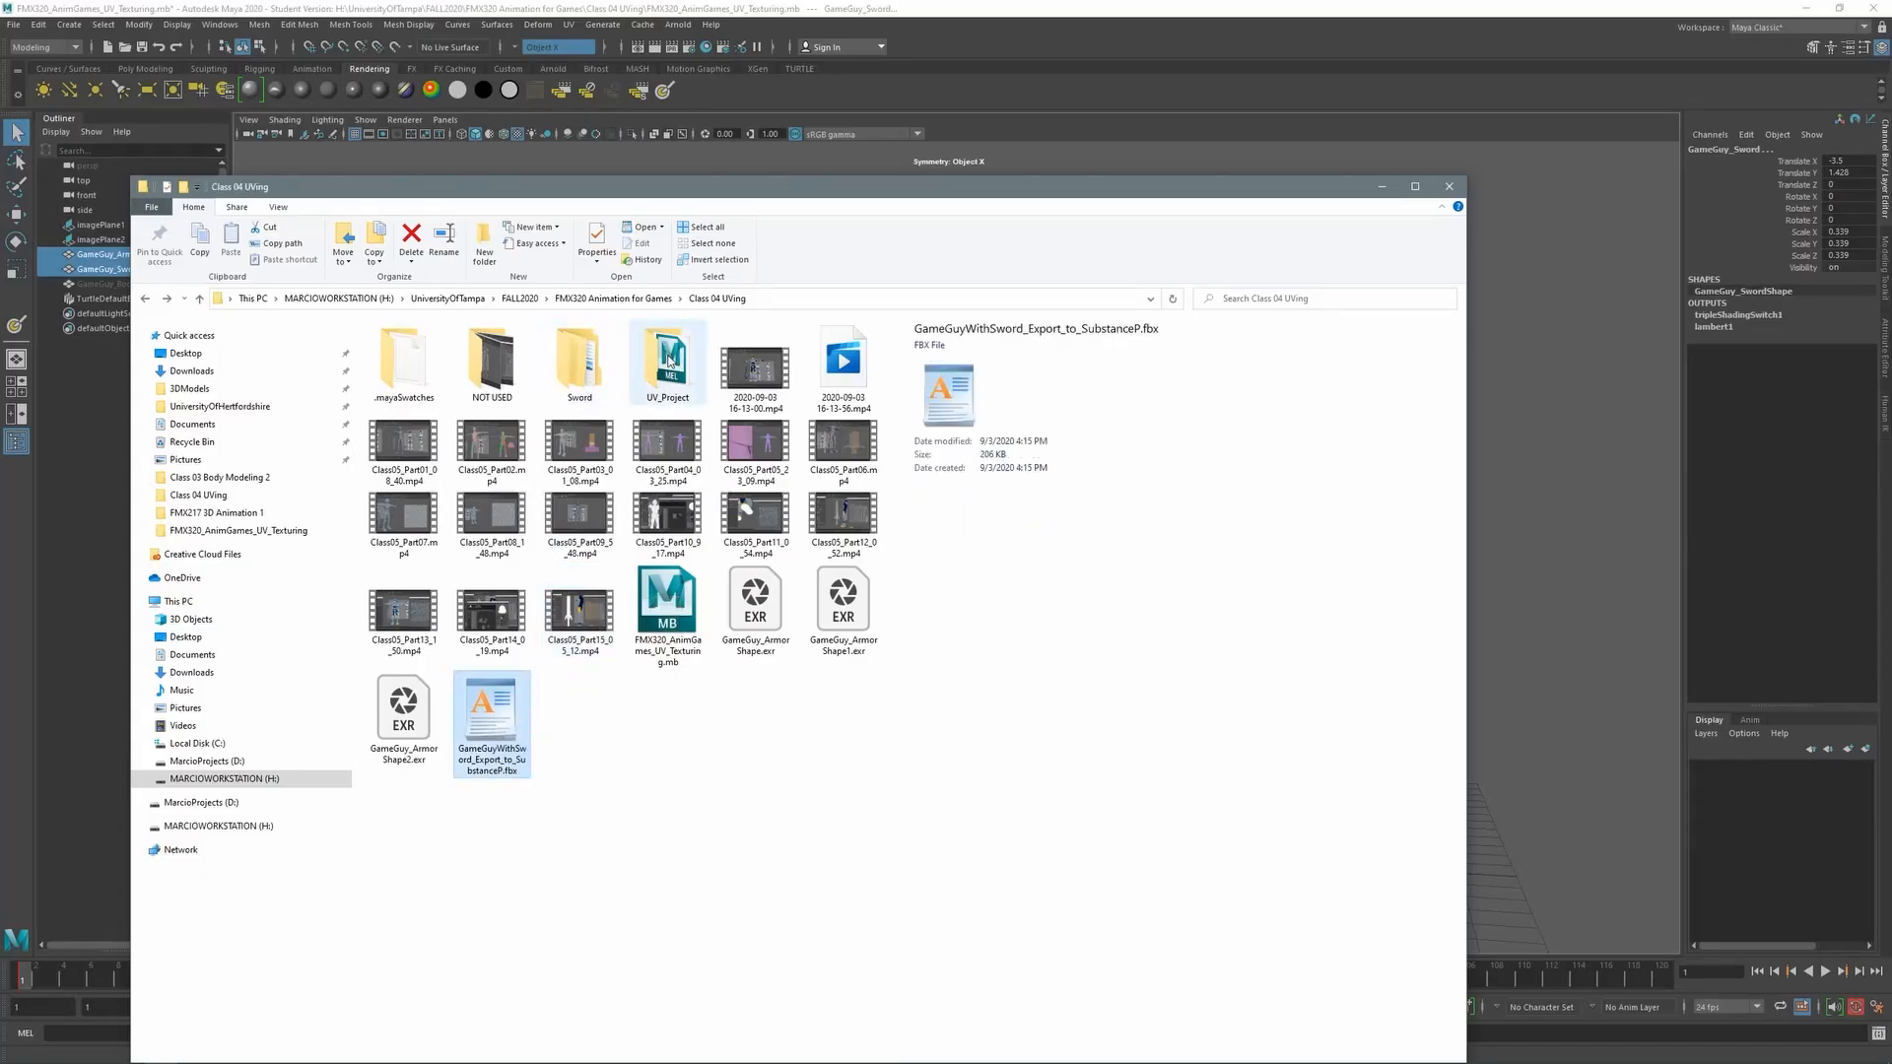
Open UV_Project > sourceimages > 3dPaintTextures > FMX320_AnimGames_UV_Texturing and select the armor's incandescence texture
double_click(668, 360)
double_click(405, 363)
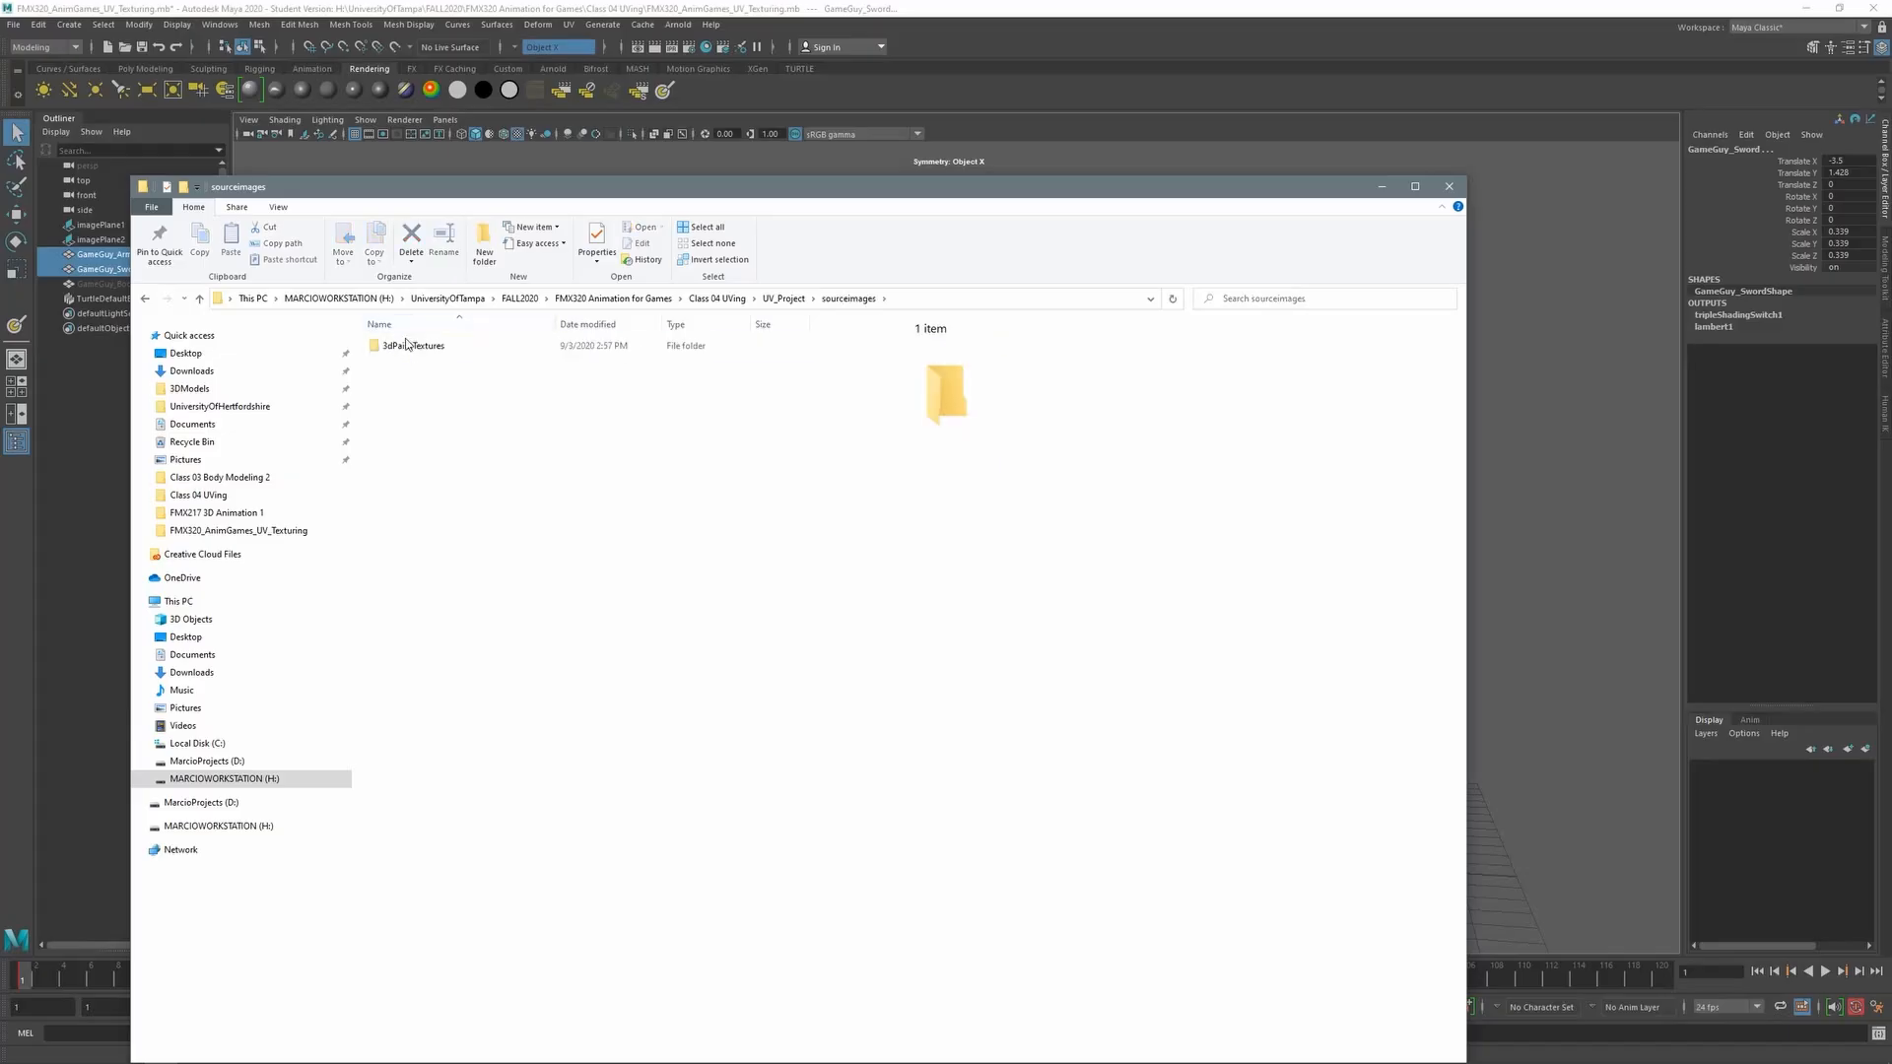
double_click(408, 345)
double_click(409, 350)
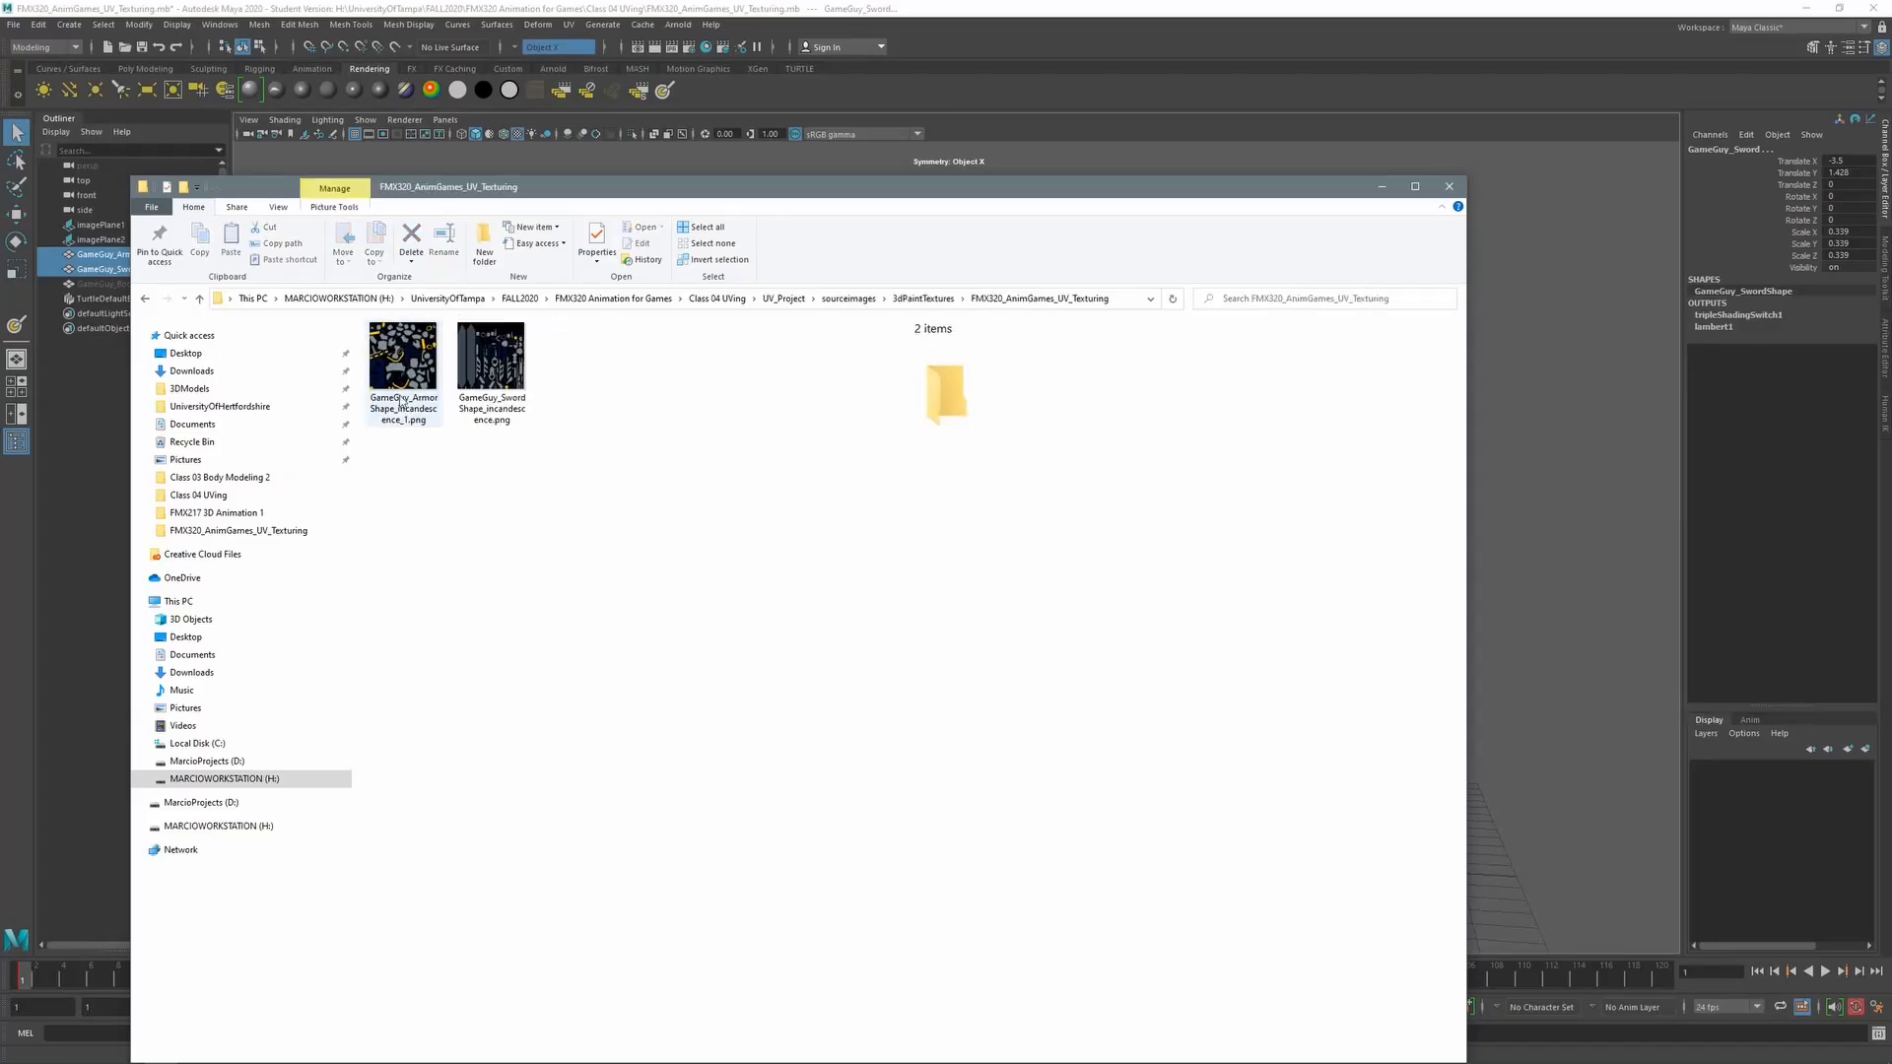
left_click(405, 367)
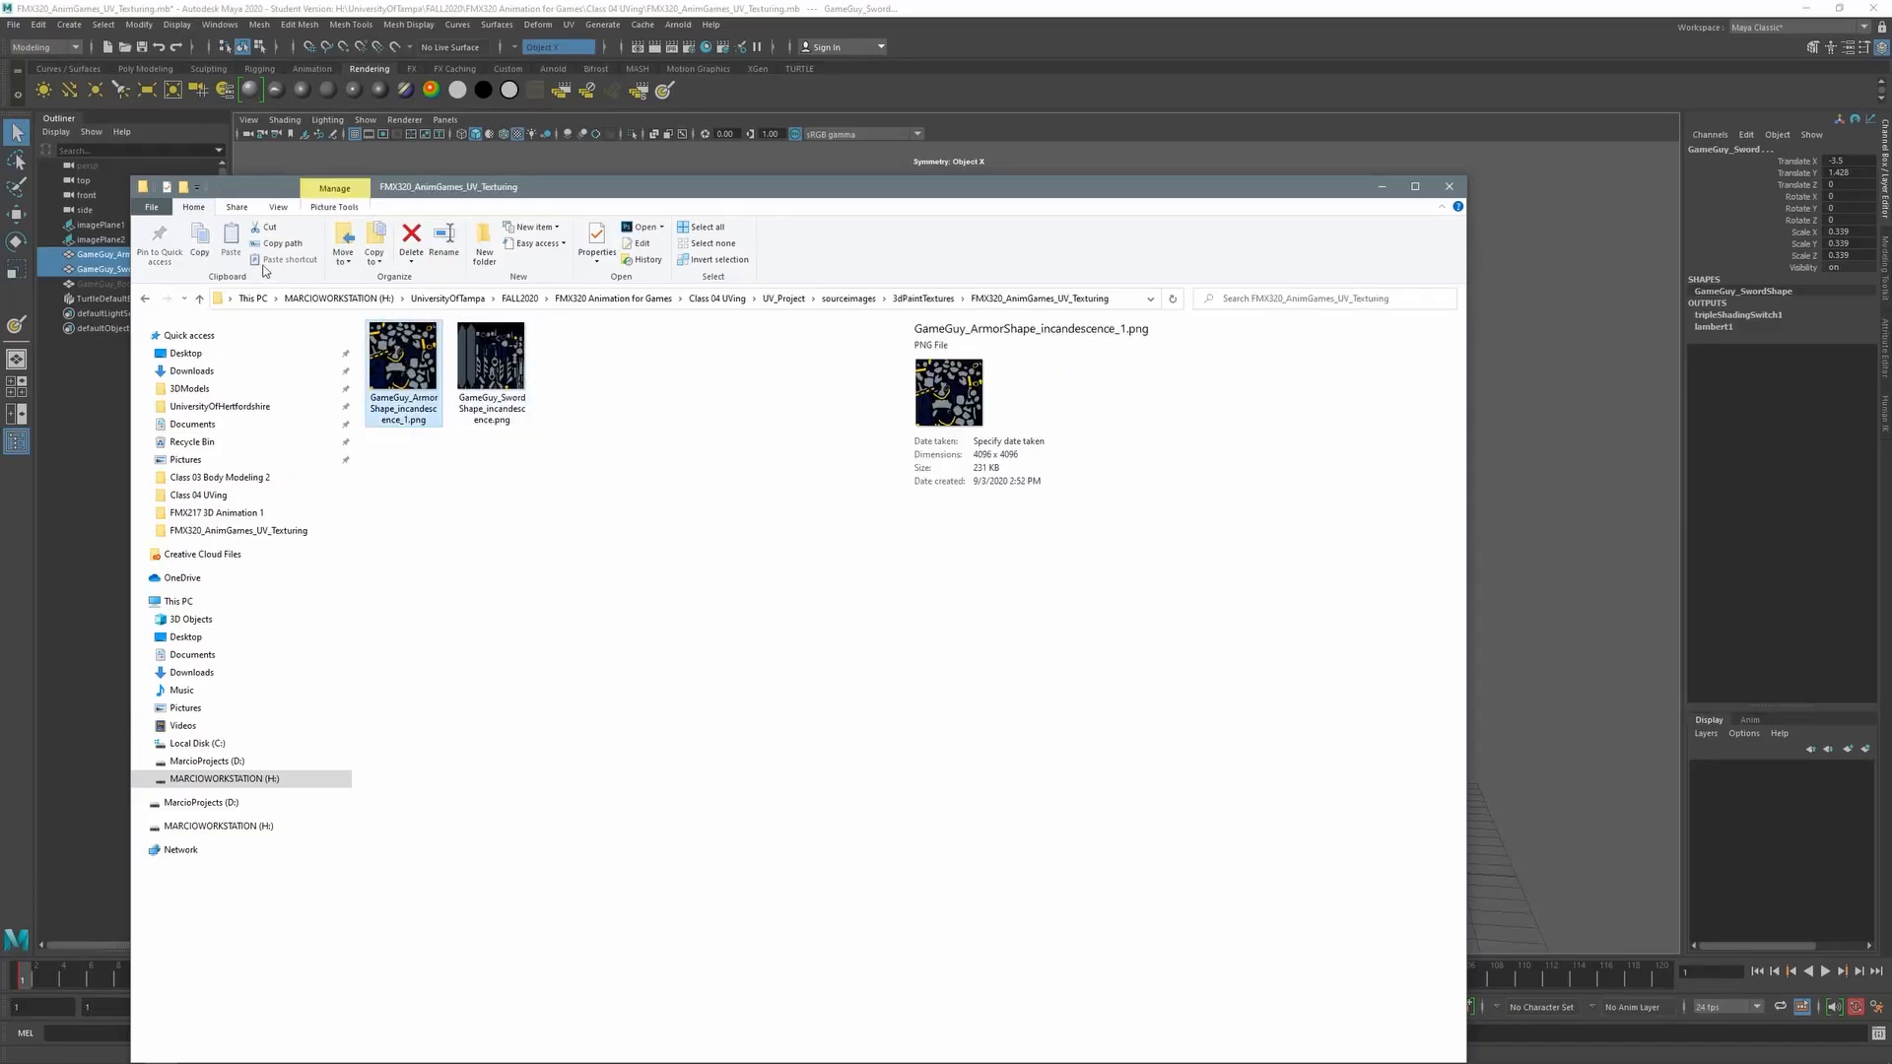
Turn on the preview pane and compare the armor and sword texture images, then go back to the 3dPaintTextures folder
left_click(279, 207)
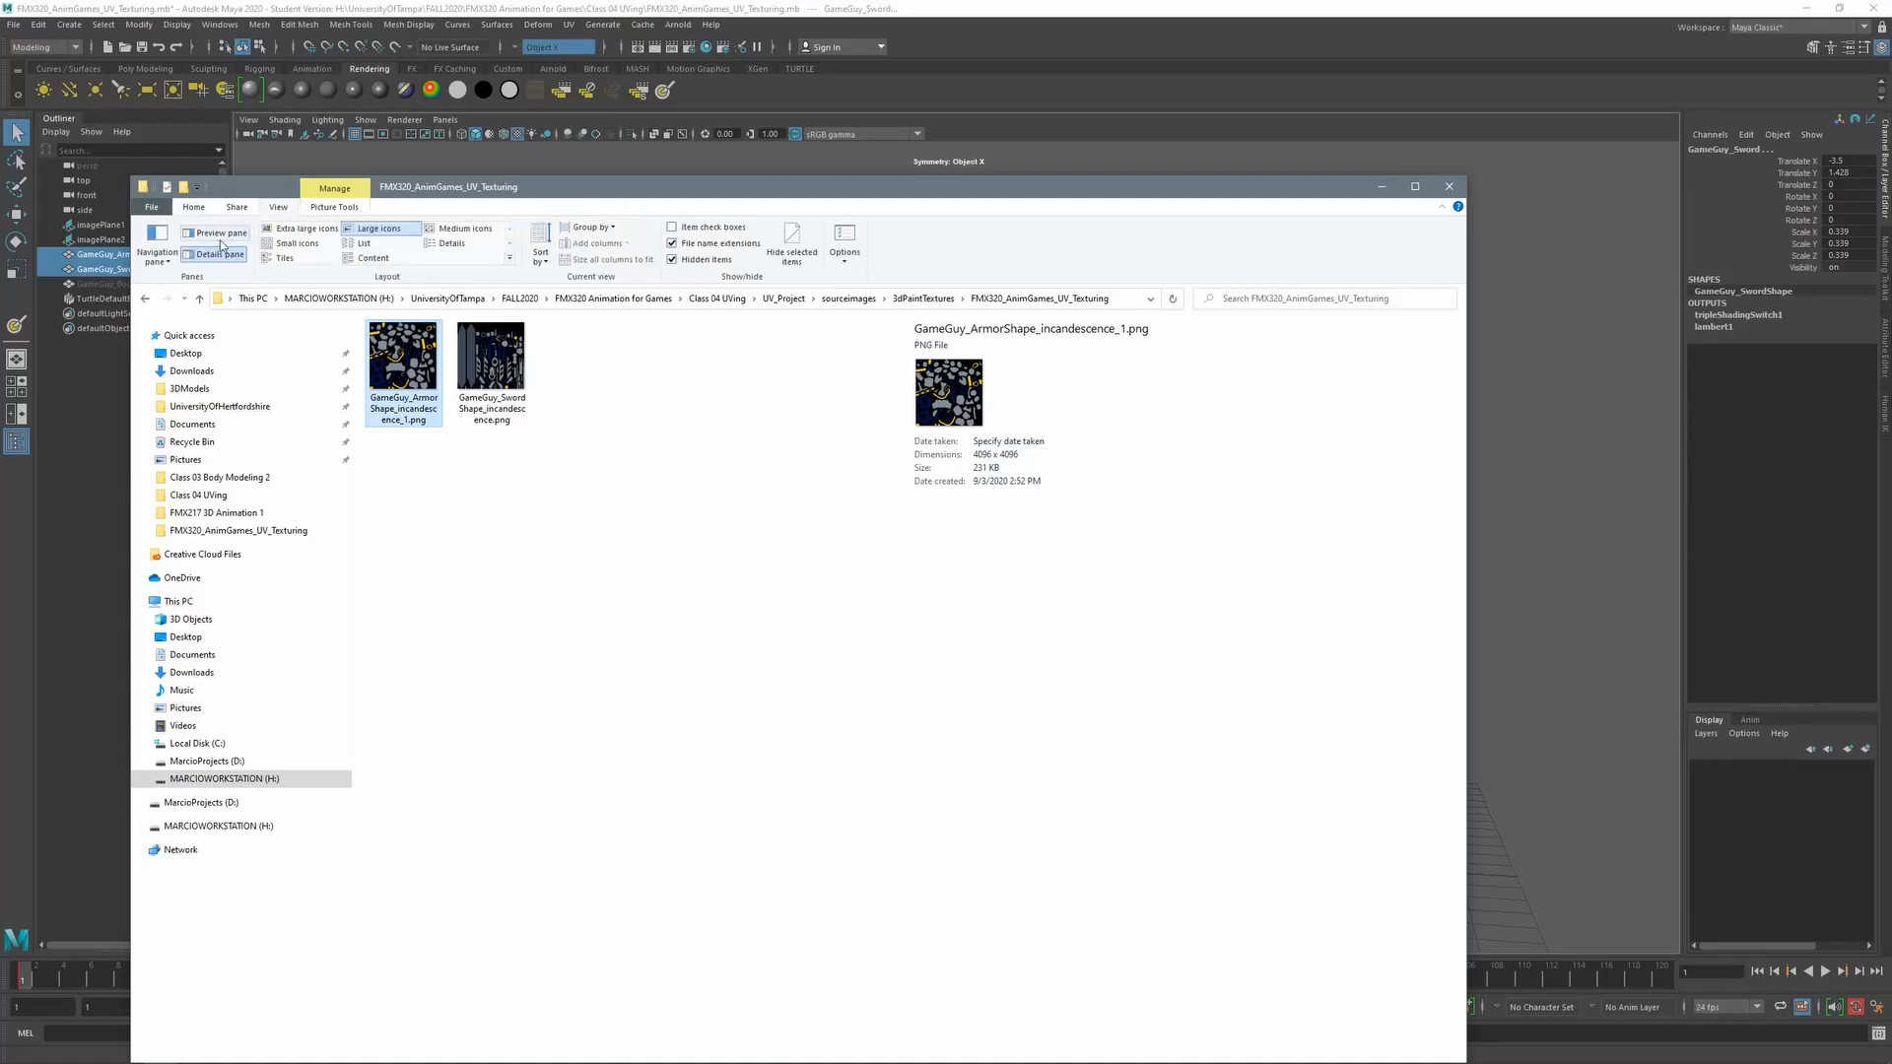
left_click(222, 235)
left_click(483, 367)
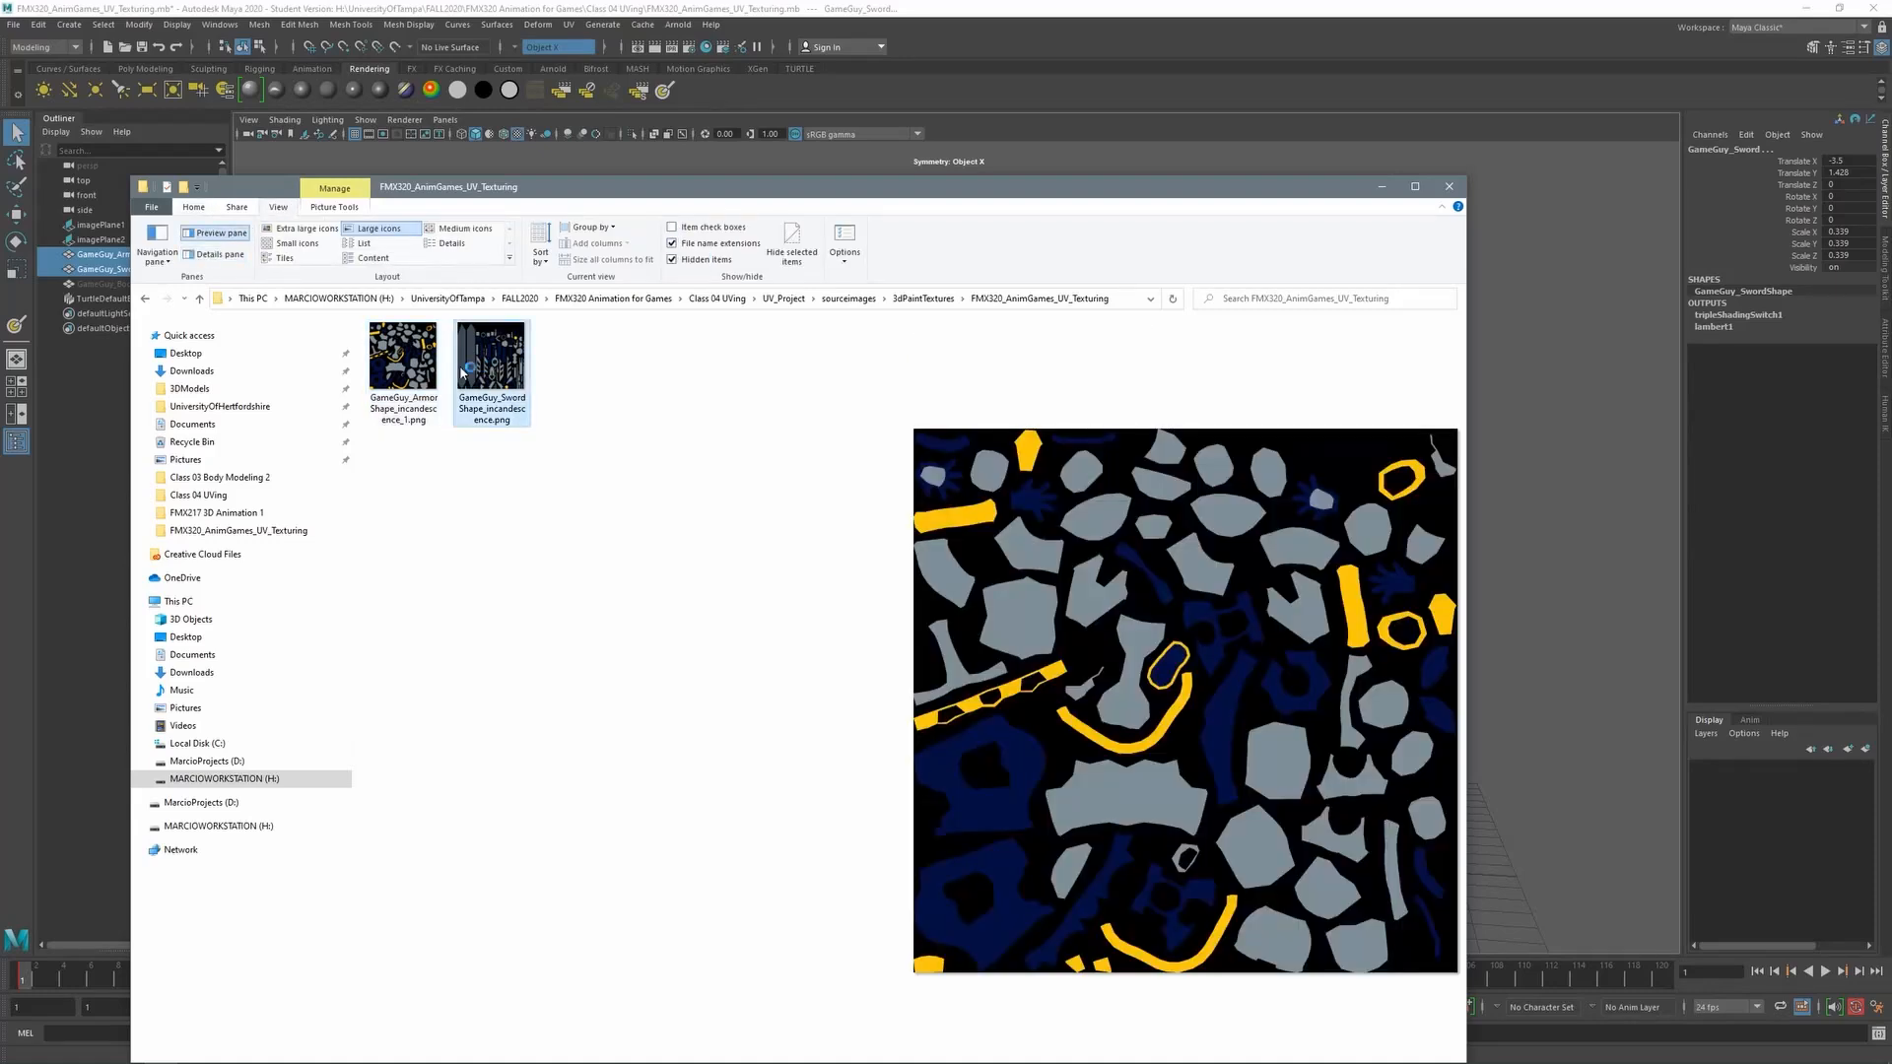
left_click(399, 372)
left_click(497, 367)
left_click(394, 394)
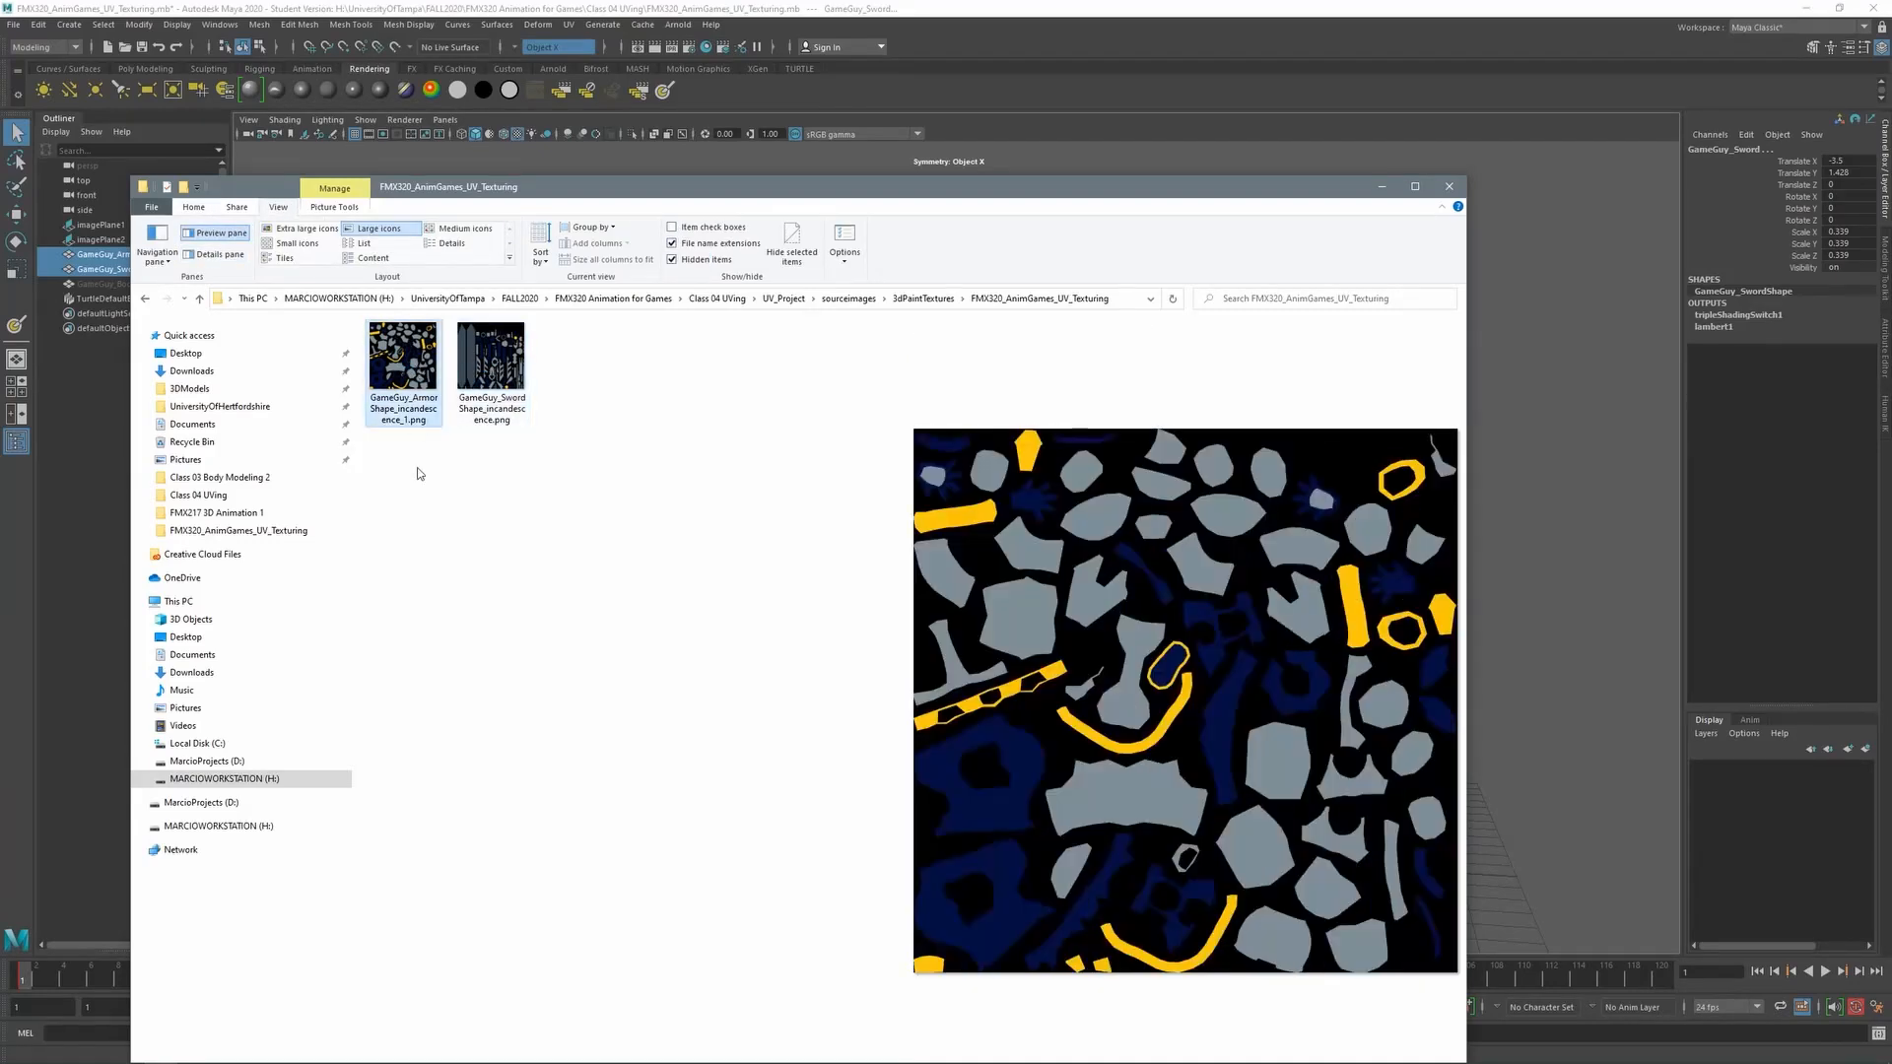
left_click(418, 469)
left_click(144, 300)
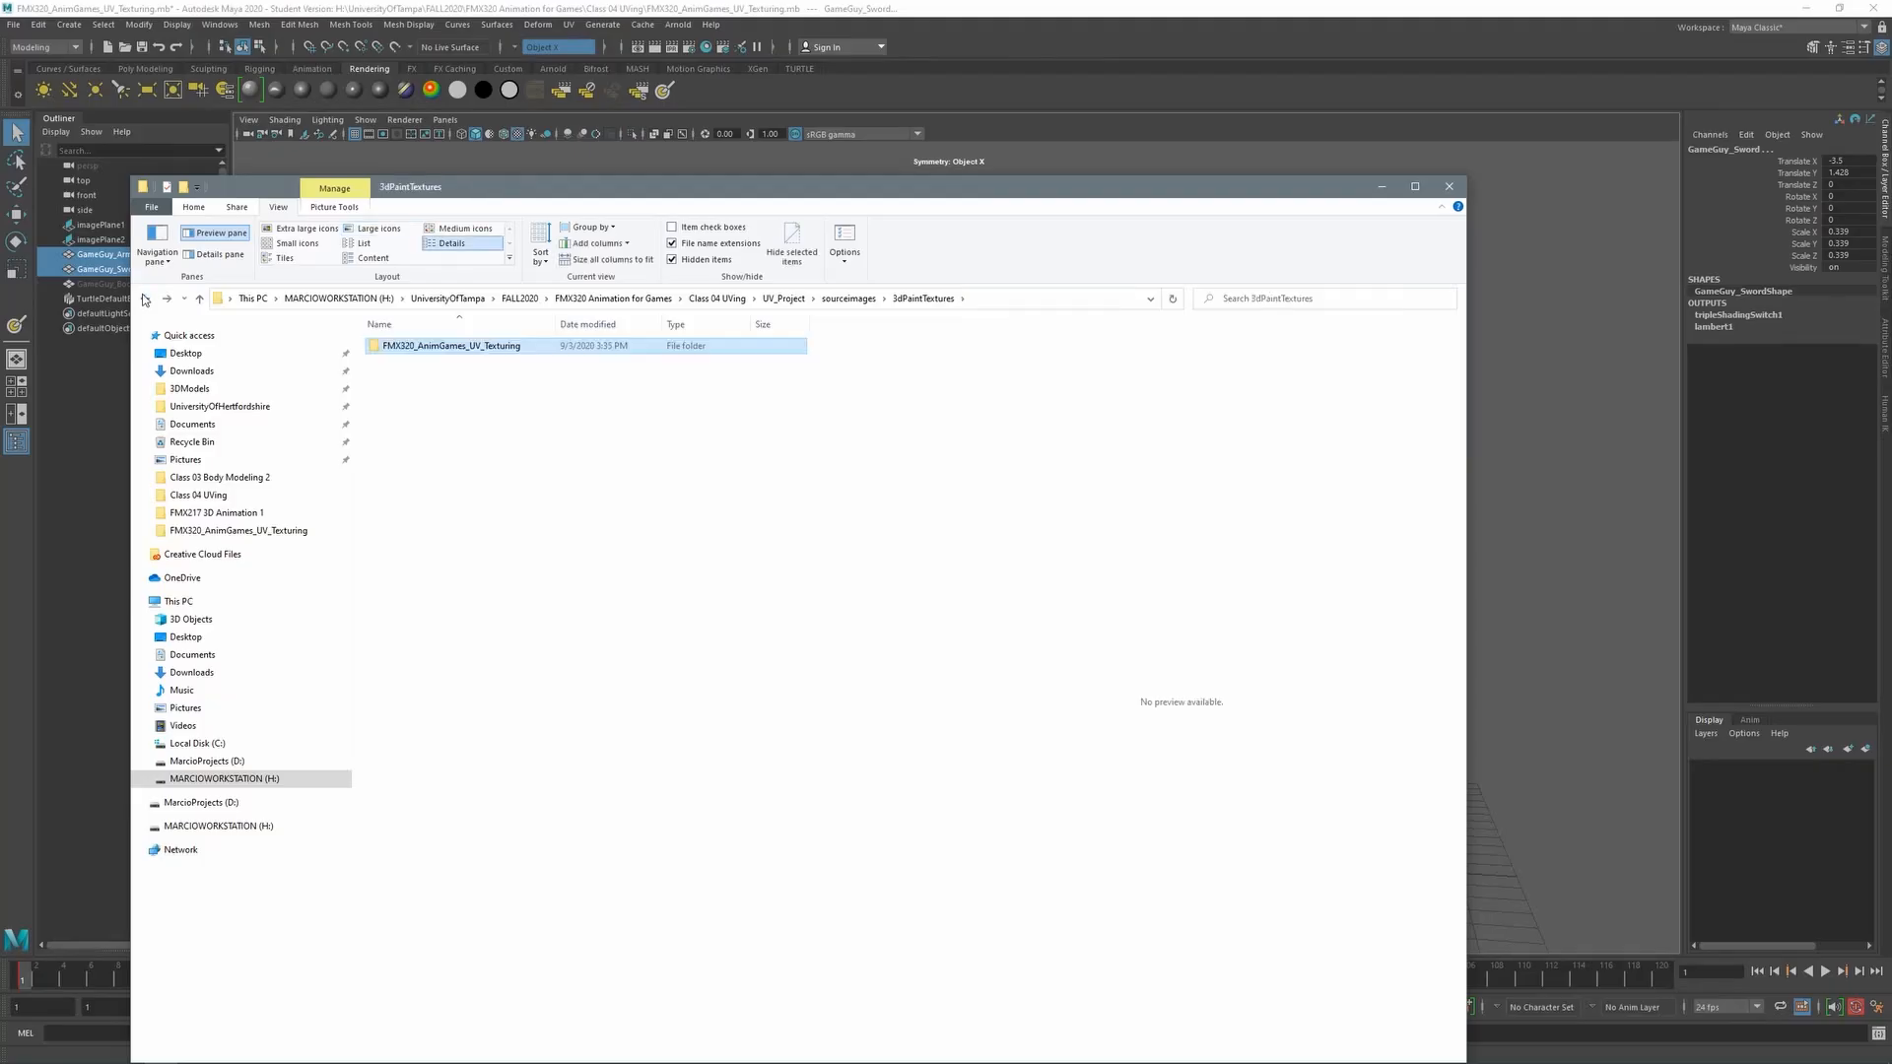
Return to Maya and deselect the armor and sword to view the painted models without wireframe
key("alt+Tab")
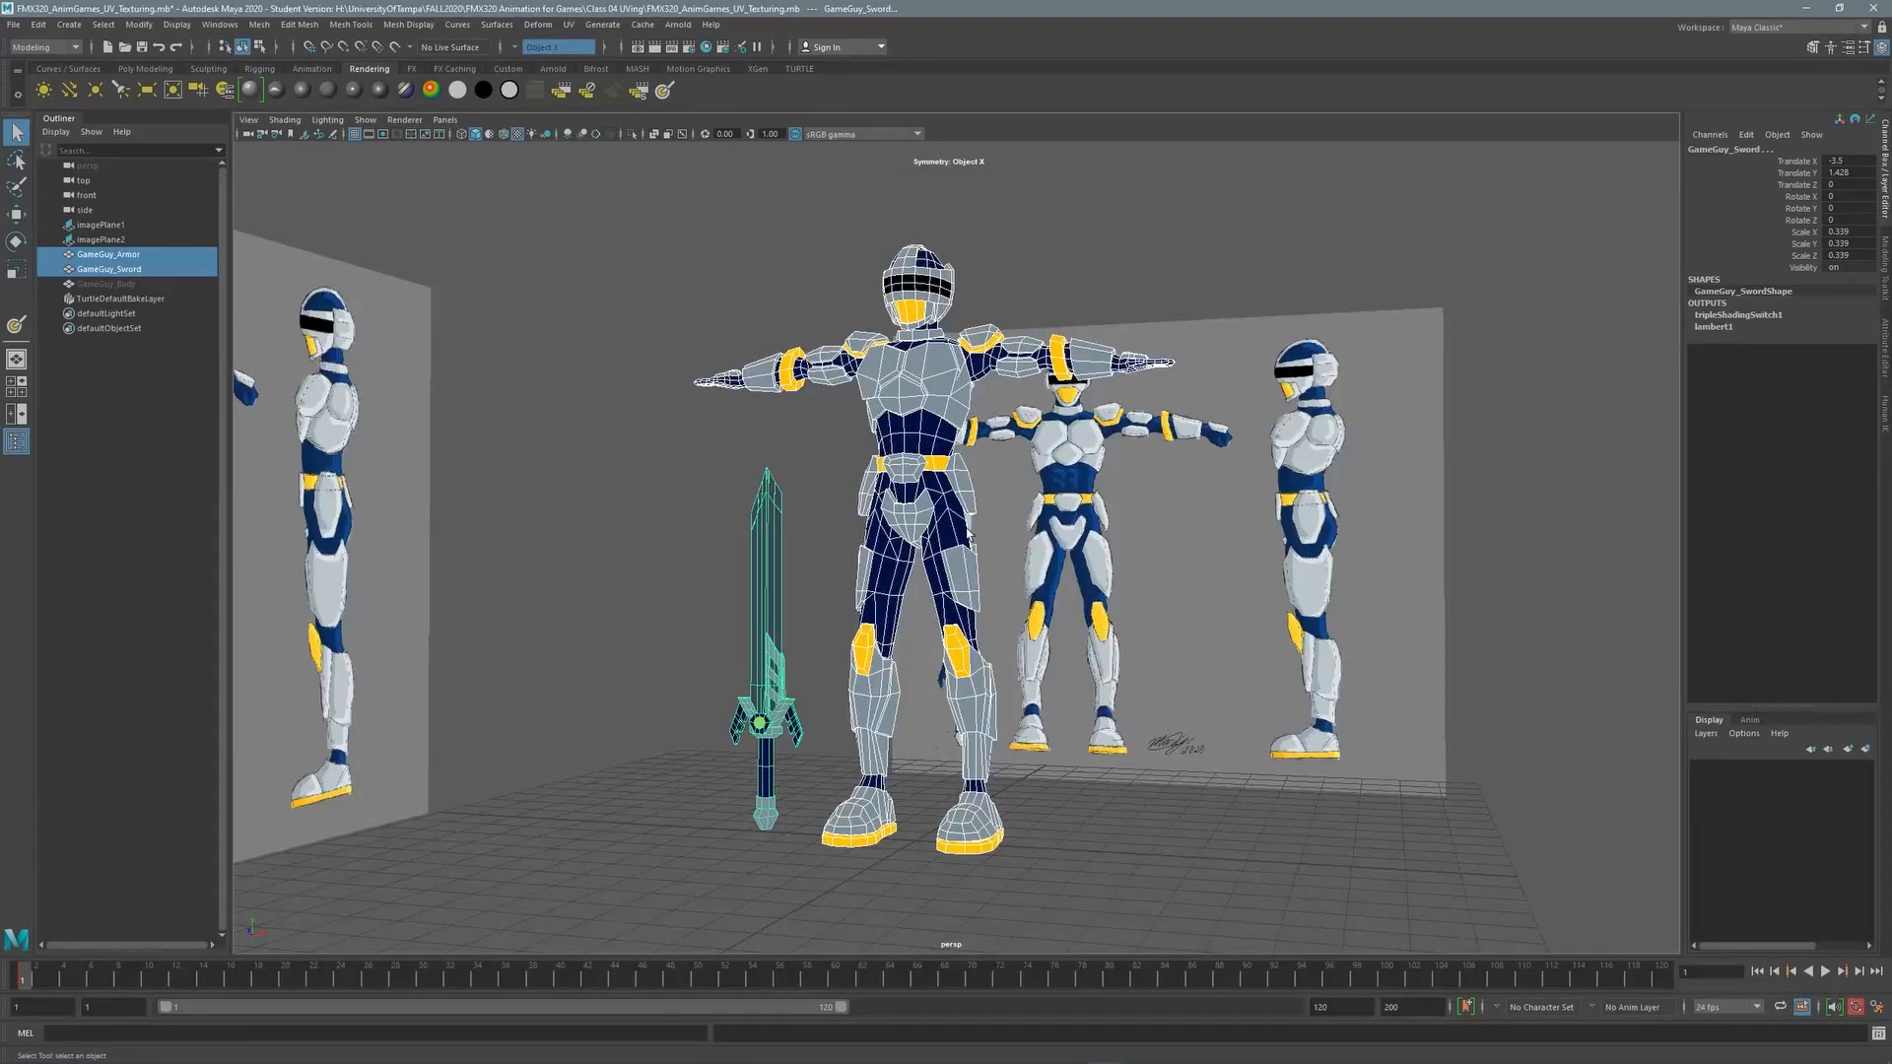
left_click(1065, 240)
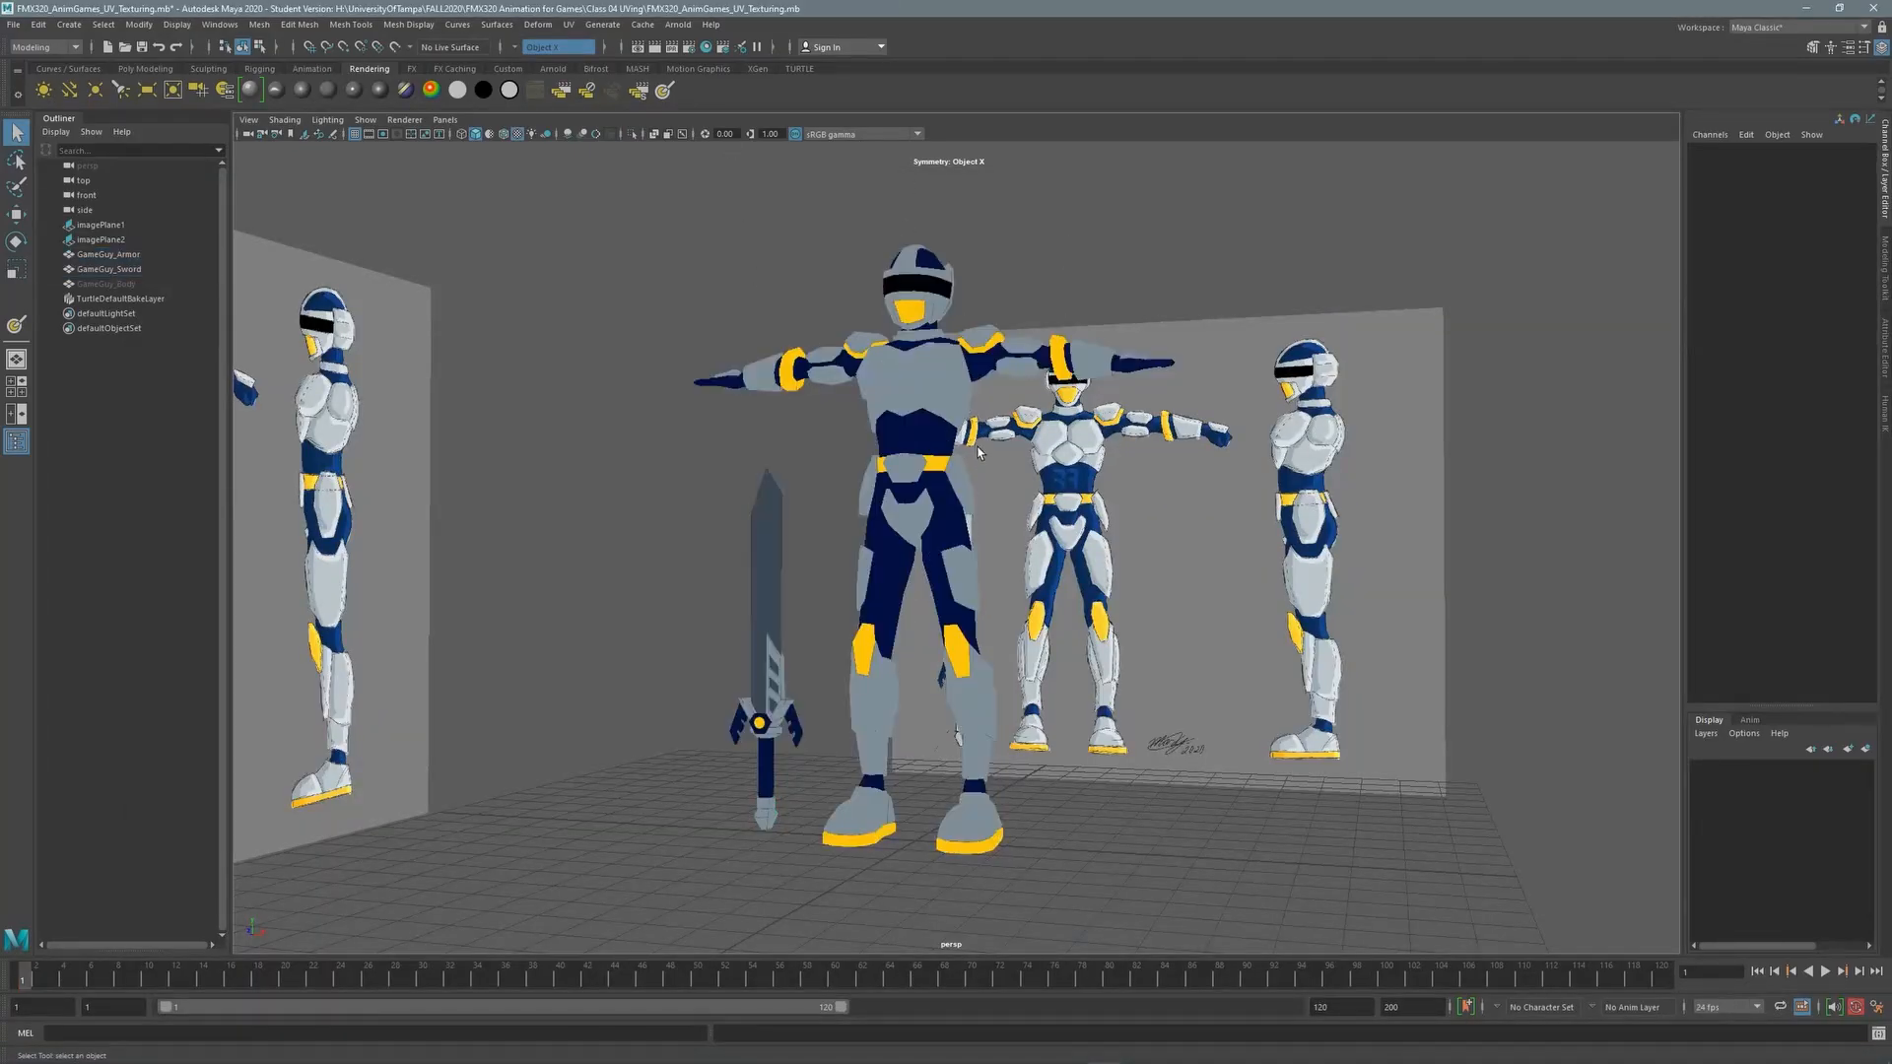
middle_click_drag(926, 436, 864, 428, "alt")
right_click_drag(782, 422, 885, 376, "alt")
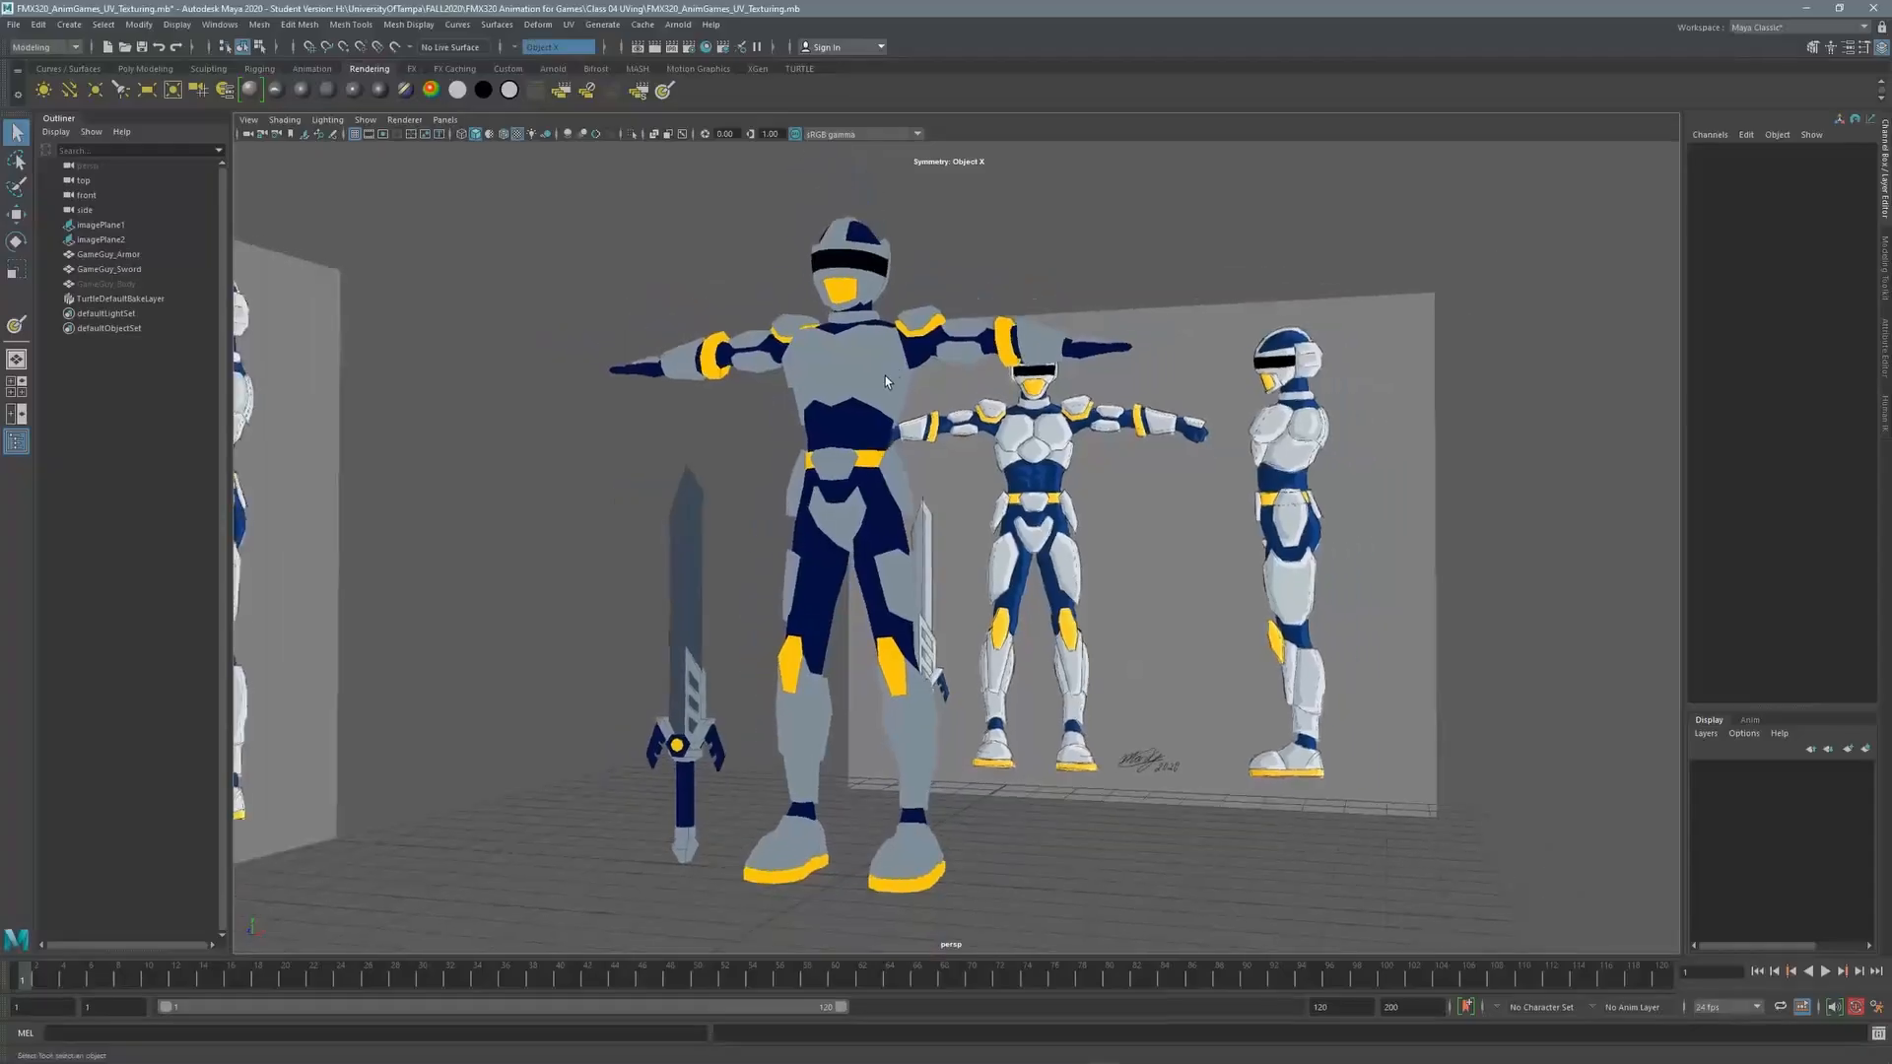
middle_click_drag(885, 375, 963, 356, "alt")
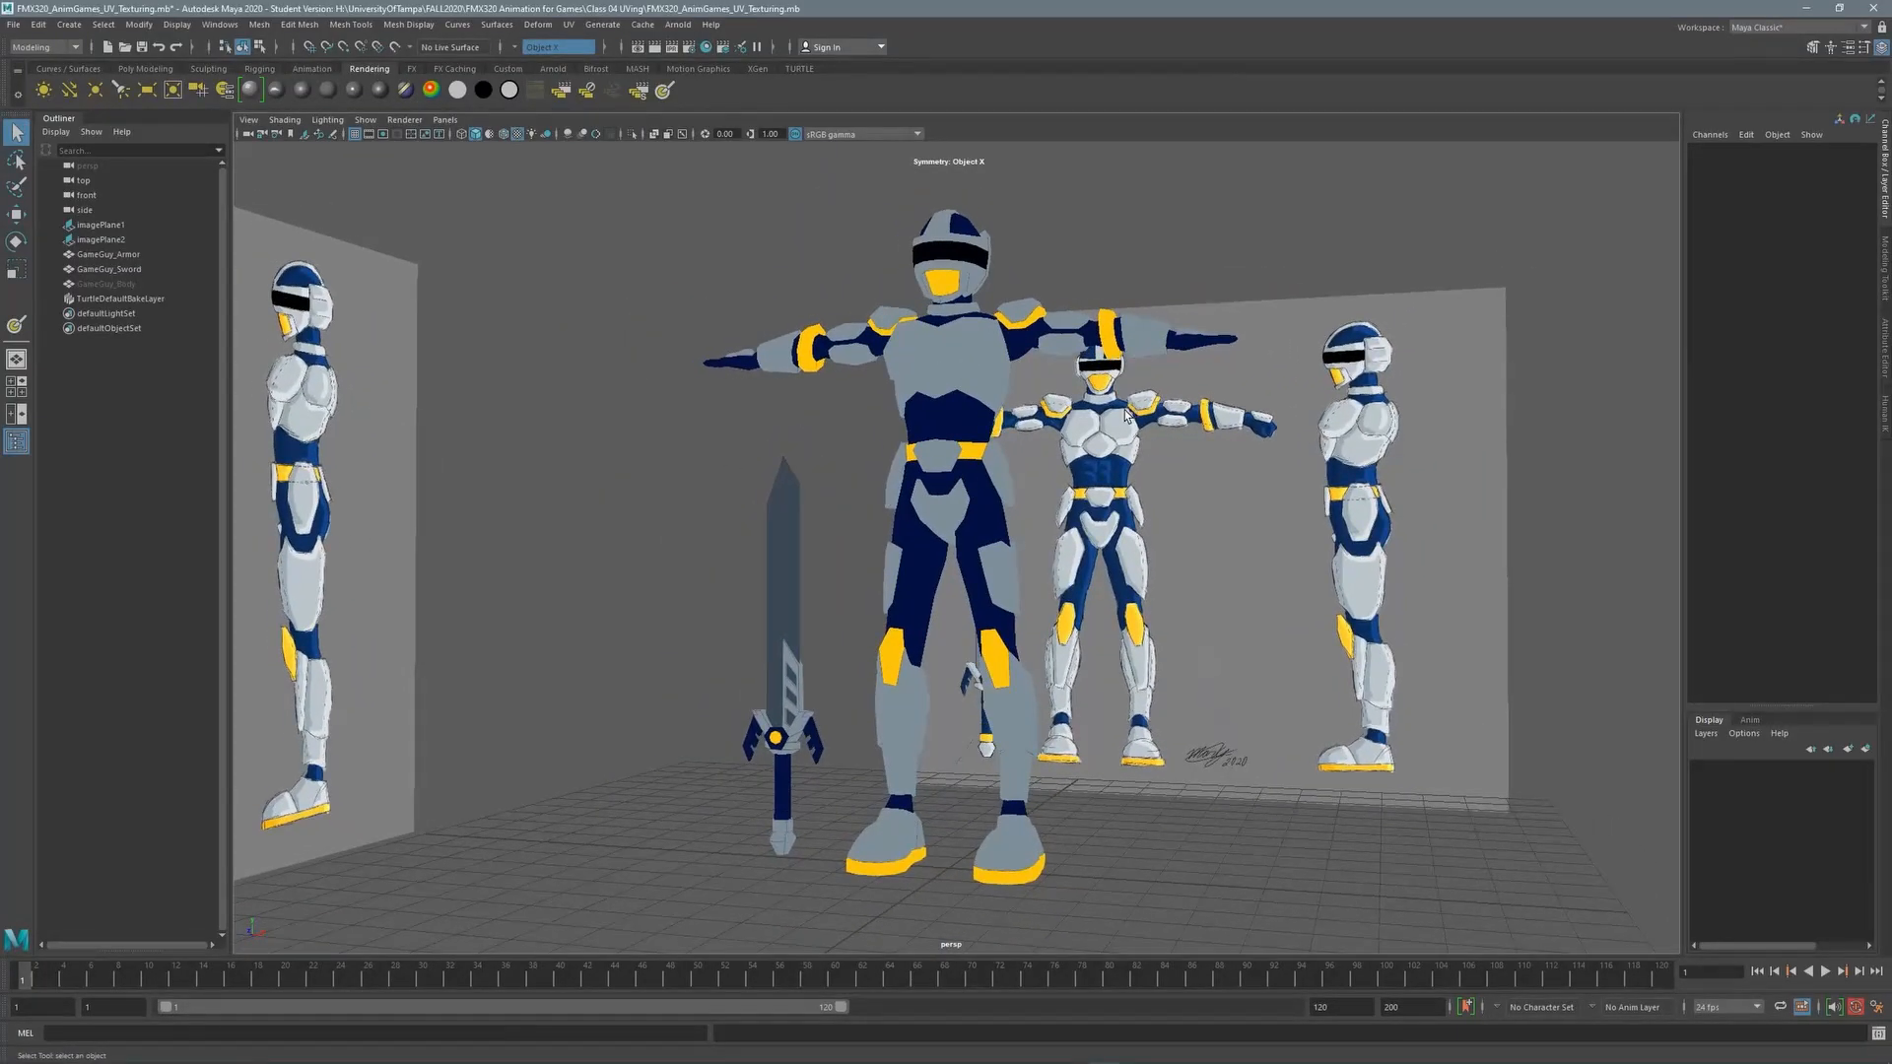